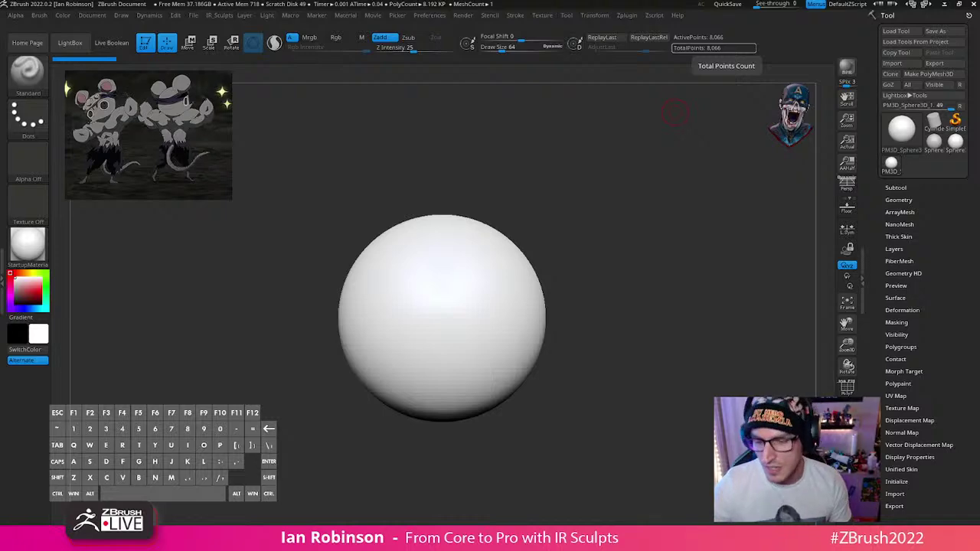
Step: Load the Demon_Slayer_3D_Print_Prep_013 tool from the DS_3D_Print_Cut folder under DemonSlayer_Detailing on the Zbrush Work Drive (D:)
left_click(895, 31)
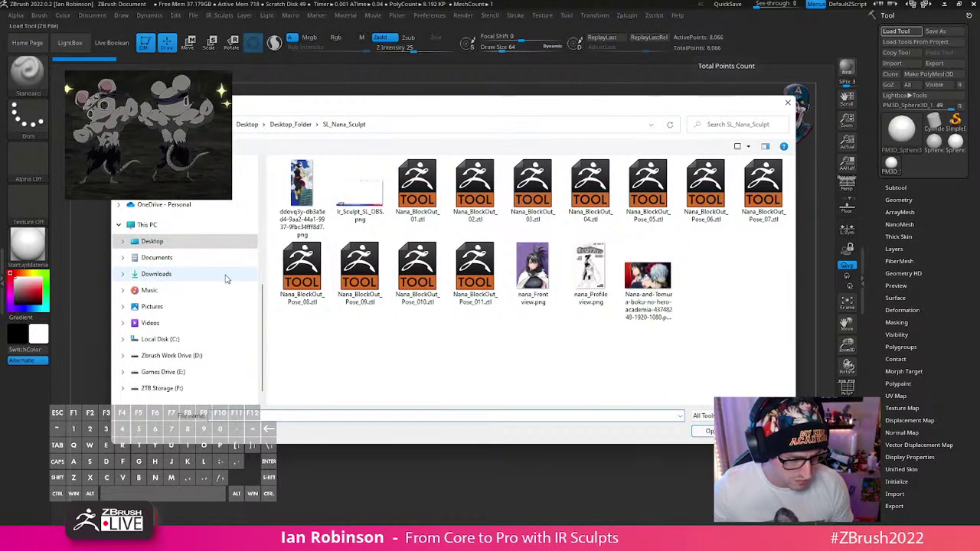
scroll(198, 298, "down", 1)
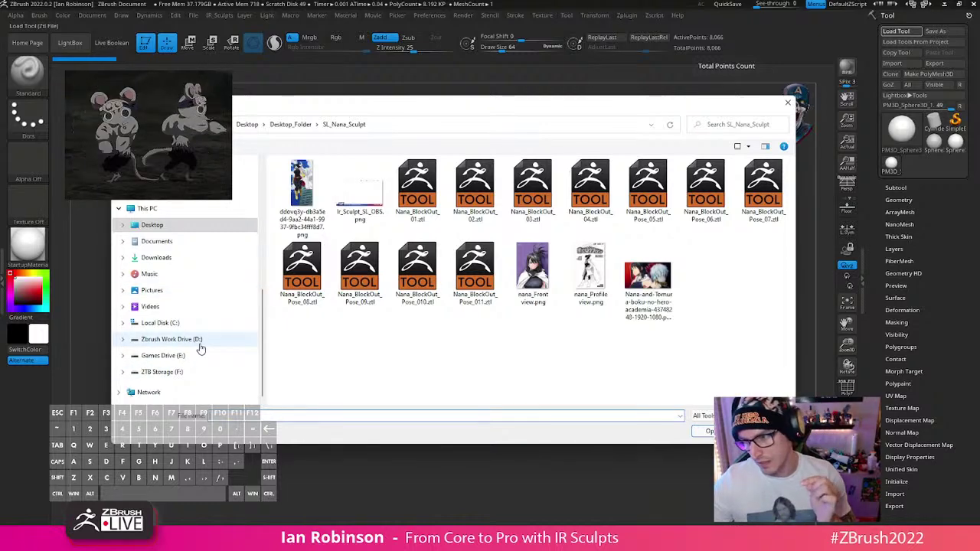
left_click(193, 342)
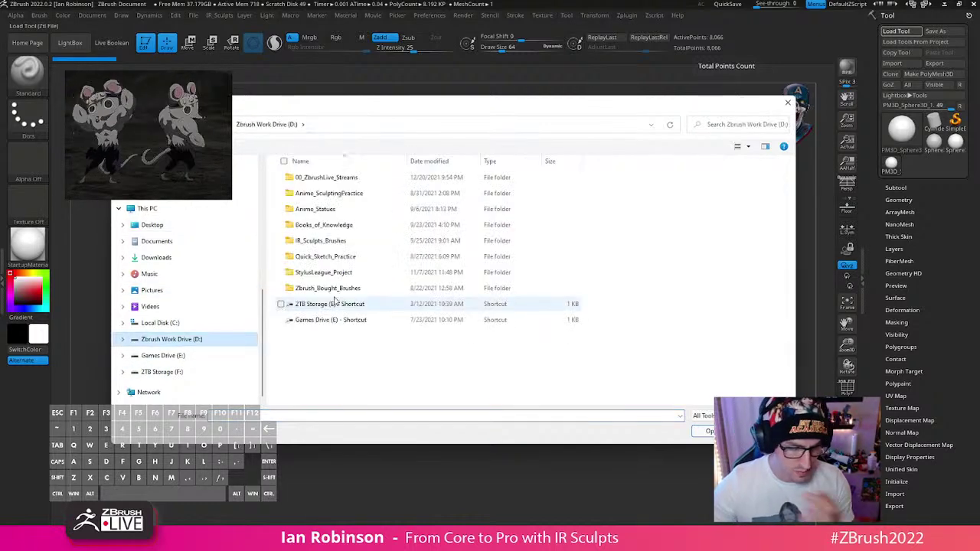
double_click(368, 191)
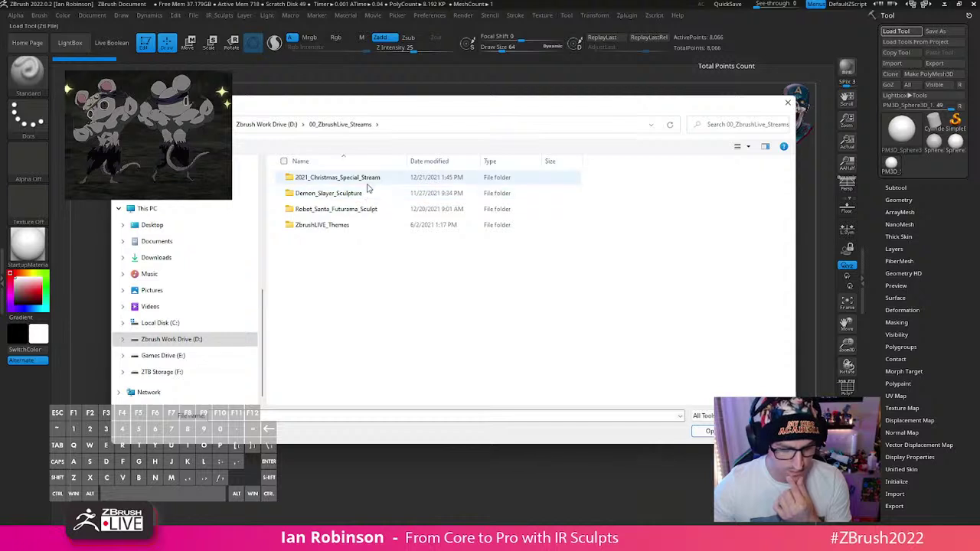
double_click(364, 194)
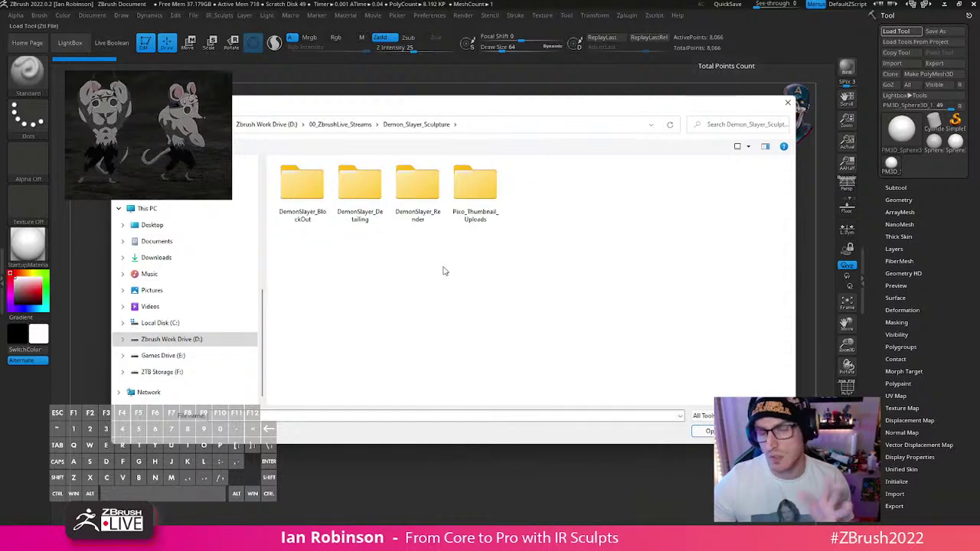
double_click(359, 187)
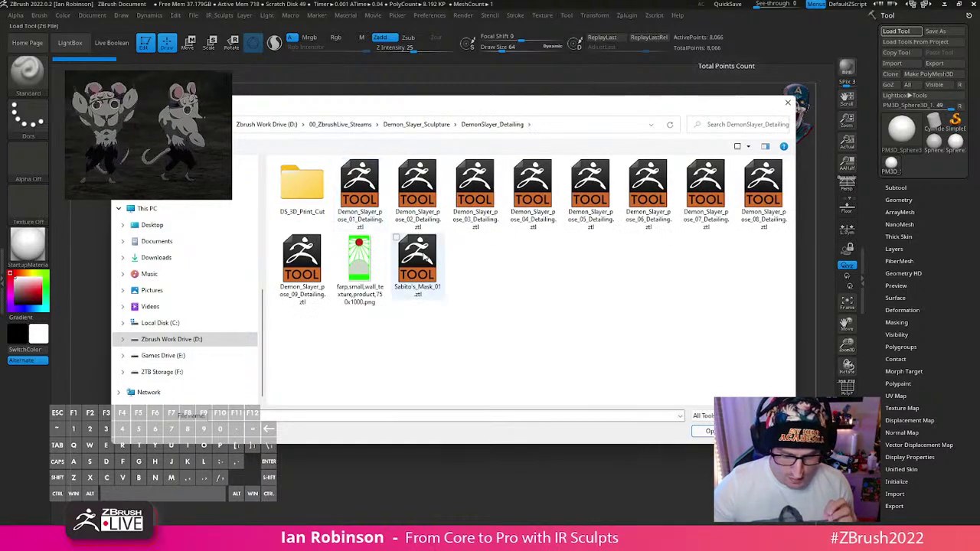
double_click(300, 193)
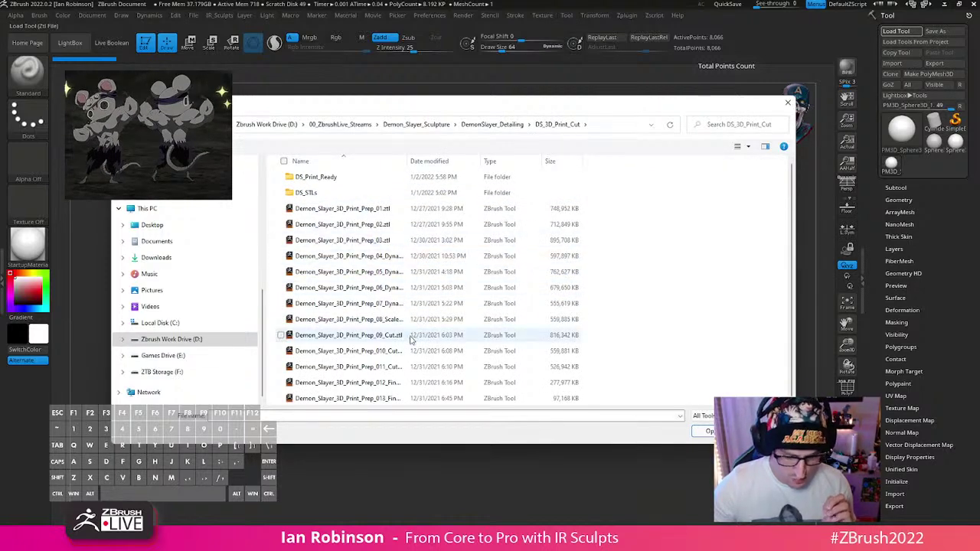
left_click(406, 398)
left_click(702, 429)
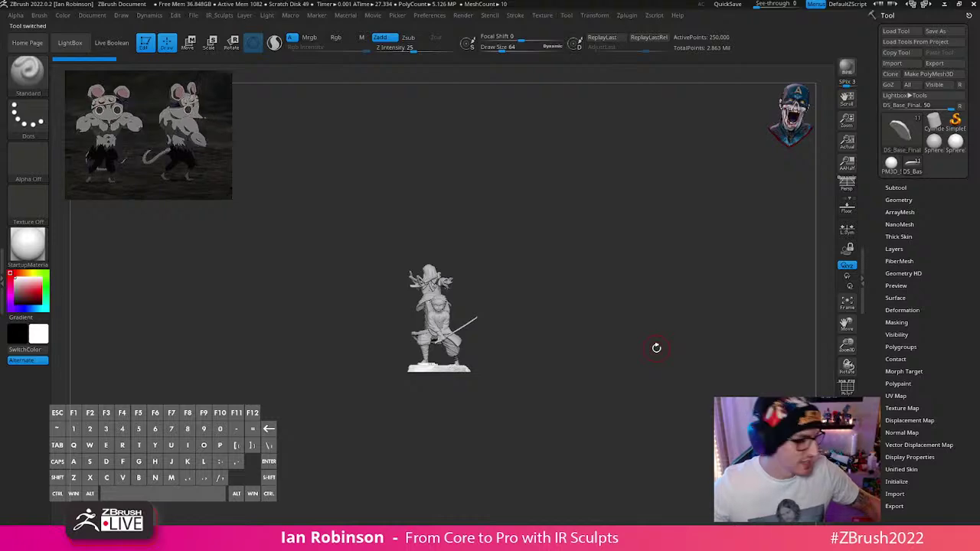
key("f")
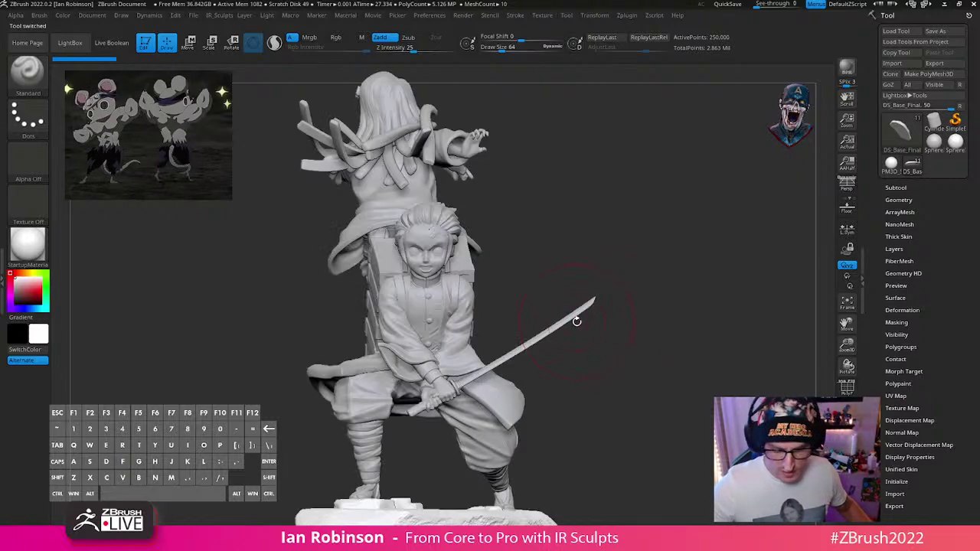
Step: Turn on Occlusion in the Preview AO render settings for the statue and adjust its intensity
left_click_drag(689, 351, 635, 346)
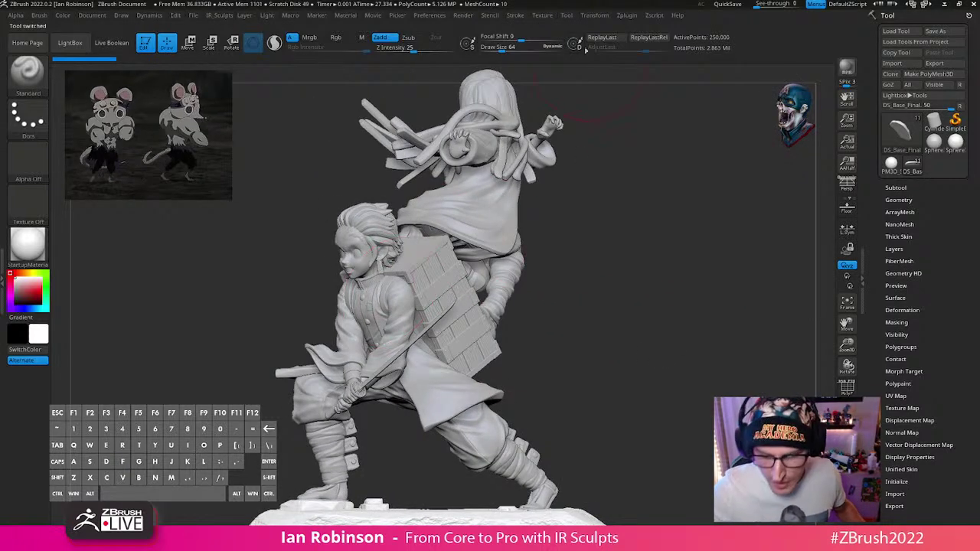
mouse_move(466, 17)
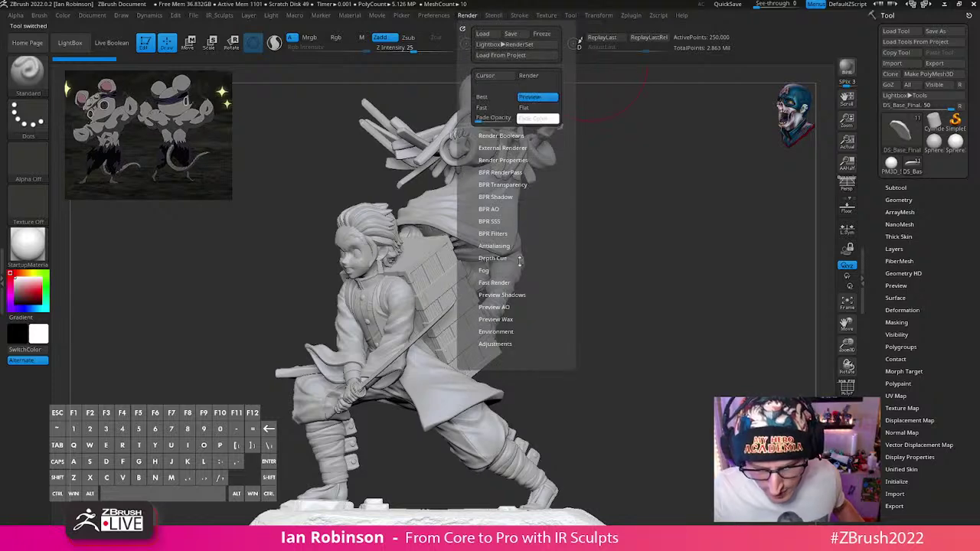
left_click(512, 306)
left_click(508, 317)
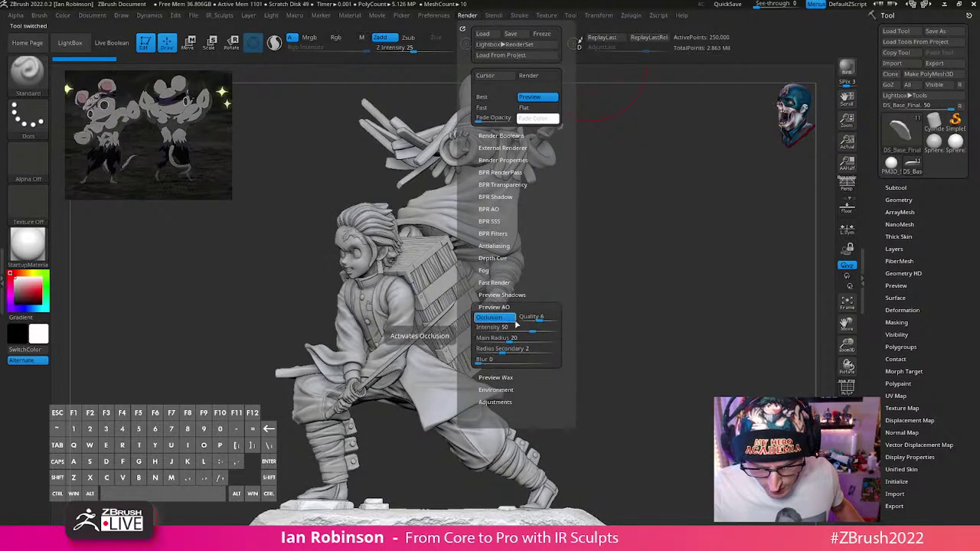
left_click_drag(515, 330, 509, 329)
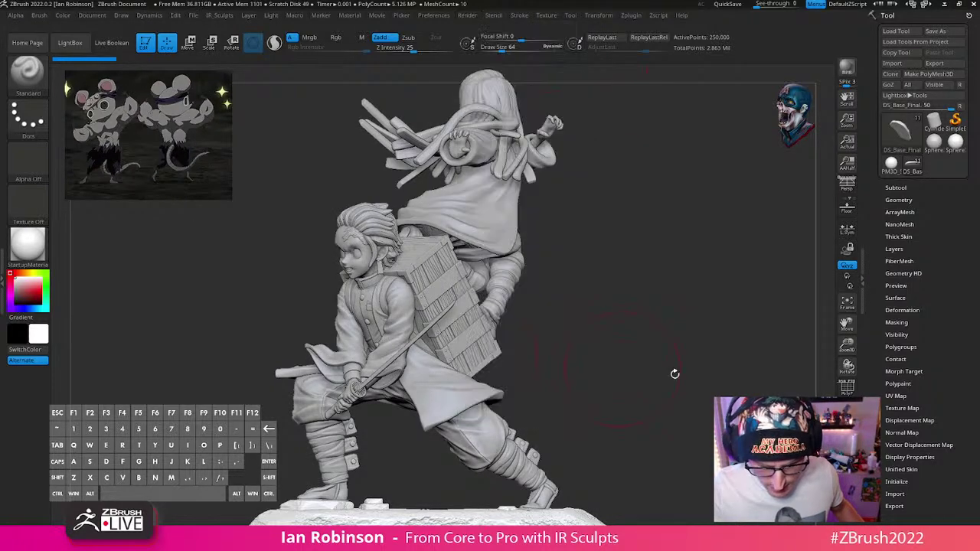
Step: Compare a canvas snapshot of the statue's front with the model seen from behind, and clear the snapshot
mouse_move(662, 380)
left_mouse_down("alt")
mouse_move(533, 378)
mouse_move(567, 375)
mouse_move(548, 375)
mouse_move(545, 362)
mouse_move(777, 385)
mouse_move(752, 375)
left_mouse_up("alt")
key("shift")
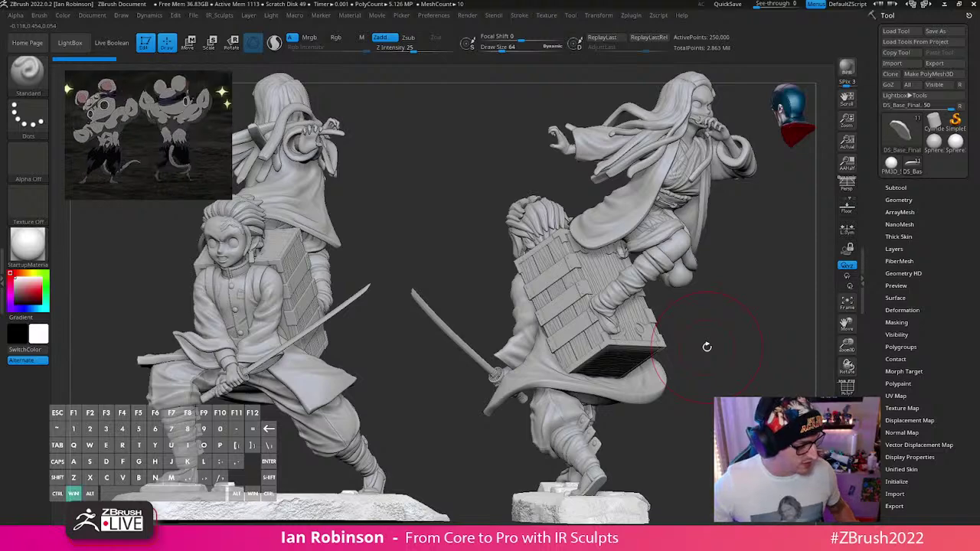
key("ctrl")
key("ctrl+n")
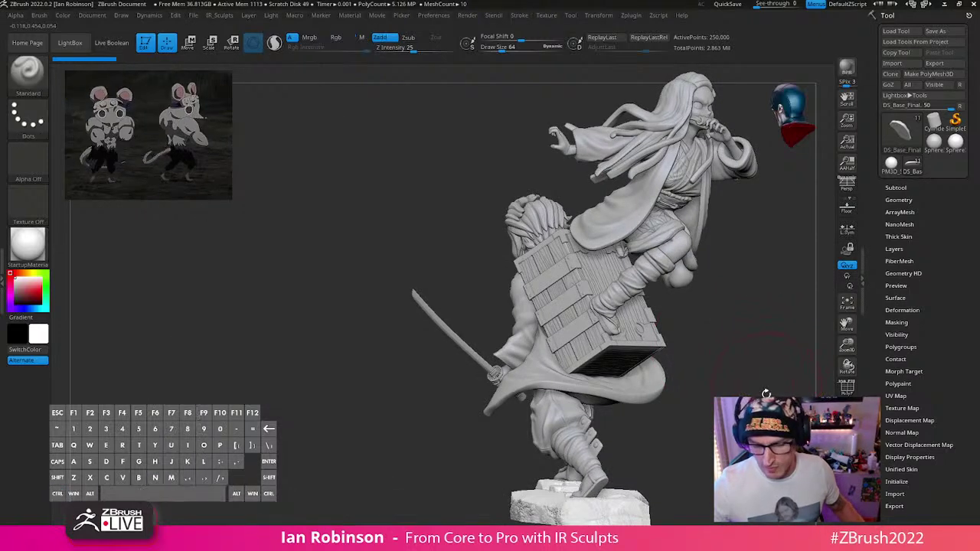
Step: Spread the statue's subtools apart with Xpose, examine the separate print pieces, and reassemble the statue
left_click_drag(766, 355, 551, 352, "alt")
key("shift+x")
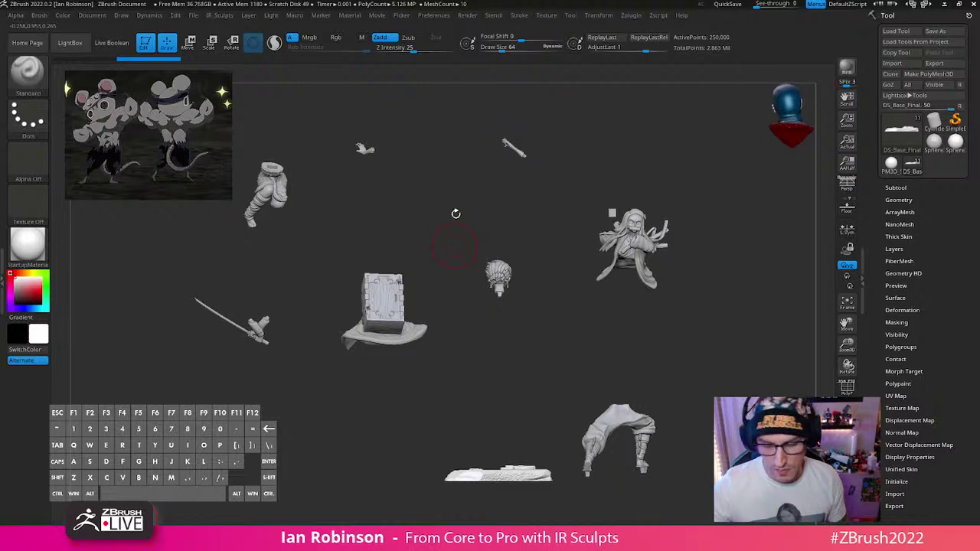
left_click_drag(445, 227, 457, 234)
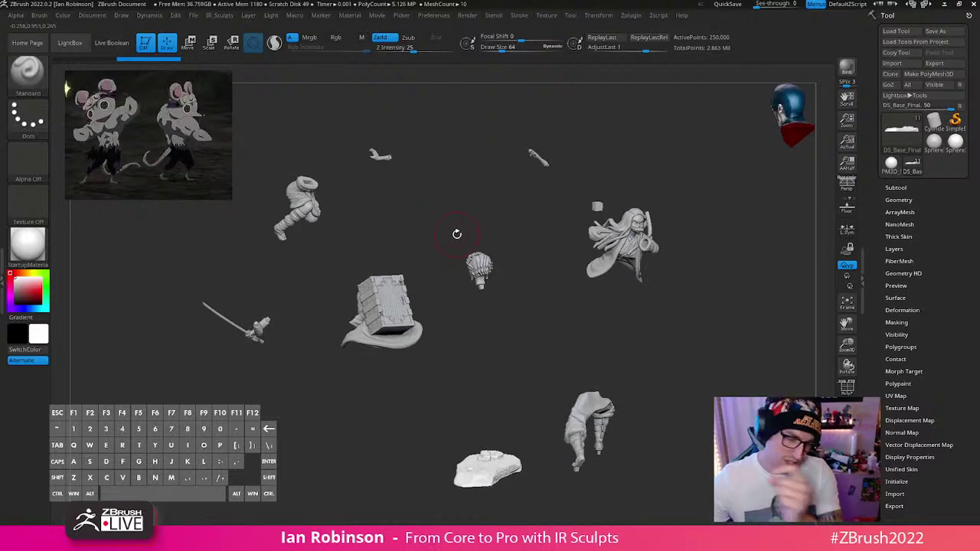
left_click_drag(645, 330, 625, 328)
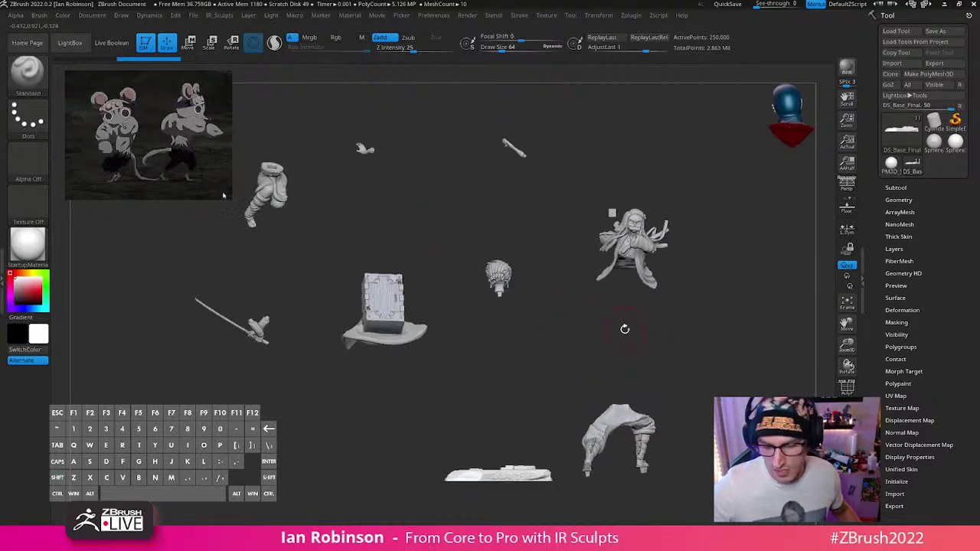
key("shift+x")
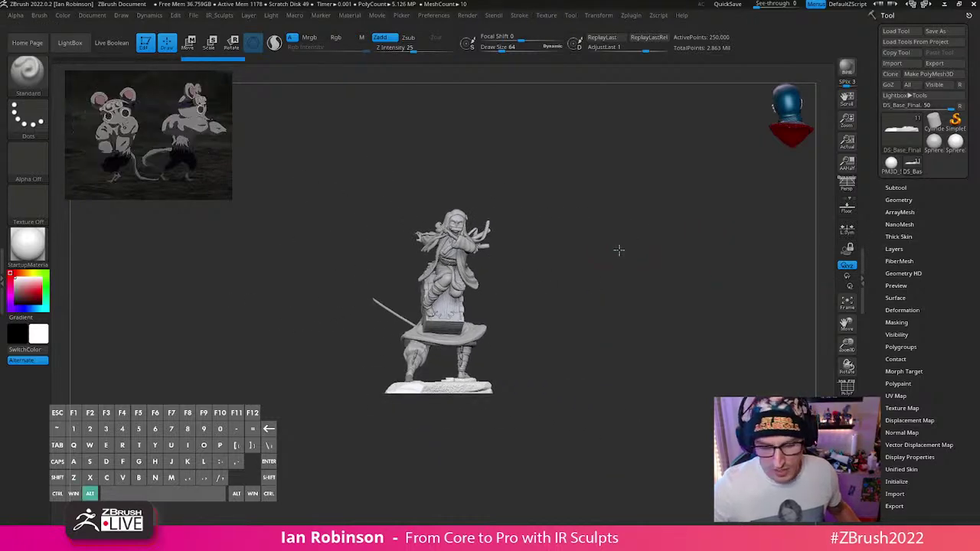
left_click_drag(619, 250, 654, 284, "alt")
left_click_drag(682, 223, 664, 262)
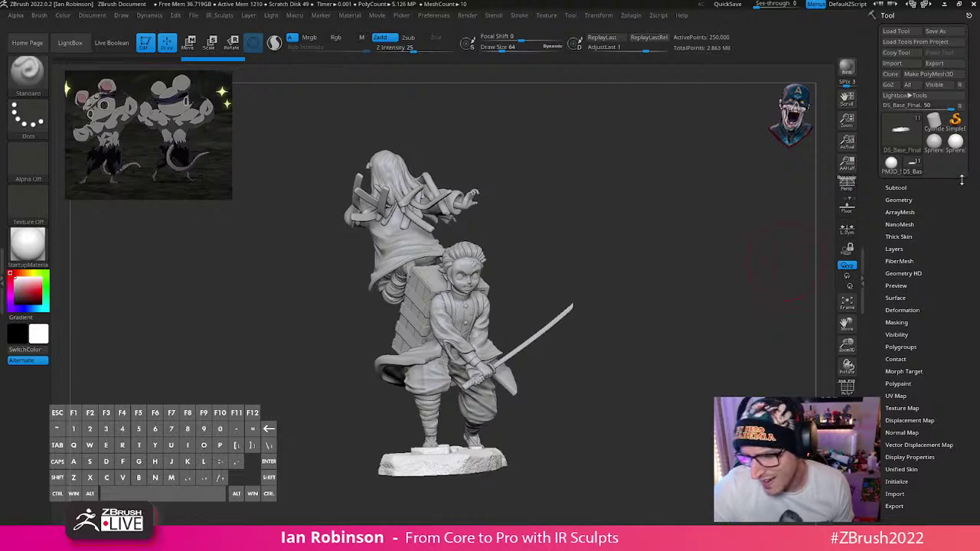
Step: Switch to the PM3D_Sphere3D tool, turn on X symmetry, and check the sphere's wireframe
left_click(955, 144)
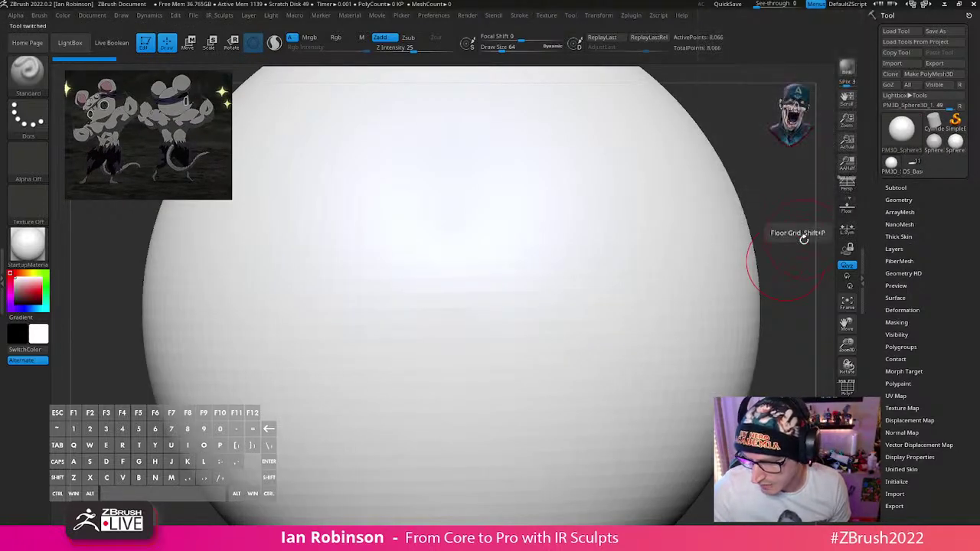
key("f")
left_click_drag(741, 266, 673, 254, "alt")
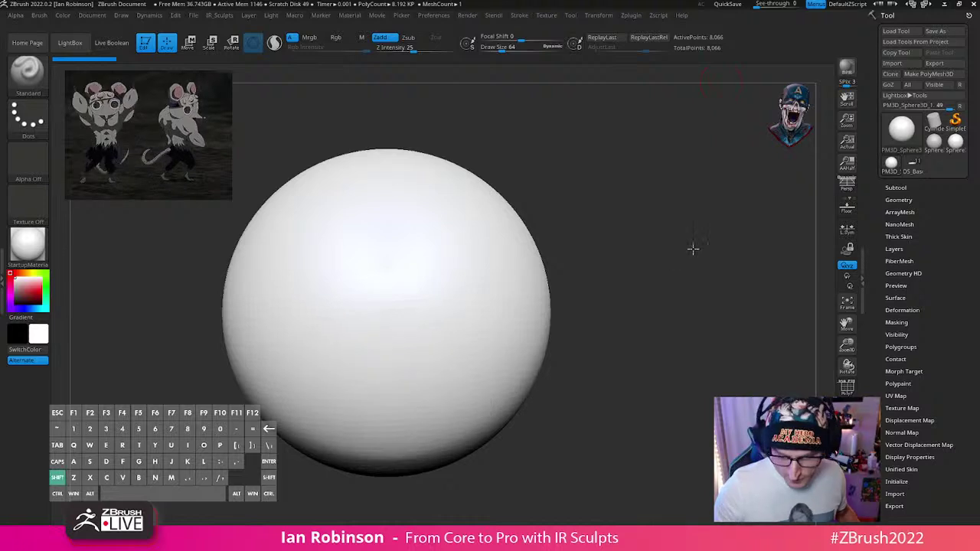
right_click_drag(693, 249, 590, 351, "ctrl")
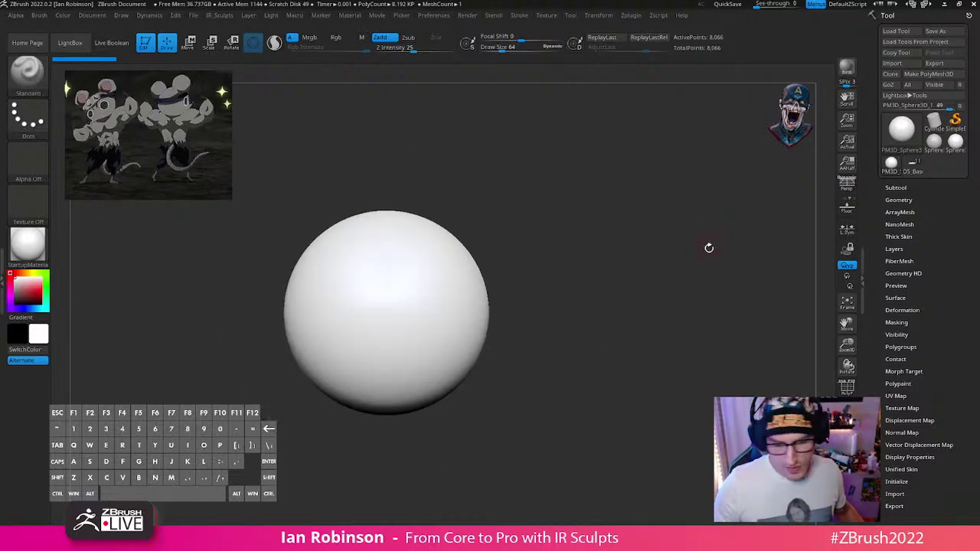
key("x")
key("shift+f")
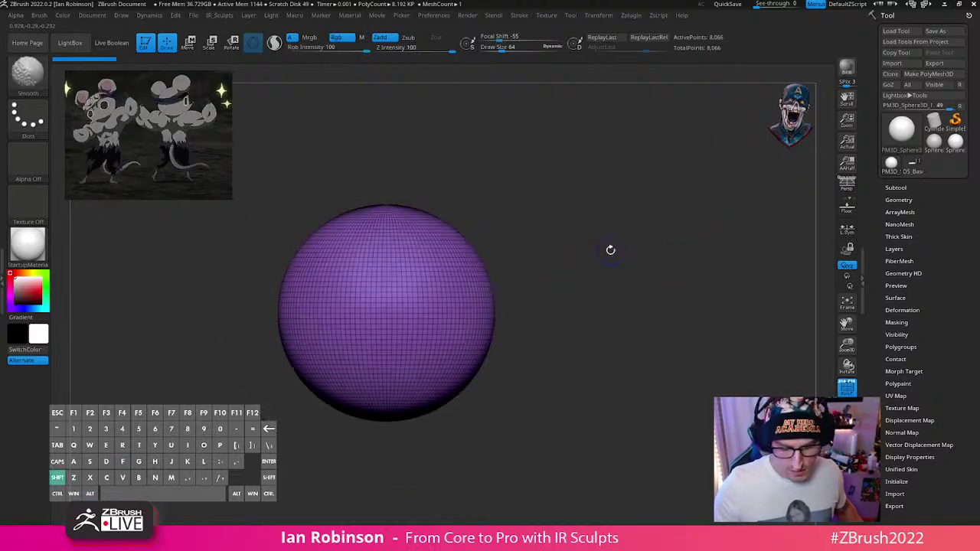
key("shift+f")
Step: Adjust the sphere with the transform gizmo and return to Draw mode in a side view
key("w")
left_click_drag(386, 312, 381, 348)
key("q")
mouse_move(587, 267)
left_mouse_down("alt")
mouse_move(733, 284)
mouse_move(643, 297)
mouse_move(647, 287)
mouse_move(627, 256)
left_mouse_up("alt")
key("w")
key("q")
Step: Pull the sphere's top and upper side outward into a head shape using the Move brush at draw sizes of about 257 and 292
key("s")
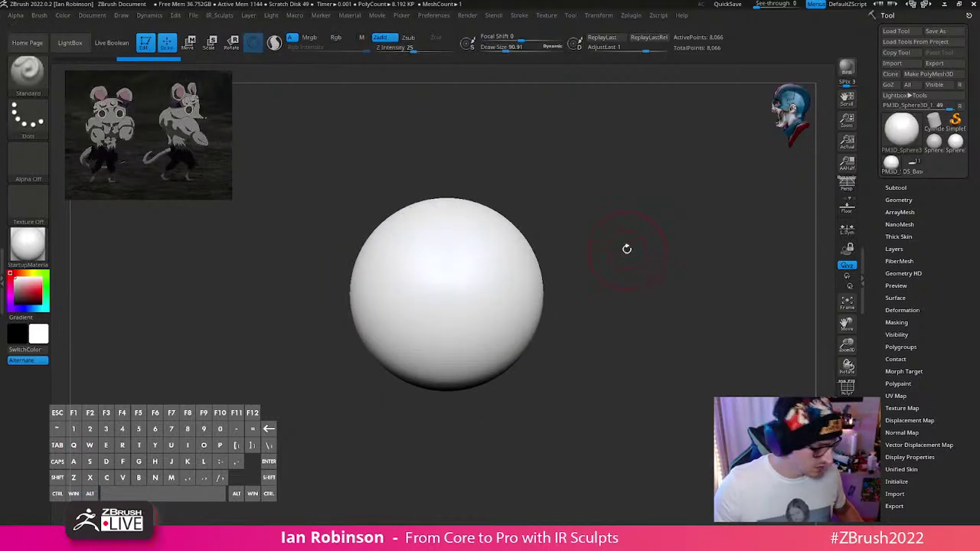
key("b")
key("m")
key("v")
key("s")
left_click_drag(621, 254, 674, 256)
left_click_drag(453, 223, 444, 208)
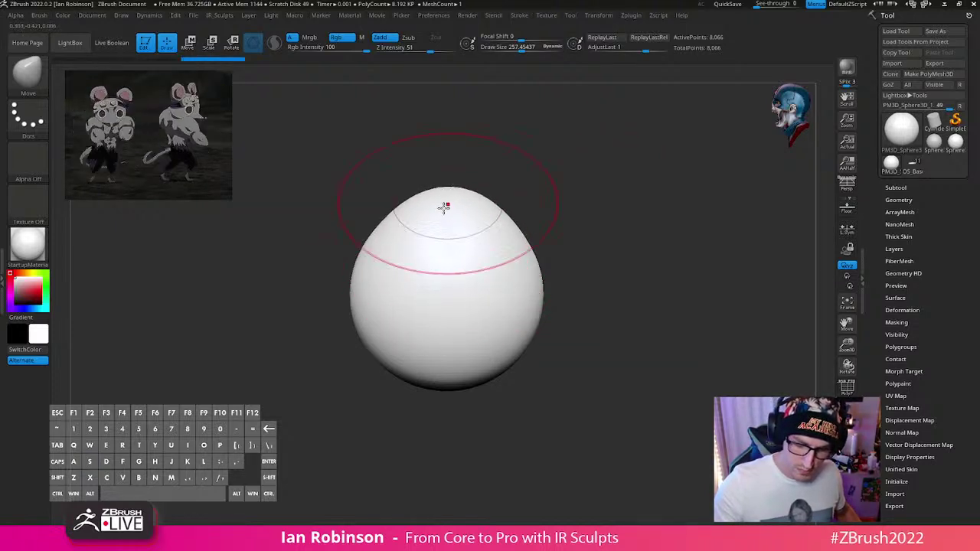
key("s")
left_click_drag(574, 256, 582, 257)
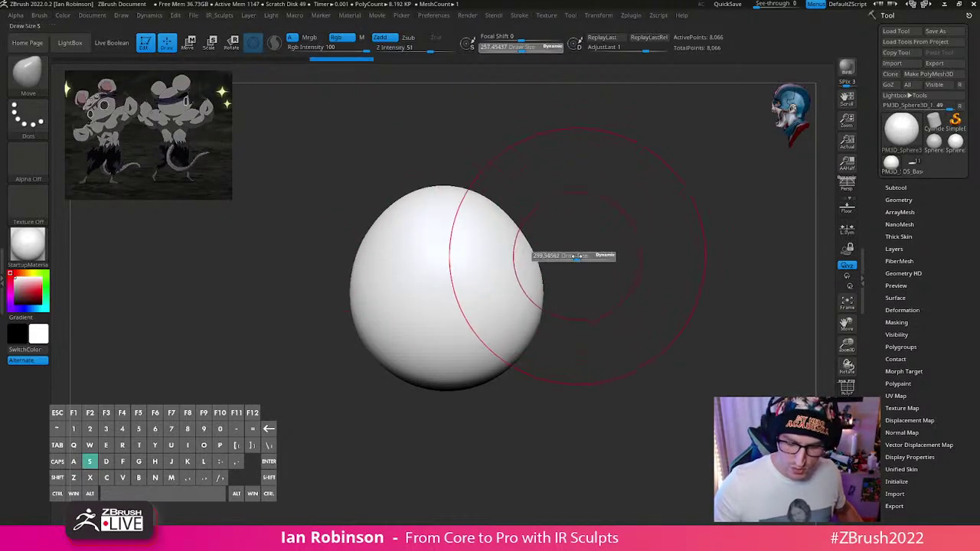
left_click_drag(487, 235, 498, 229)
key("w")
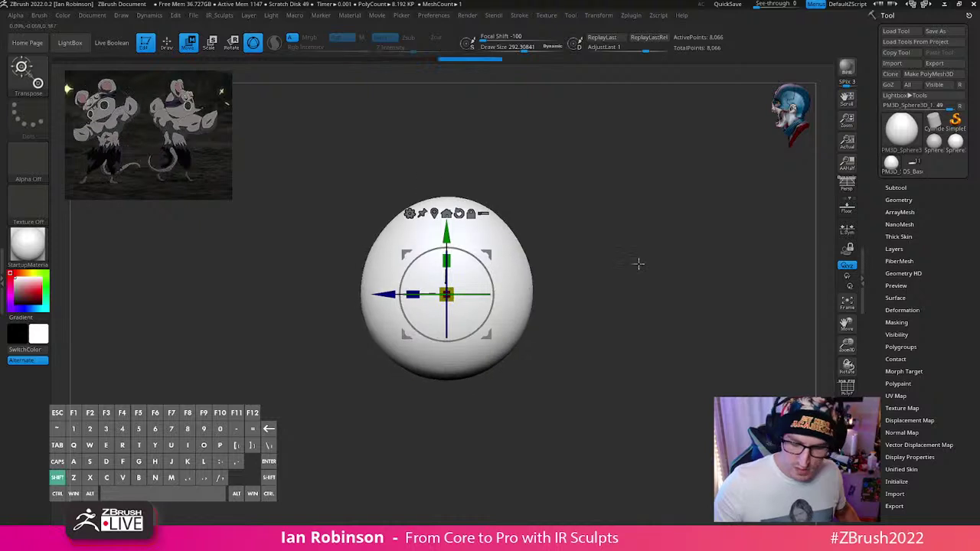
key("q")
Step: Show the wireframe and DynaMesh the head shape at resolution 128 with Blur set to 0
key("shift+f")
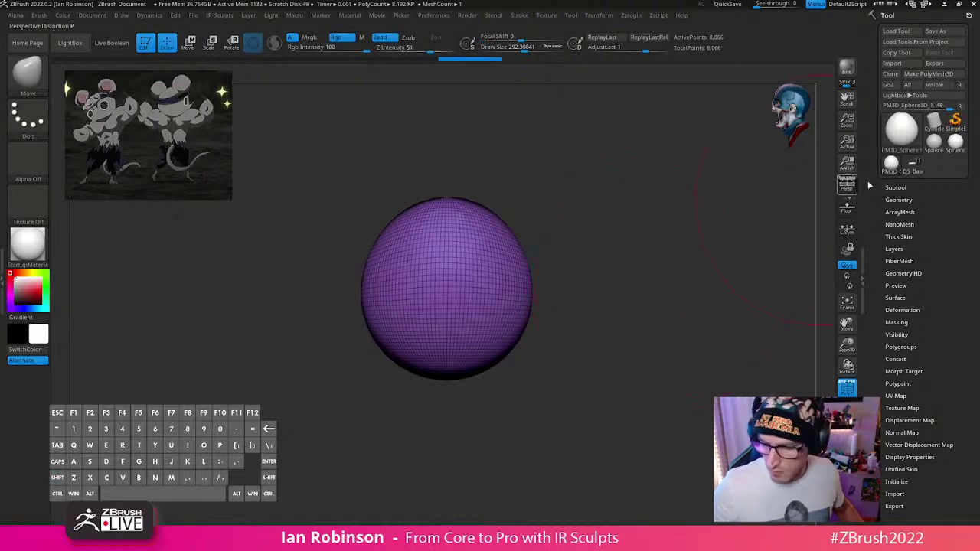
left_click(898, 199)
left_click(897, 465)
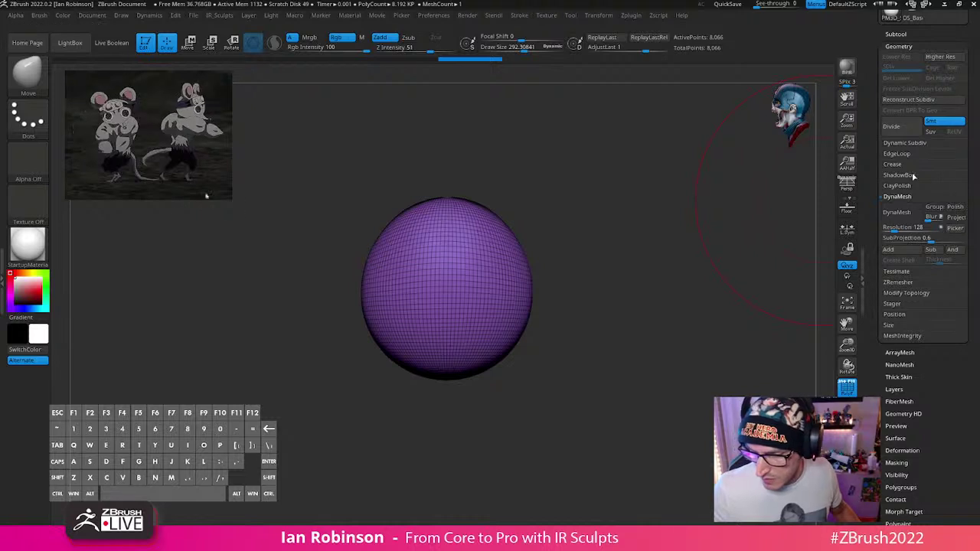
left_click(917, 229)
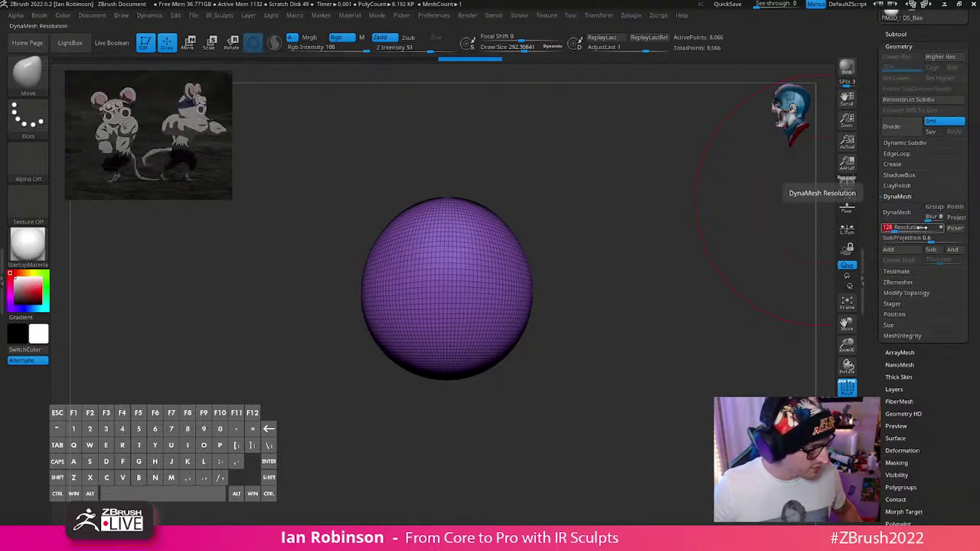
type("64")
key("Return")
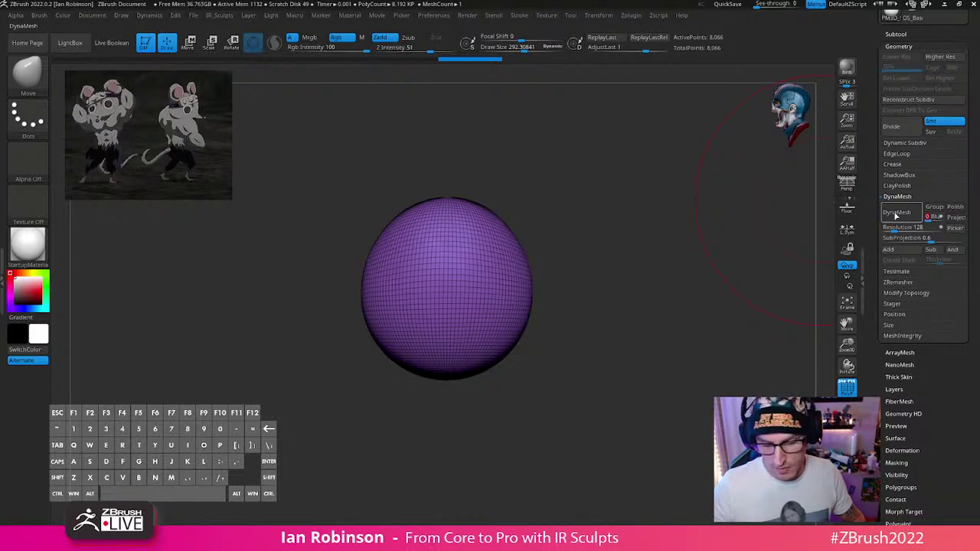
left_click(895, 214)
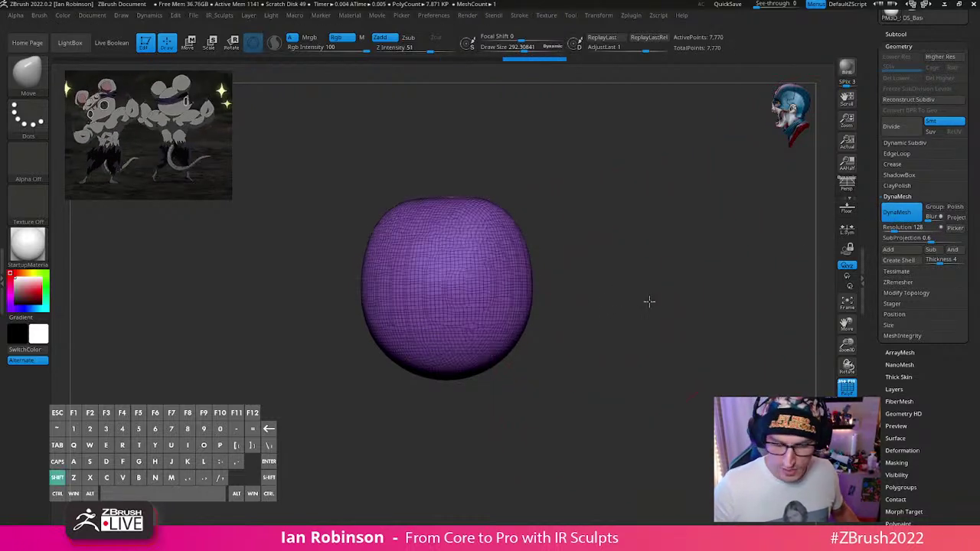
Step: Narrow the head's sides and push its underside upward in front view with the Move brush at draw size about 292
mouse_move(649, 301)
left_mouse_down("shift")
mouse_move(620, 299)
mouse_move(600, 318)
left_mouse_up("shift")
left_click_drag(532, 232, 530, 201)
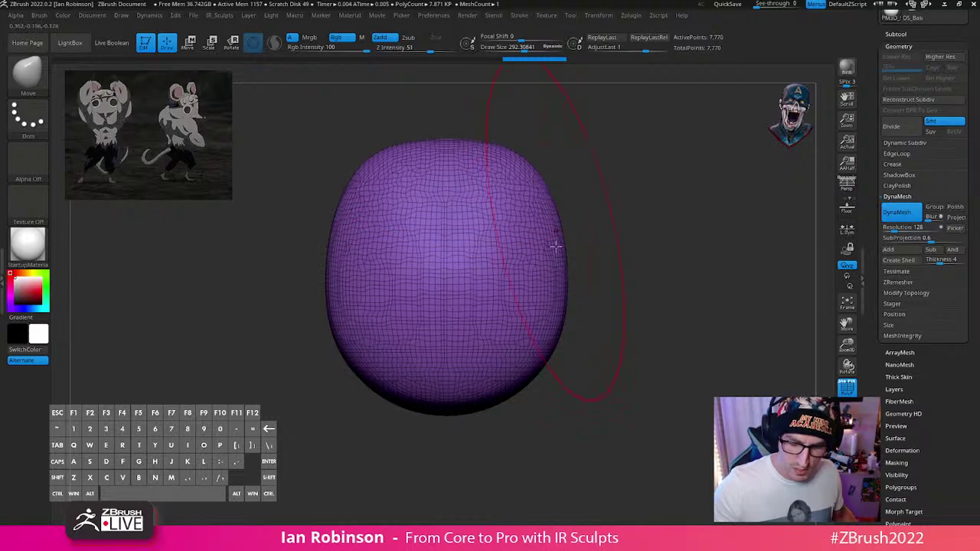
left_click_drag(555, 246, 548, 247)
left_click_drag(553, 326, 542, 325)
left_click_drag(468, 411, 455, 388)
Step: Reduce the Move brush to draw size about 244 and shape the head's front profile and lower cheeks
key("s")
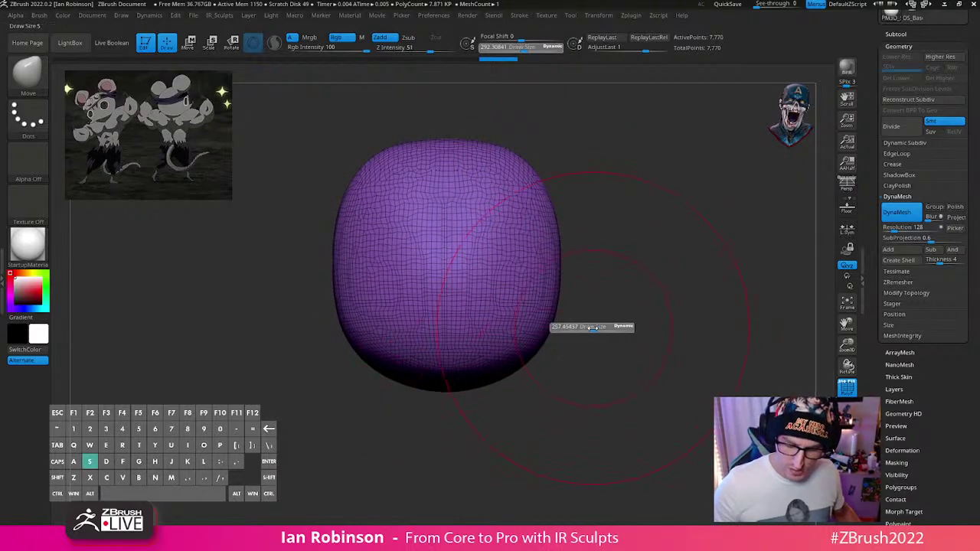
mouse_move(619, 323)
left_mouse_down()
mouse_move(554, 315)
mouse_move(590, 303)
mouse_move(494, 375)
left_mouse_up()
key("s")
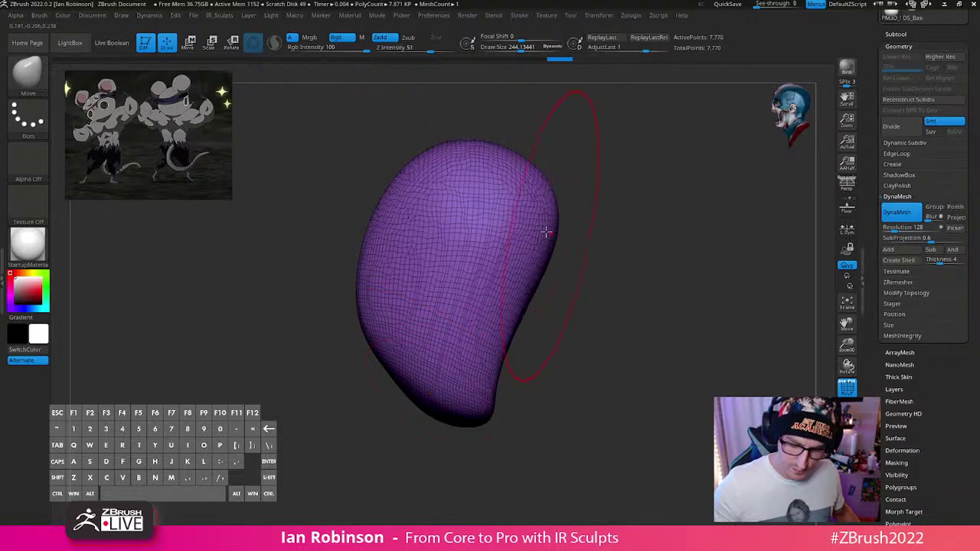
left_click_drag(546, 232, 530, 233)
left_click_drag(593, 234, 795, 307, "shift")
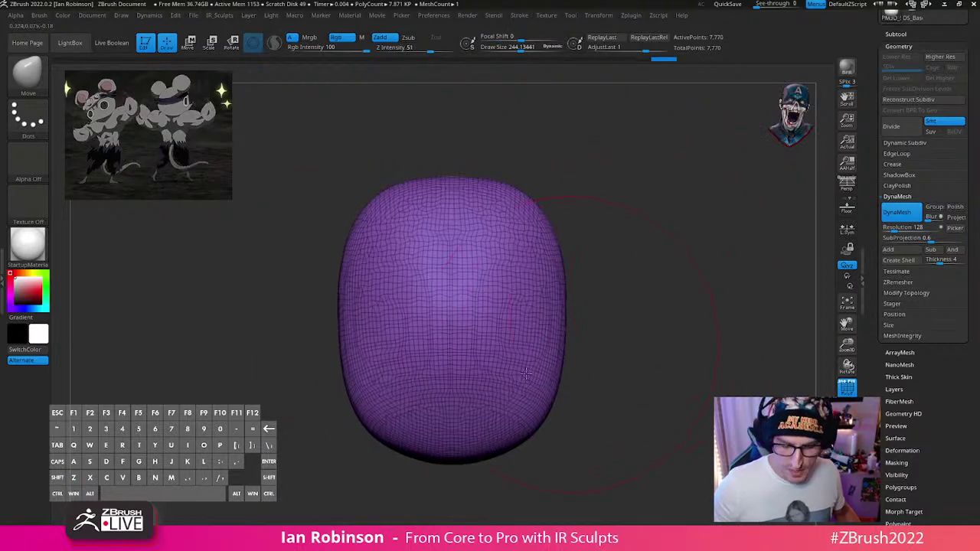
left_click_drag(525, 374, 507, 393)
Step: Refine the outline of the head's upper sides and lower cheeks with the Move brush at draw size about 161
key("s")
left_click_drag(541, 231, 533, 231)
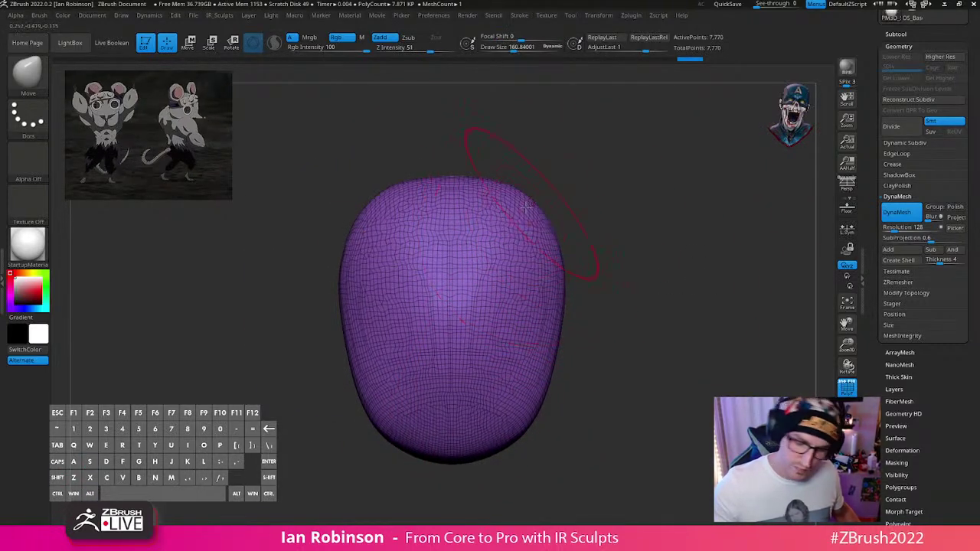
mouse_move(678, 252)
left_mouse_down()
mouse_move(689, 217)
mouse_move(698, 253)
left_mouse_up()
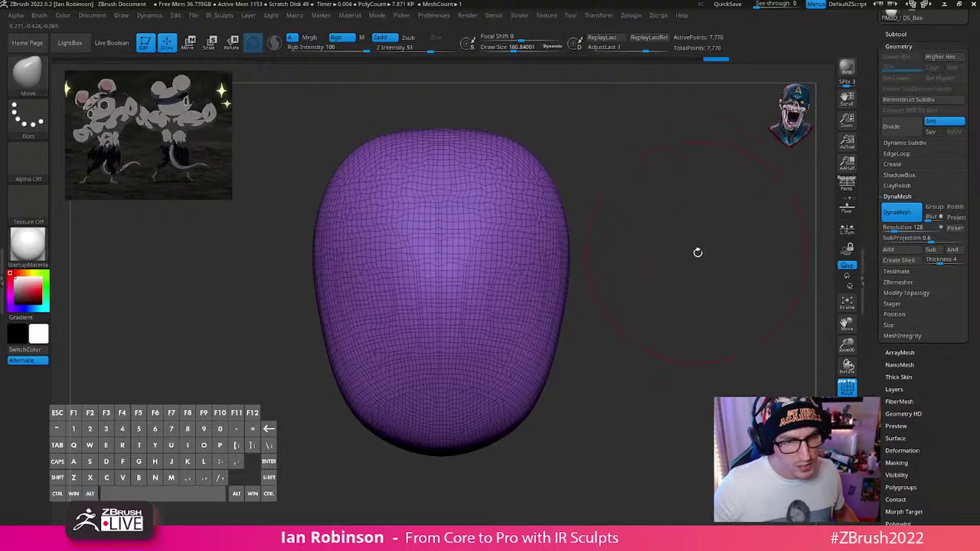
left_click_drag(701, 284, 644, 297, "alt")
right_click(645, 299)
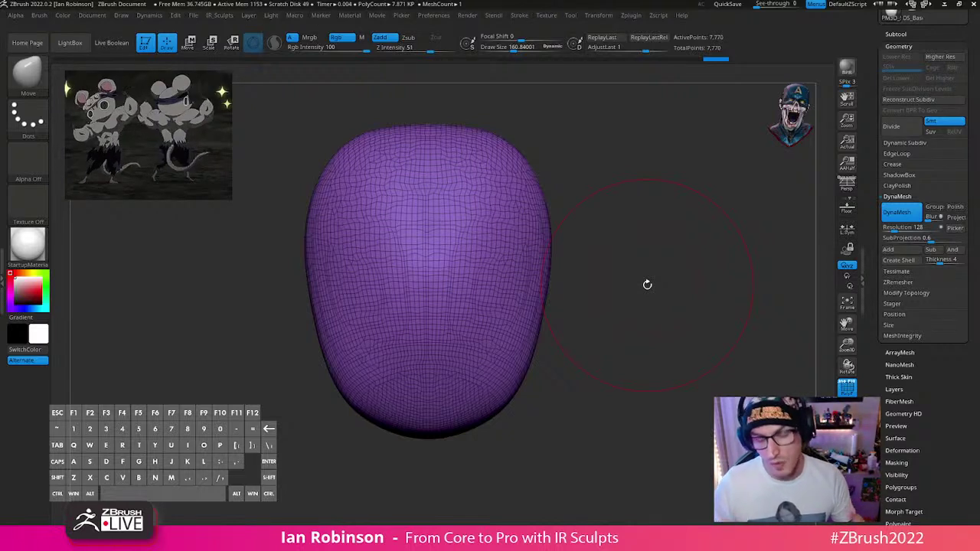
left_click_drag(545, 320, 539, 319)
left_click_drag(529, 178, 533, 179)
Step: Push the underside of the head inward in side view with the Move brush and check the shape from the front
left_click_drag(603, 259, 593, 200, "alt")
mouse_move(505, 354)
left_mouse_down()
mouse_move(471, 355)
mouse_move(455, 337)
mouse_move(452, 268)
left_mouse_up()
right_click_drag(520, 274, 573, 295)
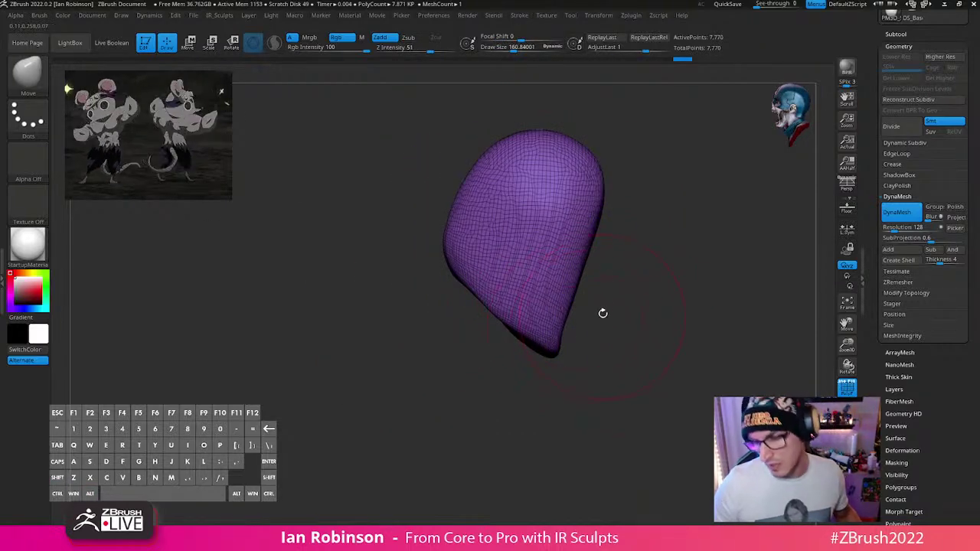
mouse_move(650, 317)
left_mouse_down()
mouse_move(686, 317)
mouse_move(682, 308)
mouse_move(666, 317)
left_mouse_up()
right_click_drag(667, 316, 658, 317, "alt")
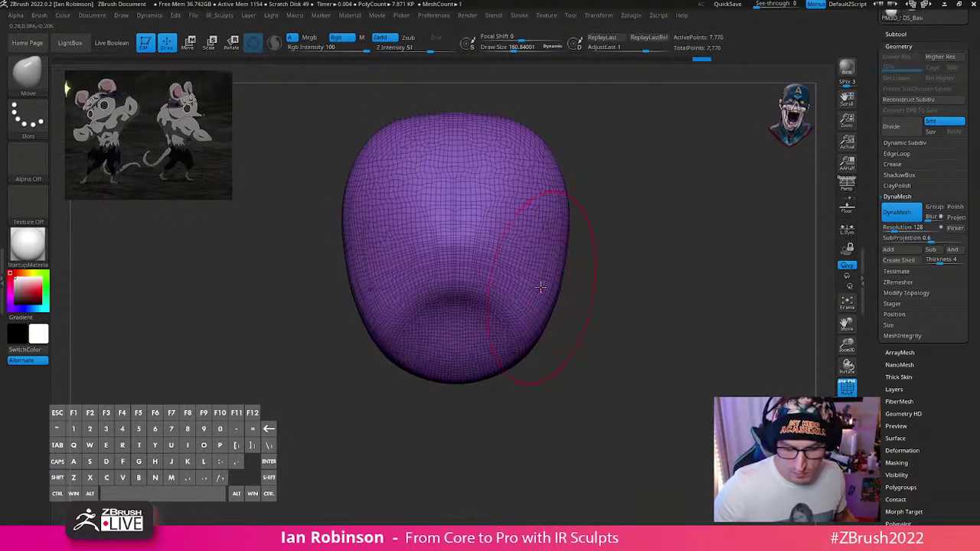
mouse_move(664, 255)
right_mouse_down()
mouse_move(604, 285)
mouse_move(645, 260)
mouse_move(643, 274)
mouse_move(682, 278)
right_mouse_up()
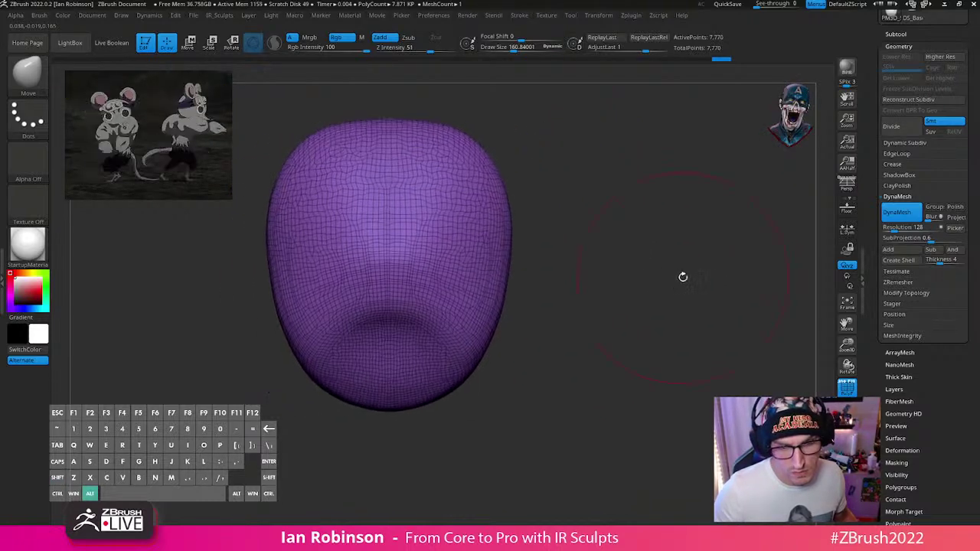
Step: Duplicate the head subtool and move the copy sideways along X until it sits beside the original
left_click_drag(935, 165, 959, 199)
left_click(909, 188)
left_click_drag(973, 165, 972, 175)
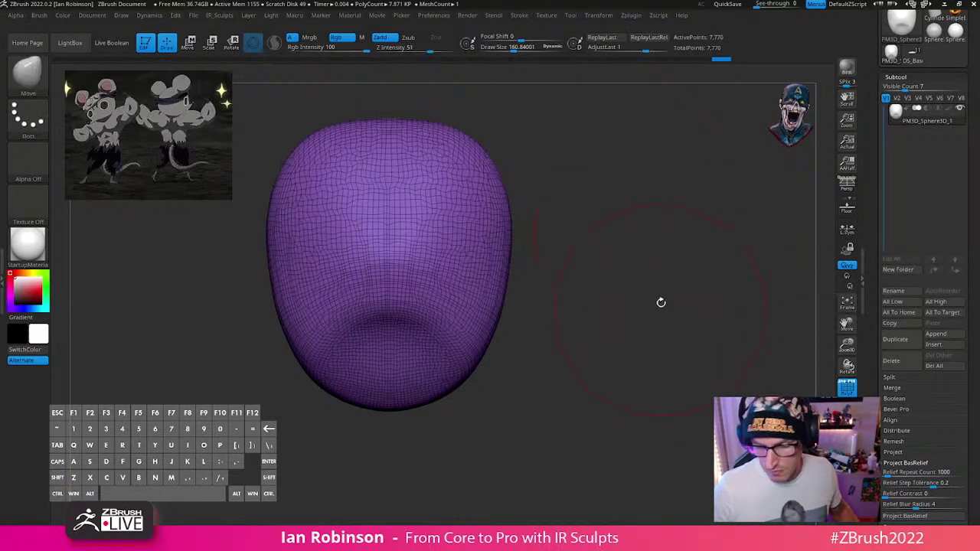
key("ctrl+shift+d")
key("w")
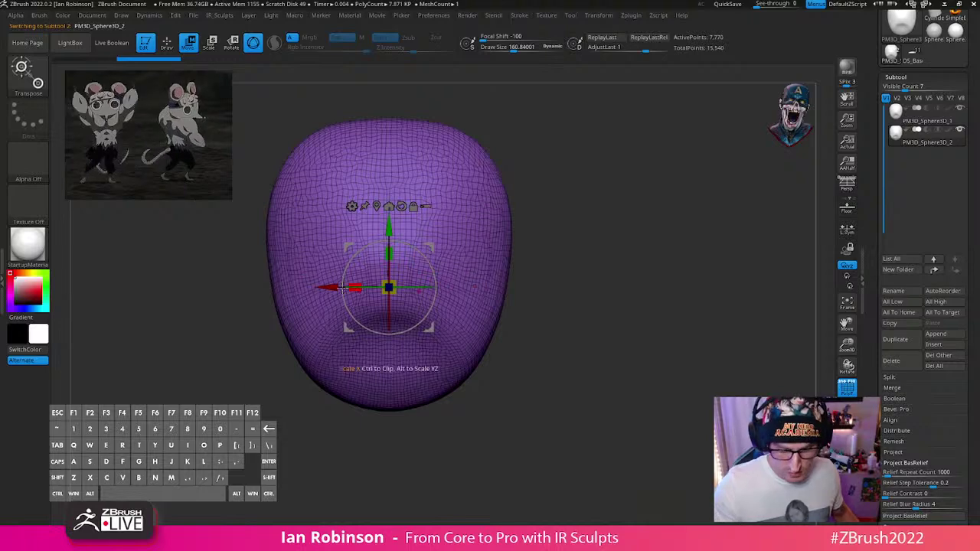
left_click_drag(329, 287, 470, 287)
Step: Duplicate the moved head subtool, place the new copy directly below it, and return to Draw mode
key("ctrl+shift+d")
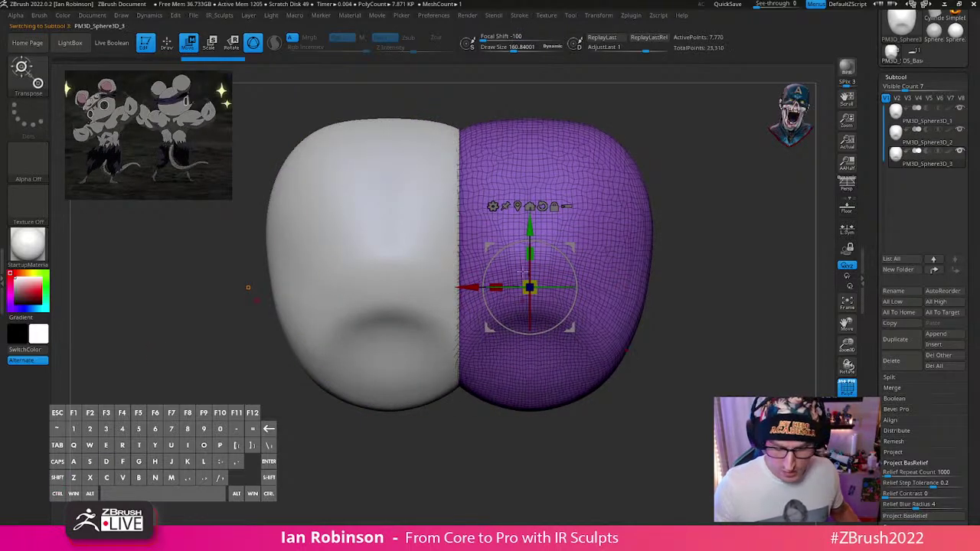
left_click_drag(530, 228, 530, 389)
key("q")
left_click_drag(741, 378, 731, 312, "alt")
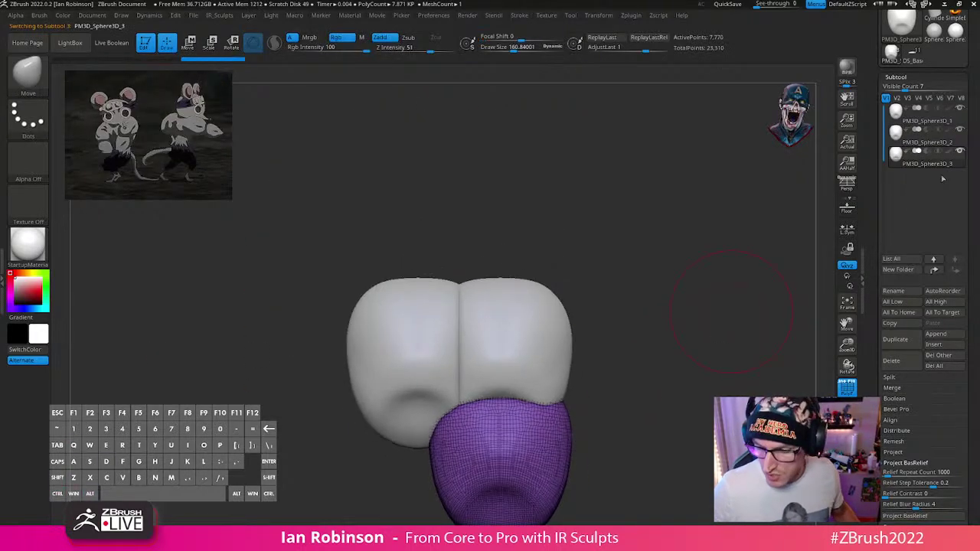
left_click(934, 115)
left_click_drag(938, 81, 939, 192)
left_click(942, 63)
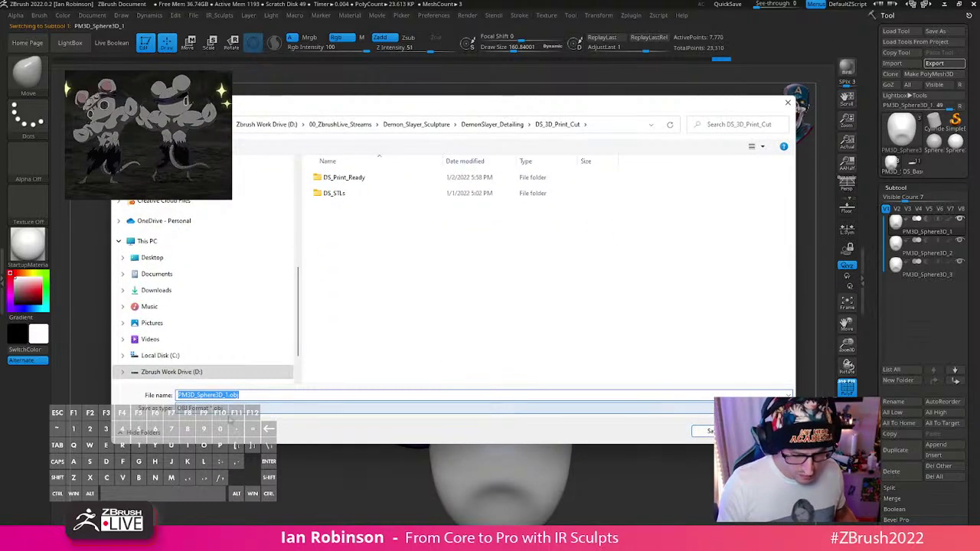
left_click(703, 432)
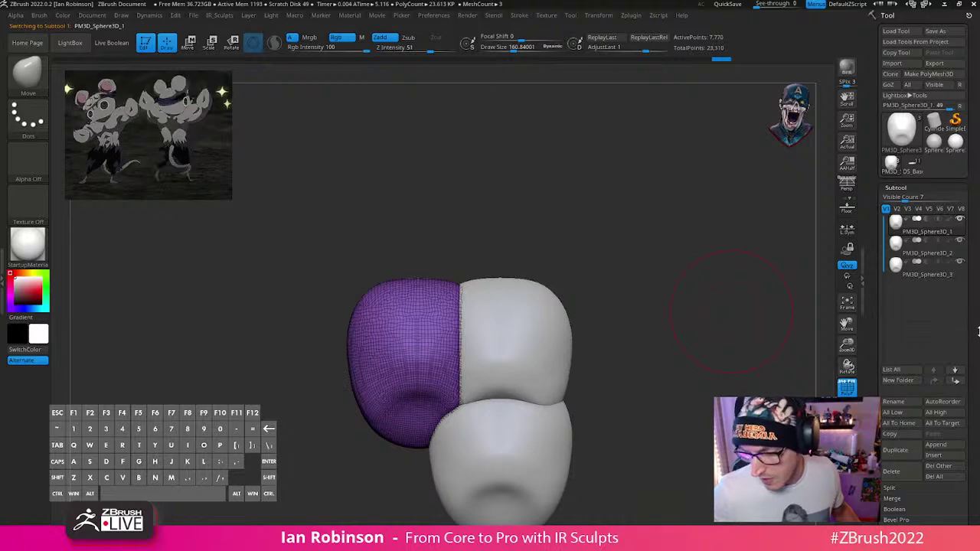
Step: Merge the three visible head subtools into a new tool with MergeVisible and switch to that merged tool
left_click_drag(978, 331, 973, 184)
left_click_drag(975, 350, 971, 317)
left_click(894, 319)
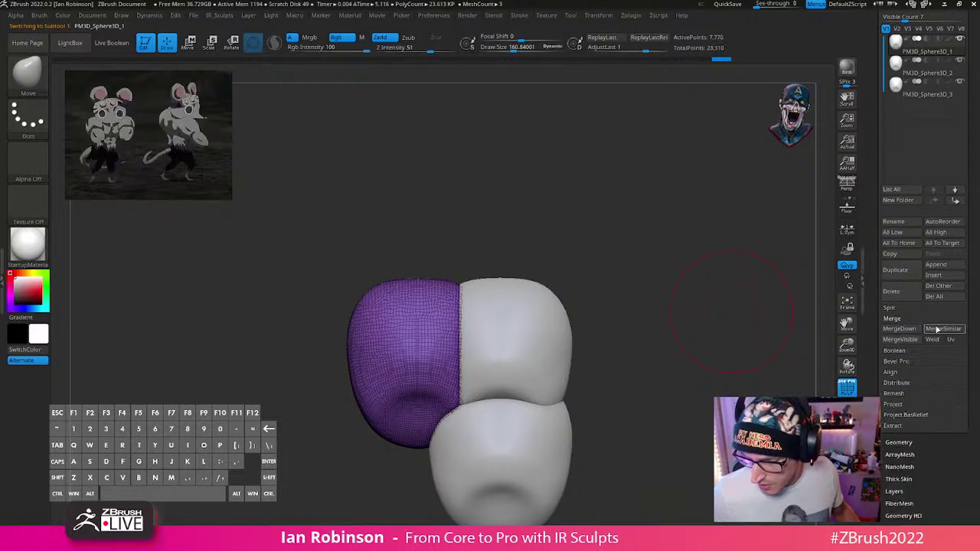
scroll(934, 175, "up", 5)
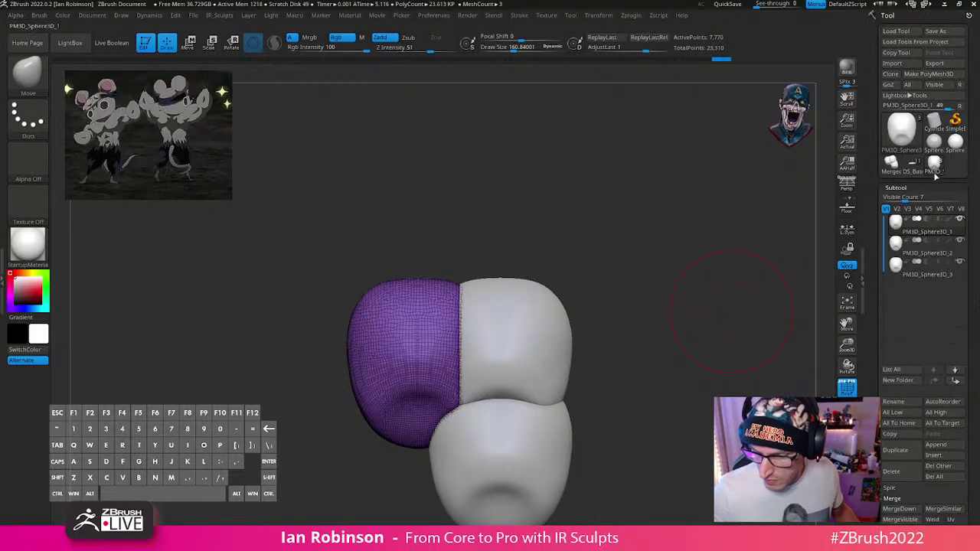
left_click(891, 164)
left_click_drag(674, 319, 628, 337, "alt")
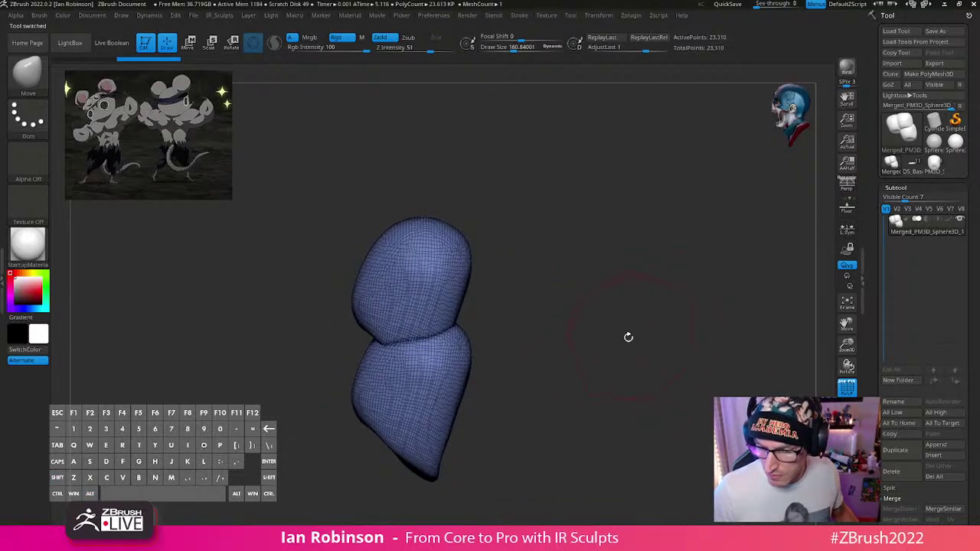
Step: Export the merged mesh to the Desktop as Merged_PM3D_Sphere3D_1.obj
left_click(933, 62)
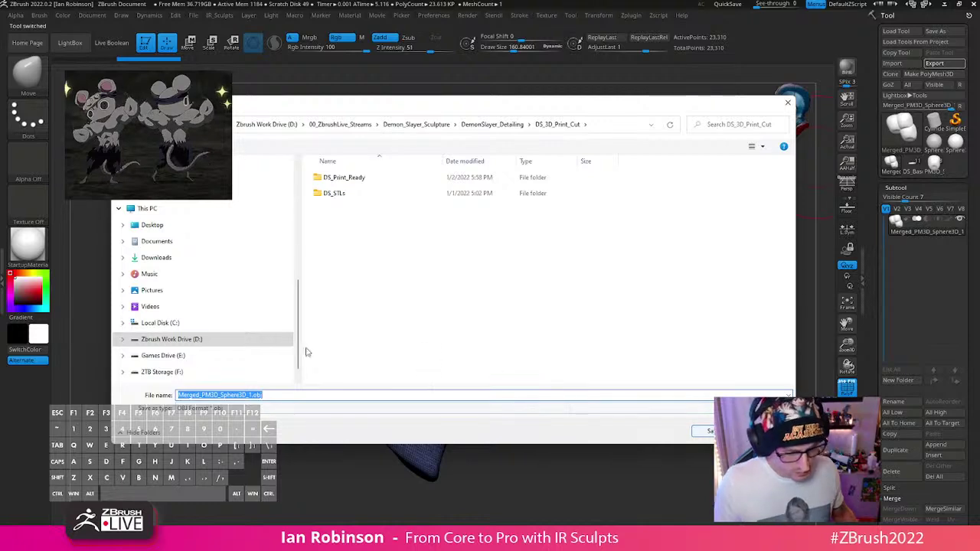
left_click(170, 228)
left_click(711, 430)
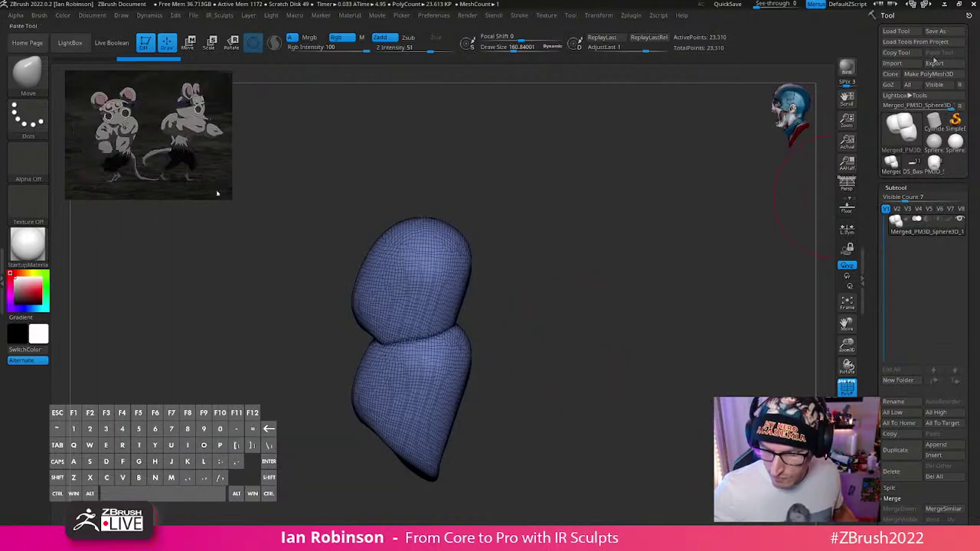
Step: Switch to the DS_Base_Final tool and import Merged_PM3D_Sphere3D_1.obj from the Desktop into it
left_click(912, 32)
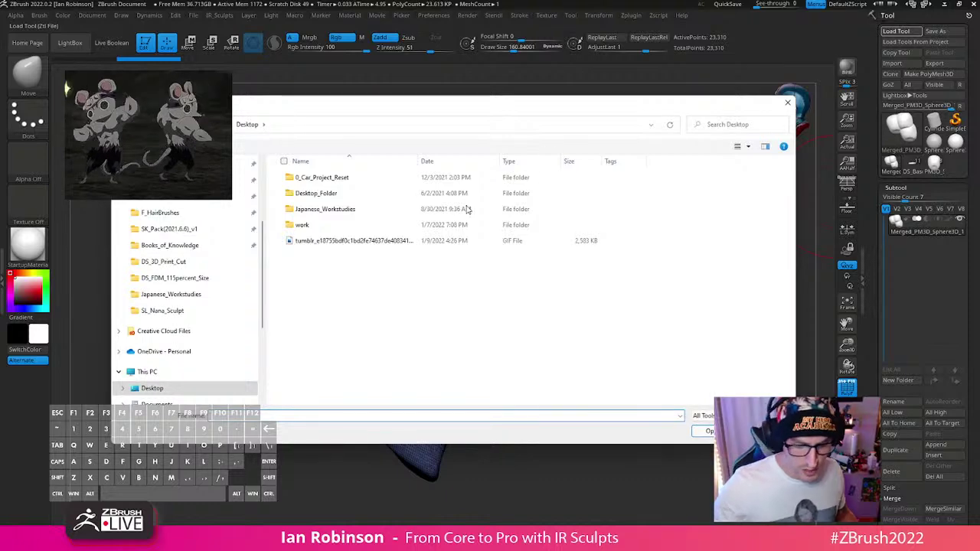
key("Escape")
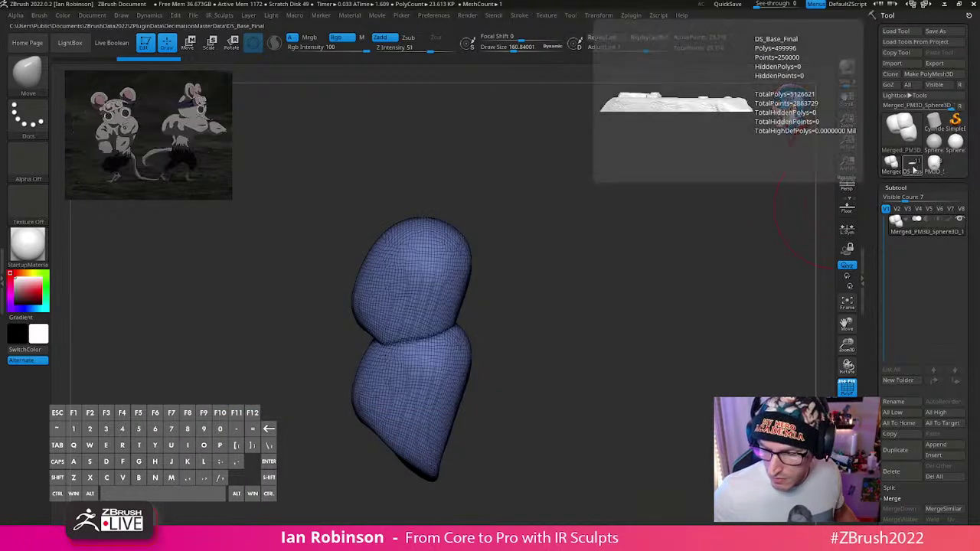
left_click(911, 164)
left_click(893, 64)
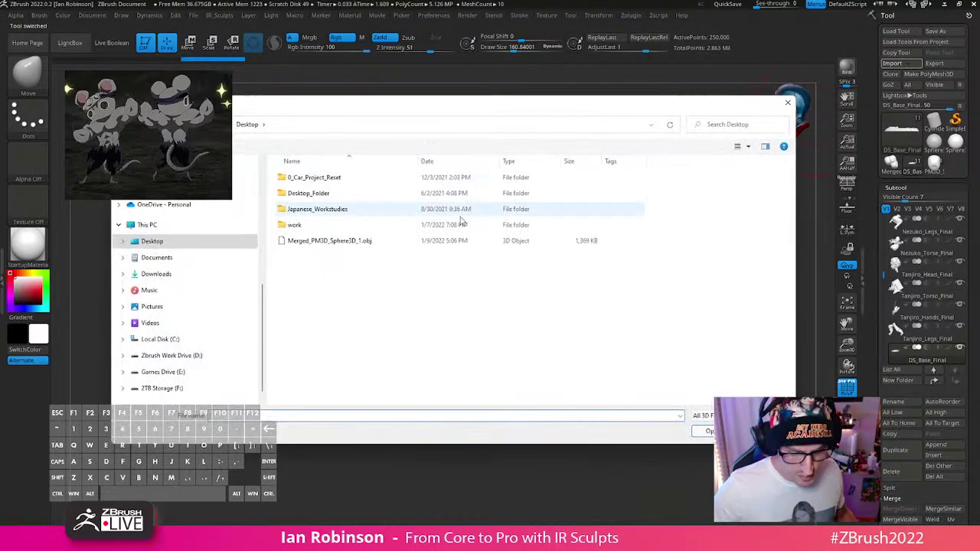
left_click(379, 241)
left_click(709, 431)
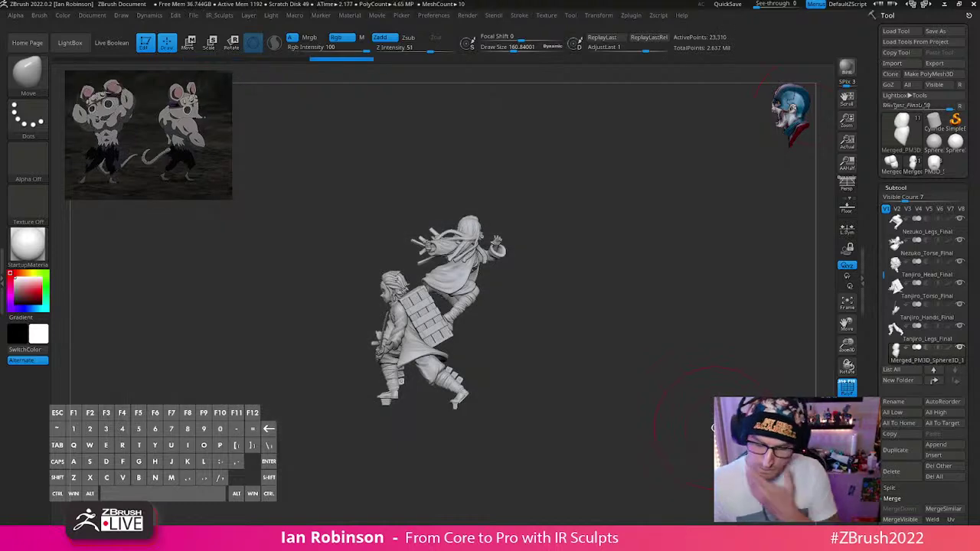
Step: Show only the imported Merged_PM3D_Sphere3D_1 subtool, frame it in the view, and check its shape with and without the wireframe
left_click(914, 169)
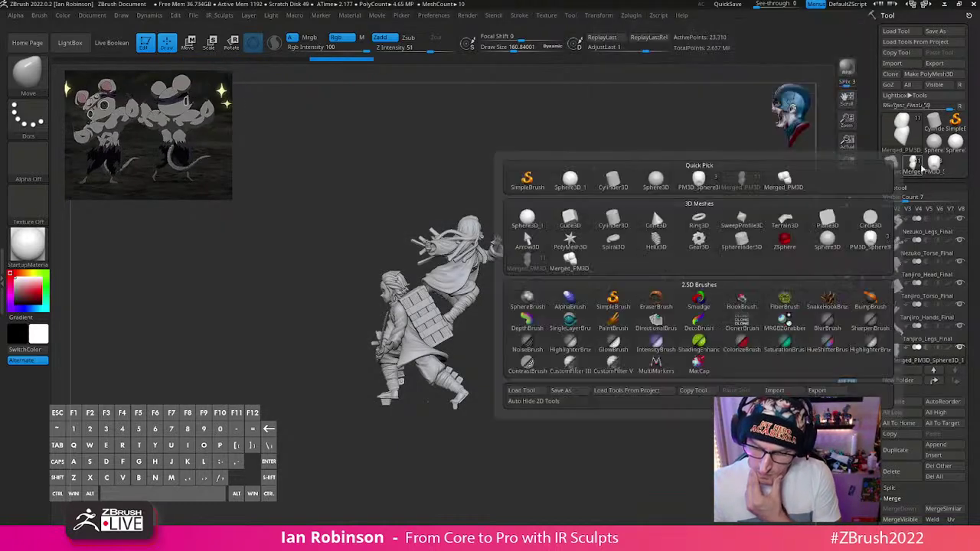
left_click(897, 169)
left_click(901, 171)
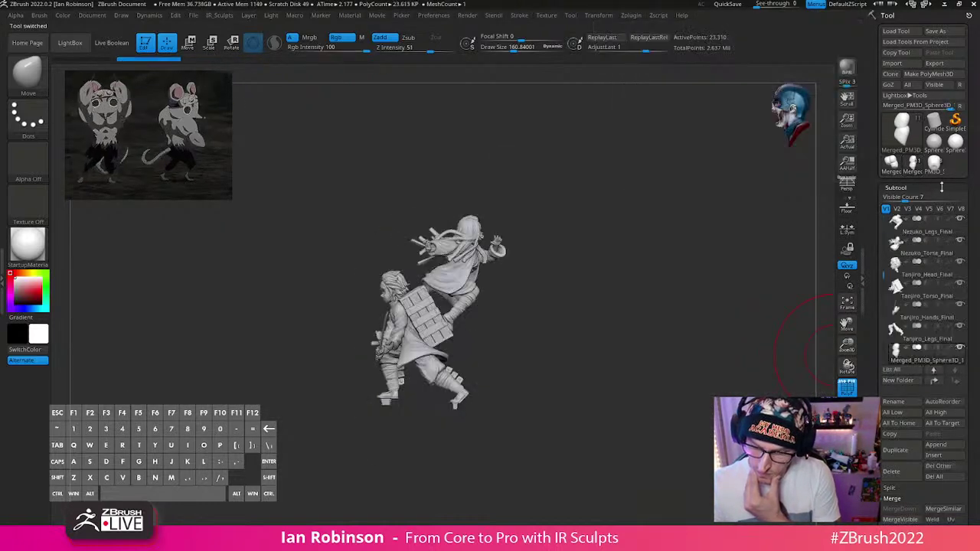
left_click_drag(882, 276, 883, 348)
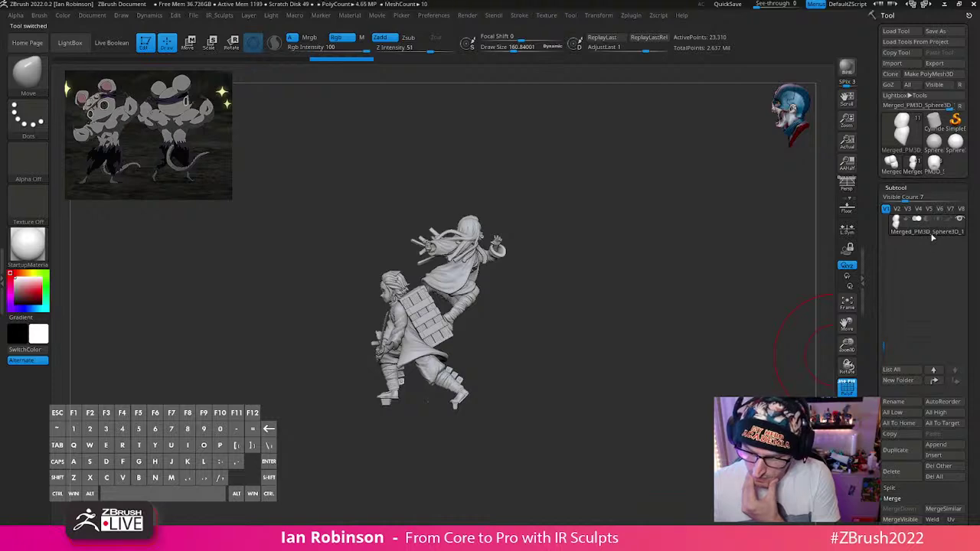
left_click_drag(737, 346, 796, 360)
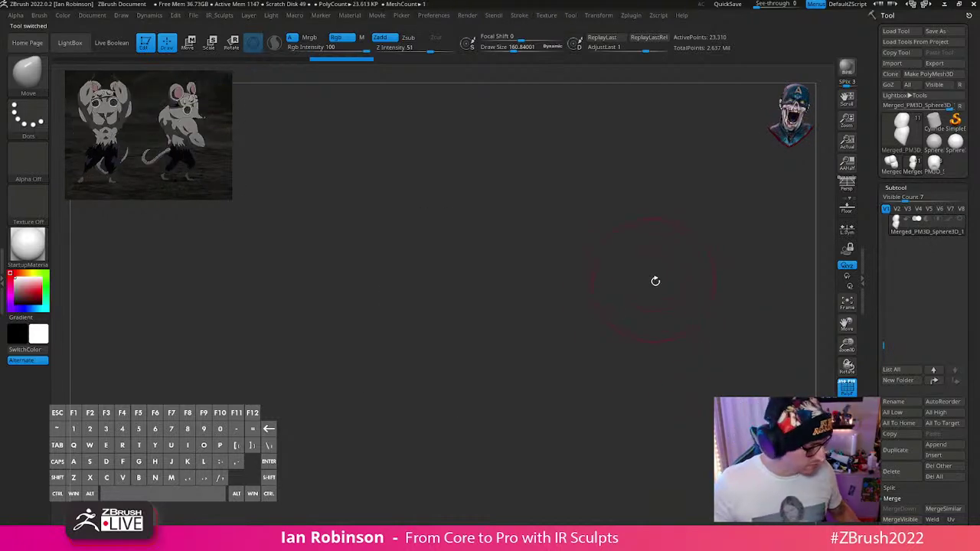
key("f")
key("shift+f")
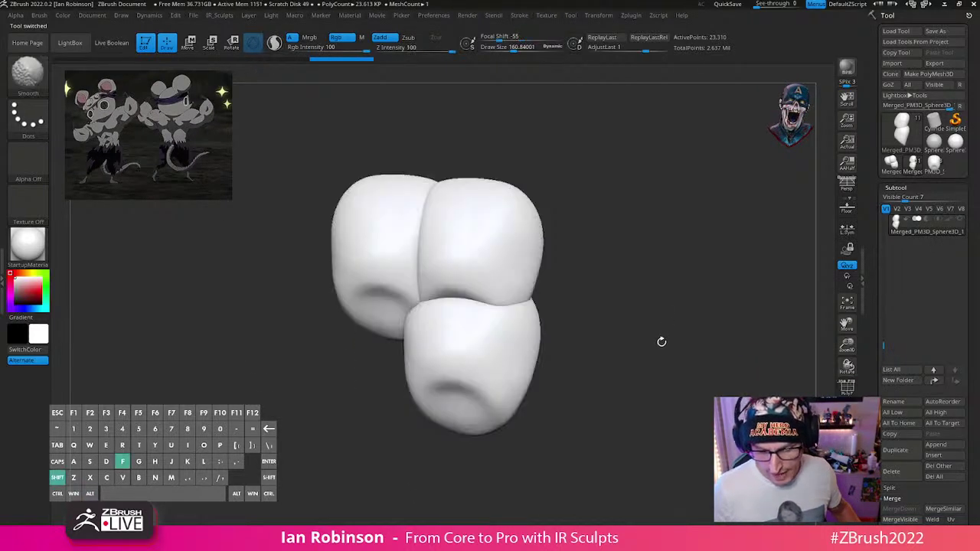
key("shift+f")
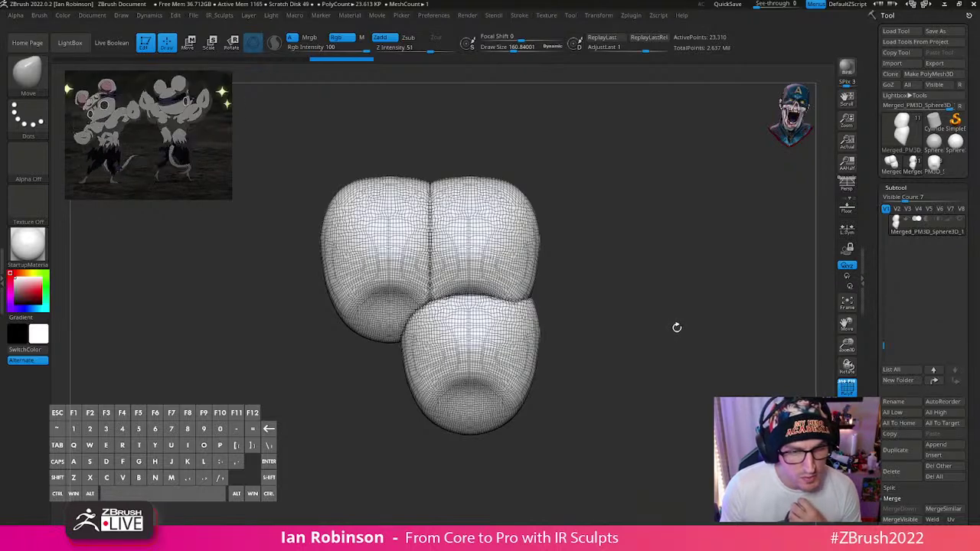
left_click_drag(677, 327, 671, 322)
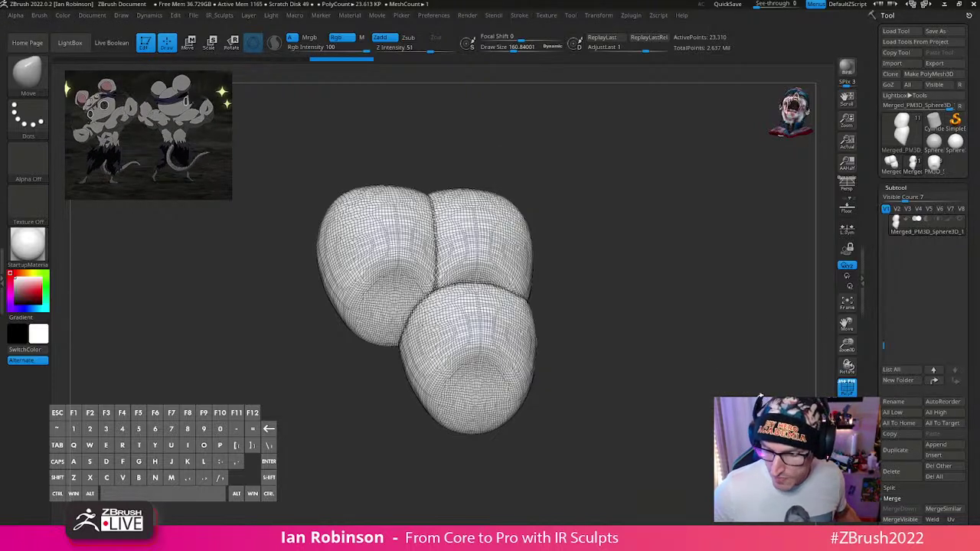
Step: Show all subtools of the DS_Base_Final tool without wireframe and inspect the swordsman figure from the front and side
left_click(932, 163)
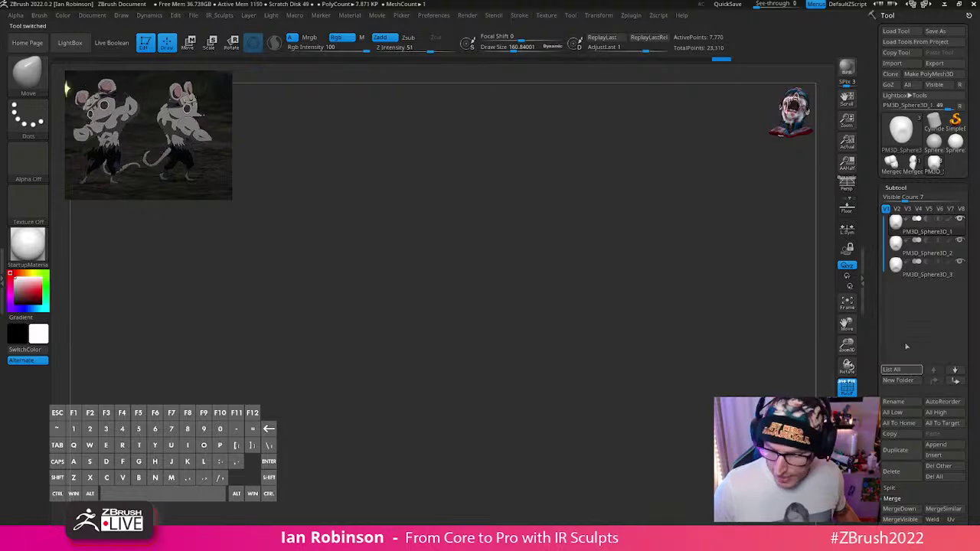
left_click(895, 165)
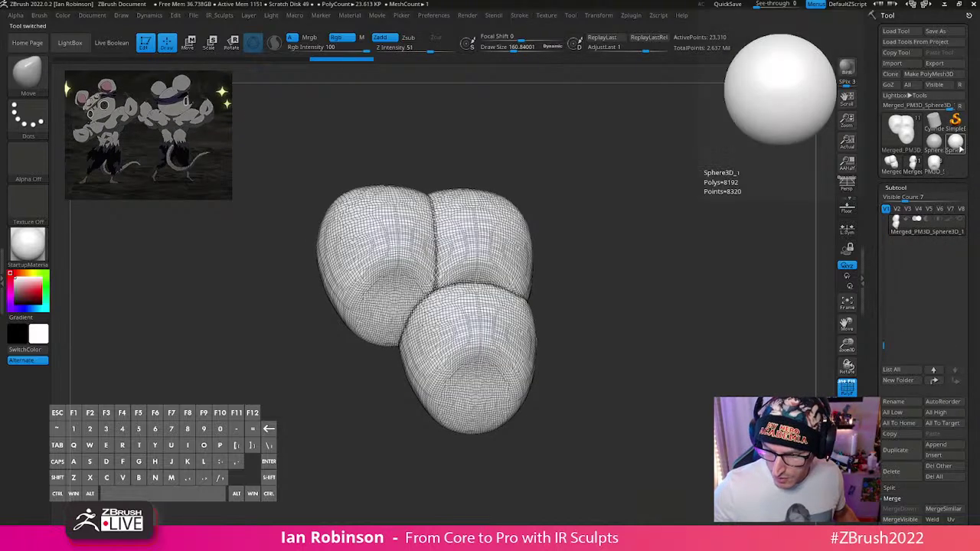
key("d")
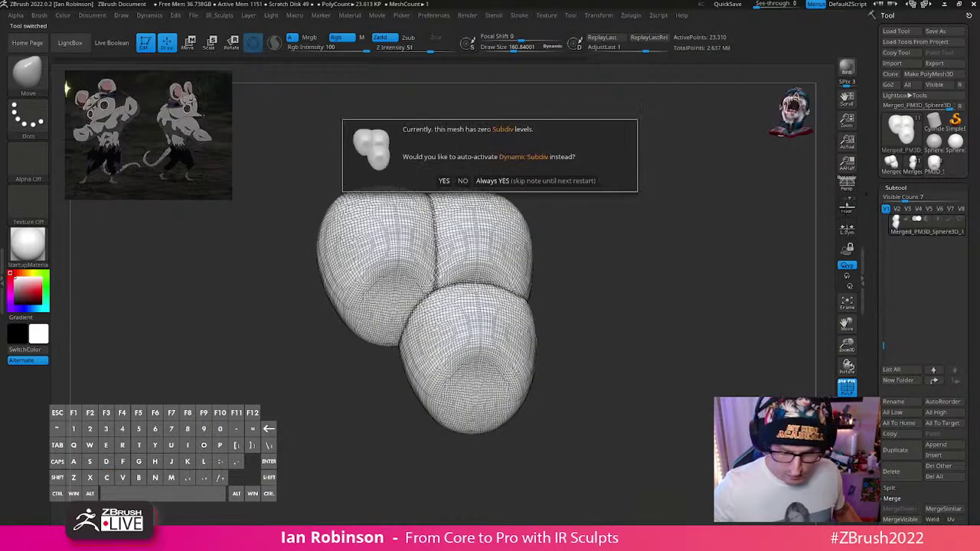
left_click(756, 331)
key("shift+f")
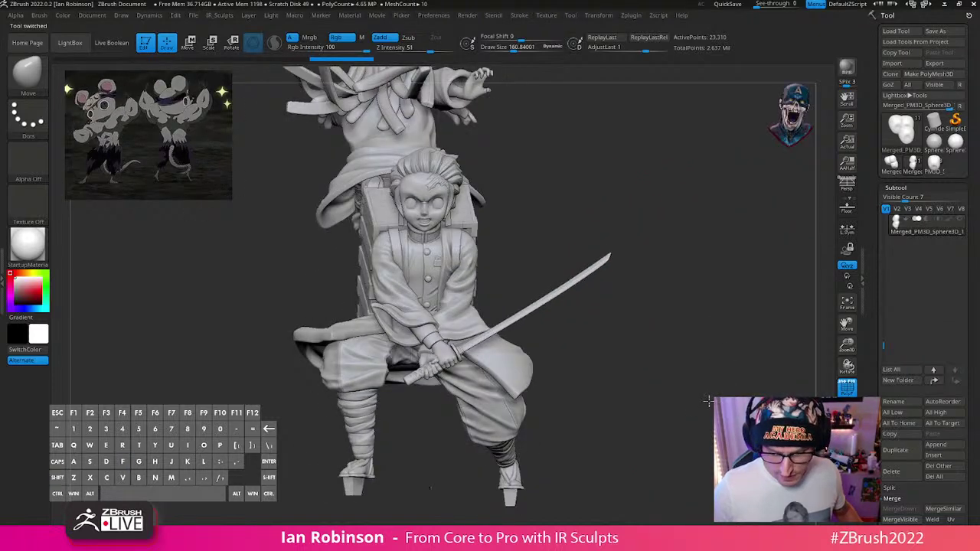
mouse_move(707, 401)
left_mouse_down()
mouse_move(721, 356)
mouse_move(682, 356)
left_mouse_up()
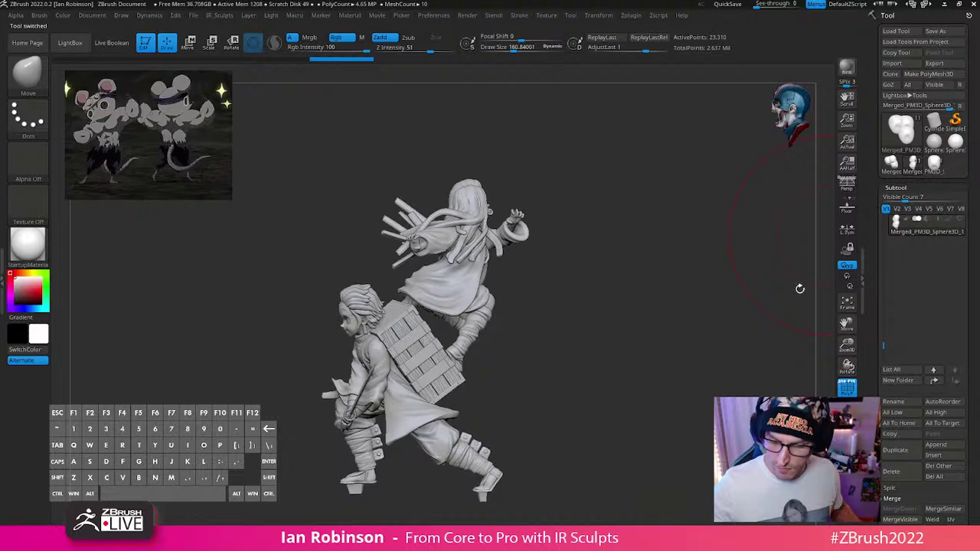
left_click_drag(799, 289, 767, 332)
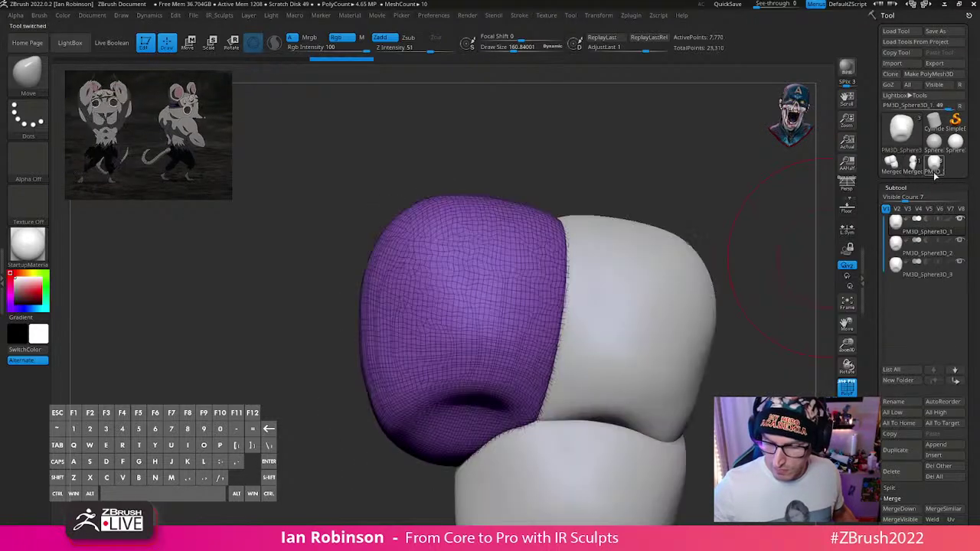
Step: Switch to the PM3D_Sphere3D_1 tool, delete all its subtools, and return to the Merged_PM3D_Sphere3D_1 tool
mouse_move(752, 355)
left_mouse_down("alt")
mouse_move(732, 363)
mouse_move(671, 188)
left_mouse_up("alt")
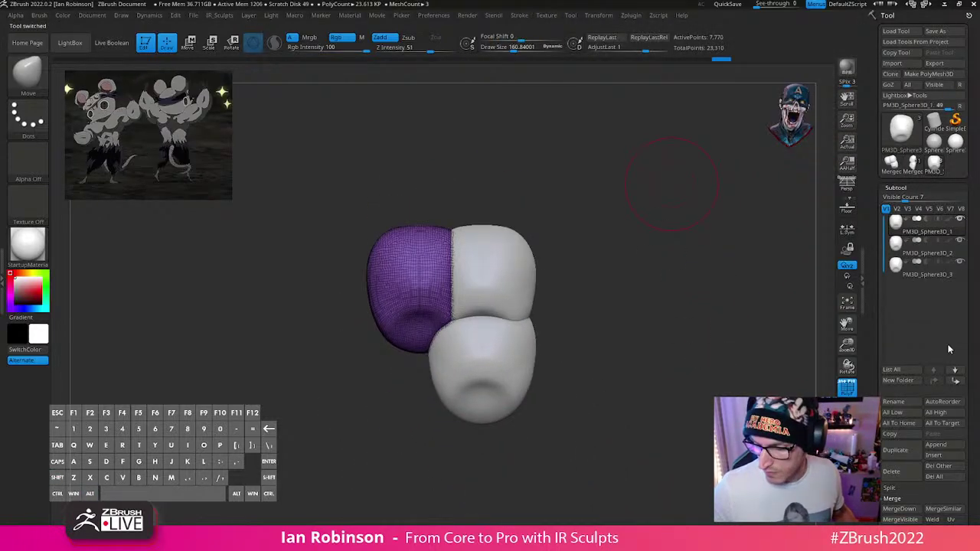
left_click(934, 476)
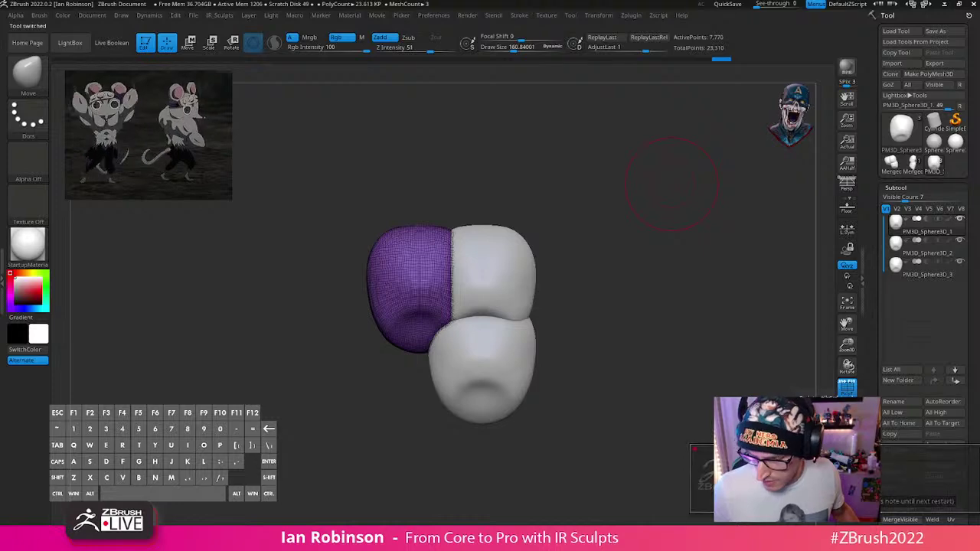
left_click(912, 170)
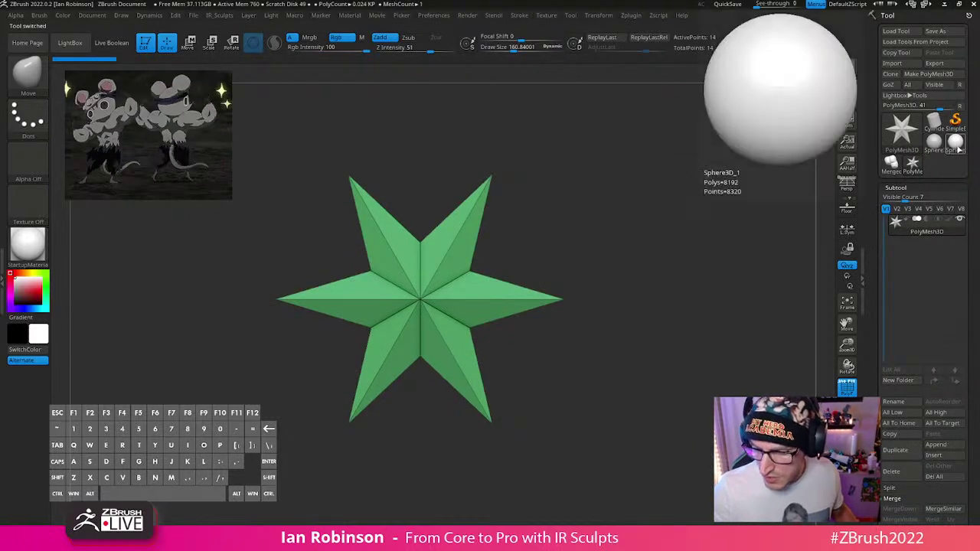
left_click(955, 143)
left_click(905, 170)
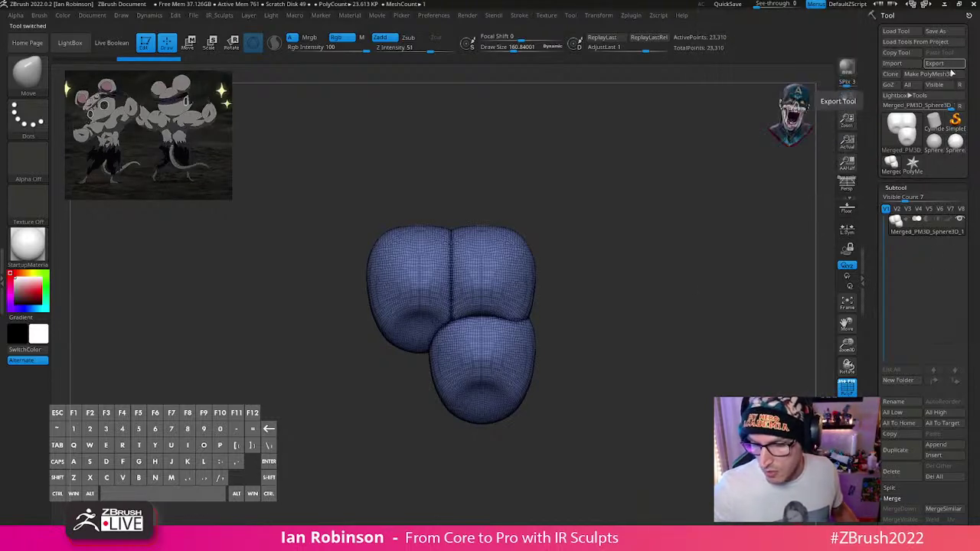
Step: Start an FBX export of the merged mesh to the Desktop as Merged_PM3D_Sphere3D_1.fbx, opening the FBX export options
left_click(949, 63)
left_click(240, 408)
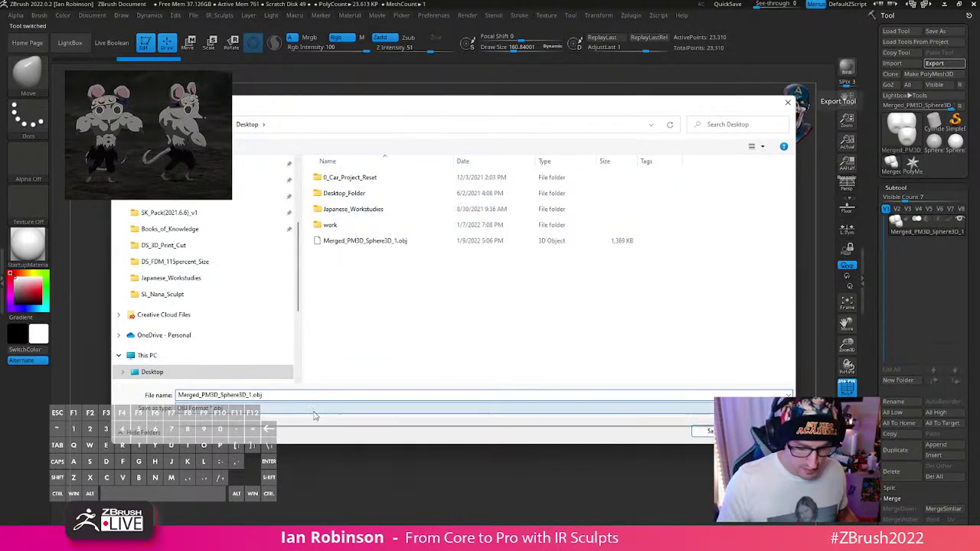
left_click(240, 517)
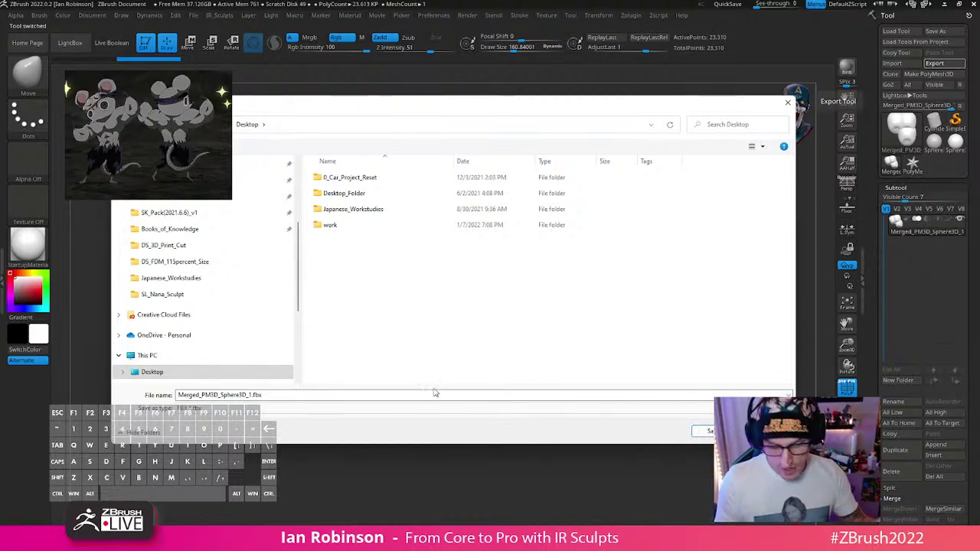
left_click(701, 433)
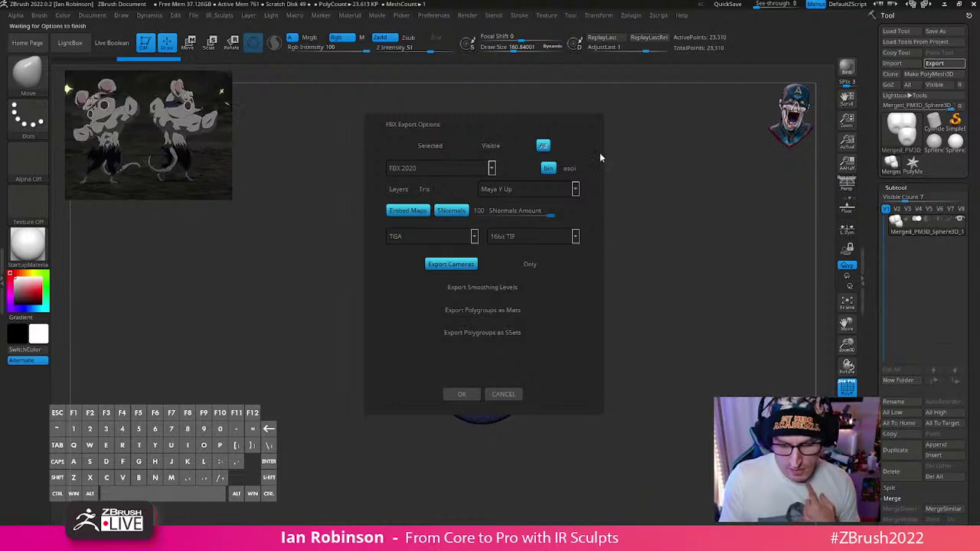
Step: Try the Selected, Visible and All export scopes, choose Visible with Export Cameras off, and cancel the FBX export
left_click(440, 145)
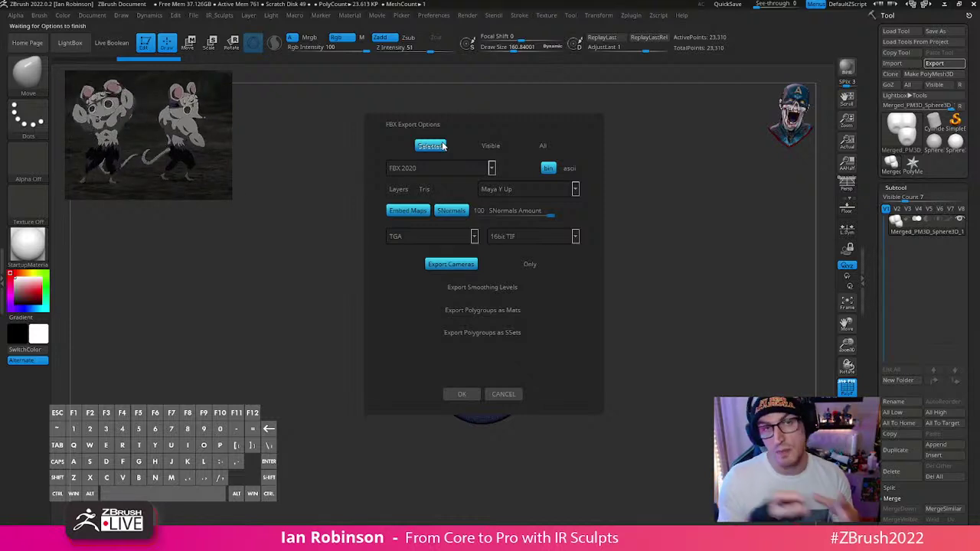
left_click(502, 145)
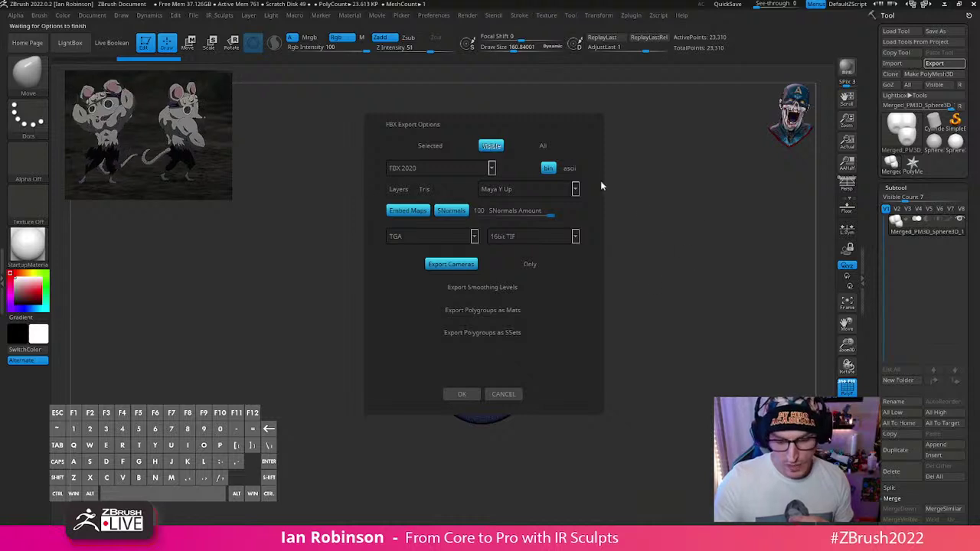
left_click(543, 147)
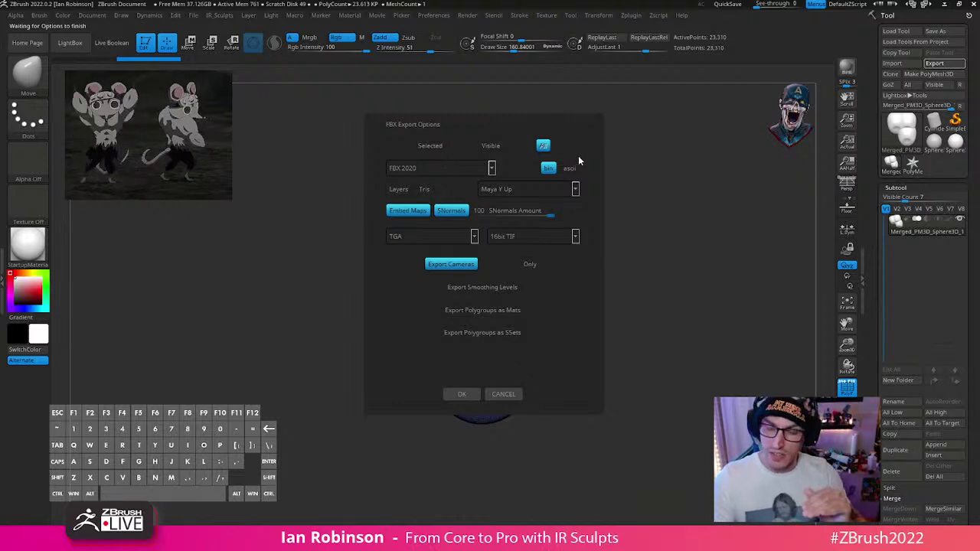
left_click(490, 146)
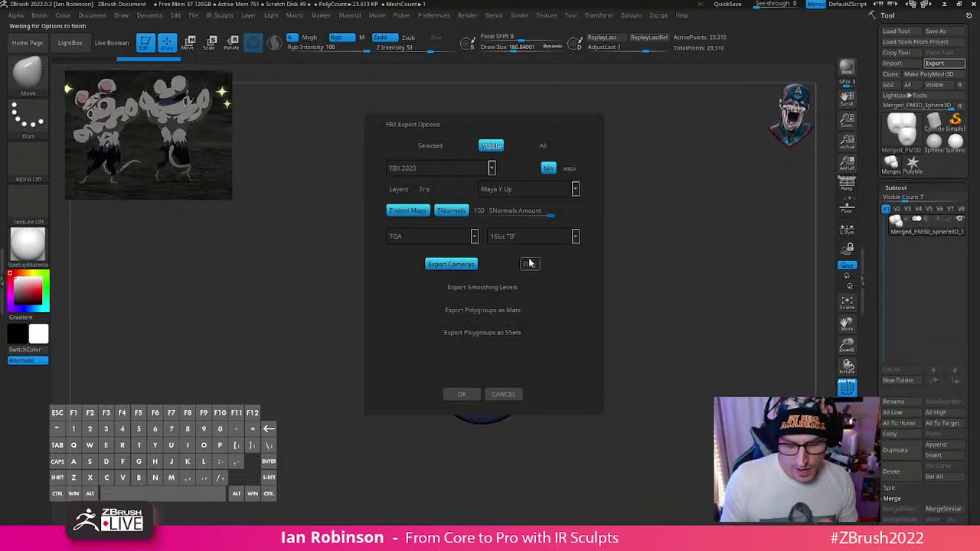
left_click(459, 267)
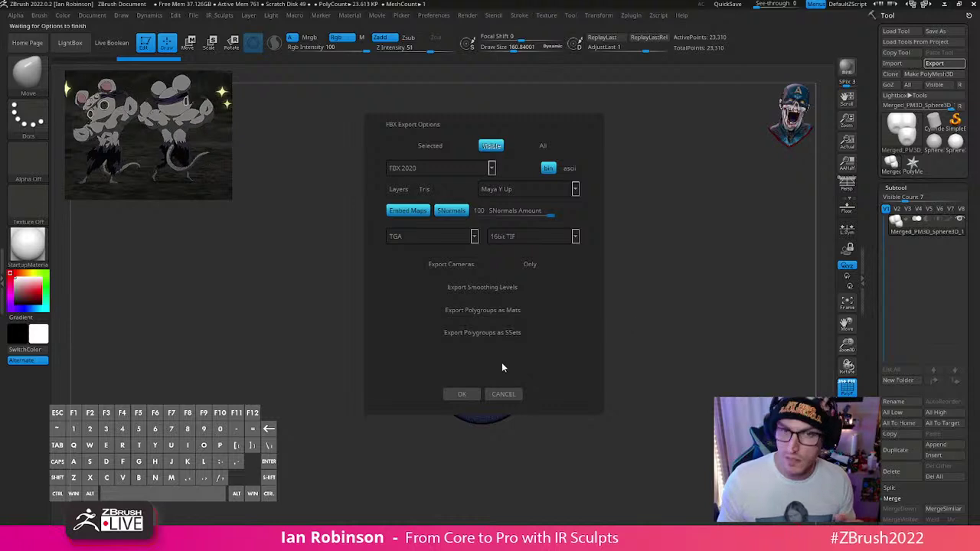
left_click(503, 393)
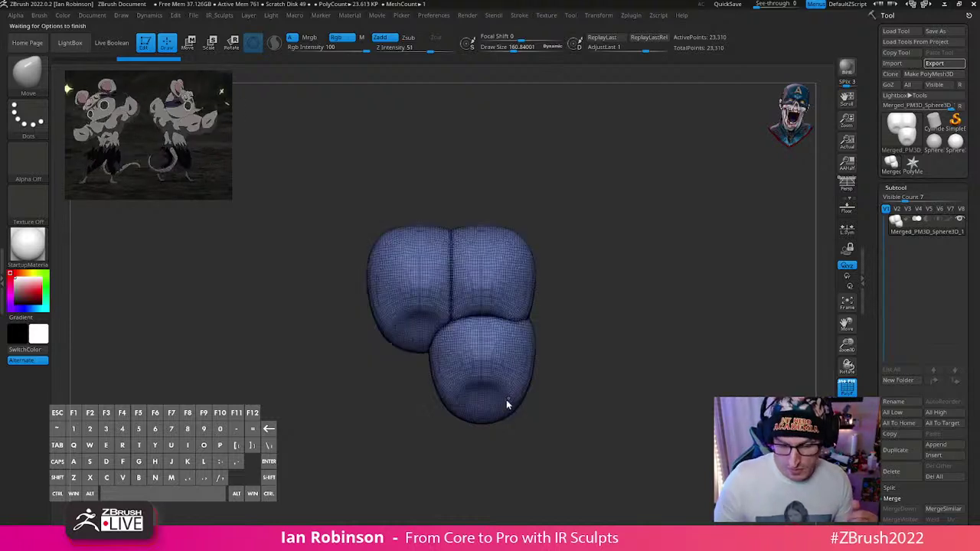
Step: Examine the FBX ExportImport plugin's settings and compare them with the regular tool export to FBX
left_click(631, 16)
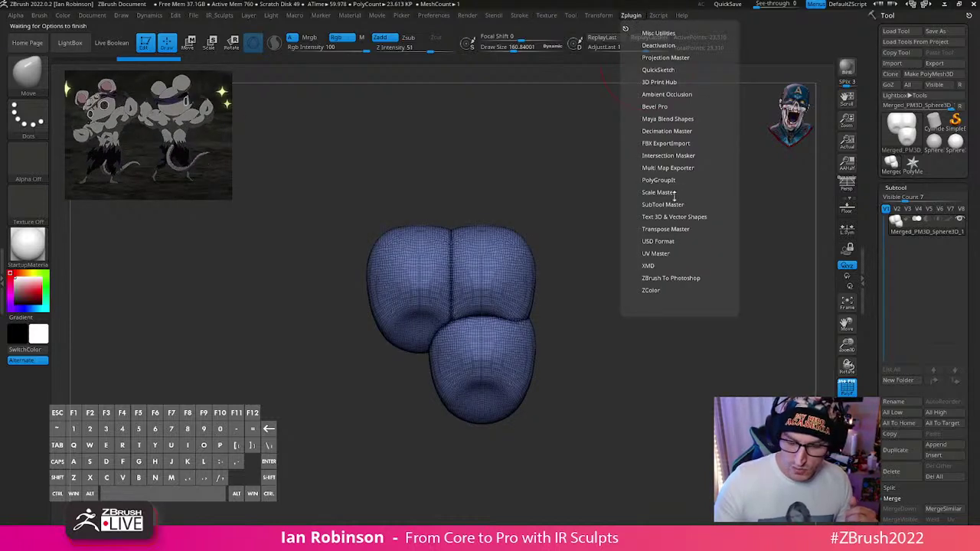
left_click(672, 143)
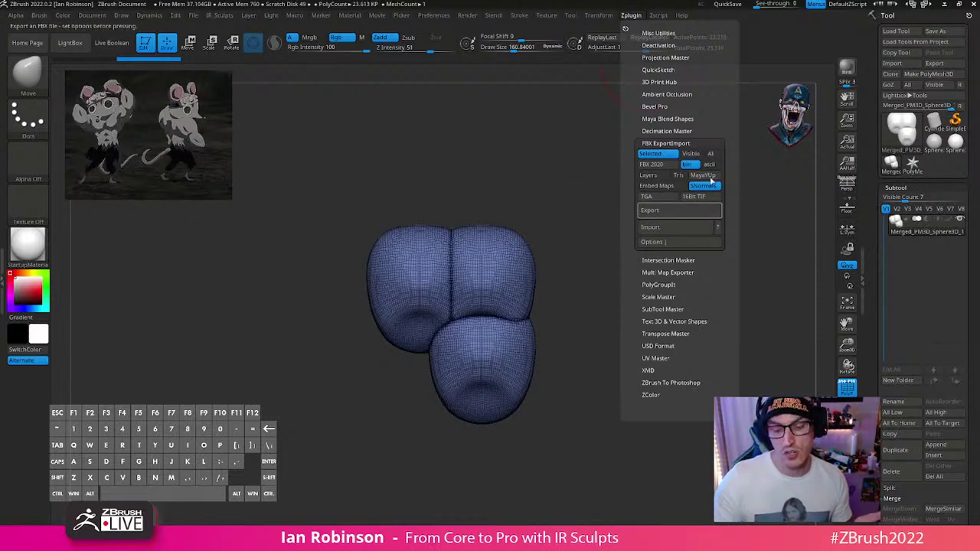
left_click(668, 143)
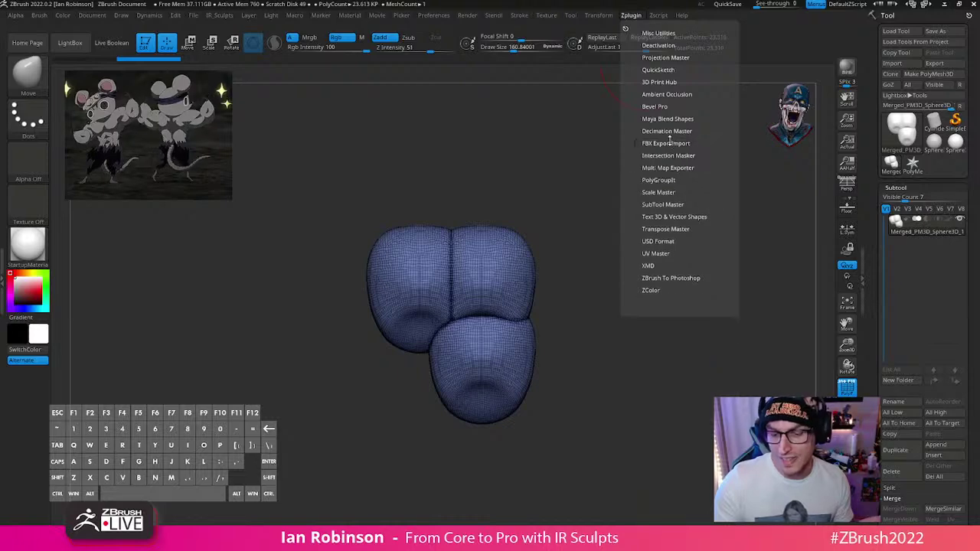
left_click(935, 62)
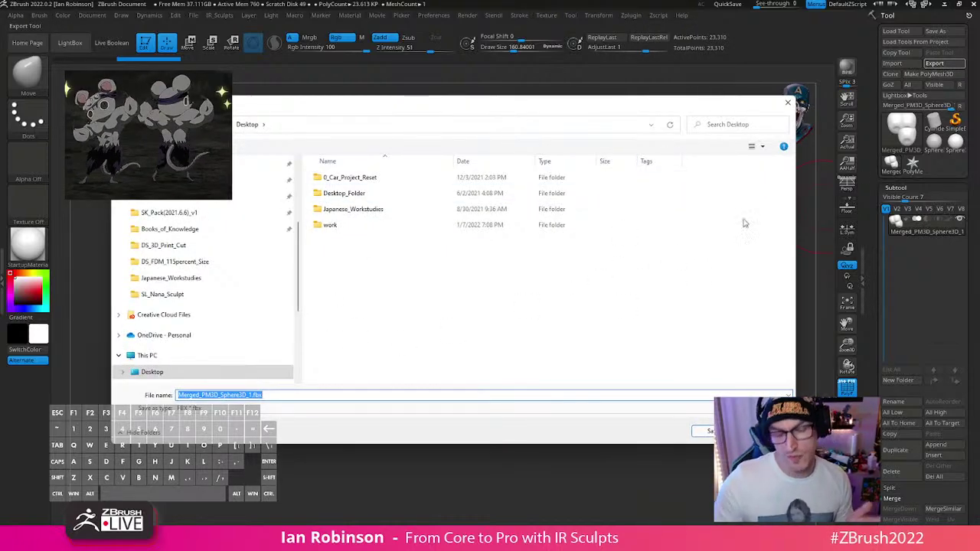
key("Return")
left_click(655, 17)
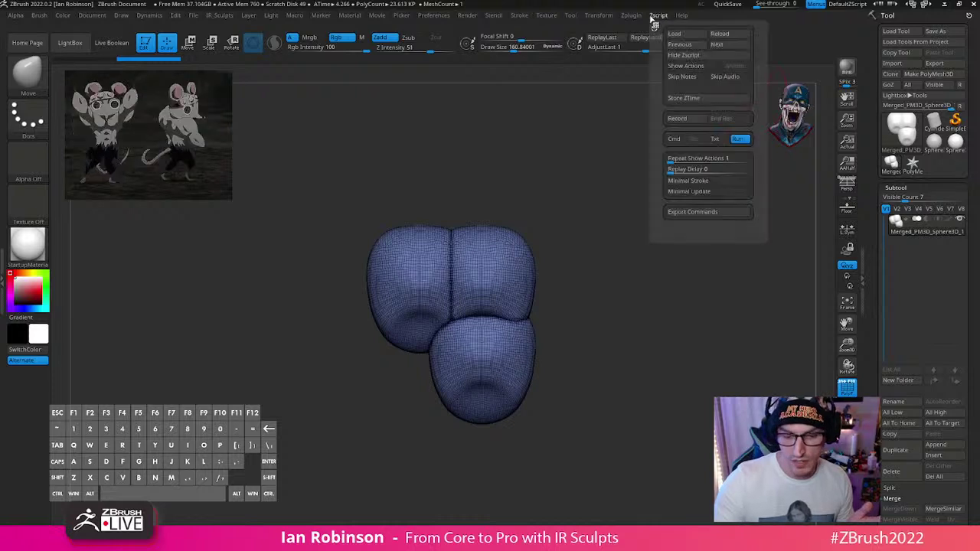
left_click(630, 16)
left_click(665, 144)
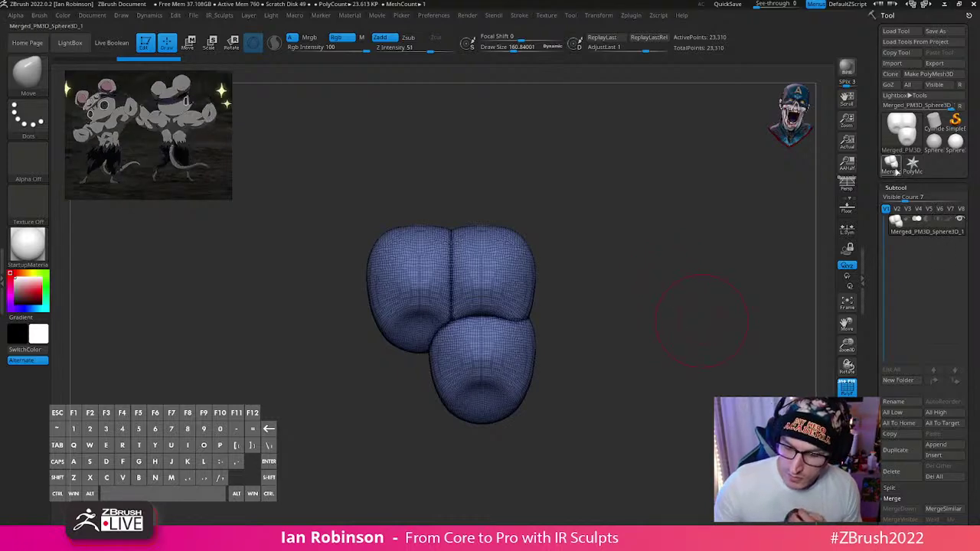
Step: Return to the merged head tool and give each separate head its own polygroup with Auto Groups
left_click(935, 146)
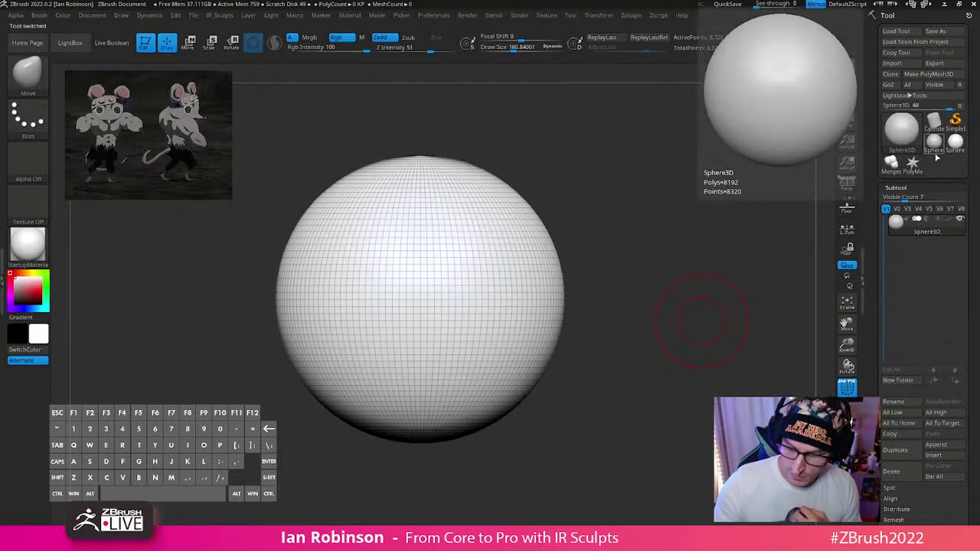
left_click(901, 127)
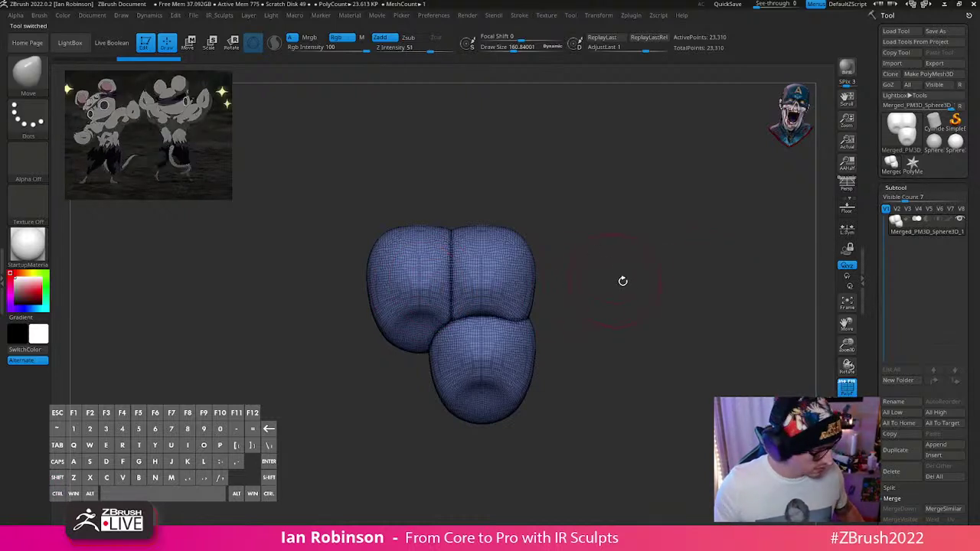
key("2")
left_click(613, 343)
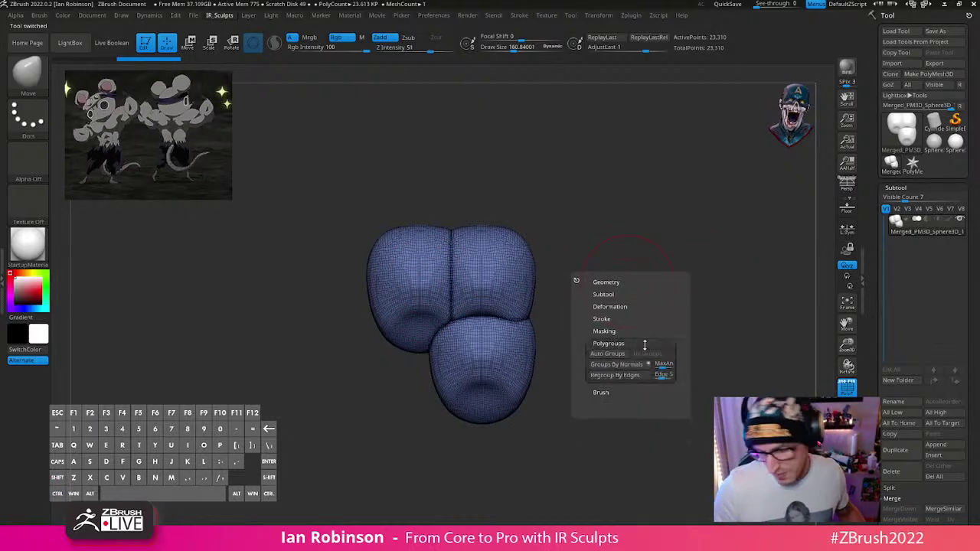
left_click(609, 353)
Step: Isolate the upper-left head by its polygroup and split the two hidden heads into a separate subtool with Split Hidden
left_click(413, 276, "ctrl+shift")
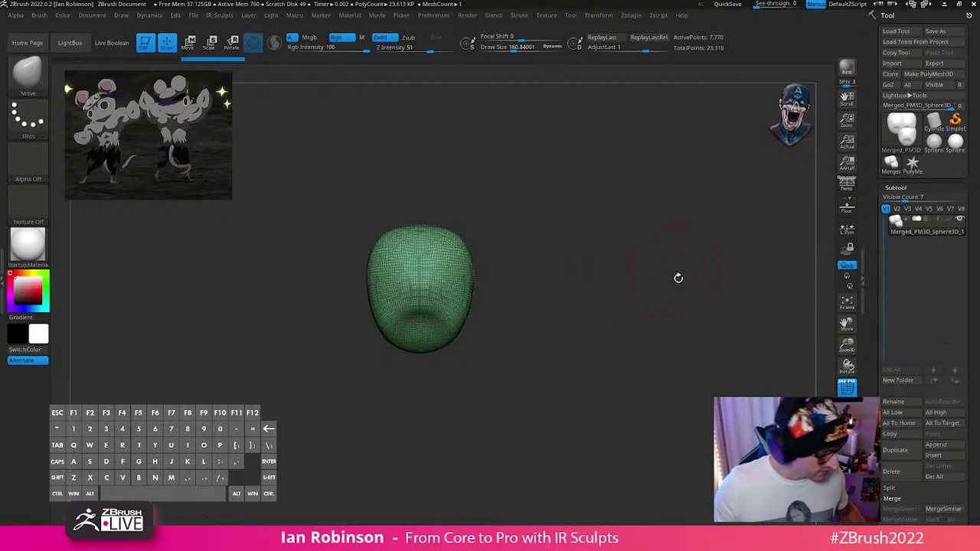
key("2")
left_click(653, 293)
left_click(659, 303)
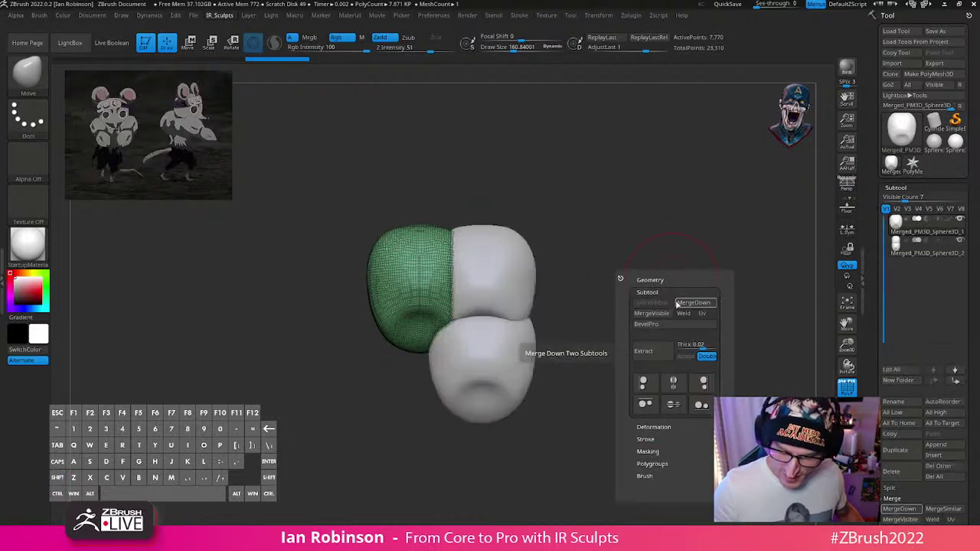
Step: Delete the subtool containing the other two heads, frame the remaining head, and turn off its wireframe
left_click(926, 249)
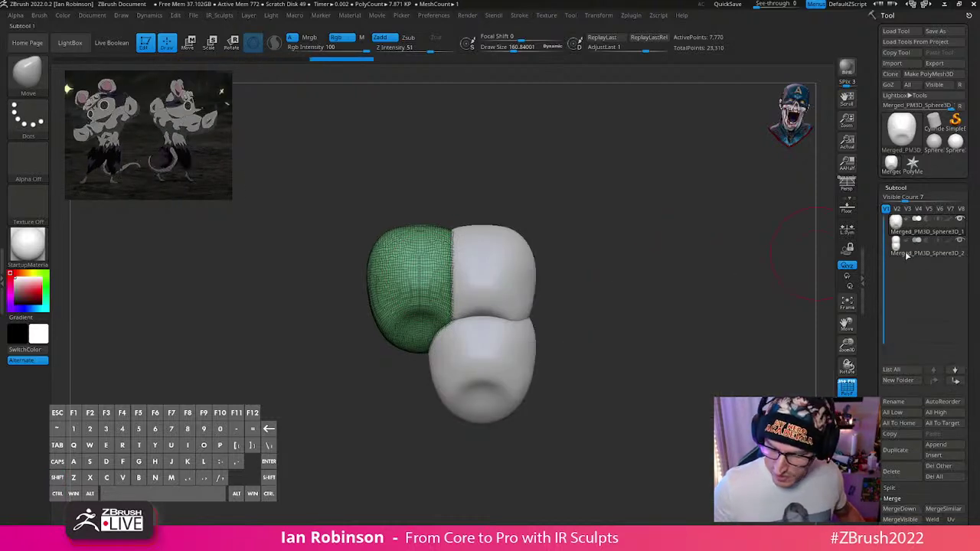
left_click(894, 471)
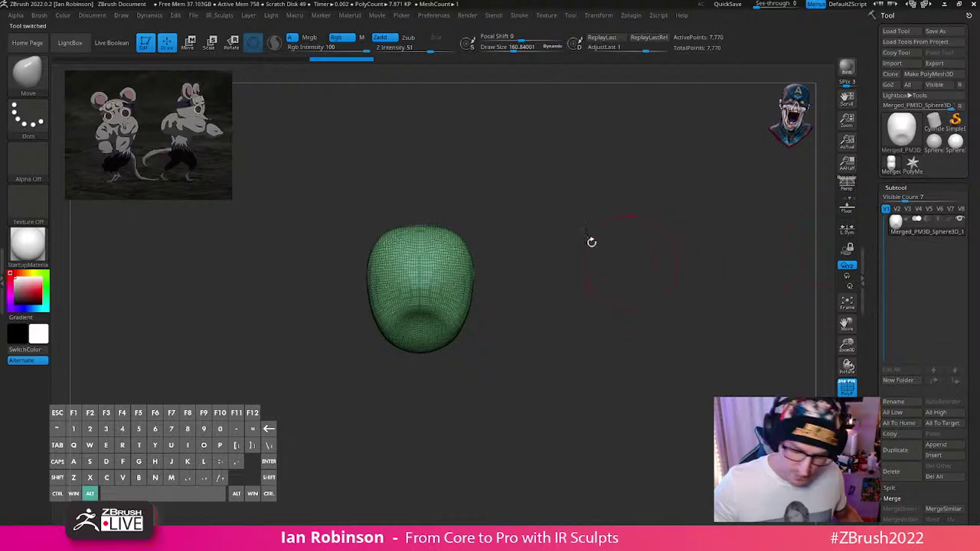
left_click_drag(591, 242, 586, 260, "alt")
key("shift+f")
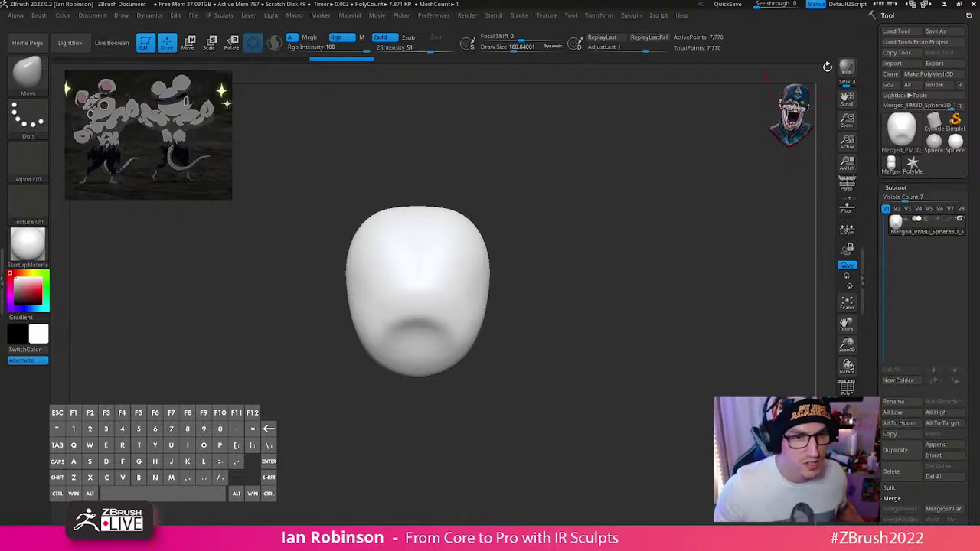
Step: Collapse the subtool settings and open the Layers settings while checking the form in profile
mouse_move(660, 240)
left_mouse_down()
mouse_move(641, 242)
mouse_move(669, 236)
mouse_move(678, 262)
mouse_move(623, 284)
left_mouse_up()
left_click(914, 190)
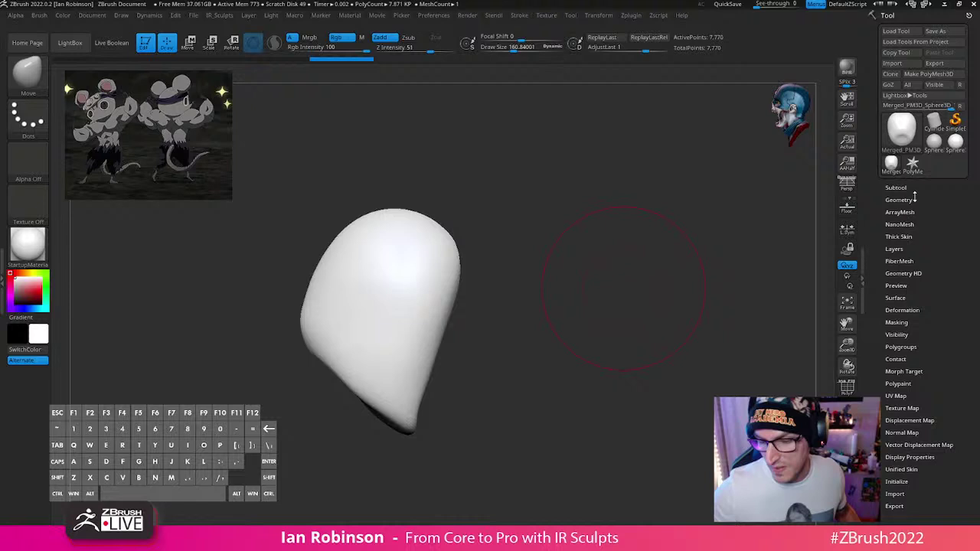
left_click(912, 249)
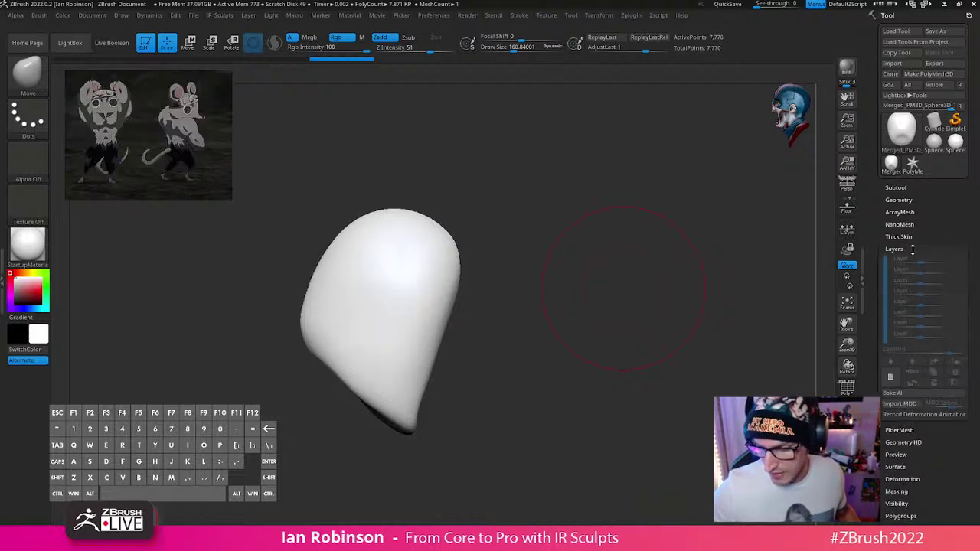
Step: Smooth the hollow on the lower front of the form and reshape the area above it with the Move brush
key("s")
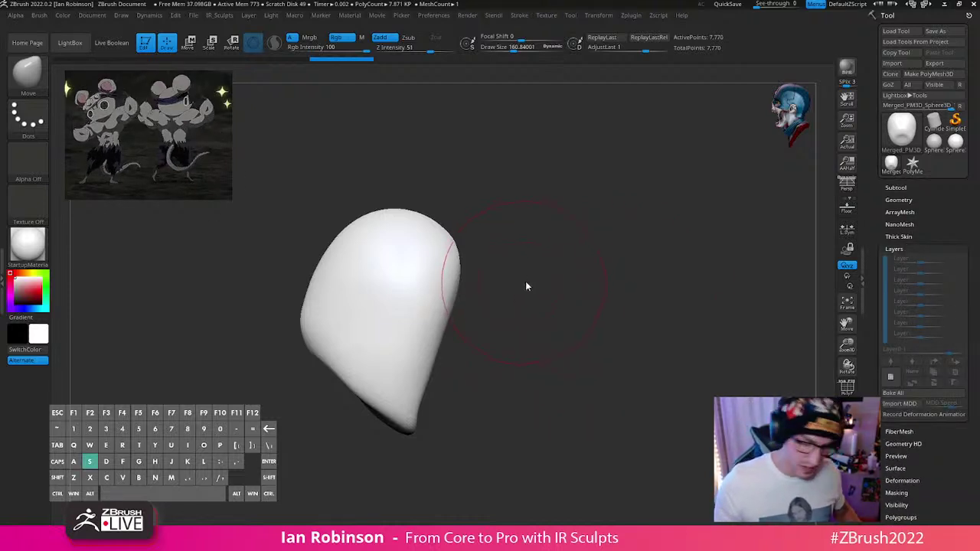
mouse_move(534, 291)
left_mouse_down()
mouse_move(569, 291)
mouse_move(566, 276)
left_mouse_up()
key("shift")
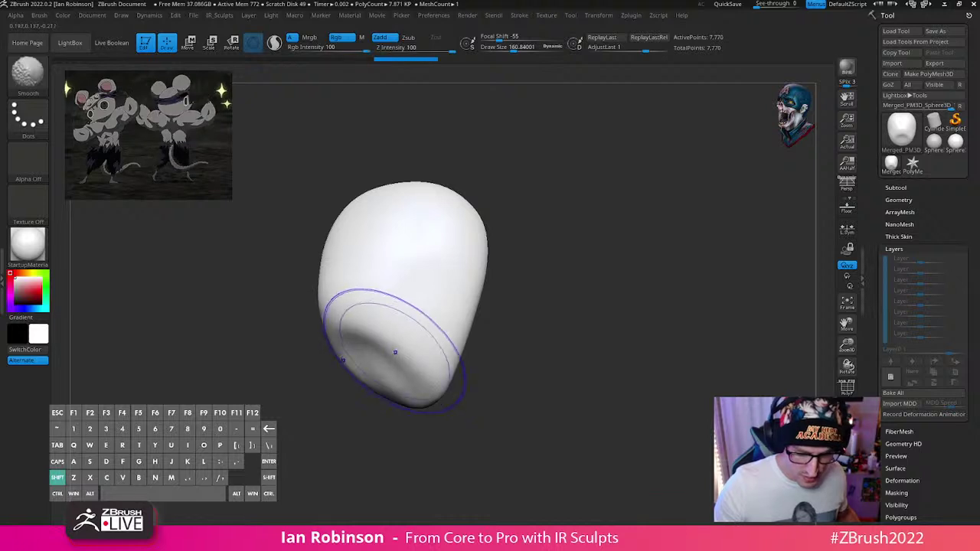
left_click_drag(395, 352, 413, 358, "shift")
left_click_drag(392, 314, 362, 299)
mouse_move(507, 279)
left_mouse_down("shift")
mouse_move(534, 274)
mouse_move(582, 304)
left_mouse_up("shift")
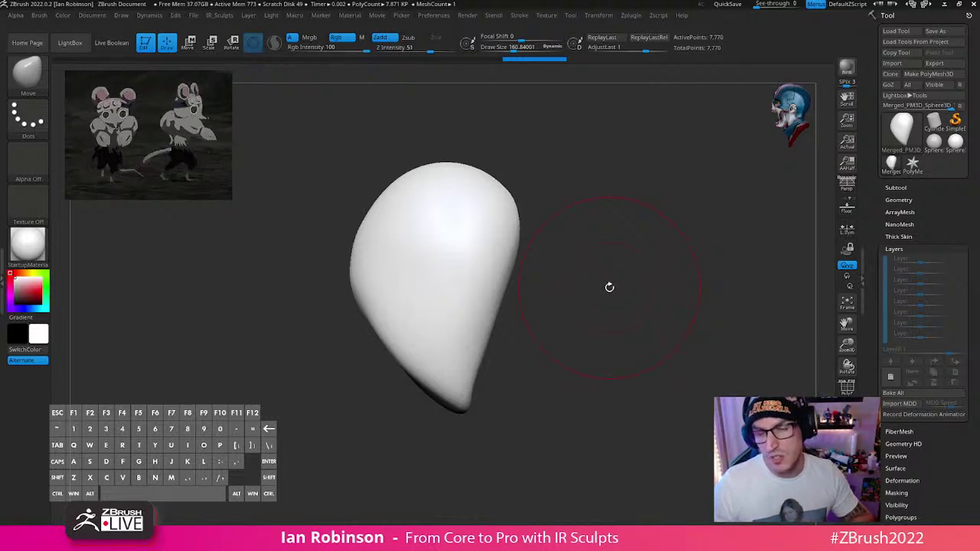
mouse_move(609, 287)
left_mouse_down()
mouse_move(421, 334)
mouse_move(429, 342)
left_mouse_up()
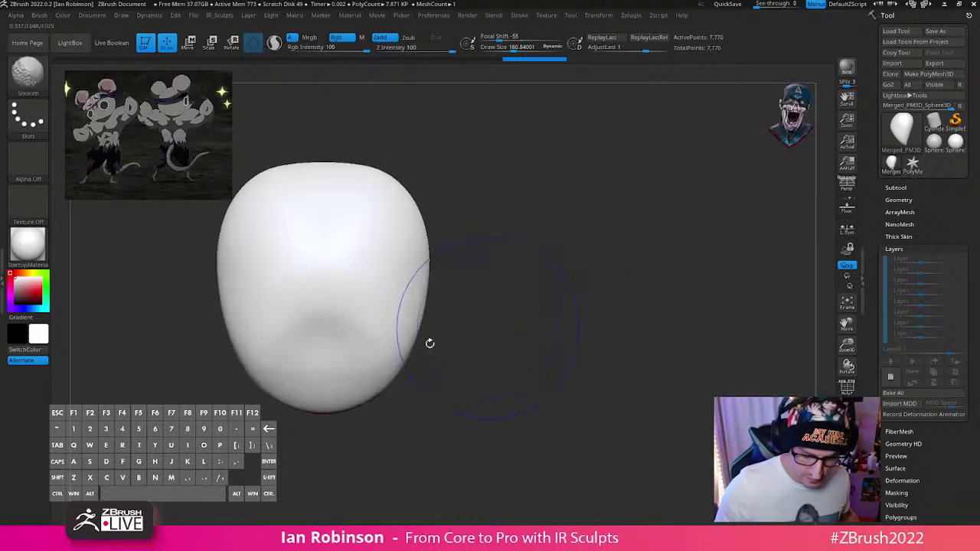
Step: Set the draw size to about 219 and pull the top of the form upward in profile
mouse_move(490, 360)
left_mouse_down()
mouse_move(577, 321)
mouse_move(566, 332)
left_mouse_up()
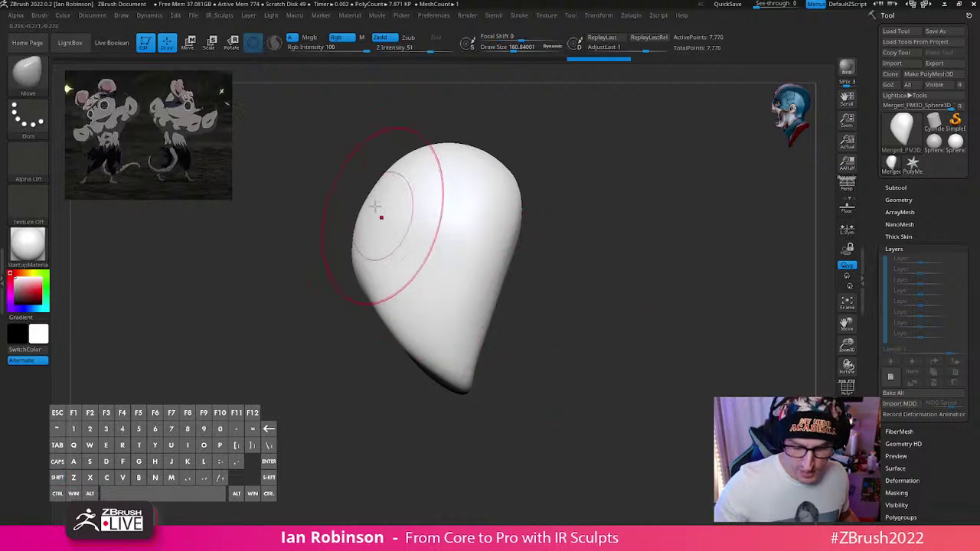
left_click_drag(494, 264, 497, 265)
key("s")
left_click_drag(525, 184, 530, 184)
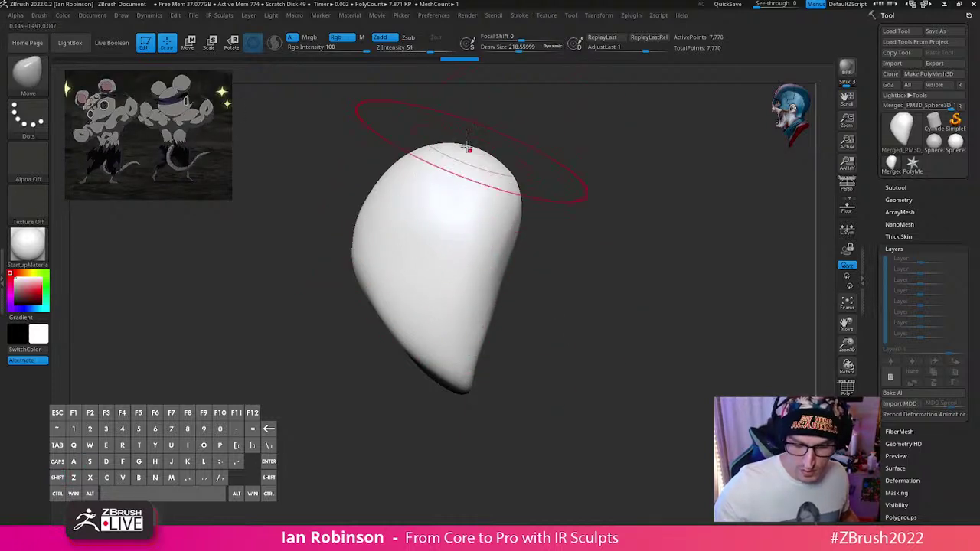
left_click_drag(465, 147, 452, 119)
left_click_drag(376, 192, 385, 191)
Step: Reduce the draw size to about 130, push the upper back inward and pull the top into a narrower peak
left_click_drag(581, 191, 584, 270, "alt")
key("s")
left_click_drag(518, 219, 463, 199)
left_click_drag(565, 165, 522, 221, "shift")
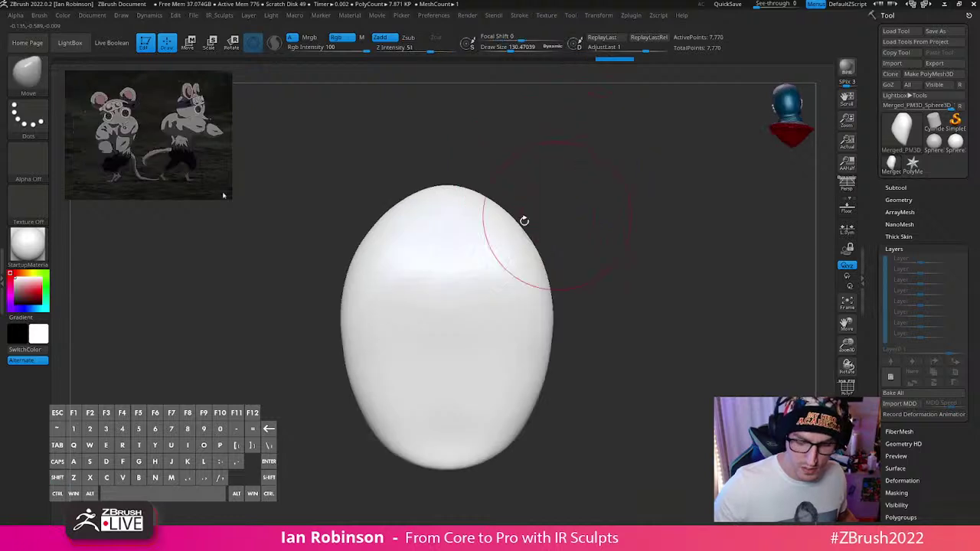
left_click_drag(452, 200, 452, 186)
Step: Pull the upper sides outward with the Move brush to form shoulders below the narrow top
mouse_move(655, 222)
left_mouse_down("alt")
mouse_move(700, 261)
mouse_move(652, 265)
mouse_move(672, 265)
mouse_move(673, 249)
left_mouse_up("alt")
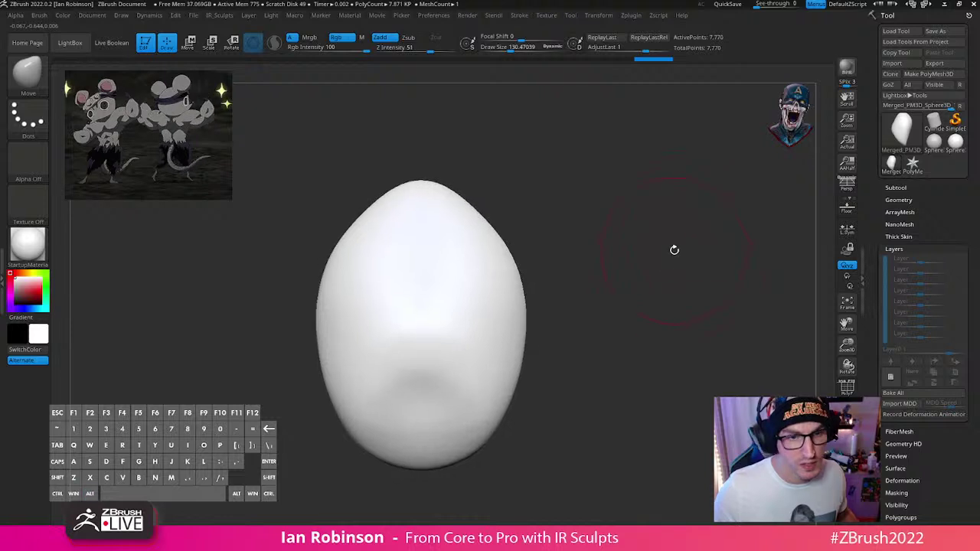
left_click_drag(519, 263, 527, 251)
mouse_move(514, 289)
left_mouse_down()
mouse_move(520, 295)
mouse_move(575, 245)
left_mouse_up()
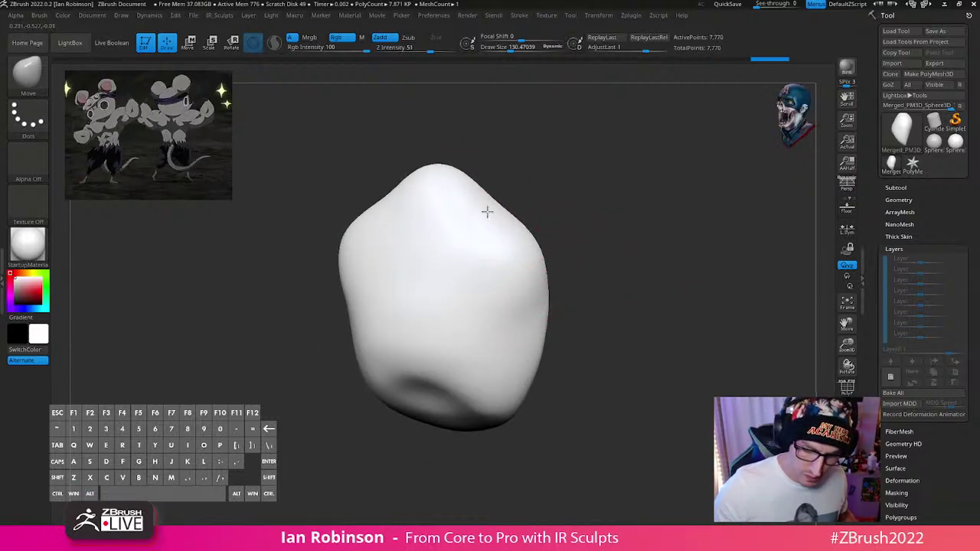
right_click_drag(485, 210, 619, 209)
Step: Stretch the neck area forward and upward in profile and shape the curve between neck and chest
left_click_drag(514, 178, 537, 167)
left_click_drag(651, 183, 590, 197, "alt")
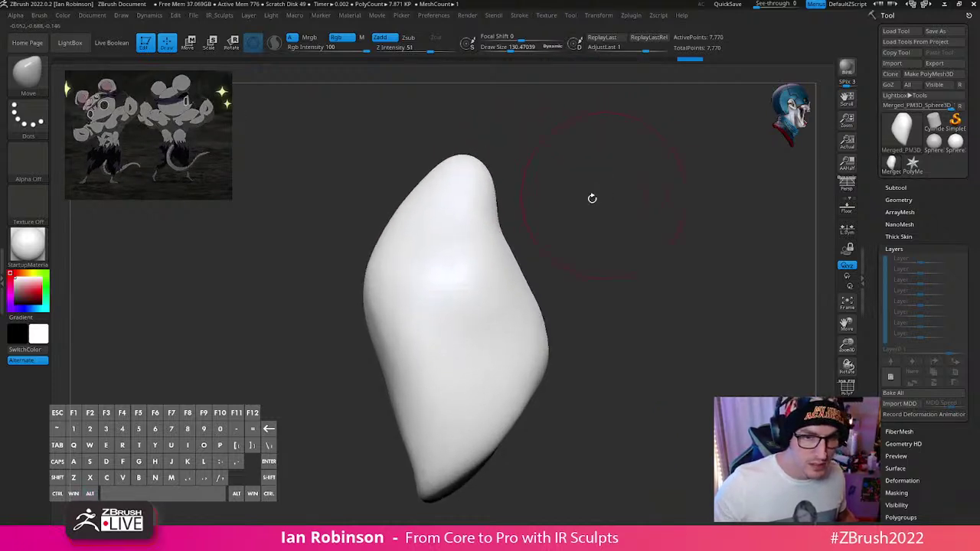
mouse_move(490, 212)
left_mouse_down()
mouse_move(542, 215)
mouse_move(560, 238)
mouse_move(551, 241)
mouse_move(564, 240)
mouse_move(516, 241)
mouse_move(536, 227)
left_mouse_up()
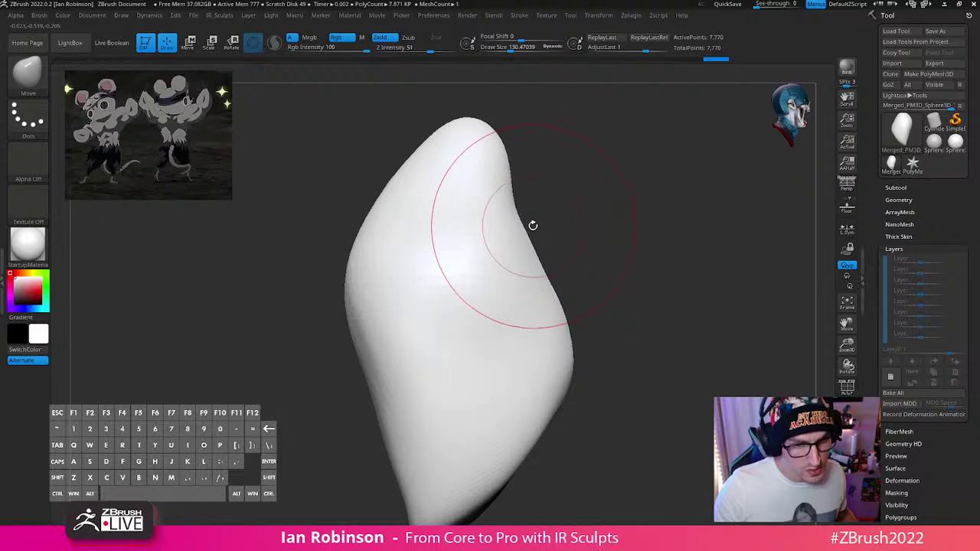
mouse_move(479, 156)
left_mouse_down()
mouse_move(492, 151)
mouse_move(452, 122)
left_mouse_up()
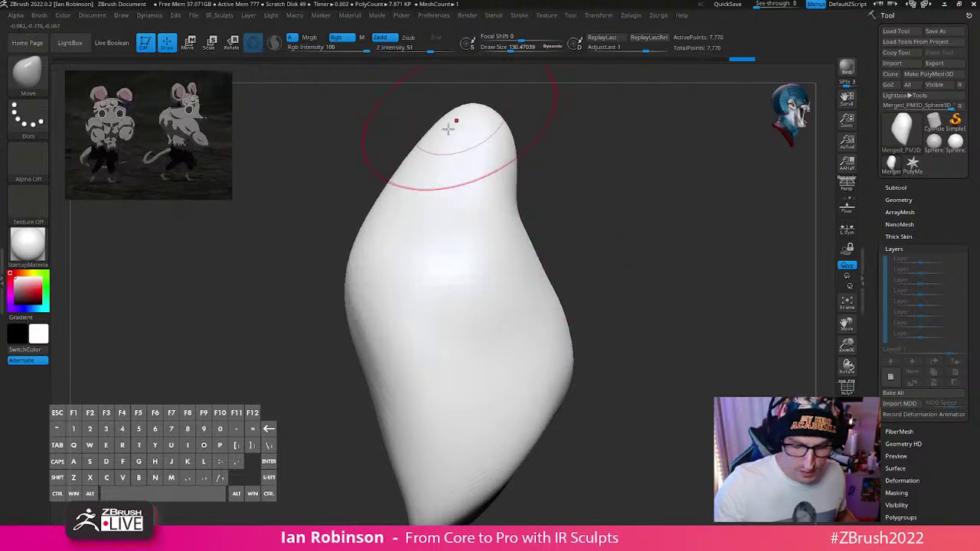
Step: Refine the upper back contour and push the front of the head stub forward in profile
left_click_drag(607, 194, 611, 289, "alt")
left_click_drag(432, 234, 420, 228)
left_click_drag(549, 285, 461, 231, "alt")
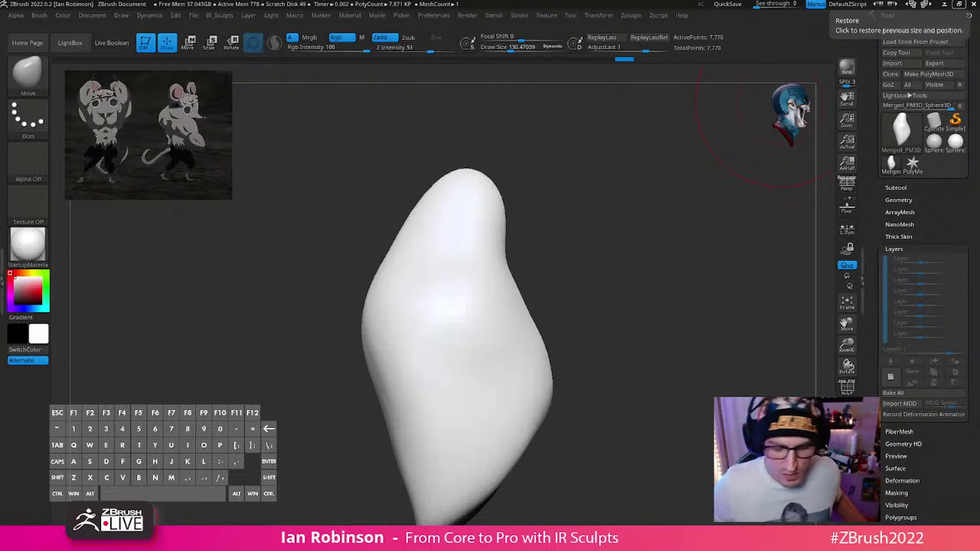
mouse_move(480, 187)
left_mouse_down()
mouse_move(489, 184)
mouse_move(444, 176)
mouse_move(433, 192)
mouse_move(508, 202)
left_mouse_up()
left_click_drag(430, 191, 424, 191)
left_click(612, 240, "alt")
mouse_move(612, 241)
left_mouse_down("shift")
mouse_move(581, 262)
mouse_move(584, 319)
mouse_move(540, 333)
mouse_move(513, 324)
mouse_move(610, 300)
mouse_move(562, 314)
mouse_move(512, 311)
mouse_move(536, 295)
mouse_move(628, 281)
mouse_move(538, 268)
mouse_move(566, 267)
mouse_move(525, 280)
mouse_move(615, 182)
mouse_move(672, 178)
mouse_move(680, 194)
mouse_move(711, 204)
mouse_move(586, 214)
left_mouse_up("shift")
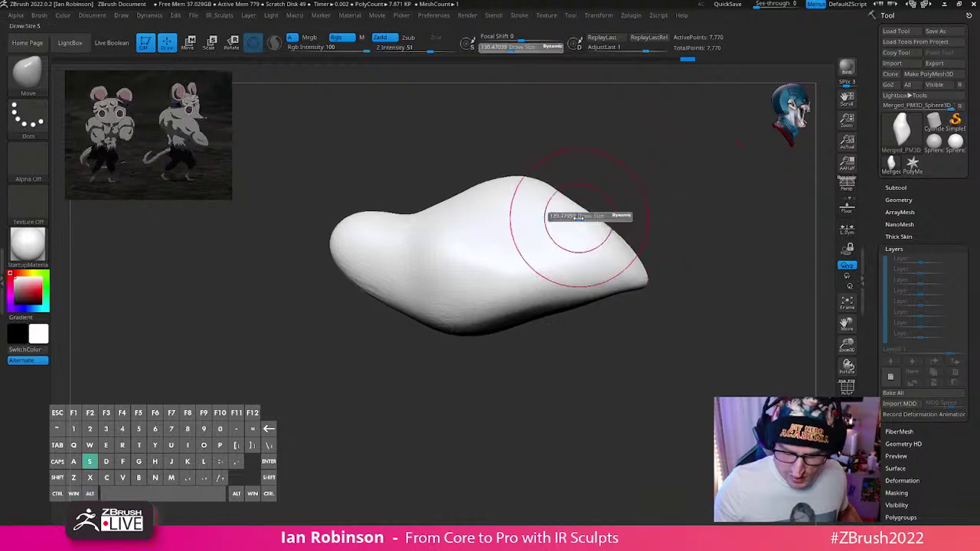
Step: Mask a round area on the lower front of the torso and invert the mask
mouse_move(633, 185)
left_mouse_down()
mouse_move(711, 215)
mouse_move(613, 276)
mouse_move(651, 183)
mouse_move(688, 237)
mouse_move(655, 236)
mouse_move(684, 267)
left_mouse_up()
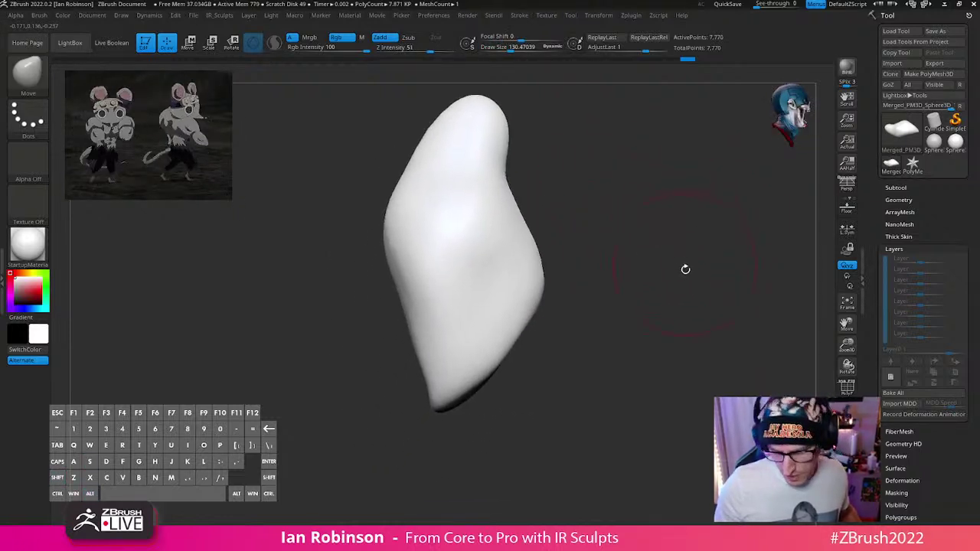
mouse_move(581, 291)
left_mouse_down()
mouse_move(671, 293)
mouse_move(630, 319)
left_mouse_up()
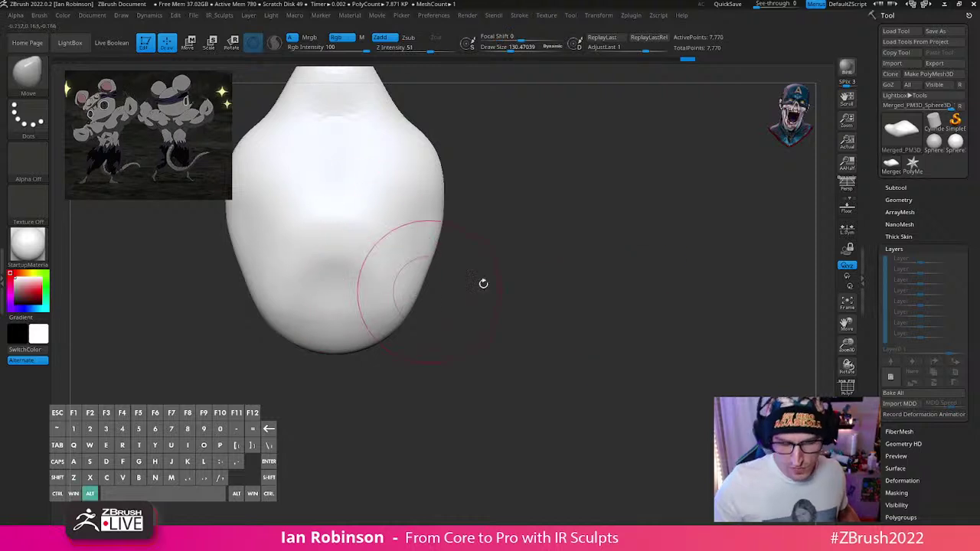
left_click_drag(581, 280, 670, 277)
key("ctrl")
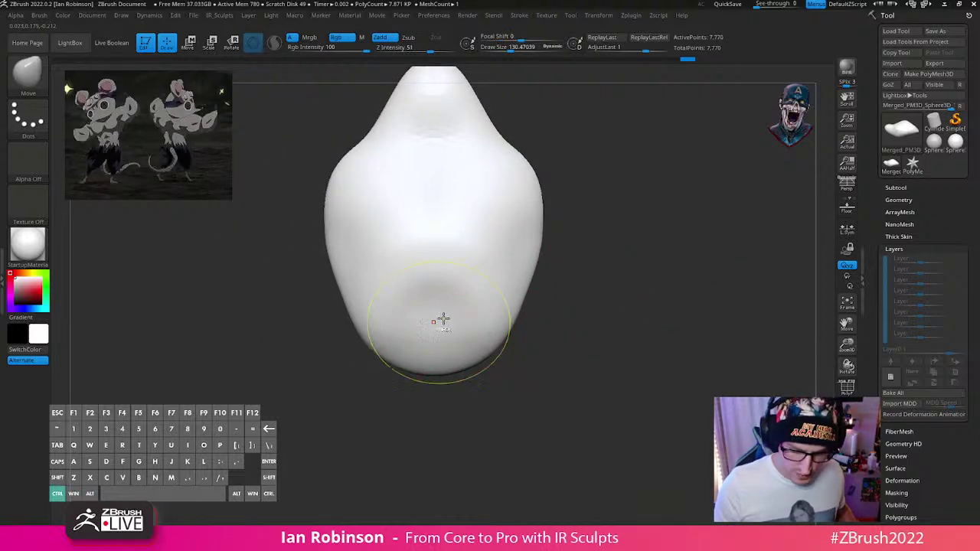
left_click_drag(449, 325, 468, 343, "ctrl")
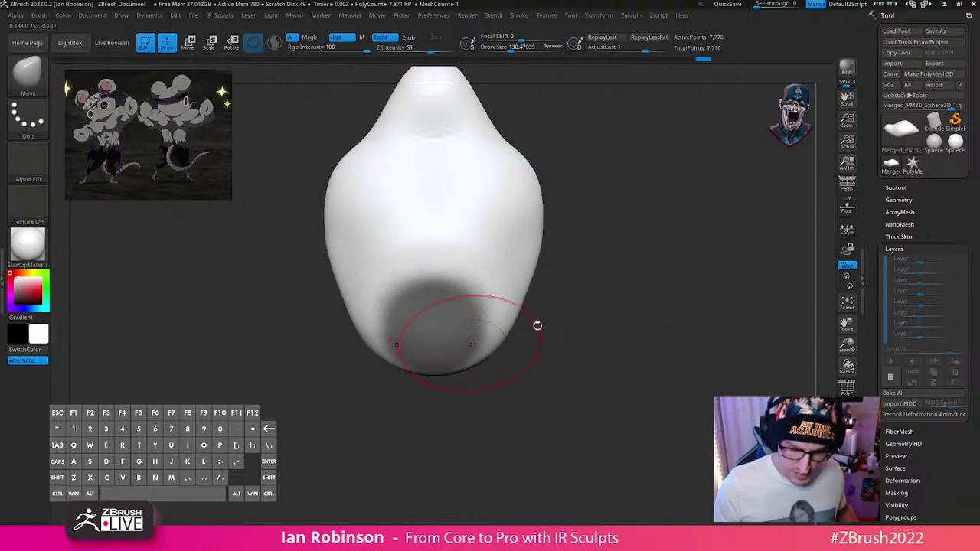
mouse_move(537, 326)
left_mouse_down()
mouse_move(592, 339)
mouse_move(605, 371)
left_mouse_up()
left_click_drag(597, 295, 684, 317)
left_click(666, 314, "ctrl")
Step: Move the unmasked lower area downward with the transpose gizmo to extend the torso
key("w")
left_click_drag(445, 247, 445, 305)
left_click_drag(605, 291, 582, 302)
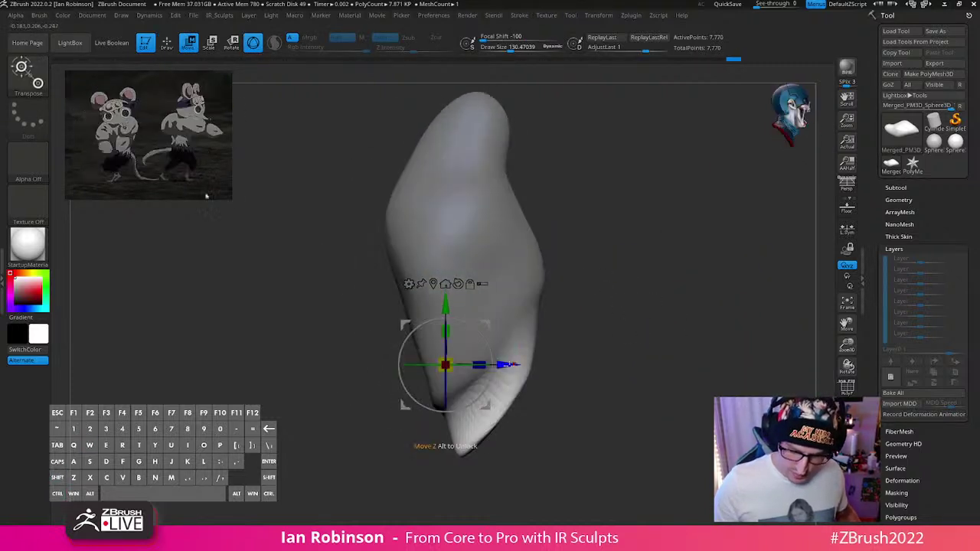
Step: Pull the lower extension down and forward with the Move brush, set the draw size to about 206, and clear the mask
mouse_move(491, 405)
left_mouse_down()
mouse_move(485, 420)
mouse_move(528, 404)
mouse_move(496, 444)
mouse_move(537, 424)
mouse_move(530, 435)
left_mouse_up()
key("q")
key("s")
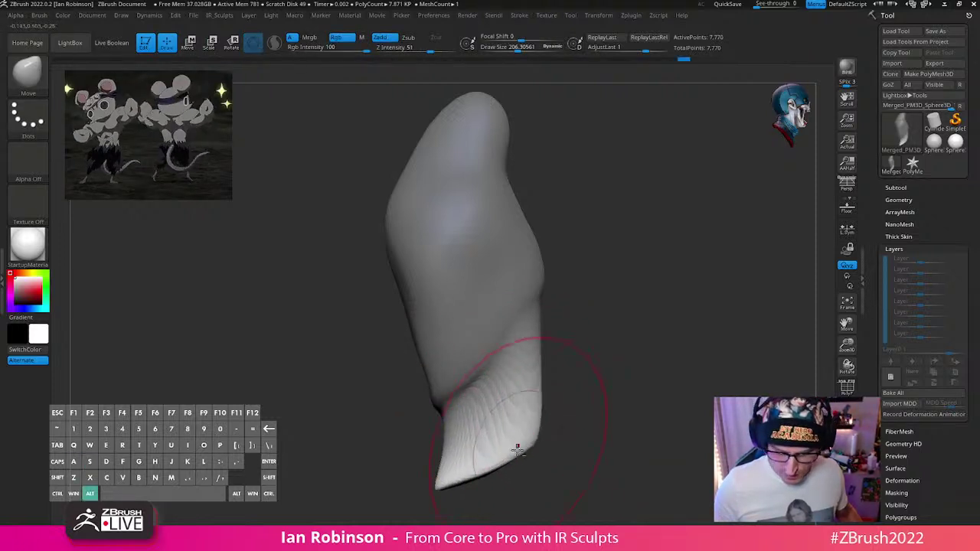
mouse_move(620, 418)
left_mouse_down()
mouse_move(579, 357)
mouse_move(506, 395)
mouse_move(577, 360)
mouse_move(532, 376)
left_mouse_up()
left_click_drag(607, 342, 593, 354, "ctrl")
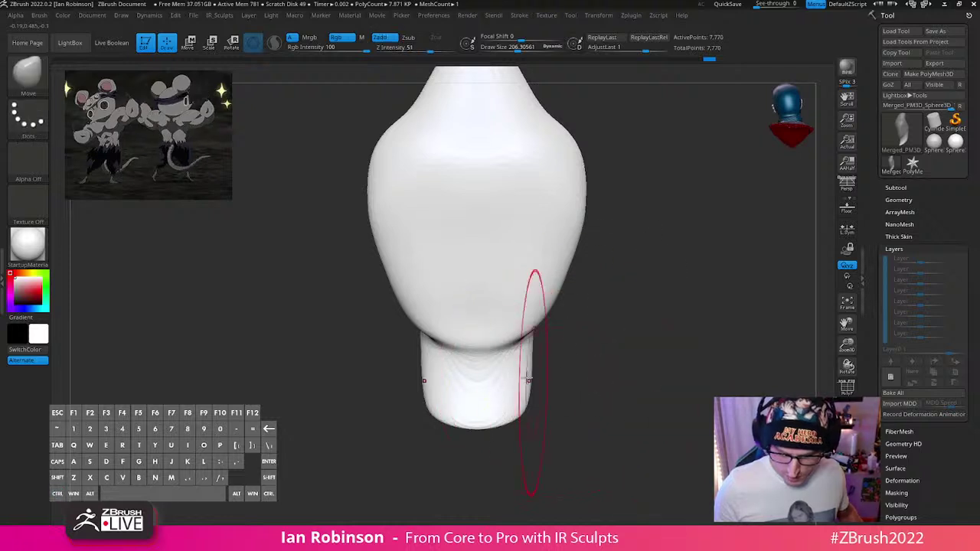
Step: Widen the lower extension to blend with the torso and reduce the draw size to about 130
left_click_drag(533, 383, 546, 349)
mouse_move(665, 331)
left_mouse_down()
mouse_move(608, 316)
mouse_move(564, 321)
mouse_move(528, 345)
left_mouse_up()
key("s")
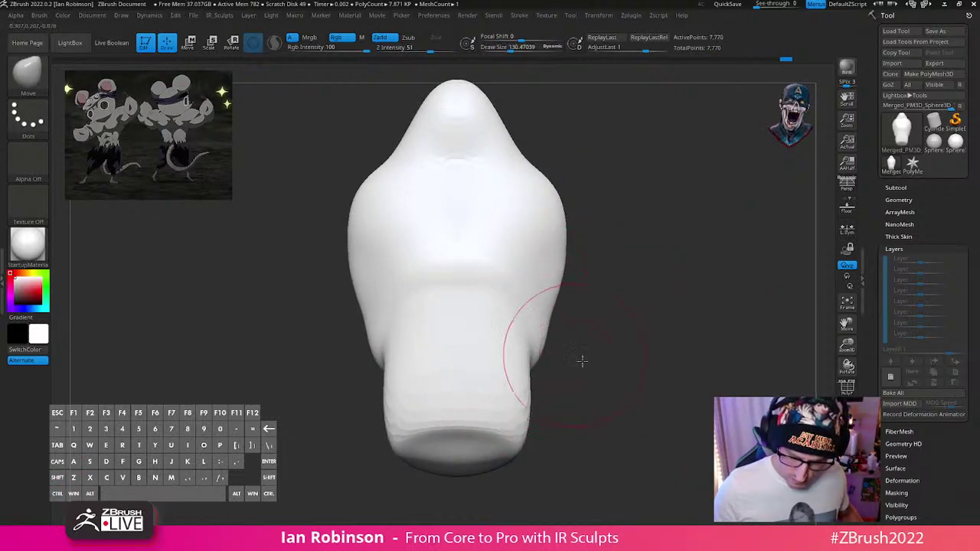
left_click_drag(582, 360, 543, 351)
mouse_move(647, 325)
left_mouse_down("alt")
mouse_move(599, 315)
mouse_move(636, 309)
mouse_move(618, 306)
mouse_move(624, 294)
left_mouse_up("alt")
left_click_drag(581, 299, 574, 337, "shift")
Step: Adjust the side contours of the waist and torso with the Move brush from tilted views
left_click_drag(684, 253, 635, 287)
left_click_drag(533, 339, 547, 342)
mouse_move(633, 334)
left_mouse_down()
mouse_move(672, 325)
mouse_move(658, 252)
mouse_move(633, 253)
left_mouse_up()
left_click_drag(499, 233, 447, 209)
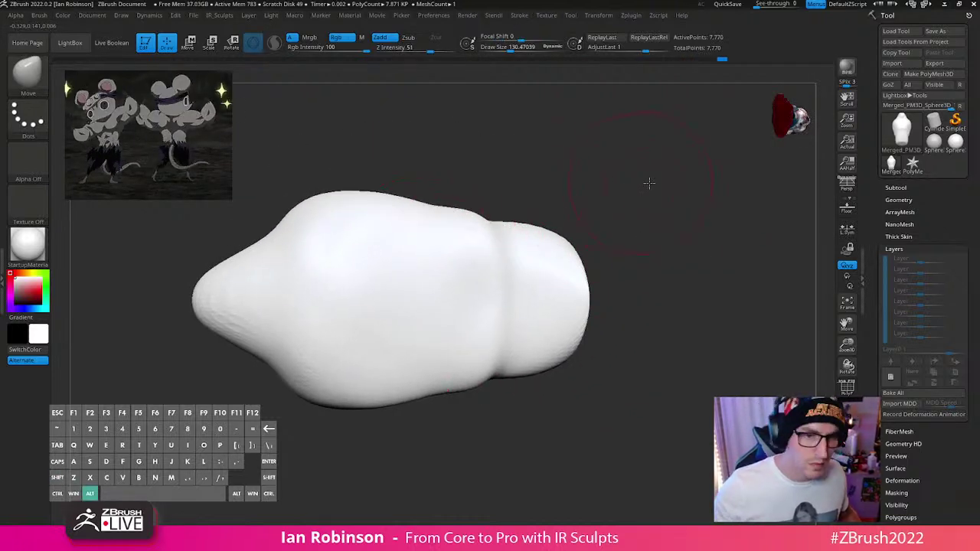
Step: Broaden the head stub and round the transition into the shoulders from the front
mouse_move(648, 179)
left_mouse_down()
mouse_move(680, 242)
mouse_move(713, 252)
mouse_move(678, 284)
mouse_move(691, 317)
mouse_move(658, 270)
mouse_move(675, 299)
left_mouse_up()
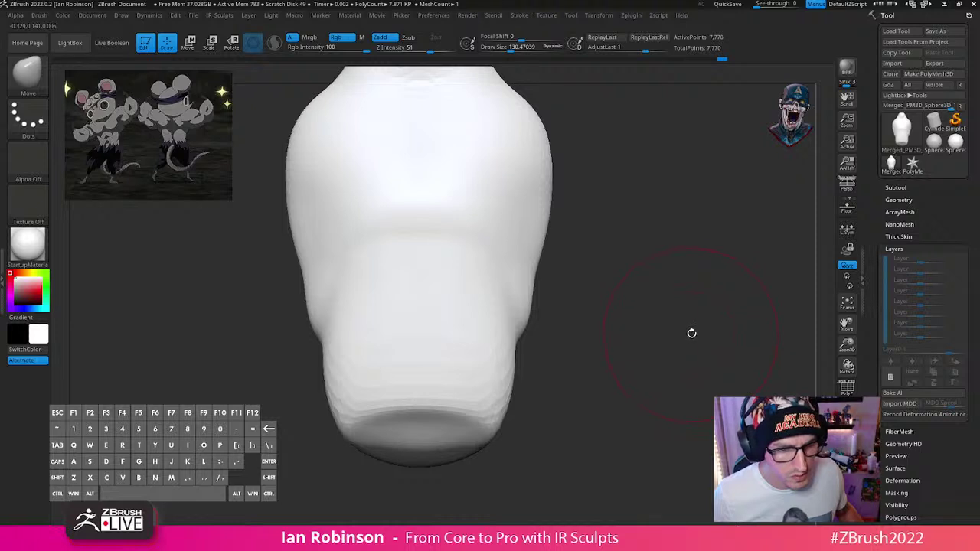
key("alt")
mouse_move(686, 331)
left_mouse_down()
mouse_move(700, 335)
mouse_move(688, 325)
left_mouse_up()
left_click_drag(548, 176, 588, 201)
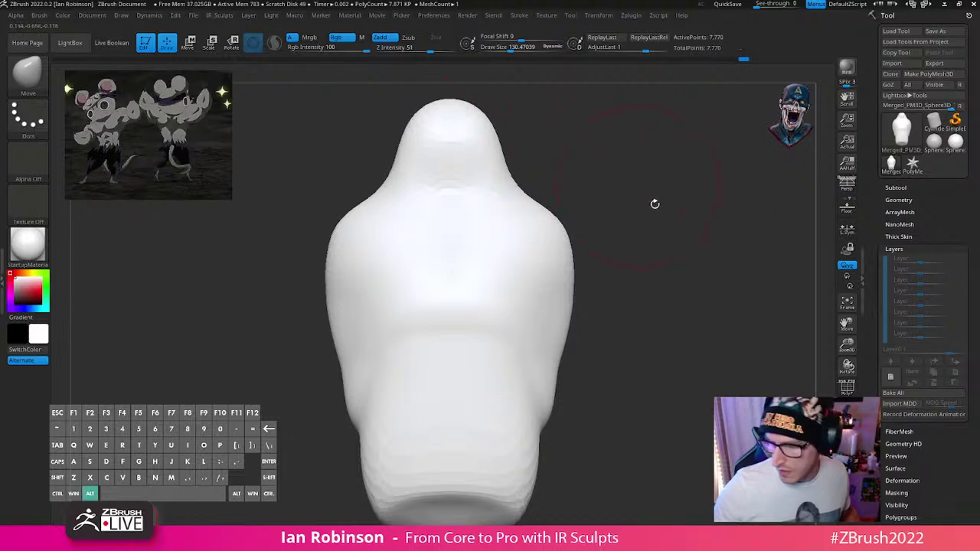
left_click_drag(654, 204, 665, 201)
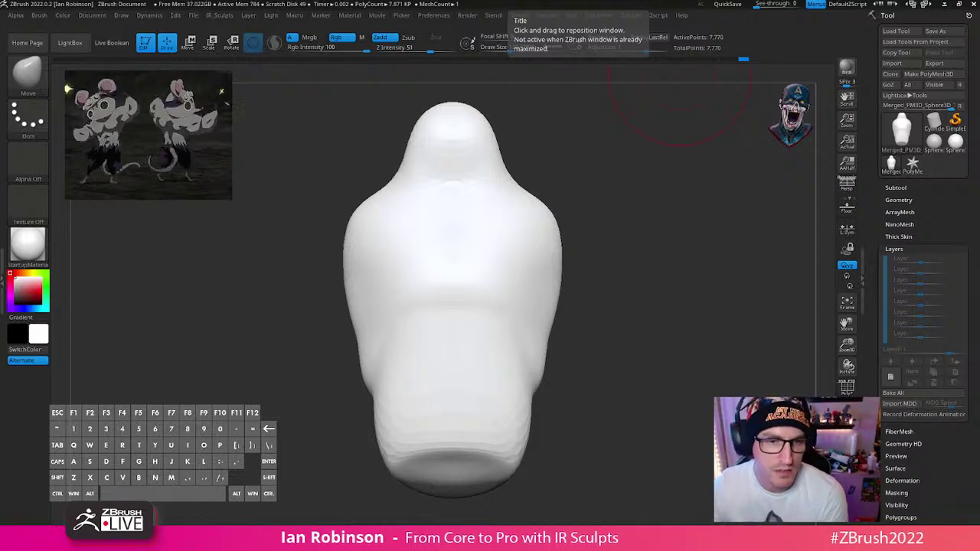
key("shift")
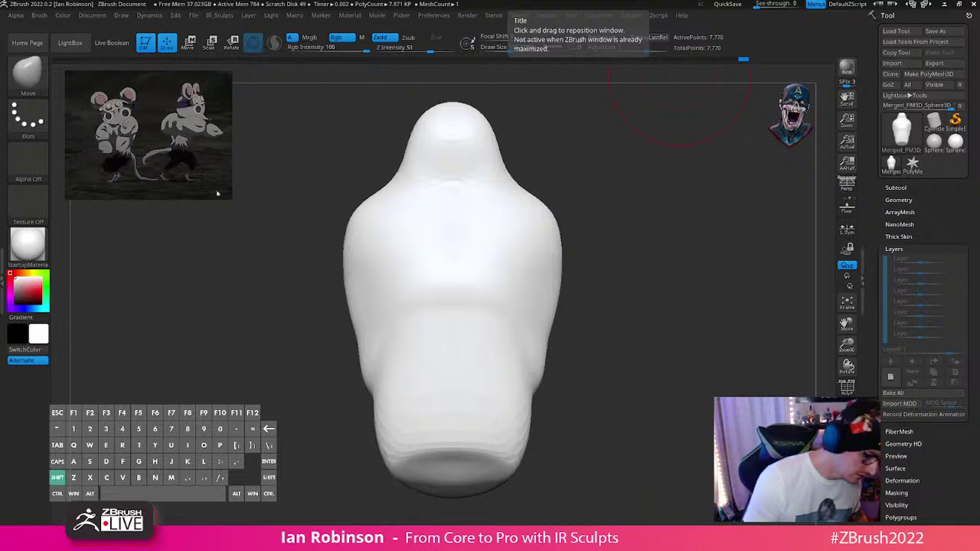
key("shift+d")
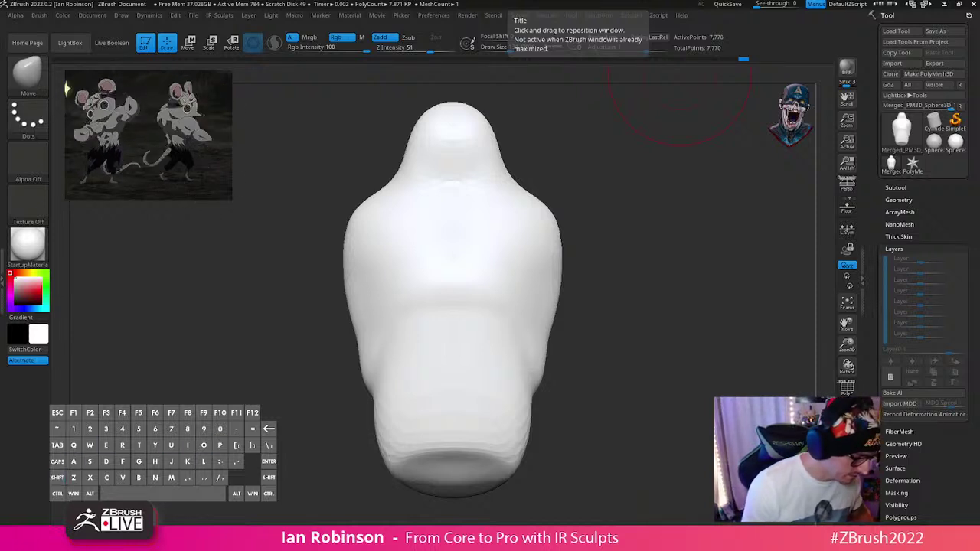
key("s")
key("y")
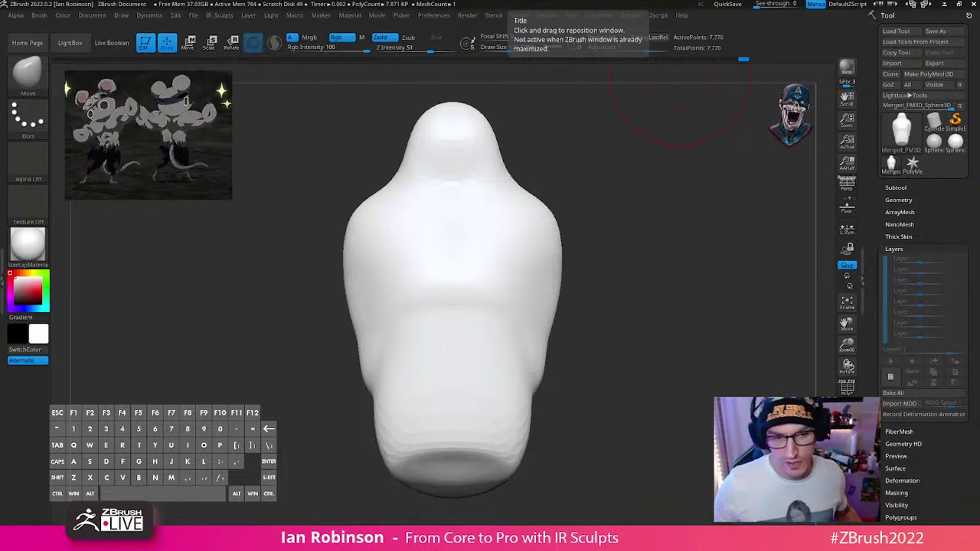
Step: Mask the shoulder areas, invert the mask, and try to pull the shoulders outward before clearing the mask
mouse_move(658, 263)
left_mouse_down()
mouse_move(679, 287)
mouse_move(576, 229)
mouse_move(573, 258)
left_mouse_up()
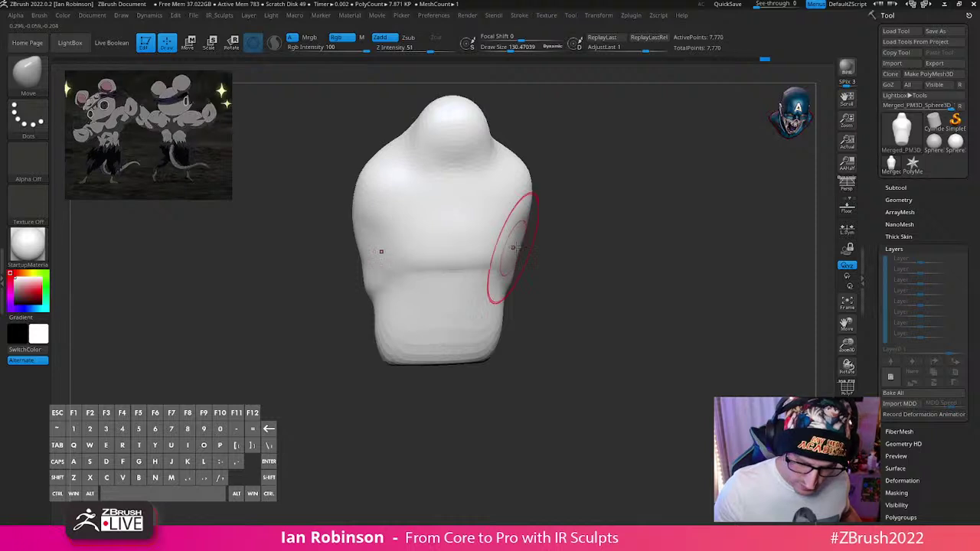
mouse_move(536, 230)
left_mouse_down()
mouse_move(555, 177)
mouse_move(657, 189)
mouse_move(691, 256)
mouse_move(713, 245)
mouse_move(643, 287)
left_mouse_up()
mouse_move(487, 258)
left_mouse_down("ctrl")
mouse_move(475, 261)
mouse_move(488, 267)
left_mouse_up("ctrl")
mouse_move(624, 217)
left_mouse_down()
mouse_move(605, 274)
mouse_move(572, 270)
left_mouse_up()
mouse_move(512, 249)
left_mouse_down("ctrl")
mouse_move(498, 259)
mouse_move(483, 233)
left_mouse_up("ctrl")
mouse_move(636, 242)
left_mouse_down()
mouse_move(681, 255)
mouse_move(617, 263)
left_mouse_up()
left_click(641, 267, "ctrl")
left_click_drag(522, 252, 573, 254)
key("ctrl+z")
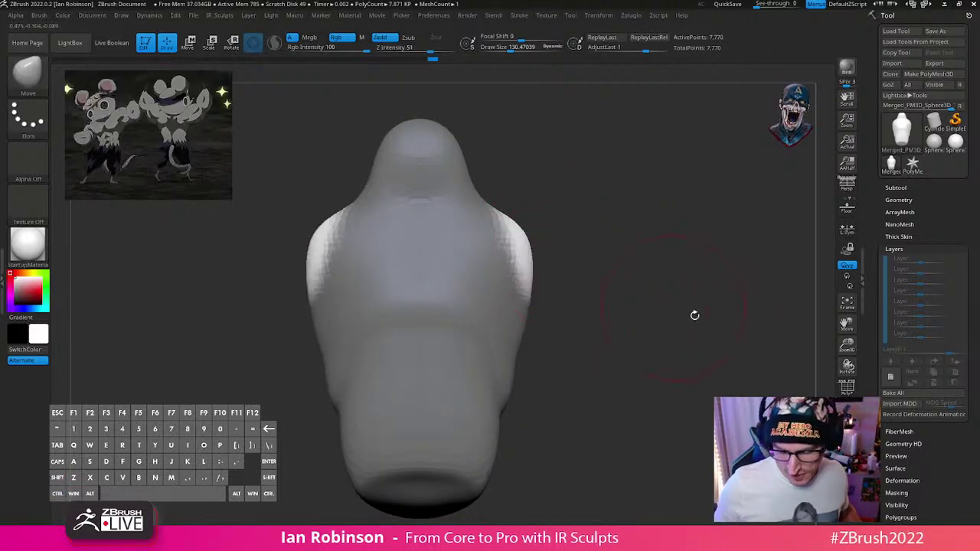
key("q")
left_click_drag(642, 283, 659, 318, "ctrl")
Step: Display the wireframe and remesh the stretched body with DynaMesh at resolution 128
left_click_drag(700, 384, 654, 355, "alt")
key("shift+f")
key("2")
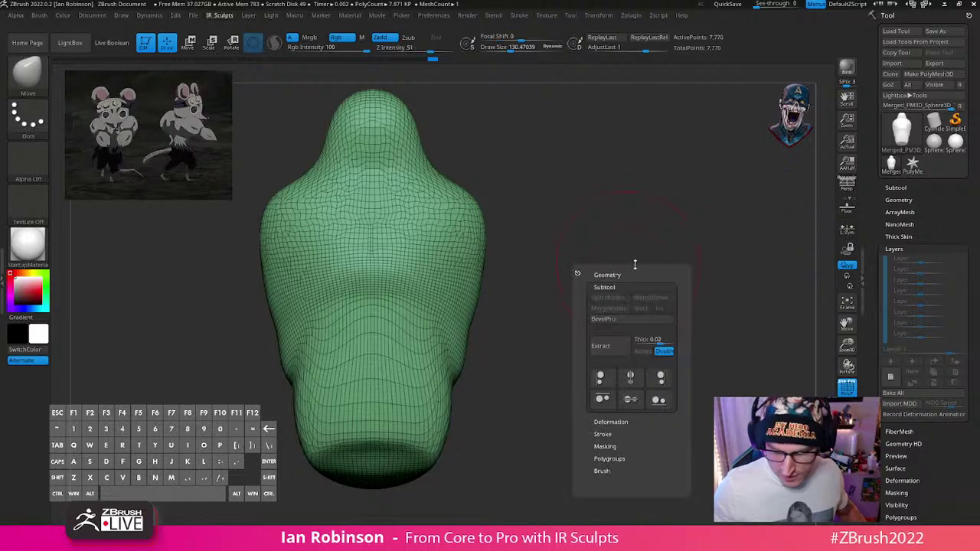
left_click(608, 276)
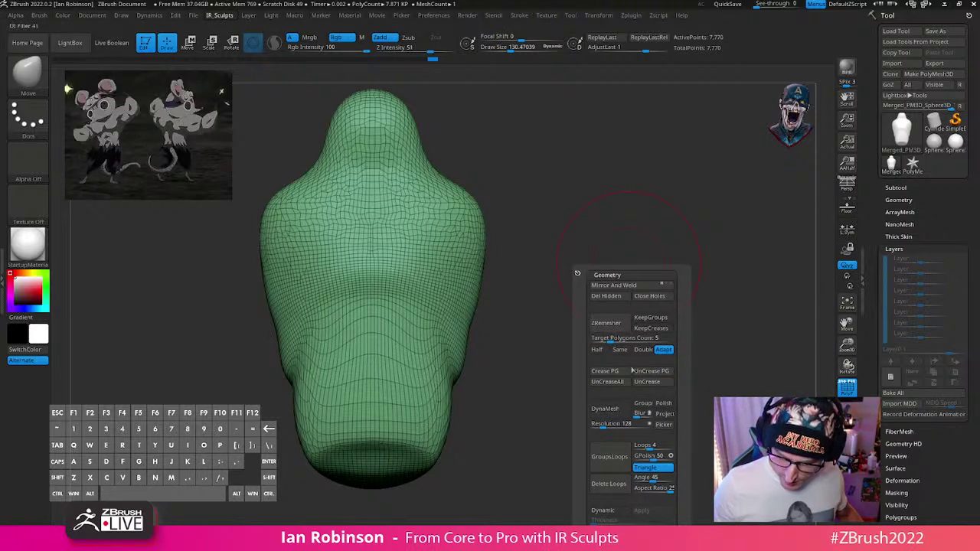
left_click_drag(638, 414, 632, 415)
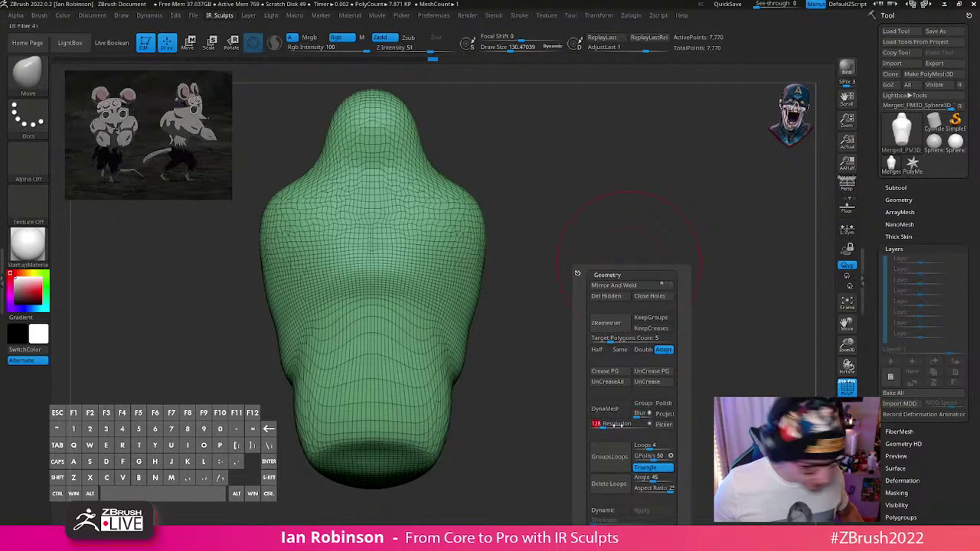
left_click(621, 411)
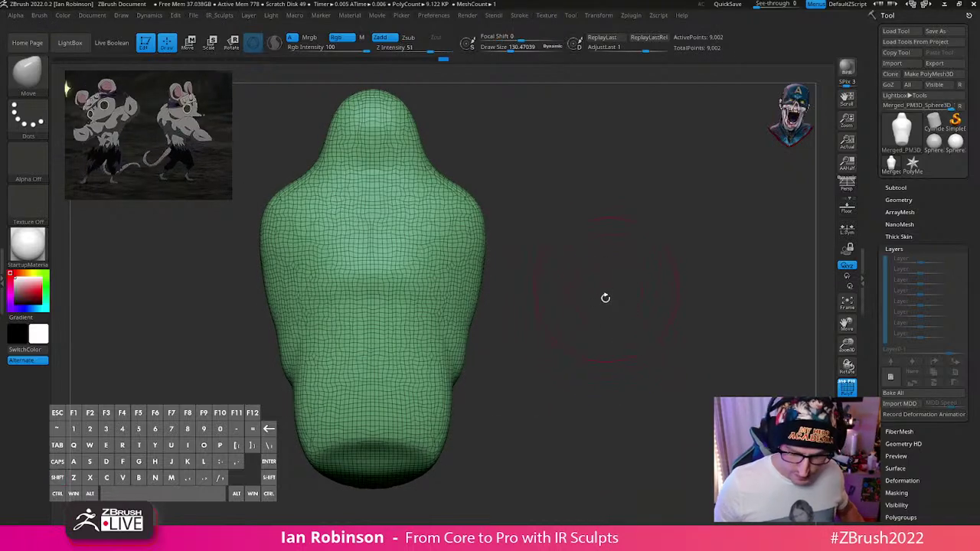
Step: Mask a round spot on each shoulder from the side view and invert the mask
mouse_move(606, 291)
left_mouse_down()
mouse_move(612, 281)
mouse_move(658, 282)
mouse_move(553, 209)
mouse_move(538, 261)
mouse_move(613, 262)
left_mouse_up()
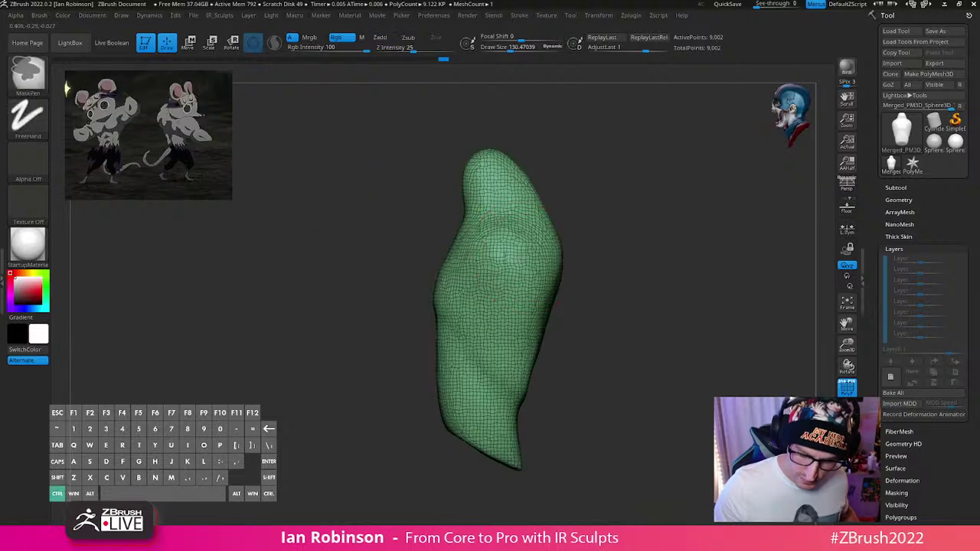
left_click_drag(502, 263, 499, 258, "ctrl")
left_click_drag(612, 268, 647, 280)
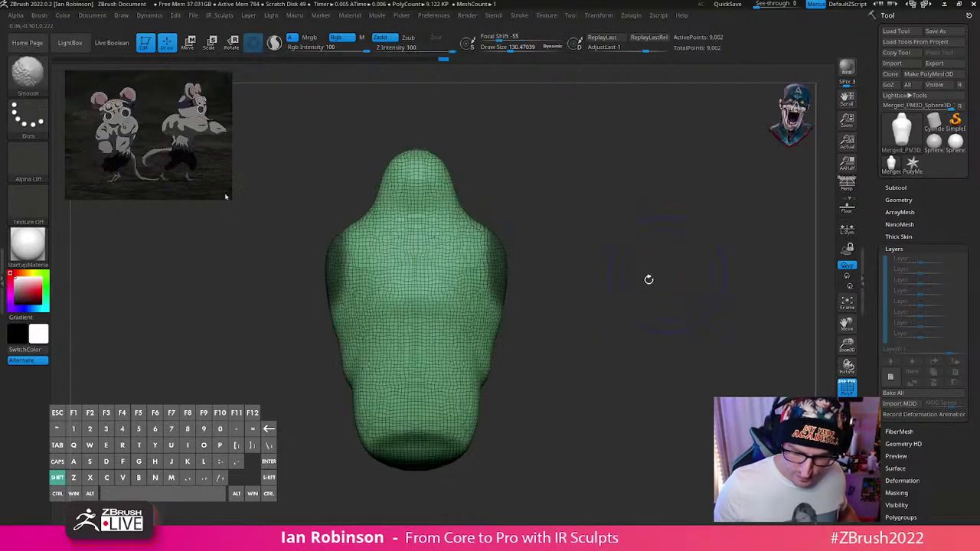
left_click(607, 297, "ctrl")
Step: Pull the unmasked shoulder spots outward and down with the Move gizmo to form two arm stubs
key("w")
left_click_drag(590, 271, 562, 265)
left_click(402, 282, "alt")
left_click_drag(479, 280, 529, 299)
key("ctrl+z")
left_click_drag(540, 335, 552, 341)
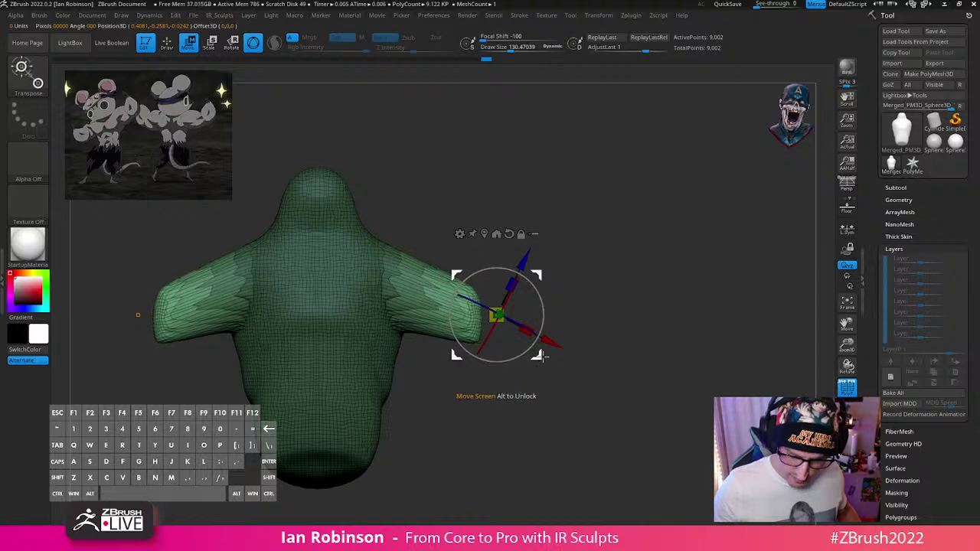
left_click_drag(497, 312, 517, 332)
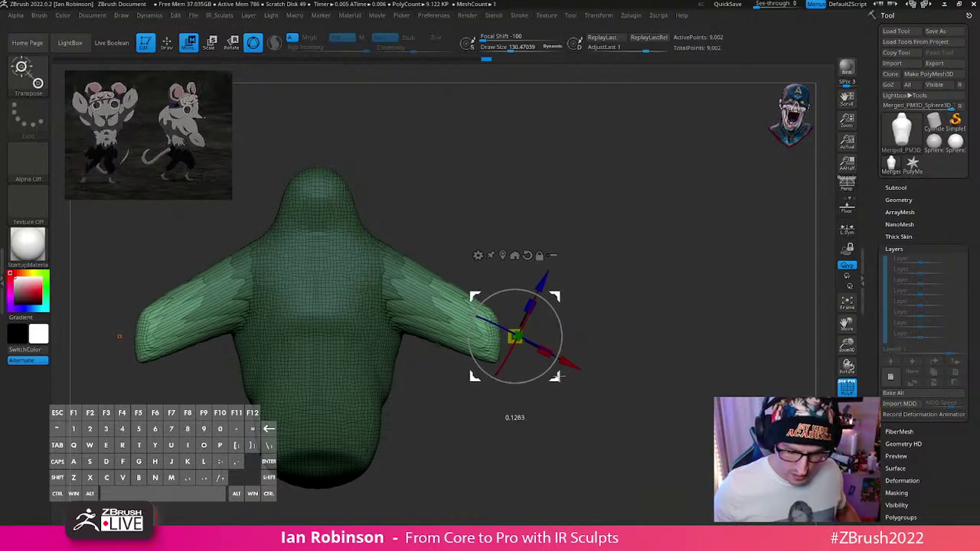
Step: Return to draw mode, clear the mask and remesh the body with its arm stubs
key("q")
left_click(617, 309, "ctrl")
mouse_move(617, 308)
left_mouse_down("shift")
mouse_move(610, 268)
mouse_move(586, 326)
mouse_move(575, 270)
mouse_move(594, 206)
mouse_move(482, 234)
mouse_move(538, 208)
mouse_move(497, 237)
mouse_move(306, 230)
mouse_move(263, 267)
left_mouse_up("shift")
mouse_move(463, 181)
left_mouse_down()
mouse_move(500, 192)
mouse_move(462, 204)
mouse_move(452, 180)
mouse_move(466, 275)
mouse_move(527, 329)
mouse_move(636, 278)
left_mouse_up()
Step: Select the DamStandard brush, hide the wireframe, reduce the draw size to about 95 and make the model colour light grey
key("b")
key("d")
key("s")
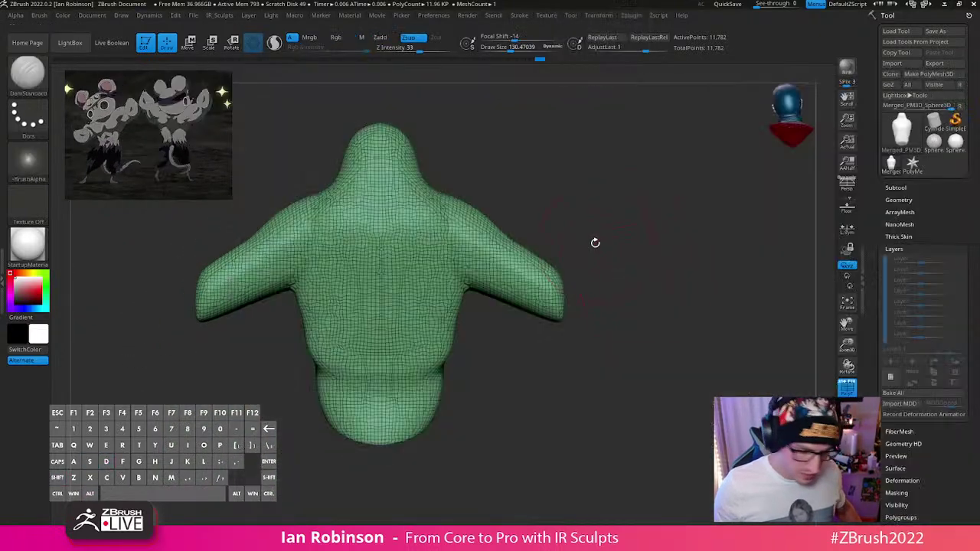
key("shift+f")
key("s")
left_click_drag(382, 164, 376, 163)
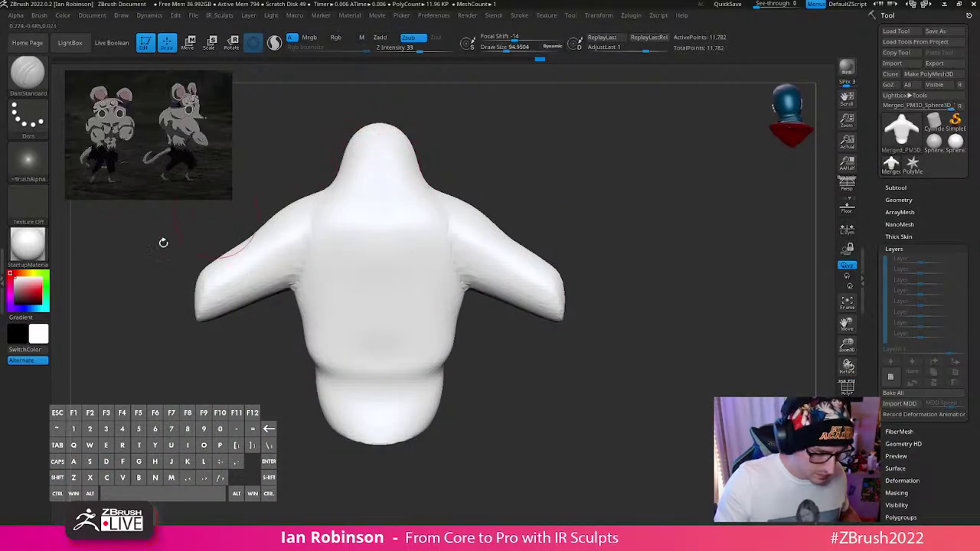
left_click(14, 285)
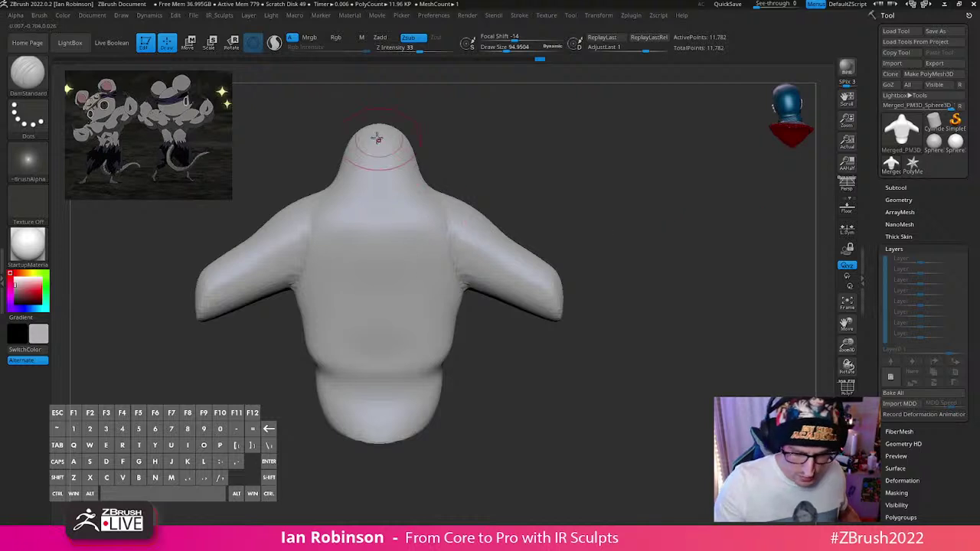
Step: Carve a straight spine groove down the middle of the back from head to pelvis and smooth it
left_click_drag(373, 444, 374, 441, "shift")
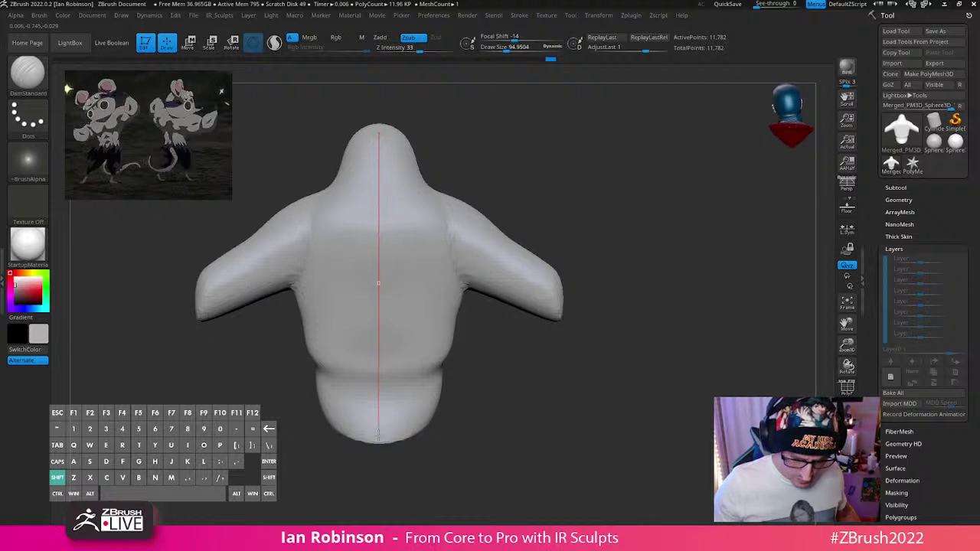
left_click_drag(378, 434, 378, 435, "shift")
left_click_drag(584, 297, 544, 310)
left_click_drag(383, 391, 357, 243, "shift")
mouse_move(369, 167)
left_mouse_down("shift")
mouse_move(378, 144)
mouse_move(370, 172)
left_mouse_up("shift")
left_click_drag(380, 346, 383, 431, "shift")
left_click_drag(370, 372, 379, 402, "shift")
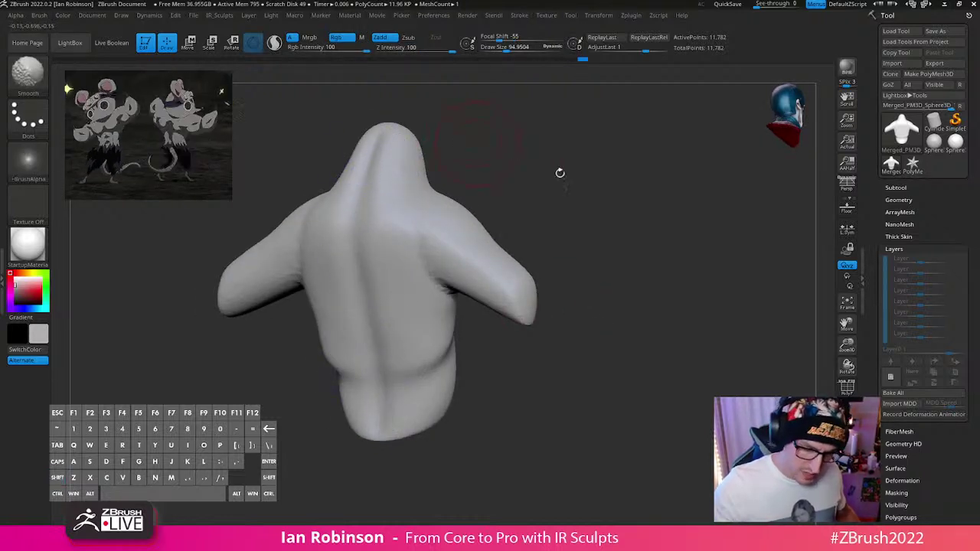
Step: Switch to the Move brush and shape the neck base and the rounded tops of the shoulders
mouse_move(560, 173)
left_mouse_down()
mouse_move(643, 219)
mouse_move(647, 183)
mouse_move(636, 234)
mouse_move(608, 282)
mouse_move(615, 261)
left_mouse_up()
key("b")
key("m")
key("v")
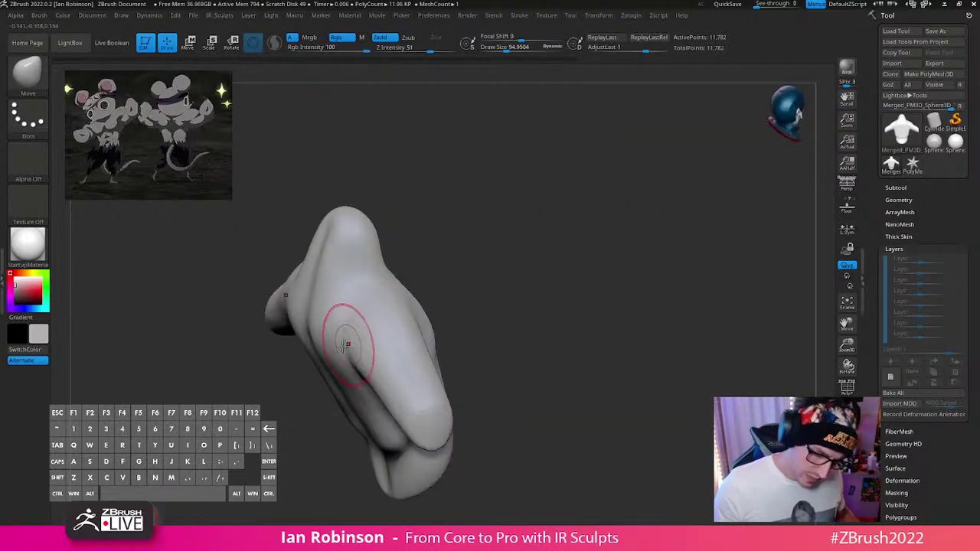
mouse_move(540, 251)
left_mouse_down()
mouse_move(525, 234)
mouse_move(542, 210)
mouse_move(595, 226)
mouse_move(527, 263)
left_mouse_up()
left_click_drag(605, 256, 597, 242)
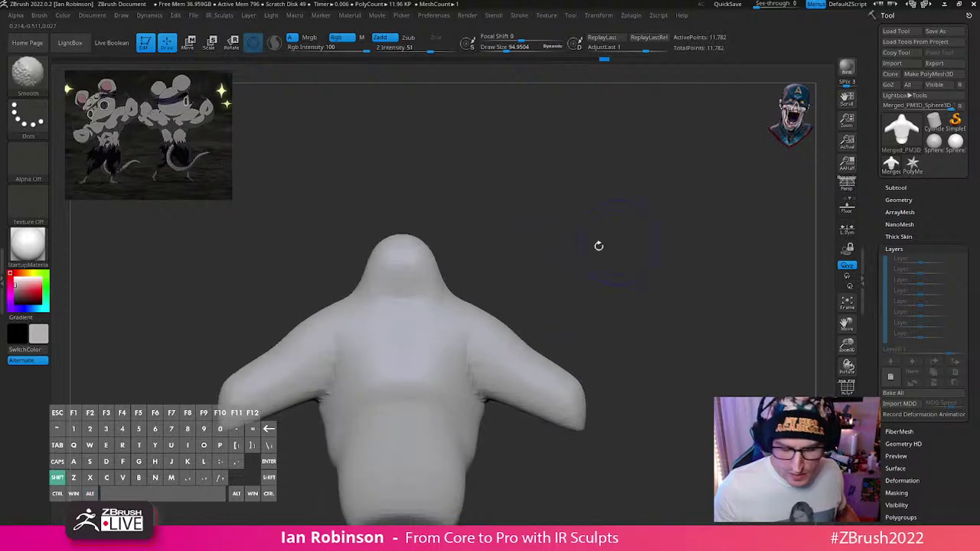
left_click_drag(439, 285, 434, 283)
mouse_move(552, 268)
left_mouse_down()
mouse_move(577, 250)
mouse_move(594, 284)
left_mouse_up()
left_click_drag(535, 307, 538, 307)
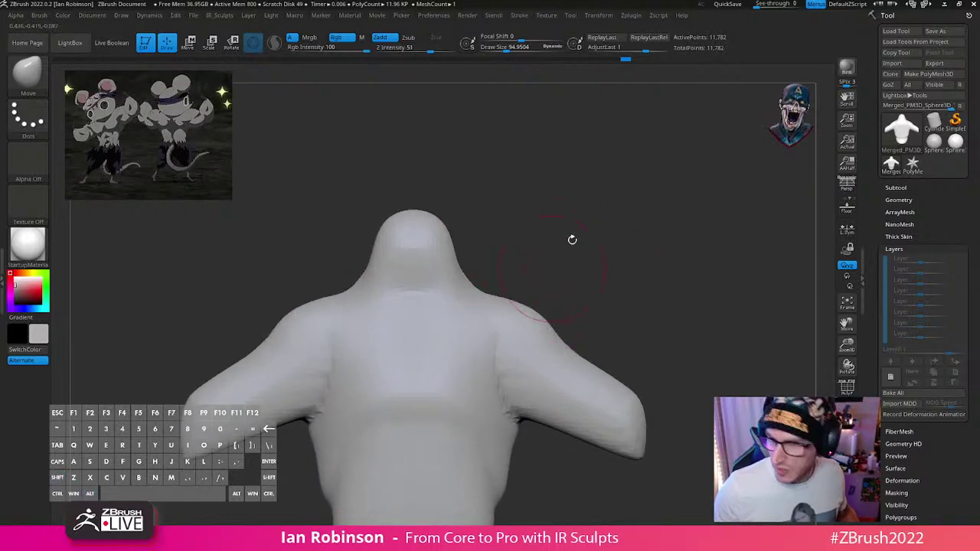
Step: Refine the shoulder and upper arm contours with the Move brush from the back and tilted views
mouse_move(676, 275)
left_mouse_down("alt")
mouse_move(650, 256)
mouse_move(536, 264)
left_mouse_up("alt")
mouse_move(661, 222)
left_mouse_down("alt")
mouse_move(628, 211)
mouse_move(474, 210)
left_mouse_up("alt")
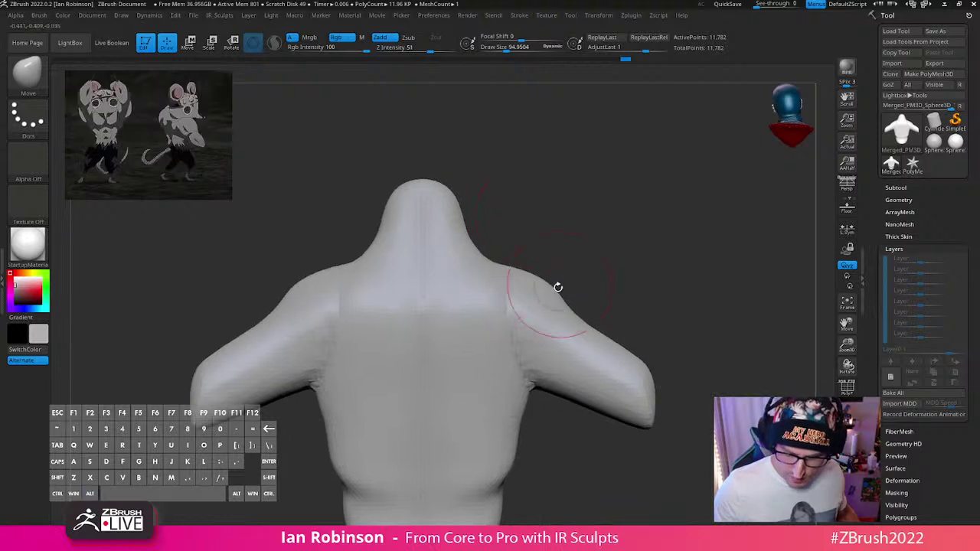
left_click_drag(557, 289, 543, 287)
mouse_move(630, 268)
left_mouse_down()
mouse_move(698, 285)
mouse_move(534, 310)
mouse_move(563, 383)
left_mouse_up()
left_click_drag(621, 306, 437, 328)
mouse_move(572, 253)
left_mouse_down()
mouse_move(601, 232)
mouse_move(503, 329)
left_mouse_up()
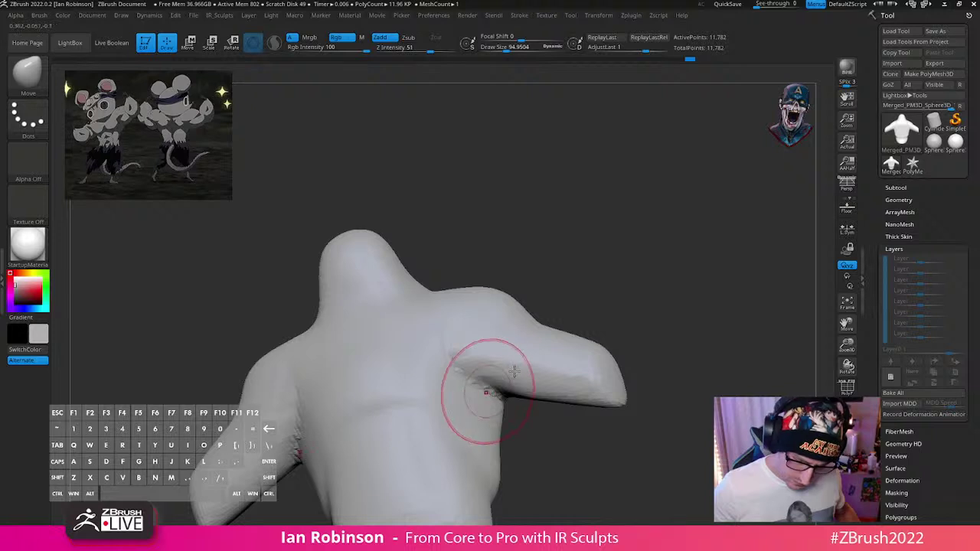
Step: Adjust the armpits and the sides of the ribcage below the arms, and smooth the transition
mouse_move(514, 372)
left_mouse_down()
mouse_move(673, 263)
mouse_move(500, 365)
left_mouse_up()
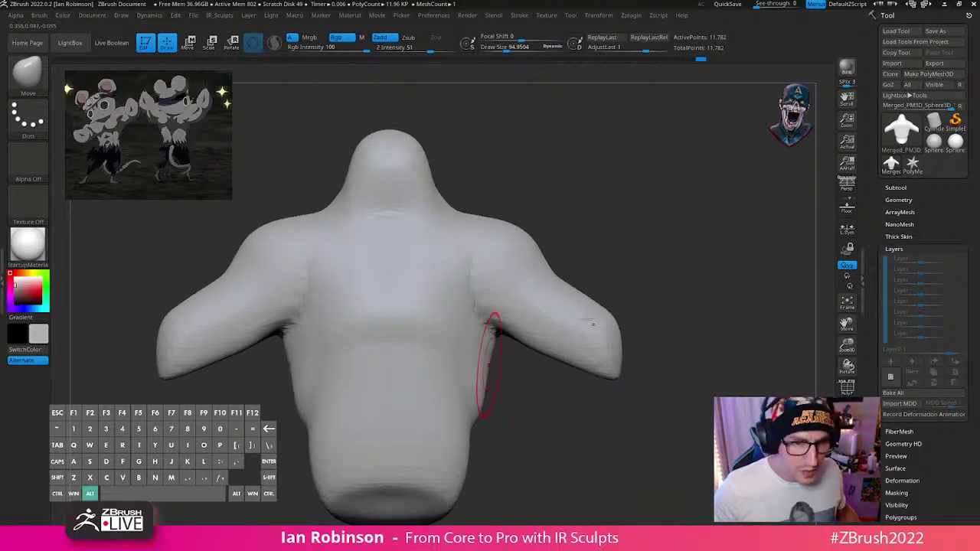
mouse_move(519, 297)
left_mouse_down()
mouse_move(566, 291)
mouse_move(555, 330)
mouse_move(616, 325)
mouse_move(504, 324)
mouse_move(488, 366)
left_mouse_up()
key("shift")
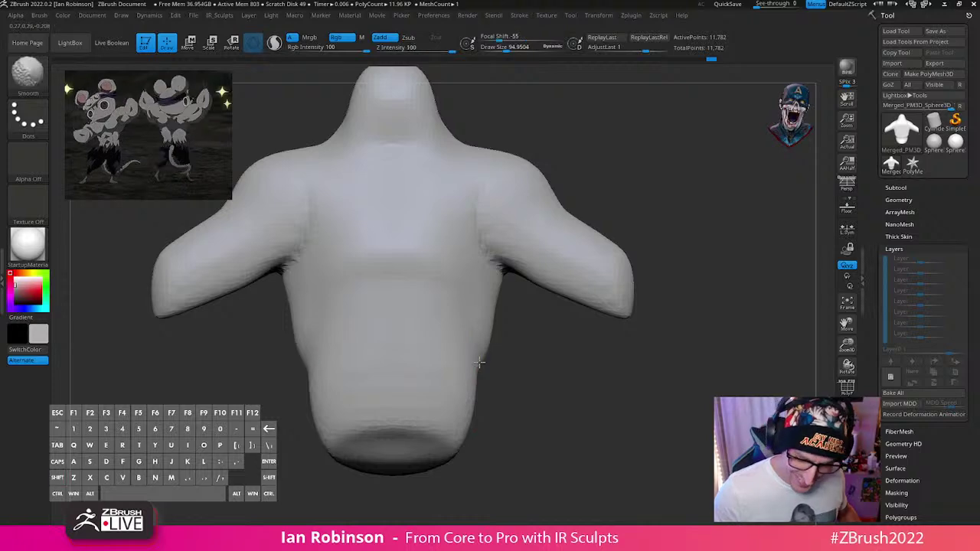
mouse_move(526, 291)
left_mouse_down()
mouse_move(548, 362)
mouse_move(580, 354)
left_mouse_up()
Step: Select the ClayBuildup brush and reduce the draw size to about 79
key("b")
key("c")
key("b")
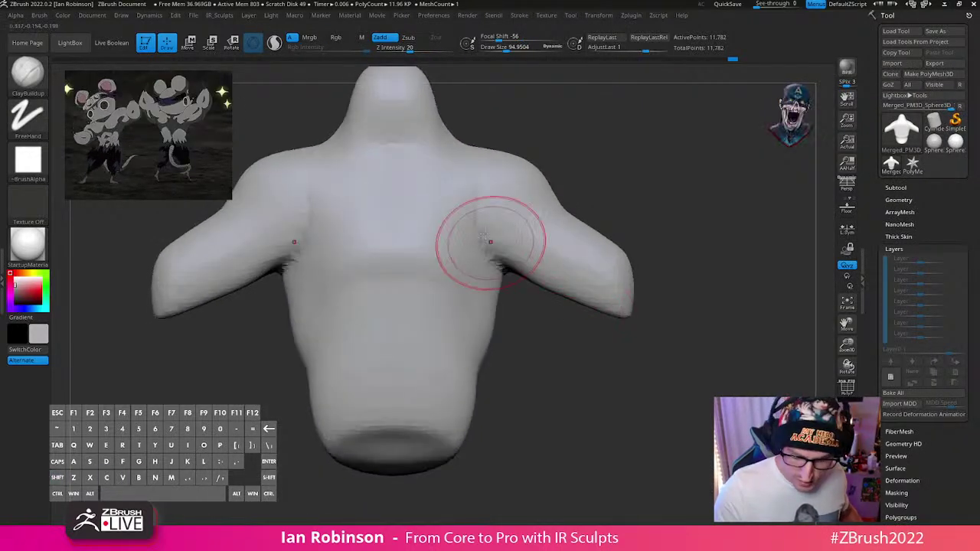
key("s")
left_click_drag(484, 235, 481, 234)
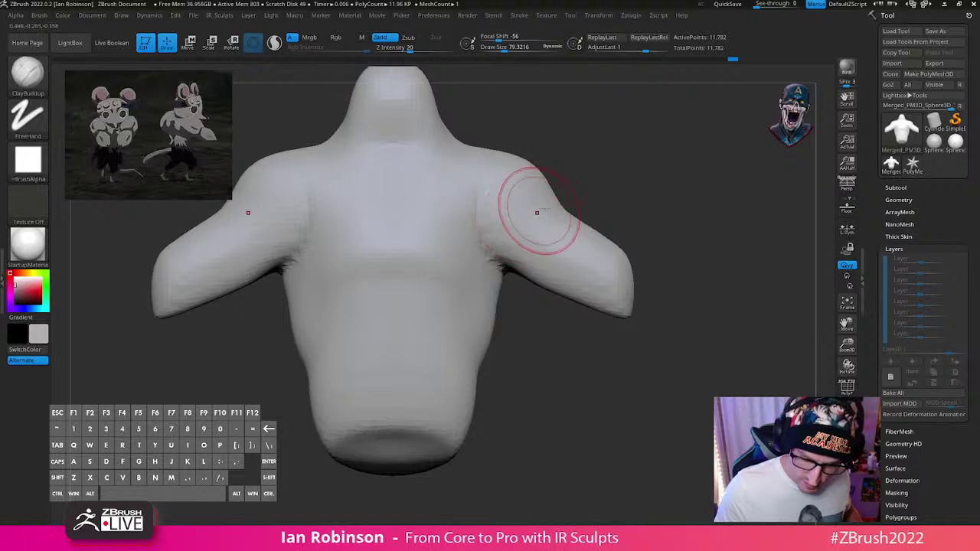
Step: Carve the lower edge of the pectorals and the creases between chest and shoulders with the DamStandard brush
left_click_drag(627, 185, 641, 210, "alt")
key("b")
key("d")
key("s")
left_click_drag(666, 256, 507, 277)
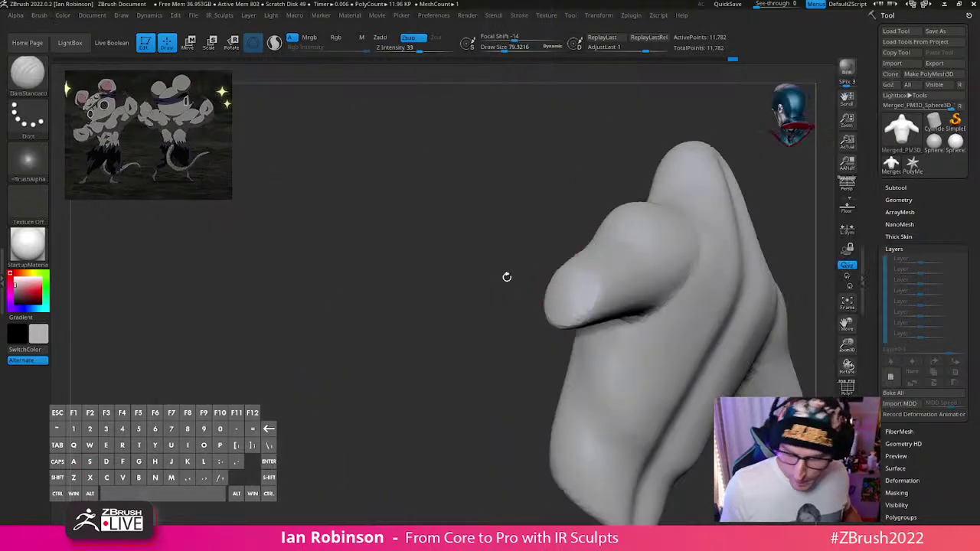
mouse_move(481, 375)
left_mouse_down()
mouse_move(707, 308)
mouse_move(724, 283)
mouse_move(691, 307)
mouse_move(714, 331)
mouse_move(588, 415)
mouse_move(485, 329)
mouse_move(441, 228)
left_mouse_up()
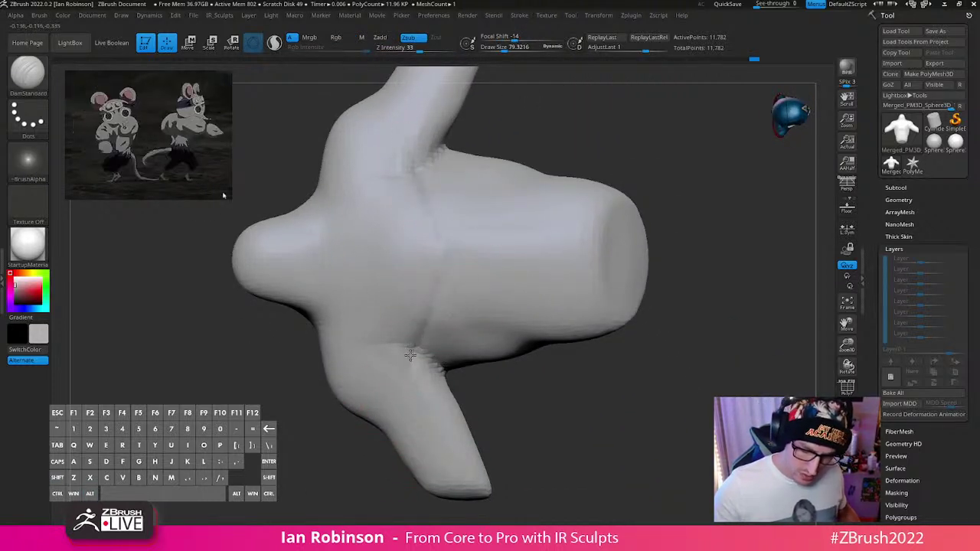
mouse_move(389, 479)
left_mouse_down()
mouse_move(608, 385)
mouse_move(615, 335)
mouse_move(582, 290)
left_mouse_up()
mouse_move(582, 234)
left_mouse_down()
mouse_move(669, 230)
mouse_move(651, 181)
mouse_move(680, 142)
left_mouse_up()
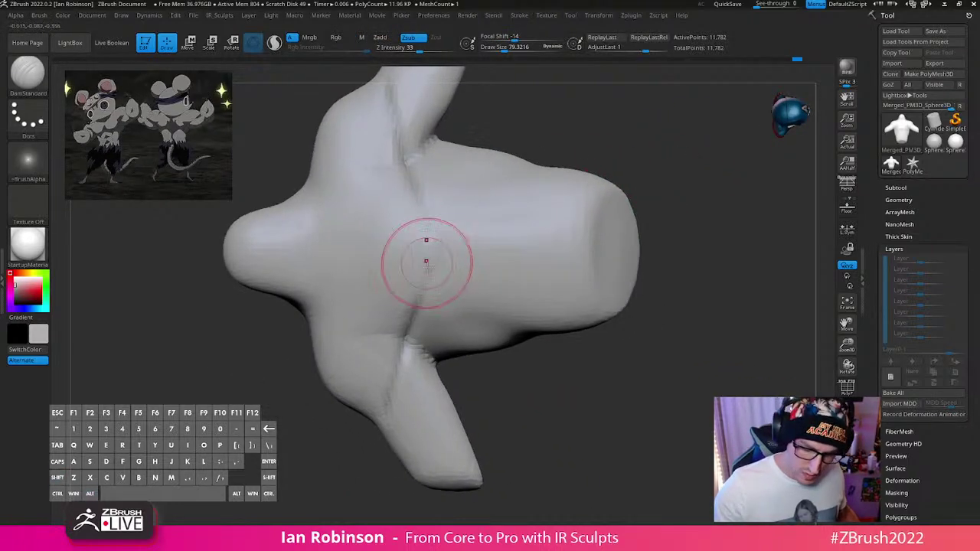
Step: Carve a straight centre line from the upper chest to the lower abdomen and smooth it
left_click_drag(417, 250, 332, 250, "shift")
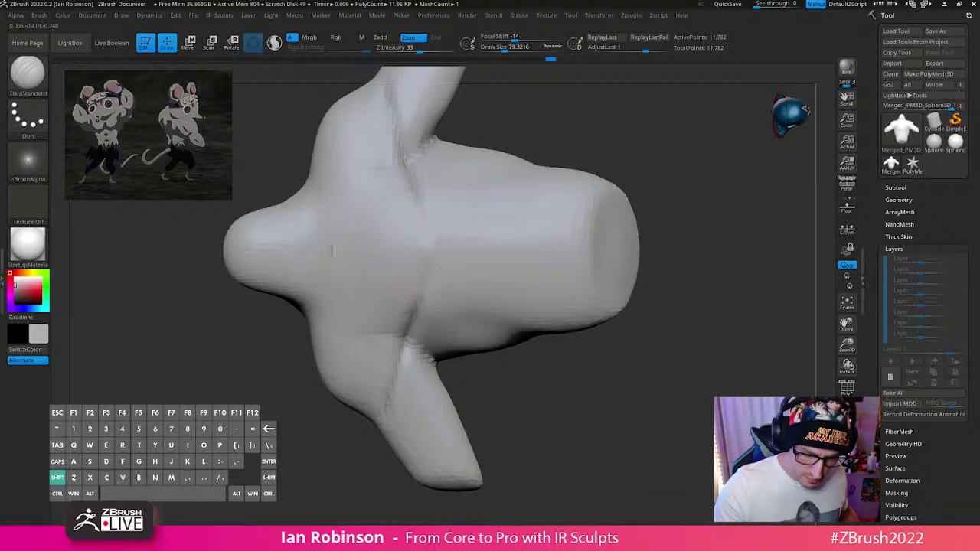
left_click_drag(590, 253, 594, 253, "shift")
left_click_drag(678, 319, 657, 315)
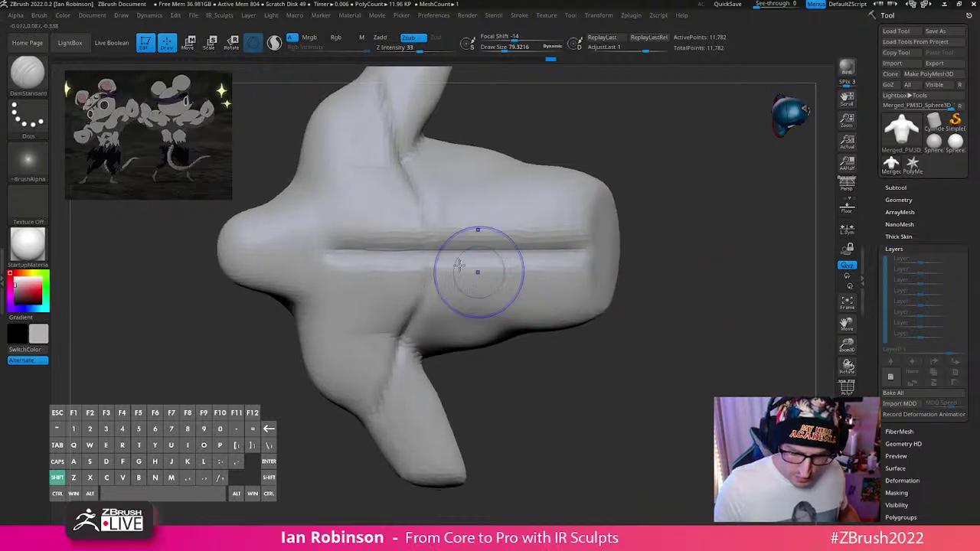
mouse_move(477, 271)
left_mouse_down("shift")
mouse_move(490, 249)
mouse_move(553, 250)
left_mouse_up("shift")
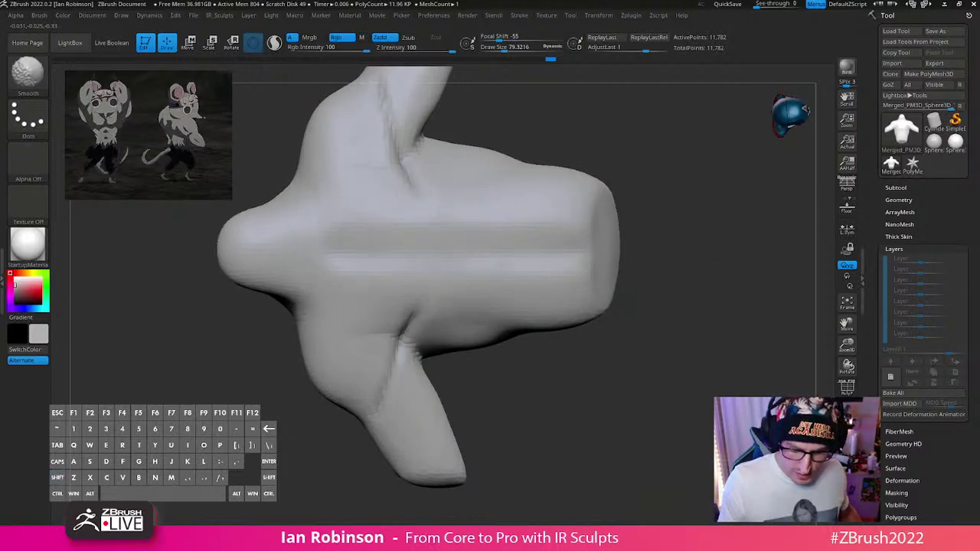
Step: Switch to the ClayBuildup brush and lower its Z intensity to 7
mouse_move(623, 297)
left_mouse_down()
mouse_move(661, 280)
mouse_move(634, 265)
left_mouse_up()
key("b")
key("c")
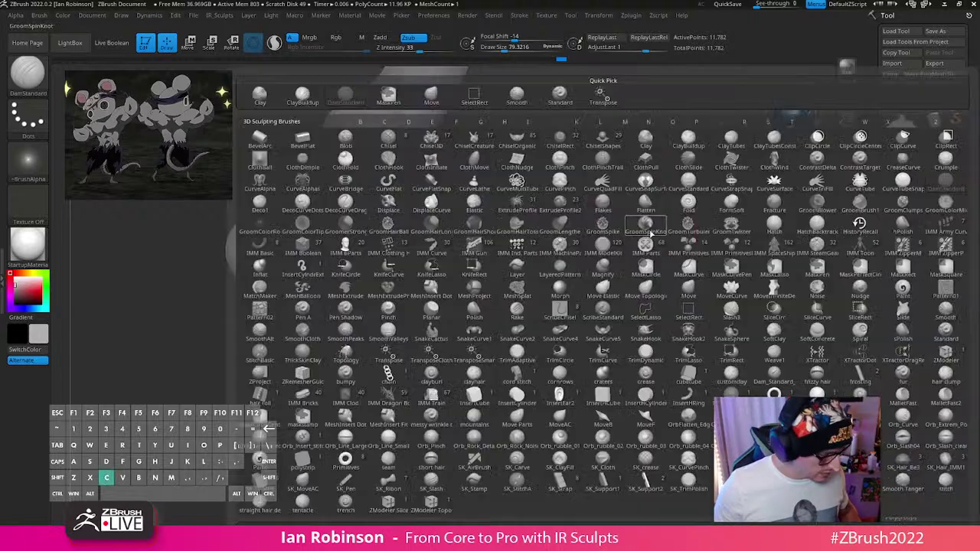
key("b")
key("space")
left_click_drag(664, 245, 647, 245)
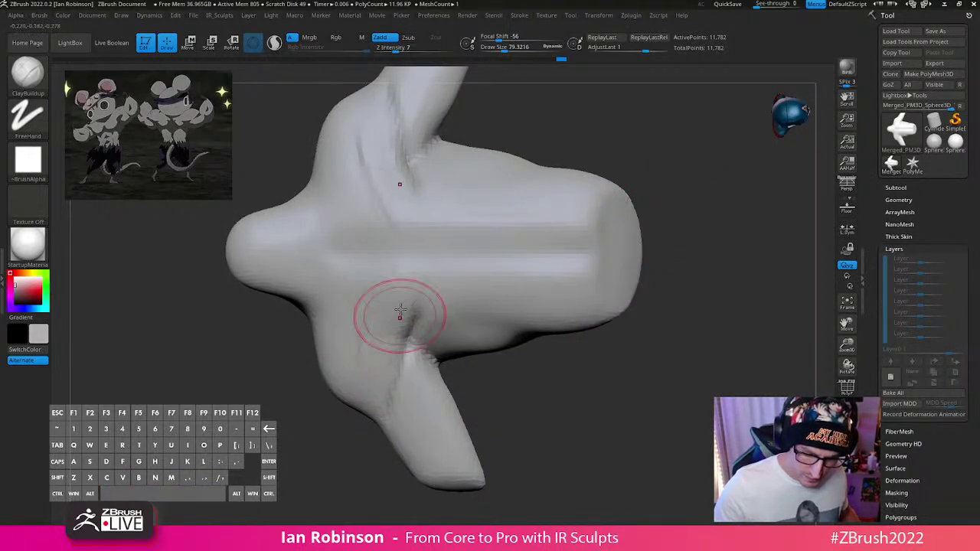
Step: Build up the pectoral muscles with repeated clay strokes from the sternum toward the shoulders
left_click_drag(662, 211, 689, 219)
mouse_move(356, 343)
left_mouse_down()
mouse_move(418, 274)
mouse_move(361, 370)
left_mouse_up()
left_click_drag(389, 281, 363, 375)
left_click_drag(348, 273, 359, 358)
left_click_drag(342, 270, 359, 358)
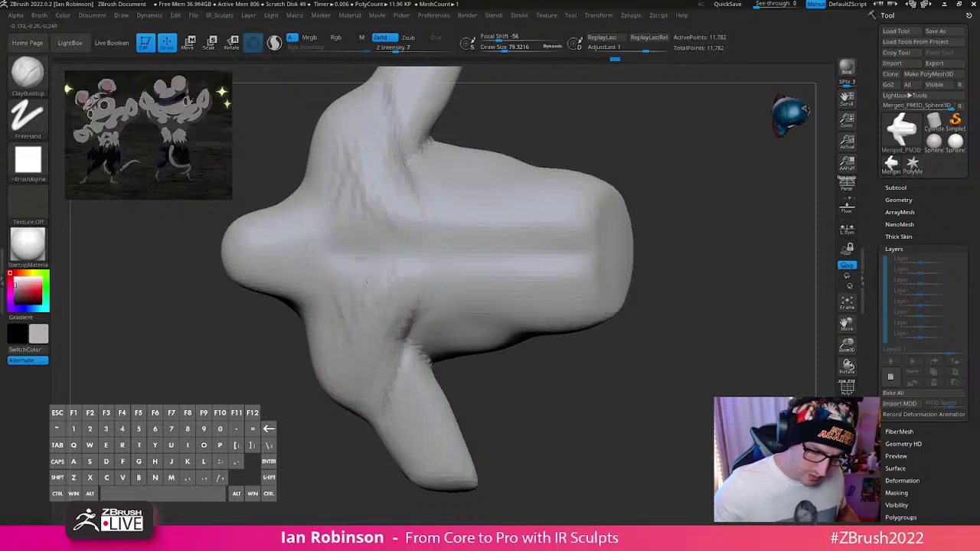
left_click_drag(341, 277, 360, 359)
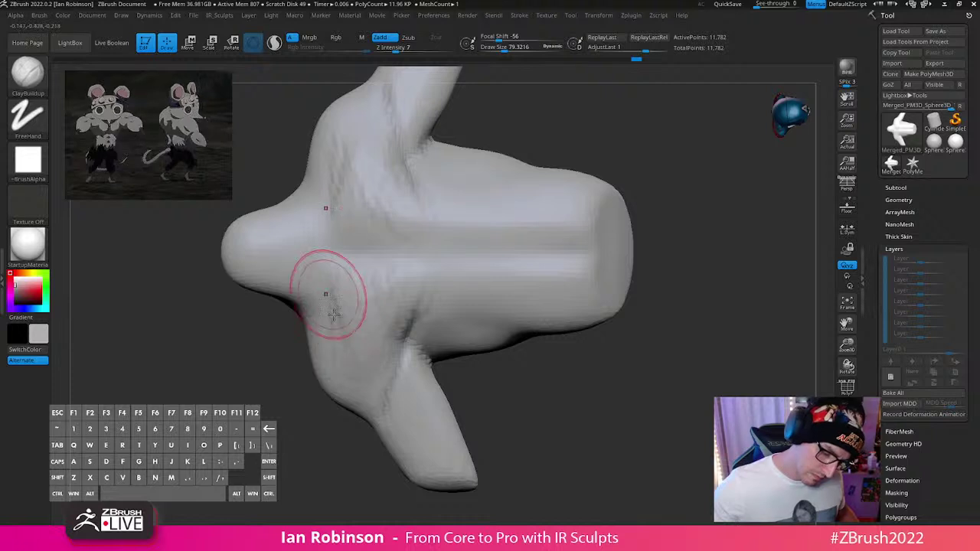
Step: Switch to the DamStandard brush and deepen the armpit creases and the creases between the shoulders and arms from the front
mouse_move(604, 336)
left_mouse_down()
mouse_move(648, 355)
mouse_move(623, 383)
mouse_move(523, 304)
mouse_move(497, 322)
left_mouse_up()
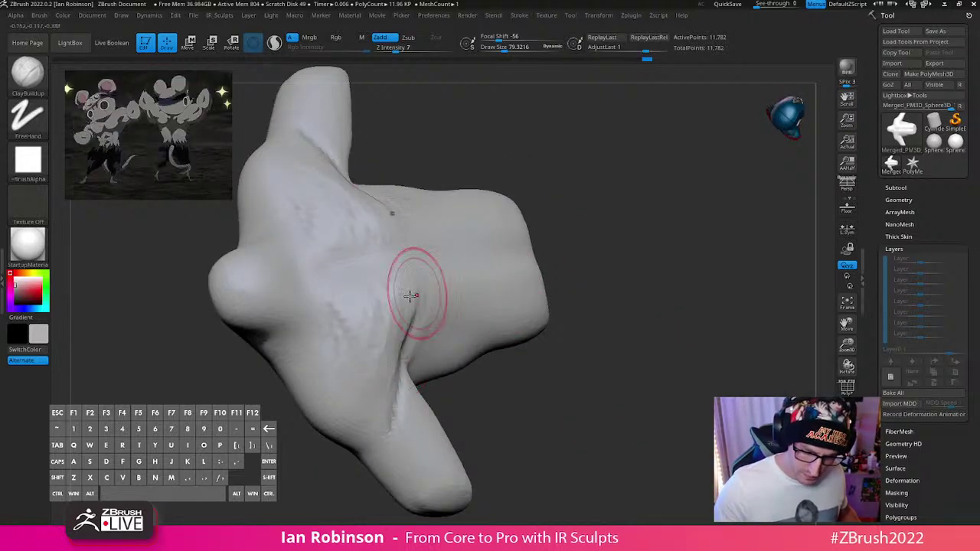
left_click_drag(574, 380, 451, 374)
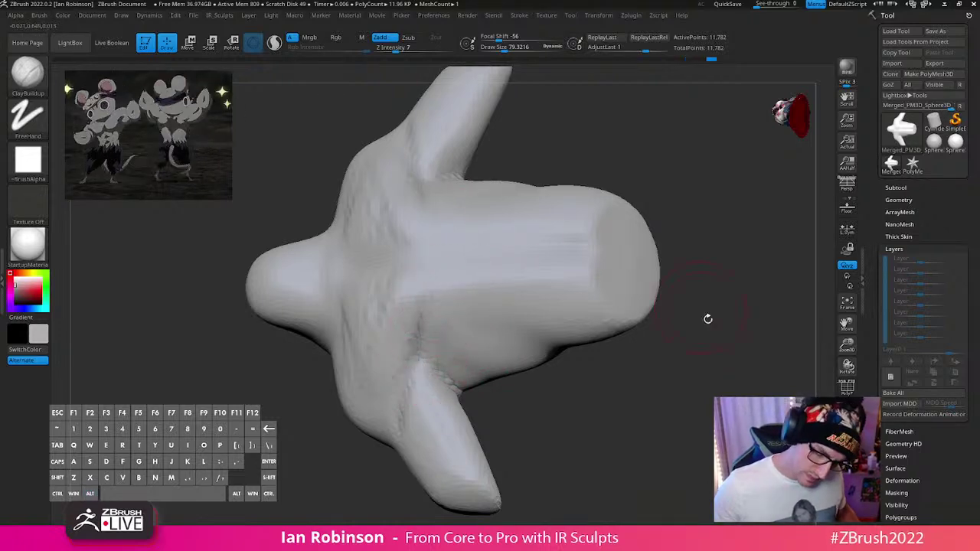
mouse_move(707, 318)
left_mouse_down()
mouse_move(714, 301)
mouse_move(692, 329)
mouse_move(682, 291)
left_mouse_up()
key("b")
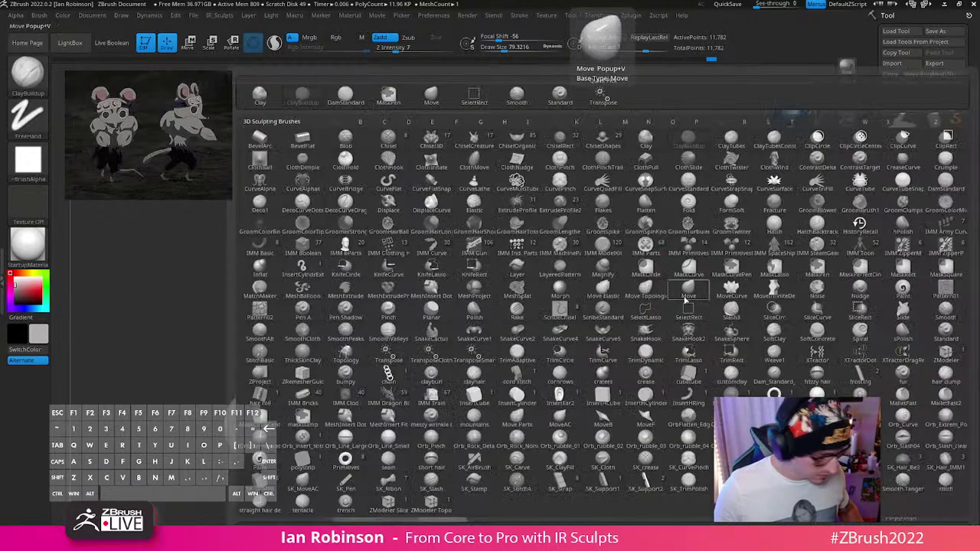
key("d")
key("s")
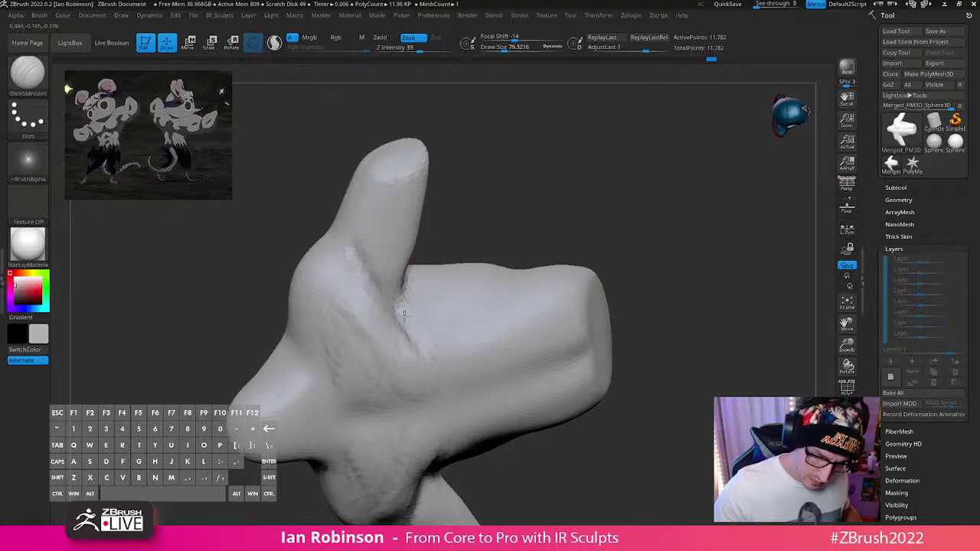
left_click_drag(508, 199, 499, 238)
left_click_drag(398, 291, 411, 256)
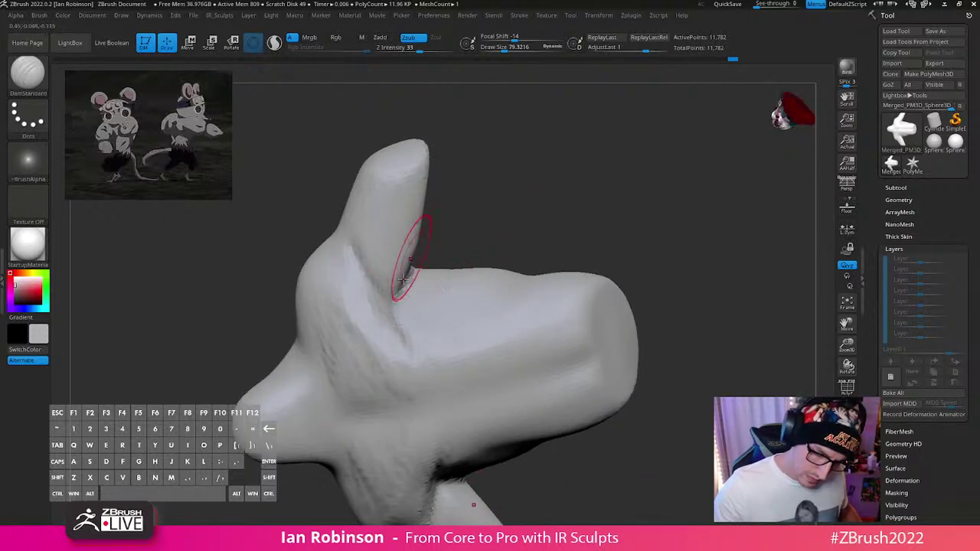
mouse_move(590, 214)
left_mouse_down()
mouse_move(551, 179)
mouse_move(583, 202)
left_mouse_up()
left_click_drag(613, 201, 669, 275)
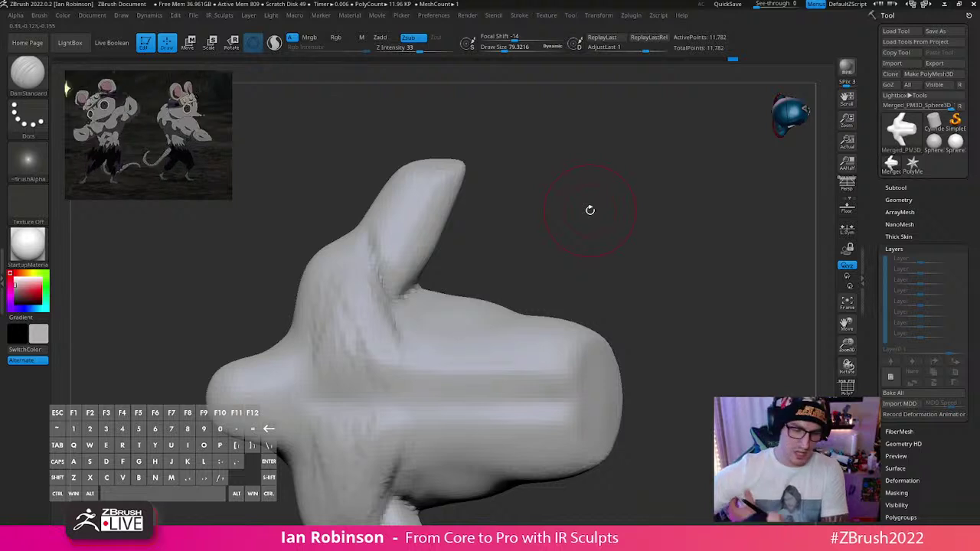
mouse_move(580, 222)
left_mouse_down()
mouse_move(588, 238)
mouse_move(594, 232)
mouse_move(406, 263)
mouse_move(579, 260)
left_mouse_up()
left_click_drag(380, 266, 385, 242)
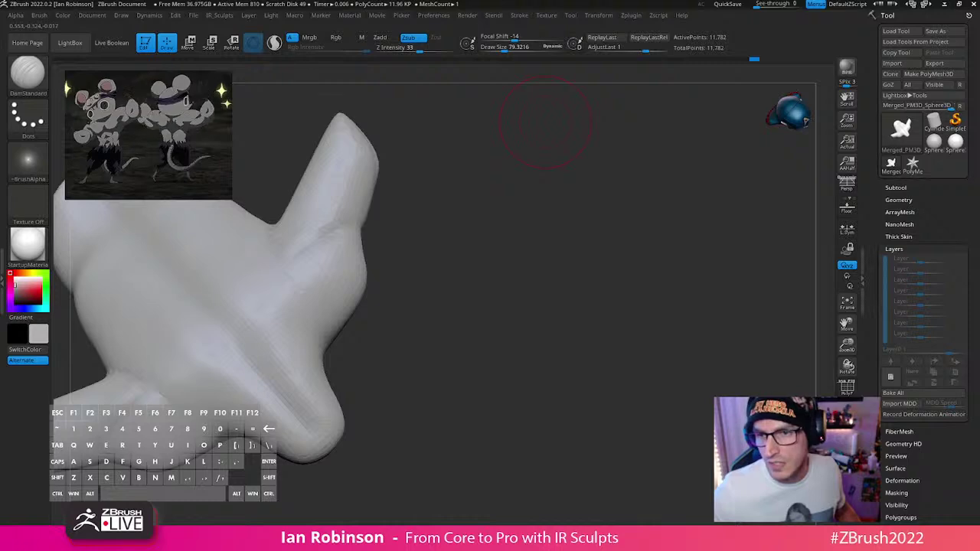
Step: Carve the creases beneath the rear shoulder muscles and short grooves on the backs of the upper arms
mouse_move(736, 366)
right_mouse_down()
mouse_move(602, 272)
mouse_move(685, 0)
right_mouse_up()
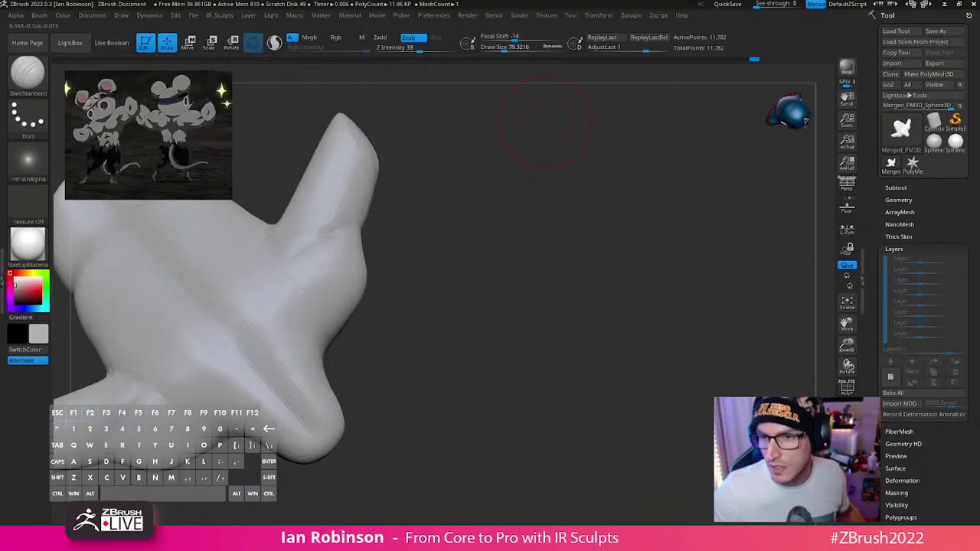
mouse_move(574, 252)
left_mouse_down()
mouse_move(590, 250)
mouse_move(658, 298)
mouse_move(677, 269)
mouse_move(669, 339)
mouse_move(683, 301)
left_mouse_up()
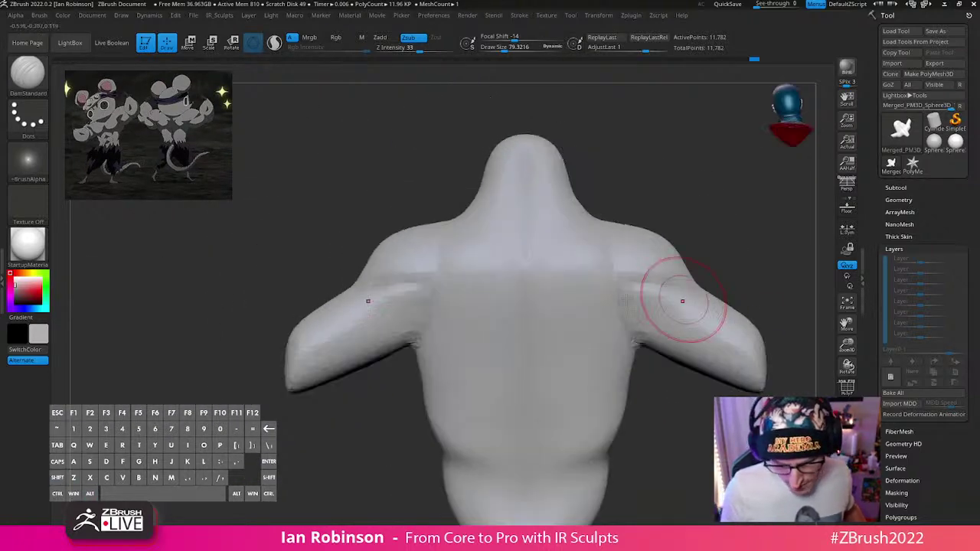
mouse_move(449, 273)
right_mouse_down()
mouse_move(519, 291)
mouse_move(651, 301)
mouse_move(669, 247)
mouse_move(708, 219)
right_mouse_up()
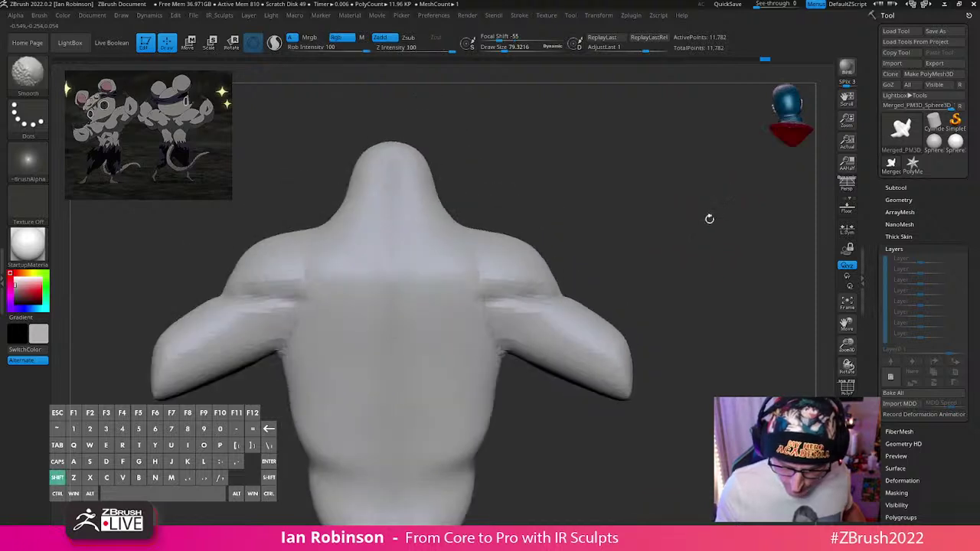
mouse_move(621, 263)
right_mouse_down()
mouse_move(622, 321)
mouse_move(514, 359)
right_mouse_up()
mouse_move(640, 276)
right_mouse_down()
mouse_move(570, 344)
mouse_move(636, 308)
right_mouse_up()
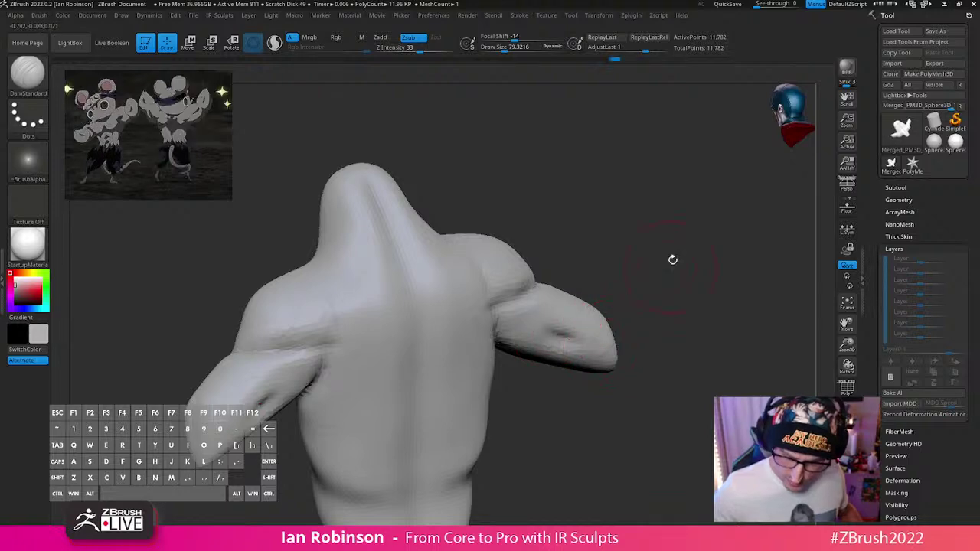
mouse_move(672, 260)
right_mouse_down()
mouse_move(643, 287)
mouse_move(671, 313)
mouse_move(707, 275)
mouse_move(681, 267)
mouse_move(695, 267)
mouse_move(709, 243)
mouse_move(673, 260)
right_mouse_up()
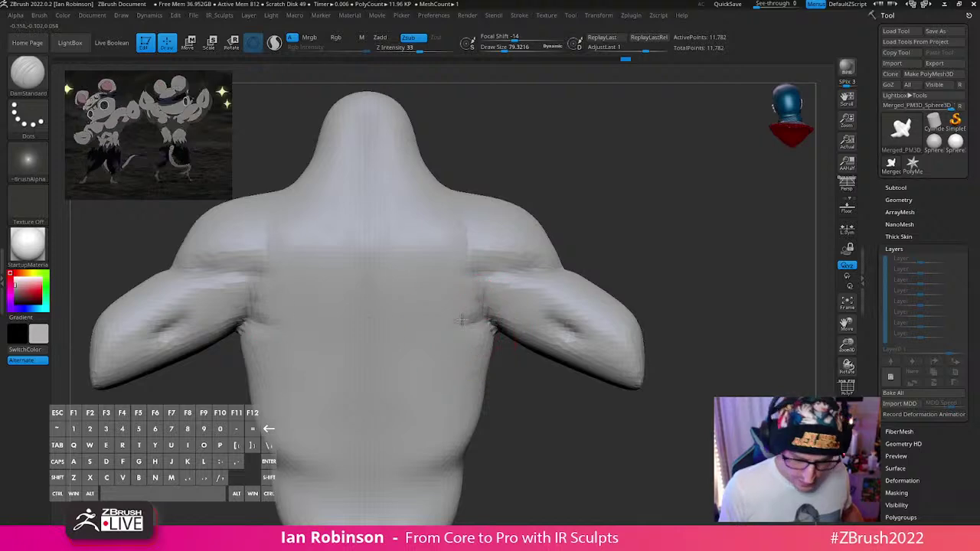
mouse_move(415, 345)
right_mouse_down()
mouse_move(678, 290)
mouse_move(612, 314)
right_mouse_up()
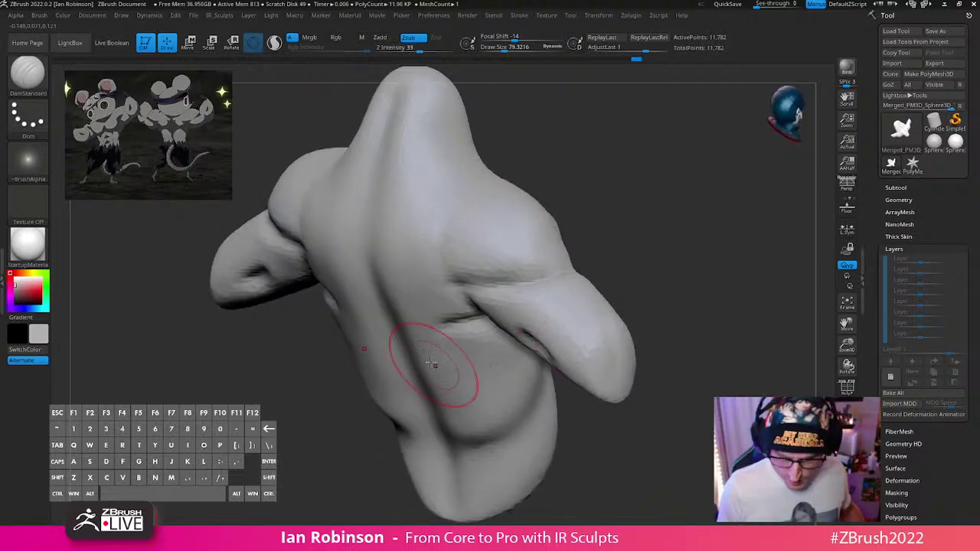
Step: Carve the armpit creases around the sides onto the back, and reduce the brush draw size to about 44
left_click_drag(420, 364, 485, 387)
left_click_drag(689, 298, 433, 400)
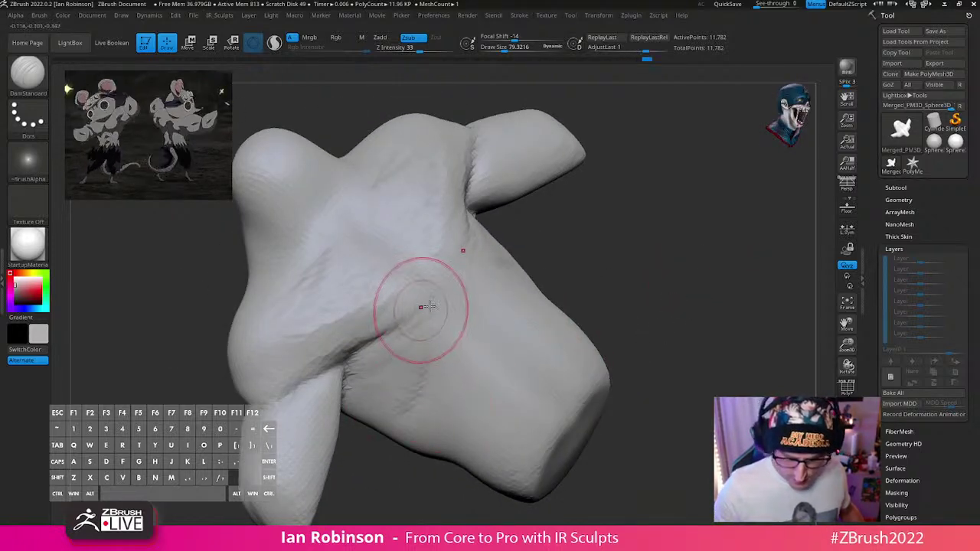
left_click_drag(610, 317, 664, 182)
key("ctrl")
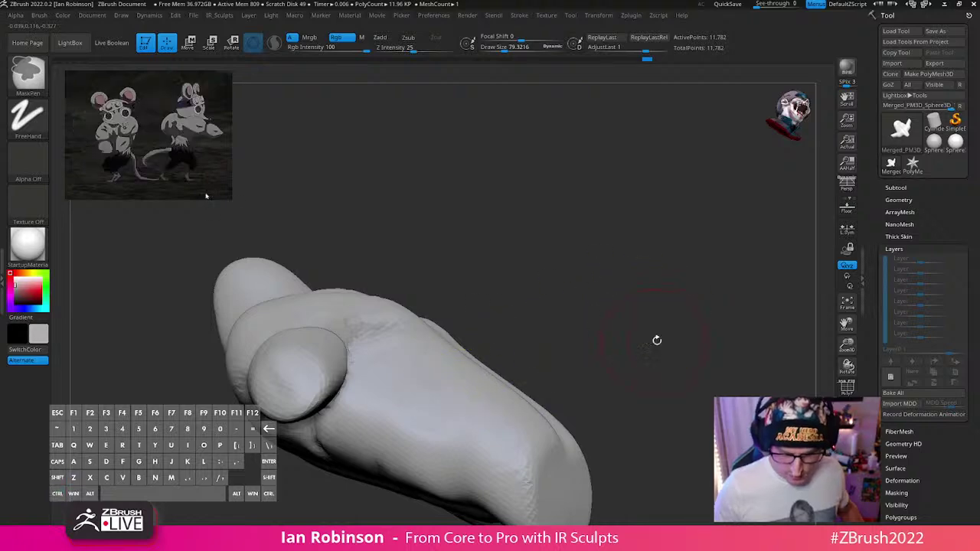
mouse_move(657, 340)
left_mouse_down()
mouse_move(658, 301)
mouse_move(612, 278)
left_mouse_up()
left_click_drag(405, 302, 418, 250)
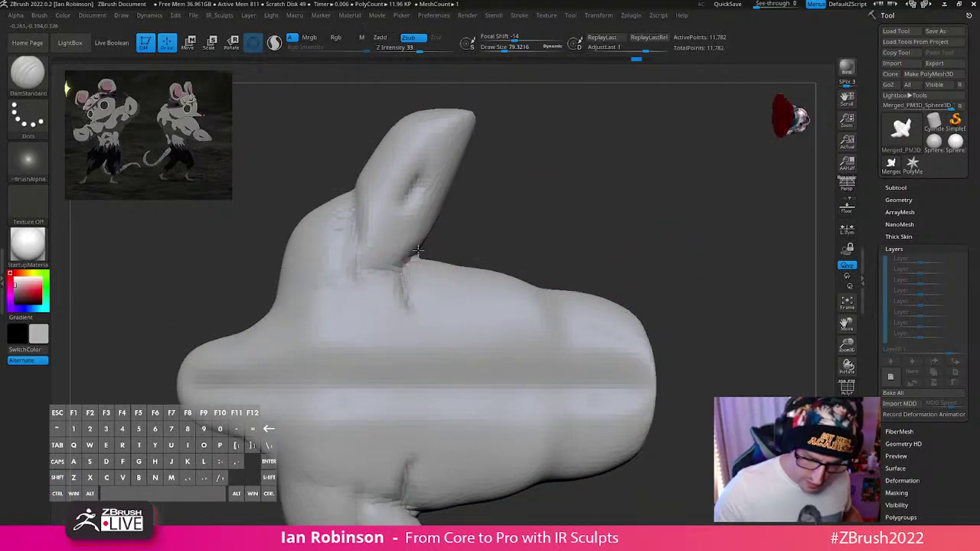
key("s")
left_click_drag(504, 229, 498, 229)
Step: Try to remesh the body with DynaMesh and check its polyframe
left_click_drag(557, 209, 571, 243, "ctrl")
key("f")
key("shift+f")
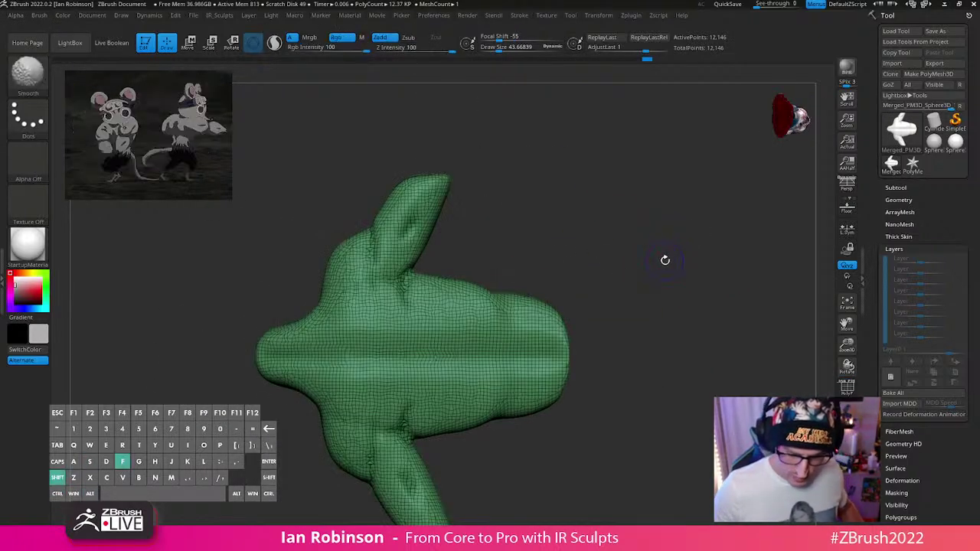
key("shift+f")
key("ctrl")
Step: Carve mirrored diagonal grooves across the upper back, running from the shoulders toward the spine
left_click_drag(595, 203, 562, 198)
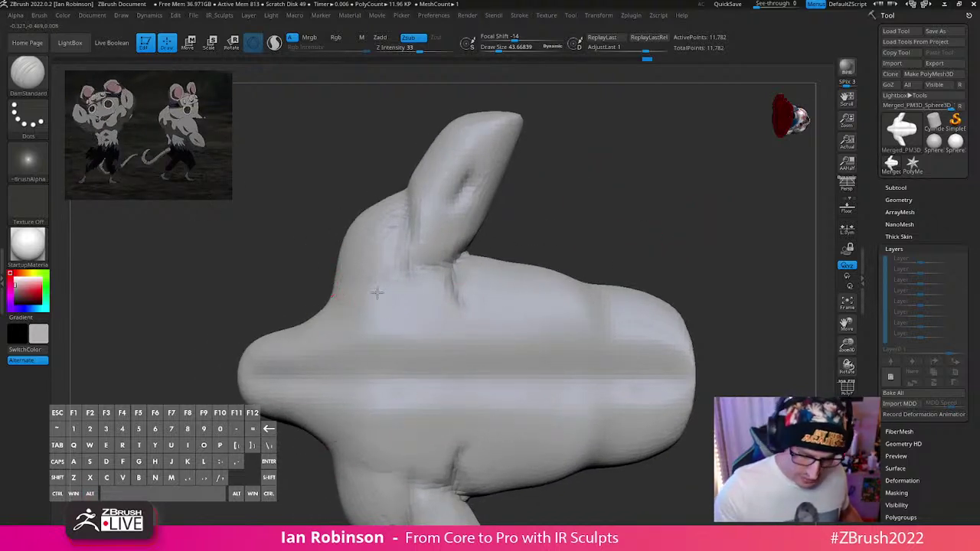
left_click_drag(341, 276, 411, 300)
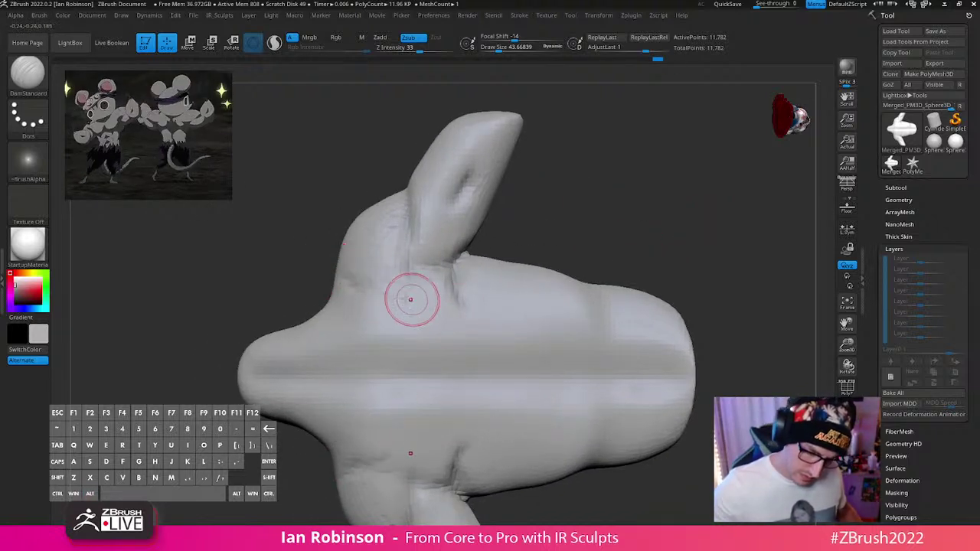
left_click_drag(672, 199, 676, 249)
left_click_drag(390, 387, 335, 470)
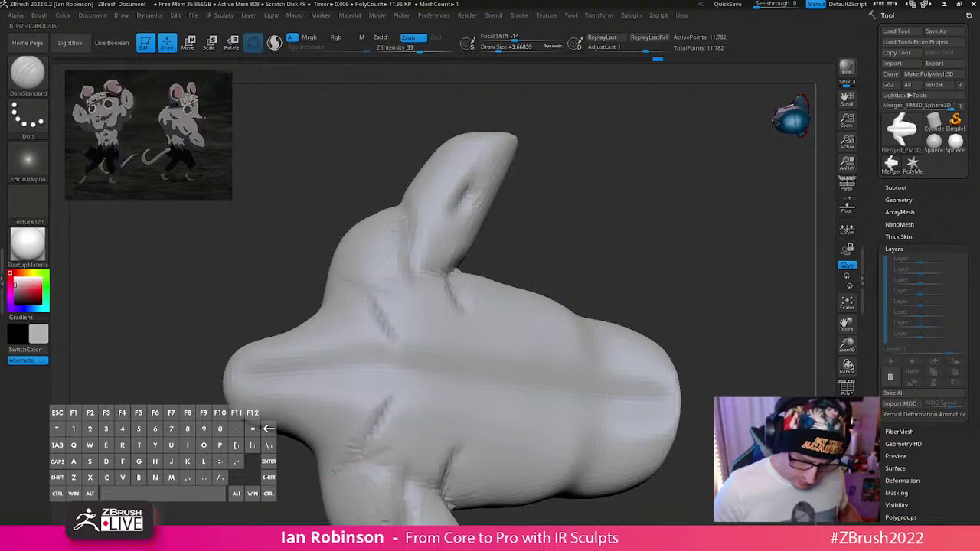
left_click_drag(583, 236, 695, 164)
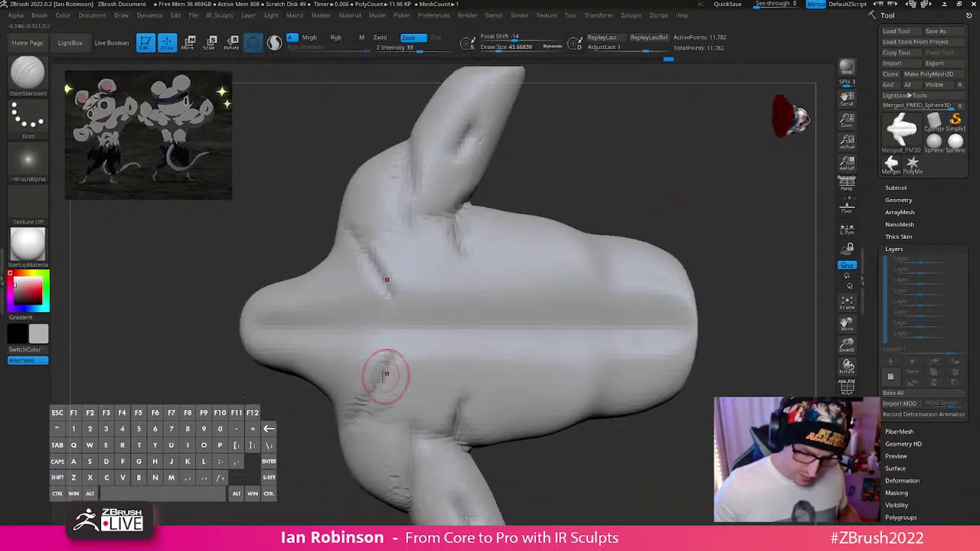
left_click_drag(695, 245, 529, 299)
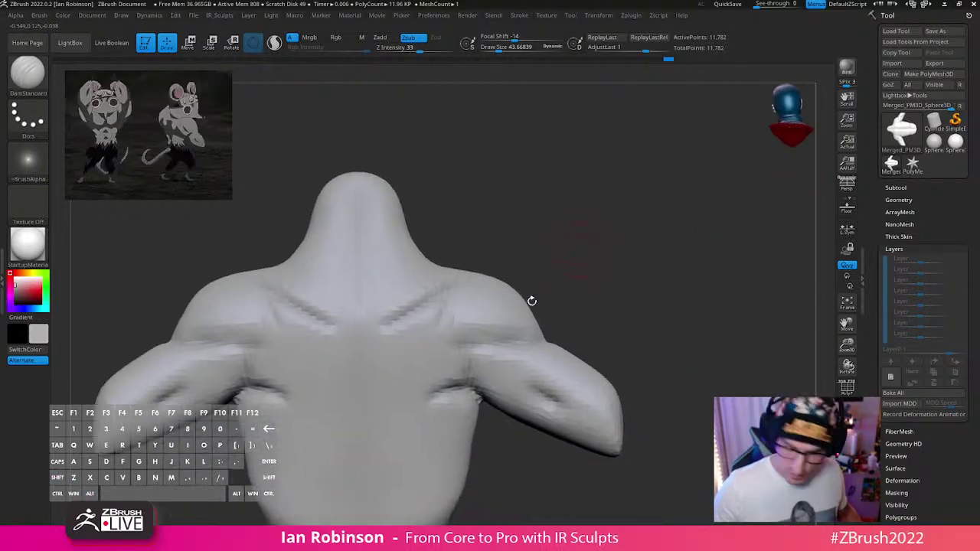
Step: Extend the upper-back grooves into a peak at the spine and outward over the tops of the shoulders
left_click_drag(387, 326, 364, 298)
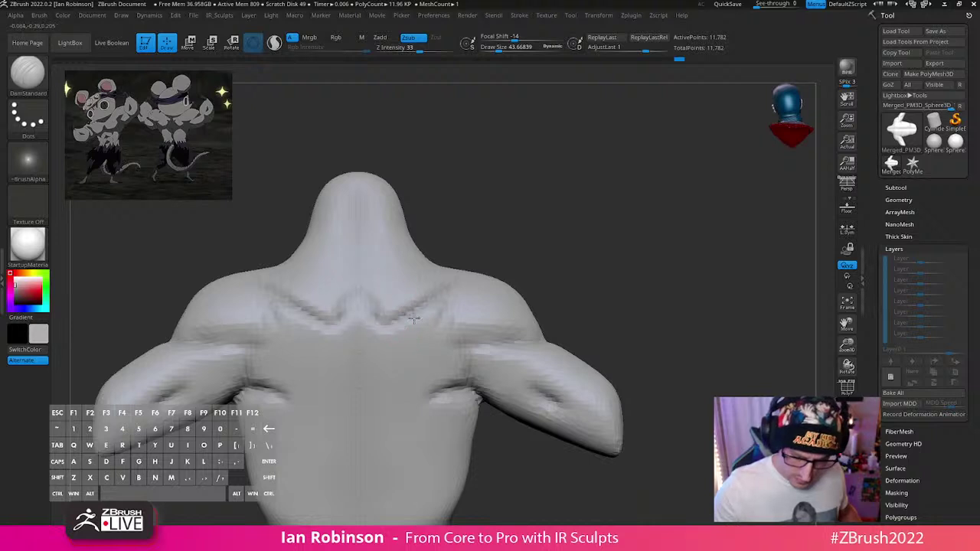
left_click_drag(457, 292, 425, 305)
left_click_drag(612, 210, 606, 264)
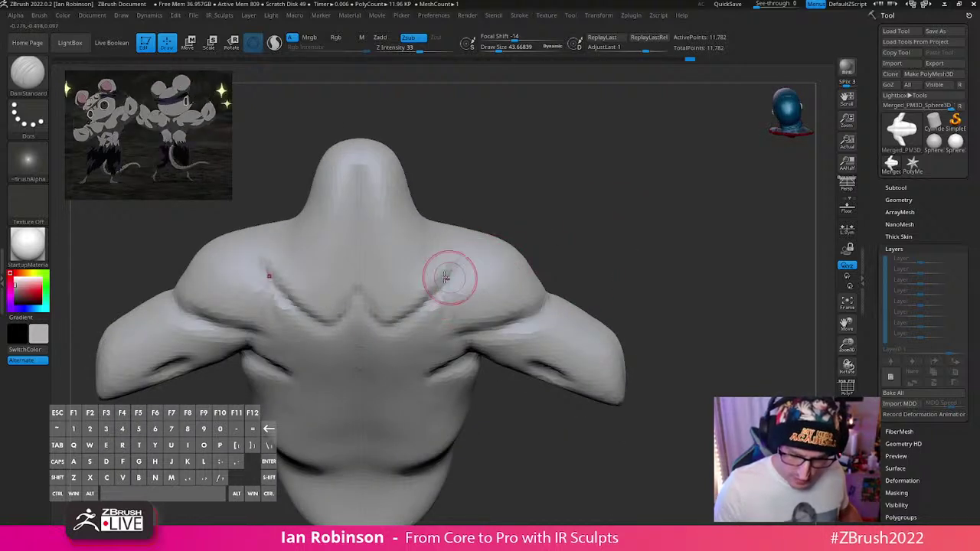
left_click_drag(452, 271, 437, 288)
left_click_drag(636, 195, 637, 268)
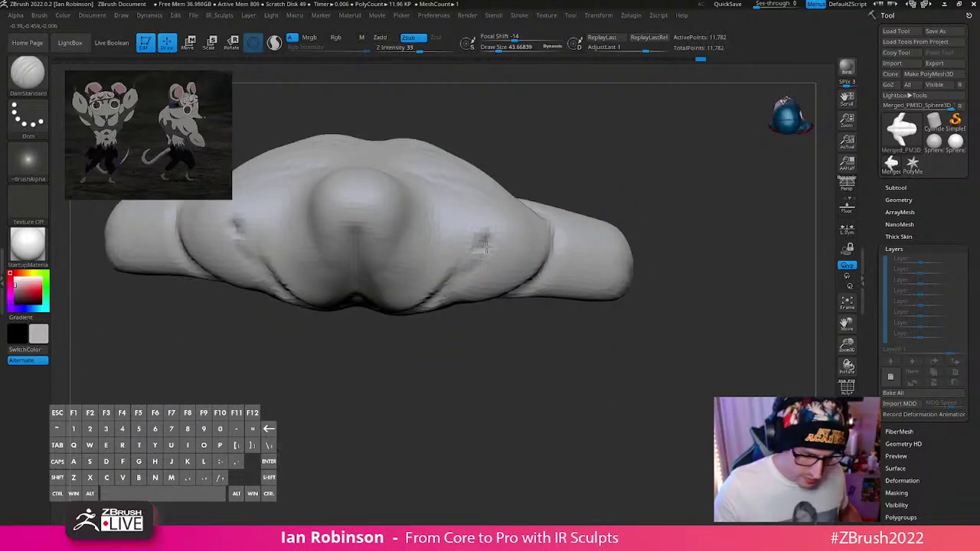
Step: Switch to the ClayBuildup brush, build up the collarbones and shape the hollows between them and the neck
mouse_move(694, 177)
left_mouse_down()
mouse_move(697, 236)
mouse_move(512, 275)
left_mouse_up()
key("b")
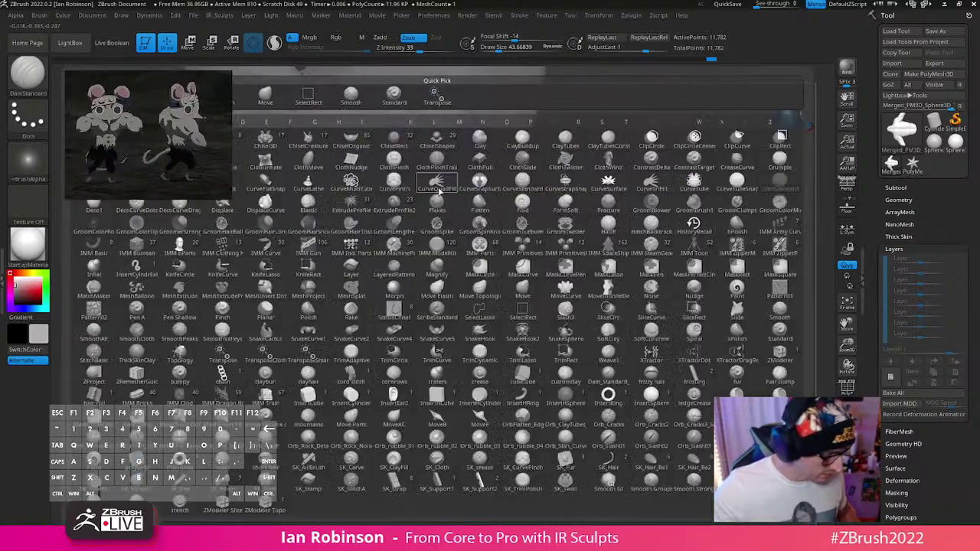
key("c")
key("b")
mouse_move(419, 191)
left_mouse_down()
mouse_move(501, 246)
mouse_move(435, 199)
mouse_move(475, 241)
left_mouse_up()
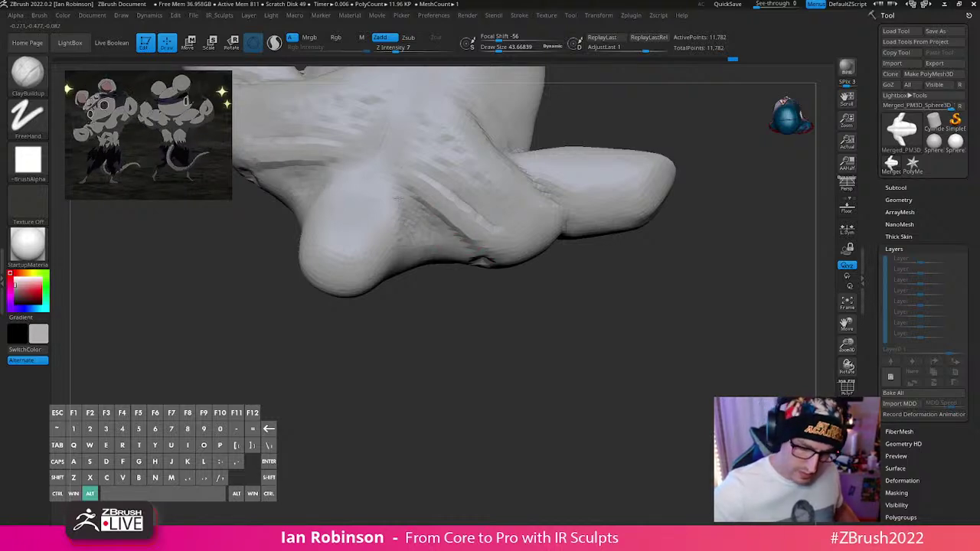
left_click_drag(477, 308, 663, 247)
left_click_drag(663, 247, 664, 286)
left_click_drag(416, 393, 414, 346, "alt")
mouse_move(516, 264)
left_mouse_down()
mouse_move(434, 398)
mouse_move(405, 421)
left_mouse_up()
right_click_drag(406, 420, 496, 375)
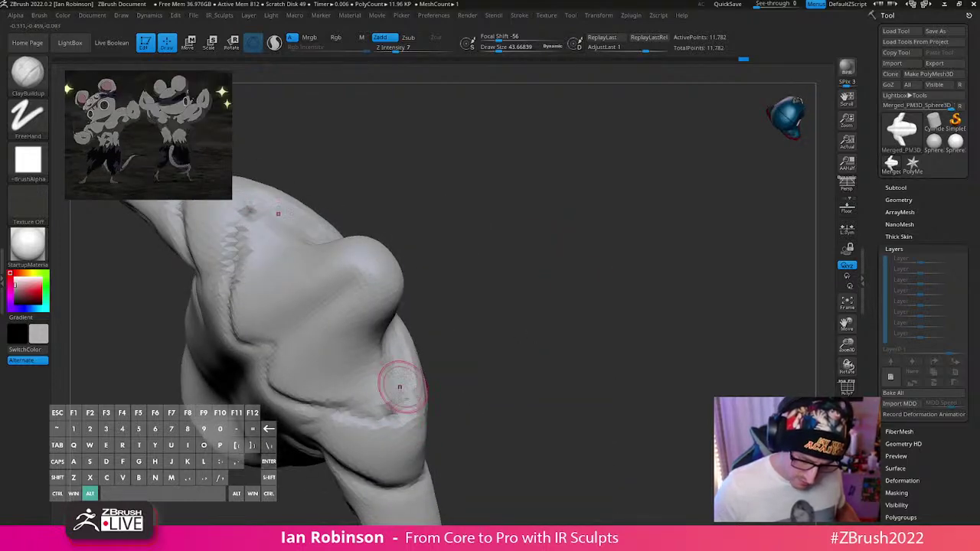
right_click_drag(395, 382, 581, 333)
right_click_drag(622, 290, 521, 86)
Step: Raise the DynaMesh resolution slightly and remesh the body
key("space")
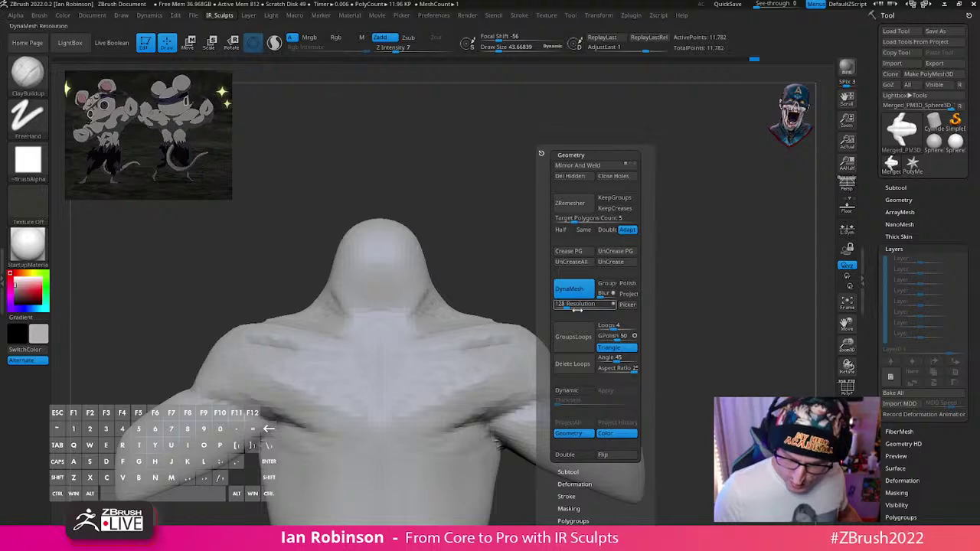
left_click_drag(568, 308, 571, 308)
left_click_drag(510, 305, 453, 245, "ctrl")
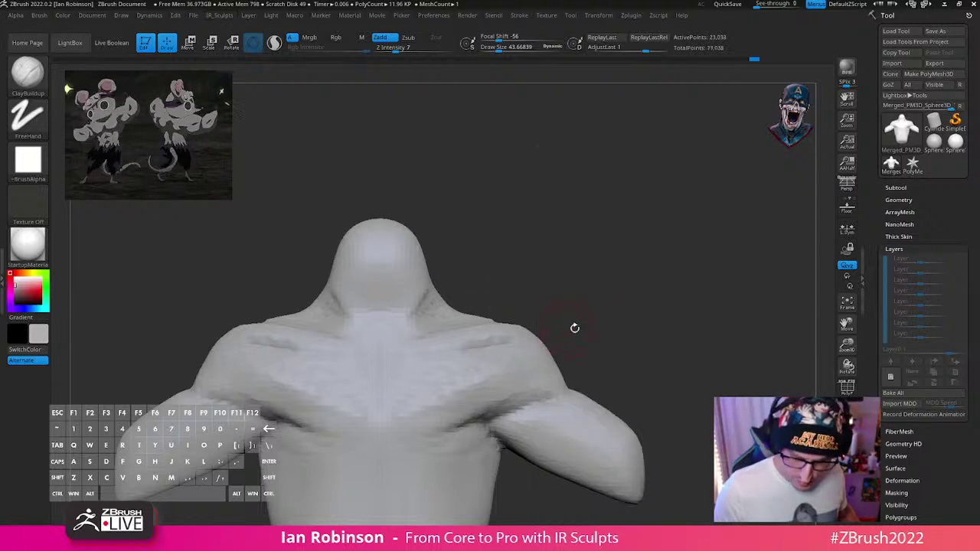
right_click_drag(649, 295, 623, 257, "alt")
right_click_drag(624, 258, 706, 260, "alt")
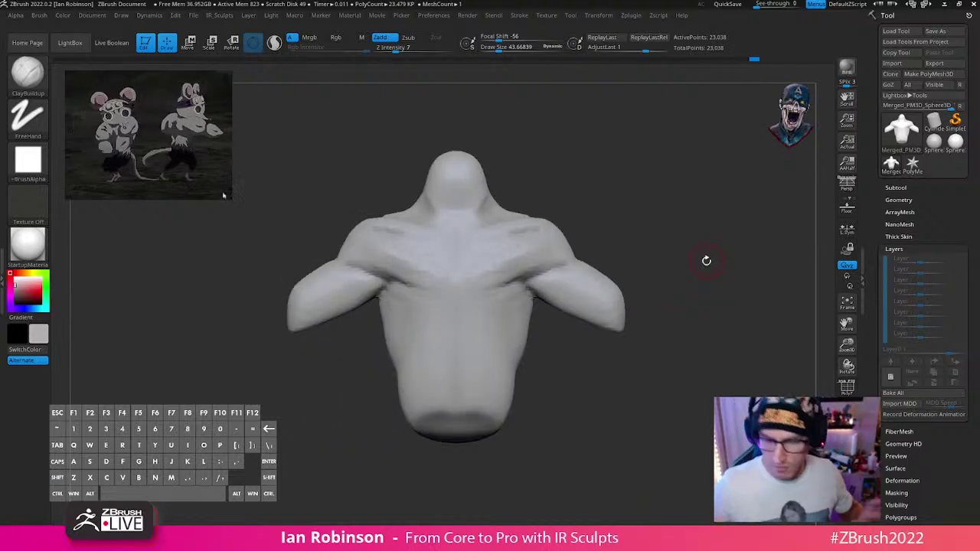
right_click_drag(706, 260, 654, 275, "alt")
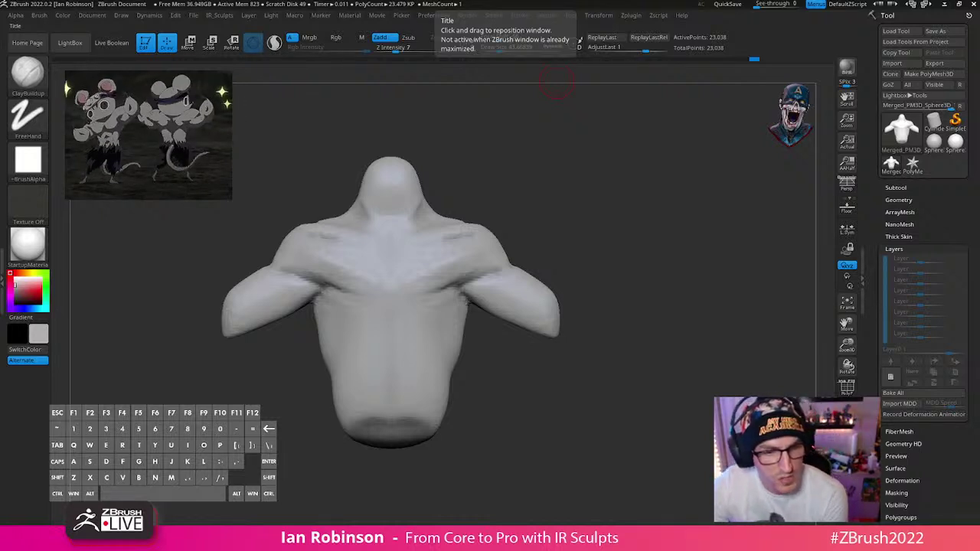
Step: Switch to the DamStandard brush and bring up its LazyMouse stroke settings
mouse_move(656, 359)
left_mouse_down()
mouse_move(540, 354)
mouse_move(547, 293)
left_mouse_up()
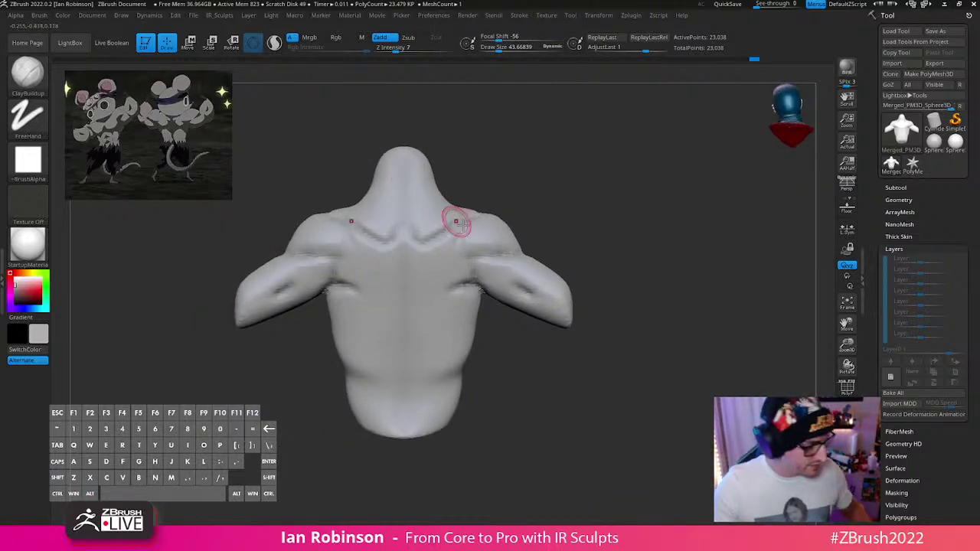
key("b")
key("d")
key("s")
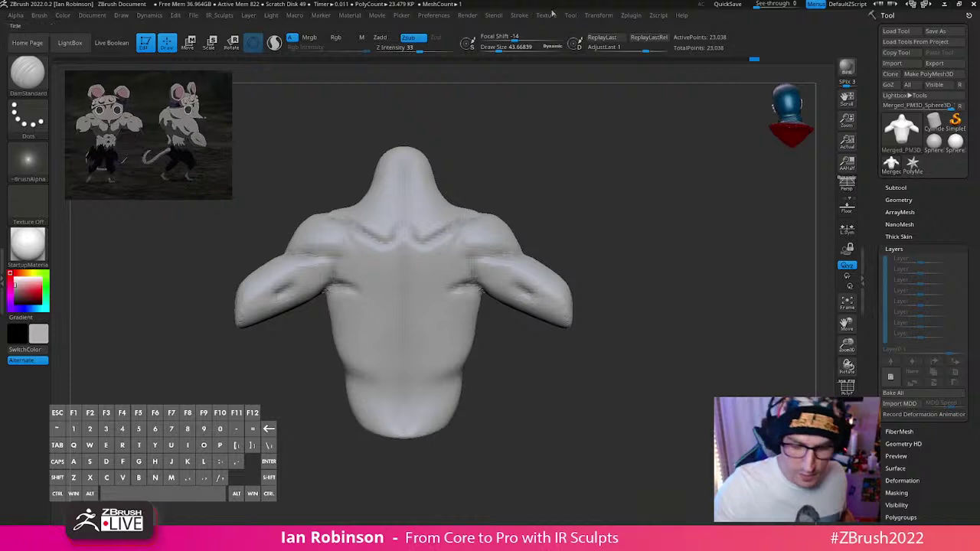
left_click(548, 15)
left_click(518, 15)
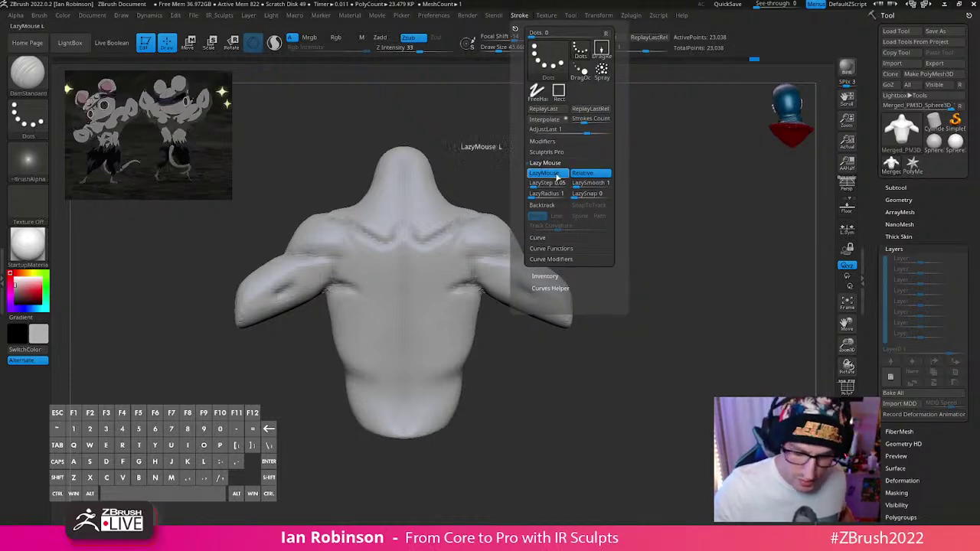
left_click(548, 173)
key("shift")
left_click(558, 173)
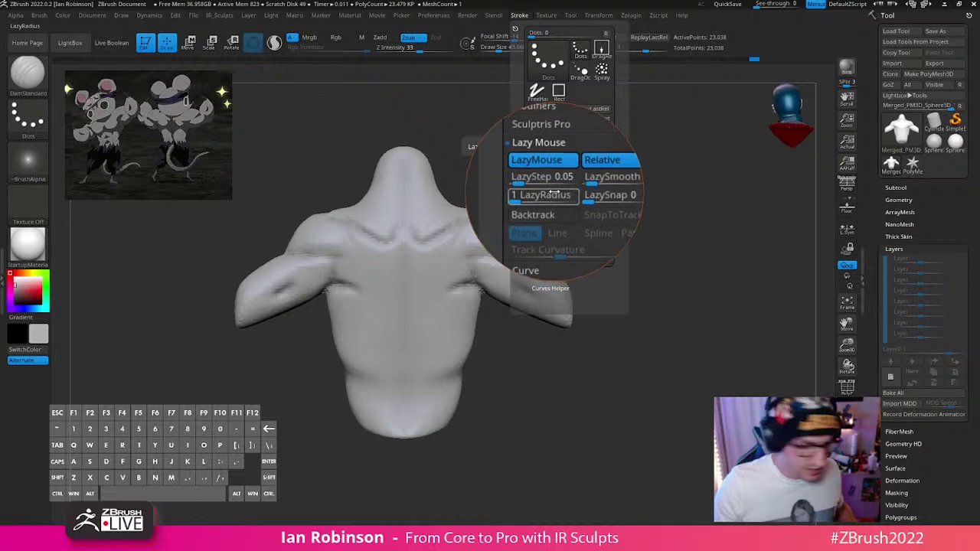
Step: Toggle LazyMouse for the DamStandard brush and reduce the draw size to 28.75
key("l")
key("shift")
key("s")
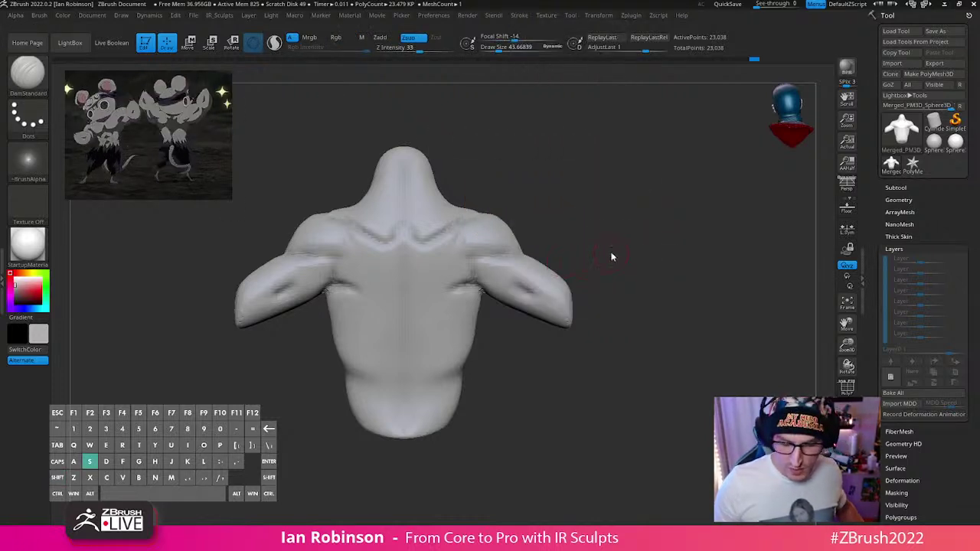
left_click_drag(628, 240, 639, 244, "alt")
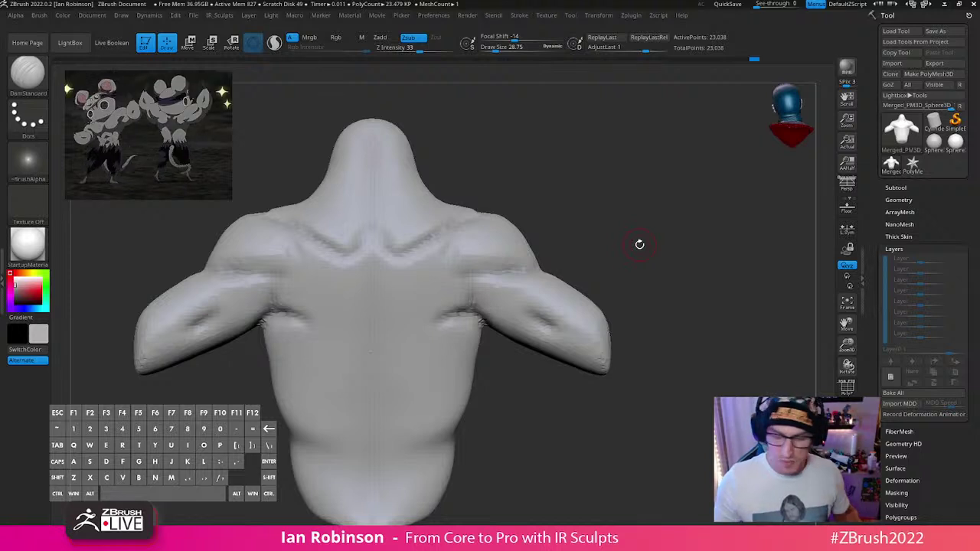
left_click_drag(639, 244, 639, 222, "alt")
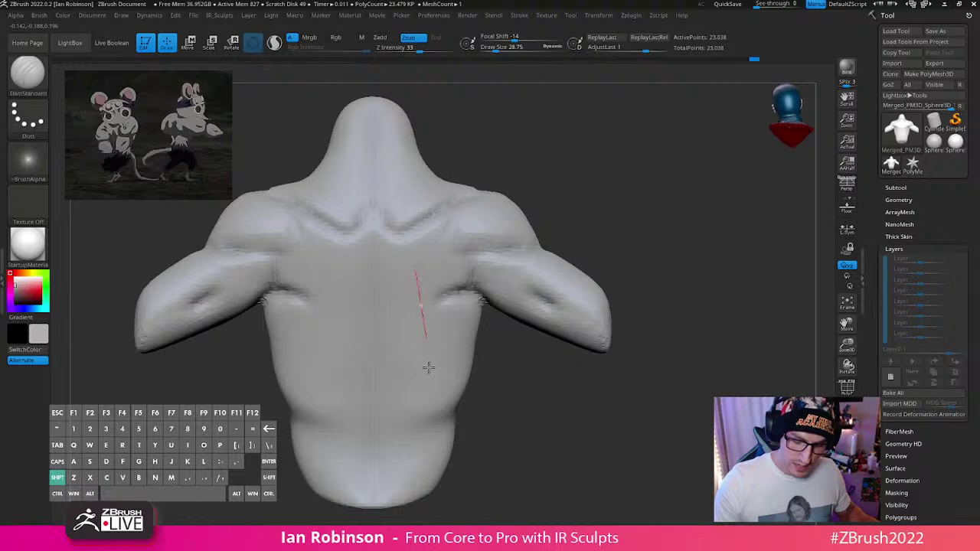
mouse_move(414, 457)
left_mouse_down("shift")
mouse_move(396, 492)
mouse_move(413, 475)
mouse_move(413, 484)
left_mouse_up("shift")
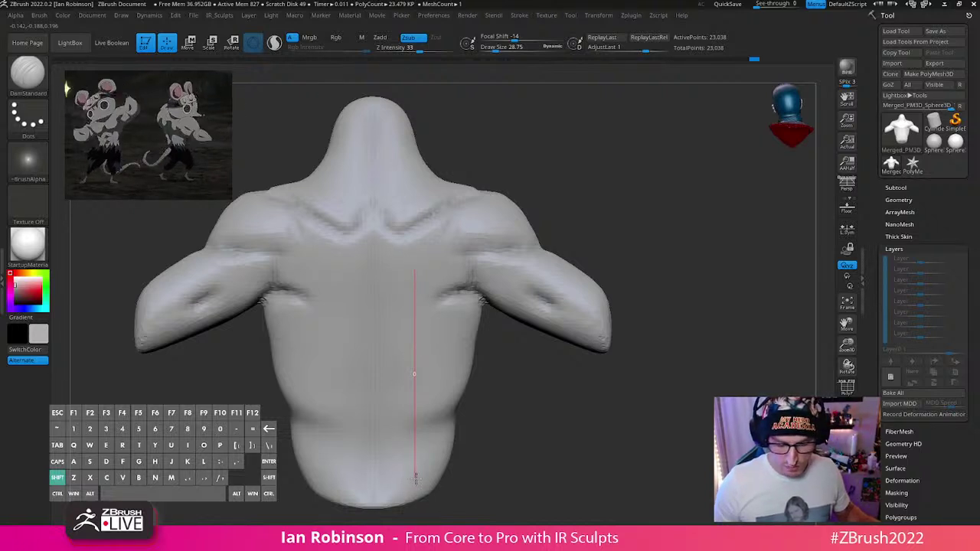
left_click_drag(416, 477, 447, 465)
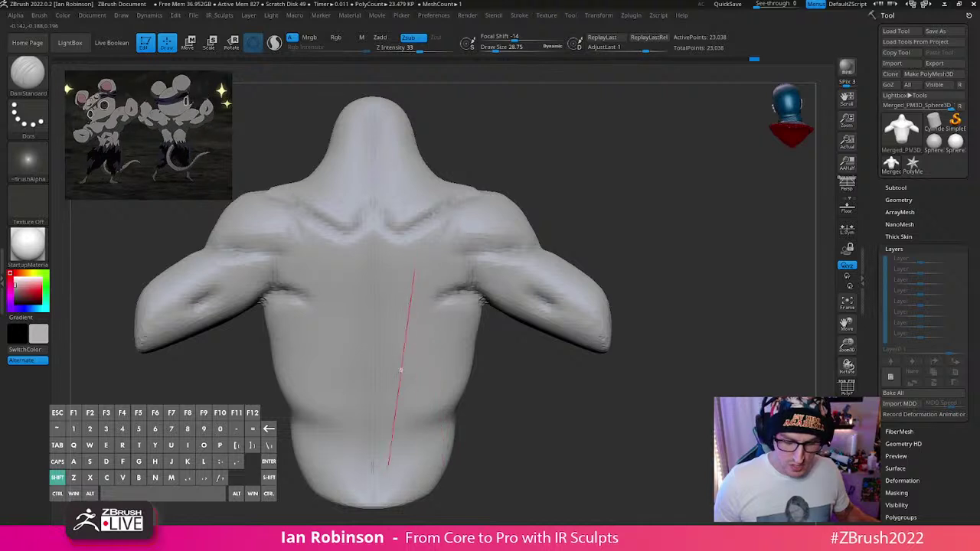
mouse_move(388, 463)
left_mouse_down()
mouse_move(357, 469)
mouse_move(444, 473)
mouse_move(414, 481)
mouse_move(406, 329)
mouse_move(372, 296)
mouse_move(368, 341)
left_mouse_up()
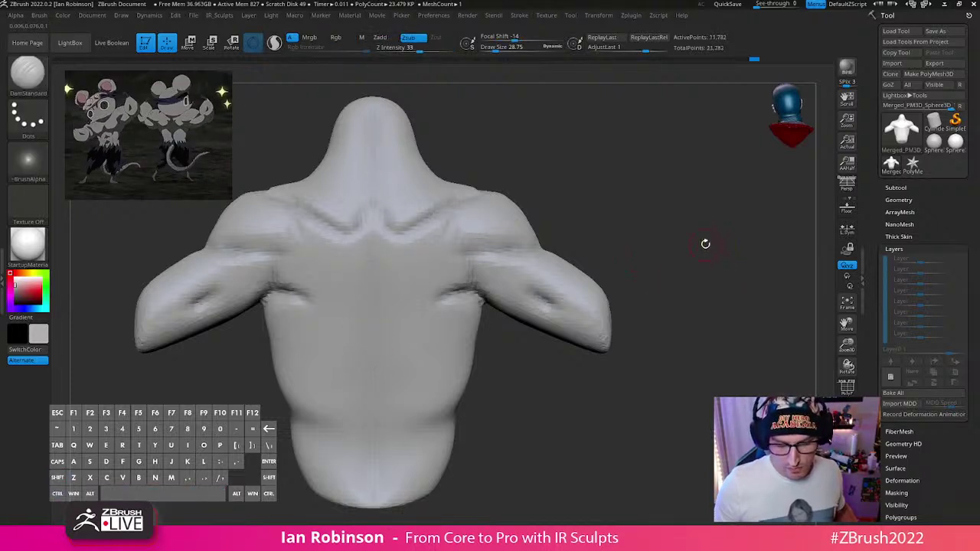
key("ctrl+z")
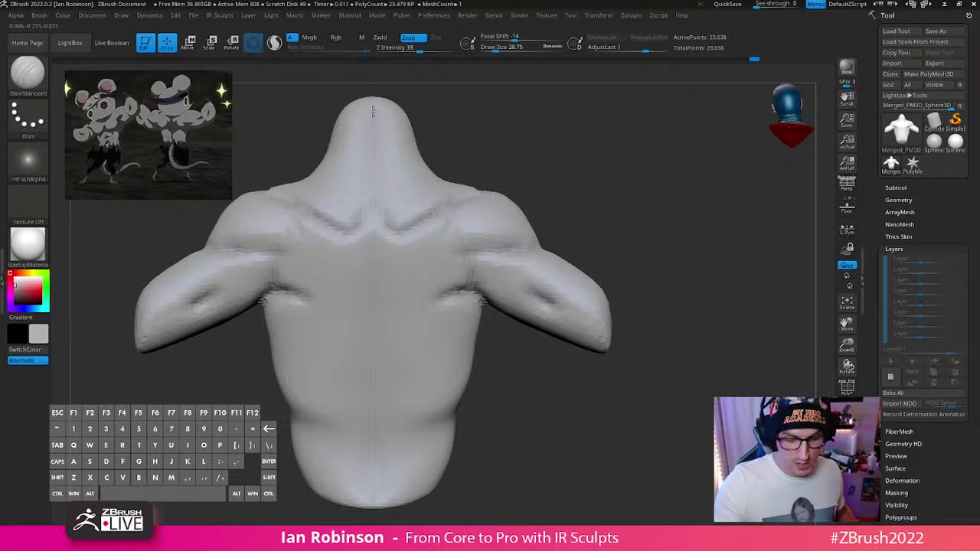
Step: Carve a straight groove down the spine from the back of the head to the torso's lower end, smoothing its upper end
left_click_drag(373, 115, 371, 506, "shift")
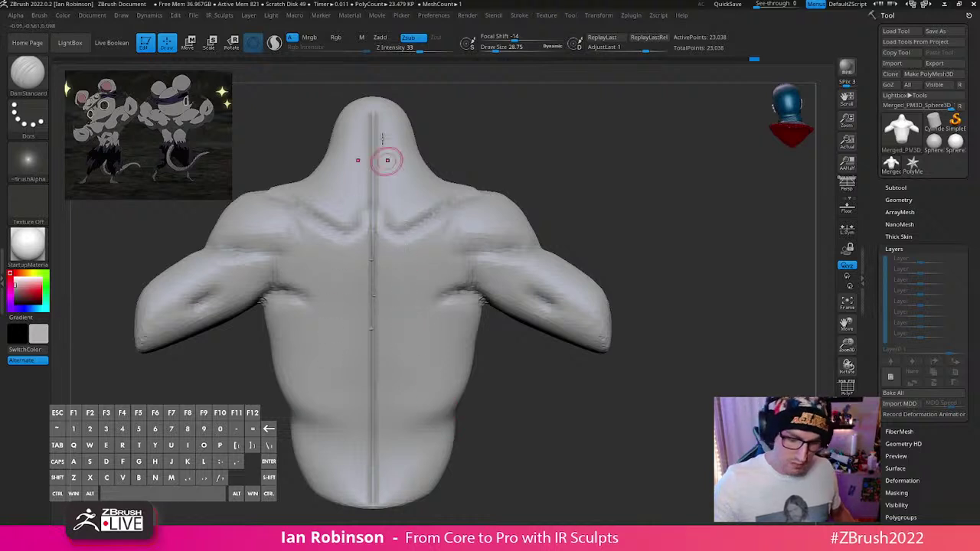
left_click_drag(641, 177, 404, 236)
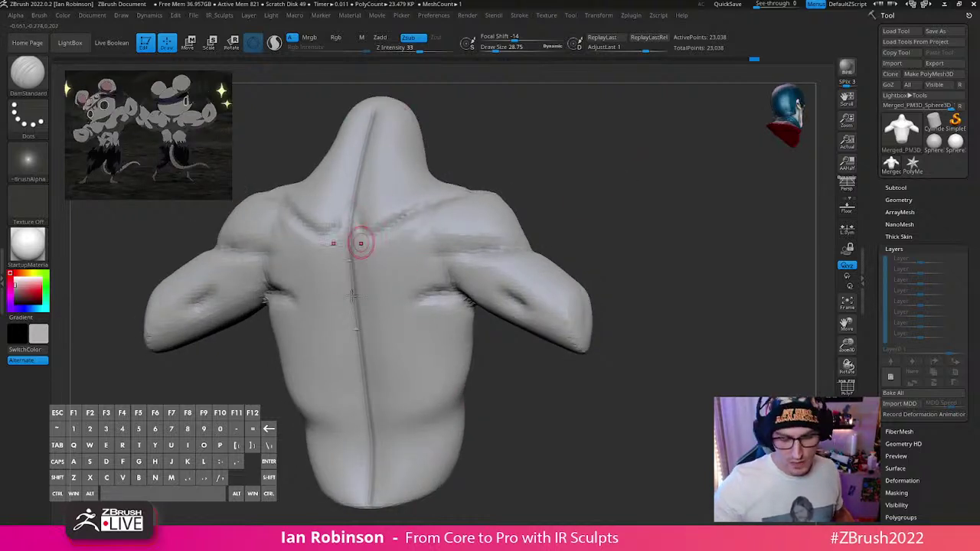
key("shift")
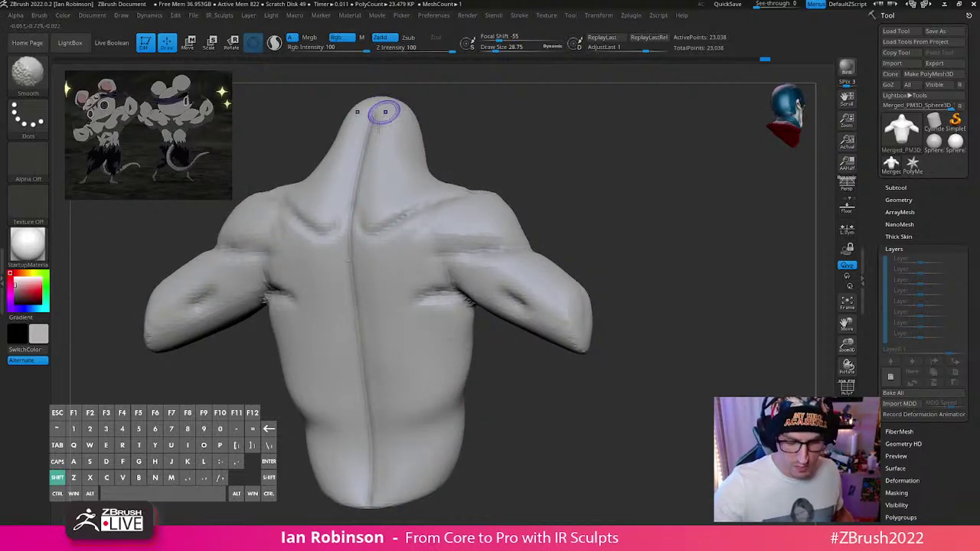
mouse_move(645, 234)
left_mouse_down()
mouse_move(722, 282)
mouse_move(705, 359)
mouse_move(653, 422)
mouse_move(660, 370)
left_mouse_up()
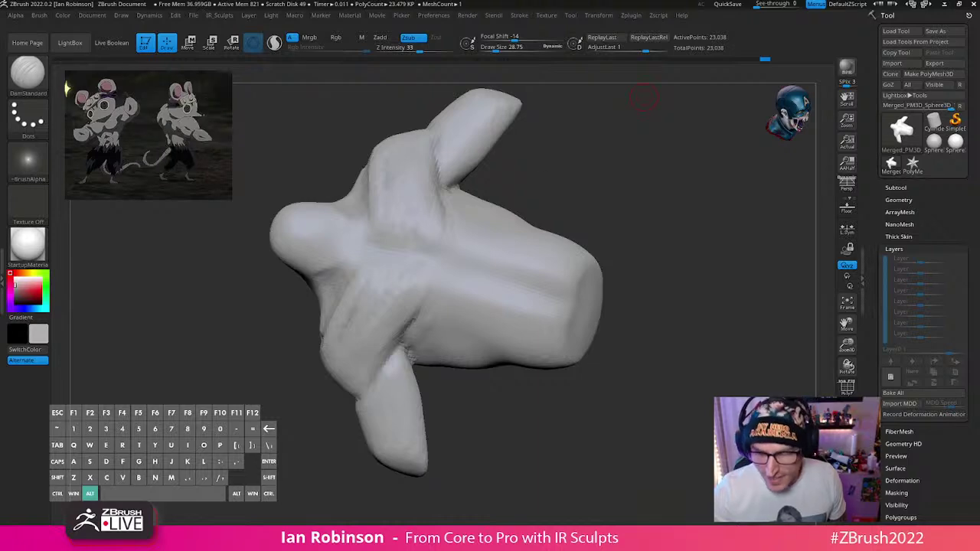
Step: Switch to the reference board and examine the flexing mouse poses close up, especially the arms and torso, alongside the bodybuilder photos
key("alt+Tab")
right_click_drag(579, 243, 741, 279)
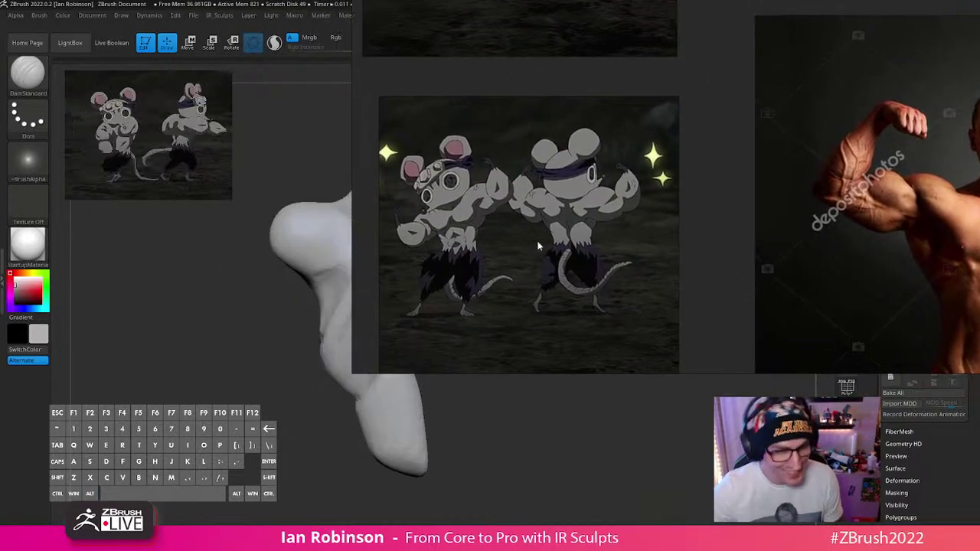
scroll(517, 251, "up", 2)
left_click_drag(553, 259, 585, 251)
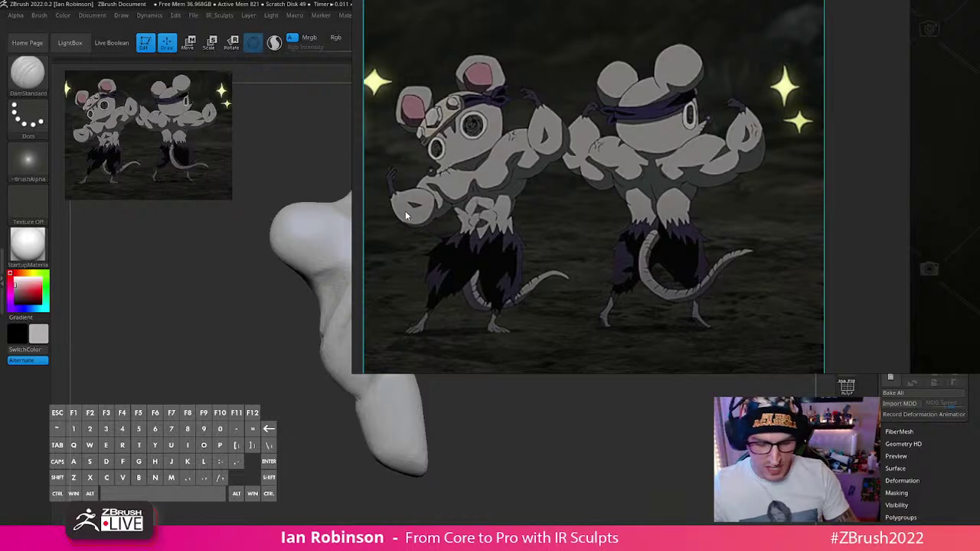
scroll(407, 209, "up", 5)
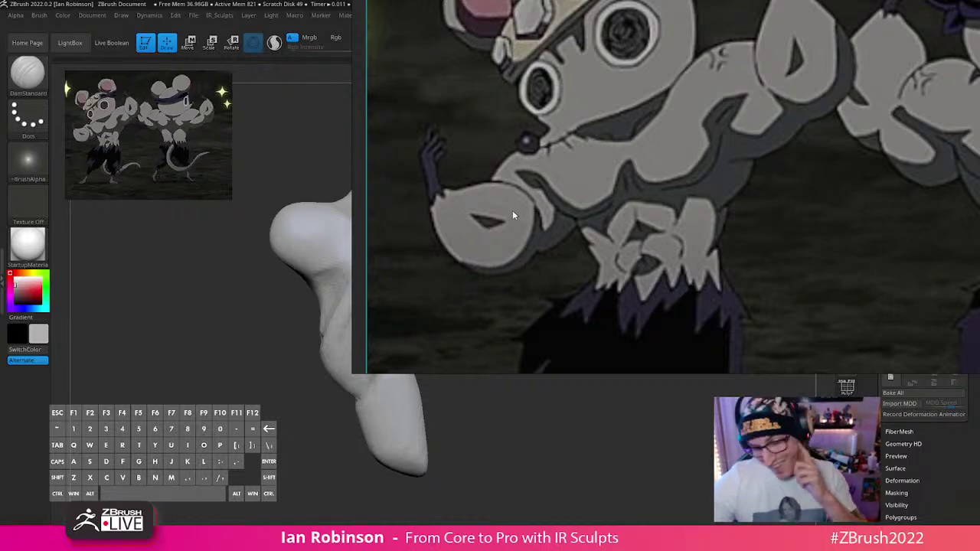
scroll(512, 209, "down", 8)
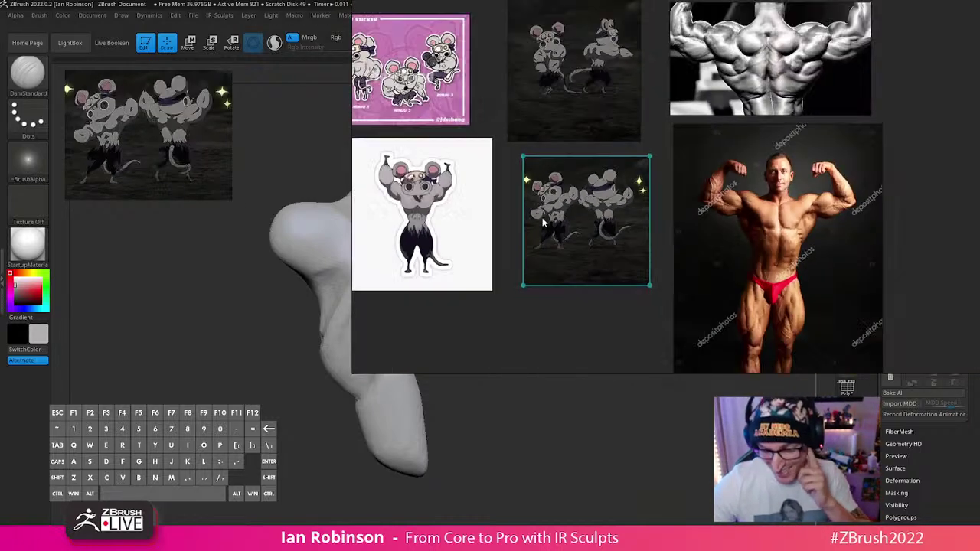
scroll(550, 200, "up", 4)
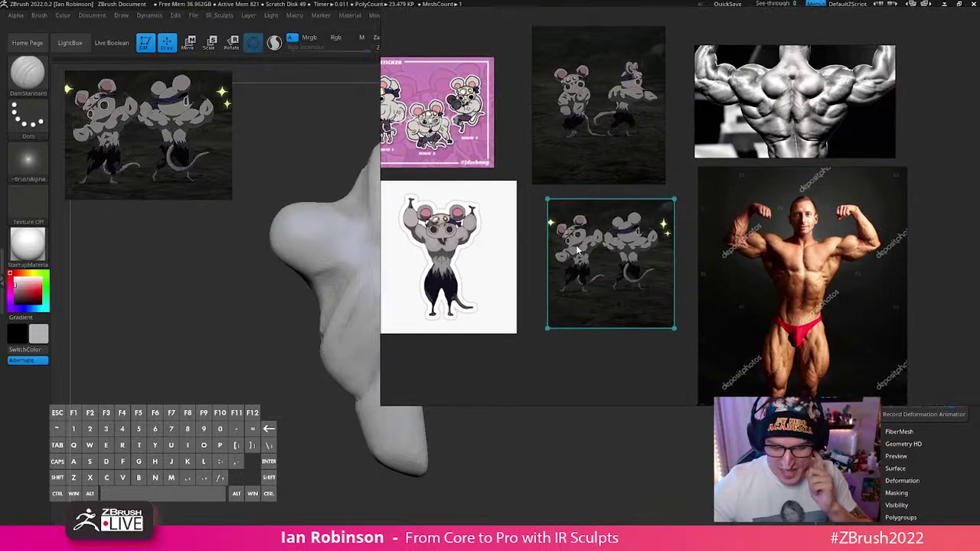
right_click_drag(564, 253, 695, 1)
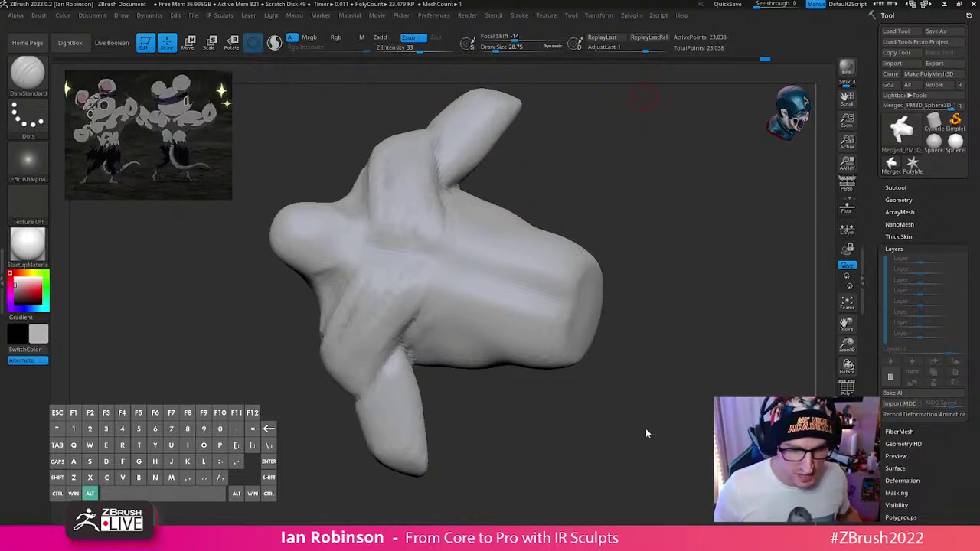
Step: Switch to the Move brush and mask the whole body except the torso's lower end
mouse_move(645, 433)
left_mouse_down()
mouse_move(651, 393)
mouse_move(691, 341)
mouse_move(683, 376)
mouse_move(604, 390)
mouse_move(647, 310)
mouse_move(673, 313)
left_mouse_up()
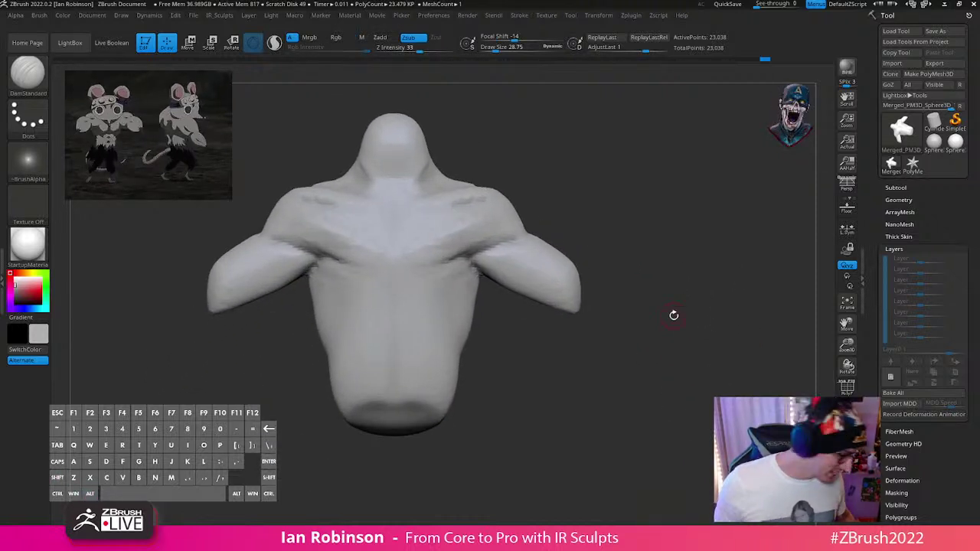
mouse_move(669, 364)
left_mouse_down("alt")
mouse_move(691, 337)
mouse_move(595, 329)
mouse_move(606, 303)
mouse_move(623, 322)
left_mouse_up("alt")
key("b")
key("m")
key("v")
key("s")
left_click_drag(628, 335, 623, 294)
mouse_move(399, 274)
left_mouse_down("ctrl")
mouse_move(397, 263)
mouse_move(406, 263)
mouse_move(395, 291)
left_mouse_up("ctrl")
left_click(480, 303, "ctrl")
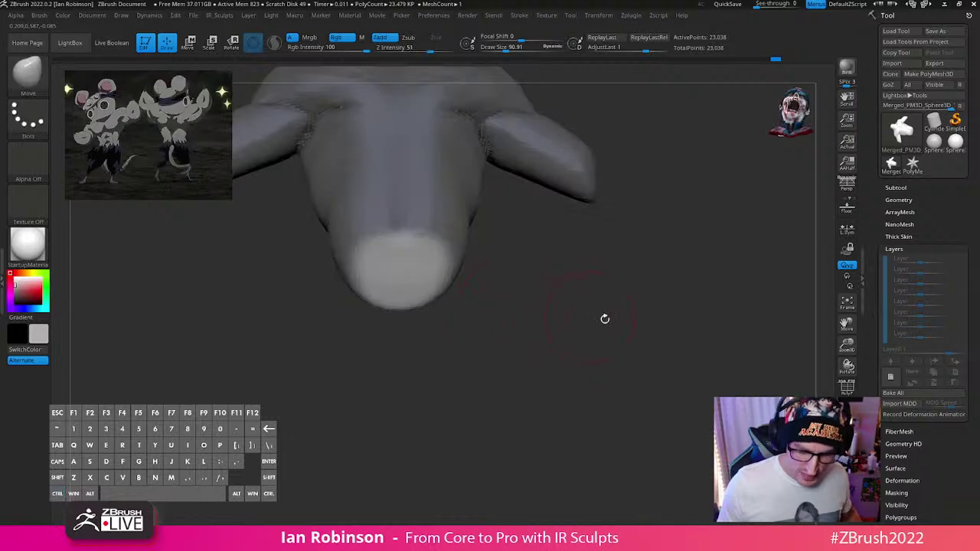
Step: Enlarge the draw size to about 194, pull the unmasked lower end down to lengthen the torso, and clear the mask
left_click_drag(605, 319, 607, 306)
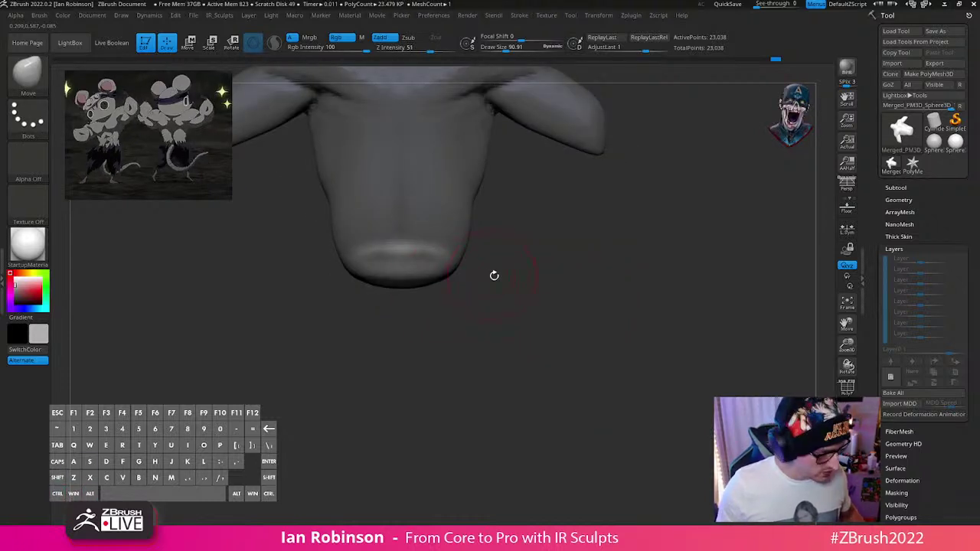
key("s")
left_click_drag(496, 277, 536, 277)
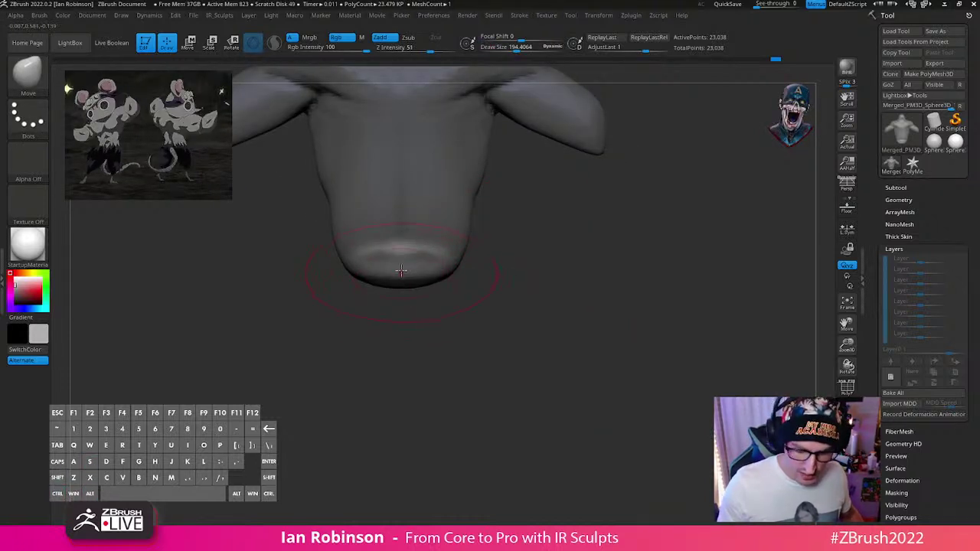
mouse_move(401, 270)
left_mouse_down()
mouse_move(403, 334)
mouse_move(529, 322)
left_mouse_up()
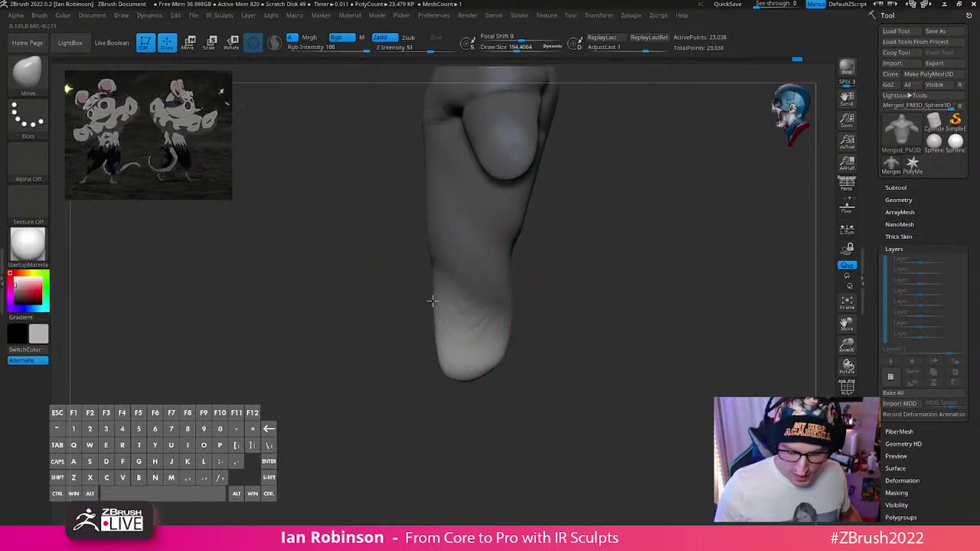
left_click_drag(601, 299, 587, 310, "ctrl")
Step: Push the belly forward in the side profile, tucking in the lower abdomen and pulling the buttocks backward
left_click_drag(435, 249, 426, 242)
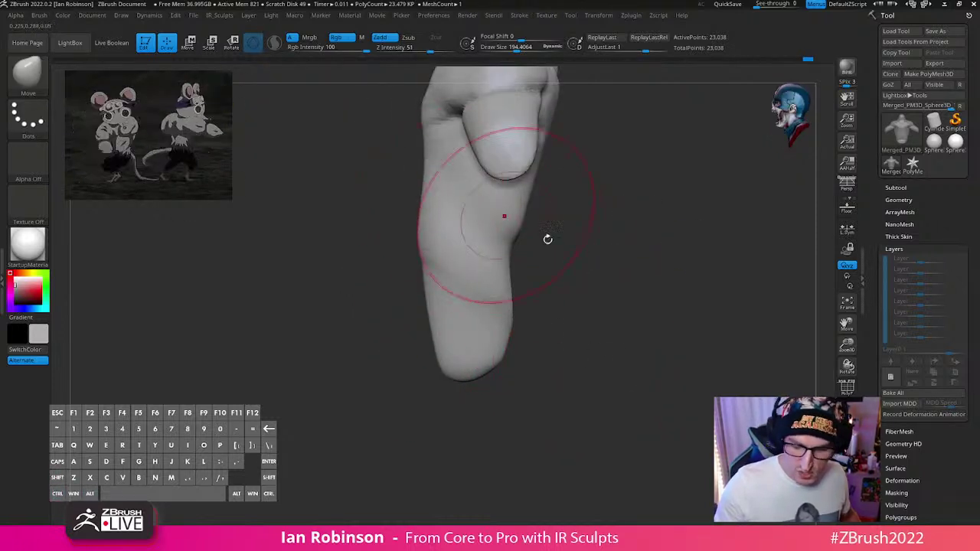
mouse_move(546, 239)
left_mouse_down("alt")
mouse_move(548, 306)
mouse_move(516, 333)
left_mouse_up("alt")
left_click_drag(448, 442, 463, 431)
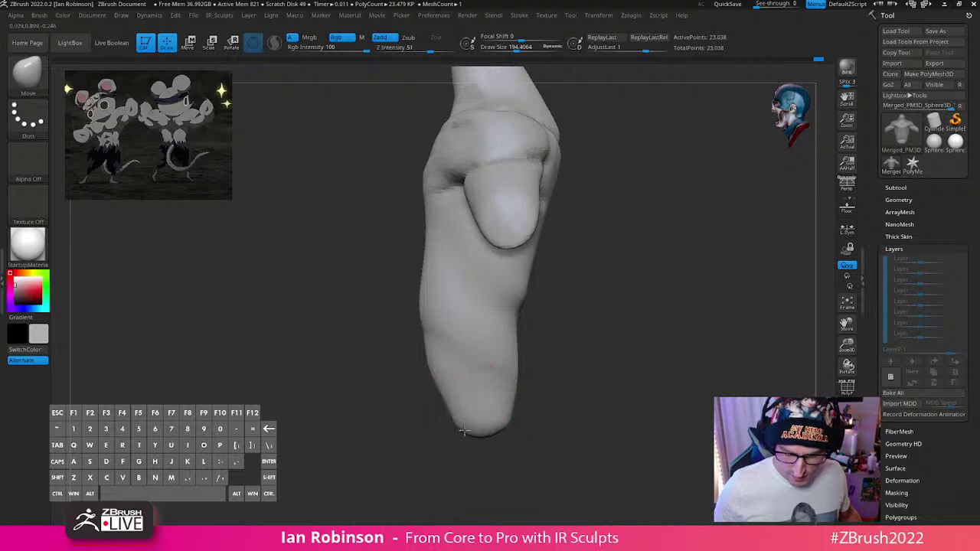
left_click_drag(509, 401, 521, 390)
Step: Reduce the draw size to about 126 and smooth the lower back around the end of the spine groove
key("s")
left_click_drag(546, 325, 538, 324)
mouse_move(618, 324)
left_mouse_down()
mouse_move(573, 331)
mouse_move(641, 298)
mouse_move(564, 372)
left_mouse_up()
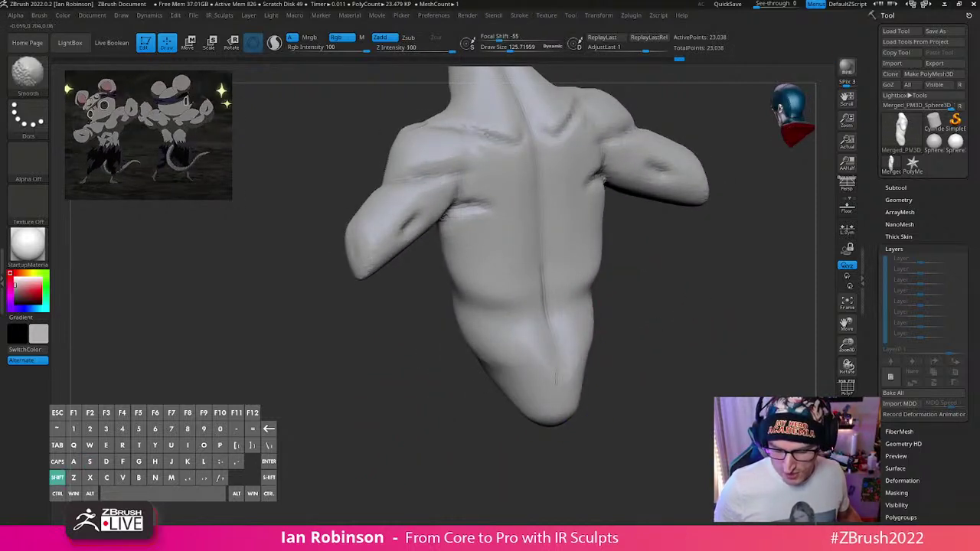
mouse_move(696, 339)
left_mouse_down()
mouse_move(699, 376)
mouse_move(704, 350)
mouse_move(669, 310)
mouse_move(654, 343)
mouse_move(501, 344)
mouse_move(501, 335)
left_mouse_up()
key("s")
left_click_drag(395, 251, 387, 251)
Step: Lift and reshape the underside of the pelvis in the side profile with the Move brush, using a draw size of about 140
mouse_move(609, 246)
left_mouse_down("alt")
mouse_move(632, 282)
mouse_move(563, 328)
mouse_move(512, 417)
left_mouse_up("alt")
left_click_drag(488, 462, 492, 441)
key("s")
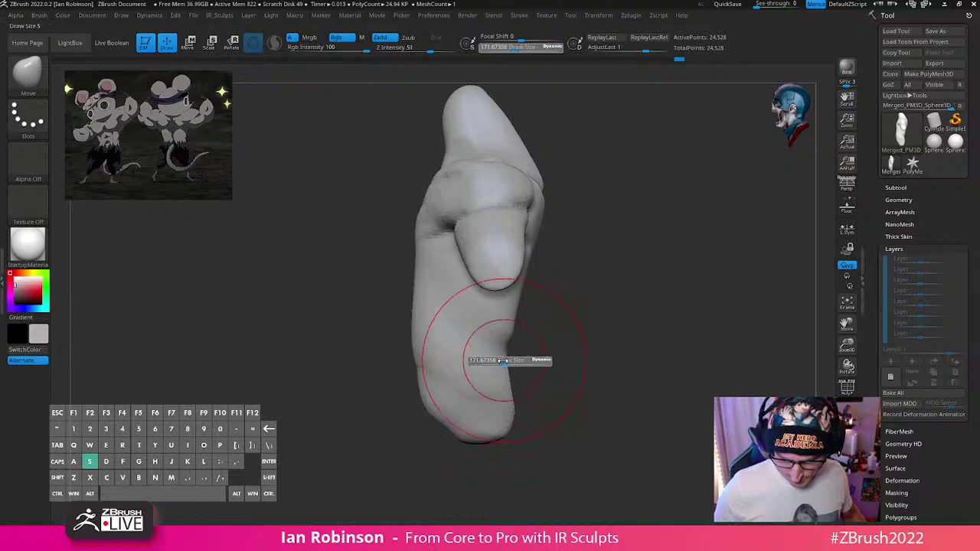
left_click_drag(511, 360, 500, 359)
mouse_move(584, 304)
left_mouse_down()
mouse_move(658, 328)
mouse_move(589, 306)
left_mouse_up()
mouse_move(574, 268)
left_mouse_down()
mouse_move(711, 263)
mouse_move(538, 345)
left_mouse_up()
left_click_drag(663, 387, 592, 372, "alt")
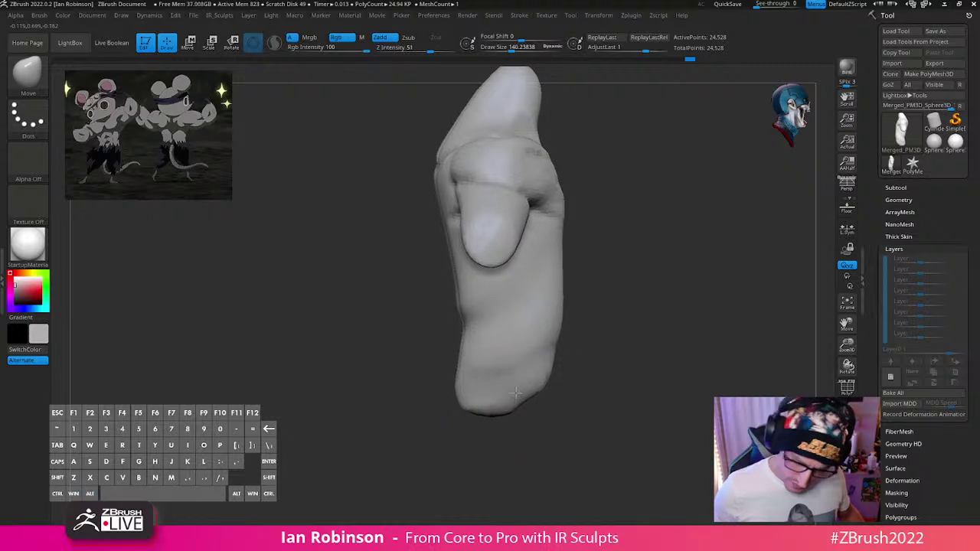
left_click_drag(531, 404, 524, 389)
Step: Narrow the hips symmetrically from the front so the lower torso tapers toward the crotch
mouse_move(677, 344)
left_mouse_down()
mouse_move(626, 340)
mouse_move(533, 401)
mouse_move(617, 356)
mouse_move(505, 364)
left_mouse_up()
mouse_move(581, 371)
left_mouse_down()
mouse_move(518, 344)
mouse_move(645, 345)
mouse_move(497, 367)
left_mouse_up()
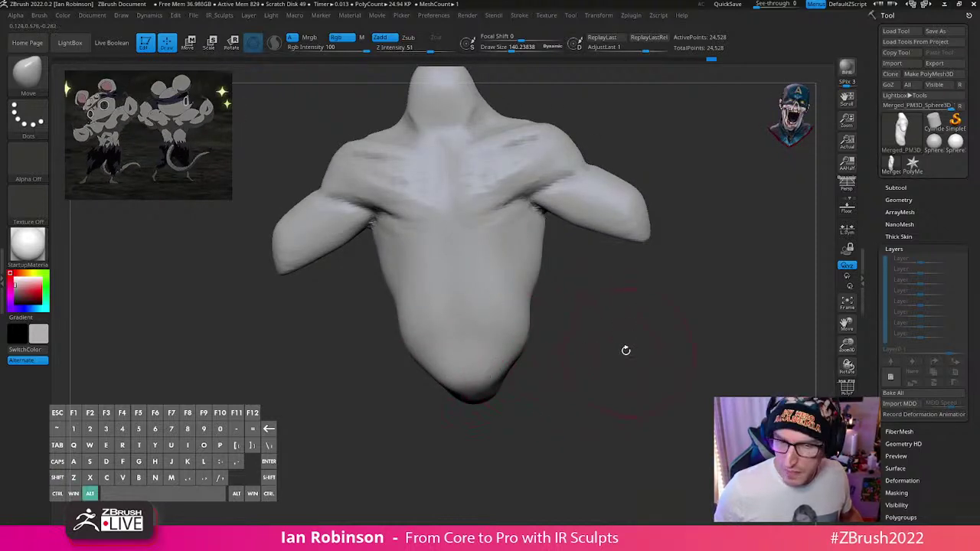
mouse_move(625, 350)
left_mouse_down()
mouse_move(620, 335)
mouse_move(415, 367)
left_mouse_up()
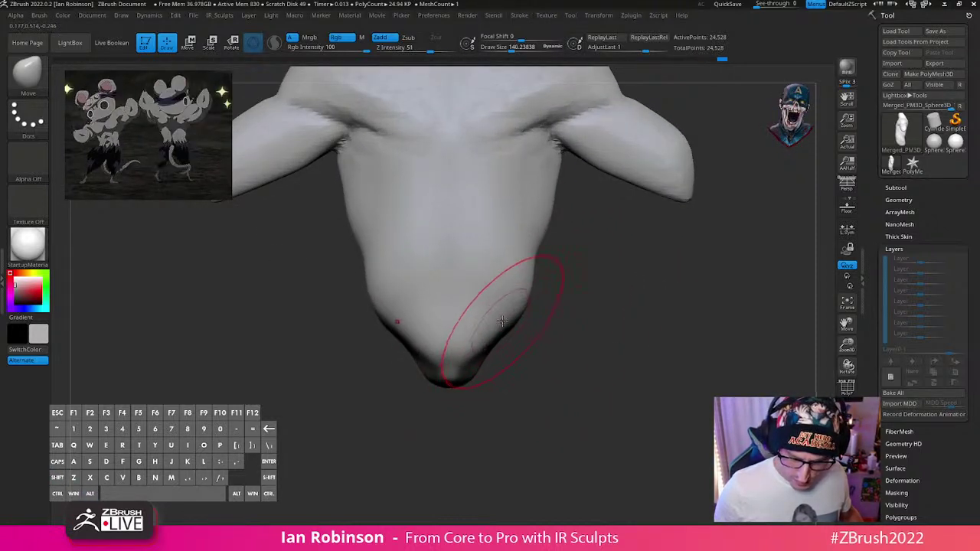
mouse_move(501, 321)
left_mouse_down()
mouse_move(475, 315)
mouse_move(610, 344)
mouse_move(608, 316)
left_mouse_up()
Step: Reshape the ends of both arm stumps from the front with the Move brush at a draw size of about 95
key("s")
mouse_move(636, 283)
left_mouse_down("alt")
mouse_move(627, 366)
mouse_move(691, 370)
mouse_move(640, 355)
mouse_move(629, 314)
left_mouse_up("alt")
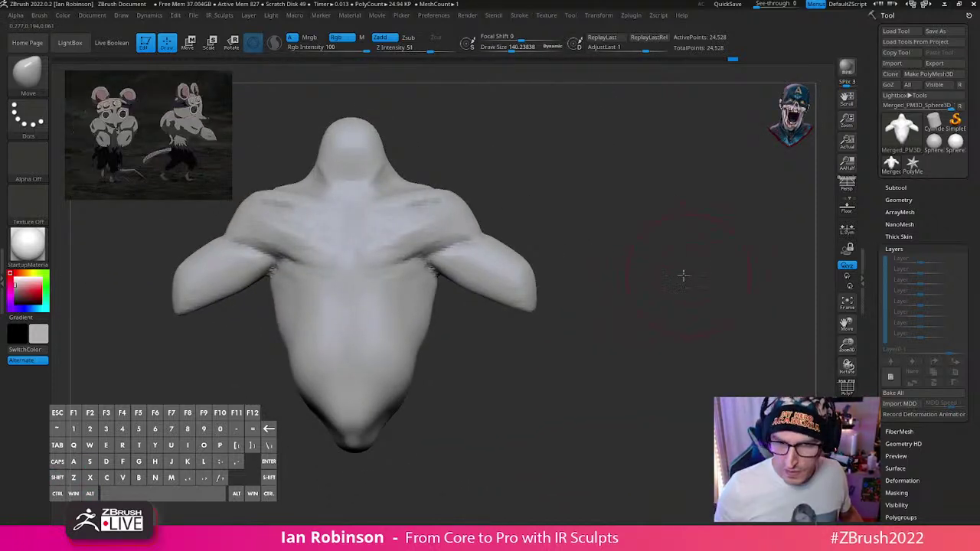
left_click_drag(683, 276, 663, 291)
mouse_move(603, 280)
left_mouse_down()
mouse_move(632, 334)
mouse_move(654, 291)
mouse_move(552, 284)
mouse_move(529, 271)
left_mouse_up()
key("s")
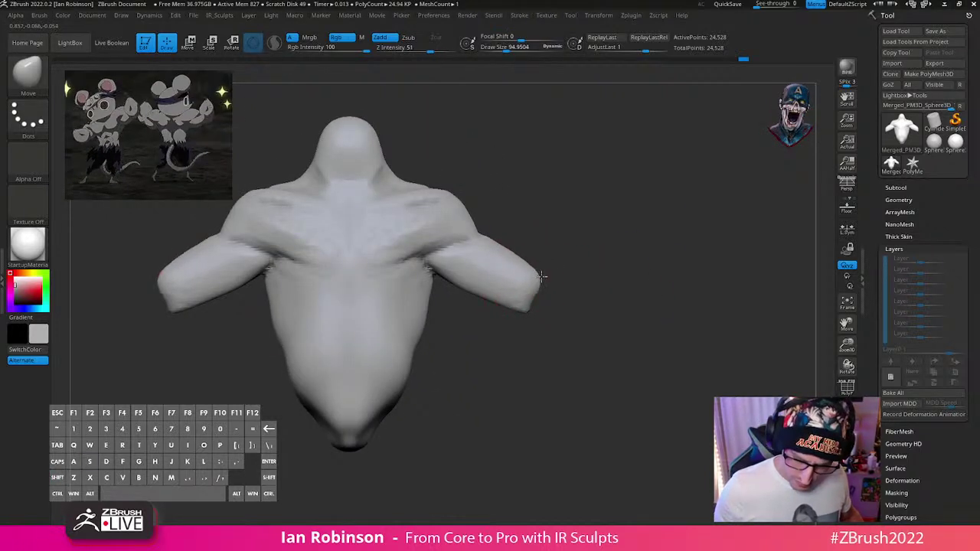
Step: Mask the tips of both arms and invert the mask so only the tips stay editable
left_click_drag(599, 318, 559, 320)
left_click_drag(540, 290, 542, 298, "ctrl")
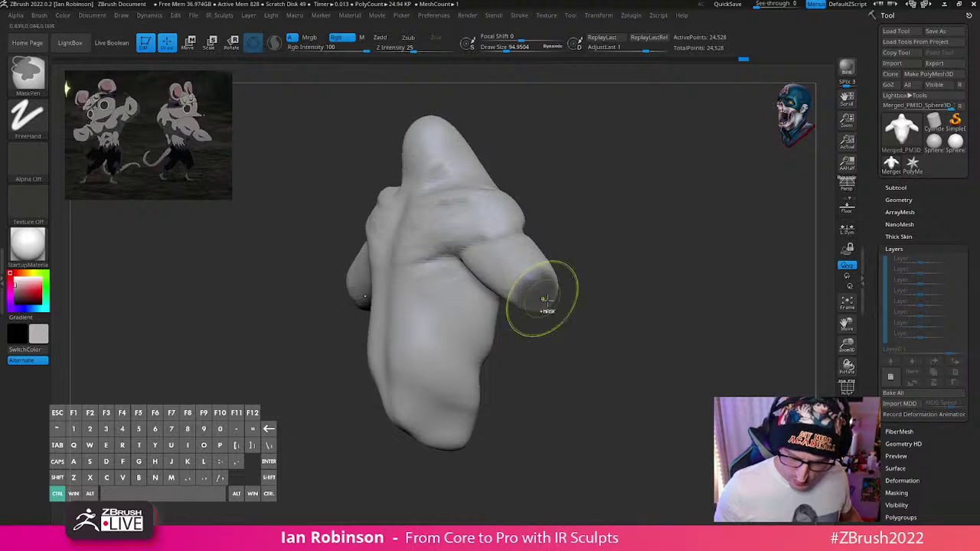
left_click(604, 306, "ctrl")
mouse_move(604, 306)
left_mouse_down("shift")
mouse_move(680, 323)
mouse_move(663, 344)
mouse_move(656, 295)
left_mouse_up("shift")
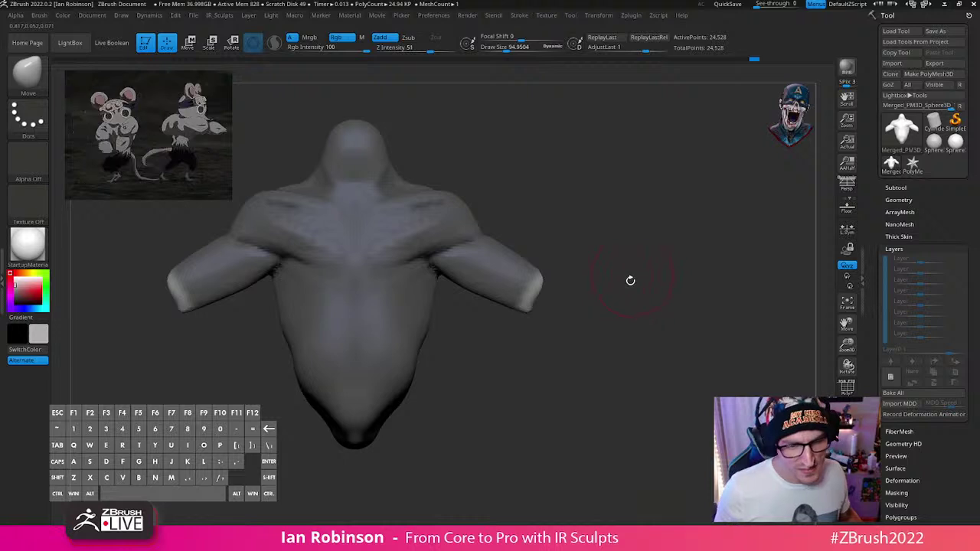
Step: Place the transform gizmo on the arm tip, pull the unmasked tips outward to form long forearms, and clear the mask
key("w")
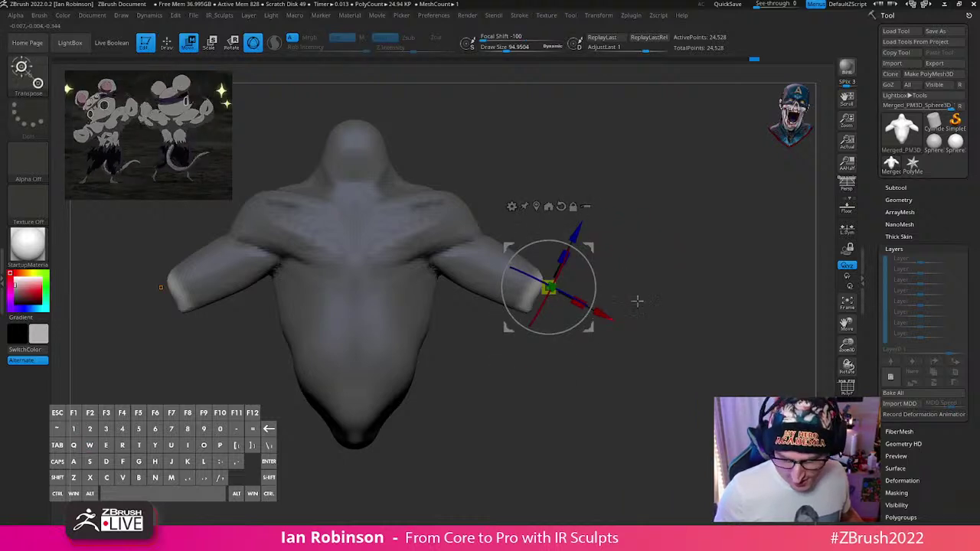
left_click_drag(636, 300, 625, 289)
left_click_drag(422, 280, 634, 232, "alt")
left_click(416, 292, "alt")
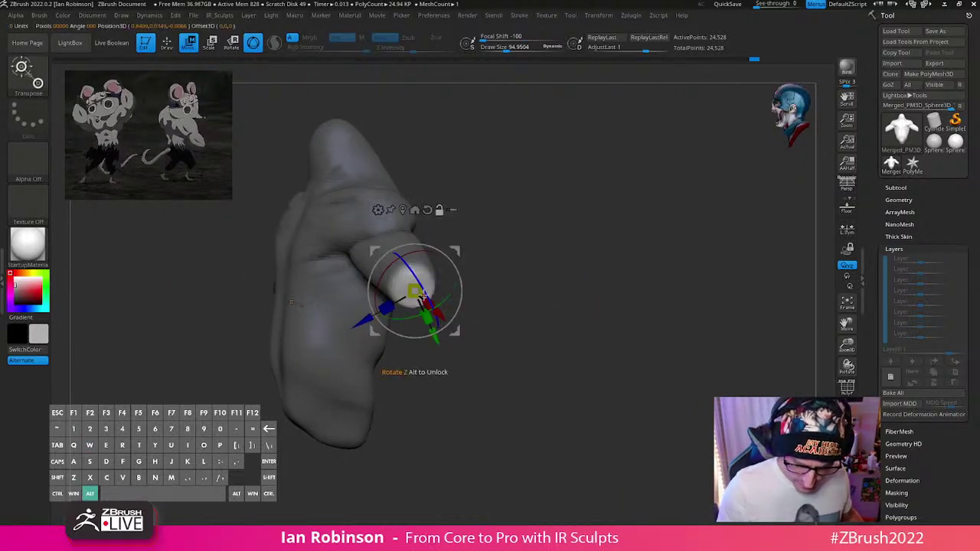
left_click_drag(528, 325, 635, 334)
left_click_drag(466, 319, 589, 376)
key("q")
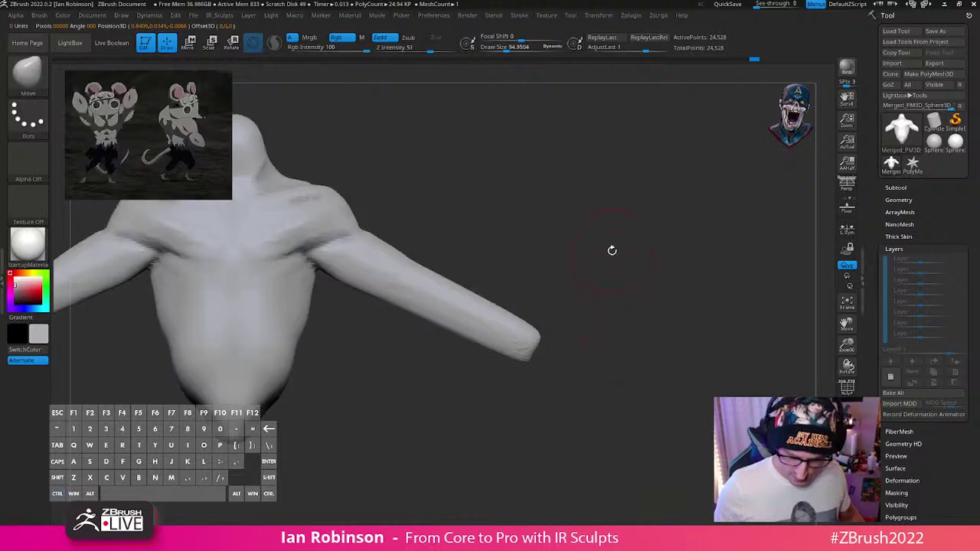
key("shift+f")
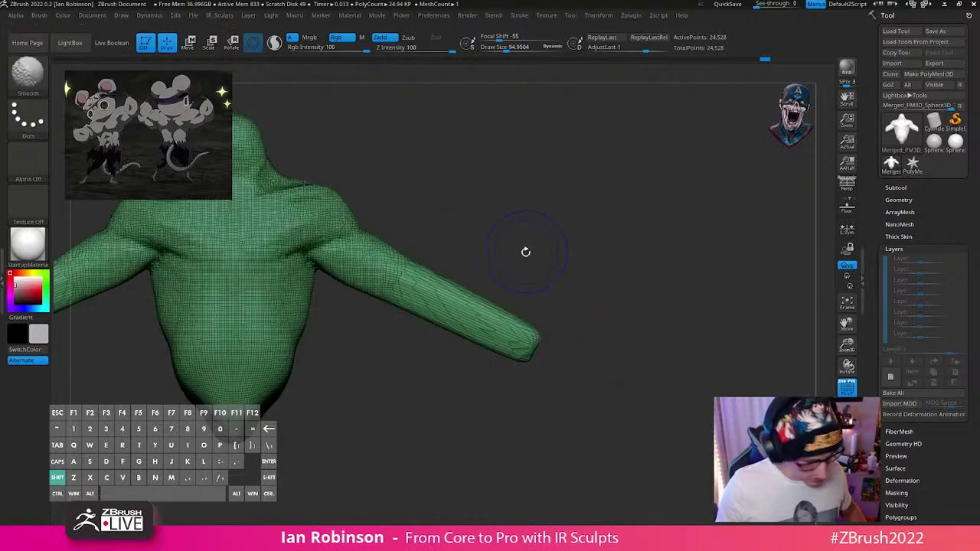
left_click_drag(418, 248, 548, 376, "ctrl")
key("ctrl+z")
key("ctrl+b")
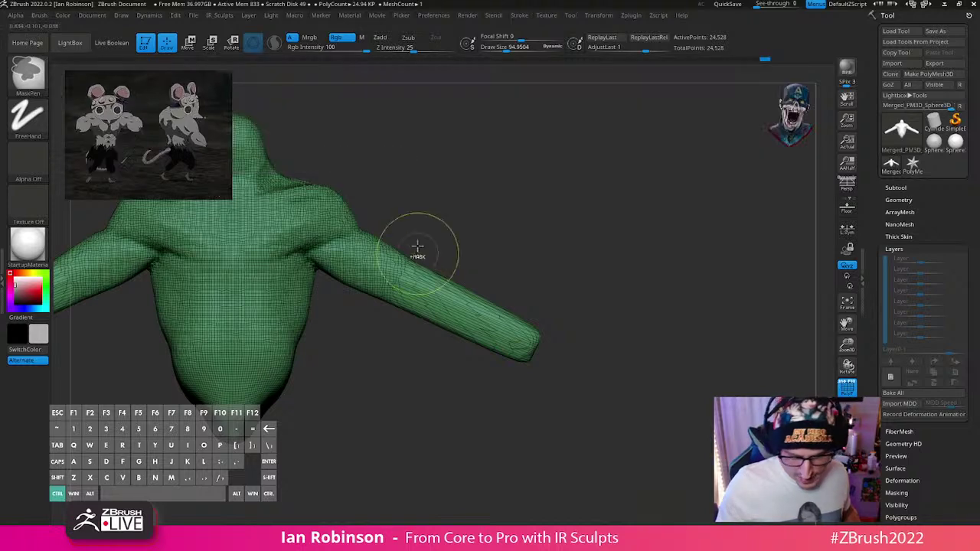
mouse_move(416, 252)
left_mouse_down("ctrl")
mouse_move(426, 405)
mouse_move(533, 324)
left_mouse_up("ctrl")
Step: Set the masking brush to MaskLasso, clear the old mask, lasso the forearm from the elbow down, and invert the mask
left_click(32, 72, "ctrl")
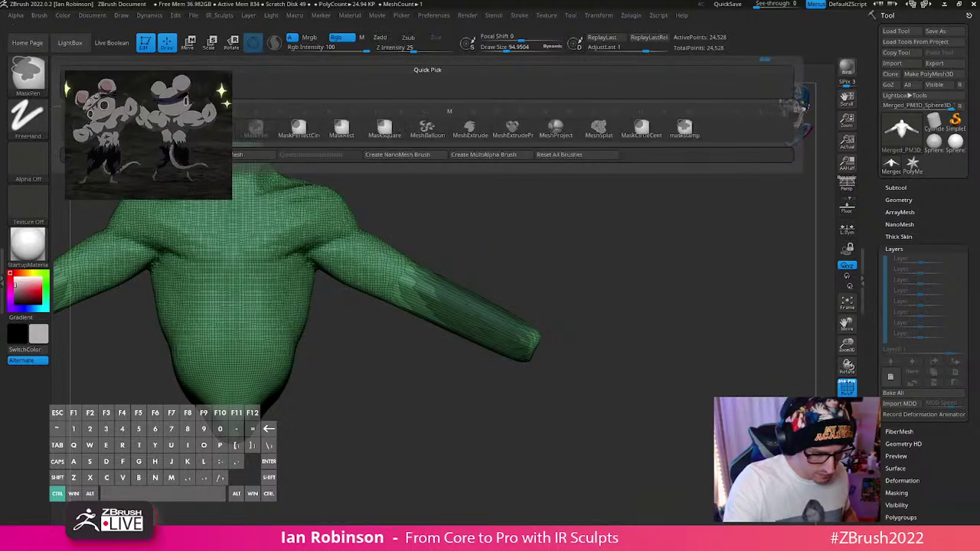
left_click(220, 125, "ctrl")
left_click_drag(631, 251, 623, 255, "ctrl")
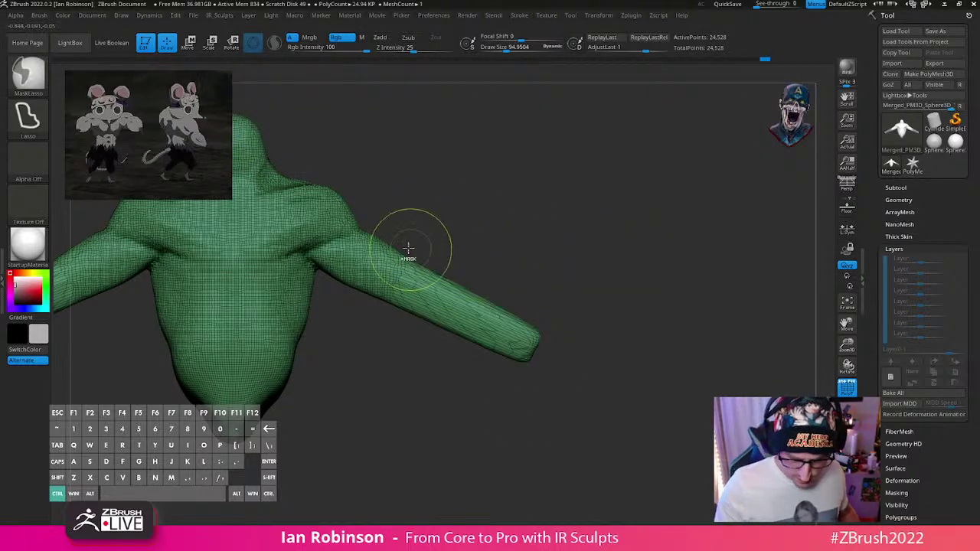
mouse_move(406, 247)
left_mouse_down("ctrl")
mouse_move(415, 464)
mouse_move(341, 406)
left_mouse_up("ctrl")
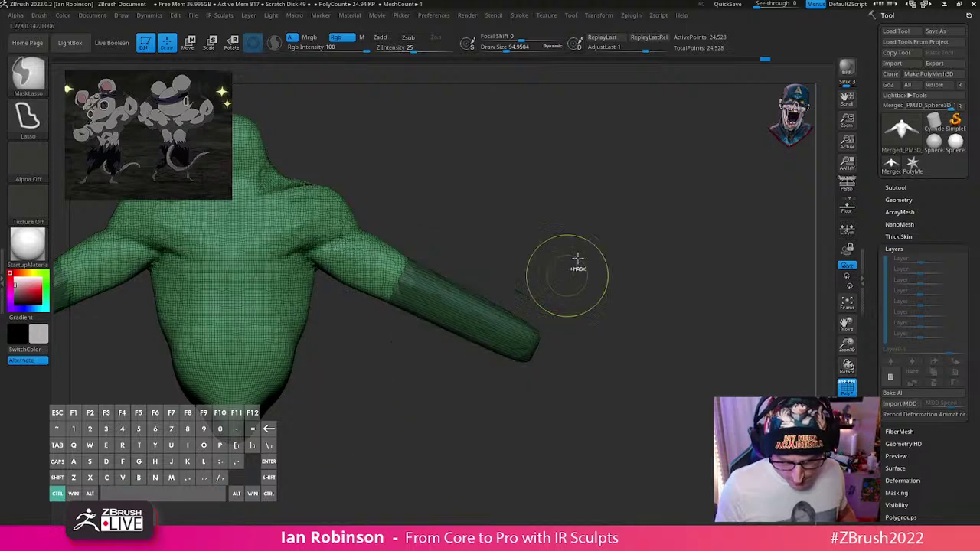
left_click(606, 267, "ctrl")
Step: Position the transform gizmo at the elbow and align its axes with the arm's direction
key("w")
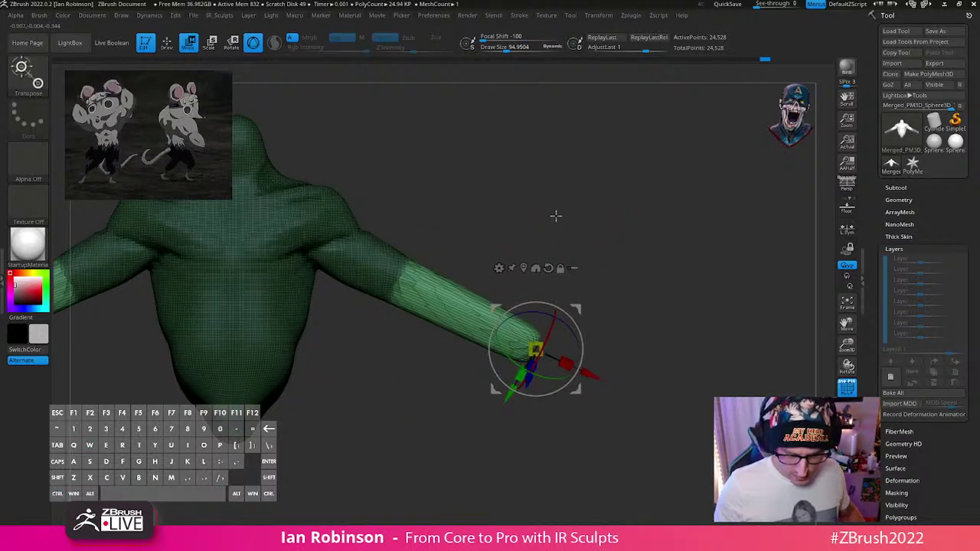
left_click(399, 281, "alt")
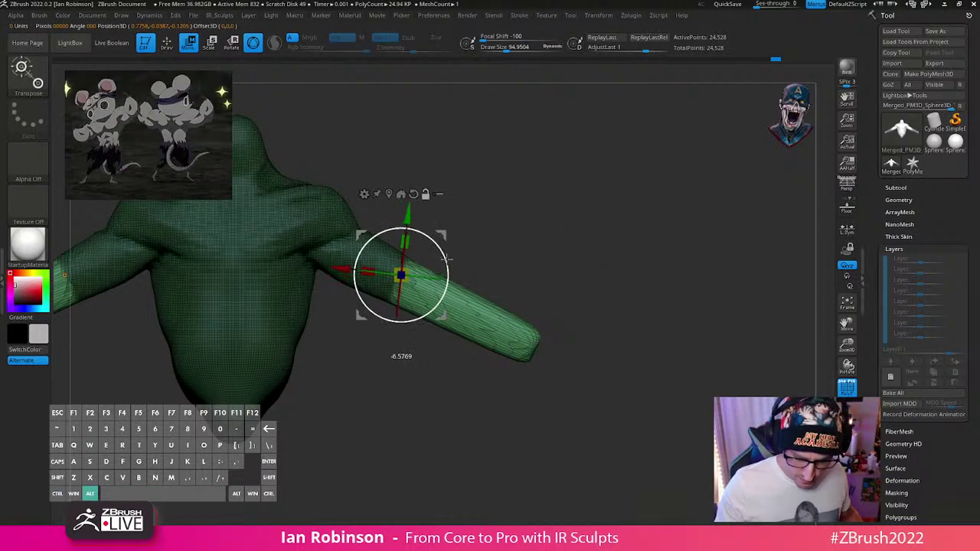
left_click_drag(429, 218, 425, 224, "alt")
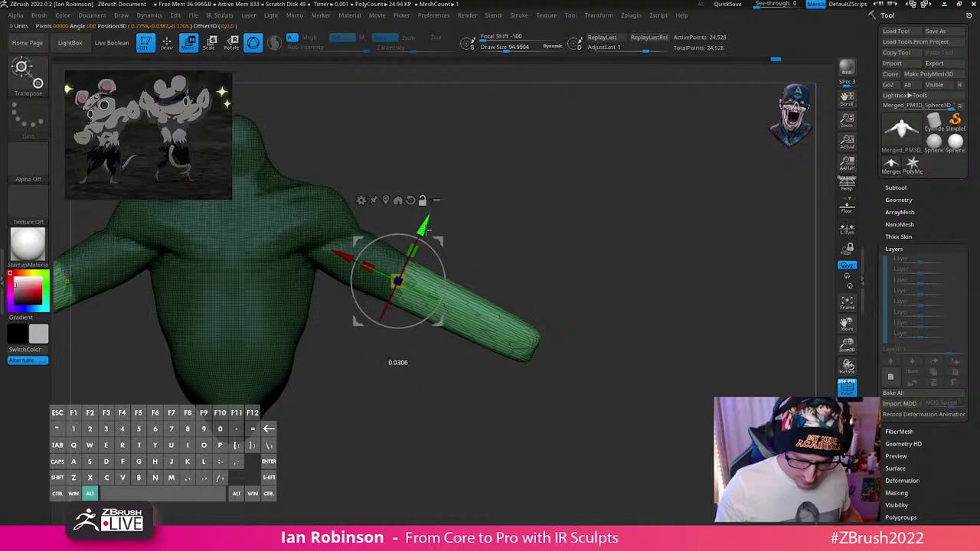
Step: Rotate the unmasked forearms at the elbow so they bend forward
left_click_drag(595, 212, 516, 212, "shift")
left_click_drag(434, 293, 422, 297)
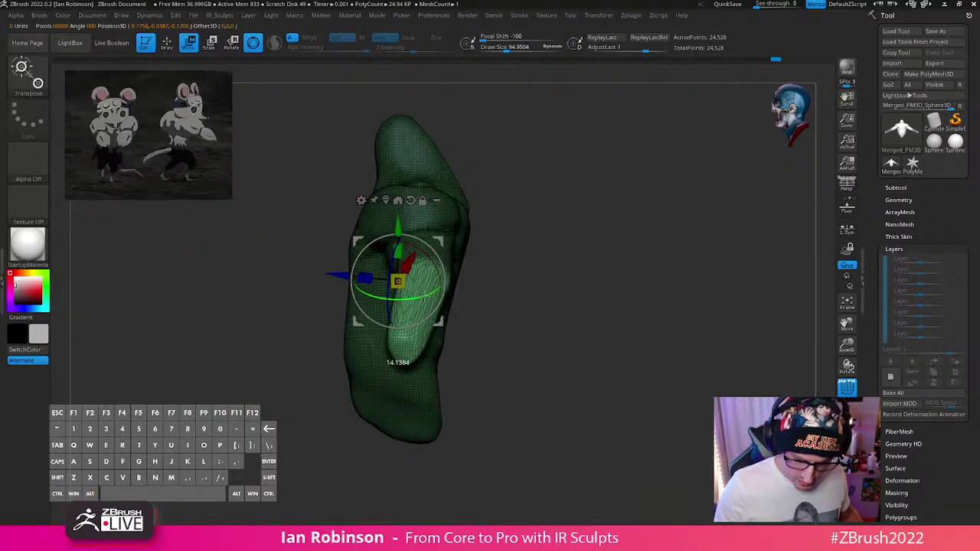
left_click_drag(472, 267, 500, 310)
left_click_drag(433, 306, 454, 316)
left_click_drag(674, 264, 608, 261, "shift")
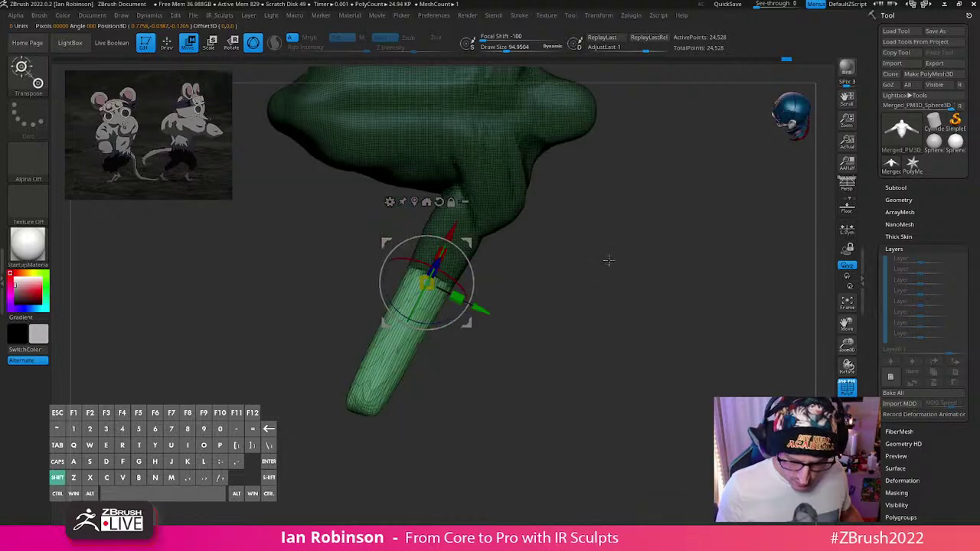
left_click_drag(643, 317, 528, 312)
left_click_drag(470, 305, 469, 296)
Step: Return to draw mode, clear the mask, remesh the DynaMesh body, and hide the polyframe
key("q")
mouse_move(575, 281)
left_mouse_down()
mouse_move(597, 299)
mouse_move(700, 255)
mouse_move(643, 241)
mouse_move(651, 214)
mouse_move(531, 284)
mouse_move(619, 278)
mouse_move(601, 260)
mouse_move(612, 256)
left_mouse_up()
key("shift+f")
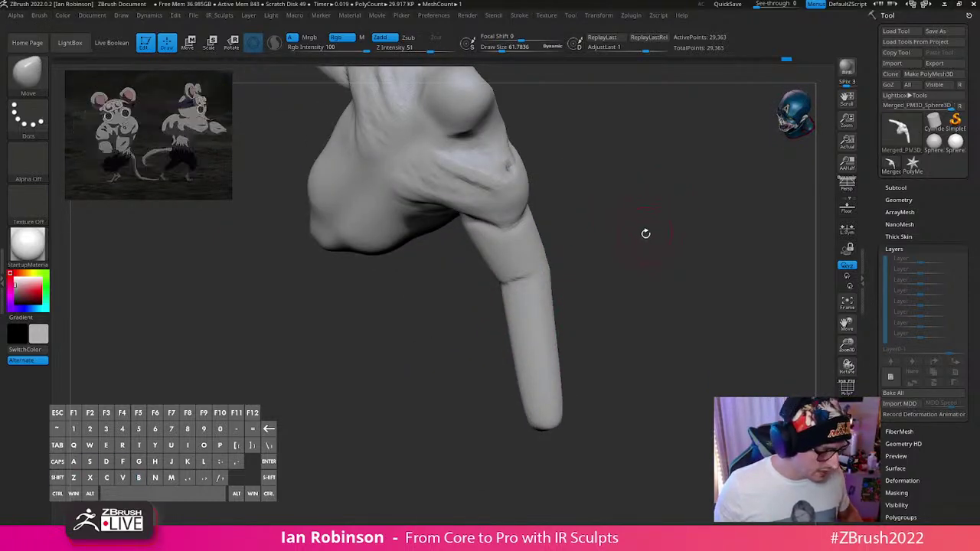
Step: Carve a crease at the elbow with the DamStandard brush at a draw size of about 31
key("b")
key("d")
key("s")
key("s")
left_click_drag(649, 231, 642, 231)
mouse_move(630, 264)
left_mouse_down()
mouse_move(647, 232)
mouse_move(651, 244)
mouse_move(651, 227)
mouse_move(665, 243)
mouse_move(655, 252)
left_mouse_up()
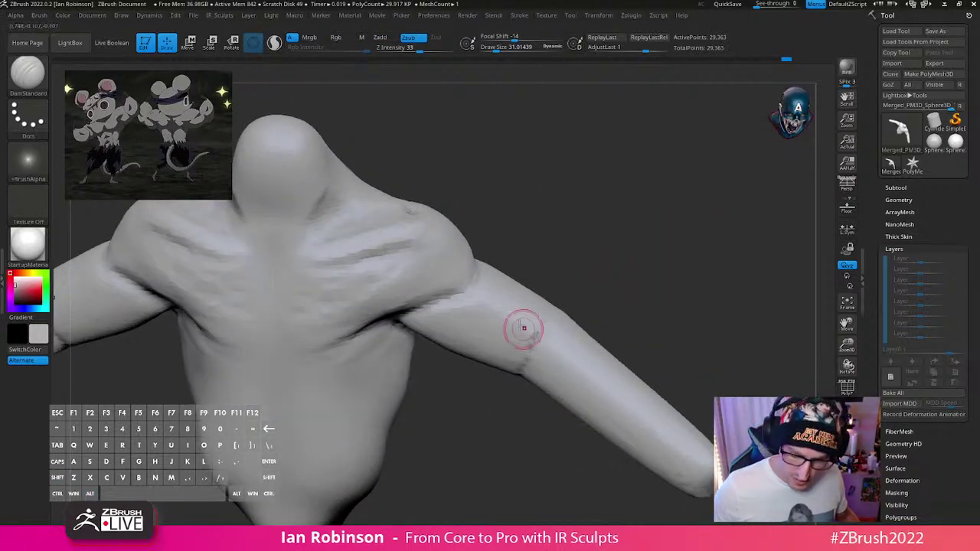
left_click_drag(530, 316, 565, 362)
Step: Carve a long groove along the front of the forearm, starting at the elbow crease
left_click_drag(597, 294, 650, 264)
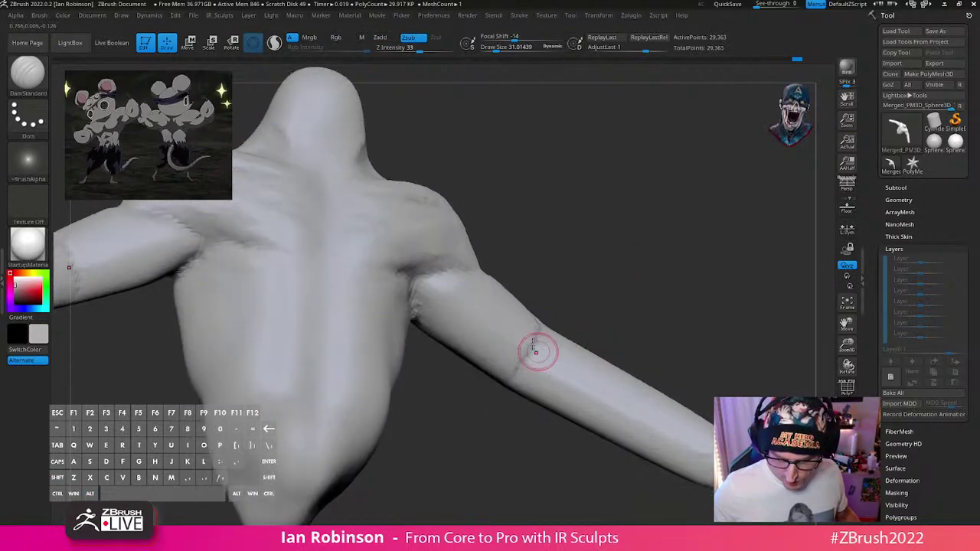
left_click_drag(535, 352, 601, 389)
mouse_move(634, 323)
left_mouse_down()
mouse_move(586, 337)
mouse_move(650, 413)
left_mouse_up()
left_click_drag(560, 363, 639, 407)
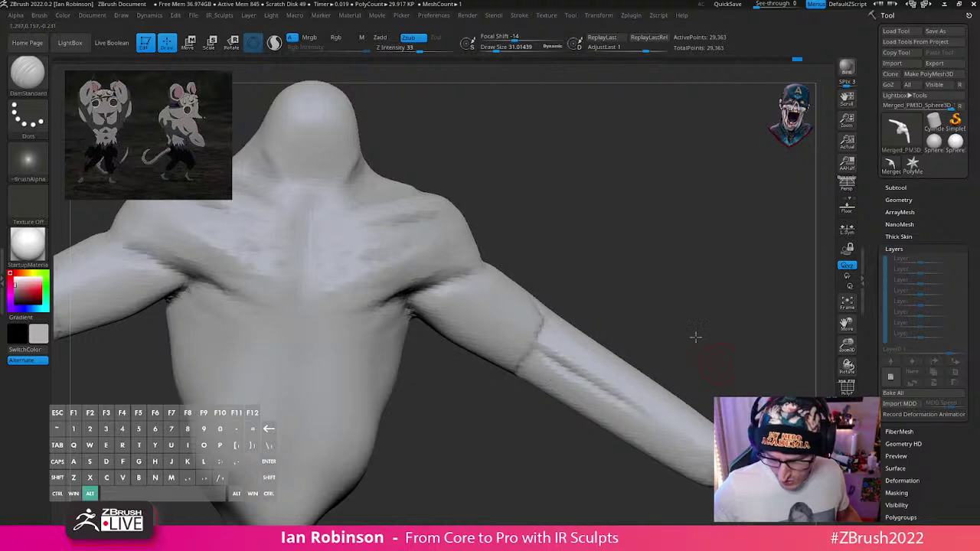
mouse_move(695, 337)
left_mouse_down()
mouse_move(573, 311)
mouse_move(603, 251)
left_mouse_up()
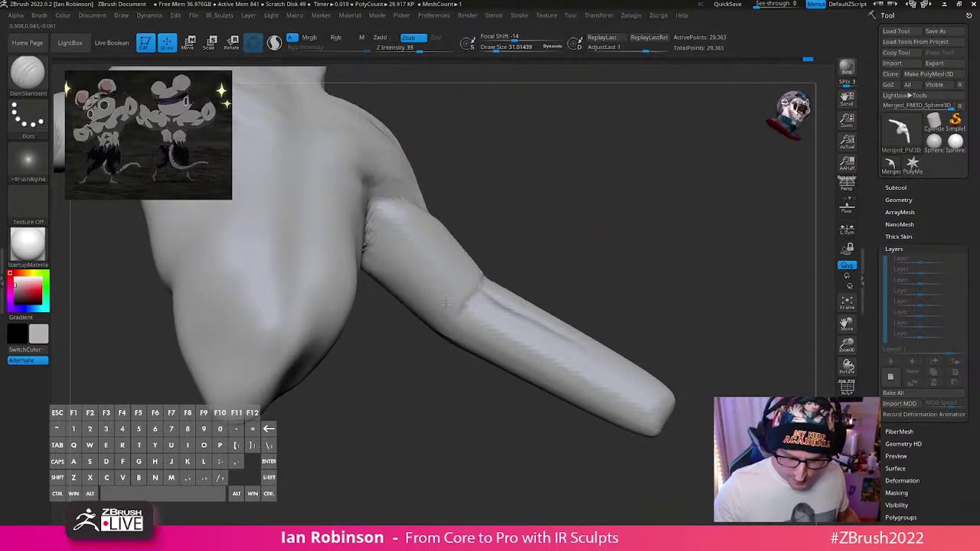
Step: Refine the elbow crease from above and below so it wraps around the joint
left_click_drag(557, 291, 624, 279)
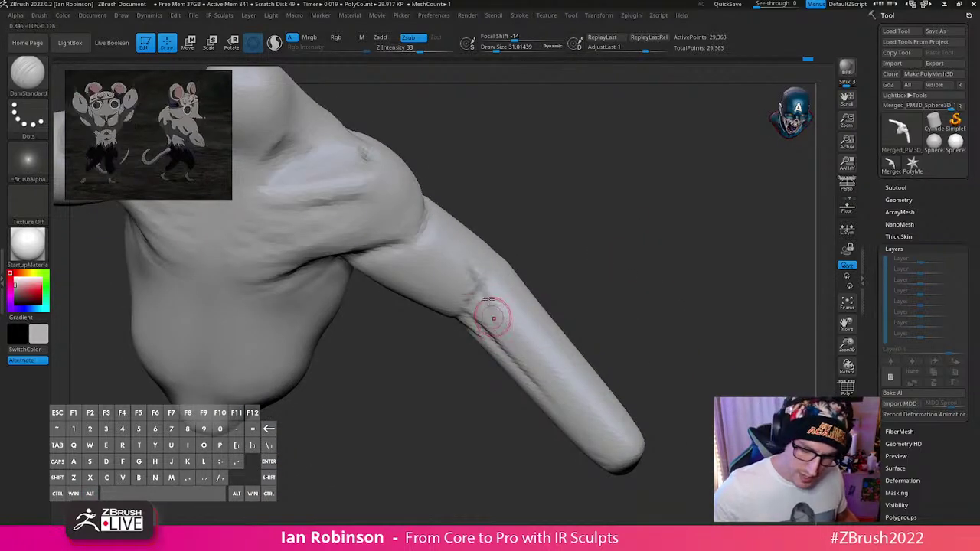
left_click_drag(544, 234, 472, 273)
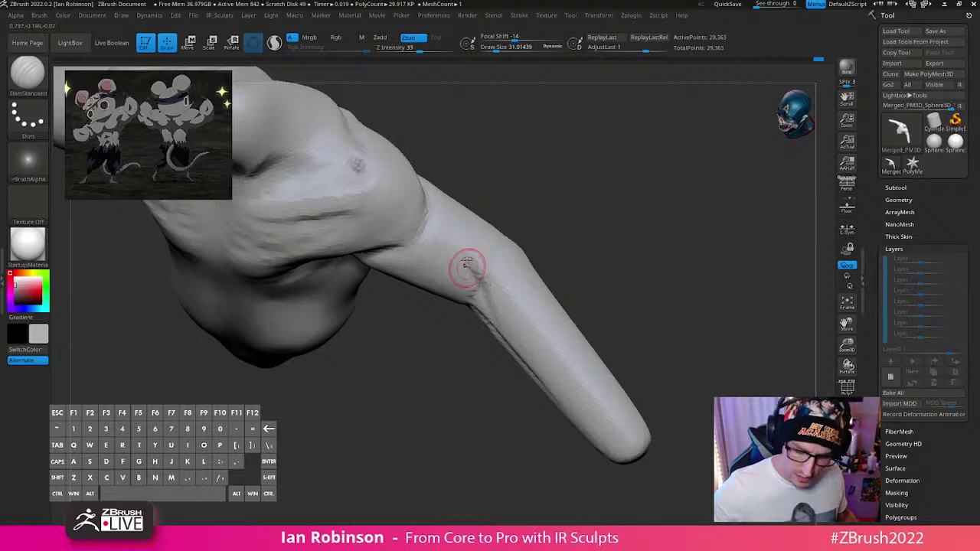
left_click_drag(667, 210, 431, 247)
left_click_drag(562, 235, 574, 207)
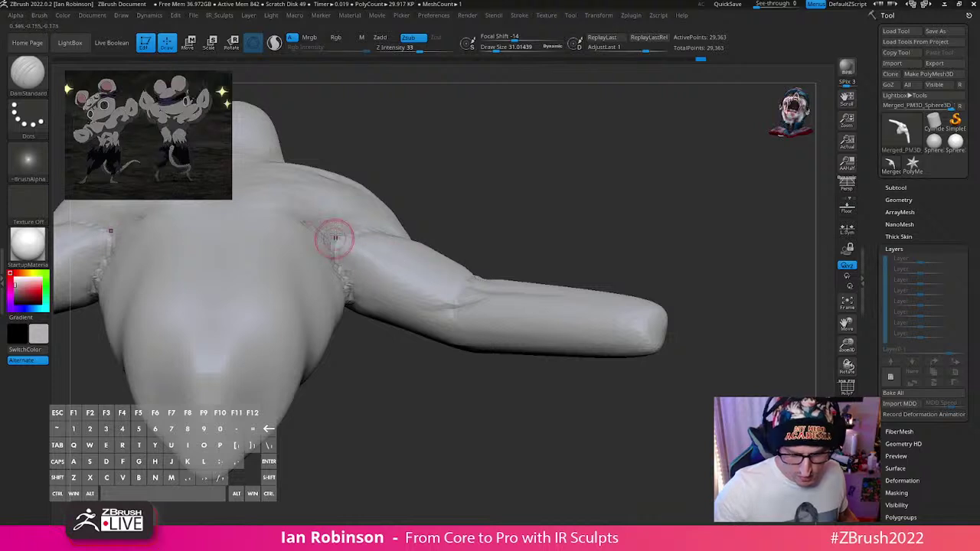
Step: Carve grooves along the upper arm from the armpit toward the elbow to separate the biceps and triceps
left_click_drag(460, 214, 489, 252)
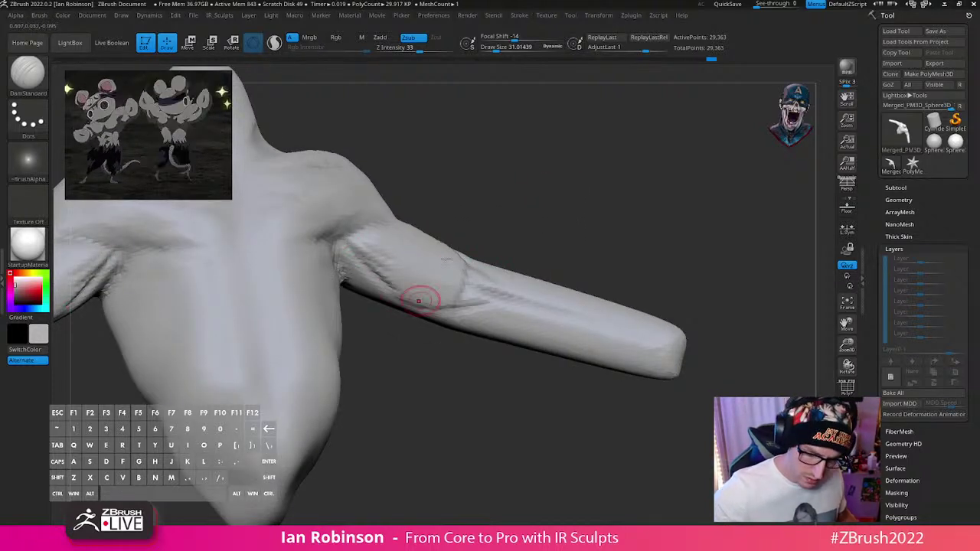
left_click_drag(534, 132, 559, 170)
left_click_drag(377, 236, 608, 186)
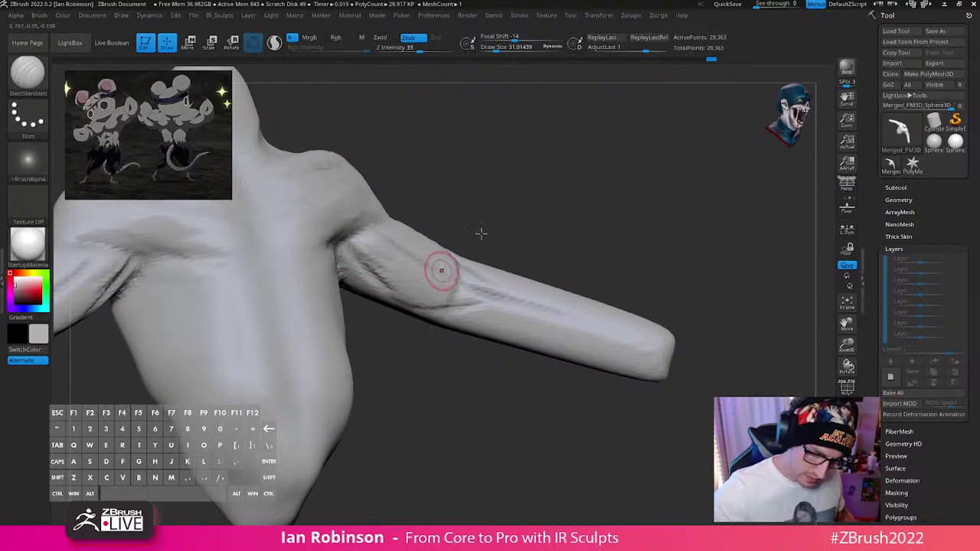
left_click_drag(441, 269, 416, 261)
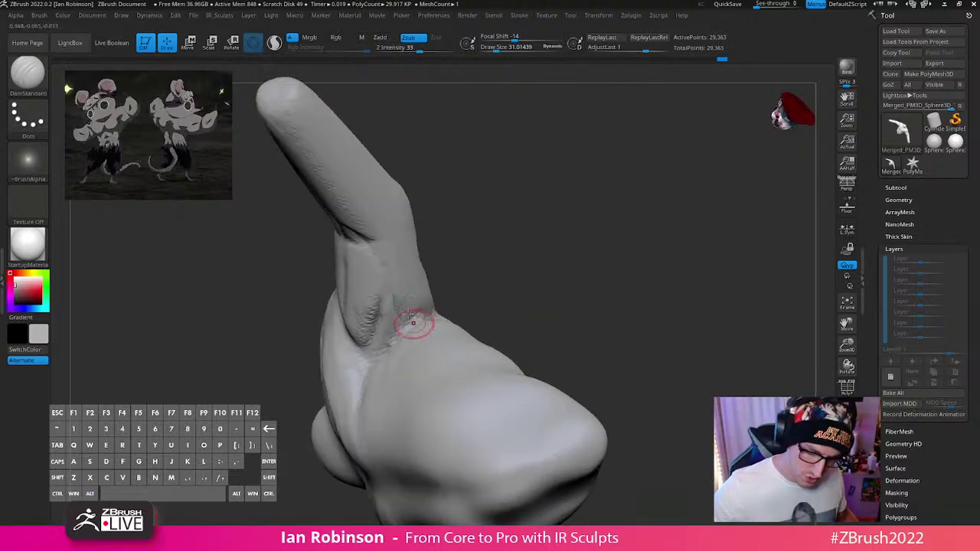
Step: Carve the boundary where the upper arm meets the shoulder and the armpit
right_click_drag(408, 315, 471, 244)
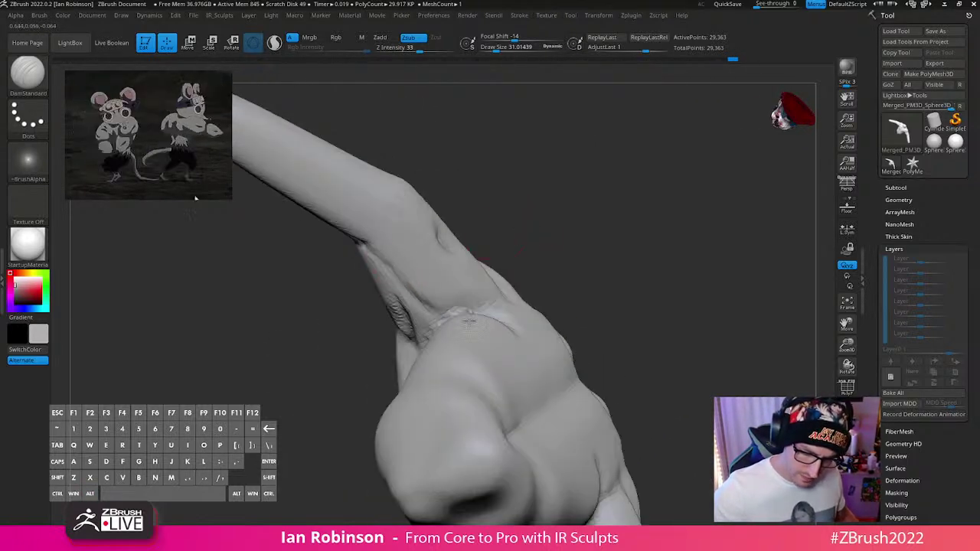
mouse_move(469, 323)
right_mouse_down()
mouse_move(549, 207)
mouse_move(483, 236)
mouse_move(492, 271)
mouse_move(395, 299)
mouse_move(523, 245)
mouse_move(389, 327)
mouse_move(415, 328)
mouse_move(488, 267)
mouse_move(394, 317)
mouse_move(416, 336)
right_mouse_up()
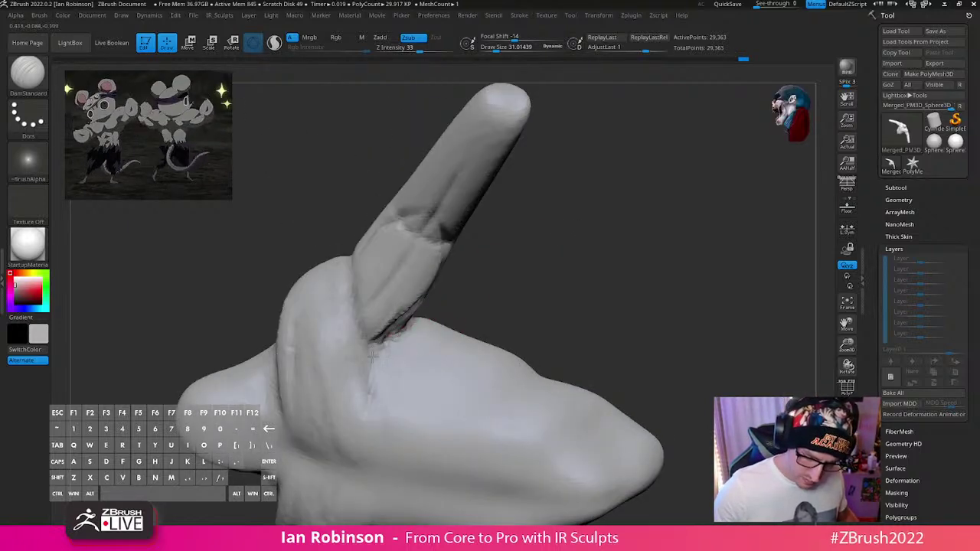
right_click_drag(517, 250, 596, 270)
Step: Reshape the armpit where the upper arm meets the side of the torso, using the Move brush at a draw size of about 72
key("b")
key("m")
key("v")
key("s")
key("s")
left_click(402, 338)
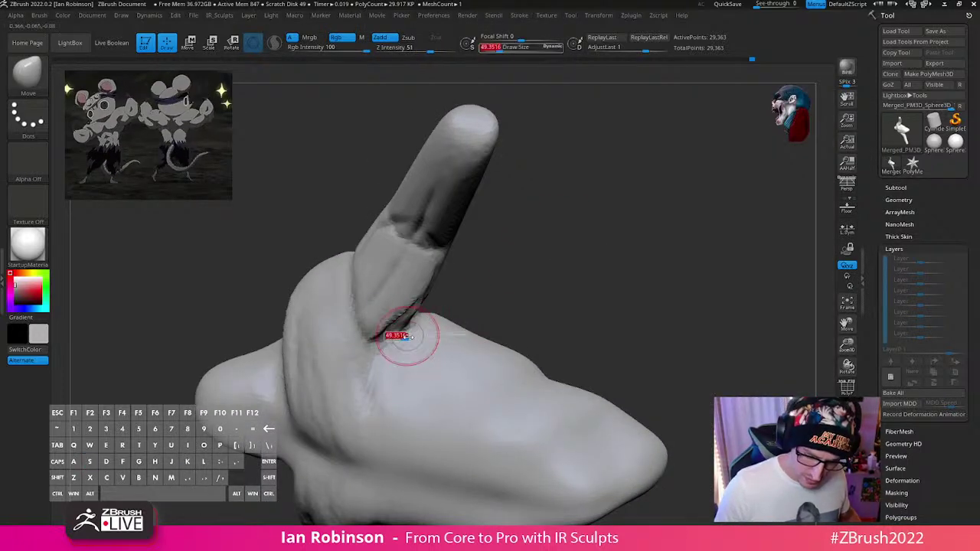
key("s")
left_click(398, 334)
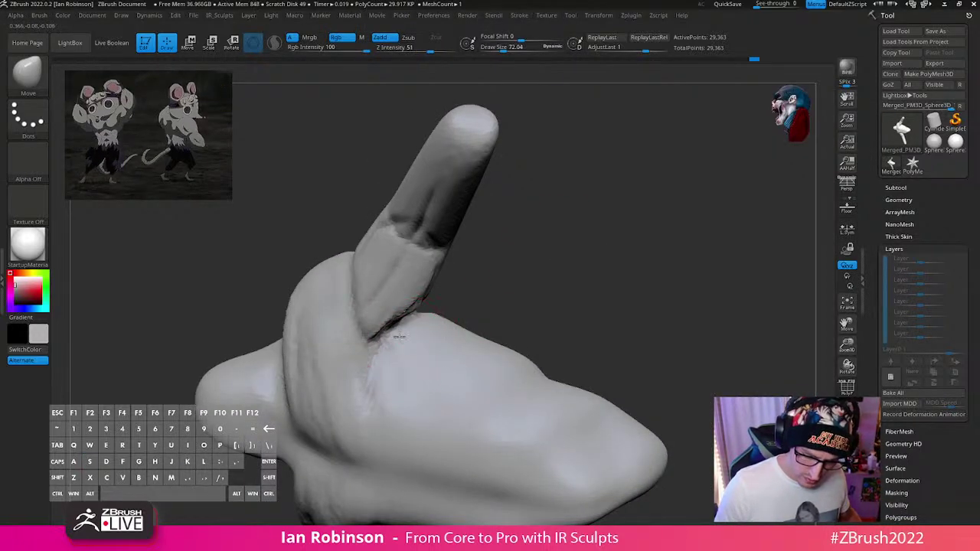
right_click_drag(424, 371, 517, 267)
right_click_drag(431, 298, 459, 287)
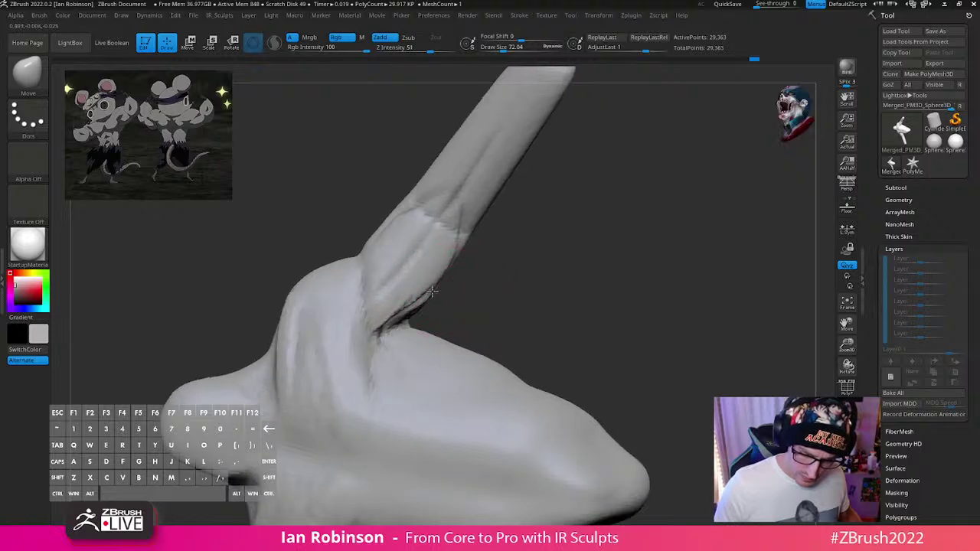
mouse_move(396, 341)
right_mouse_down()
mouse_move(470, 324)
mouse_move(461, 327)
right_mouse_up()
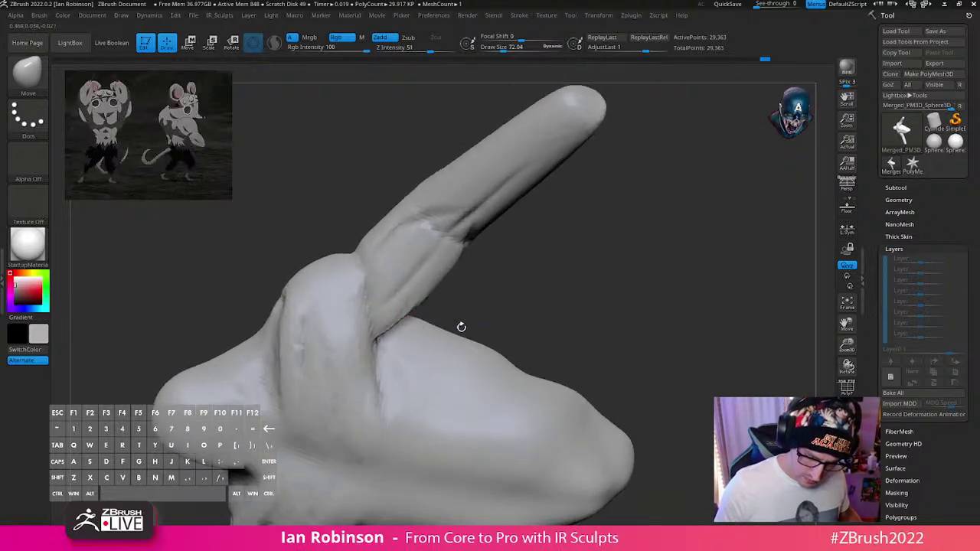
right_click_drag(404, 348, 514, 256)
mouse_move(553, 291)
right_mouse_down()
mouse_move(538, 288)
mouse_move(550, 267)
mouse_move(548, 282)
mouse_move(490, 348)
mouse_move(547, 278)
mouse_move(521, 307)
right_mouse_up()
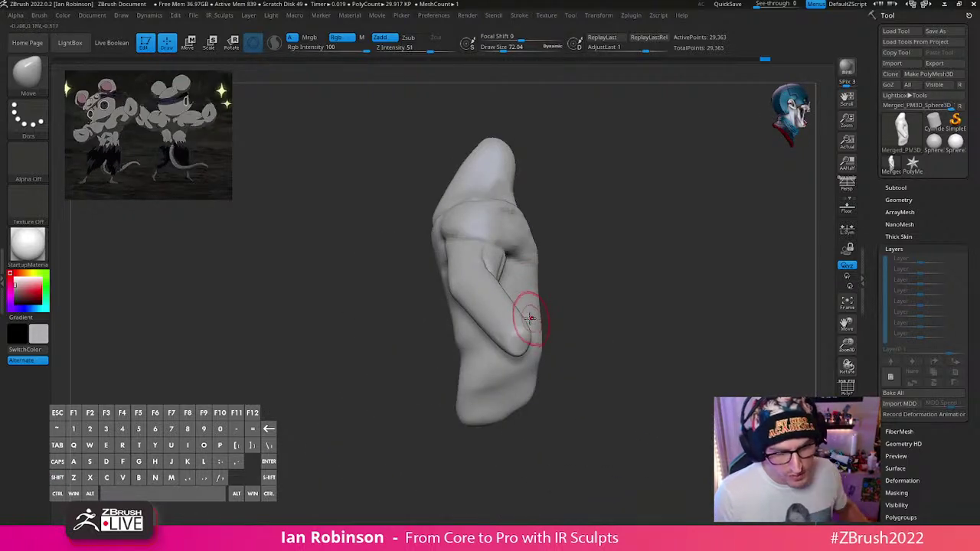
Step: Build up clay volume where the back of the shoulder meets the upper arm, using ClayBuildup at a draw size of about 46
mouse_move(520, 311)
right_mouse_down()
mouse_move(503, 280)
mouse_move(525, 284)
mouse_move(536, 313)
mouse_move(560, 299)
mouse_move(455, 346)
right_mouse_up()
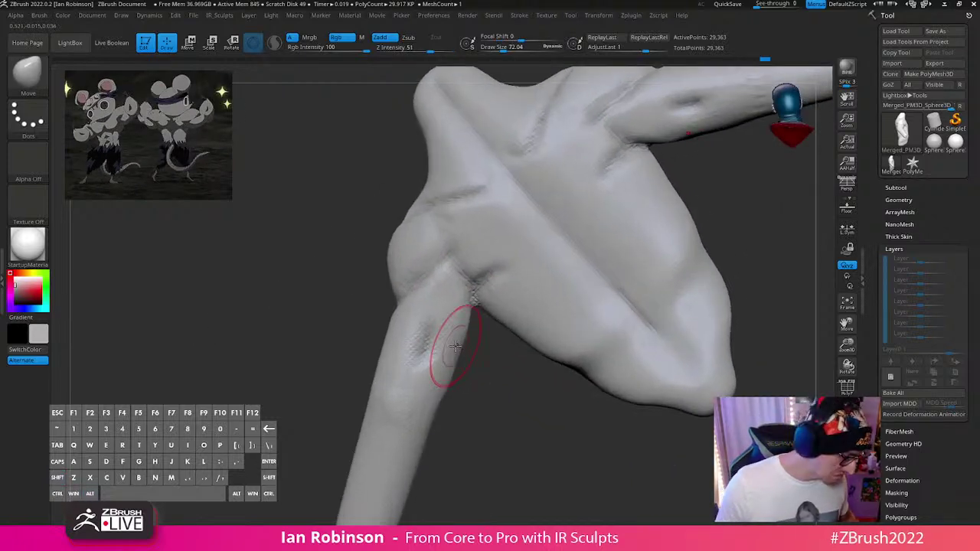
key("b")
key("c")
key("b")
key("s")
left_click_drag(447, 270, 440, 283)
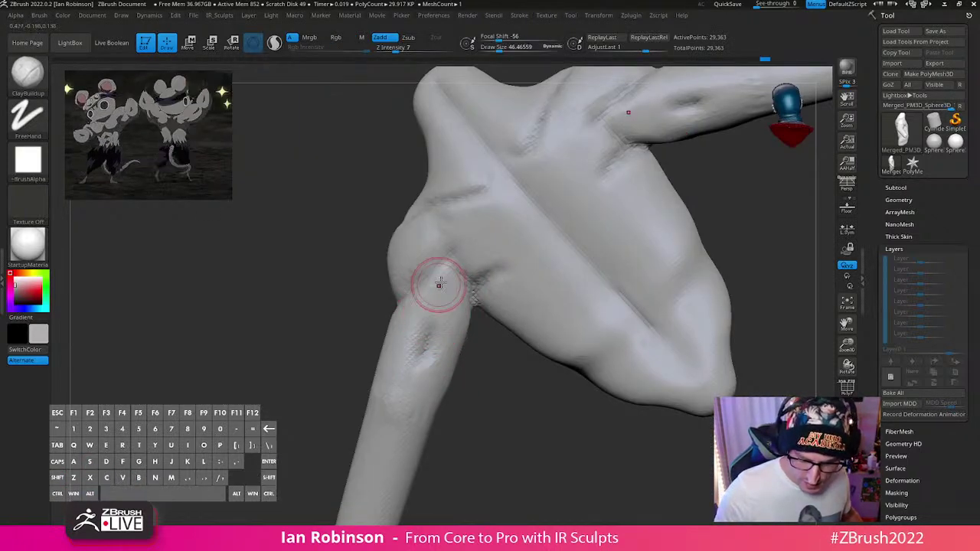
mouse_move(414, 316)
right_mouse_down()
mouse_move(480, 306)
mouse_move(429, 340)
right_mouse_up()
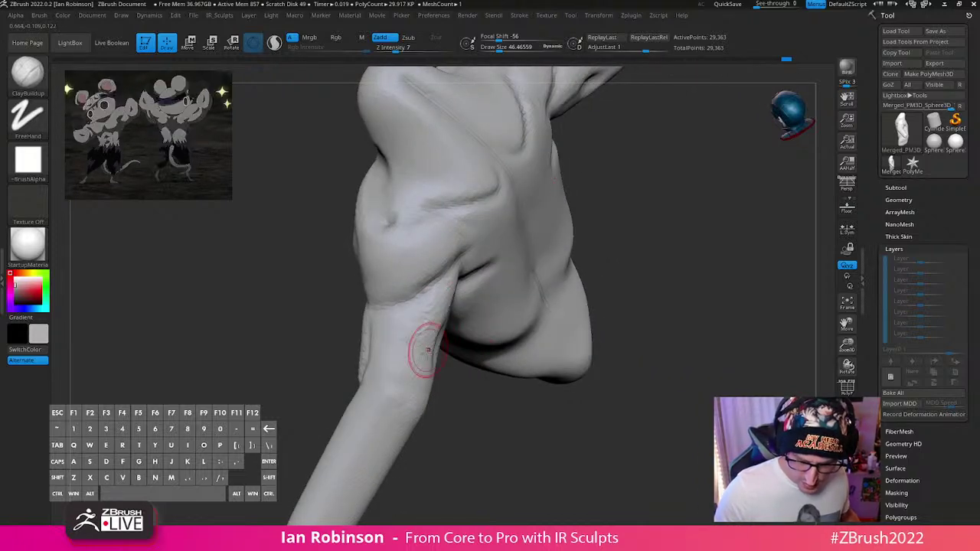
Step: Add clay over the top of the shoulder and the upper trapezius to bulk out the muscle forms
right_click_drag(430, 292, 490, 341)
mouse_move(561, 312)
right_mouse_down()
mouse_move(520, 296)
mouse_move(446, 325)
mouse_move(473, 287)
mouse_move(478, 299)
right_mouse_up()
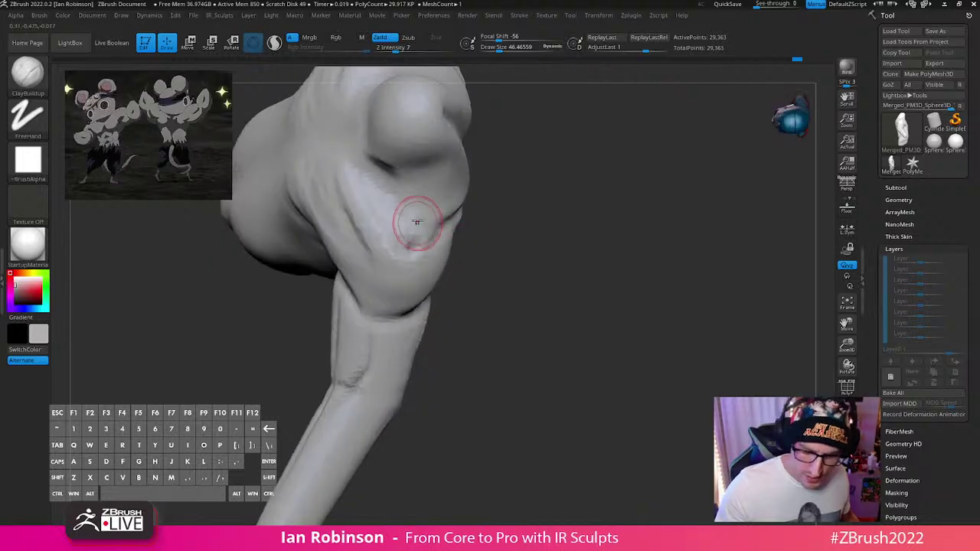
mouse_move(587, 221)
right_mouse_down("alt")
mouse_move(588, 305)
mouse_move(437, 317)
right_mouse_up("alt")
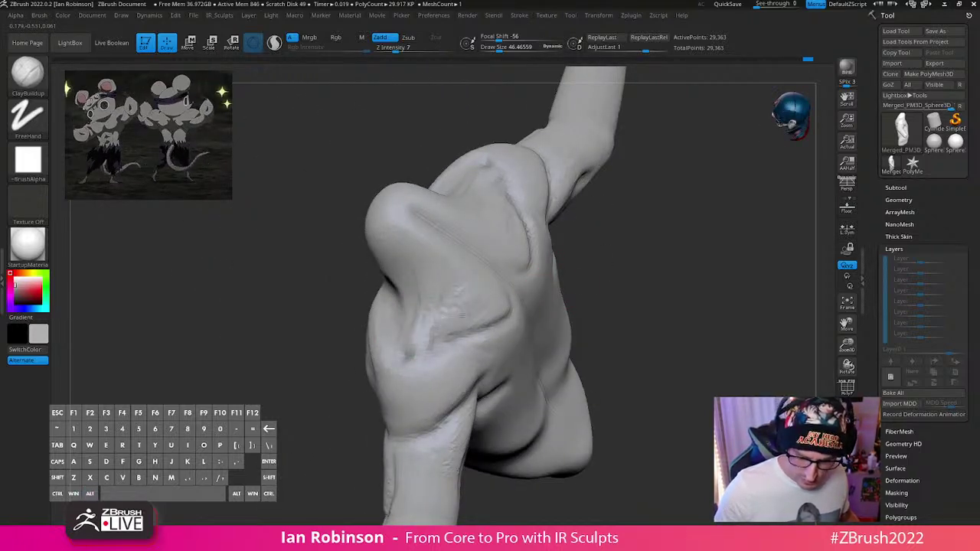
mouse_move(453, 277)
right_mouse_down()
mouse_move(551, 278)
mouse_move(495, 317)
mouse_move(445, 312)
right_mouse_up()
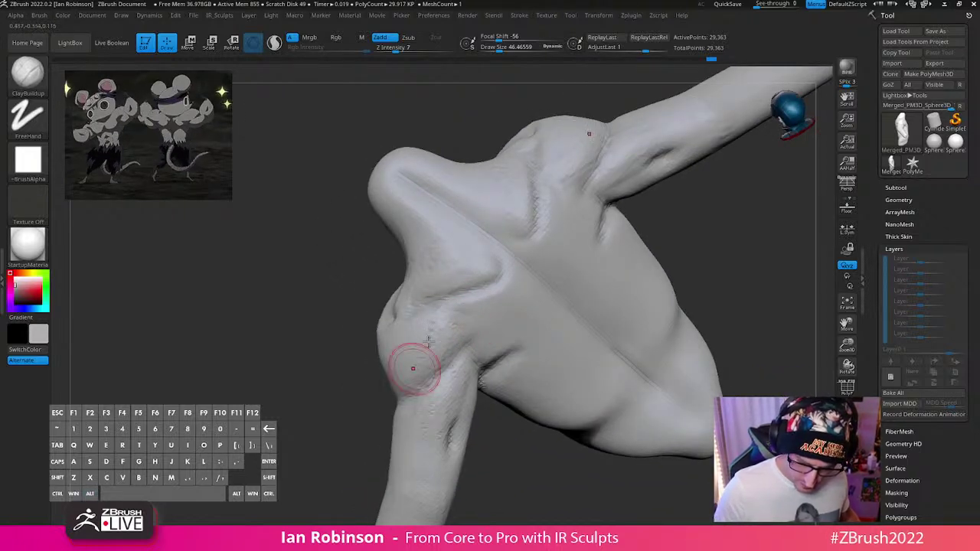
mouse_move(397, 389)
right_mouse_down()
mouse_move(488, 334)
mouse_move(488, 322)
mouse_move(409, 321)
right_mouse_up()
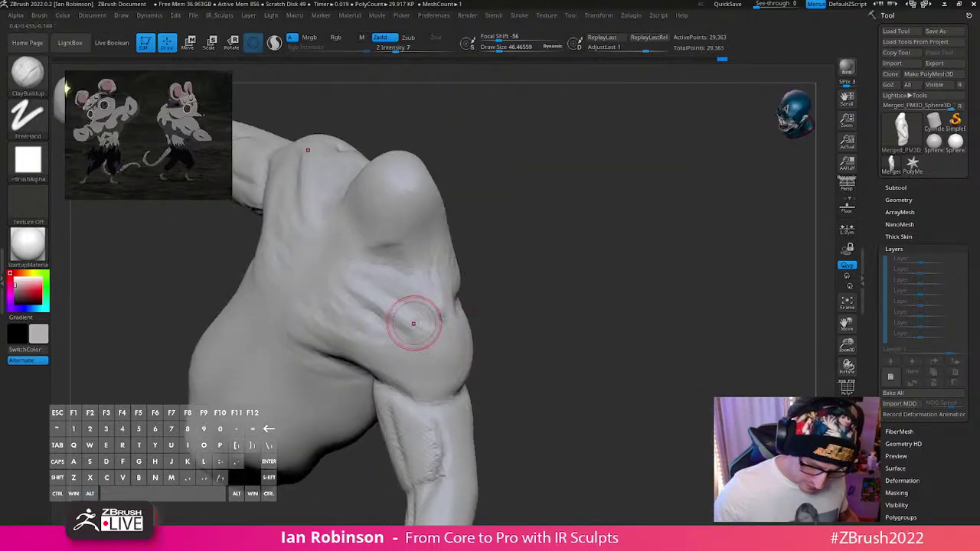
Step: Carve the groove between the front deltoid and the chest with DamStandard and soften its edge
key("b")
key("d")
key("s")
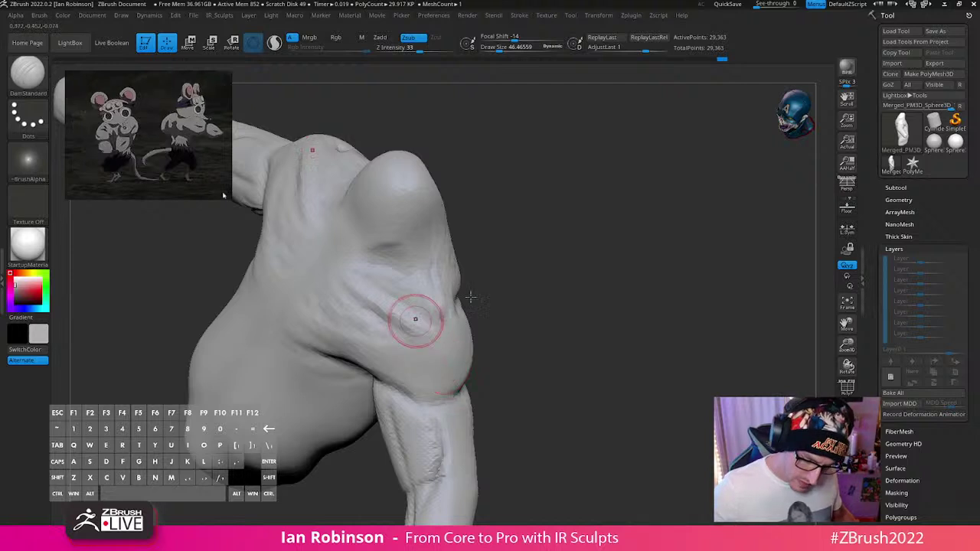
right_click_drag(471, 297, 498, 299)
mouse_move(417, 309)
left_mouse_down()
mouse_move(415, 370)
mouse_move(418, 327)
left_mouse_up()
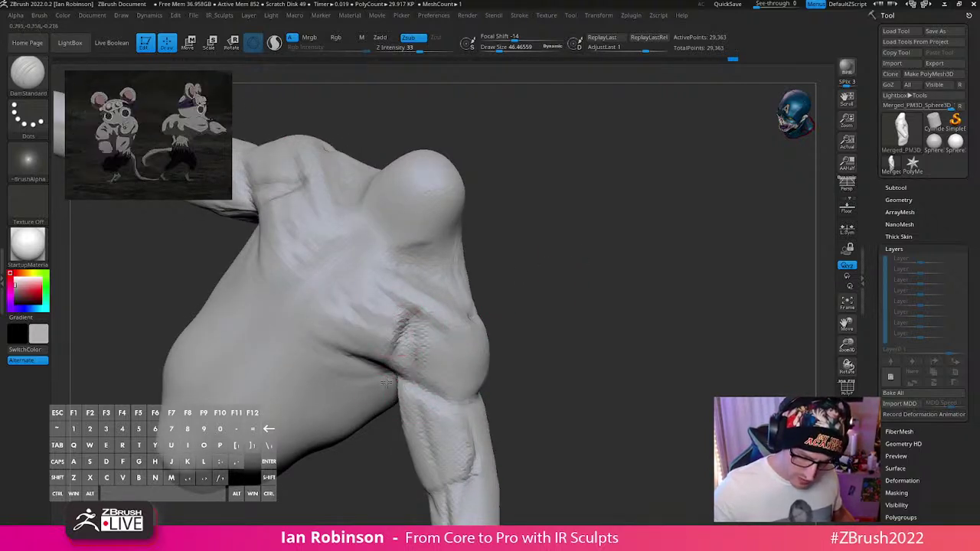
mouse_move(572, 261)
left_mouse_down()
mouse_move(523, 269)
mouse_move(548, 276)
left_mouse_up()
left_click_drag(413, 315, 405, 340, "shift")
mouse_move(577, 254)
left_mouse_down()
mouse_move(632, 286)
mouse_move(645, 247)
mouse_move(599, 245)
mouse_move(426, 329)
left_mouse_up()
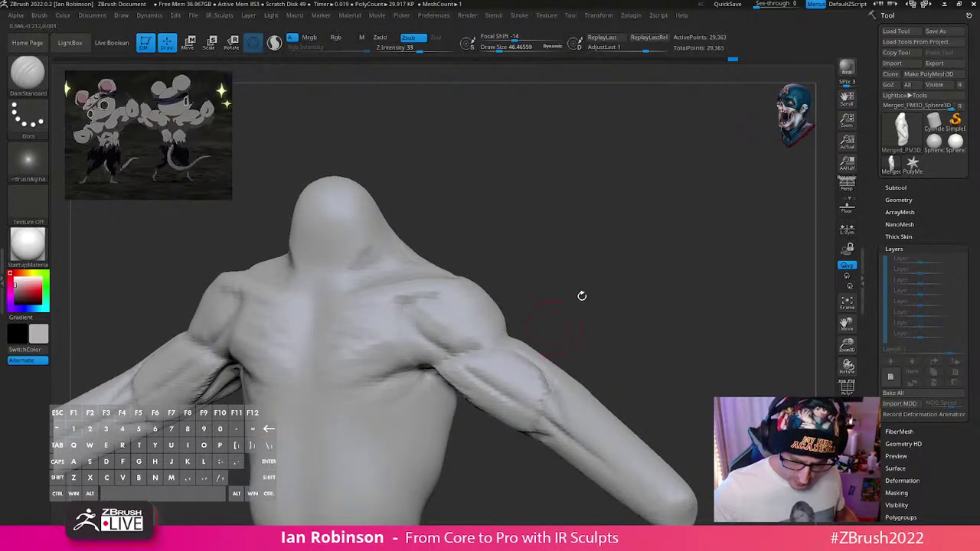
Step: Deepen the crease from the armpit between the deltoid and the upper arm, and smooth the deltoid beside it
mouse_move(581, 293)
left_mouse_down()
mouse_move(582, 273)
mouse_move(601, 250)
mouse_move(623, 248)
mouse_move(531, 394)
mouse_move(452, 350)
mouse_move(446, 322)
mouse_move(470, 304)
left_mouse_up()
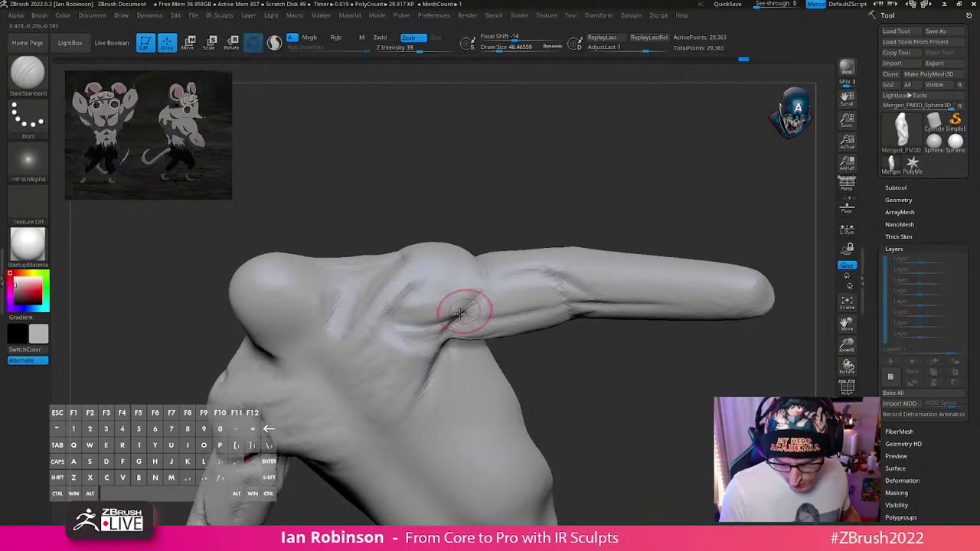
left_click_drag(640, 354, 453, 332)
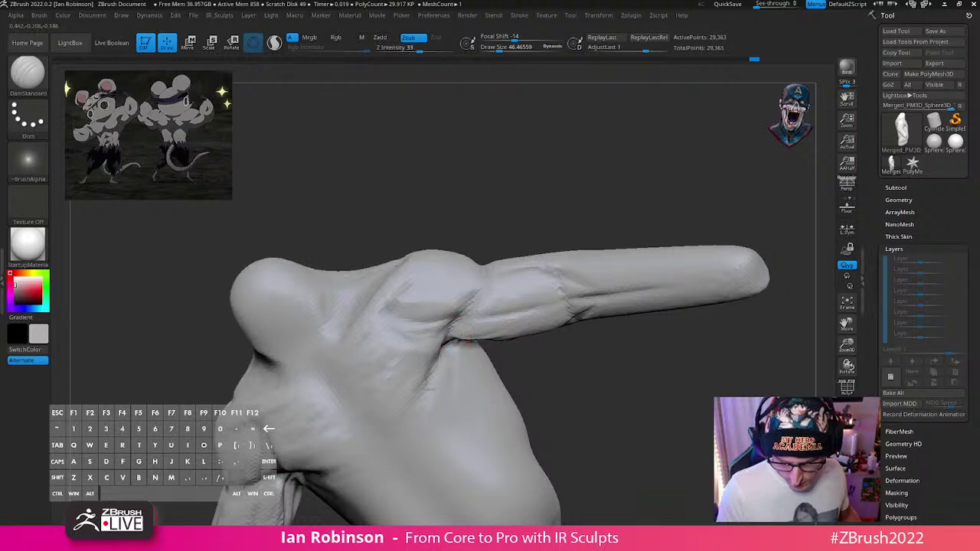
mouse_move(602, 368)
left_mouse_down()
mouse_move(601, 394)
mouse_move(580, 406)
mouse_move(455, 285)
mouse_move(479, 276)
left_mouse_up()
left_click_drag(516, 341, 536, 356)
left_click_drag(439, 304, 449, 277, "shift")
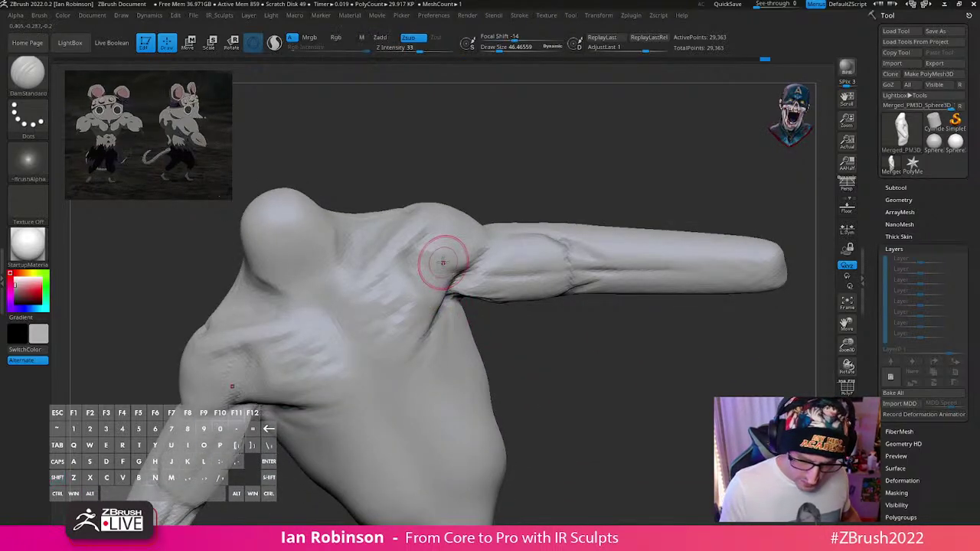
Step: Fill out the front deltoid and the area above the collarbone with ClayBuildup
key("b")
key("c")
key("b")
mouse_move(632, 332)
left_mouse_down()
mouse_move(678, 350)
mouse_move(636, 385)
mouse_move(594, 306)
left_mouse_up()
mouse_move(436, 262)
left_mouse_down()
mouse_move(483, 266)
mouse_move(383, 293)
mouse_move(439, 269)
mouse_move(396, 348)
mouse_move(444, 267)
left_mouse_up()
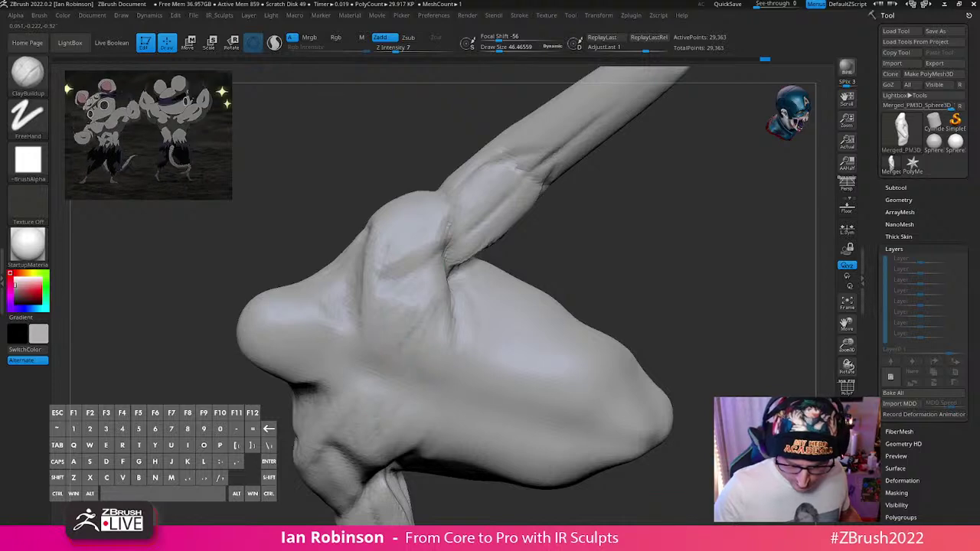
left_click_drag(651, 264, 537, 277)
left_click_drag(435, 219, 421, 248)
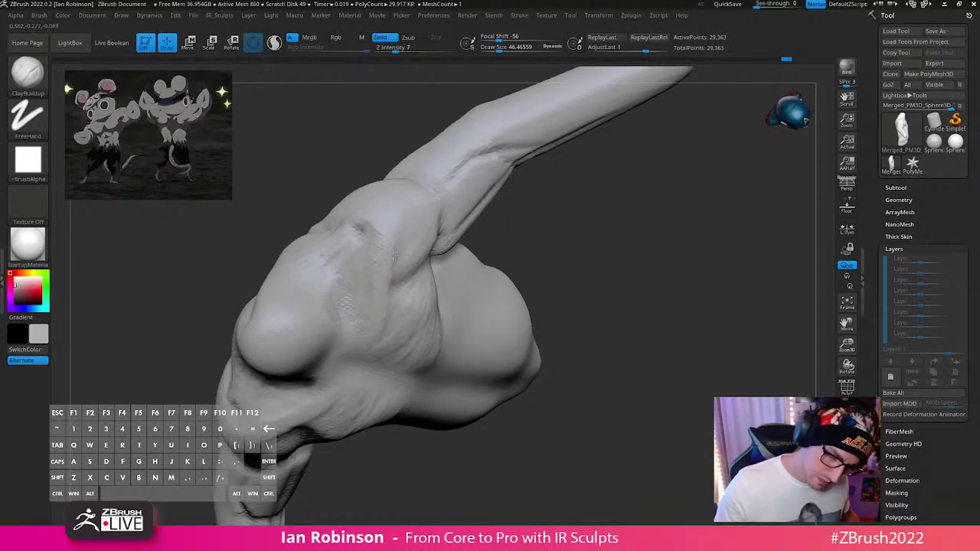
Step: Sharpen the lower edge of the deltoid where it meets the upper arm, using DamStandard at a draw size of about 27
key("b")
key("d")
key("s")
mouse_move(645, 205)
left_mouse_down()
mouse_move(645, 253)
mouse_move(674, 271)
mouse_move(667, 299)
mouse_move(628, 250)
mouse_move(641, 254)
mouse_move(558, 268)
left_mouse_up()
key("s")
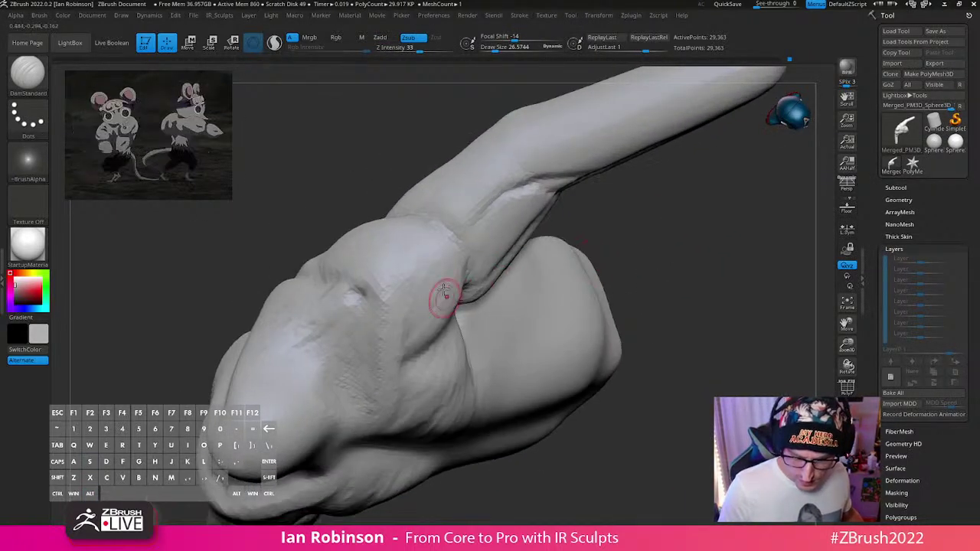
mouse_move(631, 241)
left_mouse_down()
mouse_move(669, 267)
mouse_move(567, 234)
left_mouse_up()
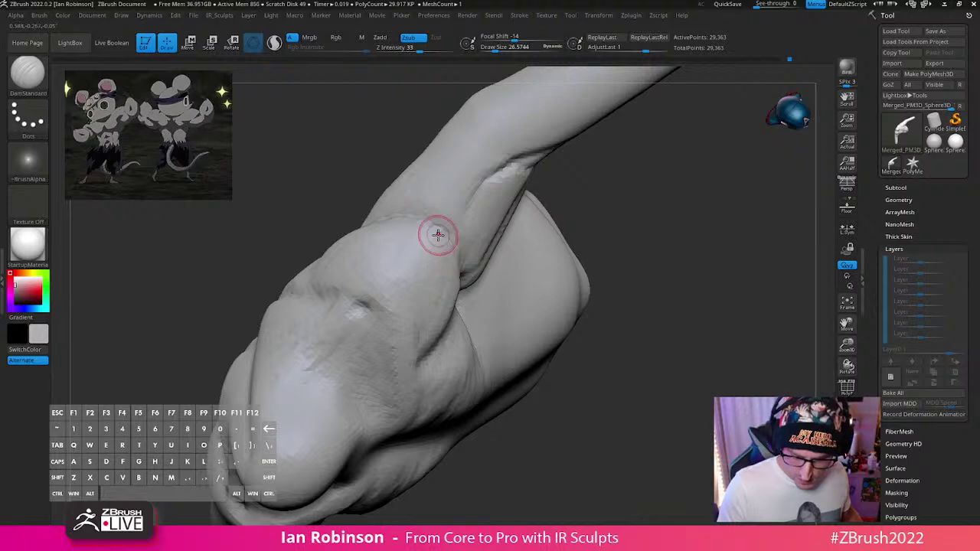
left_click_drag(604, 269, 678, 276)
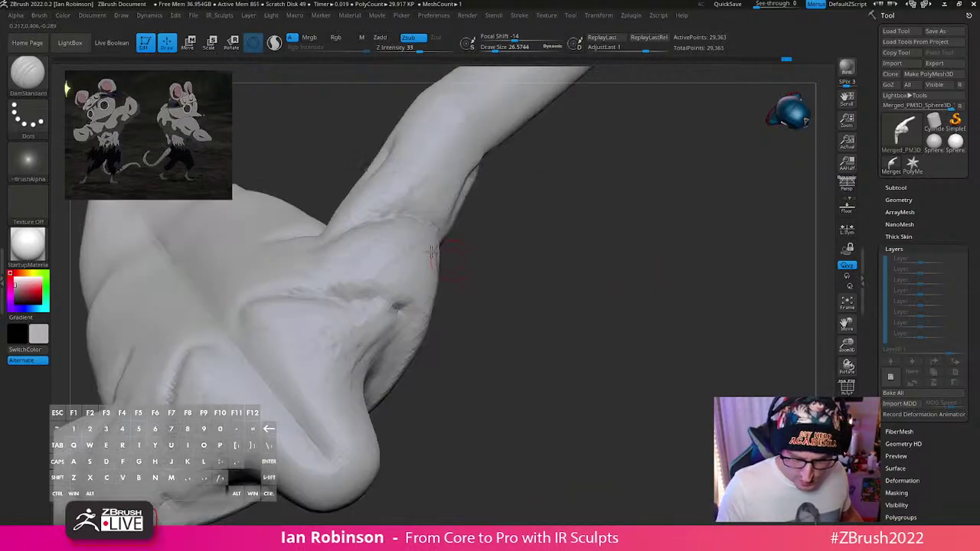
Step: Carve a line across the deltoid to separate its side and rear heads, undoing and redrawing unwanted strokes
left_click_drag(377, 286, 412, 225)
left_click_drag(552, 226, 479, 273)
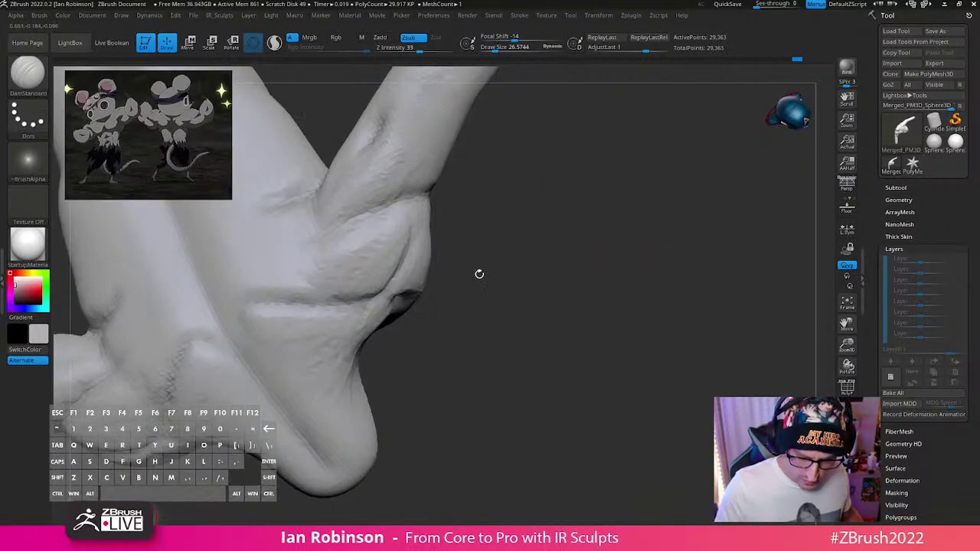
left_click_drag(402, 254, 401, 192)
mouse_move(534, 215)
left_mouse_down()
mouse_move(465, 218)
mouse_move(406, 239)
left_mouse_up()
key("ctrl+z")
key("ctrl+z")
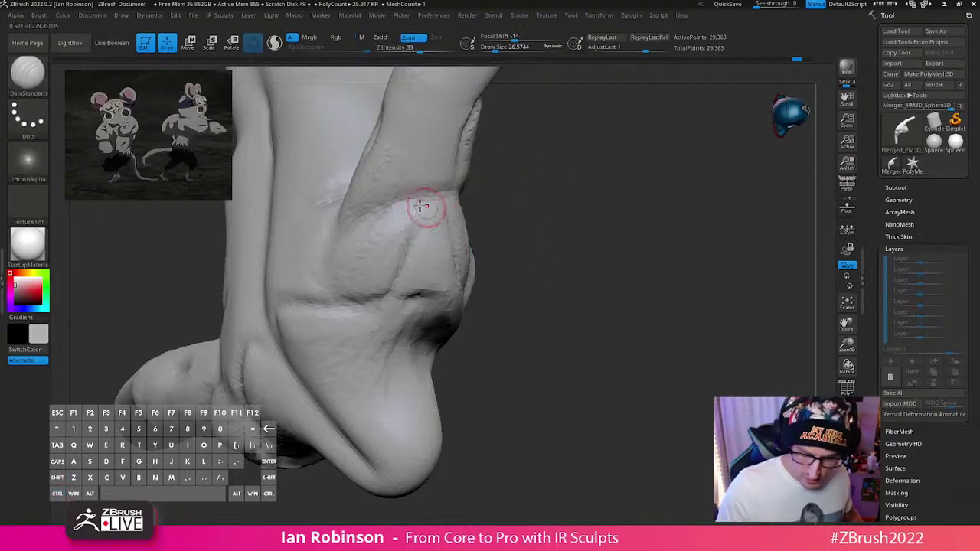
left_click_drag(422, 202, 396, 268)
mouse_move(468, 297)
left_mouse_down()
mouse_move(487, 250)
mouse_move(473, 251)
left_mouse_up()
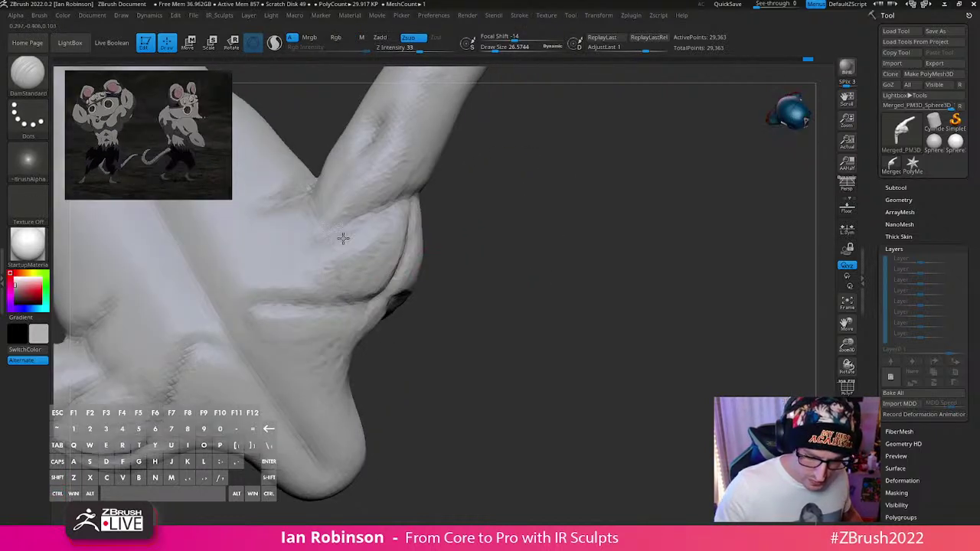
Step: Outline the rear deltoid head with a curved groove and cut the dividing lines on the front of the deltoid
mouse_move(344, 238)
left_mouse_down()
mouse_move(335, 287)
mouse_move(392, 286)
left_mouse_up()
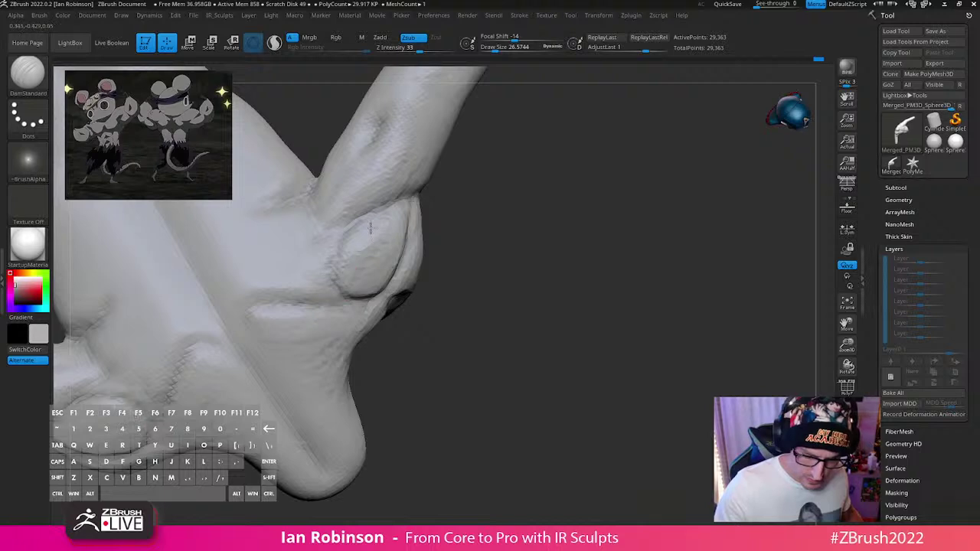
mouse_move(398, 199)
left_mouse_down()
mouse_move(518, 186)
mouse_move(440, 281)
left_mouse_up()
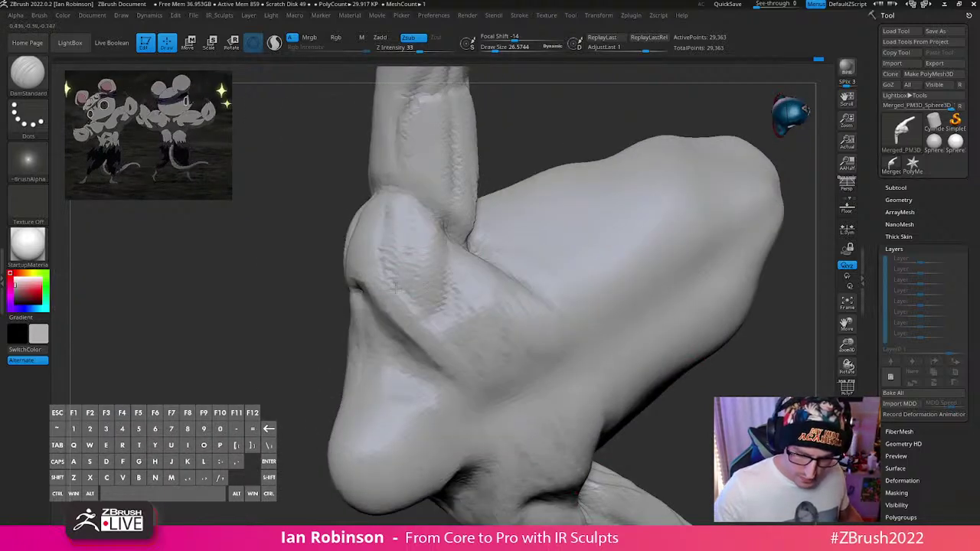
left_click_drag(446, 229, 414, 310)
mouse_move(525, 172)
left_mouse_down("alt")
mouse_move(531, 153)
mouse_move(684, 273)
mouse_move(748, 244)
mouse_move(780, 212)
mouse_move(479, 236)
left_mouse_up("alt")
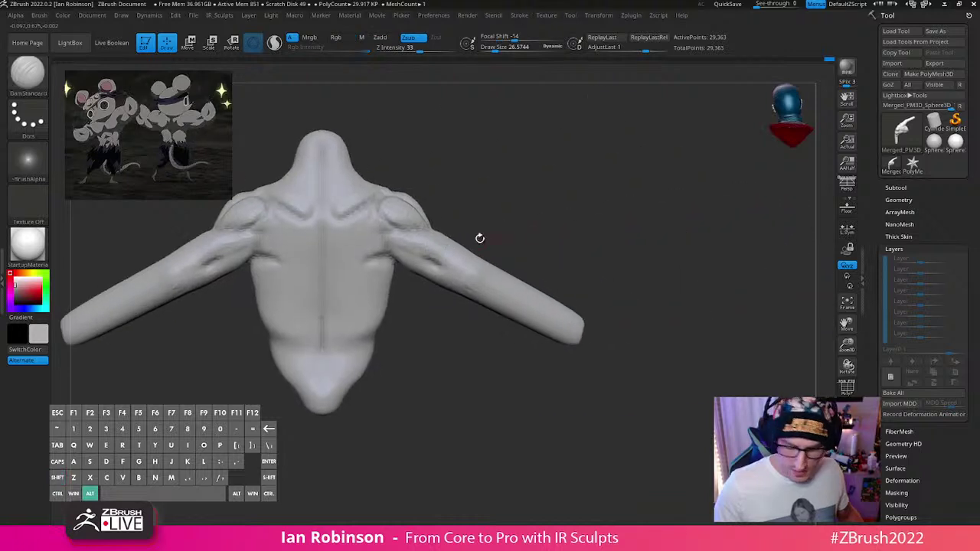
left_click_drag(625, 234, 696, 244, "alt")
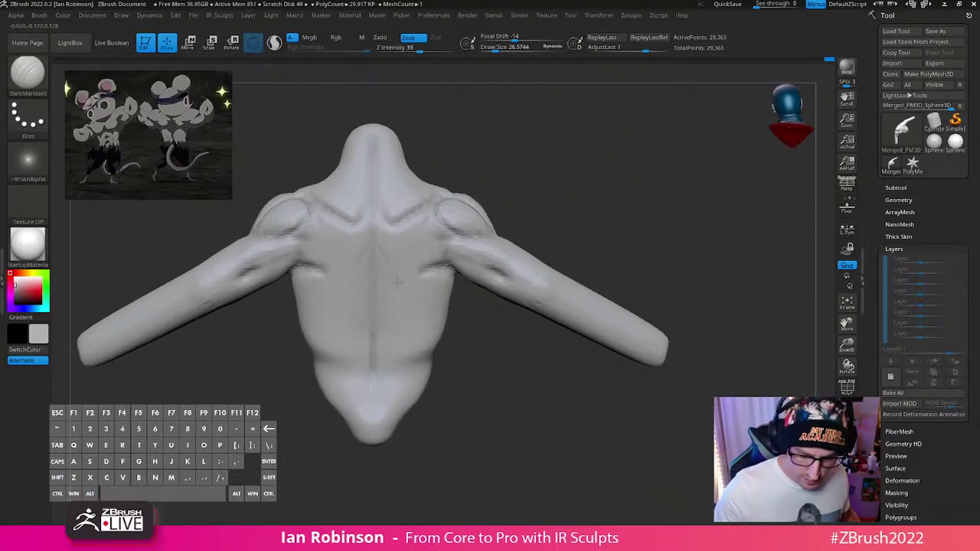
left_click_drag(379, 268, 392, 277)
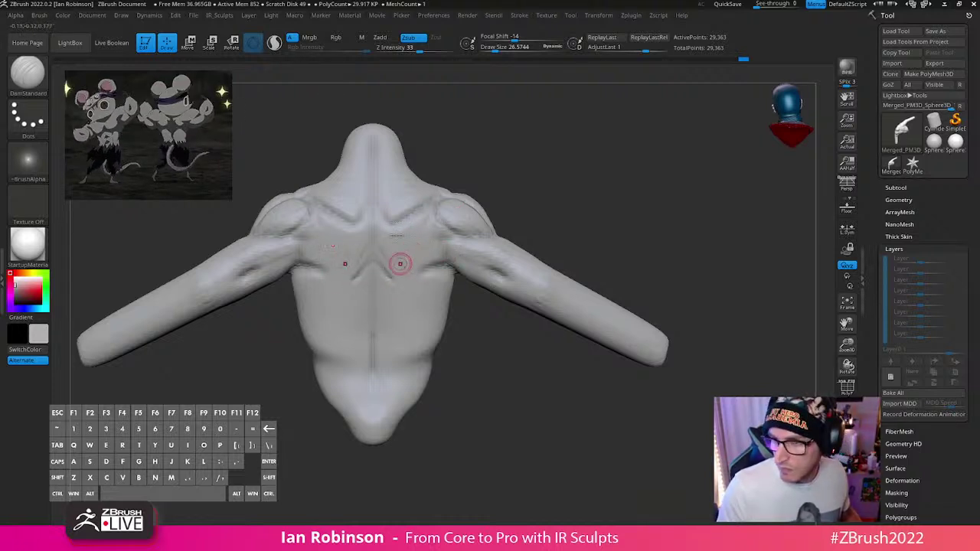
key("ctrl")
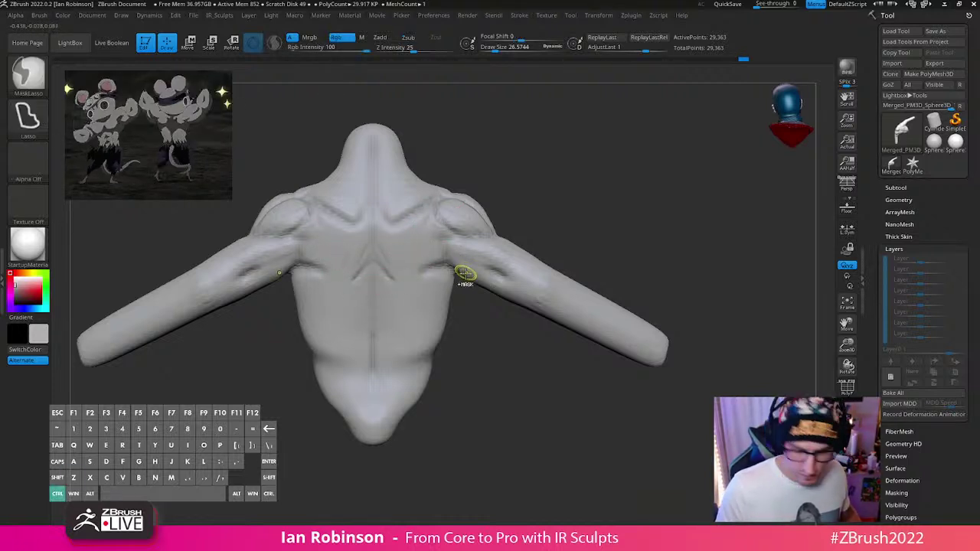
key("ctrl+z")
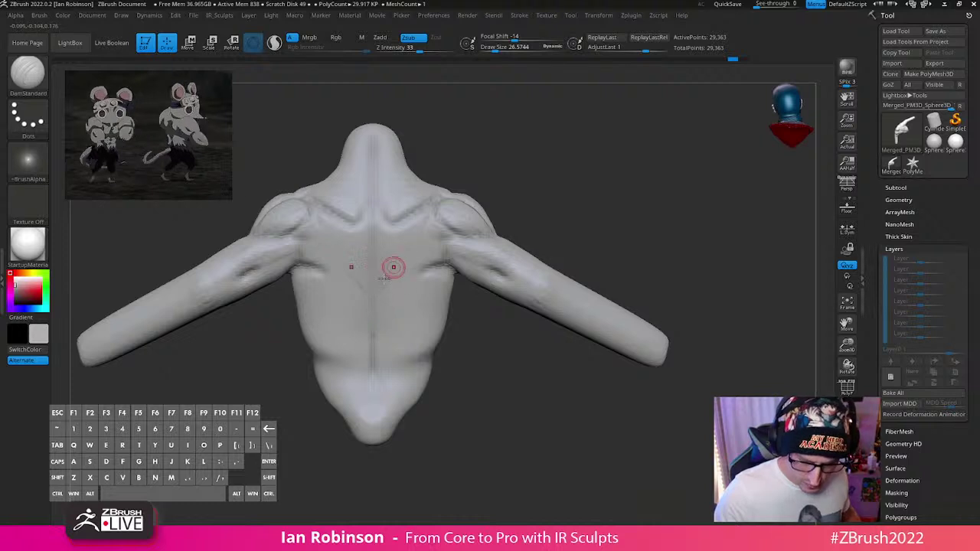
Step: Carve the V-shaped lower end of the trapezius and the shoulder-blade muscle lines running toward the armpits
mouse_move(396, 268)
left_mouse_down()
mouse_move(404, 273)
mouse_move(393, 276)
mouse_move(398, 265)
left_mouse_up()
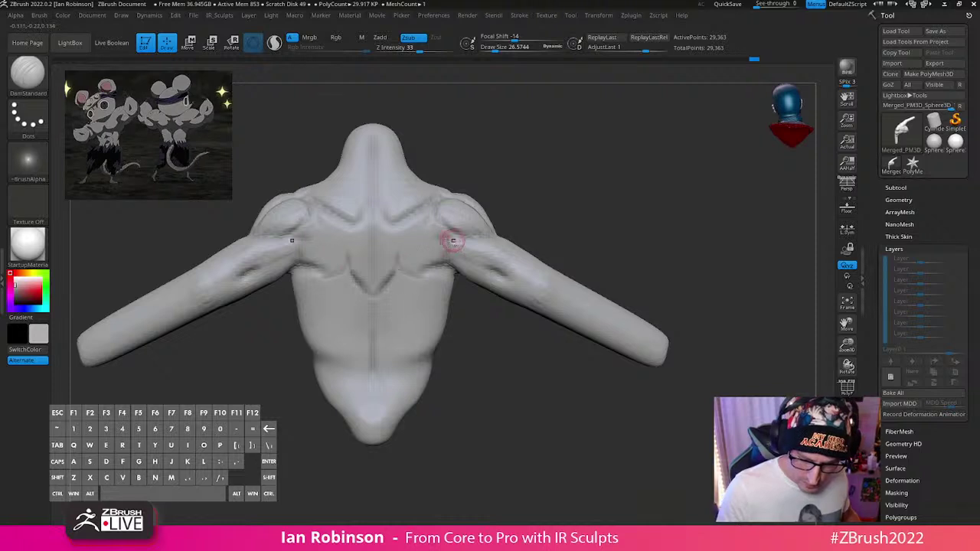
left_click_drag(447, 233, 429, 238)
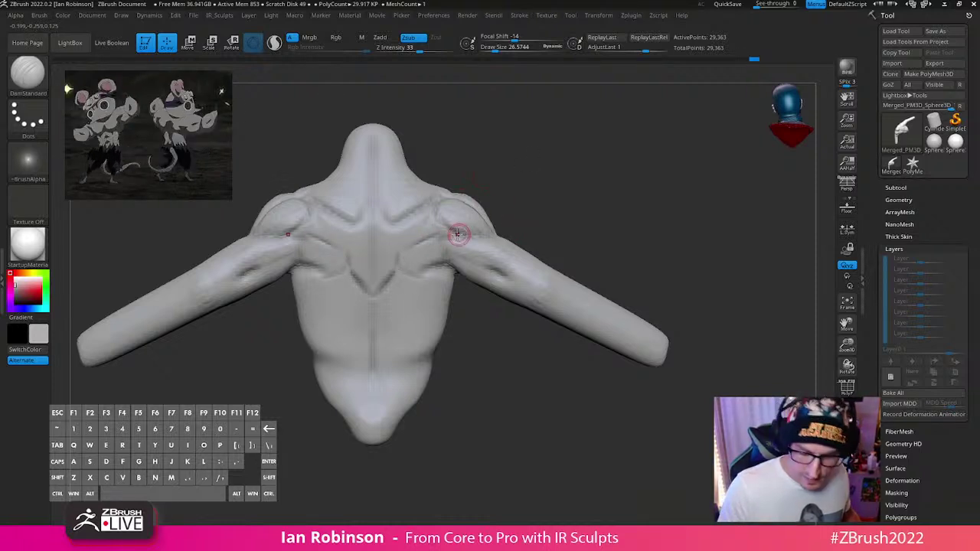
left_click_drag(400, 236, 436, 239)
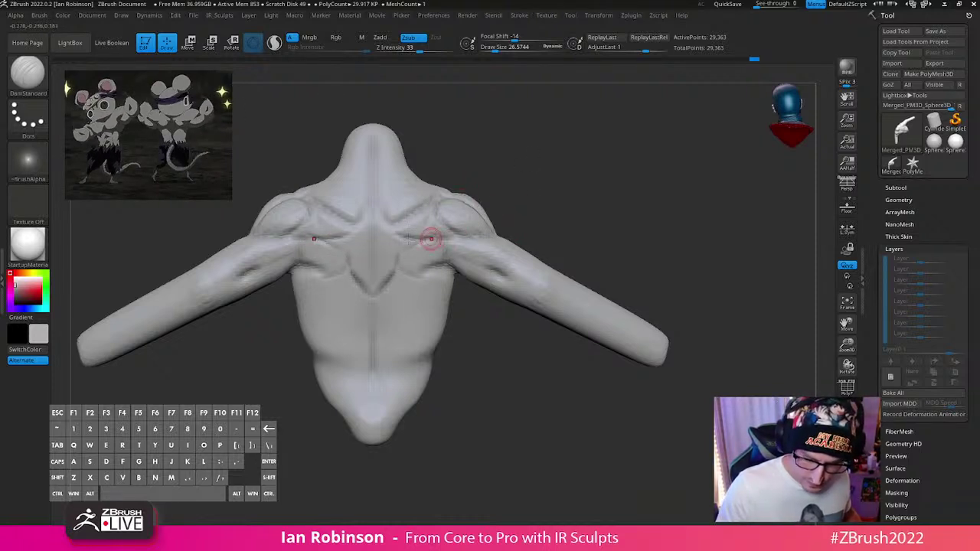
left_click_drag(459, 180, 489, 215)
right_click_drag(489, 215, 442, 257)
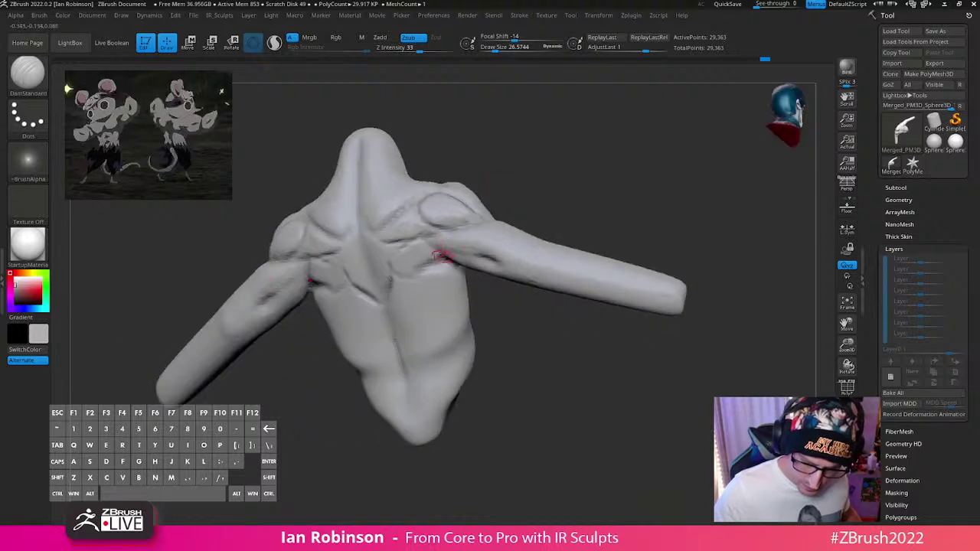
right_click_drag(581, 196, 590, 204)
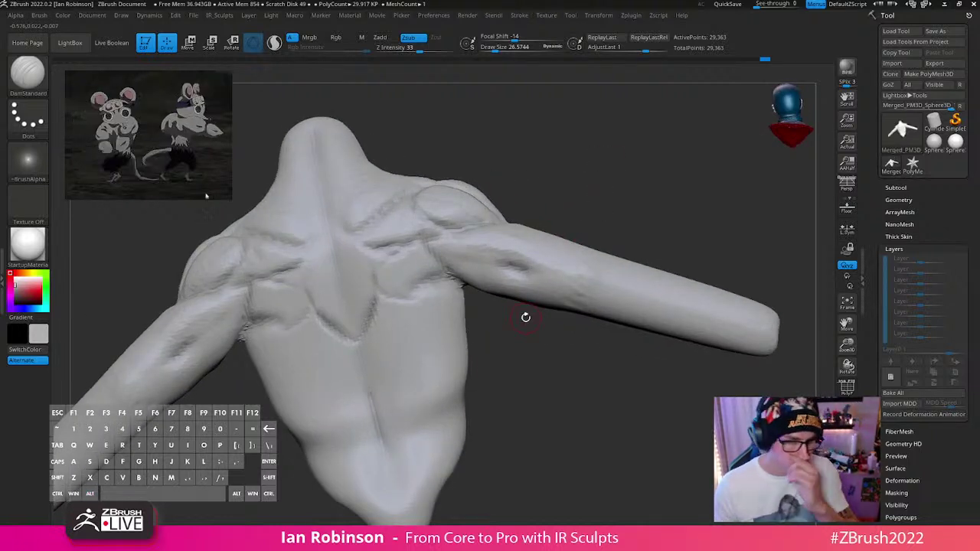
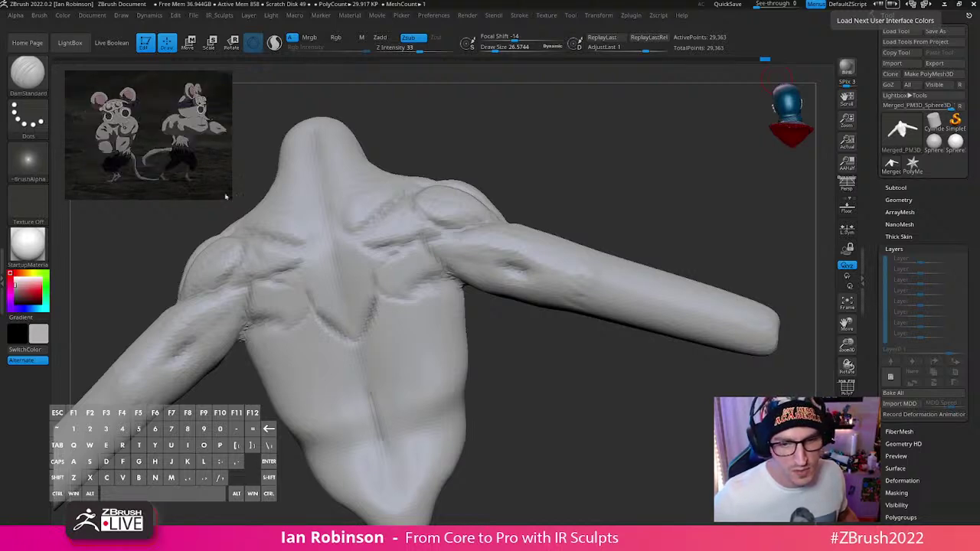
Step: Switch to Discord and view the shared render of the bearded man's head
left_click_drag(979, 17, 375, 17)
key("alt+Tab")
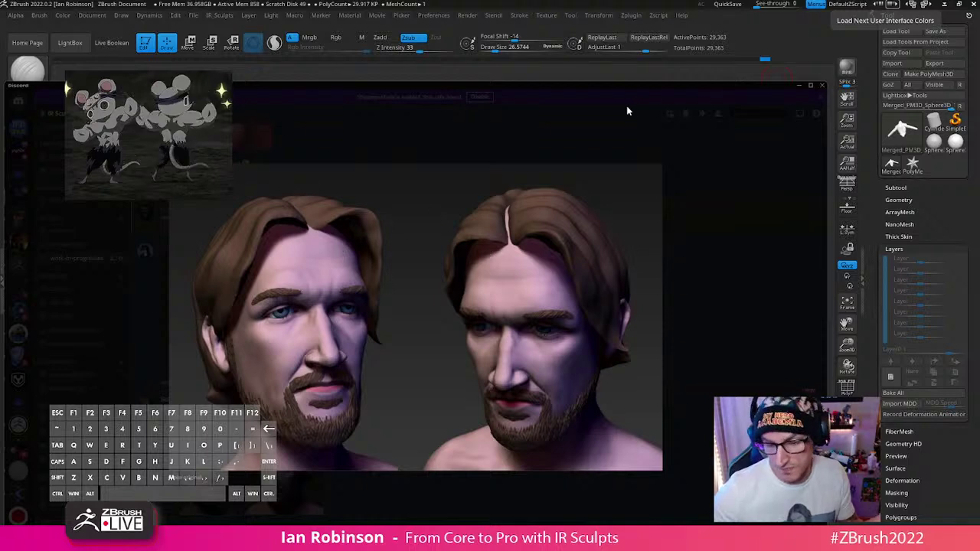
Step: Switch back to ZBrush and examine the back muscles and lower back of the torso from several angles
left_click(798, 87)
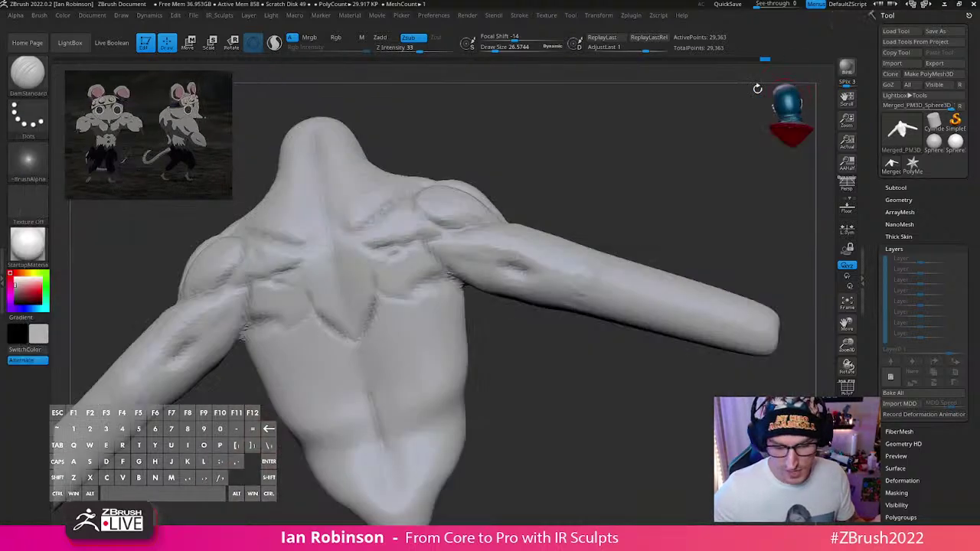
left_click_drag(668, 156, 630, 160)
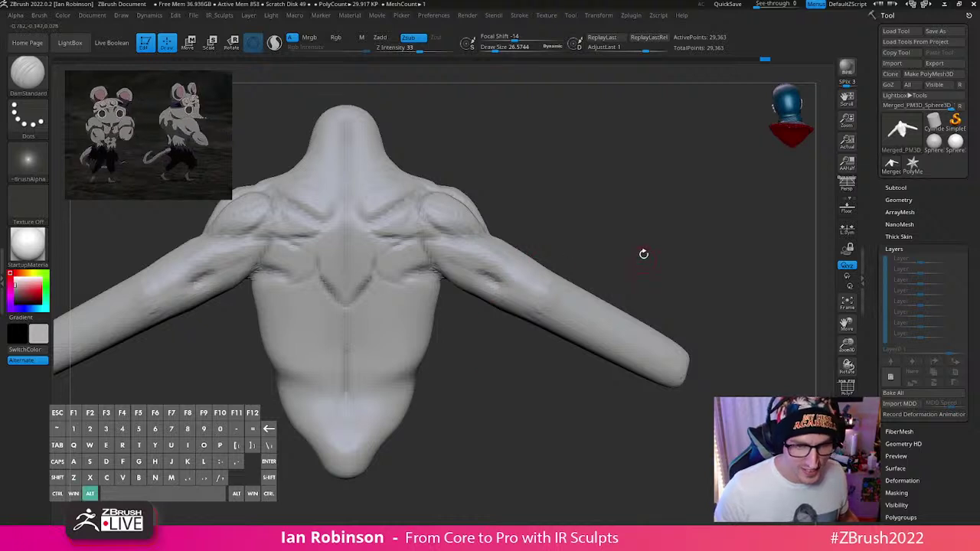
left_click_drag(643, 253, 640, 267, "alt")
mouse_move(490, 424)
left_mouse_down("alt")
mouse_move(570, 384)
mouse_move(560, 364)
left_mouse_up("alt")
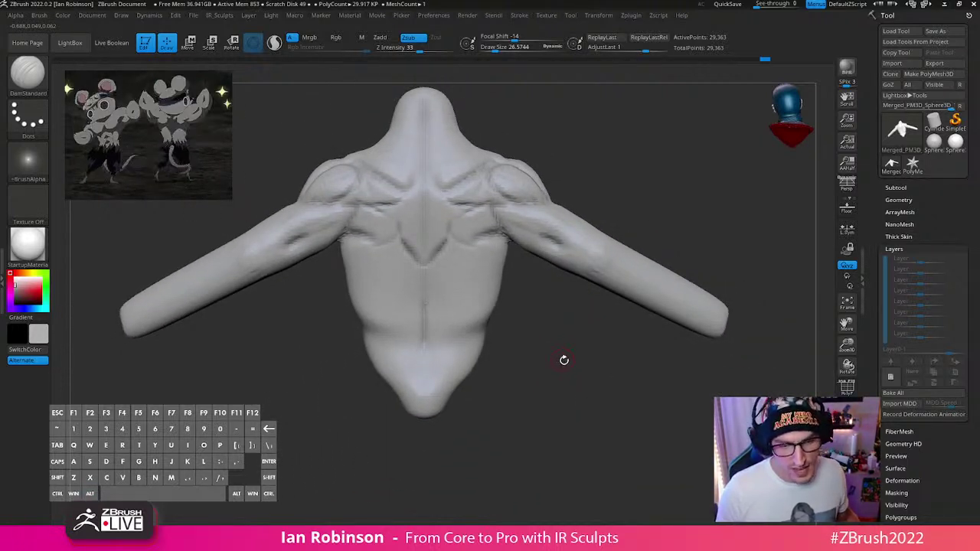
left_click_drag(566, 349, 558, 367, "alt")
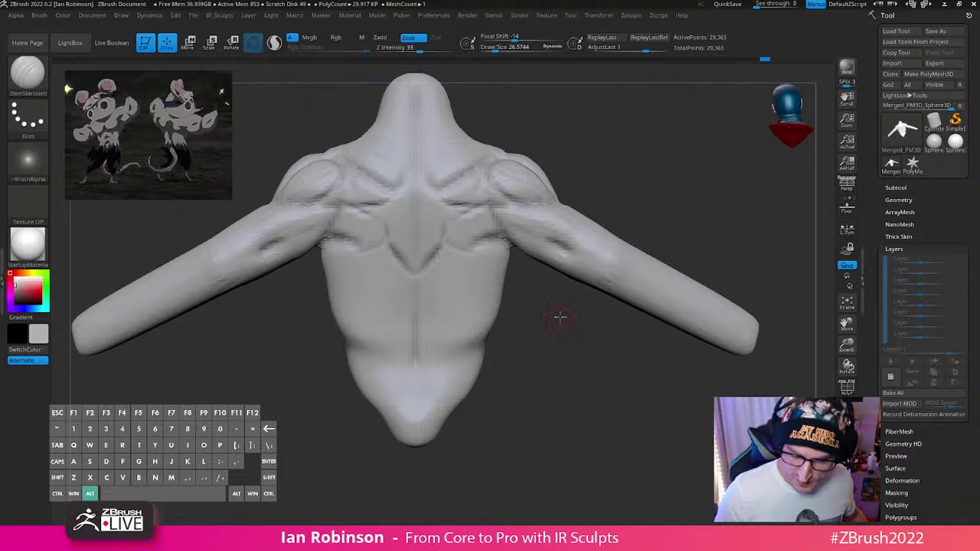
mouse_move(557, 317)
left_mouse_down("alt")
mouse_move(568, 376)
mouse_move(559, 357)
left_mouse_up("alt")
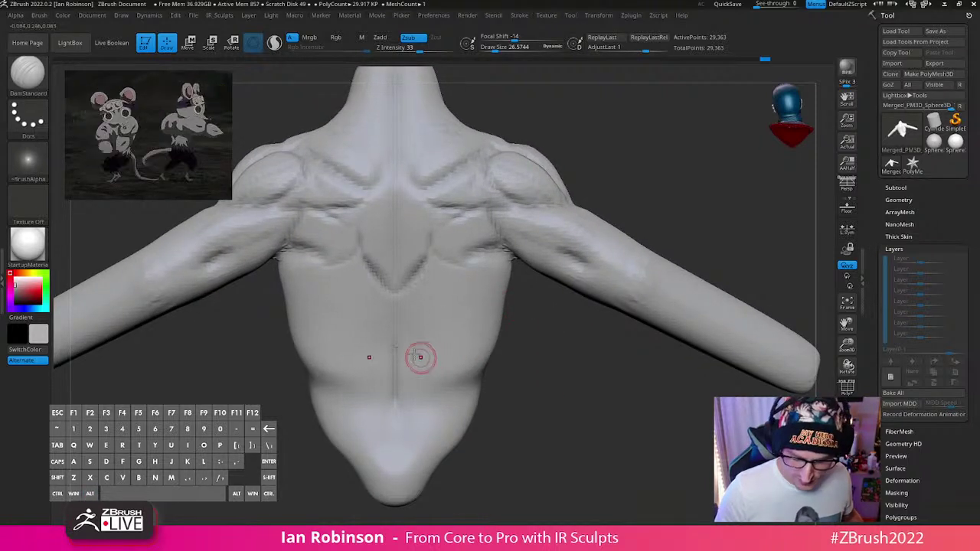
mouse_move(398, 336)
left_mouse_down()
mouse_move(456, 360)
mouse_move(397, 334)
left_mouse_up()
left_click_drag(452, 364, 422, 349)
mouse_move(426, 352)
left_mouse_down()
mouse_move(467, 367)
mouse_move(416, 355)
mouse_move(474, 371)
left_mouse_up()
left_click_drag(555, 368, 502, 381)
mouse_move(503, 381)
right_mouse_down()
mouse_move(601, 368)
mouse_move(586, 329)
mouse_move(531, 376)
mouse_move(462, 341)
mouse_move(477, 371)
mouse_move(531, 363)
right_mouse_up()
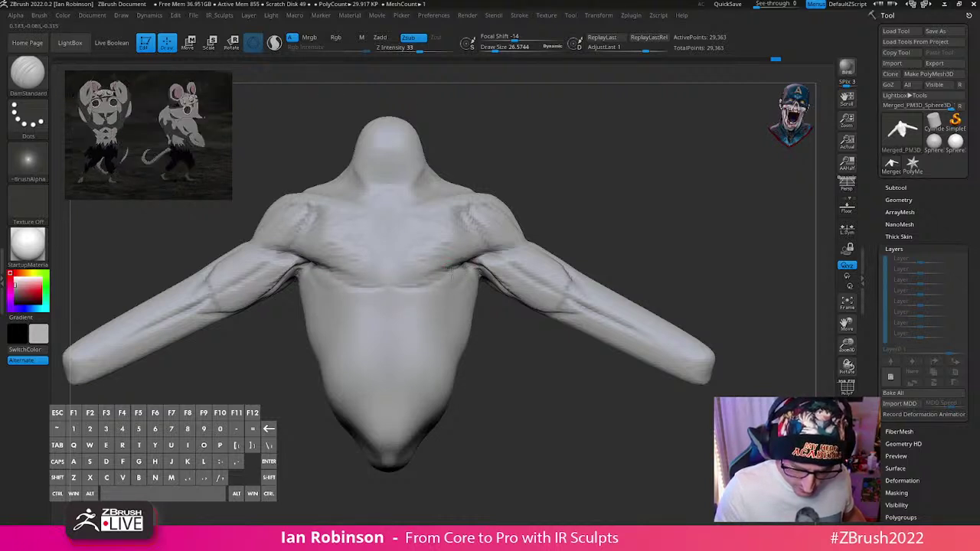
Step: Carve the lower edge of the pectorals and outline the upper pair of abdominal blocks beneath them with DamStandard
mouse_move(388, 258)
left_mouse_down()
mouse_move(391, 273)
mouse_move(427, 280)
left_mouse_up()
left_click_drag(605, 202, 551, 306)
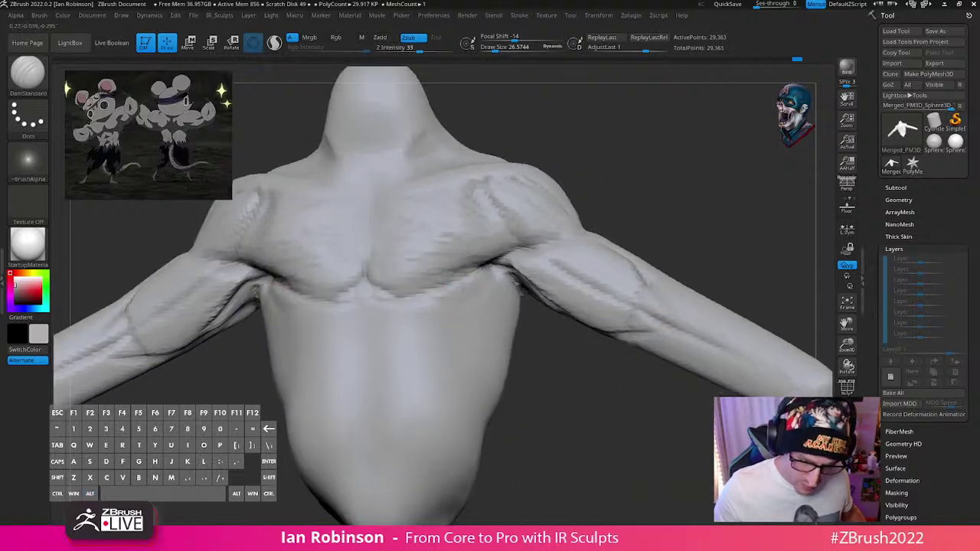
right_click_drag(476, 343, 505, 282, "alt")
right_click_drag(470, 323, 483, 255, "alt")
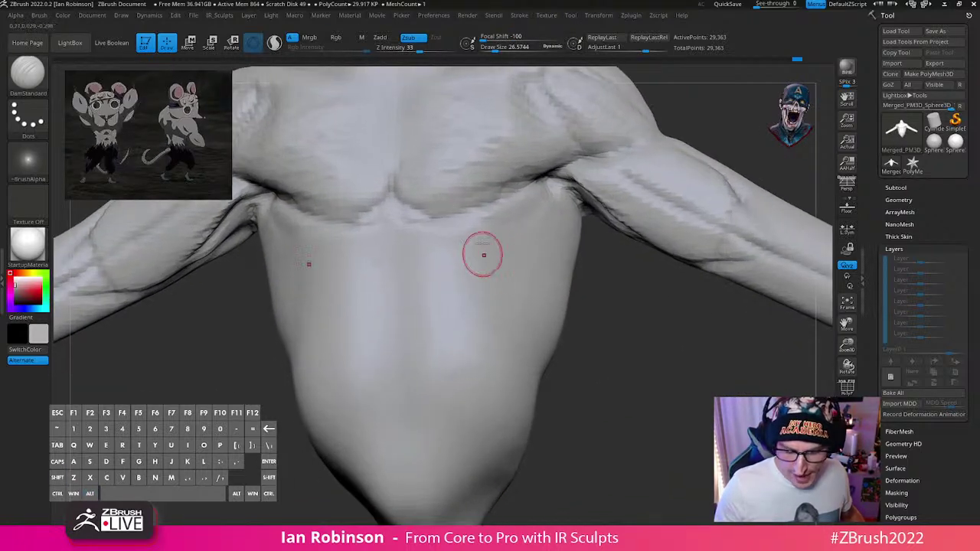
mouse_move(473, 218)
left_mouse_down()
mouse_move(474, 240)
mouse_move(441, 284)
left_mouse_up()
right_click_drag(488, 283, 436, 293)
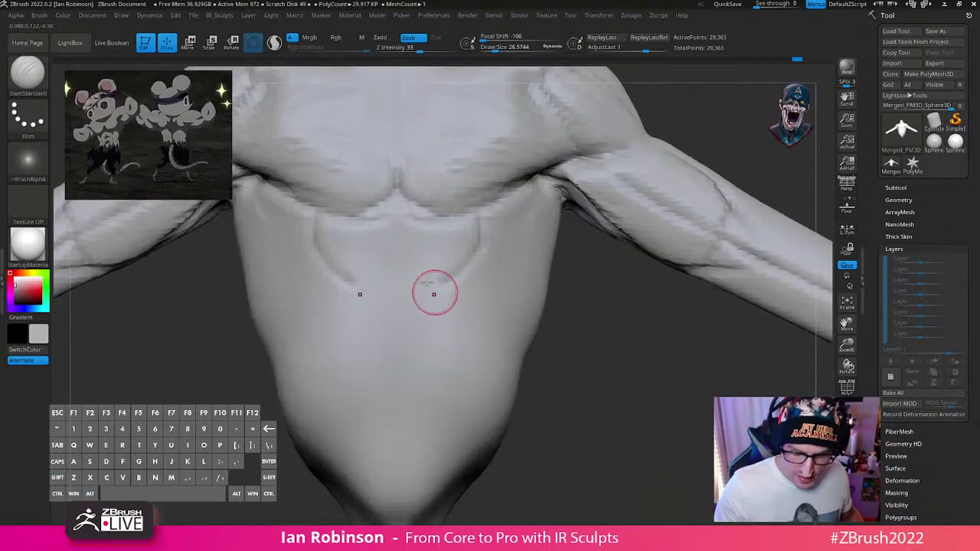
left_click_drag(404, 282, 442, 284)
Step: Carve the vertical midline of the abdomen and outline the second and third rows of abdominal blocks
left_click_drag(398, 222, 397, 386)
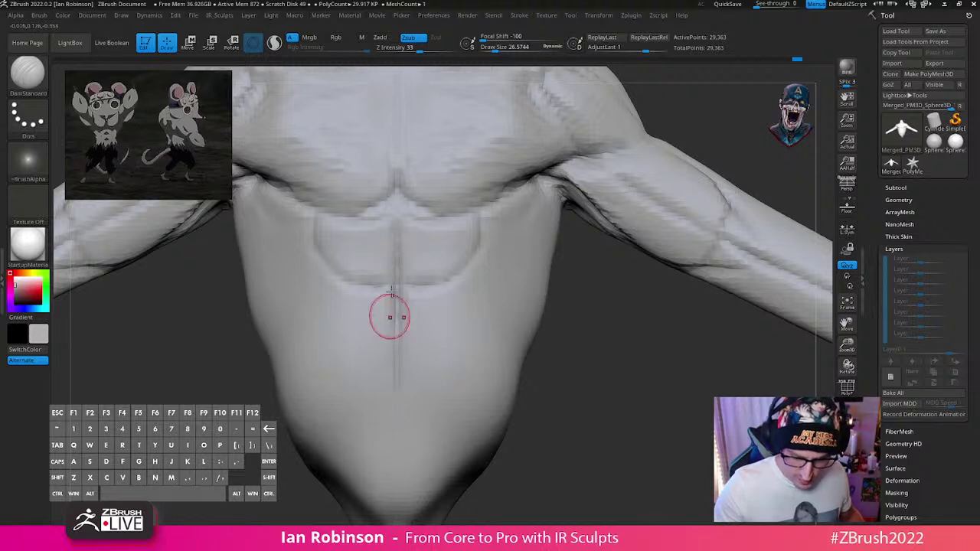
left_click_drag(405, 332, 461, 330)
mouse_move(480, 267)
left_mouse_down()
mouse_move(479, 317)
mouse_move(435, 354)
mouse_move(406, 343)
left_mouse_up()
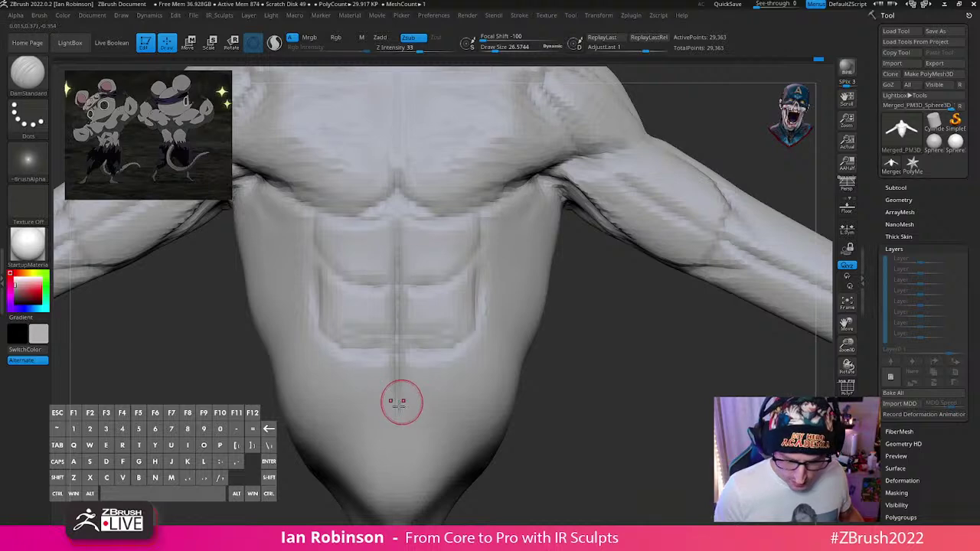
mouse_move(472, 345)
left_mouse_down()
mouse_move(462, 400)
mouse_move(402, 403)
left_mouse_up()
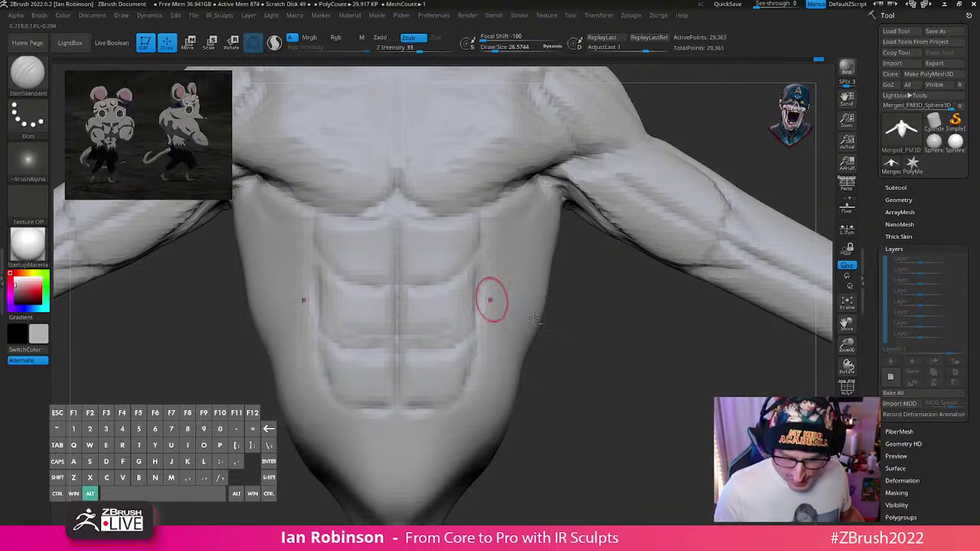
right_click_drag(492, 300, 518, 389, "alt")
mouse_move(458, 313)
right_mouse_down()
mouse_move(468, 320)
mouse_move(470, 284)
mouse_move(518, 301)
mouse_move(494, 313)
right_mouse_up()
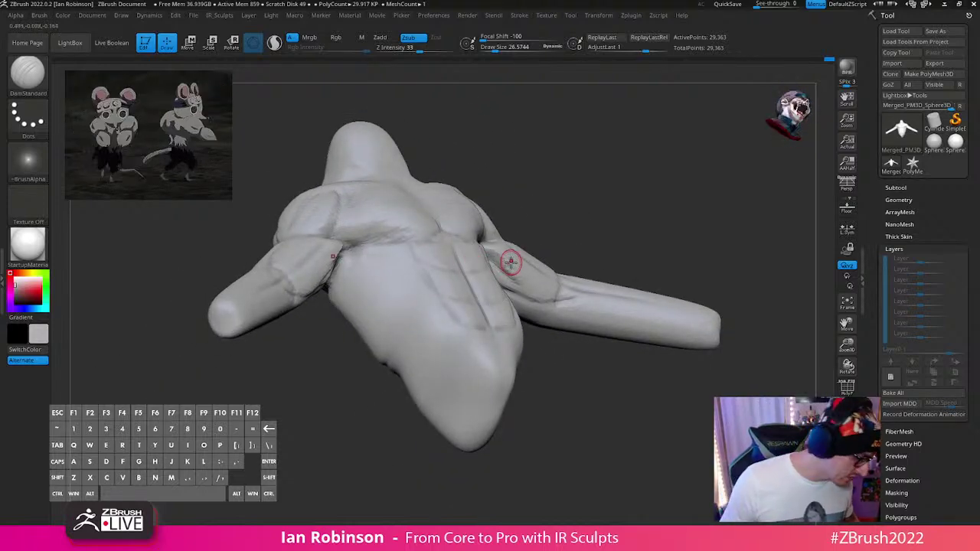
Step: Carve an oblique line with DamStandard from the outer edge of the abs down toward each hip
key("b")
key("m")
key("v")
right_click_drag(669, 191, 546, 316, "shift")
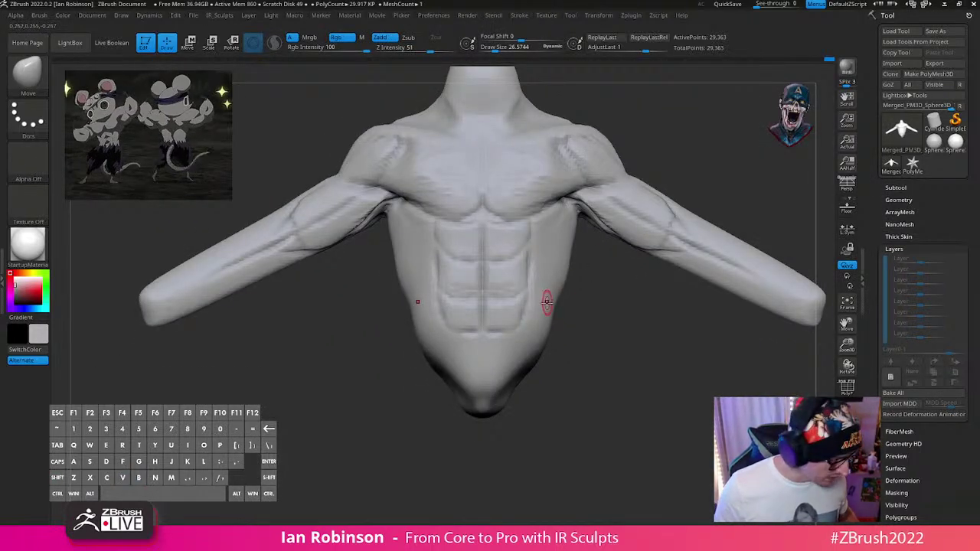
key("b")
key("d")
key("s")
mouse_move(605, 314)
right_mouse_down("alt")
mouse_move(564, 344)
mouse_move(556, 325)
mouse_move(531, 319)
right_mouse_up("alt")
key("ctrl+z")
right_click_drag(623, 332, 586, 308)
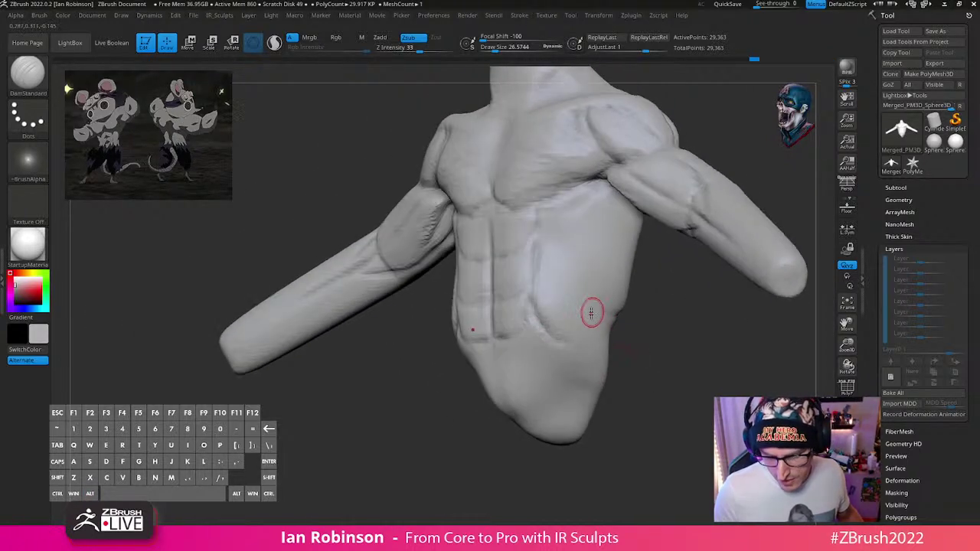
mouse_move(639, 342)
right_mouse_down()
mouse_move(600, 328)
mouse_move(639, 326)
mouse_move(590, 324)
right_mouse_up()
Step: Enlarge the Move brush to a draw size of about 103 and pull in the sides of the waist
key("b")
key("m")
key("v")
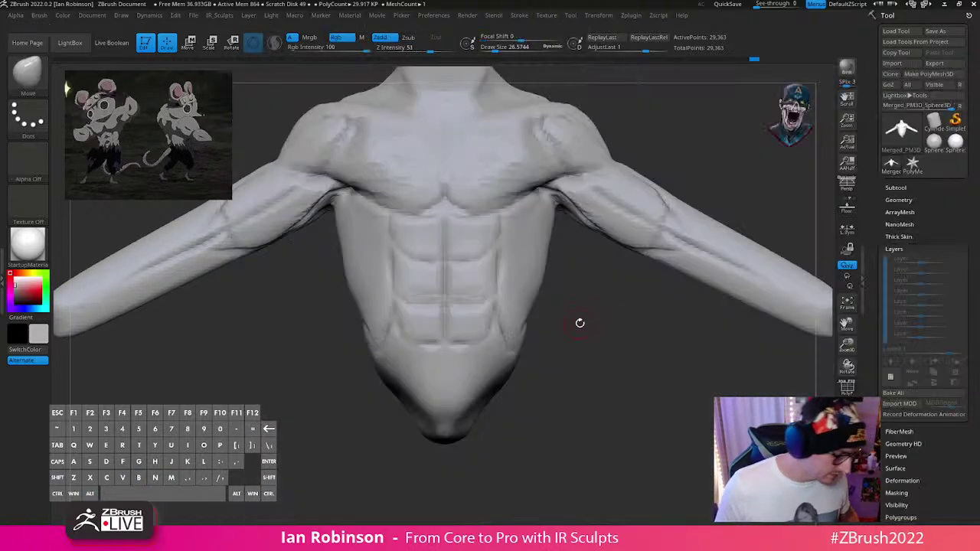
key("s")
mouse_move(526, 310)
left_mouse_down()
mouse_move(541, 312)
mouse_move(529, 288)
mouse_move(548, 263)
left_mouse_up()
key("s")
mouse_move(548, 262)
right_mouse_down()
mouse_move(532, 306)
mouse_move(527, 411)
mouse_move(652, 273)
mouse_move(630, 298)
mouse_move(525, 360)
mouse_move(592, 345)
mouse_move(589, 271)
mouse_move(457, 325)
mouse_move(564, 282)
mouse_move(634, 304)
right_mouse_up()
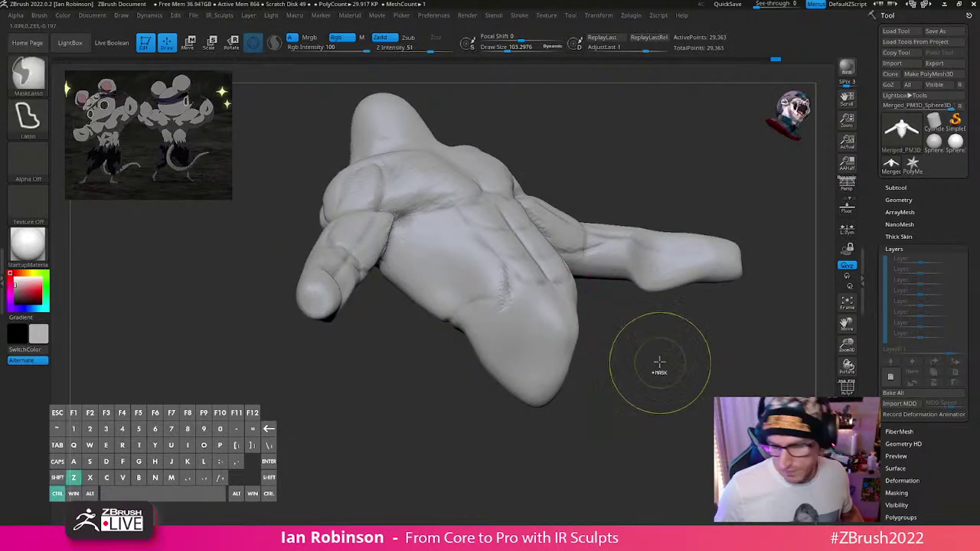
mouse_move(658, 365)
right_mouse_down("shift")
mouse_move(671, 404)
mouse_move(575, 348)
mouse_move(625, 356)
mouse_move(608, 297)
right_mouse_up("shift")
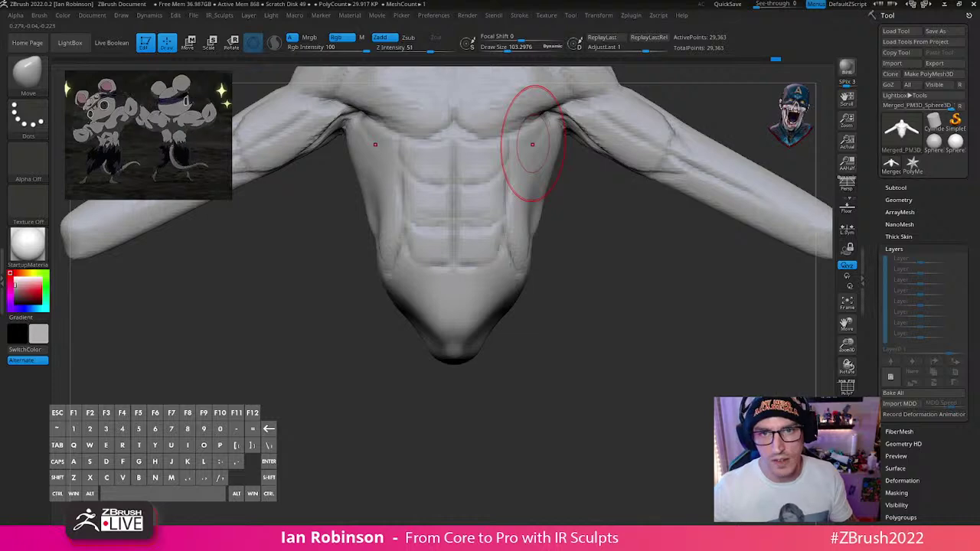
Step: Switch to the web browser and search Google for "rat leg anatomy"
left_click_drag(428, 0, 524, 54)
type("google")
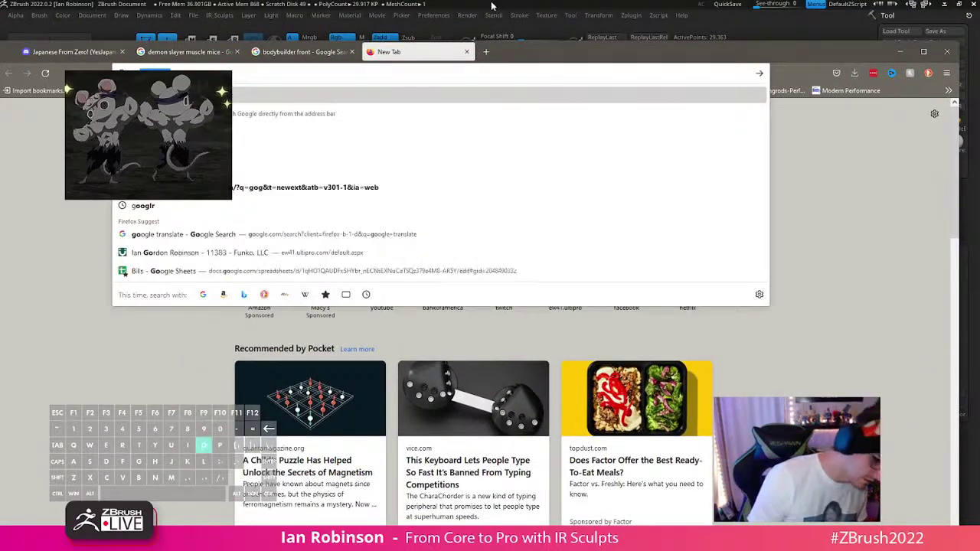
key("Return")
type("rat")
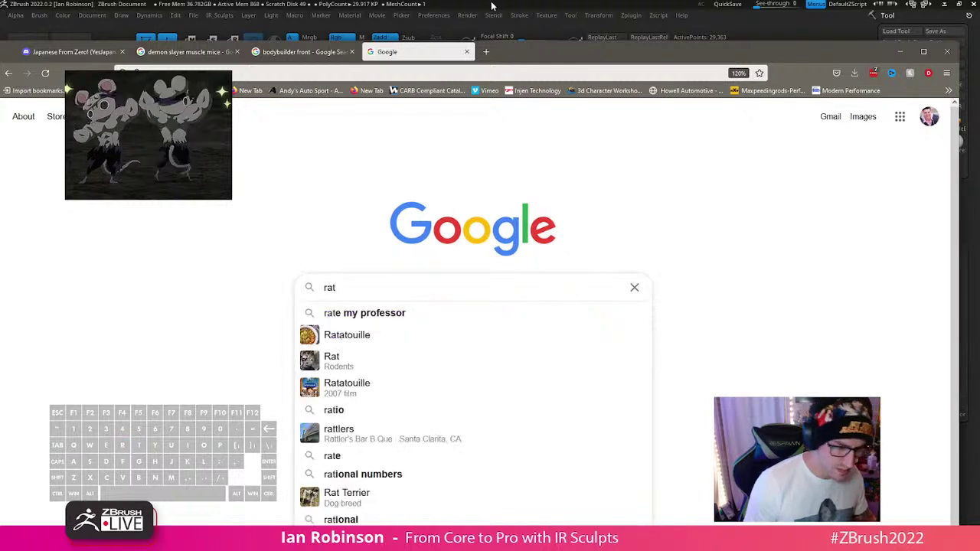
type(" le")
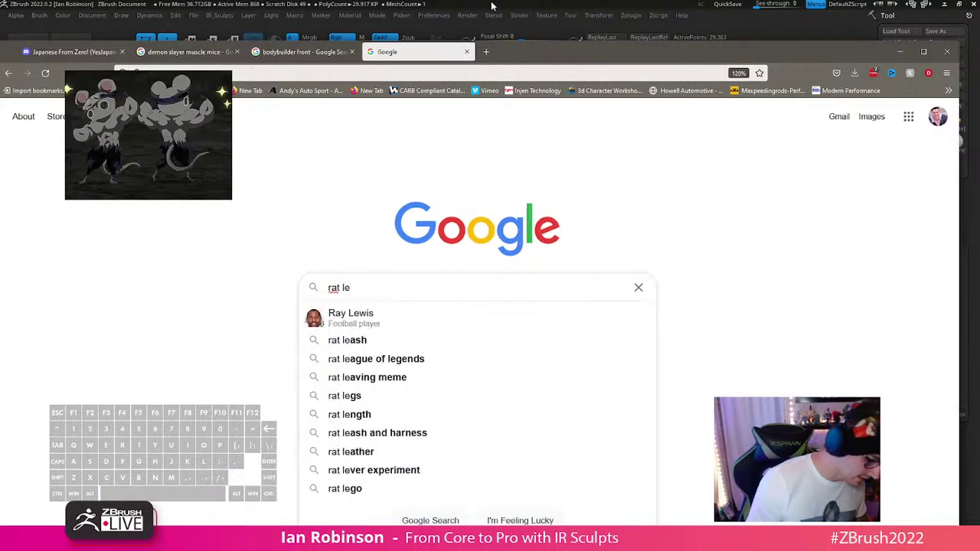
type("g anatomy")
key("Return")
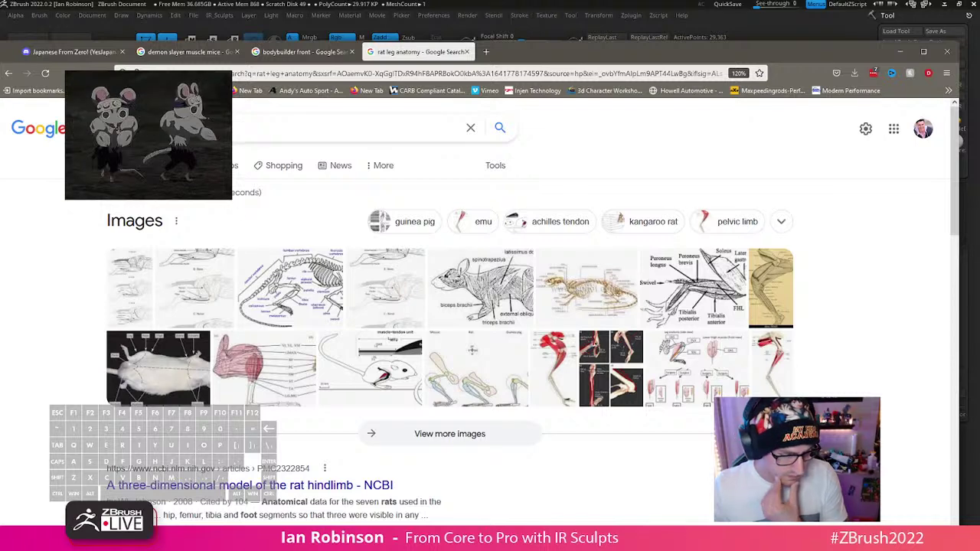
Step: Examine the rat leg image results, including the kangaroo rat hindlimb diagram and the forefoot strike illustration, and return to ZBrush
left_click(472, 350)
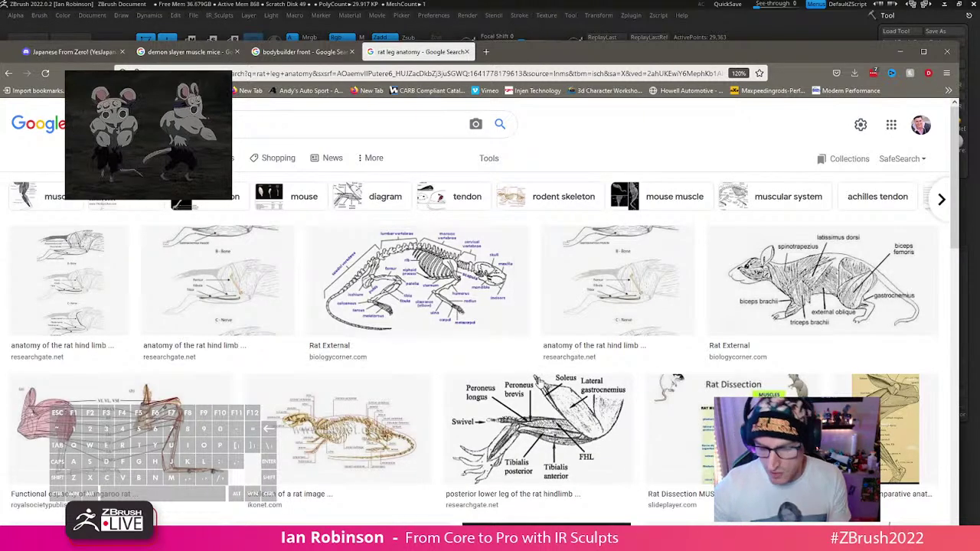
scroll(540, 383, "down", 3)
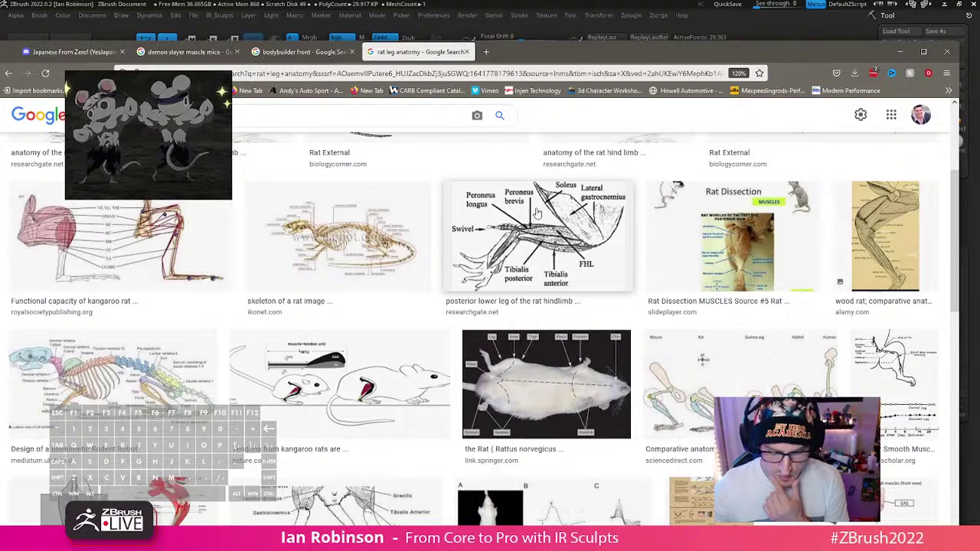
left_click(71, 253)
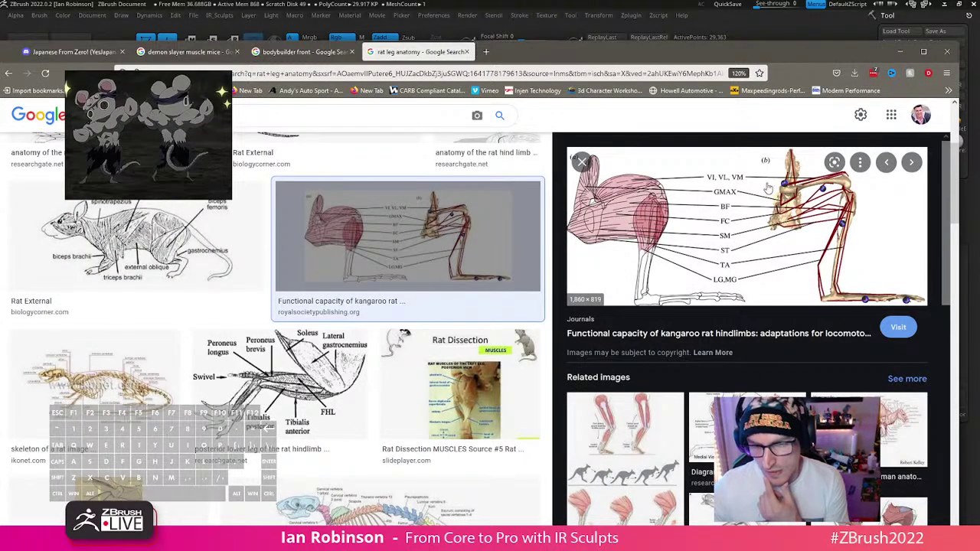
right_click_drag(842, 536, 681, 1)
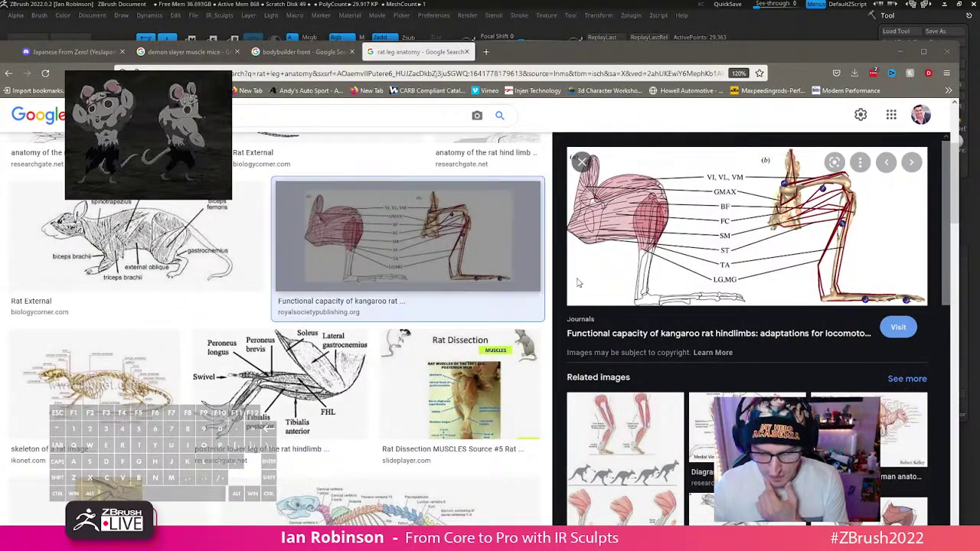
left_click_drag(641, 186, 778, 90)
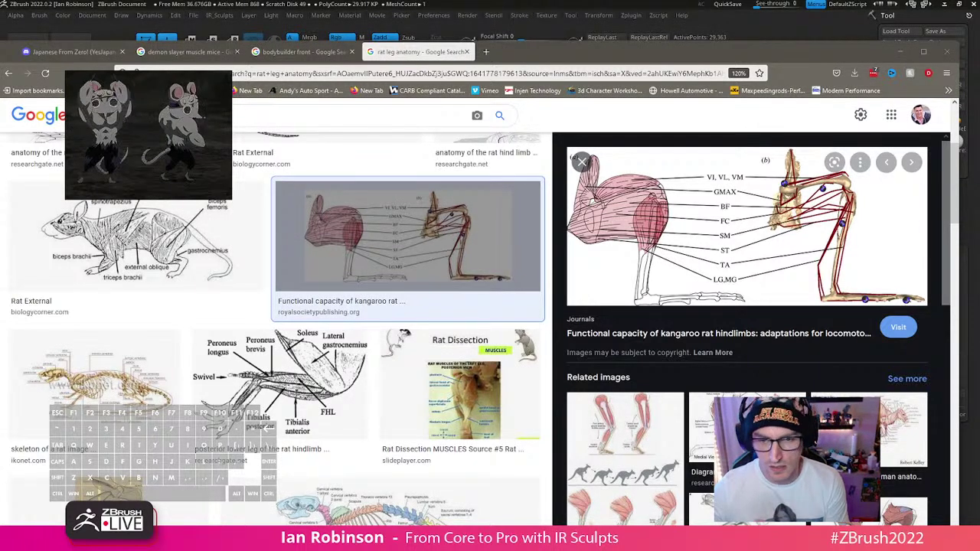
mouse_move(545, 2)
right_mouse_down()
mouse_move(521, 26)
mouse_move(388, 300)
mouse_move(536, 3)
right_mouse_up()
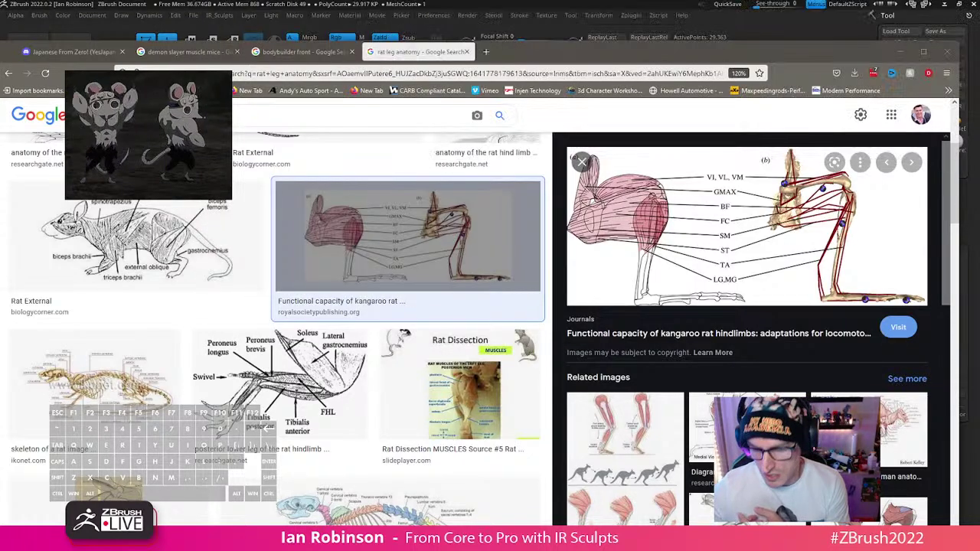
scroll(635, 459, "down", 3)
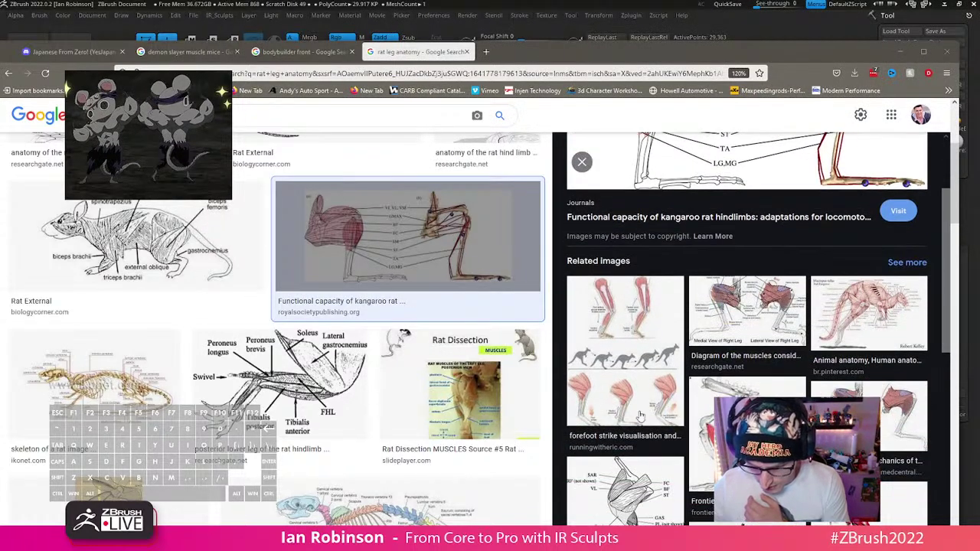
left_click(635, 386)
left_click_drag(747, 260, 801, 3)
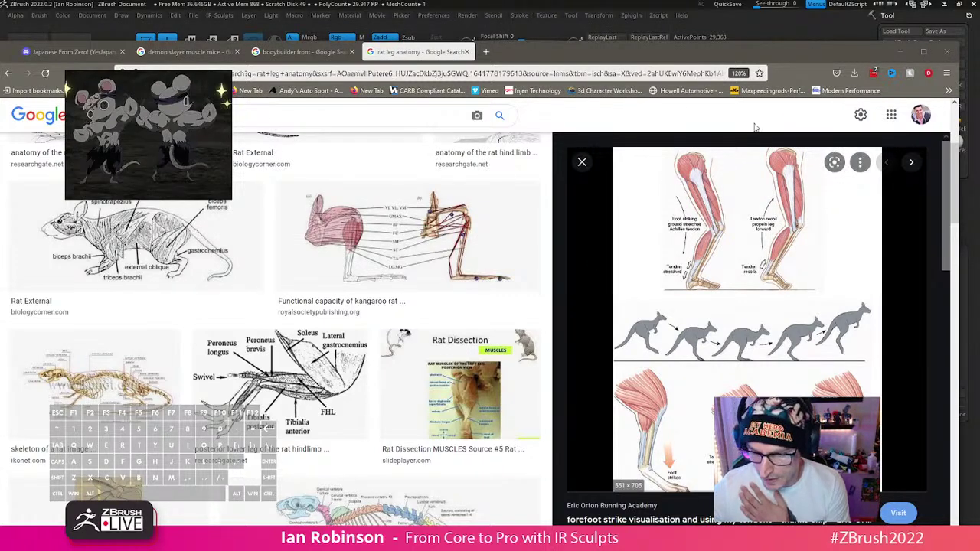
left_click(900, 51)
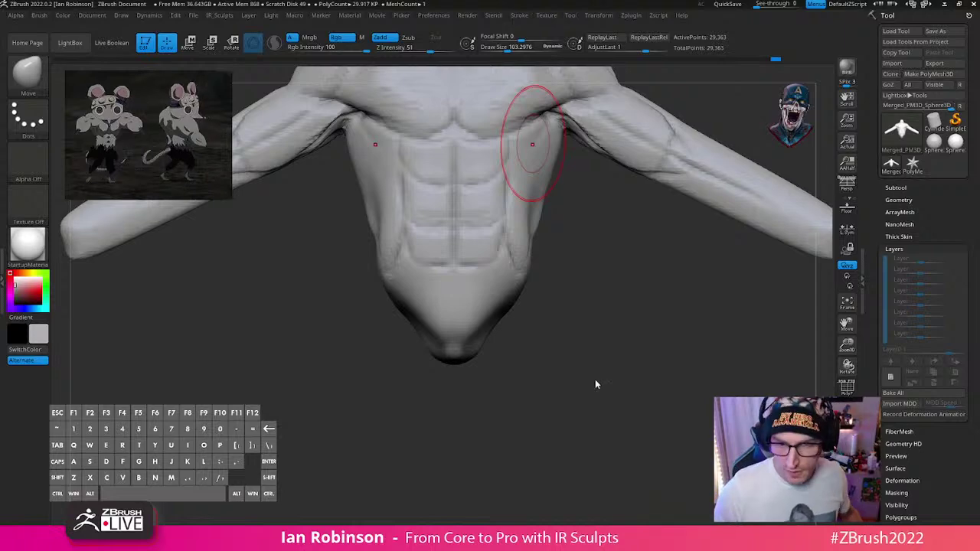
Step: Append a sphere as a new subtool to the torso model
mouse_move(594, 378)
left_mouse_down()
mouse_move(632, 349)
mouse_move(661, 428)
mouse_move(651, 393)
mouse_move(519, 457)
left_mouse_up()
left_click(895, 187)
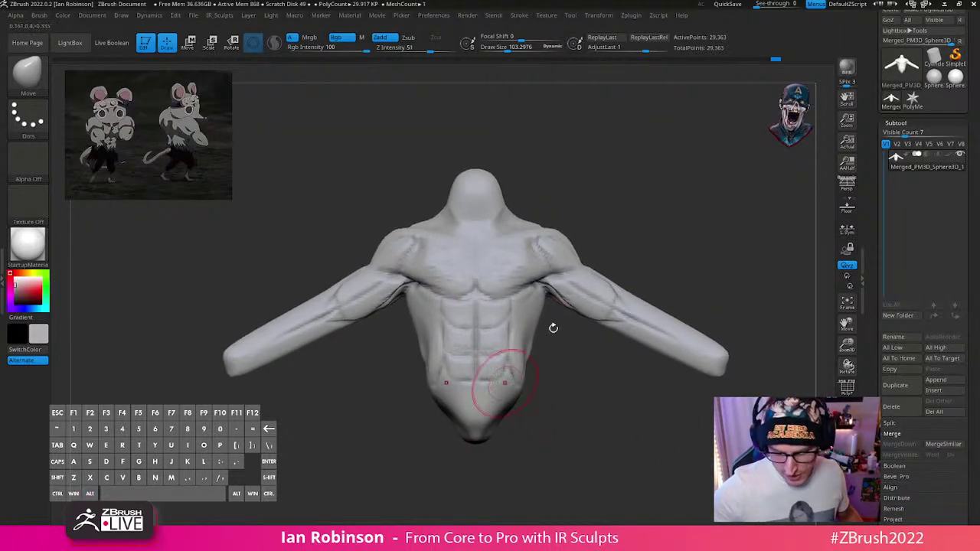
left_click_drag(601, 400, 651, 436, "alt")
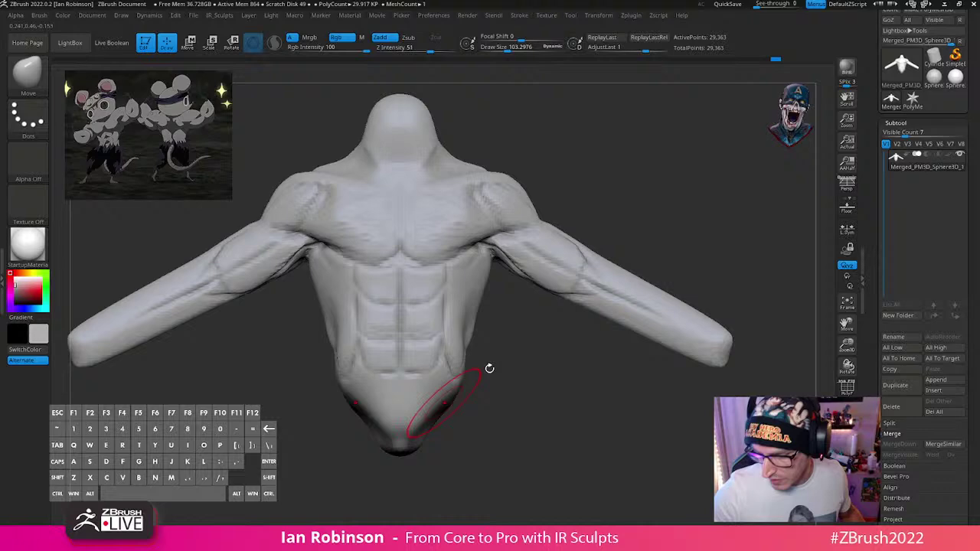
left_click(933, 391)
left_click(594, 367)
Step: Place the appended sphere at the base of the torso and scale it down, checking it from the side
mouse_move(584, 450)
left_mouse_down("alt")
mouse_move(639, 431)
mouse_move(574, 321)
mouse_move(520, 341)
mouse_move(506, 378)
left_mouse_up("alt")
key("w")
key("q")
key("w")
left_click_drag(597, 372, 491, 425, "alt")
key("alt")
left_click_drag(521, 391, 585, 432, "alt")
left_click_drag(624, 407, 646, 405, "shift")
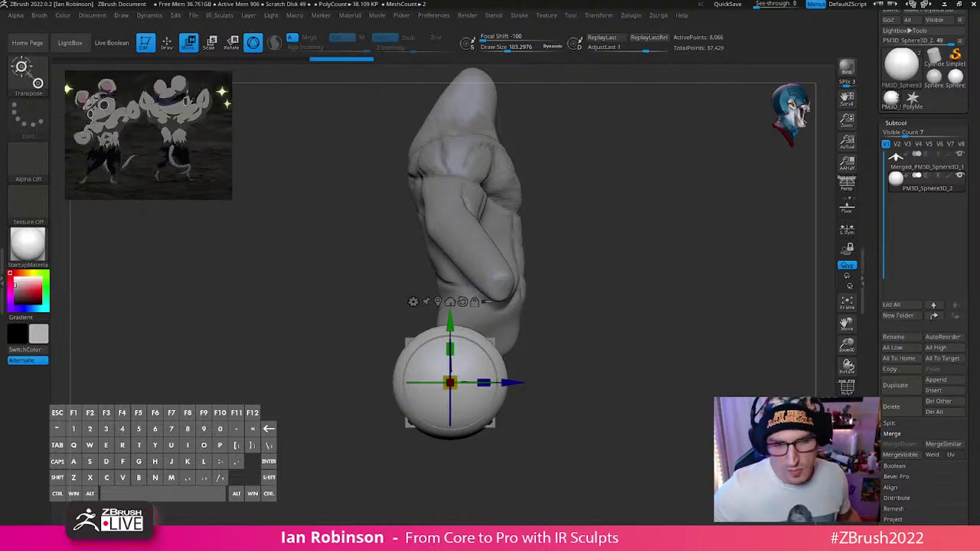
left_click_drag(606, 309, 620, 319)
left_click_drag(639, 317, 430, 401, "shift")
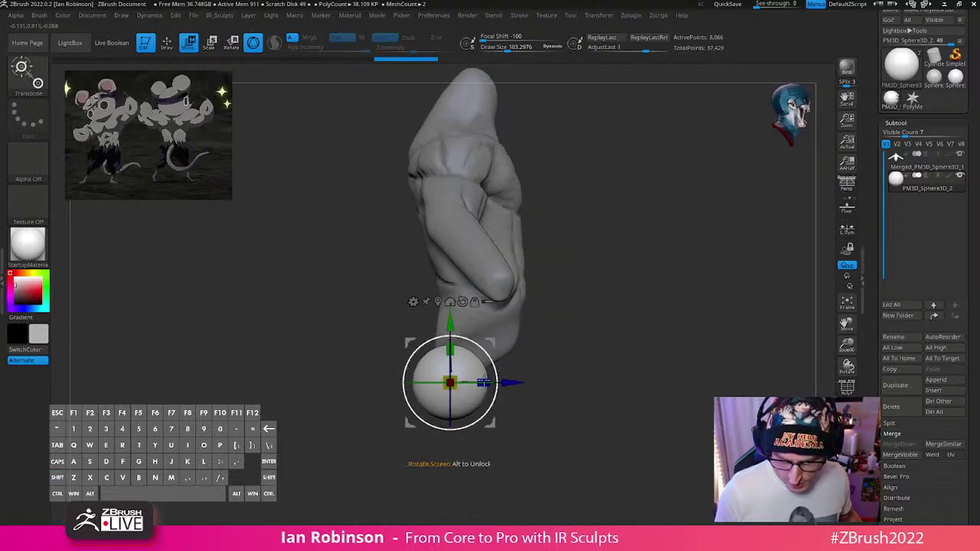
Step: Move the appended sphere onto the hip and stretch it into a long thigh shape angled forward and down
left_click_drag(624, 348, 656, 317)
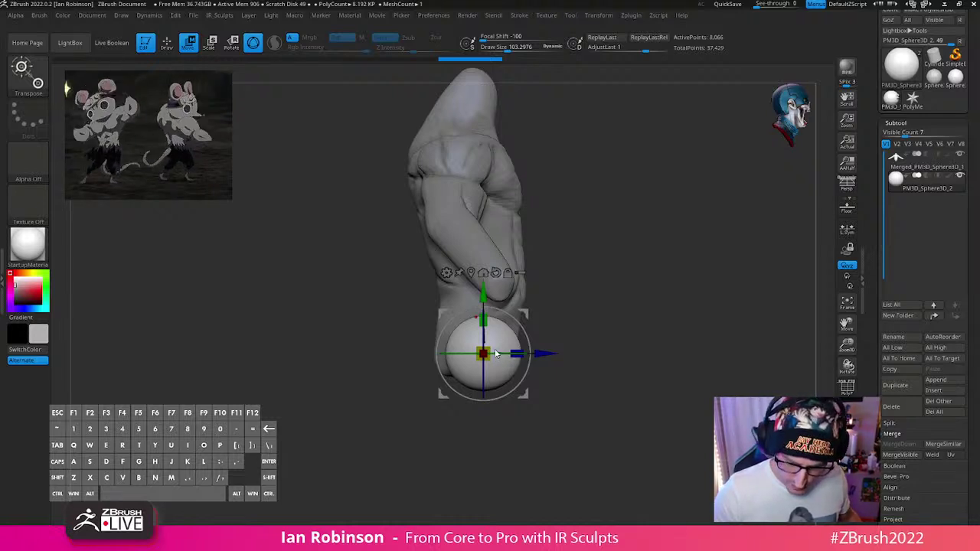
left_click_drag(521, 332, 544, 428, "alt+shift")
left_click_drag(528, 348, 550, 333)
mouse_move(637, 328)
left_mouse_down("shift")
mouse_move(592, 328)
mouse_move(575, 356)
left_mouse_up("shift")
key("q")
Step: Set the Move brush draw size to about 145 and reshape the upper end of the thigh around the hip
key("s")
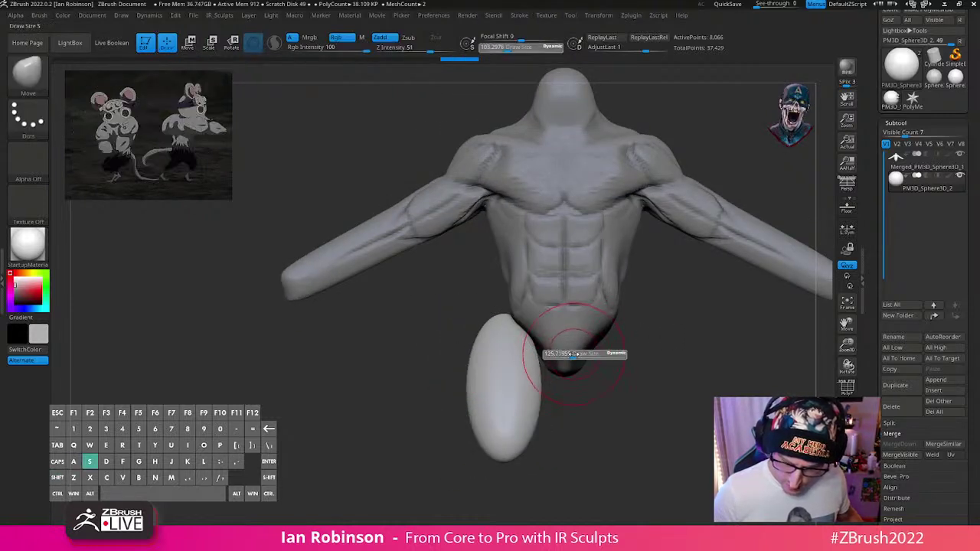
left_click_drag(636, 368, 546, 344)
key("s")
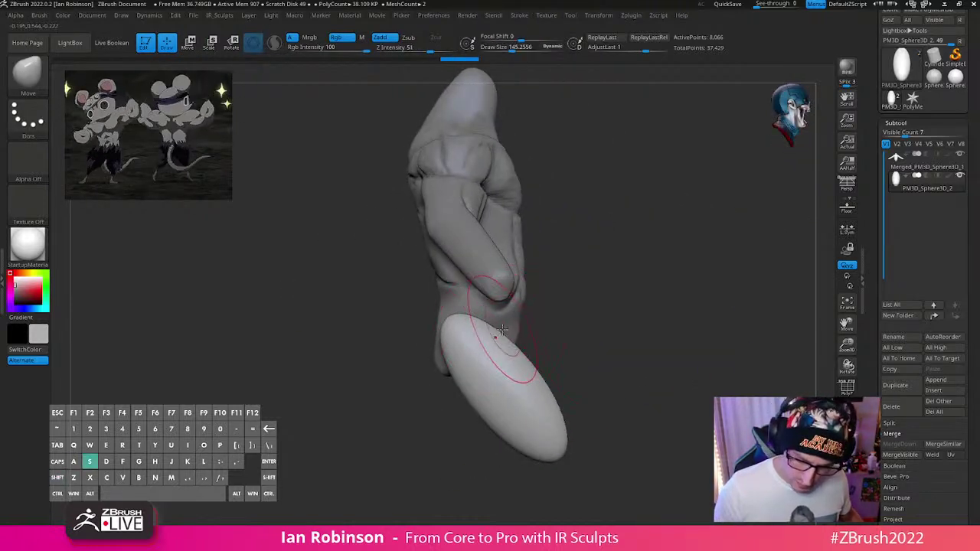
mouse_move(490, 326)
left_mouse_down()
mouse_move(479, 312)
mouse_move(464, 319)
left_mouse_up()
left_click_drag(459, 355, 452, 362)
mouse_move(528, 340)
left_mouse_down()
mouse_move(531, 332)
mouse_move(539, 362)
left_mouse_up()
Step: Pull out the upper inner thigh with the Move brush so it is fuller next to the pelvis
mouse_move(657, 365)
left_mouse_down()
mouse_move(599, 396)
mouse_move(658, 384)
left_mouse_up()
left_click_drag(659, 385, 591, 446, "alt")
key("w")
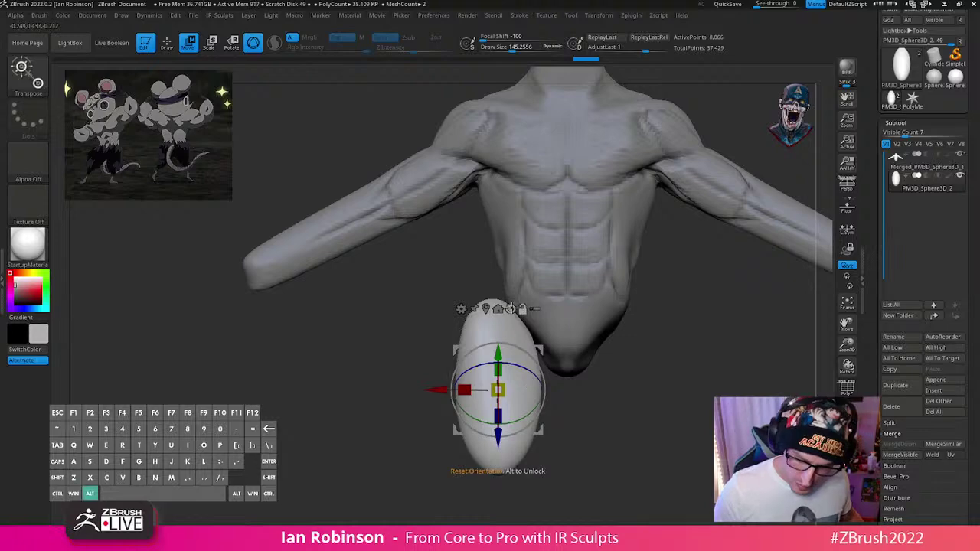
key("q")
left_click_drag(660, 357, 541, 328)
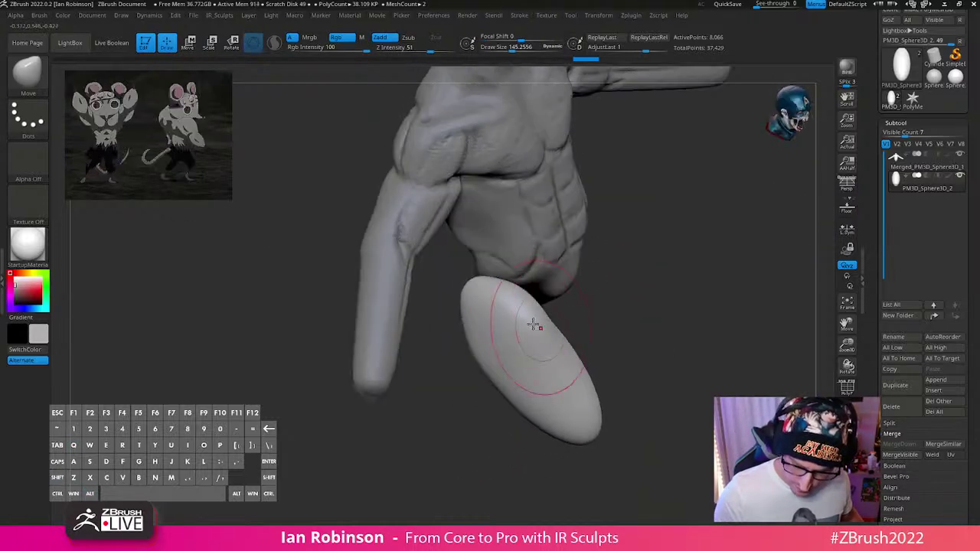
mouse_move(546, 284)
left_mouse_down()
mouse_move(535, 302)
mouse_move(547, 353)
left_mouse_up()
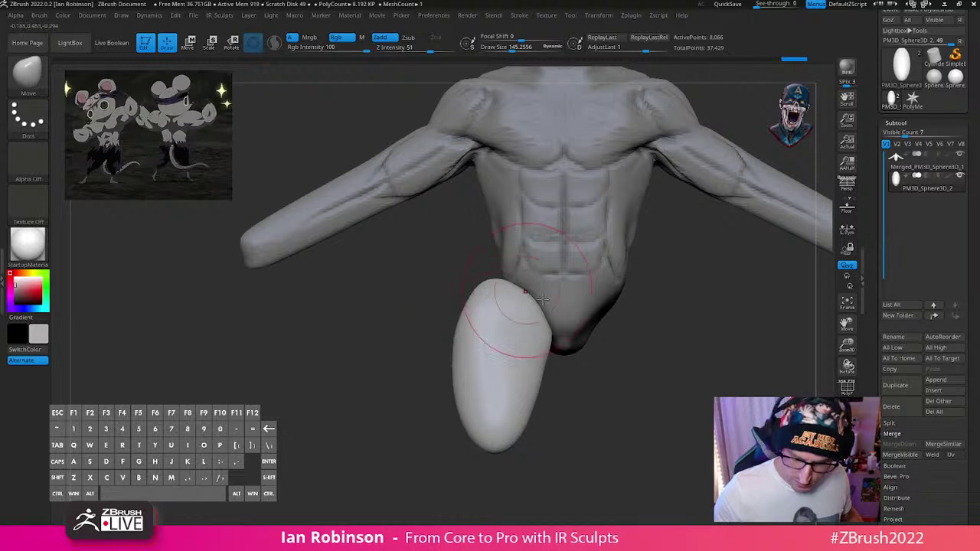
Step: Scale the thigh narrower across its width and shift it inward toward the pelvis
key("w")
left_click_drag(461, 368, 474, 368)
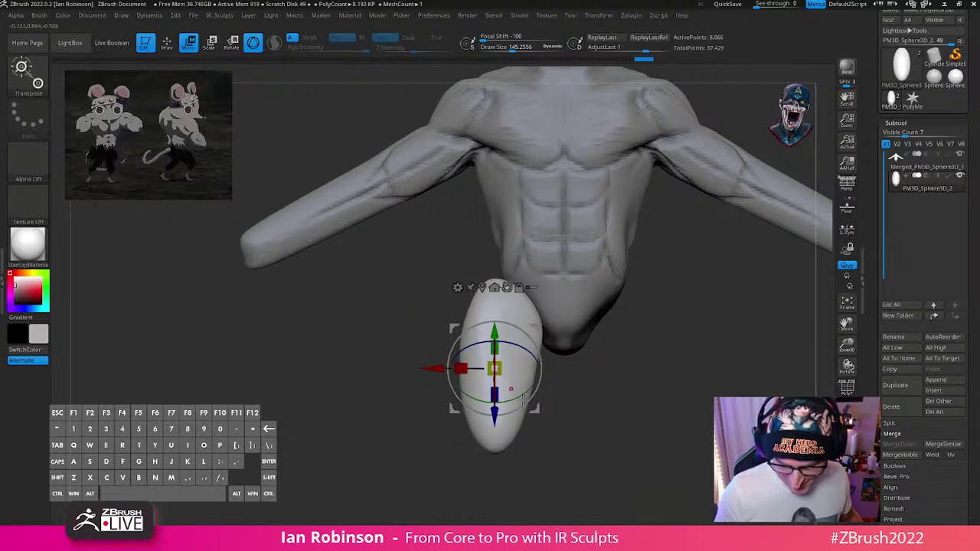
left_click_drag(454, 408, 462, 414)
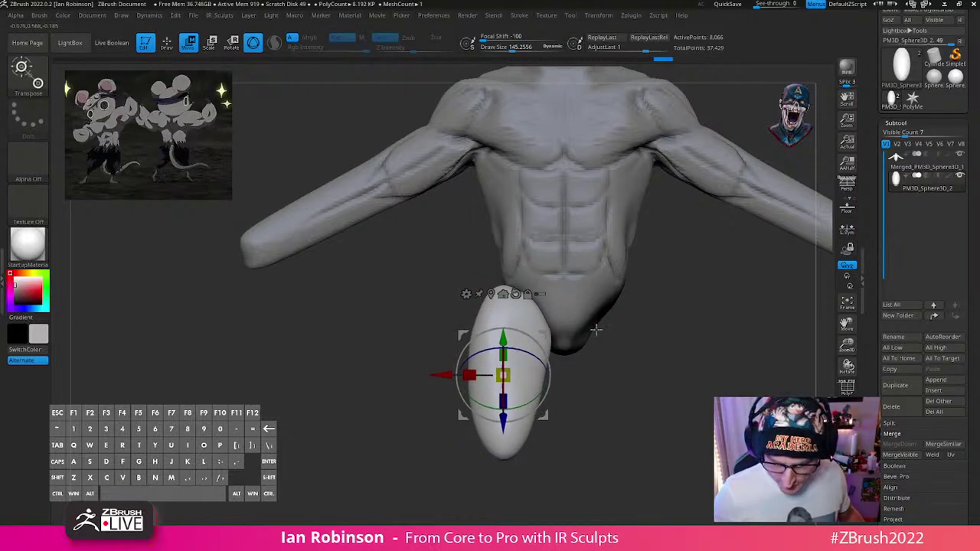
key("q")
key("w")
left_click_drag(503, 375, 508, 375)
Step: Broaden the thigh's side profile with the Move brush and pull its inner back surface in against the pelvis
mouse_move(601, 362)
left_mouse_down()
mouse_move(676, 365)
mouse_move(652, 323)
left_mouse_up()
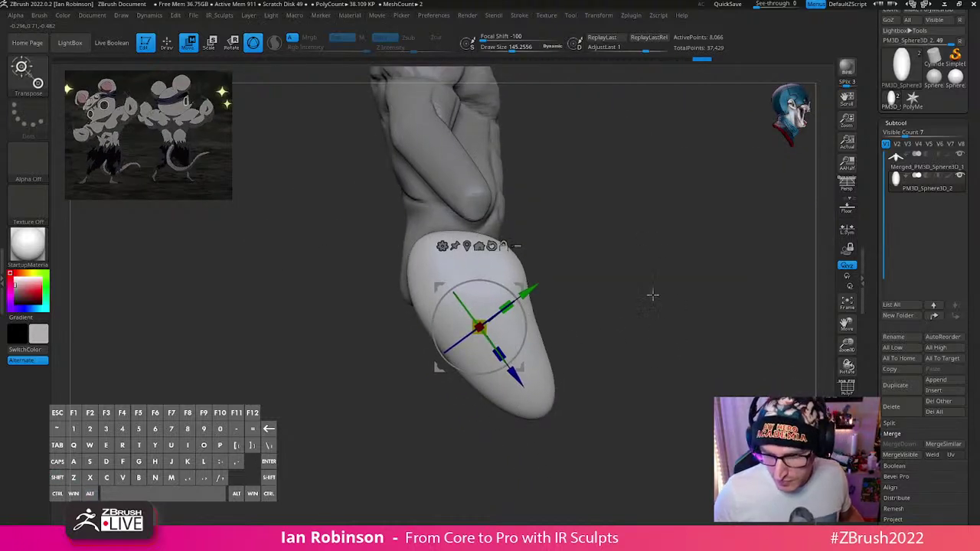
key("q")
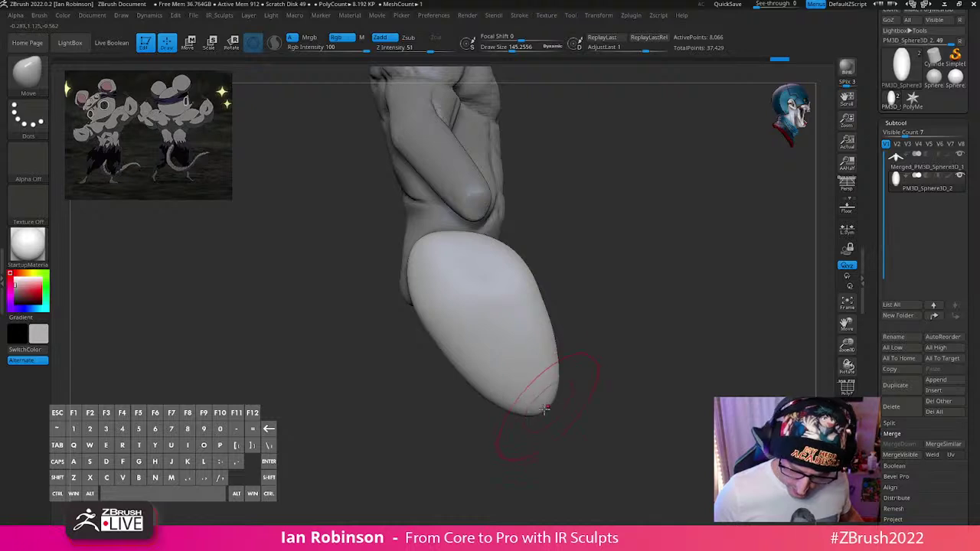
left_click_drag(634, 201, 659, 263, "alt")
left_click_drag(570, 260, 663, 249, "shift")
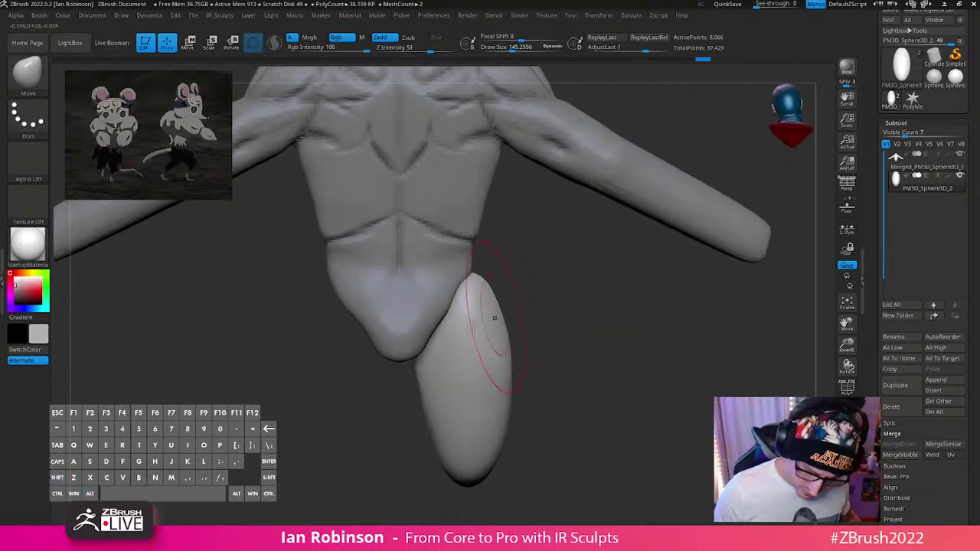
left_click_drag(447, 337, 429, 348)
left_click_drag(549, 296, 410, 328)
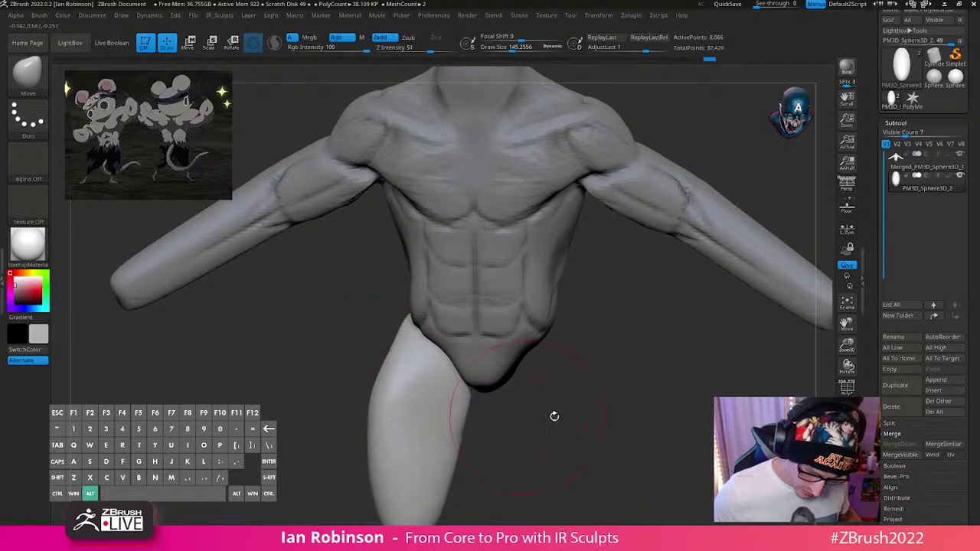
left_click_drag(554, 415, 428, 497)
mouse_move(577, 377)
left_mouse_down()
mouse_move(429, 370)
mouse_move(444, 413)
mouse_move(559, 371)
left_mouse_up()
Step: Reduce the Move brush draw size to about 108 and refine the inner contour and pointed top of the thigh
key("s")
left_click_drag(564, 372, 612, 335, "alt")
left_click_drag(613, 335, 474, 346)
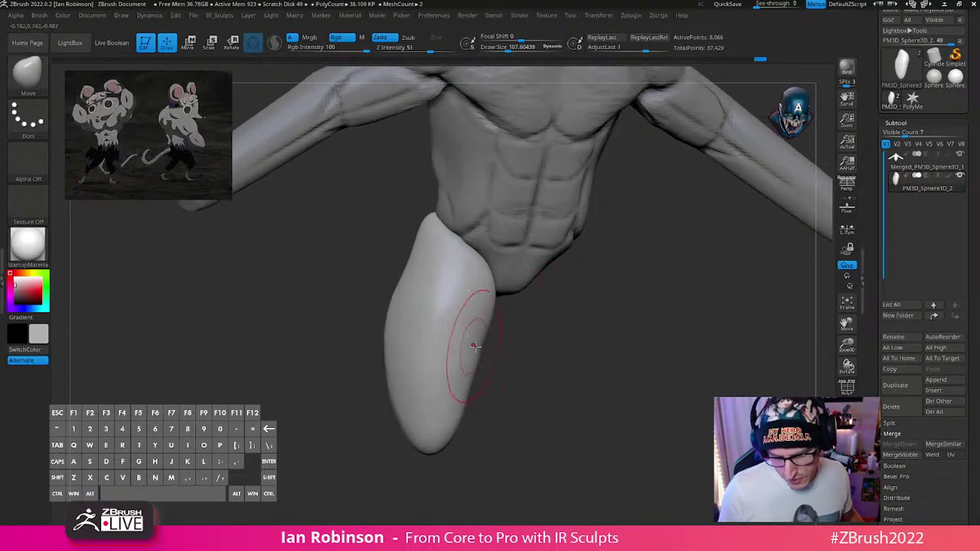
left_click_drag(525, 375, 519, 358)
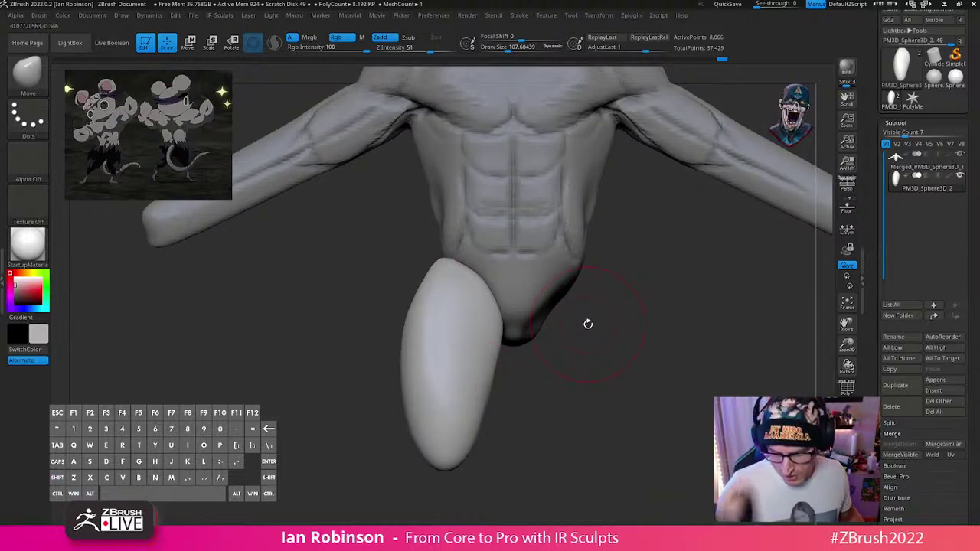
mouse_move(587, 348)
left_mouse_down("alt")
mouse_move(599, 365)
mouse_move(582, 363)
left_mouse_up("alt")
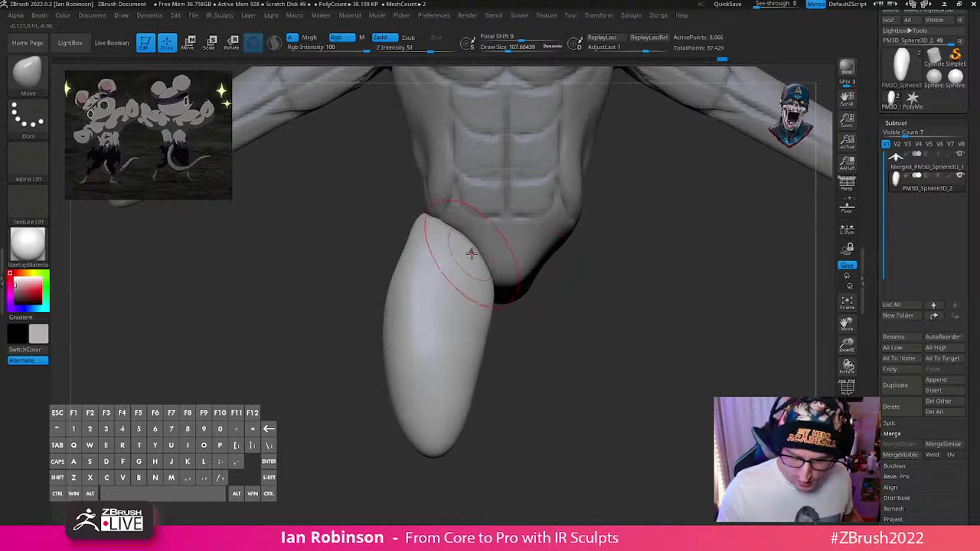
left_click_drag(515, 319, 534, 308)
left_click_drag(481, 323, 487, 324)
left_click_drag(467, 381, 473, 383)
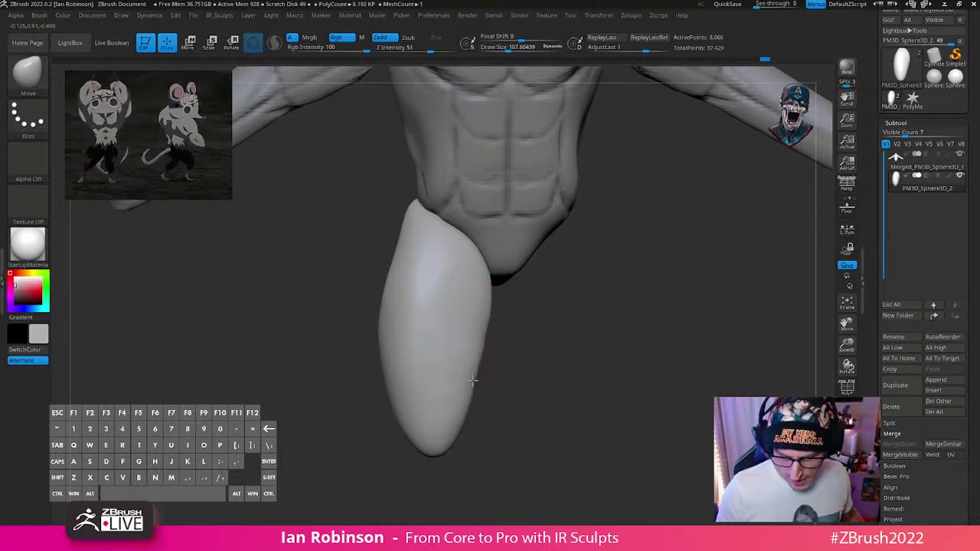
Step: Reshape the thigh's front and rear contours in side view, using a Move brush draw size of about 121
mouse_move(608, 346)
left_mouse_down()
mouse_move(613, 354)
mouse_move(483, 389)
left_mouse_up()
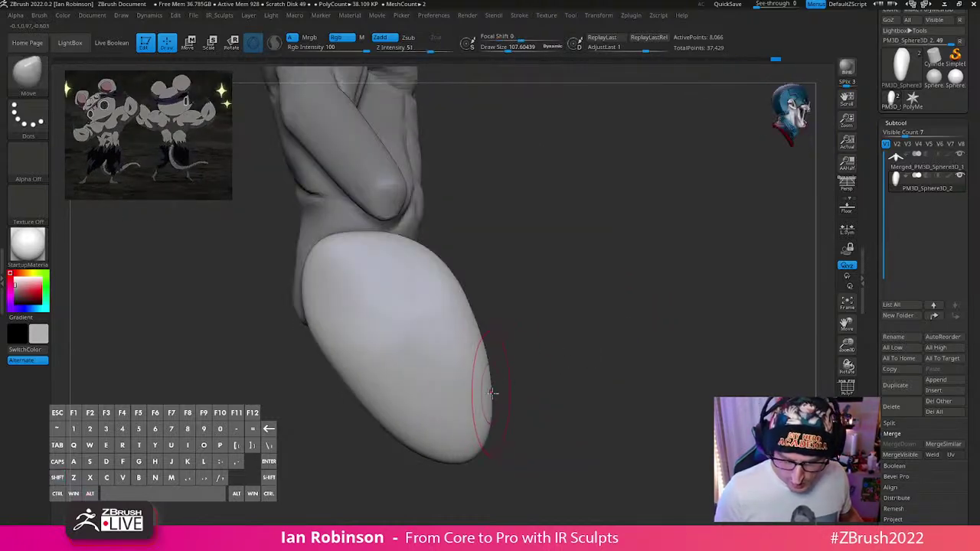
mouse_move(471, 306)
left_mouse_down()
mouse_move(459, 297)
mouse_move(458, 269)
mouse_move(414, 247)
left_mouse_up()
key("s")
key("s")
left_click_drag(353, 244, 327, 253)
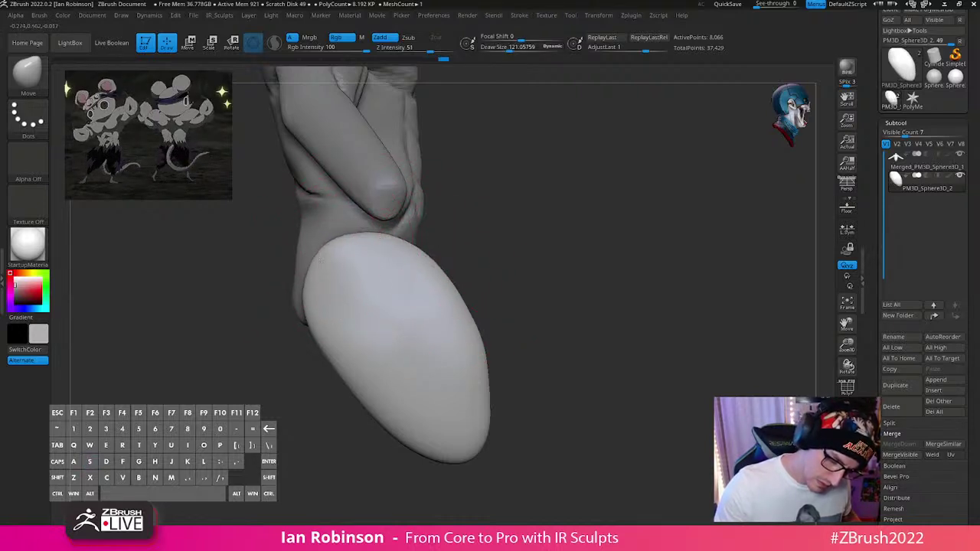
left_click_drag(303, 294, 312, 297)
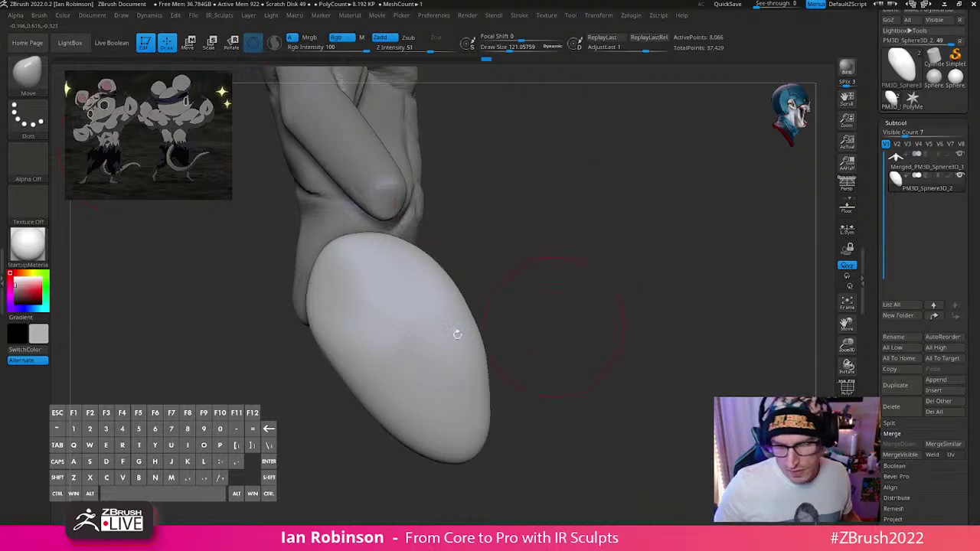
Step: Adjust the front and lower end of the thigh near the knee with the Move brush in side view
left_click_drag(529, 280, 494, 385, "alt")
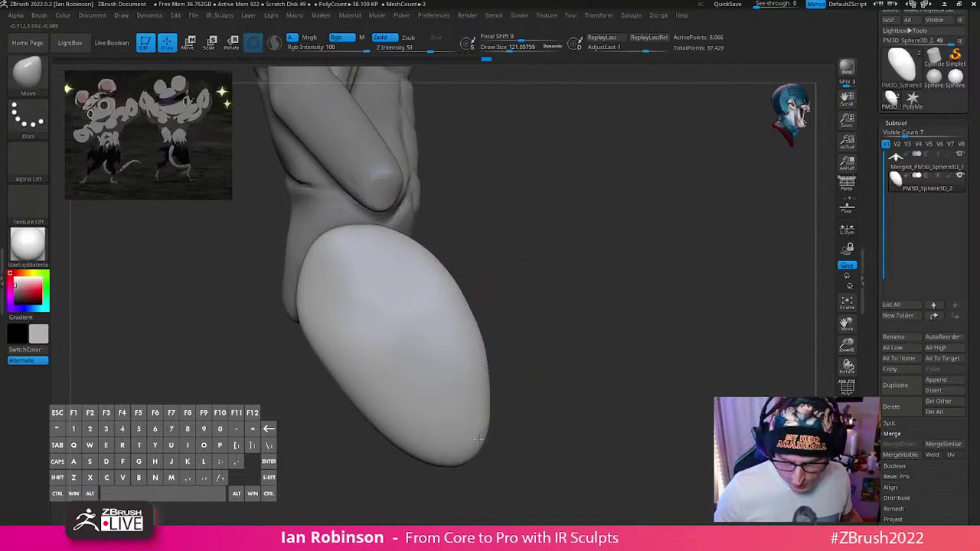
key("w")
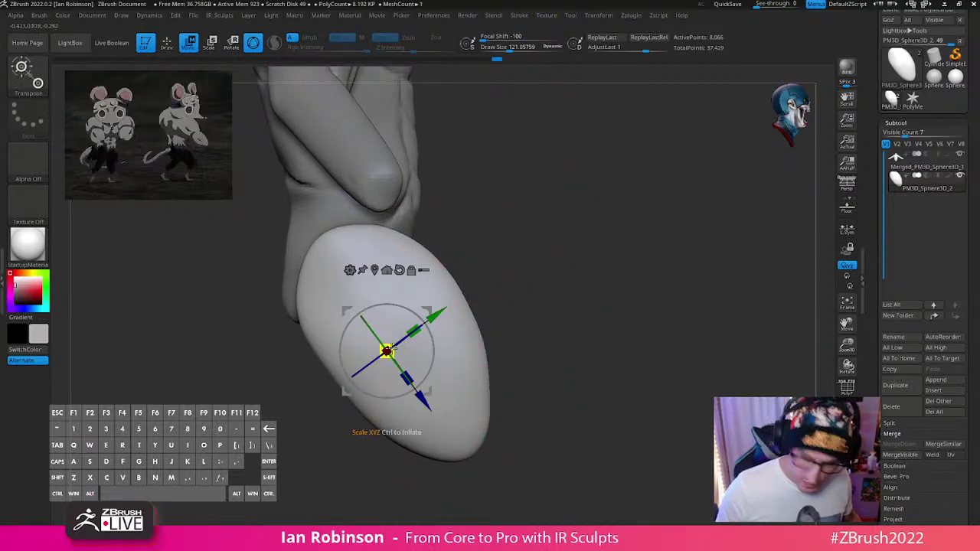
key("q")
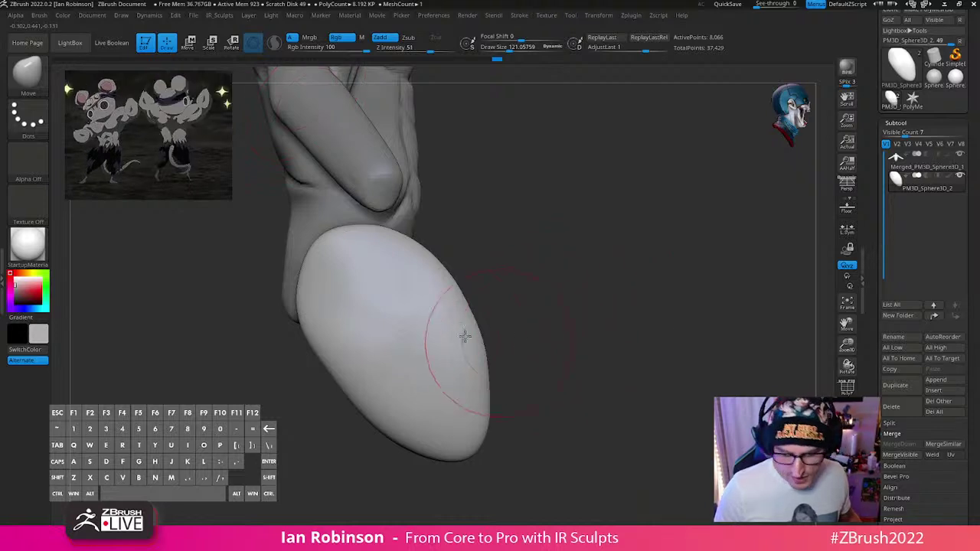
left_click_drag(608, 344, 596, 287)
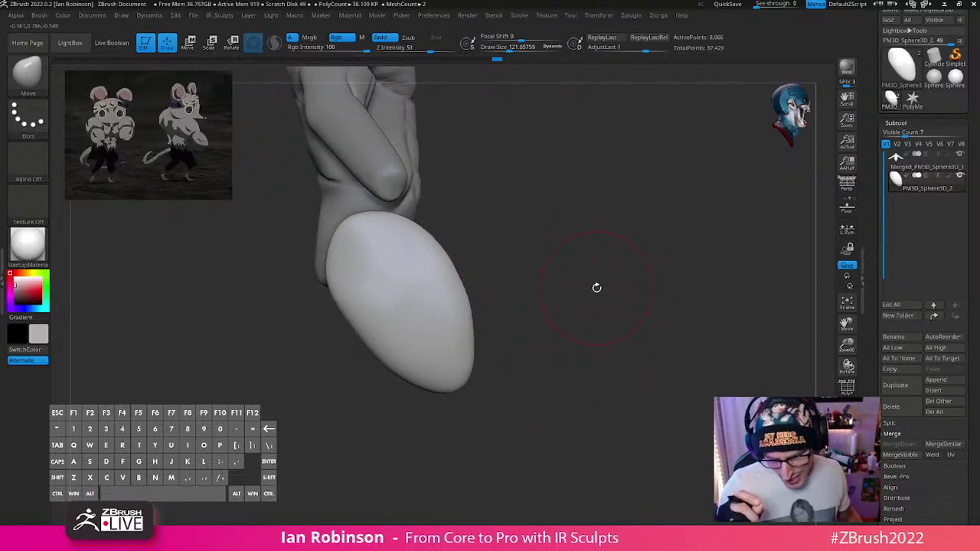
left_click_drag(470, 343, 476, 345)
left_click_drag(453, 389, 457, 394)
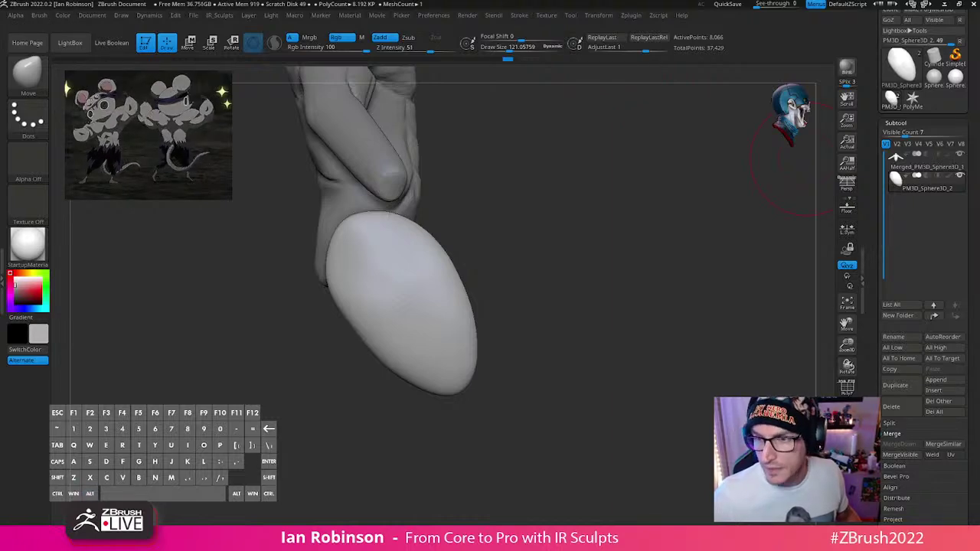
Step: Examine the mouse characters' leg shapes and stance on the reference image board, and return to ZBrush
right_click_drag(766, 0, 801, 140)
scroll(590, 353, "down", 4)
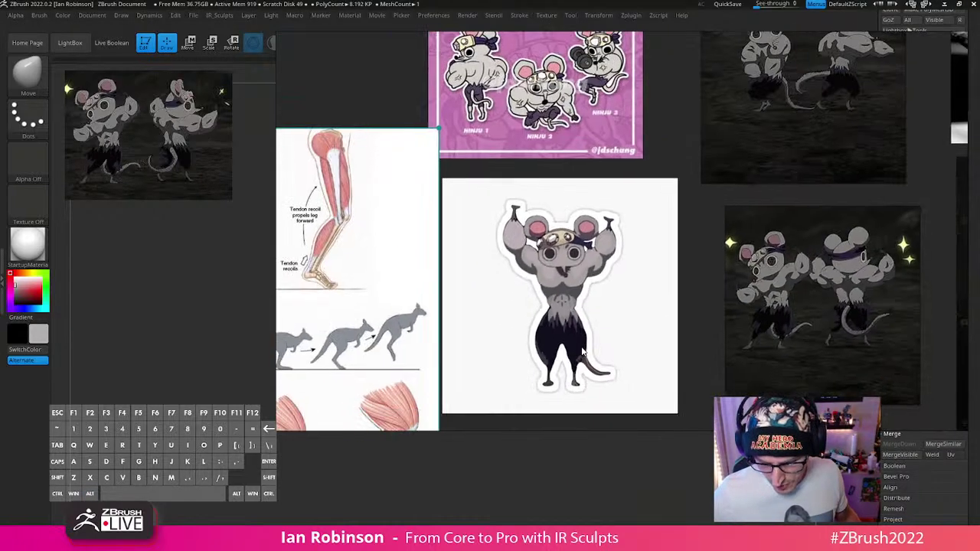
scroll(730, 287, "up", 8)
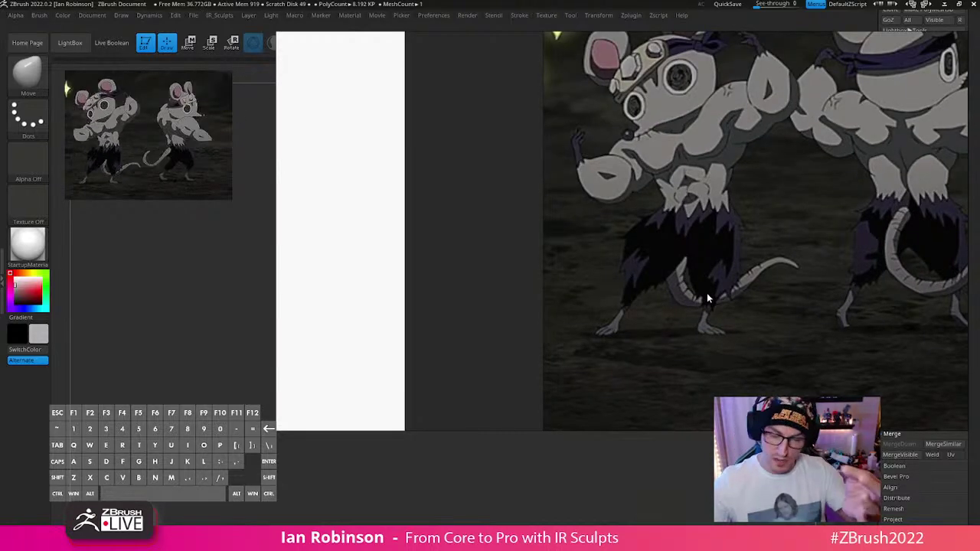
scroll(693, 296, "up", 1)
scroll(777, 321, "up", 1)
scroll(765, 330, "down", 1)
middle_click_drag(765, 330, 613, 340)
scroll(717, 301, "up", 1)
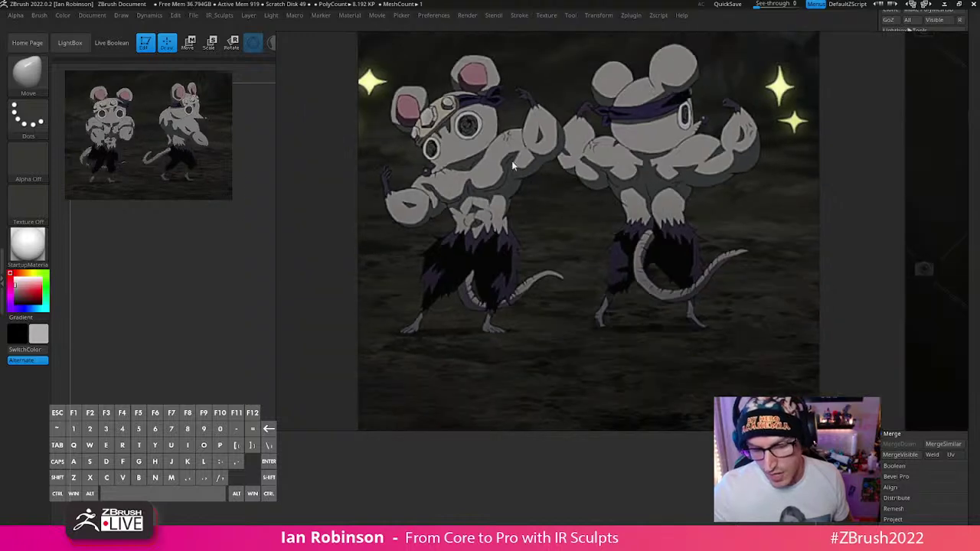
key("alt+Tab")
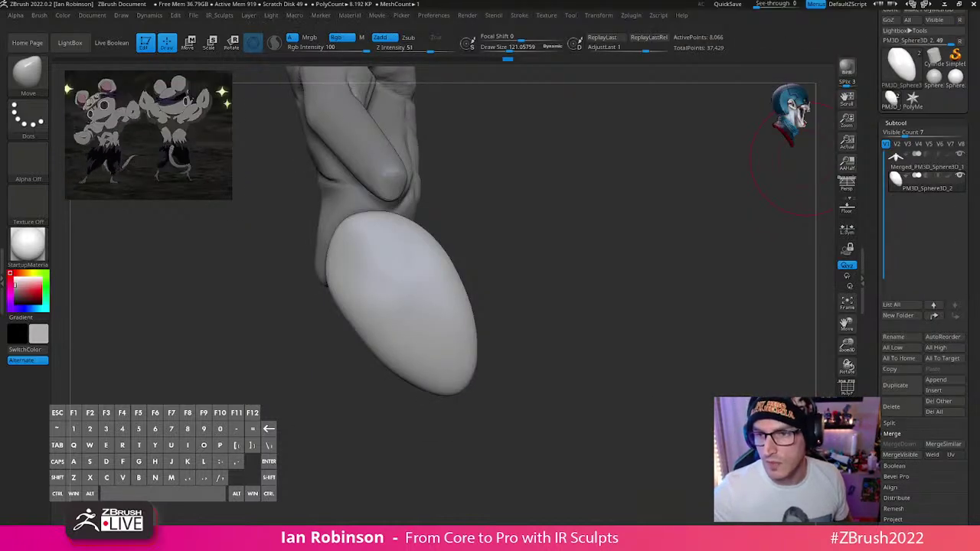
Step: Shift the thigh backward and down beneath the hip and make it slimmer from front to back
left_click_drag(568, 328, 611, 317, "shift")
key("w")
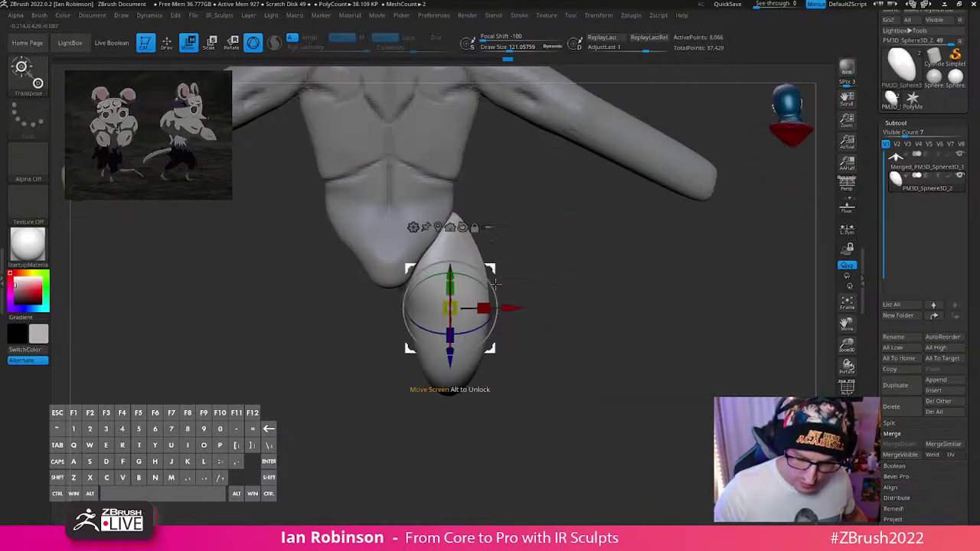
left_click_drag(560, 280, 497, 309, "shift")
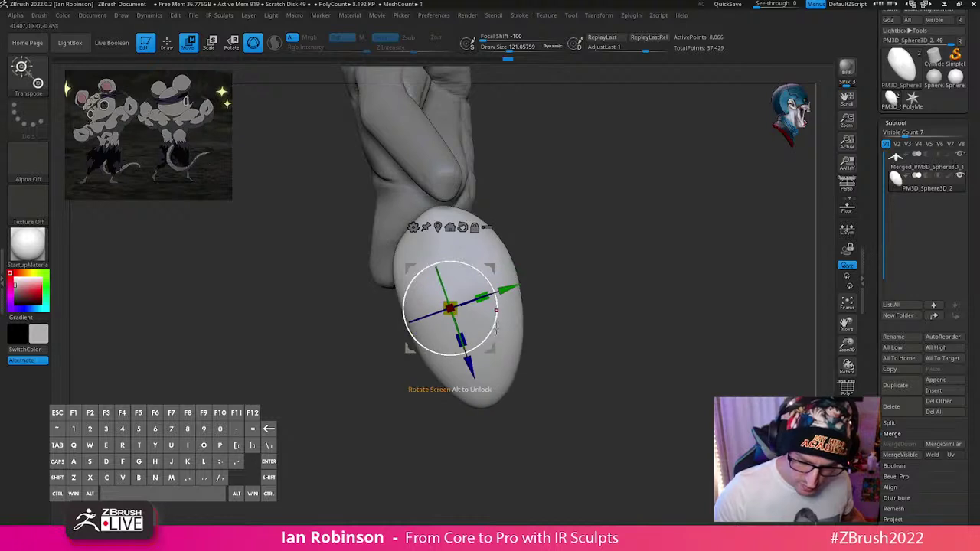
left_click_drag(495, 350, 479, 359)
key("q")
key("w")
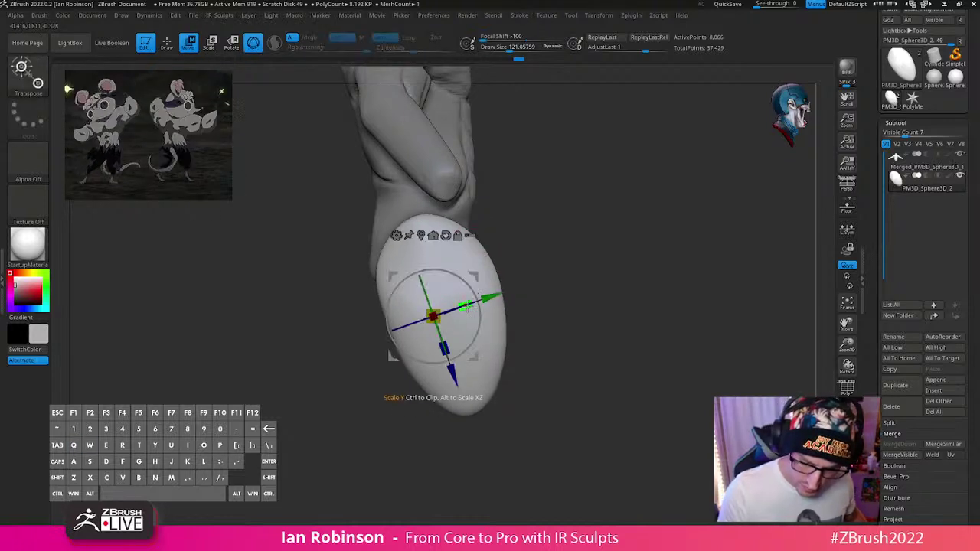
Step: Raise the Move brush draw size to about 140 and refine the thigh's outline from the side and front
key("q")
left_click_drag(647, 276, 668, 275, "alt")
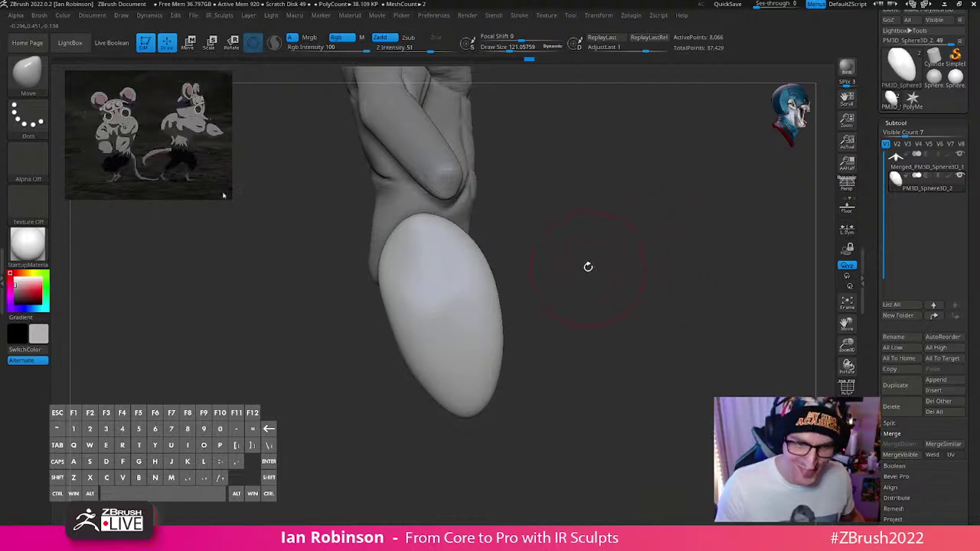
mouse_move(603, 267)
left_mouse_down()
mouse_move(605, 283)
mouse_move(621, 263)
left_mouse_up()
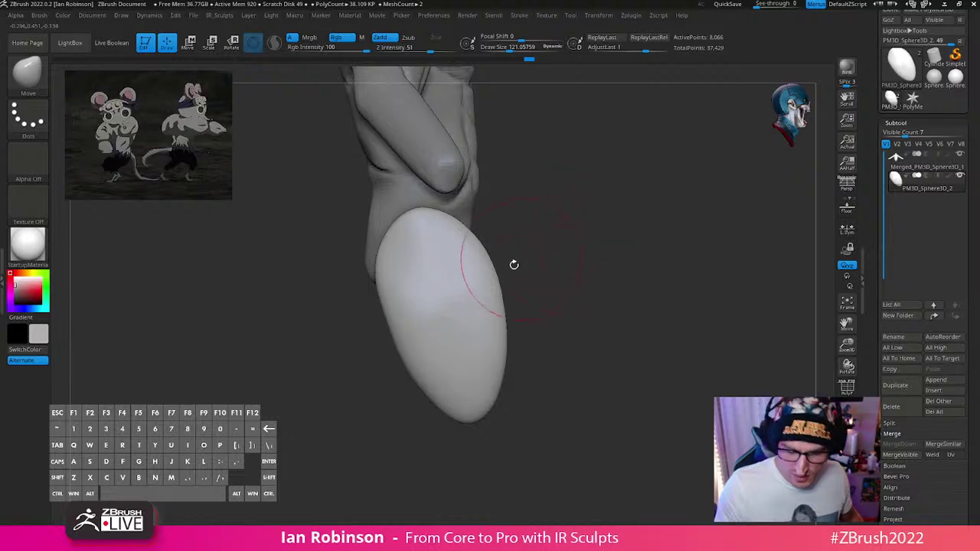
key("s")
left_click_drag(514, 264, 490, 267)
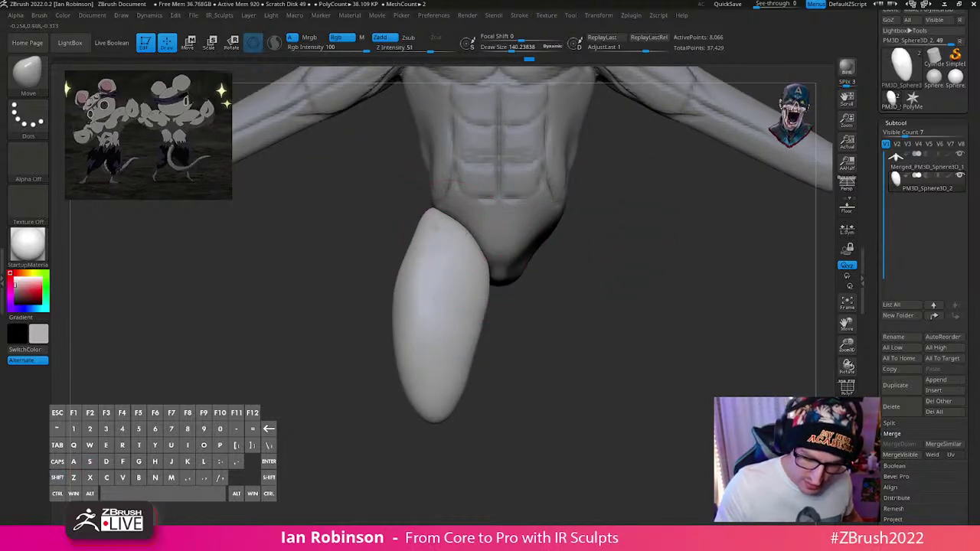
left_click_drag(612, 284, 535, 261)
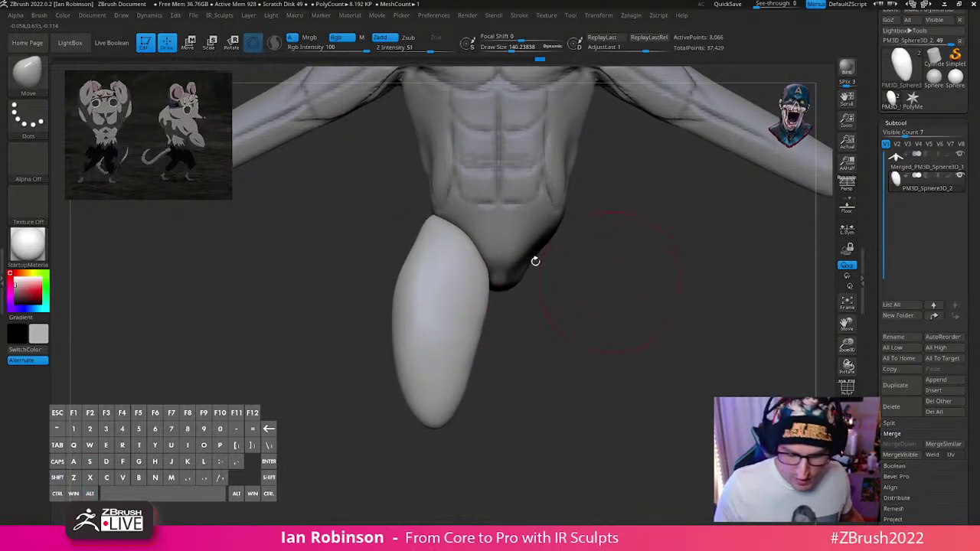
Step: Reduce the Move brush draw size to about 103 and refine the thigh's lower outline in front view
key("s")
left_click_drag(443, 249, 427, 250)
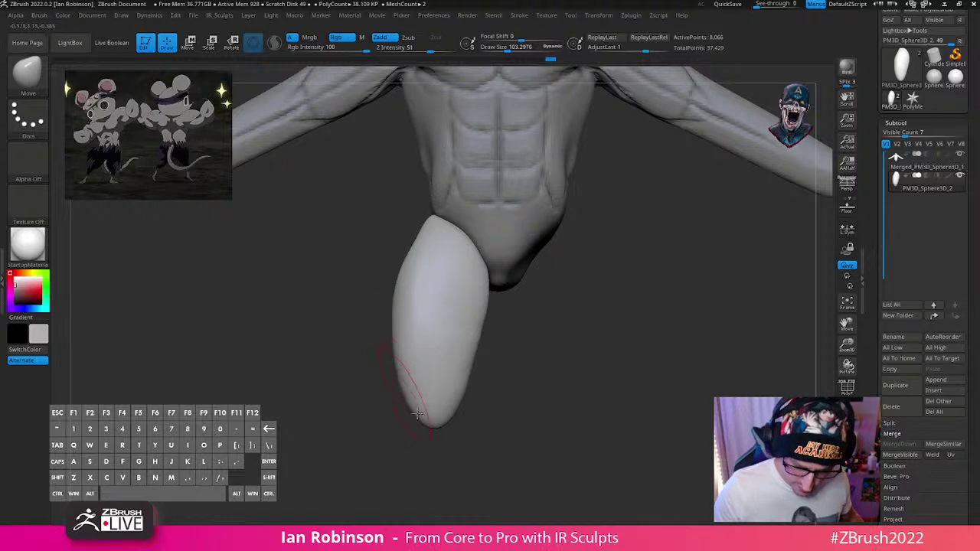
key("s")
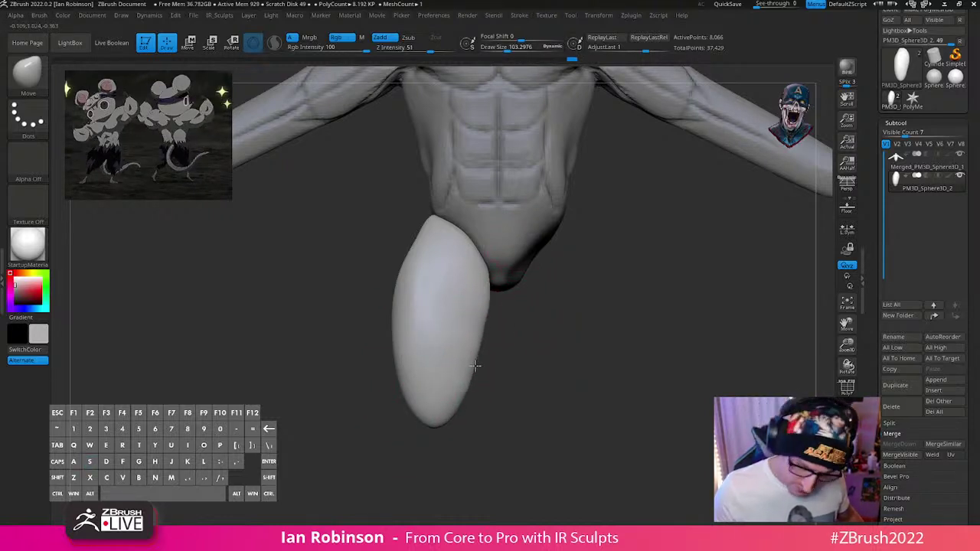
key("shift")
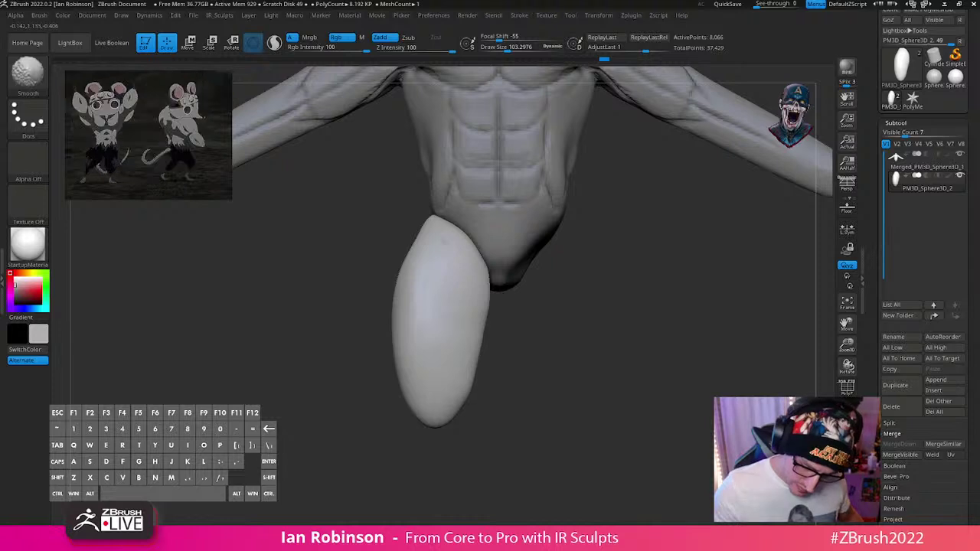
Step: Show the thigh's wireframe and remesh it with DynaMesh at resolution 128
left_click_drag(543, 335, 636, 321)
key("shift+f")
right_click(656, 322)
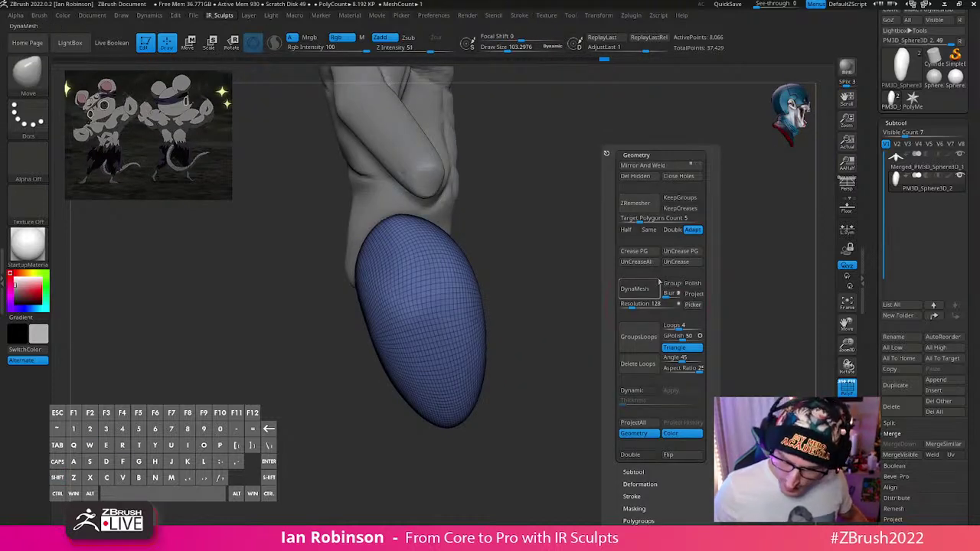
key("shift")
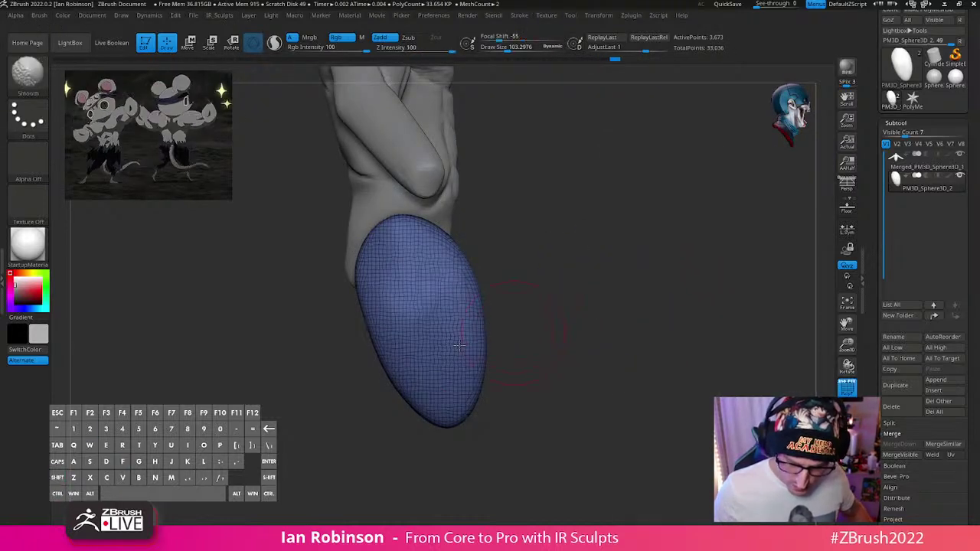
left_click_drag(593, 337, 512, 318)
left_click_drag(494, 344, 497, 372, "shift")
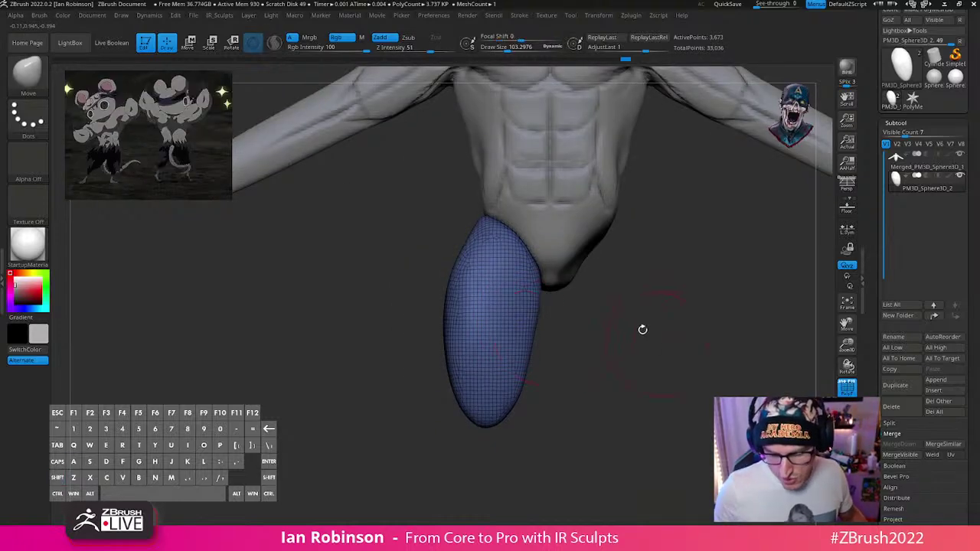
Step: Hide the wireframe, reset the transform gizmo's orientation on the thigh, and return to the Move brush in side view
left_click_drag(635, 343, 651, 326)
left_click_drag(636, 362, 584, 389, "alt")
key("w")
left_click_drag(584, 336, 463, 303, "alt")
left_click(433, 275, "alt")
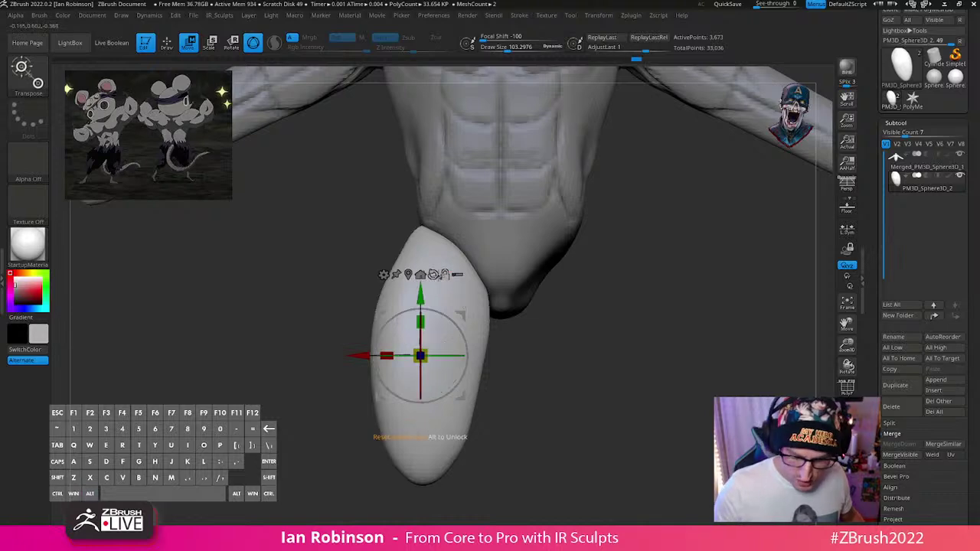
left_click_drag(520, 337, 571, 350, "shift")
left_click_drag(463, 391, 463, 358, "alt")
key("q")
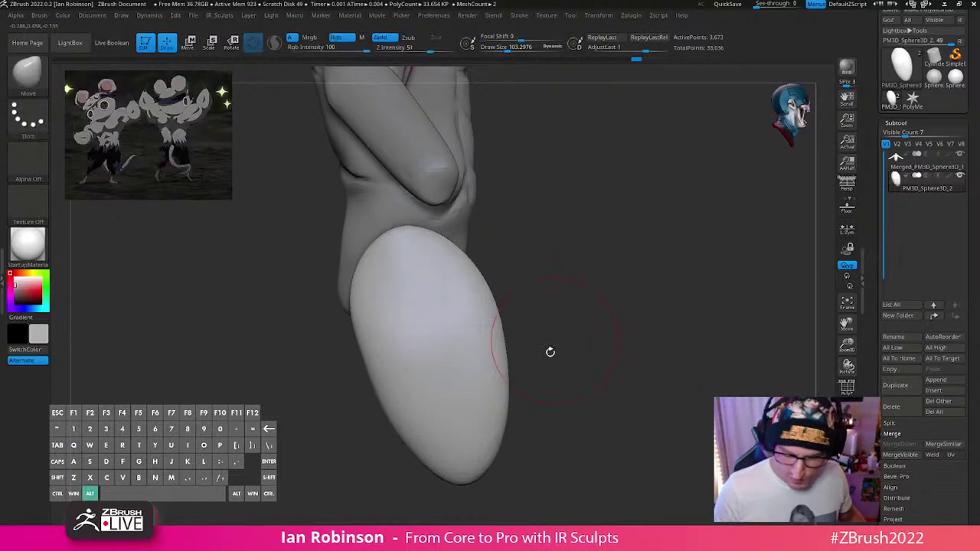
Step: Raise the Move brush draw size to about 135 and turn the model to face front
left_click_drag(550, 350, 551, 335, "alt")
key("s")
left_click_drag(492, 352, 603, 332)
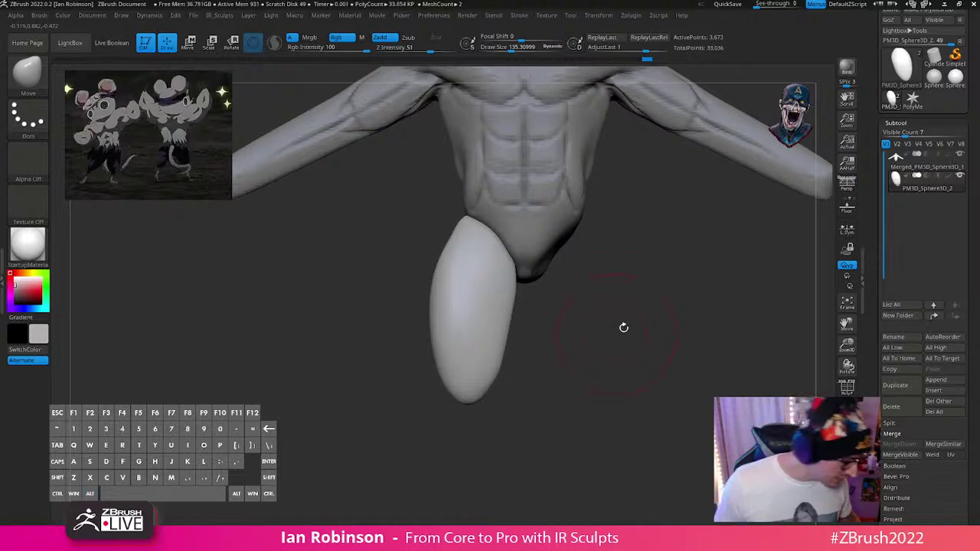
Step: With the IMM Primitives brush at a draw size of about 72, insert a cylinder at the thigh's lower end
key("b")
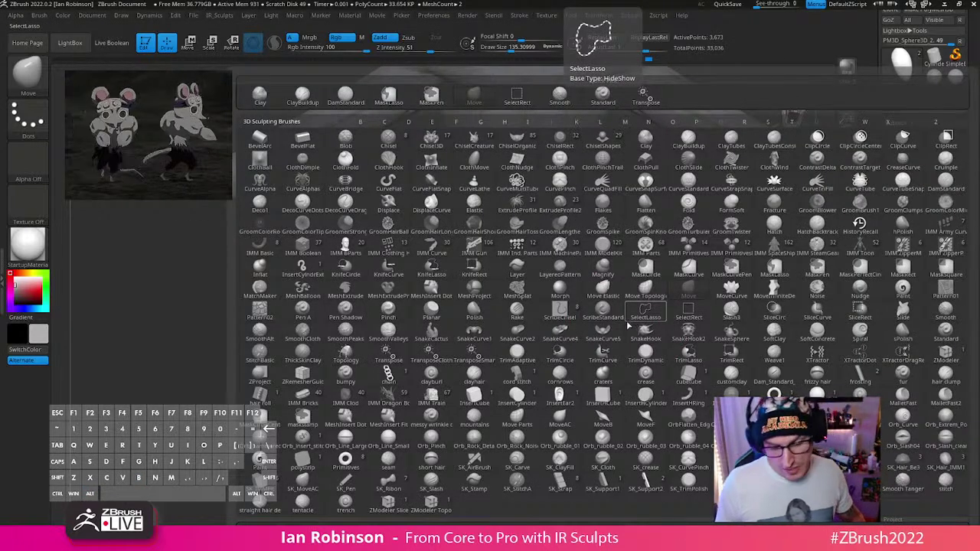
key("i")
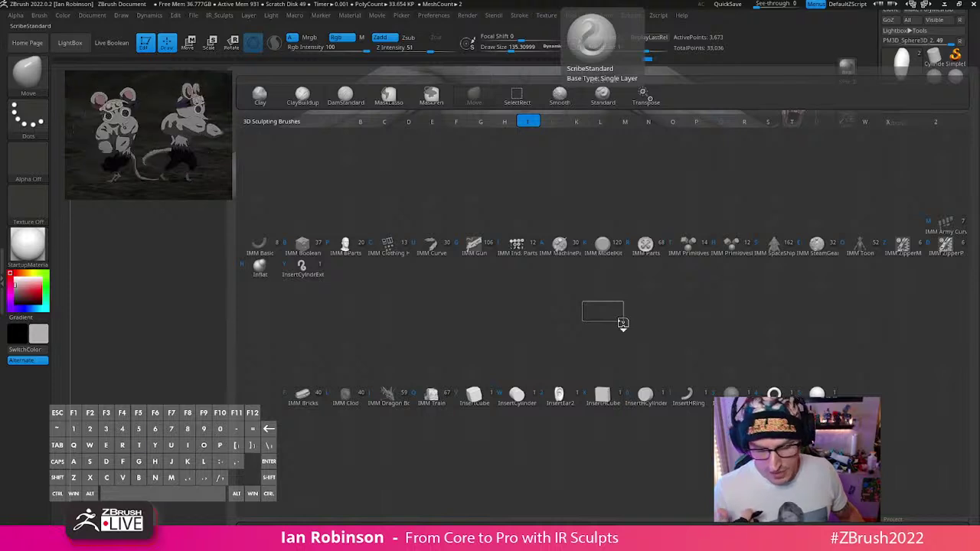
key("t")
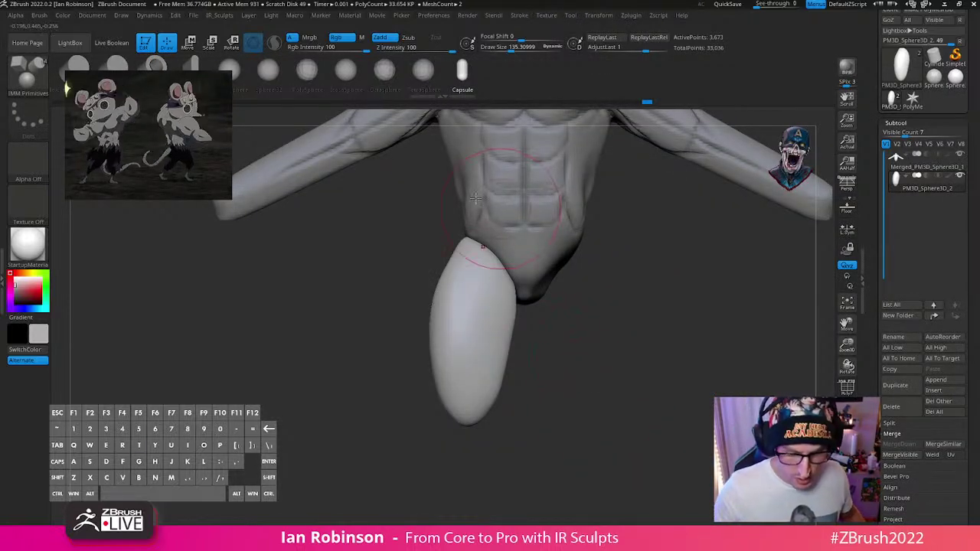
key("s")
left_click_drag(649, 340, 641, 341)
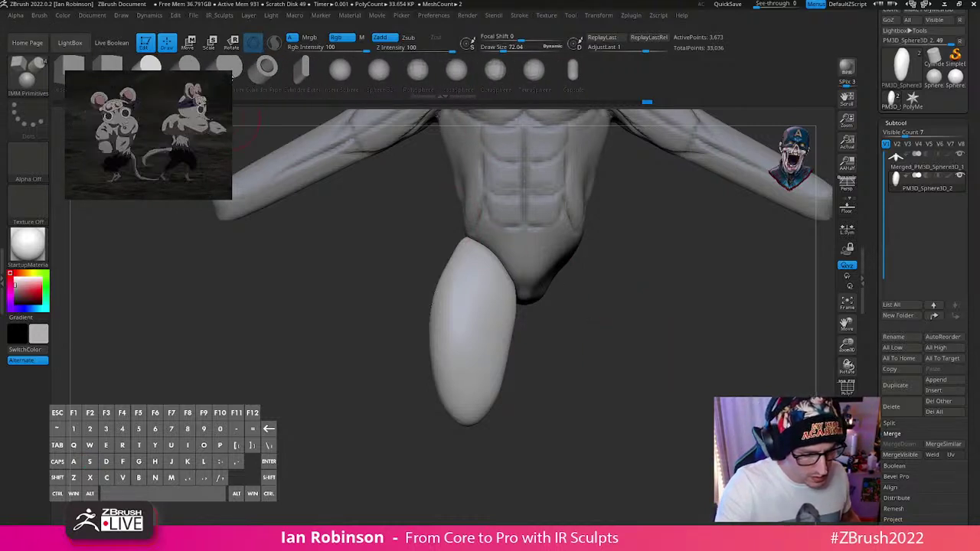
left_click_drag(323, 264, 656, 365)
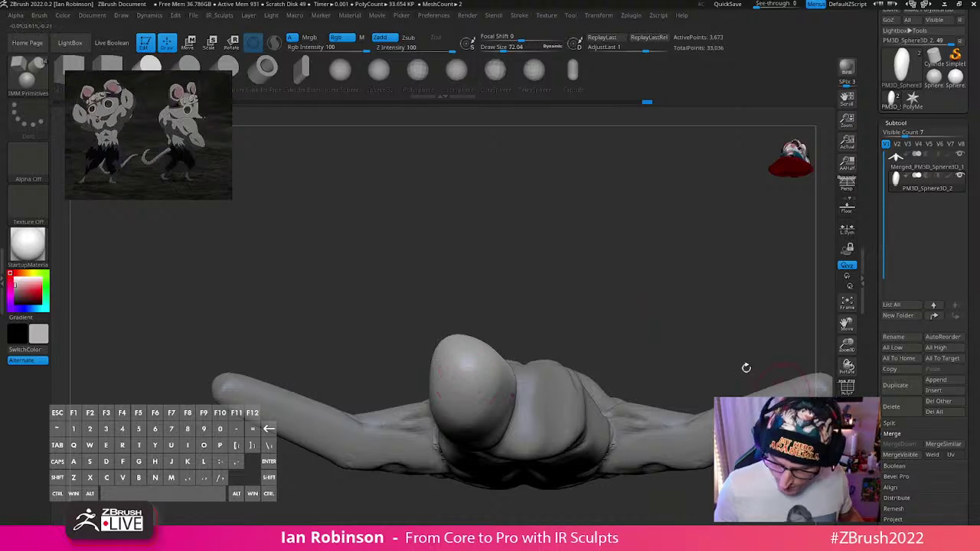
left_click_drag(743, 367, 570, 373, "shift")
left_click_drag(569, 366, 466, 392)
left_click_drag(561, 334, 673, 304, "shift")
Step: Reshape the cylinder into a thinner, longer shin and move it clear of the thigh along its length
key("w")
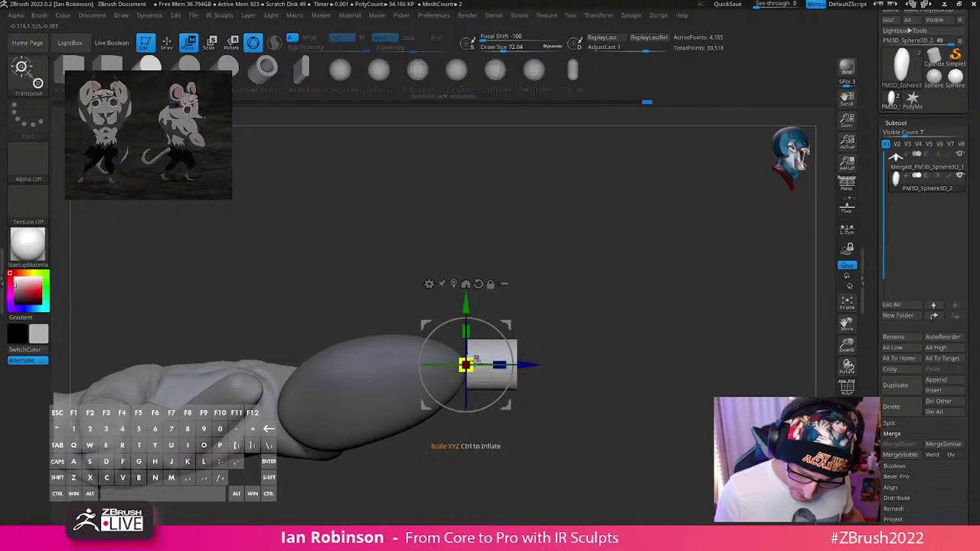
left_click_drag(474, 358, 531, 362)
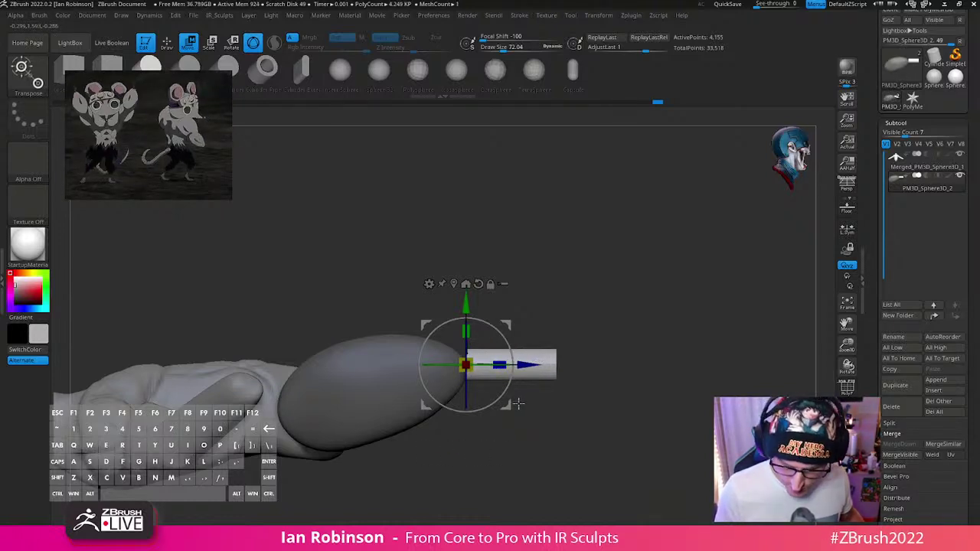
left_click_drag(506, 404, 491, 412)
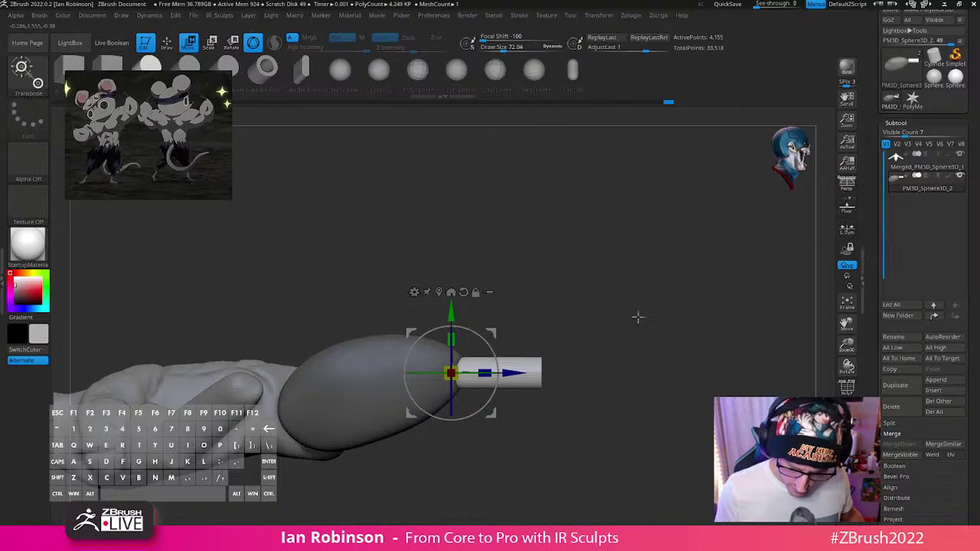
key("q")
key("w")
left_click_drag(514, 373, 580, 375)
key("q")
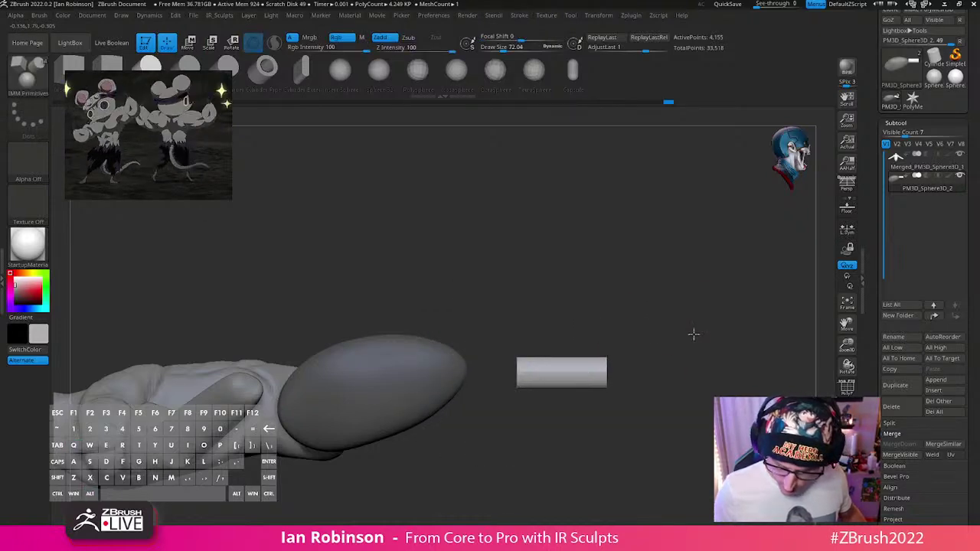
Step: Hide the cylinder, split the hidden part into its own subtool, and make that subtool active
left_click_drag(693, 334, 655, 402, "alt")
left_click_drag(661, 329, 665, 346, "ctrl")
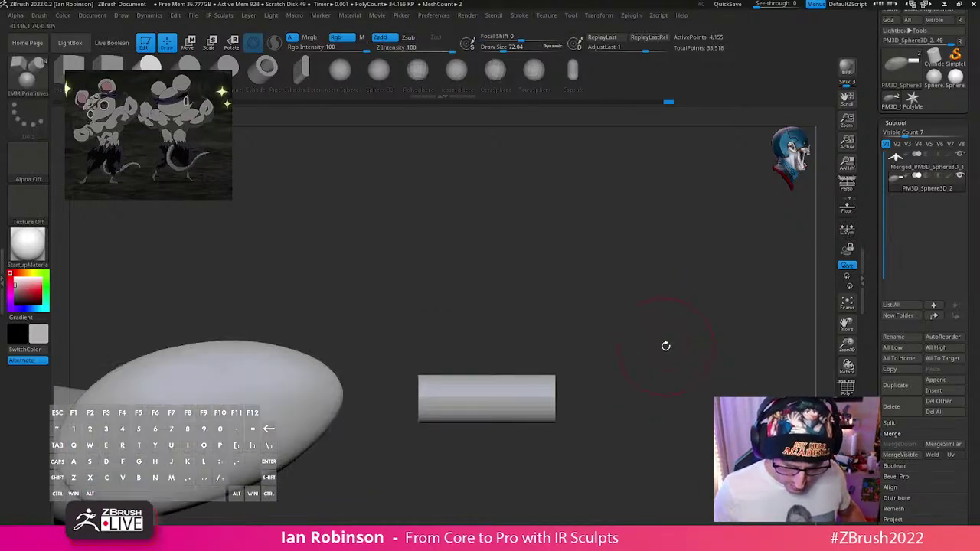
key("shift+f")
key("shift+f")
key("shift+f")
key("shift+f")
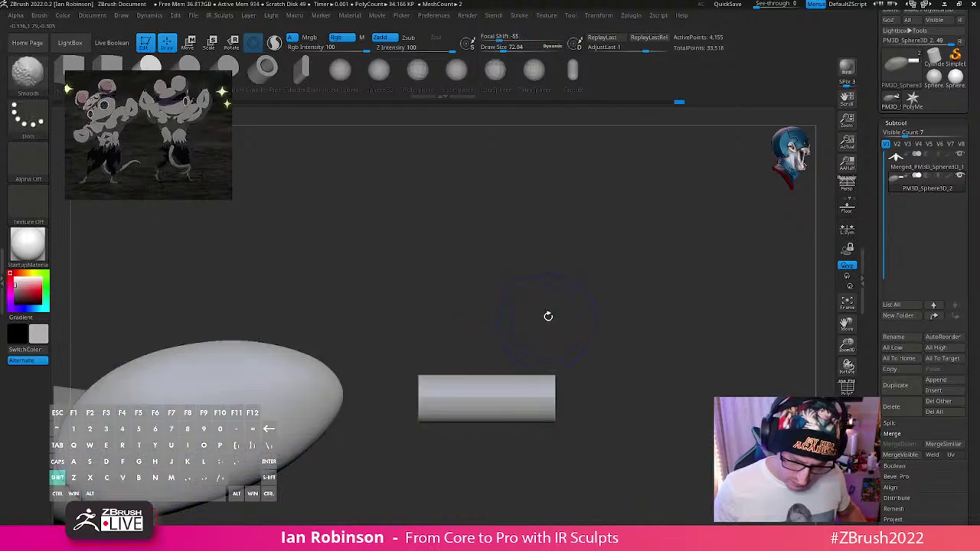
left_click_drag(383, 340, 643, 478, "ctrl+alt+shift")
key("space")
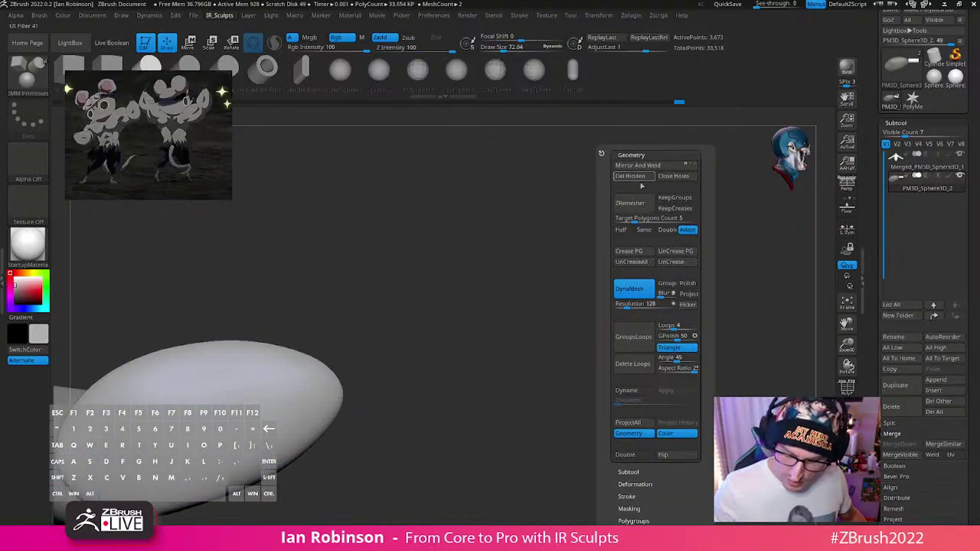
left_click(648, 157)
left_click(643, 168)
left_click(634, 177)
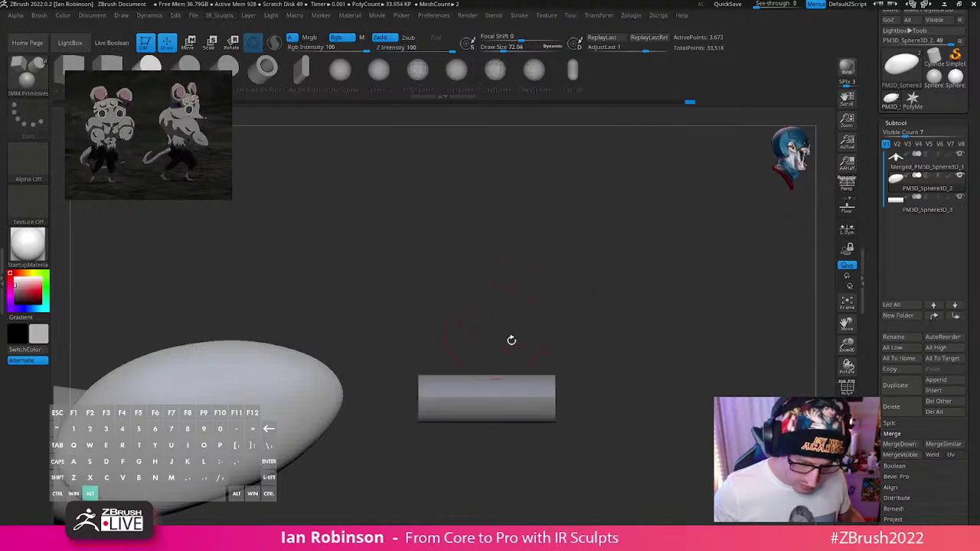
left_click_drag(511, 340, 635, 360)
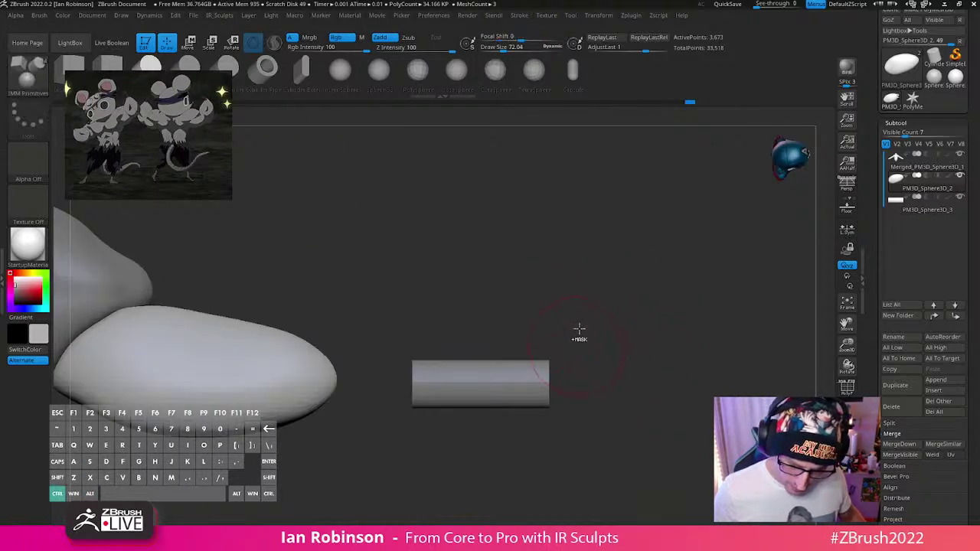
left_click(511, 365, "alt")
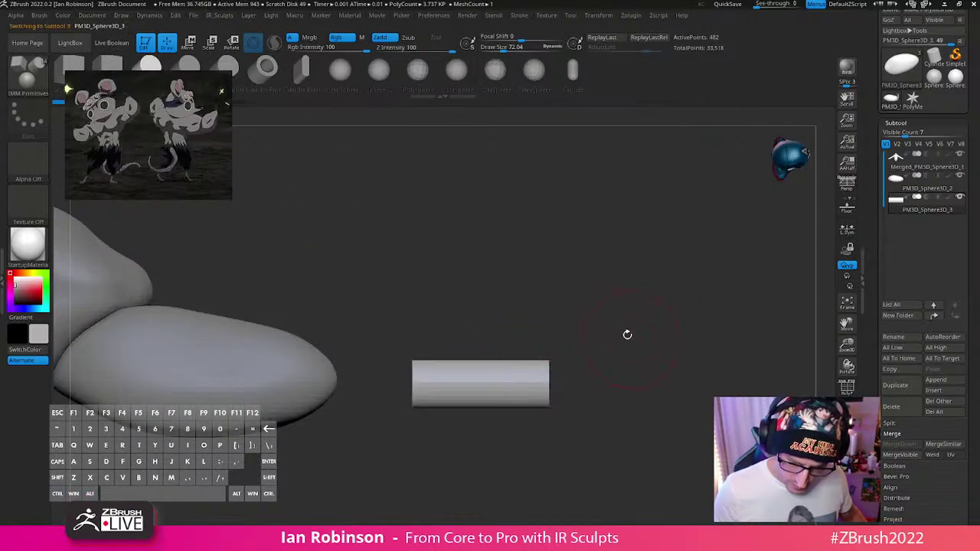
Step: Mask the cylinder's far end, enlarge the unmasked end facing the thigh to create a taper, and clear the mask
left_click_drag(627, 335, 625, 260)
mouse_move(409, 313)
left_mouse_down("ctrl")
mouse_move(378, 422)
mouse_move(504, 300)
left_mouse_up("ctrl")
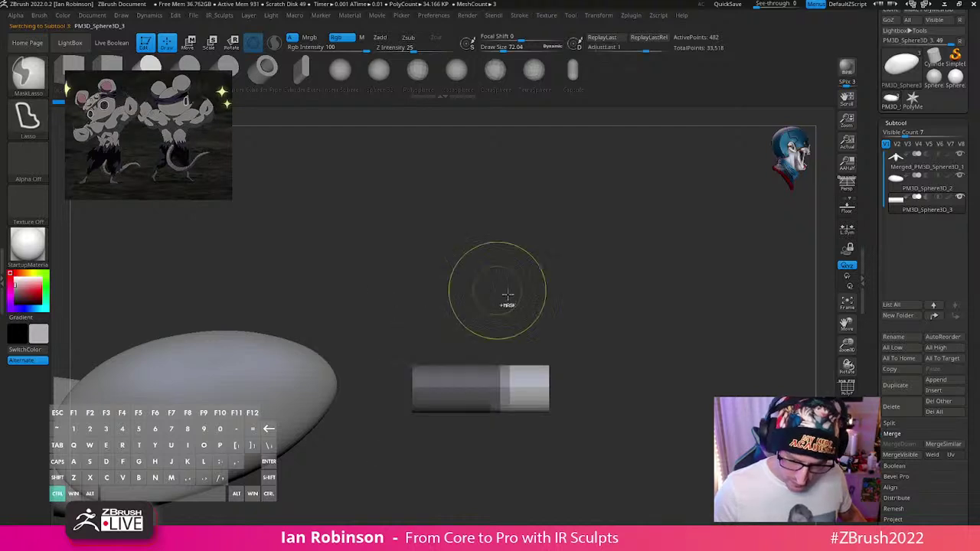
key("w")
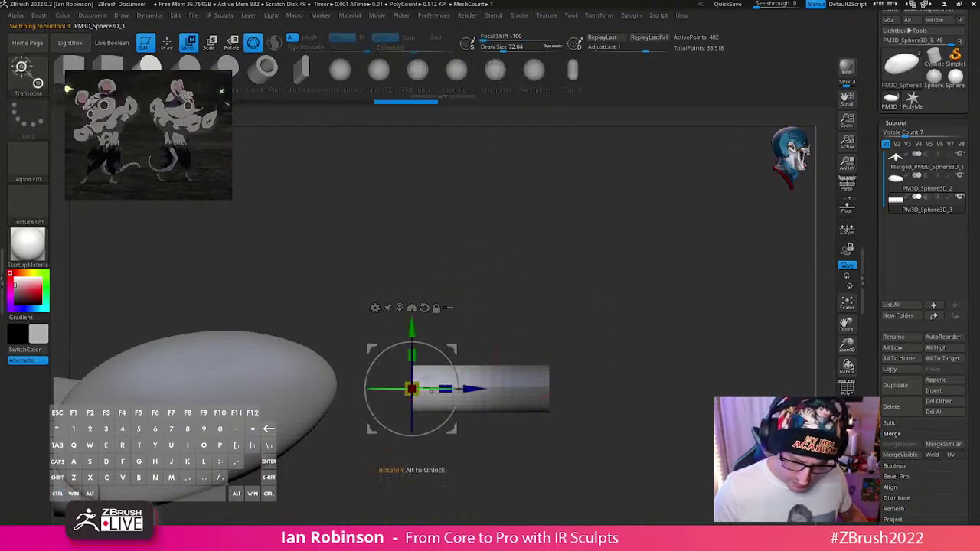
left_click_drag(482, 390, 473, 392)
key("q")
left_click_drag(592, 302, 574, 320, "ctrl")
Step: Move the tapered shin cylinder along its length until its wide end sits inside the thigh's lower end
key("w")
left_click_drag(455, 390, 354, 390)
left_click_drag(667, 324, 607, 385)
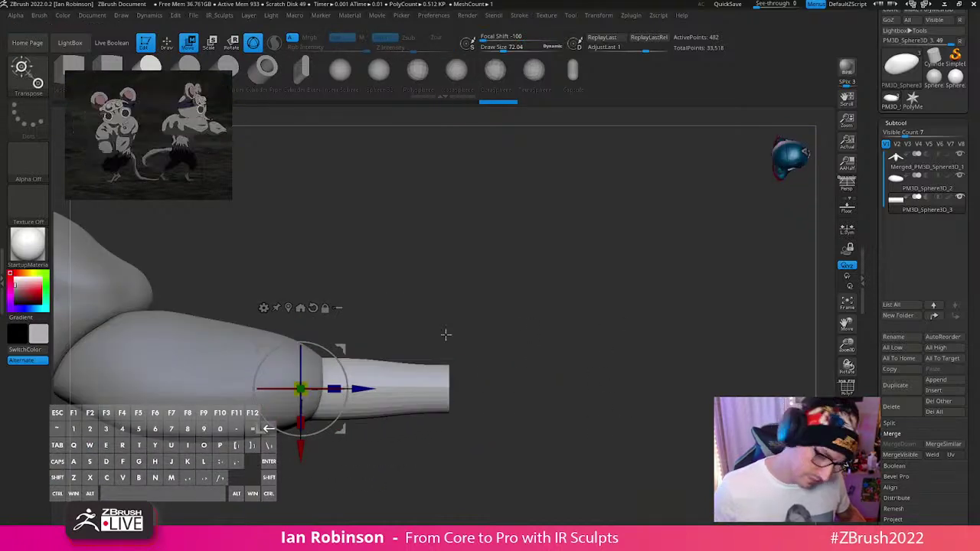
key("q")
mouse_move(571, 357)
left_mouse_down()
mouse_move(589, 256)
mouse_move(562, 306)
mouse_move(662, 356)
mouse_move(587, 357)
mouse_move(562, 327)
left_mouse_up()
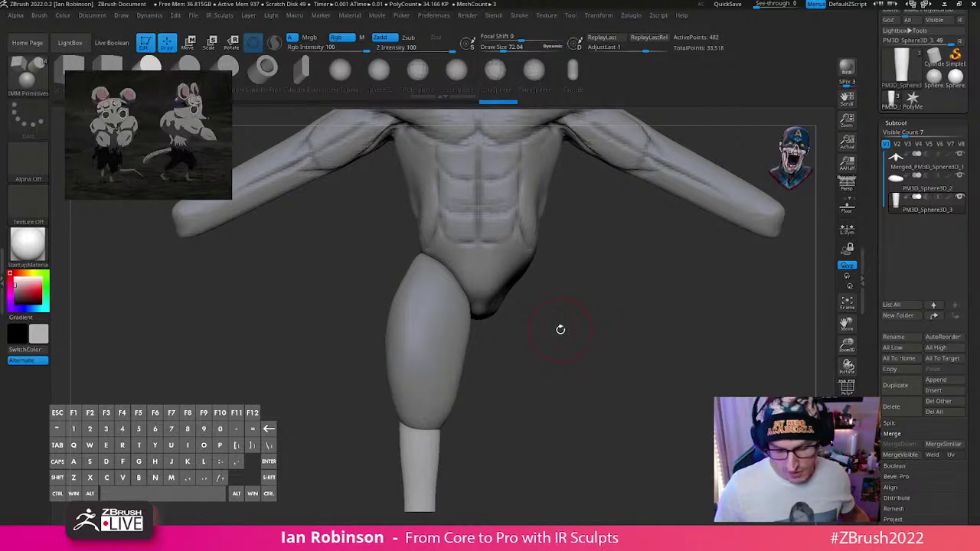
Step: Scale the shin cylinder down uniformly to a little over 80 percent, keeping it joined to the thigh
left_click_drag(560, 329, 562, 364, "alt")
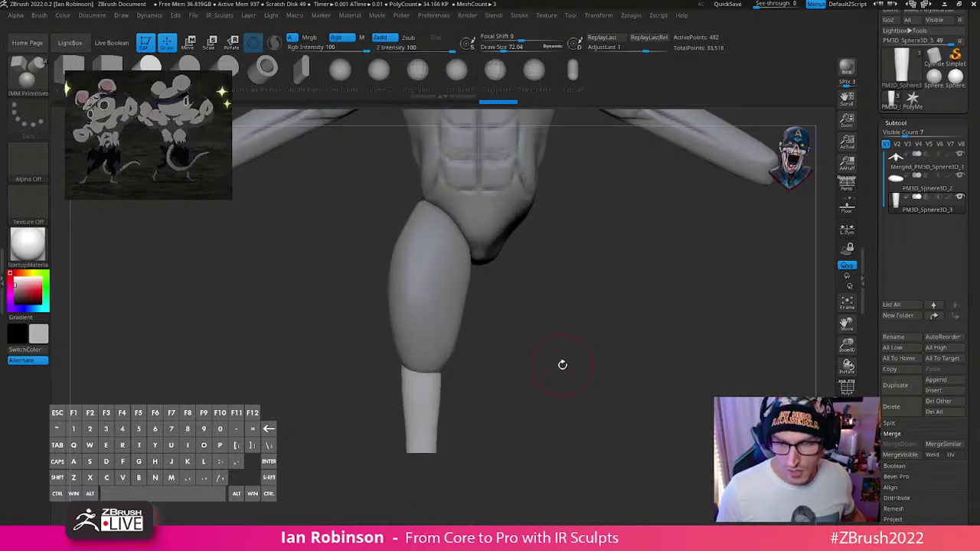
key("w")
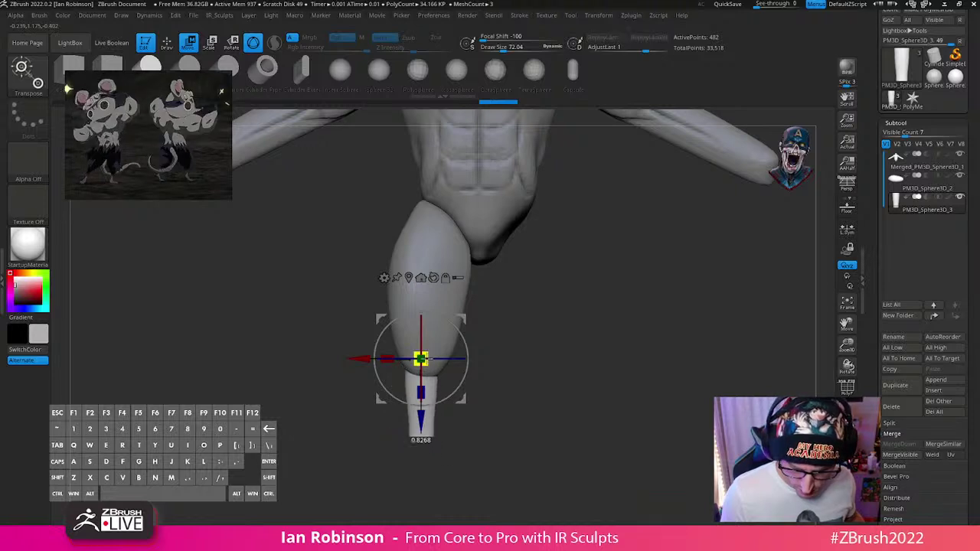
left_click_drag(363, 358, 369, 353)
key("q")
mouse_move(536, 367)
left_mouse_down()
mouse_move(635, 372)
mouse_move(595, 337)
mouse_move(588, 381)
left_mouse_up()
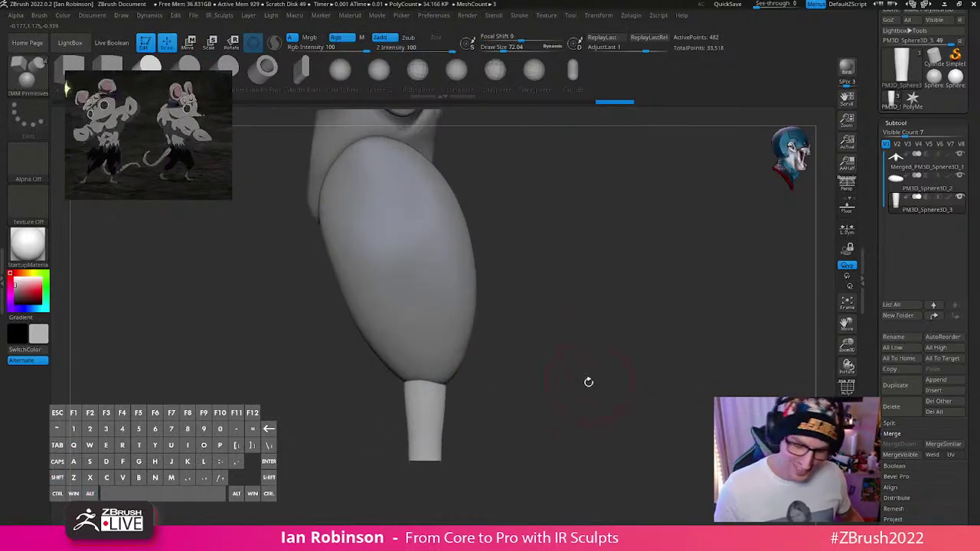
Step: Rotate the shin in side view so it slants backward below the thigh, and adjust its position along its length
key("w")
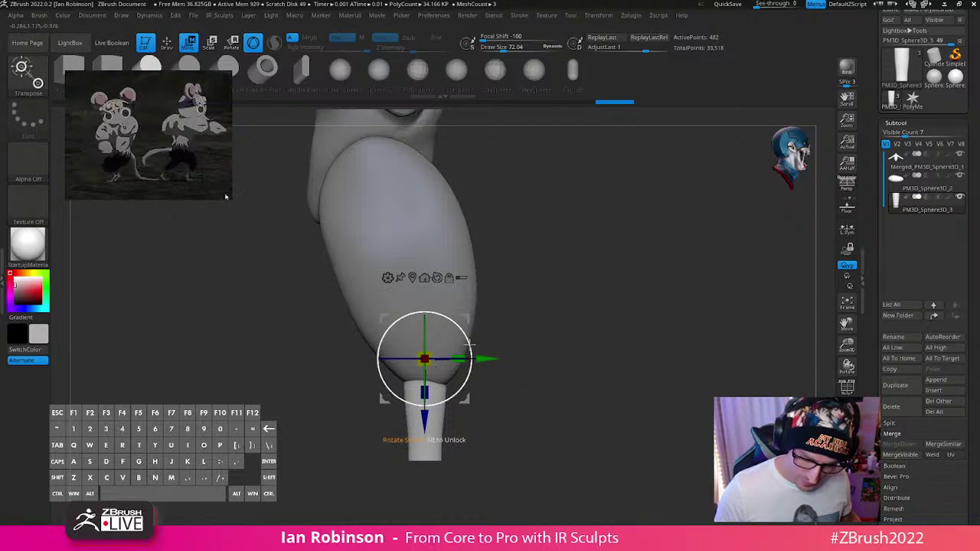
left_click_drag(469, 345, 471, 352)
left_click_drag(425, 389, 419, 397)
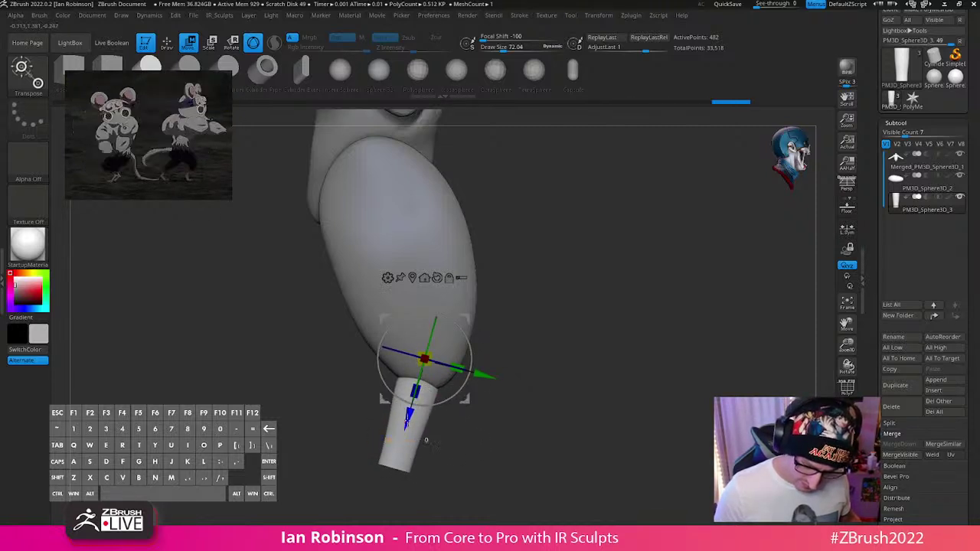
key("q")
mouse_move(587, 369)
left_mouse_down()
mouse_move(520, 366)
mouse_move(545, 336)
left_mouse_up()
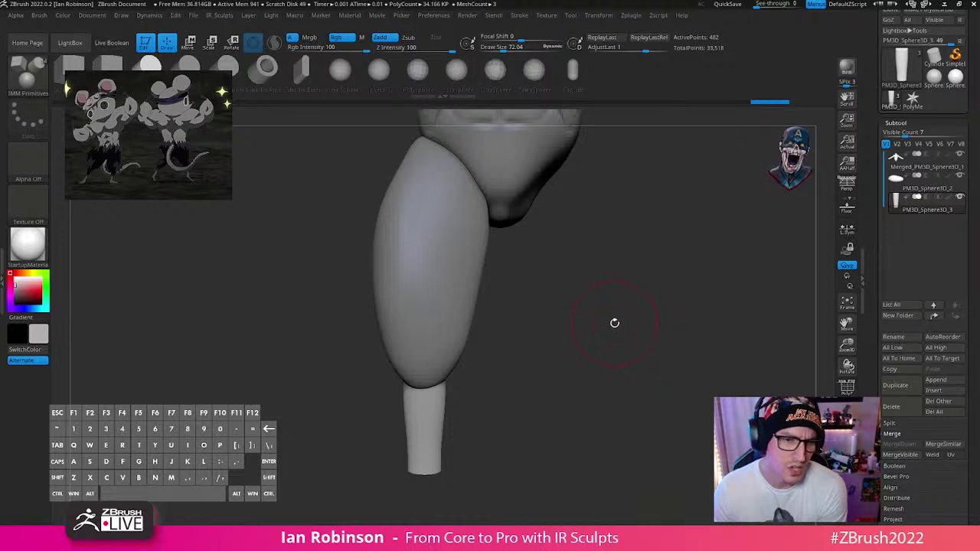
left_click_drag(619, 319, 555, 351)
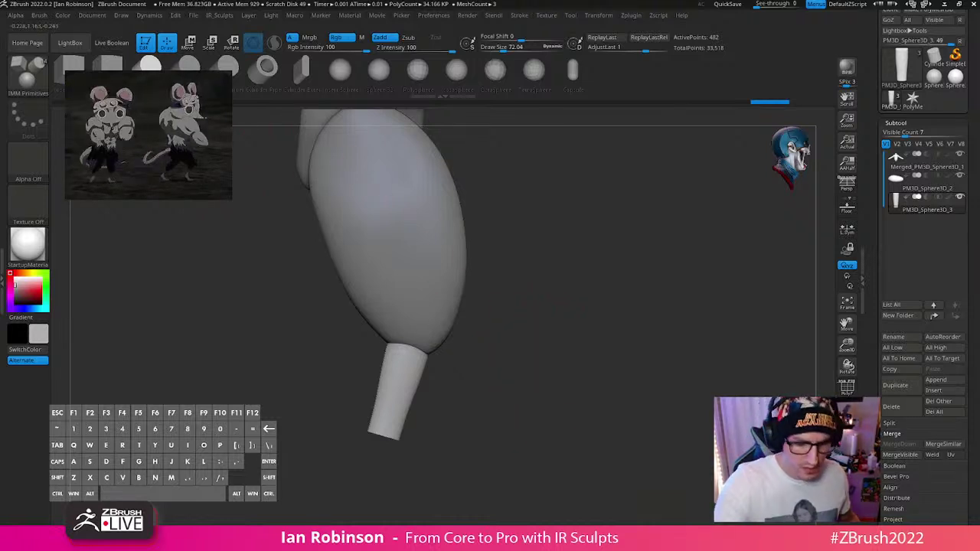
Step: Insert a sphere at the shin's lower end, realign its gizmo, and stretch it forward into an elongated foot
mouse_move(566, 343)
left_mouse_down()
mouse_move(586, 425)
mouse_move(418, 400)
mouse_move(417, 436)
left_mouse_up()
left_click_drag(539, 383, 642, 376)
key("w")
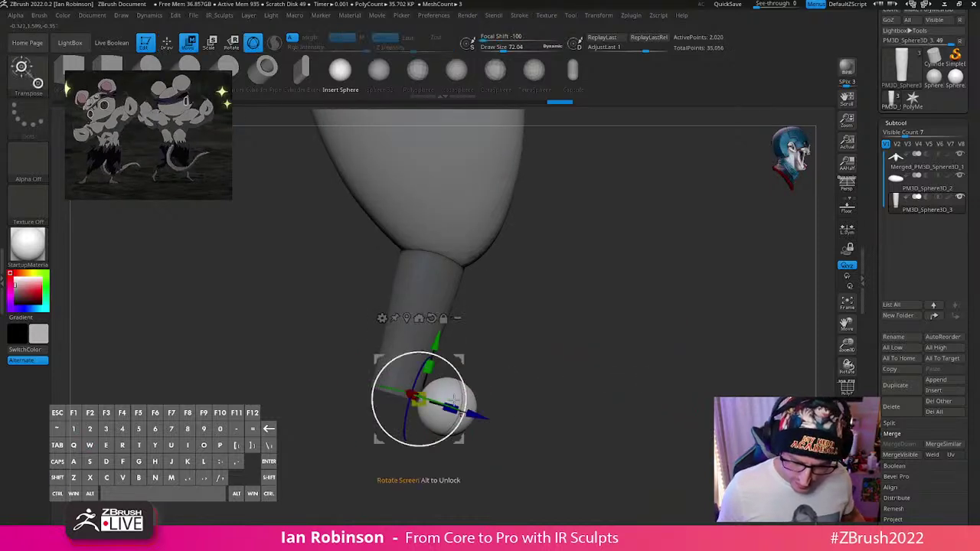
left_click(432, 317, "alt")
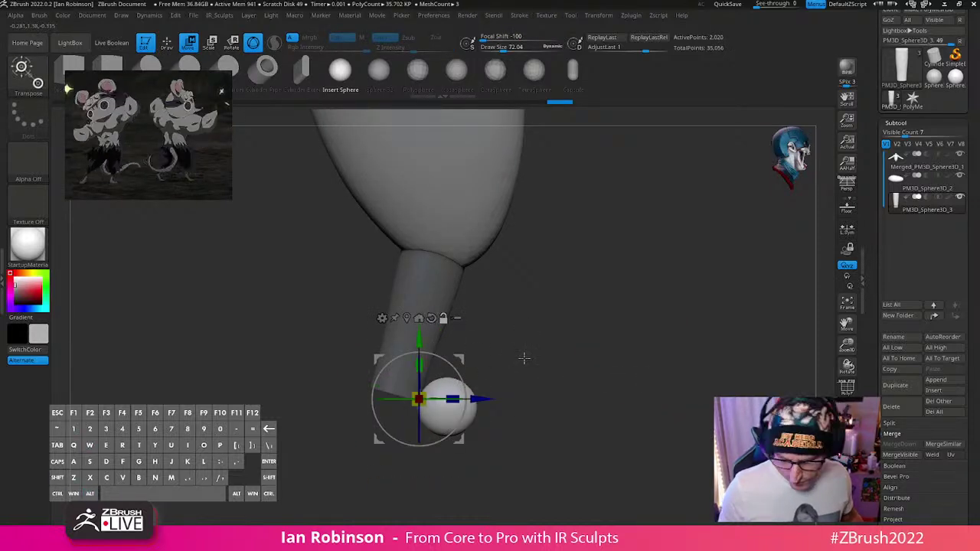
left_click_drag(459, 376, 433, 410, "alt")
left_click_drag(584, 340, 580, 356)
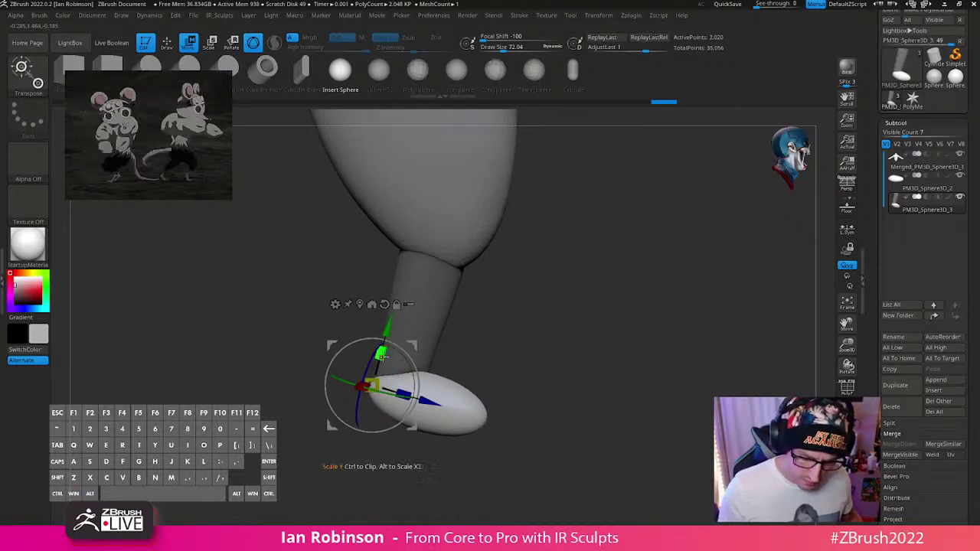
Step: Adjust the stretched foot's proportions and position so it sits beneath the shin's lower end
left_click_drag(515, 334, 550, 339)
left_click_drag(322, 398, 337, 396)
left_click_drag(403, 403, 383, 404)
left_click_drag(528, 342, 495, 366)
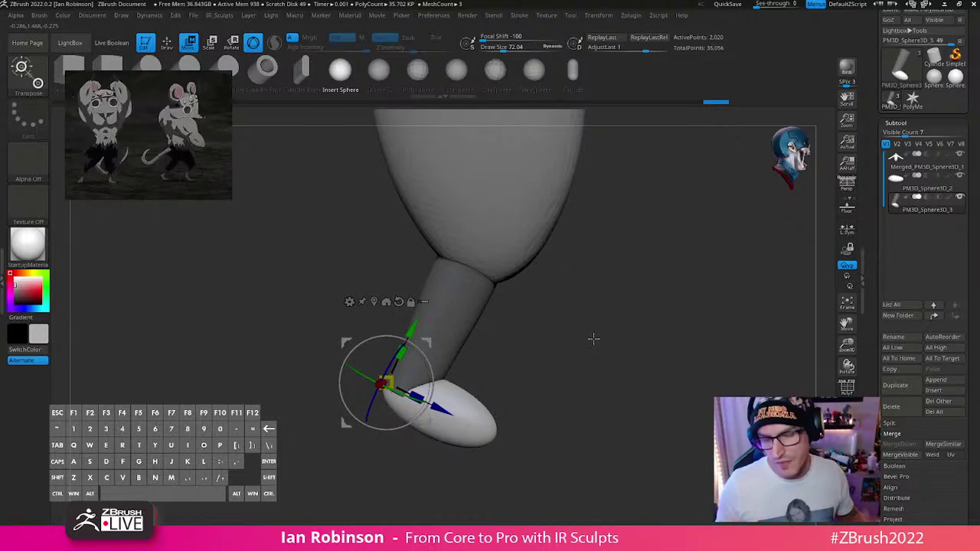
Step: Enlarge the foot uniformly while viewing the leg from below
left_click_drag(594, 338, 596, 355)
left_click_drag(525, 345, 566, 344)
left_click_drag(531, 405, 540, 346, "alt")
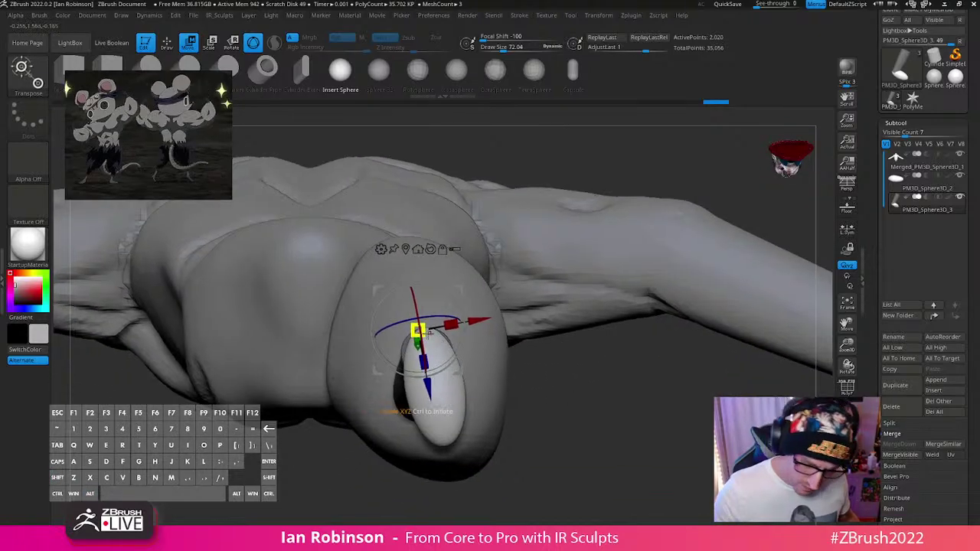
left_click_drag(418, 330, 431, 342)
key("q")
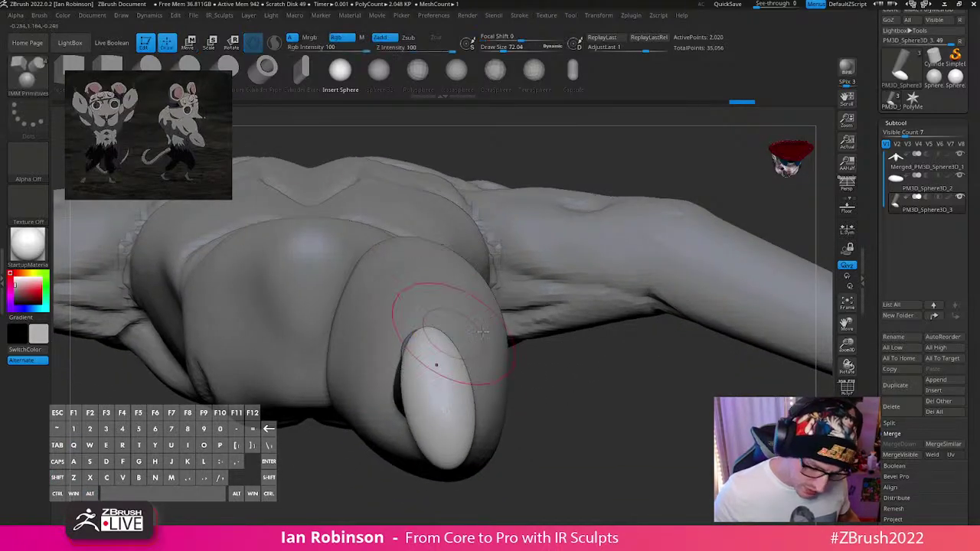
key("b")
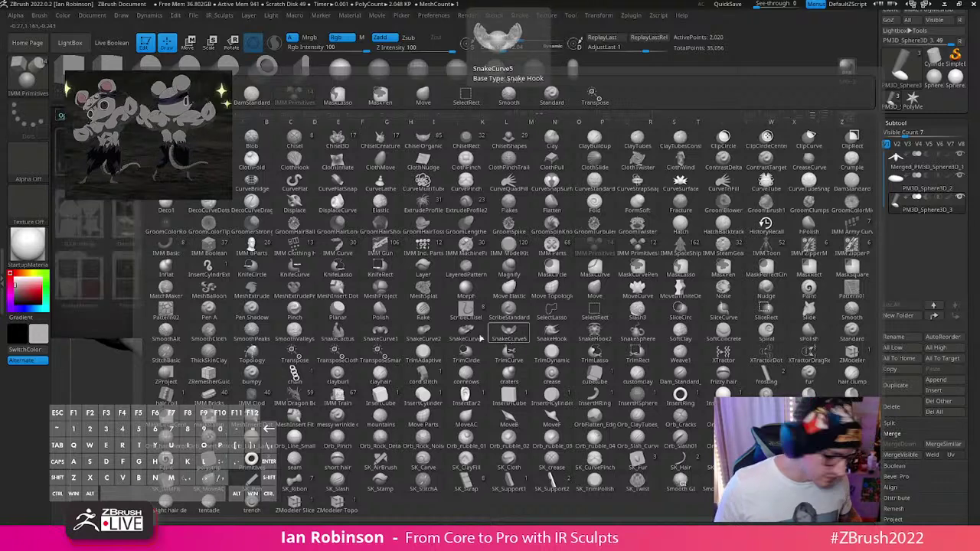
key("Escape")
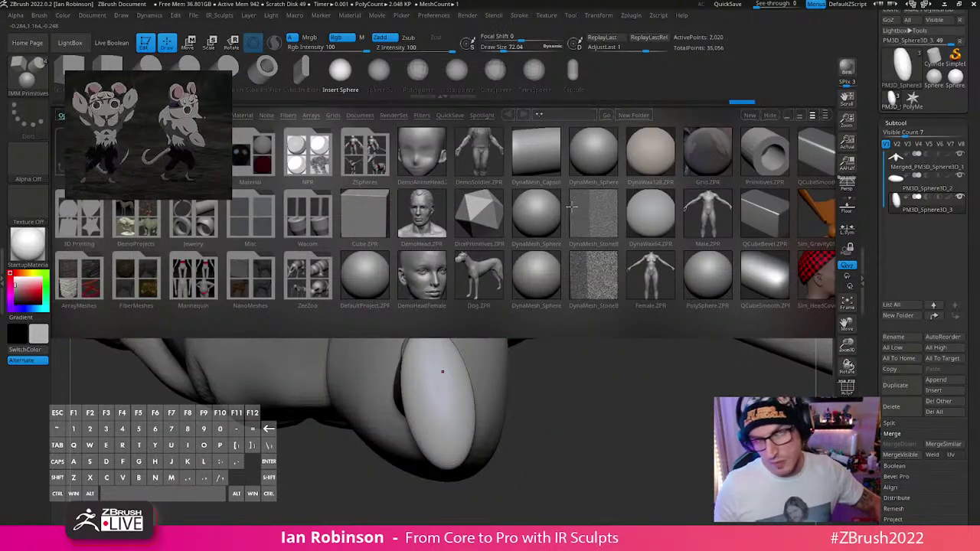
key("comma")
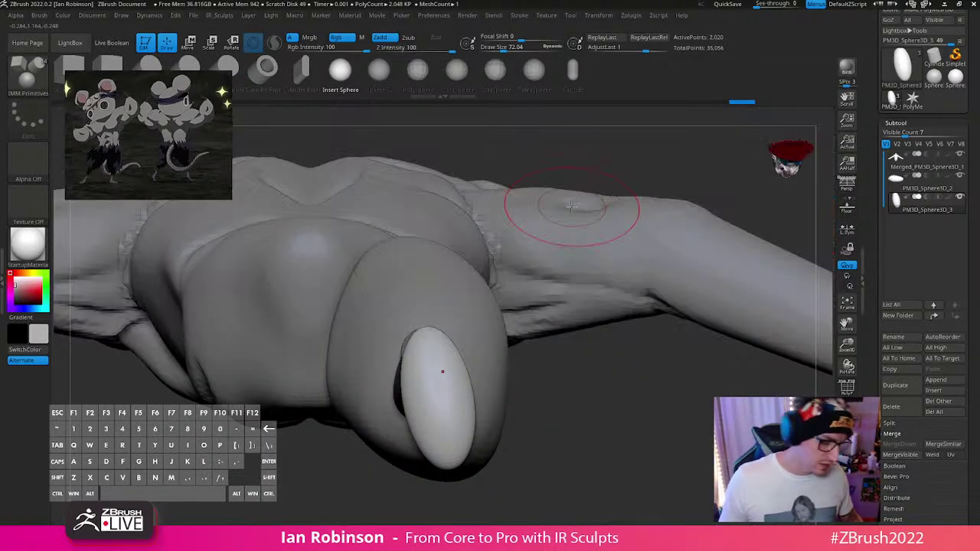
Step: Reshape the inner edge of the foot slightly with the Move brush while viewing the leg from below
key("b")
key("m")
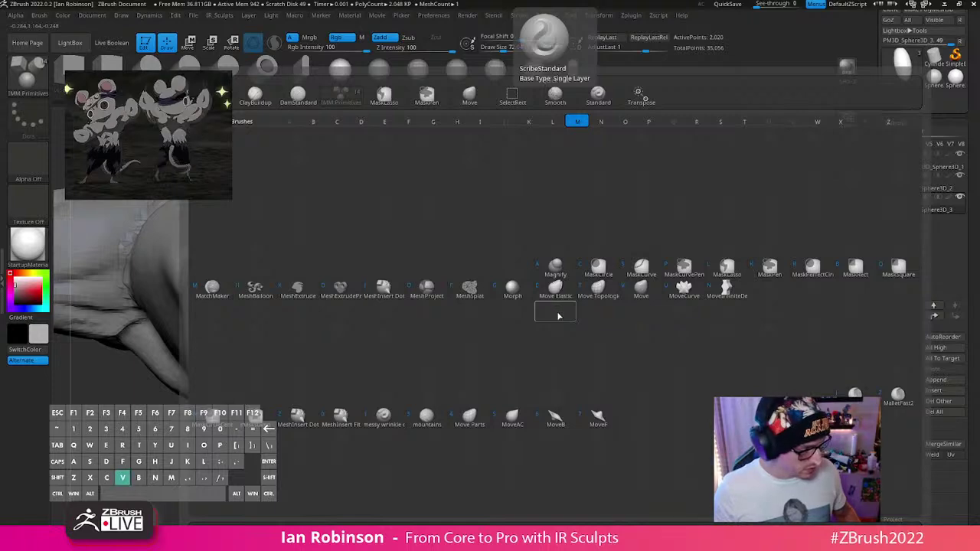
key("v")
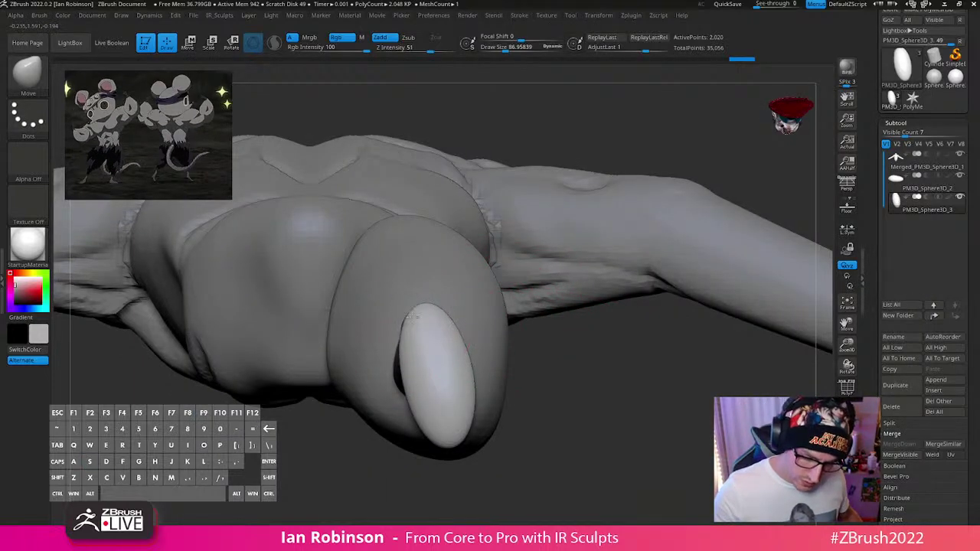
left_click_drag(411, 316, 407, 309)
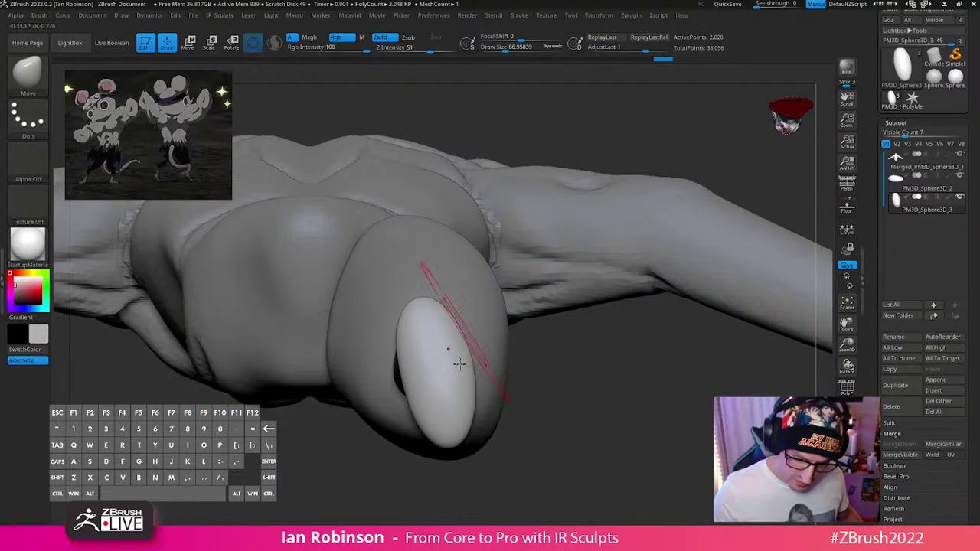
mouse_move(573, 378)
left_mouse_down("shift")
mouse_move(521, 346)
mouse_move(538, 280)
mouse_move(580, 284)
mouse_move(590, 266)
left_mouse_up("shift")
Step: Scale the foot down vertically in side view to make it flatter
key("w")
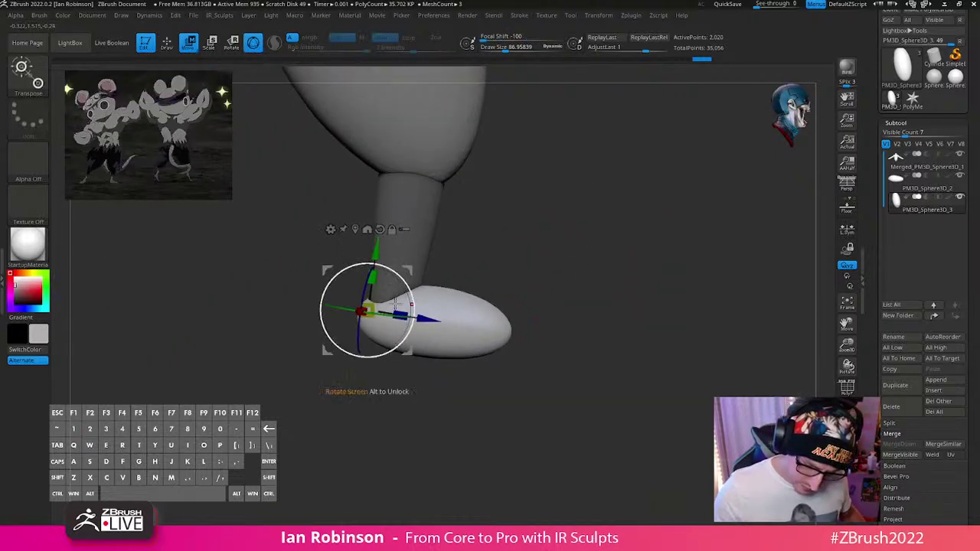
left_click_drag(374, 280, 374, 294)
key("q")
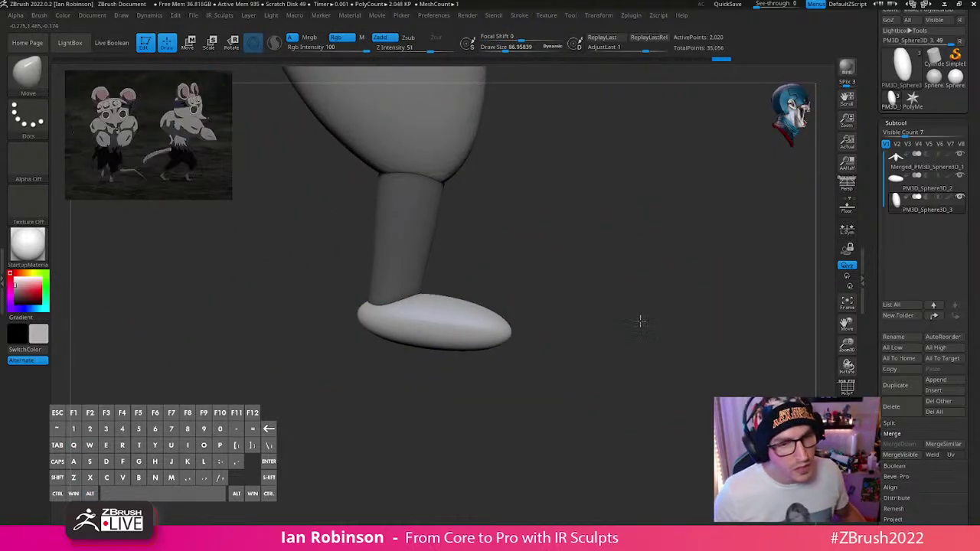
left_click_drag(640, 321, 629, 333)
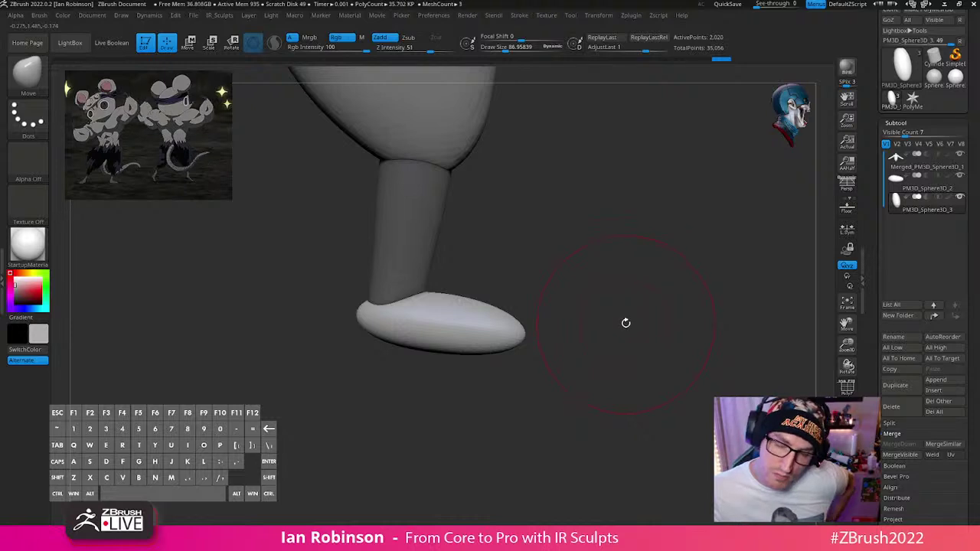
Step: Set the Draw Size to about 41 and pull the front of the foot into a broader, blunter shape with the Move brush
mouse_move(594, 306)
left_mouse_down()
mouse_move(582, 330)
mouse_move(534, 314)
mouse_move(542, 342)
mouse_move(566, 299)
mouse_move(557, 279)
left_mouse_up()
key("s")
mouse_move(458, 314)
left_mouse_down()
mouse_move(439, 275)
mouse_move(468, 321)
mouse_move(444, 344)
left_mouse_up()
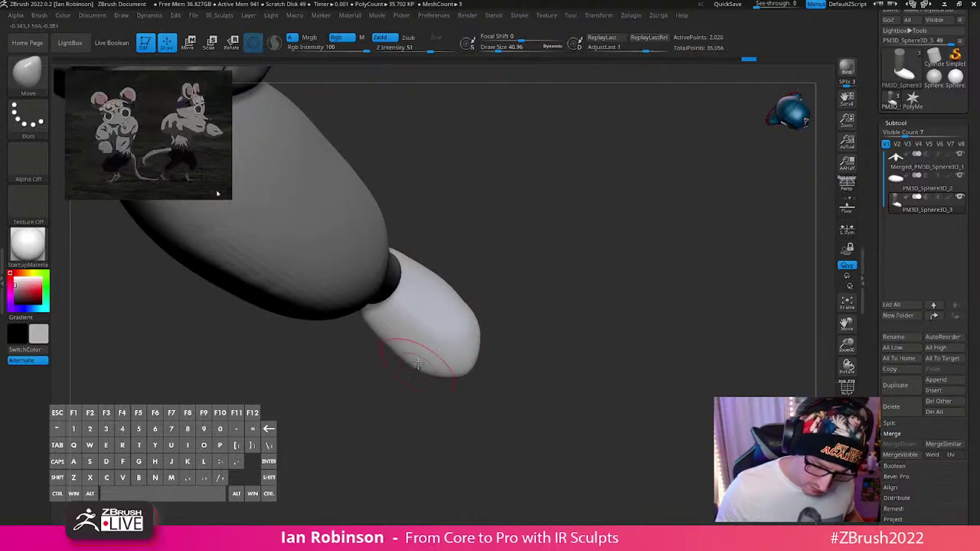
key("s")
mouse_move(477, 271)
left_mouse_down()
mouse_move(505, 271)
mouse_move(568, 183)
mouse_move(554, 313)
mouse_move(443, 269)
mouse_move(444, 253)
mouse_move(466, 245)
mouse_move(454, 258)
mouse_move(400, 229)
mouse_move(354, 254)
left_mouse_up()
Step: Flatten the sole of the foot with a ClipCurve drawn along its underside in side view
left_click(27, 73, "ctrl+shift")
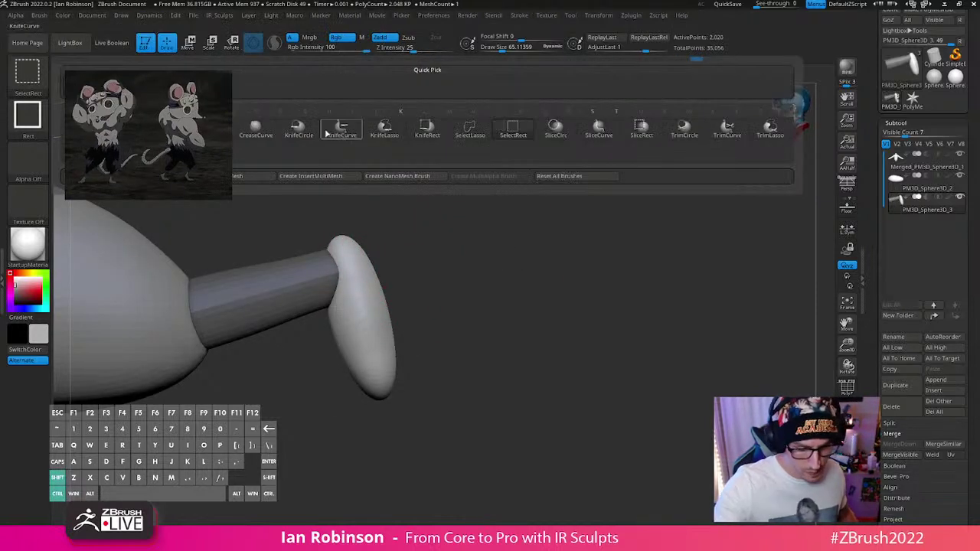
left_click(170, 130, "ctrl+shift")
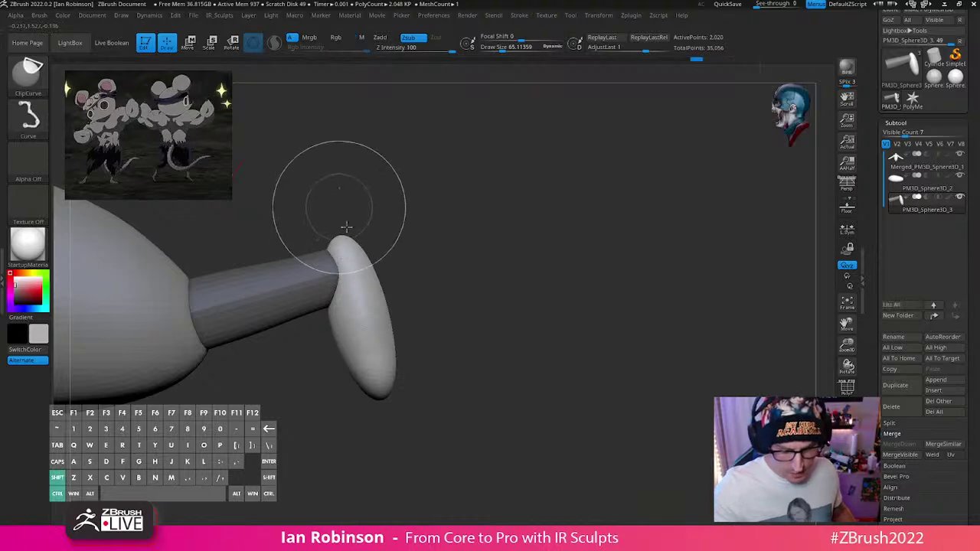
left_click_drag(342, 214, 421, 477, "ctrl+shift")
Step: Carve two grooves into the front of the foot with the DamStandard brush at Draw Size 18.76 to separate three toes
mouse_move(538, 308)
left_mouse_down()
mouse_move(383, 328)
mouse_move(521, 271)
left_mouse_up()
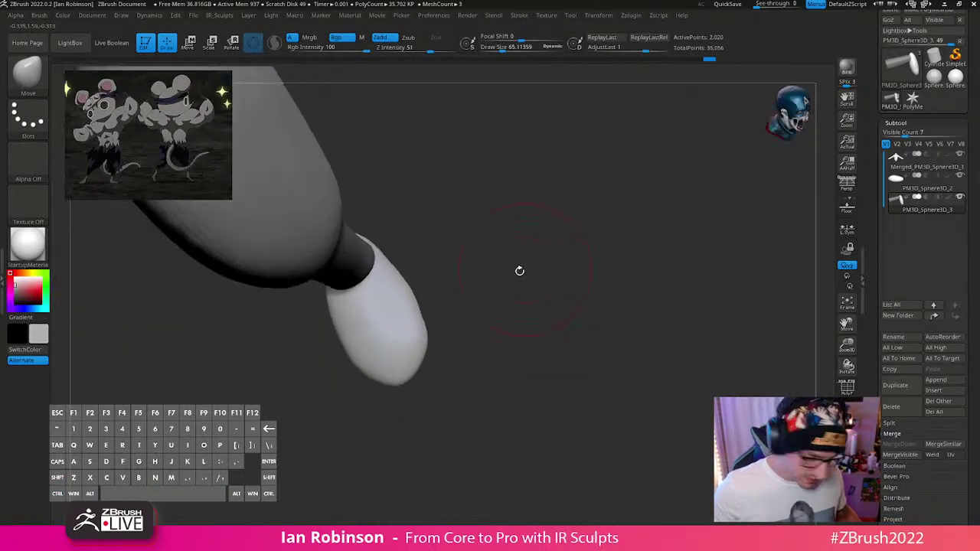
key("b")
key("d")
key("s")
key("s")
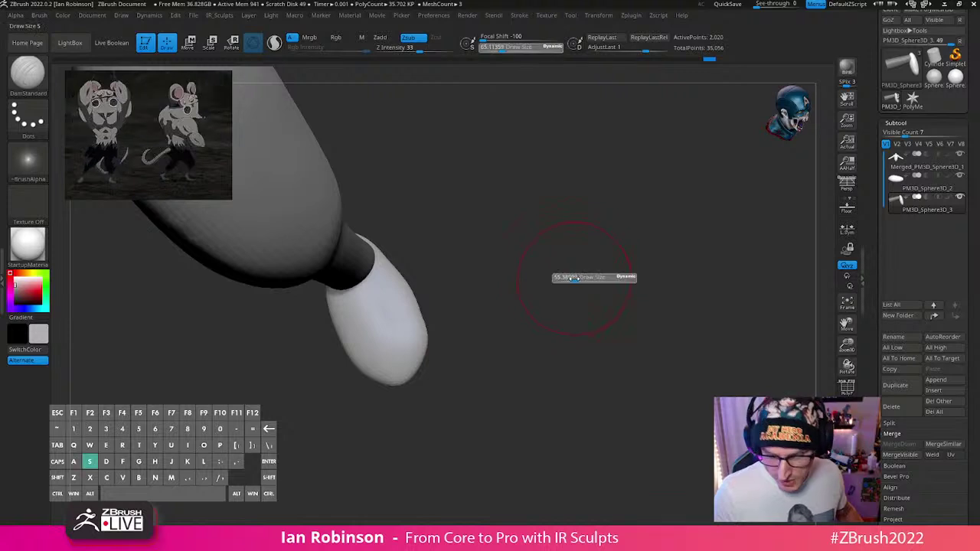
mouse_move(569, 280)
left_mouse_down()
mouse_move(559, 281)
mouse_move(589, 308)
mouse_move(602, 277)
left_mouse_up()
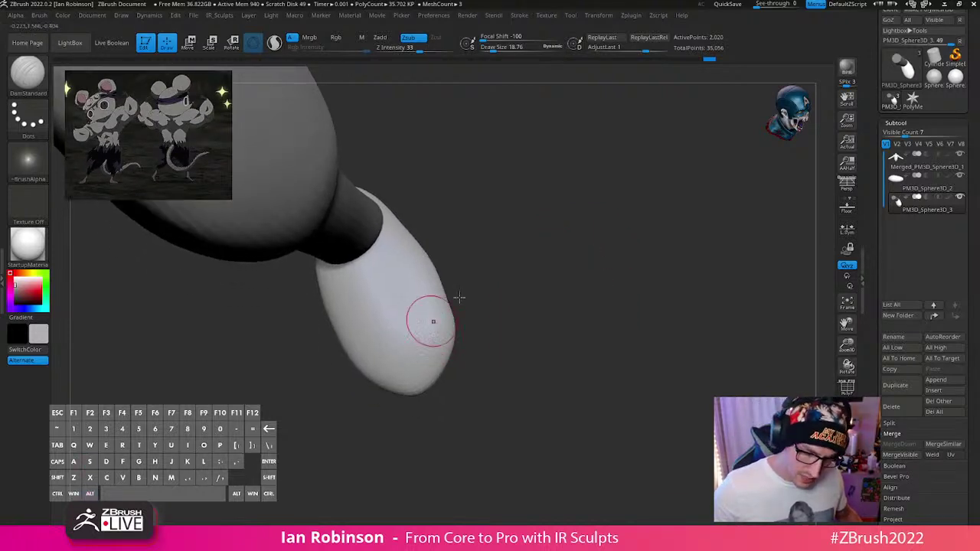
mouse_move(466, 294)
left_mouse_down()
mouse_move(437, 282)
mouse_move(437, 326)
mouse_move(465, 364)
left_mouse_up()
left_click_drag(529, 334, 470, 336)
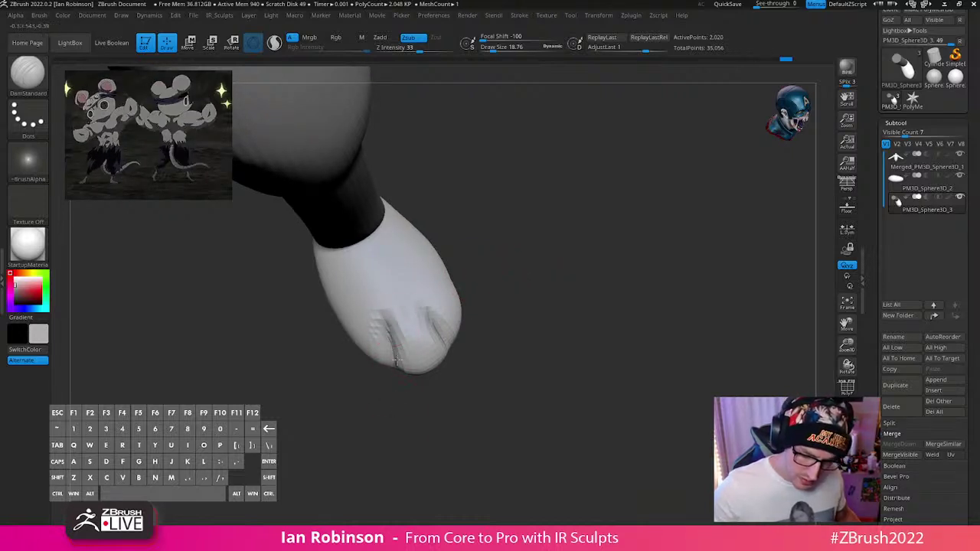
left_click_drag(396, 404, 544, 292)
left_click_drag(450, 306, 442, 344)
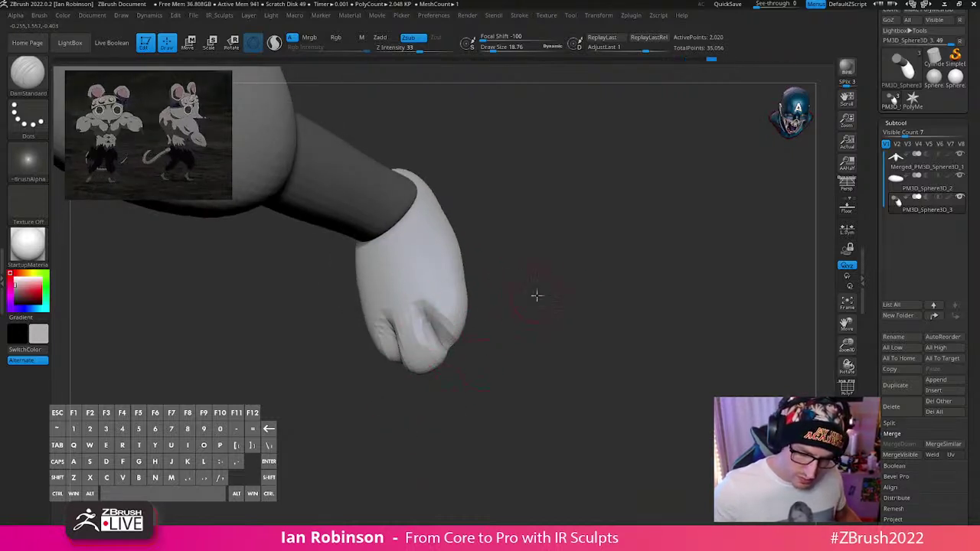
Step: Refine the toe grooves with further DamStandard strokes from several angles
mouse_move(536, 295)
left_mouse_down()
mouse_move(538, 253)
mouse_move(544, 283)
mouse_move(446, 246)
left_mouse_up()
mouse_move(524, 234)
left_mouse_down()
mouse_move(536, 249)
mouse_move(437, 280)
left_mouse_up()
key("ctrl")
left_click_drag(552, 249, 565, 251)
left_click_drag(431, 314, 442, 348)
left_click_drag(490, 285, 490, 337)
mouse_move(432, 302)
left_mouse_down()
mouse_move(442, 334)
mouse_move(454, 295)
left_mouse_up()
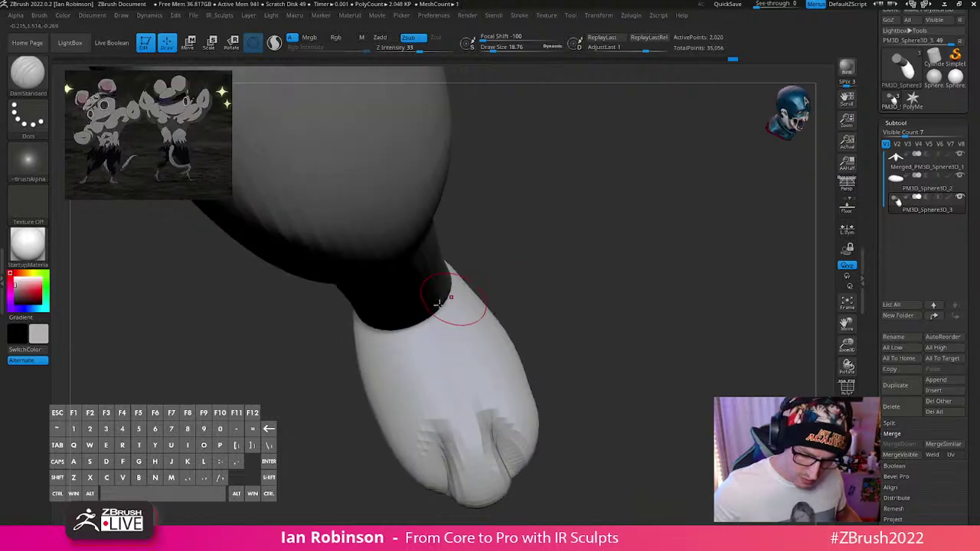
Step: Examine the leg and foot proportions against the whole body from the side and the front
left_click_drag(612, 409, 604, 237, "alt")
left_click_drag(597, 307, 612, 283)
left_click_drag(612, 283, 586, 306)
left_click_drag(552, 357, 613, 346)
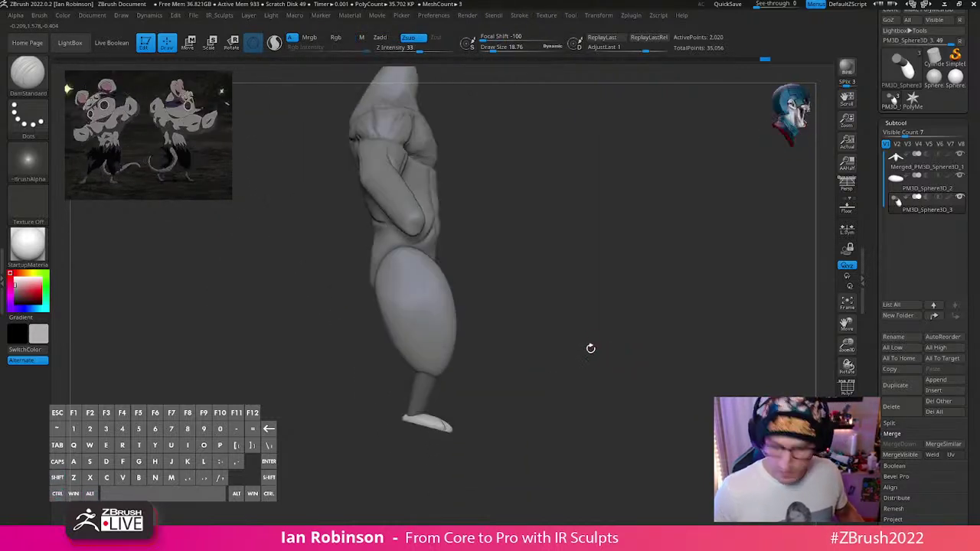
left_click_drag(605, 301, 591, 354)
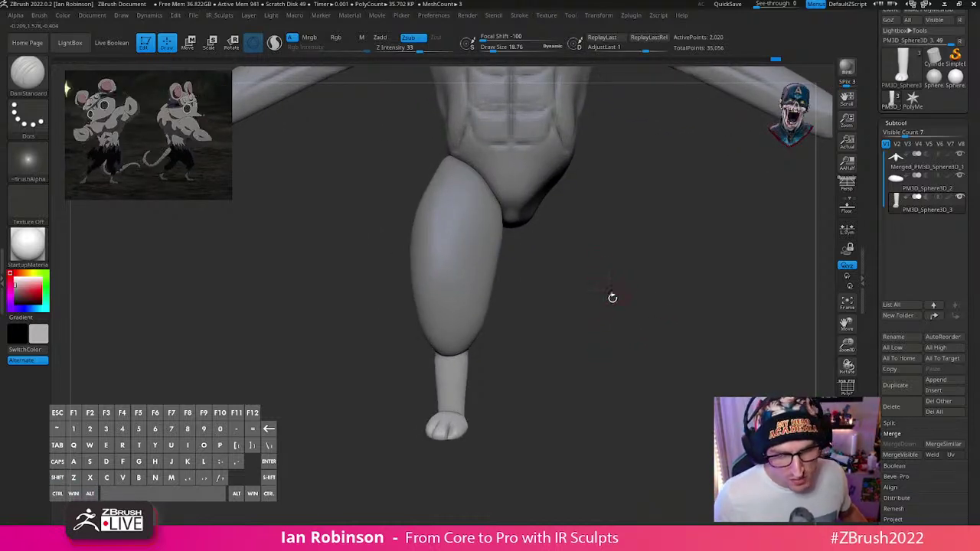
key("s")
mouse_move(630, 299)
left_mouse_down()
mouse_move(647, 299)
mouse_move(647, 317)
mouse_move(599, 301)
mouse_move(589, 320)
left_mouse_up()
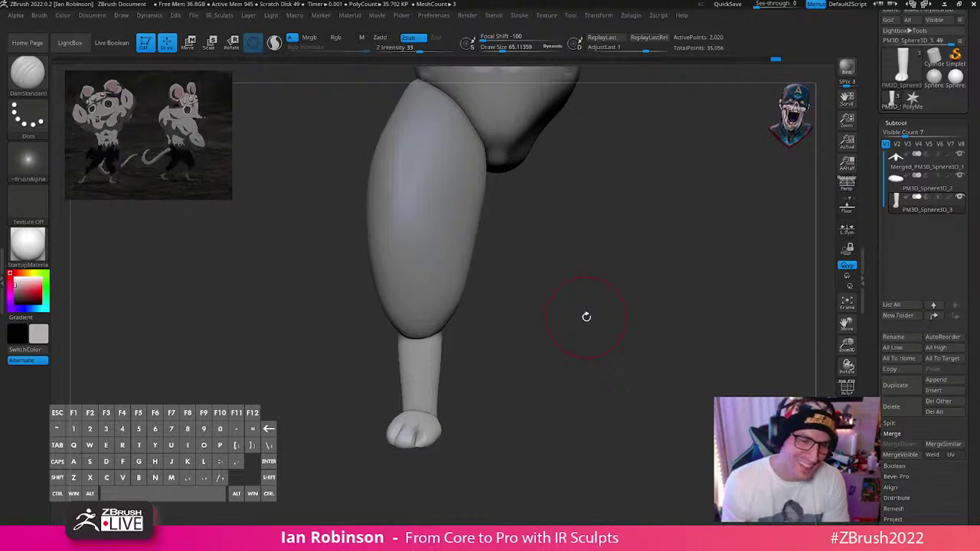
left_click_drag(648, 264, 589, 306)
Step: Make the thigh the active subtool, center the gizmo on it, and enable transforming all selected subtools together
left_click(433, 337, "alt")
key("w")
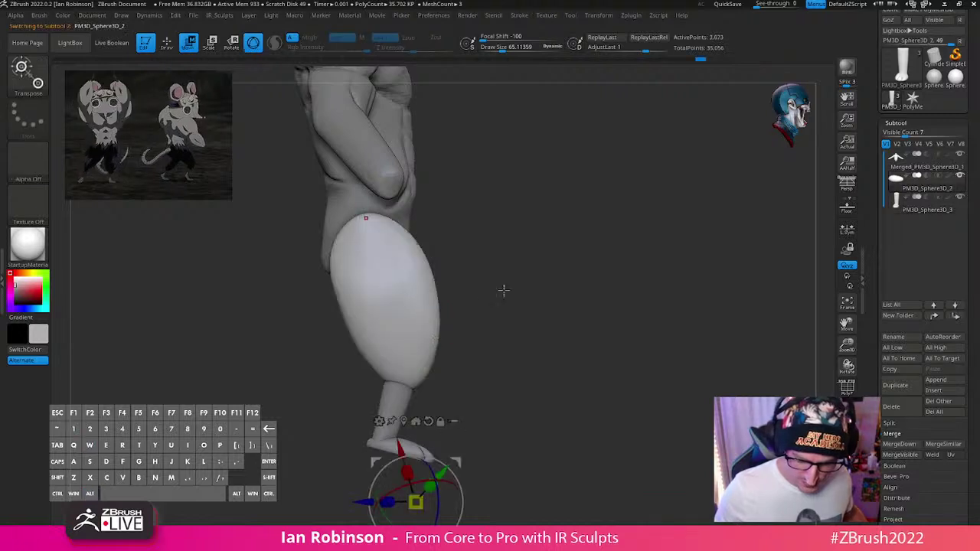
left_click(383, 301)
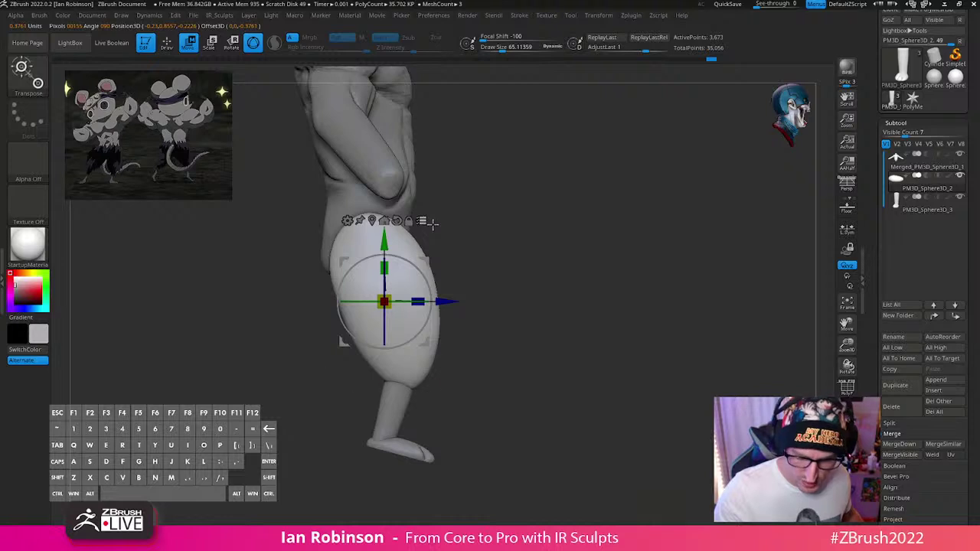
key("shift+m")
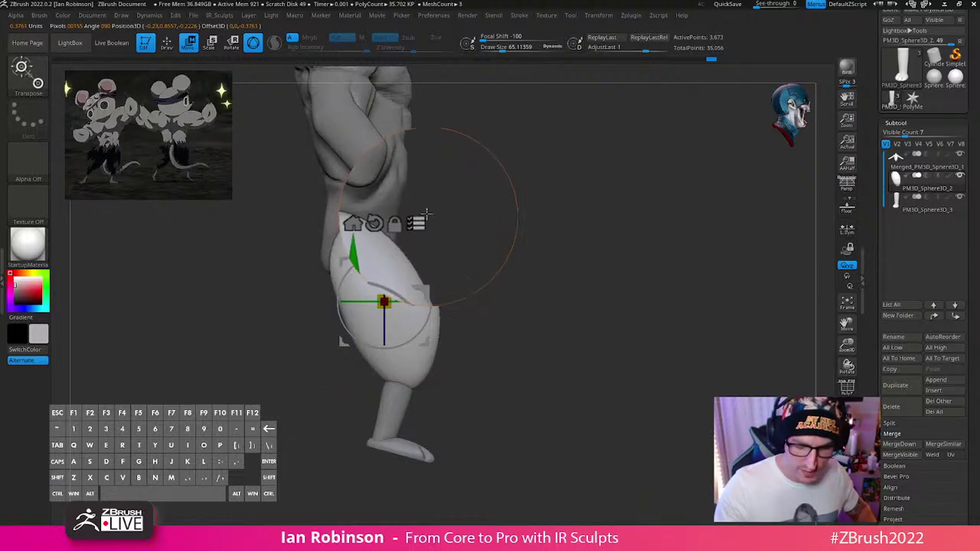
left_click(422, 221)
left_click(422, 221)
Step: Select the thigh and lower leg together without the torso, and rotate the whole leg forward in side view
left_click_drag(559, 287, 535, 265, "alt")
key("ctrl+shift")
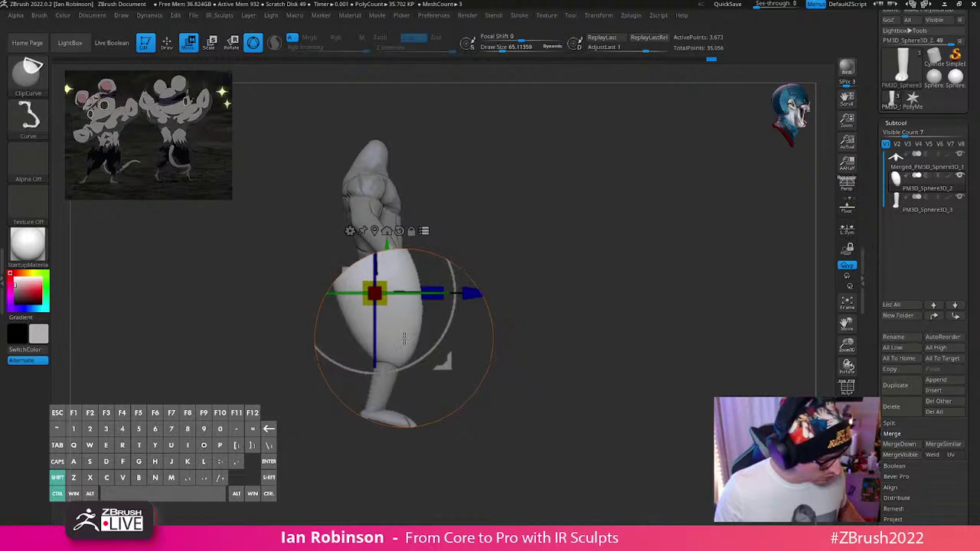
left_click(405, 338, "ctrl+shift")
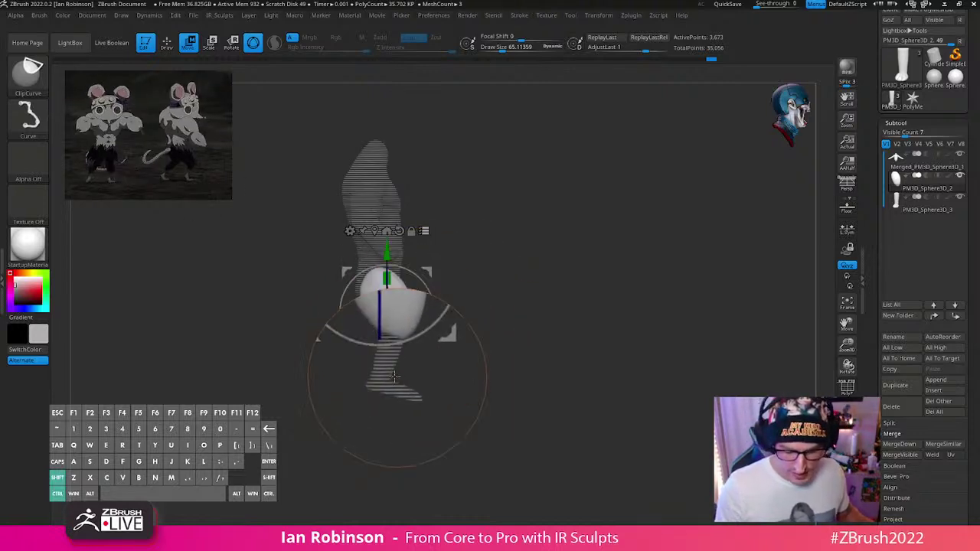
left_click(411, 387, "ctrl+shift")
mouse_move(529, 335)
left_mouse_down("shift")
mouse_move(493, 332)
mouse_move(518, 380)
mouse_move(468, 339)
mouse_move(430, 332)
mouse_move(434, 324)
left_mouse_up("shift")
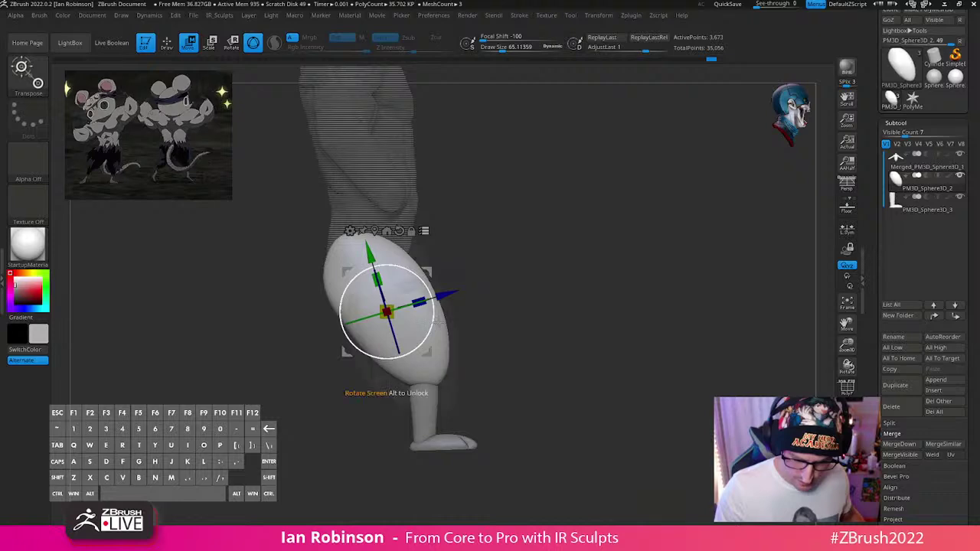
Step: Exclude the thigh from the selection, reposition the gizmo at the knee, and rotate the shin and foot slightly backward
left_click(437, 336, "ctrl+shift")
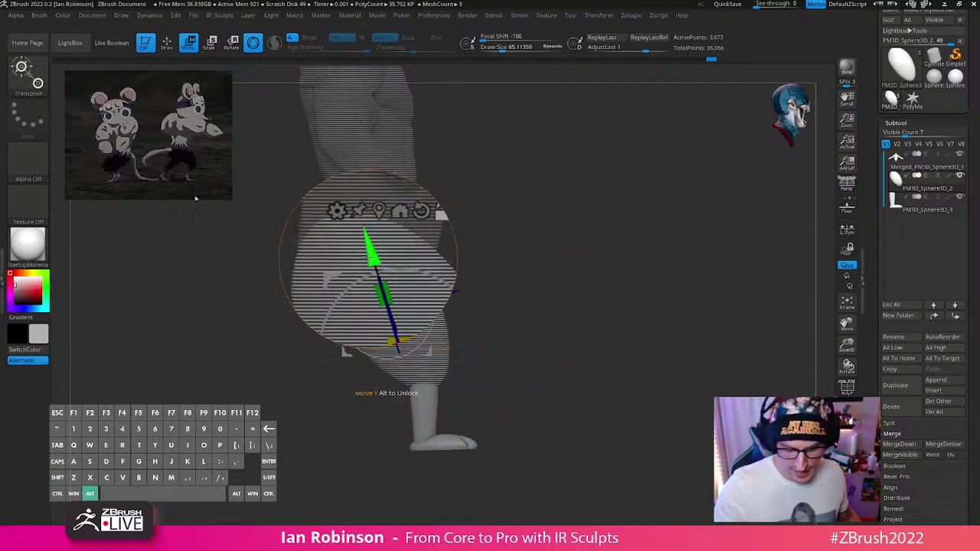
left_click_drag(370, 247, 403, 323, "alt")
mouse_move(468, 369)
left_mouse_down("alt")
mouse_move(486, 365)
mouse_move(474, 384)
left_mouse_up("alt")
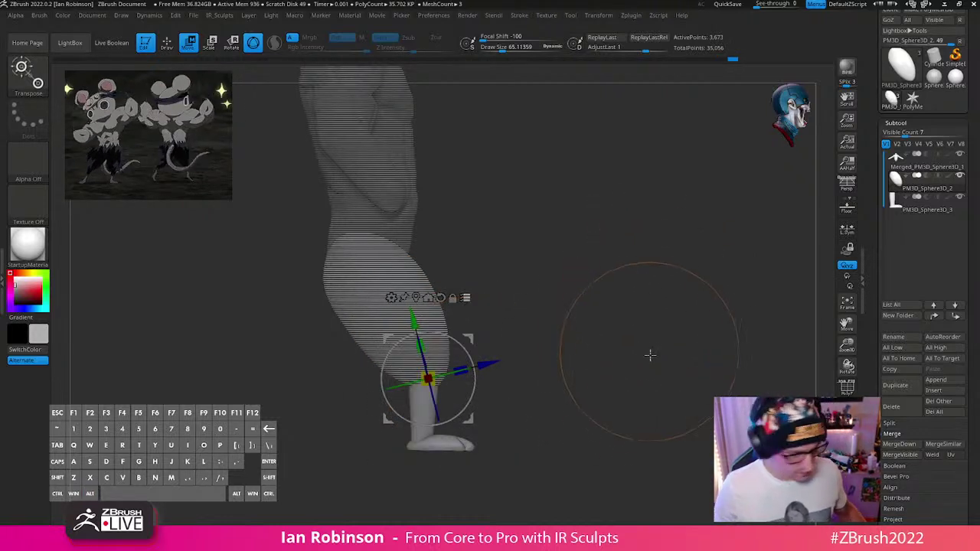
key("q")
Step: Reshape the back of the upper thigh below the buttock with the Move brush at a Draw Size of about 189
mouse_move(639, 395)
right_mouse_down("ctrl")
mouse_move(651, 372)
mouse_move(605, 370)
right_mouse_up("ctrl")
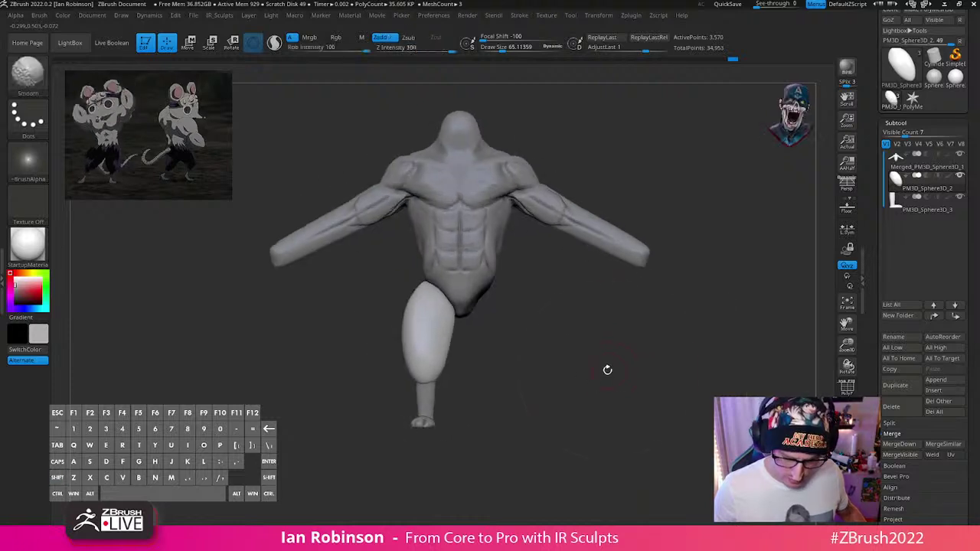
key("s")
mouse_move(584, 355)
left_mouse_down()
mouse_move(576, 355)
mouse_move(630, 353)
mouse_move(584, 361)
left_mouse_up()
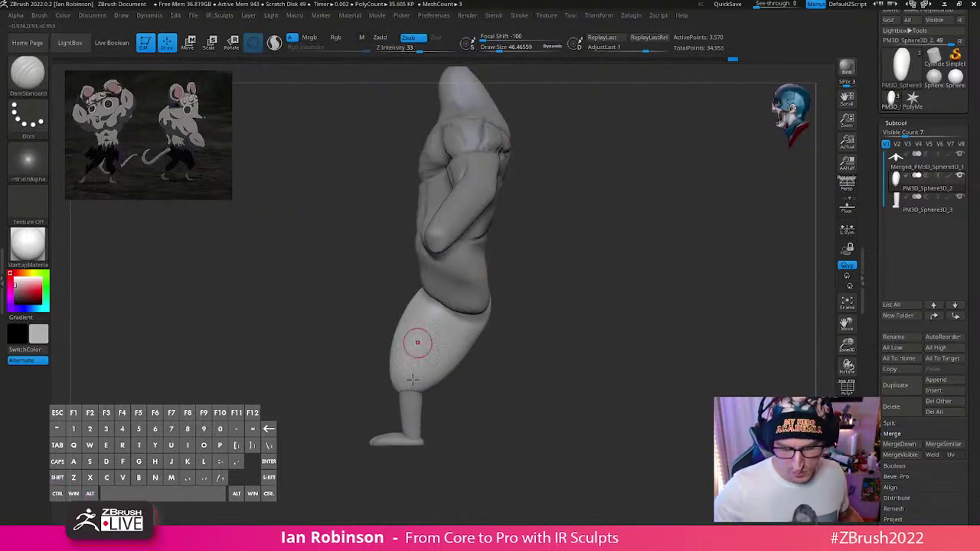
key("s")
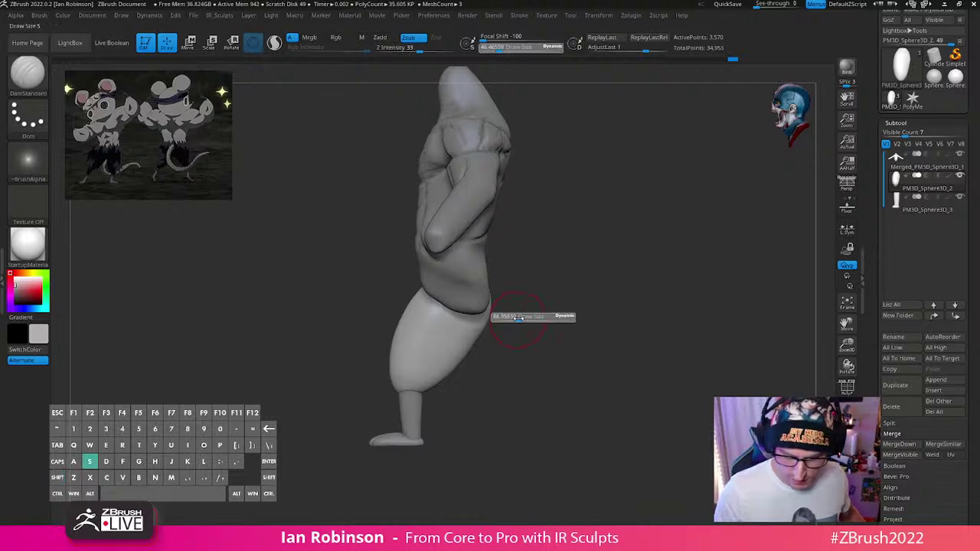
key("b")
key("m")
key("v")
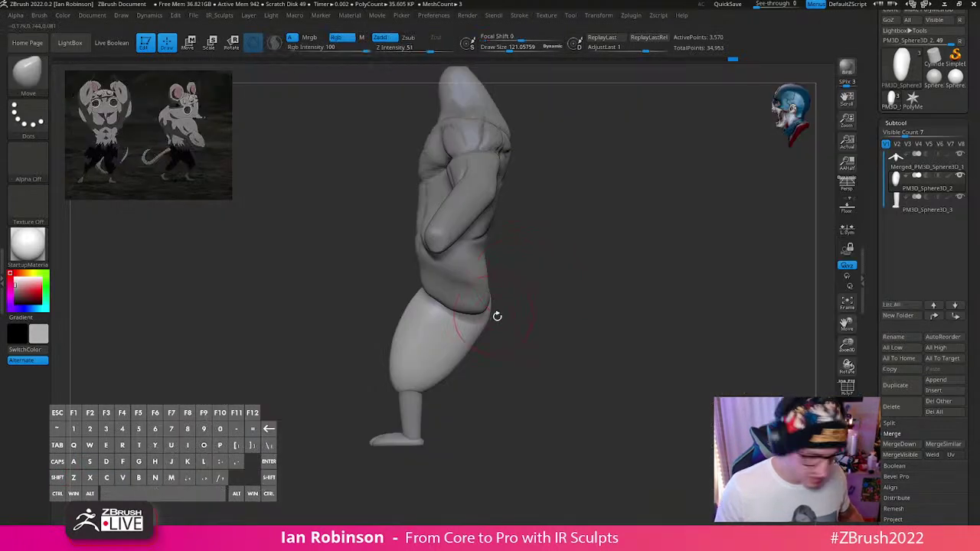
key("s")
key("s")
left_click_drag(485, 317, 492, 318)
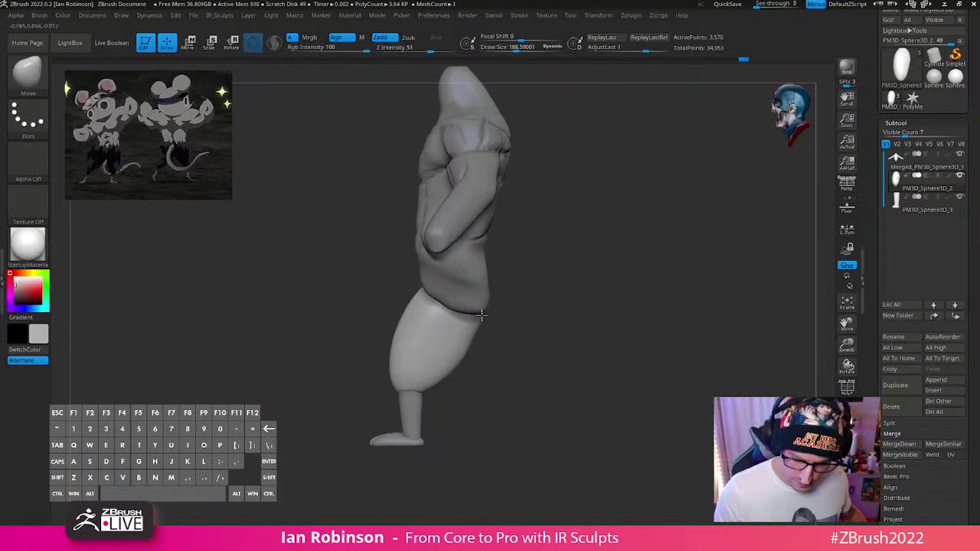
left_click_drag(457, 351, 490, 279)
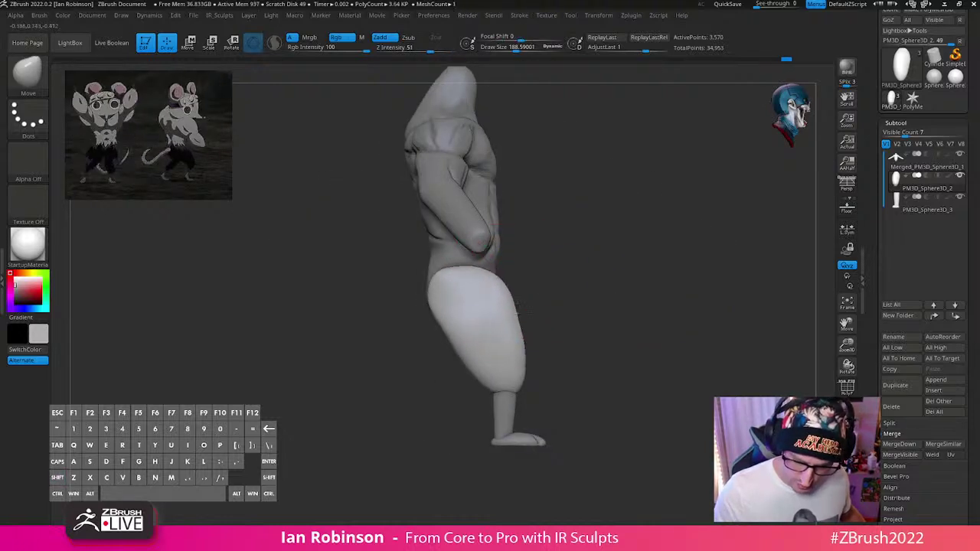
Step: Reduce the Draw Size to about 145 and adjust the front of the thigh near the hip with the Move brush
key("s")
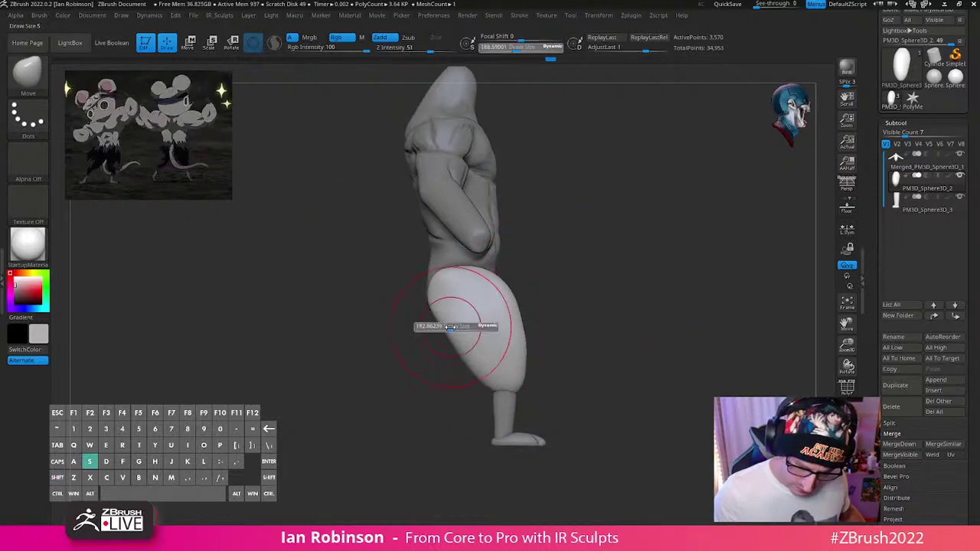
mouse_move(459, 331)
left_mouse_down()
mouse_move(451, 332)
mouse_move(586, 326)
mouse_move(555, 300)
left_mouse_up()
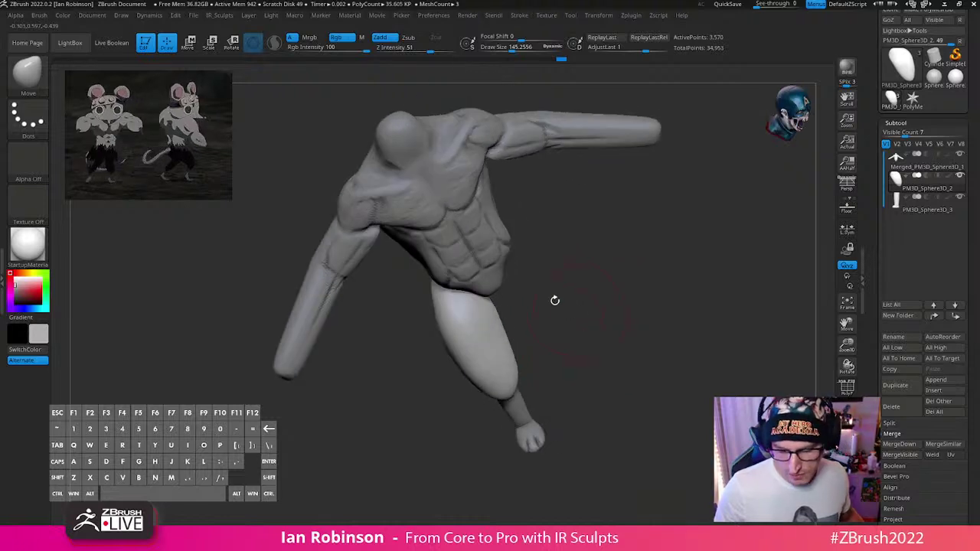
left_click_drag(484, 298, 498, 334)
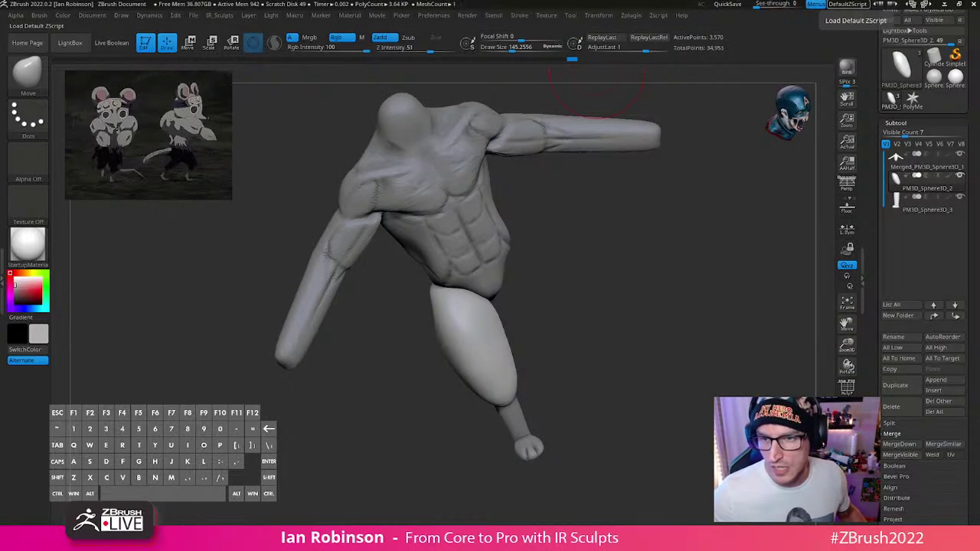
Step: In side view, isolate the thigh, place the gizmo at the hip, and rotate the thigh slightly backward
mouse_move(597, 70)
left_mouse_down()
mouse_move(654, 284)
mouse_move(503, 271)
mouse_move(476, 253)
left_mouse_up()
left_click_drag(590, 269, 584, 259, "alt")
key("w")
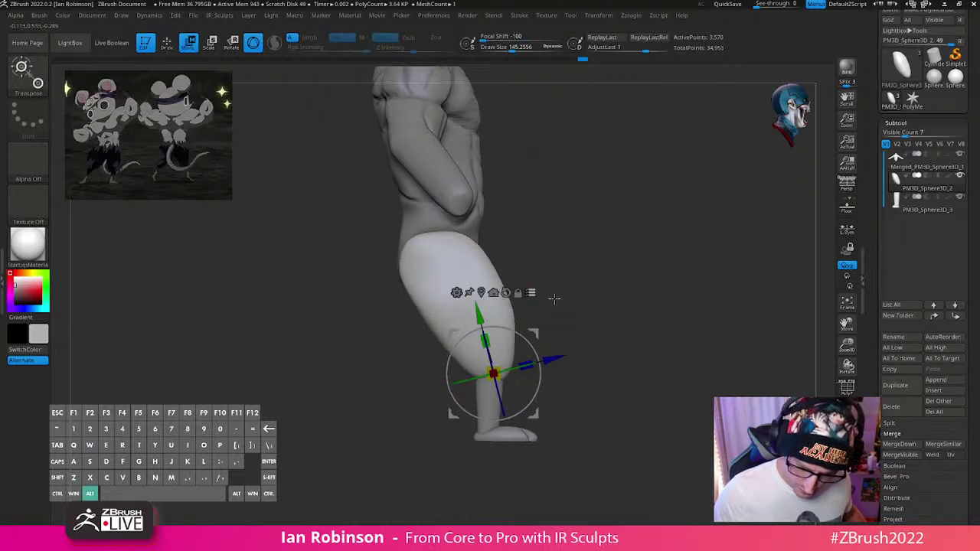
left_click_drag(555, 298, 573, 310, "alt")
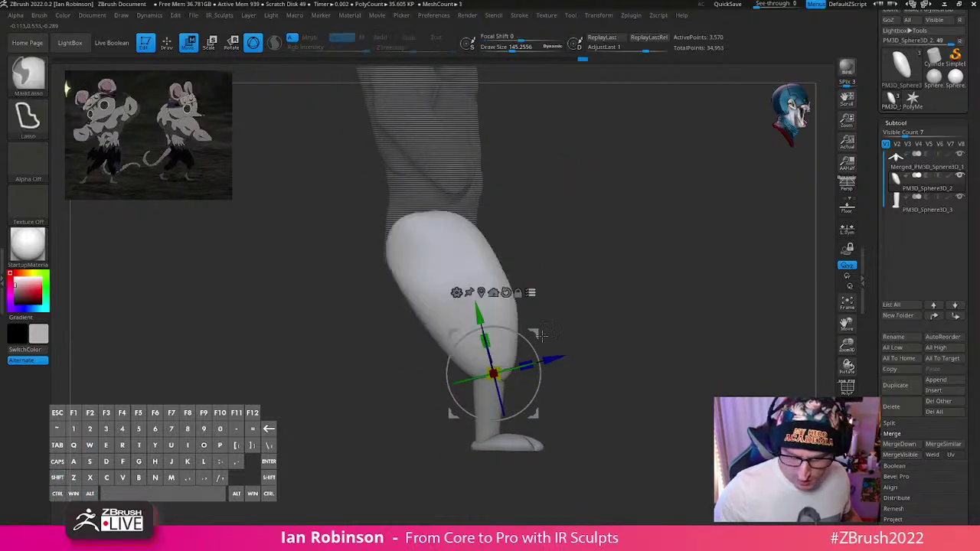
mouse_move(536, 347)
left_mouse_down("alt")
mouse_move(491, 212)
mouse_move(489, 250)
mouse_move(440, 241)
left_mouse_up("alt")
left_click_drag(484, 277, 482, 272)
Step: Leave only the lower leg and foot active, position the gizmo at the knee, and move them backward by about 0.24
left_click(499, 375, "alt")
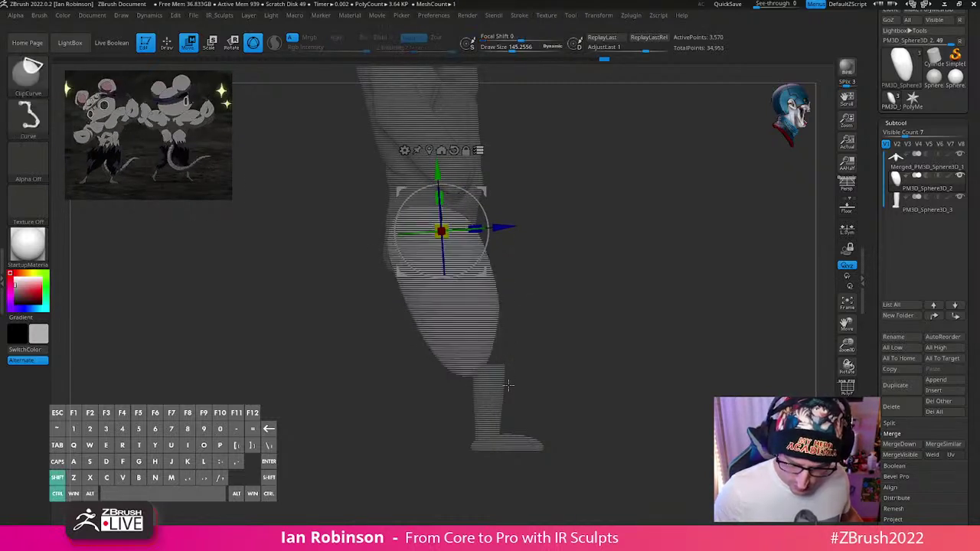
left_click_drag(485, 274, 538, 409, "alt")
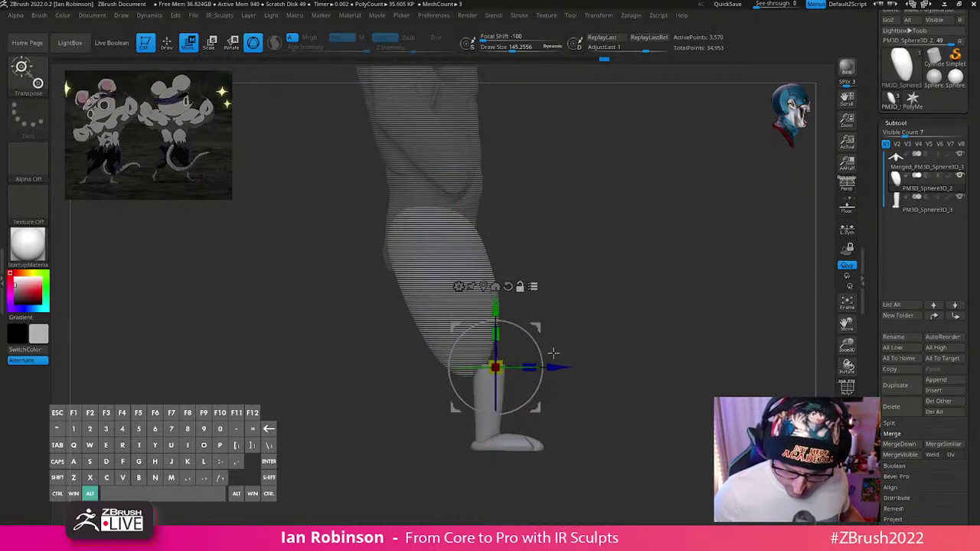
left_click_drag(561, 365, 507, 375)
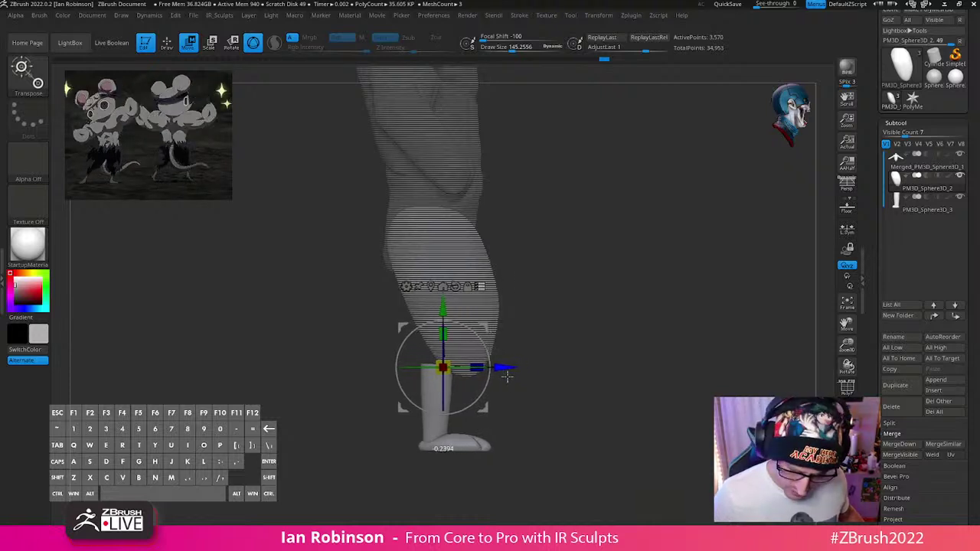
Step: Make only the thigh active, rotate it slightly around the knee, and nudge it backward to line up with the shin
key("q")
key("ctrl+shift")
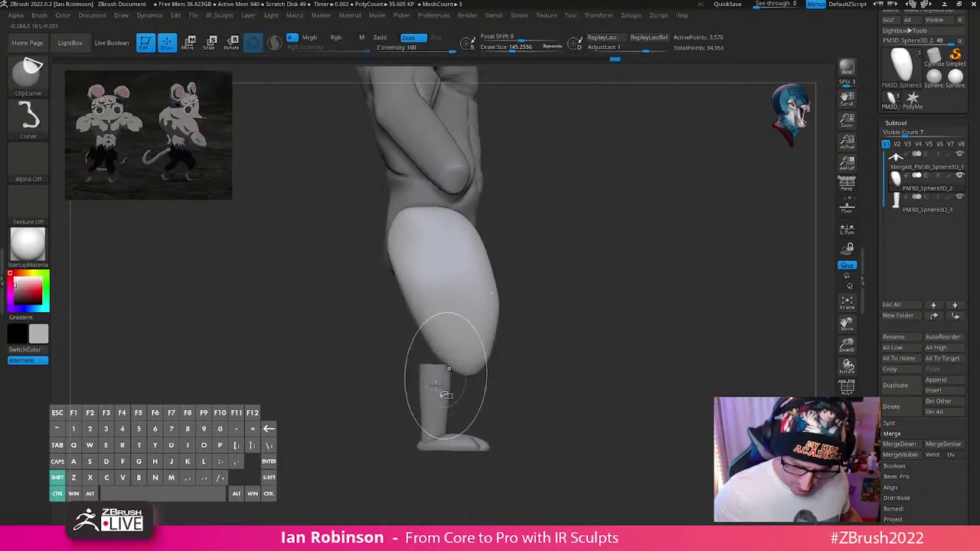
key("w")
left_click(489, 285, "ctrl+shift")
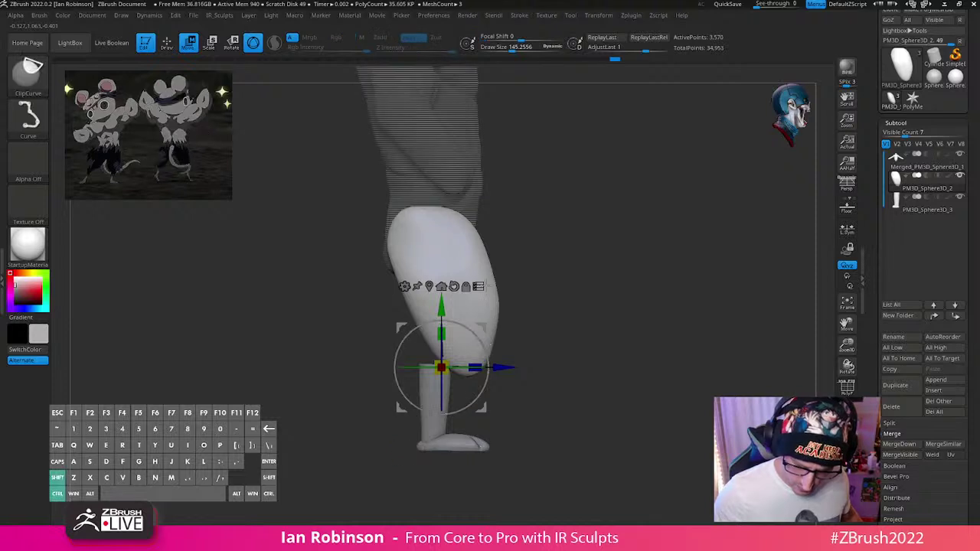
left_click(428, 435, "ctrl+shift")
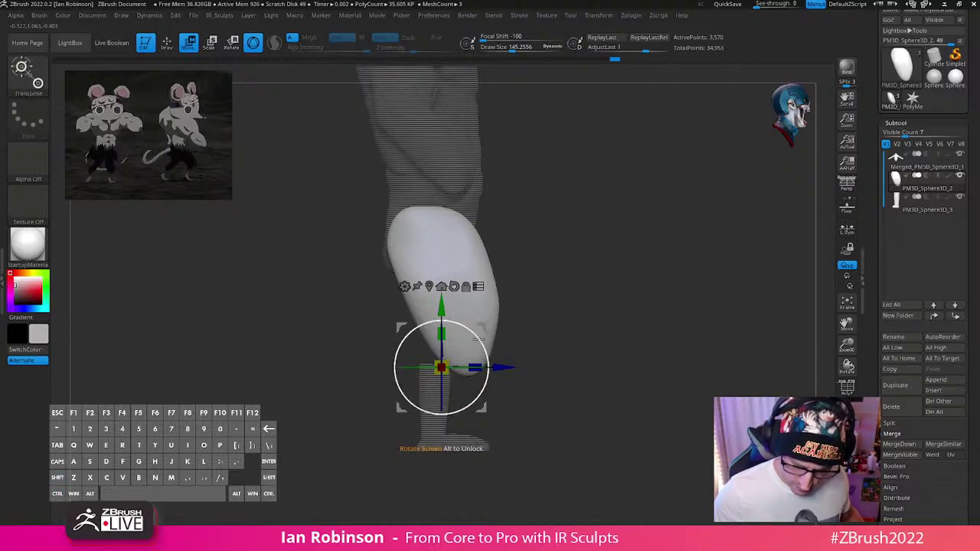
mouse_move(478, 337)
left_mouse_down()
mouse_move(489, 371)
mouse_move(484, 347)
left_mouse_up()
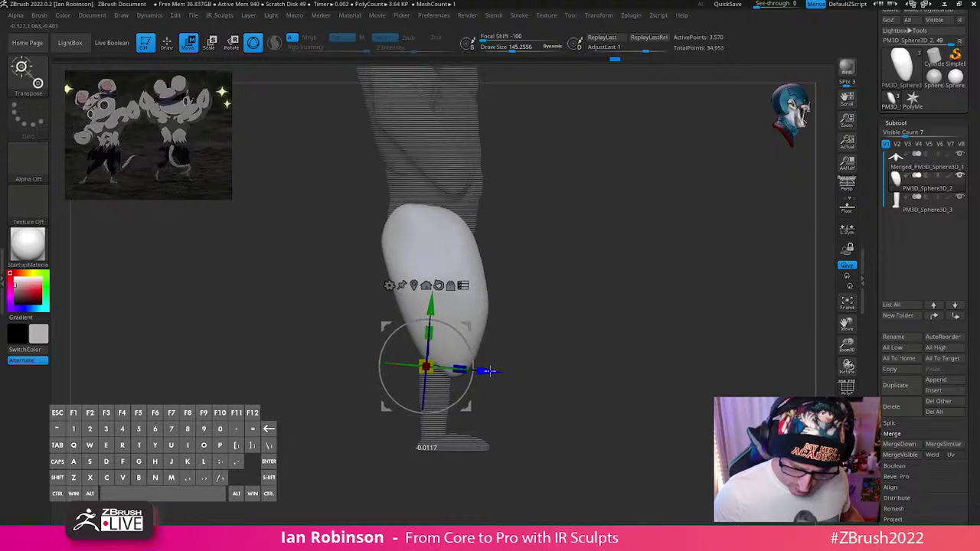
key("q")
Step: Pull the bottom of the thigh into line with the knee using the Move brush at a Draw Size of about 194
left_click_drag(673, 307, 754, 362, "shift")
key("b")
key("m")
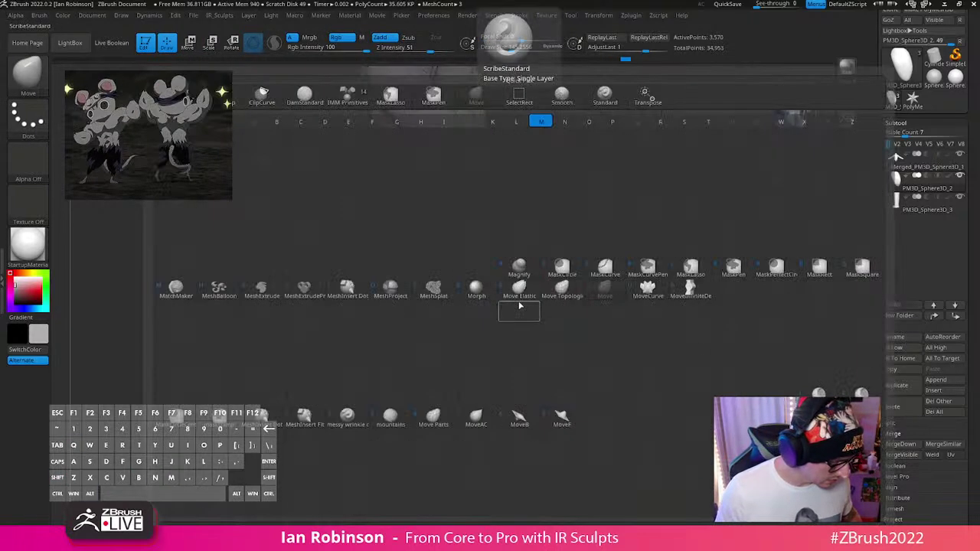
key("v")
key("s")
left_click_drag(501, 319, 509, 320)
left_click_drag(464, 367, 457, 362)
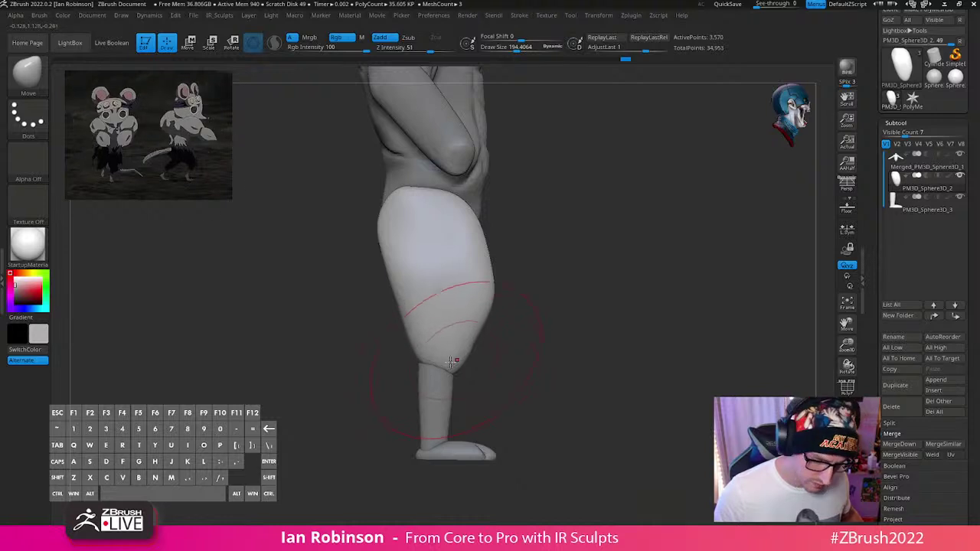
Step: Reduce the Draw Size to about 121 and reshape the thigh's front, back and upper hip contours in side view
mouse_move(581, 267)
left_mouse_down("alt")
mouse_move(603, 295)
mouse_move(630, 303)
left_mouse_up("alt")
key("s")
left_click_drag(544, 287, 535, 289)
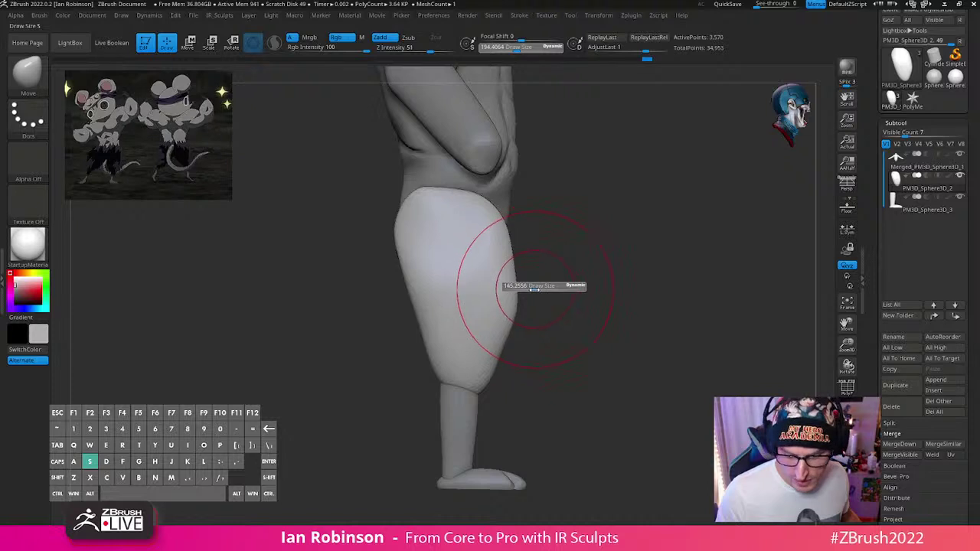
left_click_drag(534, 289, 506, 303)
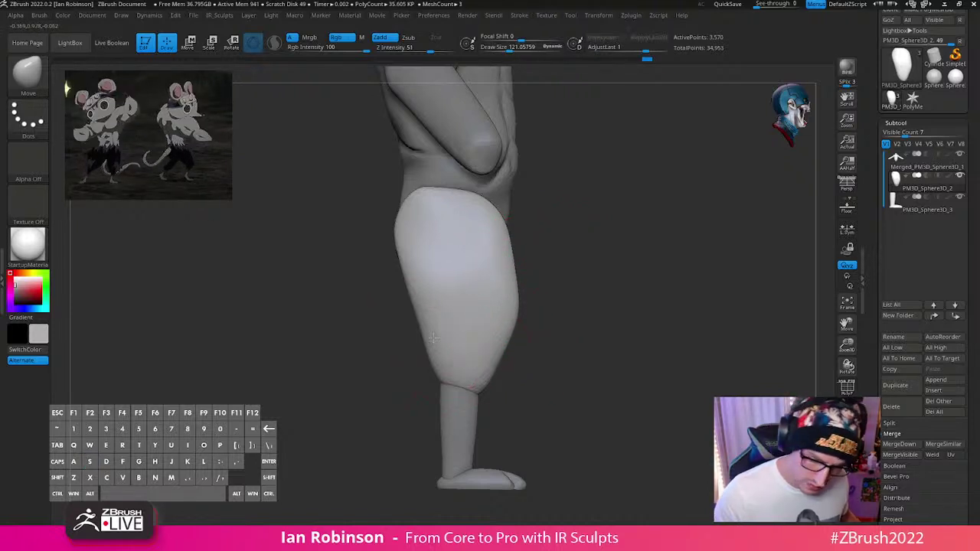
left_click_drag(434, 338, 396, 255)
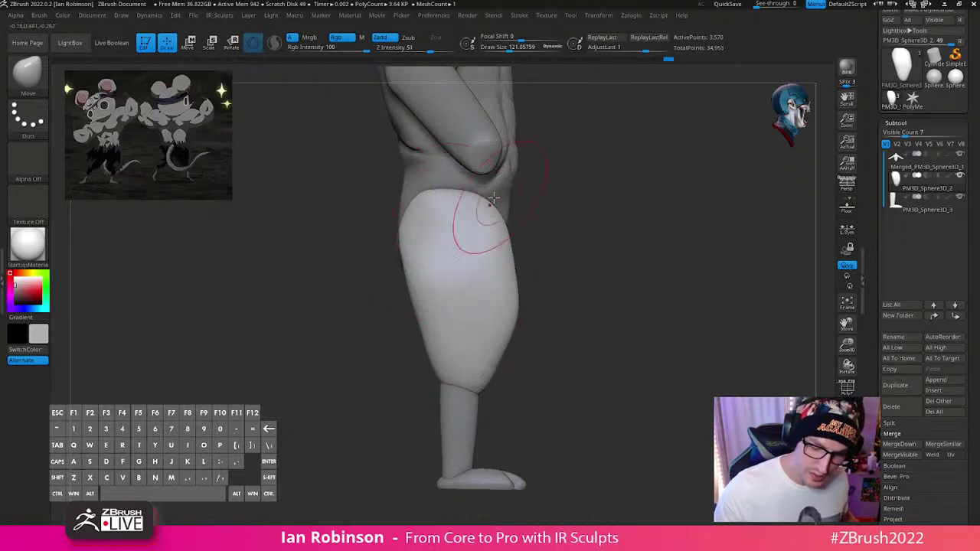
left_click_drag(494, 198, 461, 188)
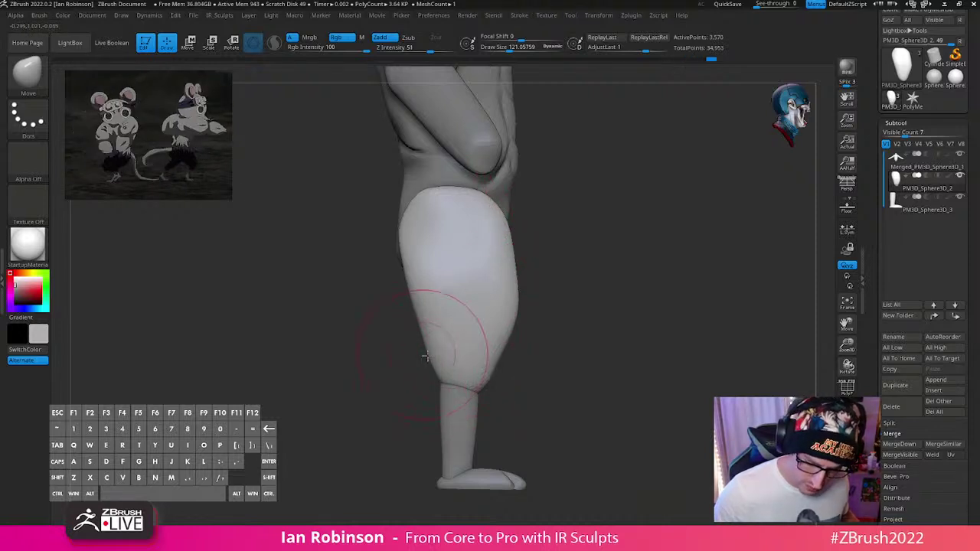
Step: Set the Draw Size to about 116 and fine-tune the thigh's outline with the Move brush
left_click_drag(536, 333, 566, 325)
key("s")
left_click_drag(501, 351, 505, 353)
key("s")
left_click_drag(536, 247, 544, 247)
left_click_drag(613, 260, 521, 260)
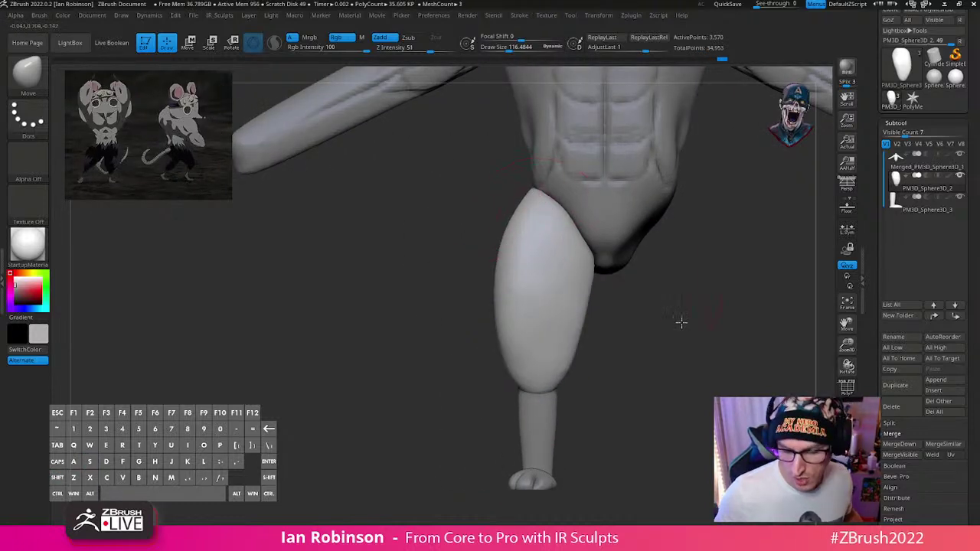
Step: Mirror and weld the thigh and the lower leg with its foot to the opposite side of the body
left_click_drag(681, 322, 611, 349, "alt")
key("space")
left_click(636, 249)
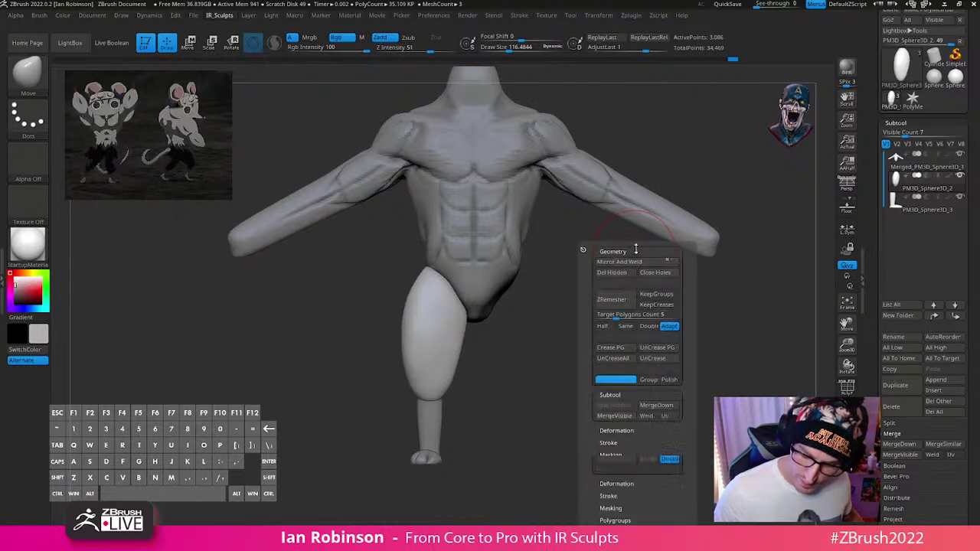
left_click(633, 262)
left_click(424, 415, "alt")
key("space")
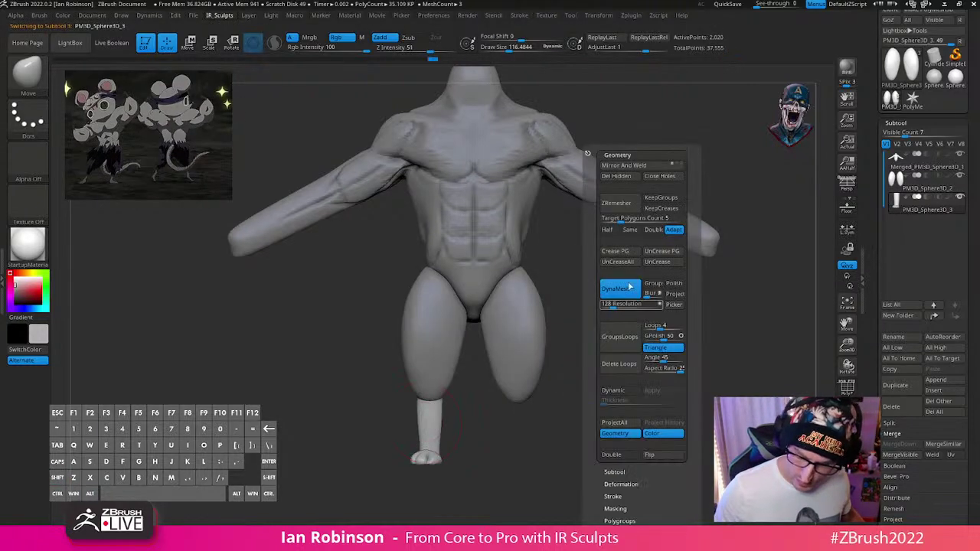
left_click(624, 165)
Step: Make the pair of thighs the active subtool and set the Move brush's Draw Size to about 140
left_click_drag(570, 398, 571, 332, "alt")
left_click(535, 295, "alt")
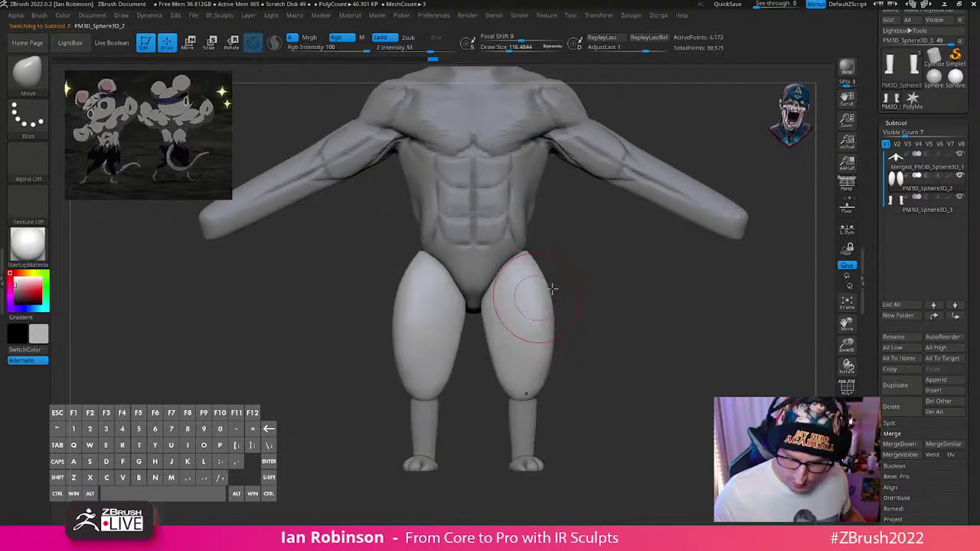
left_click(532, 406, "alt")
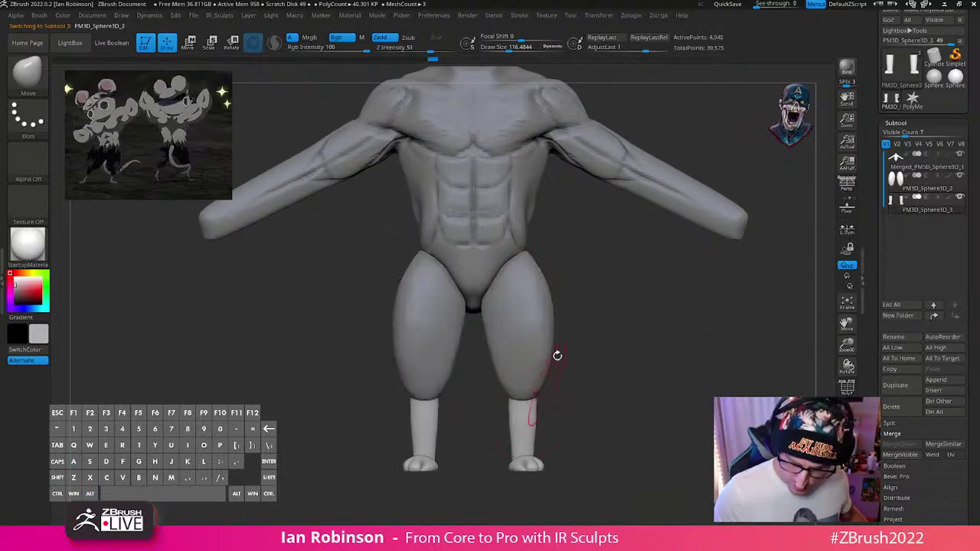
left_click(529, 287, "alt")
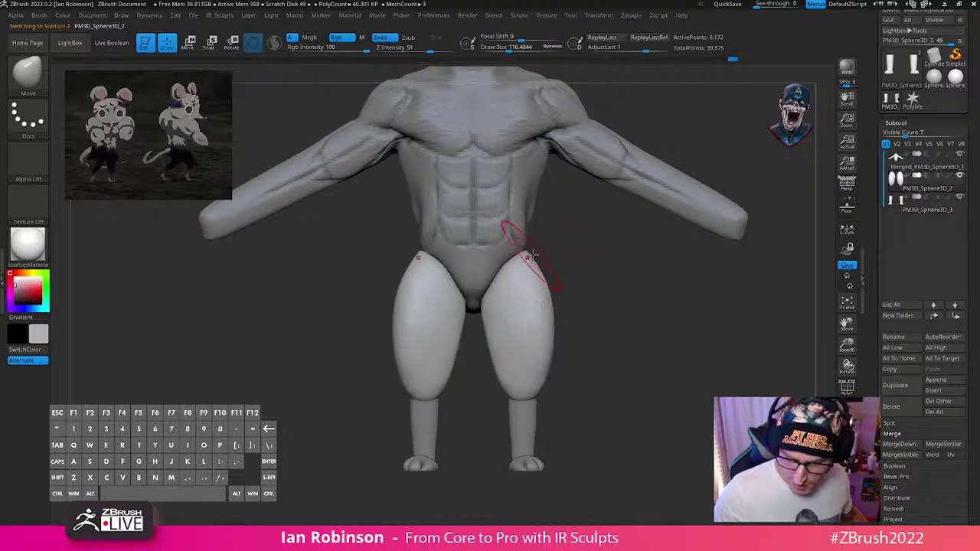
key("s")
left_click_drag(536, 254, 539, 256)
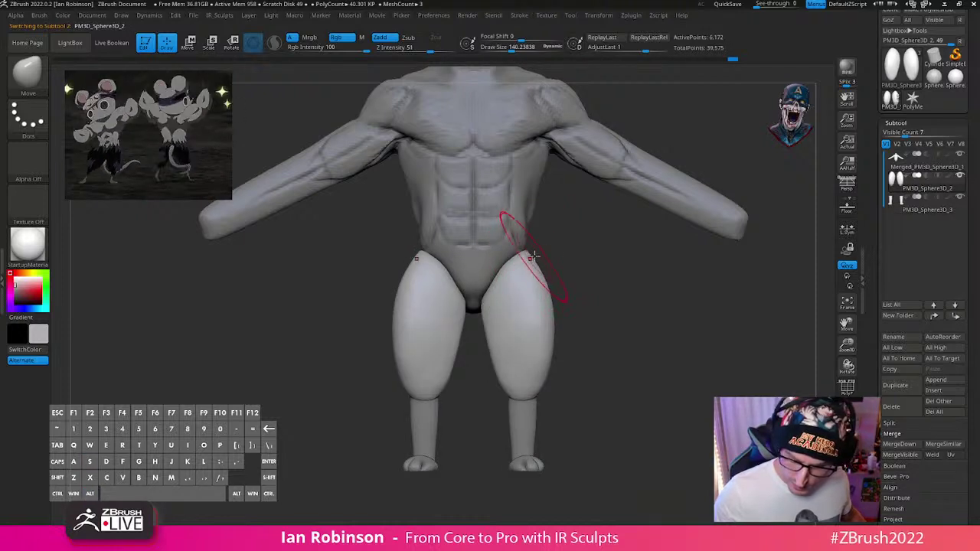
left_click_drag(666, 309, 605, 315, "alt")
key("space")
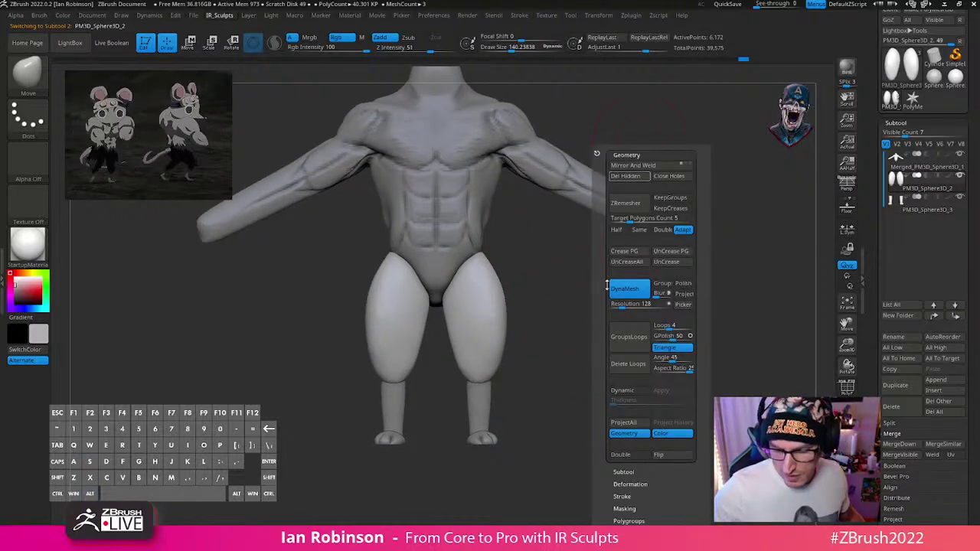
left_click(898, 123)
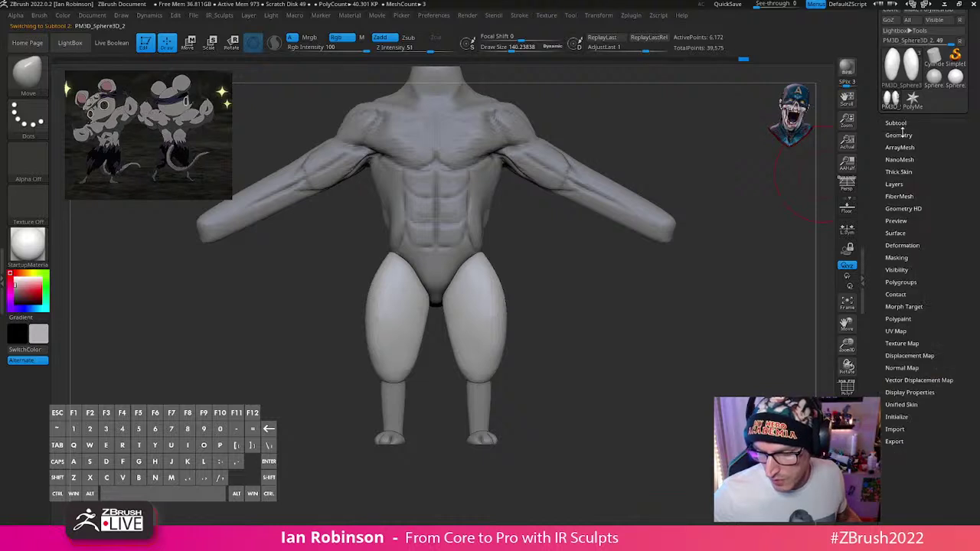
left_click(900, 135)
left_click(908, 382)
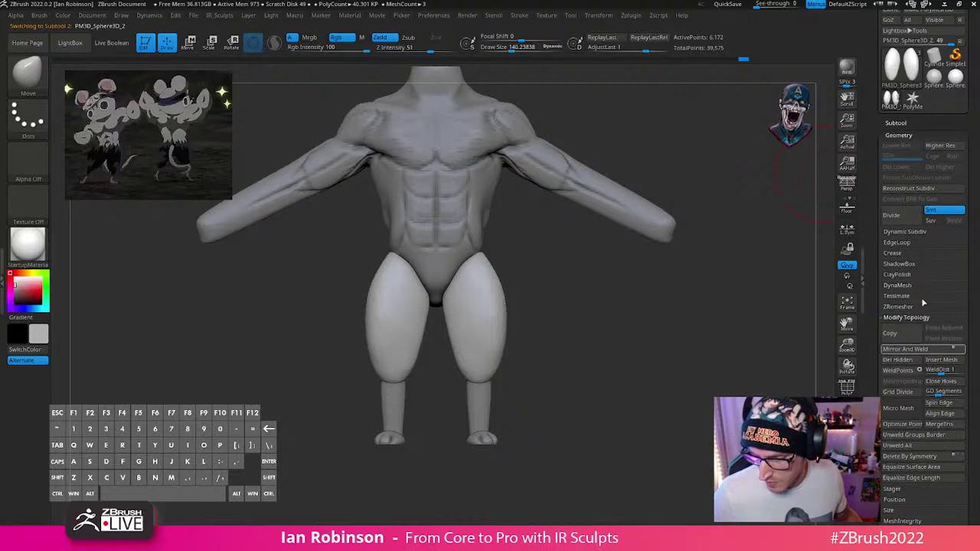
left_click(895, 123)
Step: Select the torso and reshape its buttock and hip area around the thighs with the Move brush, reducing the Draw Size to about 103
left_click_drag(613, 313, 460, 238)
left_click(485, 232, "alt")
left_click_drag(553, 252, 498, 284)
left_click_drag(661, 252, 523, 329, "alt")
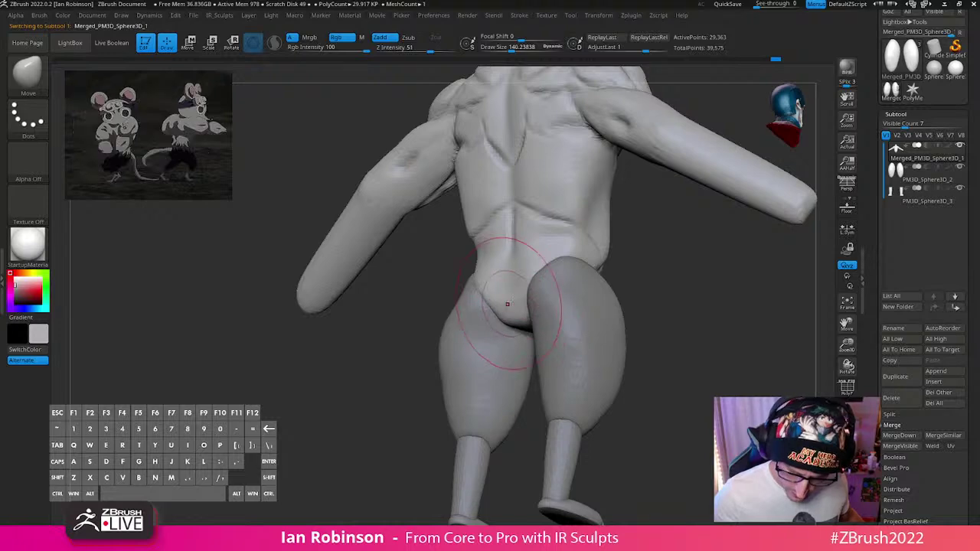
left_click_drag(650, 304, 727, 305)
left_click_drag(526, 287, 555, 256)
left_click_drag(617, 192, 487, 213)
mouse_move(635, 221)
left_mouse_down()
mouse_move(597, 213)
mouse_move(476, 283)
left_mouse_up()
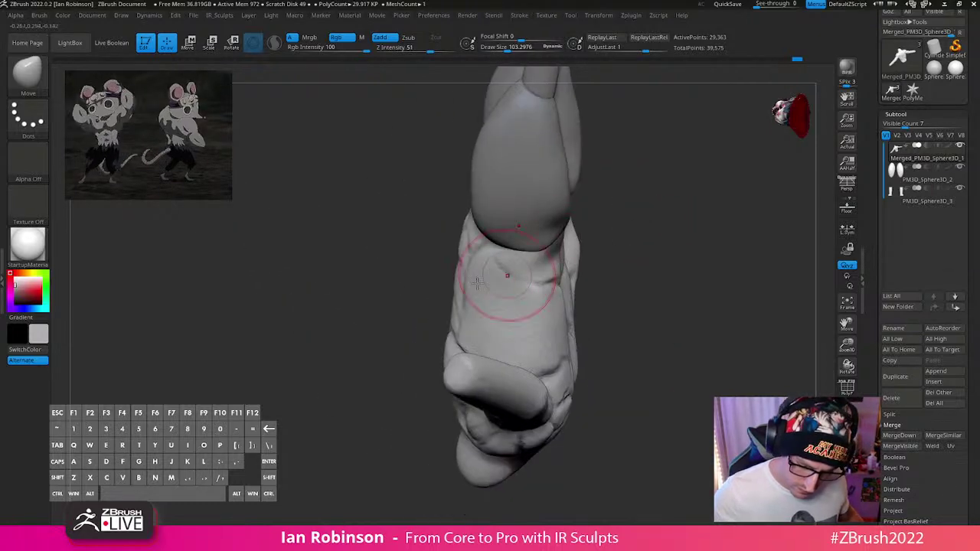
mouse_move(462, 325)
left_mouse_down()
mouse_move(545, 337)
mouse_move(430, 237)
left_mouse_up()
Step: Carve a crease along the torso's flank above the hip with the DamStandard brush
mouse_move(411, 204)
left_mouse_down()
mouse_move(474, 169)
mouse_move(521, 123)
mouse_move(534, 81)
mouse_move(639, 169)
left_mouse_up()
key("b")
key("d")
key("s")
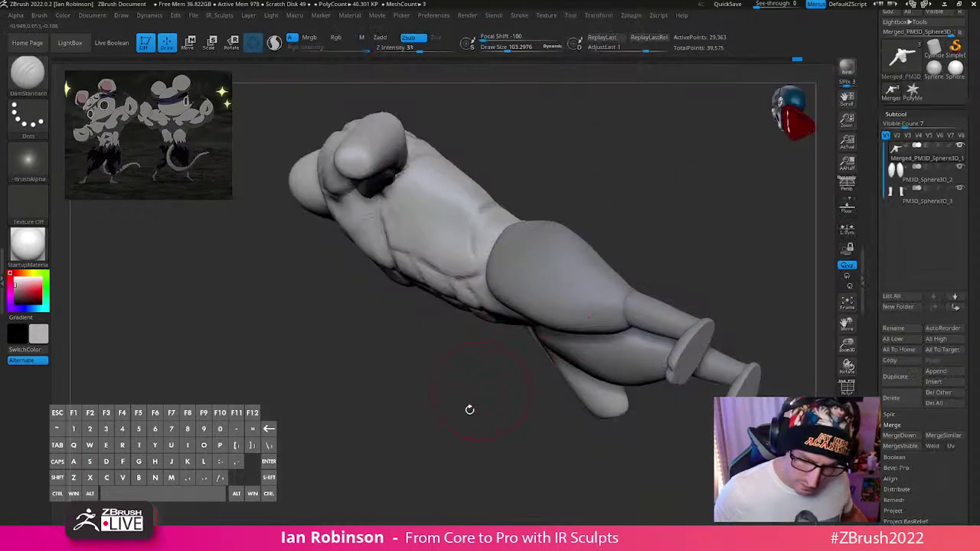
mouse_move(468, 407)
left_mouse_down()
mouse_move(449, 228)
mouse_move(510, 227)
left_mouse_up()
mouse_move(444, 226)
left_mouse_down()
mouse_move(580, 167)
mouse_move(564, 199)
mouse_move(582, 181)
mouse_move(564, 310)
mouse_move(514, 317)
mouse_move(547, 264)
mouse_move(536, 222)
mouse_move(522, 219)
left_mouse_up()
Step: Build up the waist and hip muscles above the thigh with ClayBuildup at a Draw Size of about 49
key("b")
key("c")
key("b")
key("s")
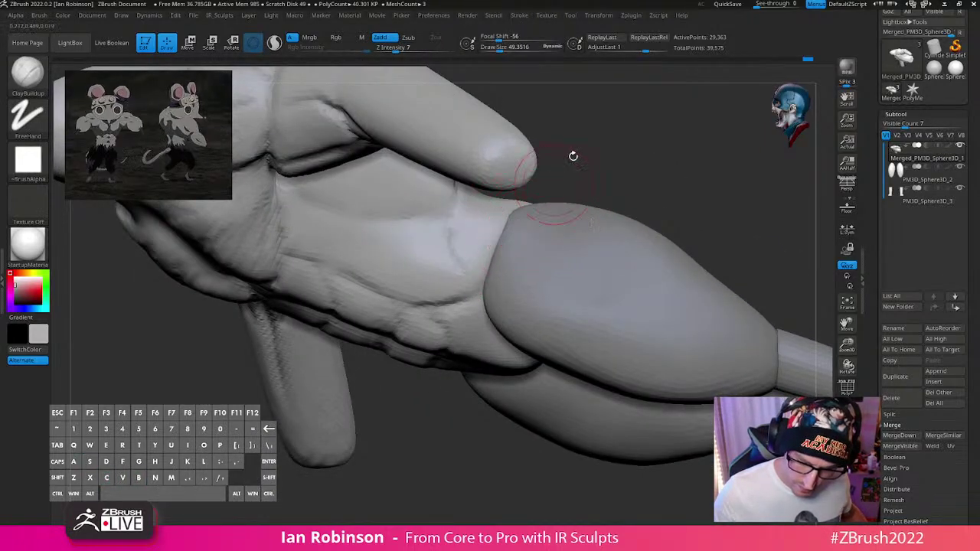
left_click_drag(573, 156, 496, 260)
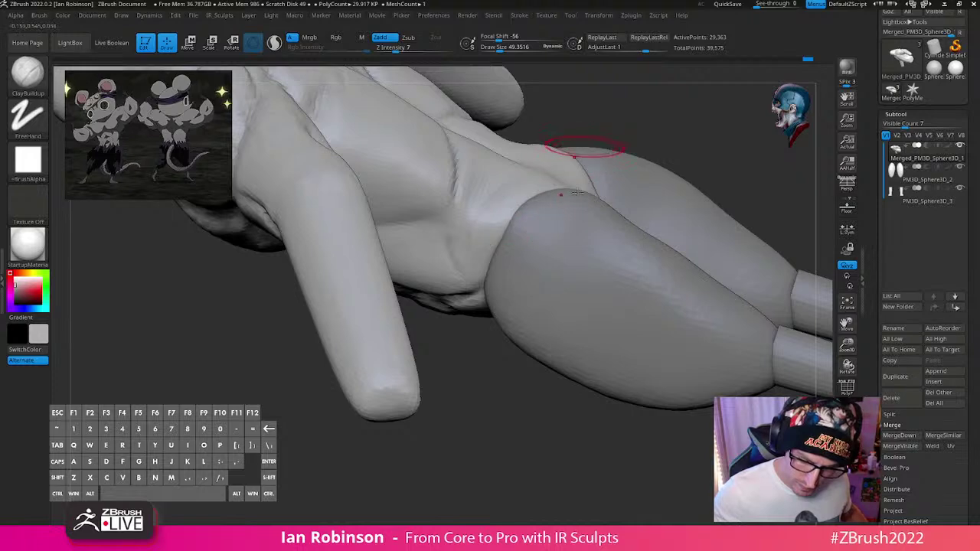
mouse_move(577, 193)
left_mouse_down()
mouse_move(485, 247)
mouse_move(551, 92)
mouse_move(527, 202)
left_mouse_up()
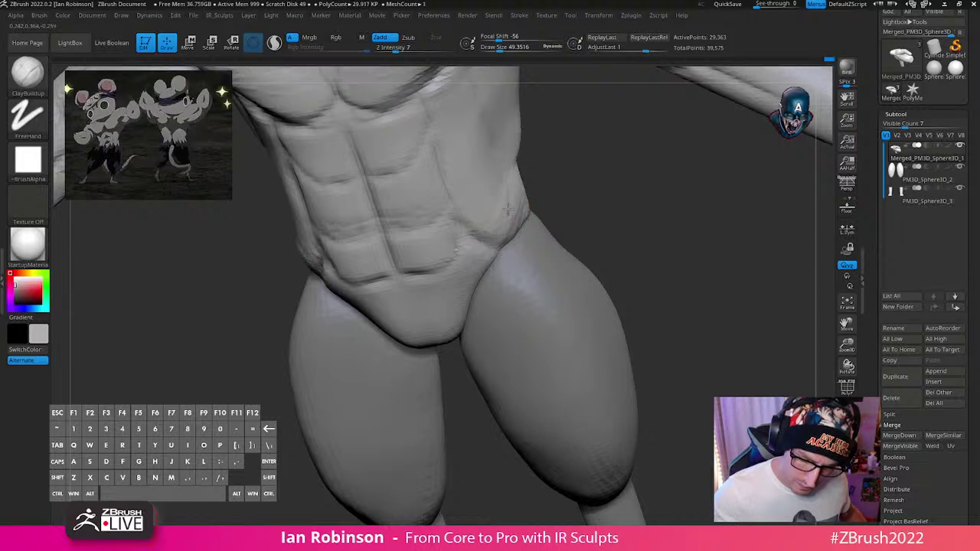
Step: Reduce the Draw Size to about 31 and define the obliques and the separation beside the abs with ClayBuildup
left_click_drag(488, 141, 480, 240)
key("s")
left_click(480, 240)
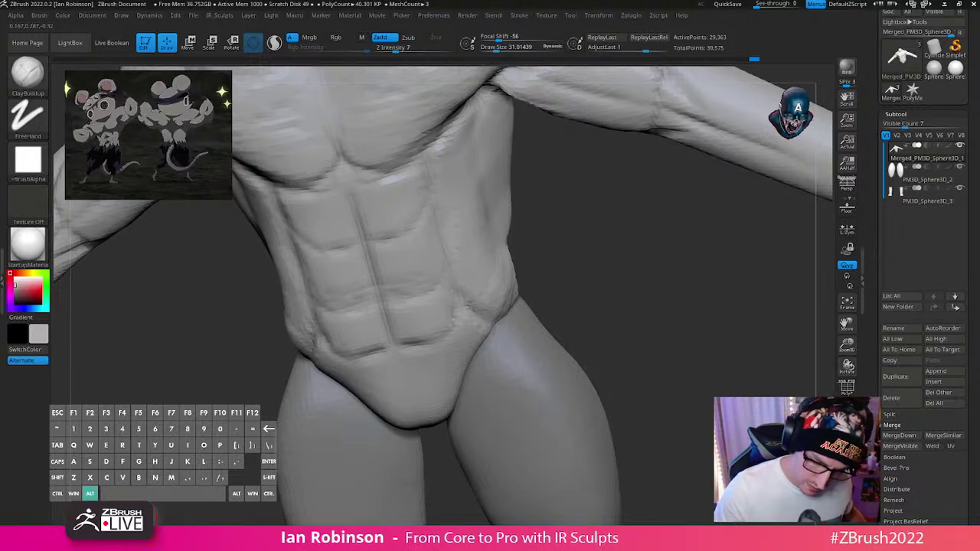
left_click_drag(448, 266, 448, 232, "alt")
right_click_drag(498, 221, 461, 237)
right_click_drag(471, 150, 455, 144)
left_click_drag(449, 115, 430, 131, "alt")
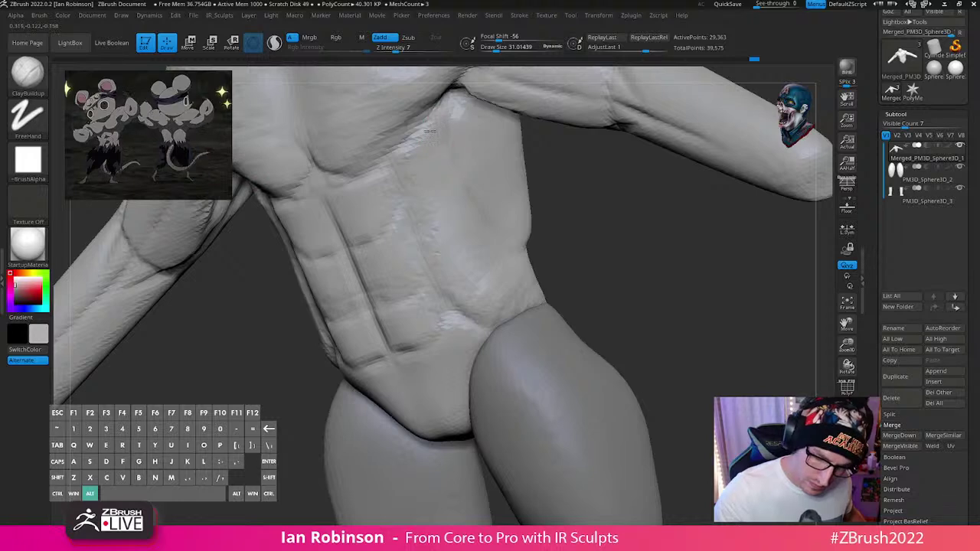
Step: Refine the side of the ribcage below the chest and armpit with additive and subtractive ClayBuildup strokes
right_click_drag(452, 176, 454, 291)
left_click_drag(448, 273, 444, 261, "alt")
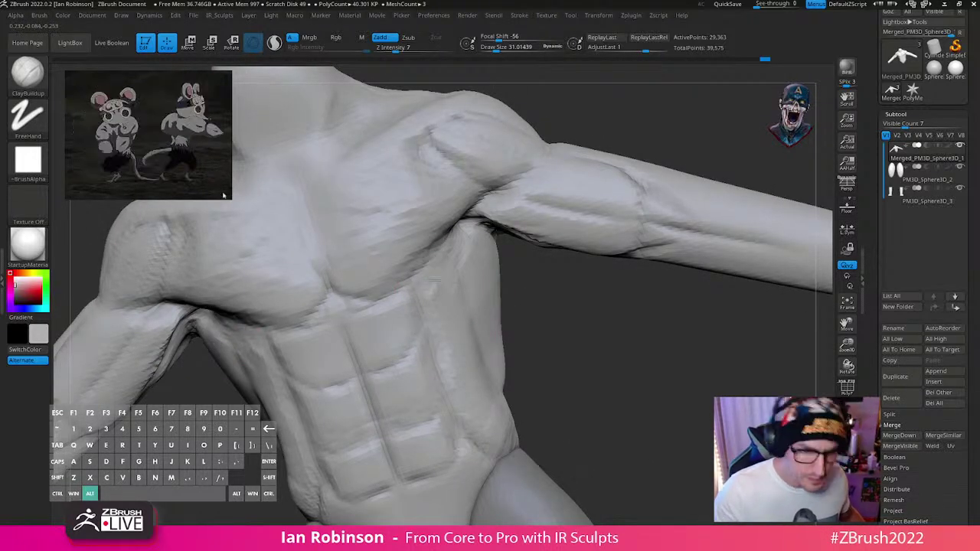
mouse_move(442, 268)
right_mouse_down("alt")
mouse_move(444, 223)
mouse_move(454, 225)
mouse_move(451, 300)
right_mouse_up("alt")
mouse_move(487, 277)
left_mouse_down()
mouse_move(455, 256)
mouse_move(477, 278)
left_mouse_up()
mouse_move(476, 278)
right_mouse_down("alt")
mouse_move(468, 303)
mouse_move(488, 300)
mouse_move(436, 303)
right_mouse_up("alt")
left_click_drag(442, 289, 465, 233, "alt")
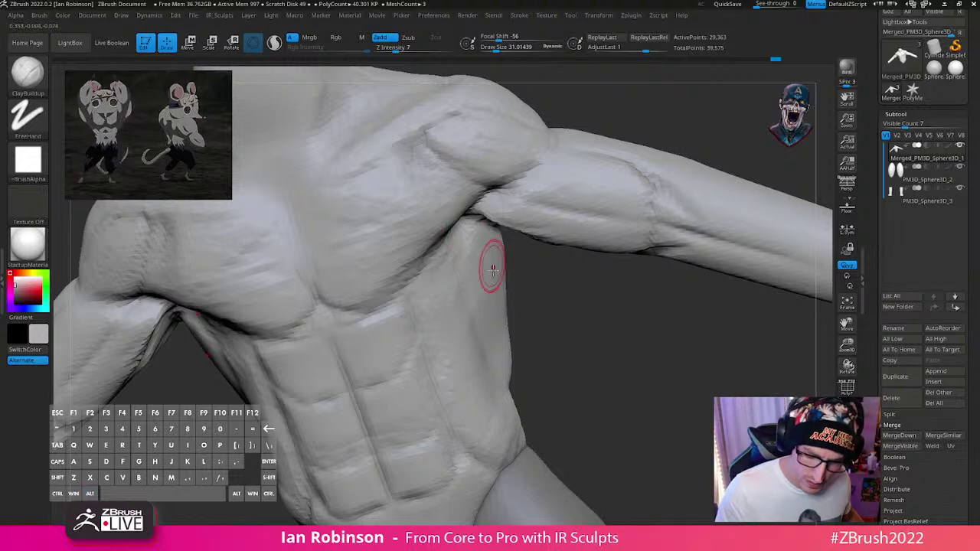
Step: Carve the crease where the side of the ribcage meets the armpit and upper arm with the DamStandard brush
right_click_drag(492, 265, 519, 229)
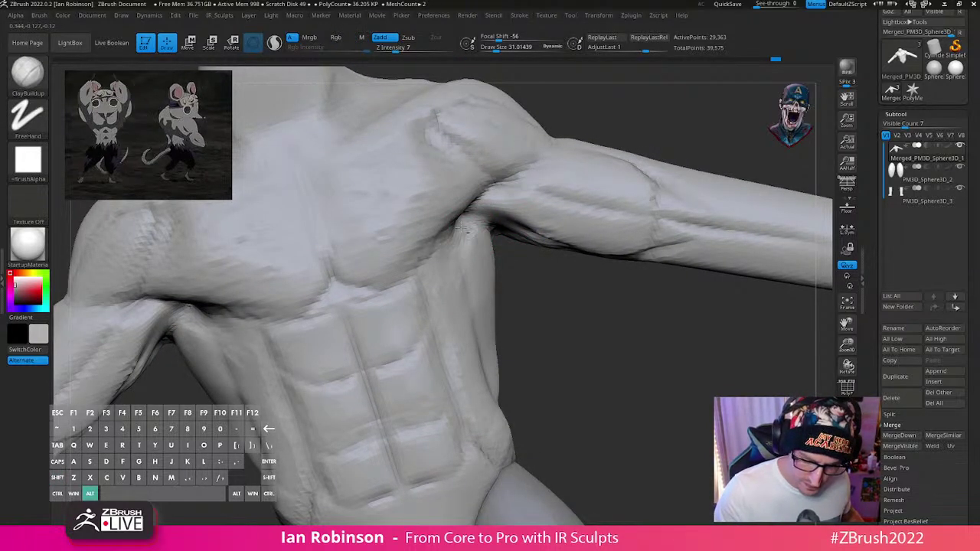
right_click_drag(468, 255, 485, 232)
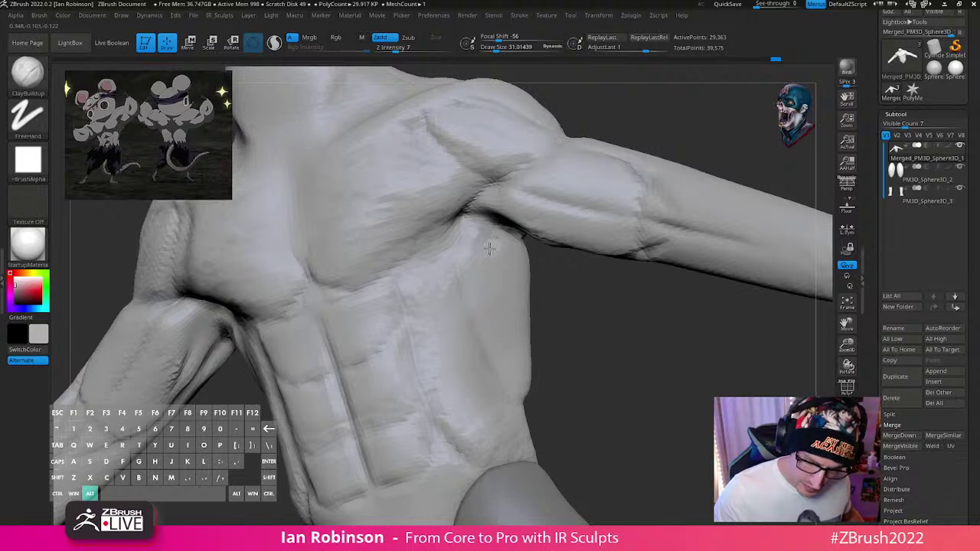
mouse_move(437, 261)
right_mouse_down()
mouse_move(573, 304)
mouse_move(586, 344)
right_mouse_up()
key("b")
key("d")
key("s")
mouse_move(577, 293)
right_mouse_down()
mouse_move(541, 287)
mouse_move(521, 258)
right_mouse_up()
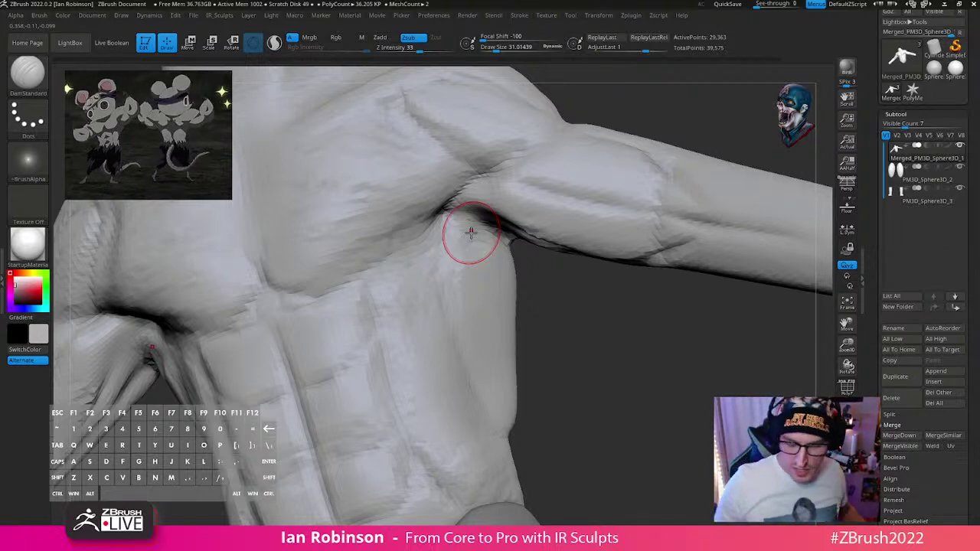
mouse_move(471, 232)
right_mouse_down()
mouse_move(485, 212)
mouse_move(586, 280)
mouse_move(564, 284)
mouse_move(478, 199)
mouse_move(521, 245)
mouse_move(468, 222)
right_mouse_up()
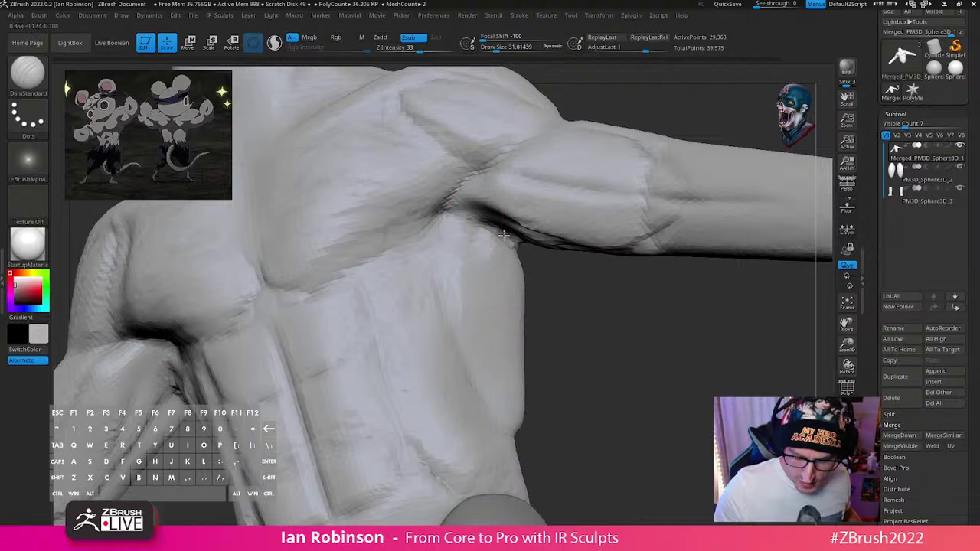
mouse_move(572, 287)
right_mouse_down()
mouse_move(481, 221)
mouse_move(599, 383)
mouse_move(468, 237)
right_mouse_up()
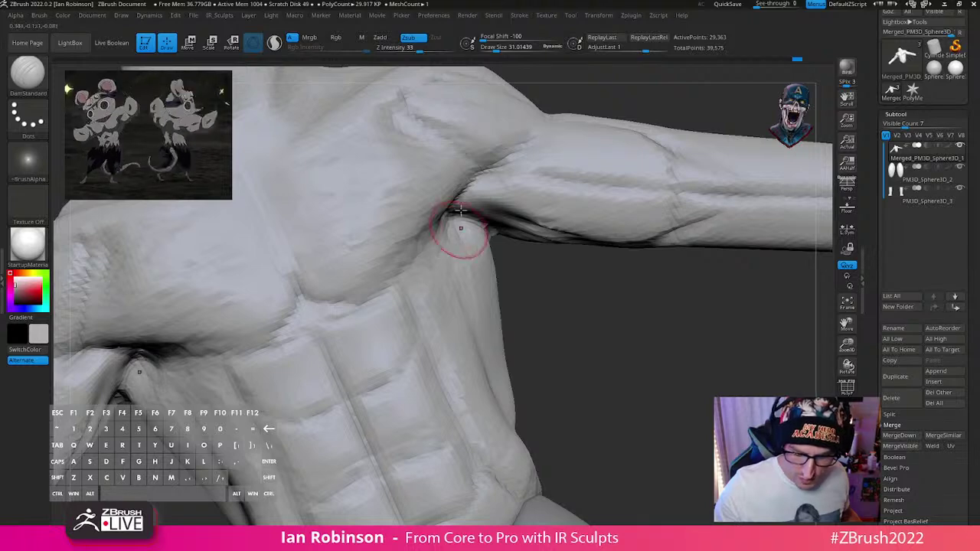
Step: Refine the transition from the armpit into the side of the ribcage with the ClayBuildup brush
mouse_move(438, 226)
right_mouse_down()
mouse_move(529, 260)
mouse_move(525, 268)
mouse_move(574, 291)
mouse_move(476, 229)
right_mouse_up()
key("b")
key("c")
key("b")
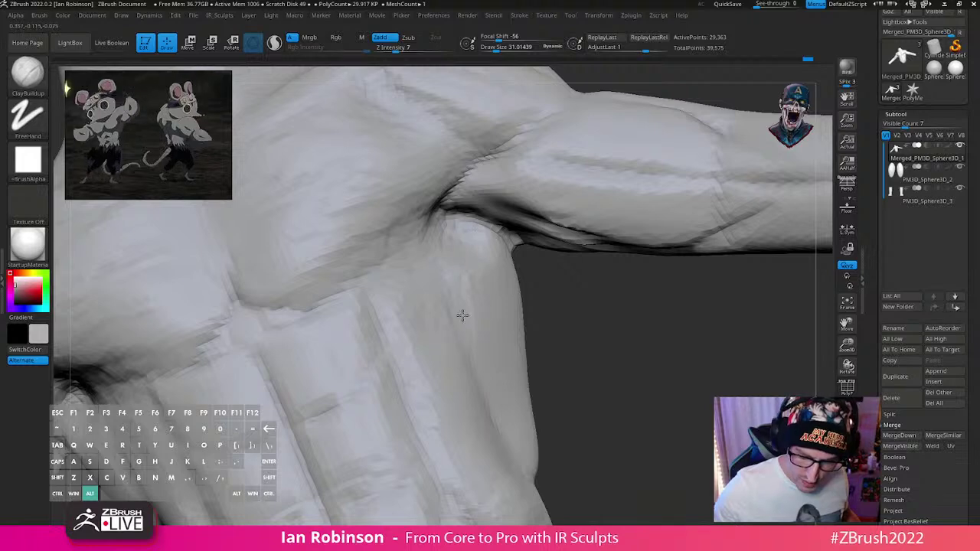
right_click_drag(592, 324, 595, 309, "alt")
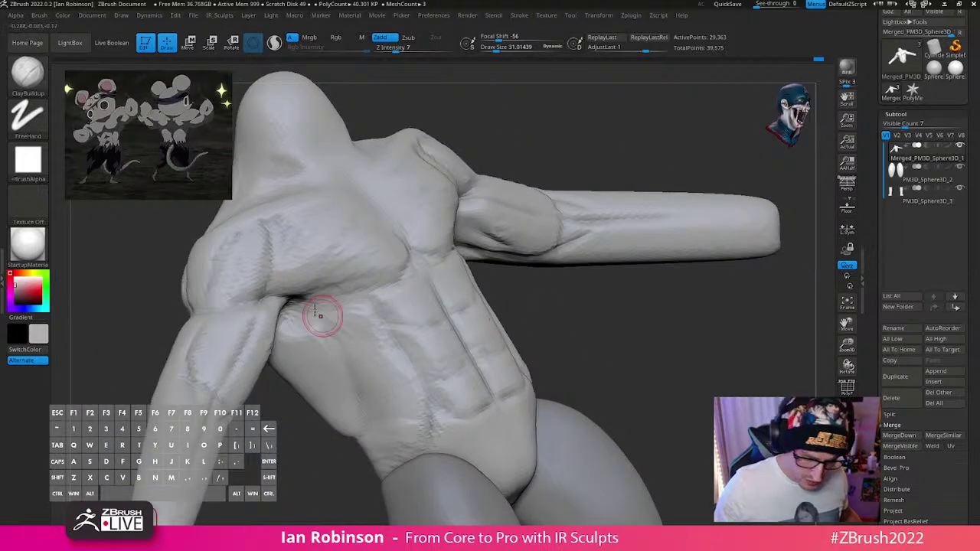
mouse_move(321, 314)
right_mouse_down("alt")
mouse_move(317, 284)
mouse_move(536, 222)
right_mouse_up("alt")
right_click_drag(536, 222, 614, 177, "shift")
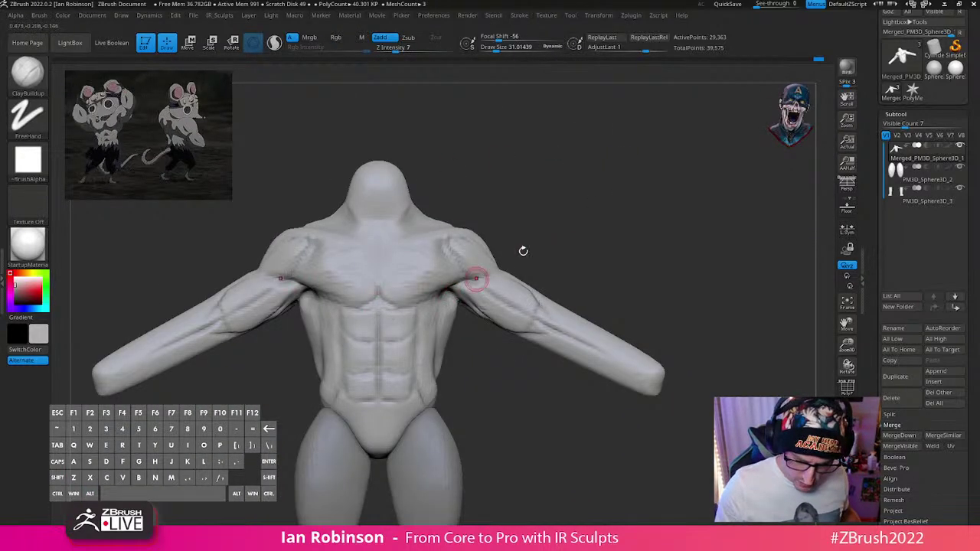
Step: Build up the latissimus muscles on the mid back below the shoulder blades with ClayBuildup strokes
mouse_move(523, 251)
right_mouse_down("alt")
mouse_move(643, 221)
mouse_move(574, 269)
right_mouse_up("alt")
mouse_move(650, 246)
right_mouse_down()
mouse_move(518, 298)
mouse_move(475, 299)
mouse_move(434, 352)
mouse_move(349, 335)
right_mouse_up()
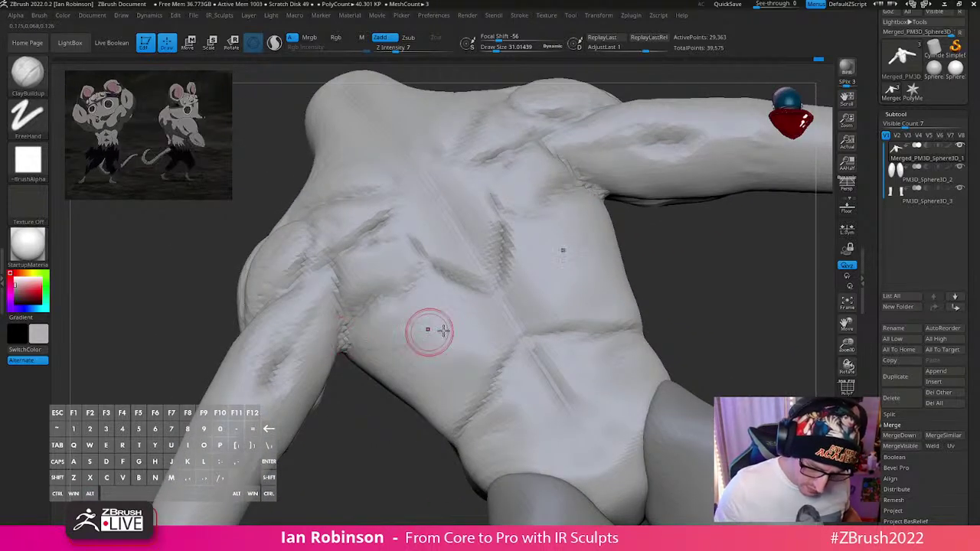
mouse_move(428, 330)
left_mouse_down()
mouse_move(518, 297)
mouse_move(493, 293)
mouse_move(432, 335)
left_mouse_up()
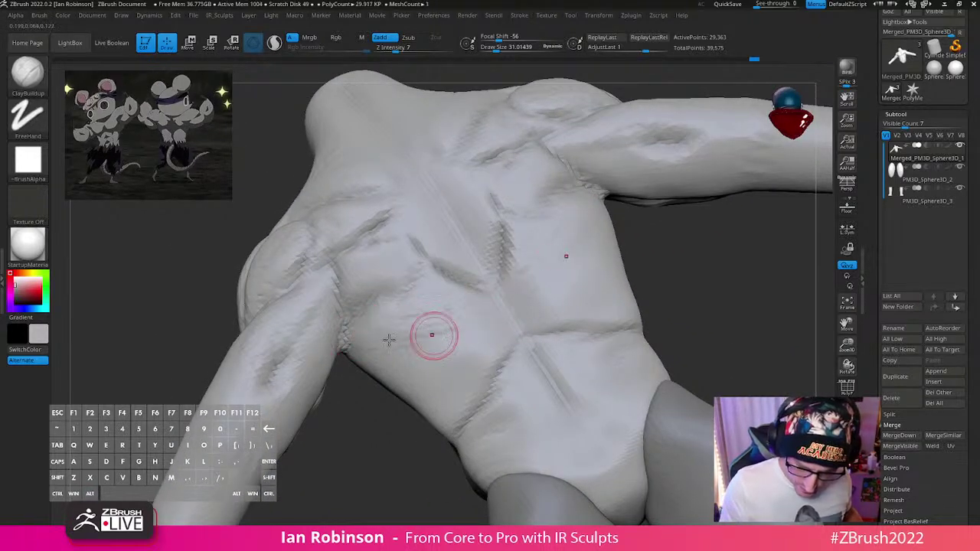
right_click_drag(546, 293, 509, 352, "alt")
key("s")
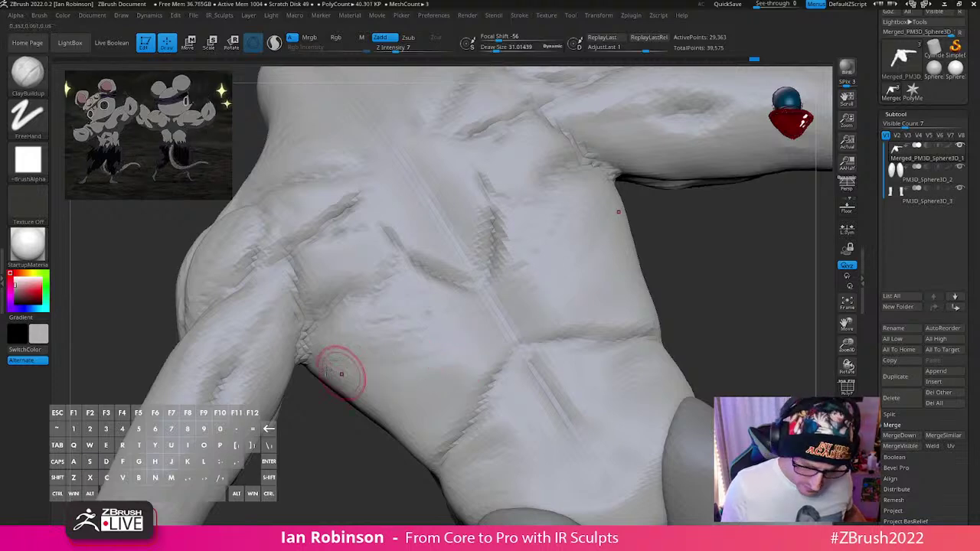
left_click_drag(431, 407, 452, 398)
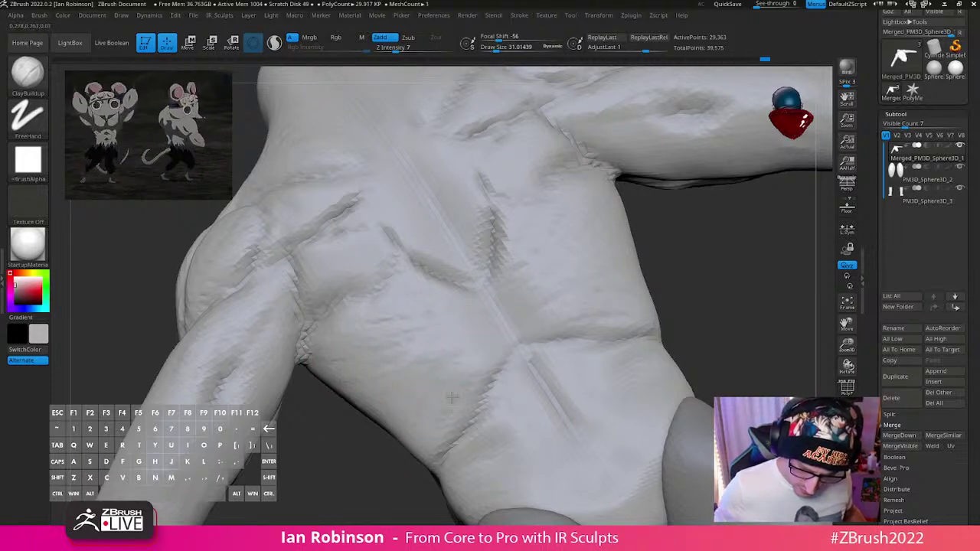
Step: Sculpt the lat and flank below the armpit with additive and subtractive ClayBuildup strokes, raising the Draw Size to about 44
mouse_move(501, 353)
right_mouse_down()
mouse_move(517, 312)
mouse_move(453, 428)
right_mouse_up()
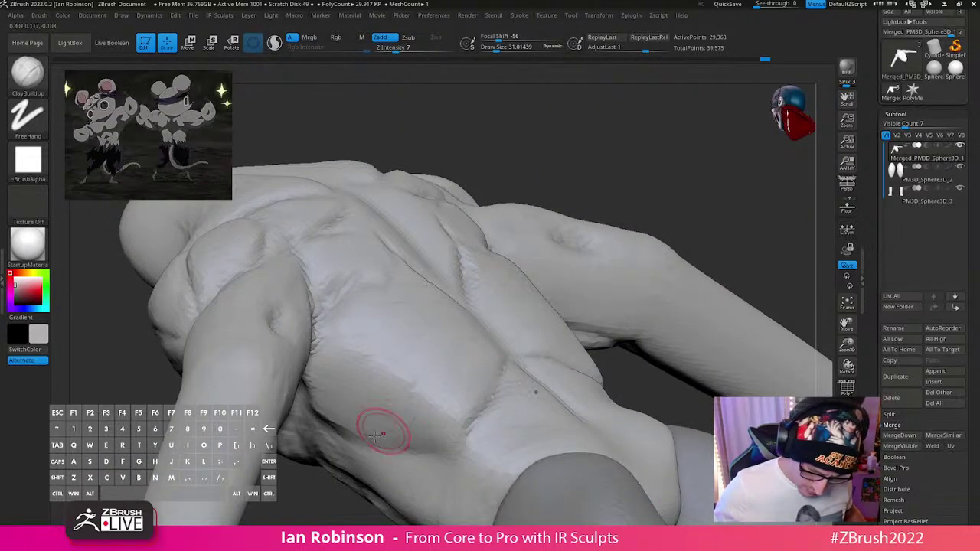
right_click_drag(386, 307, 445, 202)
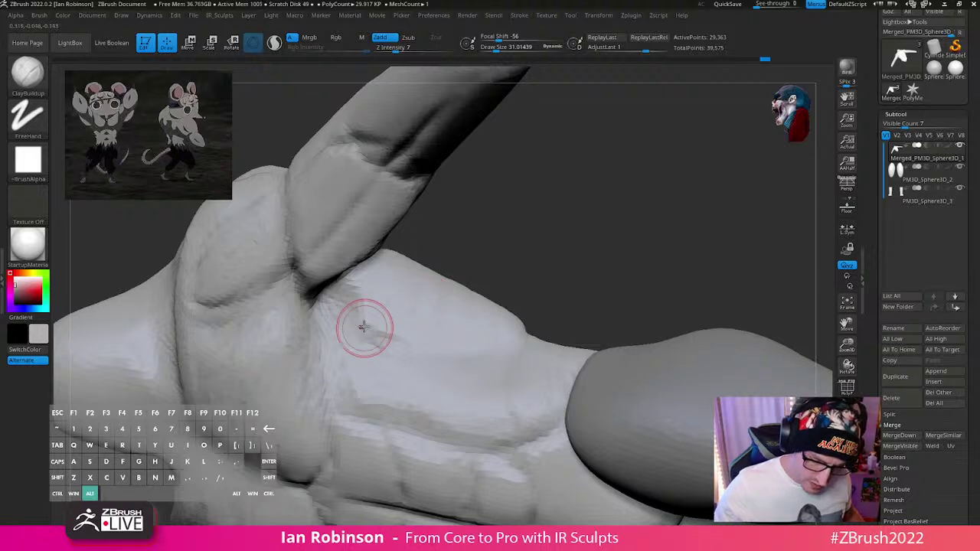
mouse_move(358, 317)
left_mouse_down("alt")
mouse_move(382, 329)
mouse_move(384, 292)
left_mouse_up("alt")
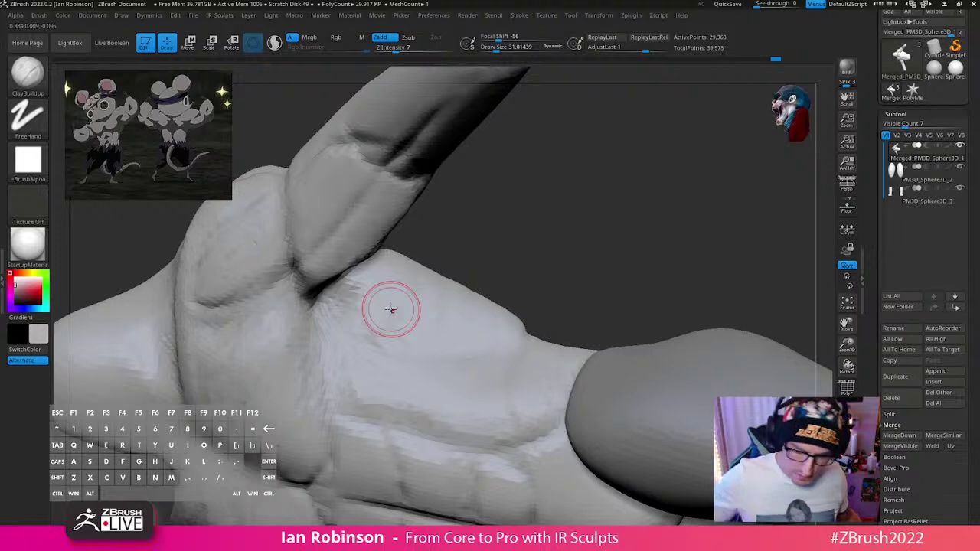
right_click_drag(391, 310, 456, 261)
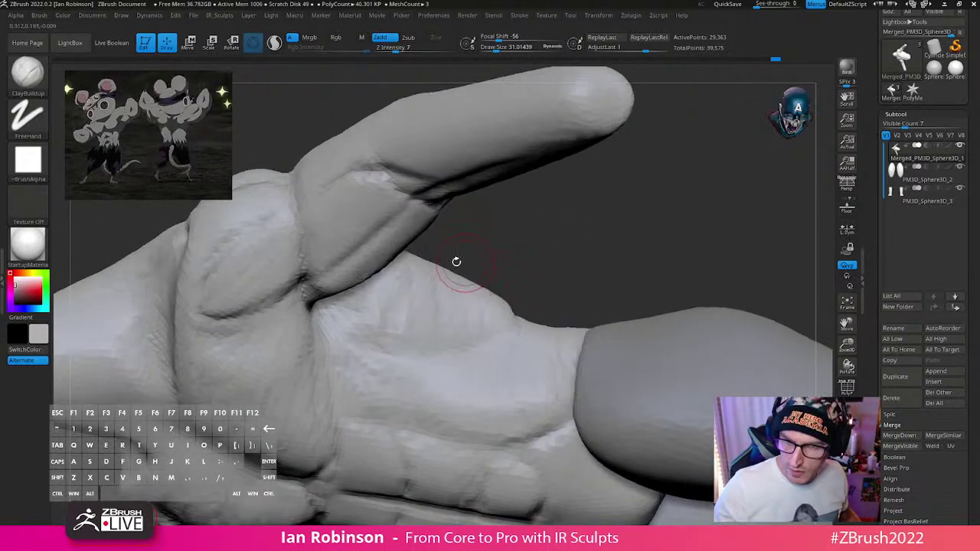
right_click_drag(540, 221, 534, 265)
key("s")
left_click_drag(534, 270, 541, 270)
right_click_drag(540, 270, 541, 230)
mouse_move(520, 325)
left_mouse_down("alt")
mouse_move(508, 297)
mouse_move(513, 322)
left_mouse_up("alt")
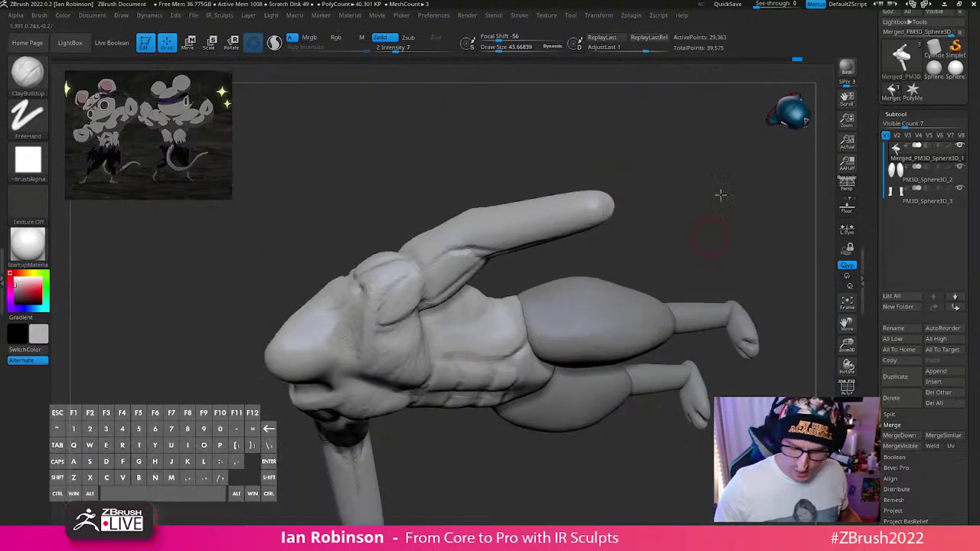
Step: Increase the Draw Size to about 72 and build up the lower abdomen and diagonal groin lines between the thighs with ClayBuildup
left_click_drag(721, 195, 689, 344)
left_click_drag(688, 344, 652, 345)
mouse_move(558, 357)
left_mouse_down("alt")
mouse_move(618, 384)
mouse_move(590, 332)
mouse_move(467, 341)
left_mouse_up("alt")
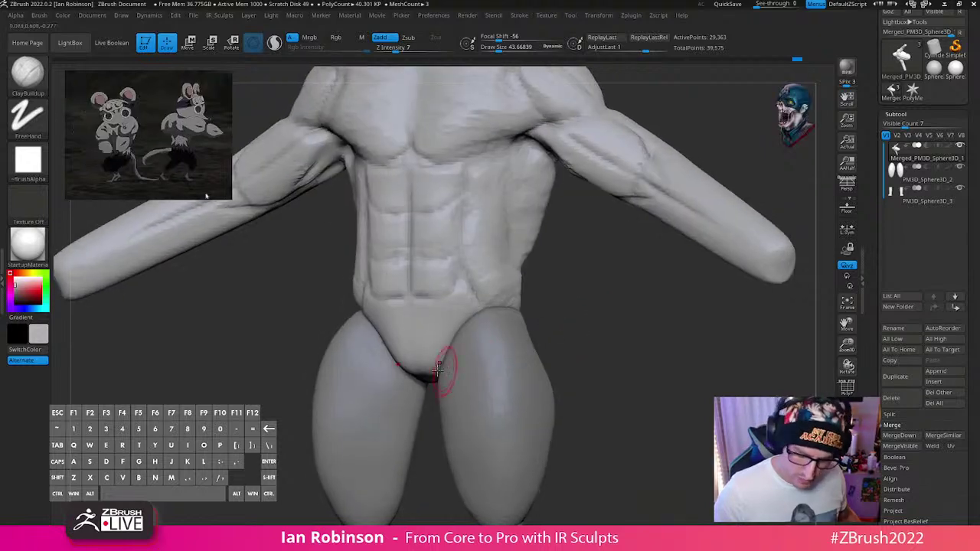
key("s")
left_click_drag(437, 370, 442, 370)
mouse_move(437, 348)
right_mouse_down()
mouse_move(460, 334)
mouse_move(453, 349)
mouse_move(474, 316)
right_mouse_up()
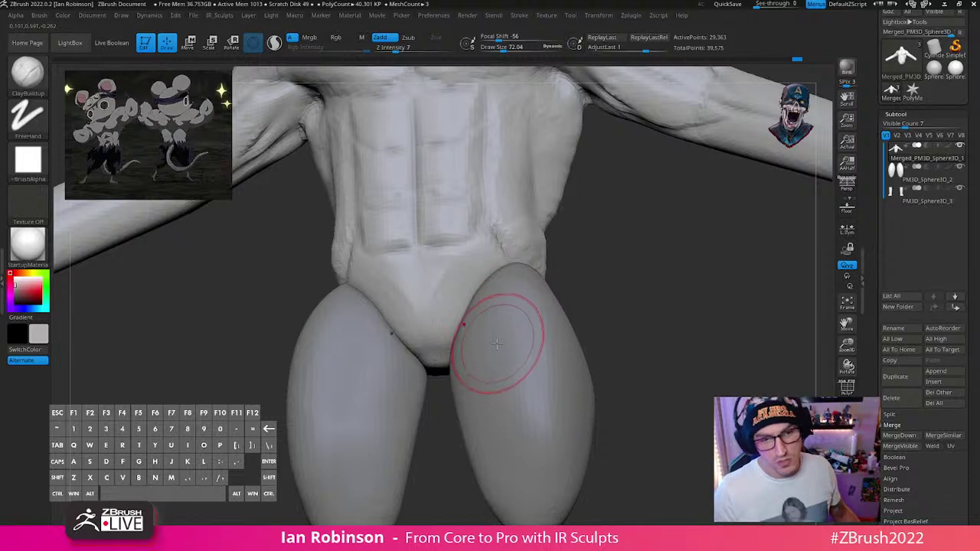
right_click_drag(476, 353, 456, 351)
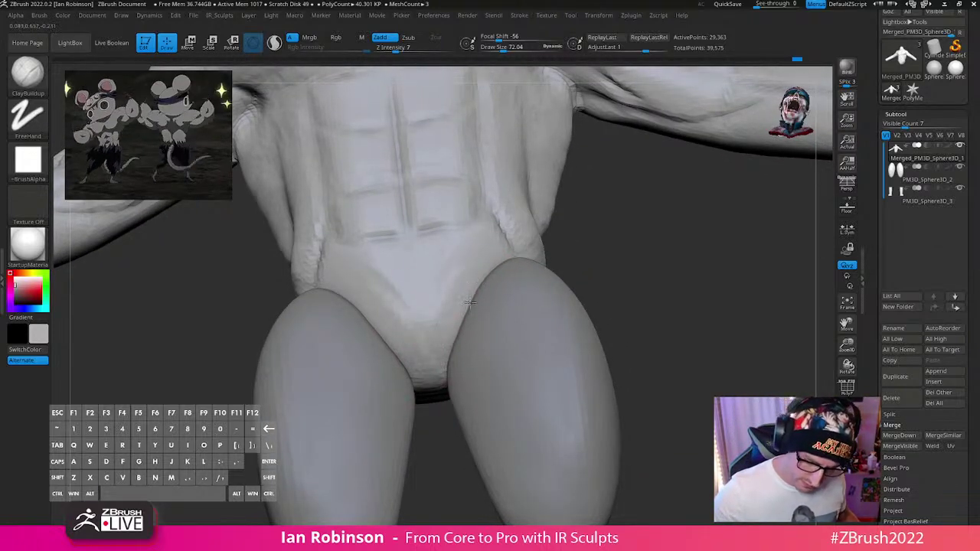
right_click_drag(494, 290, 473, 294)
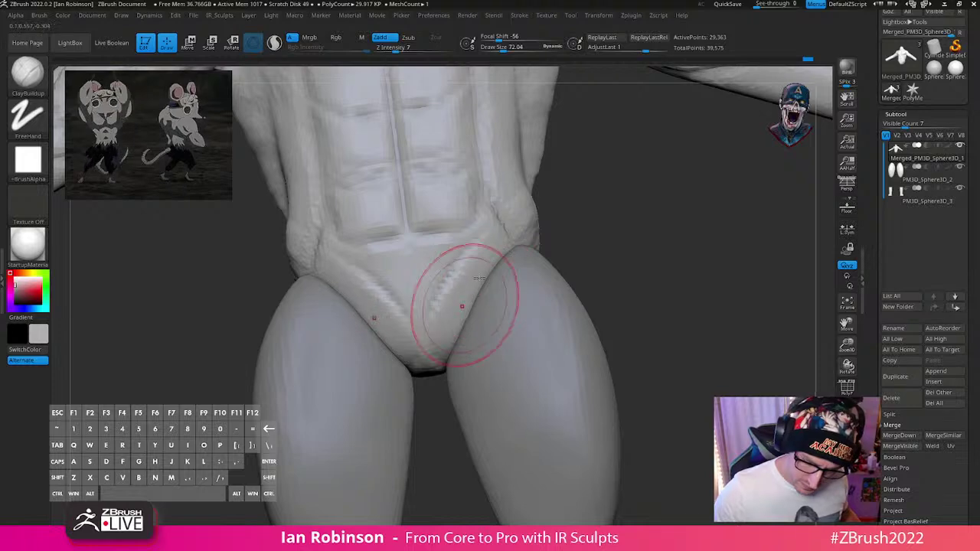
Step: Make the lower-leg subtool active and switch to the Move brush for reshaping it from the side
right_click_drag(673, 303, 552, 329, "alt")
left_click(515, 371, "alt")
right_click_drag(580, 368, 431, 401)
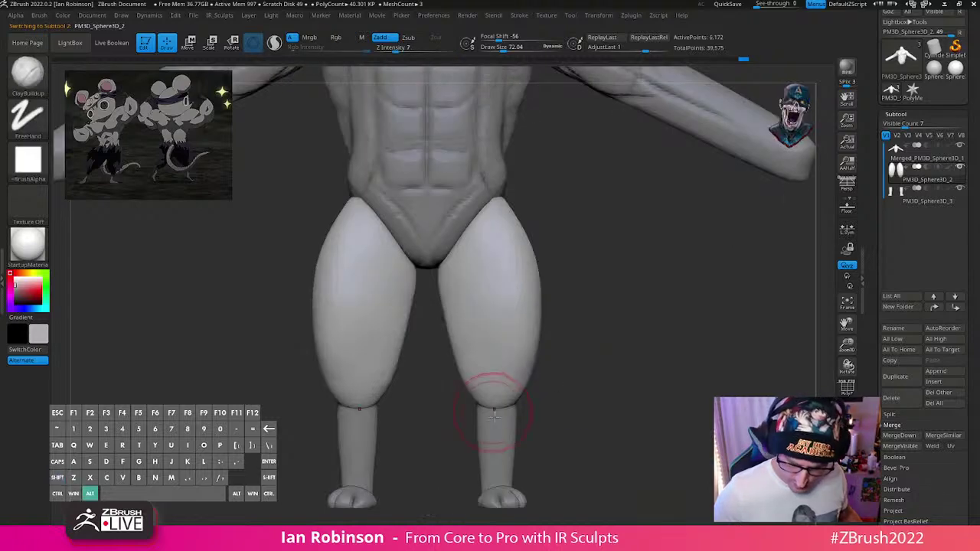
mouse_move(571, 355)
right_mouse_down()
mouse_move(761, 349)
mouse_move(706, 393)
mouse_move(621, 403)
right_mouse_up()
left_click(572, 419, "alt")
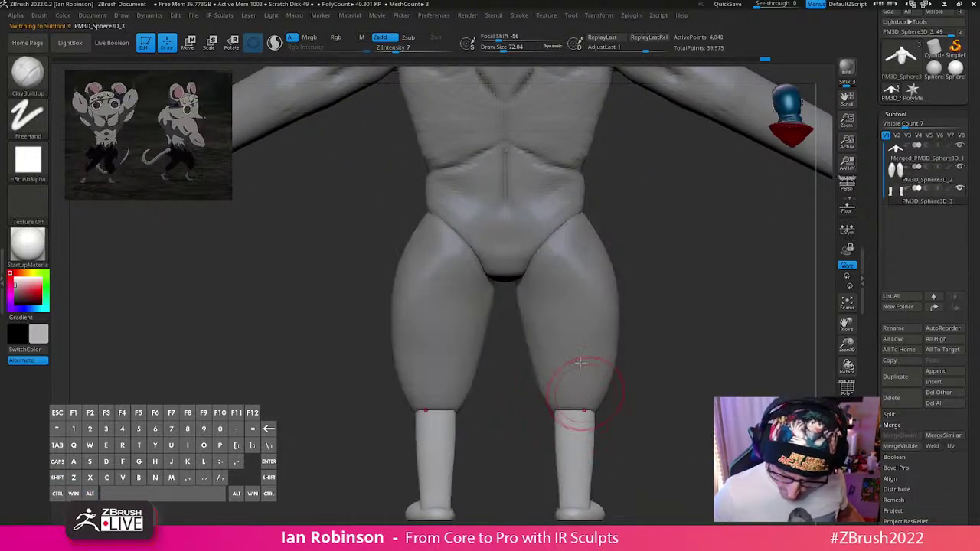
key("b")
key("m")
key("v")
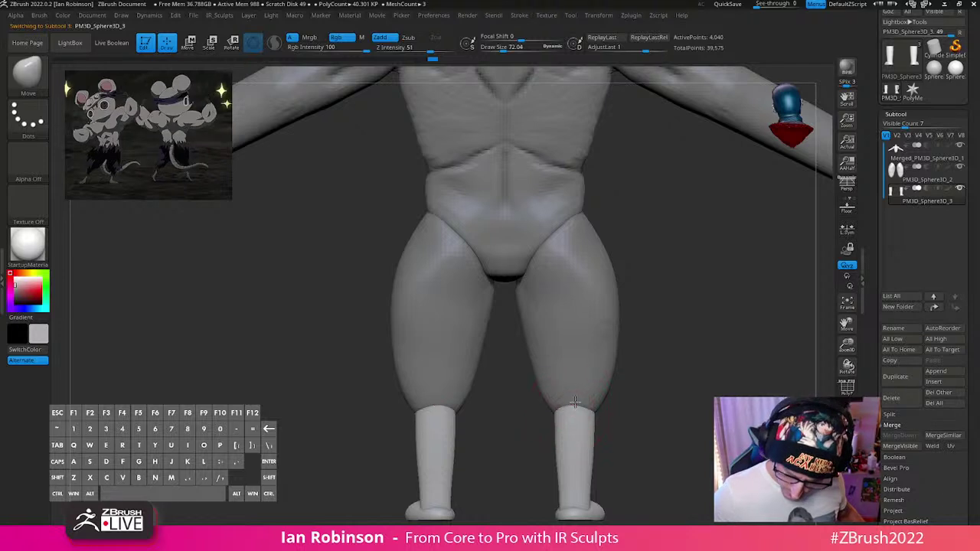
right_click_drag(580, 397, 668, 359)
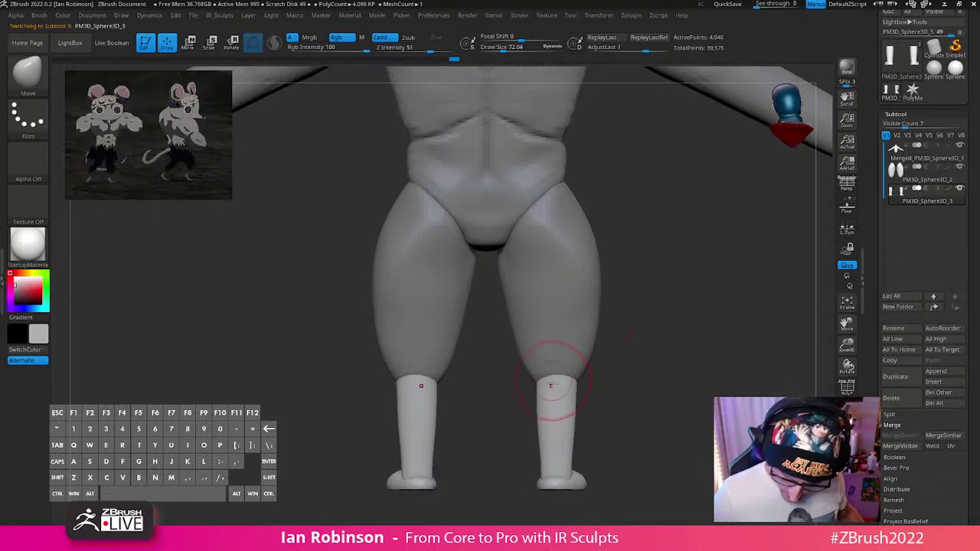
left_click_drag(596, 350, 637, 344, "shift")
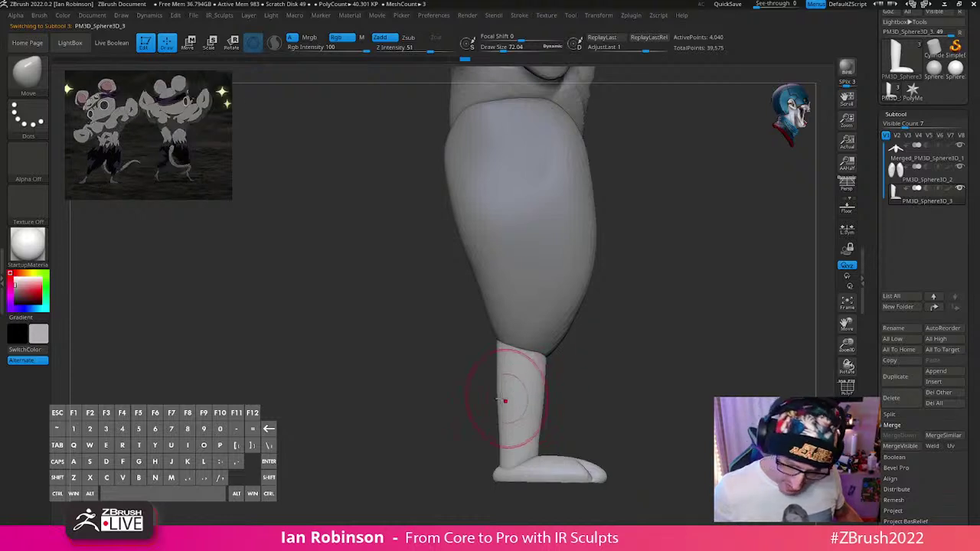
Step: Mask the feet by isolating the shin polygroup and inverting the mask, with the whole lower-leg subtool shown again
left_click(525, 433, "ctrl+shift")
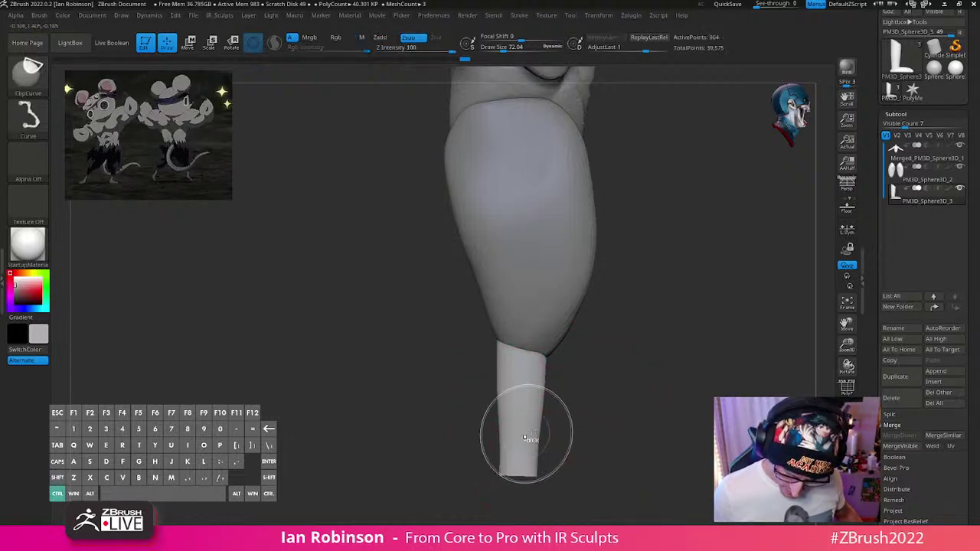
left_click(596, 409, "ctrl")
left_click(612, 412, "ctrl+shift")
left_click(615, 412, "ctrl")
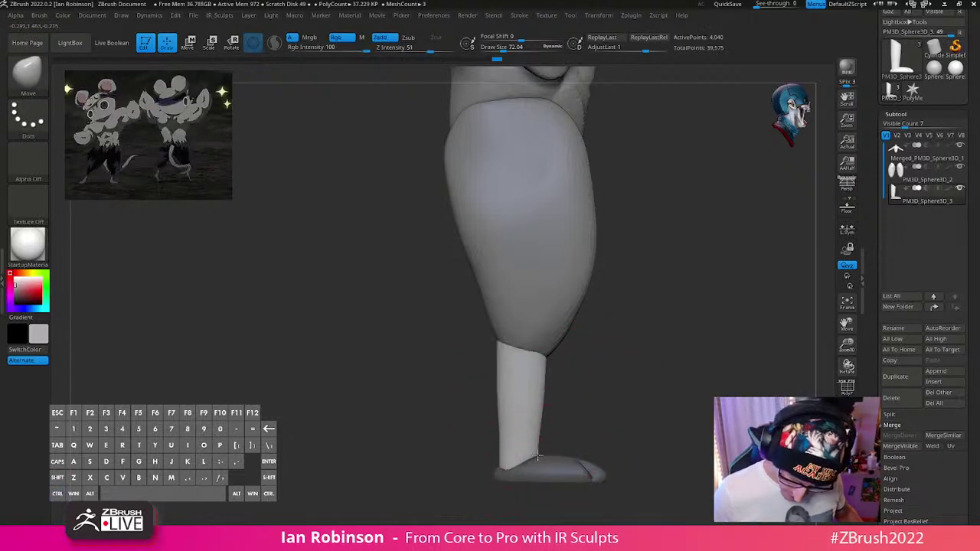
Step: Reshape the unmasked shins from the back and side with the Move brush, and smooth their upper ends below the thighs
mouse_move(546, 415)
left_mouse_down()
mouse_move(546, 396)
mouse_move(507, 372)
mouse_move(649, 351)
mouse_move(636, 352)
left_mouse_up()
left_click_drag(519, 397, 518, 413)
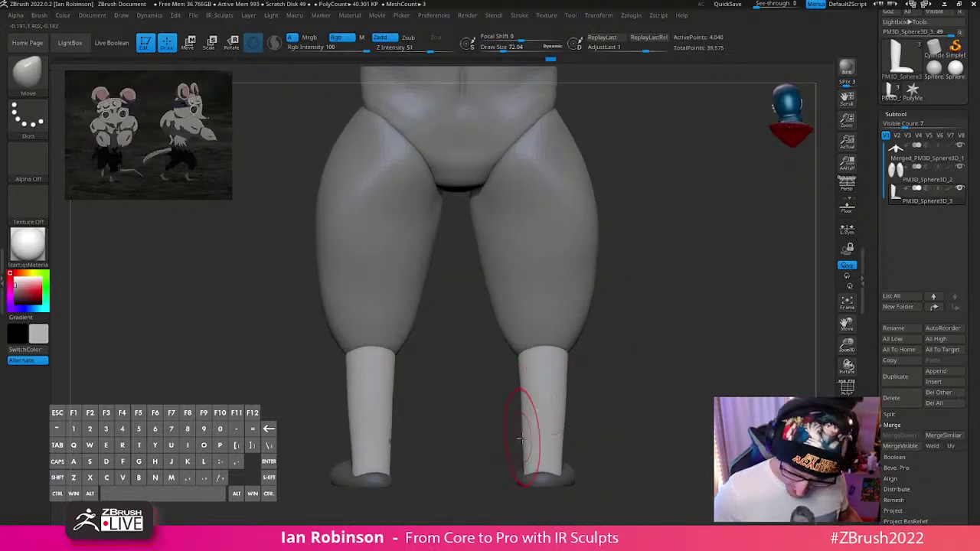
mouse_move(623, 323)
left_mouse_down("alt")
mouse_move(656, 437)
mouse_move(642, 383)
left_mouse_up("alt")
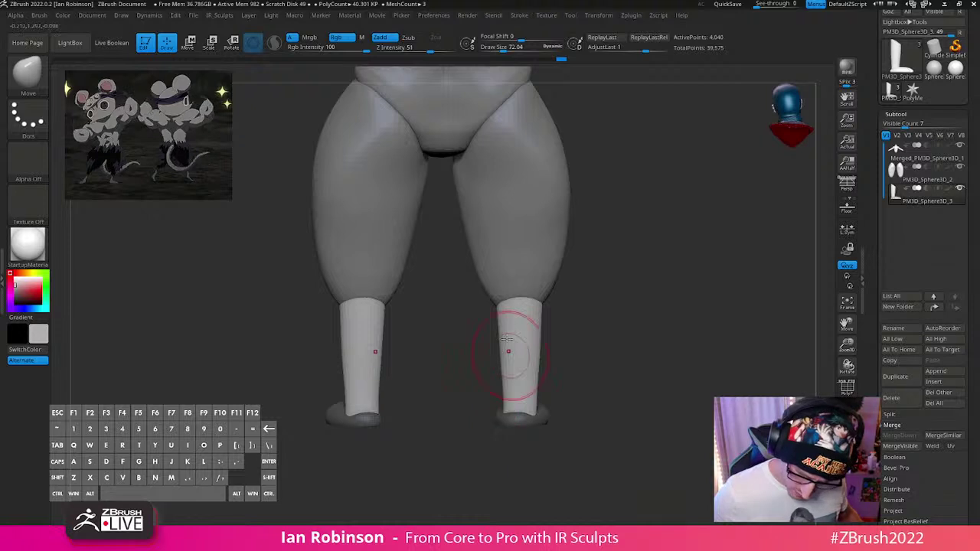
left_click_drag(502, 317, 544, 318)
left_click_drag(610, 312, 529, 309)
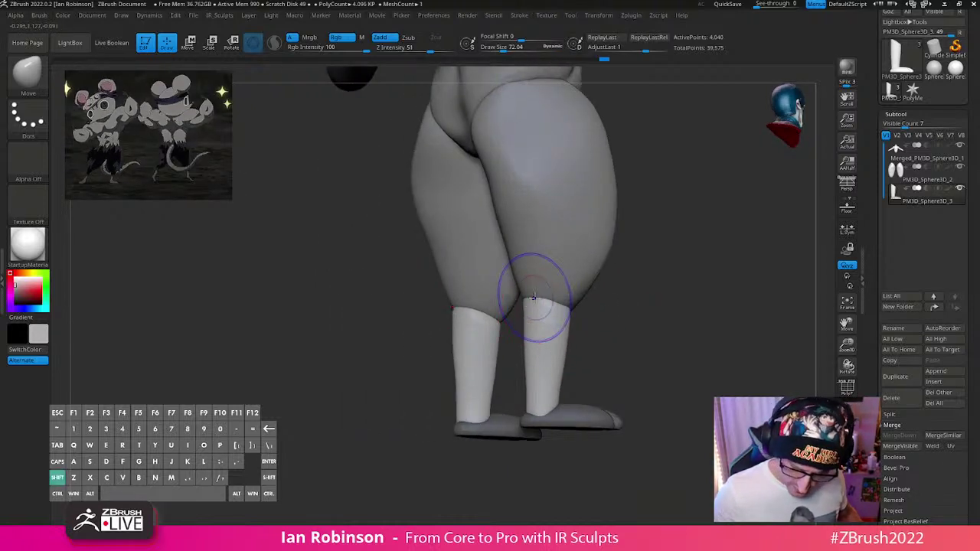
Step: Display the polyframe, turn on the DynaMesh Groups option, clear the foot mask and remesh the lower-leg subtool
key("shift+f")
key("space")
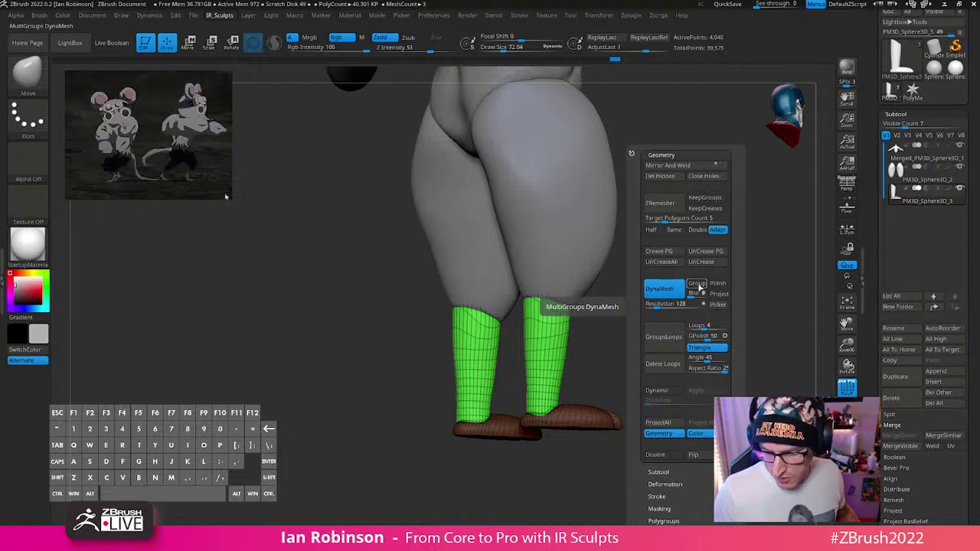
left_click_drag(616, 297, 660, 391, "ctrl")
left_click_drag(663, 288, 689, 384, "ctrl")
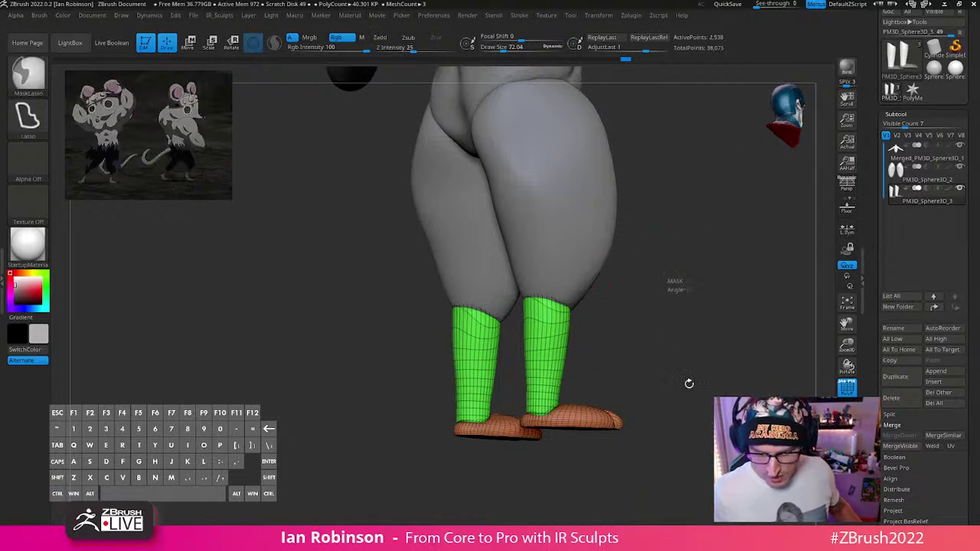
Step: Set the DynaMesh resolution to 304 for the lower-leg subtool and try to remesh it
key("space")
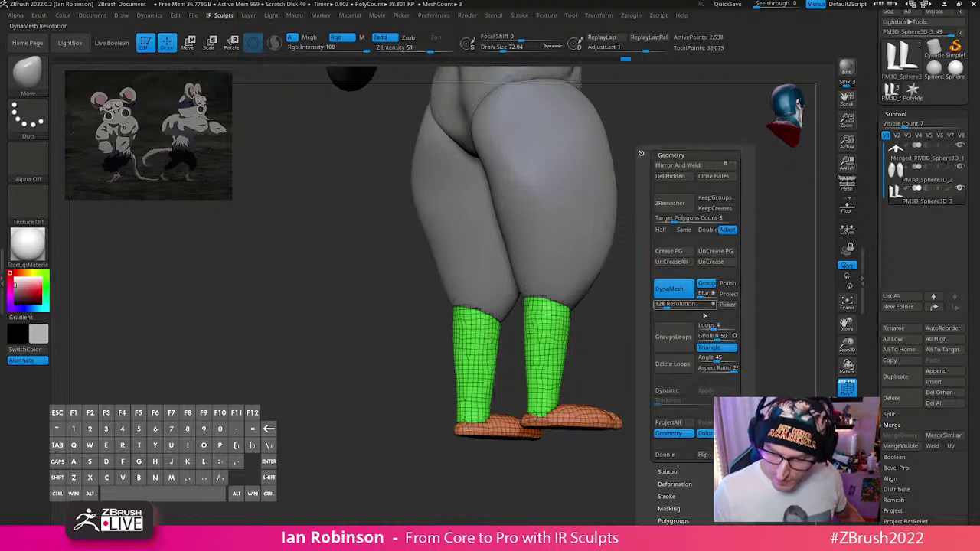
left_click(668, 305)
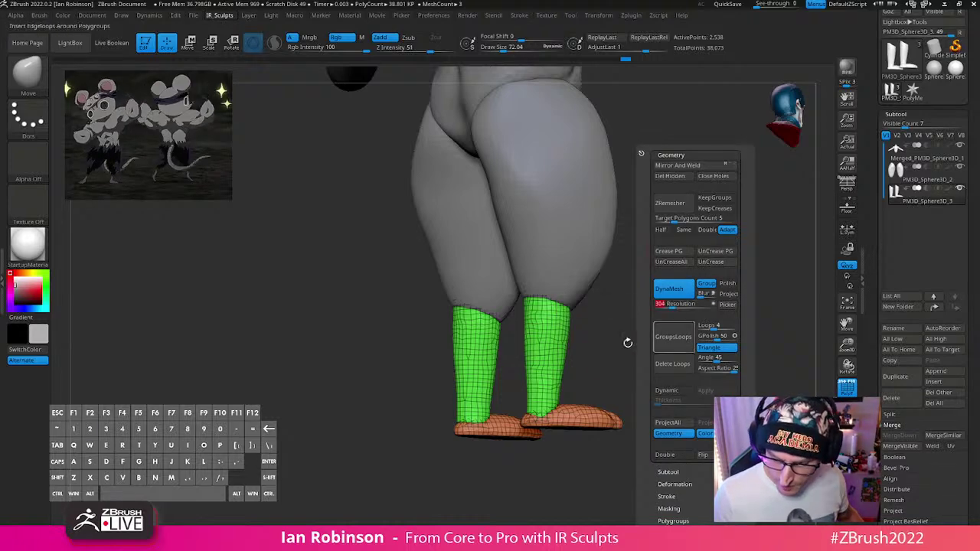
left_click_drag(626, 323, 658, 380, "ctrl")
left_click_drag(649, 344, 672, 350)
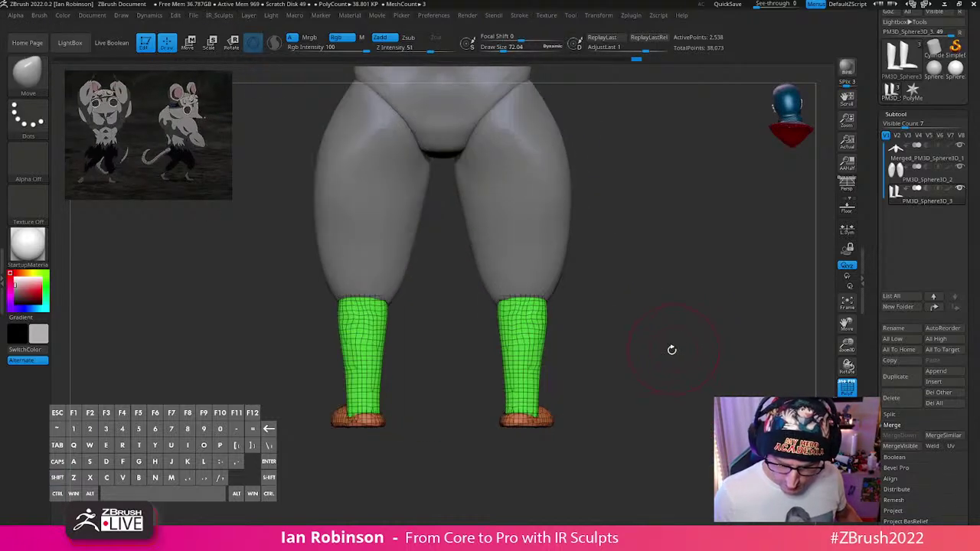
left_click_drag(642, 307, 671, 384, "ctrl")
key("shift+f")
key("shift+f")
key("2")
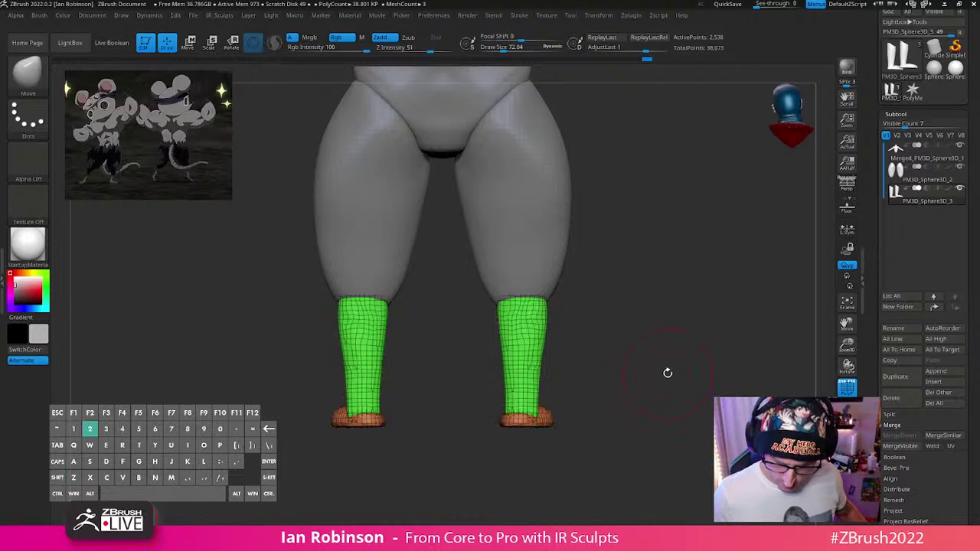
Step: Smooth the upper shins lightly and remesh the lower legs with DynaMesh into a denser mesh
left_click(663, 299)
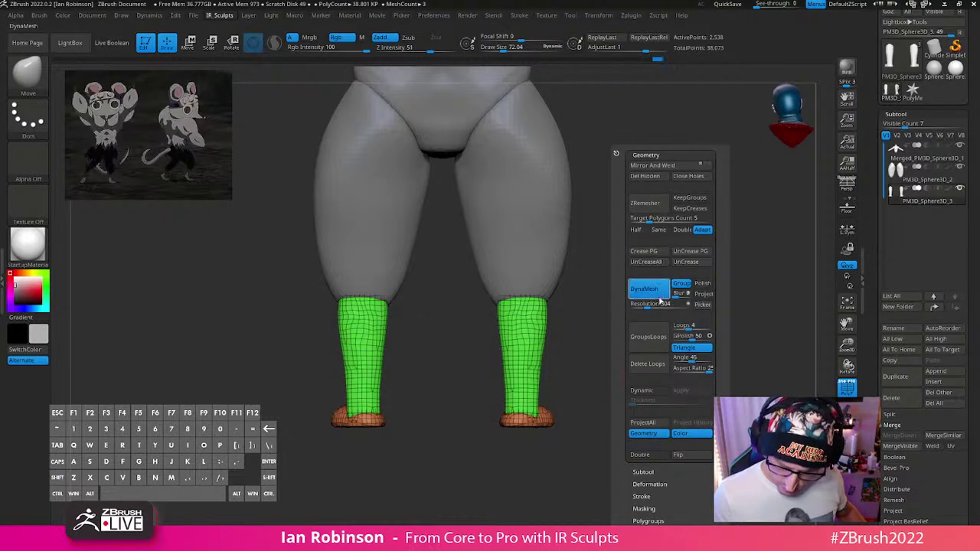
left_click_drag(579, 313, 597, 389, "ctrl")
key("shift+f")
key("shift+f")
left_click_drag(533, 342, 512, 318, "shift")
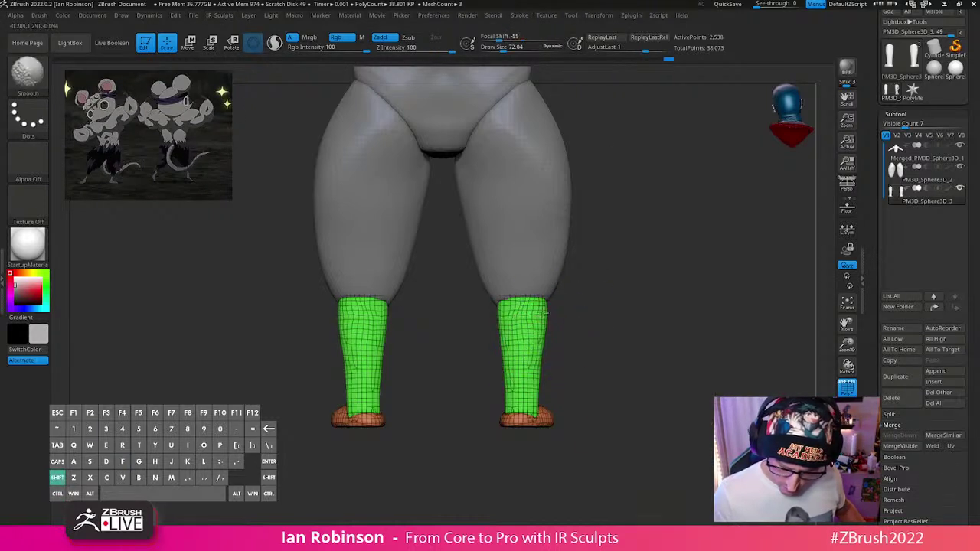
left_click_drag(616, 293, 628, 387, "ctrl")
left_click_drag(623, 305, 612, 337, "alt")
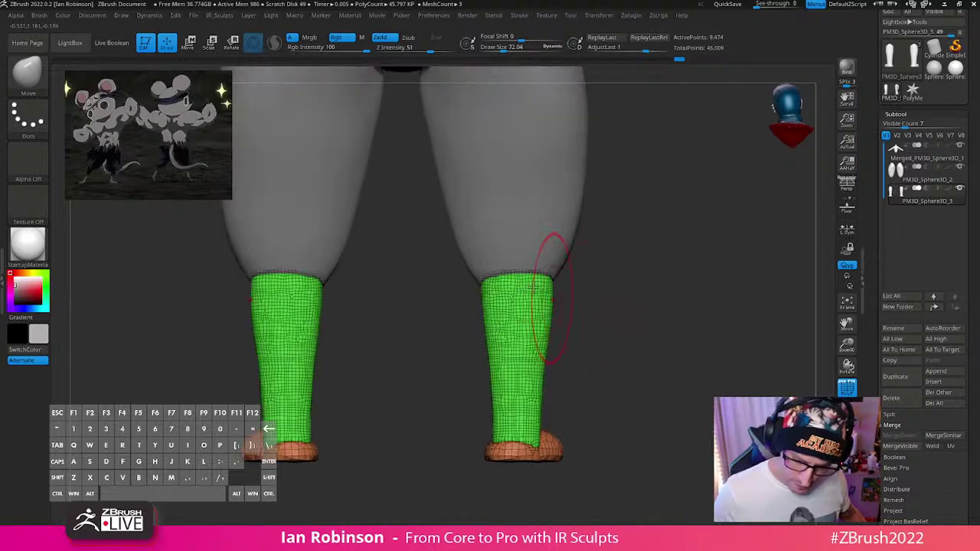
Step: Adjust the tops of the shins where they meet the thighs with the Move brush, undoing the last stroke
left_click_drag(525, 273, 517, 280)
left_click_drag(628, 277, 567, 282, "shift")
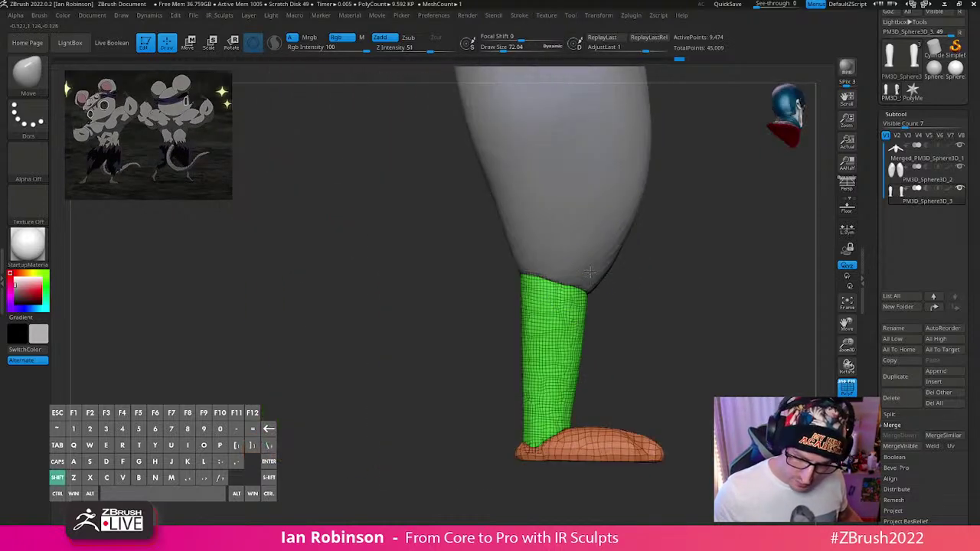
left_click_drag(684, 283, 626, 277)
left_click_drag(525, 242, 525, 236, "alt")
left_click_drag(574, 267, 615, 267)
left_click_drag(539, 238, 531, 253)
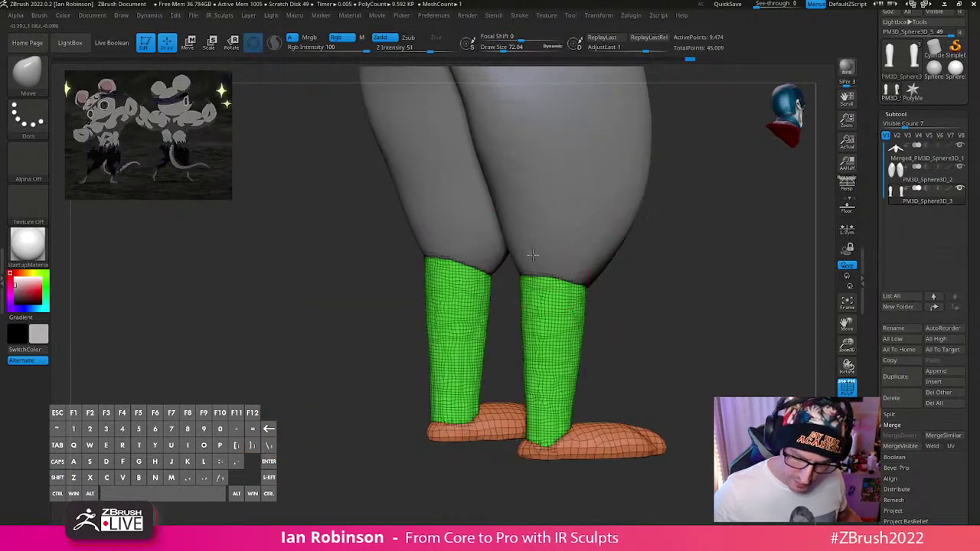
key("ctrl+z")
left_click_drag(634, 293, 619, 276)
Step: Make the thighs the active subtool and remesh them with DynaMesh at a higher resolution
left_click(554, 231, "alt")
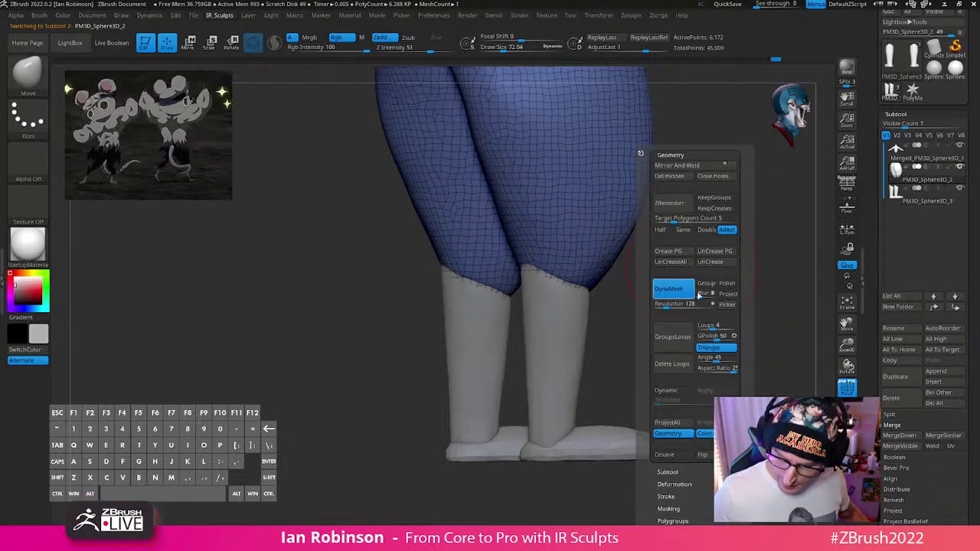
left_click_drag(666, 304, 673, 304)
left_click_drag(622, 329, 663, 371, "ctrl")
Step: Increase the Draw Size to about 126 and refine the thigh's side silhouette with the Move brush
left_click_drag(676, 339, 535, 375)
left_click_drag(622, 349, 528, 388)
key("s")
key("s")
left_click_drag(577, 344, 576, 316)
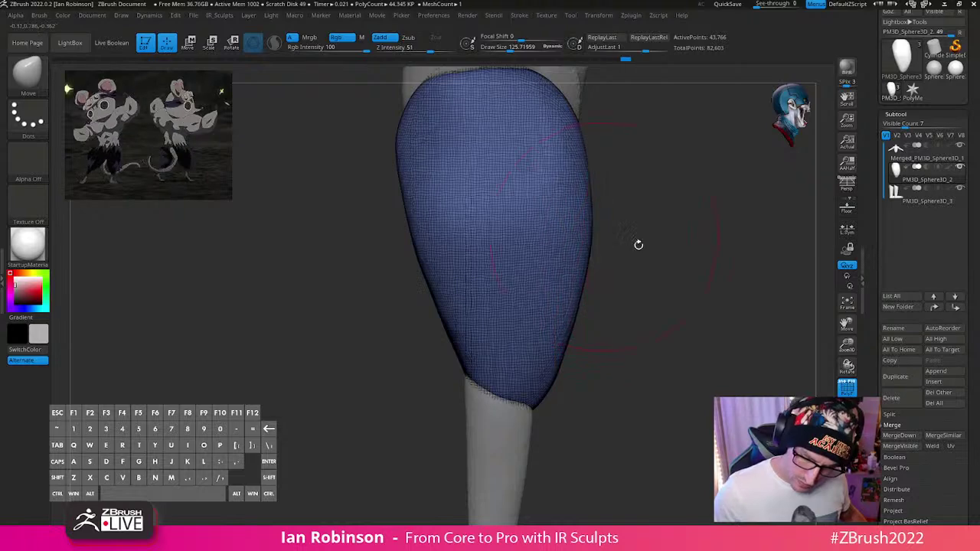
left_click_drag(636, 245, 531, 339, "alt")
left_click_drag(494, 287, 507, 319, "alt")
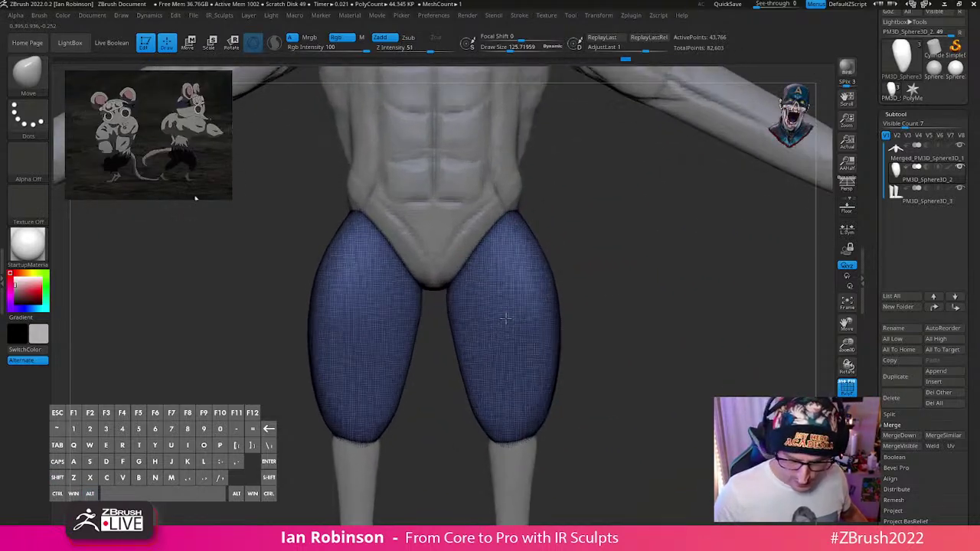
Step: Switch to the DamStandard brush, reduce its Draw Size and hide the polyframe on the thighs
key("b")
key("d")
key("s")
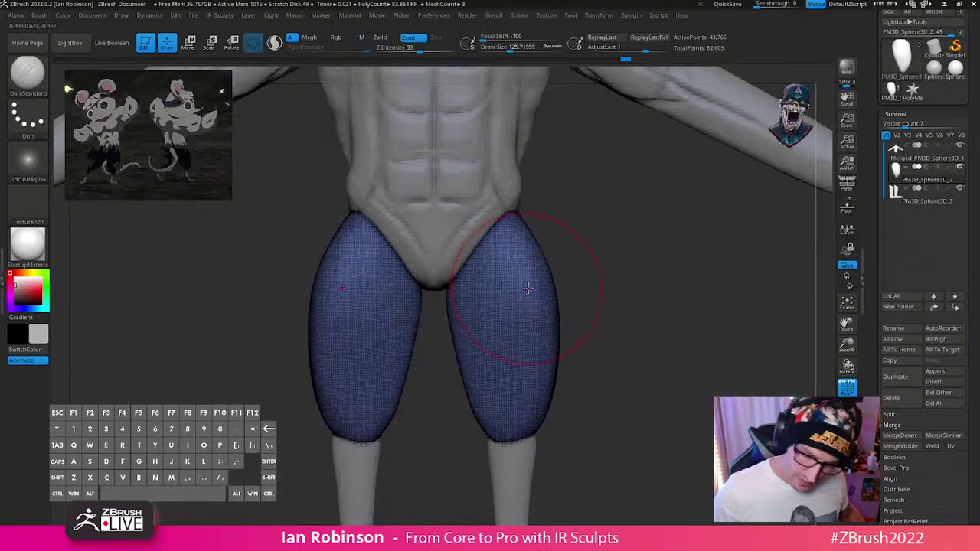
mouse_move(599, 286)
left_mouse_down()
mouse_move(619, 289)
mouse_move(549, 322)
left_mouse_up()
key("s")
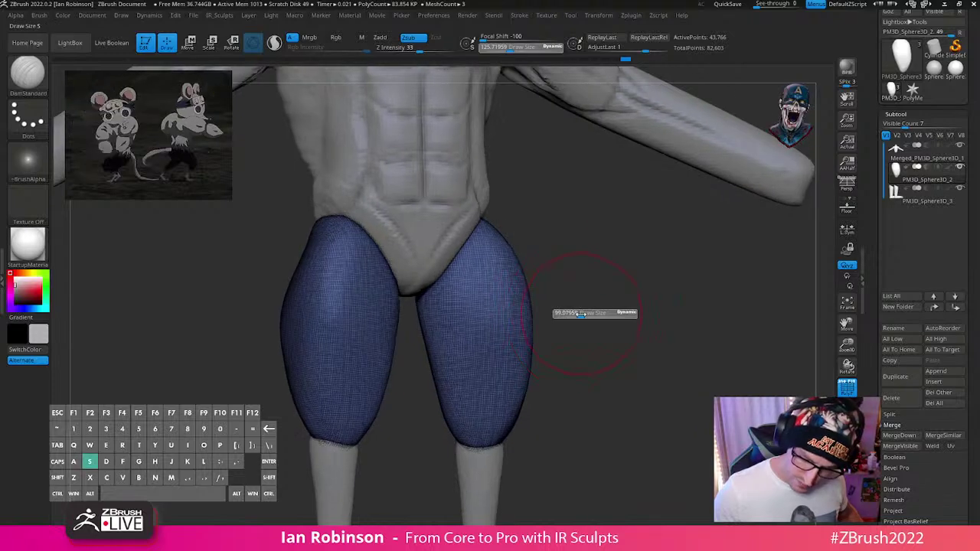
key("shift+f")
Step: Try to carve an inner-thigh groove on the front with DamStandard at a Draw Size of about 79, and undo it
left_click_drag(444, 285, 457, 391)
left_click_drag(593, 276, 528, 307, "shift")
key("s")
left_click(522, 310)
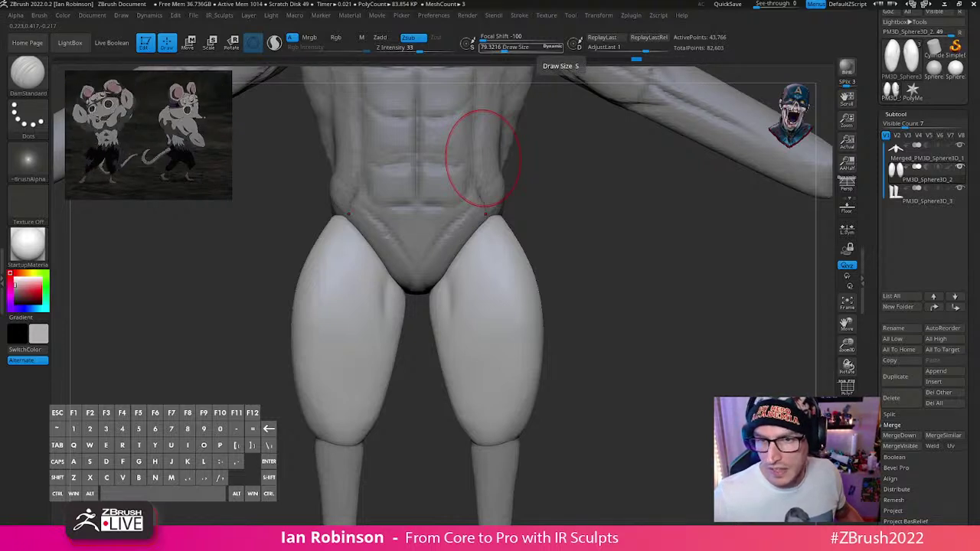
left_click_drag(600, 264, 579, 271)
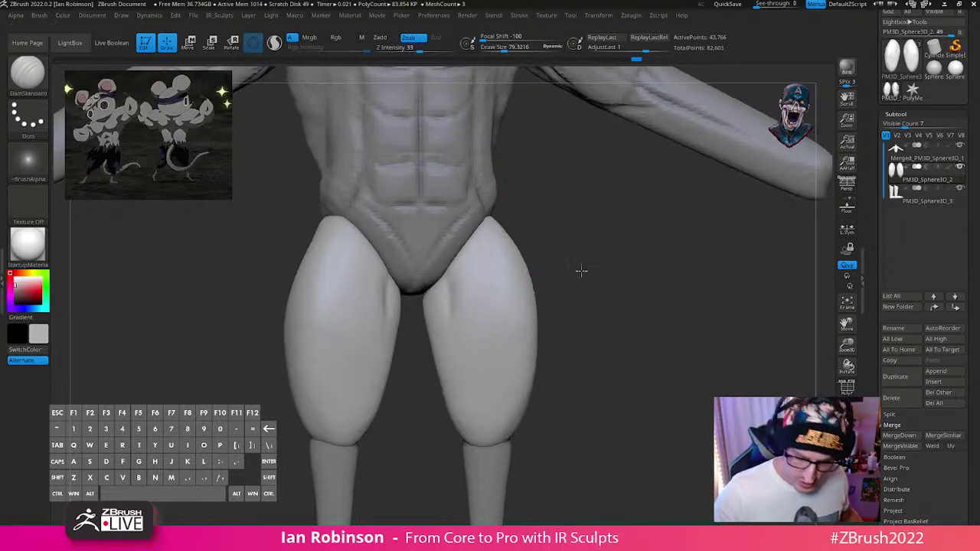
left_click_drag(447, 286, 447, 379)
left_click_drag(452, 324, 444, 369)
left_click_drag(583, 296, 594, 297)
key("ctrl+z")
key("ctrl+z")
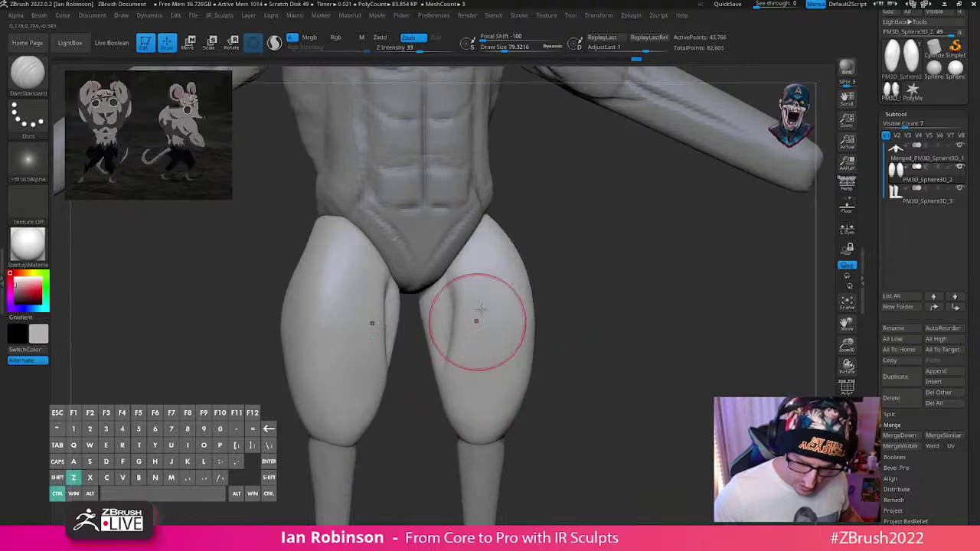
Step: Reduce the Draw Size to about 52 and carve the inner-thigh line in front and the hamstring grooves behind with DamStandard
key("s")
left_click_drag(483, 299, 472, 299)
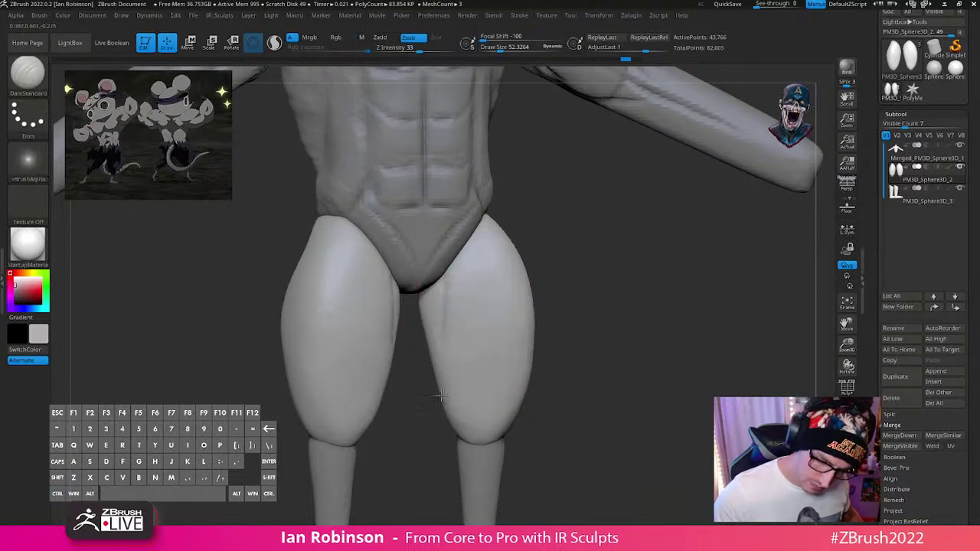
left_click_drag(629, 306, 613, 346)
left_click_drag(414, 276, 385, 375)
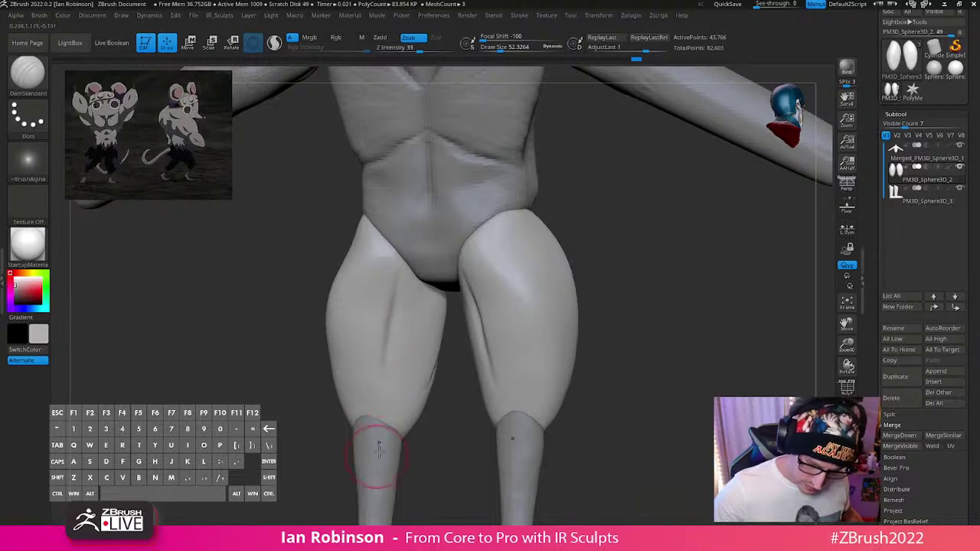
left_click_drag(608, 319, 636, 321)
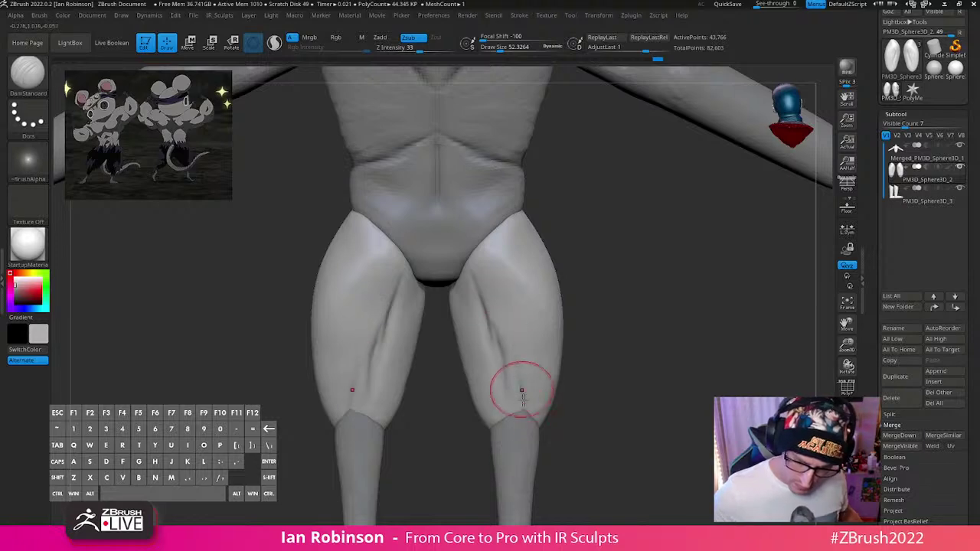
Step: Soften and refine the hamstring grooves on the backs of the thighs
mouse_move(586, 344)
left_mouse_down()
mouse_move(769, 318)
mouse_move(695, 334)
mouse_move(579, 284)
left_mouse_up()
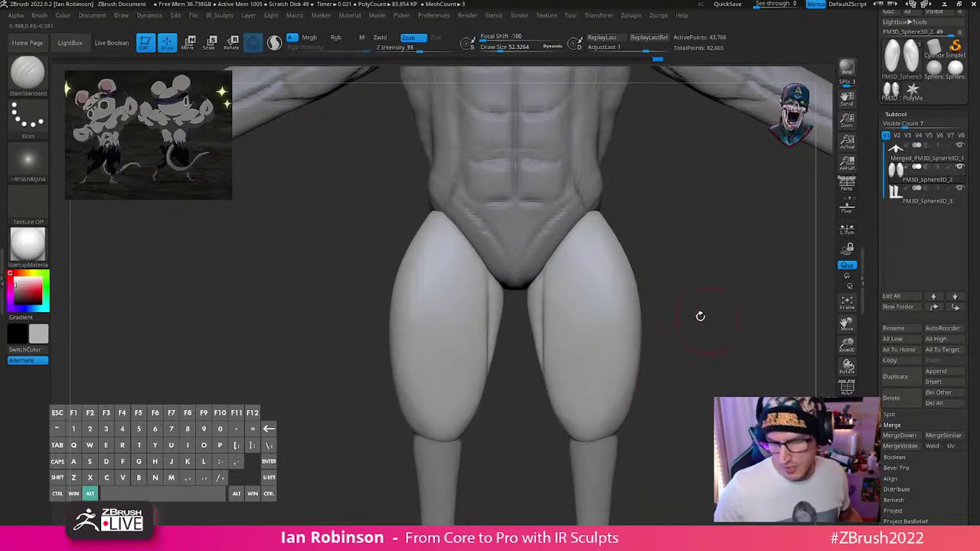
left_click_drag(700, 316, 672, 320, "alt")
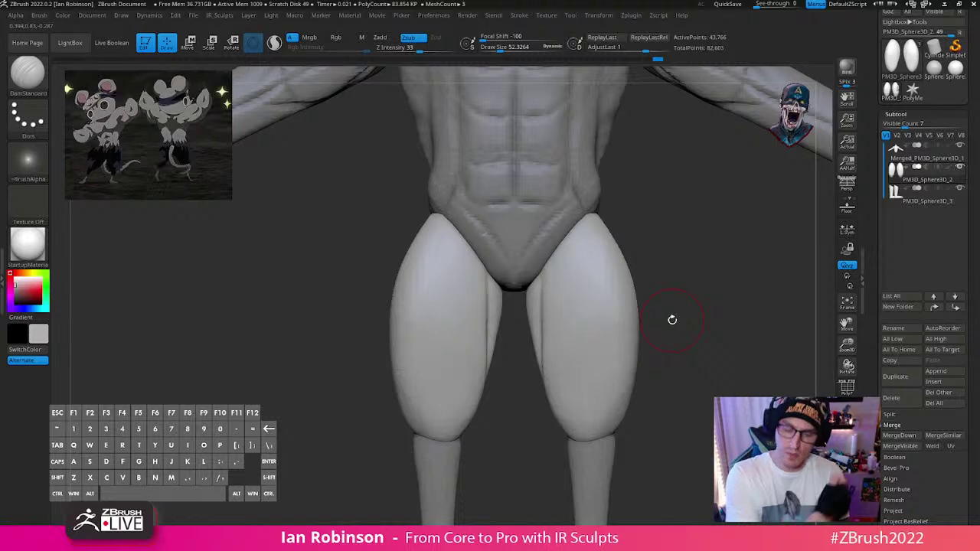
left_click_drag(704, 371, 628, 360)
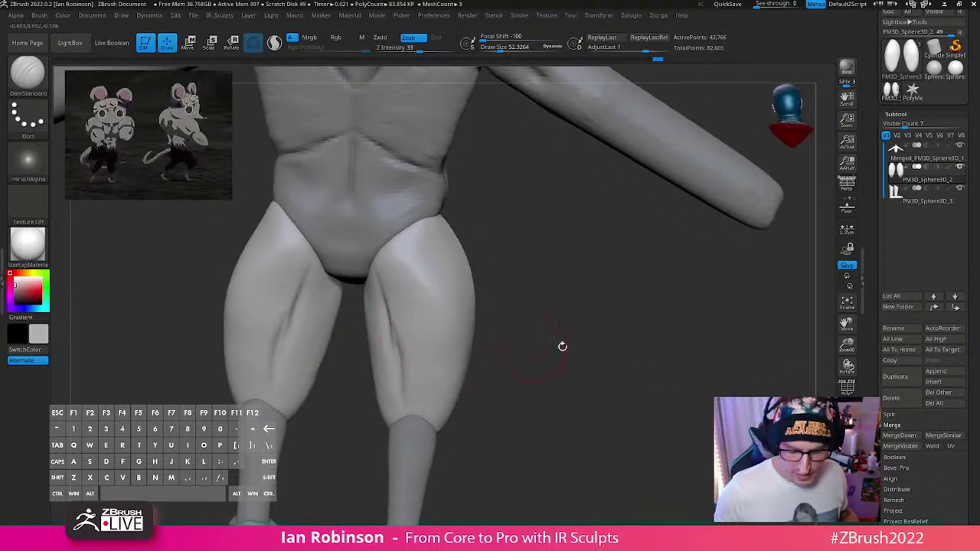
mouse_move(562, 343)
left_mouse_down()
mouse_move(414, 413)
mouse_move(406, 327)
mouse_move(384, 327)
left_mouse_up()
left_click_drag(527, 298, 535, 317, "alt")
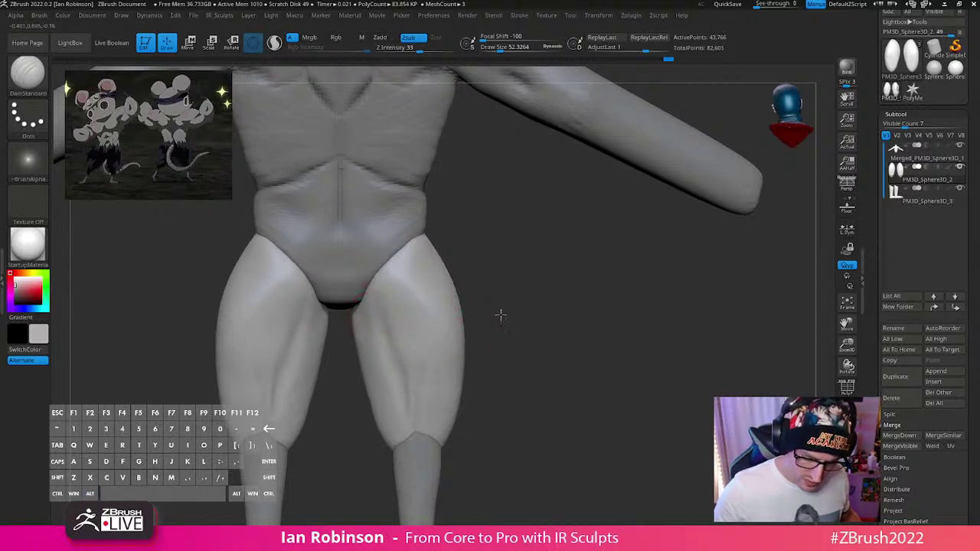
Step: Carve a diagonal muscle line down the lower outer front of the thighs to the knees with DamStandard
mouse_move(500, 315)
right_mouse_down()
mouse_move(612, 328)
mouse_move(520, 332)
mouse_move(613, 294)
mouse_move(486, 247)
right_mouse_up()
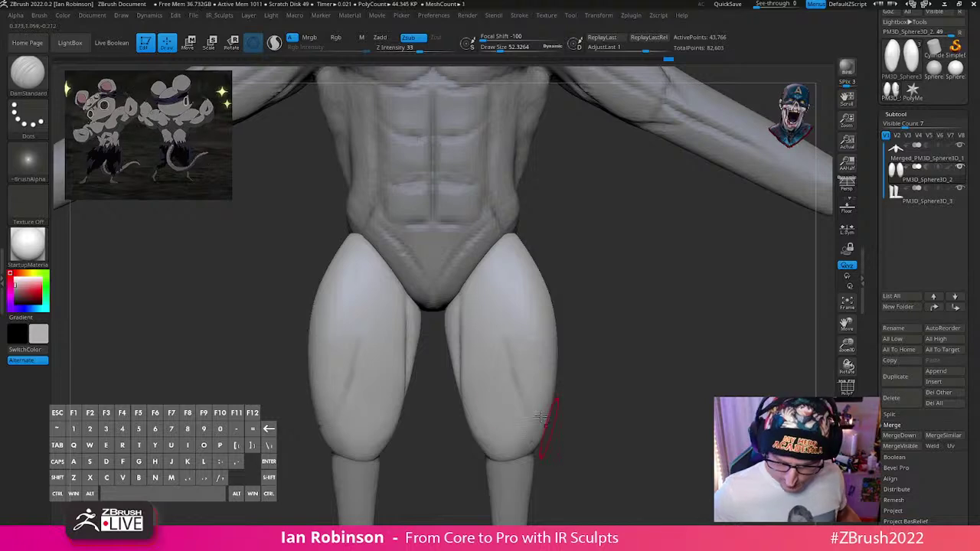
right_click_drag(540, 418, 528, 369)
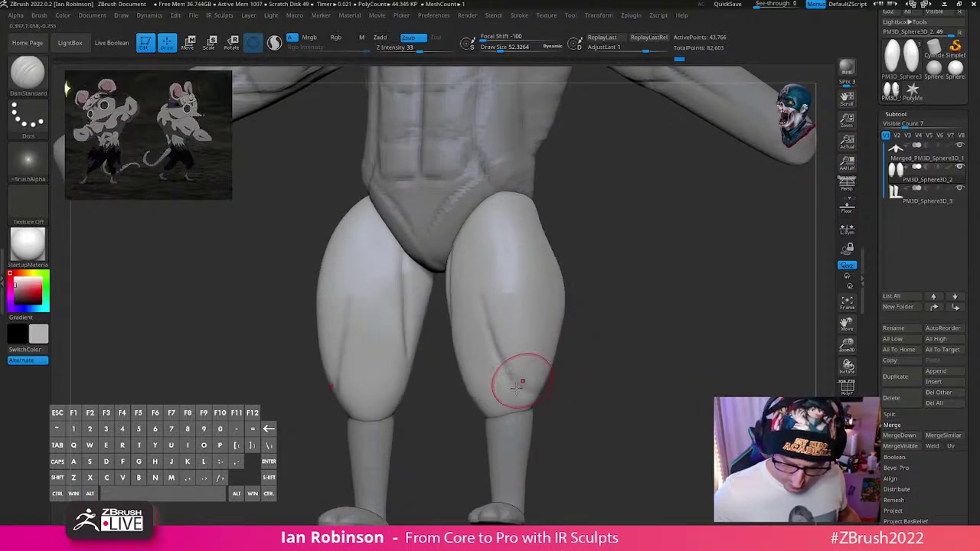
right_click_drag(468, 383, 515, 365)
right_click_drag(630, 344, 530, 336)
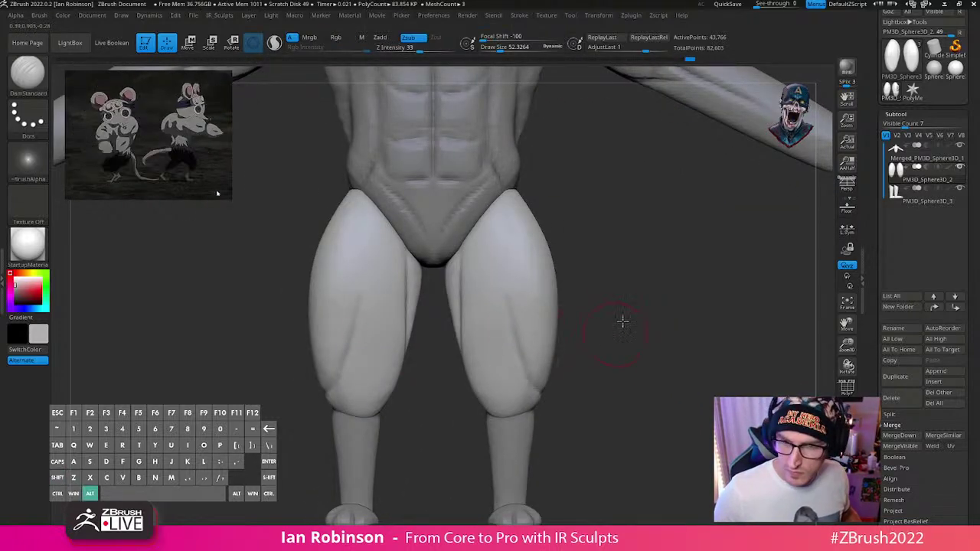
right_click_drag(622, 322, 590, 344)
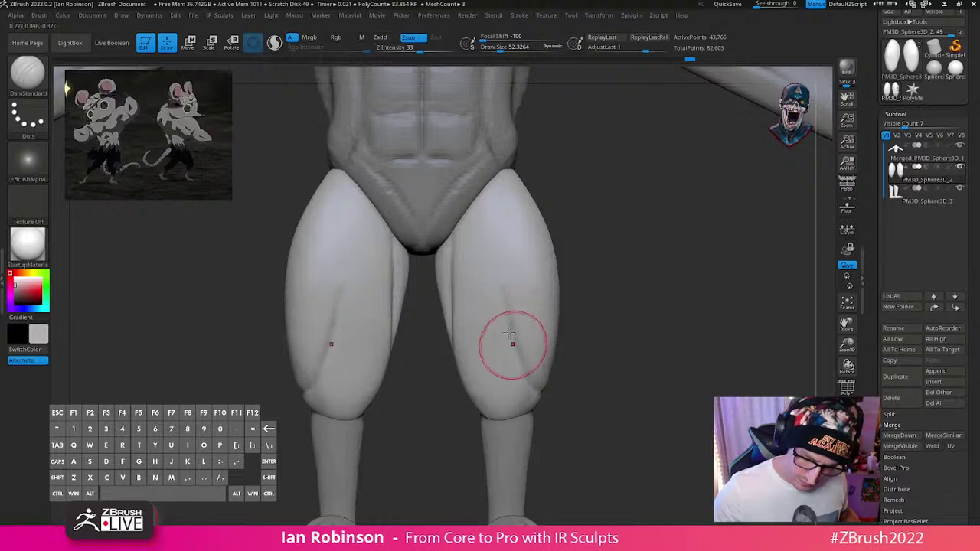
Step: Join the quadriceps grooves in a curve above the knees, and carve and soften a long line down the outer thighs
mouse_move(512, 339)
right_mouse_down()
mouse_move(601, 332)
mouse_move(562, 315)
right_mouse_up()
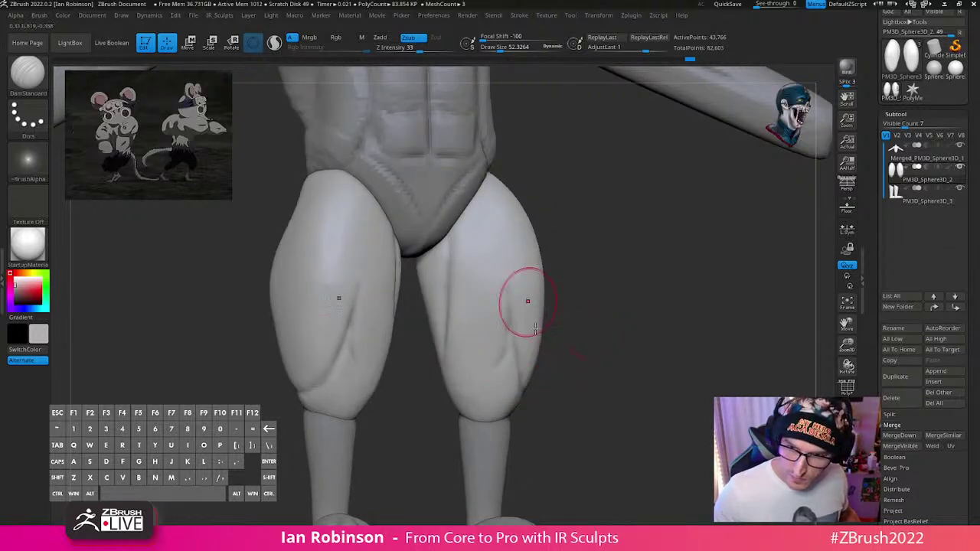
right_click_drag(585, 355, 445, 347)
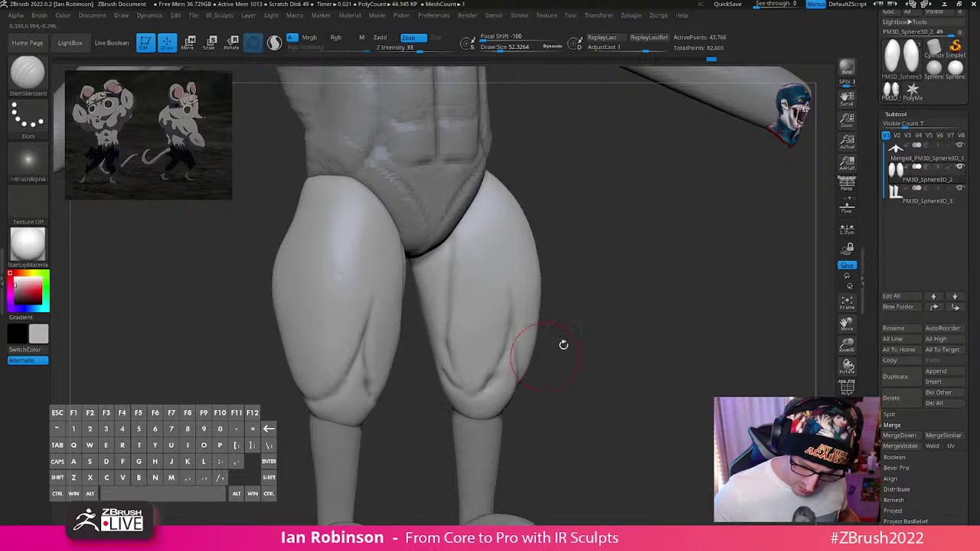
right_click_drag(563, 344, 475, 407)
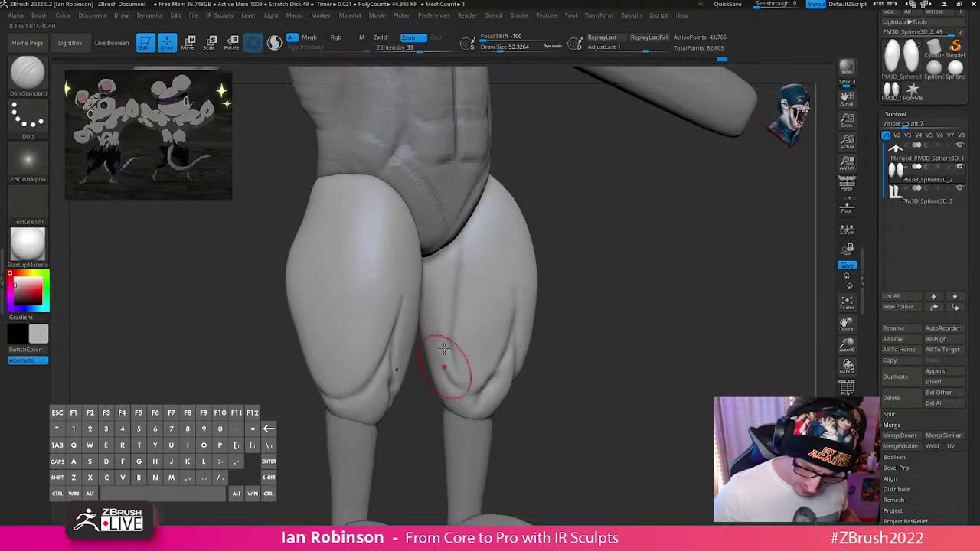
mouse_move(620, 319)
right_mouse_down()
mouse_move(636, 310)
mouse_move(499, 354)
right_mouse_up()
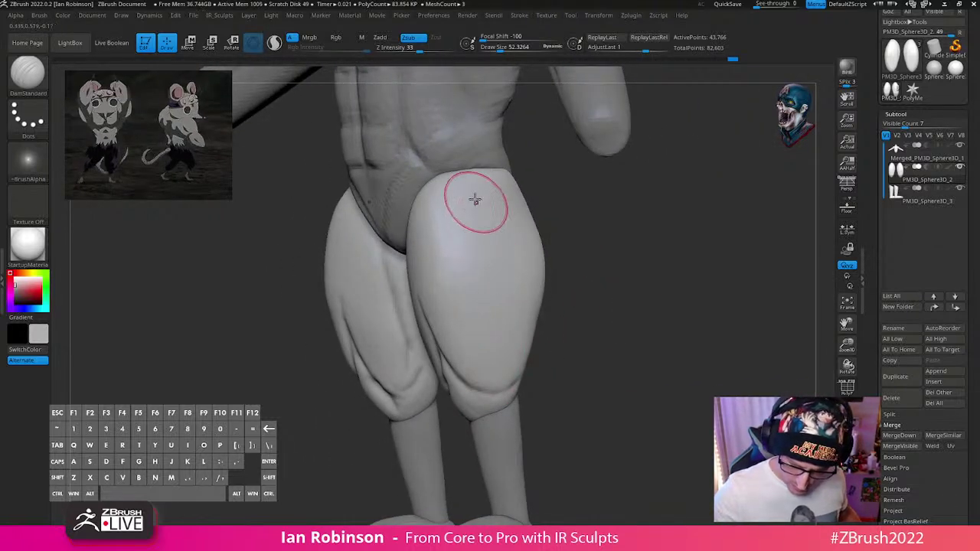
right_click_drag(632, 325, 448, 330)
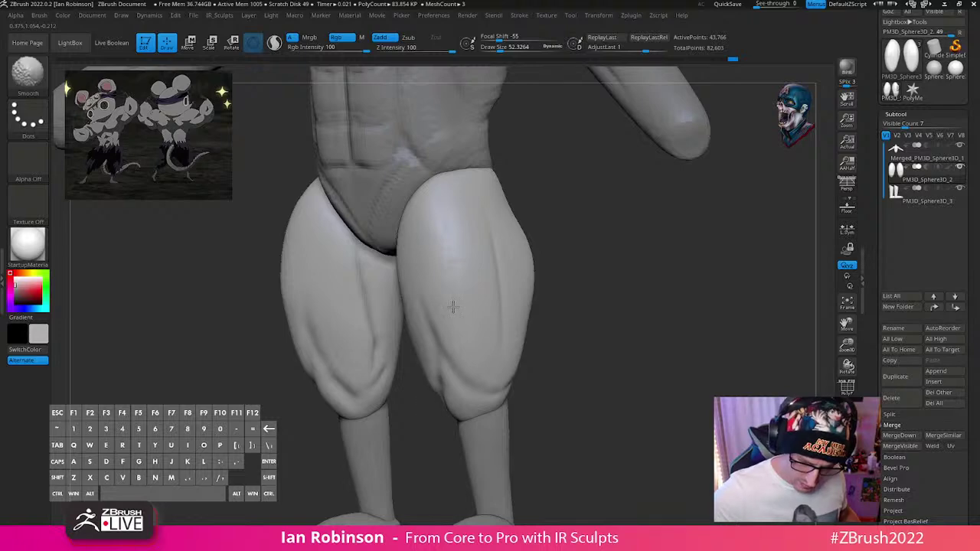
Step: With the Move brush at a Draw Size of about 87, reshape the upper rear thighs where they meet the hips
mouse_move(595, 284)
right_mouse_down()
mouse_move(653, 279)
mouse_move(597, 273)
right_mouse_up()
key("b")
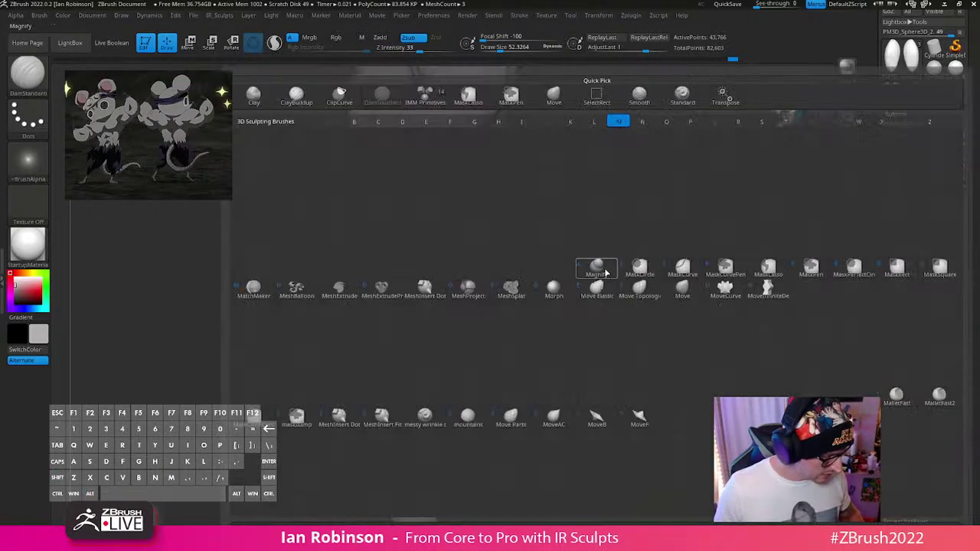
key("m")
key("v")
key("s")
left_click_drag(562, 284, 563, 284)
mouse_move(486, 299)
left_mouse_down()
mouse_move(467, 291)
mouse_move(479, 281)
mouse_move(470, 281)
left_mouse_up()
key("s")
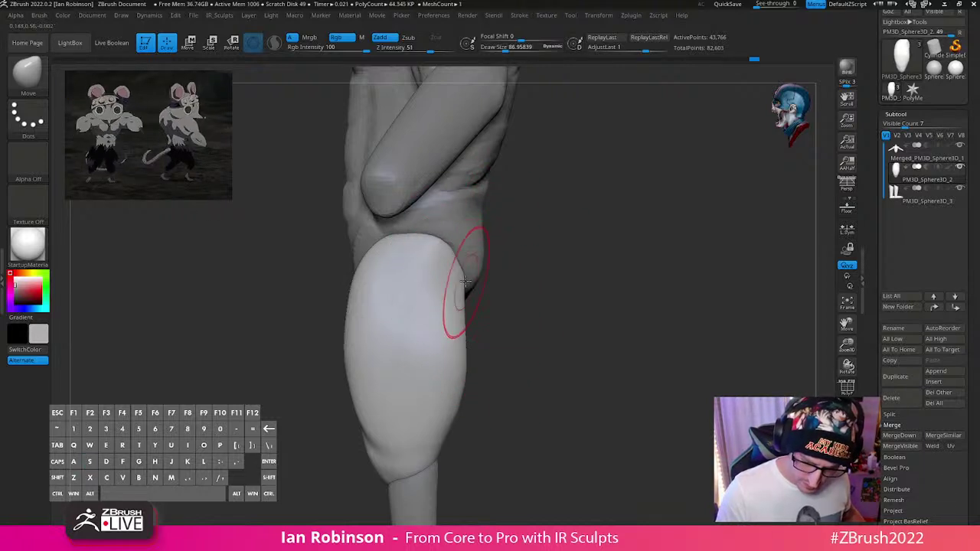
right_click_drag(710, 282, 647, 274, "shift")
left_click_drag(554, 286, 557, 286)
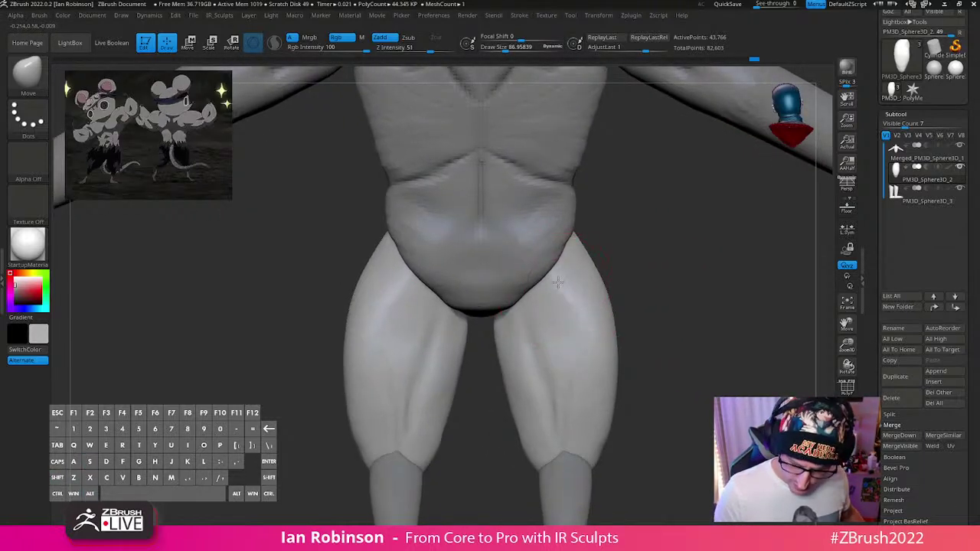
Step: Adjust the inner tops and outer contours of the thighs from behind with the Move brush
mouse_move(561, 337)
right_mouse_down()
mouse_move(544, 341)
mouse_move(585, 324)
right_mouse_up()
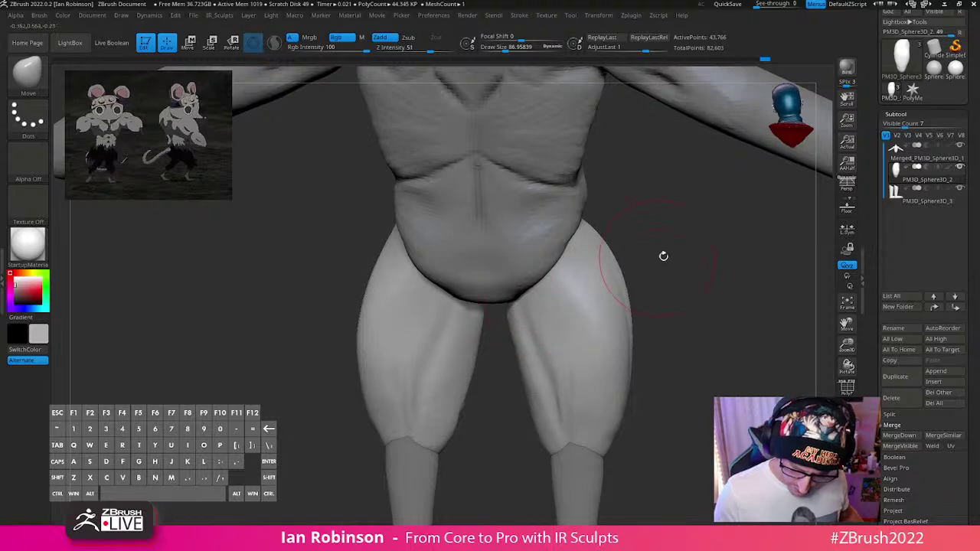
right_click_drag(663, 256, 621, 286)
left_click_drag(525, 320, 533, 319)
right_click_drag(675, 251, 707, 304)
key("s")
left_click_drag(651, 334, 641, 334)
right_click_drag(626, 335, 613, 336)
left_click_drag(590, 363, 573, 365)
Step: Set the Draw Size to 112 and pull the outer lower contour of the thighs inward
mouse_move(632, 359)
right_mouse_down("shift")
mouse_move(614, 357)
mouse_move(597, 287)
right_mouse_up("shift")
key("s")
left_click_drag(598, 288, 594, 287)
left_click(595, 288)
left_click_drag(597, 377, 583, 389)
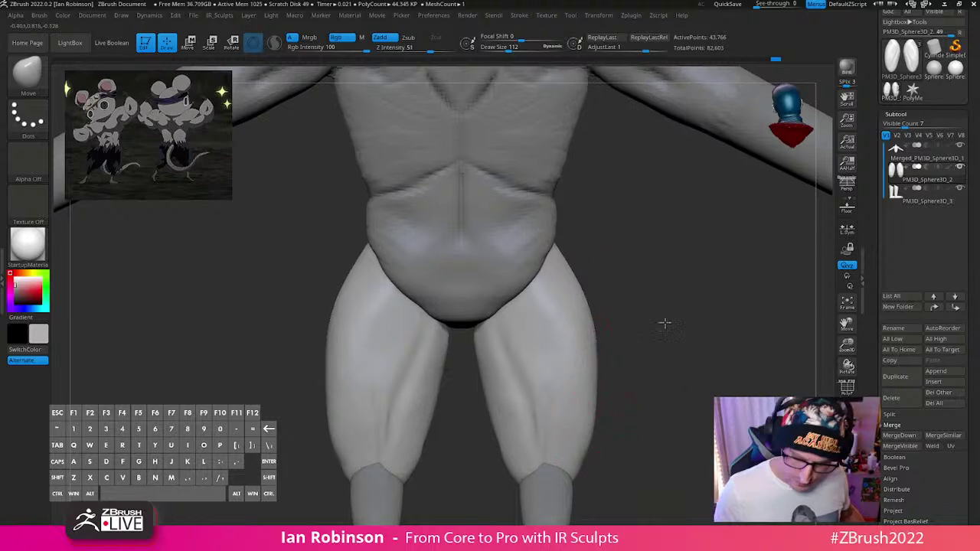
Step: Insert a symmetrical pair of spheres over the buttocks using Insert Sphere from the IMM Primitives brush
right_click_drag(663, 324, 592, 276, "alt")
key("b")
key("i")
key("p")
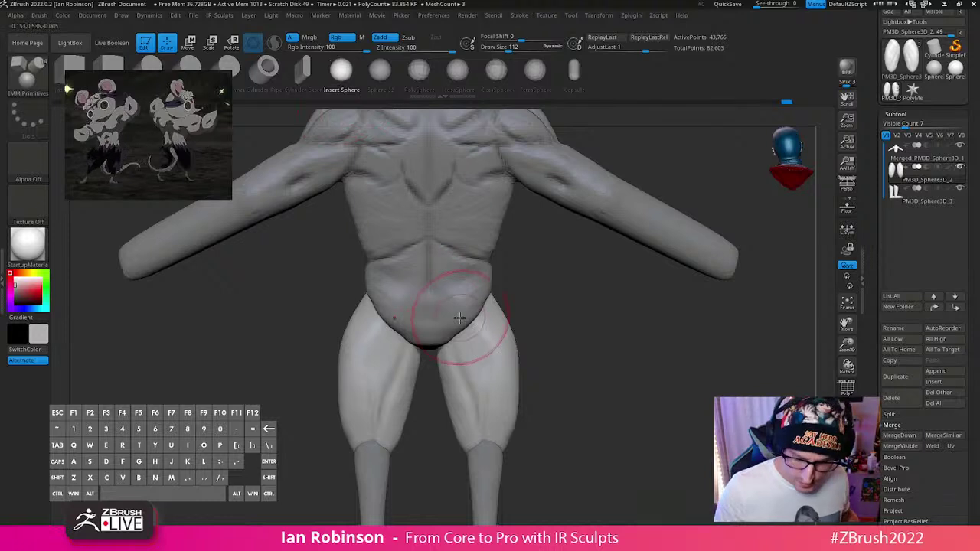
left_click_drag(459, 318, 463, 344)
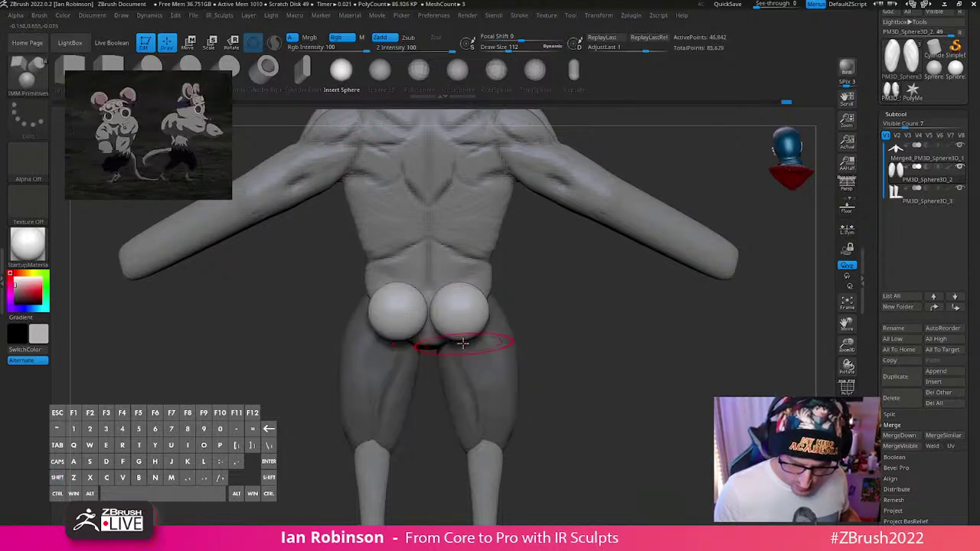
Step: Reposition the inserted glute spheres slightly farther apart with the transform gizmo
key("w")
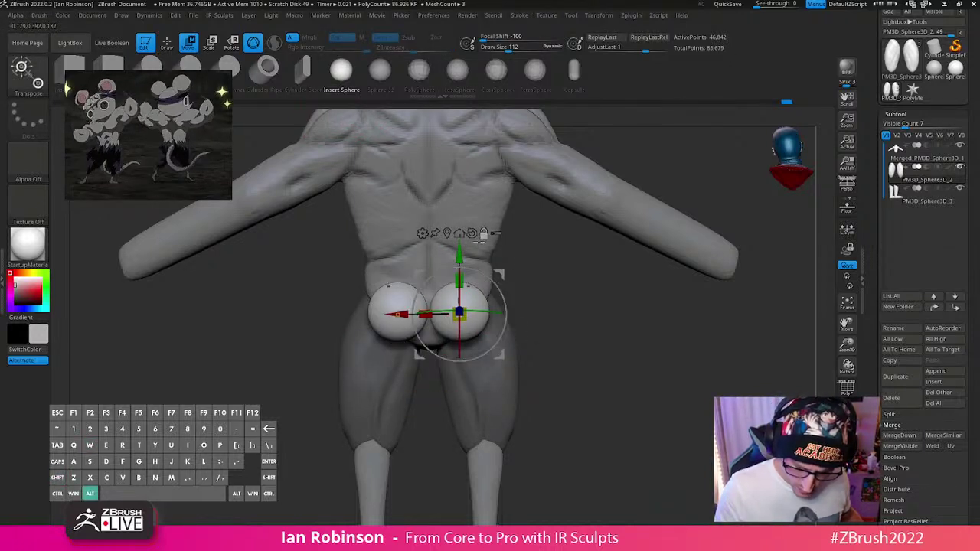
left_click(392, 287, "alt")
left_click_drag(522, 315, 525, 314)
key("q")
Step: Stretch the glute spheres into taller, fuller buttock shapes with the Move brush
left_click_drag(592, 346, 573, 298, "alt")
key("b")
key("m")
key("v")
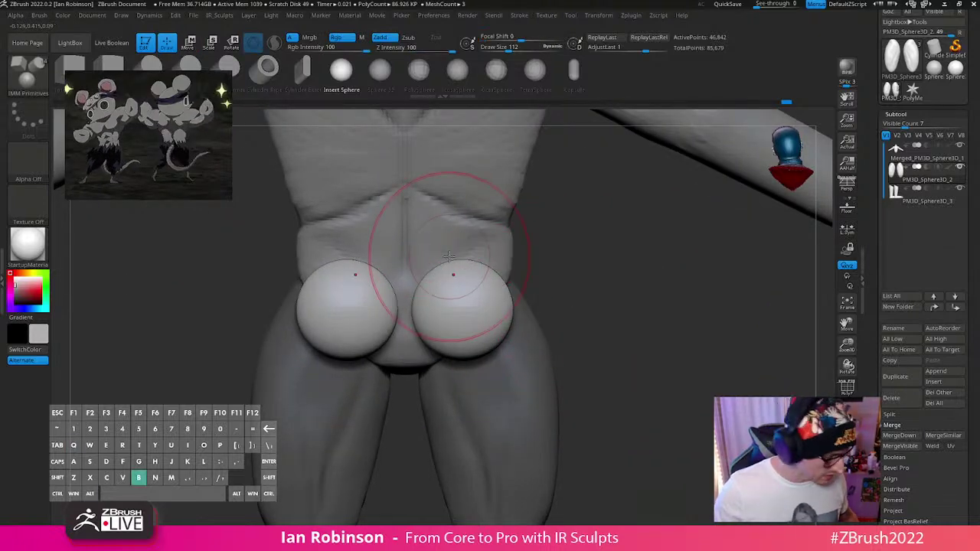
left_click_drag(430, 246, 433, 237)
mouse_move(440, 313)
left_mouse_down()
mouse_move(437, 339)
mouse_move(462, 348)
left_mouse_up()
left_click_drag(643, 309, 641, 296)
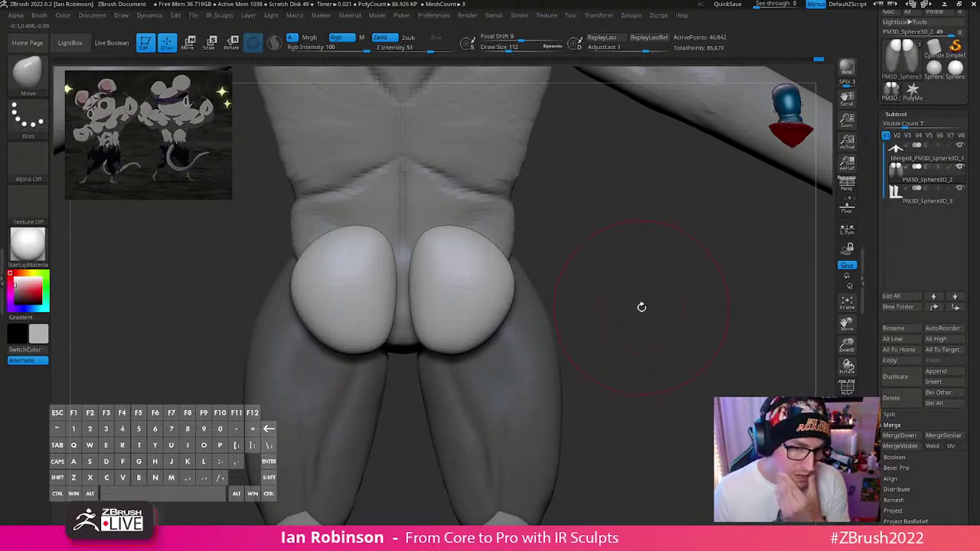
Step: Push the glute forms toward the body and adjust their profile in side view with the Move brush
mouse_move(649, 271)
left_mouse_down()
mouse_move(637, 293)
mouse_move(629, 289)
left_mouse_up()
left_click_drag(612, 256, 547, 279)
left_click_drag(536, 285, 548, 287)
mouse_move(715, 248)
left_mouse_down("shift")
mouse_move(643, 281)
mouse_move(723, 281)
left_mouse_up("shift")
key("w")
key("q")
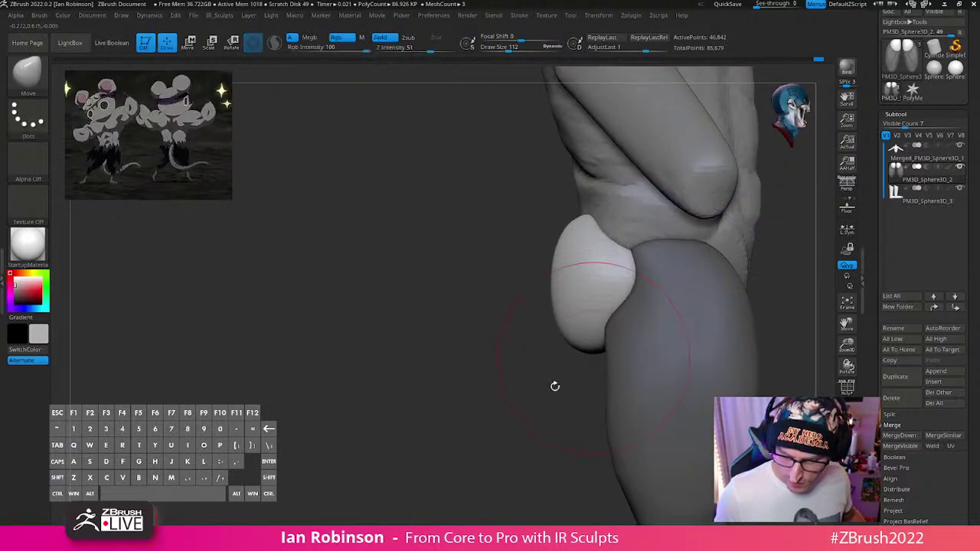
mouse_move(554, 385)
left_mouse_down()
mouse_move(712, 295)
mouse_move(667, 275)
mouse_move(616, 288)
left_mouse_up()
Step: Reduce the Draw Size to about 79 and square off the upper and outer contours of the glutes
key("s")
left_click_drag(553, 304, 573, 302)
mouse_move(542, 398)
left_mouse_down()
mouse_move(556, 411)
mouse_move(591, 355)
left_mouse_up()
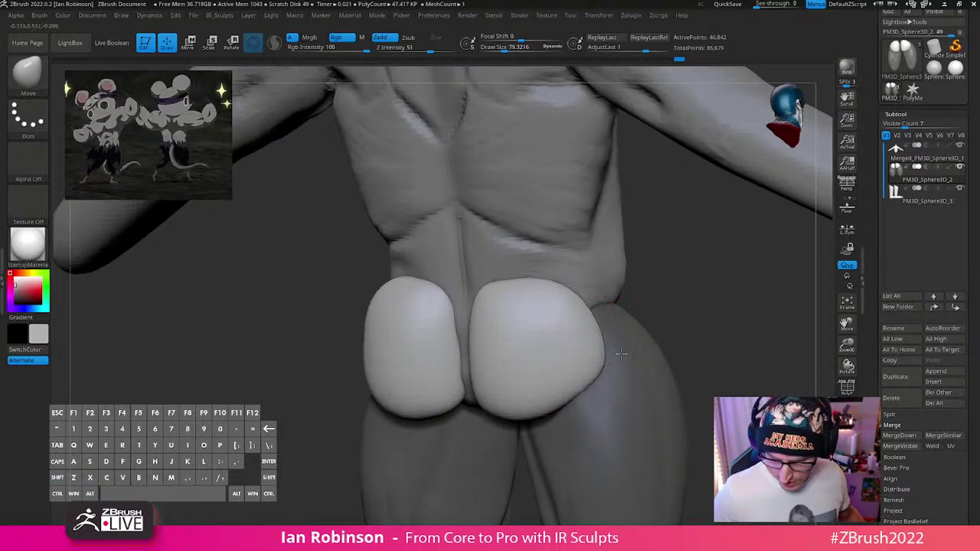
mouse_move(735, 329)
left_mouse_down()
mouse_move(603, 317)
mouse_move(501, 282)
mouse_move(501, 296)
left_mouse_up()
Step: Reshape the glutes' side profile with the Move brush at a Draw Size of about 135, and refine it at about 69
key("s")
left_click_drag(475, 377, 486, 389)
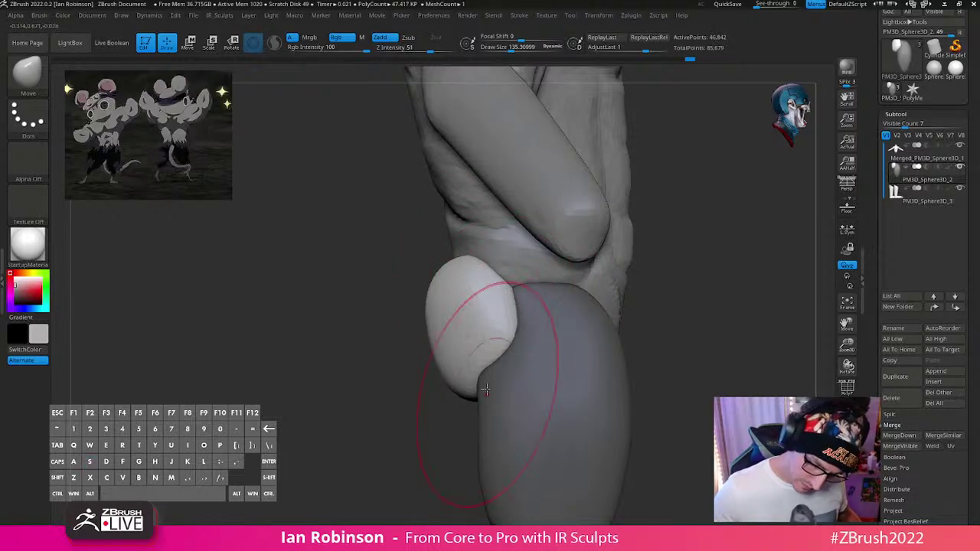
mouse_move(398, 341)
left_mouse_down()
mouse_move(560, 324)
mouse_move(487, 314)
mouse_move(525, 272)
mouse_move(493, 306)
mouse_move(497, 314)
left_mouse_up()
key("s")
mouse_move(506, 322)
left_mouse_down()
mouse_move(496, 323)
mouse_move(572, 285)
left_mouse_up()
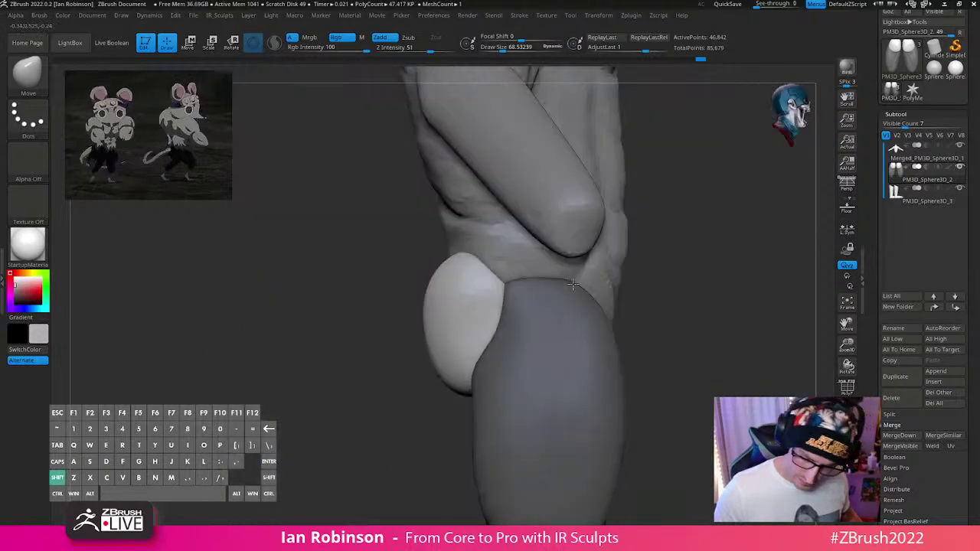
Step: Adjust the glutes' contours from the side and behind, setting the Draw Size to about 76
key("s")
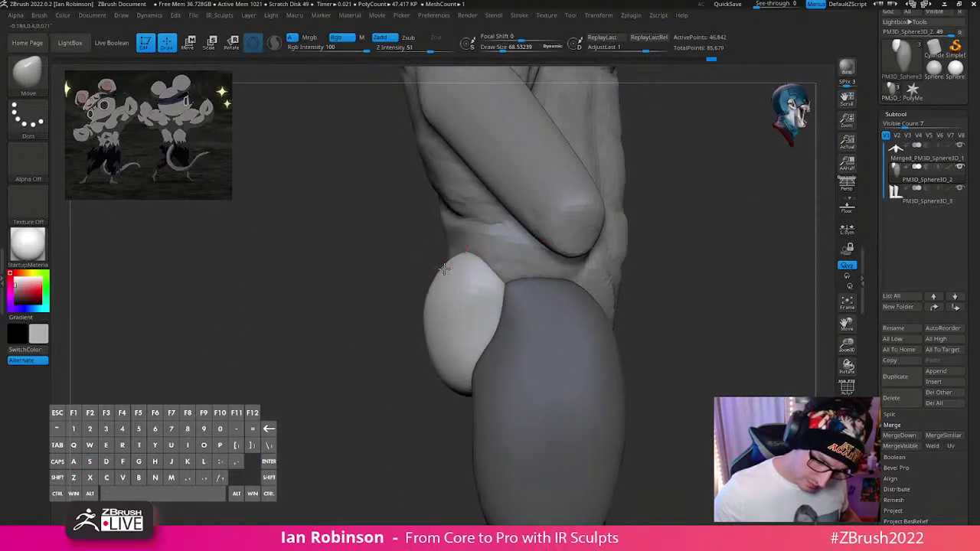
left_click_drag(636, 360, 582, 295, "alt")
mouse_move(612, 306)
left_mouse_down("alt")
mouse_move(614, 382)
mouse_move(459, 349)
left_mouse_up("alt")
key("s")
mouse_move(448, 347)
left_mouse_down()
mouse_move(460, 347)
mouse_move(399, 353)
left_mouse_up()
key("s")
key("space")
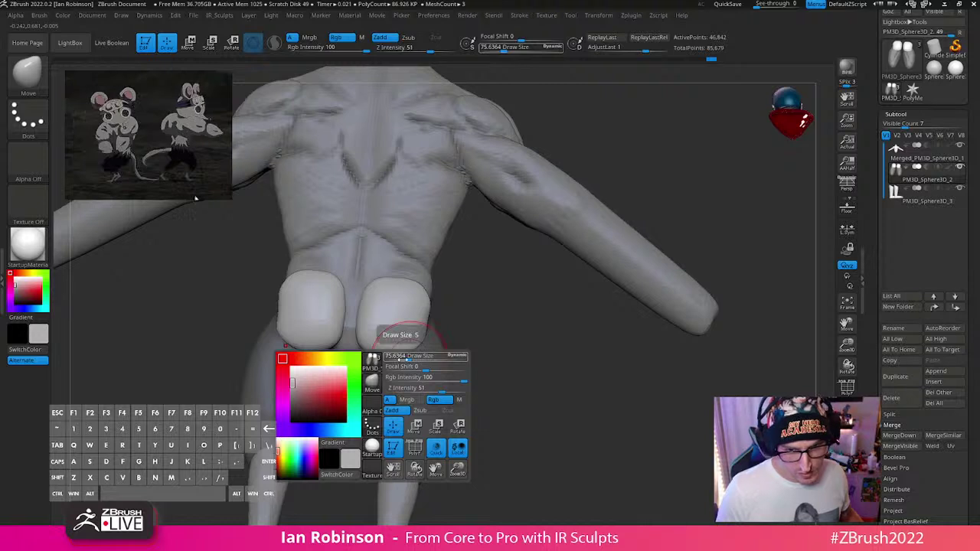
mouse_move(525, 358)
left_mouse_down("alt")
mouse_move(518, 369)
mouse_move(568, 365)
mouse_move(555, 366)
left_mouse_up("alt")
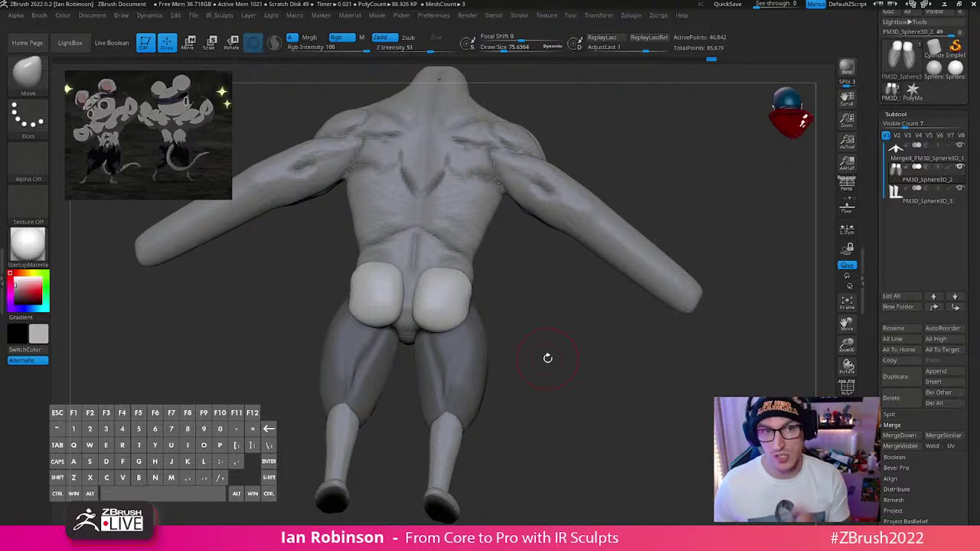
Step: Pull the outer sides of the glutes outward toward the hips with the Move brush
mouse_move(548, 358)
left_mouse_down()
mouse_move(521, 312)
mouse_move(520, 335)
left_mouse_up()
left_click_drag(476, 280, 470, 282)
mouse_move(533, 322)
left_mouse_down()
mouse_move(461, 327)
mouse_move(498, 310)
left_mouse_up()
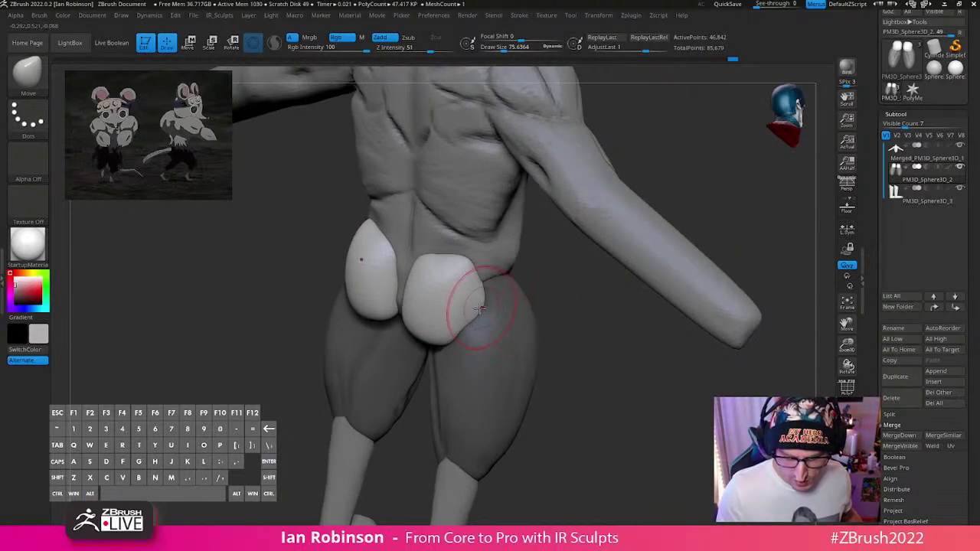
mouse_move(566, 346)
right_mouse_down()
mouse_move(535, 306)
mouse_move(623, 306)
mouse_move(505, 309)
right_mouse_up()
mouse_move(568, 316)
right_mouse_down()
mouse_move(547, 339)
mouse_move(494, 333)
right_mouse_up()
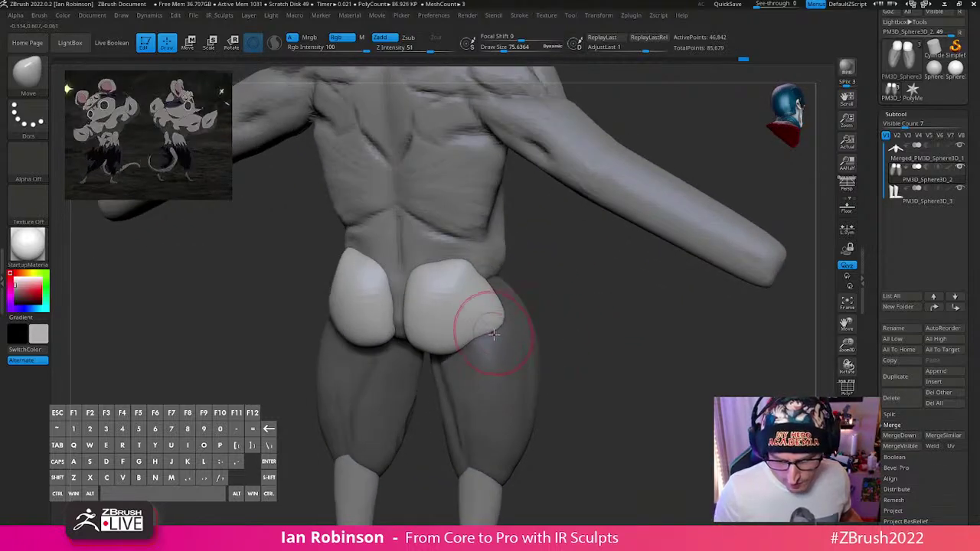
Step: Extend the lower outer corners of the glutes over the thighs and refine their top edges below the lower back
mouse_move(568, 334)
right_mouse_down()
mouse_move(595, 315)
mouse_move(604, 346)
mouse_move(486, 328)
right_mouse_up()
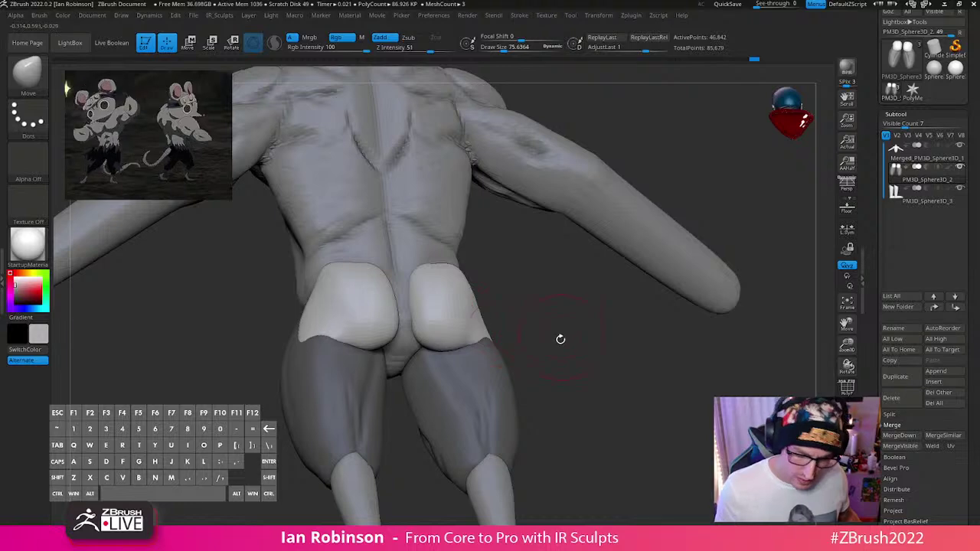
mouse_move(580, 300)
right_mouse_down()
mouse_move(581, 350)
mouse_move(498, 332)
right_mouse_up()
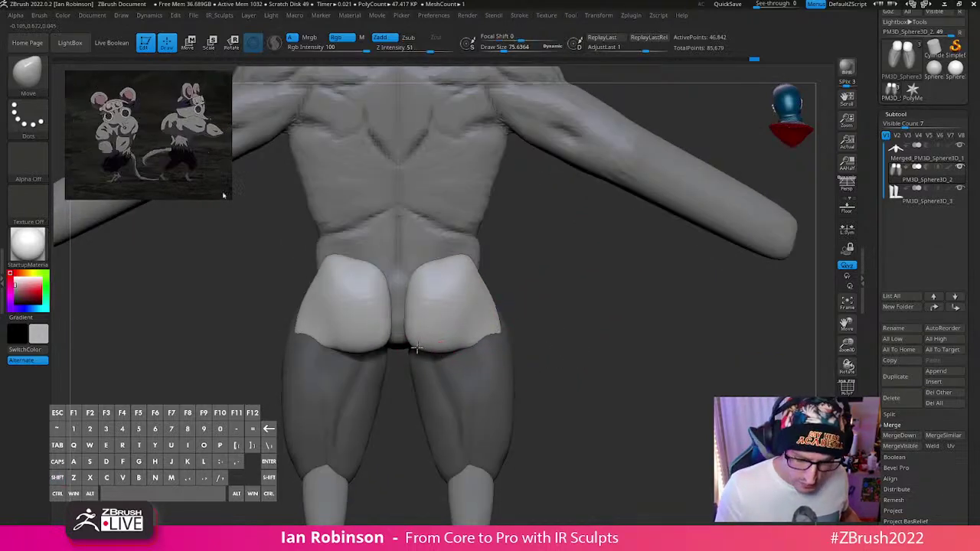
left_click_drag(434, 263, 444, 254)
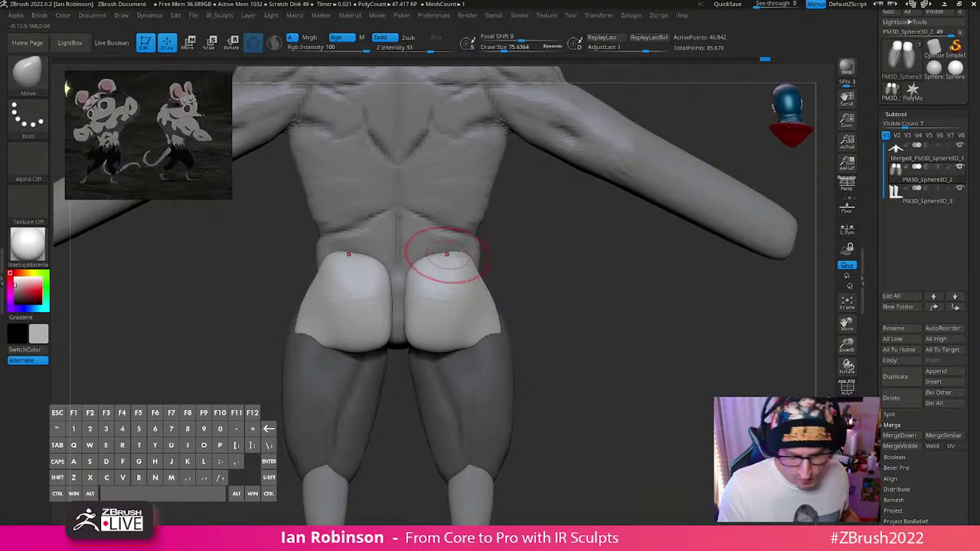
mouse_move(593, 275)
left_mouse_down()
mouse_move(459, 276)
mouse_move(560, 276)
mouse_move(538, 295)
mouse_move(568, 328)
mouse_move(531, 357)
mouse_move(573, 269)
mouse_move(521, 374)
mouse_move(474, 344)
left_mouse_up()
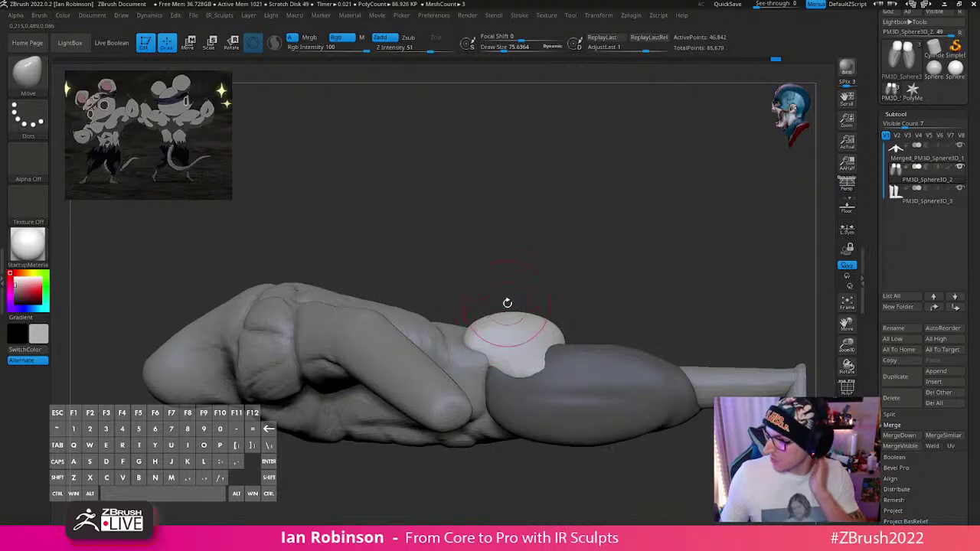
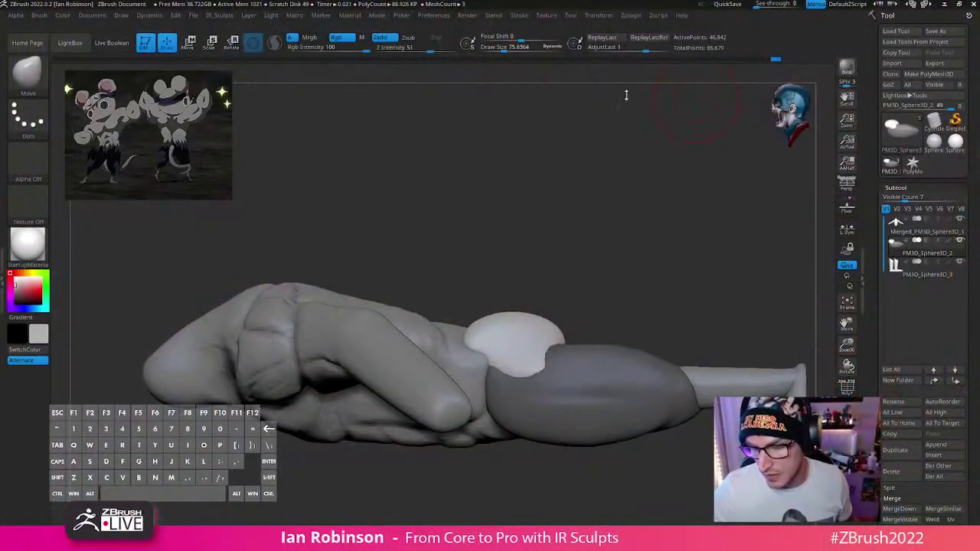
Step: Load the finished ChunLi sculpture as a tool and examine its upper figure from several sides
left_click(897, 31)
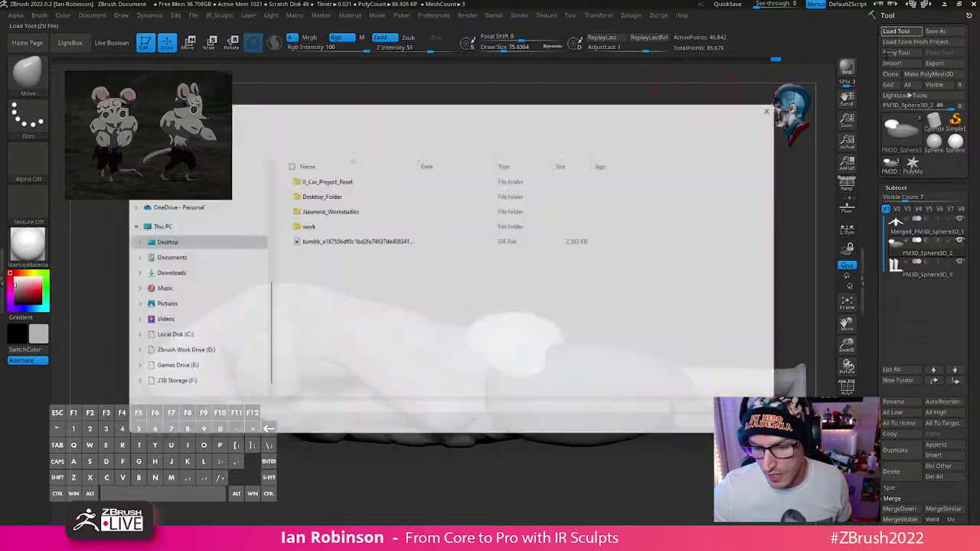
scroll(207, 278, "up", 2)
scroll(207, 278, "up", 10)
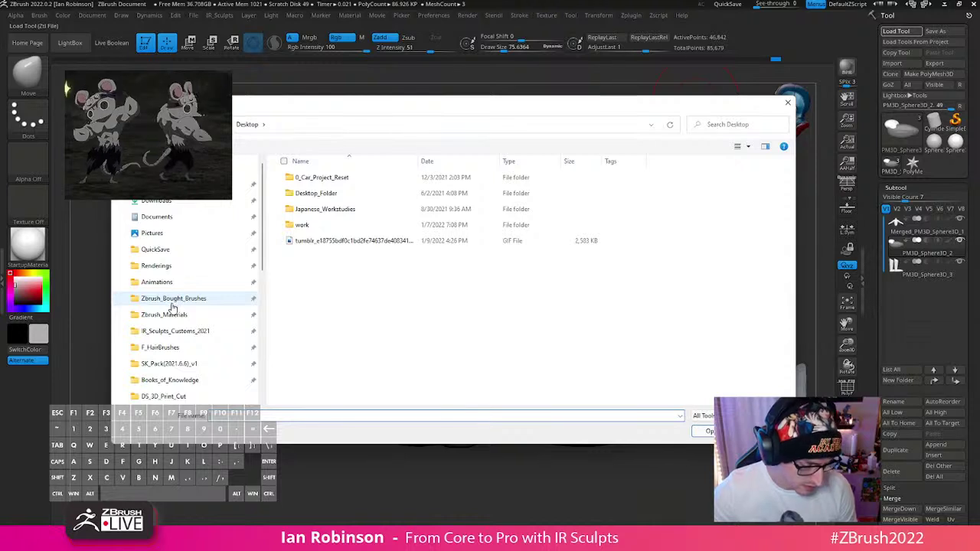
scroll(174, 310, "down", 2)
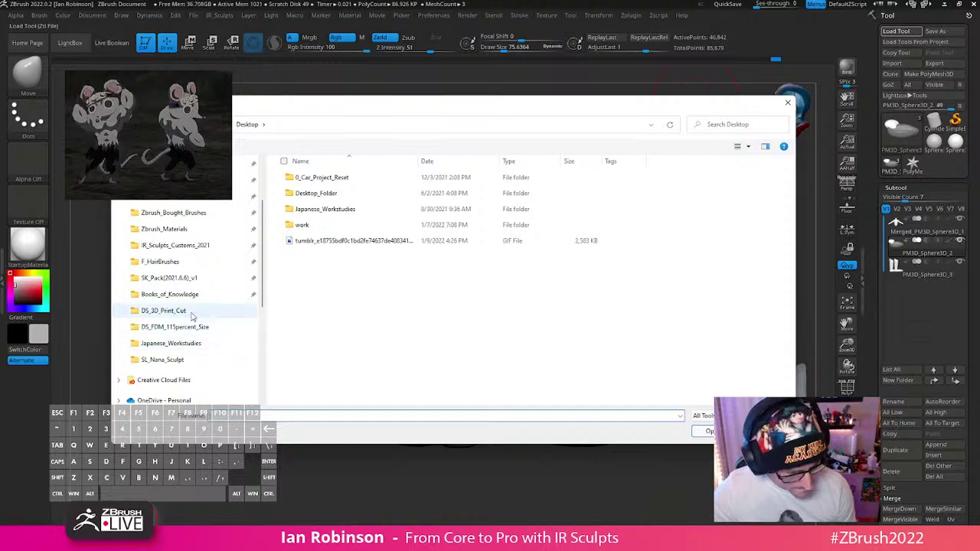
left_click_drag(297, 105, 528, 0)
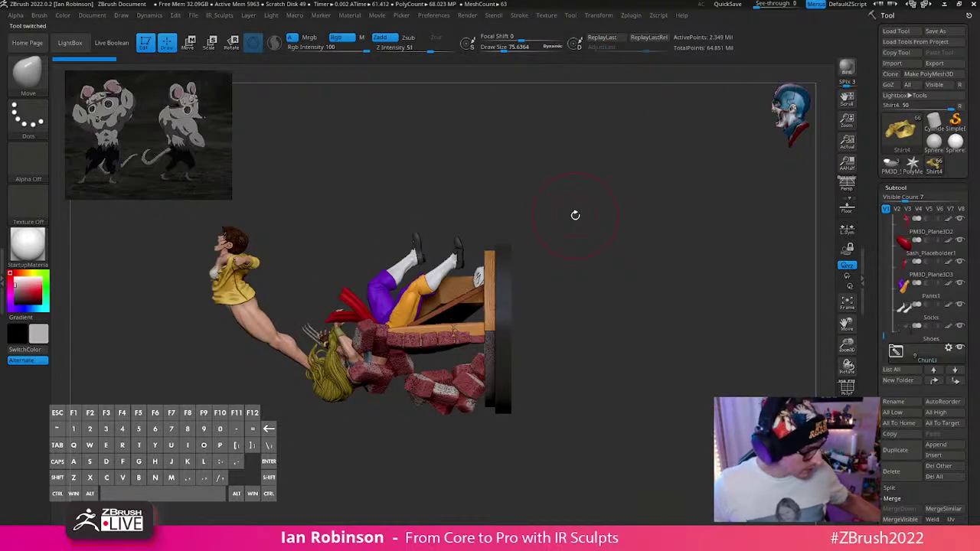
left_click_drag(575, 215, 680, 397)
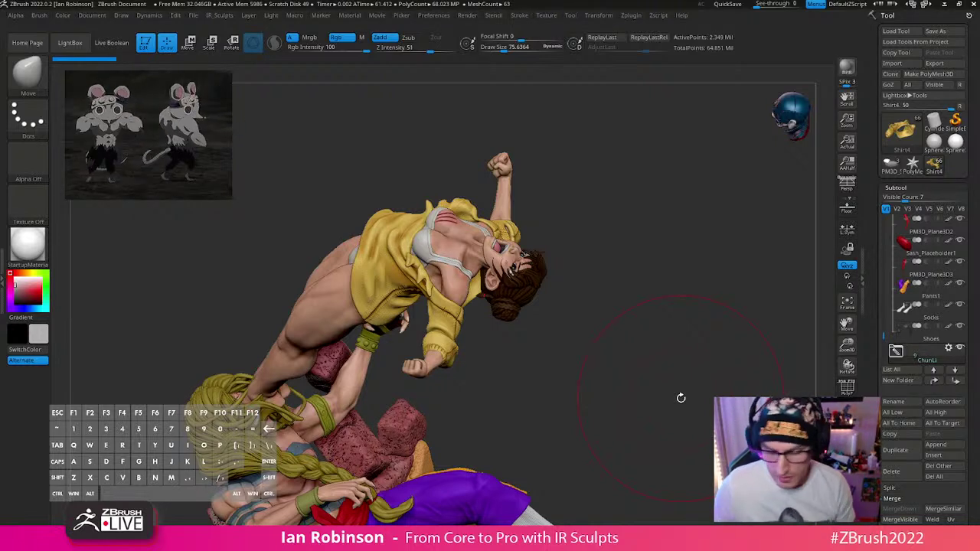
key("s")
mouse_move(628, 345)
left_mouse_down()
mouse_move(616, 346)
mouse_move(667, 352)
mouse_move(647, 336)
mouse_move(663, 385)
mouse_move(651, 386)
mouse_move(719, 359)
mouse_move(729, 342)
mouse_move(697, 341)
mouse_move(694, 326)
left_mouse_up()
left_click_drag(676, 281, 673, 348, "alt")
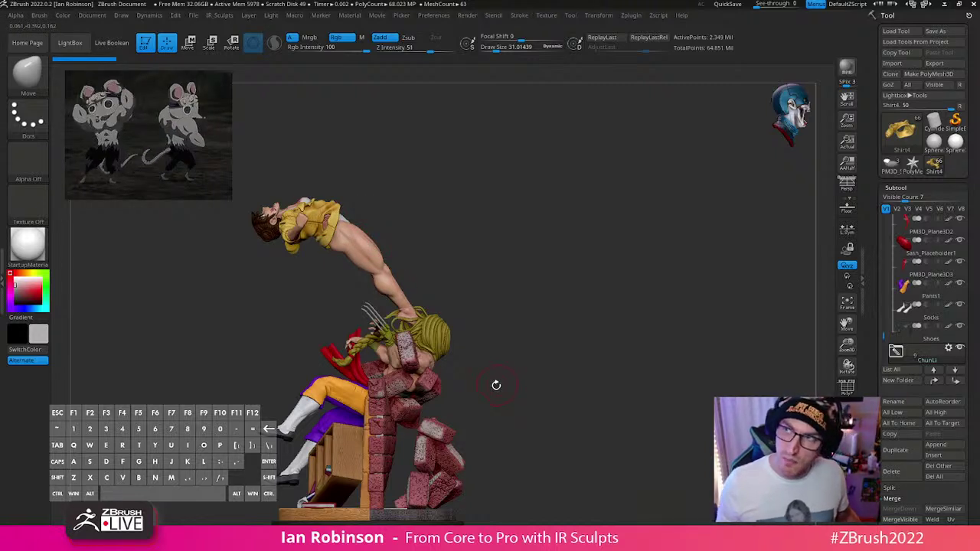
Step: Set a red current colour, toggle the polypaint display on all subtools, and examine the selected ChunLi body's thighs and hips
left_click(32, 288)
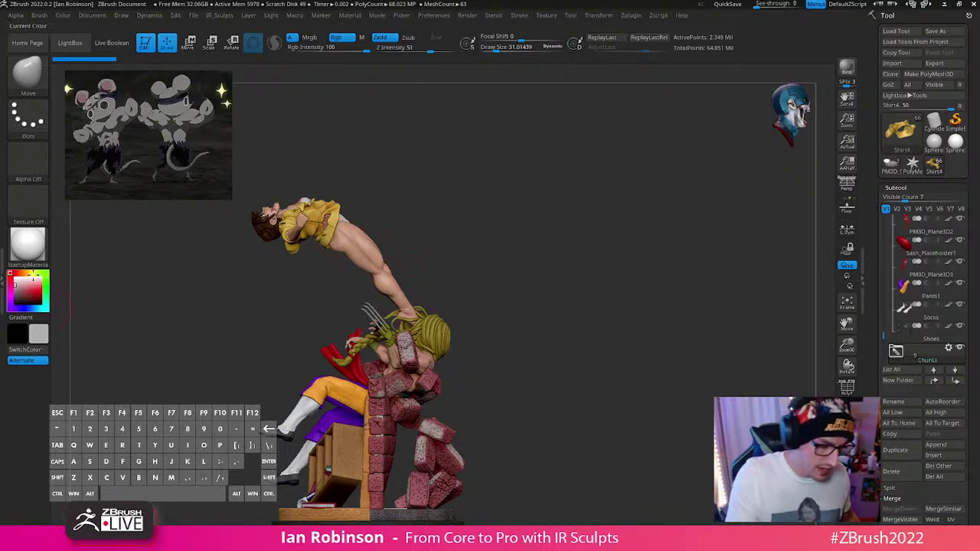
left_click(948, 284, "shift")
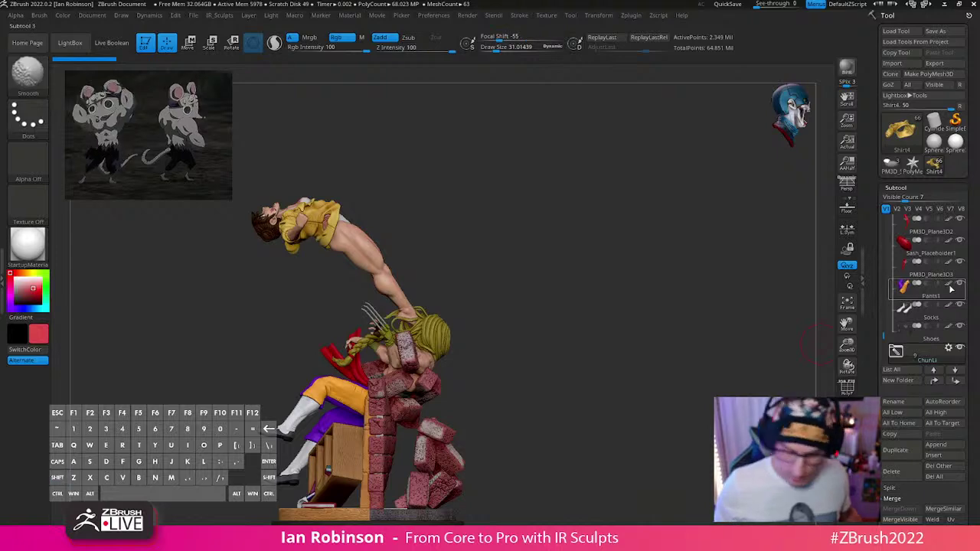
mouse_move(585, 310)
left_mouse_down()
mouse_move(512, 265)
mouse_move(467, 271)
left_mouse_up()
left_click(356, 267, "alt")
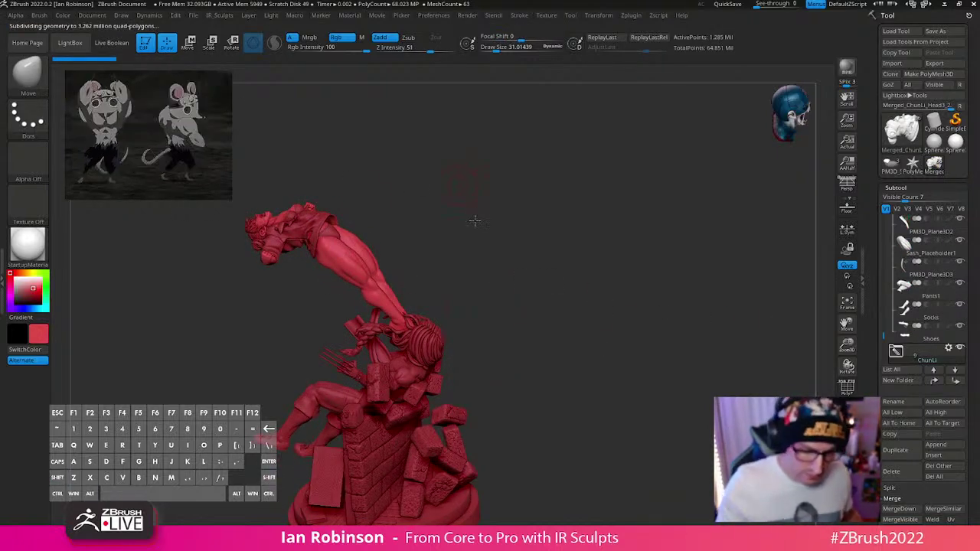
mouse_move(475, 220)
left_mouse_down()
mouse_move(407, 229)
mouse_move(335, 306)
mouse_move(363, 154)
left_mouse_up()
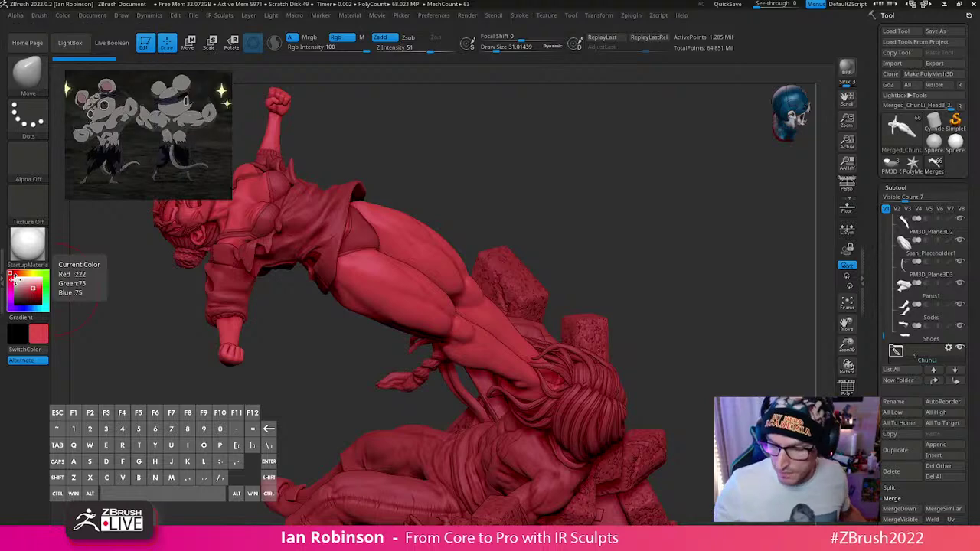
left_click(933, 169)
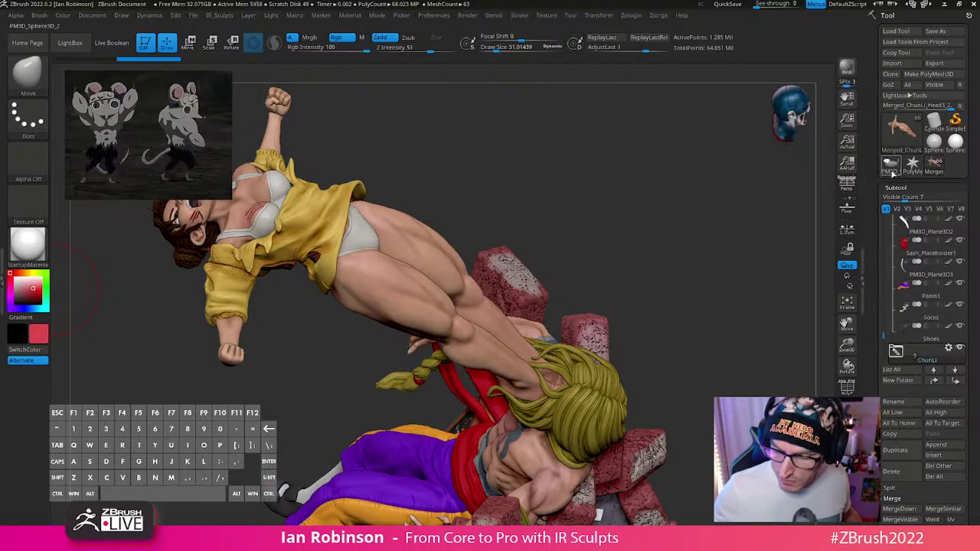
Step: Return to the mouse body sculpt and set the current colour to white
left_click_drag(721, 323, 706, 212)
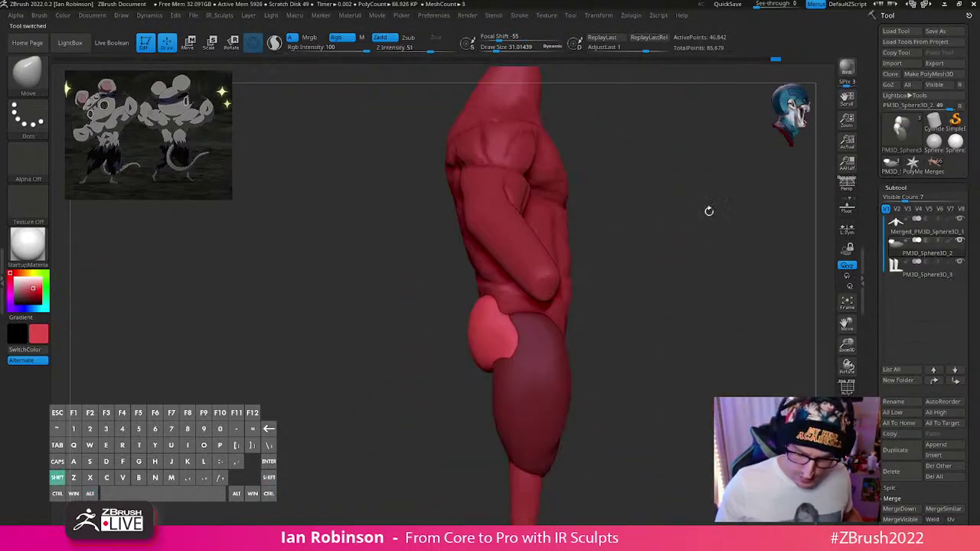
left_click(26, 271)
left_click_drag(723, 295, 620, 369)
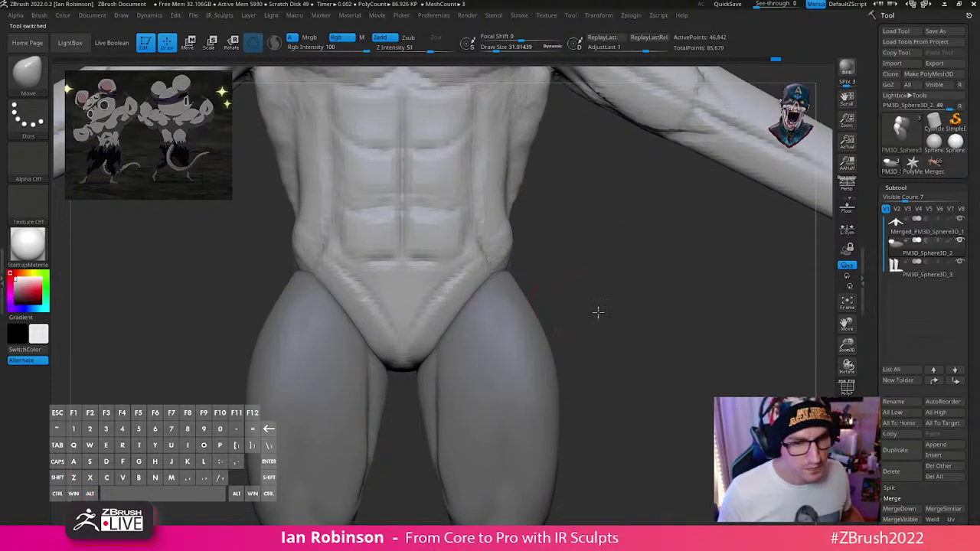
left_click_drag(579, 300, 590, 326)
key("alt+Tab")
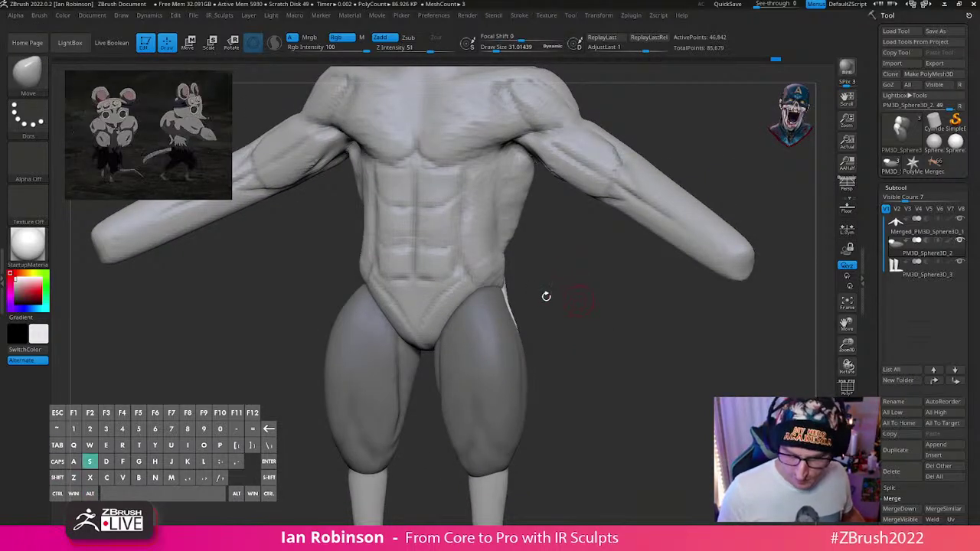
left_click_drag(571, 299, 579, 300, "shift")
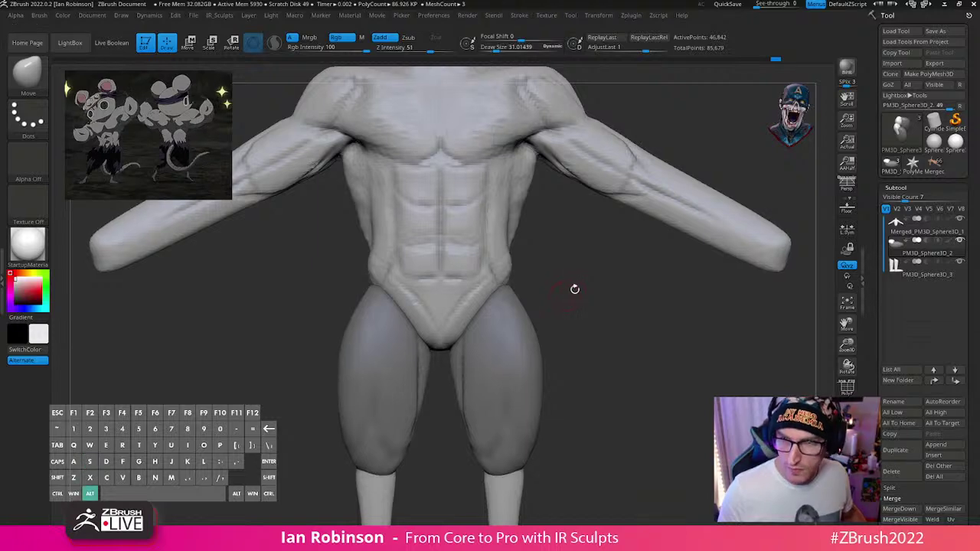
mouse_move(575, 286)
left_mouse_down()
mouse_move(584, 290)
mouse_move(531, 330)
mouse_move(450, 328)
mouse_move(477, 324)
left_mouse_up()
Step: Select the torso and adjust its hip area above the thigh with the Move brush at a draw size of about 65
left_click(450, 327, "alt")
key("s")
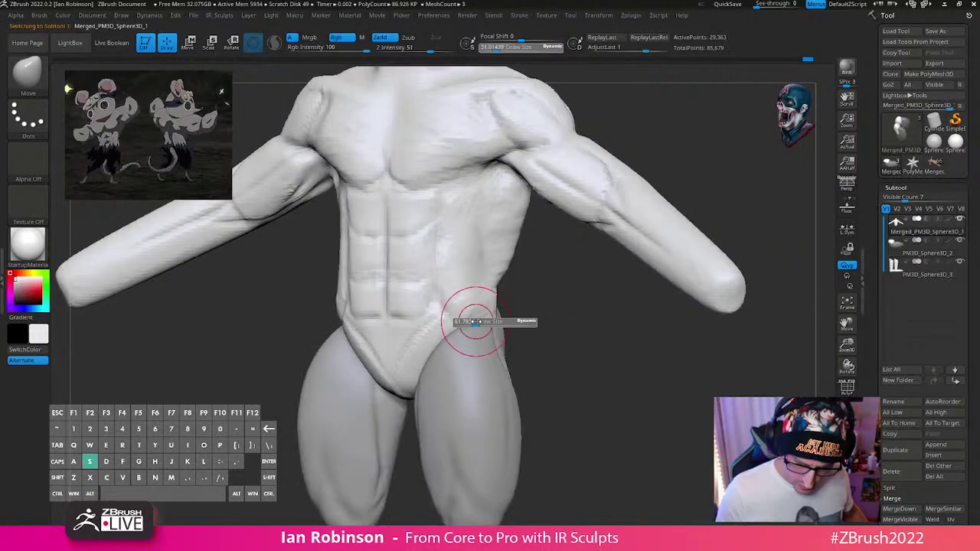
left_click_drag(559, 328, 432, 343)
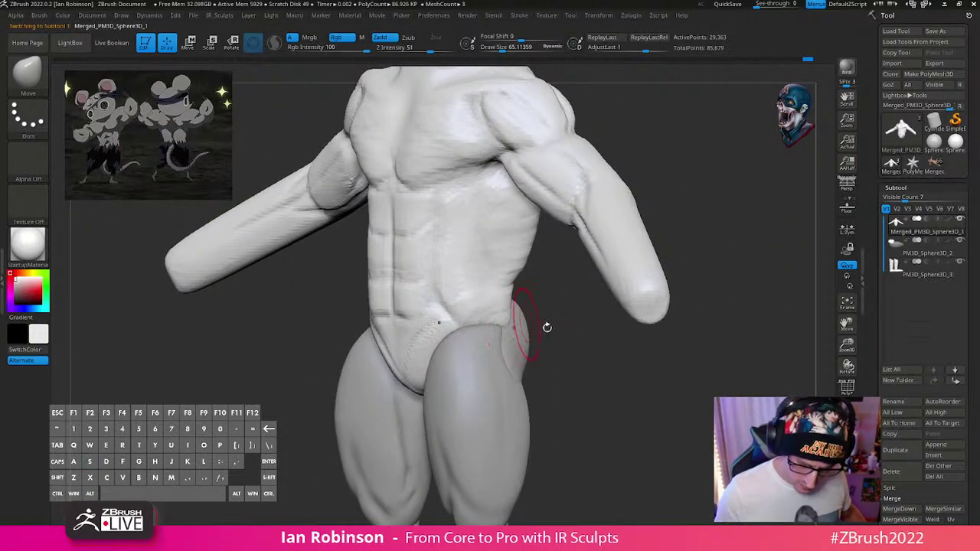
mouse_move(546, 327)
left_mouse_down("shift")
mouse_move(507, 375)
mouse_move(538, 370)
left_mouse_up("shift")
Step: Select the thighs, invert the mask to protect the glutes, and reshape the front thigh contour at a draw size of about 135
left_click(494, 371, "alt")
key("s")
mouse_move(613, 377)
left_mouse_down("shift")
mouse_move(551, 400)
mouse_move(571, 376)
left_mouse_up("shift")
left_click(561, 396, "ctrl")
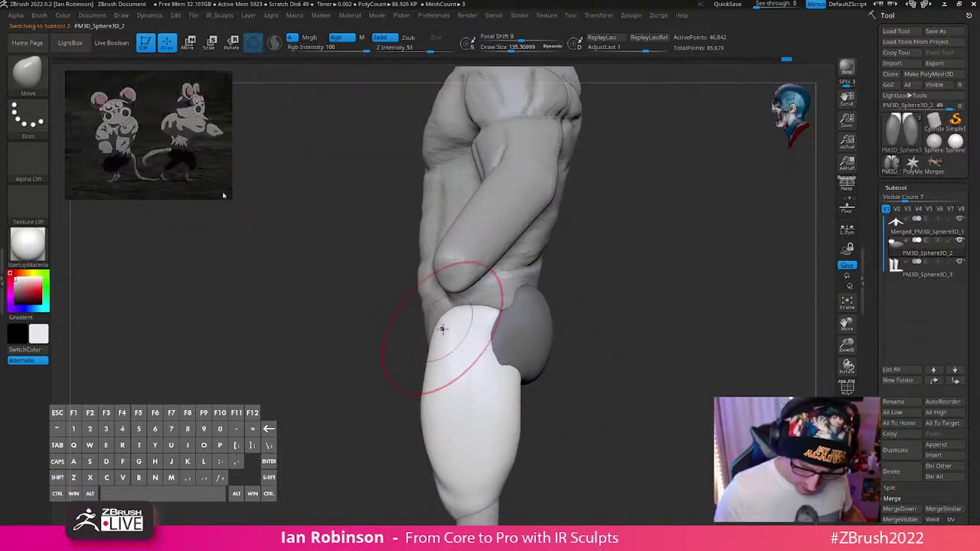
left_click_drag(429, 412, 426, 411)
mouse_move(593, 454)
left_mouse_down("alt")
mouse_move(580, 346)
mouse_move(547, 345)
left_mouse_up("alt")
Step: Select the lower legs, recentre the transform gizmo on them, and shift them slightly backward under the thighs
left_click(466, 431, "alt")
key("w")
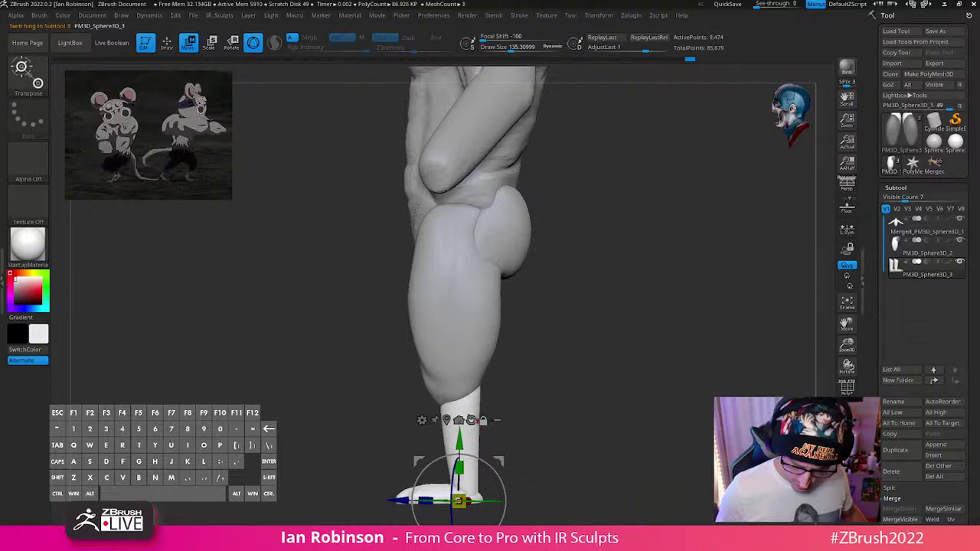
left_click(472, 420, "alt")
left_click(446, 420, "alt")
left_click_drag(374, 440, 383, 442)
key("q")
mouse_move(589, 413)
left_mouse_down("alt")
mouse_move(605, 349)
mouse_move(502, 320)
mouse_move(584, 389)
mouse_move(580, 414)
left_mouse_up("alt")
Step: Select the torso and adjust its back contour in profile with a Move brush of about 206 draw size
left_click(421, 248, "alt")
left_click_drag(575, 223, 556, 335, "alt")
key("s")
left_click_drag(509, 288, 515, 290)
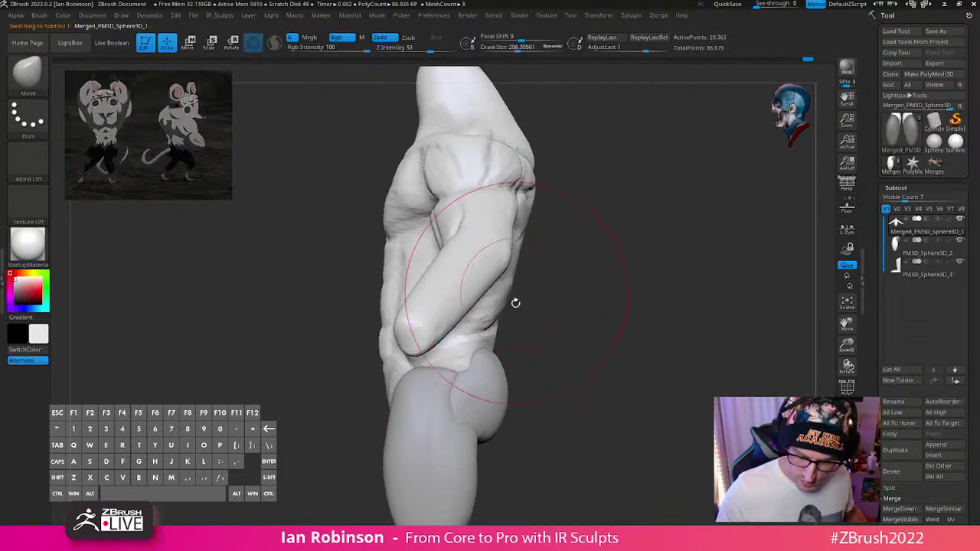
left_click_drag(579, 314, 522, 304)
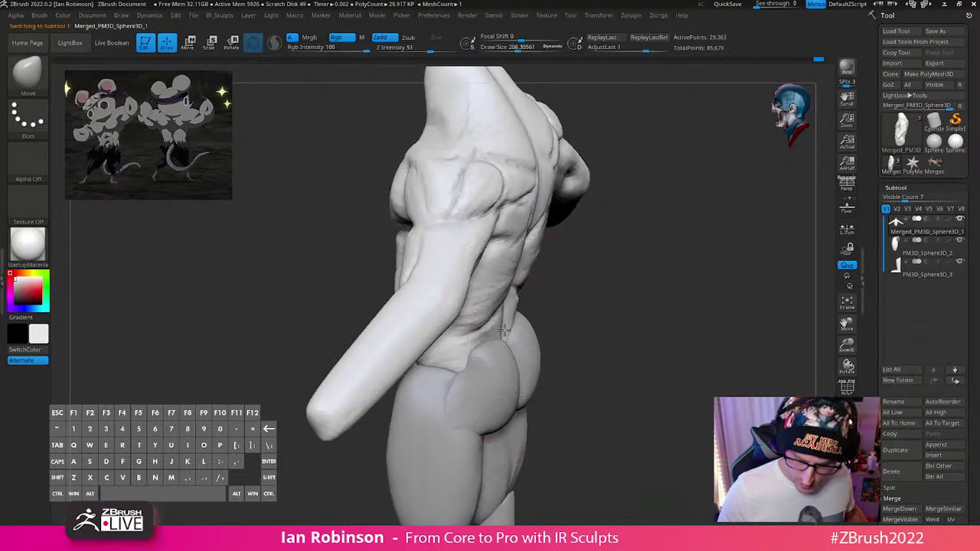
Step: Refine the sides of the waist and hips on the torso with progressively smaller Move brush sizes
mouse_move(581, 288)
left_mouse_down()
mouse_move(553, 296)
mouse_move(601, 269)
mouse_move(559, 264)
left_mouse_up()
key("s")
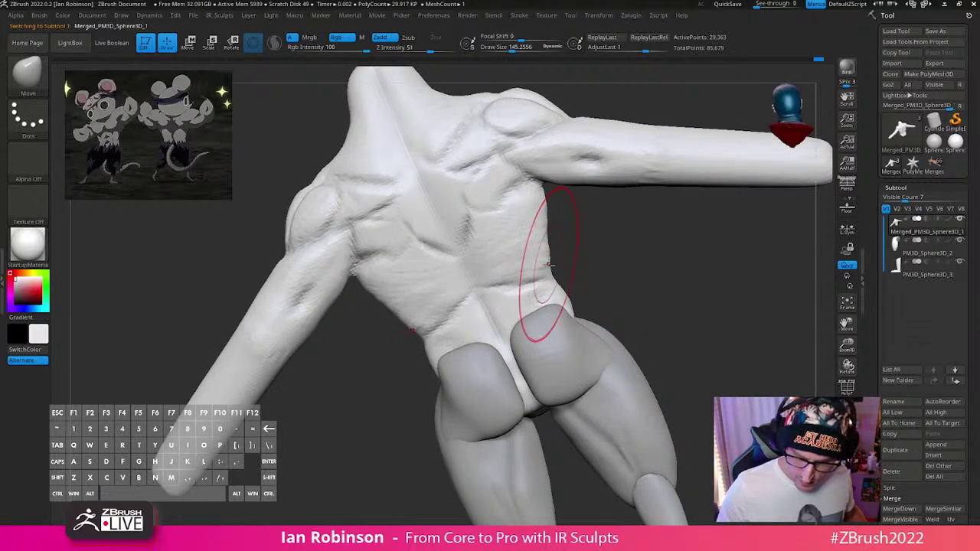
mouse_move(610, 267)
left_mouse_down()
mouse_move(541, 379)
mouse_move(518, 374)
mouse_move(532, 360)
left_mouse_up()
key("s")
mouse_move(539, 319)
left_mouse_down()
mouse_move(539, 296)
mouse_move(533, 305)
left_mouse_up()
key("s")
mouse_move(543, 347)
left_mouse_down()
mouse_move(482, 404)
mouse_move(638, 313)
mouse_move(623, 328)
mouse_move(636, 304)
mouse_move(635, 328)
mouse_move(566, 332)
left_mouse_up()
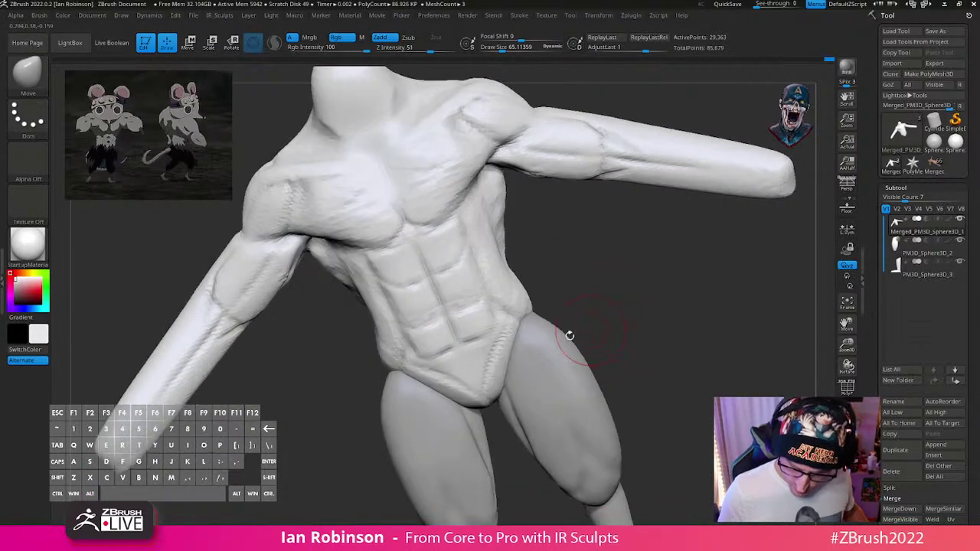
Step: Select the thighs and pull their upper outer contour outward below the hips with a large Move brush
left_click(549, 327, "alt")
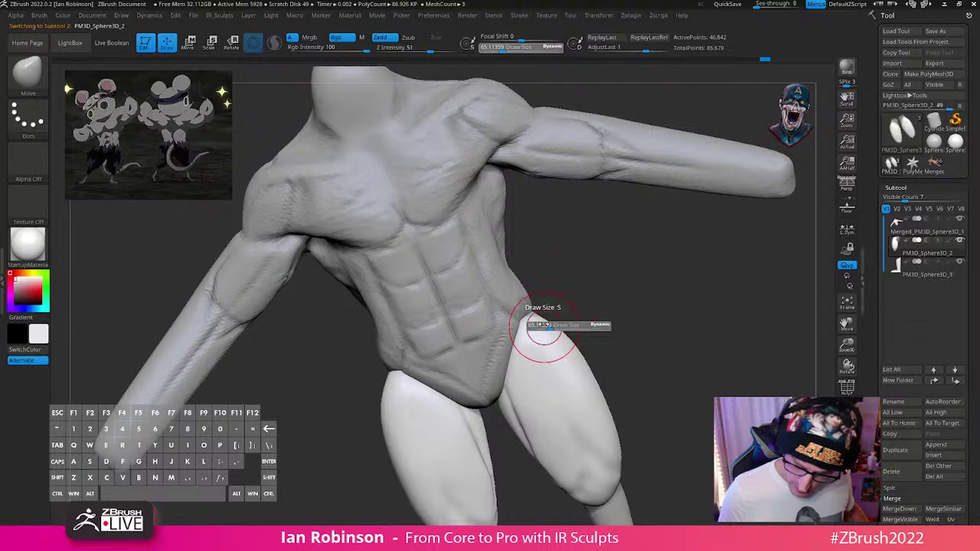
left_click_drag(595, 299, 660, 380, "alt")
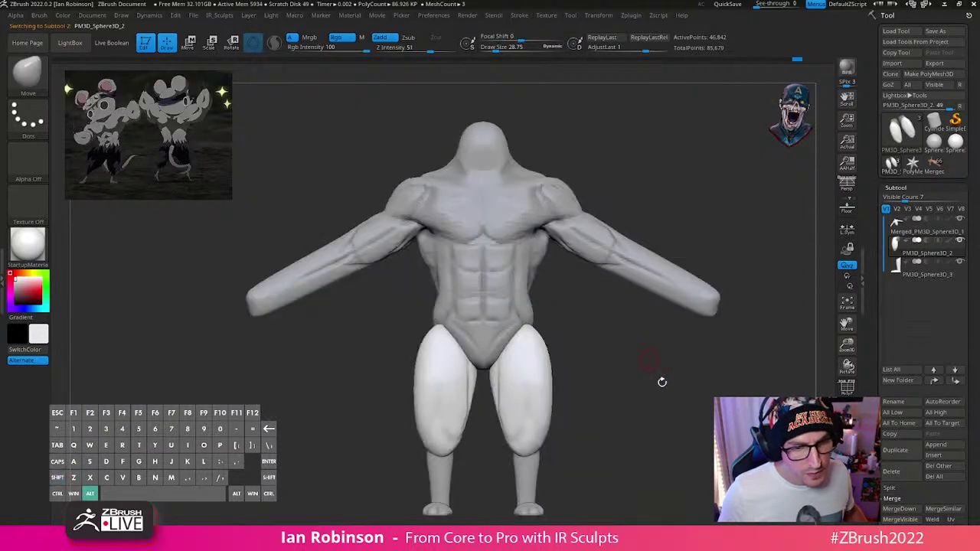
left_click_drag(592, 355, 553, 328, "alt")
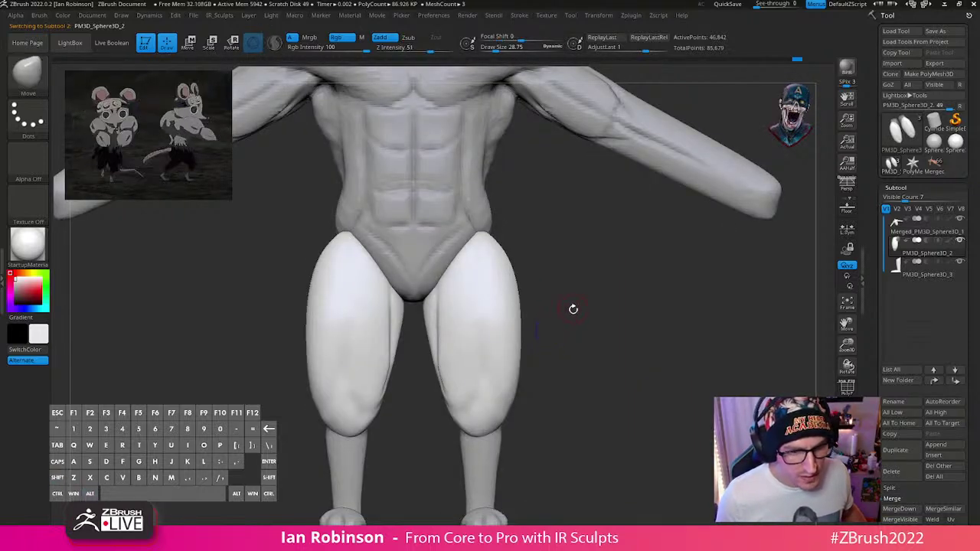
mouse_move(604, 304)
left_mouse_down("alt")
mouse_move(604, 293)
mouse_move(590, 295)
left_mouse_up("alt")
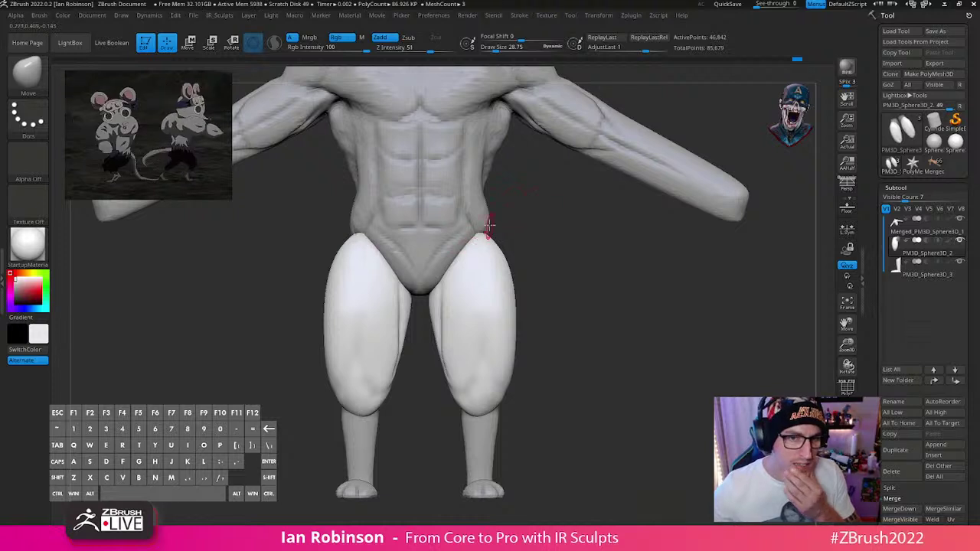
key("s")
left_click_drag(573, 284, 556, 271, "alt")
mouse_move(560, 270)
left_mouse_down("alt")
mouse_move(599, 268)
mouse_move(566, 275)
mouse_move(589, 274)
left_mouse_up("alt")
key("s")
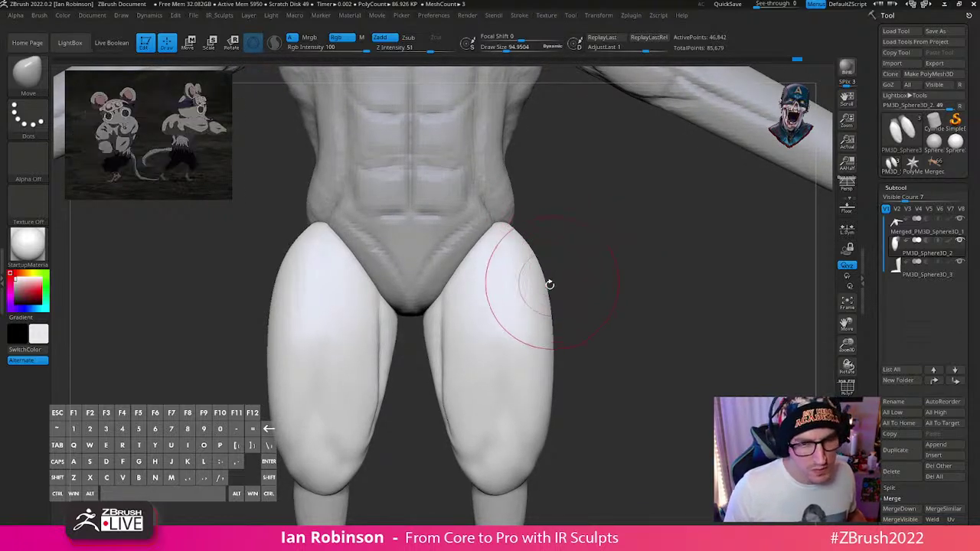
key("bracketright")
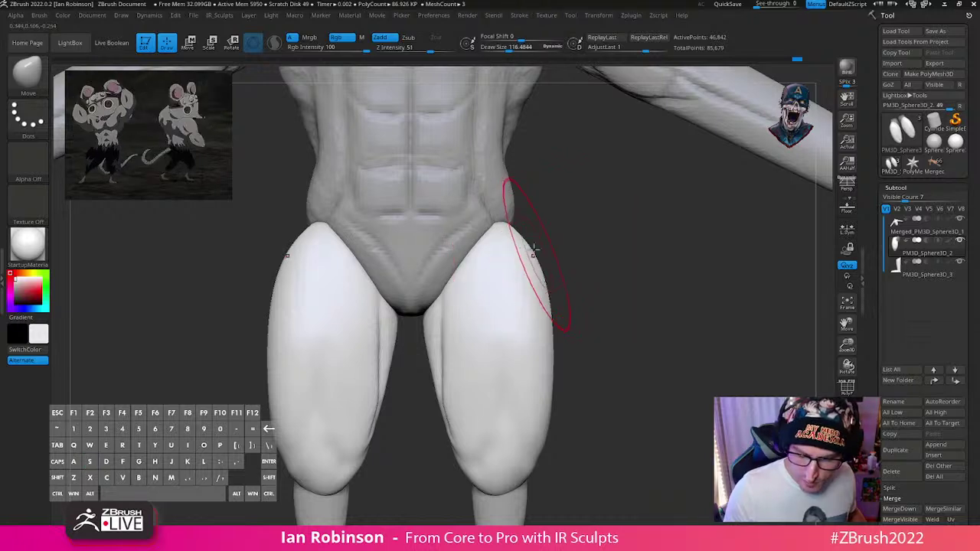
mouse_move(524, 237)
left_mouse_down()
mouse_move(515, 226)
mouse_move(528, 258)
mouse_move(547, 269)
left_mouse_up()
Step: Reshape the upper thighs from another angle with the Move brush at a draw size of about 91
mouse_move(547, 269)
right_mouse_down("shift")
mouse_move(531, 254)
mouse_move(413, 354)
mouse_move(389, 328)
right_mouse_up("shift")
key("bracketleft")
mouse_move(407, 323)
left_mouse_down()
mouse_move(403, 308)
mouse_move(449, 295)
left_mouse_up()
right_click_drag(541, 282, 512, 282, "shift")
mouse_move(524, 322)
right_mouse_down("alt")
mouse_move(520, 302)
mouse_move(525, 366)
right_mouse_up("alt")
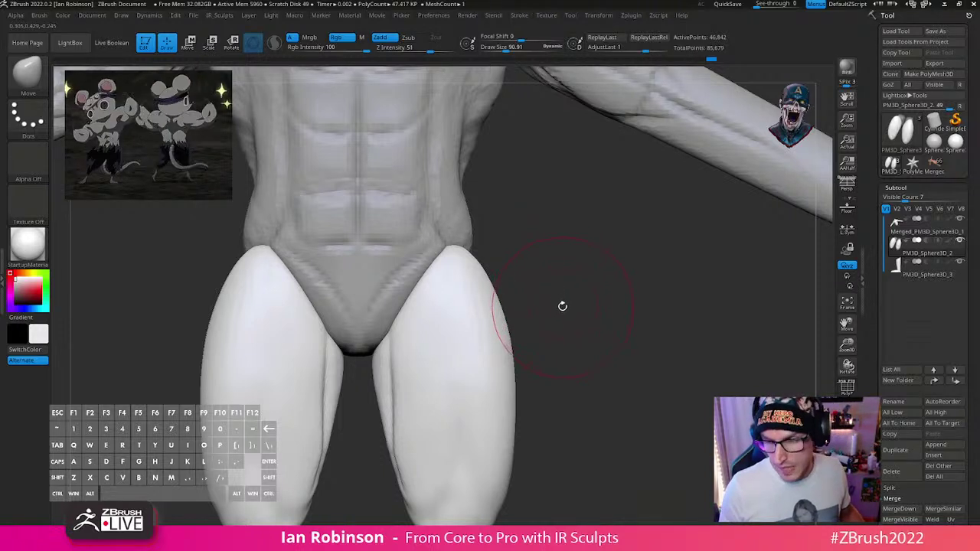
Step: Refine the inner contour of the thighs below the crotch with the Move brush at a draw size of about 65
right_click_drag(581, 339, 579, 295, "alt")
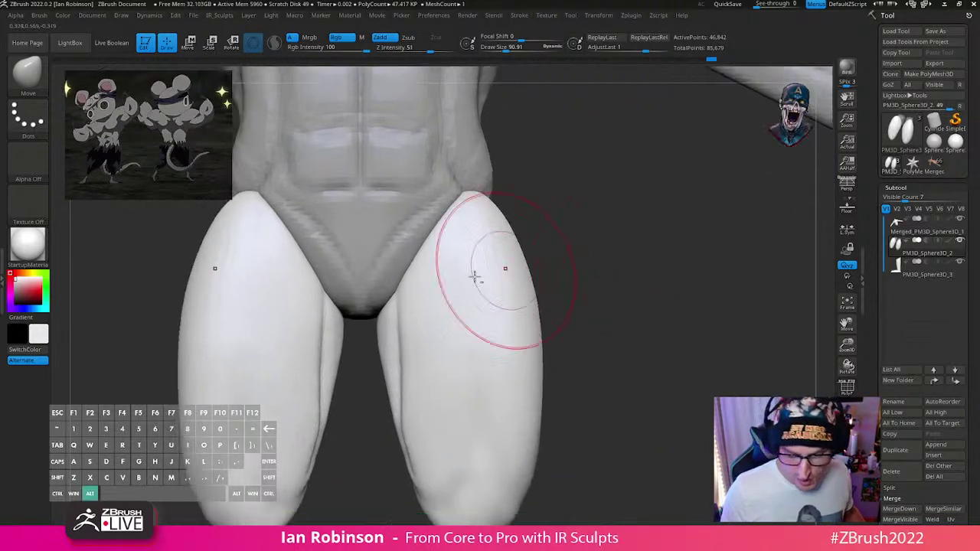
key("s")
left_click_drag(439, 316, 388, 294)
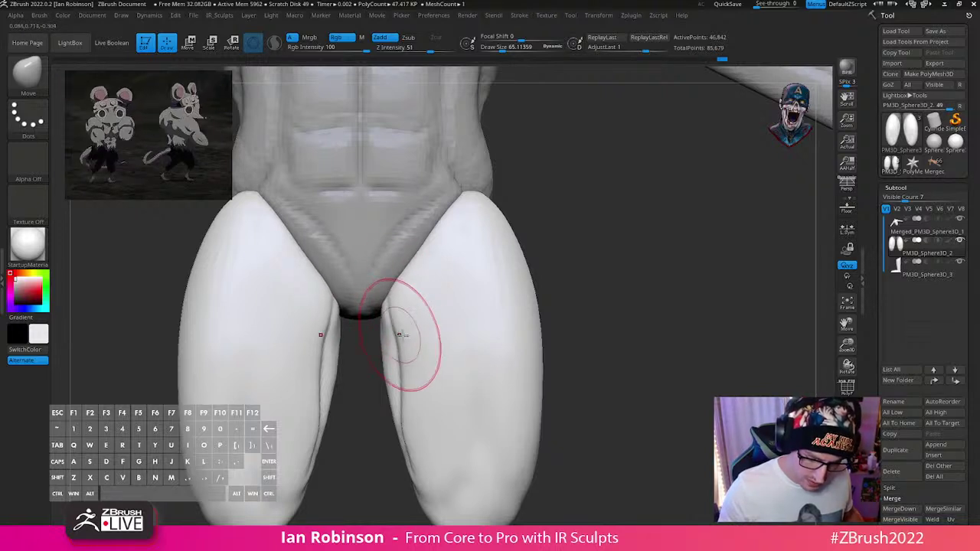
left_click_drag(402, 356, 389, 386)
key("s")
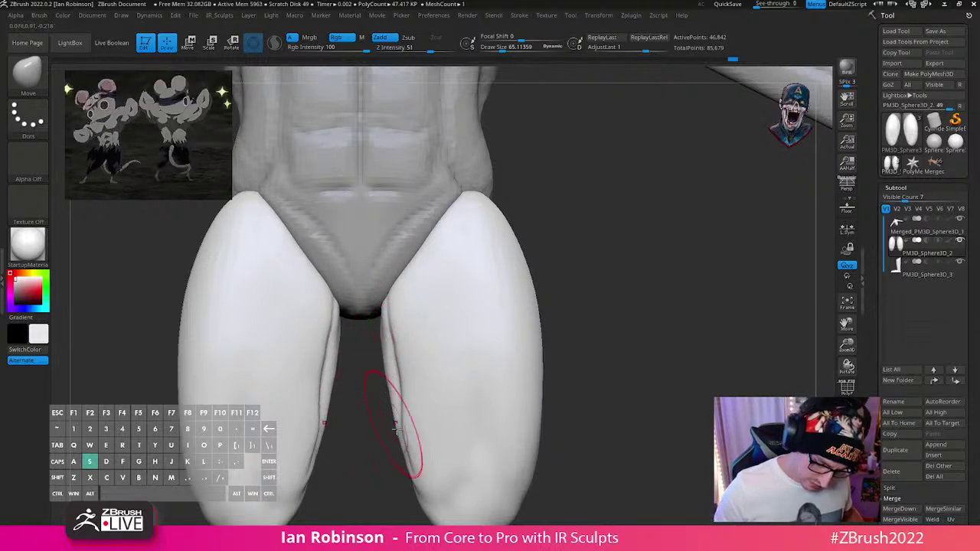
mouse_move(406, 428)
left_mouse_down()
mouse_move(429, 430)
mouse_move(409, 458)
mouse_move(421, 462)
left_mouse_up()
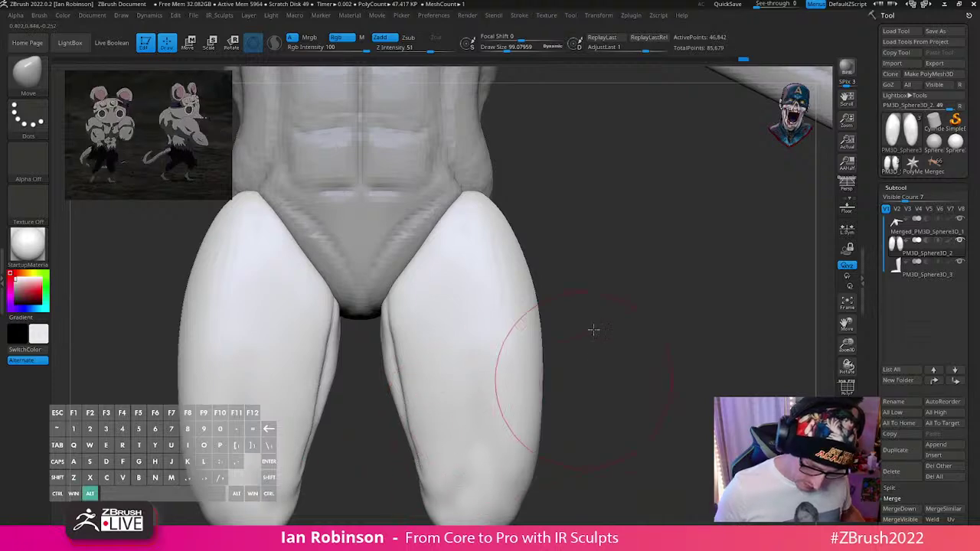
Step: Reshape the lower inner thighs above the knees and adjust the inner edge back up toward the crotch
left_click_drag(592, 329, 594, 244, "alt")
key("s")
left_click_drag(473, 379, 482, 379)
left_click_drag(425, 412, 433, 410)
key("s")
mouse_move(423, 375)
left_mouse_down()
mouse_move(414, 374)
mouse_move(414, 348)
left_mouse_up()
left_click_drag(387, 291, 381, 250)
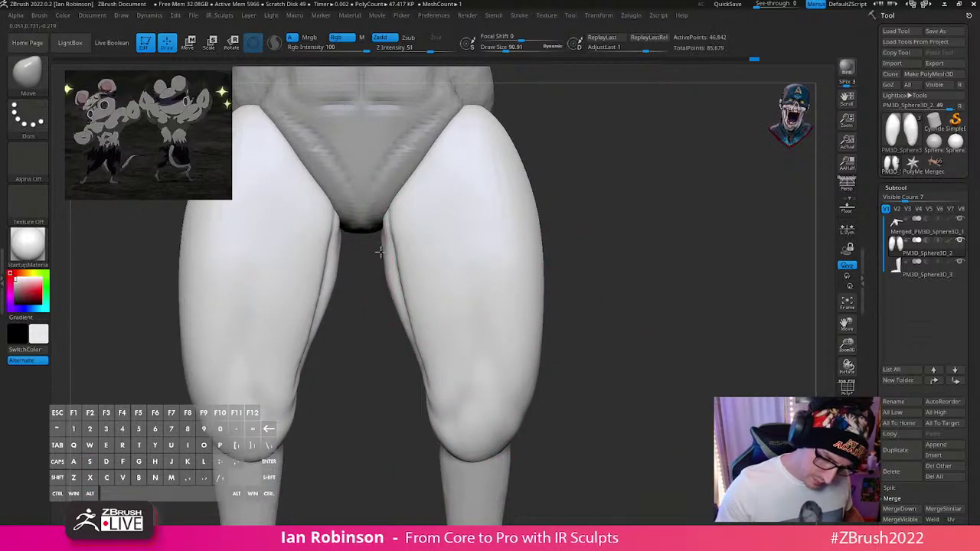
Step: Invert the mask to free the glutes and pull their inner edges toward the centre line from behind
left_click_drag(588, 229, 675, 232)
mouse_move(529, 244)
left_mouse_down("alt")
mouse_move(516, 295)
mouse_move(574, 301)
left_mouse_up("alt")
mouse_move(626, 243)
left_mouse_down("alt")
mouse_move(597, 226)
mouse_move(626, 249)
left_mouse_up("alt")
left_click(599, 256, "ctrl")
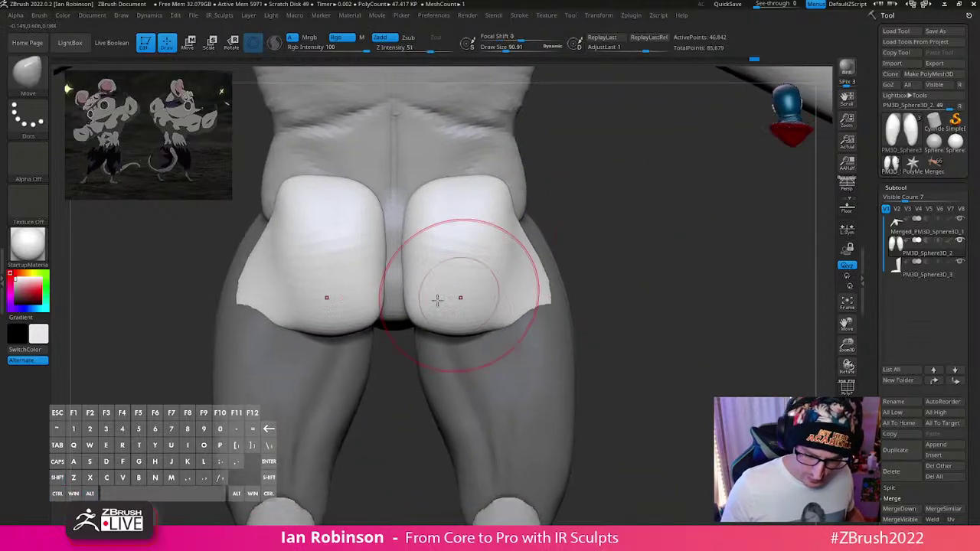
left_click_drag(417, 316, 406, 312)
left_click_drag(405, 255, 398, 223)
left_click_drag(401, 298, 399, 309)
left_click_drag(571, 247, 587, 225)
left_click_drag(608, 269, 578, 333, "alt")
left_click_drag(558, 261, 610, 273, "shift")
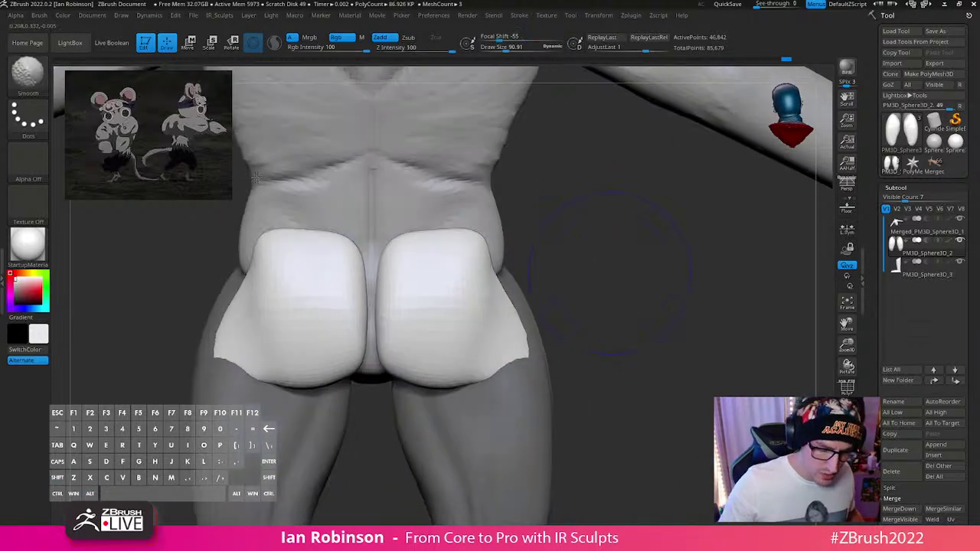
Step: Enable BackfaceMask in the Move brush's auto masking settings and lower the Topological range
left_click(40, 15)
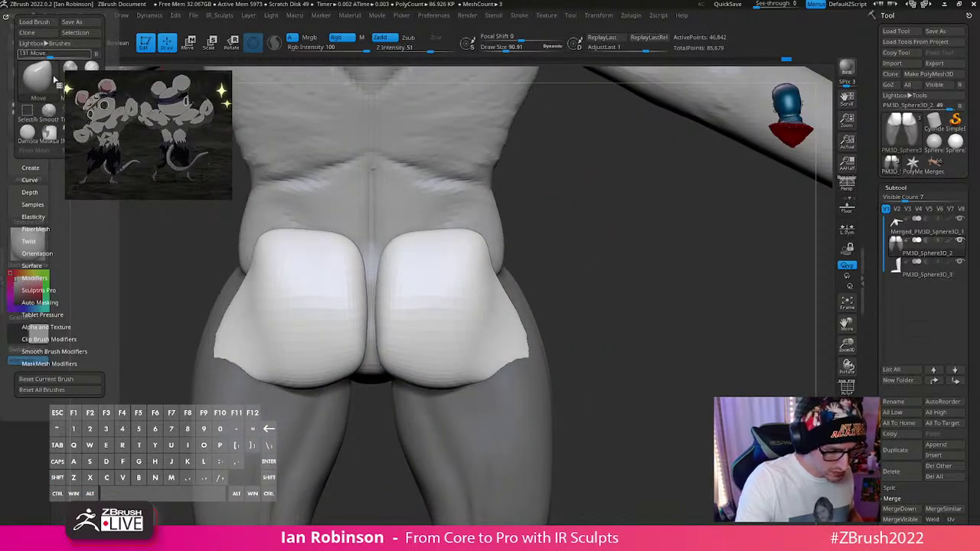
left_click(41, 16)
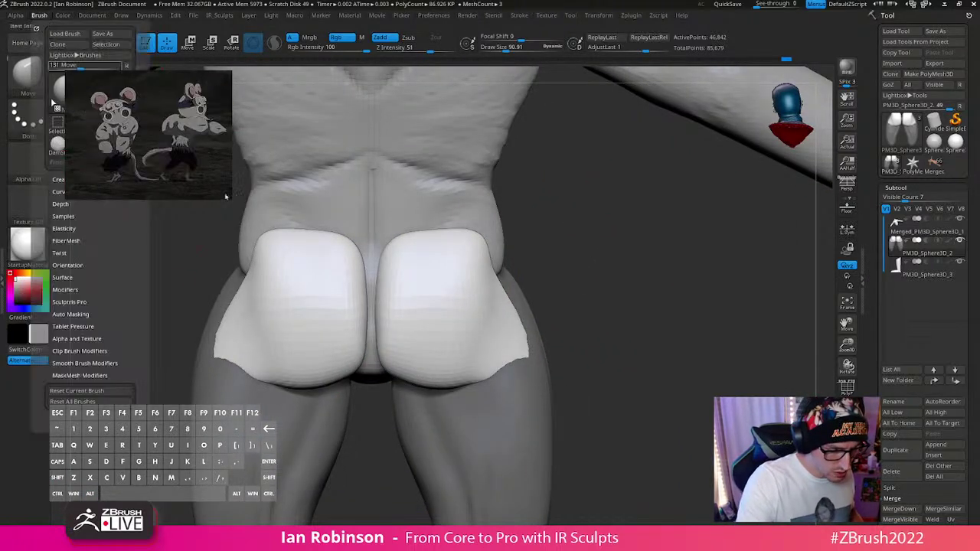
left_click(87, 314)
left_click_drag(87, 314, 108, 249)
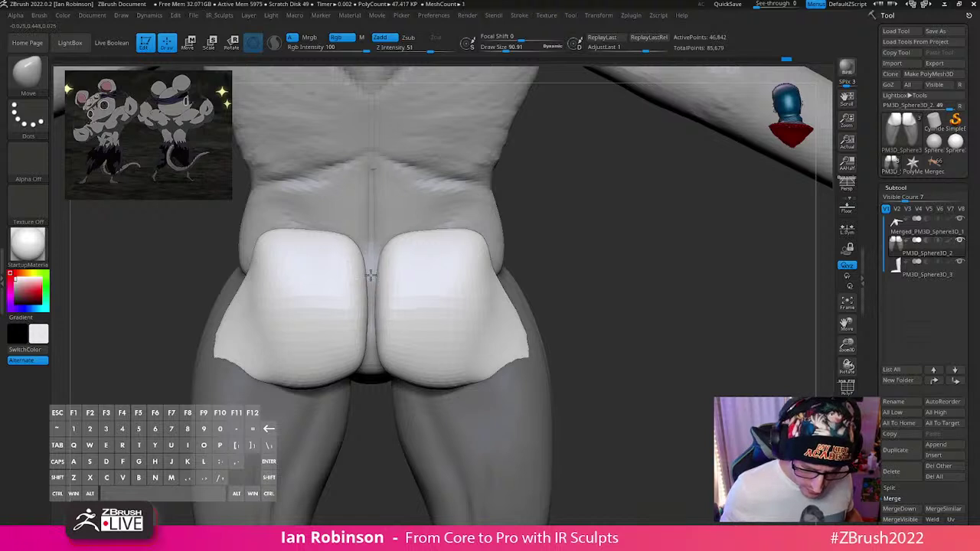
left_click(41, 16)
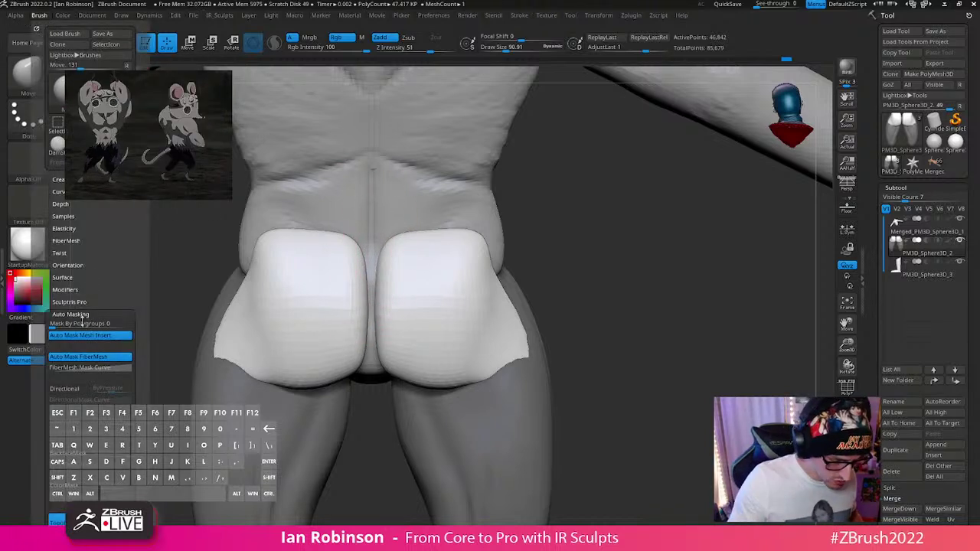
left_click_drag(119, 285, 118, 221)
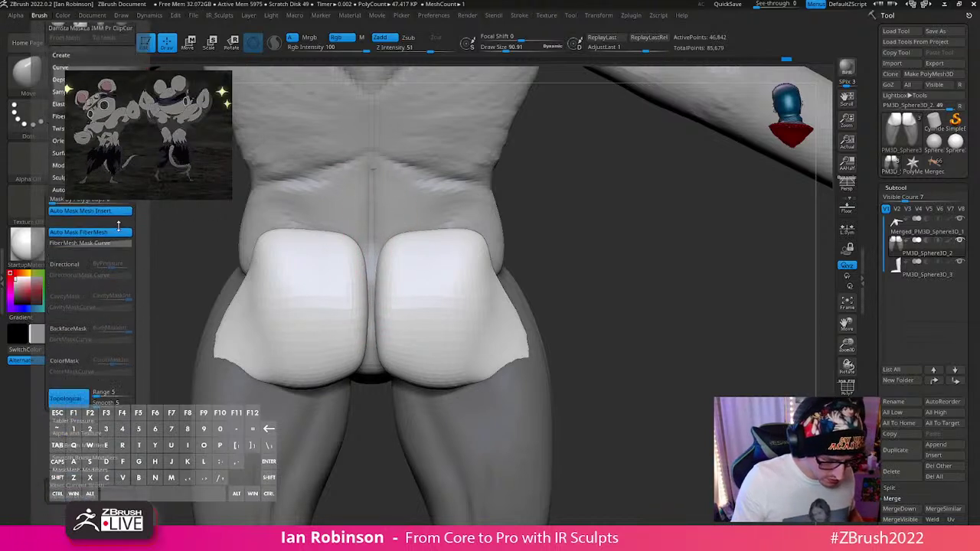
left_click(82, 331)
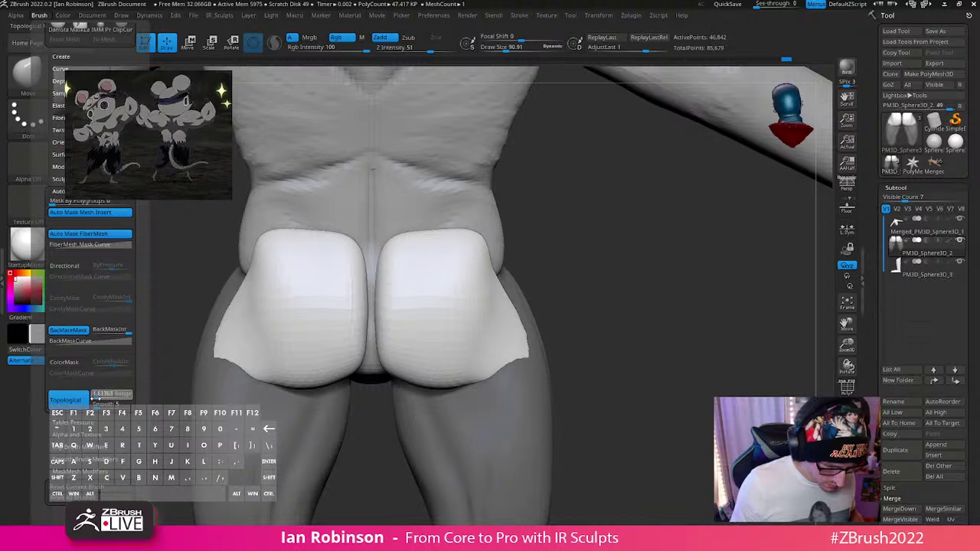
left_click_drag(95, 399, 92, 397)
Step: Undo a first pull on the glutes' inner edges, and move the edges together again to close the central gap
left_click_drag(370, 295, 381, 297)
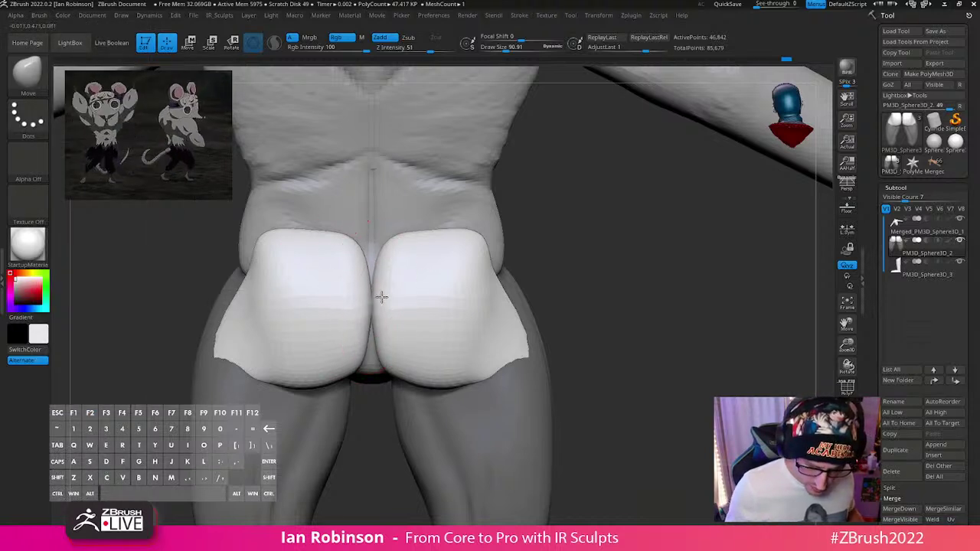
key("ctrl+z")
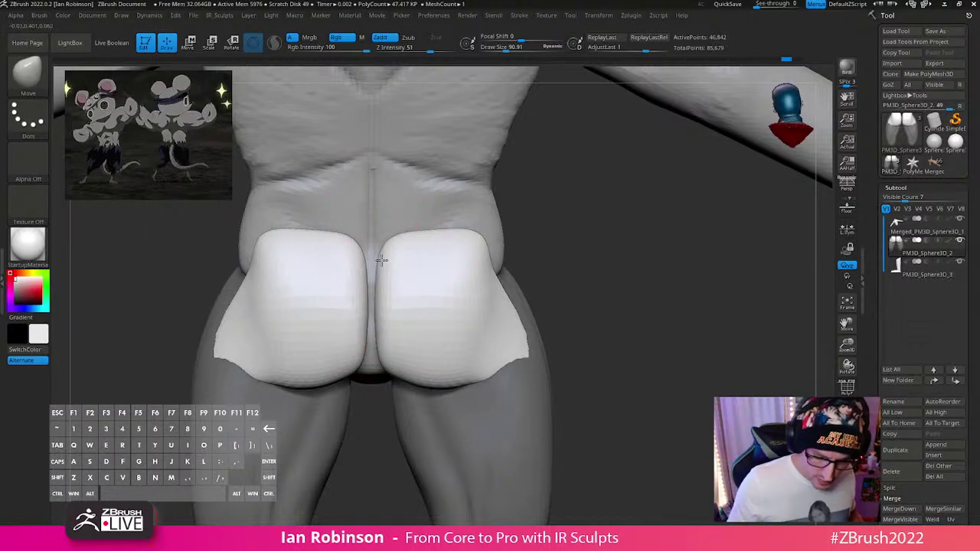
mouse_move(389, 306)
left_mouse_down()
mouse_move(378, 316)
mouse_move(381, 360)
mouse_move(389, 345)
left_mouse_up()
left_click_drag(576, 254, 602, 245)
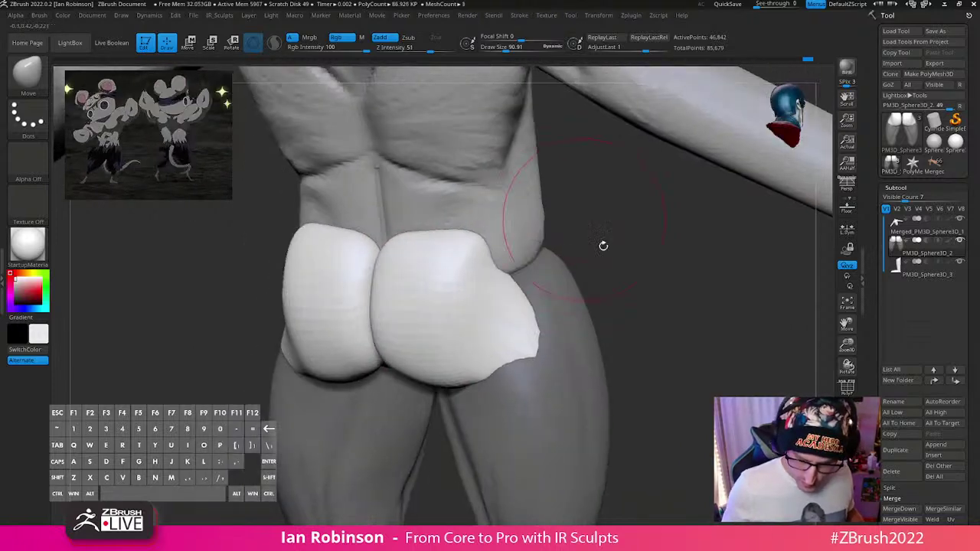
Step: Enable the Groups option in the DynaMesh settings and remesh the legs with their polygroups kept separate
key("shift+f")
key("shift+f")
left_click_drag(642, 293, 645, 299)
key("shift+f")
key("space")
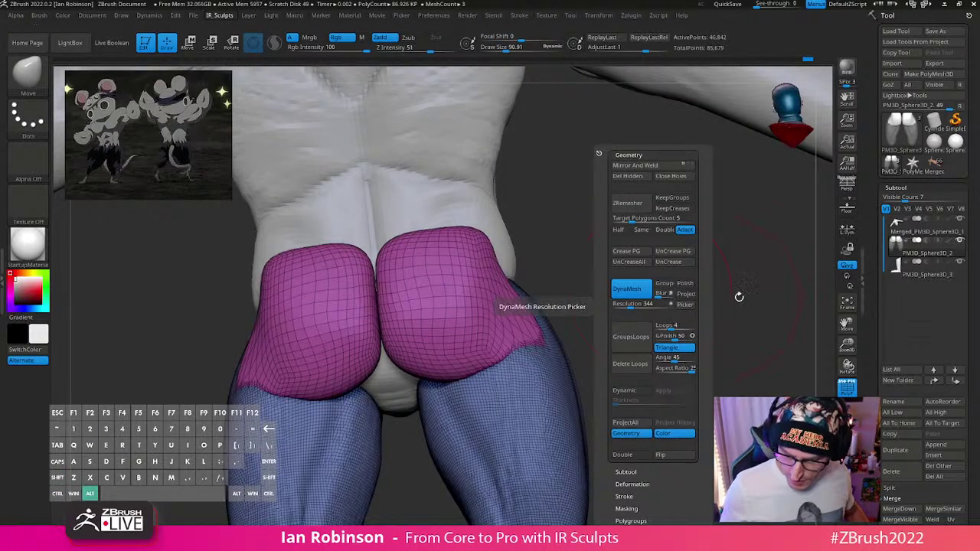
left_click_drag(737, 298, 648, 321, "alt")
key("space")
left_click(630, 284)
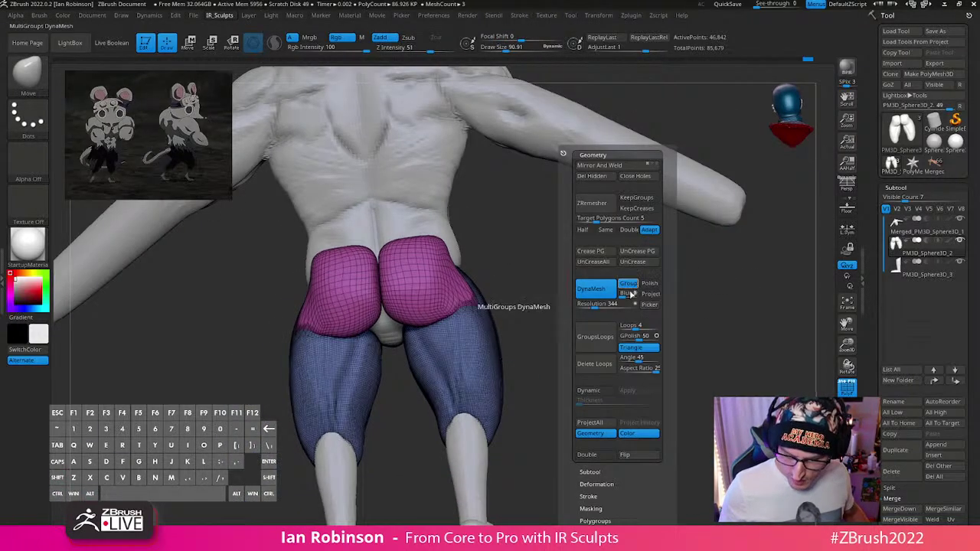
mouse_move(544, 282)
left_mouse_down("ctrl")
mouse_move(588, 345)
mouse_move(575, 291)
left_mouse_up("ctrl")
Step: Smooth the inner edges of the glutes along the central crease and lower the Move brush's draw size to about 62
key("shift+f")
key("shift")
left_click_drag(378, 271, 386, 275, "shift")
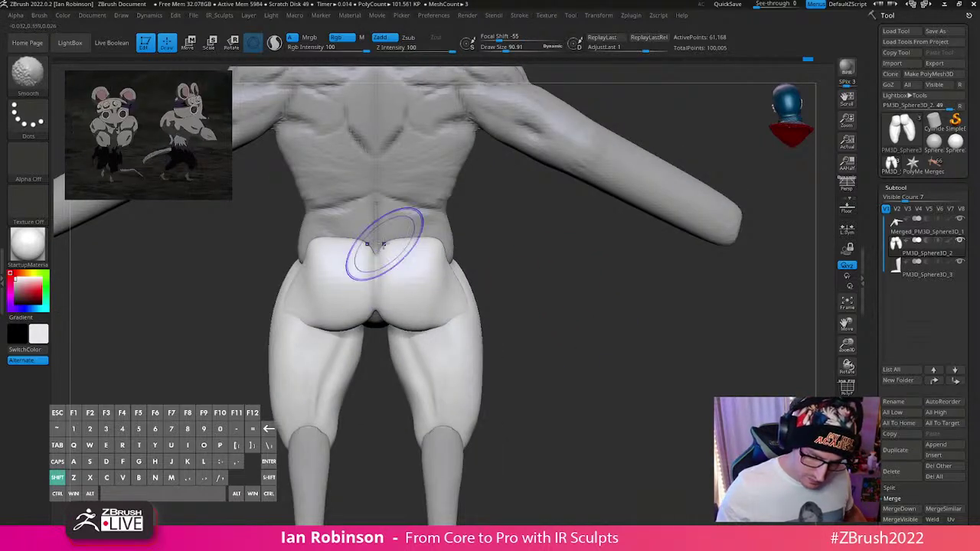
mouse_move(527, 318)
left_mouse_down()
mouse_move(536, 278)
mouse_move(542, 296)
left_mouse_up()
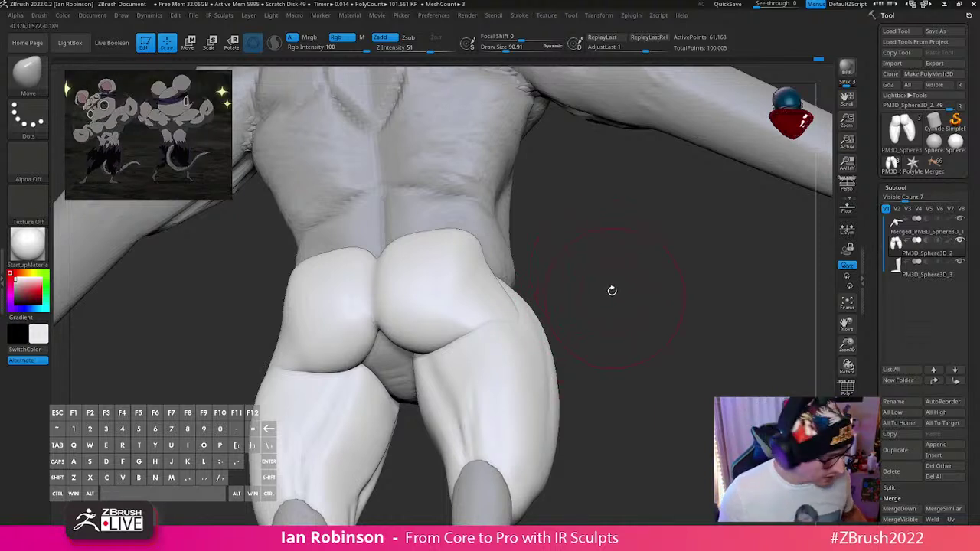
key("s")
left_click_drag(614, 296, 609, 271)
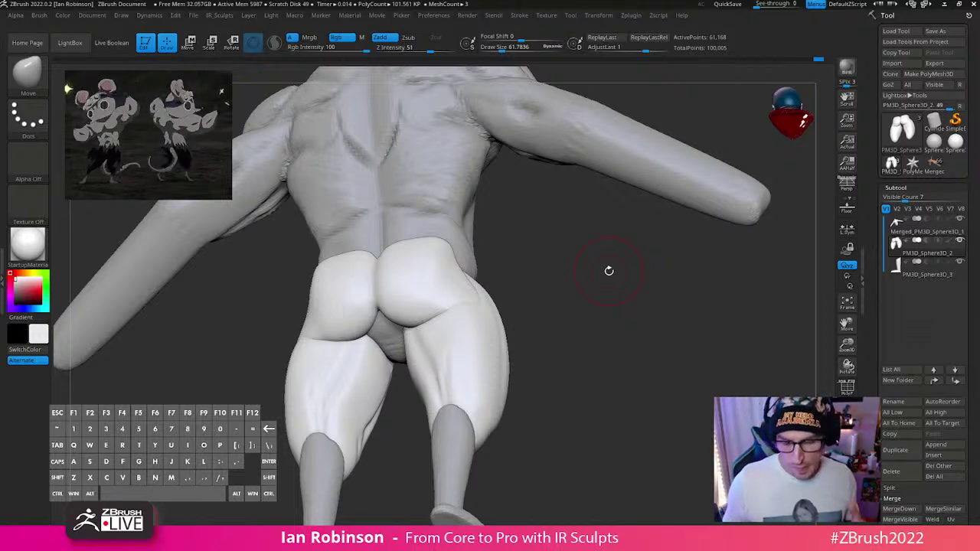
left_click_drag(609, 271, 538, 323)
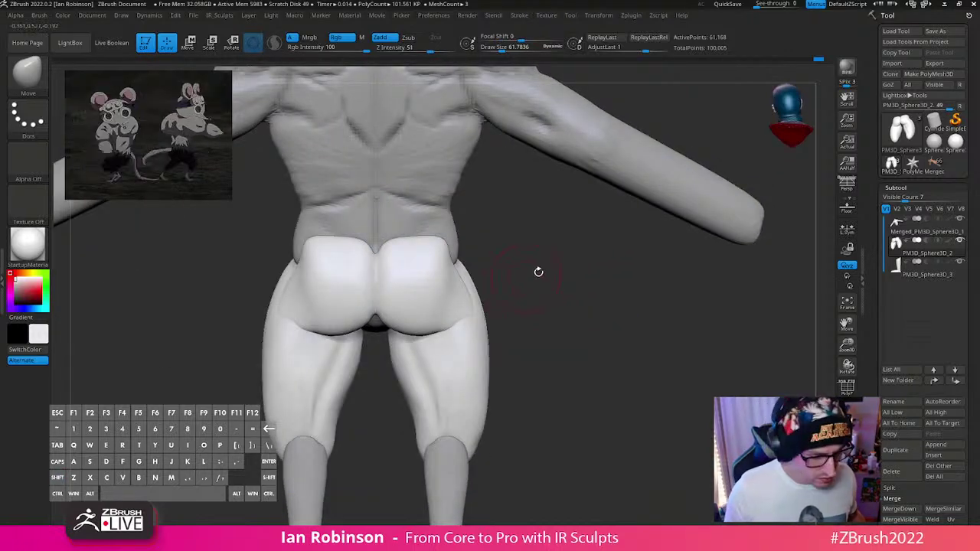
Step: Isolate the glutes by polygroup and mask the thighs, leaving only the glutes editable
key("shift+f")
key("shift+f")
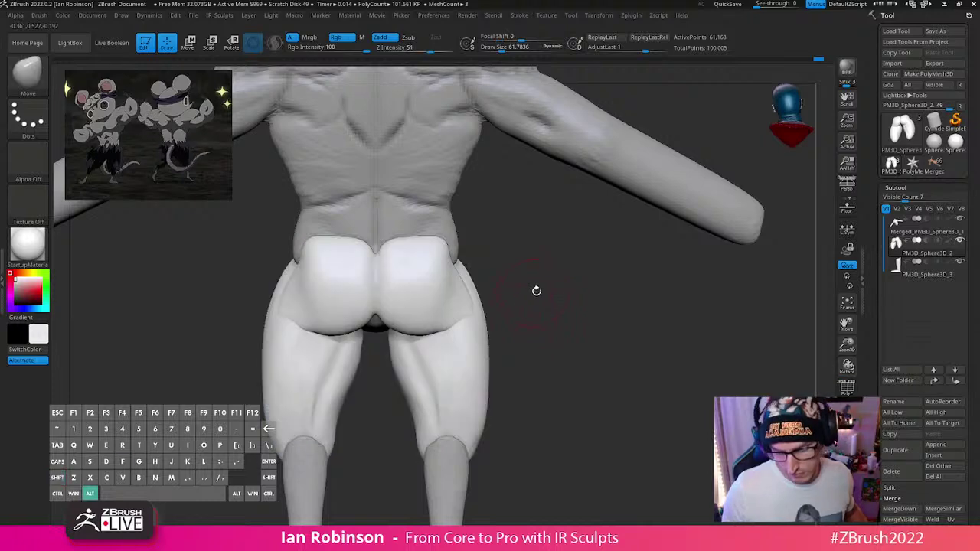
left_click_drag(536, 291, 528, 329, "alt")
left_click(473, 309, "ctrl+shift")
left_click(578, 319, "ctrl")
left_click(583, 322, "ctrl+shift")
left_click(585, 324, "ctrl")
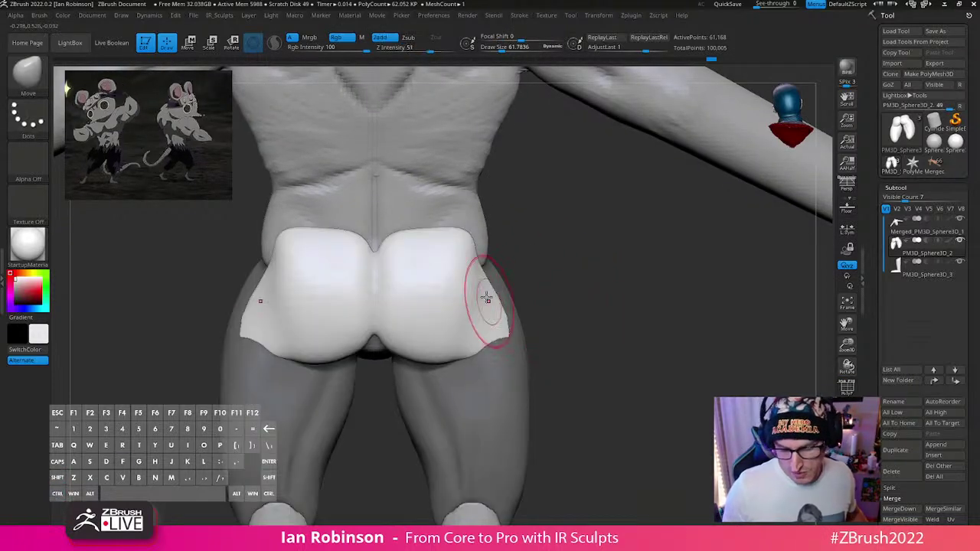
Step: Reshape the glutes' upper outer edges where they meet the waist and hips with the Move brush
left_click_drag(516, 269, 487, 257)
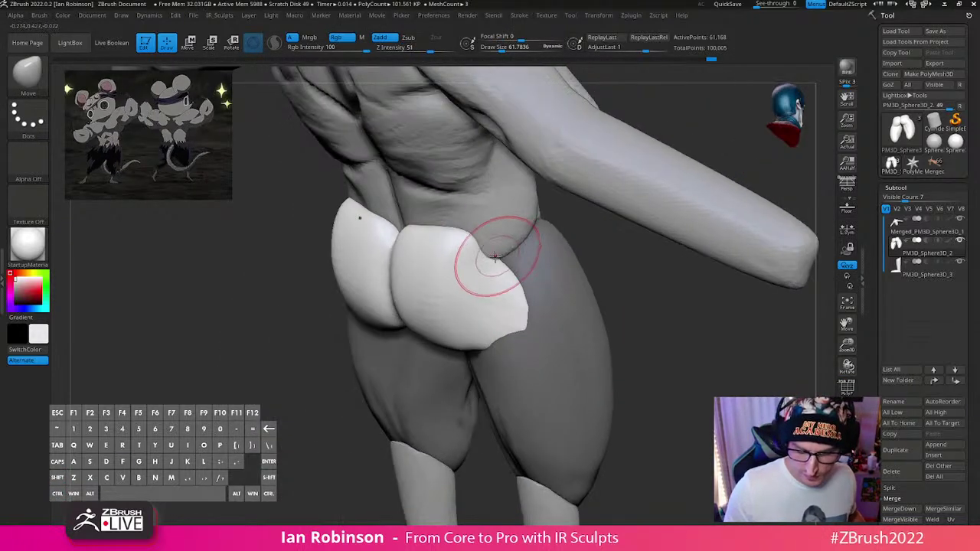
left_click_drag(595, 214, 625, 215, "shift")
mouse_move(498, 256)
left_mouse_down()
mouse_move(485, 236)
mouse_move(489, 243)
left_mouse_up()
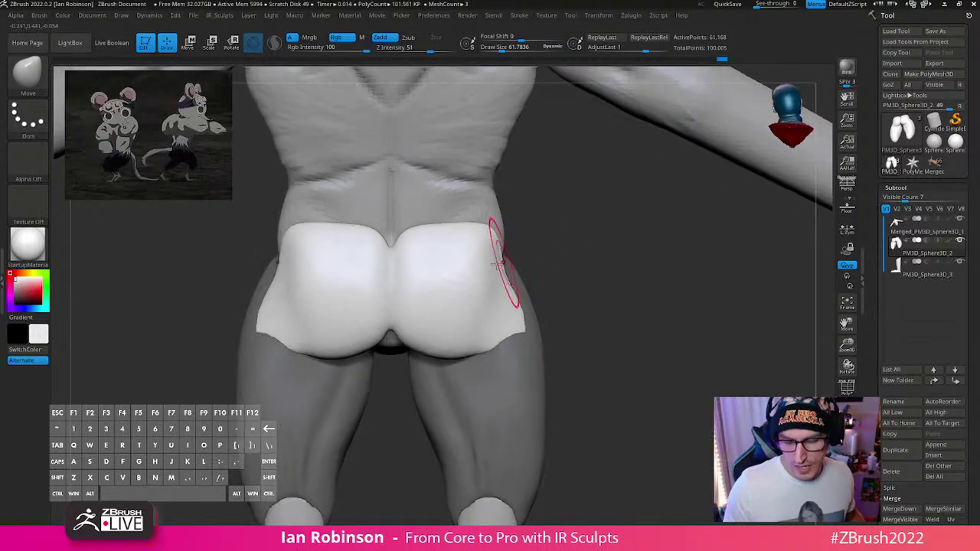
left_click_drag(556, 256, 515, 264)
left_click_drag(605, 266, 569, 241, "shift")
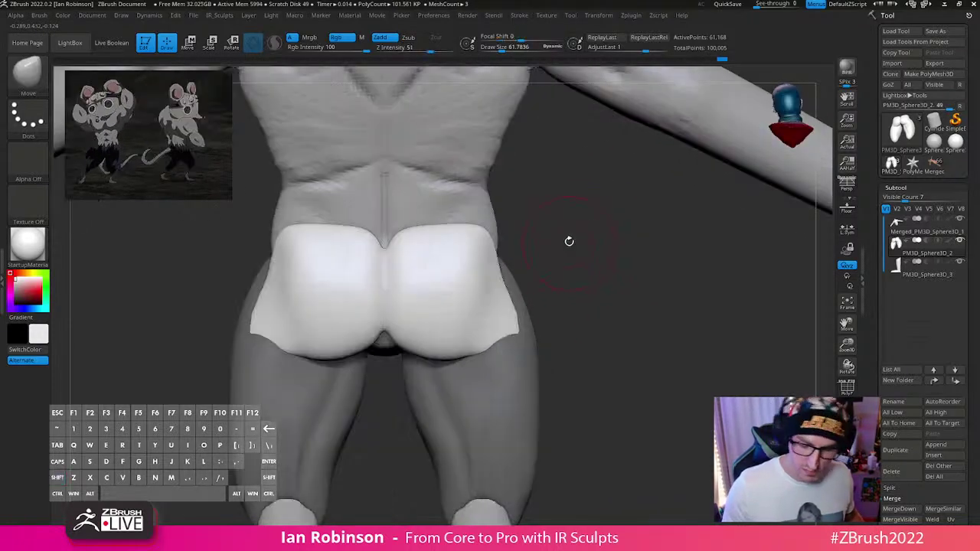
Step: Carve the central groove between the glutes from top to bottom with the DamStandard brush
key("b")
key("d")
key("s")
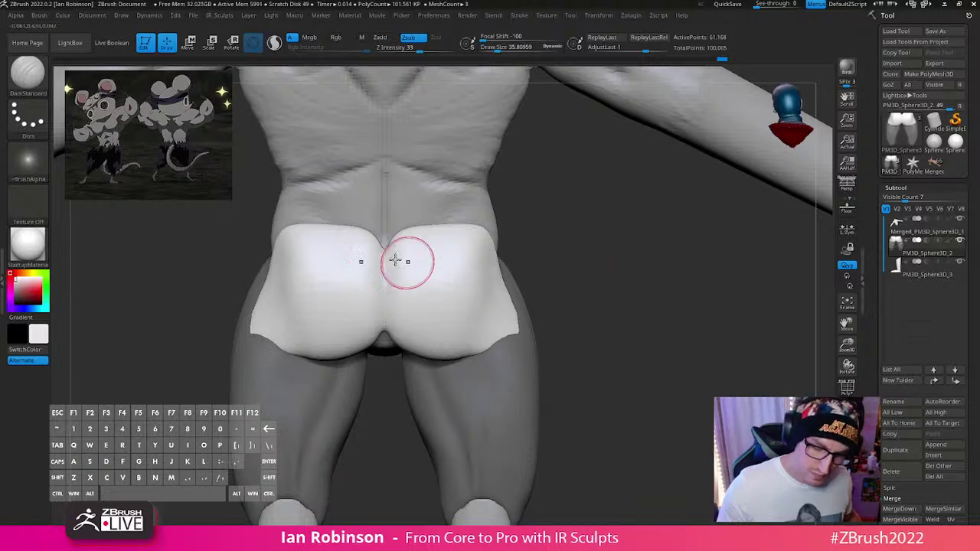
left_click_drag(384, 260, 386, 341)
left_click_drag(596, 303, 466, 363, "alt")
key("F1")
mouse_move(667, 237)
left_mouse_down()
mouse_move(658, 225)
mouse_move(602, 247)
mouse_move(640, 236)
mouse_move(670, 300)
mouse_move(643, 313)
mouse_move(651, 312)
left_mouse_up()
key("s")
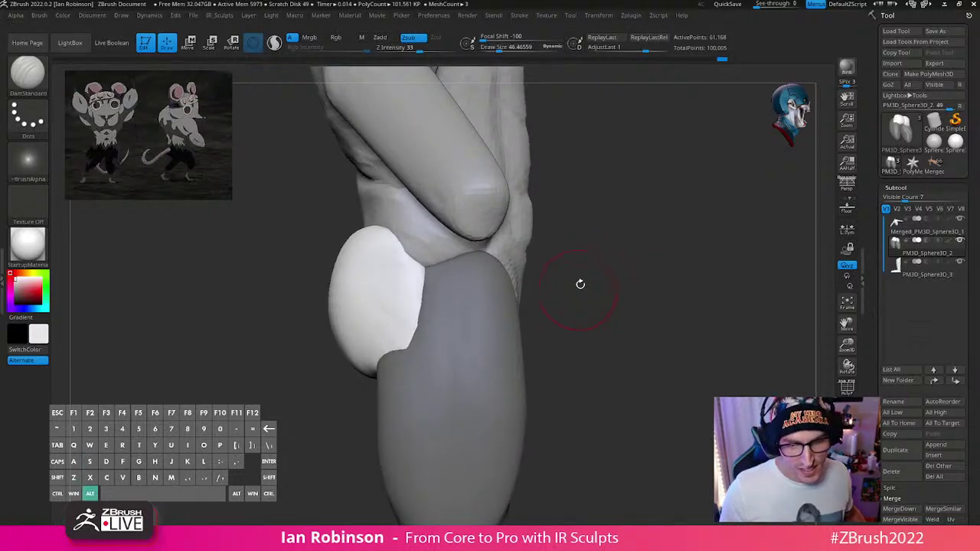
mouse_move(579, 283)
left_mouse_down()
mouse_move(575, 291)
mouse_move(553, 280)
mouse_move(553, 265)
mouse_move(553, 286)
mouse_move(664, 230)
left_mouse_up()
key("s")
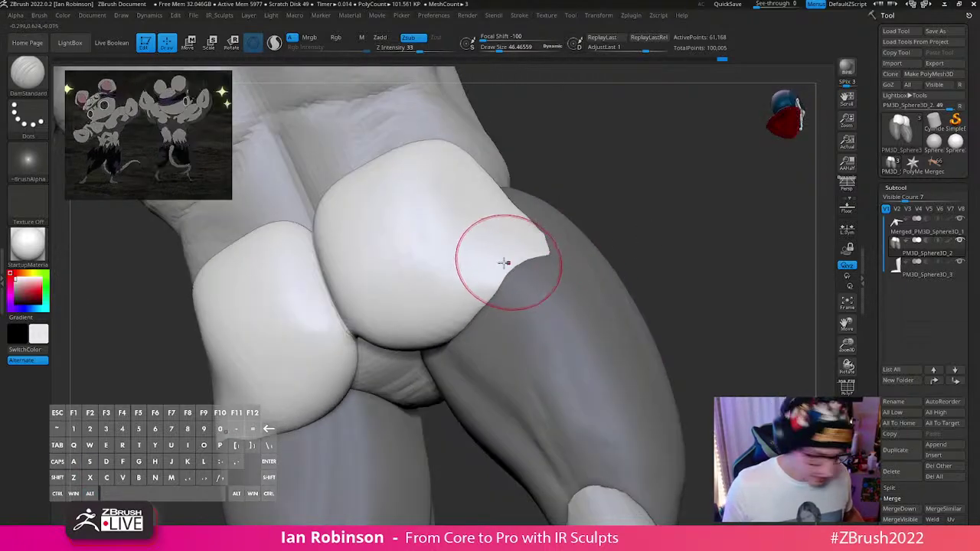
Step: Return to the Move brush at a draw size of about 62 and reshape the glutes' outer corners over the thighs
key("b")
key("m")
key("v")
key("d")
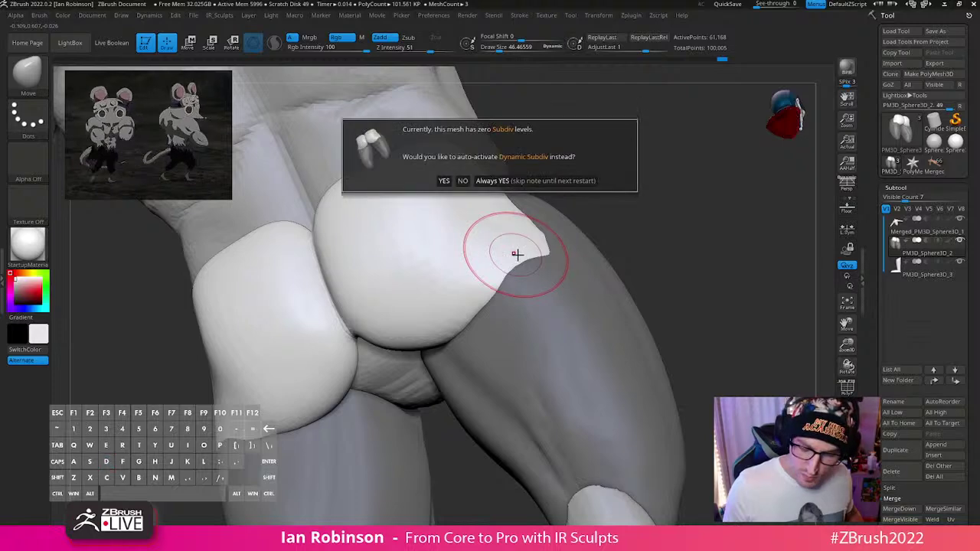
key("Escape")
key("s")
left_click_drag(519, 252, 524, 253)
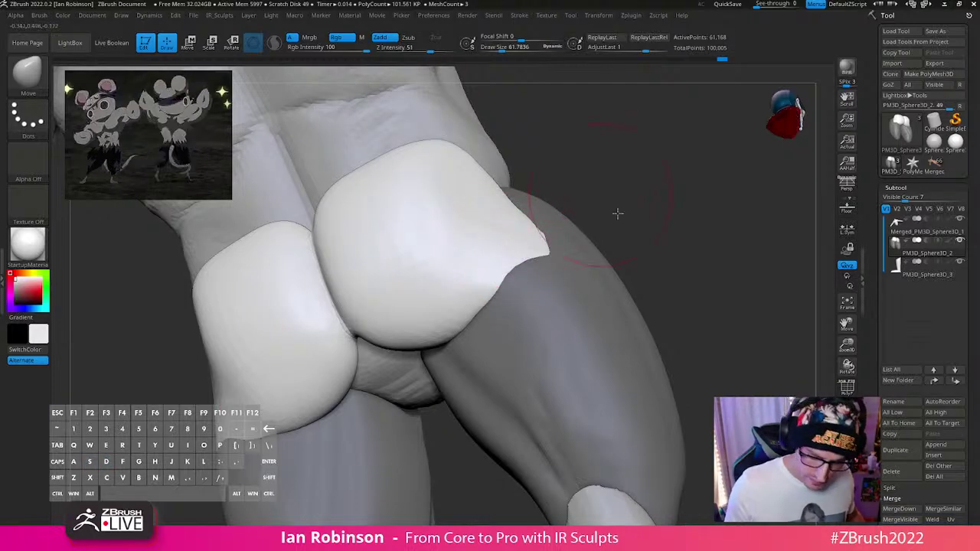
left_click_drag(616, 213, 612, 245)
left_click_drag(538, 212, 383, 119)
Step: Turn off BackfaceMask in the Move brush's auto masking settings and adjust the glutes' outer edges at the hips
left_click(39, 15)
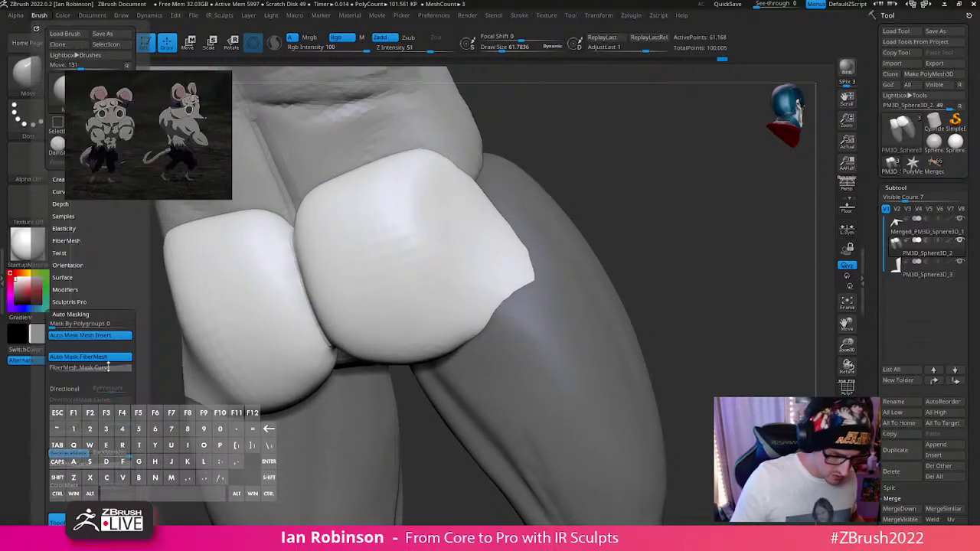
scroll(107, 368, "down", 3)
left_click(80, 344)
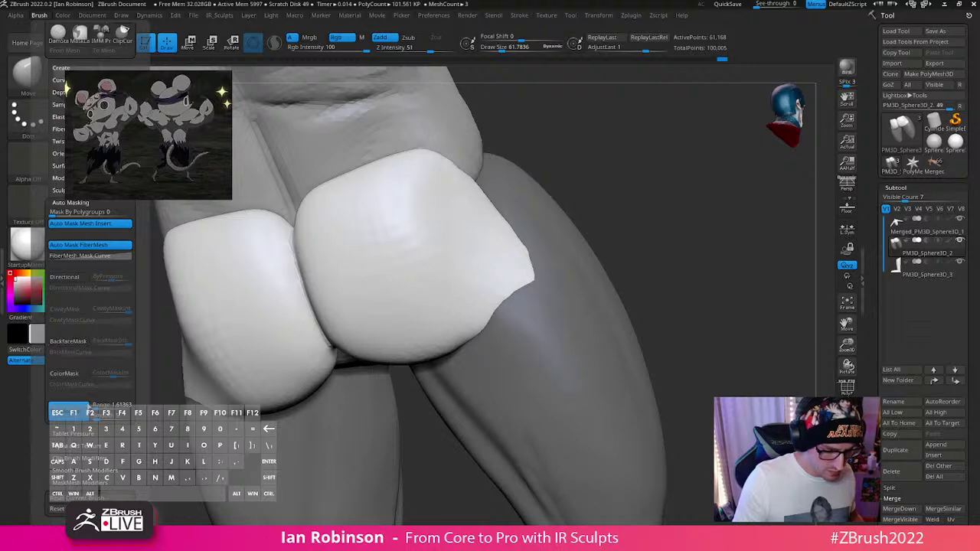
mouse_move(689, 245)
left_mouse_down()
mouse_move(599, 295)
mouse_move(459, 270)
left_mouse_up()
Step: Select the torso subtool and adjust the lower waist where it meets the glutes with the Move brush
left_click(468, 267, "alt")
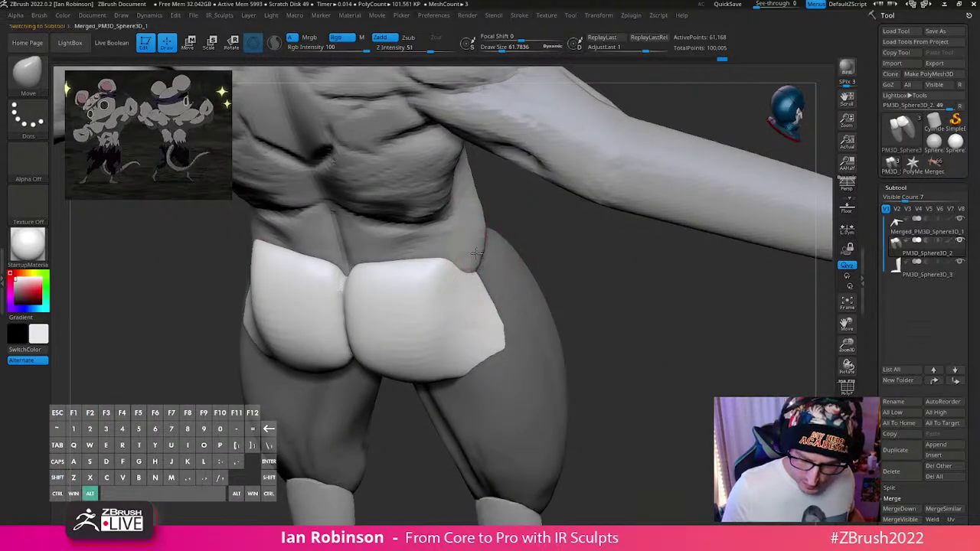
key("f")
mouse_move(604, 271)
left_mouse_down()
mouse_move(586, 317)
mouse_move(590, 268)
mouse_move(452, 310)
mouse_move(553, 321)
mouse_move(496, 393)
mouse_move(437, 308)
left_mouse_up()
key("s")
left_click_drag(474, 313, 420, 322)
mouse_move(505, 308)
left_mouse_down()
mouse_move(485, 309)
mouse_move(516, 317)
mouse_move(485, 302)
left_mouse_up()
Step: Switch to the ClayBuildup brush at a draw size of about 65, select the legs subtool and clear its mask
key("b")
key("c")
key("b")
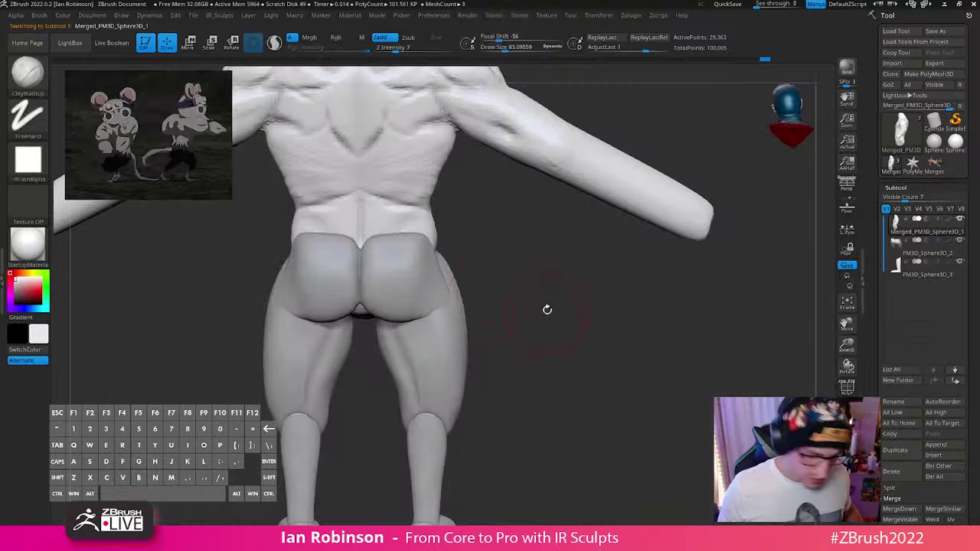
key("s")
left_click_drag(546, 310, 462, 302)
left_click(462, 302, "alt")
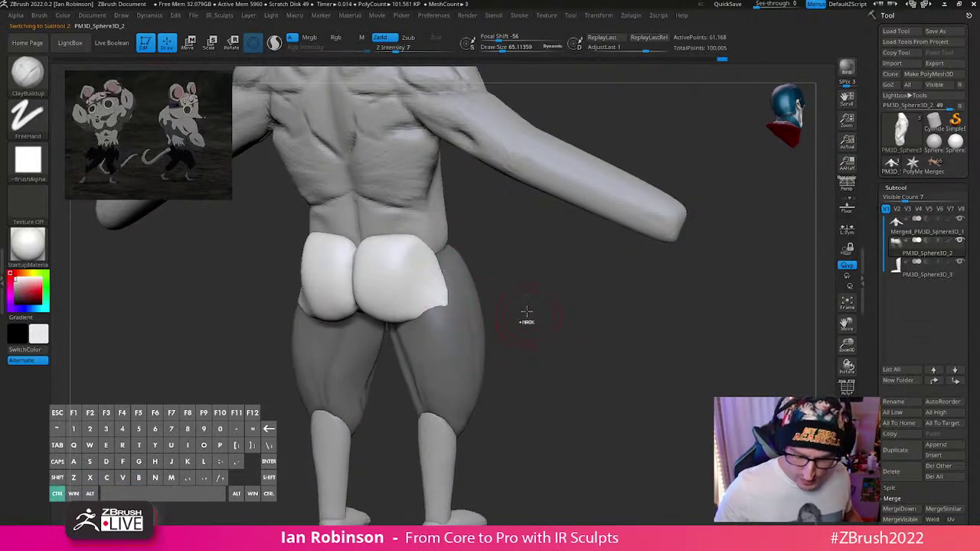
left_click_drag(526, 306, 533, 364, "ctrl")
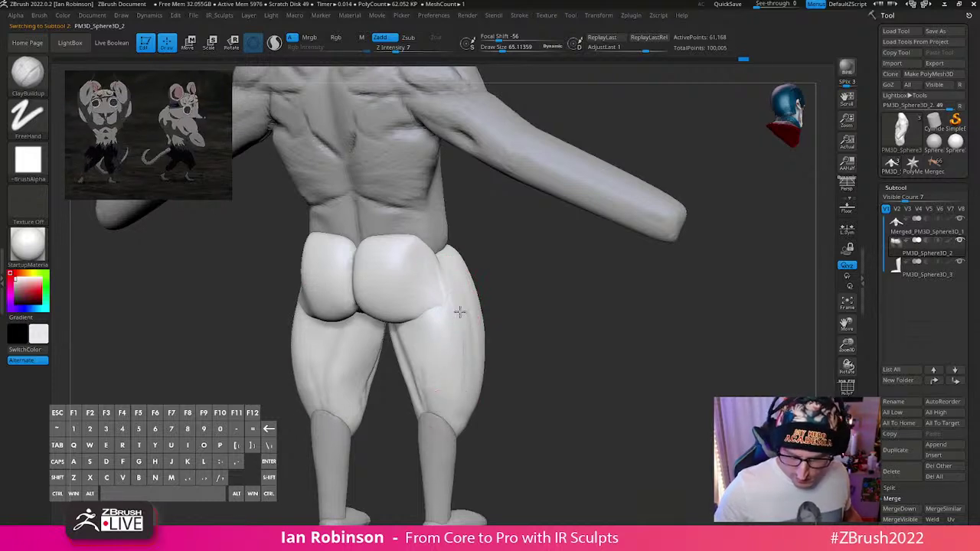
Step: Build up the hamstring muscles along the backs of both thighs from the glutes down to the knees
left_click_drag(506, 383, 510, 363, "shift")
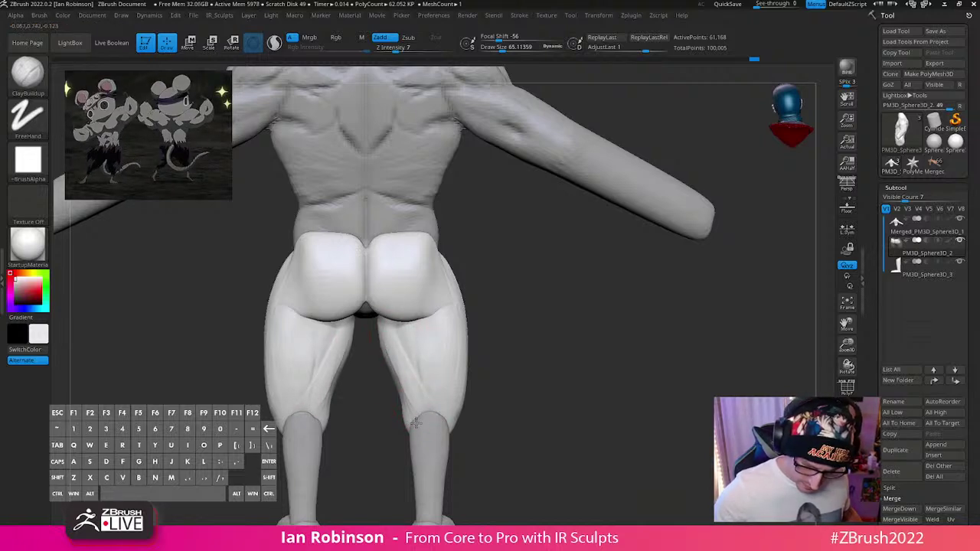
left_click_drag(489, 367, 563, 381)
right_click_drag(562, 380, 398, 251)
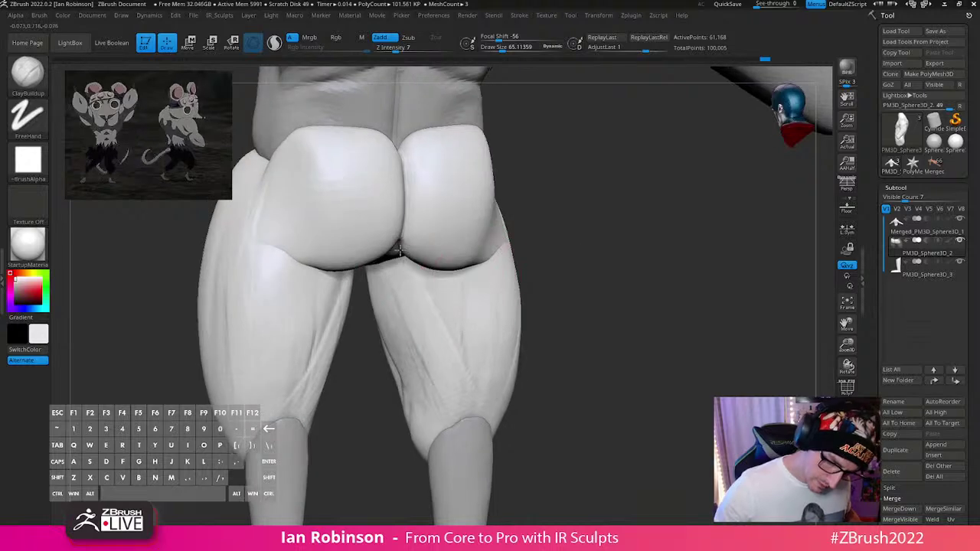
left_click_drag(534, 266, 570, 259)
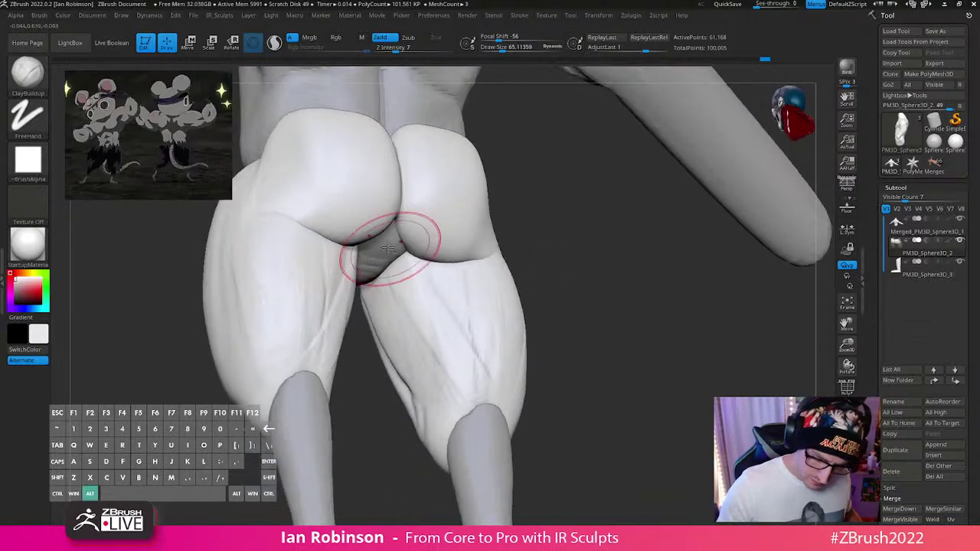
Step: Select the torso subtool and reshape the underside of the crotch between the thighs with the Move brush
left_click(390, 249, "alt")
key("b")
key("m")
key("v")
mouse_move(416, 243)
right_mouse_down()
mouse_move(507, 203)
mouse_move(393, 238)
mouse_move(429, 245)
mouse_move(393, 252)
right_mouse_up()
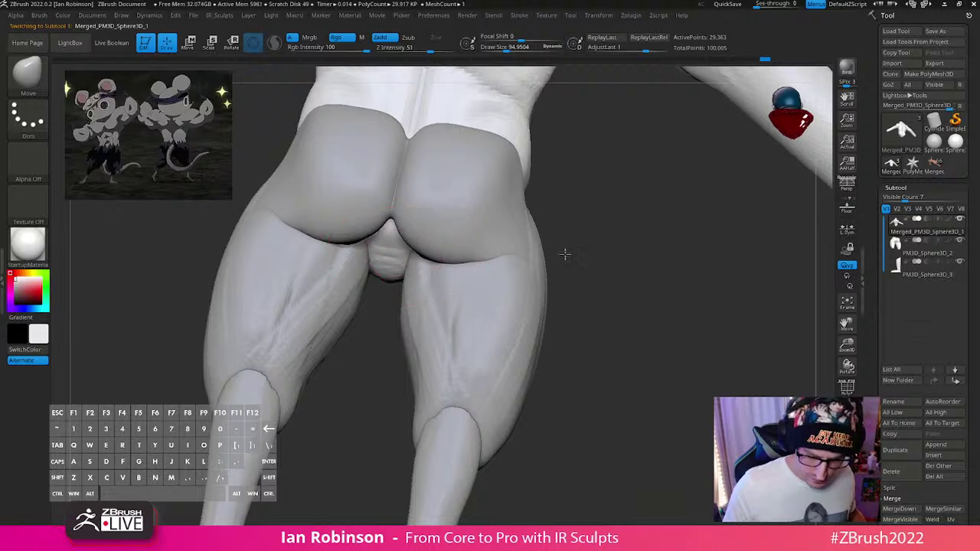
right_click_drag(564, 252, 509, 238)
left_click_drag(380, 234, 349, 204)
Step: Smooth the rough strokes on the front of the torso, across the chest and shoulders
right_click_drag(602, 303, 418, 277)
mouse_move(418, 277)
left_mouse_down("shift")
mouse_move(459, 249)
mouse_move(505, 260)
left_mouse_up("shift")
mouse_move(548, 376)
right_mouse_down("alt")
mouse_move(498, 439)
mouse_move(451, 390)
right_mouse_up("alt")
left_click_drag(425, 366, 502, 325, "shift")
right_click_drag(501, 325, 487, 354)
left_click_drag(488, 355, 405, 315, "shift")
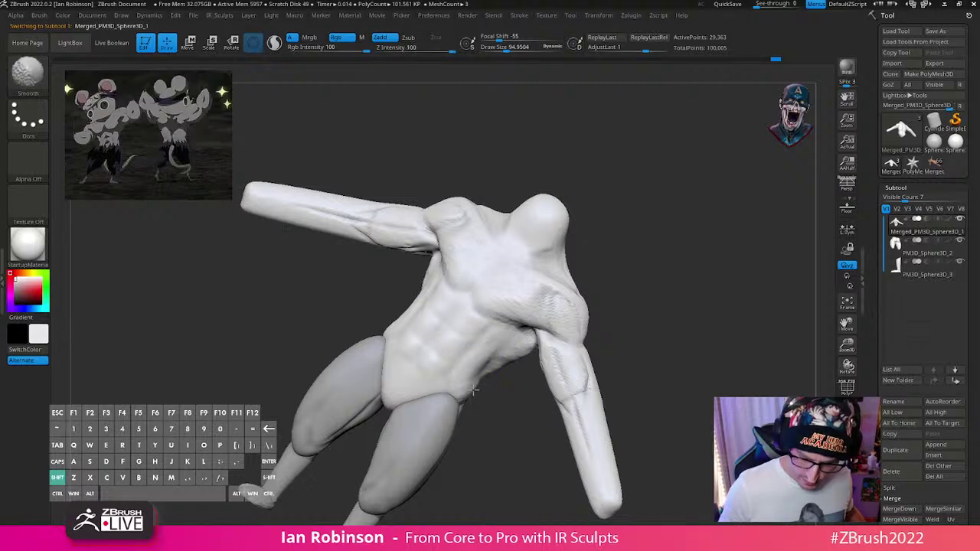
right_click_drag(629, 284, 594, 313)
left_click_drag(505, 291, 501, 283, "shift")
mouse_move(552, 344)
left_mouse_down("shift")
mouse_move(562, 393)
mouse_move(560, 328)
left_mouse_up("shift")
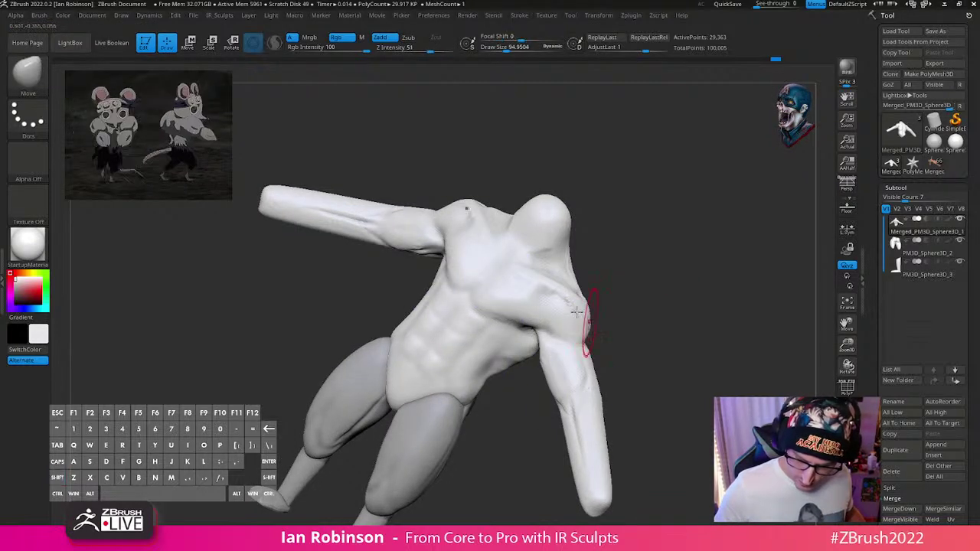
Step: Bulge out the upper and lower contours of the forearms below the elbow with the Move brush
mouse_move(664, 313)
right_mouse_down()
mouse_move(658, 301)
mouse_move(684, 317)
mouse_move(680, 291)
mouse_move(650, 304)
mouse_move(536, 280)
right_mouse_up()
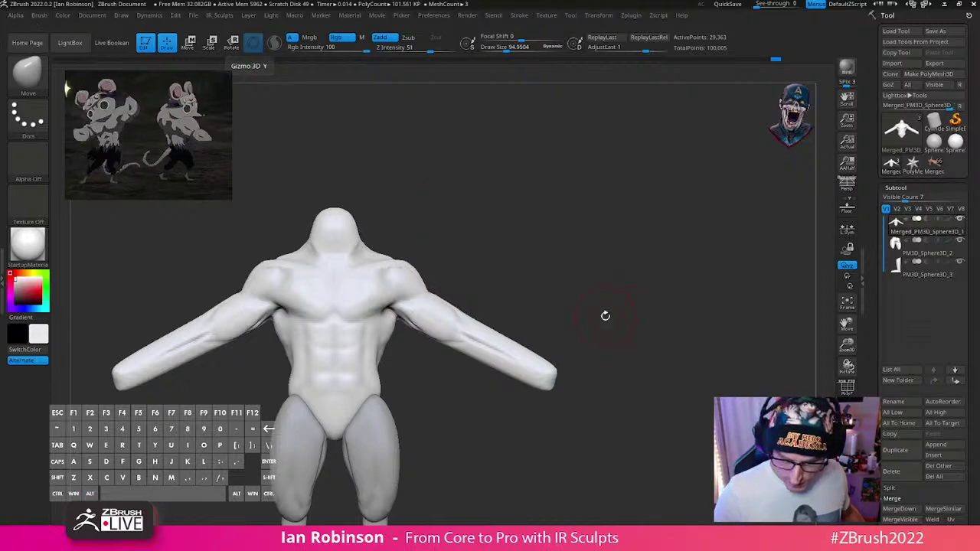
right_click_drag(605, 316, 593, 382)
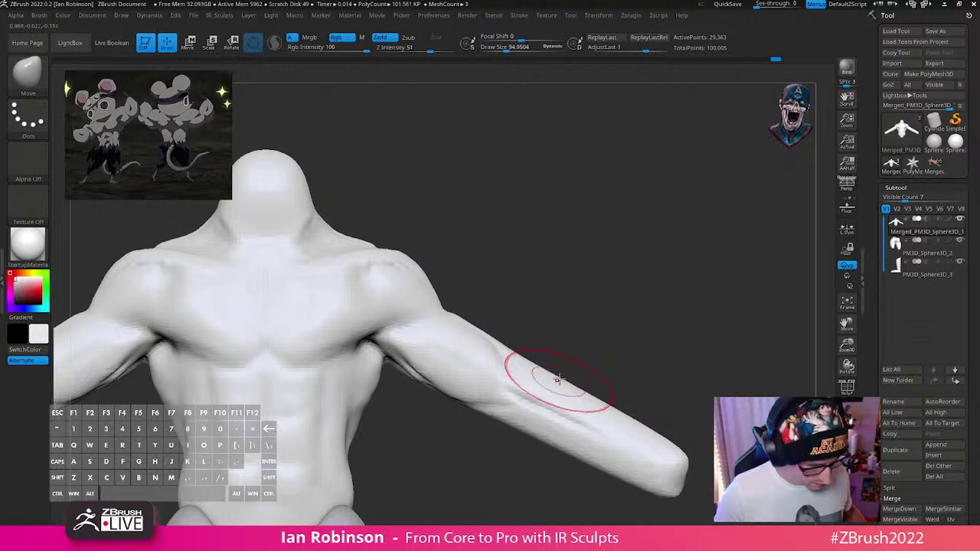
key("shift+f")
key("shift+f")
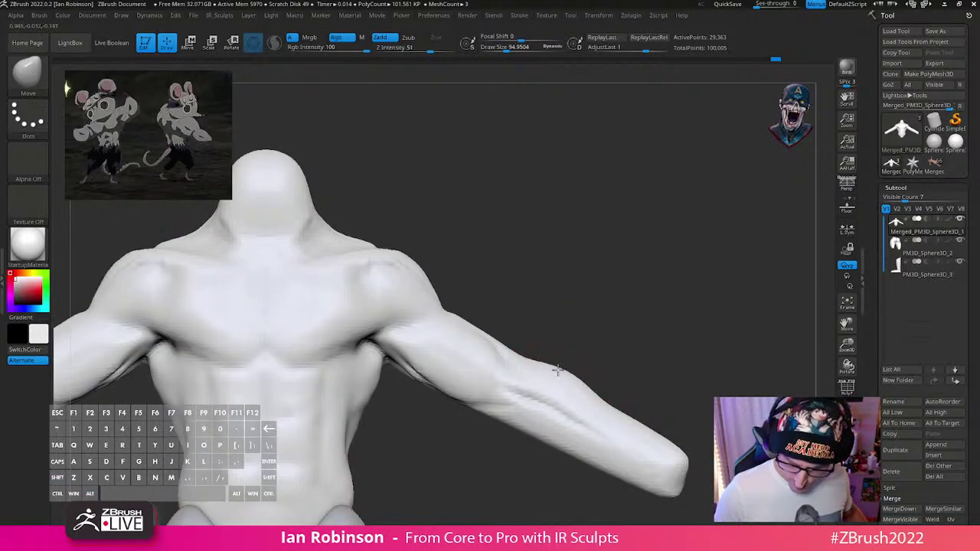
right_click_drag(602, 394, 645, 300)
left_click_drag(466, 366, 458, 378)
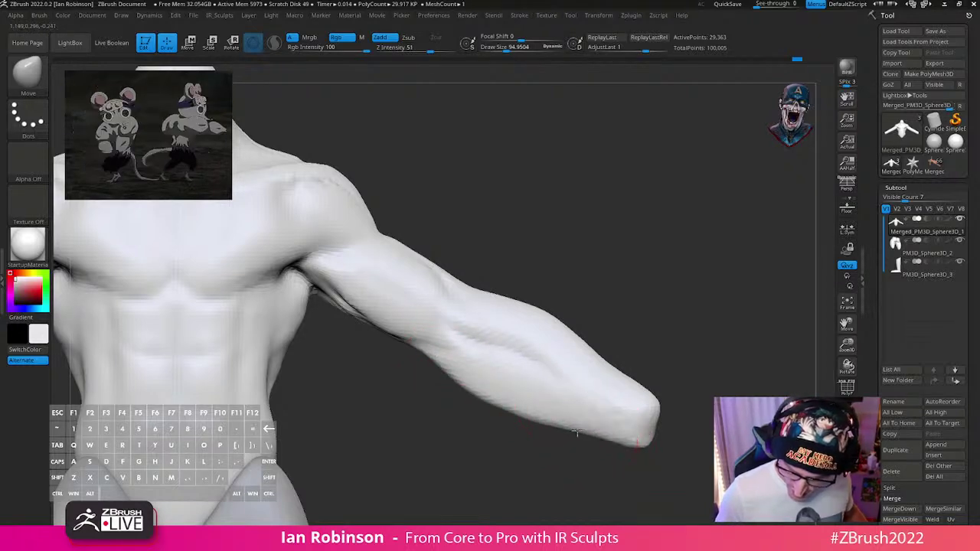
Step: Refine the forearm's side contours from behind, tapering them toward the wrist
mouse_move(685, 291)
right_mouse_down()
mouse_move(715, 322)
mouse_move(602, 284)
mouse_move(500, 394)
mouse_move(507, 335)
mouse_move(511, 355)
mouse_move(463, 328)
mouse_move(541, 331)
right_mouse_up()
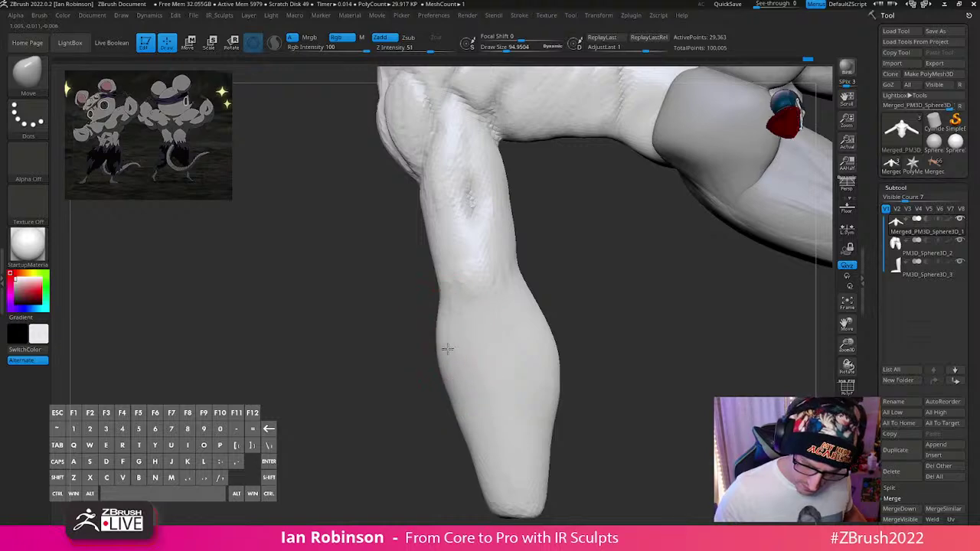
mouse_move(544, 247)
right_mouse_down()
mouse_move(498, 261)
mouse_move(466, 245)
mouse_move(475, 306)
mouse_move(490, 295)
mouse_move(487, 306)
mouse_move(520, 302)
right_mouse_up()
key("s")
Step: Reshape the upper arms around the shoulder and biceps, giving them a fuller muscle contour
mouse_move(517, 264)
right_mouse_down()
mouse_move(531, 356)
mouse_move(540, 356)
mouse_move(540, 322)
right_mouse_up()
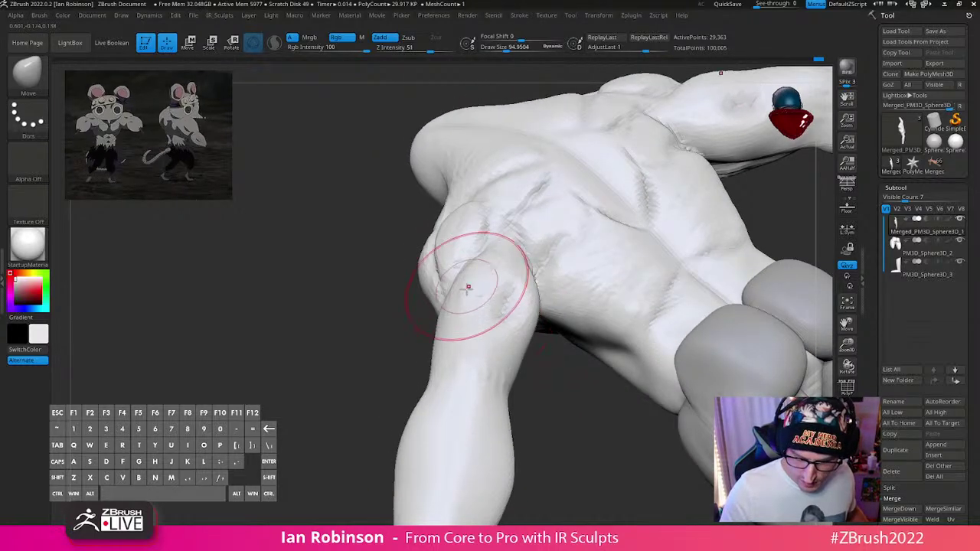
mouse_move(556, 382)
right_mouse_down()
mouse_move(551, 357)
mouse_move(625, 306)
mouse_move(553, 262)
mouse_move(505, 328)
mouse_move(459, 310)
mouse_move(470, 284)
right_mouse_up()
mouse_move(545, 255)
right_mouse_down()
mouse_move(559, 272)
mouse_move(586, 197)
mouse_move(604, 203)
mouse_move(591, 218)
right_mouse_up()
left_click_drag(432, 316, 429, 325)
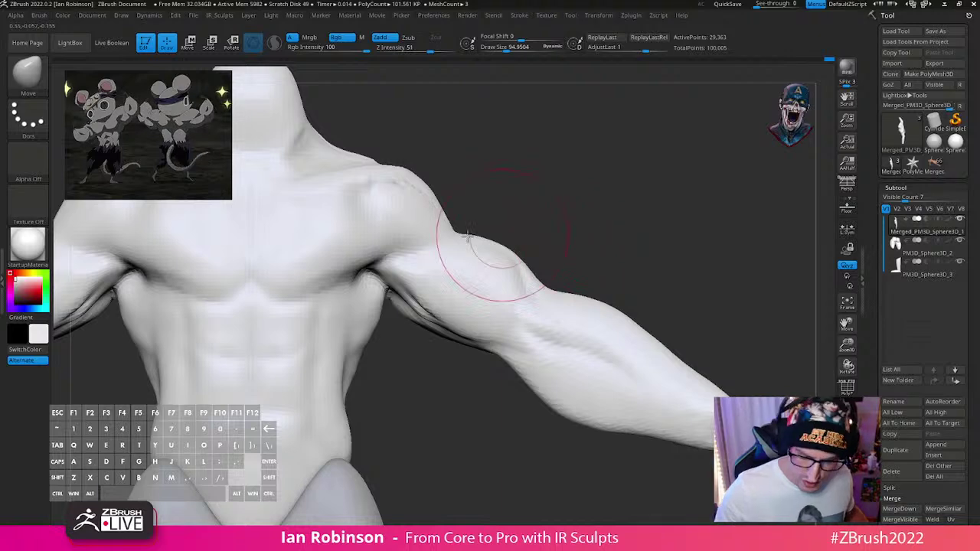
Step: Switch to the reference images and examine how the mouse's raised arms and shoulders are built
mouse_move(558, 186)
right_mouse_down()
mouse_move(590, 214)
mouse_move(584, 205)
right_mouse_up()
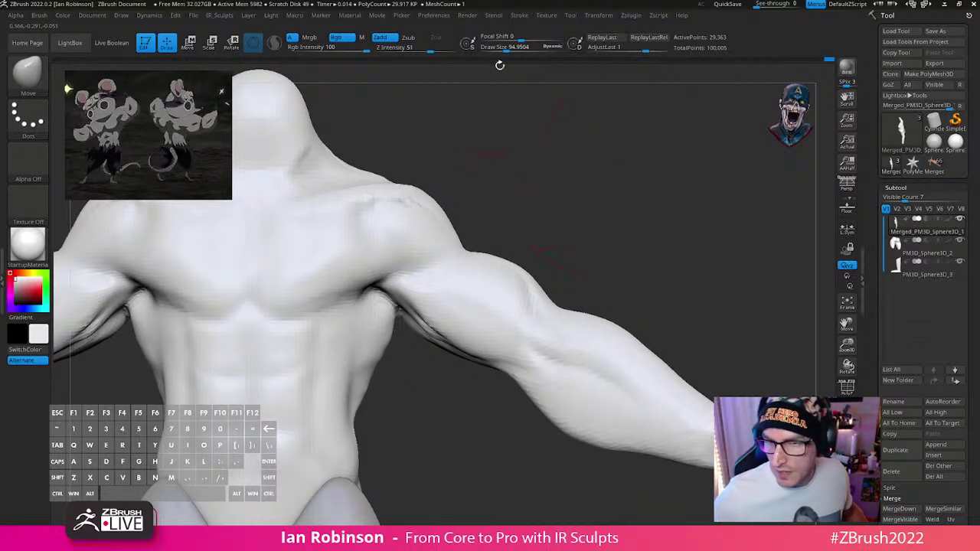
key("alt+Tab")
right_click_drag(692, 206, 767, 172)
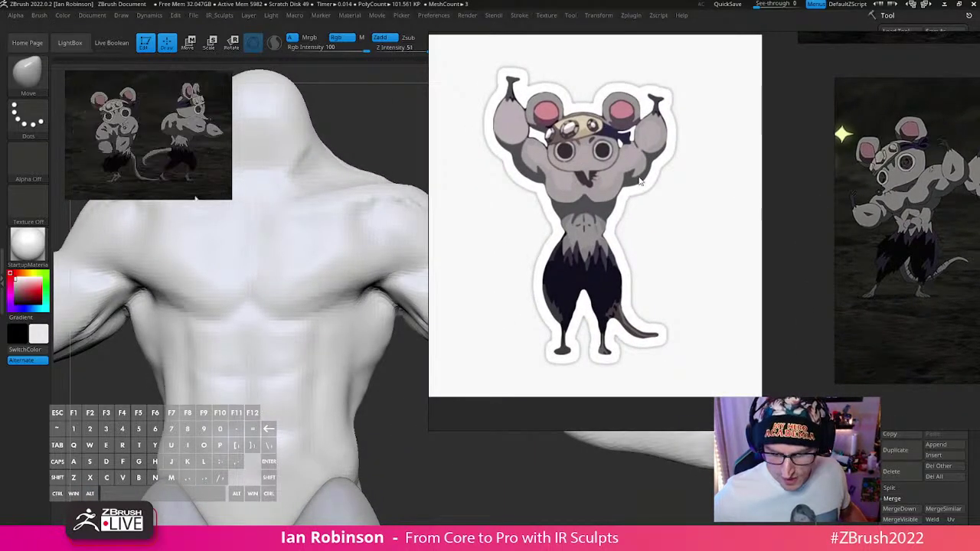
right_click_drag(695, 242, 757, 0)
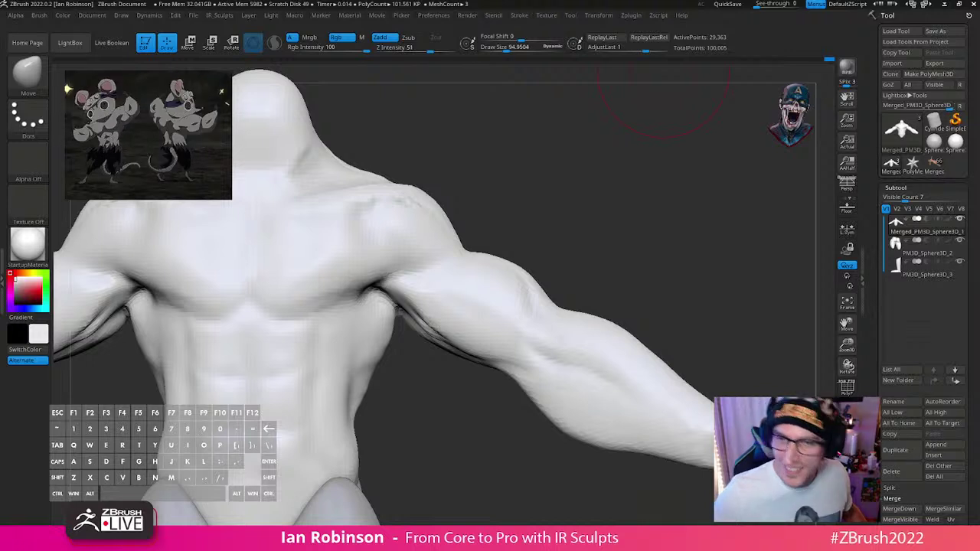
Step: Adjust the underside contours of the upper arm, elbow and forearm from the front with the Move brush
left_click_drag(445, 329, 415, 321)
left_click_drag(479, 360, 503, 374)
left_click_drag(570, 428, 567, 420)
mouse_move(596, 460)
left_mouse_down("alt")
mouse_move(552, 494)
mouse_move(553, 403)
left_mouse_up("alt")
mouse_move(595, 372)
left_mouse_down("alt")
mouse_move(656, 381)
mouse_move(648, 373)
left_mouse_up("alt")
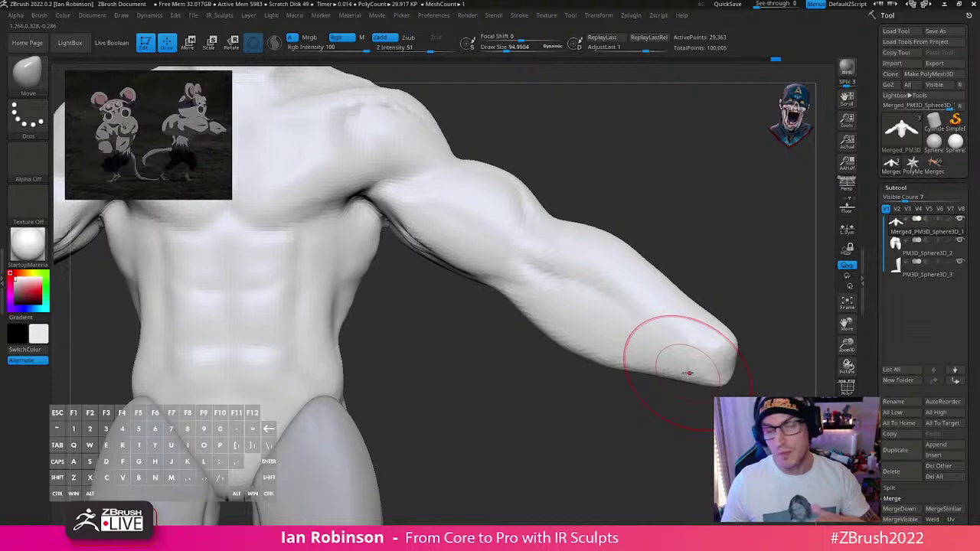
left_click_drag(604, 411, 599, 415, "alt")
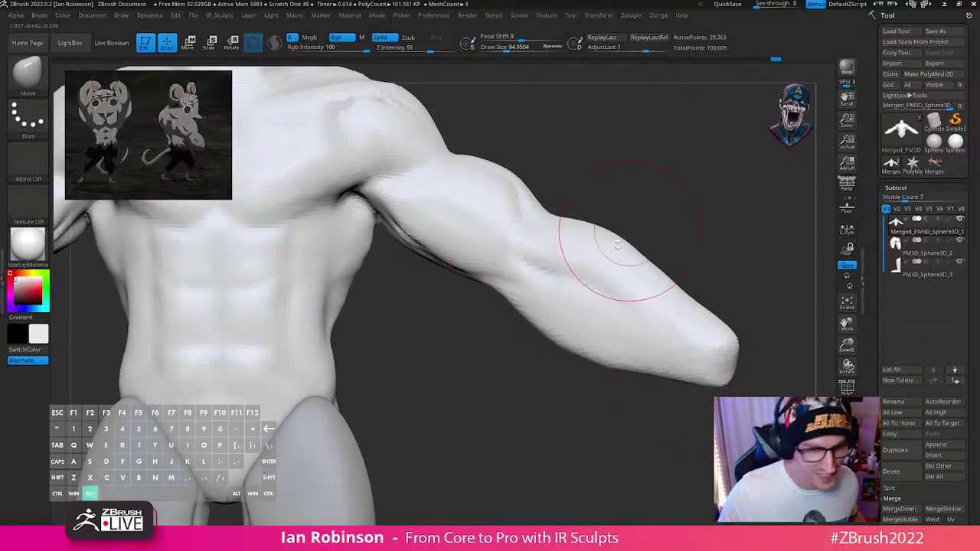
mouse_move(618, 245)
right_mouse_down("alt")
mouse_move(571, 264)
mouse_move(613, 264)
right_mouse_up("alt")
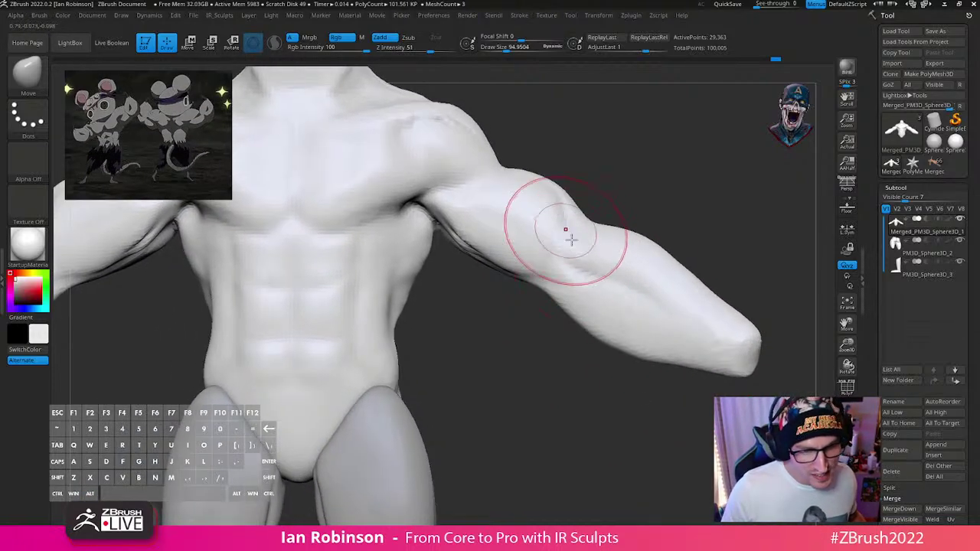
right_click(558, 318)
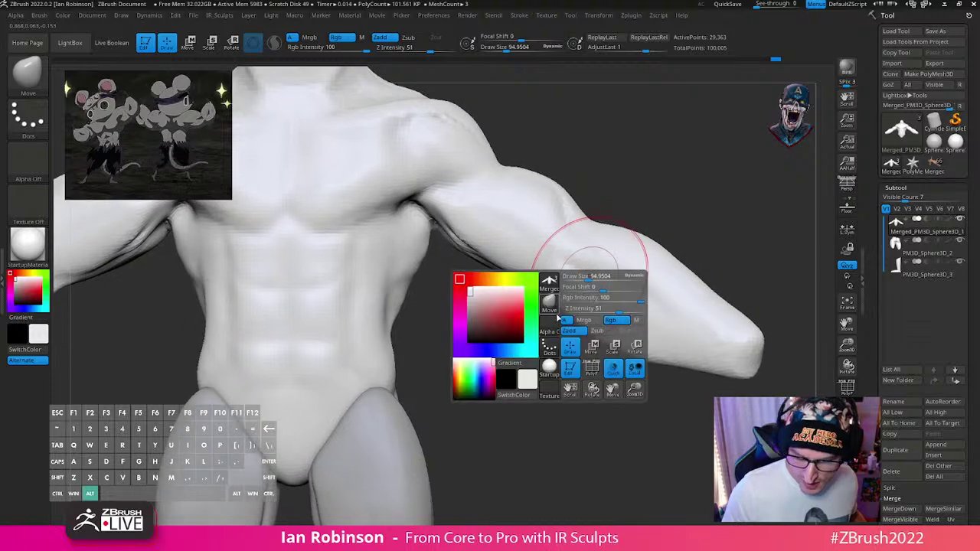
mouse_move(518, 273)
left_mouse_down()
mouse_move(507, 268)
mouse_move(416, 363)
mouse_move(481, 250)
mouse_move(536, 279)
left_mouse_up()
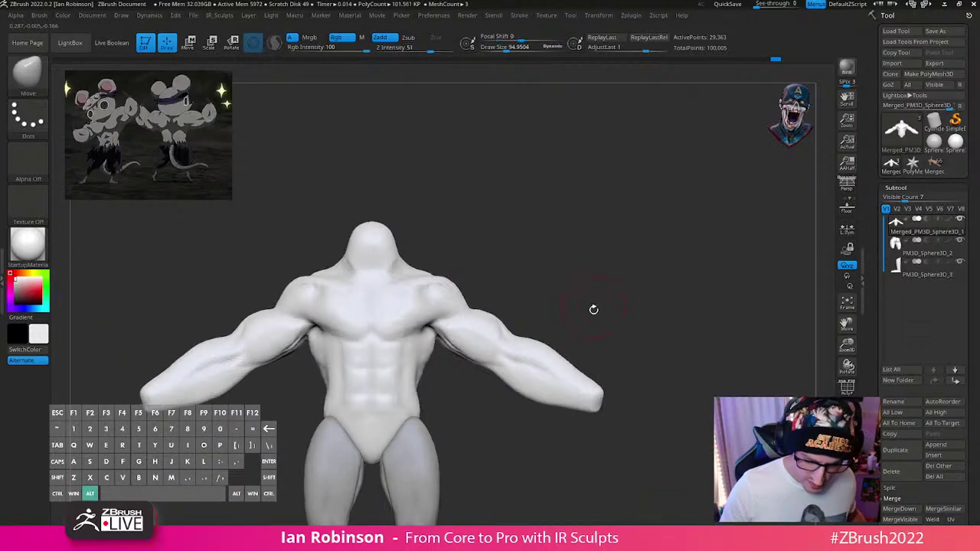
Step: Resize the Move brush to about 108 and refine the contours of the forearm, the biceps and the outer shoulder
left_click_drag(593, 308, 630, 263, "alt")
mouse_move(708, 234)
left_mouse_down("alt")
mouse_move(672, 382)
mouse_move(737, 378)
mouse_move(681, 383)
mouse_move(695, 377)
left_mouse_up("alt")
key("s")
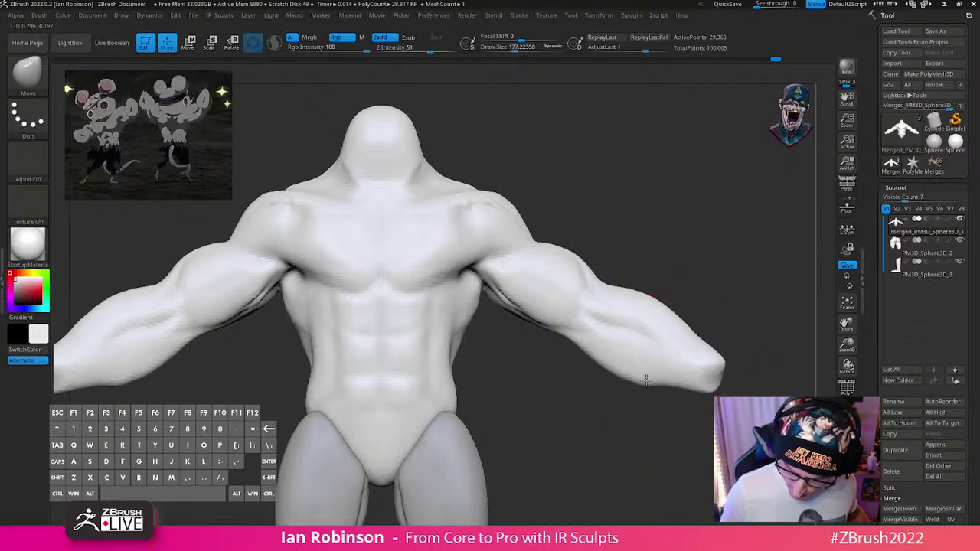
key("s")
left_click_drag(737, 294, 736, 293)
left_click_drag(713, 297, 629, 224, "alt")
left_click_drag(617, 309, 604, 309)
left_click_drag(523, 217, 525, 195)
left_click_drag(562, 131, 586, 177)
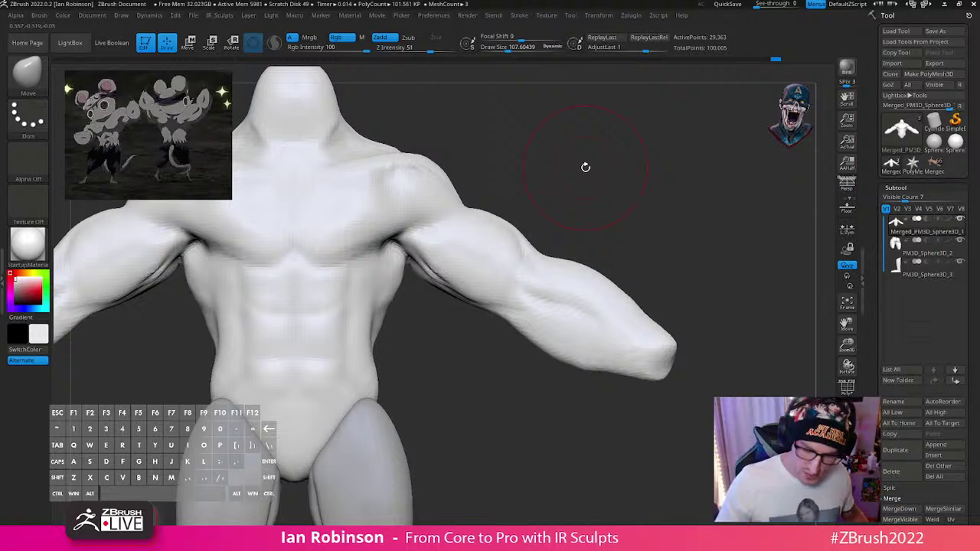
left_click_drag(445, 186, 501, 177)
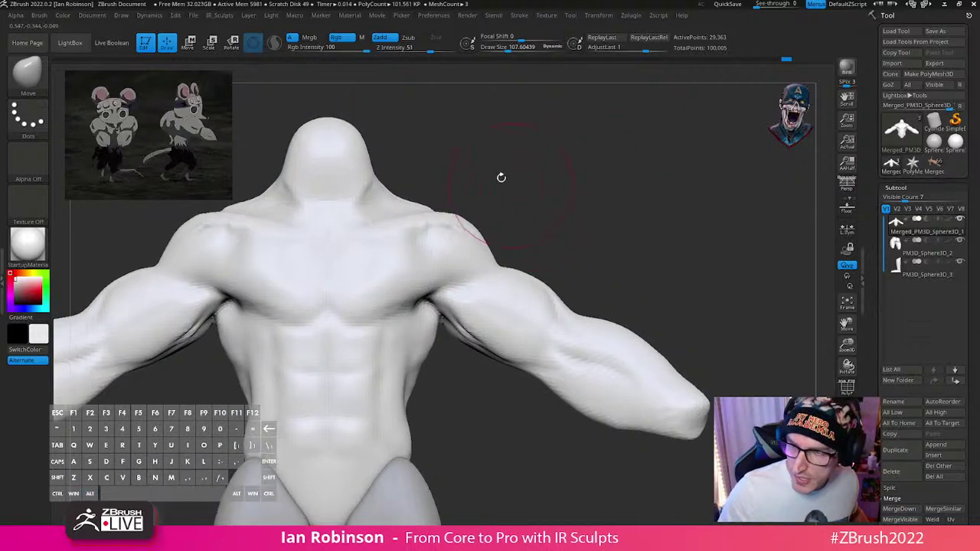
left_click_drag(490, 234, 488, 236)
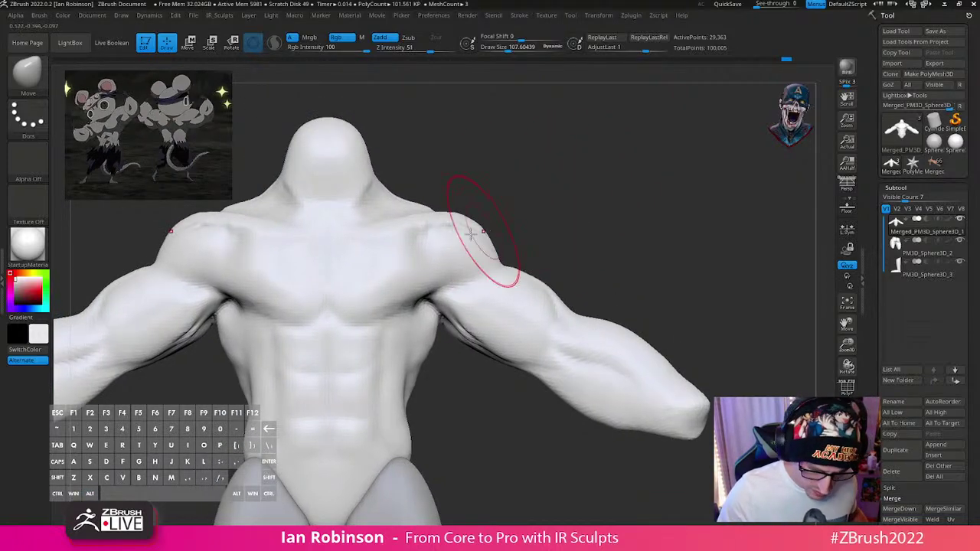
Step: Reduce the Move brush to about 87 and reshape the chest muscle's lower edge near the armpit from several angles
mouse_move(591, 188)
left_mouse_down()
mouse_move(592, 199)
mouse_move(535, 243)
left_mouse_up()
key("s")
left_click_drag(428, 287, 439, 274)
mouse_move(602, 224)
left_mouse_down()
mouse_move(636, 235)
mouse_move(659, 268)
left_mouse_up()
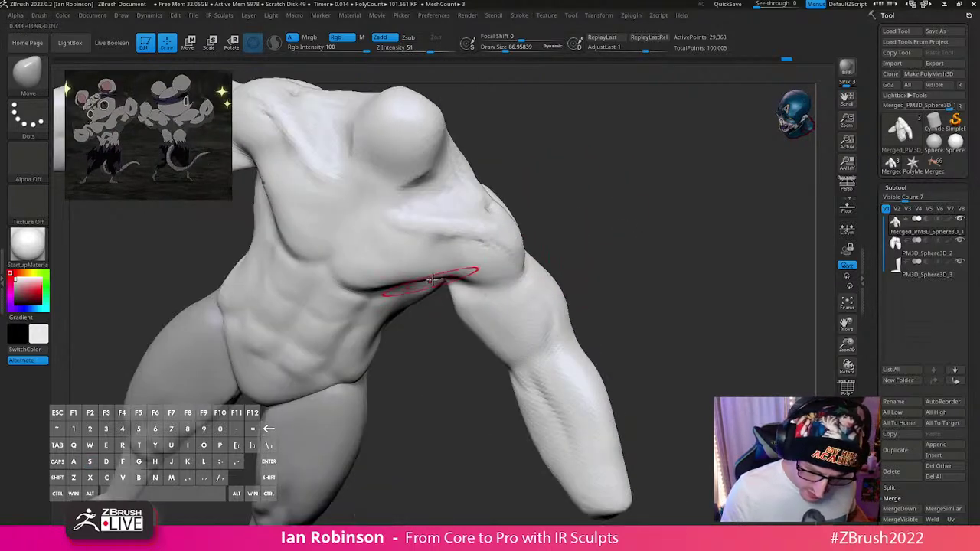
left_click_drag(431, 274, 433, 261)
left_click_drag(595, 210, 610, 228)
left_click_drag(402, 268, 410, 285)
mouse_move(593, 216)
left_mouse_down()
mouse_move(585, 153)
mouse_move(566, 176)
left_mouse_up()
left_click_drag(567, 222, 497, 247)
left_click_drag(567, 197, 500, 228)
left_click_drag(425, 261, 425, 276)
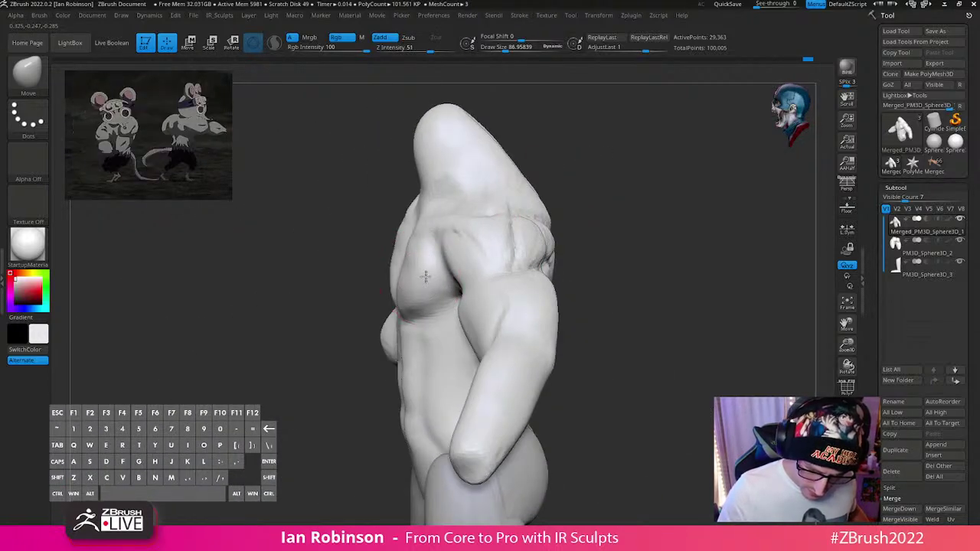
left_click_drag(575, 218, 644, 233)
left_click_drag(644, 233, 602, 225, "alt")
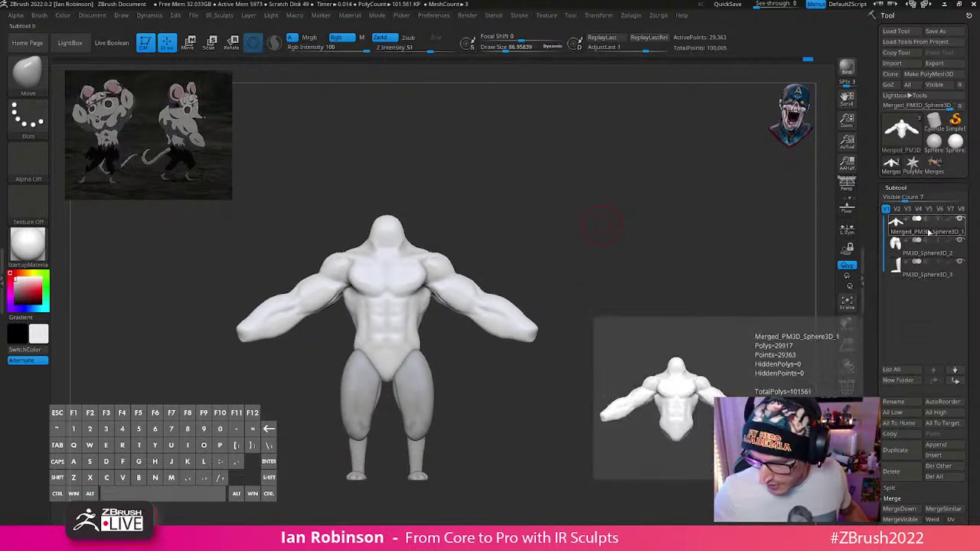
left_click(908, 399)
type("Tr")
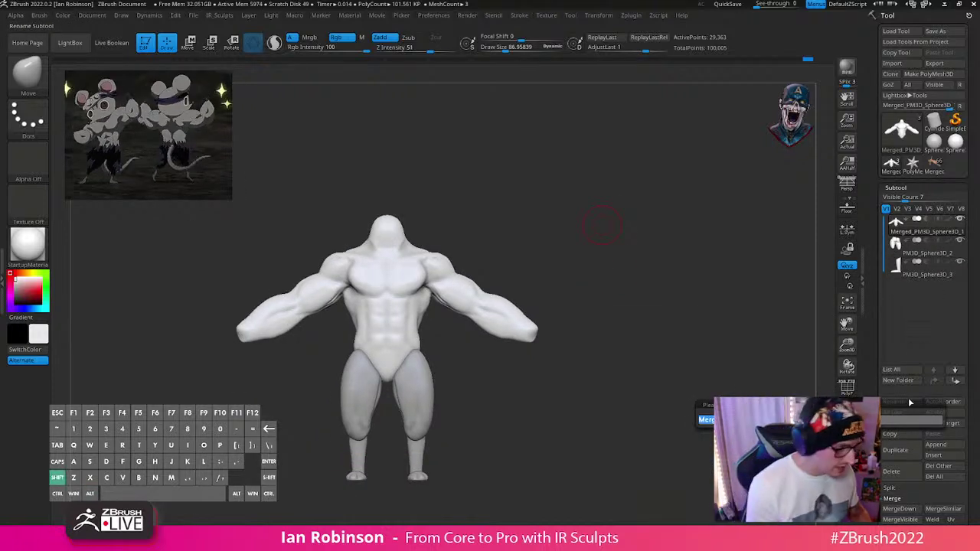
type("o")
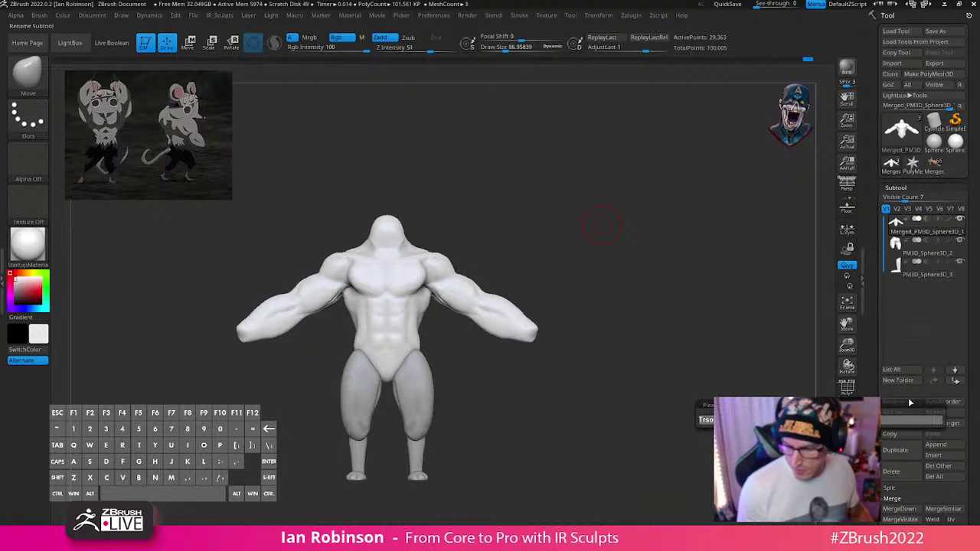
key("BackSpace")
key("Escape")
Step: Duplicate the torso subtool and isolate the first of the two copies
key("ctrl+shift")
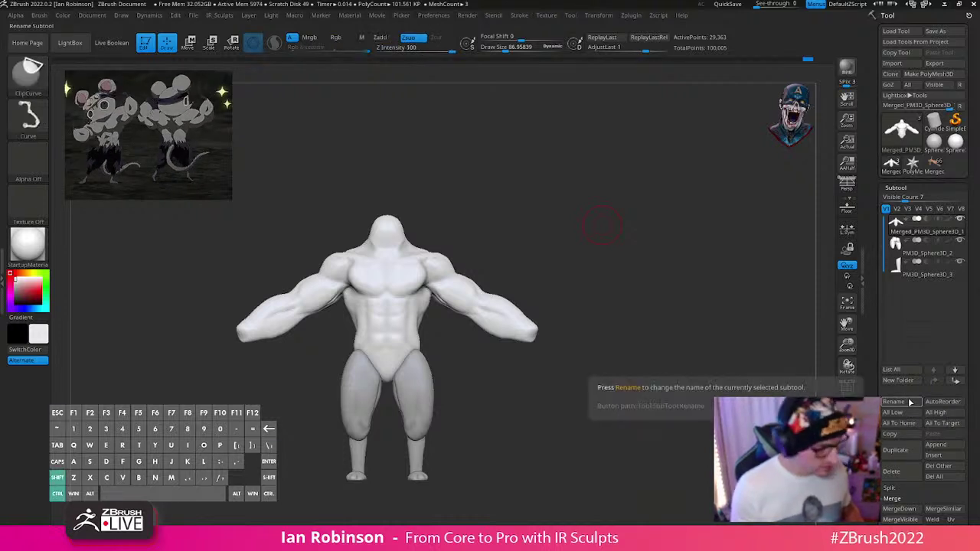
key("ctrl+shift+d")
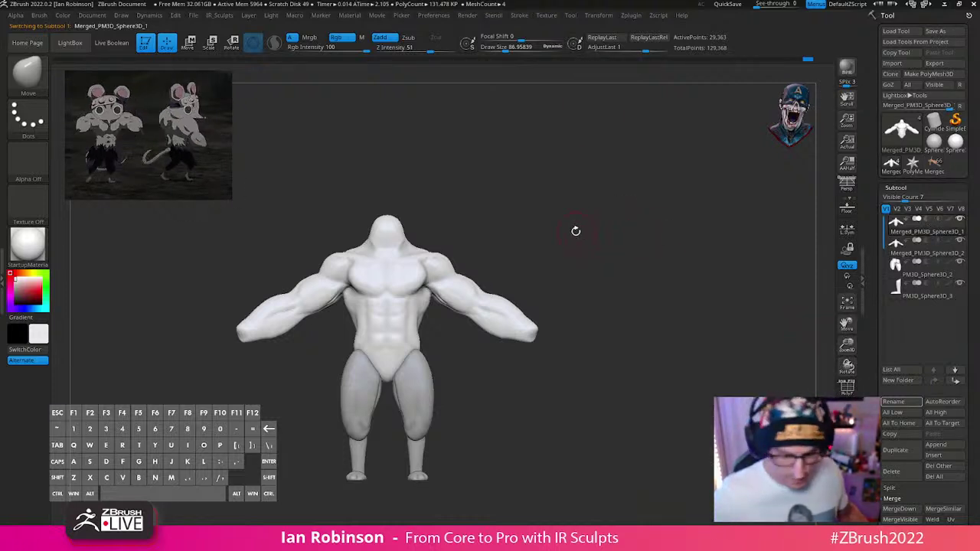
left_click(847, 433)
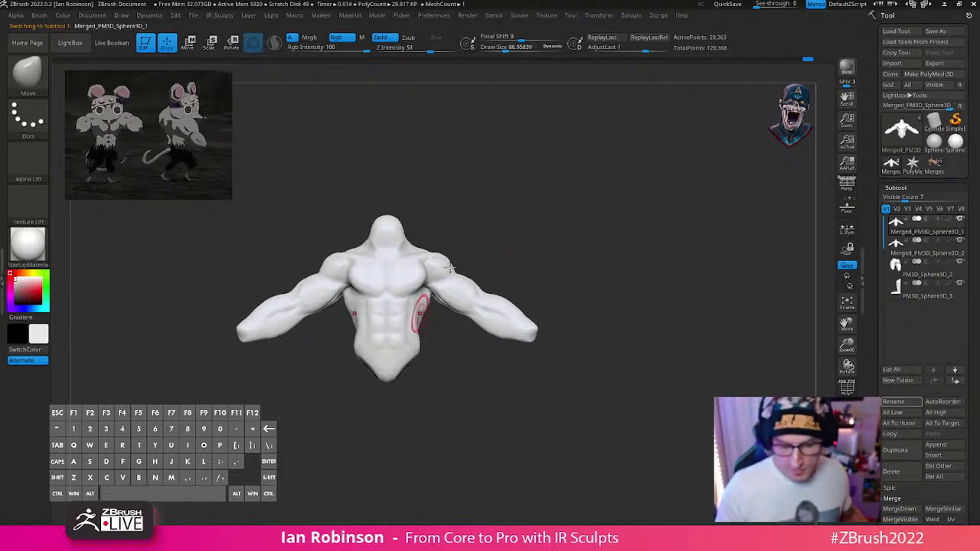
Step: Replace the isolated torso copy with a cube primitive through the gizmo, end the isolation and hide the cube
key("2")
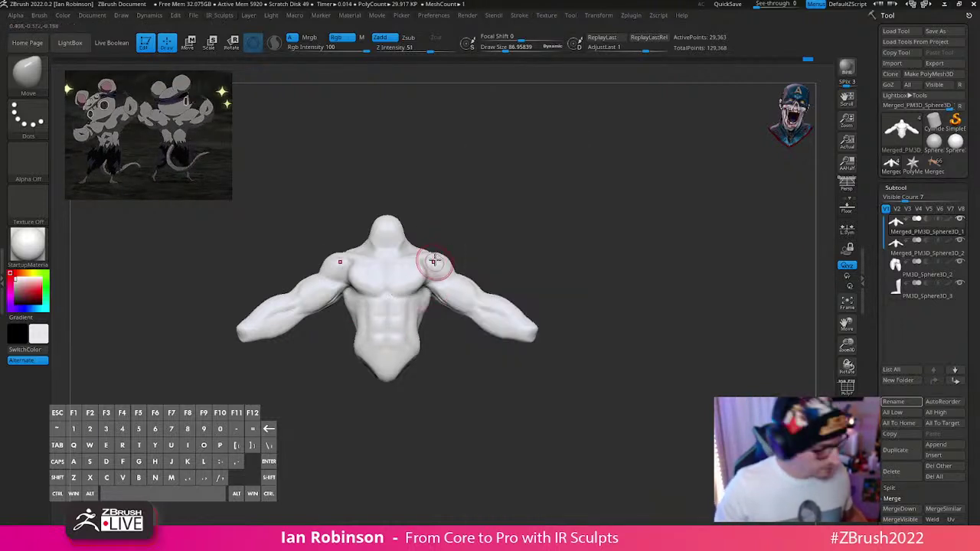
key("w")
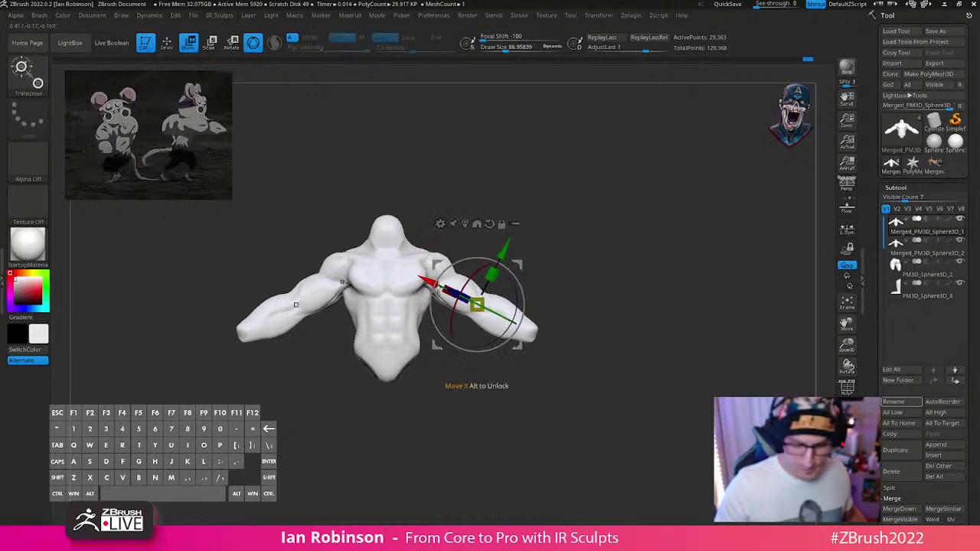
left_click(490, 224)
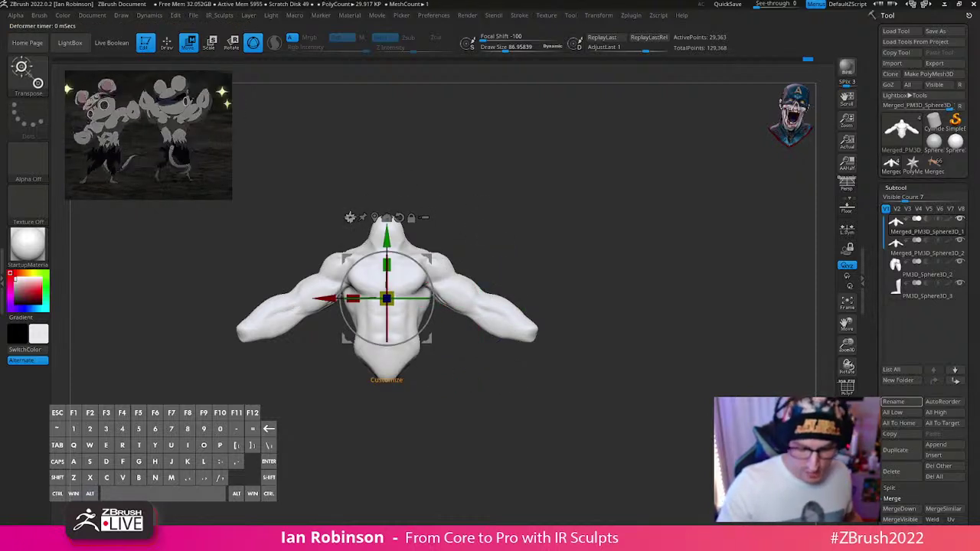
left_click(351, 217)
left_click(440, 217)
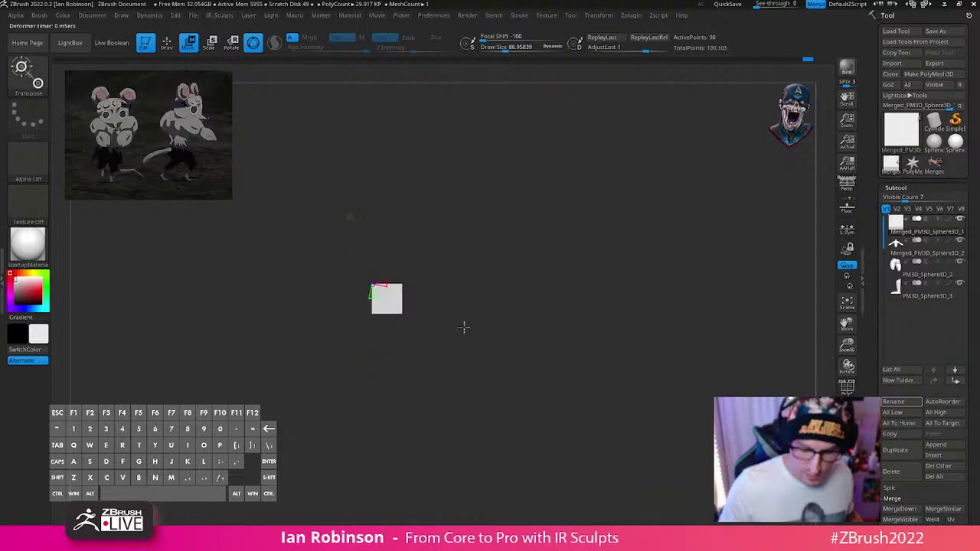
key("w")
key("q")
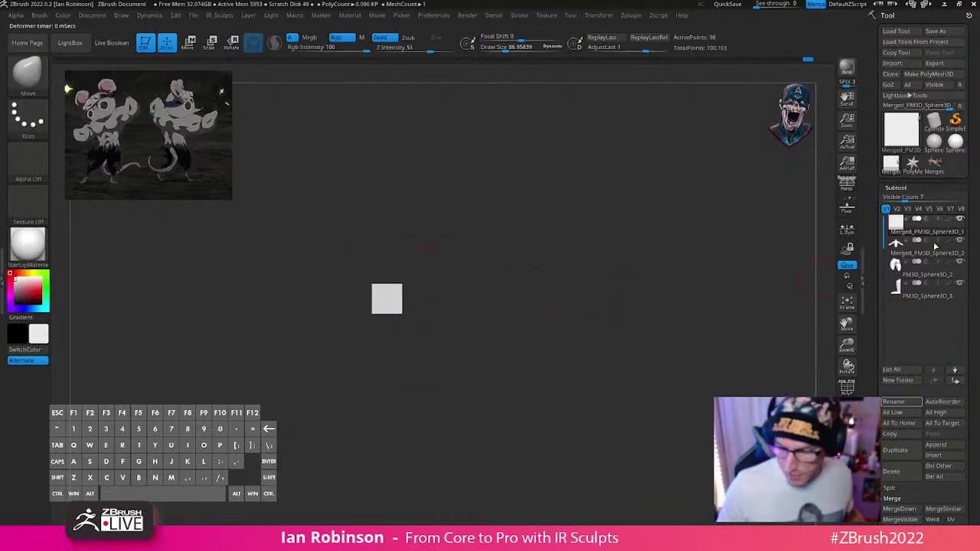
left_click(961, 220)
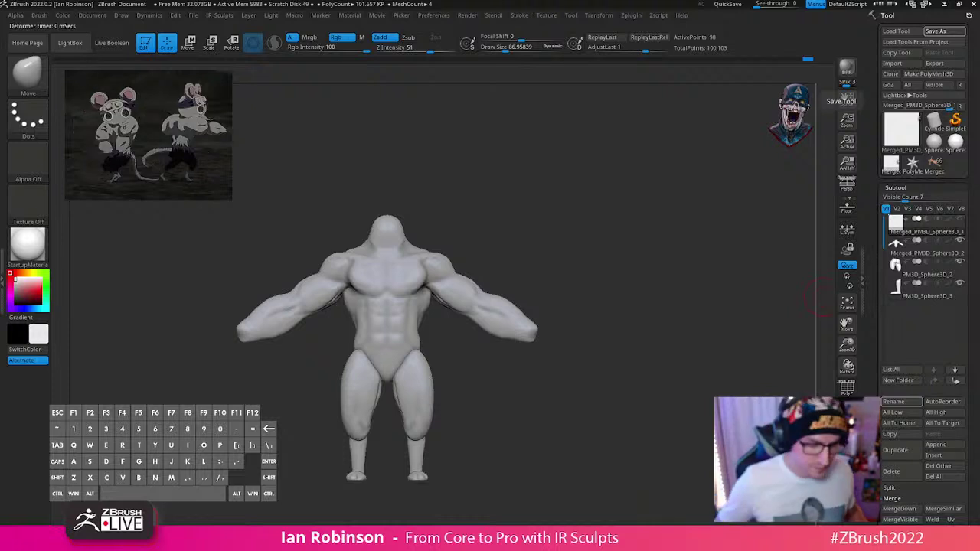
Step: Save the tool to disk as Muscle_Mouse_BlockOut_01
key("ctrl+shift")
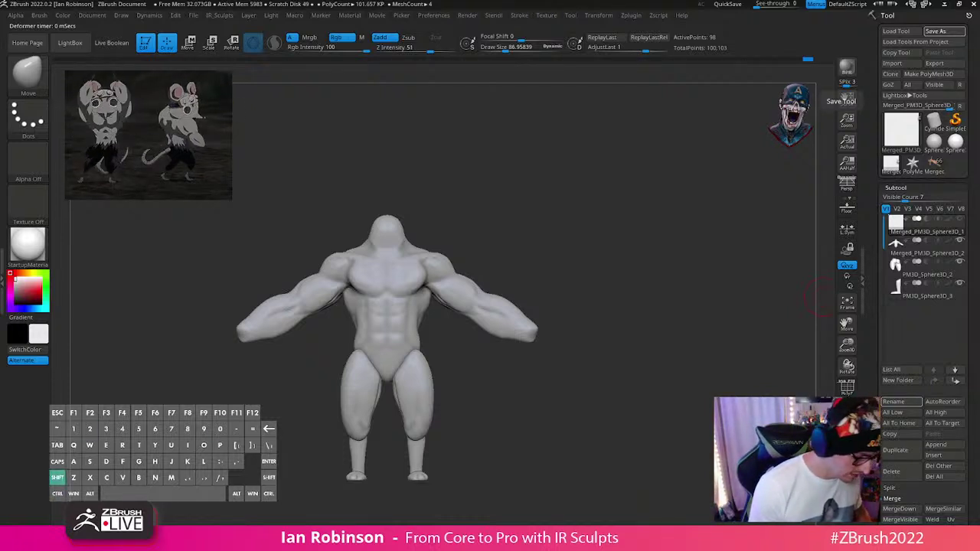
type("i")
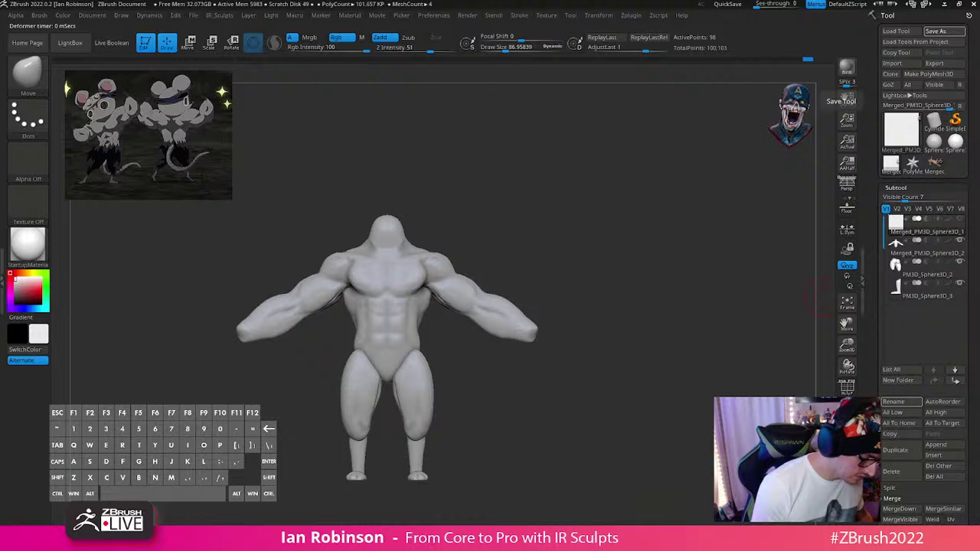
type("Stre")
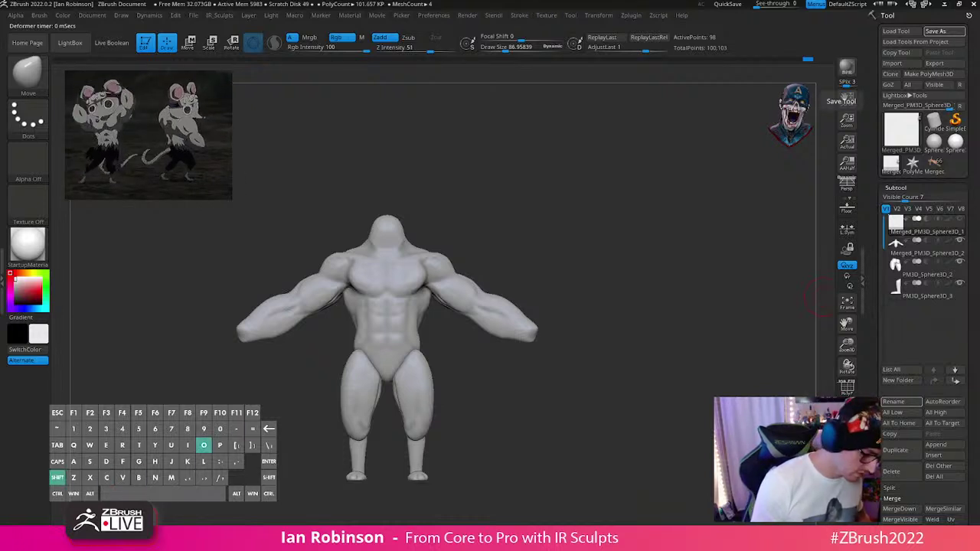
type("u")
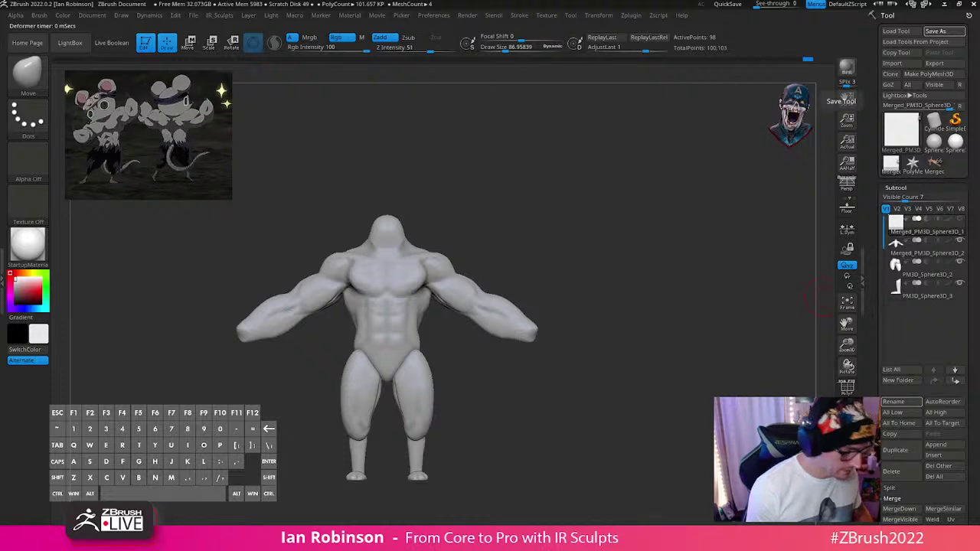
key("Return")
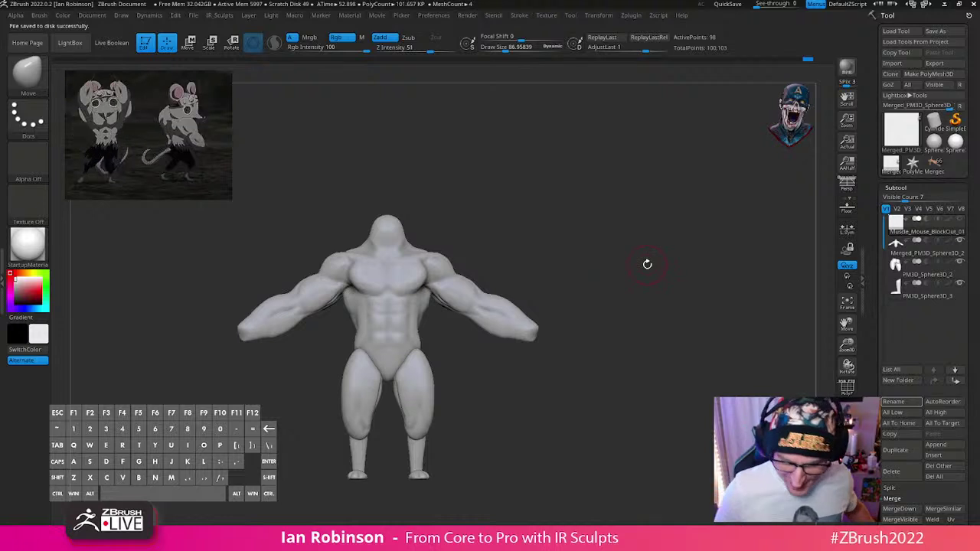
Step: Select the torso subtool and reshape its shoulder and armpit area using the Move brush at sizes of about 135 and 95
mouse_move(646, 265)
left_mouse_down()
mouse_move(587, 350)
mouse_move(595, 311)
mouse_move(577, 339)
mouse_move(579, 330)
left_mouse_up()
key("s")
left_click_drag(578, 329, 585, 330)
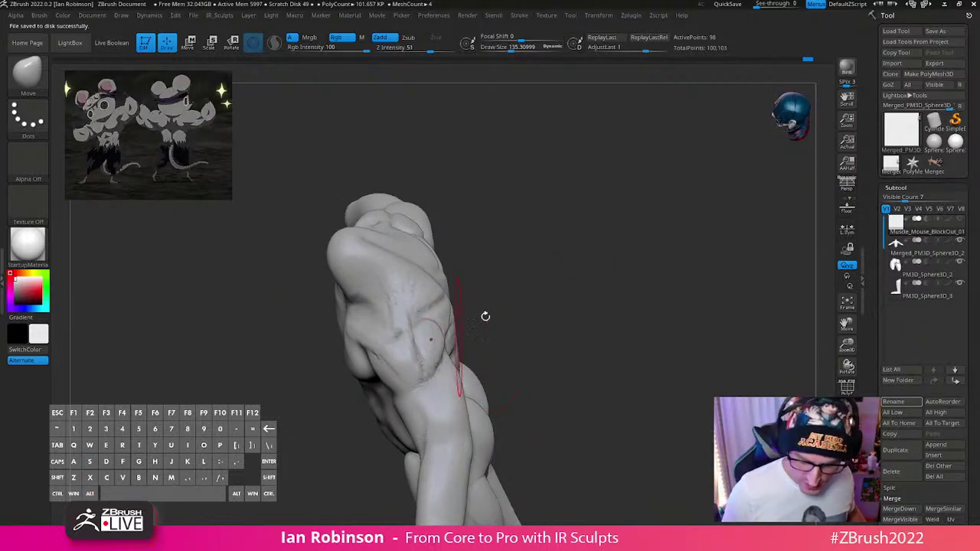
left_click_drag(485, 316, 483, 367)
left_click(471, 363, "alt")
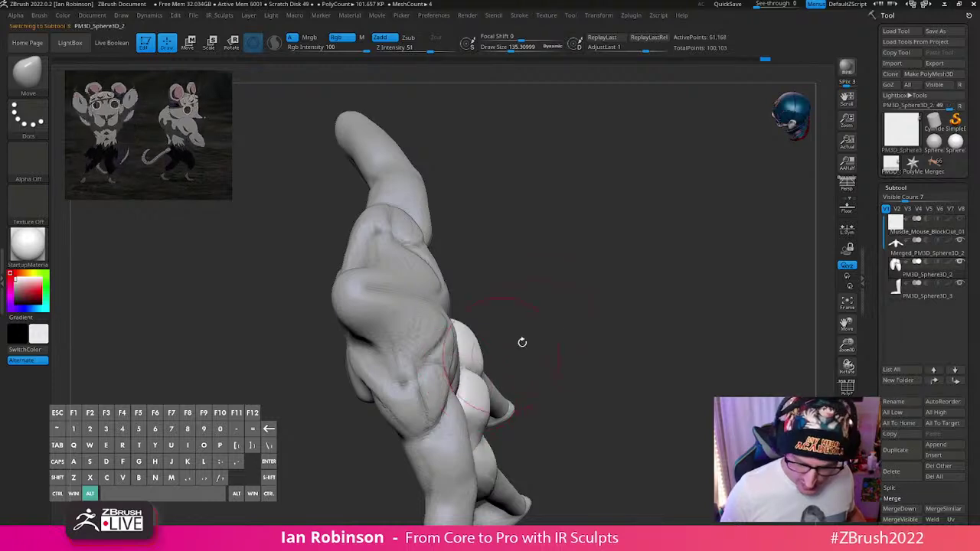
left_click_drag(522, 342, 540, 321, "alt")
left_click(450, 370, "alt")
left_click_drag(566, 282, 604, 295)
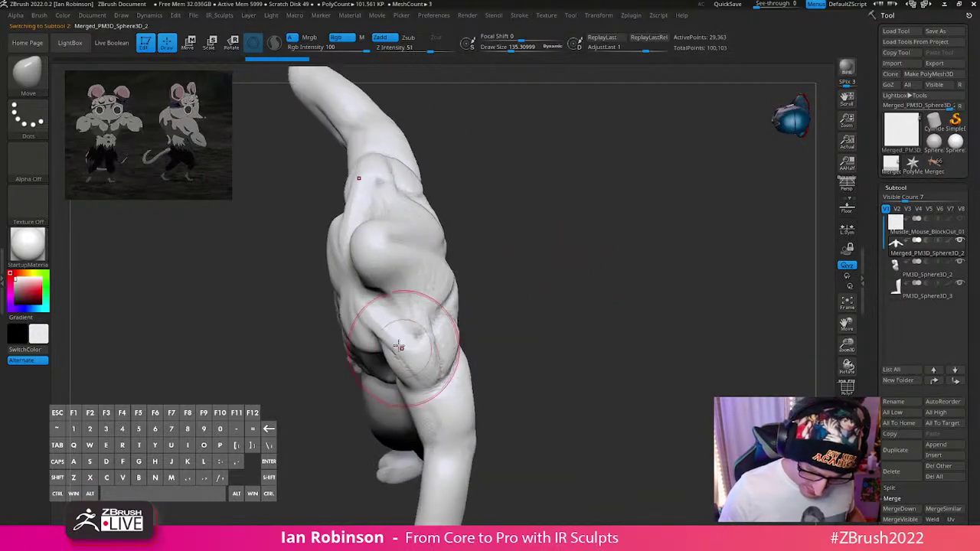
mouse_move(399, 347)
left_mouse_down()
mouse_move(435, 332)
mouse_move(450, 348)
left_mouse_up()
mouse_move(494, 311)
left_mouse_down()
mouse_move(452, 326)
mouse_move(467, 352)
left_mouse_up()
mouse_move(643, 245)
left_mouse_down()
mouse_move(583, 263)
mouse_move(610, 269)
left_mouse_up()
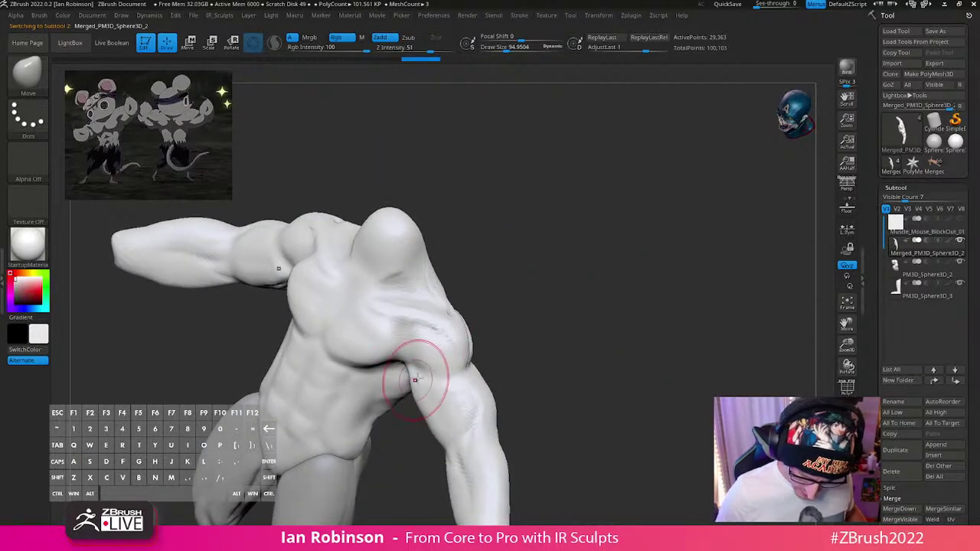
mouse_move(536, 336)
left_mouse_down()
mouse_move(503, 332)
mouse_move(480, 372)
left_mouse_up()
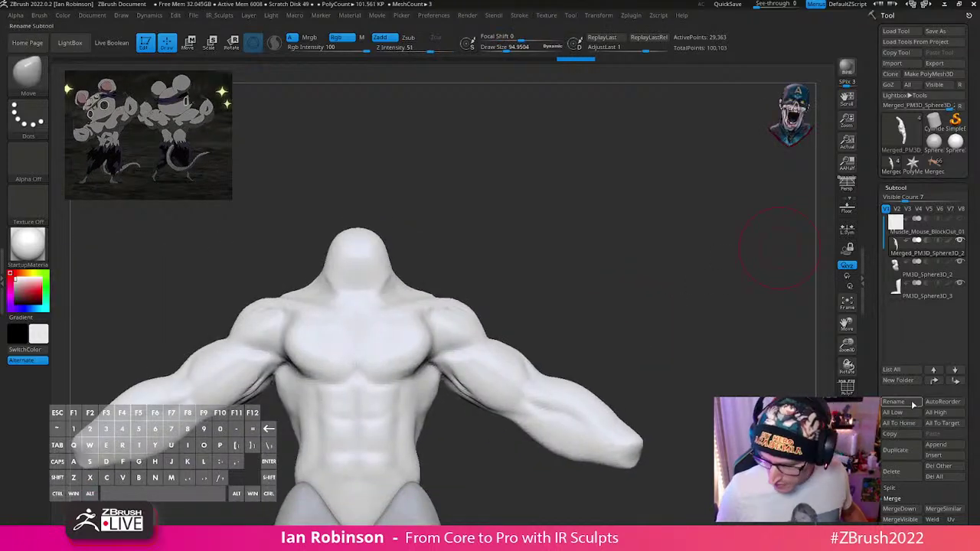
Step: Rename the upper-body subtool as Torso
left_click(907, 399)
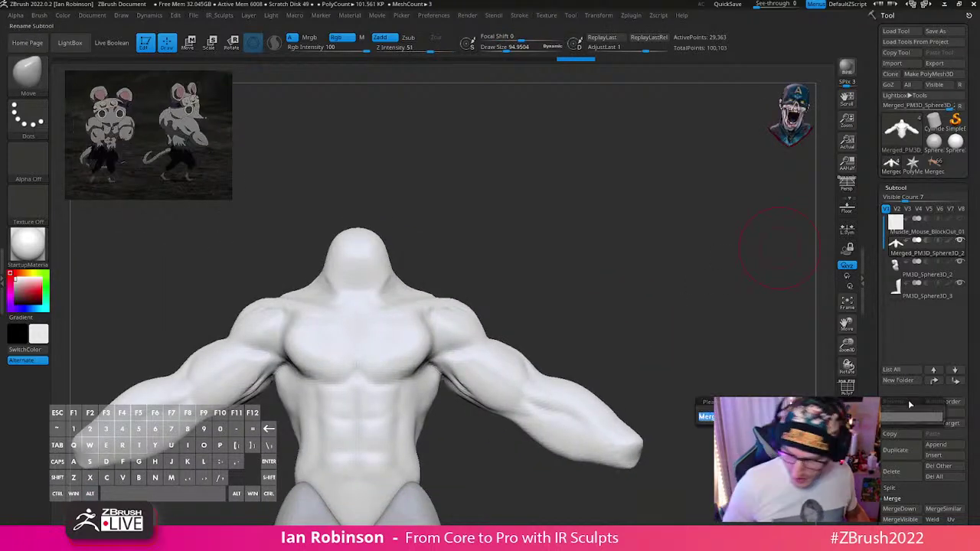
type("Tros")
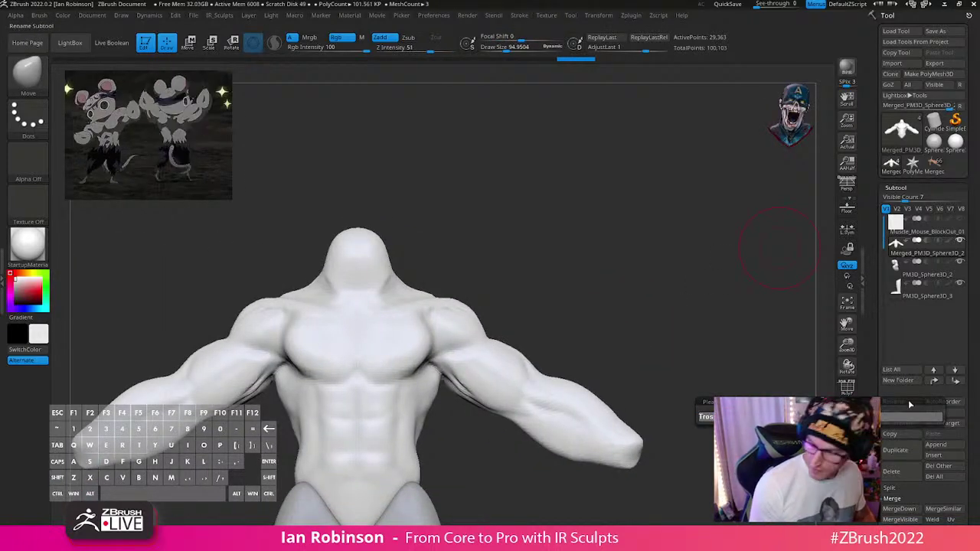
key("BackSpace")
key("BackSpace")
key("BackSpace")
type("ors")
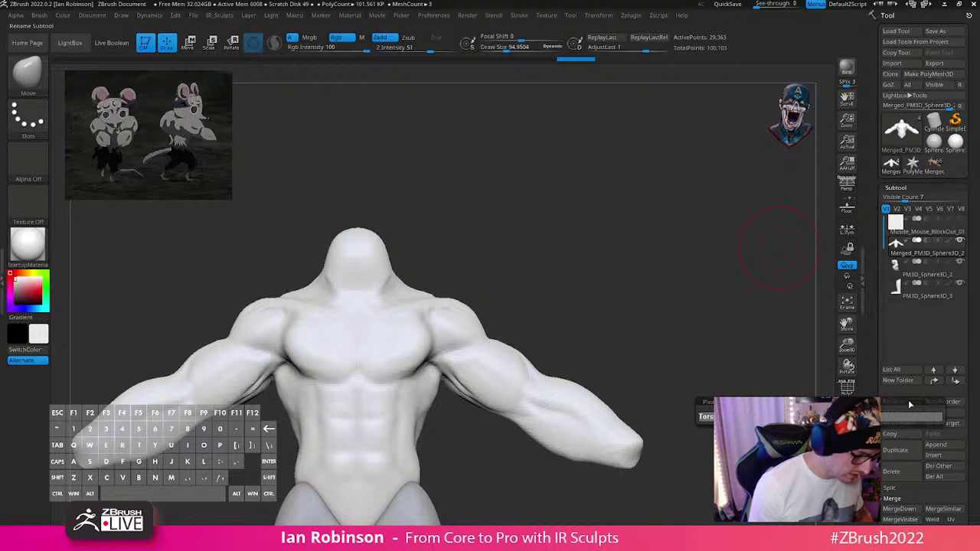
type("o")
key("Return")
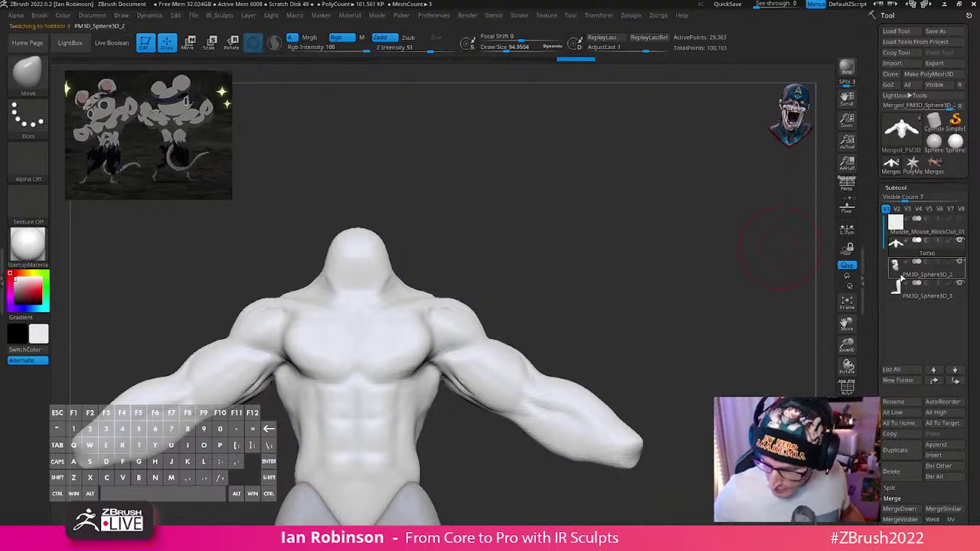
Step: Select the upper-leg subtool and rename it as Thighs
left_click(899, 279)
left_click_drag(695, 344, 623, 383)
key("shift+f")
left_click(894, 400)
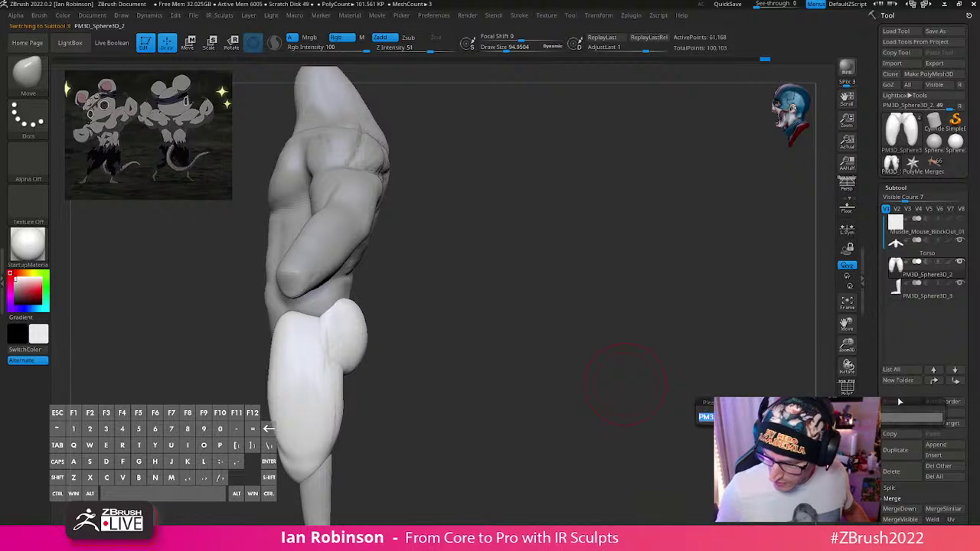
type("L")
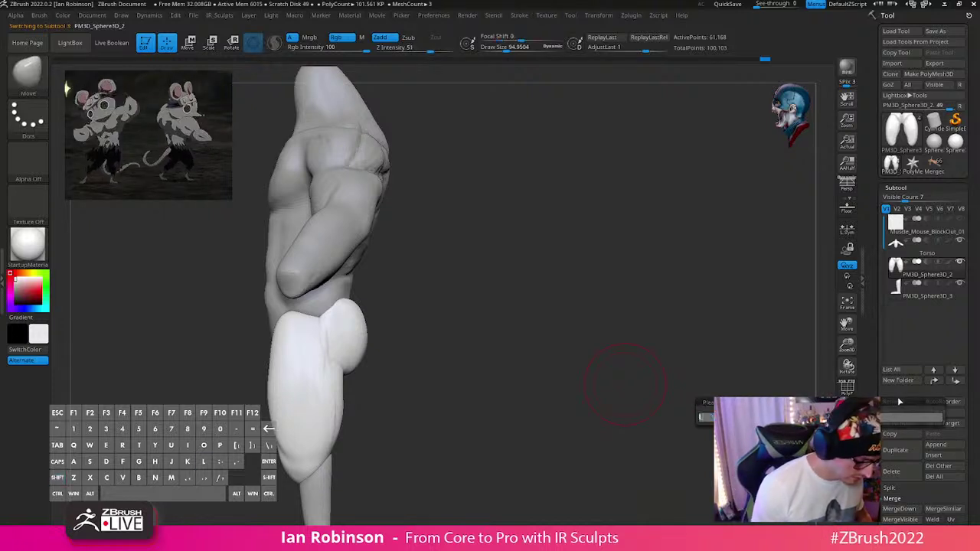
key("BackSpace")
type("Thig")
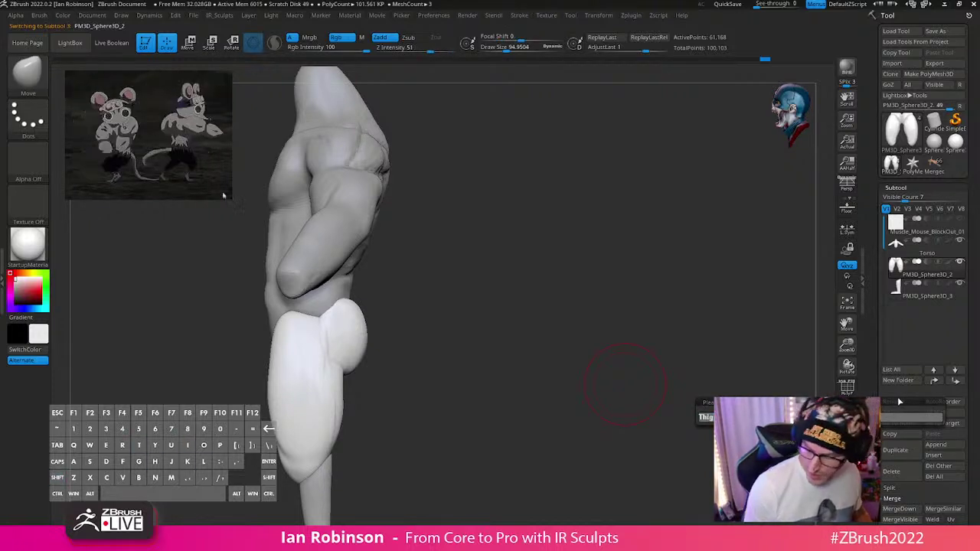
type("hs")
key("Return")
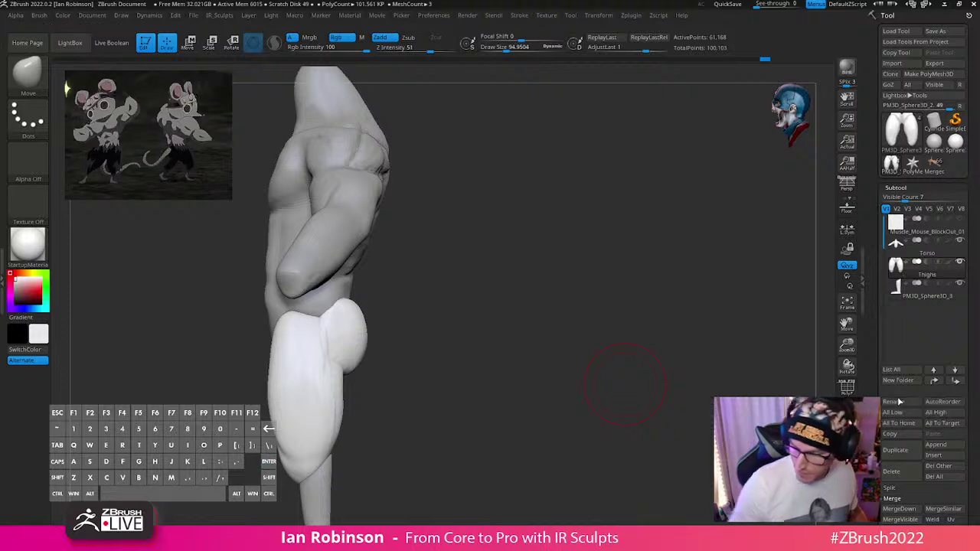
Step: Select the lower-leg subtool and rename it as Calfs_Feet
left_click(926, 291)
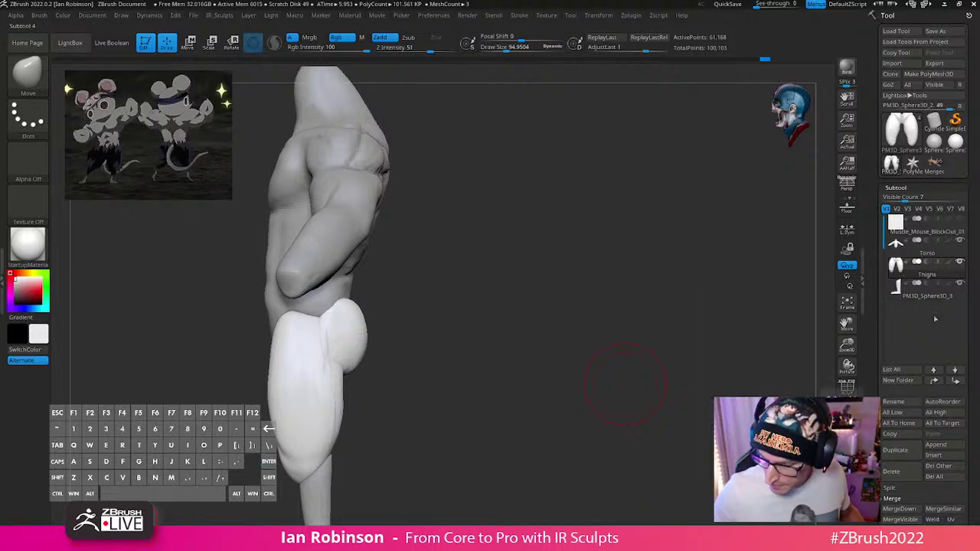
left_click(909, 372)
key("shift")
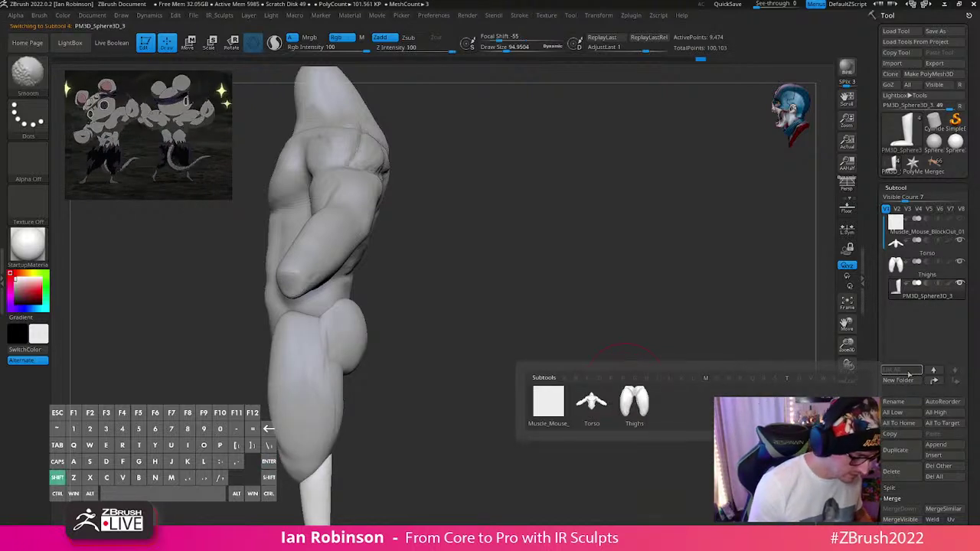
key("shift+c")
key("f")
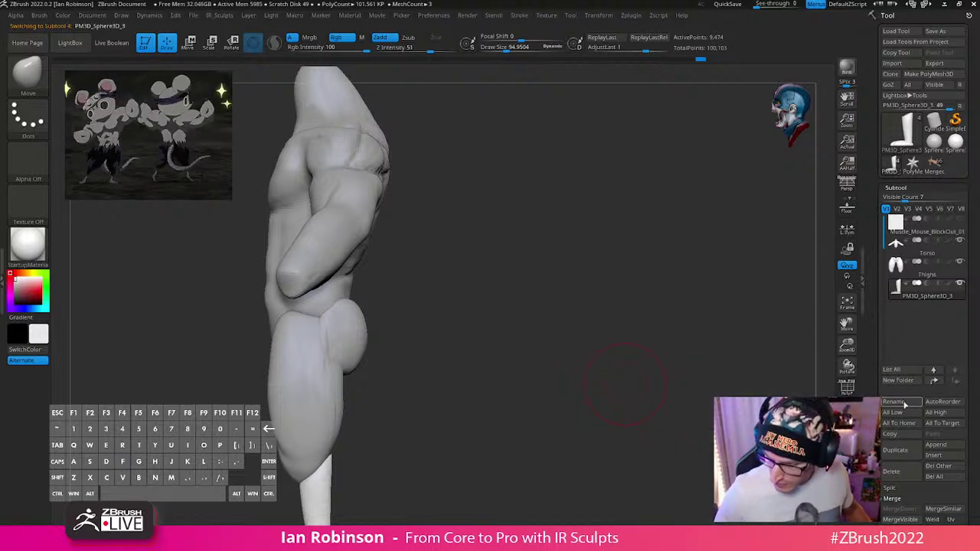
left_click(904, 404)
type("Cald")
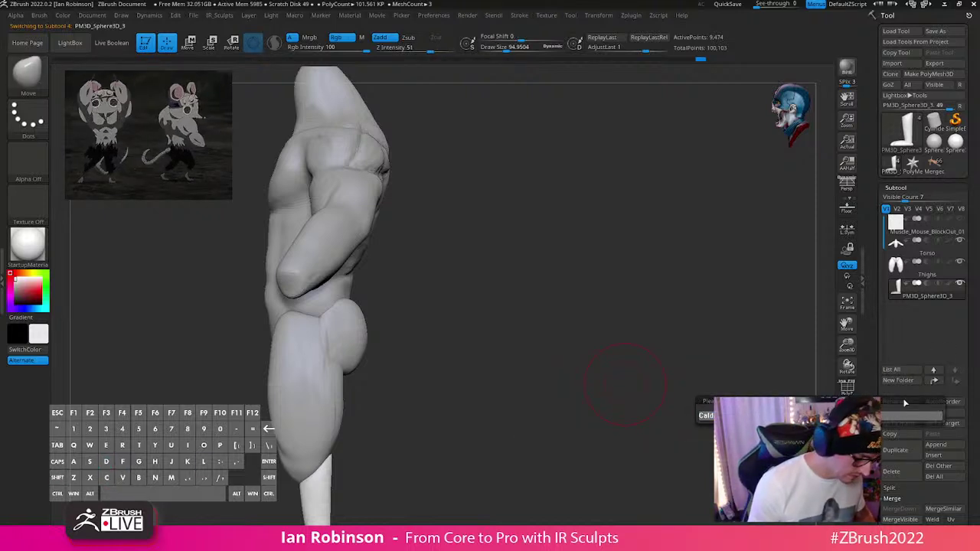
key("BackSpace")
type("fs")
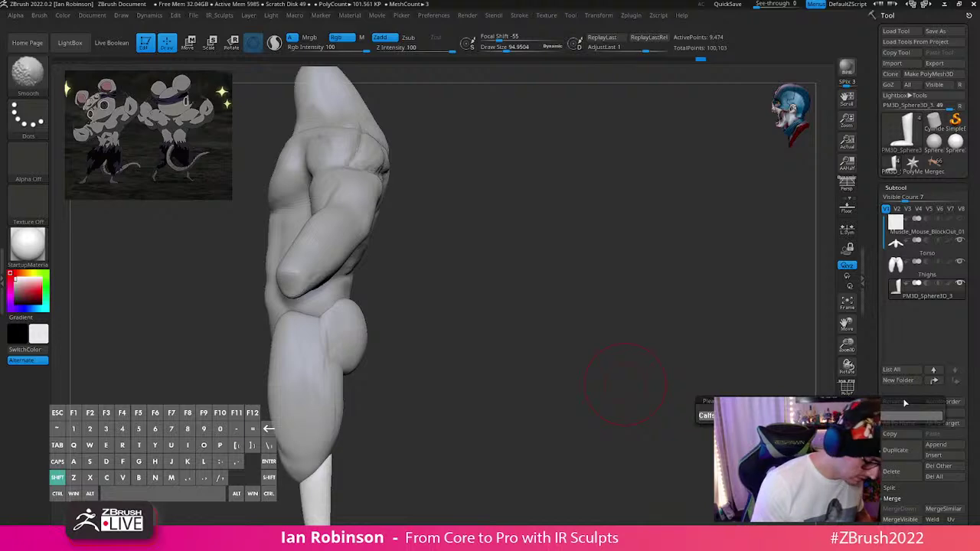
type("_Feet")
key("Return")
Step: Mask both arms of the torso subtool with a lasso mask, and invert the mask so that only the arms stay editable
mouse_move(590, 377)
left_mouse_down()
mouse_move(647, 362)
mouse_move(659, 375)
mouse_move(640, 367)
mouse_move(655, 408)
mouse_move(651, 396)
left_mouse_up()
key("s")
left_click_drag(573, 311, 578, 311)
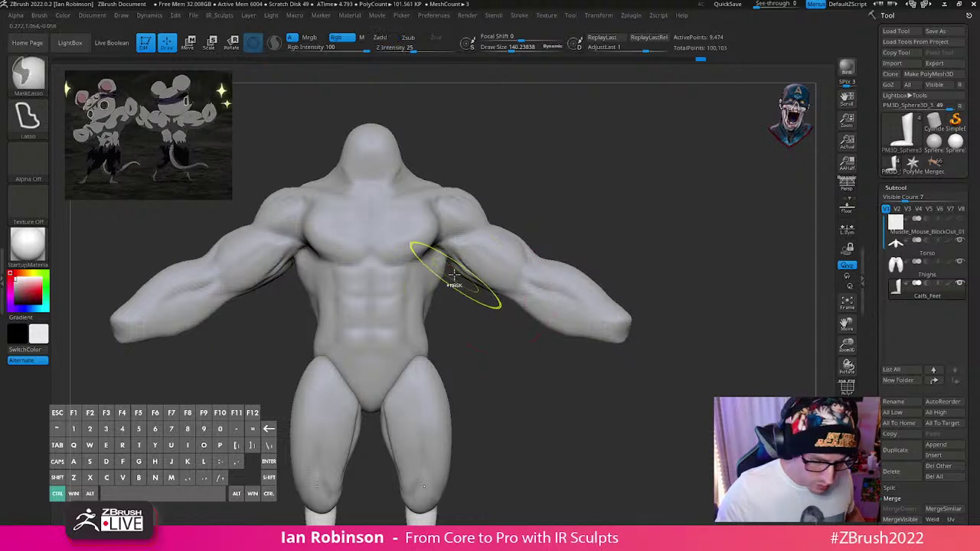
mouse_move(448, 273)
left_mouse_down("ctrl")
mouse_move(516, 355)
mouse_move(656, 284)
mouse_move(548, 217)
mouse_move(469, 231)
mouse_move(443, 259)
mouse_move(647, 324)
mouse_move(570, 228)
mouse_move(459, 239)
mouse_move(451, 250)
left_mouse_up("ctrl")
left_click(525, 269, "alt")
key("ctrl")
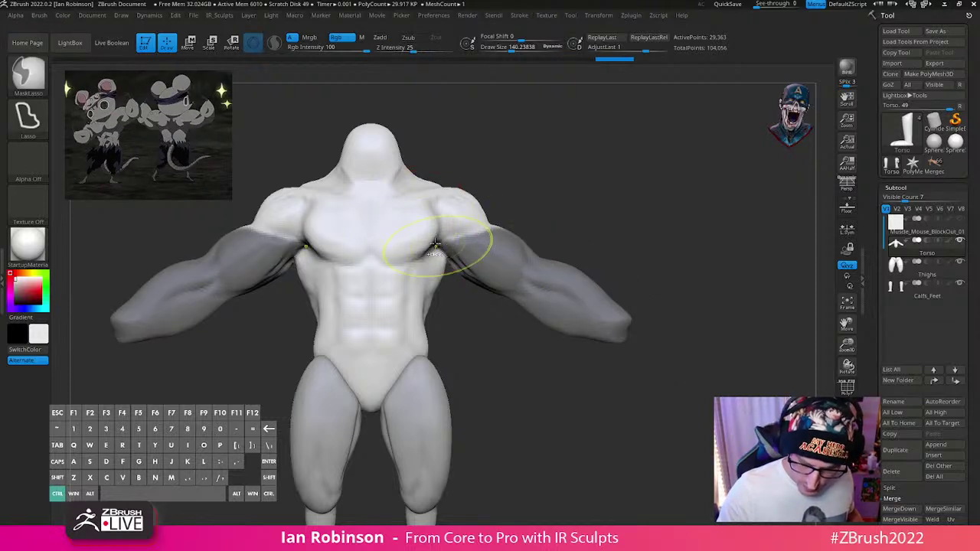
left_click(540, 203, "ctrl")
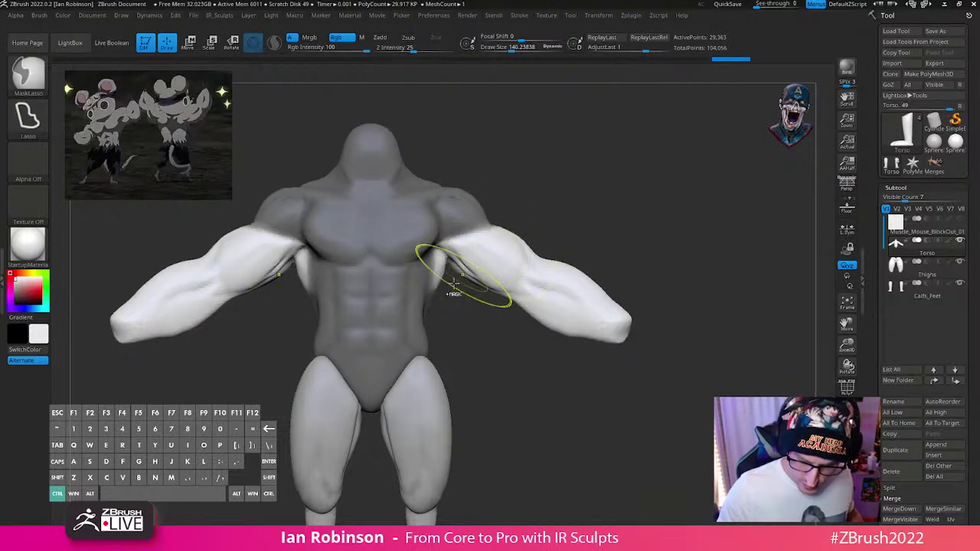
Step: Turn on local symmetry, shift the unmasked arms slightly inward with the gizmo, and clear the mask
key("w")
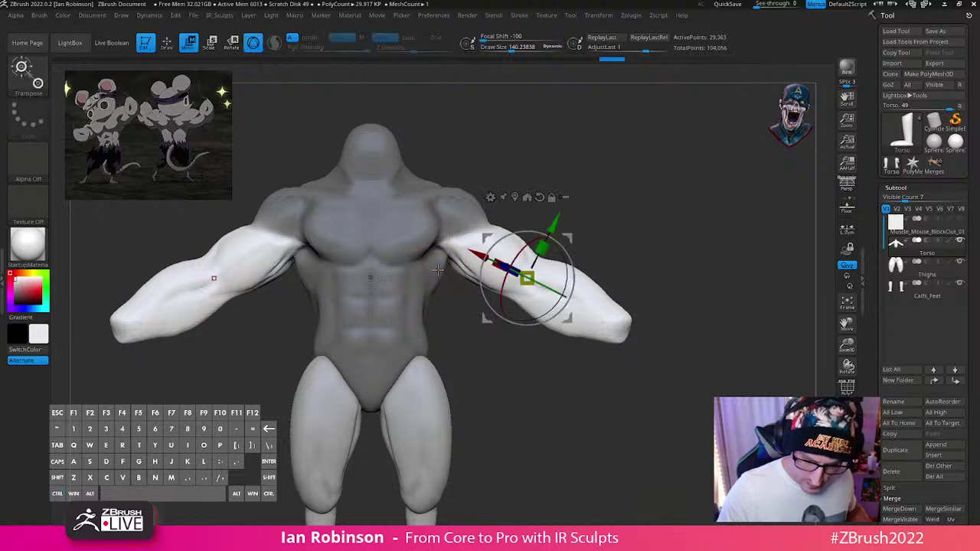
left_click(539, 197, "alt")
mouse_move(533, 272)
left_mouse_down()
mouse_move(572, 265)
mouse_move(571, 293)
mouse_move(527, 281)
left_mouse_up()
left_click(850, 229)
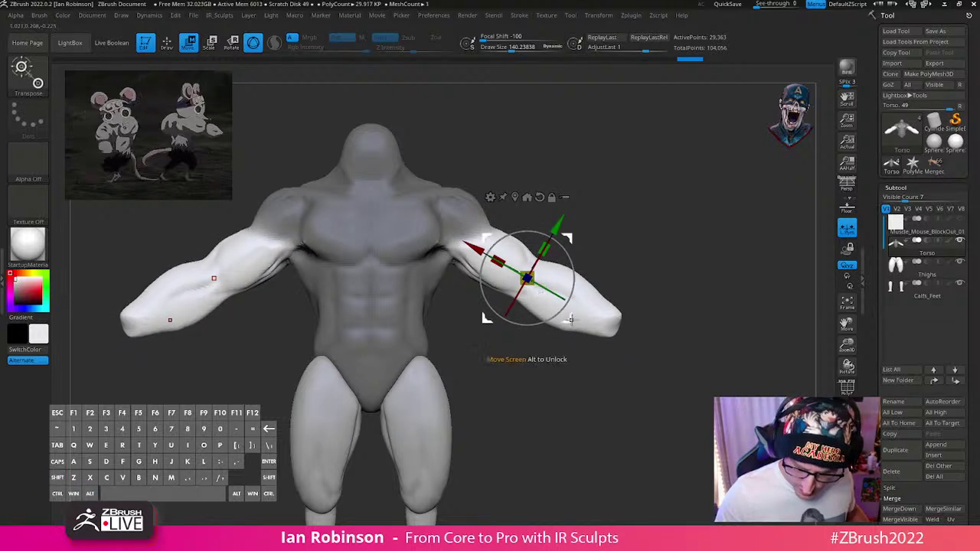
left_click_drag(570, 320, 559, 315)
key("q")
left_click_drag(628, 334, 647, 349, "ctrl")
Step: Smooth the transitions between the upper arms, shoulders and torso from the front and back
mouse_move(674, 344)
left_mouse_down()
mouse_move(641, 344)
mouse_move(660, 327)
mouse_move(615, 341)
left_mouse_up()
left_click_drag(549, 319, 536, 200, "shift")
mouse_move(500, 245)
left_mouse_down("shift")
mouse_move(440, 266)
mouse_move(420, 325)
left_mouse_up("shift")
left_click_drag(511, 157, 529, 173, "shift")
left_click_drag(696, 219, 615, 180, "alt")
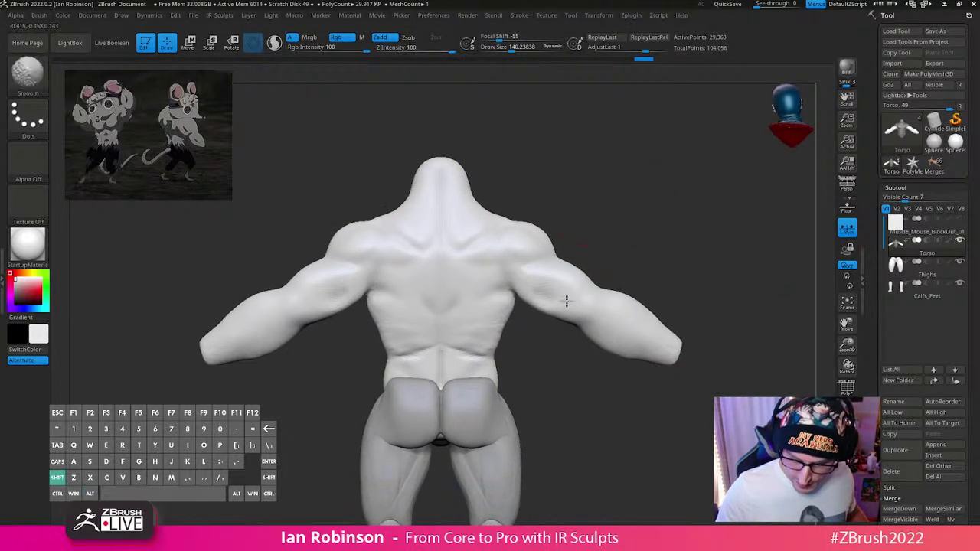
left_click_drag(577, 413, 603, 420)
mouse_move(451, 306)
left_mouse_down("shift")
mouse_move(458, 276)
mouse_move(433, 306)
left_mouse_up("shift")
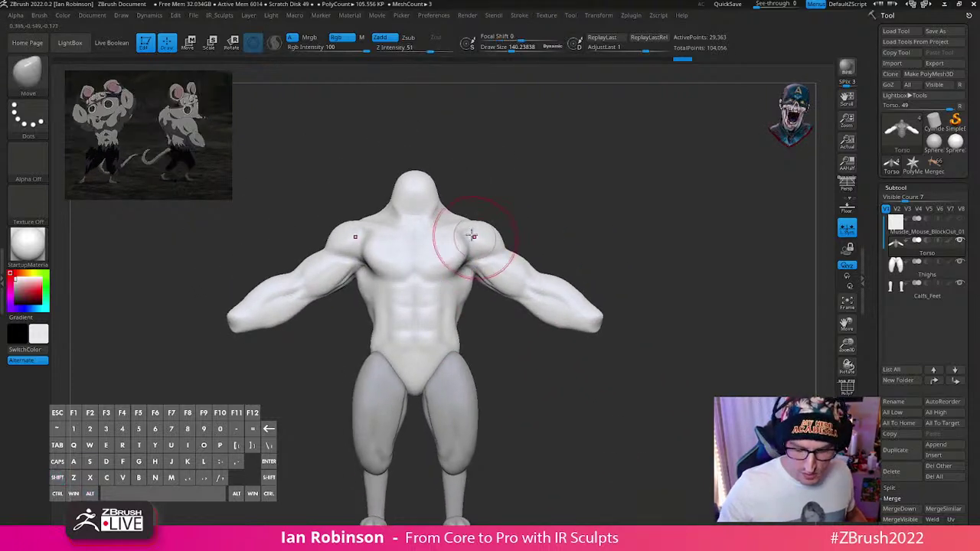
Step: Reduce the Move brush to about 87 and adjust the outer edge of the chest beside the shoulder
key("s")
left_click_drag(472, 235, 462, 252)
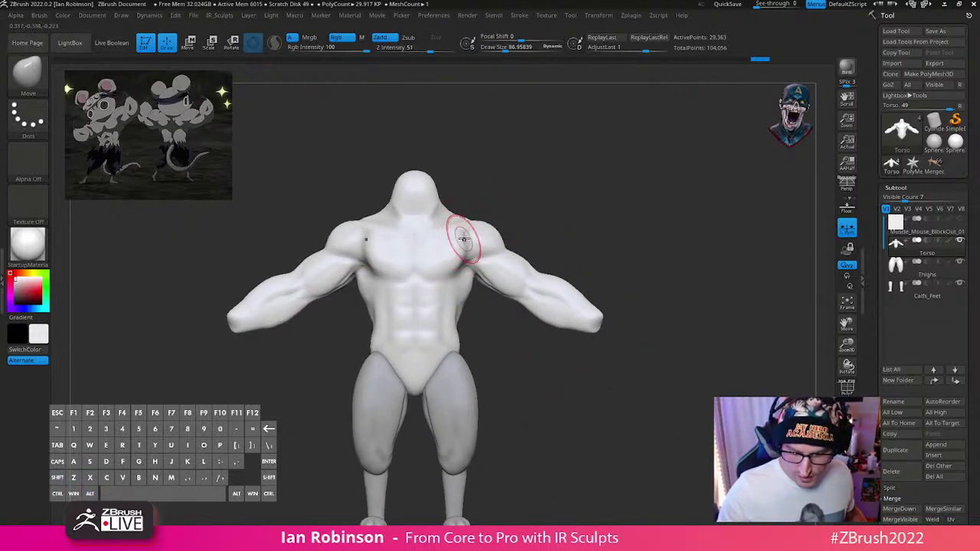
left_click_drag(674, 336, 617, 422)
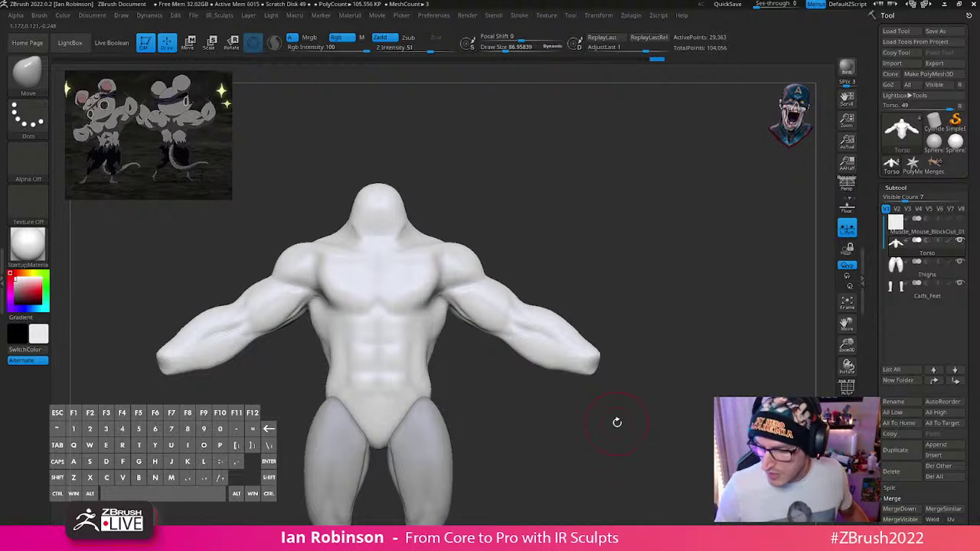
Step: Insert a sphere subtool, place it above the Torso in the subtool order, and rename it as Head
left_click(940, 456)
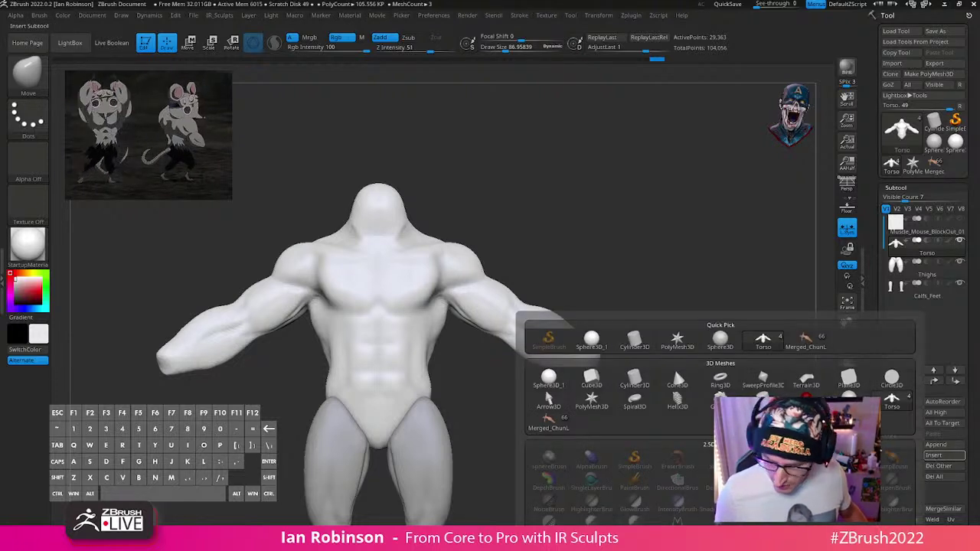
left_click(548, 376)
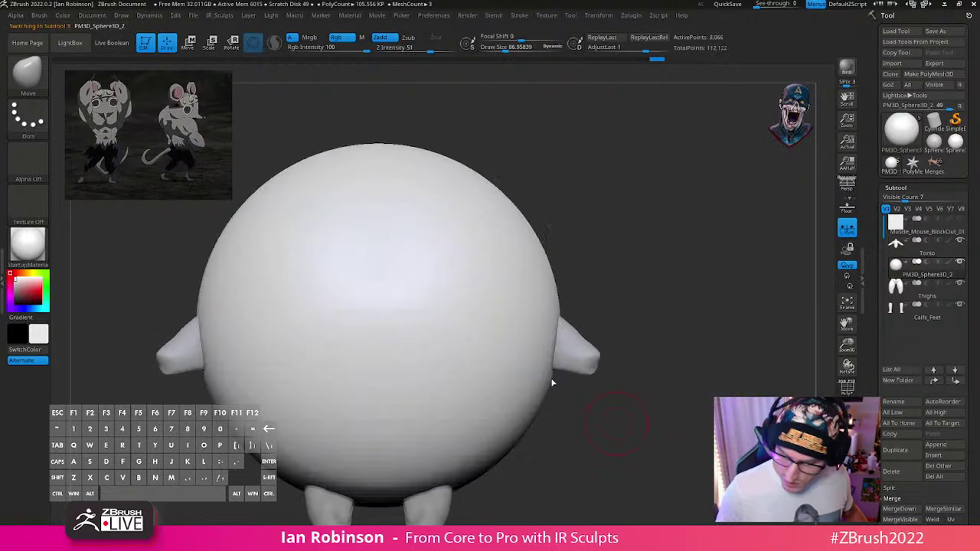
left_click(935, 381)
left_click(909, 403)
type("Head")
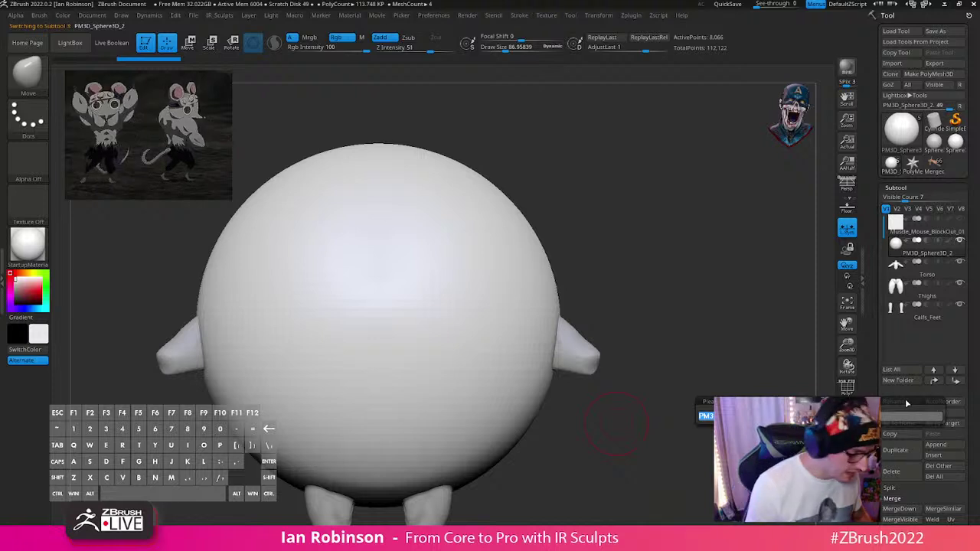
key("Return")
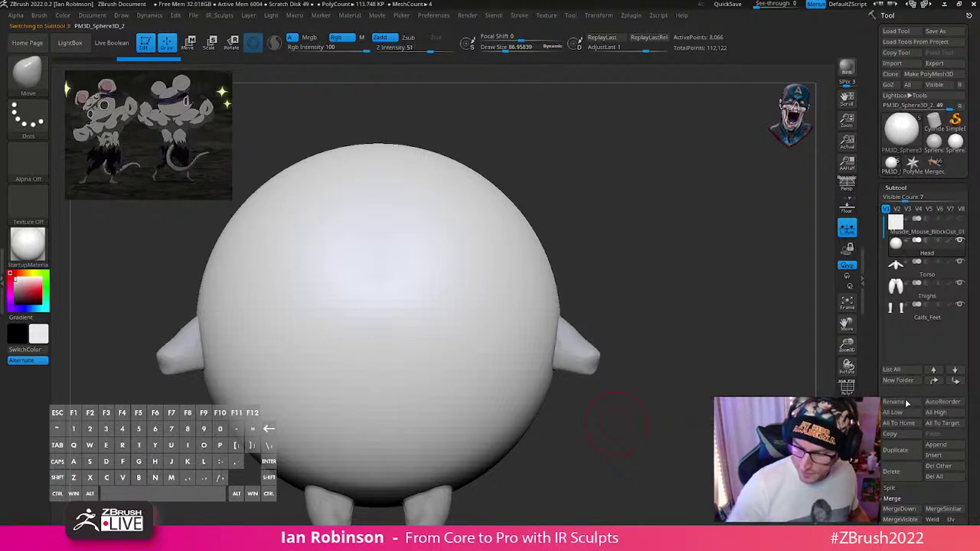
Step: Scale down the head sphere and position it on top of the neck with the gizmo
key("w")
left_click_drag(378, 266, 378, 96)
left_click_drag(605, 227, 663, 330, "alt")
left_click_drag(403, 201, 403, 231)
left_click_drag(408, 119, 408, 178)
left_click_drag(518, 206, 567, 246, "shift")
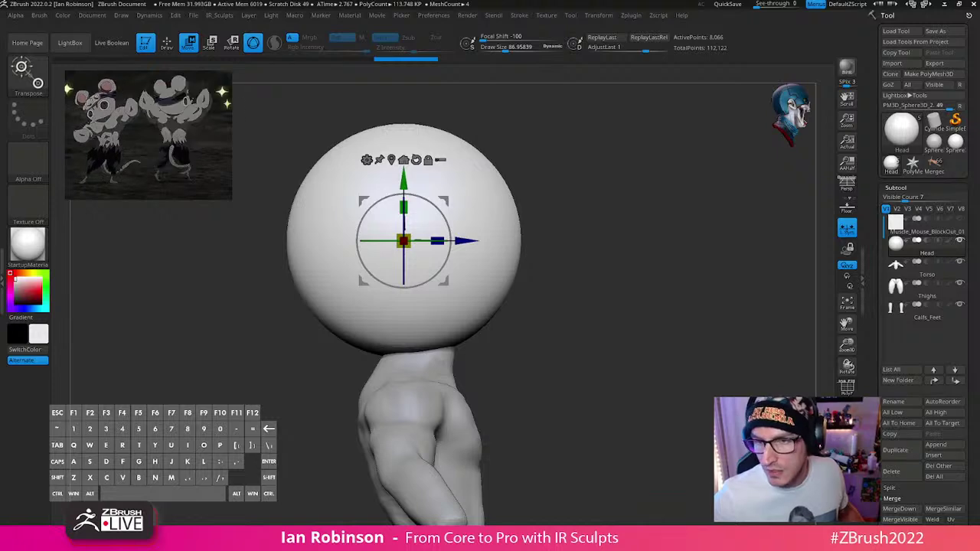
Step: Examine the mouse reference's head shape and proportions in the front and side poses
right_click_drag(979, 303, 539, 262)
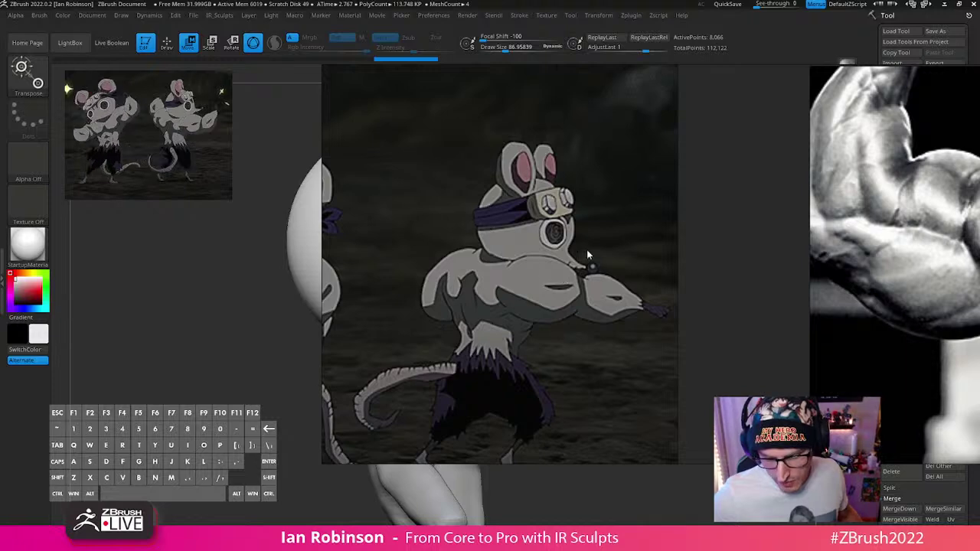
scroll(546, 252, "down", 4)
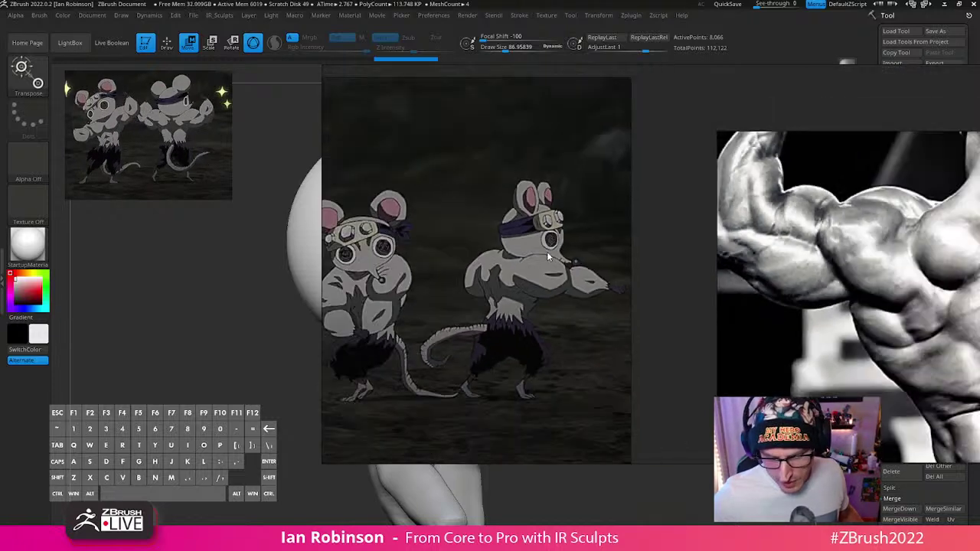
middle_click_drag(413, 247, 532, 246)
scroll(528, 260, "up", 5)
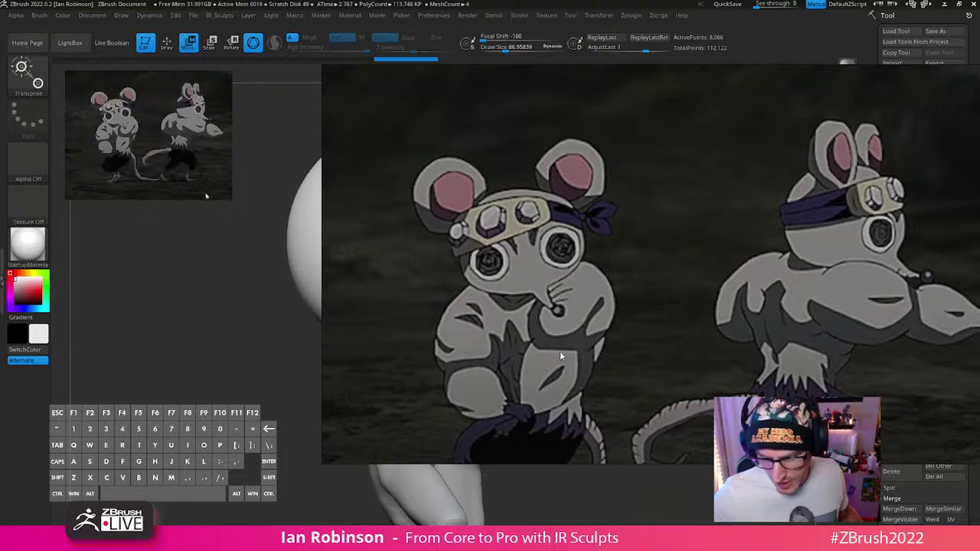
Step: Scale down the head sphere and reposition it over the top of the neck in side view
right_click_drag(538, 234, 978, 46)
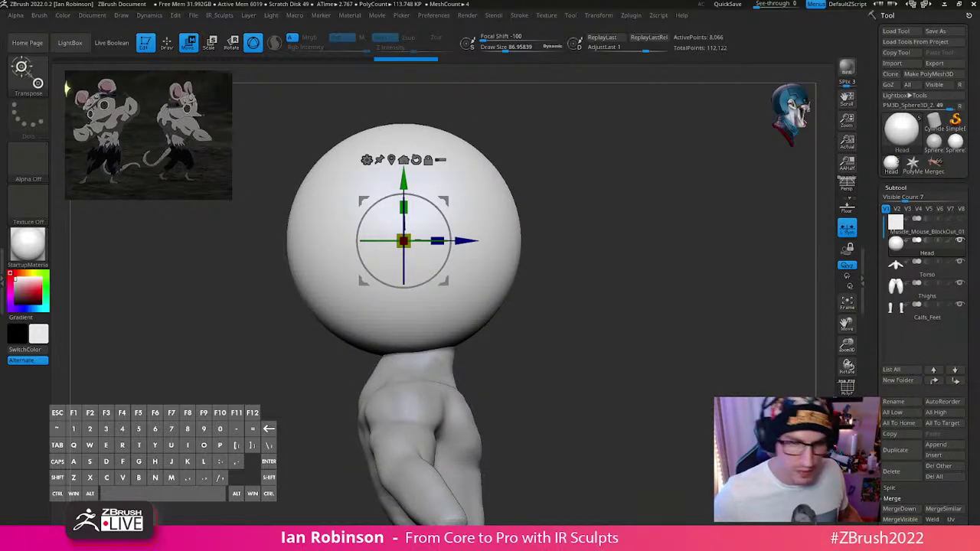
key("shift")
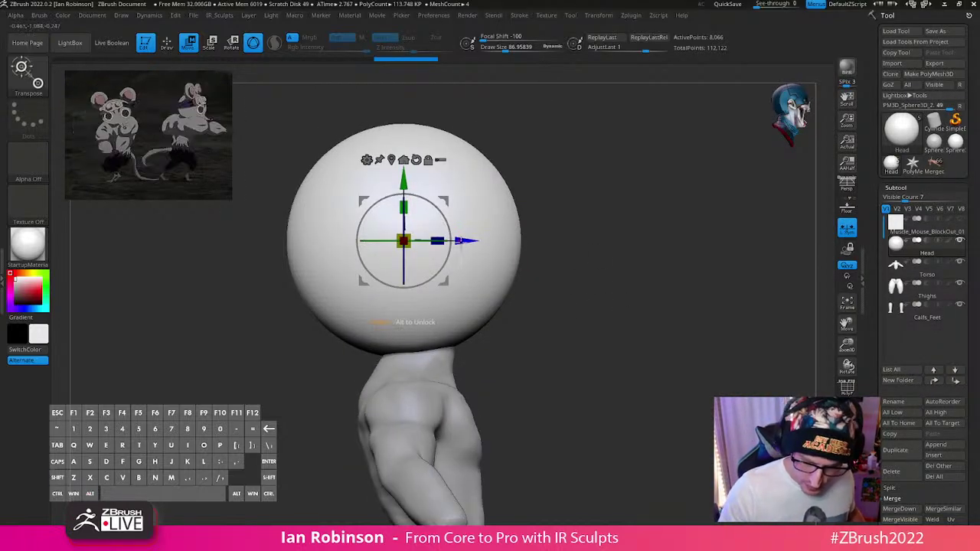
left_click_drag(460, 241, 486, 240)
left_click_drag(471, 201, 482, 219)
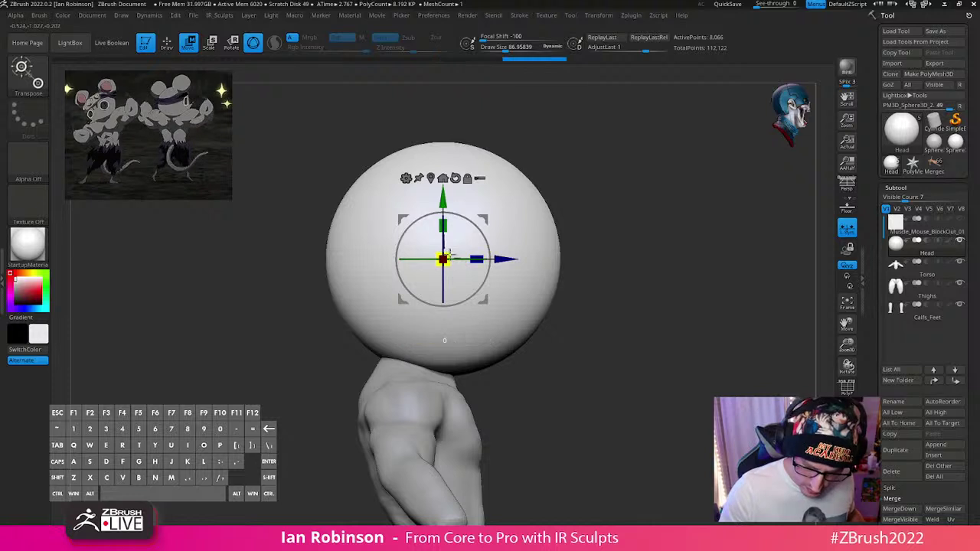
left_click_drag(450, 255, 443, 270)
left_click_drag(488, 300, 472, 307)
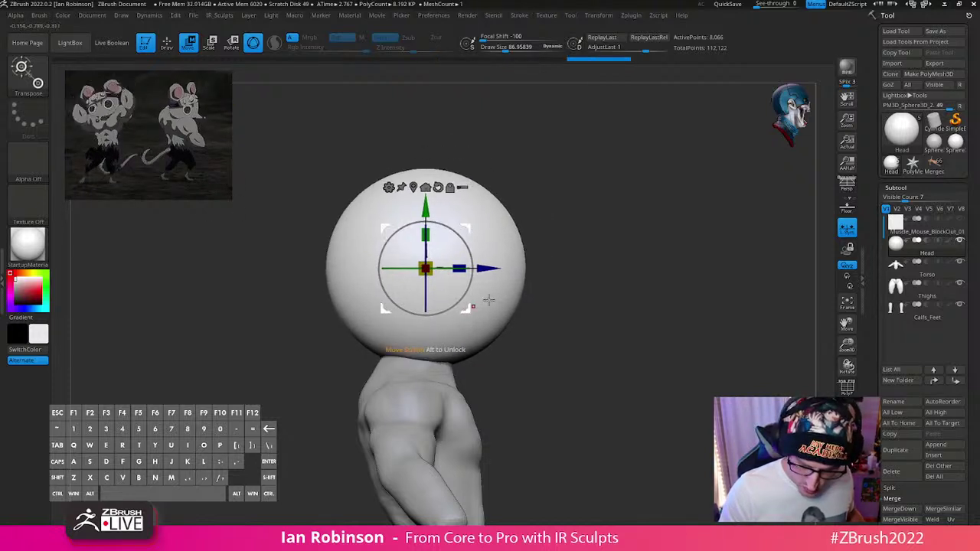
Step: Scale the head down further to suit the body and stretch it sideways into a wide oval
left_click_drag(663, 305, 617, 289, "shift")
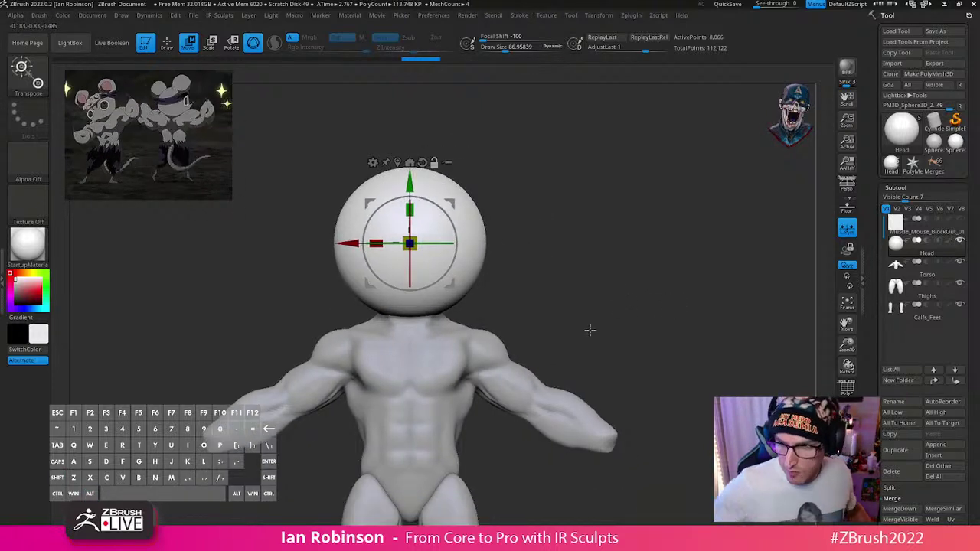
left_click_drag(417, 235, 374, 264)
mouse_move(564, 256)
left_mouse_down()
mouse_move(605, 255)
mouse_move(559, 260)
left_mouse_up()
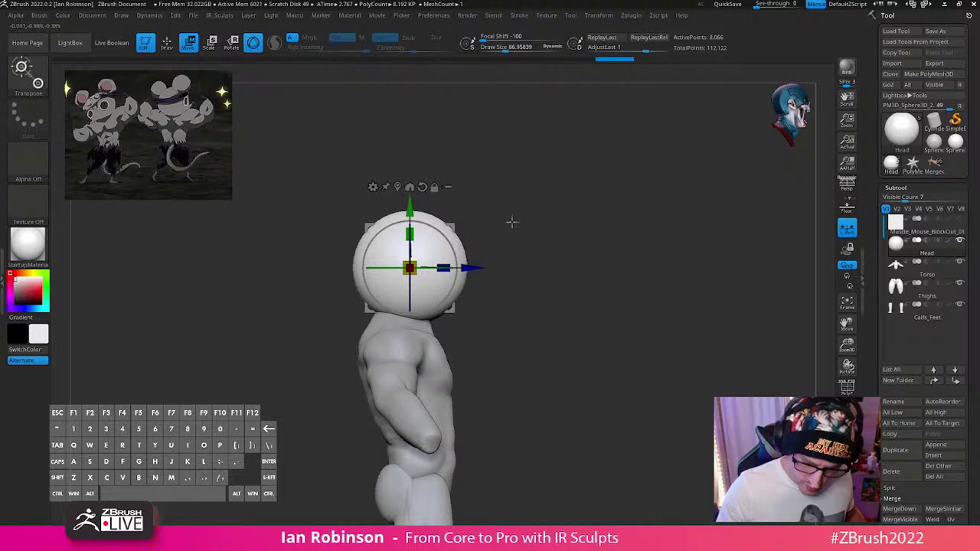
left_click_drag(511, 222, 377, 264)
left_click_drag(545, 207, 562, 254)
Step: Push symmetrical eye sockets into the front of the head using the Move brush at about size 99
key("q")
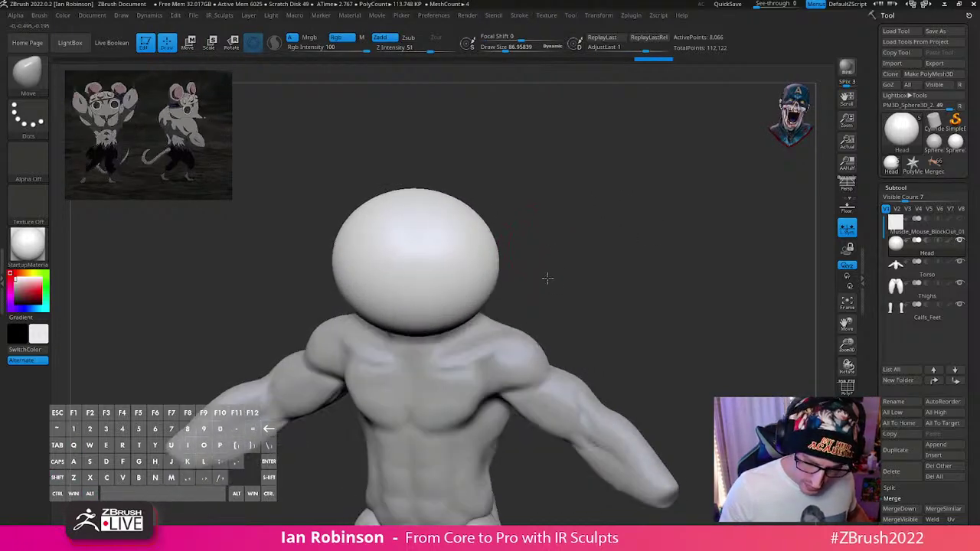
key("s")
left_click_drag(571, 245, 570, 246)
mouse_move(571, 244)
left_mouse_down()
mouse_move(594, 227)
mouse_move(630, 252)
mouse_move(662, 238)
mouse_move(647, 265)
left_mouse_up()
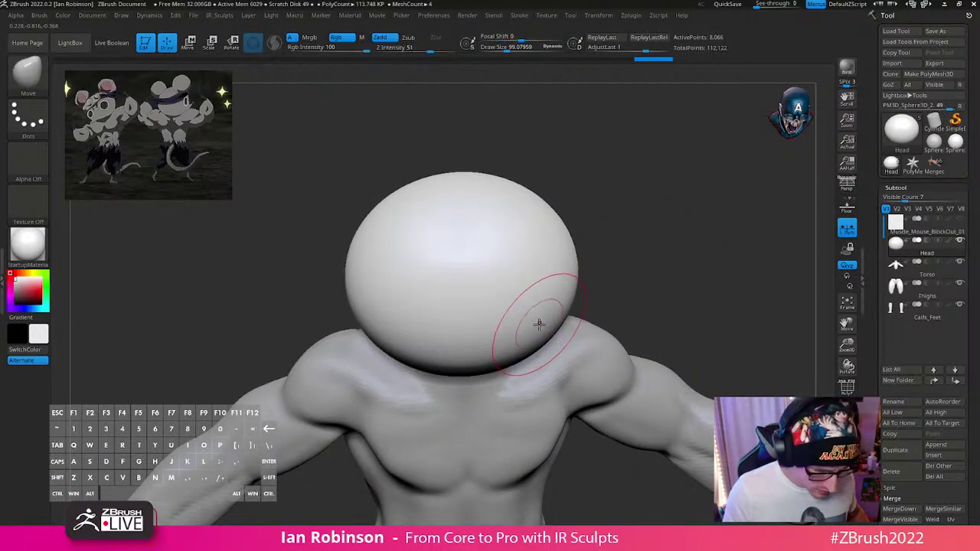
left_click_drag(538, 328, 528, 308)
left_click_drag(534, 323, 526, 295)
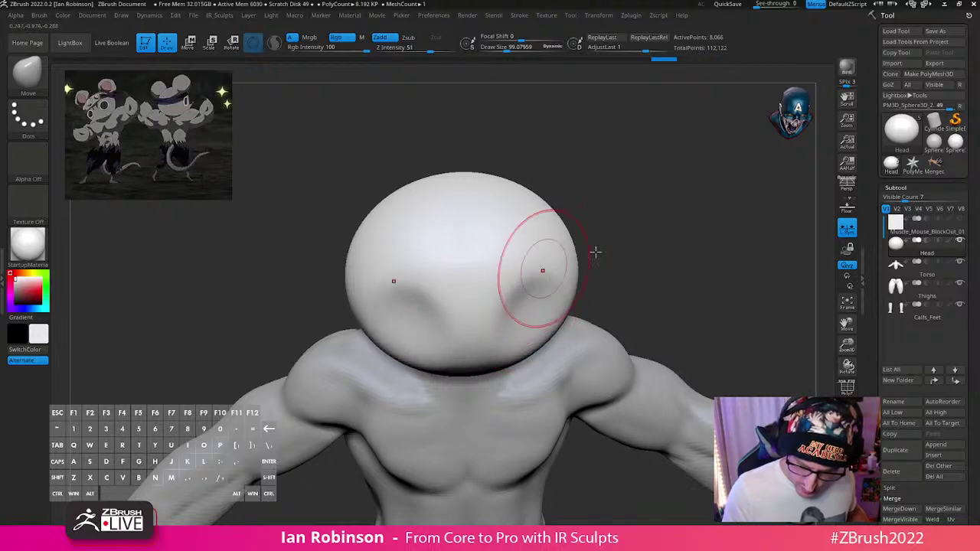
mouse_move(595, 252)
left_mouse_down()
mouse_move(651, 256)
mouse_move(604, 291)
left_mouse_up()
left_click_drag(503, 297, 490, 291)
mouse_move(574, 275)
left_mouse_down()
mouse_move(599, 249)
mouse_move(560, 262)
left_mouse_up()
left_click_drag(501, 289, 485, 283)
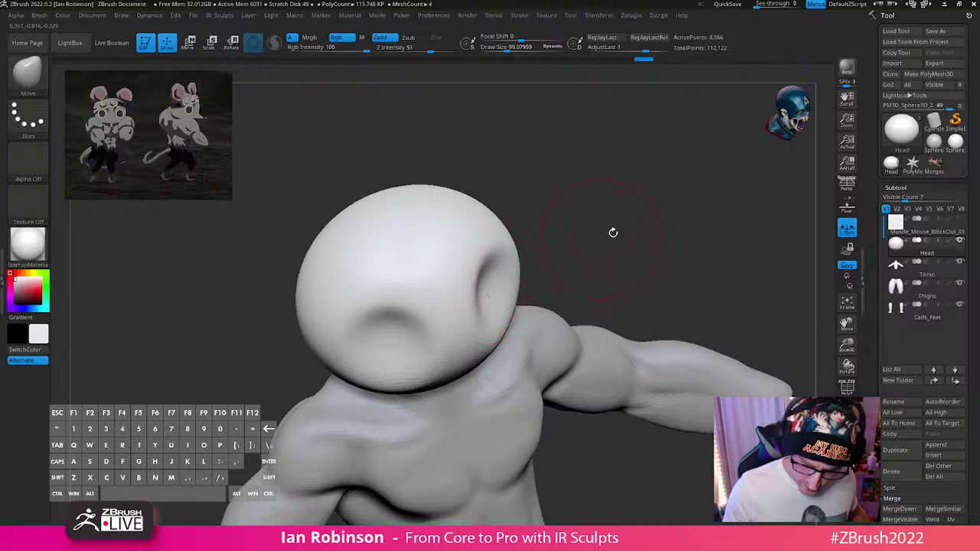
mouse_move(612, 232)
left_mouse_down("shift")
mouse_move(634, 256)
mouse_move(525, 257)
mouse_move(580, 235)
mouse_move(587, 245)
left_mouse_up("shift")
left_click_drag(509, 317, 508, 317)
Step: Choose the SnakeHook brush and dismiss the SculptrisPro note
key("b")
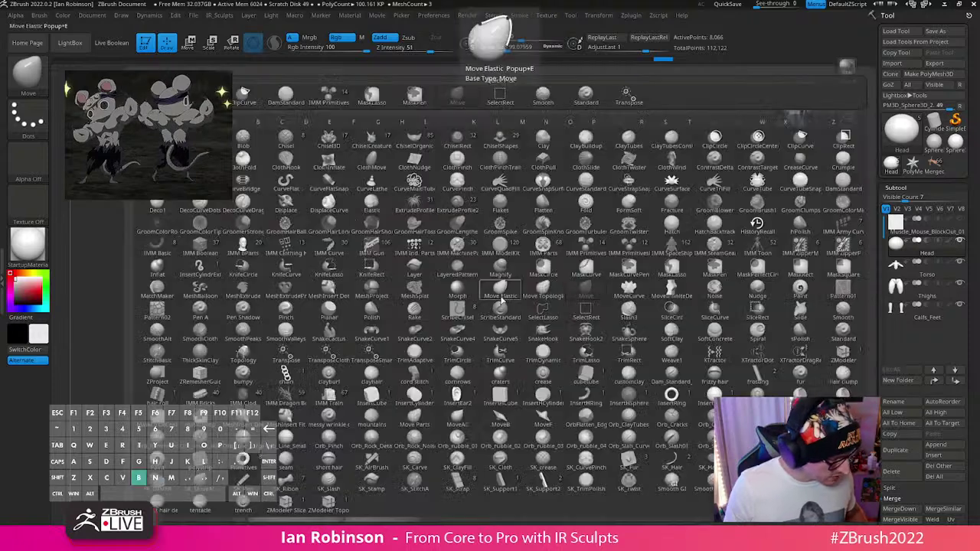
key("s")
key("h")
key("Escape")
key("b")
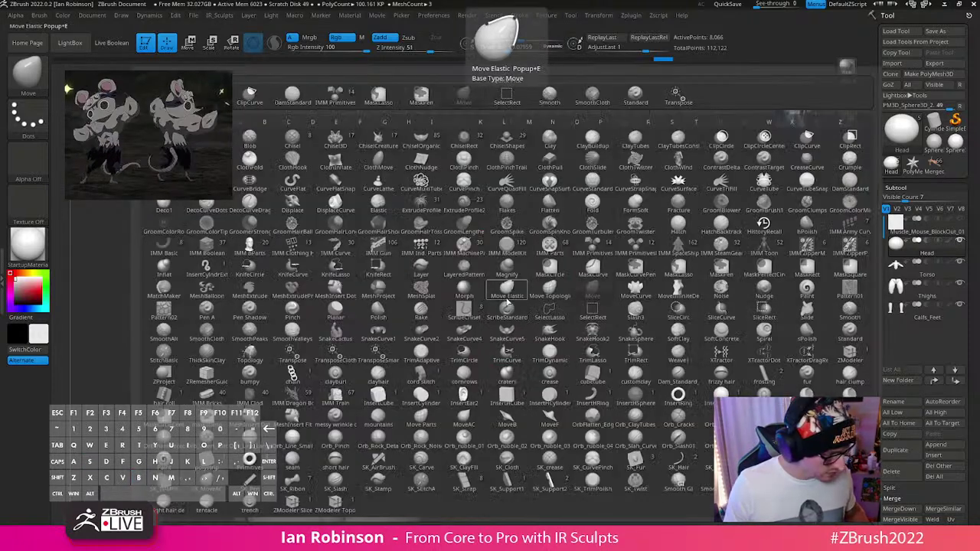
key("s")
key("Escape")
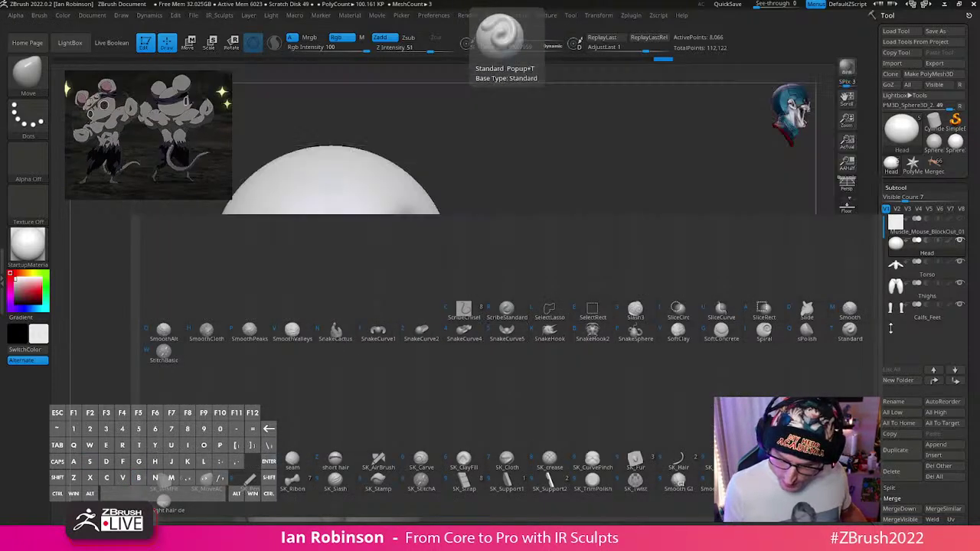
key("b")
key("s")
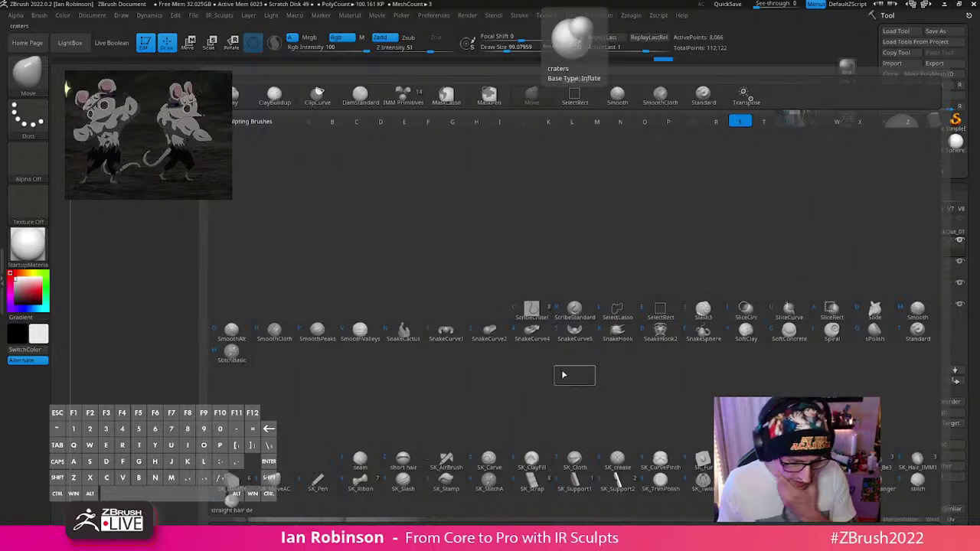
left_click(617, 331)
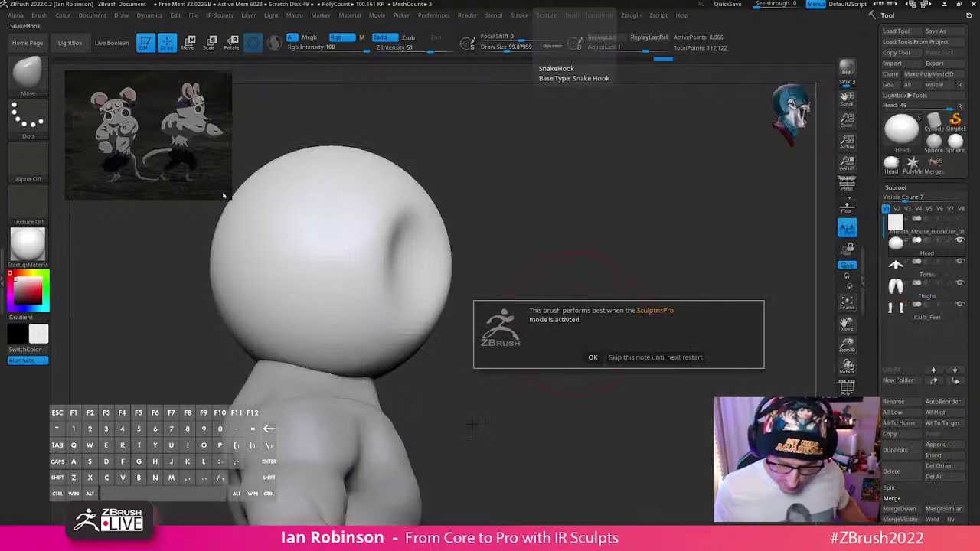
left_click(592, 357)
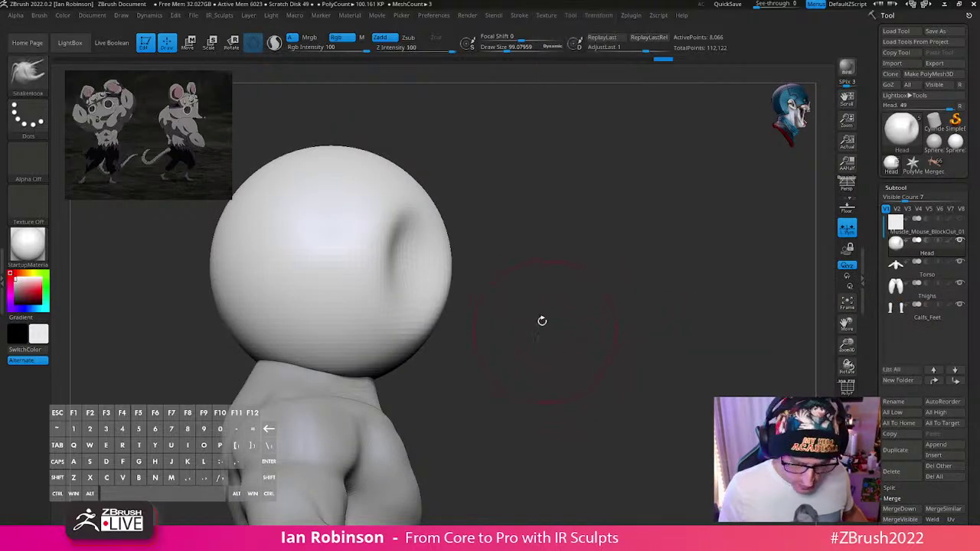
Step: Reduce the SnakeHook brush to about 59, draw a short snout from the lower face, and isolate the Head subtool
key("s")
left_click_drag(540, 317, 526, 315)
mouse_move(527, 329)
left_mouse_down("alt")
mouse_move(509, 286)
mouse_move(487, 317)
mouse_move(431, 310)
mouse_move(464, 304)
mouse_move(417, 307)
mouse_move(496, 349)
mouse_move(522, 339)
mouse_move(471, 297)
mouse_move(426, 317)
mouse_move(426, 332)
left_mouse_up("alt")
left_click(846, 431)
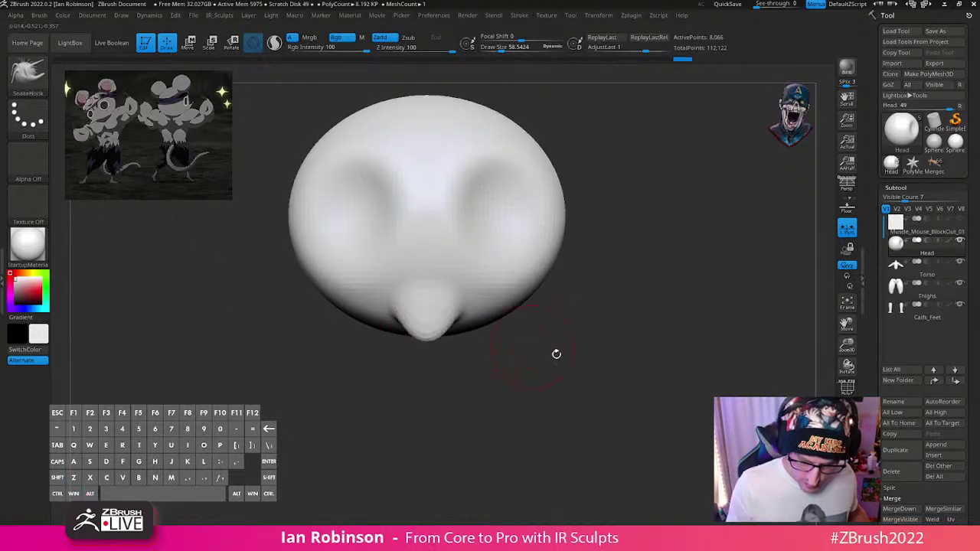
Step: Extend the snout forward with SnakeHook at about size 69, and refine its tip at about 55
left_click_drag(556, 354, 447, 320, "shift")
key("s")
left_click_drag(483, 379, 517, 371, "alt")
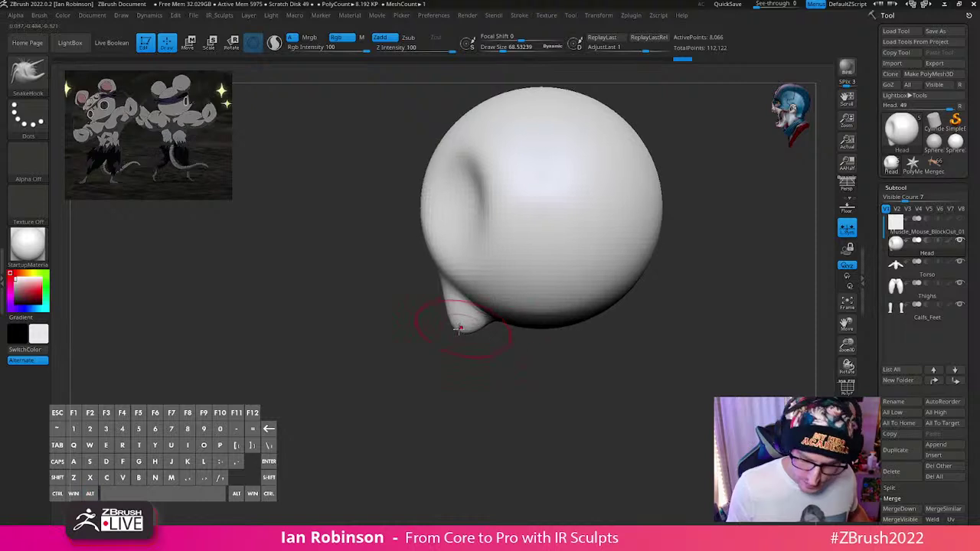
mouse_move(460, 323)
left_mouse_down()
mouse_move(426, 343)
mouse_move(401, 343)
left_mouse_up()
mouse_move(489, 369)
left_mouse_down()
mouse_move(577, 378)
mouse_move(587, 361)
left_mouse_up()
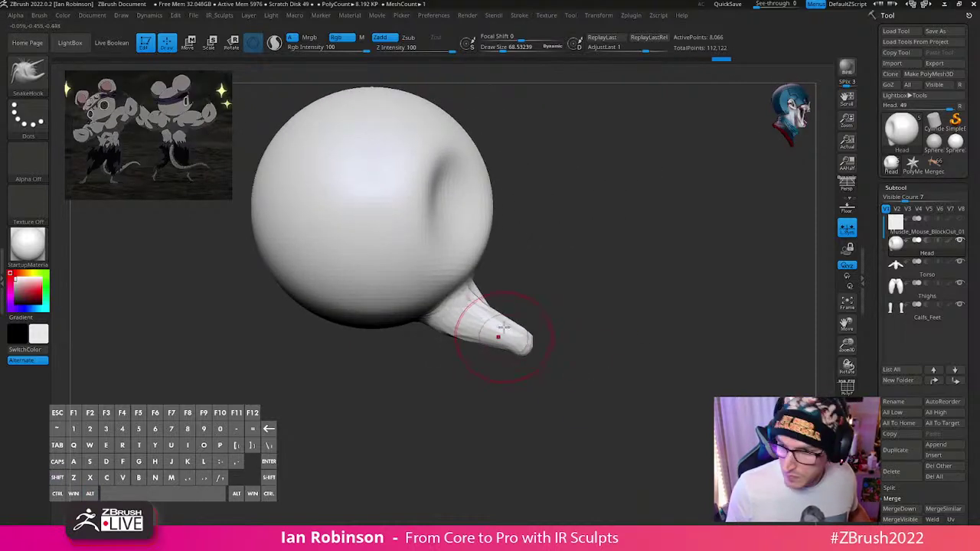
key("s")
left_click_drag(516, 318, 534, 346)
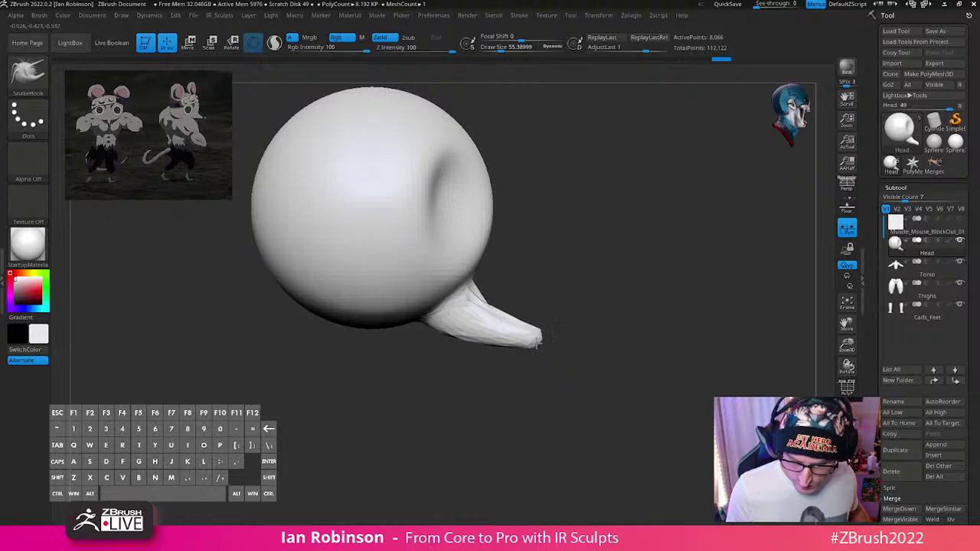
Step: Check the head's stretched wireframe and DynaMesh it at resolution 128 to even out the topology
key("shift+f")
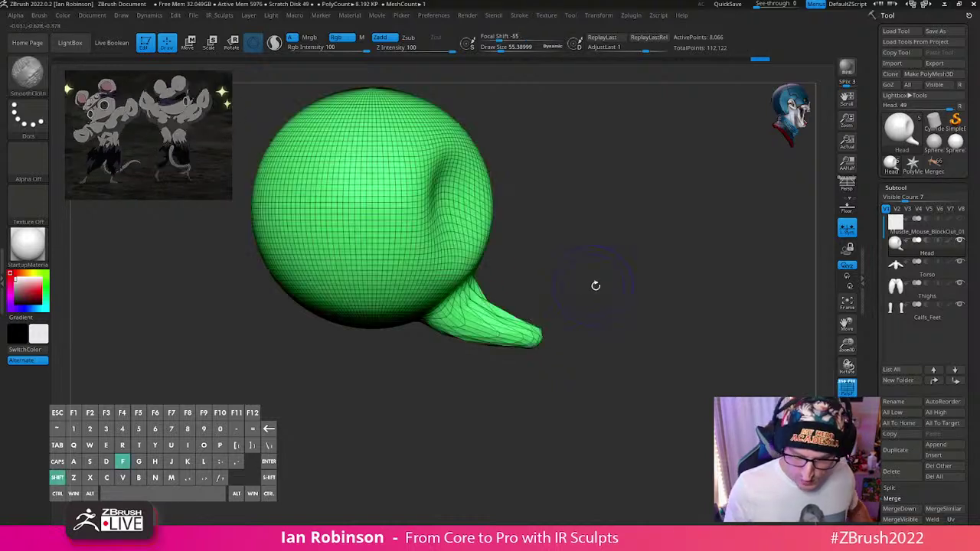
key("shift+f")
right_click(640, 287)
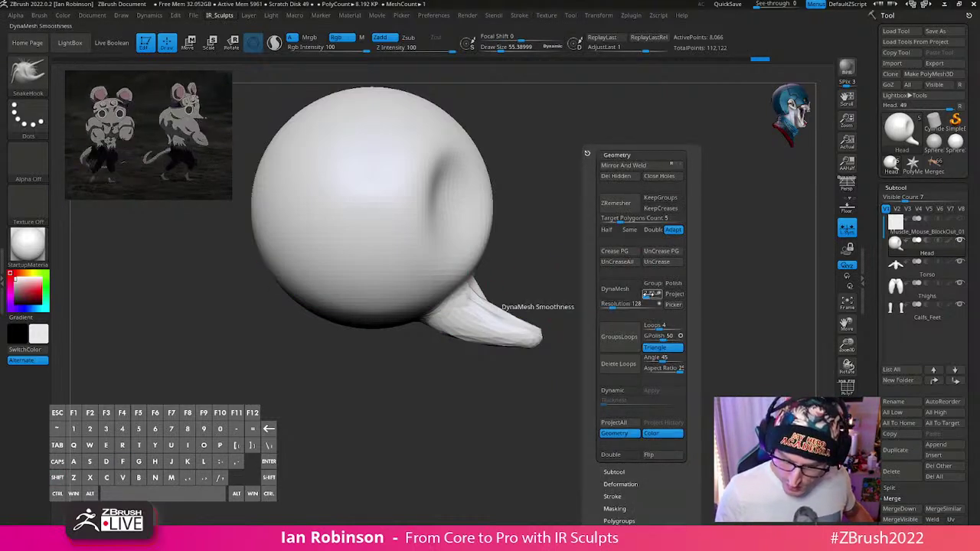
left_click(617, 289)
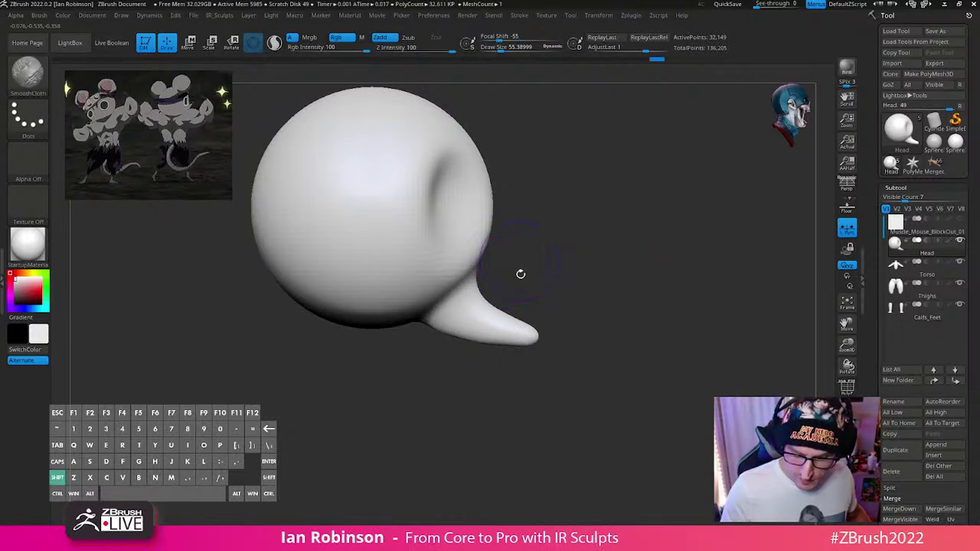
Step: Switch to the Move brush and reshape the snout's base, underside, and tip, bending the tip slightly upward
mouse_move(589, 290)
left_mouse_down()
mouse_move(650, 306)
mouse_move(587, 288)
left_mouse_up()
key("b")
key("m")
key("v")
left_click_drag(532, 325, 593, 321)
left_click_drag(530, 322, 518, 354)
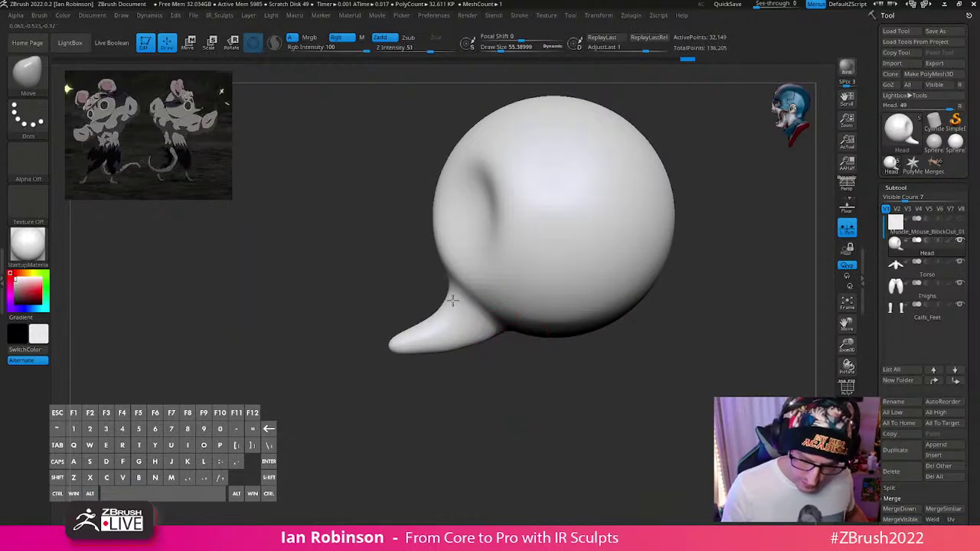
left_click_drag(462, 381, 449, 352, "alt")
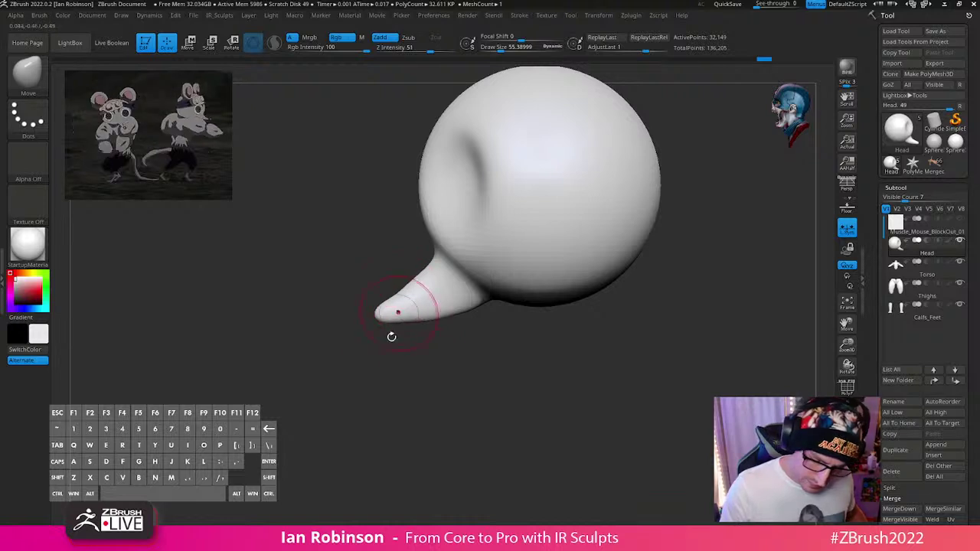
left_click_drag(392, 336, 379, 313)
left_click_drag(406, 361, 451, 311)
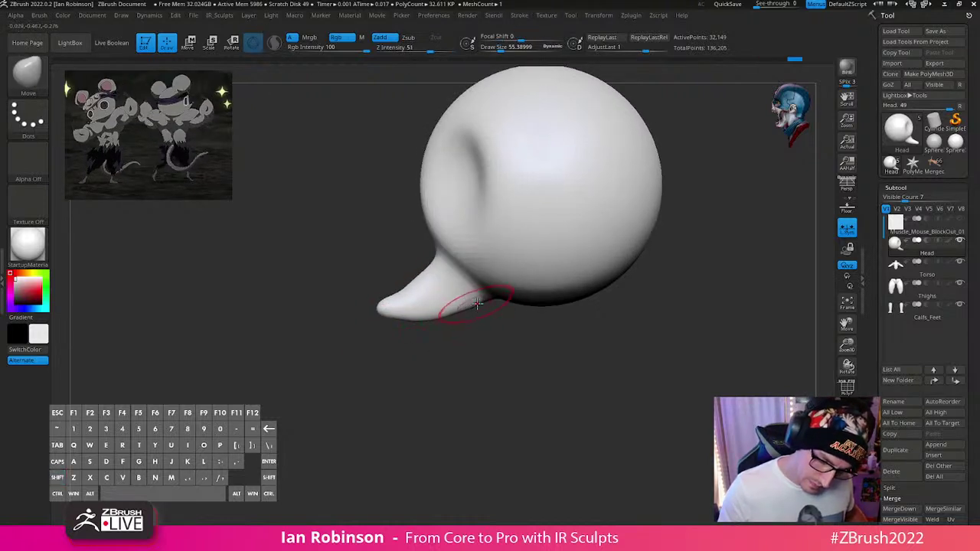
Step: Check the snout from several angles and refine the transition between its upper edge and the face
left_click_drag(492, 355, 518, 337)
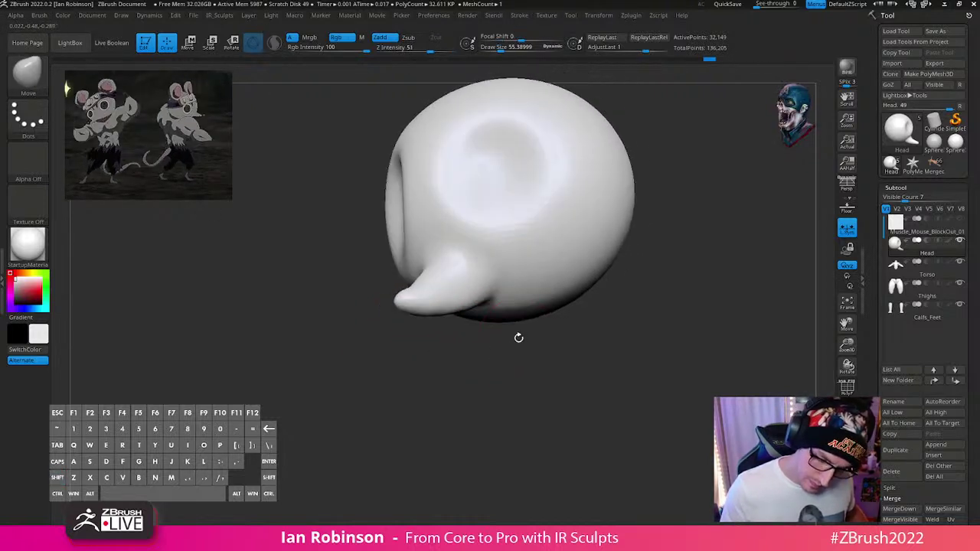
mouse_move(610, 309)
left_mouse_down()
mouse_move(627, 332)
mouse_move(654, 313)
mouse_move(619, 299)
left_mouse_up()
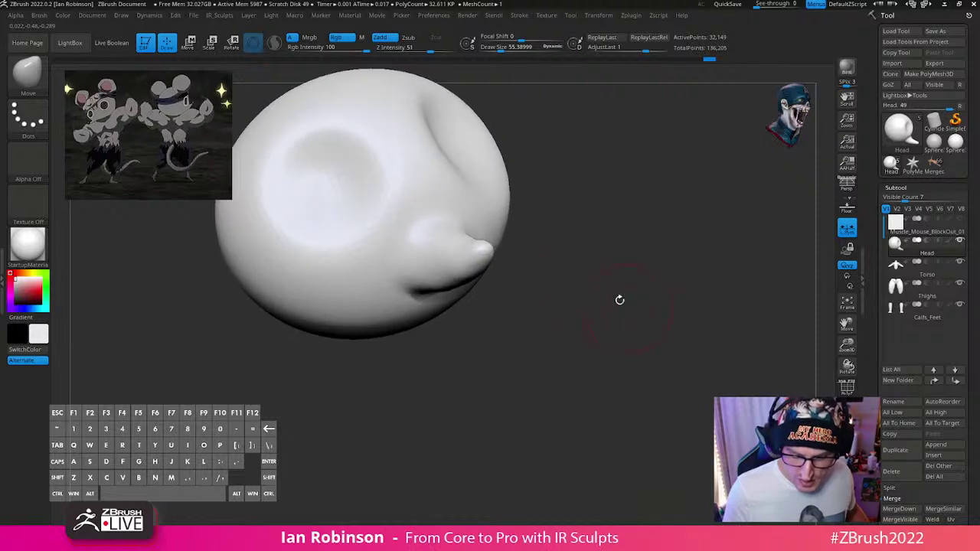
left_click_drag(551, 256, 512, 267, "shift")
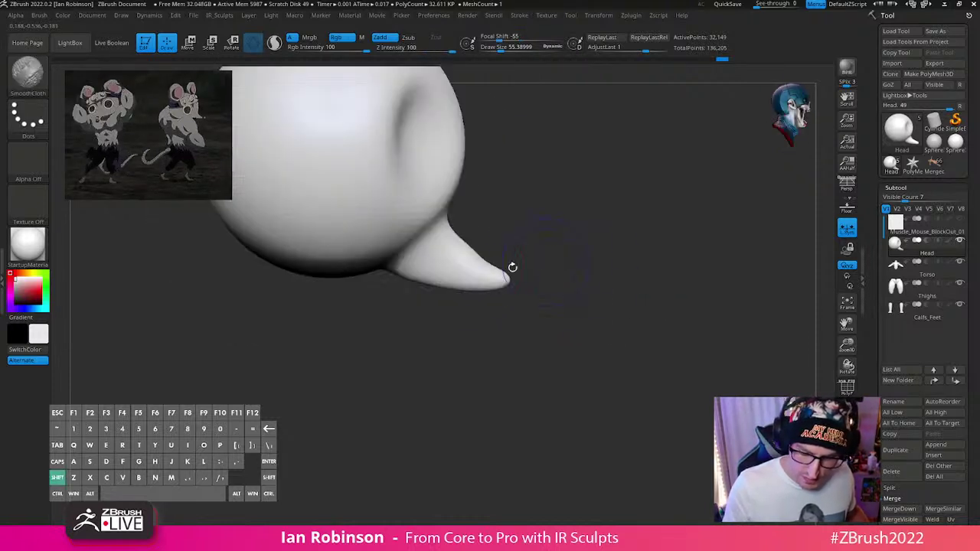
left_click_drag(463, 242, 466, 238)
left_click_drag(467, 237, 459, 242)
Step: Enlarge the brush to about 72 and soften the eye socket area above the snout
left_click_drag(525, 233, 532, 305, "alt")
left_click_drag(535, 304, 592, 247)
left_click_drag(461, 207, 468, 205)
left_click_drag(547, 194, 523, 202)
key("s")
mouse_move(523, 205)
left_mouse_down()
mouse_move(540, 226)
mouse_move(571, 170)
left_mouse_up()
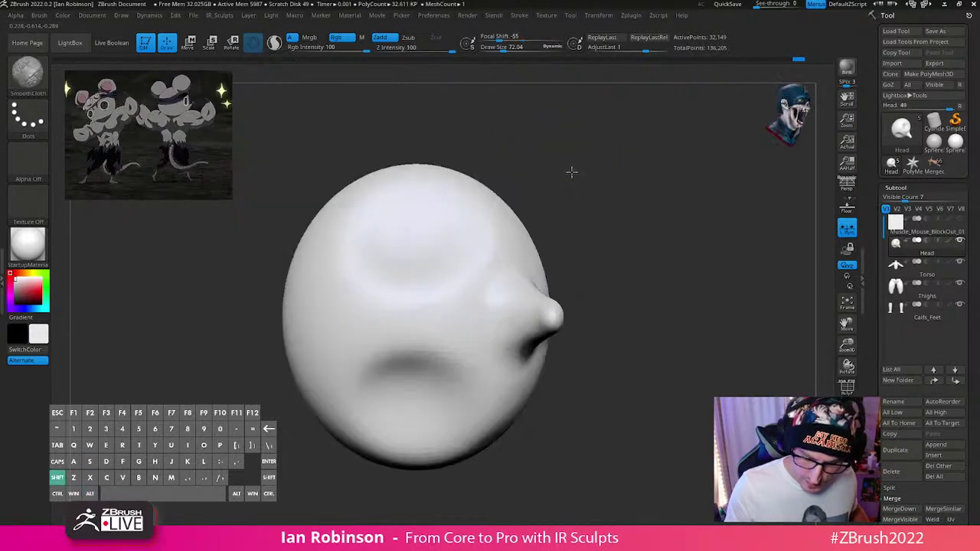
Step: Shape the face around the eye sockets on both sides of the snout with the Move brush at about 72
left_click_drag(618, 223, 573, 197, "alt")
right_click_drag(448, 206, 435, 205)
left_click_drag(434, 205, 426, 189)
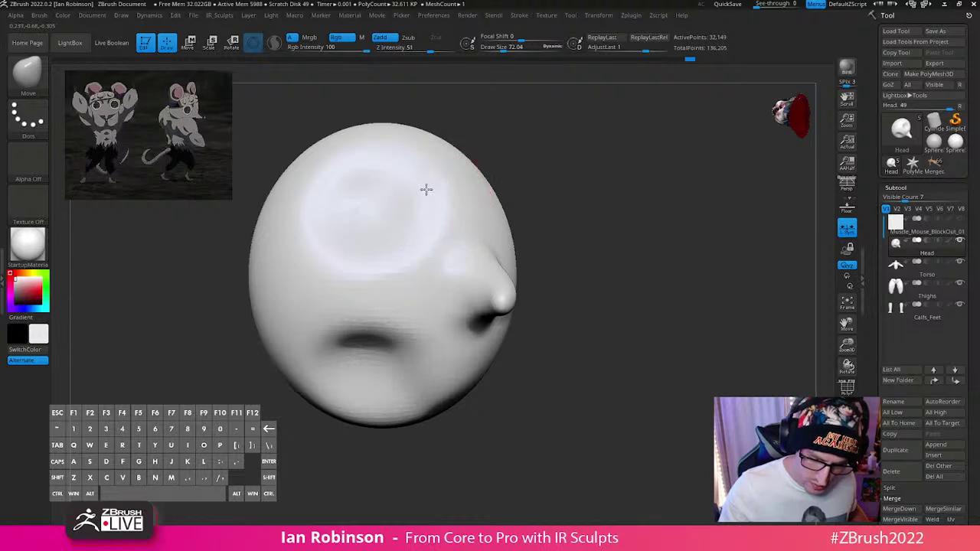
left_click_drag(550, 175, 569, 161)
right_click_drag(426, 188, 443, 191)
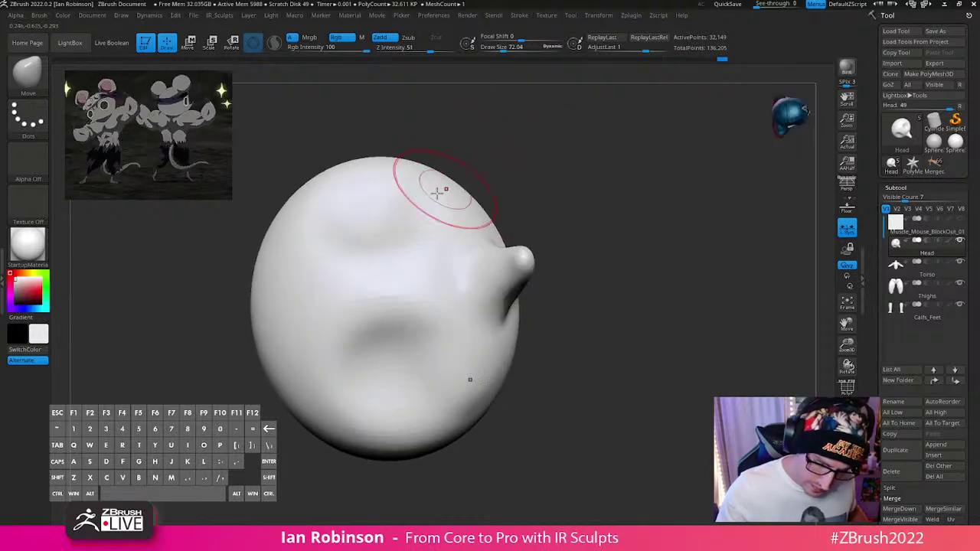
mouse_move(444, 191)
left_mouse_down()
mouse_move(427, 184)
mouse_move(512, 148)
left_mouse_up()
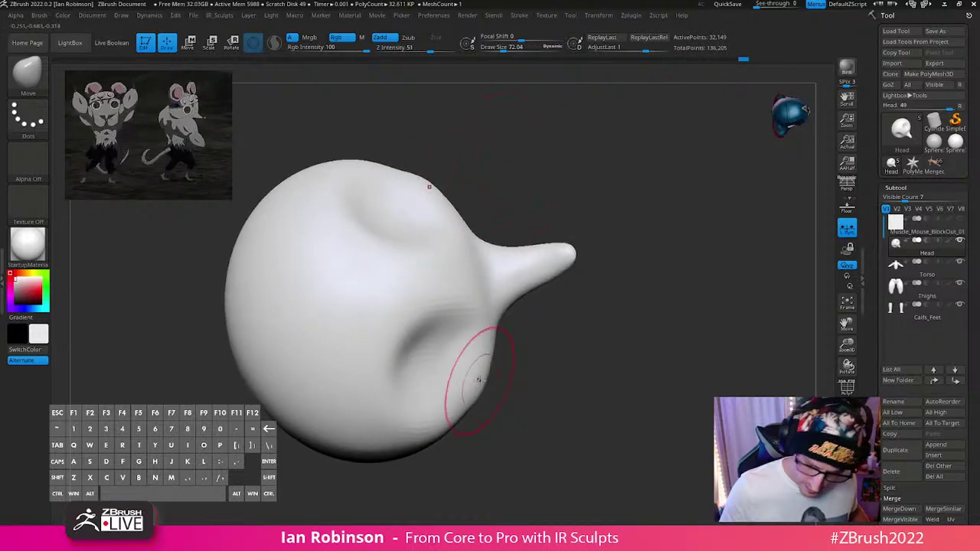
Step: Shape the cheeks beside the snout with the Move brush at about 103, and reduce it to about 49 for refinement
mouse_move(513, 390)
left_mouse_down()
mouse_move(590, 367)
mouse_move(473, 341)
mouse_move(542, 374)
mouse_move(570, 254)
mouse_move(601, 301)
mouse_move(551, 401)
mouse_move(597, 374)
mouse_move(580, 293)
mouse_move(607, 291)
left_mouse_up()
key("s")
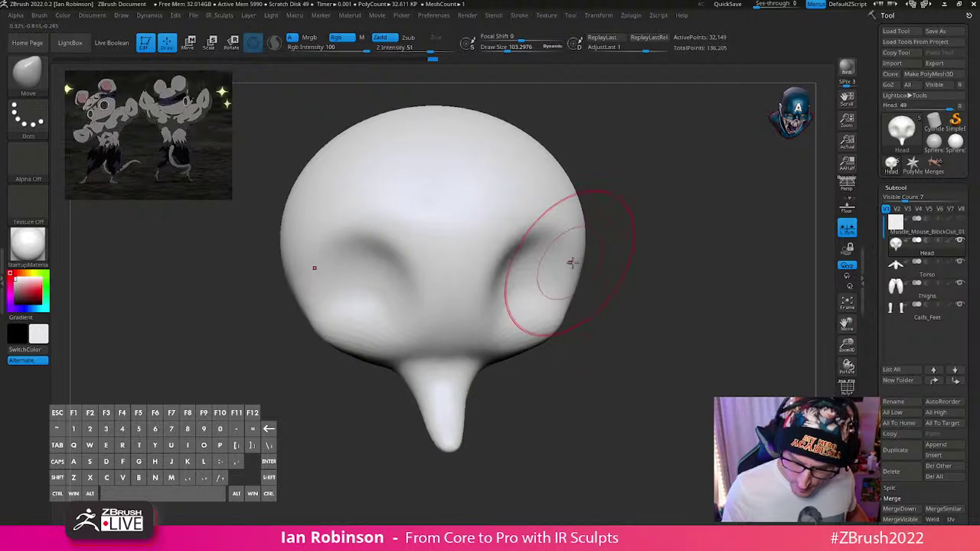
left_click_drag(484, 323, 501, 330)
left_click_drag(607, 369, 552, 367)
left_click_drag(561, 332, 582, 330)
key("s")
mouse_move(606, 358)
left_mouse_down()
mouse_move(658, 364)
mouse_move(582, 354)
left_mouse_up()
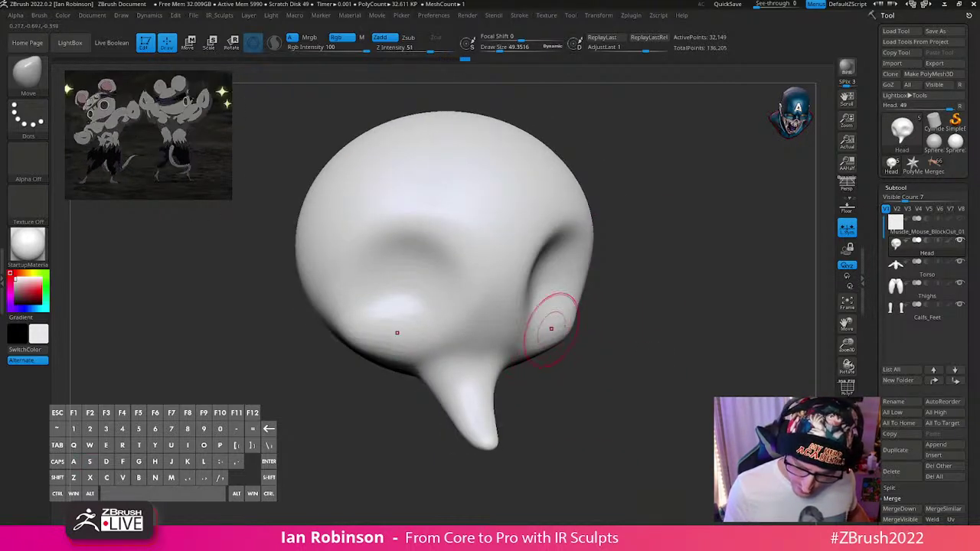
Step: Reshape the head's cheek area with the Move brush, at draw sizes of about 59 and 44
key("s")
left_click_drag(552, 308, 555, 308)
mouse_move(635, 307)
left_mouse_down("alt")
mouse_move(634, 263)
mouse_move(701, 271)
mouse_move(582, 265)
mouse_move(590, 291)
mouse_move(573, 286)
mouse_move(578, 304)
left_mouse_up("alt")
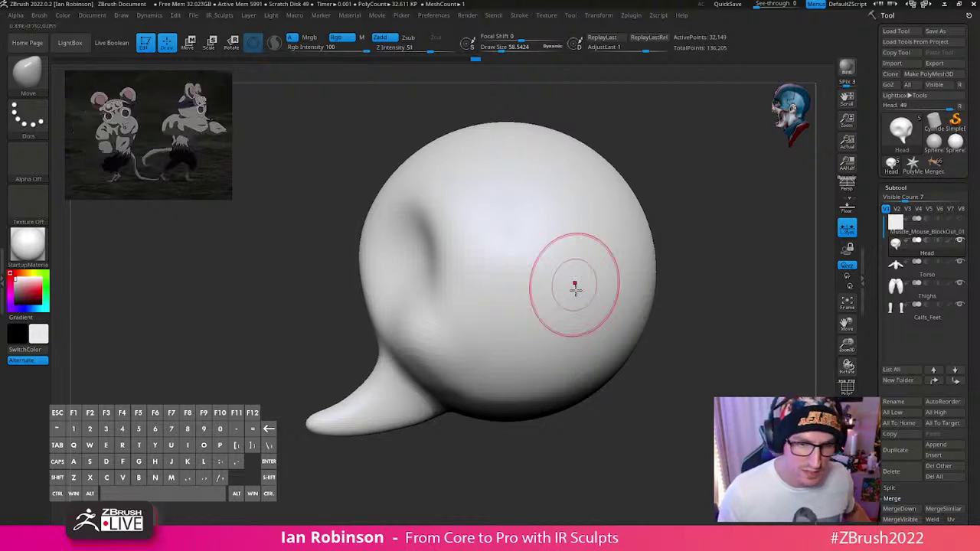
right_click_drag(574, 245, 453, 308, "alt")
key("s")
left_click_drag(418, 309, 411, 314)
mouse_move(411, 315)
right_mouse_down()
mouse_move(482, 324)
mouse_move(517, 310)
mouse_move(470, 383)
right_mouse_up()
right_click(444, 368)
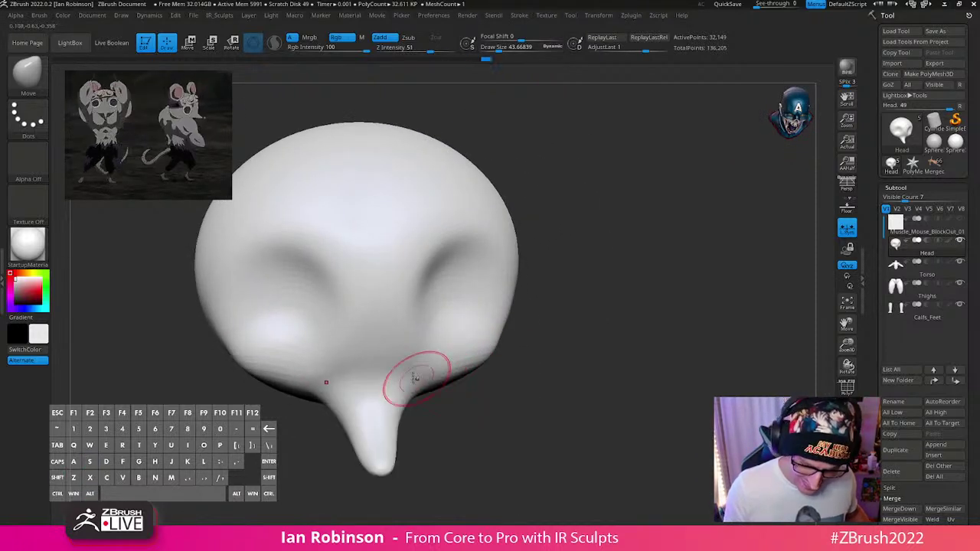
Step: Refine the underside of the cheeks and the base of the snout with the Move brush at a draw size of about 65
right_click_drag(528, 329, 555, 310)
key("s")
left_click_drag(553, 310, 560, 310)
right_click_drag(560, 310, 558, 332)
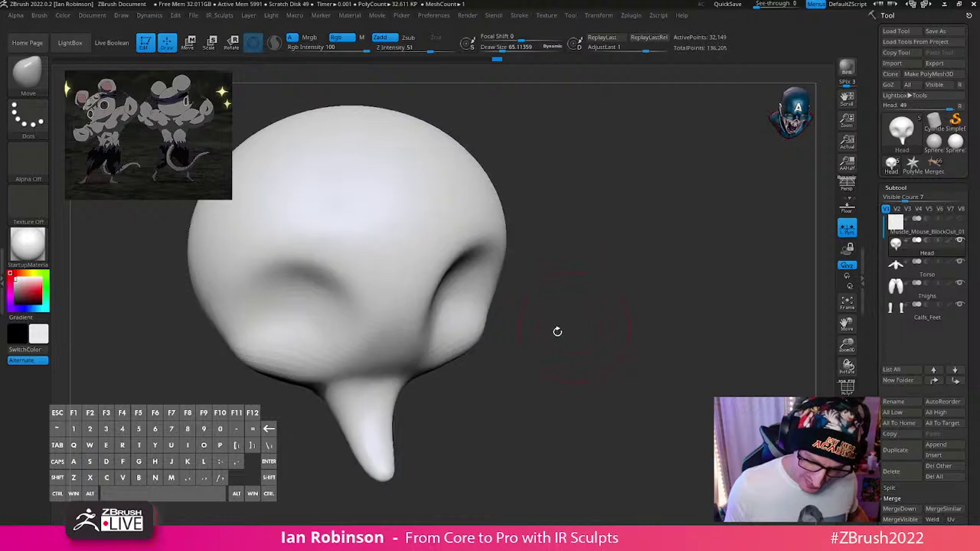
right_click_drag(409, 320, 532, 315)
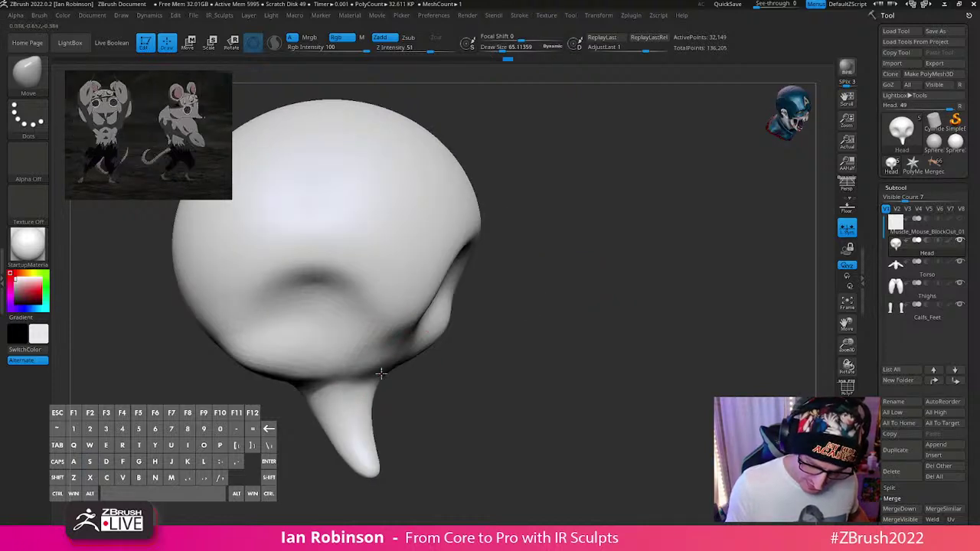
right_click_drag(497, 360, 426, 354)
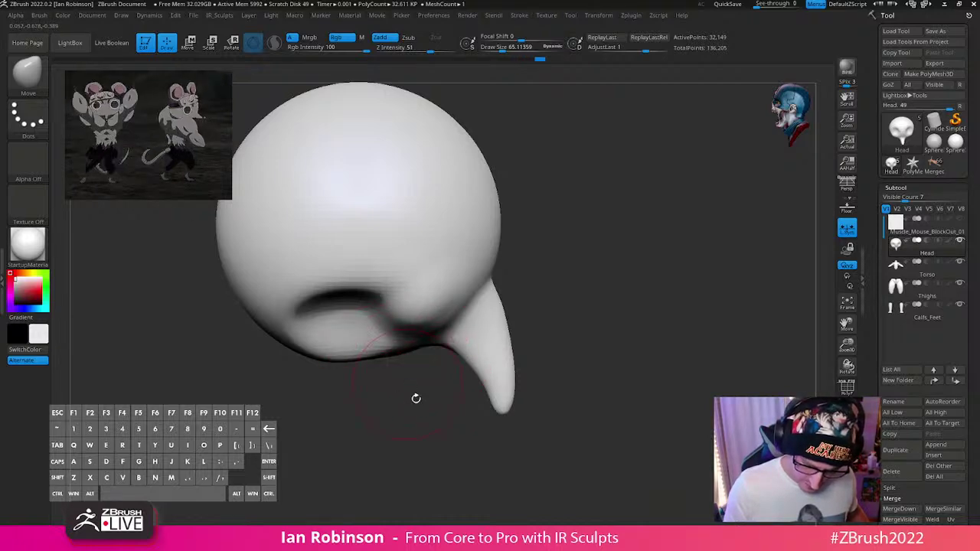
mouse_move(416, 398)
right_mouse_down()
mouse_move(558, 243)
mouse_move(566, 247)
right_mouse_up()
mouse_move(500, 342)
right_mouse_down()
mouse_move(495, 328)
mouse_move(452, 314)
right_mouse_up()
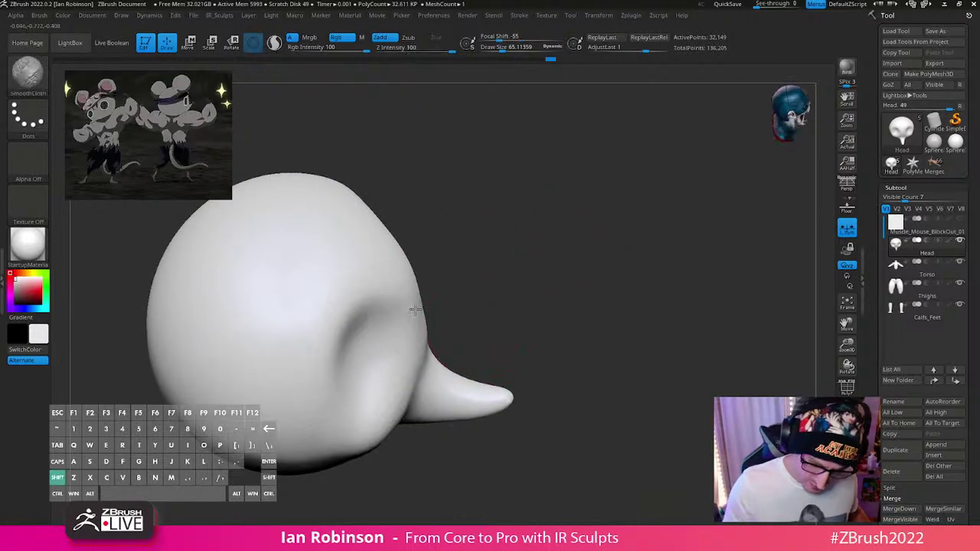
Step: Preview the head in the Green Metallic and BasicMaterial materials, and restore StartupMaterial
left_click(28, 245)
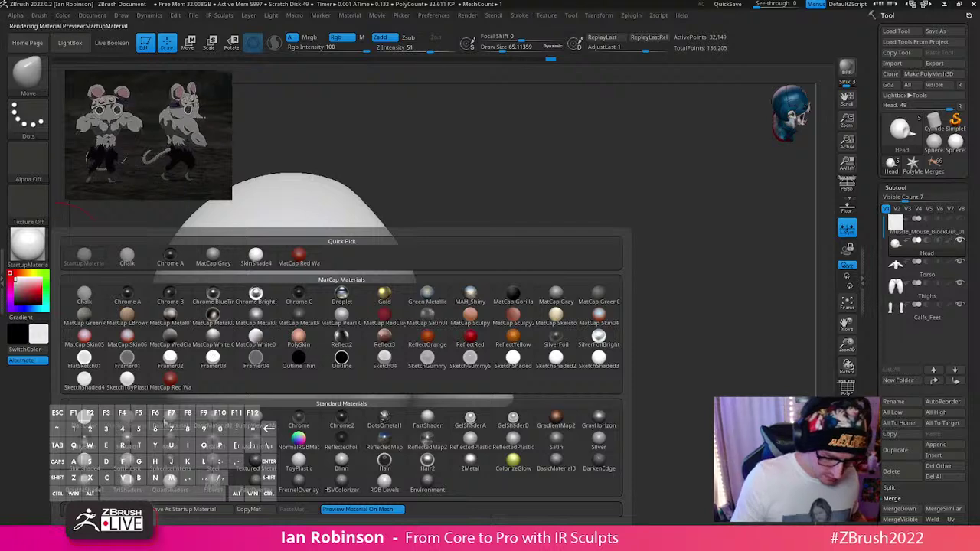
left_click(29, 245)
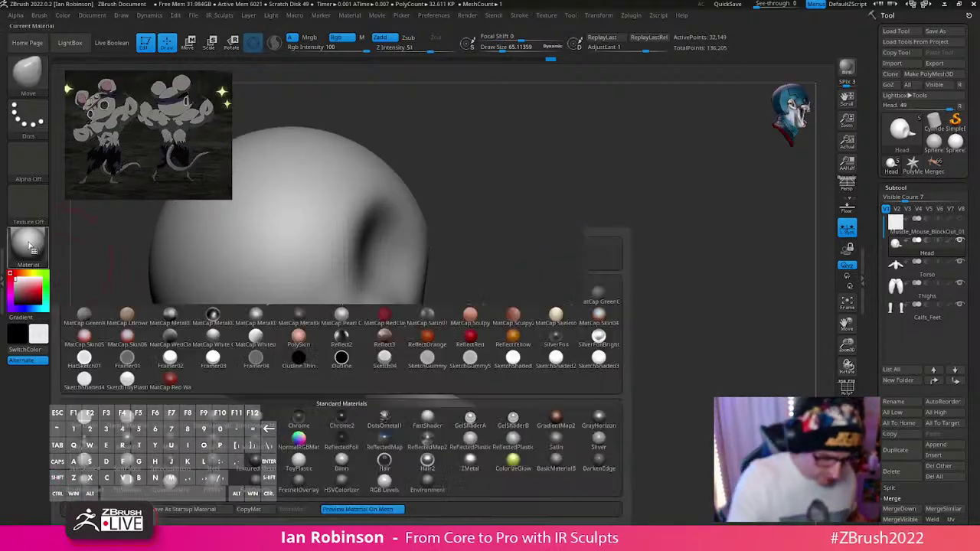
left_click(451, 294)
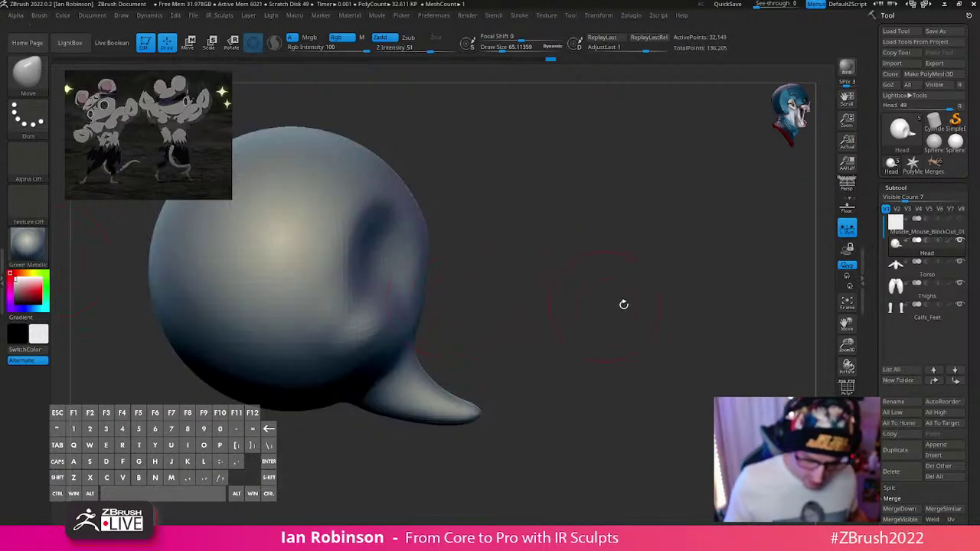
left_click(32, 255)
left_click(169, 419)
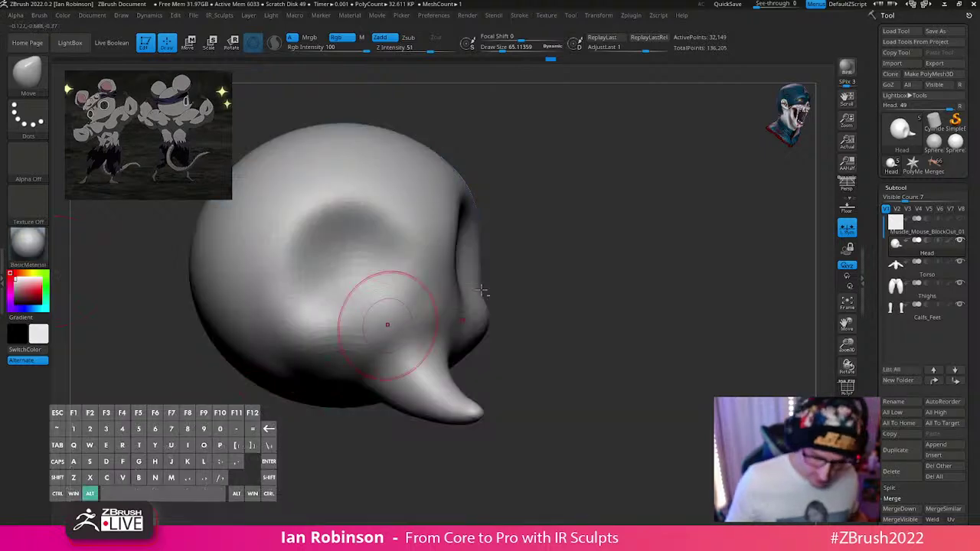
left_click_drag(639, 322, 545, 296)
left_click(29, 245)
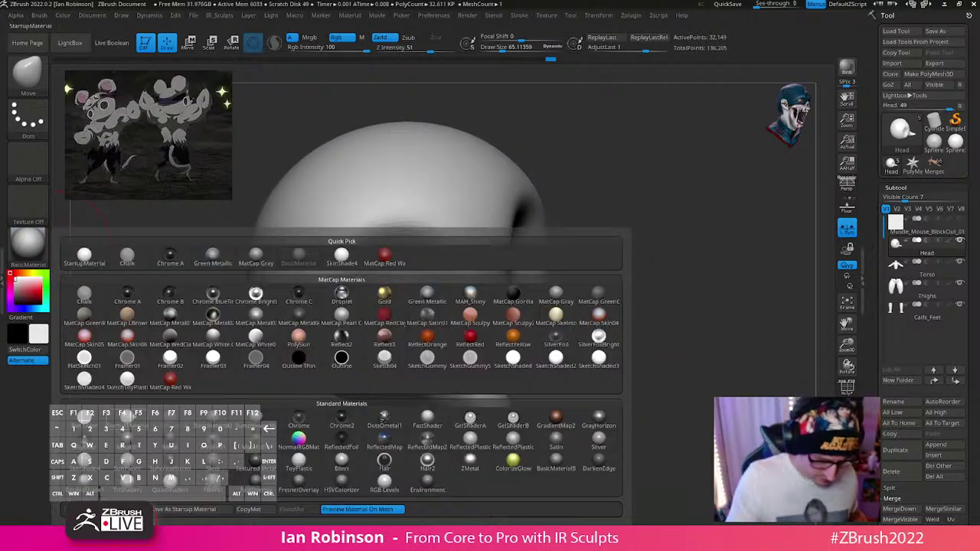
left_click(84, 254)
Step: Adjust the lower cheeks and upper side contours of the head with the Move brush, using a draw size of about 83 for the sides
left_click_drag(634, 339, 521, 360)
mouse_move(454, 342)
left_mouse_down()
mouse_move(498, 323)
mouse_move(464, 344)
mouse_move(475, 343)
left_mouse_up()
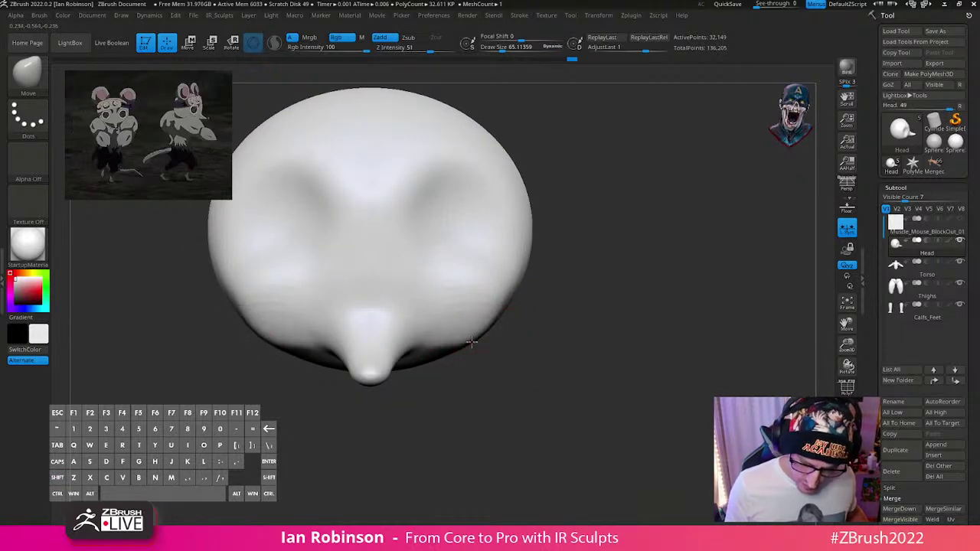
key("s")
left_click_drag(521, 293, 527, 293)
mouse_move(564, 212)
left_mouse_down("alt")
mouse_move(553, 272)
mouse_move(521, 291)
mouse_move(532, 251)
left_mouse_up("alt")
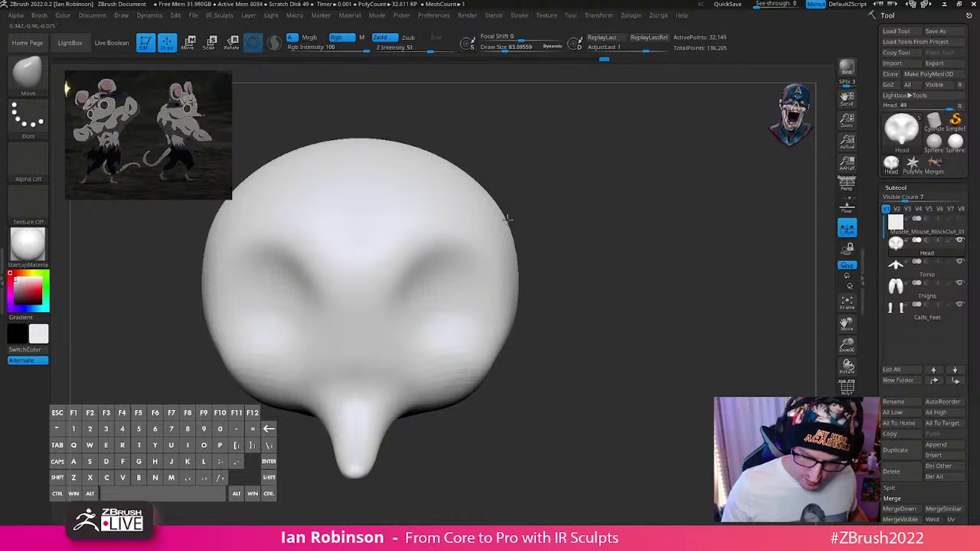
left_click_drag(506, 218, 541, 259)
left_click_drag(612, 247, 611, 305, "shift")
left_click(648, 333)
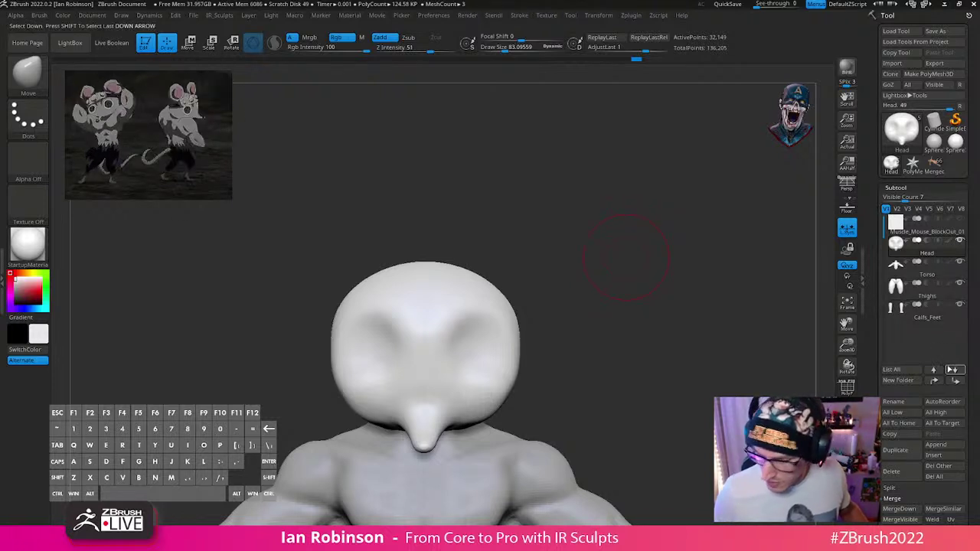
Step: Create a subtool folder named Head for the head mesh
left_click(899, 380)
type("He")
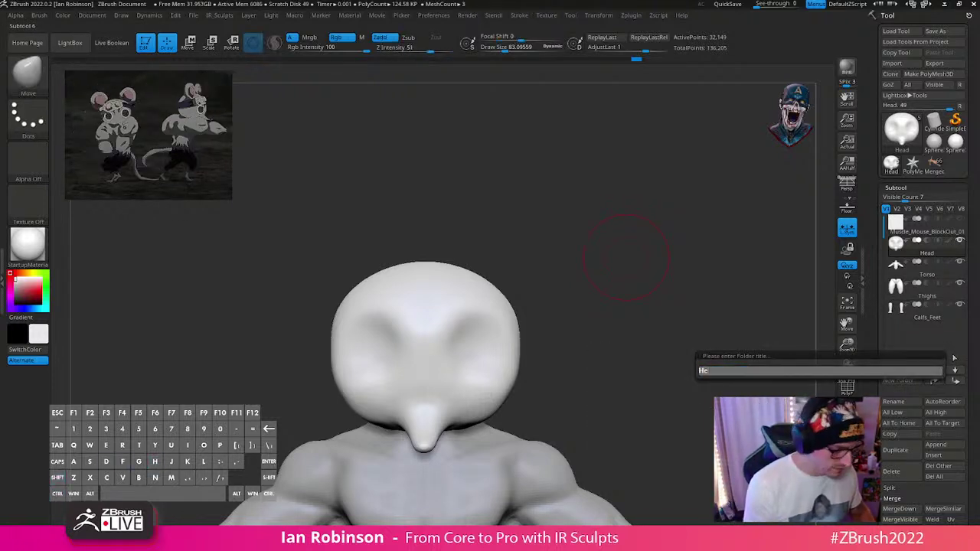
type("ad")
key("Return")
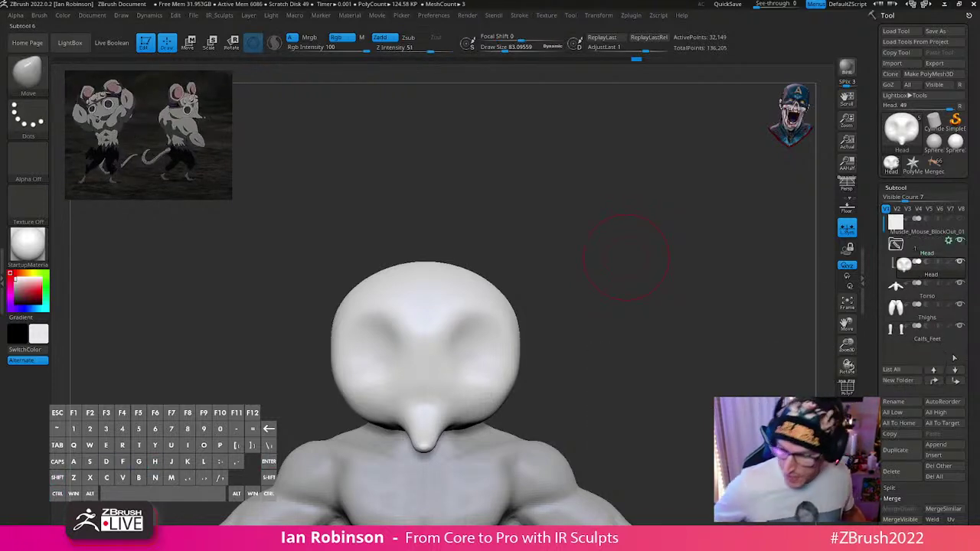
Step: Append a Sphere3D_1 subtool in the Head folder and raise it to the level above the shoulders
left_click(944, 457)
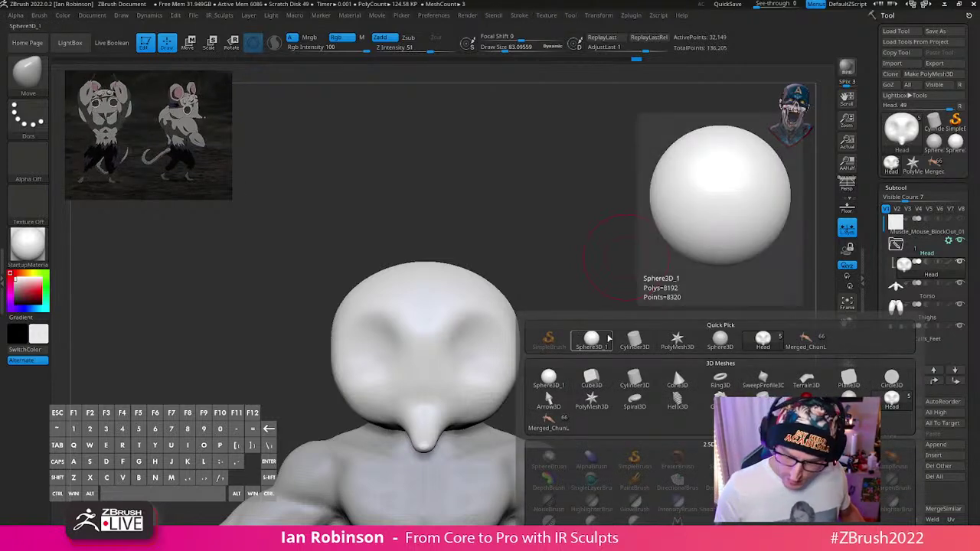
left_click(602, 342)
key("w")
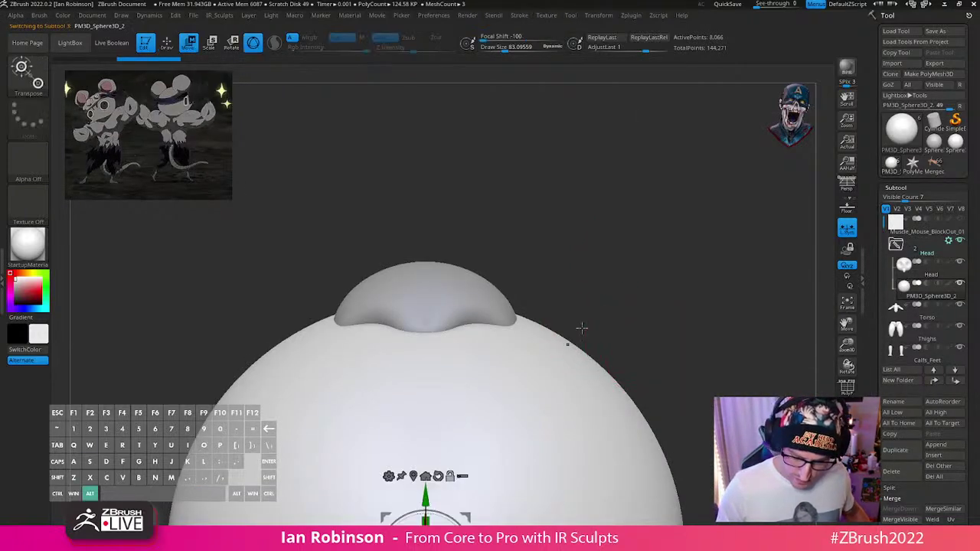
left_click_drag(424, 499, 424, 169)
Step: Scale the sphere down to ear size and move it beside the top of the head on the character's right
left_click_drag(425, 228, 406, 287)
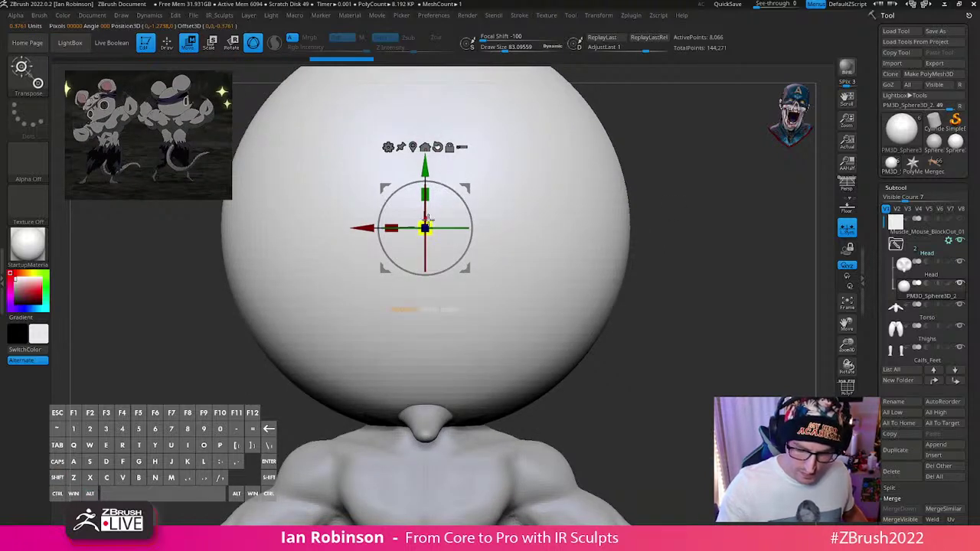
left_click_drag(425, 228, 386, 343)
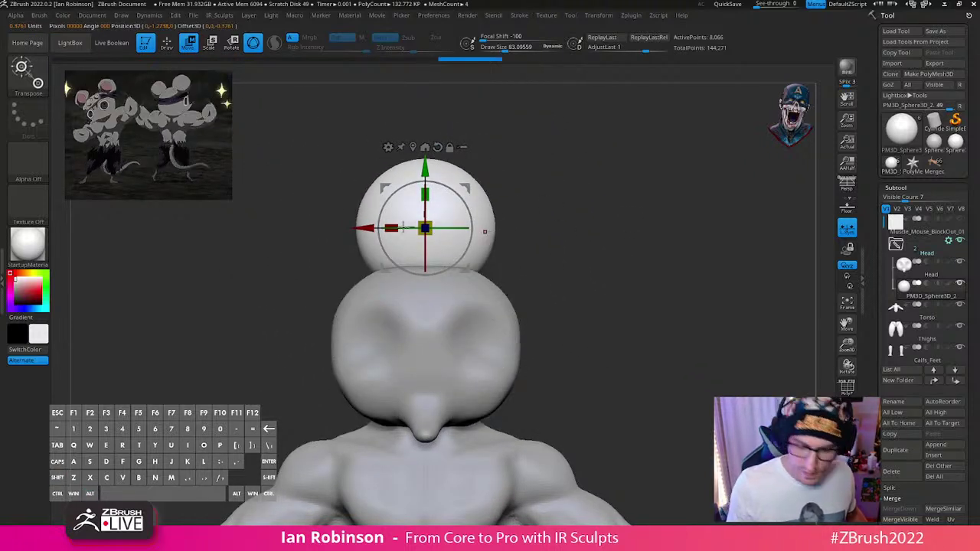
left_click_drag(402, 228, 284, 251)
left_click_drag(381, 268, 385, 274)
key("q")
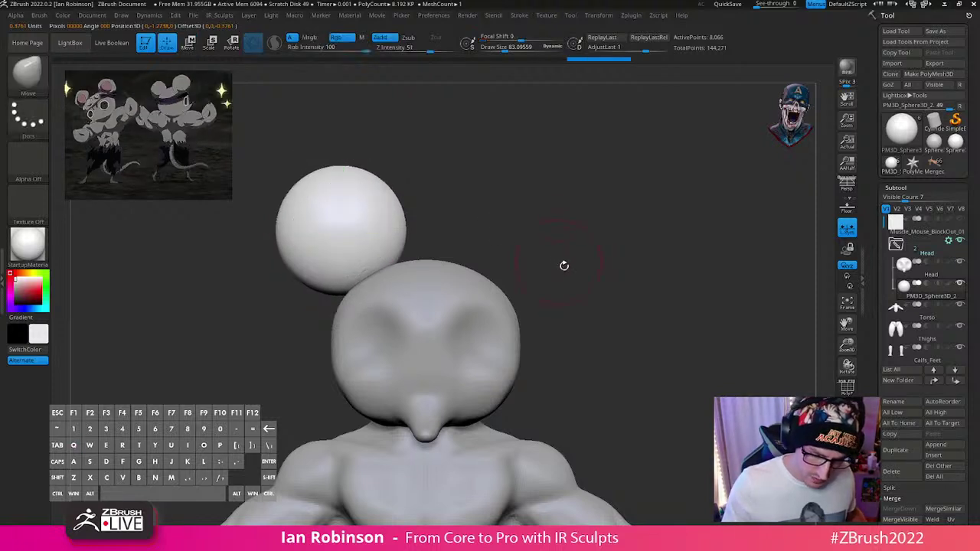
Step: Cut off the front and back of the ear sphere with the KnifeCurve brush to leave a thin upright disc
mouse_move(564, 264)
left_mouse_down()
mouse_move(640, 283)
mouse_move(632, 298)
left_mouse_up()
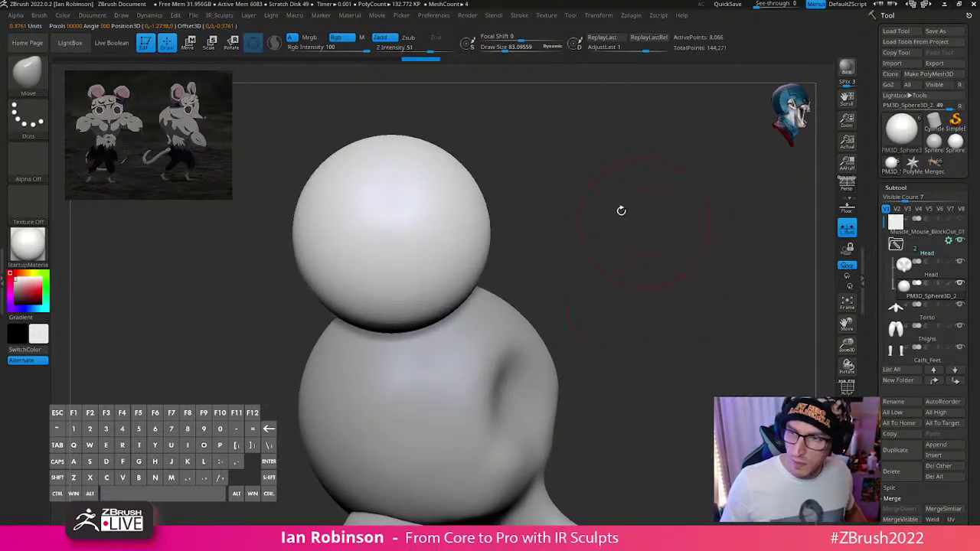
left_click(28, 71, "ctrl+shift")
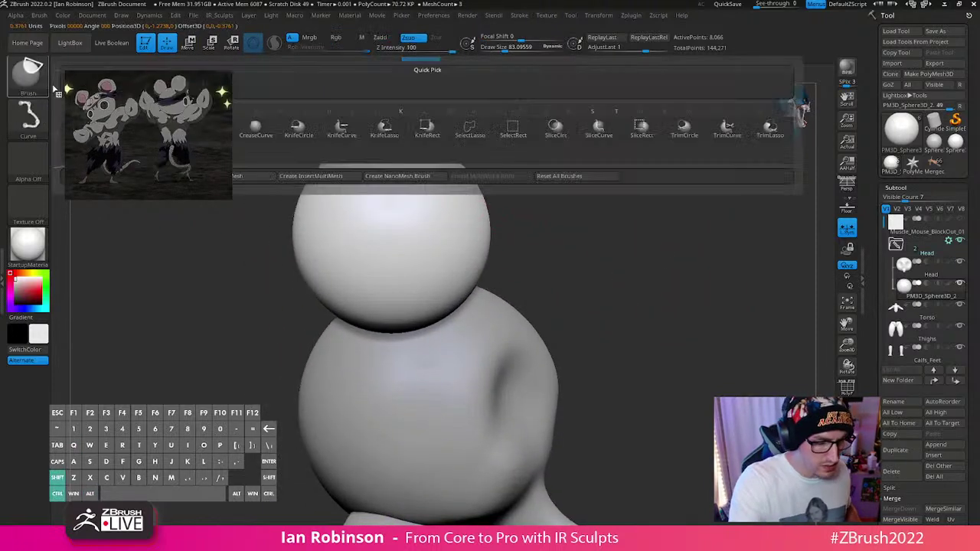
left_click(331, 137, "ctrl+shift")
mouse_move(497, 235)
left_mouse_down("alt")
mouse_move(559, 201)
mouse_move(570, 216)
left_mouse_up("alt")
left_click_drag(425, 141, 424, 410, "ctrl+shift")
mouse_move(377, 360)
left_mouse_down("ctrl+shift")
mouse_move(395, 122)
mouse_move(376, 120)
left_mouse_up("ctrl+shift")
key("space")
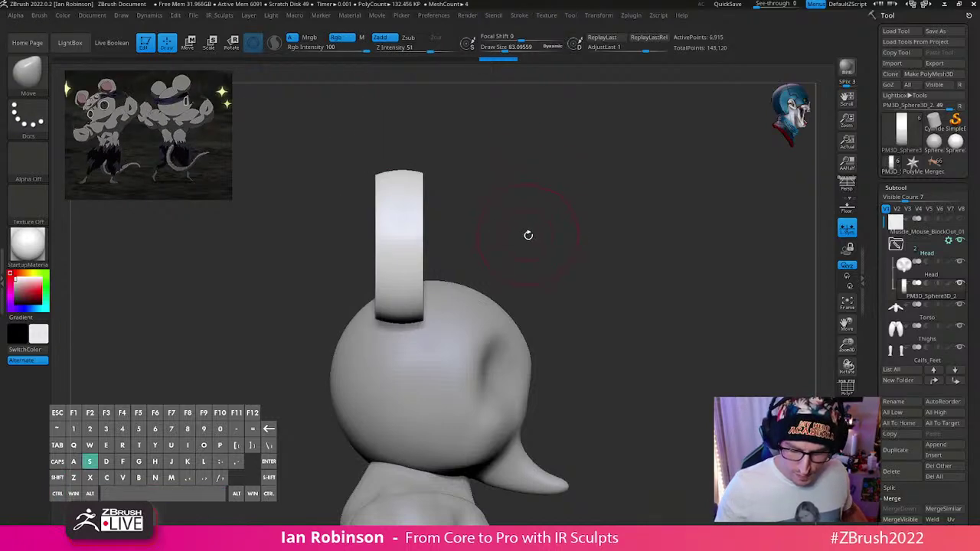
left_click_drag(530, 239, 576, 284)
Step: With the polyframe displayed, isolate the ear disc's flat faces, give them their own polygroup and show the whole disc again
key("shift+f")
left_click(398, 250, "ctrl+shift")
mouse_move(614, 238)
left_mouse_down()
mouse_move(605, 243)
mouse_move(661, 253)
mouse_move(650, 295)
mouse_move(713, 280)
mouse_move(698, 278)
left_mouse_up()
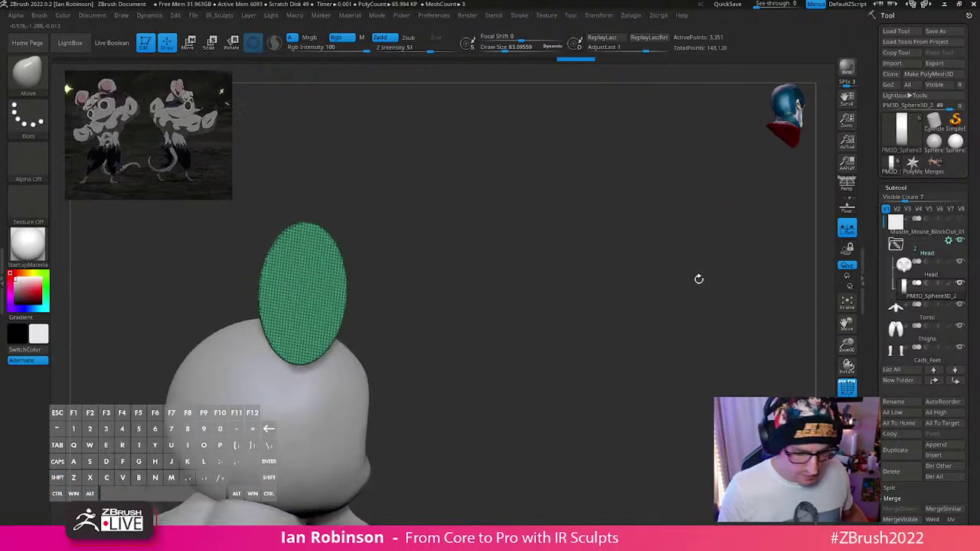
key("space")
left_click(676, 155)
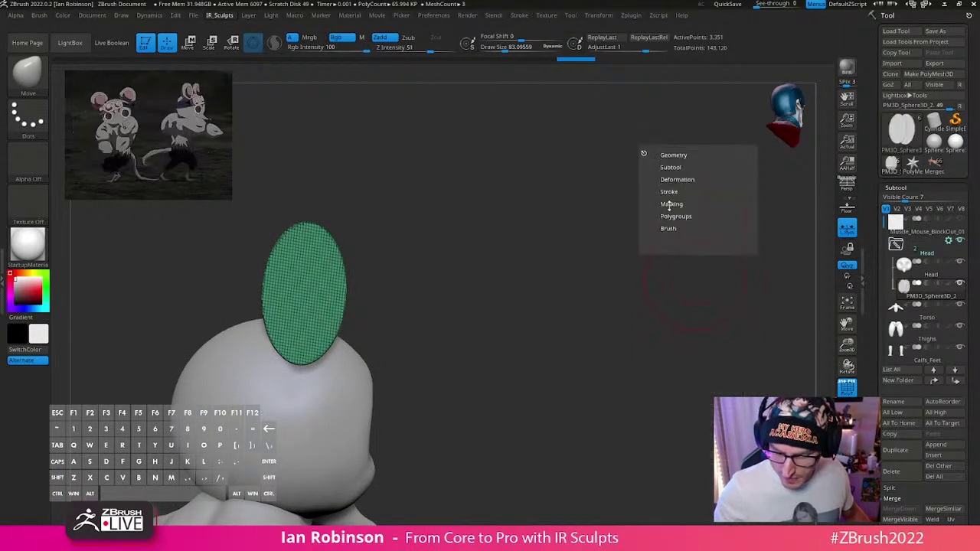
left_click(684, 215)
left_click(672, 226)
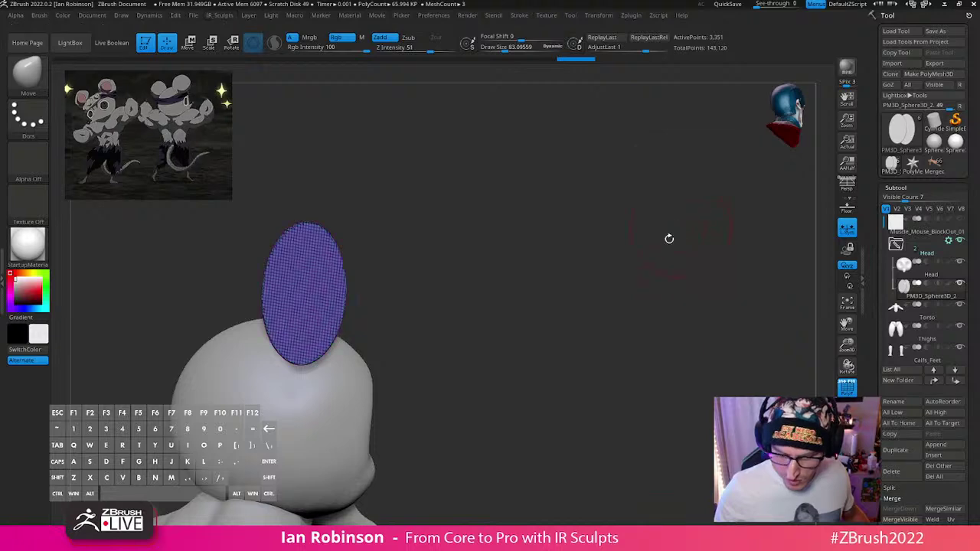
left_click_drag(667, 237, 387, 304)
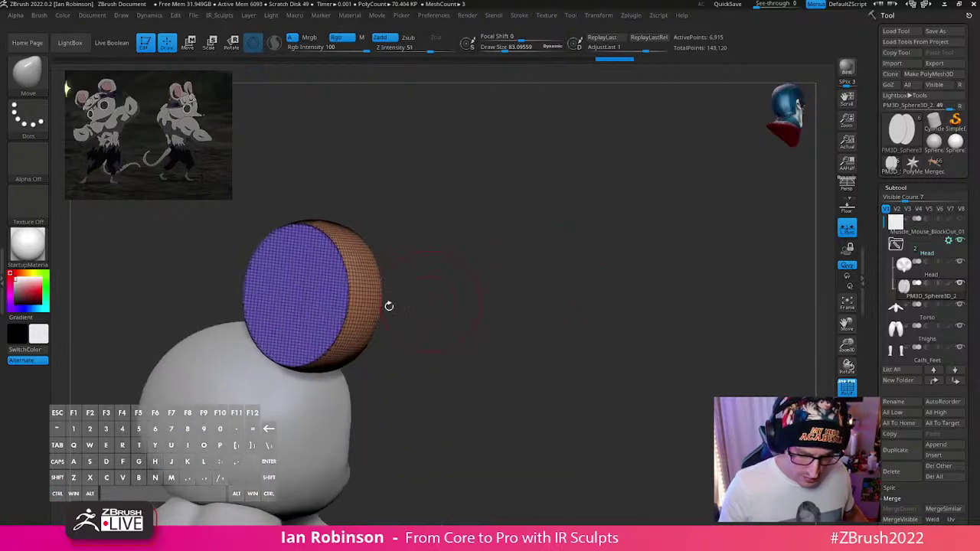
Step: Isolate and mask the front face of the ear disc, and bring the rest of the disc back into view
left_click_drag(470, 273, 574, 273)
left_click(424, 284, "ctrl+shift")
left_click(609, 250, "ctrl")
left_click(615, 250, "ctrl+shift")
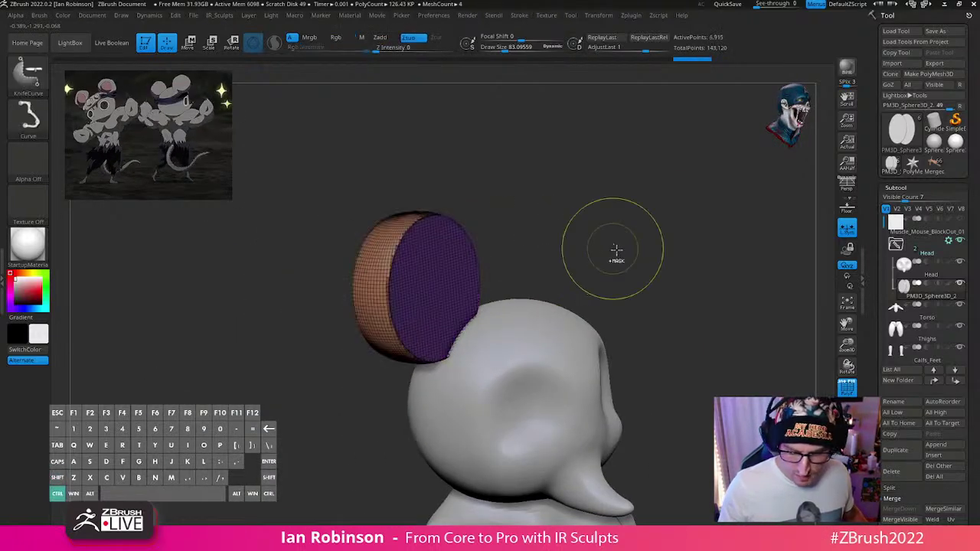
Step: Smooth the ear disc's back edge with the SmoothCloth brush at a draw size of about 65, and hide the polyframe
mouse_move(616, 249)
left_mouse_down()
mouse_move(678, 252)
mouse_move(656, 257)
left_mouse_up()
left_click_drag(530, 288, 521, 294)
key("s")
left_click_drag(391, 351, 411, 343)
key("s")
right_click_drag(421, 337, 454, 332, "shift")
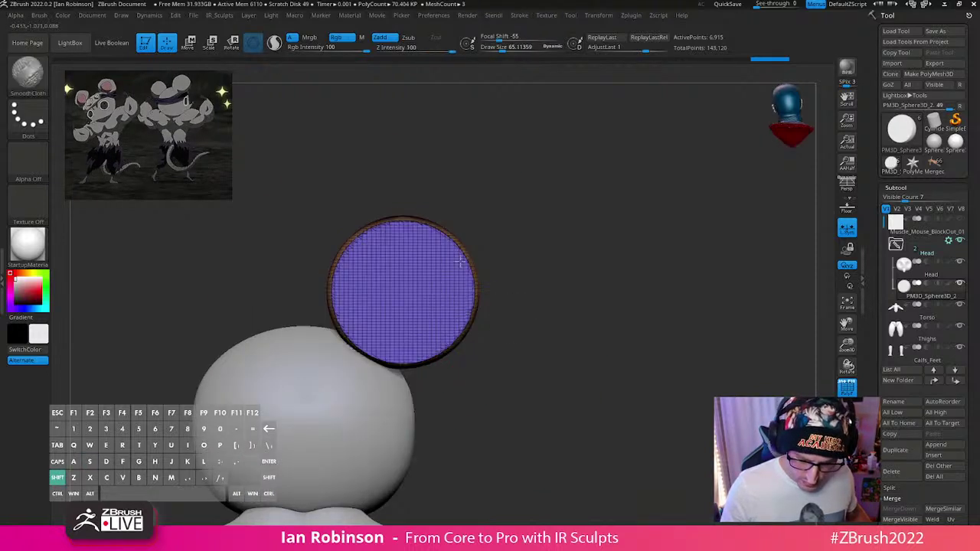
left_click_drag(365, 240, 387, 230, "shift")
key("shift+f")
key("s")
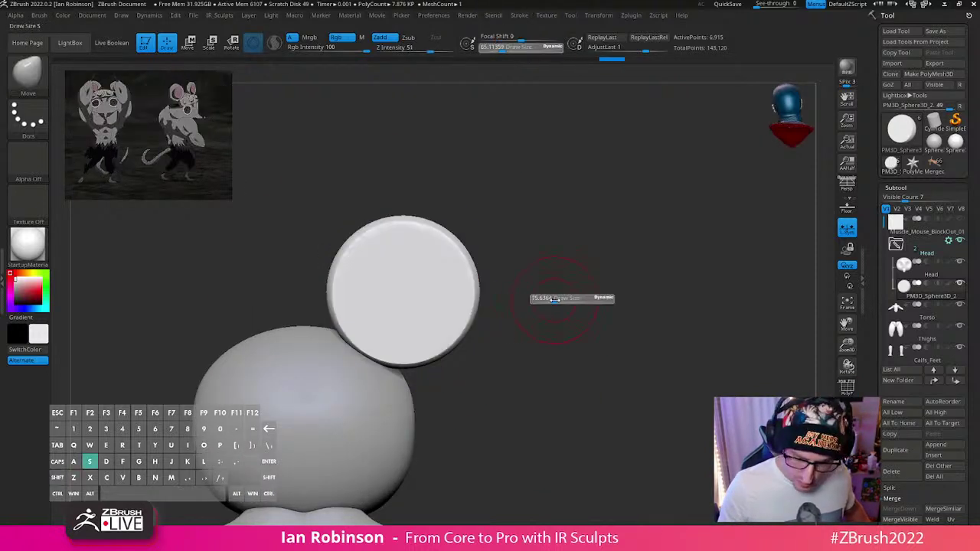
left_click_drag(557, 313, 514, 312)
left_click_drag(355, 312, 348, 283, "shift")
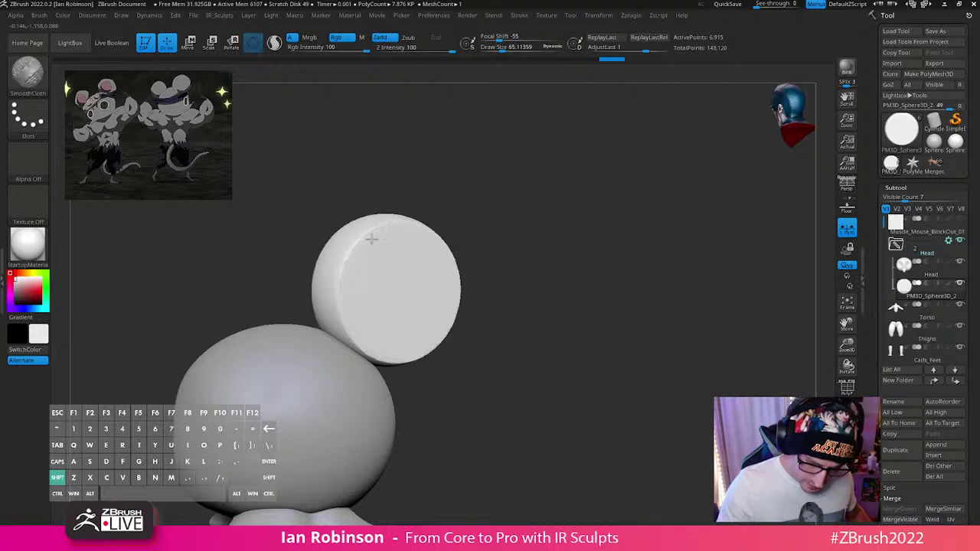
left_click_drag(486, 313, 442, 345)
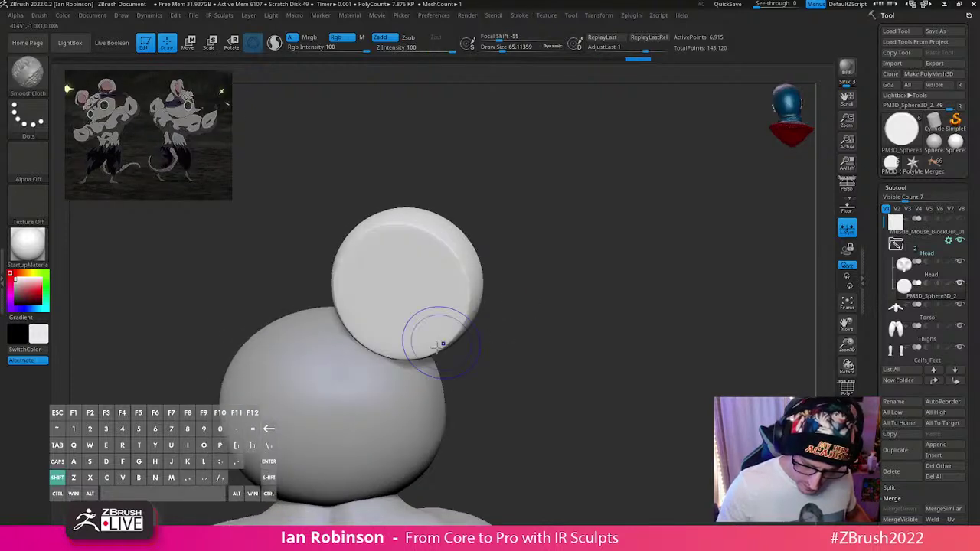
left_click_drag(423, 243, 370, 269, "shift")
mouse_move(530, 223)
left_mouse_down("shift")
mouse_move(562, 228)
mouse_move(574, 253)
mouse_move(507, 284)
left_mouse_up("shift")
Step: Set the draw size to about 83, mask the whole ear disc except its back face, and blur the mask edge
key("s")
left_click(444, 285, "ctrl+shift")
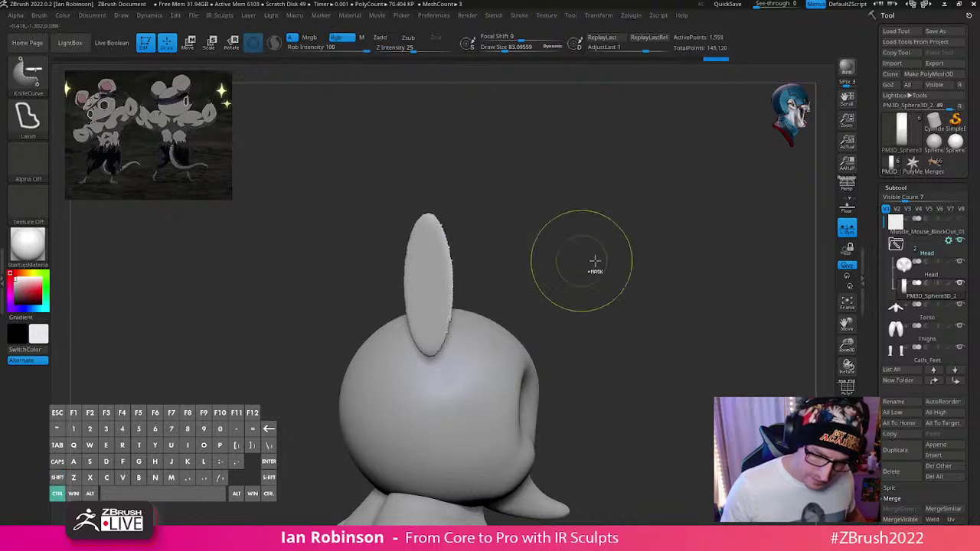
left_click(594, 263, "ctrl")
left_click(603, 264, "ctrl+shift")
left_click(615, 268, "ctrl")
left_click(473, 307, "ctrl")
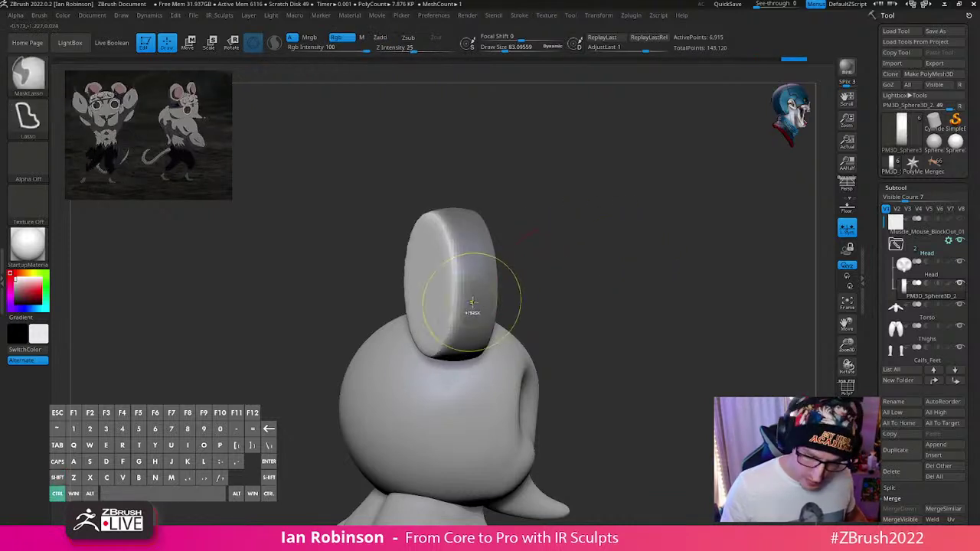
Step: Blur the ear disc's mask edge further and, with a focal shift of -6, pull the unmasked back face outward with the gizmo
left_click(471, 308, "ctrl")
left_click(521, 279, "ctrl")
left_click(476, 299, "ctrl")
key("w")
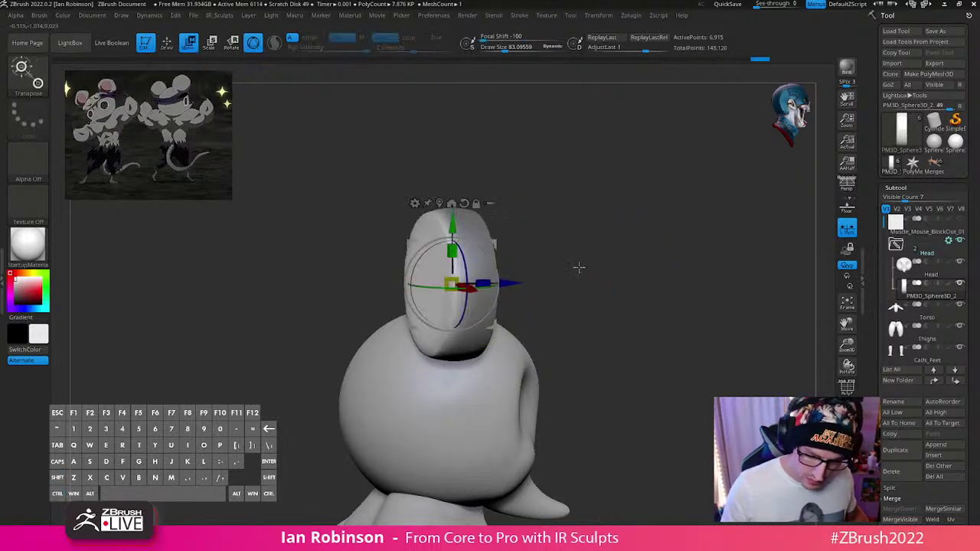
left_click_drag(579, 268, 606, 247, "shift")
left_click_drag(550, 200, 605, 216, "shift")
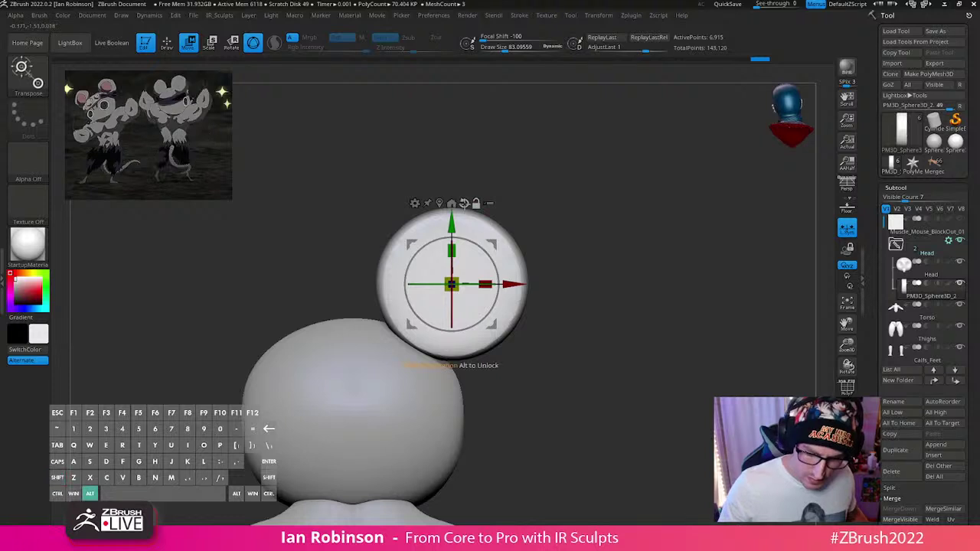
key("space")
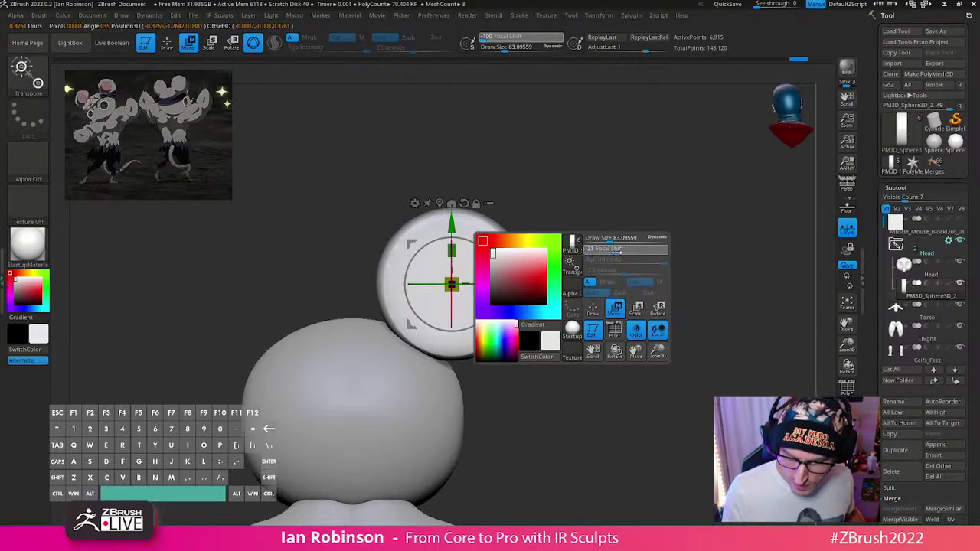
left_click_drag(717, 258, 558, 245)
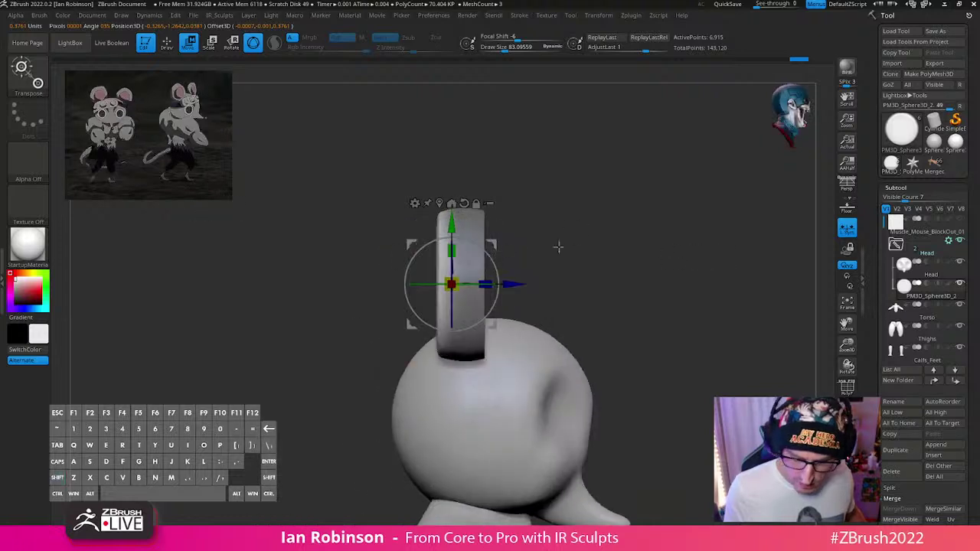
left_click_drag(499, 284, 434, 299)
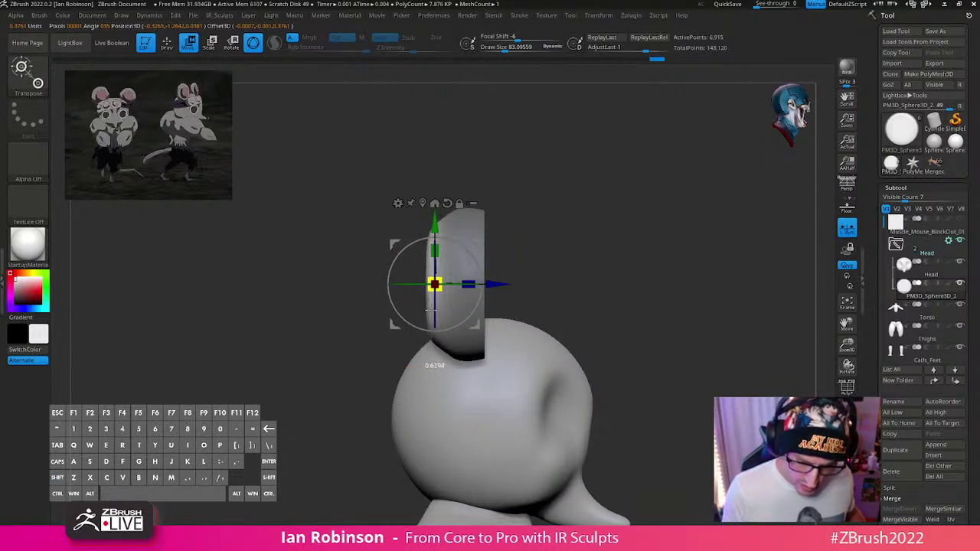
left_click_drag(495, 284, 491, 288)
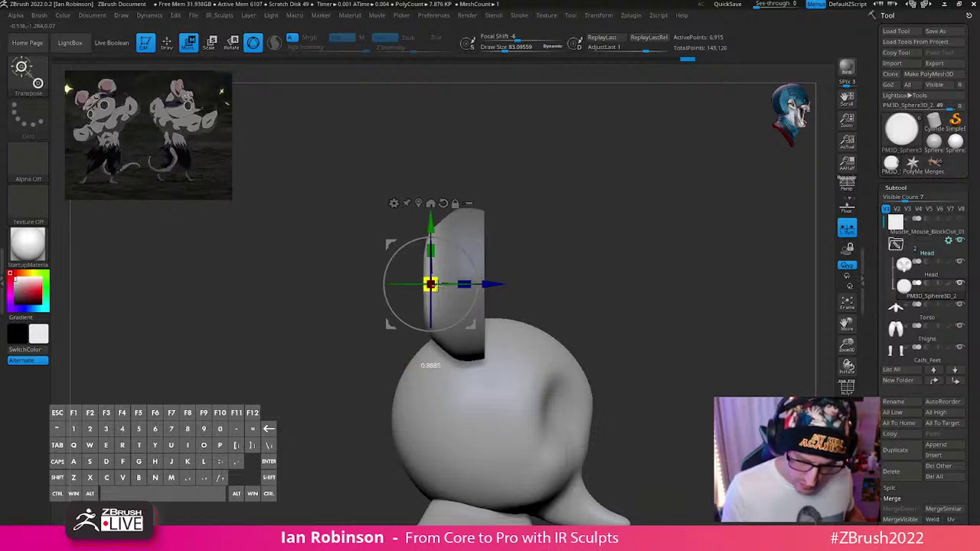
Step: Set the draw size to about 87 and smooth the back of the ear disc with the SmoothCloth brush
key("q")
mouse_move(588, 274)
left_mouse_down()
mouse_move(616, 274)
mouse_move(590, 287)
left_mouse_up()
key("s")
key("s")
left_click_drag(575, 284, 577, 284)
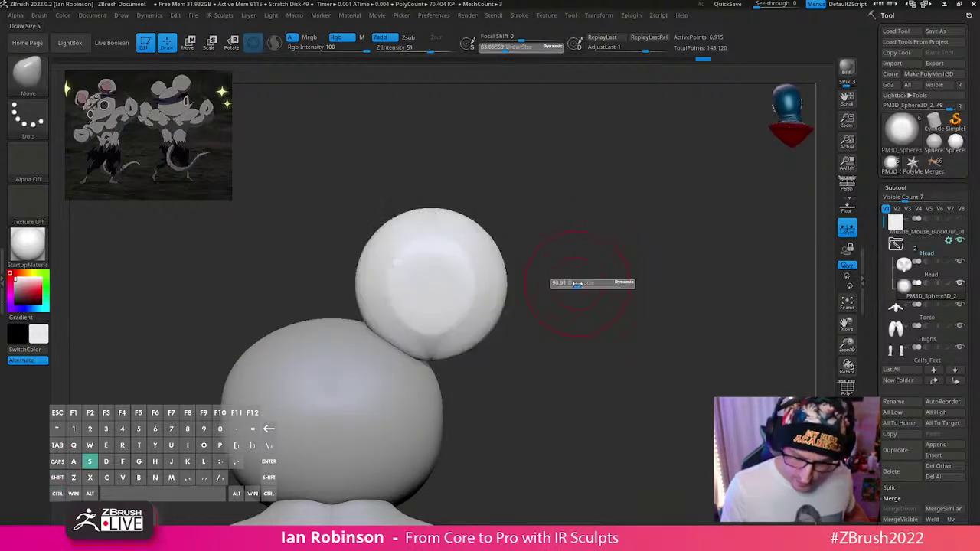
key("shift")
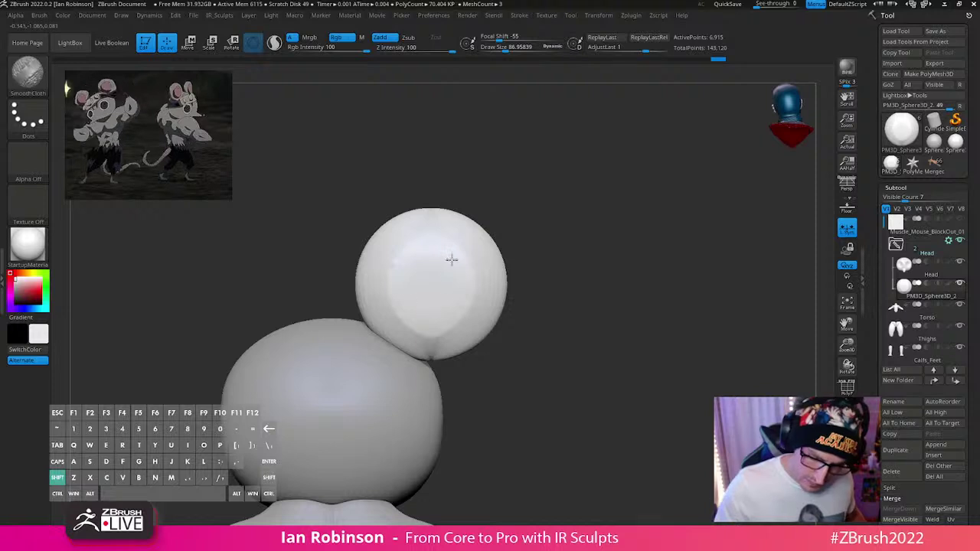
Step: Remesh the ear disc with DynaMesh at resolution 128 and display its polyframe
left_click_drag(629, 295, 637, 184)
key("space")
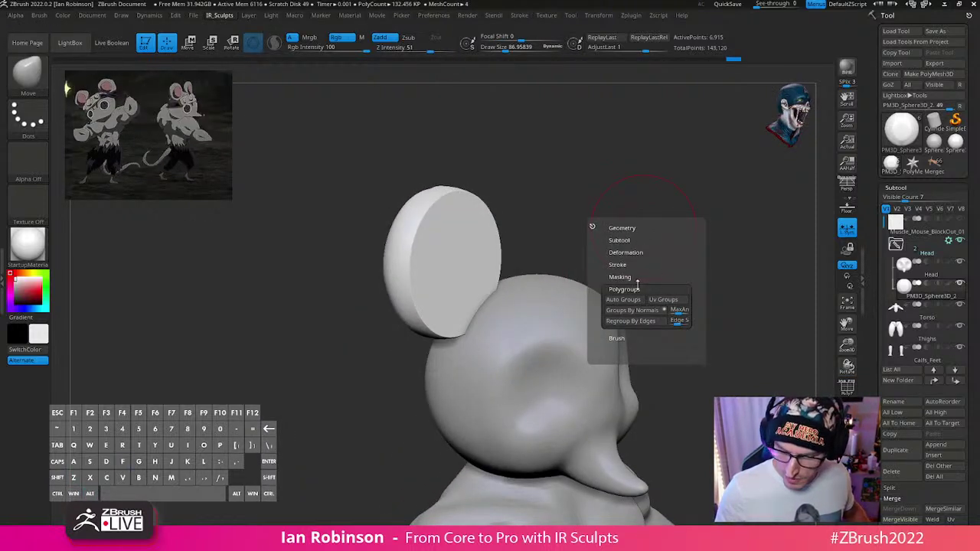
left_click(638, 228)
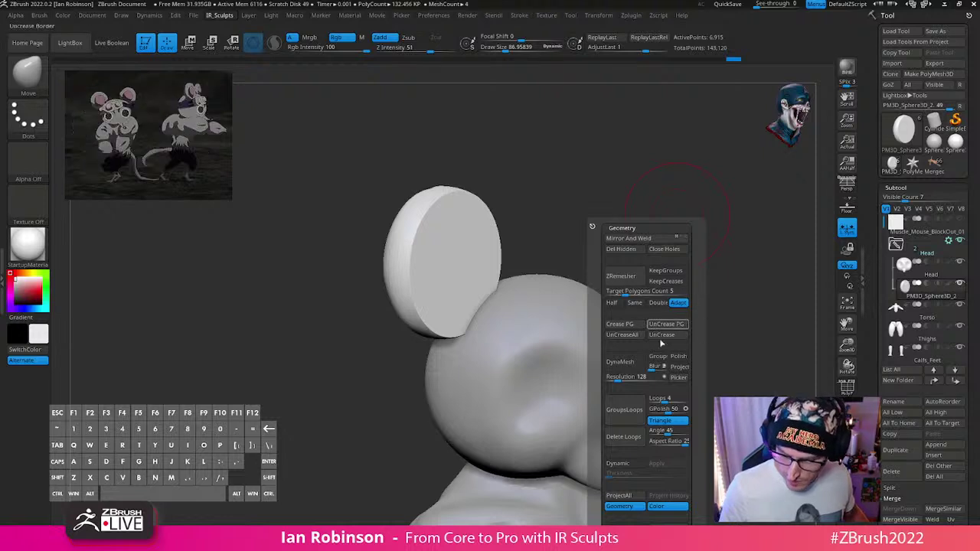
scroll(660, 357, "down", 1)
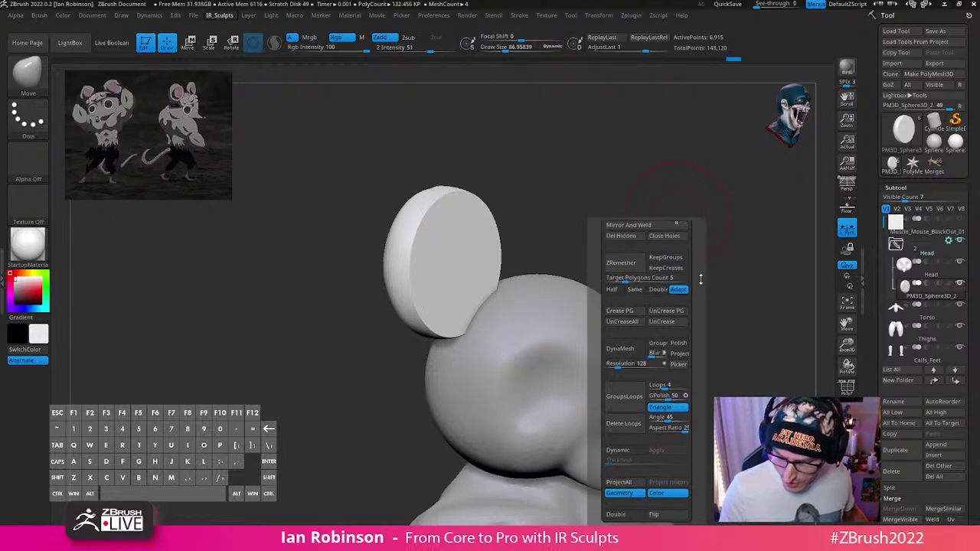
left_click(629, 345)
key("shift+f")
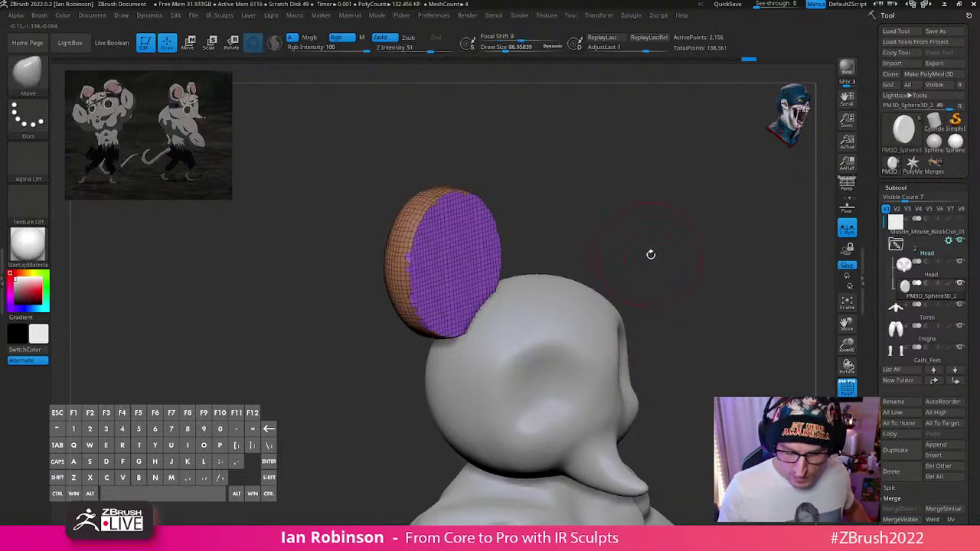
Step: Raise the DynaMesh resolution to 160 and remesh the ear disc
key("space")
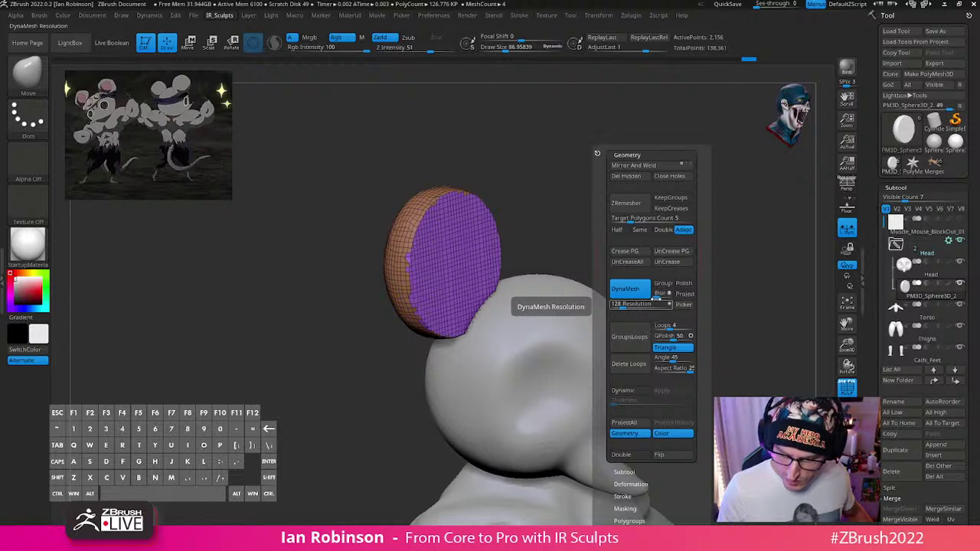
left_click(621, 305)
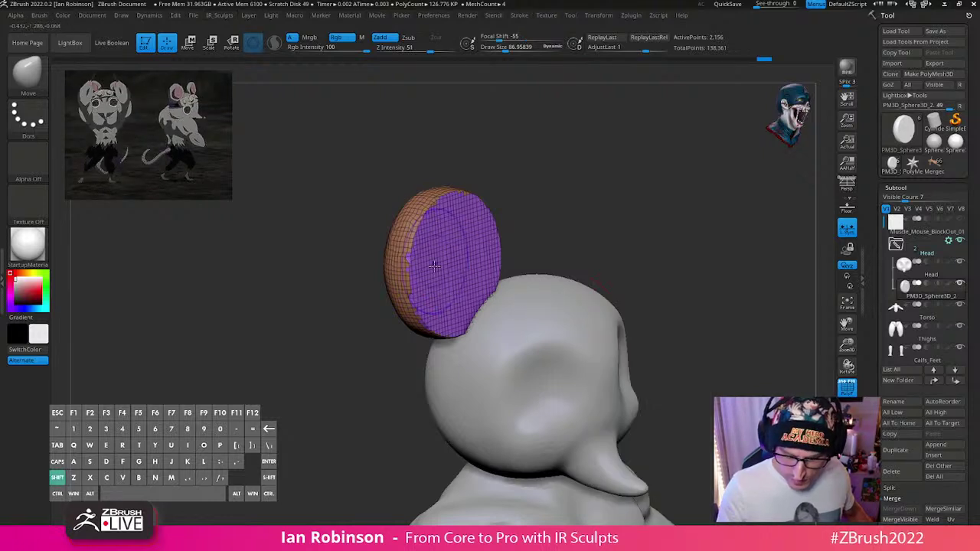
left_click_drag(547, 205, 630, 253, "ctrl")
key("shift+f")
key("shift+f")
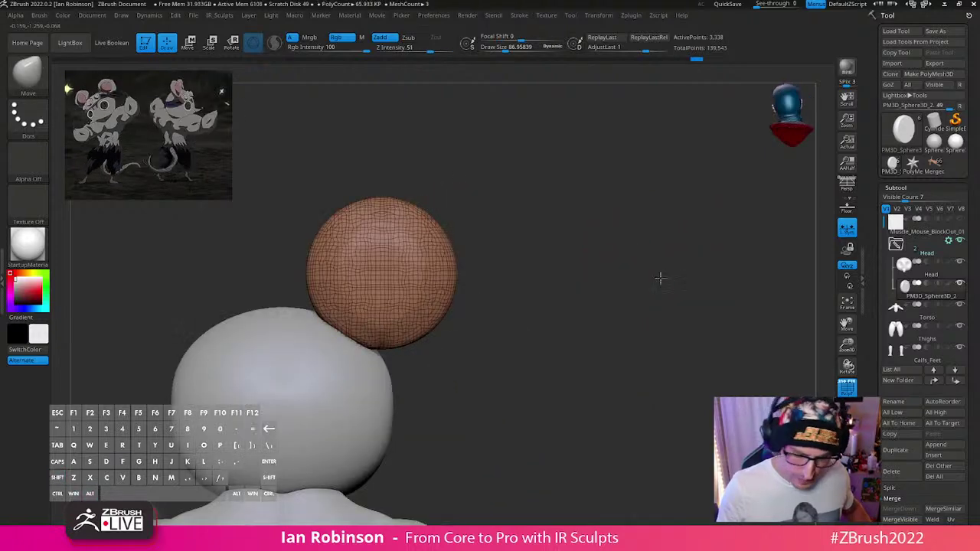
Step: From the front, adjust the ear disc's placement beside the top of the head with the gizmo
left_click_drag(659, 278, 638, 317)
left_click_drag(722, 293, 656, 316, "shift")
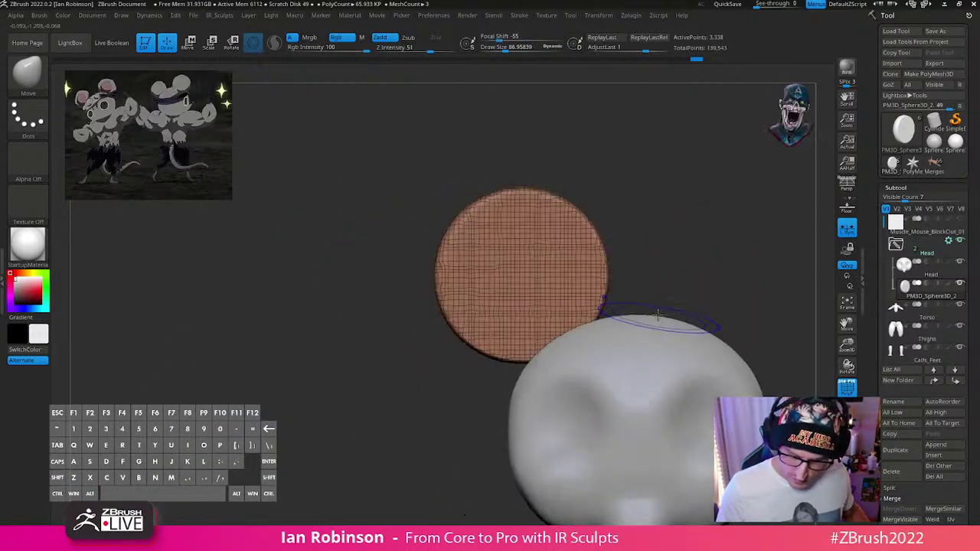
left_click_drag(619, 273, 506, 269, "alt")
key("w")
left_click_drag(410, 273, 403, 277)
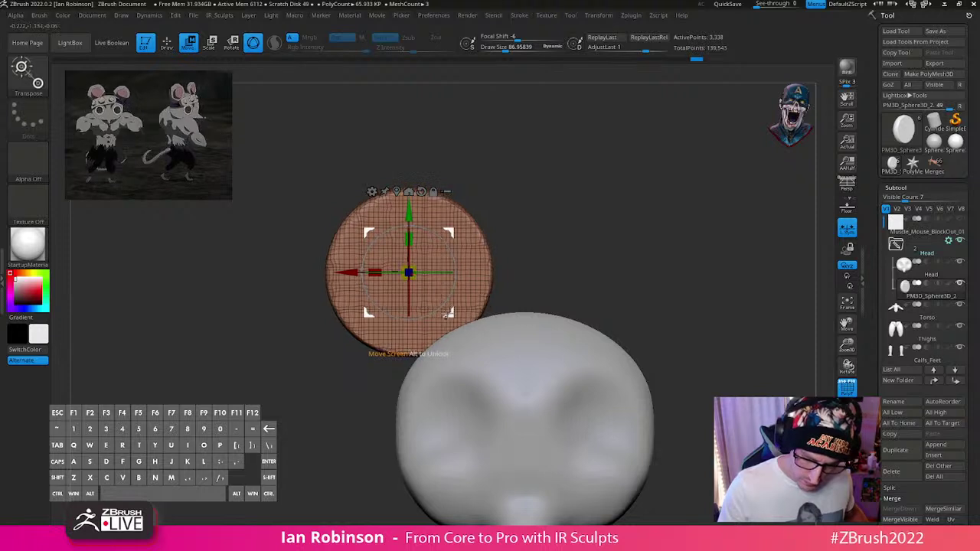
left_click_drag(452, 313, 453, 315)
key("q")
Step: Reshape the ear's lower edge with the Move brush and shift the ear slightly closer to the head
mouse_move(539, 284)
left_mouse_down("alt")
mouse_move(472, 282)
mouse_move(446, 299)
left_mouse_up("alt")
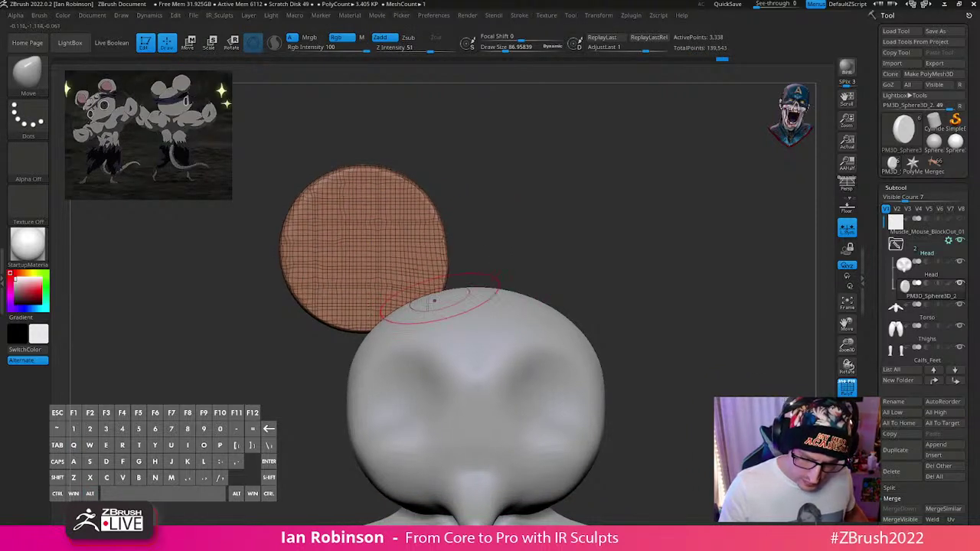
left_click_drag(367, 327, 370, 333)
key("w")
left_click_drag(405, 292, 417, 297)
left_click_drag(375, 255, 382, 246)
key("q")
left_click_drag(632, 264, 537, 243, "alt")
Step: Try to mirror and weld the ear with local symmetry on, and undo the attempt
key("space")
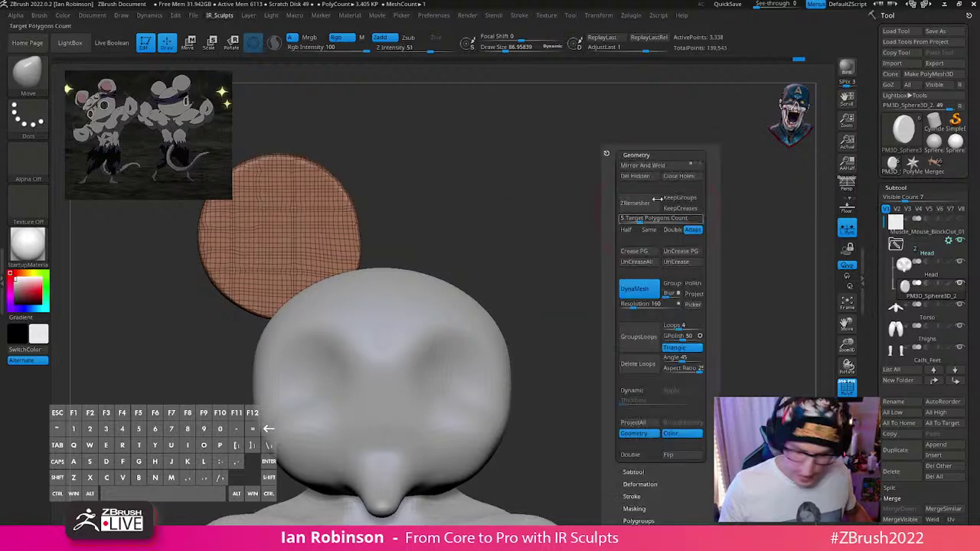
left_click(651, 166)
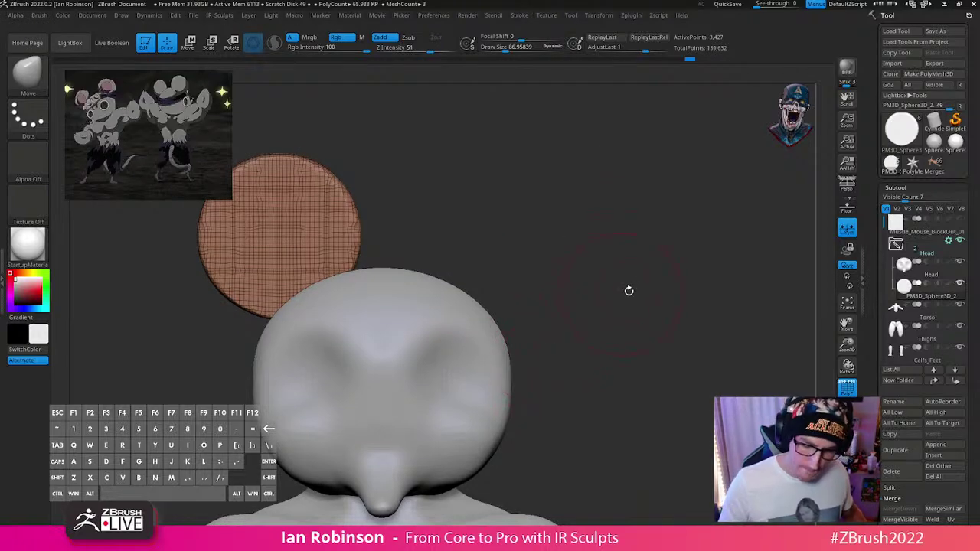
key("ctrl+z")
Step: Turn off local symmetry, and mirror and weld the ear to the other side of the head
key("space")
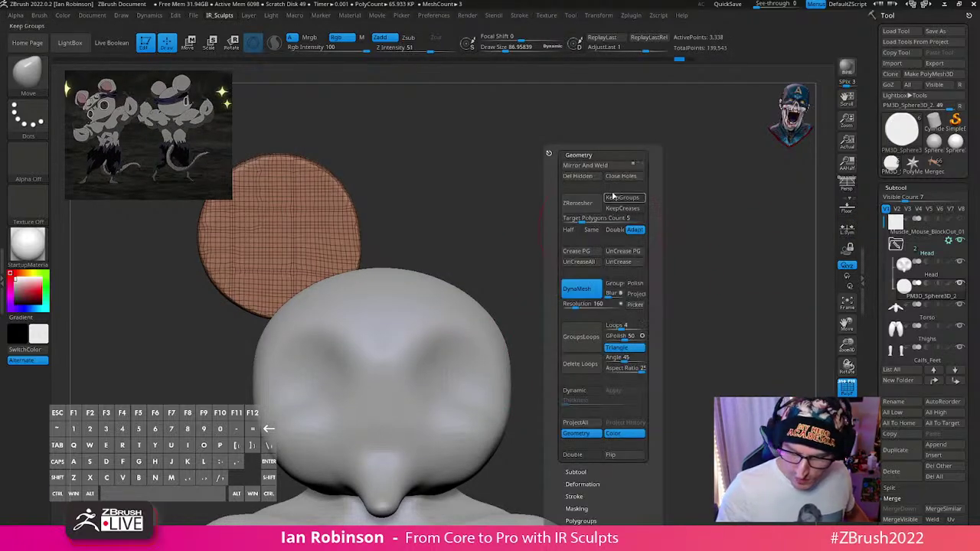
left_click(611, 166)
left_click_drag(641, 281, 621, 265, "alt")
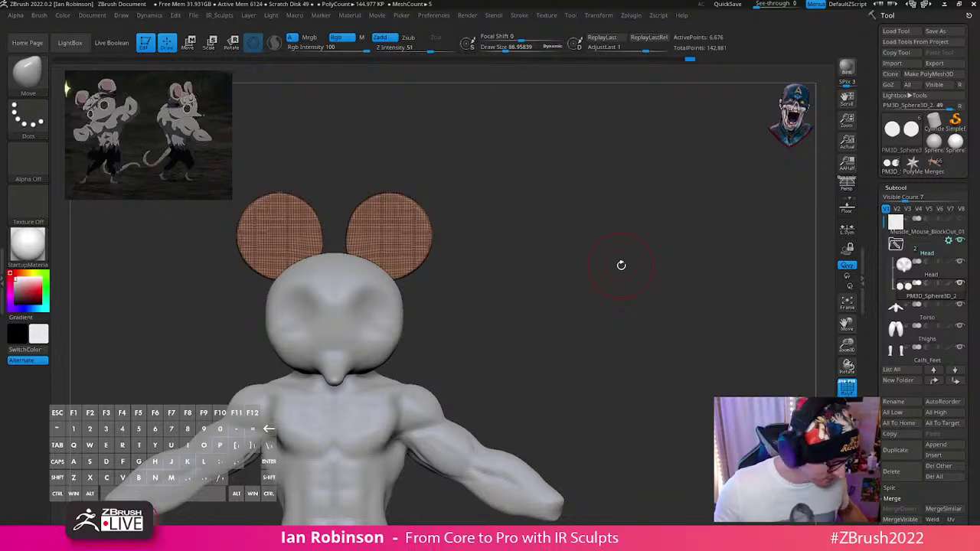
Step: Move both ears symmetrically outward and slightly lower on the head with the gizmo
left_click_drag(642, 264, 577, 265, "alt")
key("w")
left_click_drag(623, 211, 501, 314, "alt")
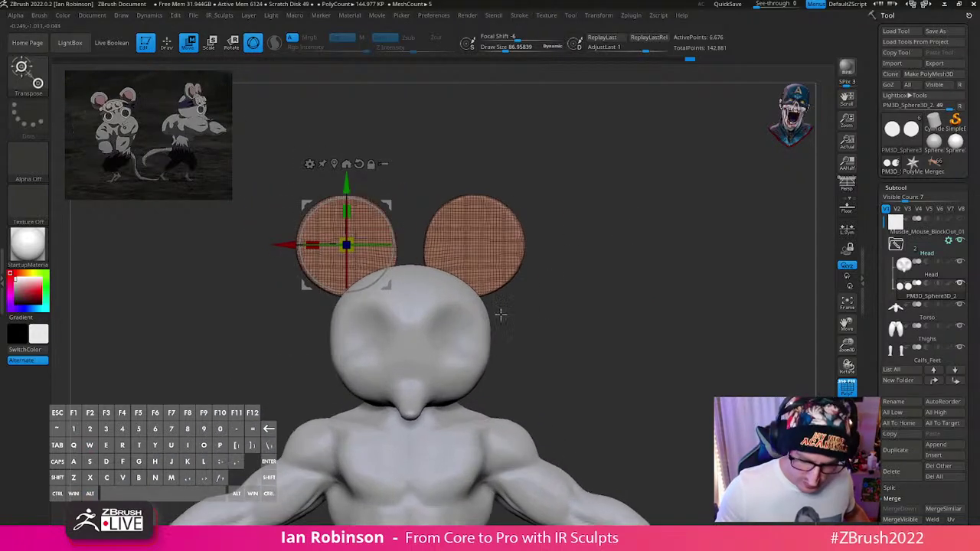
left_click(517, 254)
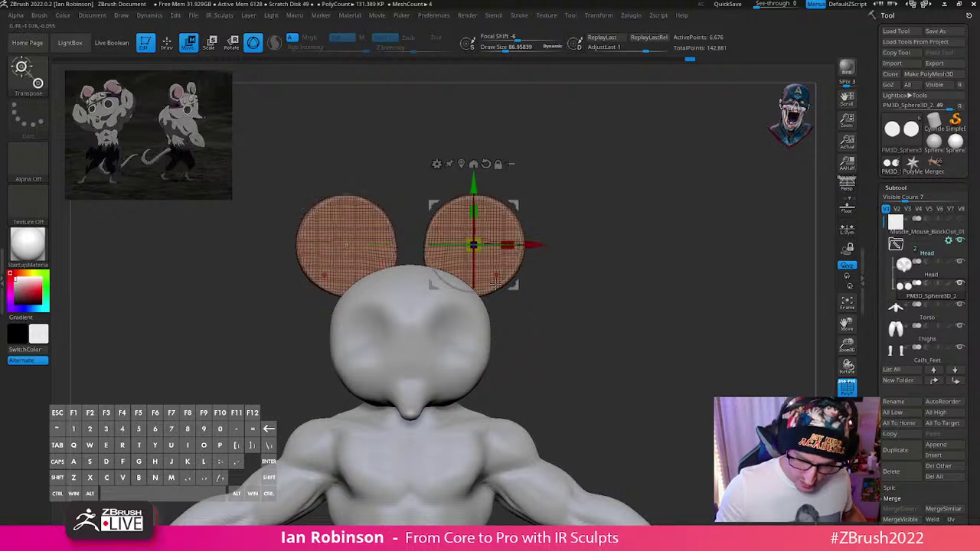
left_click_drag(477, 244, 537, 279)
mouse_move(533, 299)
left_mouse_down()
mouse_move(597, 321)
mouse_move(628, 280)
mouse_move(607, 273)
mouse_move(700, 269)
mouse_move(620, 261)
mouse_move(628, 313)
mouse_move(648, 308)
mouse_move(610, 322)
mouse_move(528, 307)
mouse_move(503, 281)
mouse_move(558, 284)
left_mouse_up()
Step: Set the draw size to about 108 and reshape the ears' edges where they meet the head with the Move brush
key("q")
key("s")
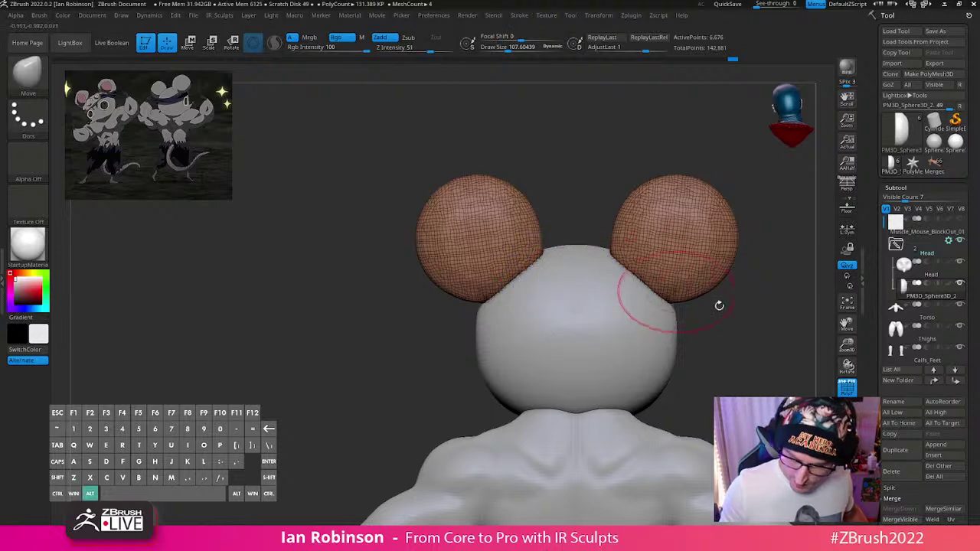
left_click_drag(719, 305, 671, 304, "alt")
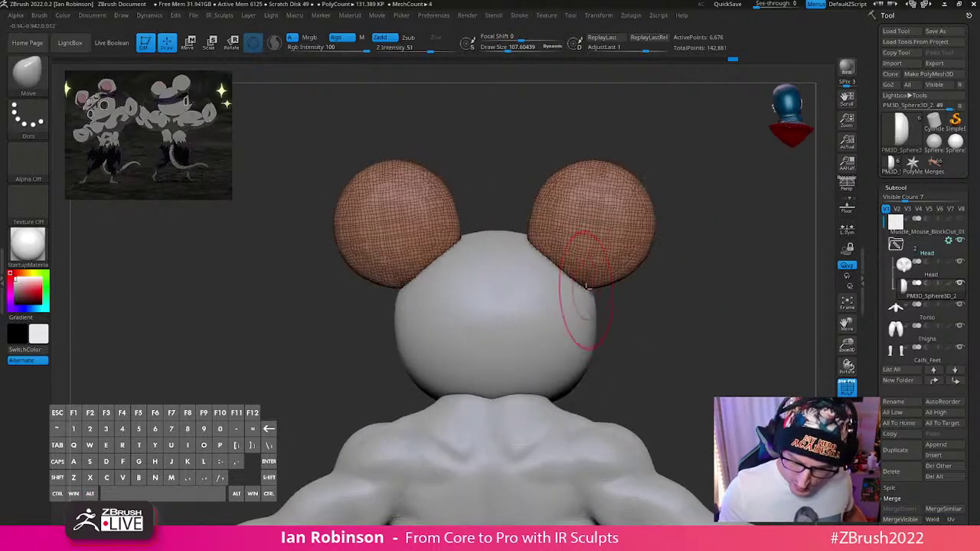
left_click_drag(542, 254, 529, 247)
mouse_move(687, 229)
left_mouse_down()
mouse_move(638, 204)
mouse_move(602, 234)
mouse_move(601, 254)
left_mouse_up()
Step: Set the draw size to about 72 and paint an oval mask on the front of both ears with the MaskPen brush
key("s")
mouse_move(526, 246)
left_mouse_down()
mouse_move(521, 253)
mouse_move(623, 232)
mouse_move(691, 249)
mouse_move(604, 228)
mouse_move(595, 307)
left_mouse_up()
key("s")
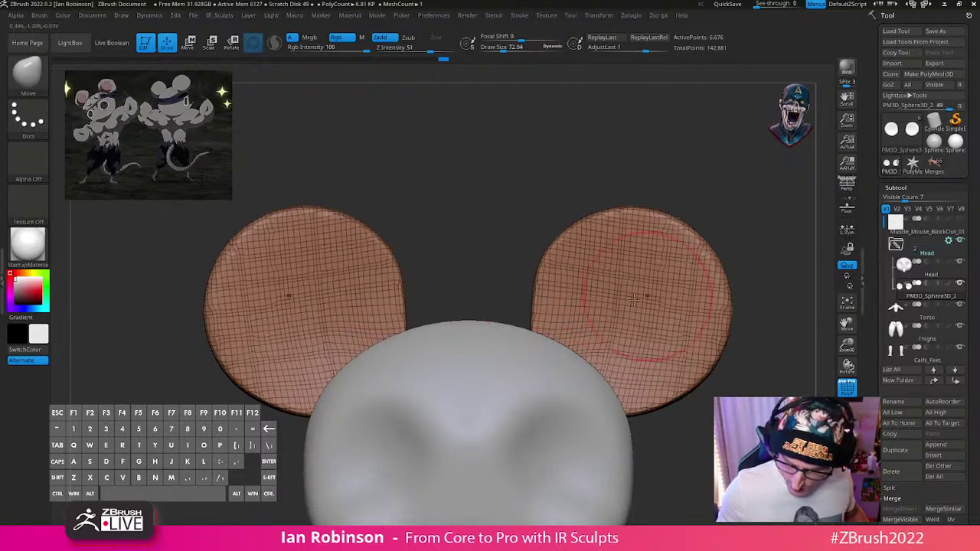
mouse_move(629, 304)
left_mouse_down("ctrl")
mouse_move(612, 292)
mouse_move(635, 310)
left_mouse_up("ctrl")
left_click_drag(699, 210, 720, 188, "ctrl")
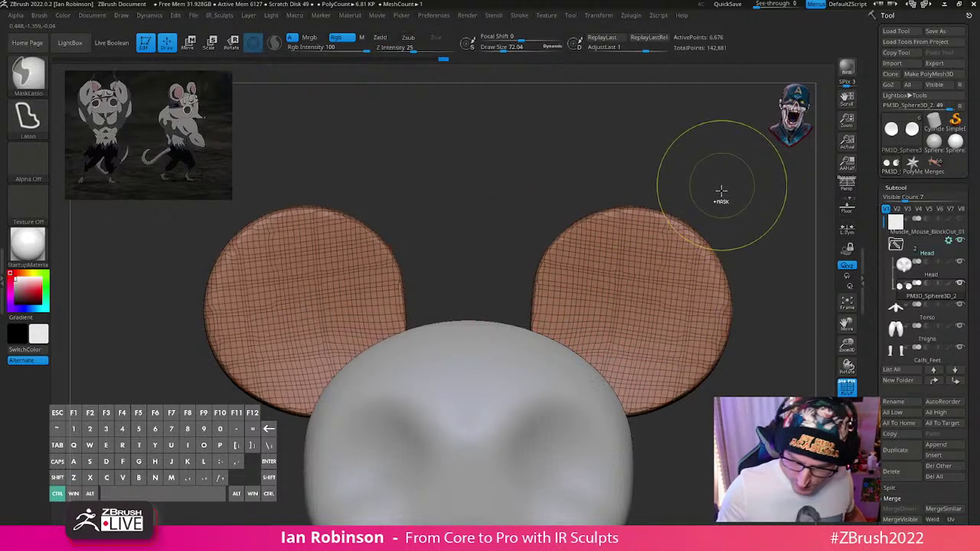
left_click(36, 81, "ctrl")
left_click(460, 127, "ctrl")
mouse_move(639, 312)
left_mouse_down("ctrl")
mouse_move(613, 324)
mouse_move(627, 280)
mouse_move(629, 317)
mouse_move(636, 298)
left_mouse_up("ctrl")
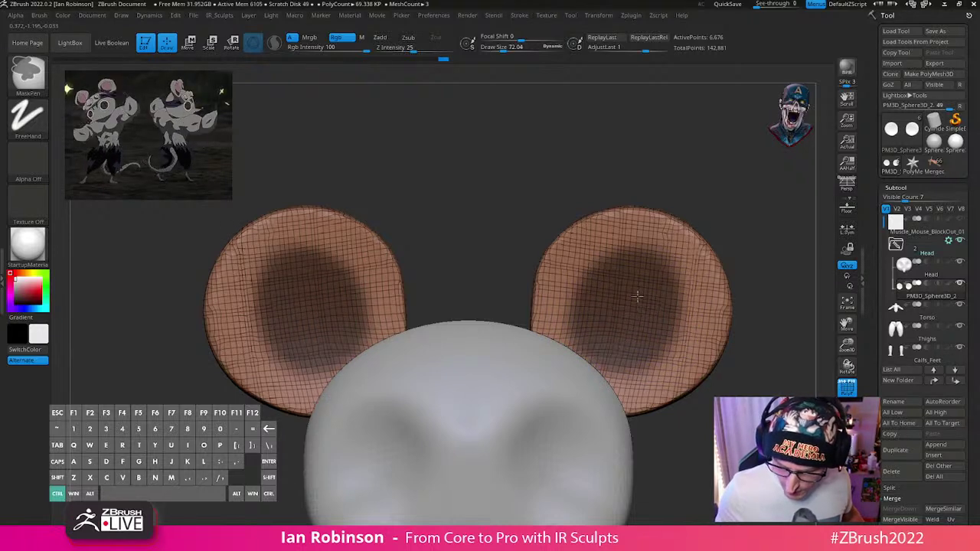
Step: Invert the mask and turn the masked outer part of both ears into its own polygroup
left_click(743, 254, "ctrl")
left_click_drag(743, 253, 640, 237, "alt")
key("ctrl+w")
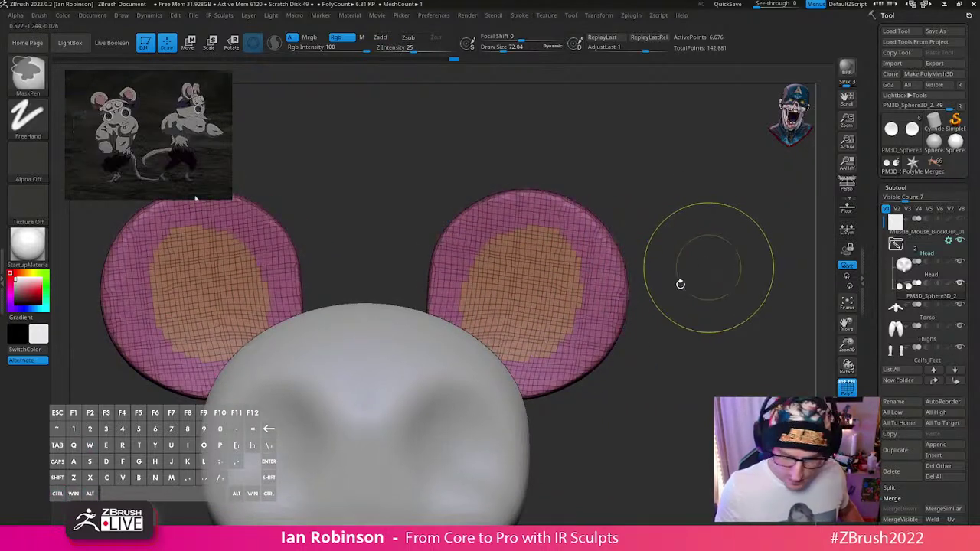
Step: Use the inner-ear polygroup to mask everything around it, and push both inner ears inward with the gizmo
left_click(562, 305, "ctrl+shift")
left_click(677, 285, "ctrl")
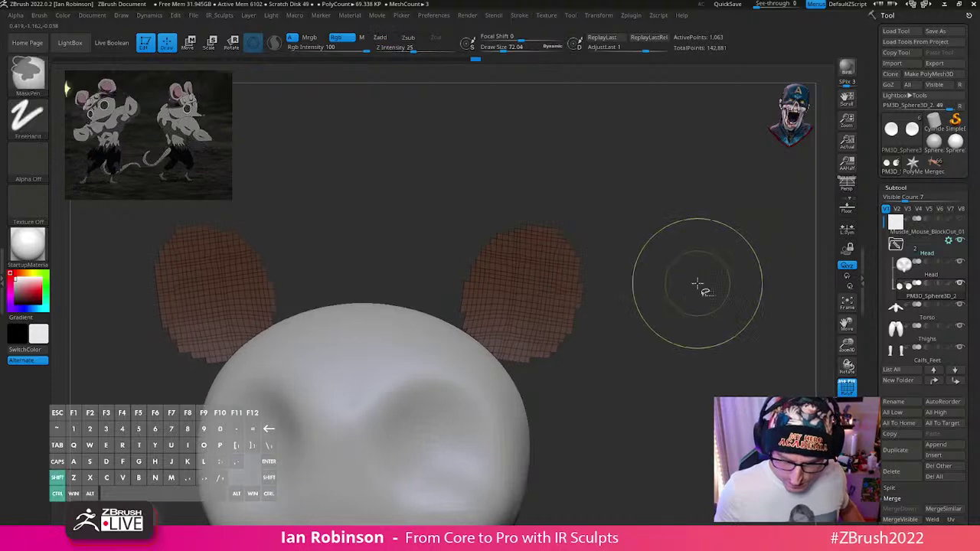
left_click(700, 284, "ctrl+shift")
mouse_move(705, 284)
left_mouse_down()
mouse_move(671, 282)
mouse_move(665, 293)
mouse_move(747, 288)
mouse_move(719, 329)
left_mouse_up()
key("w")
key("q")
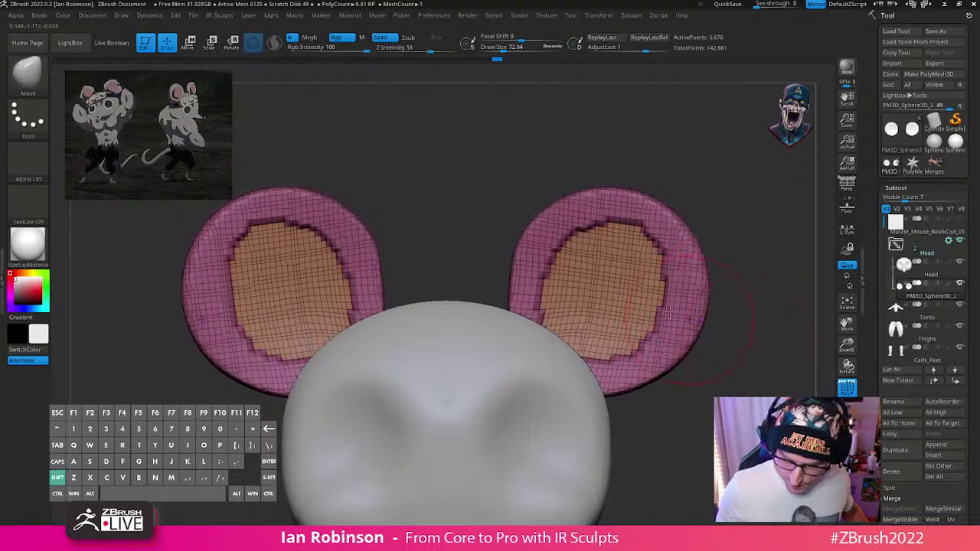
Step: Smooth the stepped rims of both inner ears with the SmoothCloth brush, return to the Move brush and hide the polyframe
left_click_drag(658, 334, 562, 279, "shift")
key("b")
key("m")
key("v")
key("shift+f")
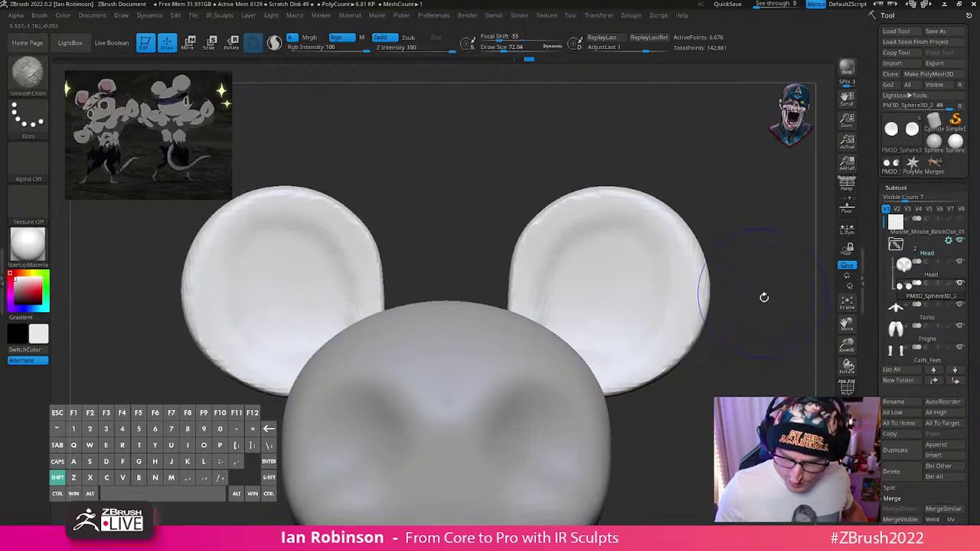
Step: Show the polyframe and apply Polish By Groups to both ears to even out the border around the inner-ear polygroup
mouse_move(763, 295)
left_mouse_down("alt")
mouse_move(641, 288)
mouse_move(687, 334)
mouse_move(507, 267)
left_mouse_up("alt")
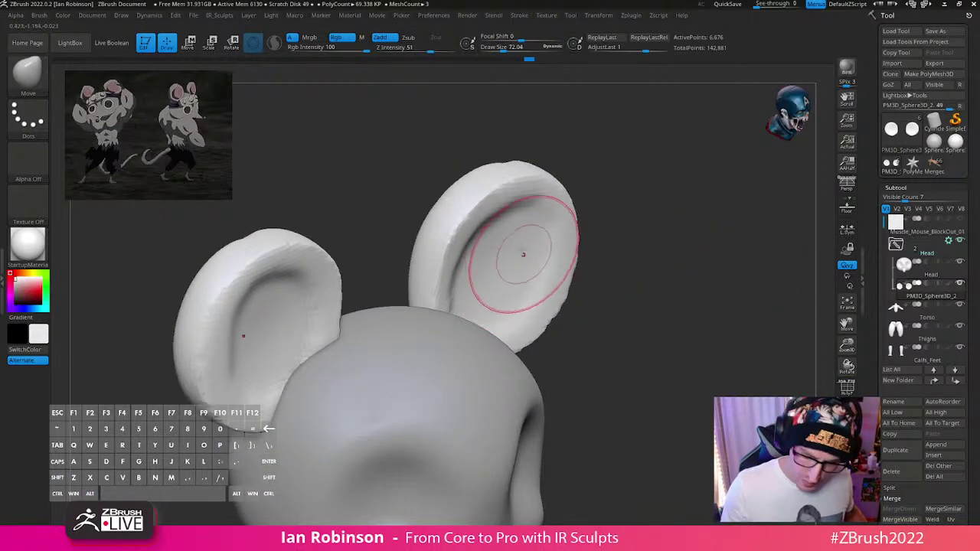
key("shift+f")
left_click_drag(661, 262, 507, 250, "alt")
left_click(906, 187)
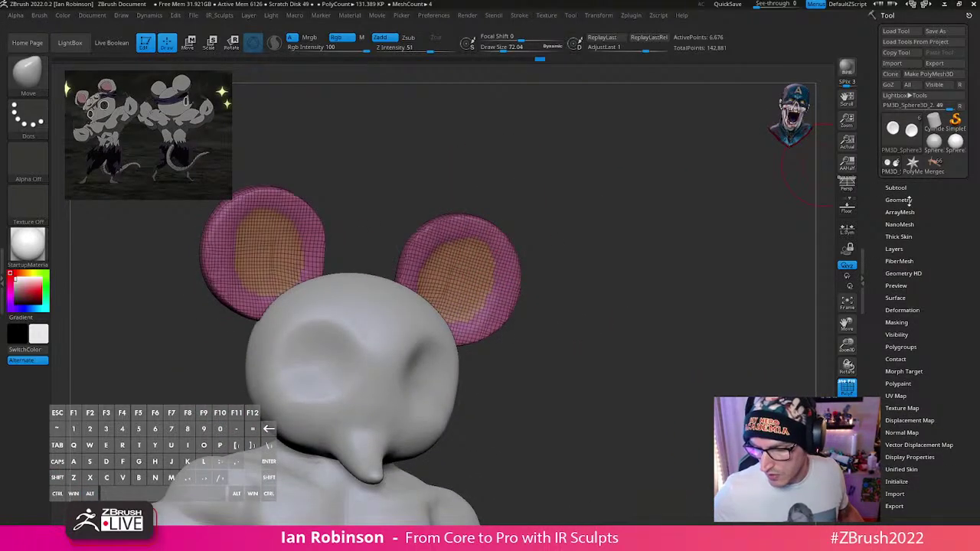
left_click_drag(935, 324, 926, 277)
left_click(917, 263)
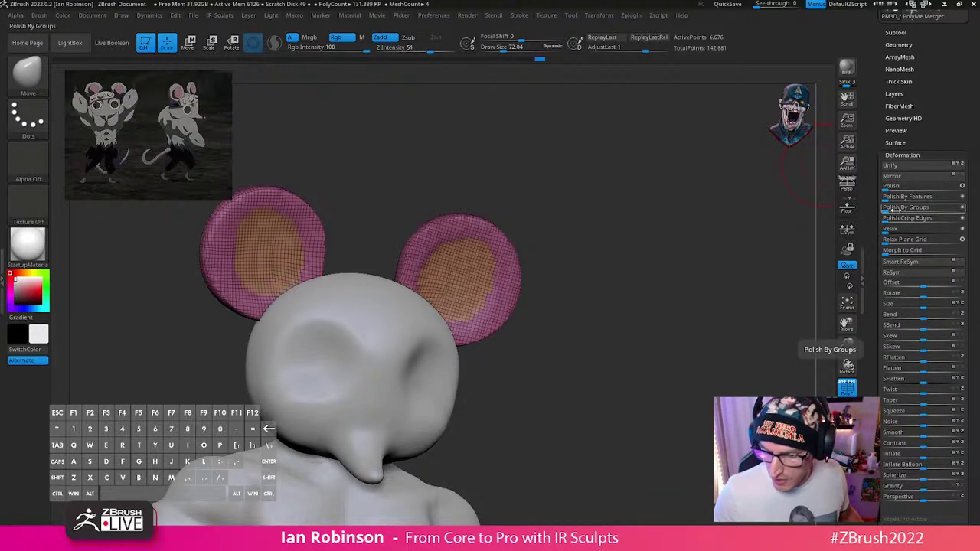
left_click_drag(895, 209, 963, 208)
left_click_drag(652, 273, 617, 290, "alt")
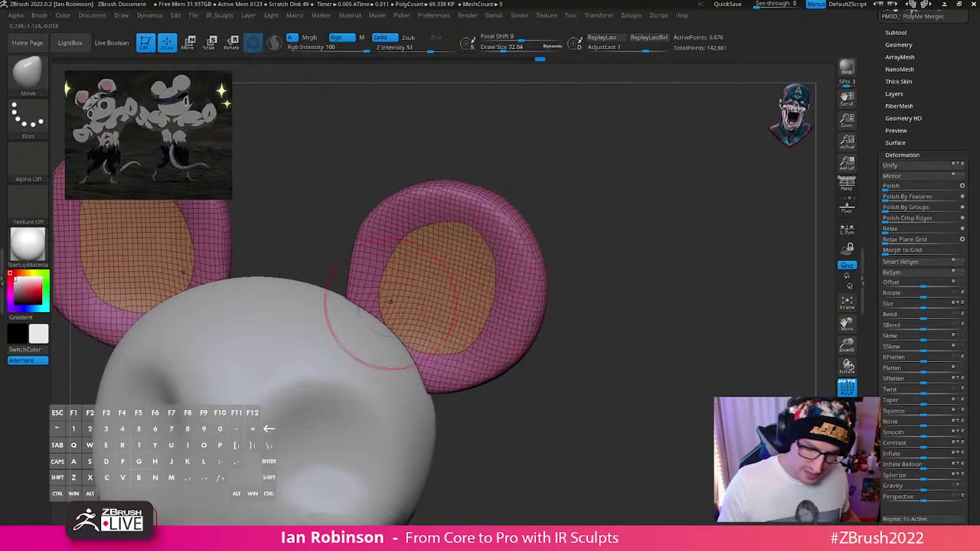
Step: Round out the inner contour of both ears with the Move brush
mouse_move(639, 241)
left_mouse_down("shift")
mouse_move(632, 234)
mouse_move(667, 266)
mouse_move(575, 241)
mouse_move(579, 224)
mouse_move(570, 295)
left_mouse_up("shift")
left_click_drag(468, 250, 479, 237)
mouse_move(573, 238)
left_mouse_down("alt")
mouse_move(566, 263)
mouse_move(600, 274)
left_mouse_up("alt")
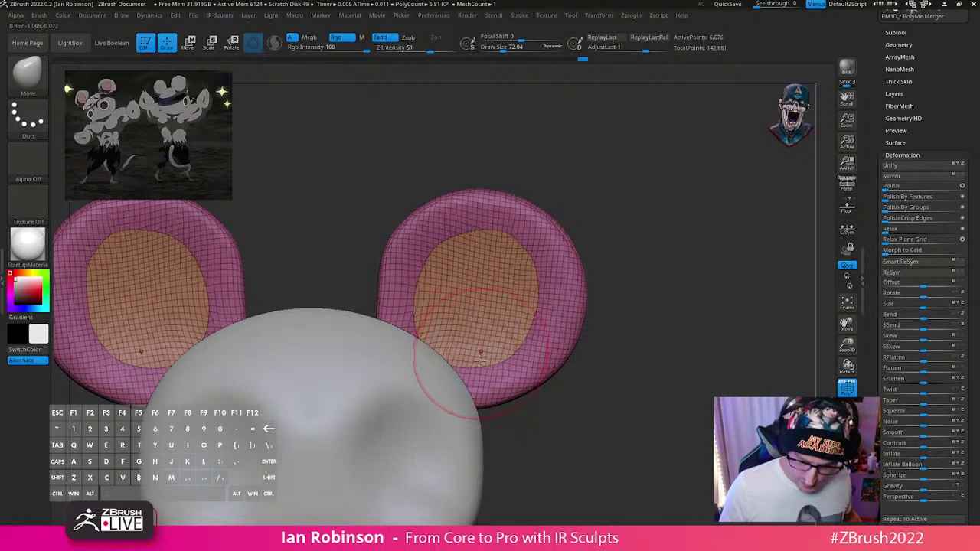
left_click_drag(667, 332, 647, 327, "alt")
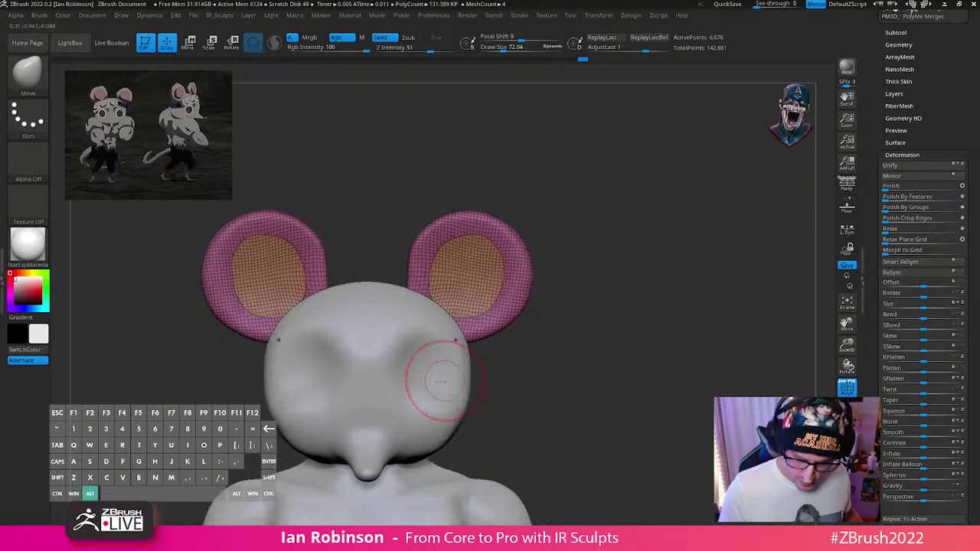
Step: Make the head subtool active, hide the polyframe, set the draw size to about 99 and reshape the crown's upper sides
left_click(446, 383, "alt")
left_click_drag(553, 336, 511, 380, "alt")
key("shift+f")
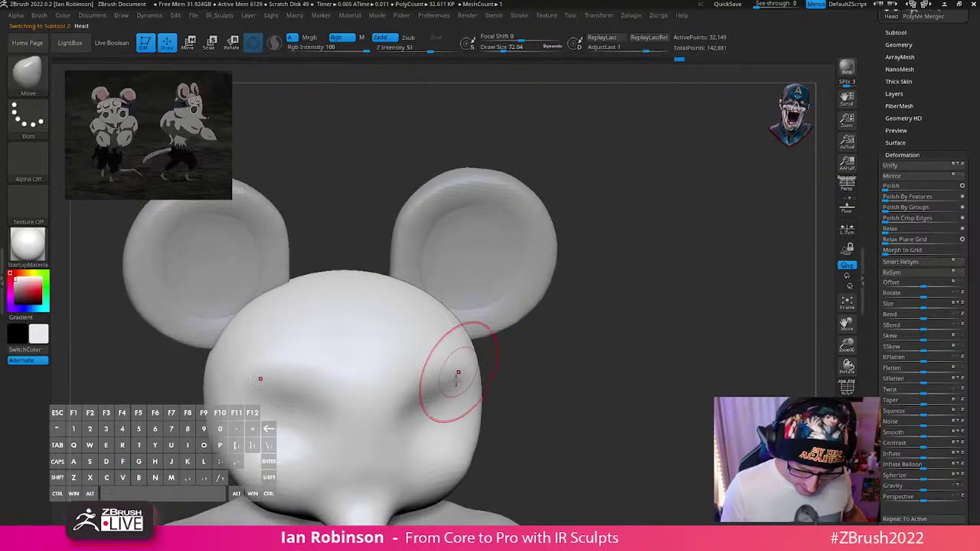
left_click_drag(518, 369, 558, 388)
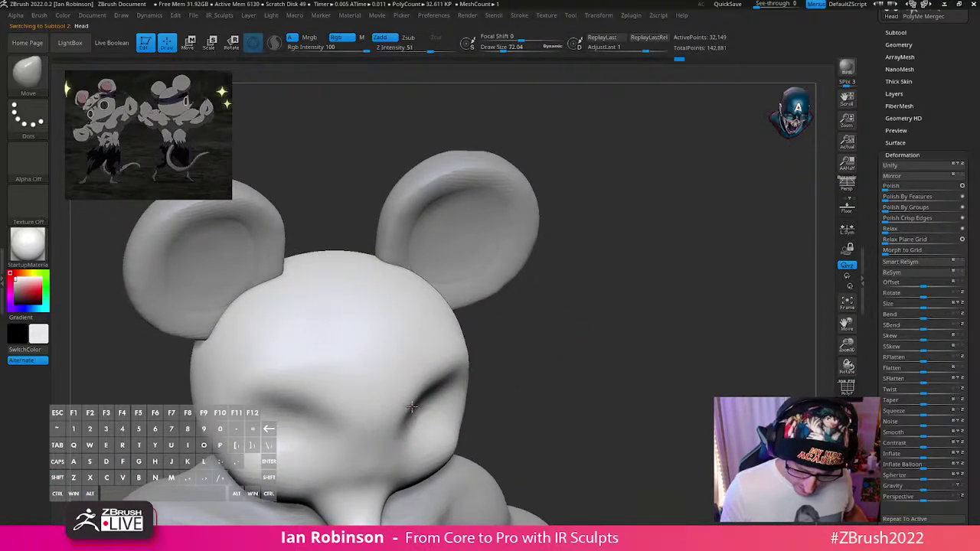
left_click_drag(412, 407, 523, 341, "shift")
key("s")
left_click_drag(395, 328, 404, 329)
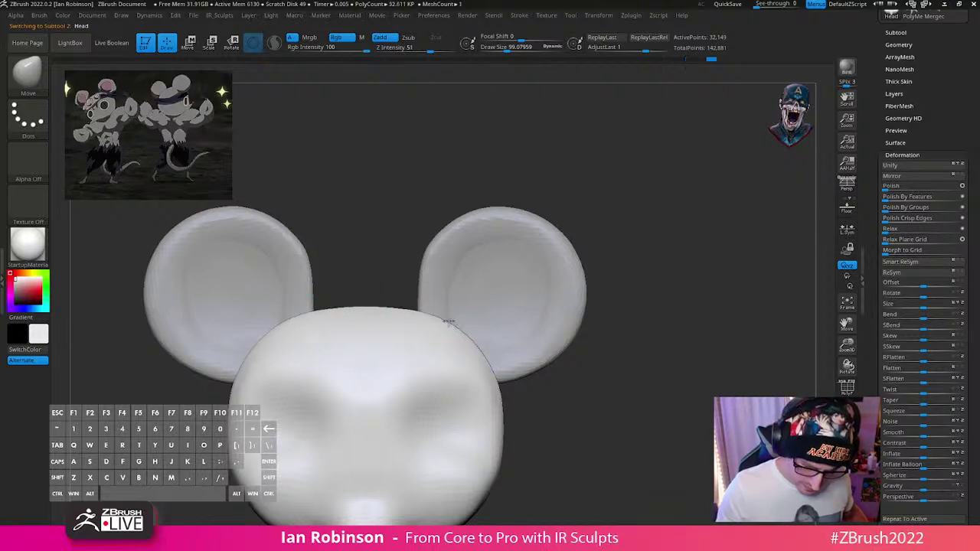
left_click_drag(643, 352, 634, 324, "alt")
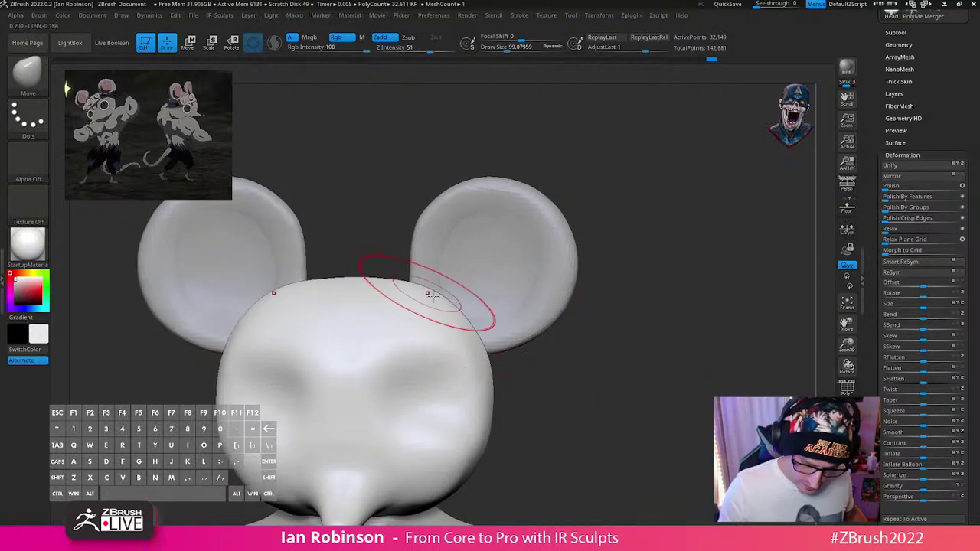
Step: Set the draw size to about 55, then adjust and smooth the face profile above the snout from the side
left_click_drag(608, 372, 642, 329, "shift")
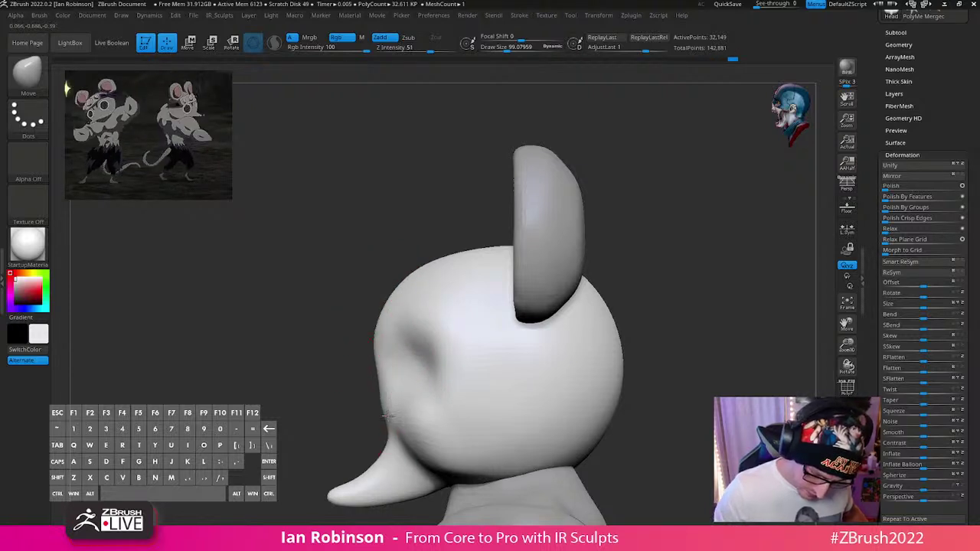
left_click_drag(390, 370, 387, 371)
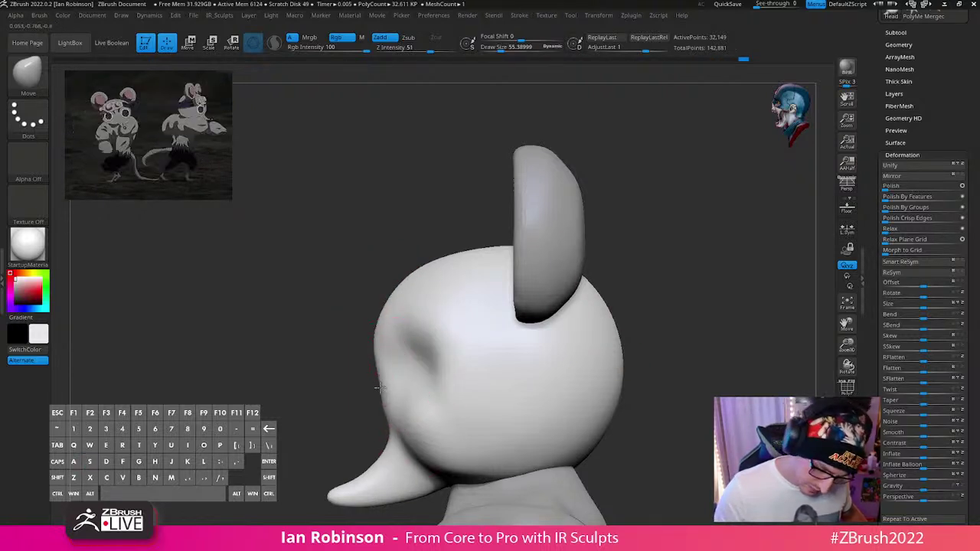
mouse_move(376, 364)
right_mouse_down("alt")
mouse_move(389, 375)
mouse_move(396, 292)
right_mouse_up("alt")
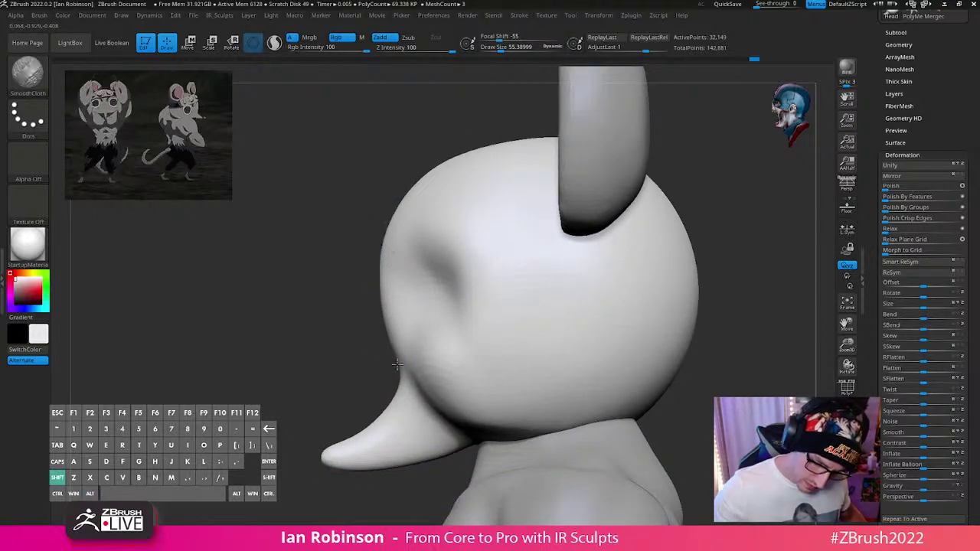
key("b")
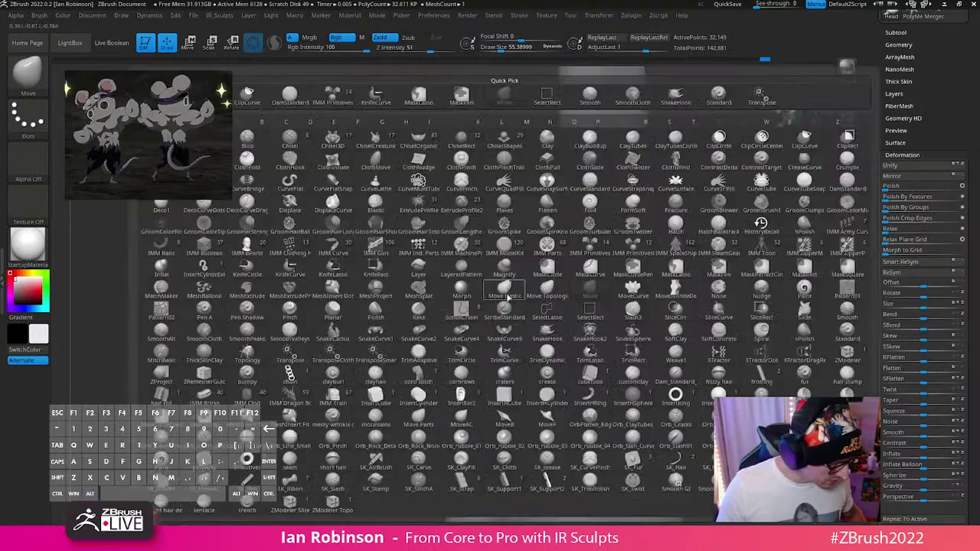
key("d")
key("s")
right_click_drag(245, 351, 359, 350)
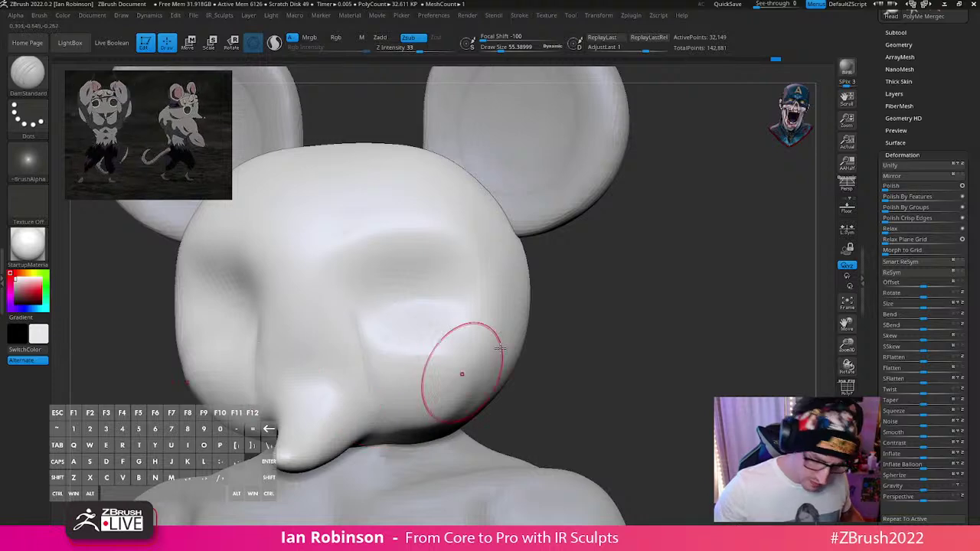
right_click_drag(499, 347, 619, 336)
key("ctrl+z")
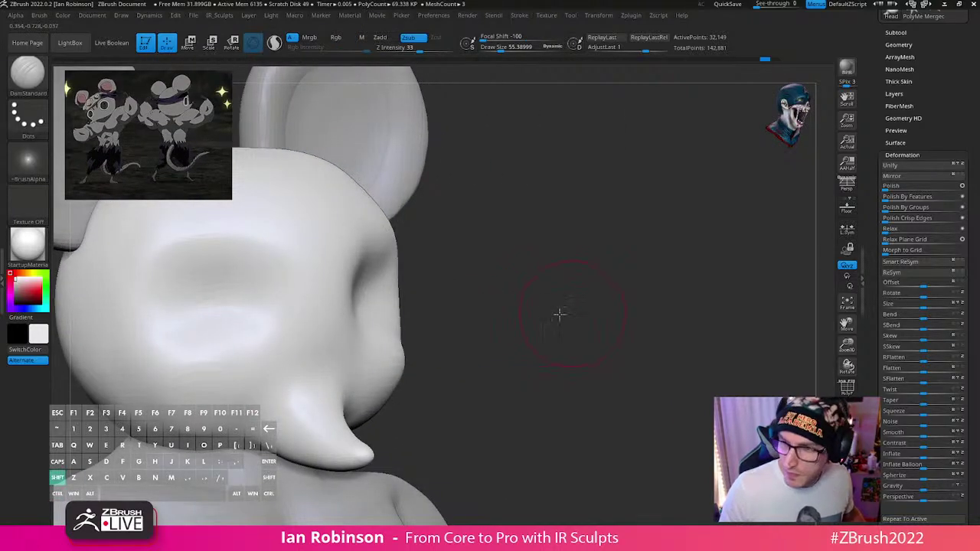
Step: Insert an IMM Primitives sphere at the tip of the snout as the nose and position it with the gizmo
mouse_move(559, 313)
left_mouse_down("shift")
mouse_move(605, 296)
mouse_move(584, 309)
mouse_move(565, 304)
left_mouse_up("shift")
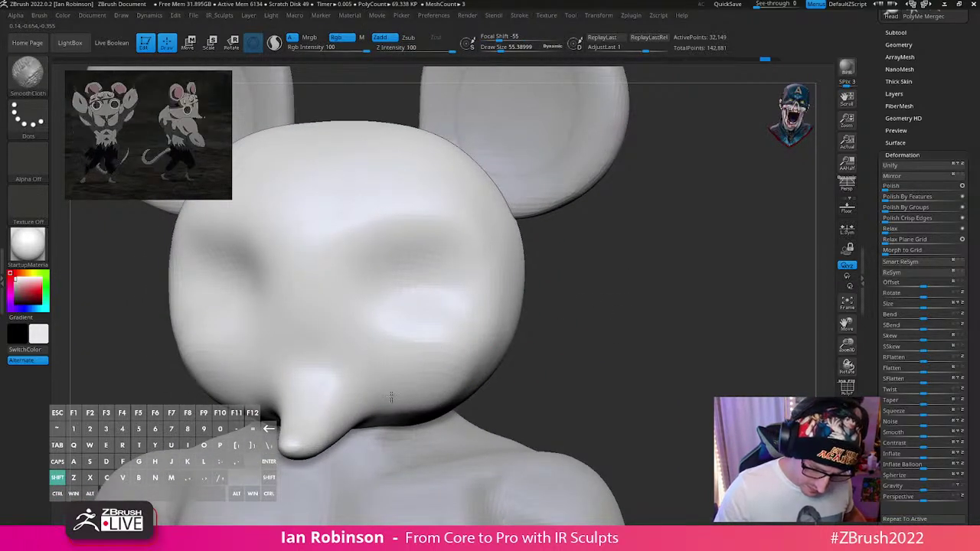
mouse_move(403, 414)
right_mouse_down()
mouse_move(627, 295)
mouse_move(575, 309)
right_mouse_up()
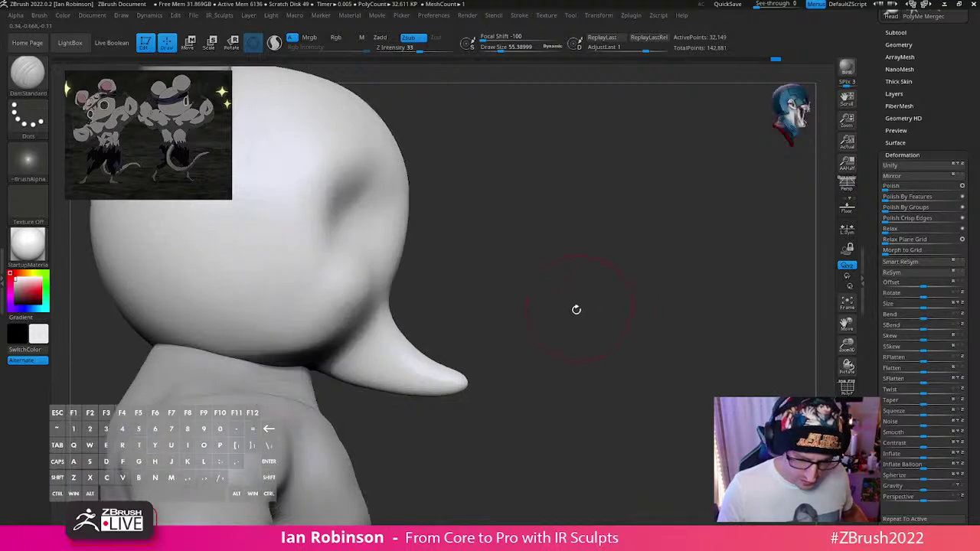
key("b")
key("i")
key("t")
mouse_move(575, 359)
right_mouse_down("shift")
mouse_move(544, 363)
mouse_move(459, 337)
right_mouse_up("shift")
left_click_drag(315, 387, 313, 434)
right_click_drag(505, 372, 595, 271, "shift")
key("w")
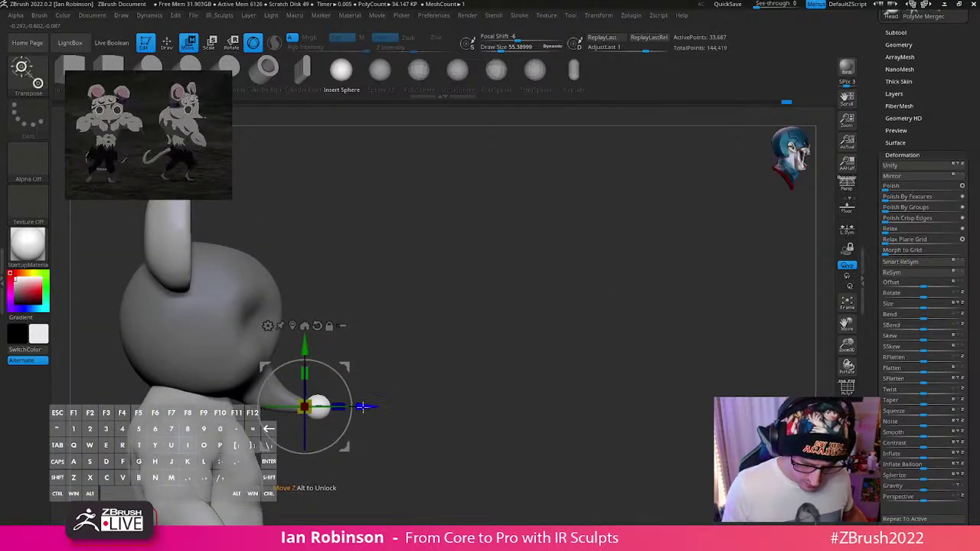
key("q")
Step: Split the unmasked nose sphere off the head into its own subtool and save the tool
left_click_drag(953, 111, 927, 150)
left_click(905, 141)
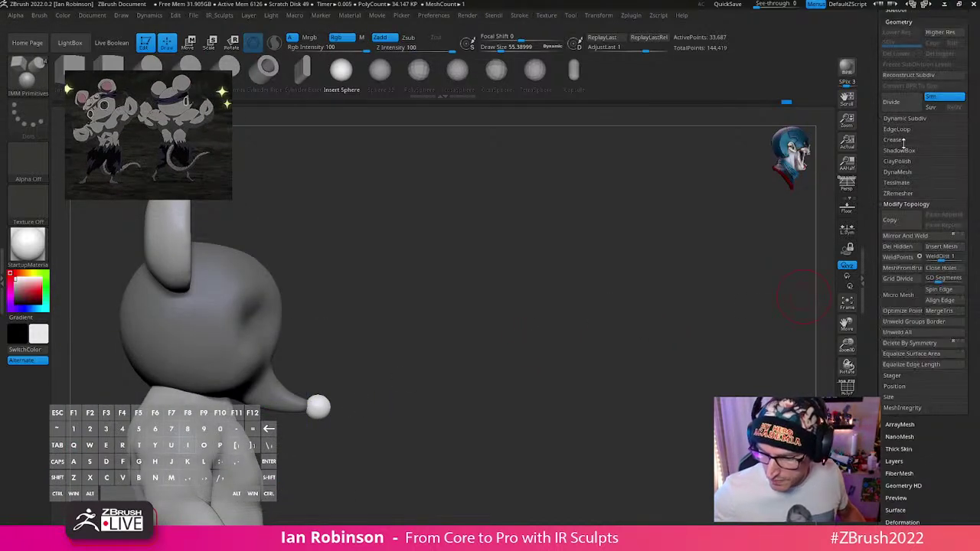
left_click(899, 21)
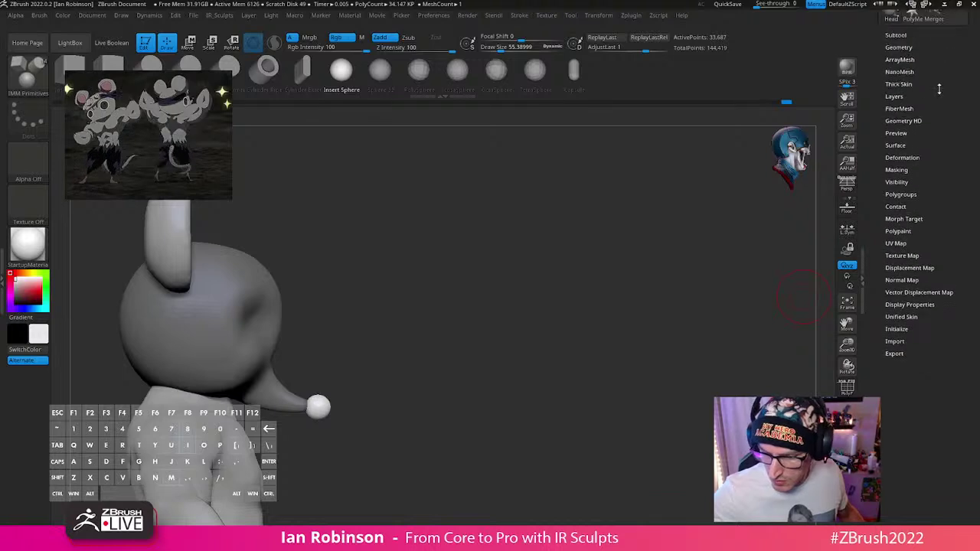
left_click(925, 100)
left_click_drag(976, 313, 978, 216)
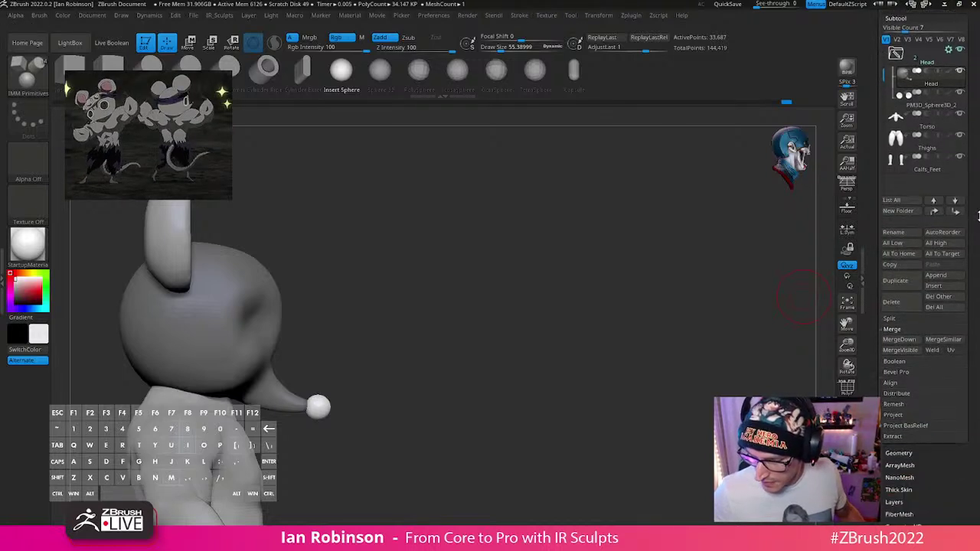
left_click(900, 320)
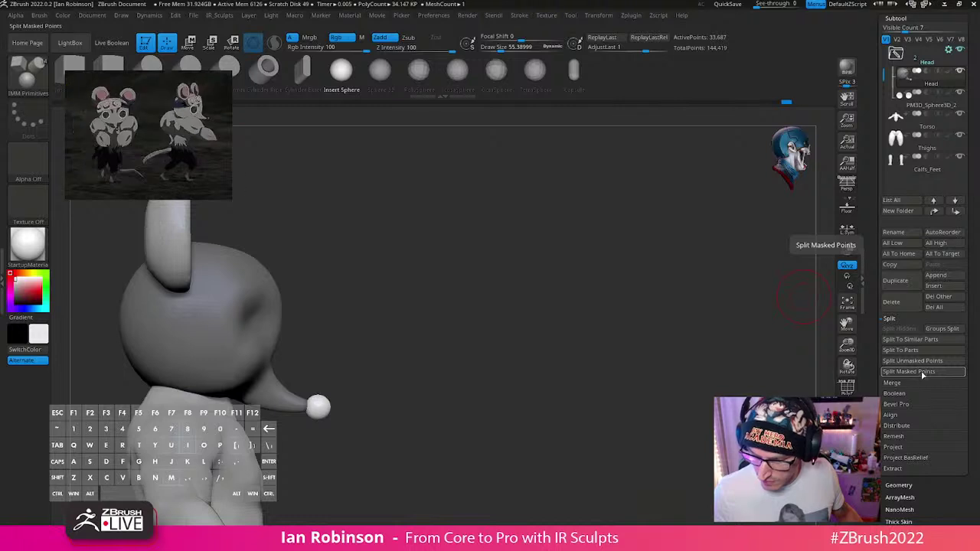
left_click(923, 362)
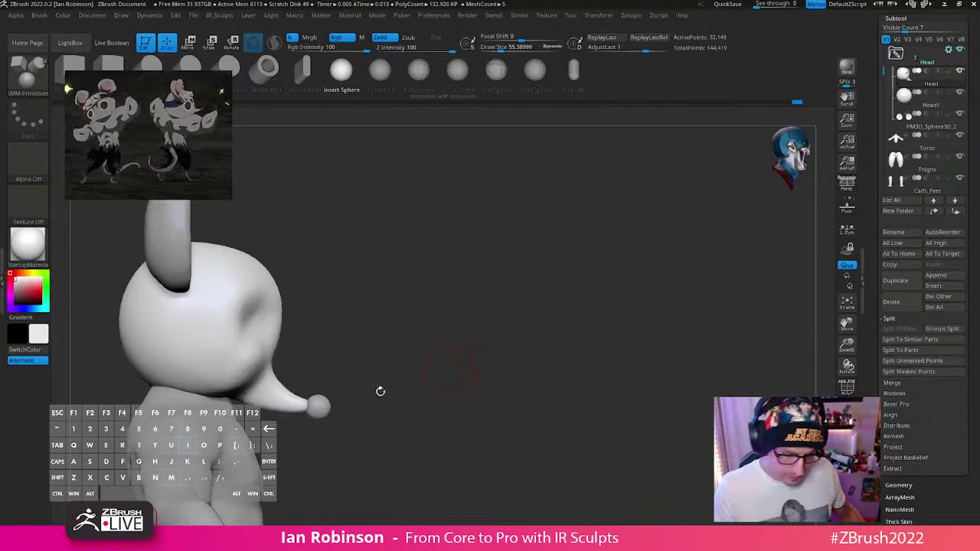
left_click_drag(553, 315, 662, 383)
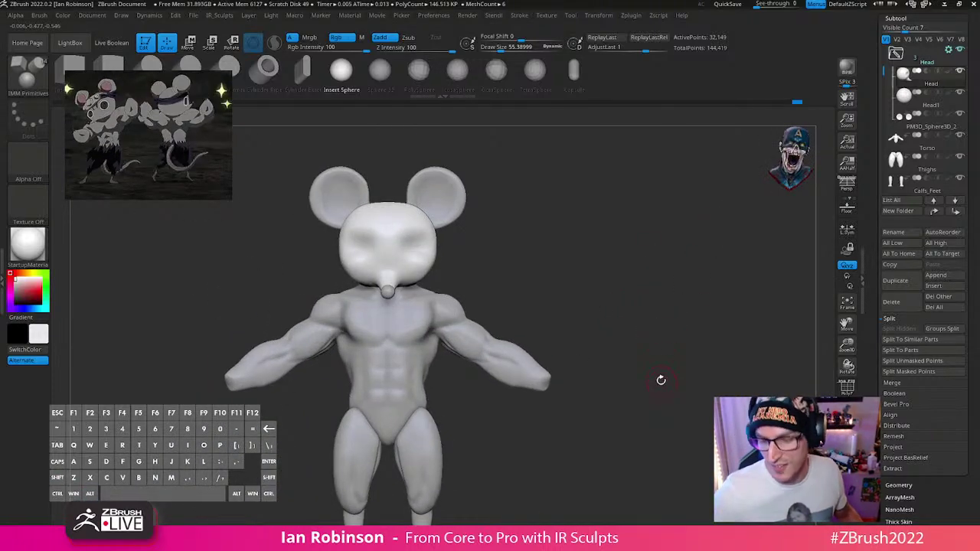
left_click_drag(970, 40, 978, 144)
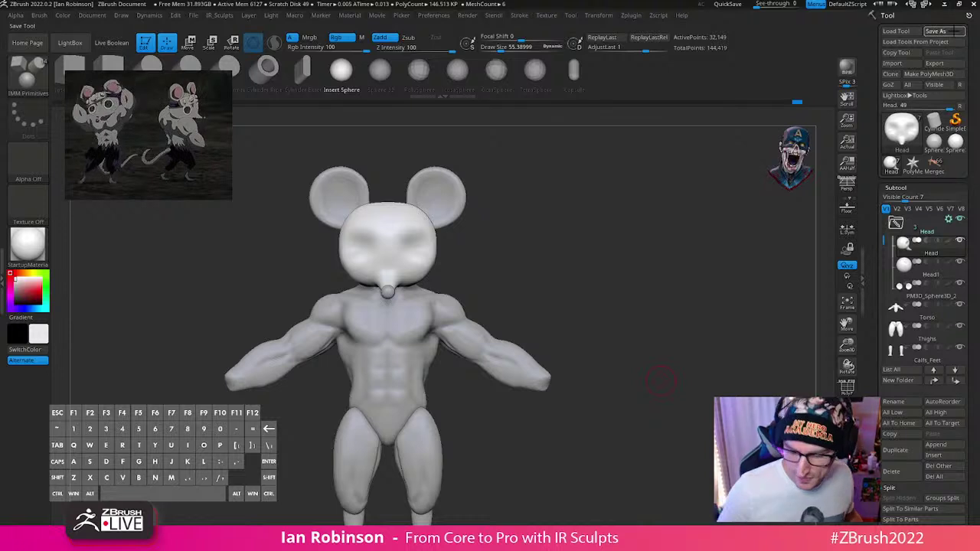
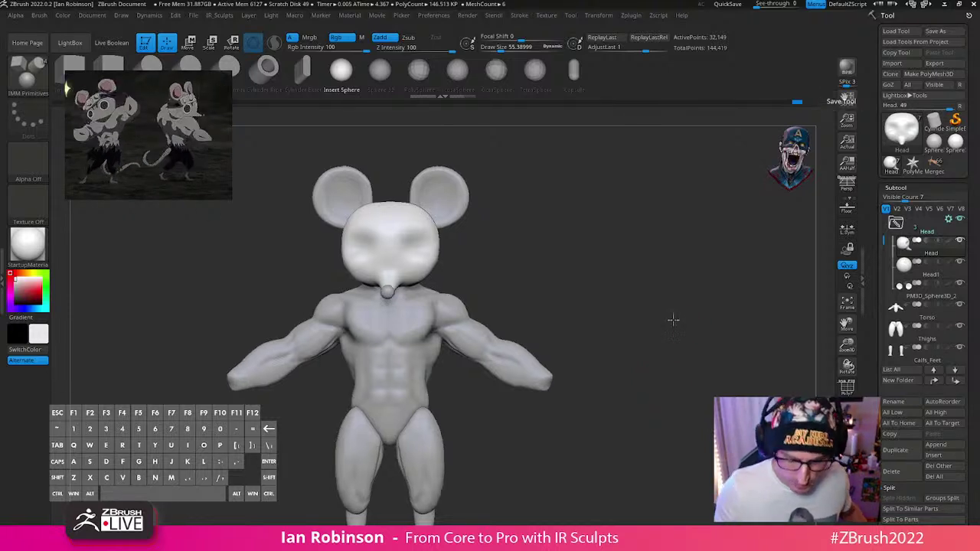
Step: Set the draw size to about 83, make the ears subtool active and move both ears slightly forward on the head
left_click_drag(671, 319, 681, 440)
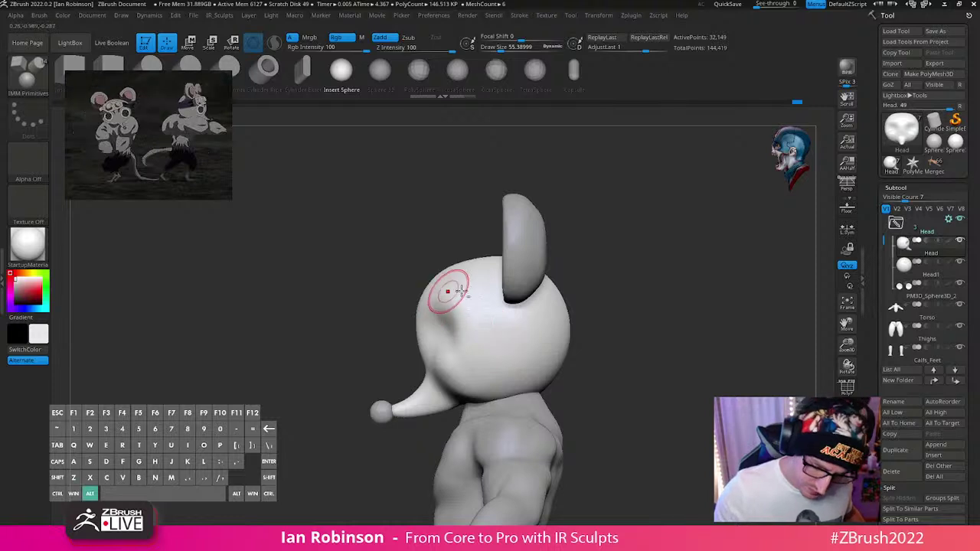
key("s")
left_click(636, 258)
left_click_drag(651, 268, 637, 259, "alt")
left_click(505, 228, "alt")
key("w")
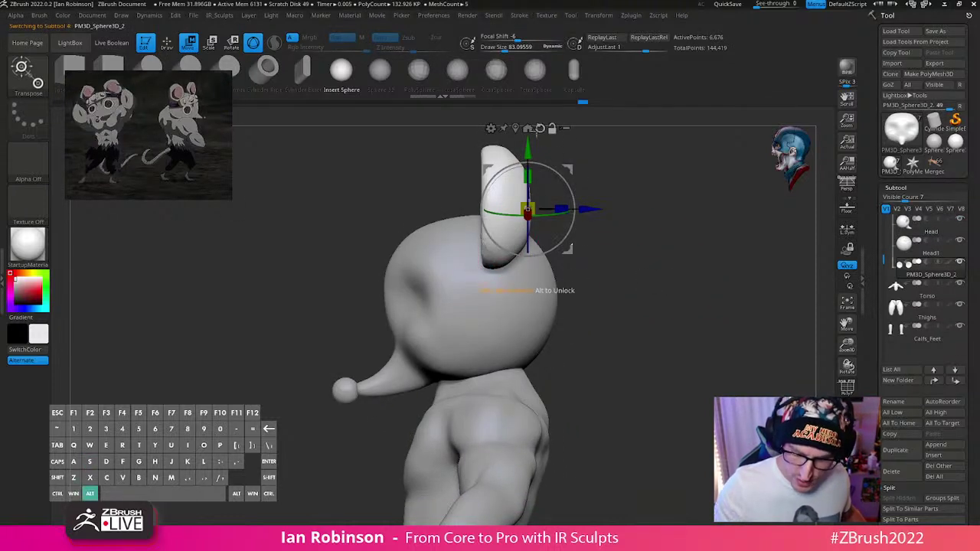
left_click(588, 210, "alt")
left_click_drag(469, 208, 446, 209)
key("q")
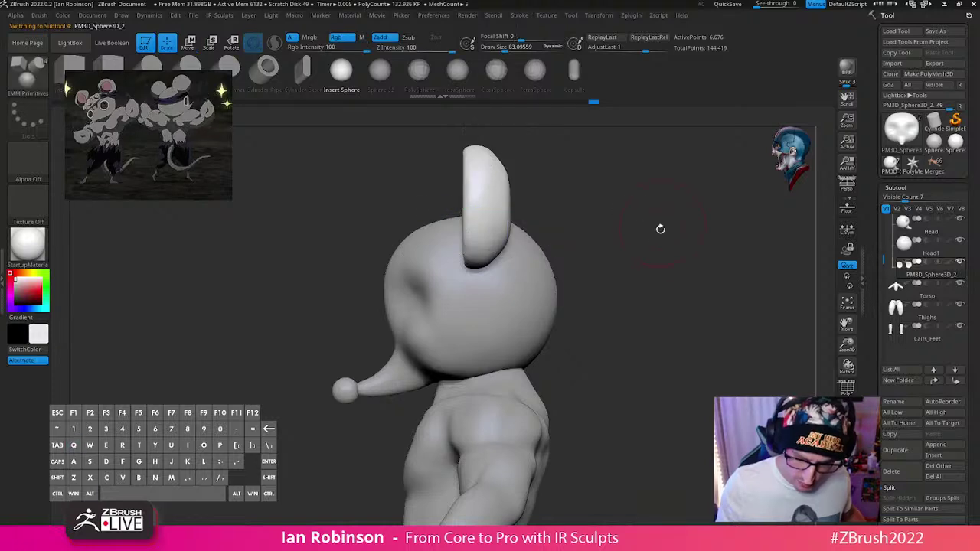
Step: From above, rotate both ears with the gizmo so their front faces turn slightly inward toward the centre of the head
mouse_move(661, 227)
left_mouse_down()
mouse_move(668, 299)
mouse_move(674, 269)
left_mouse_up()
left_click_drag(613, 150, 590, 339, "alt")
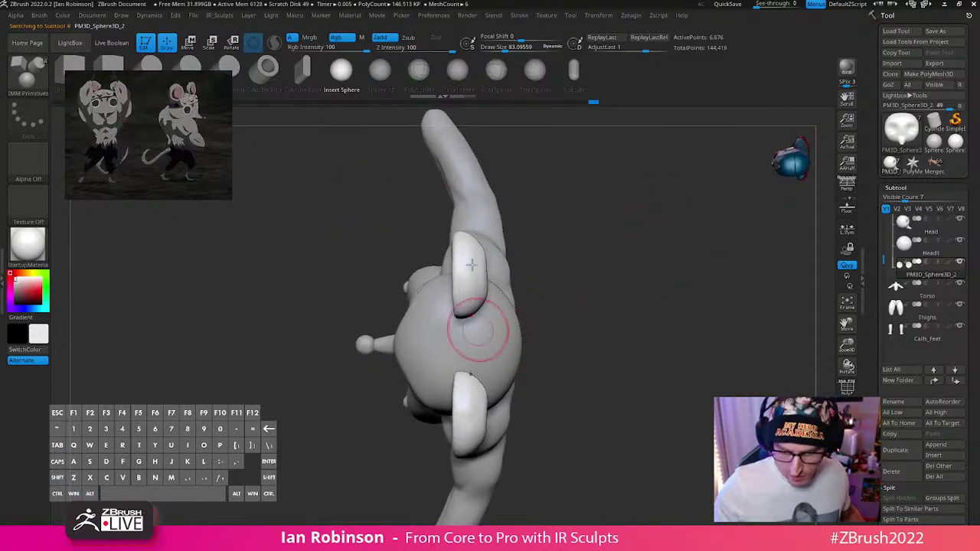
left_click_drag(533, 358, 619, 252)
left_click_drag(630, 327, 637, 411, "alt")
left_click_drag(637, 411, 656, 197, "alt")
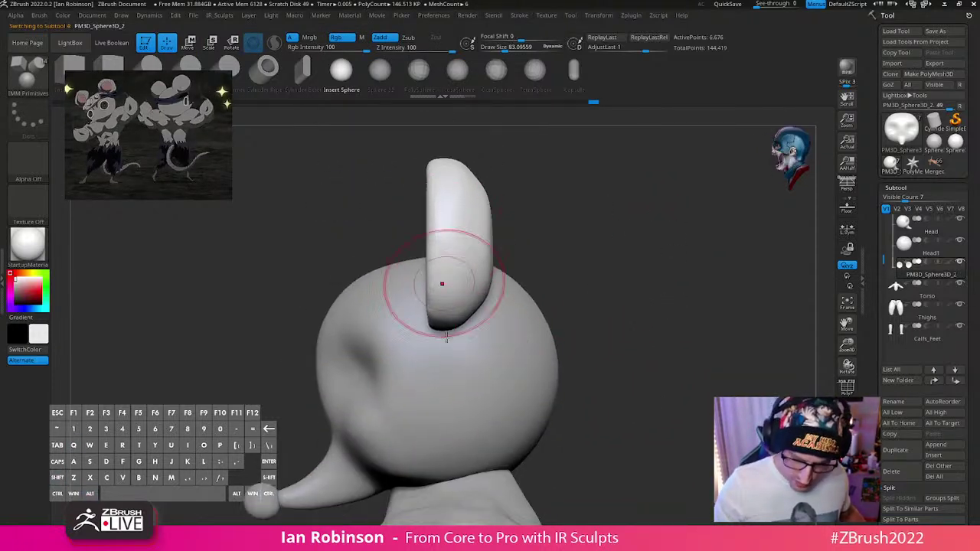
left_click_drag(687, 325, 691, 284, "alt")
left_click_drag(643, 306, 652, 342)
key("w")
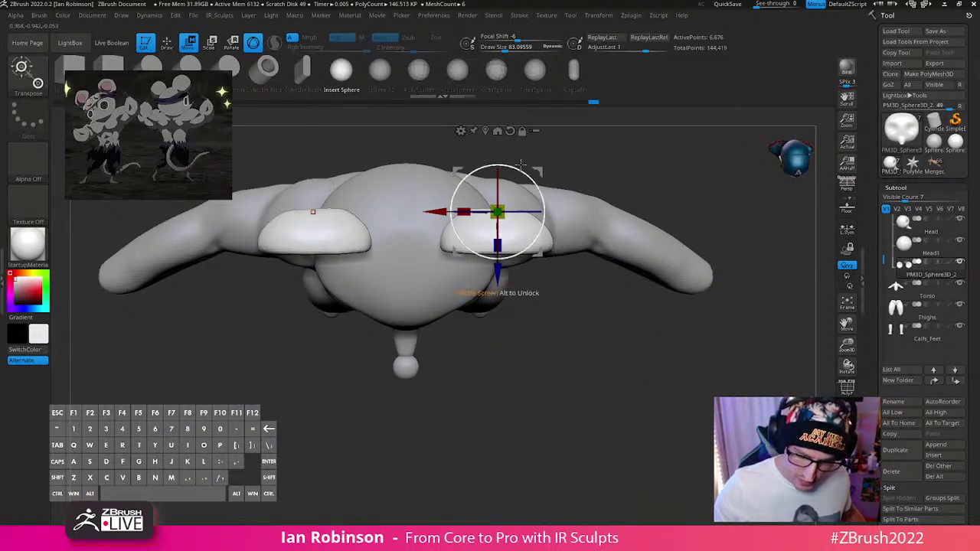
mouse_move(497, 270)
left_mouse_down("alt")
mouse_move(496, 279)
mouse_move(486, 265)
left_mouse_up("alt")
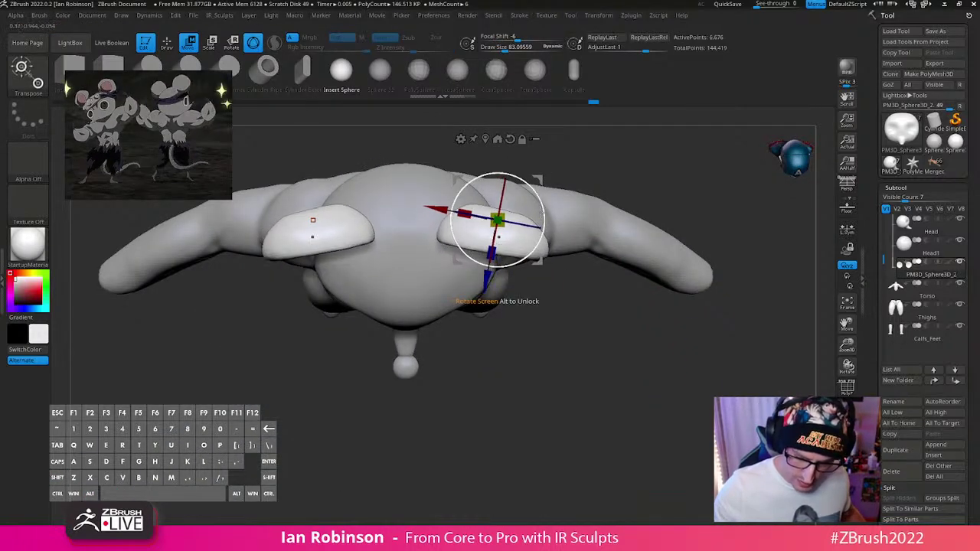
key("q")
mouse_move(587, 368)
left_mouse_down()
mouse_move(636, 234)
mouse_move(565, 291)
mouse_move(635, 237)
mouse_move(635, 300)
mouse_move(718, 279)
mouse_move(671, 284)
mouse_move(656, 319)
mouse_move(655, 286)
mouse_move(656, 352)
left_mouse_up()
key("w")
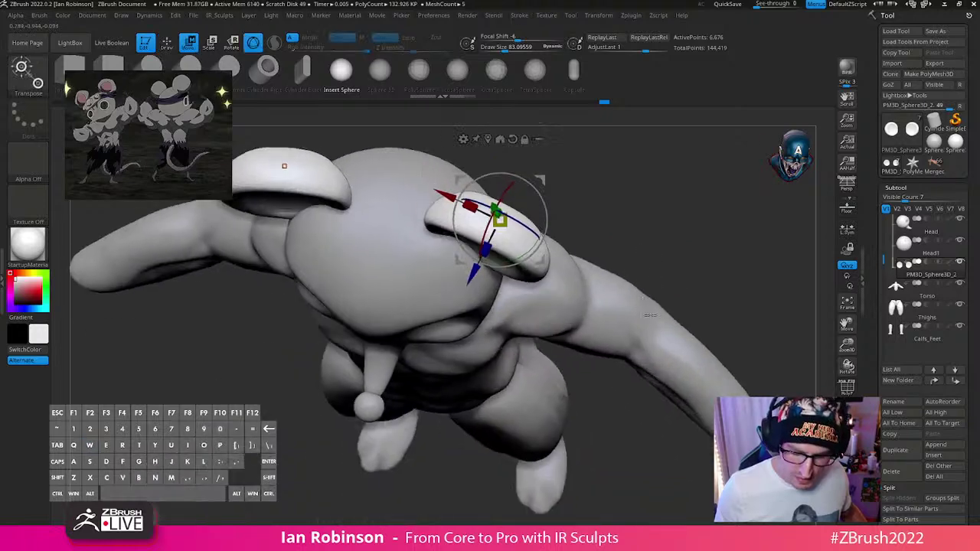
Step: Rotate the ears slightly further with the gizmo and return to drawing mode
left_click_drag(497, 262, 508, 259)
key("q")
mouse_move(656, 260)
left_mouse_down()
mouse_move(673, 162)
mouse_move(633, 227)
left_mouse_up()
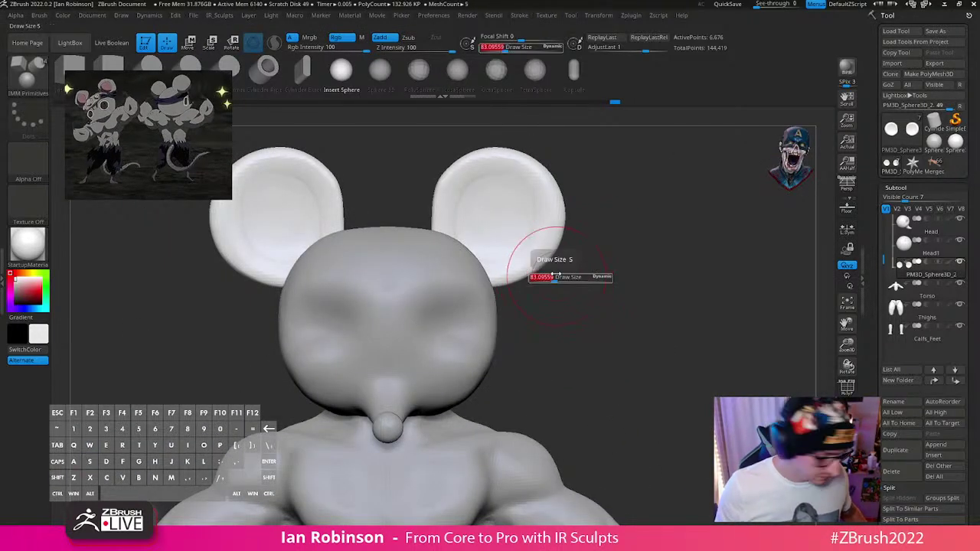
Step: Reshape the ears where they meet the head with the Move brush at a draw size of about 83
key("b")
key("m")
key("v")
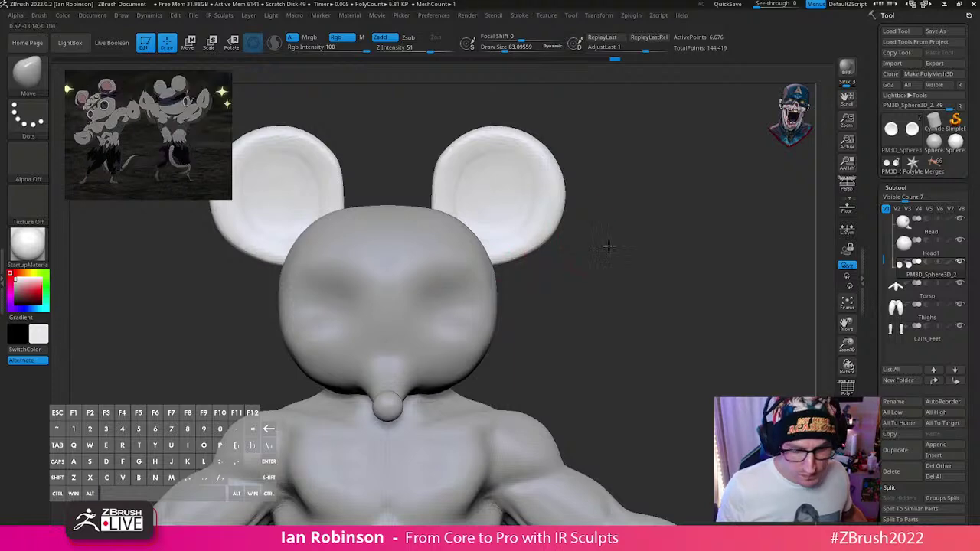
left_click_drag(673, 244, 553, 255)
left_click_drag(645, 296, 487, 264)
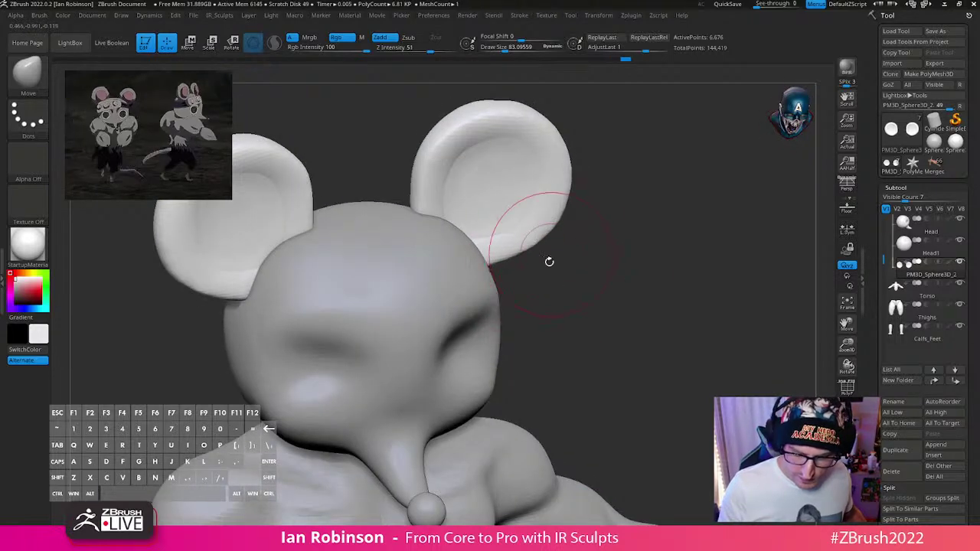
left_click_drag(546, 252, 482, 243)
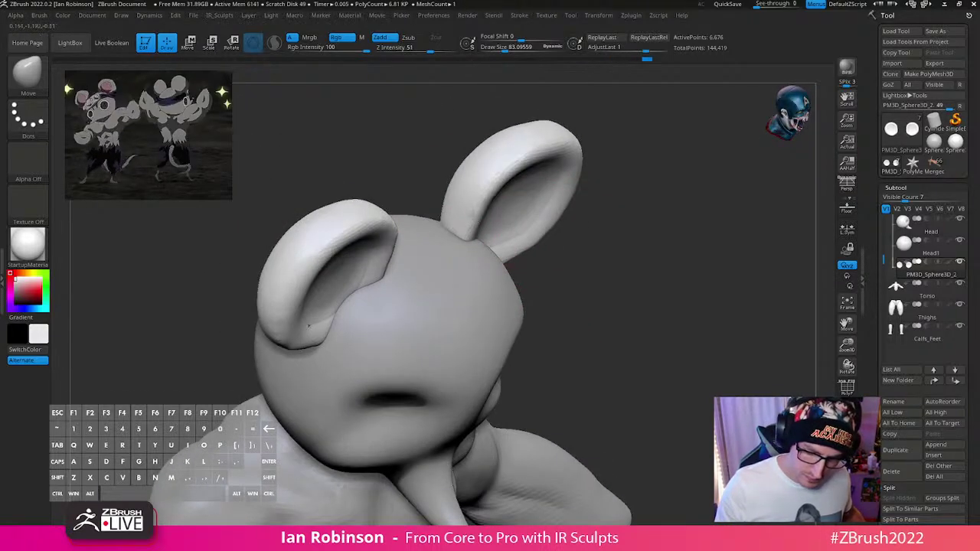
right_click_drag(520, 189, 612, 157)
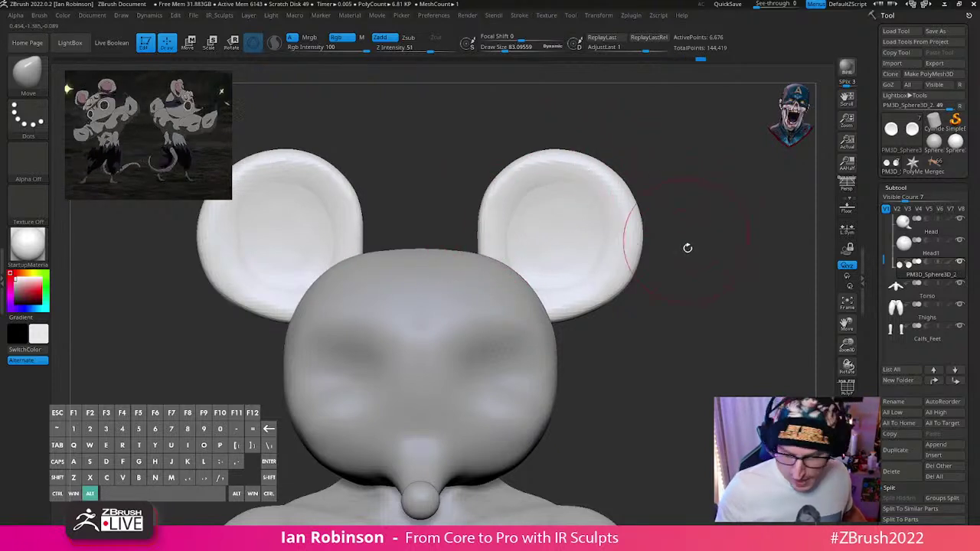
Step: Make the torso the active subtool and set the Move brush's draw size to about 145
left_click_drag(687, 248, 686, 219, "alt")
key("shift+f")
key("shift+f")
left_click_drag(682, 350, 634, 431, "alt")
left_click_drag(687, 292, 660, 279, "alt")
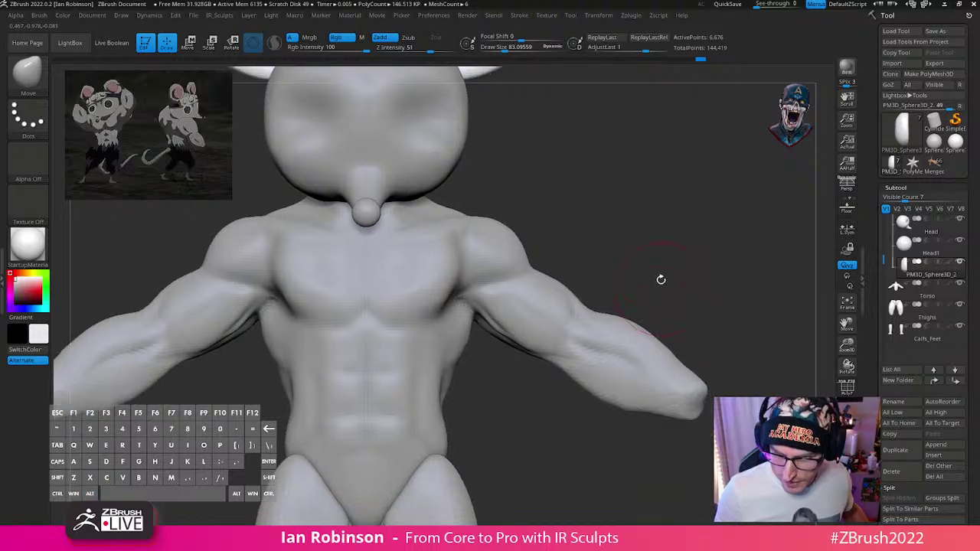
left_click(678, 363, "alt")
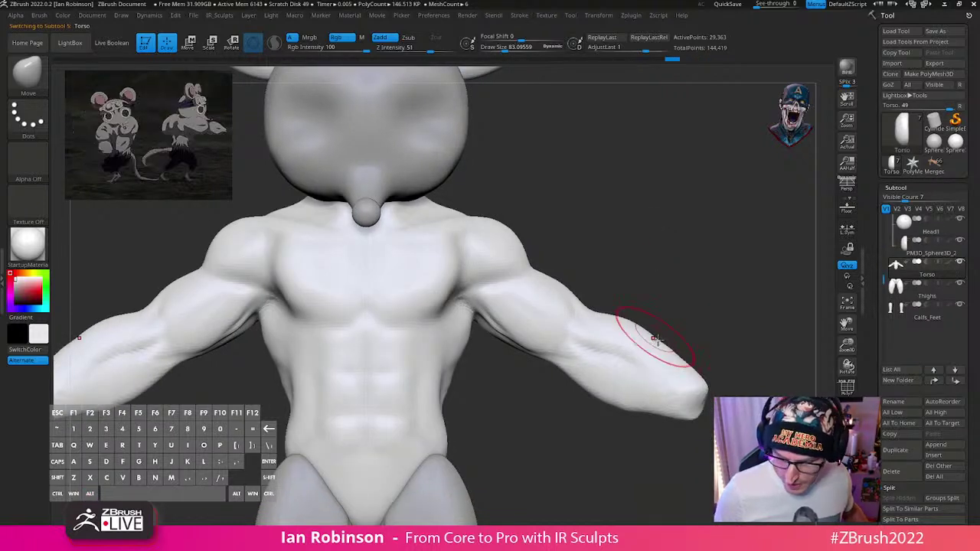
key("s")
left_click_drag(665, 328, 577, 302)
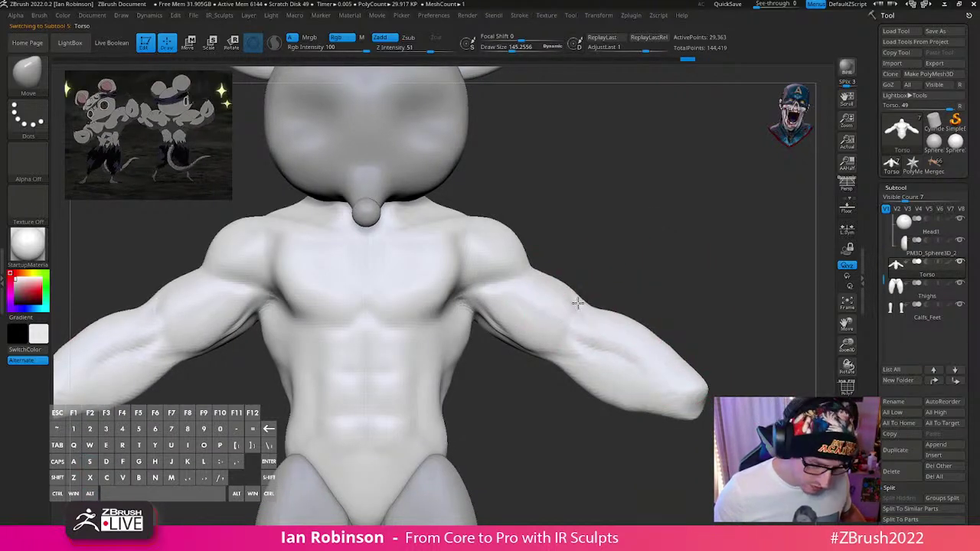
Step: Bring up the enlarged mouse reference image and examine the shoulders, arms and back
left_click_drag(702, 319, 692, 268, "alt")
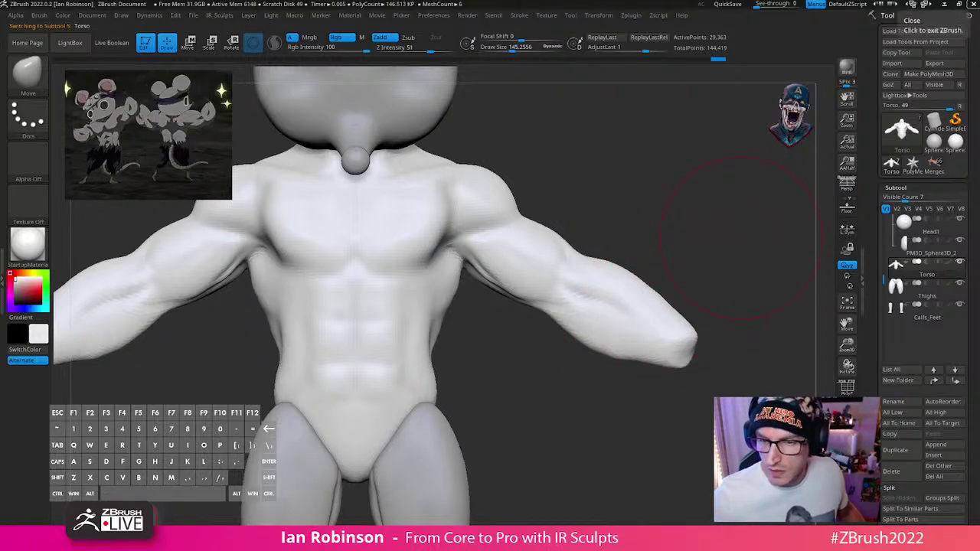
left_click_drag(652, 0, 449, 193)
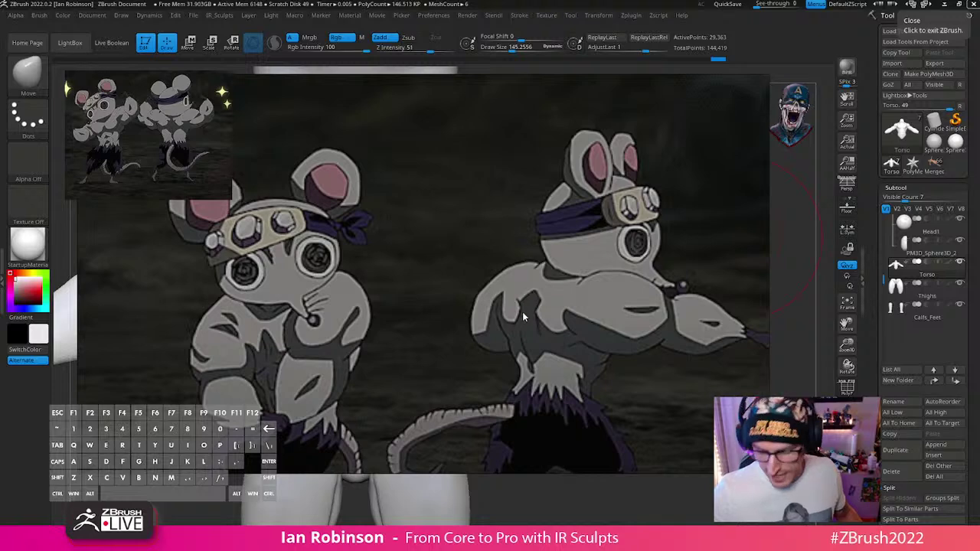
key("alt+Tab")
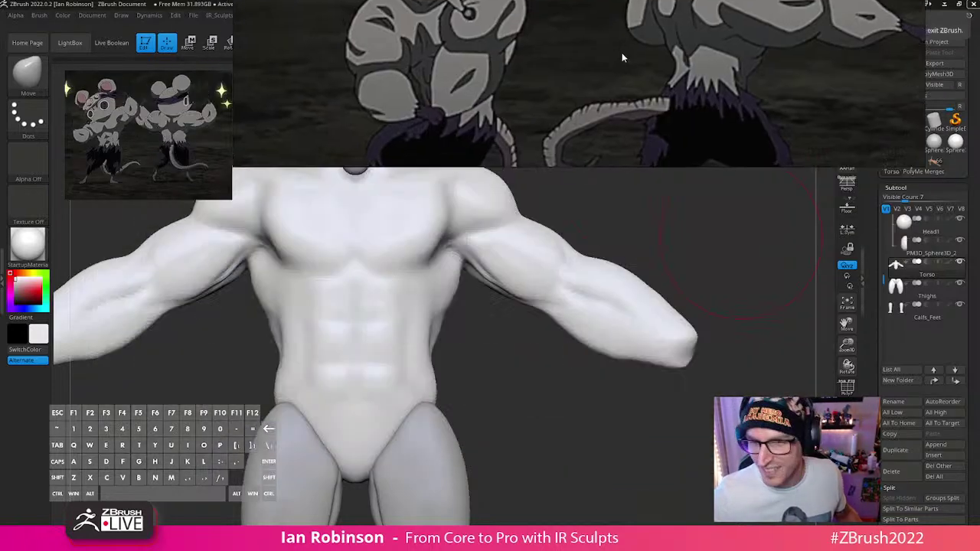
Step: Reshape the tops of the shoulders and trapezius from behind with the Move brush at a draw size of about 99
mouse_move(739, 238)
left_mouse_down()
mouse_move(632, 393)
mouse_move(602, 267)
mouse_move(623, 227)
mouse_move(647, 308)
mouse_move(529, 270)
mouse_move(511, 233)
left_mouse_up()
left_click_drag(587, 192, 413, 218)
right_click_drag(554, 238, 448, 258)
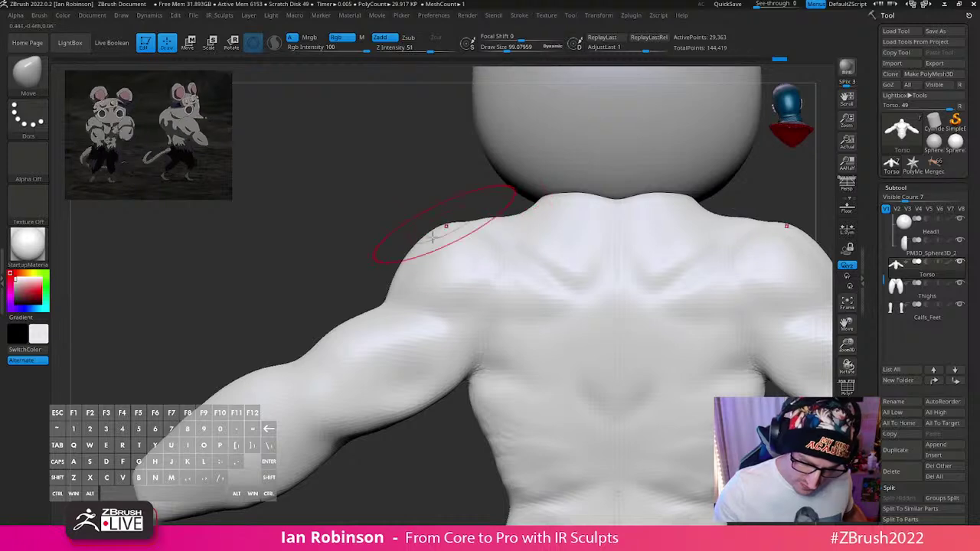
right_click_drag(380, 277, 330, 282)
right_click(676, 278)
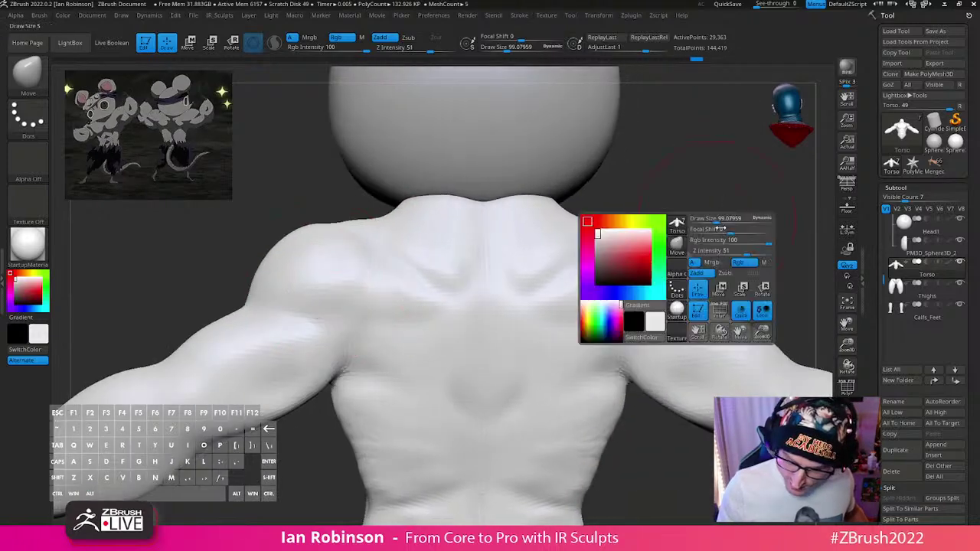
key("s")
right_click_drag(740, 191, 666, 180, "alt")
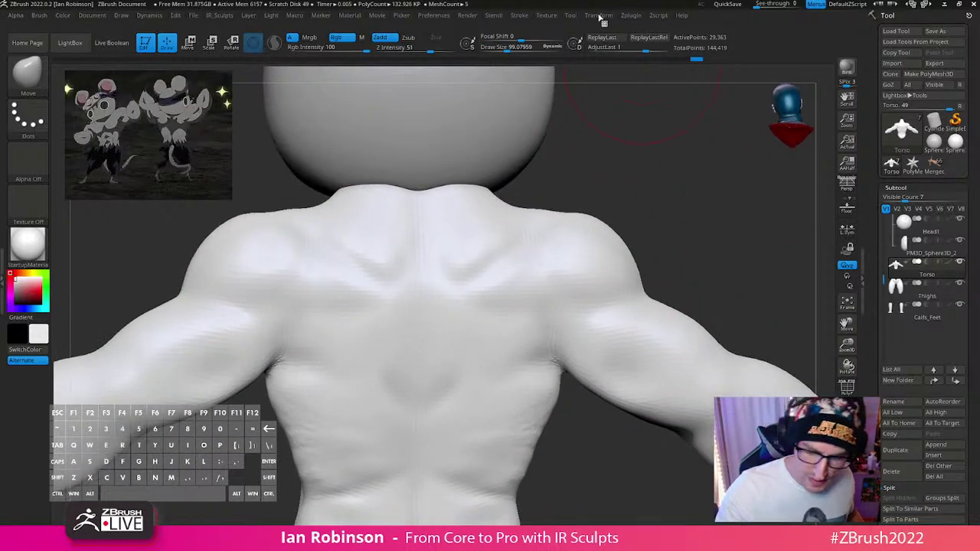
Step: Check the Preview AO occlusion setting in the render options
left_click(548, 16)
mouse_move(469, 19)
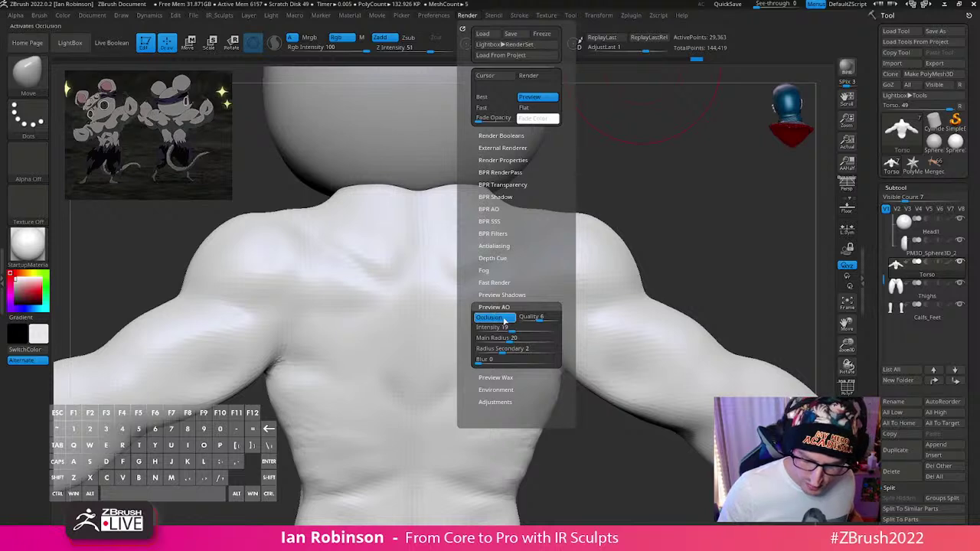
right_click_drag(691, 235, 717, 222)
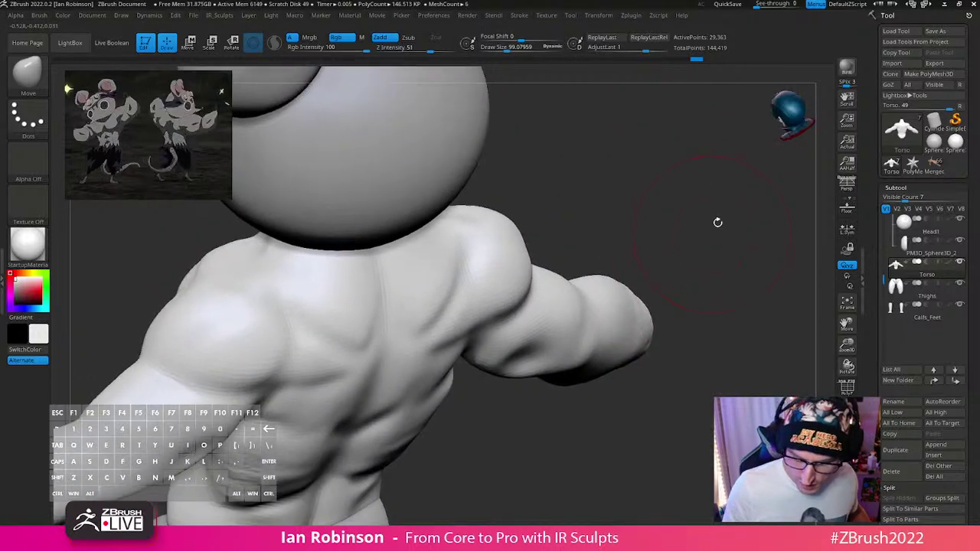
Step: Adjust the volume of the shoulders and upper arms with the Move brush, working from above and below the torso
left_click_drag(717, 222, 531, 291)
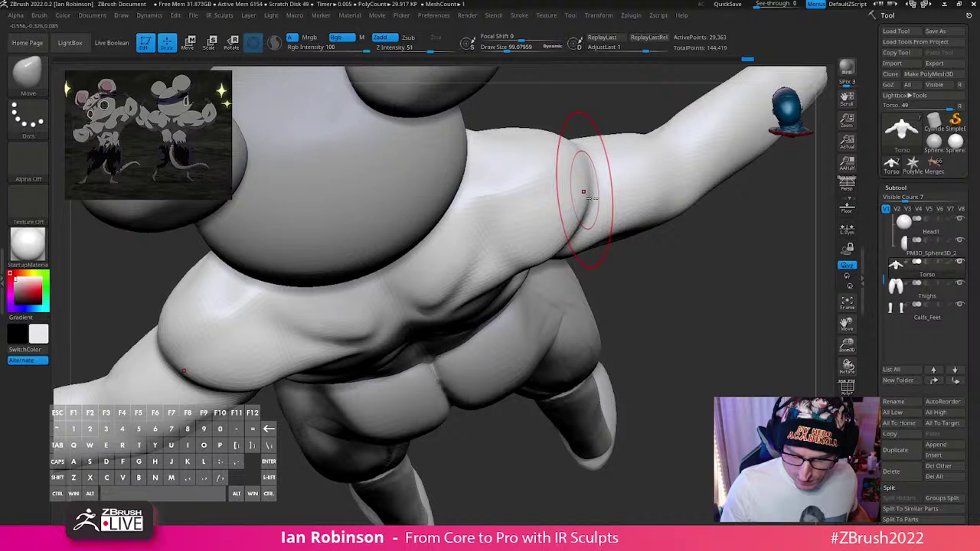
mouse_move(622, 268)
left_mouse_down()
mouse_move(665, 341)
mouse_move(544, 317)
mouse_move(518, 328)
mouse_move(528, 357)
mouse_move(490, 321)
mouse_move(437, 328)
mouse_move(459, 325)
left_mouse_up()
left_click_drag(525, 339, 542, 369)
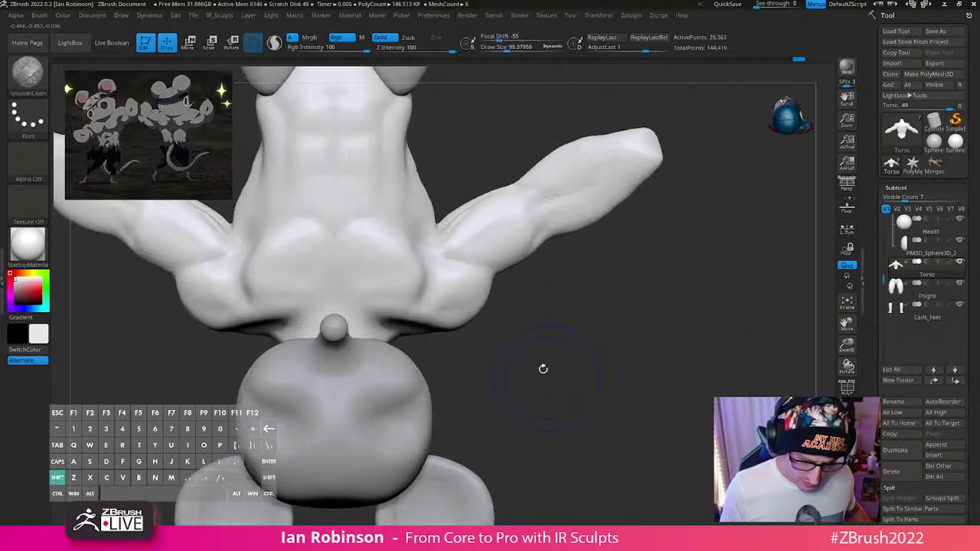
key("shift")
Step: Switch to the move gizmo, make the head the active subtool and centre the gizmo on it
key("w")
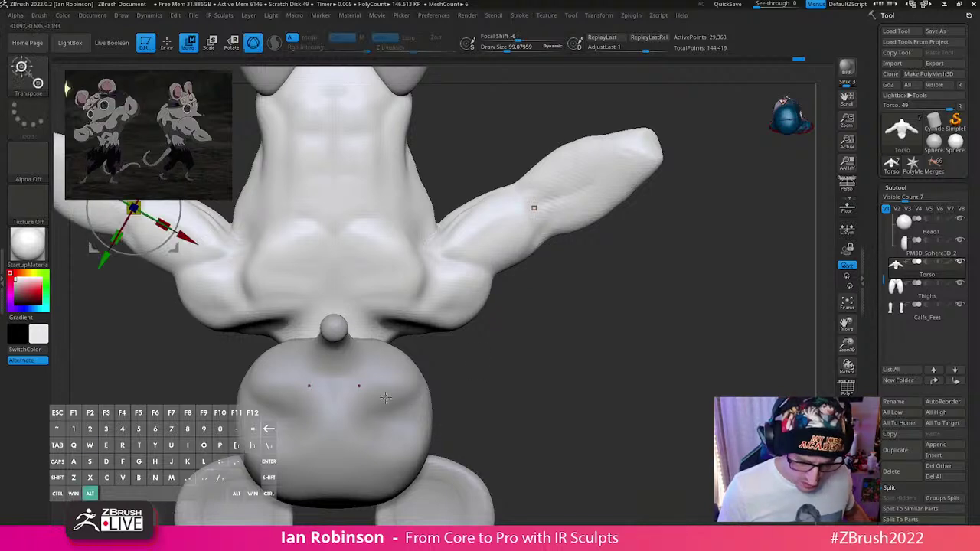
left_click(359, 385, "alt")
left_click_drag(542, 383, 334, 426, "alt")
left_click(204, 403, "alt")
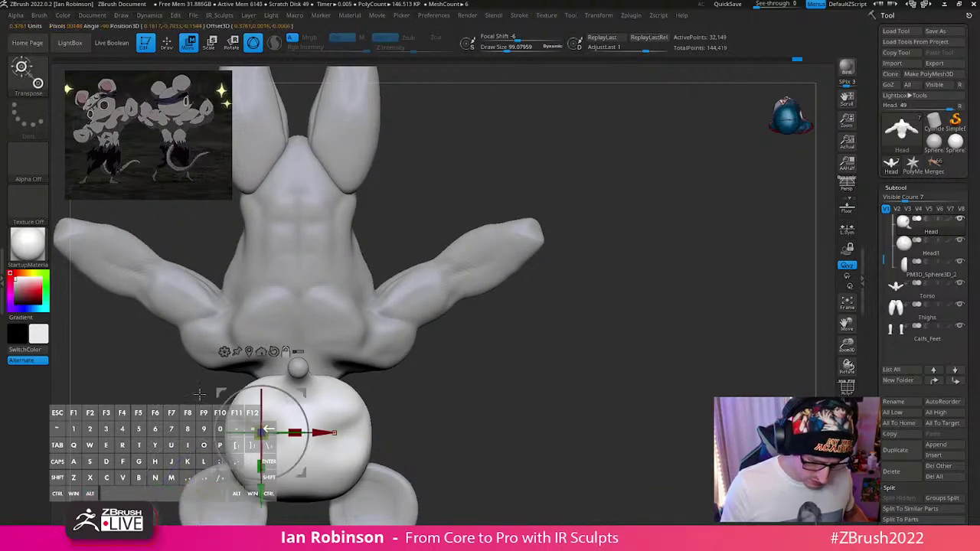
left_click_drag(450, 385, 503, 309, "alt")
left_click(300, 276, "alt")
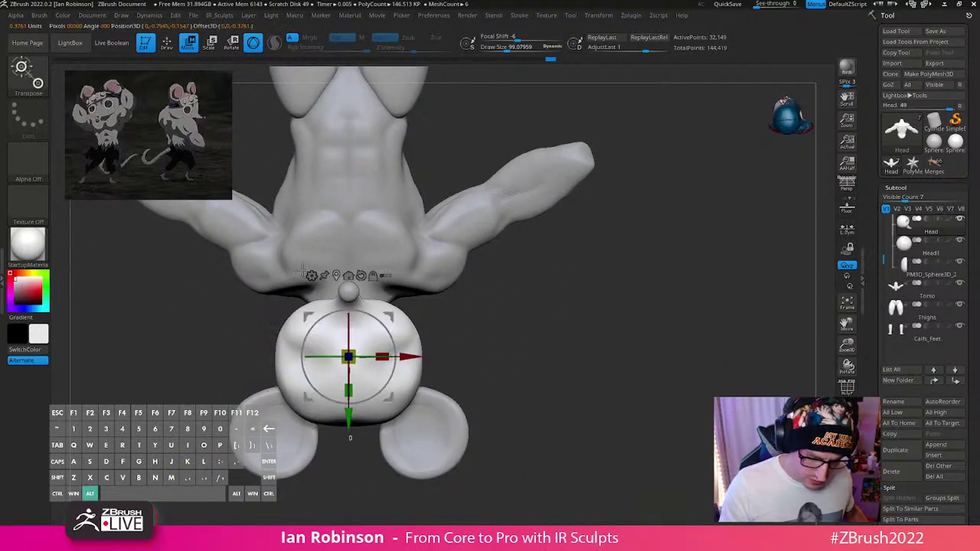
mouse_move(504, 308)
left_mouse_down("alt")
mouse_move(502, 299)
mouse_move(380, 420)
left_mouse_up("alt")
Step: Select the head and ears for a combined transform, excluding the body, and lower them about 0.03 toward the neck
left_click(393, 402, "ctrl+shift")
left_click(362, 379, "ctrl+shift")
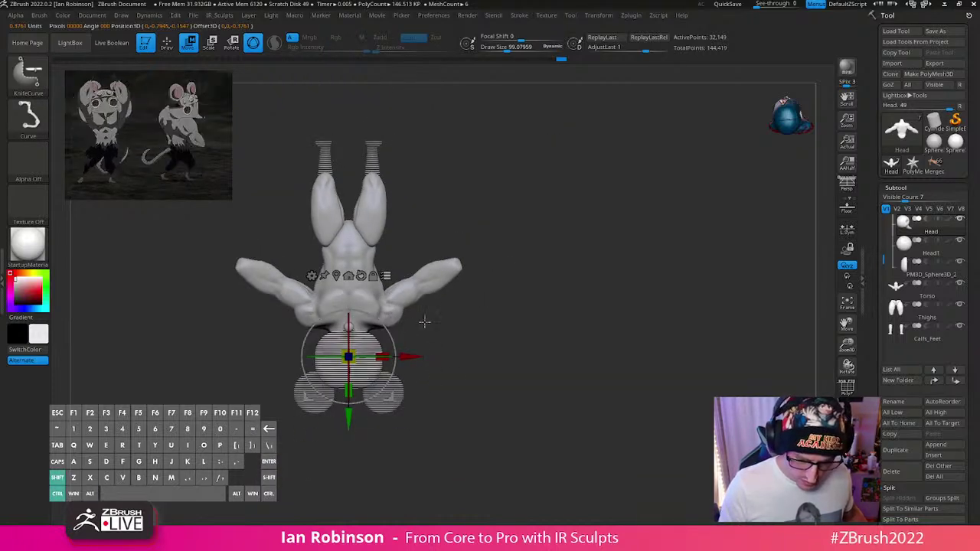
left_click(465, 329, "ctrl+shift")
left_click(376, 159, "ctrl+shift")
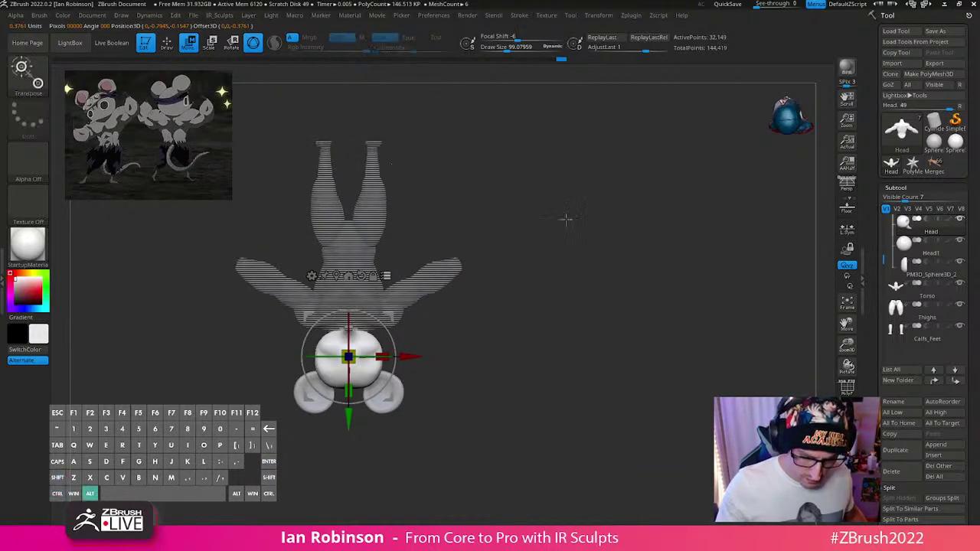
left_click_drag(564, 219, 579, 421, "alt")
left_click_drag(349, 418, 349, 408)
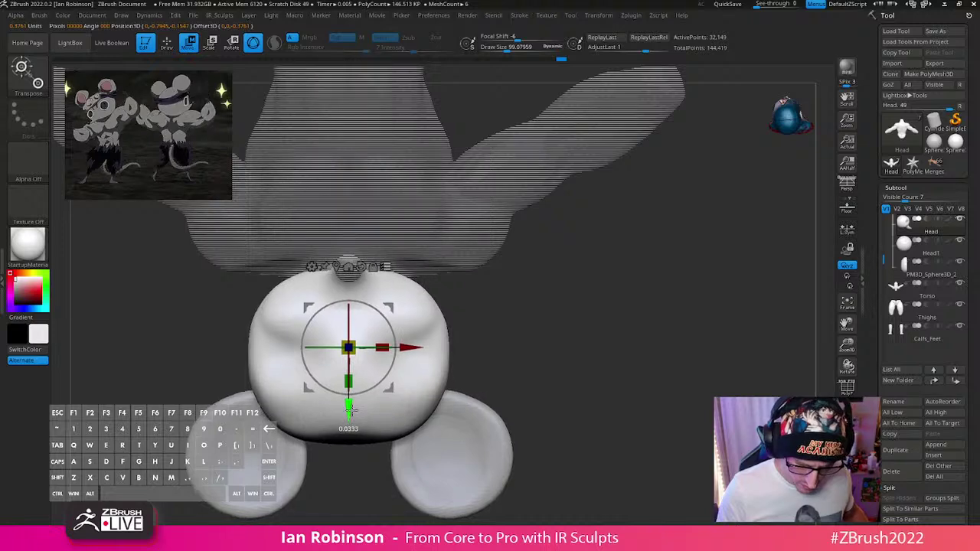
mouse_move(541, 440)
left_mouse_down()
mouse_move(595, 178)
mouse_move(658, 202)
left_mouse_up()
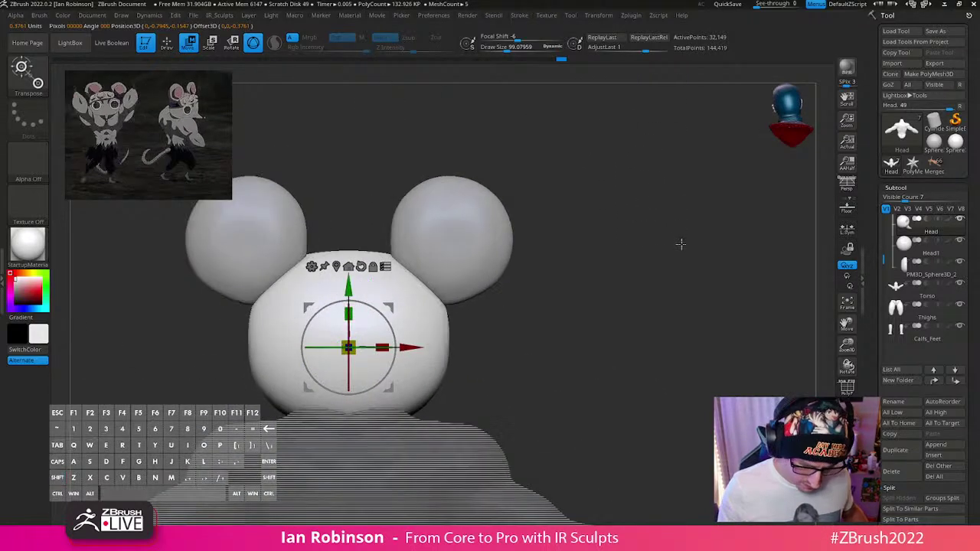
Step: Return to drawing mode, make the torso active and choose the ClayBuildup brush with a draw size of about 76
key("q")
mouse_move(680, 244)
left_mouse_down("shift")
mouse_move(632, 271)
mouse_move(643, 246)
left_mouse_up("shift")
left_click_drag(646, 282, 712, 215)
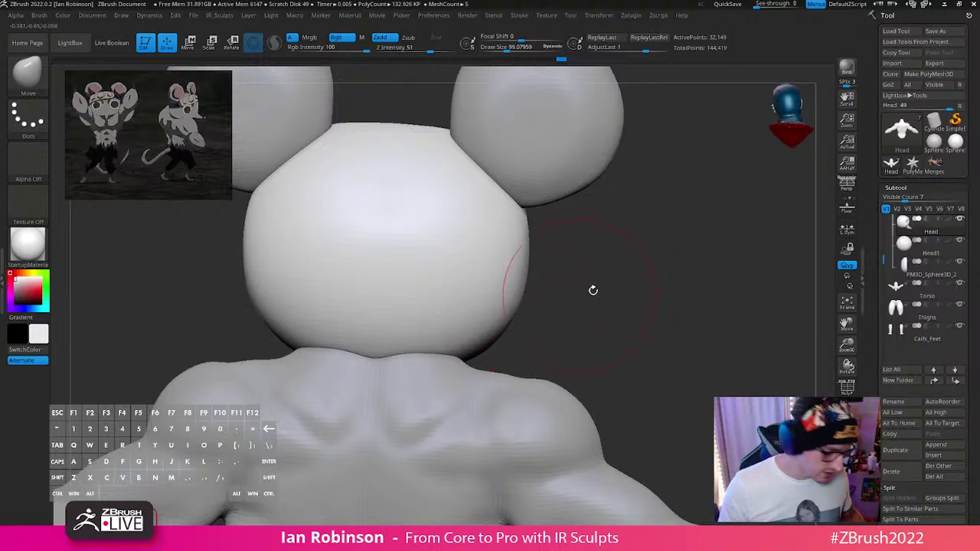
left_click(441, 376, "alt")
key("b")
key("c")
key("b")
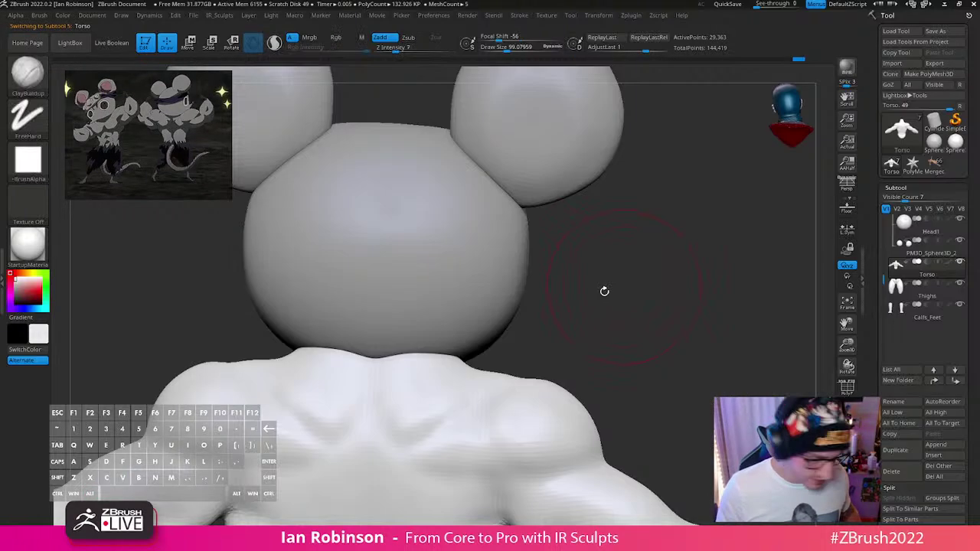
key("s")
left_click_drag(601, 294, 601, 316)
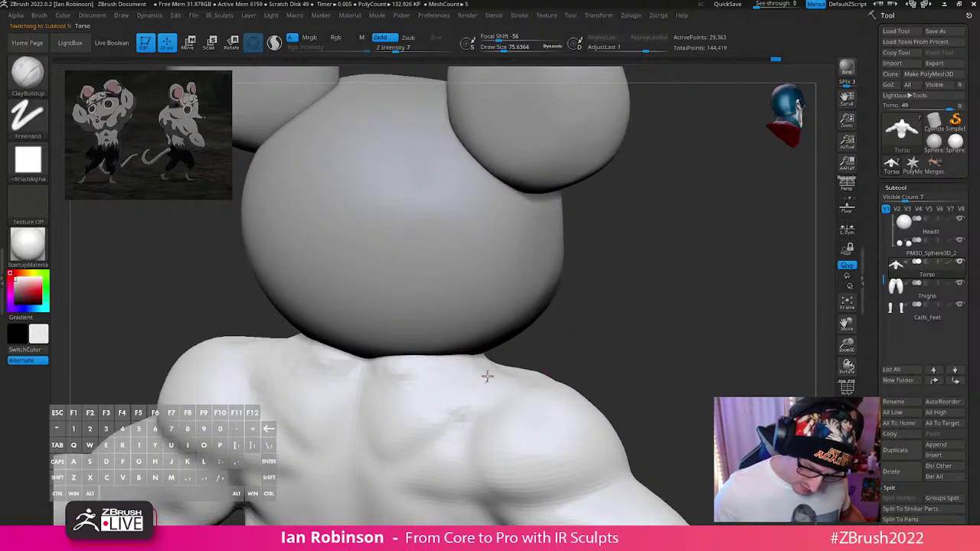
Step: Build up the trapezius and upper back below the neck with ClayBuildup and smooth the strokes
mouse_move(488, 376)
left_mouse_down()
mouse_move(482, 385)
mouse_move(429, 374)
mouse_move(375, 408)
left_mouse_up()
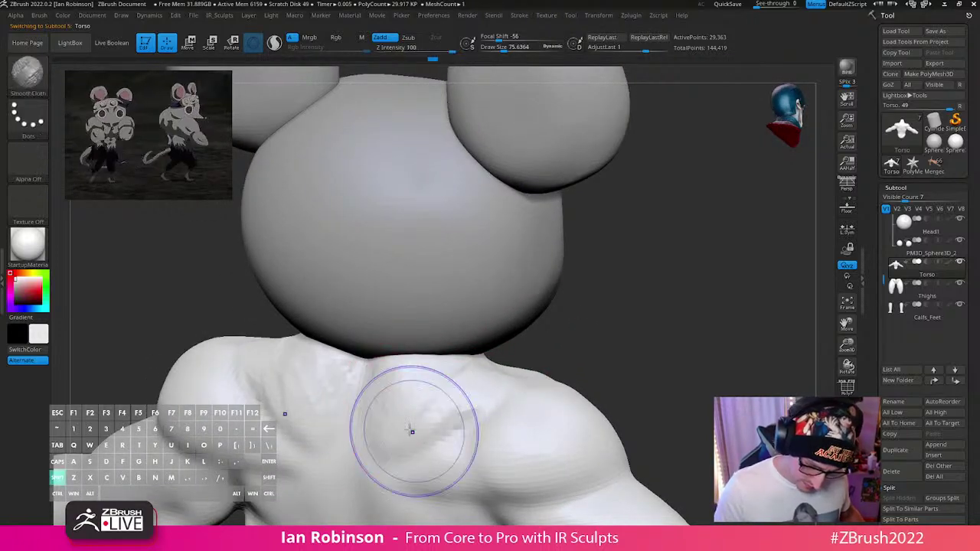
mouse_move(638, 349)
left_mouse_down("alt")
mouse_move(660, 355)
mouse_move(657, 287)
left_mouse_up("alt")
mouse_move(657, 287)
left_mouse_down("shift")
mouse_move(689, 292)
mouse_move(686, 341)
mouse_move(702, 306)
left_mouse_up("shift")
mouse_move(447, 364)
left_mouse_down("shift")
mouse_move(455, 384)
mouse_move(429, 418)
left_mouse_up("shift")
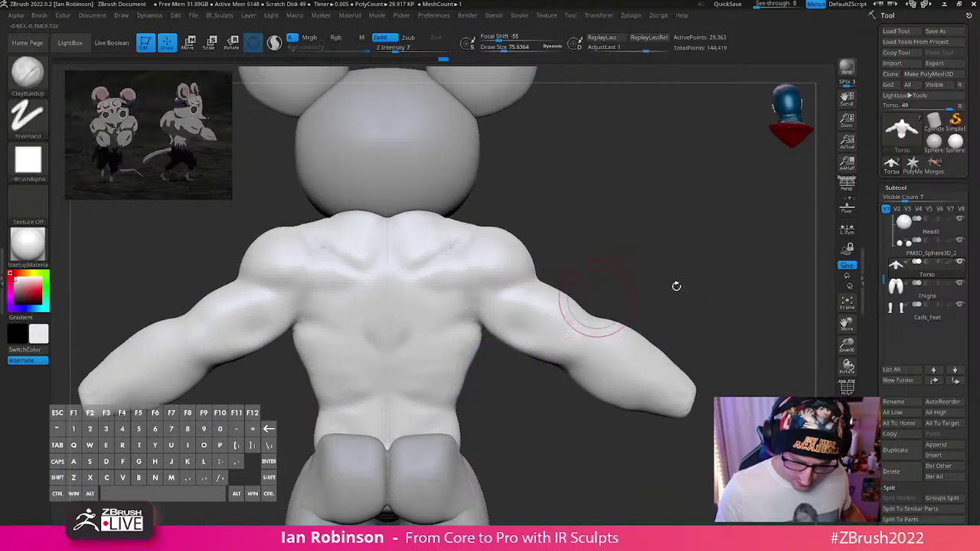
Step: Examine the torso and arm forms from the front, showing the torso alone with its polyframe to inspect the topology
left_click_drag(676, 286, 587, 313, "shift")
left_click_drag(600, 404, 511, 401, "alt")
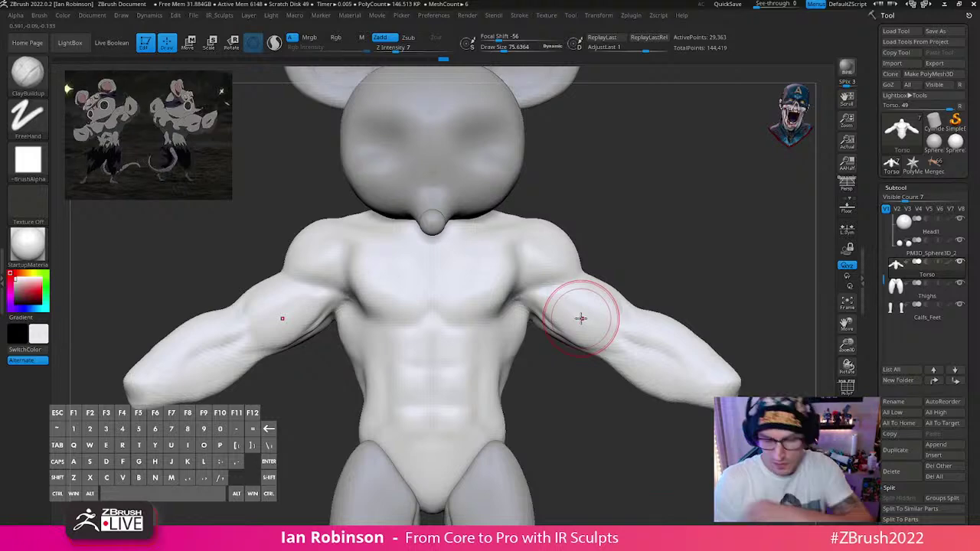
left_click_drag(573, 404, 559, 421)
left_click_drag(674, 337, 709, 278, "alt")
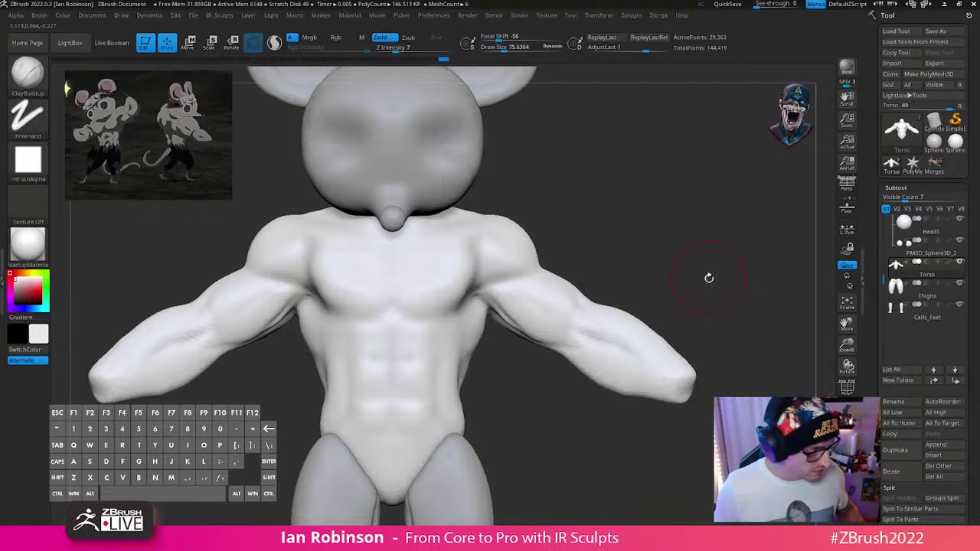
left_click_drag(709, 278, 560, 221)
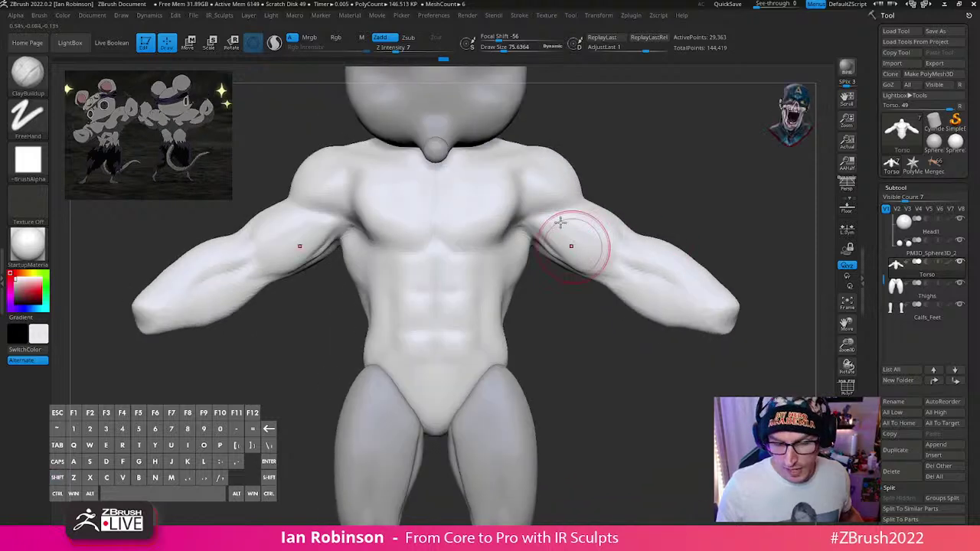
left_click_drag(630, 184, 573, 219)
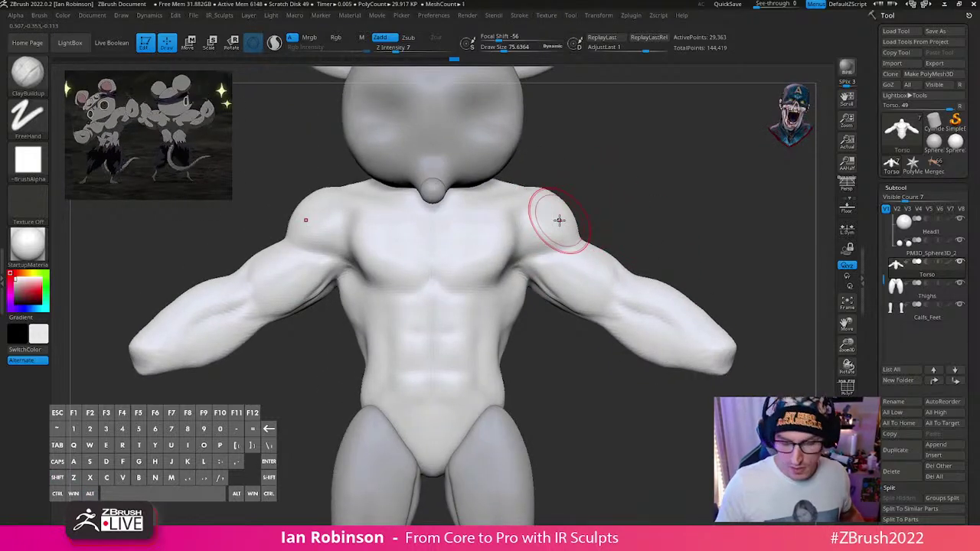
key("shift+f")
mouse_move(660, 437)
left_mouse_down()
mouse_move(650, 384)
mouse_move(620, 449)
mouse_move(683, 407)
left_mouse_up()
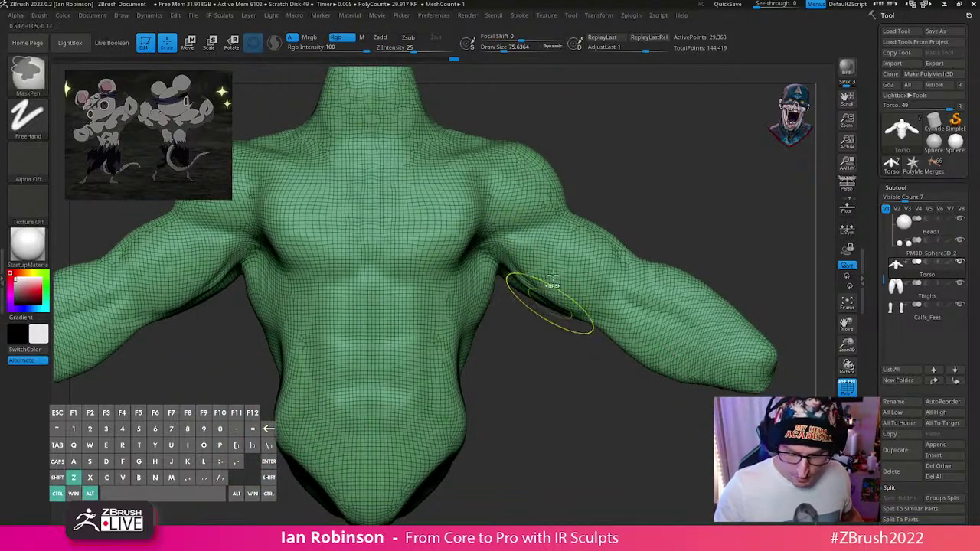
Step: Choose the MaskLasso brush and mask both arms from just below the deltoids
left_click(56, 80)
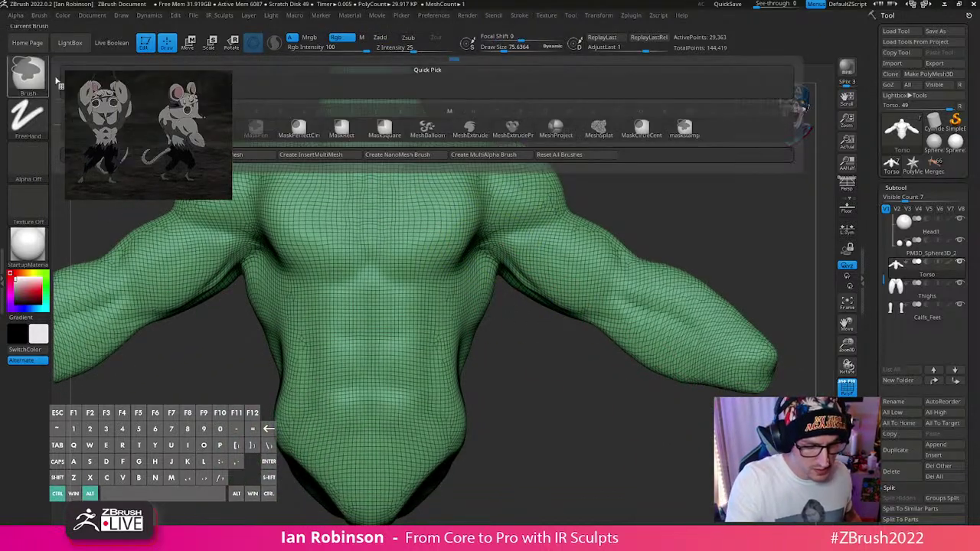
left_click(213, 129)
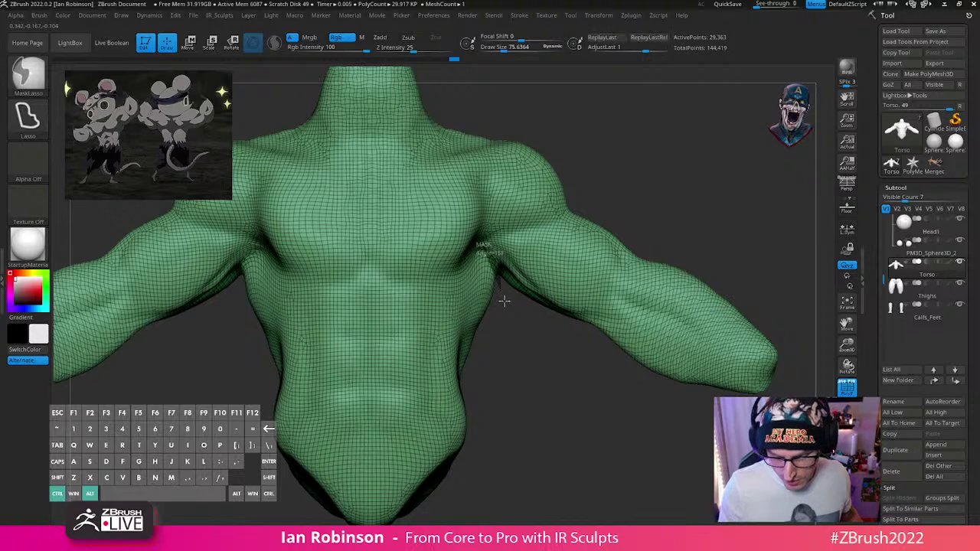
mouse_move(504, 301)
left_mouse_down("ctrl")
mouse_move(674, 444)
mouse_move(719, 238)
mouse_move(603, 207)
left_mouse_up("ctrl")
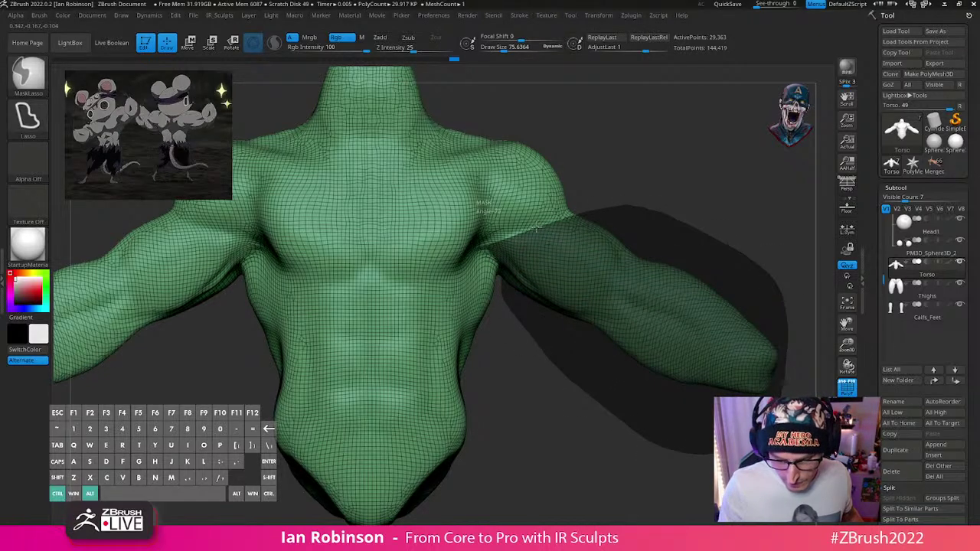
left_click_drag(537, 228, 487, 244, "ctrl")
mouse_move(727, 231)
left_mouse_down()
mouse_move(206, 196)
mouse_move(194, 156)
left_mouse_up()
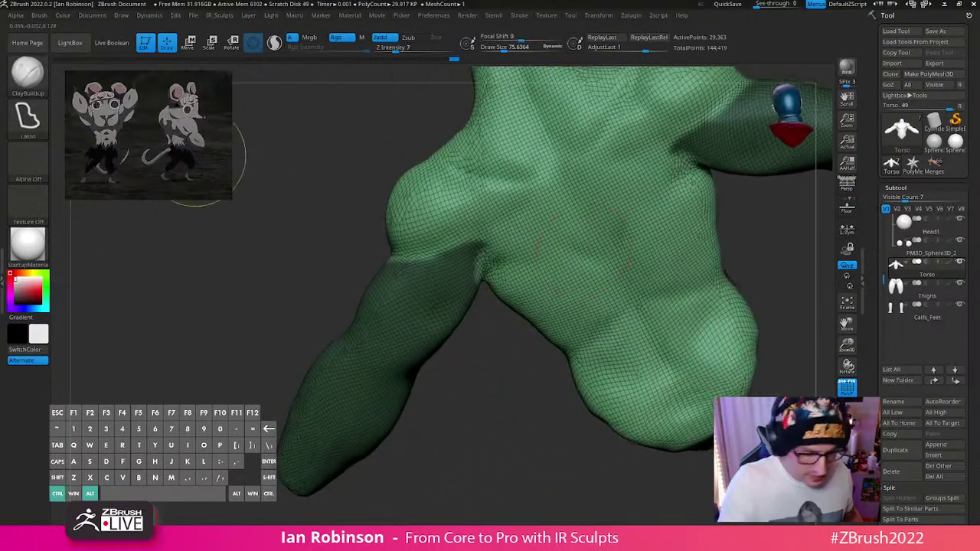
Step: Switch masking to the MaskPen brush and refine the arm mask around the armpit with a draw size of about 38
left_click(28, 74, "ctrl")
left_click(256, 129, "ctrl")
key("s")
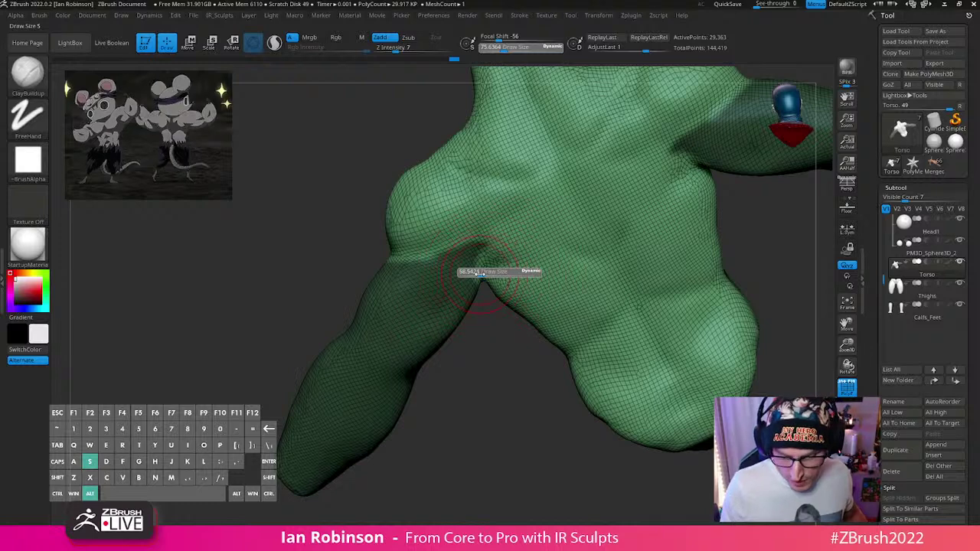
left_click_drag(477, 326, 469, 315)
key("s")
left_click_drag(471, 259, 467, 258)
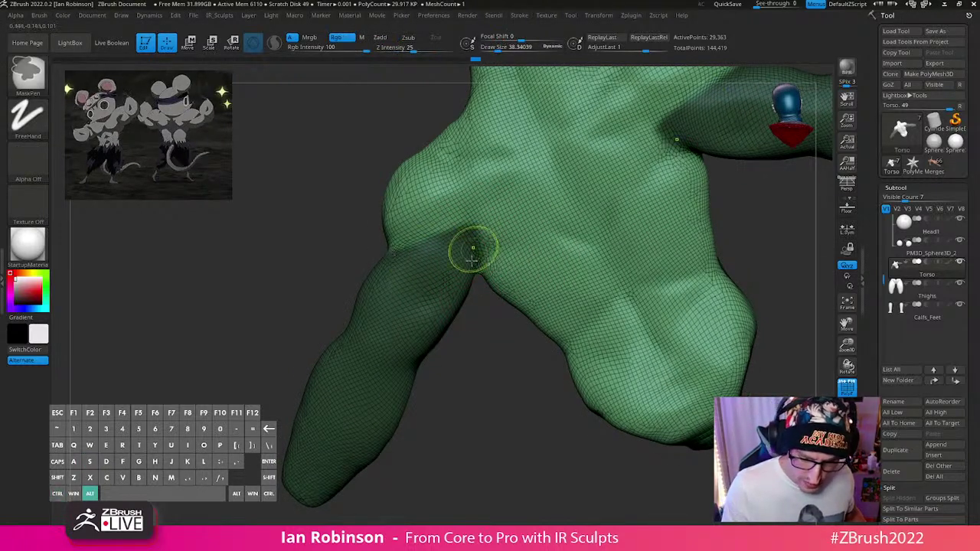
mouse_move(479, 280)
left_mouse_down()
mouse_move(497, 284)
mouse_move(427, 308)
mouse_move(473, 309)
left_mouse_up()
right_click_drag(473, 308, 512, 334, "alt")
Step: Reduce the draw size to about 14 and clean up the mask edge around the upper arm below the deltoid
key("s")
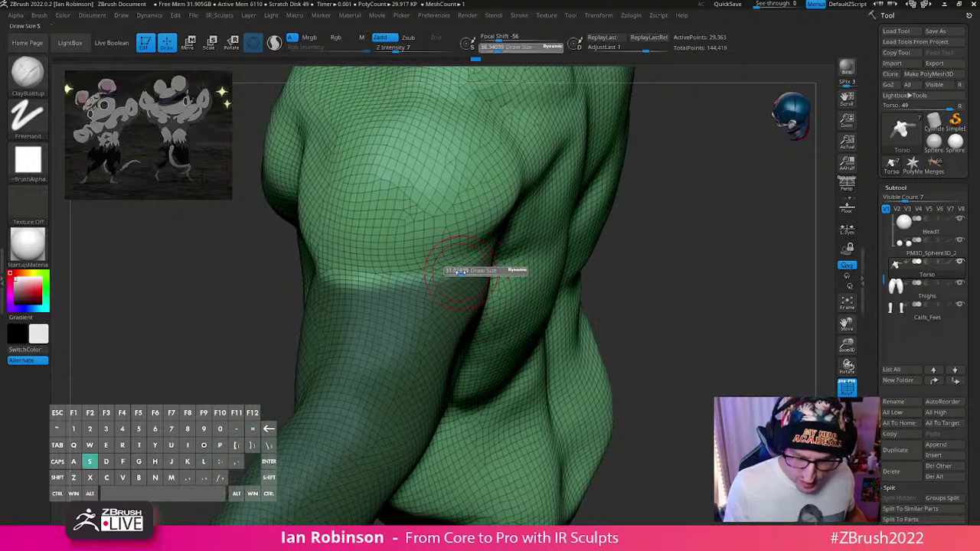
left_click_drag(457, 271, 451, 271)
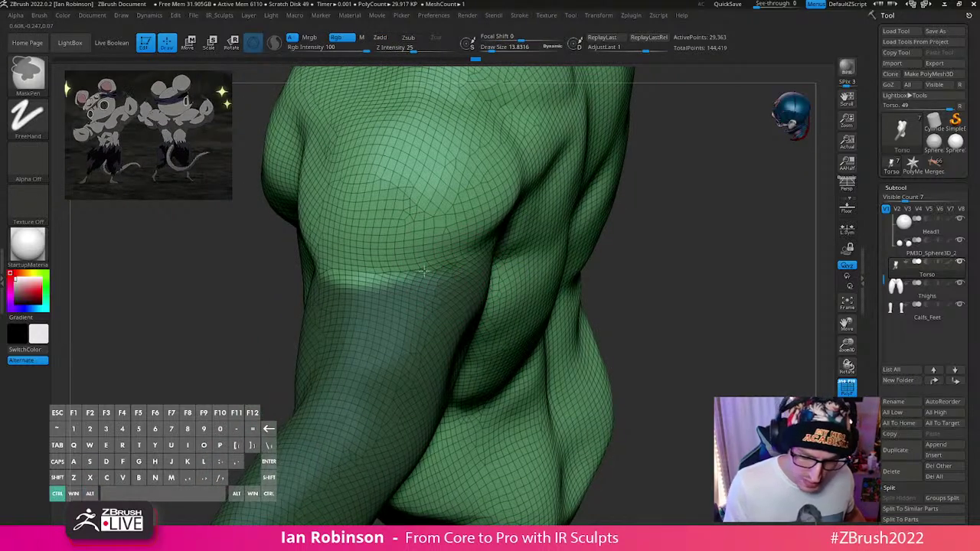
mouse_move(425, 280)
right_mouse_down()
mouse_move(490, 298)
mouse_move(383, 288)
right_mouse_up()
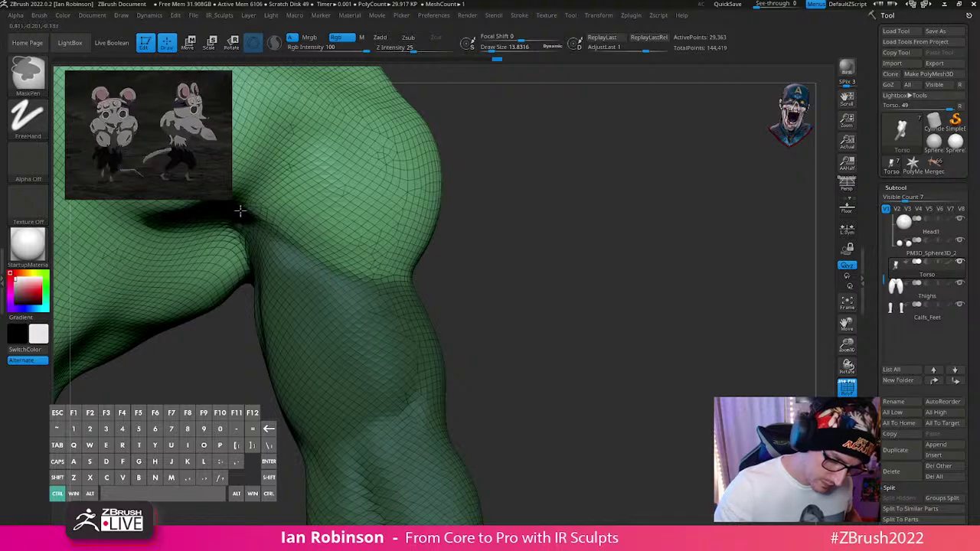
right_click_drag(240, 210, 468, 242)
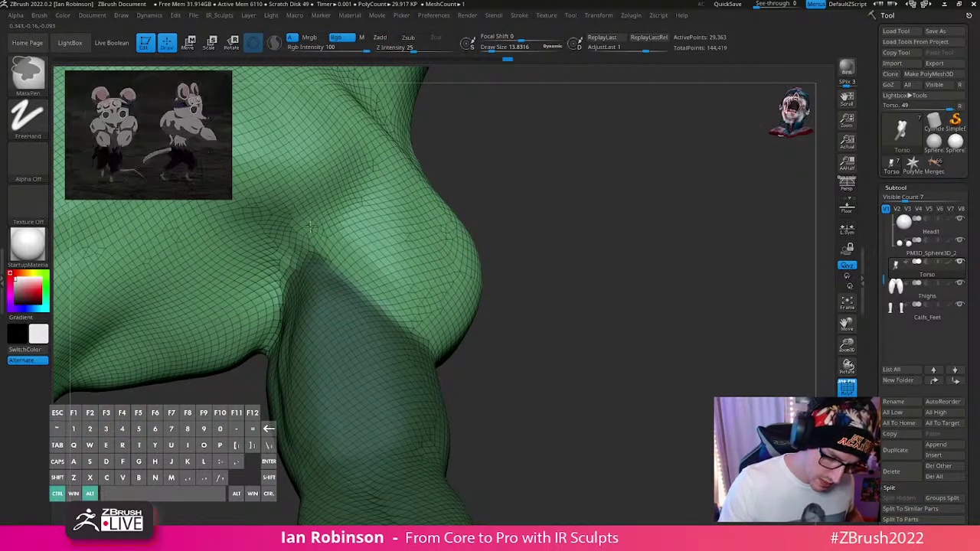
mouse_move(582, 234)
right_mouse_down()
mouse_move(635, 293)
mouse_move(630, 234)
mouse_move(636, 299)
mouse_move(521, 311)
right_mouse_up()
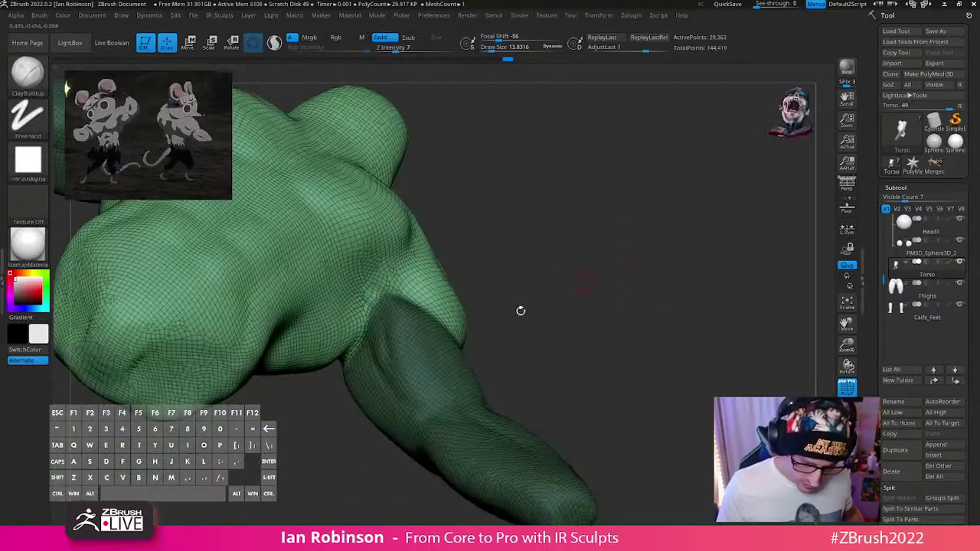
Step: Turn the masked arms into their own polygroup
key("ctrl")
right_click_drag(573, 230, 659, 317)
key("ctrl+w")
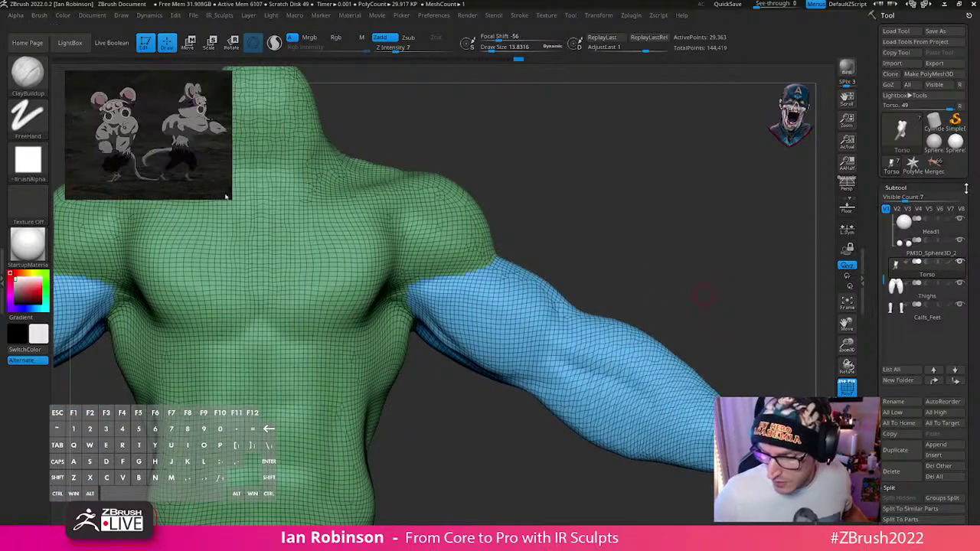
Step: Subdivide the torso twice and delete its lower subdivision levels
scroll(968, 195, "down", 10)
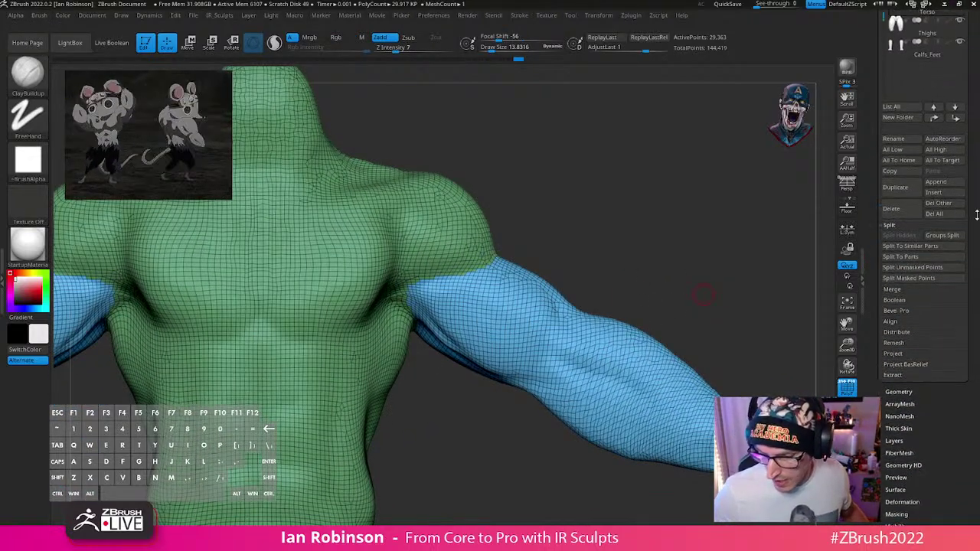
scroll(975, 215, "up", 10)
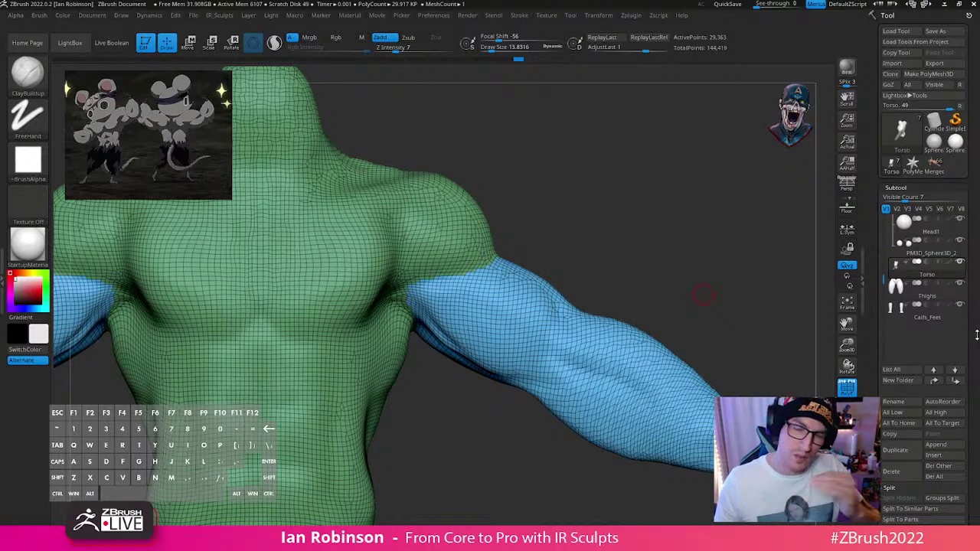
scroll(976, 334, "down", 5)
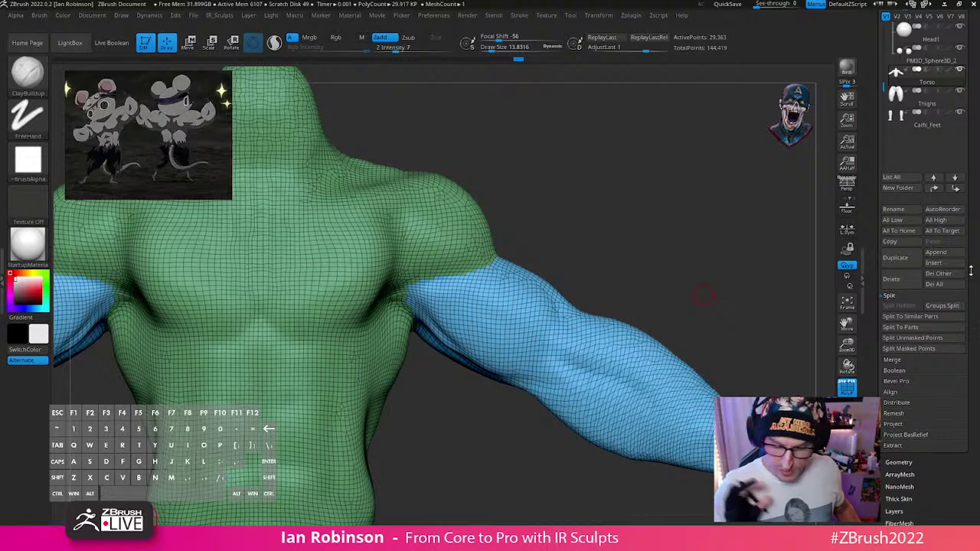
key("ctrl")
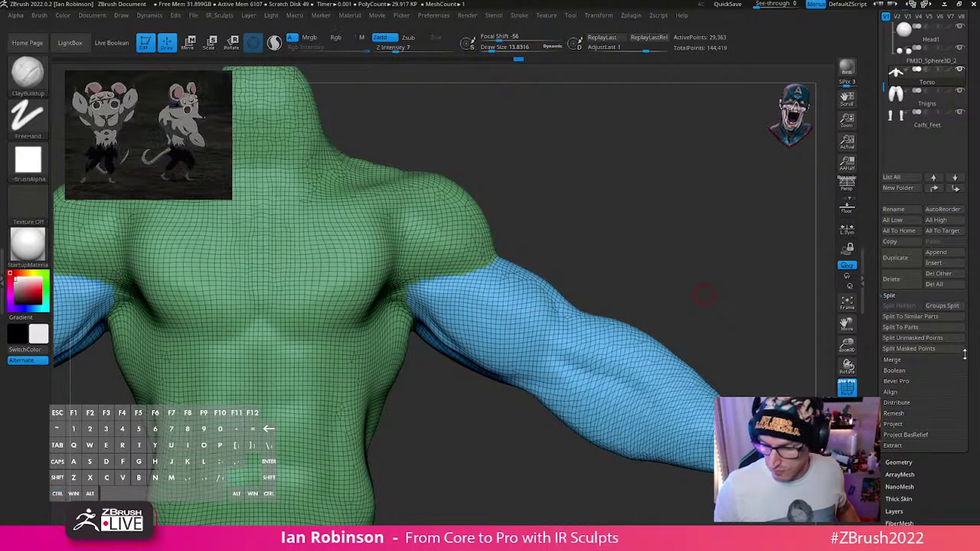
scroll(929, 355, "down", 3)
left_click(899, 397)
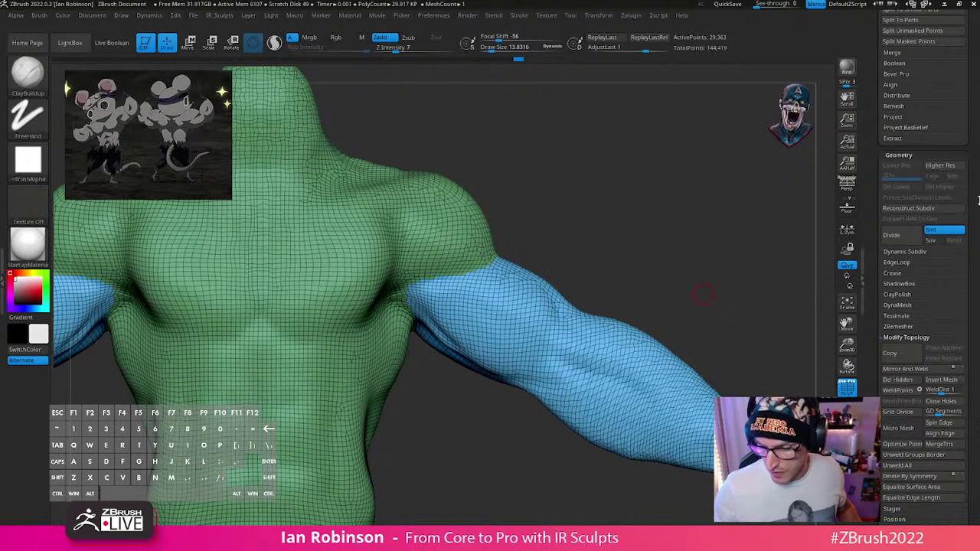
scroll(956, 217, "up", 1)
key("ctrl+d")
key("ctrl+d")
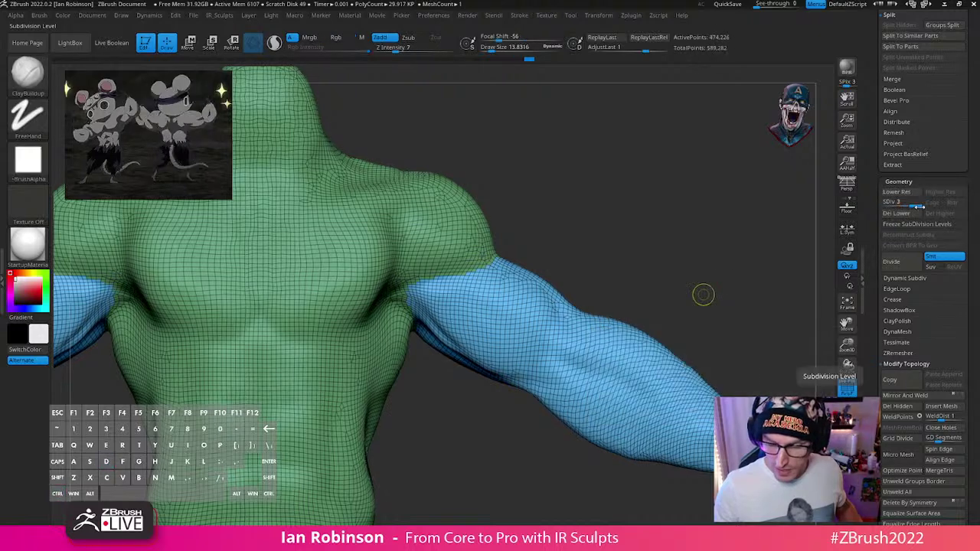
left_click(909, 215)
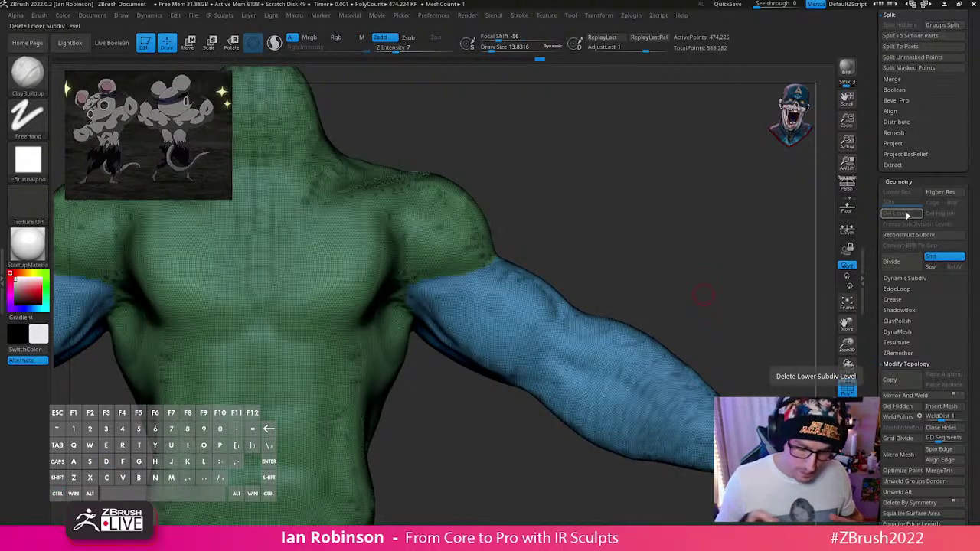
key("shift")
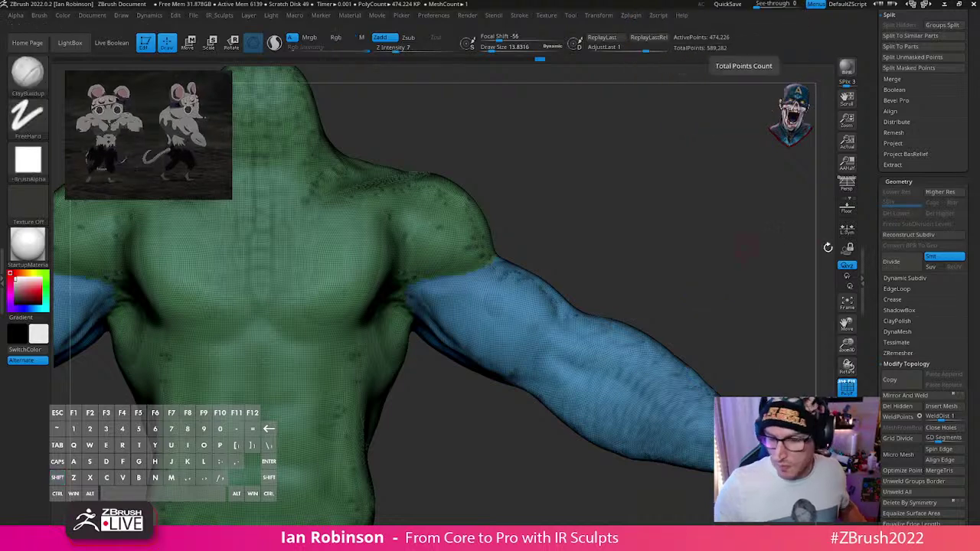
Step: Apply the Polish By Groups and Polish Crisp Edges deformations to the torso
scroll(974, 232, "down", 8)
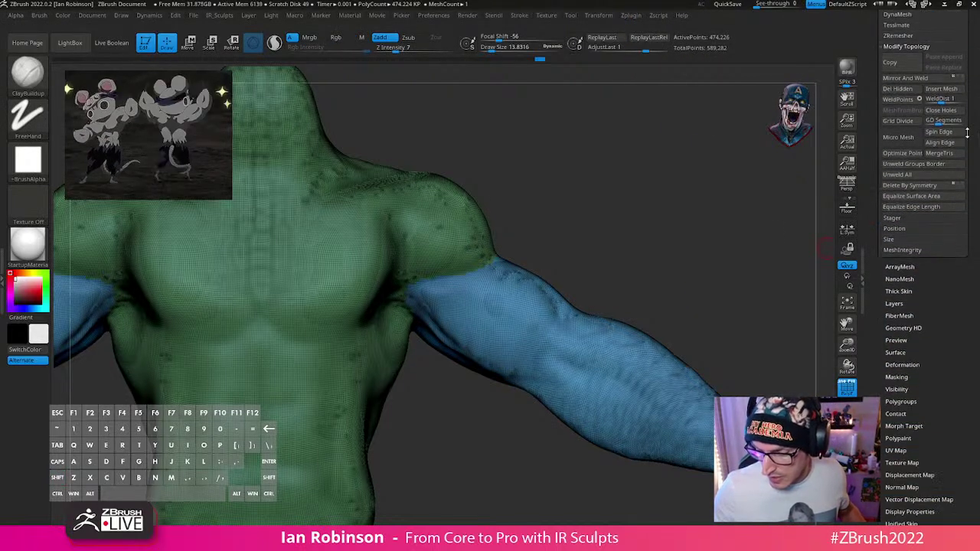
left_click(903, 364)
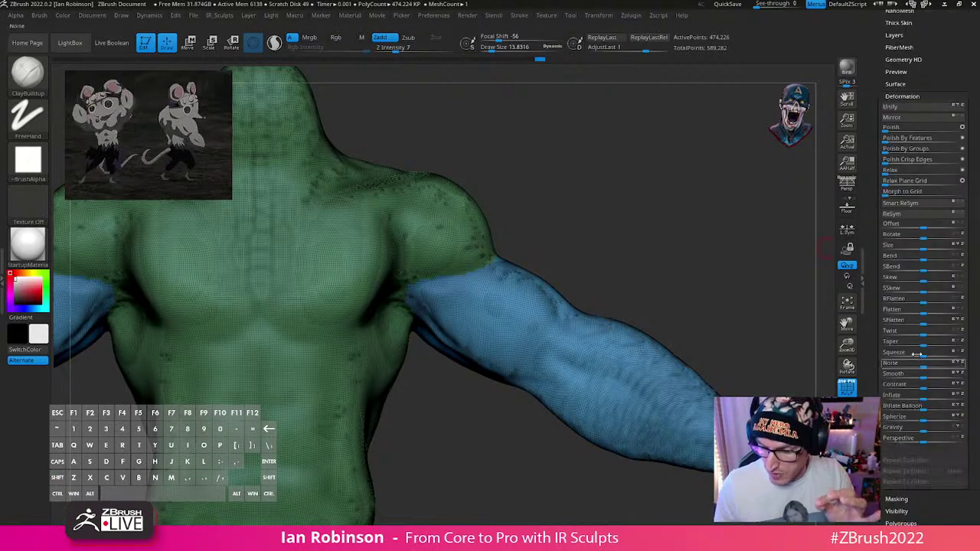
left_click(897, 148)
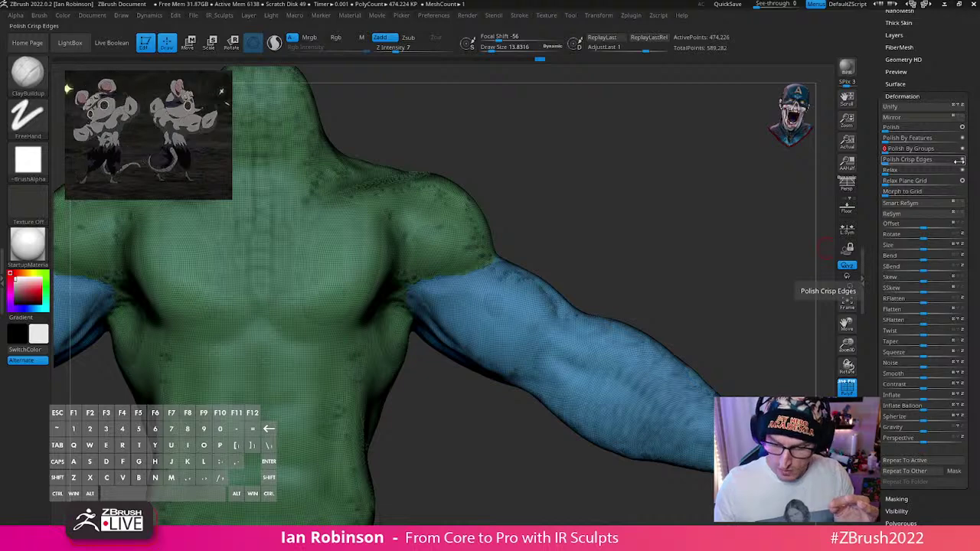
left_click_drag(958, 161, 951, 159)
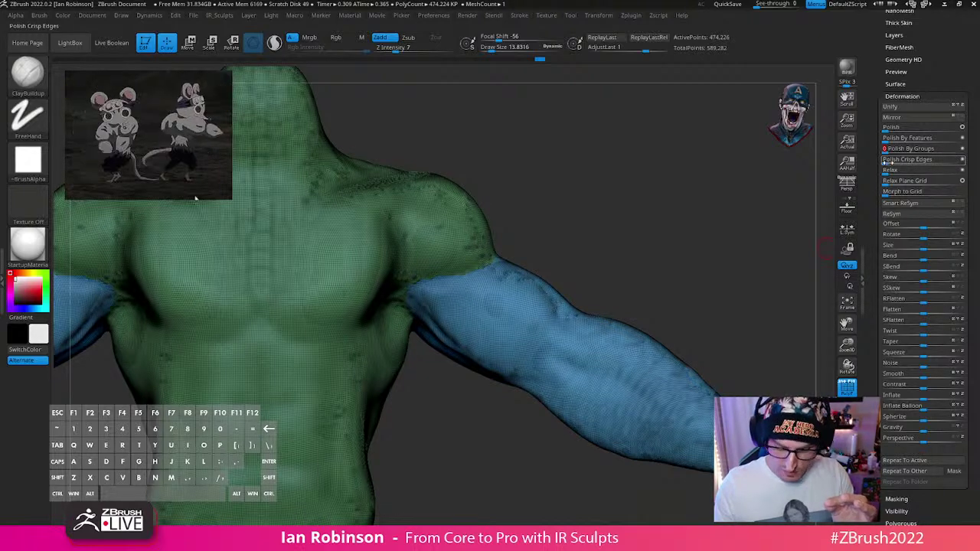
left_click(907, 159)
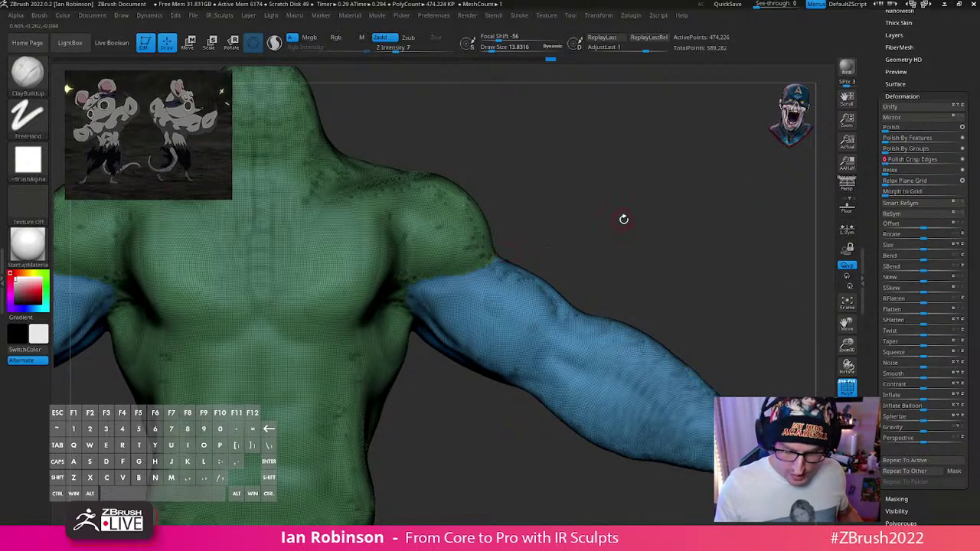
Step: Set a draw size of about 7 at the jagged polygroup border between the deltoid and upper arm
left_click_drag(624, 220, 605, 367, "alt")
key("s")
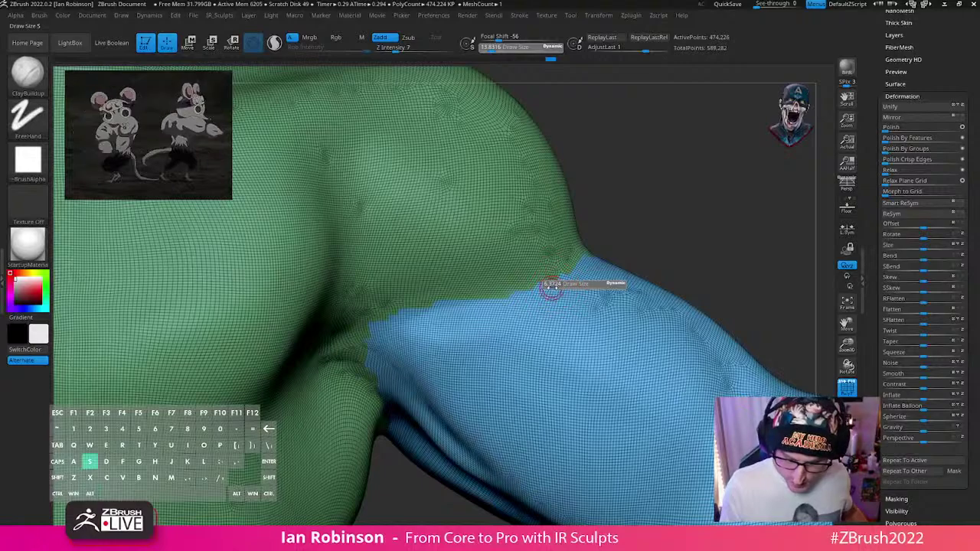
left_click_drag(551, 287, 553, 287)
mouse_move(660, 221)
left_mouse_down("alt")
mouse_move(669, 238)
mouse_move(654, 268)
mouse_move(692, 234)
mouse_move(706, 265)
mouse_move(611, 317)
mouse_move(624, 284)
left_mouse_up("alt")
Step: Load the Smooth Groups brush from the Smooth folder of the LightBox brush library as the smoothing brush
key("comma")
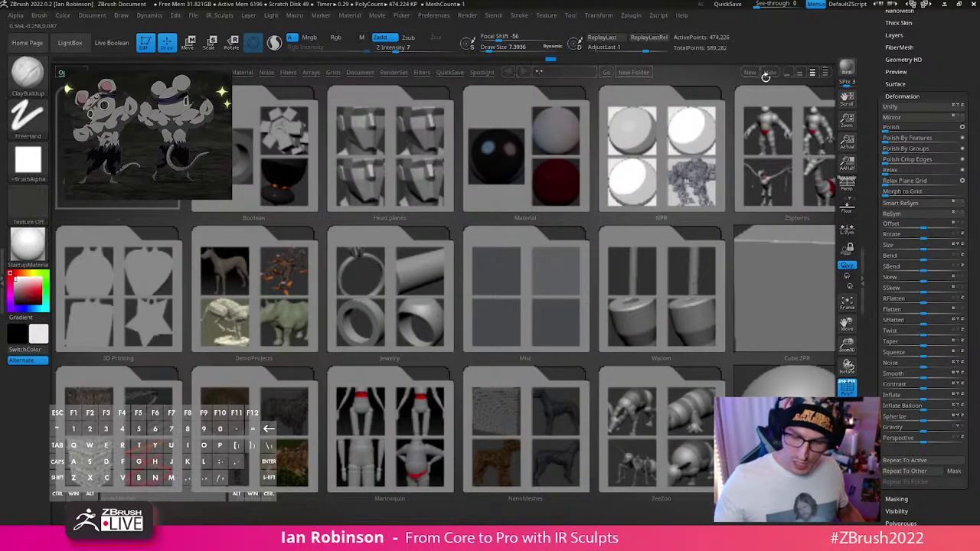
left_click(166, 71)
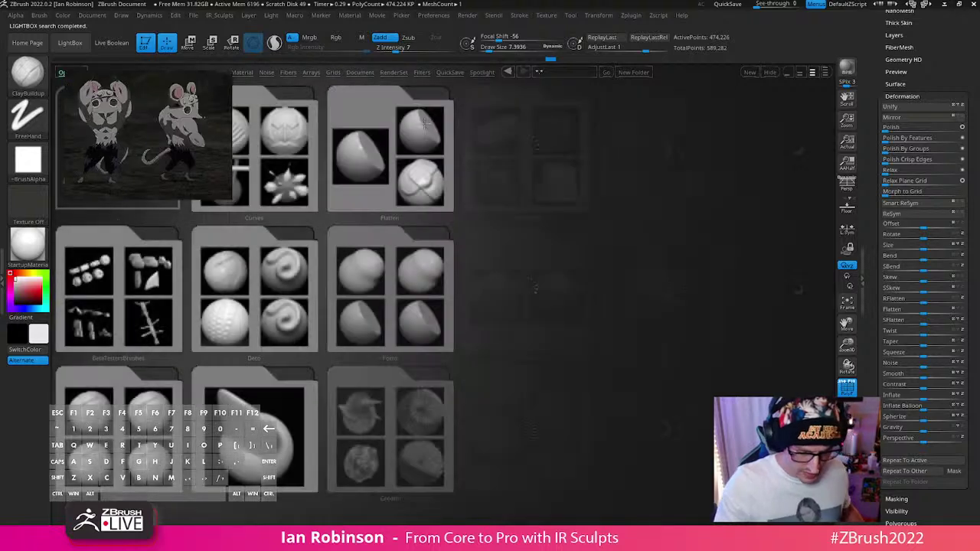
scroll(603, 347, "down", 4)
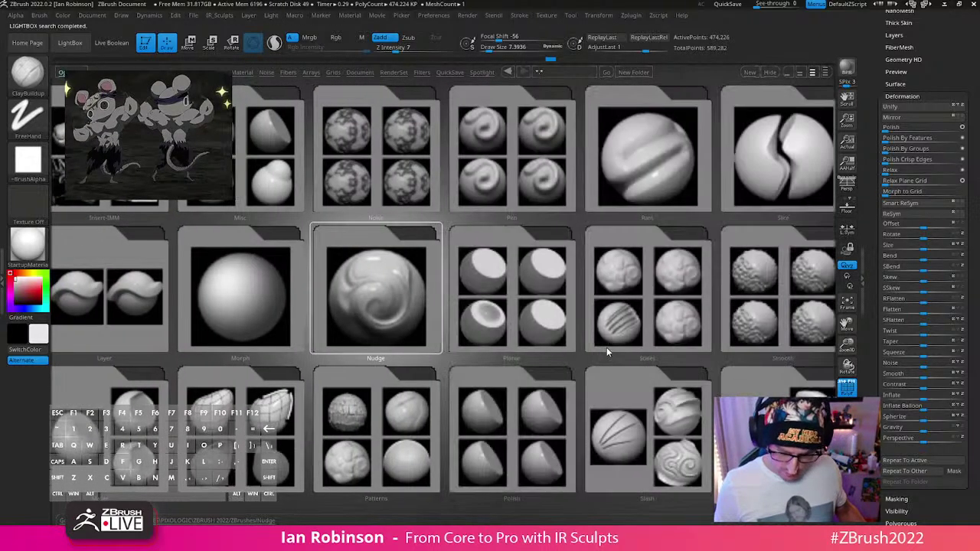
scroll(542, 385, "down", 1)
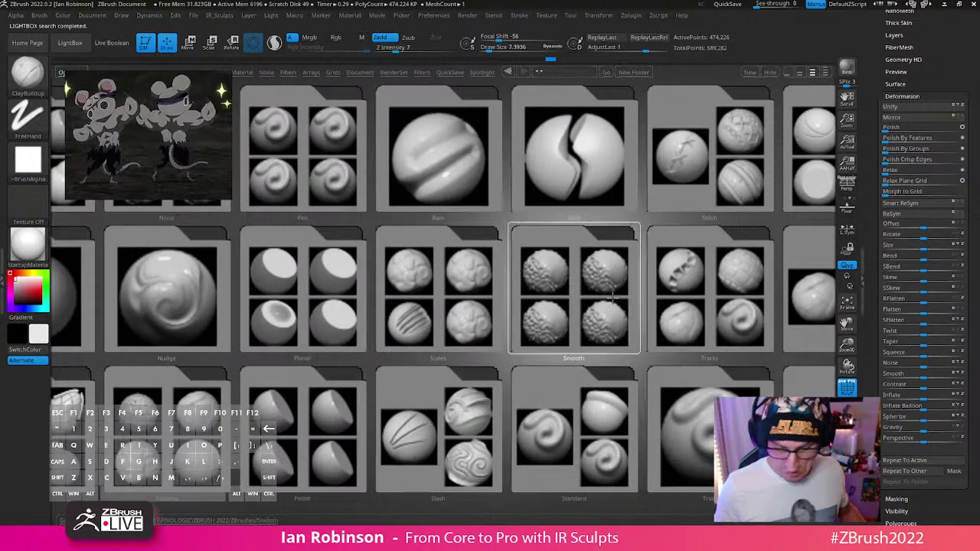
double_click(605, 307)
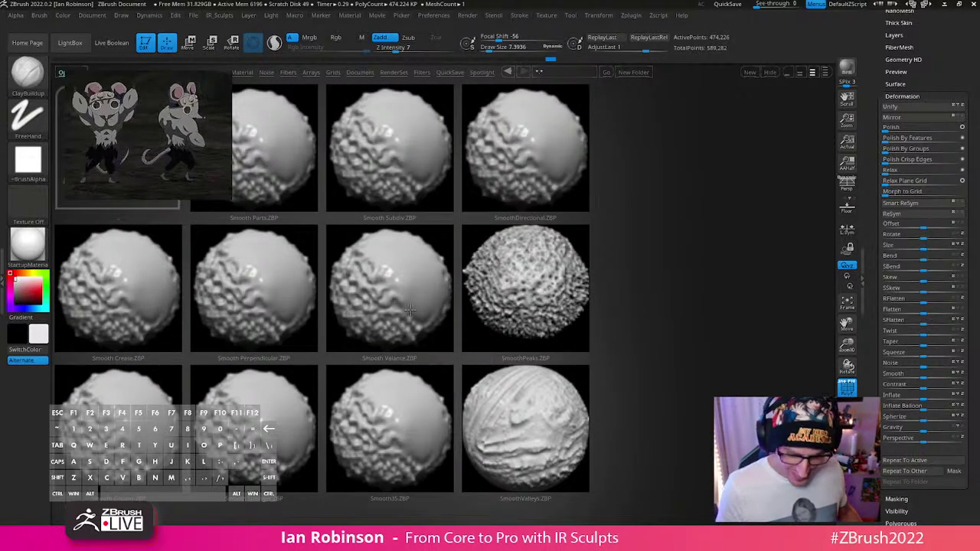
double_click(150, 425, "shift")
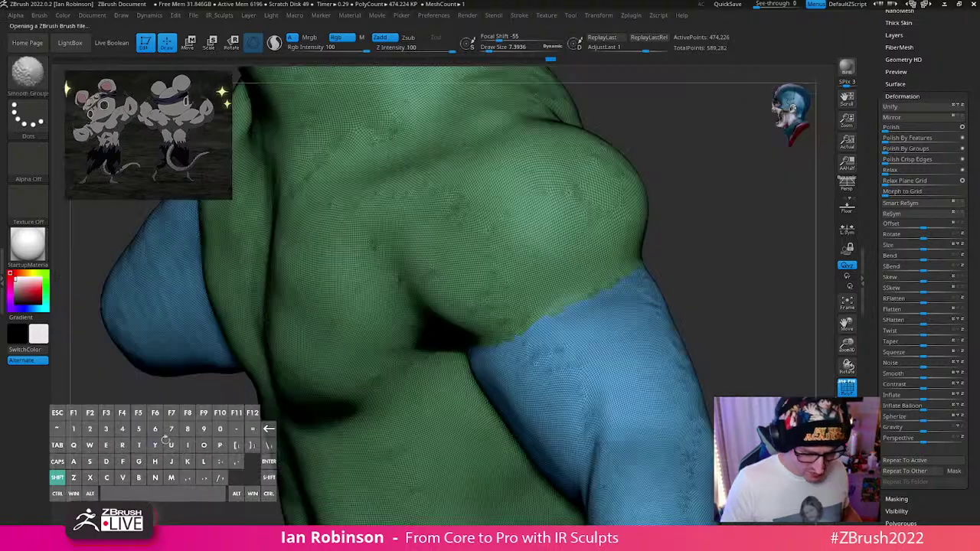
Step: Smooth the jagged polygroup border at the front of the upper arm with Smooth Groups at a draw size of about 36
key("s")
left_click_drag(573, 311, 585, 312)
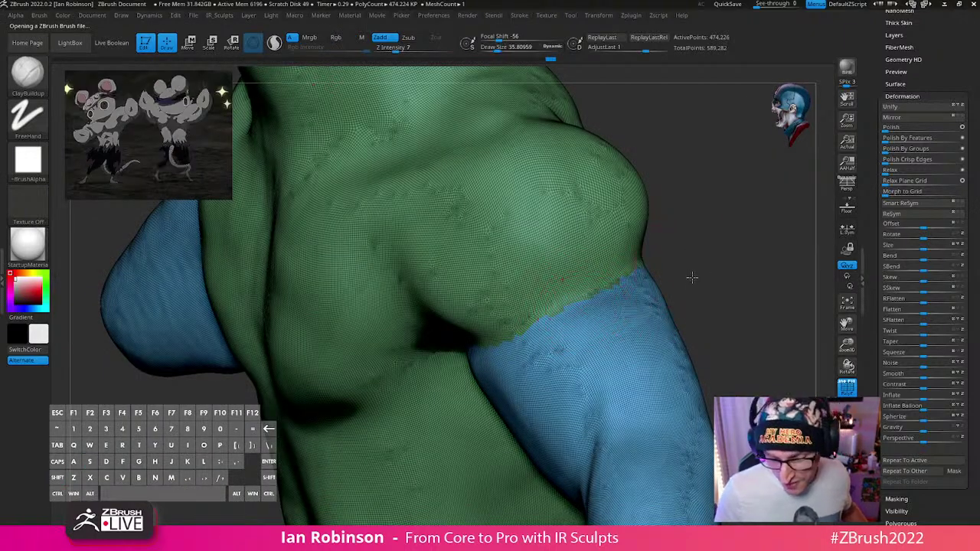
left_click_drag(691, 278, 686, 304)
left_click_drag(536, 336, 520, 344, "shift")
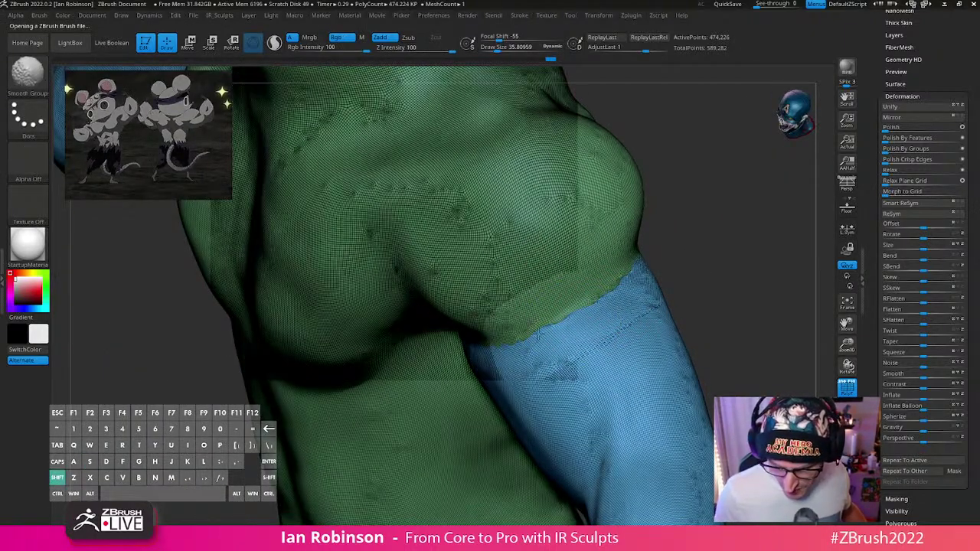
mouse_move(590, 344)
right_mouse_down()
mouse_move(528, 336)
mouse_move(495, 354)
right_mouse_up()
key("shift")
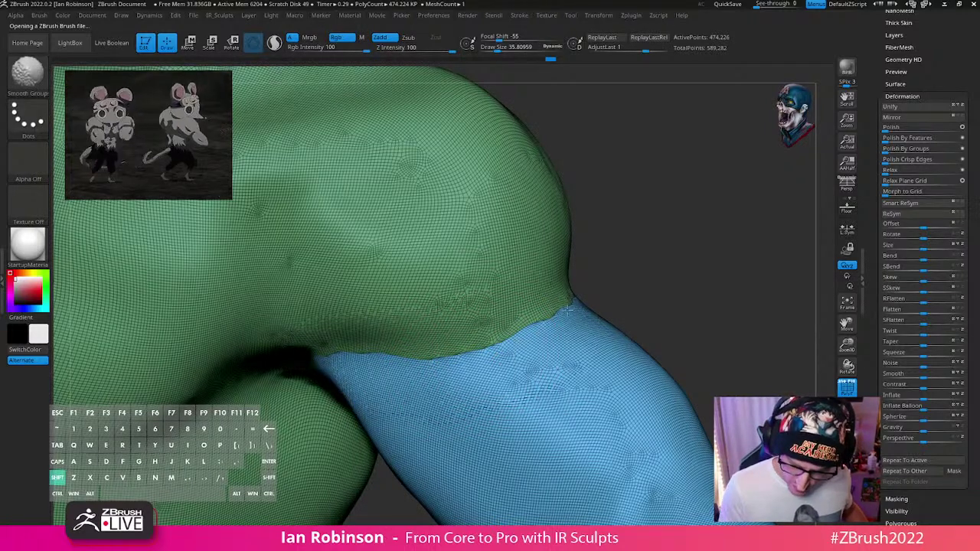
Step: Smooth the arm's polygroup border around the outer and back side of the shoulder with the Smooth Groups brush
left_click_drag(661, 253, 581, 264)
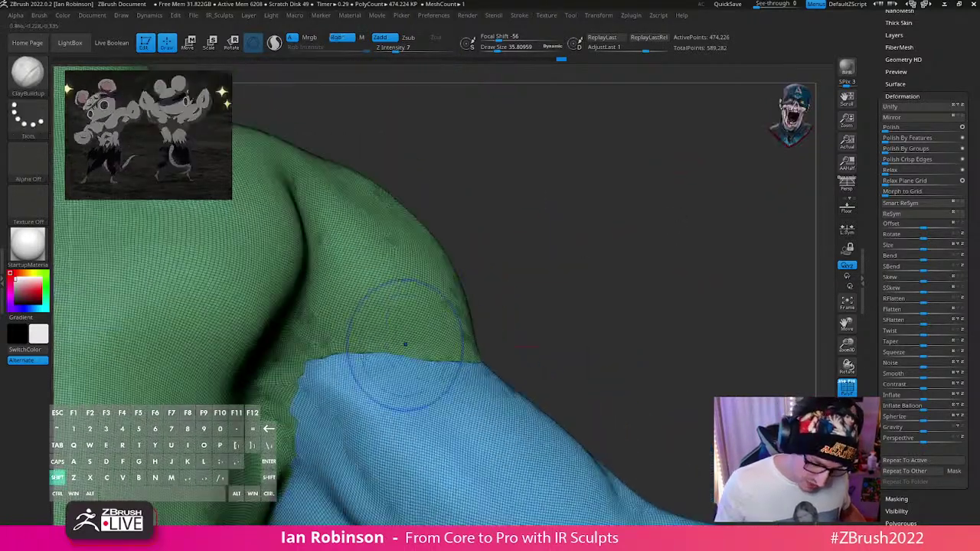
mouse_move(405, 344)
left_mouse_down("shift")
mouse_move(301, 417)
mouse_move(301, 433)
left_mouse_up("shift")
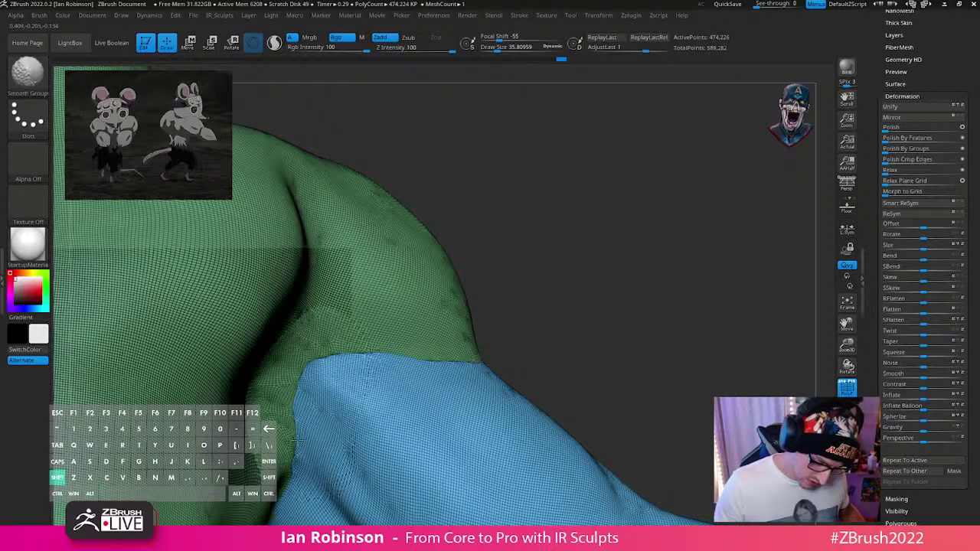
right_click_drag(350, 452, 417, 302, "alt")
key("shift")
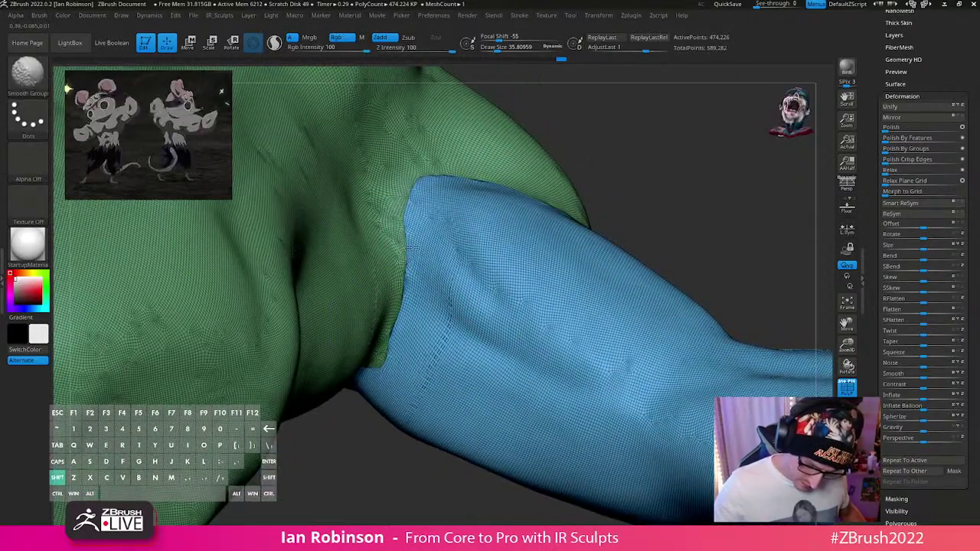
left_click_drag(411, 247, 420, 186, "shift")
right_click_drag(419, 186, 334, 371)
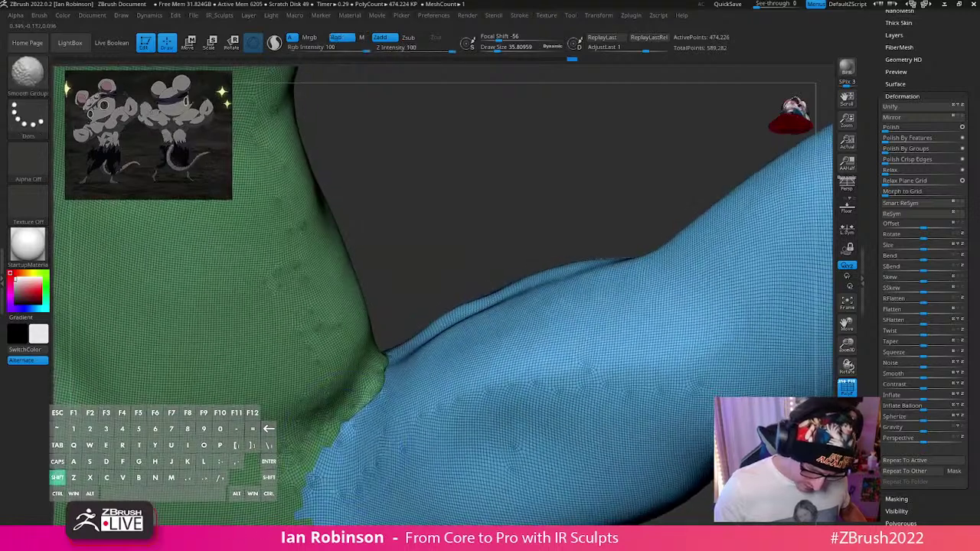
Step: Smooth the jagged polygroup border in the armpit and beneath the deltoid with the Smooth Groups brush
left_click_drag(308, 512, 319, 452, "shift")
right_click_drag(376, 409, 404, 280, "alt")
left_click_drag(365, 398, 336, 350, "shift")
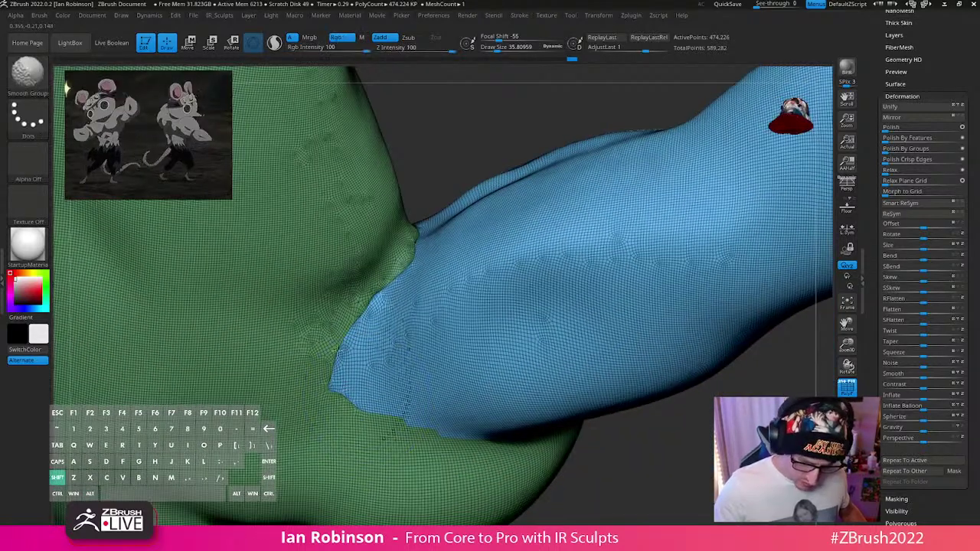
mouse_move(365, 312)
left_mouse_down("shift")
mouse_move(347, 355)
mouse_move(359, 271)
left_mouse_up("shift")
right_click_drag(397, 182, 509, 389)
mouse_move(534, 463)
right_mouse_down("alt")
mouse_move(521, 437)
mouse_move(587, 443)
mouse_move(537, 394)
mouse_move(632, 415)
mouse_move(546, 380)
right_mouse_up("alt")
key("shift")
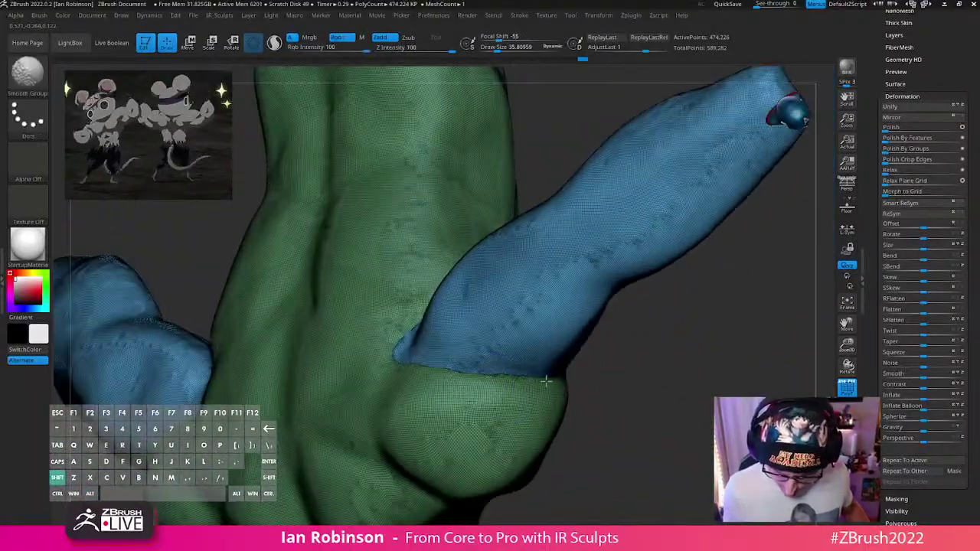
mouse_move(446, 360)
right_mouse_down()
mouse_move(661, 321)
mouse_move(641, 290)
mouse_move(666, 284)
mouse_move(624, 290)
mouse_move(651, 259)
mouse_move(643, 259)
right_mouse_up()
Step: Sample the torso's polygon size to set the DynaMesh resolution to 744, and remesh the torso with DynaMesh
left_click_drag(889, 97, 908, 309)
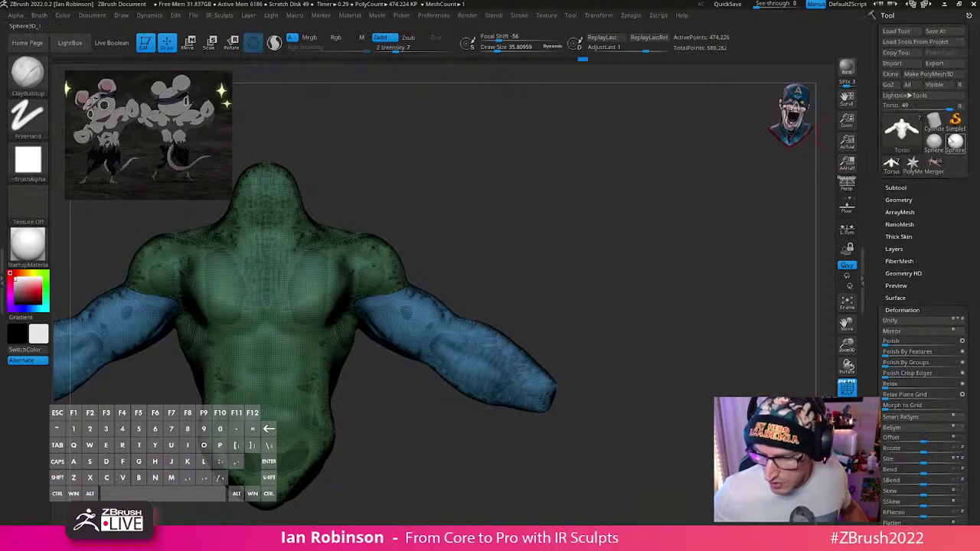
left_click(908, 200)
scroll(911, 206, "up", 5)
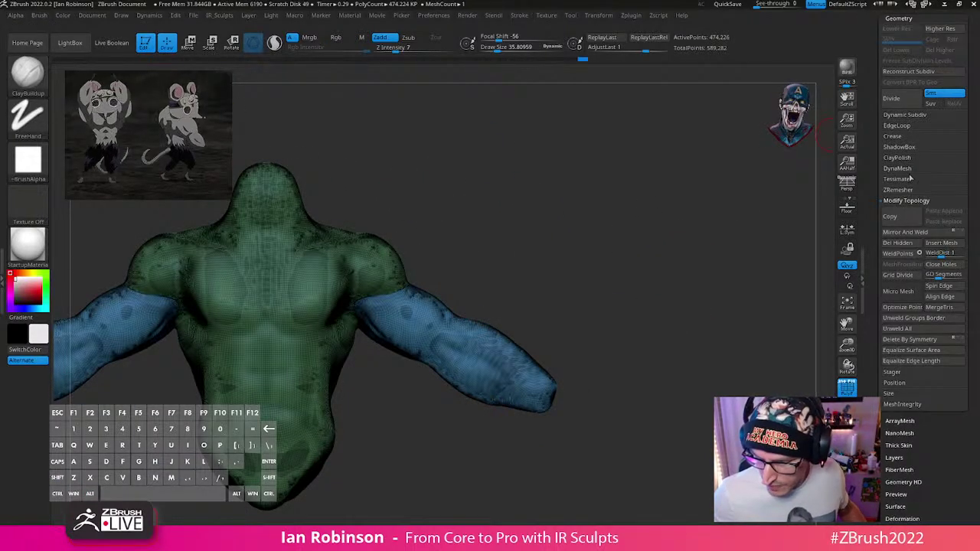
left_click(898, 169)
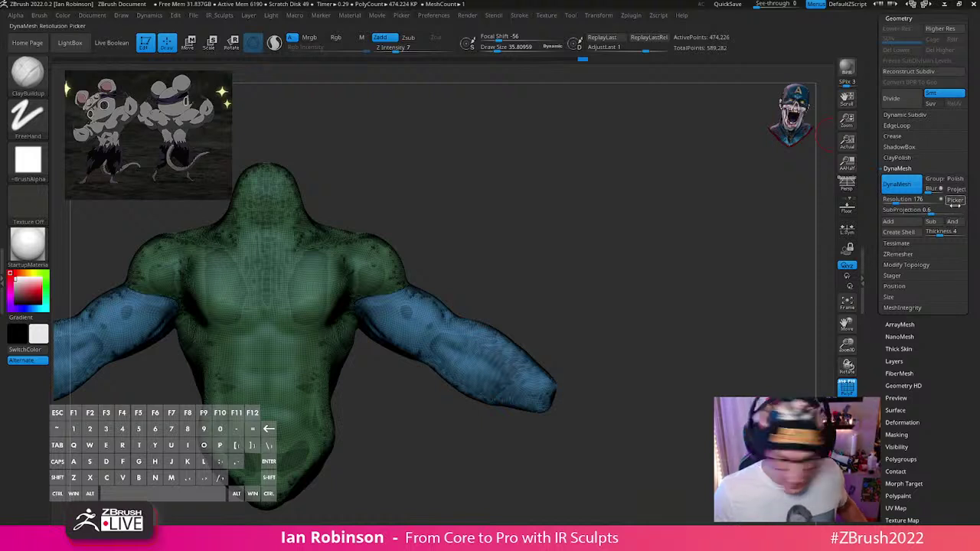
key("shift")
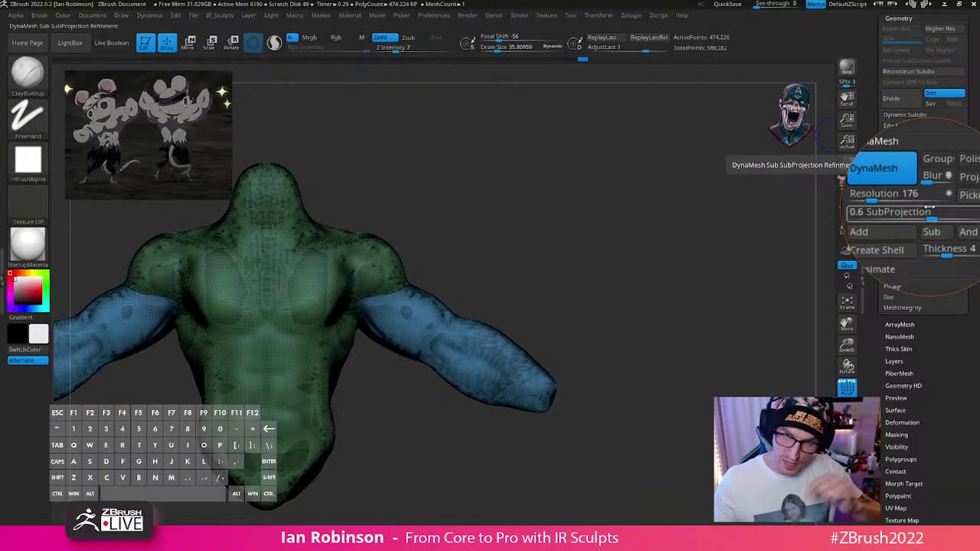
left_click(954, 199)
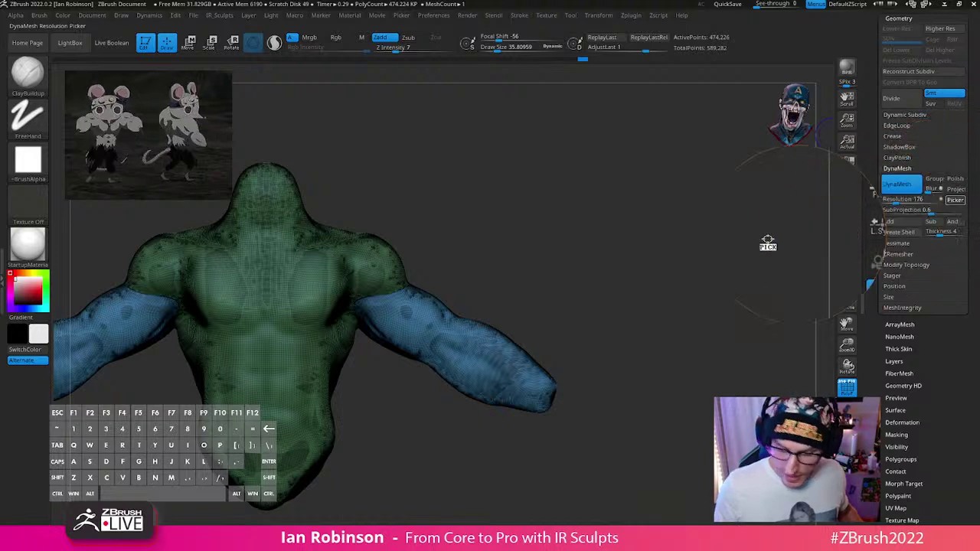
mouse_move(767, 242)
left_mouse_down()
mouse_move(413, 302)
mouse_move(407, 312)
mouse_move(370, 280)
mouse_move(387, 299)
left_mouse_up()
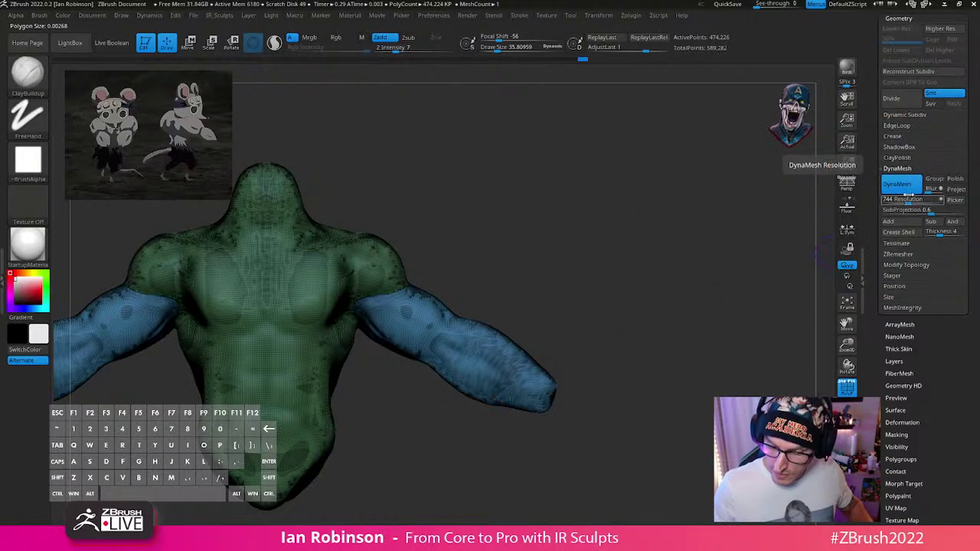
left_click(905, 184)
left_click(906, 184)
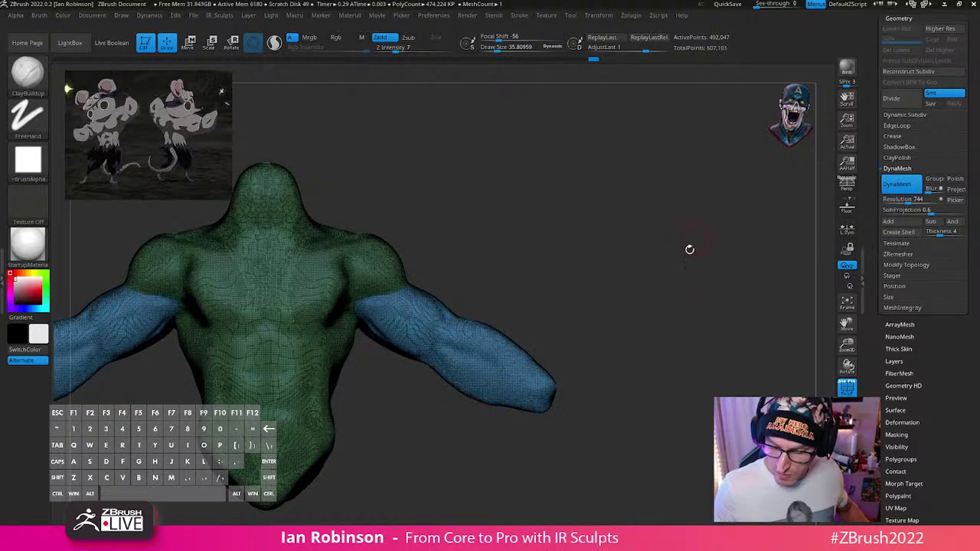
right_click_drag(597, 294, 597, 316, "ctrl")
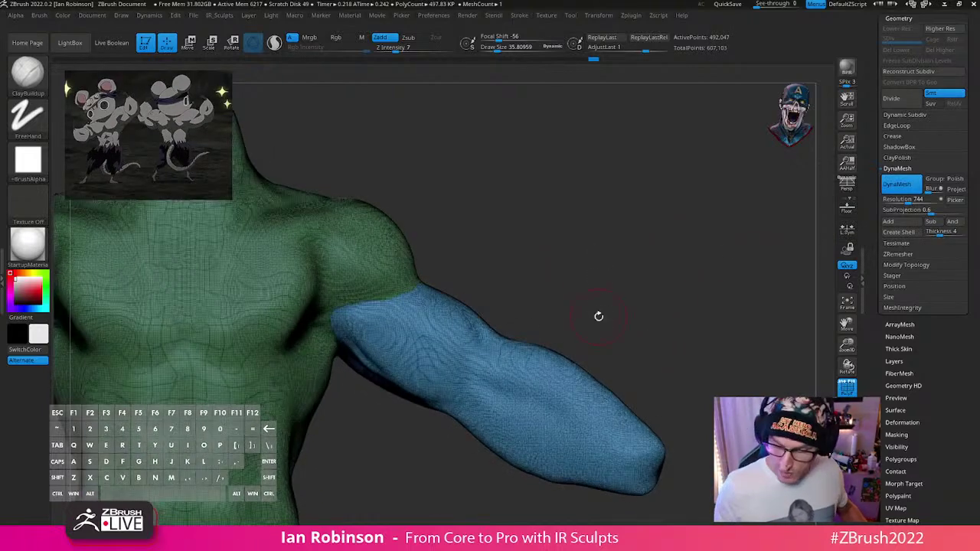
Step: Enable Groups for DynaMesh and try to remesh the torso by its polygroups at resolution 744
left_click(936, 180)
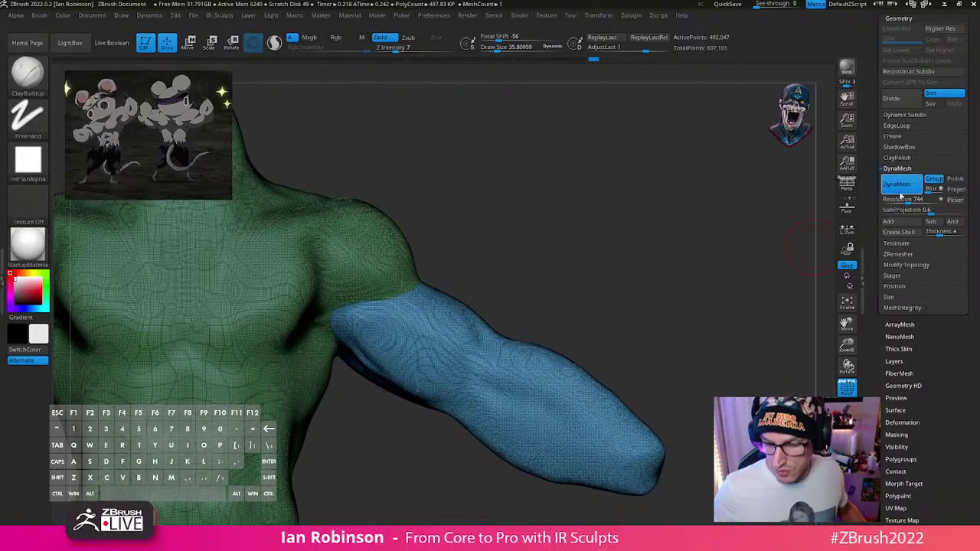
mouse_move(568, 198)
left_mouse_down("ctrl")
mouse_move(652, 326)
mouse_move(641, 332)
left_mouse_up("ctrl")
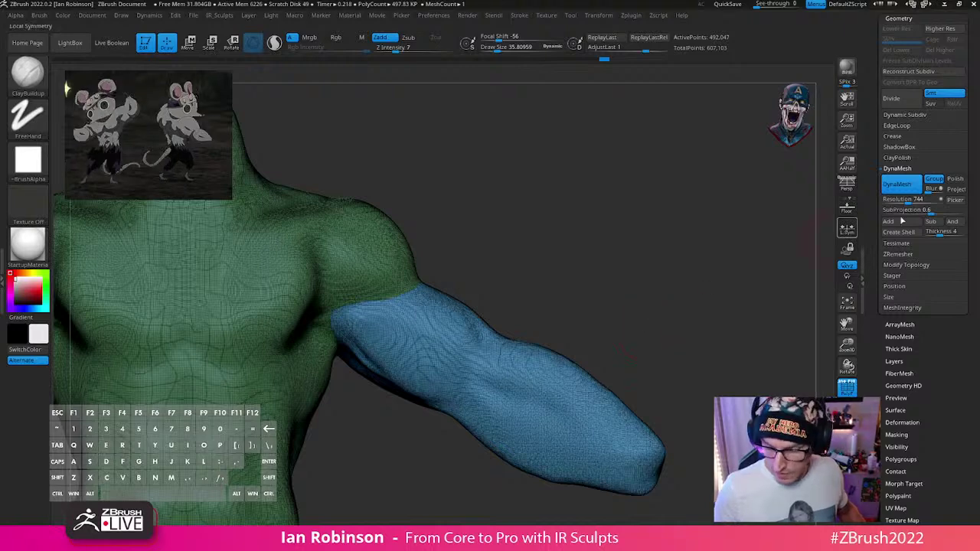
left_click(904, 186)
left_click(906, 188)
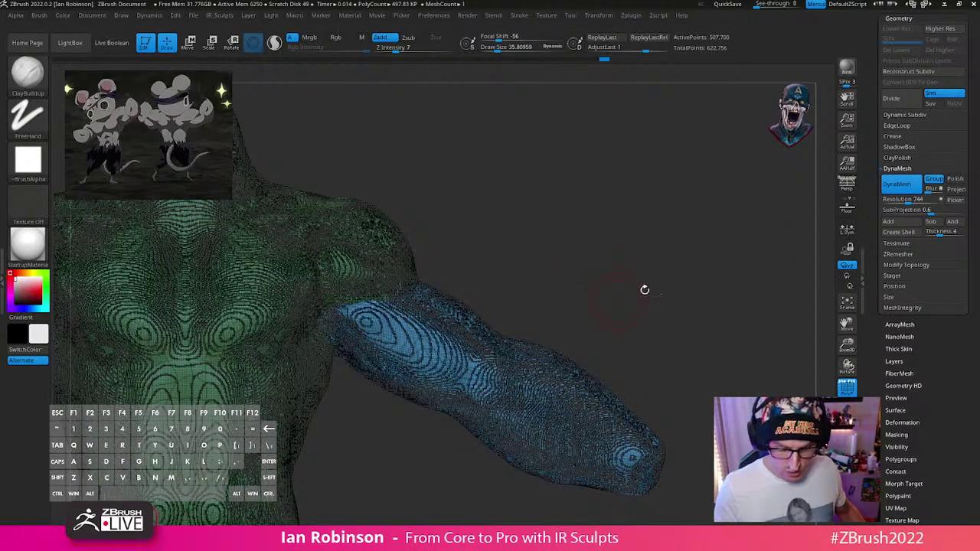
left_click_drag(644, 290, 644, 310)
left_click_drag(634, 304, 642, 313, "ctrl")
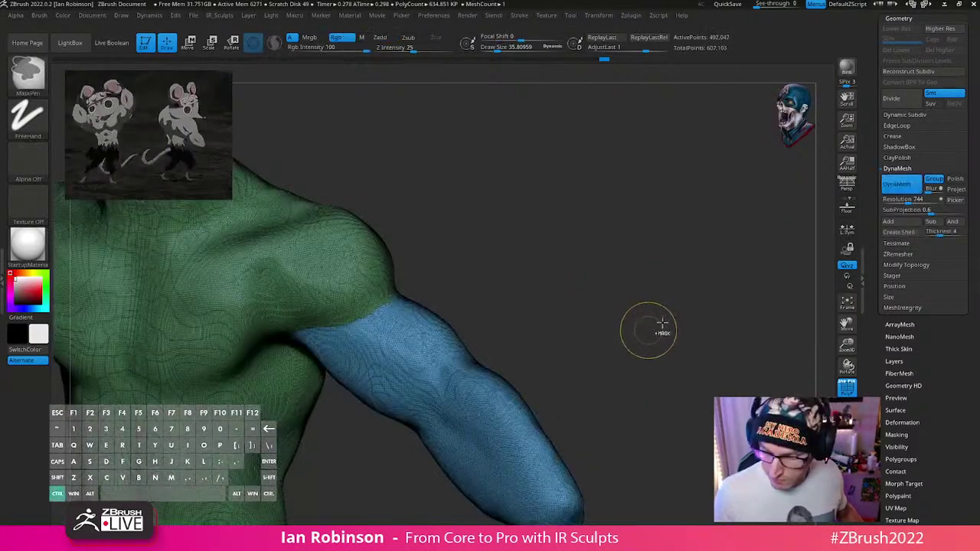
Step: Hide the polyframe and repair the torso's mesh integrity with Fix Mesh
key("shift+f")
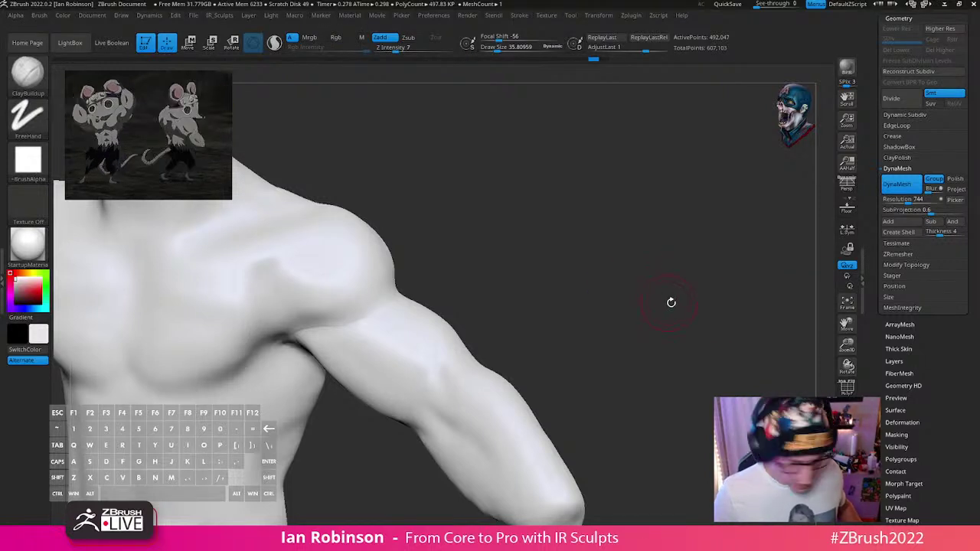
left_click(920, 307)
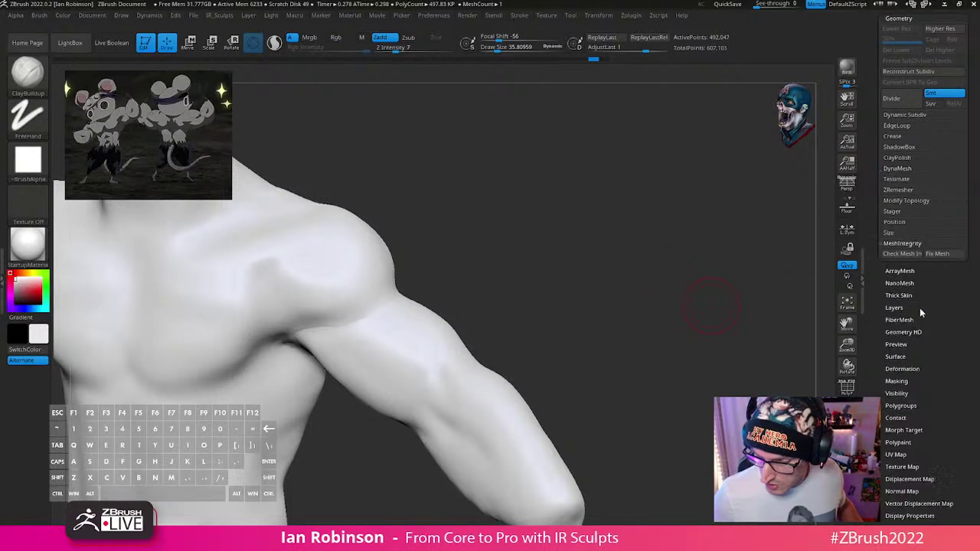
left_click(938, 255)
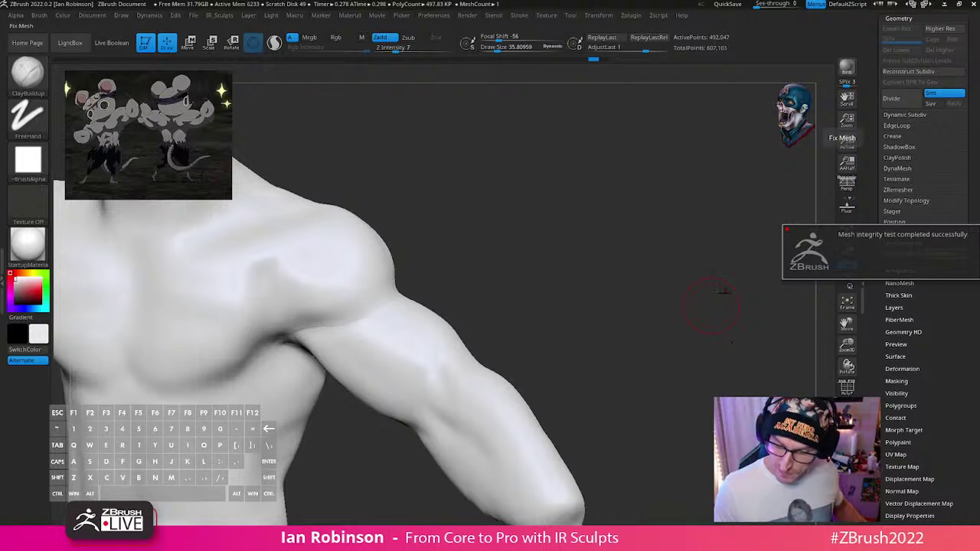
Step: DynaMesh the repaired torso by polygroups at resolution 744 to separate the arms from the body
left_click(908, 169)
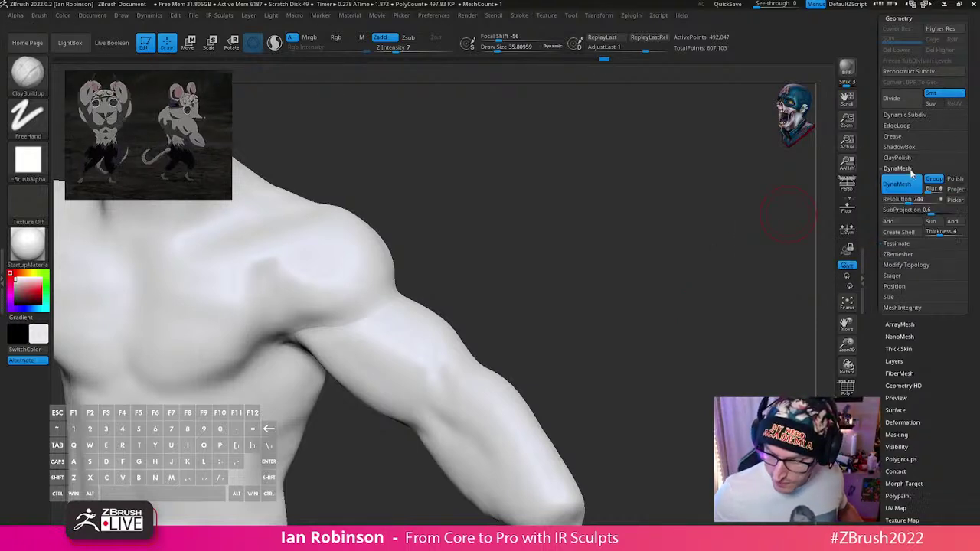
left_click_drag(595, 231, 751, 295, "ctrl")
key("shift+f")
key("shift+f")
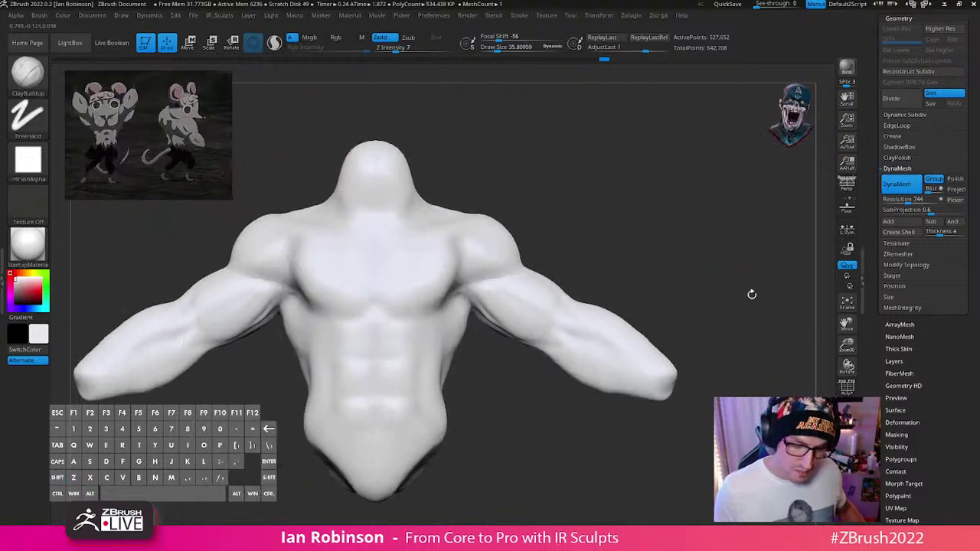
Step: Undo and redo the grouped DynaMesh with the polyframe shown to compare the polygroup border before and after
key("ctrl+z")
key("shift+f")
left_click_drag(700, 236, 681, 326, "alt")
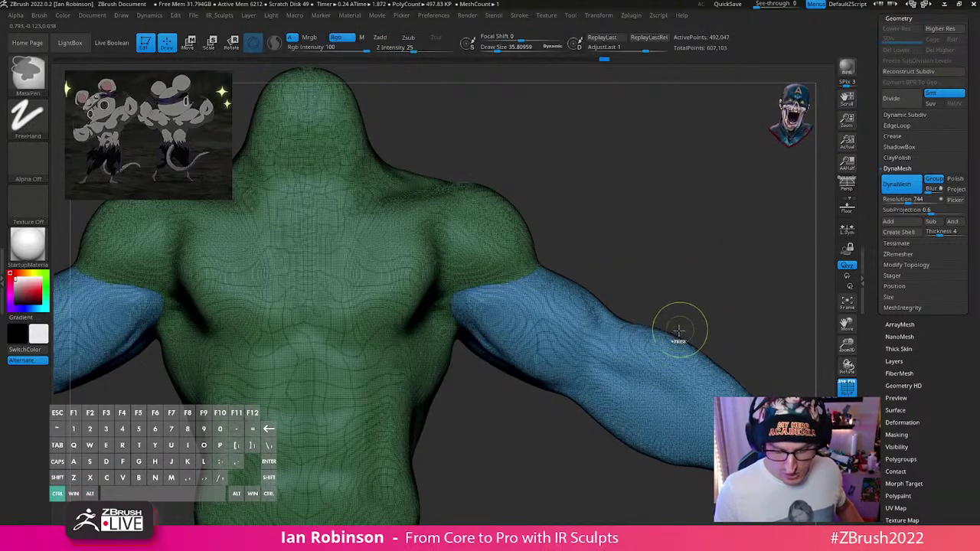
key("ctrl+z")
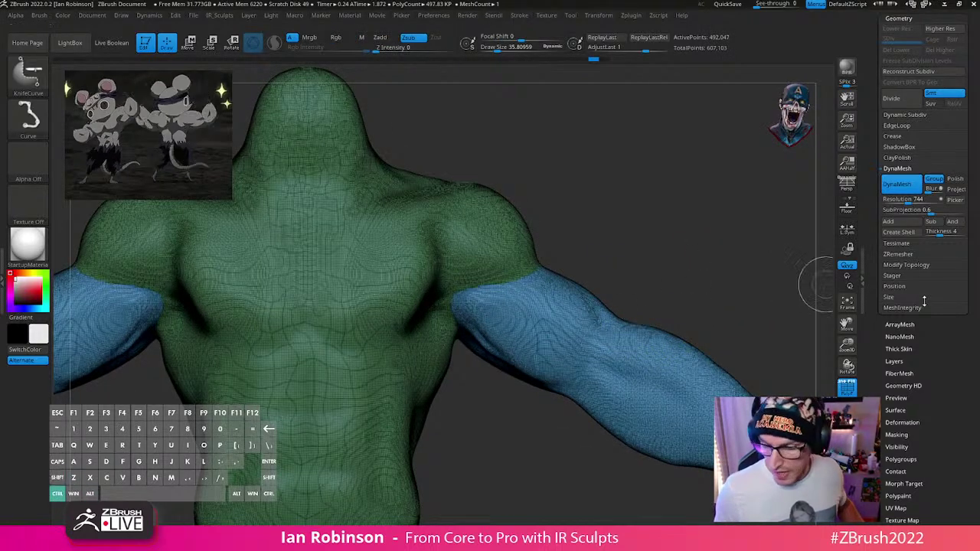
key("ctrl+shift+z")
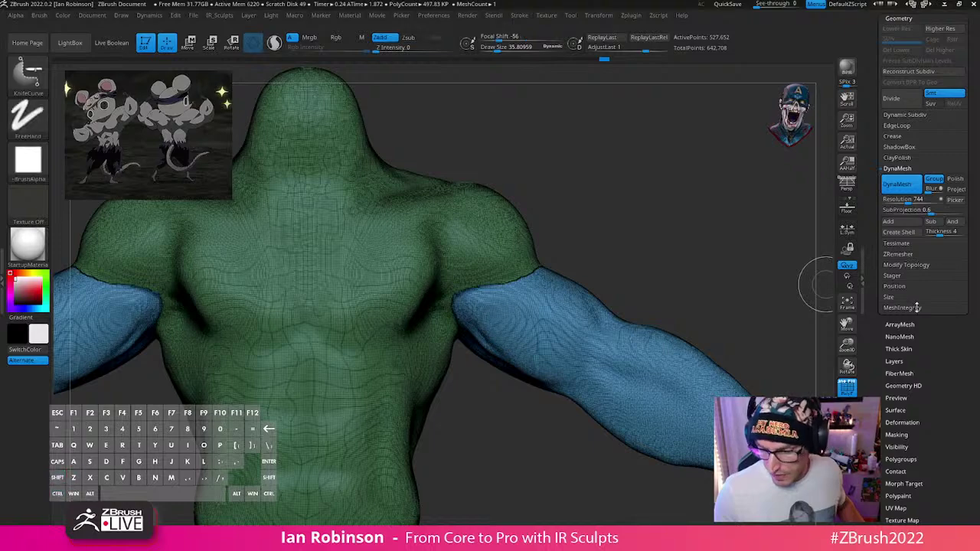
Step: Isolate the torso's body polygroup so both arms are hidden, and hide the polyframe
left_click(916, 307)
left_click_drag(694, 240, 516, 355, "alt")
left_click_drag(656, 197, 674, 176)
left_click(572, 352, "ctrl+shift")
left_click_drag(648, 263, 674, 240)
key("shift+f")
left_click_drag(971, 133, 971, 234)
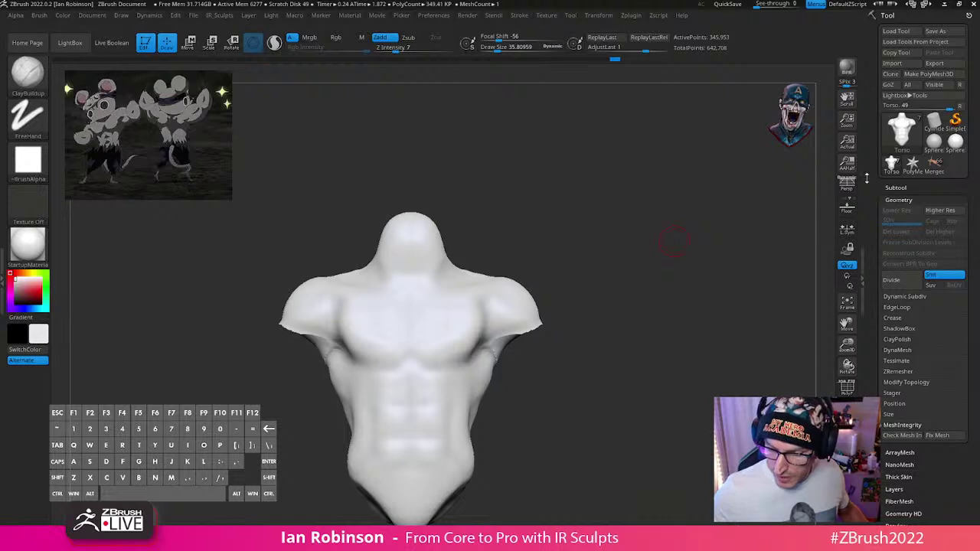
Step: Split the hidden arms off the torso into their own subtool with Split Hidden
key("minus")
left_click(749, 155)
left_click(744, 167)
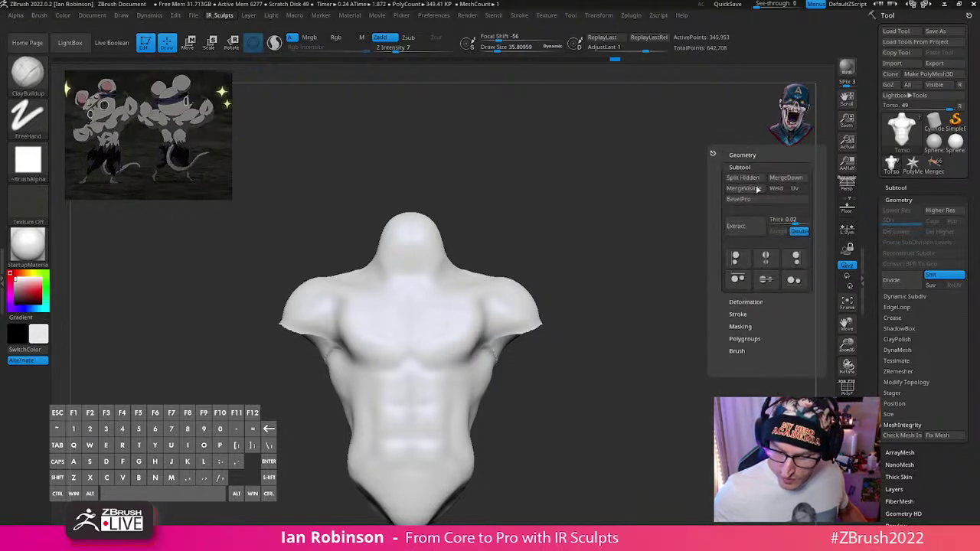
left_click_drag(631, 313, 606, 308, "alt")
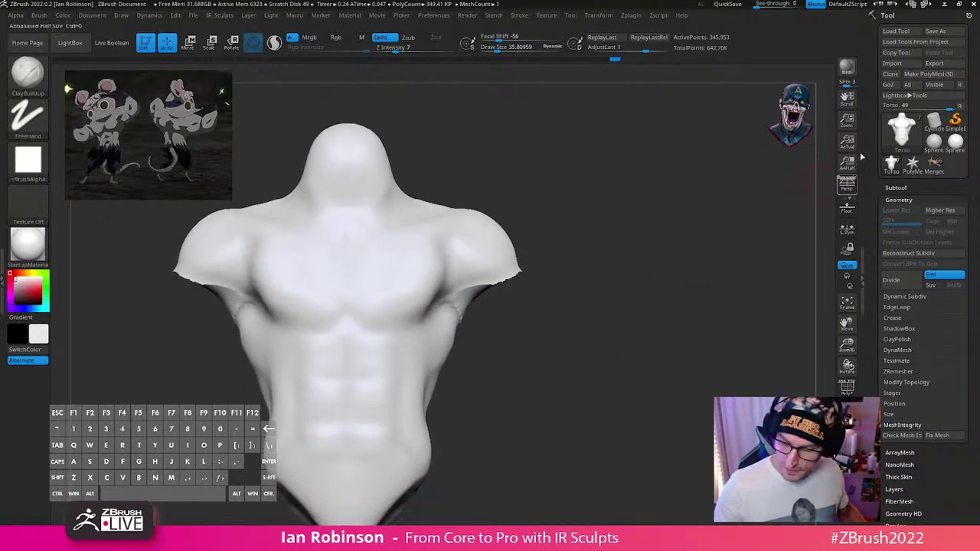
Step: Display the subtool list and turn off Solo mode to inspect the full mouse and the seam between deltoid and arm
left_click(895, 187)
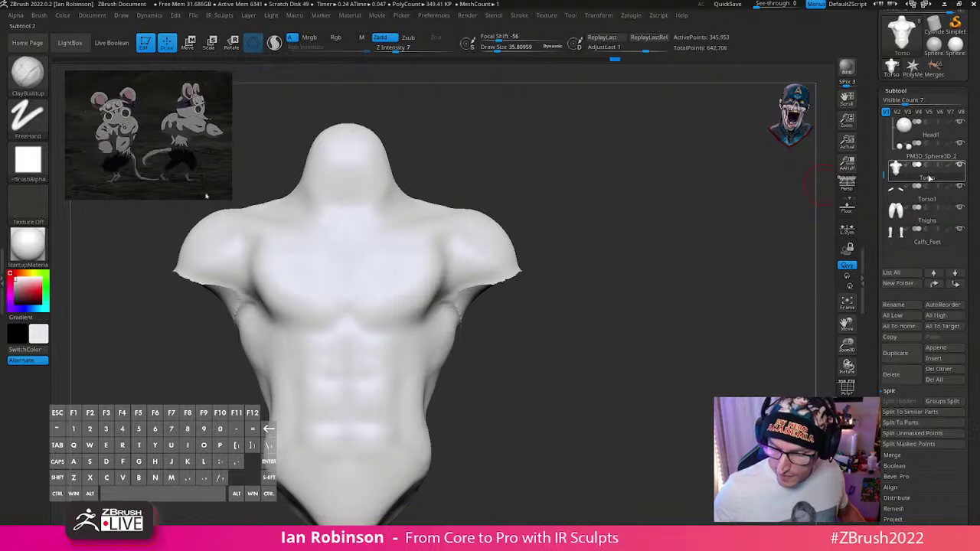
left_click(847, 441)
left_click_drag(594, 457, 508, 425, "alt")
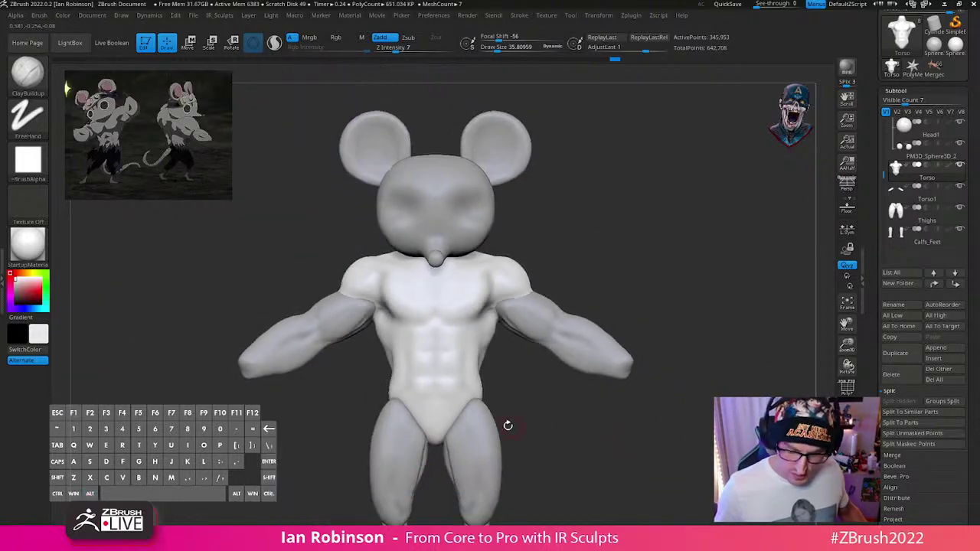
mouse_move(612, 260)
left_mouse_down()
mouse_move(590, 278)
mouse_move(660, 208)
mouse_move(546, 324)
left_mouse_up()
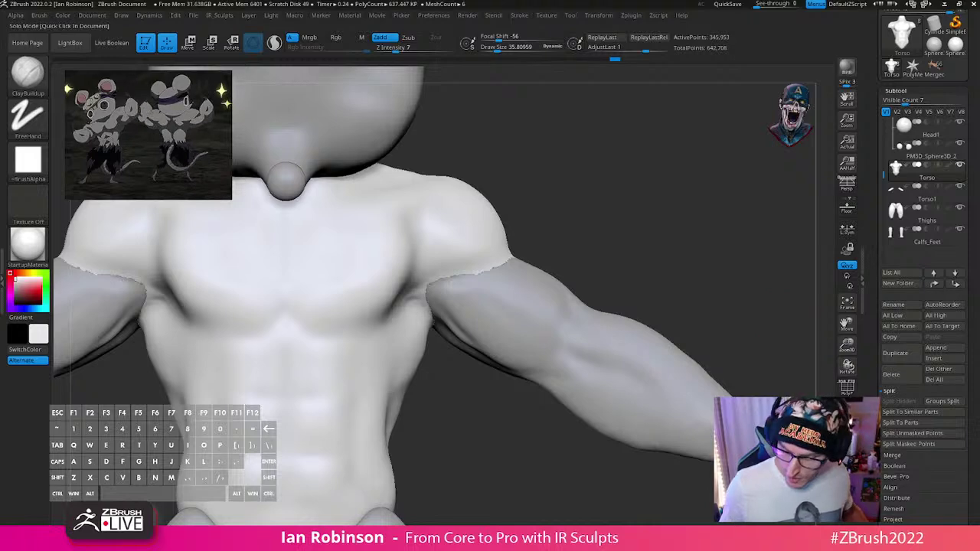
Step: Isolate the torso subtool and choose the TrimDynamic brush for the ragged cut below the deltoid
left_click(846, 441)
mouse_move(607, 293)
left_mouse_down()
mouse_move(600, 313)
mouse_move(639, 261)
mouse_move(636, 335)
mouse_move(618, 358)
left_mouse_up()
key("b")
key("t")
key("d")
left_click_drag(441, 319, 538, 254)
left_click_drag(660, 271, 652, 284)
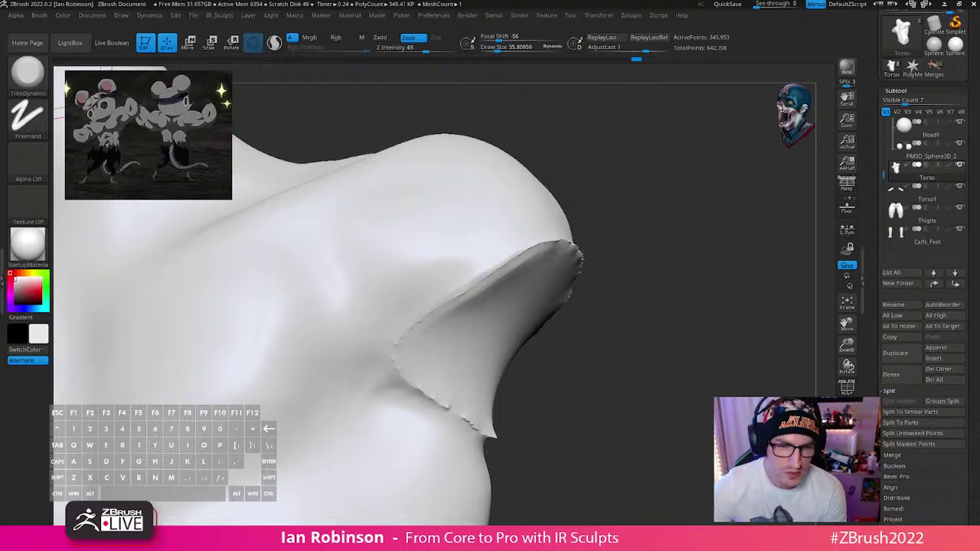
Step: Switch to Discord and look up the Cap_CamView.psd post and pinned messages in the community free tools channel
left_click_drag(306, 1, 386, 123)
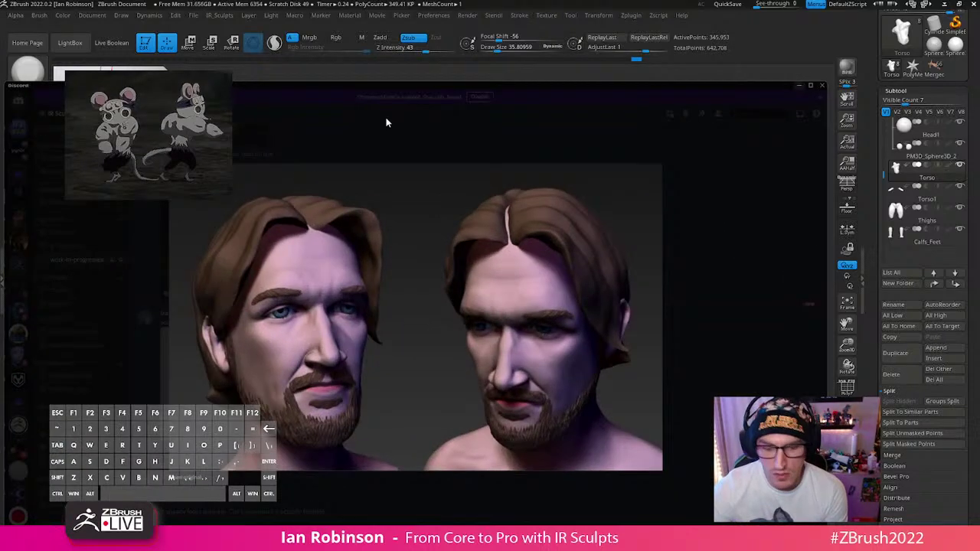
left_click(292, 151)
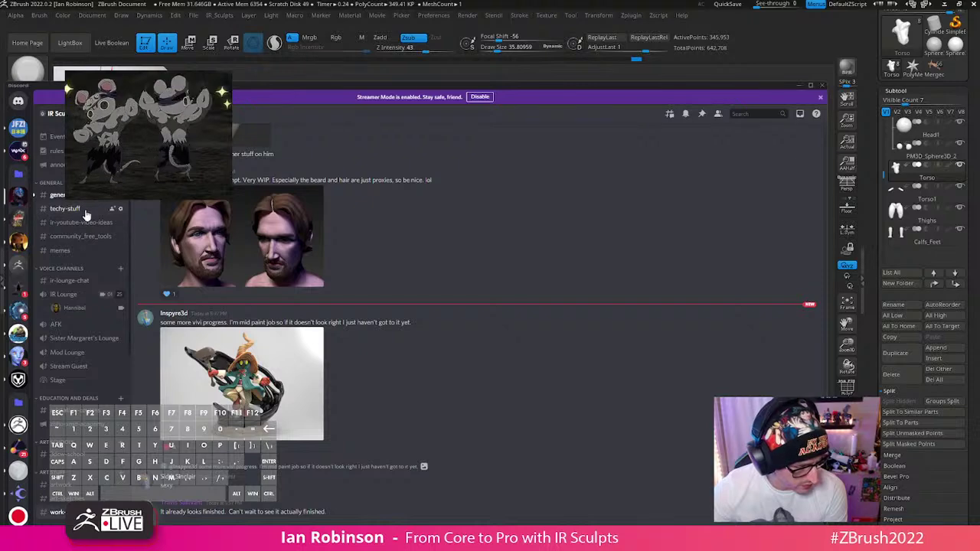
left_click(78, 237)
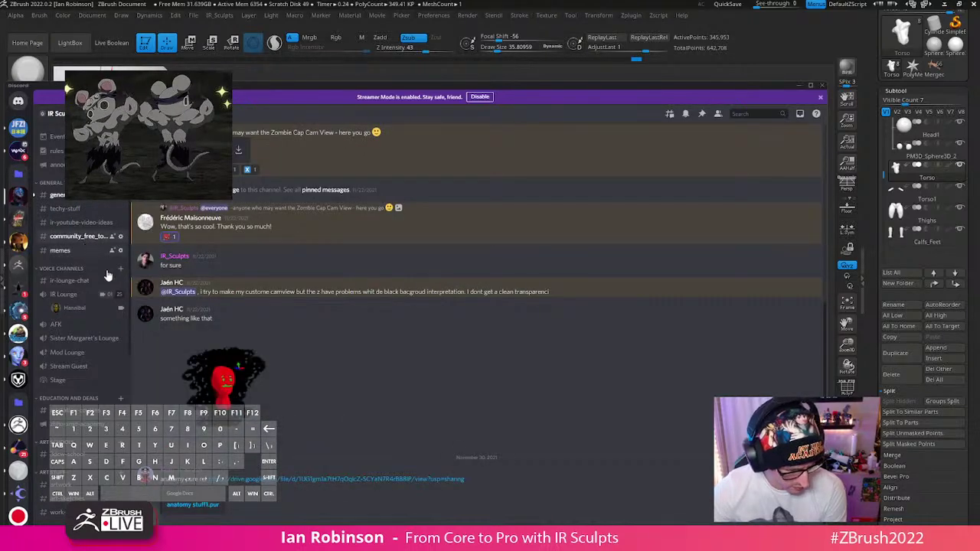
scroll(257, 375, "up", 3)
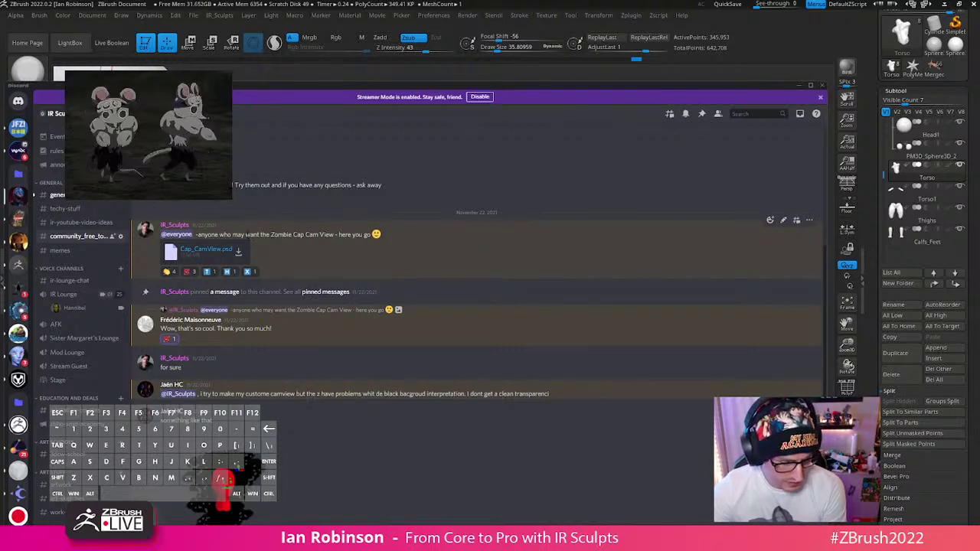
left_click(809, 223)
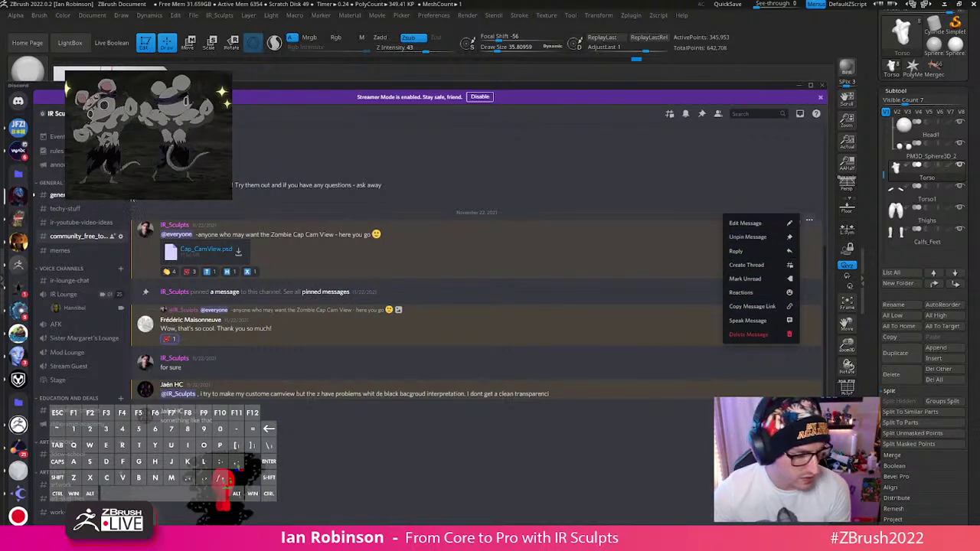
left_click(701, 113)
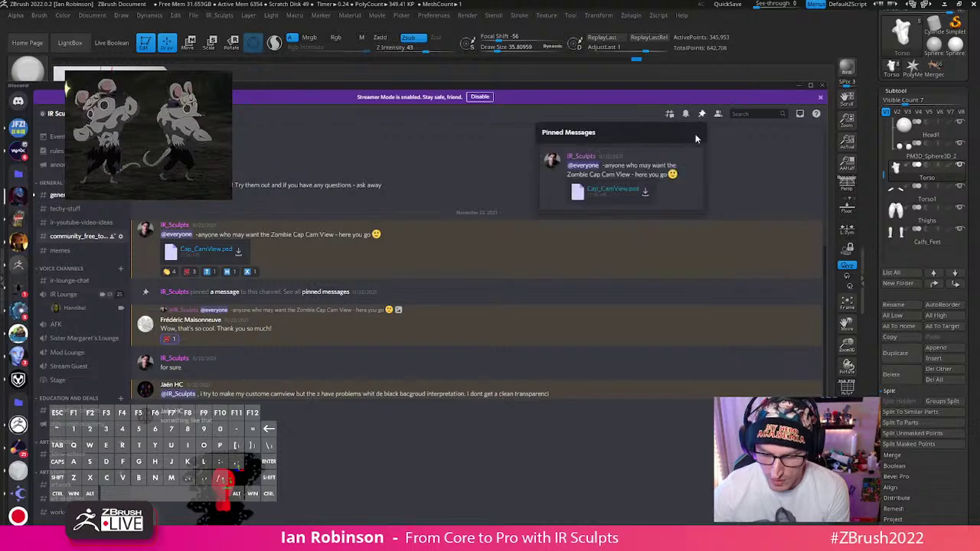
left_click(796, 86)
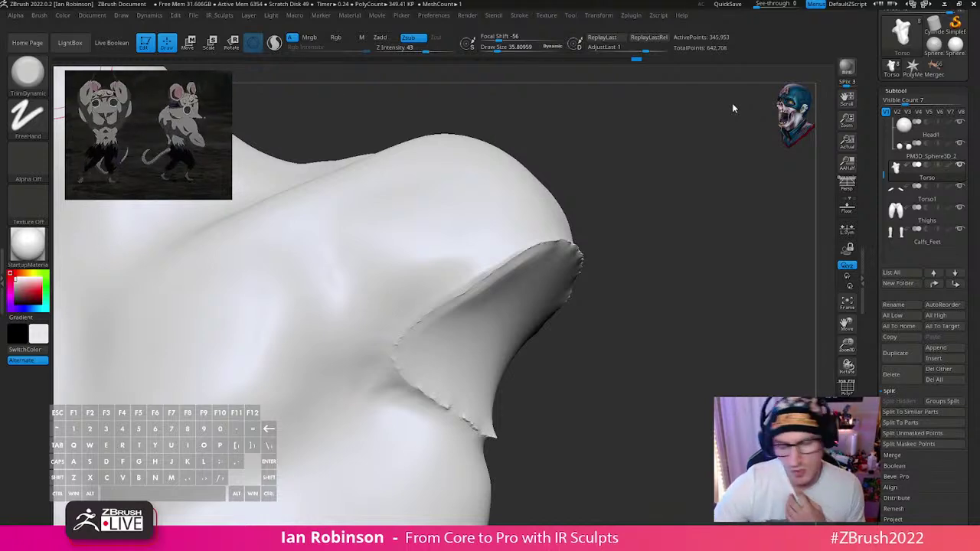
Step: Expand the Decimation Master options and set the custom decimation target to 506 k points
mouse_move(636, 372)
left_mouse_down()
mouse_move(648, 288)
mouse_move(679, 372)
mouse_move(655, 349)
mouse_move(680, 319)
mouse_move(649, 379)
left_mouse_up()
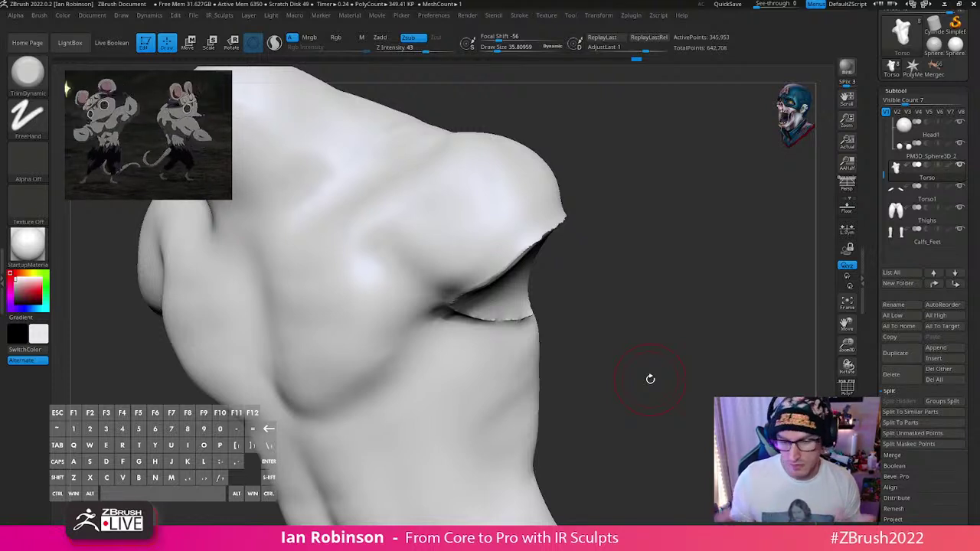
left_click(662, 16)
left_click(632, 16)
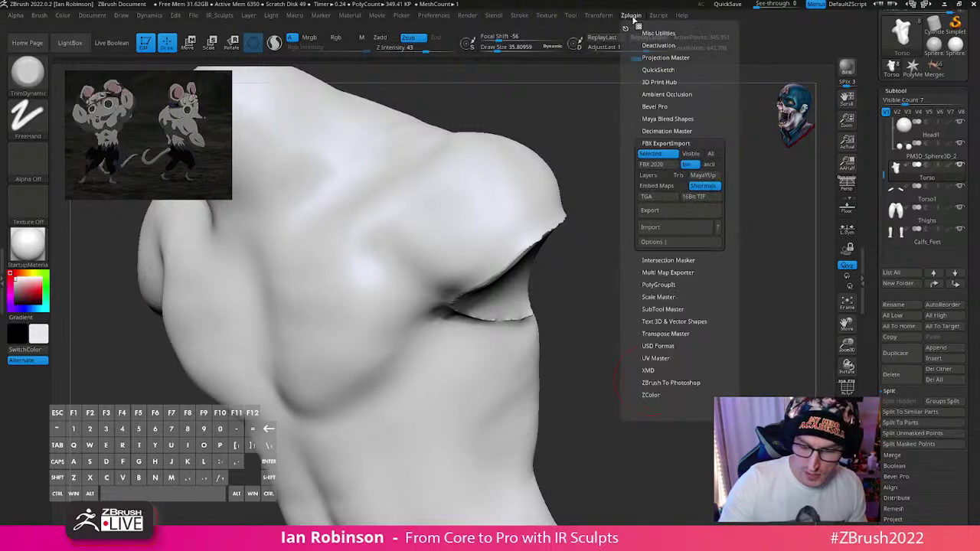
left_click(670, 130)
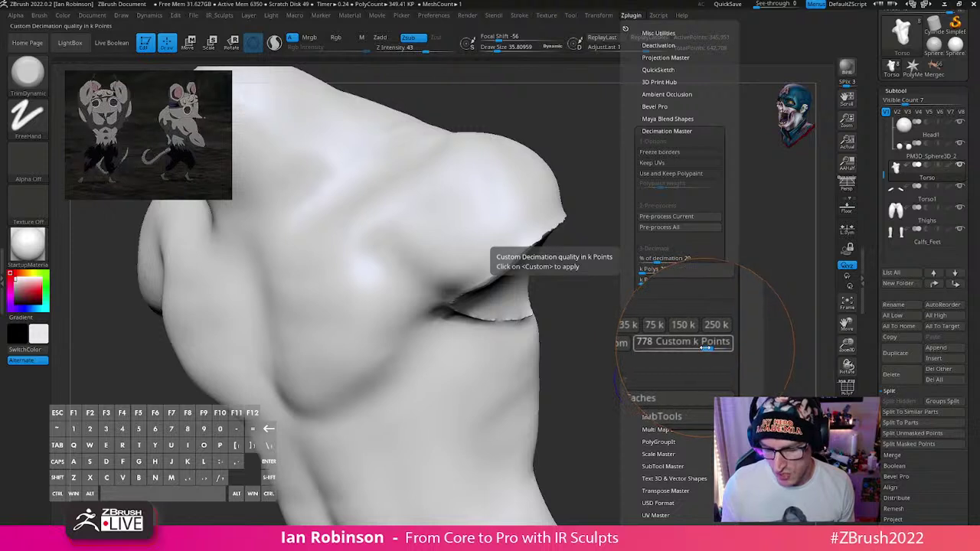
mouse_move(705, 346)
left_mouse_down()
mouse_move(691, 348)
mouse_move(696, 356)
left_mouse_up()
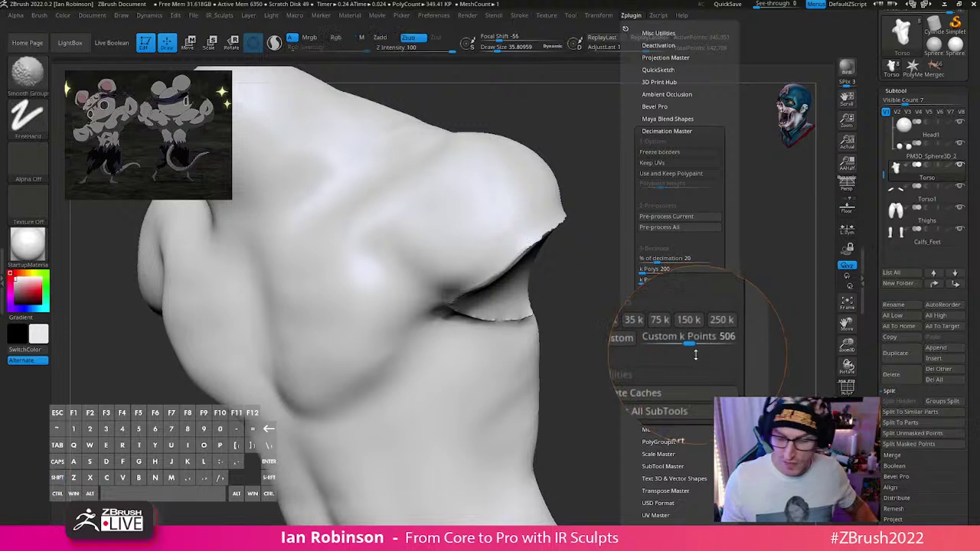
key("shift")
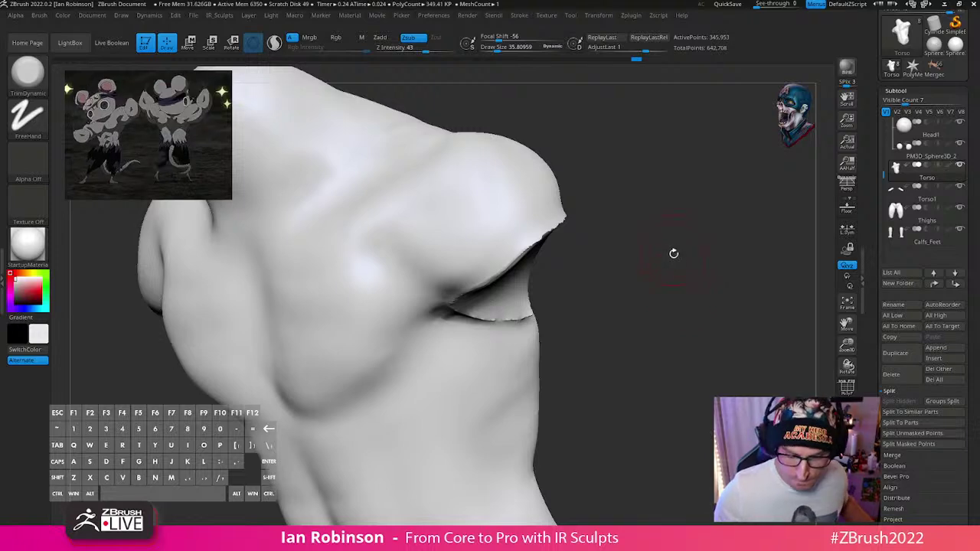
Step: Trim down the ragged rim around the torso's arm socket with TrimDynamic and smooth its front edge
left_click_drag(673, 253, 591, 261)
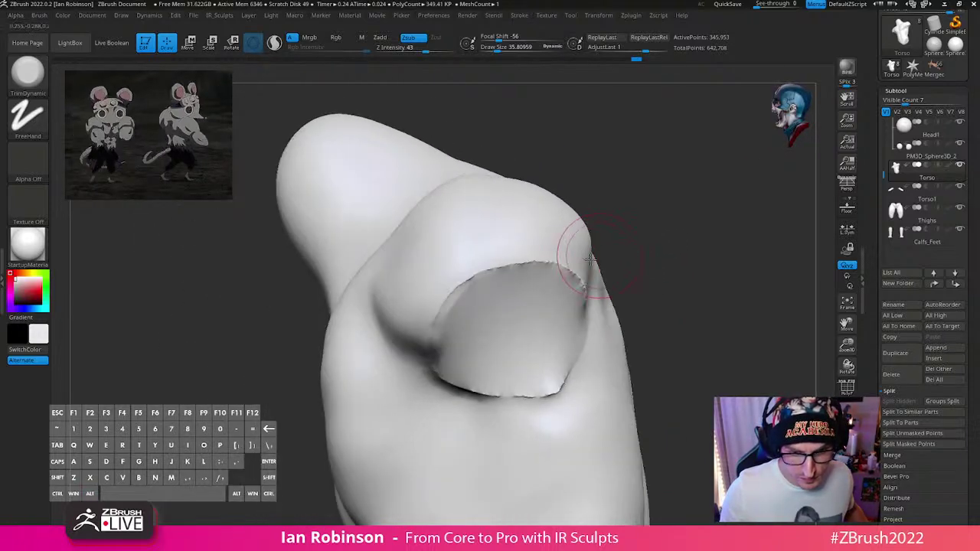
mouse_move(551, 271)
right_mouse_down("alt")
mouse_move(541, 311)
mouse_move(497, 325)
mouse_move(499, 315)
right_mouse_up("alt")
left_click_drag(529, 283, 470, 280)
mouse_move(385, 317)
left_mouse_down()
mouse_move(465, 280)
mouse_move(560, 288)
mouse_move(584, 312)
left_mouse_up()
right_click_drag(590, 314, 557, 300)
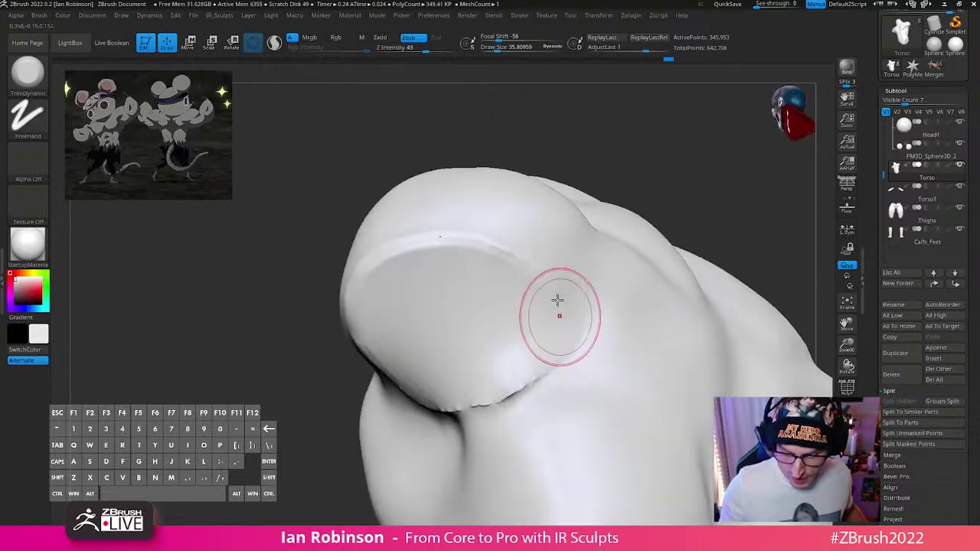
left_click_drag(557, 299, 533, 376)
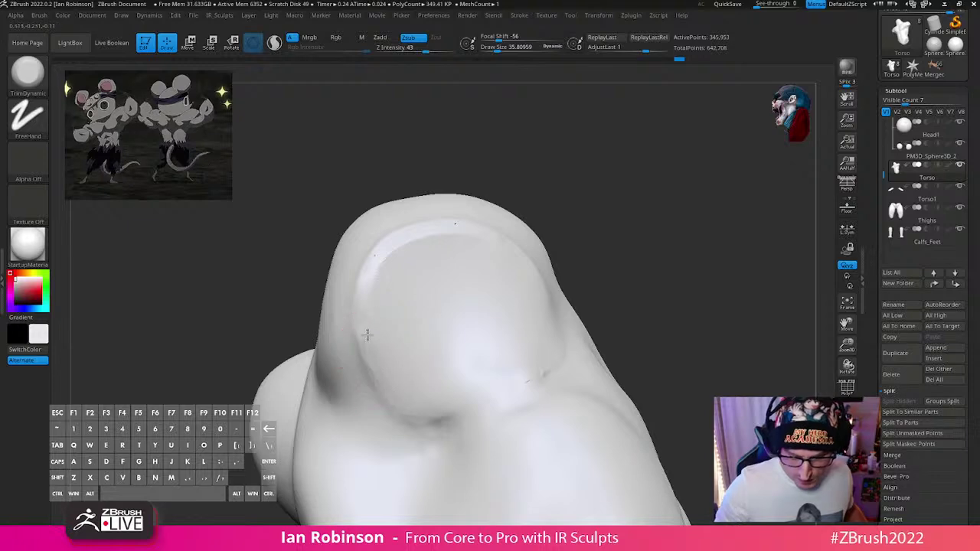
left_click_drag(560, 241, 469, 252)
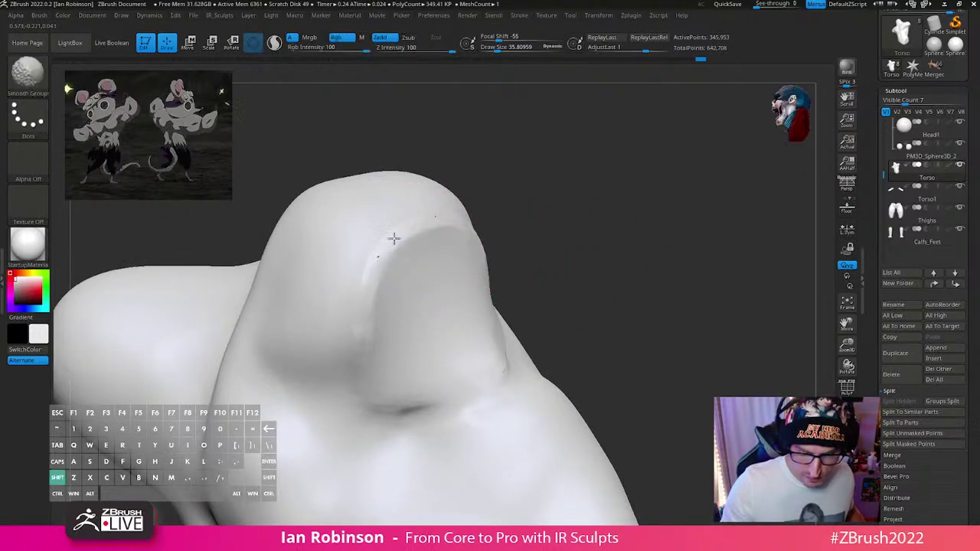
Step: Inspect the torso's mesh density with the polyframe, set its DynaMesh resolution to 544 and remesh it
key("shift+f")
key("shift+f")
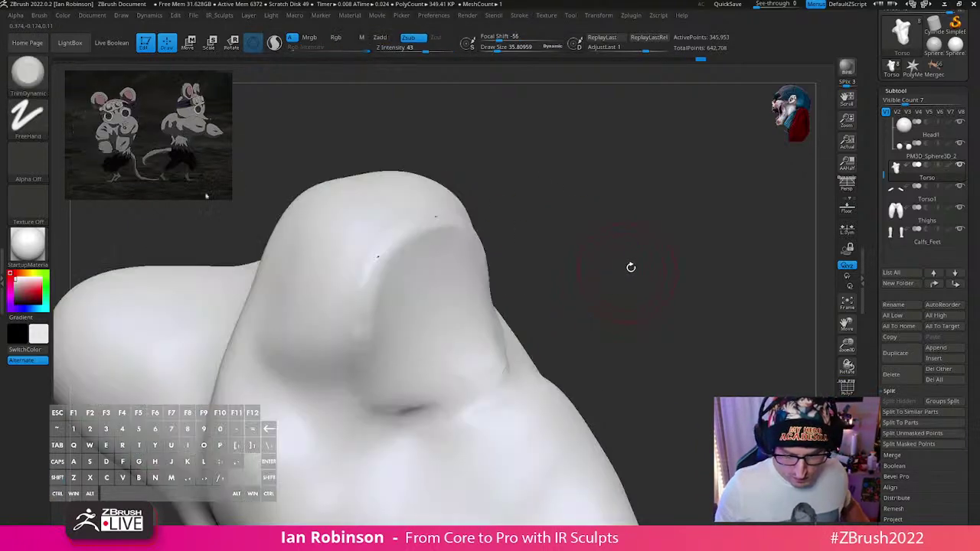
key("2")
left_click(617, 260)
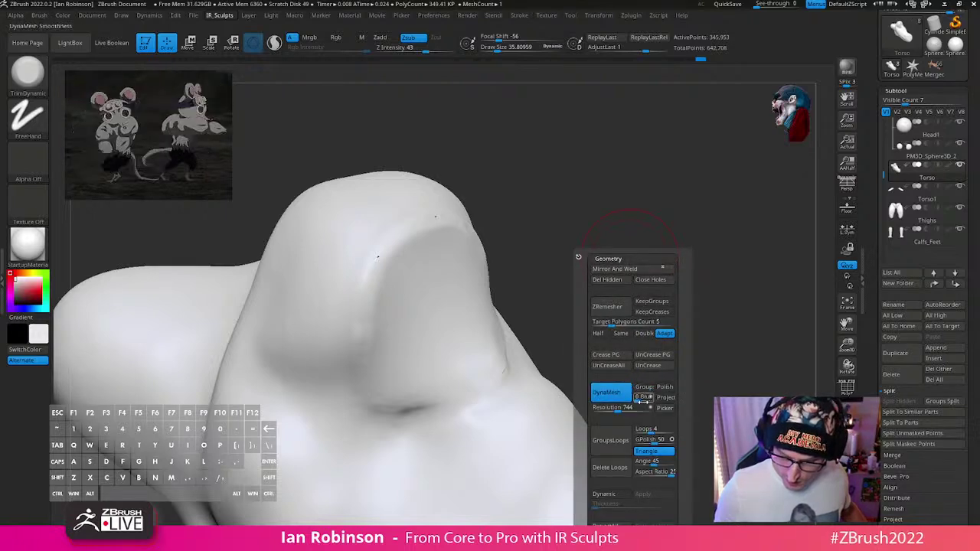
left_click_drag(608, 328, 600, 291)
key("shift+f")
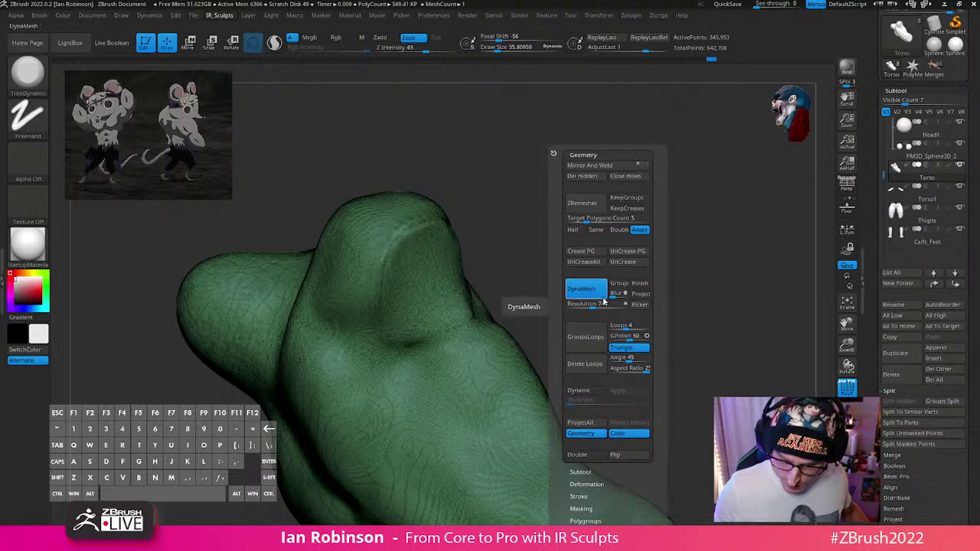
left_click_drag(593, 305, 590, 305)
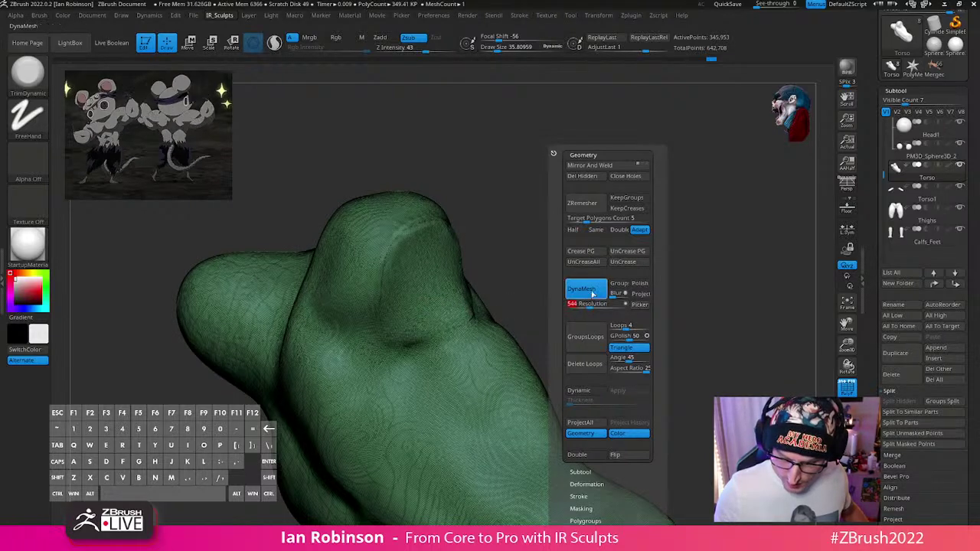
key("shift")
mouse_move(514, 210)
left_mouse_down("ctrl")
mouse_move(551, 298)
mouse_move(619, 289)
mouse_move(617, 269)
mouse_move(605, 289)
mouse_move(575, 247)
mouse_move(558, 317)
mouse_move(534, 350)
mouse_move(500, 332)
mouse_move(472, 367)
left_mouse_up("ctrl")
key("shift+f")
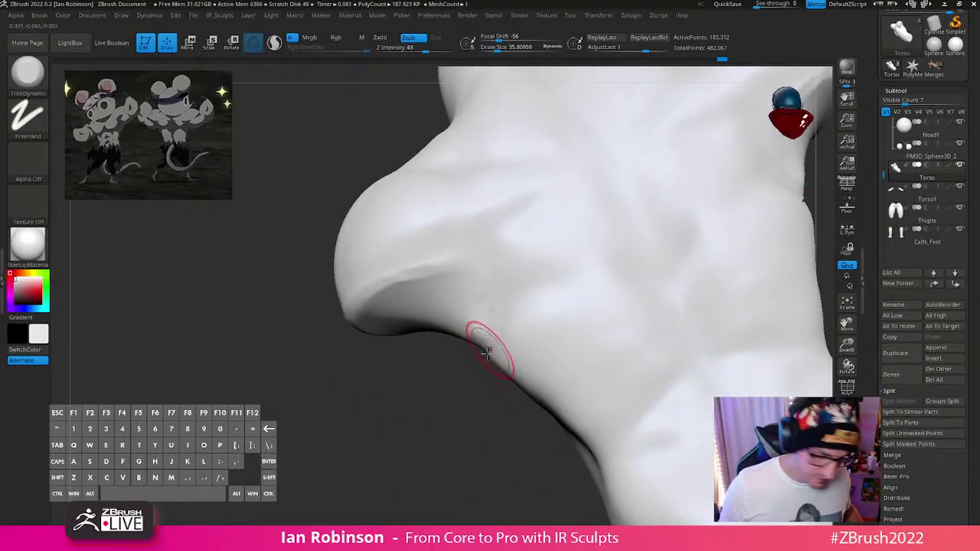
Step: Carve the torso's armpit area at the lower edge of the arm socket with the ClayBuildup brush
mouse_move(466, 335)
left_mouse_down()
mouse_move(515, 298)
mouse_move(441, 354)
left_mouse_up()
key("b")
key("c")
key("b")
right_click_drag(497, 294, 460, 343)
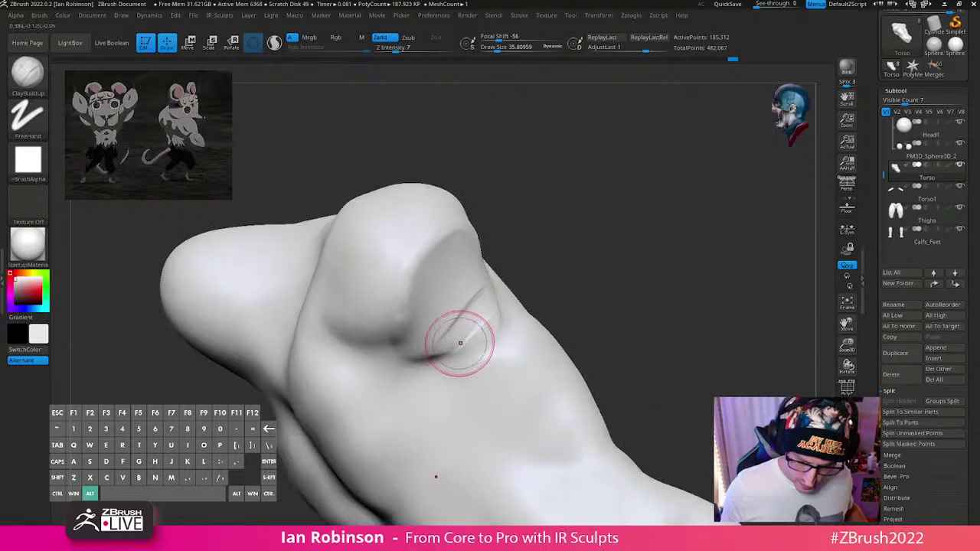
left_click_drag(459, 343, 438, 350, "alt")
mouse_move(503, 285)
right_mouse_down()
mouse_move(479, 317)
mouse_move(486, 329)
mouse_move(503, 328)
mouse_move(418, 349)
right_mouse_up()
Step: Smooth the torso's rear armpit edge against the arms and rework the upper lat beside it with ClayBuildup
left_click_drag(418, 321, 403, 341, "shift")
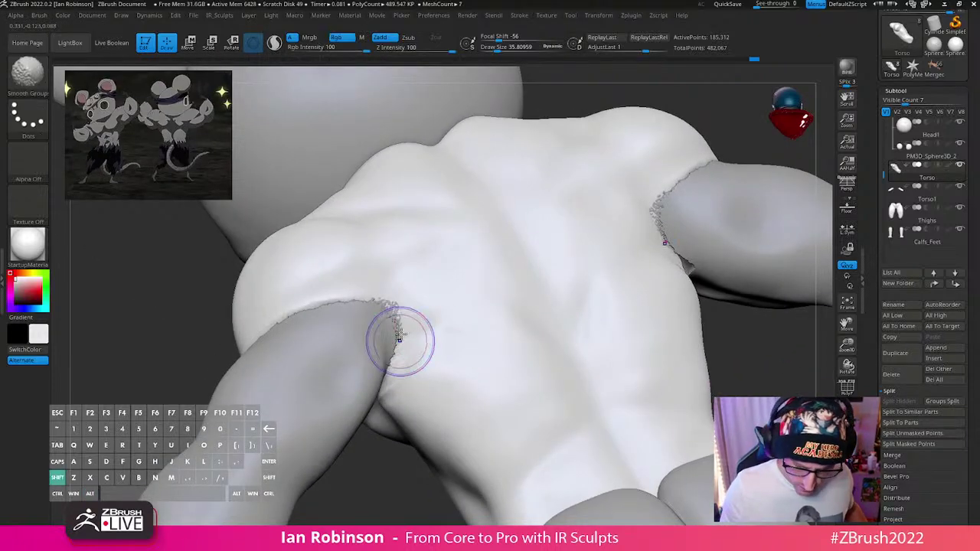
mouse_move(373, 456)
right_mouse_down("alt")
mouse_move(365, 461)
mouse_move(410, 413)
right_mouse_up("alt")
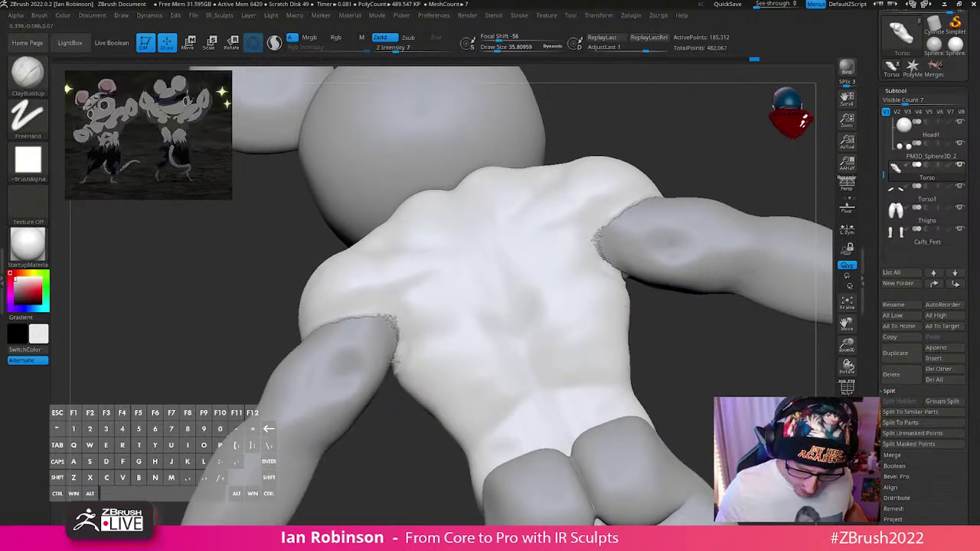
right_click_drag(393, 380, 569, 324)
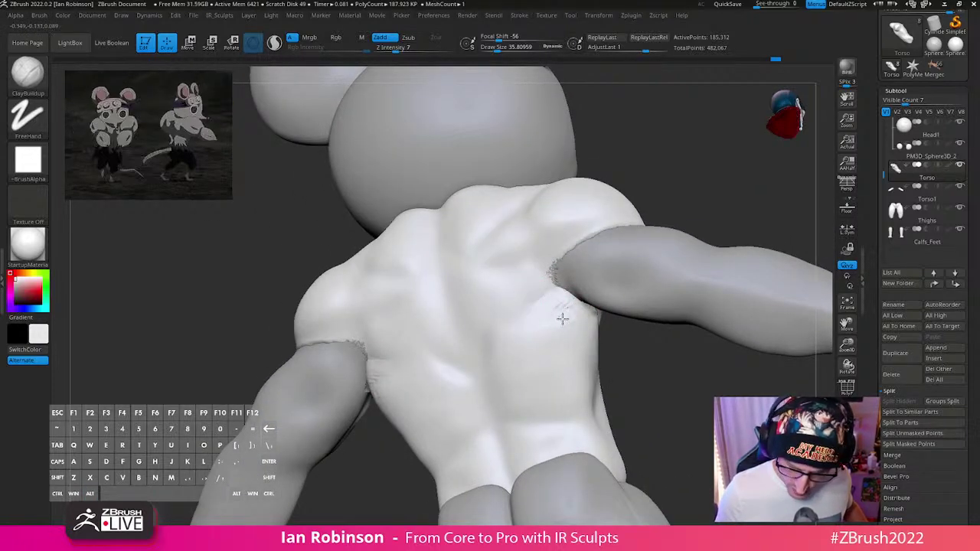
left_click(558, 298, "alt")
right_click_drag(558, 298, 586, 332)
Step: Isolate the arms subtool, hide the ragged shoulder end with SelectLasso and delete the hidden geometry
right_click_drag(445, 420, 452, 321, "shift")
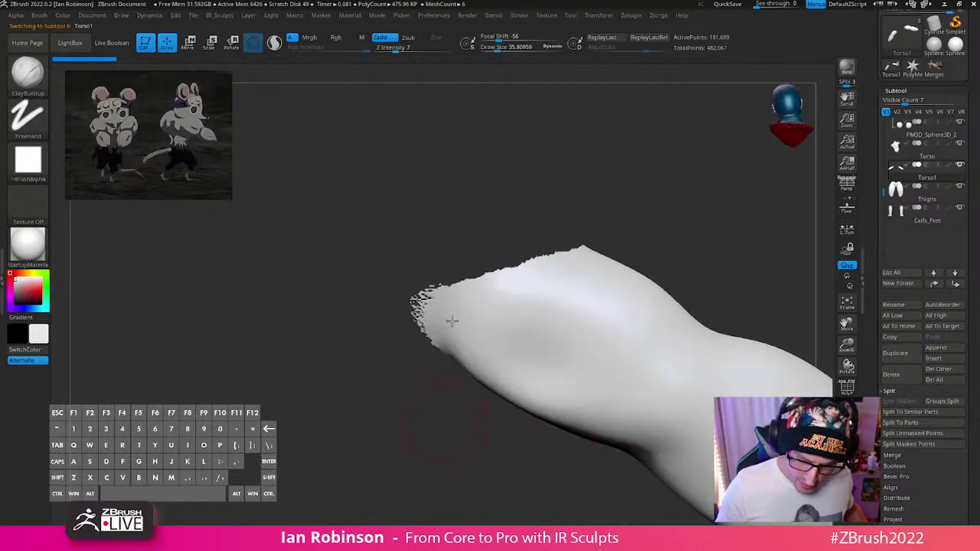
left_click_drag(443, 398, 453, 349)
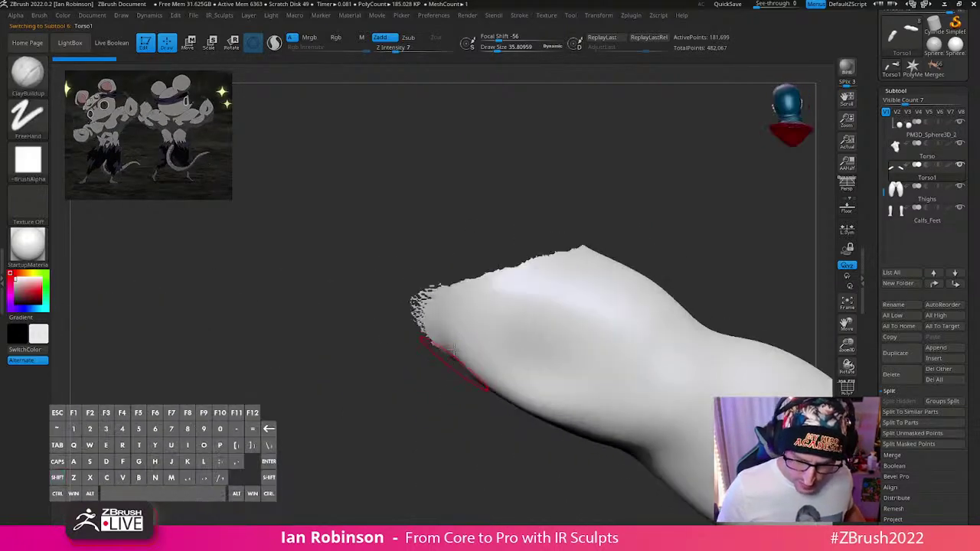
left_click(29, 74, "ctrl+shift")
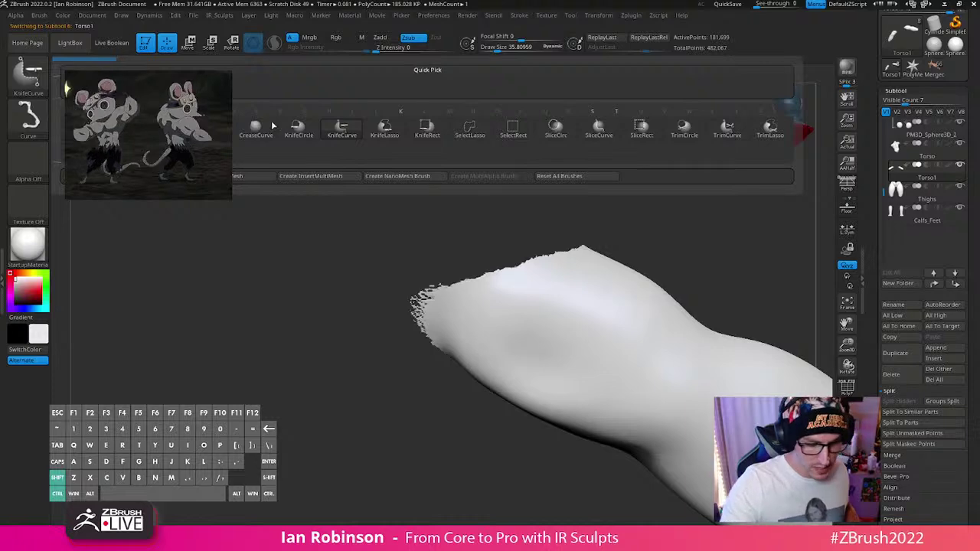
left_click(469, 131, "ctrl+shift")
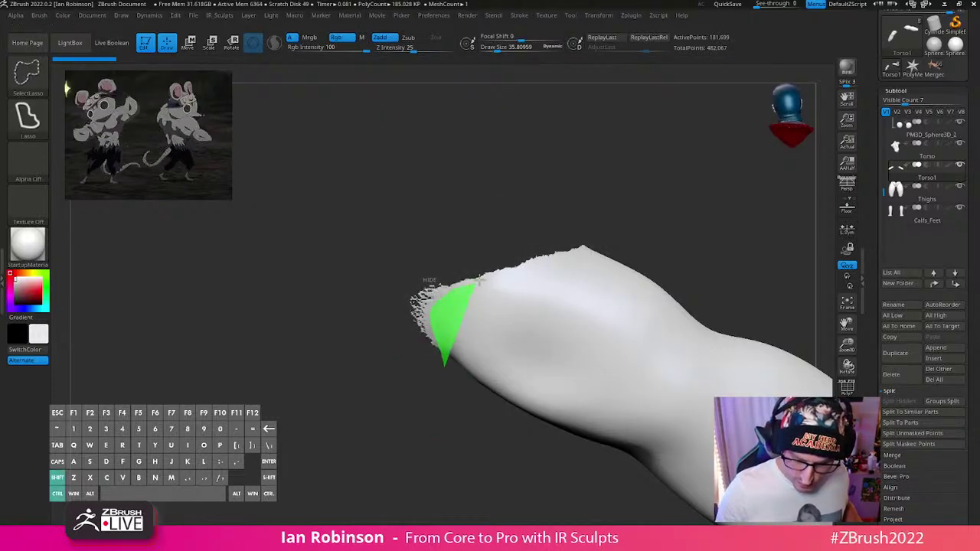
mouse_move(479, 279)
left_mouse_down("ctrl+shift")
mouse_move(372, 344)
mouse_move(444, 366)
left_mouse_up("ctrl+shift")
mouse_move(467, 401)
left_mouse_down()
mouse_move(539, 438)
mouse_move(588, 431)
mouse_move(622, 367)
mouse_move(642, 356)
left_mouse_up()
key("space")
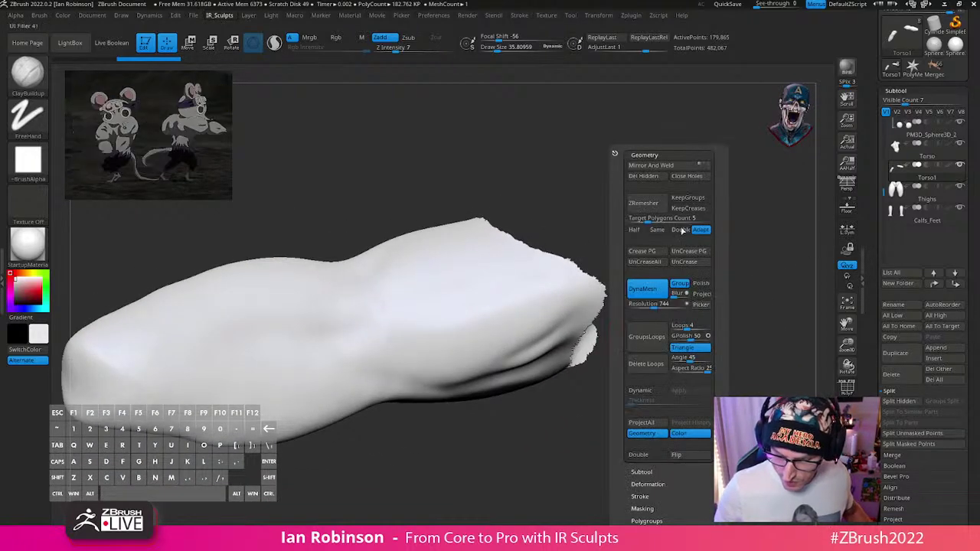
left_click(652, 177)
Step: Remesh the arms with DynaMesh to close their cut upper ends and smooth the rim of the cap
mouse_move(580, 151)
left_mouse_down("ctrl")
mouse_move(625, 252)
mouse_move(650, 258)
mouse_move(641, 260)
left_mouse_up("ctrl")
mouse_move(577, 332)
left_mouse_down("shift")
mouse_move(632, 343)
mouse_move(590, 243)
left_mouse_up("shift")
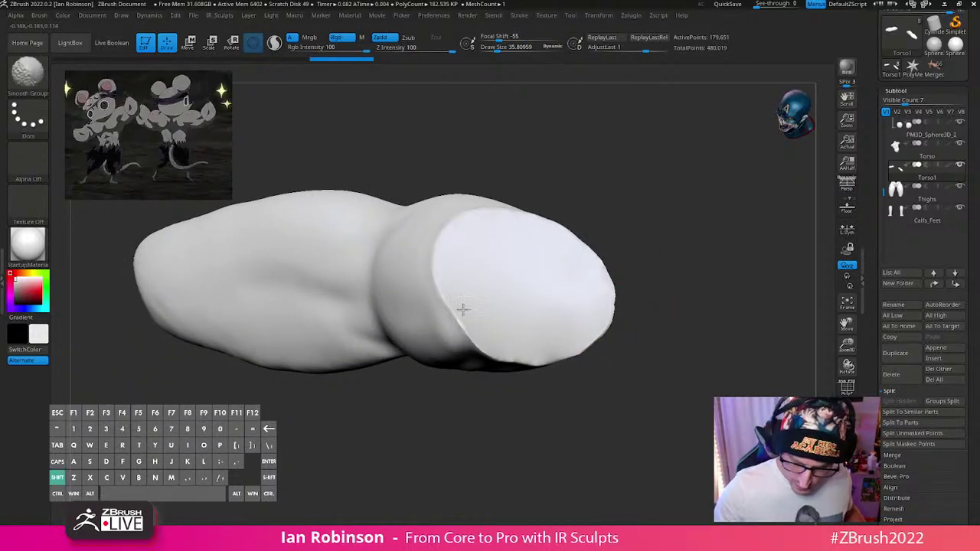
left_click_drag(645, 345, 671, 286)
Step: Flatten the cut cap and its rim on the arms' upper ends with the TrimDynamic brush
key("b")
key("t")
key("d")
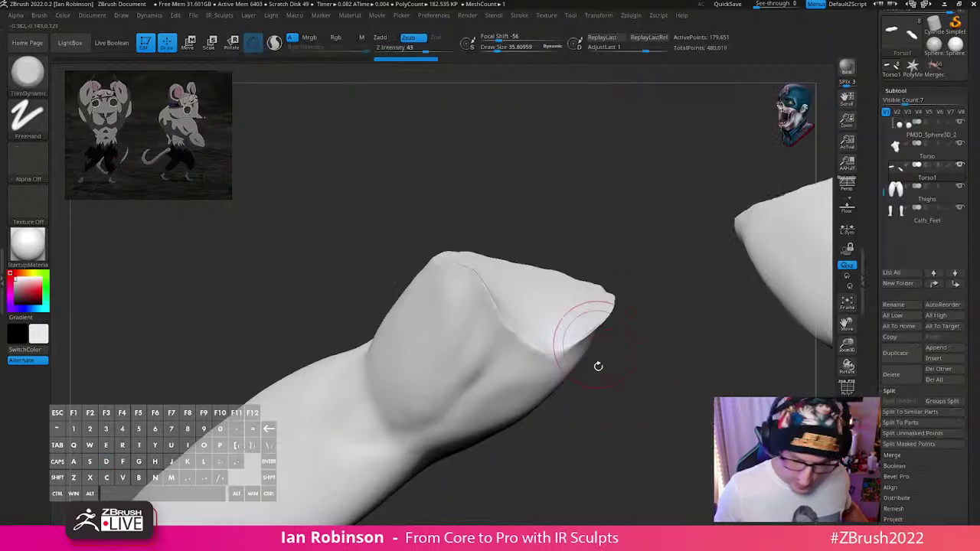
mouse_move(598, 366)
left_mouse_down()
mouse_move(580, 380)
mouse_move(615, 287)
left_mouse_up()
left_click_drag(692, 251, 584, 322, "alt")
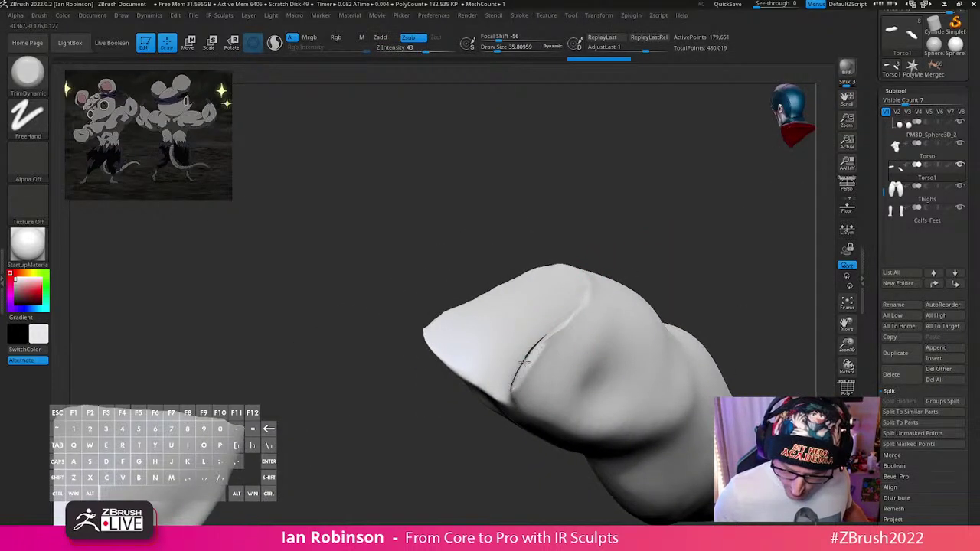
mouse_move(523, 362)
left_mouse_down()
mouse_move(643, 283)
mouse_move(503, 400)
mouse_move(630, 350)
mouse_move(632, 336)
left_mouse_up()
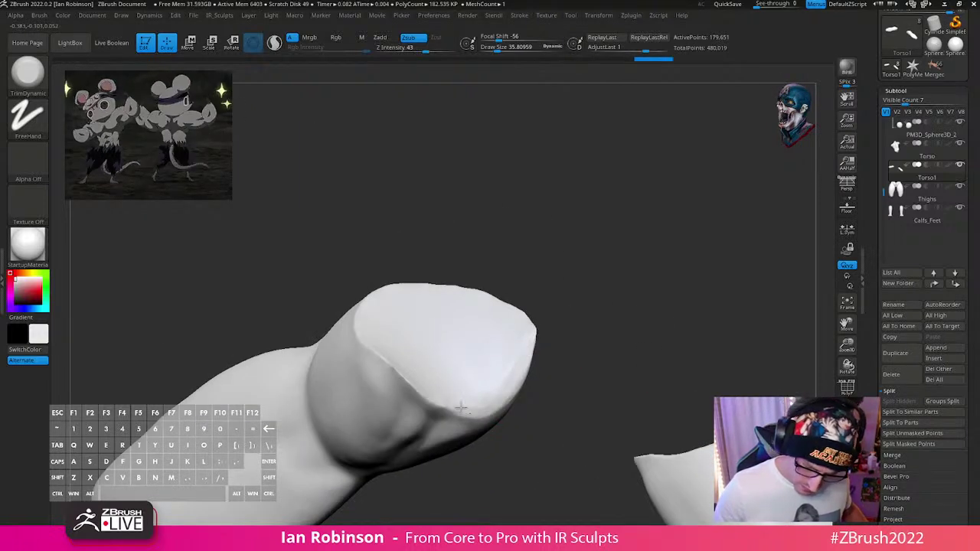
Step: Smooth the rim of the cap on the arms' upper ends and remesh the arms with DynaMesh
key("shift")
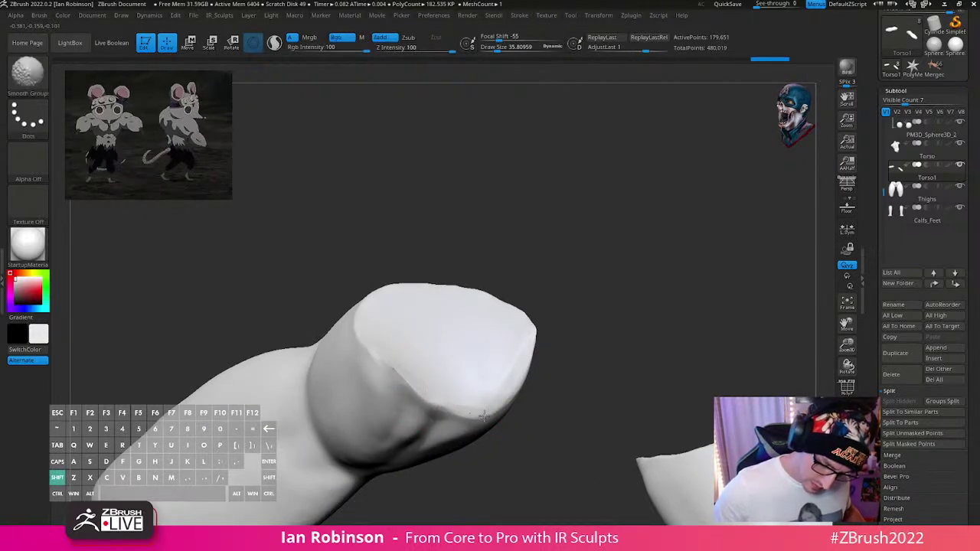
left_click_drag(483, 415, 507, 384, "shift")
left_click_drag(595, 249, 590, 280, "ctrl")
key("1")
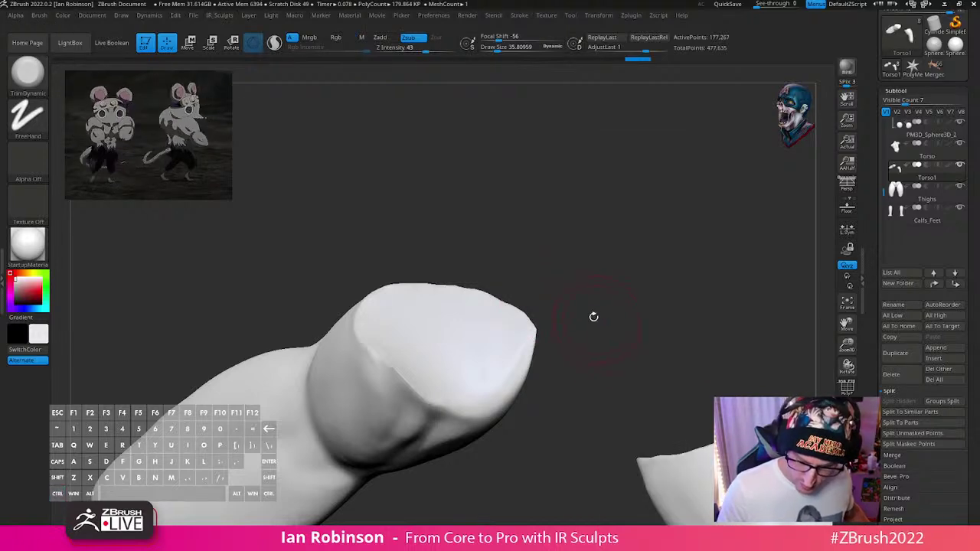
key("shift")
left_click_drag(415, 388, 389, 366, "shift")
left_click_drag(610, 255, 632, 342, "ctrl")
mouse_move(587, 304)
left_mouse_down()
mouse_move(464, 376)
mouse_move(650, 279)
mouse_move(499, 347)
mouse_move(825, 393)
left_mouse_up()
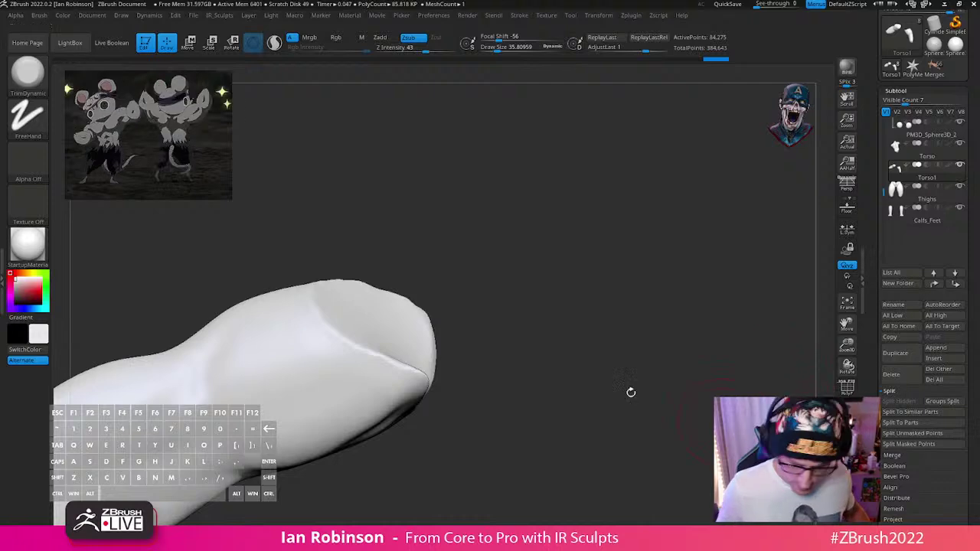
Step: Show all subtools again and fit the arms' upper ends to the shoulders with the Move brush at draw size about 99
left_click(847, 440)
right_click_drag(454, 310, 452, 361, "alt")
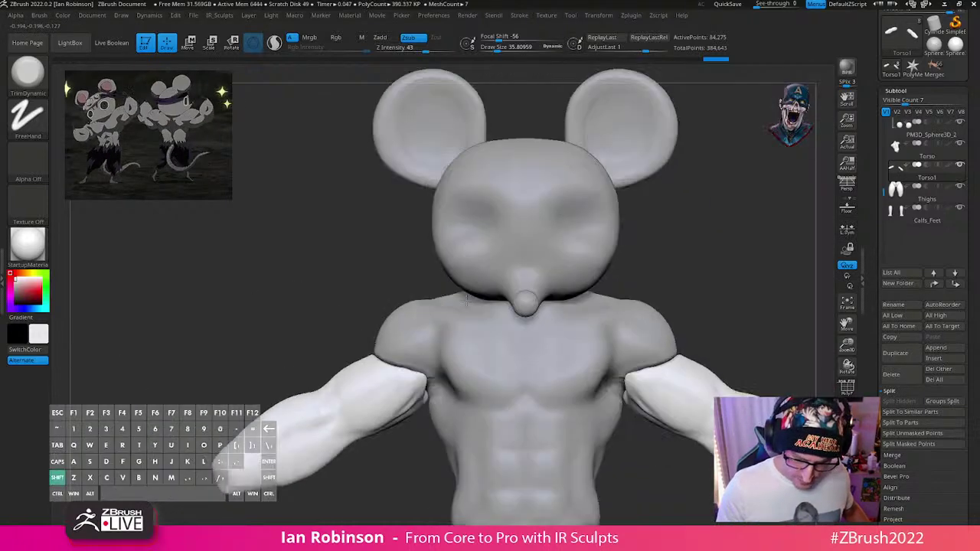
key("b")
key("m")
key("v")
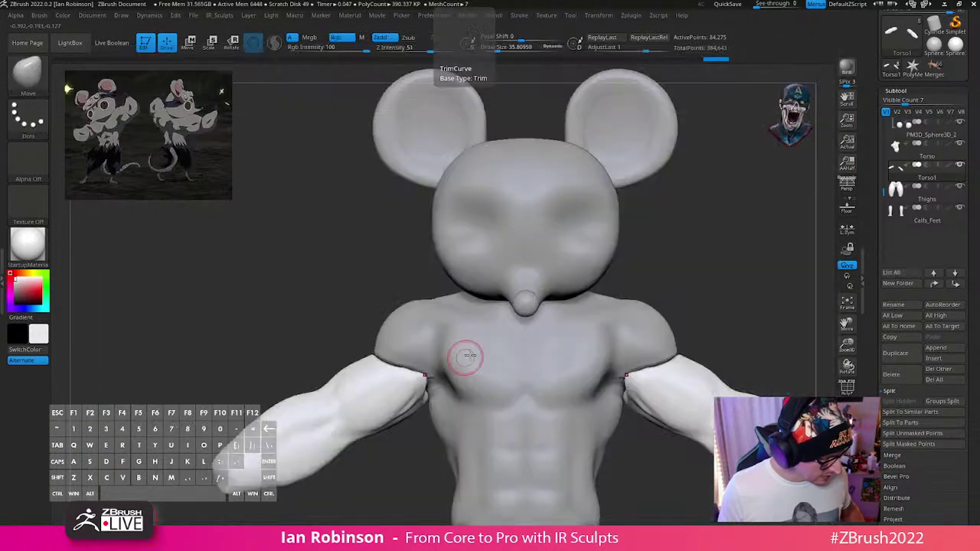
key("s")
left_click_drag(429, 384, 426, 380)
mouse_move(430, 372)
right_mouse_down()
mouse_move(474, 405)
mouse_move(440, 373)
mouse_move(458, 329)
mouse_move(459, 368)
mouse_move(510, 369)
mouse_move(497, 372)
right_mouse_up()
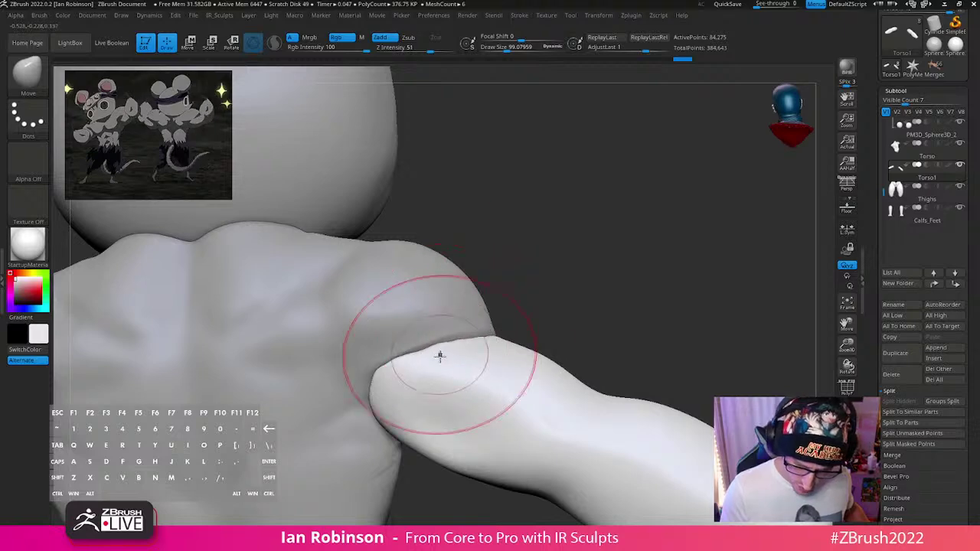
Step: Refine the arms' edge around the armpit with the Move brush at draw size about 55
mouse_move(439, 354)
right_mouse_down()
mouse_move(488, 356)
mouse_move(515, 334)
mouse_move(507, 312)
mouse_move(546, 339)
mouse_move(544, 381)
mouse_move(525, 327)
mouse_move(475, 322)
mouse_move(603, 282)
right_mouse_up()
key("s")
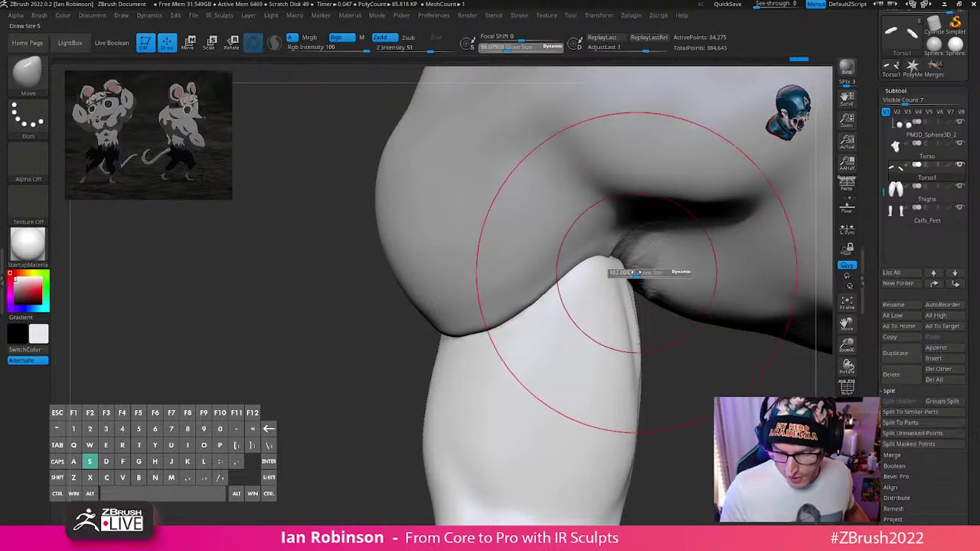
left_click_drag(639, 273, 632, 273)
mouse_move(659, 331)
right_mouse_down("alt")
mouse_move(545, 333)
mouse_move(488, 260)
mouse_move(590, 343)
right_mouse_up("alt")
Step: Try to move both arms down and away from the shoulders with the transform gizmo
key("w")
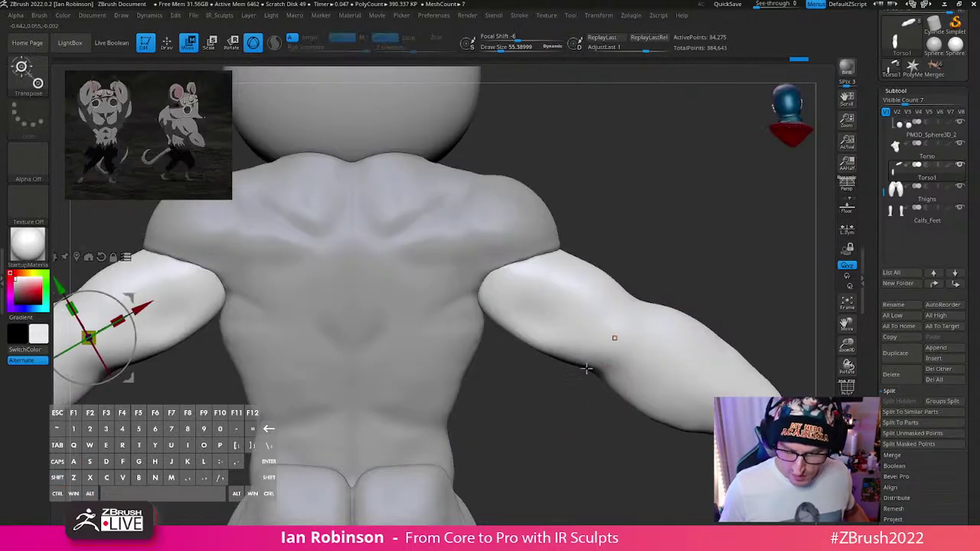
left_click(614, 335)
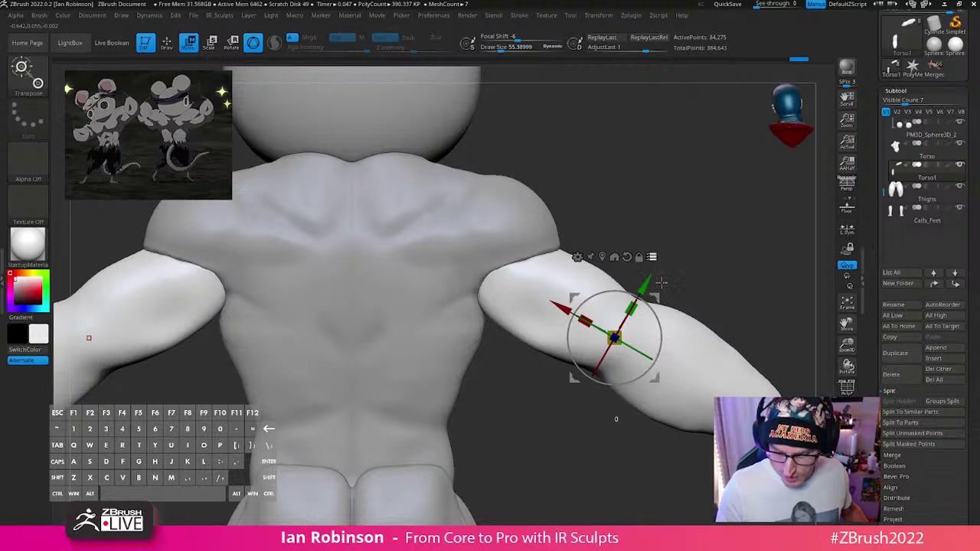
left_click_drag(655, 377, 692, 378)
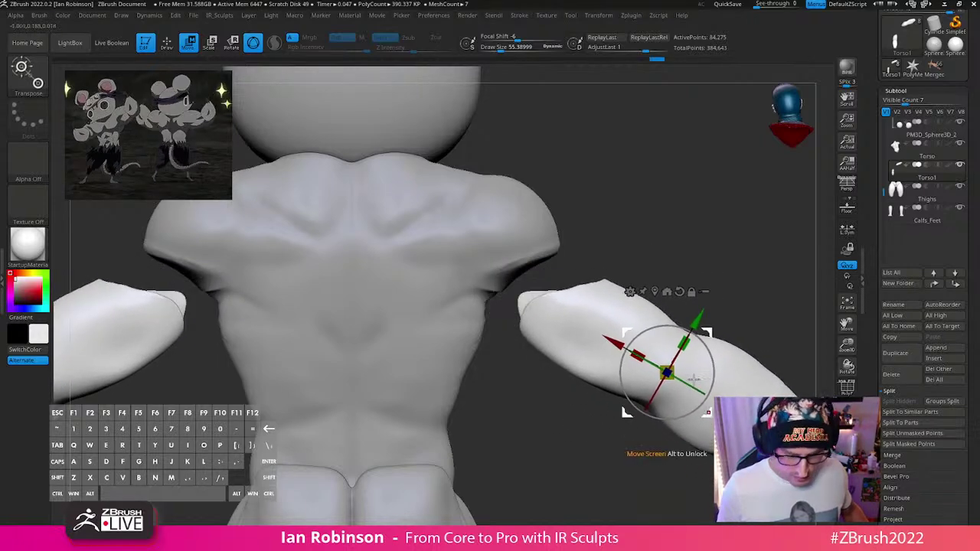
key("ctrl+z")
key("q")
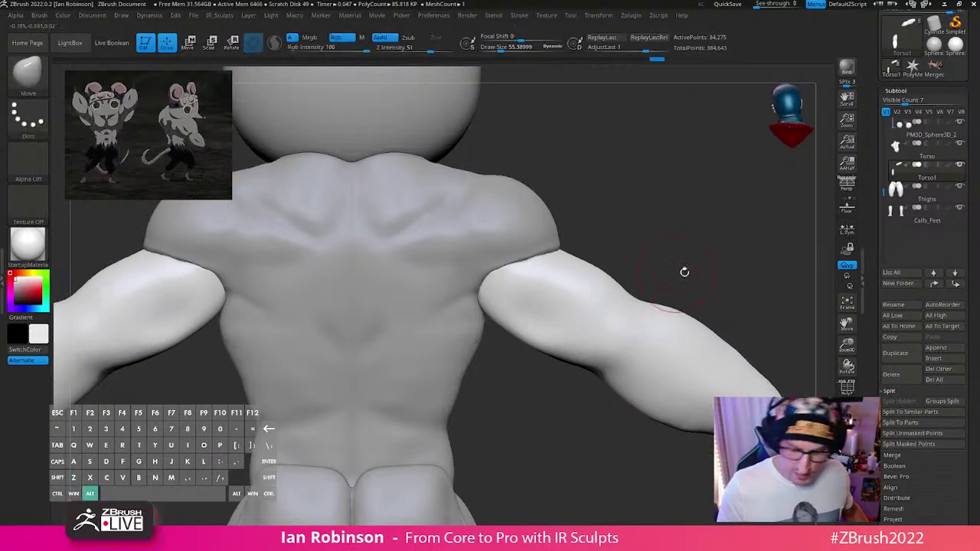
Step: Isolate the arms subtool with its polyframe shown and enable BackfaceMask for the Move brush
mouse_move(684, 272)
right_mouse_down("alt")
mouse_move(673, 231)
mouse_move(584, 267)
mouse_move(612, 301)
mouse_move(671, 247)
mouse_move(389, 325)
mouse_move(467, 321)
mouse_move(398, 287)
mouse_move(442, 284)
mouse_move(727, 362)
right_mouse_up("alt")
left_click(846, 440)
right_click_drag(494, 350, 429, 344, "alt")
right_click_drag(428, 344, 560, 365)
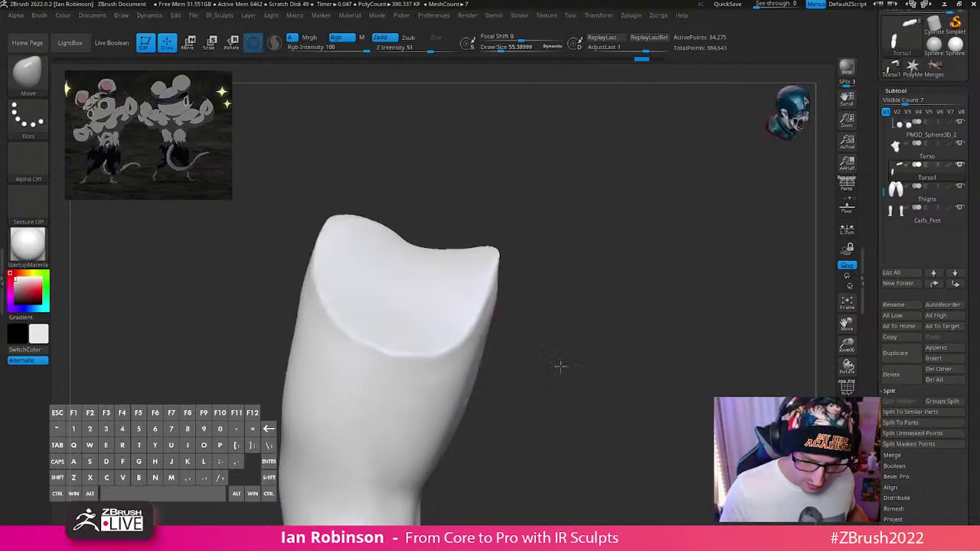
key("shift+f")
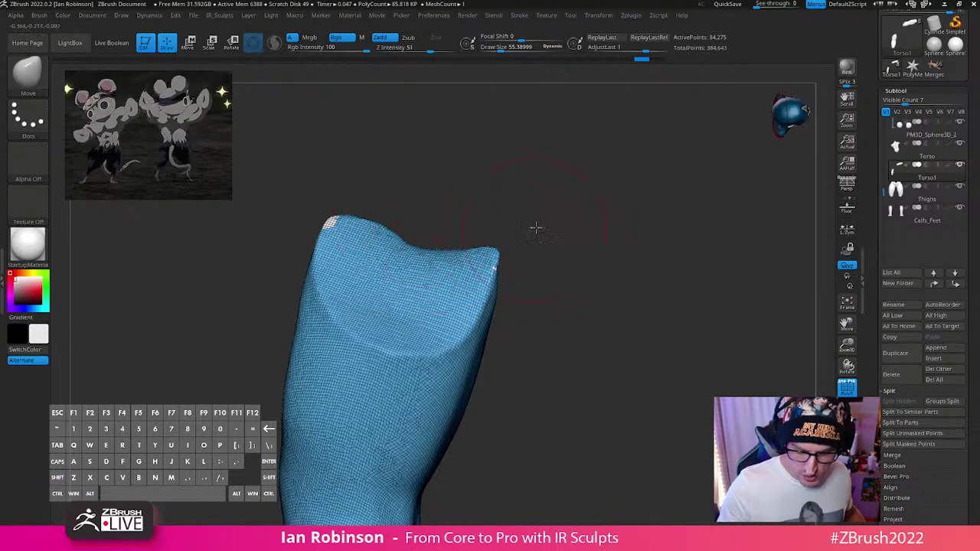
right_click_drag(536, 227, 460, 259)
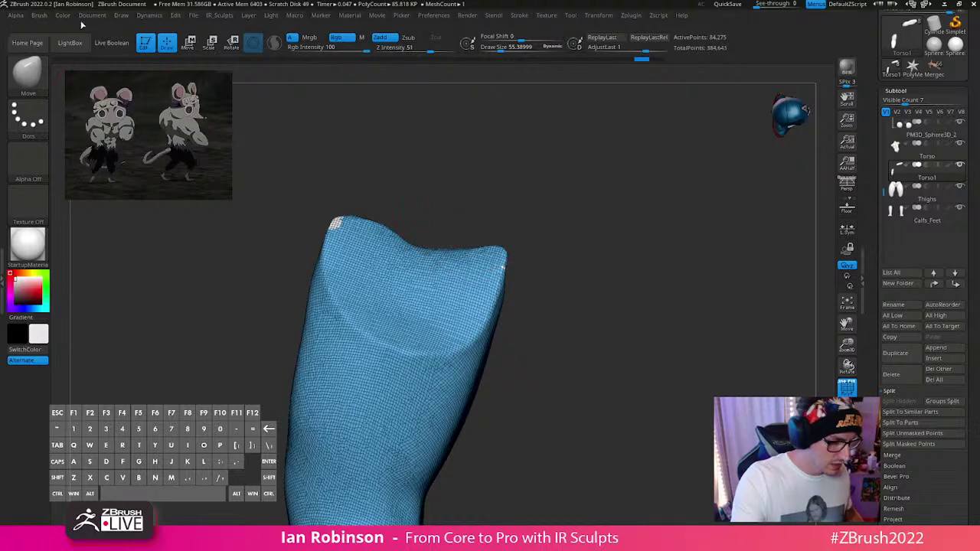
left_click(46, 17)
left_click_drag(125, 291, 129, 231)
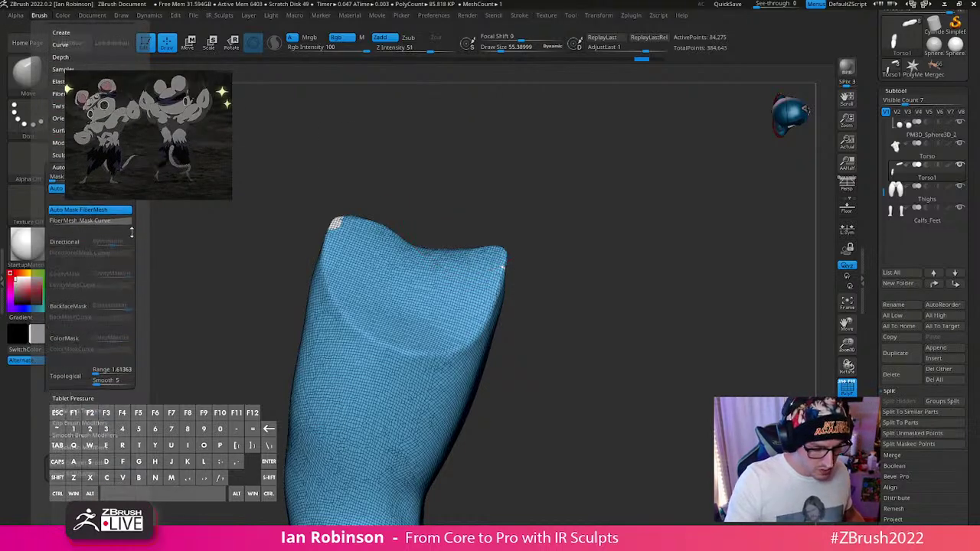
left_click(81, 313)
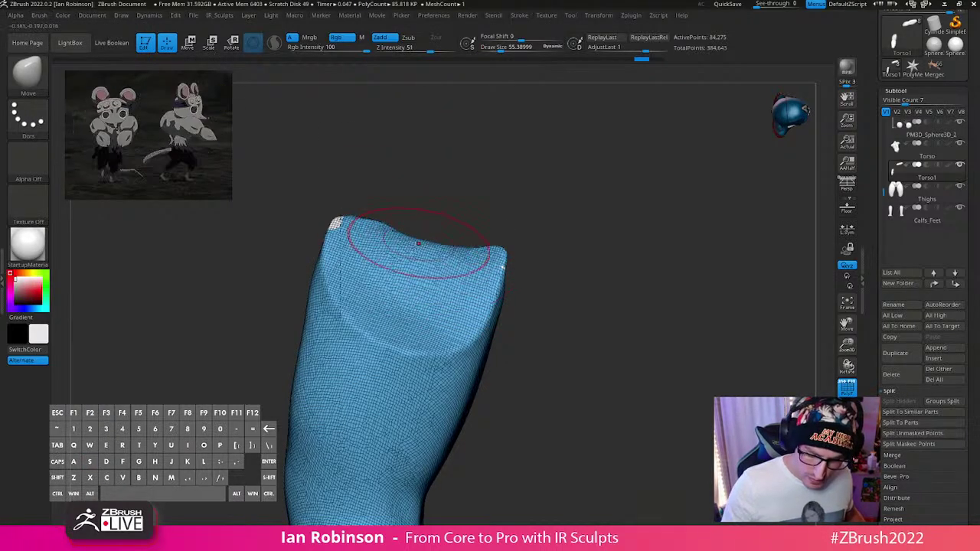
Step: Reshape the rim and concave cap of the arms' upper ends with the Move brush and remesh with DynaMesh
right_click_drag(492, 202, 476, 266)
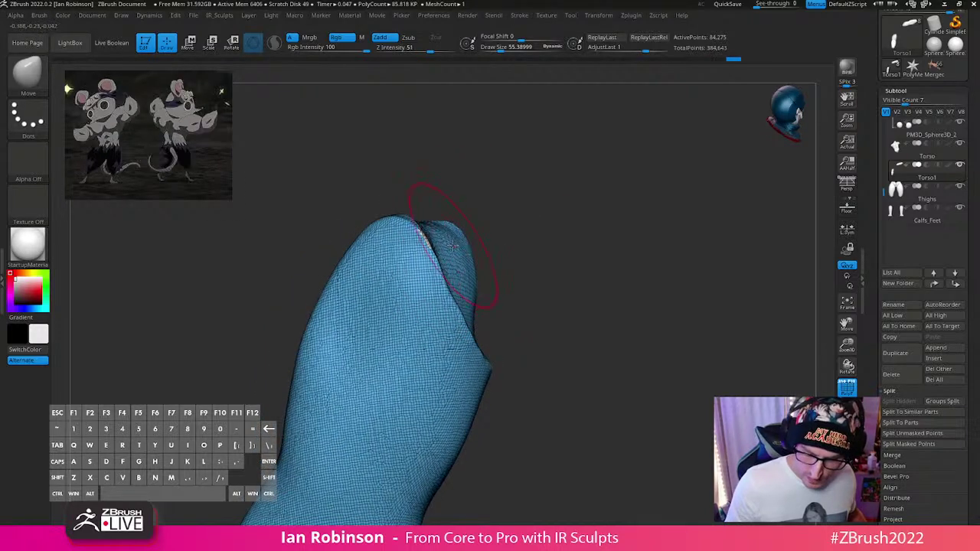
right_click_drag(443, 224, 569, 232)
right_click_drag(450, 303, 518, 242)
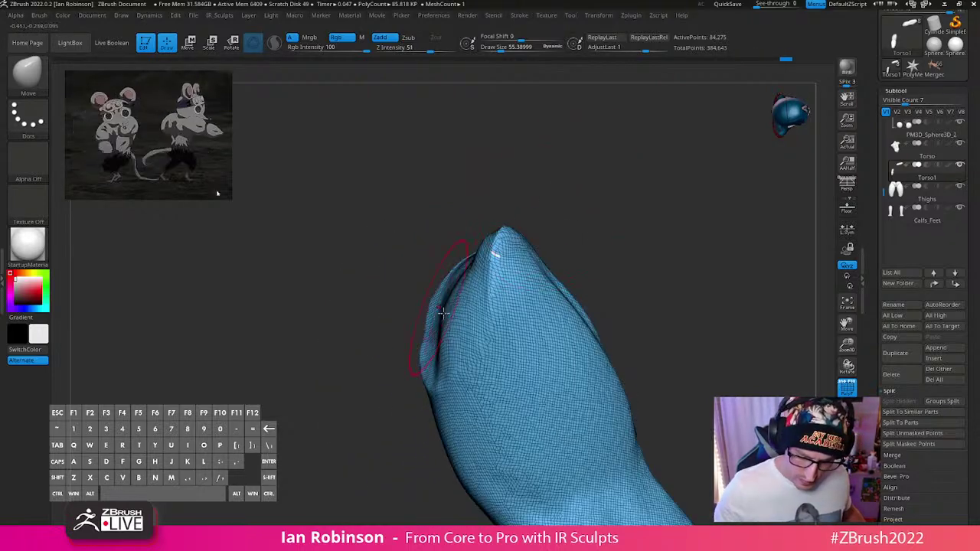
right_click_drag(425, 335, 399, 263)
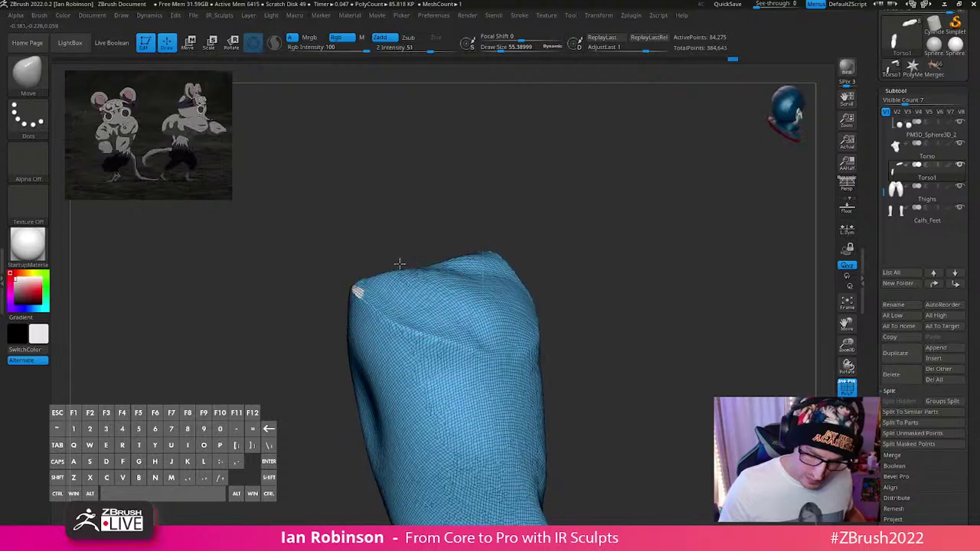
left_click_drag(467, 252, 472, 252)
mouse_move(527, 254)
right_mouse_down()
mouse_move(515, 245)
mouse_move(514, 271)
right_mouse_up()
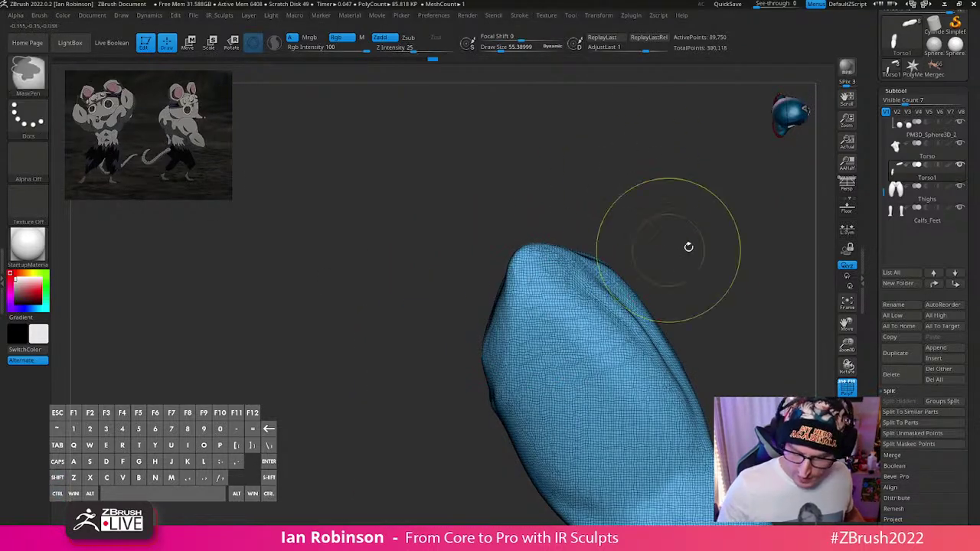
right_click_drag(686, 245, 640, 213)
Step: Show all subtools, adjust the arms' upper edge against the armpit, and turn off BackfaceMask and the polyframe
left_click(847, 430)
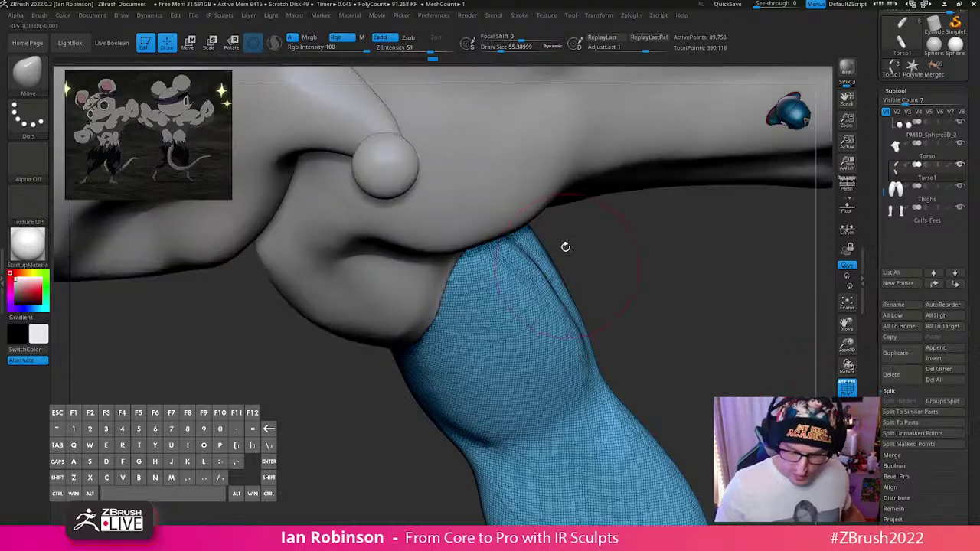
right_click_drag(564, 248, 490, 239, "shift")
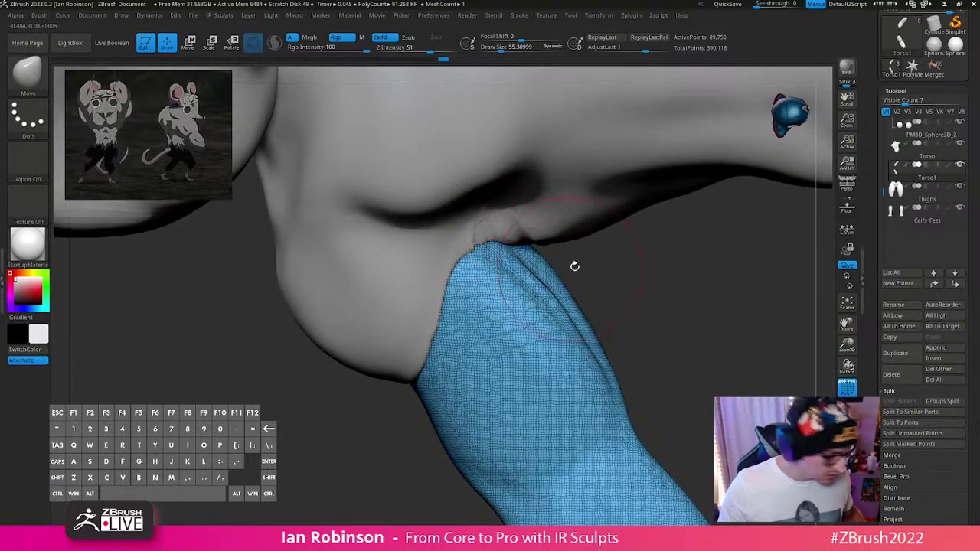
key("1")
left_click(602, 157)
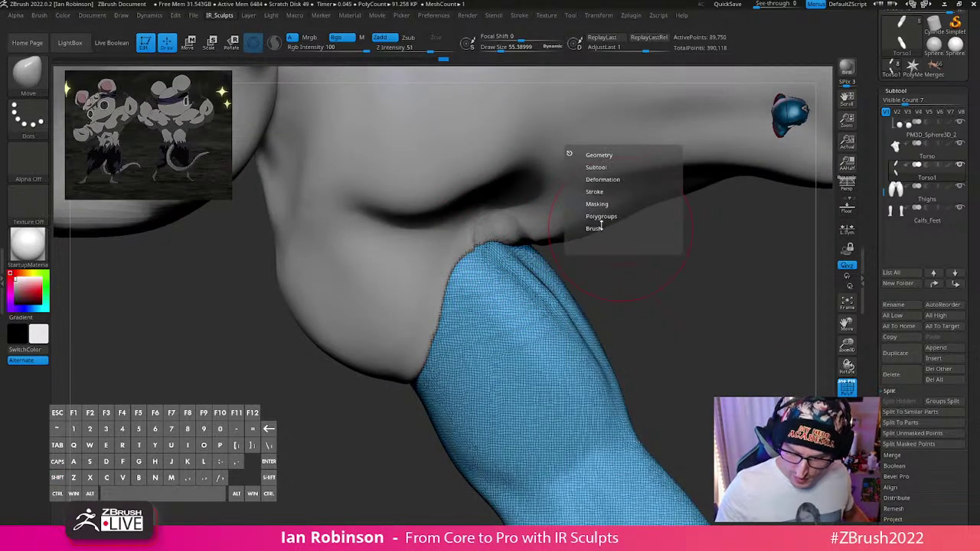
mouse_move(594, 228)
left_click(644, 240)
mouse_move(667, 313)
right_mouse_down("alt")
mouse_move(623, 307)
mouse_move(605, 363)
mouse_move(532, 345)
mouse_move(628, 278)
mouse_move(643, 291)
mouse_move(623, 339)
mouse_move(647, 322)
mouse_move(639, 278)
mouse_move(623, 311)
mouse_move(612, 306)
right_mouse_up("alt")
key("shift+f")
right_click_drag(415, 282, 443, 314, "alt")
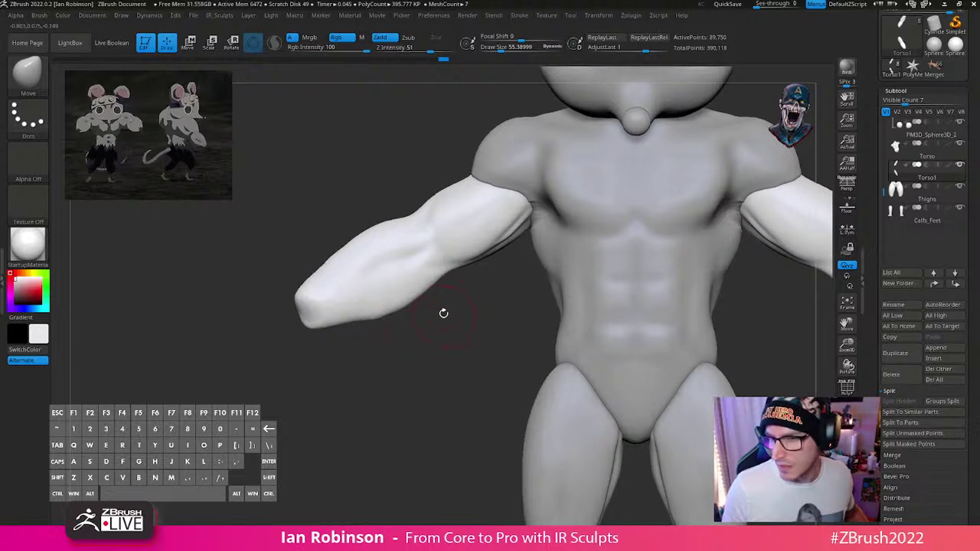
Step: Cut the wrist ends of the forearms flat with a curve cut and smooth the rim
left_click(424, 306, "alt")
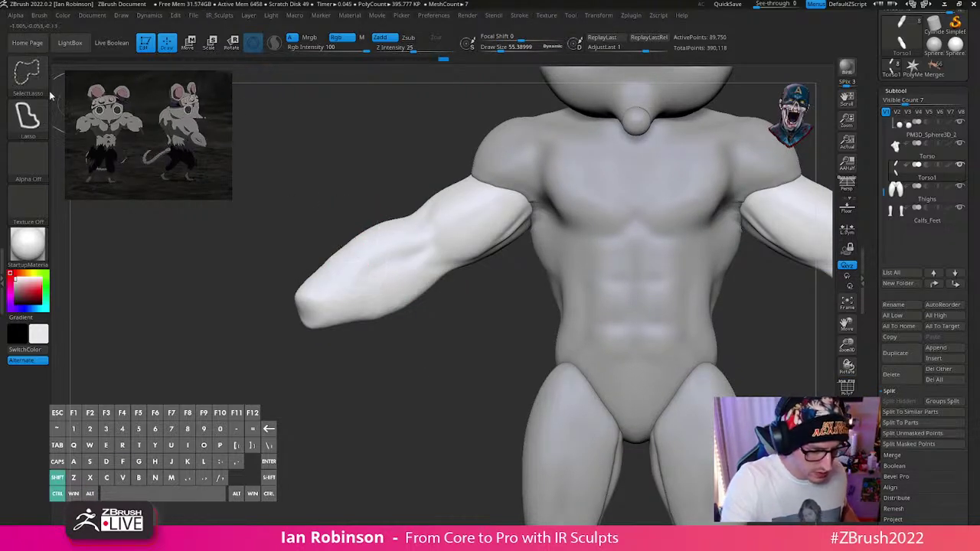
left_click(38, 82, "ctrl+shift")
left_click(170, 128, "ctrl+shift")
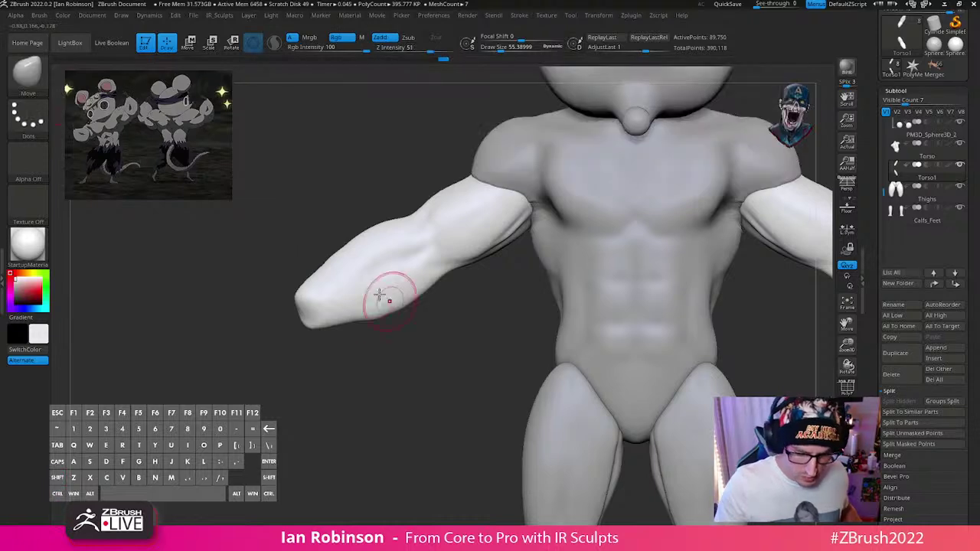
left_click_drag(316, 249, 476, 271, "ctrl+shift")
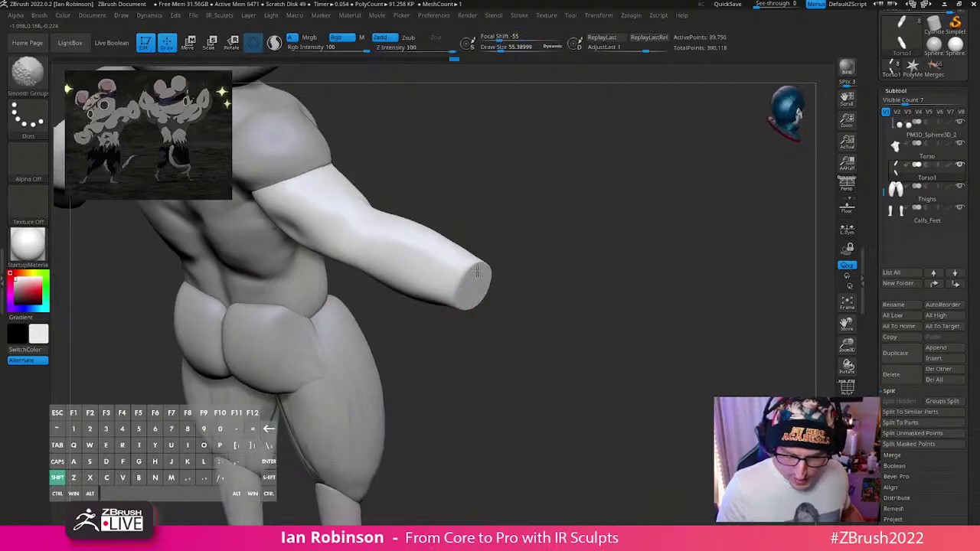
left_click_drag(465, 306, 542, 314, "shift")
Step: Lower the DynaMesh resolution from the Geometry settings and remesh the arms with fewer polygons
key("space")
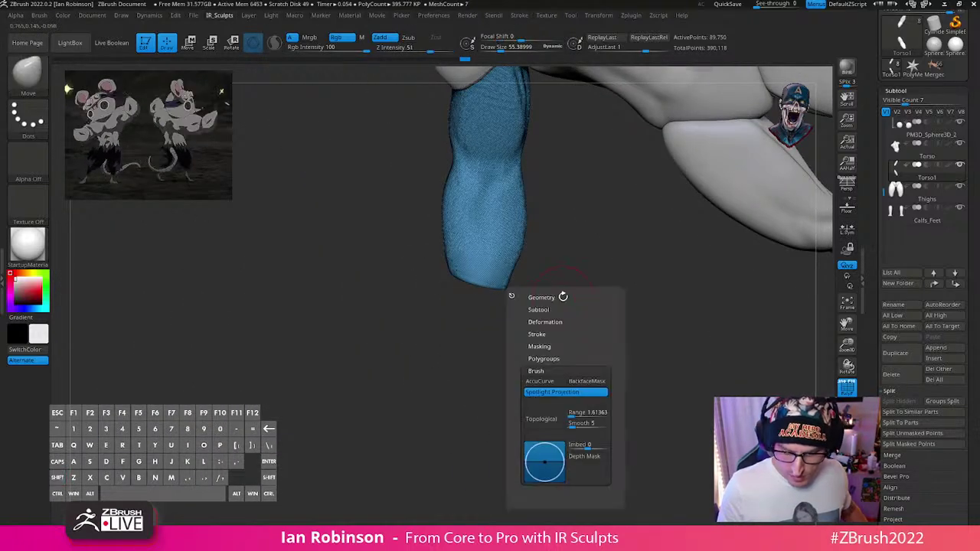
left_click(541, 297)
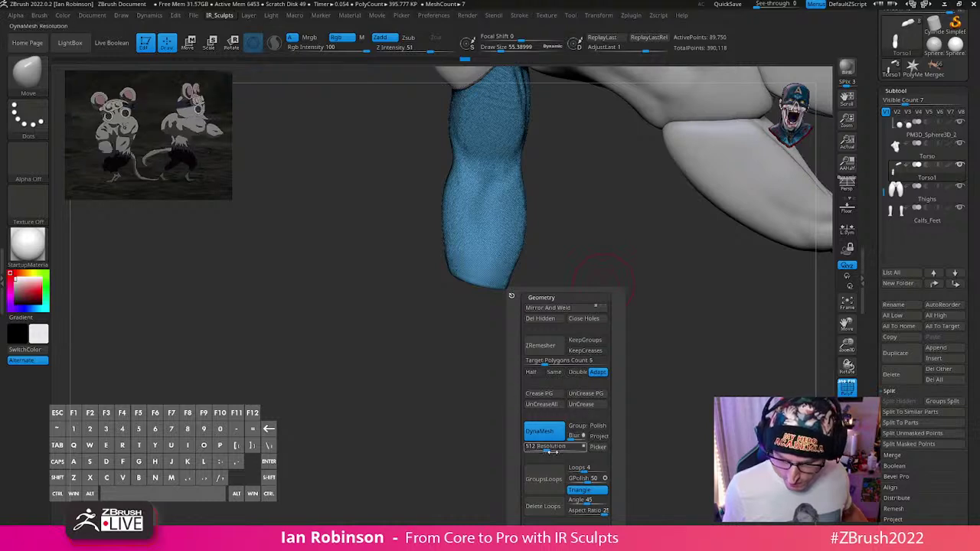
left_click_drag(469, 353, 500, 431, "ctrl")
left_click_drag(548, 383, 542, 429, "alt")
mouse_move(479, 335)
left_mouse_down()
mouse_move(562, 313)
mouse_move(495, 382)
mouse_move(617, 287)
mouse_move(588, 297)
mouse_move(577, 335)
left_mouse_up()
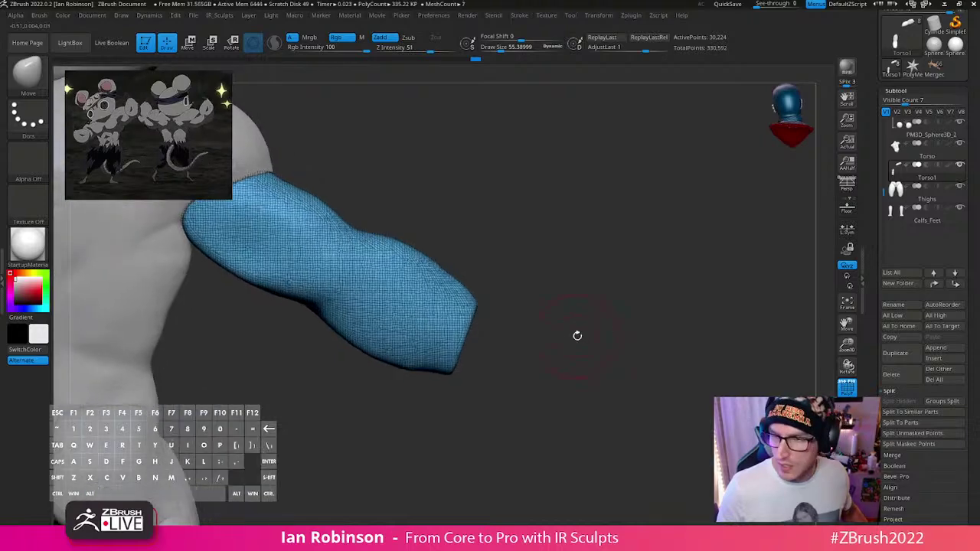
Step: Insert a cylinder at the cut wrist end of the forearm with the IMM Primitives brush
key("b")
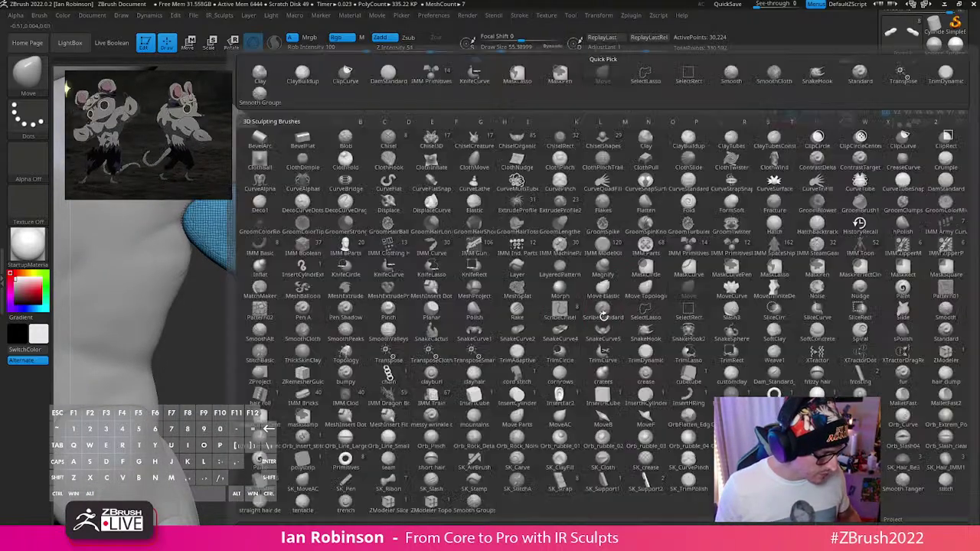
key("i")
key("p")
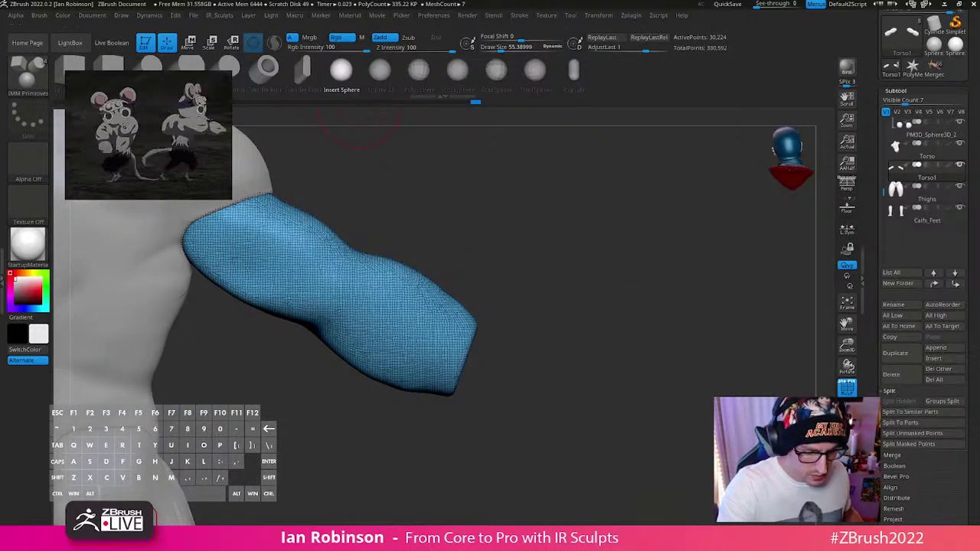
left_click_drag(514, 294, 546, 339)
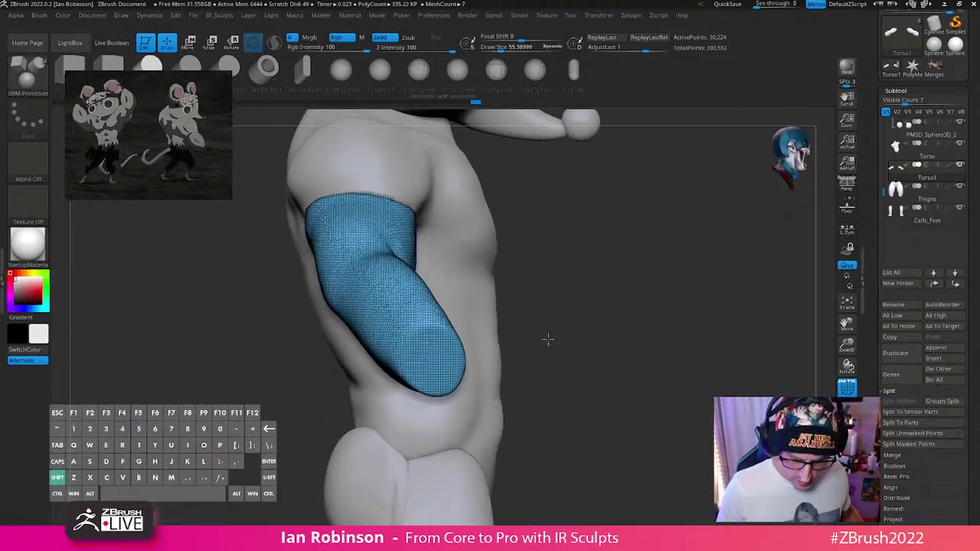
left_click_drag(434, 358, 441, 379)
Step: Position the inserted wrist cylinder along the forearm's axis and split the unmasked points into a separate subtool
left_click_drag(630, 352, 537, 384)
key("w")
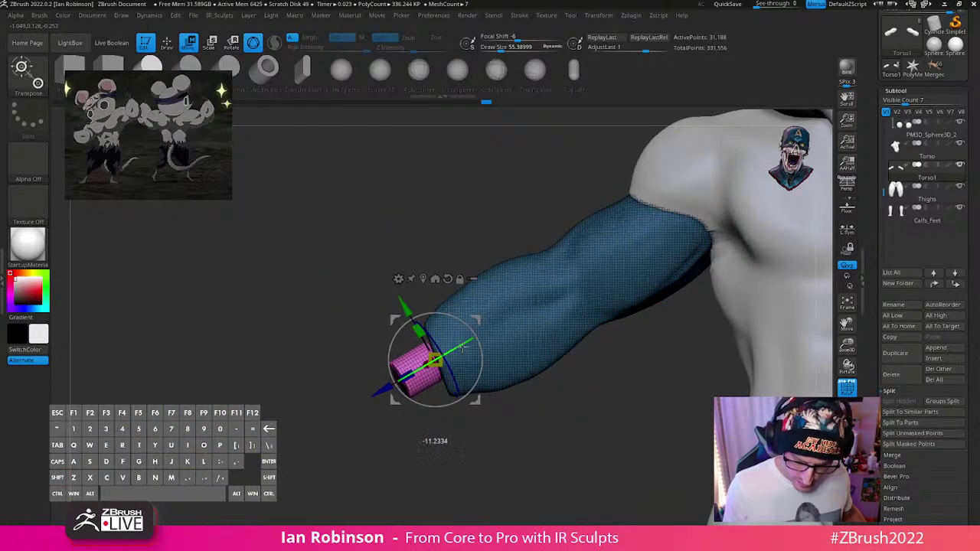
key("q")
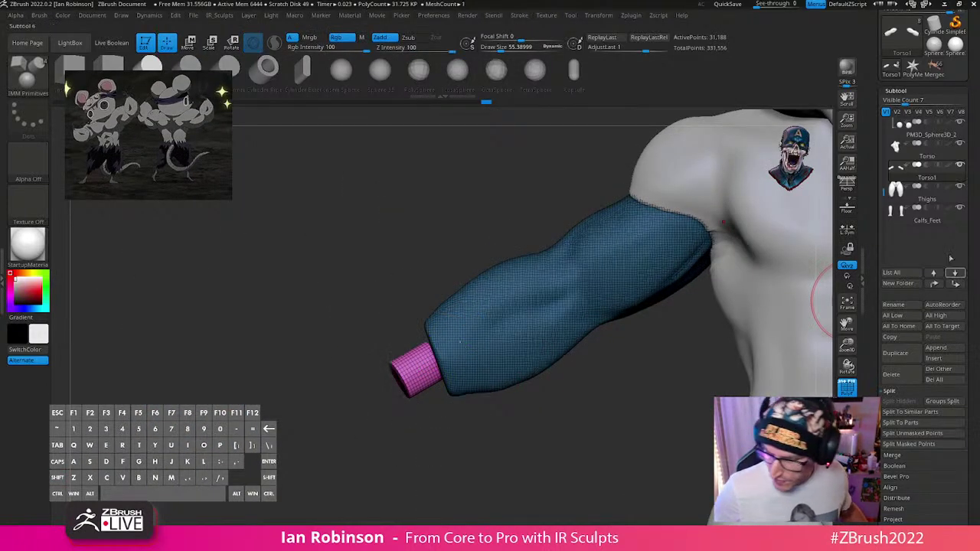
left_click(925, 433)
left_click_drag(569, 448, 517, 444)
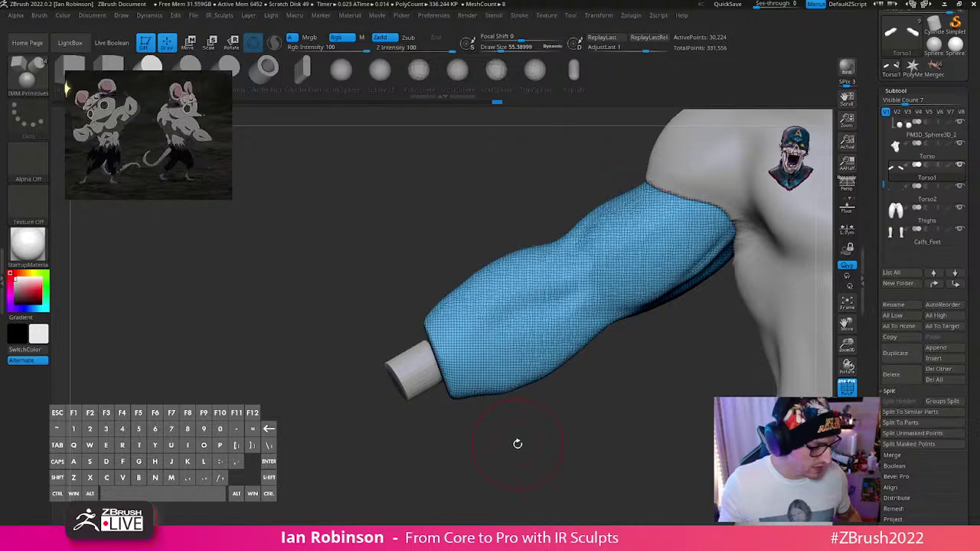
left_click(27, 77)
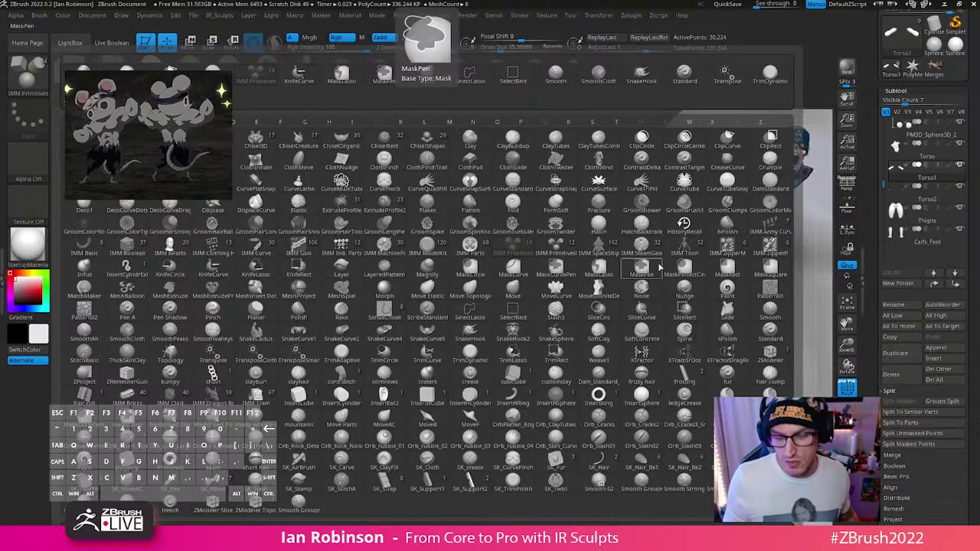
left_click(508, 318)
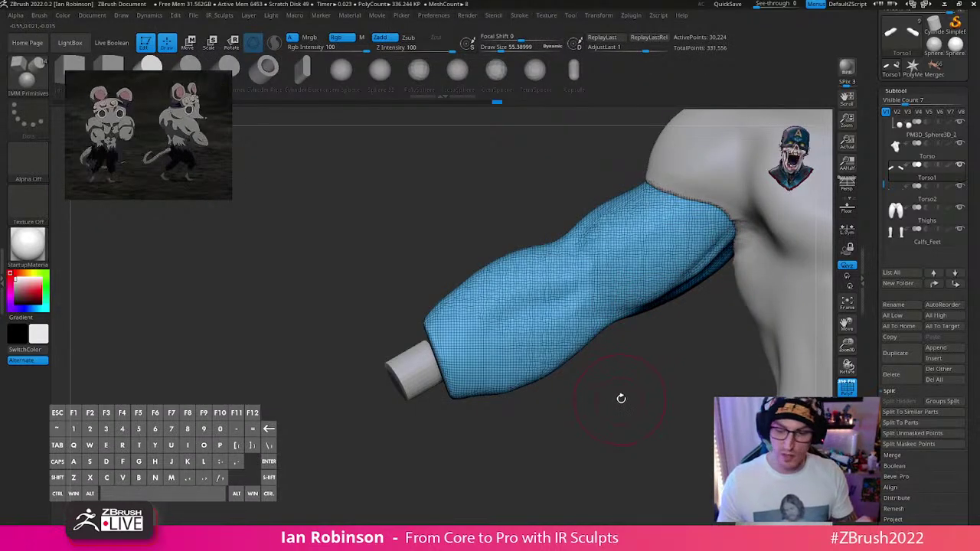
Step: Save the mouse tool with all its subtools to disk
left_click_drag(628, 420, 601, 368, "alt")
left_click_drag(523, 421, 374, 440, "alt")
left_click_drag(977, 81, 976, 177)
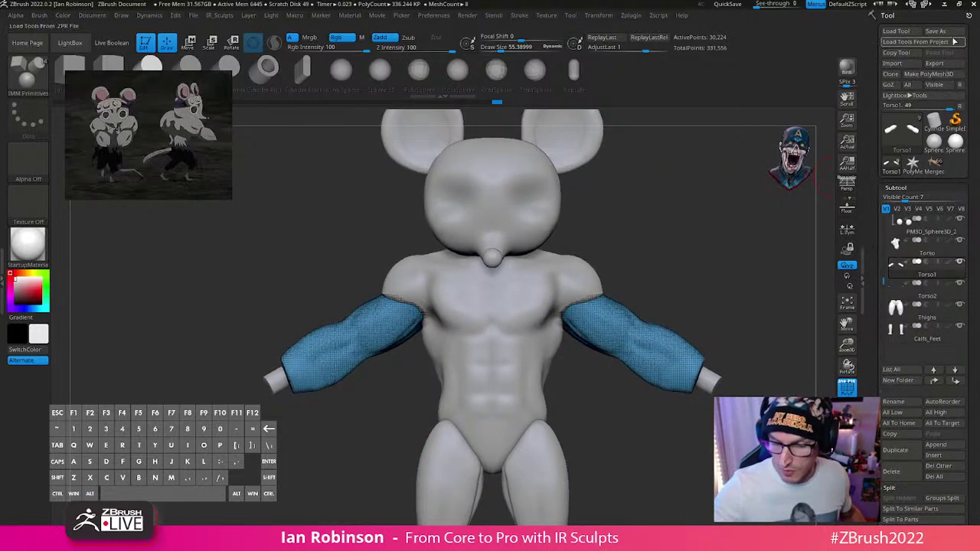
left_click(940, 32)
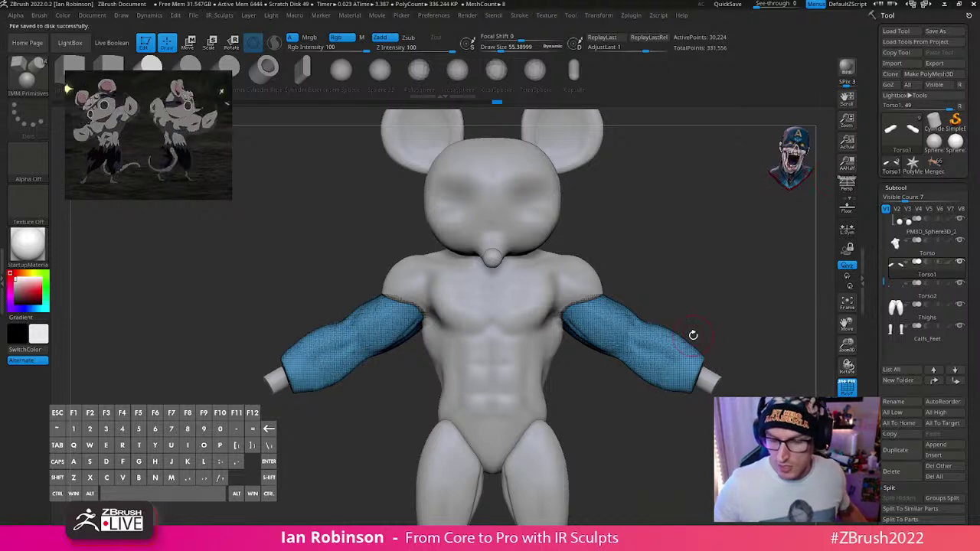
Step: Leave edit mode by switching to the SimpleBrush tool and clear the mouse from the canvas
left_click(955, 124)
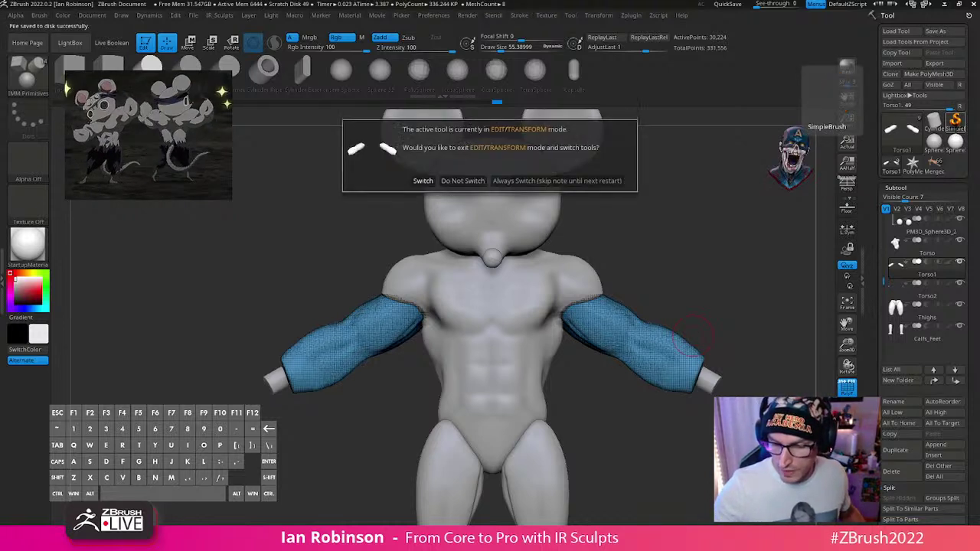
left_click(423, 181)
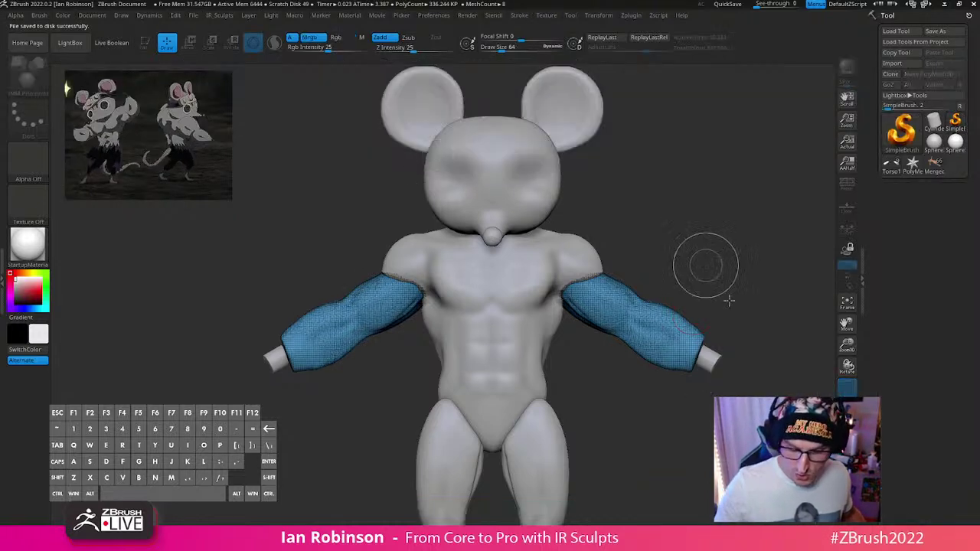
key("ctrl+n")
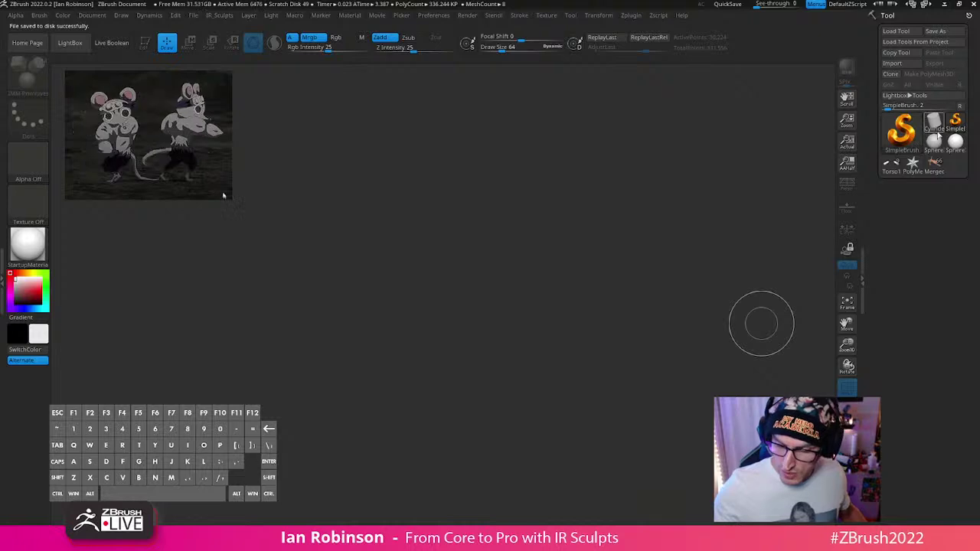
Step: Draw a Sphere3D_1 primitive on the empty canvas and put it into Edit mode
mouse_move(910, 134)
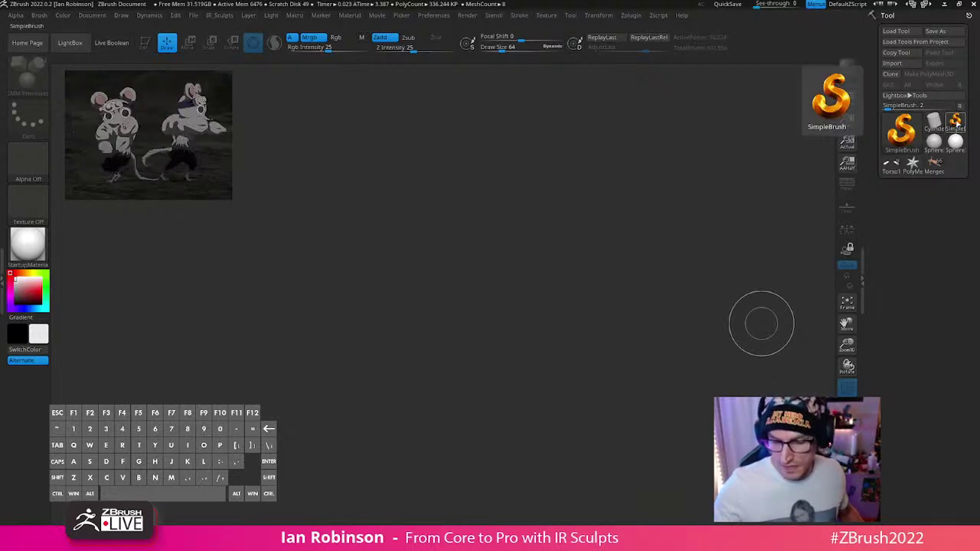
left_click(910, 135)
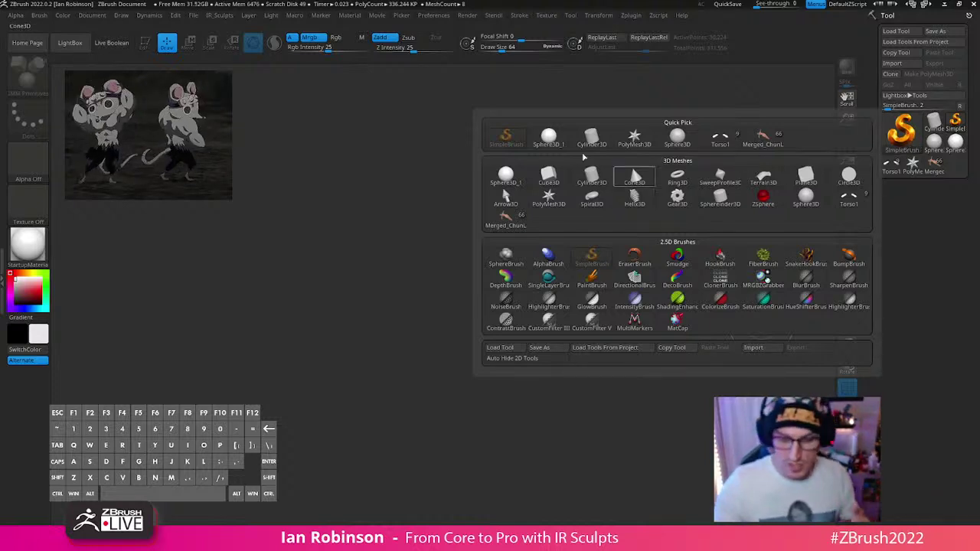
left_click(548, 138)
left_click_drag(451, 240, 448, 439)
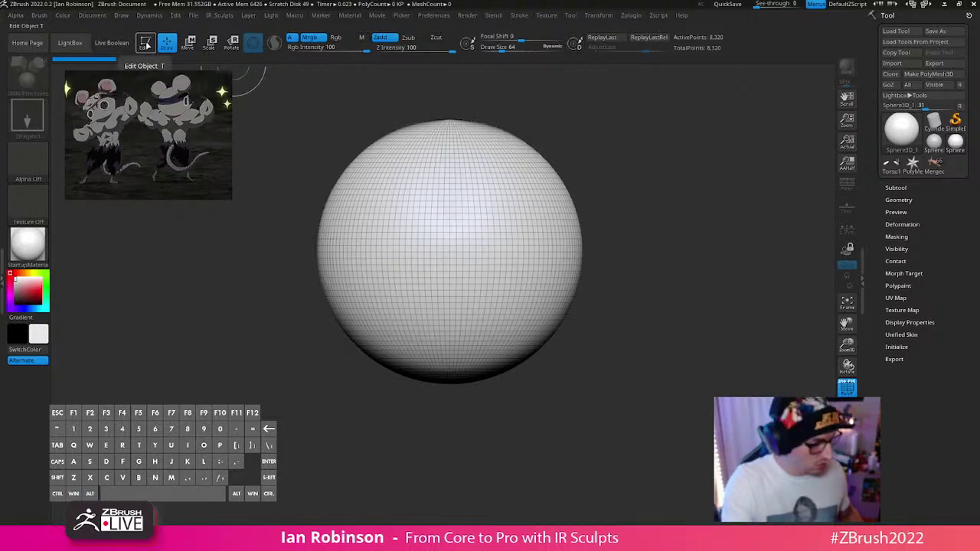
left_click(145, 44)
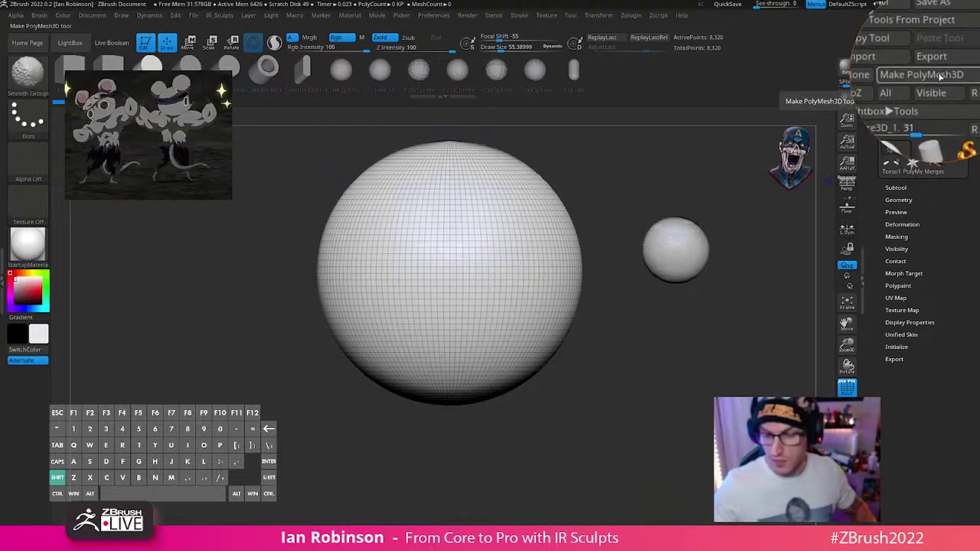
Step: Convert the sphere primitive to a PolyMesh3D and clear the leftover sphere drawing from the canvas
left_click(939, 74)
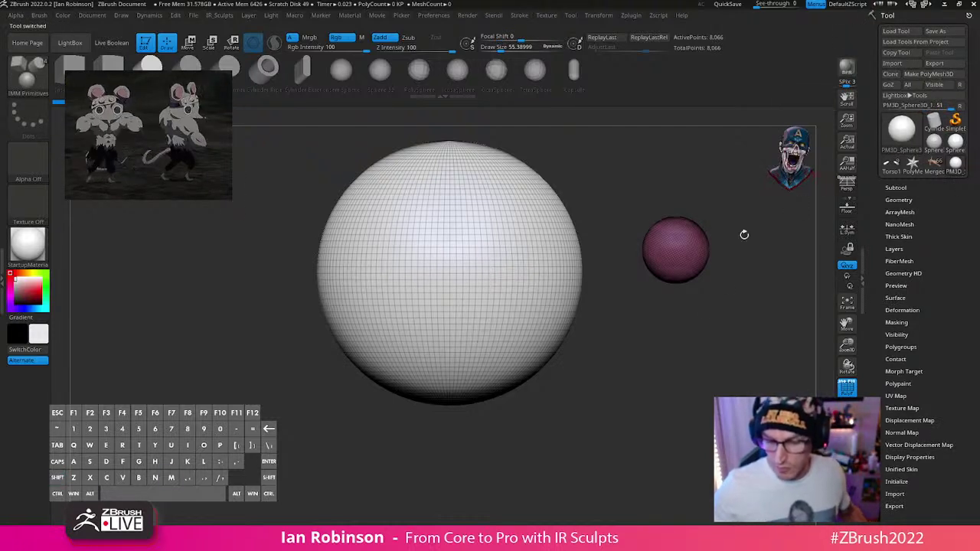
left_click_drag(722, 357, 587, 437, "alt")
key("ctrl+n")
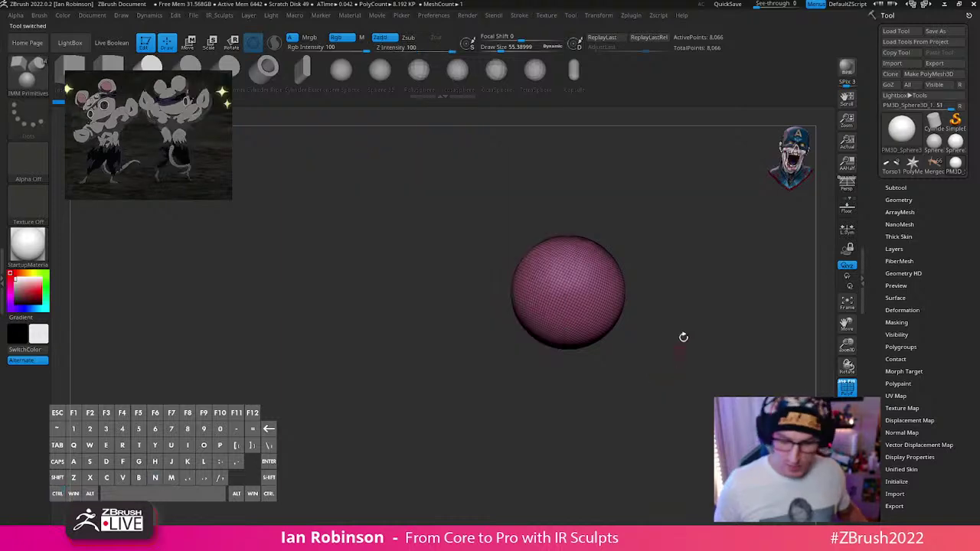
left_click_drag(682, 337, 663, 400, "alt")
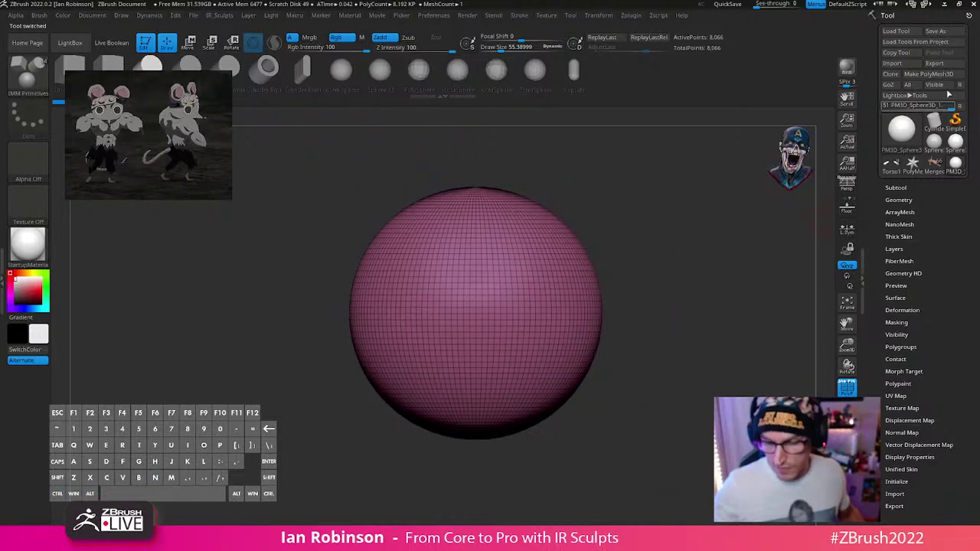
Step: Switch to SimpleBrush, clear the canvas and draw a Sphere3D primitive on it
left_click(955, 120)
left_click(421, 178)
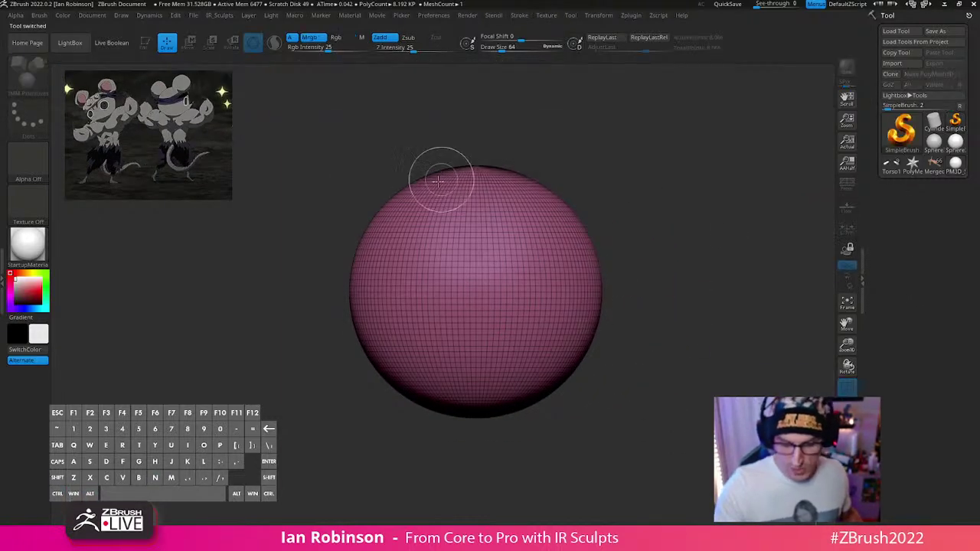
key("ctrl+n")
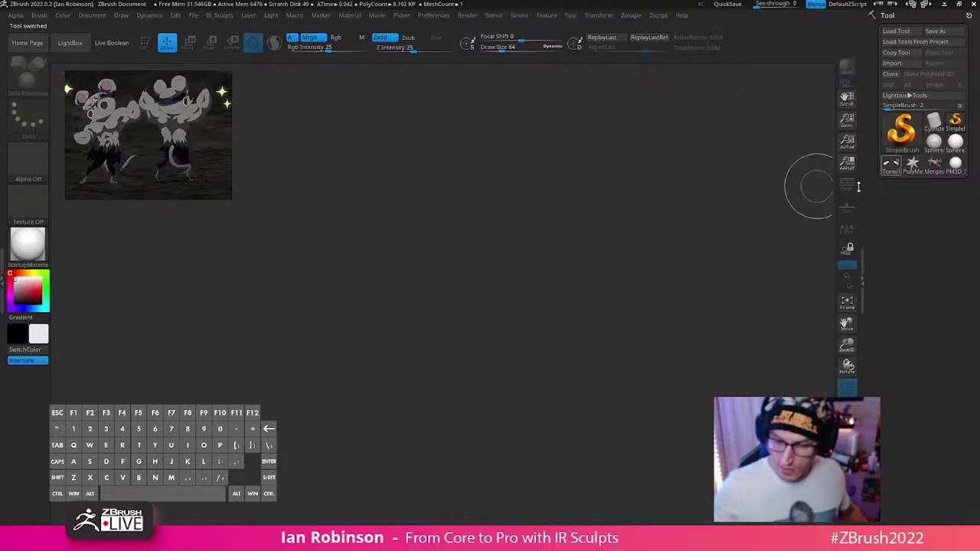
left_click(901, 130)
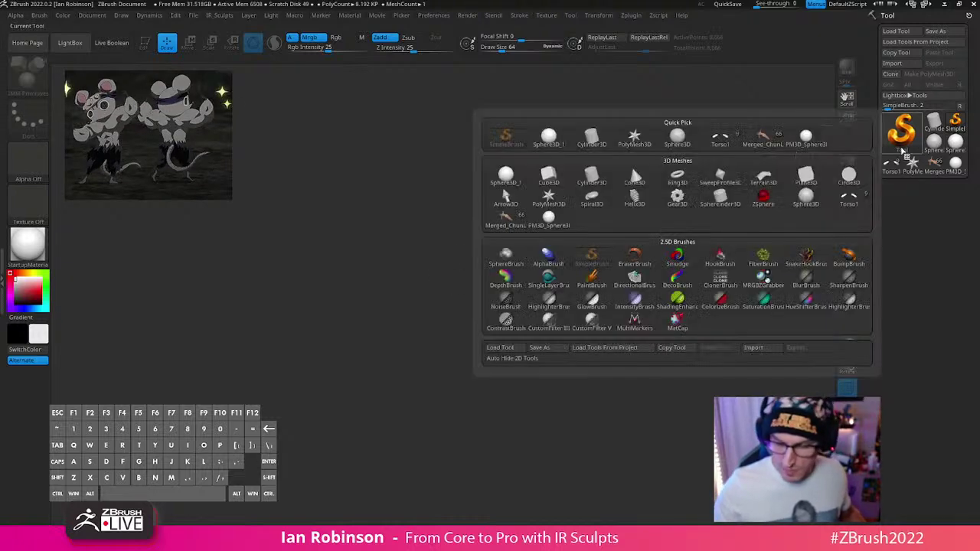
left_click(677, 136)
key("f")
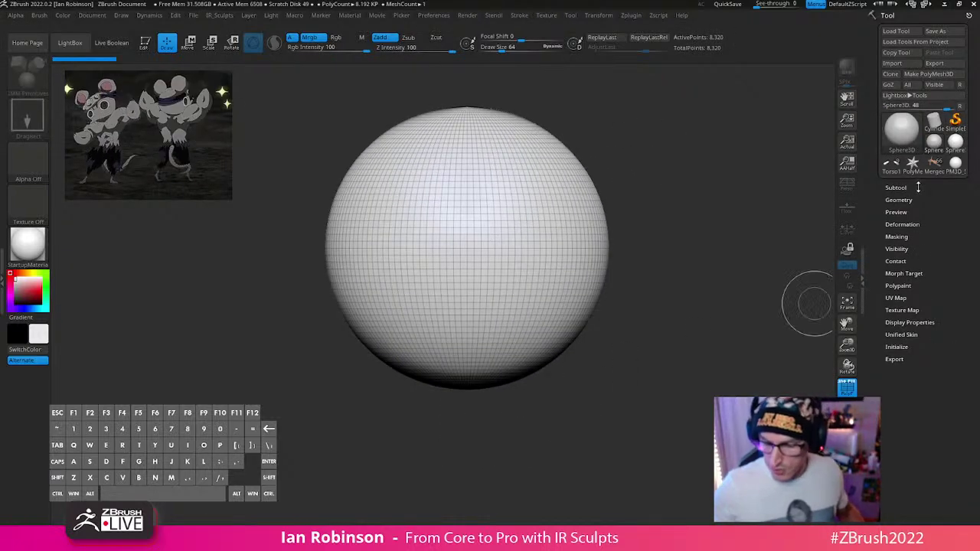
Step: Set the Sphere3D primitive's X Size to 47 in its Initialize settings
mouse_move(956, 166)
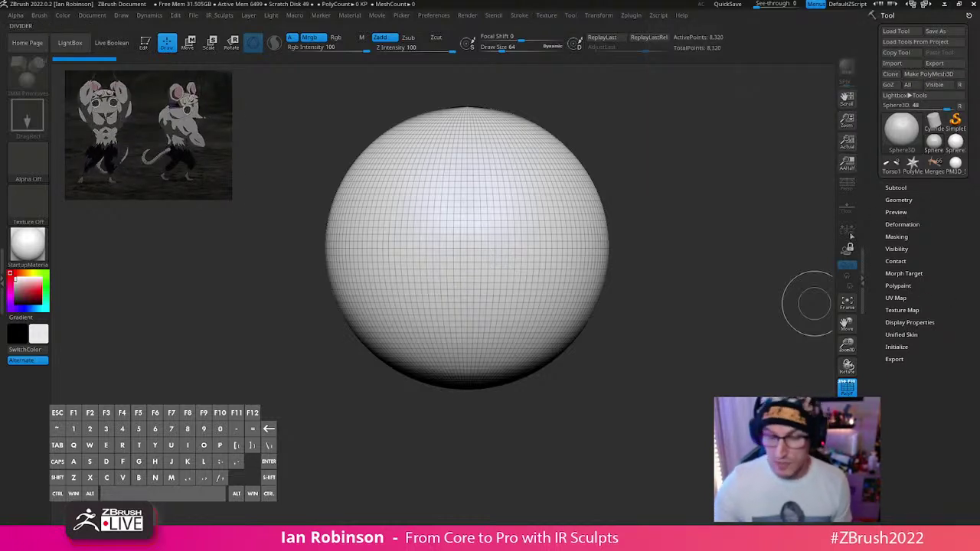
left_click(896, 347)
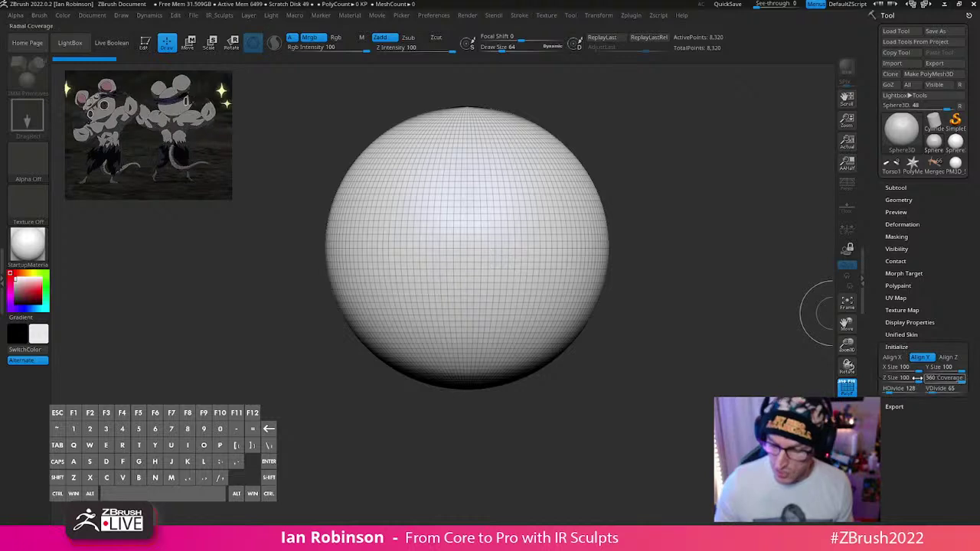
left_click_drag(911, 369, 902, 369)
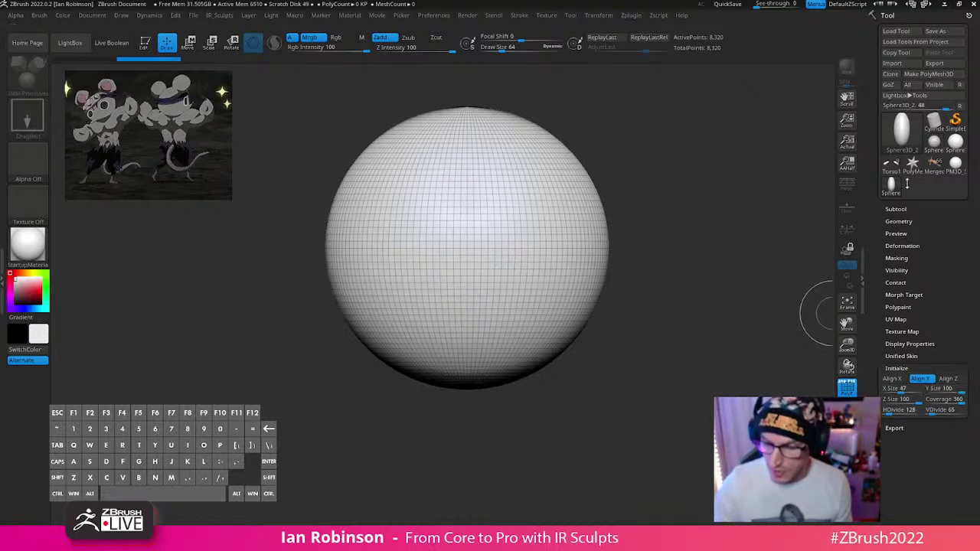
Step: Switch from the sphere to the Helix3D primitive, clear the canvas and draw the helix
left_click(954, 122)
left_click(901, 130)
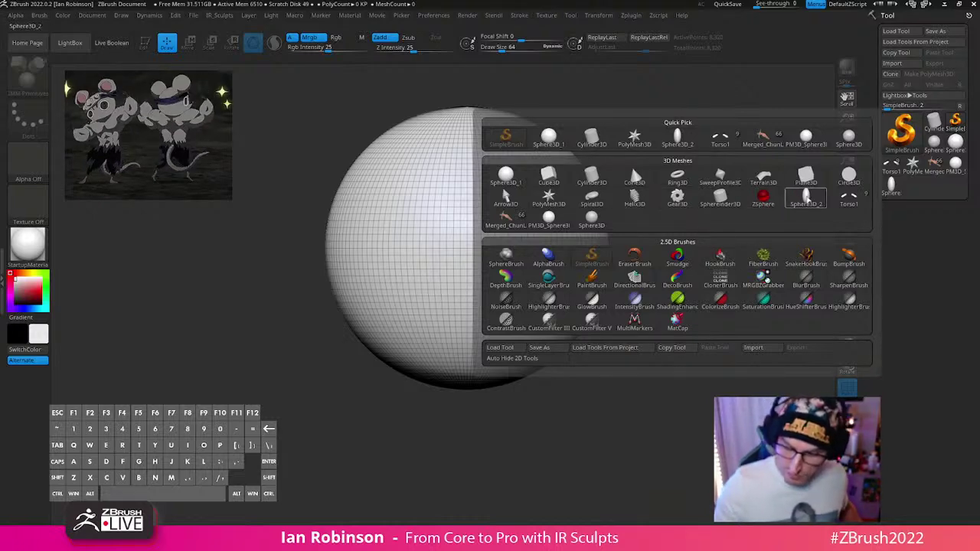
left_click(634, 198)
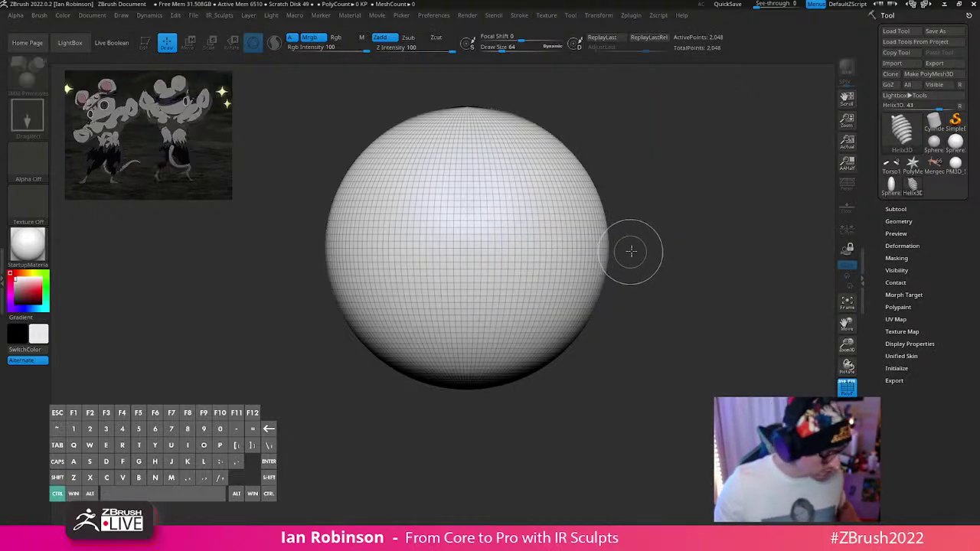
key("ctrl+n")
left_click_drag(467, 269, 461, 437)
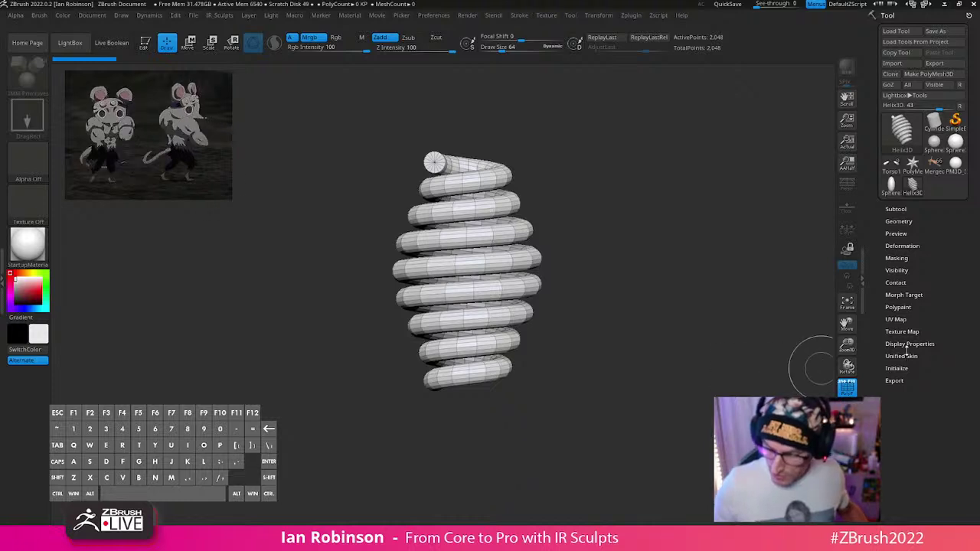
Step: Set the helix's Coverage to about 11.34 and raise the middle of its Thickness curve into a peak
left_click(896, 368)
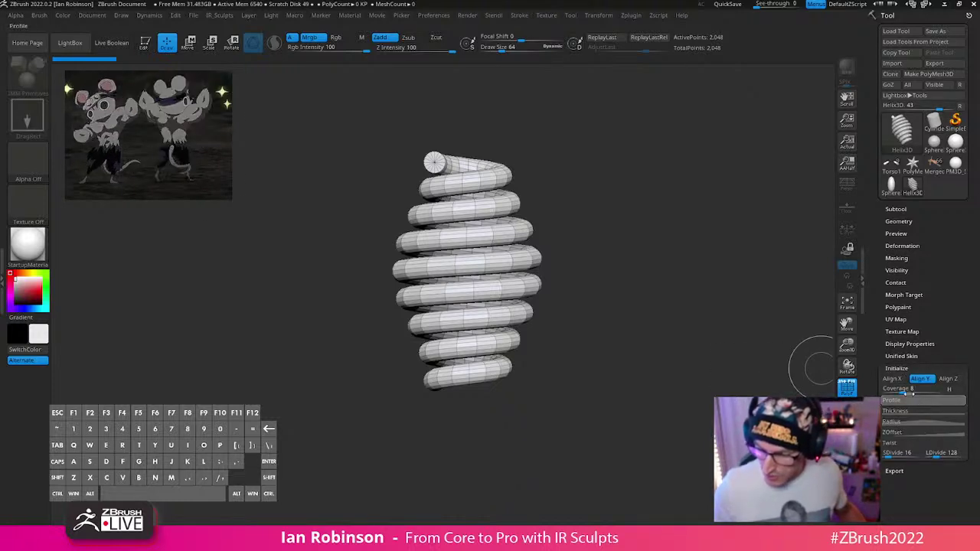
left_click(912, 388)
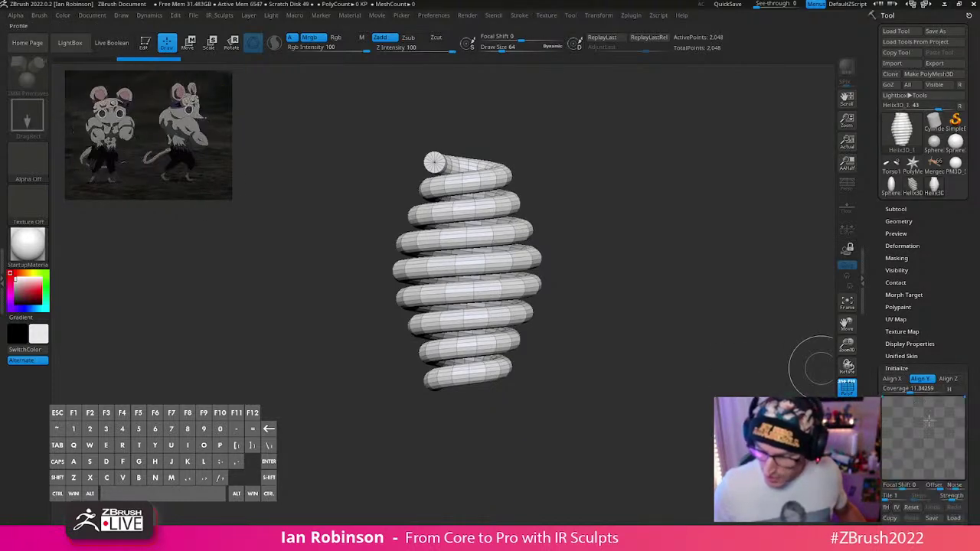
left_click_drag(966, 464, 910, 361)
left_click(916, 447)
left_click(926, 336)
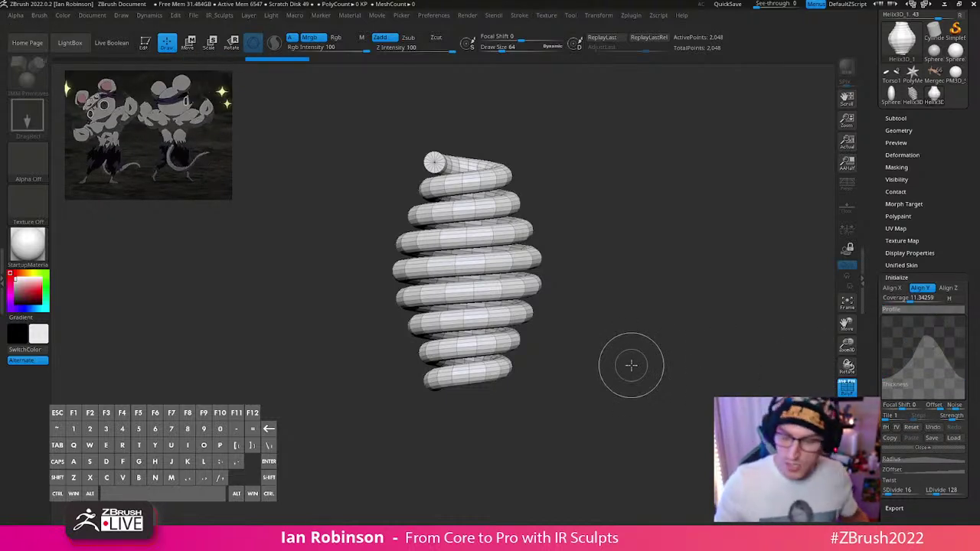
Step: Convert the modified helix to a PolyMesh3D and draw copies of it beside the original helix
scroll(927, 153, "up", 3)
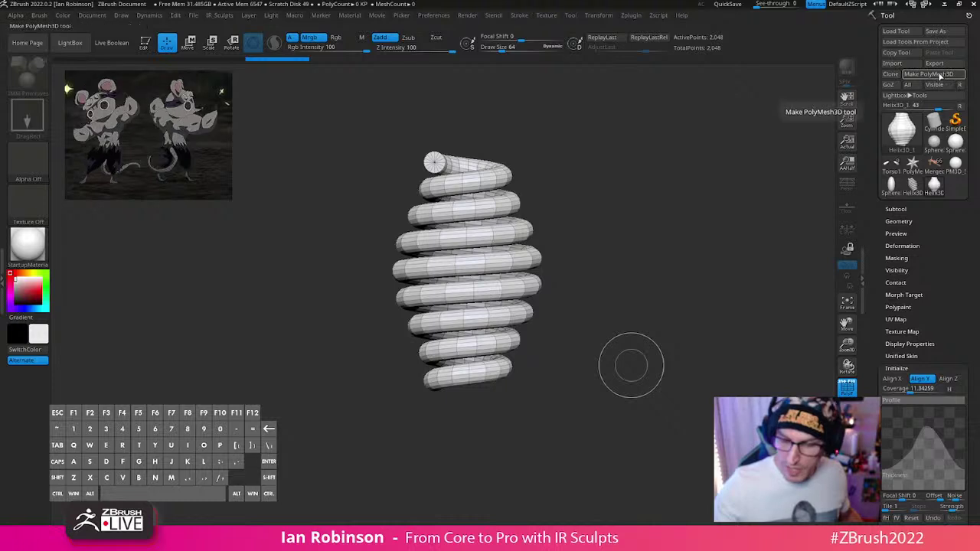
left_click(939, 75)
mouse_move(649, 223)
left_mouse_down()
mouse_move(643, 288)
mouse_move(699, 409)
mouse_move(691, 408)
left_mouse_up()
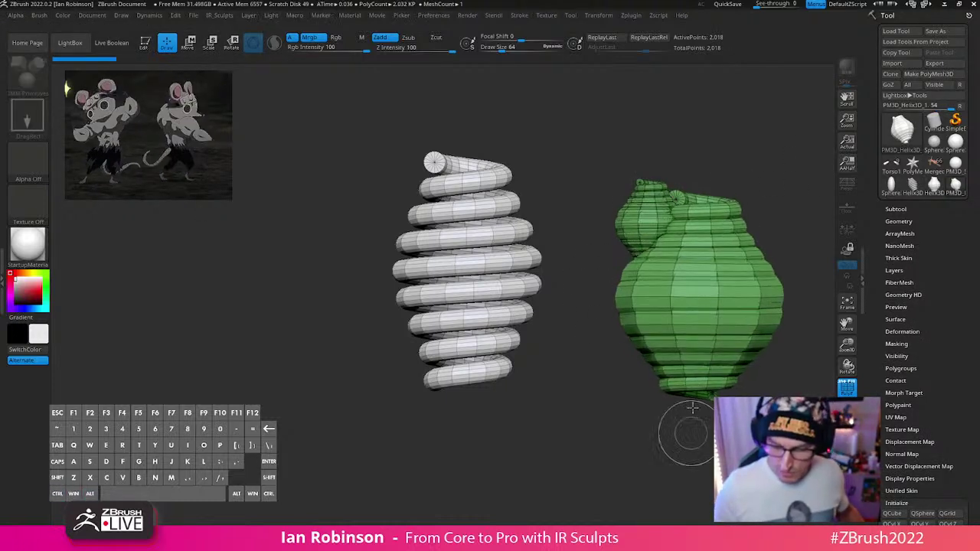
Step: Undo the two green helix copies and draw a single large one beside the original helix
key("ctrl+z")
key("ctrl+z")
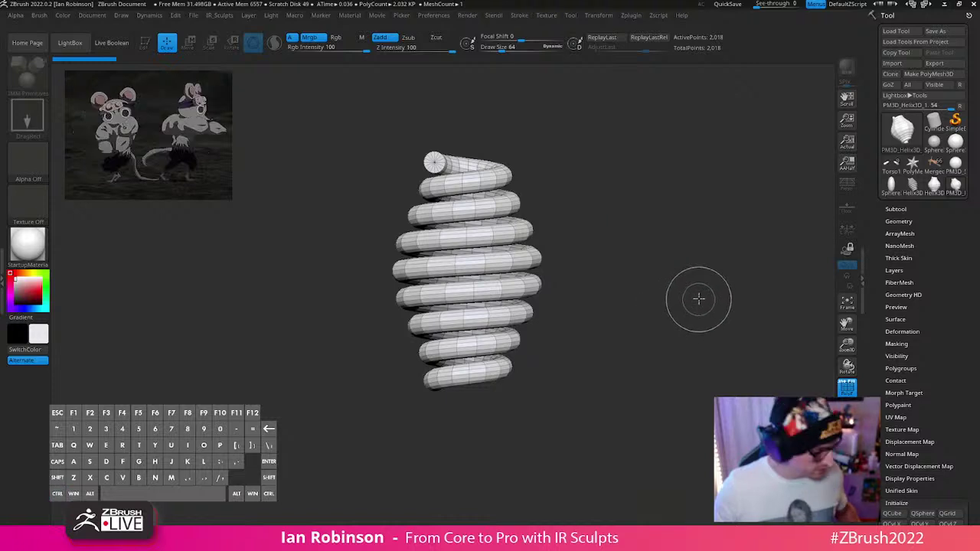
mouse_move(698, 298)
left_mouse_down()
mouse_move(678, 385)
mouse_move(608, 372)
left_mouse_up()
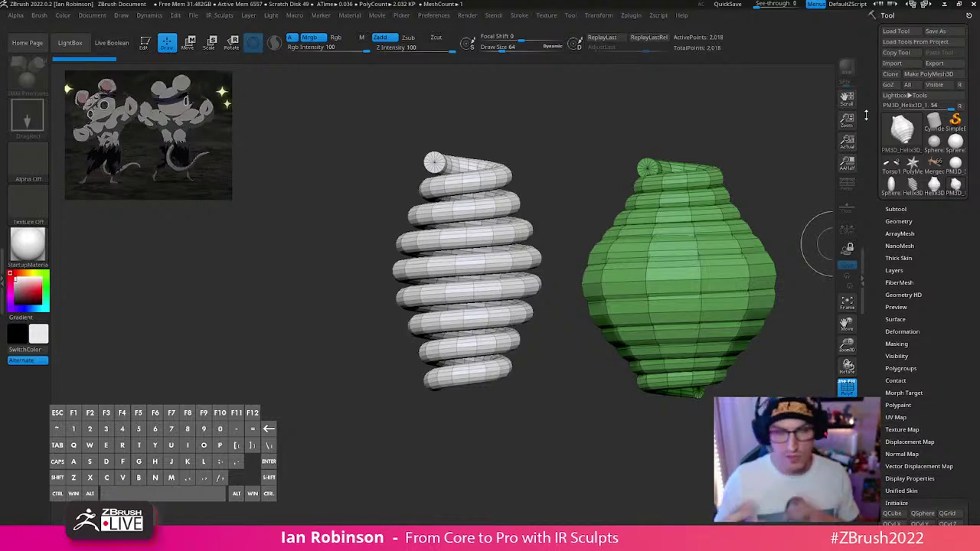
Step: Clear the canvas, choose the Torso1 mouse model and draw it in Edit mode, ready for sculpting
key("ctrl+n")
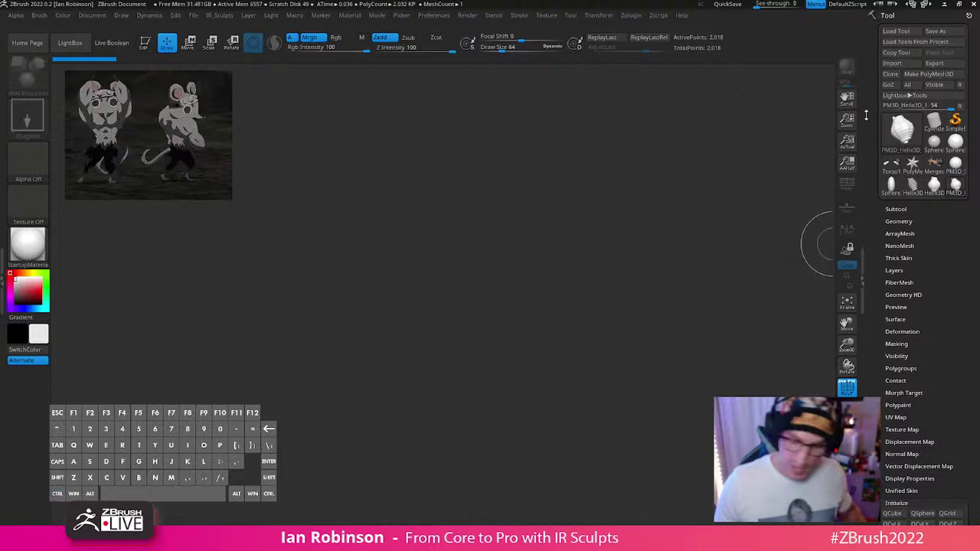
mouse_move(936, 172)
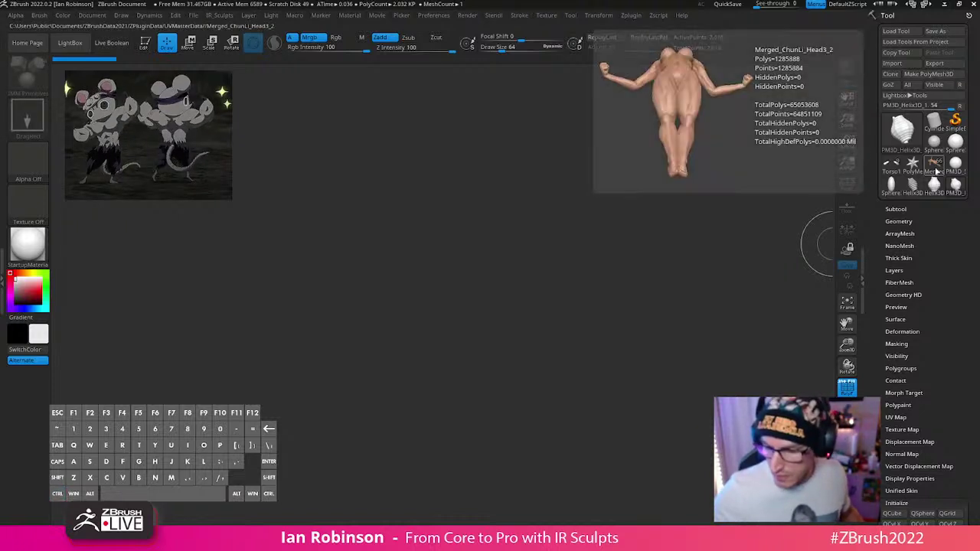
left_click(892, 164)
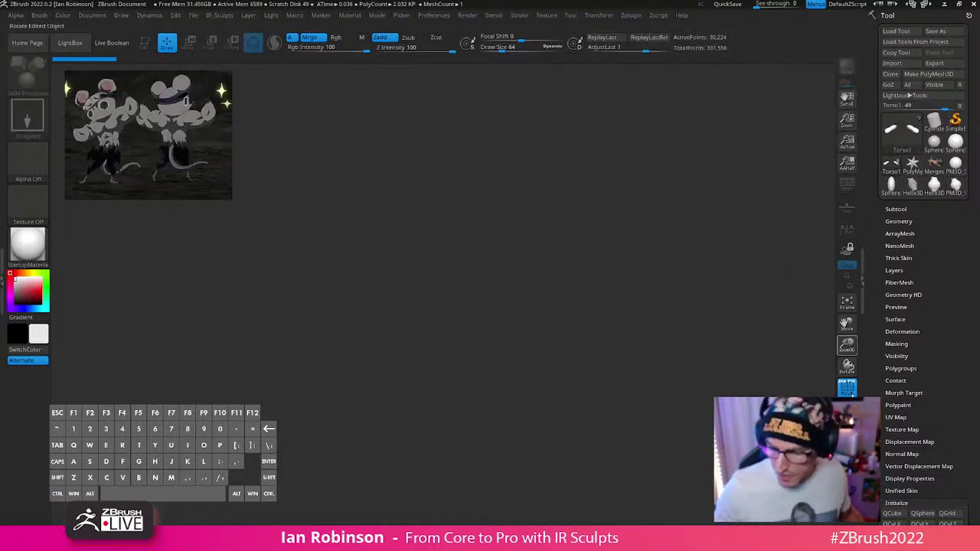
left_click_drag(464, 291, 470, 437)
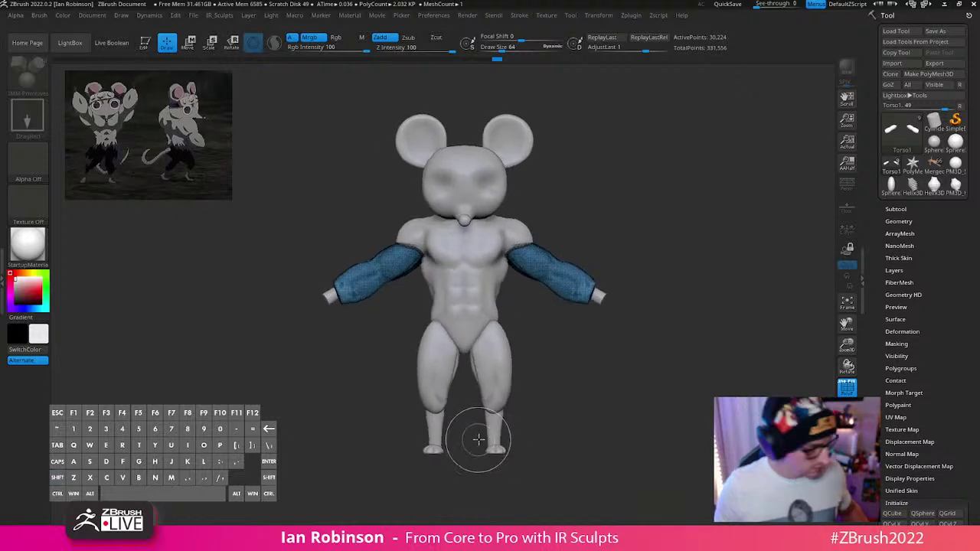
key("t")
left_click(847, 430)
left_click(847, 430)
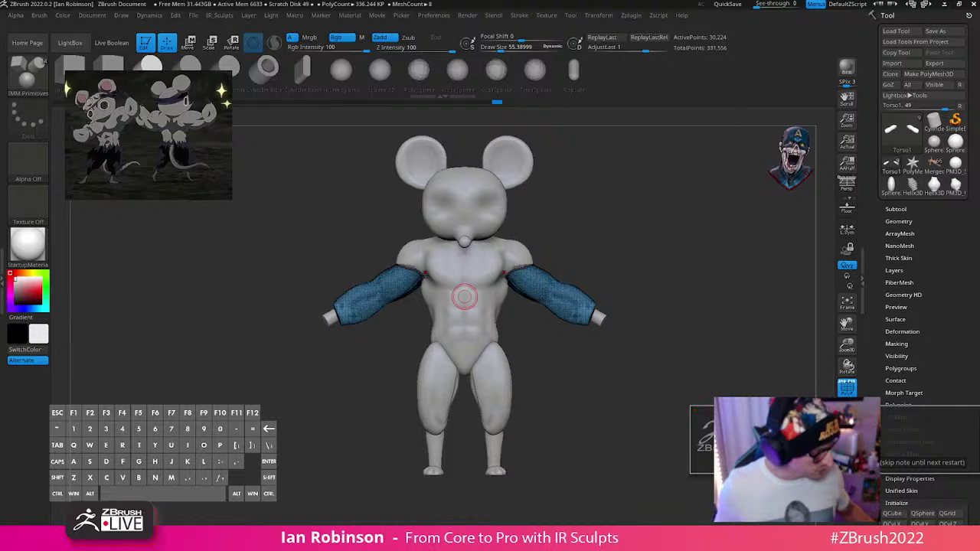
left_click_drag(676, 278, 597, 375, "alt")
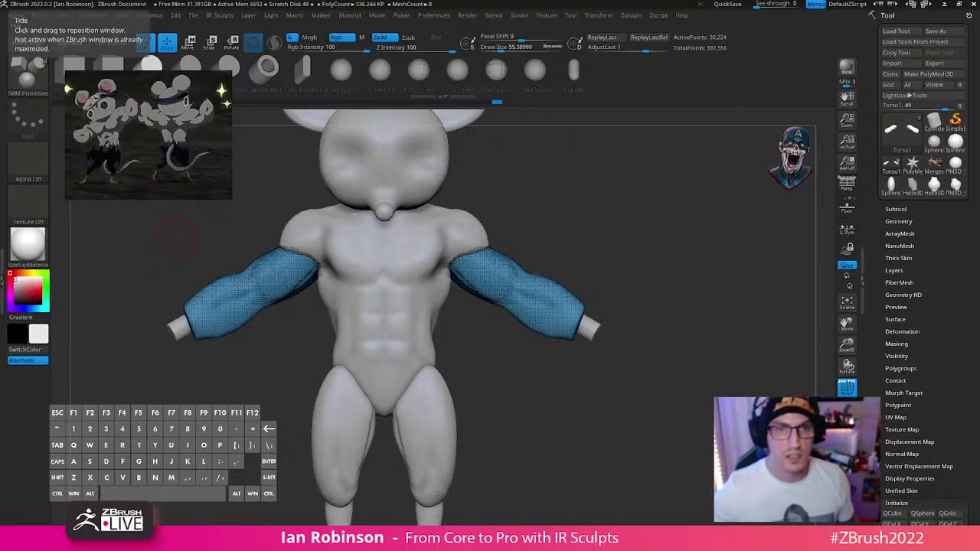
Step: Switch to the browser, search YouTube for "ask zbrush dynamic" and return to the mouse sculpt
left_click_drag(348, 0, 382, 104)
left_click(336, 418)
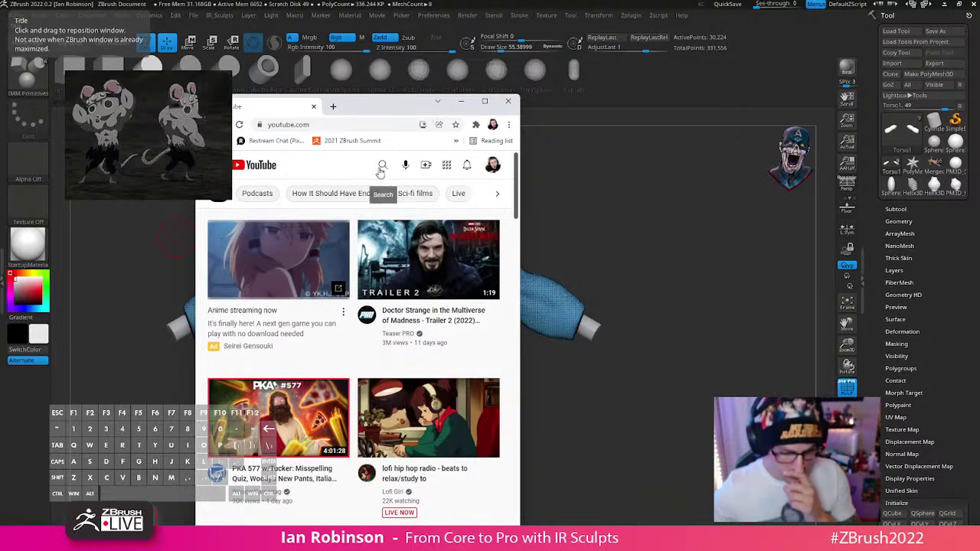
left_click(381, 167)
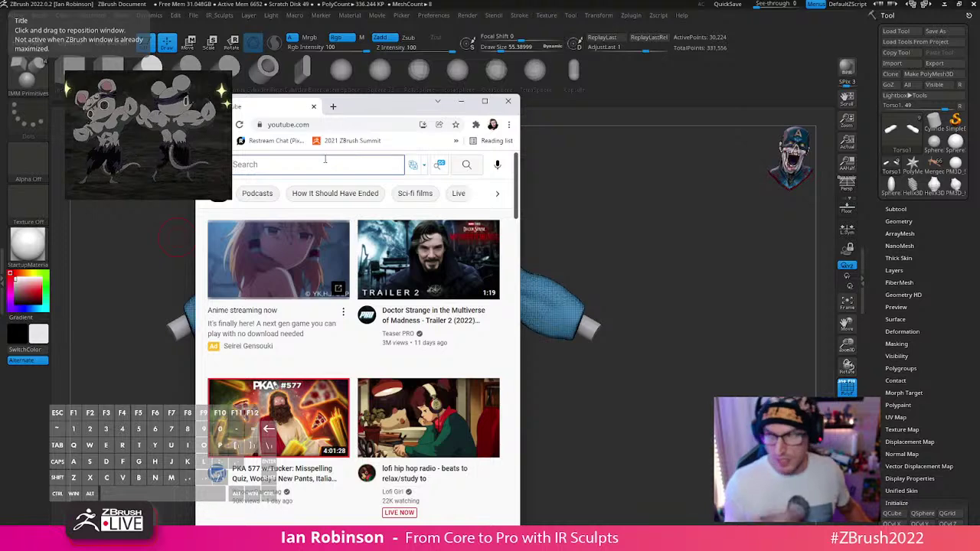
type("as")
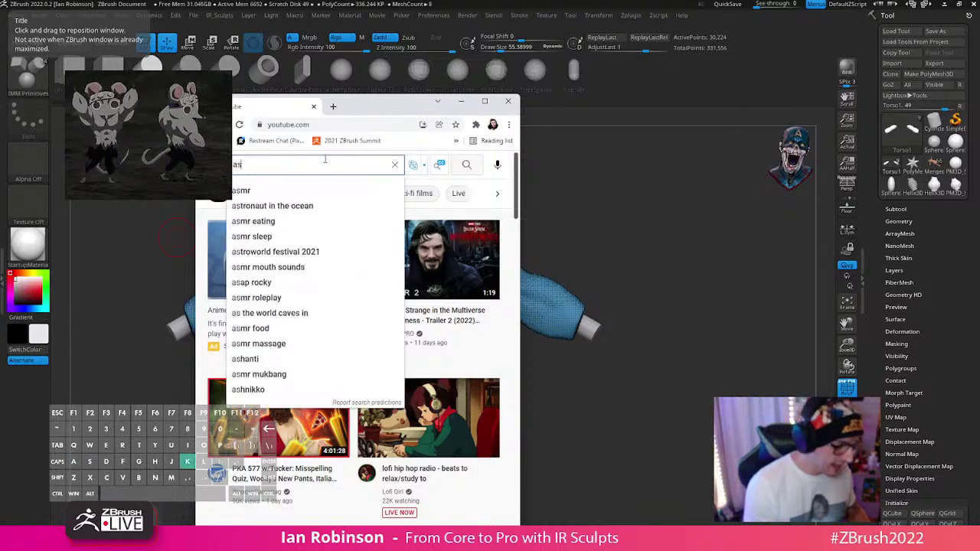
type("k zbrush ")
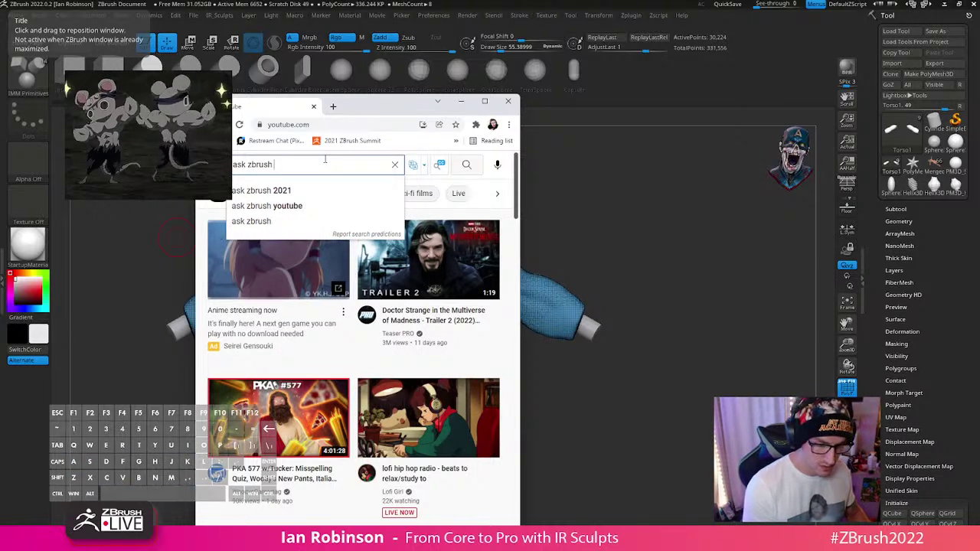
type("dynam")
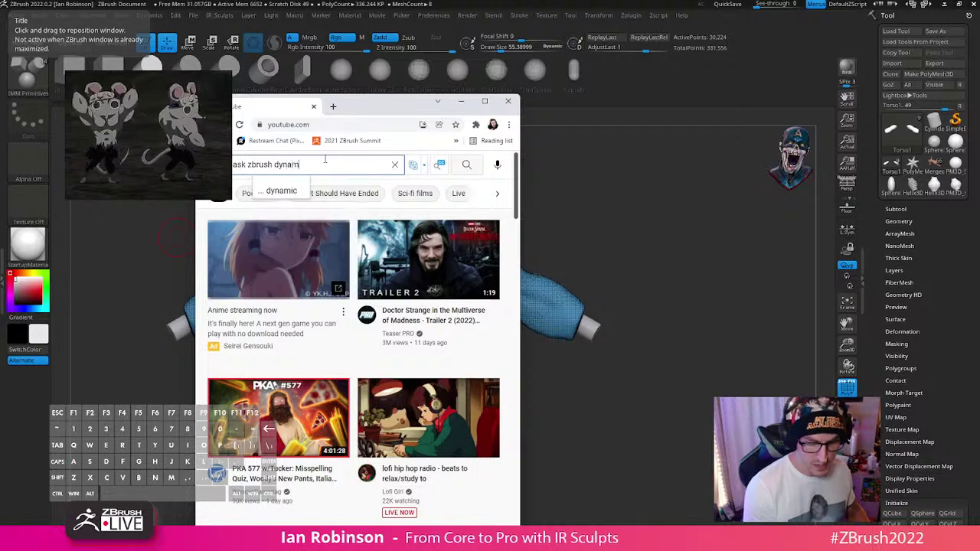
type("ic")
key("Return")
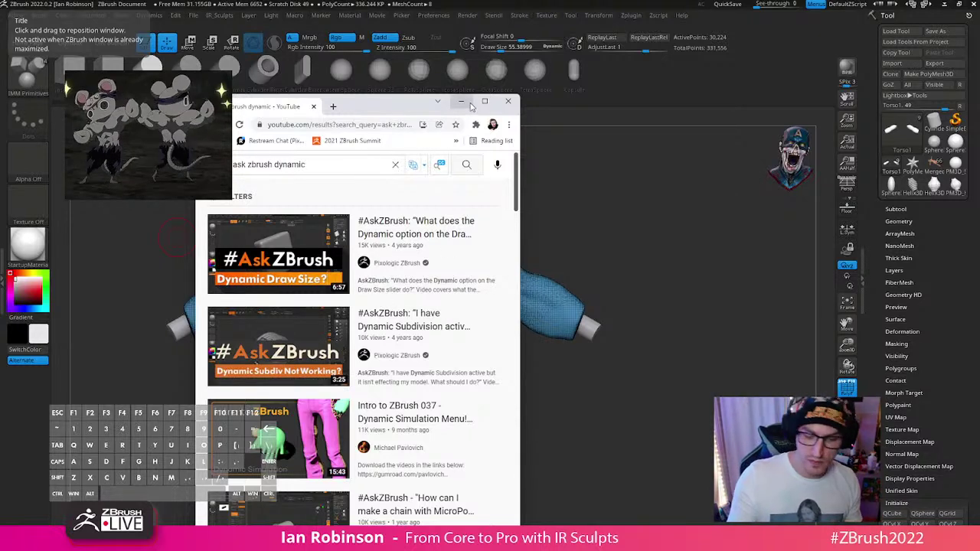
left_click(461, 102)
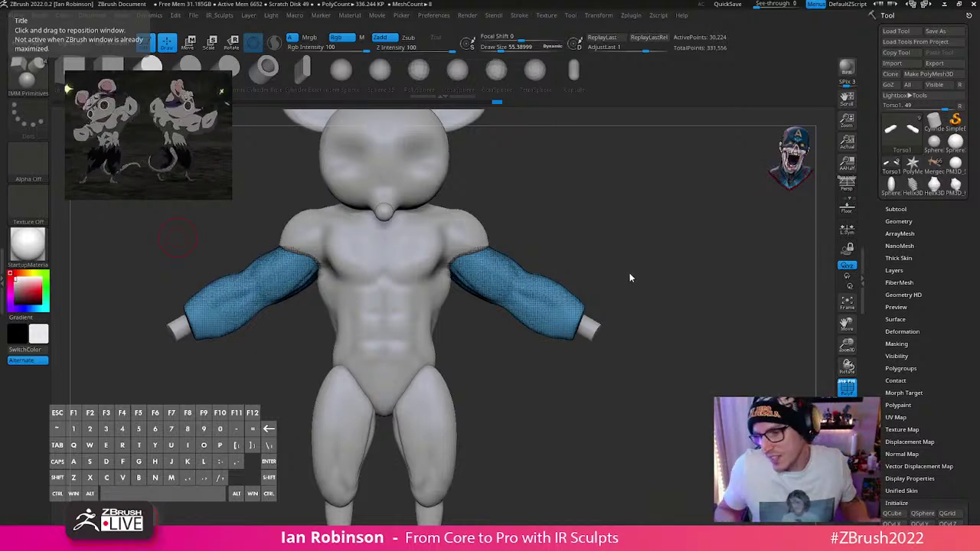
left_click(595, 330, "alt")
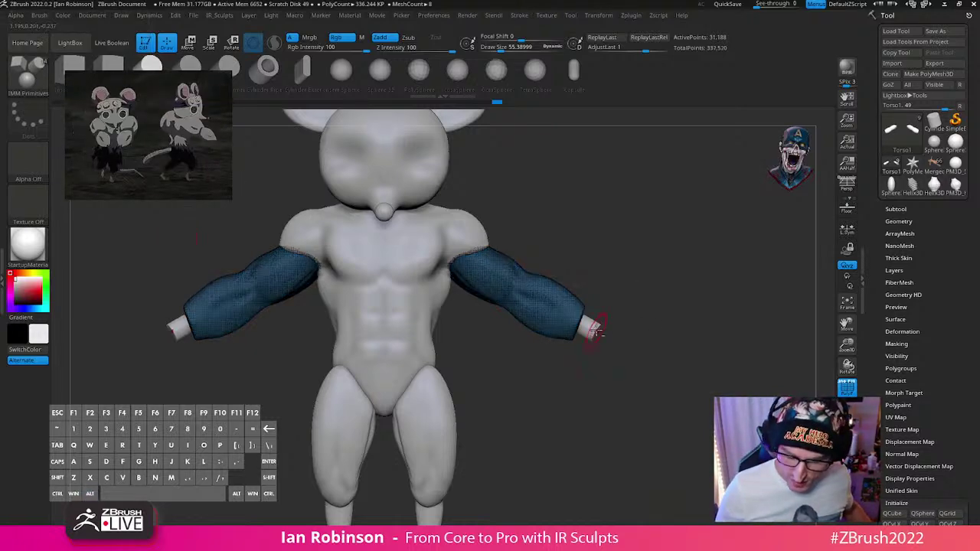
left_click_drag(653, 341, 635, 355, "alt")
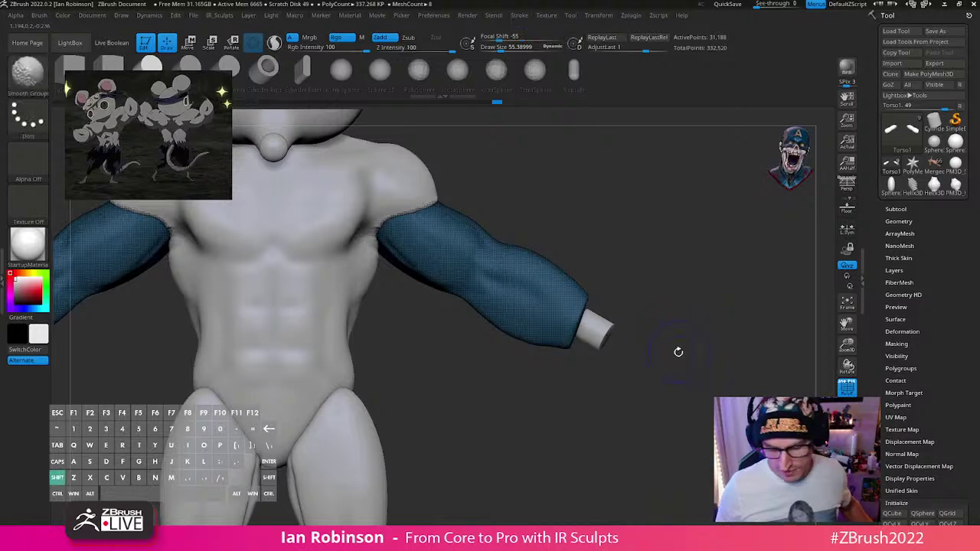
key("shift+f")
key("shift+f")
key("ctrl+z")
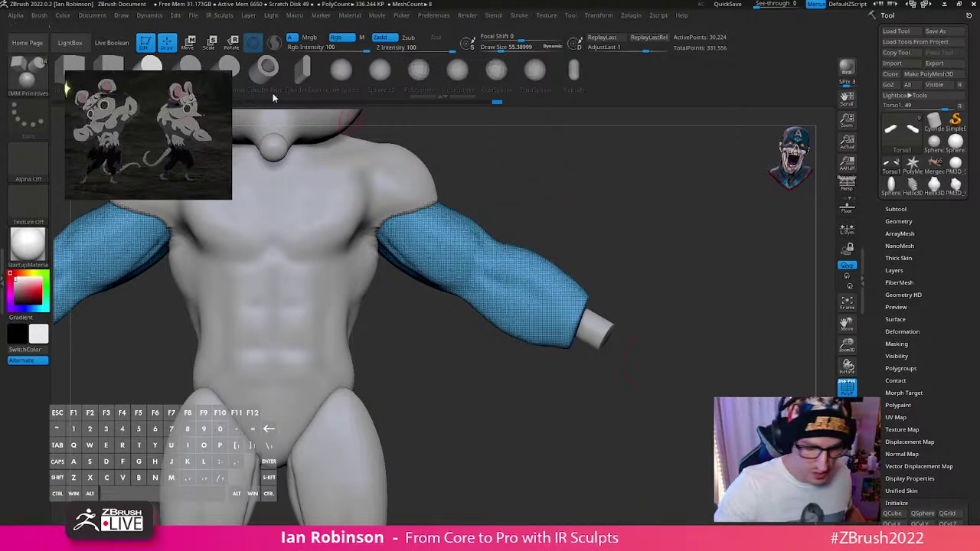
Step: Choose the Move brush, make the wrist cylinders the active subtool and enlarge them with Local Symmetry enabled
key("b")
key("m")
key("v")
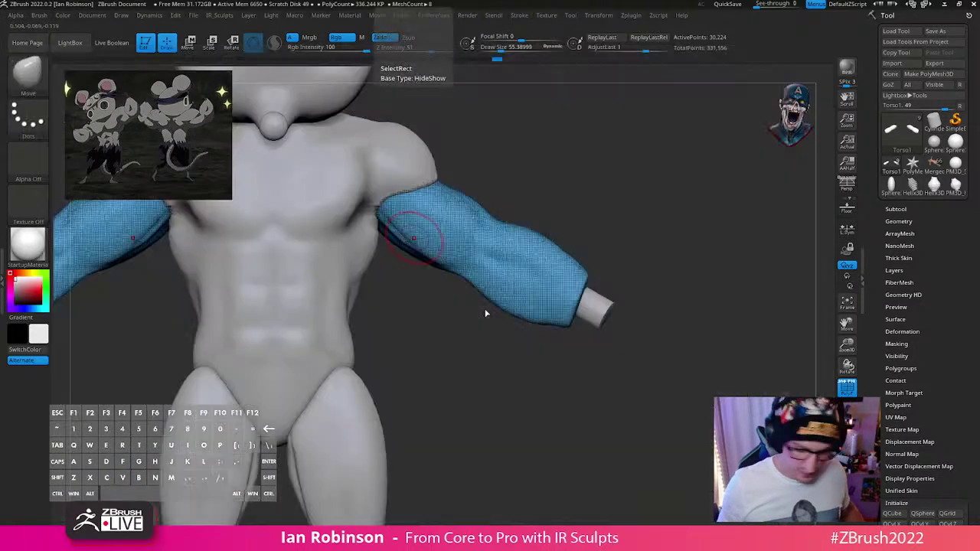
left_click(607, 306, "alt")
key("w")
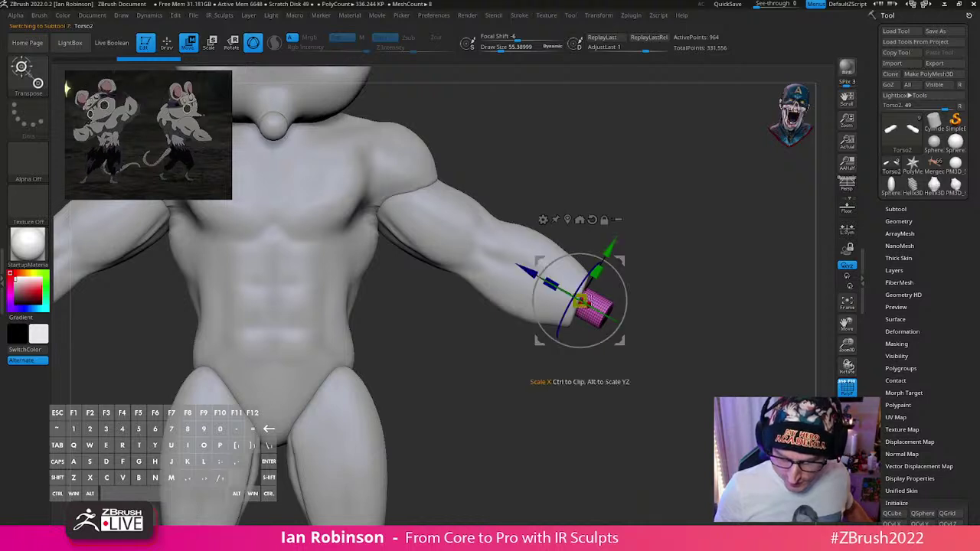
left_click_drag(582, 301, 733, 258)
key("ctrl+z")
left_click(846, 228)
mouse_move(621, 261)
left_mouse_down()
mouse_move(613, 266)
mouse_move(618, 260)
left_mouse_up()
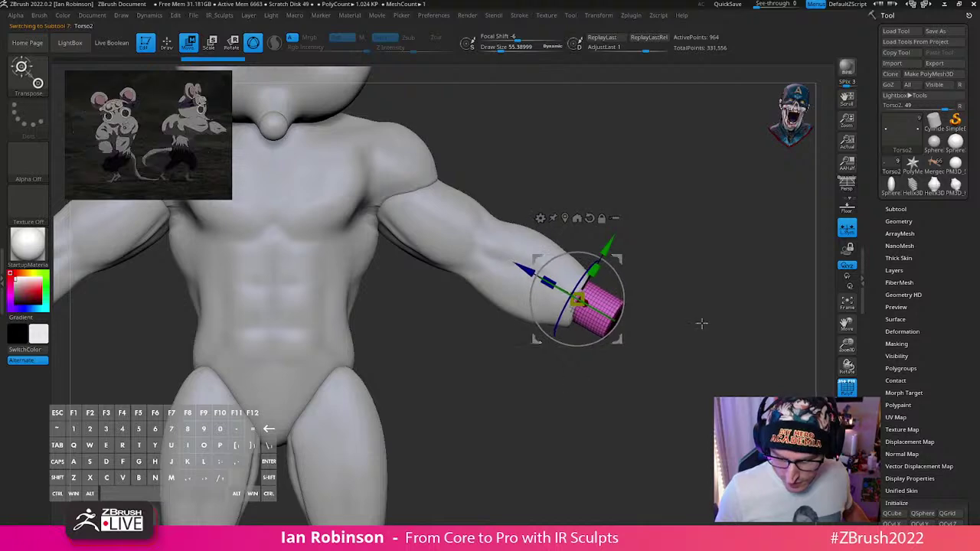
Step: Rescale the wrist cylinders with the gizmo to fit the forearm ends, checking them from the side and front
left_click_drag(701, 321, 546, 415, "shift")
key("q")
left_click_drag(459, 425, 531, 435)
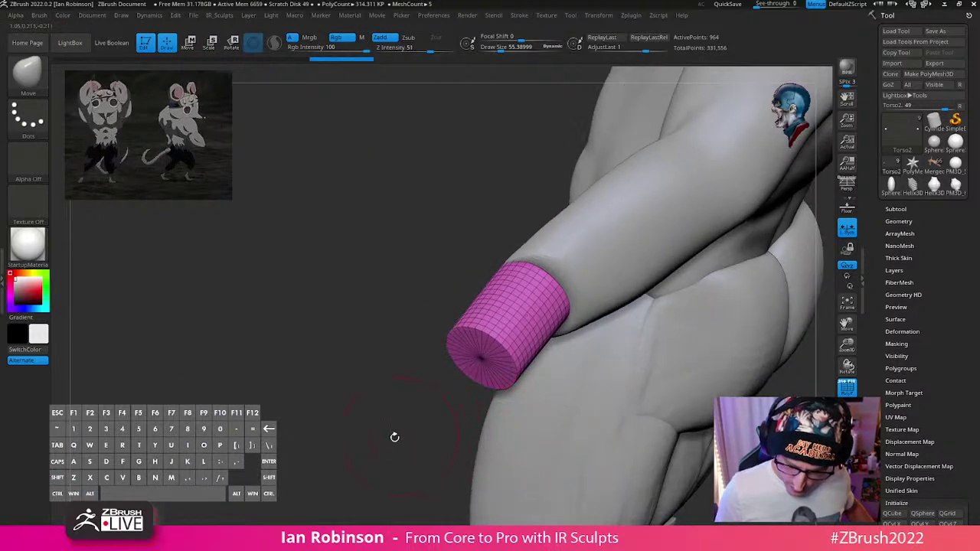
left_click_drag(393, 437, 490, 429)
key("w")
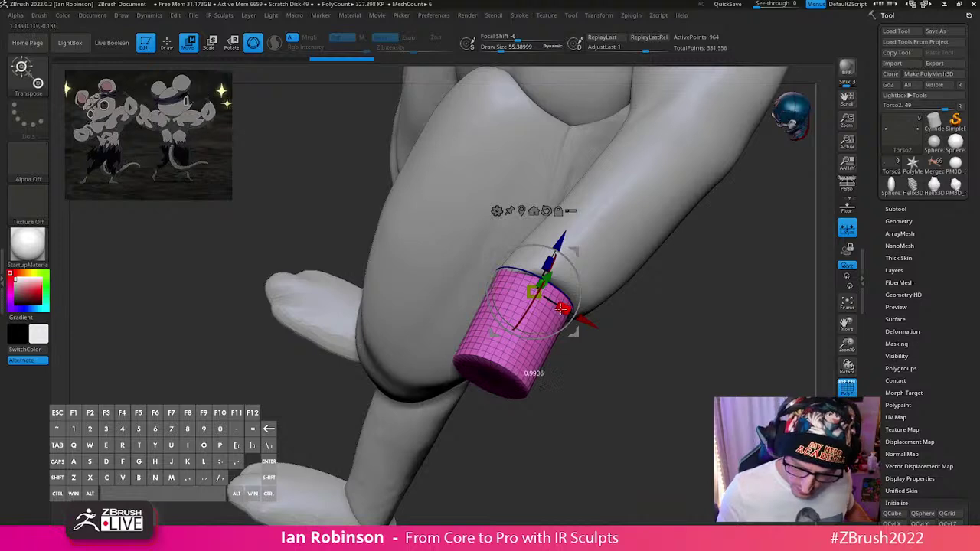
left_click_drag(533, 292, 547, 334)
left_click_drag(634, 370, 648, 317, "shift")
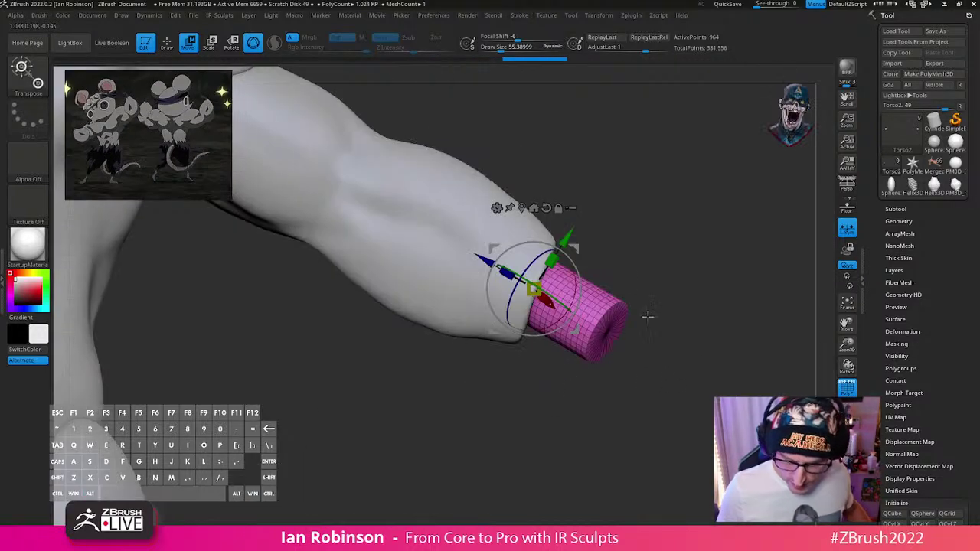
left_click_drag(682, 345, 776, 420, "alt")
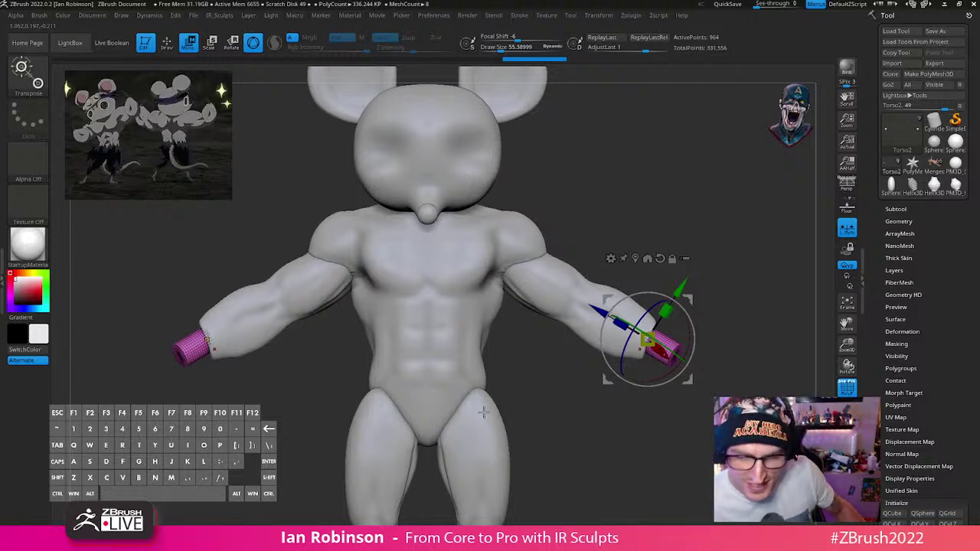
Step: Slim the wrist cylinders slightly as seen from behind so they sit inside the forearm ends
left_click_drag(649, 411, 639, 517, "alt")
key("q")
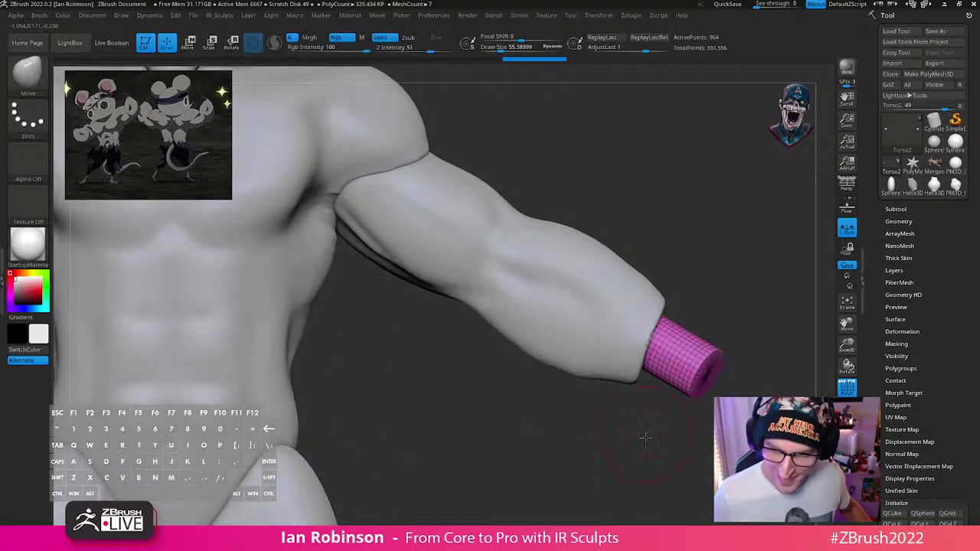
mouse_move(645, 437)
left_mouse_down("alt")
mouse_move(648, 472)
mouse_move(594, 428)
left_mouse_up("alt")
left_click_drag(678, 252, 666, 200, "alt")
left_click(574, 331, "alt")
left_click_drag(664, 271, 582, 368)
left_click(616, 332, "alt")
key("w")
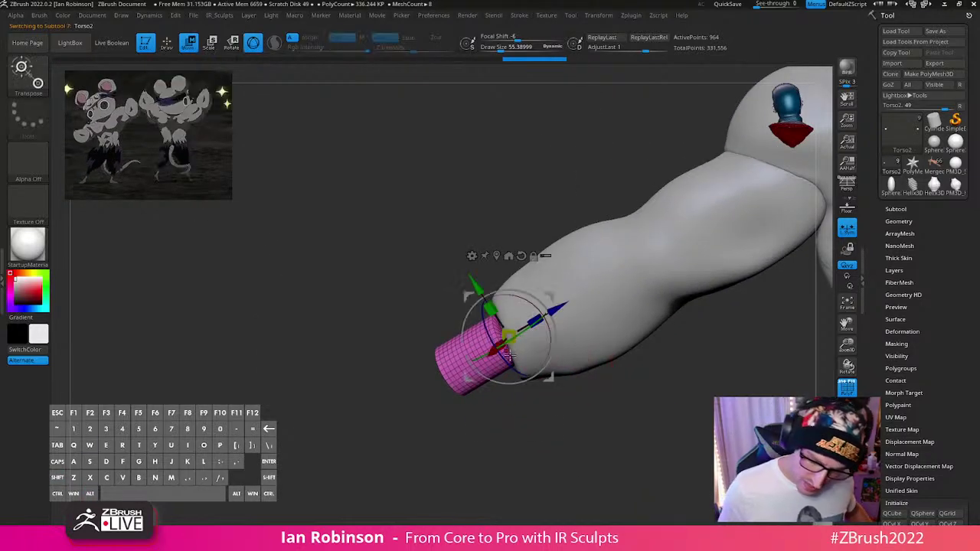
left_click_drag(509, 335, 551, 349)
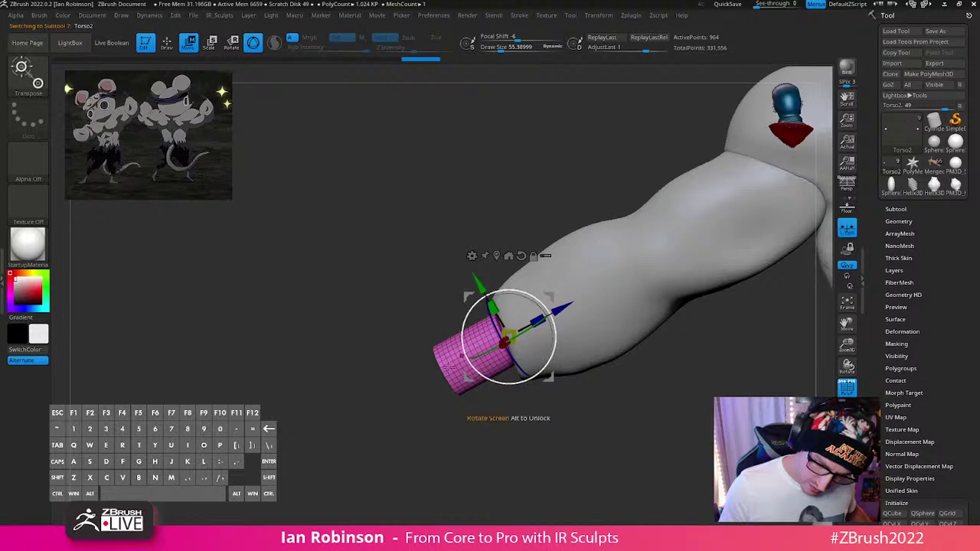
key("q")
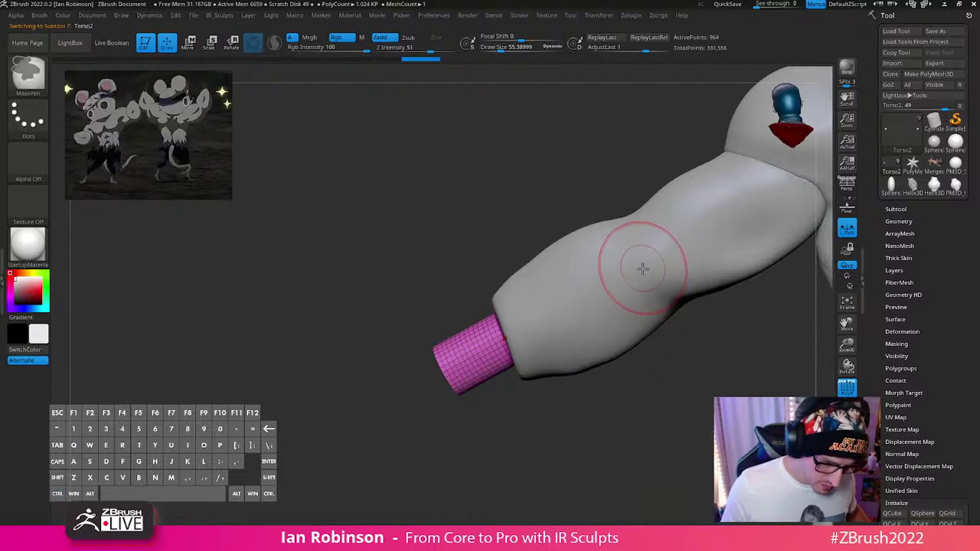
Step: Choose the DamStandard brush and try a carving stroke along the wrist cylinder
key("b")
key("d")
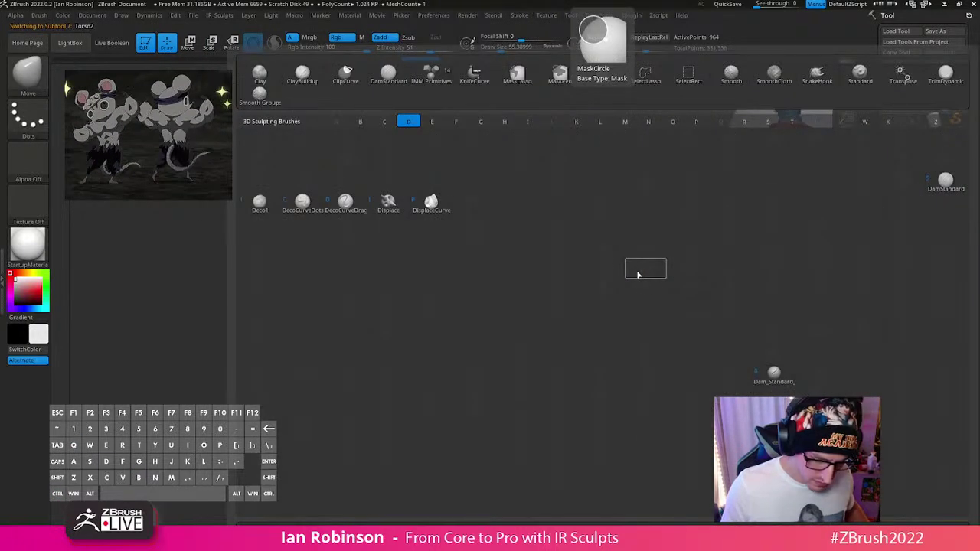
key("Escape")
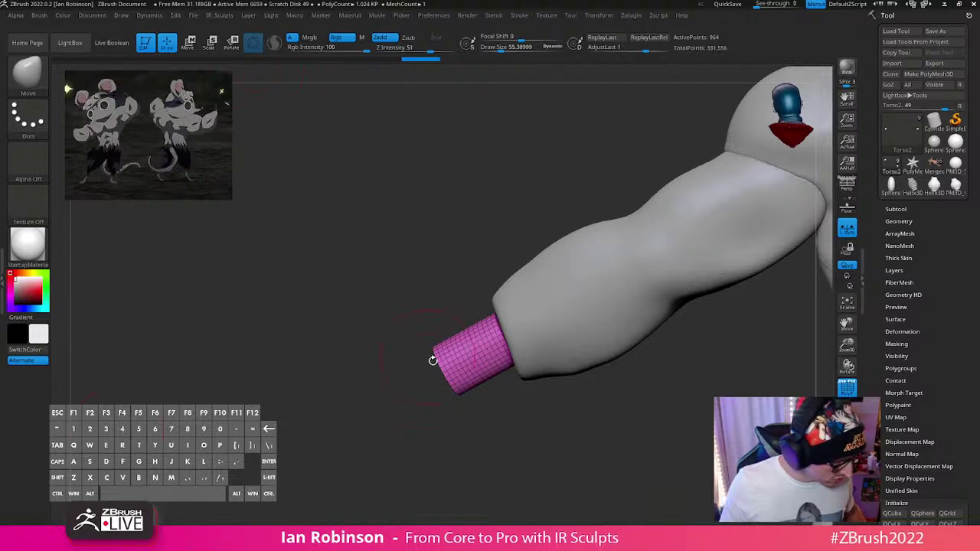
key("d")
key("s")
left_click(573, 181)
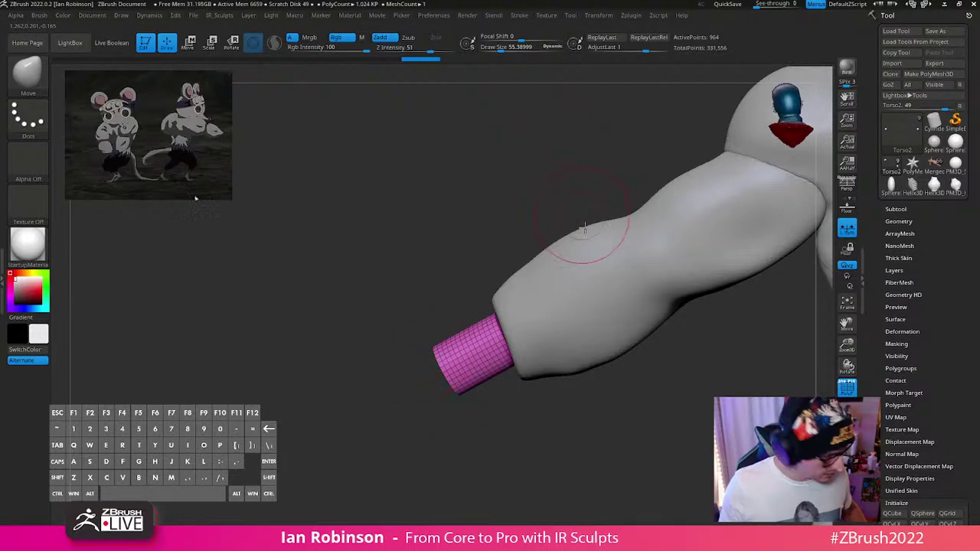
key("b")
key("d")
key("s")
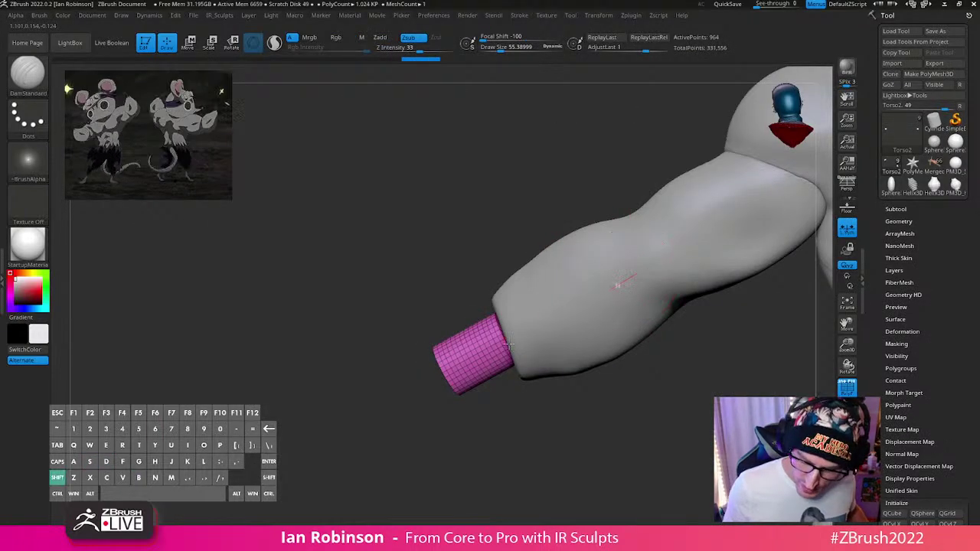
left_click_drag(507, 346, 447, 380)
key("ctrl+z")
Step: Lengthen the wrist cylinders slightly along the direction of the forearms using the gizmo
mouse_move(536, 405)
left_mouse_down()
mouse_move(603, 418)
mouse_move(628, 391)
mouse_move(582, 346)
left_mouse_up()
key("w")
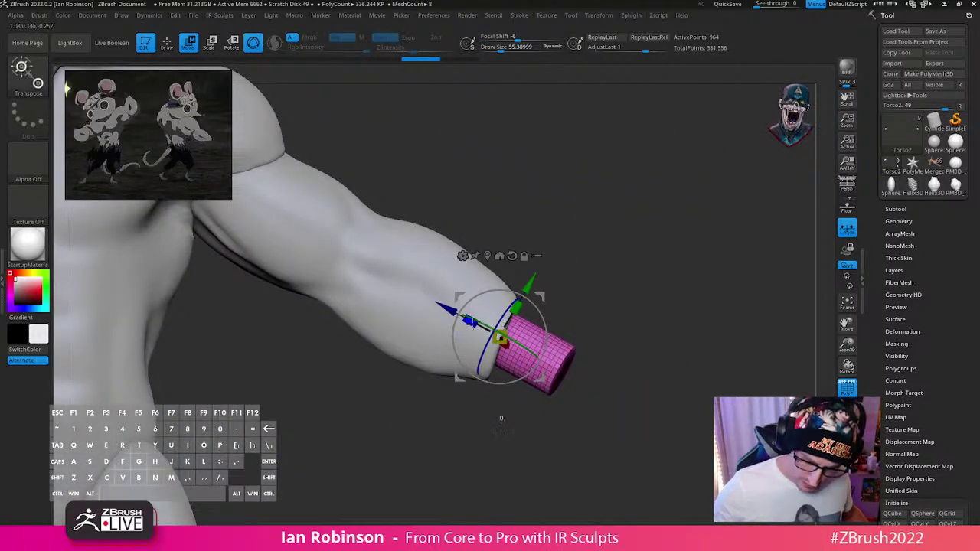
key("q")
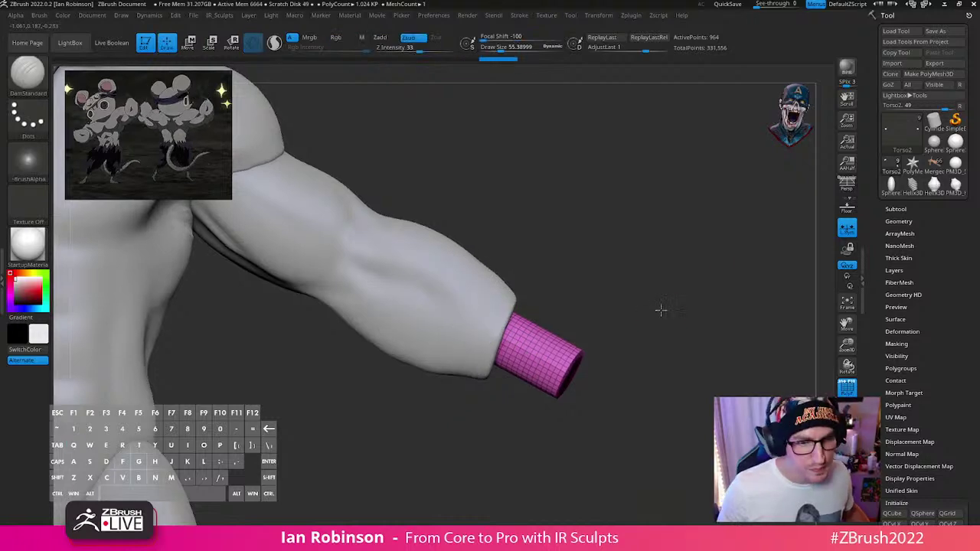
Step: Select the arms and use the Move brush to pull the forearm ends in around the wrist cylinders from behind
mouse_move(661, 311)
left_mouse_down("alt")
mouse_move(720, 314)
mouse_move(689, 321)
mouse_move(686, 286)
mouse_move(676, 309)
mouse_move(688, 301)
mouse_move(671, 307)
left_mouse_up("alt")
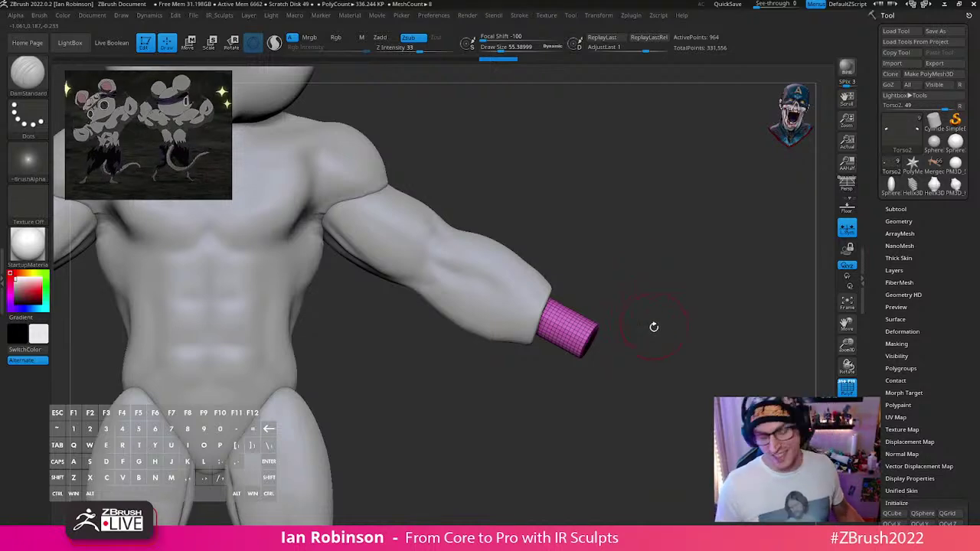
left_click_drag(651, 326, 559, 391)
left_click(590, 293, "alt")
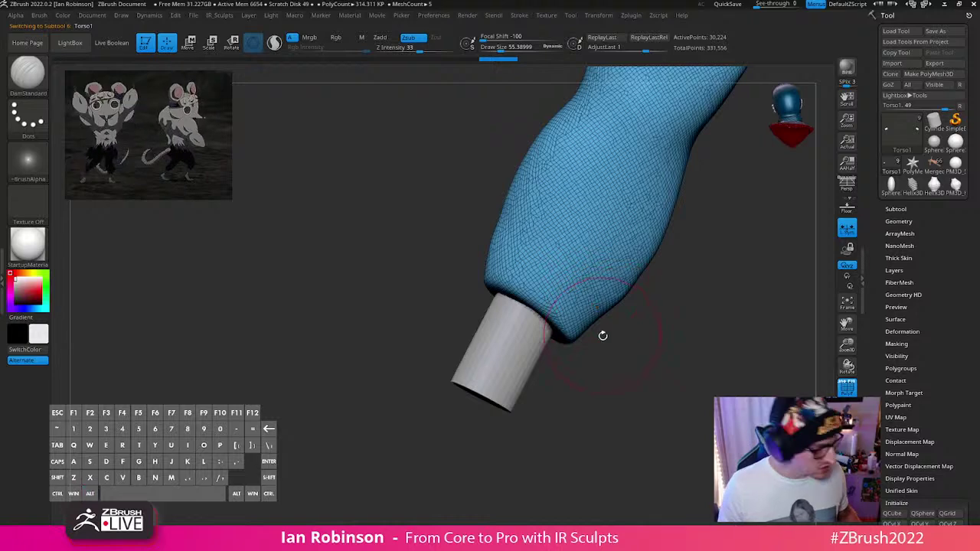
key("b")
key("m")
key("v")
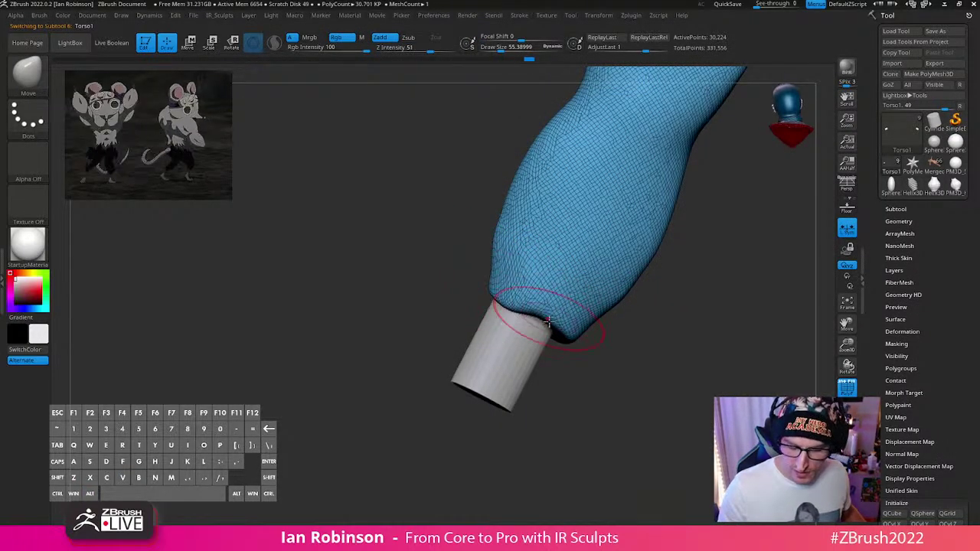
left_click_drag(573, 335, 566, 329)
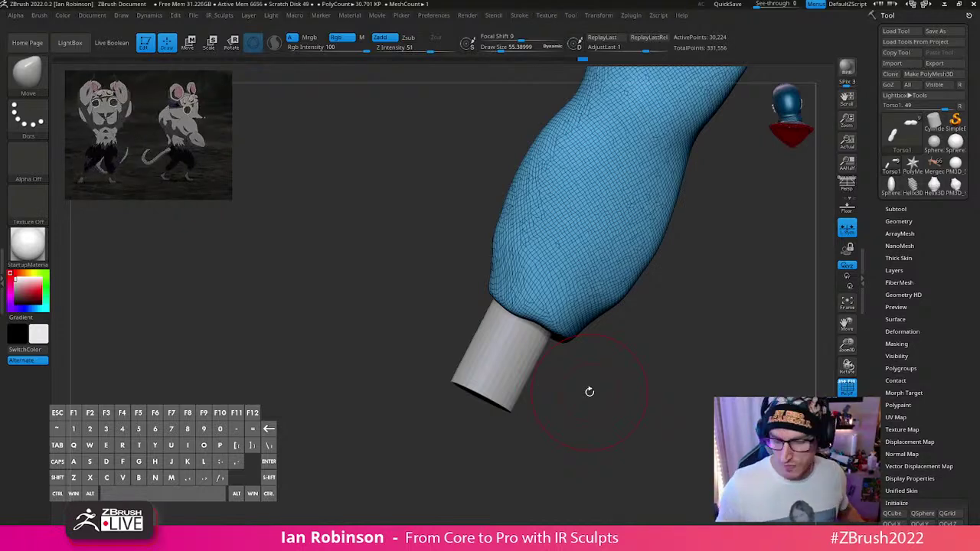
Step: Select the torso and examine how its shoulders and back meet the arms from the front, rear and three-quarter views
left_click_drag(590, 391, 680, 354, "alt")
left_click_drag(543, 352, 763, 330, "alt")
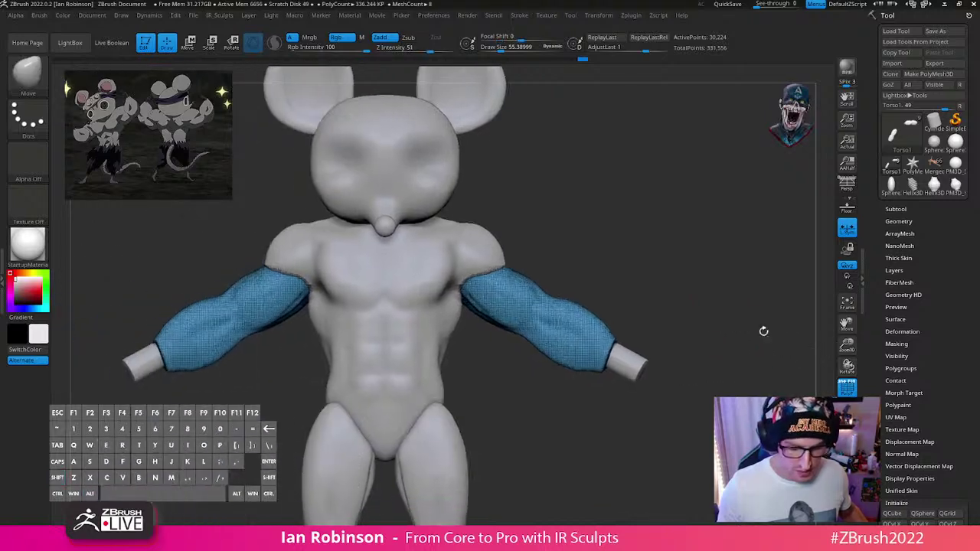
left_click_drag(630, 311, 684, 302, "alt")
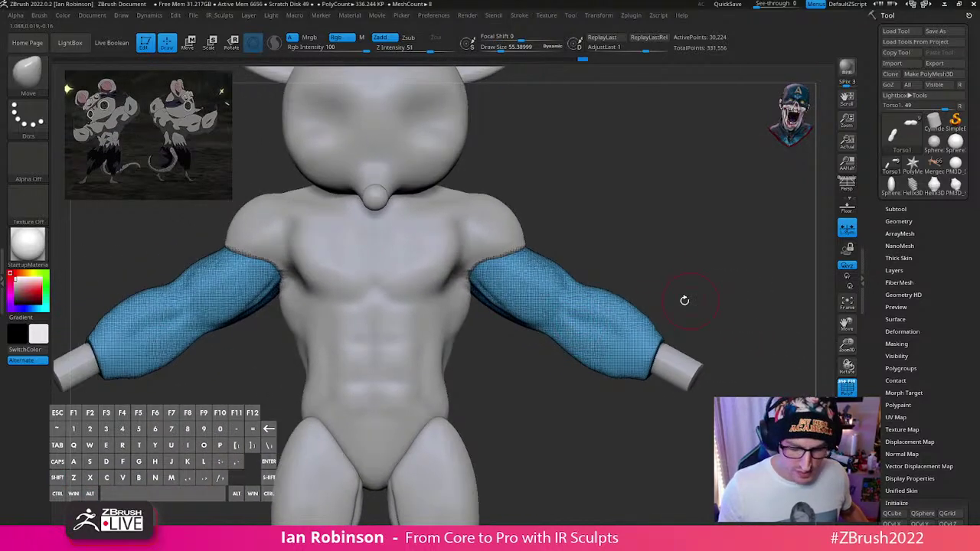
left_click(421, 325, "alt")
scroll(466, 367, "up", 3)
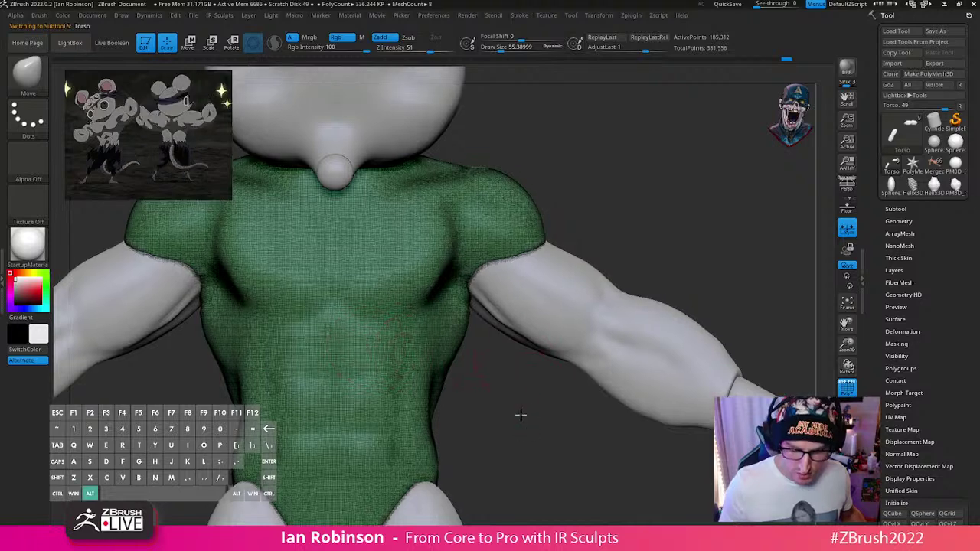
left_click_drag(519, 414, 515, 306)
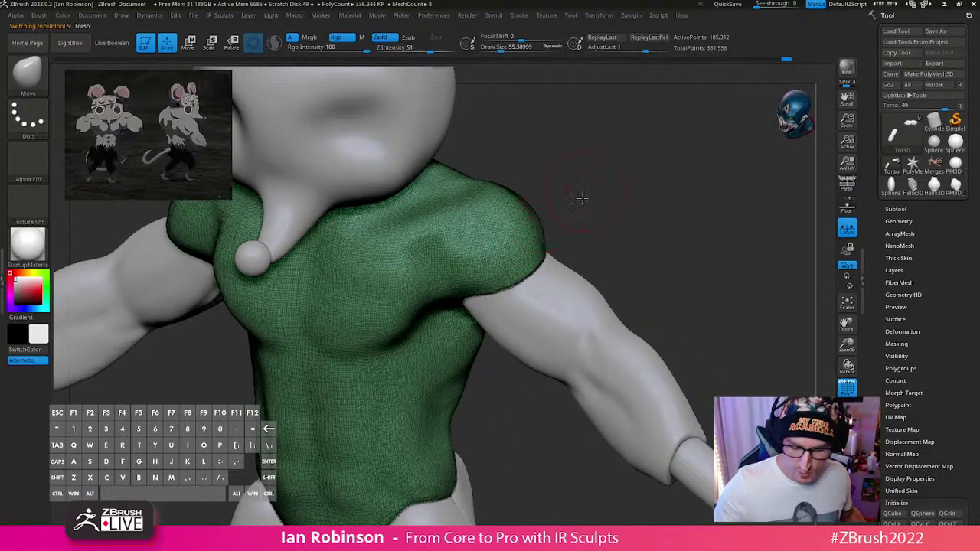
left_click_drag(581, 198, 422, 235)
left_click_drag(605, 192, 562, 228)
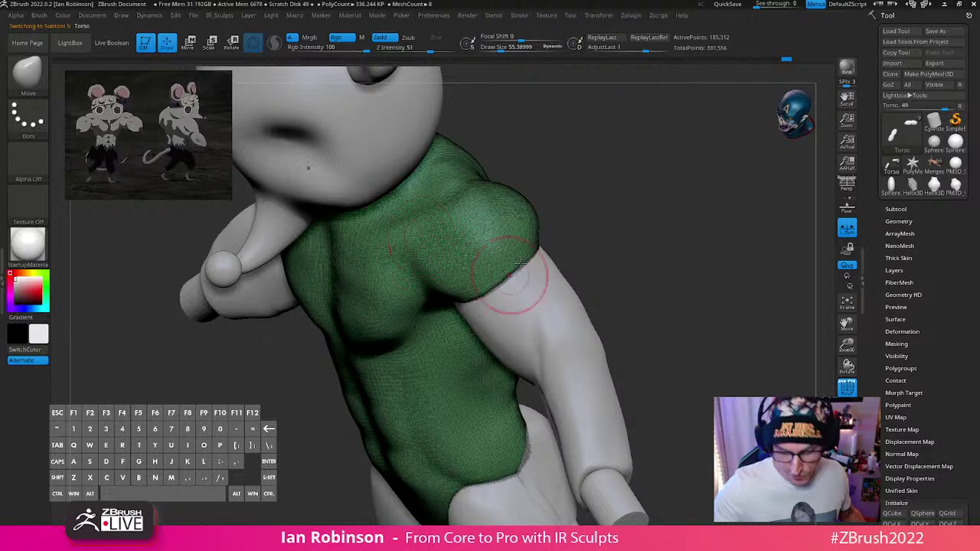
mouse_move(571, 216)
left_mouse_down()
mouse_move(648, 203)
mouse_move(599, 227)
left_mouse_up()
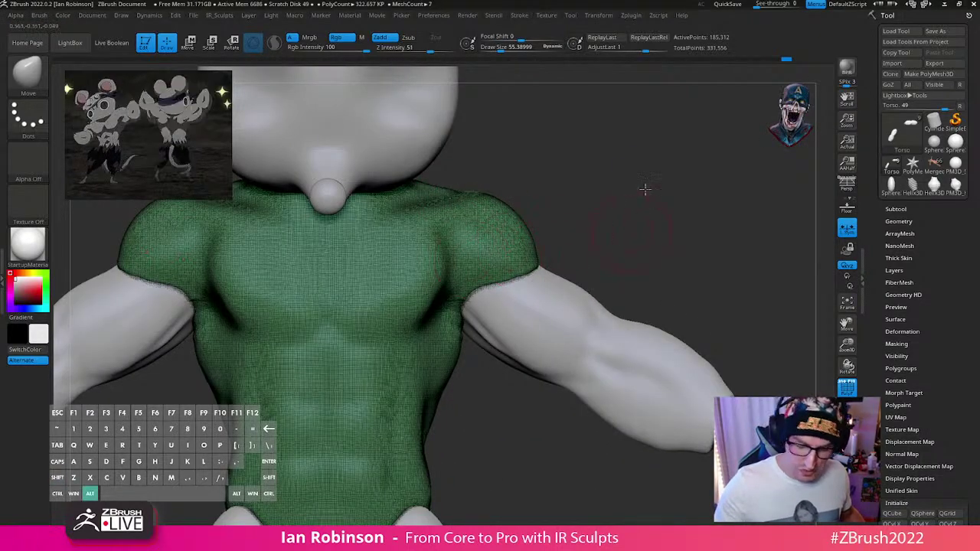
mouse_move(644, 189)
left_mouse_down("alt")
mouse_move(605, 256)
mouse_move(668, 212)
mouse_move(547, 224)
left_mouse_up("alt")
left_click_drag(282, 396, 196, 411, "alt")
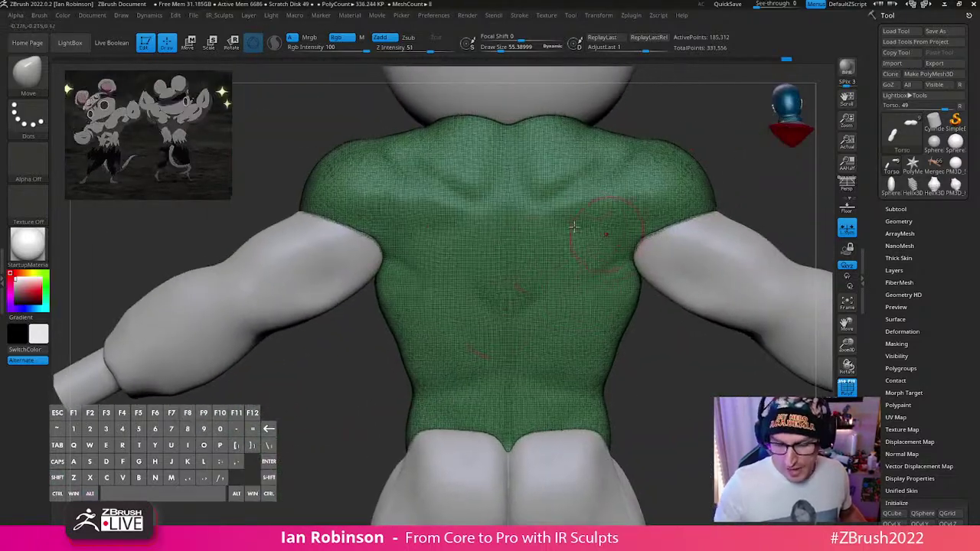
mouse_move(766, 180)
left_mouse_down("alt")
mouse_move(698, 221)
mouse_move(649, 231)
left_mouse_up("alt")
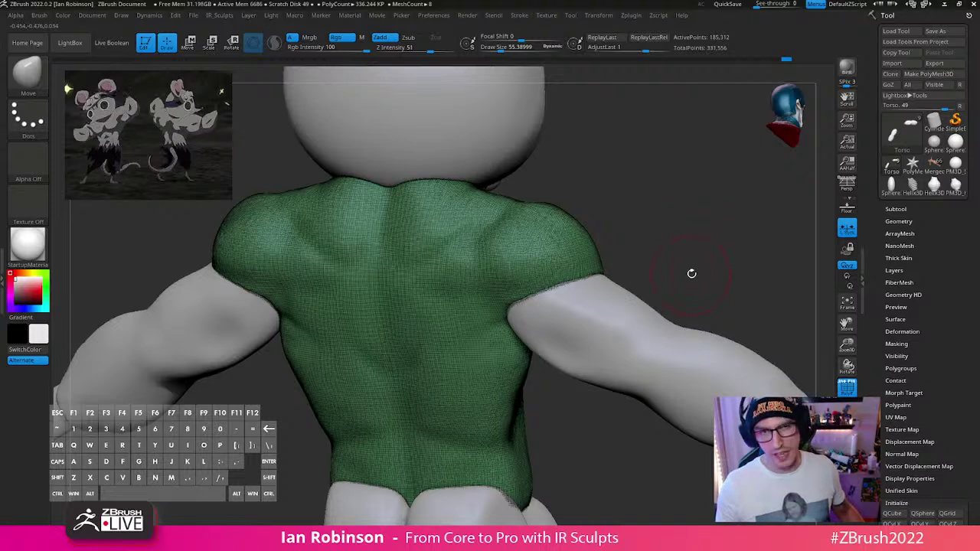
left_click_drag(692, 230, 605, 242, "shift")
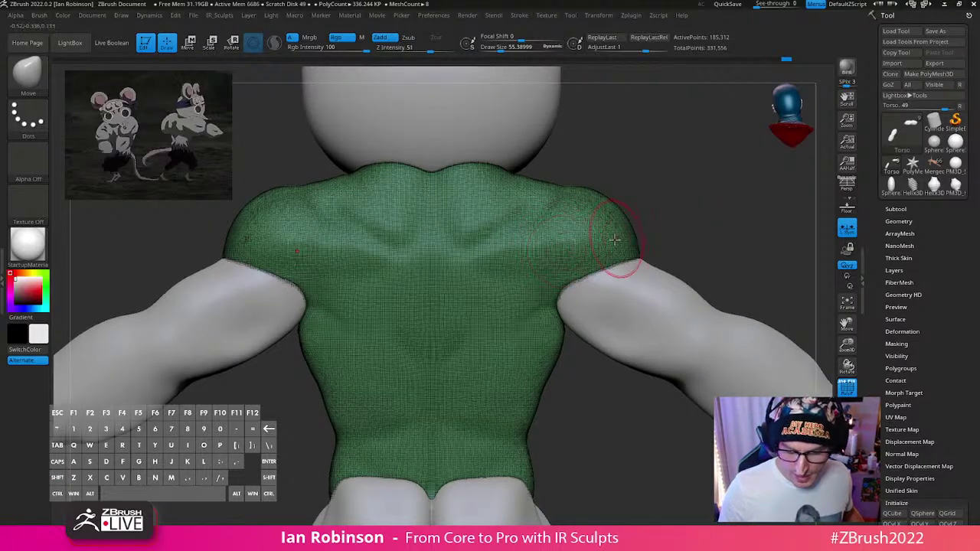
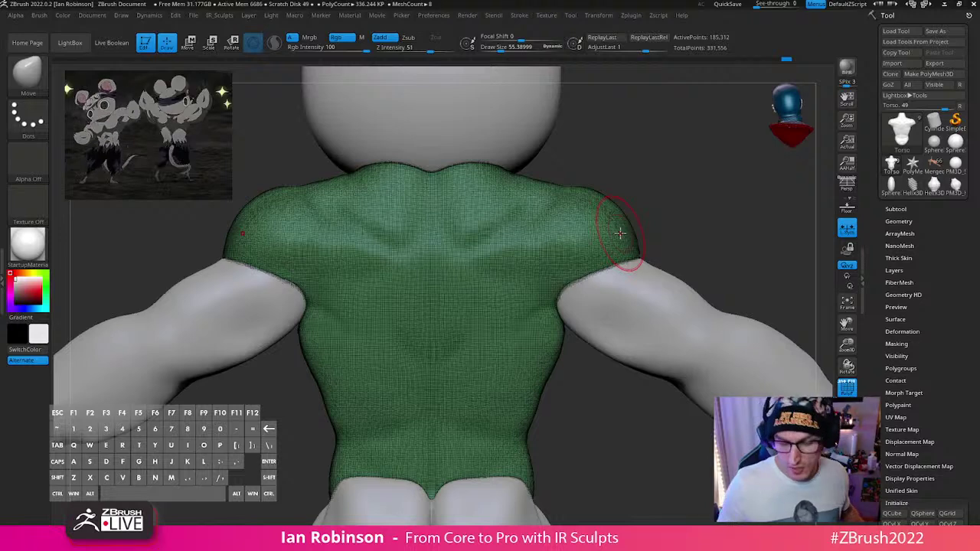
left_click_drag(722, 230, 691, 240)
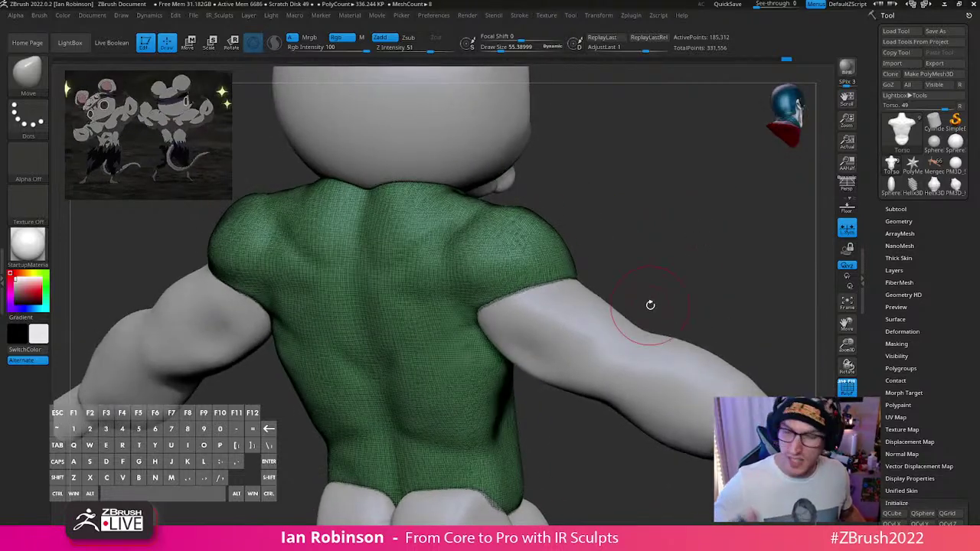
right_click_drag(649, 305, 652, 270)
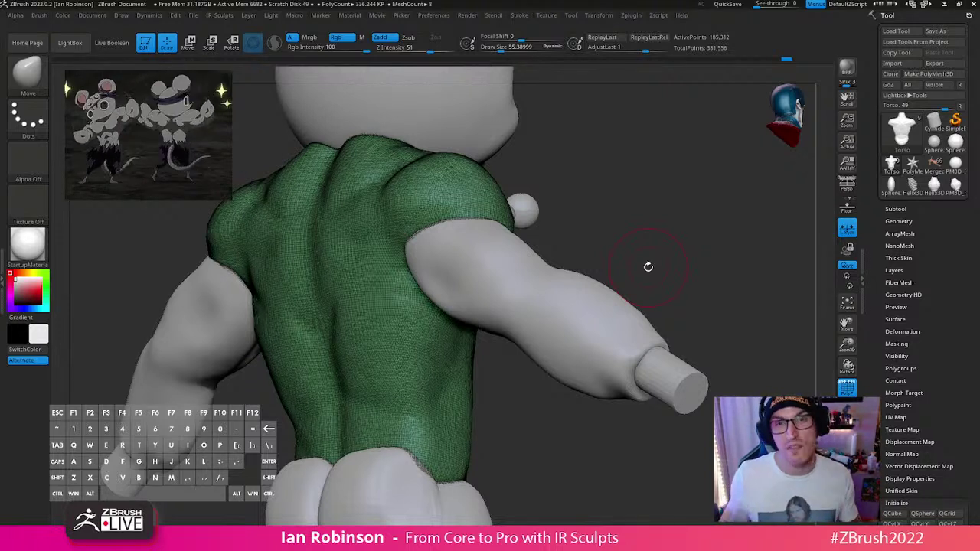
mouse_move(657, 269)
left_mouse_down()
mouse_move(658, 255)
mouse_move(632, 265)
mouse_move(658, 267)
left_mouse_up()
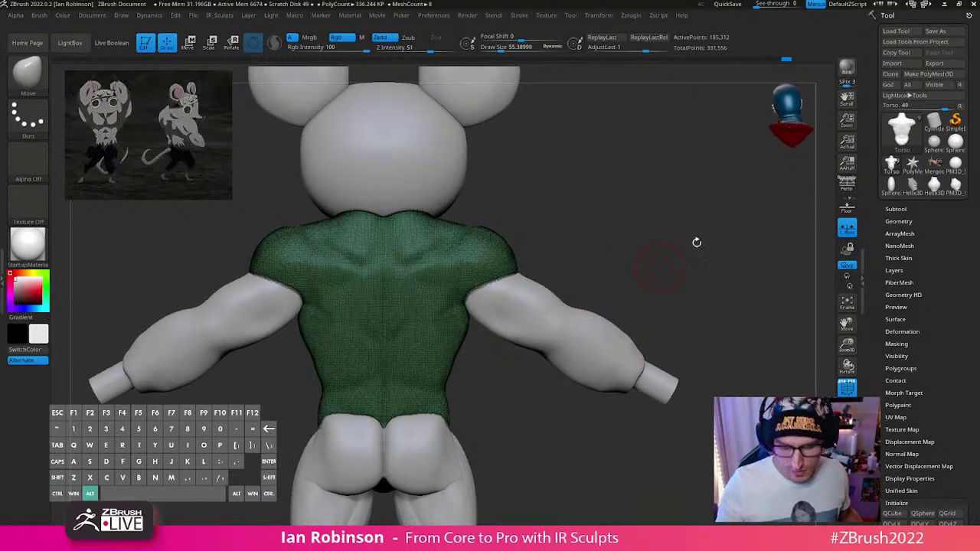
left_click_drag(696, 241, 673, 293, "alt")
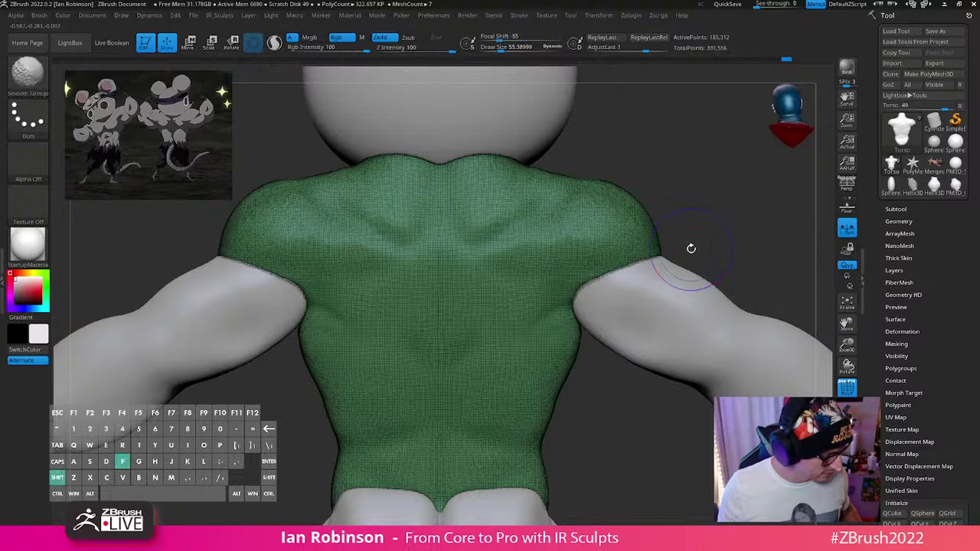
Step: Turn off the polyframe display and carve creases at the rear of the armpits with the DamStandard brush at draw size about 41
key("shift+f")
key("b")
key("d")
key("s")
key("s")
mouse_move(662, 243)
left_mouse_down()
mouse_move(651, 244)
mouse_move(702, 212)
mouse_move(632, 227)
mouse_move(583, 274)
mouse_move(592, 278)
left_mouse_up()
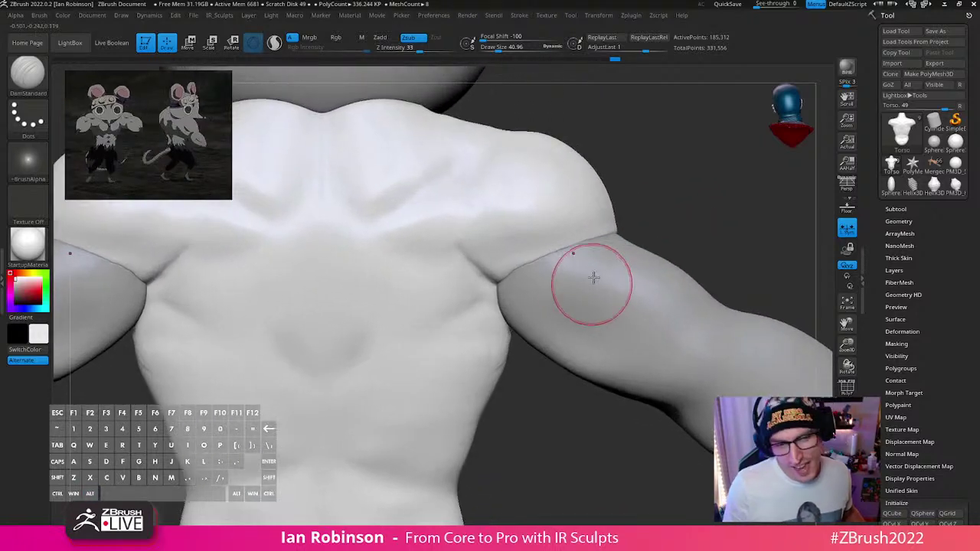
mouse_move(525, 363)
left_mouse_down("alt")
mouse_move(525, 374)
mouse_move(533, 337)
left_mouse_up("alt")
left_click_drag(482, 301, 451, 294)
mouse_move(525, 379)
left_mouse_down("alt")
mouse_move(533, 390)
mouse_move(567, 385)
mouse_move(562, 366)
left_mouse_up("alt")
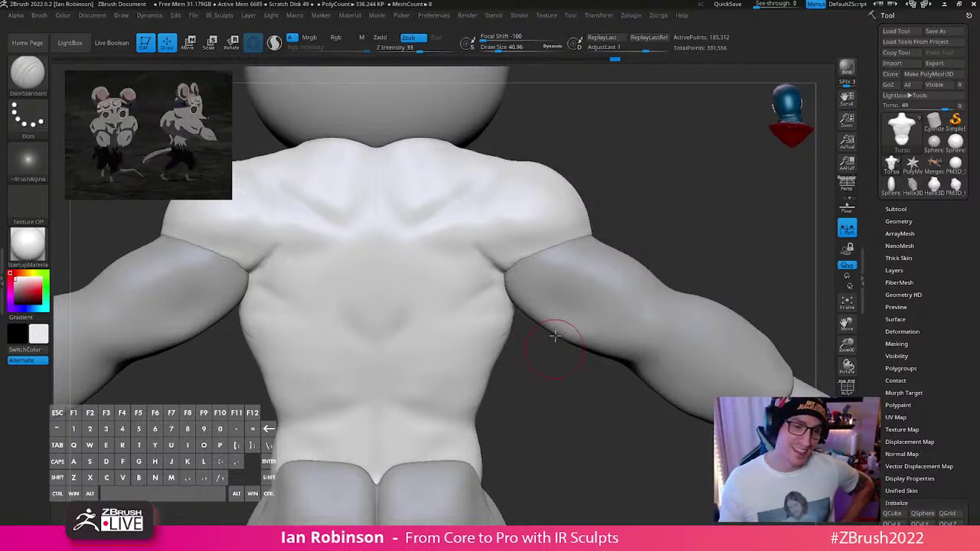
mouse_move(553, 387)
left_mouse_down()
mouse_move(498, 394)
mouse_move(530, 402)
mouse_move(551, 367)
mouse_move(535, 346)
mouse_move(505, 345)
mouse_move(492, 306)
mouse_move(521, 308)
left_mouse_up()
left_click_drag(459, 298, 540, 318)
Step: Carve and smooth the creases between the chest and the front of the armpits
right_click_drag(547, 339, 523, 351, "alt")
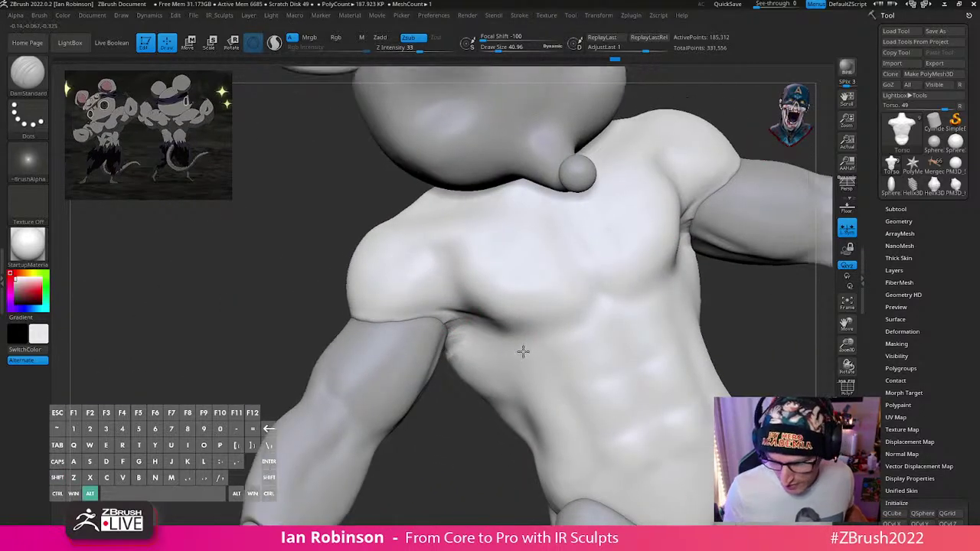
mouse_move(523, 351)
left_mouse_down()
mouse_move(573, 342)
mouse_move(601, 317)
left_mouse_up()
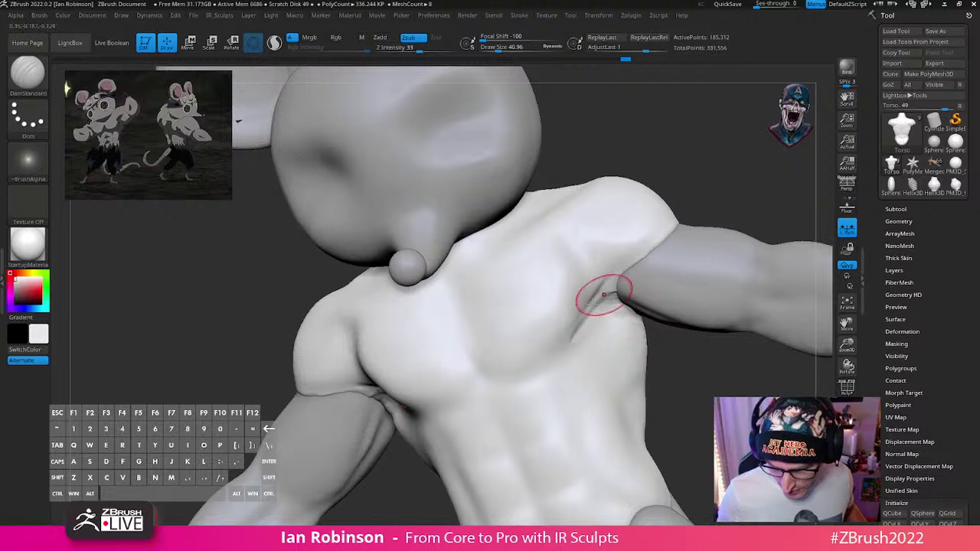
mouse_move(578, 357)
left_mouse_down("shift")
mouse_move(582, 326)
mouse_move(600, 300)
left_mouse_up("shift")
right_click_drag(601, 324, 497, 429, "alt")
Step: Select the wrist cylinders and adjust their placement slightly with the gizmo to line up with the forearm ends from the front
left_click(617, 330, "alt")
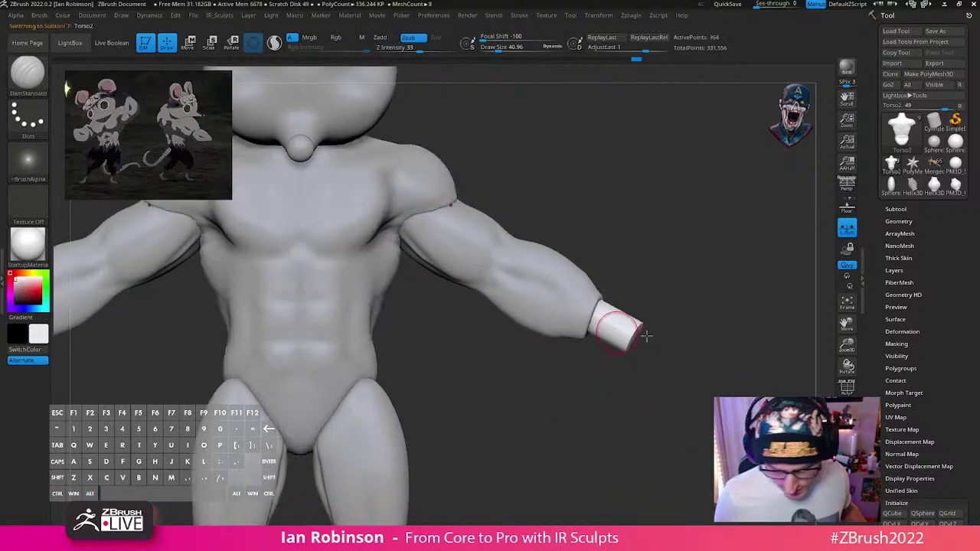
mouse_move(647, 334)
left_mouse_down()
mouse_move(630, 460)
mouse_move(569, 429)
left_mouse_up()
key("b")
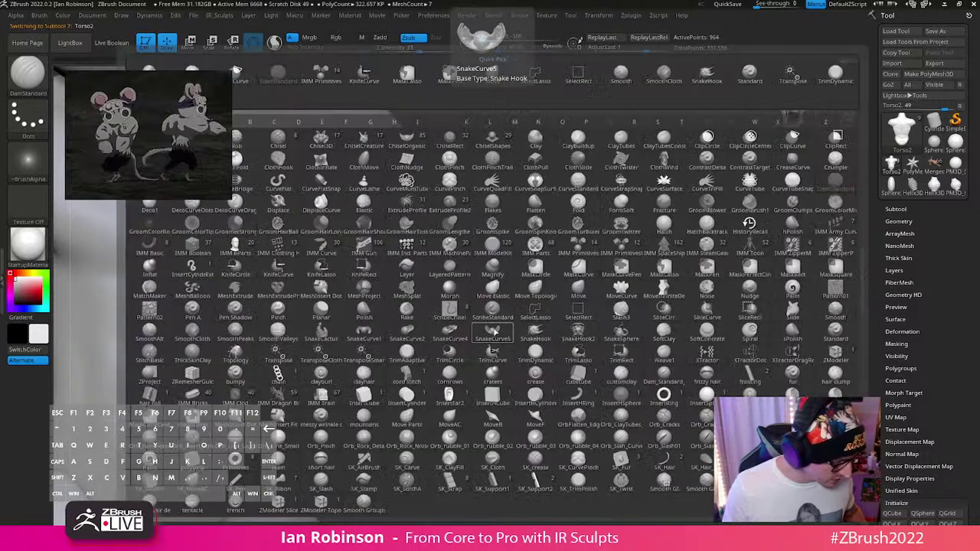
left_click(478, 34)
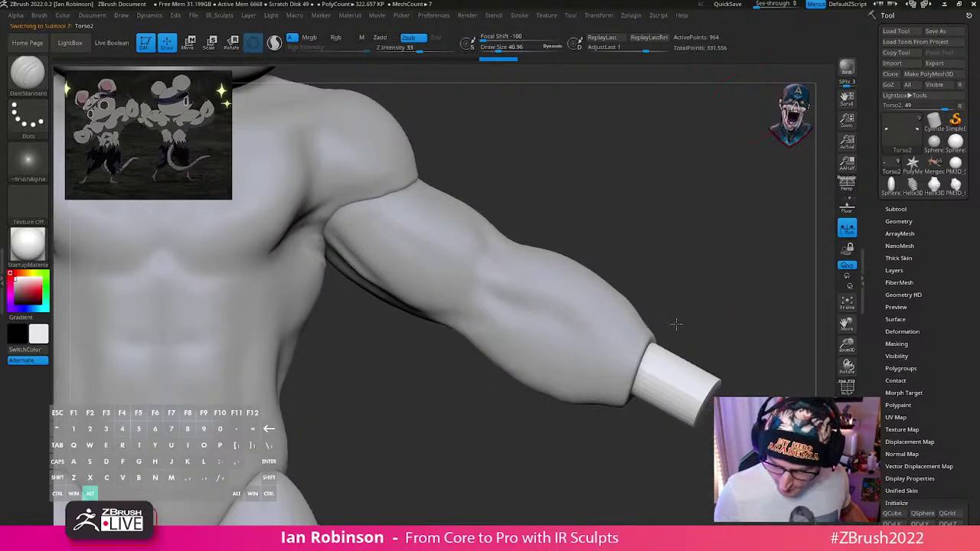
left_click_drag(676, 323, 571, 293, "alt")
key("s")
key("w")
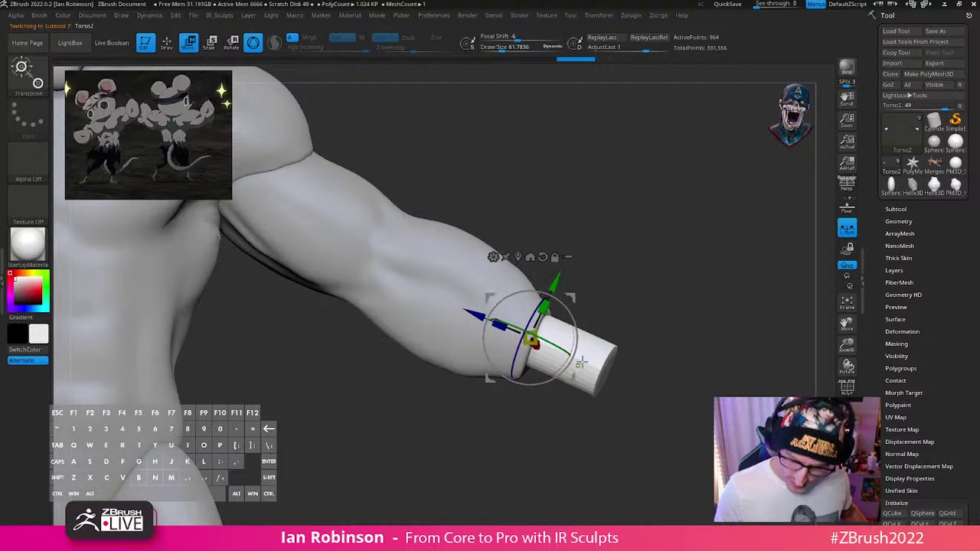
key("ctrl")
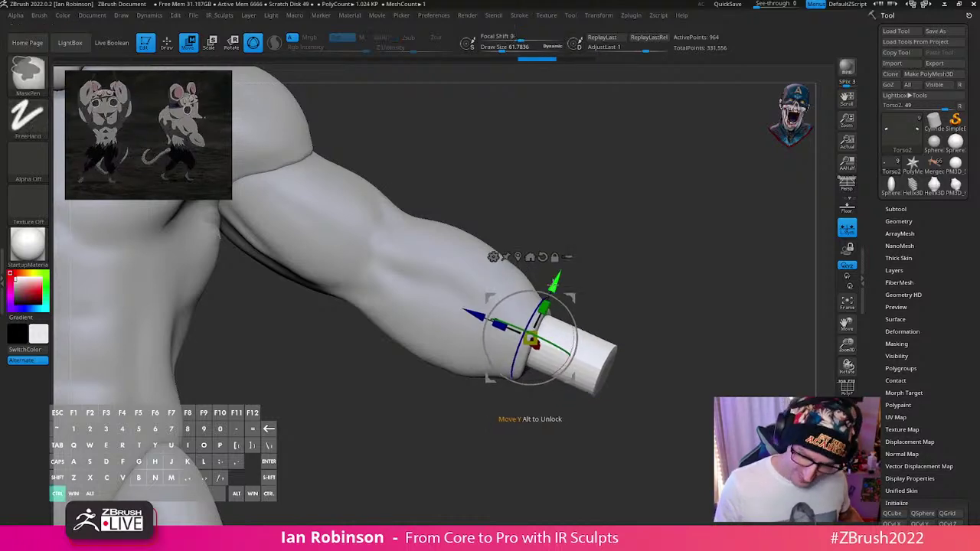
key("q")
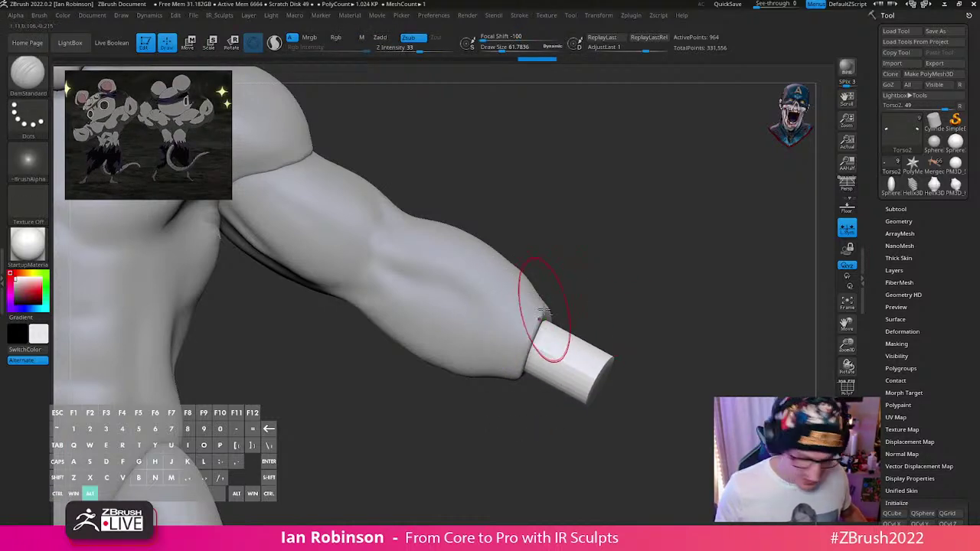
Step: Select the arms and taper both edges of the forearm ends onto the wrist cylinders with the Move brush
left_click(542, 311, "alt")
key("b")
key("m")
key("v")
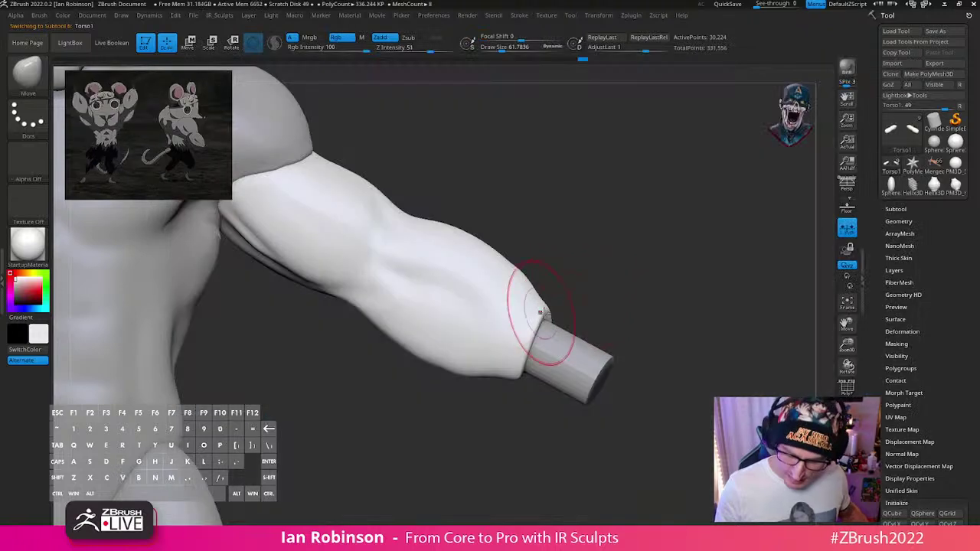
left_click_drag(550, 314, 548, 324)
left_click_drag(524, 376, 533, 368)
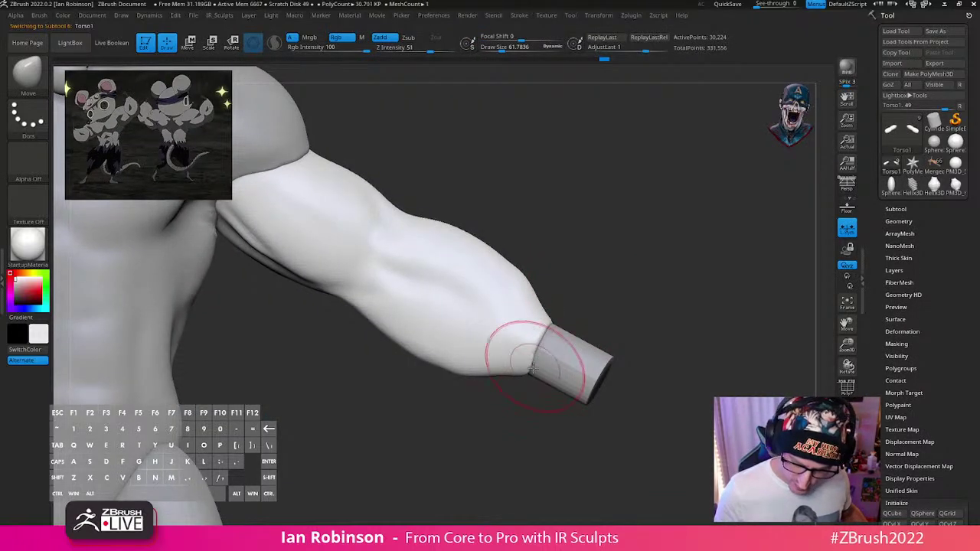
Step: Select the wrist cylinders and adjust them with the gizmo from below to fit the depth of the forearm ends
mouse_move(647, 295)
left_mouse_down()
mouse_move(656, 296)
mouse_move(636, 256)
mouse_move(562, 335)
mouse_move(579, 357)
mouse_move(554, 350)
mouse_move(552, 334)
left_mouse_up()
left_click(546, 368, "alt")
key("w")
left_click_drag(500, 415, 499, 421)
left_click_drag(451, 350, 446, 347)
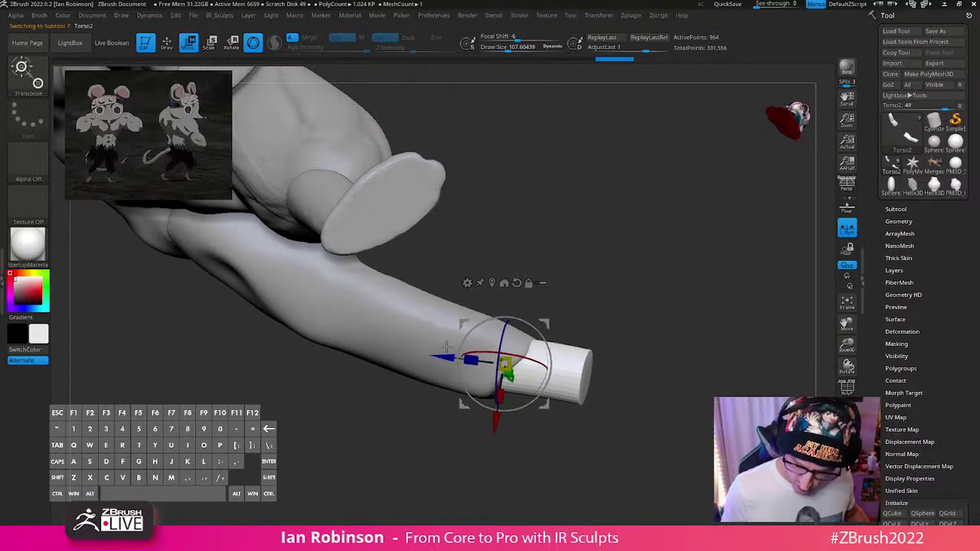
key("q")
Step: Select the arms and pull the bulging edge of the forearm ends in toward the wrist cylinders
mouse_move(666, 322)
left_mouse_down()
mouse_move(577, 319)
mouse_move(492, 367)
left_mouse_up()
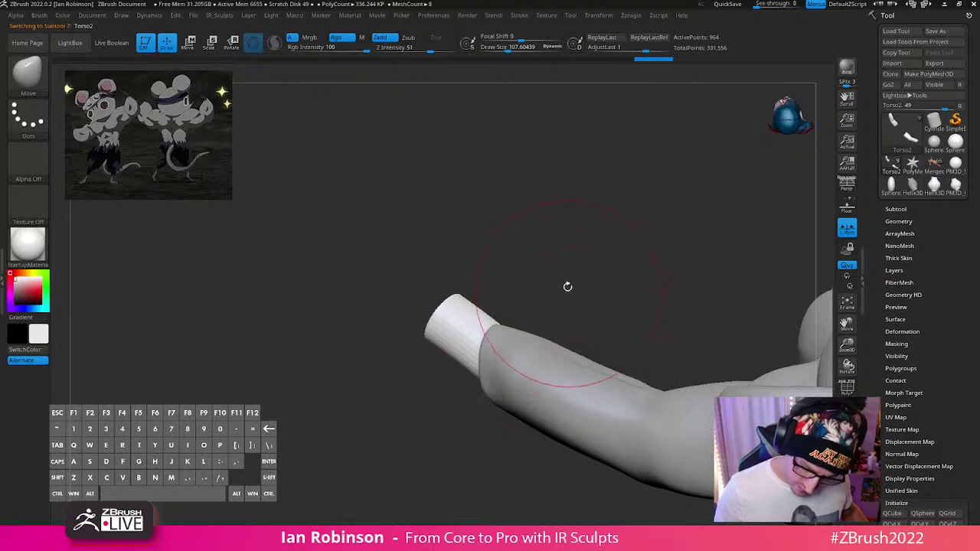
mouse_move(567, 286)
left_mouse_down()
mouse_move(623, 314)
mouse_move(586, 282)
mouse_move(503, 375)
left_mouse_up()
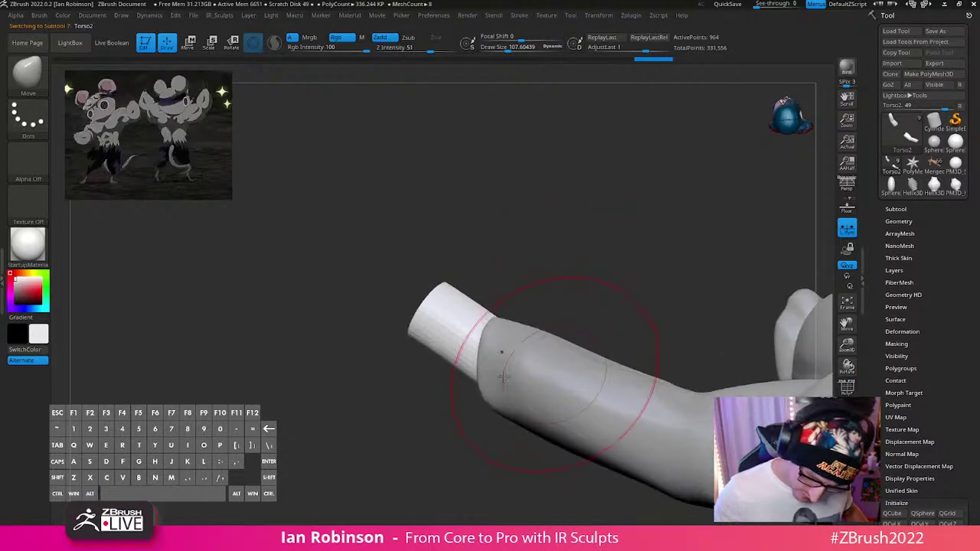
left_click(480, 389, "alt")
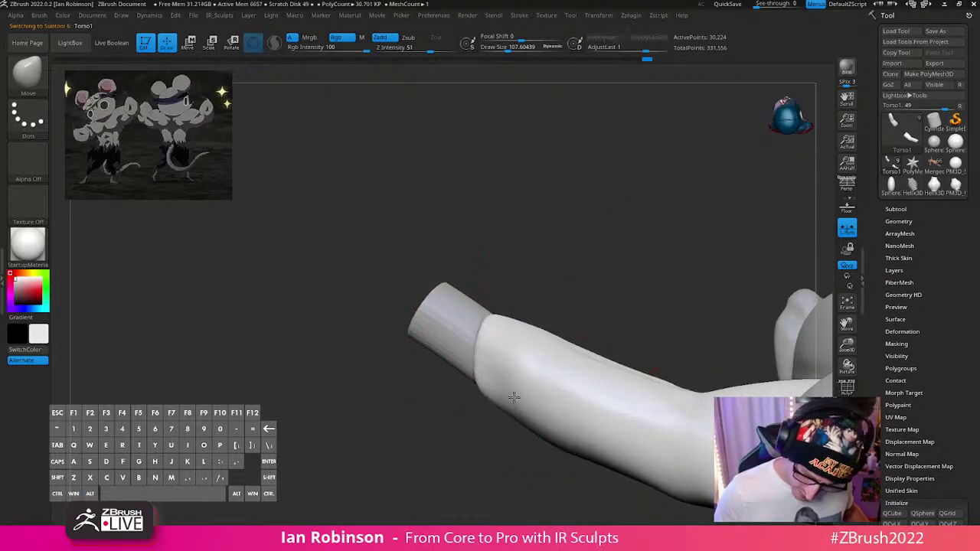
Step: Refine the forearm contours near the wrists from several angles with the Move brush, using draw sizes of about 87 and 62
mouse_move(597, 313)
left_mouse_down()
mouse_move(625, 407)
mouse_move(581, 402)
mouse_move(562, 370)
mouse_move(536, 353)
mouse_move(577, 372)
mouse_move(568, 371)
left_mouse_up()
key("s")
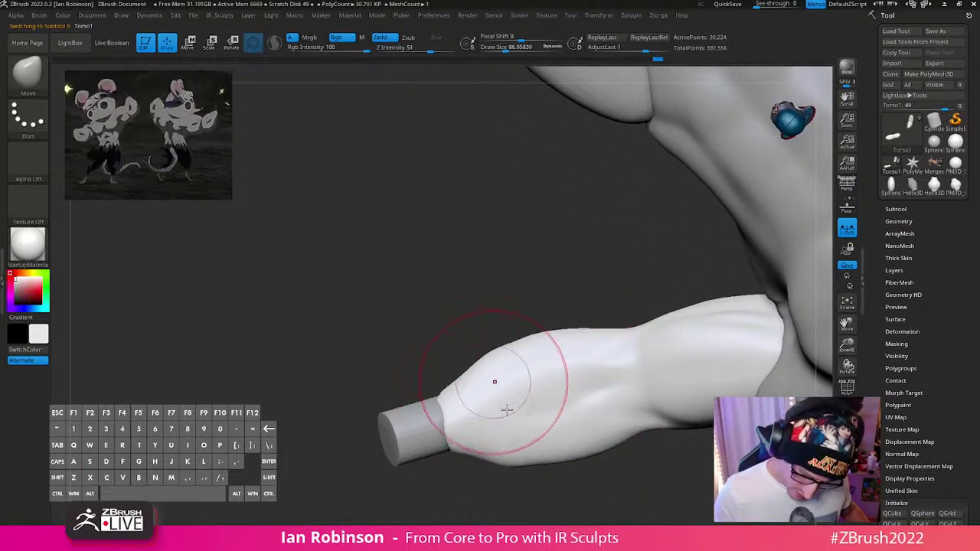
right_click_drag(494, 383, 439, 381)
left_click_drag(484, 374, 490, 381)
mouse_move(490, 381)
right_mouse_down()
mouse_move(521, 261)
mouse_move(548, 268)
mouse_move(523, 394)
mouse_move(522, 370)
right_mouse_up()
key("s")
left_click_drag(523, 368, 494, 385)
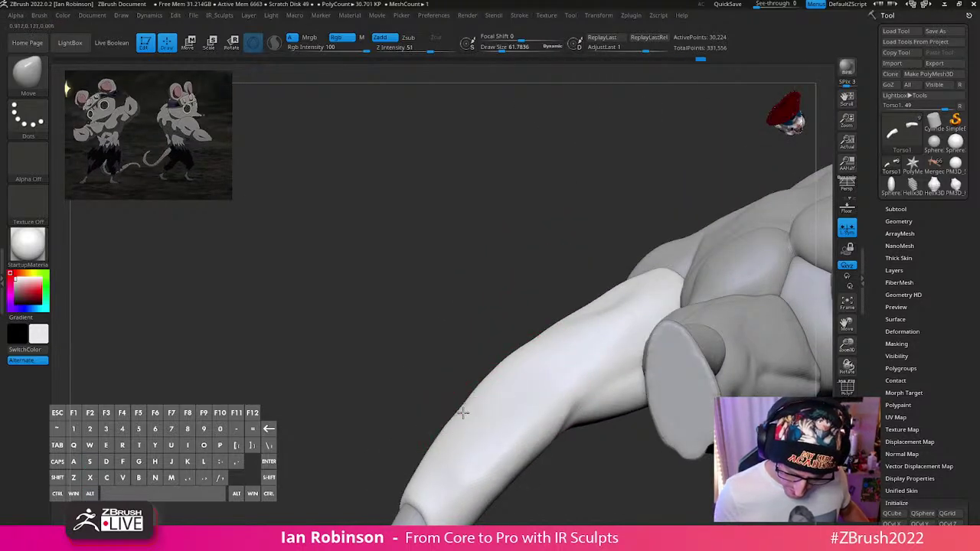
mouse_move(448, 406)
right_mouse_down()
mouse_move(515, 373)
mouse_move(544, 372)
mouse_move(460, 321)
mouse_move(507, 332)
right_mouse_up()
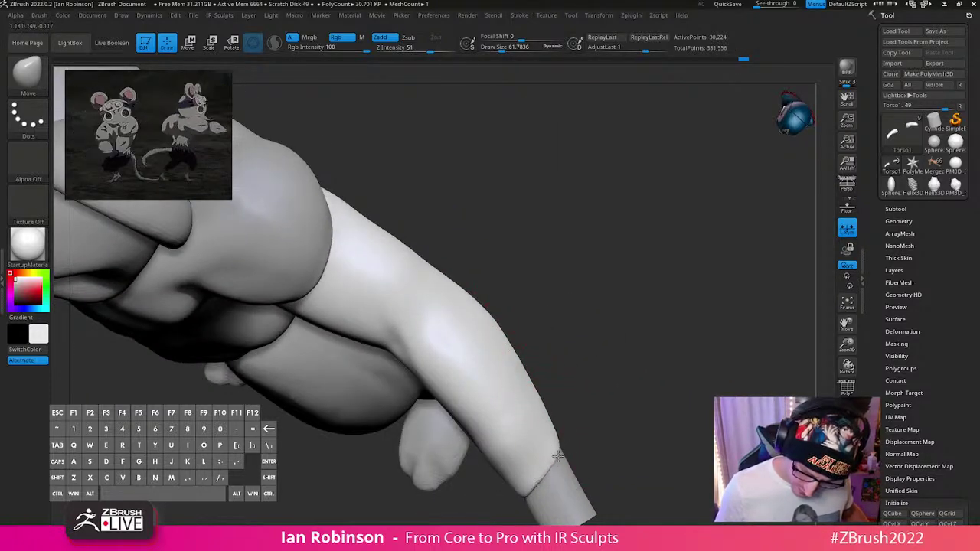
mouse_move(577, 339)
right_mouse_down()
mouse_move(505, 369)
mouse_move(498, 306)
right_mouse_up()
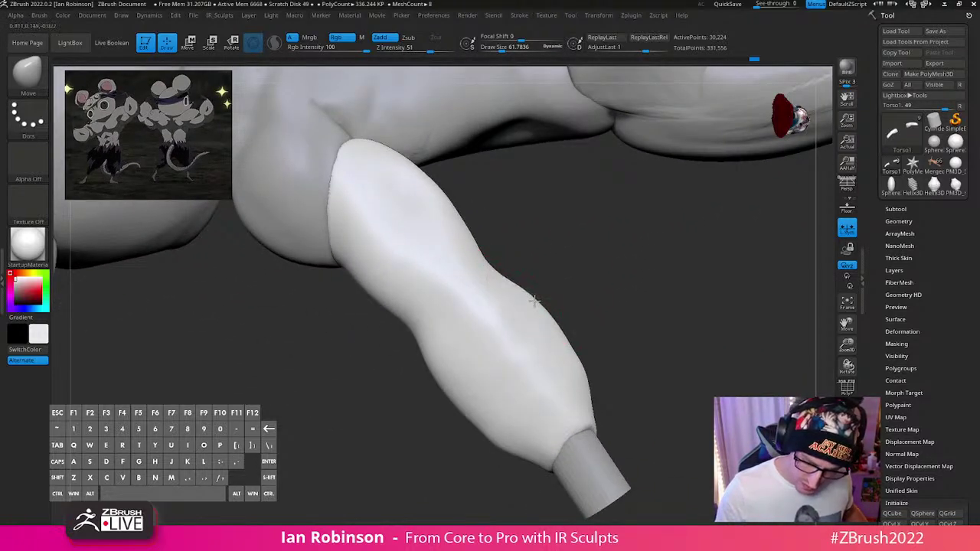
Step: Carve muscle-separation grooves along the forearm and below the elbow with the DamStandard brush
mouse_move(592, 312)
right_mouse_down()
mouse_move(551, 325)
mouse_move(532, 315)
right_mouse_up()
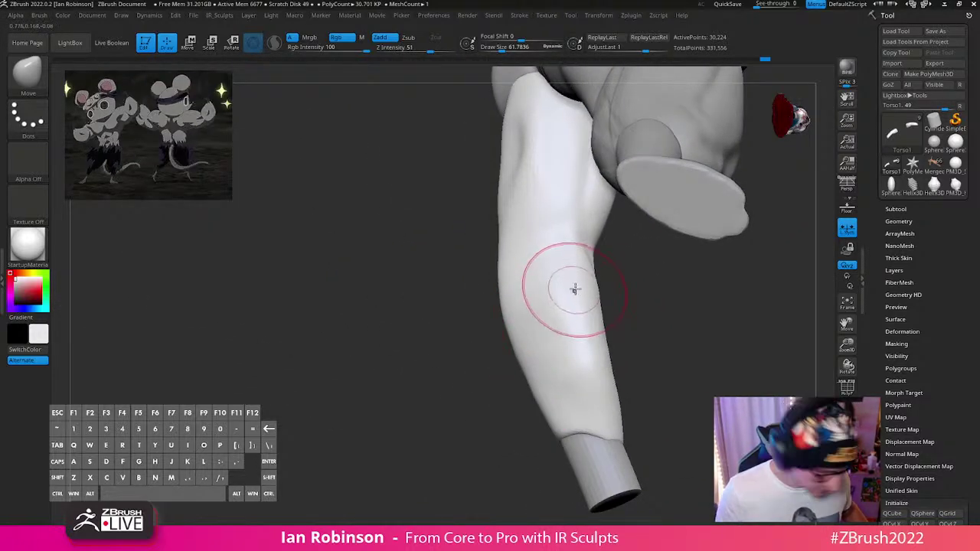
key("b")
key("d")
key("s")
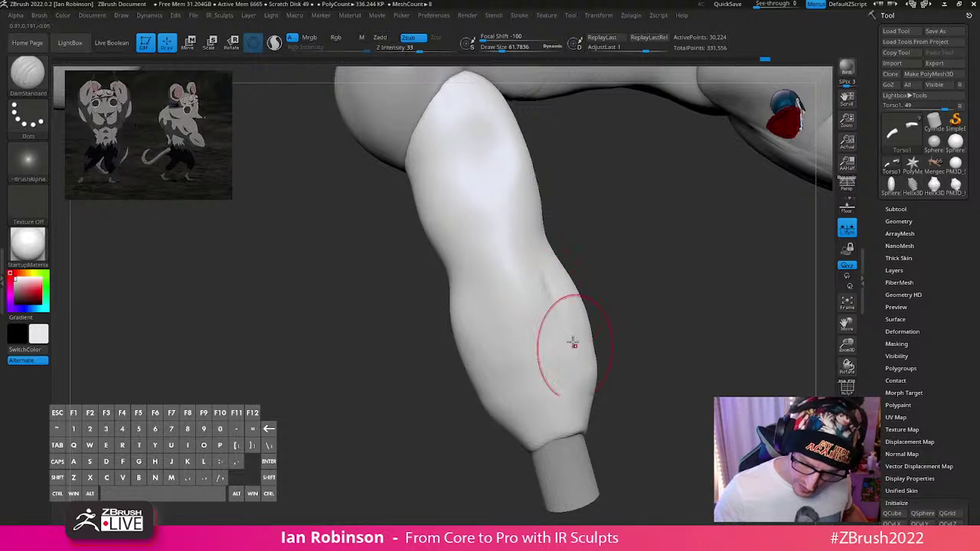
left_click_drag(599, 316, 557, 322)
left_click_drag(574, 360, 525, 361)
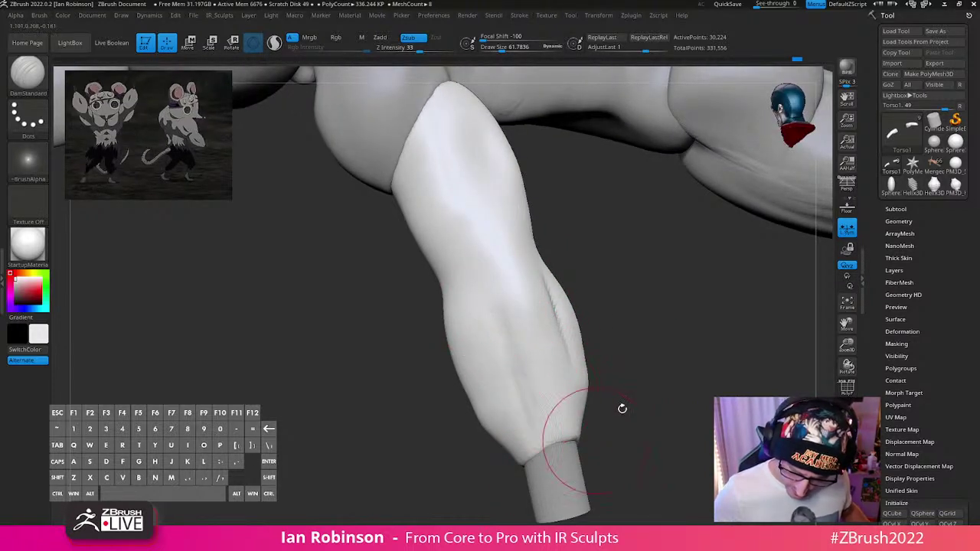
left_click_drag(621, 408, 558, 346)
left_click_drag(661, 382, 575, 352)
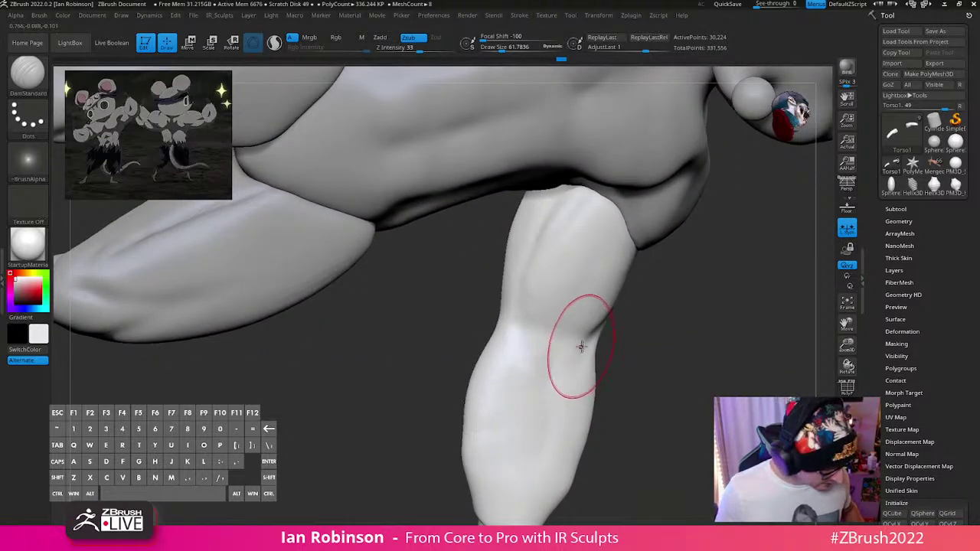
Step: Isolate the arm and build up the elbow and upper forearm with ClayBuildup at a draw size of about 36
left_click(846, 453)
mouse_move(660, 308)
left_mouse_down("alt")
mouse_move(665, 372)
mouse_move(678, 378)
left_mouse_up("alt")
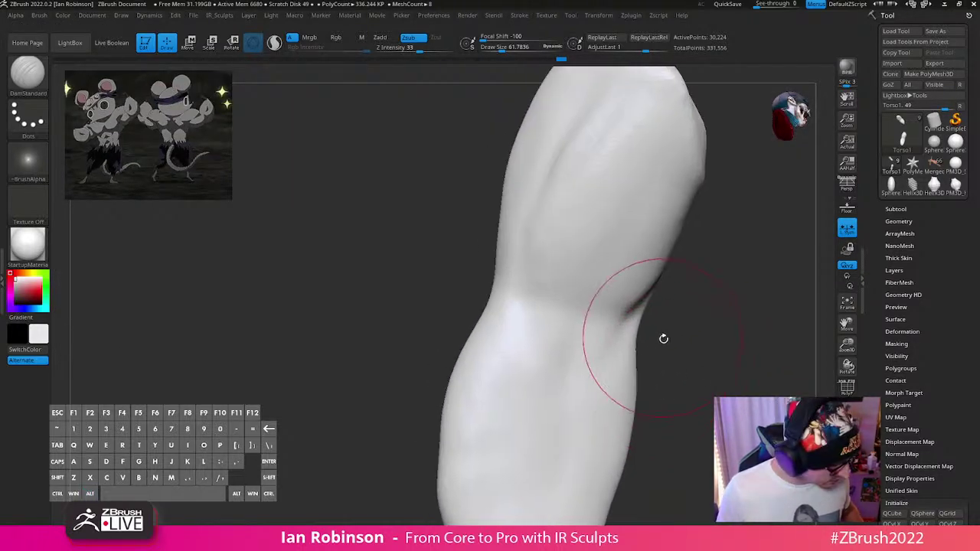
key("b")
key("c")
key("b")
key("s")
left_click_drag(663, 326, 669, 334)
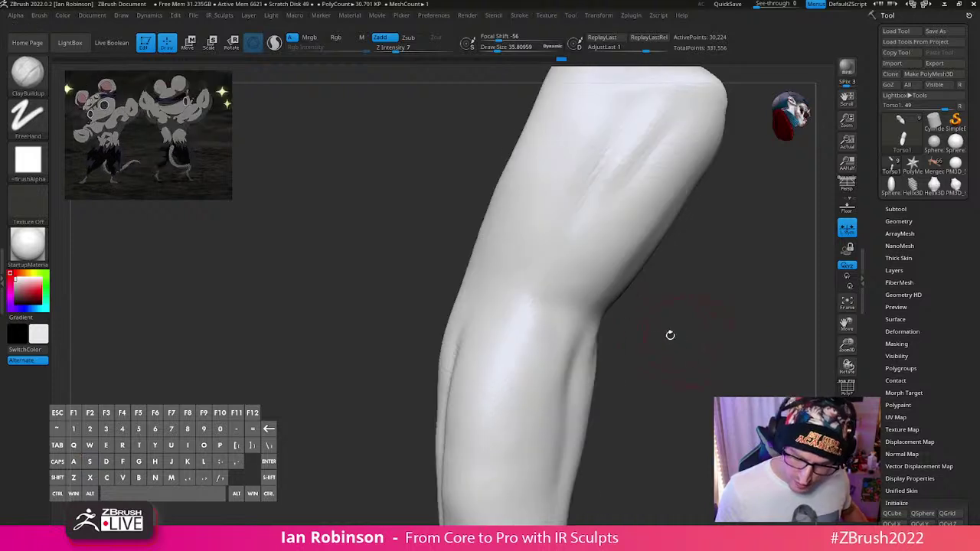
left_click_drag(518, 344, 495, 359)
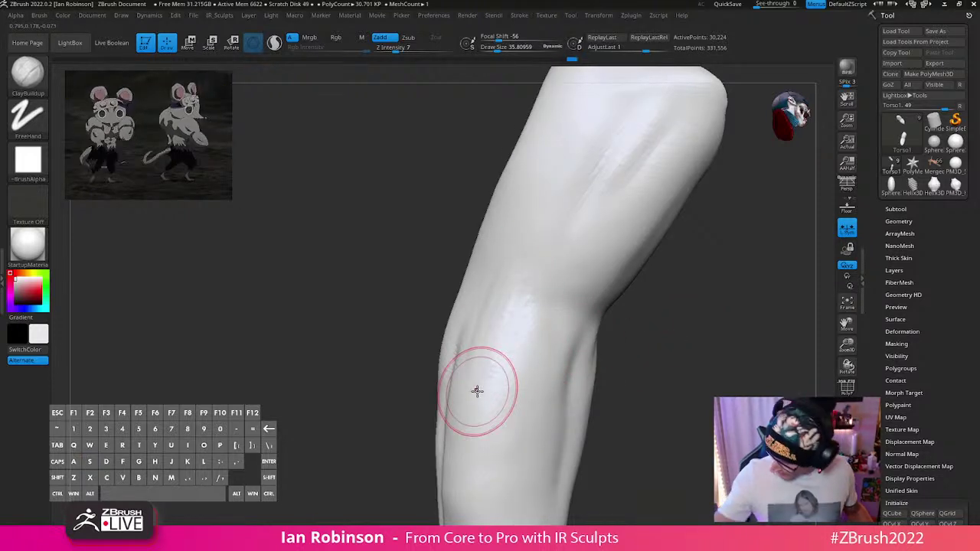
left_click_drag(636, 344, 558, 325)
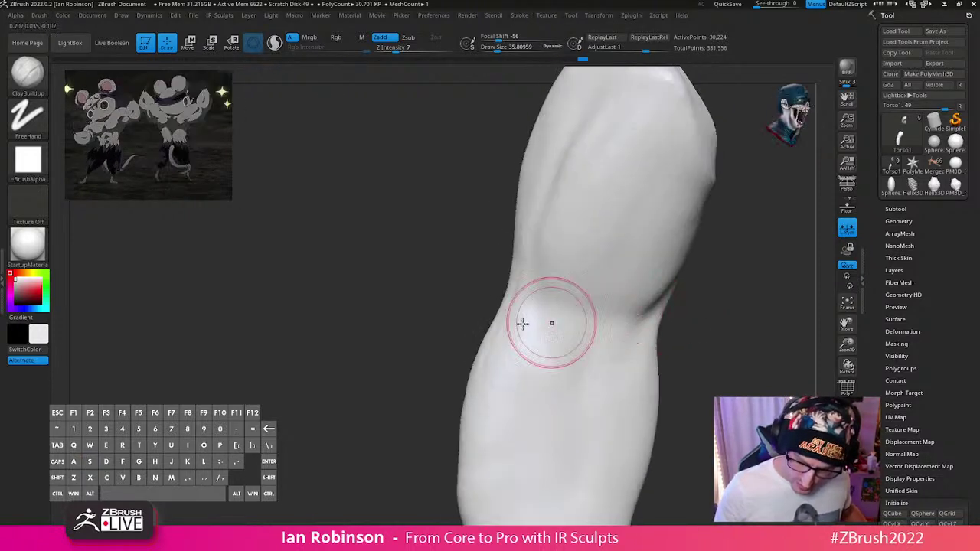
Step: Add clay along the upper forearm and around the elbow bone, and remesh the arm with DynaMesh
left_click_drag(512, 293, 486, 383)
mouse_move(731, 329)
left_mouse_down("alt")
mouse_move(658, 337)
mouse_move(685, 321)
left_mouse_up("alt")
mouse_move(684, 321)
right_mouse_down()
mouse_move(417, 294)
mouse_move(669, 337)
mouse_move(627, 334)
mouse_move(633, 344)
right_mouse_up()
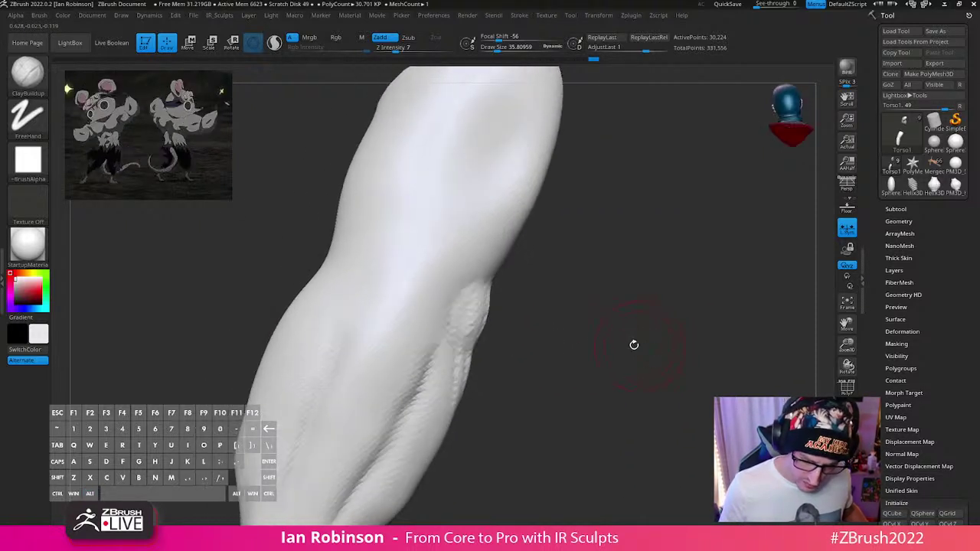
left_click_drag(468, 329, 462, 335)
mouse_move(439, 290)
left_mouse_down()
mouse_move(405, 304)
mouse_move(413, 284)
mouse_move(423, 308)
left_mouse_up()
mouse_move(640, 329)
right_mouse_down("ctrl")
mouse_move(612, 313)
mouse_move(570, 312)
right_mouse_up("ctrl")
left_click_drag(437, 294, 407, 325)
right_click_drag(612, 291, 535, 295)
right_click_drag(625, 321, 505, 309)
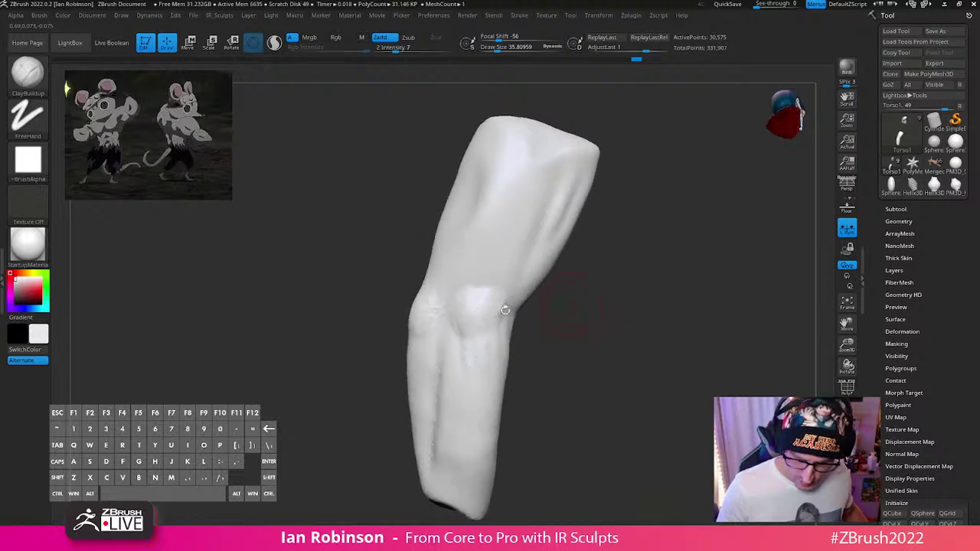
Step: Build up the triceps heads on the back of the upper arm, leading down into the elbow
right_click_drag(415, 330, 470, 318)
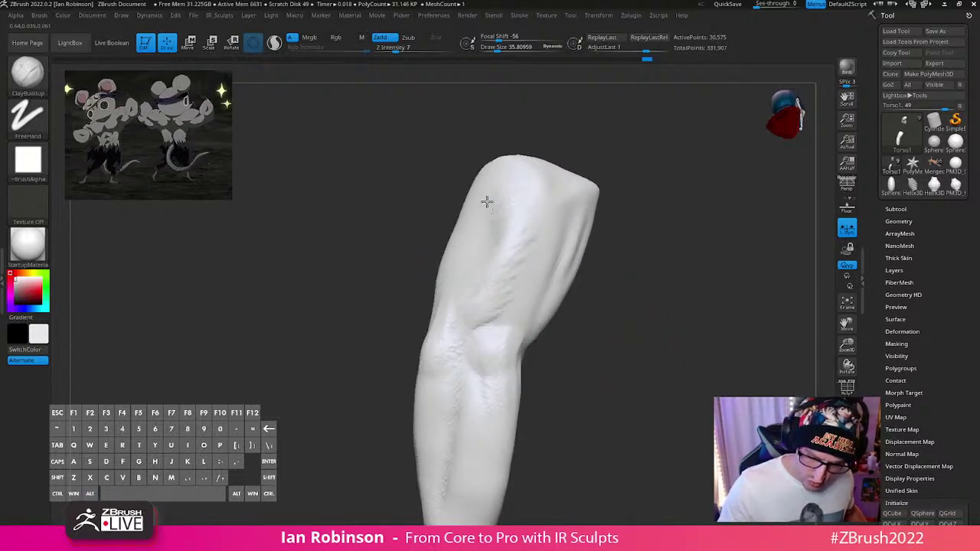
right_click_drag(486, 201, 516, 178)
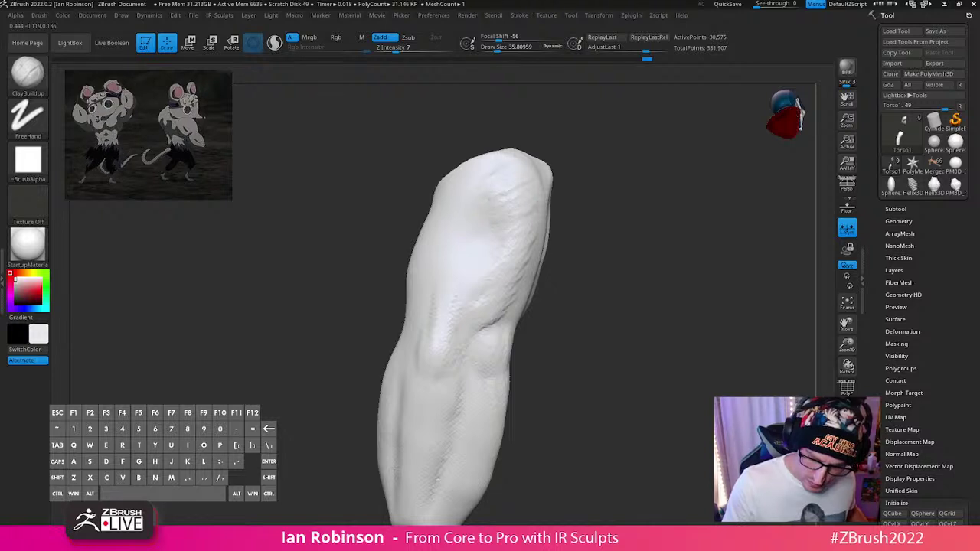
right_click_drag(494, 290, 461, 354)
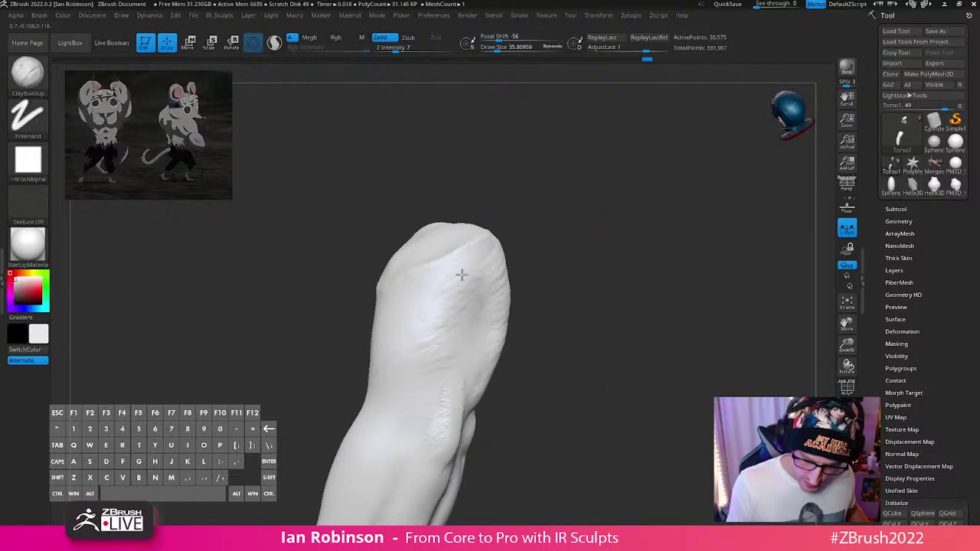
right_click_drag(596, 343, 454, 349)
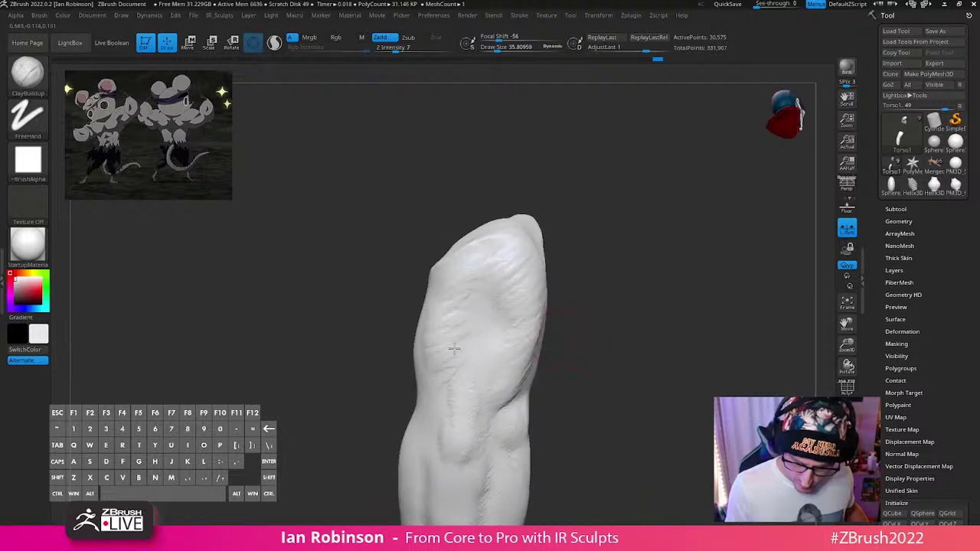
right_click_drag(670, 282, 464, 339)
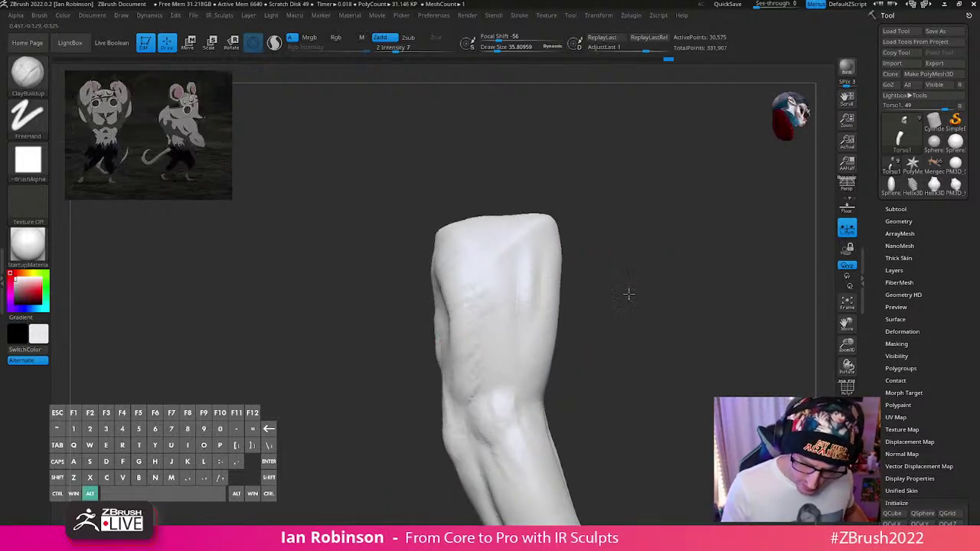
Step: Fill and smooth the surface of the triceps above the elbow to blend its muscle heads
right_click_drag(627, 291, 513, 356)
right_click_drag(431, 306, 444, 367)
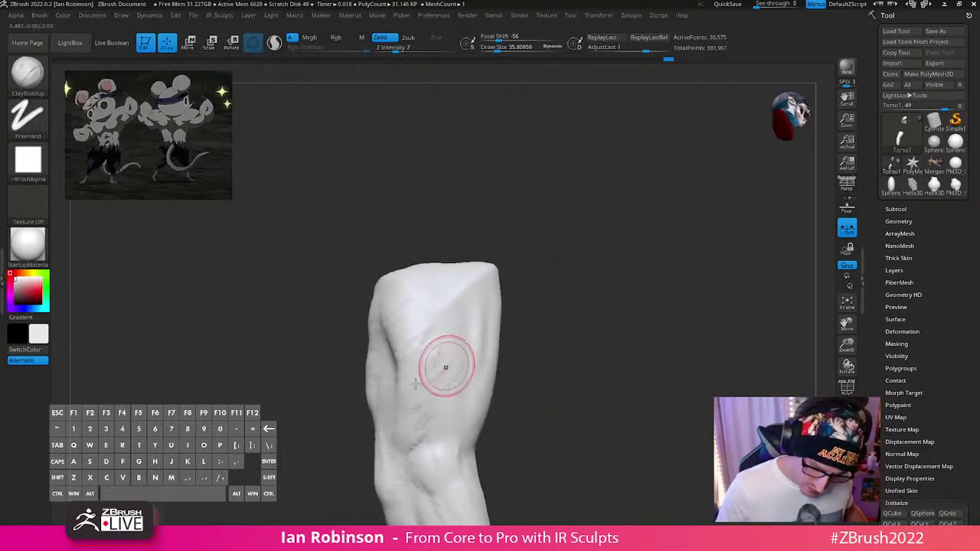
left_click_drag(384, 358, 390, 383)
key("s")
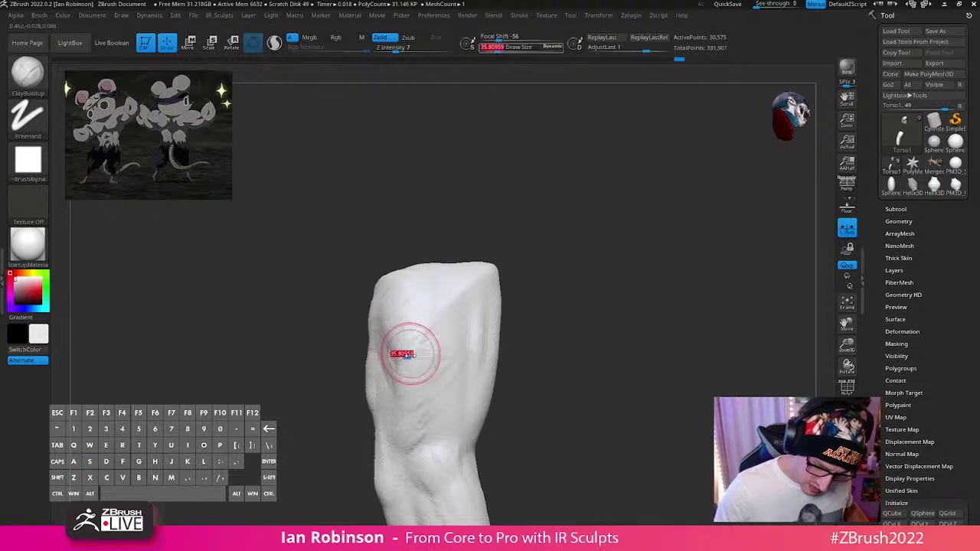
left_click_drag(389, 344, 381, 390, "shift")
mouse_move(490, 287)
right_mouse_down()
mouse_move(588, 290)
mouse_move(385, 307)
right_mouse_up()
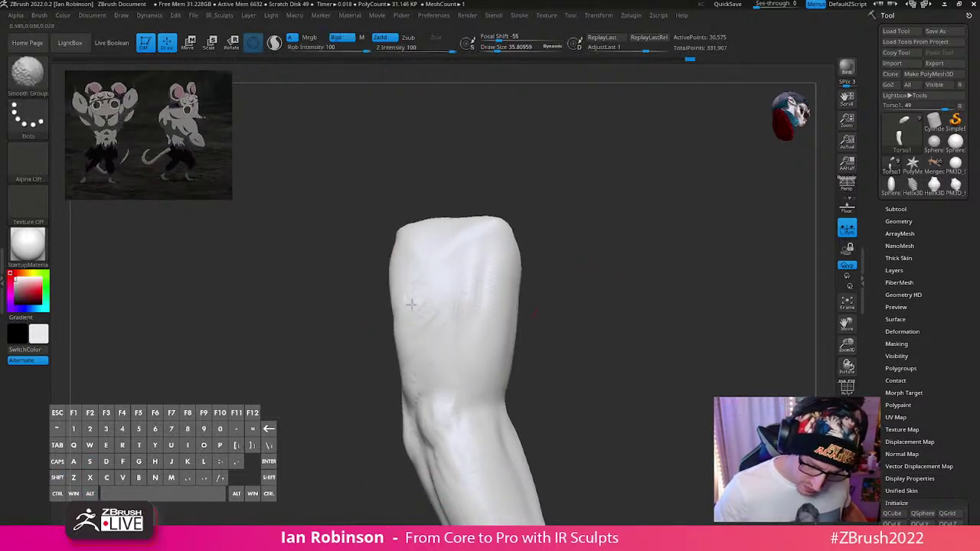
right_click_drag(499, 325, 405, 411)
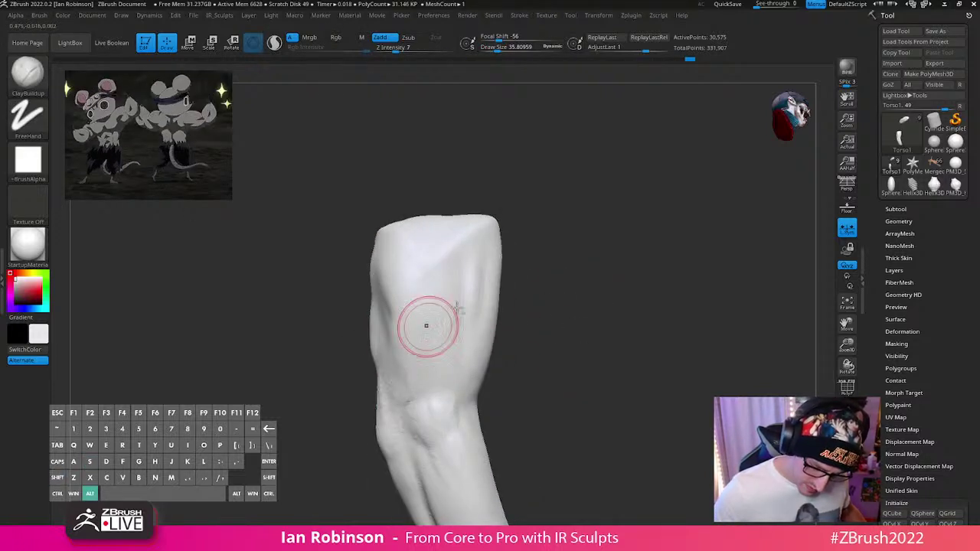
right_click_drag(426, 323, 445, 392)
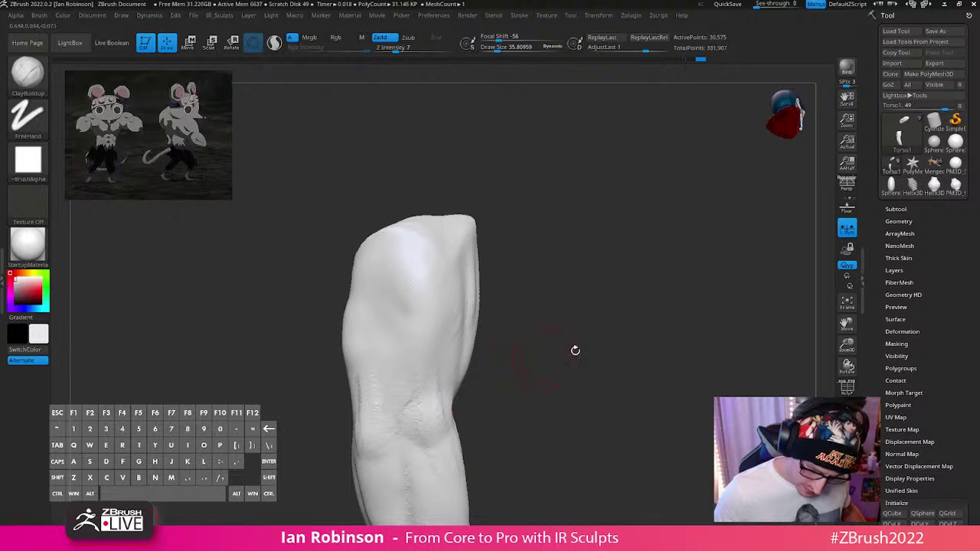
Step: Layer ClayBuildup strokes down the inner forearm and diagonally from both sides of the elbow crease to define its muscles
mouse_move(575, 349)
right_mouse_down()
mouse_move(628, 324)
mouse_move(632, 332)
mouse_move(629, 306)
mouse_move(443, 424)
mouse_move(623, 372)
mouse_move(645, 324)
right_mouse_up()
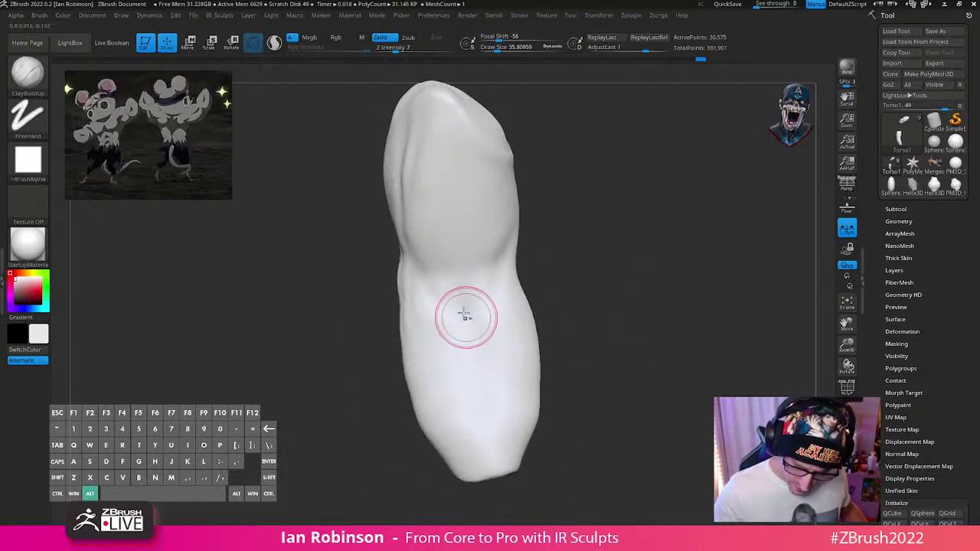
left_click_drag(470, 361, 491, 466, "alt")
right_click_drag(632, 350, 649, 345)
mouse_move(491, 337)
left_mouse_down()
mouse_move(483, 444)
mouse_move(493, 458)
left_mouse_up()
left_click_drag(509, 292, 500, 444)
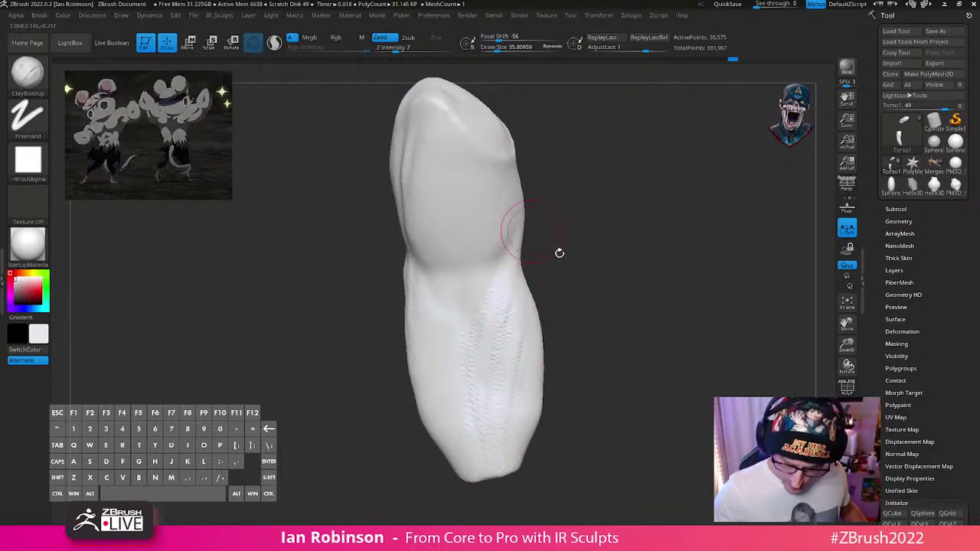
left_click_drag(453, 344, 407, 288)
left_click_drag(421, 330, 459, 392)
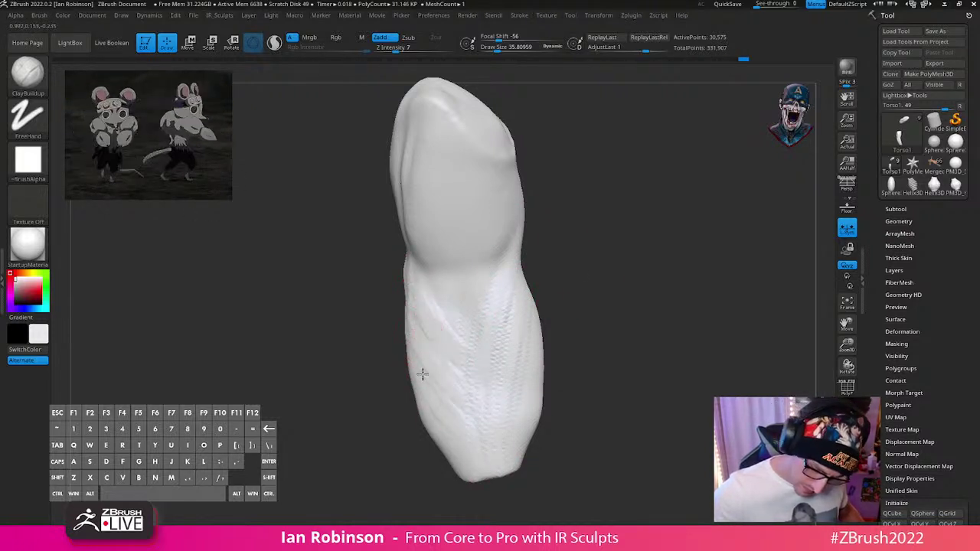
Step: Smooth the forearm strokes and build up the elbow point with ClayBuildup at a draw size of about 52
mouse_move(660, 348)
left_mouse_down()
mouse_move(581, 376)
mouse_move(608, 379)
left_mouse_up()
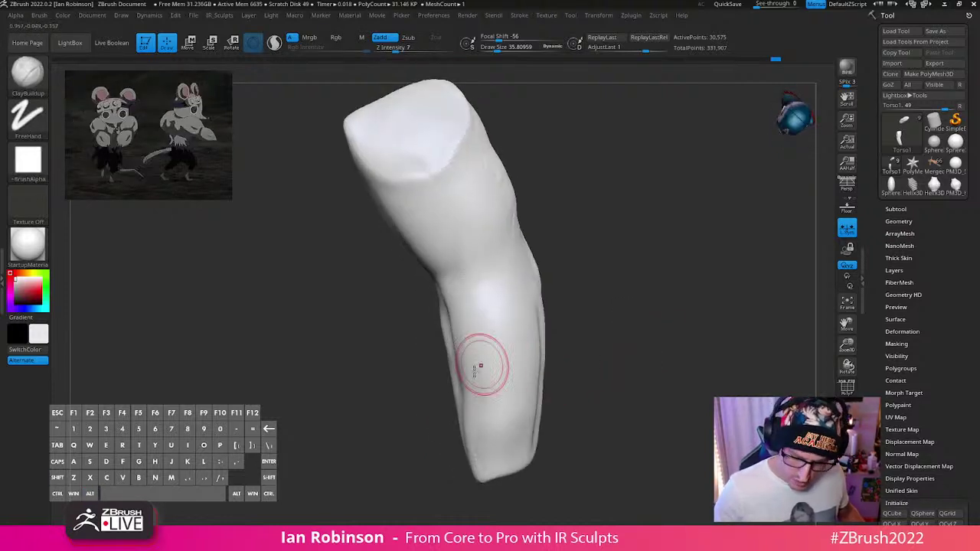
left_click_drag(481, 367, 531, 360, "shift")
key("s")
mouse_move(614, 350)
left_mouse_down()
mouse_move(566, 329)
mouse_move(568, 302)
mouse_move(561, 309)
mouse_move(592, 299)
left_mouse_up()
mouse_move(655, 287)
left_mouse_down("alt")
mouse_move(665, 306)
mouse_move(633, 304)
left_mouse_up("alt")
left_click_drag(481, 280, 514, 256)
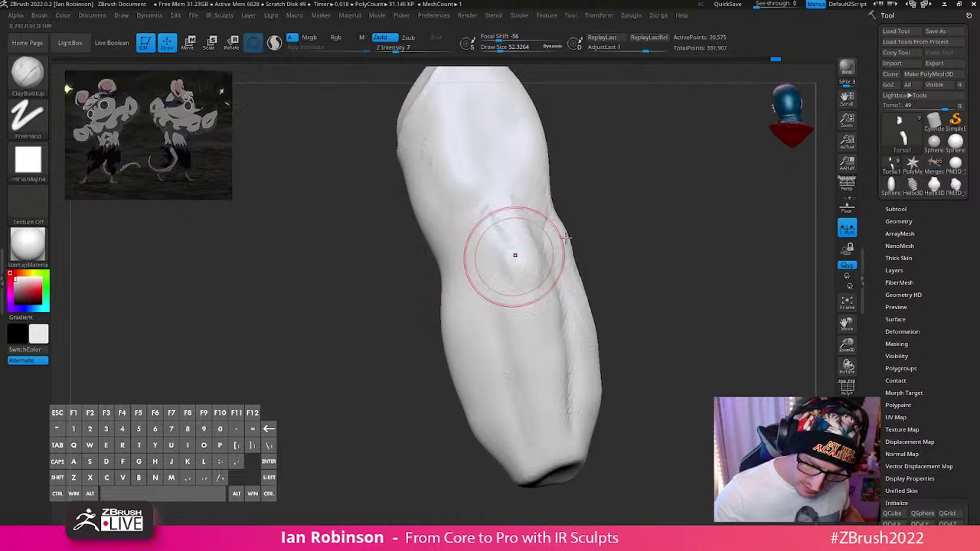
Step: Reduce the draw size to about 41 and add clay where the outer forearm muscle meets the upper arm
left_click_drag(612, 246, 663, 226)
key("s")
left_click_drag(502, 259, 449, 261)
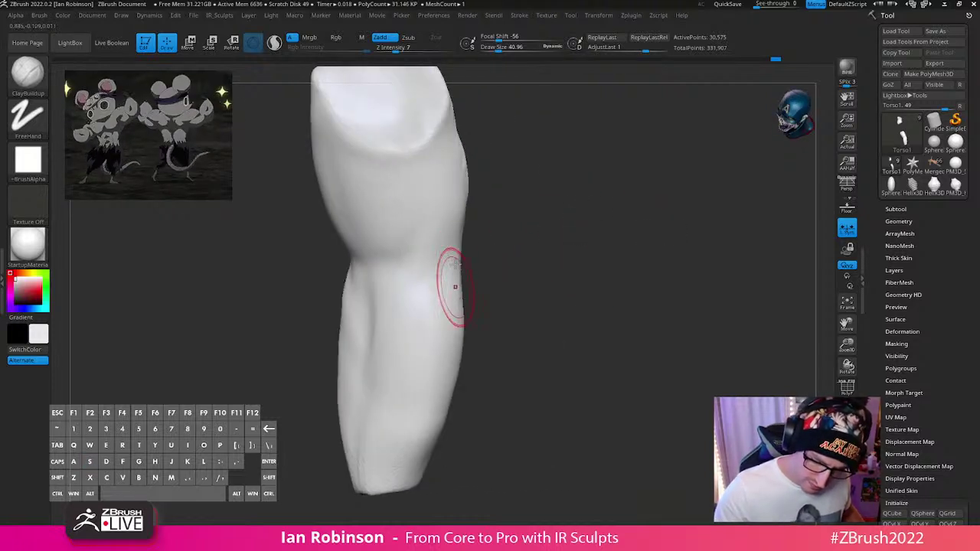
left_click_drag(532, 281, 643, 289)
right_click(643, 288)
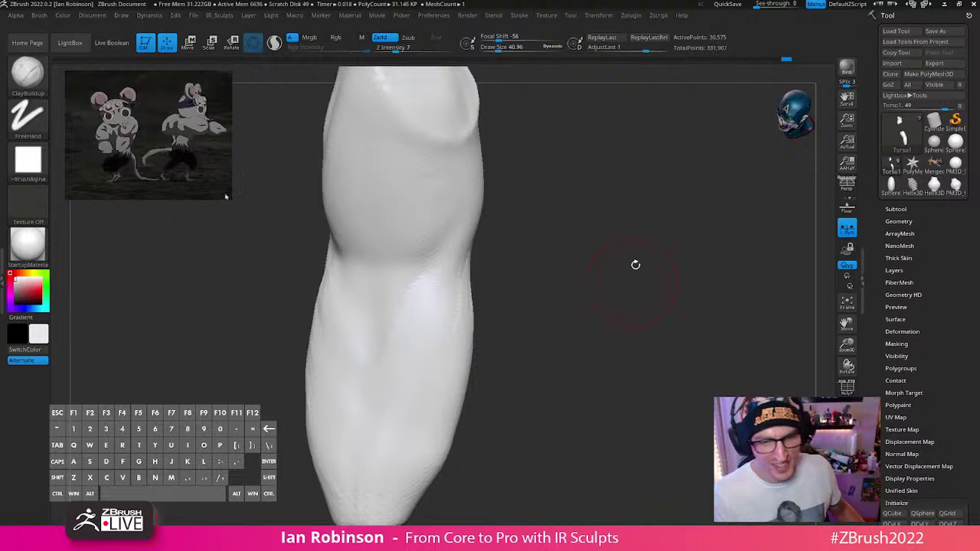
mouse_move(650, 322)
left_mouse_down()
mouse_move(643, 304)
mouse_move(628, 317)
mouse_move(620, 307)
left_mouse_up()
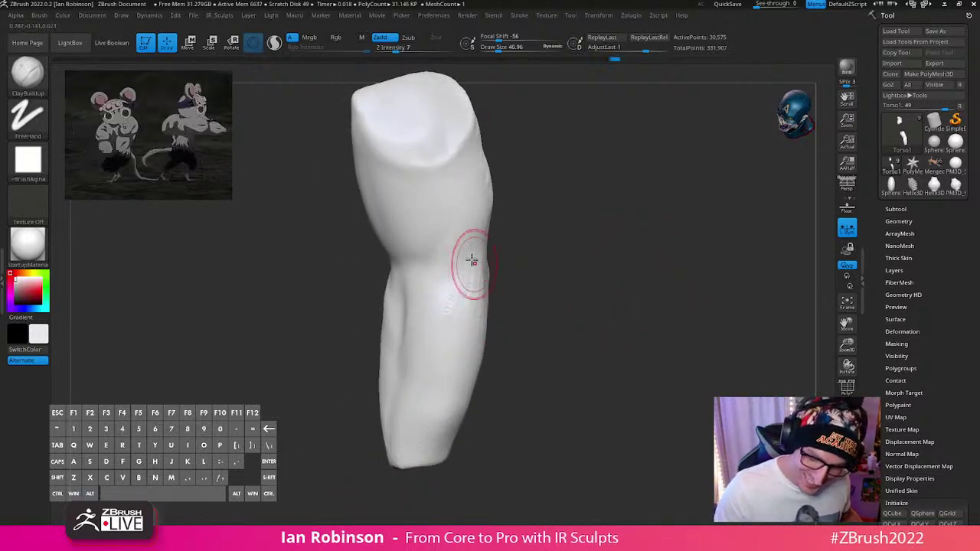
mouse_move(529, 258)
left_mouse_down()
mouse_move(481, 293)
mouse_move(527, 260)
left_mouse_up()
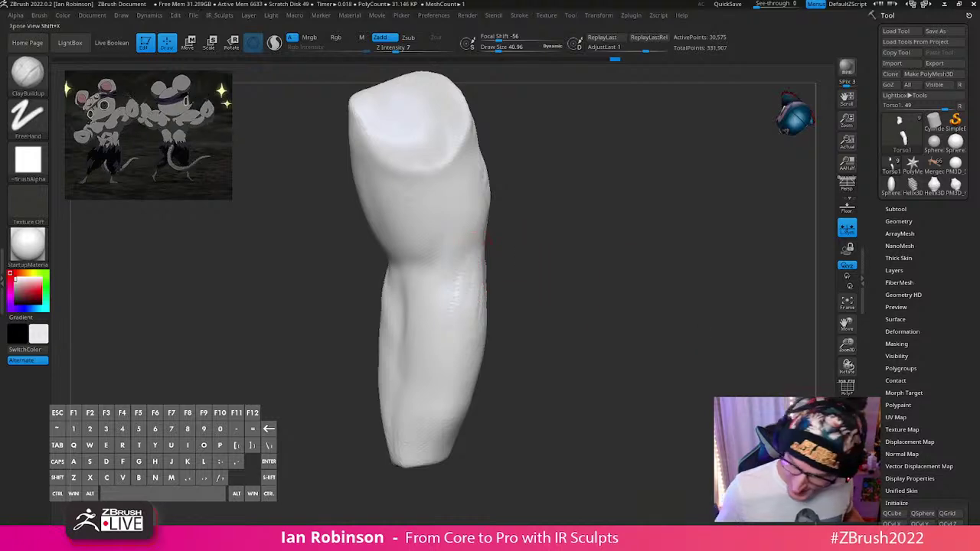
Step: Show the full body again and refine the clay transition between the upper arm and outer forearm
left_click(847, 452)
mouse_move(625, 353)
left_mouse_down()
mouse_move(621, 295)
mouse_move(536, 276)
mouse_move(597, 276)
left_mouse_up()
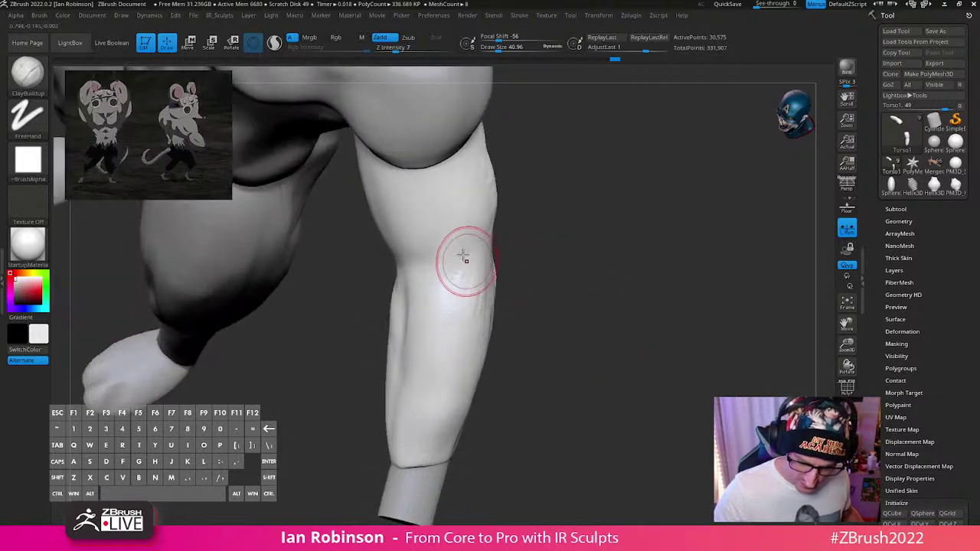
mouse_move(654, 242)
left_mouse_down()
mouse_move(610, 237)
mouse_move(609, 297)
left_mouse_up()
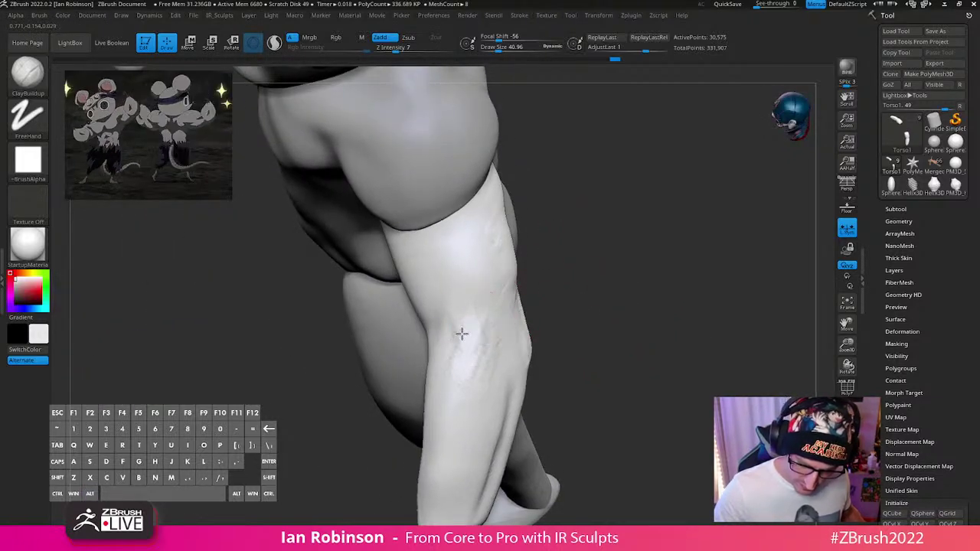
left_click_drag(452, 337, 470, 306)
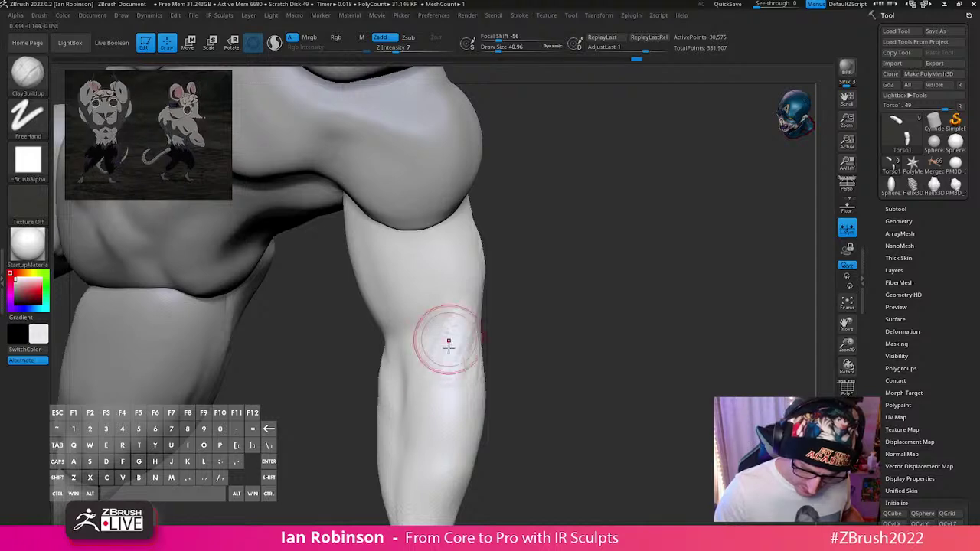
left_click_drag(448, 345, 506, 376)
Step: Adjust the forearm's silhouette below the elbow with the Move brush at a draw size of about 59 and smooth its edge
key("s")
mouse_move(488, 329)
left_mouse_down()
mouse_move(516, 325)
mouse_move(490, 331)
left_mouse_up()
key("b")
key("m")
key("v")
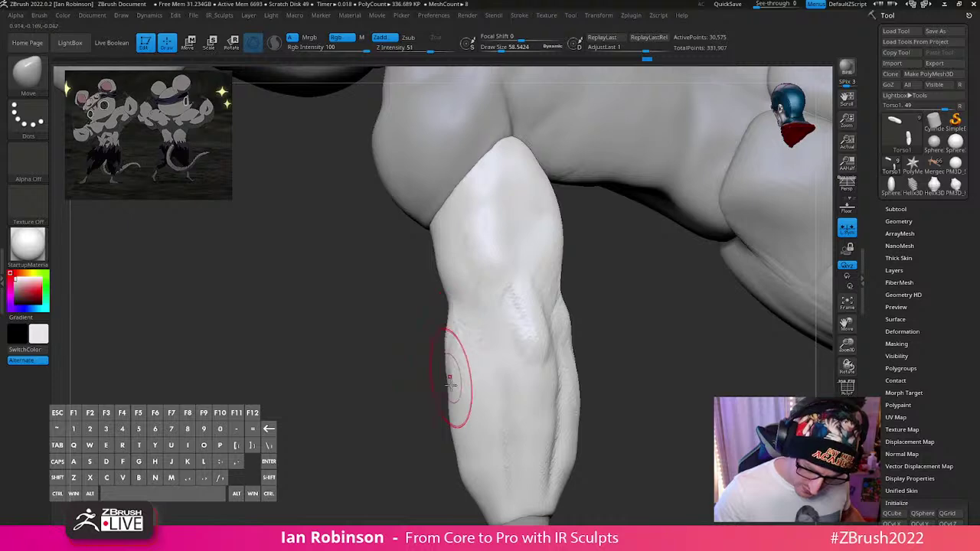
left_click_drag(469, 485, 451, 367, "shift")
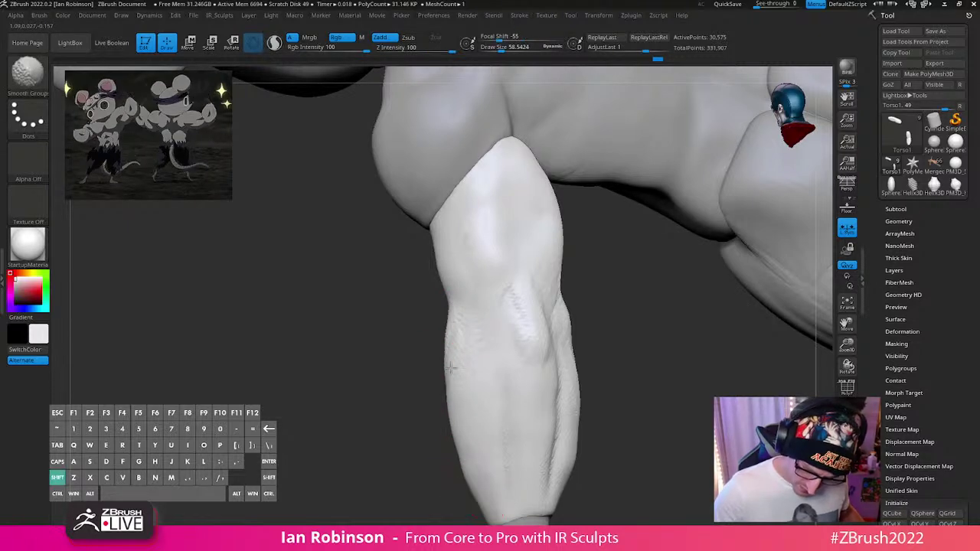
mouse_move(678, 389)
left_mouse_down()
mouse_move(651, 350)
mouse_move(518, 339)
left_mouse_up()
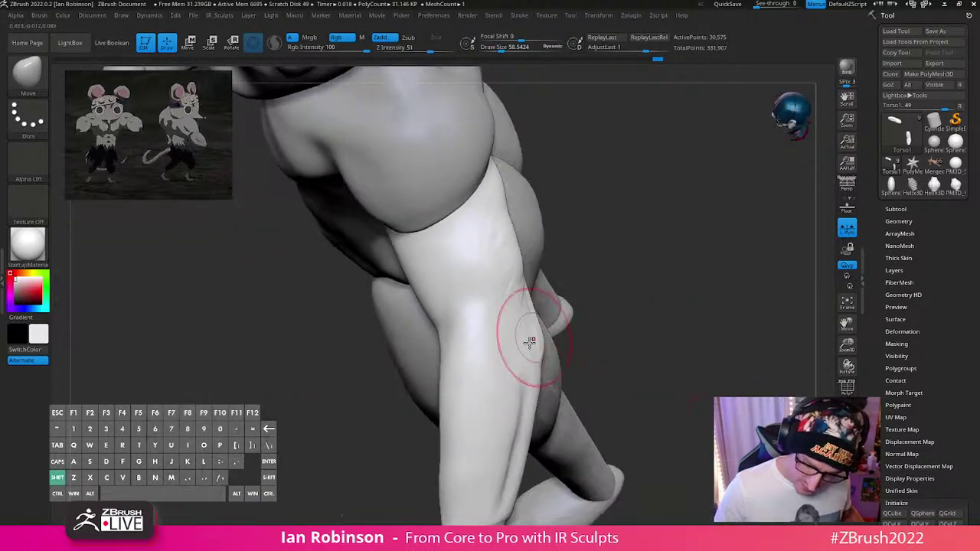
Step: Smooth the back of the upper arm and its inner edge near the armpit
left_click_drag(513, 269, 517, 166, "shift")
mouse_move(582, 165)
left_mouse_down()
mouse_move(630, 177)
mouse_move(562, 212)
mouse_move(522, 210)
left_mouse_up()
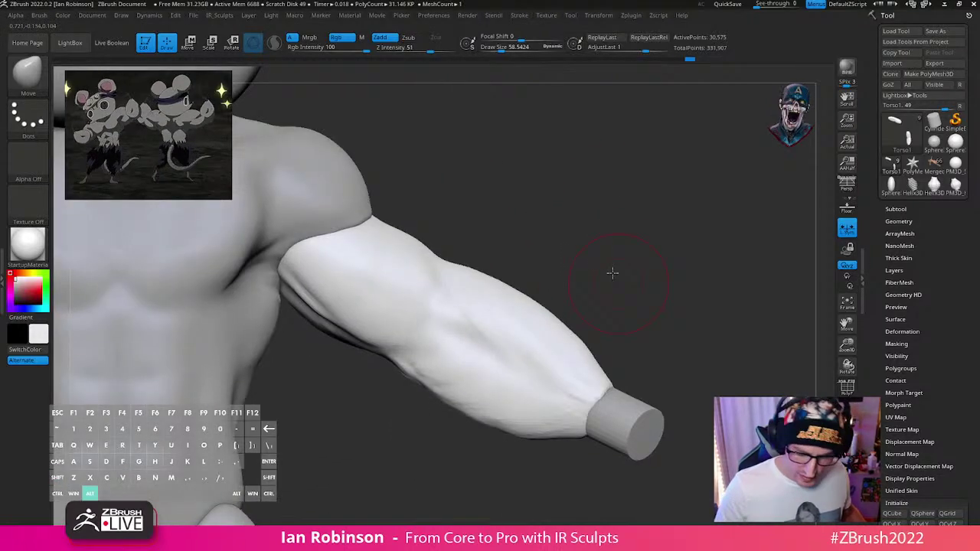
left_click_drag(612, 271, 656, 269, "alt")
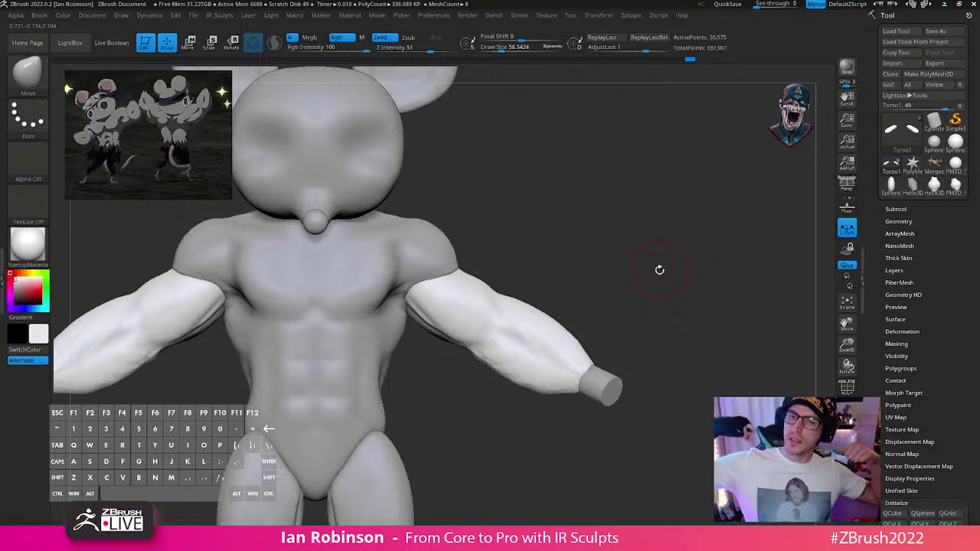
left_click_drag(628, 285, 588, 243)
left_click_drag(470, 360, 464, 476, "alt")
left_click_drag(472, 383, 468, 429, "alt")
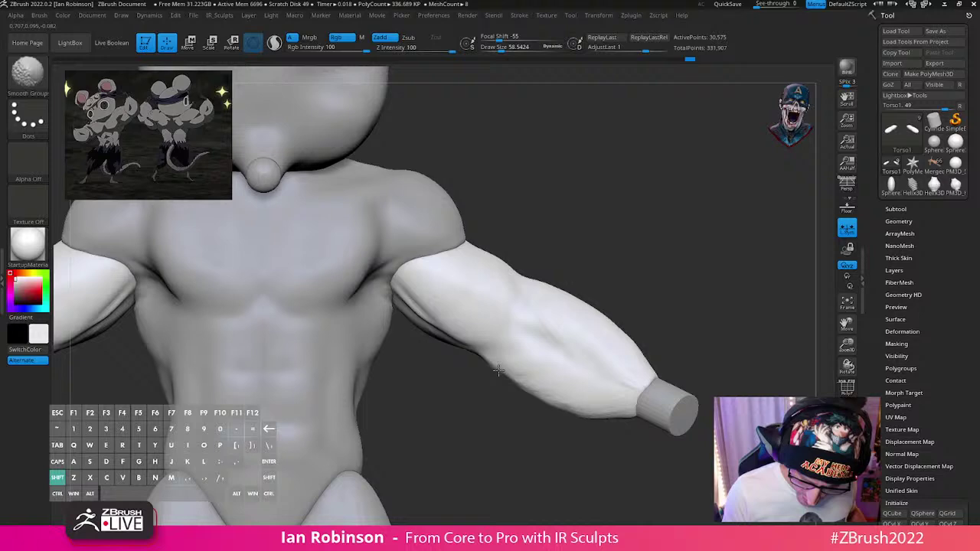
left_click_drag(400, 286, 402, 278, "shift")
Step: Make the Torso subtool active and adjust the armpit edge beneath the shoulder with the Move brush at a draw size of about 59
mouse_move(571, 224)
left_mouse_down("alt")
mouse_move(582, 259)
mouse_move(553, 261)
mouse_move(501, 204)
left_mouse_up("alt")
left_click(394, 322, "alt")
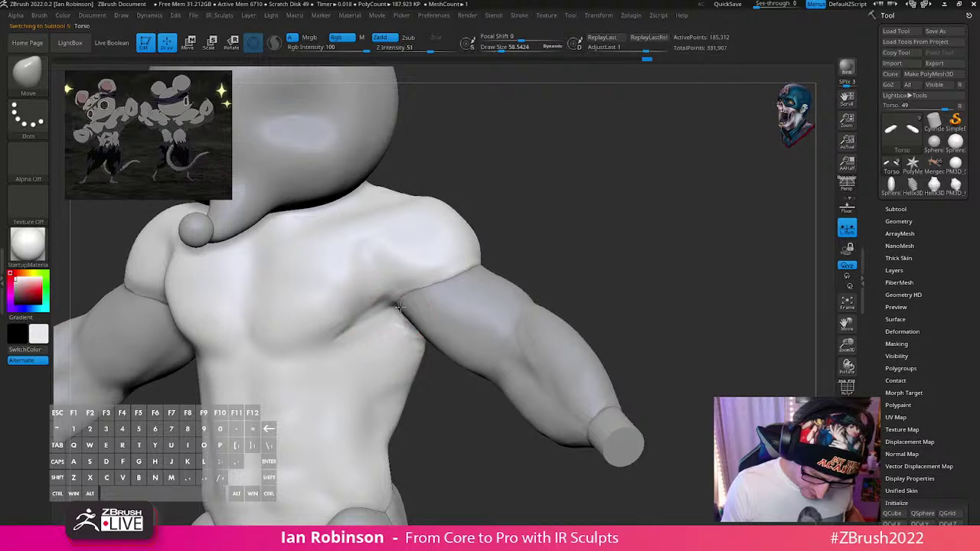
mouse_move(558, 253)
left_mouse_down()
mouse_move(565, 247)
mouse_move(563, 267)
left_mouse_up()
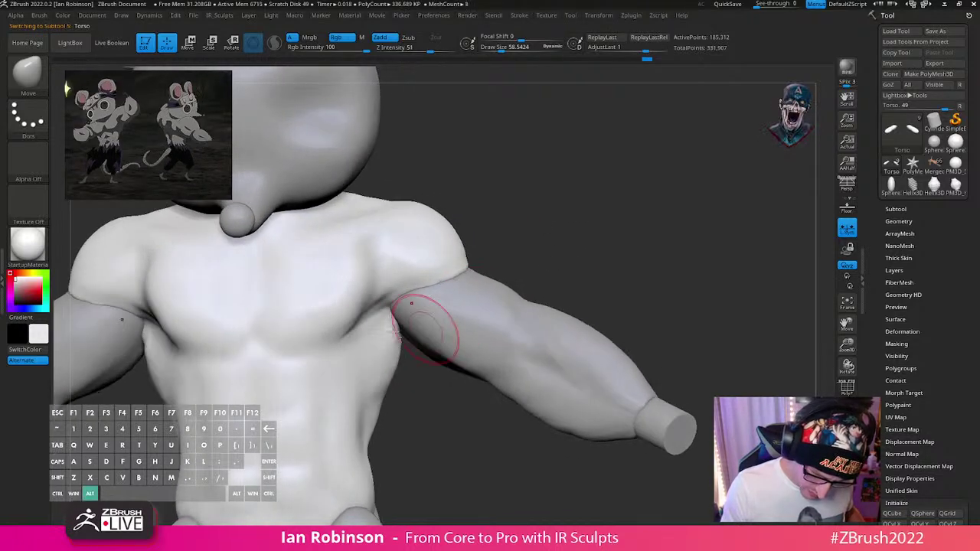
left_click_drag(382, 306, 371, 308)
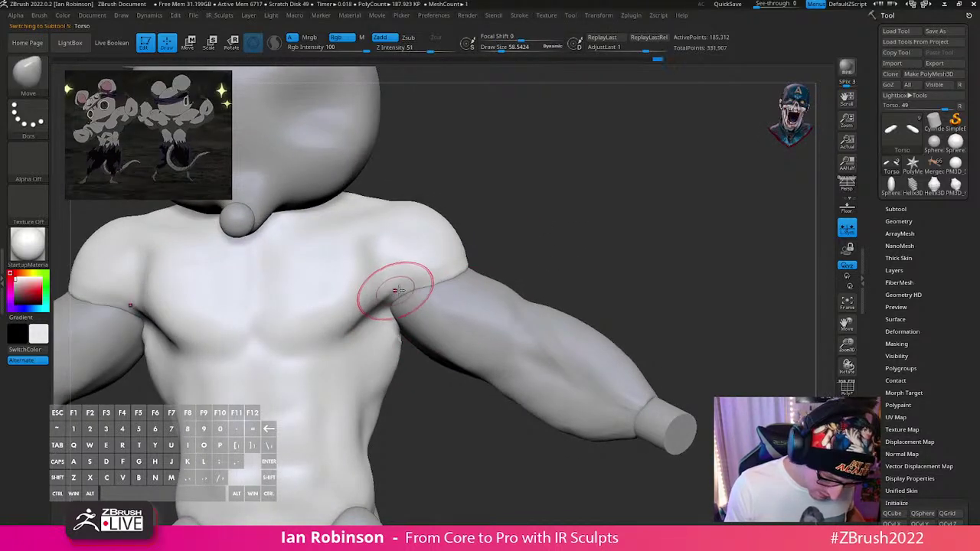
mouse_move(514, 240)
left_mouse_down()
mouse_move(534, 240)
mouse_move(369, 318)
mouse_move(525, 229)
mouse_move(362, 321)
left_mouse_up()
mouse_move(551, 207)
left_mouse_down()
mouse_move(569, 197)
mouse_move(623, 253)
mouse_move(623, 238)
mouse_move(631, 336)
mouse_move(620, 337)
mouse_move(627, 296)
mouse_move(654, 299)
mouse_move(636, 384)
mouse_move(650, 323)
mouse_move(641, 319)
mouse_move(573, 433)
mouse_move(557, 436)
mouse_move(540, 372)
mouse_move(616, 346)
left_mouse_up()
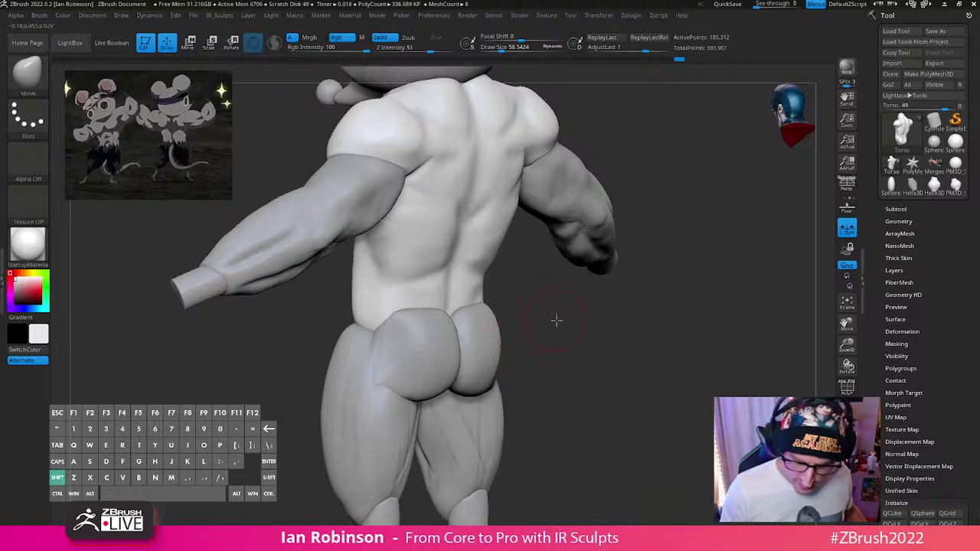
Step: Insert a cylinder between the buttocks of the Thighs subtool with the IMM Primitives brush, isolating the thighs while placing it
mouse_move(557, 320)
left_mouse_down()
mouse_move(527, 352)
mouse_move(446, 302)
left_mouse_up()
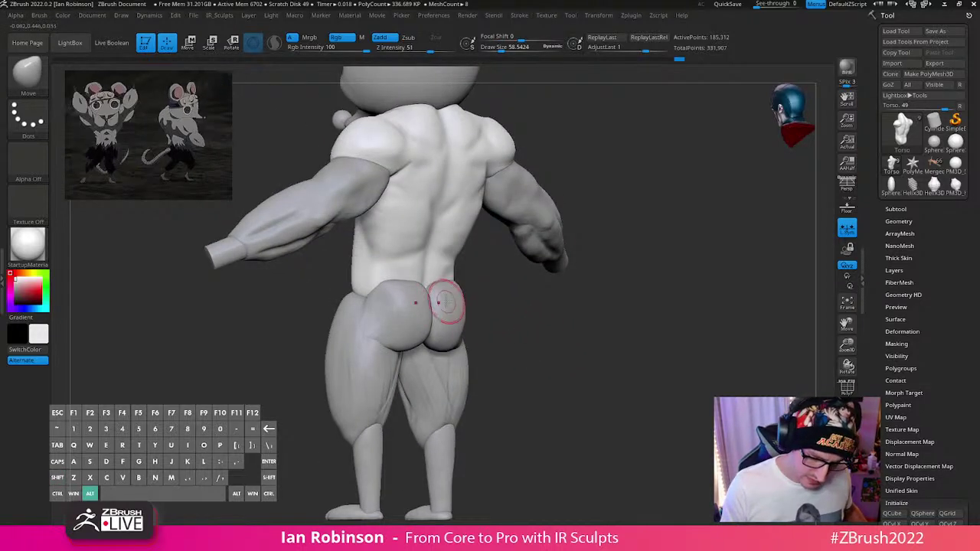
left_click(455, 302, "alt")
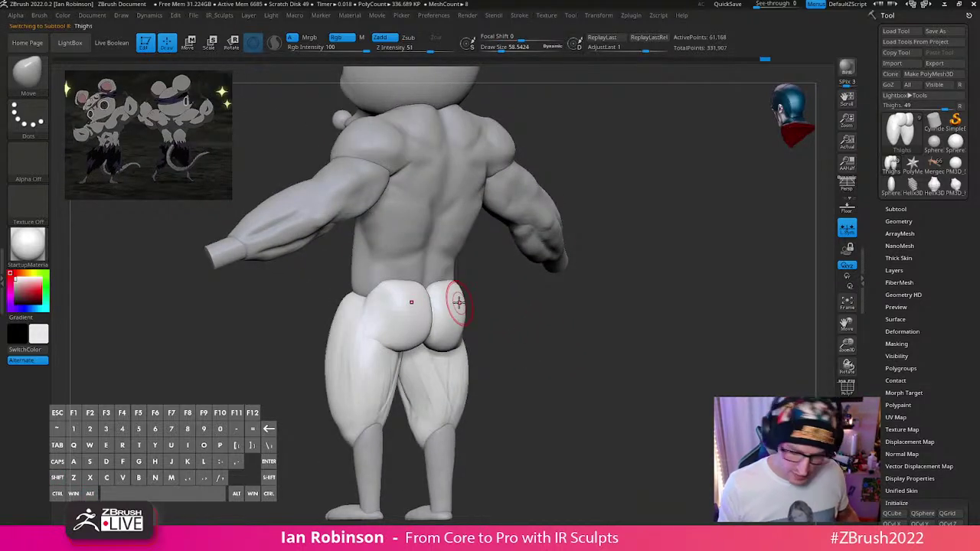
key("b")
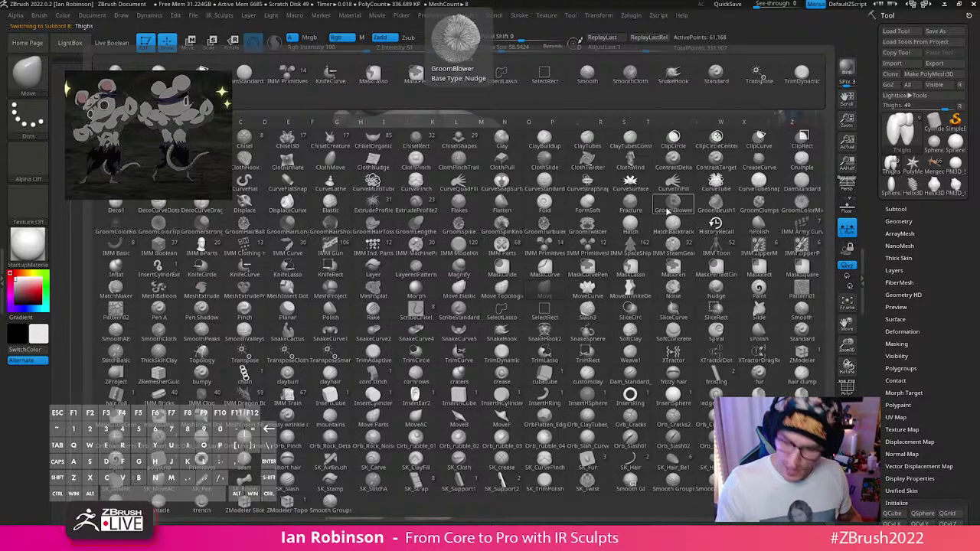
key("i")
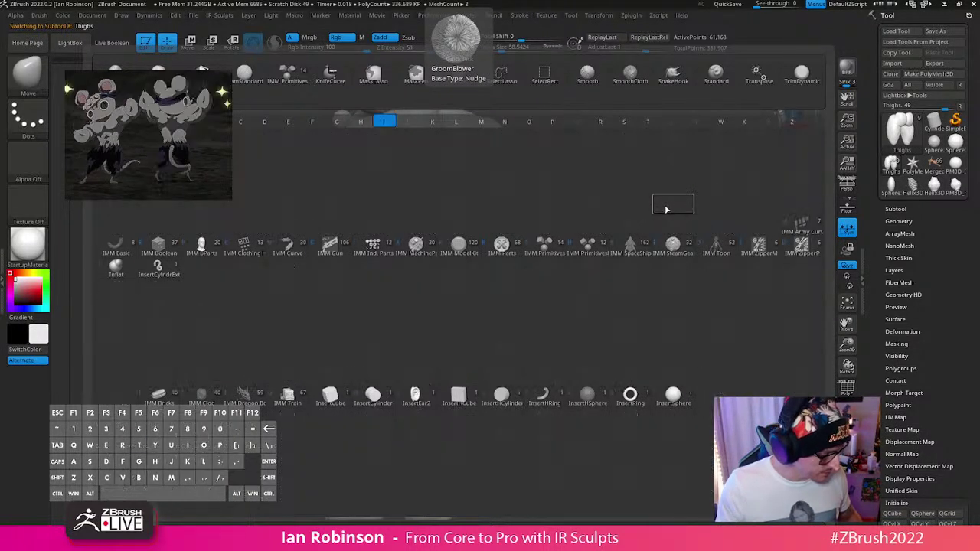
key("p")
left_click_drag(536, 358, 536, 370, "shift")
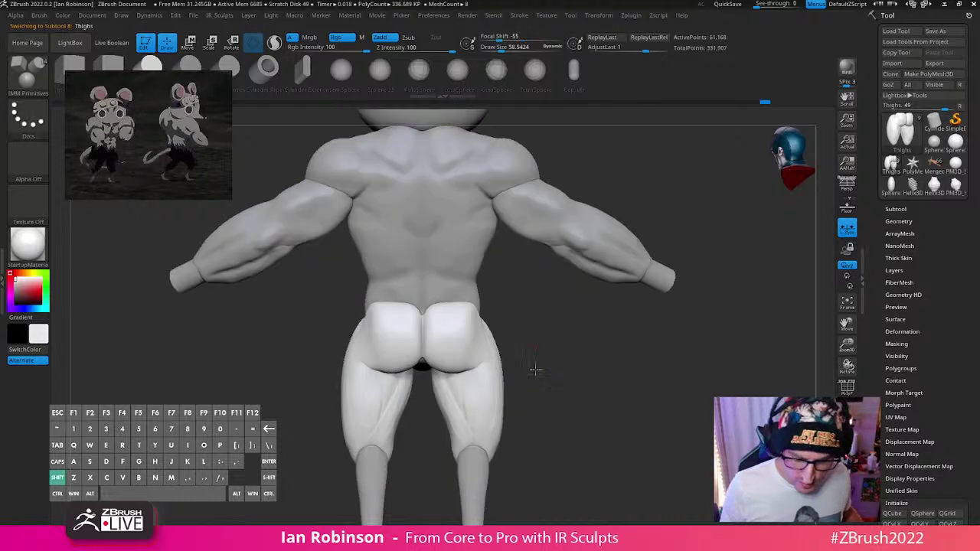
left_click_drag(421, 301, 419, 329)
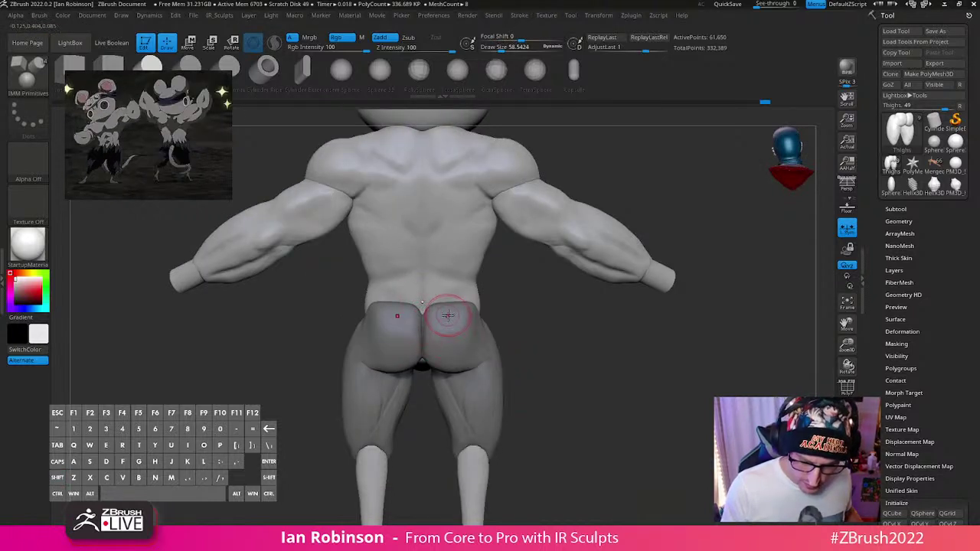
key("ctrl+z")
left_click(846, 439)
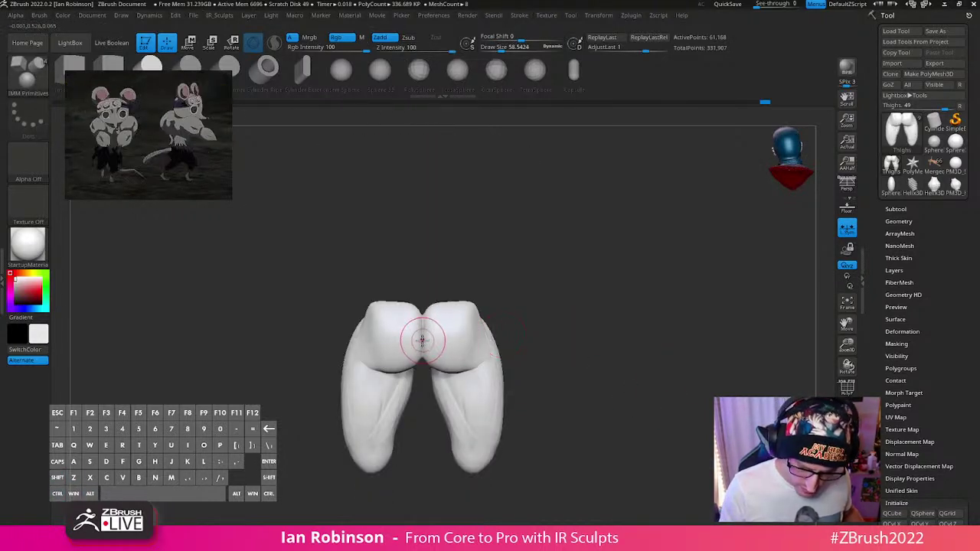
left_click_drag(422, 340, 425, 361)
left_click_drag(536, 367, 664, 352, "shift")
key("ctrl+shift+f")
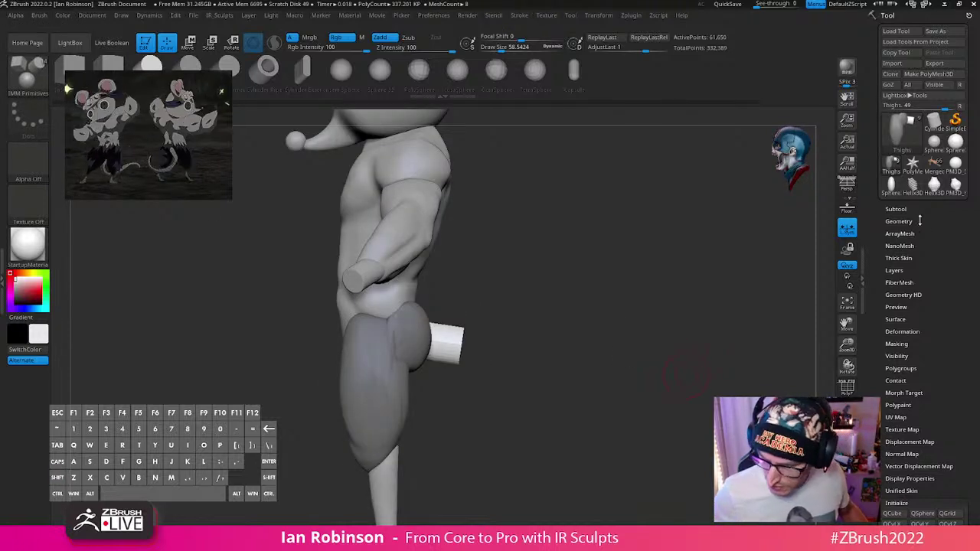
Step: Split the unmasked cylinder off the Thighs into its own subtool
left_click(903, 209)
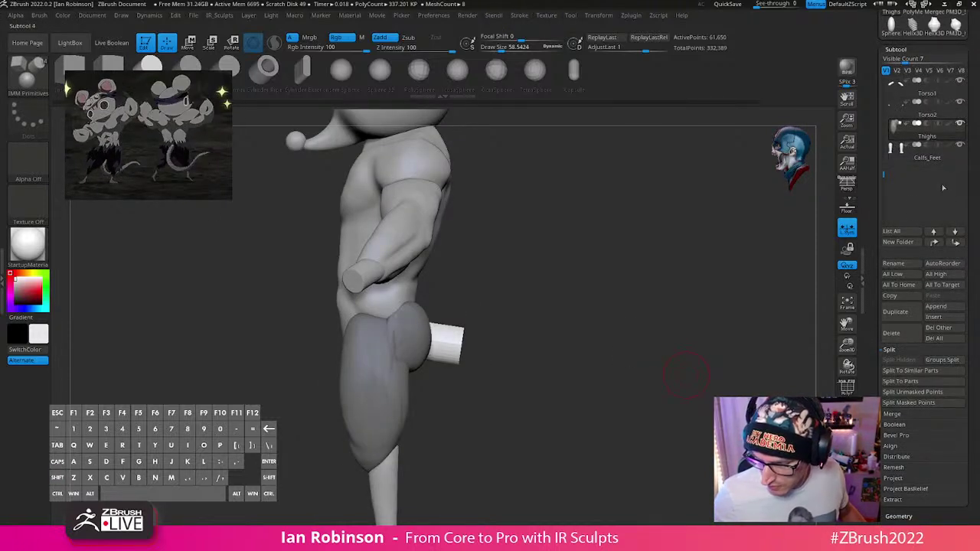
left_click(898, 515)
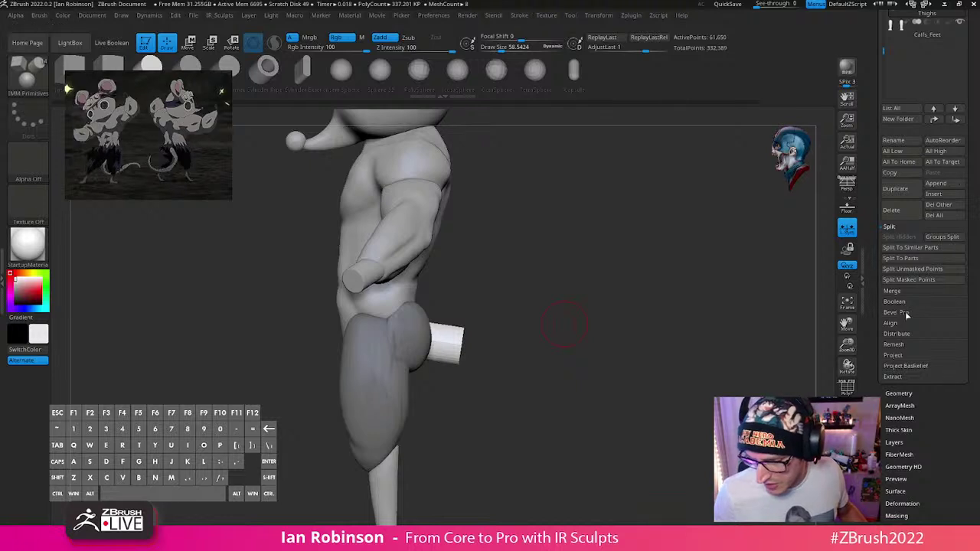
left_click(913, 271)
Step: Make the split-off cylinder the active subtool and rename it Tail
left_click_drag(606, 313, 587, 356, "alt")
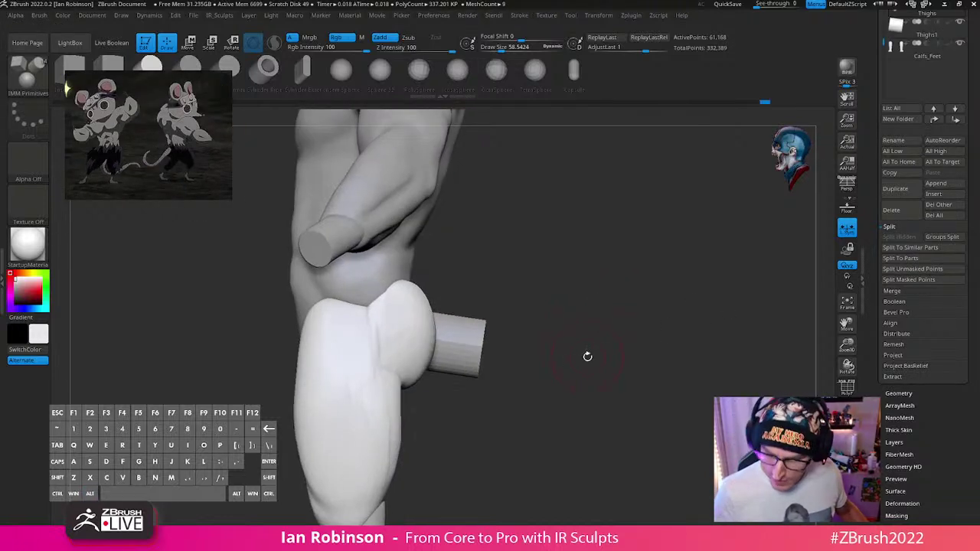
key("w")
left_click(907, 258)
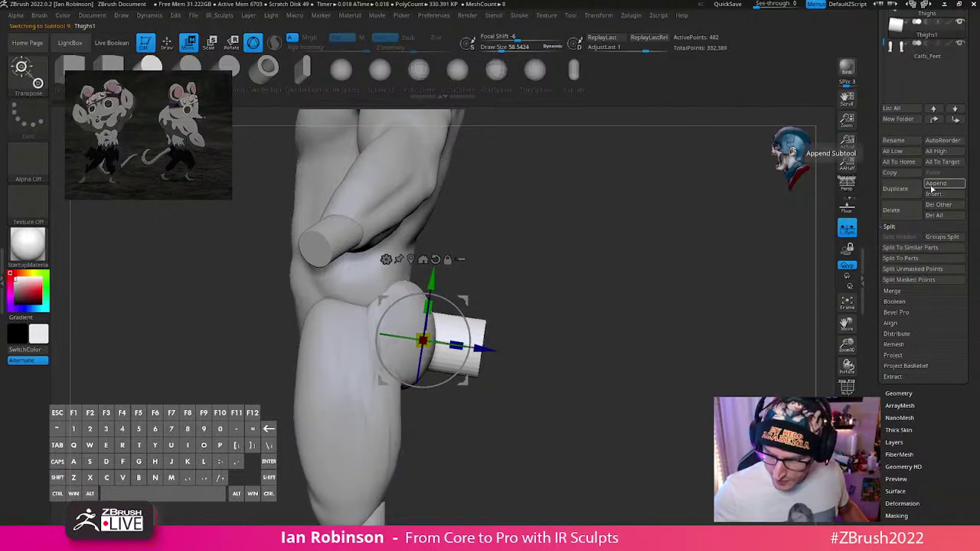
left_click(910, 141)
type("Tail")
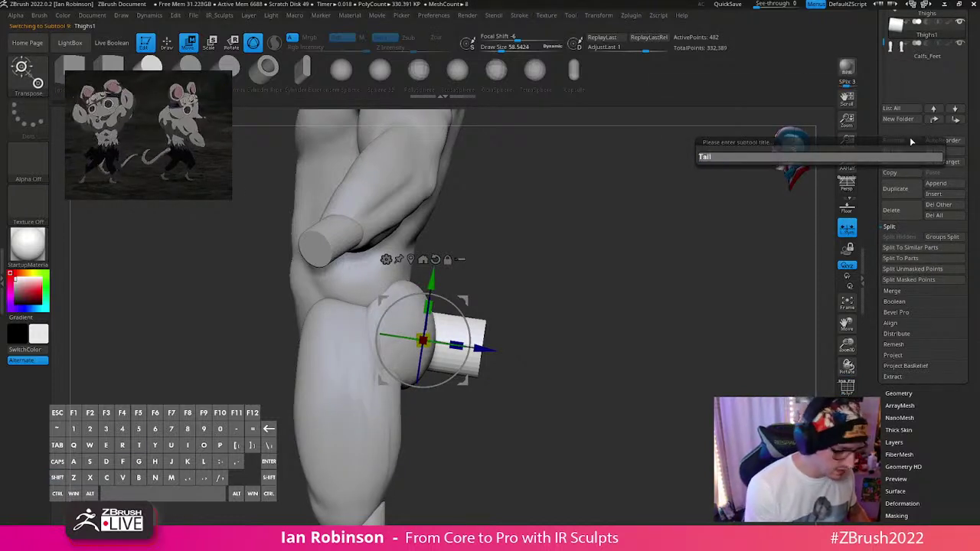
key("Return")
Step: Raise the tail cylinder to the lower back above the buttocks and lengthen it backwards with the gizmo
left_click_drag(432, 280, 441, 220)
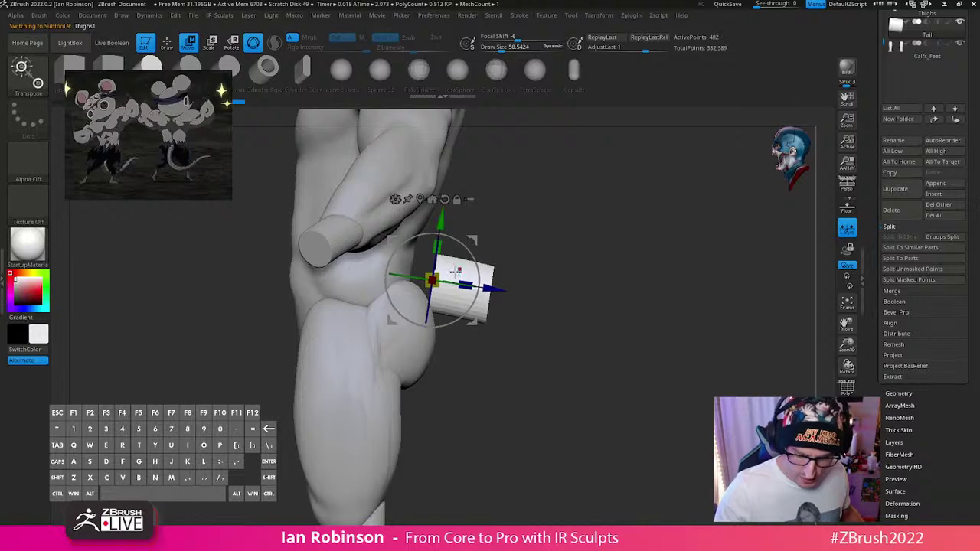
mouse_move(465, 285)
left_mouse_down()
mouse_move(674, 334)
mouse_move(444, 280)
left_mouse_up()
key("q")
mouse_move(582, 405)
left_mouse_down("alt")
mouse_move(636, 379)
mouse_move(636, 416)
left_mouse_up("alt")
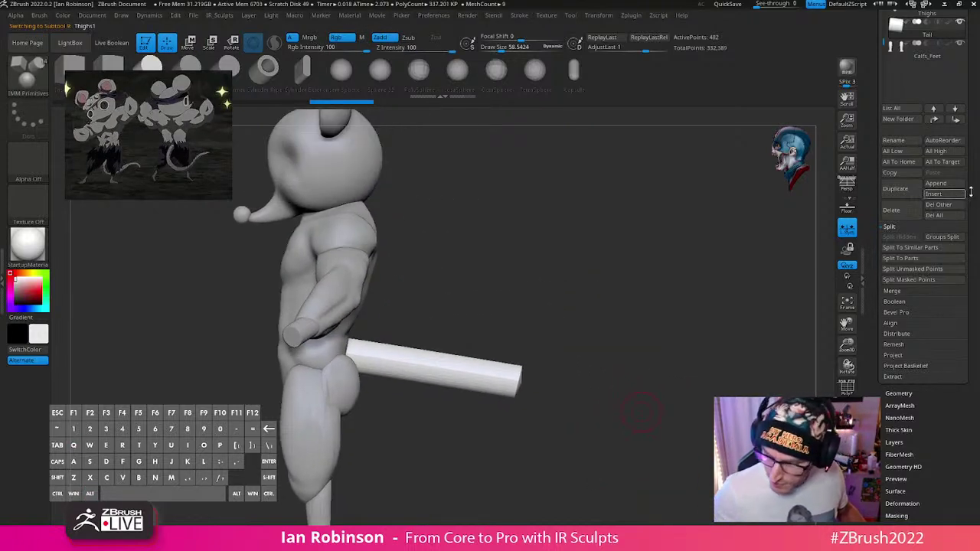
Step: Show only the calves of the Calfs_Feet subtool and split the hidden feet into a separate subtool
left_click_drag(965, 192, 969, 285)
scroll(976, 283, "down", 1)
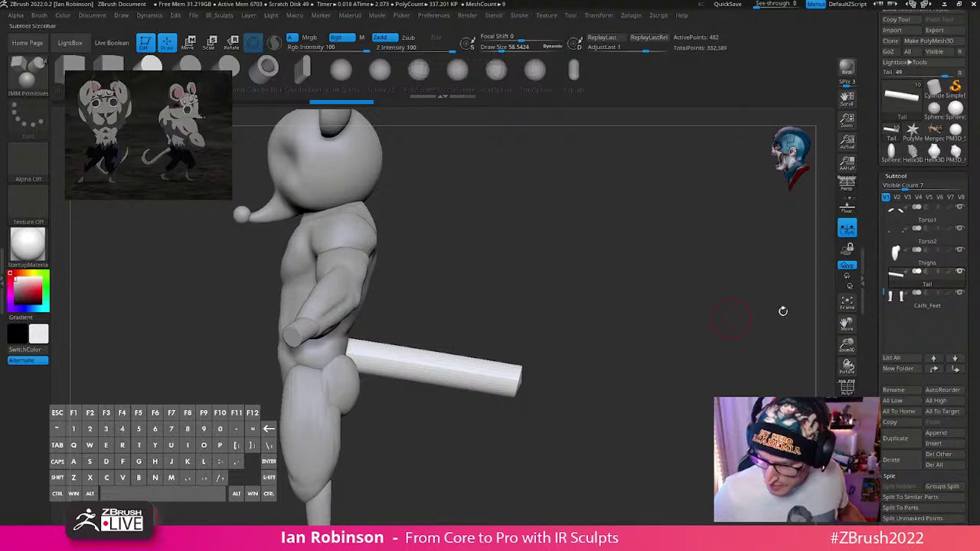
mouse_move(597, 402)
left_mouse_down()
mouse_move(575, 396)
mouse_move(590, 385)
mouse_move(653, 411)
mouse_move(586, 411)
mouse_move(751, 337)
left_mouse_up()
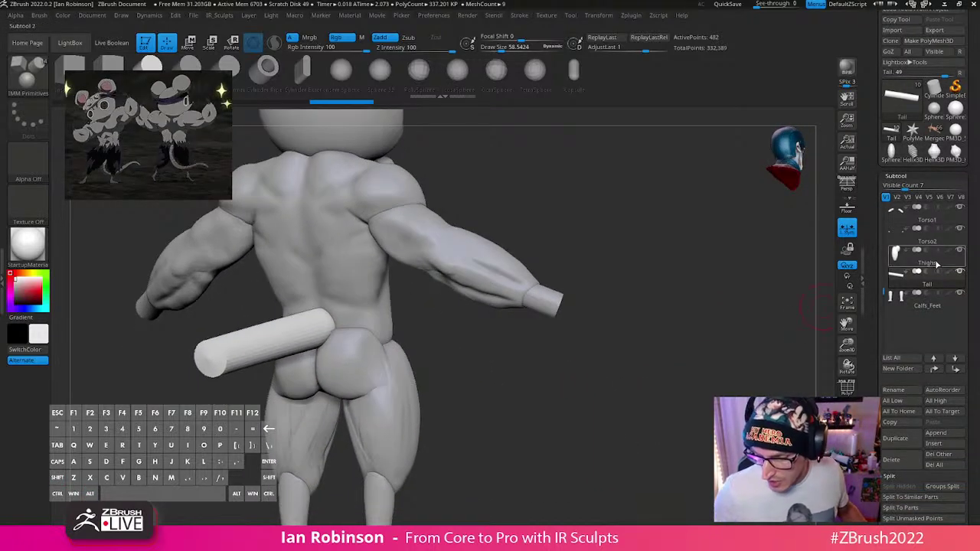
left_click(933, 307)
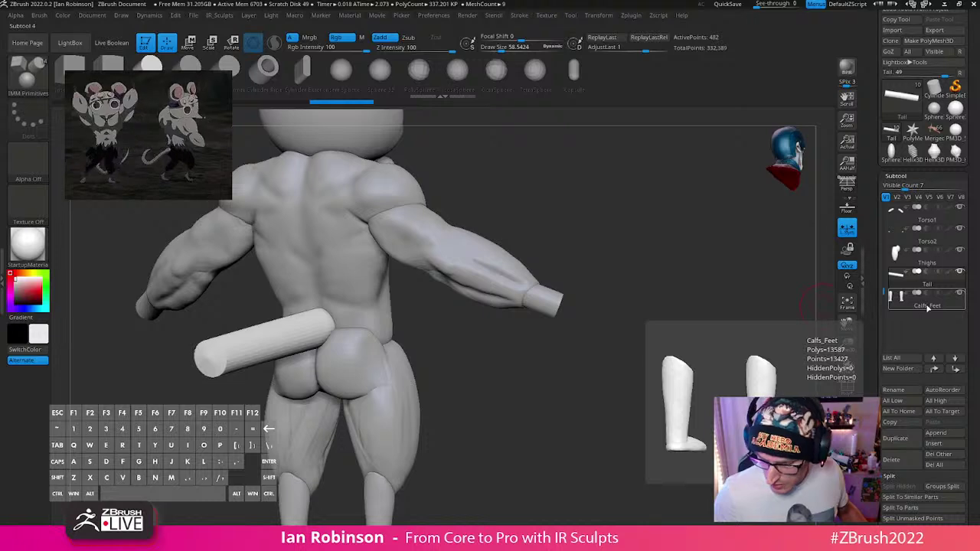
left_click(927, 308)
left_click_drag(574, 349, 576, 197, "alt")
left_click(392, 413, "ctrl+shift")
key("space")
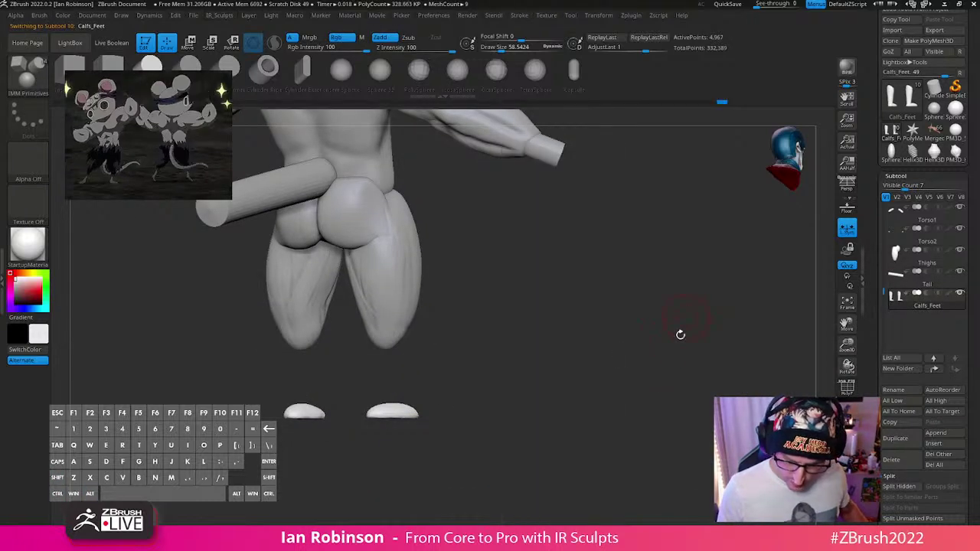
left_click(645, 381, "ctrl+shift")
key("space")
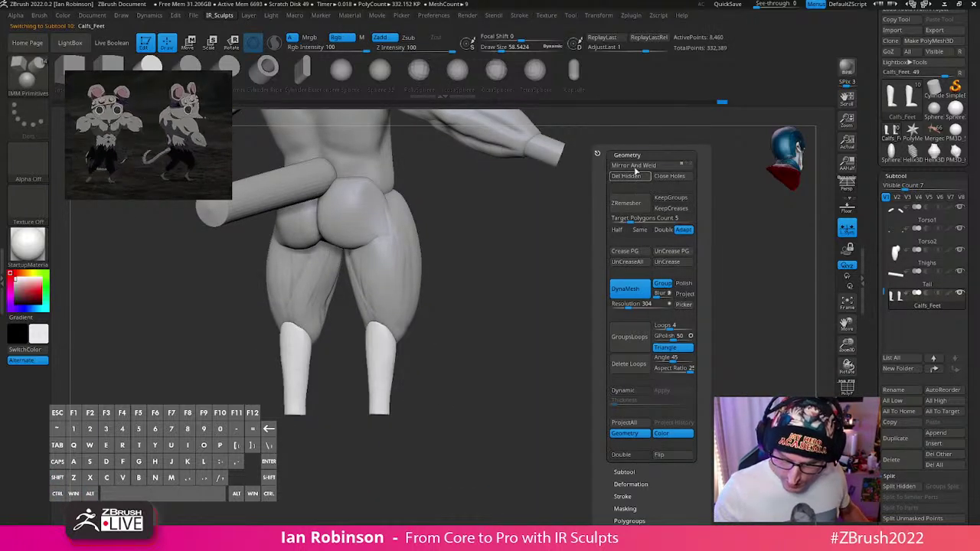
left_click(632, 155)
left_click(624, 167)
left_click(639, 178)
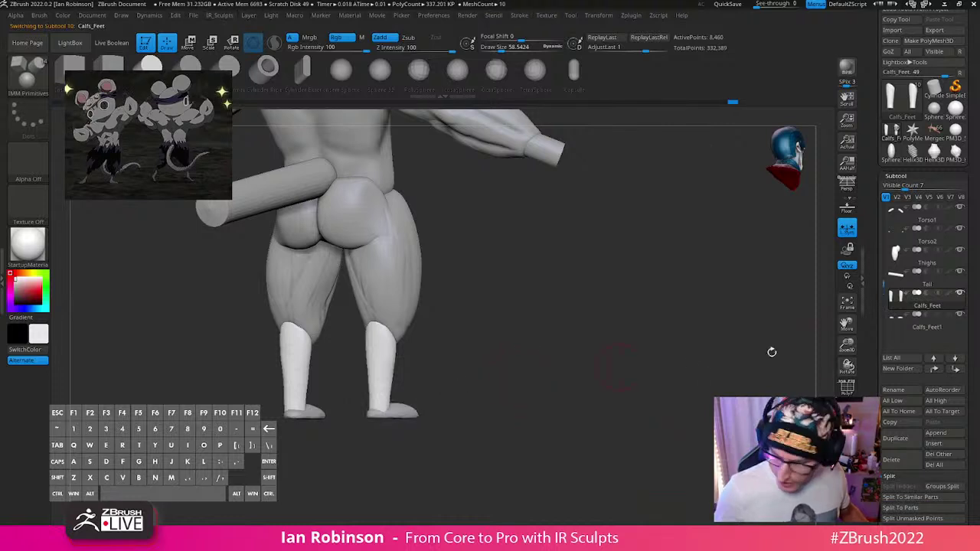
Step: Rename the calves' subtool Calf and the split-off feet subtool Feet
left_click(906, 389)
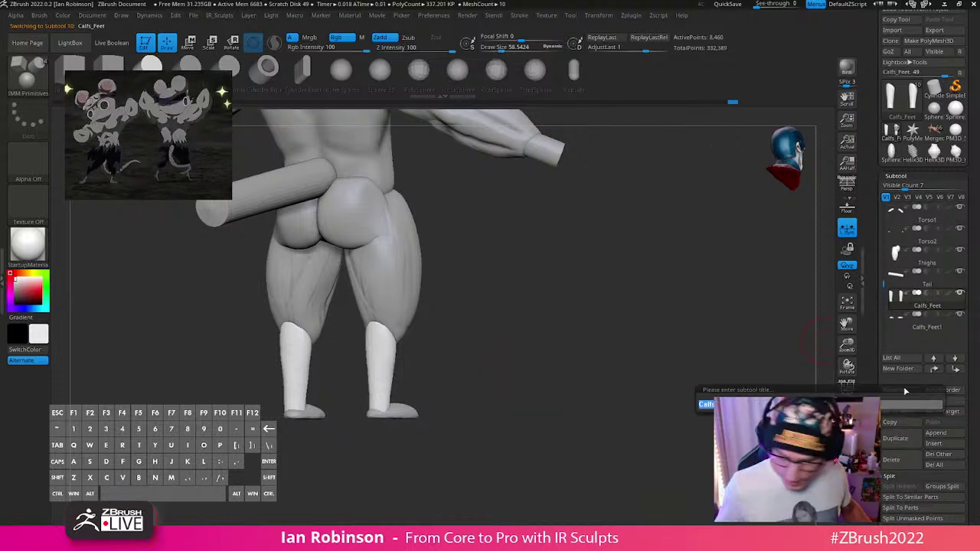
key("Return")
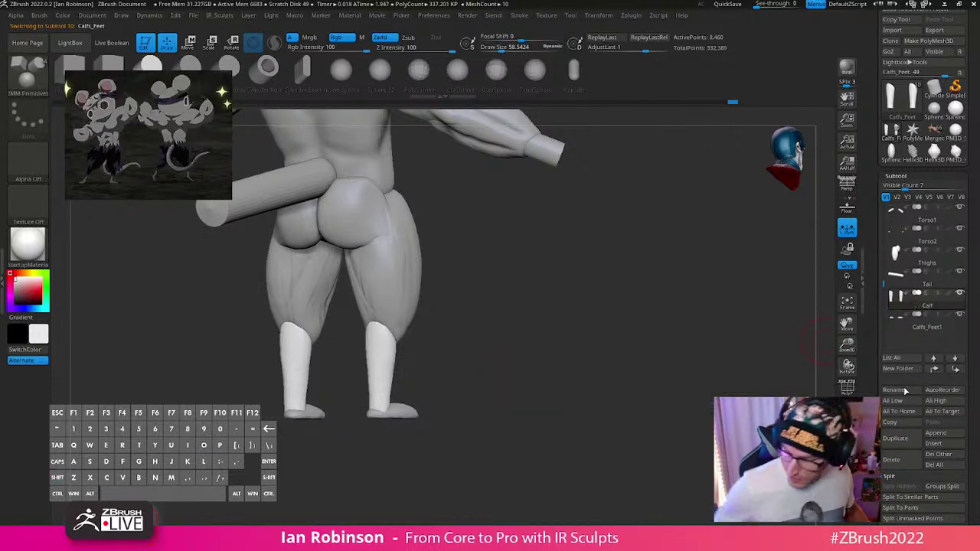
left_click(922, 322)
left_click(906, 390)
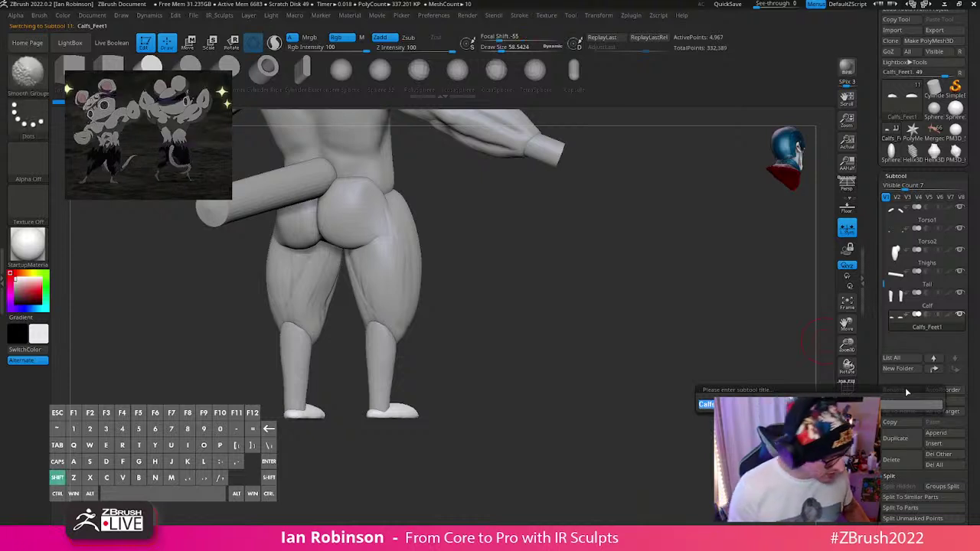
type("Feet")
key("Return")
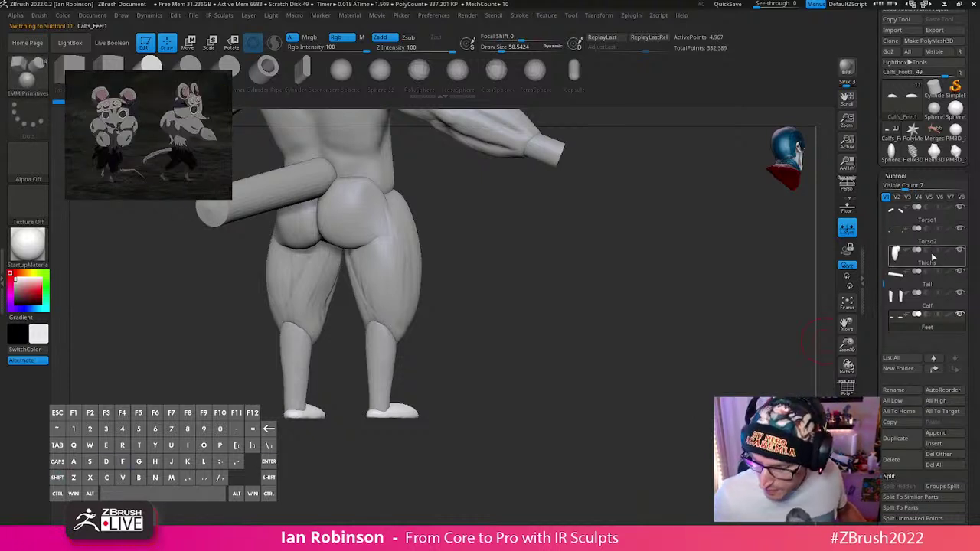
Step: Rename the Torso2 subtool, which holds the wrist cylinders, as Hands
left_click(926, 233)
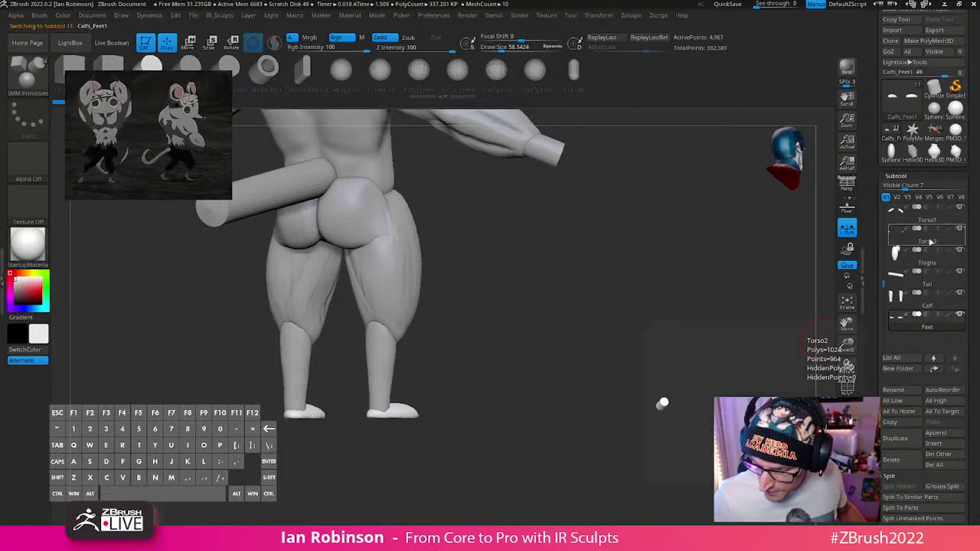
left_click(900, 390)
type("Hands")
key("Return")
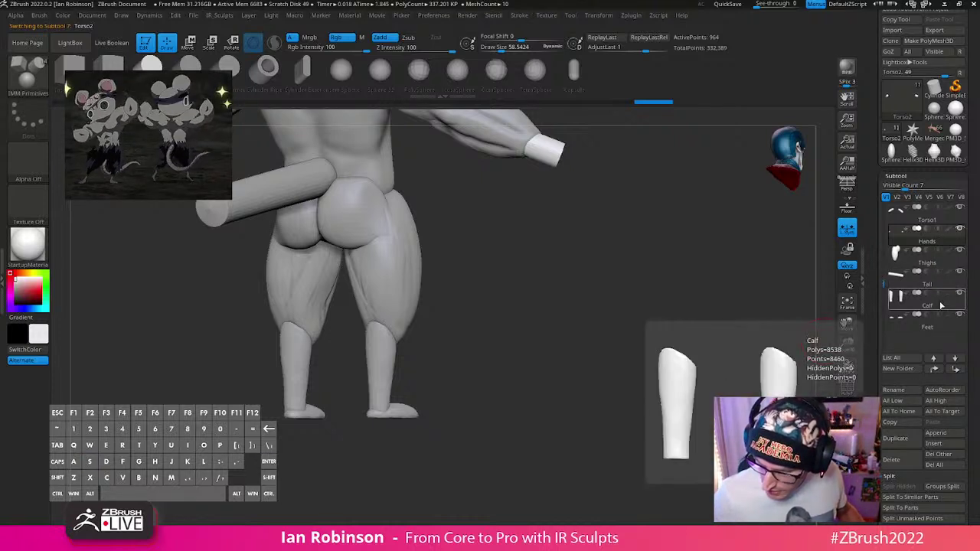
Step: Move the Tail subtool up in the subtool list and bring the top of the list into view
left_click(932, 282)
left_click(933, 368)
left_click_drag(884, 279, 895, 176)
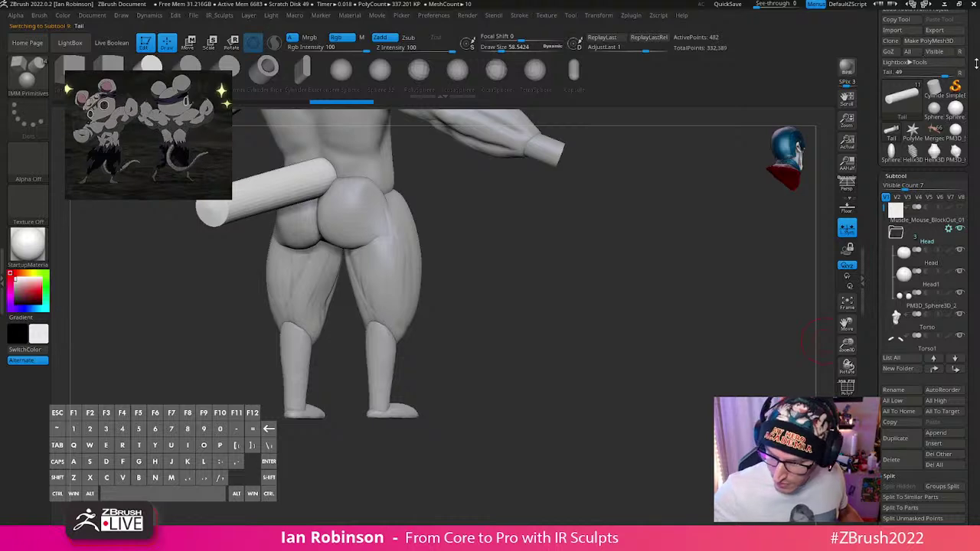
Step: Turn on the polyframe display for the tail cylinder while viewing the mouse from the side
left_click_drag(976, 63, 975, 119)
left_click_drag(677, 306, 679, 369)
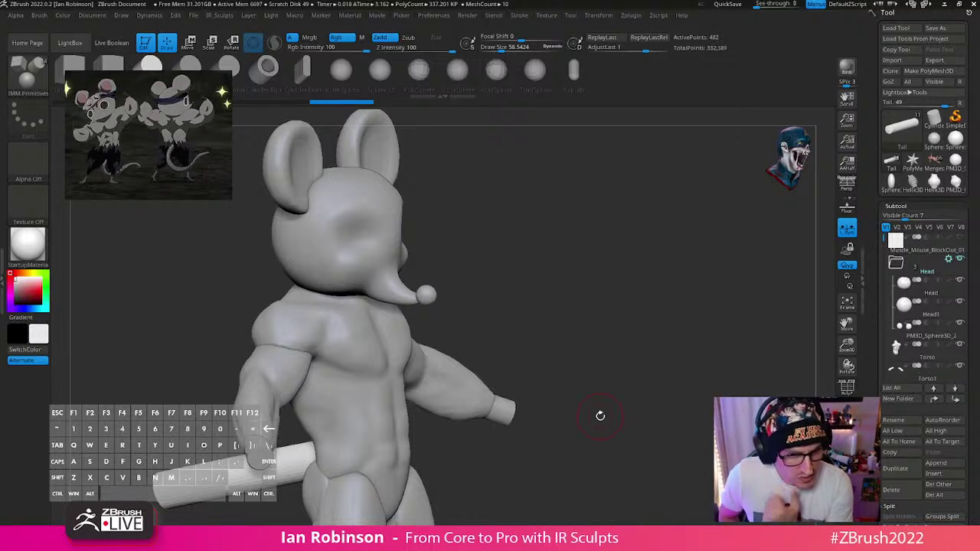
left_click_drag(600, 416, 609, 295)
left_click_drag(664, 321, 661, 303, "alt")
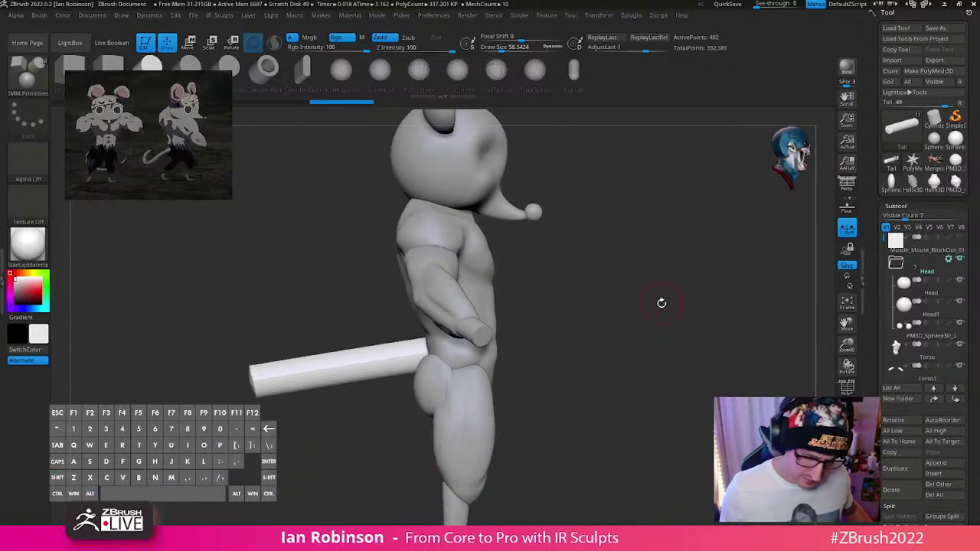
key("shift+f")
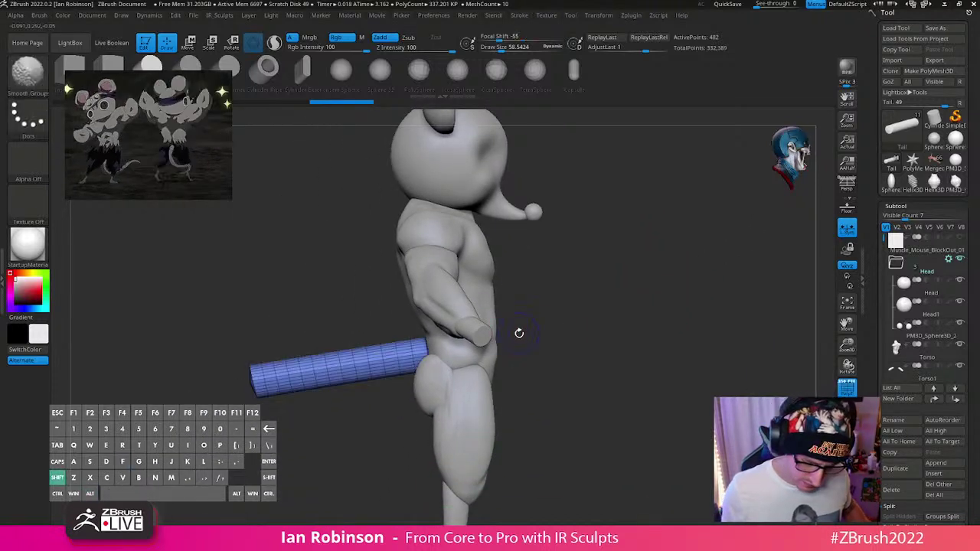
key("shift+f")
key("shift+f")
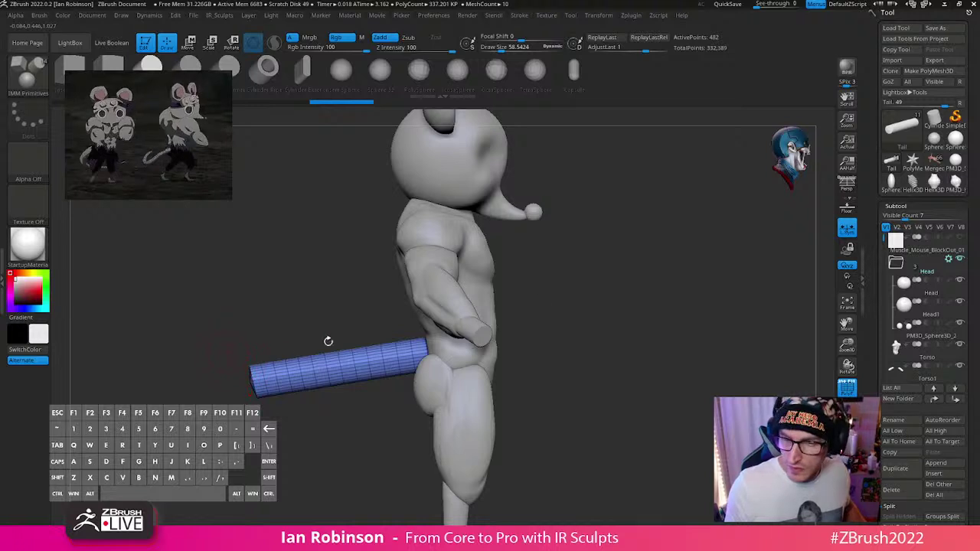
Step: Stretch the tail cylinder lengthwise so it extends farther out behind the body
left_click_drag(638, 328, 656, 307, "alt")
key("w")
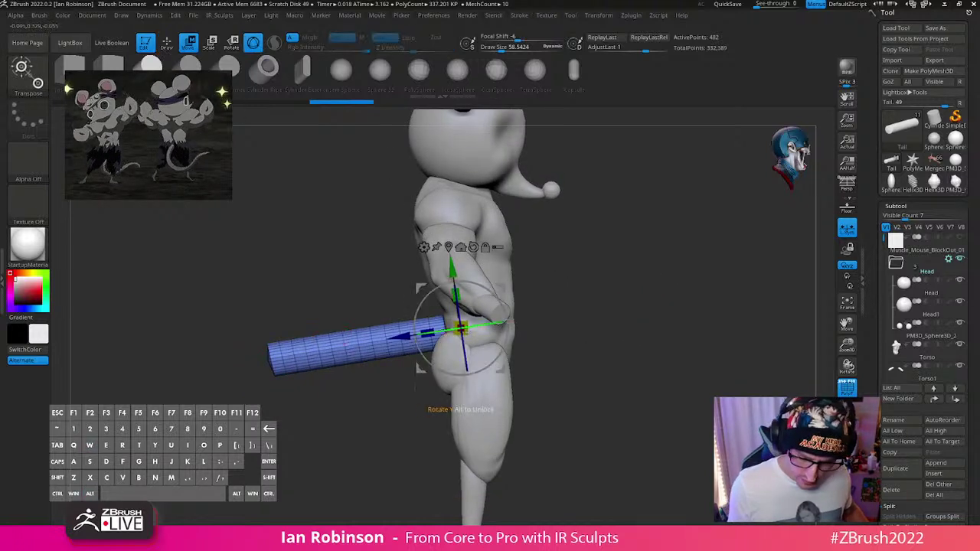
left_click_drag(427, 333, 365, 355)
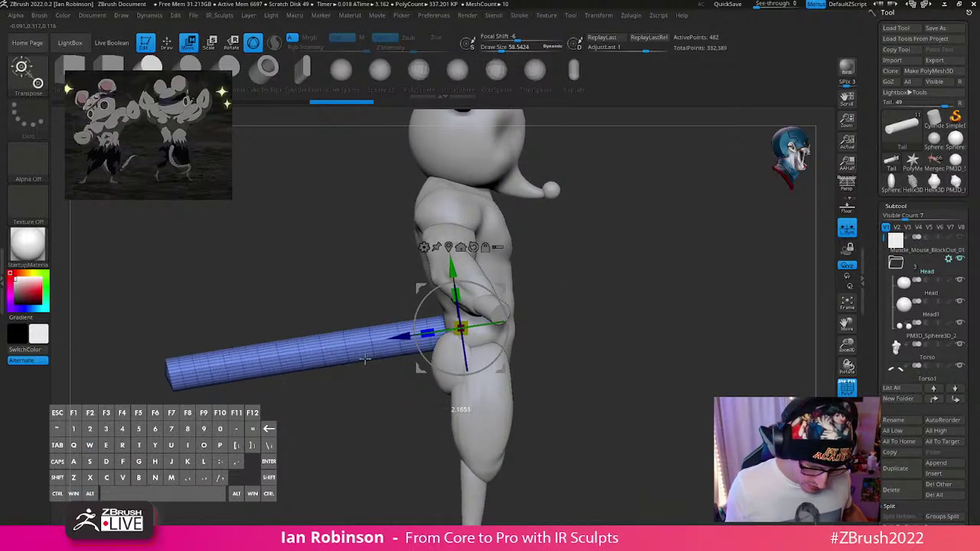
key("q")
Step: Mask the free end of the tail, invert the mask, and scale that end down to a narrower tip
left_click_drag(625, 352, 669, 355, "alt")
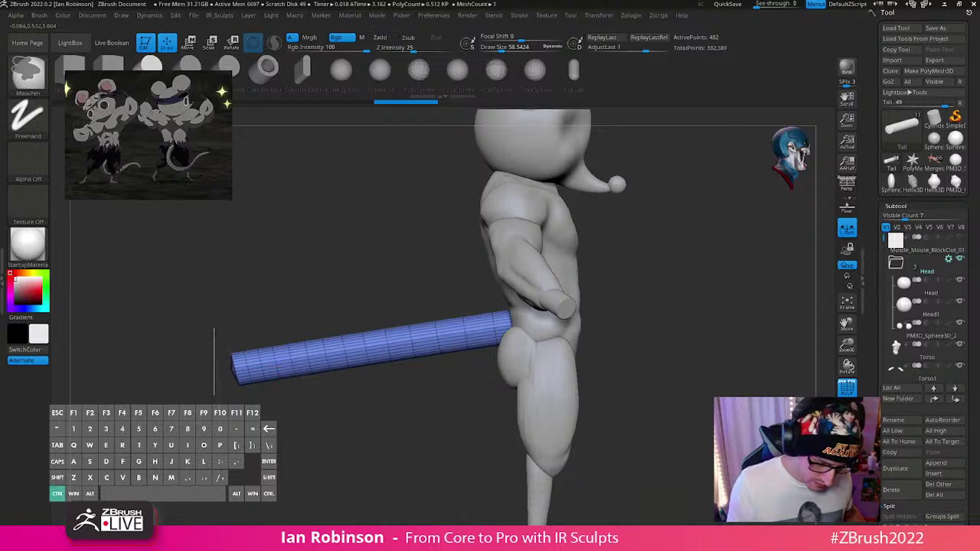
left_click_drag(215, 329, 287, 414, "ctrl")
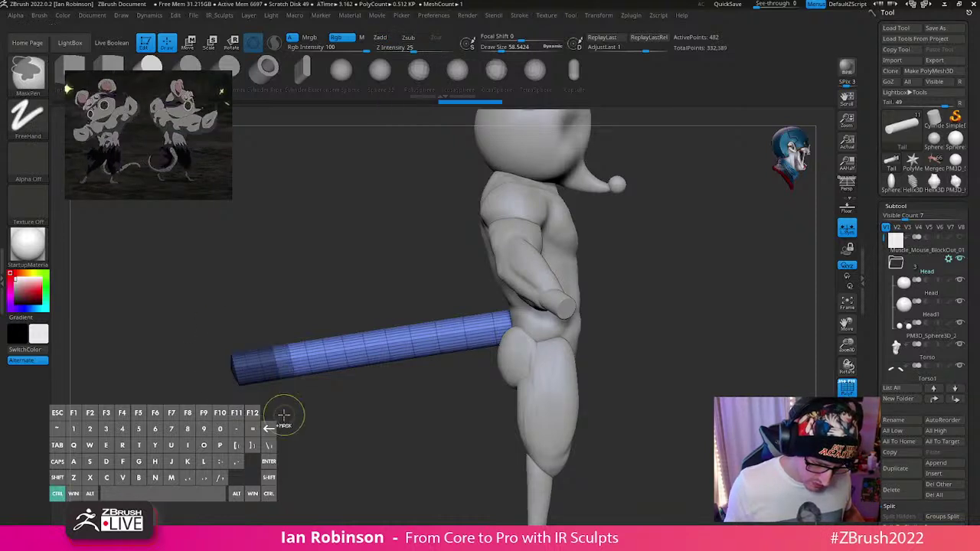
left_click(313, 428, "ctrl")
key("w")
left_click(527, 241)
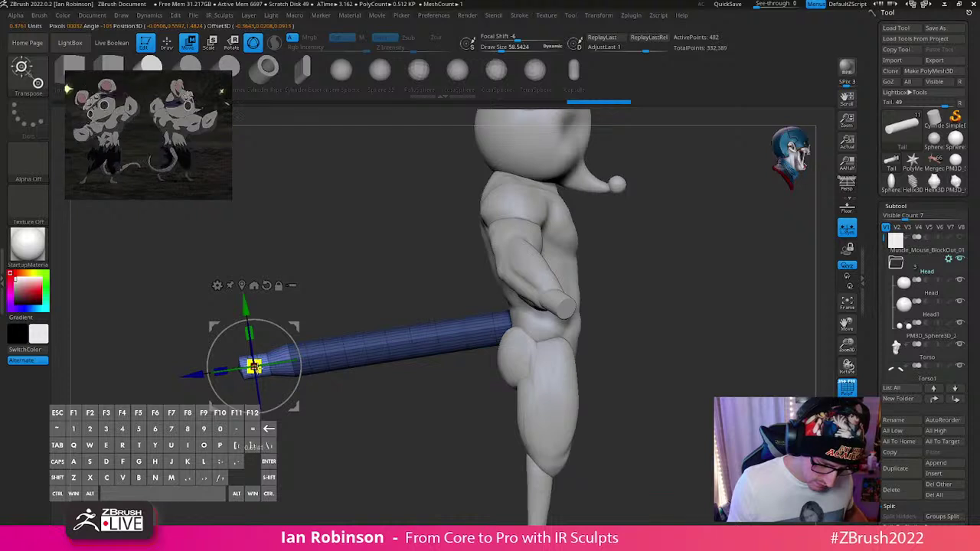
Step: Enlarge the brush to about 95, smooth the tail's end into a point, and clear the mask
key("q")
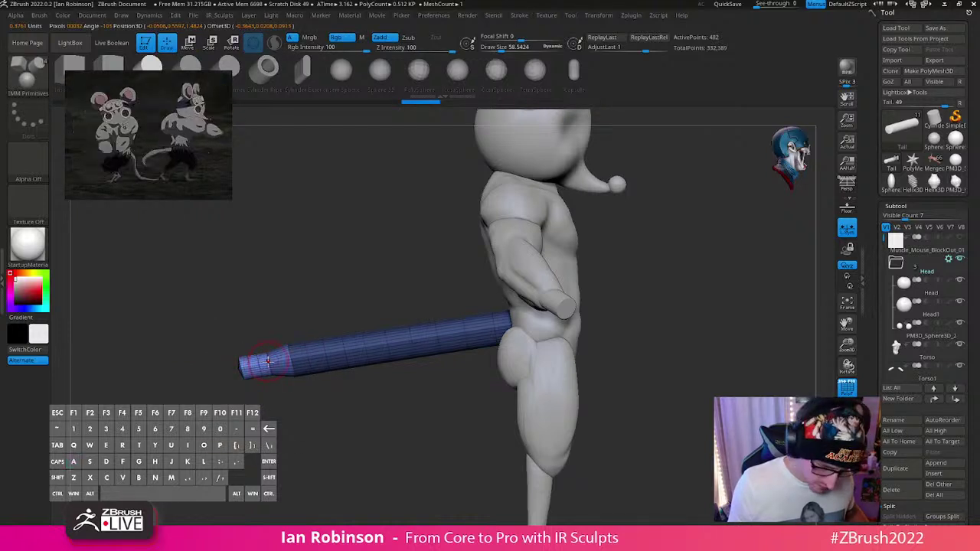
key("s")
left_click_drag(267, 361, 267, 378)
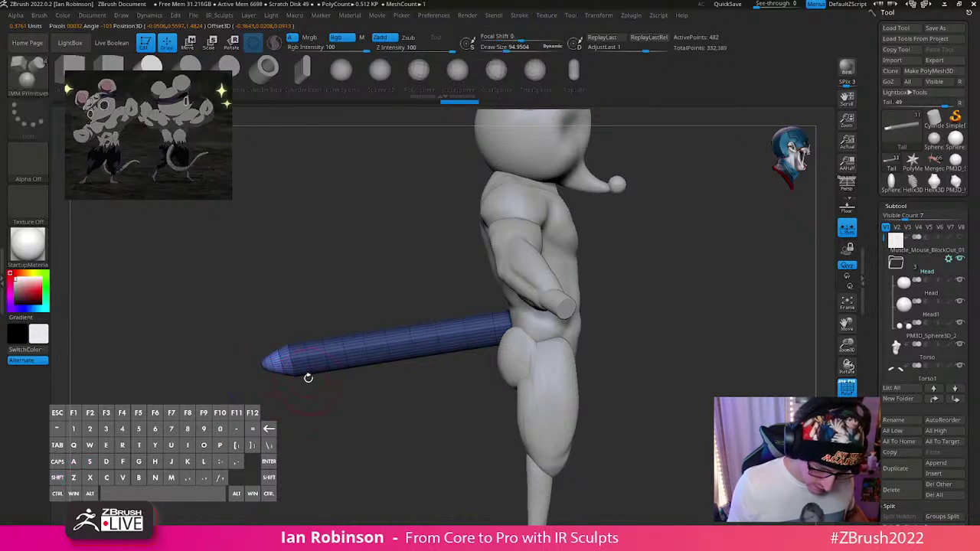
left_click_drag(316, 431, 330, 442, "ctrl")
Step: Enlarge the brush to about 140 and smooth the tail into an even taper, undoing the last stroke
key("s")
mouse_move(300, 360)
left_mouse_down()
mouse_move(386, 355)
mouse_move(416, 339)
mouse_move(394, 346)
left_mouse_up()
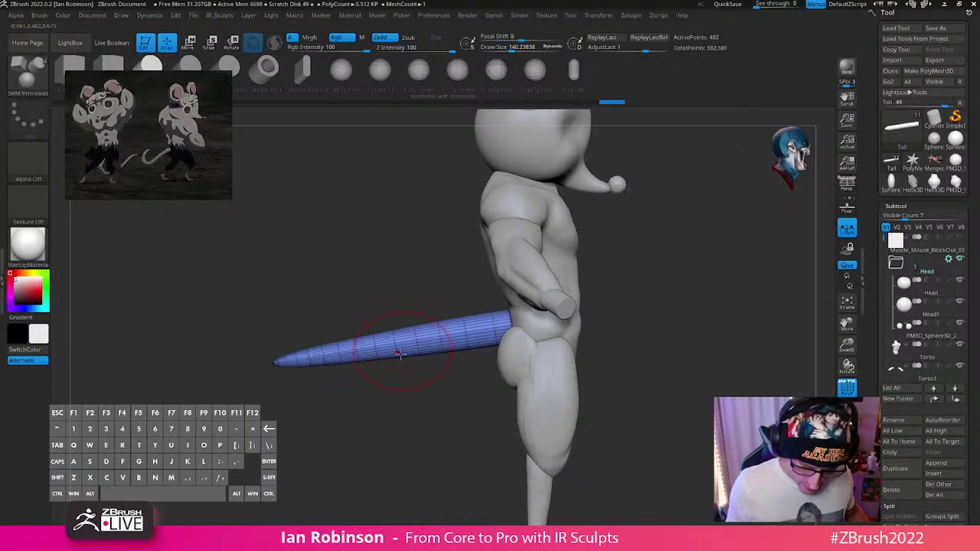
mouse_move(328, 417)
left_mouse_down()
mouse_move(339, 442)
mouse_move(383, 463)
left_mouse_up()
left_click_drag(322, 346, 536, 290, "shift")
key("ctrl+z")
Step: Subdivide the tail twice and delete its lower subdivision levels
mouse_move(737, 298)
left_mouse_down()
mouse_move(724, 286)
mouse_move(734, 279)
left_mouse_up()
key("ctrl+d")
key("ctrl+d")
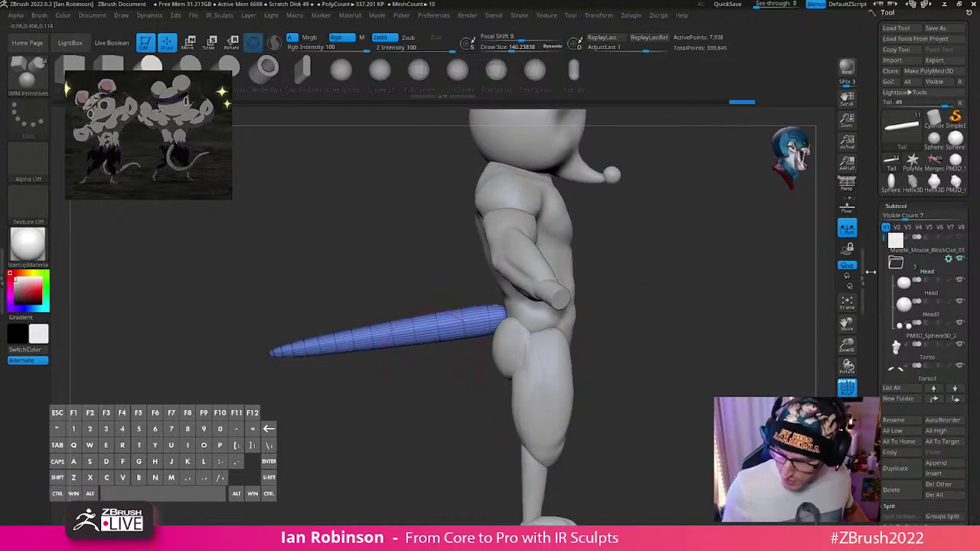
left_click(908, 205)
left_click(906, 188)
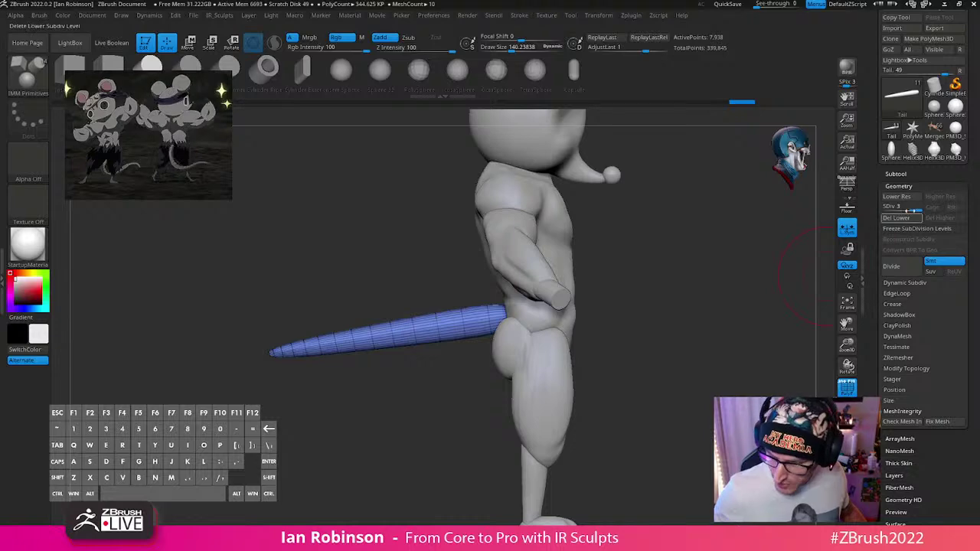
left_click(907, 218)
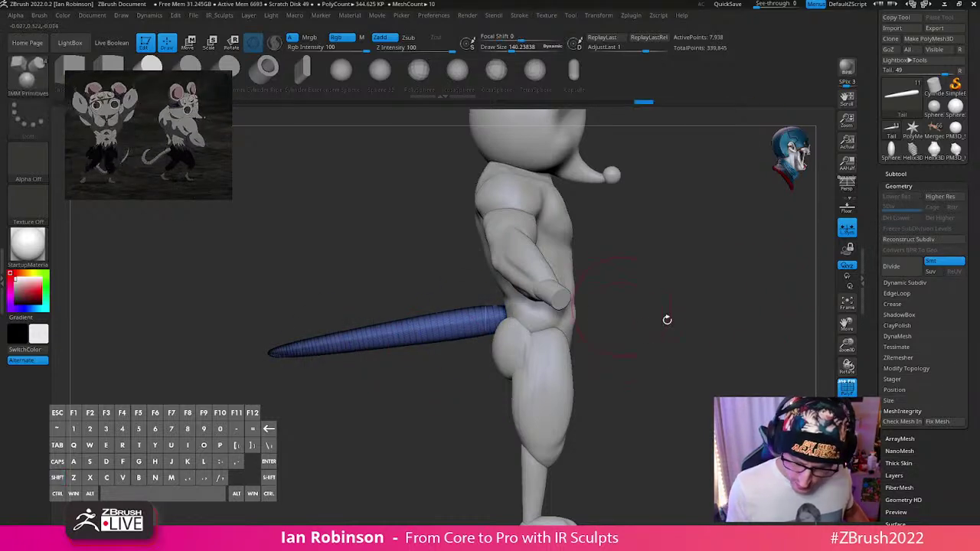
Step: Set the focal shift to 0 for the transform tool on the tail
mouse_move(667, 319)
left_mouse_down()
mouse_move(564, 360)
mouse_move(422, 378)
mouse_move(411, 346)
mouse_move(518, 346)
left_mouse_up()
key("w")
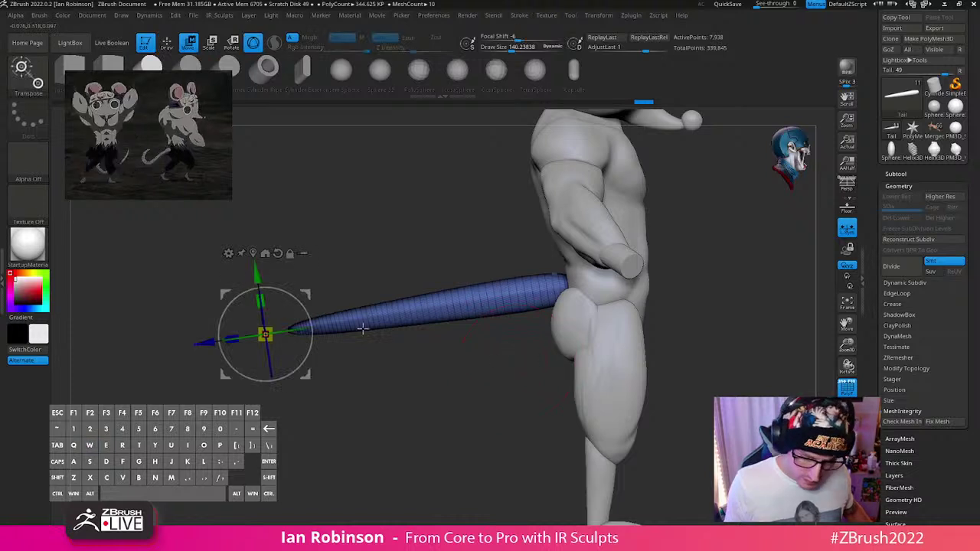
key("space")
left_click(391, 335)
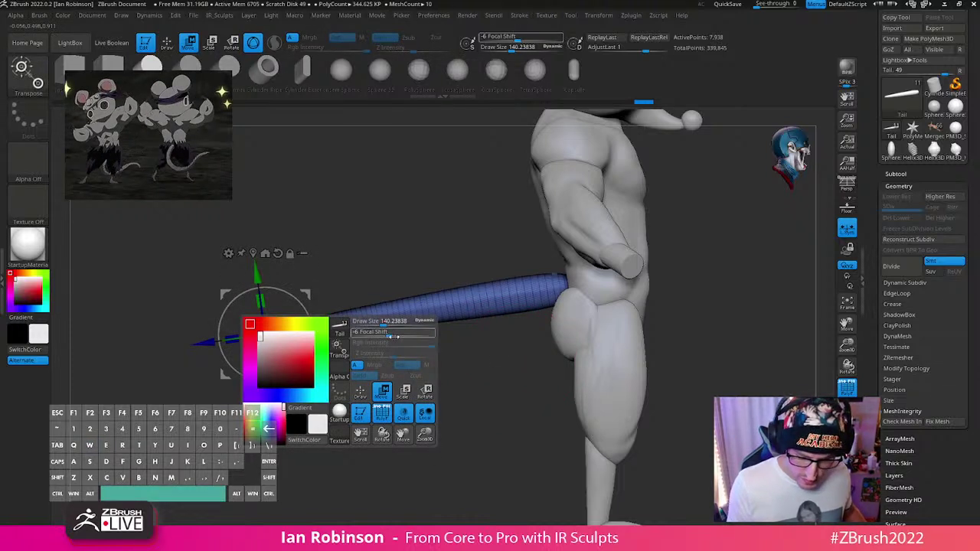
type("0")
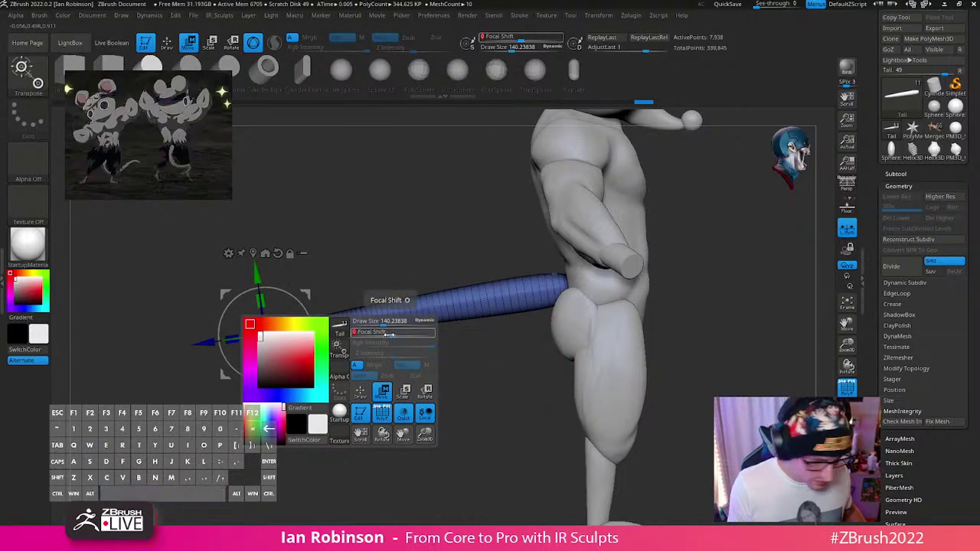
key("Return")
Step: Place a transpose line from the tail's base to its tip and bend the tail into a downward curve with an upturned end
key("y")
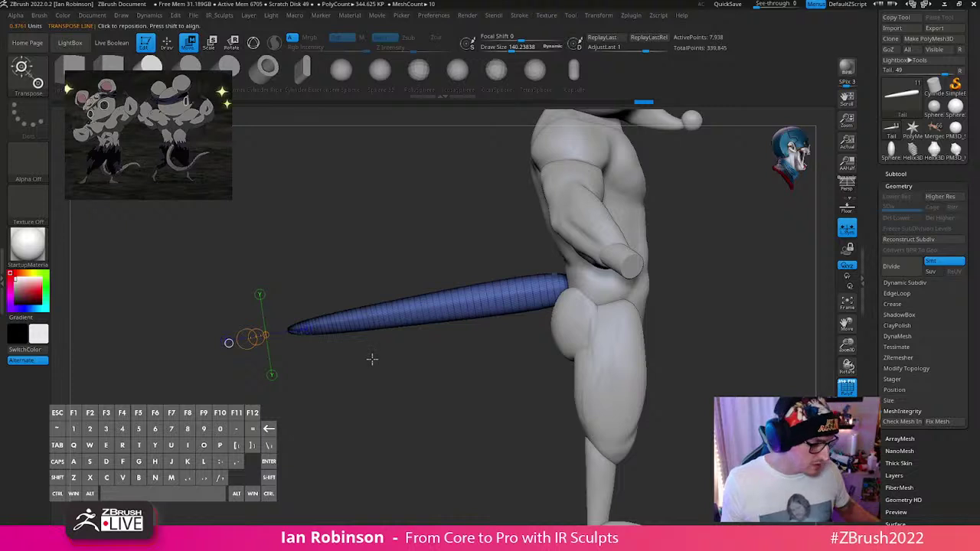
key("y")
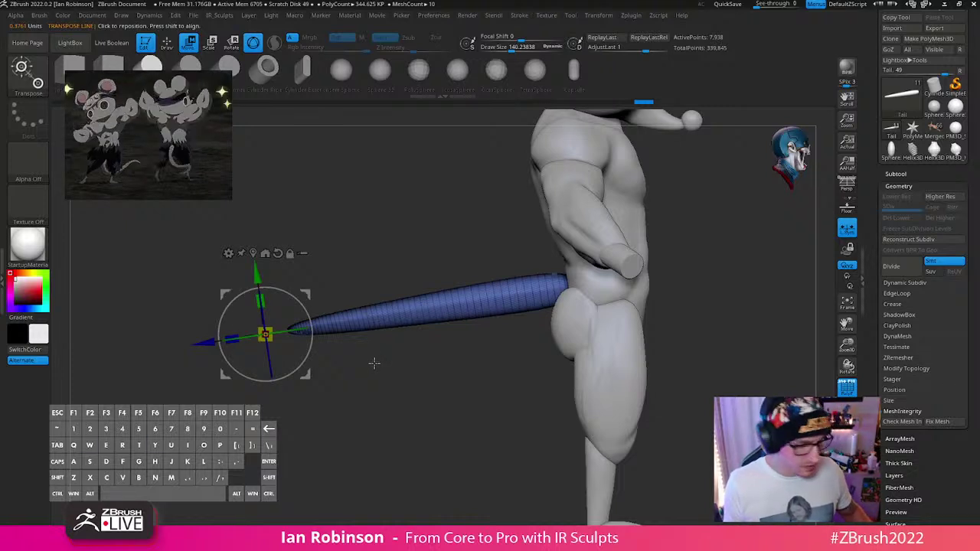
key("y")
left_click_drag(571, 285, 289, 333, "shift")
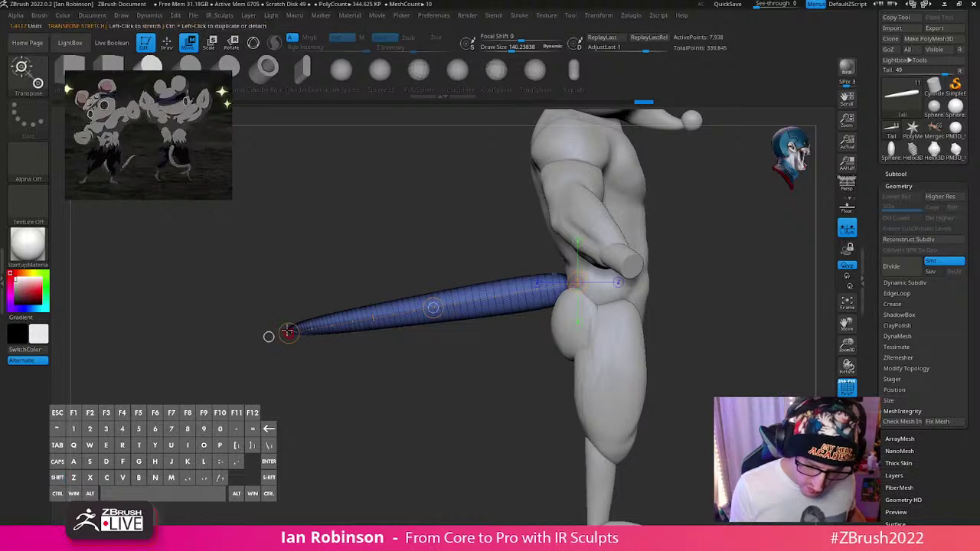
mouse_move(433, 308)
left_mouse_down("alt")
mouse_move(427, 409)
mouse_move(300, 329)
left_mouse_up("alt")
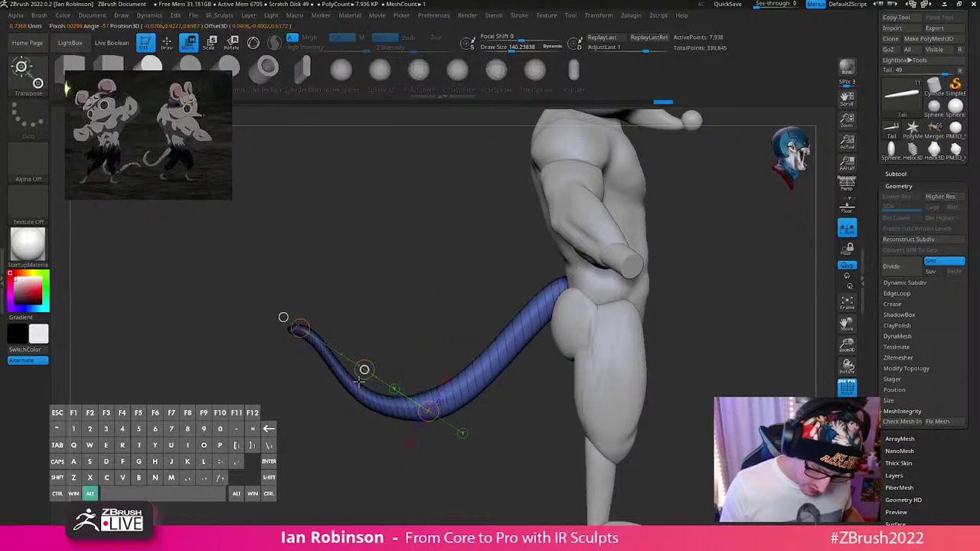
Step: Smooth the bent tail from its tip through the lower curve
key("q")
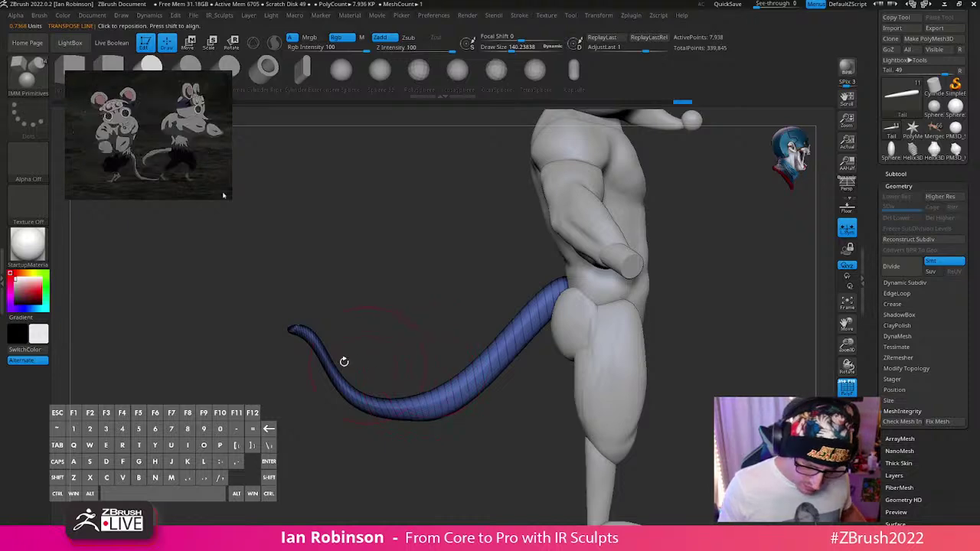
mouse_move(341, 365)
left_mouse_down("shift")
mouse_move(366, 394)
mouse_move(337, 358)
left_mouse_up("shift")
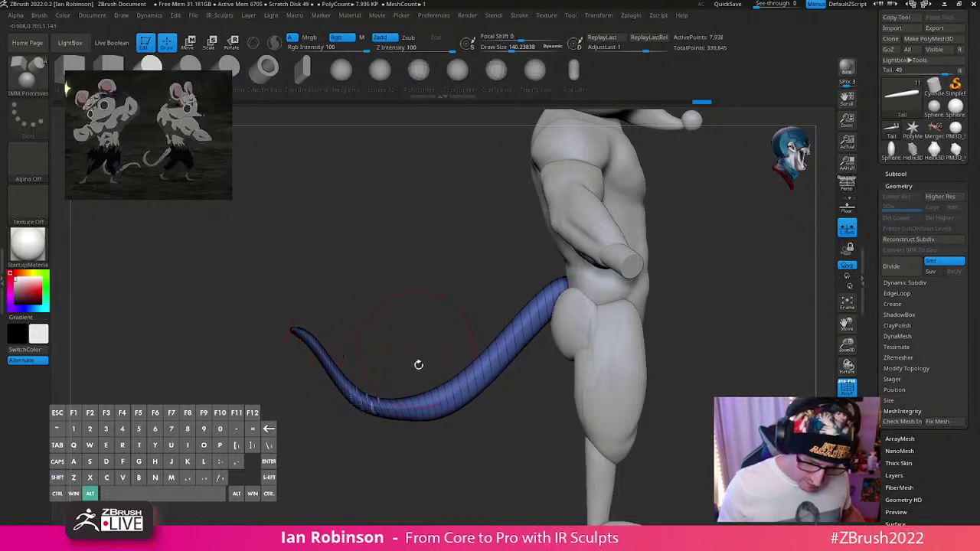
mouse_move(383, 406)
left_mouse_down("shift")
mouse_move(446, 416)
mouse_move(483, 376)
mouse_move(722, 364)
mouse_move(648, 286)
mouse_move(728, 319)
mouse_move(623, 273)
left_mouse_up("shift")
Step: Switch from the transpose line to the gizmo, move its pivot near the tail's base, and rotate the tail down more steeply
key("w")
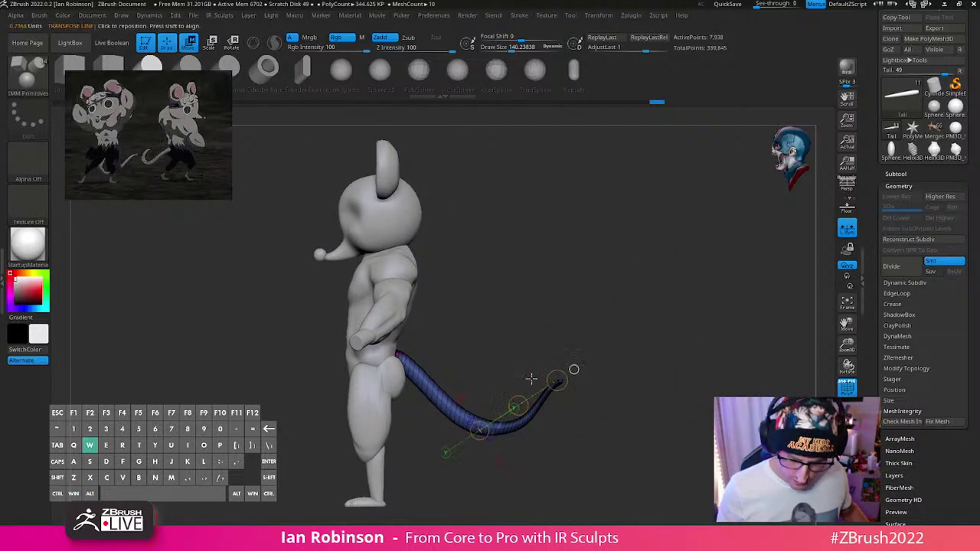
key("y")
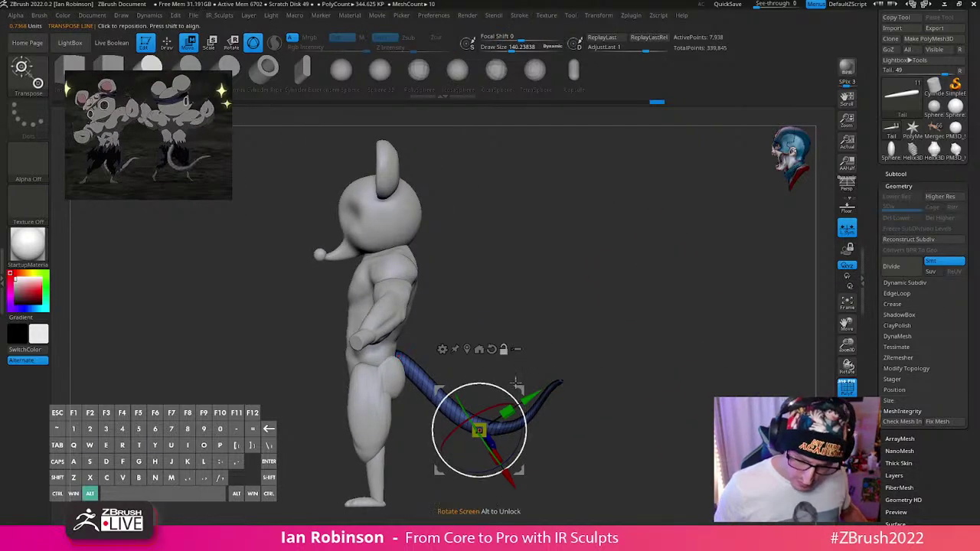
left_click(491, 349, "alt")
left_click_drag(522, 391, 439, 369, "alt")
left_click_drag(451, 423, 458, 447)
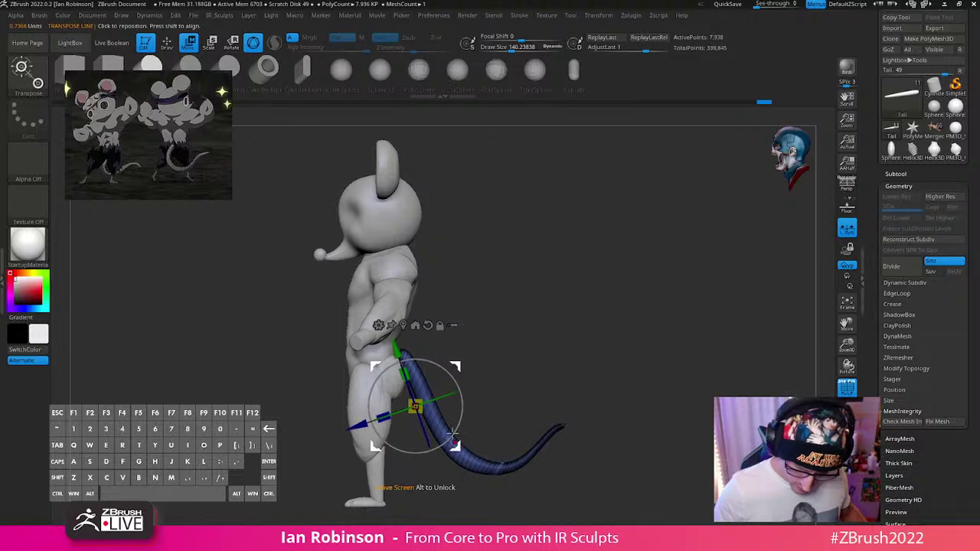
Step: Set the masking brush to MaskLasso and lasso around the upper part of the tail
key("q")
key("ctrl")
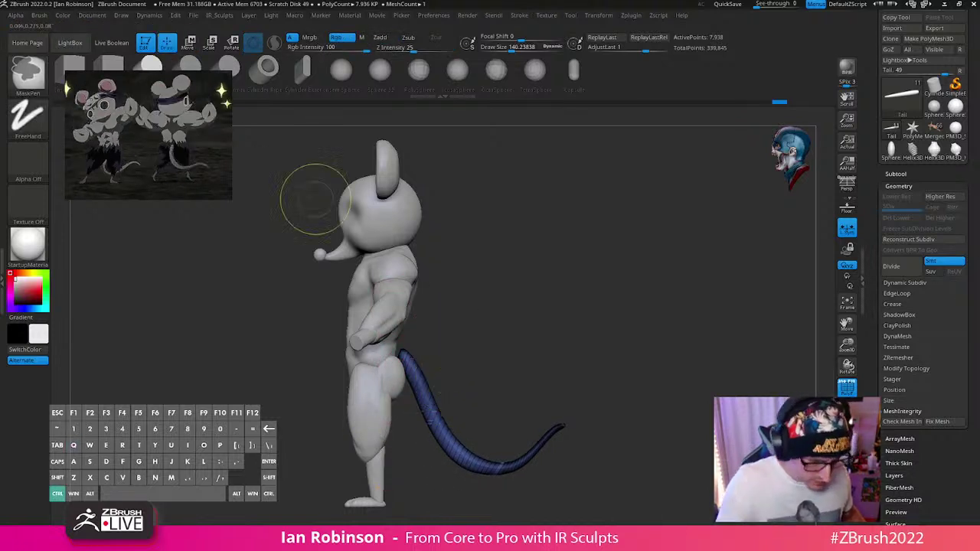
left_click(28, 72)
left_click(213, 128)
mouse_move(451, 413)
left_mouse_down("ctrl")
mouse_move(424, 355)
mouse_move(466, 330)
left_mouse_up("ctrl")
Step: Reposition and realign the gizmo at the tail's base, and adjust how the base meets the lower back
key("w")
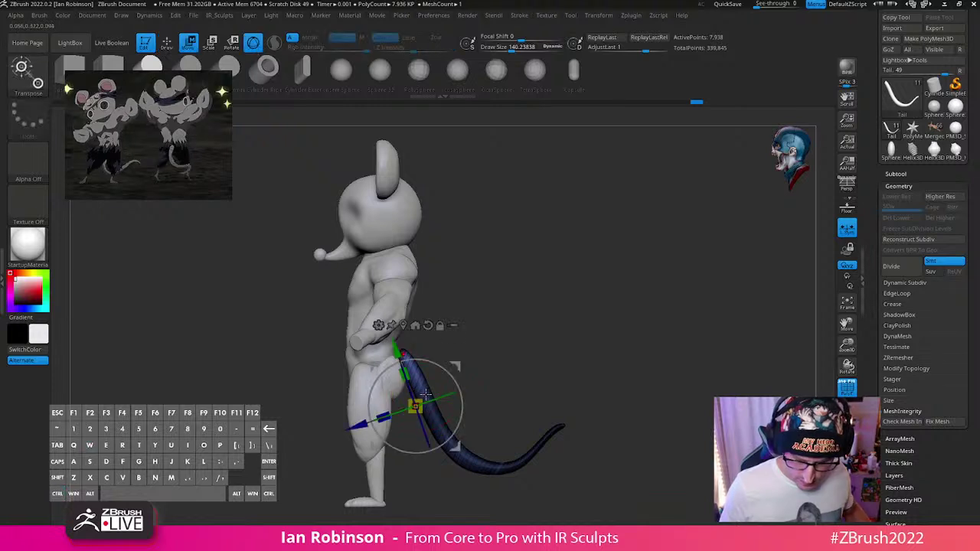
key("alt")
left_click_drag(455, 367, 450, 325, "alt")
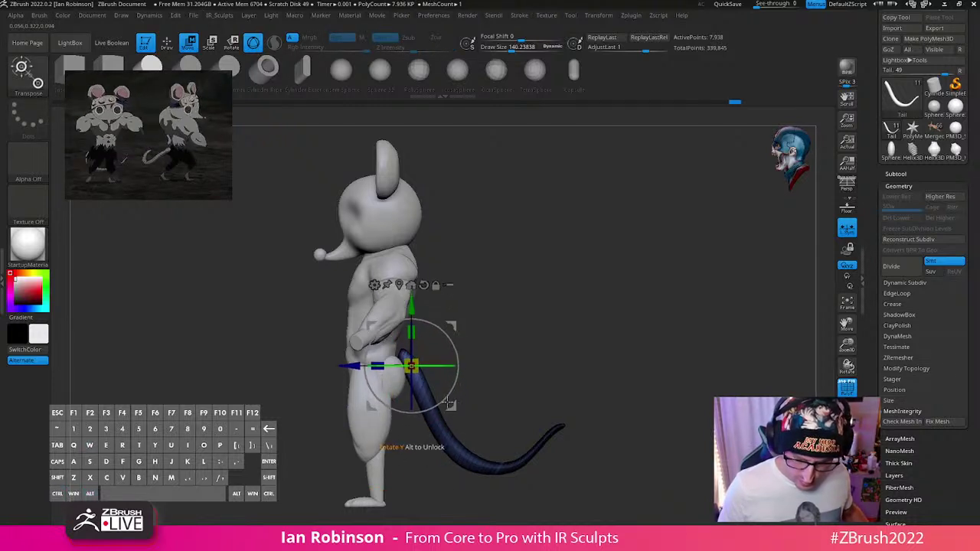
mouse_move(450, 405)
left_mouse_down()
mouse_move(449, 392)
mouse_move(443, 398)
left_mouse_up()
left_click_drag(450, 368, 456, 354, "alt")
left_click(415, 276, "alt")
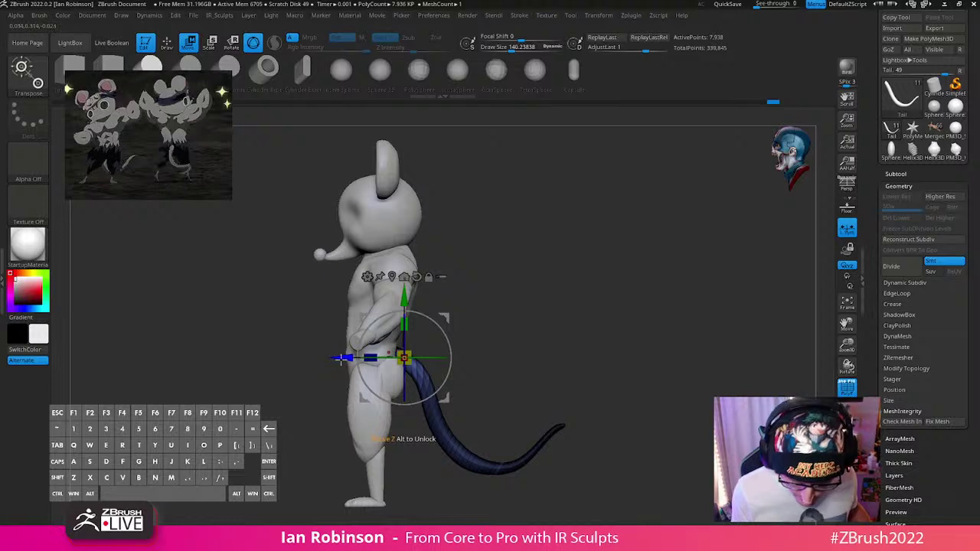
left_click_drag(341, 359, 332, 358)
left_click_drag(459, 387, 479, 386)
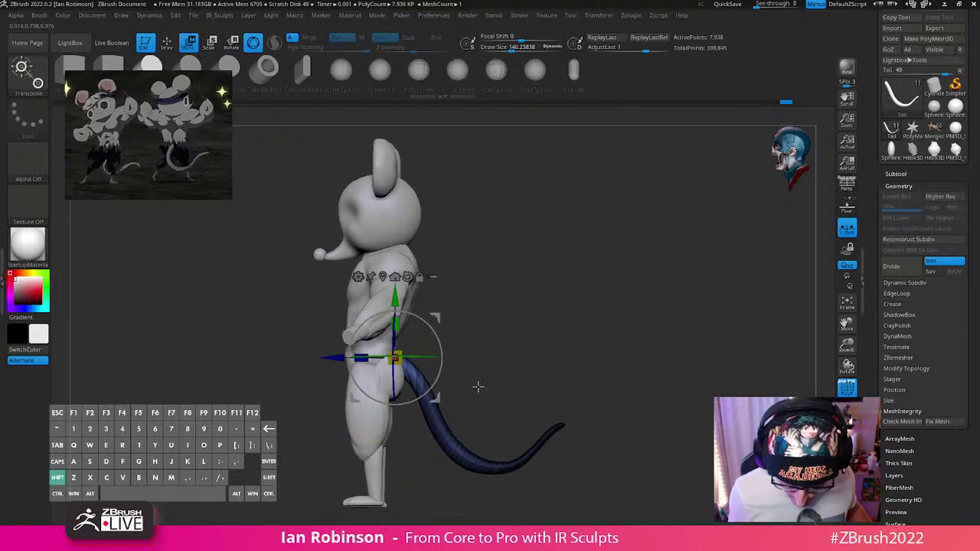
Step: Nudge the tail slightly upward on the lower back and check its attachment from the opposite side
key("q")
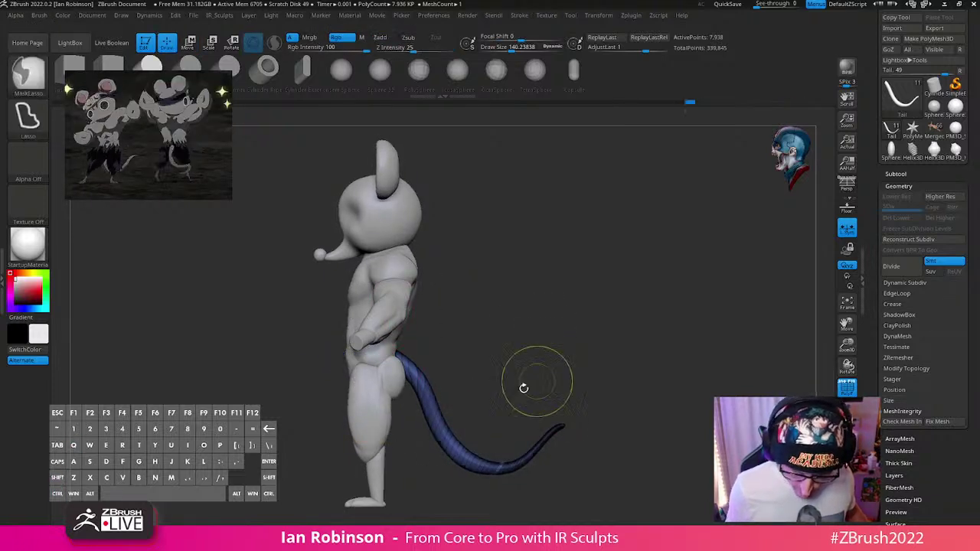
key("w")
left_click_drag(439, 393, 440, 383)
key("q")
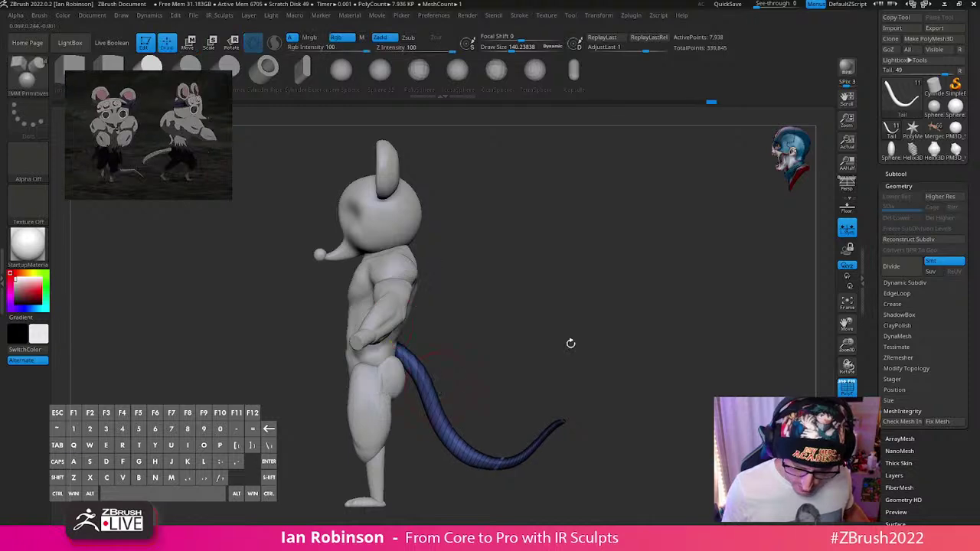
mouse_move(569, 343)
left_mouse_down()
mouse_move(559, 338)
mouse_move(597, 332)
left_mouse_up()
left_click_drag(674, 391, 593, 395)
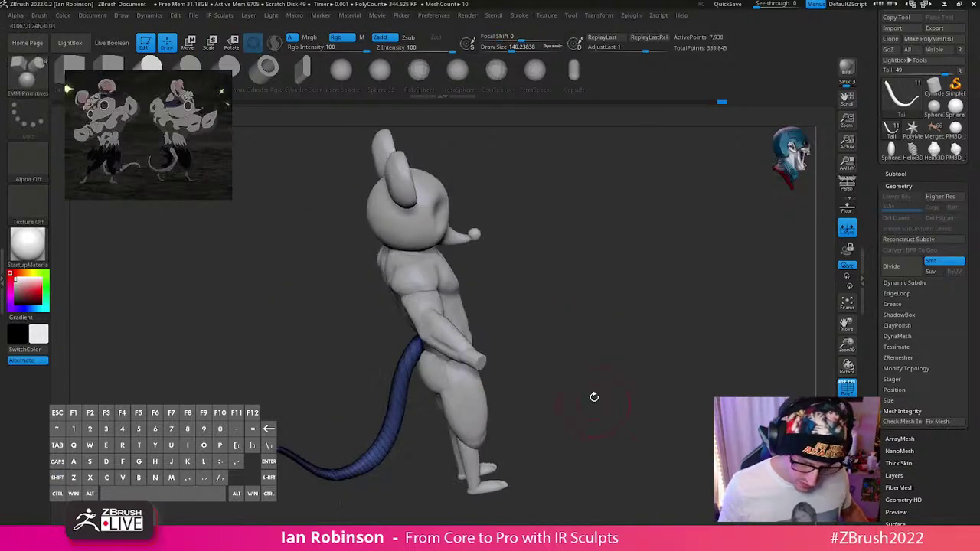
Step: Subdivide the tail once, delete its lower subdivision level, and smooth the denser mesh with the polygon wireframe shown
key("shift+f")
key("shift+f")
mouse_move(618, 350)
left_mouse_down("alt")
mouse_move(616, 417)
mouse_move(678, 372)
mouse_move(665, 323)
left_mouse_up("alt")
key("ctrl+d")
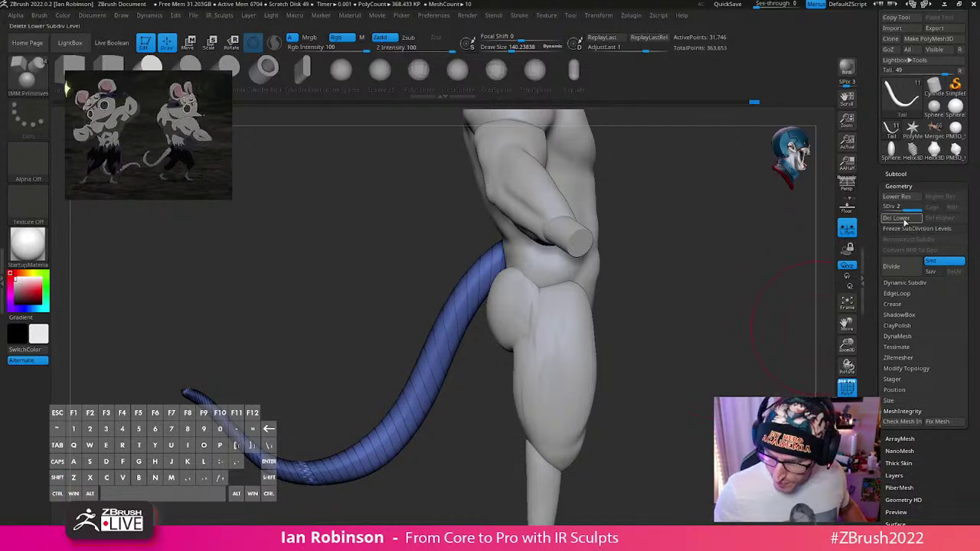
left_click(905, 219)
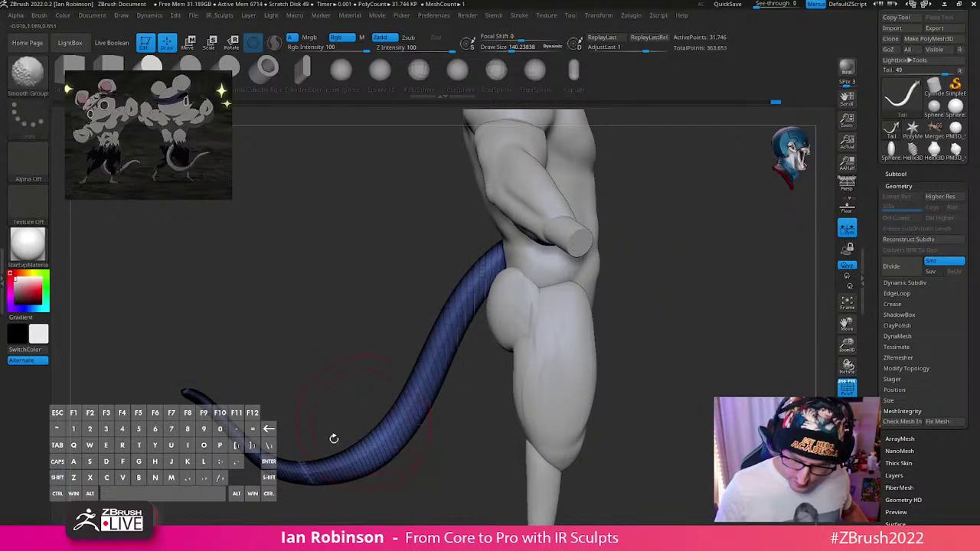
key("shift")
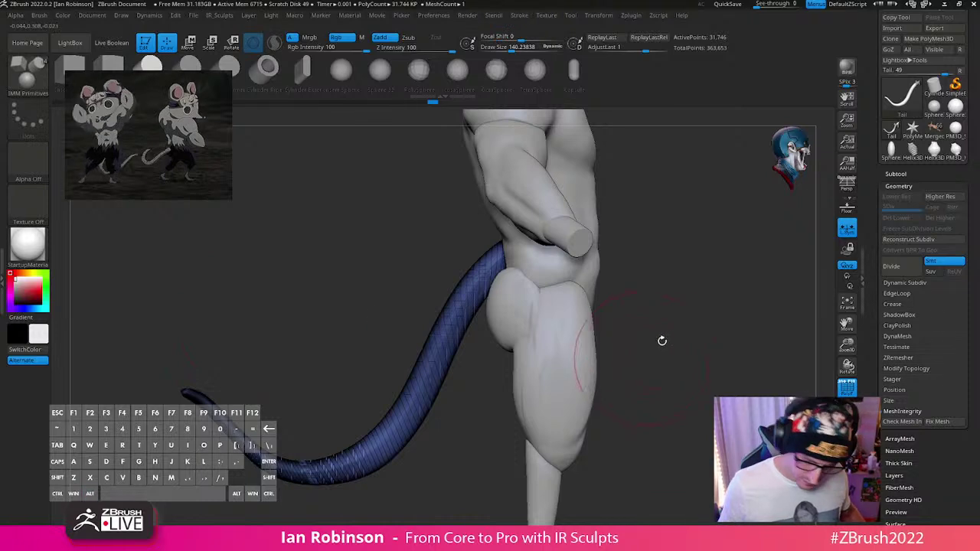
key("shift+f")
Step: Pull the tail's base toward the lower back with the Move brush, and turn on backface masking for the brush
mouse_move(675, 376)
left_mouse_down("alt")
mouse_move(610, 319)
mouse_move(608, 377)
mouse_move(575, 346)
mouse_move(623, 365)
mouse_move(558, 372)
mouse_move(629, 356)
mouse_move(645, 427)
mouse_move(486, 354)
left_mouse_up("alt")
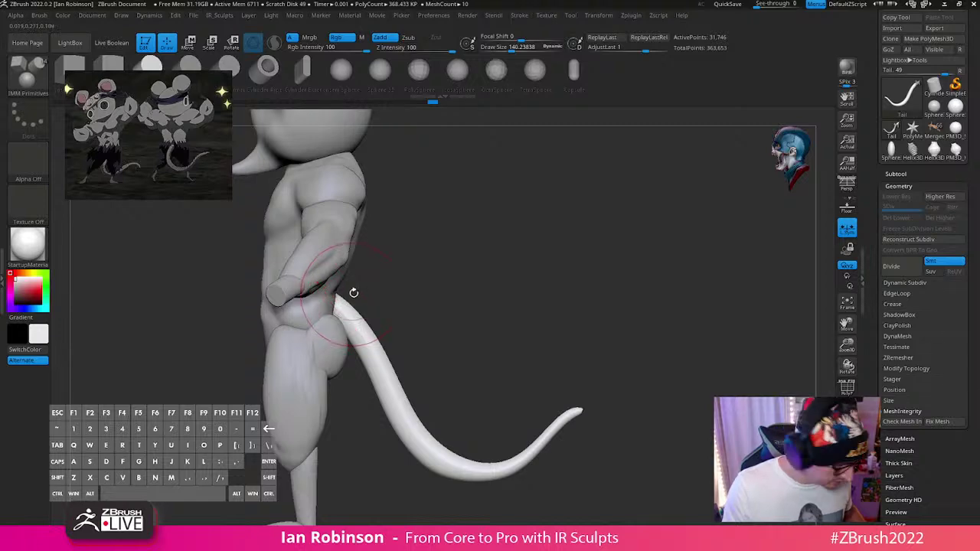
key("b")
key("m")
key("v")
left_click_drag(353, 279, 335, 296)
key("1")
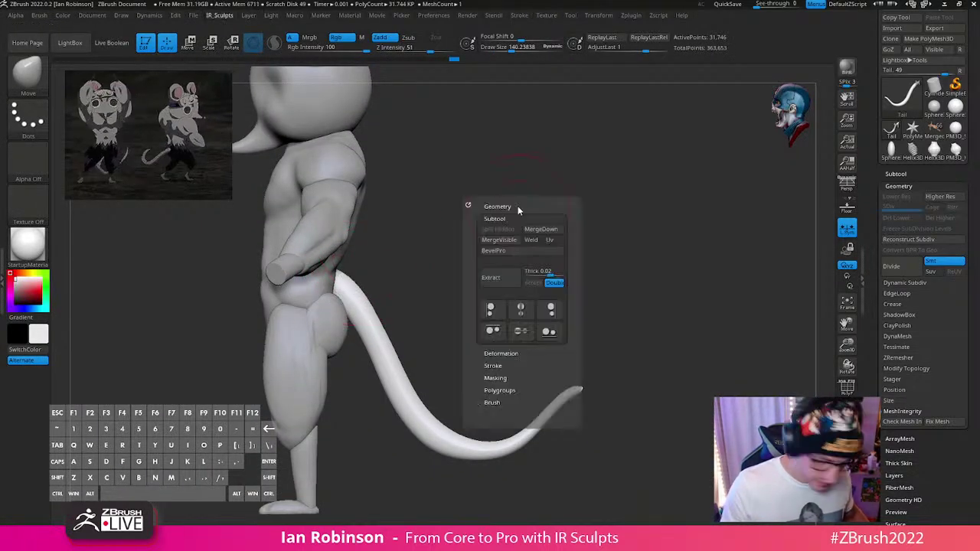
left_click(498, 401)
key("1")
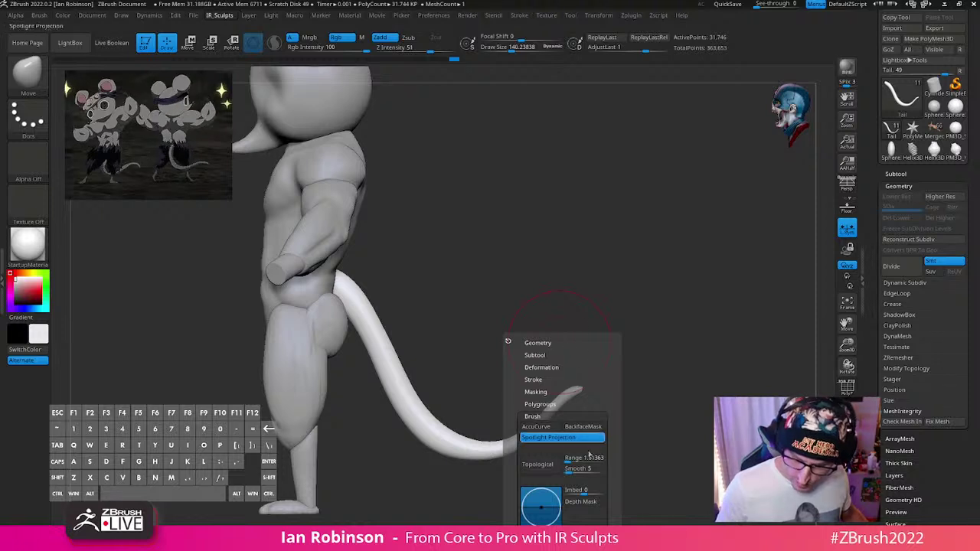
left_click(591, 427)
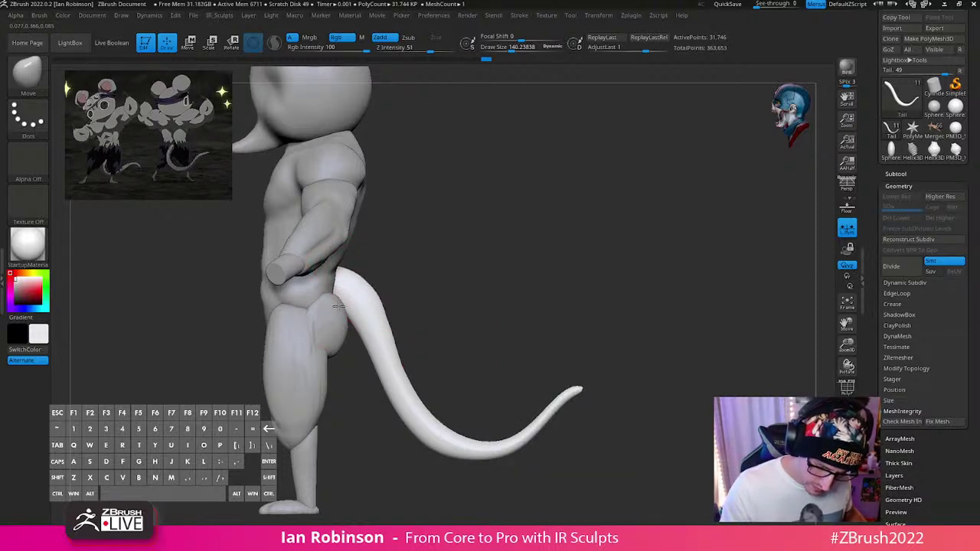
Step: Reshape and smooth the tail's upper section and lower bend into an even taper, checking the whole figure's silhouette
key("shift")
left_click_drag(388, 328, 380, 326, "shift")
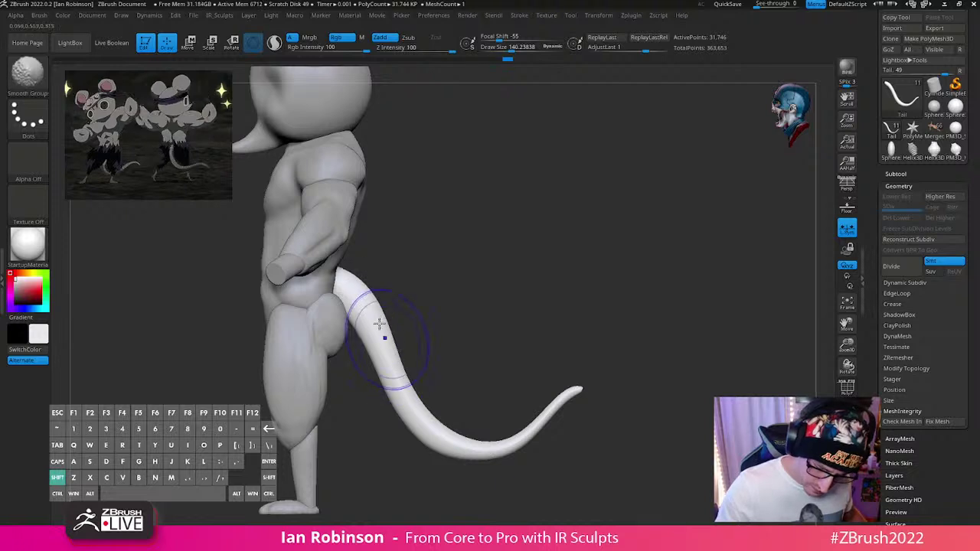
left_click_drag(505, 444, 521, 427)
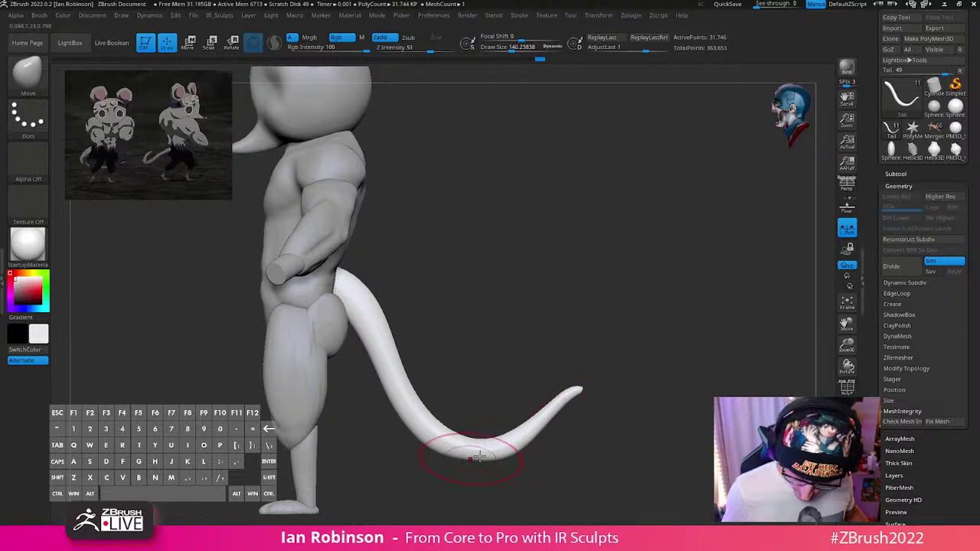
left_click_drag(468, 459, 525, 433, "shift")
mouse_move(656, 295)
left_mouse_down("alt")
mouse_move(674, 332)
mouse_move(640, 330)
mouse_move(728, 348)
mouse_move(693, 352)
mouse_move(646, 397)
left_mouse_up("alt")
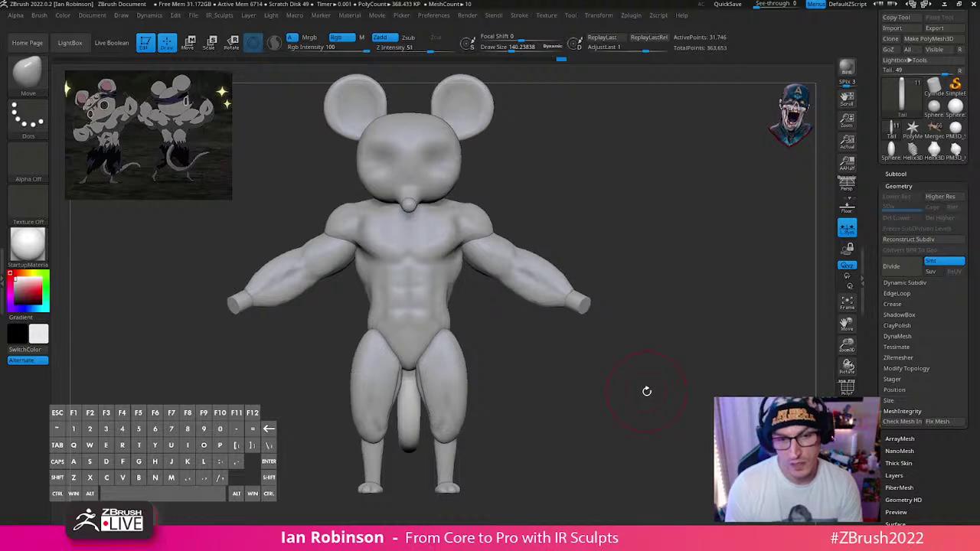
left_click_drag(674, 274, 640, 350, "alt")
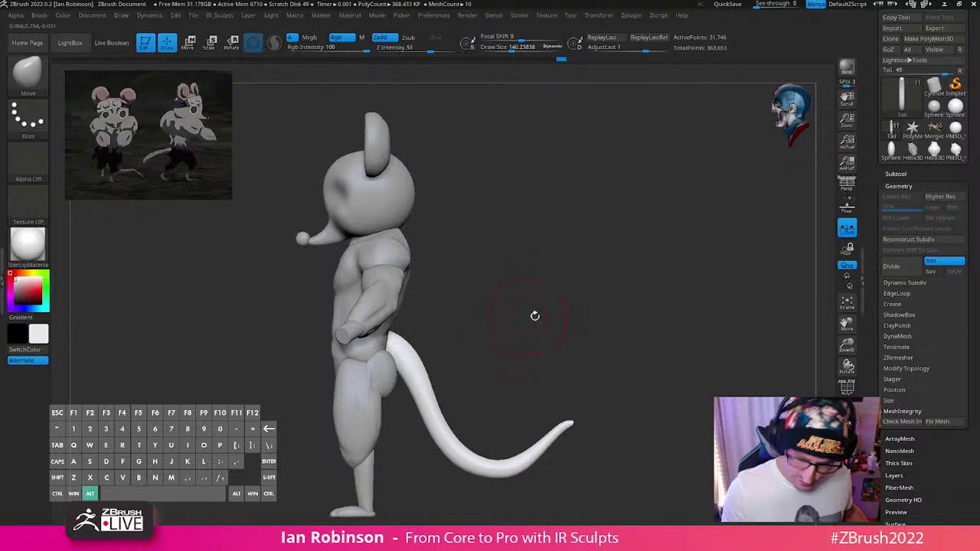
Step: Select the torso subtool and adjust its lower front near the hip using the Move brush at about size 183
left_click_drag(538, 298, 633, 338, "alt")
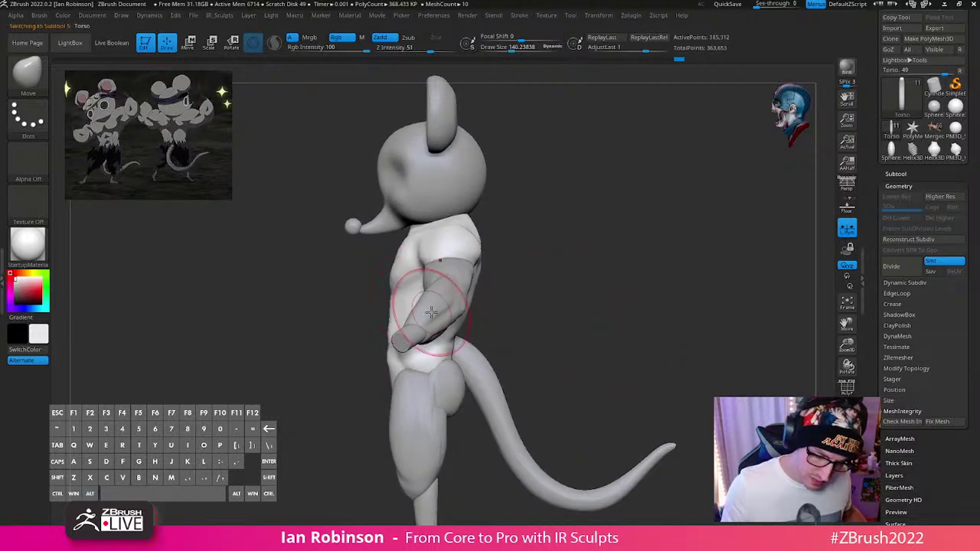
key("b")
key("m")
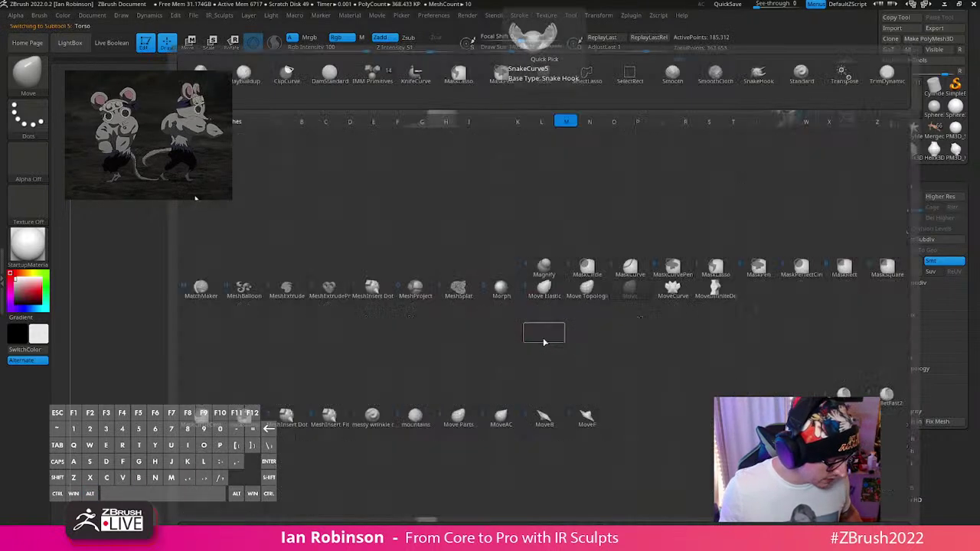
key("v")
key("s")
left_click_drag(517, 319, 533, 319)
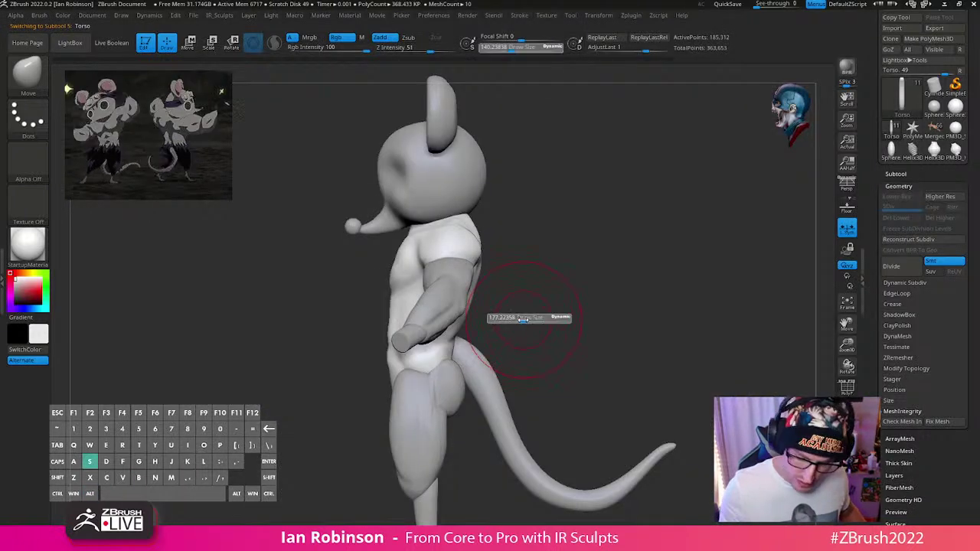
left_click_drag(409, 376, 394, 392)
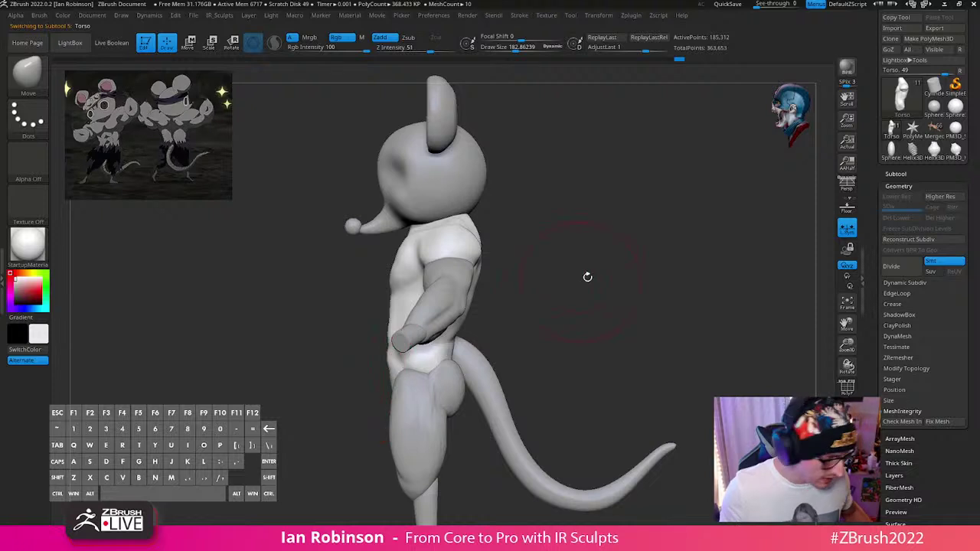
key("space")
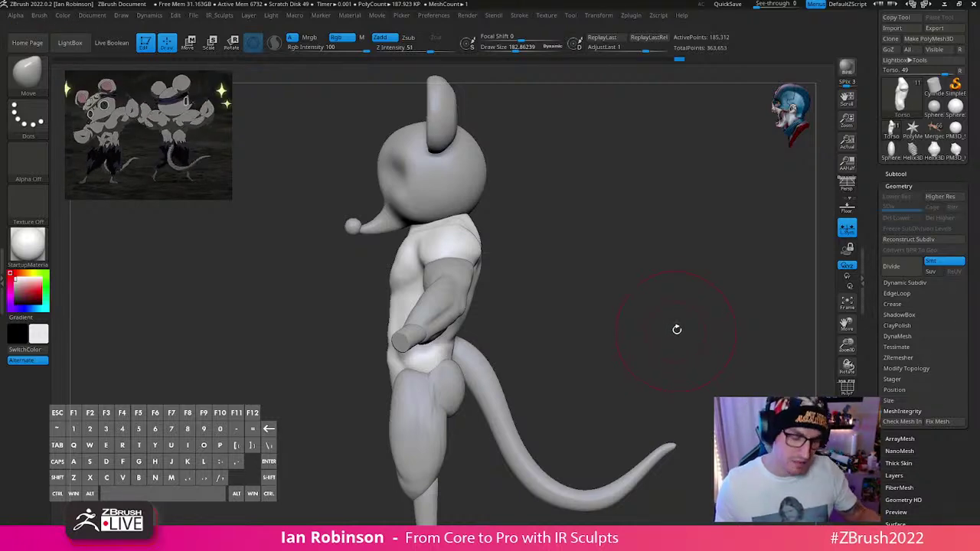
Step: Reduce the Move brush to about size 116 and refine the torso's lower abdomen where it meets the thighs
left_click_drag(677, 329, 508, 356)
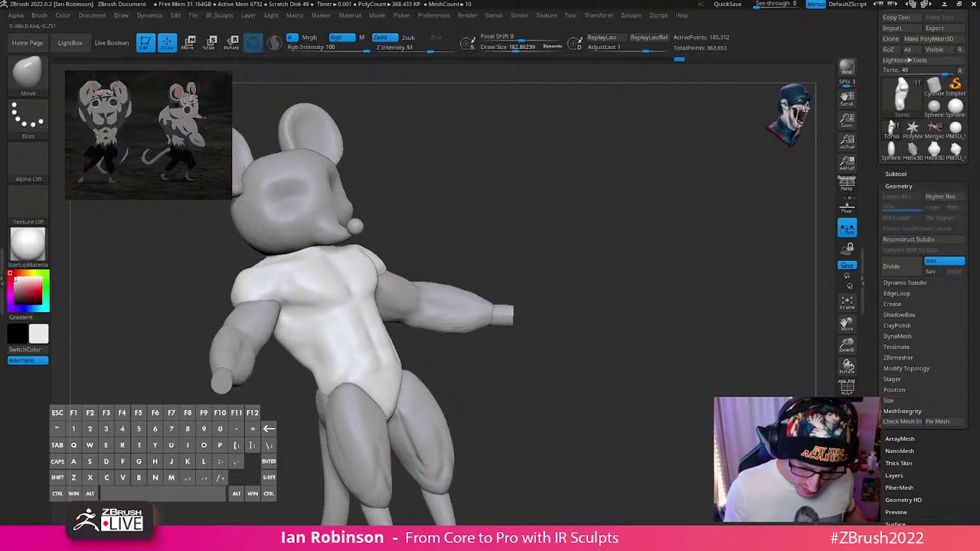
left_click_drag(391, 415, 388, 415)
mouse_move(493, 376)
left_mouse_down()
mouse_move(536, 370)
mouse_move(536, 389)
left_mouse_up()
key("s")
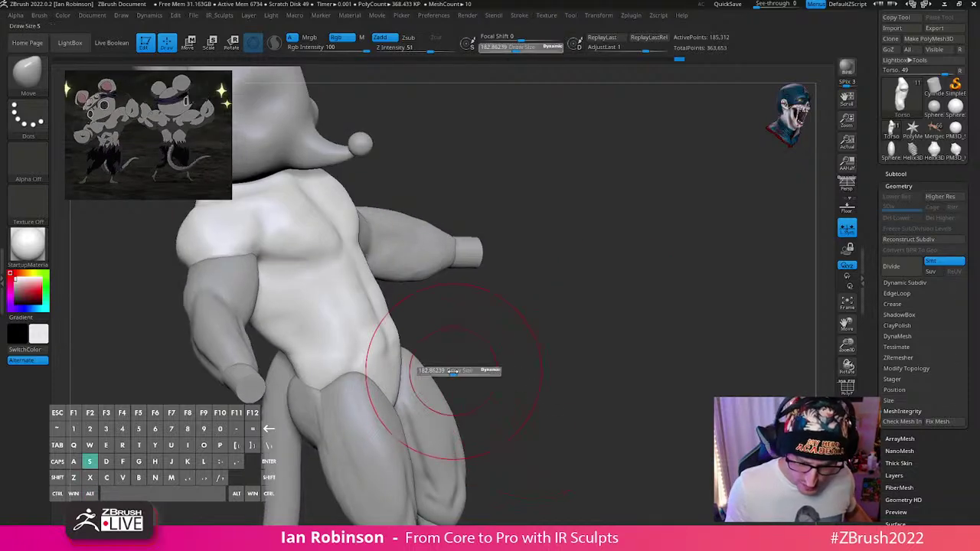
left_click_drag(452, 371, 463, 363)
left_click_drag(398, 367, 404, 366)
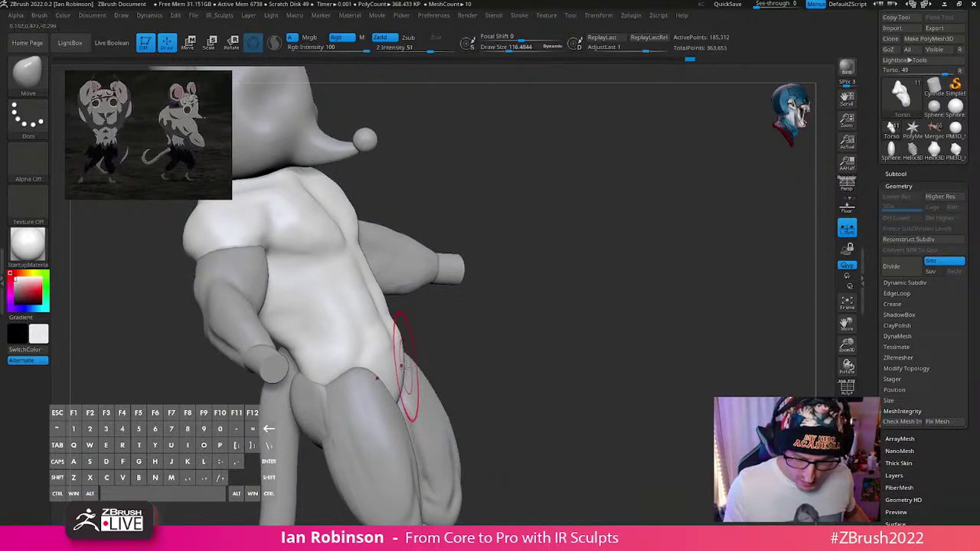
left_click_drag(476, 359, 430, 370)
mouse_move(457, 329)
left_mouse_down()
mouse_move(411, 333)
mouse_move(549, 337)
left_mouse_up()
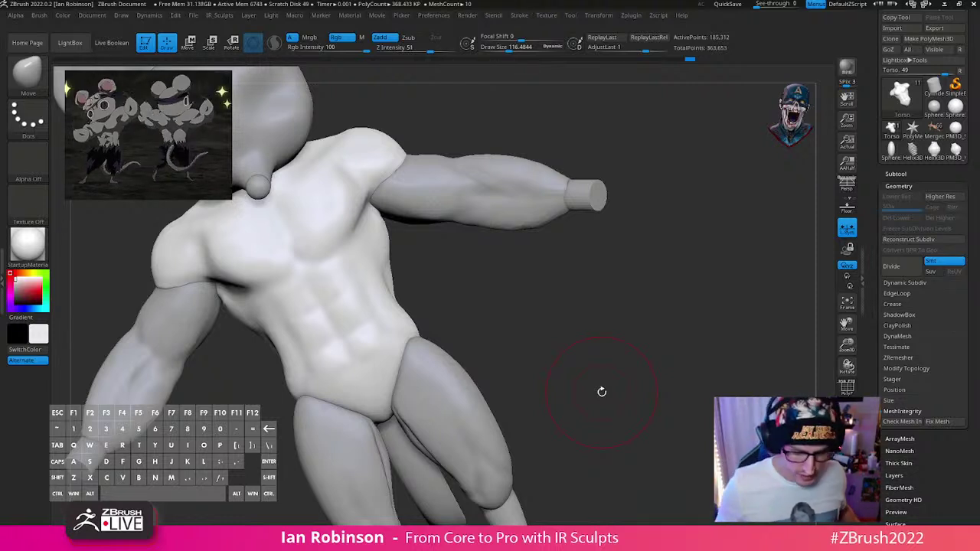
mouse_move(573, 316)
left_mouse_down("shift")
mouse_move(570, 398)
mouse_move(538, 417)
mouse_move(648, 372)
mouse_move(632, 336)
mouse_move(665, 311)
mouse_move(686, 365)
mouse_move(663, 428)
mouse_move(617, 372)
left_mouse_up("shift")
Step: Select the hands subtool, reduce the brush size to about 69, and inspect the wrist cylinder where it meets the forearm
left_click(603, 356, "alt")
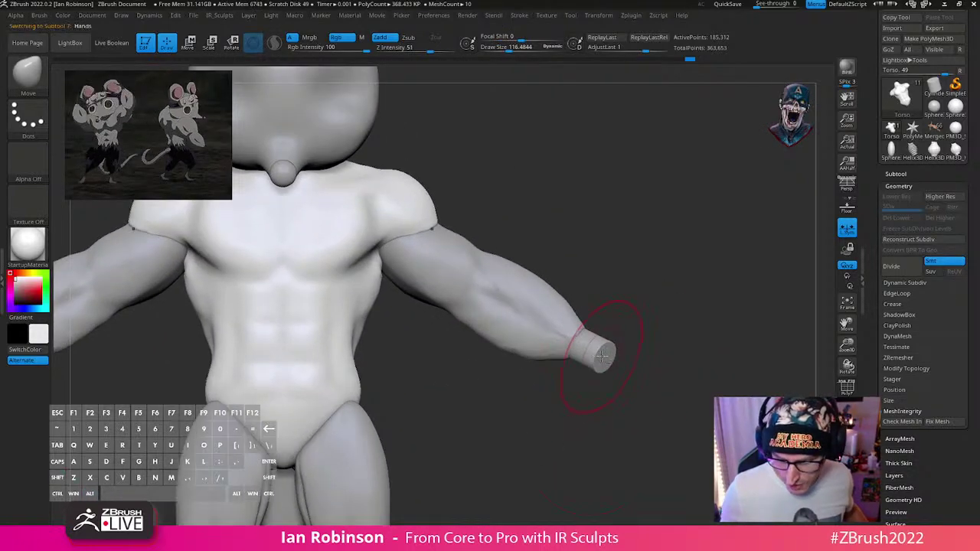
key("s")
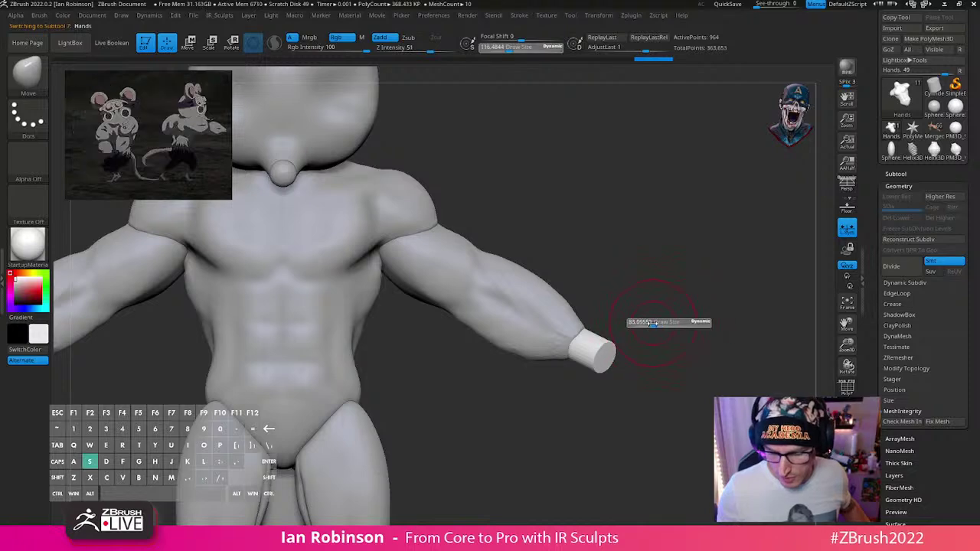
mouse_move(652, 323)
left_mouse_down()
mouse_move(618, 449)
mouse_move(563, 374)
mouse_move(579, 350)
left_mouse_up()
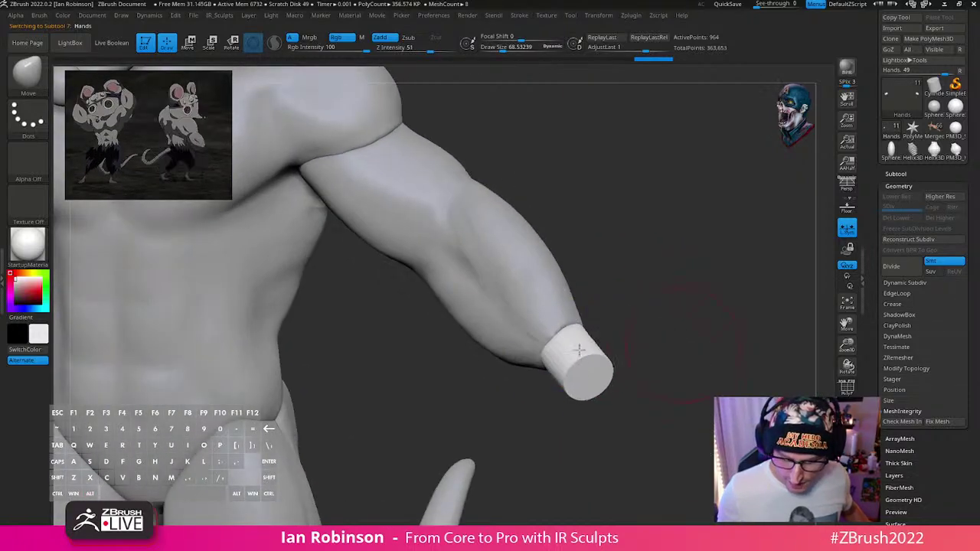
mouse_move(632, 332)
left_mouse_down()
mouse_move(634, 341)
mouse_move(661, 316)
mouse_move(586, 389)
mouse_move(548, 384)
mouse_move(567, 335)
mouse_move(590, 344)
mouse_move(556, 357)
left_mouse_up()
Step: Select the arms subtool and carve muscle separation lines along the forearm from elbow to wrist with the DamStandard brush
left_click(570, 330, "alt")
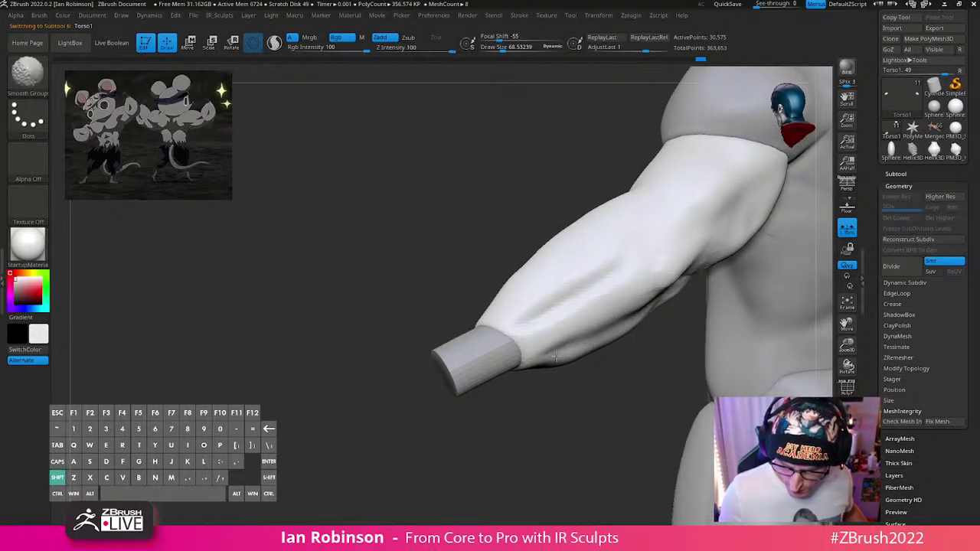
mouse_move(618, 267)
right_mouse_down()
mouse_move(590, 389)
mouse_move(564, 372)
right_mouse_up()
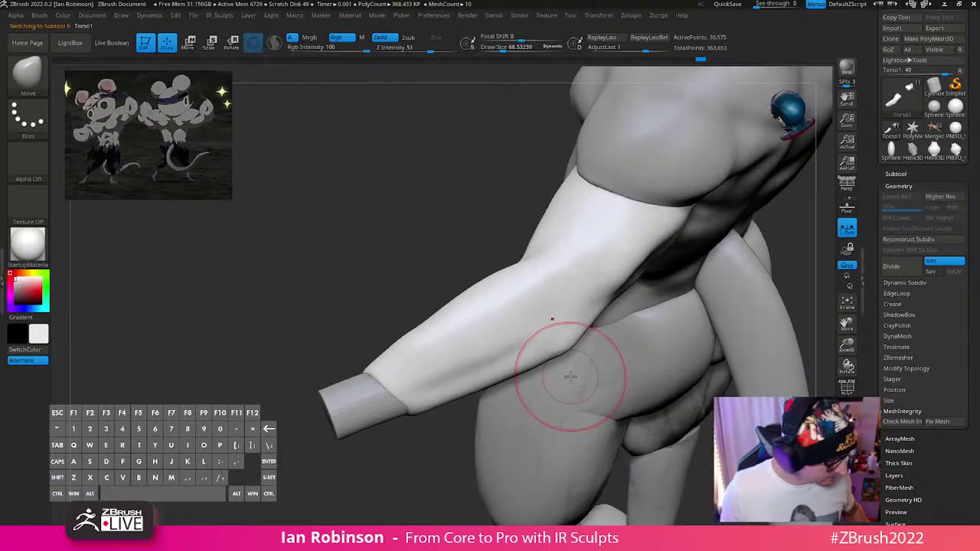
key("b")
key("d")
key("s")
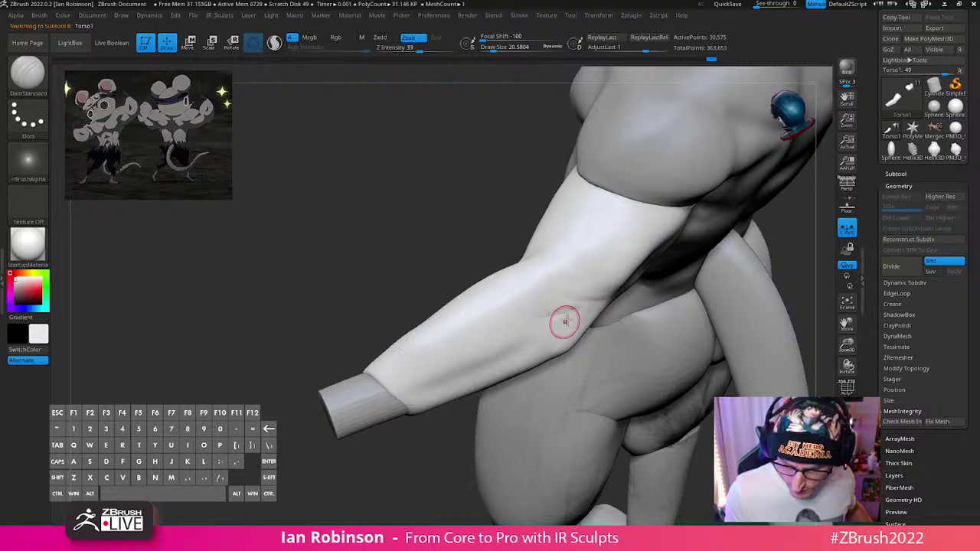
left_click_drag(546, 325, 409, 394)
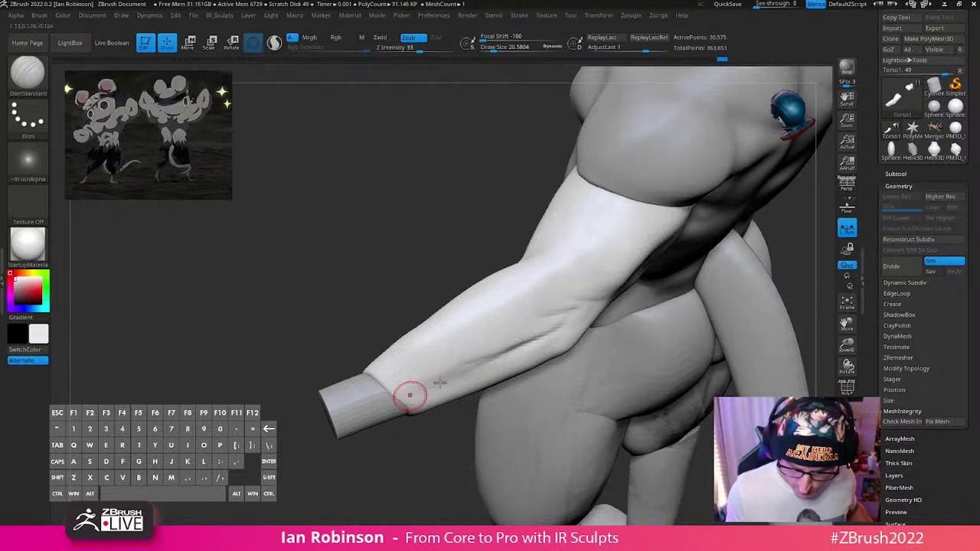
mouse_move(440, 451)
left_mouse_down()
mouse_move(635, 354)
mouse_move(660, 401)
mouse_move(620, 306)
mouse_move(707, 297)
mouse_move(691, 336)
left_mouse_up()
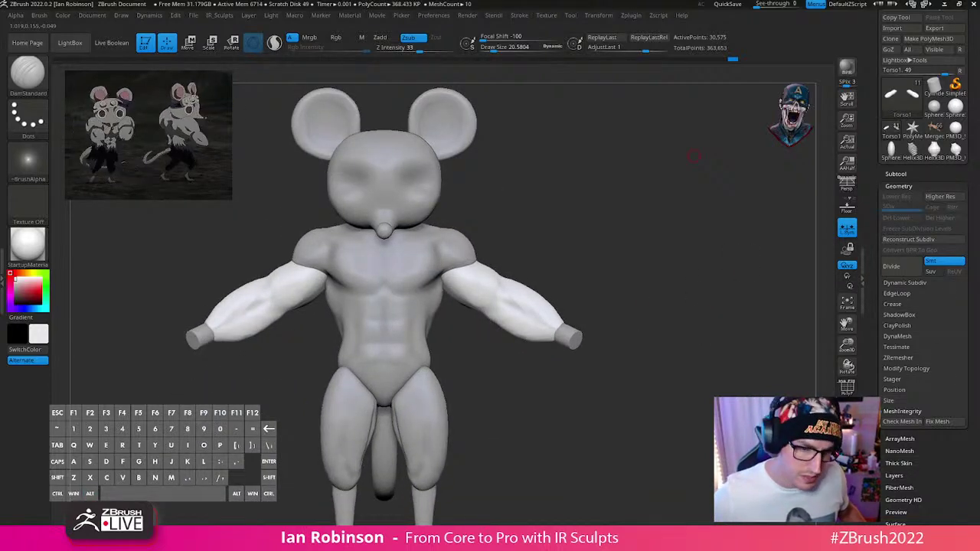
Step: Switch to the web browser and search Google Images for "rat hand anatomy"
key("alt+Tab")
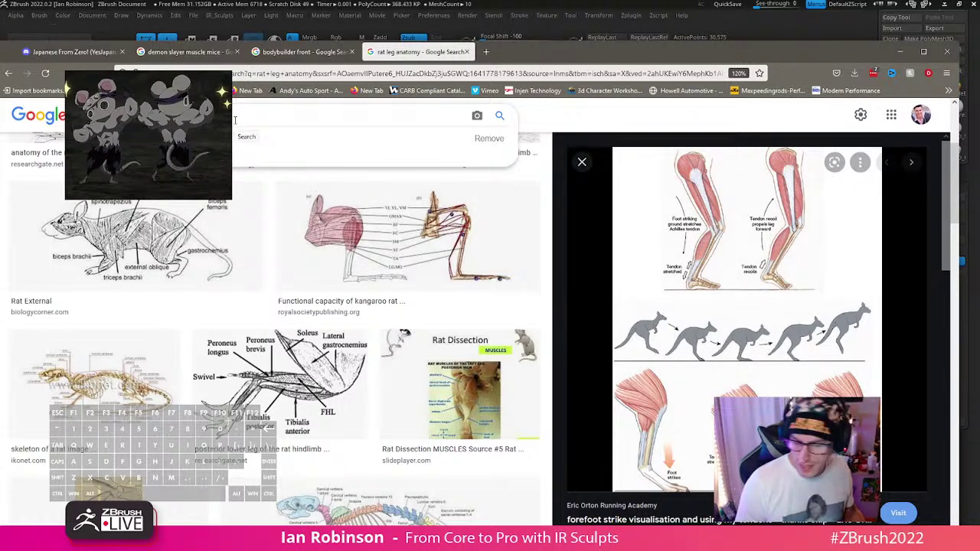
type("hand")
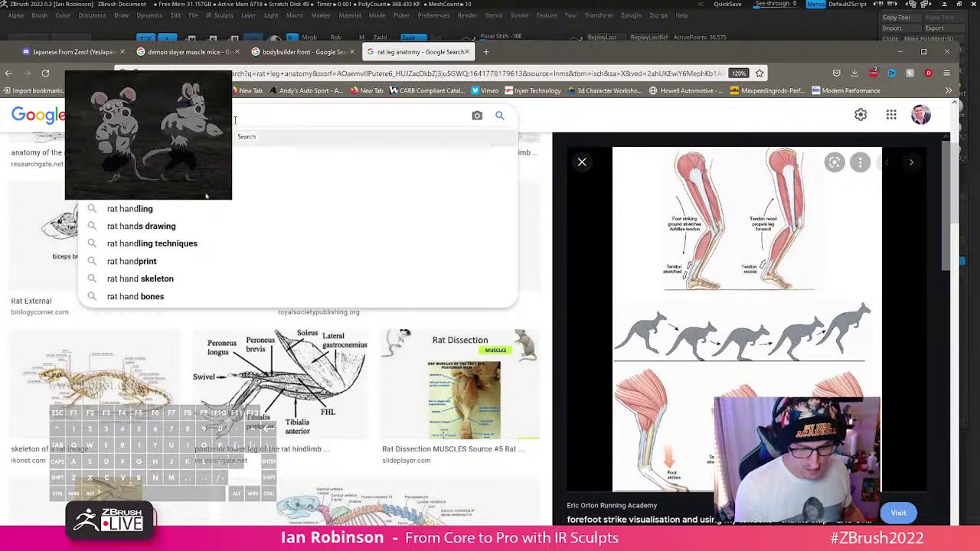
key("Return")
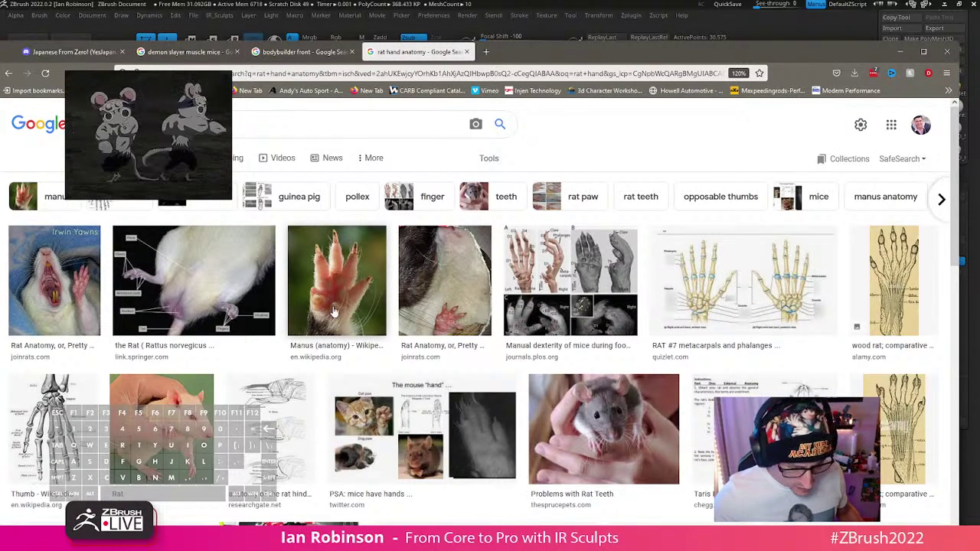
Step: Open the JoinRats paw photo and The Spruce Pets rat photo to examine the shape of rat hands
left_click(442, 300)
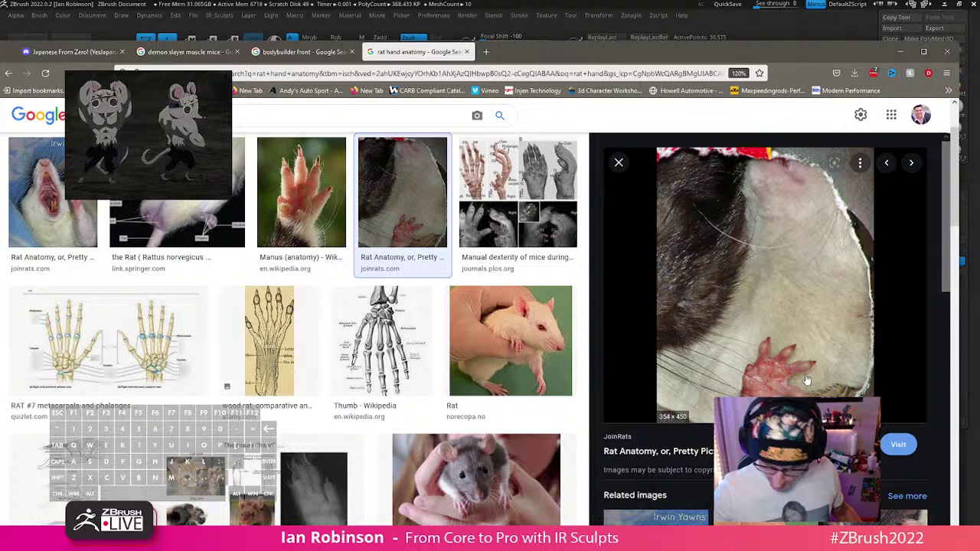
scroll(791, 362, "down", 1)
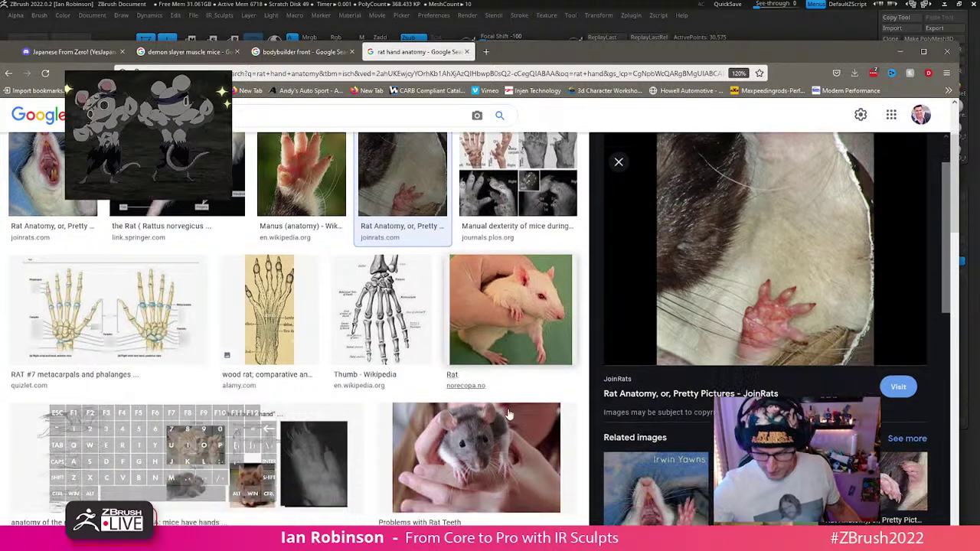
scroll(479, 375, "down", 2)
left_click(470, 369)
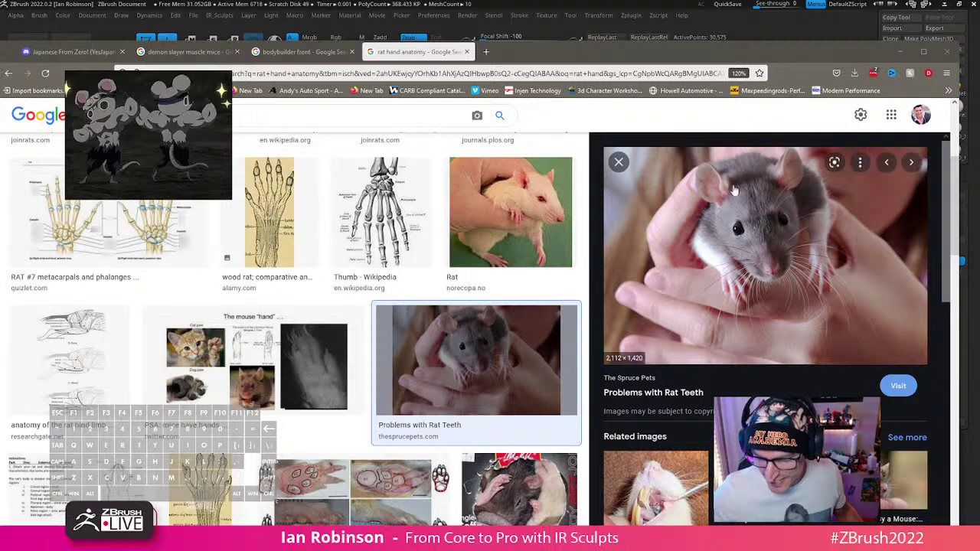
left_click_drag(754, 229, 774, 173)
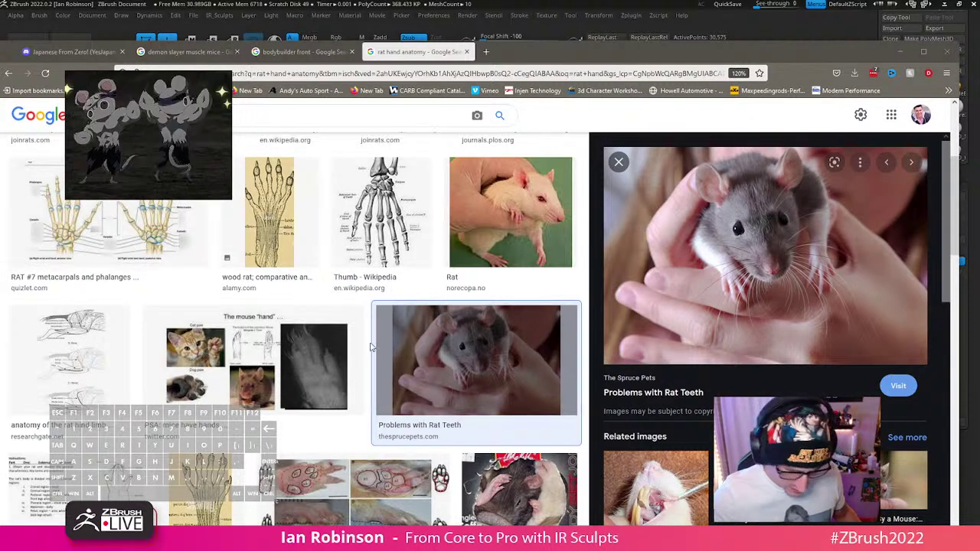
Step: Open the Quizlet metacarpals and phalanges diagram and examine the hand bone layout and related images
scroll(260, 360, "down", 2)
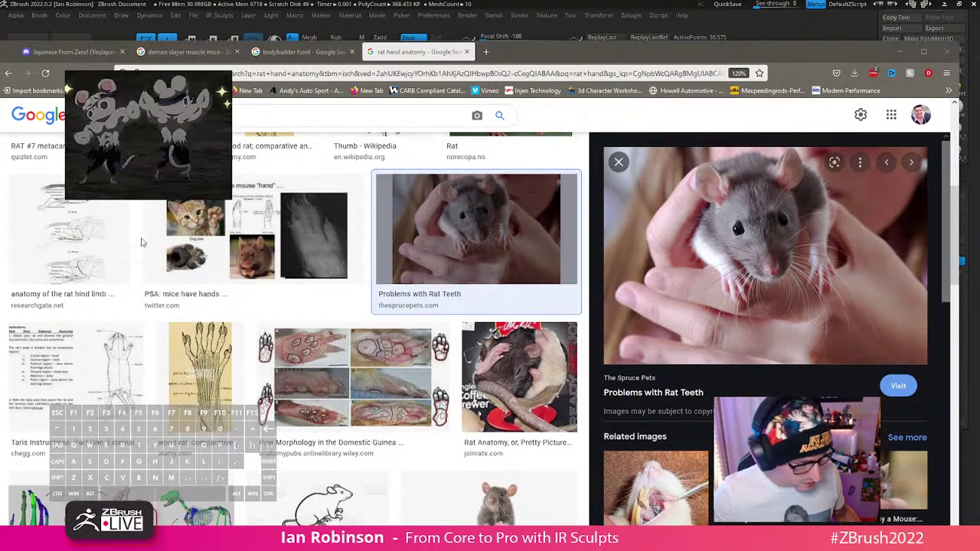
scroll(157, 400, "up", 4)
left_click(157, 399)
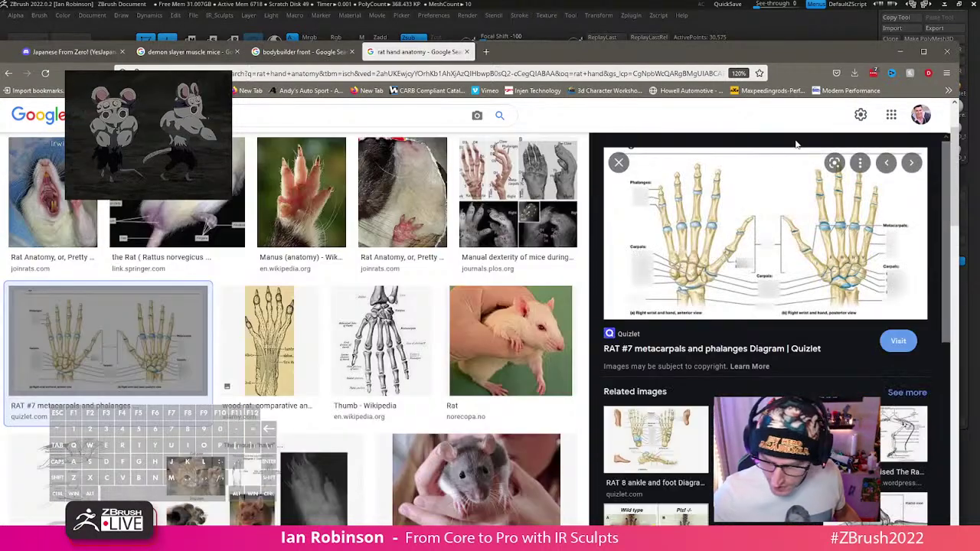
left_click_drag(156, 382, 227, 386)
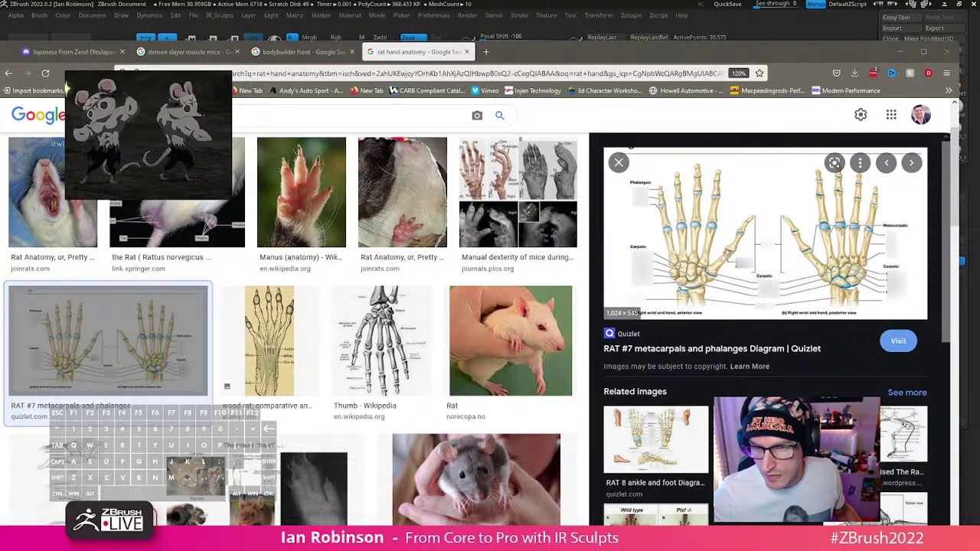
scroll(643, 245, "down", 2)
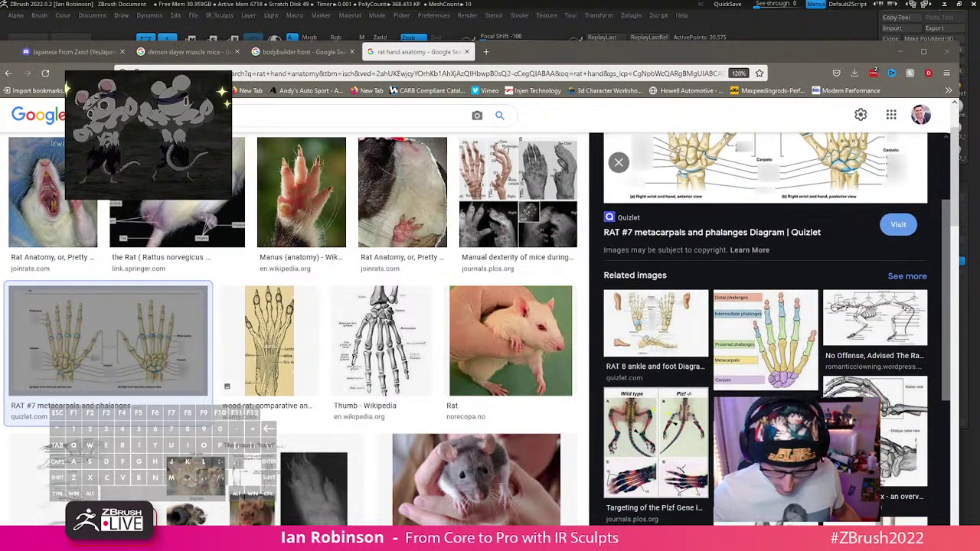
scroll(721, 186, "up", 2)
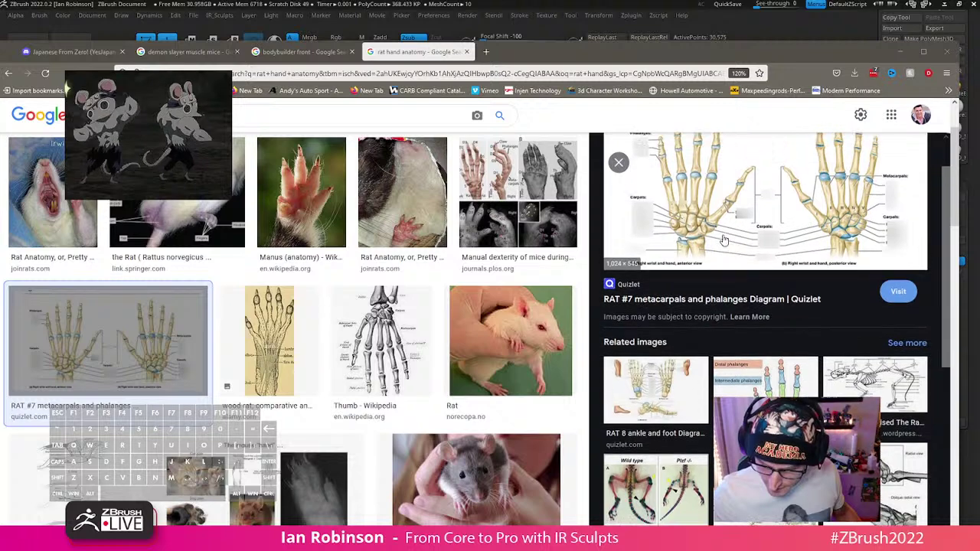
Step: Switch back to ZBrush, select the hands subtool and insert a sphere from the IMM Primitives brush at the end of the wrist cylinder
left_click(899, 51)
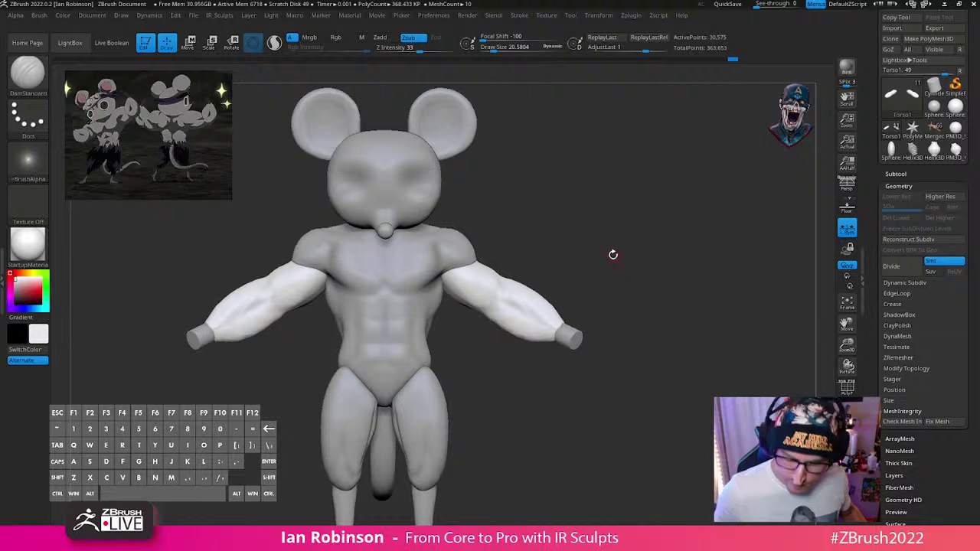
left_click_drag(665, 352, 643, 366, "alt")
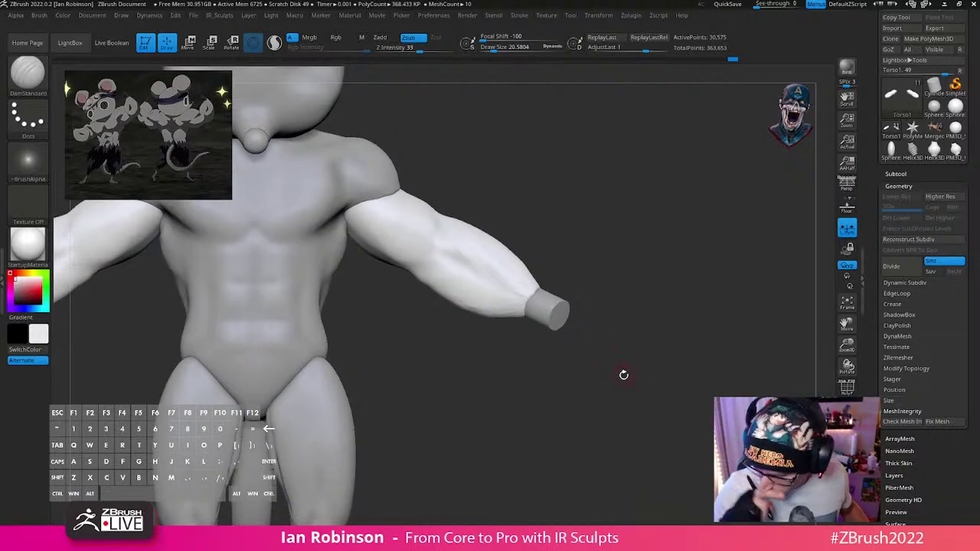
key("w")
left_click(561, 316, "alt")
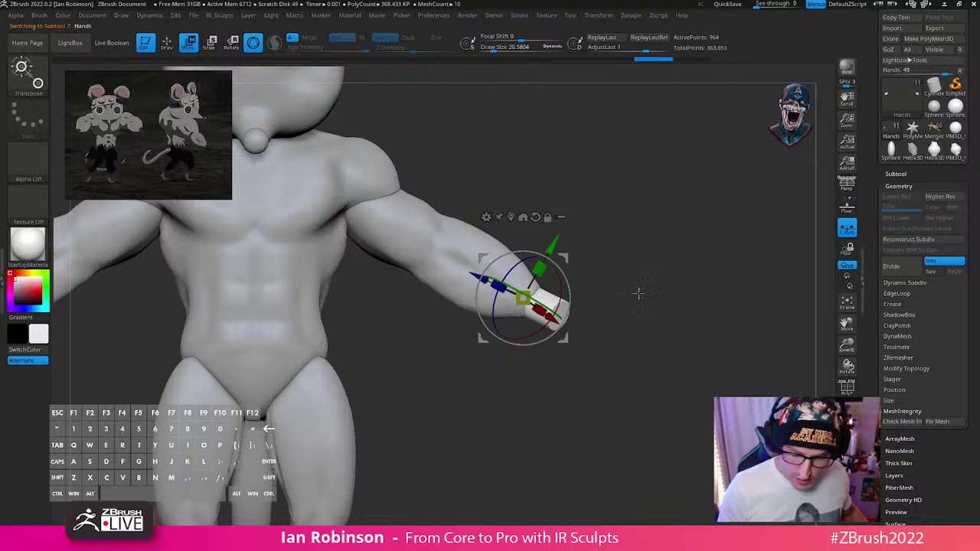
left_click_drag(639, 293, 636, 328)
mouse_move(554, 309)
left_mouse_down()
mouse_move(520, 299)
mouse_move(560, 284)
left_mouse_up()
key("q")
key("i")
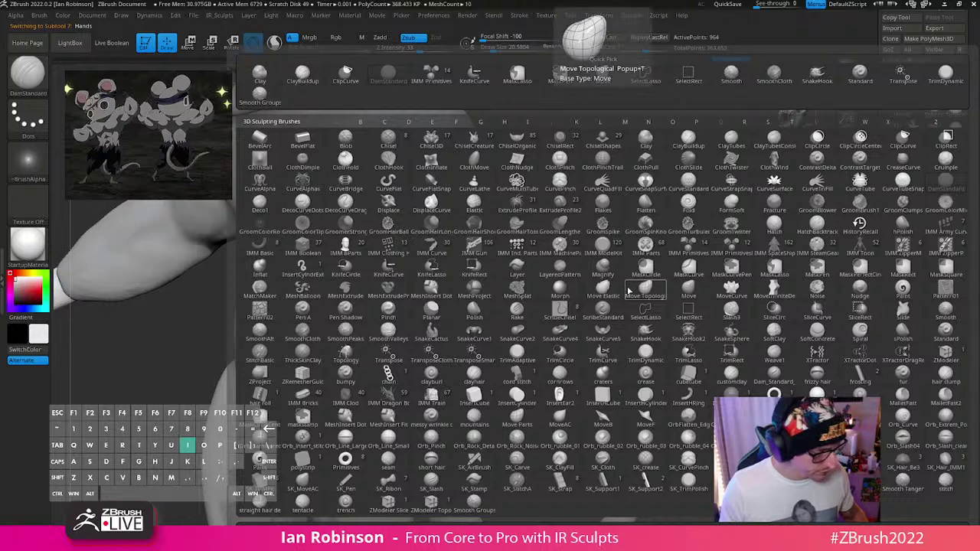
key("p")
left_click(348, 69)
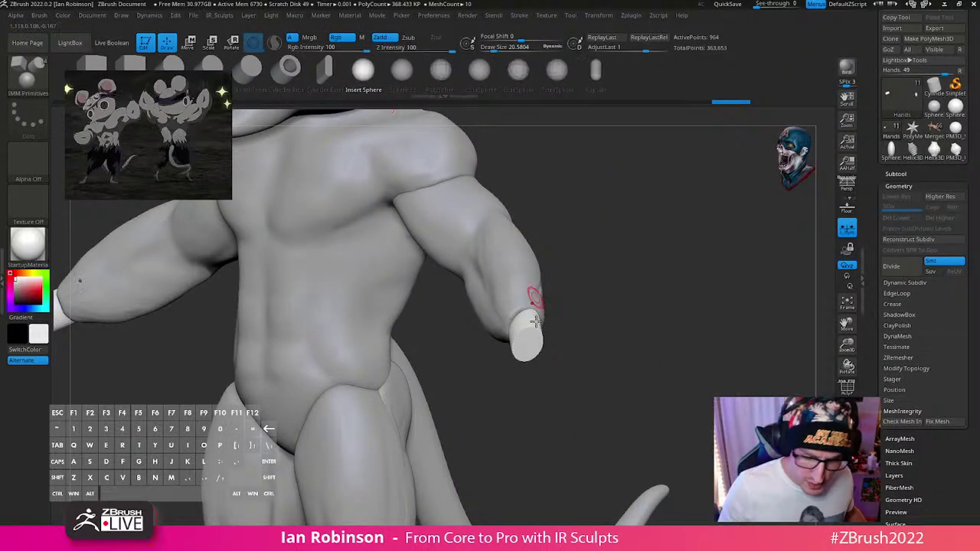
left_click_drag(526, 342, 526, 369)
left_click_drag(601, 366, 667, 352)
Step: Rotate and move the inserted sphere with the transform gizmo until it sits centred over the end of the wrist cylinder
key("w")
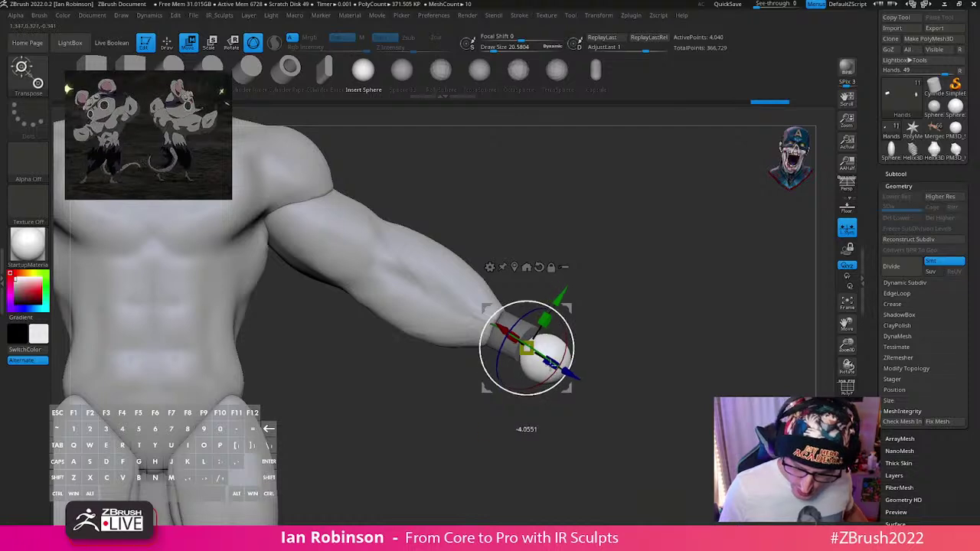
left_click_drag(563, 353, 567, 350)
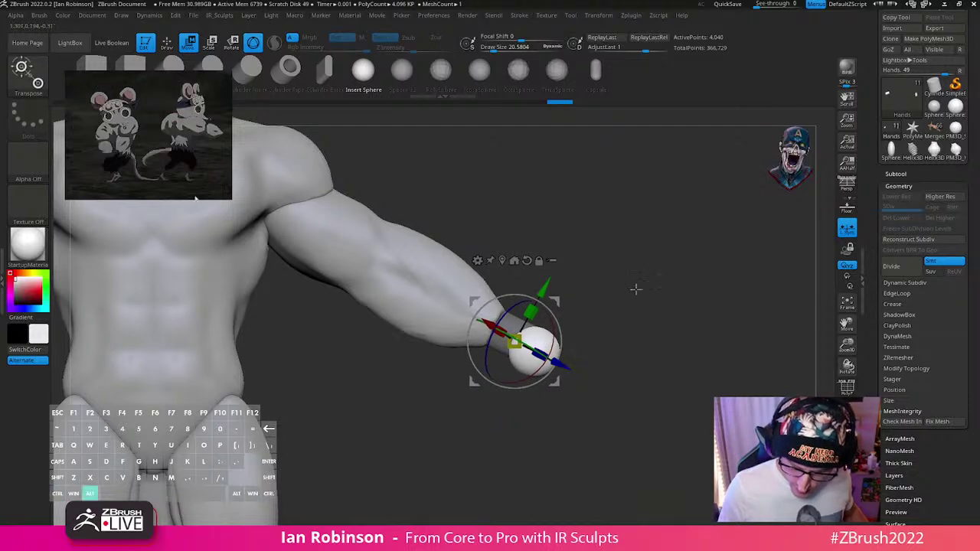
left_click_drag(634, 288, 645, 322, "alt")
left_click_drag(532, 312, 548, 282)
left_click_drag(688, 302, 600, 376)
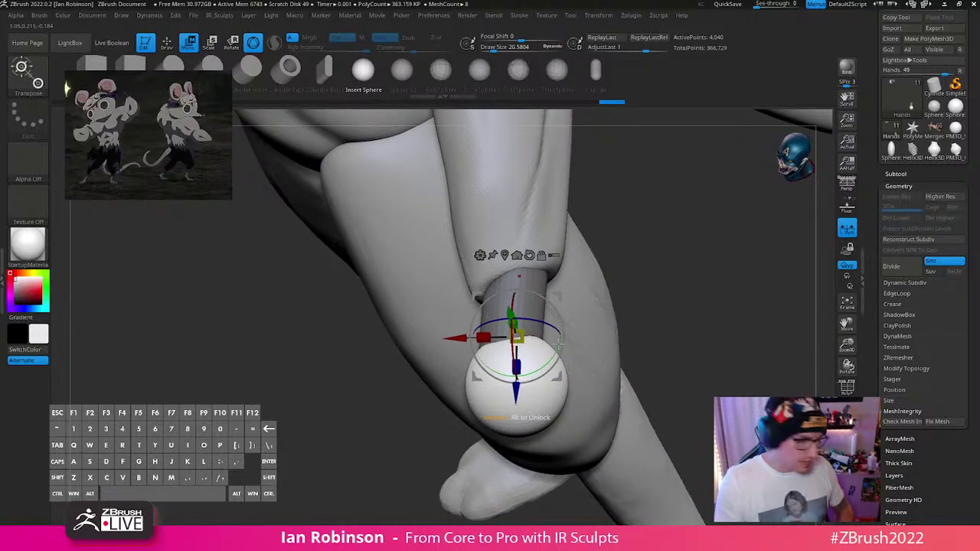
left_click_drag(704, 313, 678, 299)
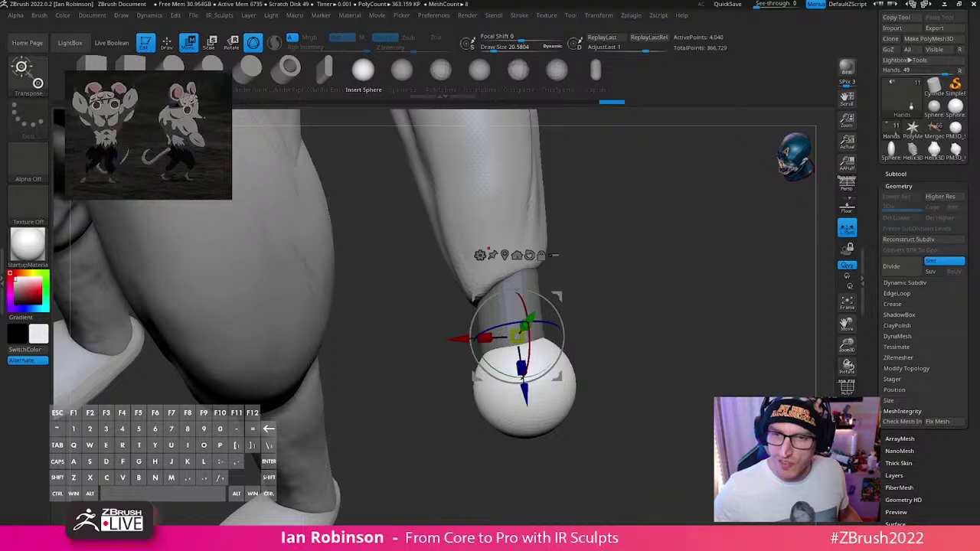
left_click_drag(656, 317, 667, 262)
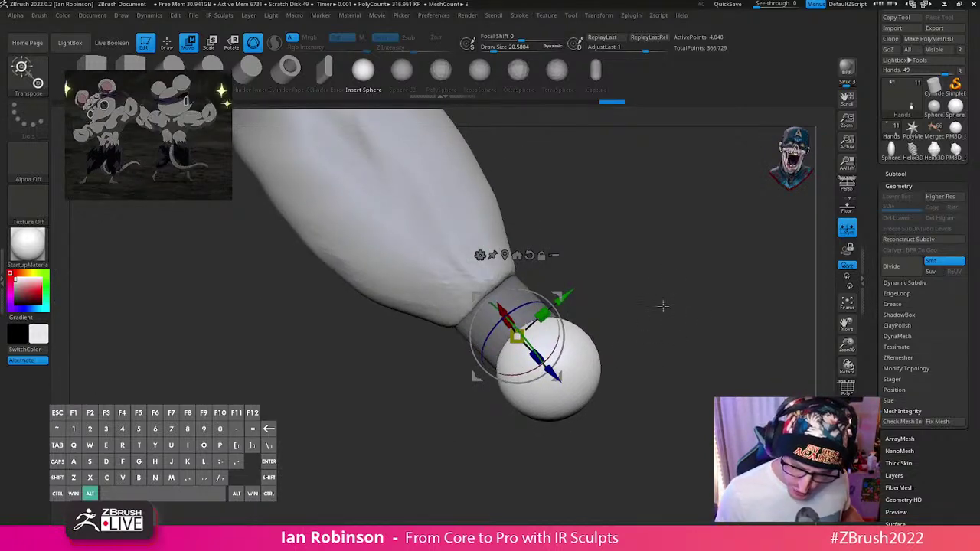
left_click_drag(663, 304, 663, 332)
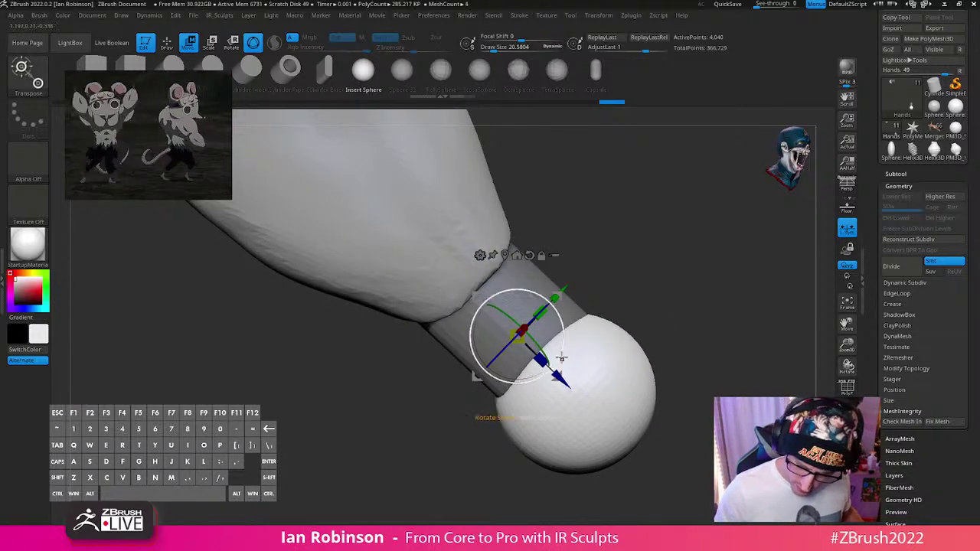
left_click_drag(565, 288, 567, 287)
key("q")
mouse_move(681, 306)
left_mouse_down("alt")
mouse_move(721, 316)
mouse_move(557, 310)
left_mouse_up("alt")
key("w")
left_click_drag(488, 361, 509, 383)
left_click_drag(490, 314, 569, 252)
key("q")
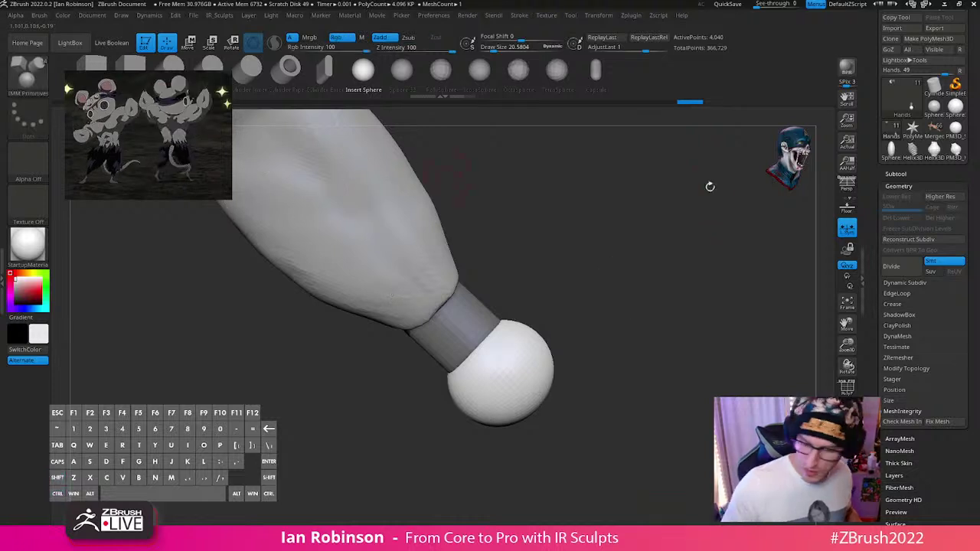
Step: Split the unmasked sphere from the wrist cylinder into its own subtool and select it
left_click(903, 175)
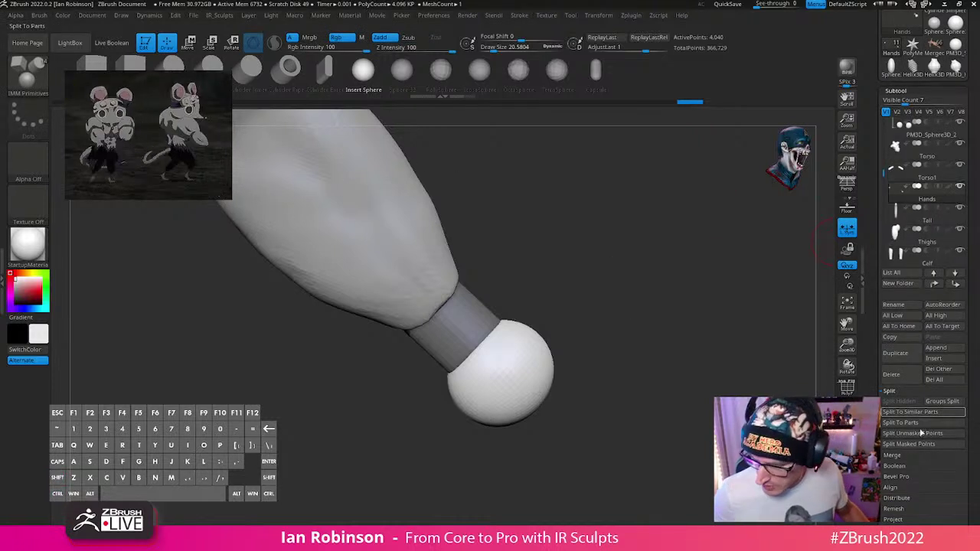
left_click(923, 434)
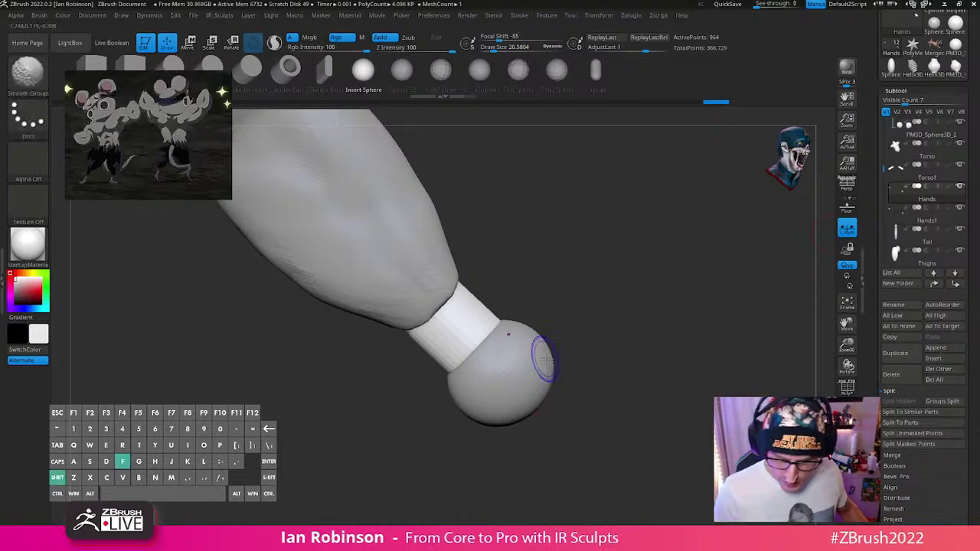
left_click(526, 359, "alt")
Step: Clip the sphere's outer end flat with ClipCurve and adjust the clipped palm with the transform gizmo
left_click_drag(665, 385, 614, 276)
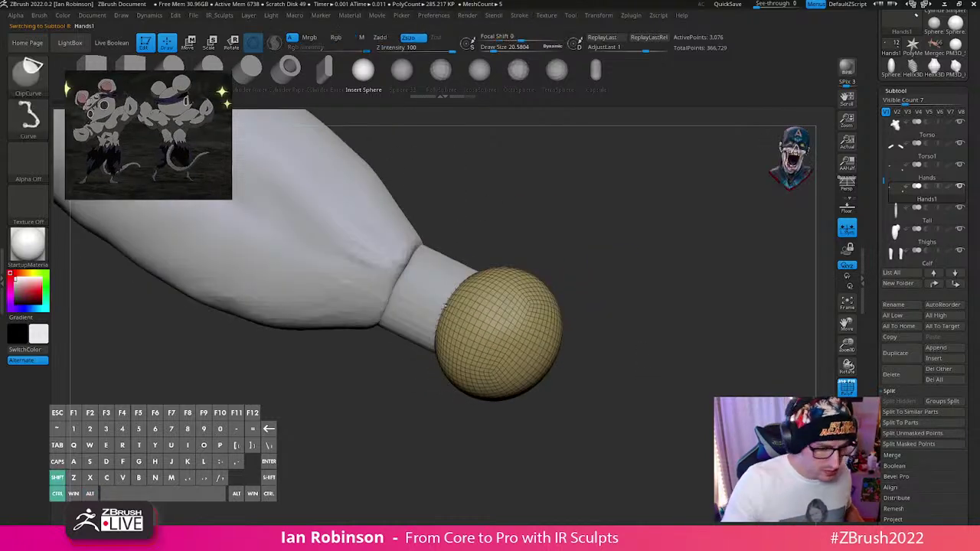
left_click_drag(675, 352, 558, 333)
left_click_drag(564, 271, 472, 467, "ctrl+shift")
mouse_move(617, 334)
left_mouse_down()
mouse_move(617, 307)
mouse_move(603, 341)
mouse_move(594, 306)
left_mouse_up()
key("shift")
key("w")
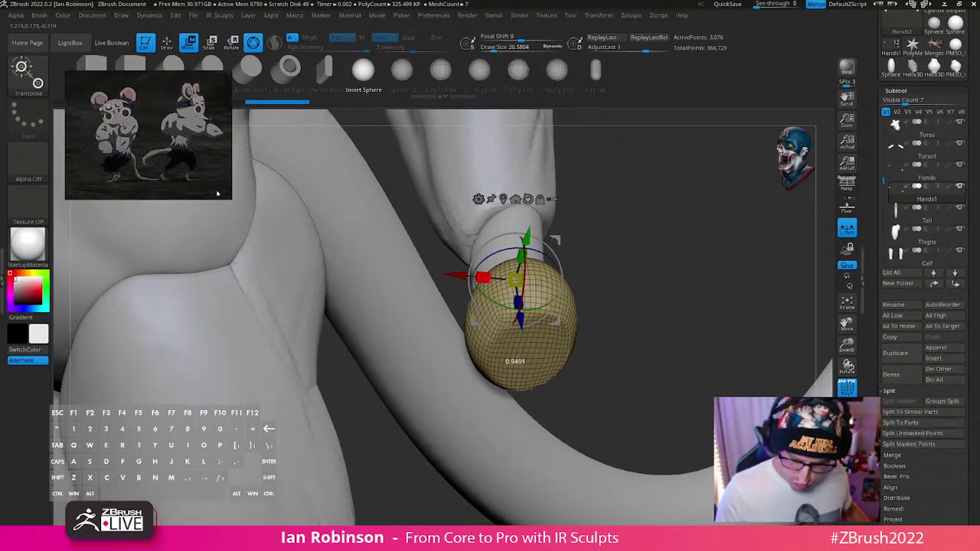
key("q")
mouse_move(624, 276)
left_mouse_down()
mouse_move(676, 301)
mouse_move(681, 286)
mouse_move(665, 284)
left_mouse_up()
Step: Clip the palm flat along the forearm's direction with a second ClipCurve cut
key("ctrl+shift")
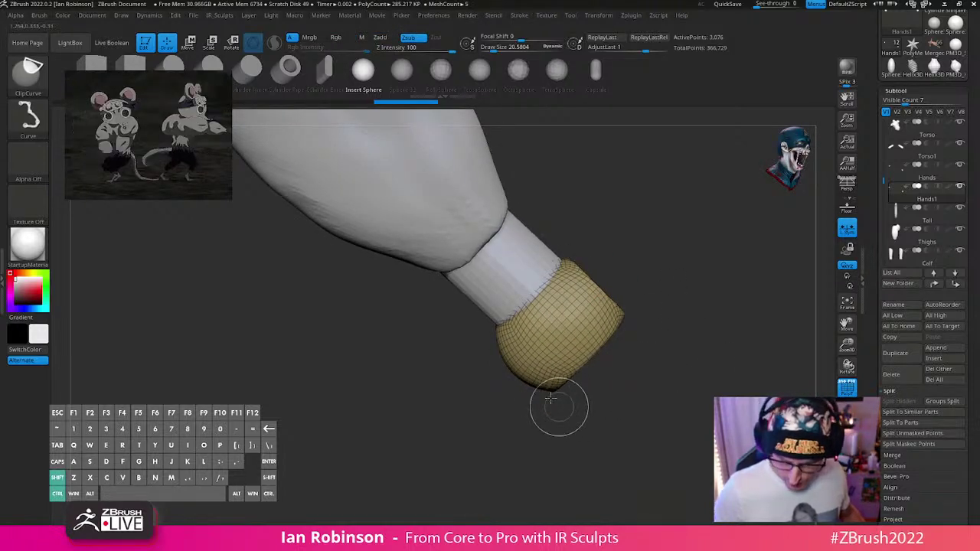
key("space")
mouse_move(558, 400)
left_mouse_down("ctrl+shift")
mouse_move(449, 312)
mouse_move(461, 306)
mouse_move(486, 343)
mouse_move(488, 304)
mouse_move(483, 311)
mouse_move(354, 191)
left_mouse_up("ctrl+shift")
key("alt")
mouse_move(662, 344)
left_mouse_down()
mouse_move(632, 372)
mouse_move(586, 387)
mouse_move(635, 382)
mouse_move(620, 378)
mouse_move(623, 335)
mouse_move(650, 345)
left_mouse_up()
Step: Choose the DamStandard brush and examine the blocked-in palms against the whole figure and from close up
key("b")
key("d")
key("s")
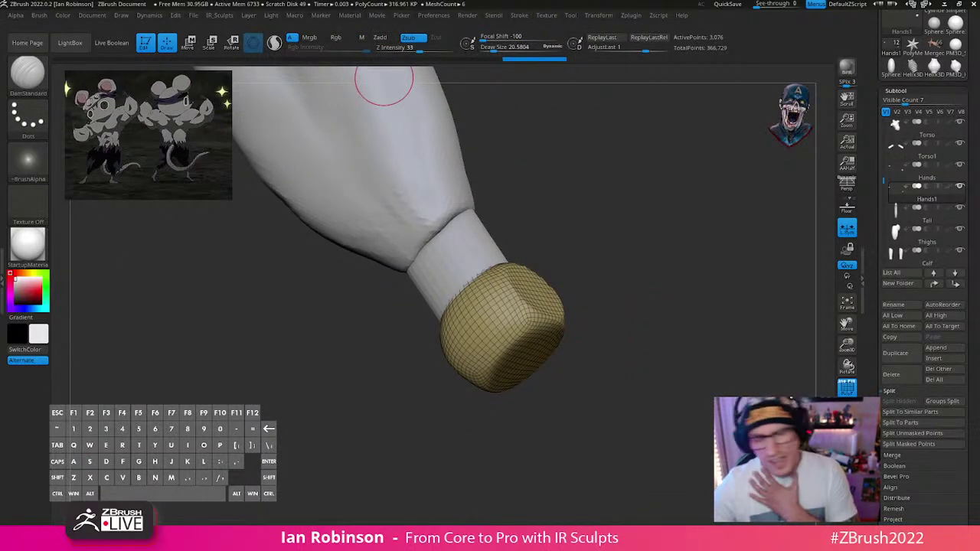
left_click_drag(613, 315, 682, 365)
left_click_drag(457, 374, 701, 317, "alt")
key("f")
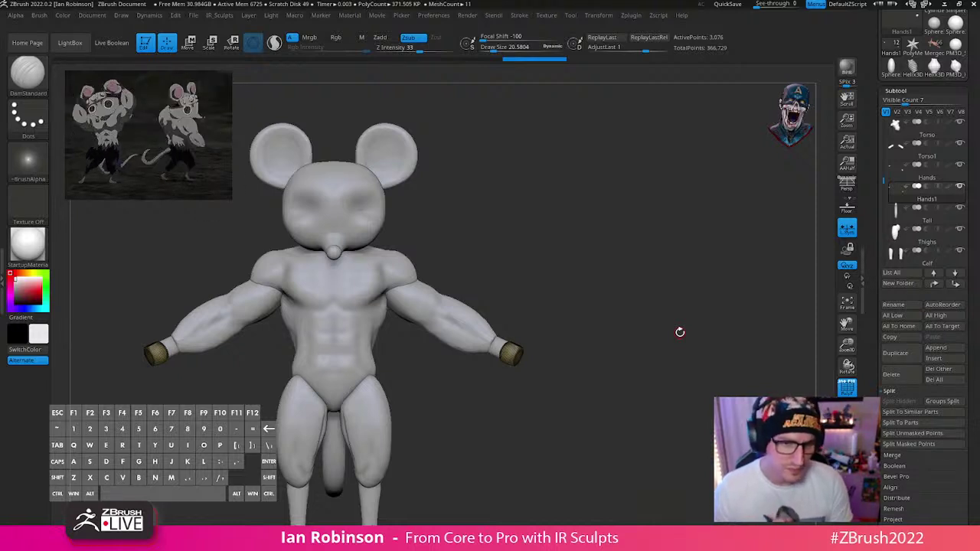
mouse_move(657, 301)
left_mouse_down("alt")
mouse_move(656, 275)
mouse_move(663, 282)
left_mouse_up("alt")
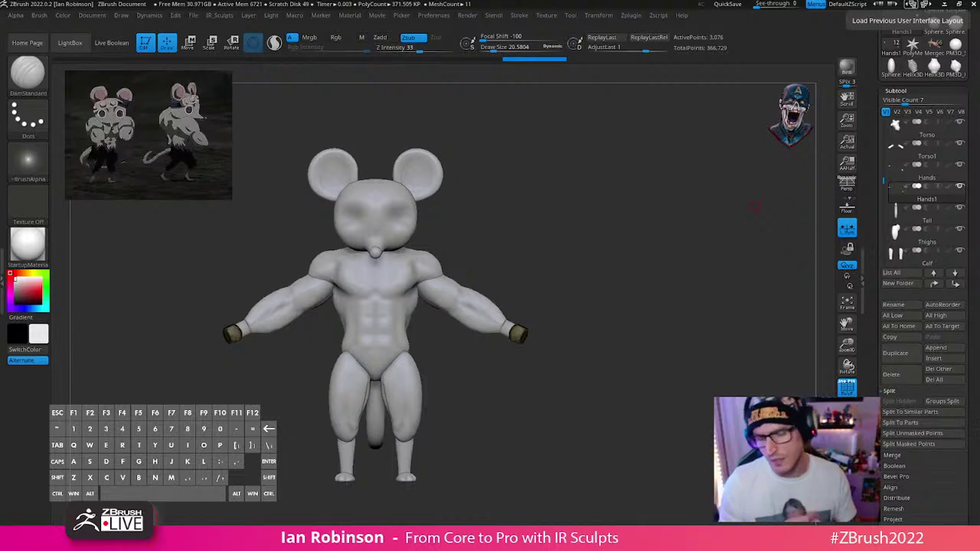
mouse_move(669, 287)
left_mouse_down()
mouse_move(660, 321)
mouse_move(678, 284)
mouse_move(678, 309)
mouse_move(646, 373)
left_mouse_up()
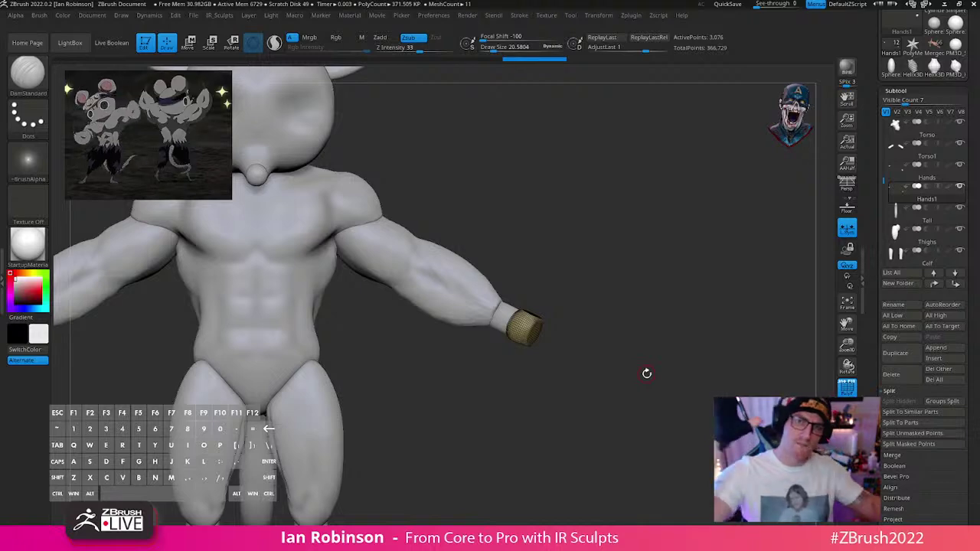
mouse_move(646, 373)
left_mouse_down()
mouse_move(684, 302)
mouse_move(658, 424)
mouse_move(667, 378)
mouse_move(635, 359)
left_mouse_up()
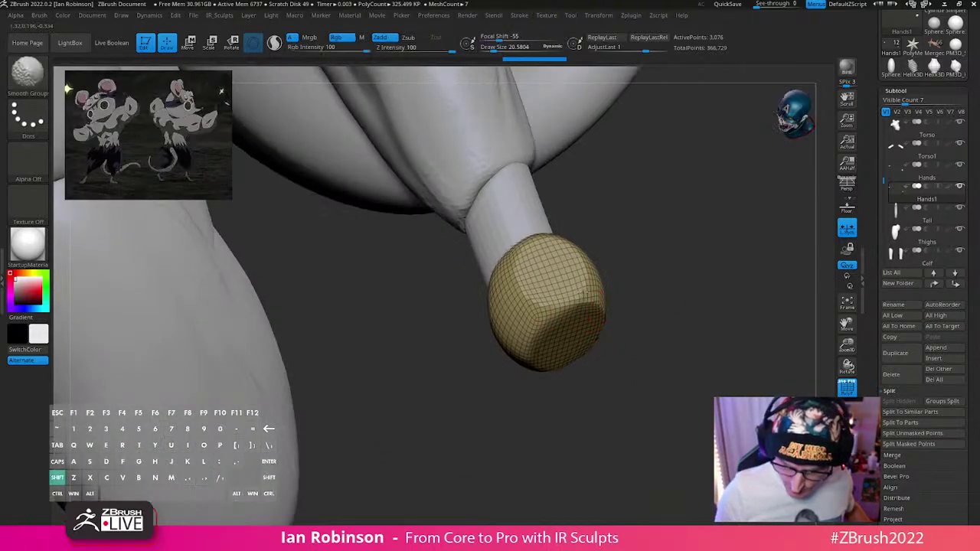
Step: Smooth the hard clipped edges around the palm near the wrist and along its side
left_click_drag(538, 254, 522, 249, "shift")
left_click_drag(613, 294, 676, 297)
left_click_drag(487, 333, 444, 305, "shift")
mouse_move(618, 256)
left_mouse_down()
mouse_move(608, 262)
mouse_move(632, 266)
left_mouse_up()
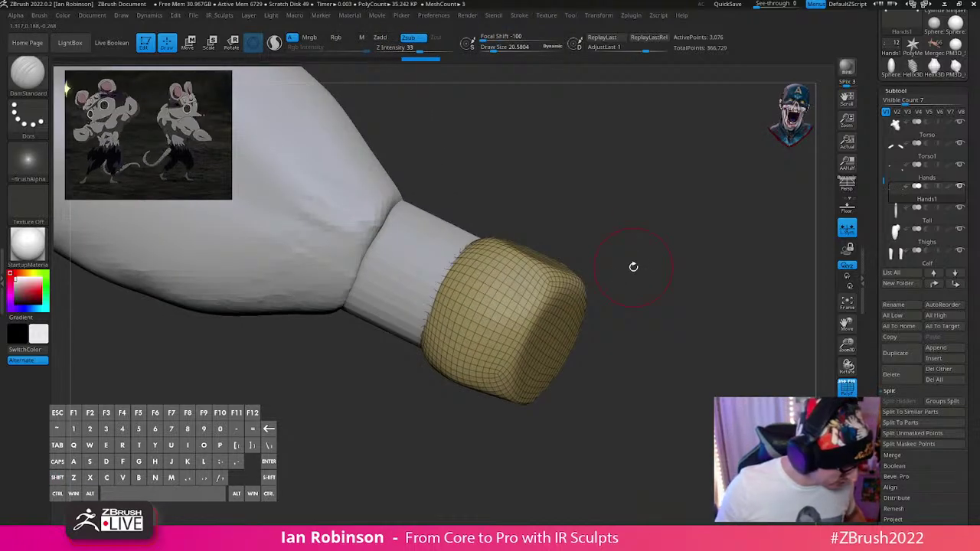
Step: Carve a DamStandard stroke on the palm's flat outer end and reduce the brush size to about 12
key("b")
key("d")
key("s")
left_click_drag(537, 309, 557, 309)
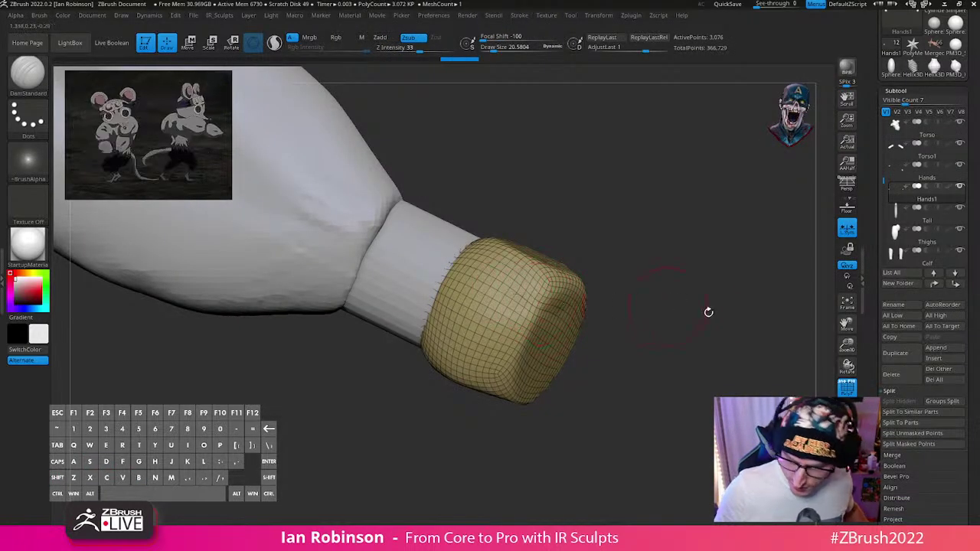
key("s")
left_click_drag(629, 307, 620, 306)
Step: Remesh the palm with DynaMesh at resolution 304 and check its wireframe
right_click(664, 296)
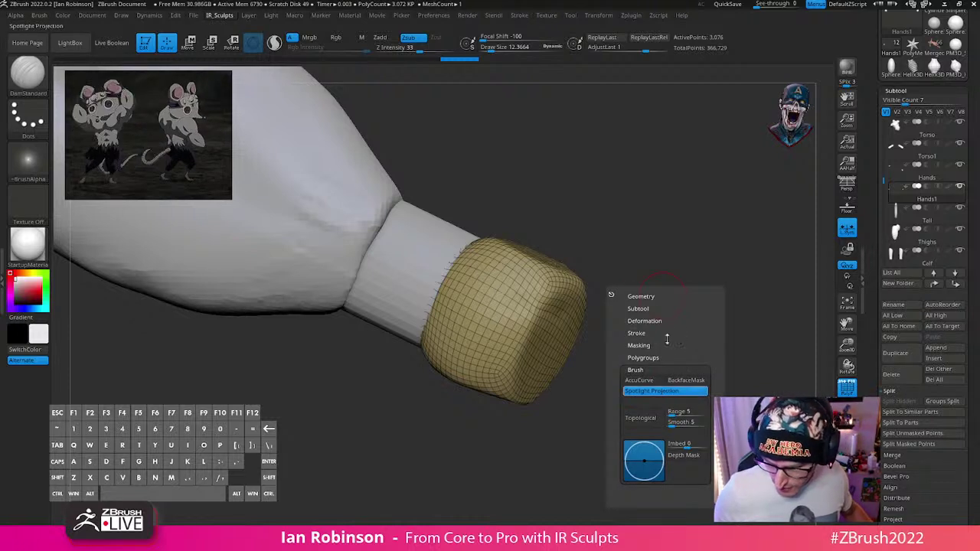
left_click(654, 297)
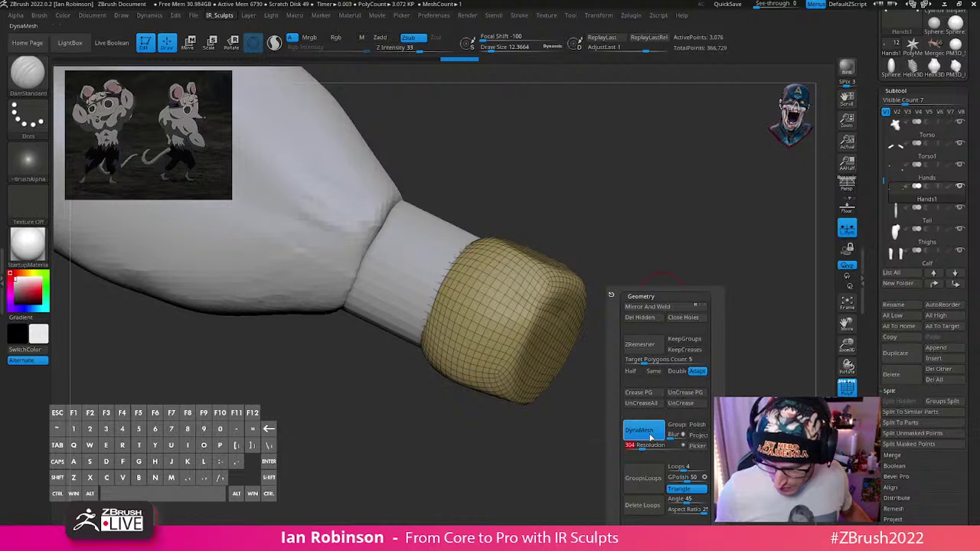
left_click(620, 404, "ctrl")
key("shift+f")
key("shift+f")
Step: Raise the DynaMesh resolution to 464 and try to remesh the palm again
key("space")
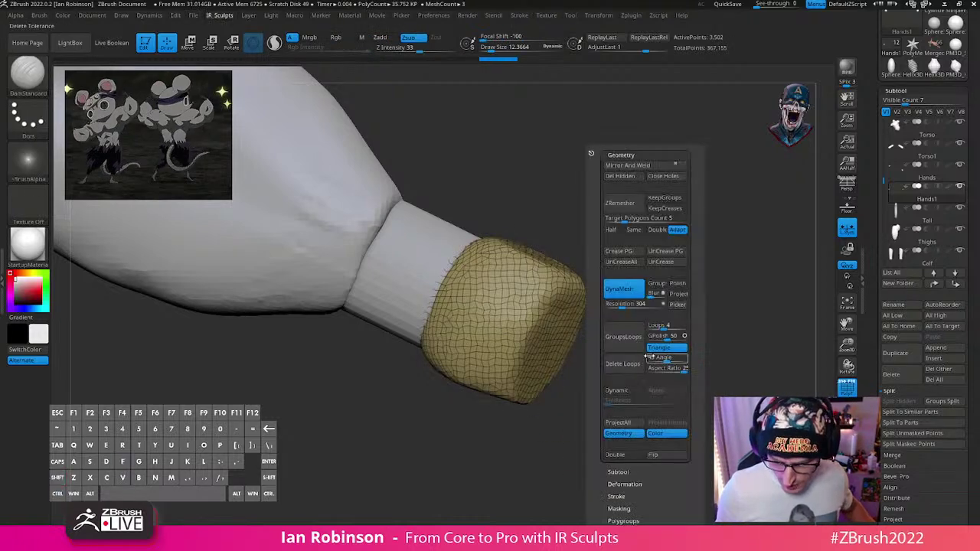
left_click_drag(621, 304, 626, 305)
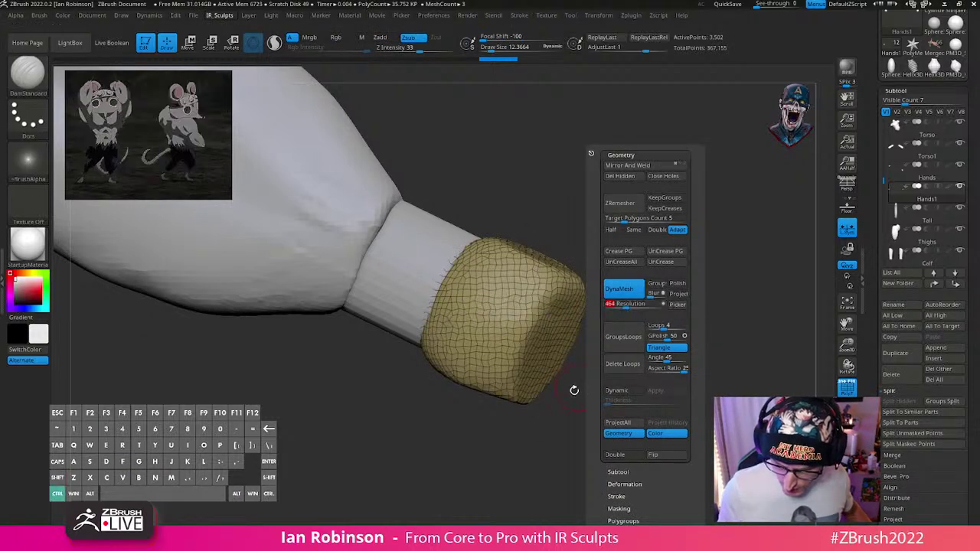
left_click_drag(573, 388, 586, 467, "ctrl")
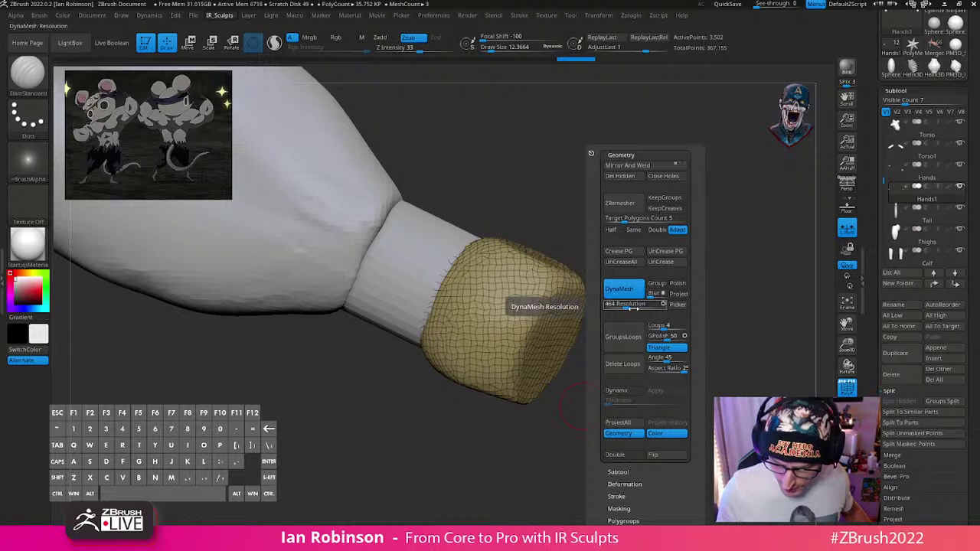
left_click(561, 477, "ctrl")
key("shift+f")
key("shift+f")
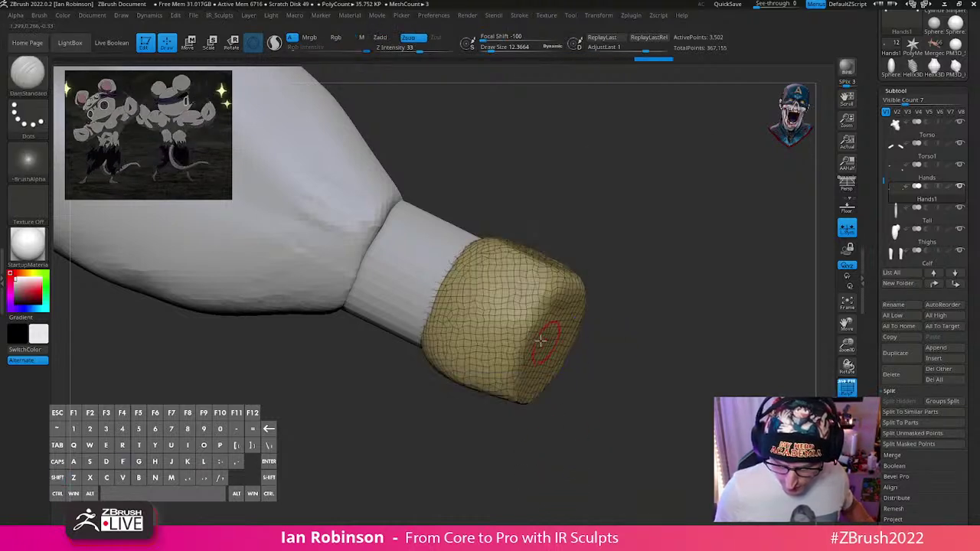
Step: Remesh the palm with DynaMesh at the raised resolution and check its wireframe
left_click_drag(558, 481, 583, 434, "ctrl")
key("shift+f")
key("shift+f")
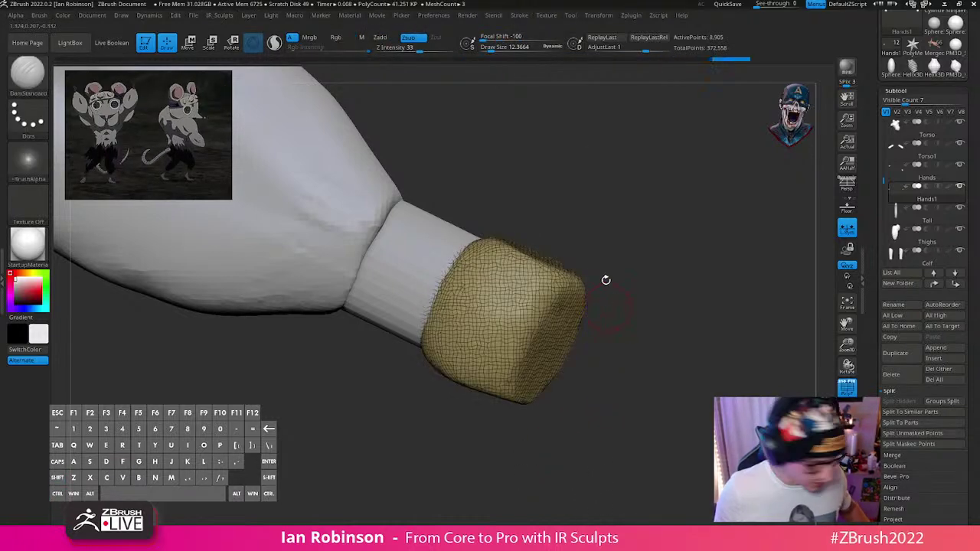
key("shift+f")
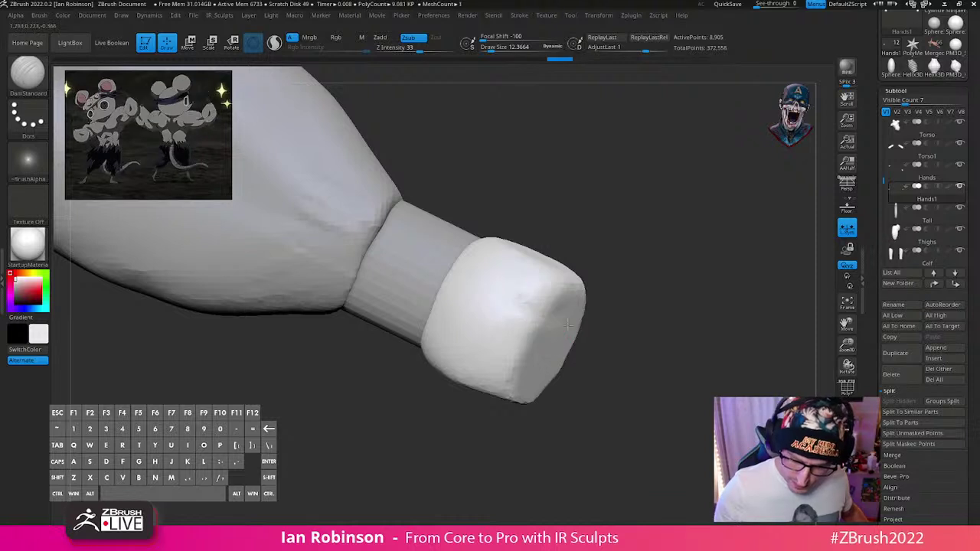
Step: Try to carve a DamStandard groove into the palm's outer end and undo the strokes
left_click_drag(519, 294, 587, 306)
left_click_drag(621, 315, 570, 329)
left_click_drag(653, 310, 507, 339)
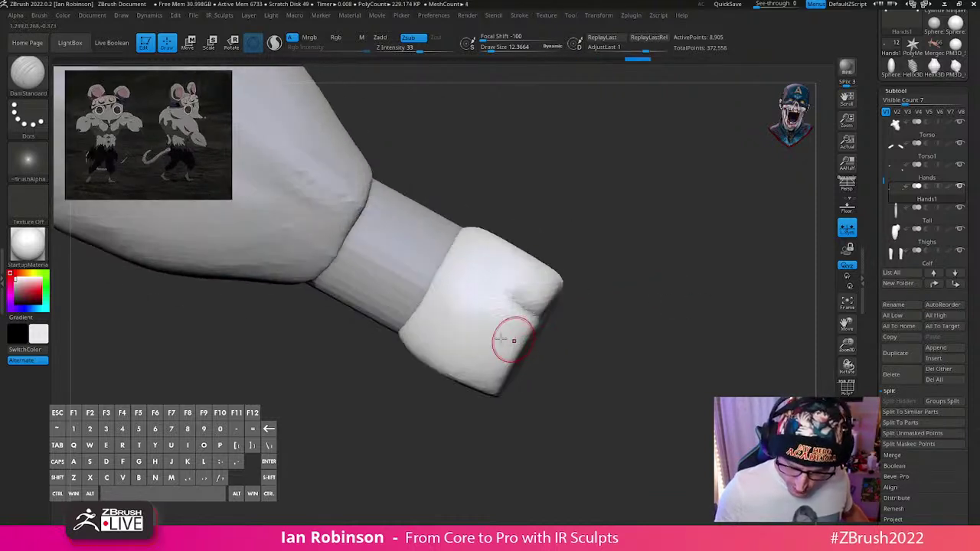
key("ctrl+z")
key("ctrl+z")
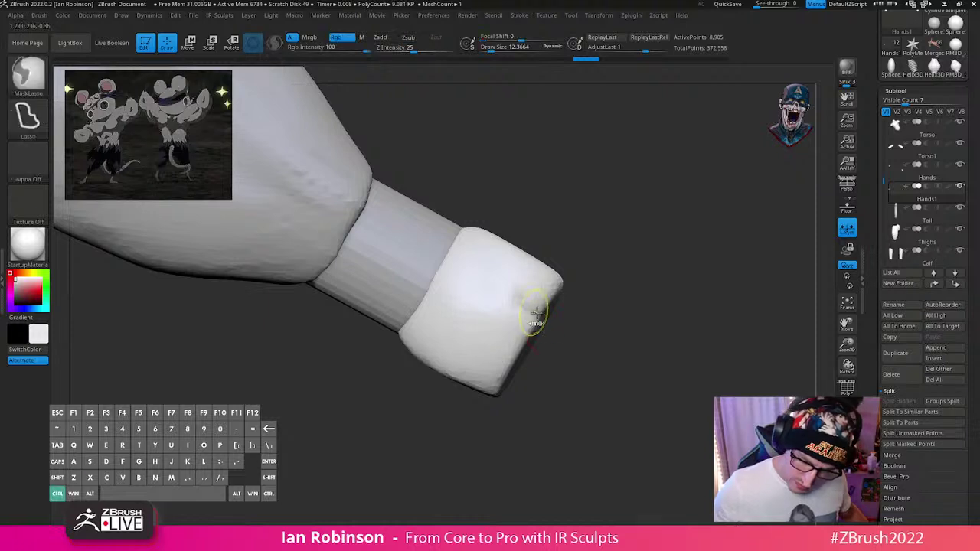
key("ctrl+z")
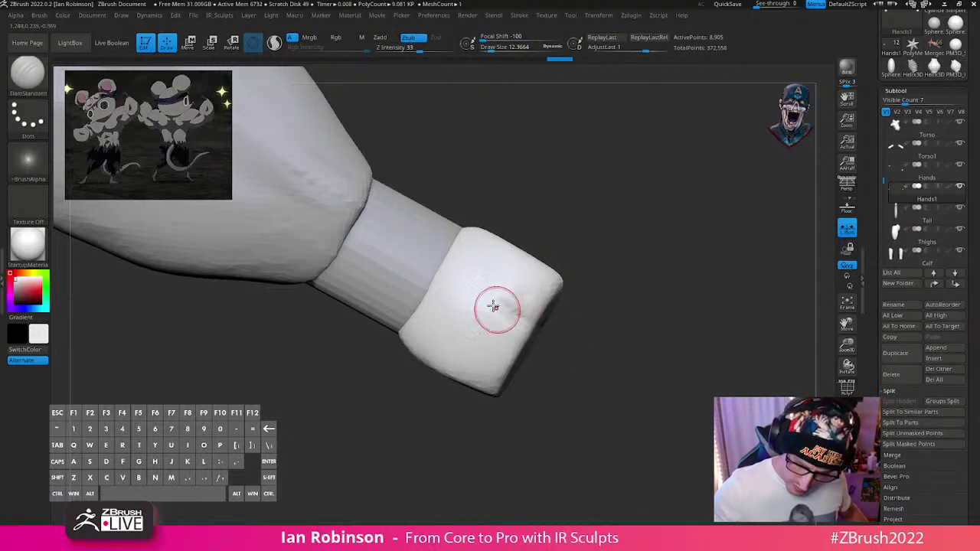
Step: Carve two DamStandard grooves into the palm's outer end to divide it into three fingers
left_click_drag(496, 306, 541, 324)
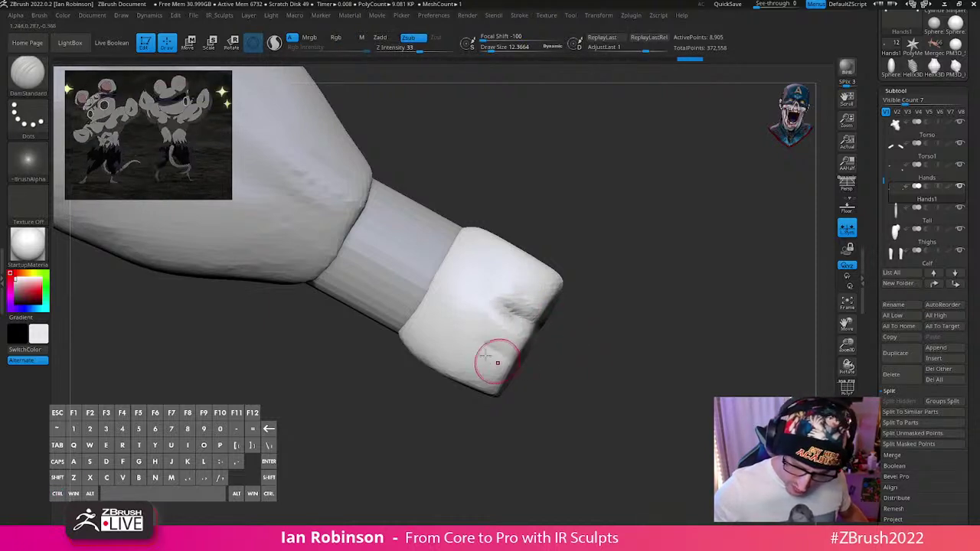
mouse_move(490, 344)
left_mouse_down()
mouse_move(514, 352)
mouse_move(495, 358)
mouse_move(515, 366)
left_mouse_up()
left_click(600, 373)
mouse_move(600, 373)
left_mouse_down()
mouse_move(489, 375)
mouse_move(428, 364)
left_mouse_up()
left_click(717, 363)
mouse_move(717, 363)
left_mouse_down()
mouse_move(717, 271)
mouse_move(691, 314)
mouse_move(691, 285)
left_mouse_up()
Step: Extend the two finger grooves around the outer end toward the inner side of the hand
left_click_drag(480, 334, 432, 392)
left_click_drag(616, 298, 601, 300)
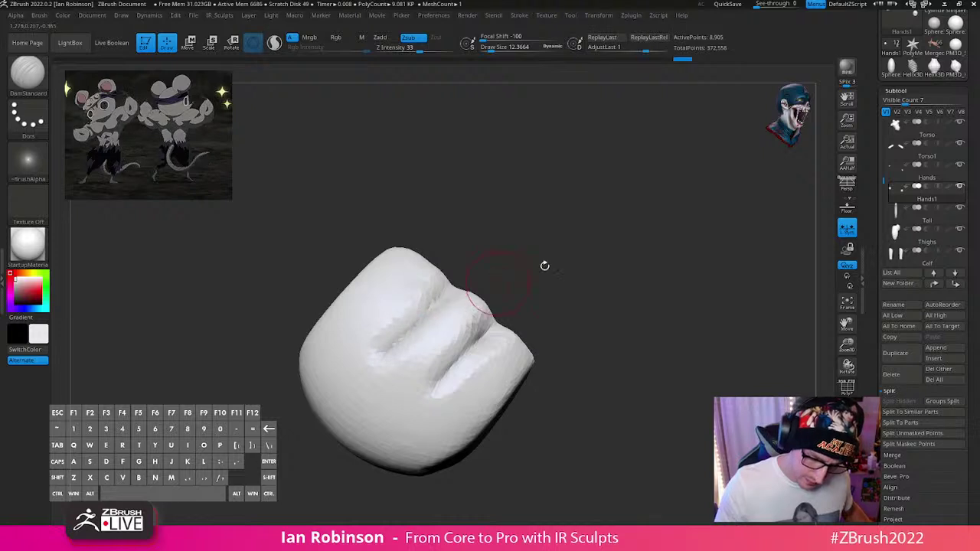
left_click_drag(542, 265, 393, 345)
left_click_drag(584, 260, 498, 299)
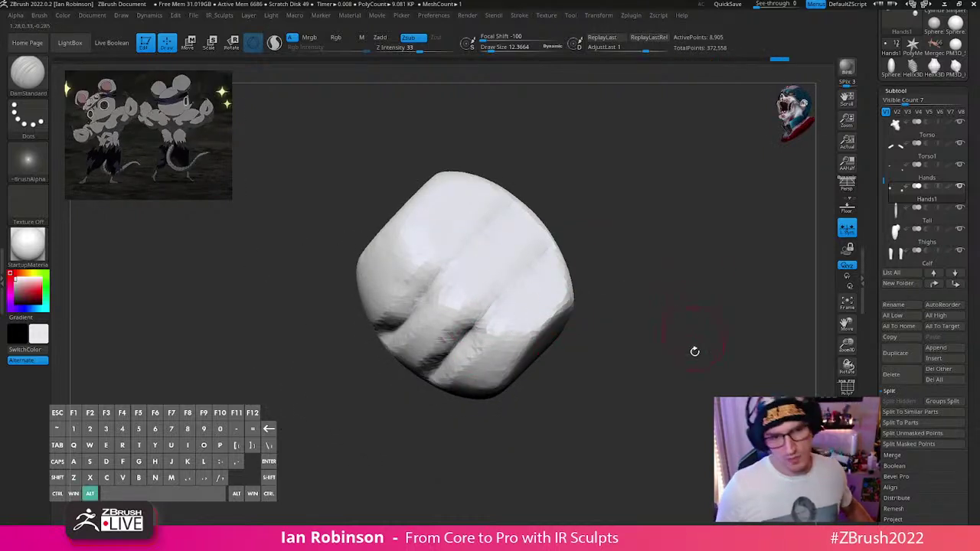
Step: Reduce the DamStandard brush size to about 9.7 and lengthen both finger grooves over the back of the hand
left_click_drag(694, 351, 702, 336, "alt")
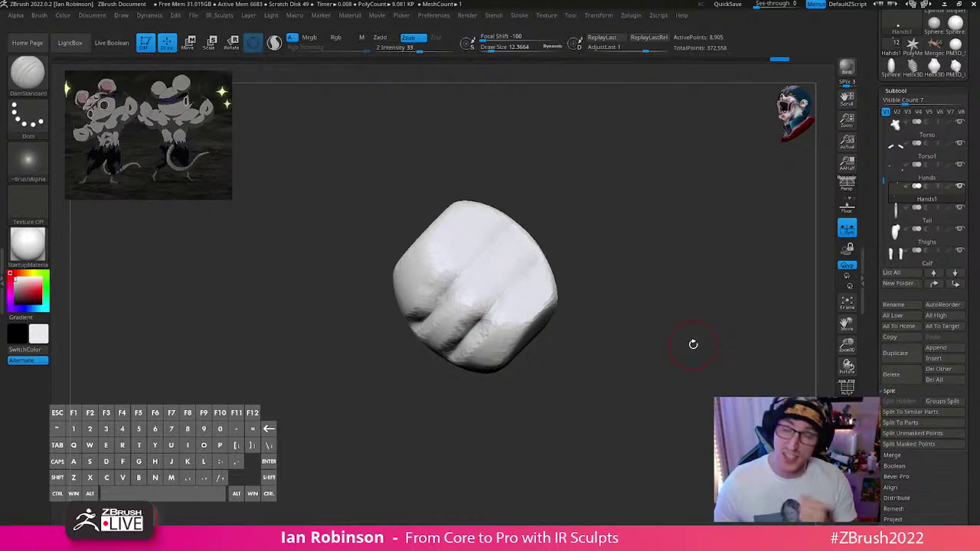
mouse_move(692, 344)
left_mouse_down()
mouse_move(663, 313)
mouse_move(470, 343)
mouse_move(490, 307)
left_mouse_up()
left_click_drag(626, 329, 617, 310)
key("s")
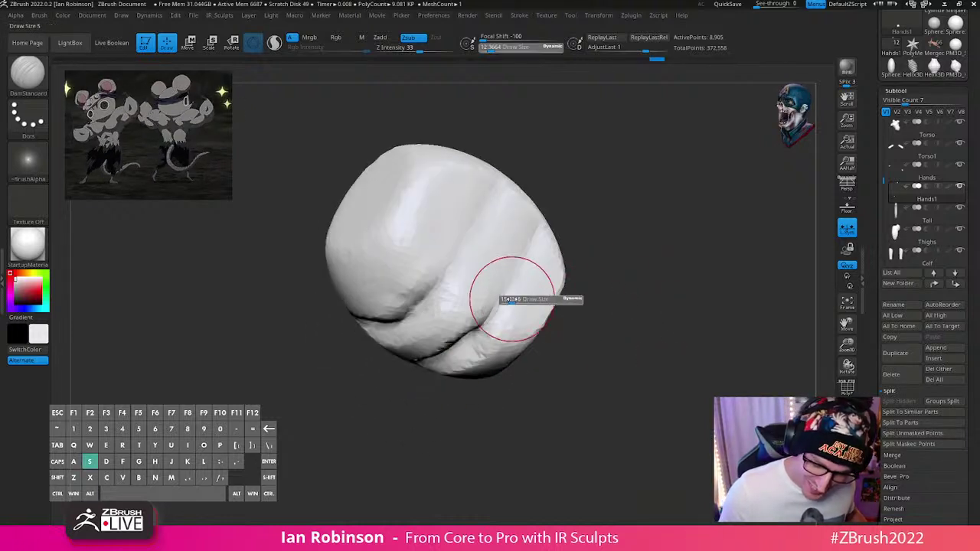
mouse_move(512, 300)
left_mouse_down()
mouse_move(501, 291)
mouse_move(510, 281)
left_mouse_up()
left_click_drag(488, 342, 526, 264)
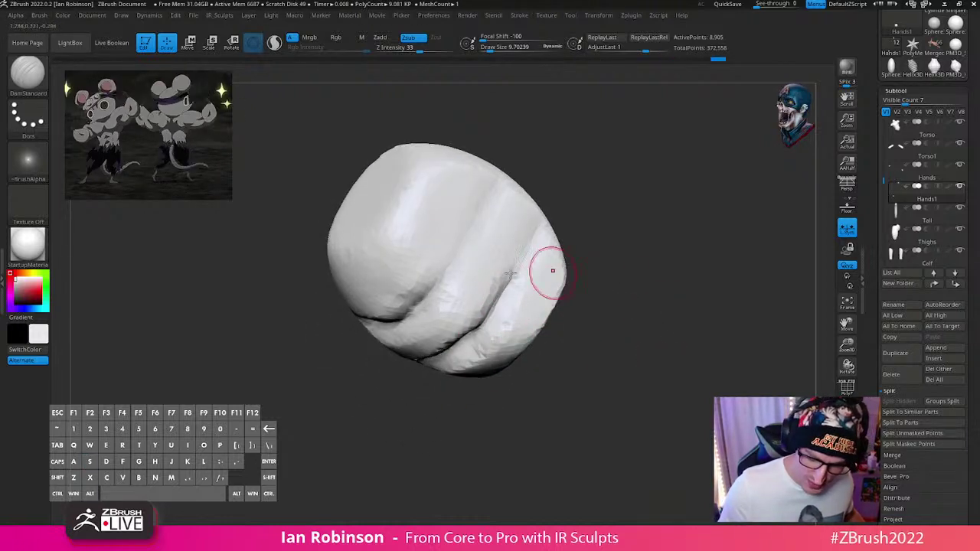
left_click_drag(384, 335, 459, 254)
Step: Deepen the grooves between the three fingers on the inner side of the hand
mouse_move(664, 245)
left_mouse_down()
mouse_move(659, 232)
mouse_move(712, 256)
left_mouse_up()
mouse_move(420, 289)
left_mouse_down()
mouse_move(369, 324)
mouse_move(427, 280)
left_mouse_up()
left_click_drag(572, 247, 490, 257)
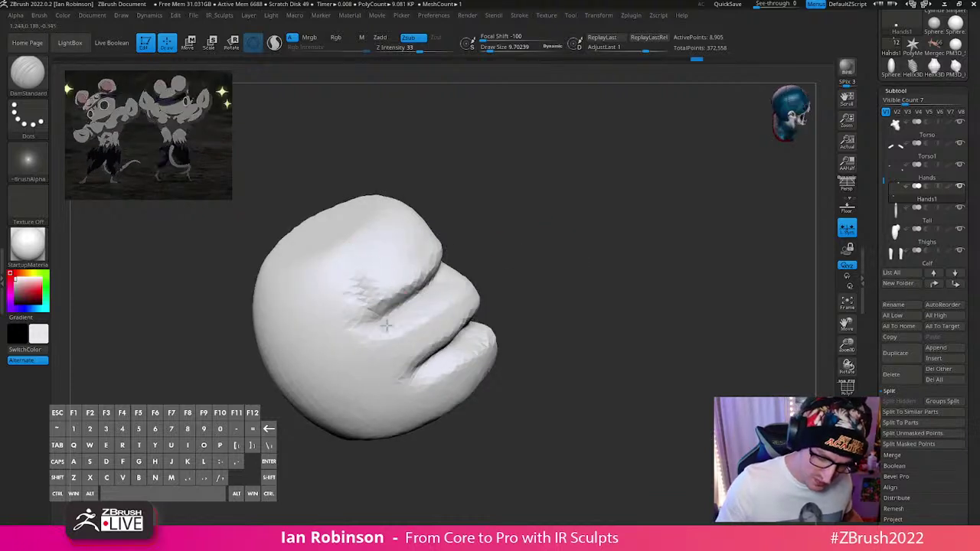
left_click_drag(549, 225, 520, 225)
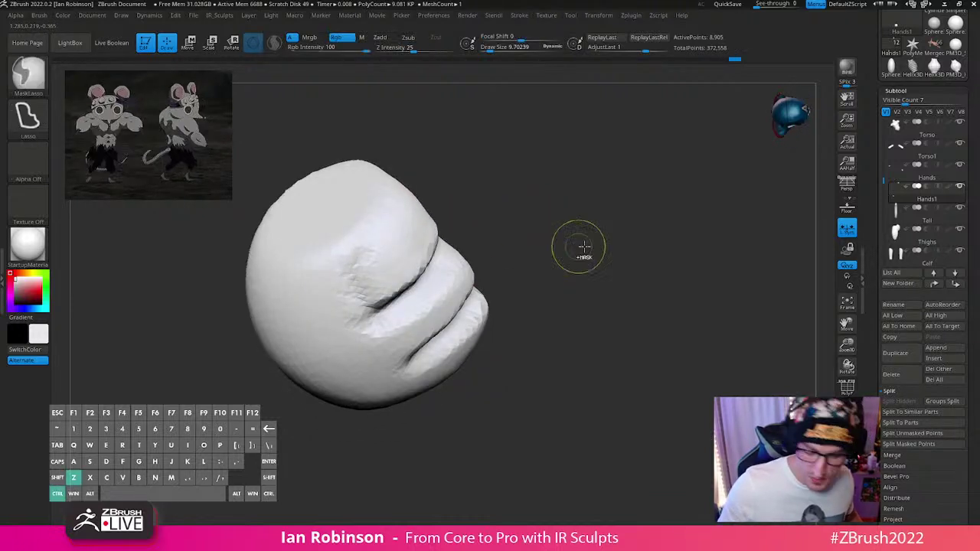
left_click_drag(629, 285, 350, 288)
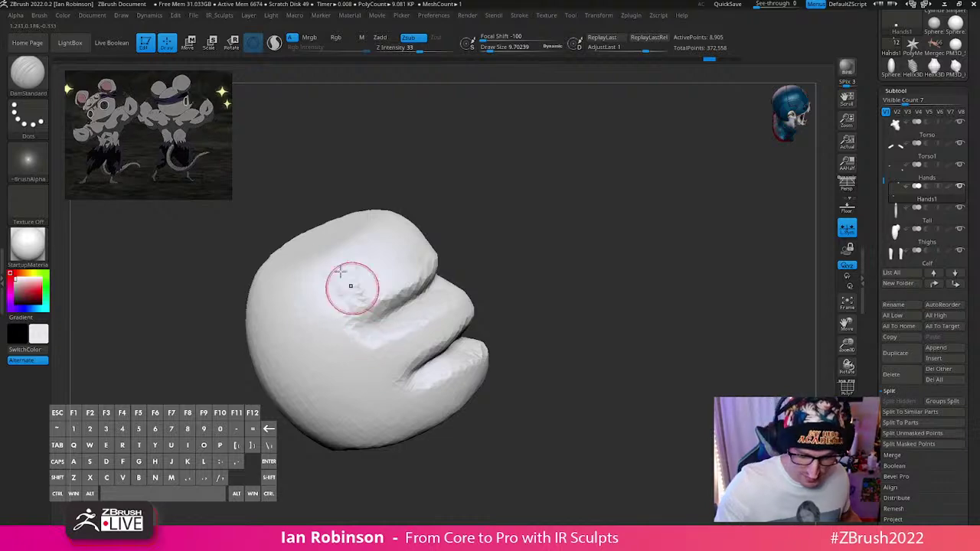
Step: Carve the palm inward below the curled fingers with the ClayBuildup brush at size about 18.8
key("b")
key("c")
key("b")
key("s")
left_click_drag(457, 326, 464, 329)
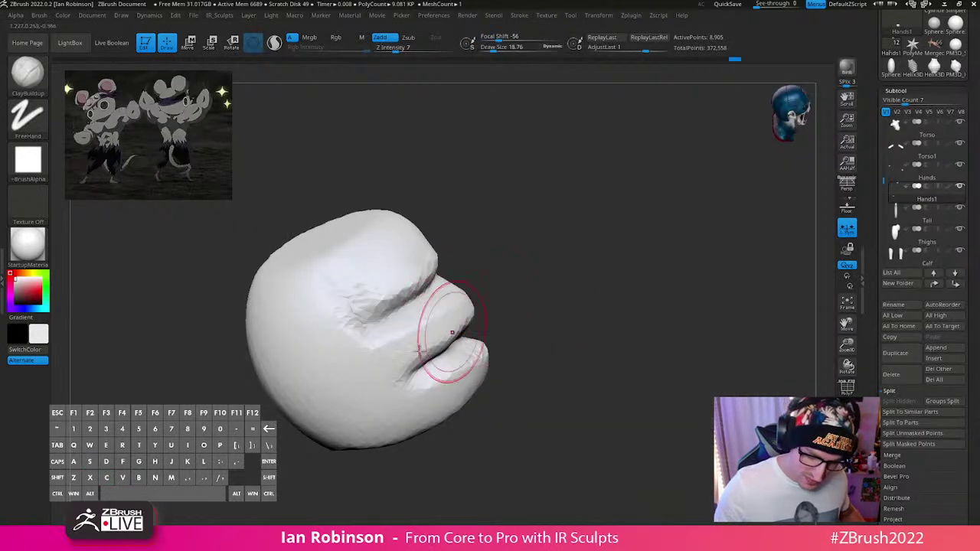
mouse_move(352, 369)
left_mouse_down("alt")
mouse_move(313, 284)
mouse_move(304, 310)
mouse_move(357, 406)
mouse_move(376, 378)
mouse_move(348, 336)
mouse_move(317, 358)
mouse_move(404, 405)
mouse_move(397, 409)
left_mouse_up("alt")
mouse_move(600, 359)
left_mouse_down()
mouse_move(619, 307)
mouse_move(621, 406)
mouse_move(632, 366)
mouse_move(612, 334)
mouse_move(640, 323)
mouse_move(663, 334)
mouse_move(620, 328)
mouse_move(613, 350)
left_mouse_up()
Step: Reduce the ClayBuildup brush size to about 8.5 and refine the hollow under the fingertips
key("s")
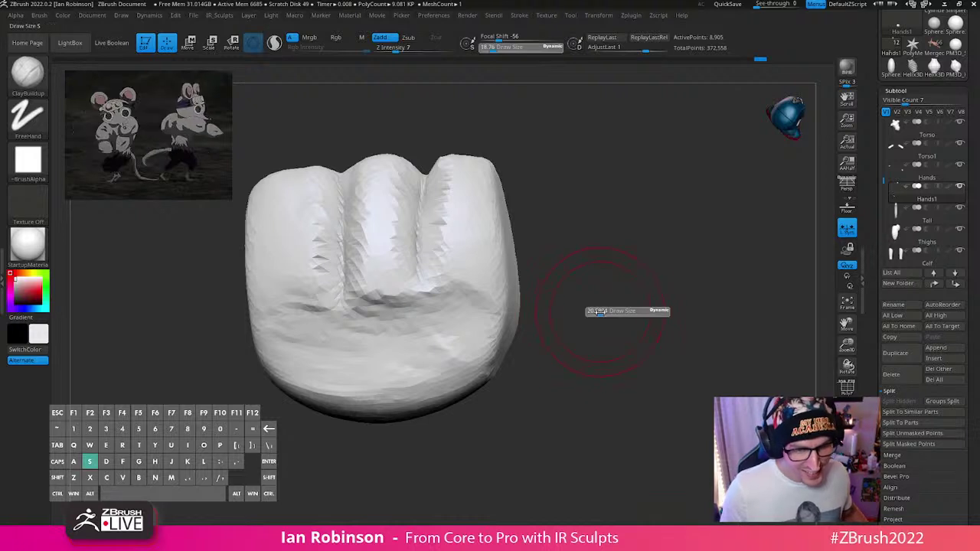
left_click_drag(600, 312, 591, 311)
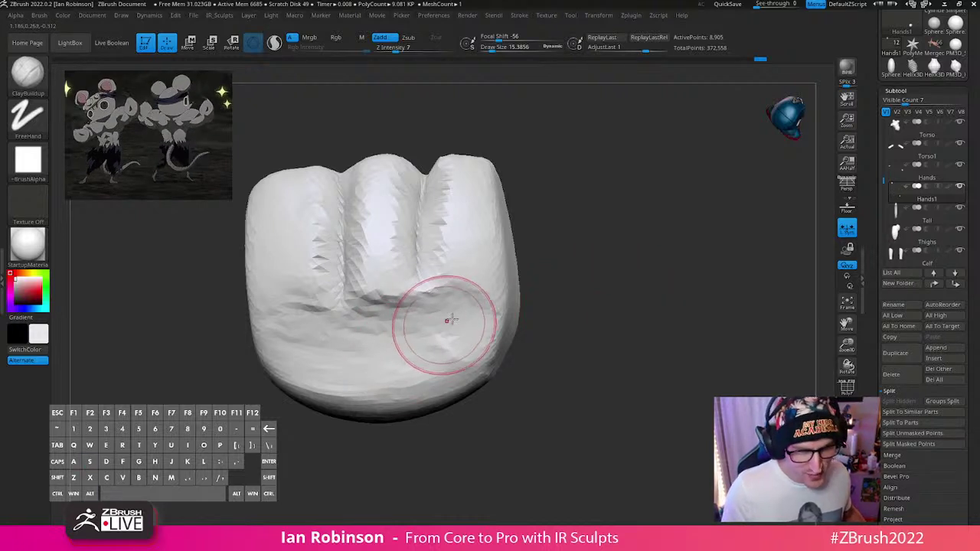
key("s")
left_click_drag(456, 310, 453, 311)
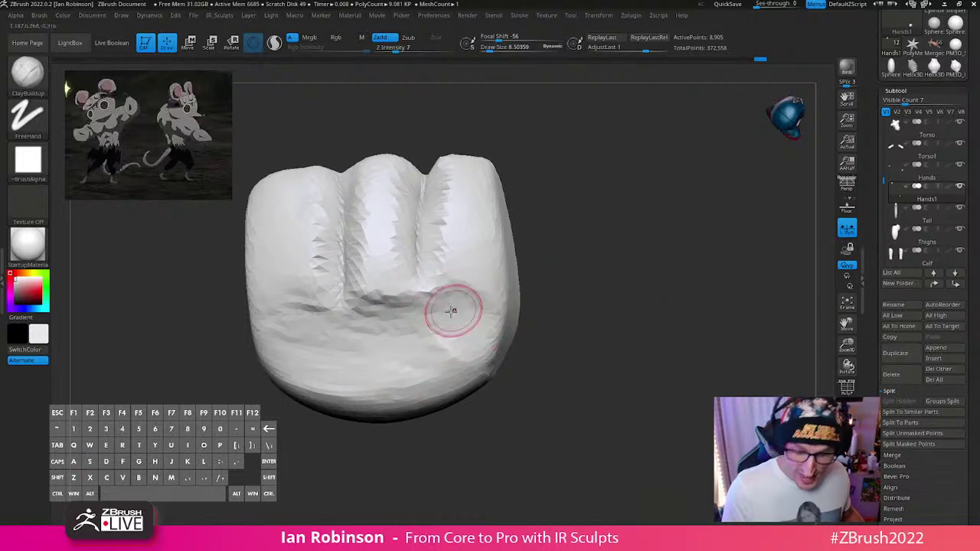
mouse_move(374, 304)
left_mouse_down("alt")
mouse_move(362, 339)
mouse_move(378, 365)
mouse_move(395, 352)
left_mouse_up("alt")
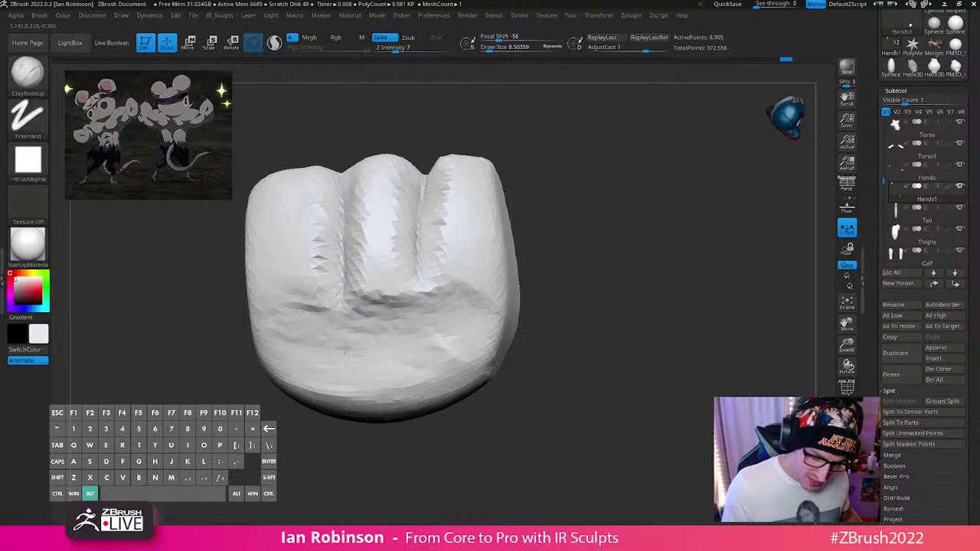
left_click_drag(313, 359, 330, 320, "alt")
Step: Remesh the hand with DynaMesh, carve the lower palm further and set the brush size to about 15.4
left_click_drag(591, 294, 609, 321, "ctrl")
mouse_move(406, 355)
left_mouse_down("alt")
mouse_move(429, 318)
mouse_move(425, 346)
mouse_move(452, 356)
mouse_move(441, 358)
left_mouse_up("alt")
key("s")
key("s")
Step: Pull the lower edge of the palm outward with the Move brush at size 28.75
key("b")
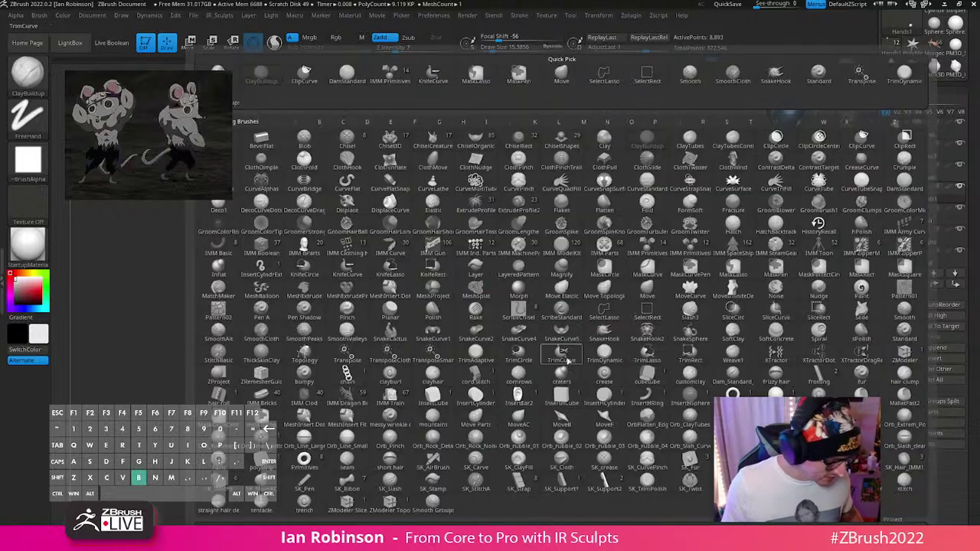
key("m")
key("v")
key("s")
left_click_drag(576, 357, 583, 358)
left_click_drag(459, 388, 468, 409)
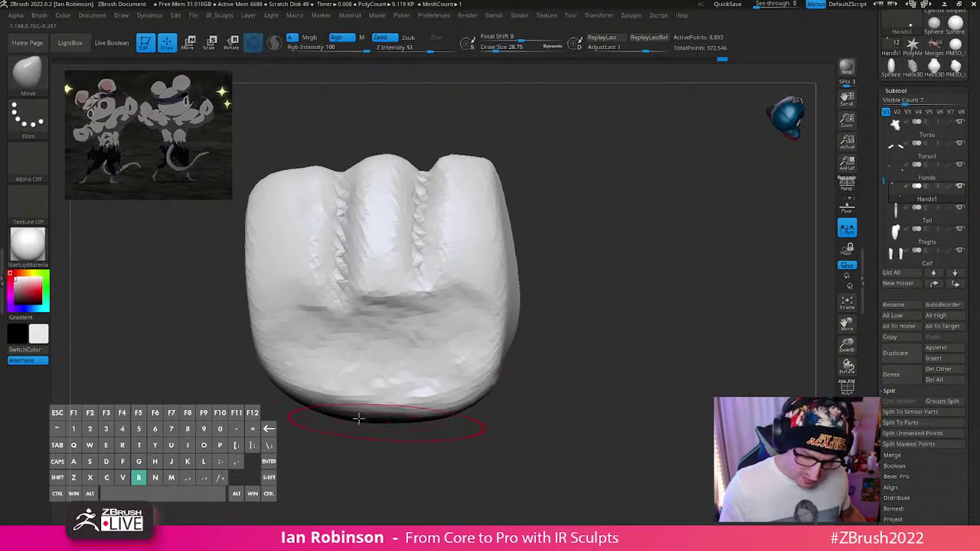
left_click_drag(359, 420, 363, 433)
left_click_drag(581, 406, 636, 368, "alt")
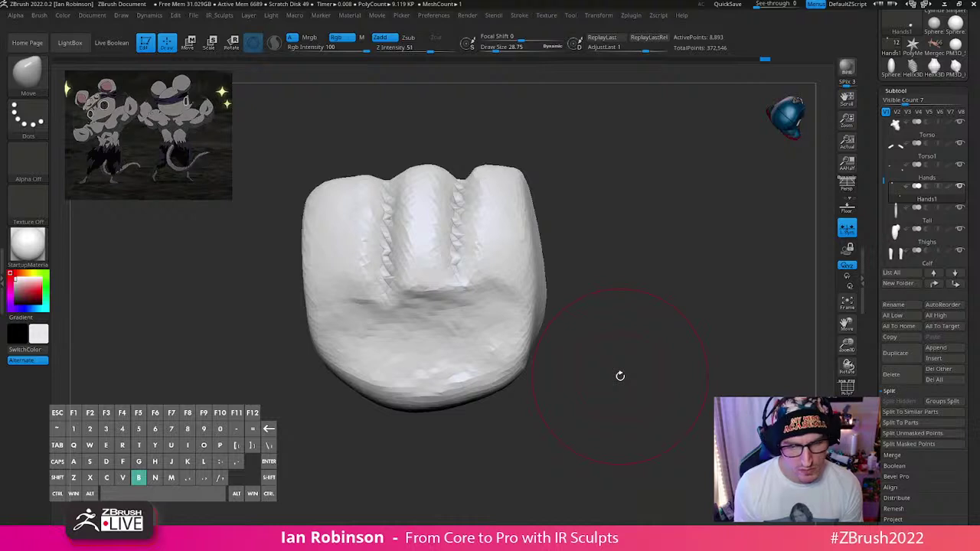
key("ctrl+m")
key("ctrl+l")
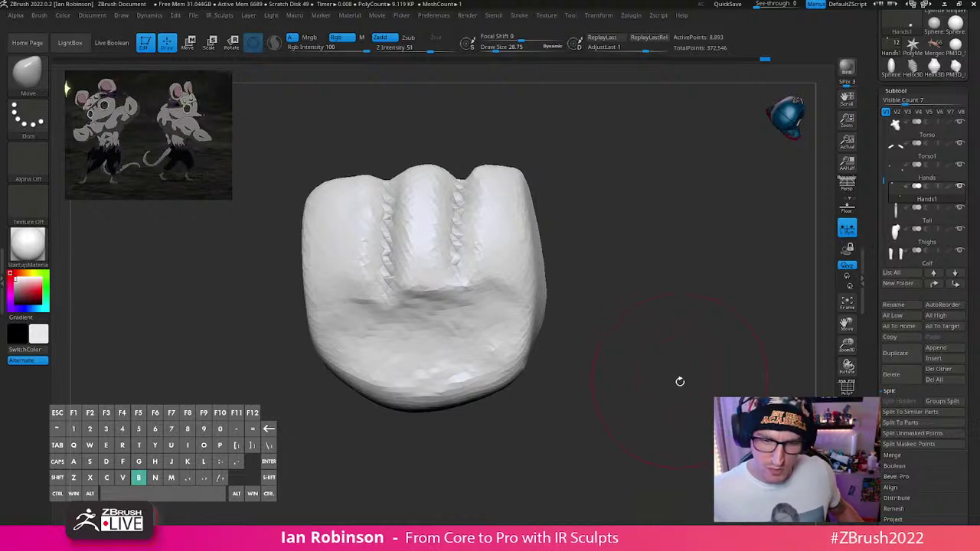
left_click_drag(680, 381, 680, 383, "alt")
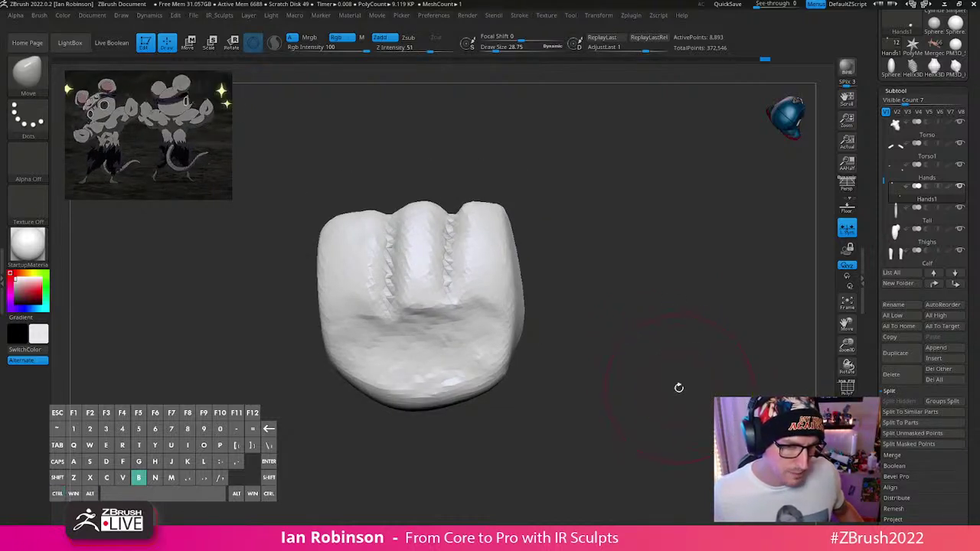
mouse_move(678, 387)
left_mouse_down("alt")
mouse_move(679, 402)
mouse_move(704, 411)
mouse_move(684, 400)
left_mouse_up("alt")
Step: Switch the masking brush to MaskPen, reduce its size to about 6.4 and paint a trial mask on the outer finger
mouse_move(400, 188)
left_mouse_down("ctrl")
mouse_move(515, 324)
mouse_move(656, 263)
left_mouse_up("ctrl")
left_click(651, 332, "ctrl")
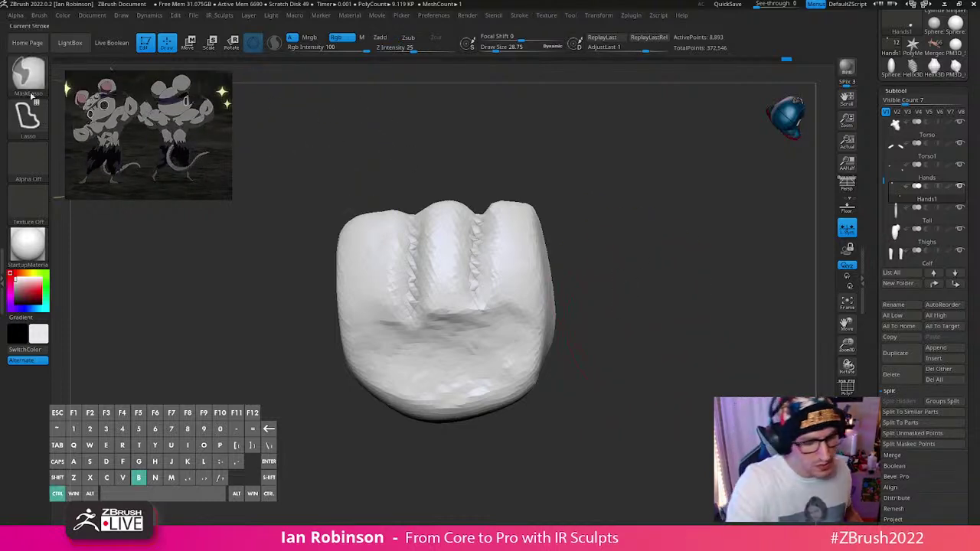
key("ctrl+b")
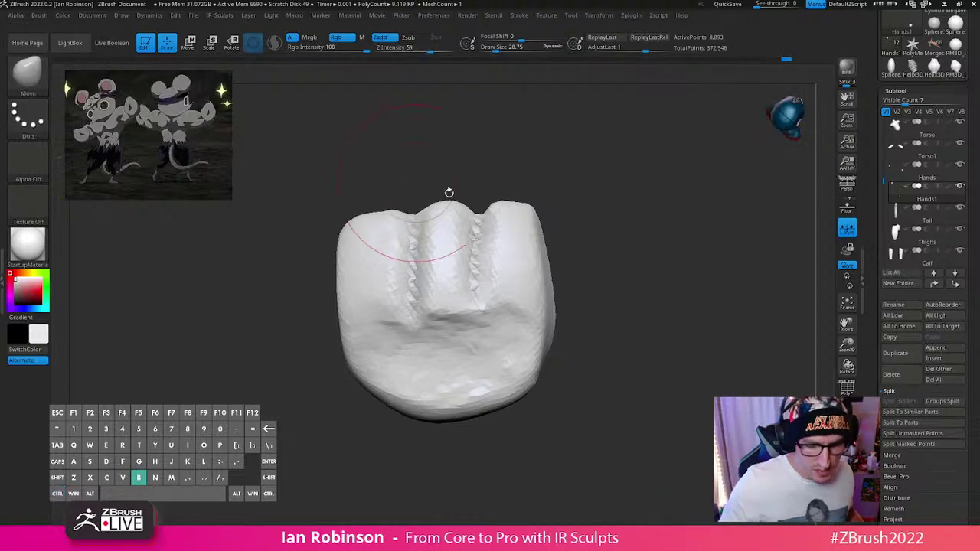
key("s")
mouse_move(493, 262)
left_mouse_down()
mouse_move(483, 261)
mouse_move(504, 275)
mouse_move(512, 221)
mouse_move(515, 247)
left_mouse_up()
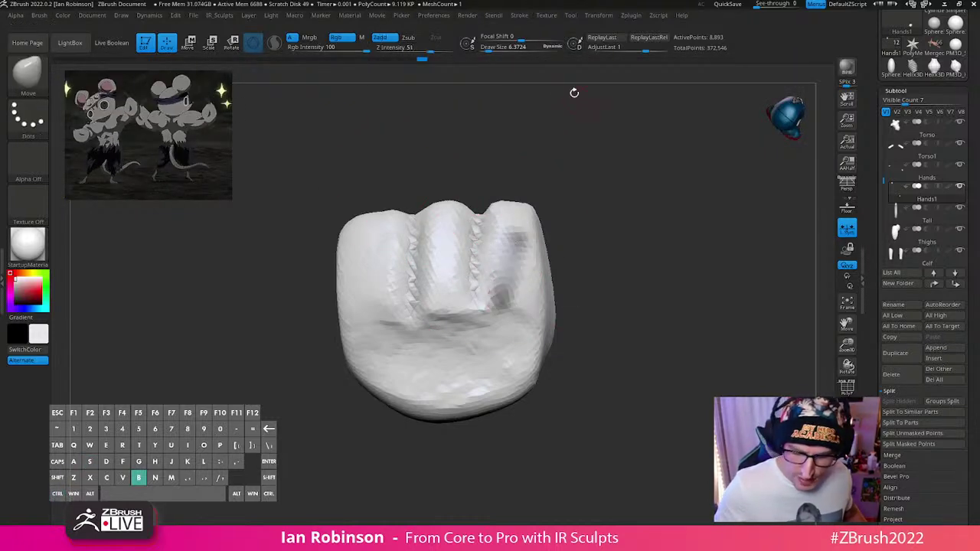
Step: Check the MaskPen's Lazy Mouse settings, set the brush size to about 8.5 and undo the trial mask
left_click(517, 15)
mouse_move(467, 15)
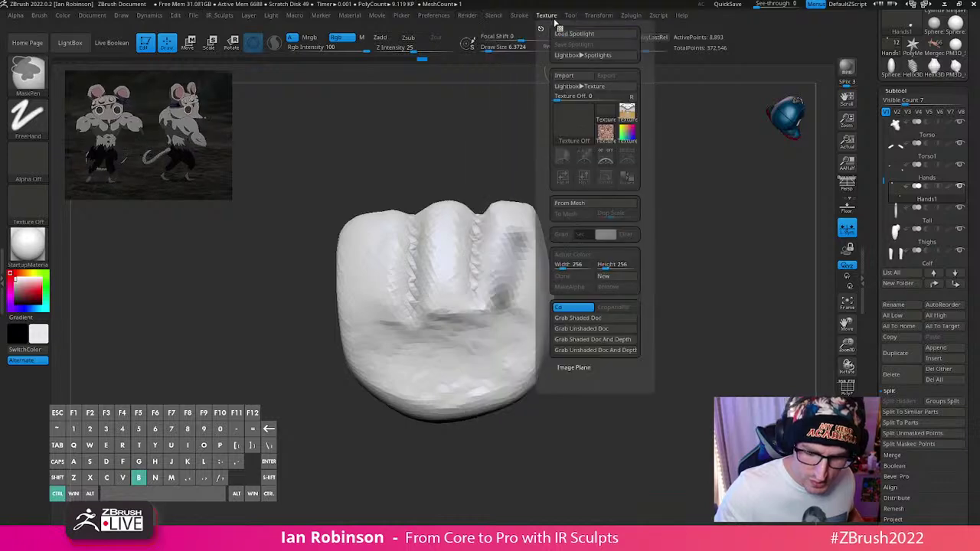
mouse_move(519, 16)
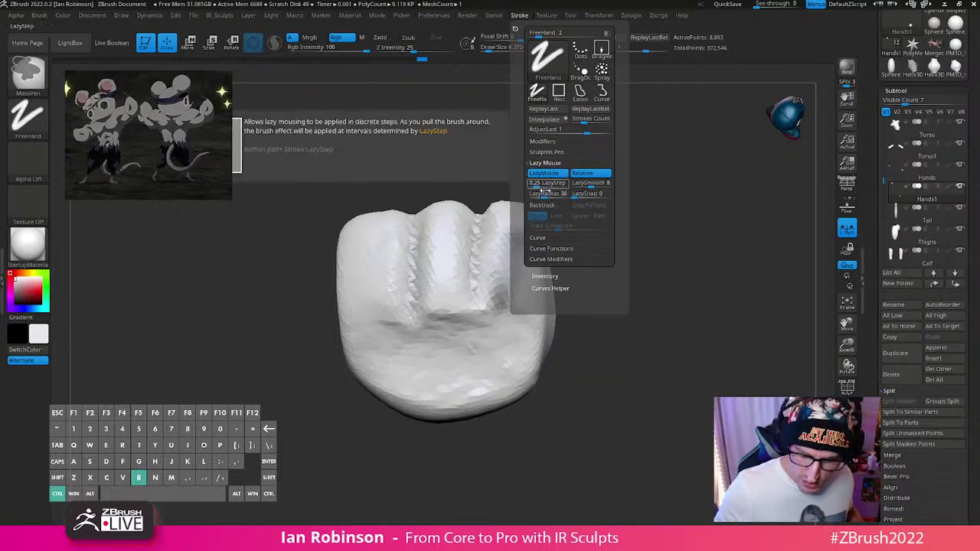
key("s")
left_click(469, 281)
key("ctrl+z")
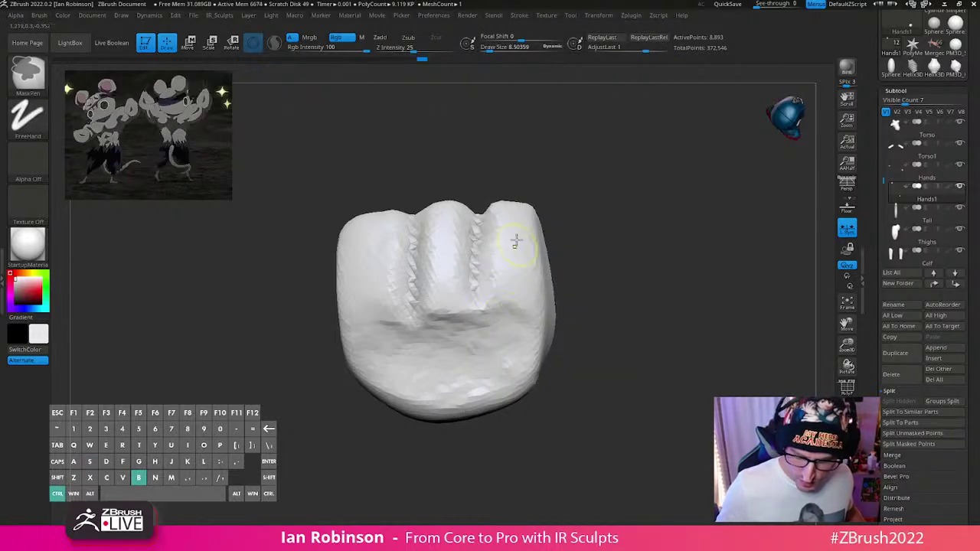
Step: Try to paint a thumb-shaped mask down the outer finger and across the palm, undoing the mask strokes
mouse_move(516, 241)
left_mouse_down("ctrl")
mouse_move(486, 350)
mouse_move(516, 241)
mouse_move(476, 362)
mouse_move(494, 329)
mouse_move(456, 365)
mouse_move(548, 336)
left_mouse_up("ctrl")
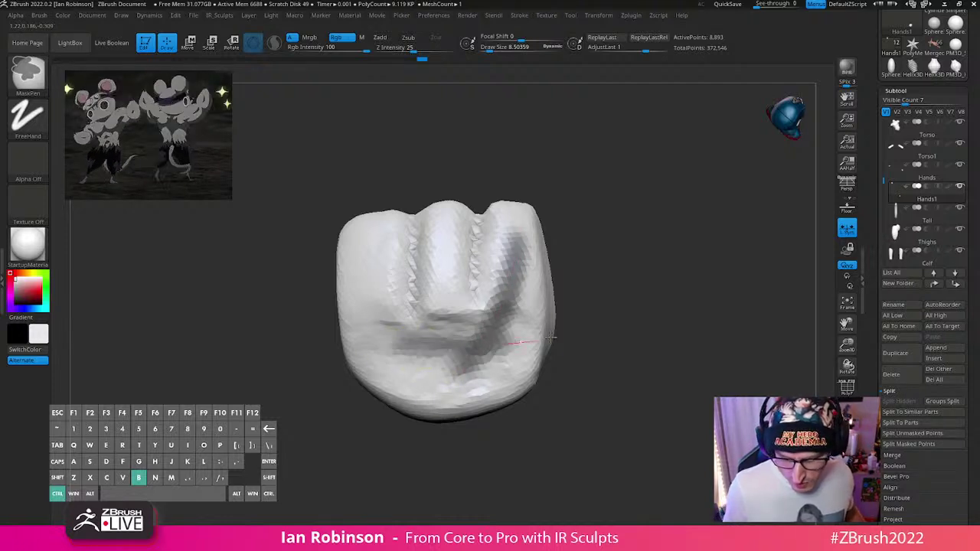
mouse_move(407, 339)
left_mouse_down("ctrl")
mouse_move(546, 337)
mouse_move(534, 327)
left_mouse_up("ctrl")
left_click_drag(523, 289, 400, 369, "ctrl")
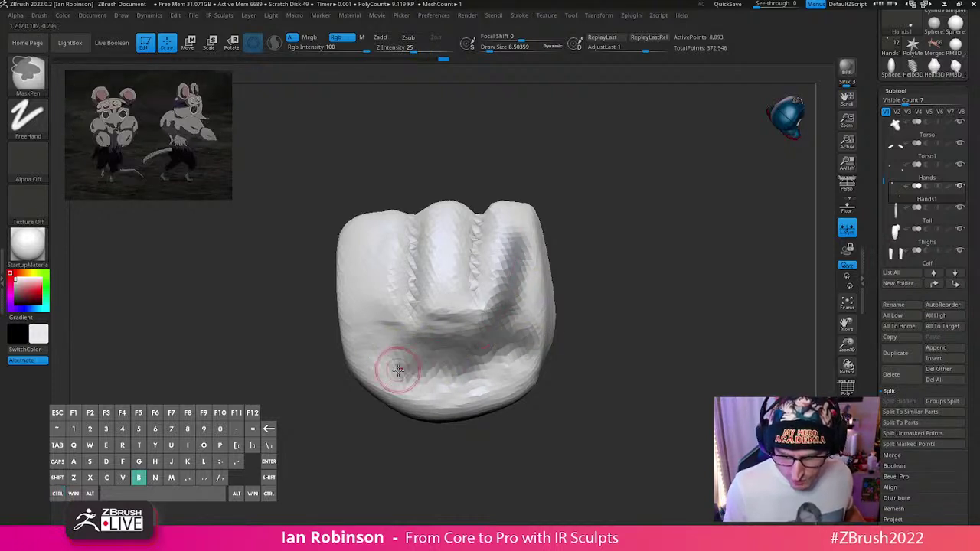
key("ctrl+z")
key("ctrl+z")
key("ctrl+z")
key("ctrl+z")
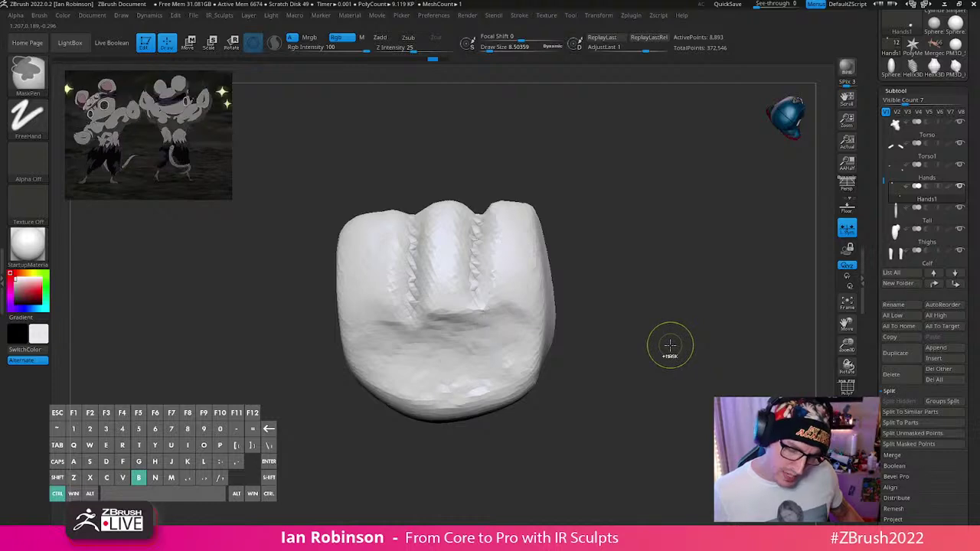
Step: Switch the masking brush to MaskLasso and toggle LazyMouse in its stroke settings
left_click(32, 83, "ctrl")
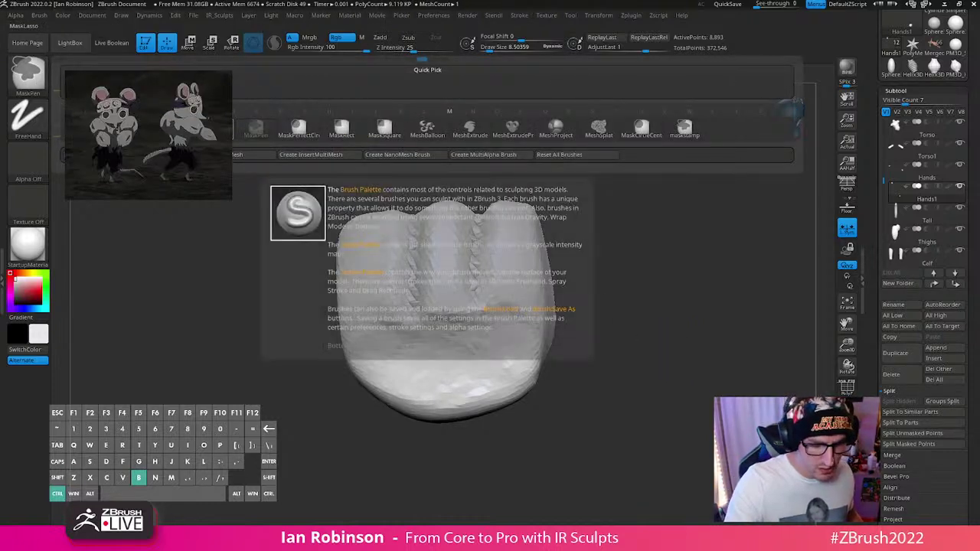
left_click(406, 129, "ctrl")
left_click(546, 16)
left_click(519, 15)
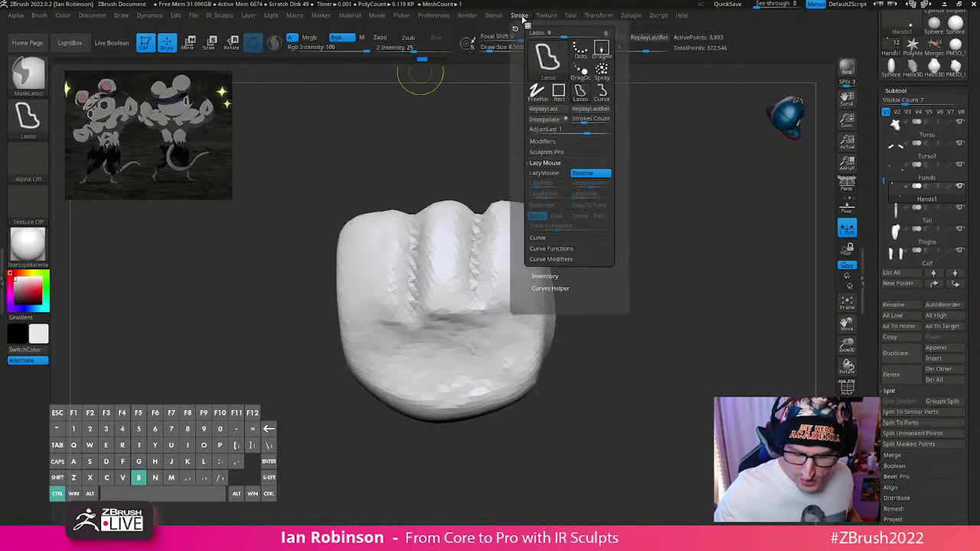
left_click(545, 174)
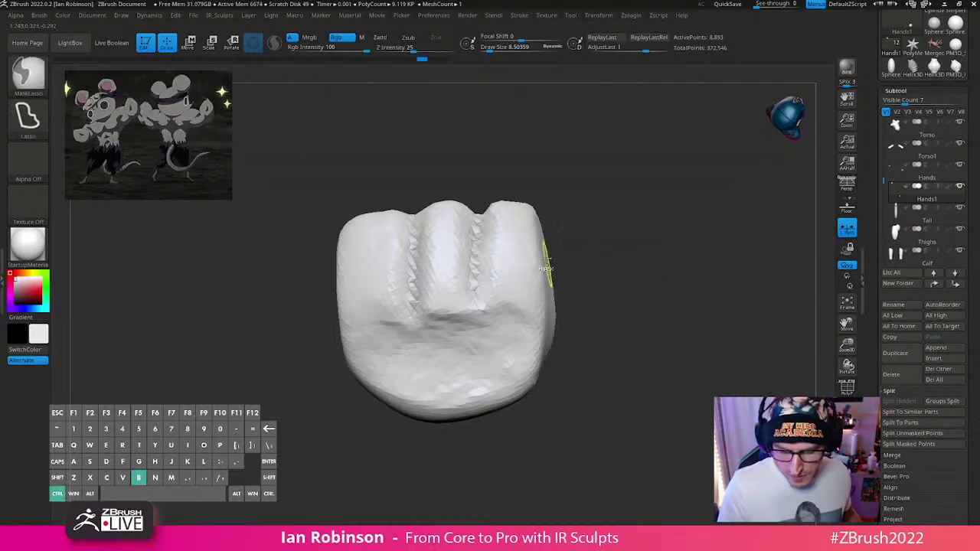
Step: Try to lasso a mask over the lower palm beneath the curled fingers, undoing both attempts
mouse_move(567, 221)
left_mouse_down("ctrl")
mouse_move(524, 317)
mouse_move(448, 382)
mouse_move(486, 475)
mouse_move(620, 222)
mouse_move(570, 197)
left_mouse_up("ctrl")
key("ctrl+z")
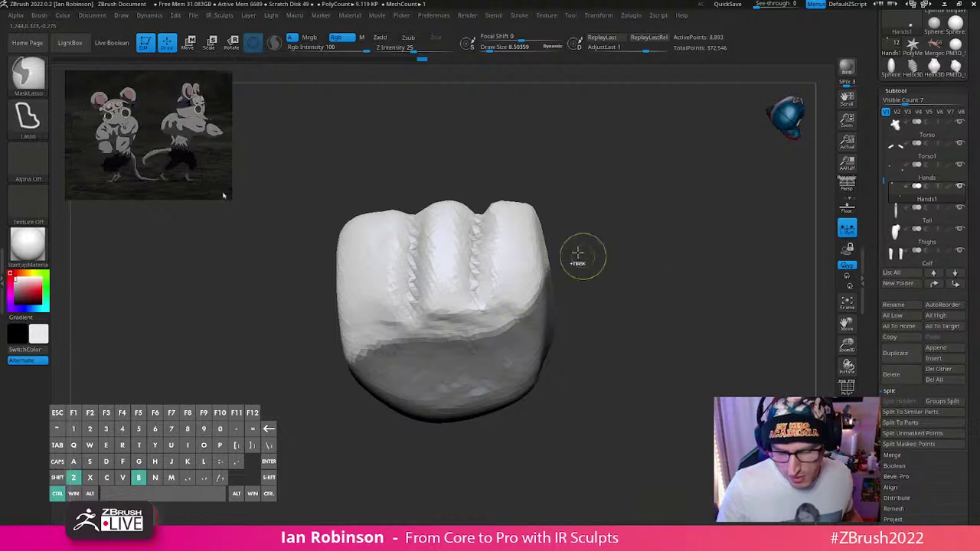
mouse_move(549, 243)
left_mouse_down("ctrl")
mouse_move(540, 290)
mouse_move(387, 466)
mouse_move(575, 209)
left_mouse_up("ctrl")
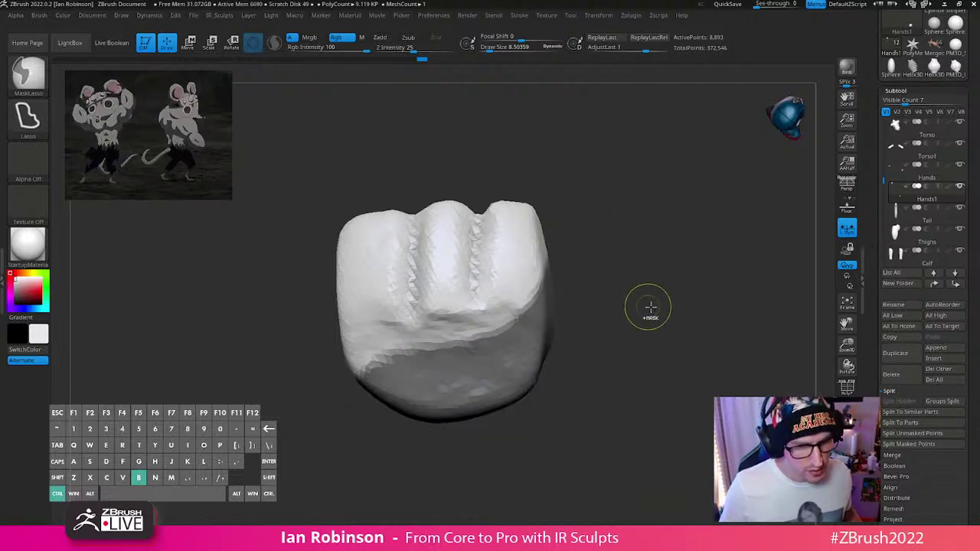
key("ctrl+z")
Step: Set the draw size to 5.44 and try a curved ClipCurve cut across the lower palm from the side, undoing the clip
mouse_move(564, 306)
left_mouse_down()
mouse_move(665, 309)
mouse_move(625, 402)
mouse_move(630, 373)
mouse_move(651, 372)
mouse_move(665, 386)
left_mouse_up()
key("s")
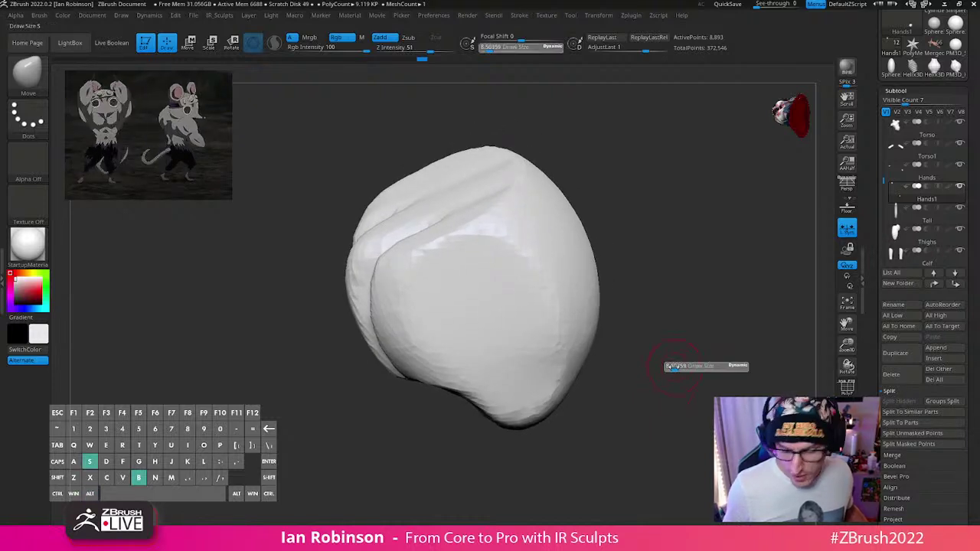
key("ctrl+shift")
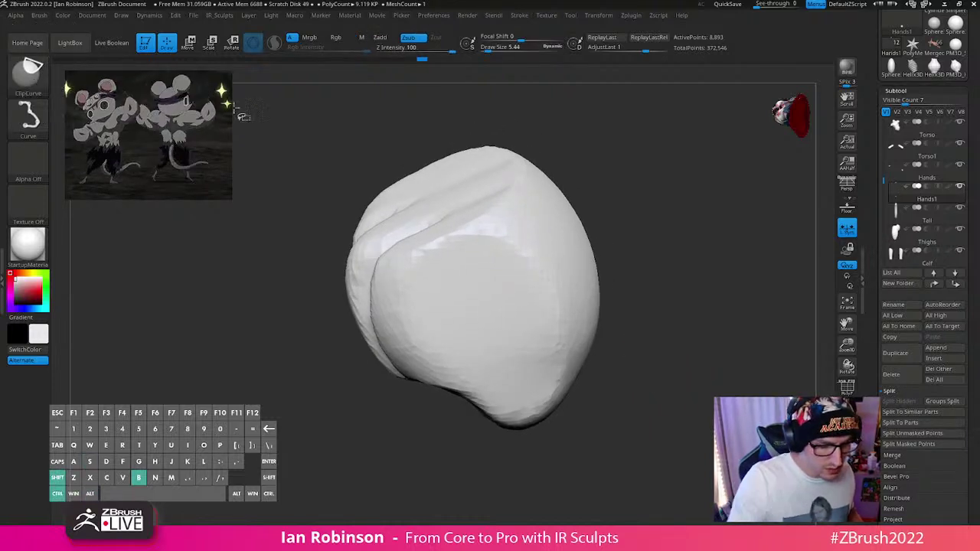
left_click_drag(663, 326, 654, 343)
left_click_drag(386, 436, 659, 215, "ctrl+shift")
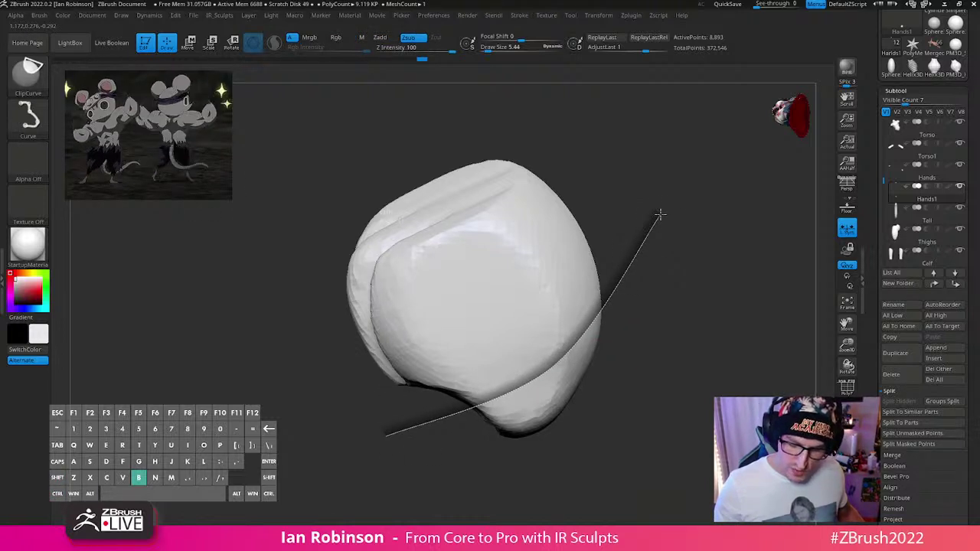
mouse_move(715, 223)
left_mouse_down("ctrl+shift")
mouse_move(784, 256)
mouse_move(768, 341)
mouse_move(765, 322)
mouse_move(785, 345)
mouse_move(676, 398)
mouse_move(639, 391)
mouse_move(674, 394)
mouse_move(663, 404)
left_mouse_up("ctrl+shift")
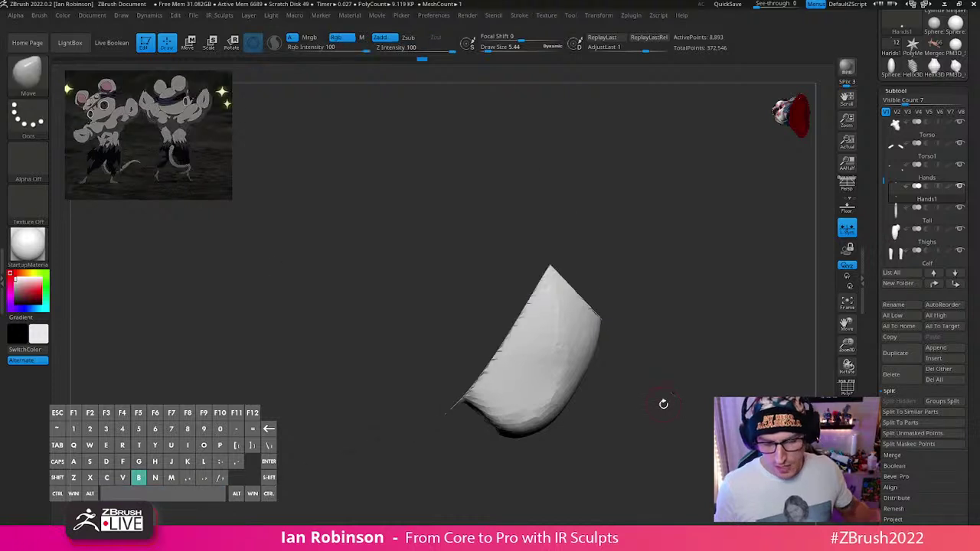
key("ctrl+z")
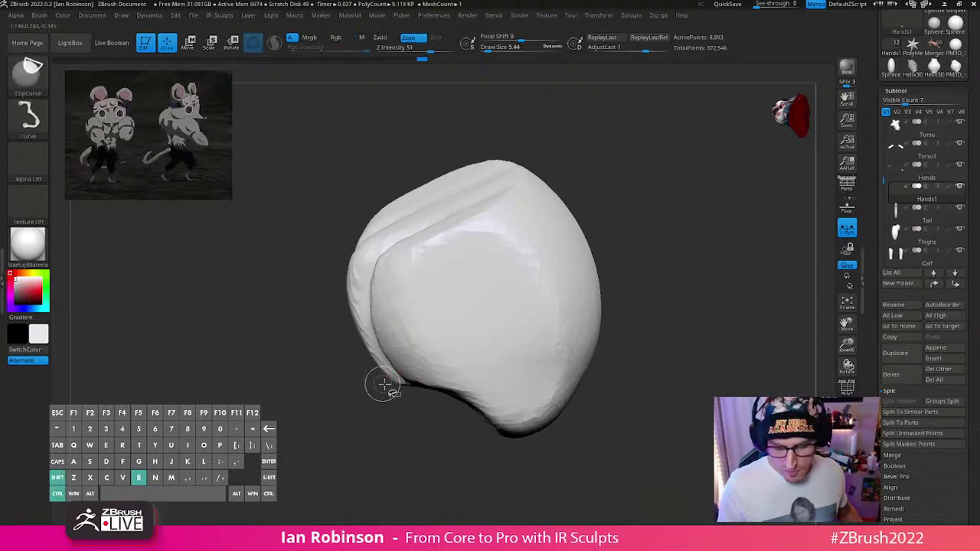
Step: Try straight diagonal ClipCurve cuts across the side of the fist, undoing each clip
mouse_move(357, 407)
left_mouse_down("ctrl+shift")
mouse_move(398, 357)
mouse_move(649, 273)
left_mouse_up("ctrl+shift")
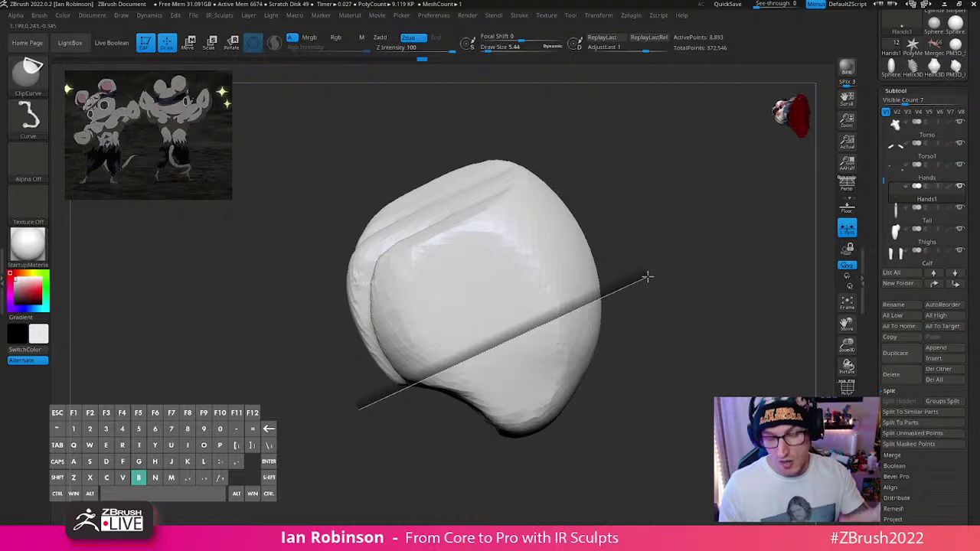
left_click_drag(646, 277, 645, 281, "ctrl+shift")
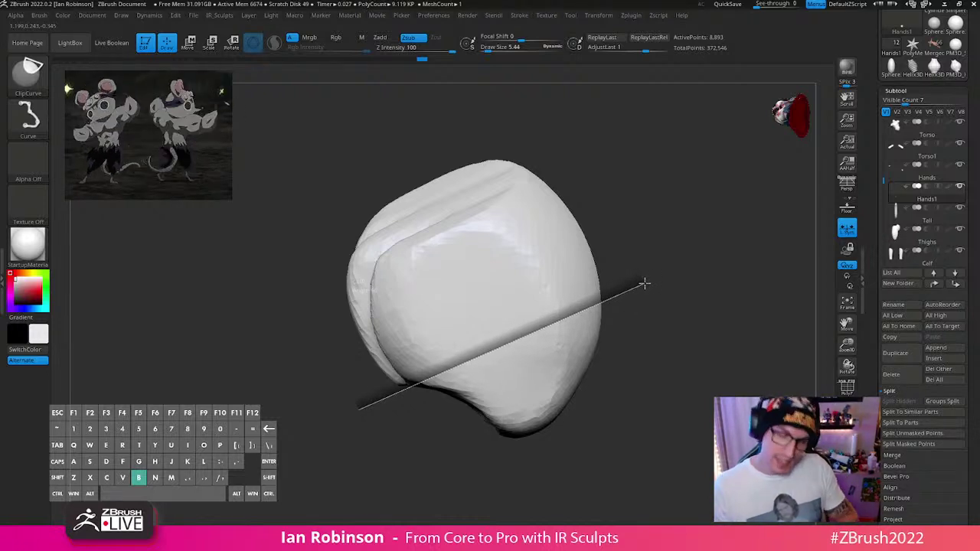
left_click_drag(644, 283, 643, 283, "ctrl+shift")
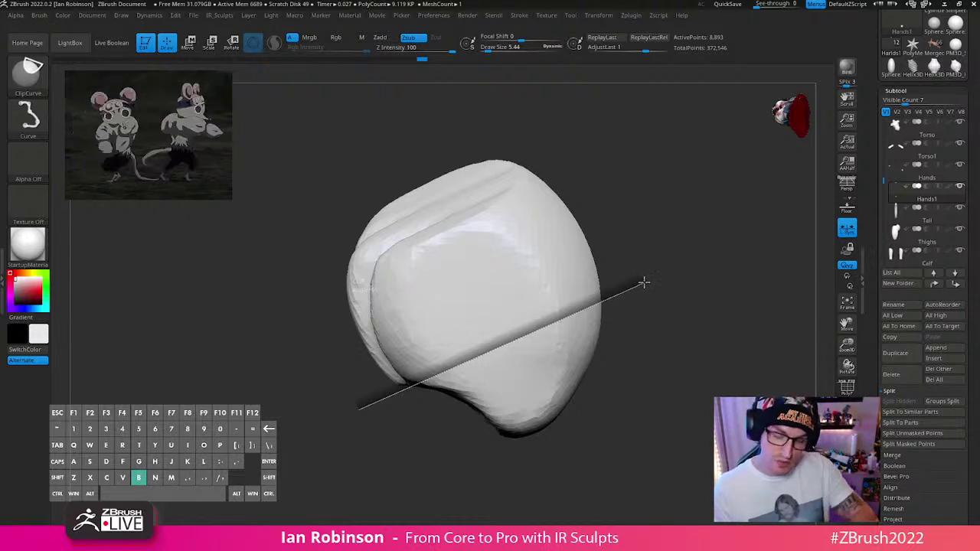
left_click_drag(644, 283, 648, 237, "ctrl+shift")
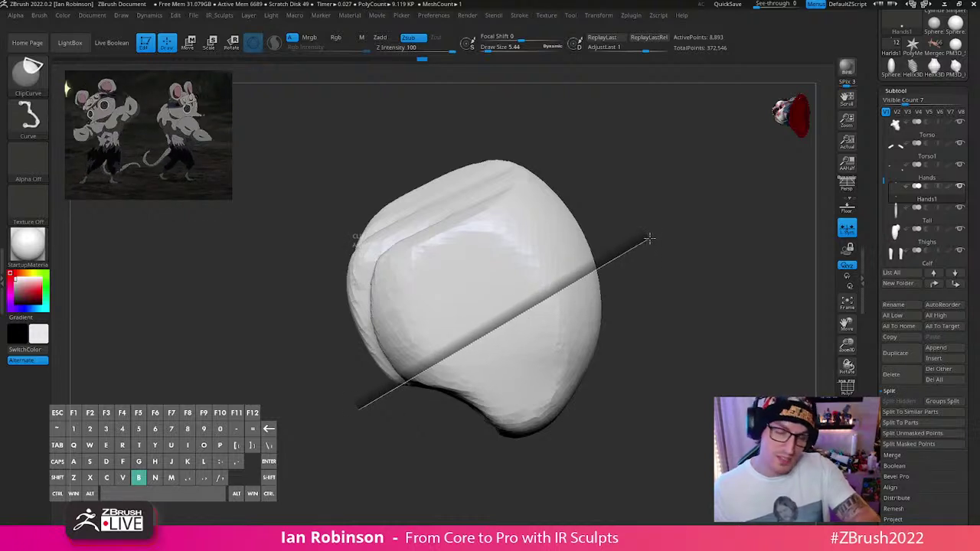
left_click_drag(649, 239, 593, 417, "ctrl+shift")
key("space")
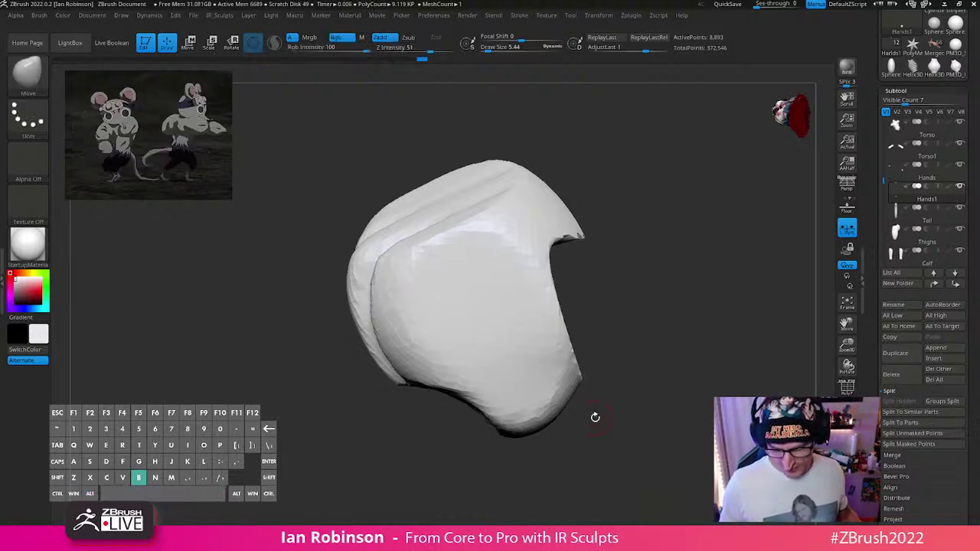
key("ctrl+z")
mouse_move(665, 205)
left_mouse_down("ctrl+shift")
mouse_move(339, 383)
mouse_move(283, 401)
left_mouse_up("ctrl+shift")
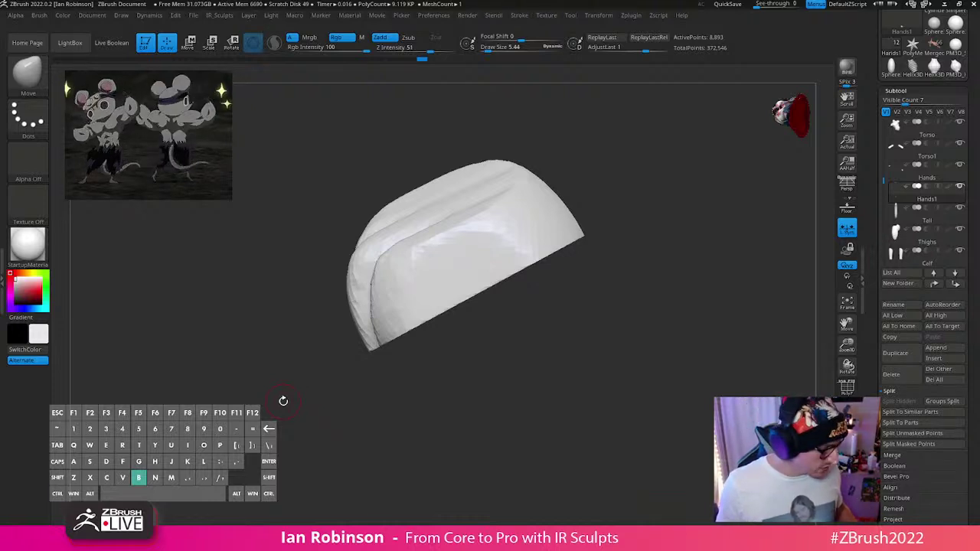
key("ctrl+z")
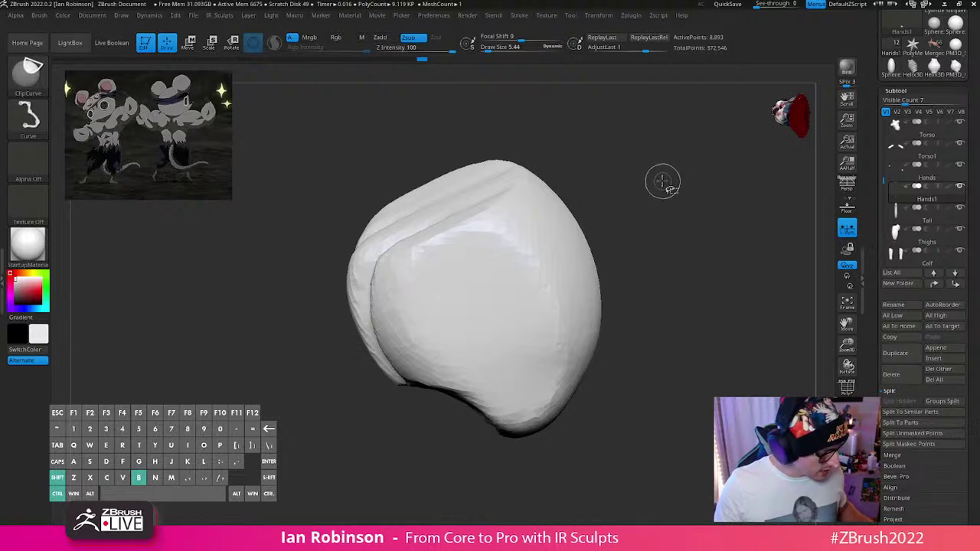
Step: Try a bent ClipCurve cut from the back of the hand into the side of the palm, undoing it
mouse_move(669, 174)
left_mouse_down("ctrl+shift")
mouse_move(459, 297)
mouse_move(461, 309)
mouse_move(492, 286)
mouse_move(442, 346)
mouse_move(416, 410)
mouse_move(446, 330)
left_mouse_up("ctrl+shift")
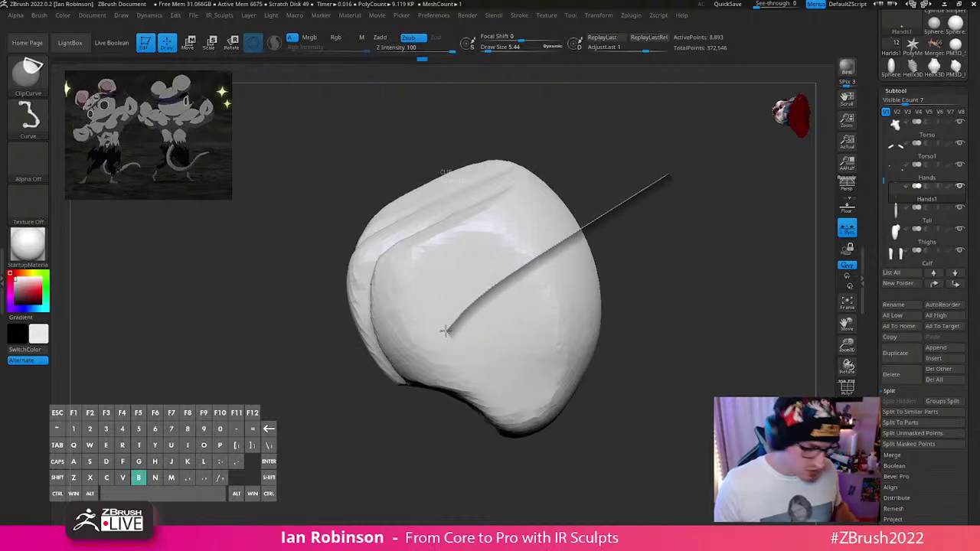
mouse_move(452, 342)
left_mouse_down()
mouse_move(564, 448)
mouse_move(514, 363)
mouse_move(452, 331)
mouse_move(508, 387)
mouse_move(448, 436)
mouse_move(594, 479)
left_mouse_up()
mouse_move(638, 370)
left_mouse_down()
mouse_move(636, 391)
mouse_move(653, 374)
mouse_move(647, 350)
mouse_move(666, 361)
mouse_move(665, 344)
mouse_move(667, 355)
mouse_move(602, 317)
left_mouse_up()
key("ctrl+shift")
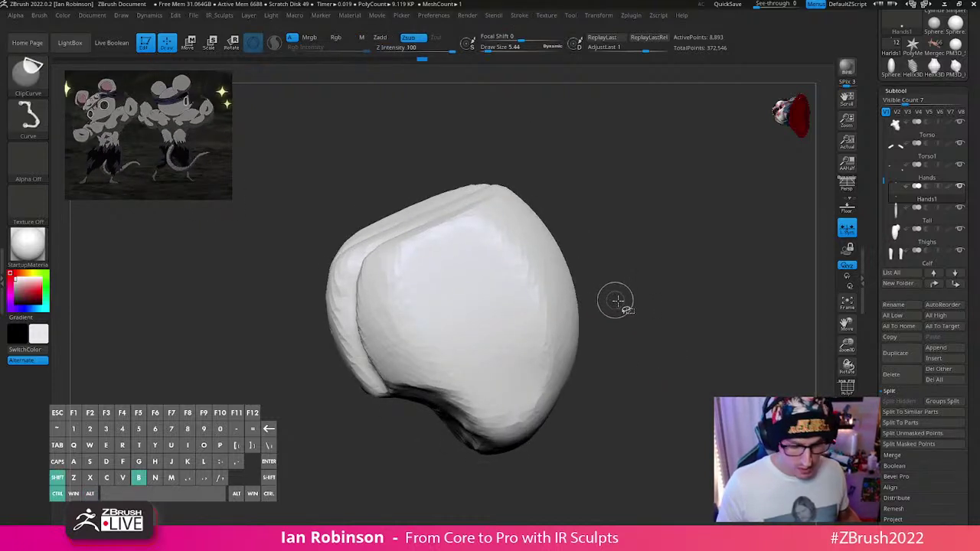
Step: Show the fist's polygon wireframe and try diagonal ClipCurve cuts across the lower palm, undoing each one
key("shift+f")
key("ctrl+shift")
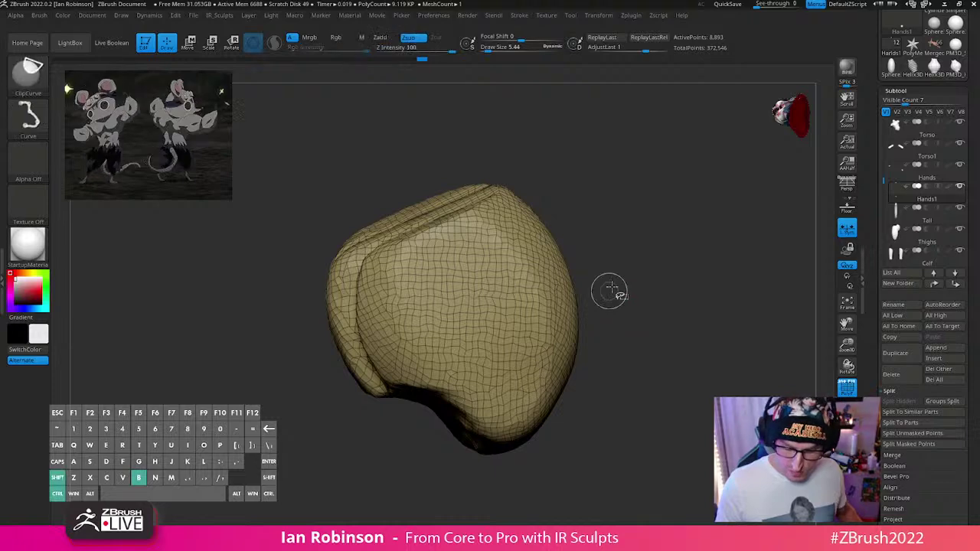
left_click_drag(624, 275, 315, 464, "ctrl+shift")
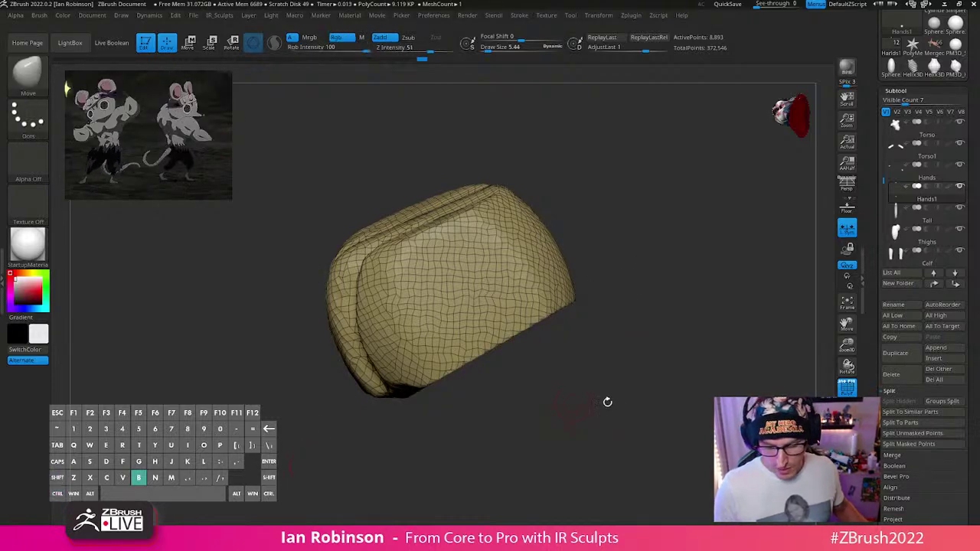
mouse_move(608, 401)
left_mouse_down()
mouse_move(676, 323)
mouse_move(608, 275)
mouse_move(613, 344)
left_mouse_up()
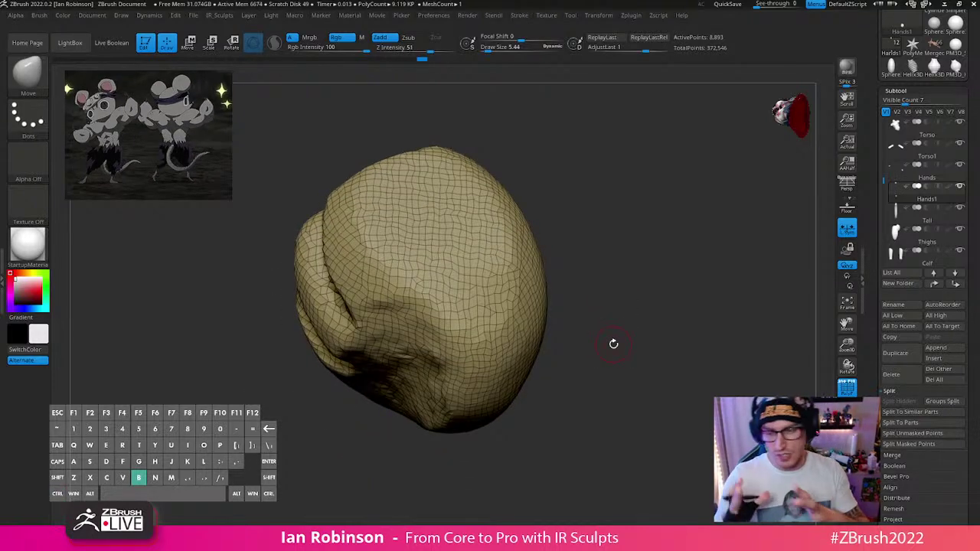
left_click_drag(613, 343, 622, 284)
left_click_drag(634, 218, 454, 308, "ctrl+shift")
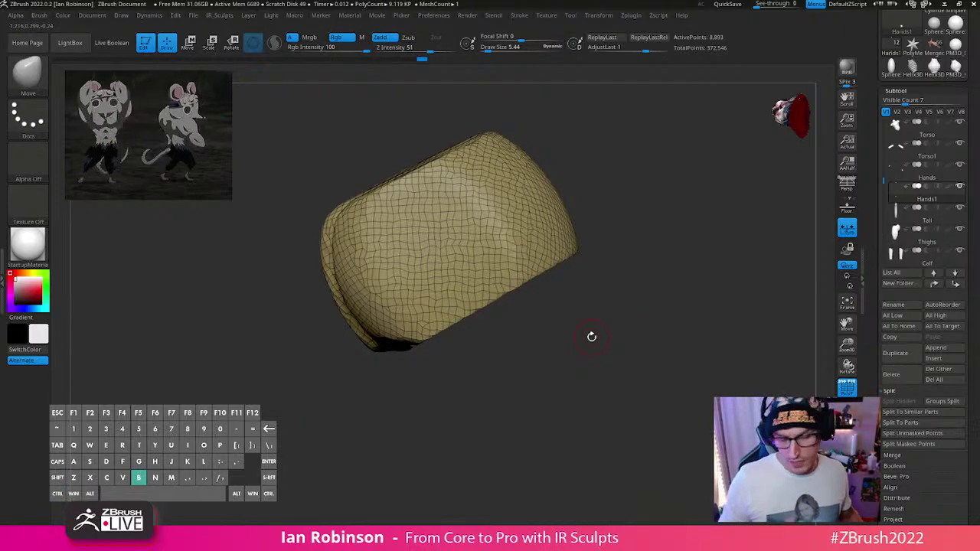
mouse_move(645, 334)
left_mouse_down()
mouse_move(654, 341)
mouse_move(641, 221)
mouse_move(317, 501)
left_mouse_up()
key("ctrl+z")
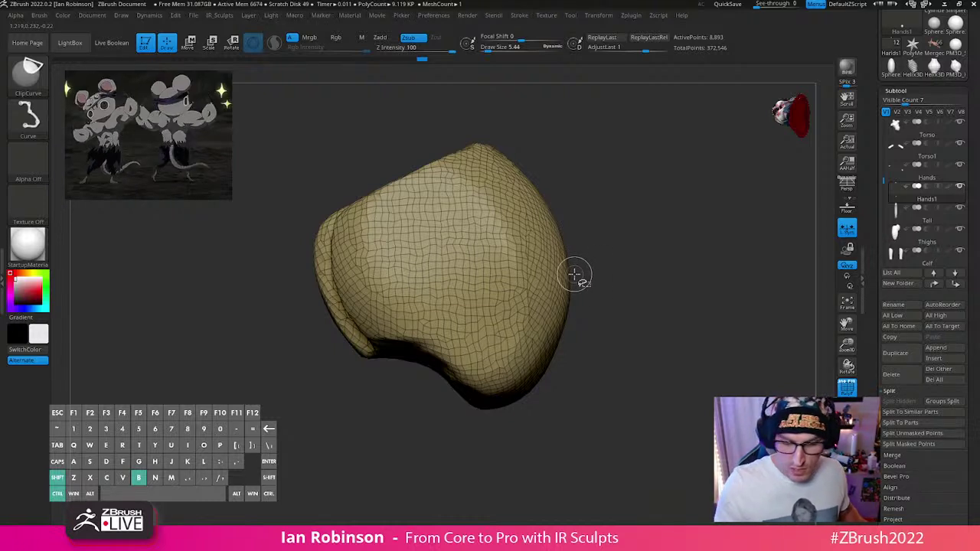
Step: Select the Move brush and bring up its quick settings
key("space")
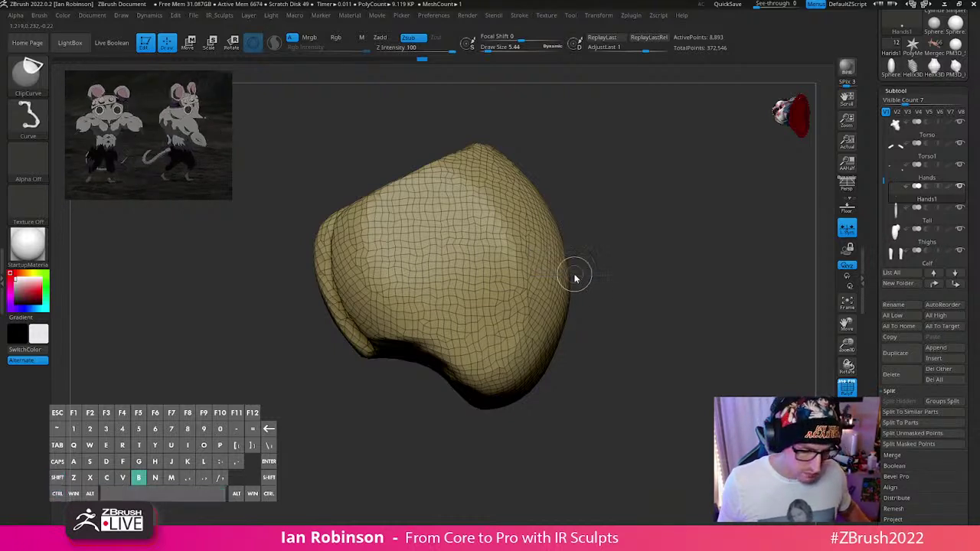
key("b")
key("m")
key("v")
key("space")
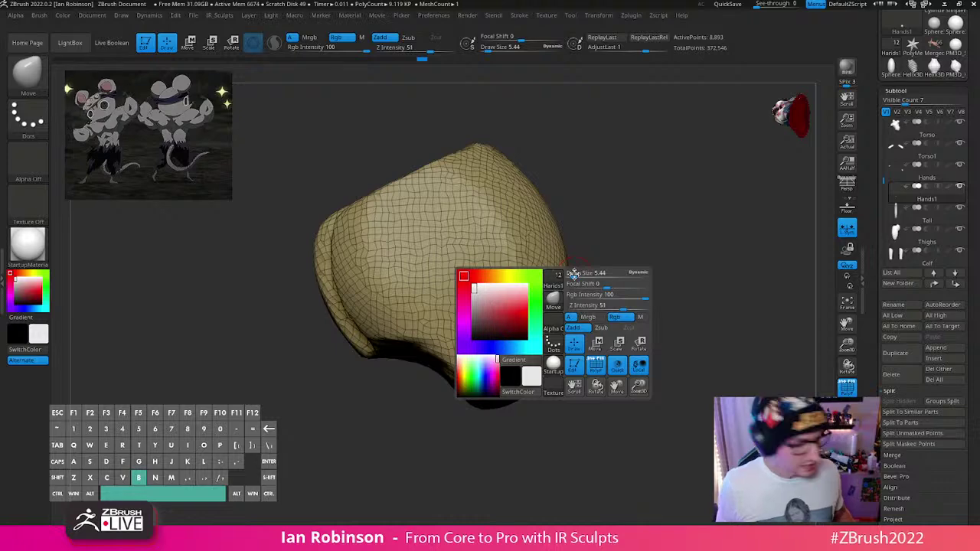
Step: Lower the ClipCurve brush's Z Intensity to 49, try a diagonal clip across the lower palm and undo it
key("ctrl+shift")
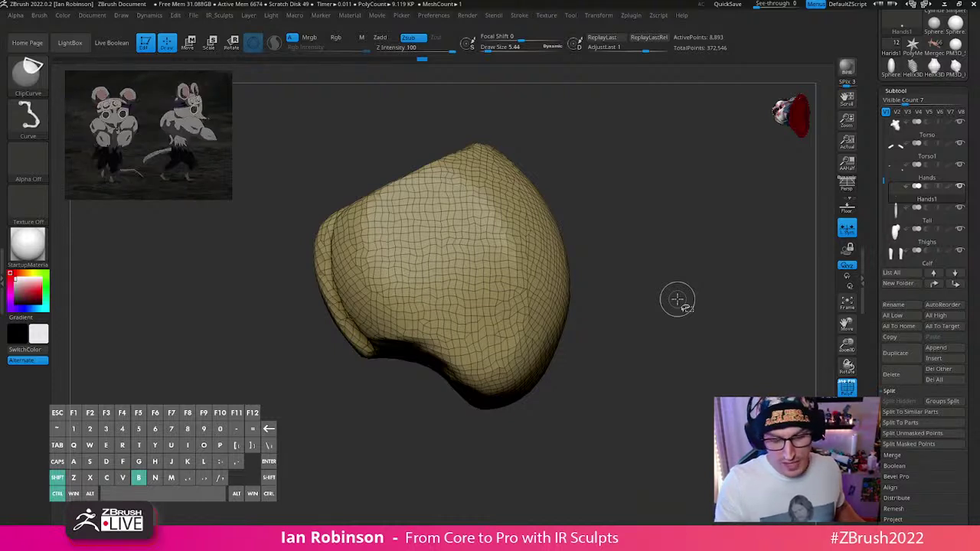
key("ctrl+shift")
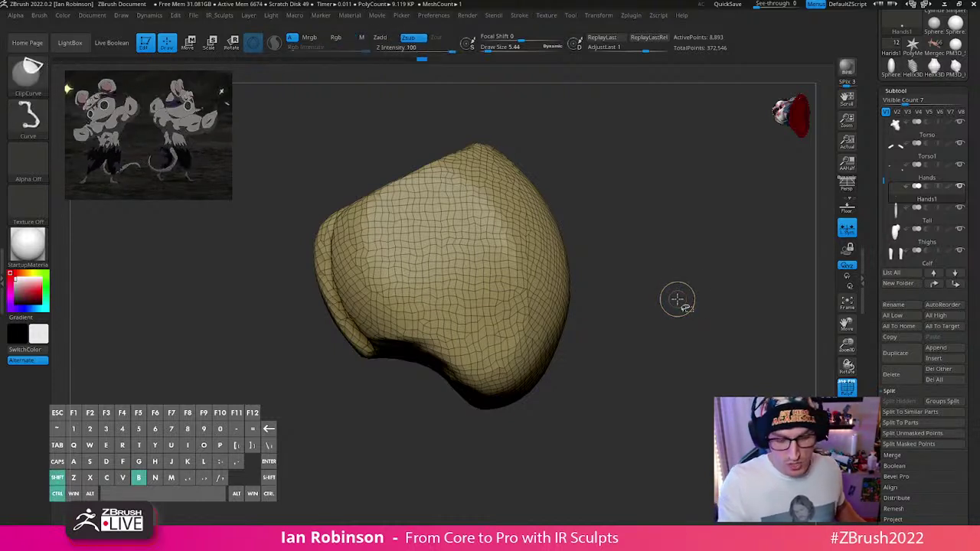
left_click_drag(448, 47, 430, 51)
left_click_drag(626, 239, 428, 405, "ctrl+shift")
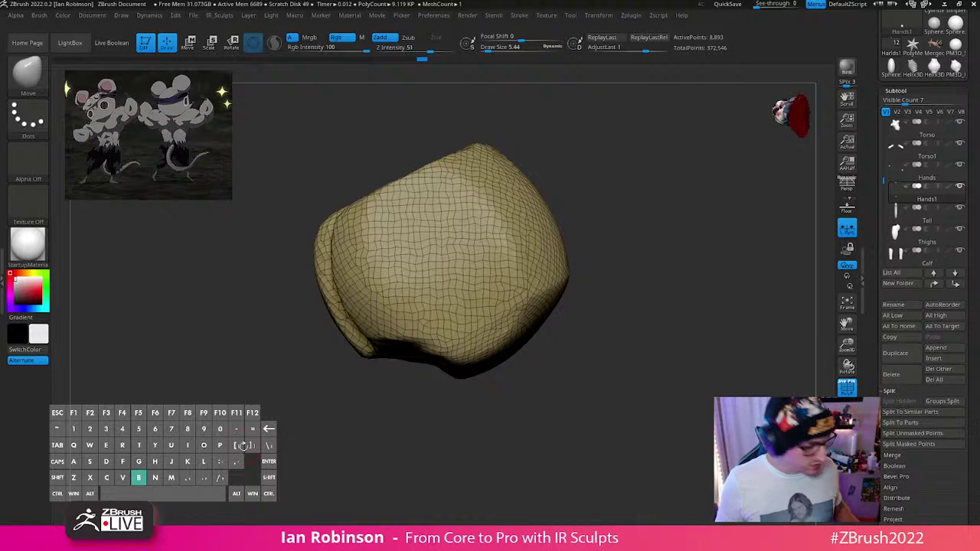
key("ctrl+z")
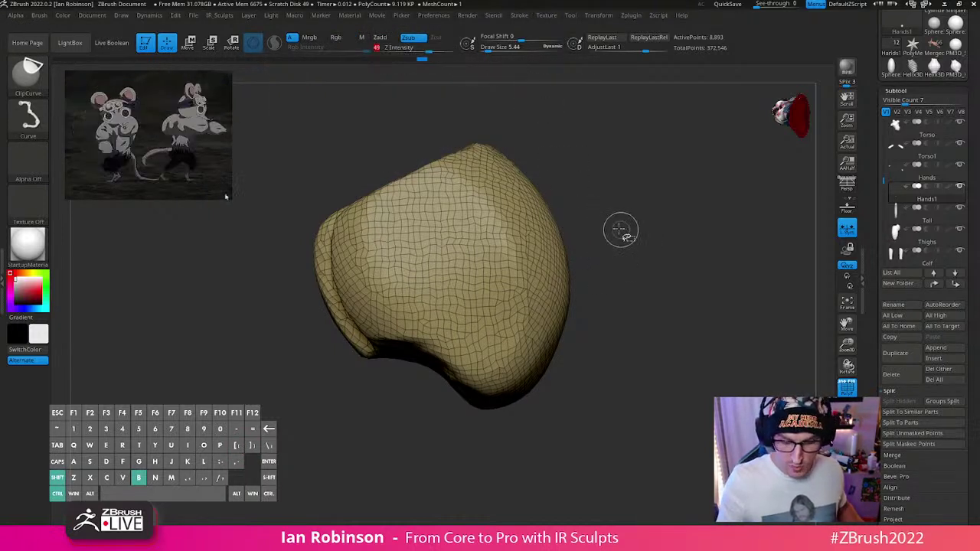
Step: Raise the ClipCurve brush's Z Intensity to 100, try another diagonal clip across the fist and undo it
left_click(451, 52)
left_click_drag(617, 214, 331, 346, "ctrl+shift")
key("ctrl+z")
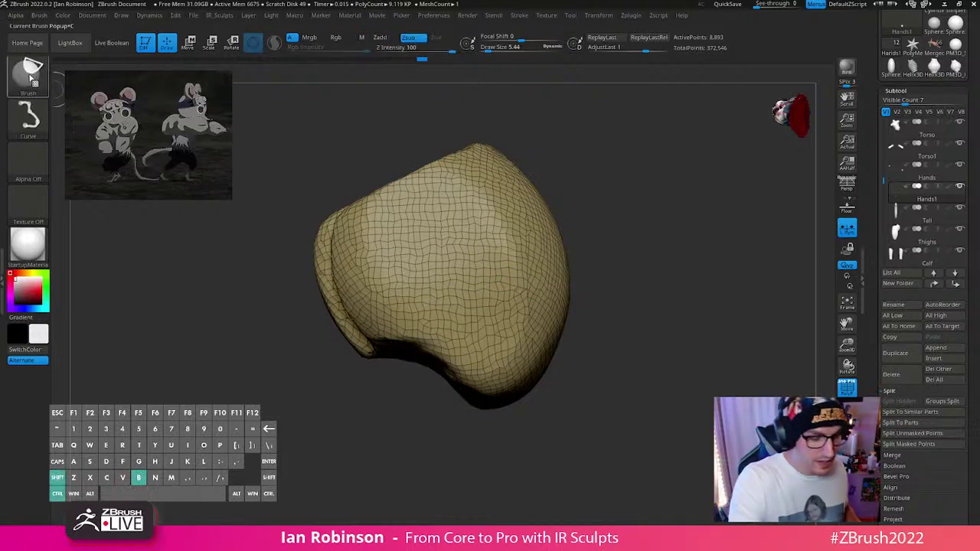
Step: Switch to the KnifeCurve brush, slice off the lower palm diagonally and inspect the capped cut
left_click(30, 74)
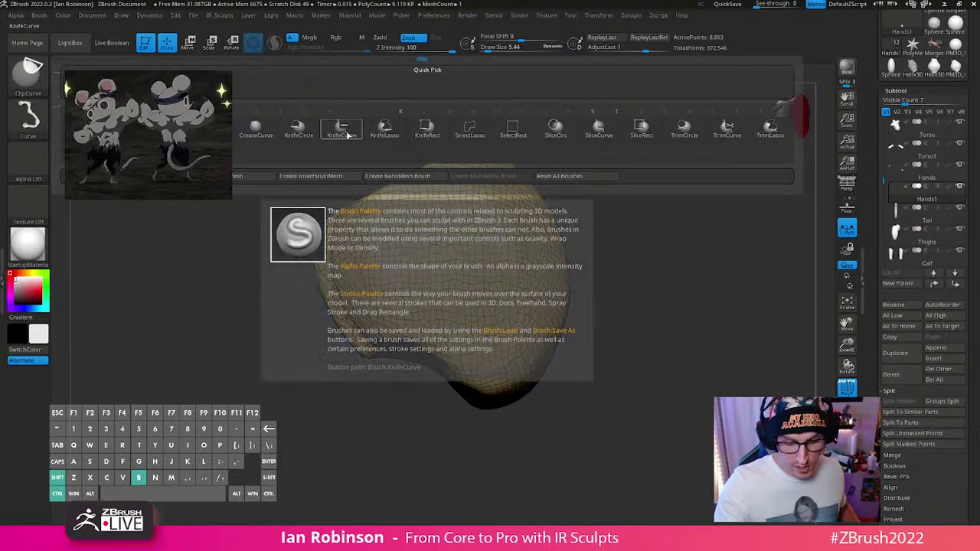
left_click(347, 134, "ctrl+shift")
left_click_drag(623, 214, 607, 355, "ctrl+shift")
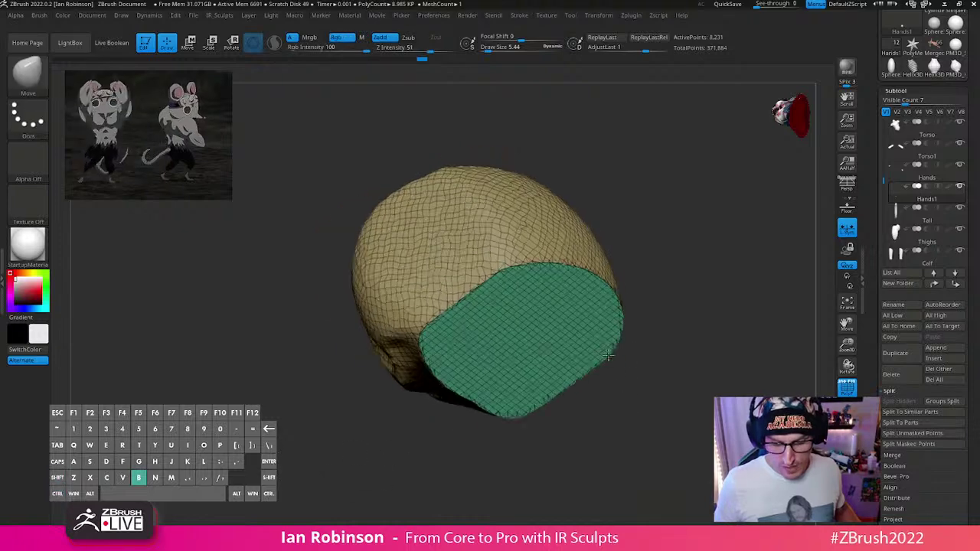
key("shift+f")
key("shift+f")
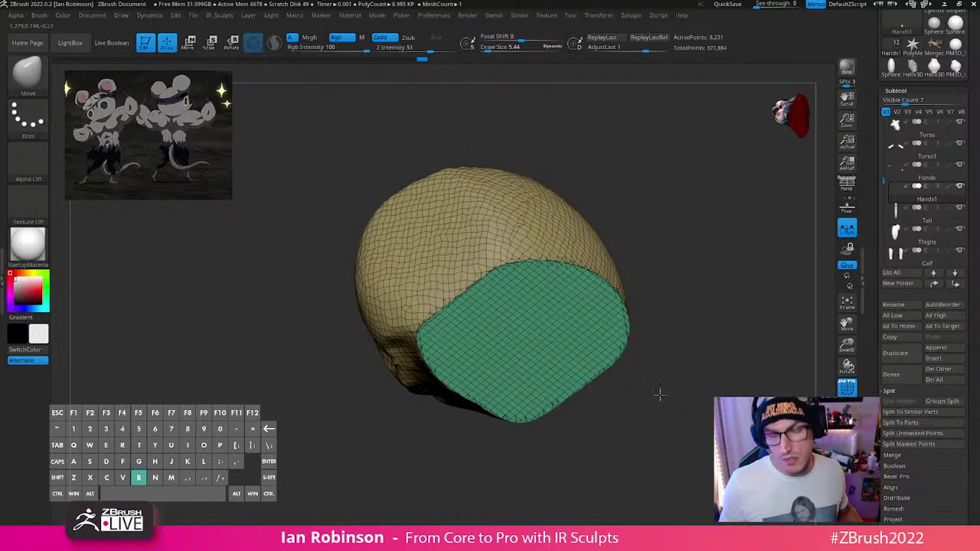
left_click_drag(654, 361, 510, 366)
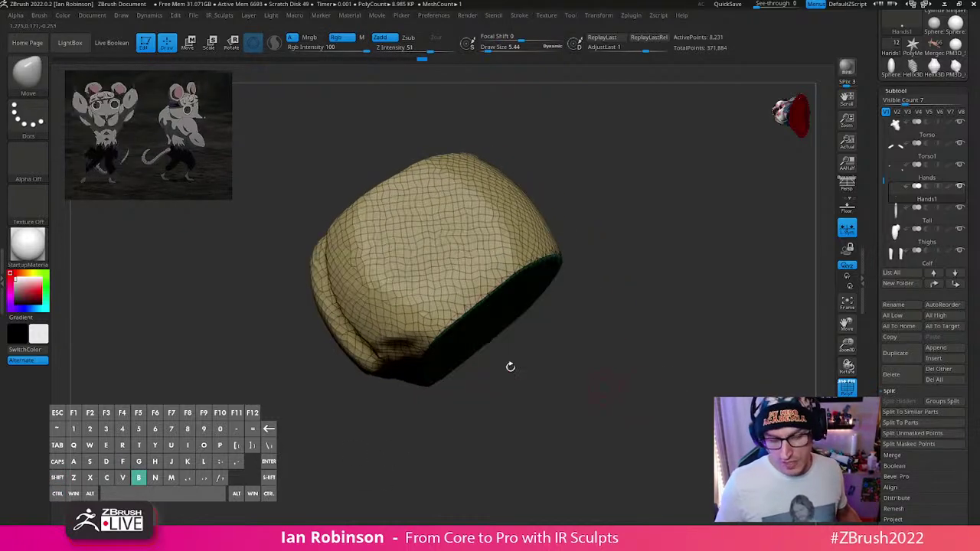
Step: Undo the diagonal knife cut on the lower palm and inspect the whole fist from several angles
mouse_move(532, 464)
left_mouse_down()
mouse_move(625, 354)
mouse_move(632, 382)
mouse_move(667, 402)
mouse_move(676, 265)
left_mouse_up()
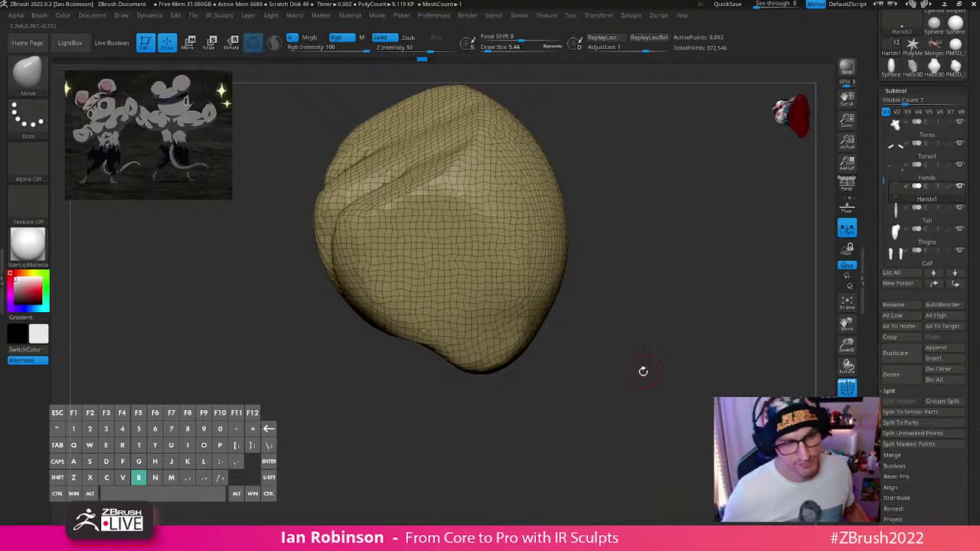
mouse_move(643, 372)
left_mouse_down()
mouse_move(660, 357)
mouse_move(650, 374)
left_mouse_up()
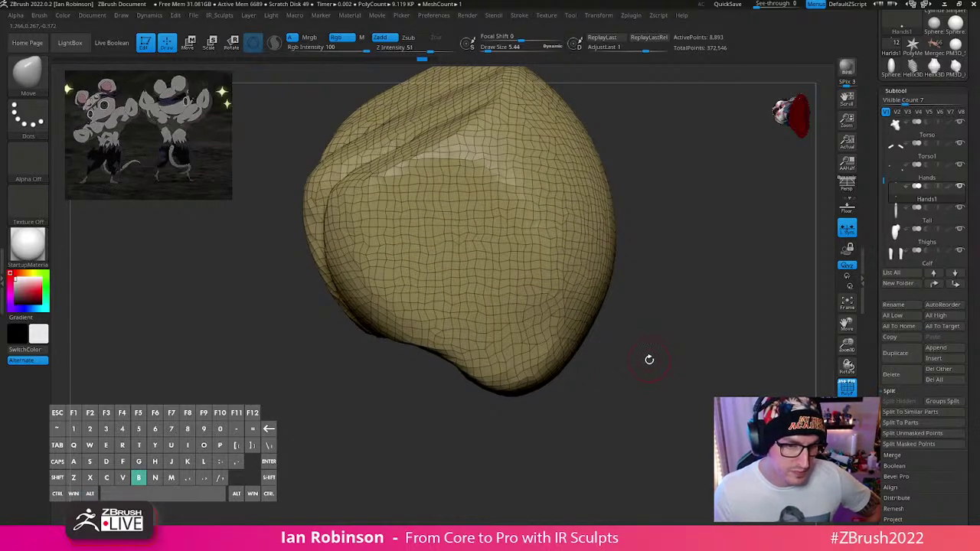
left_click_drag(649, 359, 649, 360)
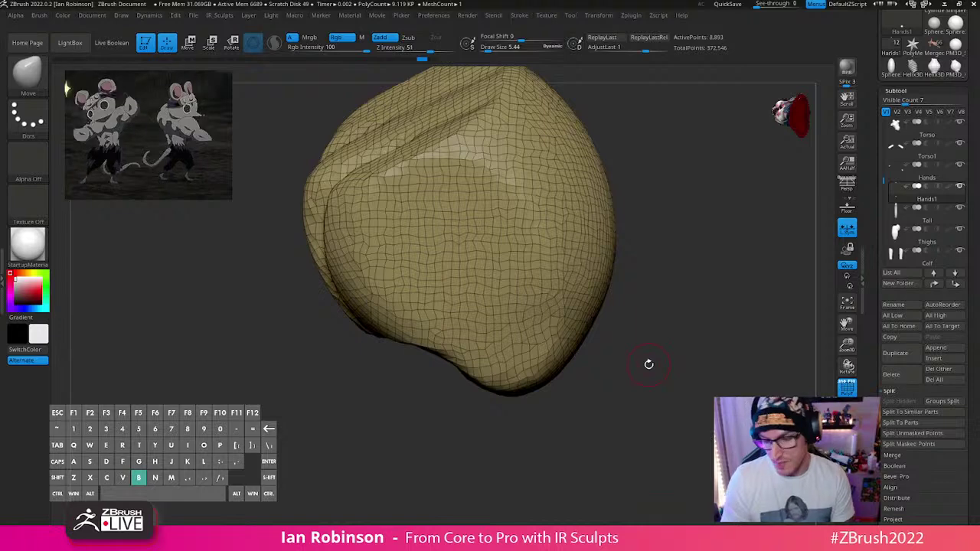
mouse_move(656, 376)
left_mouse_down()
mouse_move(669, 406)
mouse_move(678, 383)
left_mouse_up()
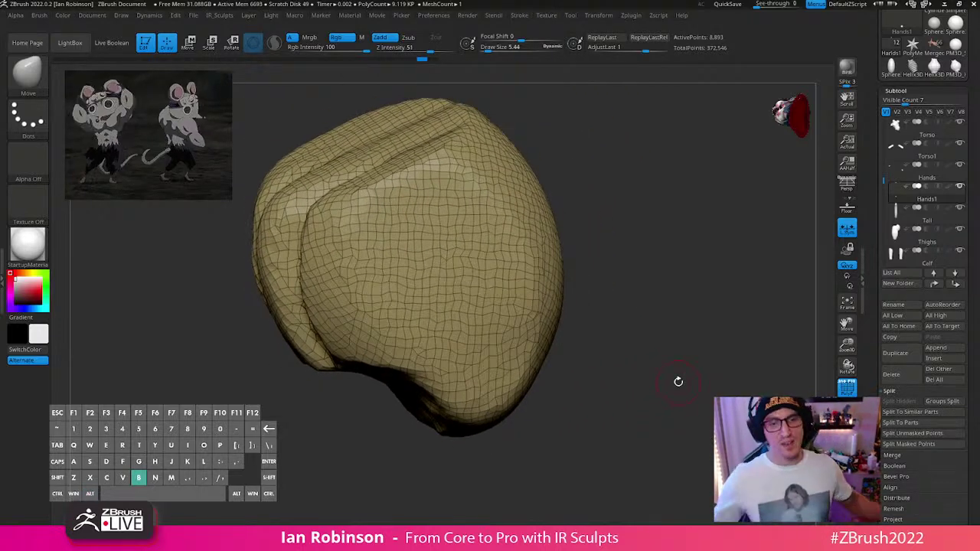
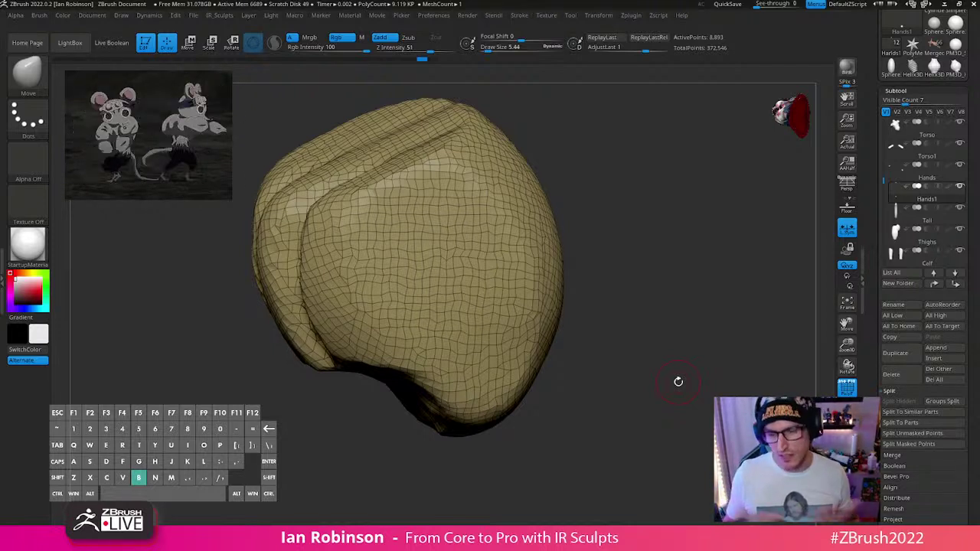
left_click_drag(666, 408, 627, 390, "alt")
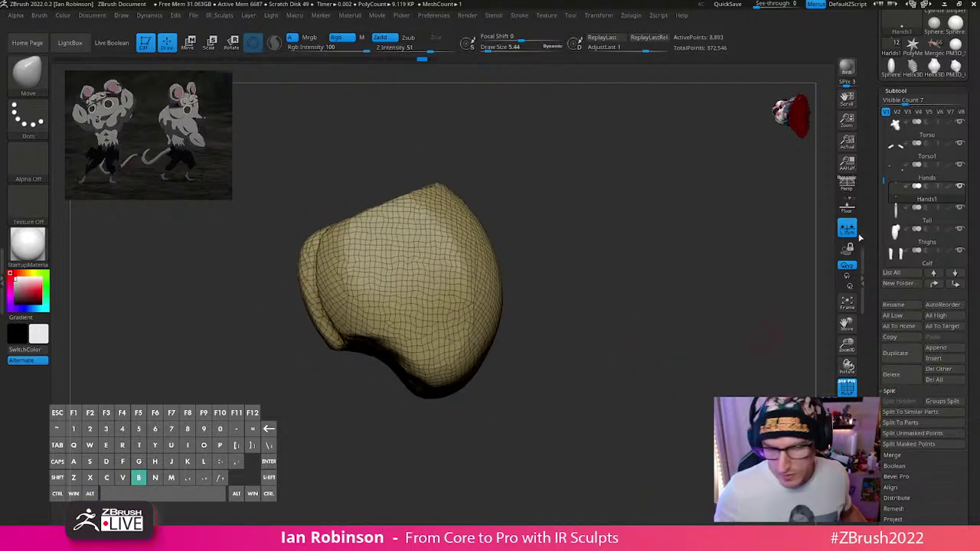
Step: Bring up the ClipCurve brush's quick settings with the BRadius and PolyGroup options
left_click_drag(971, 75, 971, 193)
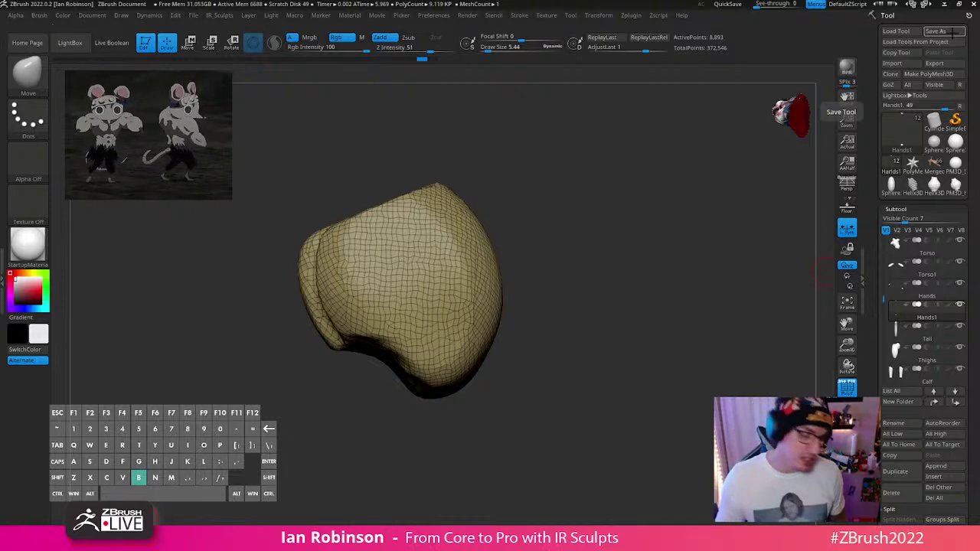
key("space")
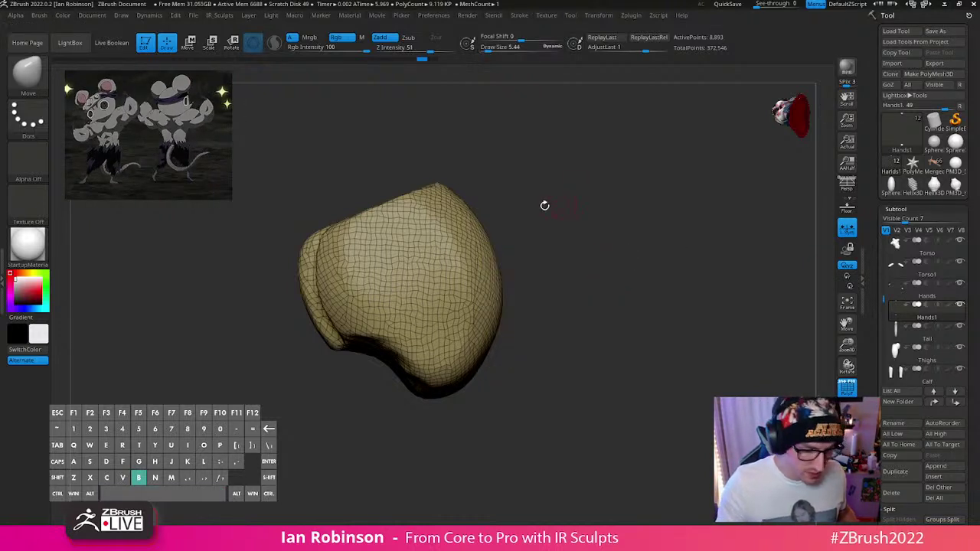
key("ctrl+shift")
left_click(39, 80, "ctrl+shift")
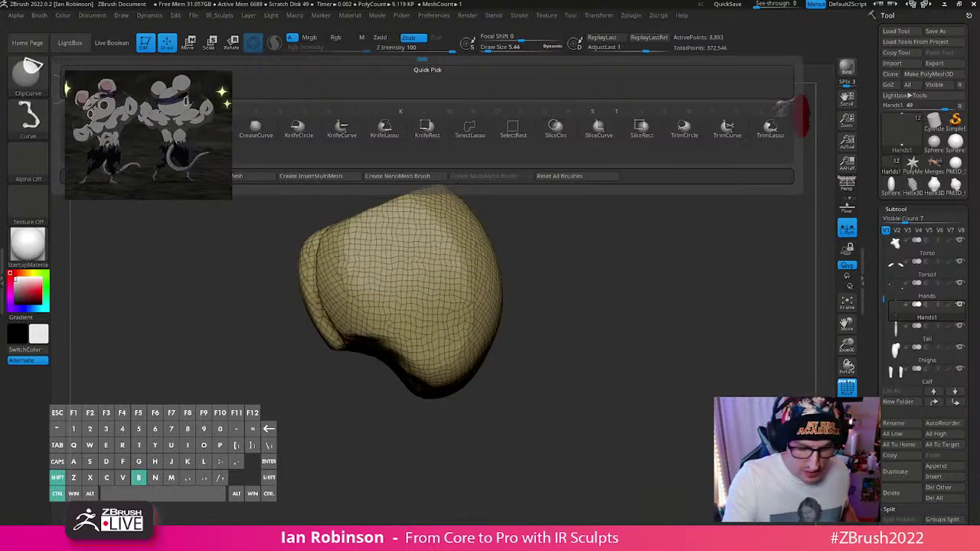
left_click(692, 136)
left_click_drag(645, 252, 639, 288, "alt")
key("ctrl+shift")
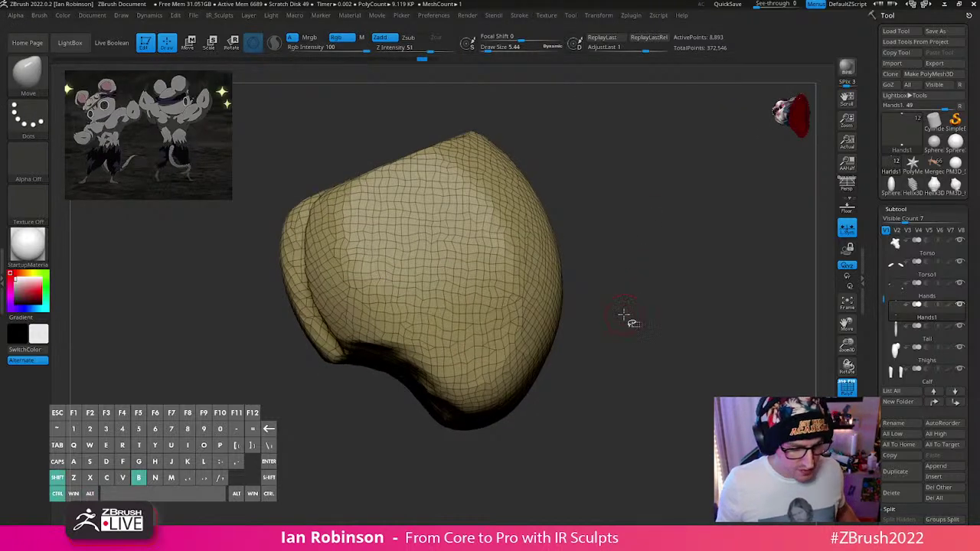
key("space")
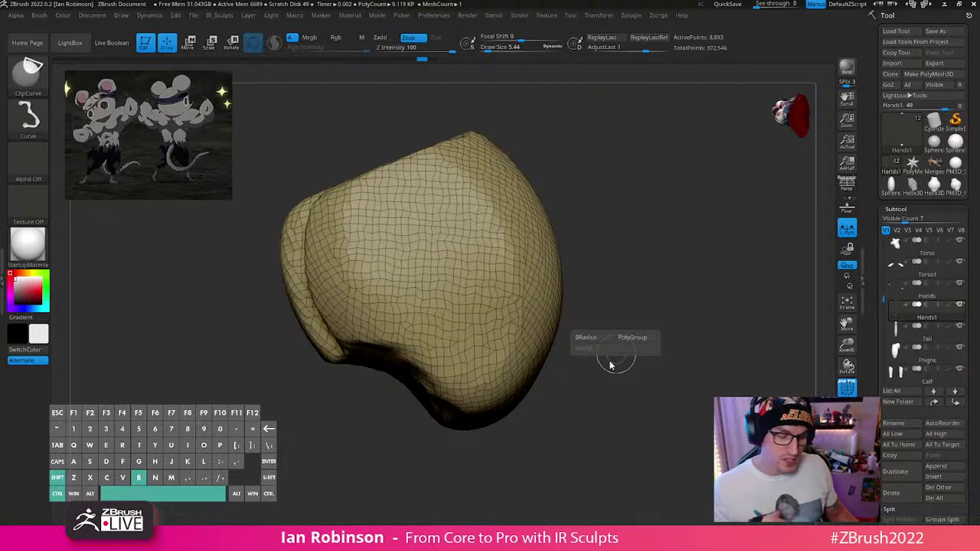
Step: Choose KnifeCurve as the cutting brush and bring up its quick settings
left_click(40, 77)
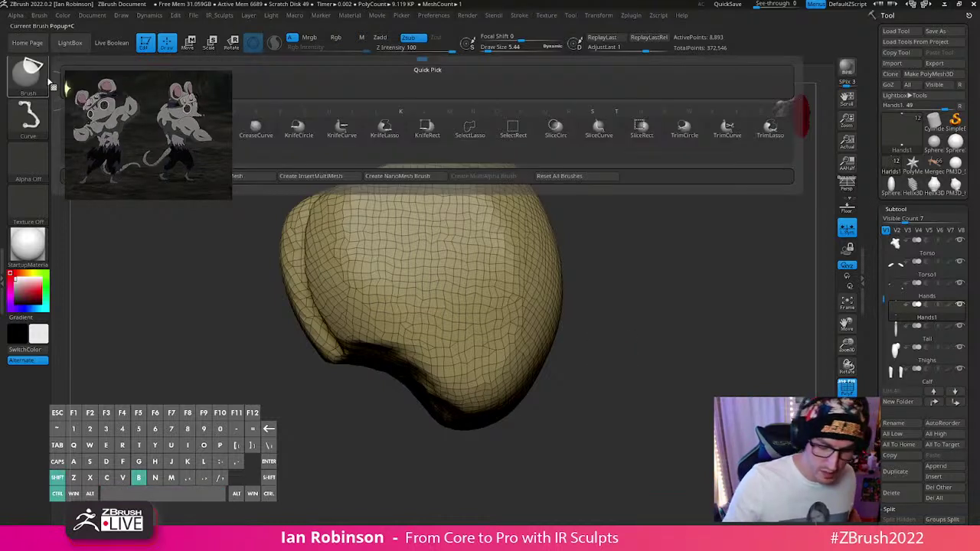
left_click(343, 130)
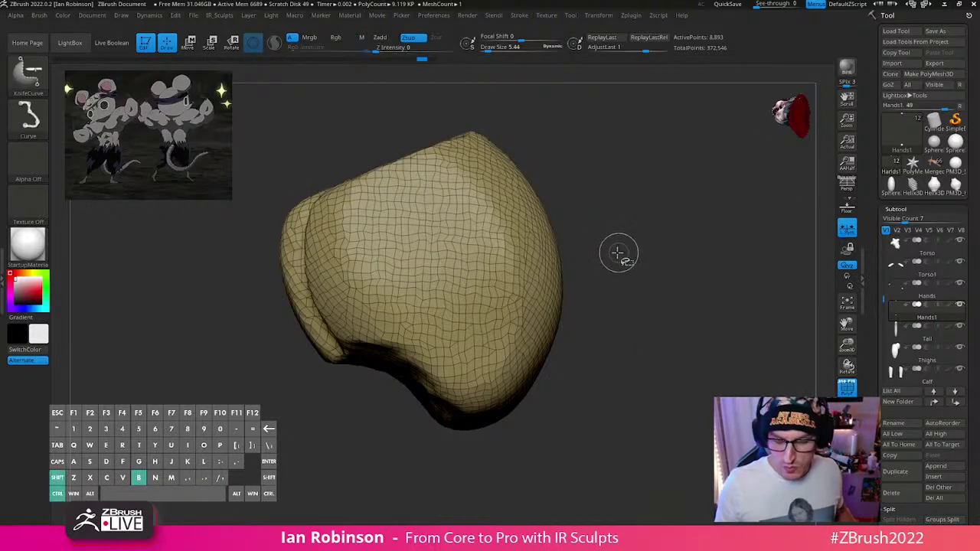
key("ctrl+shift+space")
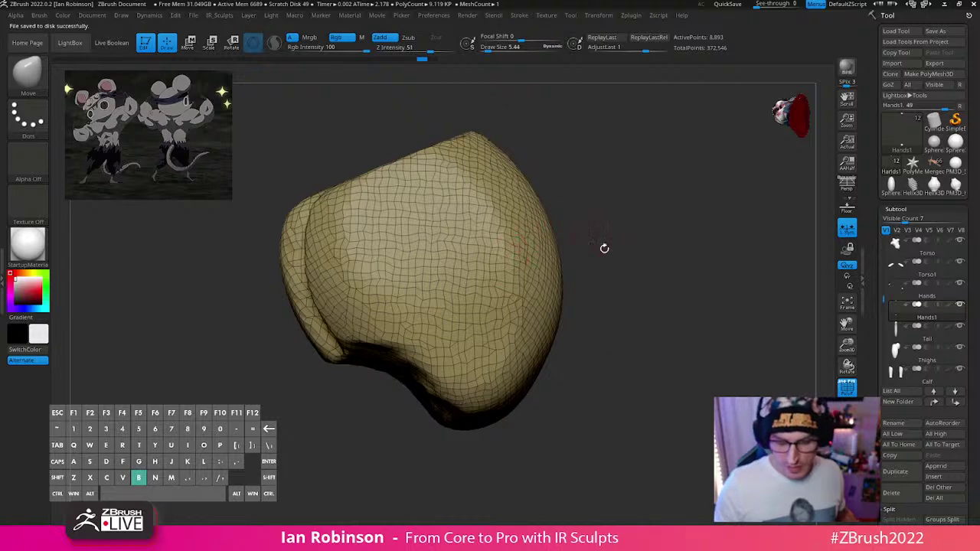
Step: Try a steep knife cut down through the fist, inspect the capped face and undo it
mouse_move(603, 247)
left_mouse_down()
mouse_move(623, 263)
mouse_move(358, 408)
left_mouse_up()
key("ctrl+shift")
left_click_drag(517, 165, 375, 505, "ctrl+shift")
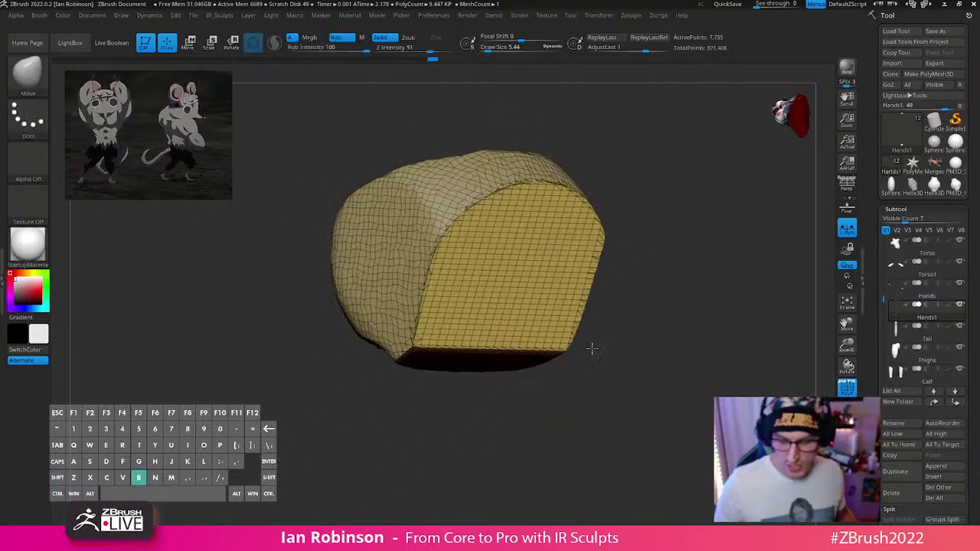
key("ctrl")
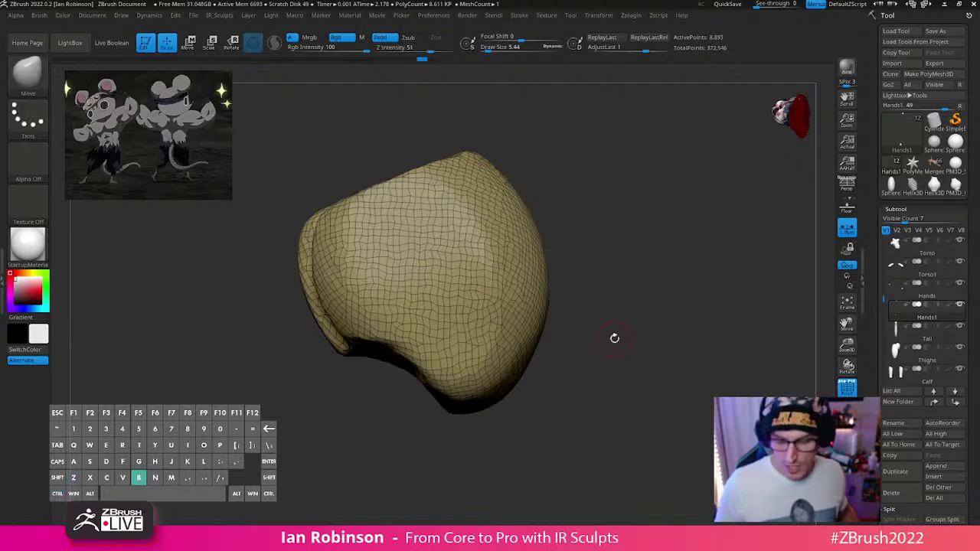
left_click_drag(615, 337, 631, 337)
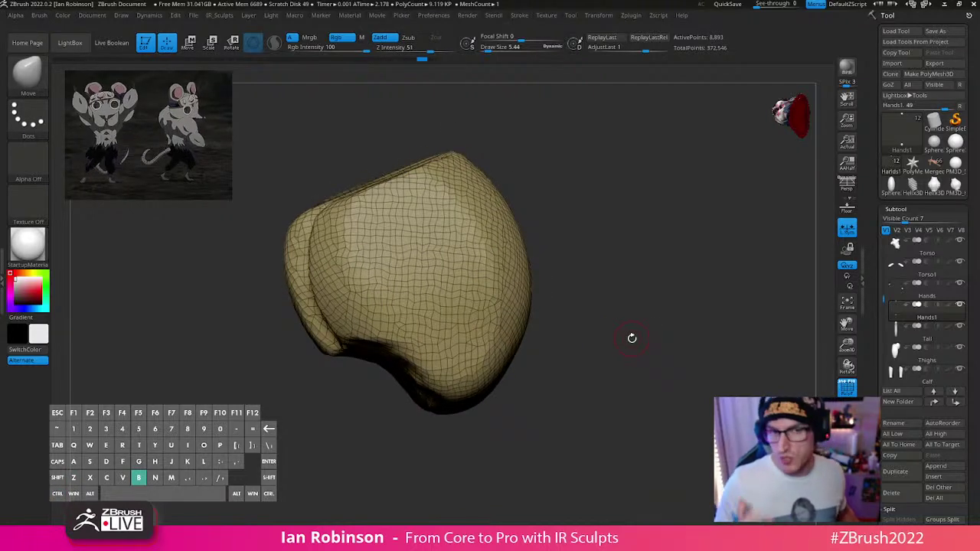
Step: Set the draw size to 2.11, try a diagonal knife cut across the lower palm and undo it
key("s")
left_click_drag(507, 177, 503, 176)
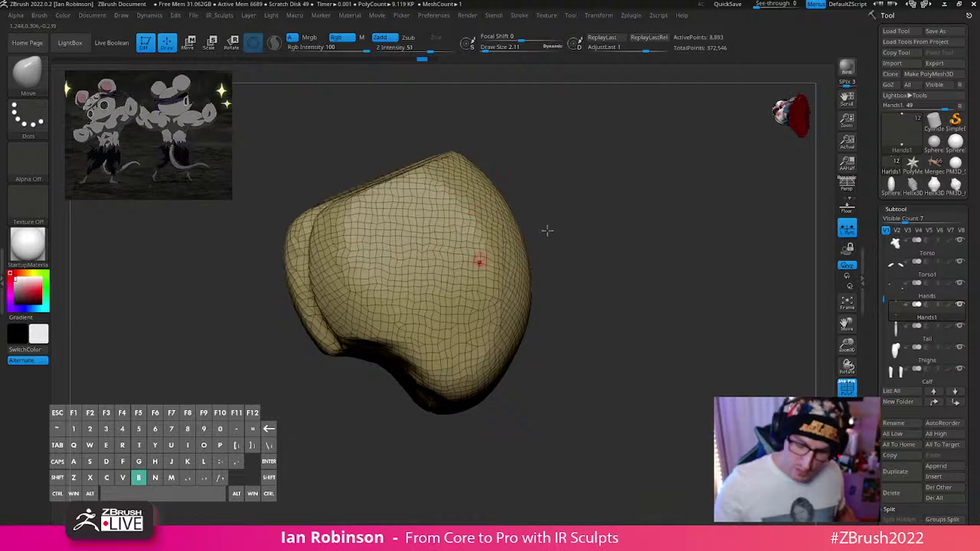
left_click_drag(437, 322, 567, 259, "ctrl+shift")
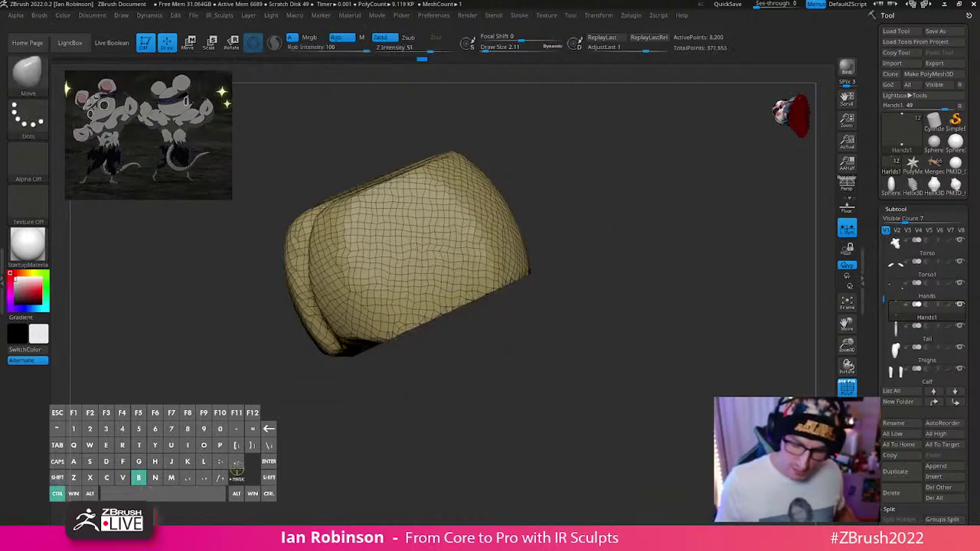
key("ctrl+z")
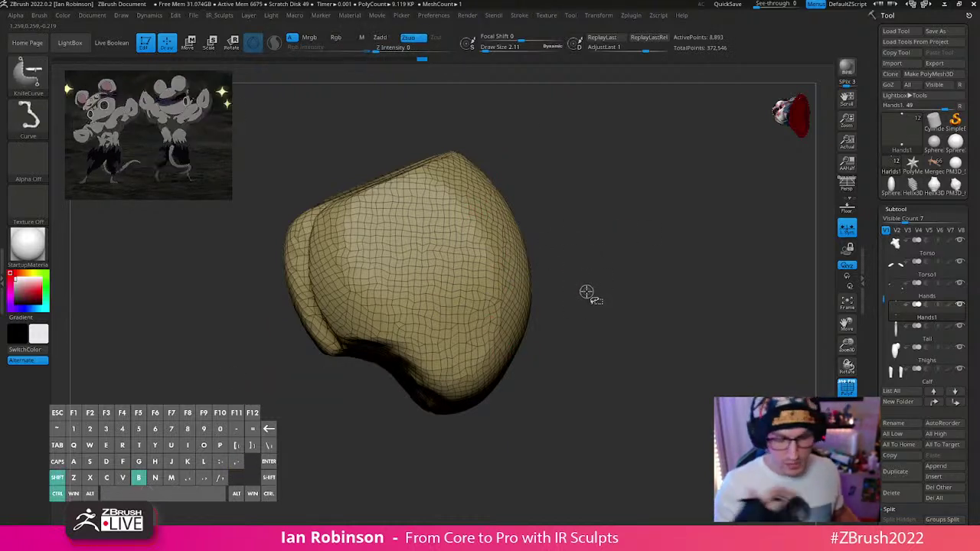
Step: Enable BRadius for the KnifeCurve brush, try a diagonal cut that keeps only a thin strip and undo it
key("space")
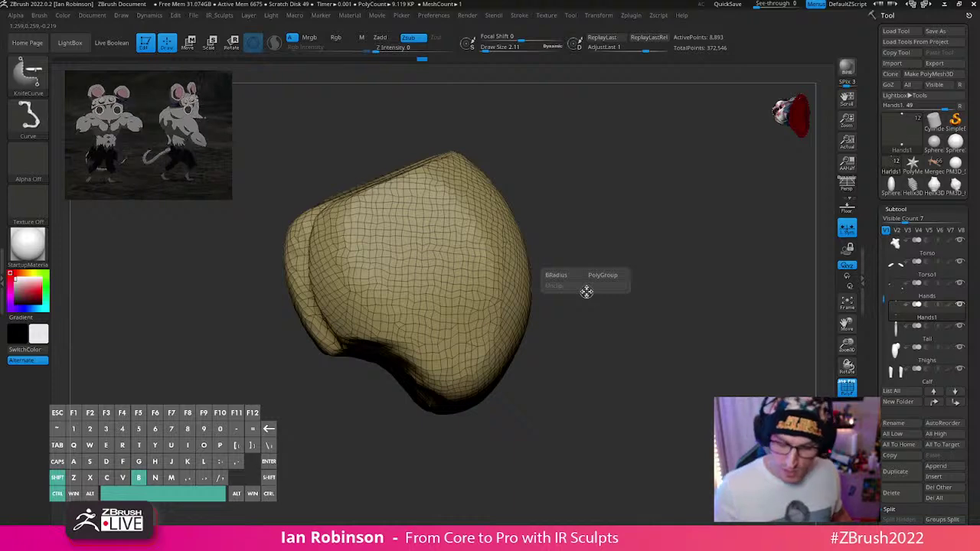
left_click(572, 276, "ctrl+shift")
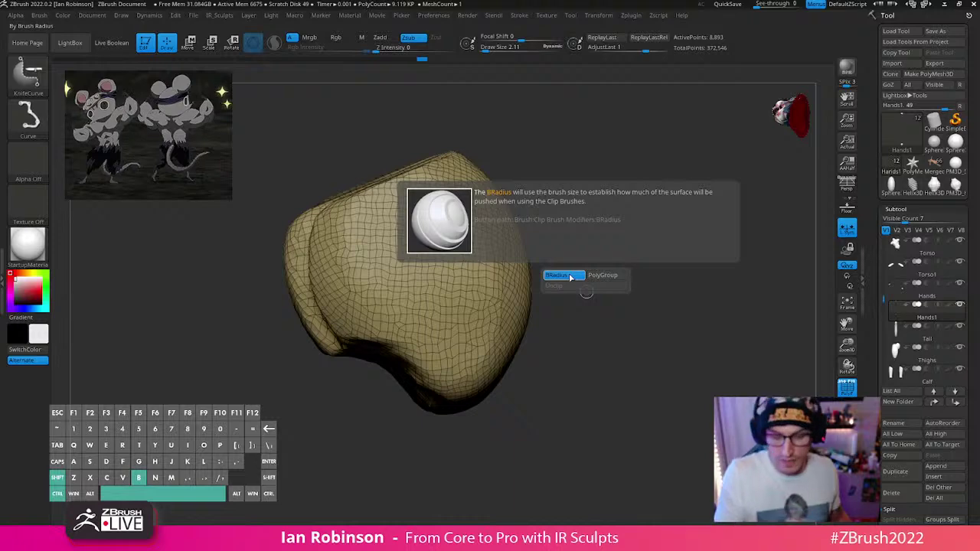
left_click_drag(547, 202, 308, 416, "ctrl+shift")
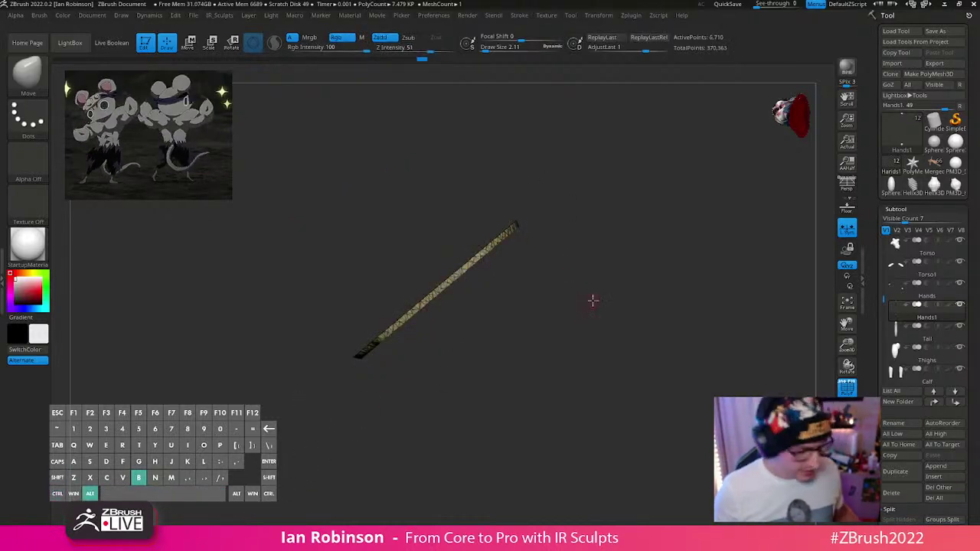
left_click_drag(590, 299, 615, 322)
key("ctrl+z")
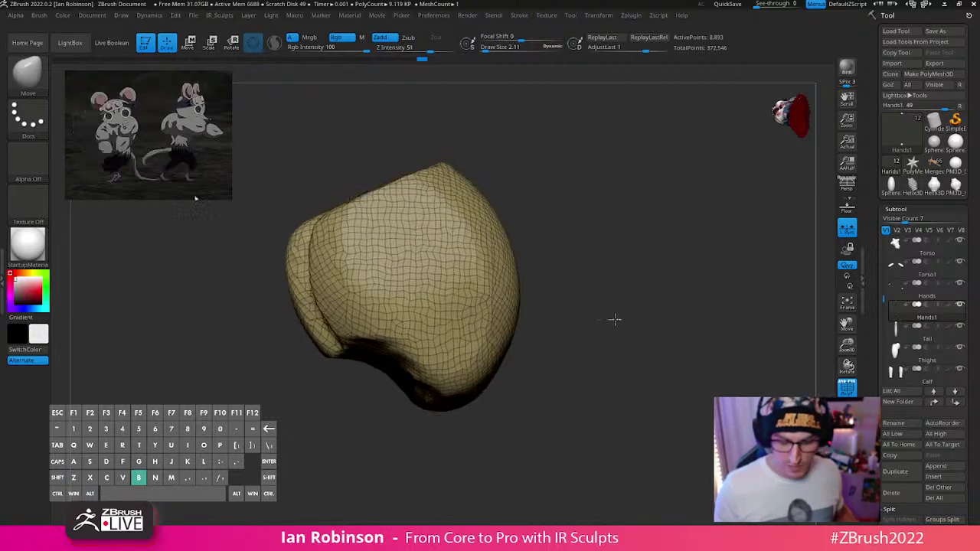
Step: Slice a narrow diagonal gap across the middle of the fist with the BRadius knife, keeping both sides
left_click_drag(562, 215, 310, 390, "ctrl+shift")
right_click_drag(477, 270, 476, 305, "alt")
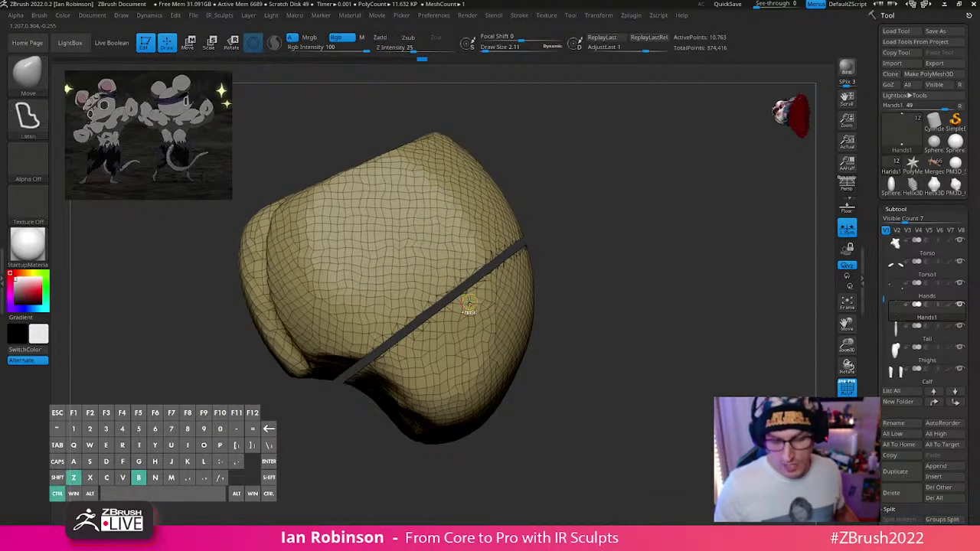
left_click(466, 304, "ctrl+shift")
key("ctrl+shift+z")
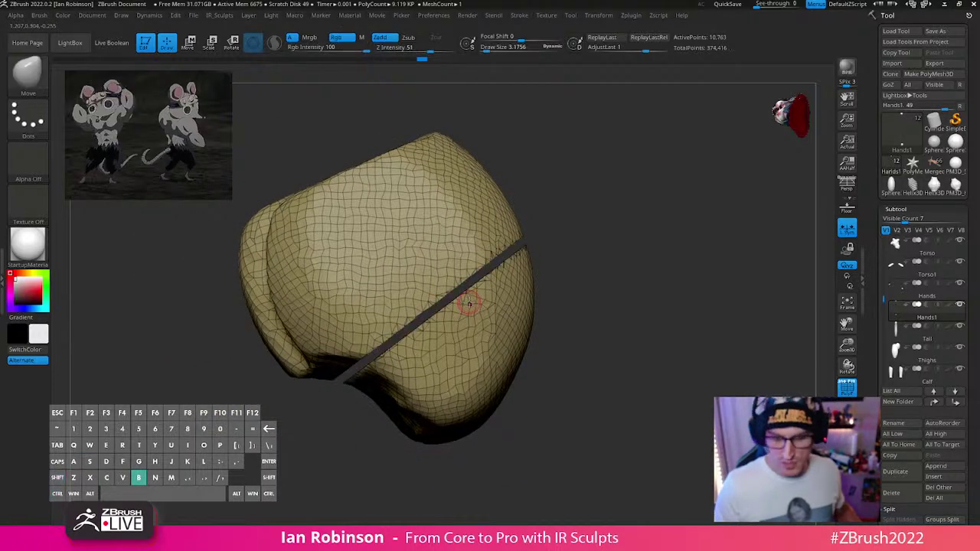
Step: Try wider parallel diagonal gaps above, below and between the cuts using larger draw sizes, and undo them
left_click_drag(514, 163, 188, 401, "ctrl+shift")
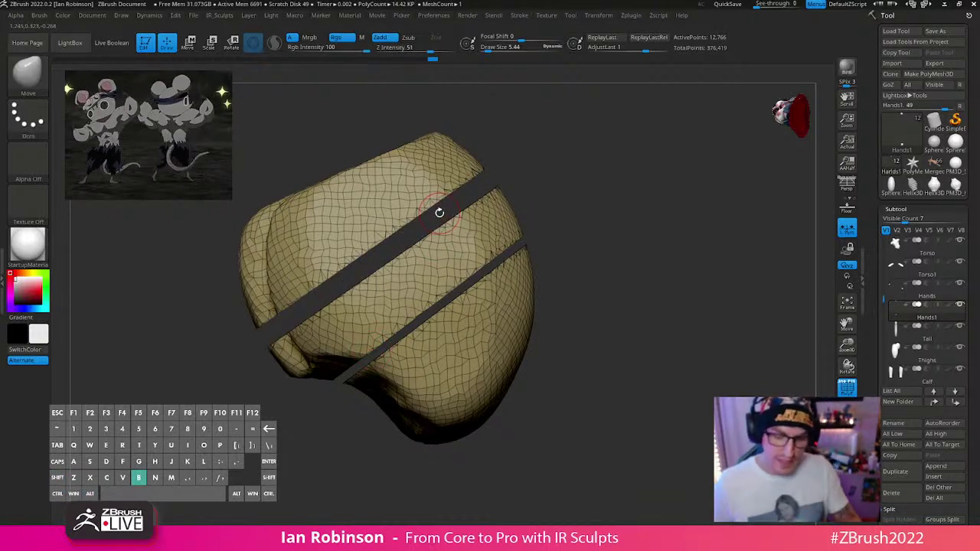
key("space")
mouse_move(591, 344)
left_mouse_down()
mouse_move(505, 339)
mouse_move(337, 456)
left_mouse_up()
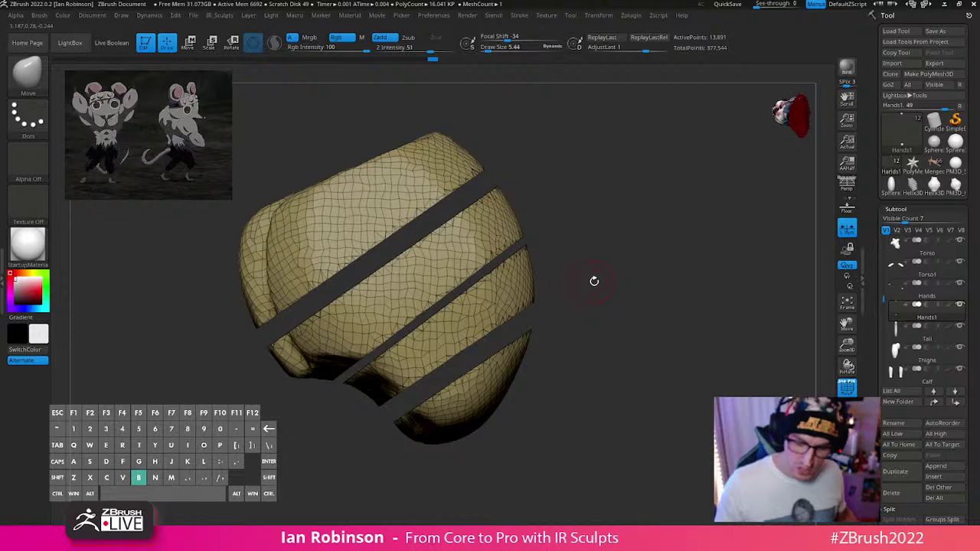
left_click_drag(532, 192, 237, 404, "ctrl+shift")
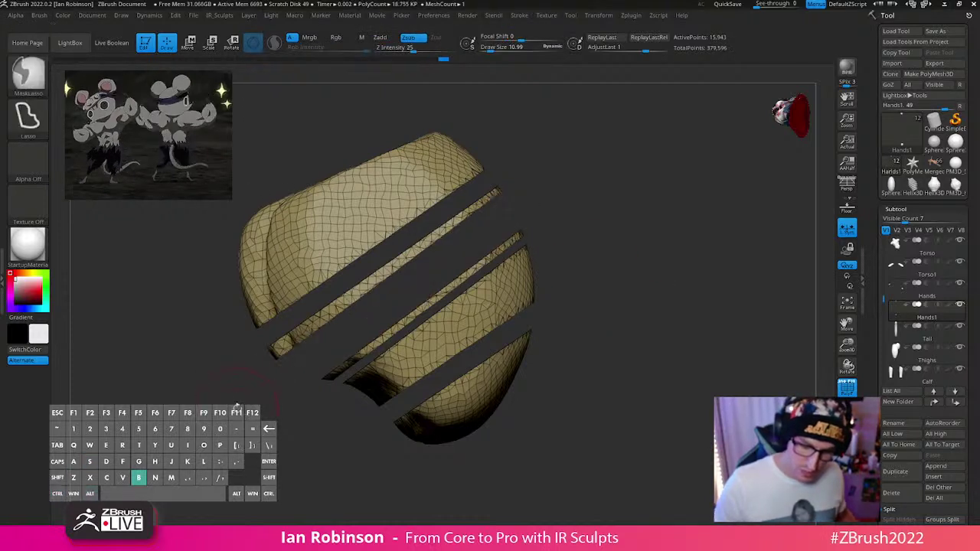
key("ctrl+z")
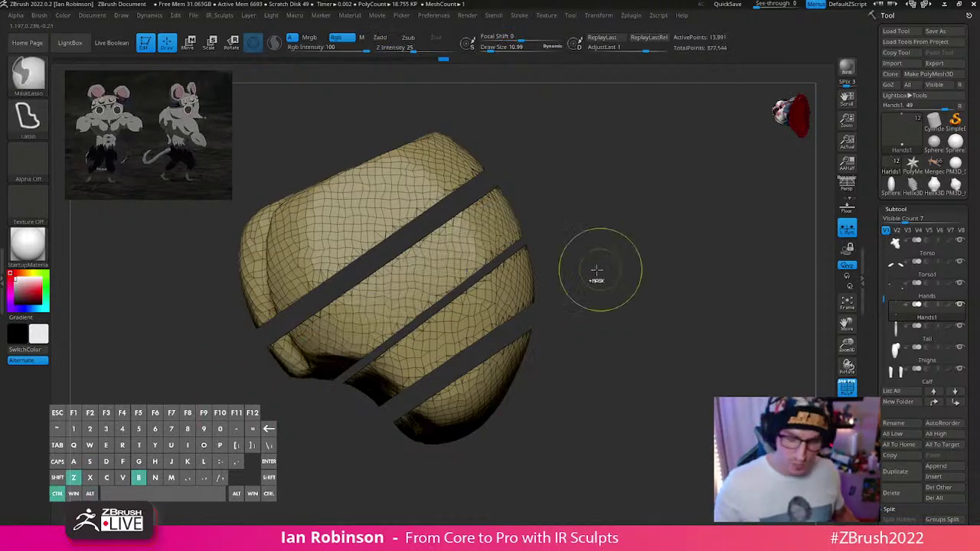
key("ctrl+z")
Step: With the draw size at about 4.6, slice a parallel diagonal gap above the first and a vertical gap through the upper piece
key("s")
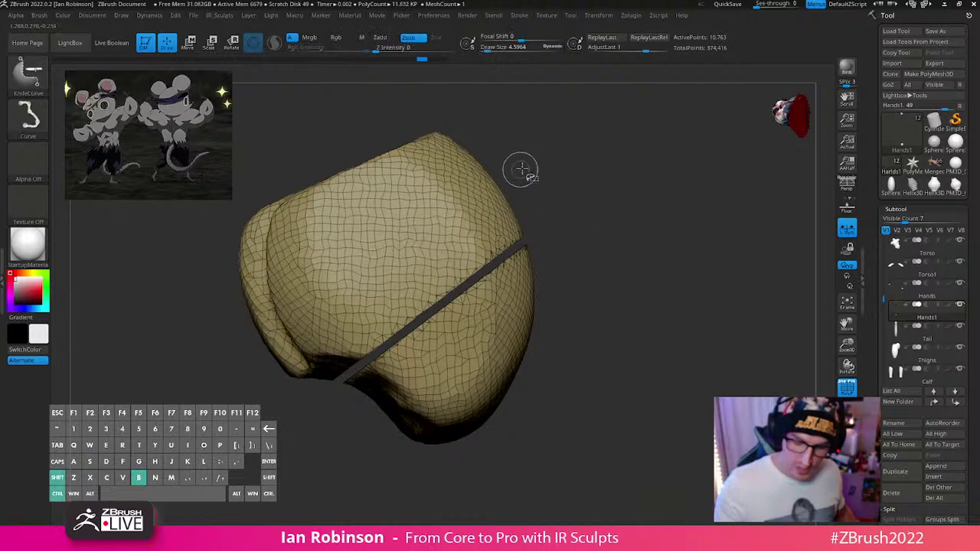
left_click_drag(523, 170, 189, 398, "ctrl+shift")
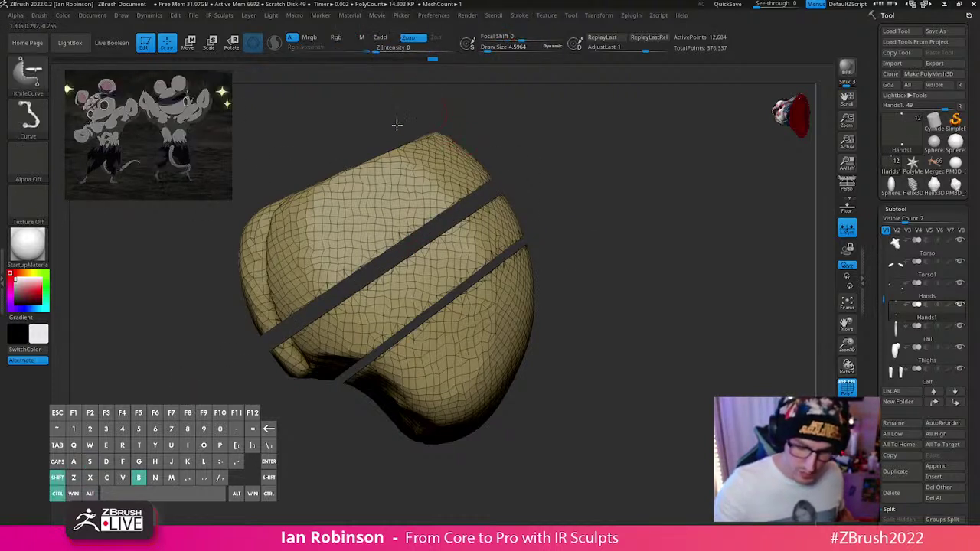
left_click_drag(398, 104, 401, 250, "ctrl+shift")
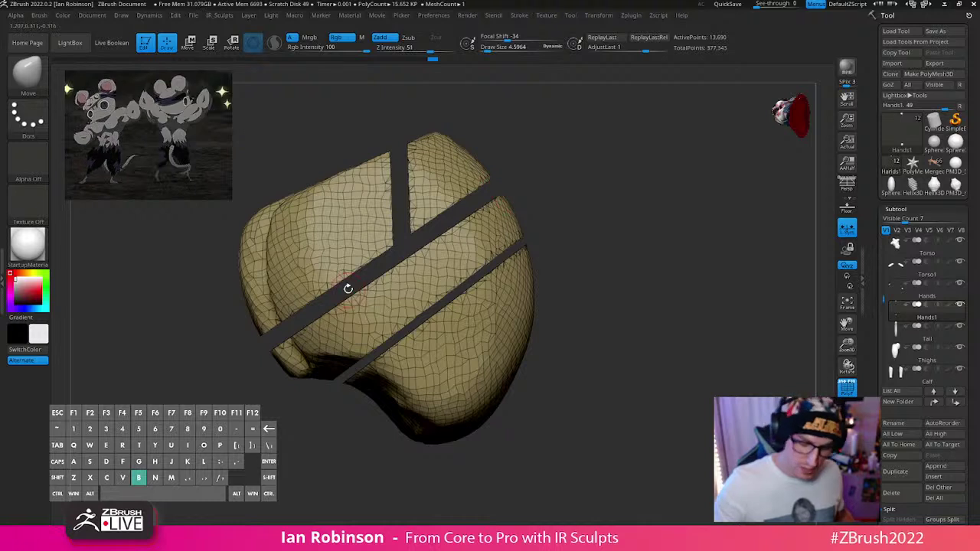
Step: Slice a short angled gap through the middle band between the two diagonal gaps, redoing the cut to keep both sides
left_click_drag(346, 287, 413, 325, "ctrl+shift")
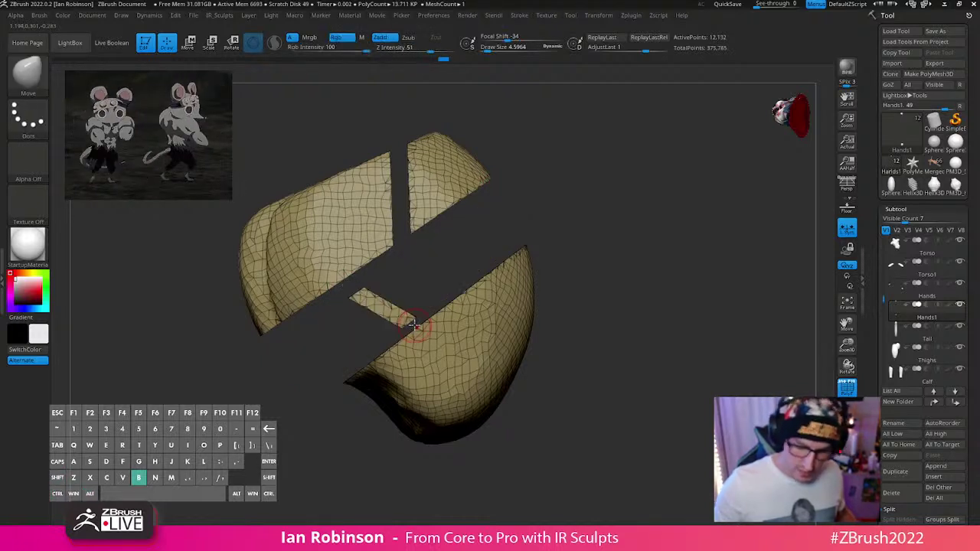
left_click_drag(288, 394, 381, 279)
left_click_drag(424, 314, 424, 314, "ctrl+shift")
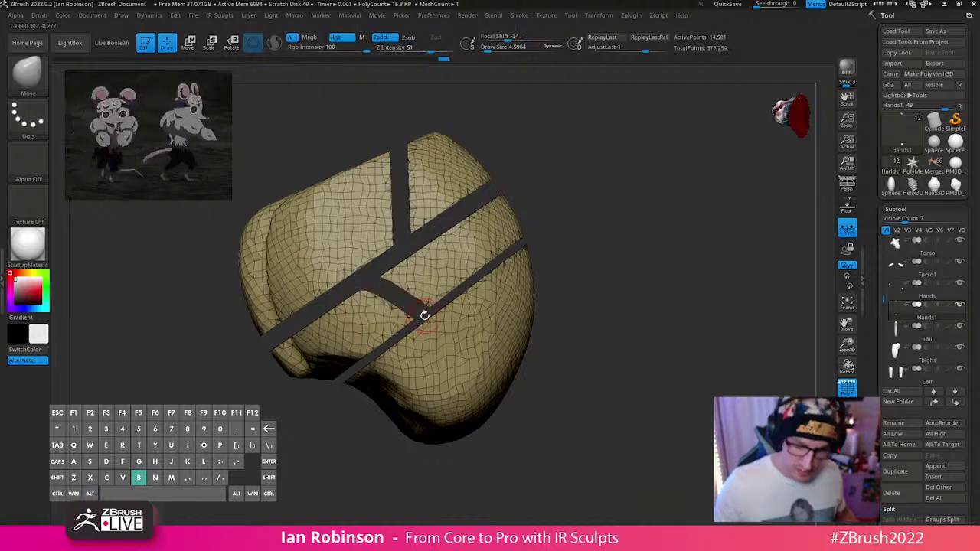
Step: Isolate the gap-face polygroups of the sliced fist, examine the split cut surface from several angles, and restore the full mesh
left_click_drag(531, 344, 631, 338)
left_click(425, 242, "ctrl+shift")
left_click(566, 274, "ctrl+shift")
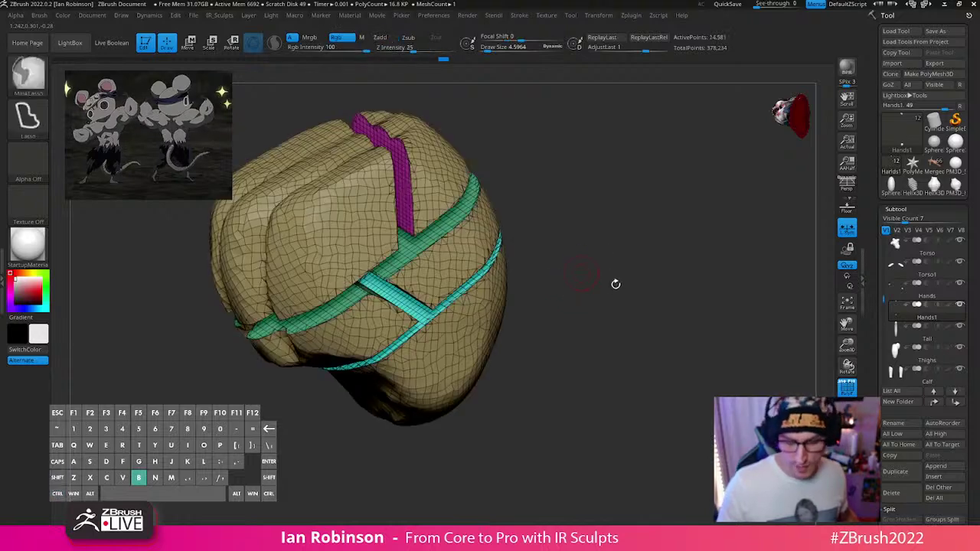
left_click_drag(617, 283, 623, 250)
left_click(430, 291, "ctrl+shift")
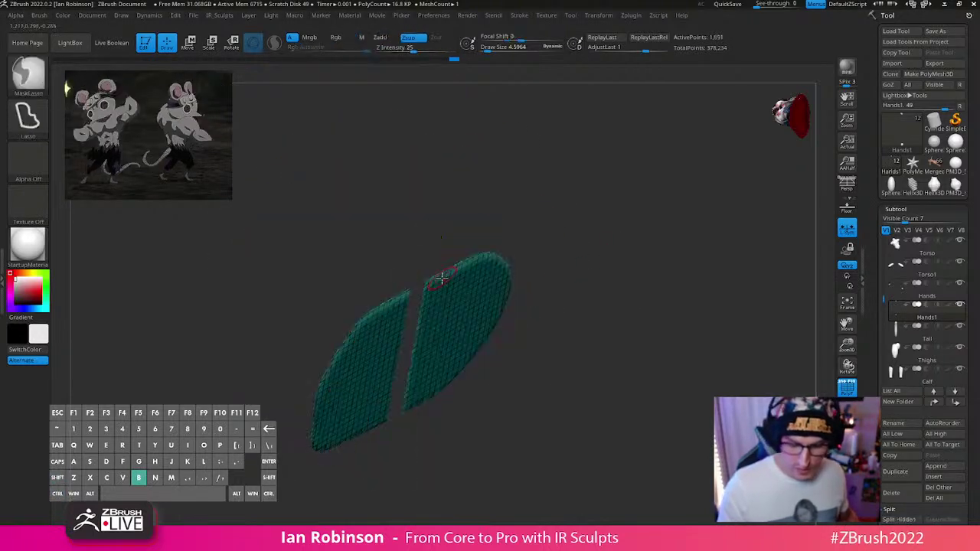
left_click_drag(437, 278, 559, 270)
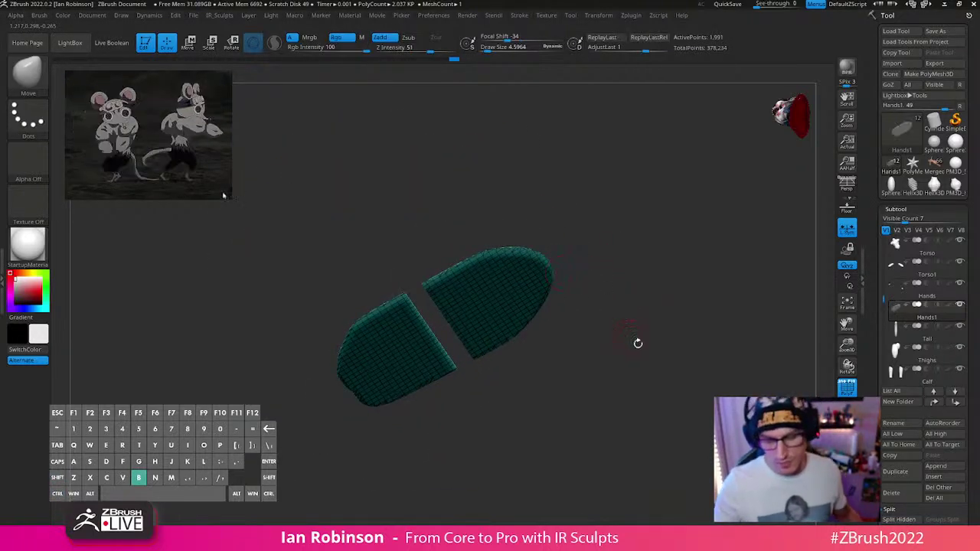
left_click_drag(636, 341, 620, 350)
left_click_drag(608, 282, 667, 271)
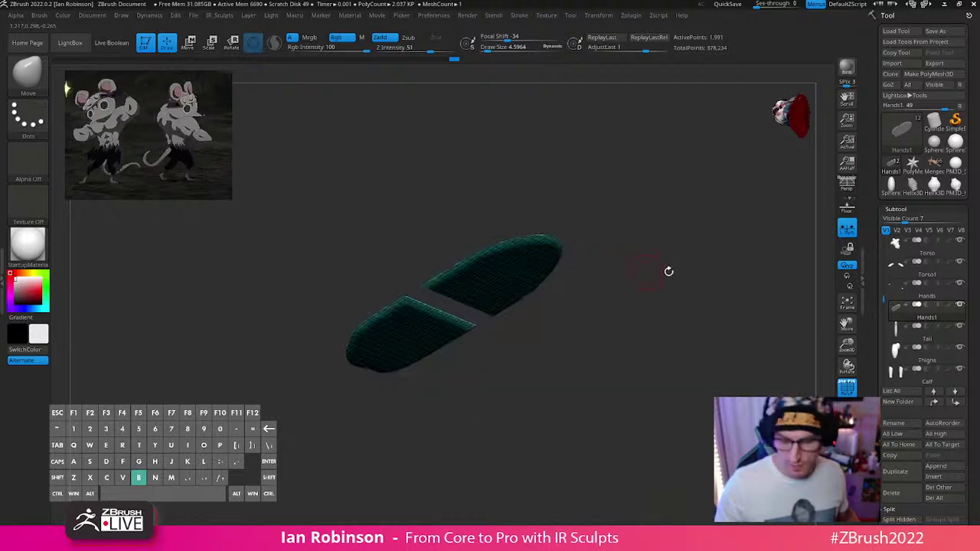
left_click(660, 356, "ctrl+shift")
left_click_drag(660, 357, 628, 453)
Step: Undo the BRadius knife cuts to return to the uncut fist
key("ctrl+z")
key("ctrl+z")
key("ctrl+z")
key("ctrl+z")
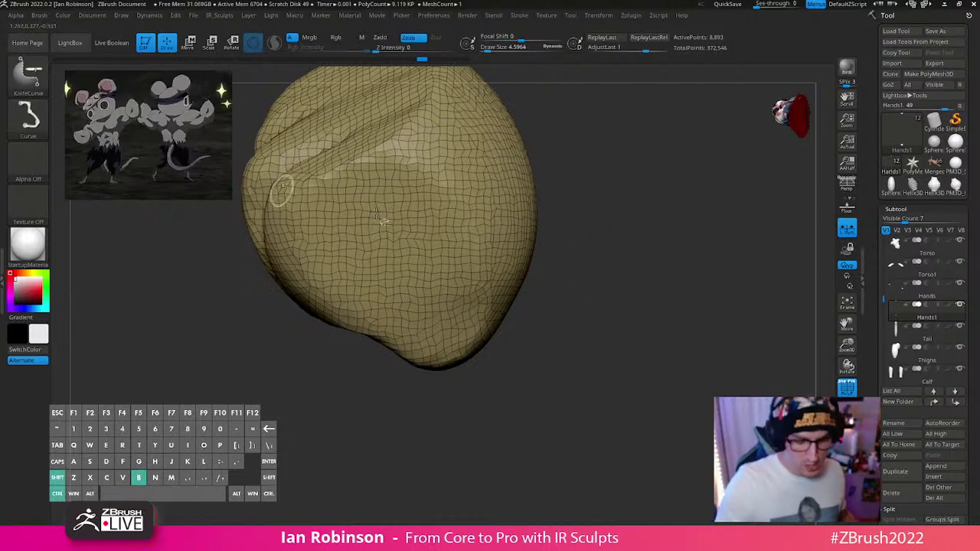
Step: Try trimming off the lower end of the fist with KnifeCurve, and slicing diagonal gaps across the remaining piece with BRadius
key("ctrl+shift+space")
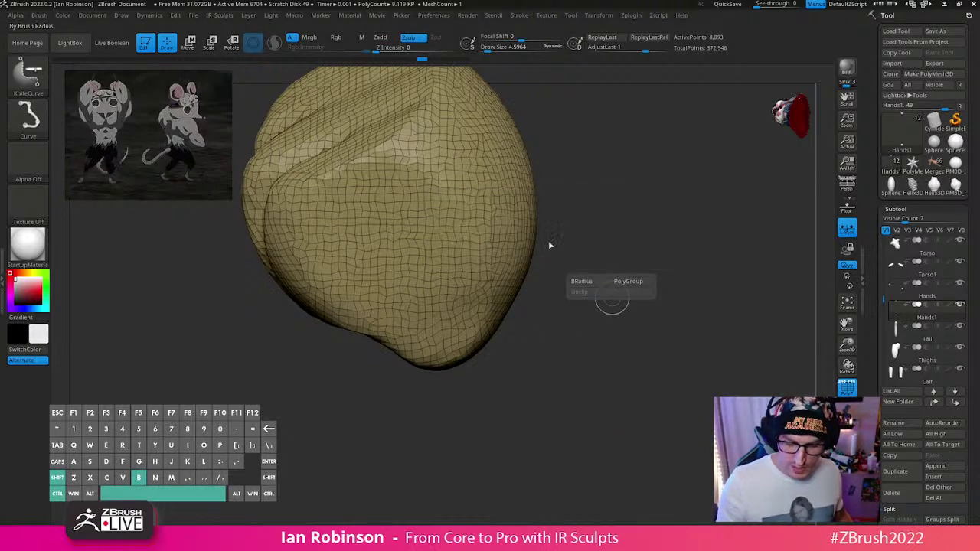
left_click_drag(563, 186, 600, 159, "ctrl+shift")
left_click_drag(606, 264, 510, 288)
key("ctrl+shift+space")
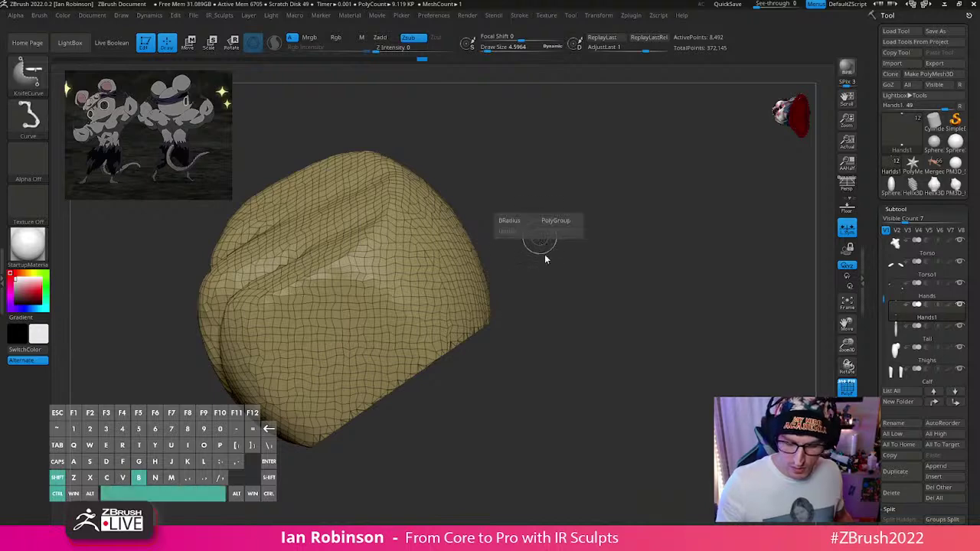
left_click_drag(503, 228, 404, 282, "ctrl+shift")
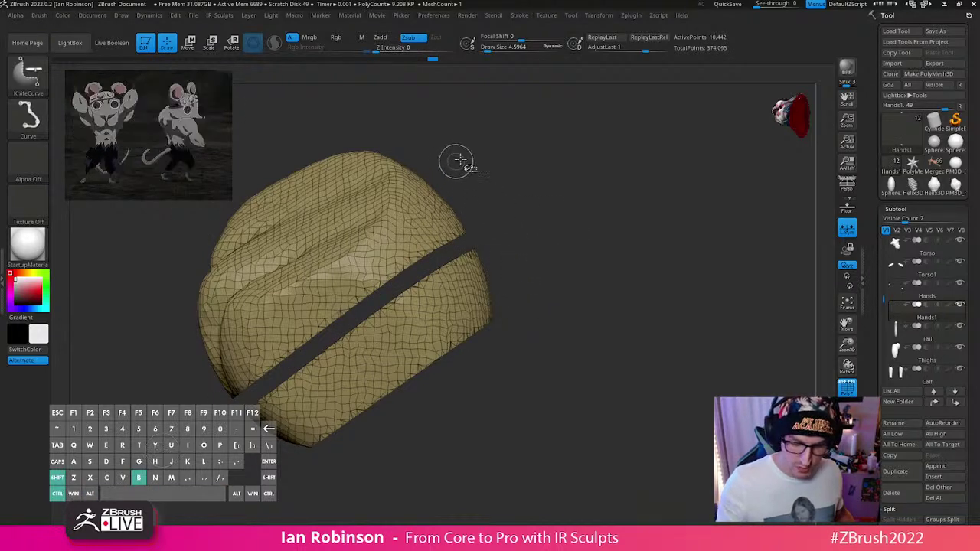
left_click_drag(458, 224, 136, 395, "ctrl+shift")
Step: Undo the trial trim and the diagonal slices on the fist
key("ctrl+z")
key("ctrl+z")
key("ctrl+z")
key("ctrl+z")
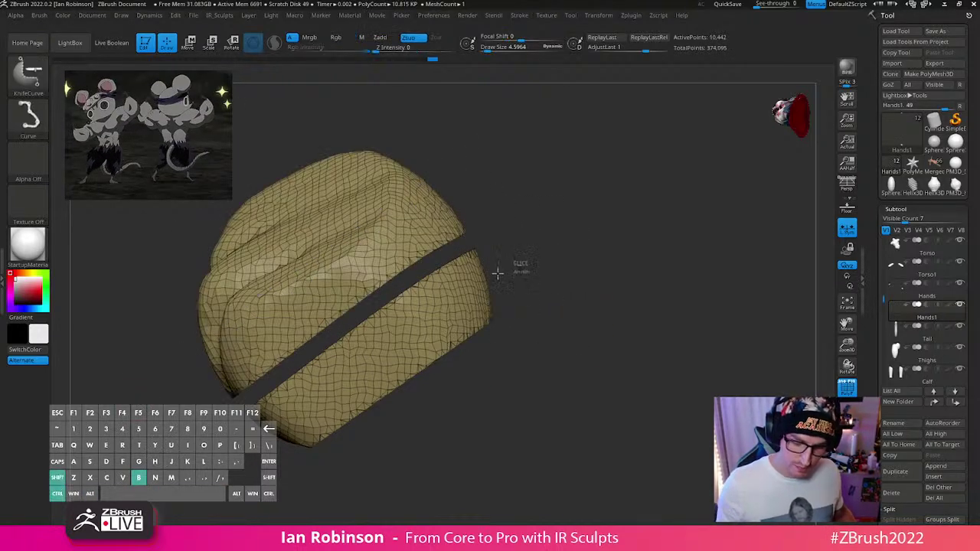
key("ctrl+z")
key("ctrl+z")
key("ctrl+z")
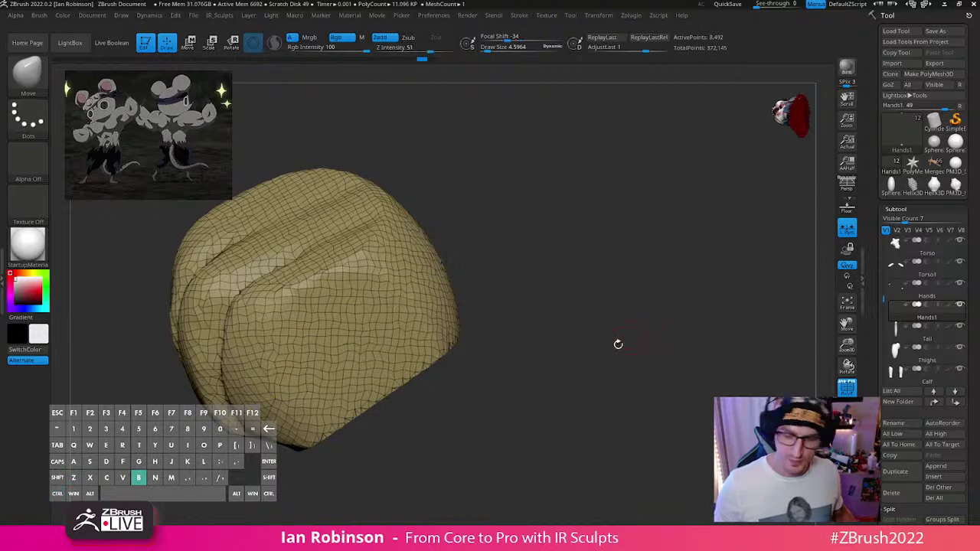
Step: Toggle the KnifeCurve brush's PolyGroup modifier while reviewing its BRadius option
key("space")
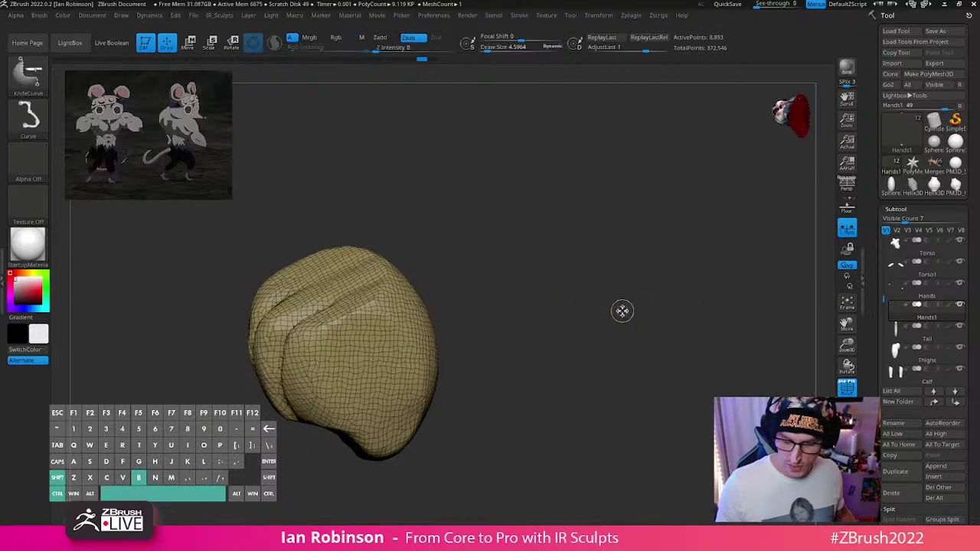
key("ctrl+shift")
key("space")
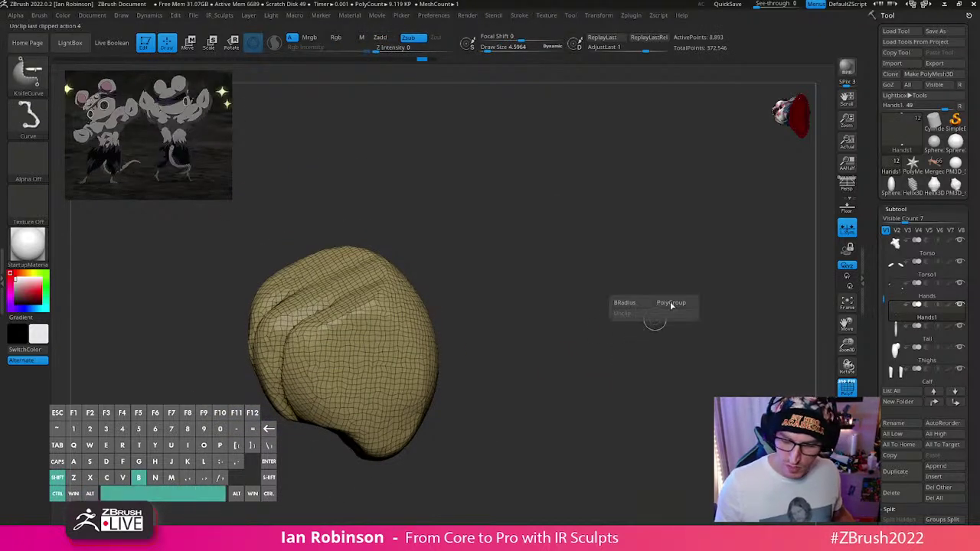
left_click(670, 303)
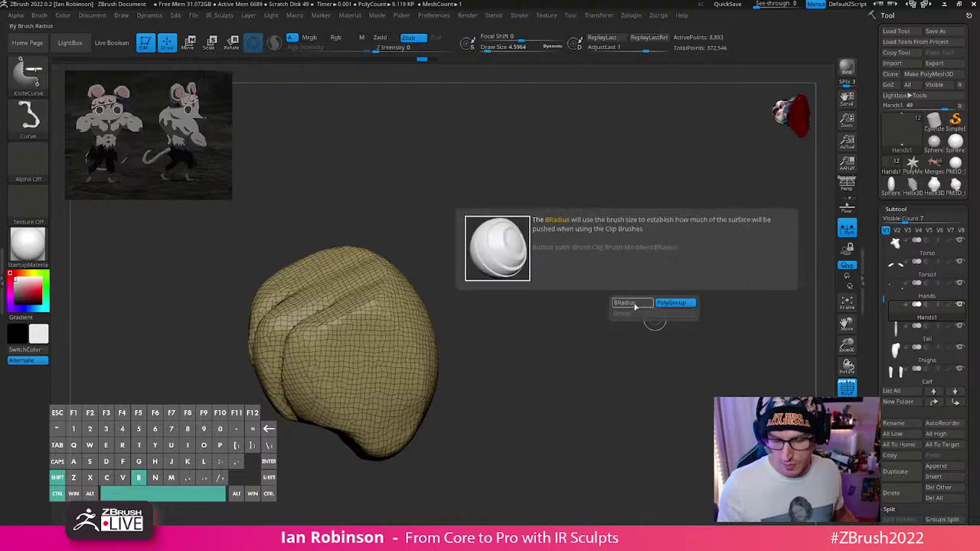
left_click(660, 305)
left_click_drag(608, 344, 636, 388, "alt")
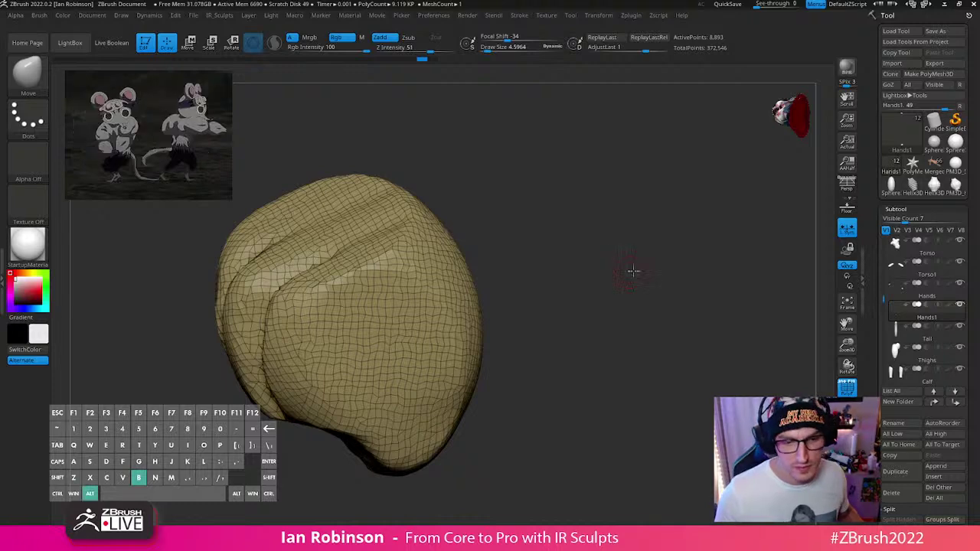
Step: Set the draw size to about 3.2 and turn off local symmetry and the polyframe display
mouse_move(633, 271)
left_mouse_down()
mouse_move(641, 324)
mouse_move(645, 303)
mouse_move(634, 291)
left_mouse_up()
key("s")
left_click(841, 231)
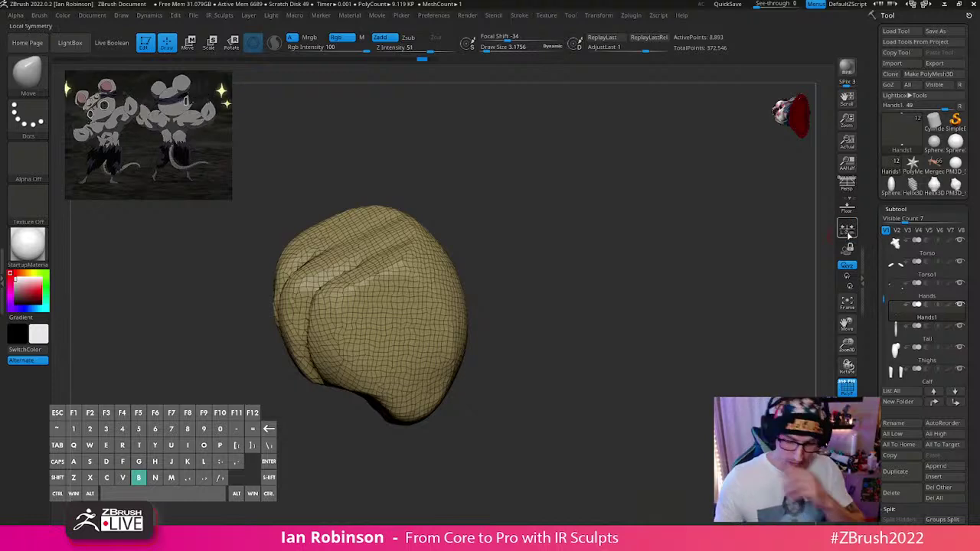
mouse_move(701, 364)
left_mouse_down()
mouse_move(678, 359)
mouse_move(601, 389)
mouse_move(629, 345)
mouse_move(612, 378)
mouse_move(603, 365)
mouse_move(634, 365)
mouse_move(614, 360)
mouse_move(619, 348)
left_mouse_up()
key("shift+f")
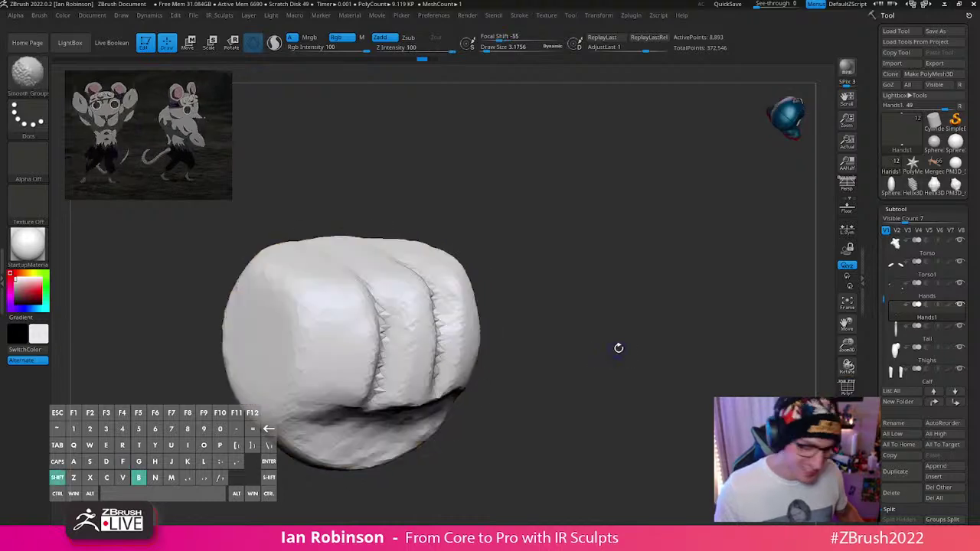
Step: Raise the DynaMesh resolution slightly and remesh the fist
key("space")
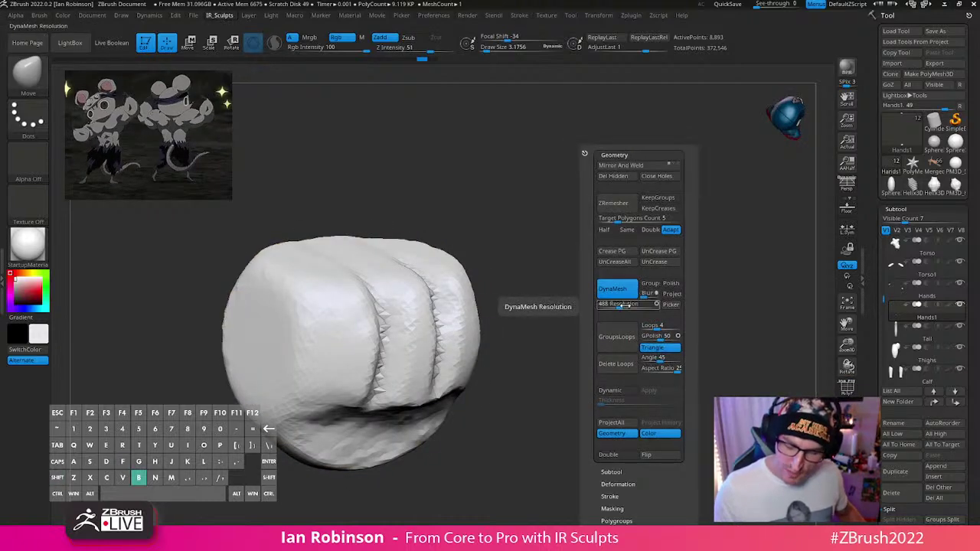
left_click_drag(619, 306, 623, 306)
left_click_drag(547, 298, 576, 354, "ctrl")
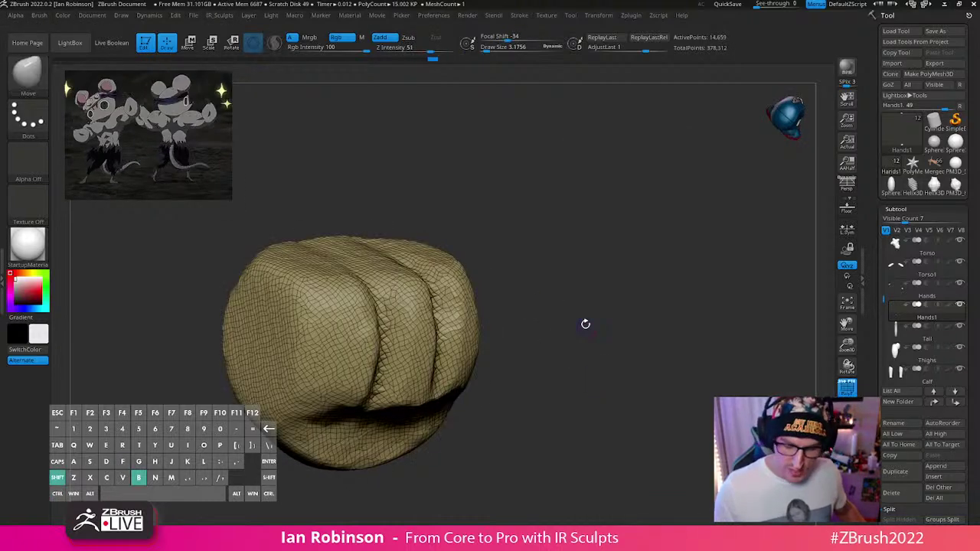
Step: With DamStandard at a draw size of about 6.4, carve the crease beneath the first curled finger
key("b")
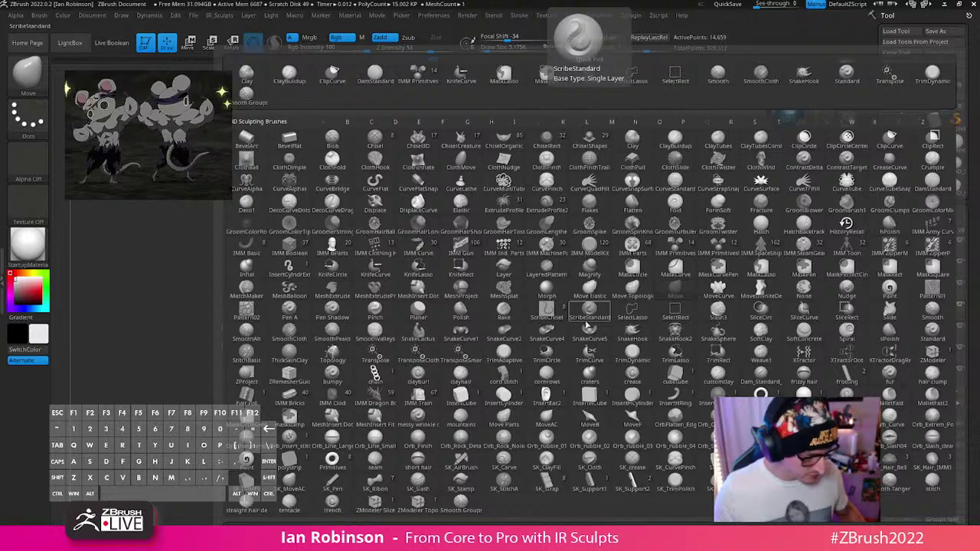
key("d")
key("s")
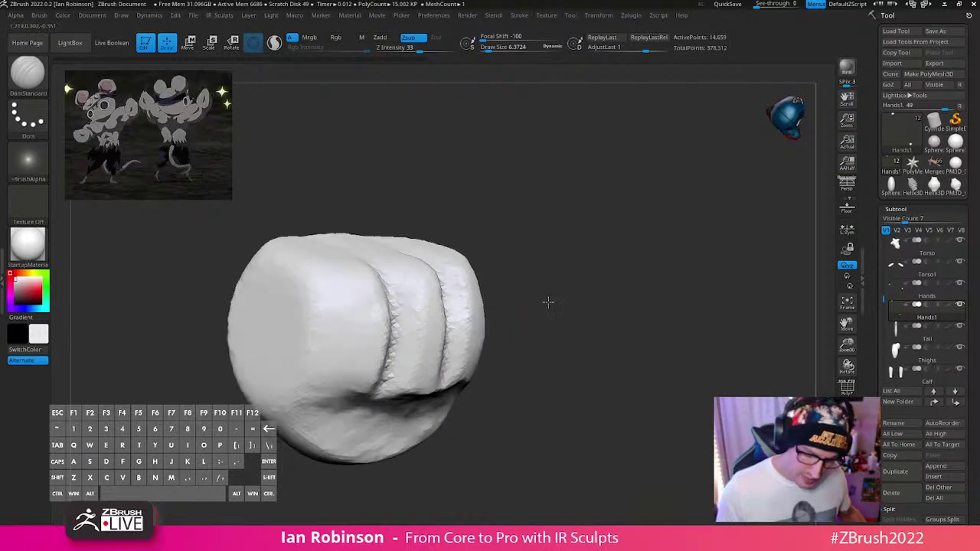
left_click_drag(548, 302, 327, 328)
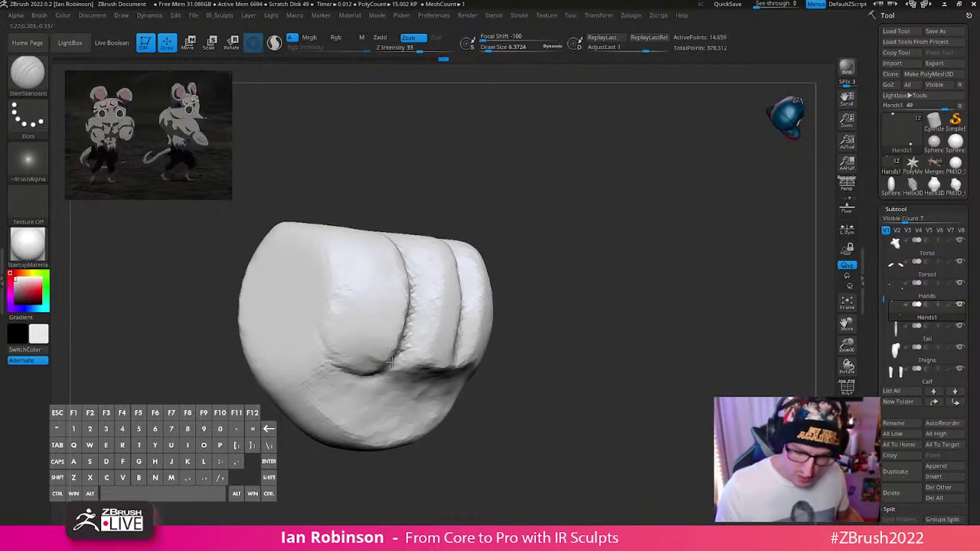
left_click_drag(392, 361, 397, 343)
mouse_move(528, 337)
left_mouse_down()
mouse_move(575, 328)
mouse_move(536, 331)
left_mouse_up()
mouse_move(314, 333)
left_mouse_down()
mouse_move(341, 375)
mouse_move(405, 368)
left_mouse_up()
left_click_drag(535, 344, 444, 358)
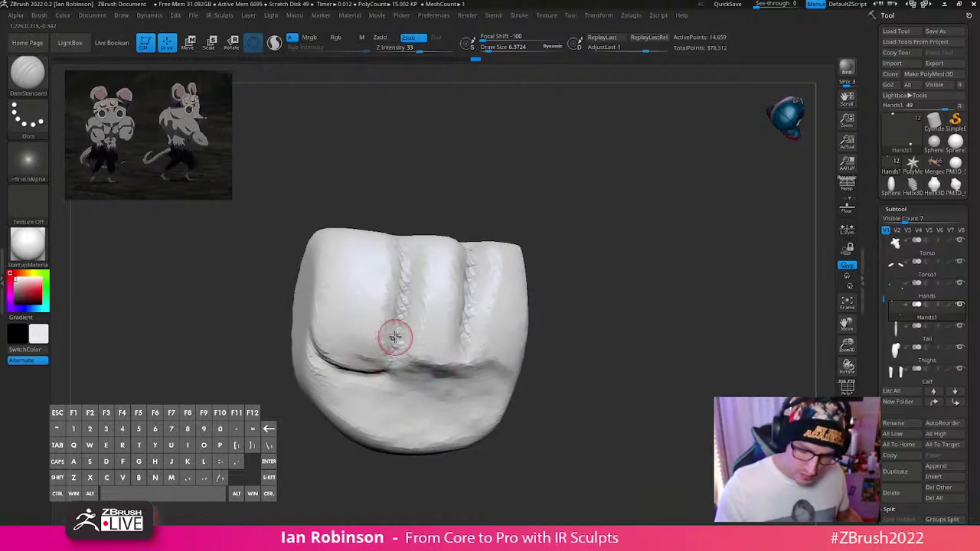
Step: Extend the carved crease beneath the remaining fingers and up around the side of the fist
mouse_move(380, 369)
left_mouse_down()
mouse_move(458, 375)
mouse_move(468, 291)
left_mouse_up()
mouse_move(629, 268)
left_mouse_down()
mouse_move(586, 265)
mouse_move(552, 285)
left_mouse_up()
left_click_drag(470, 381, 523, 380)
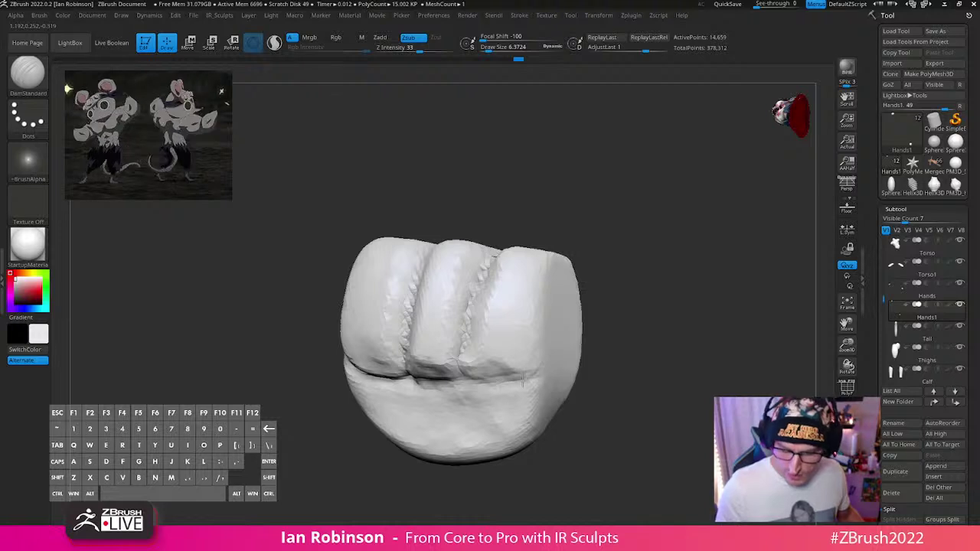
right_click_drag(533, 361, 581, 325)
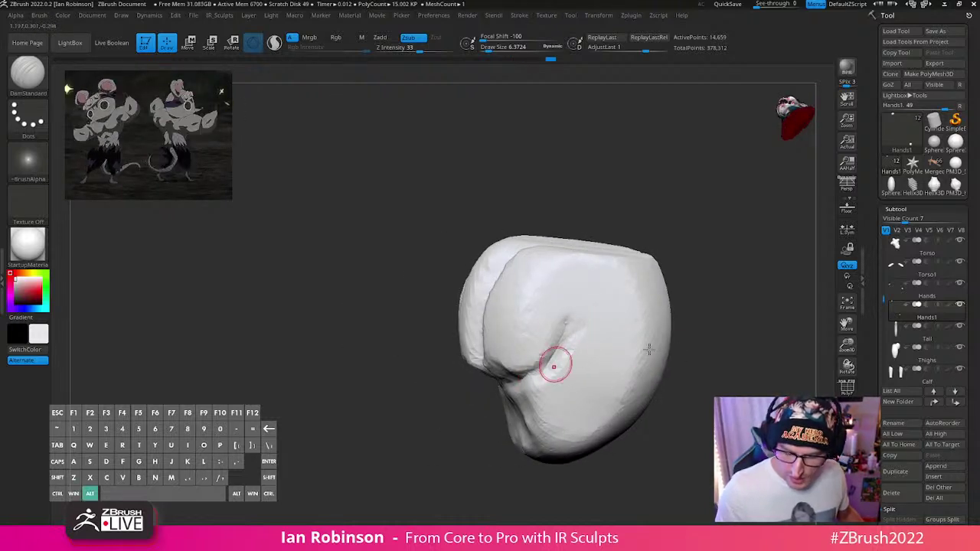
right_click_drag(649, 349, 542, 339, "alt")
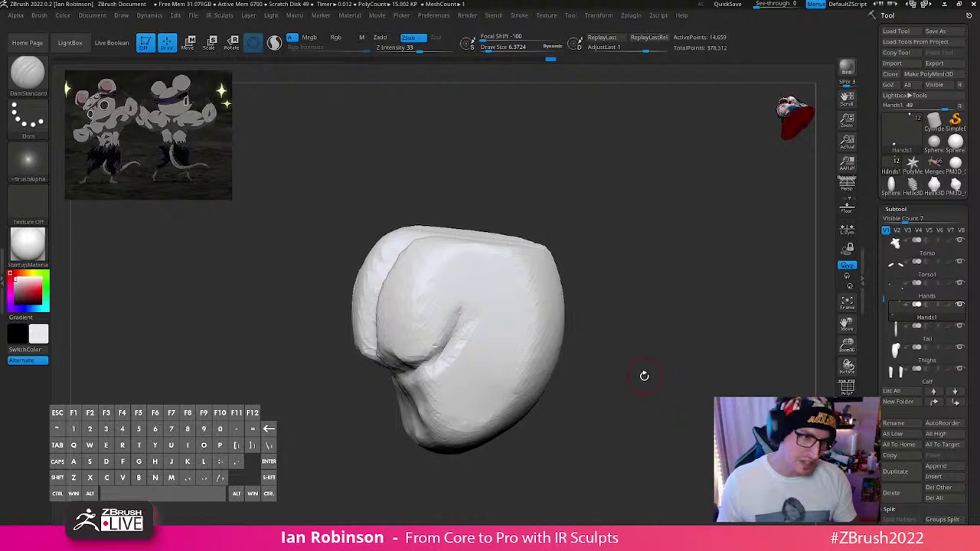
Step: Reduce the draw size to about 4.6 and carve small branching folds at the end of the side crease
left_click_drag(644, 365, 550, 357)
mouse_move(469, 316)
left_mouse_down()
mouse_move(503, 310)
mouse_move(490, 315)
left_mouse_up()
key("s")
left_click_drag(619, 326, 586, 354)
mouse_move(465, 315)
left_mouse_down()
mouse_move(509, 308)
mouse_move(472, 330)
mouse_move(494, 343)
left_mouse_up()
left_click_drag(470, 328, 479, 333)
Step: Carve a matching fold into the opposite side of the fist where the curled finger meets the palm
left_click_drag(582, 337, 632, 311)
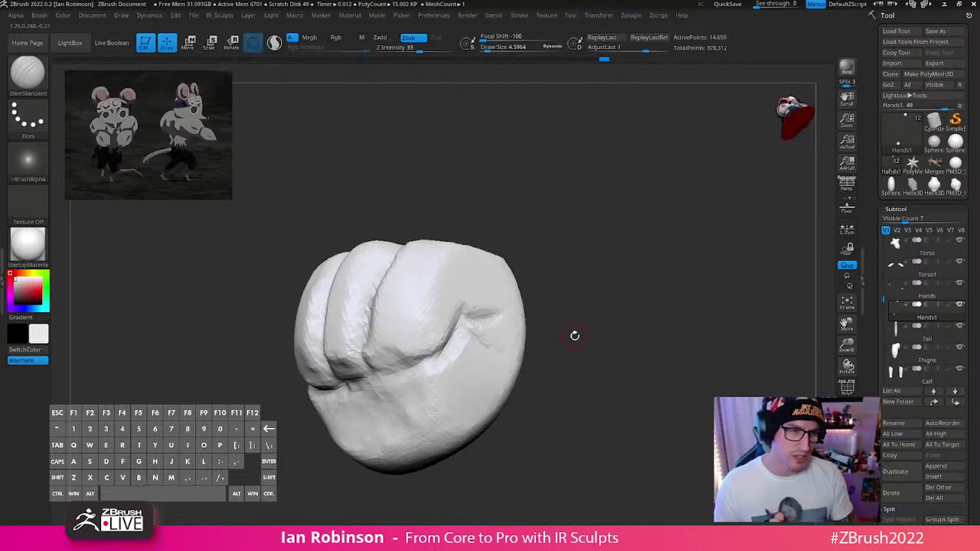
mouse_move(620, 352)
left_mouse_down()
mouse_move(689, 346)
mouse_move(416, 389)
mouse_move(464, 386)
left_mouse_up()
left_click_drag(572, 350, 536, 367)
mouse_move(405, 352)
left_mouse_down()
mouse_move(425, 381)
mouse_move(401, 349)
left_mouse_up()
left_click_drag(520, 364, 564, 369)
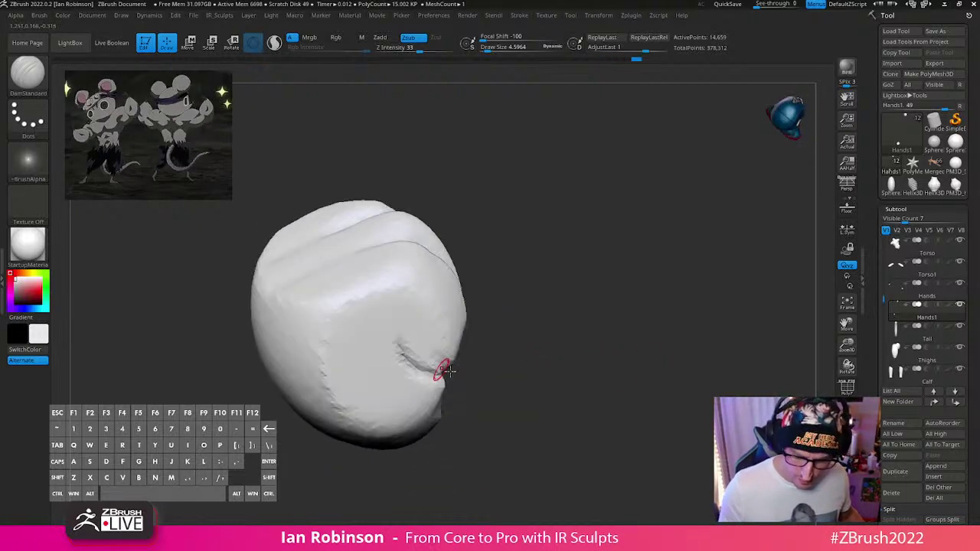
mouse_move(545, 336)
left_mouse_down()
mouse_move(449, 382)
mouse_move(512, 359)
left_mouse_up()
left_click_drag(640, 333, 582, 349, "alt")
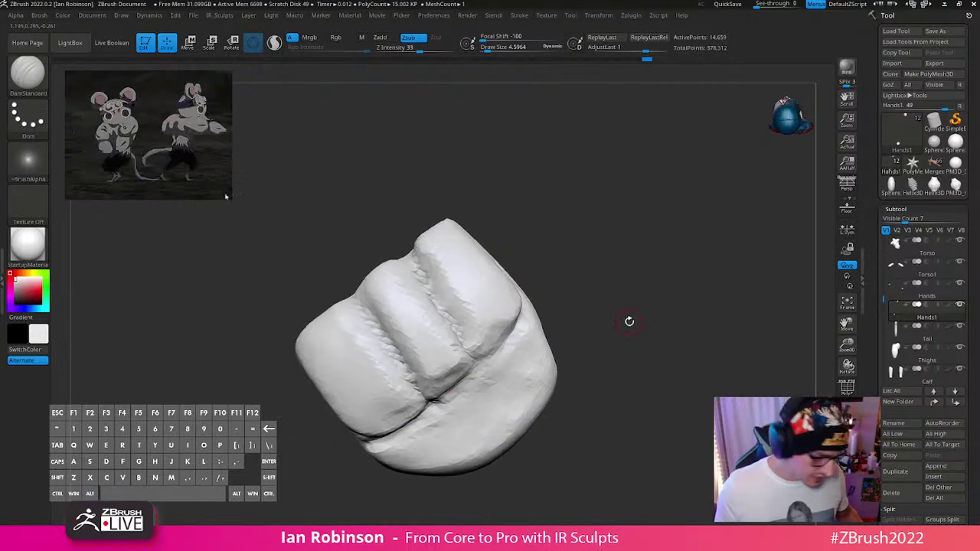
Step: Switch to the Move brush, enlarge the draw size to about 26.6, and reshape the outermost finger
key("b")
key("m")
key("v")
key("s")
left_click_drag(617, 318, 621, 317)
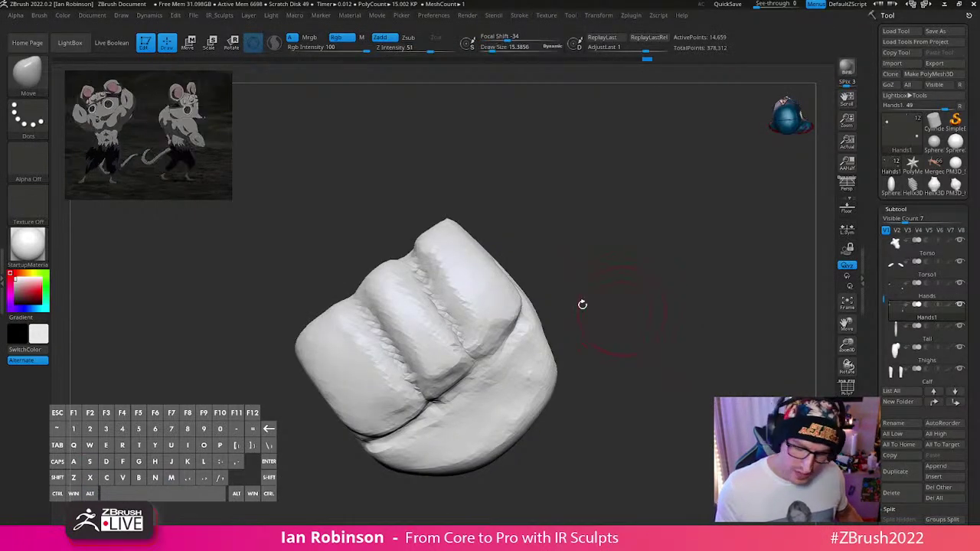
key("s")
left_click_drag(348, 313, 395, 361)
Step: Adjust the finger and knuckle contours with the Move brush from the front and the back of the fist
mouse_move(628, 372)
left_mouse_down("alt")
mouse_move(630, 322)
mouse_move(615, 317)
left_mouse_up("alt")
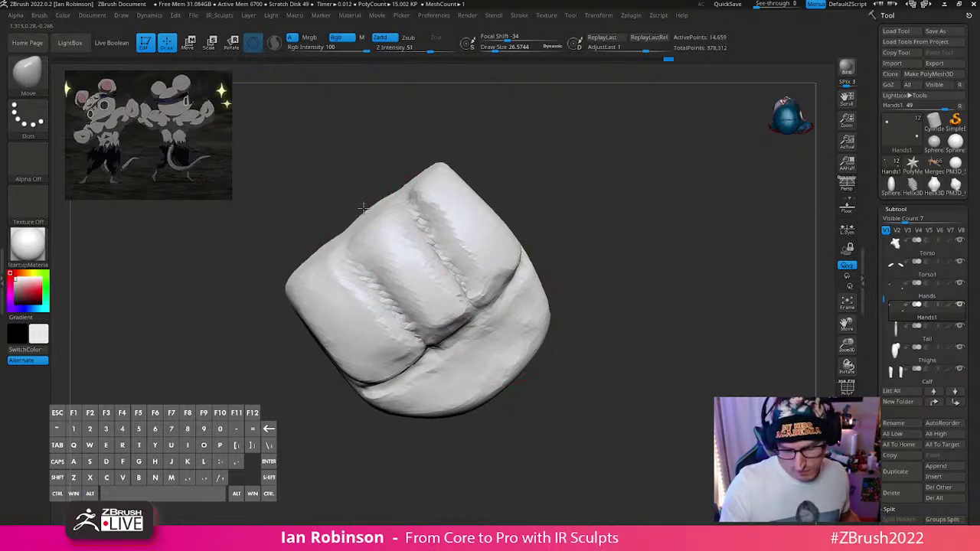
left_click_drag(566, 218, 598, 299, "alt")
left_click_drag(468, 258, 444, 246)
mouse_move(531, 236)
left_mouse_down()
mouse_move(622, 259)
mouse_move(535, 314)
mouse_move(576, 307)
mouse_move(505, 382)
mouse_move(525, 320)
left_mouse_up()
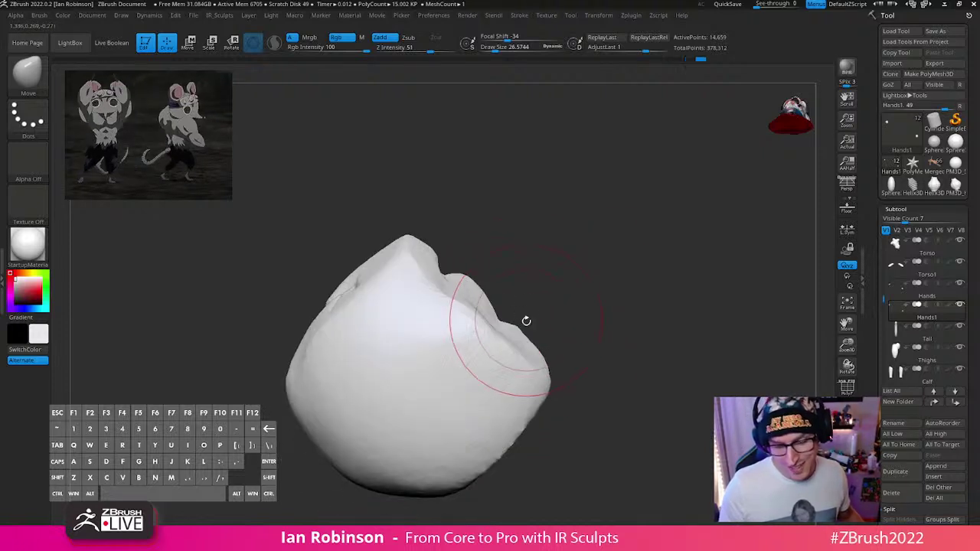
left_click_drag(427, 273, 438, 297)
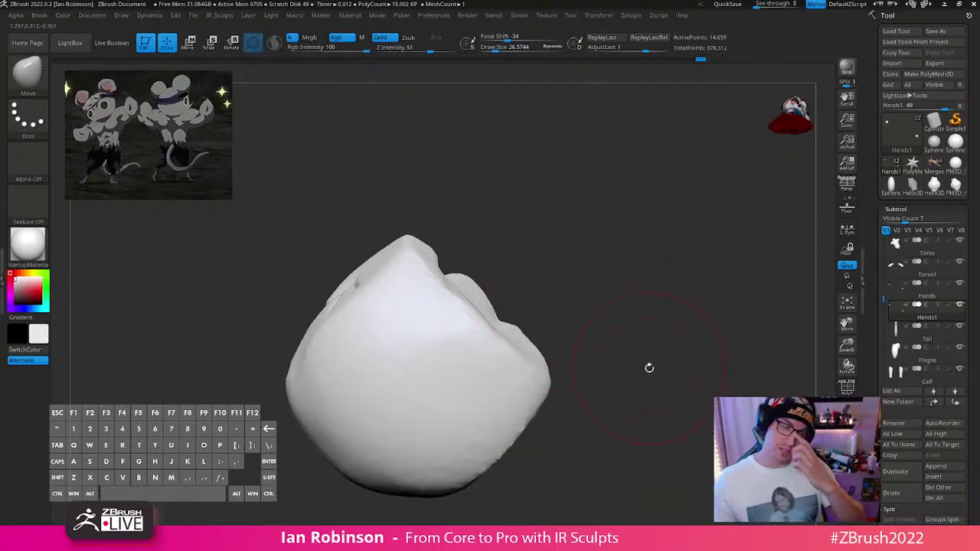
Step: Refine the outer contour of the fist and its knuckles with the Move brush from the back and finger side
left_click_drag(650, 341, 693, 353)
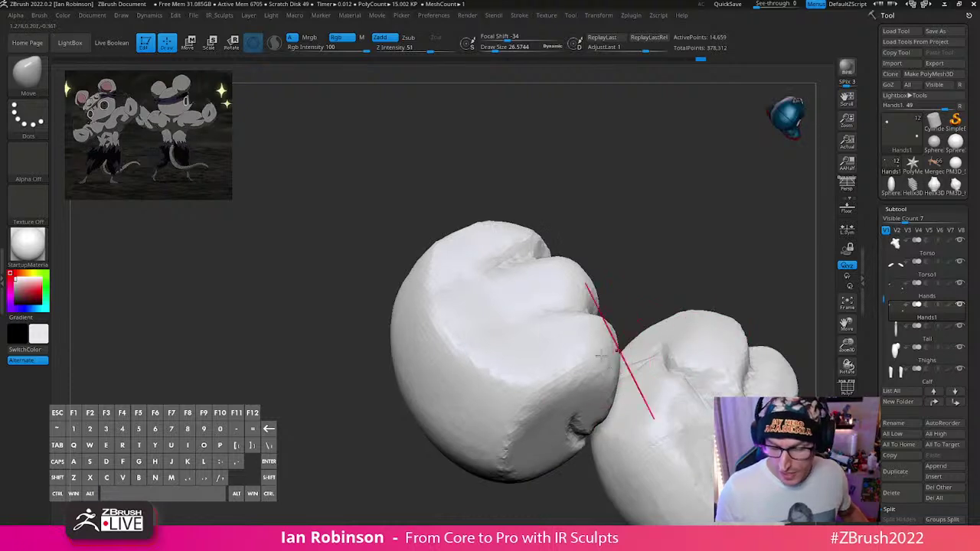
right_click_drag(567, 348, 616, 378, "alt")
left_click_drag(615, 378, 632, 422)
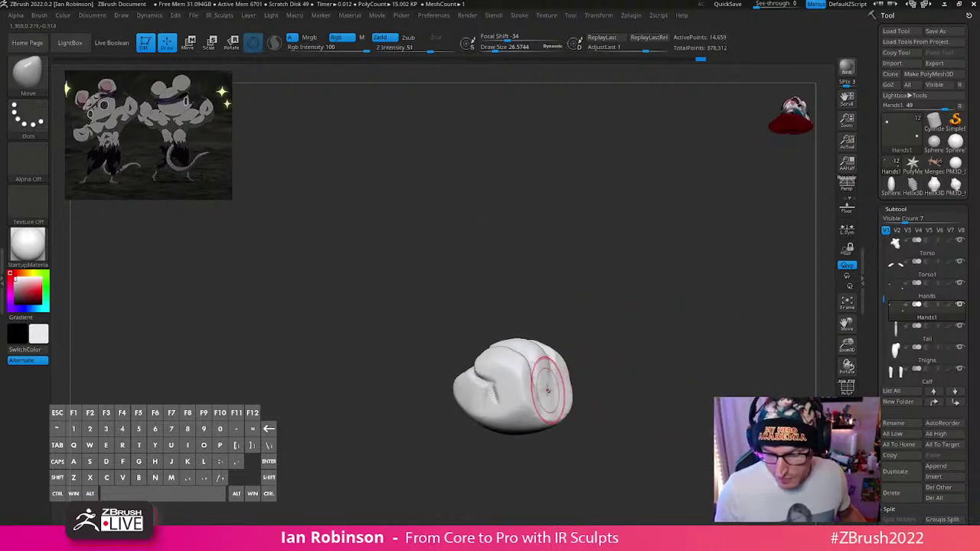
left_click_drag(550, 387, 594, 413)
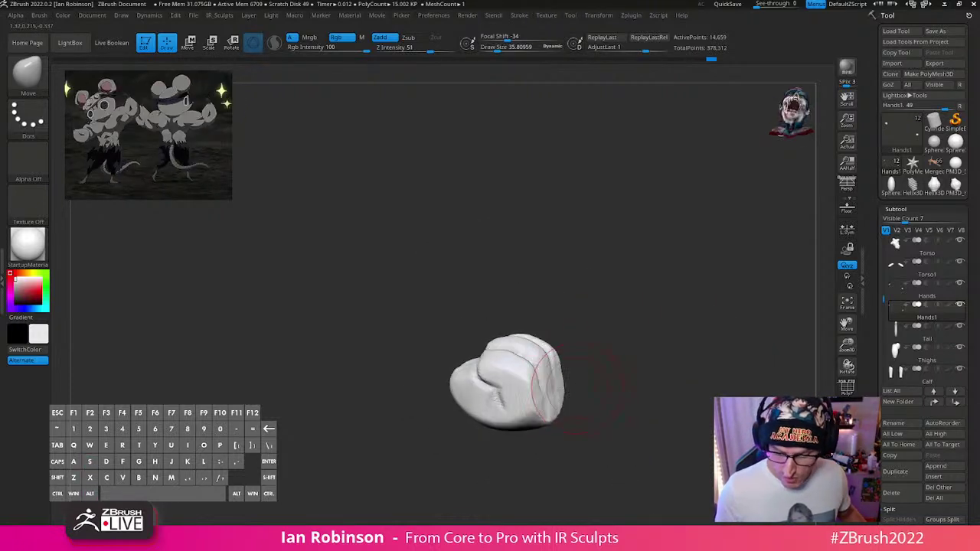
Step: Set the draw size to 28.75 and push the tops of the curled fingers and the knuckle edge into shape
mouse_move(611, 358)
left_mouse_down()
mouse_move(574, 374)
mouse_move(549, 357)
mouse_move(624, 327)
mouse_move(581, 360)
left_mouse_up()
key("s")
left_click_drag(515, 345, 517, 348)
left_click_drag(444, 356, 449, 351)
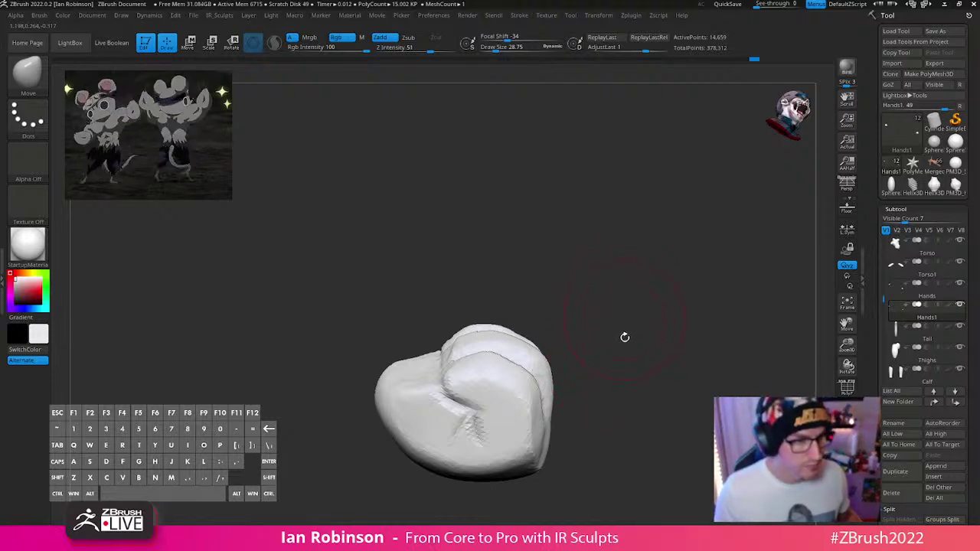
Step: Reshape the palm below the curled fingers and smooth its surface near the fingertips
left_click_drag(642, 333, 464, 350, "alt")
mouse_move(565, 326)
left_mouse_down()
mouse_move(650, 372)
mouse_move(428, 411)
mouse_move(420, 422)
left_mouse_up()
mouse_move(489, 467)
left_mouse_down()
mouse_move(461, 433)
mouse_move(435, 441)
mouse_move(483, 446)
mouse_move(472, 424)
left_mouse_up()
left_click_drag(460, 382, 435, 404, "shift")
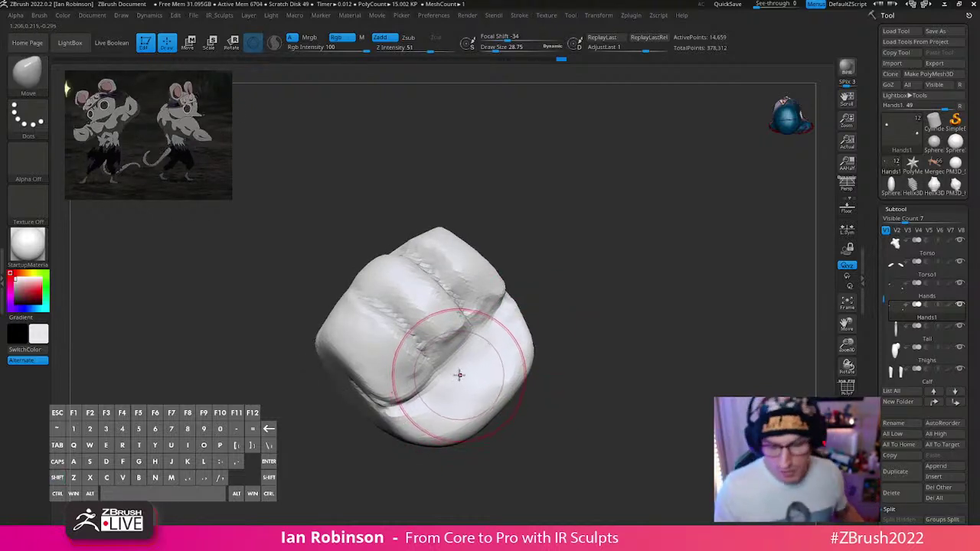
Step: Reduce the draw size to 18.76 and pull in the fold where the outermost finger meets the palm
right_click_drag(503, 327, 468, 319)
key("s")
left_click_drag(472, 317, 468, 317)
mouse_move(469, 319)
right_mouse_down()
mouse_move(503, 290)
mouse_move(531, 291)
mouse_move(444, 324)
mouse_move(496, 322)
mouse_move(456, 328)
mouse_move(491, 329)
mouse_move(448, 389)
mouse_move(439, 357)
right_mouse_up()
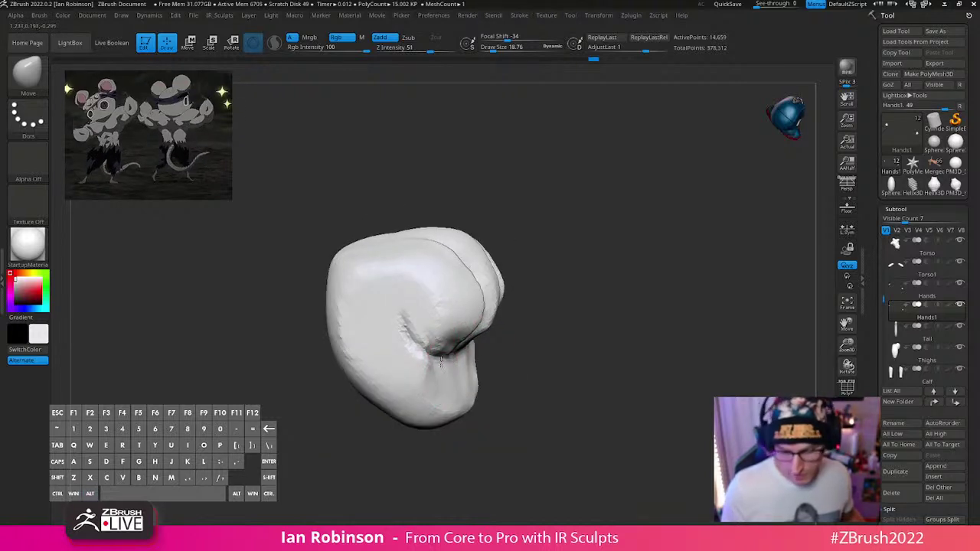
Step: Smooth the crease beneath the fingertips and nudge the fold at the side of the fist into the palm
right_click_drag(536, 342, 452, 337)
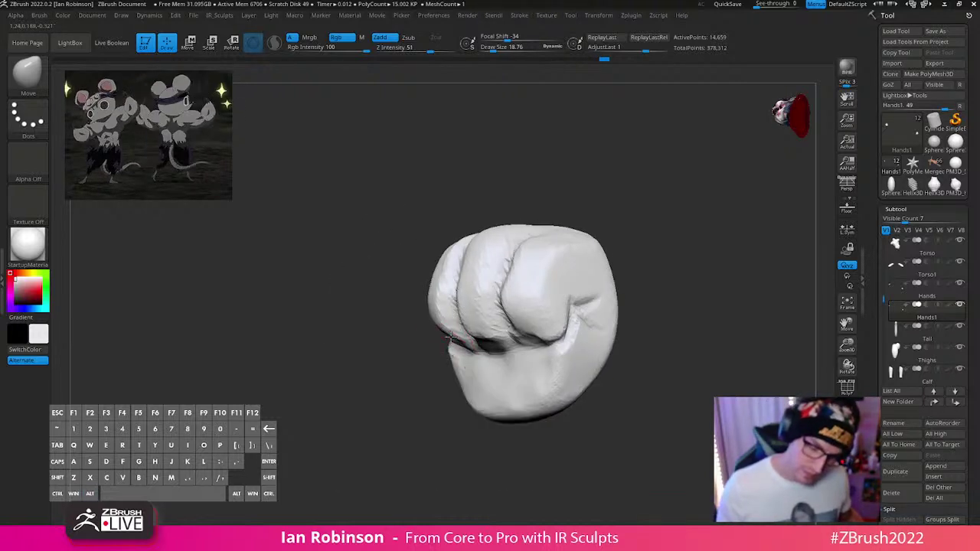
mouse_move(491, 344)
left_mouse_down("shift")
mouse_move(477, 277)
mouse_move(545, 293)
mouse_move(551, 338)
left_mouse_up("shift")
right_click_drag(559, 351, 536, 350)
left_click_drag(558, 341, 566, 329)
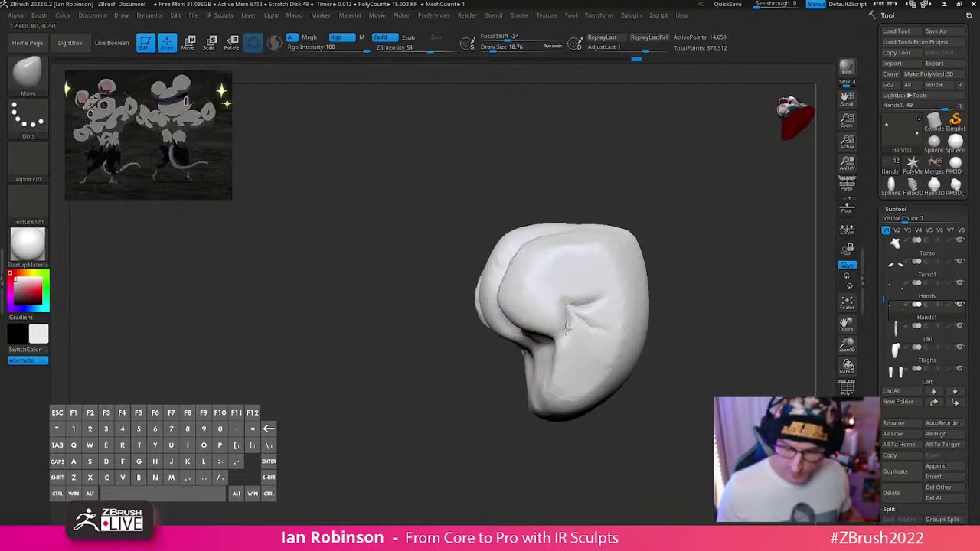
mouse_move(567, 329)
right_mouse_down()
mouse_move(482, 350)
mouse_move(562, 339)
right_mouse_up()
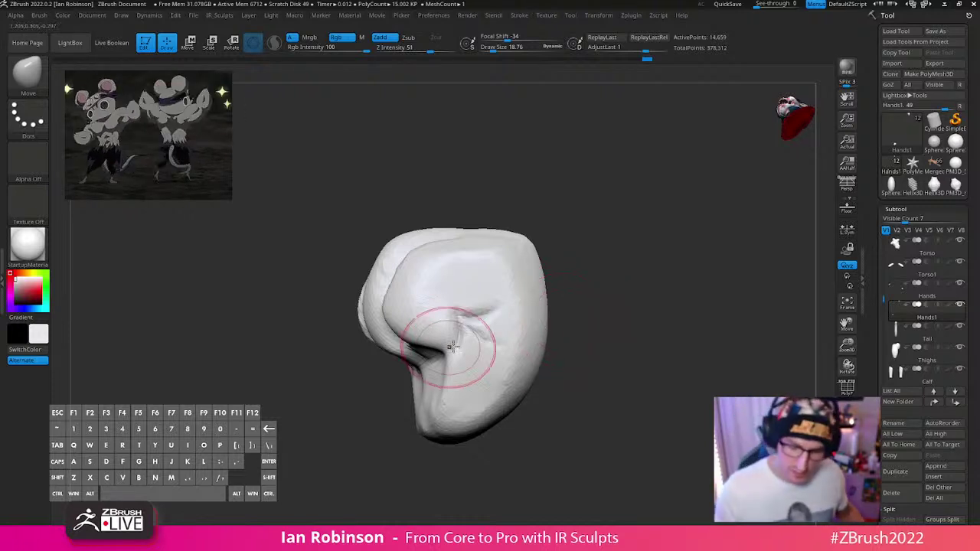
Step: Deepen the gap between the curled fingertips and the palm with the Move brush from the opposite side
mouse_move(535, 314)
left_mouse_down()
mouse_move(586, 306)
mouse_move(532, 330)
mouse_move(441, 329)
left_mouse_up()
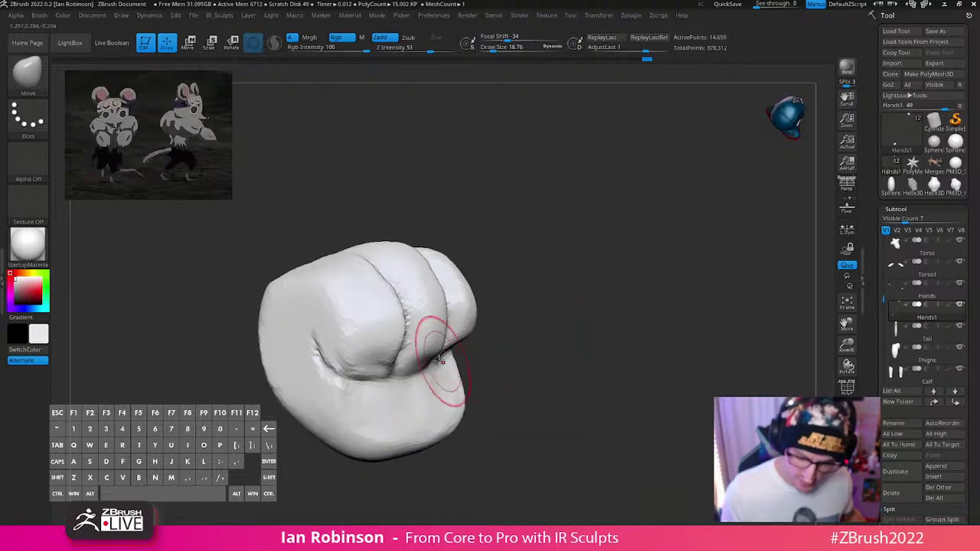
right_click_drag(371, 362, 380, 348)
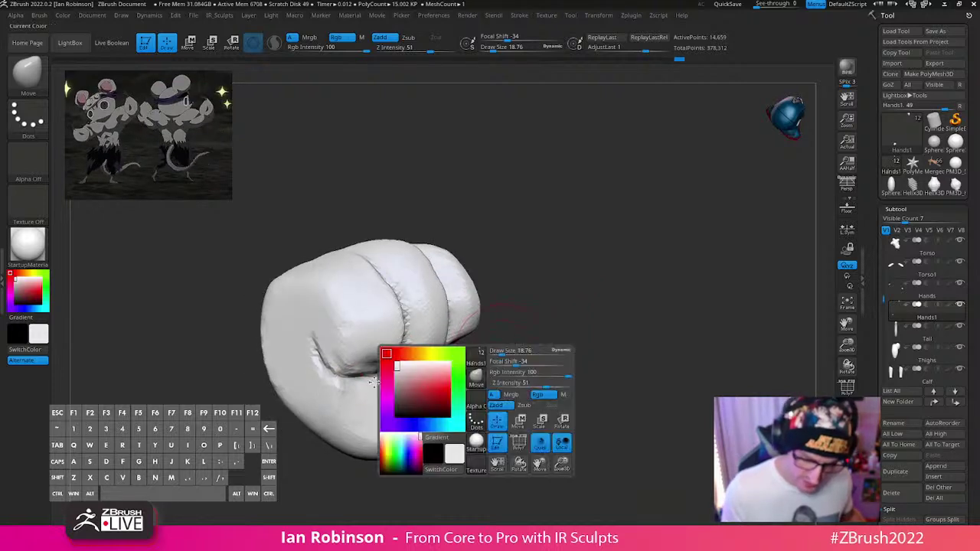
left_click_drag(342, 380, 398, 363)
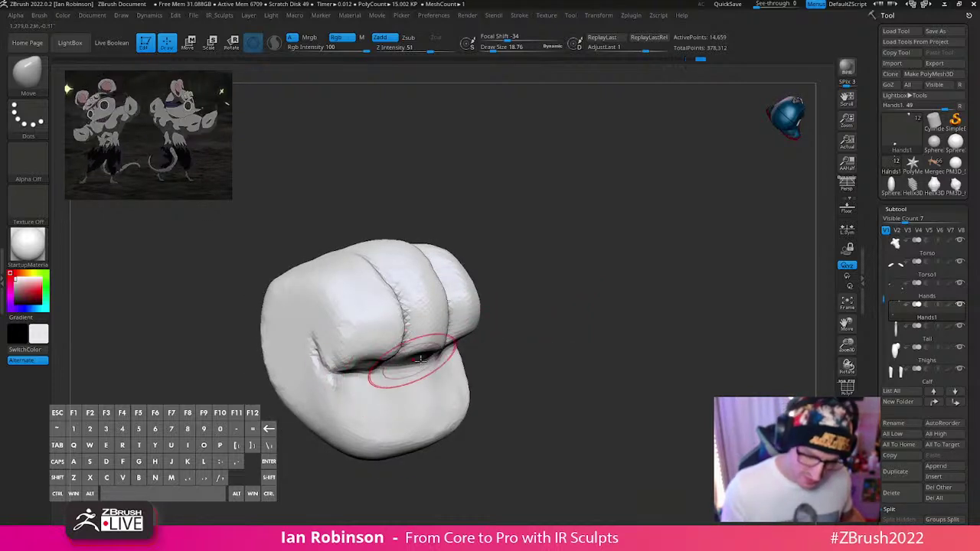
left_click_drag(528, 327, 566, 314)
mouse_move(447, 283)
left_mouse_down()
mouse_move(444, 297)
mouse_move(483, 304)
mouse_move(494, 341)
mouse_move(485, 364)
mouse_move(519, 290)
mouse_move(497, 337)
left_mouse_up()
key("s")
mouse_move(497, 337)
right_mouse_down()
mouse_move(464, 350)
mouse_move(481, 392)
mouse_move(446, 354)
mouse_move(497, 360)
right_mouse_up()
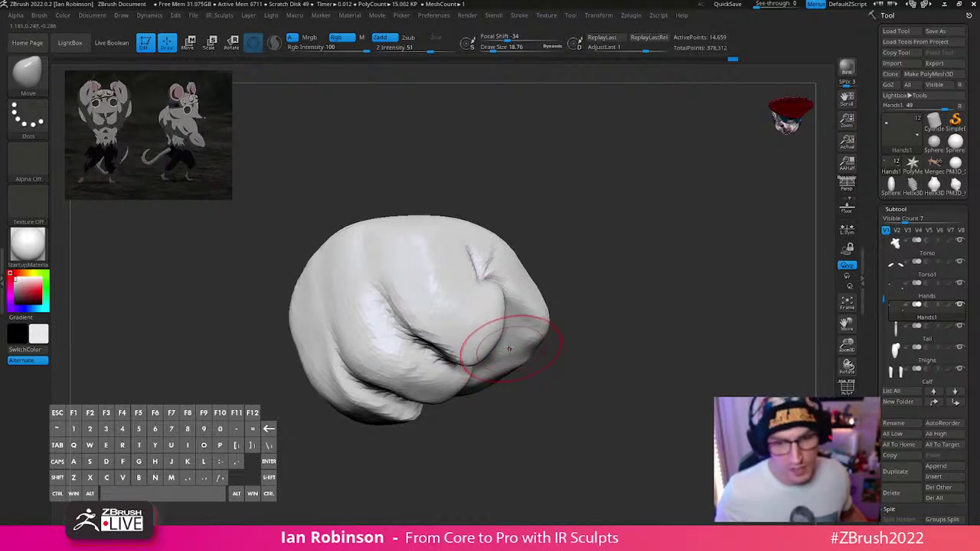
Step: Shape the undersides of the curled fingers and the knuckle ridge along the back of the hand with the Move brush
right_click_drag(503, 341, 452, 367)
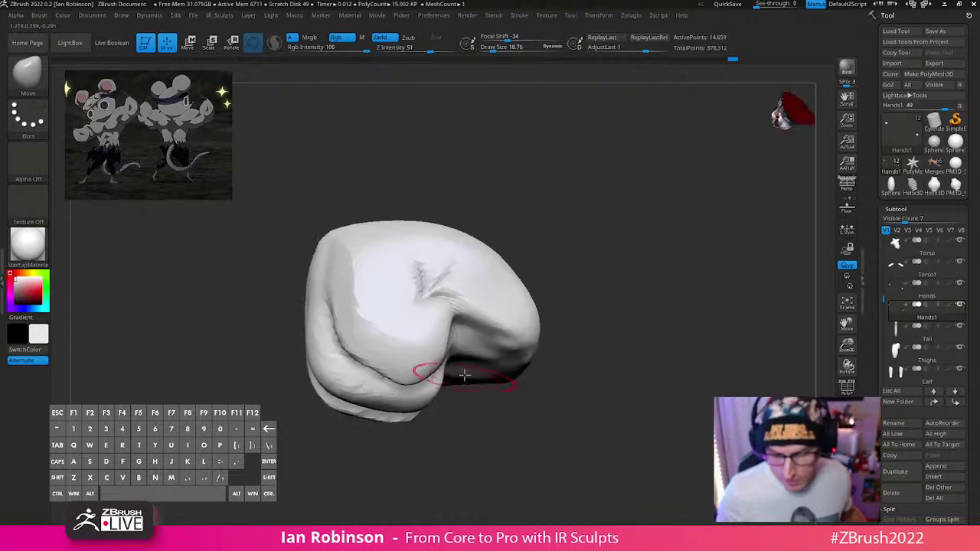
left_click_drag(421, 376, 354, 346)
right_click_drag(354, 345, 350, 361)
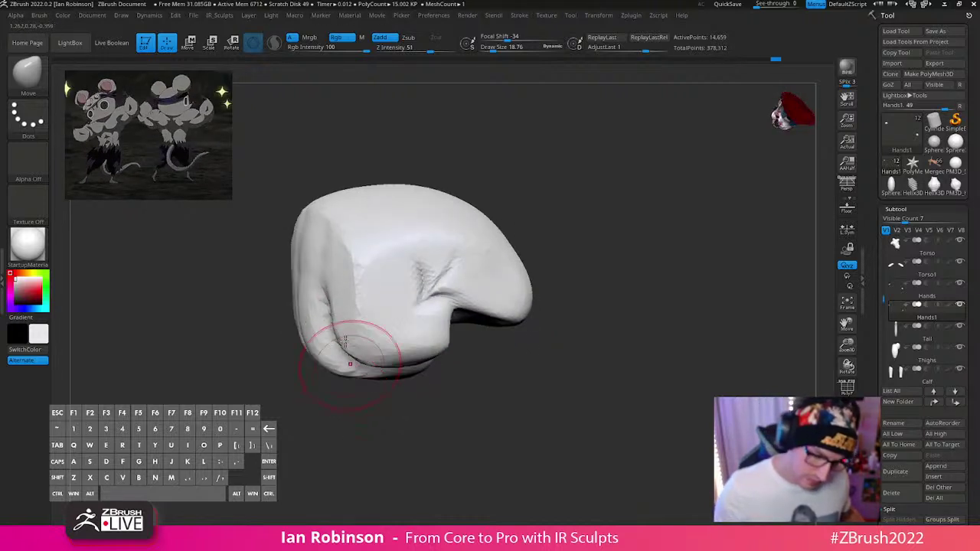
mouse_move(347, 252)
right_mouse_down("alt")
mouse_move(433, 284)
mouse_move(411, 317)
right_mouse_up("alt")
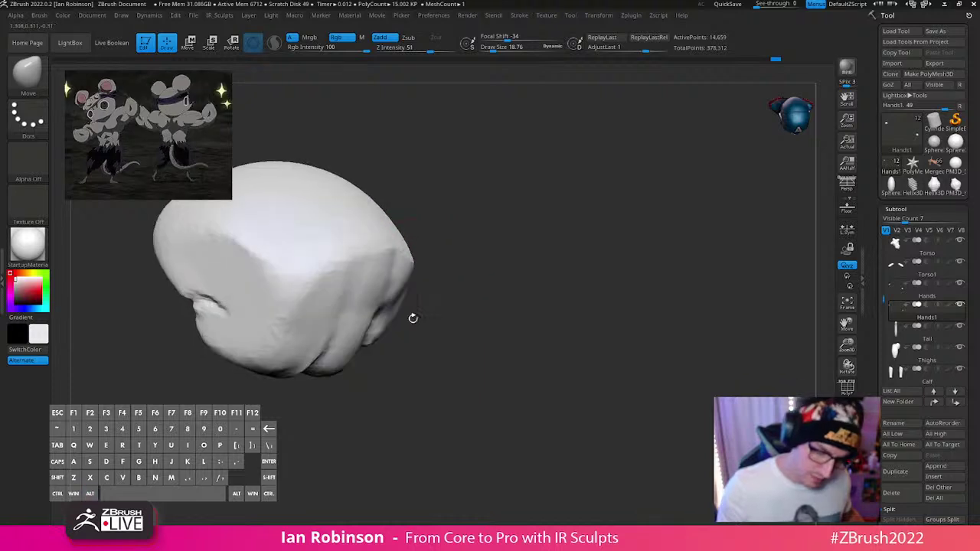
right_click_drag(412, 283, 429, 262)
left_click_drag(429, 262, 413, 275)
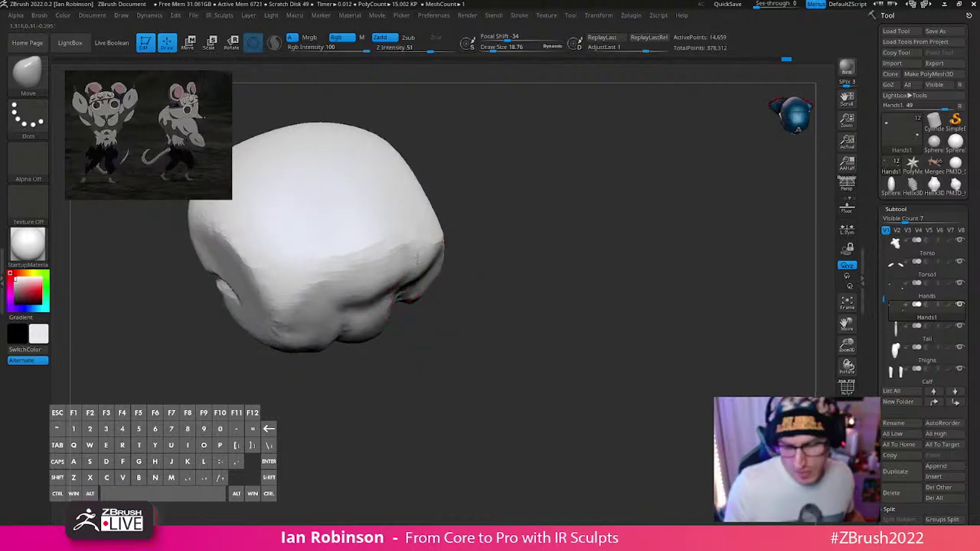
mouse_move(414, 298)
right_mouse_down("alt")
mouse_move(401, 332)
mouse_move(424, 309)
mouse_move(428, 335)
right_mouse_up("alt")
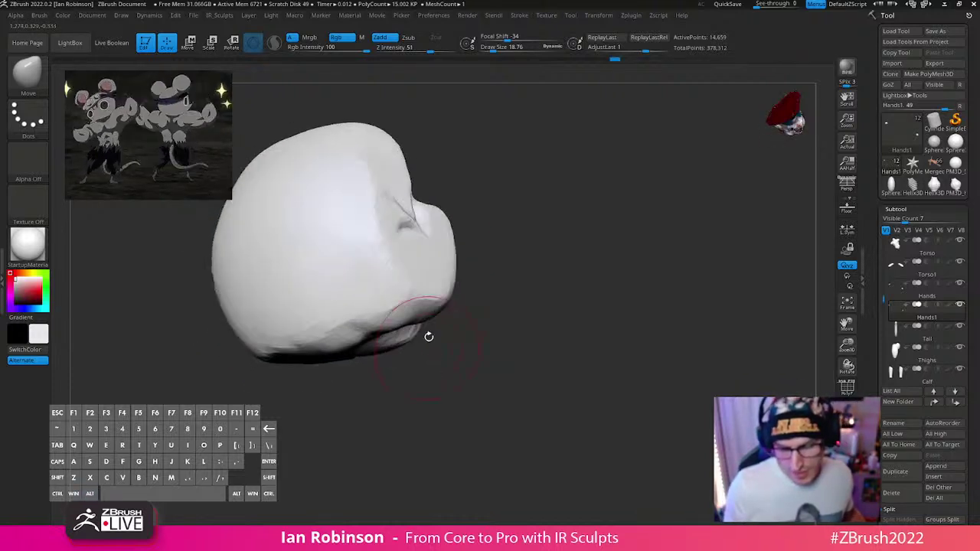
mouse_move(437, 263)
right_mouse_down()
mouse_move(483, 280)
mouse_move(502, 260)
mouse_move(484, 270)
right_mouse_up()
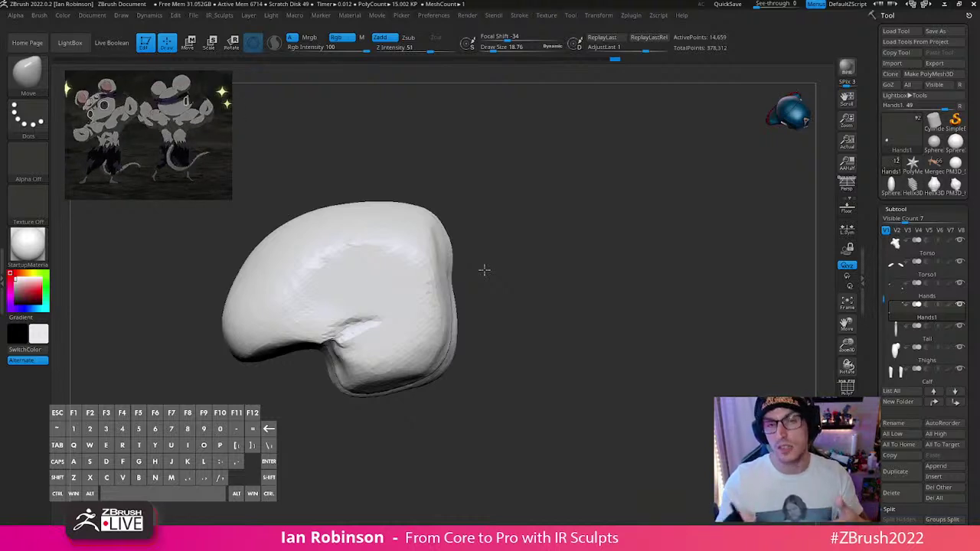
Step: Smooth out the branching folds at the end of the side crease on the fist
mouse_move(580, 360)
left_mouse_down()
mouse_move(573, 352)
mouse_move(584, 367)
mouse_move(505, 308)
mouse_move(479, 317)
left_mouse_up()
mouse_move(406, 356)
left_mouse_down()
mouse_move(398, 344)
mouse_move(361, 350)
mouse_move(350, 372)
left_mouse_up()
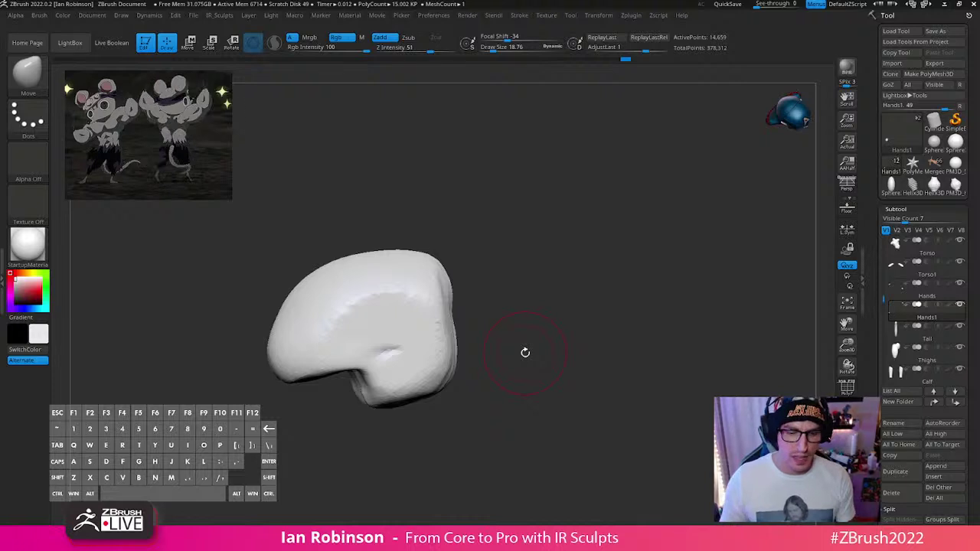
left_click_drag(525, 352, 591, 333)
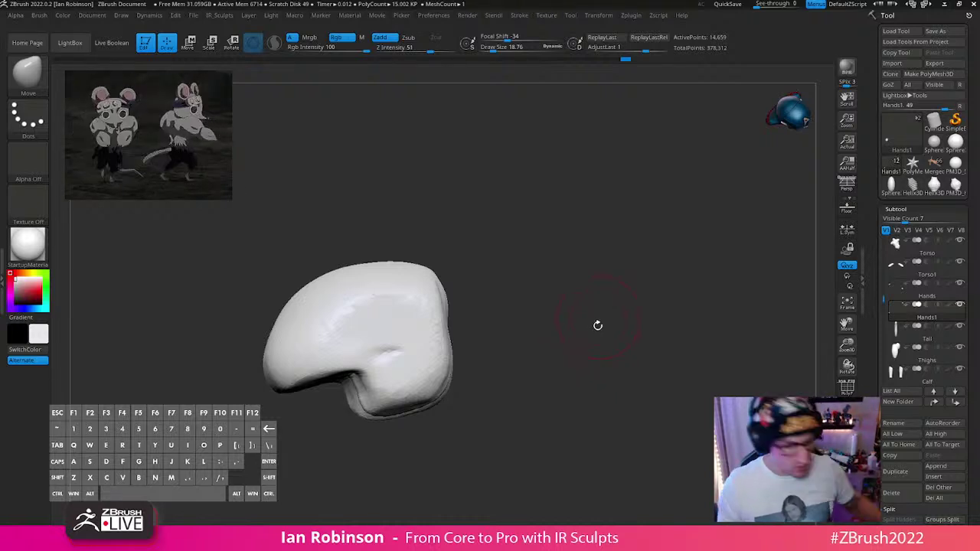
mouse_move(589, 310)
left_mouse_down()
mouse_move(603, 307)
mouse_move(584, 313)
left_mouse_up()
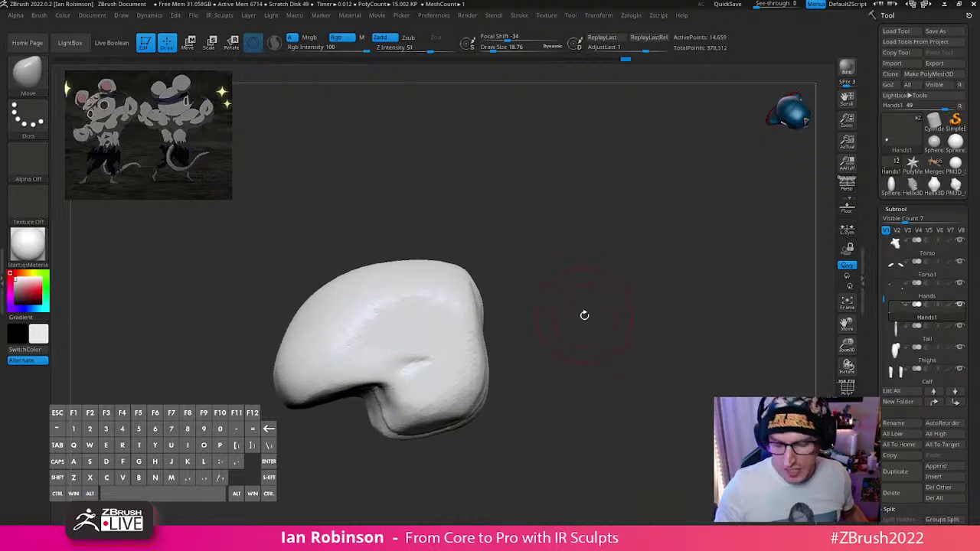
Step: Enlarge the draw size to about 55.4 and round out the back and wrist side of the hand
mouse_move(518, 316)
left_mouse_down()
mouse_move(498, 331)
mouse_move(517, 332)
left_mouse_up()
key("s")
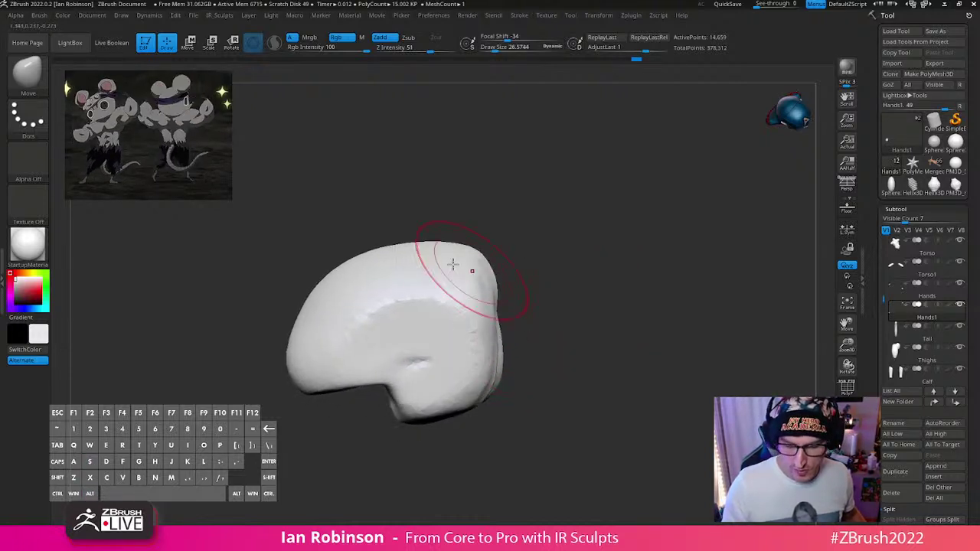
key("s")
left_click_drag(422, 247, 369, 278)
mouse_move(577, 292)
left_mouse_down("alt")
mouse_move(584, 274)
mouse_move(605, 267)
left_mouse_up("alt")
mouse_move(349, 253)
left_mouse_down()
mouse_move(348, 266)
mouse_move(597, 345)
mouse_move(512, 360)
left_mouse_up()
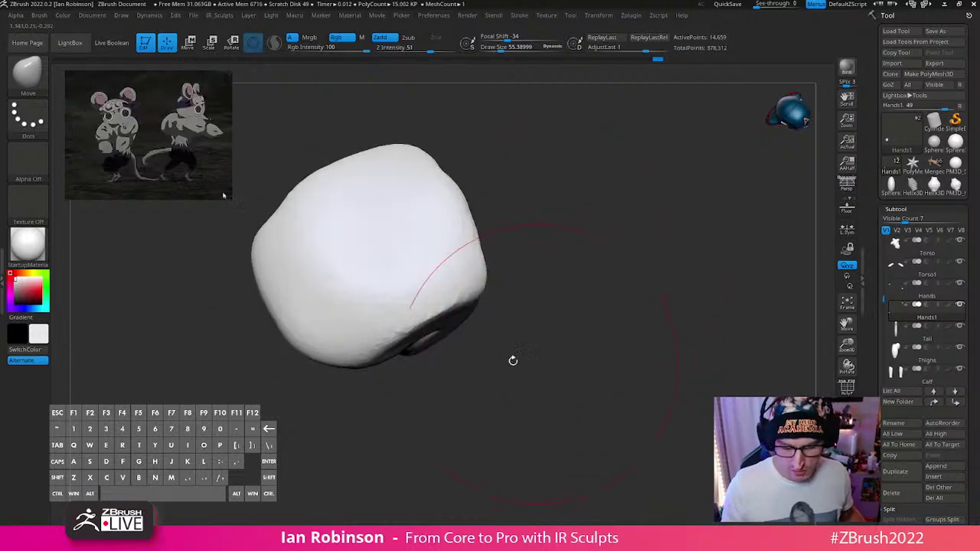
left_click_drag(264, 320, 257, 314)
left_click_drag(277, 222, 269, 228)
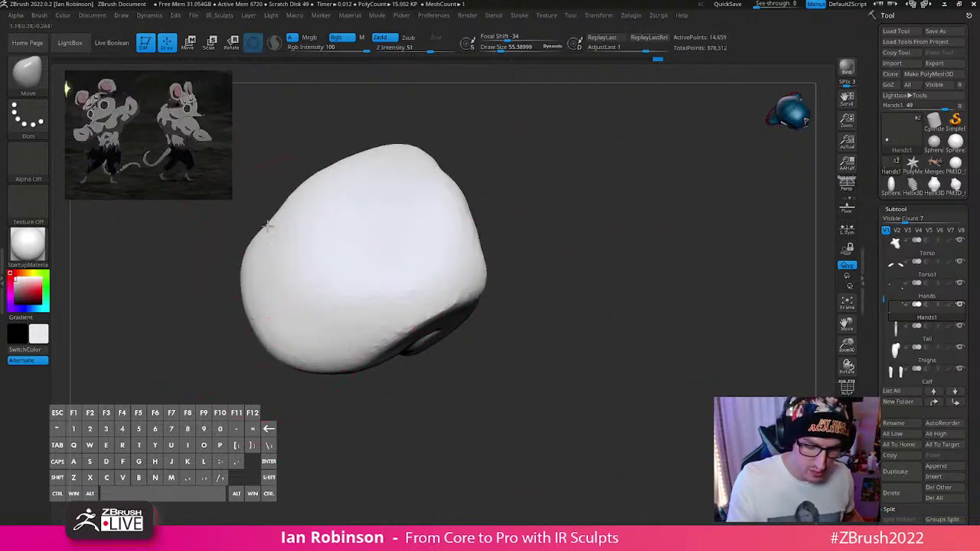
Step: Set the draw size back to 28.75 and reshape the tip of the outermost finger above the palm
mouse_move(549, 197)
left_mouse_down("alt")
mouse_move(600, 273)
mouse_move(587, 340)
left_mouse_up("alt")
mouse_move(404, 421)
left_mouse_down()
mouse_move(459, 406)
mouse_move(520, 329)
mouse_move(567, 341)
left_mouse_up()
key("s")
mouse_move(609, 324)
left_mouse_down()
mouse_move(619, 304)
mouse_move(682, 350)
mouse_move(614, 311)
left_mouse_up()
key("s")
left_click_drag(528, 281, 541, 289)
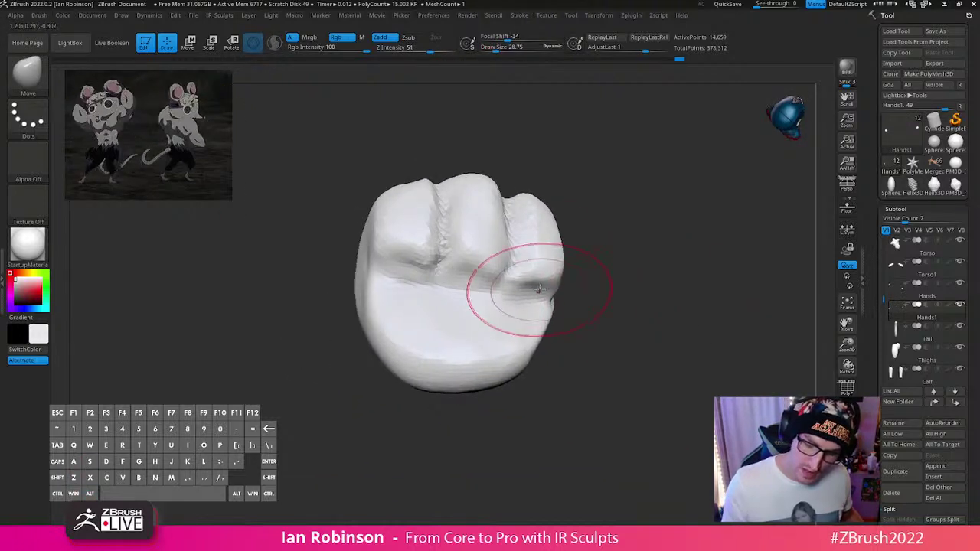
Step: Adjust the lower edge of the fingertips over the palm and smooth the groove between the fingers
left_click_drag(601, 295, 616, 287)
left_click_drag(463, 286, 465, 275)
left_click_drag(648, 272, 651, 264)
mouse_move(440, 260)
left_mouse_down("shift")
mouse_move(425, 271)
mouse_move(458, 244)
left_mouse_up("shift")
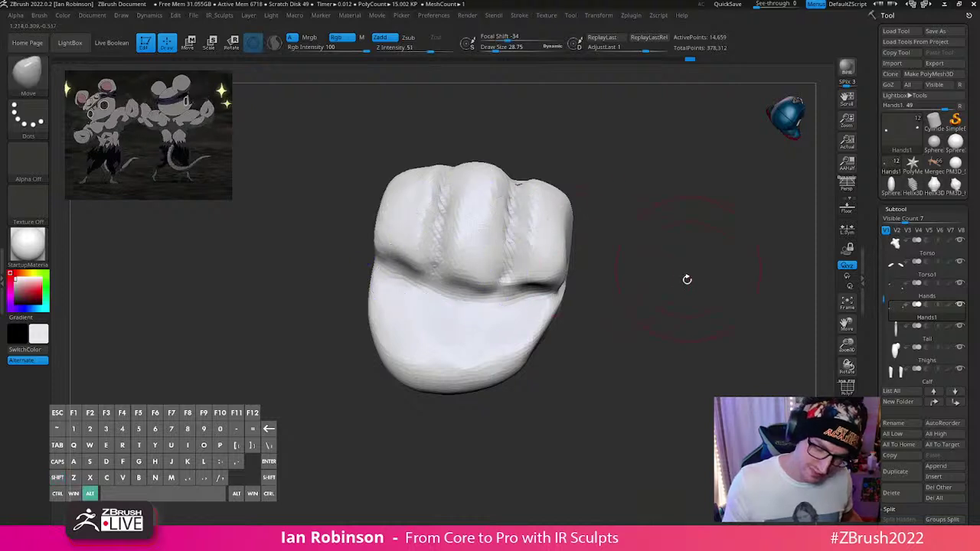
Step: Remesh the fist with DynaMesh to even out its stretched topology
left_click_drag(686, 278, 615, 311, "alt")
left_click_drag(587, 345, 624, 401, "ctrl")
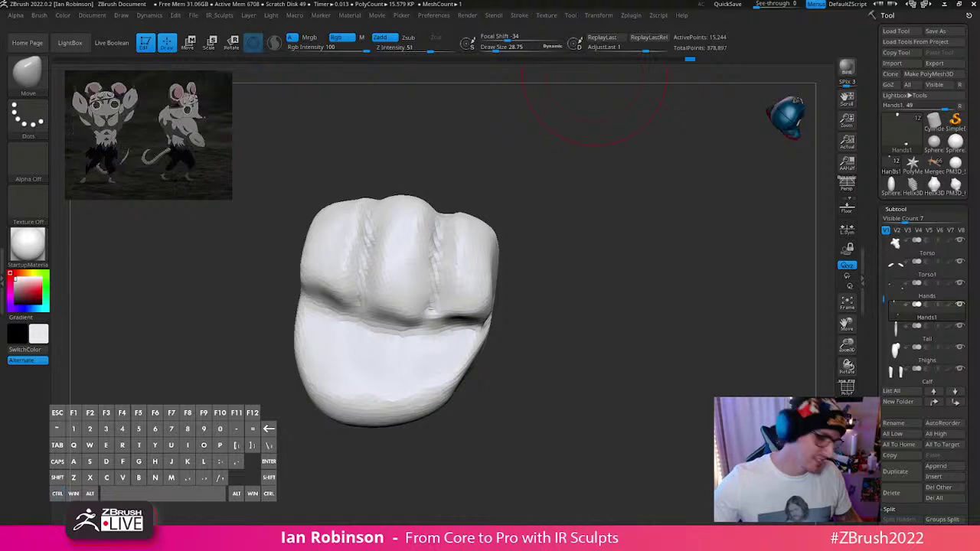
left_click_drag(624, 342, 611, 309)
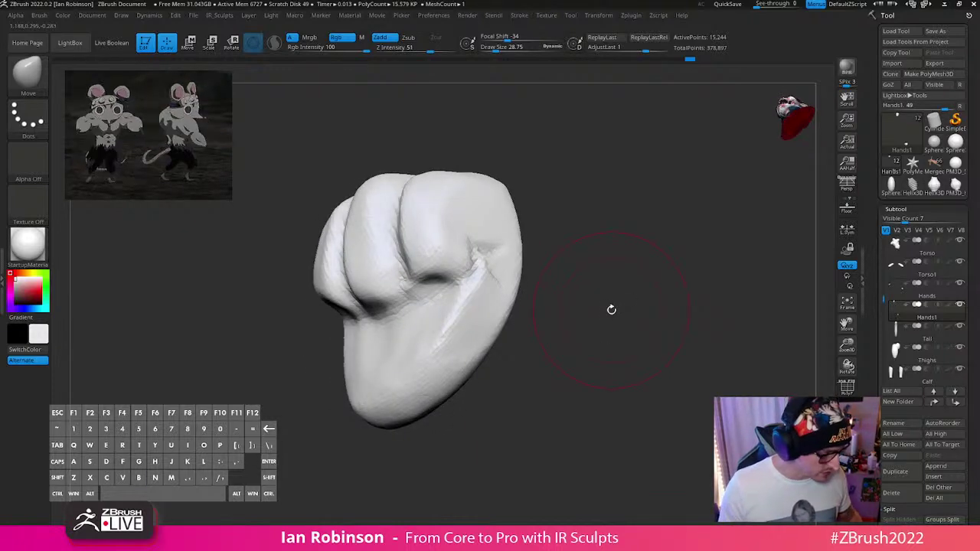
Step: Insert a Sphere 32 from the IMM Primitives brush onto the palm just below the fingertips
key("b")
key("i")
key("p")
left_click(573, 72)
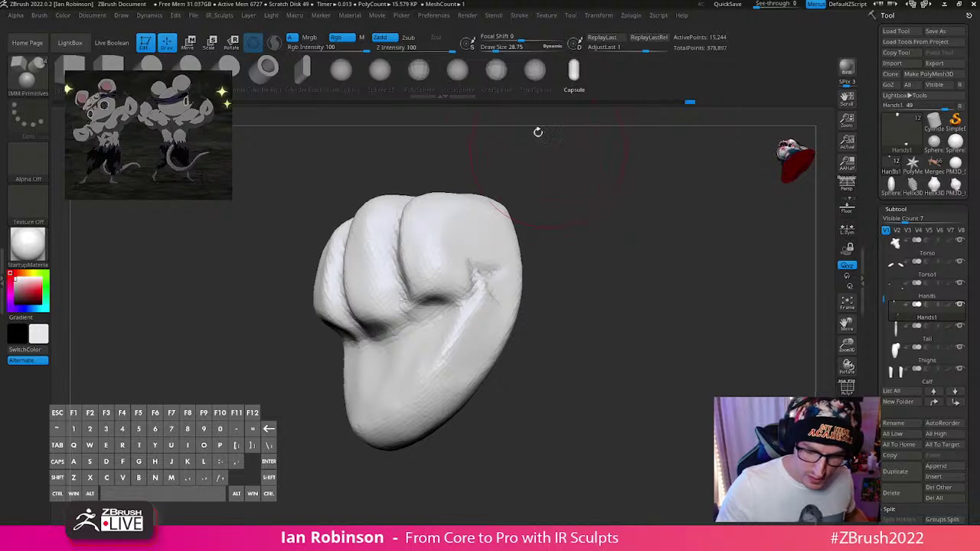
left_click(459, 74)
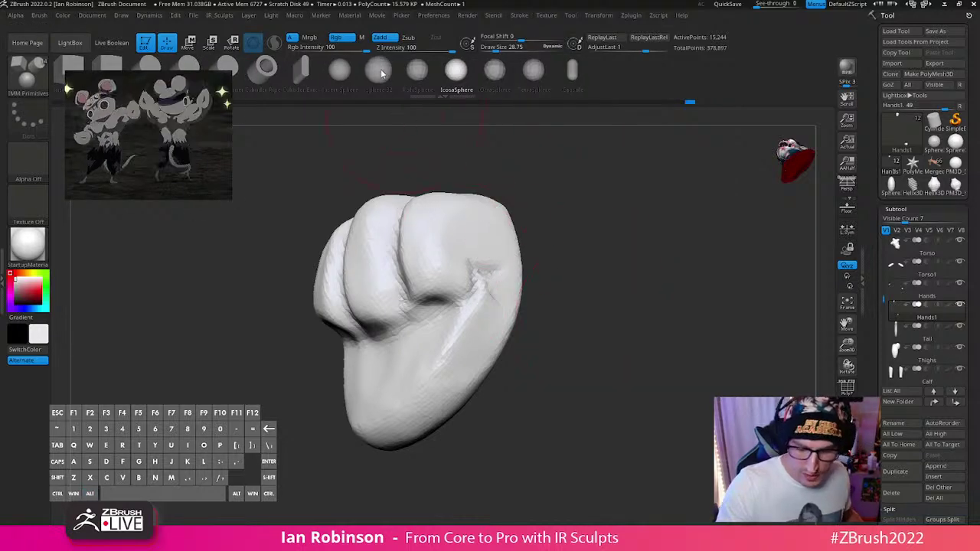
left_click(379, 72)
left_click_drag(607, 329, 572, 349)
left_click_drag(466, 364, 477, 418)
Step: Seat the inserted sphere against the base of the palm with the Move gizmo, adjusting its position and shape from several sides
key("w")
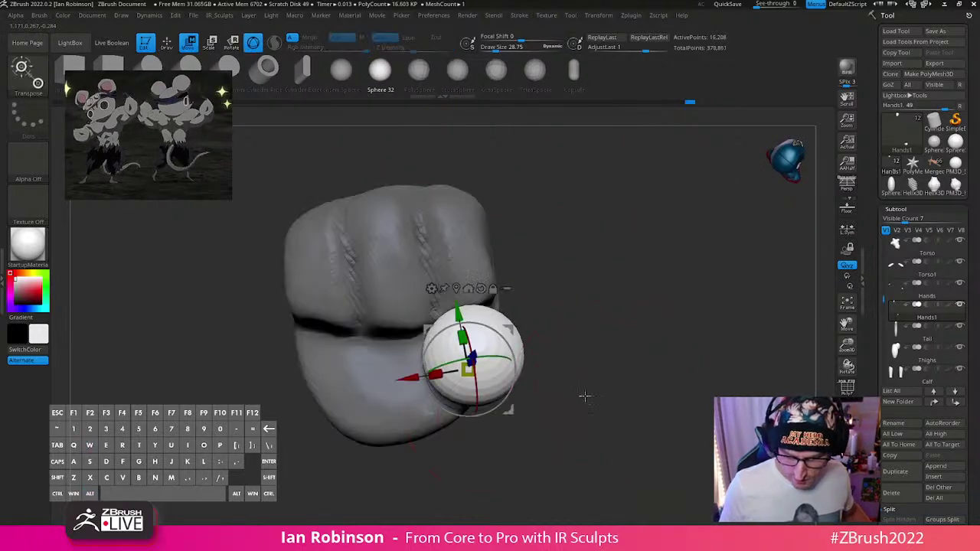
left_click_drag(560, 335, 623, 324)
left_click_drag(516, 337, 482, 360)
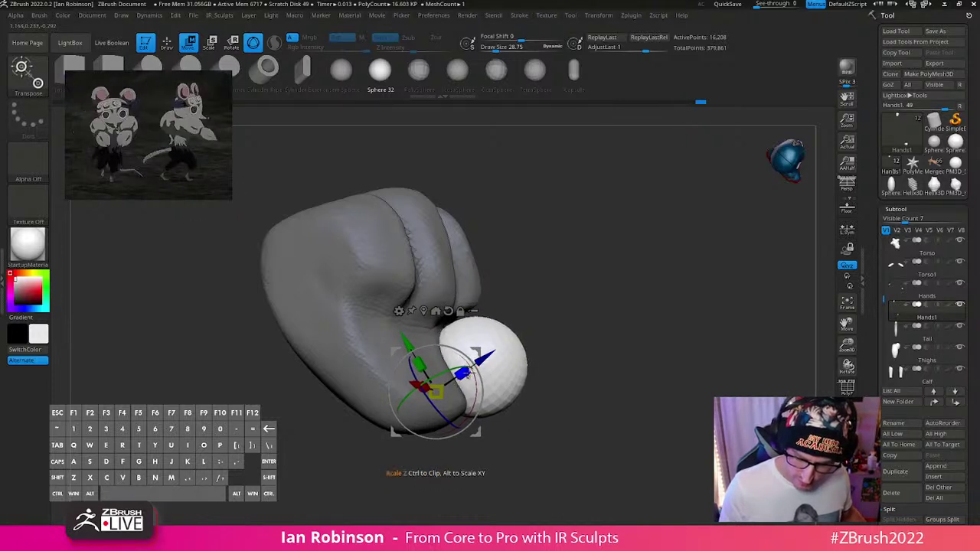
left_click_drag(566, 348, 569, 269)
left_click_drag(577, 309, 535, 361)
left_click_drag(588, 334, 651, 321)
Step: Turn on Local Symmetry and scale and turn the sphere so it sits on the palm below the fingertips
left_click(847, 228)
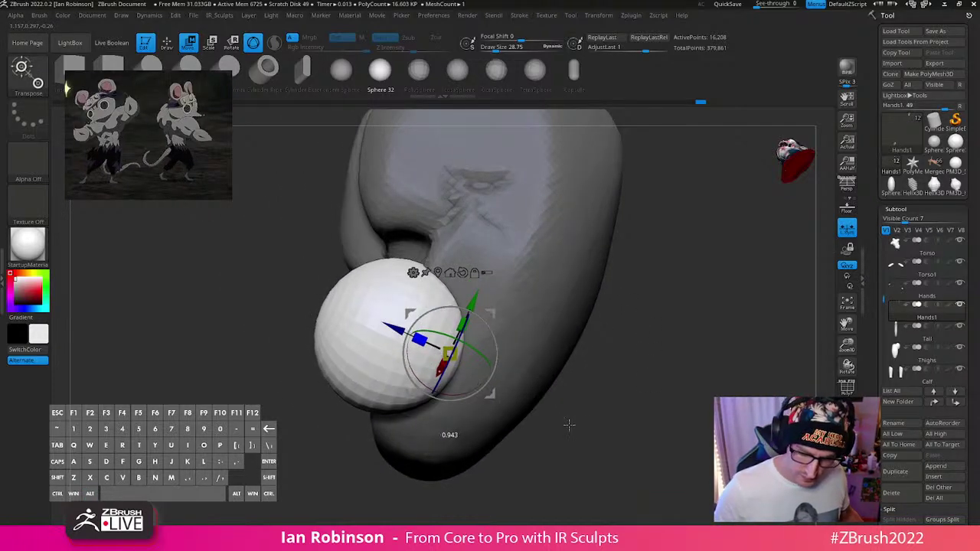
left_click_drag(587, 357, 526, 337)
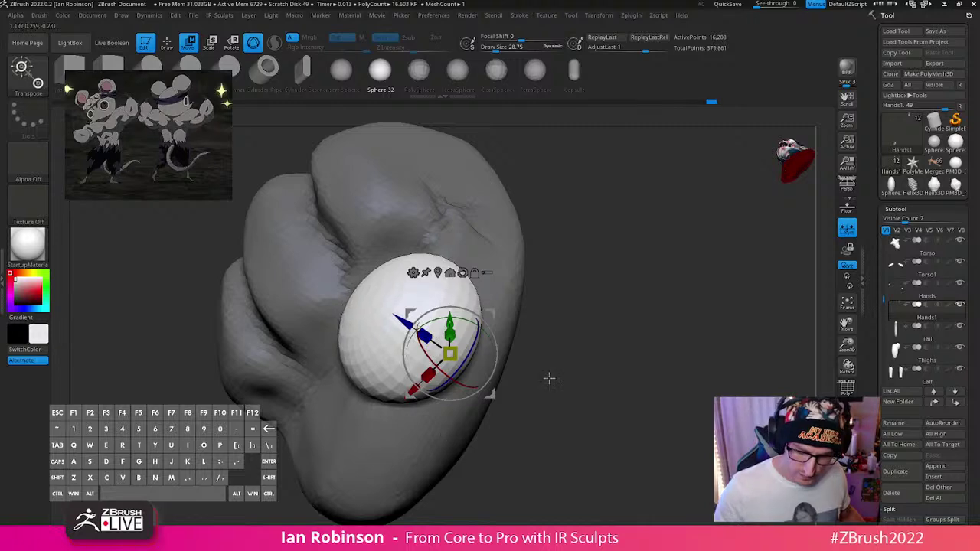
left_click_drag(610, 378, 629, 348)
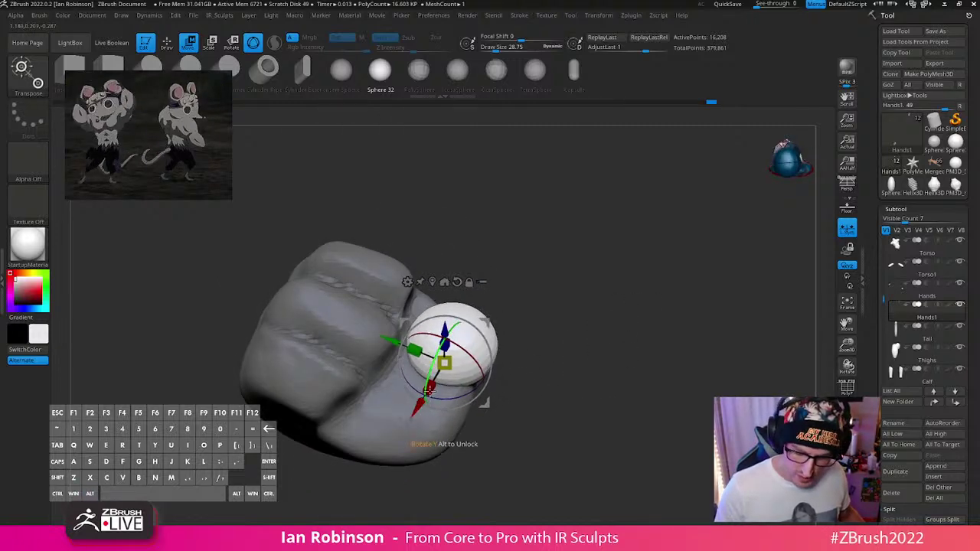
left_click_drag(578, 406, 600, 356)
Step: Duplicate the sphere across to the other side of the palm and seat the copy beside the original
left_click_drag(448, 346, 419, 414, "ctrl")
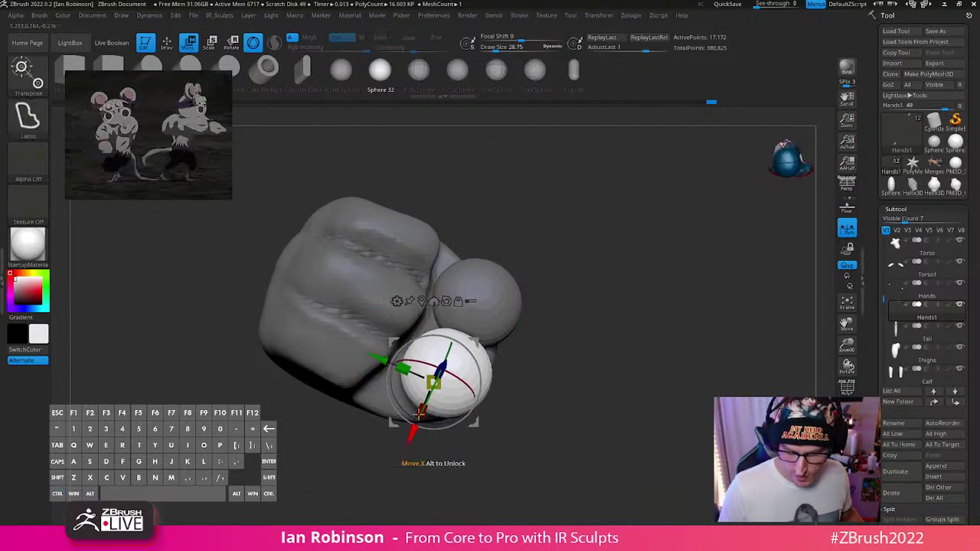
left_click_drag(604, 364, 519, 354)
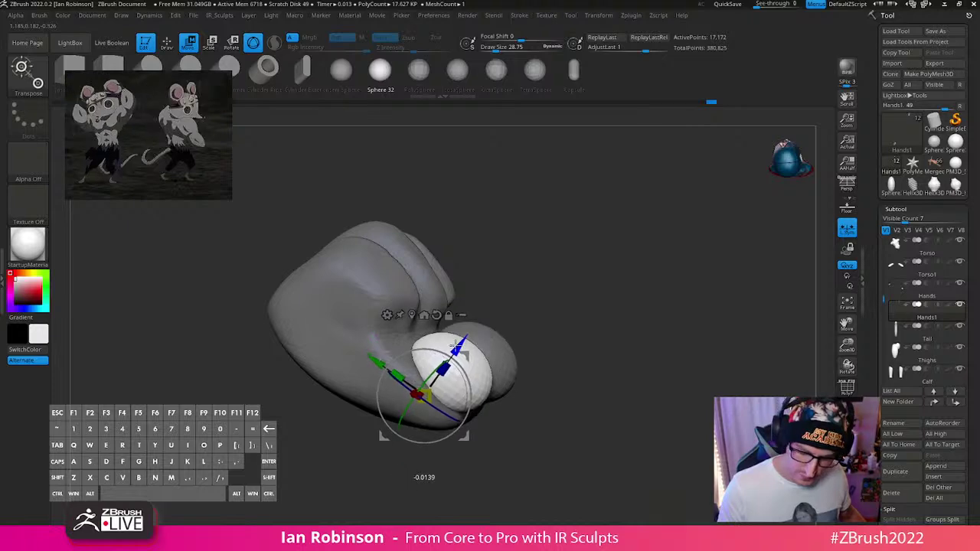
left_click_drag(603, 335, 548, 352)
left_click_drag(609, 322, 656, 389)
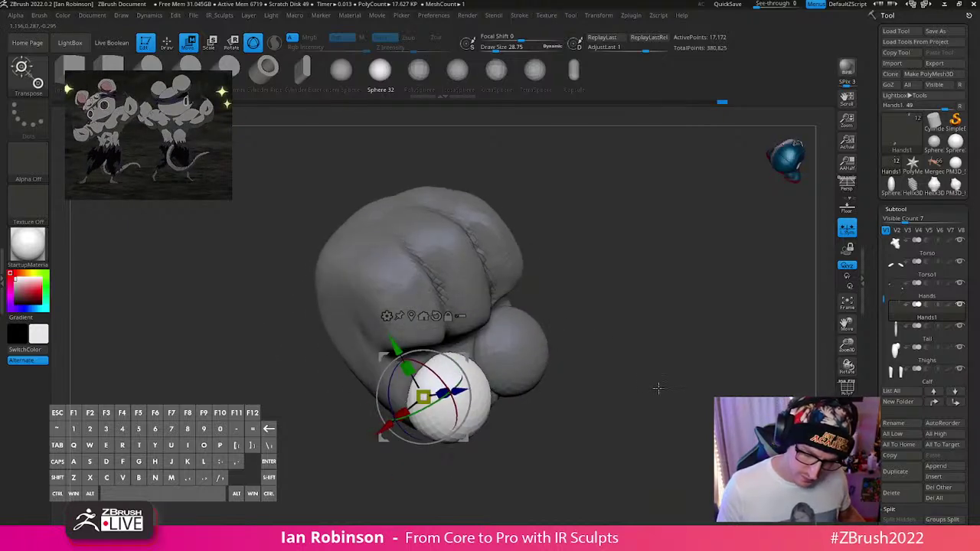
left_click_drag(577, 372, 574, 358)
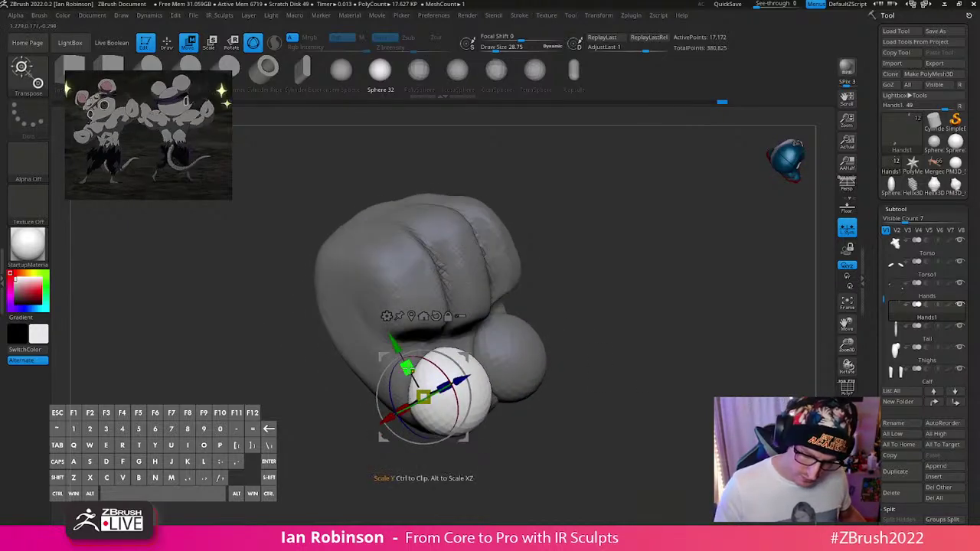
Step: Reshape the duplicated sphere with the Move brush into a flatter, wider pad along the palm's edge
key("q")
key("b")
key("m")
key("v")
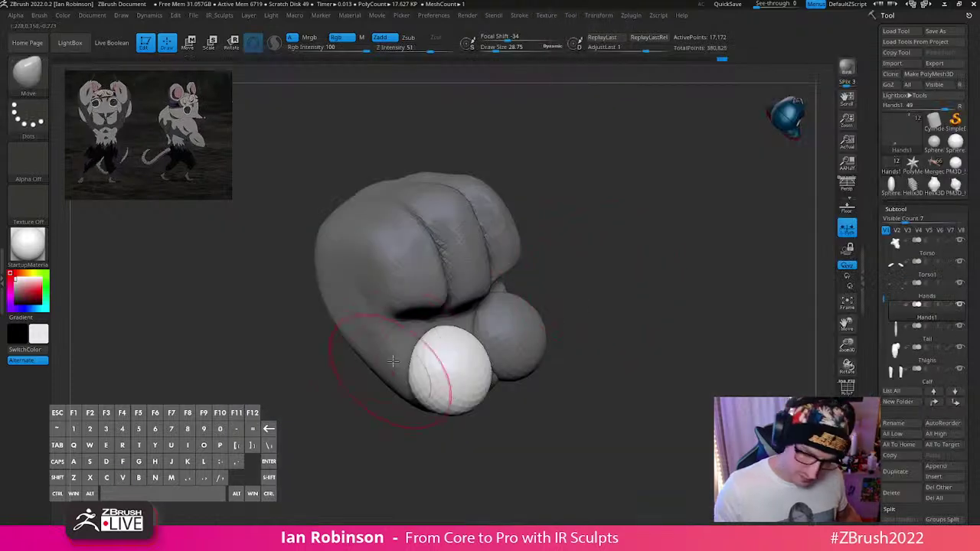
left_click_drag(662, 289, 629, 302)
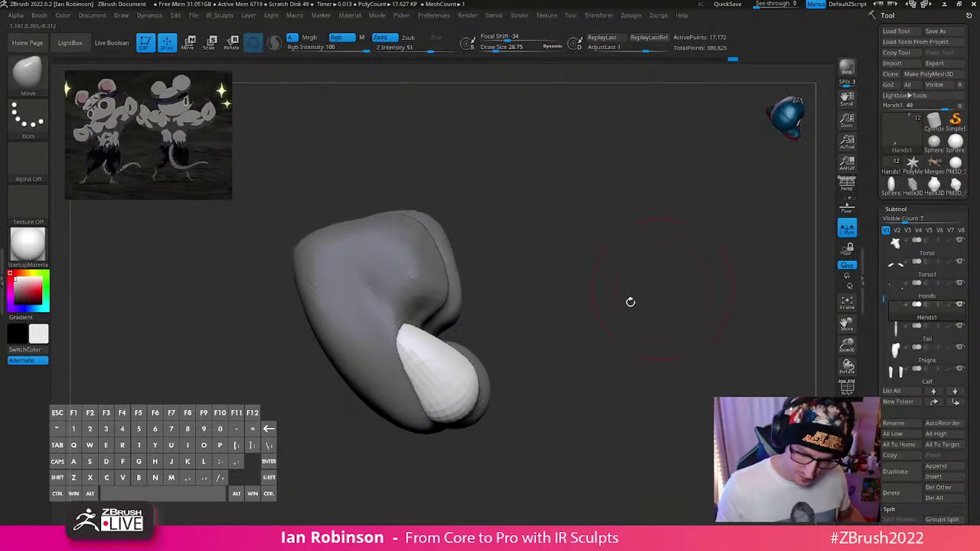
left_click_drag(600, 334, 580, 398)
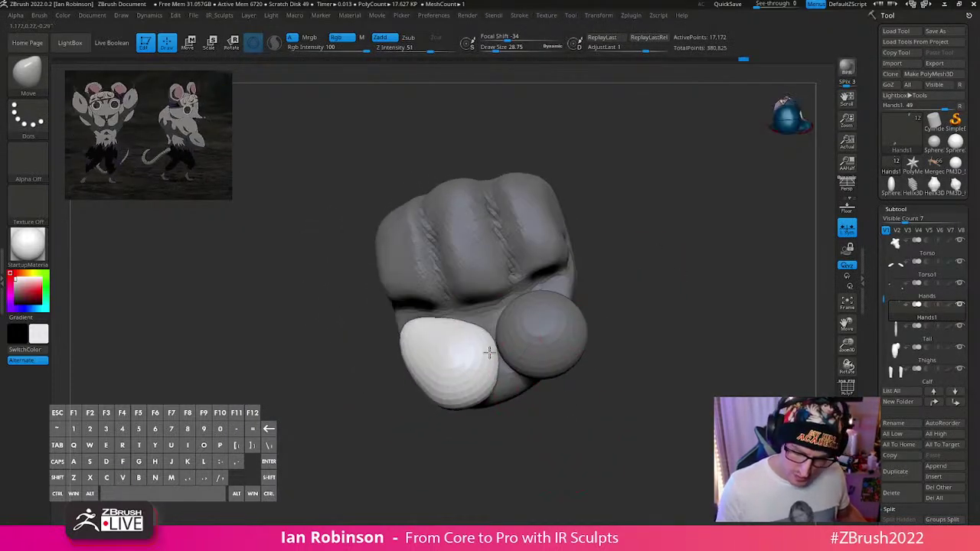
left_click_drag(655, 376, 508, 342)
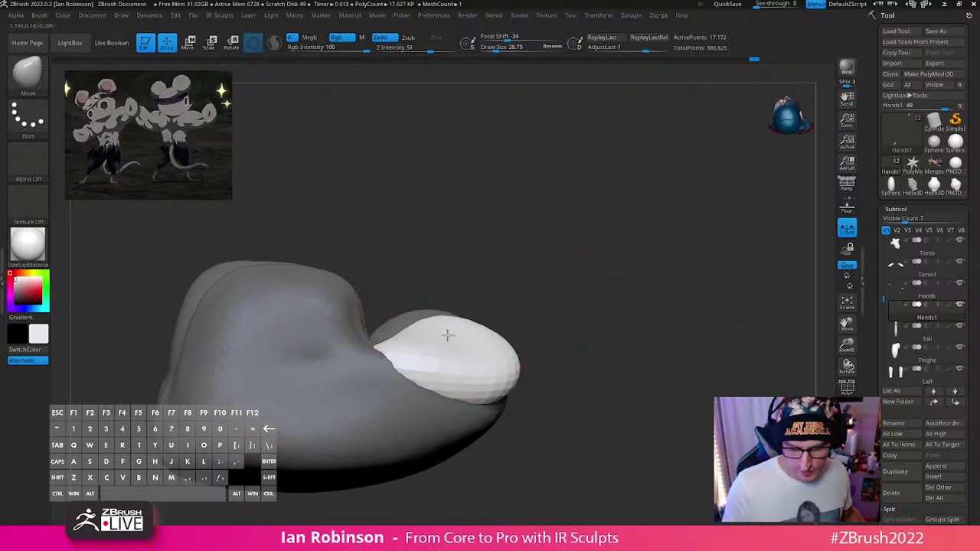
Step: Reduce the draw size to about 20.58 and refine the flattened pad's outline against the palm
key("s")
left_click_drag(438, 336, 427, 335)
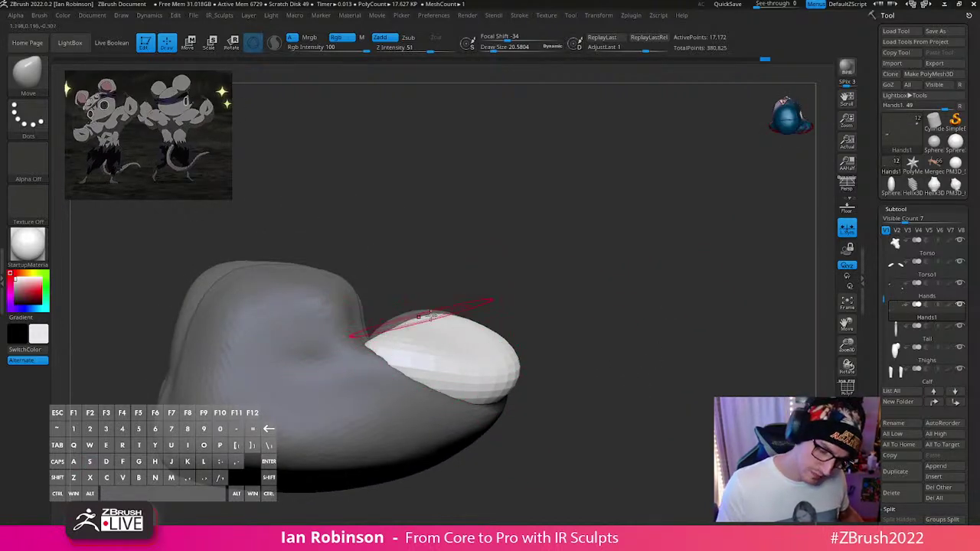
left_click_drag(549, 304, 589, 428)
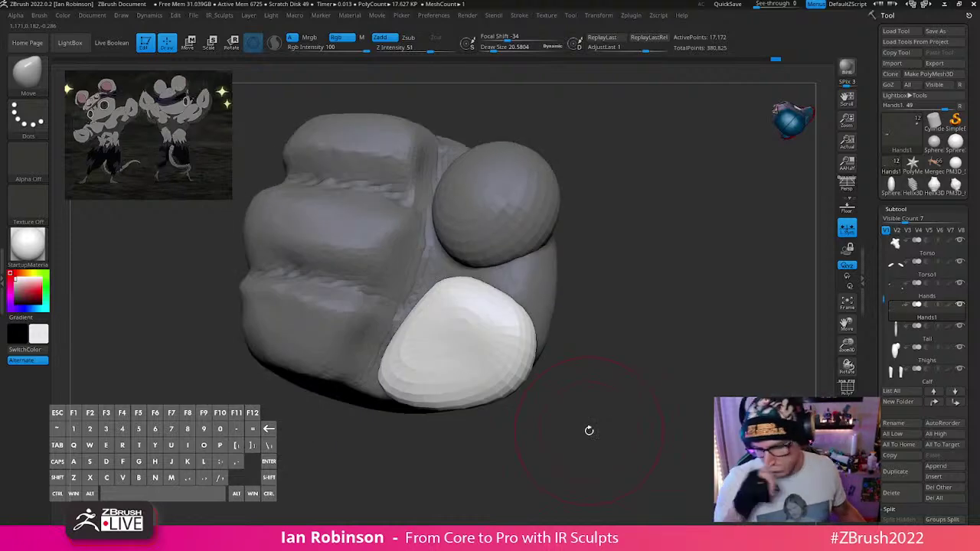
left_click_drag(621, 326, 610, 381, "alt")
Step: Clear the mask and DynaMesh the fist so both palm pads merge with the hand
left_click_drag(616, 389, 628, 407, "ctrl")
key("shift+f")
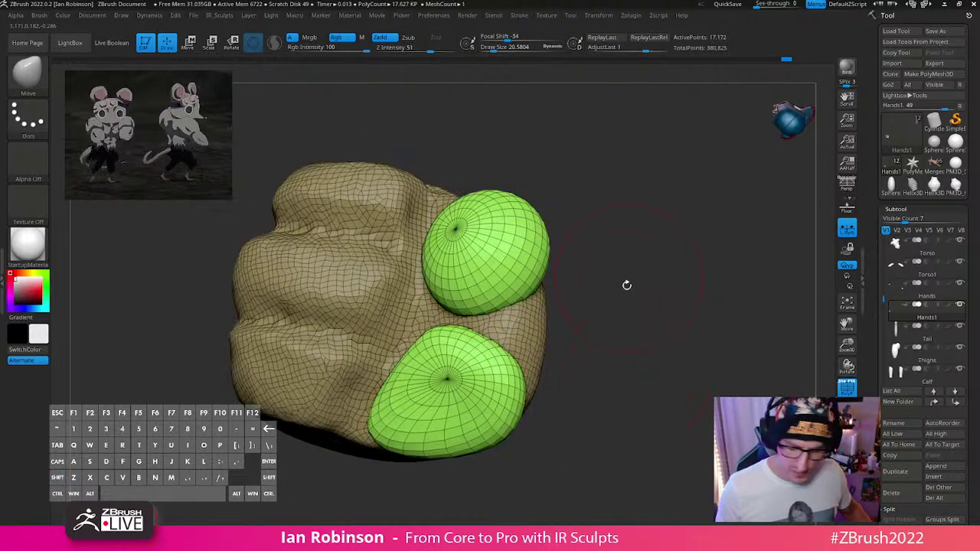
key("1")
left_click_drag(695, 338, 713, 389, "ctrl")
key("shift+f")
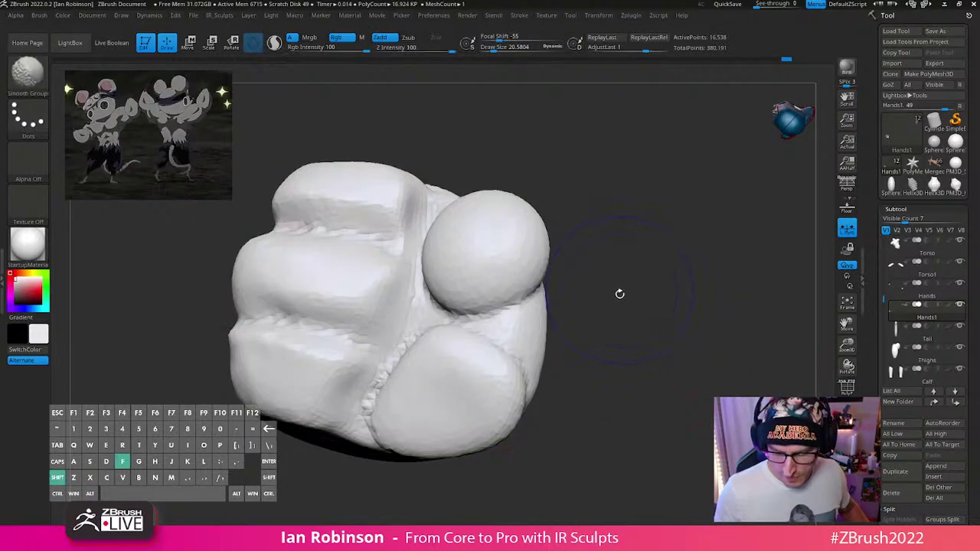
Step: Show the polyframe and smooth the polygroup border where the rounder pad meets the side of the hand
key("shift+f")
left_click_drag(534, 296, 549, 288, "shift")
left_click_drag(617, 304, 568, 310)
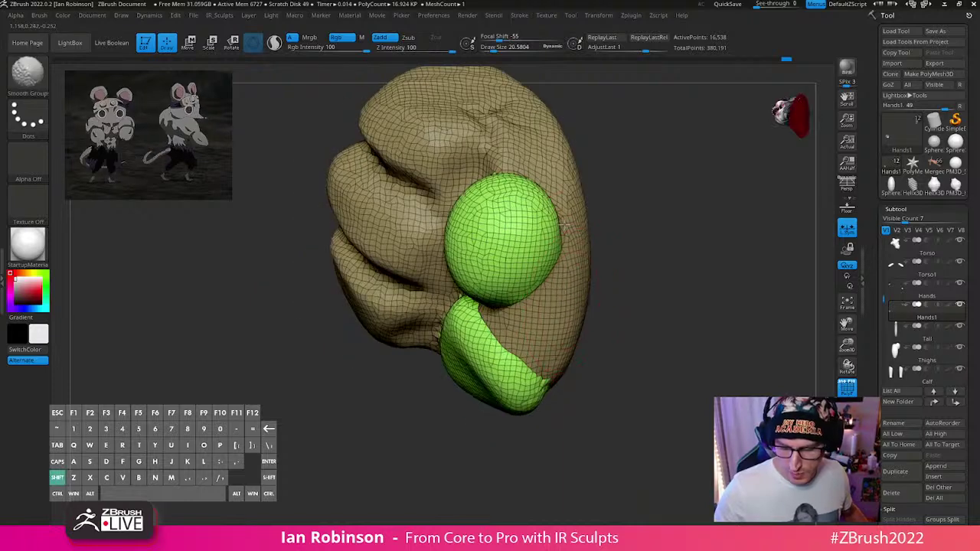
left_click_drag(572, 263, 553, 191, "shift")
left_click_drag(637, 224, 665, 297, "alt")
mouse_move(664, 297)
left_mouse_down()
mouse_move(585, 293)
mouse_move(540, 269)
mouse_move(546, 247)
left_mouse_up()
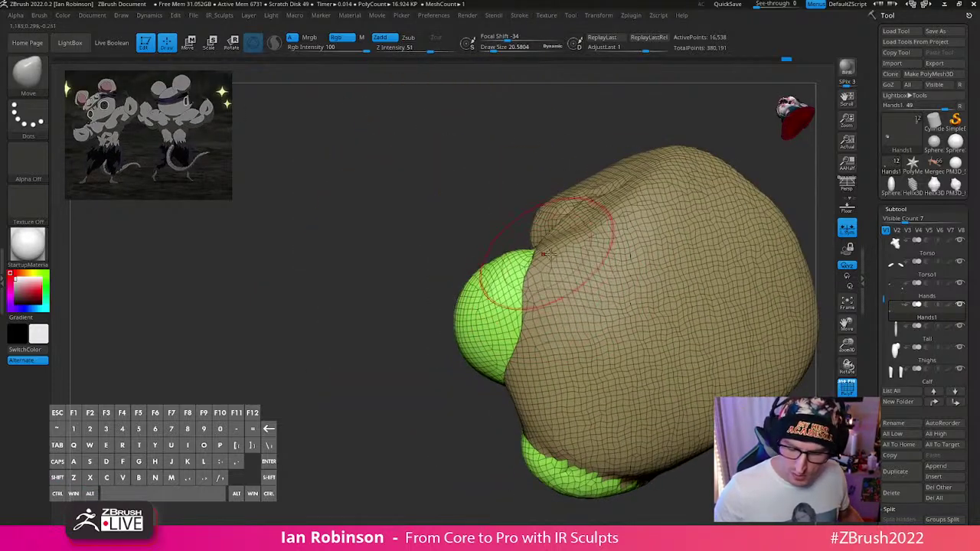
Step: Set the draw size to 28.75 and reshape the hand's outer side and the rounder pad's bulge
mouse_move(546, 247)
right_mouse_down("alt")
mouse_move(525, 278)
mouse_move(530, 267)
right_mouse_up("alt")
key("s")
left_click_drag(528, 266, 563, 228)
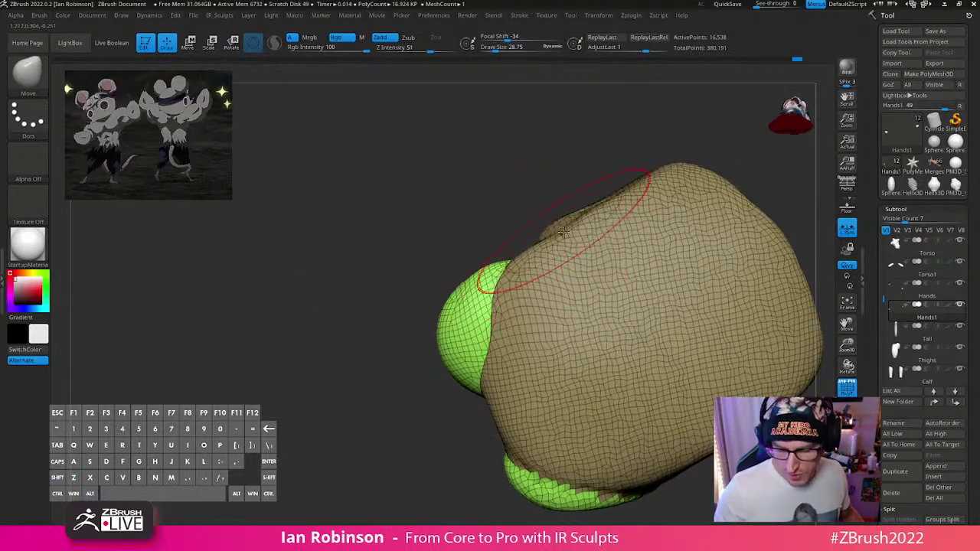
right_click_drag(505, 292, 469, 299, "alt")
left_click_drag(420, 333, 435, 332)
left_click_drag(441, 384, 457, 383)
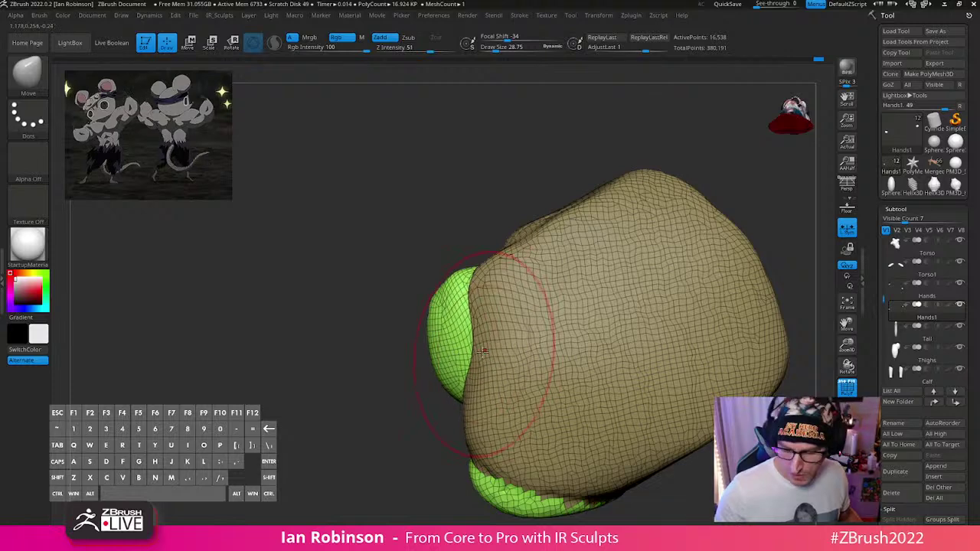
Step: Reduce the draw size to about 20.58 and pull the hand's side edge out over the rounder pad
key("s")
left_click_drag(490, 347, 485, 347)
left_click_drag(466, 315, 459, 361)
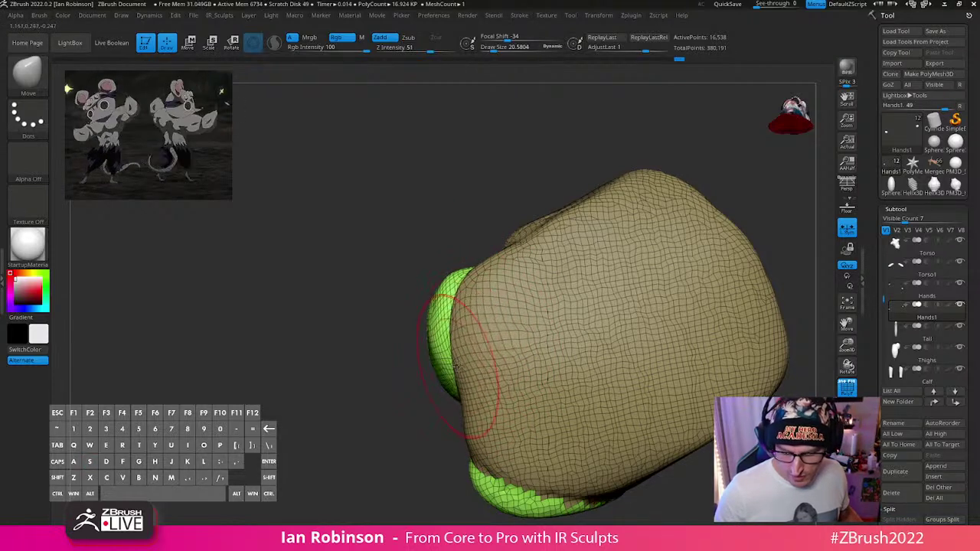
mouse_move(458, 362)
right_mouse_down("alt")
mouse_move(424, 329)
mouse_move(555, 302)
right_mouse_up("alt")
Step: Smooth the jagged polygroup border around the flatter palm pad
right_click_drag(555, 354, 551, 296, "alt")
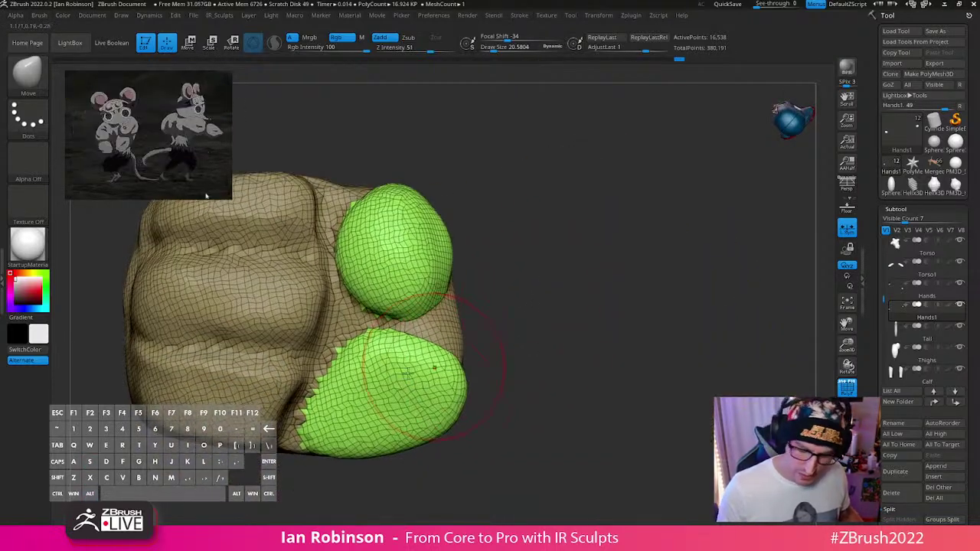
mouse_move(367, 353)
left_mouse_down("shift")
mouse_move(328, 394)
mouse_move(337, 394)
left_mouse_up("shift")
right_click_drag(367, 329, 535, 262, "shift")
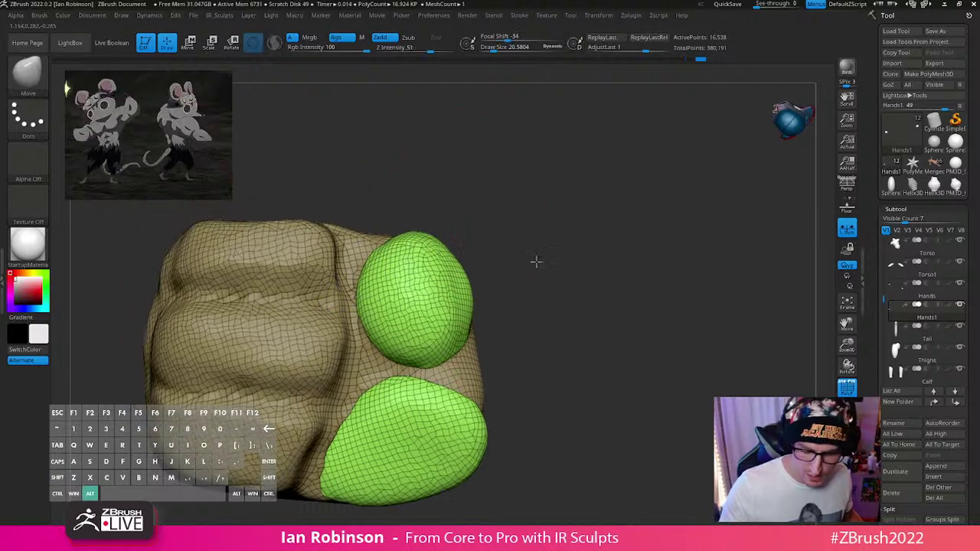
right_click_drag(518, 317, 525, 258)
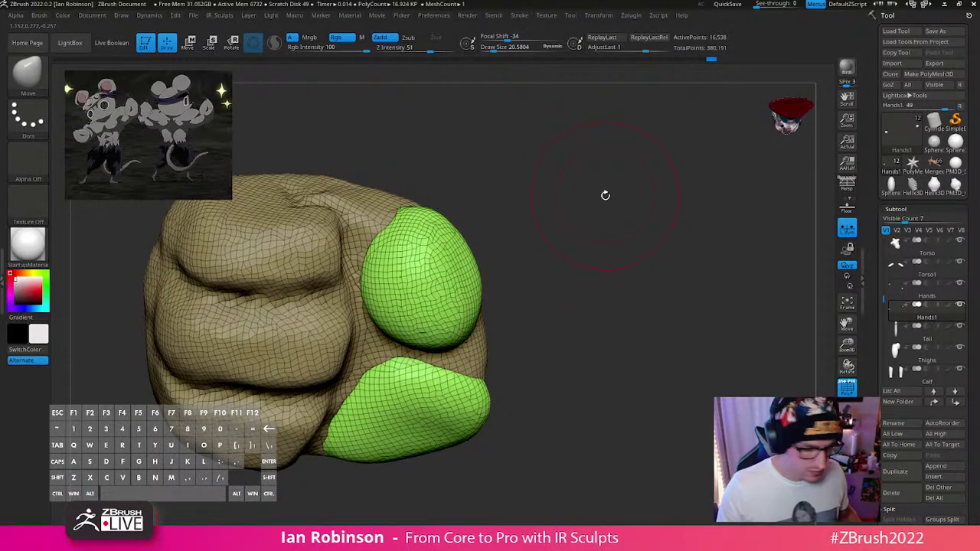
Step: Make the standard Smooth brush the smoothing brush in place of Smooth Groups
key("space")
key("shift+space")
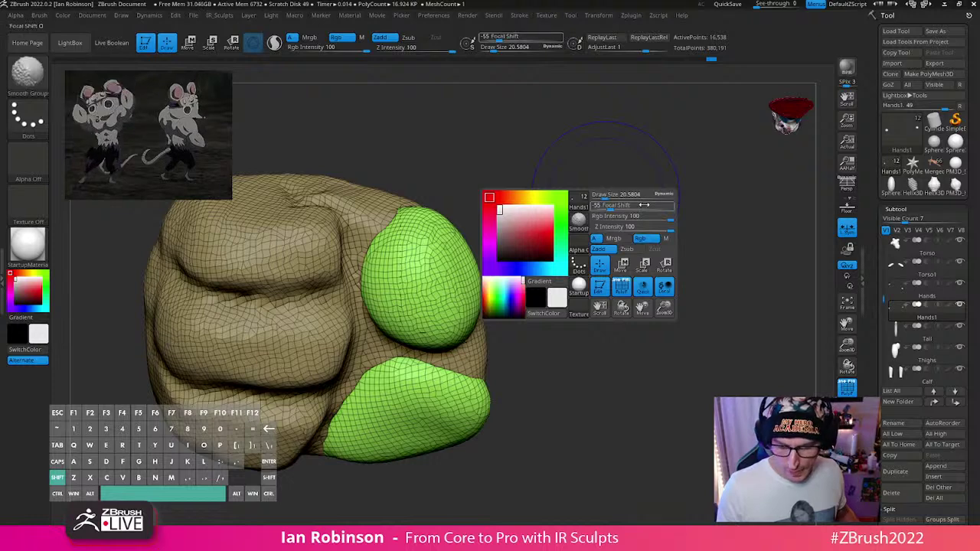
key("b")
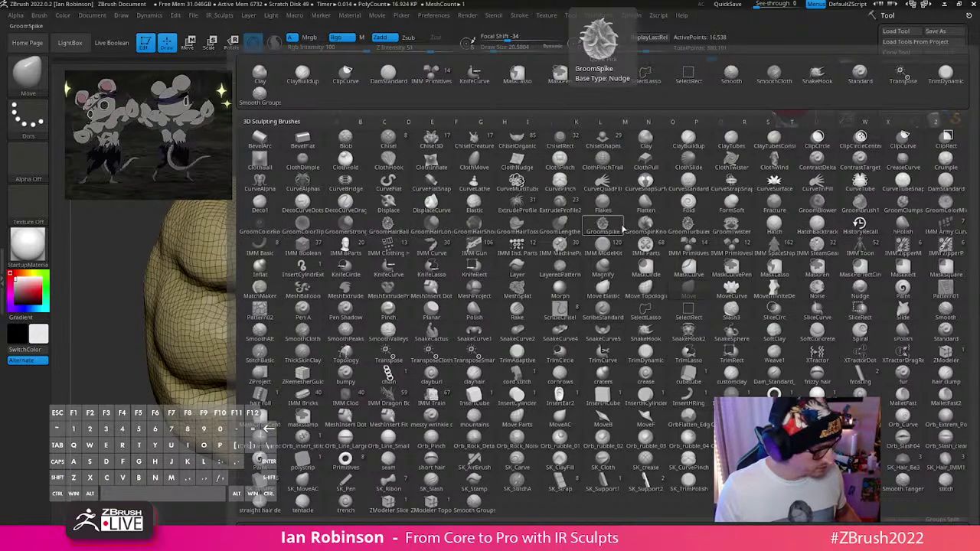
key("s")
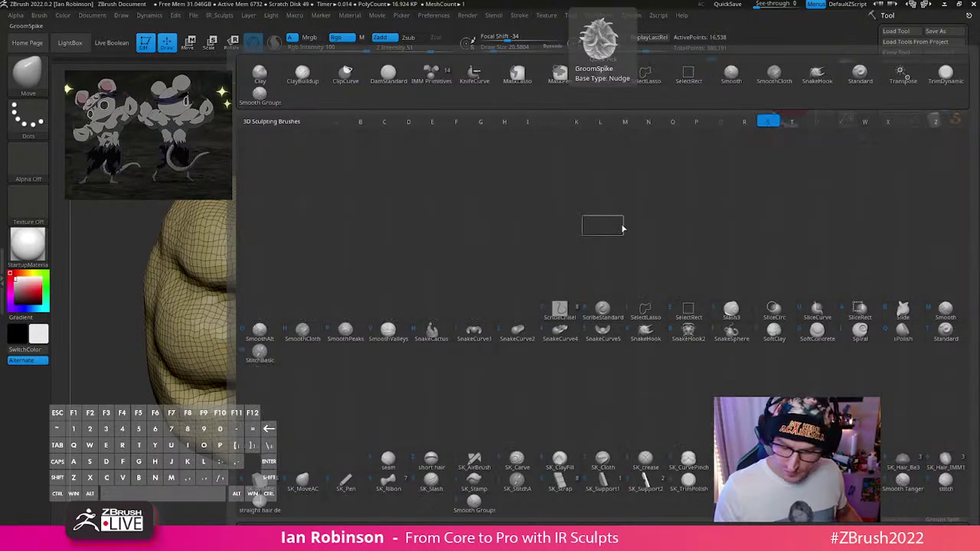
left_click(945, 315)
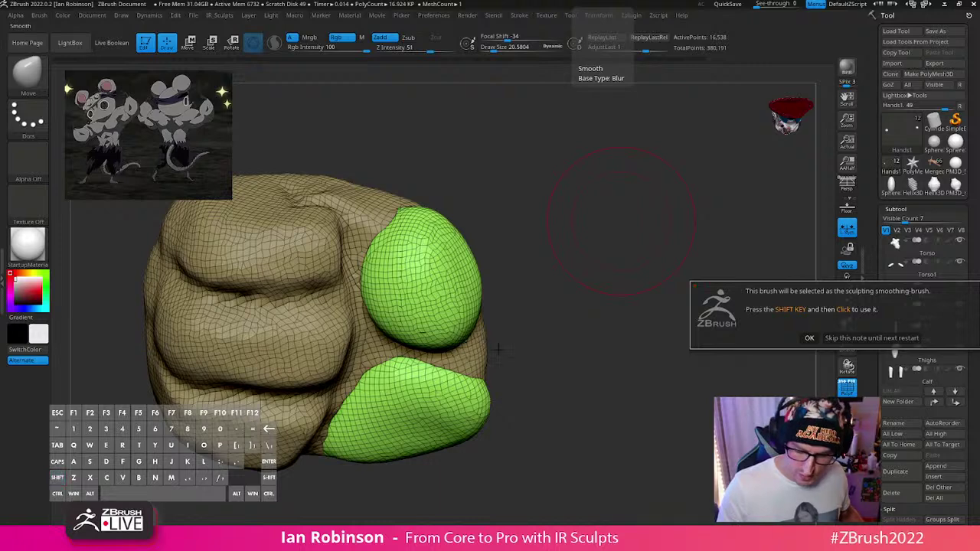
left_click(814, 338)
Step: Adjust the draw size and smooth the crease between the fingertips and the rounder palm pad
key("s")
left_click_drag(558, 317, 561, 316)
mouse_move(370, 262)
left_mouse_down("shift")
mouse_move(372, 243)
mouse_move(370, 254)
left_mouse_up("shift")
mouse_move(525, 344)
left_mouse_down()
mouse_move(507, 312)
mouse_move(579, 398)
mouse_move(611, 357)
mouse_move(485, 321)
mouse_move(494, 282)
mouse_move(554, 296)
mouse_move(542, 287)
mouse_move(495, 363)
left_mouse_up()
Step: Select the Hands subtool and reshape the wrist's upper end under the palm at a draw size of about 38.34
left_click(430, 341, "alt")
key("s")
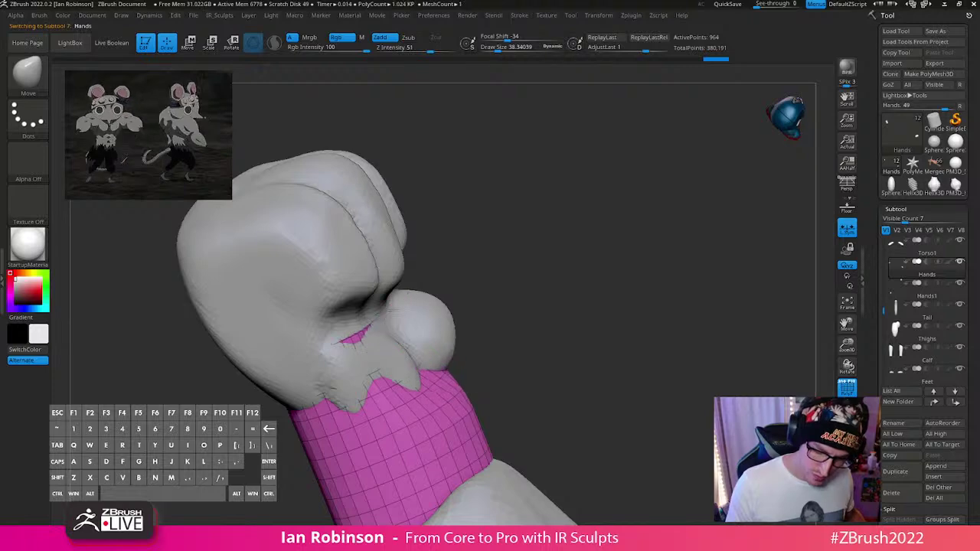
left_click_drag(450, 310, 390, 268)
mouse_move(429, 300)
left_mouse_down("shift")
mouse_move(407, 287)
mouse_move(421, 299)
left_mouse_up("shift")
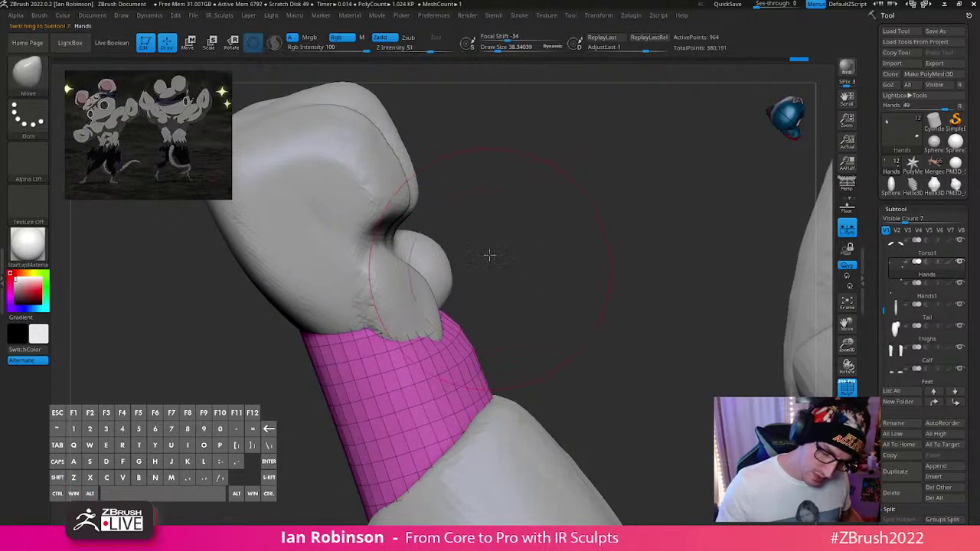
left_click_drag(490, 256, 457, 314)
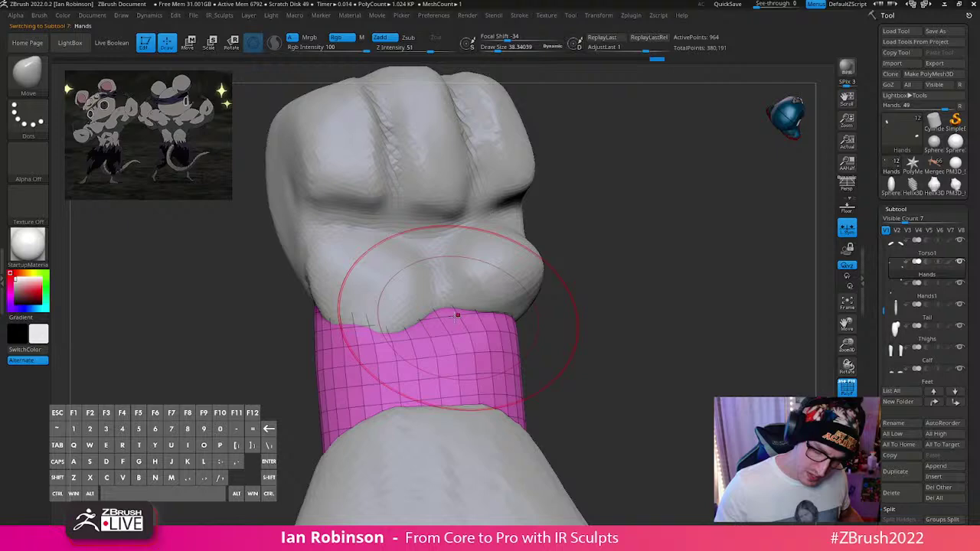
Step: Return to the Hands1 subtool and adjust the palm pads where they overlap the wrist
left_click(505, 289, "alt")
mouse_move(597, 313)
left_mouse_down()
mouse_move(487, 271)
mouse_move(493, 284)
left_mouse_up()
left_click_drag(545, 280, 674, 275)
mouse_move(482, 304)
left_mouse_down()
mouse_move(512, 312)
mouse_move(421, 350)
mouse_move(430, 399)
left_mouse_up()
key("s")
mouse_move(441, 313)
left_mouse_down()
mouse_move(431, 313)
mouse_move(447, 136)
left_mouse_up()
left_click_drag(577, 416, 525, 368, "alt")
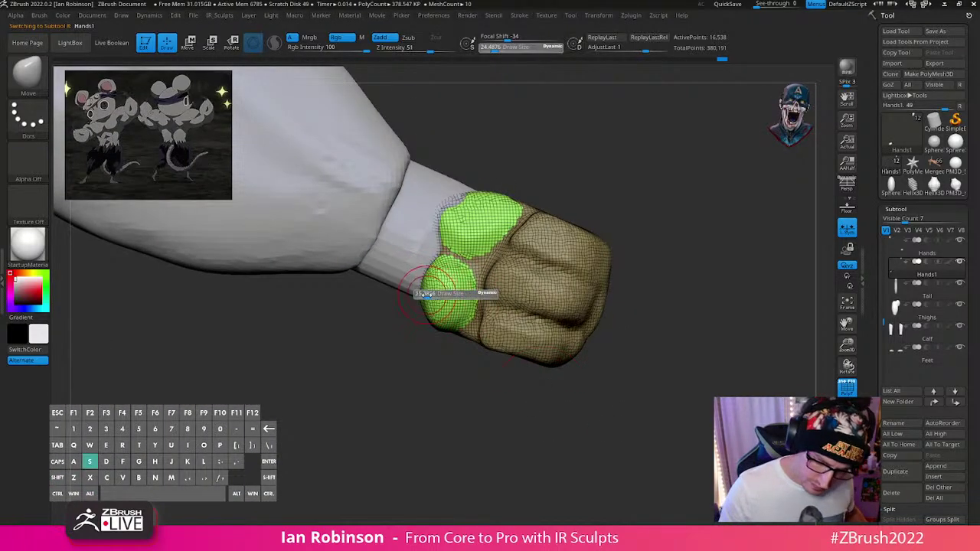
Step: Set the draw size to about 31.01 and move the rounder palm pad's edge to fit the wrist
key("s")
left_click_drag(427, 294, 444, 294)
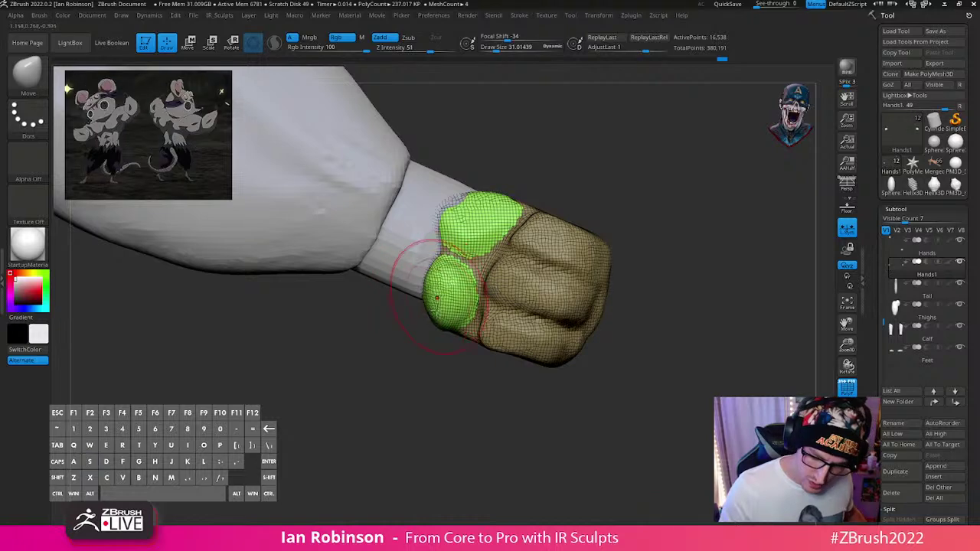
right_click_drag(444, 295, 436, 298)
mouse_move(551, 157)
left_mouse_down("alt")
mouse_move(508, 204)
mouse_move(557, 180)
mouse_move(550, 173)
left_mouse_up("alt")
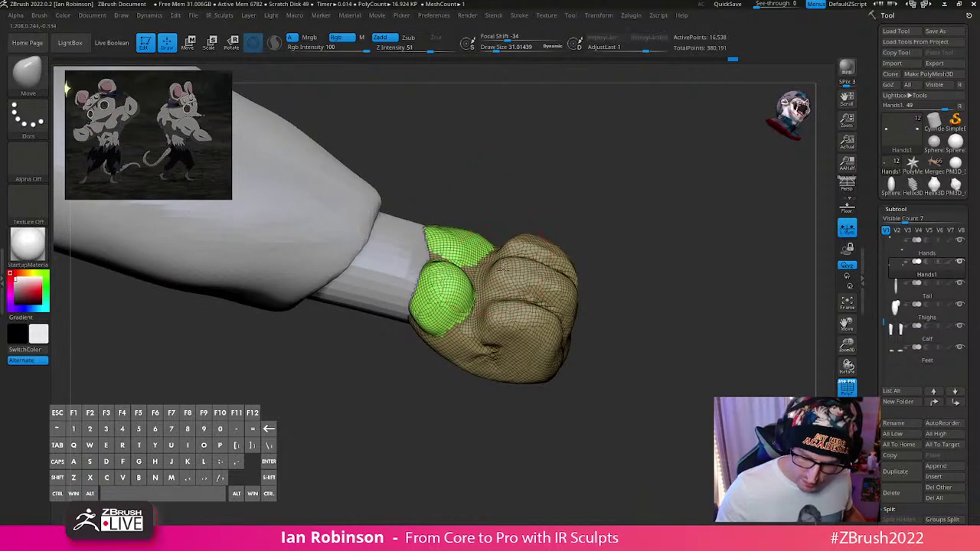
mouse_move(591, 217)
left_mouse_down()
mouse_move(623, 255)
mouse_move(591, 332)
mouse_move(618, 276)
mouse_move(583, 286)
mouse_move(469, 260)
mouse_move(649, 232)
mouse_move(568, 249)
mouse_move(544, 270)
left_mouse_up()
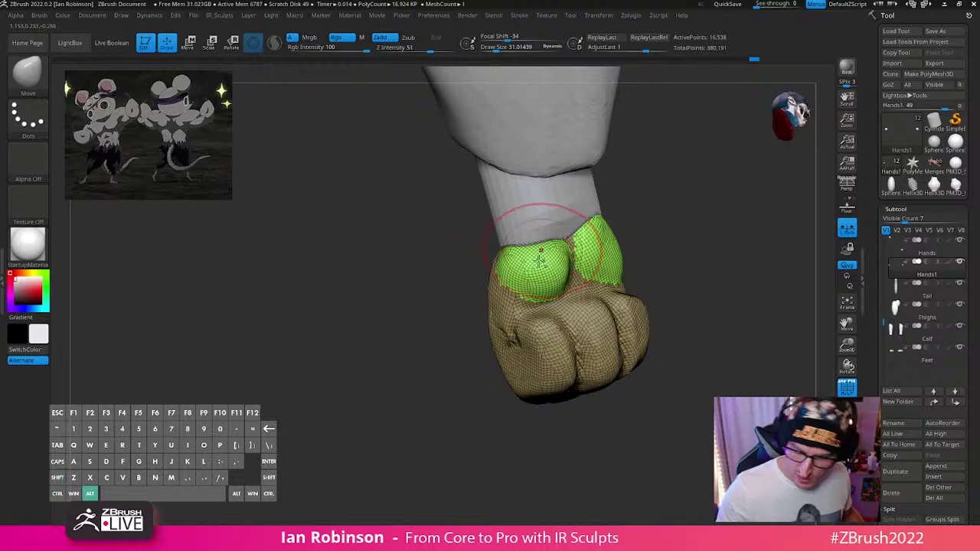
Step: Adjust the palm area below the wrist with the Move brush and reduce the draw size to about 22.5
mouse_move(541, 258)
right_mouse_down("alt")
mouse_move(566, 321)
mouse_move(498, 324)
mouse_move(689, 281)
mouse_move(621, 254)
mouse_move(547, 308)
mouse_move(542, 295)
mouse_move(555, 338)
right_mouse_up("alt")
left_click_drag(557, 339, 547, 320)
key("s")
right_click_drag(546, 299, 535, 327, "alt")
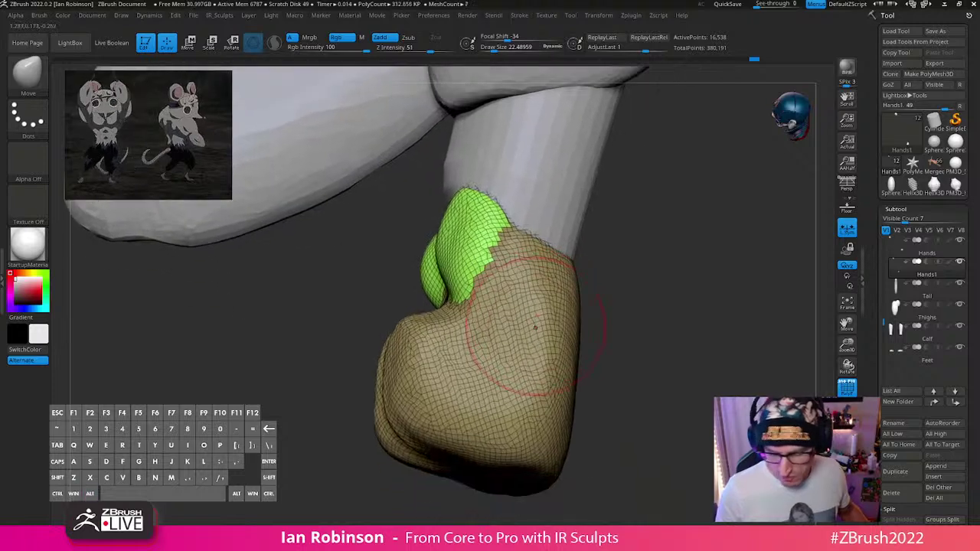
Step: Insert a Sphere 32 primitive beside the fist's green palm pads with the IMM Primitives brush and isolate the hand
key("space")
key("b")
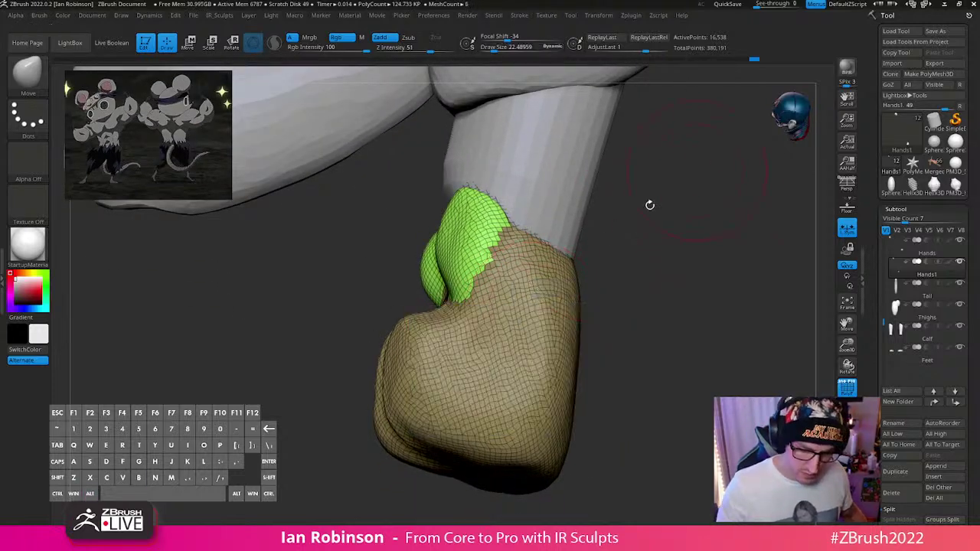
key("b")
key("i")
key("p")
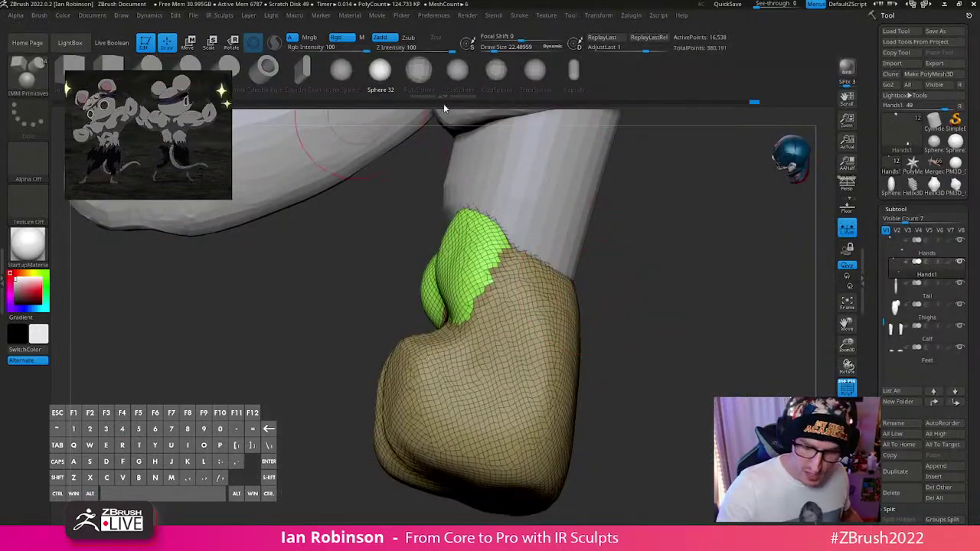
left_click_drag(509, 352, 510, 357)
left_click_drag(653, 351, 658, 285)
left_click(846, 429)
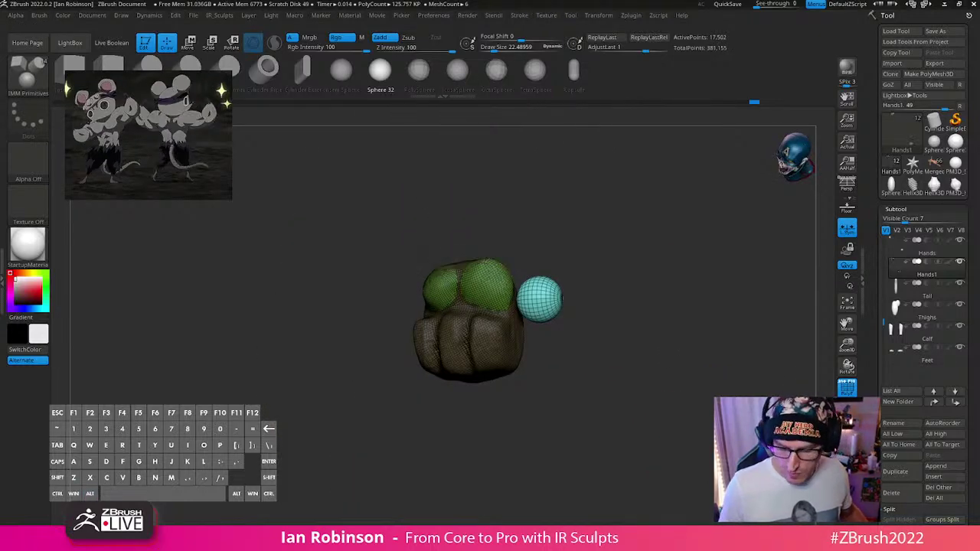
Step: Rotate the inserted sphere about 80 degrees with the transform gizmo beside the palm pads
left_click_drag(671, 333, 694, 376)
key("w")
left_click_drag(664, 295, 619, 260)
left_click_drag(484, 244, 493, 293)
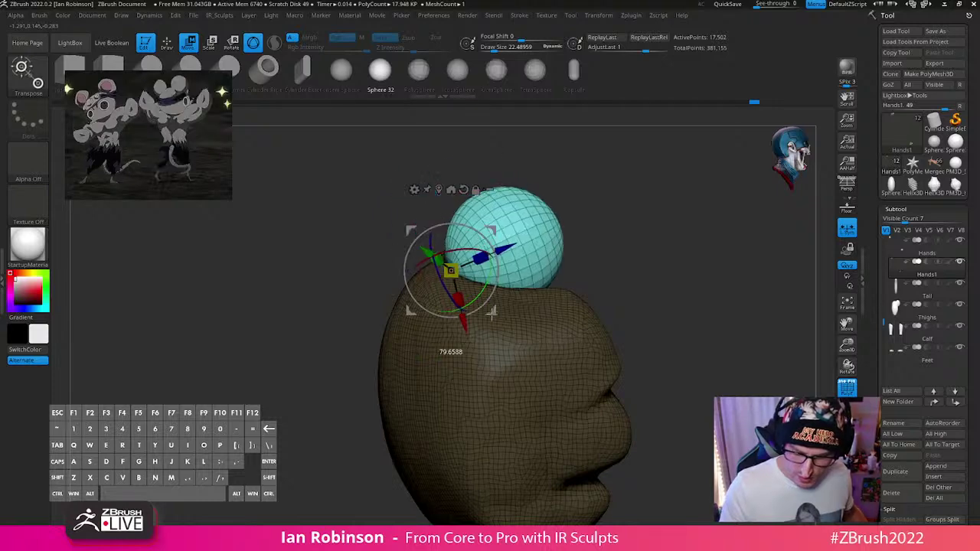
left_click_drag(659, 209, 602, 277)
left_click_drag(684, 266, 691, 288)
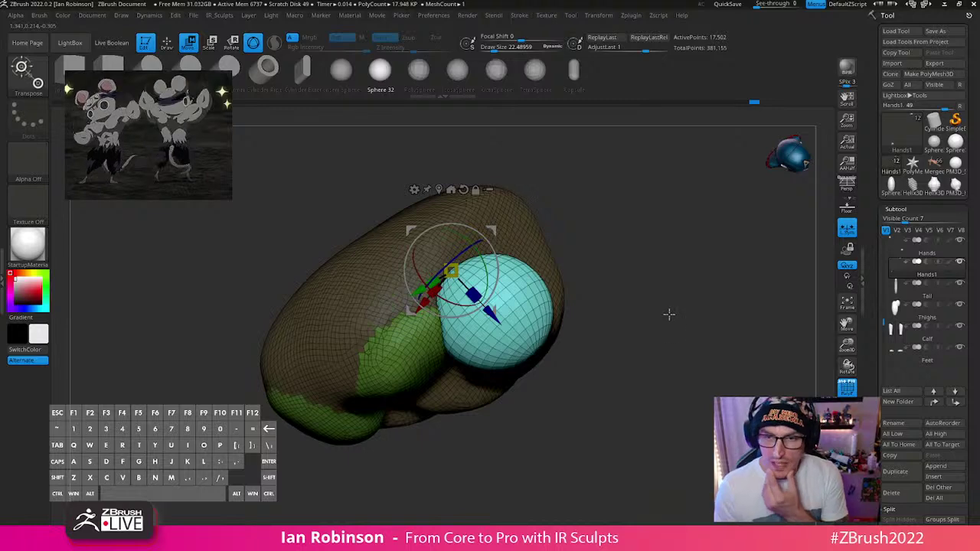
Step: Switch to the reference board and examine the muscular mouse's arms and hands in the standing still and the Ninju artwork
key("alt+Tab")
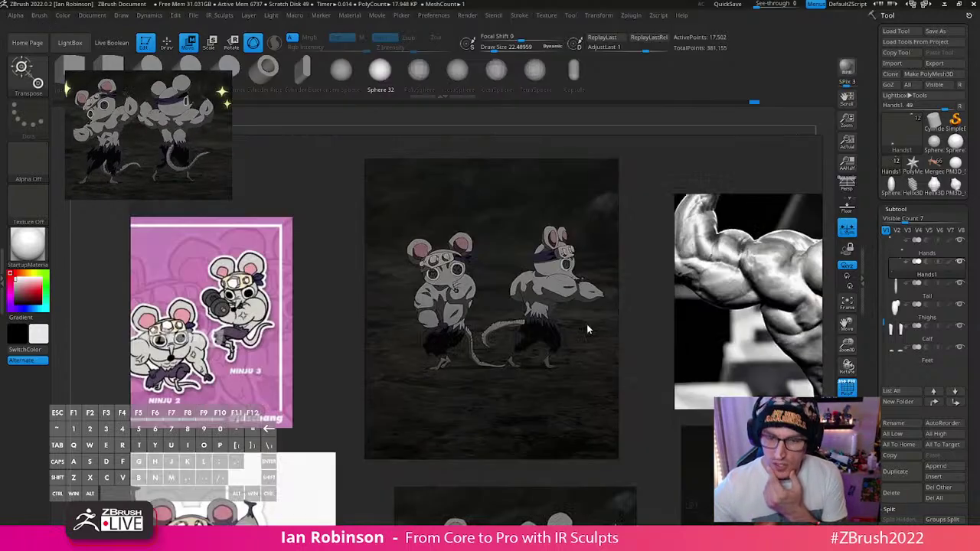
middle_click_drag(586, 330, 659, 248)
scroll(658, 296, "up", 4)
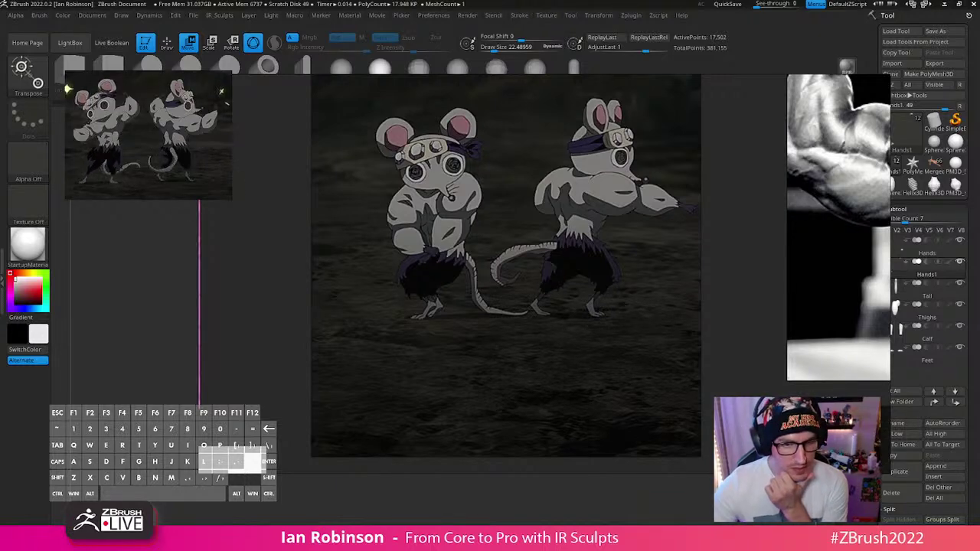
scroll(429, 204, "down", 5)
middle_click_drag(294, 239, 437, 257)
scroll(437, 258, "up", 5)
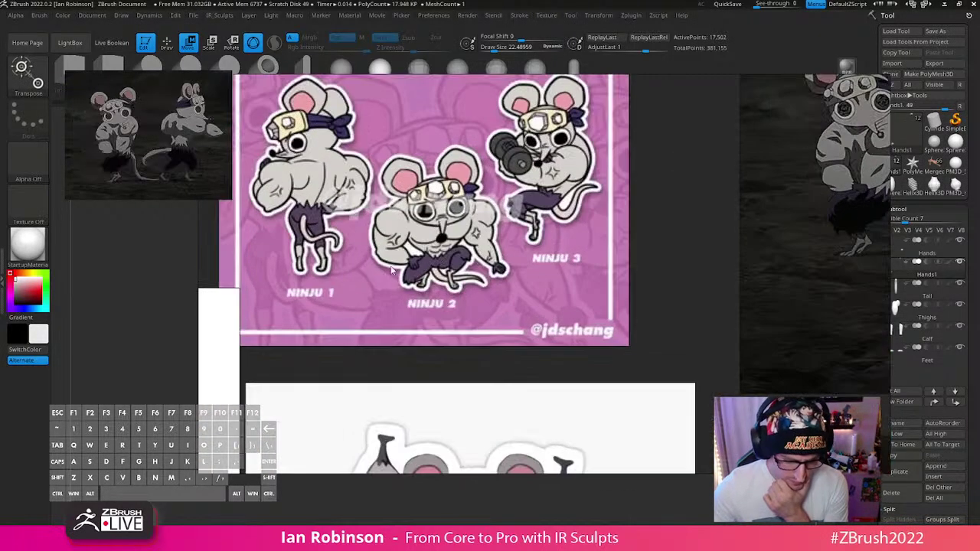
middle_click_drag(329, 292, 382, 293)
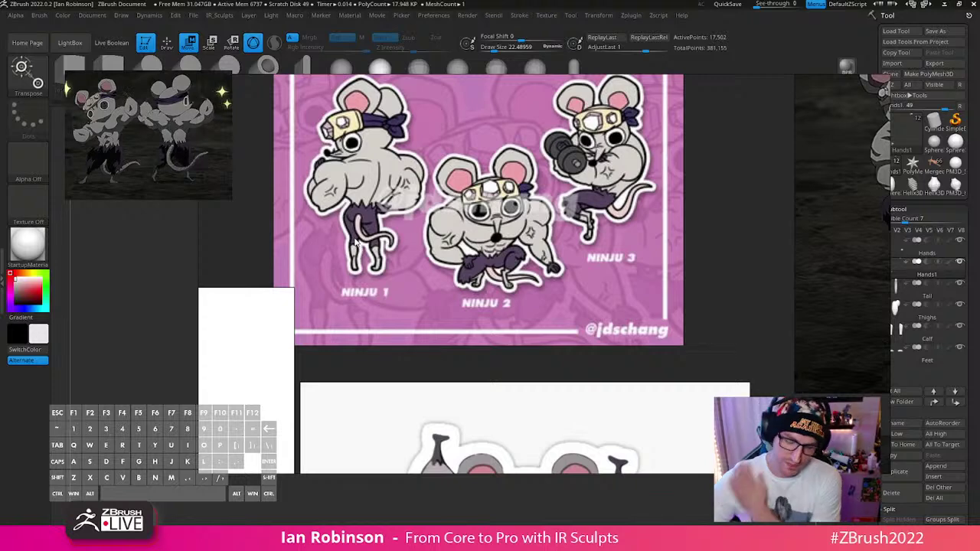
Step: Compare the standing and flexing mouse stills on the reference board for hand shape, and return to ZBrush
scroll(453, 286, "down", 4)
middle_click_drag(686, 262, 531, 271)
scroll(549, 268, "up", 3)
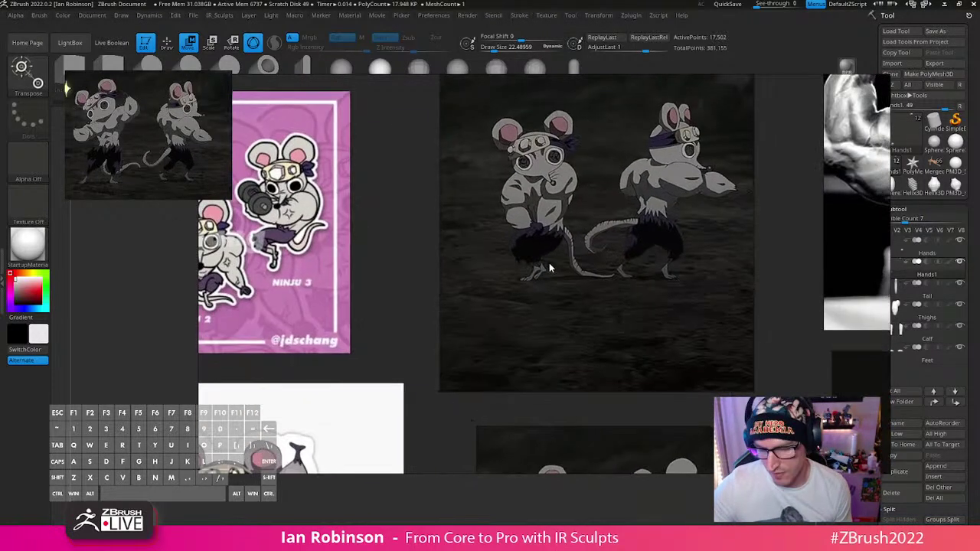
scroll(547, 291, "up", 3)
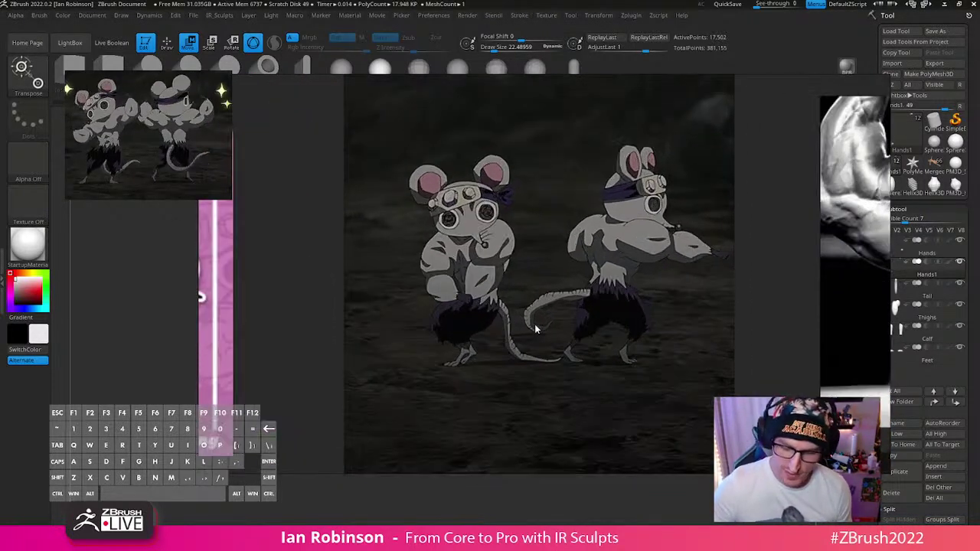
scroll(540, 321, "up", 2)
scroll(512, 296, "down", 5)
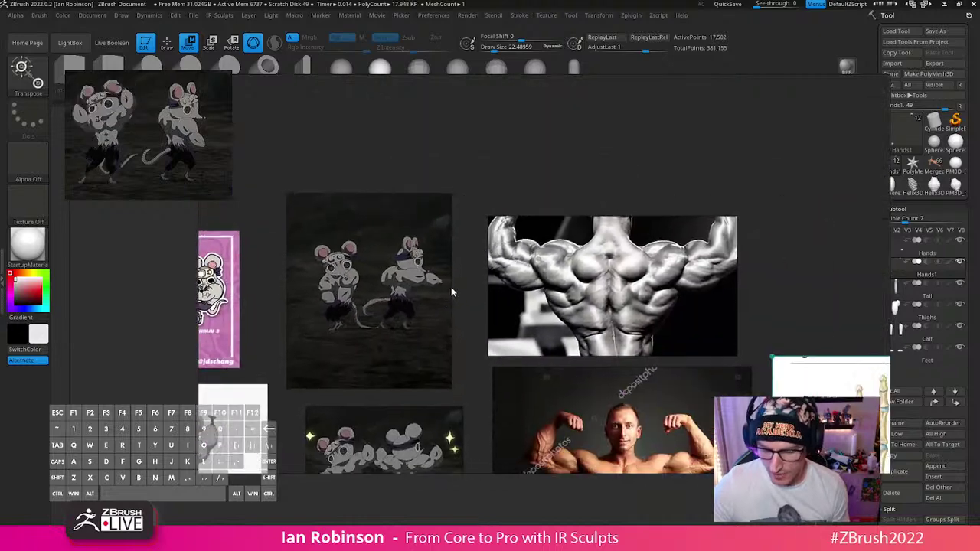
middle_click_drag(396, 449, 503, 191)
scroll(503, 192, "up", 5)
middle_click_drag(474, 234, 501, 231)
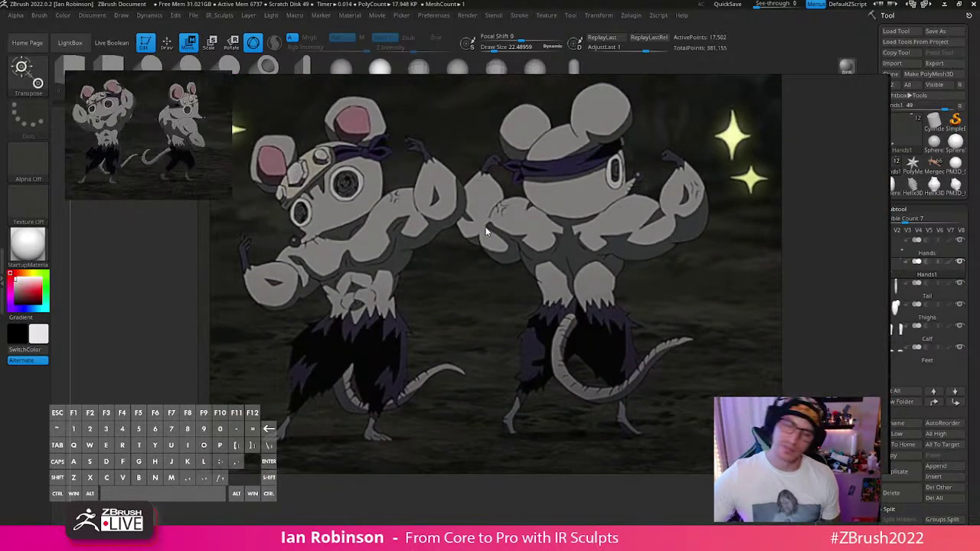
right_click_drag(469, 263, 501, 231)
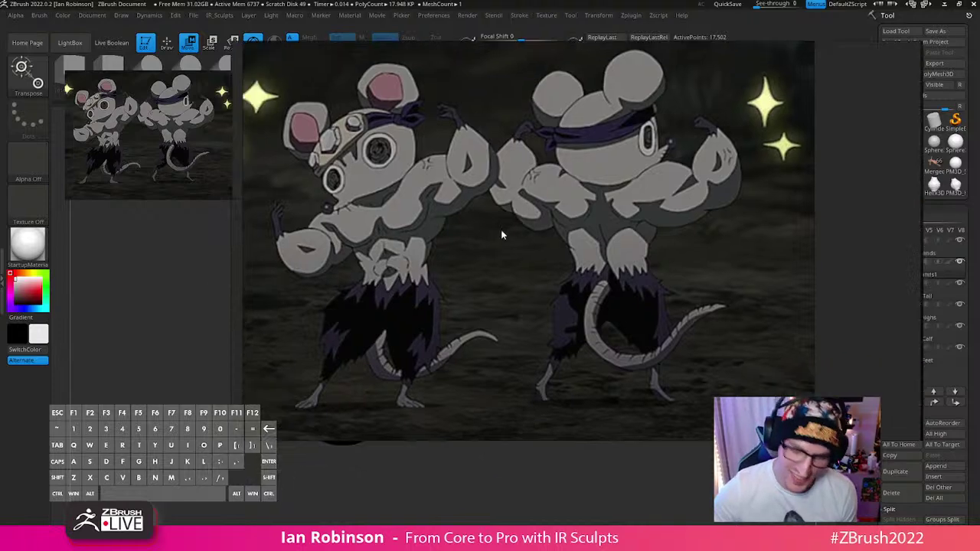
key("alt+Tab")
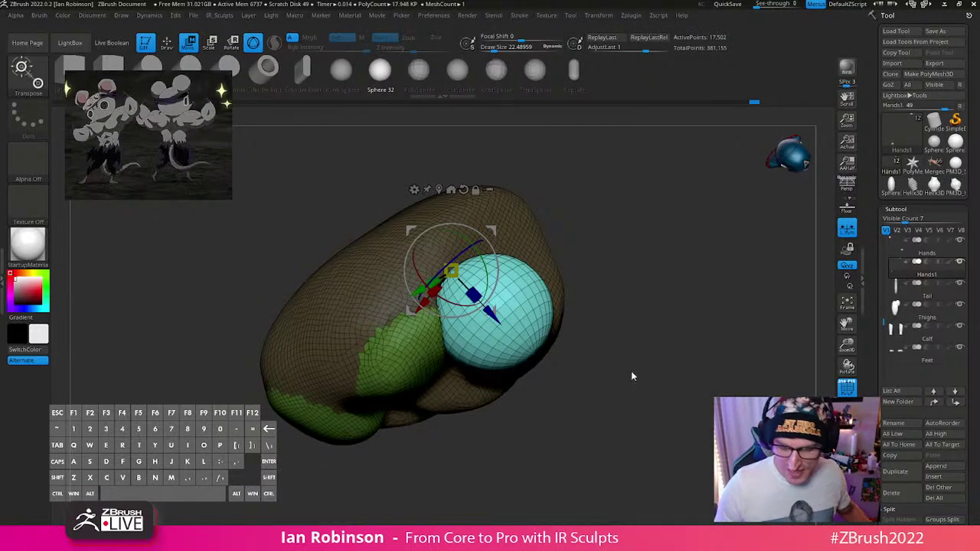
Step: Move the sphere sideways and down with the gizmo so it overlaps the green palm pad at the fist's edge
left_click_drag(632, 376, 640, 339)
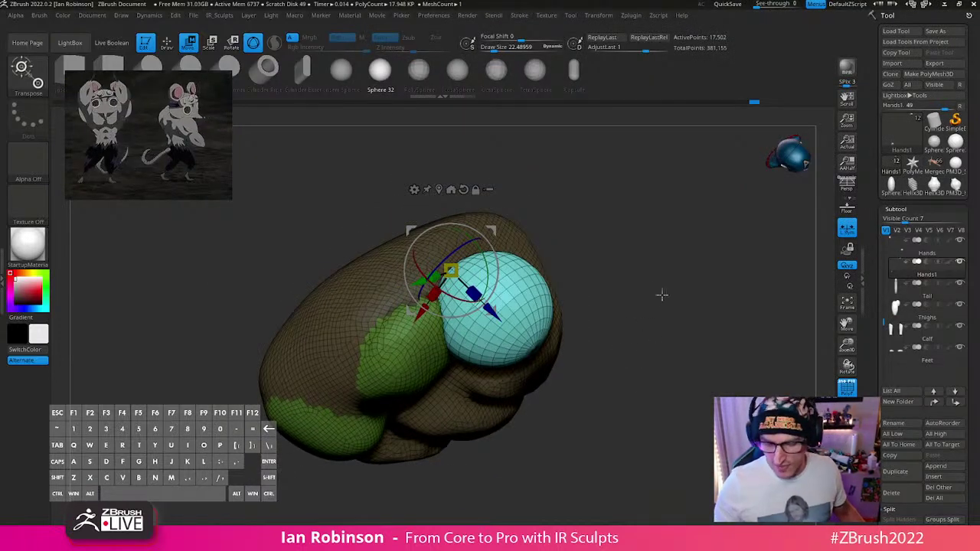
left_click_drag(662, 294, 684, 330)
left_click_drag(661, 224, 582, 229)
left_click_drag(581, 229, 597, 256, "alt")
left_click_drag(437, 282, 407, 282)
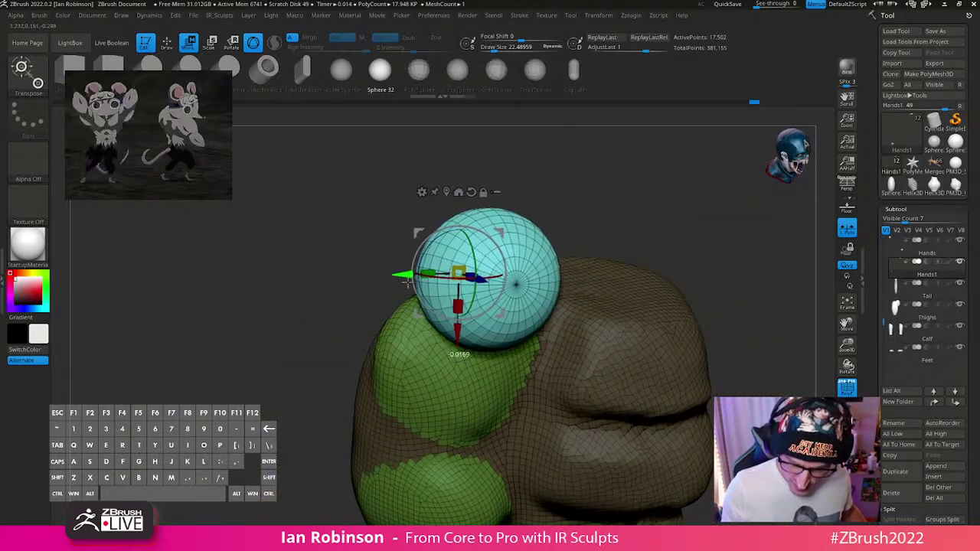
left_click_drag(457, 310, 457, 366)
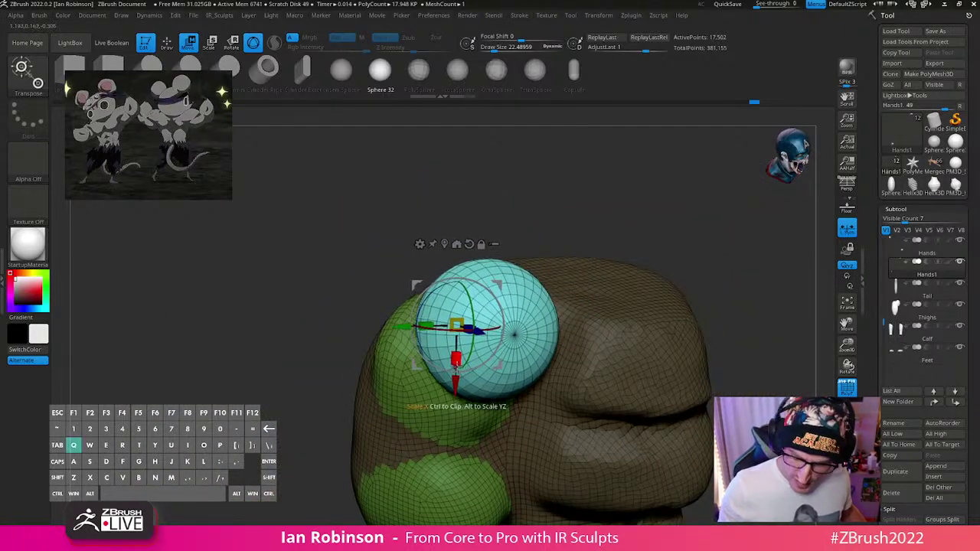
Step: Nudge the sphere into place over the outer palm pad with the gizmo and return to Draw mode
key("q")
mouse_move(592, 253)
left_mouse_down("alt")
mouse_move(525, 254)
mouse_move(645, 288)
mouse_move(606, 244)
mouse_move(555, 370)
mouse_move(429, 329)
mouse_move(375, 325)
left_mouse_up("alt")
key("w")
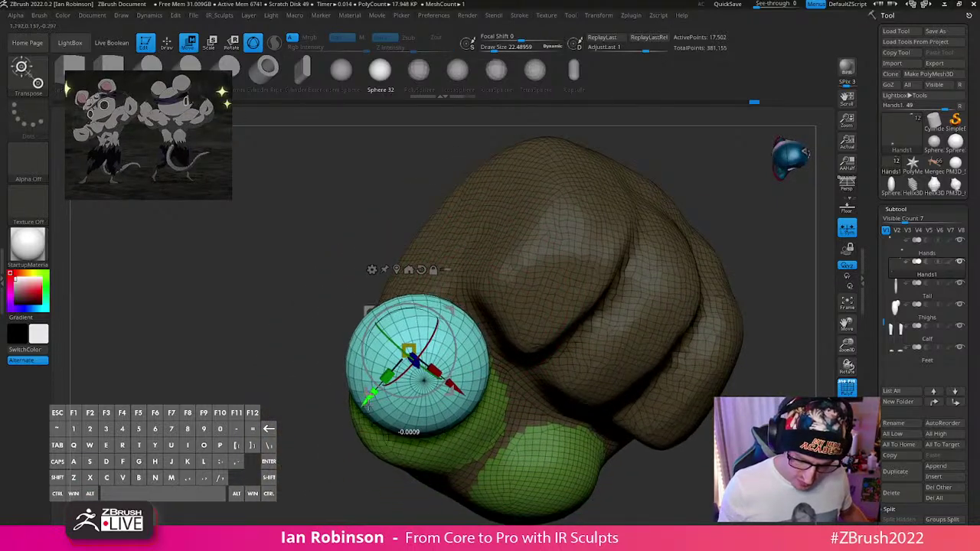
left_click_drag(367, 404, 363, 409)
left_click_drag(388, 345, 404, 361)
left_click_drag(325, 352, 433, 367)
left_click_drag(433, 367, 462, 339, "alt")
key("q")
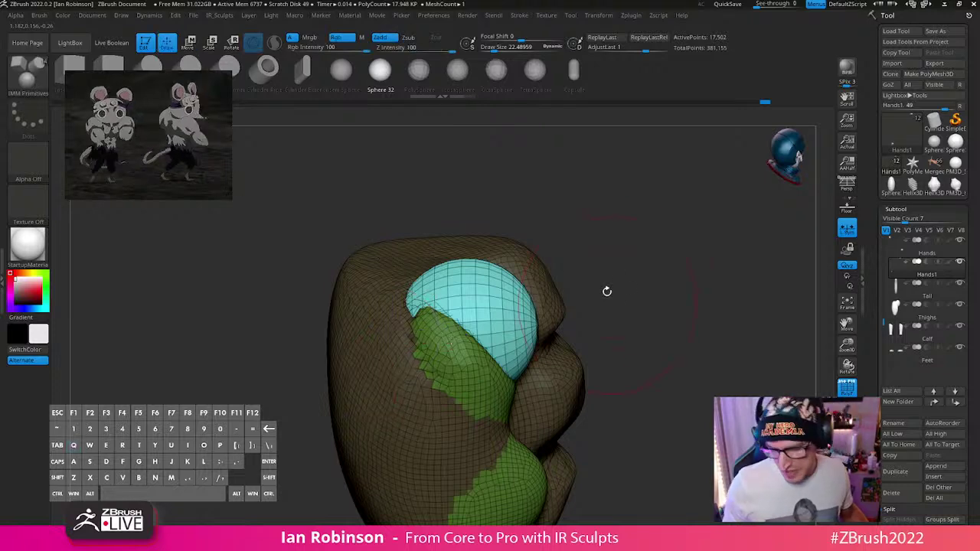
Step: Select the Move brush, set the draw size to about 31, and start shaping the sphere against the side of the fist
left_click_drag(605, 291, 545, 326)
right_click_drag(500, 323, 556, 315)
key("b")
key("m")
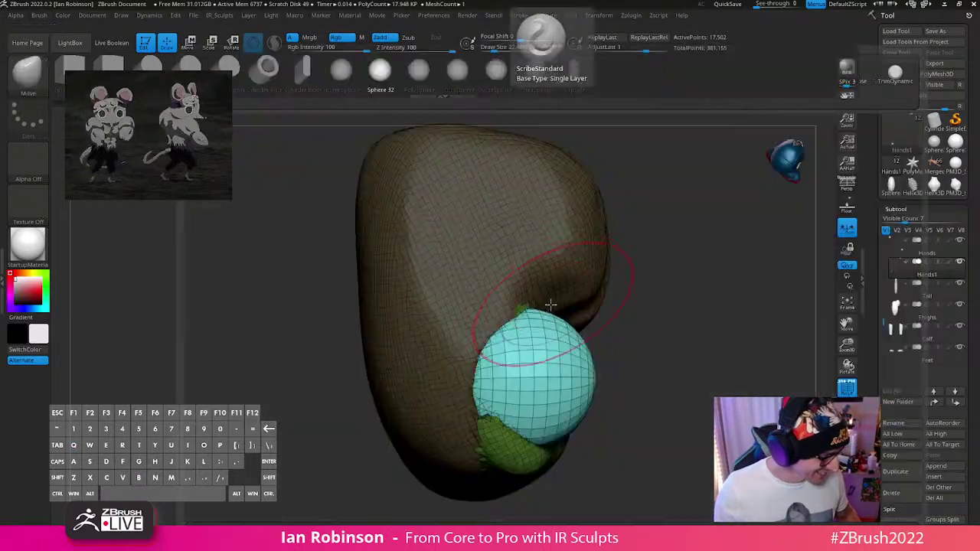
key("v")
key("s")
left_click_drag(496, 321, 501, 321)
mouse_move(563, 297)
right_mouse_down()
mouse_move(502, 305)
mouse_move(508, 339)
mouse_move(539, 359)
mouse_move(480, 317)
right_mouse_up()
mouse_move(493, 356)
right_mouse_down()
mouse_move(523, 353)
mouse_move(524, 336)
mouse_move(506, 335)
mouse_move(502, 294)
right_mouse_up()
Step: Invert the mask to protect the sphere, pull the green pad beneath it inward, and set the draw size to about 17
left_click(577, 357, "ctrl")
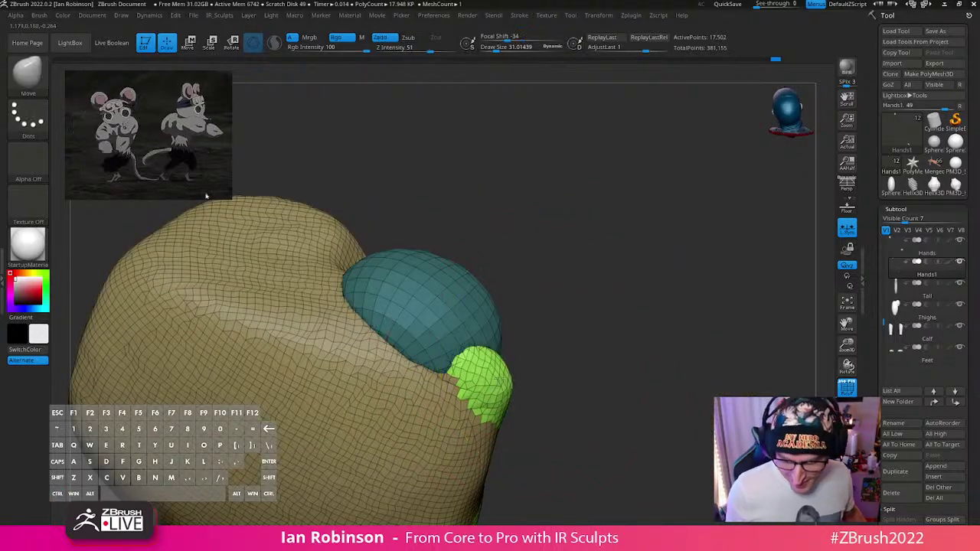
left_click_drag(502, 355, 476, 395)
key("s")
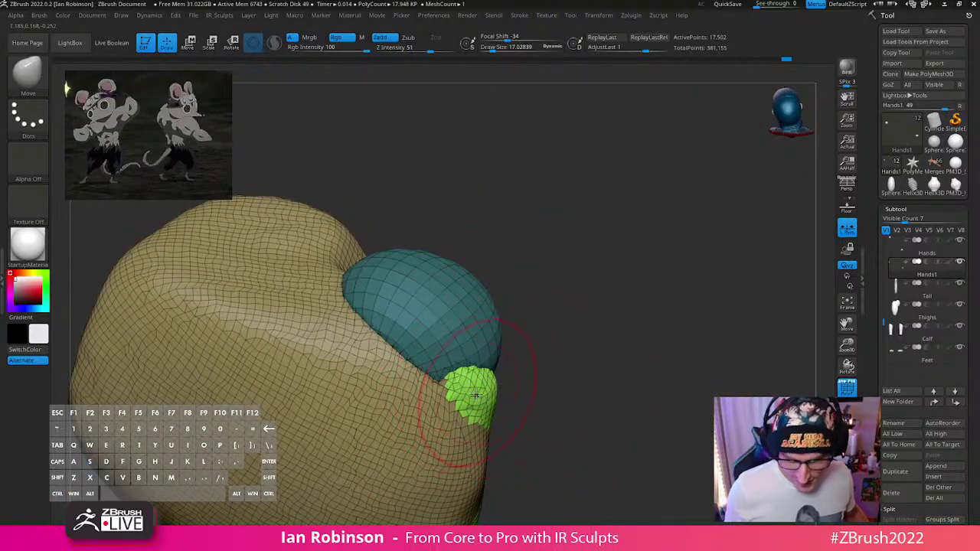
mouse_move(566, 355)
left_mouse_down("alt")
mouse_move(558, 371)
mouse_move(575, 345)
left_mouse_up("alt")
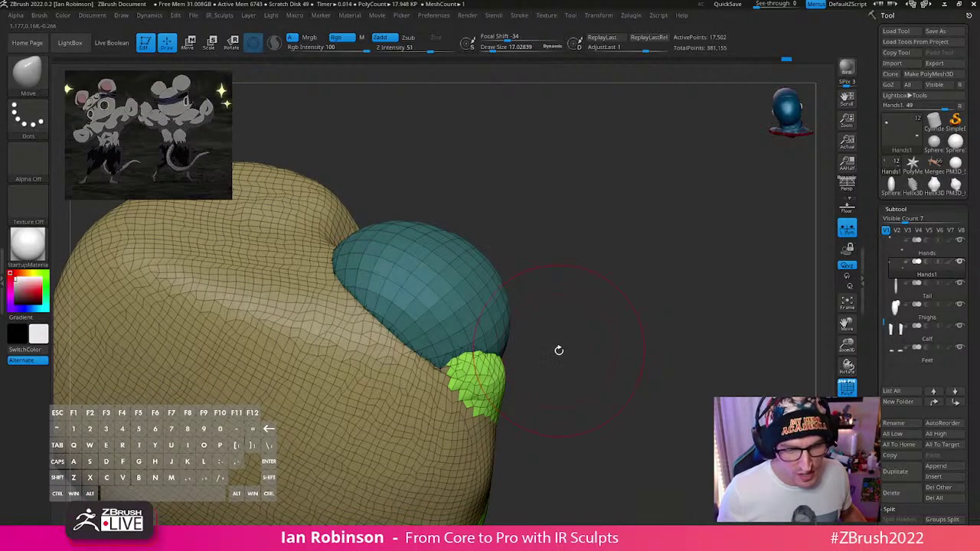
left_click_drag(535, 342, 559, 333, "alt")
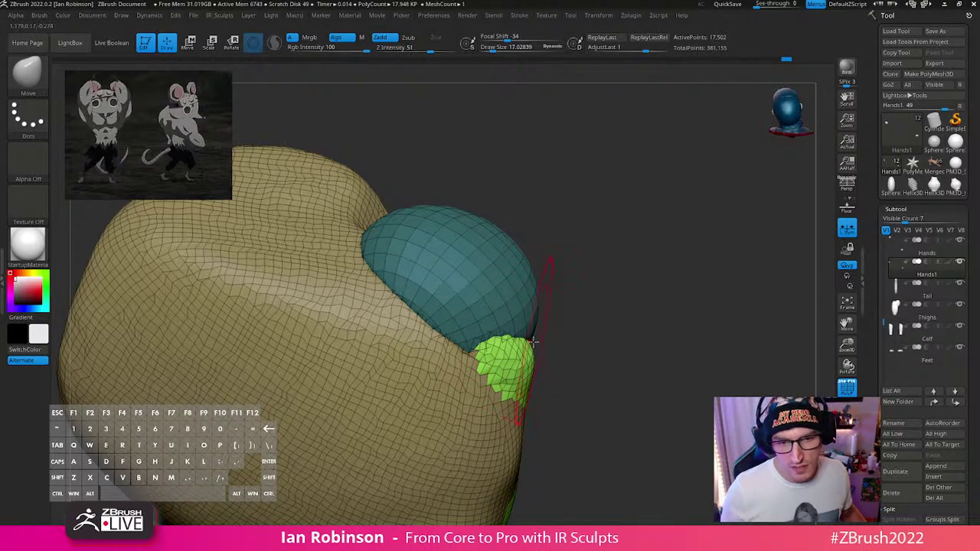
mouse_move(529, 362)
left_mouse_down()
mouse_move(514, 367)
mouse_move(585, 427)
mouse_move(568, 376)
left_mouse_up()
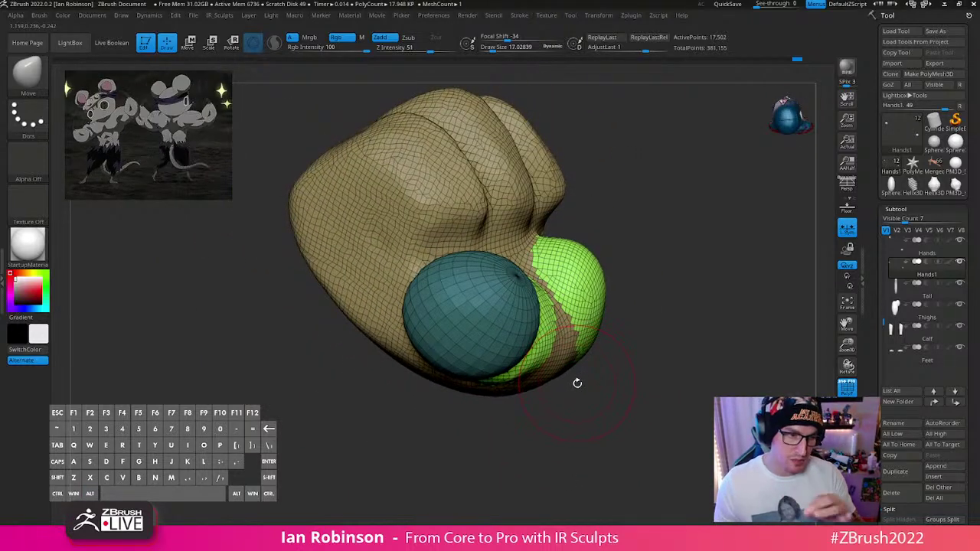
Step: Mask the hand again instead of the sphere and push the sphere's outer surface inward with the Move brush at draw size about 31
left_click_drag(589, 365, 514, 373)
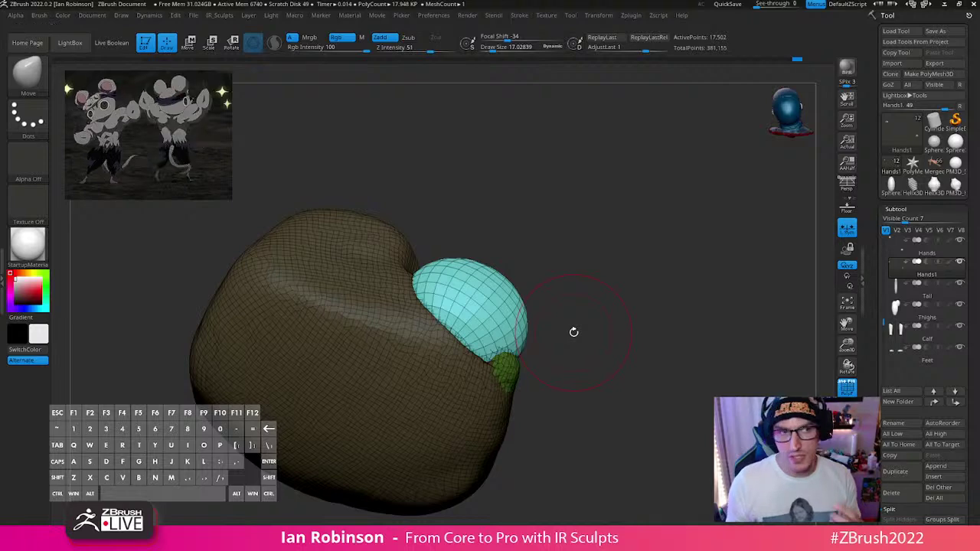
left_click_drag(605, 326, 524, 336)
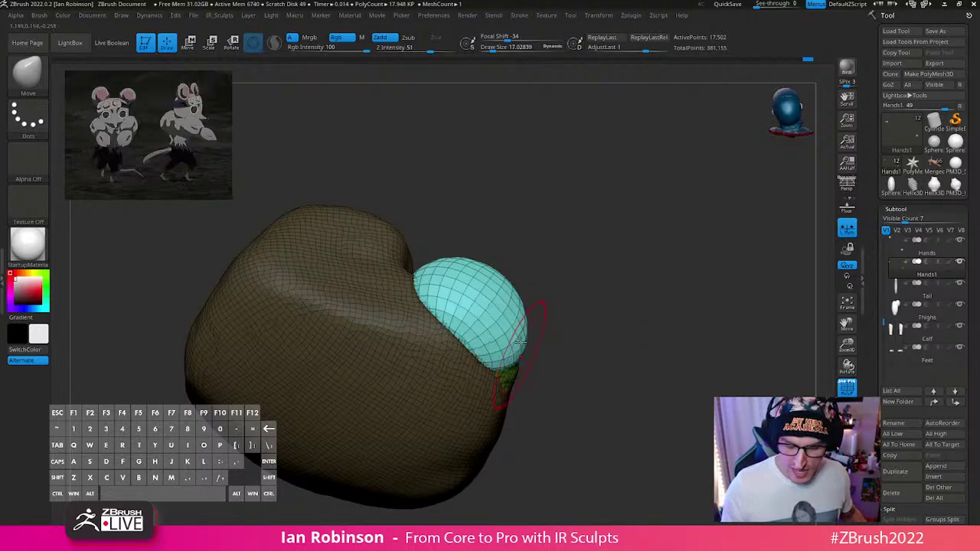
key("s")
mouse_move(515, 280)
left_mouse_down()
mouse_move(557, 306)
mouse_move(498, 299)
mouse_move(490, 308)
left_mouse_up()
left_click_drag(564, 286, 610, 304)
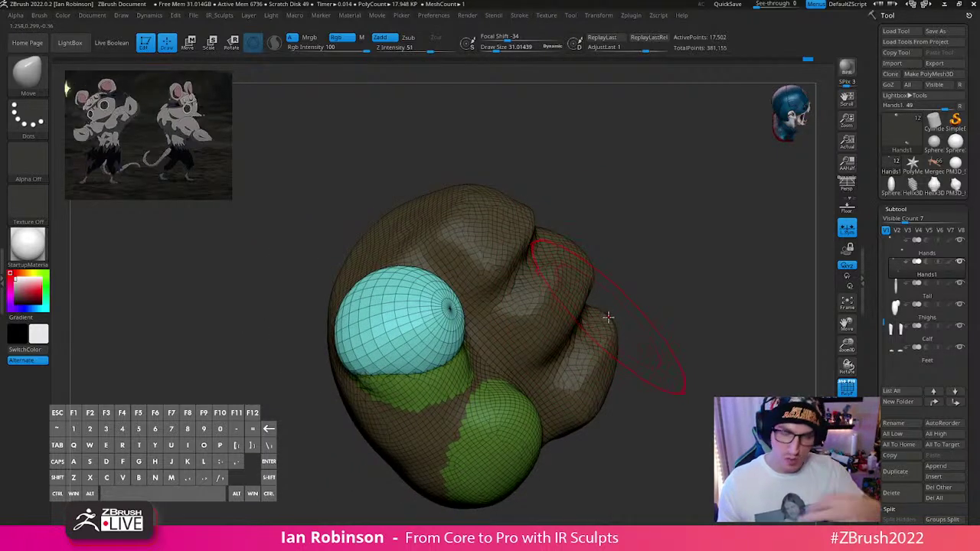
Step: Flatten the sphere's bulge against the side of the fist with the Move brush
left_click_drag(628, 317, 442, 302)
key("w")
key("q")
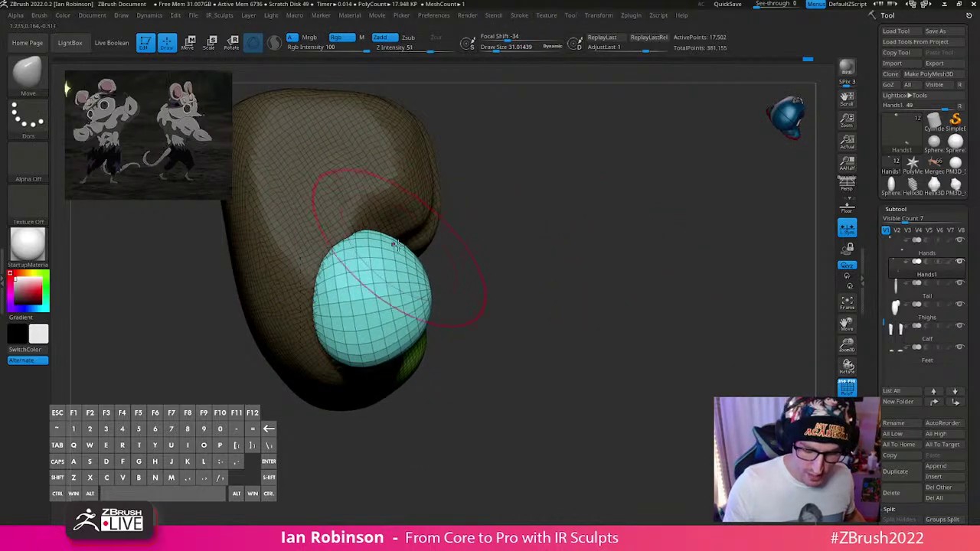
mouse_move(468, 251)
left_mouse_down()
mouse_move(552, 257)
mouse_move(540, 322)
left_mouse_up()
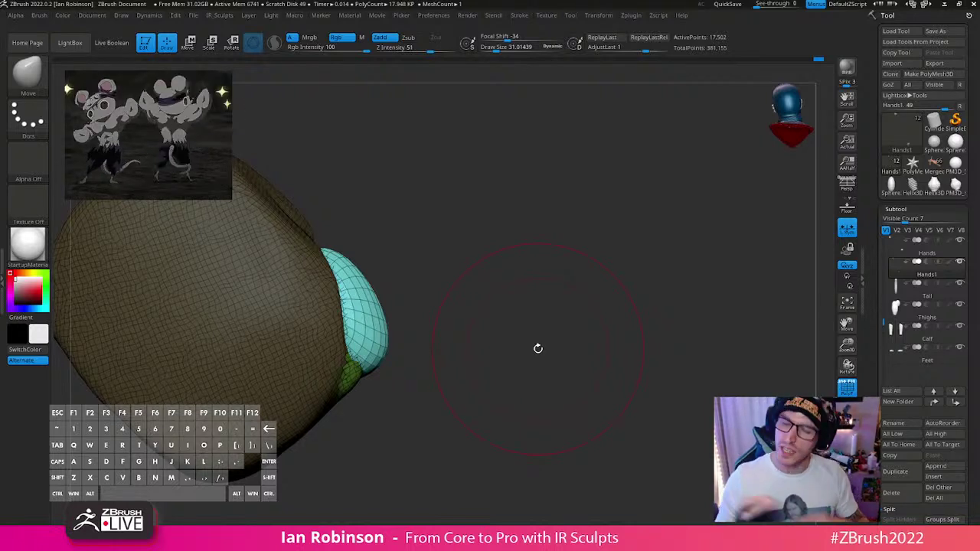
mouse_move(514, 313)
left_mouse_down()
mouse_move(551, 310)
mouse_move(477, 291)
mouse_move(369, 307)
mouse_move(367, 280)
mouse_move(558, 284)
mouse_move(459, 299)
mouse_move(368, 283)
left_mouse_up()
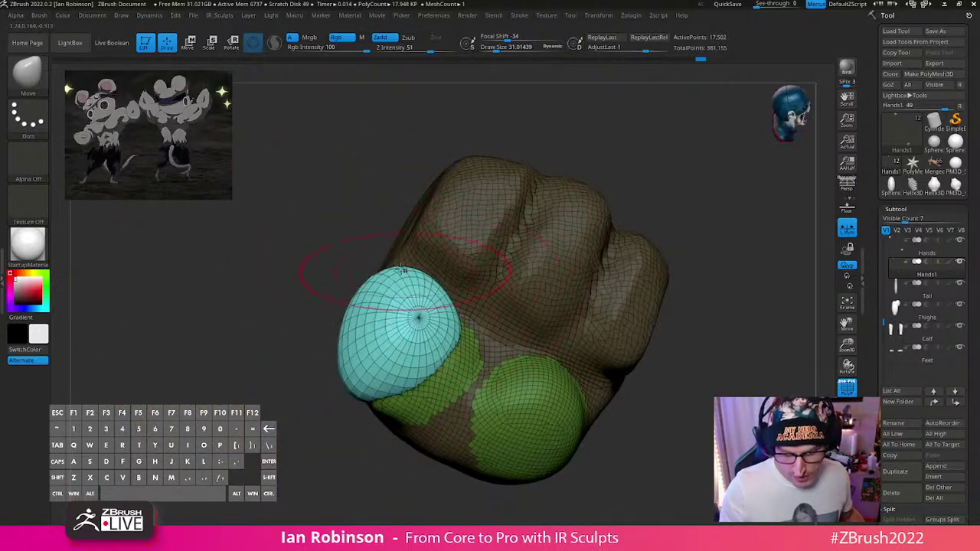
Step: Reshape the sphere's outline against the side of the fist with the Move brush, reducing the draw size to about 27
mouse_move(378, 420)
left_mouse_down()
mouse_move(469, 354)
mouse_move(465, 339)
mouse_move(391, 392)
mouse_move(407, 366)
left_mouse_up()
key("s")
left_click_drag(308, 307, 310, 318)
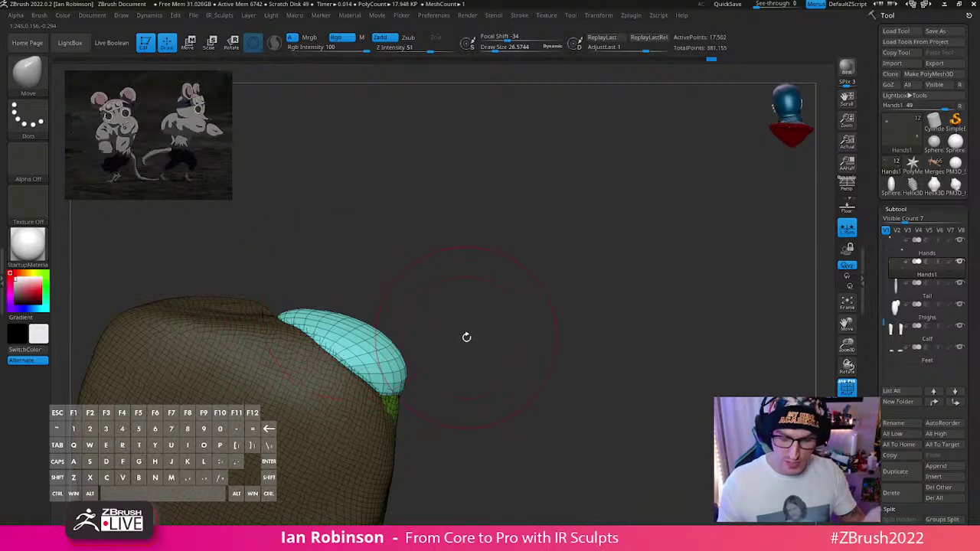
mouse_move(466, 337)
left_mouse_down()
mouse_move(479, 394)
mouse_move(413, 349)
left_mouse_up()
left_click_drag(570, 327, 597, 339)
left_click_drag(395, 347, 400, 345)
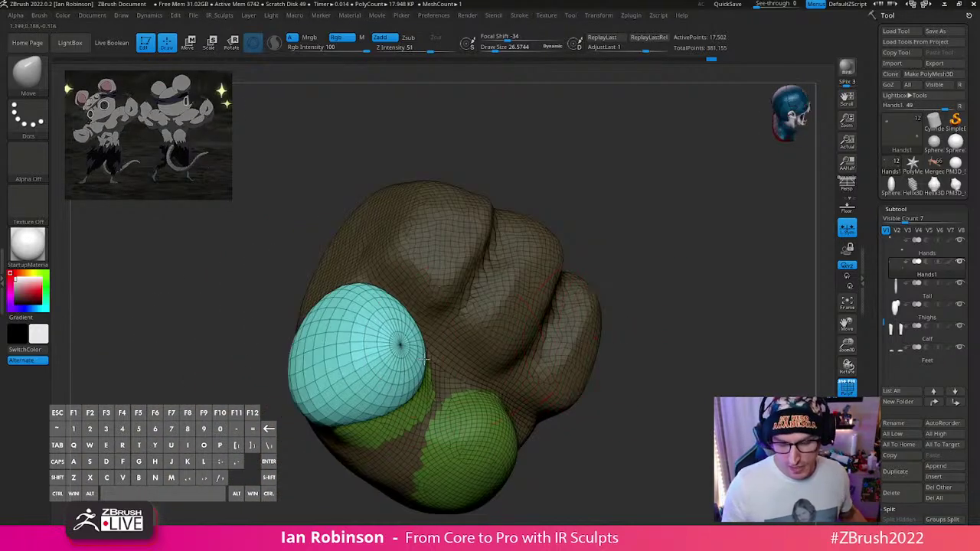
Step: Pull the sphere's lower and inner edges toward the palm pads and fingers with the Move brush
left_click_drag(379, 409, 383, 425)
right_click_drag(474, 386, 446, 352)
left_click_drag(405, 345, 416, 343)
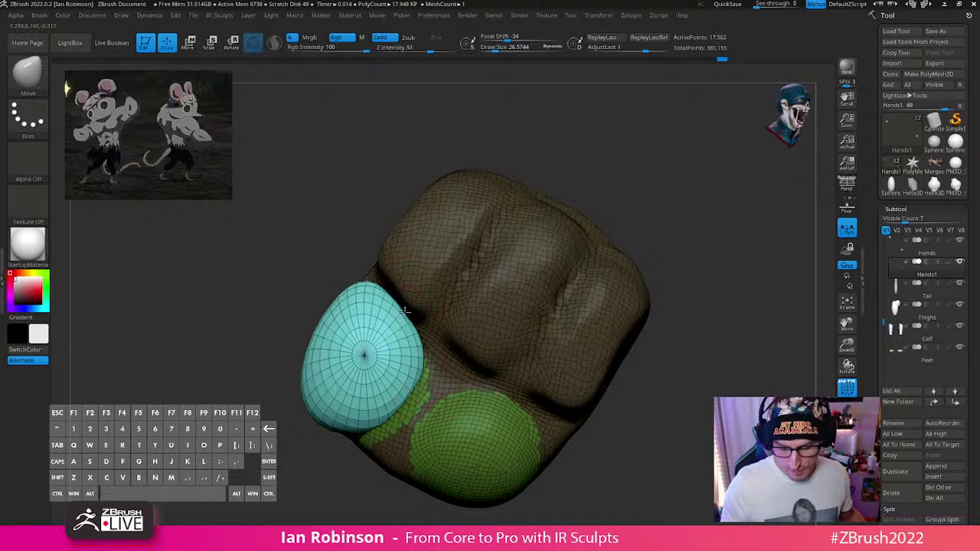
mouse_move(412, 394)
left_mouse_down()
mouse_move(406, 389)
mouse_move(417, 400)
left_mouse_up()
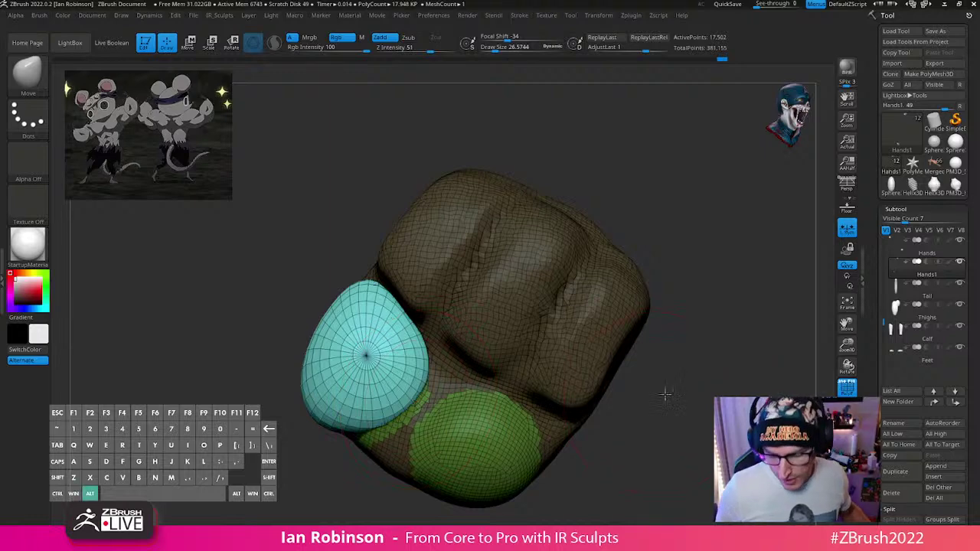
Step: Refine the sphere's lower edge above the green pad with the Move brush and reduce the draw size to about 15
left_click_drag(665, 393, 681, 416, "alt")
left_click_drag(337, 430, 345, 413)
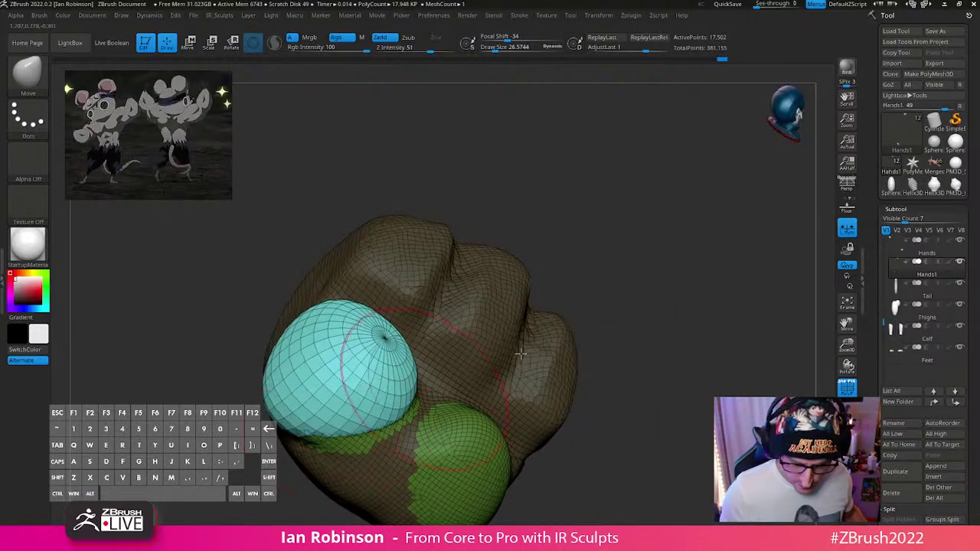
left_click_drag(591, 352, 673, 360)
left_click_drag(367, 416, 345, 419)
left_click_drag(455, 374, 505, 374)
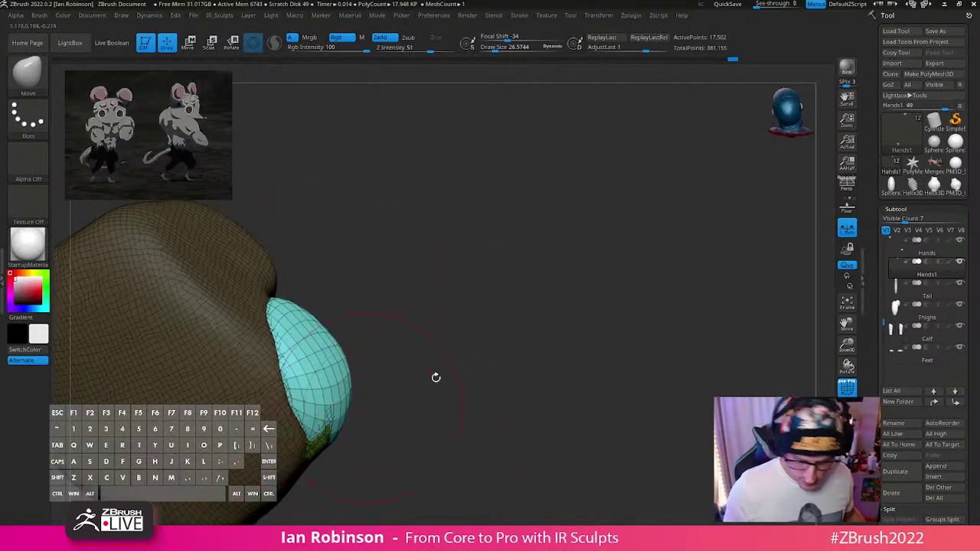
mouse_move(435, 384)
left_mouse_down("alt")
mouse_move(464, 357)
mouse_move(462, 376)
left_mouse_up("alt")
key("s")
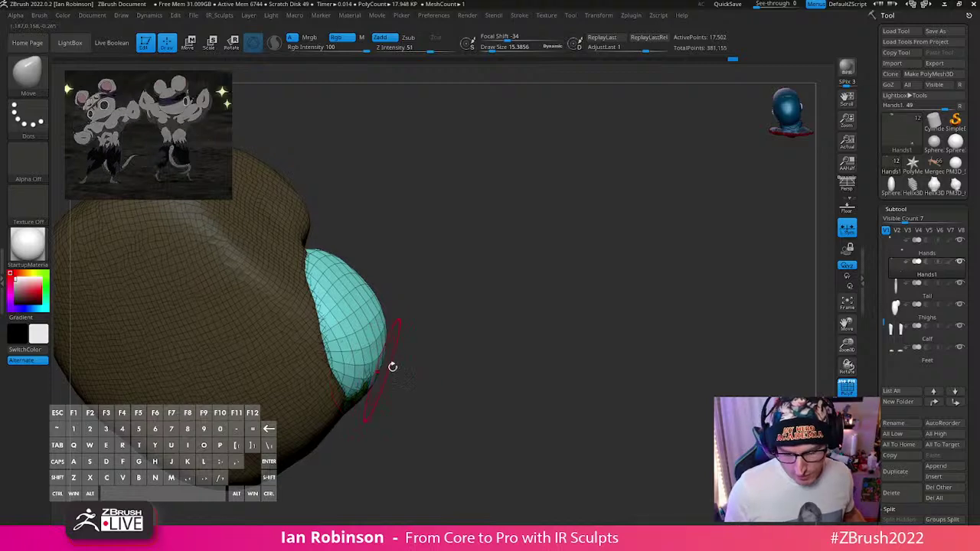
left_click_drag(394, 361, 514, 339)
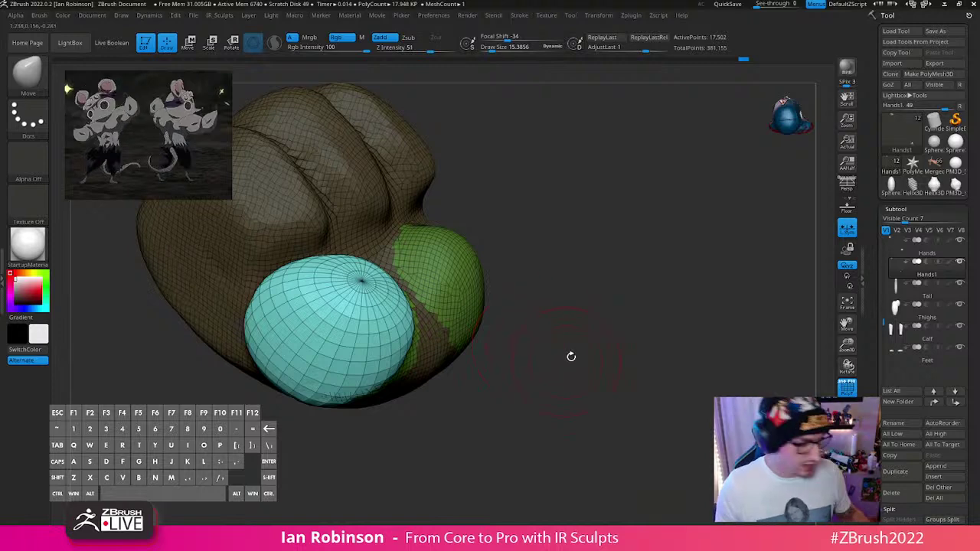
left_click_drag(566, 327, 641, 355, "alt")
left_click_drag(649, 336, 639, 338)
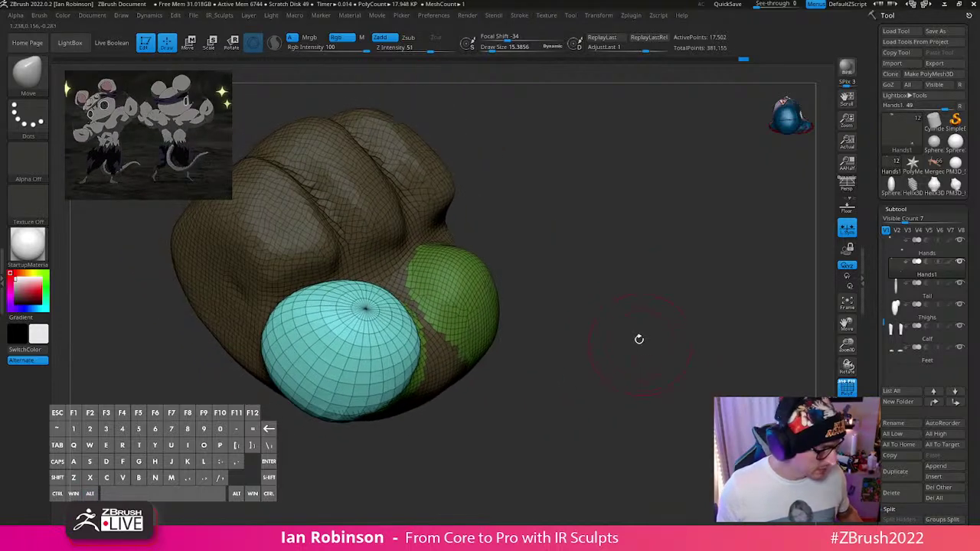
key("b")
key("i")
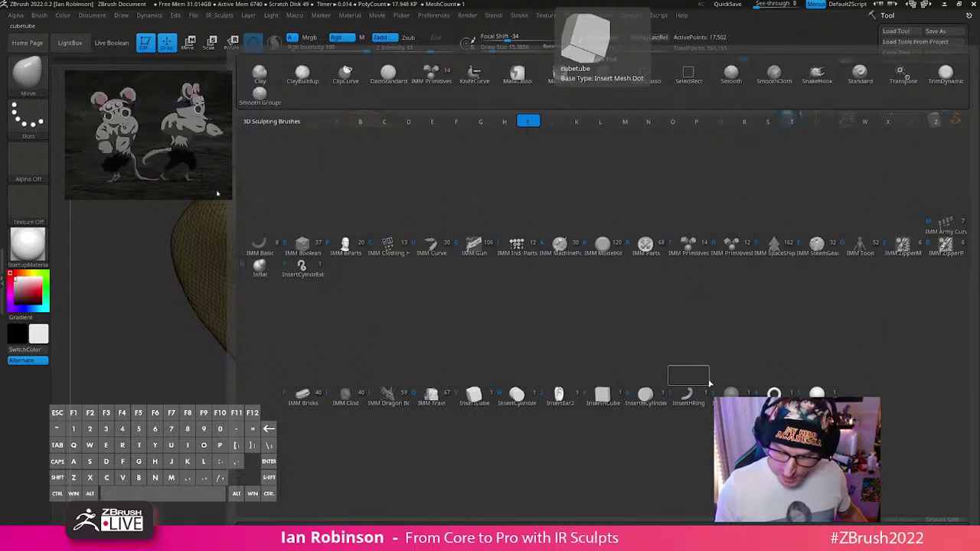
left_click(690, 251)
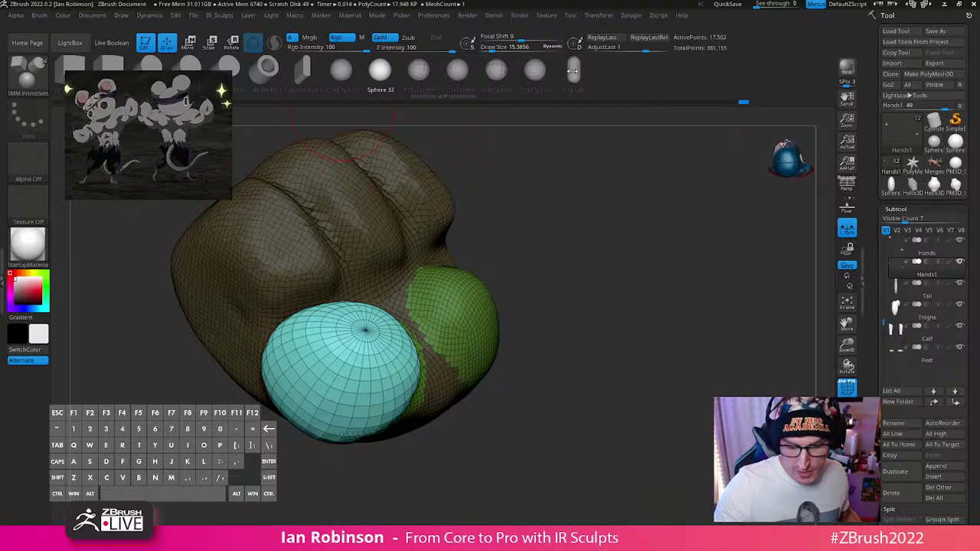
left_click(355, 89)
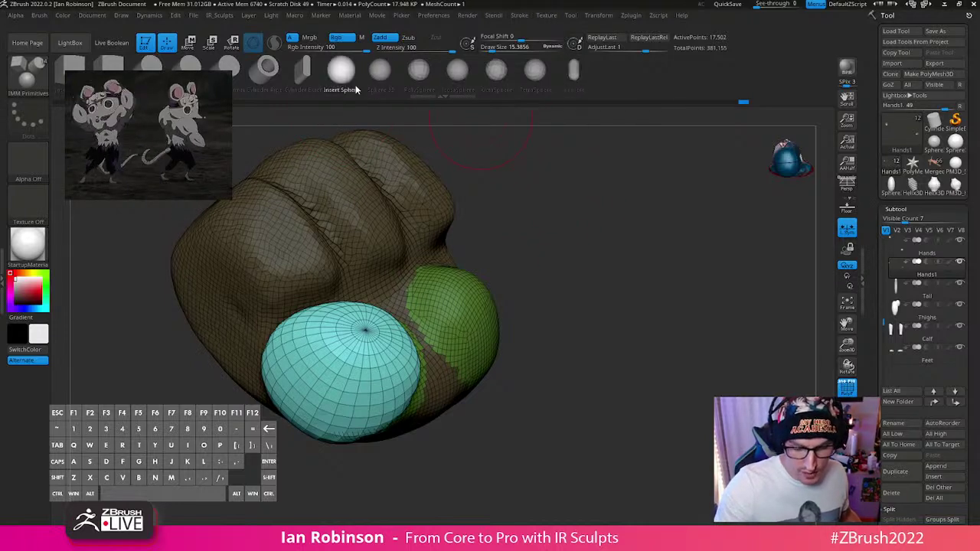
left_click_drag(535, 252, 551, 293)
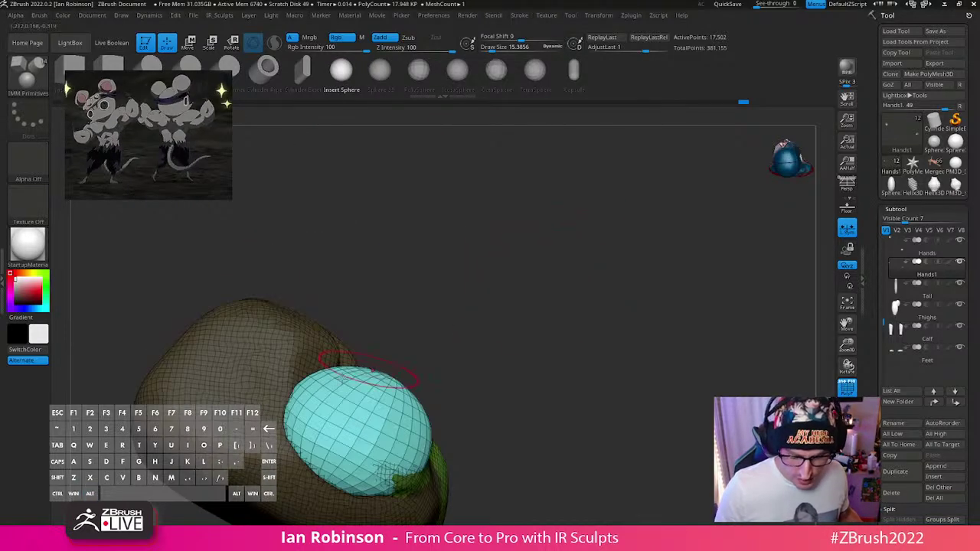
mouse_move(580, 328)
left_mouse_down()
mouse_move(584, 293)
mouse_move(566, 263)
mouse_move(600, 250)
mouse_move(603, 280)
mouse_move(573, 293)
mouse_move(595, 315)
left_mouse_up()
Step: Centre the transform gizmo on the cyan sphere and duplicate the sphere toward the fingers, masking the rest of the hand
key("b")
key("m")
key("v")
key("w")
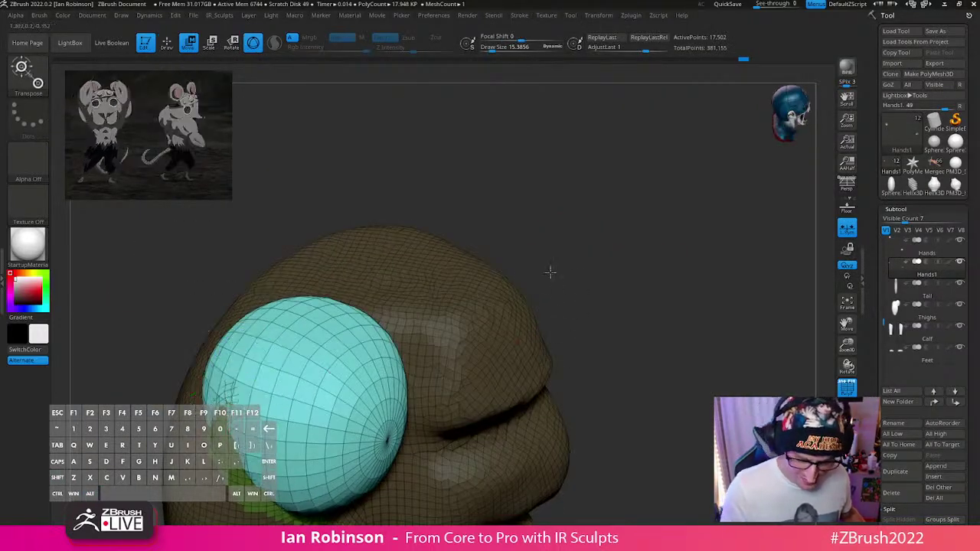
left_click_drag(549, 272, 493, 298, "shift")
left_click_drag(493, 297, 546, 221, "alt")
left_click_drag(673, 276, 547, 254)
left_click(295, 327, "alt")
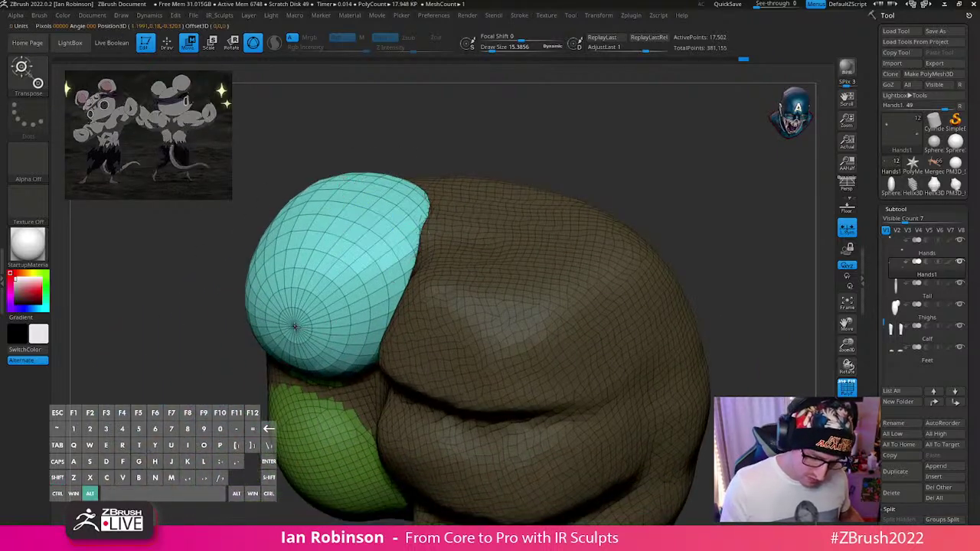
left_click(295, 326, "alt")
right_click_drag(298, 325, 435, 374)
right_click(433, 376)
left_click_drag(432, 283, 585, 258, "ctrl")
right_click_drag(689, 206, 627, 201)
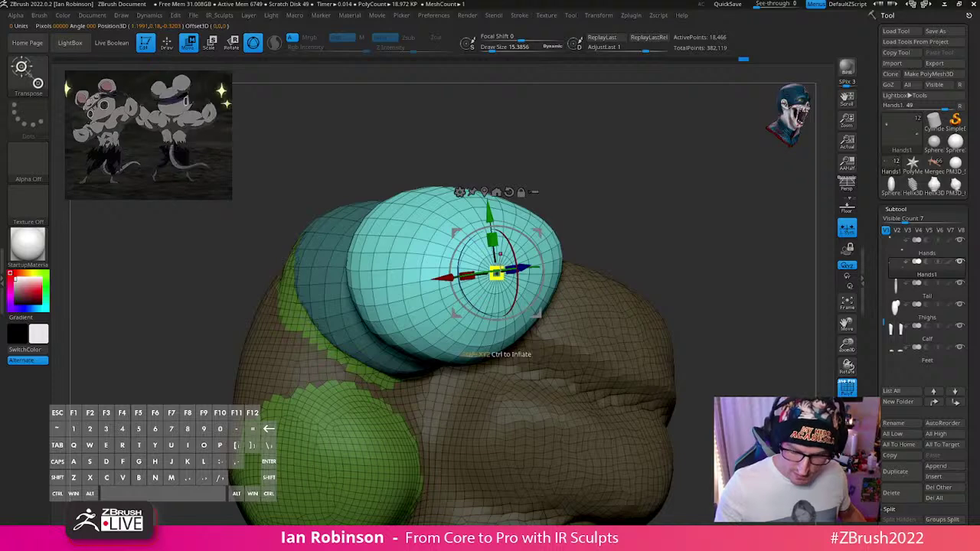
Step: Adjust the duplicated sphere's overall scale with the gizmo and try scaling it along the Z axis
left_click_drag(496, 273, 474, 327)
right_click_drag(627, 234, 669, 254)
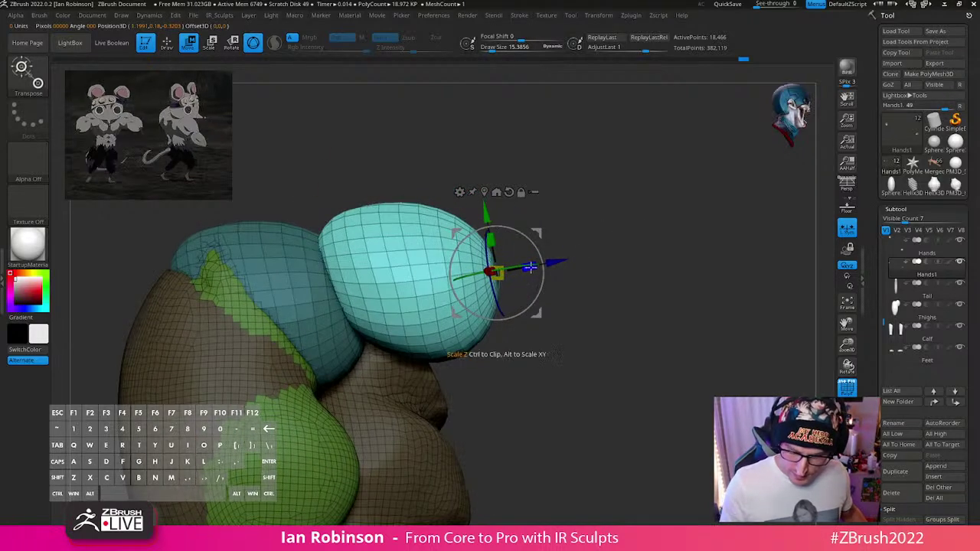
left_click_drag(528, 268, 753, 264)
key("ctrl+z")
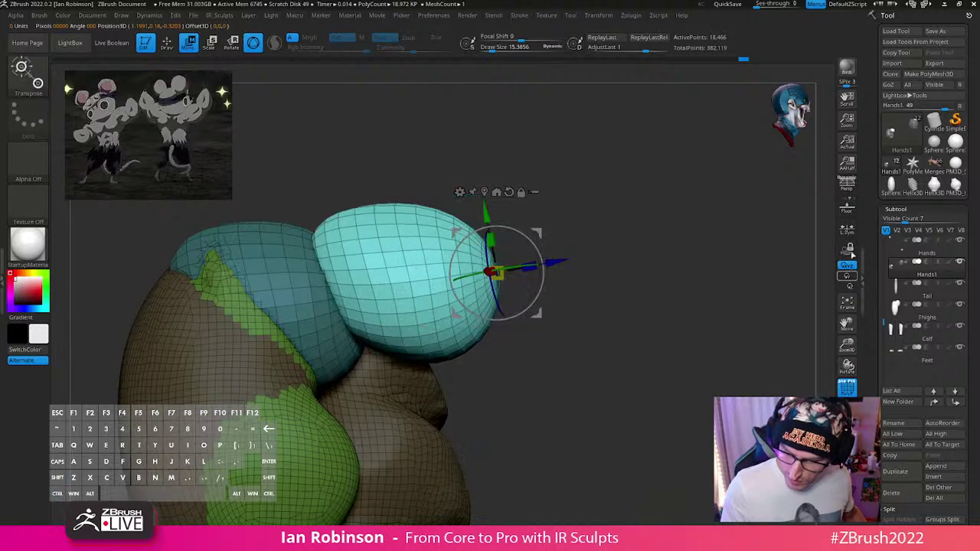
Step: With local symmetry on, stretch the duplicated sphere along its Z axis into an ellipsoid and tilt it down across the fingers
left_click(847, 227)
key("space")
left_click_drag(685, 283, 628, 280)
mouse_move(528, 267)
left_mouse_down()
mouse_move(846, 240)
mouse_move(638, 263)
mouse_move(681, 256)
left_mouse_up()
left_click_drag(534, 296, 674, 462)
left_click_drag(674, 369, 601, 439)
key("q")
mouse_move(680, 424)
left_mouse_down("alt")
mouse_move(619, 269)
mouse_move(627, 317)
left_mouse_up("alt")
mouse_move(562, 308)
left_mouse_down()
mouse_move(559, 324)
mouse_move(557, 315)
left_mouse_up()
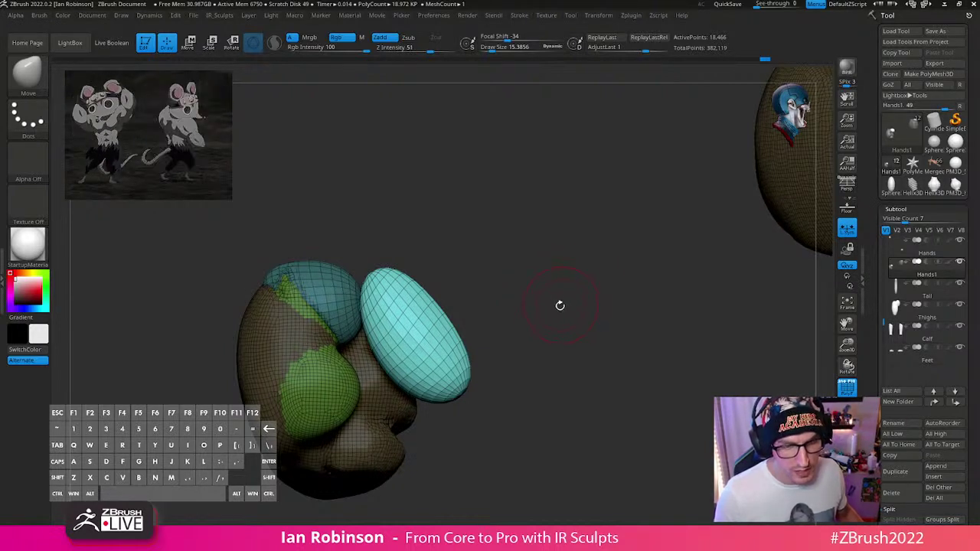
left_click_drag(567, 298, 508, 346)
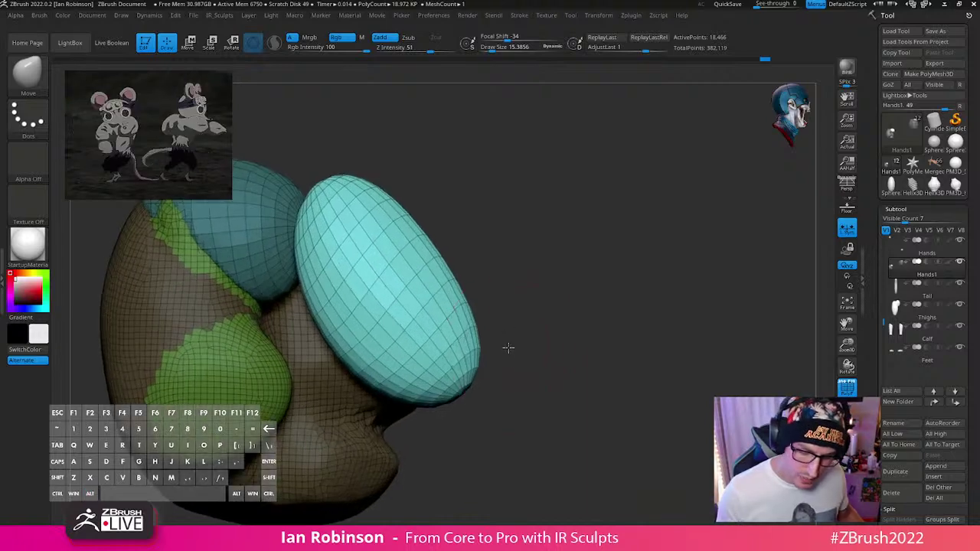
Step: Recentre the gizmo on the ellipsoid and move it in against the first sphere and the front of the fist
key("w")
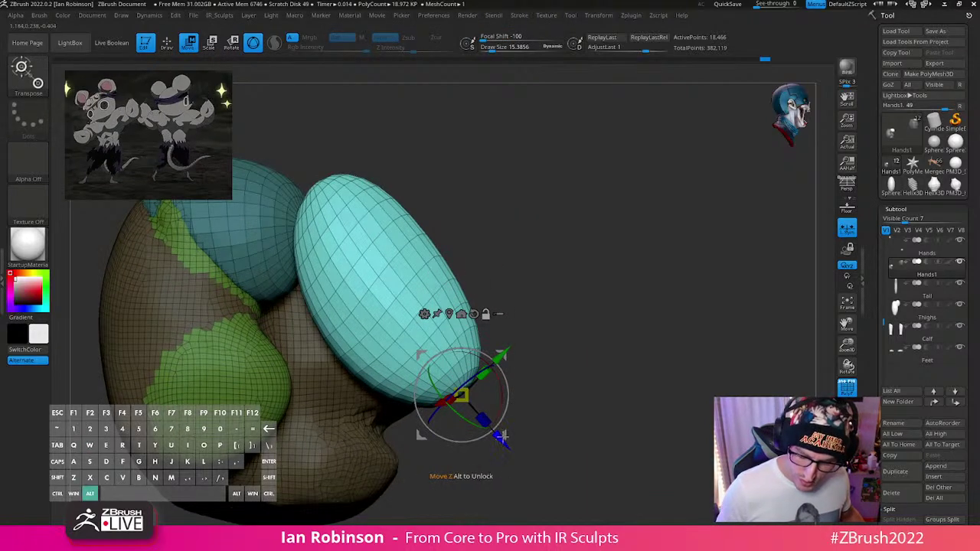
left_click_drag(501, 439, 415, 341, "alt")
left_click_drag(415, 257, 393, 280)
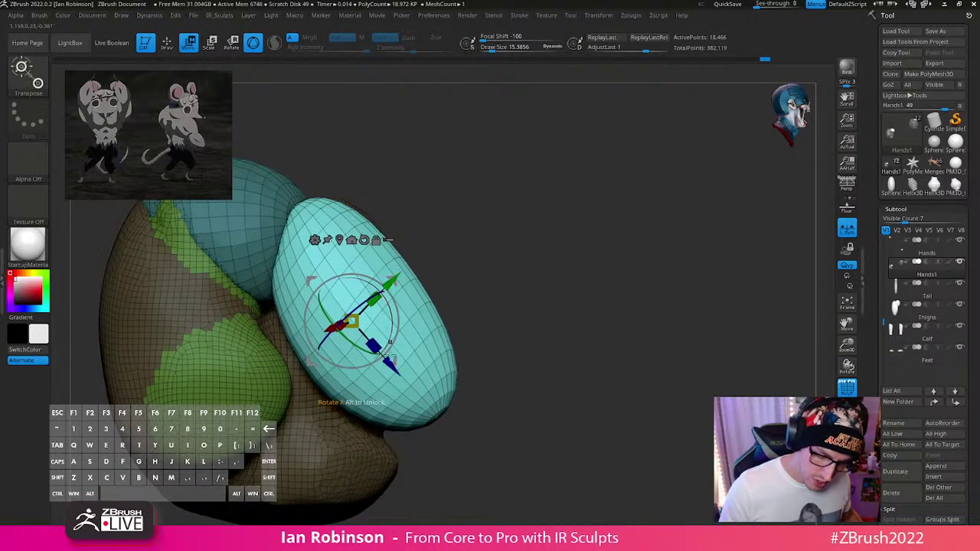
left_click_drag(392, 365, 369, 340)
key("q")
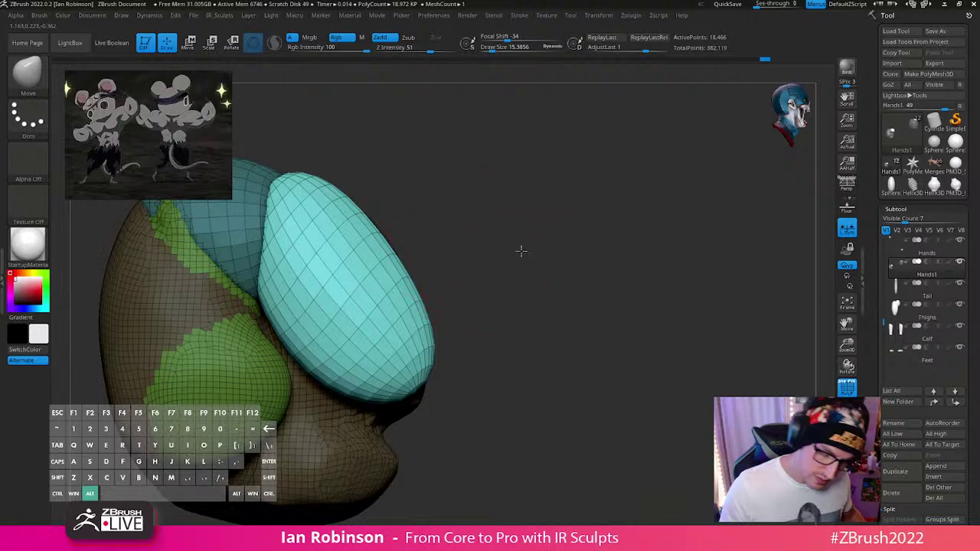
Step: Narrow the ellipsoid by scaling it along its X and Y axes with the gizmo
left_click_drag(520, 251, 564, 247)
key("w")
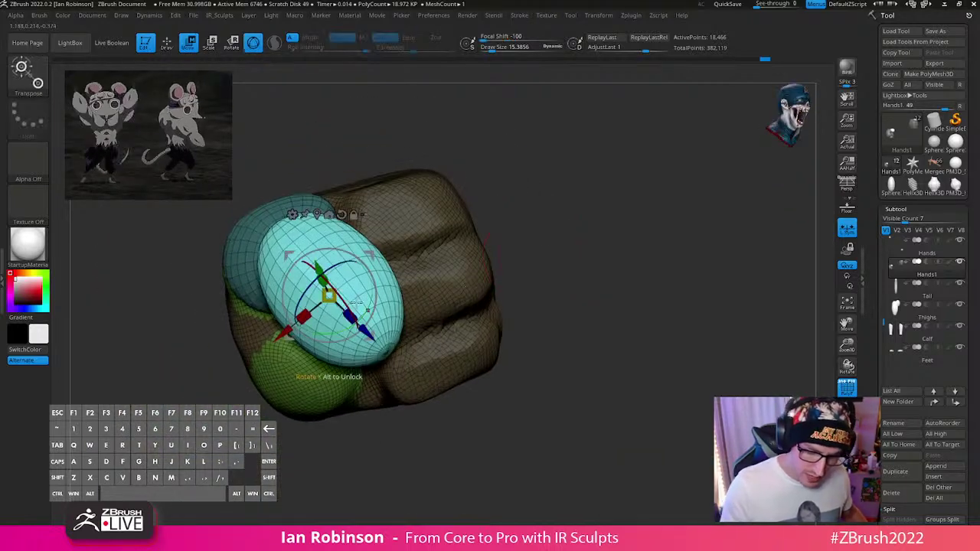
left_click_drag(304, 316, 734, 131)
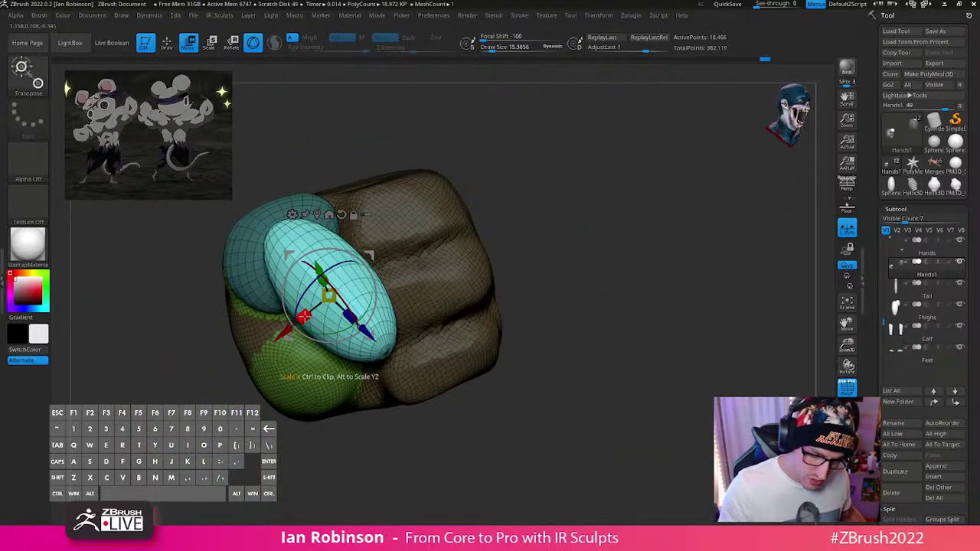
left_click_drag(511, 247, 427, 290)
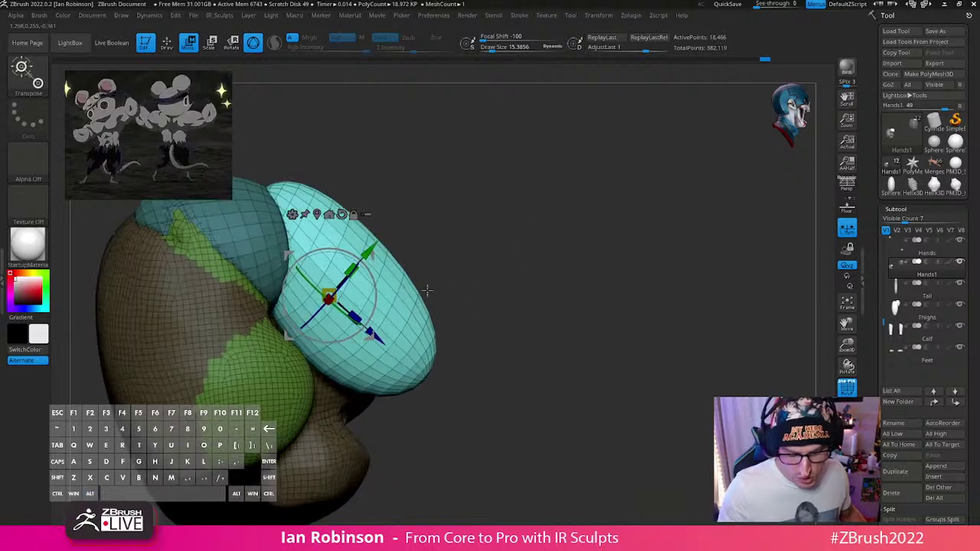
left_click_drag(350, 269, 250, 360)
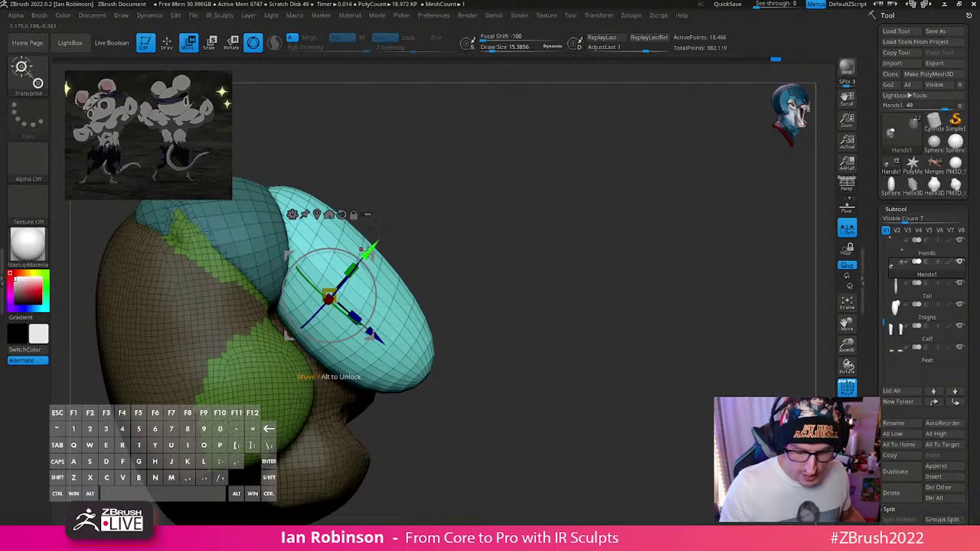
Step: Select the Move brush, set the draw size to about 29, and push the ellipsoid's lower end in toward the fingers
key("q")
key("b")
key("m")
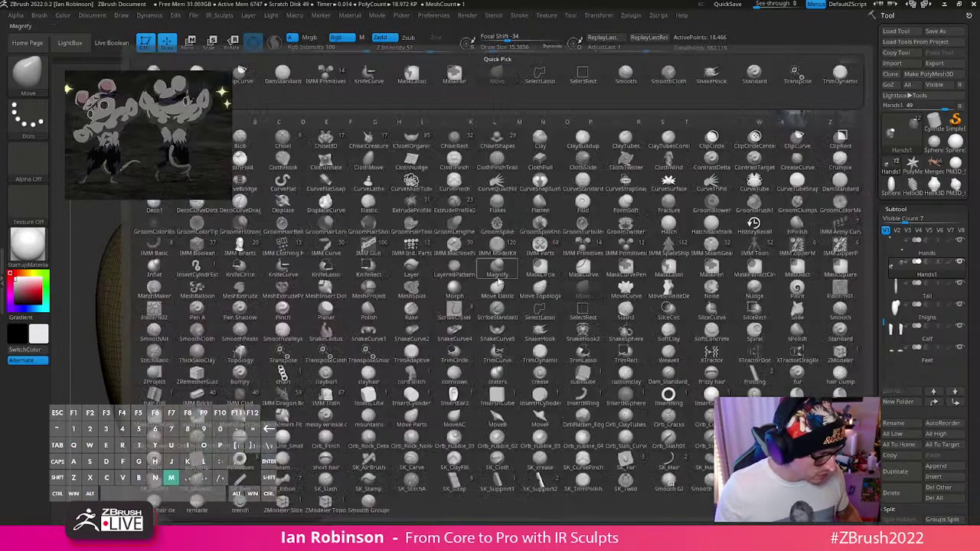
key("v")
key("s")
left_click_drag(491, 282, 489, 282)
left_click_drag(486, 307, 462, 318)
left_click_drag(395, 359, 382, 372)
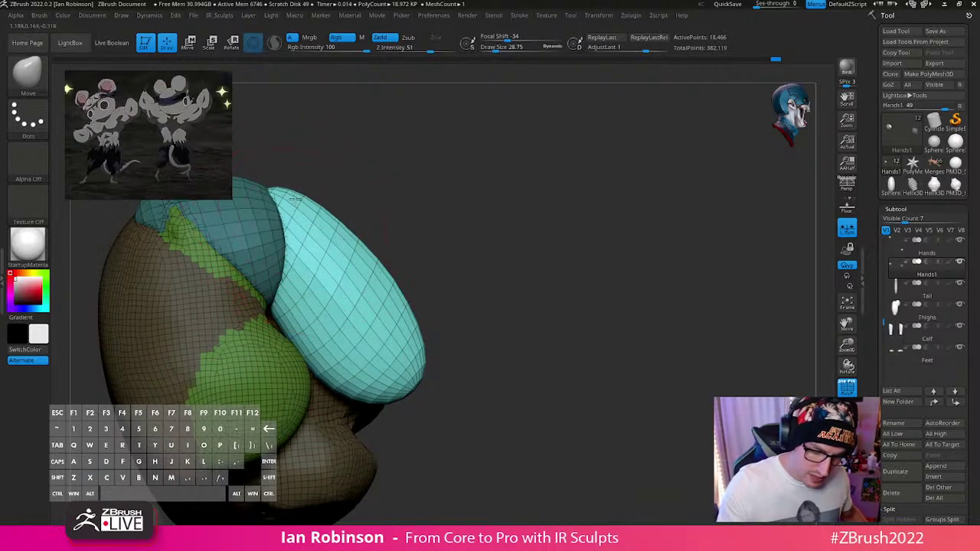
Step: Set the draw size to about 19 and adjust the ellipsoid's upper end where it meets the first sphere
key("s")
left_click_drag(306, 207, 300, 206)
left_click_drag(432, 168, 410, 199)
Step: Rotate the ellipsoid more upright with the gizmo and shift it slightly up along its length
key("w")
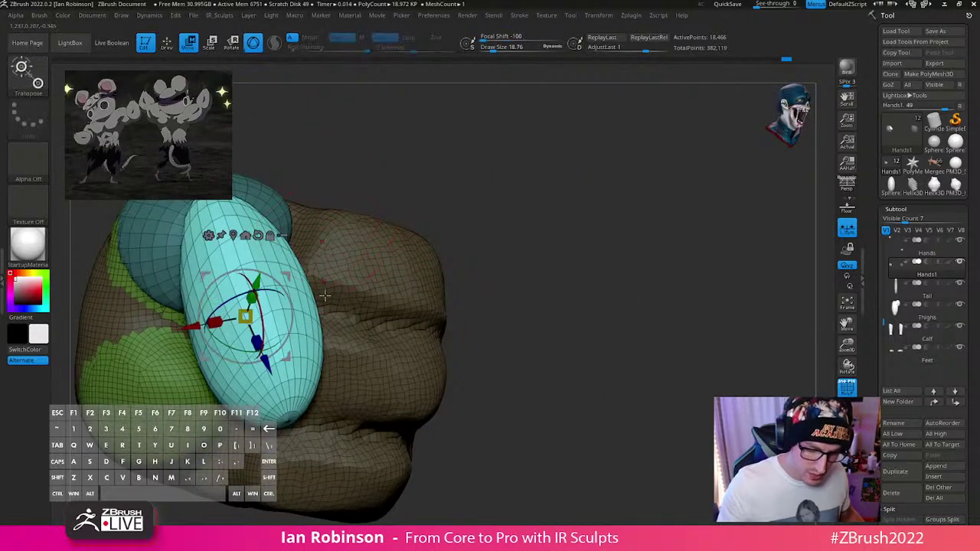
left_click_drag(450, 232, 479, 236)
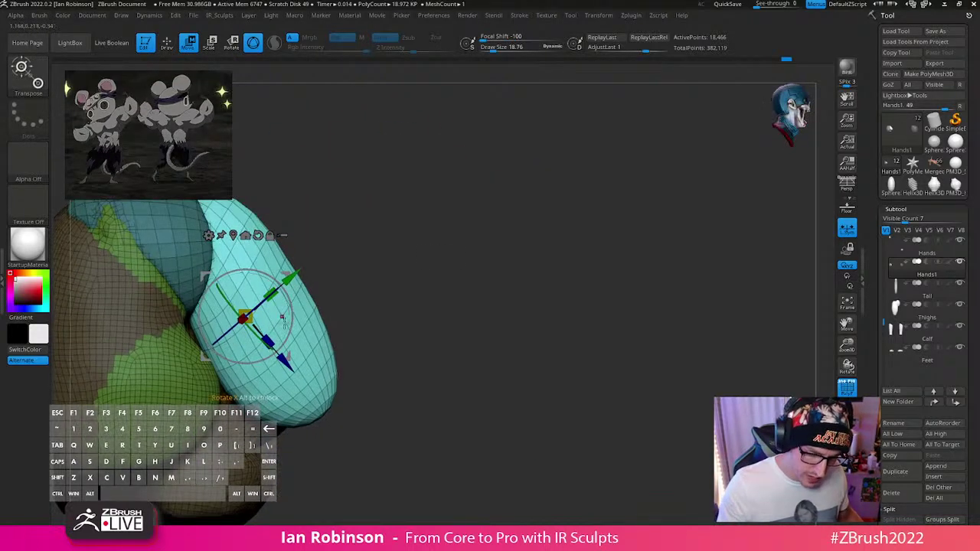
left_click_drag(292, 326, 272, 373)
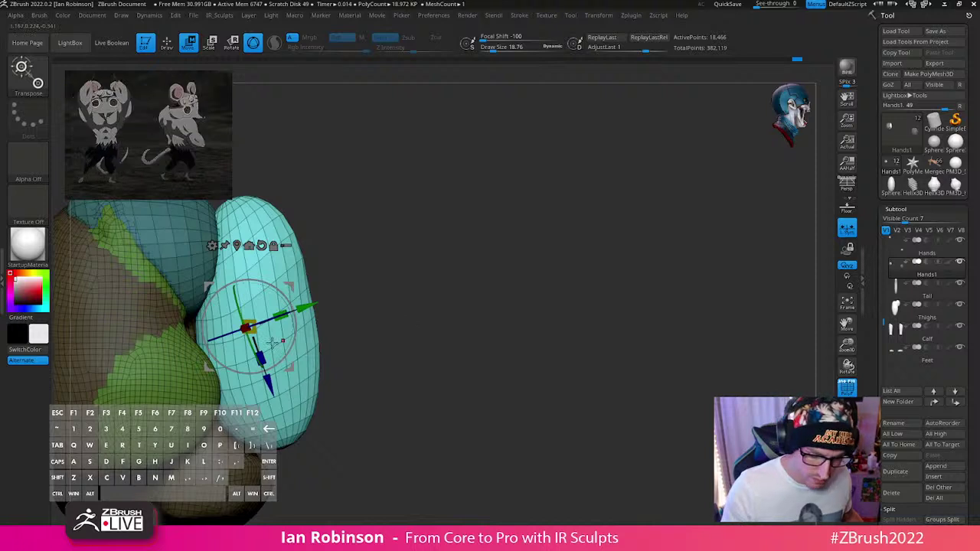
left_click_drag(261, 353, 256, 341)
left_click_drag(504, 338, 534, 289, "alt")
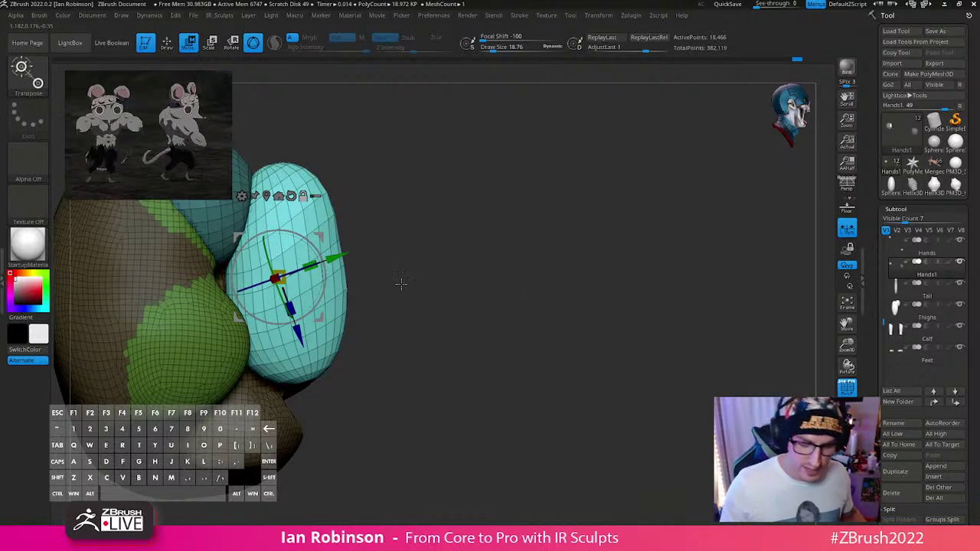
Step: Select the Move brush at draw size about 29 and bend the ellipsoid's upper part over against the first sphere
key("q")
key("b")
key("m")
key("v")
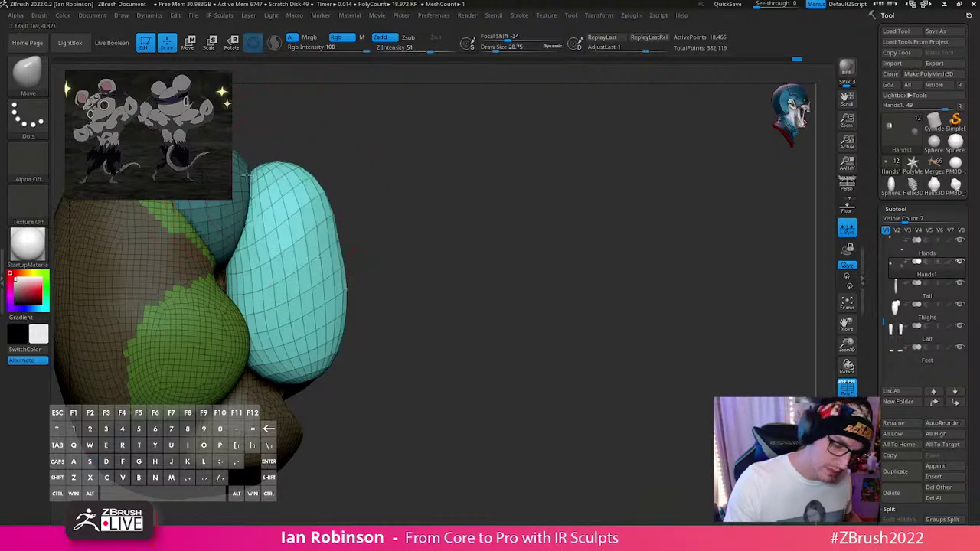
mouse_move(386, 141)
left_mouse_down()
mouse_move(398, 151)
mouse_move(269, 164)
mouse_move(276, 149)
left_mouse_up()
left_click_drag(263, 204, 260, 188)
left_click_drag(254, 255, 258, 256)
mouse_move(201, 291)
left_mouse_down()
mouse_move(599, 240)
mouse_move(555, 248)
mouse_move(597, 271)
mouse_move(568, 284)
left_mouse_up()
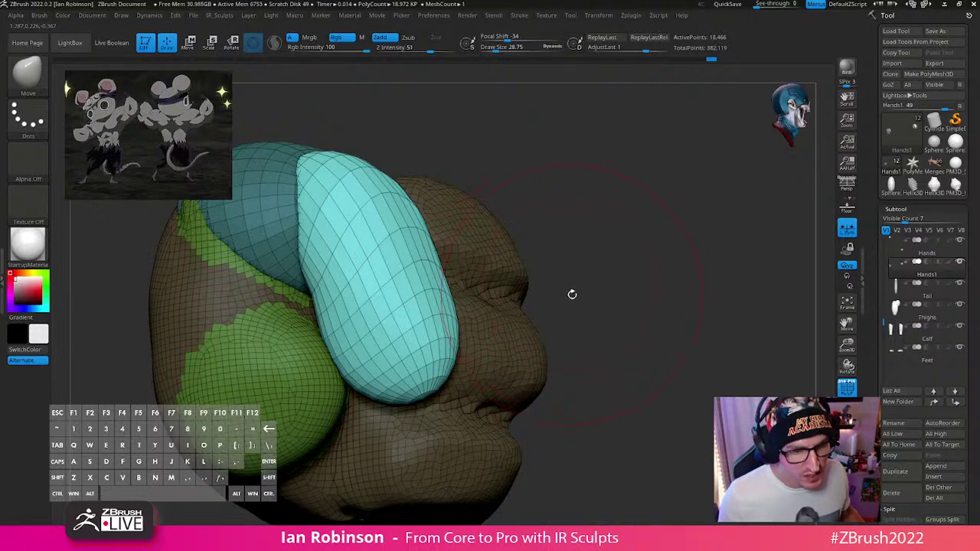
Step: Set the Move brush's draw size to about 33 and push the ellipsoid's lower tip up to shorten it
left_click_drag(572, 294, 568, 272, "alt")
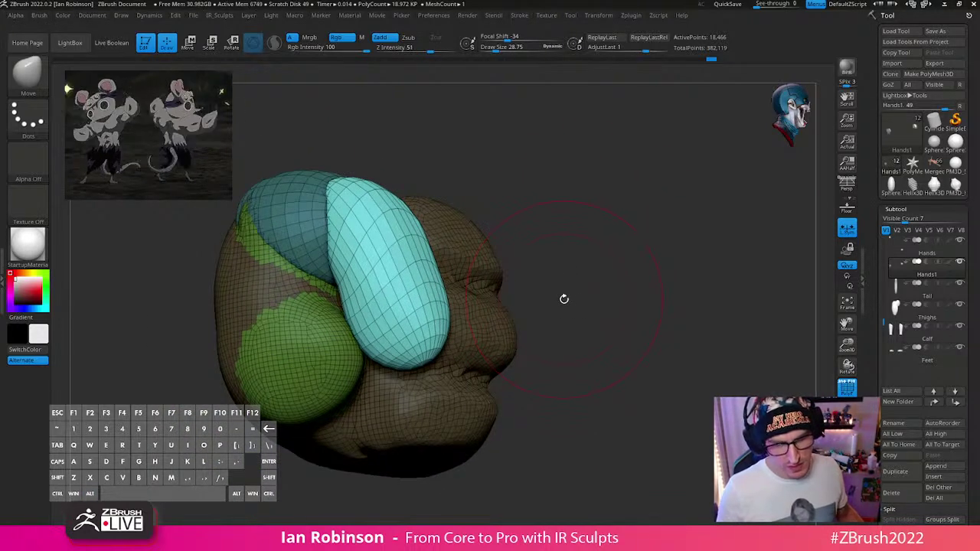
mouse_move(604, 294)
left_mouse_down()
mouse_move(585, 307)
mouse_move(577, 290)
mouse_move(536, 317)
left_mouse_up()
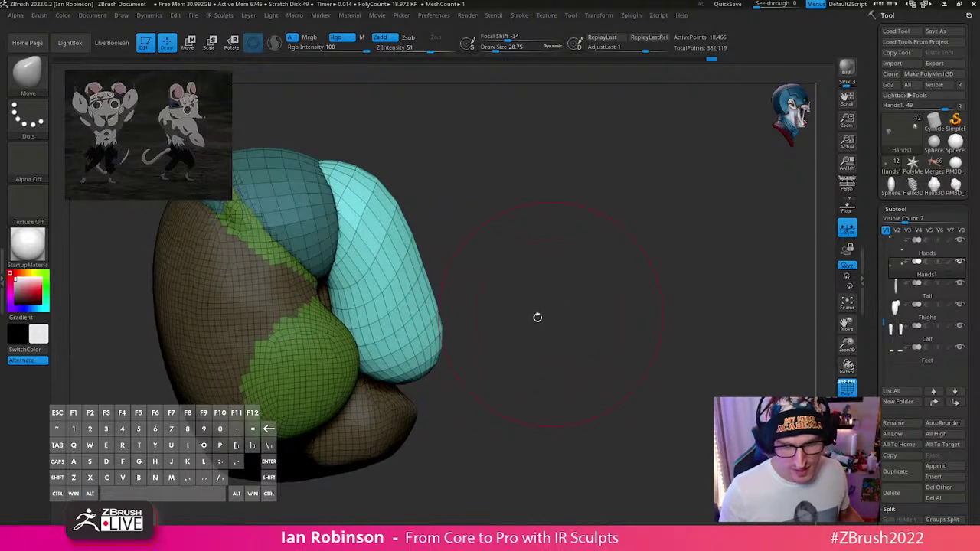
key("s")
left_click(487, 278)
mouse_move(487, 278)
left_mouse_down()
mouse_move(485, 269)
mouse_move(547, 291)
mouse_move(483, 281)
left_mouse_up()
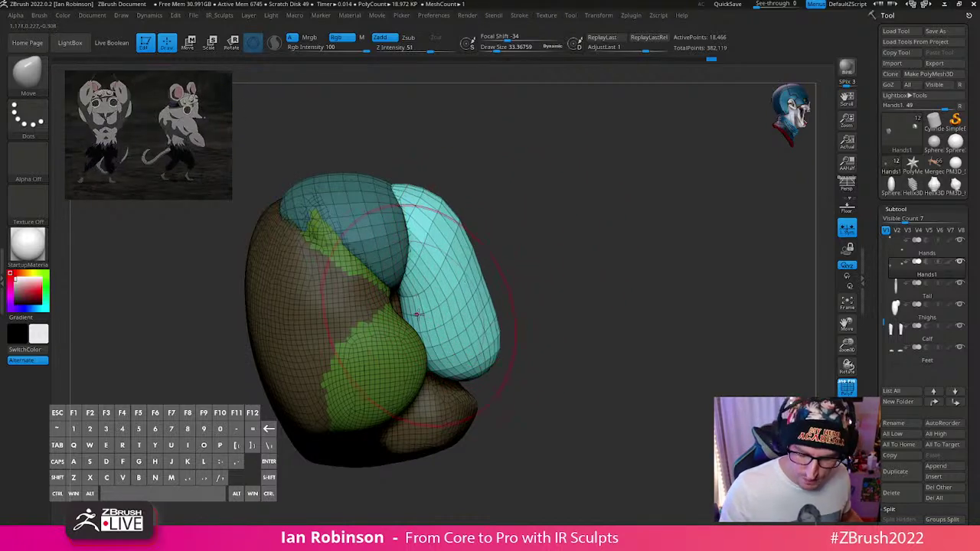
left_click_drag(573, 302, 460, 205)
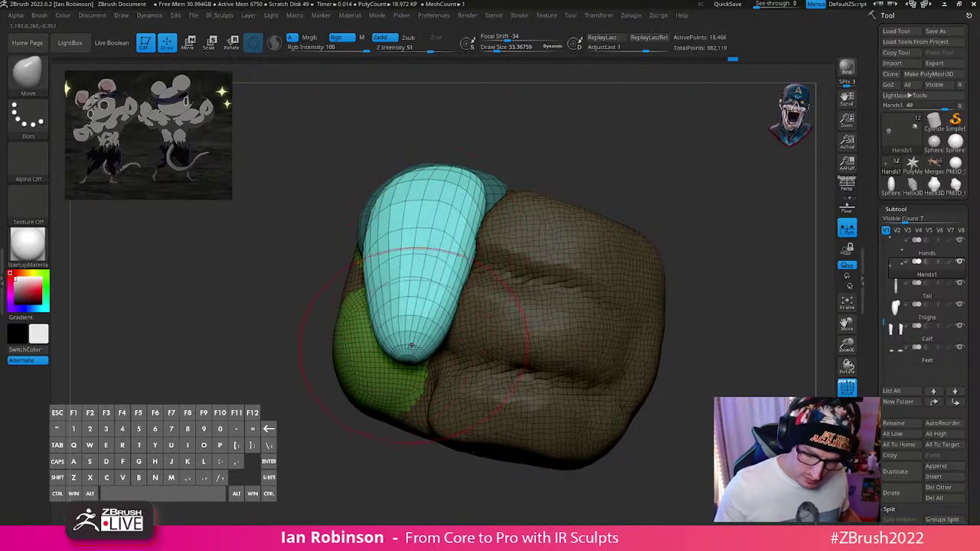
Step: Set the draw size to about 36 and broaden the ellipsoid's lower half on both sides toward the tip
key("s")
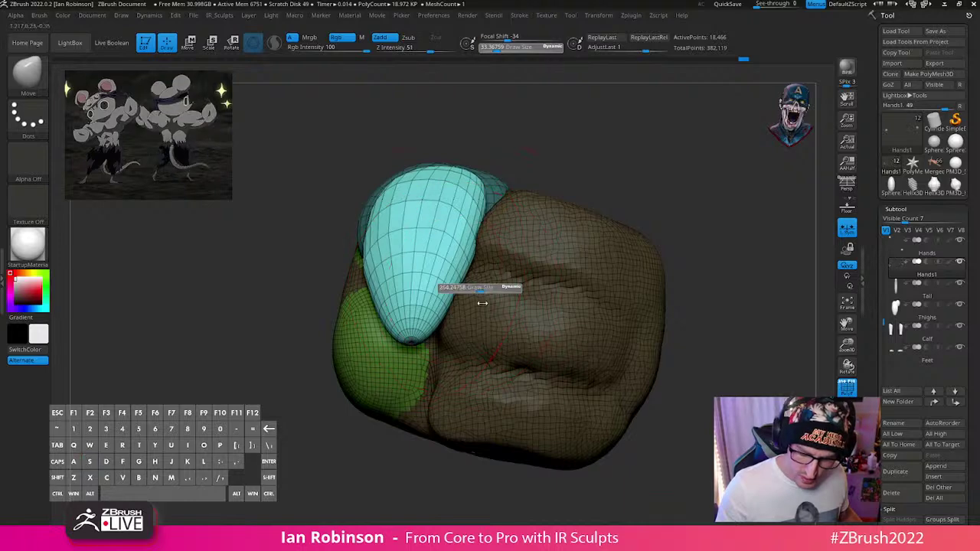
left_click_drag(482, 303, 487, 303)
key("s")
left_click_drag(461, 296, 451, 294)
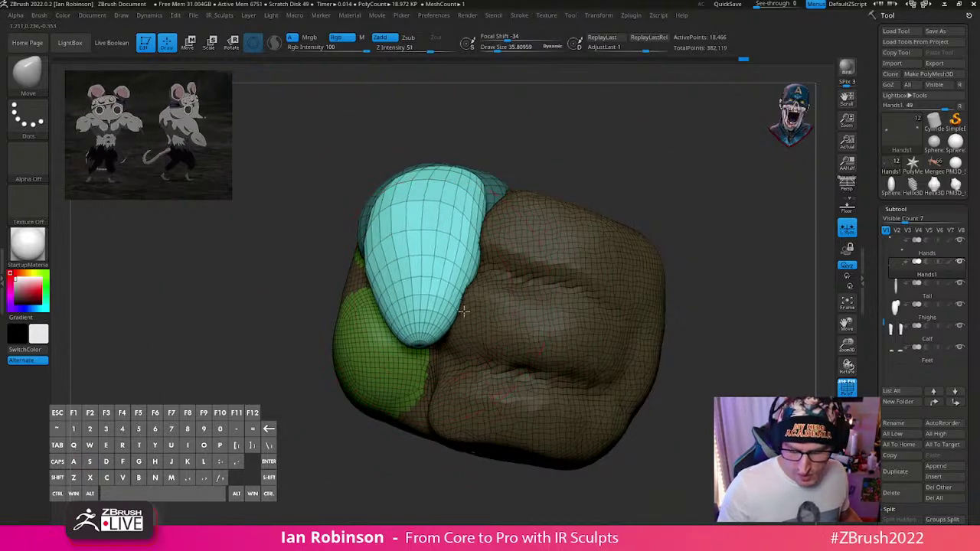
left_click_drag(390, 304, 376, 302)
left_click_drag(418, 341, 405, 345)
right_click_drag(404, 346, 536, 346)
Step: Adjust how the ellipsoid's upper end sits against the first sphere, using the gizmo and the Move brush
right_click(536, 346)
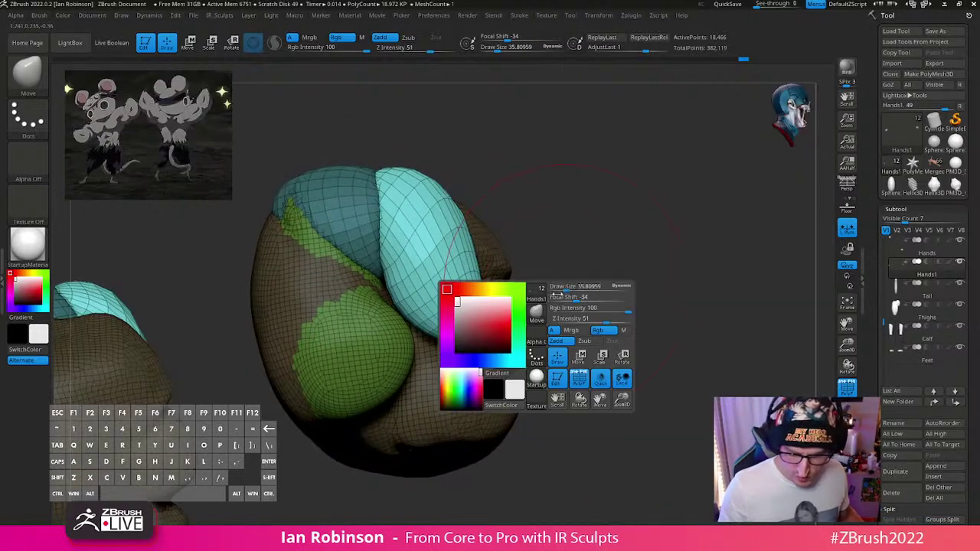
right_click_drag(525, 250, 524, 333, "ctrl")
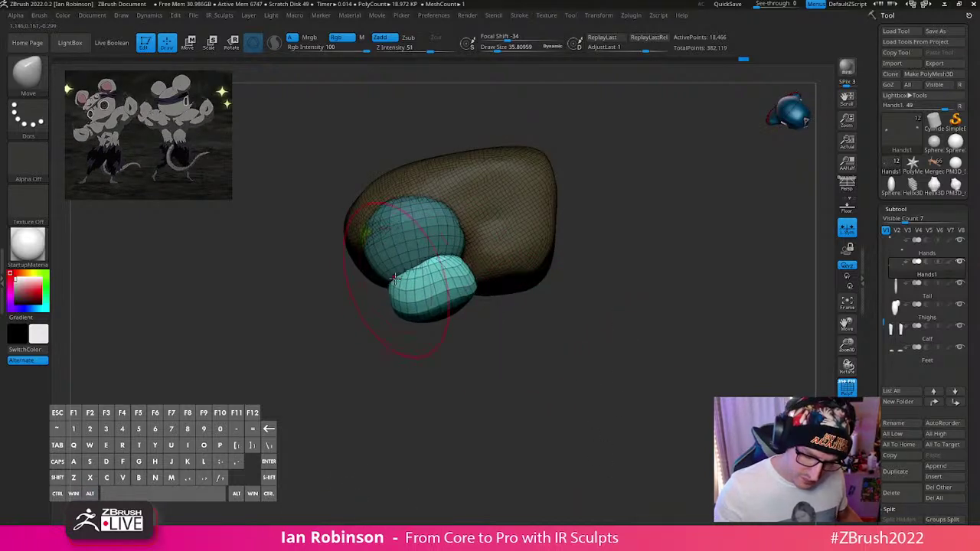
right_click_drag(395, 278, 468, 282)
key("w")
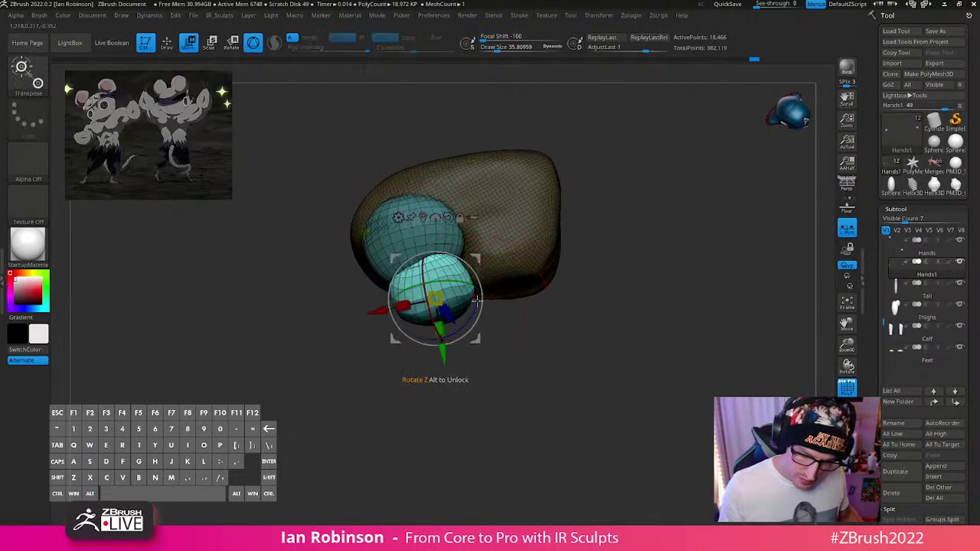
key("q")
mouse_move(507, 279)
right_mouse_down()
mouse_move(586, 249)
mouse_move(632, 291)
mouse_move(588, 260)
right_mouse_up()
left_click_drag(476, 209, 490, 194)
right_click_drag(520, 195, 597, 192)
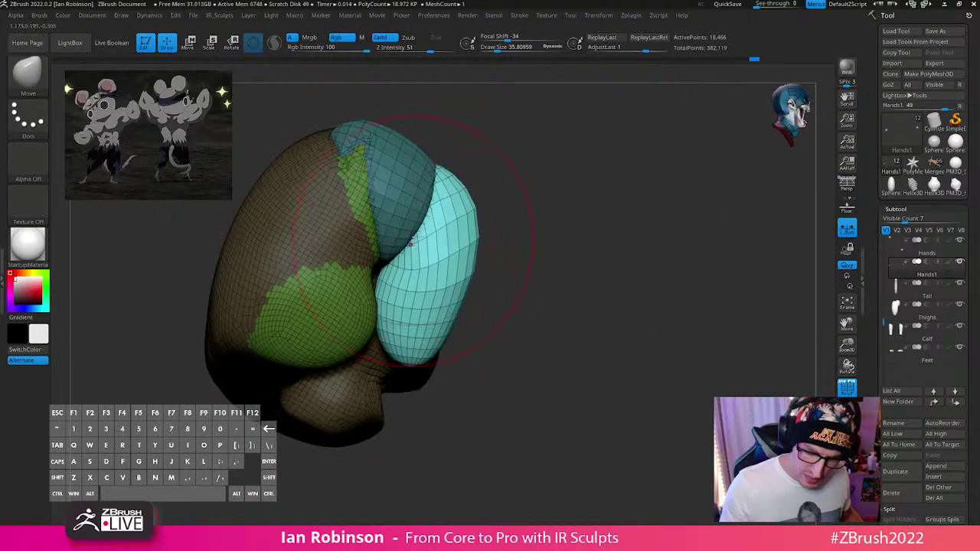
Step: Set the draw size to about 27 and pull the ellipsoid's upper outer side outward into an angular thumb knuckle
key("s")
left_click_drag(422, 235, 418, 236)
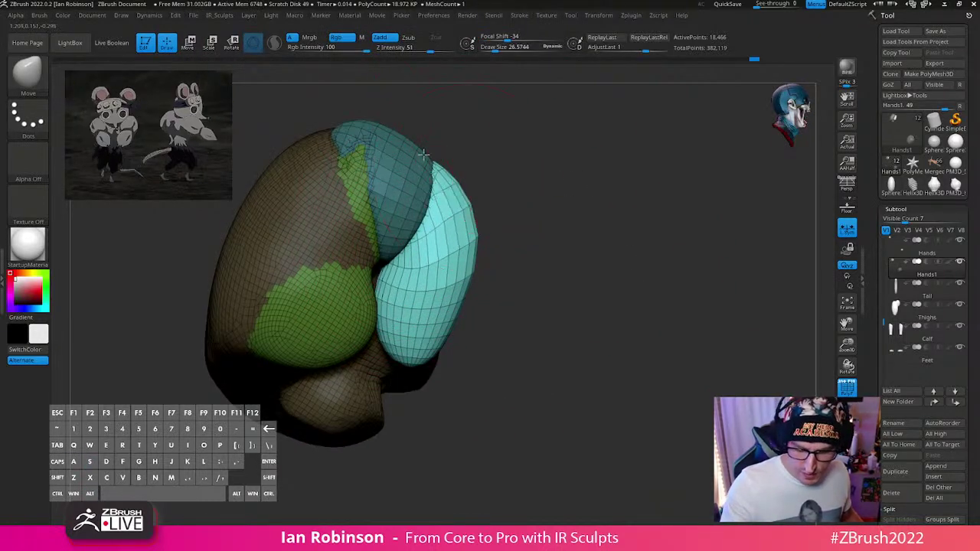
left_click_drag(476, 178, 542, 124)
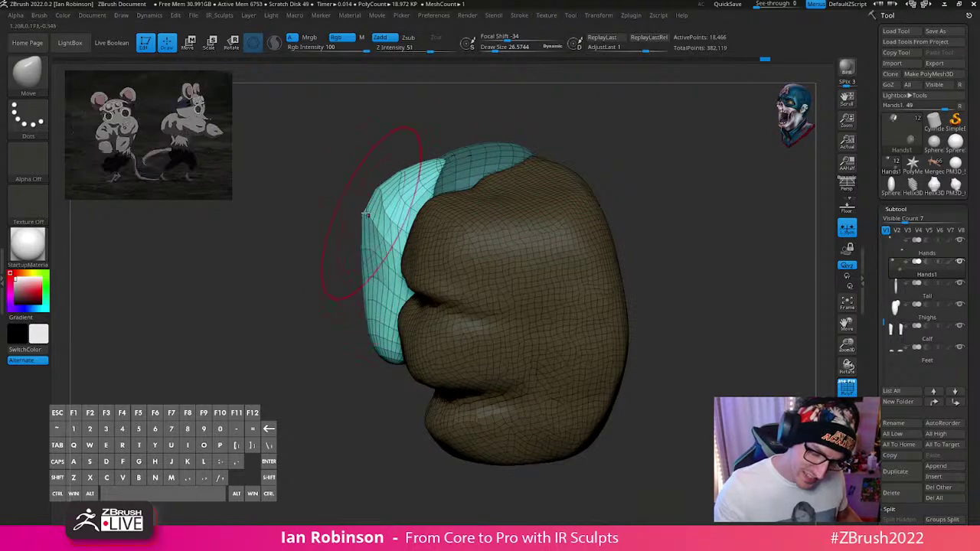
left_click_drag(358, 260, 538, 263)
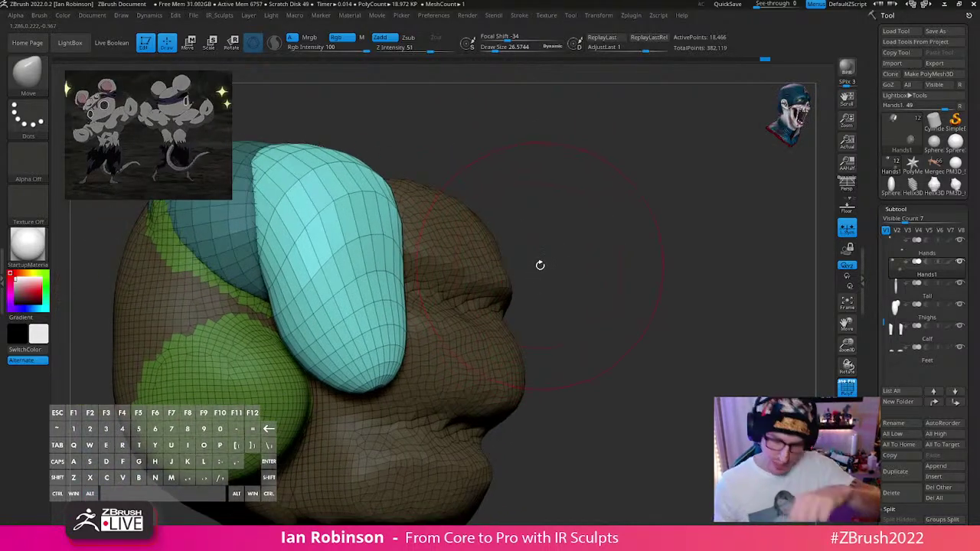
Step: Reduce the Move brush's draw size to about 10 and refine the corner of the thumb knuckle
mouse_move(596, 279)
left_mouse_down()
mouse_move(604, 301)
mouse_move(572, 276)
mouse_move(606, 311)
mouse_move(596, 294)
left_mouse_up()
key("s")
key("shift+f")
key("shift+f")
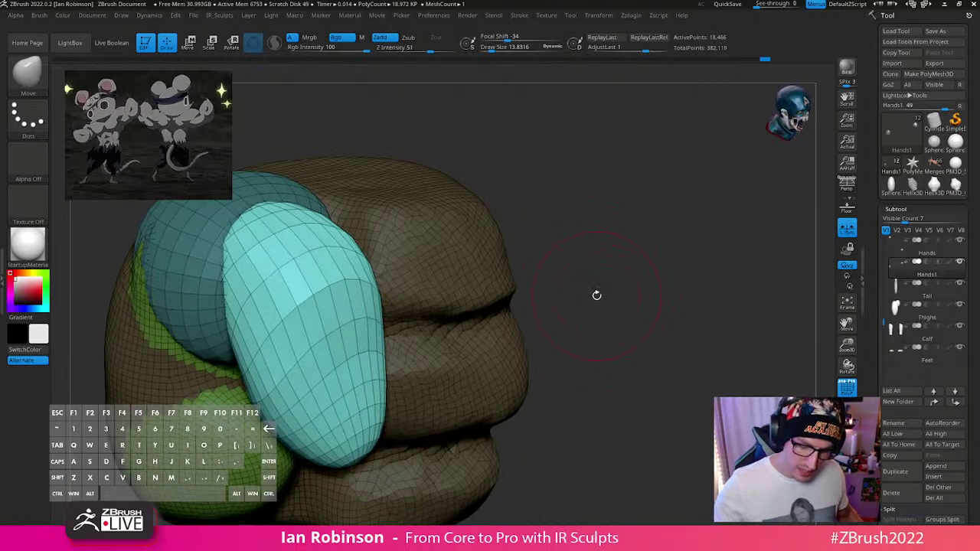
key("s")
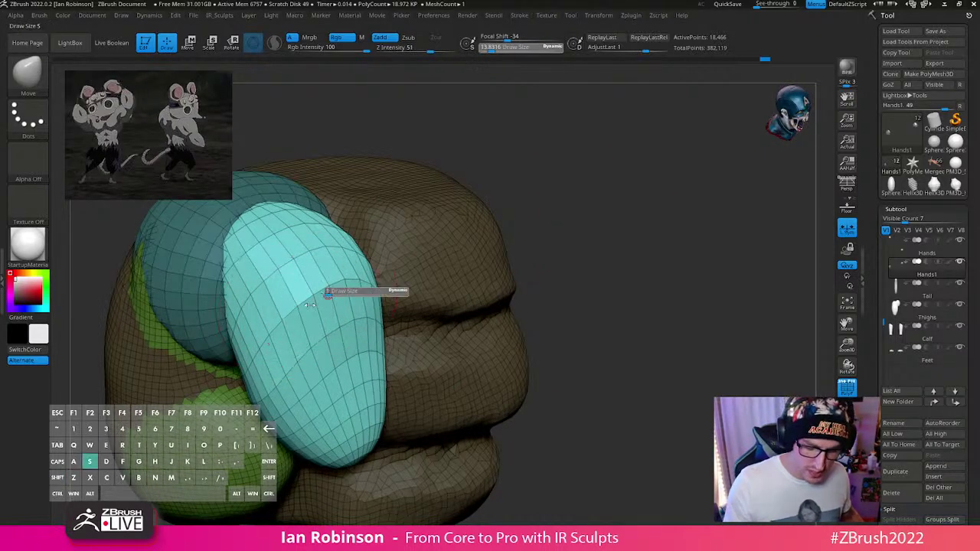
left_click_drag(331, 297, 336, 297)
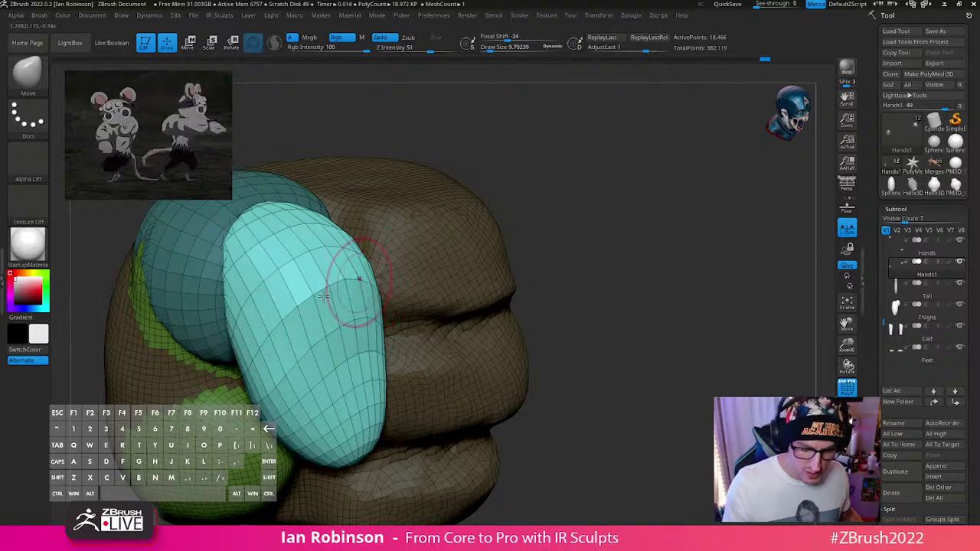
left_click_drag(605, 280, 497, 278)
left_click_drag(348, 277, 426, 284)
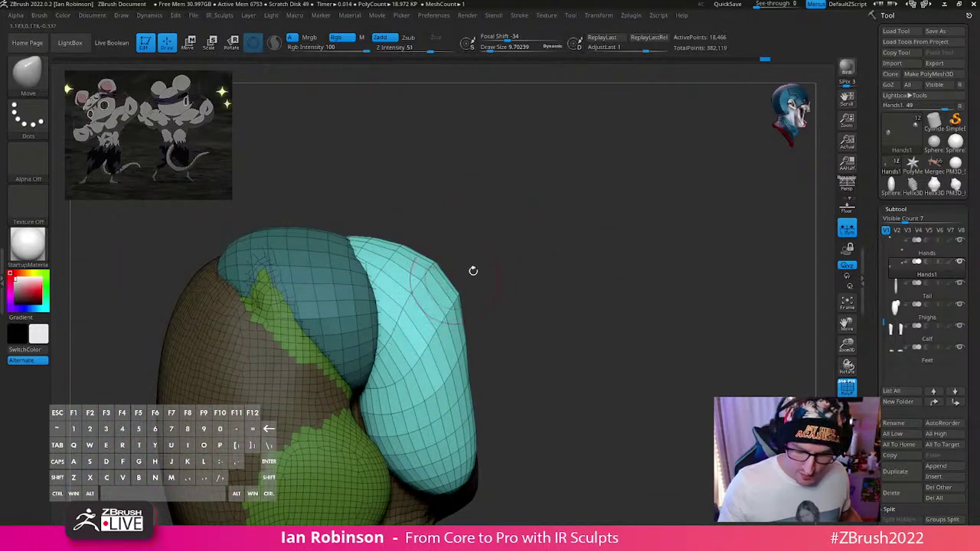
Step: Subdivide the unmasked ellipsoid and check its surface without the wireframe
left_click_drag(596, 300, 579, 309)
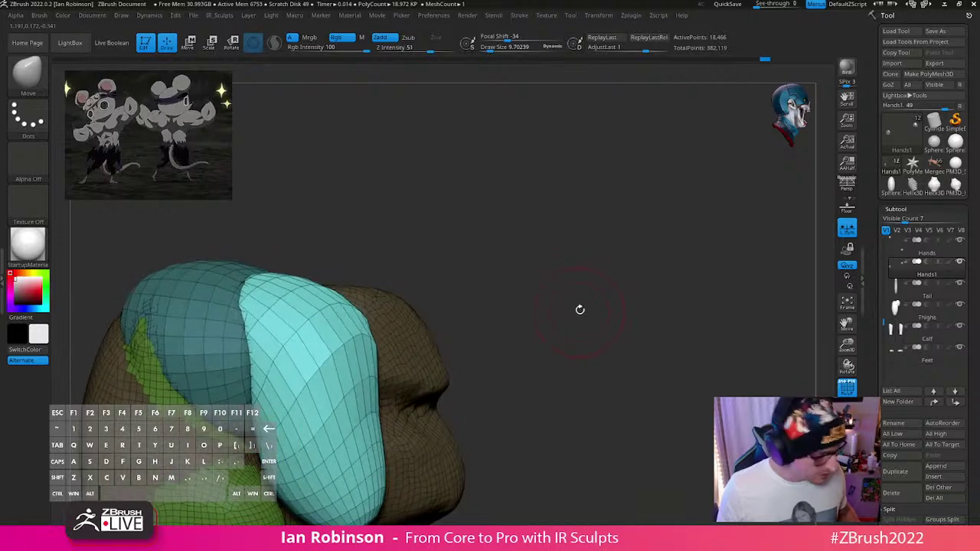
key("ctrl+d")
key("ctrl+d")
key("shift+f")
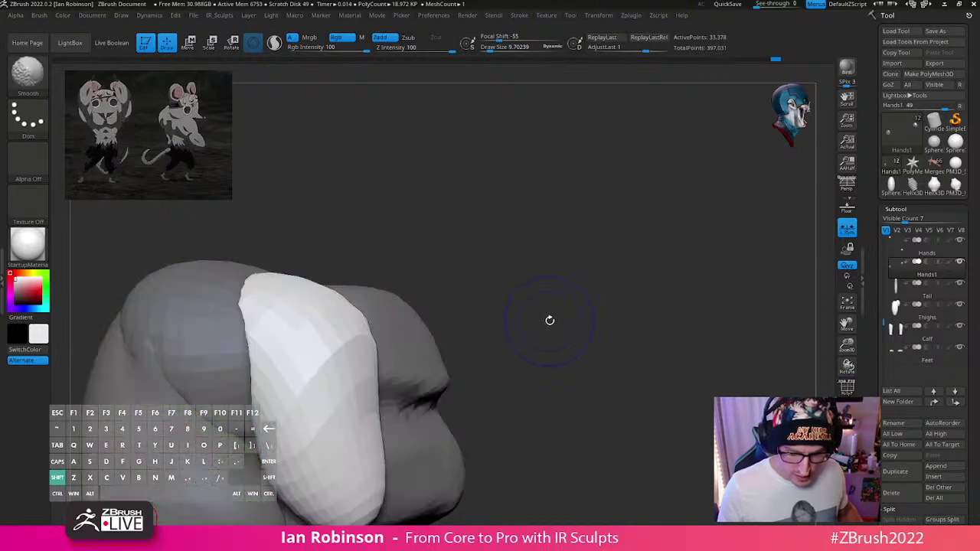
key("shift+f")
Step: Select the DamStandard brush at draw size about 11 and raise a ridge across the ellipsoid's knuckle
key("b")
left_click_drag(544, 316, 494, 337)
left_click_drag(212, 410, 289, 352, "alt")
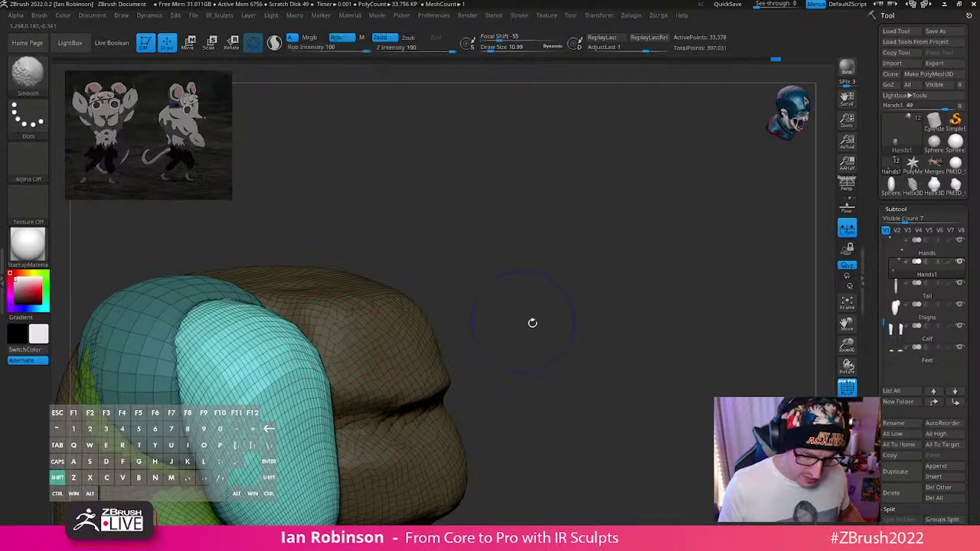
key("shift+f")
mouse_move(560, 322)
left_mouse_down()
mouse_move(590, 289)
mouse_move(237, 359)
left_mouse_up()
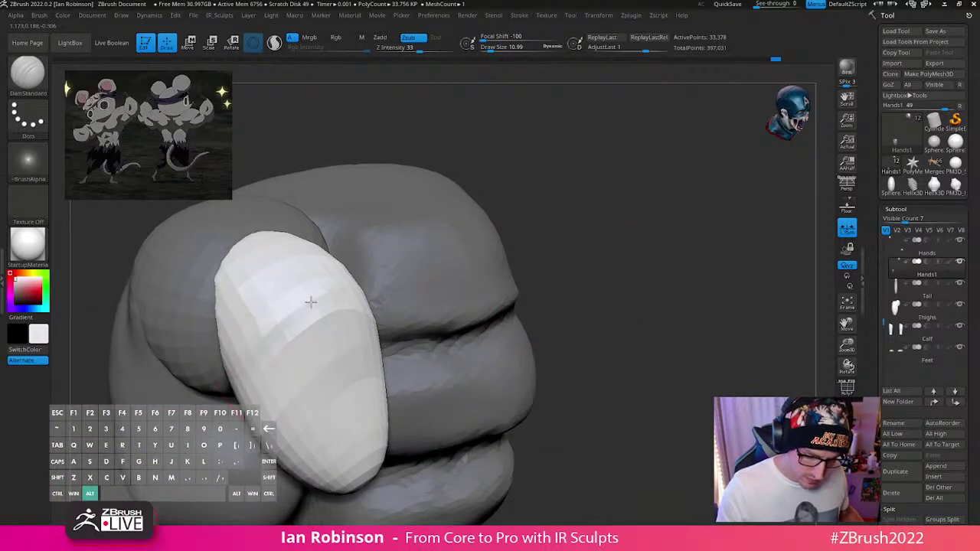
Step: Sharpen the knuckle ridge with inverted DamStandard strokes, following it down the thumb's inner side
mouse_move(587, 242)
left_mouse_down()
mouse_move(324, 339)
mouse_move(396, 256)
left_mouse_up()
left_click_drag(443, 286, 449, 284)
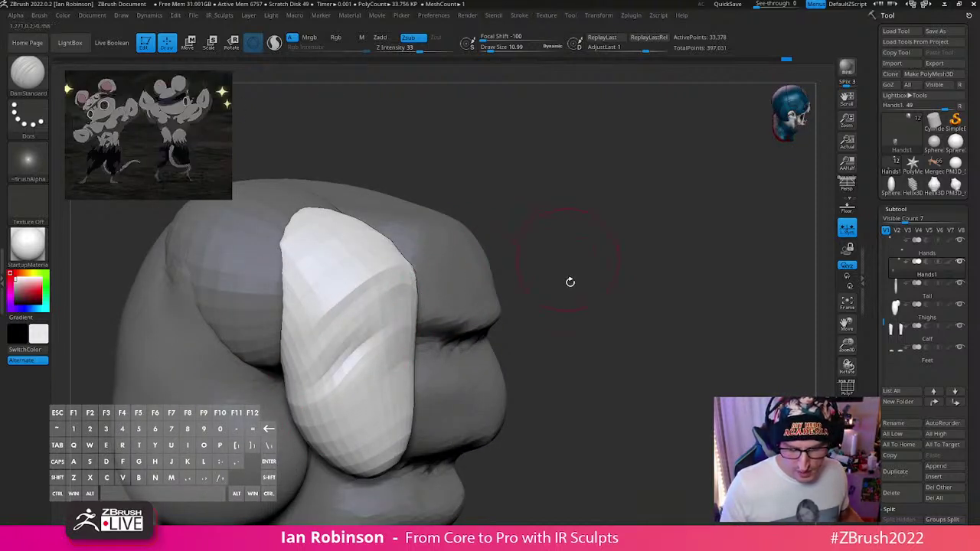
left_click_drag(569, 280, 457, 324)
key("ctrl")
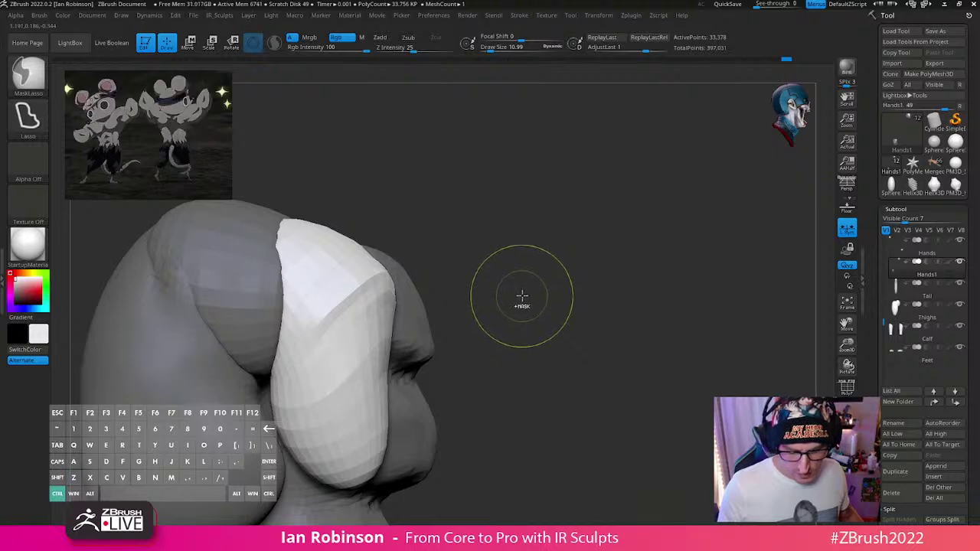
left_click_drag(501, 284, 332, 324)
key("alt")
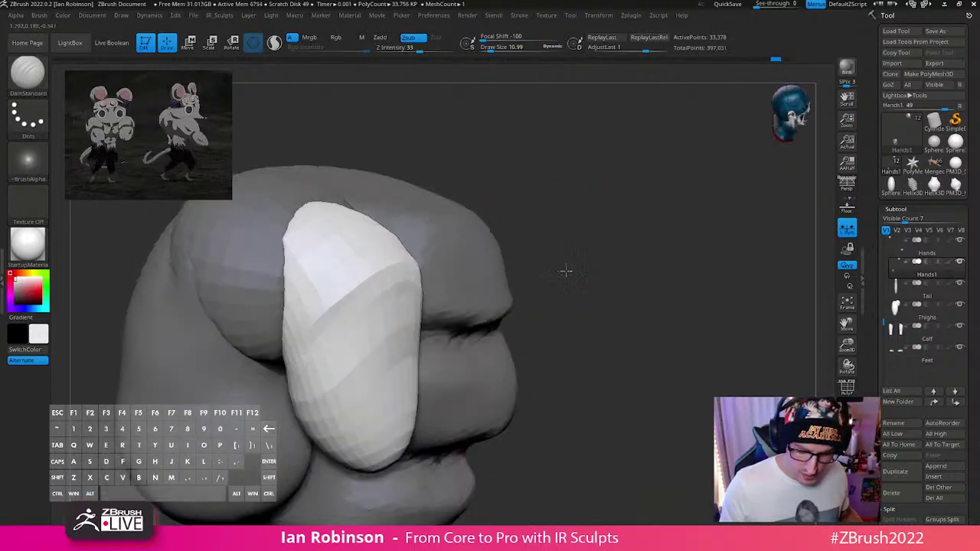
left_click_drag(564, 271, 378, 263)
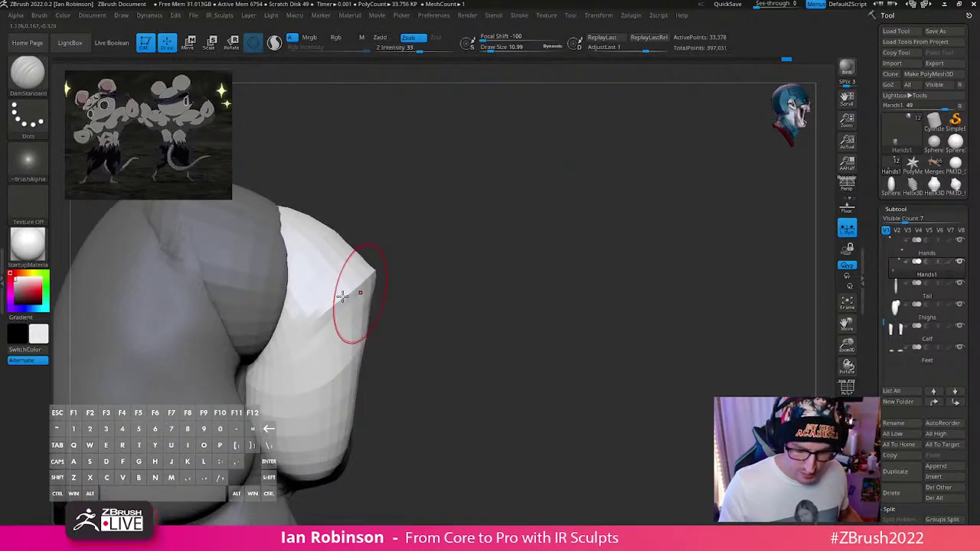
left_click_drag(342, 296, 320, 316, "alt")
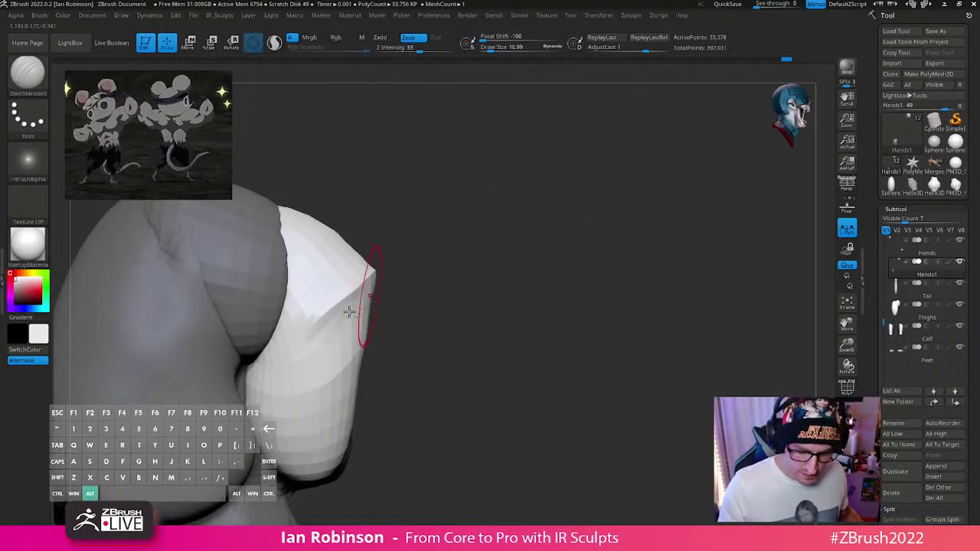
Step: Select the Pinch brush and tighten the ridge running across the thumb knuckle
key("b")
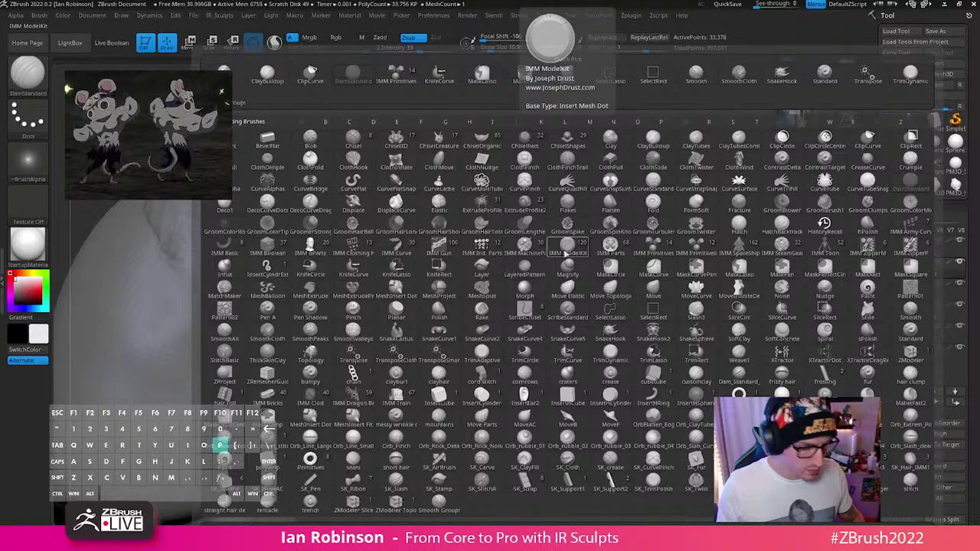
key("p")
key("i")
left_click_drag(553, 271, 525, 284)
key("shift+f")
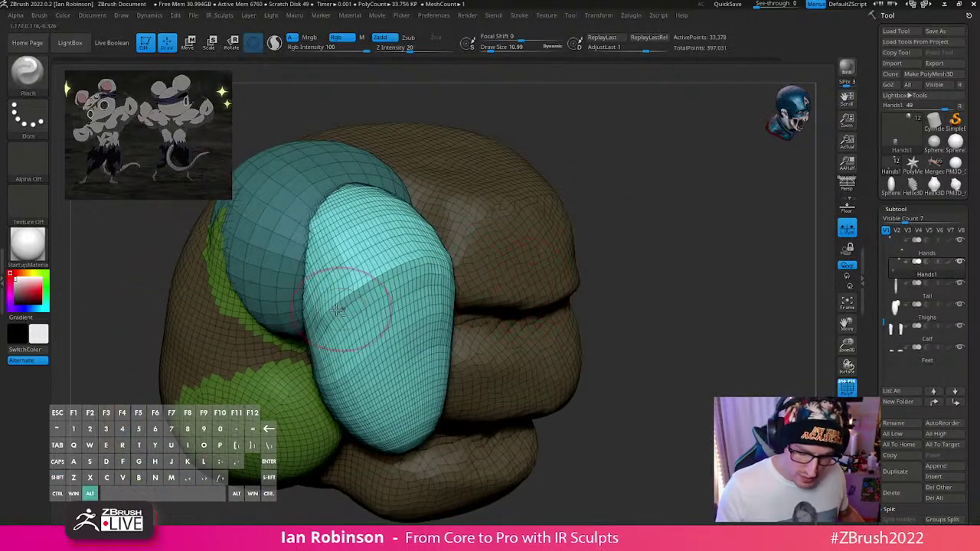
left_click_drag(337, 309, 422, 266, "alt")
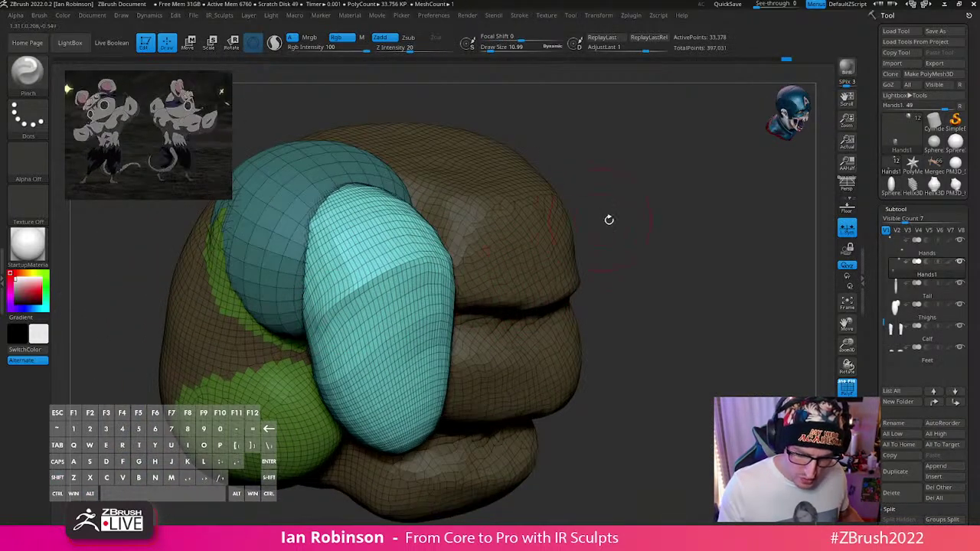
Step: Pinch the knuckle ridge further around both sides of the thumb and refine its corner
left_click_drag(609, 220, 513, 234)
left_click_drag(356, 331, 328, 317)
left_click_drag(440, 243, 574, 254)
mouse_move(460, 260)
left_mouse_down()
mouse_move(499, 254)
mouse_move(497, 245)
mouse_move(502, 268)
left_mouse_up()
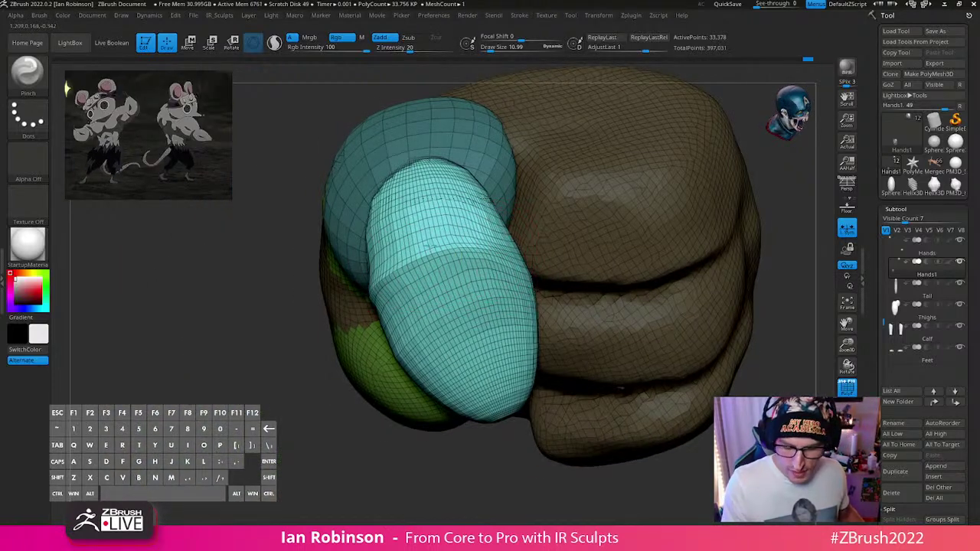
left_click_drag(353, 451, 477, 315)
left_click_drag(535, 298, 557, 303, "alt")
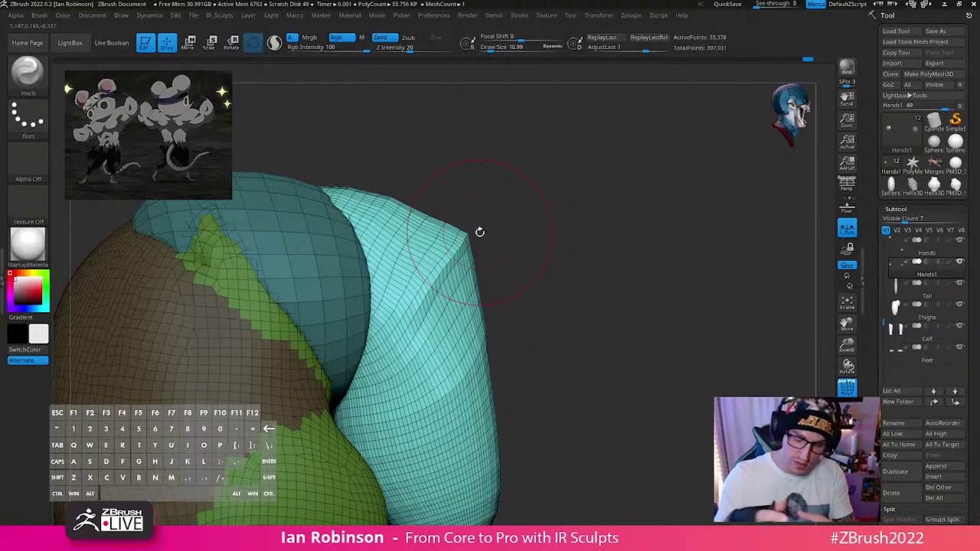
left_click_drag(544, 260, 367, 310)
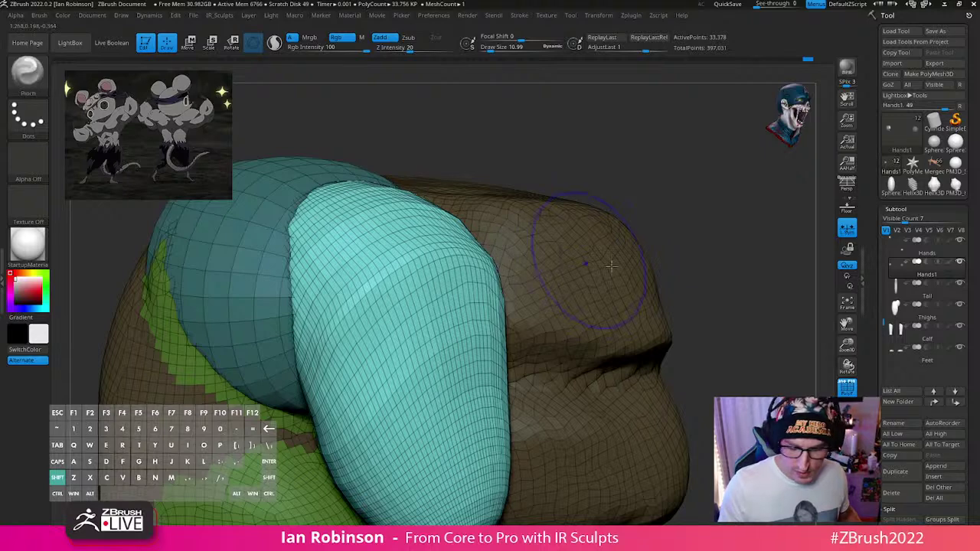
Step: Clear the mask from the rest of the fist and view the hand without the wireframe
key("shift+f")
left_click_drag(691, 266, 655, 288, "alt")
key("shift+f")
key("shift+f")
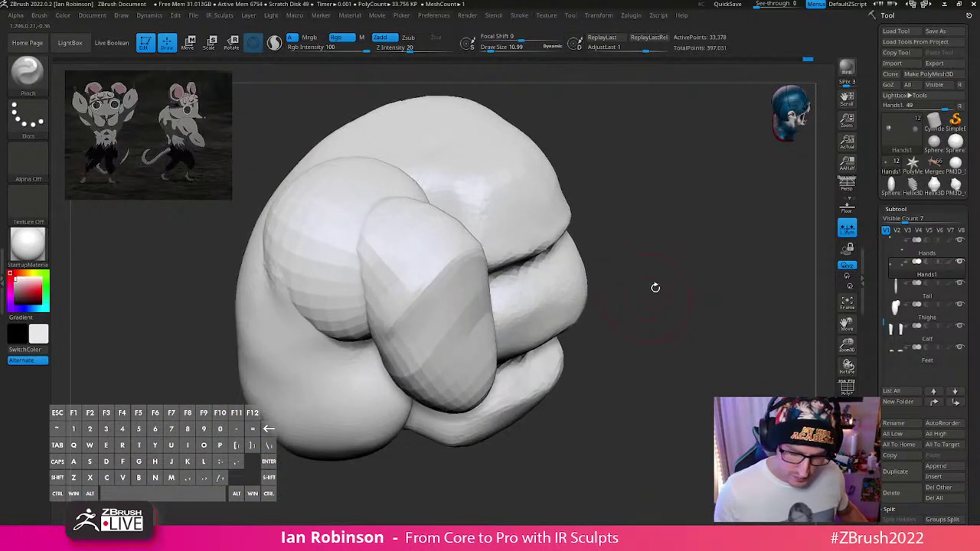
Step: Show the wireframe and regroup the fist so that the thumb pieces and the hand have separate polygroups
key("shift+f")
key("space")
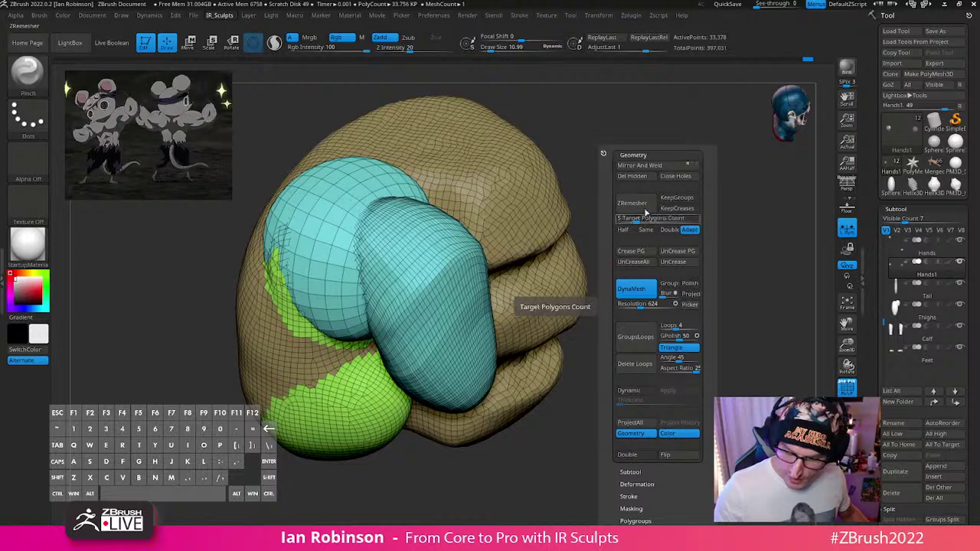
left_click(636, 154)
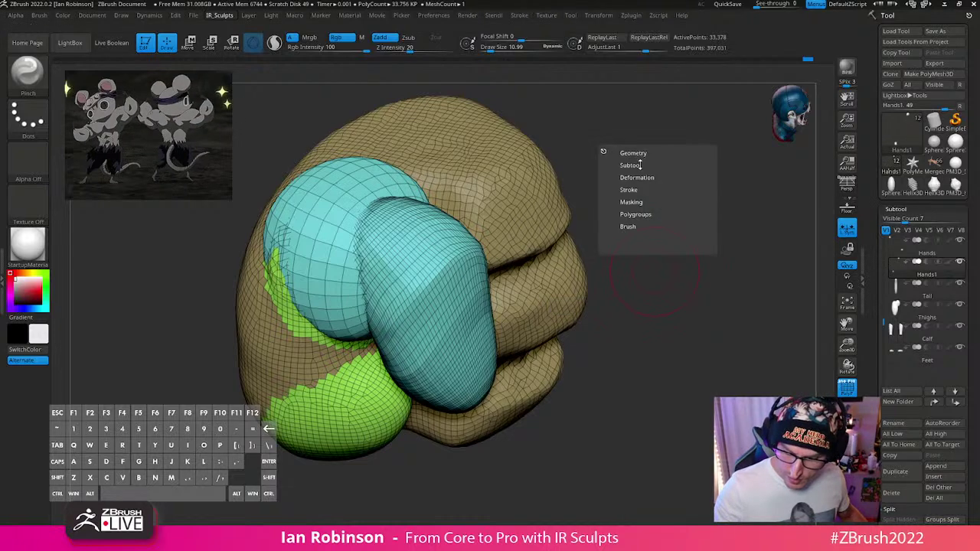
left_click(637, 214)
left_click(642, 226)
left_click_drag(650, 246, 711, 287)
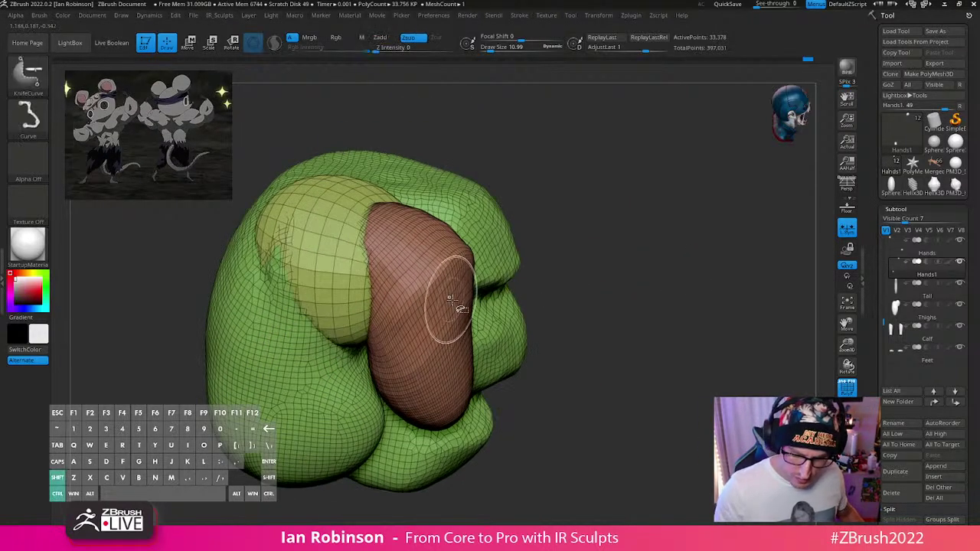
Step: Mask the fist except for the thumb's outer segment and set the draw size to about 15
left_click(458, 306, "ctrl+shift")
left_click(586, 277, "ctrl+shift")
key("s")
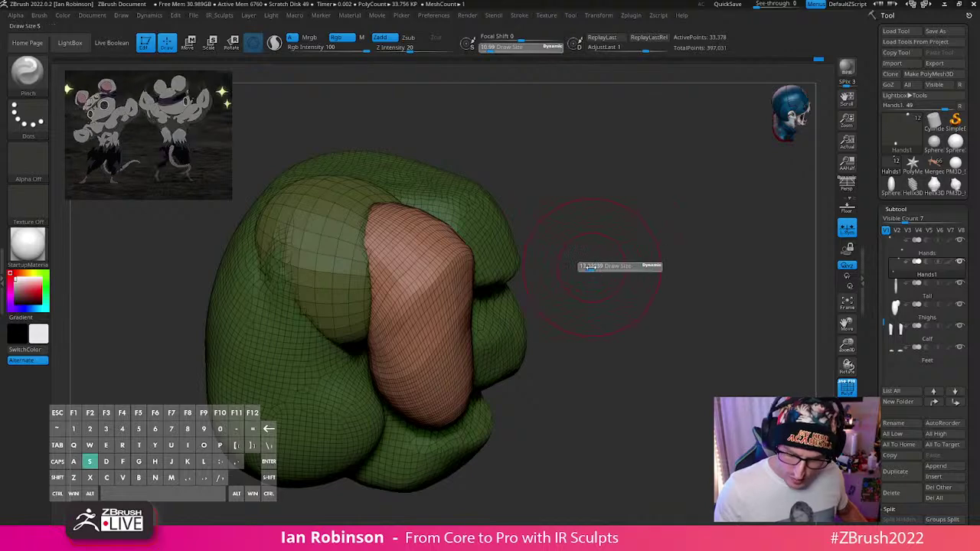
left_click_drag(591, 268, 593, 267)
left_click_drag(593, 267, 579, 295)
Step: Select the Move brush, swap the mask onto the thumb and adjust the palm beside it
right_click_drag(492, 234, 443, 285, "alt")
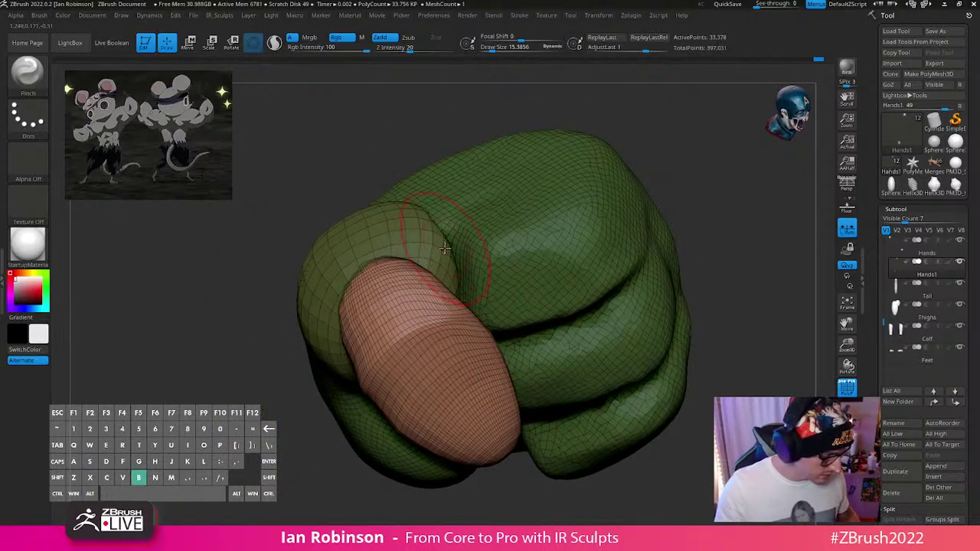
key("m")
key("v")
mouse_move(442, 316)
right_mouse_down()
mouse_move(443, 295)
mouse_move(508, 202)
mouse_move(553, 232)
mouse_move(455, 264)
mouse_move(530, 261)
mouse_move(518, 278)
mouse_move(487, 287)
right_mouse_up()
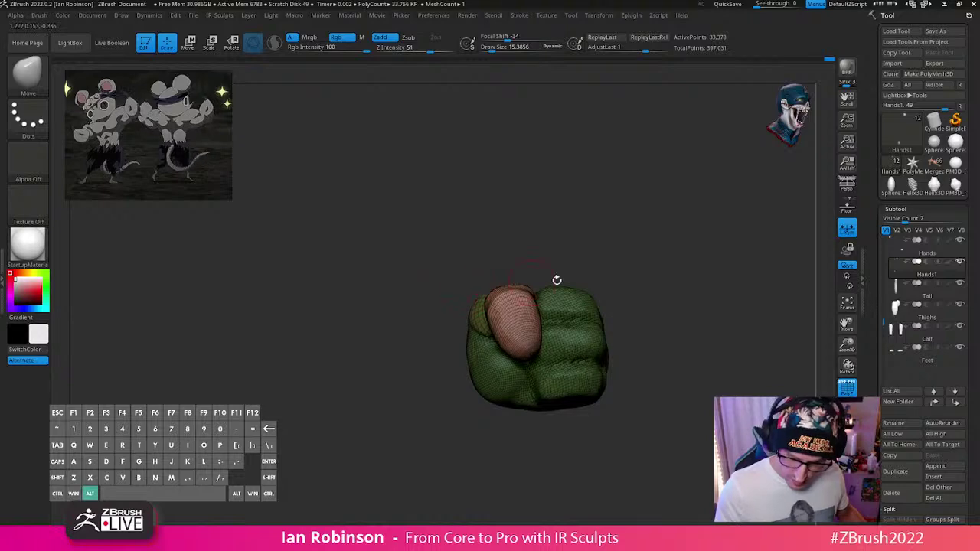
right_click_drag(556, 279, 689, 280, "alt")
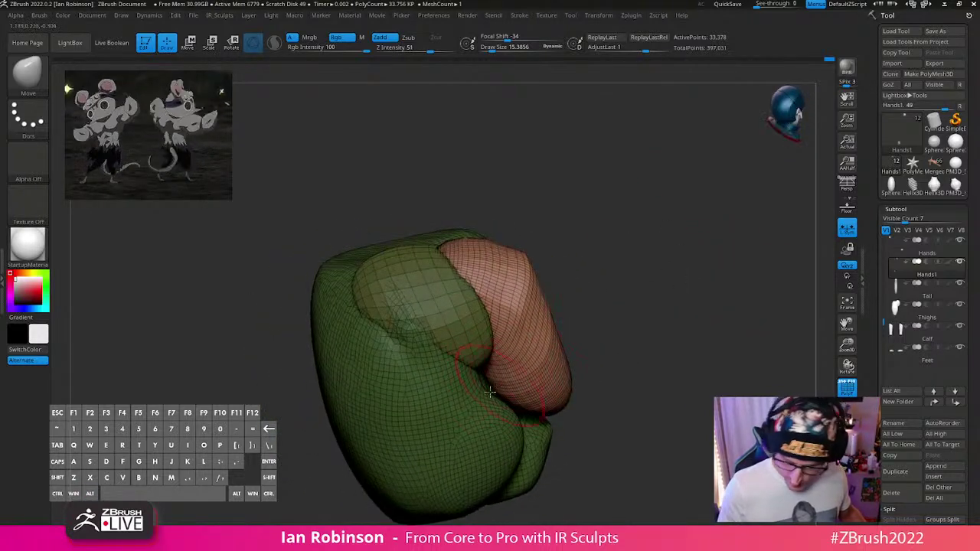
right_click_drag(490, 392, 452, 369)
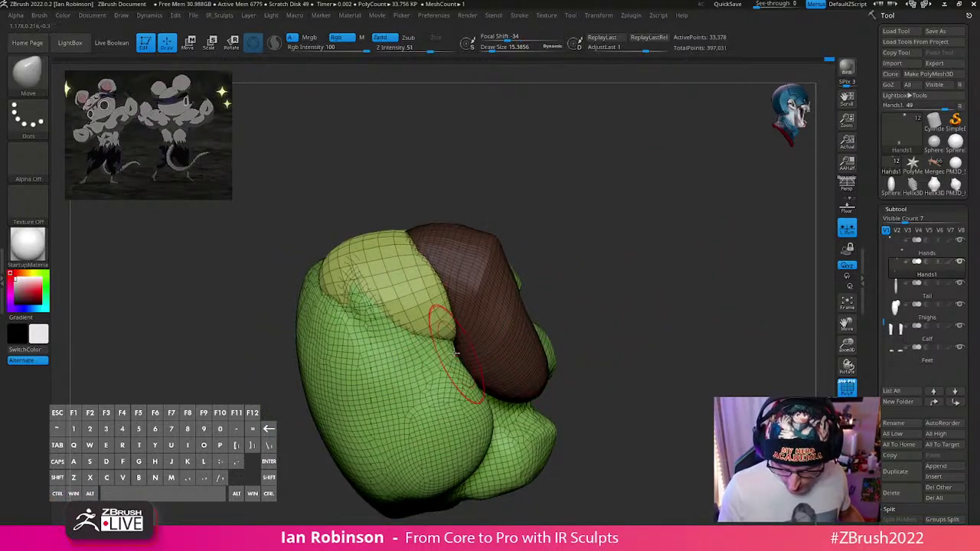
left_click_drag(616, 285, 626, 311)
left_click_drag(625, 354, 702, 372)
Step: Bring the rest of the character back into view without the wireframe
left_click(846, 441)
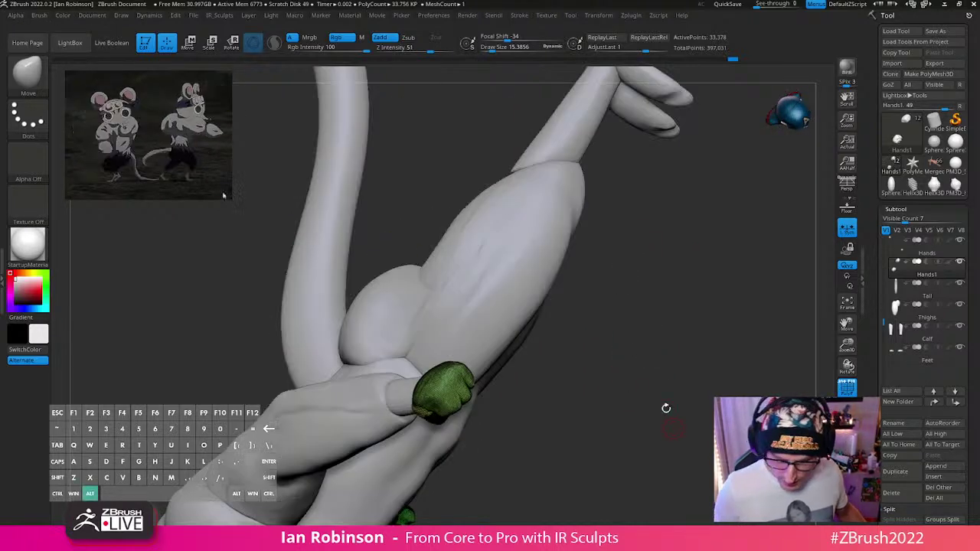
key("shift+f")
left_click_drag(665, 406, 683, 338, "alt")
left_click_drag(683, 338, 628, 405)
left_click_drag(710, 372, 538, 380)
Step: Rotate the fist on the wrist with the gizmo and reposition it to line up with the forearm
key("w")
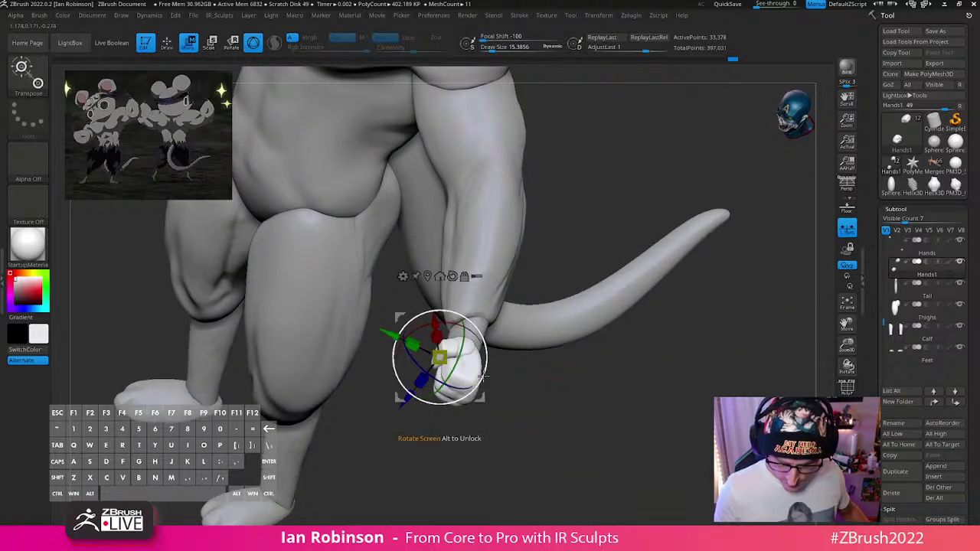
left_click_drag(389, 334, 558, 320)
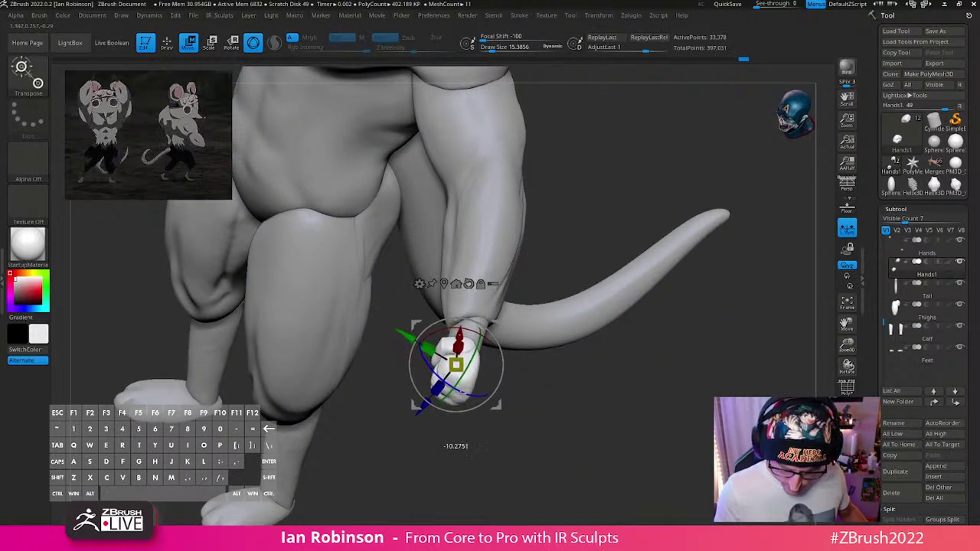
left_click_drag(590, 391, 641, 362, "shift")
left_click_drag(645, 324, 527, 498)
left_click_drag(492, 375, 490, 384)
mouse_move(535, 415)
left_mouse_down()
mouse_move(559, 416)
mouse_move(536, 406)
left_mouse_up()
left_click_drag(492, 389, 499, 371, "alt")
mouse_move(545, 401)
left_mouse_down()
mouse_move(535, 400)
mouse_move(601, 437)
mouse_move(651, 387)
mouse_move(582, 331)
mouse_move(627, 343)
mouse_move(594, 452)
mouse_move(704, 370)
left_mouse_up()
Step: Select the thighs and reshape their outer upper edge at the hips with a Move brush of size about 72
key("q")
mouse_move(538, 339)
left_mouse_down("alt")
mouse_move(561, 371)
mouse_move(554, 380)
mouse_move(573, 392)
left_mouse_up("alt")
key("s")
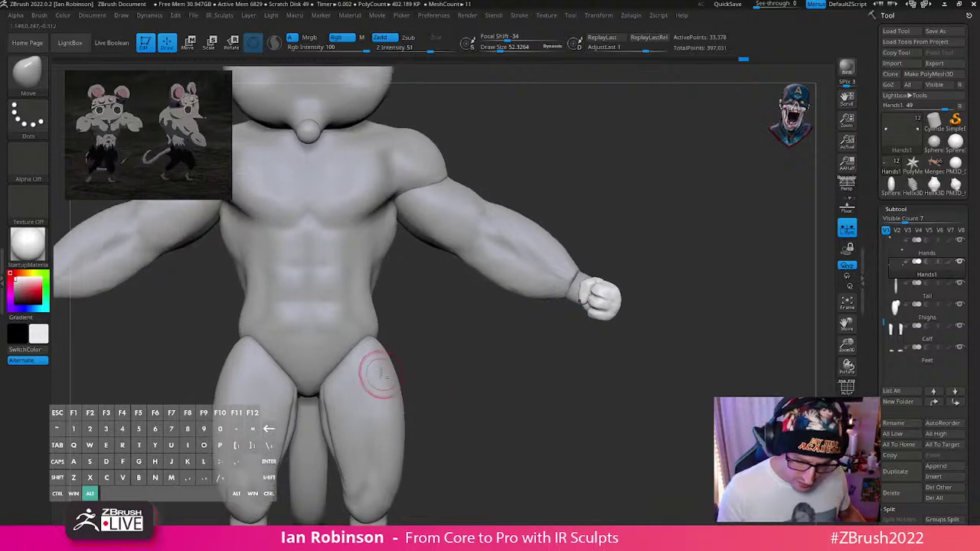
left_click(378, 374, "alt")
left_click_drag(462, 372, 352, 391)
mouse_move(621, 296)
left_mouse_down()
mouse_move(594, 284)
mouse_move(614, 288)
mouse_move(559, 311)
left_mouse_up()
left_click_drag(501, 347, 359, 337)
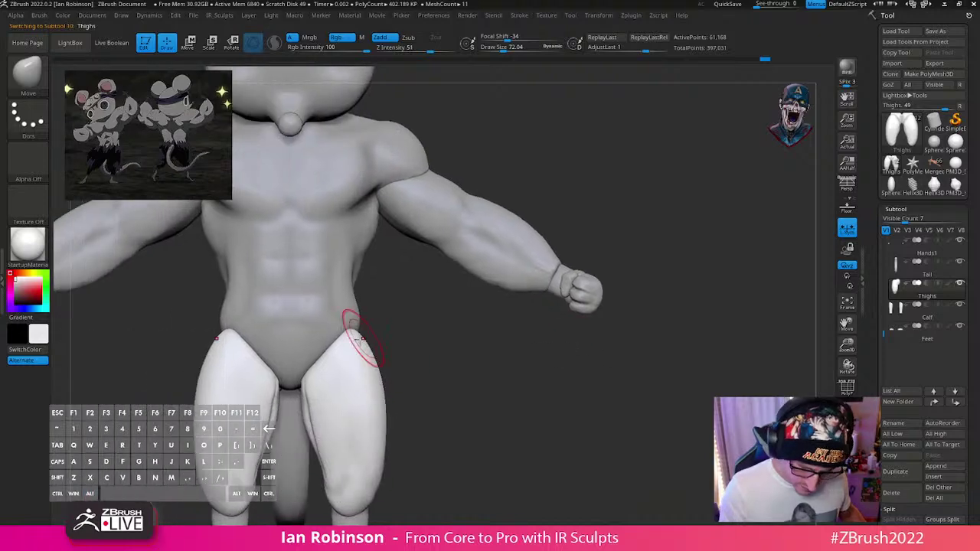
mouse_move(420, 389)
left_mouse_down()
mouse_move(409, 376)
mouse_move(360, 367)
left_mouse_up()
Step: Adjust the thighs from behind with the Move brush where the hips meet the lower back
right_click_drag(423, 341, 429, 386, "alt")
left_click(394, 361, "alt")
left_click(437, 346, "alt")
mouse_move(437, 346)
right_mouse_down()
mouse_move(525, 372)
mouse_move(590, 327)
right_mouse_up()
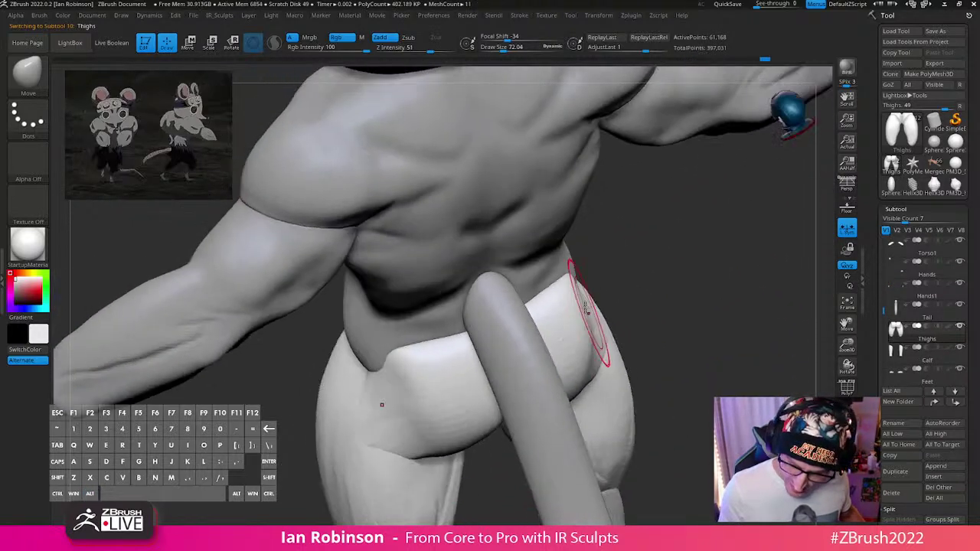
left_click_drag(579, 304, 559, 277)
mouse_move(573, 291)
right_mouse_down()
mouse_move(558, 306)
mouse_move(571, 319)
right_mouse_up()
left_click_drag(579, 312, 624, 328)
Step: Select the torso and pull and smooth its lower side where the waist meets the hip
right_click_drag(657, 339, 551, 313, "alt")
left_click(556, 314, "alt")
mouse_move(552, 312)
left_mouse_down()
mouse_move(557, 321)
mouse_move(582, 304)
left_mouse_up()
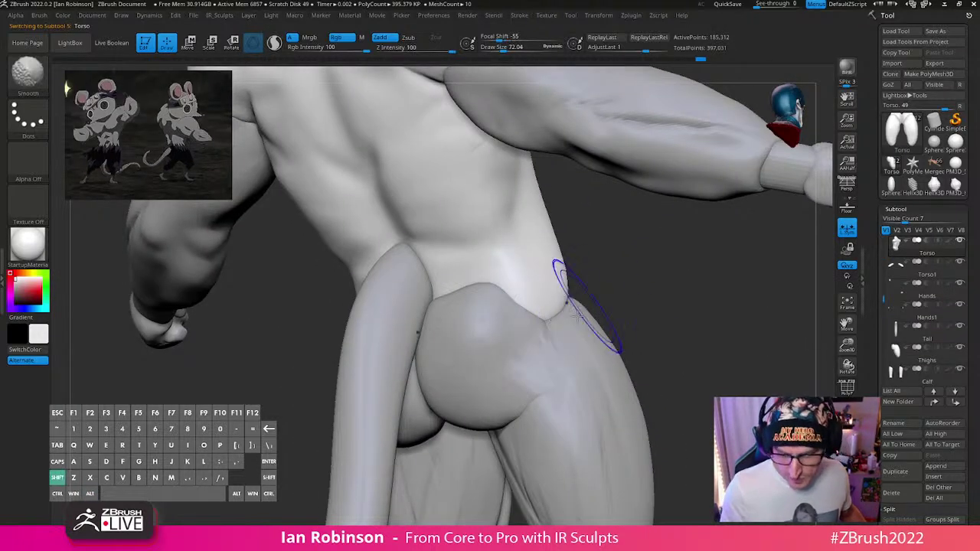
right_click_drag(634, 314, 606, 357, "alt")
left_click_drag(605, 358, 577, 366)
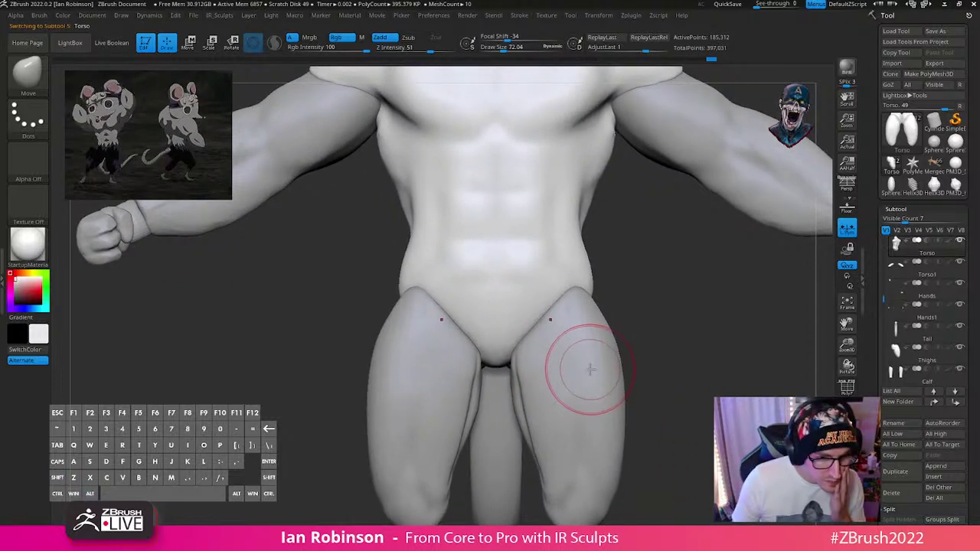
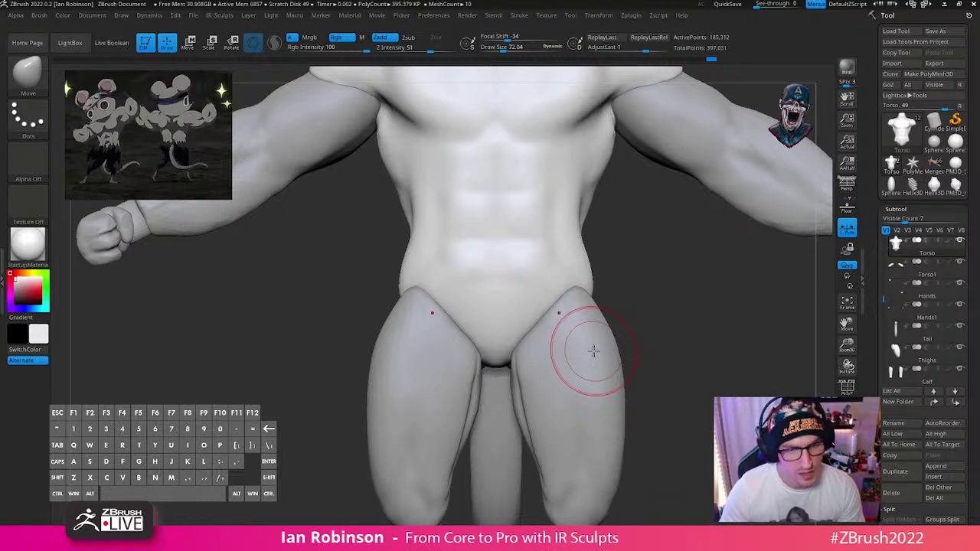
Step: Select the head and choose the IMM Primitives brush
left_click_drag(691, 374, 594, 382, "alt")
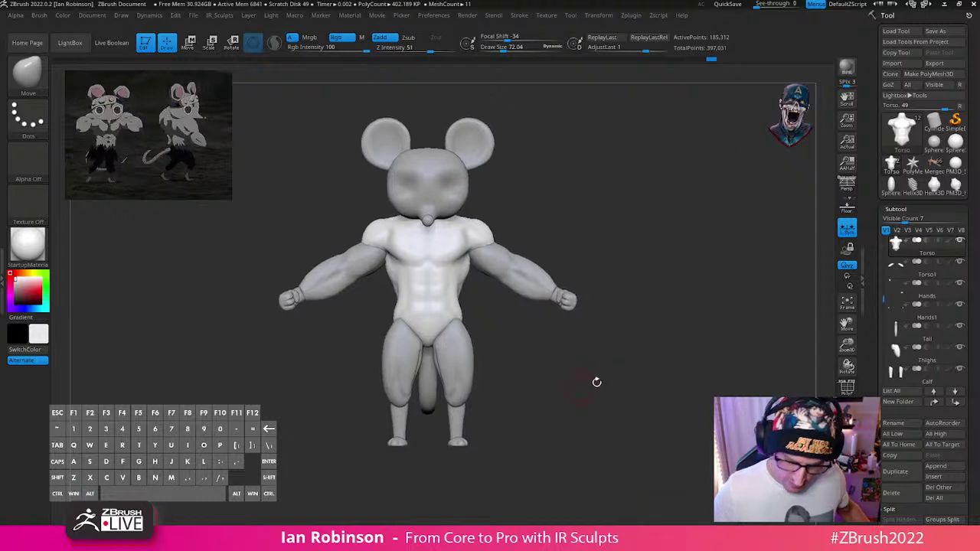
key("shift+f")
key("shift+f")
mouse_move(629, 268)
left_mouse_down("alt")
mouse_move(594, 339)
mouse_move(561, 258)
left_mouse_up("alt")
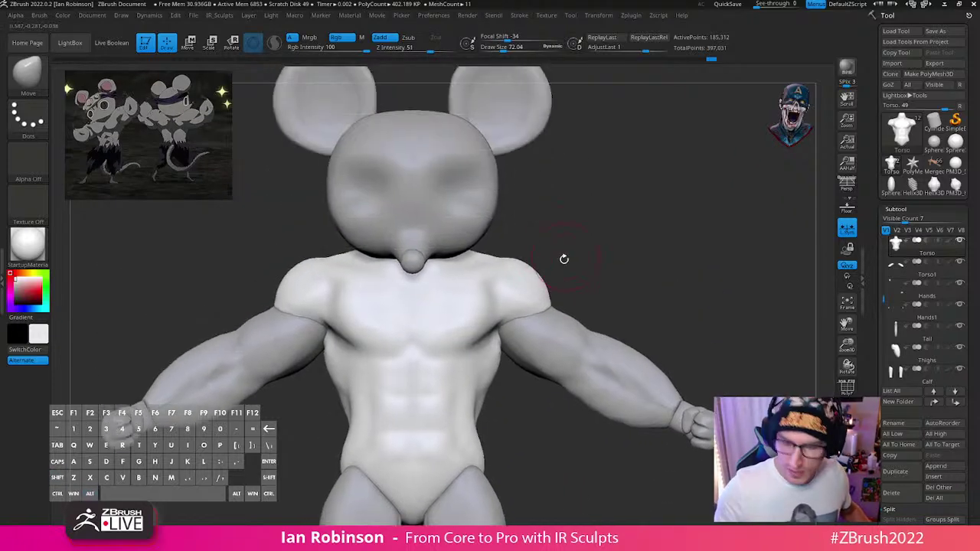
left_click(485, 196, "alt")
scroll(568, 262, "up", 5)
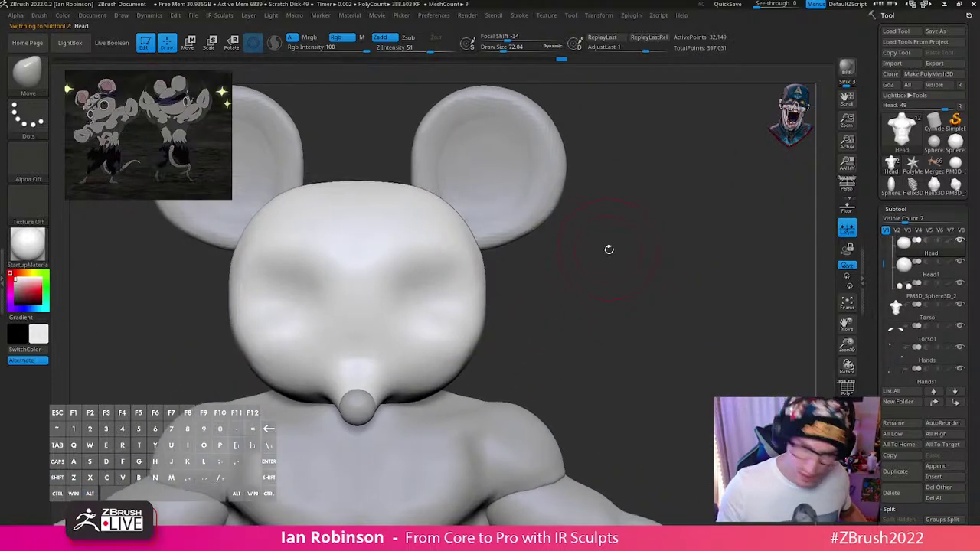
key("b")
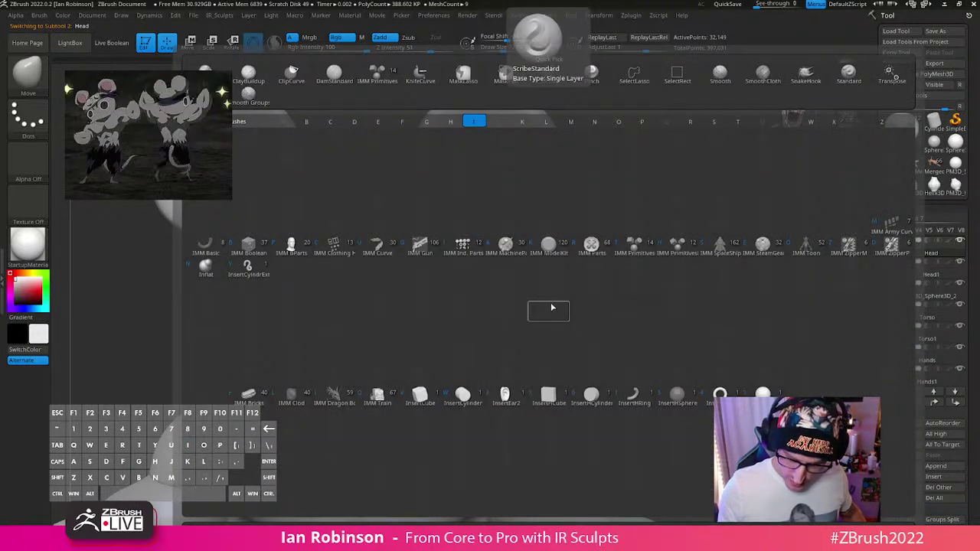
left_click(635, 244)
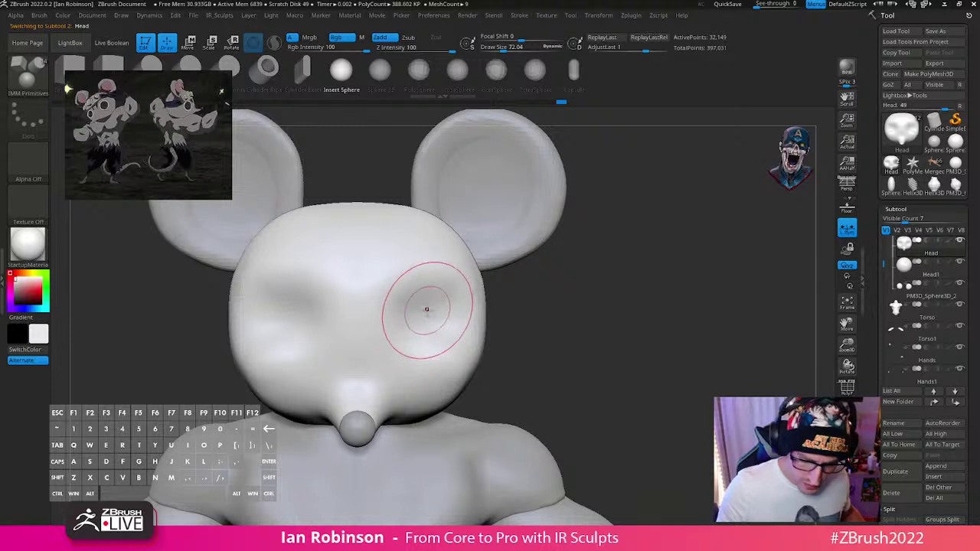
Step: Replace the first inserted sphere with a mirrored pair of Sphere 32 primitives as large eyes on the head
left_click_drag(427, 313, 425, 346)
key("ctrl+z")
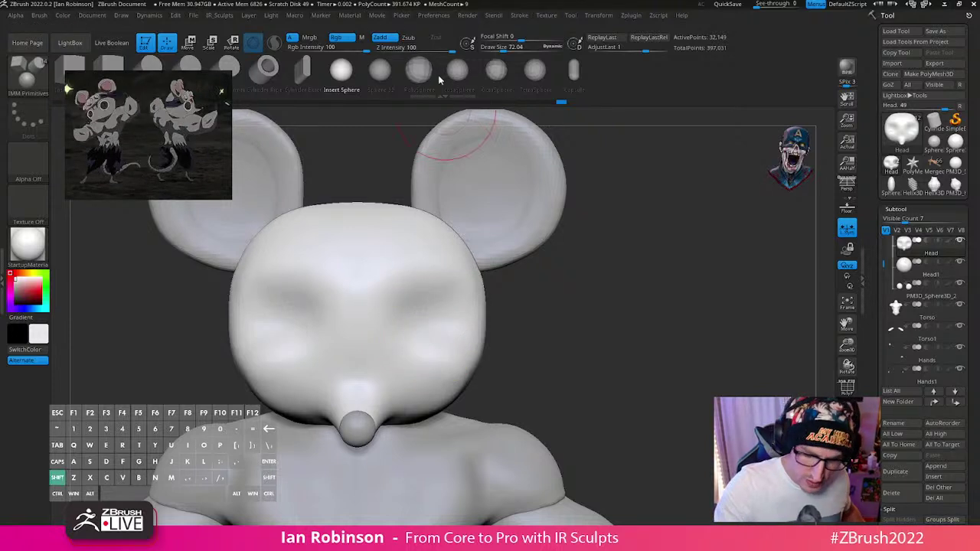
left_click(389, 76)
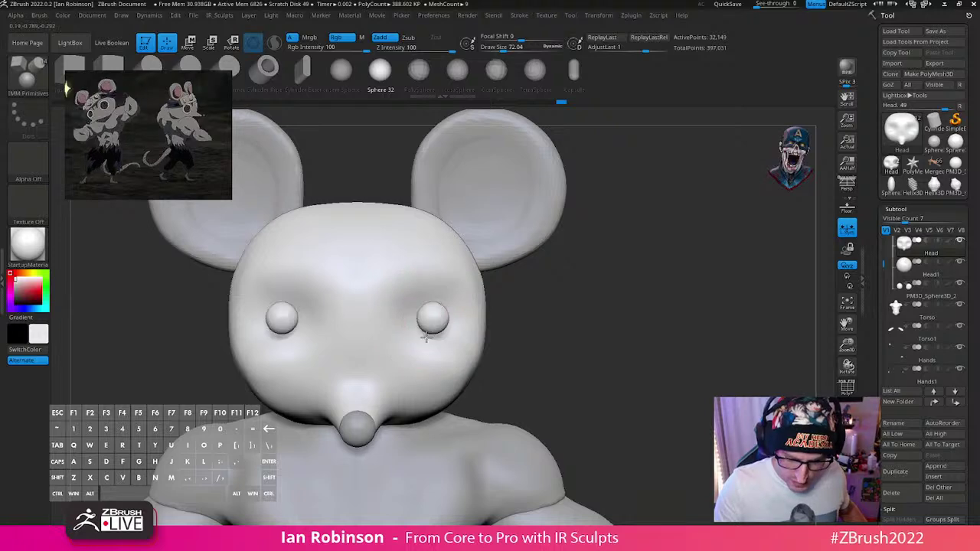
left_click_drag(426, 337, 423, 362)
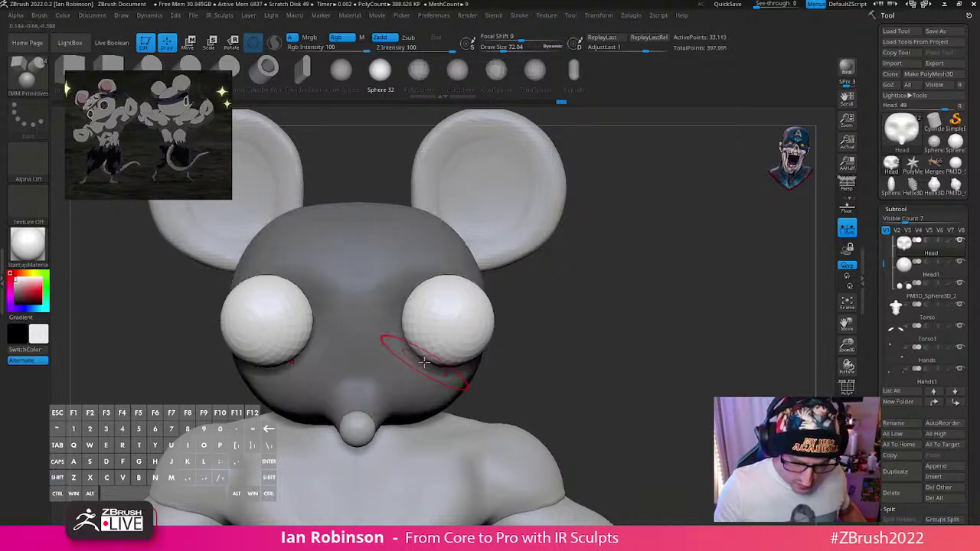
Step: Show the wireframe and move the eye spheres inward on the face with the gizmo
key("shift+f")
key("f")
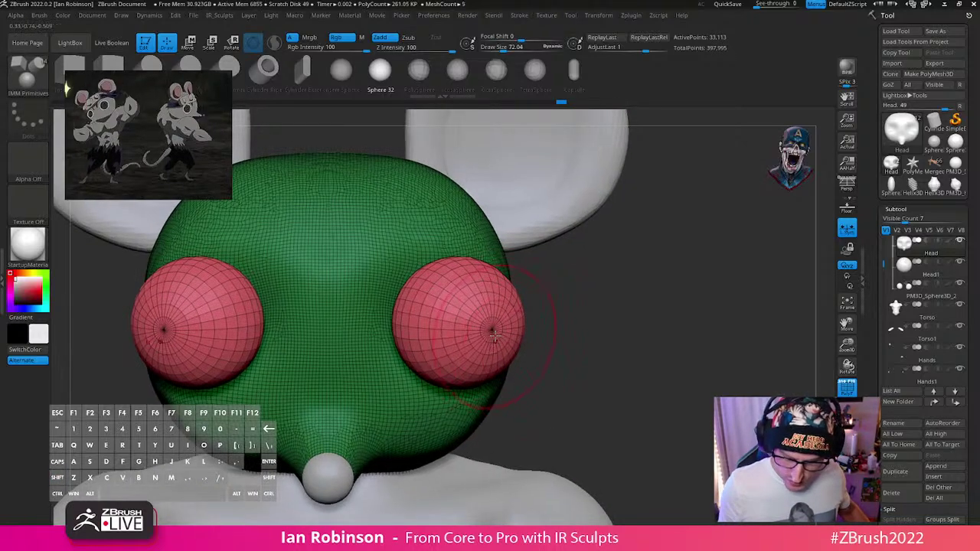
key("w")
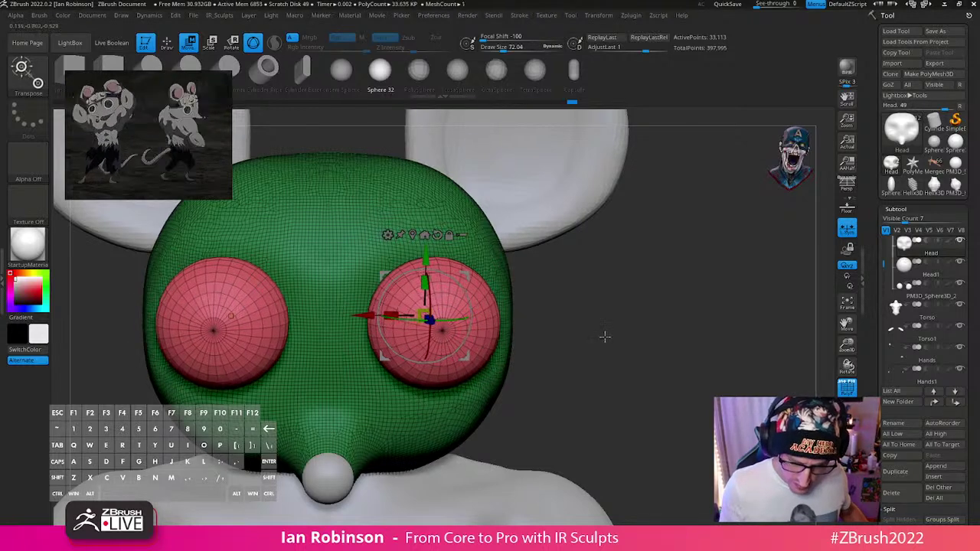
left_click_drag(603, 337, 559, 338)
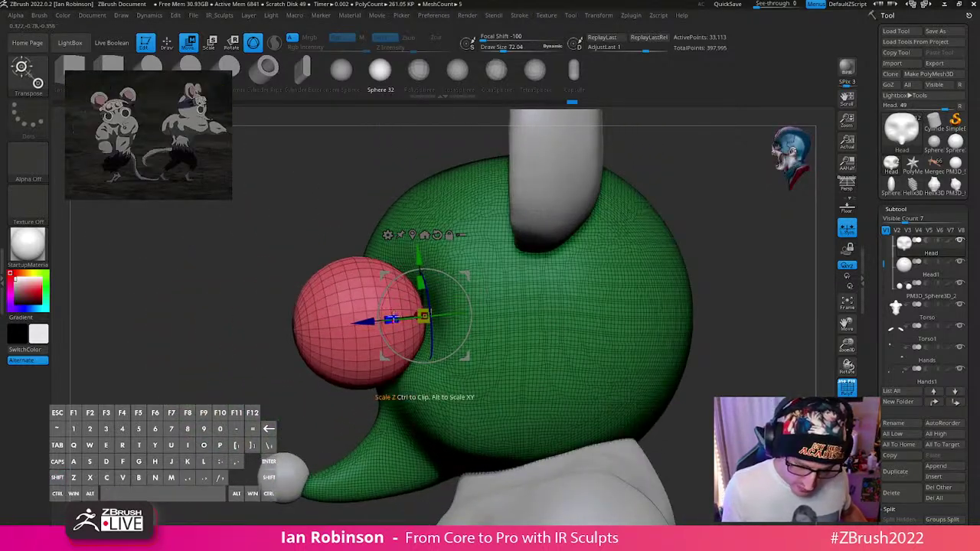
Step: Push the eyes back into the head and angle them to follow the curve of the face
left_click_drag(423, 316, 468, 313)
right_click_drag(478, 313, 582, 307)
left_click_drag(454, 308, 476, 303)
left_click_drag(578, 304, 601, 294)
left_click_drag(491, 315, 477, 316)
right_click_drag(573, 296, 572, 288, "shift")
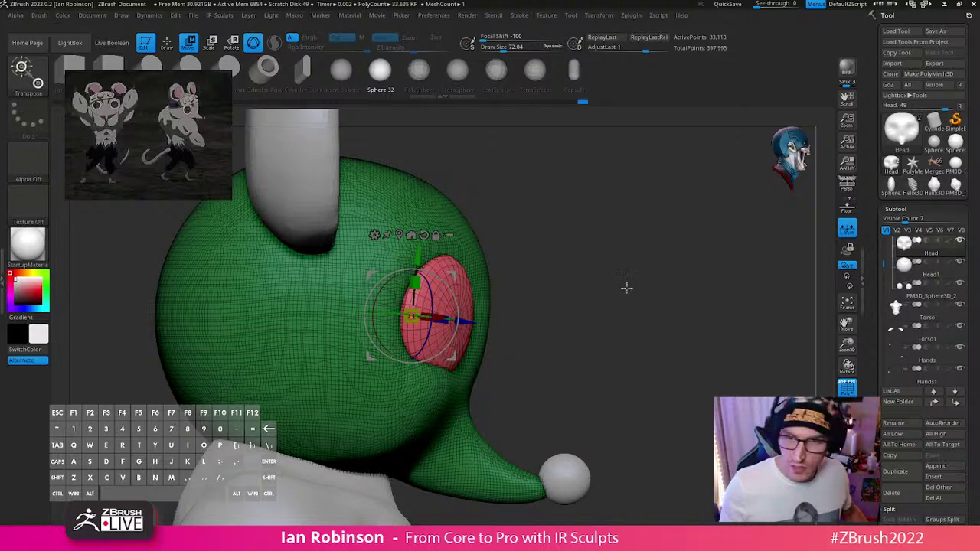
left_click_drag(612, 289, 490, 321)
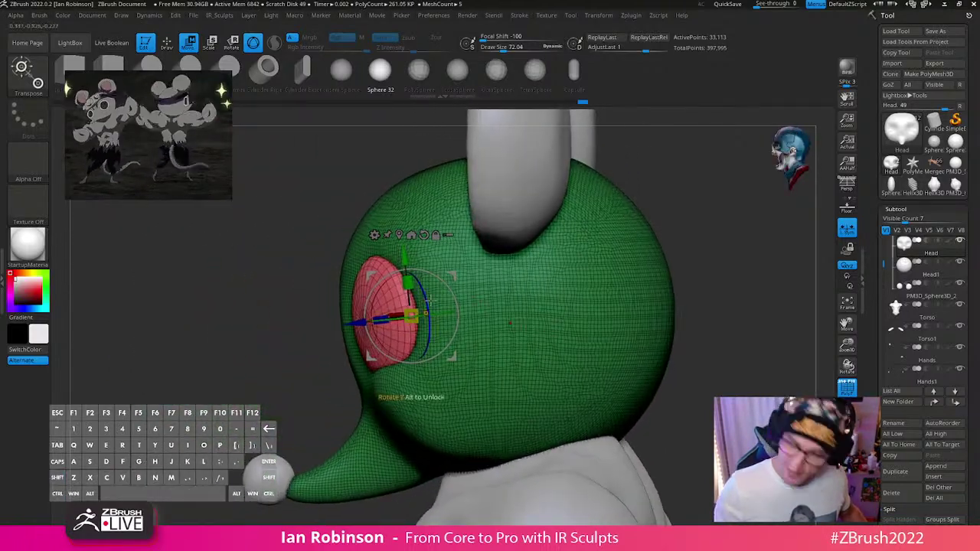
Step: Split the masked head from the unmasked eyes so that the eyes become their own subtool
key("q")
left_click_drag(718, 365, 720, 336, "alt")
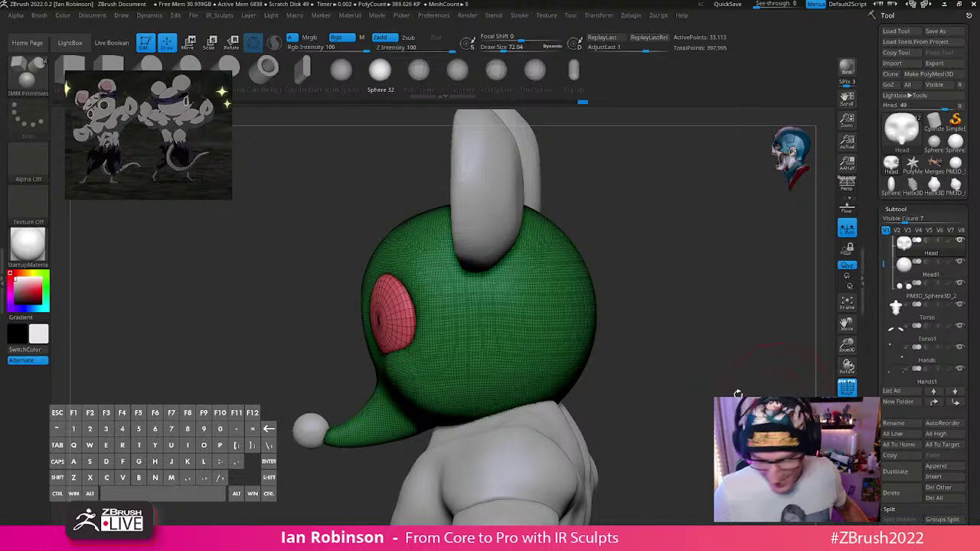
left_click(890, 509)
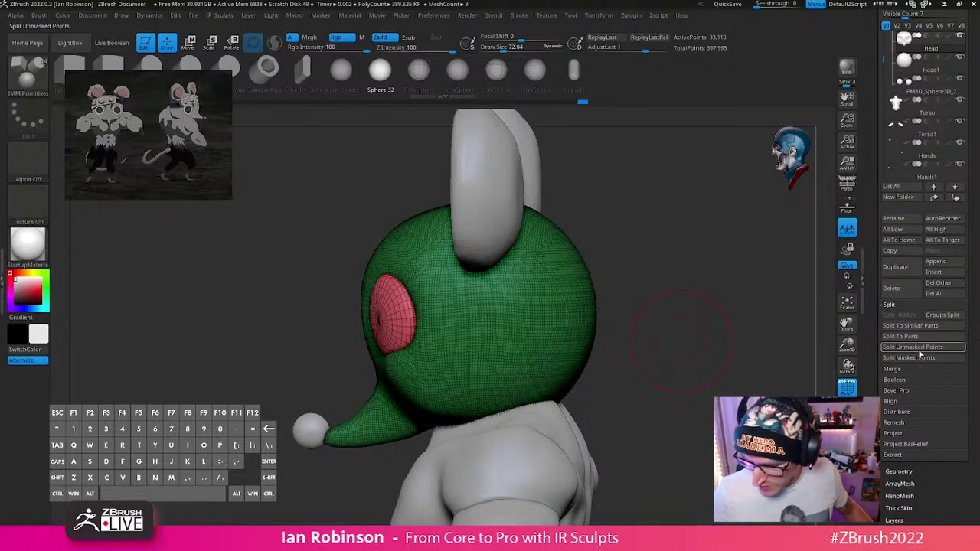
left_click(935, 358)
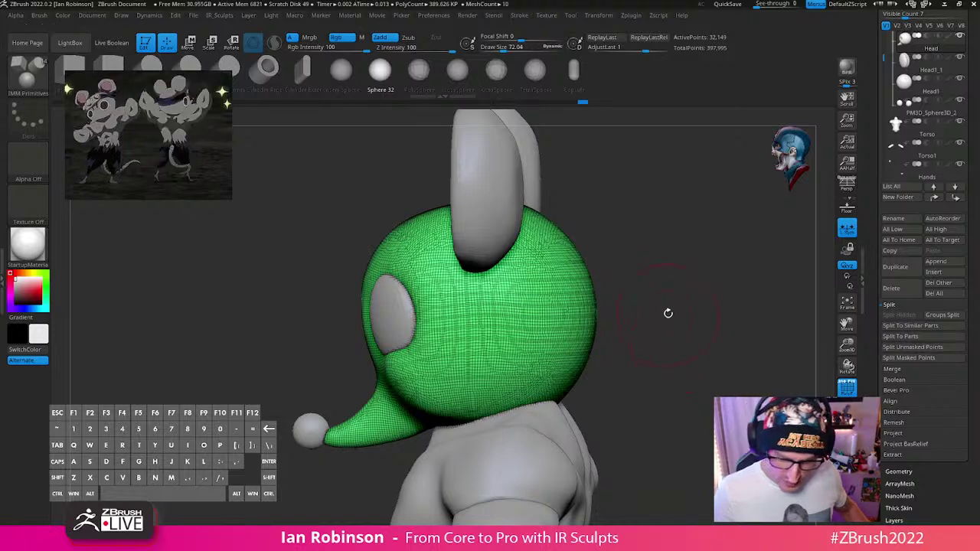
mouse_move(667, 313)
left_mouse_down()
mouse_move(604, 326)
mouse_move(643, 300)
mouse_move(658, 311)
mouse_move(693, 304)
left_mouse_up()
Step: Select the separated eyes subtool and switch to the Move brush
left_click(433, 324, "alt")
key("b")
key("m")
key("v")
mouse_move(496, 316)
left_mouse_down()
mouse_move(529, 317)
mouse_move(503, 324)
mouse_move(485, 313)
left_mouse_up()
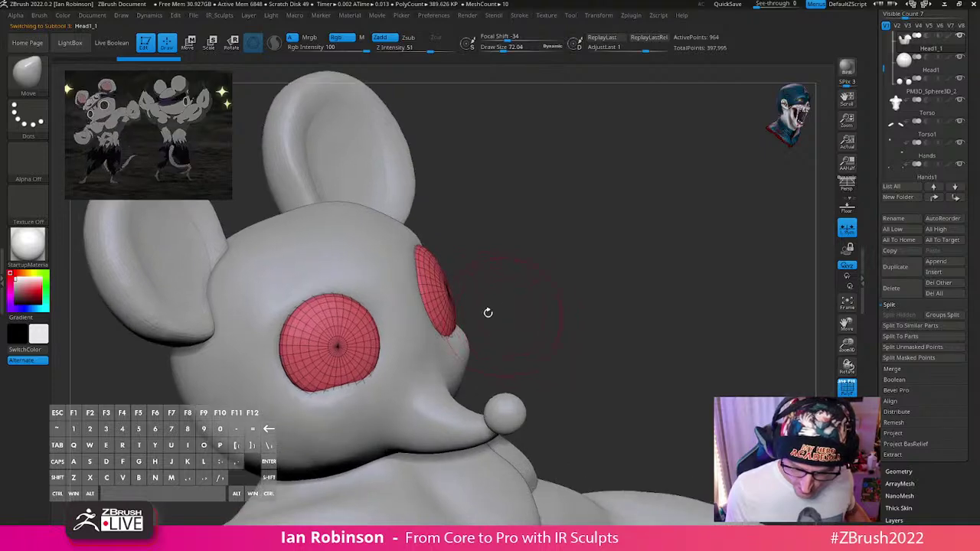
Step: Lower the eyes slightly on the face with the gizmo, checking their placement in front view
key("w")
left_click_drag(409, 300, 407, 306)
left_click_drag(597, 261, 553, 267, "shift")
left_click_drag(413, 243, 414, 252)
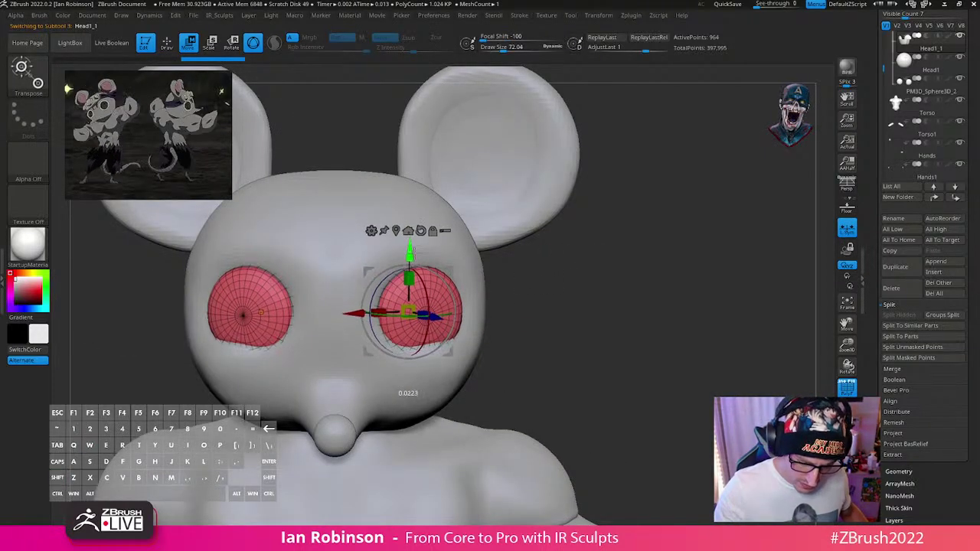
Step: Select the head subtool and smooth its surface beside the eye
key("q")
left_click_drag(558, 337, 509, 334)
left_click(518, 325, "alt")
left_click_drag(566, 318, 500, 334)
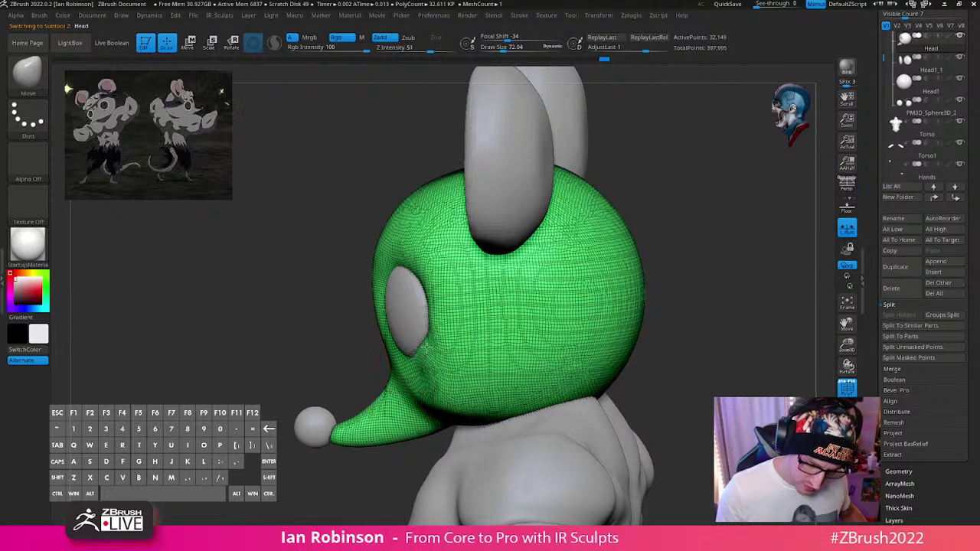
right_click_drag(432, 382, 504, 377)
mouse_move(436, 352)
left_mouse_down("shift")
mouse_move(413, 372)
mouse_move(450, 330)
left_mouse_up("shift")
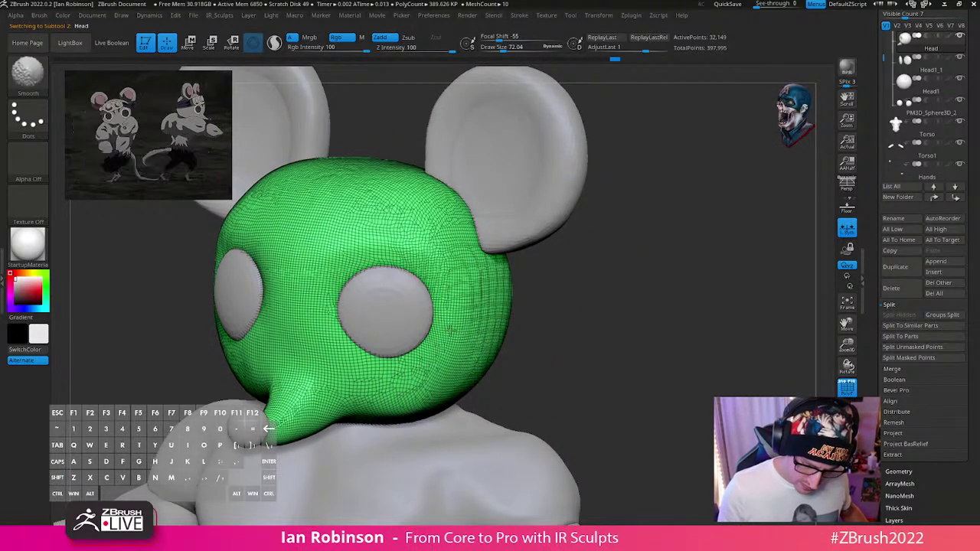
mouse_move(450, 331)
right_mouse_down()
mouse_move(459, 356)
mouse_move(559, 324)
mouse_move(639, 324)
mouse_move(449, 324)
right_mouse_up()
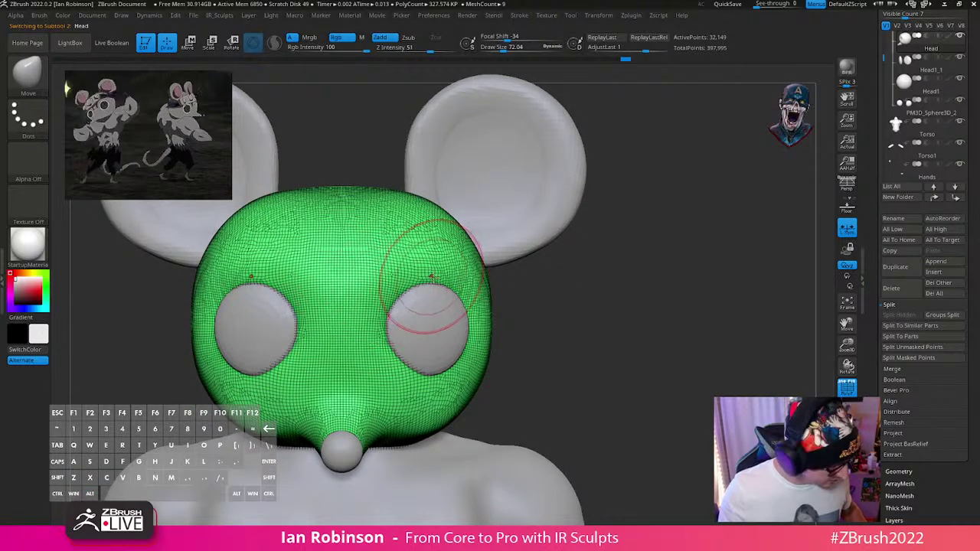
Step: Switch to the ClayBuildup brush, hide the wireframe and reduce the brush size to about 41 for sculpting the inner brow
key("b")
key("c")
key("b")
key("s")
left_click_drag(446, 291, 444, 291)
key("shift+f")
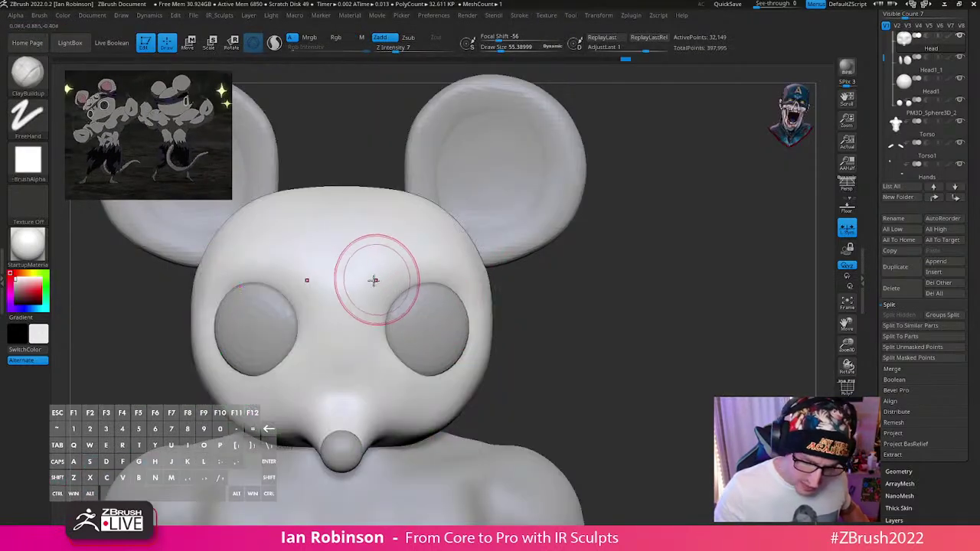
key("s")
left_click_drag(381, 280, 375, 281)
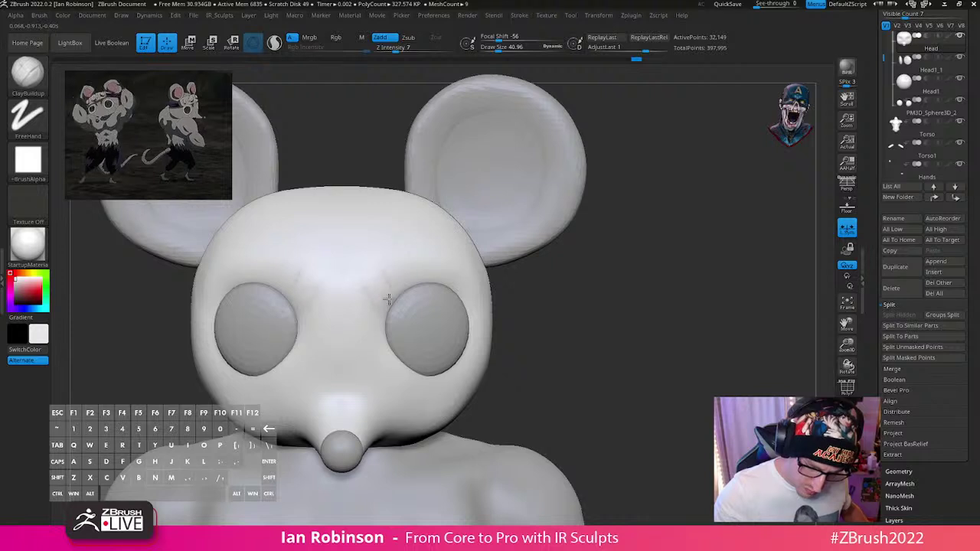
Step: Carve a crease between the brows and build up the brow above the eyes
right_click_drag(590, 312, 375, 302)
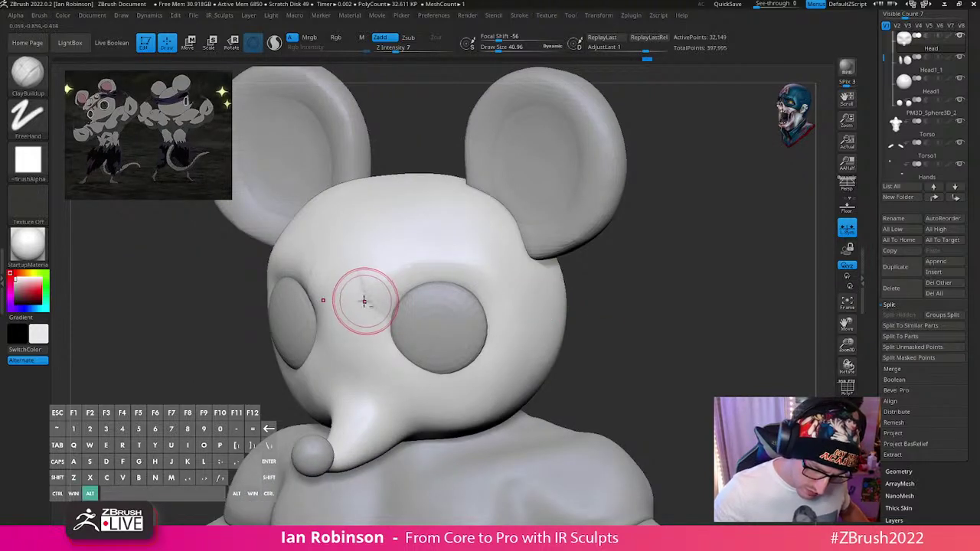
left_click_drag(346, 255, 362, 305, "alt")
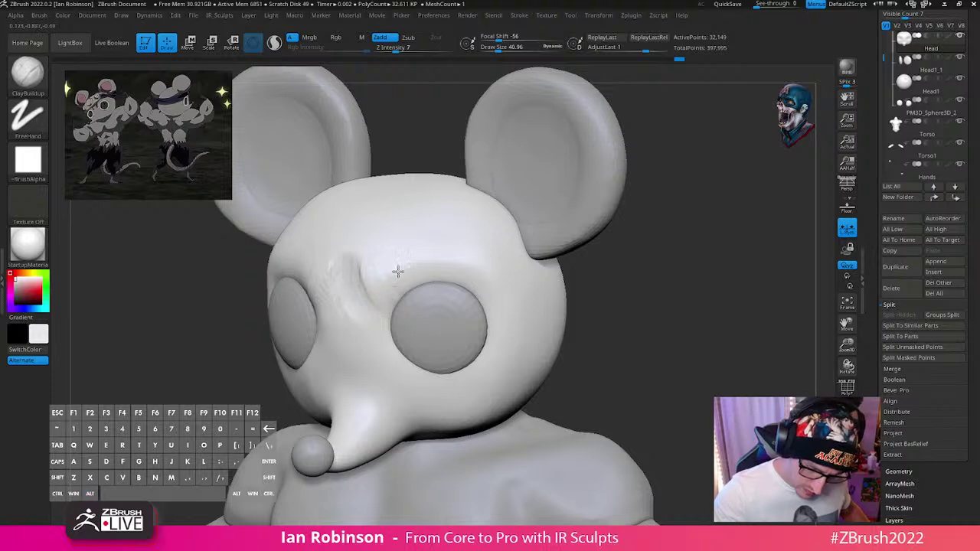
right_click_drag(465, 263, 578, 289)
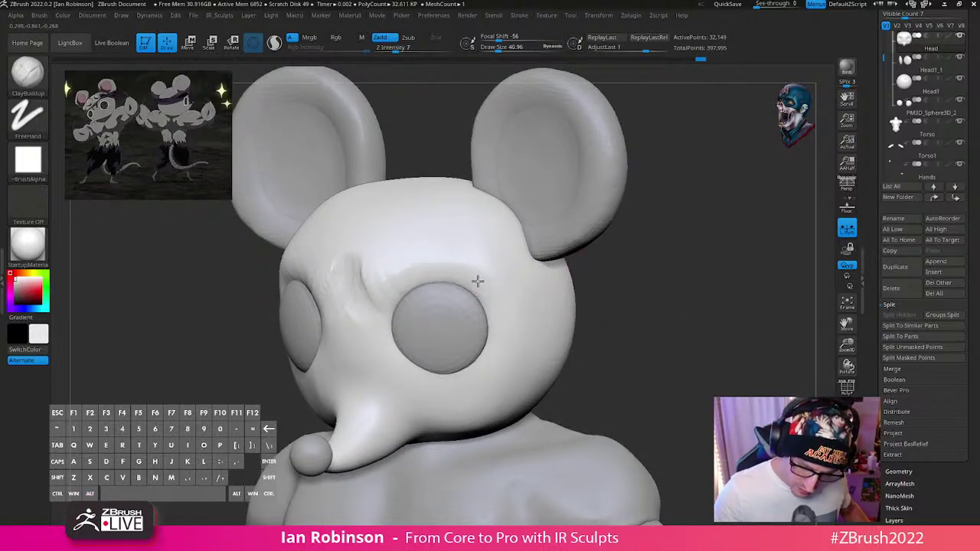
mouse_move(436, 266)
right_mouse_down()
mouse_move(675, 295)
mouse_move(595, 295)
mouse_move(614, 249)
right_mouse_up()
right_click_drag(630, 293, 627, 314, "alt")
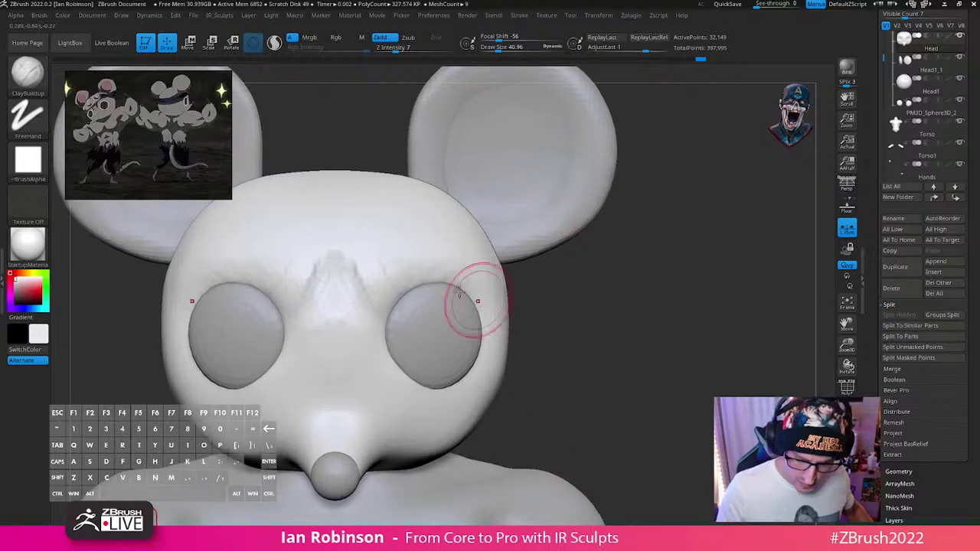
Step: Select the eyes subtool, recentre and realign the gizmo on one eye, and make the eyes slightly smaller in their sockets
key("w")
left_click(427, 364, "alt")
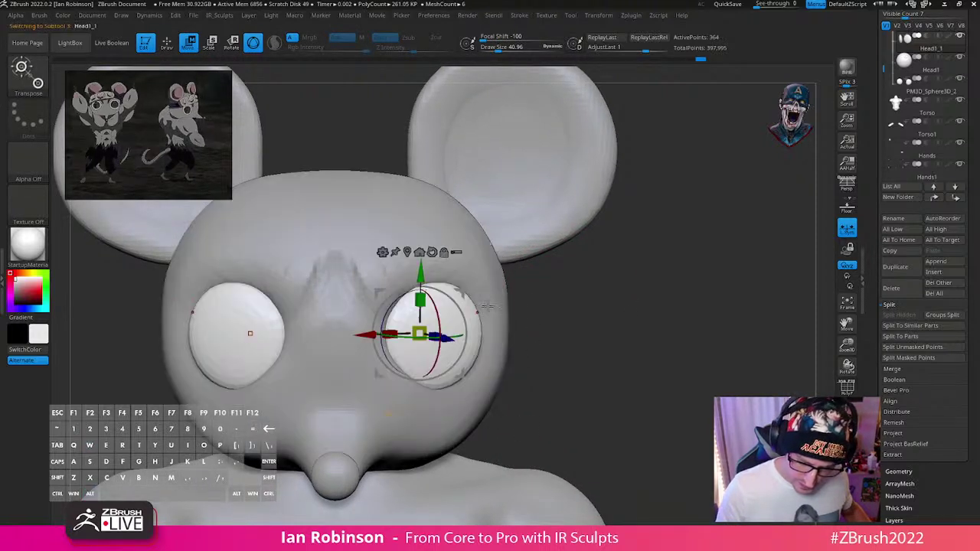
left_click(429, 253, "alt")
left_click(405, 252)
left_click_drag(429, 273, 430, 283)
left_click_drag(434, 339, 431, 344)
left_click_drag(435, 289, 437, 284)
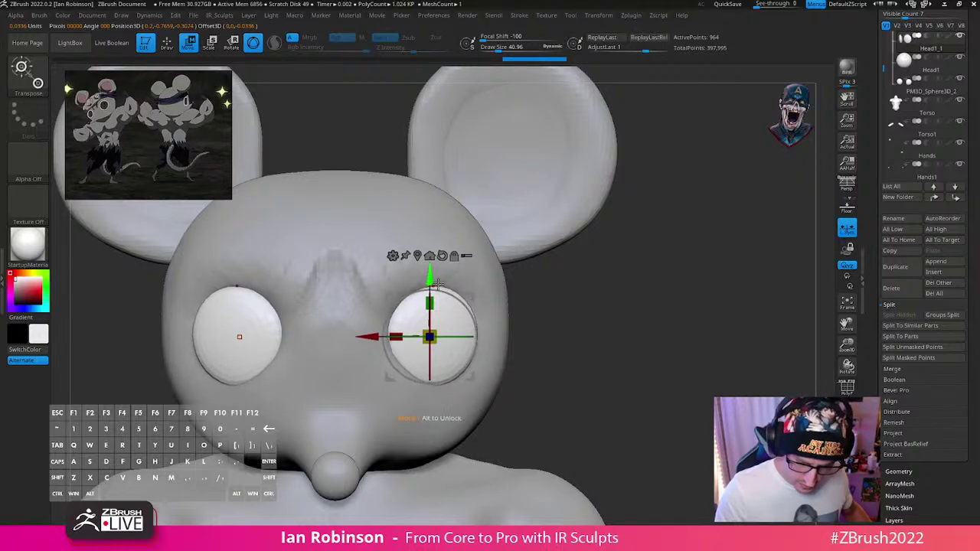
Step: Reselect the head subtool and smooth the brow creases into the forehead and around the eye
mouse_move(582, 280)
left_mouse_down()
mouse_move(617, 284)
mouse_move(610, 320)
left_mouse_up()
key("q")
left_click(459, 417, "alt")
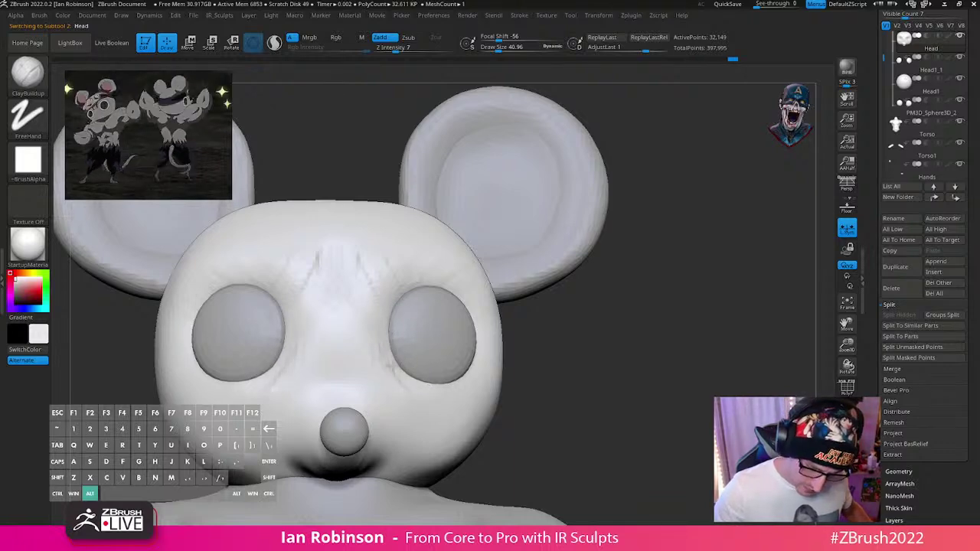
left_click_drag(563, 349, 385, 361)
key("shift")
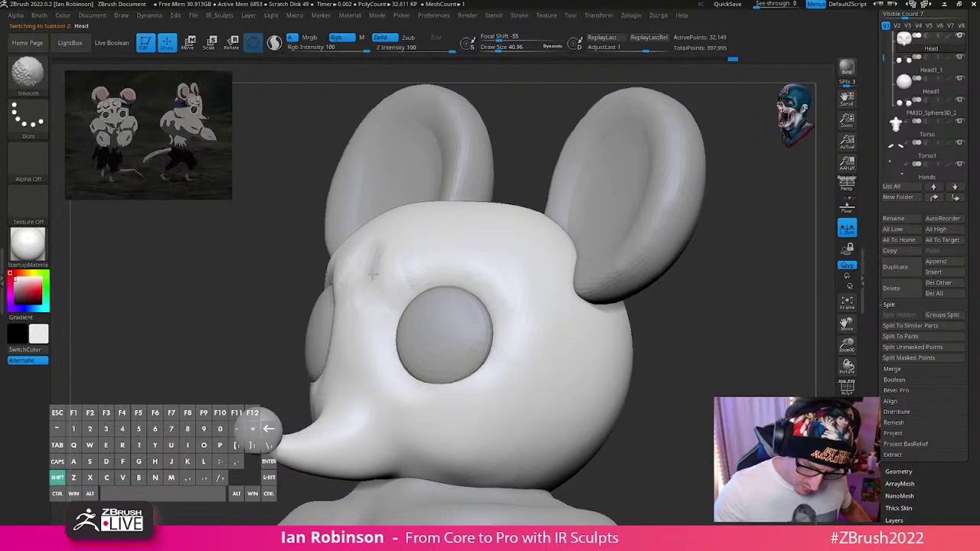
left_click_drag(463, 258, 508, 311, "shift")
left_click_drag(717, 347, 590, 337)
Step: Build up the brow ridge over the eyes with clay strokes and smooth it into the forehead
mouse_move(229, 306)
left_mouse_down()
mouse_move(306, 303)
mouse_move(395, 277)
left_mouse_up()
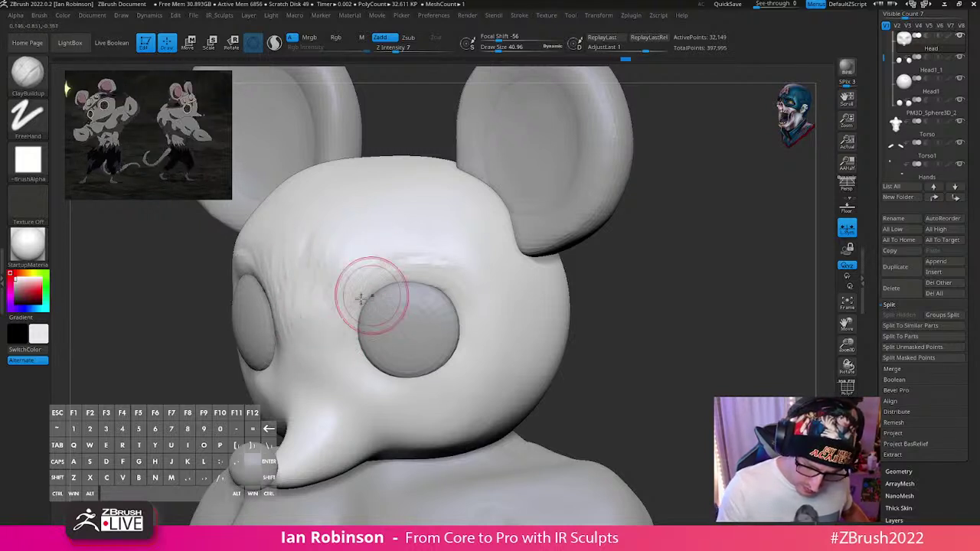
mouse_move(426, 281)
left_mouse_down()
mouse_move(451, 285)
mouse_move(418, 262)
left_mouse_up()
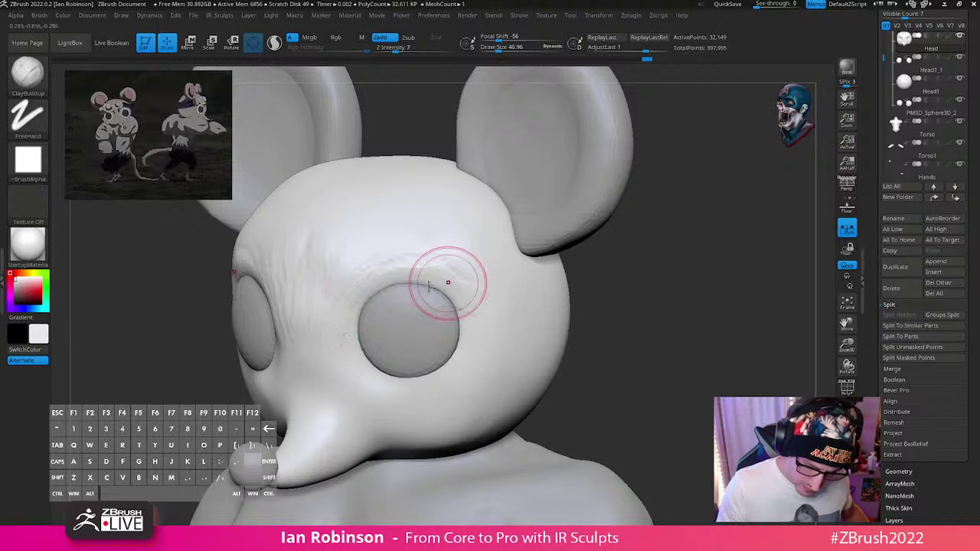
key("shift")
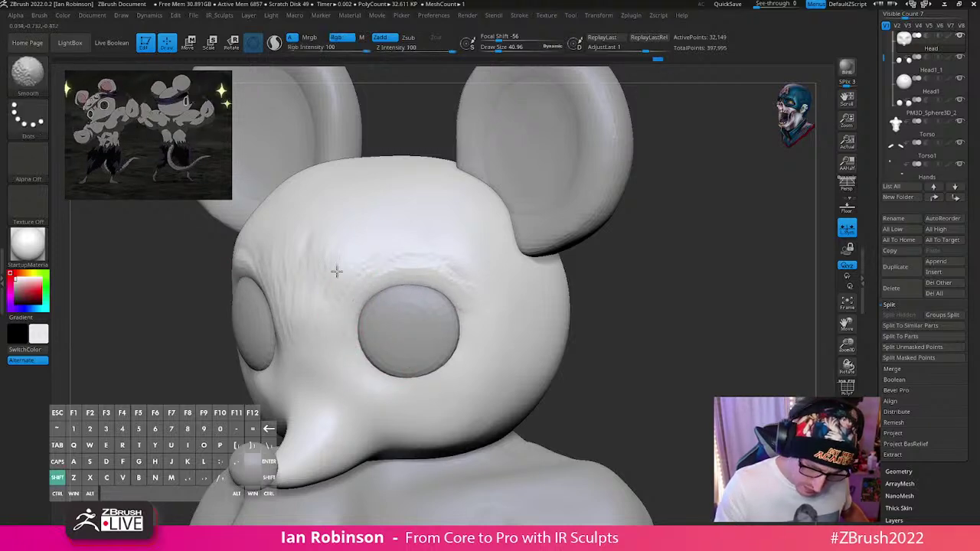
mouse_move(592, 315)
left_mouse_down()
mouse_move(666, 314)
mouse_move(709, 330)
mouse_move(658, 330)
left_mouse_up()
mouse_move(353, 283)
left_mouse_down()
mouse_move(383, 266)
mouse_move(506, 265)
left_mouse_up()
left_click_drag(597, 268, 468, 276, "shift")
left_click_drag(407, 271, 171, 307, "shift")
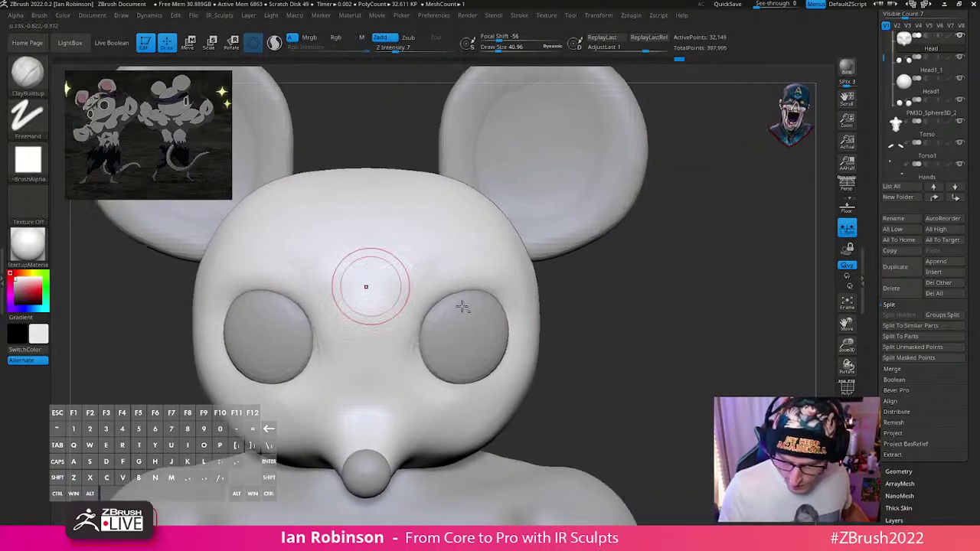
Step: Enlarge the brush to about 55 and carve a hollow at the outer side of the eyes
key("s")
left_click_drag(547, 326, 551, 326)
mouse_move(651, 325)
left_mouse_down()
mouse_move(566, 341)
mouse_move(559, 321)
mouse_move(558, 330)
left_mouse_up()
mouse_move(556, 349)
left_mouse_down("alt")
mouse_move(562, 365)
mouse_move(560, 324)
left_mouse_up("alt")
mouse_move(546, 339)
left_mouse_down("alt")
mouse_move(533, 343)
mouse_move(529, 332)
mouse_move(557, 334)
left_mouse_up("alt")
left_click_drag(526, 315, 548, 334, "alt")
left_click_drag(522, 312, 545, 332, "alt")
left_click_drag(668, 300, 627, 286, "shift")
Step: Deepen the hollow behind the eye toward the cheek and smooth its surface
mouse_move(583, 332)
right_mouse_down("alt")
mouse_move(555, 348)
mouse_move(550, 364)
right_mouse_up("alt")
mouse_move(502, 354)
left_mouse_down("alt")
mouse_move(494, 349)
mouse_move(508, 352)
left_mouse_up("alt")
mouse_move(508, 352)
left_mouse_down("alt")
mouse_move(518, 357)
mouse_move(499, 379)
left_mouse_up("alt")
mouse_move(496, 383)
left_mouse_down("alt")
mouse_move(508, 354)
mouse_move(508, 367)
left_mouse_up("alt")
mouse_move(506, 367)
left_mouse_down("shift")
mouse_move(495, 332)
mouse_move(505, 344)
left_mouse_up("shift")
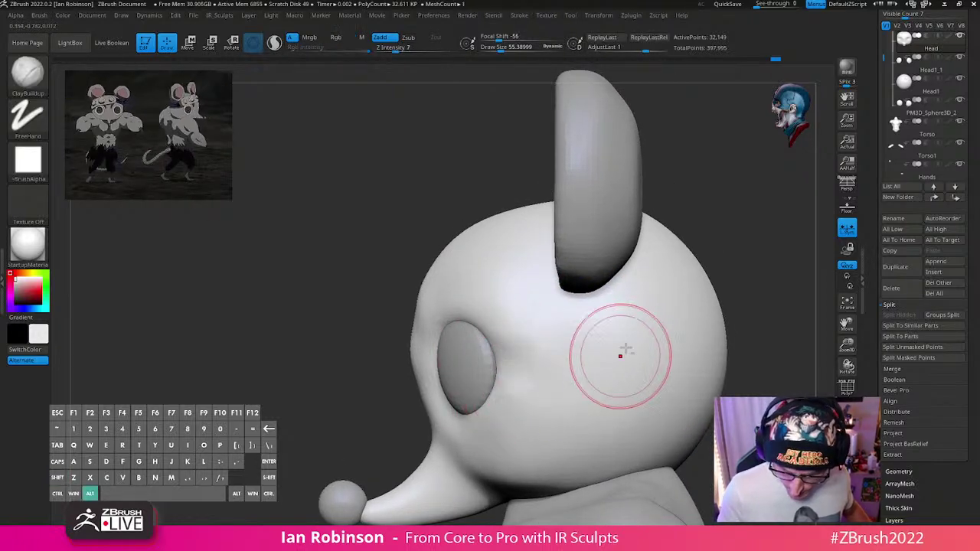
Step: Select the eyes subtool and smooth the eyes' surface with subdivision
right_click_drag(619, 355, 555, 355, "alt")
mouse_move(555, 355)
right_mouse_down()
mouse_move(594, 354)
mouse_move(392, 364)
mouse_move(574, 359)
right_mouse_up()
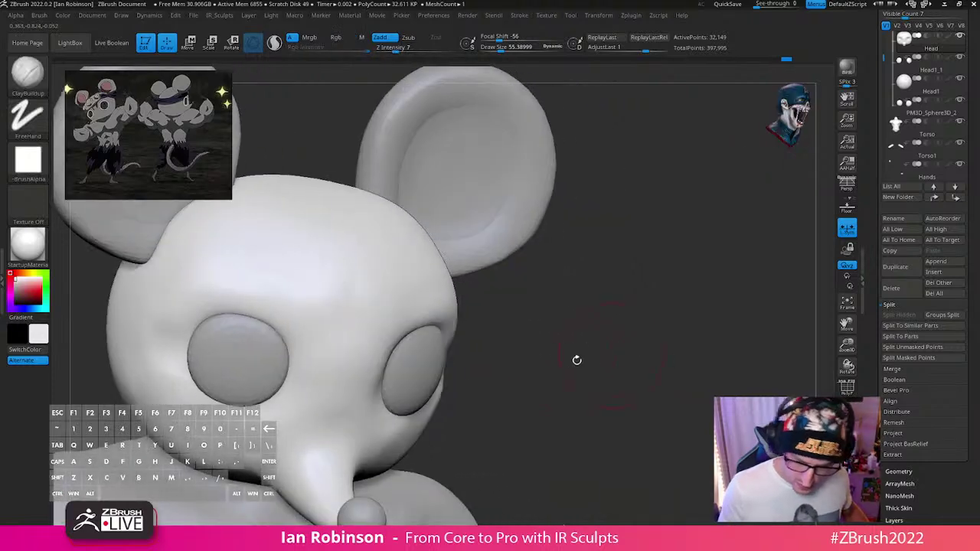
right_click_drag(440, 412, 508, 343, "alt")
left_click(490, 339, "alt")
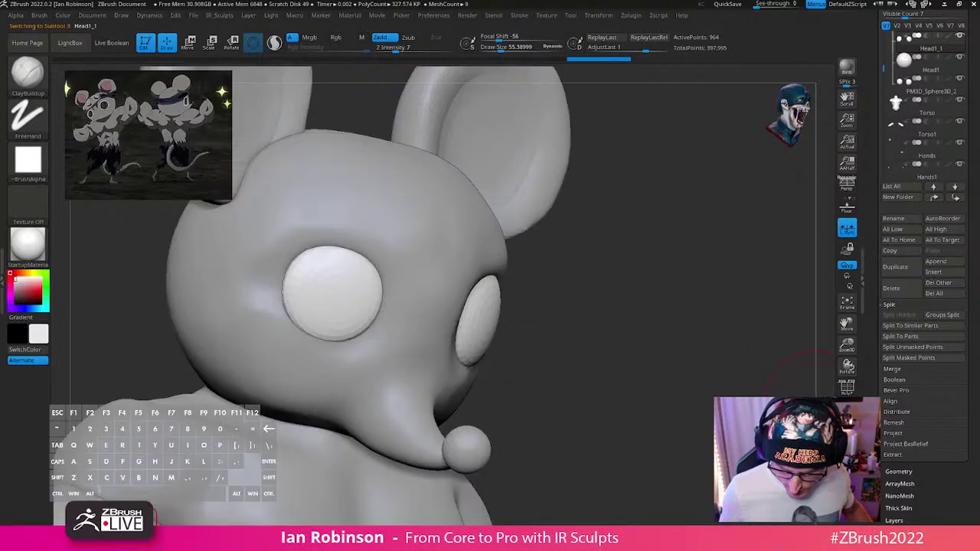
key("w")
key("q")
mouse_move(610, 349)
right_mouse_down("shift")
mouse_move(578, 350)
mouse_move(634, 332)
mouse_move(597, 330)
right_mouse_up("shift")
key("ctrl+d")
right_click_drag(640, 359, 620, 359, "alt")
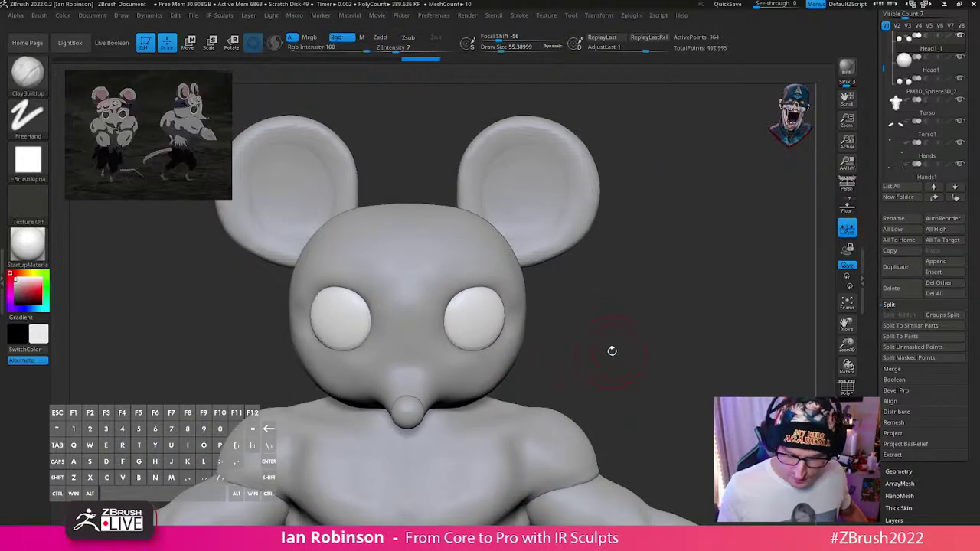
Step: Select the head subtool, insert a Cylinder3D below it in the subtool list and show the wireframe
key("shift+f")
left_click(463, 266, "alt")
right_click_drag(625, 296, 623, 317, "alt")
key("shift+f")
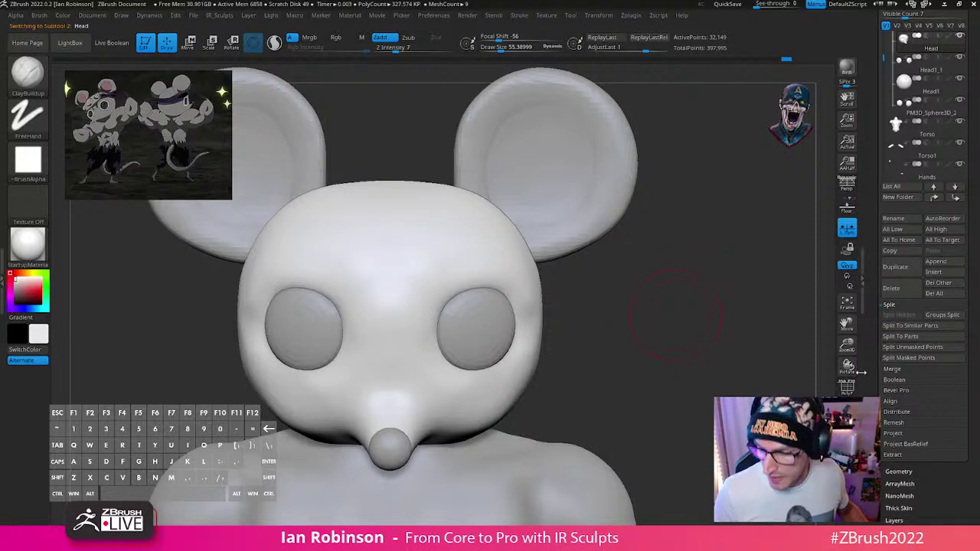
left_click_drag(969, 185, 969, 236)
left_click(948, 378)
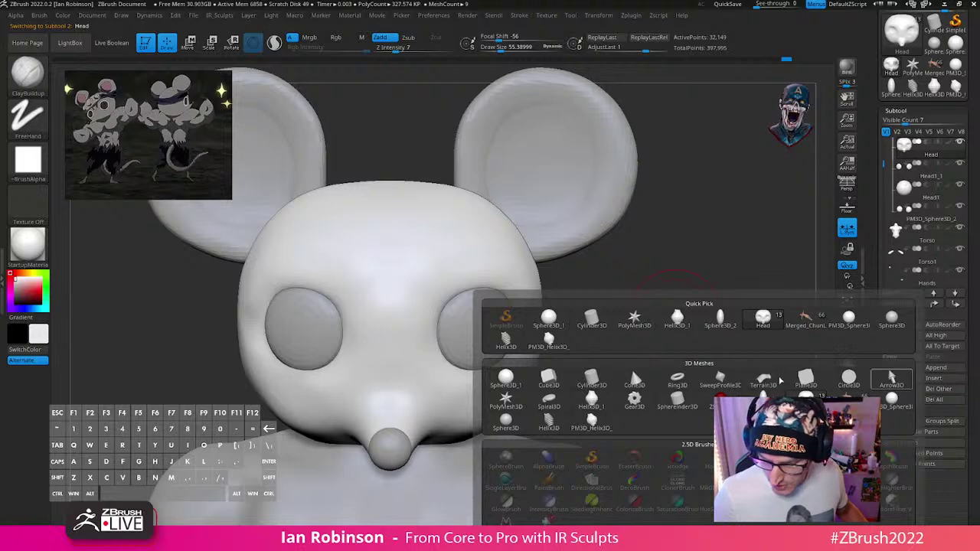
left_click(591, 385)
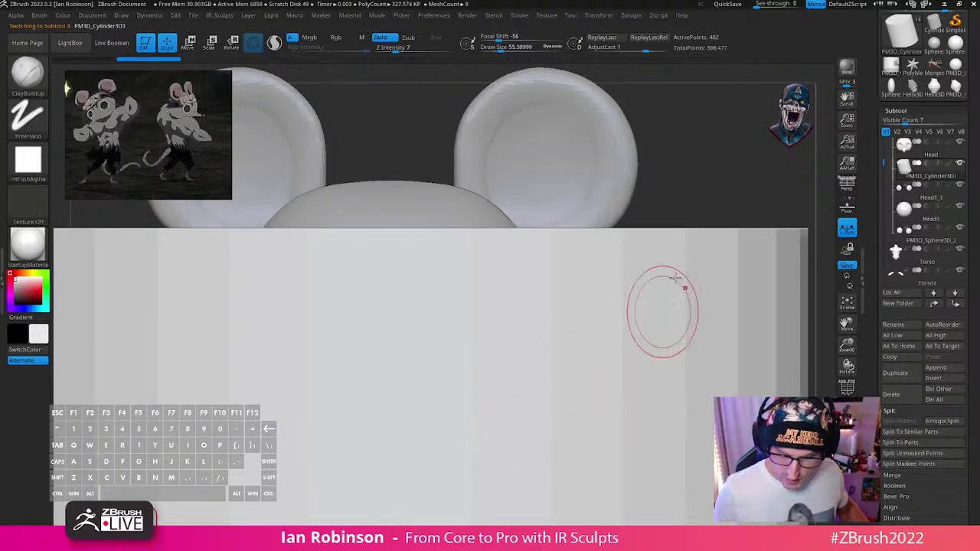
key("f")
key("shift+f")
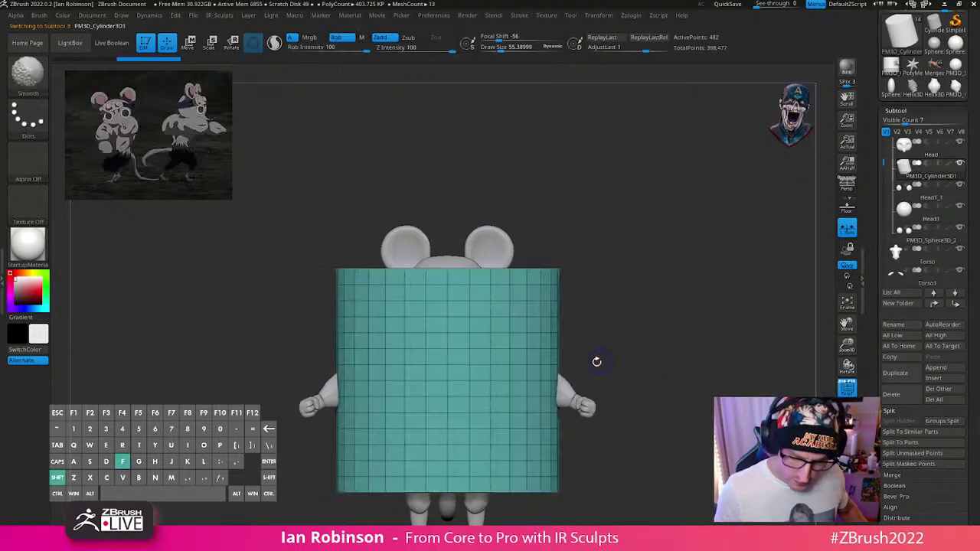
Step: Scale the cylinder down uniformly and raise it above the mouse's head
key("w")
left_click_drag(447, 380, 417, 472)
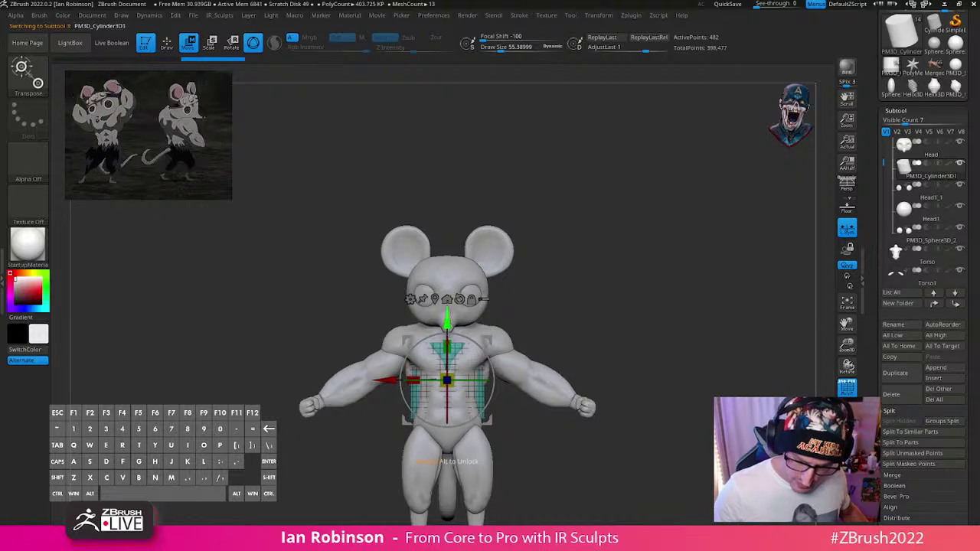
left_click_drag(448, 320, 448, 140)
key("q")
left_click_drag(671, 250, 659, 302, "alt")
scroll(659, 302, "up", 3)
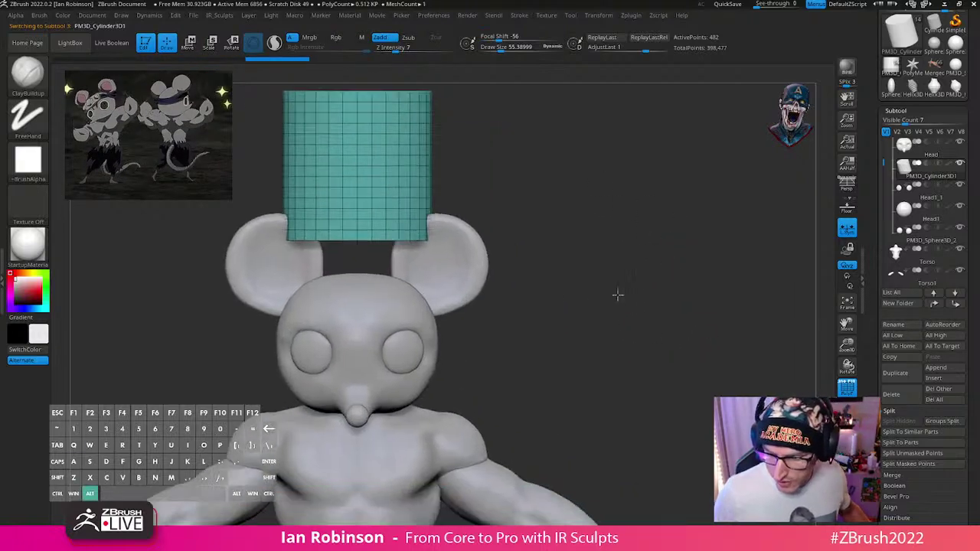
Step: Delete the cylinder's nonessential horizontal edge loops so that its sides keep only full-height faces
left_click(896, 111)
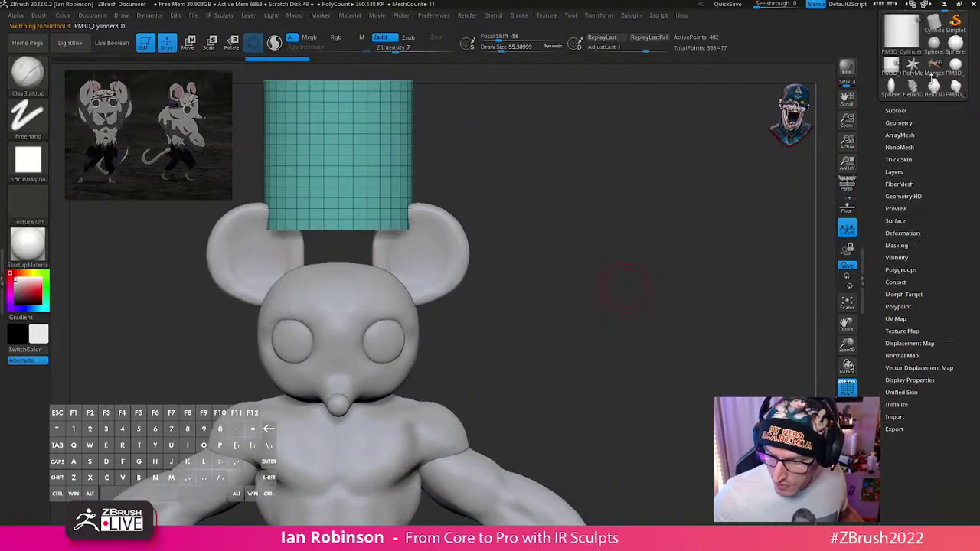
left_click(898, 123)
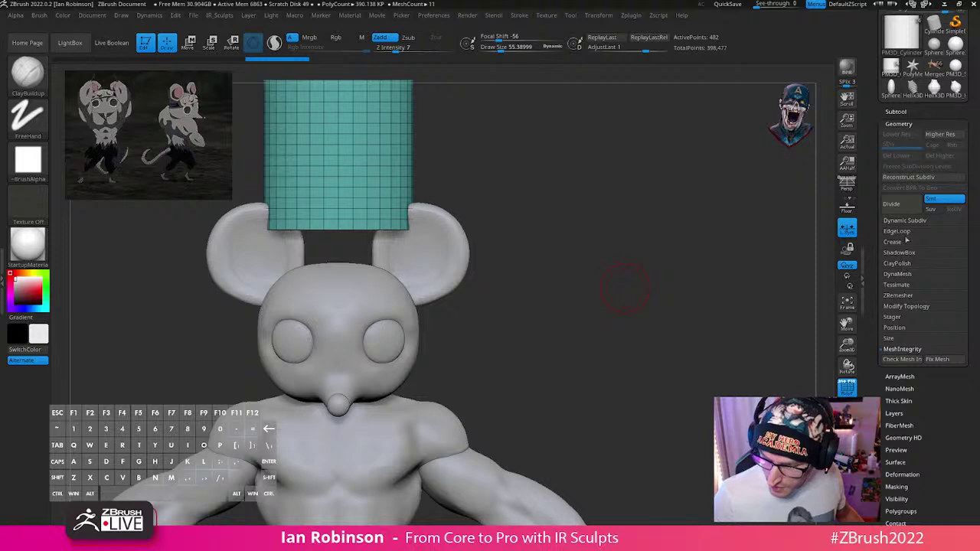
left_click(897, 231)
left_click(902, 407)
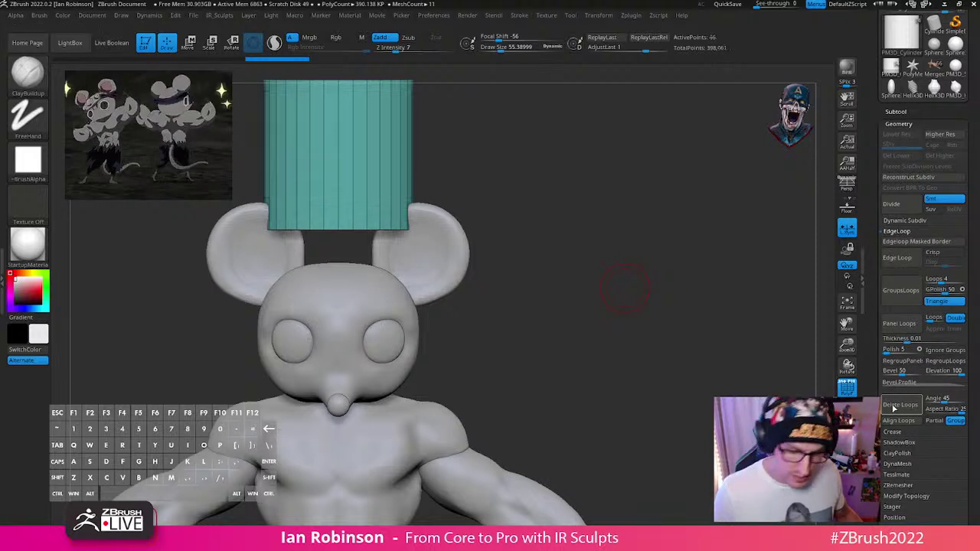
left_click_drag(611, 334, 662, 412, "alt")
key("ctrl+z")
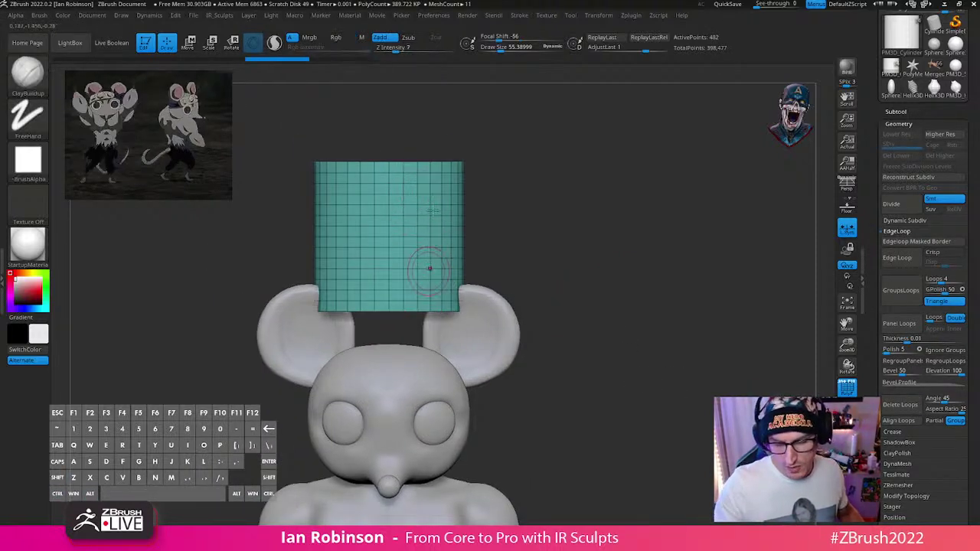
key("shift+f")
key("shift+f")
mouse_move(502, 172)
left_mouse_down()
mouse_move(543, 217)
mouse_move(499, 229)
left_mouse_up()
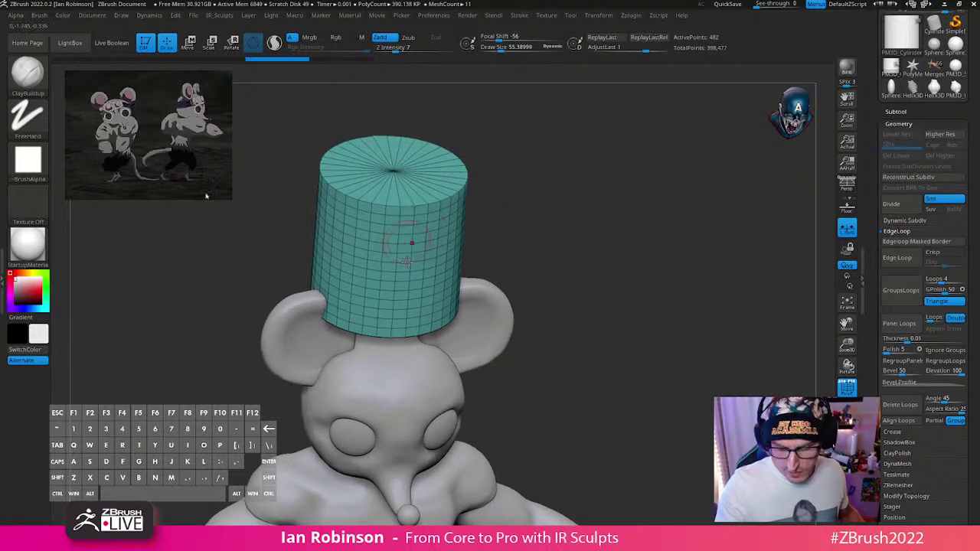
left_click(905, 407)
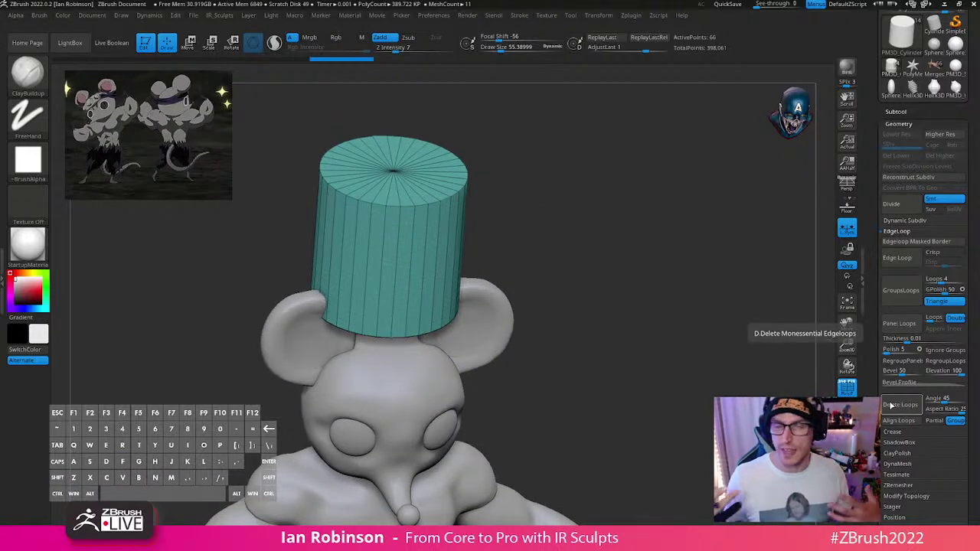
Step: Flatten the cylinder into a band, lower it around the mouse's head, centre it front to back and narrow its width slightly
right_click_drag(617, 311, 607, 298, "shift")
key("w")
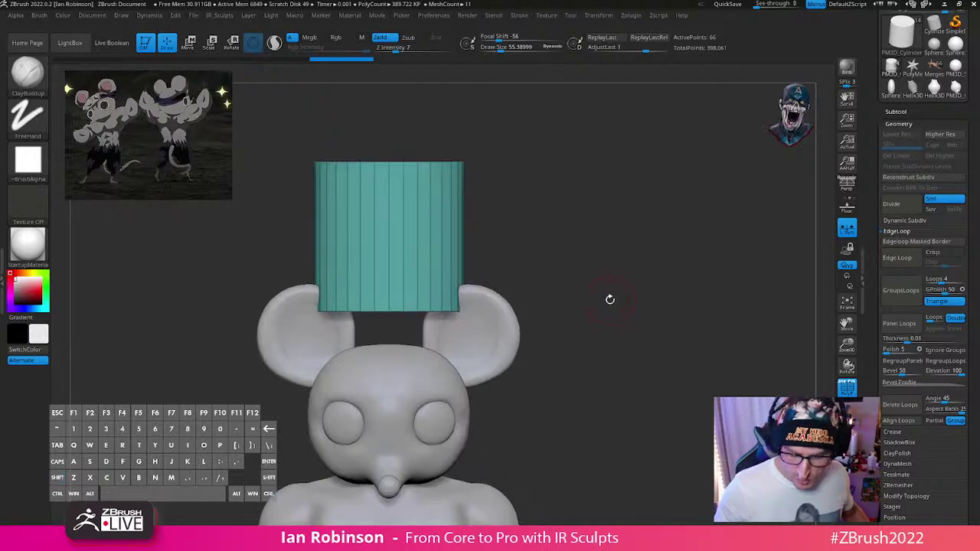
left_click_drag(388, 200, 390, 309)
right_click_drag(590, 322, 618, 387)
left_click_drag(618, 387, 571, 373, "shift")
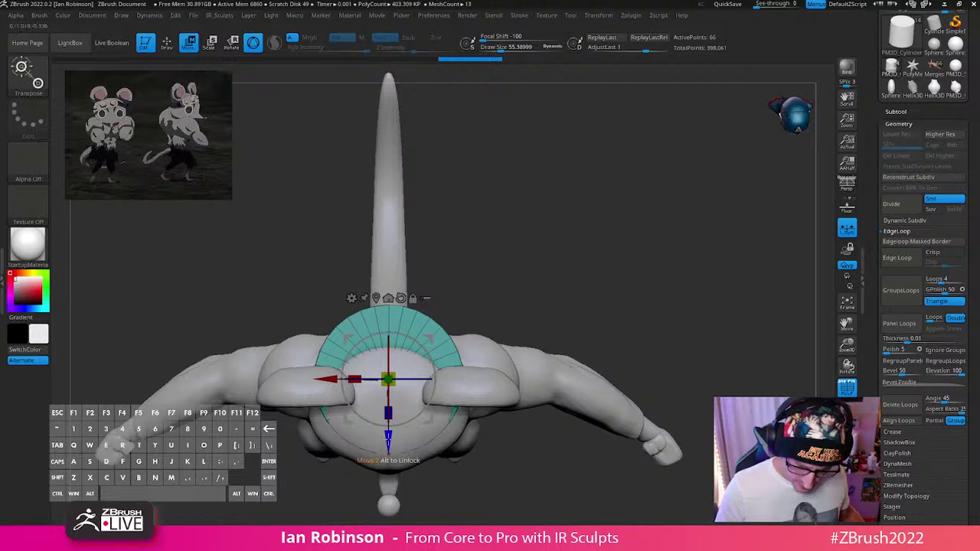
left_click_drag(388, 436, 388, 455)
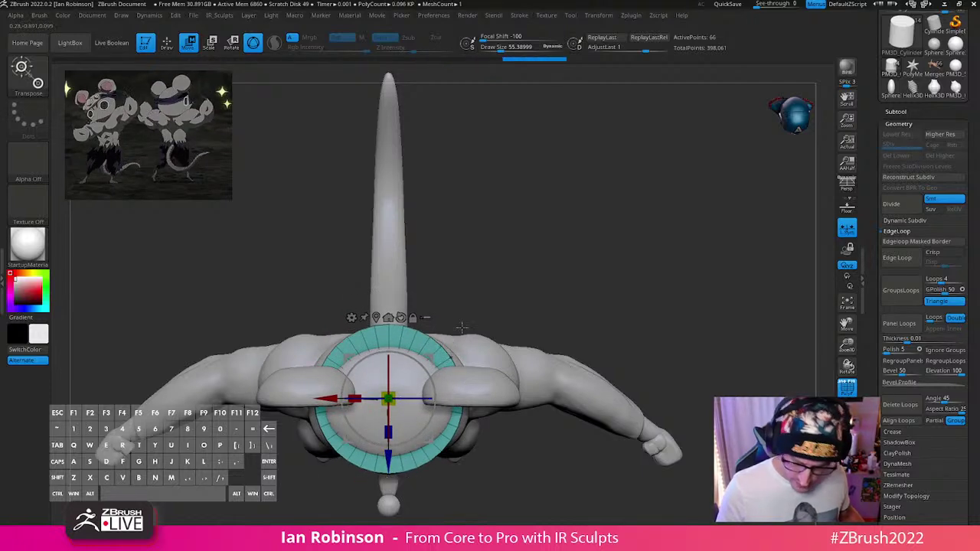
left_click_drag(356, 397, 360, 396)
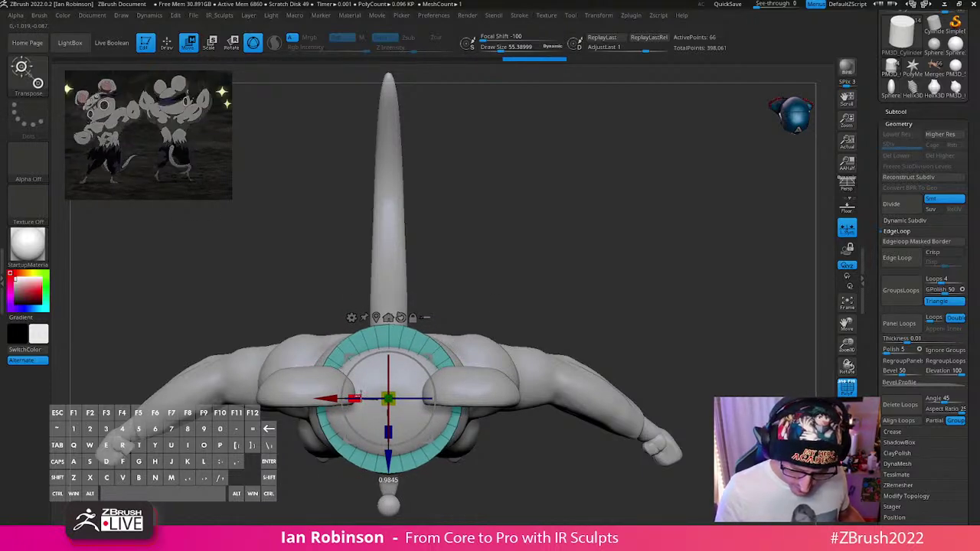
Step: Tilt the headband so its front sits higher than its back, and lower it slightly on the head
key("q")
mouse_move(586, 293)
left_mouse_down("shift")
mouse_move(602, 260)
mouse_move(605, 304)
mouse_move(652, 319)
left_mouse_up("shift")
key("w")
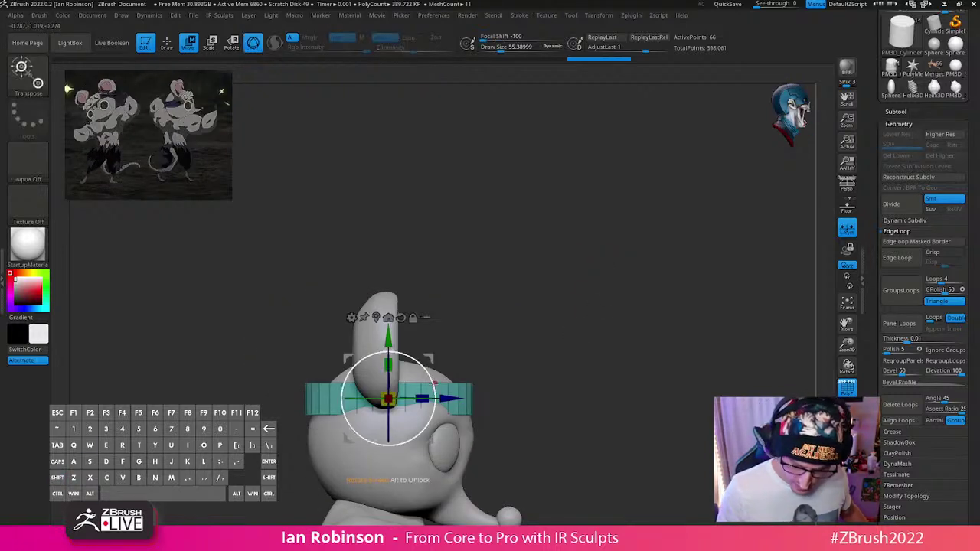
left_click_drag(430, 377, 427, 371)
left_click_drag(379, 341, 380, 348)
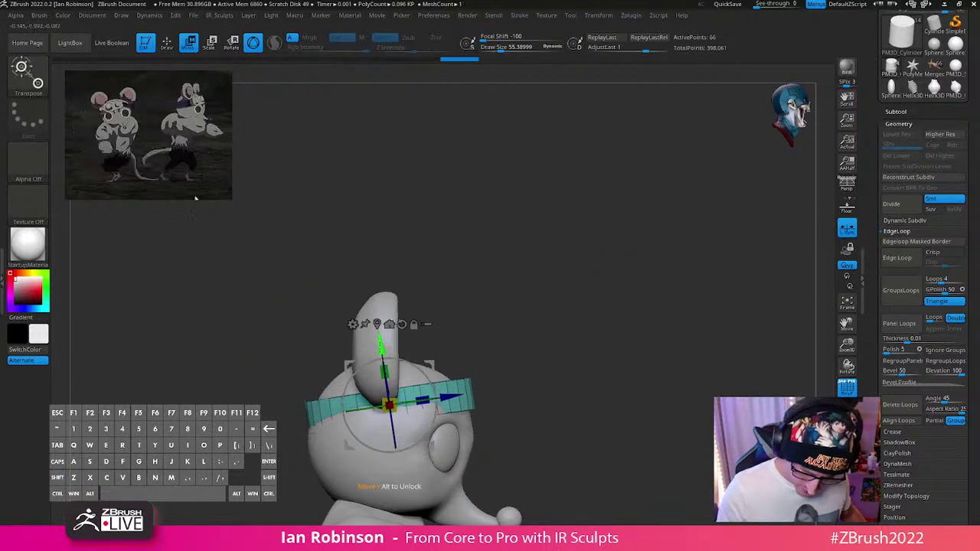
Step: Pull the headband's lower side edges outward over the head with the Move brush at a draw size of about 135
key("q")
left_click_drag(604, 360, 534, 373, "shift")
key("s")
mouse_move(510, 405)
left_mouse_down()
mouse_move(462, 413)
mouse_move(490, 410)
left_mouse_up()
key("s")
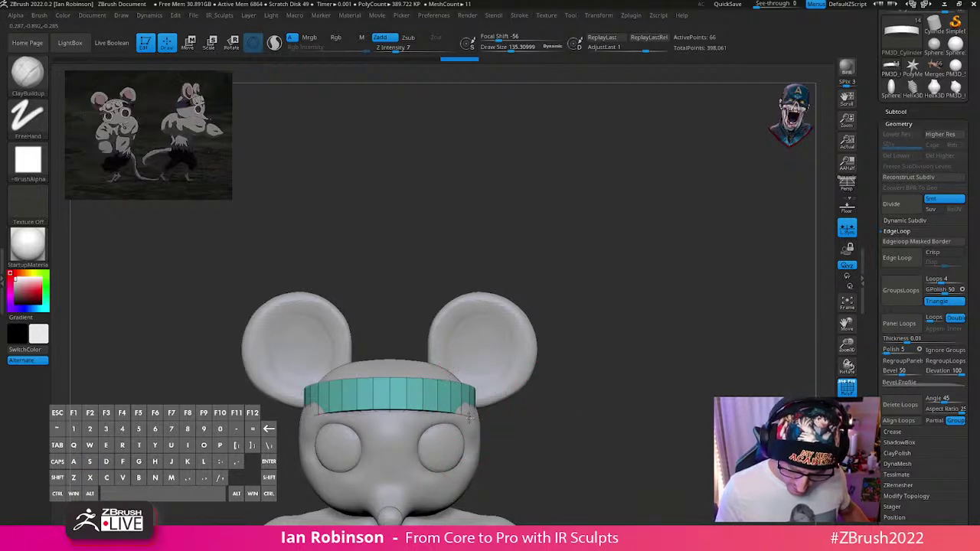
key("b")
key("m")
key("v")
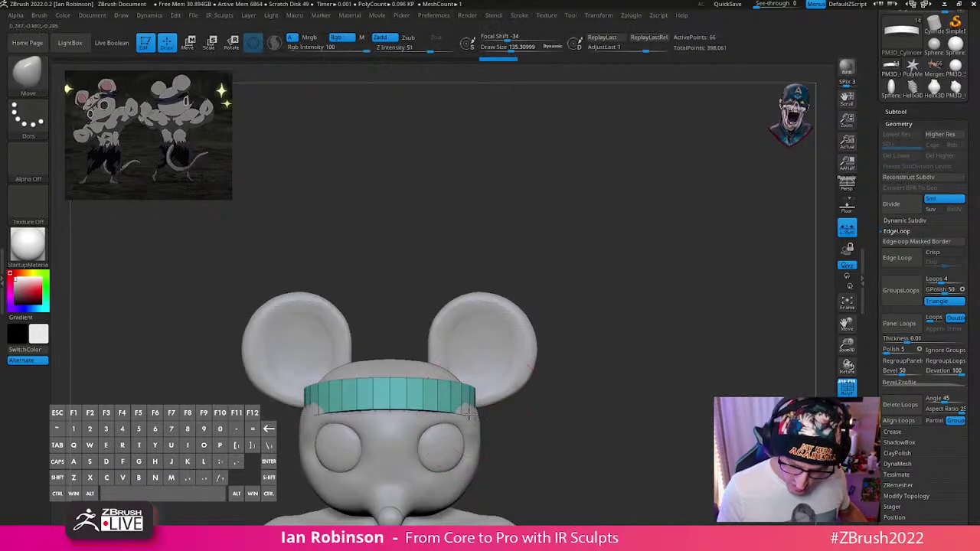
left_click_drag(466, 413, 472, 418)
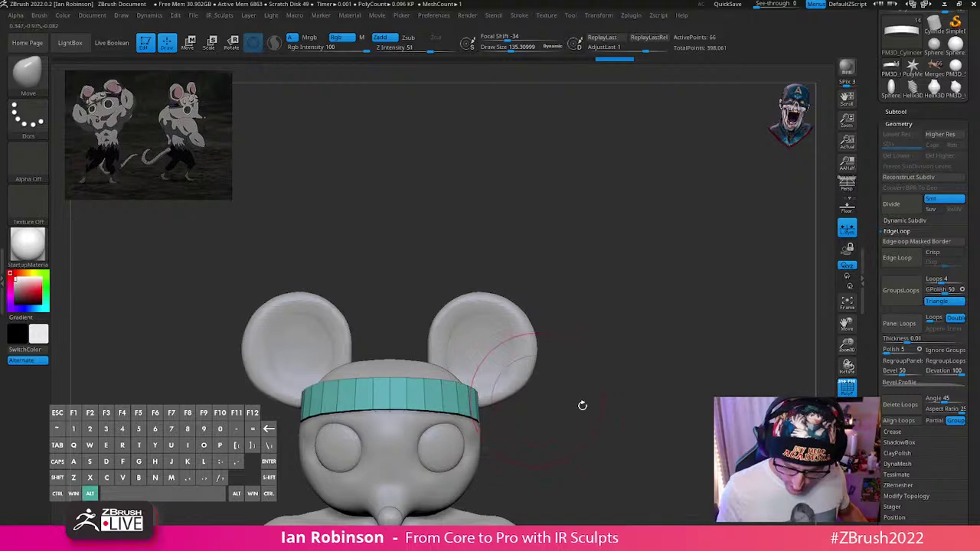
Step: Lower the back part of the headband so it covers the exposed patch of head behind the ear
left_click_drag(581, 404, 549, 329)
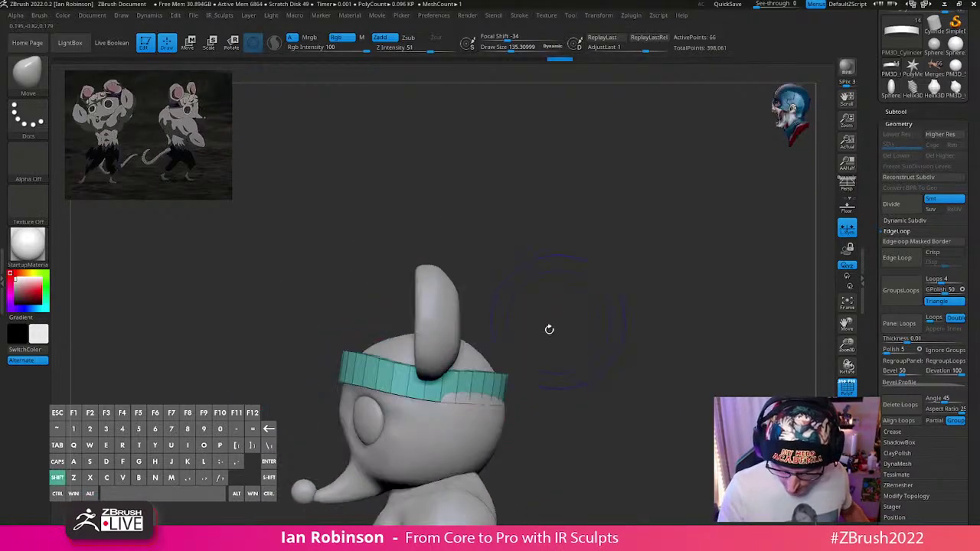
mouse_move(472, 255)
left_mouse_down("ctrl")
mouse_move(610, 391)
mouse_move(422, 477)
mouse_move(393, 471)
left_mouse_up("ctrl")
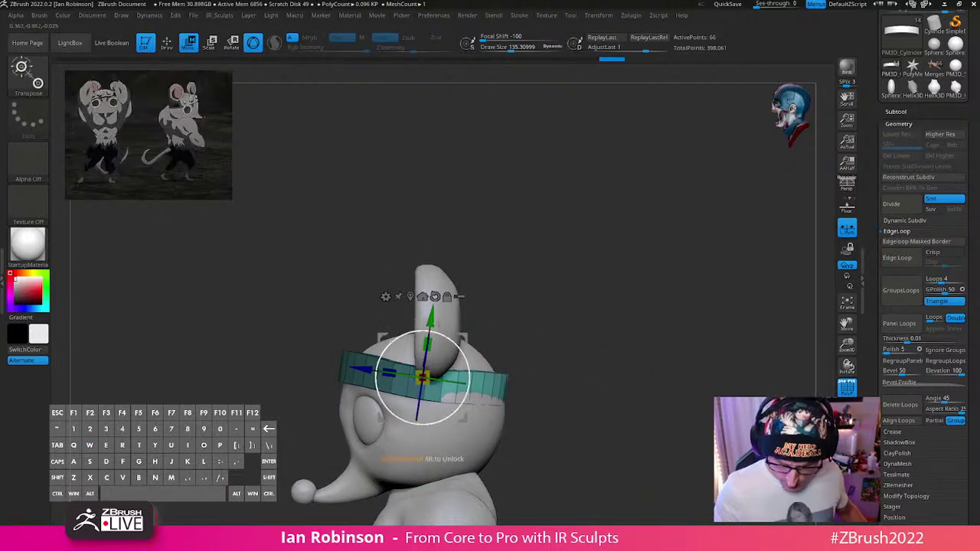
left_click_drag(431, 317, 433, 324)
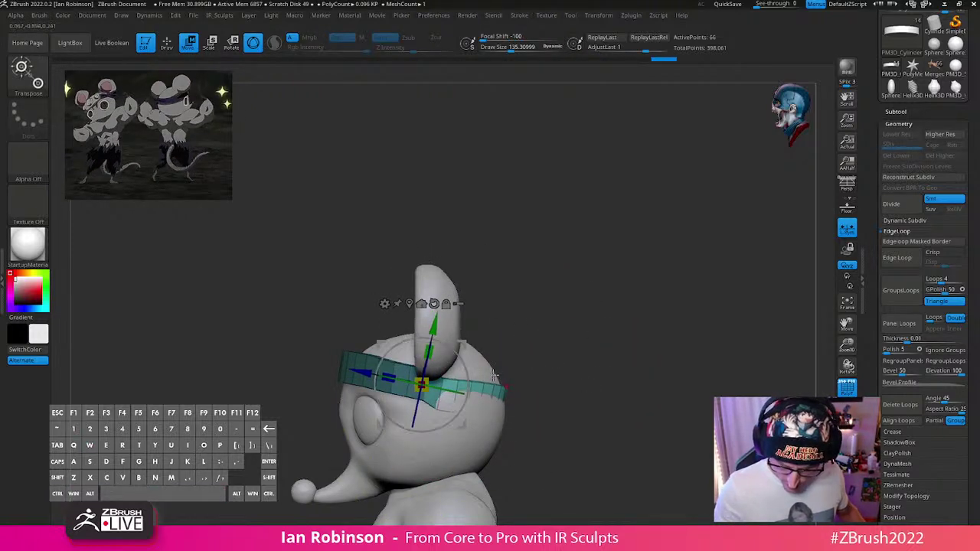
key("q")
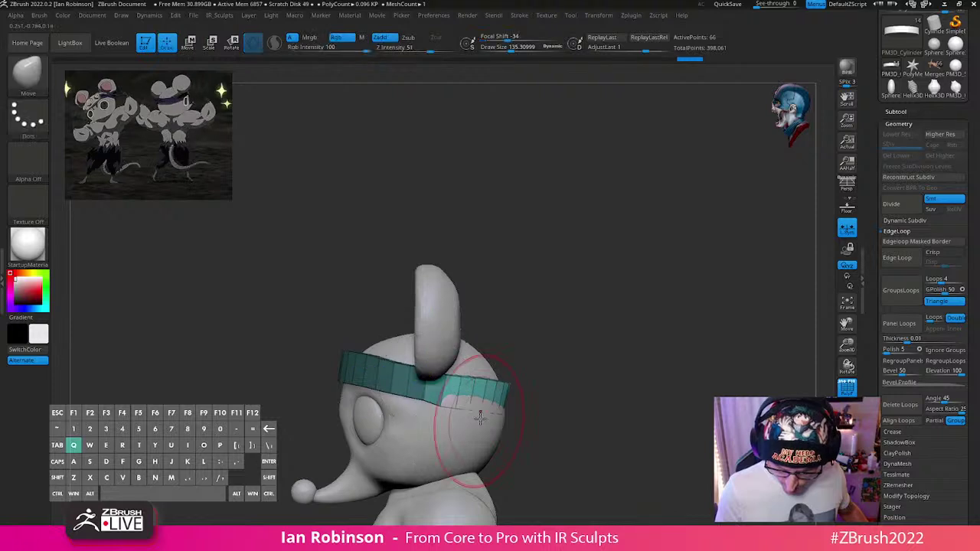
key("ctrl")
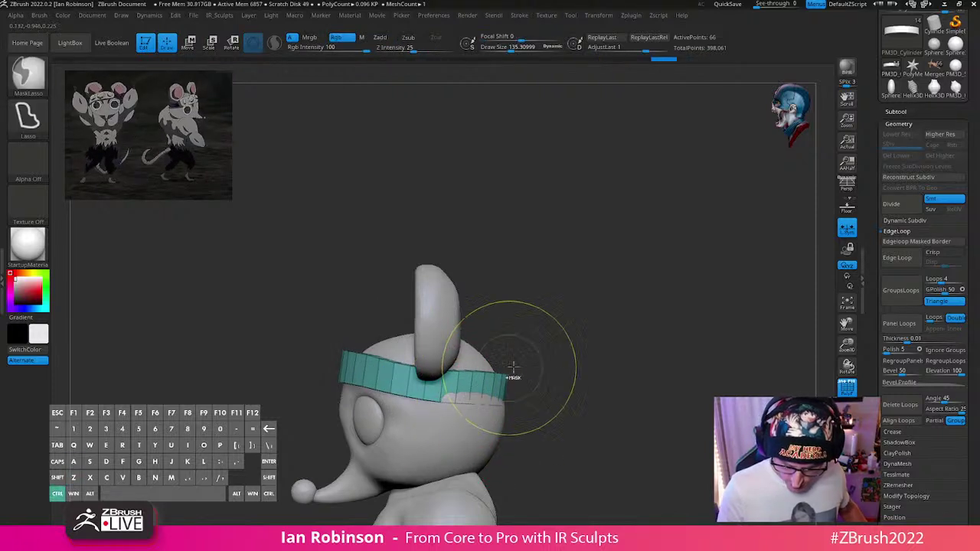
key("w")
key("q")
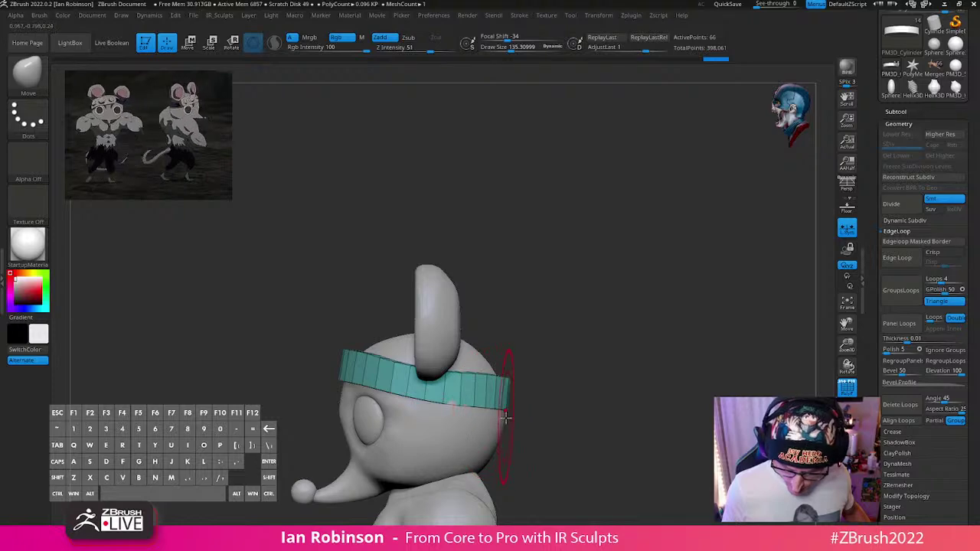
left_click_drag(520, 402, 594, 386)
Step: Insert single edge loops close to both edges of the headband's outer wall with the ZModeler brush
left_click_drag(691, 326, 604, 254)
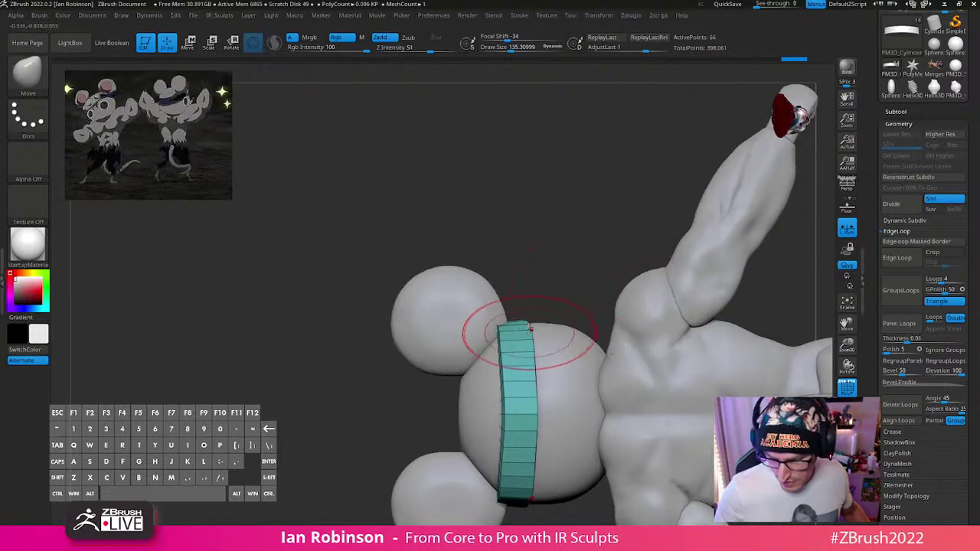
left_click_drag(549, 311, 519, 260, "alt")
left_click_drag(507, 317, 465, 361)
key("b")
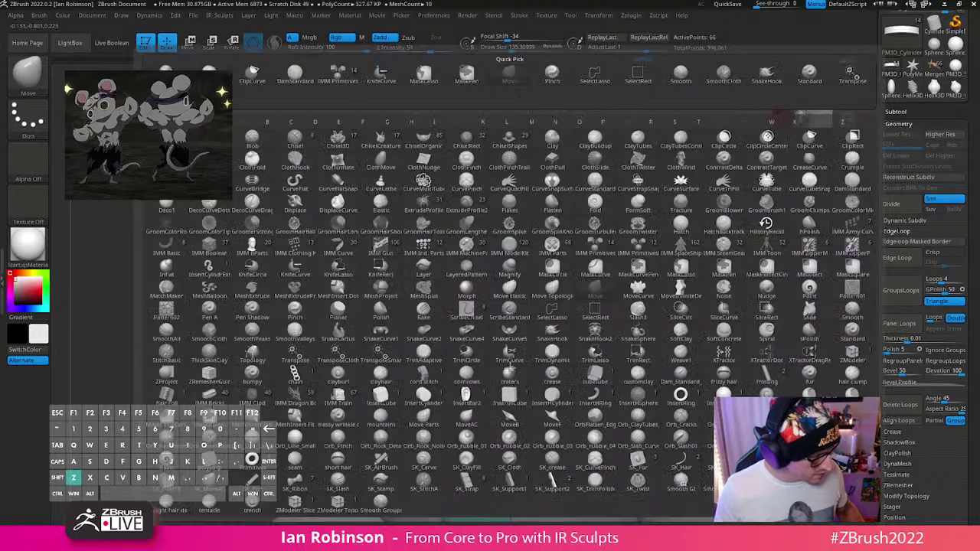
key("z")
key("m")
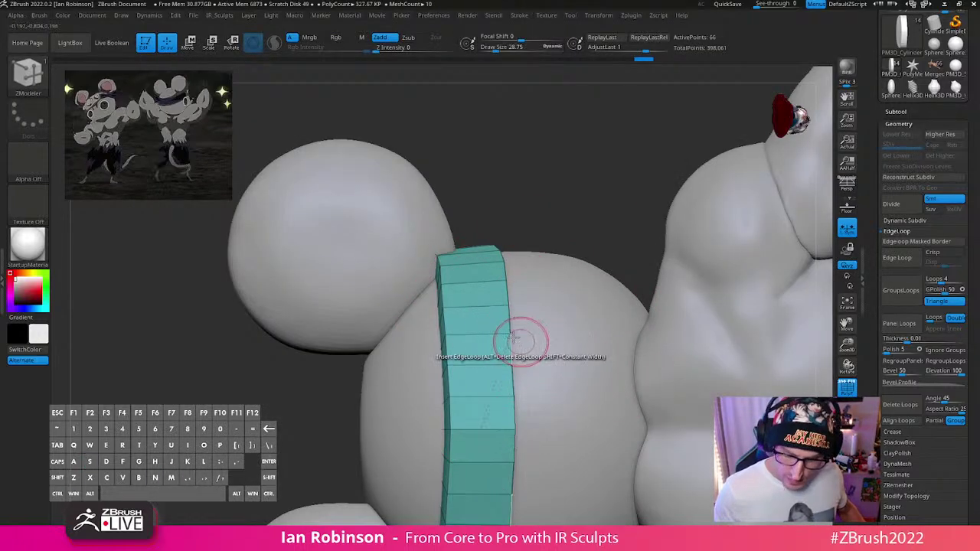
key("space")
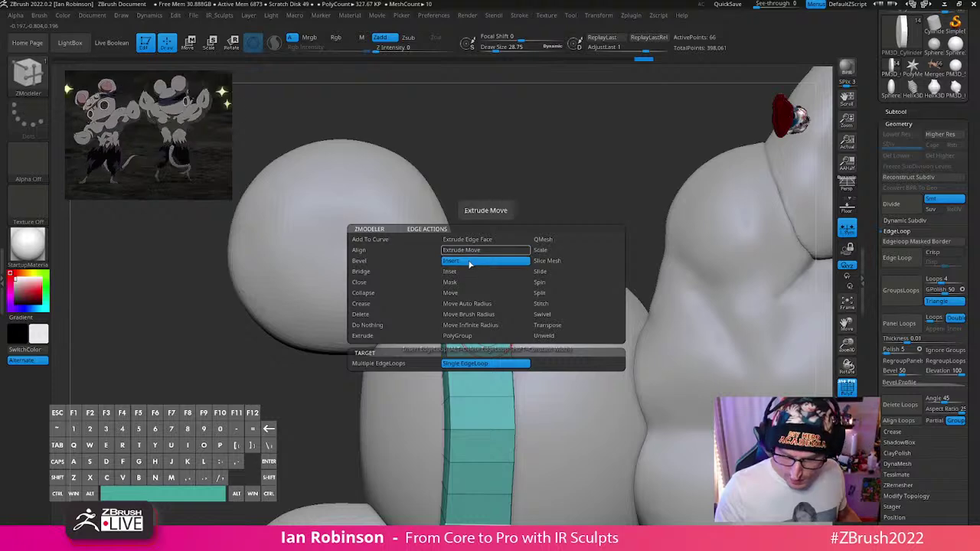
left_click(465, 367)
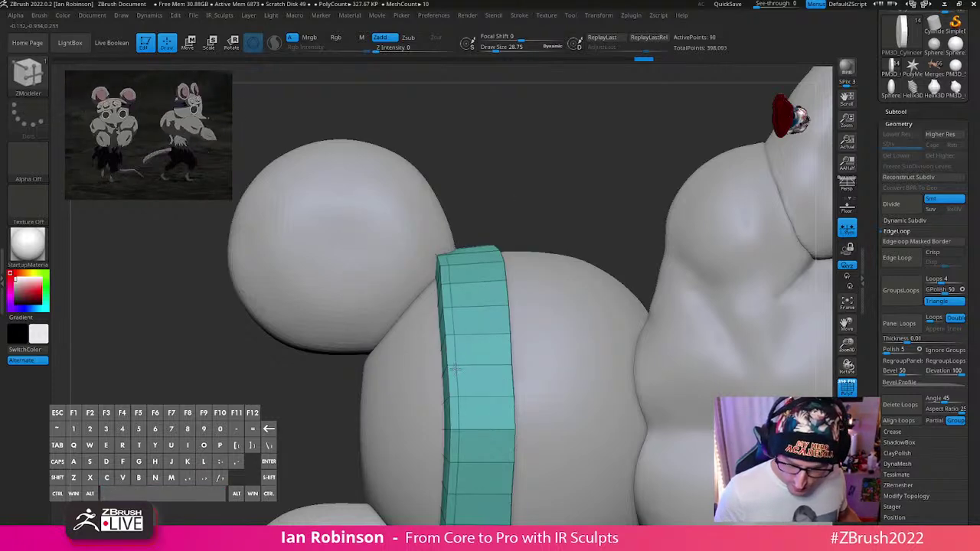
left_click_drag(490, 367, 506, 366)
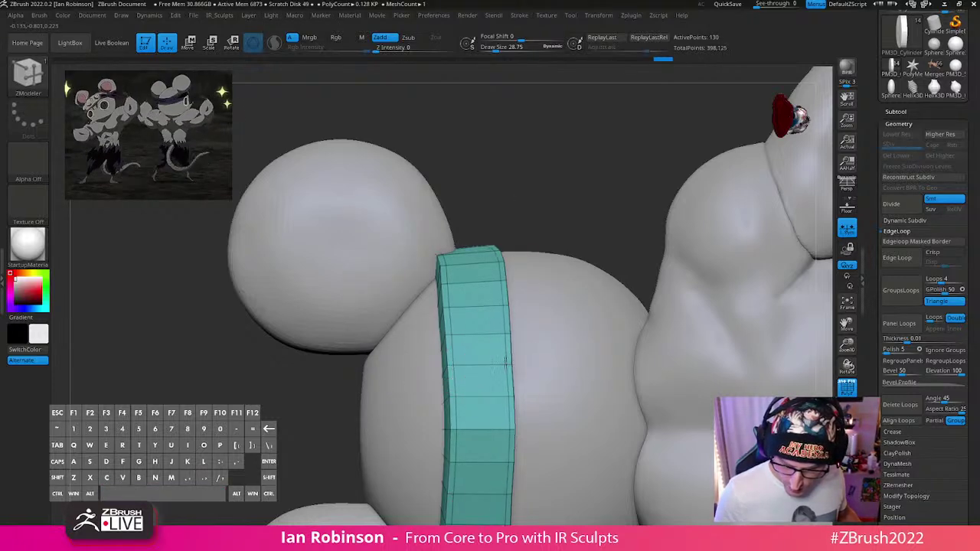
Step: Isolate the headband and insert supporting edge loops on its flat end caps
left_click_drag(566, 365, 535, 366)
left_click(846, 430)
left_click_drag(692, 405, 743, 404)
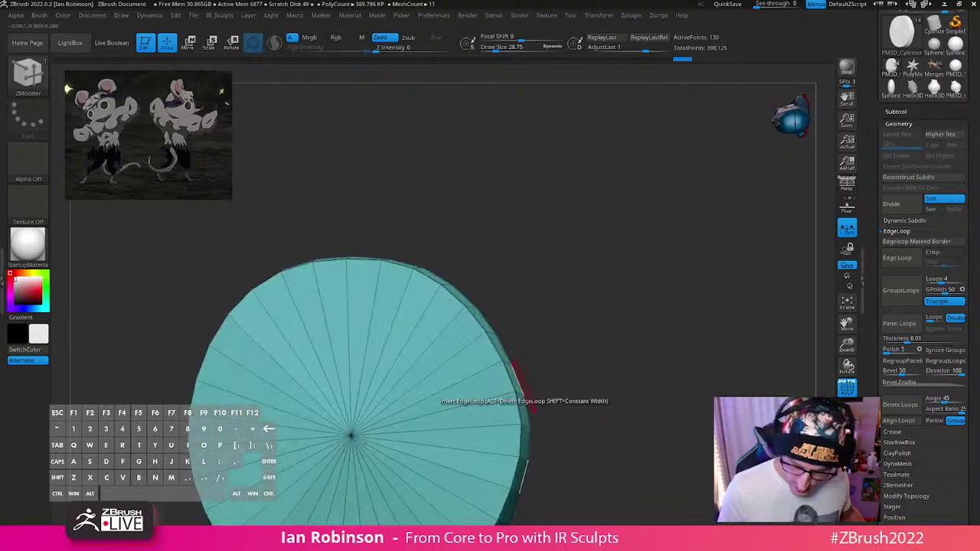
left_click_drag(501, 401, 510, 394)
left_click_drag(571, 389, 482, 375)
left_click_drag(573, 372, 537, 435)
Step: Preview the headband smoothed with Dynamic Subdiv always auto-activated and the wireframe hidden
key("d")
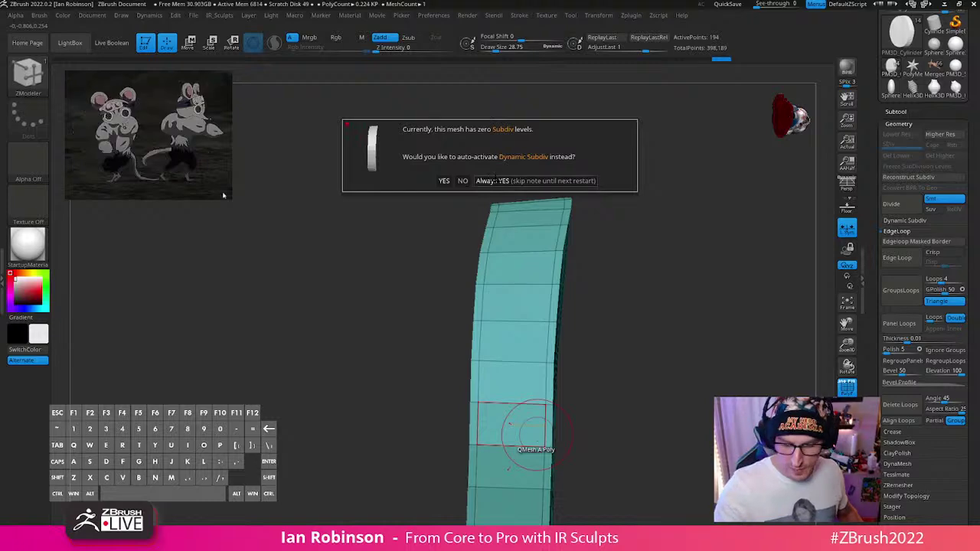
left_click(495, 180)
key("shift+f")
left_click_drag(645, 387, 654, 346)
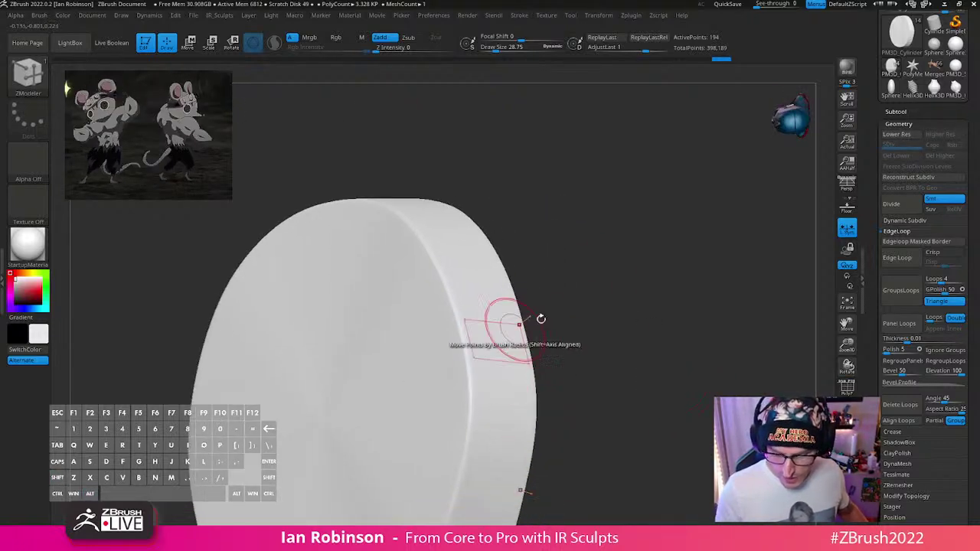
Step: Return to the unsmoothed wireframe, undo the last edge loop and redo the loop insertion on the headband's end cap
key("shift+f")
key("shift+d")
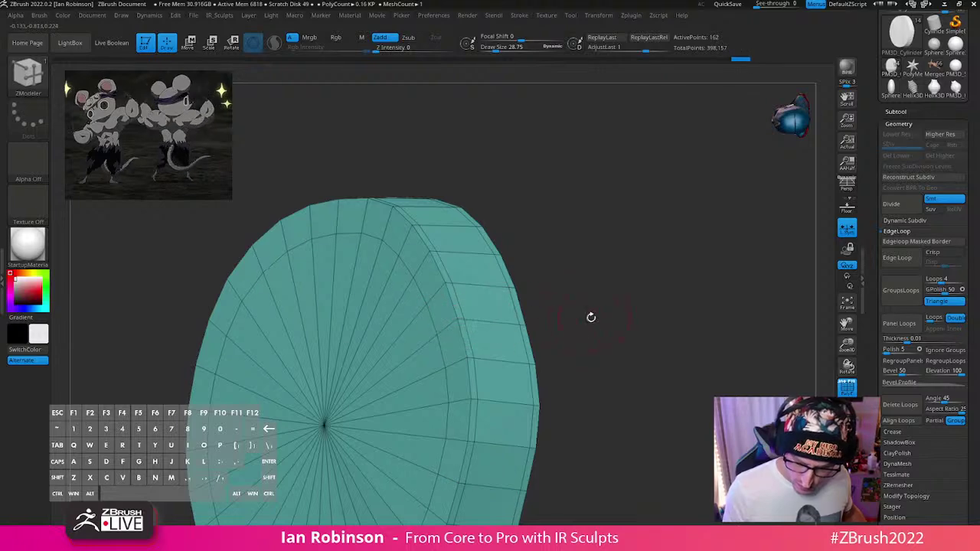
key("ctrl+z")
left_click_drag(437, 336, 453, 328)
left_click_drag(674, 325, 571, 313)
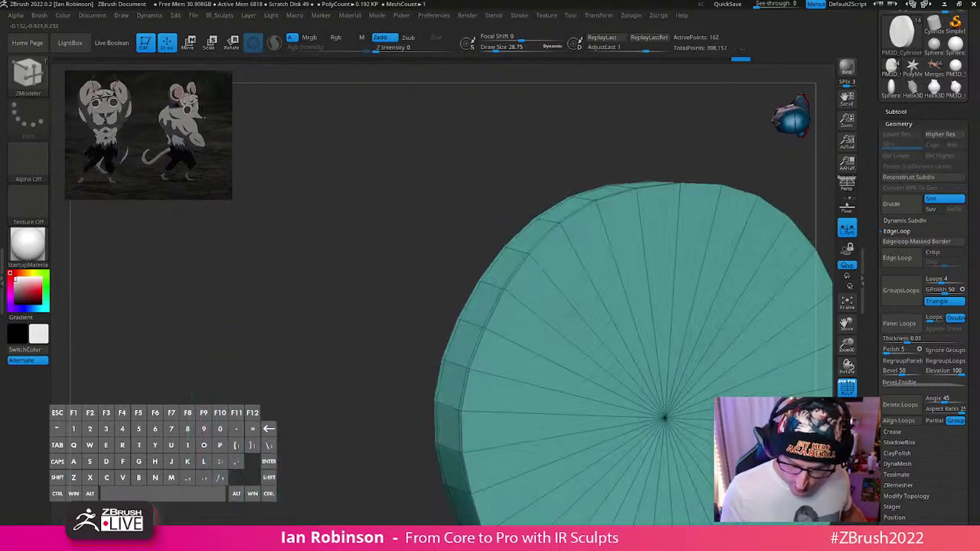
Step: Delete the misplaced edge loop along the headband's other rim and insert a replacement
right_click_drag(571, 313, 549, 318)
right_click_drag(487, 347, 531, 346)
left_click_drag(498, 345, 477, 338)
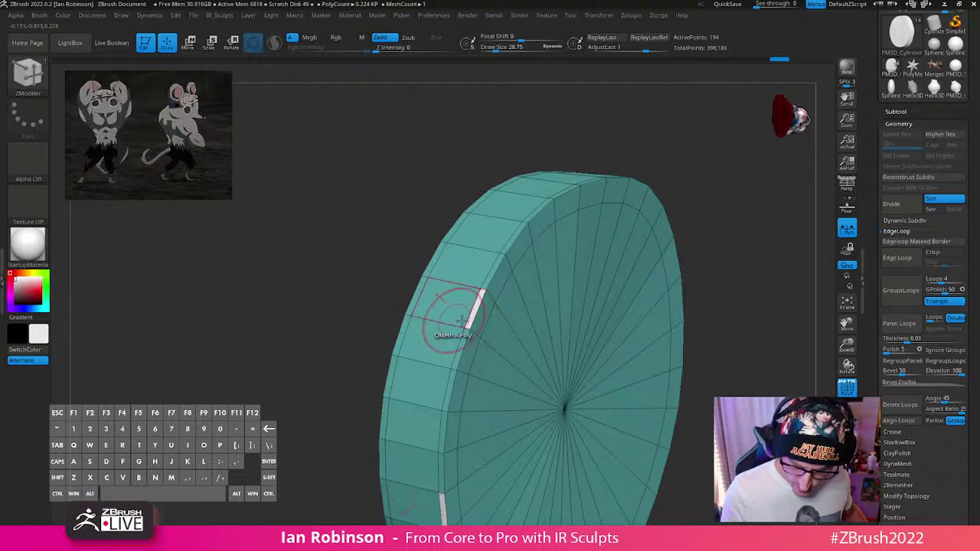
right_click_drag(467, 313, 452, 357)
left_click(472, 313, "alt")
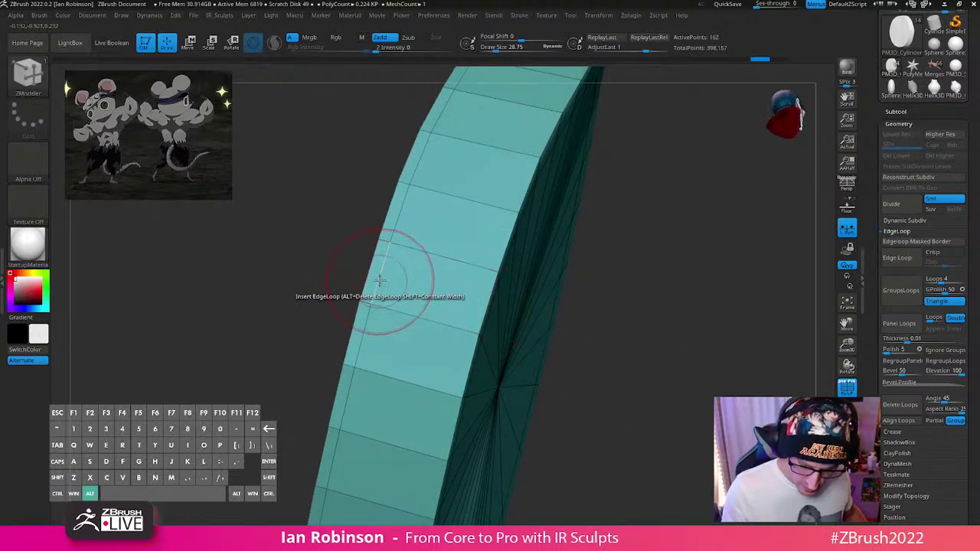
left_click(445, 324)
Step: Show the headband smoothed without its wireframe and bring the rest of the mouse back into view
right_click_drag(684, 343, 684, 387)
key("shift+f")
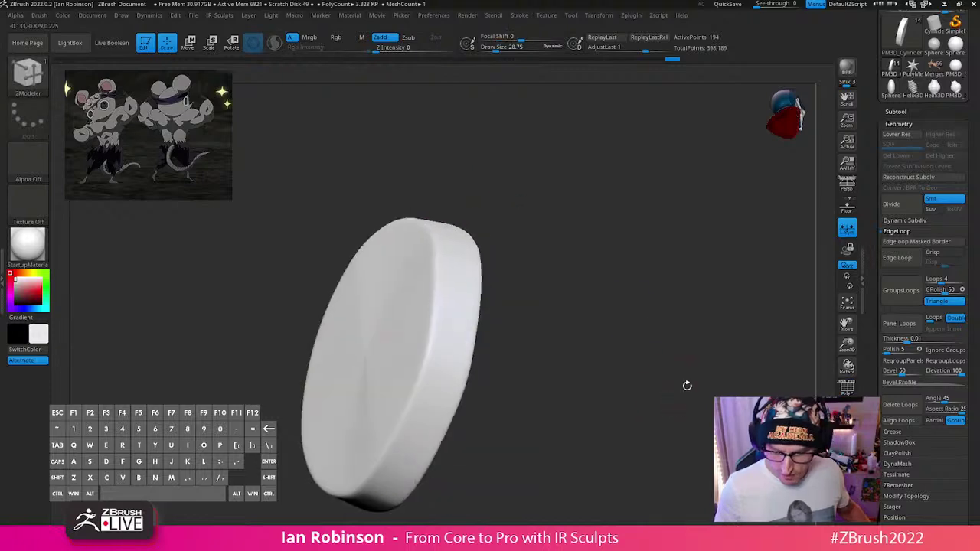
left_click(846, 440)
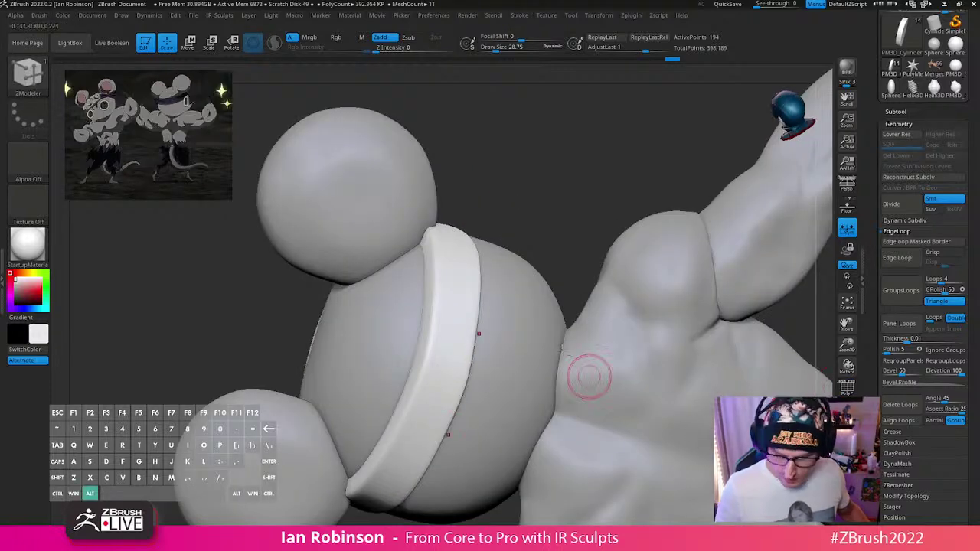
Step: Scale the headband uniformly by a small amount to adjust its fit around the head
right_click_drag(588, 378, 482, 285, "alt")
key("s")
left_click_drag(482, 285, 492, 285)
mouse_move(525, 285)
right_mouse_down()
mouse_move(610, 227)
mouse_move(590, 196)
right_mouse_up()
key("w")
left_click_drag(318, 369, 317, 373)
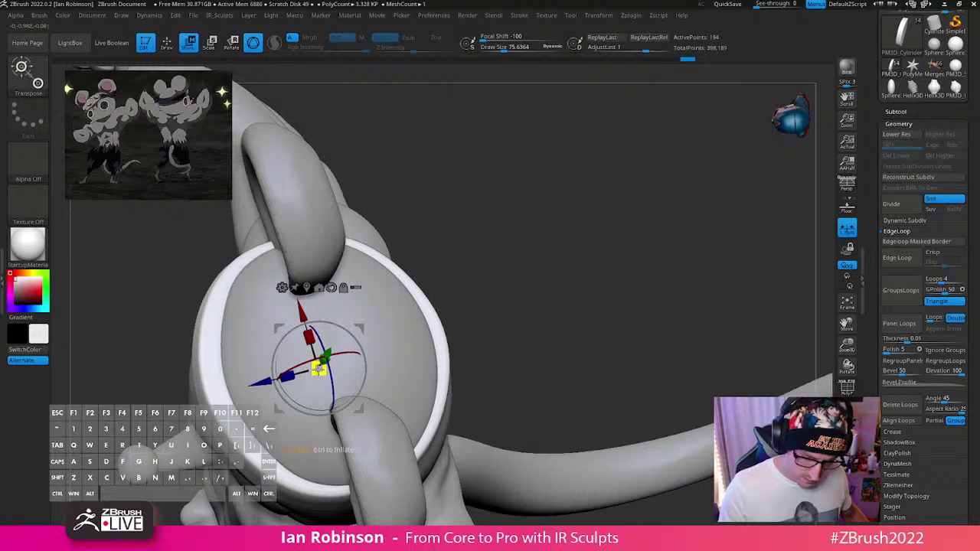
right_click_drag(501, 325, 580, 275)
Step: Shape the headband against the side and back of the head with the Move brush at a draw size of about 99
key("q")
left_click_drag(605, 324, 604, 251, "alt")
mouse_move(604, 251)
left_mouse_down()
mouse_move(595, 301)
mouse_move(651, 321)
left_mouse_up()
key("b")
key("m")
key("v")
key("s")
left_click_drag(452, 334, 469, 320)
left_click_drag(536, 304, 470, 310)
mouse_move(566, 309)
right_mouse_down()
mouse_move(559, 341)
mouse_move(538, 328)
mouse_move(516, 354)
right_mouse_up()
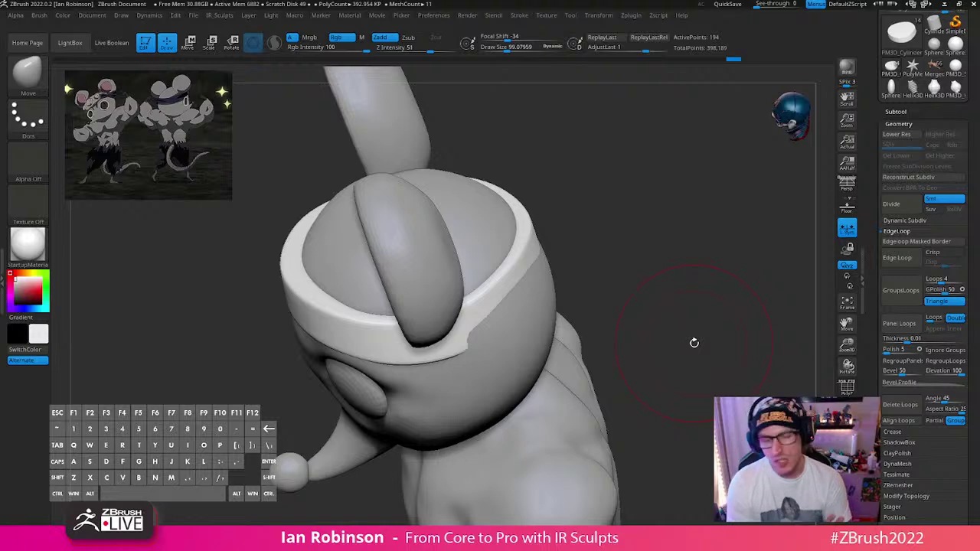
Step: Check the headband from behind, select the arms subtool Torso1 and view the body from the front
mouse_move(693, 343)
left_mouse_down()
mouse_move(638, 278)
mouse_move(552, 272)
mouse_move(608, 240)
left_mouse_up()
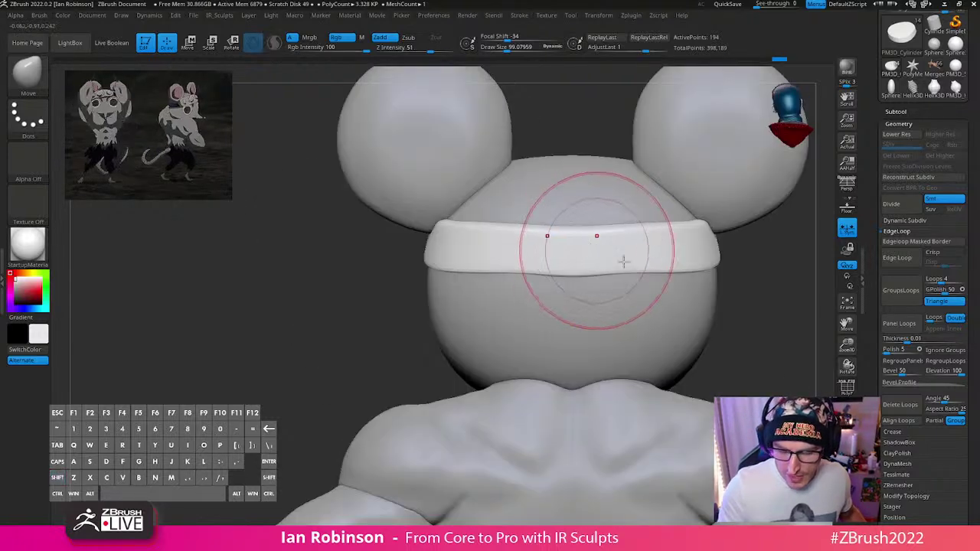
left_click_drag(713, 343, 609, 237, "alt")
left_click(595, 328, "alt")
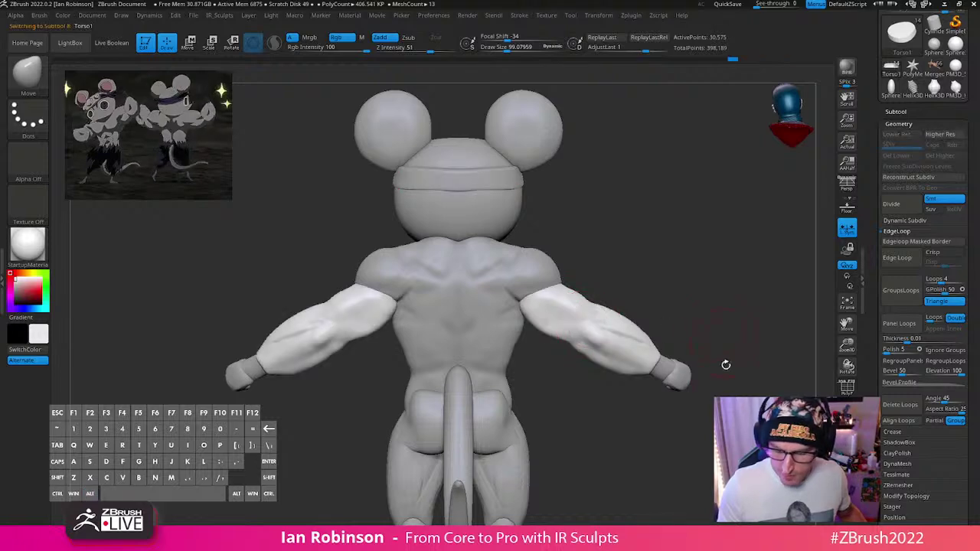
left_click_drag(726, 365, 618, 391)
left_click_drag(673, 429, 639, 382, "alt")
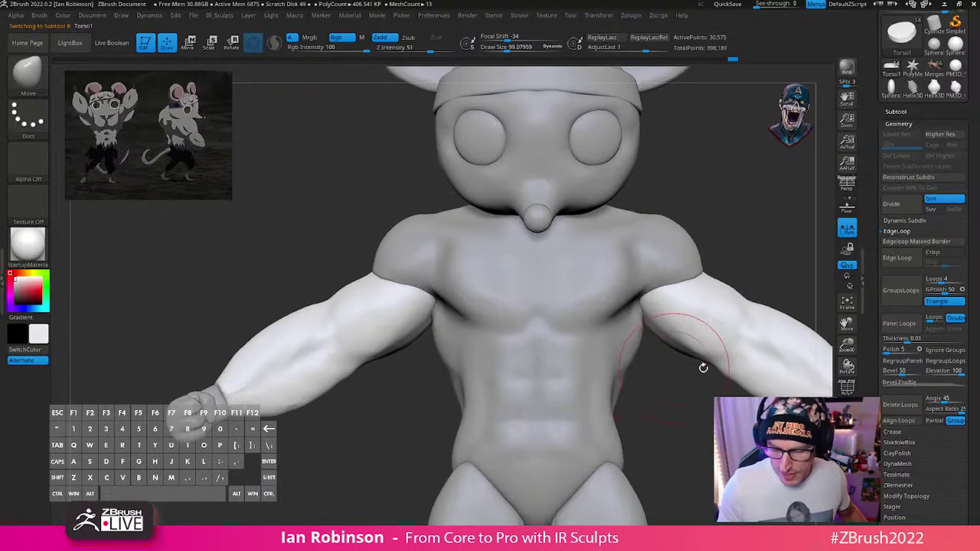
Step: Check the isolated arms and the whole mouse from the front against the character reference
left_click(847, 448)
mouse_move(691, 436)
left_mouse_down()
mouse_move(643, 447)
mouse_move(658, 452)
mouse_move(619, 433)
left_mouse_up()
left_click(846, 449)
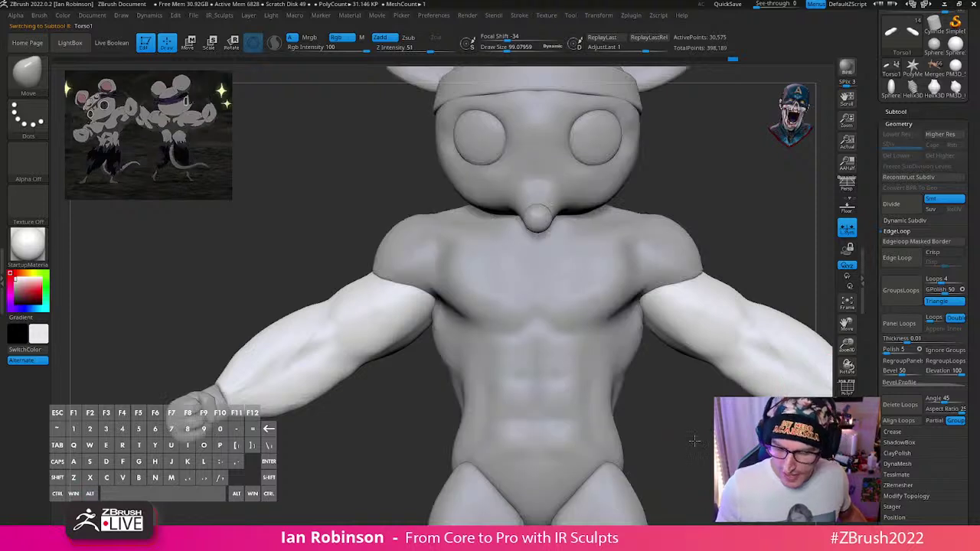
left_click_drag(693, 439, 606, 402, "alt")
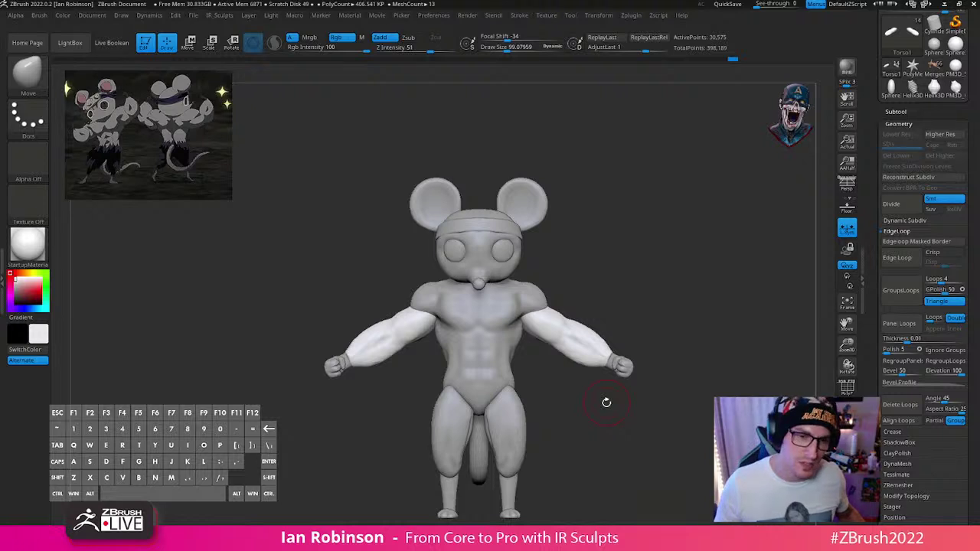
left_click_drag(678, 267, 665, 324, "alt")
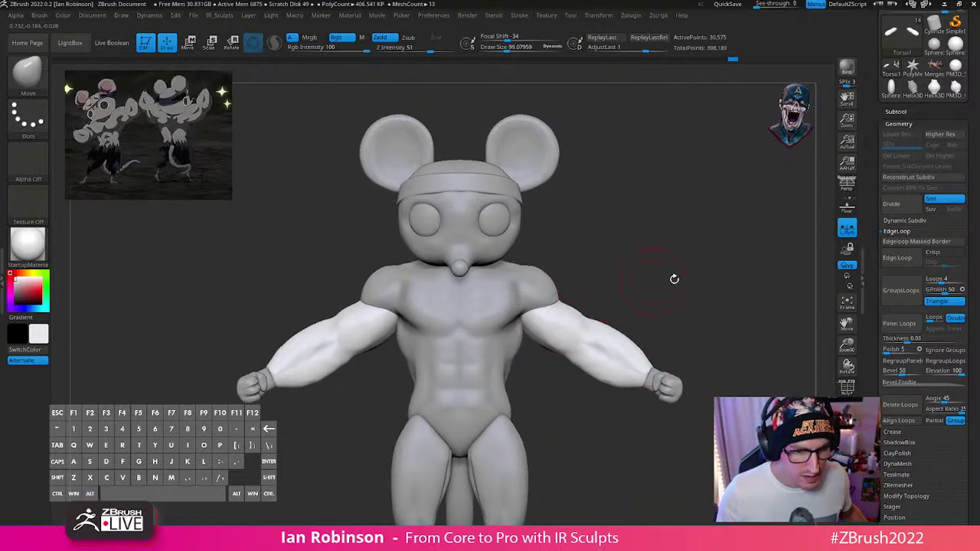
left_click_drag(681, 280, 674, 304)
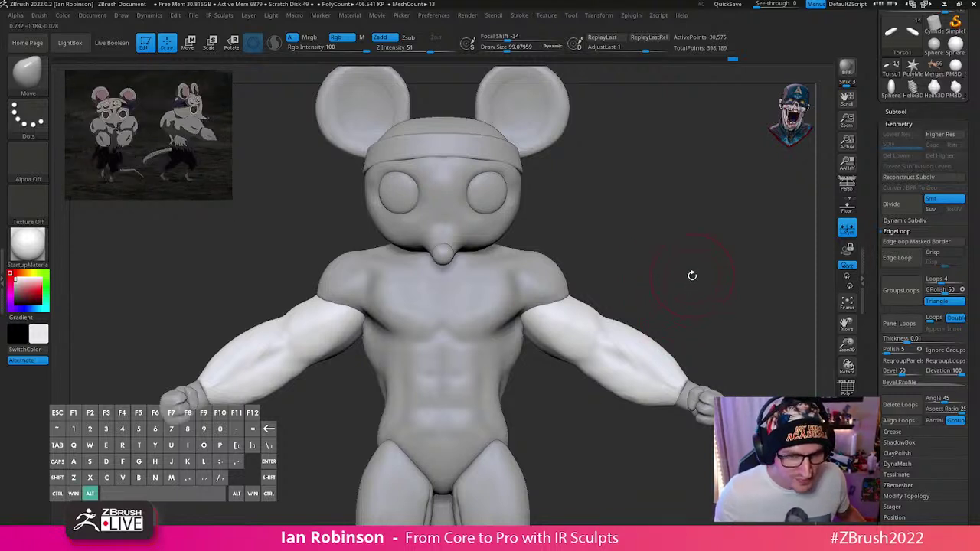
left_click_drag(692, 275, 685, 308, "alt")
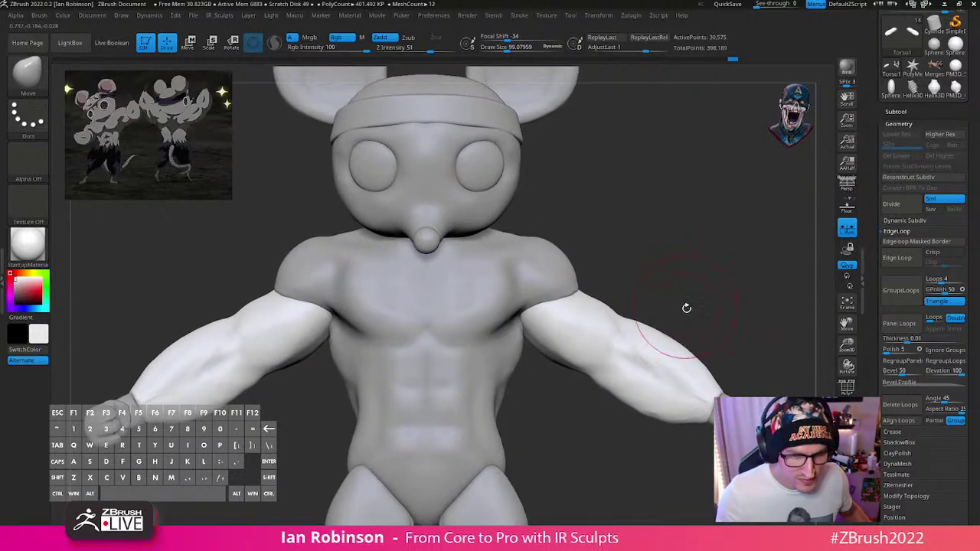
Step: Select the headband and inspect how it fits the head from the front and a slight angle
left_click_drag(648, 253, 634, 406, "alt")
left_click(498, 280, "alt")
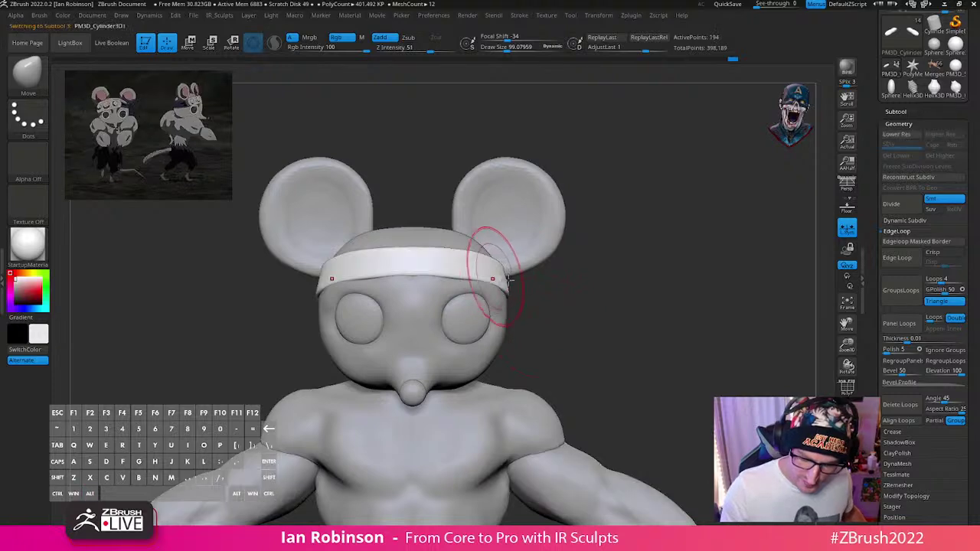
mouse_move(648, 299)
left_mouse_down()
mouse_move(616, 310)
mouse_move(449, 263)
mouse_move(498, 258)
left_mouse_up()
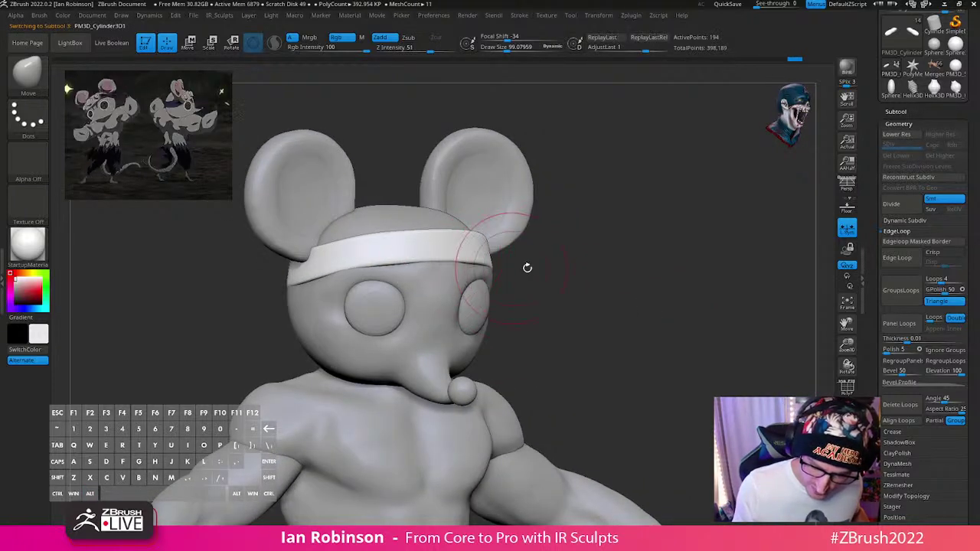
mouse_move(602, 300)
left_mouse_down()
mouse_move(551, 304)
mouse_move(562, 272)
mouse_move(560, 321)
mouse_move(498, 328)
left_mouse_up()
Step: Select the ears and move them symmetrically slightly inward toward the centre of the head
left_click(573, 266, "alt")
left_click_drag(616, 285, 612, 289)
mouse_move(558, 285)
left_mouse_down()
mouse_move(539, 267)
mouse_move(590, 260)
mouse_move(608, 231)
mouse_move(666, 234)
mouse_move(632, 302)
left_mouse_up()
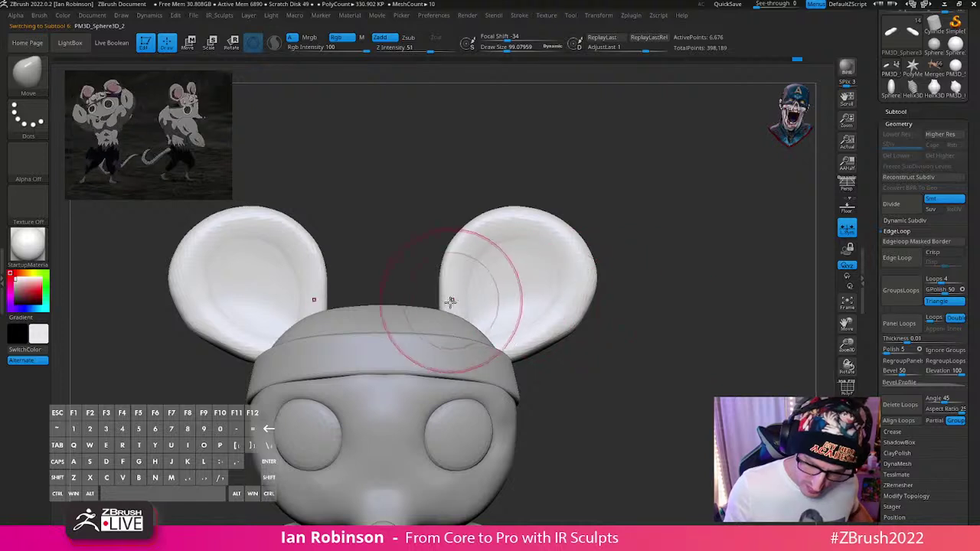
key("w")
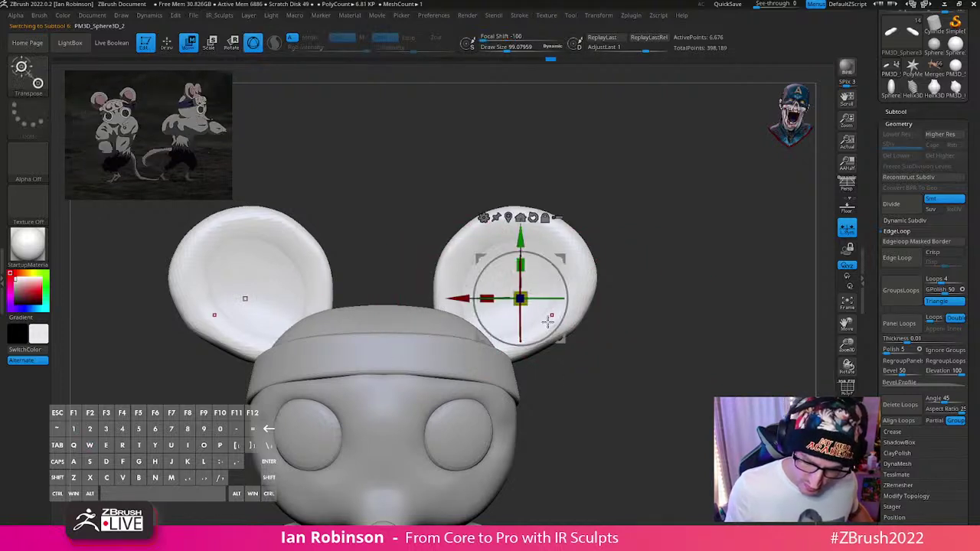
key("q")
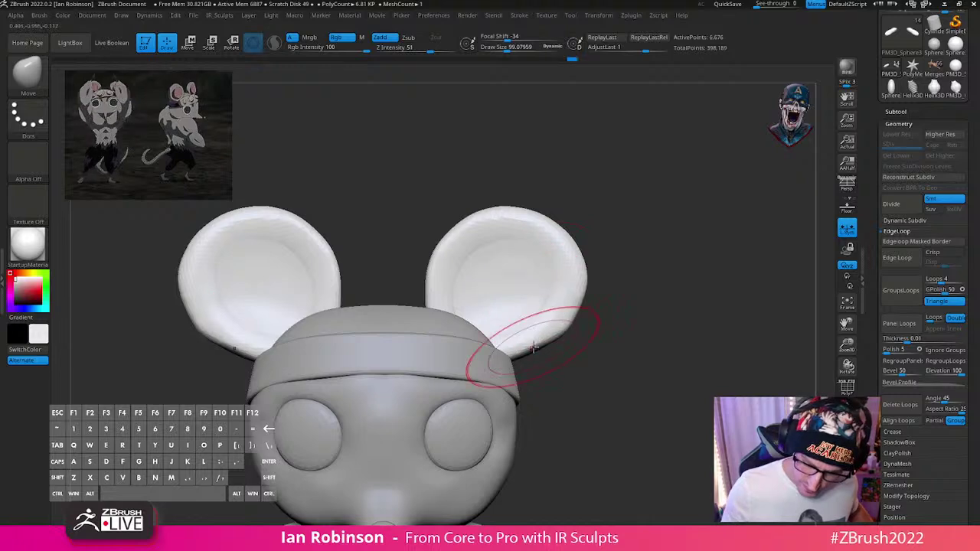
Step: Shape the ear bases where they meet the head with the Move brush at a draw size of about 59
key("s")
left_click_drag(533, 348, 508, 357)
mouse_move(594, 355)
left_mouse_down()
mouse_move(531, 391)
mouse_move(503, 376)
mouse_move(508, 339)
left_mouse_up()
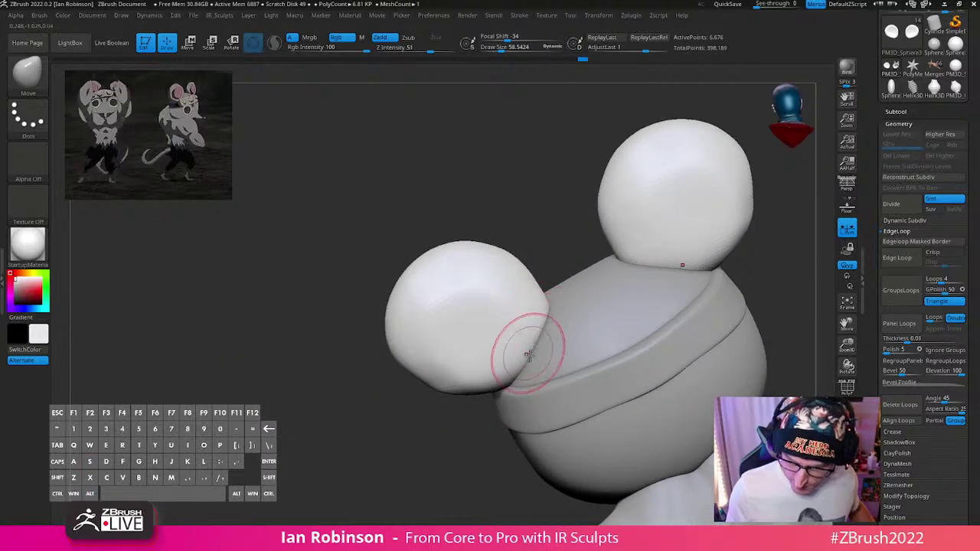
mouse_move(529, 355)
right_mouse_down()
mouse_move(634, 332)
mouse_move(627, 267)
mouse_move(630, 286)
mouse_move(653, 301)
mouse_move(643, 313)
right_mouse_up()
right_click(635, 332)
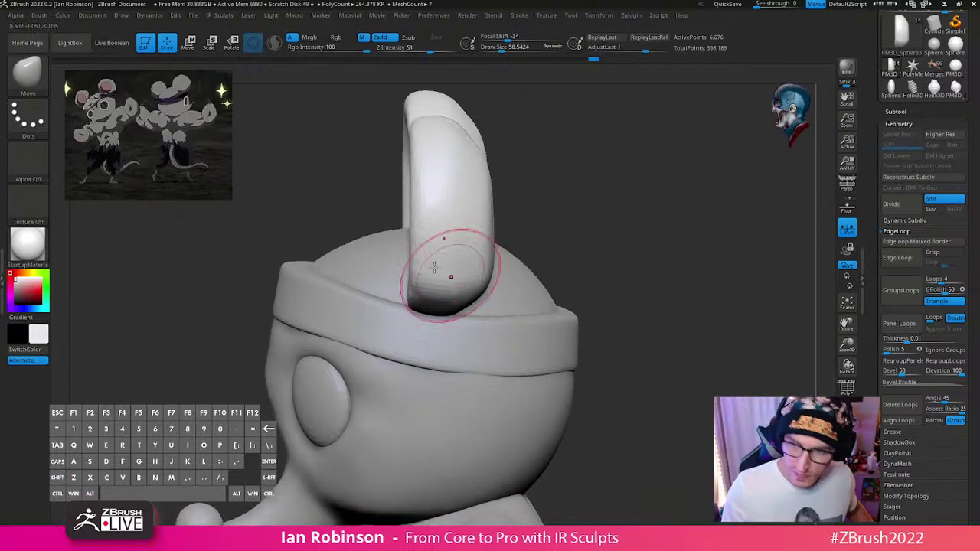
Step: Select the head and adjust its crown inside the headband with the Move brush at a draw size of about 87
left_click(375, 245, "alt")
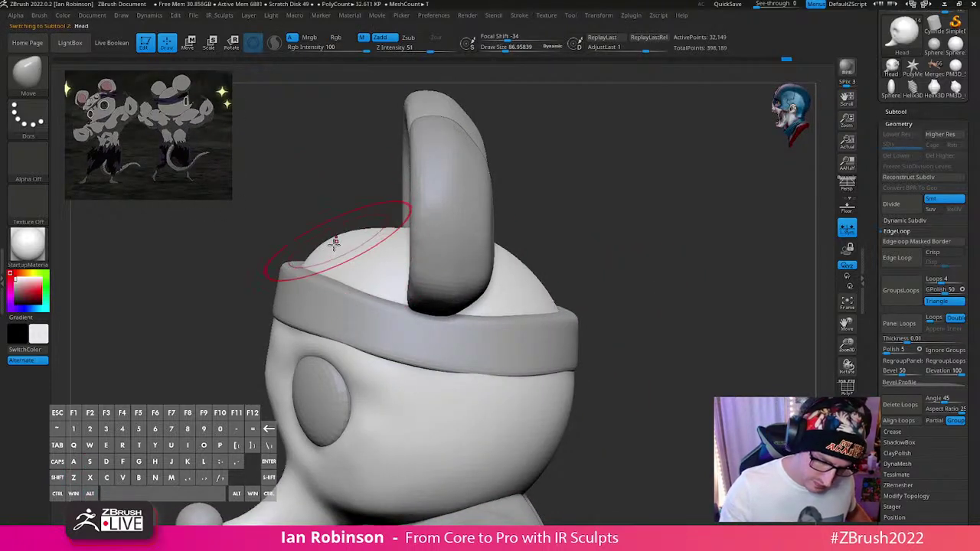
right_click_drag(393, 215, 567, 251)
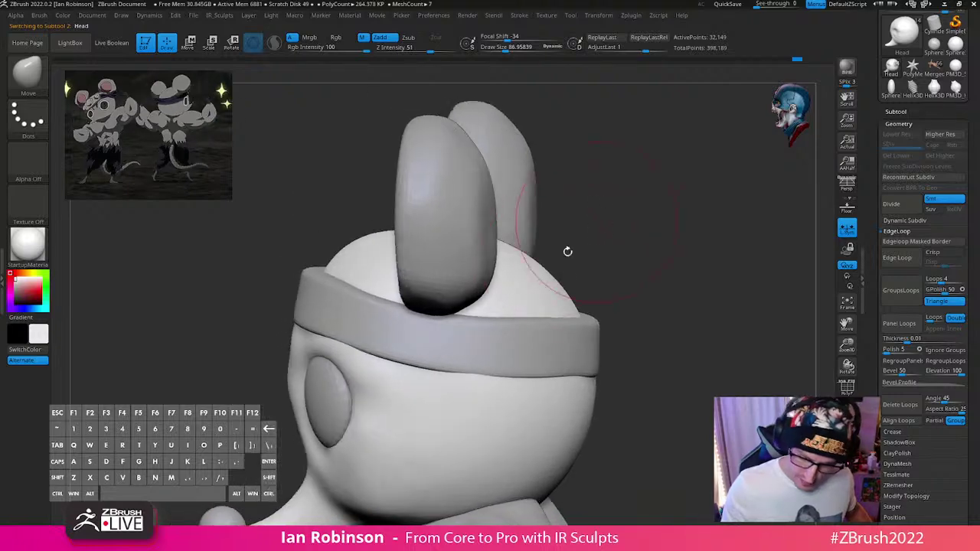
left_click_drag(642, 284, 636, 237)
right_click_drag(531, 278, 418, 230)
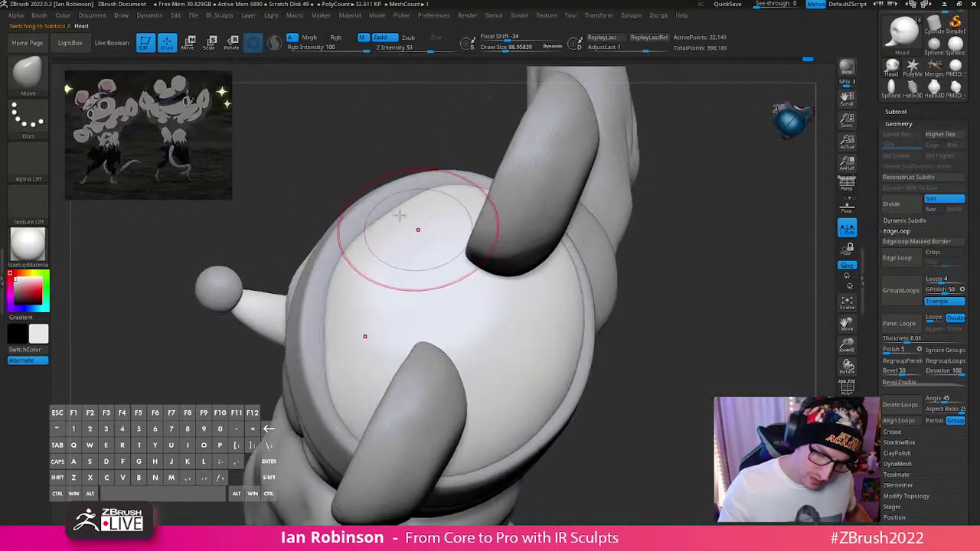
right_click_drag(356, 236, 372, 210)
Step: Select the headband and refine its front edge against the forehead, reducing the Move brush's draw size to about 69
left_click(374, 206, "alt")
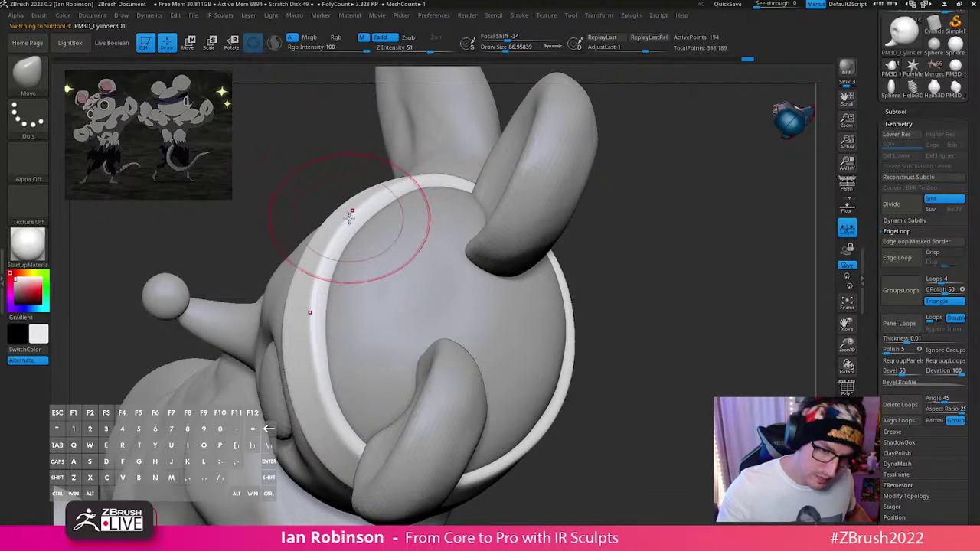
right_click_drag(470, 277, 562, 282, "alt")
right_click_drag(490, 301, 475, 272)
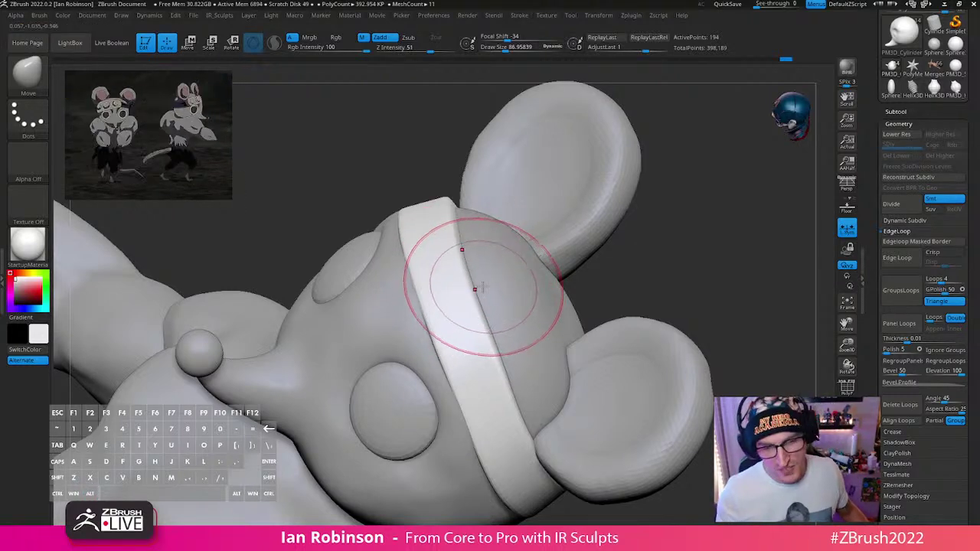
key("s")
left_click_drag(494, 286, 490, 284)
mouse_move(488, 285)
right_mouse_down()
mouse_move(513, 292)
mouse_move(479, 297)
mouse_move(538, 275)
mouse_move(448, 306)
right_mouse_up()
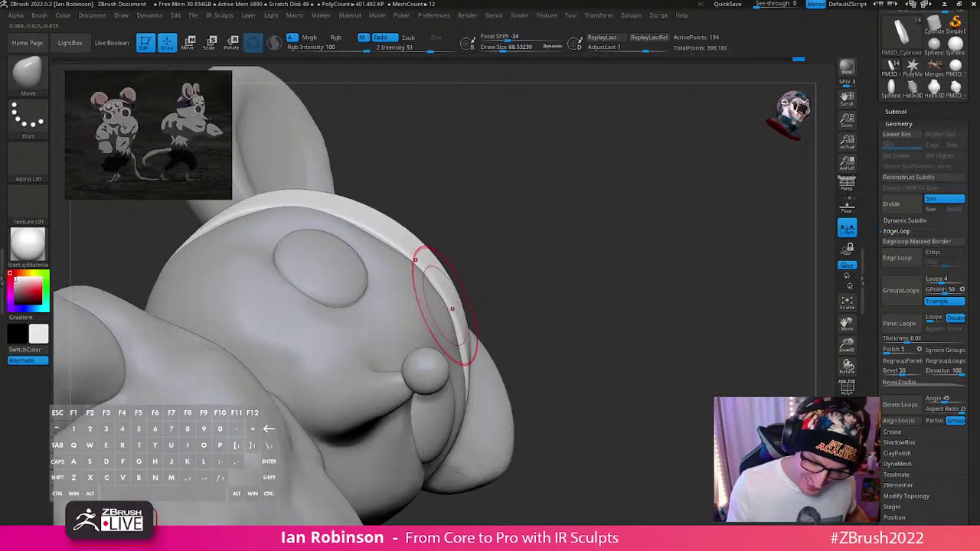
Step: Select the head and isolate it with its polygon wireframe displayed
left_click(441, 315, "alt")
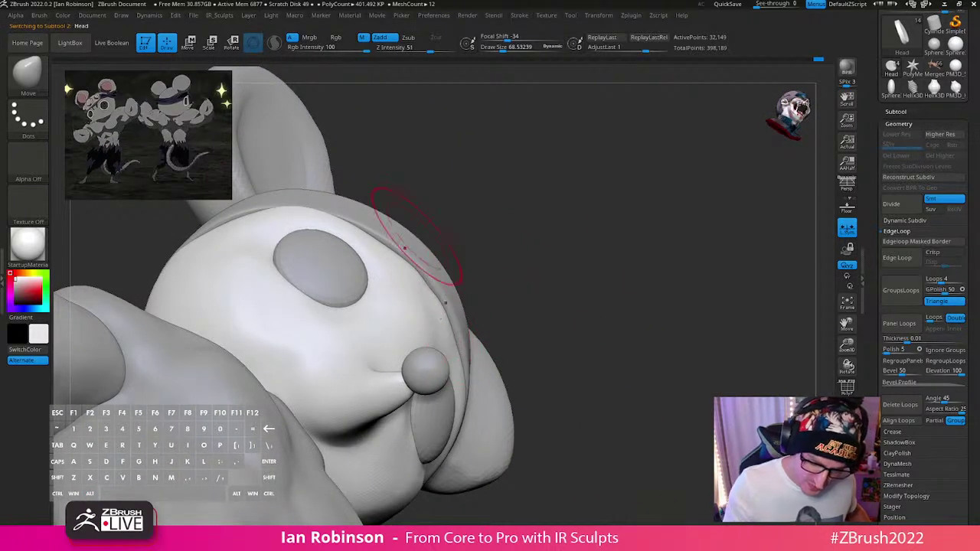
right_click_drag(619, 277, 651, 316, "alt")
key("shift+f")
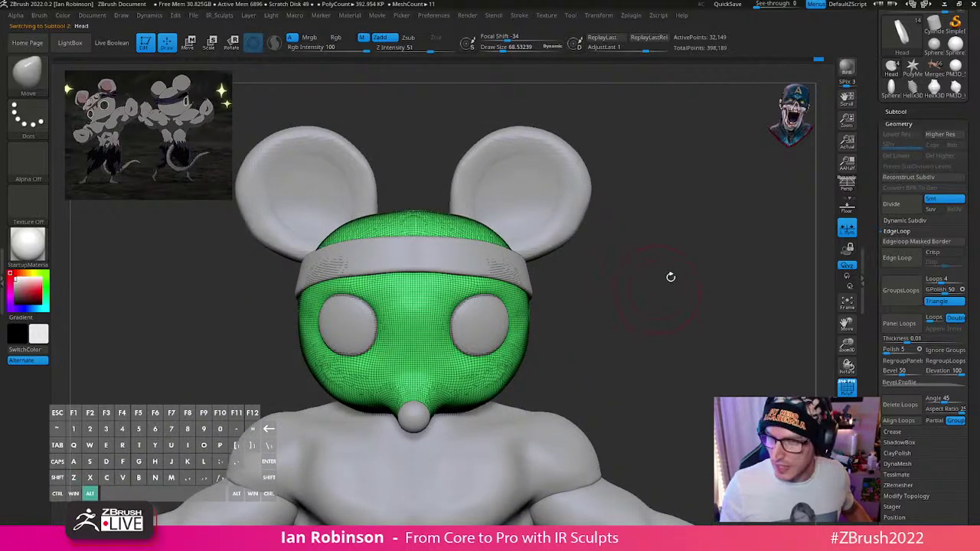
left_click(847, 430)
right_click_drag(637, 293, 658, 306, "alt")
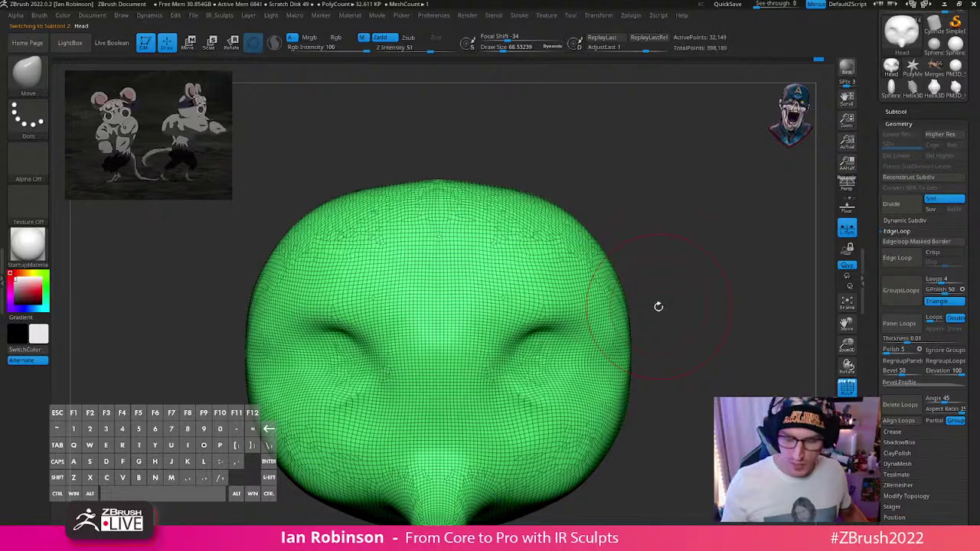
Step: Set the draw size to about 19 and assign MeshProject as the masking brush while facing the forehead
key("s")
left_click_drag(670, 277, 655, 276)
mouse_move(657, 222)
right_mouse_down()
mouse_move(691, 234)
mouse_move(630, 213)
mouse_move(688, 227)
mouse_move(375, 277)
right_mouse_up()
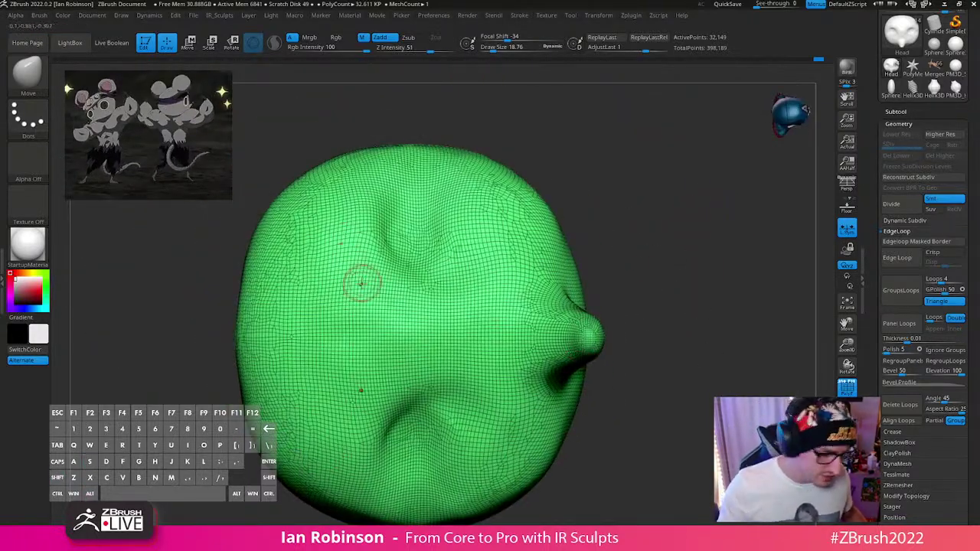
left_click(28, 75, "ctrl")
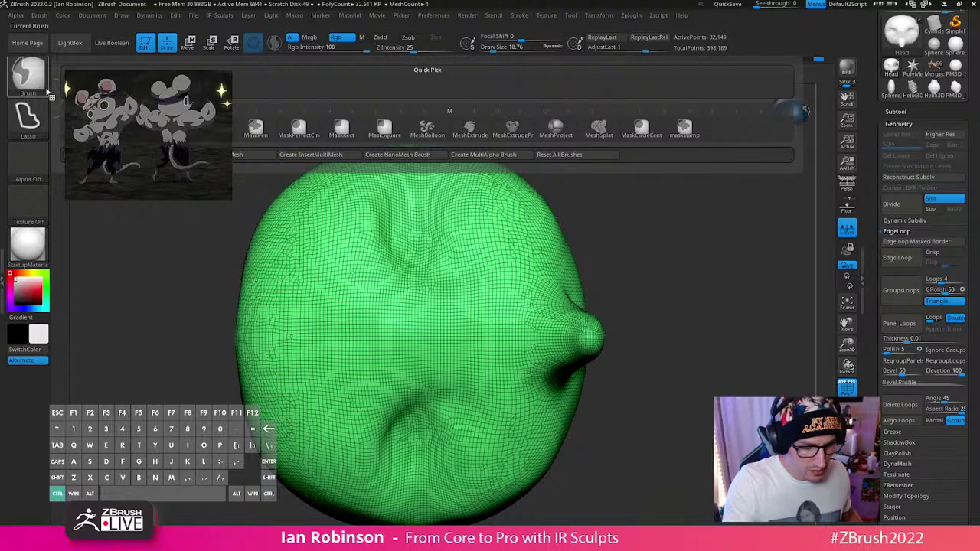
left_click(257, 134, "ctrl")
left_click(37, 85, "ctrl")
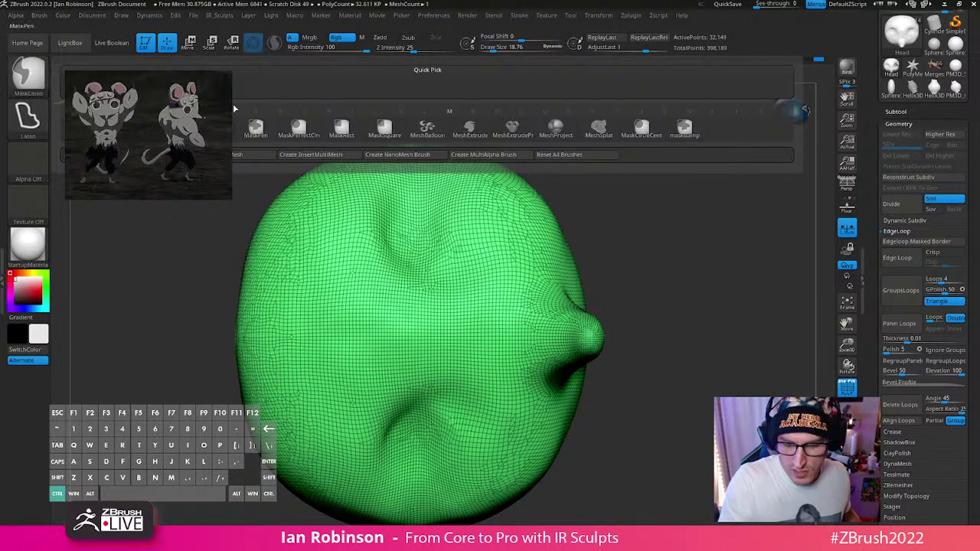
mouse_move(567, 138)
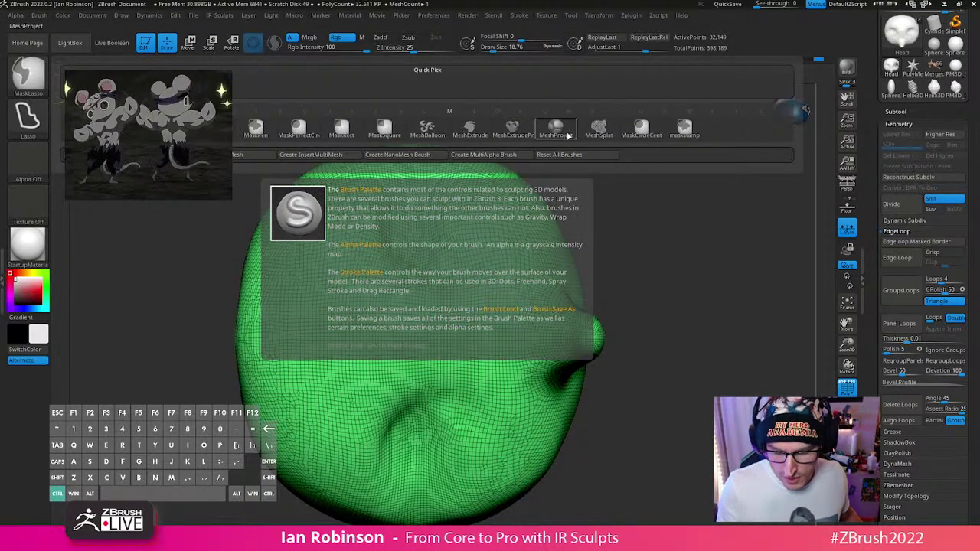
left_click(564, 134, "ctrl")
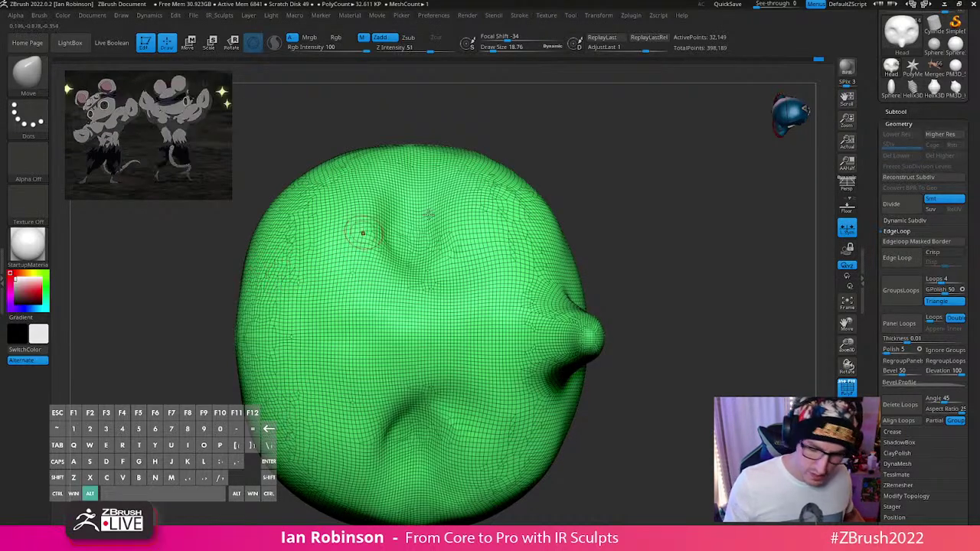
Step: Try a large rounded MeshProject patch across the upper forehead at Z intensity 100, and undo it
left_click_drag(584, 256, 609, 240, "alt")
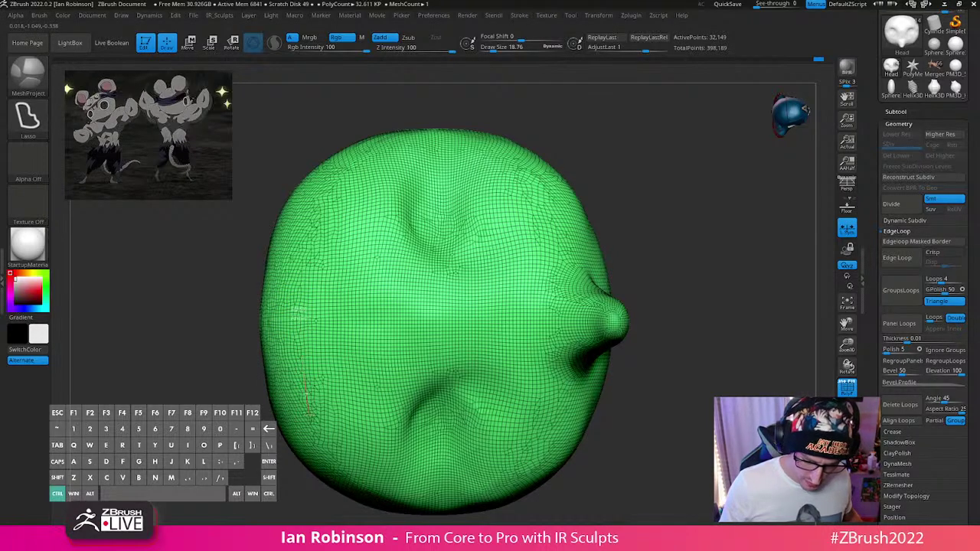
mouse_move(321, 448)
left_mouse_down("ctrl")
mouse_move(395, 433)
mouse_move(407, 375)
mouse_move(375, 260)
mouse_move(298, 203)
mouse_move(282, 314)
left_mouse_up("ctrl")
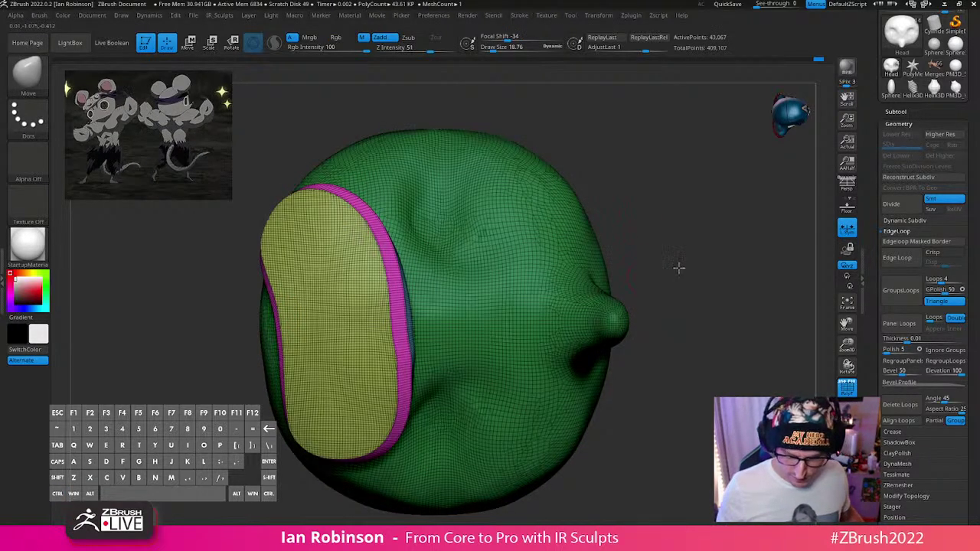
mouse_move(678, 267)
left_mouse_down()
mouse_move(696, 260)
mouse_move(673, 273)
left_mouse_up()
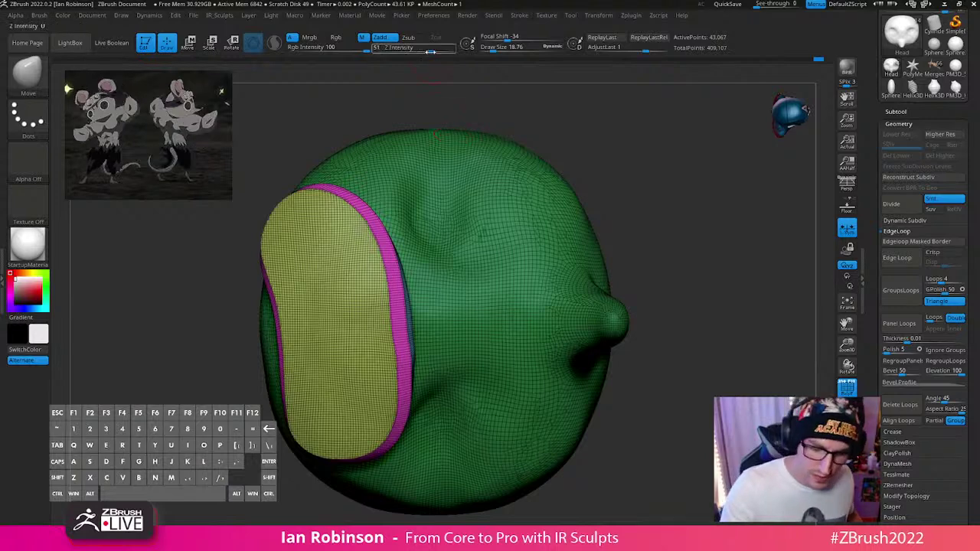
key("ctrl+z")
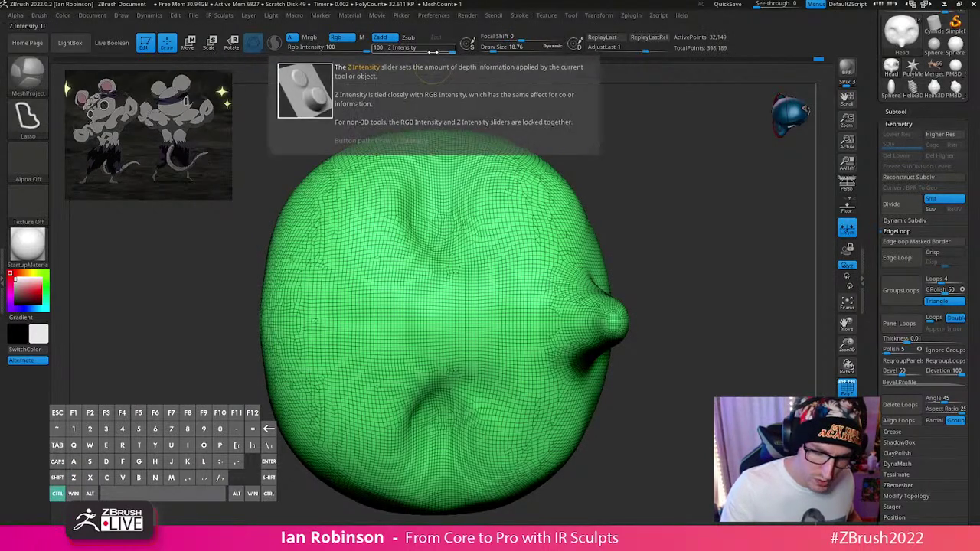
Step: Set MeshProject to Z intensity 47 and draw size about 12, and try a smaller wedge-shaped patch on the forehead
left_click_drag(445, 52, 427, 52, "ctrl")
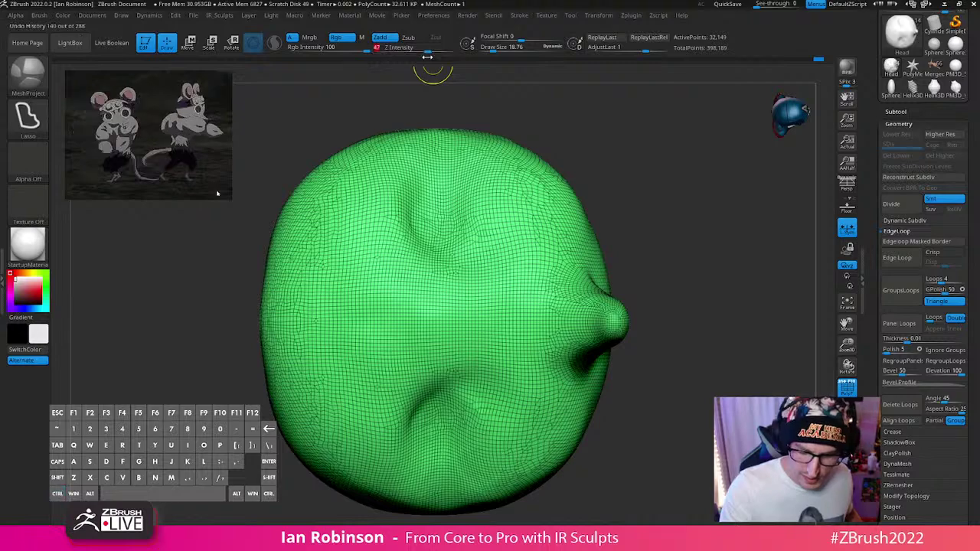
key("s")
left_click_drag(538, 172, 534, 172)
left_click_drag(307, 267, 313, 419, "ctrl")
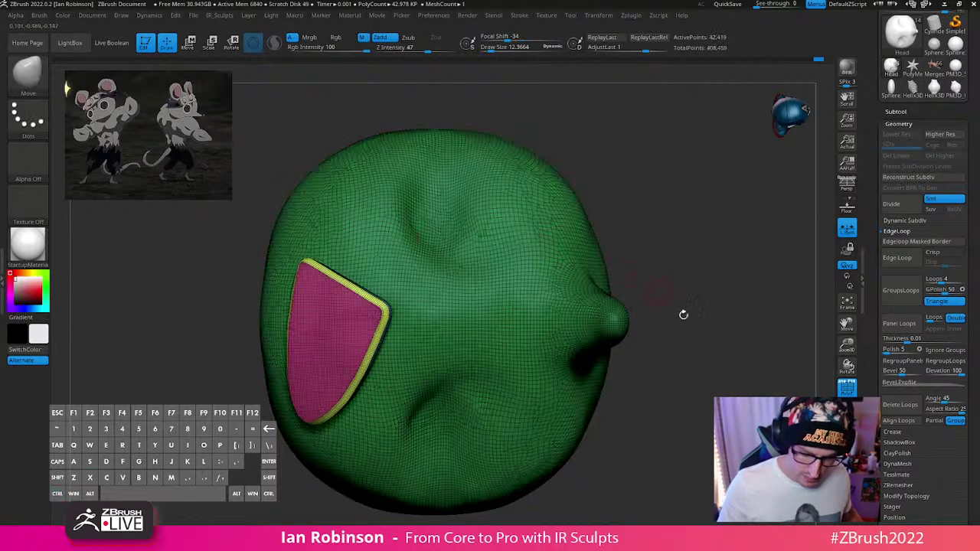
mouse_move(683, 314)
left_mouse_down()
mouse_move(702, 260)
mouse_move(688, 287)
mouse_move(715, 332)
mouse_move(699, 280)
mouse_move(761, 275)
mouse_move(736, 363)
mouse_move(625, 291)
left_mouse_up()
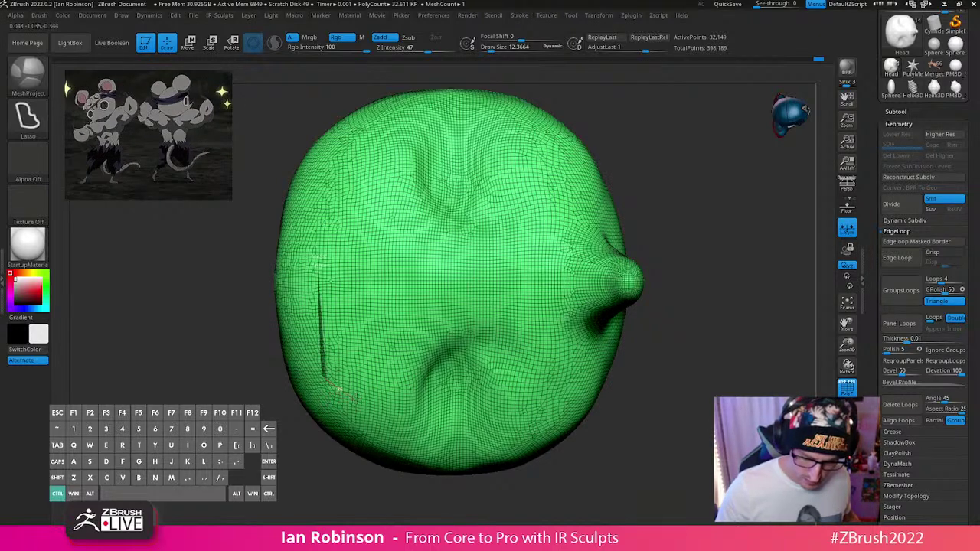
Step: Lasso a four-sided MeshProject patch with straight edges on the upper forehead
left_click_drag(339, 390, 414, 404, "ctrl")
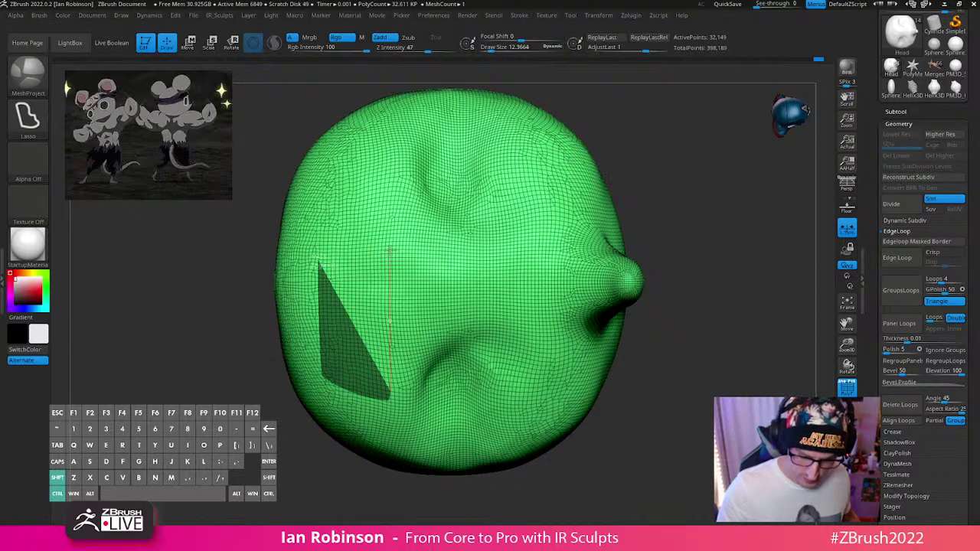
left_click_drag(389, 249, 320, 258, "ctrl")
left_click_drag(389, 259, 390, 256, "ctrl")
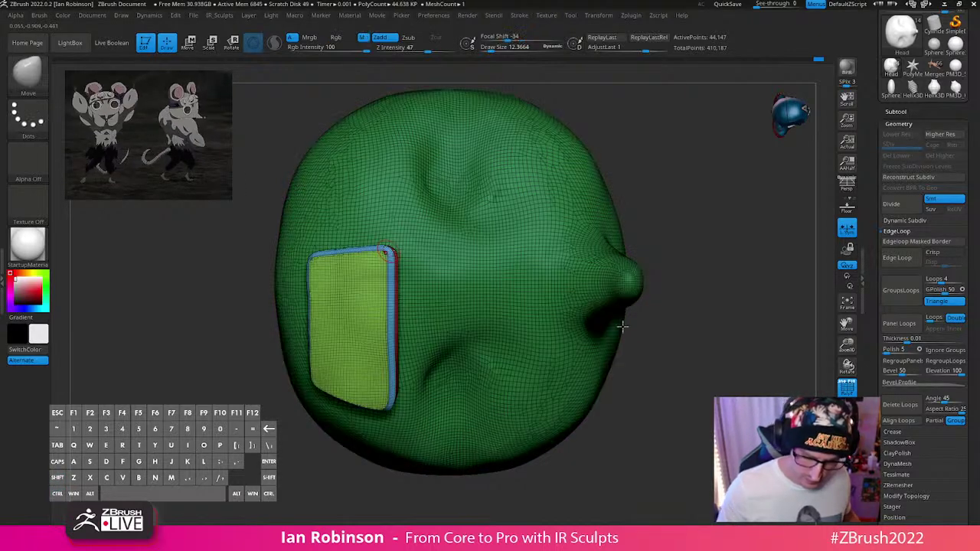
Step: Mirror the four-sided forehead patch across the head so it spans both sides of the headband
key("space")
key("space")
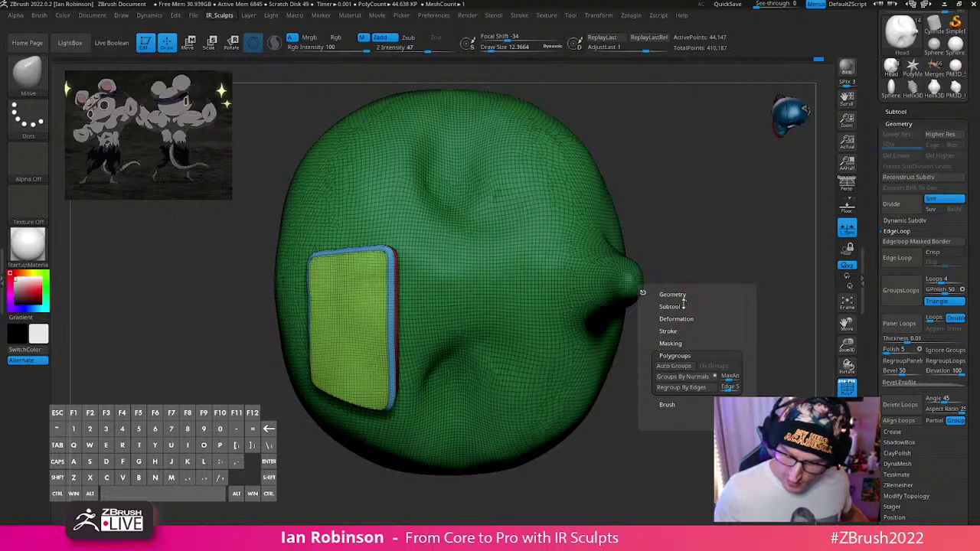
left_click(683, 295)
left_click(687, 304)
left_click_drag(624, 455, 575, 306)
mouse_move(638, 334)
left_mouse_down()
mouse_move(611, 254)
mouse_move(675, 281)
left_mouse_up()
Step: Pull the patch's upper corners outward with the MoveInfiniteDepth brush at a draw size of about 62
key("b")
key("m")
key("v")
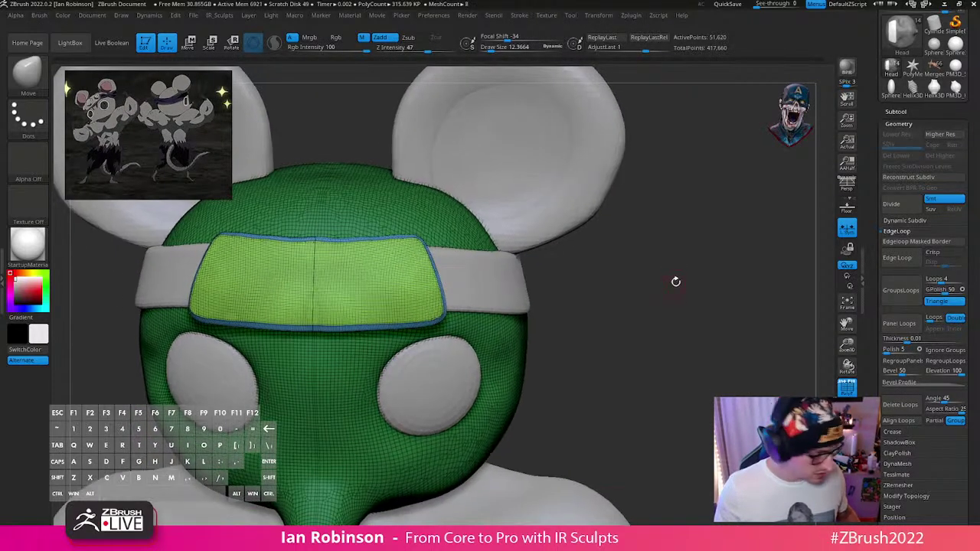
key("b")
key("m")
key("i")
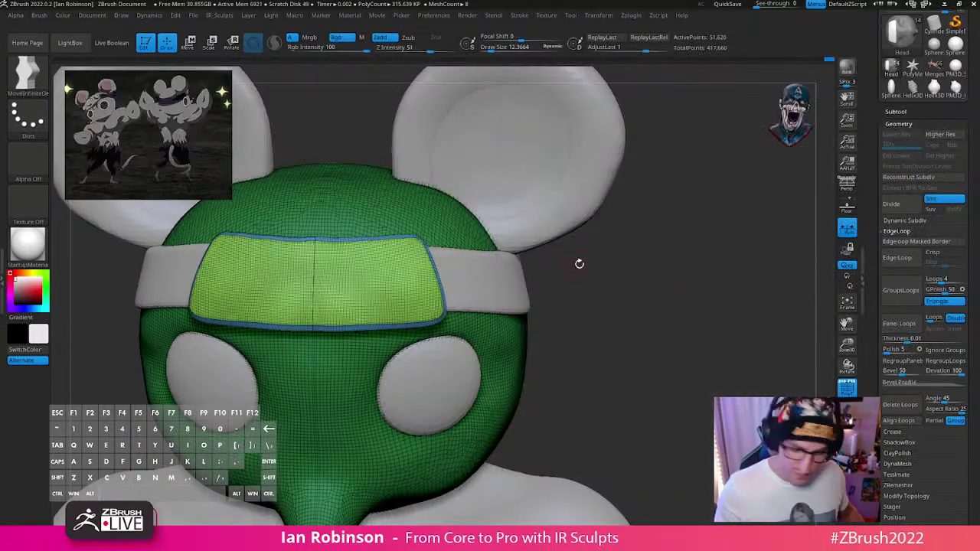
key("s")
mouse_move(580, 265)
left_mouse_down()
mouse_move(593, 265)
mouse_move(575, 263)
left_mouse_up()
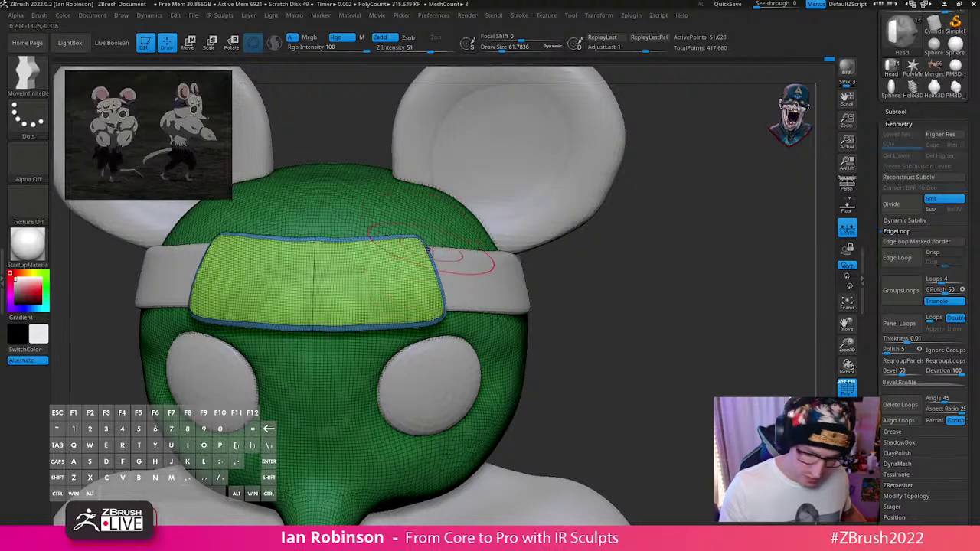
left_click_drag(426, 249, 436, 239)
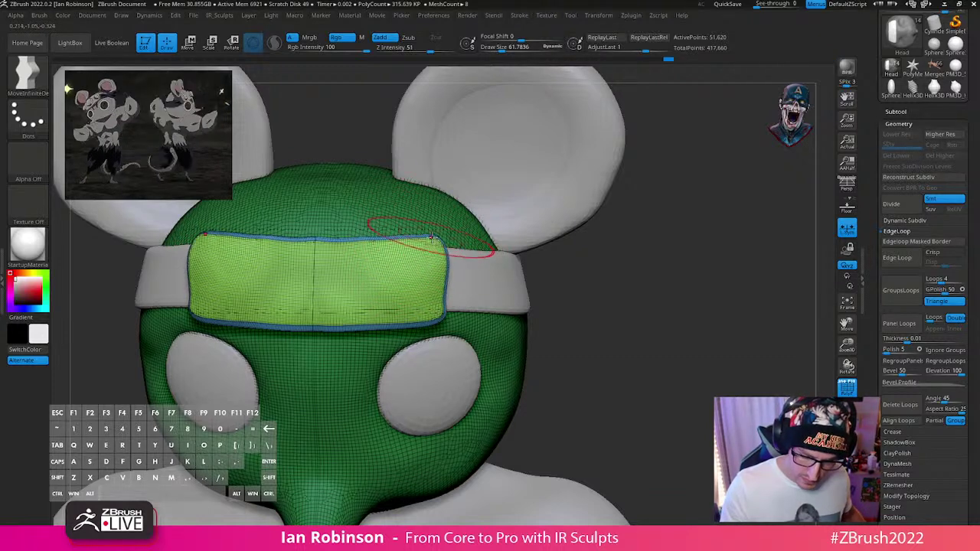
mouse_move(623, 245)
left_mouse_down()
mouse_move(483, 252)
mouse_move(446, 229)
left_mouse_up()
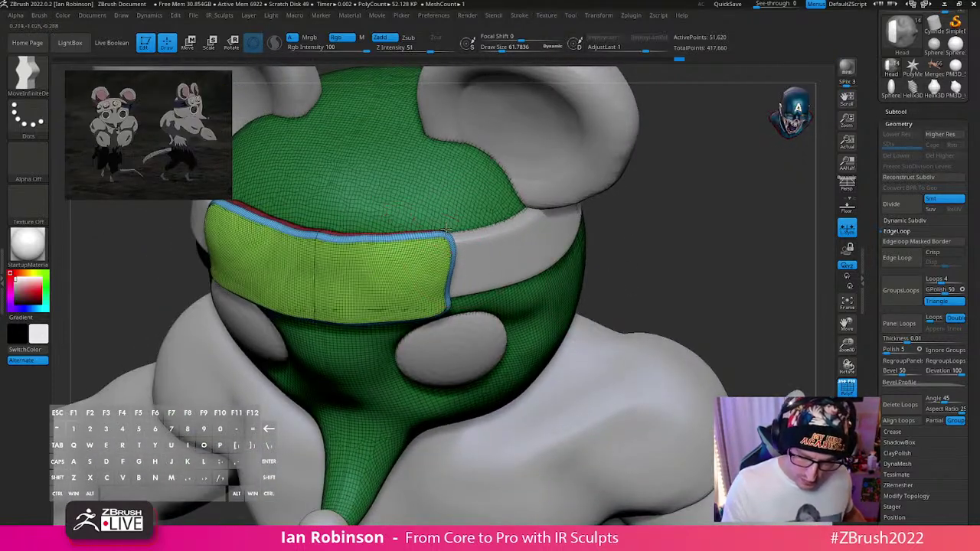
mouse_move(621, 256)
left_mouse_down()
mouse_move(693, 211)
mouse_move(689, 183)
left_mouse_up()
Step: Reduce the draw size to about 41 and reshape the side edges of the forehead patch
key("s")
left_click_drag(463, 258, 461, 262)
mouse_move(459, 257)
right_mouse_down()
mouse_move(468, 201)
mouse_move(444, 227)
mouse_move(452, 219)
mouse_move(401, 219)
right_mouse_up()
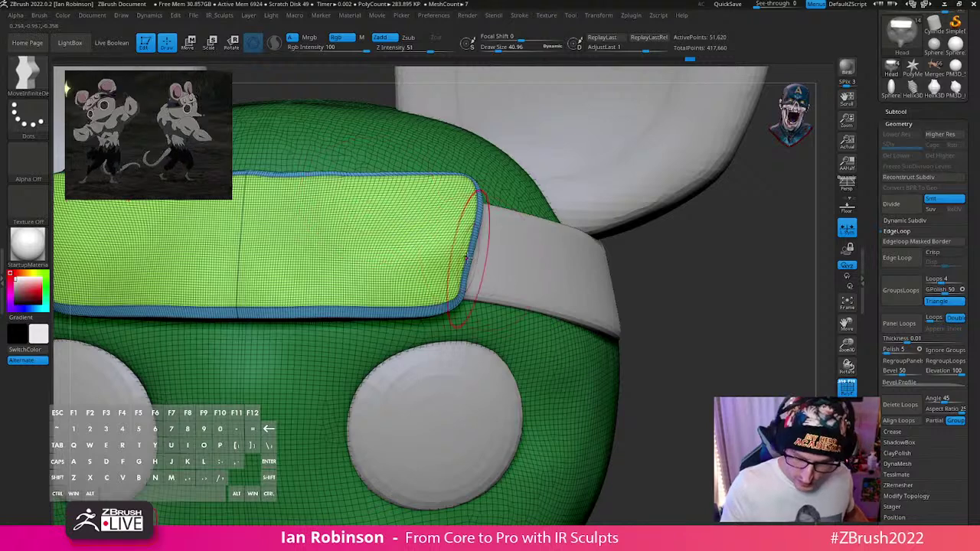
right_click_drag(498, 291, 442, 362, "ctrl")
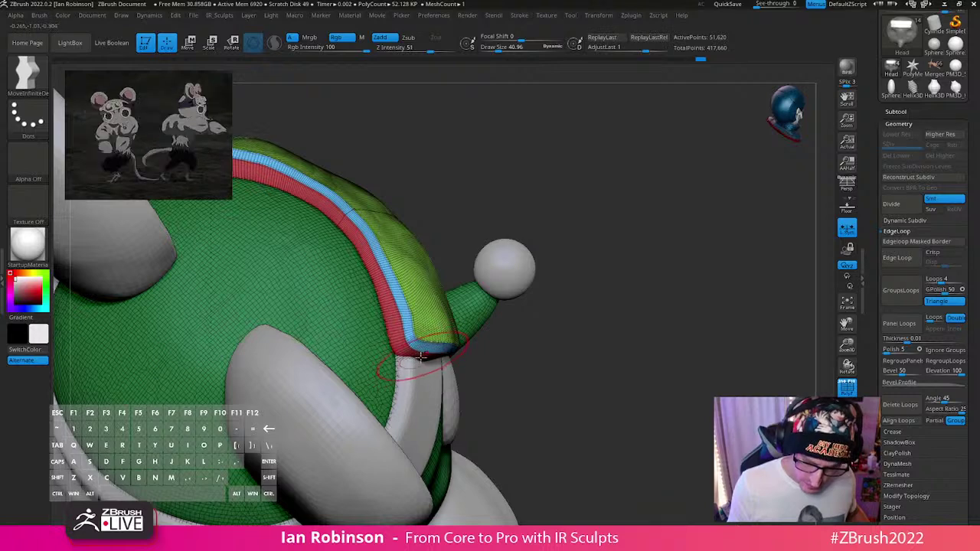
Step: Switch to the Move brush, set the draw size to about 38 and adjust the patch's curve around the forehead
right_click_drag(565, 302, 524, 269)
key("s")
left_click_drag(522, 269, 529, 269)
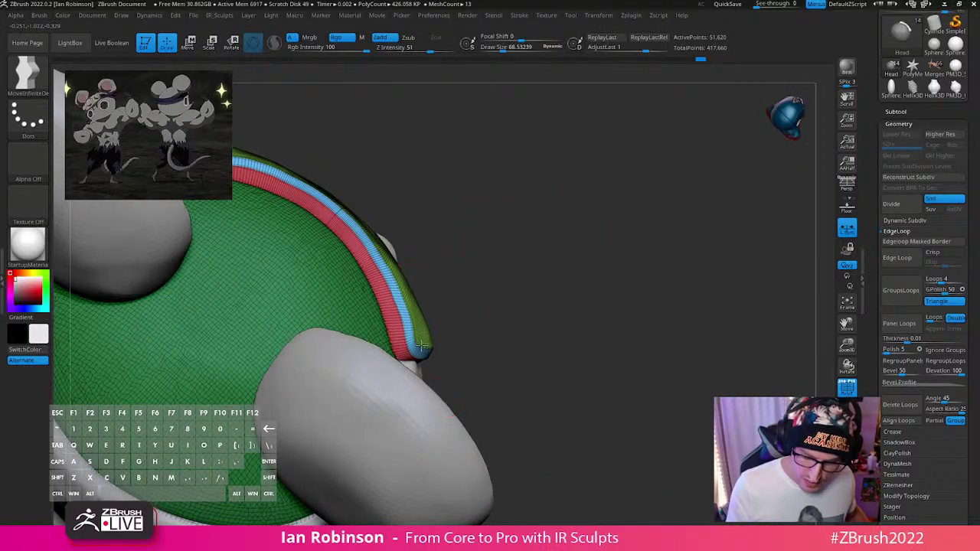
key("b")
key("m")
key("v")
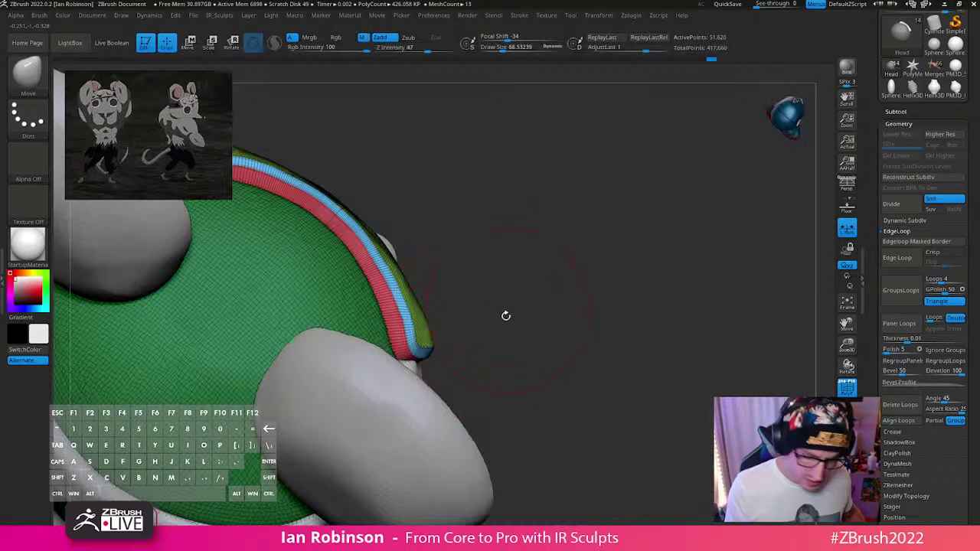
right_click_drag(421, 342, 539, 304)
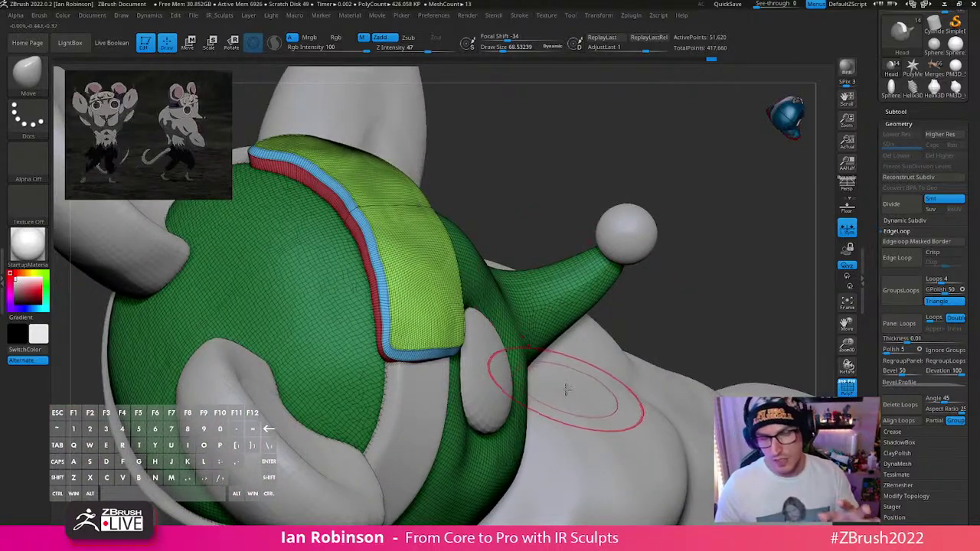
right_click_drag(504, 282, 536, 229)
key("s")
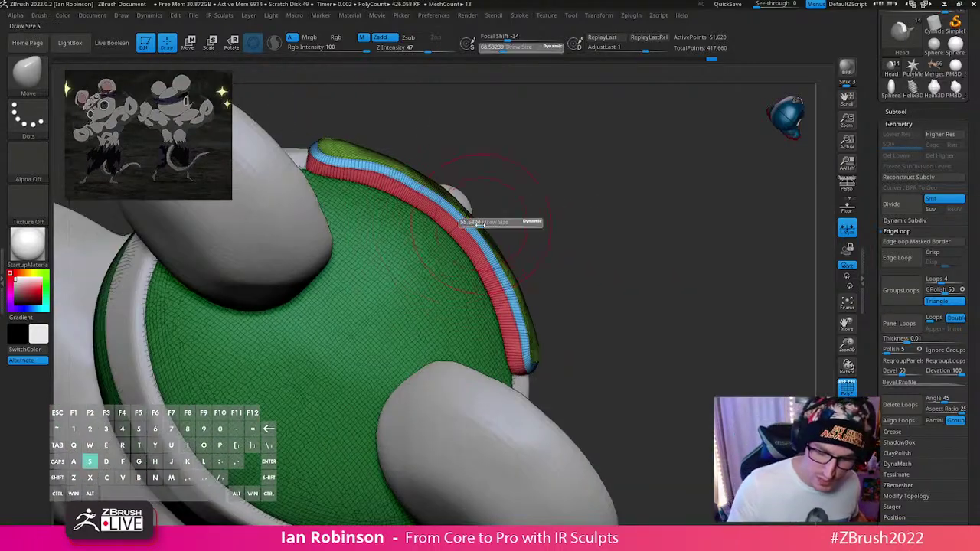
left_click_drag(482, 226, 473, 225)
mouse_move(559, 197)
right_mouse_down()
mouse_move(513, 260)
mouse_move(344, 277)
right_mouse_up()
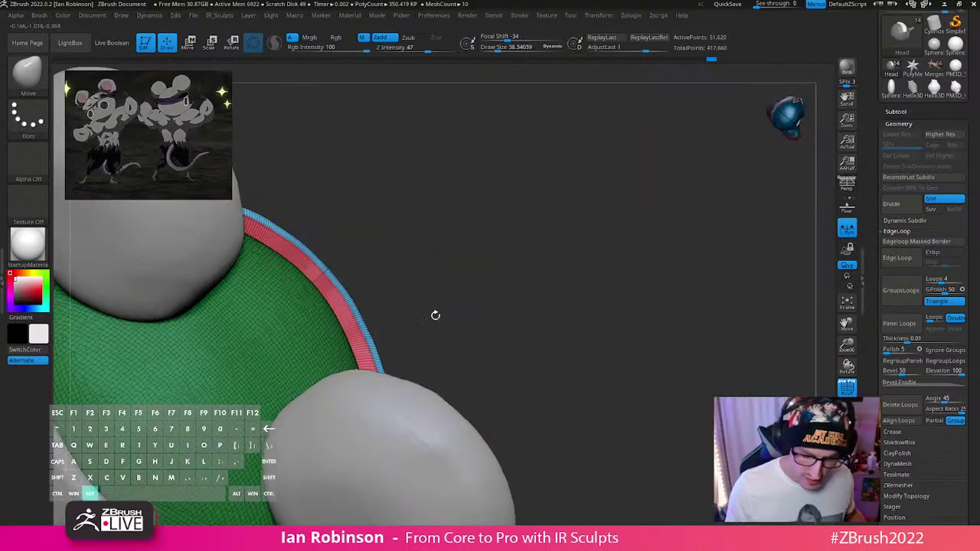
right_click_drag(433, 343, 503, 318)
Step: Examine the patch from the front, side and above with the polygroup wireframe hidden and shown
key("shift+f")
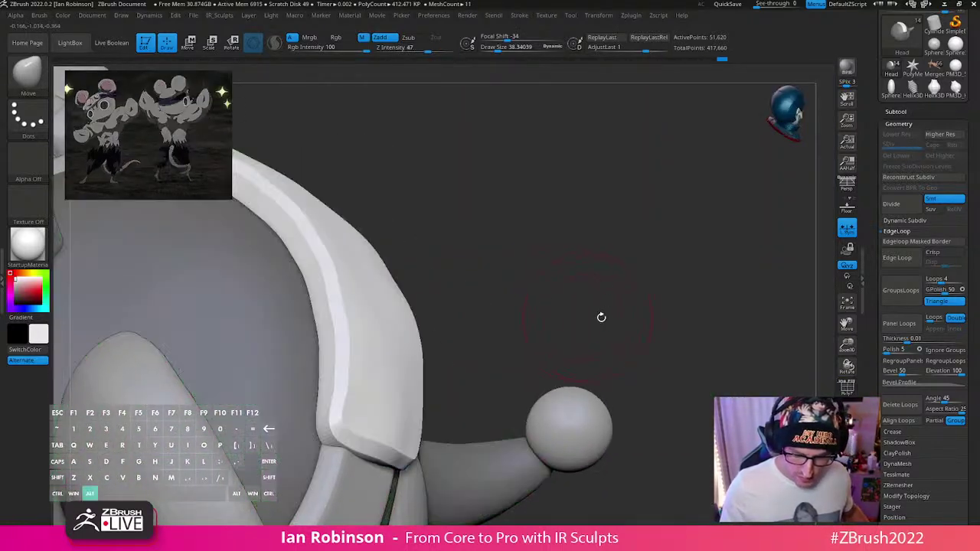
right_click_drag(601, 317, 551, 355, "ctrl")
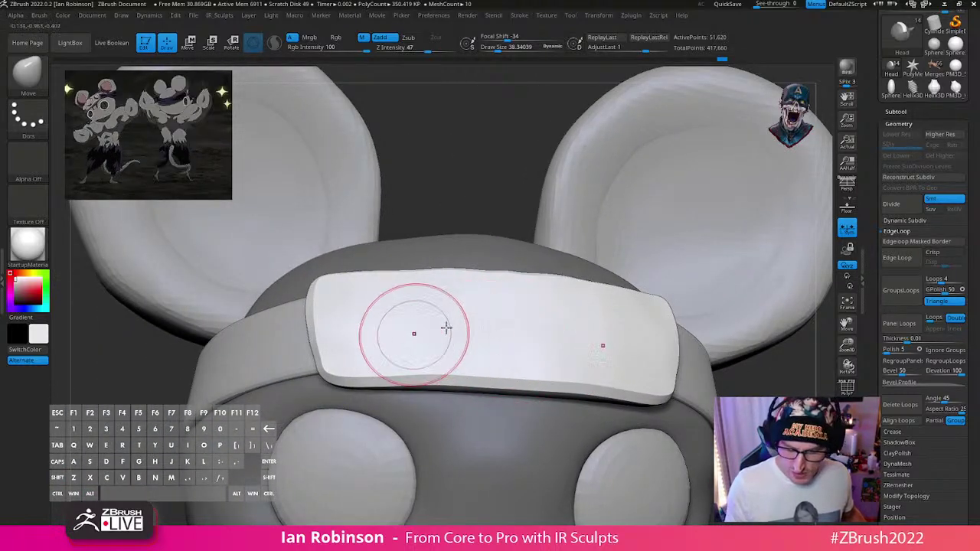
right_click_drag(518, 289, 503, 374)
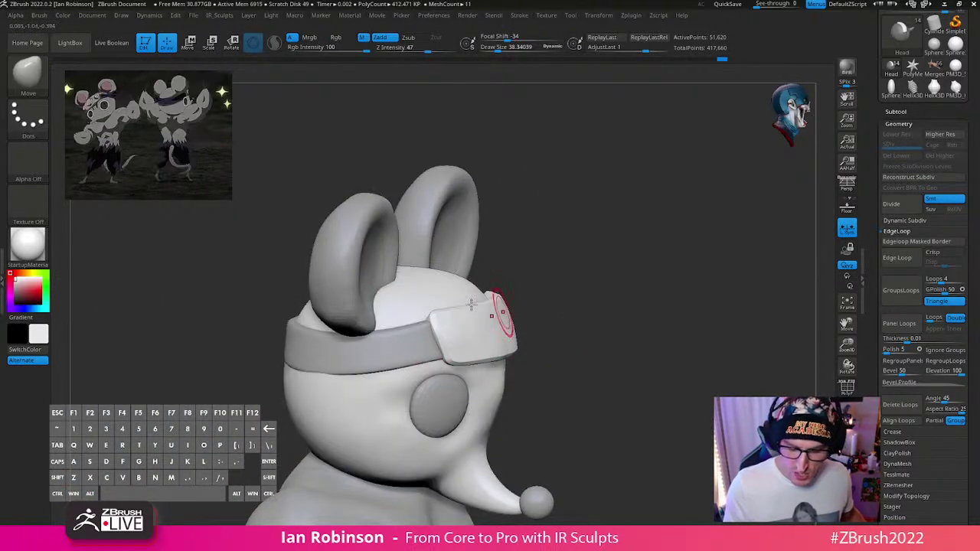
key("shift+f")
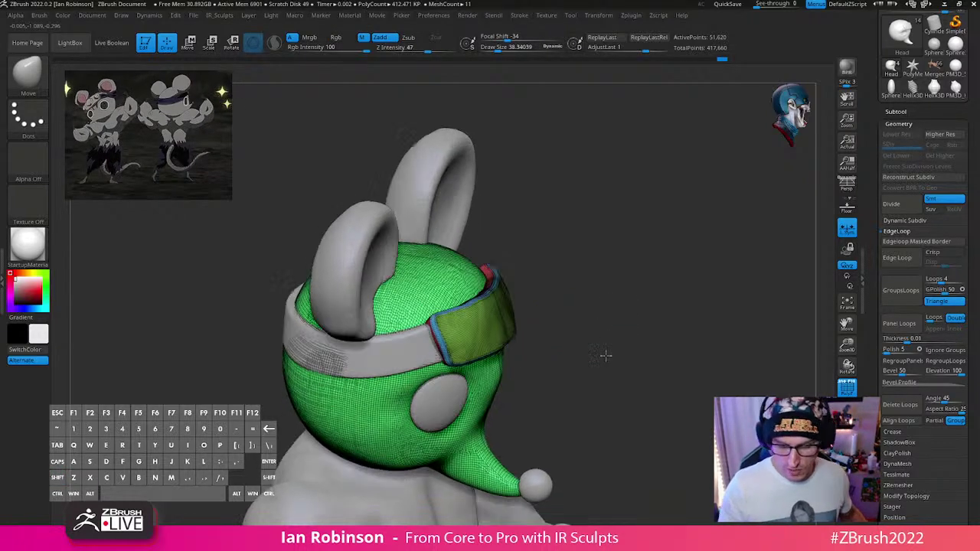
right_click_drag(663, 350, 610, 385)
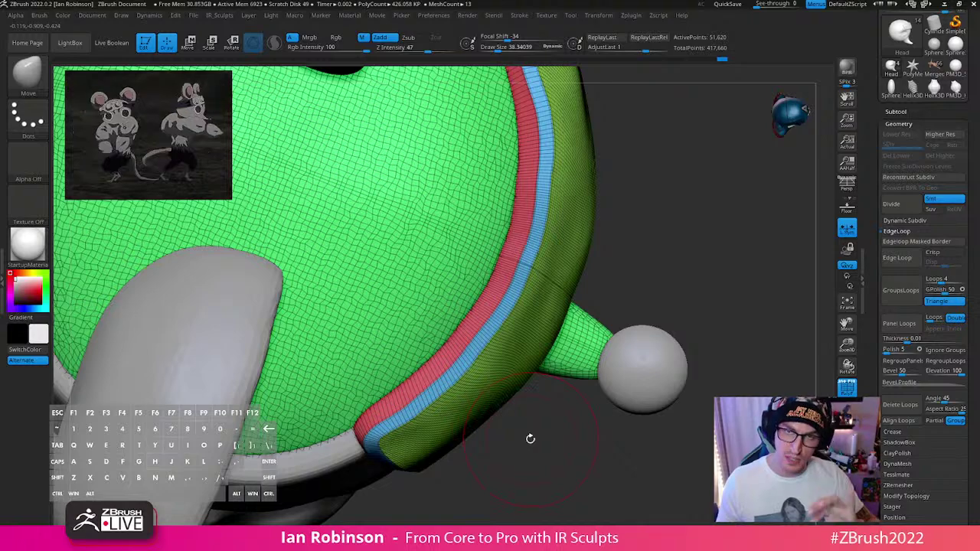
right_click_drag(537, 468, 505, 362, "alt")
left_click_drag(673, 284, 542, 210)
Step: Isolate the head polygroup and split the hidden forehead patch off into its own subtool
left_click(467, 168, "ctrl+shift")
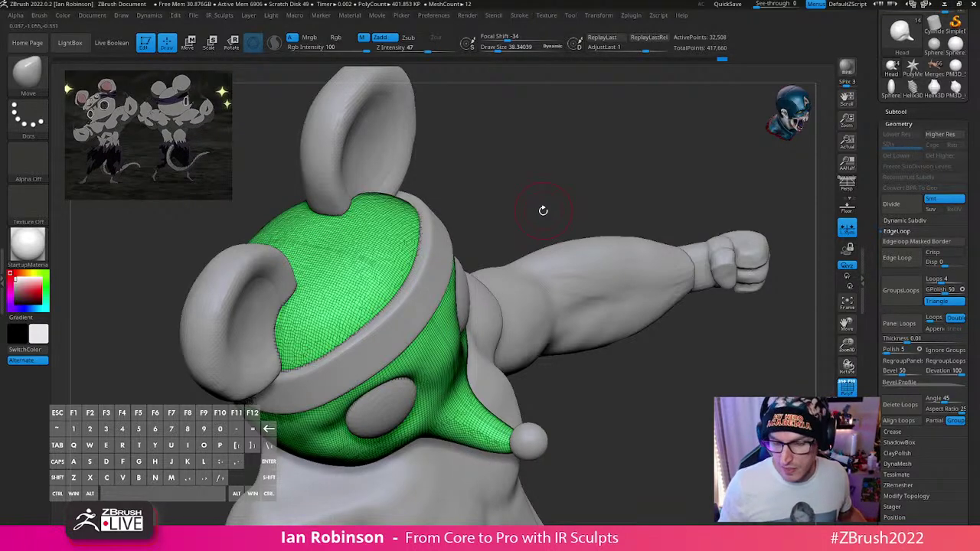
right_click_drag(656, 393, 677, 368)
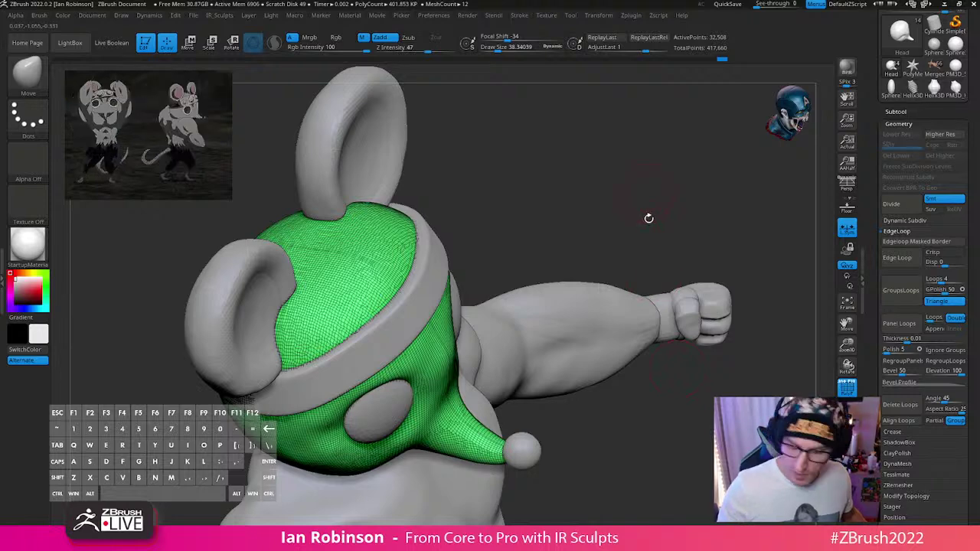
key("2")
left_click(635, 156)
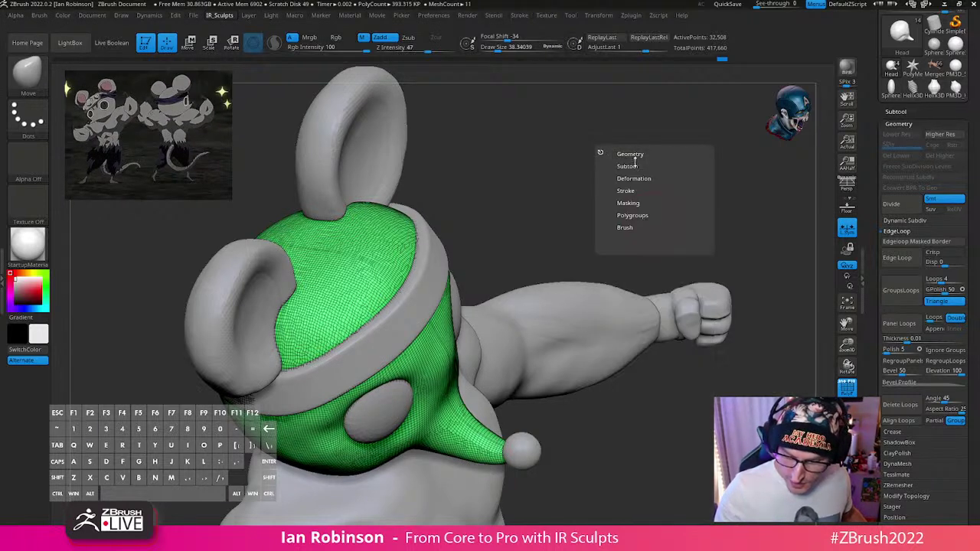
left_click(634, 166)
left_click(633, 179)
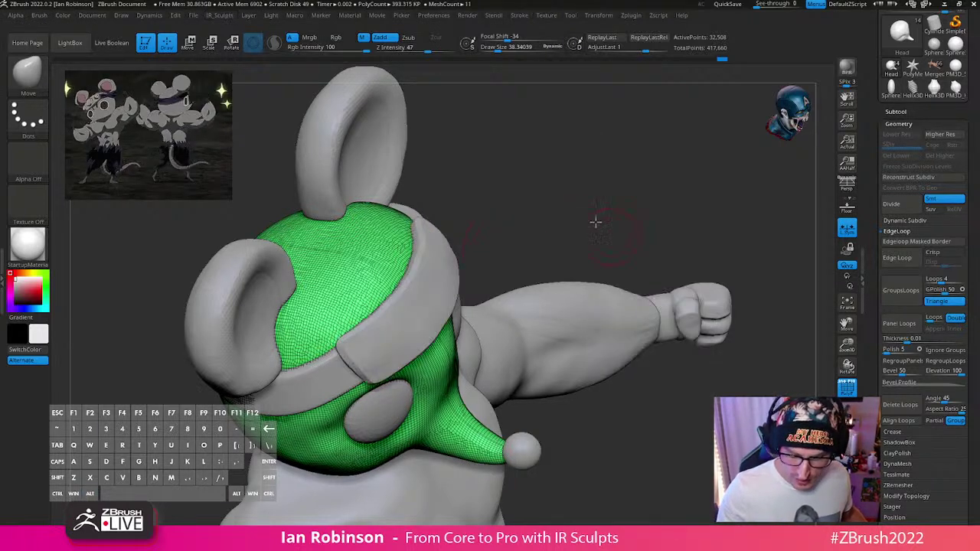
left_click_drag(595, 222, 601, 324, "alt")
left_click_drag(583, 239, 576, 283, "alt")
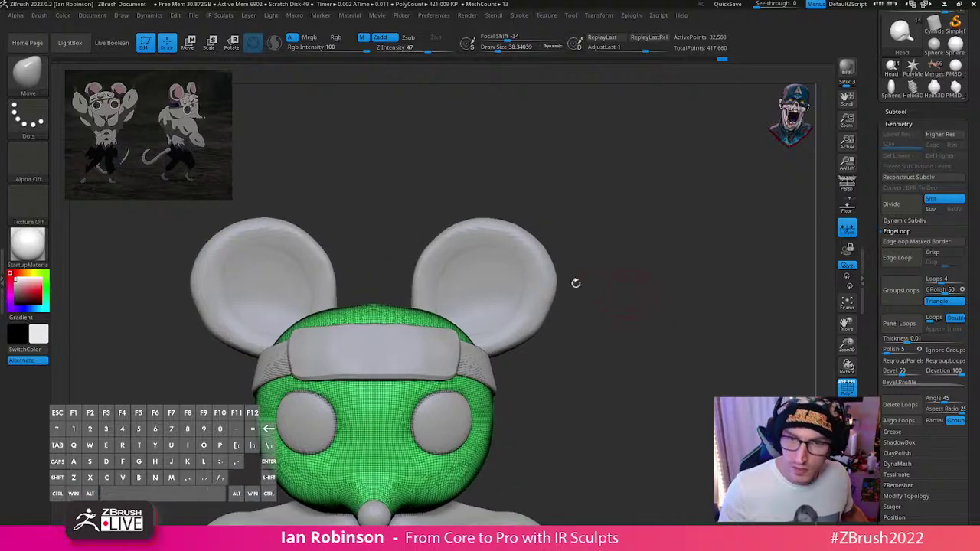
Step: Set the draw size to about 72, select the split-off forehead patch and adjust its upper edge
key("s")
left_click_drag(466, 315, 471, 314)
key("s")
left_click_drag(393, 323, 396, 323)
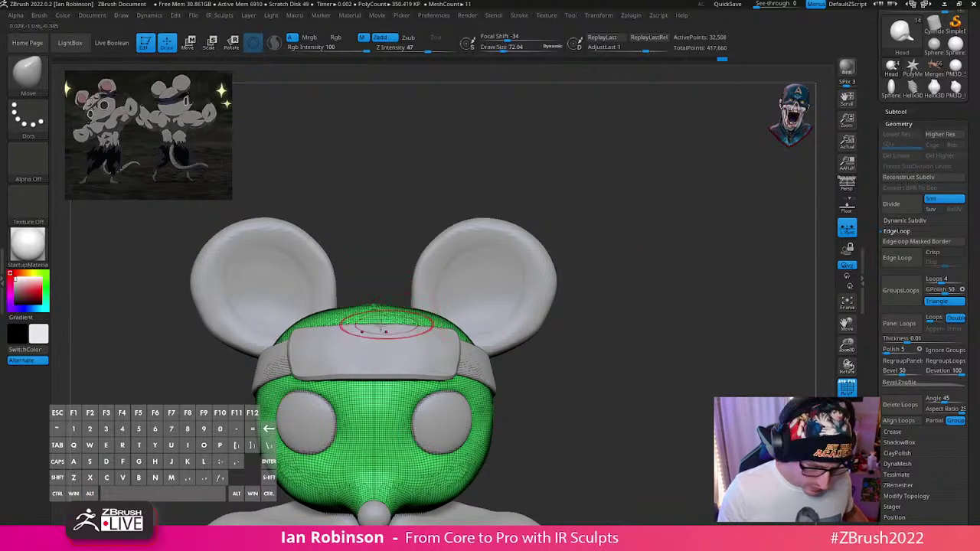
left_click(385, 328, "alt")
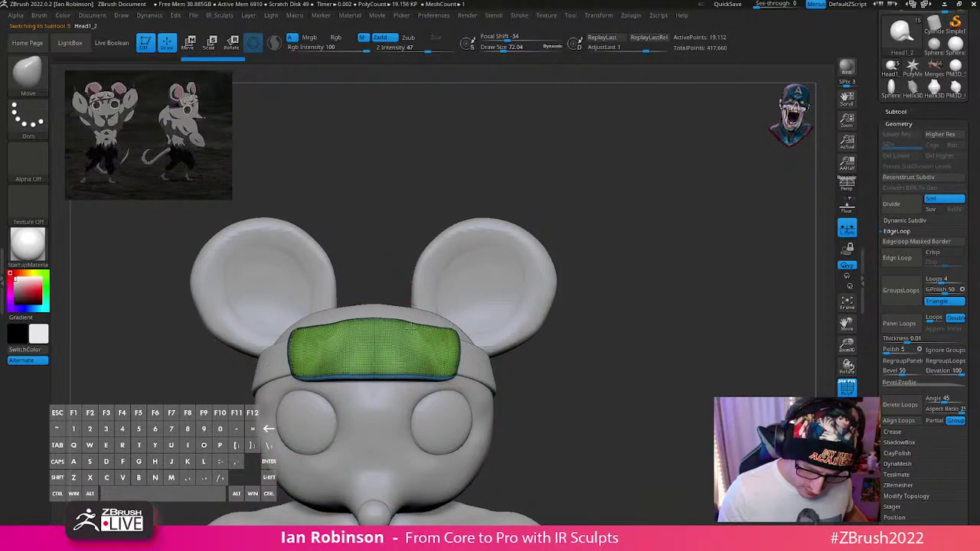
left_click_drag(414, 329, 428, 323)
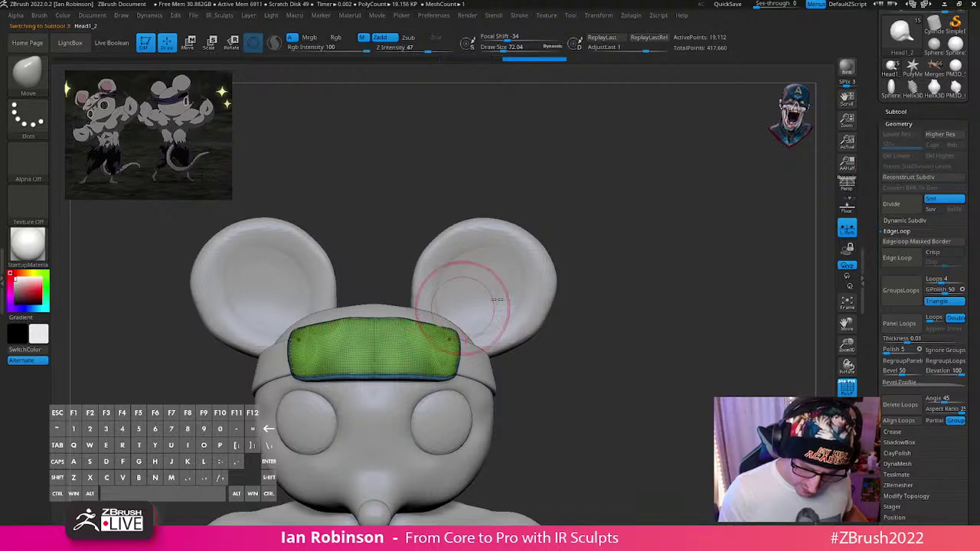
Step: Reduce the draw size to about 59 and reshape the end of the forehead patch with the Move brush
mouse_move(643, 306)
left_mouse_down()
mouse_move(592, 310)
mouse_move(566, 373)
left_mouse_up()
key("s")
left_click_drag(471, 357, 465, 357)
right_click_drag(465, 357, 469, 373)
left_click_drag(464, 366, 471, 346)
Step: Pinch the edges at the patch's end with the Pinch brush at draw size about 22, and undo the last stroke
right_click_drag(612, 337, 531, 372)
mouse_move(650, 356)
right_mouse_down("alt")
mouse_move(586, 306)
mouse_move(575, 388)
mouse_move(563, 375)
right_mouse_up("alt")
key("s")
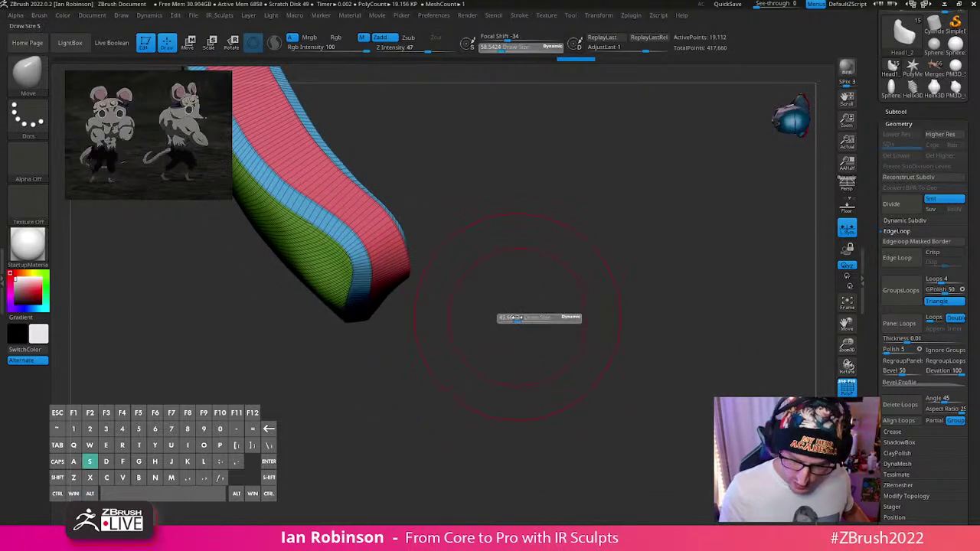
left_click_drag(518, 316, 511, 316)
key("b")
key("p")
key("i")
right_click_drag(521, 317, 523, 354)
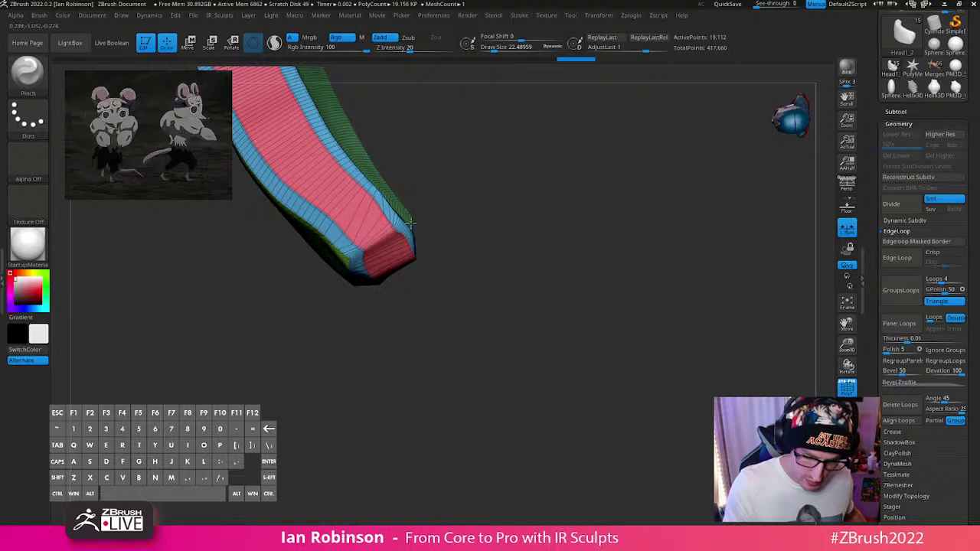
right_click_drag(383, 230, 457, 271)
key("ctrl+z")
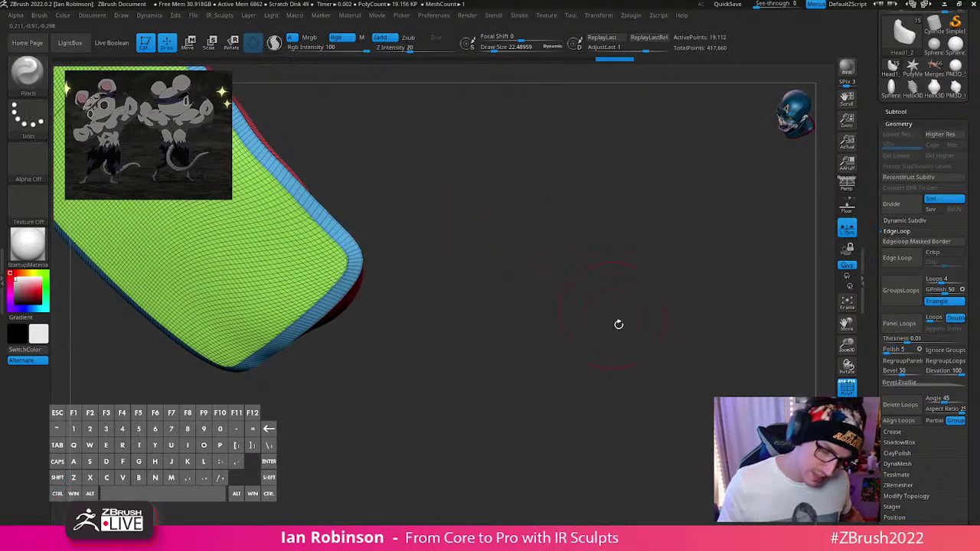
Step: Hide the polygroup wireframe on the patch and bring the rest of the figure back into view
right_click_drag(619, 324, 543, 324)
key("shift+f")
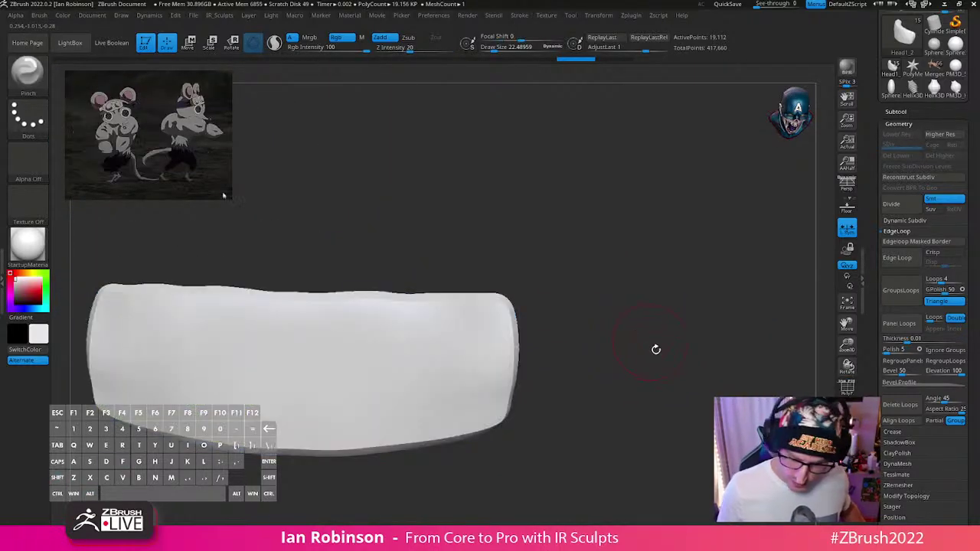
mouse_move(631, 341)
right_mouse_down()
mouse_move(604, 383)
mouse_move(667, 354)
mouse_move(596, 207)
mouse_move(696, 258)
mouse_move(615, 287)
mouse_move(663, 295)
mouse_move(607, 342)
mouse_move(618, 349)
right_mouse_up()
left_click(847, 434)
Step: Pull the front of the forehead patch outward with the Move brush at a draw size of about 91
key("s")
left_click_drag(515, 316, 524, 315)
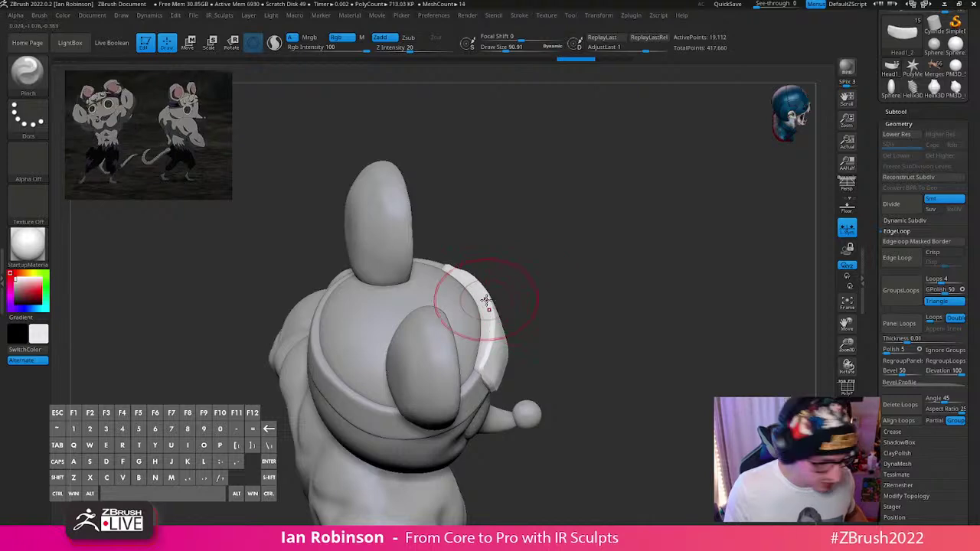
key("b")
key("m")
key("v")
mouse_move(489, 313)
left_mouse_down()
mouse_move(486, 332)
mouse_move(544, 336)
mouse_move(503, 313)
left_mouse_up()
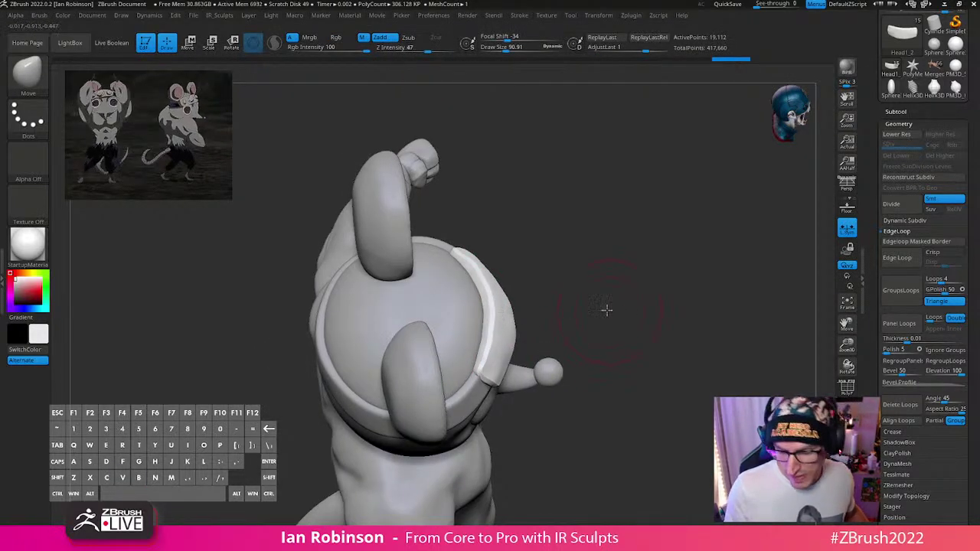
mouse_move(606, 309)
left_mouse_down()
mouse_move(467, 281)
mouse_move(520, 339)
mouse_move(419, 420)
left_mouse_up()
Step: Reduce the draw size to about 33 and adjust the forehead patch's corners and upper edge with the Move brush
key("s")
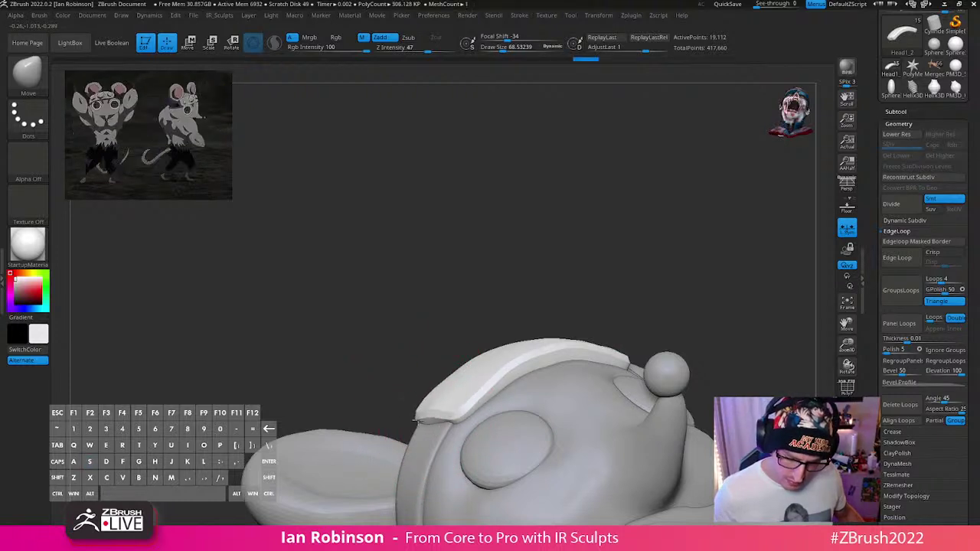
mouse_move(444, 428)
right_mouse_down()
mouse_move(476, 400)
mouse_move(459, 421)
mouse_move(467, 426)
mouse_move(416, 418)
right_mouse_up()
key("s")
left_click_drag(416, 418, 405, 420)
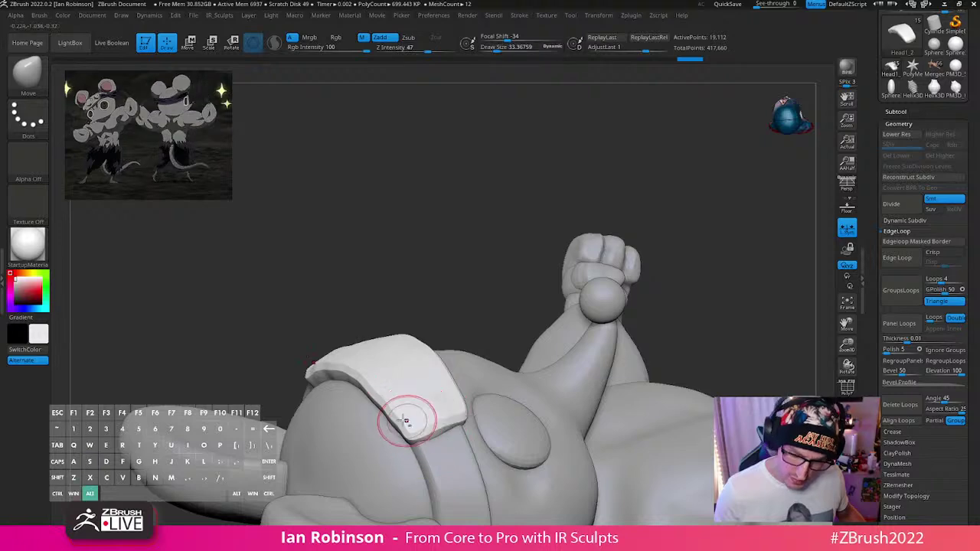
right_click_drag(404, 420, 397, 435, "alt")
left_click_drag(402, 451, 339, 389)
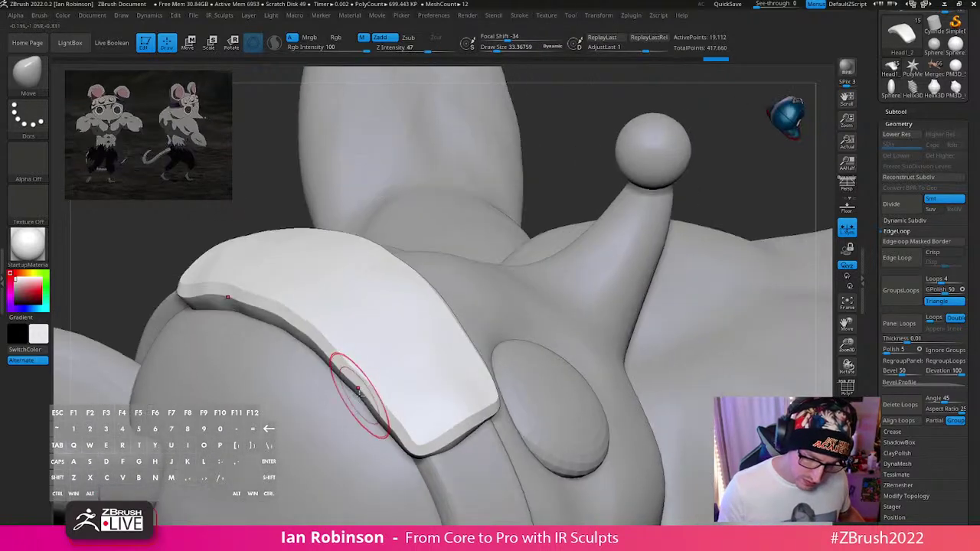
mouse_move(330, 352)
left_mouse_down()
mouse_move(357, 364)
mouse_move(339, 354)
left_mouse_up()
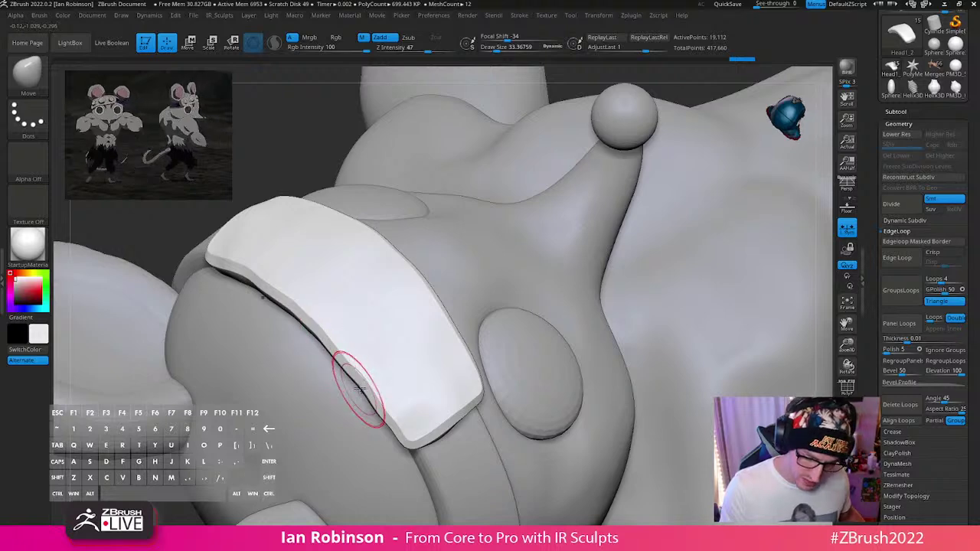
Step: Examine the forehead patch against the whole figure from front and three-quarter views, with and without the polygroup wireframe
right_click_drag(405, 291, 654, 402, "alt")
key("shift+f")
mouse_move(655, 402)
left_mouse_down()
mouse_move(673, 357)
mouse_move(663, 376)
mouse_move(622, 370)
mouse_move(675, 399)
mouse_move(633, 263)
mouse_move(503, 398)
left_mouse_up()
key("shift+f")
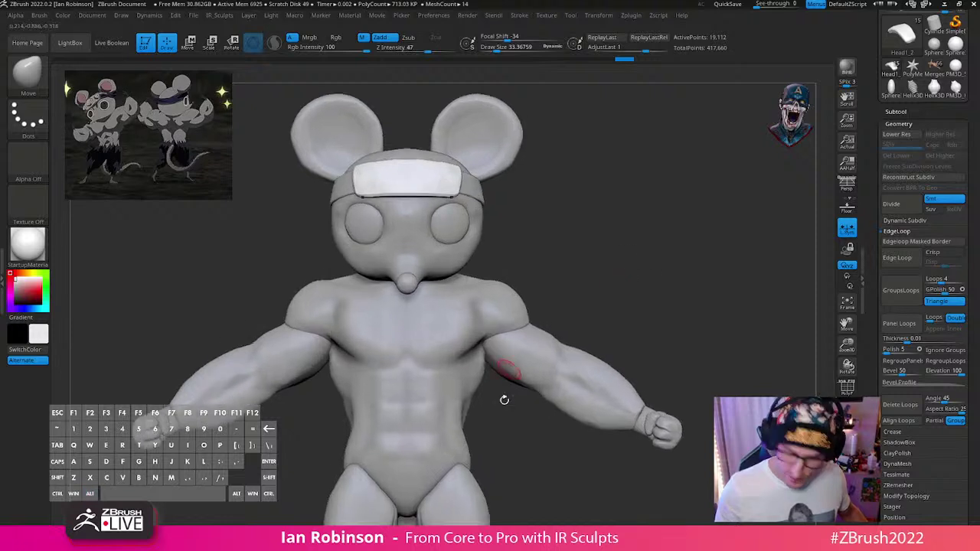
left_click_drag(554, 455, 528, 367, "alt")
left_click_drag(519, 407, 519, 425, "alt")
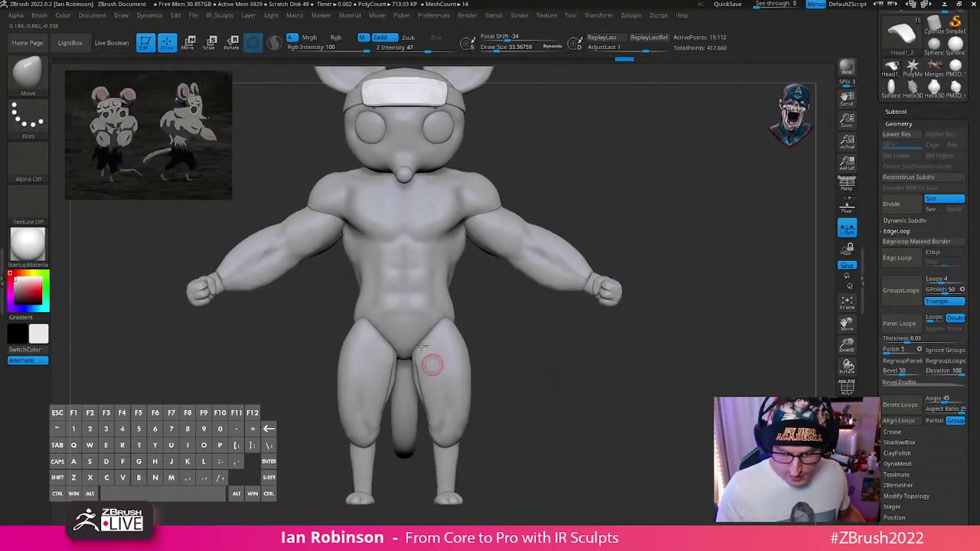
right_click_drag(431, 367, 498, 380)
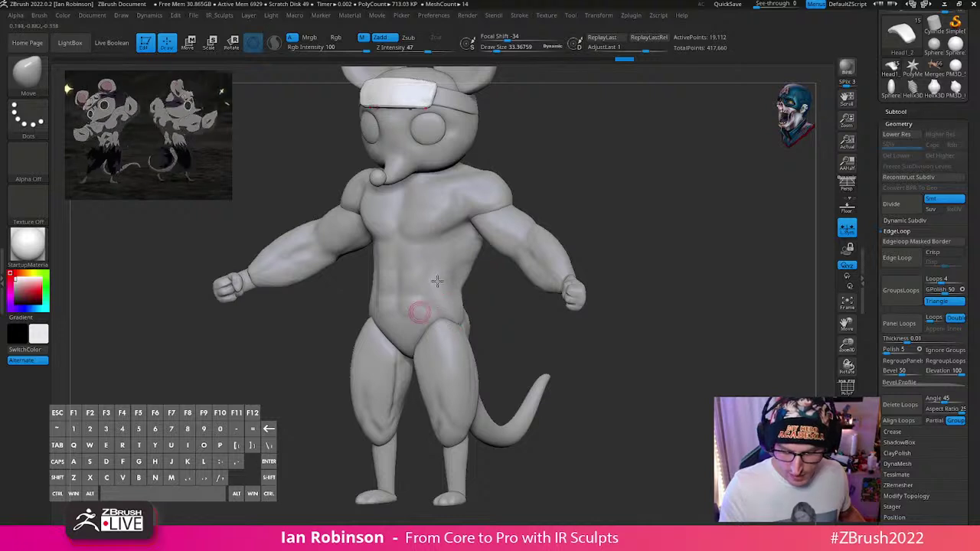
right_click_drag(419, 313, 532, 418, "shift")
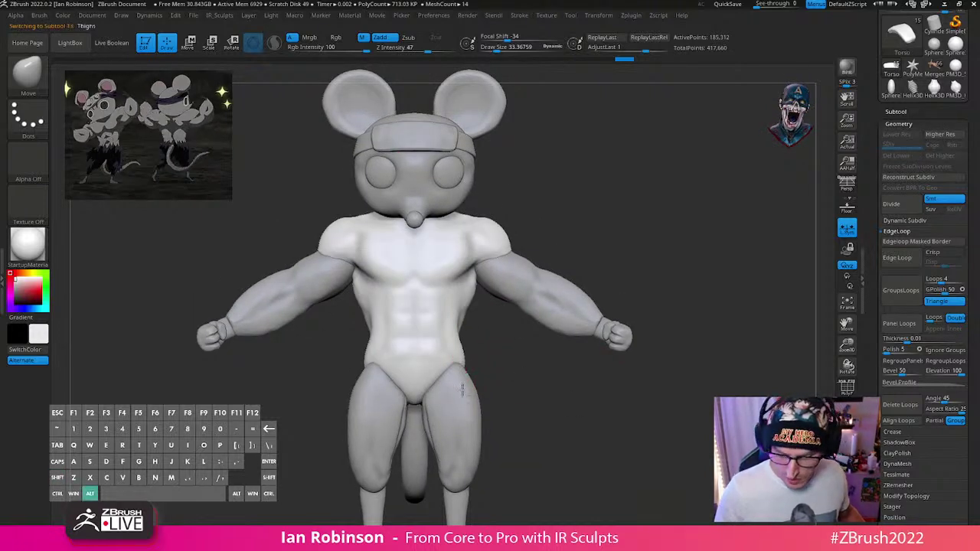
Step: Select the Thighs subtool and move it up the subtool list to sit directly below Torso
left_click(447, 387, "alt")
left_click_drag(970, 107, 966, 151)
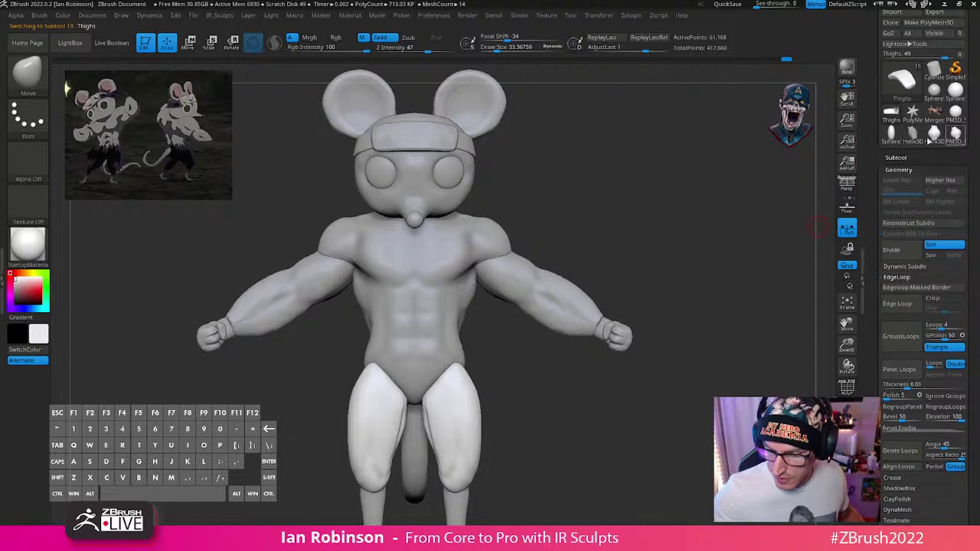
left_click(897, 157)
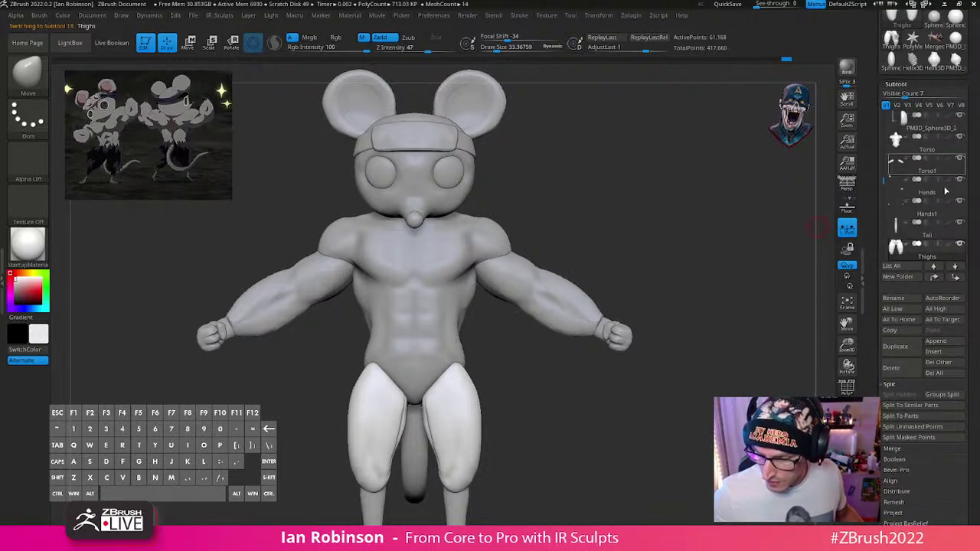
left_click(938, 279)
left_click(937, 280)
left_click(937, 279)
left_click(937, 279)
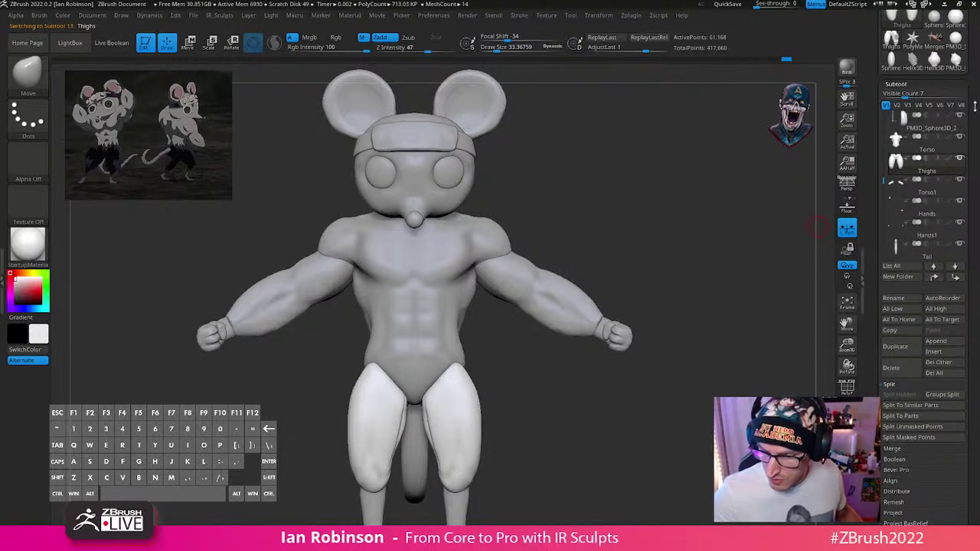
Step: Save the current state of the mouse model to disk
left_click_drag(972, 102, 972, 194)
left_click(938, 32)
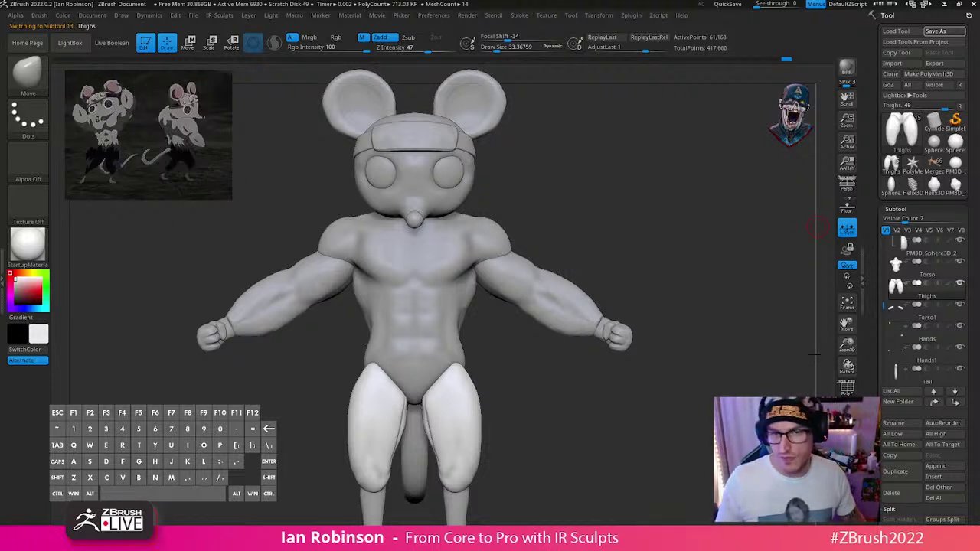
key("ctrl+s")
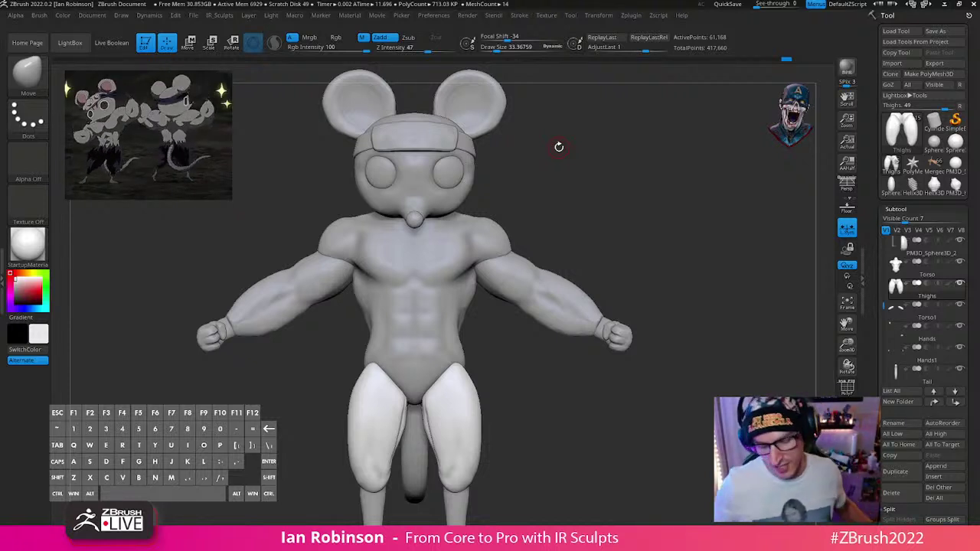
Step: Select the Torso subtool and merge the Thighs subtool down into it, accepting the non-undoable operation
left_click_drag(654, 374, 562, 419, "alt")
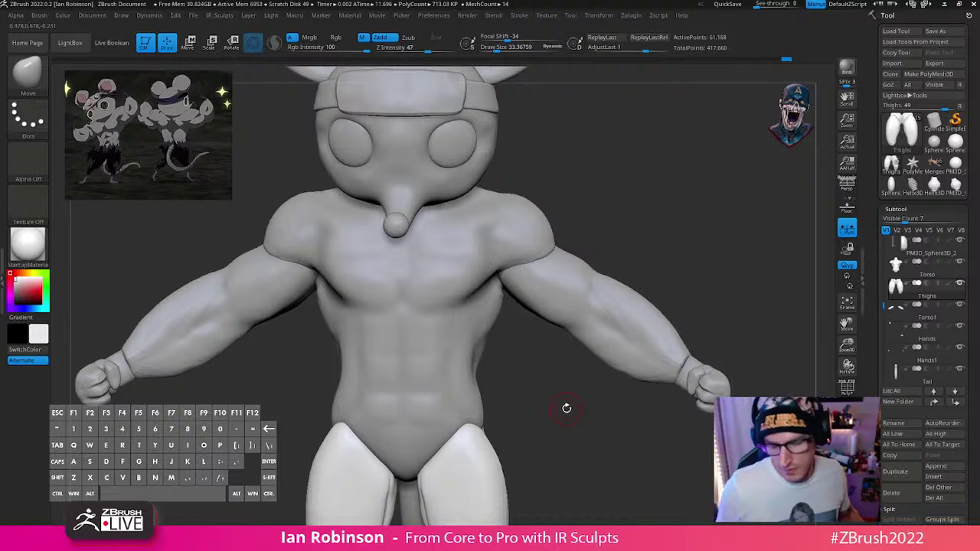
left_click_drag(567, 408, 452, 354, "alt")
left_click(450, 350, "alt")
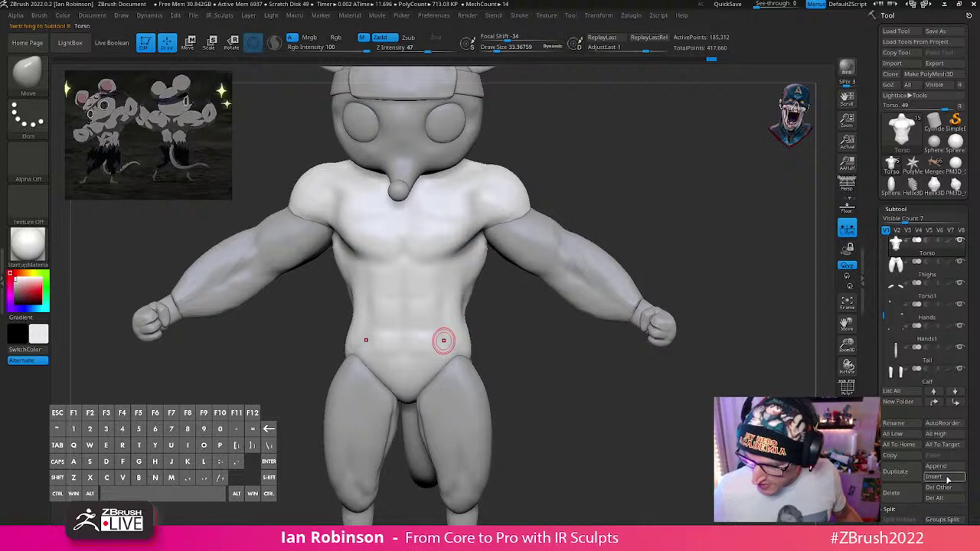
scroll(911, 428, "down", 3)
left_click(901, 418)
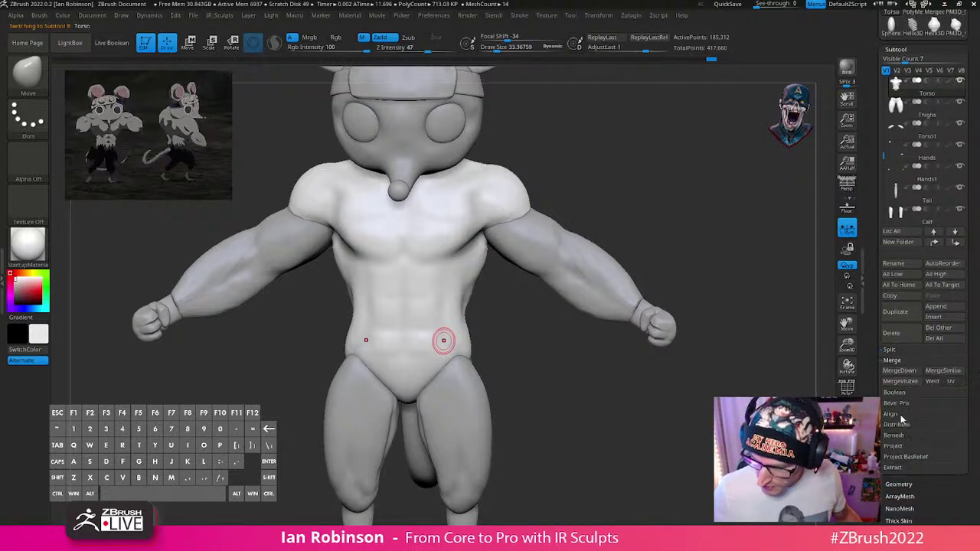
left_click(899, 370)
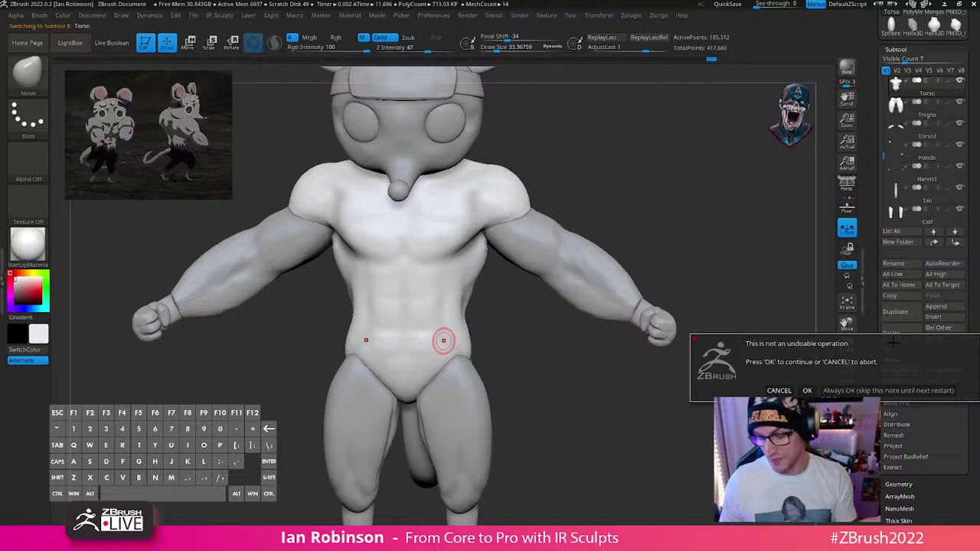
key("Return")
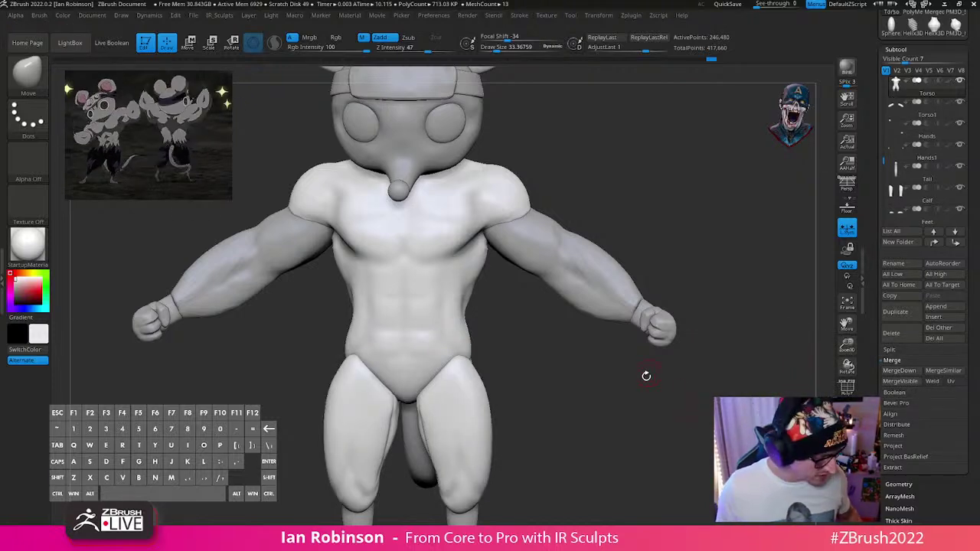
Step: Review the merged torso and thighs with and without the polygroup wireframe, and set the draw size to about 49
key("shift+f")
key("shift+f")
left_click_drag(605, 421, 586, 391, "alt")
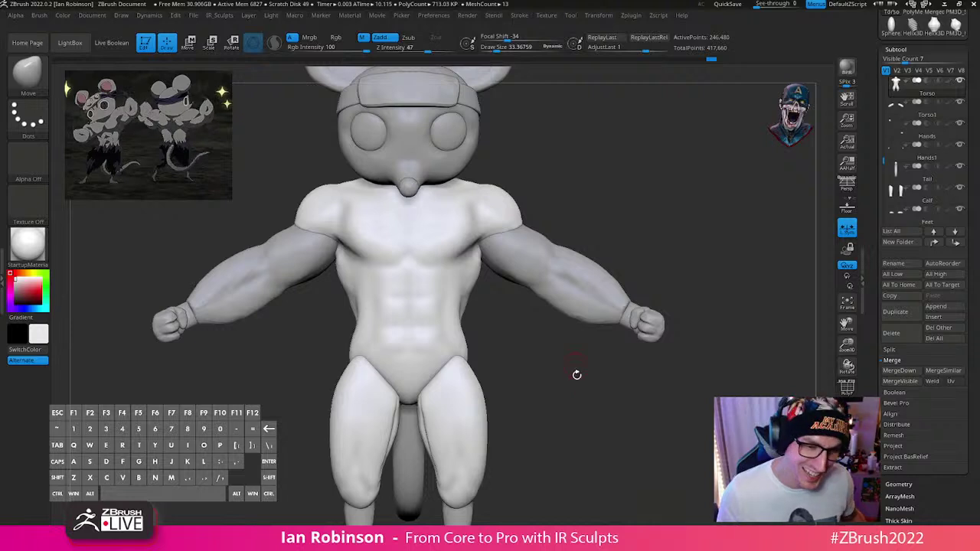
mouse_move(539, 356)
left_mouse_down("alt")
mouse_move(523, 388)
mouse_move(522, 365)
left_mouse_up("alt")
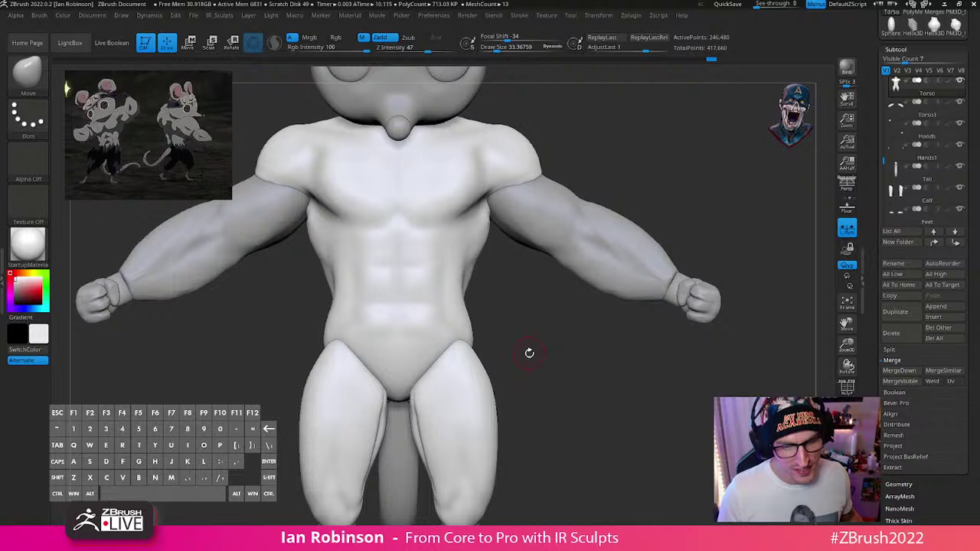
left_click_drag(528, 345, 525, 341, "alt")
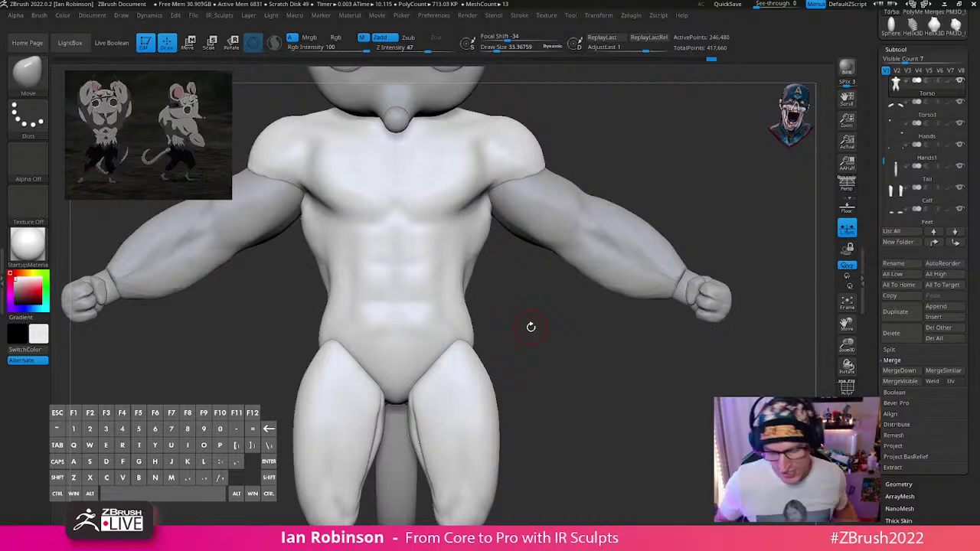
mouse_move(580, 367)
left_mouse_down()
mouse_move(580, 387)
mouse_move(556, 350)
mouse_move(648, 346)
mouse_move(527, 405)
mouse_move(528, 319)
mouse_move(501, 345)
left_mouse_up()
key("s")
key("shift+f")
key("shift+f")
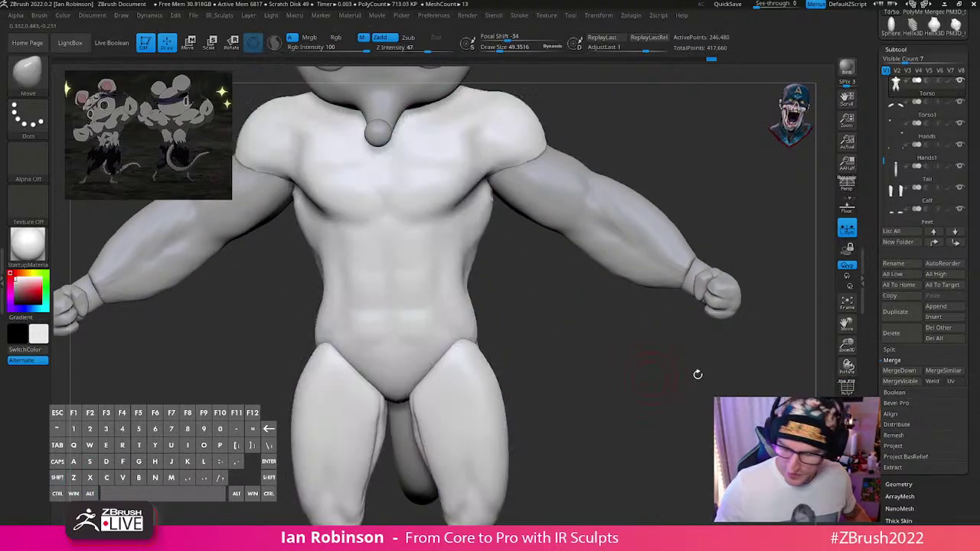
scroll(969, 263, "up", 5)
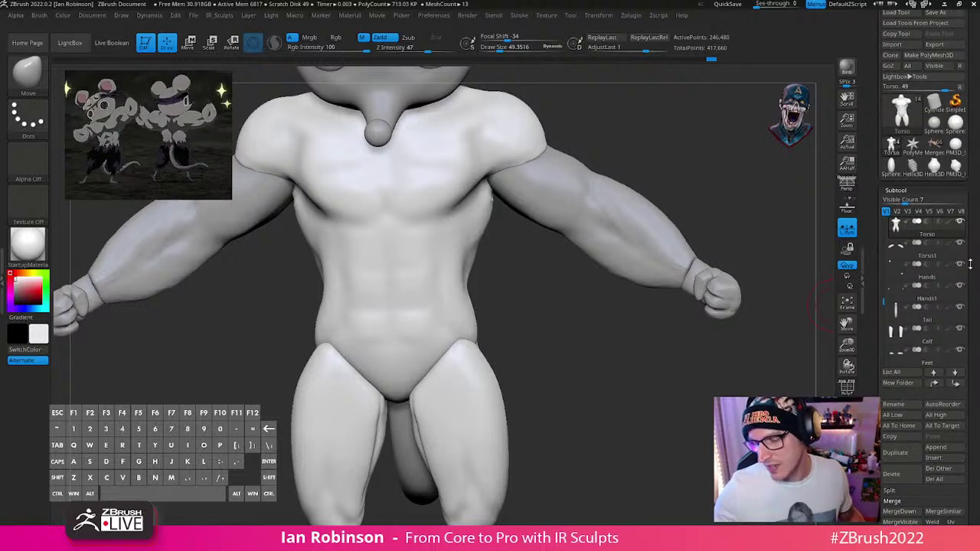
scroll(970, 263, "down", 3)
scroll(972, 253, "down", 2)
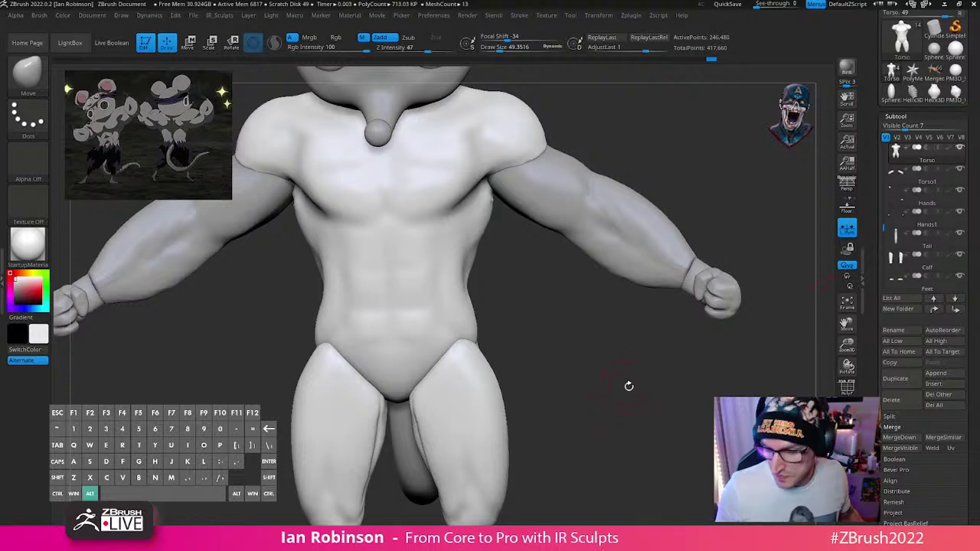
left_click_drag(627, 385, 626, 362, "alt")
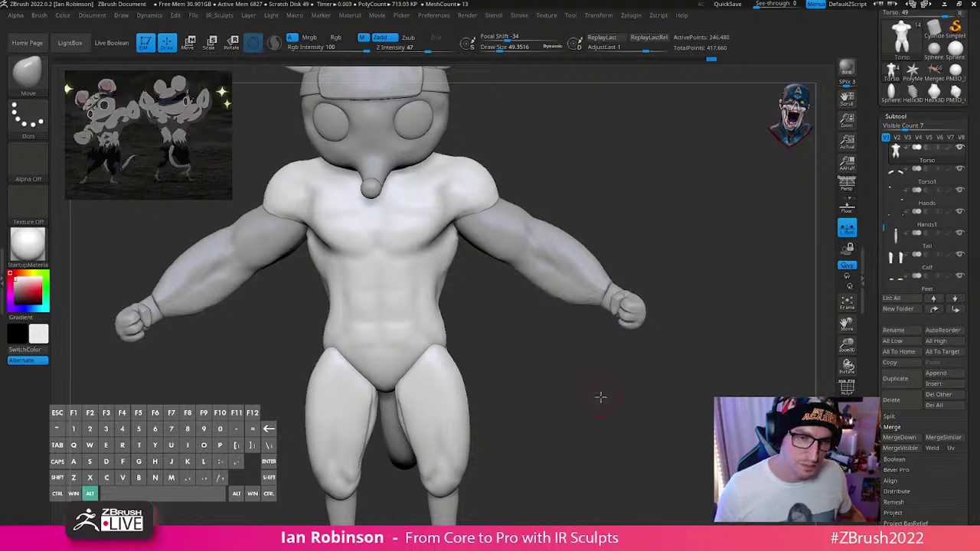
mouse_move(599, 396)
left_mouse_down("alt")
mouse_move(599, 405)
mouse_move(627, 401)
mouse_move(564, 417)
mouse_move(643, 448)
mouse_move(858, 342)
left_mouse_up("alt")
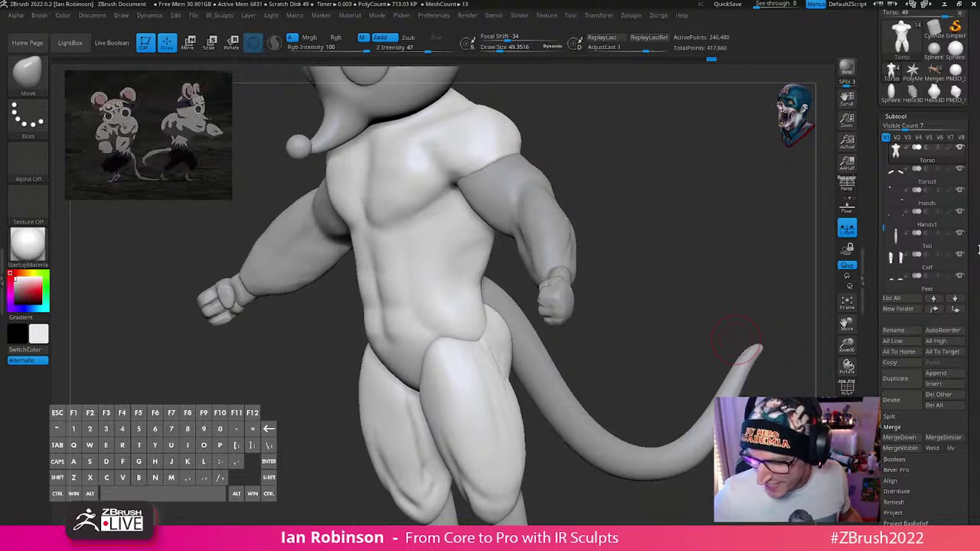
Step: Show the polygroup wireframe and set the DynaMesh resolution to 496 by sampling the polygon size on the merged body
left_click_drag(880, 292, 880, 273)
key("shift+f")
key("2")
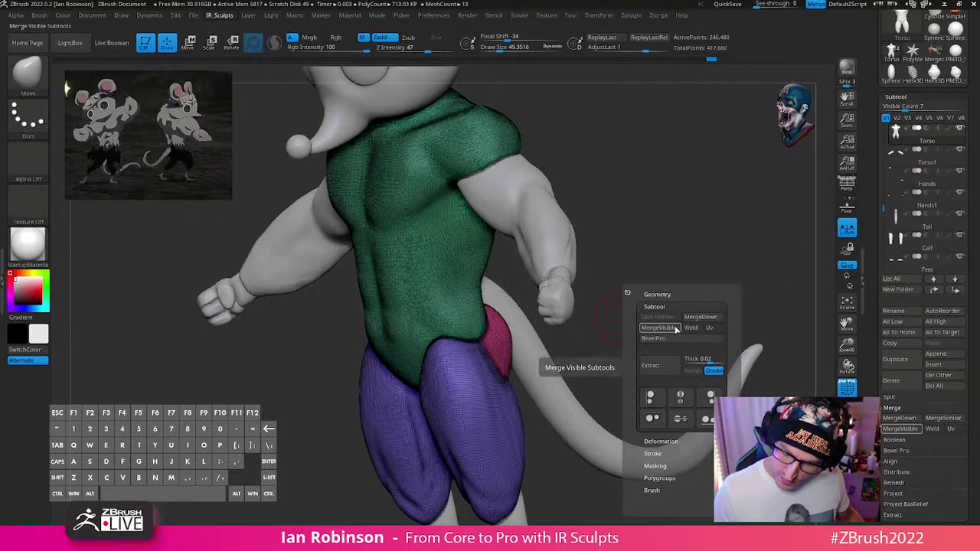
left_click(663, 294)
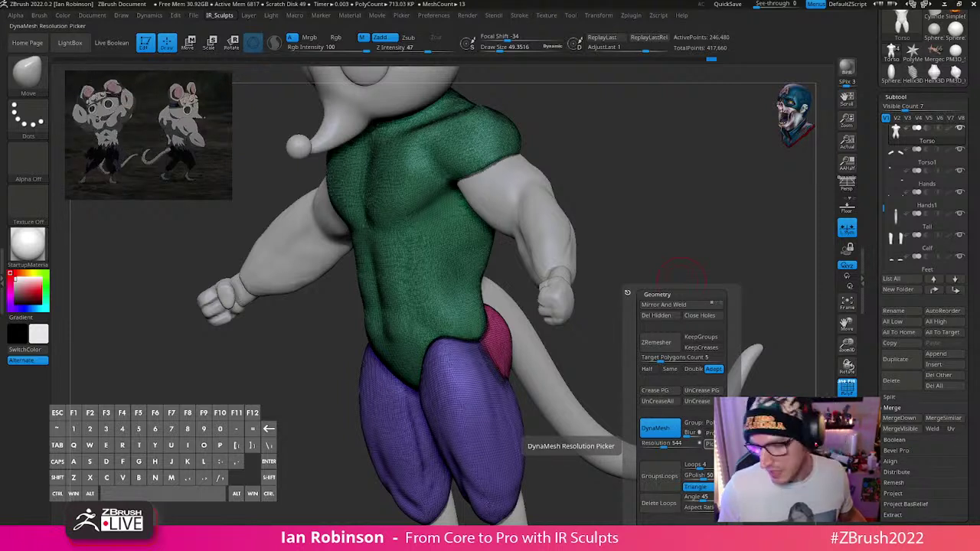
key("shift")
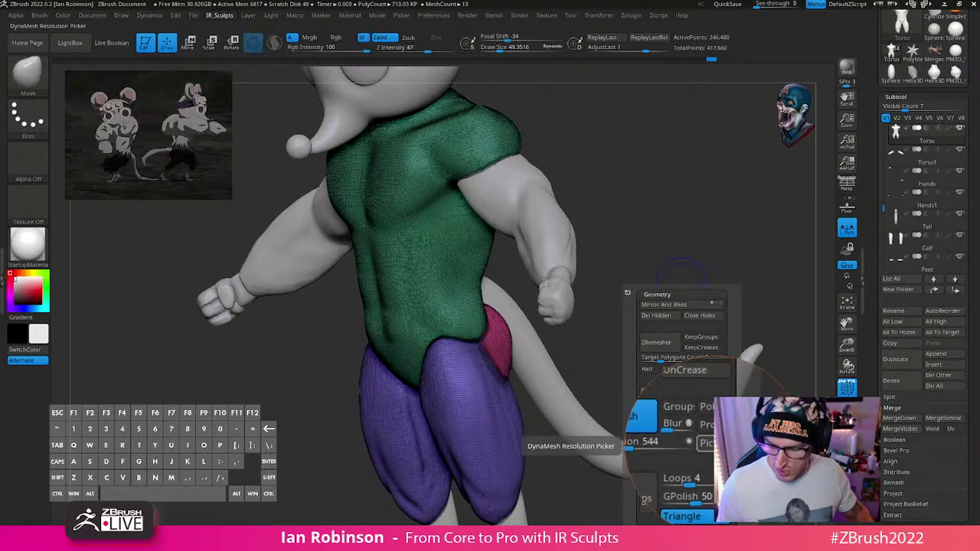
mouse_move(710, 443)
left_mouse_down()
mouse_move(574, 428)
mouse_move(436, 318)
left_mouse_up()
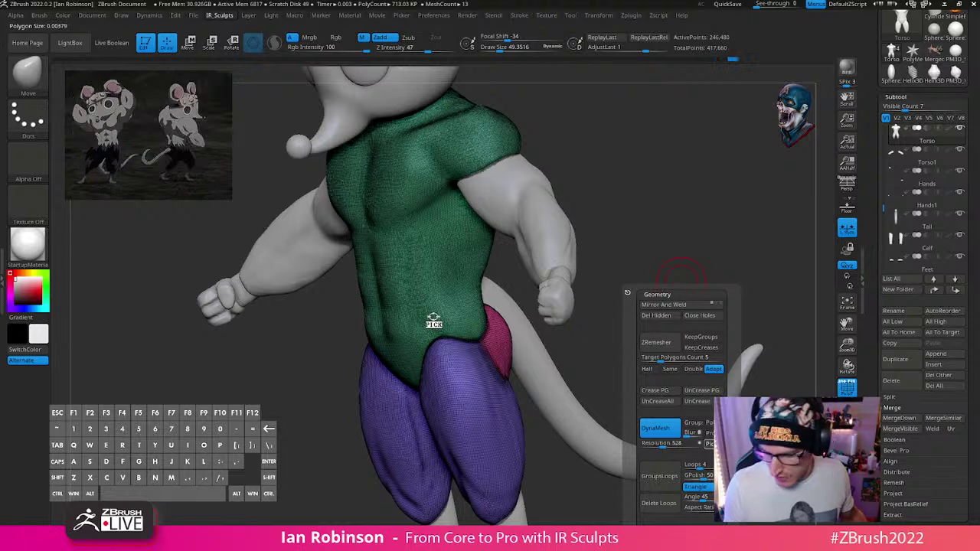
left_click(425, 305)
key("shift")
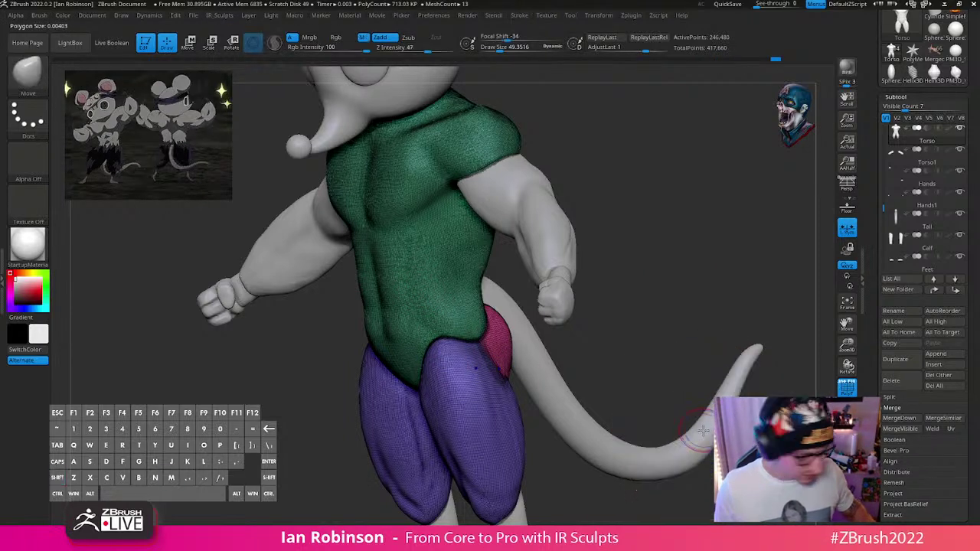
Step: Remesh the merged torso and thighs with DynaMesh at the sampled resolution
key("space")
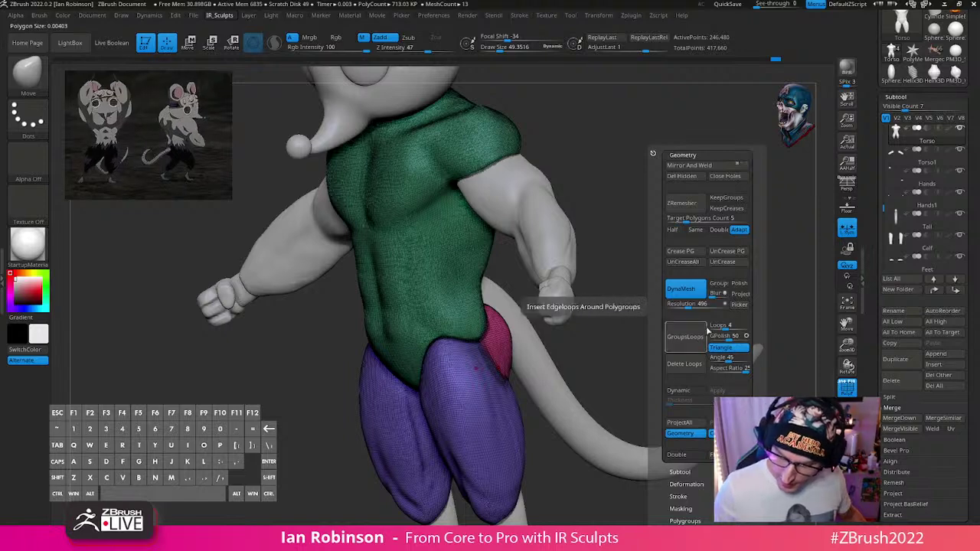
key("ctrl")
key("ctrl+z")
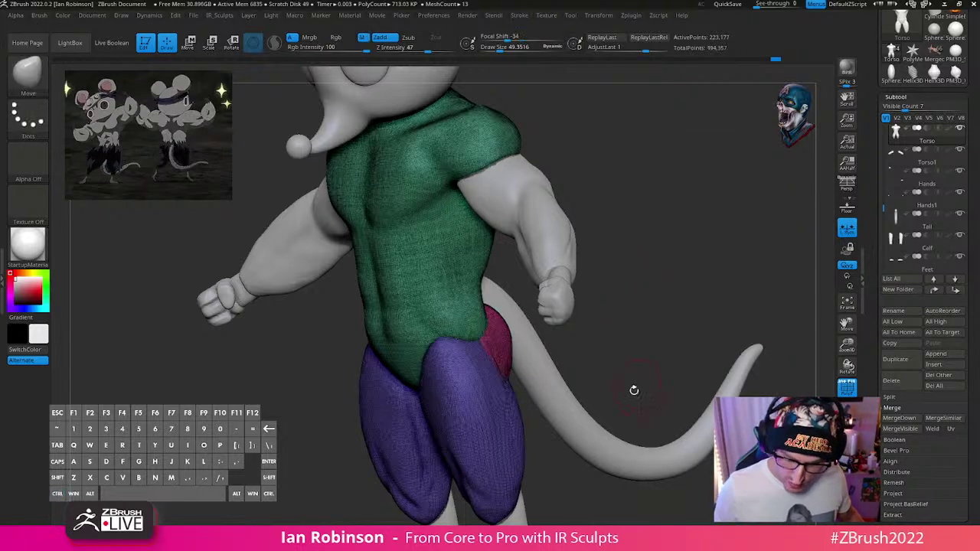
Step: Isolate the Torso subtool in a front view and mask it from the waist down over the hips and thighs
left_click_drag(654, 328, 678, 370, "shift")
left_click(847, 430)
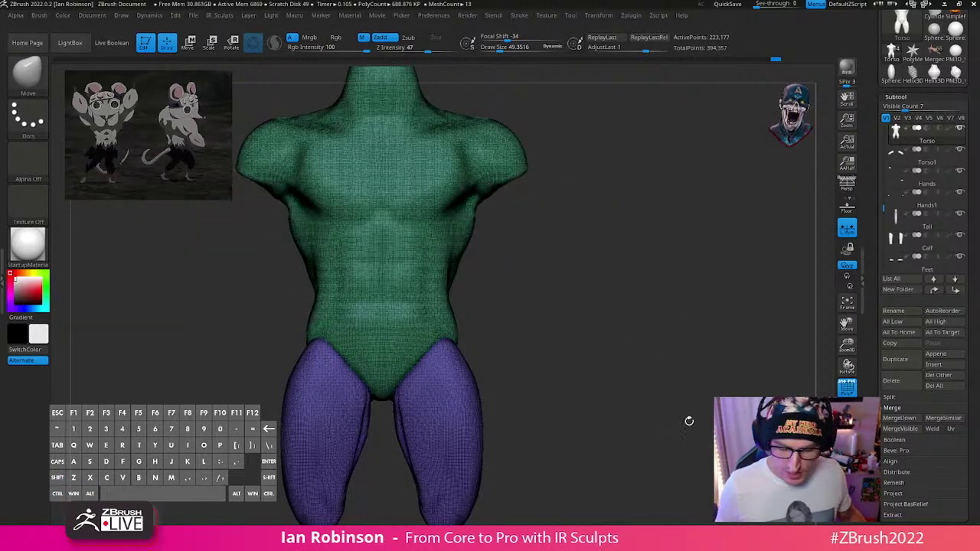
left_click_drag(688, 421, 444, 387, "alt")
mouse_move(575, 337)
left_mouse_down("alt")
mouse_move(640, 319)
mouse_move(606, 333)
mouse_move(587, 326)
mouse_move(643, 323)
mouse_move(638, 310)
mouse_move(409, 284)
mouse_move(507, 274)
left_mouse_up("alt")
left_click_drag(310, 249, 452, 505, "ctrl")
left_click_drag(635, 238, 624, 231, "ctrl")
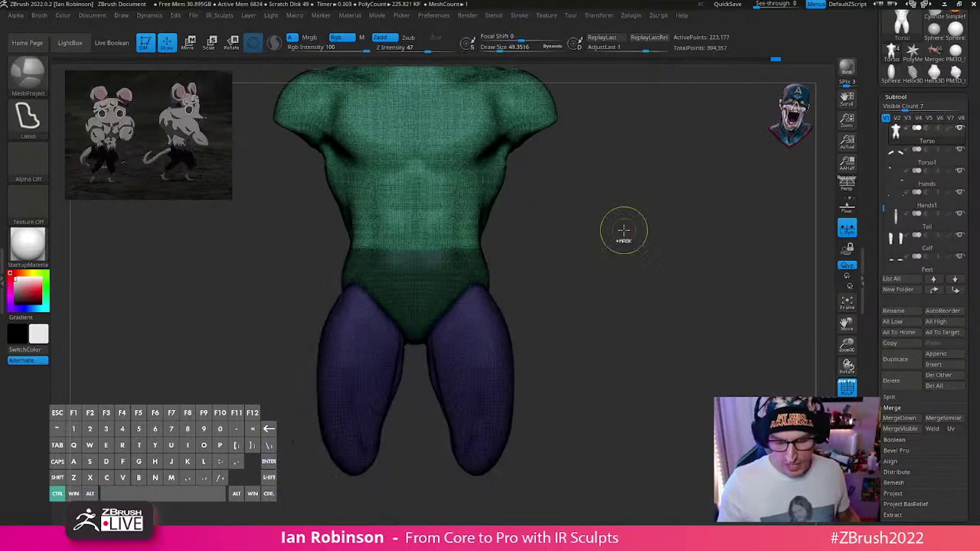
Step: Clear the mask on the Torso subtool and hide its polygroup wireframe
left_click_drag(530, 361, 586, 352, "ctrl")
mouse_move(606, 295)
left_mouse_down("alt")
mouse_move(594, 343)
mouse_move(608, 357)
mouse_move(596, 355)
left_mouse_up("alt")
key("shift+f")
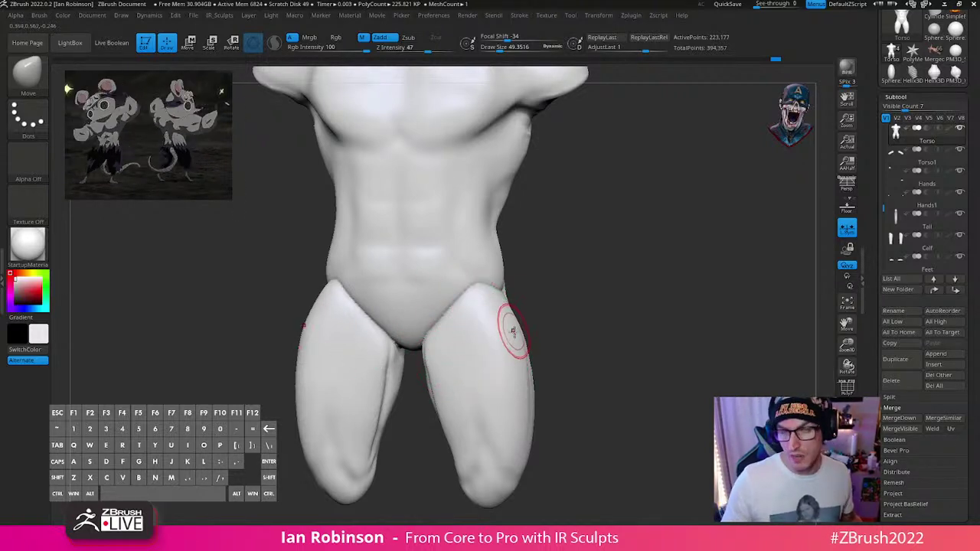
left_click_drag(597, 307, 618, 306)
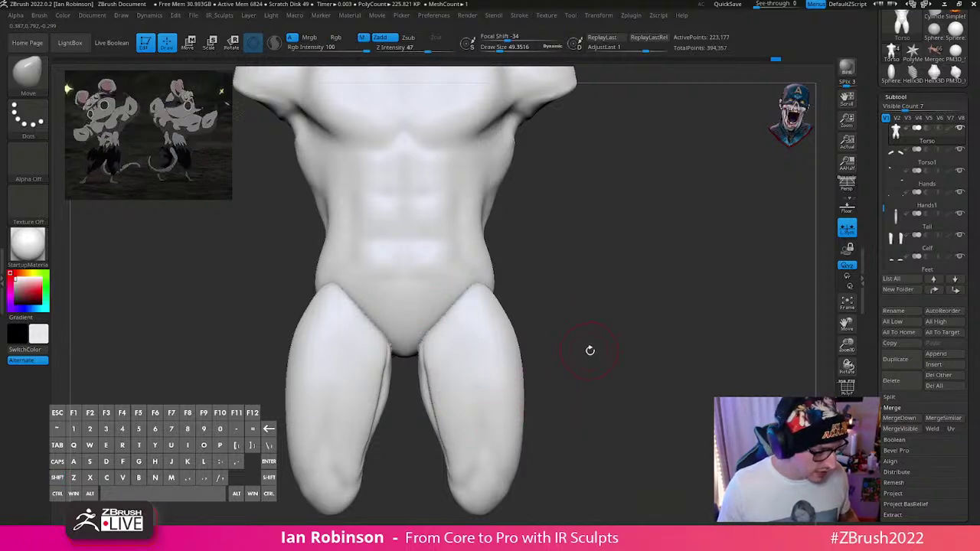
Step: Fill the front creases where the thighs meet the pelvis and hips using the SK_ClayFill brush
key("b")
key("s")
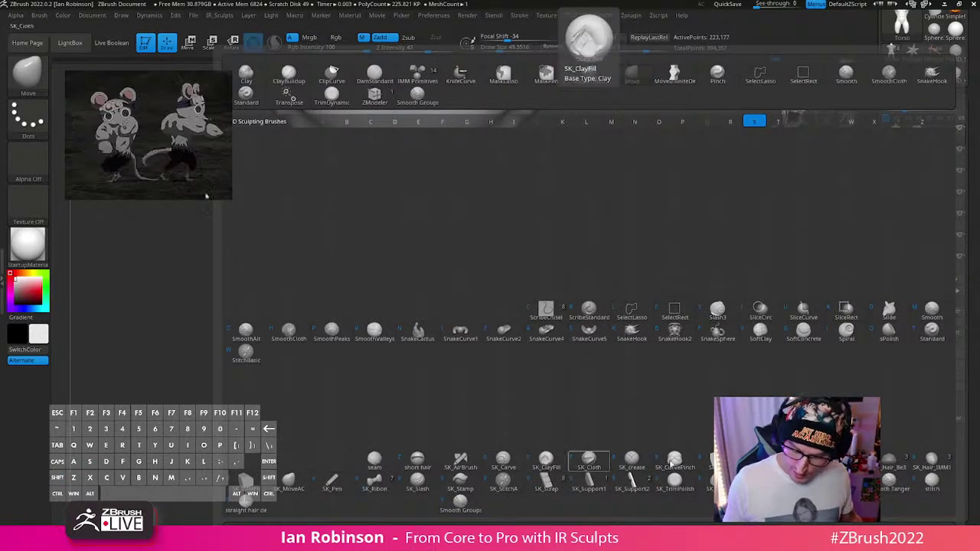
left_click(547, 462)
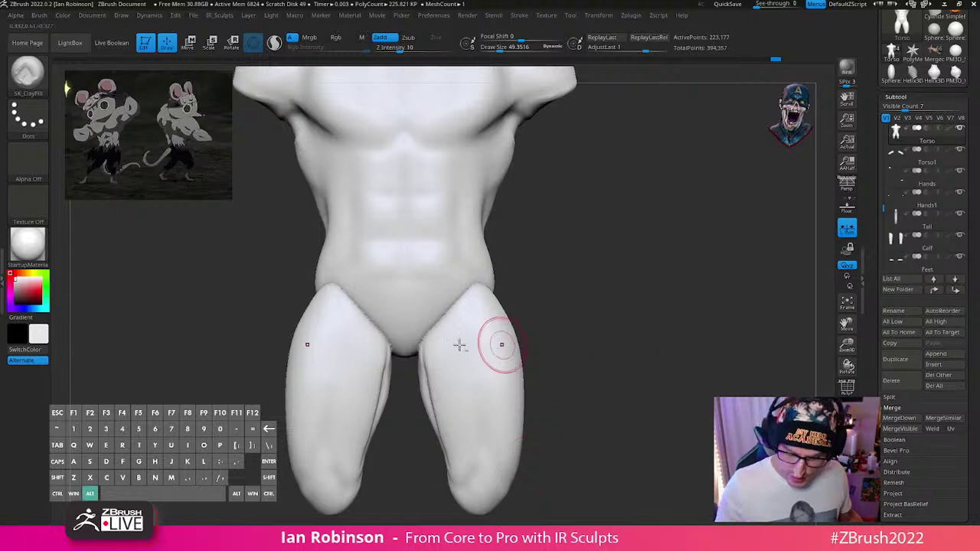
left_click_drag(459, 344, 428, 331)
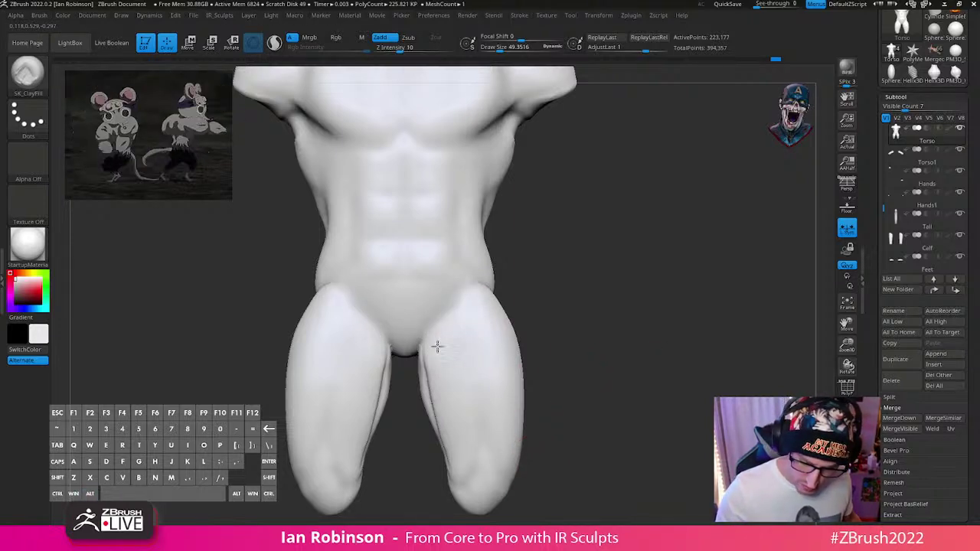
left_click_drag(562, 333, 501, 316)
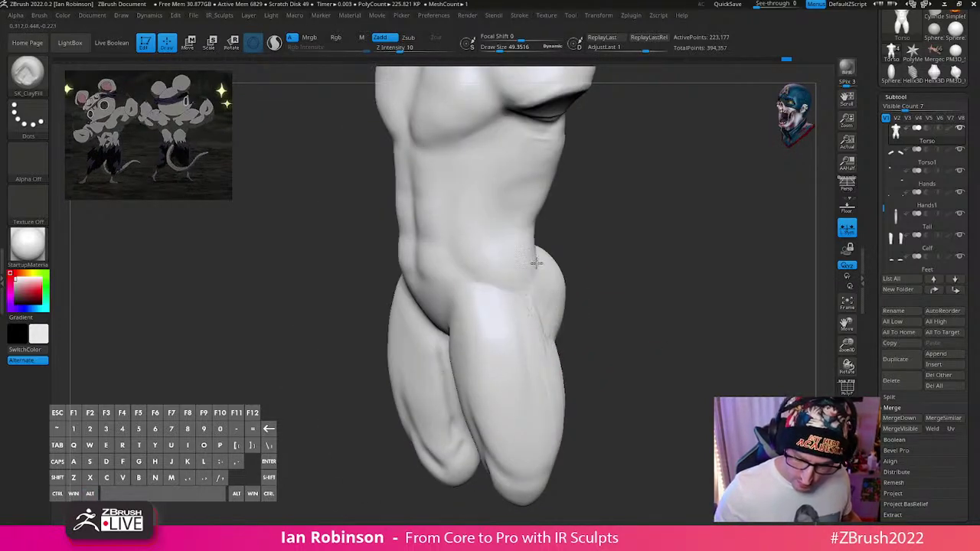
Step: Blend the seams around the glutes and the backs of the thighs with SK_ClayFill strokes
left_click_drag(603, 328, 464, 355)
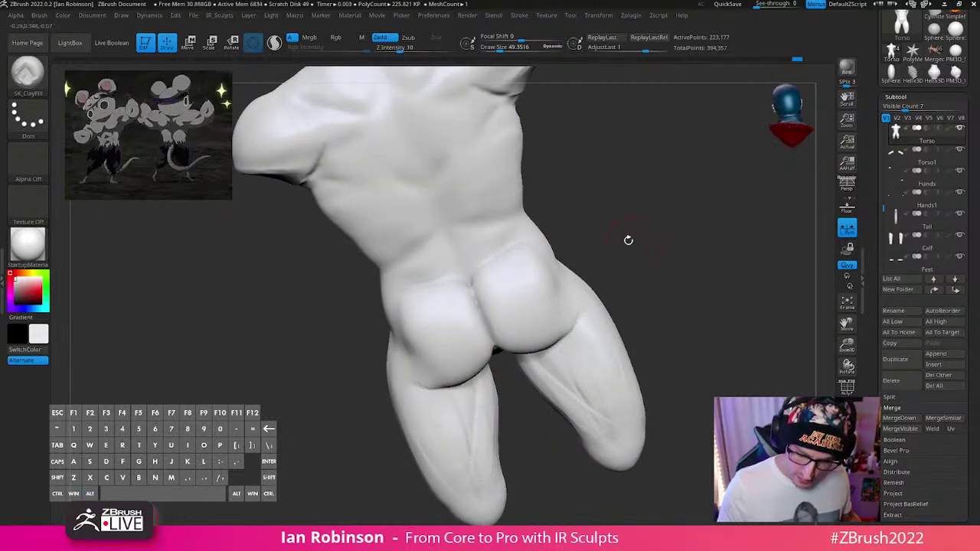
left_click_drag(636, 303, 507, 375)
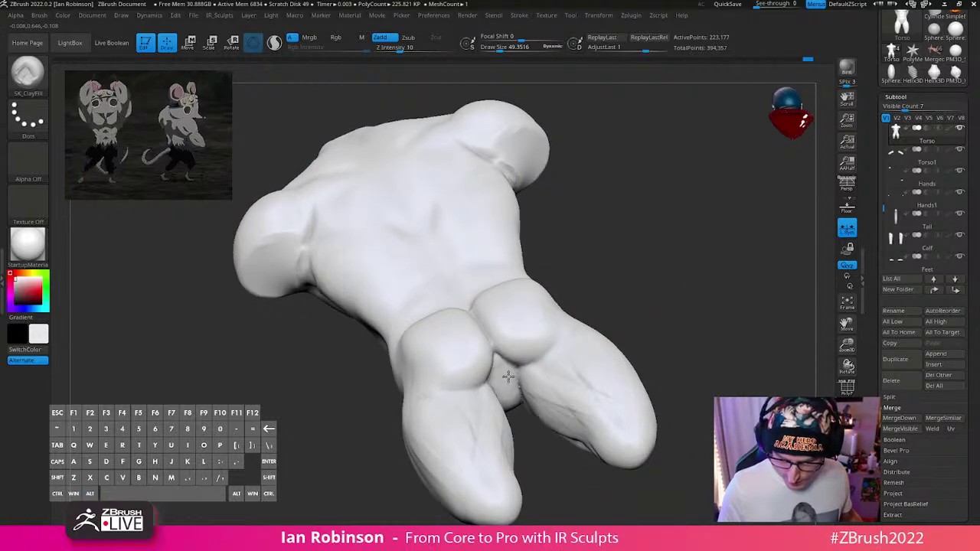
left_click_drag(507, 412, 597, 379)
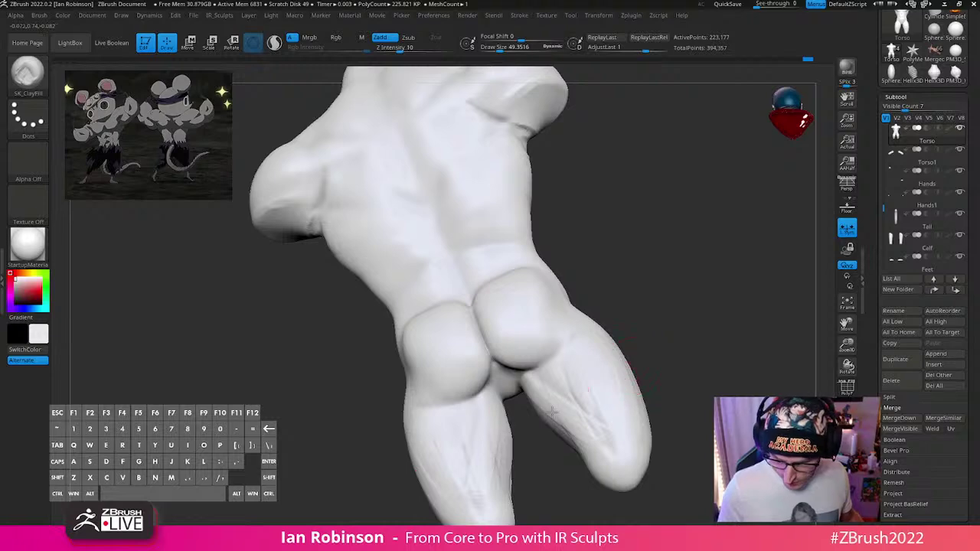
left_click_drag(635, 341, 525, 374)
left_click_drag(383, 431, 487, 427)
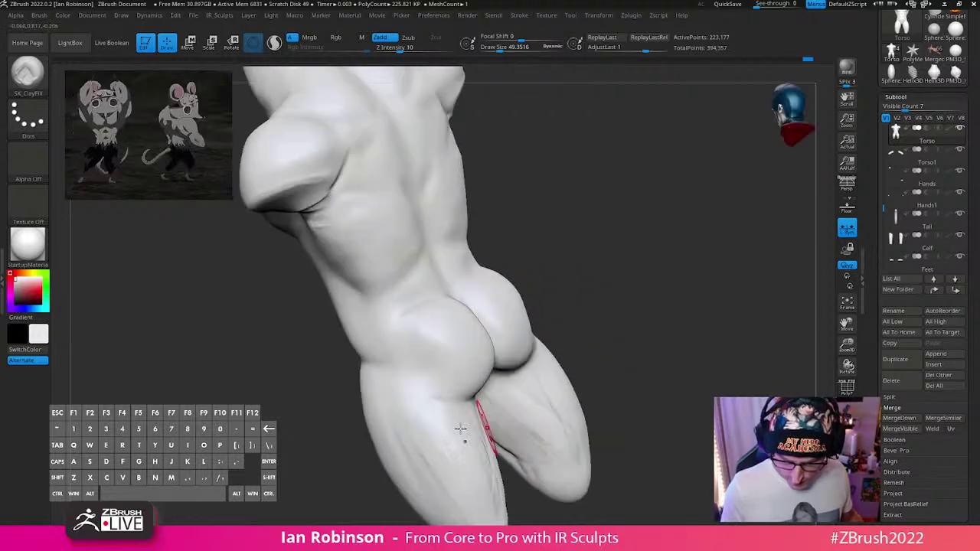
mouse_move(444, 396)
left_mouse_down()
mouse_move(689, 365)
mouse_move(573, 345)
mouse_move(571, 325)
mouse_move(569, 342)
mouse_move(595, 339)
mouse_move(617, 369)
mouse_move(610, 341)
left_mouse_up()
Step: Set the SK_ClayFill brush's focal shift to -79 and the draw size to about 52
right_click(567, 343)
left_click(567, 343, "alt")
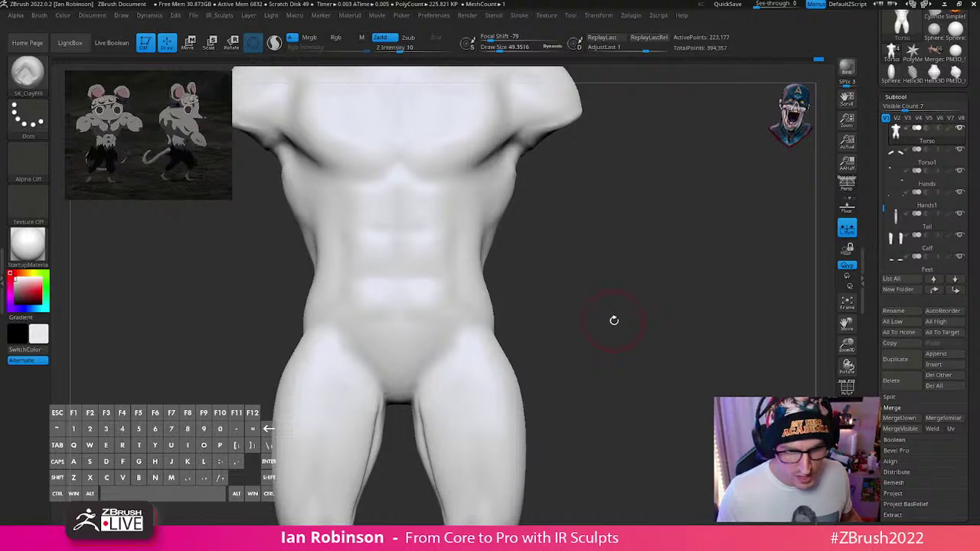
key("s")
left_click(614, 321)
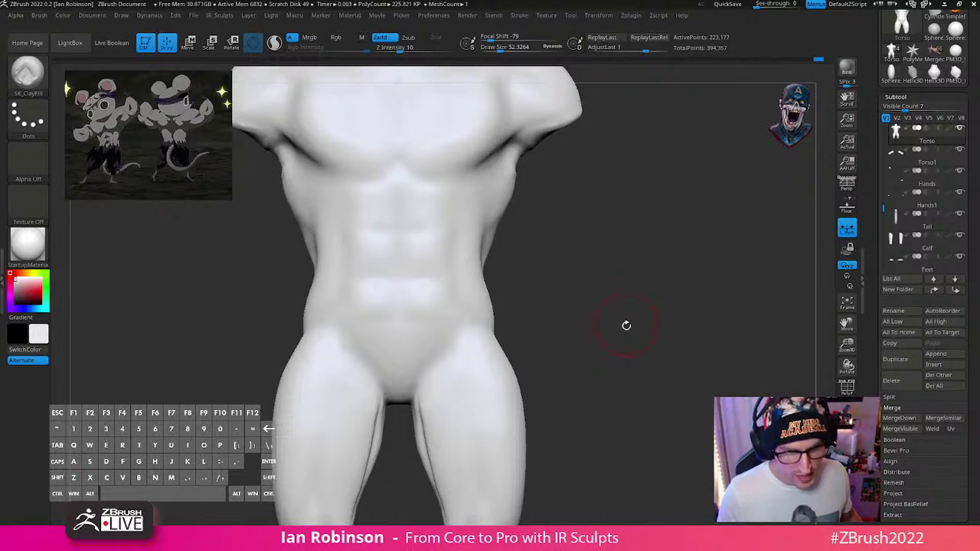
Step: Select the Tail subtool and reposition it lower against the base of the back with the Move gizmo
key("f")
left_click_drag(605, 324, 494, 331)
left_click(474, 346, "alt")
key("w")
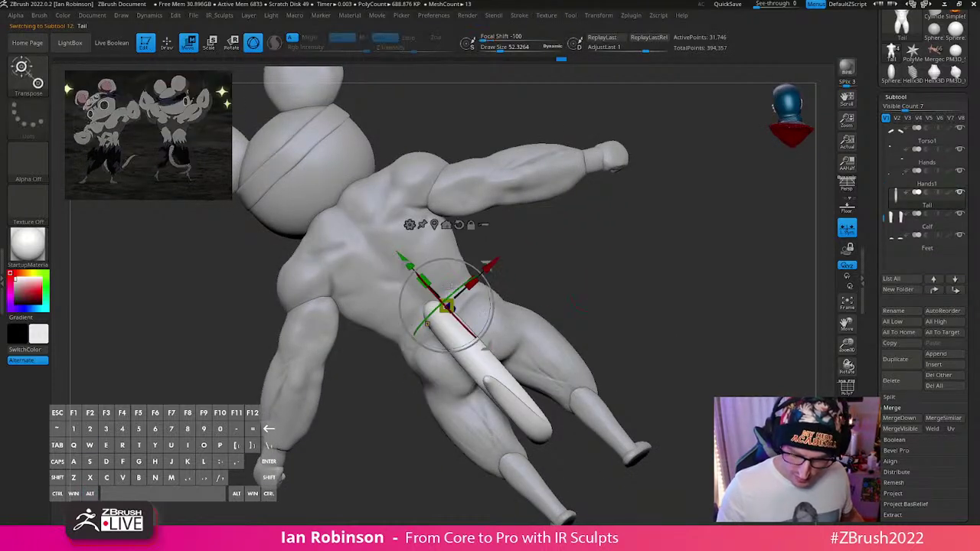
left_click_drag(547, 263, 667, 282)
left_click(458, 224, "alt")
left_click_drag(507, 356, 501, 360)
left_click_drag(619, 264, 695, 268)
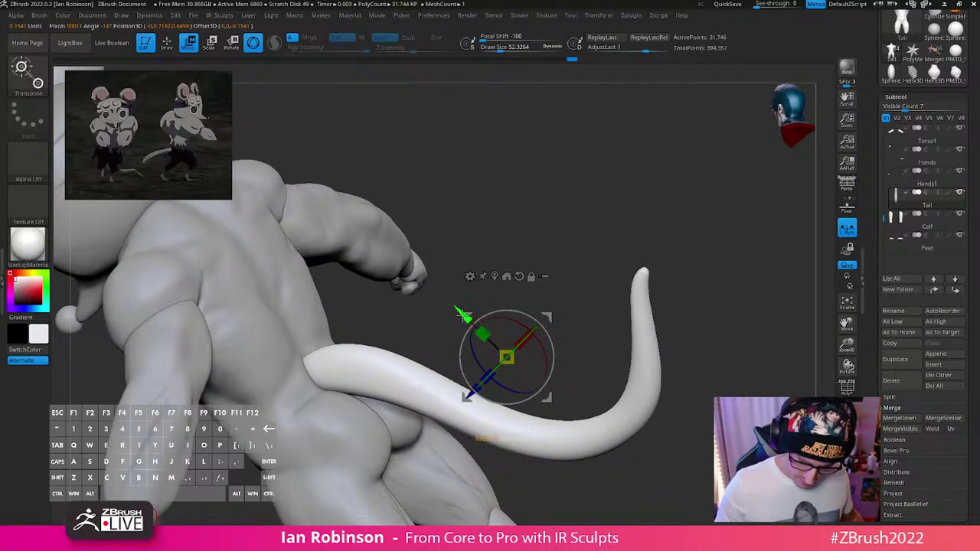
left_click_drag(462, 315, 478, 330)
key("q")
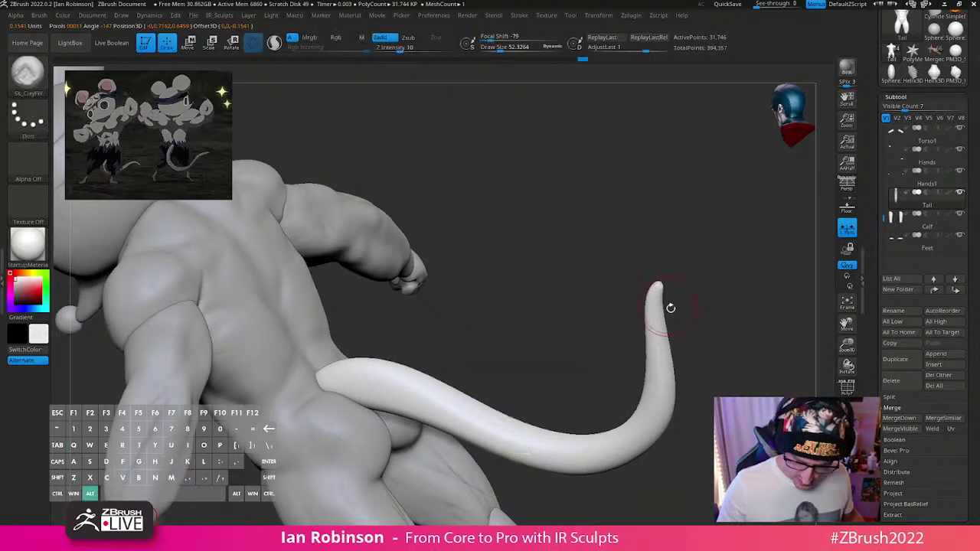
Step: Select the Torso subtool, show its wireframe, and assign the whole mesh to a single polygroup
left_click_drag(670, 308, 608, 411, "alt")
left_click_drag(483, 342, 536, 309, "alt")
left_click(475, 360, "alt")
key("shift+f")
key("shift+f")
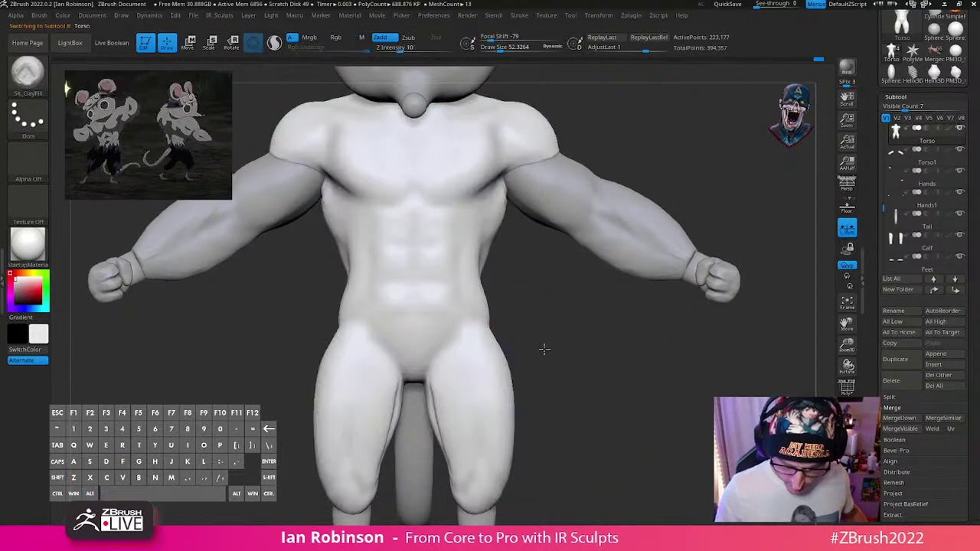
key("shift+f")
mouse_move(543, 349)
left_mouse_down("alt")
mouse_move(574, 350)
mouse_move(548, 345)
left_mouse_up("alt")
key("ctrl+w")
Step: Set the draw size to about 38 and hide the wireframe on the torso
key("s")
left_click(542, 332)
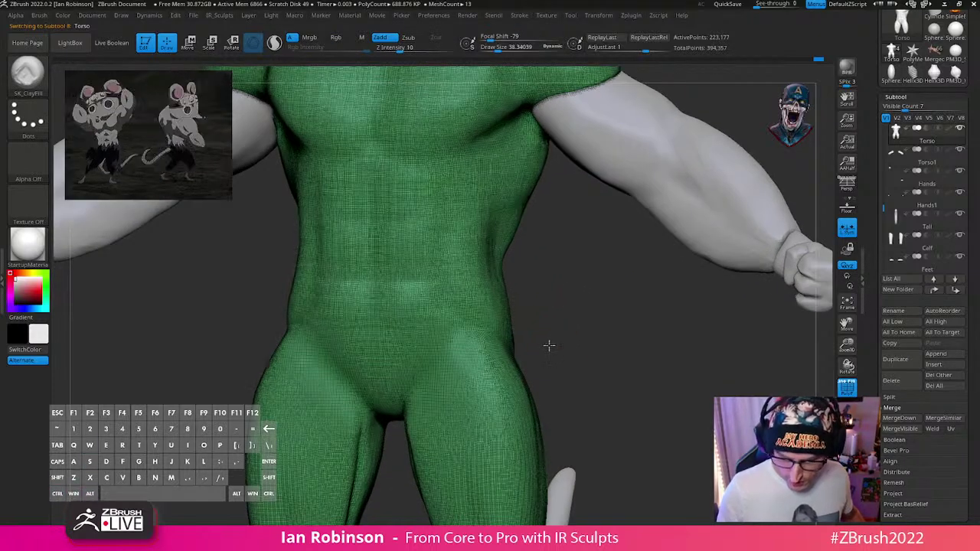
key("shift+f")
key("shift+f")
key("shift+f")
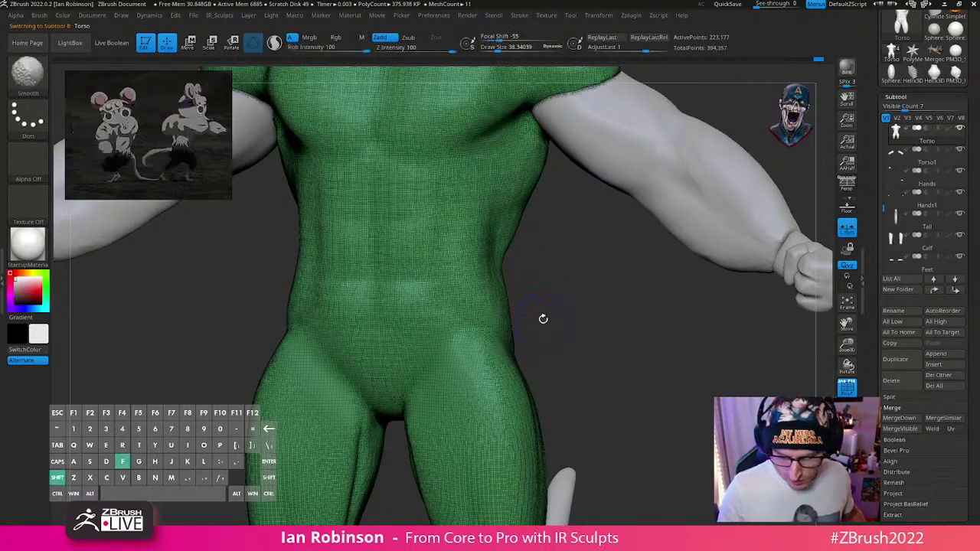
Step: Smooth the inner thighs below the crotch with the Smooth brush's focal shift set to -100
mouse_move(558, 337)
left_mouse_down("alt")
mouse_move(543, 313)
mouse_move(526, 316)
mouse_move(438, 382)
left_mouse_up("alt")
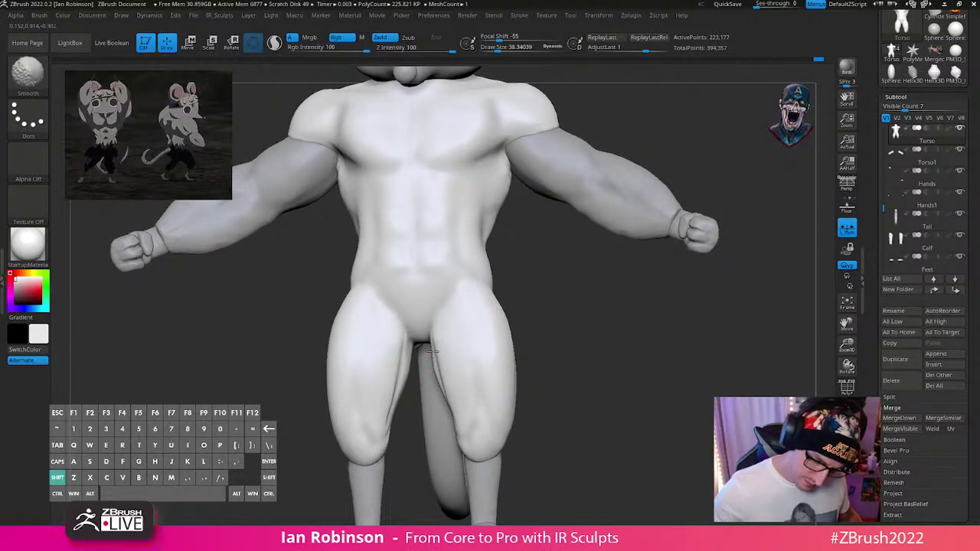
key("space")
mouse_move(545, 355)
left_mouse_down()
mouse_move(561, 378)
mouse_move(565, 428)
left_mouse_up()
key("s")
right_click_drag(447, 362, 459, 363)
left_click_drag(423, 343, 431, 380, "shift")
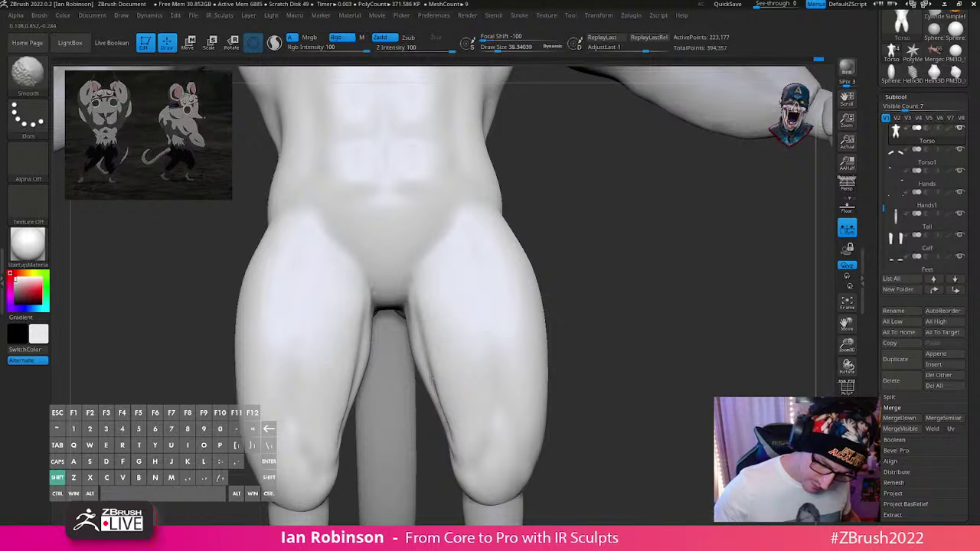
key("space")
Step: Refine the crease between the pelvis and inner thighs using SK_ClayFill
right_click_drag(490, 349, 535, 351)
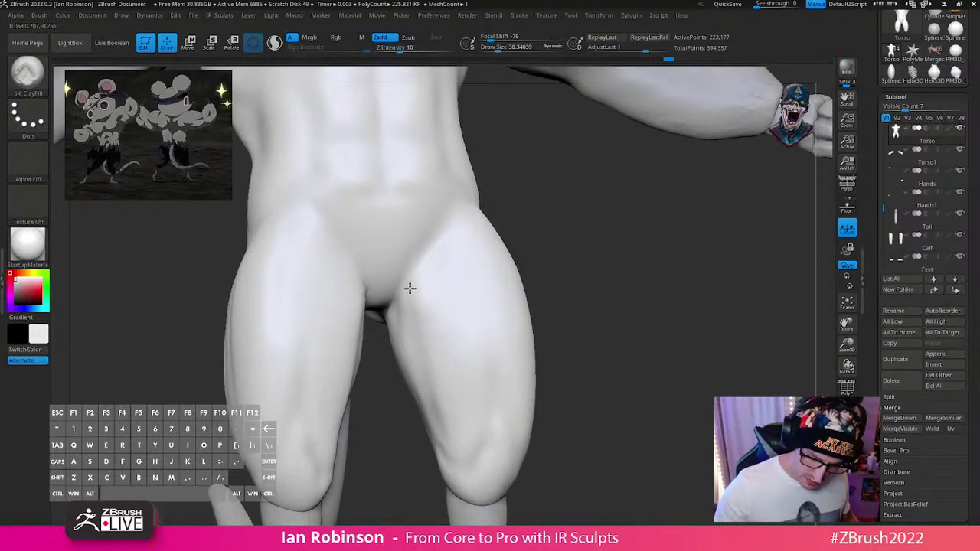
mouse_move(417, 259)
left_mouse_down()
mouse_move(387, 294)
mouse_move(392, 277)
left_mouse_up()
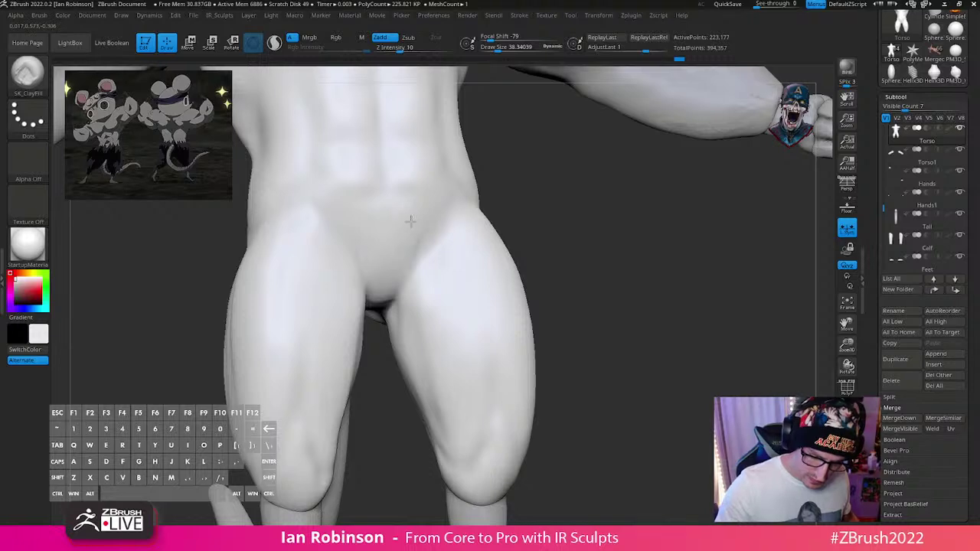
key("s")
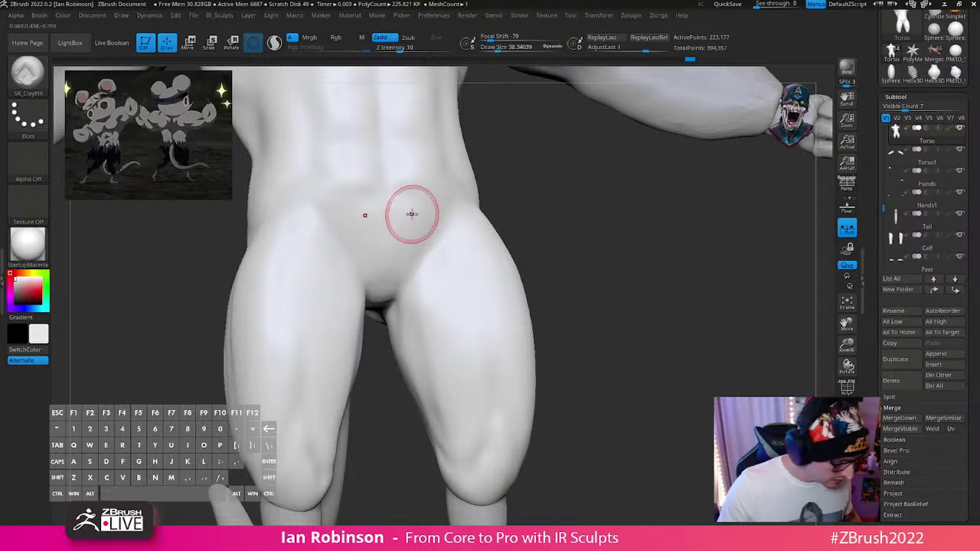
Step: Choose the ClayBuildup brush and set its focal shift to -43 and draw size to about 46
key("b")
key("c")
key("b")
right_click_drag(473, 251, 415, 281)
key("space")
left_click(446, 259)
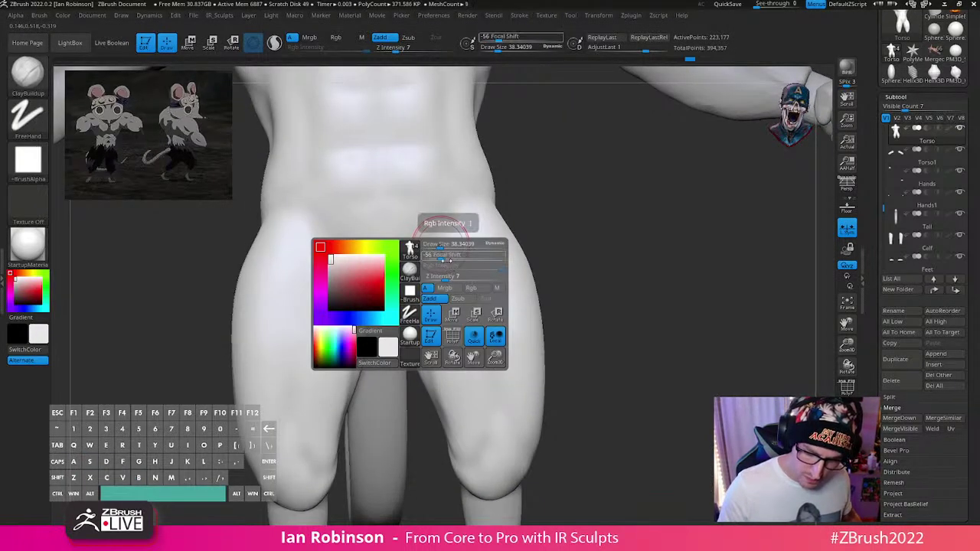
left_click_drag(445, 259, 434, 244)
key("s")
mouse_move(433, 243)
right_mouse_down("alt")
mouse_move(437, 273)
mouse_move(439, 264)
right_mouse_up("alt")
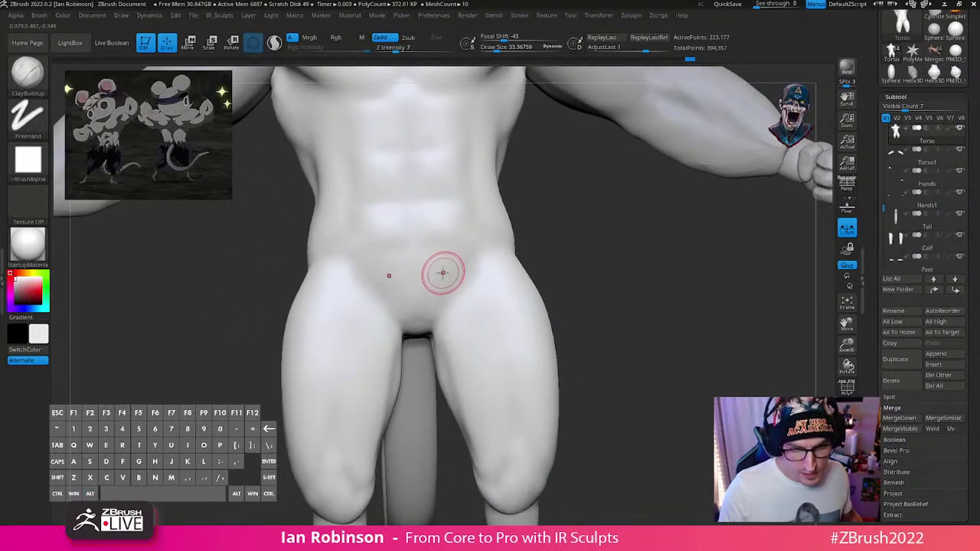
key("s")
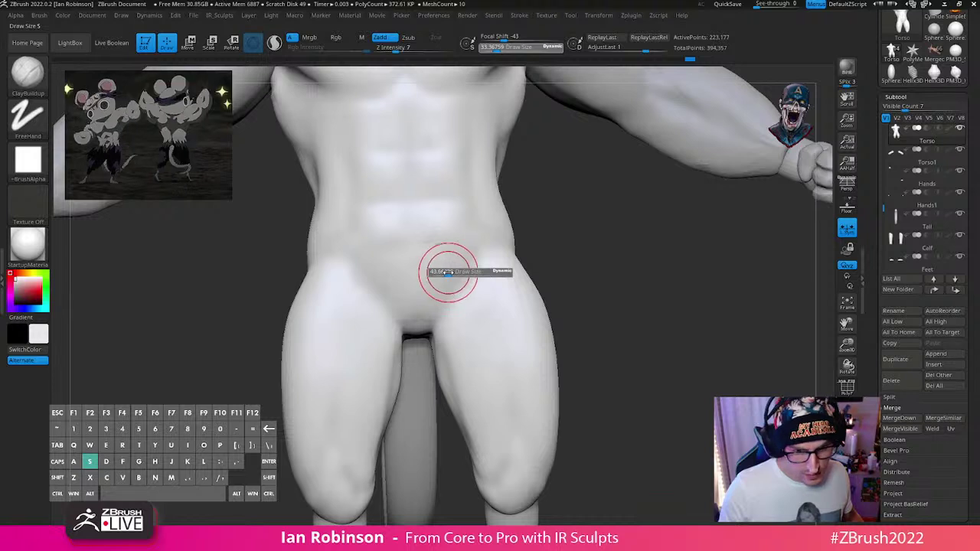
left_click_drag(448, 272, 450, 271)
right_click_drag(446, 272, 437, 247, "alt")
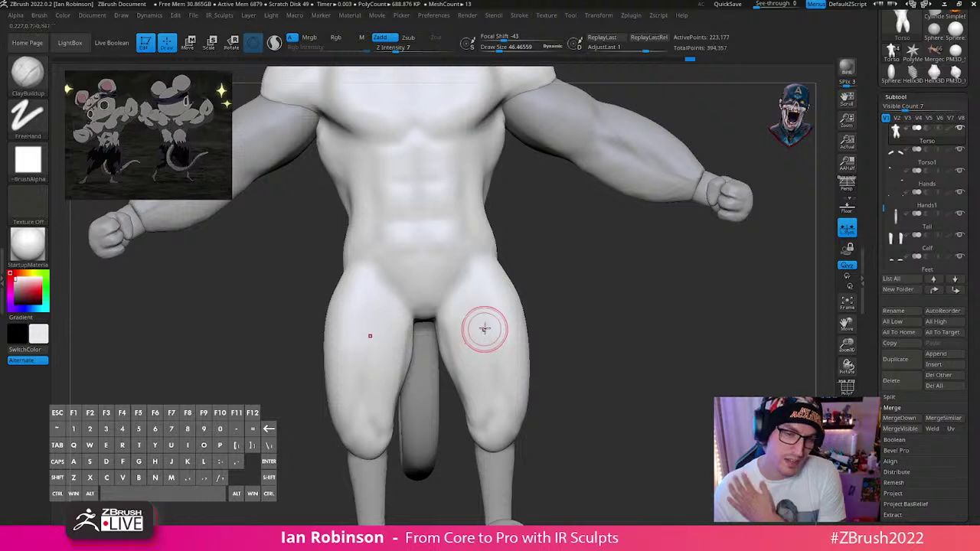
Step: Set the draw size to about 65 and smooth the creases between the lower abdomen and thighs
key("s")
left_click_drag(480, 277, 485, 277)
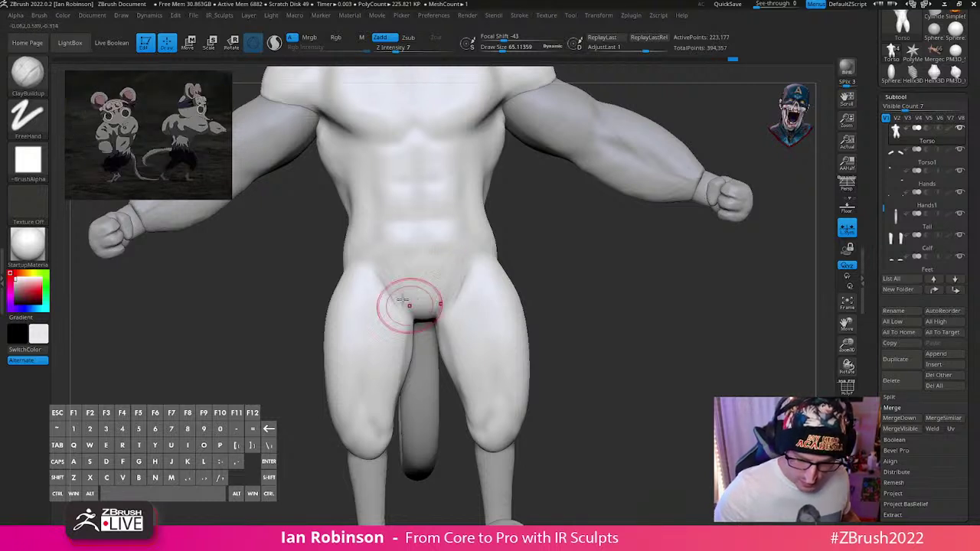
left_click_drag(404, 292, 387, 284, "shift")
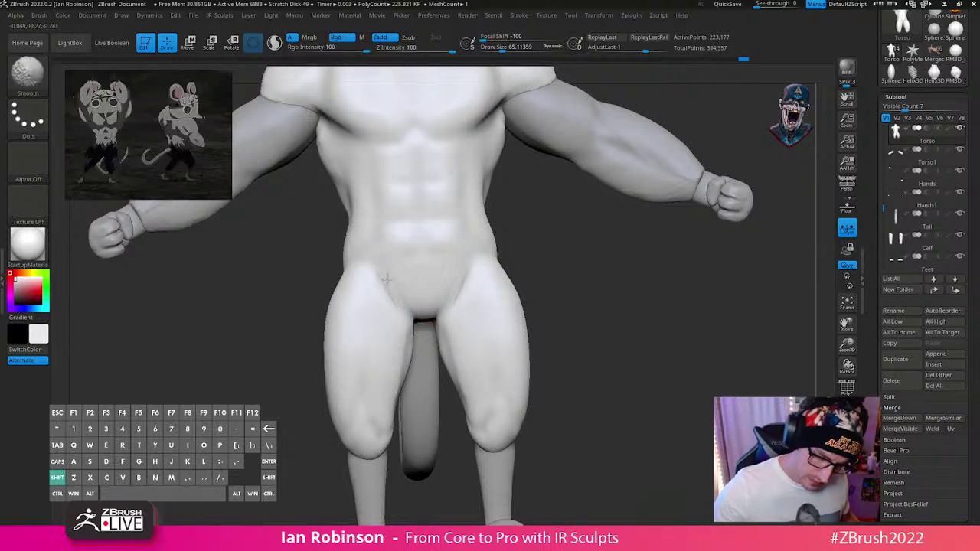
Step: Build up the front hip bones above the thighs using ClayBuildup at a draw size of about 46
mouse_move(526, 276)
left_mouse_down("alt")
mouse_move(564, 387)
mouse_move(494, 381)
left_mouse_up("alt")
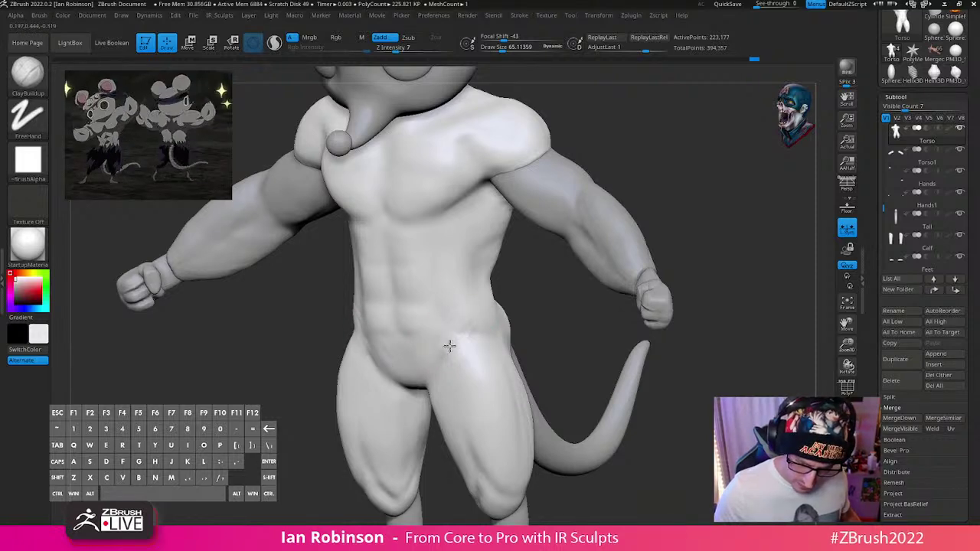
key("s")
left_click_drag(457, 337, 454, 338)
left_click_drag(522, 317, 589, 310)
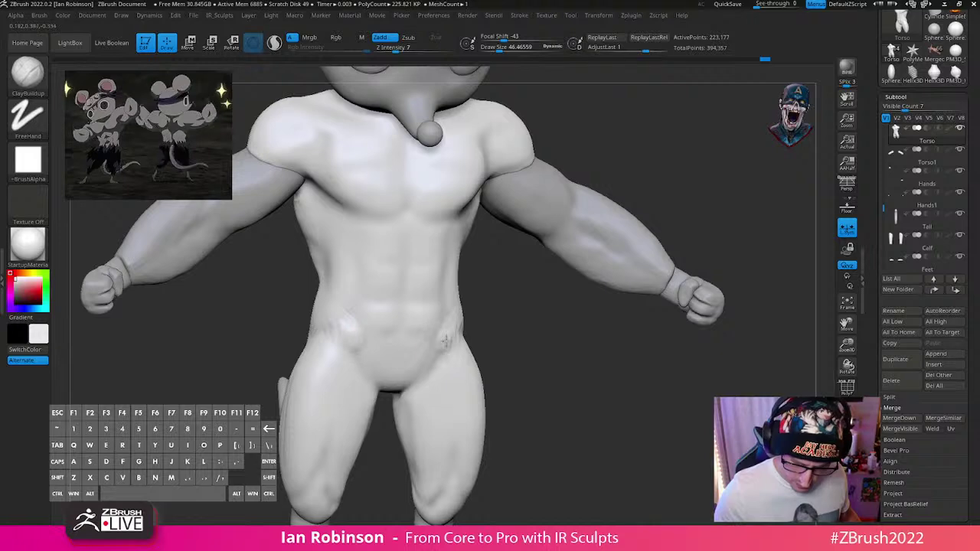
right_click_drag(492, 332, 448, 346)
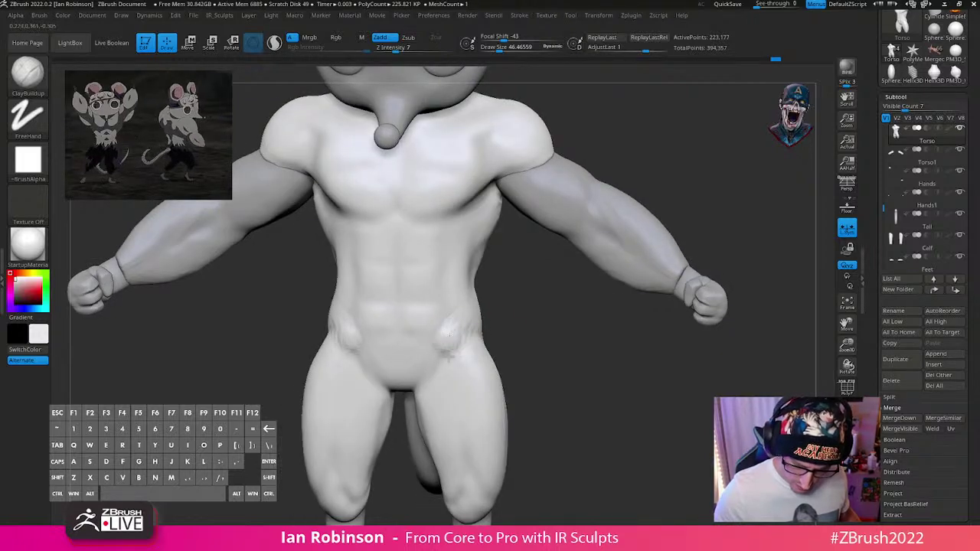
Step: Smooth the built-up hip bones into the waist and lower abdomen
key("shift")
mouse_move(521, 321)
right_mouse_down()
mouse_move(547, 372)
mouse_move(467, 322)
right_mouse_up()
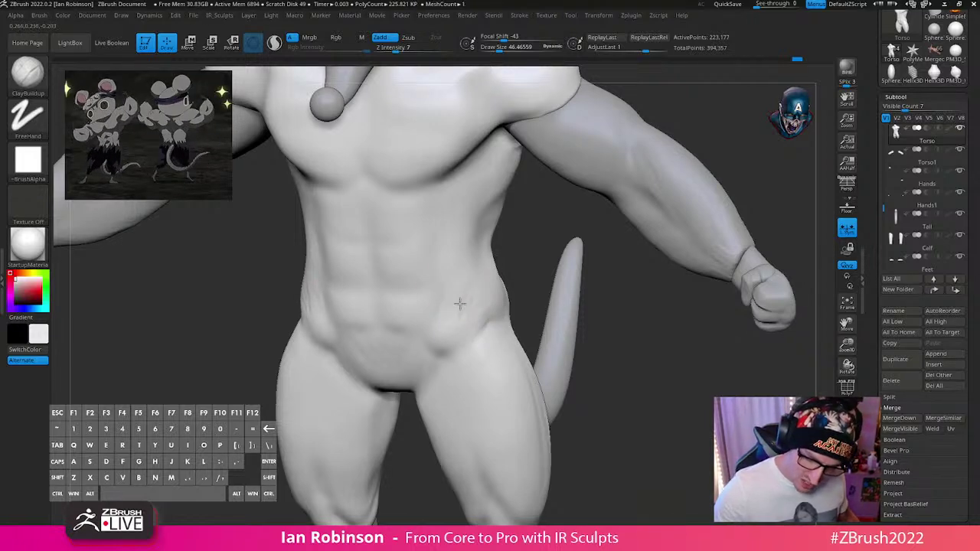
key("shift")
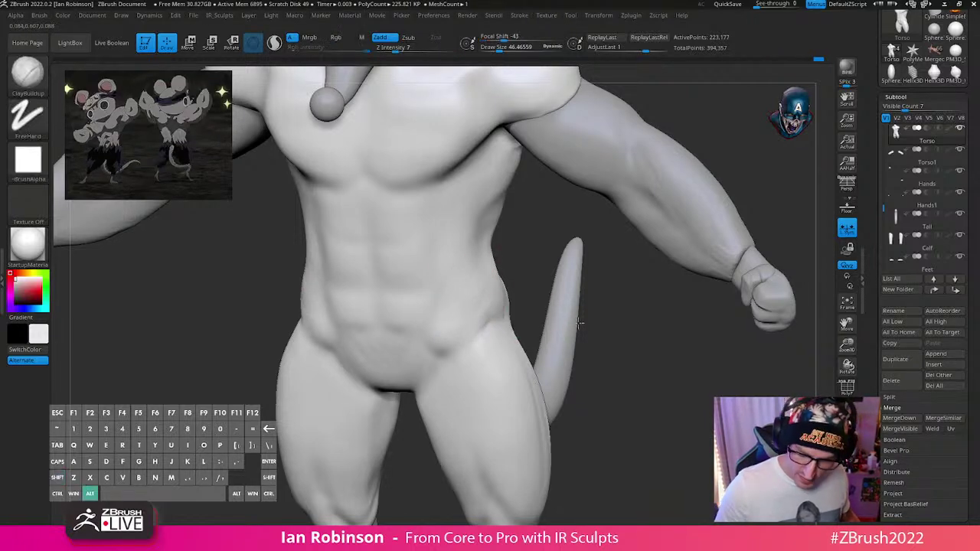
mouse_move(584, 324)
left_mouse_down("alt")
mouse_move(571, 393)
mouse_move(587, 352)
mouse_move(605, 375)
mouse_move(605, 398)
left_mouse_up("alt")
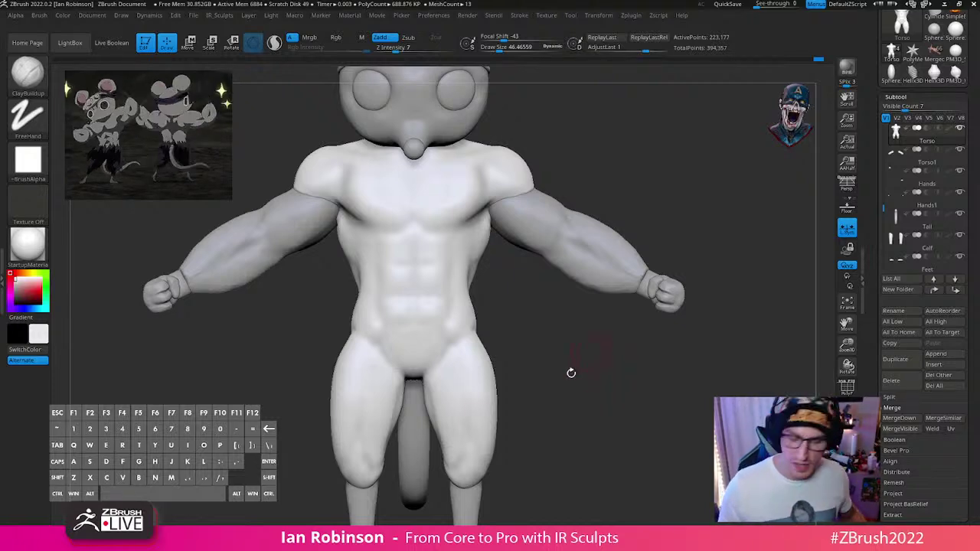
Step: Examine the full figure from the front and back, checking the hips, thighs and overall proportions
mouse_move(554, 379)
left_mouse_down("alt")
mouse_move(547, 355)
mouse_move(559, 381)
mouse_move(505, 347)
mouse_move(522, 342)
mouse_move(503, 343)
left_mouse_up("alt")
key("s")
mouse_move(564, 416)
left_mouse_down()
mouse_move(592, 311)
mouse_move(444, 389)
left_mouse_up()
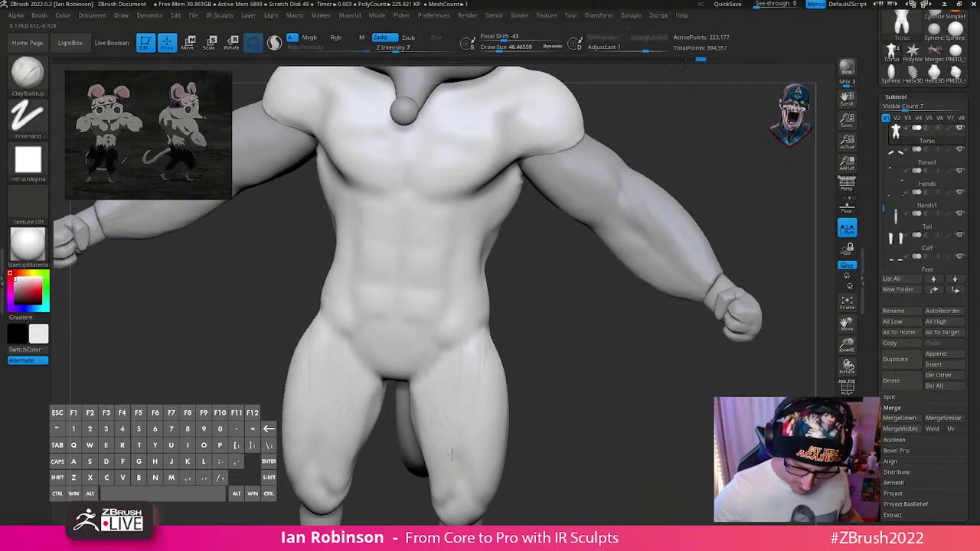
key("f")
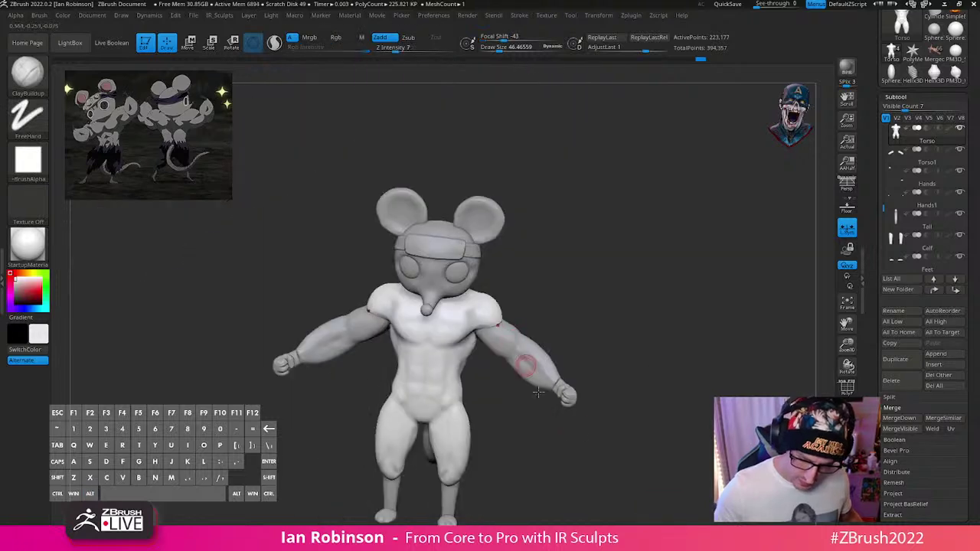
mouse_move(538, 392)
left_mouse_down()
mouse_move(564, 418)
mouse_move(564, 326)
mouse_move(469, 398)
mouse_move(438, 403)
left_mouse_up()
key("shift")
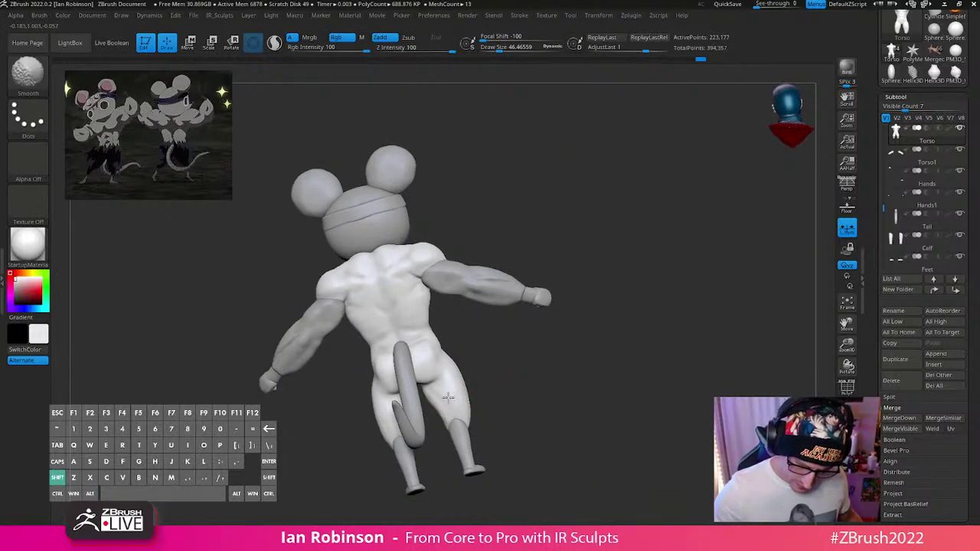
mouse_move(512, 339)
left_mouse_down()
mouse_move(581, 340)
mouse_move(567, 398)
mouse_move(641, 347)
mouse_move(612, 339)
mouse_move(601, 436)
left_mouse_up()
mouse_move(503, 292)
left_mouse_down()
mouse_move(498, 323)
mouse_move(433, 288)
left_mouse_up()
Step: Make the headband's front plate the active subtool and set the draw size to about 14
key("s")
left_click(452, 284, "alt")
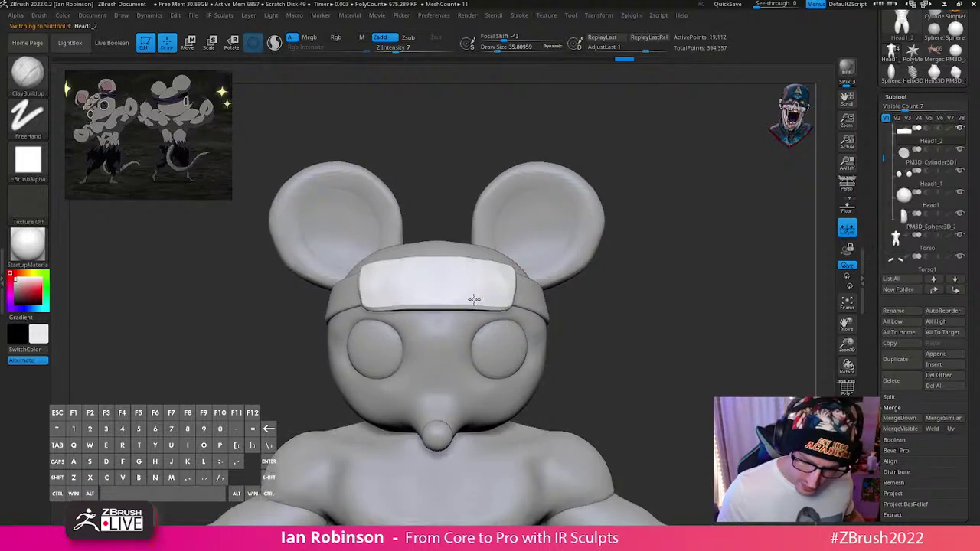
right_click_drag(474, 299, 446, 347, "alt")
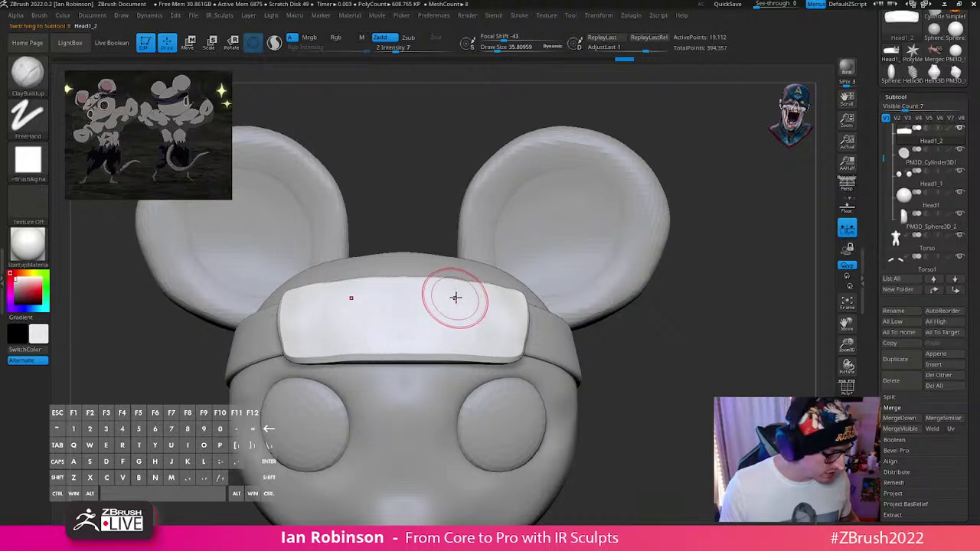
key("s")
left_click_drag(435, 295, 431, 308)
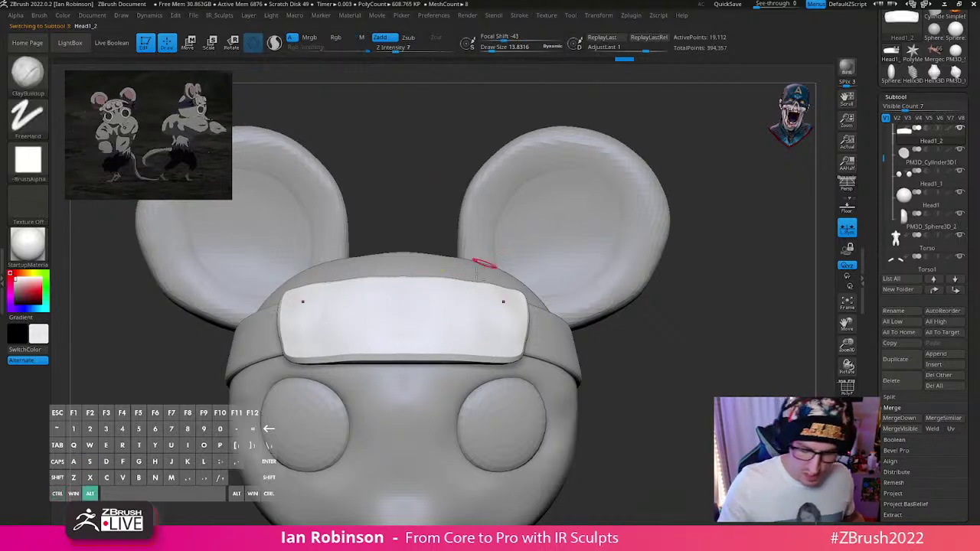
mouse_move(490, 272)
right_mouse_down("alt")
mouse_move(462, 337)
mouse_move(470, 284)
right_mouse_up("alt")
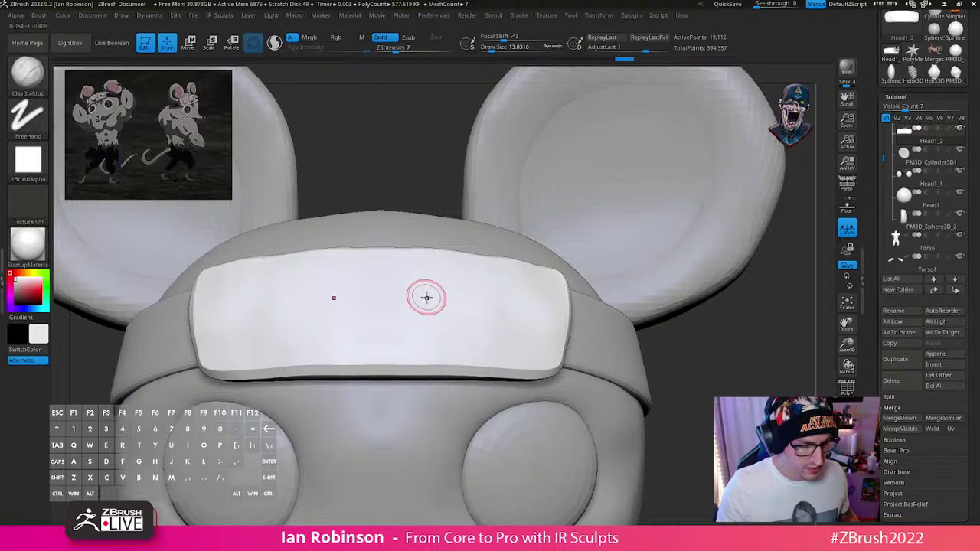
key("ctrl")
mouse_move(365, 266)
left_mouse_down("ctrl")
mouse_move(416, 267)
mouse_move(457, 319)
mouse_move(417, 375)
mouse_move(355, 365)
mouse_move(350, 355)
left_mouse_up("ctrl")
key("ctrl+z")
Step: Isolate the headband plate and lasso a round raised disc onto its centre with the MeshProject brush at a draw size of about 7
key("s")
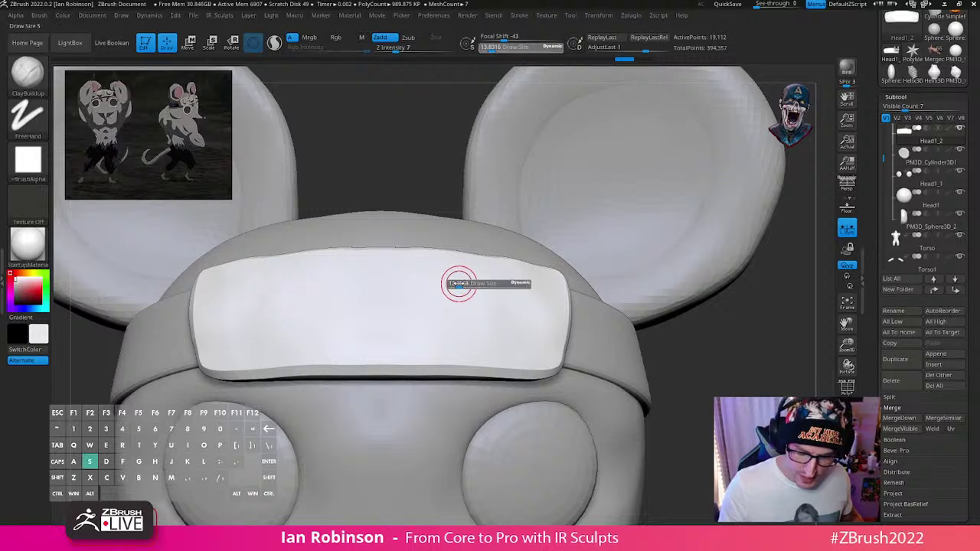
left_click_drag(458, 283, 451, 283)
right_click_drag(450, 283, 457, 288)
key("ctrl")
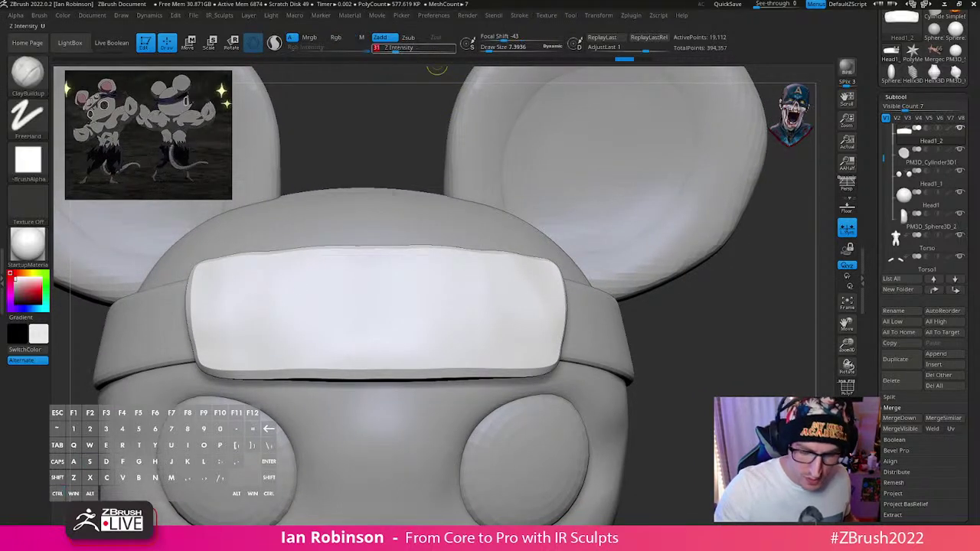
mouse_move(410, 266)
right_mouse_down()
mouse_move(449, 275)
mouse_move(496, 261)
mouse_move(490, 238)
right_mouse_up()
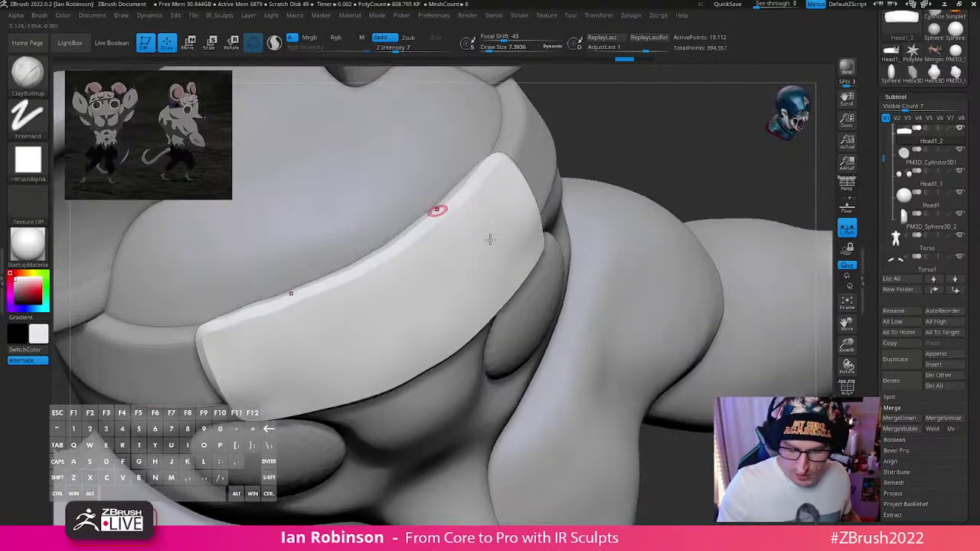
left_click(847, 433)
mouse_move(644, 377)
right_mouse_down()
mouse_move(617, 356)
mouse_move(621, 295)
right_mouse_up()
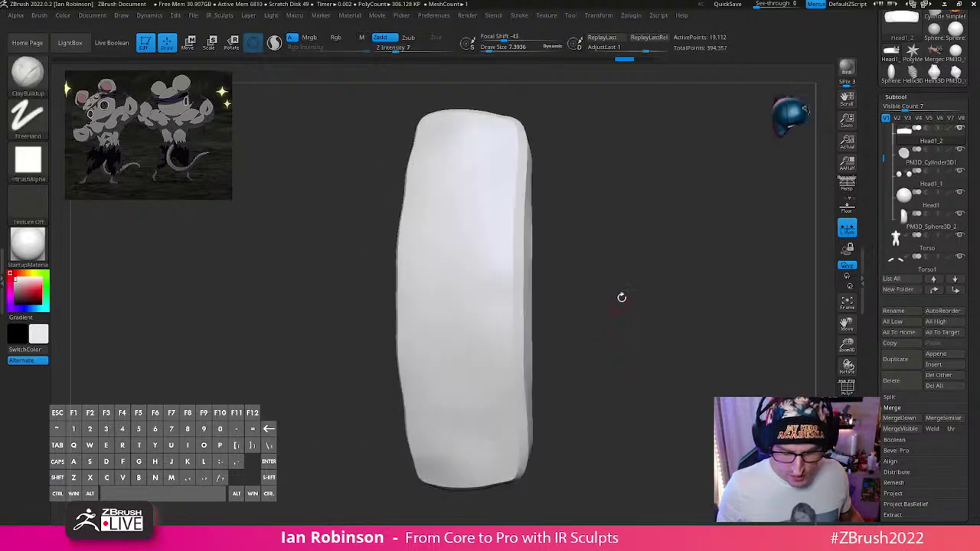
key("ctrl")
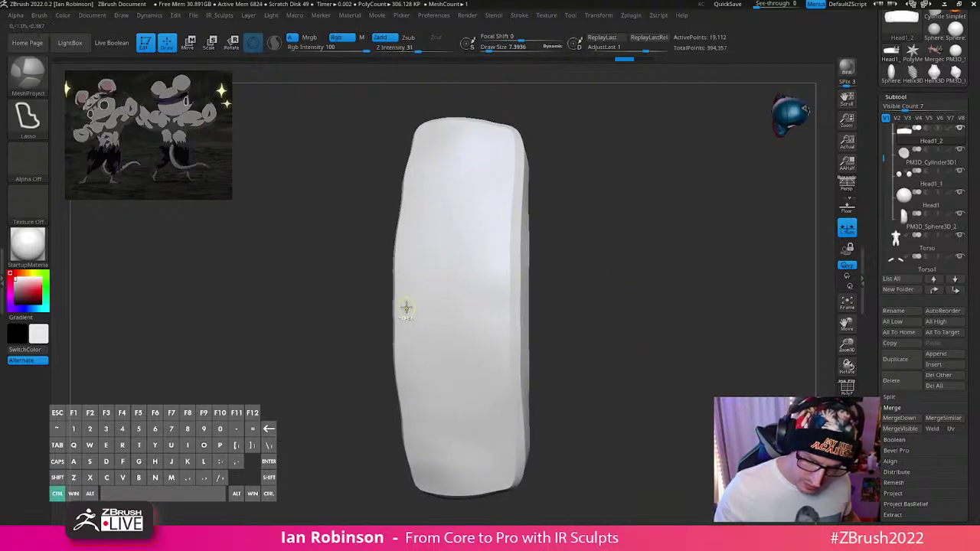
mouse_move(405, 306)
left_mouse_down("ctrl")
mouse_move(408, 255)
mouse_move(430, 253)
mouse_move(447, 234)
mouse_move(512, 256)
mouse_move(516, 295)
mouse_move(500, 344)
mouse_move(452, 348)
left_mouse_up("ctrl")
left_click_drag(591, 237, 597, 249, "alt")
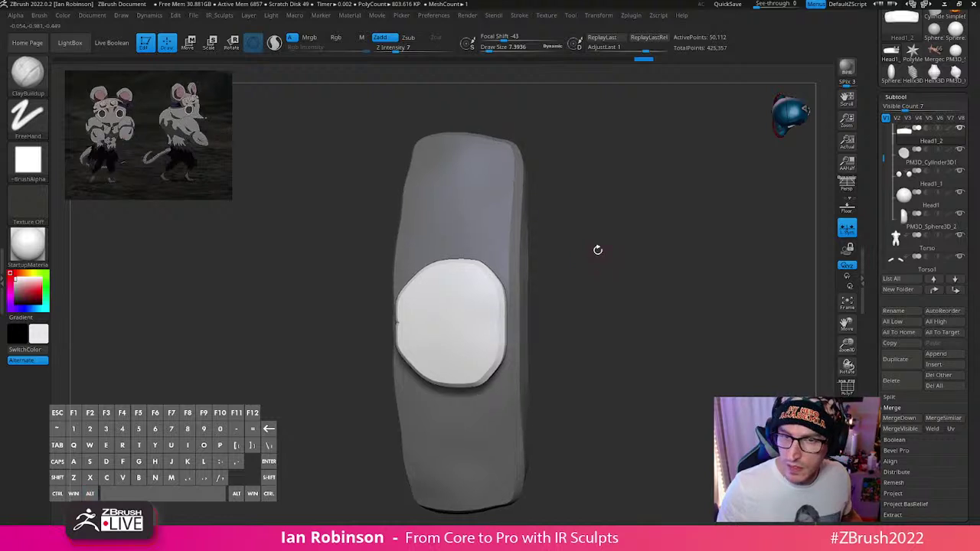
Step: Duplicate the disc towards one end of the plate, then shrink and rotate the copy to sit on the curved surface
key("w")
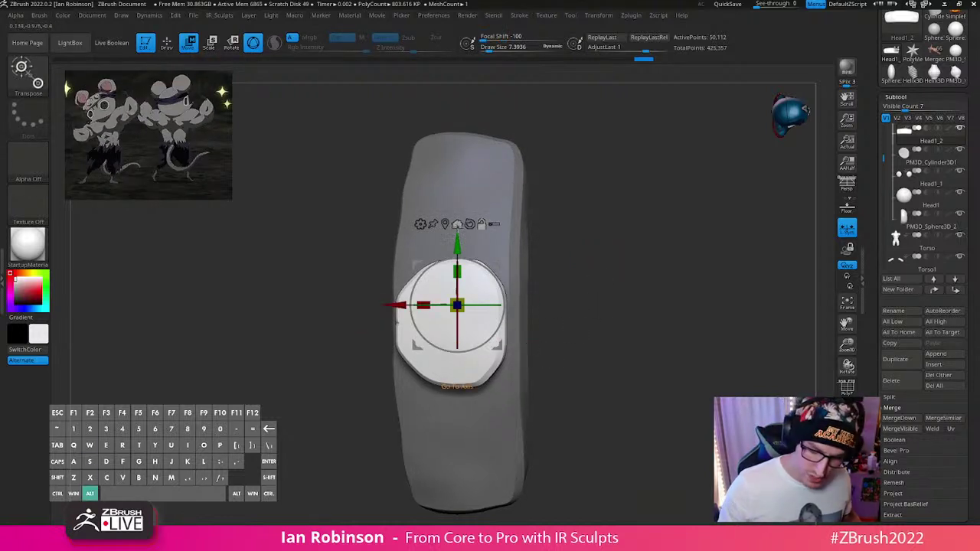
left_click(444, 224, "alt")
left_click_drag(600, 273, 606, 216, "alt")
left_click_drag(461, 214, 461, 356, "ctrl")
left_click_drag(574, 337, 647, 316, "shift")
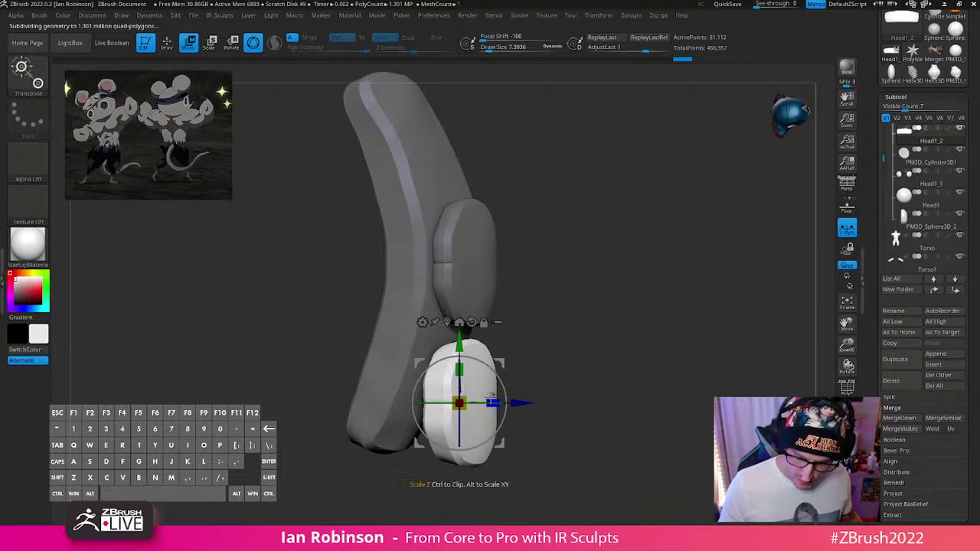
mouse_move(463, 399)
left_mouse_down()
mouse_move(496, 382)
mouse_move(505, 393)
mouse_move(503, 432)
mouse_move(481, 411)
left_mouse_up()
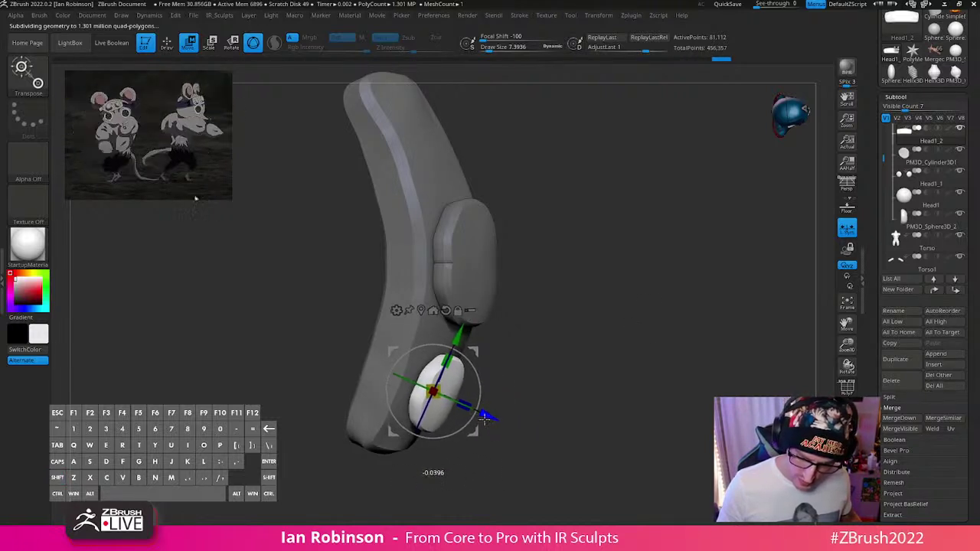
Step: Display the polyframe and apply Auto Groups so the plate and discs get separate polygroups
key("q")
key("shift+f")
left_click_drag(618, 335, 615, 326)
key("1")
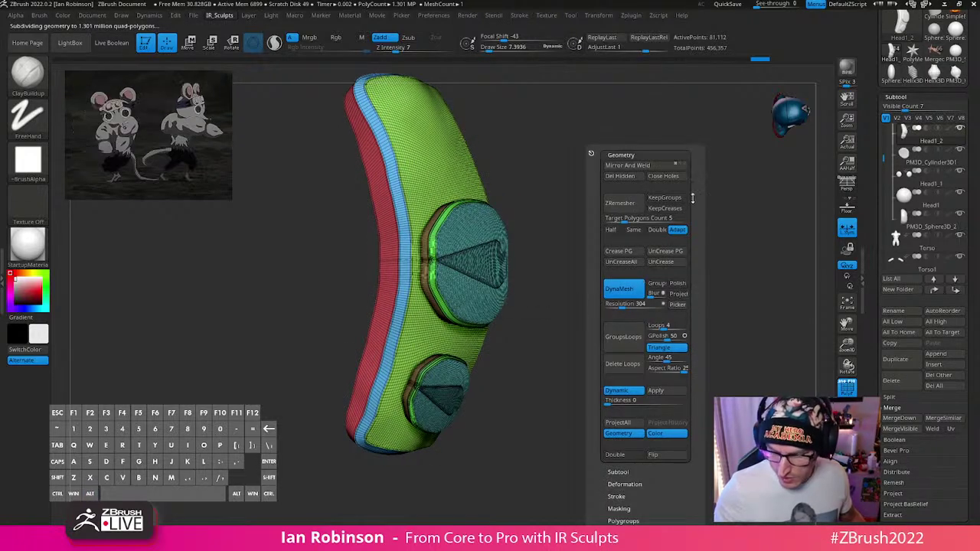
left_click(633, 154)
left_click(633, 216)
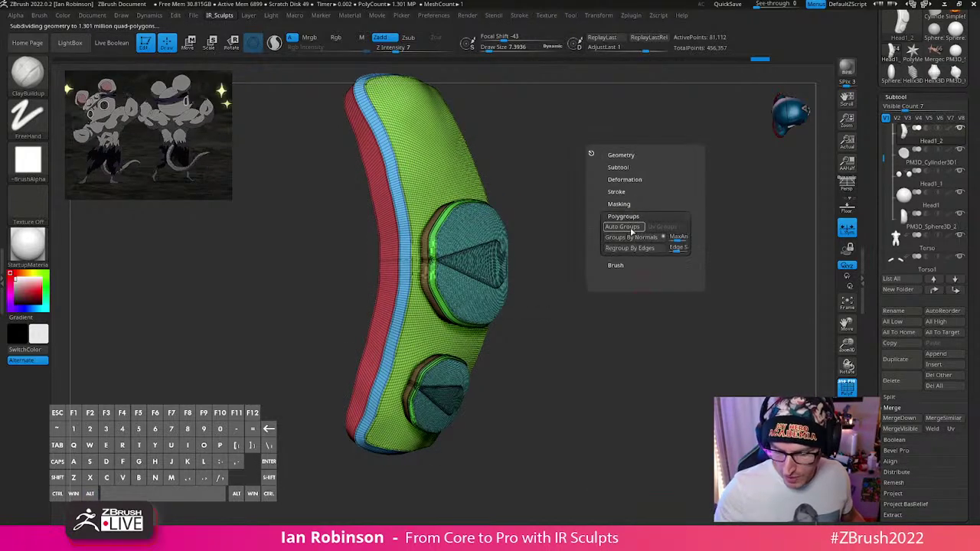
left_click(623, 226)
Step: Hide the plate's polygroups, leaving only the central and side discs visible
left_click(532, 297, "ctrl+shift")
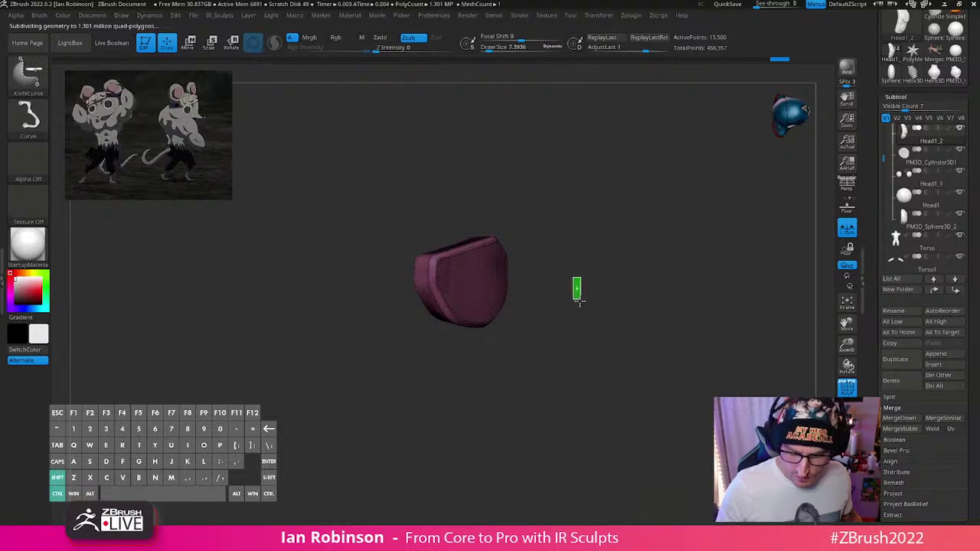
left_click(575, 286, "ctrl+shift")
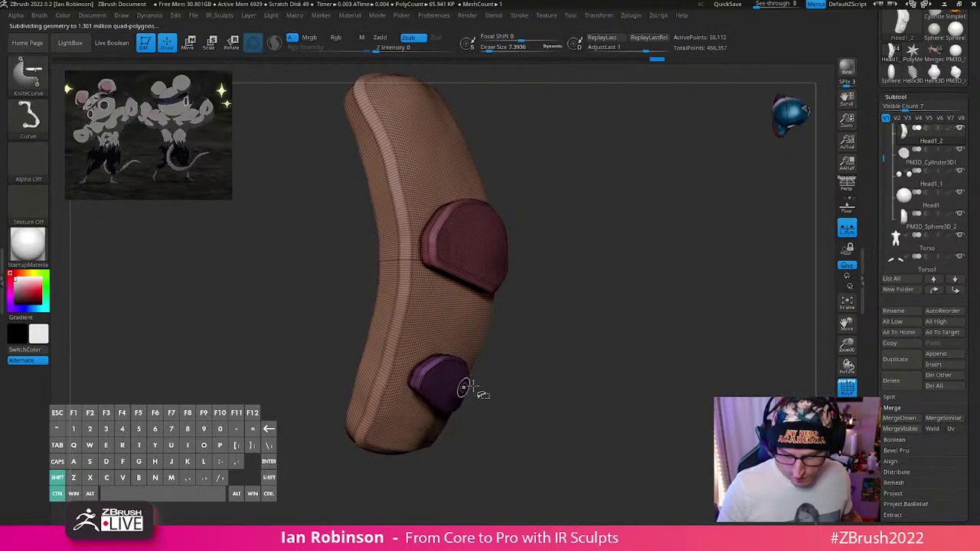
left_click(464, 392, "ctrl+shift")
left_click(506, 358, "ctrl+shift")
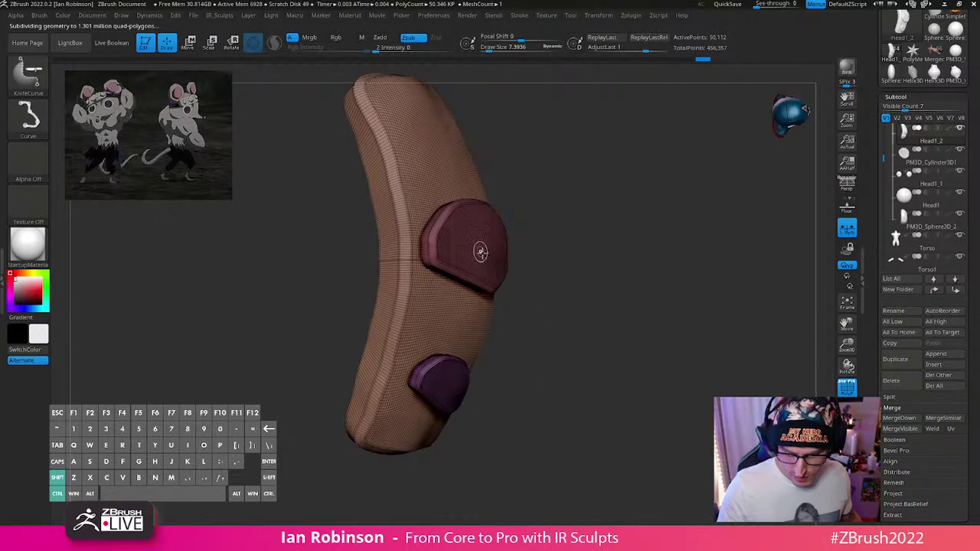
left_click(451, 371, "ctrl+shift")
left_click(571, 339, "ctrl+shift")
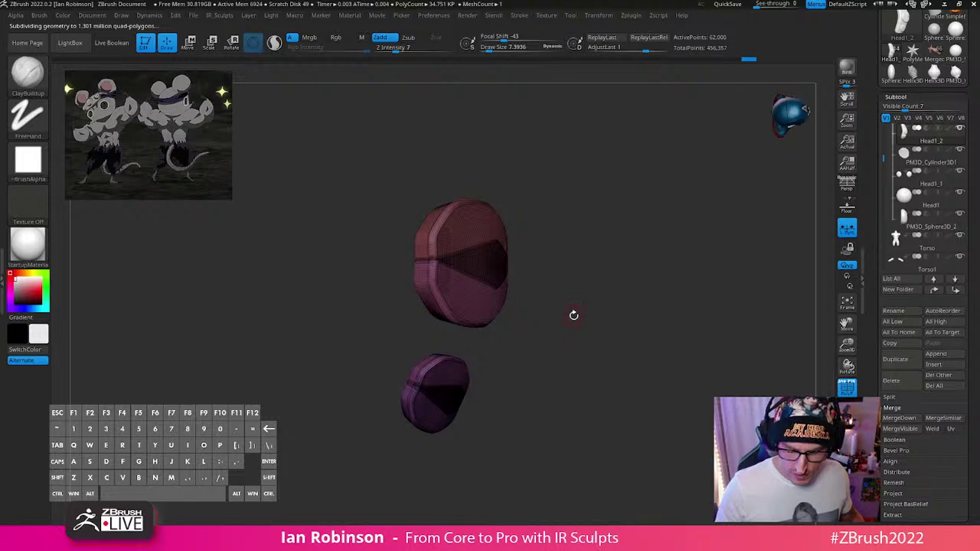
Step: Split the hidden plate geometry from the discs into its own subtool
key("space")
key("space")
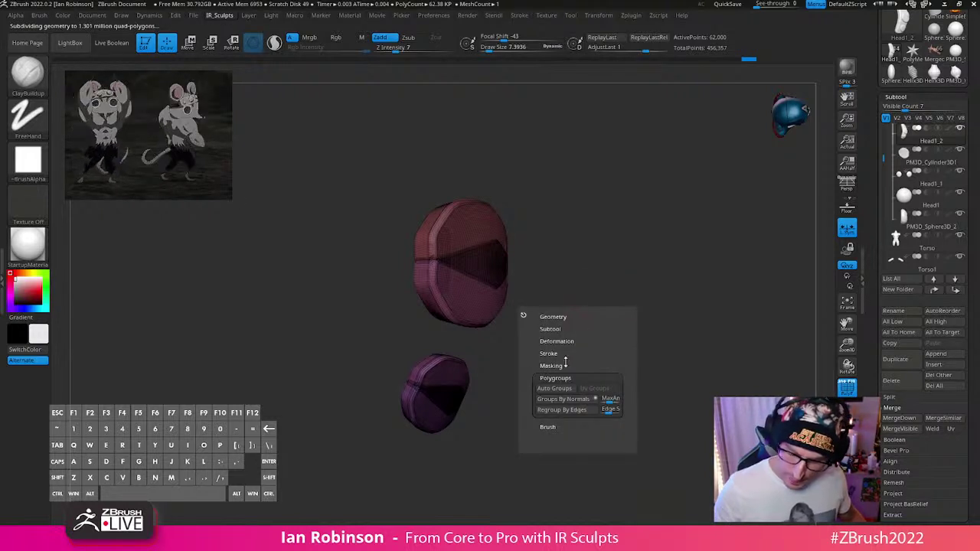
left_click(564, 316)
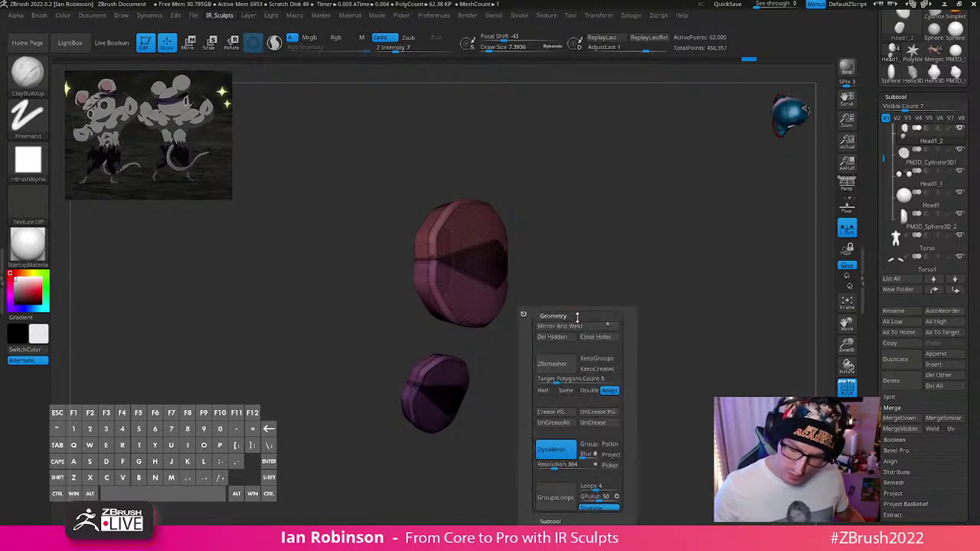
left_click(565, 317)
left_click(557, 329)
left_click(555, 339)
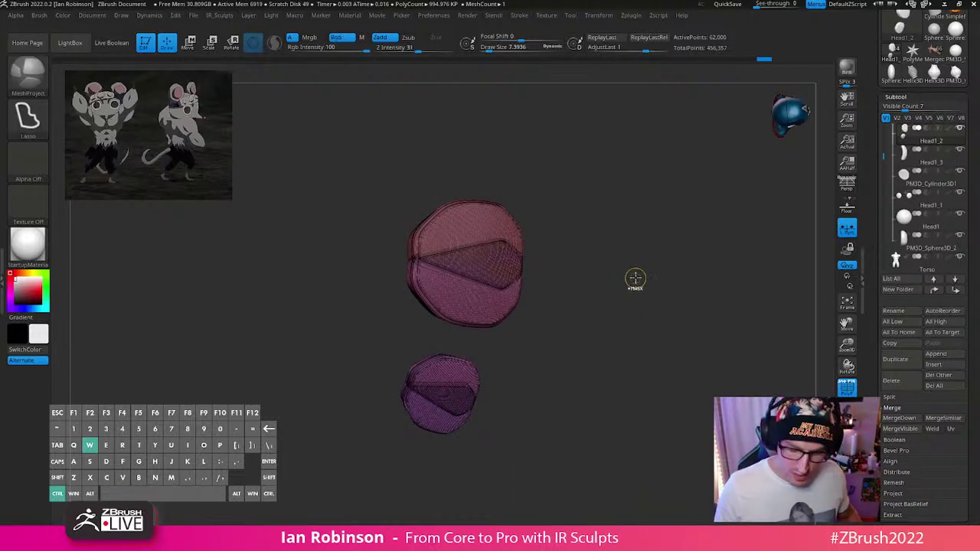
Step: Try to remesh the two discs with DynaMesh at resolution 304
key("space")
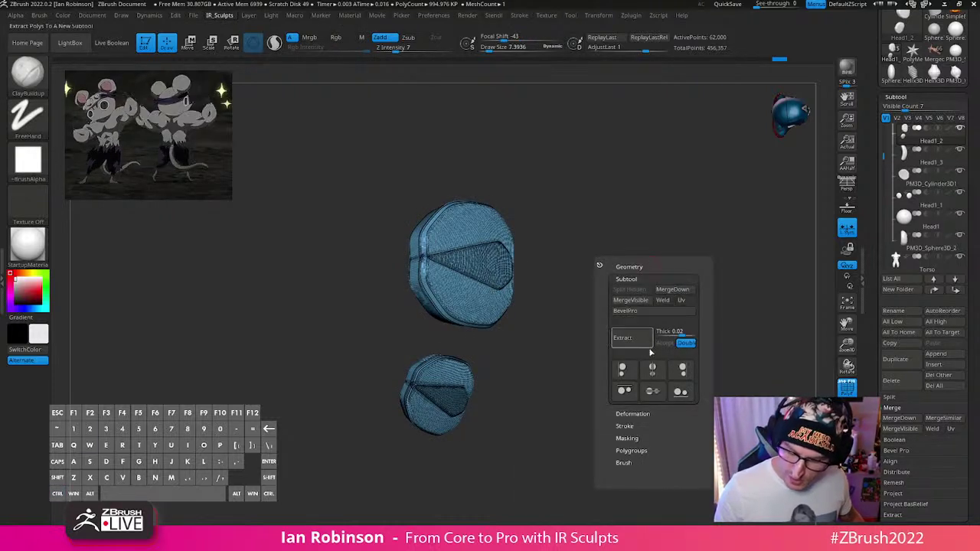
left_click(633, 268)
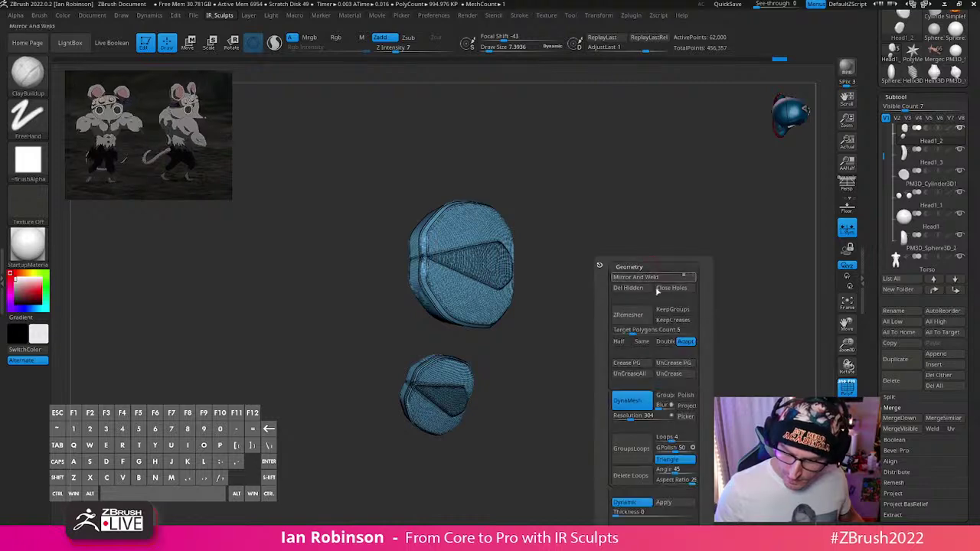
left_click(632, 400)
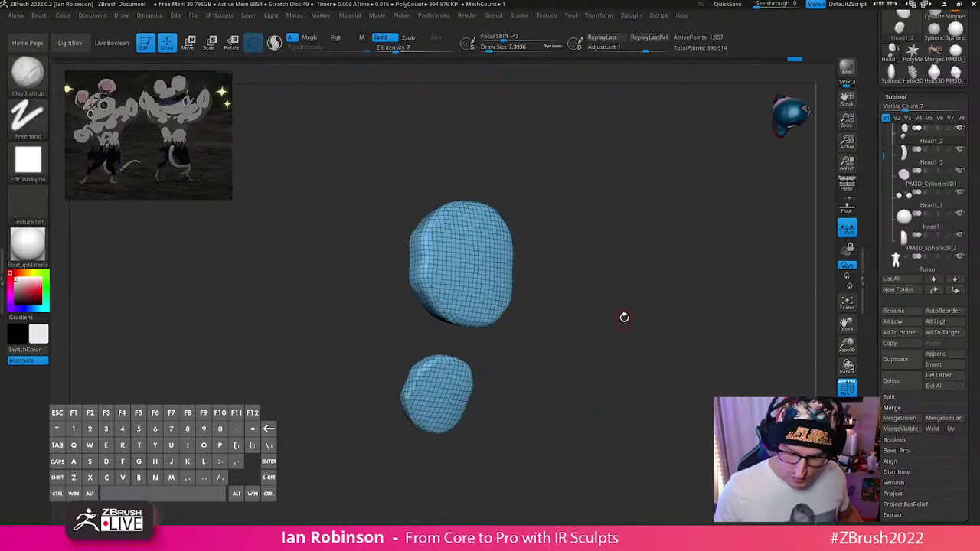
key("ctrl+z")
Step: Remesh the two discs with DynaMesh at resolution 1072
key("space")
left_click_drag(603, 305, 612, 306)
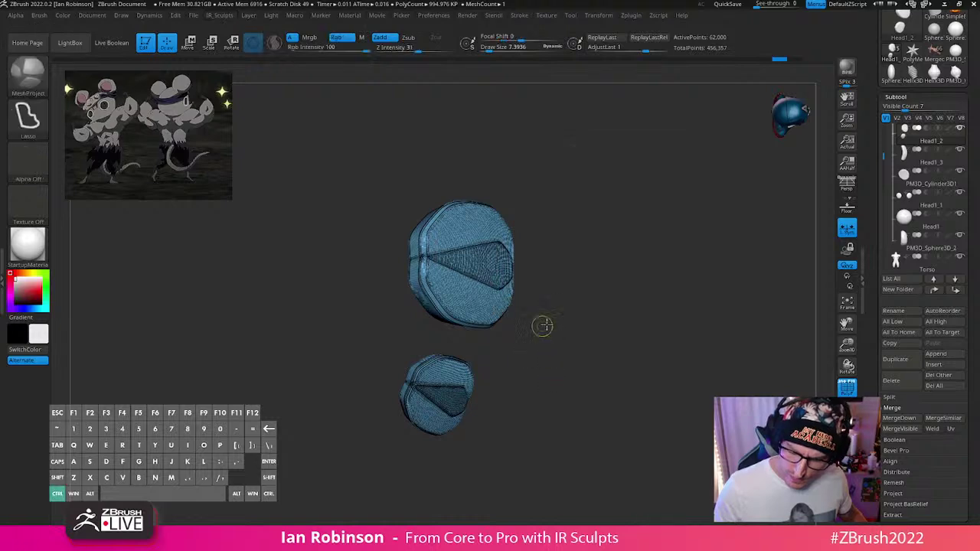
left_click_drag(543, 326, 590, 357, "ctrl")
left_click_drag(627, 317, 623, 310)
Step: Try to mirror and weld the discs with local symmetry on
key("2")
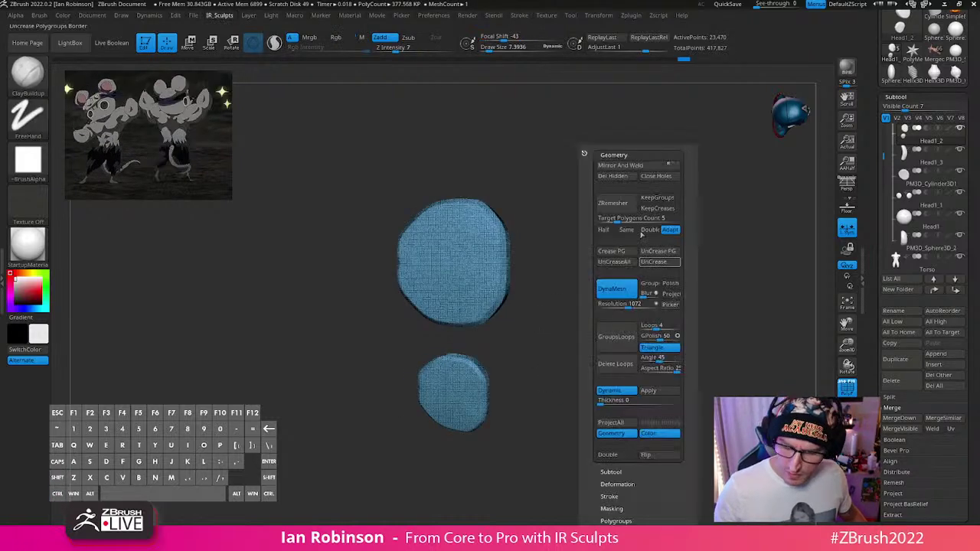
left_click(645, 166)
key("ctrl+z")
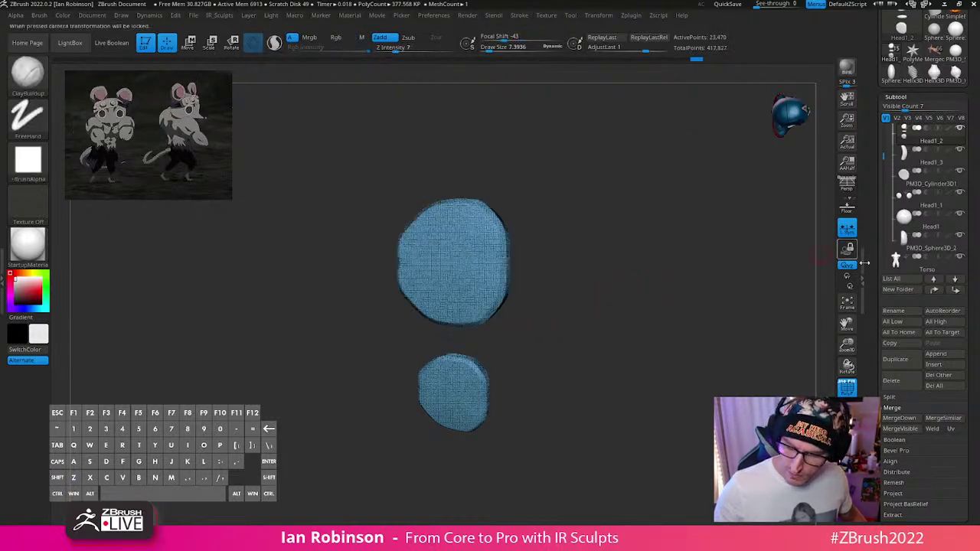
Step: Mirror and weld the small disc to the plate's other end with local symmetry off, and show the whole figure without the polyframe
key("space")
left_click(598, 165)
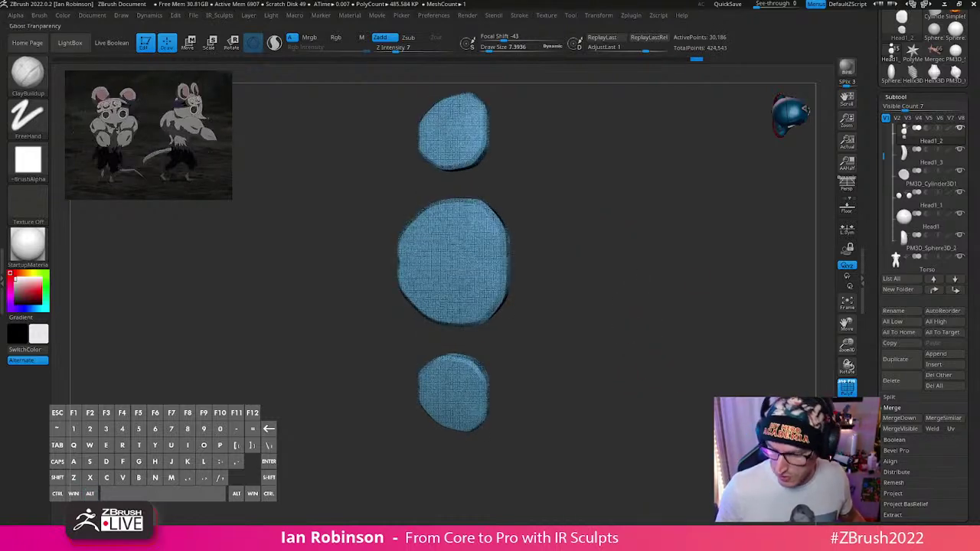
key("shift+alt+s")
right_click_drag(503, 330, 696, 251, "ctrl")
key("shift+f")
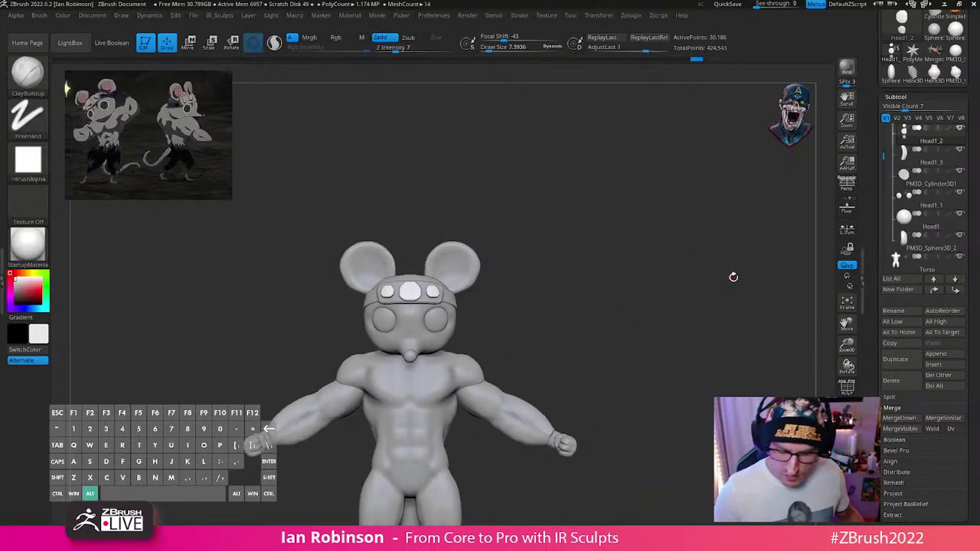
left_click_drag(733, 276, 642, 320)
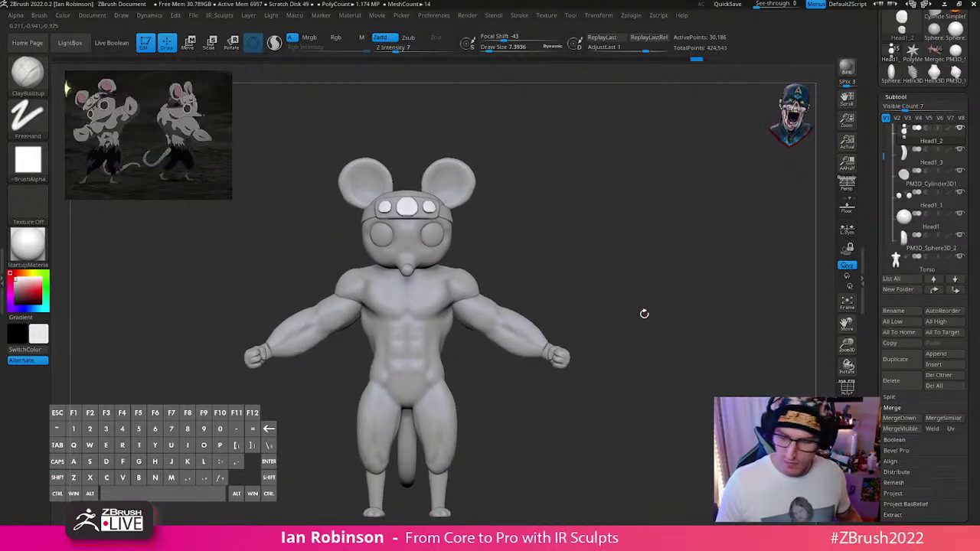
left_click_drag(970, 177, 970, 290)
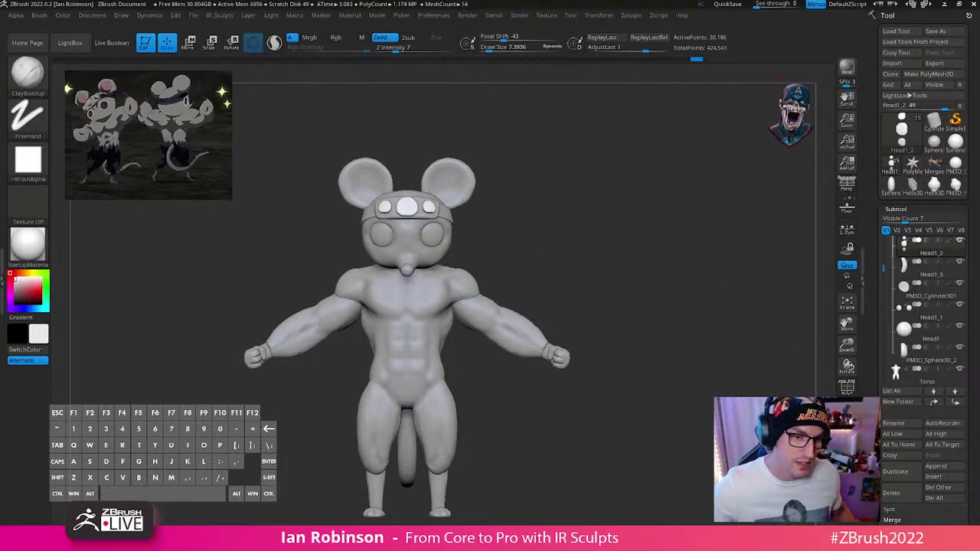
key("ctrl+v")
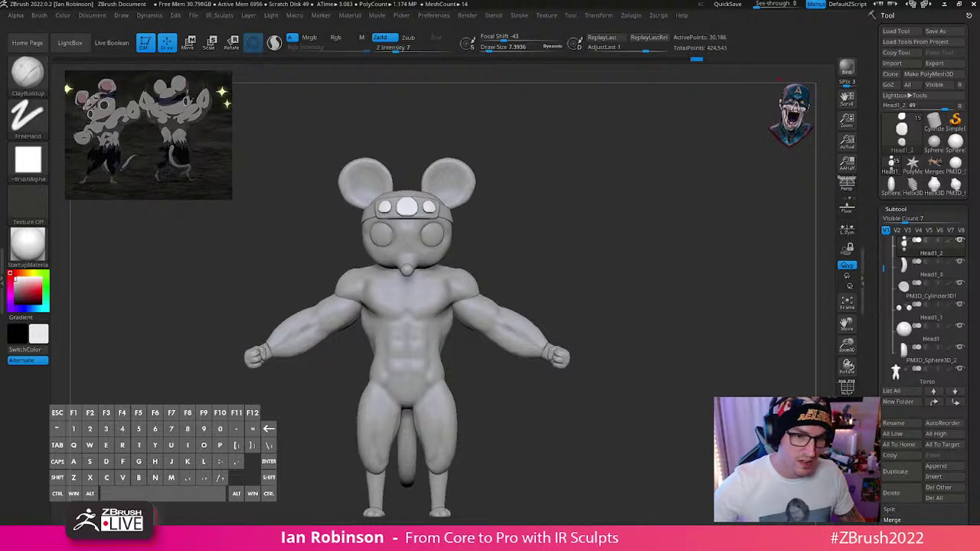
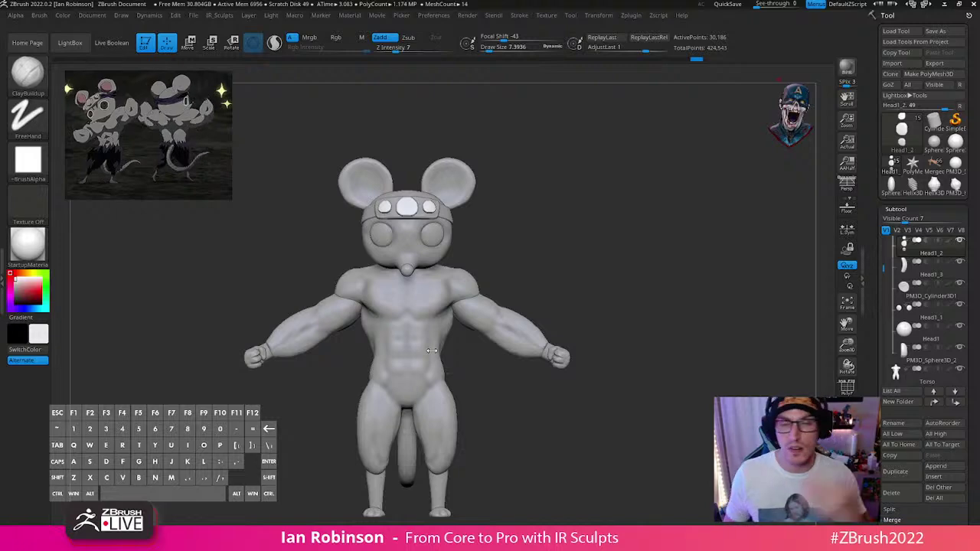
Step: Select the torso subtool and isolate it in Solo mode with its wireframe hidden
left_click_drag(636, 311, 625, 365)
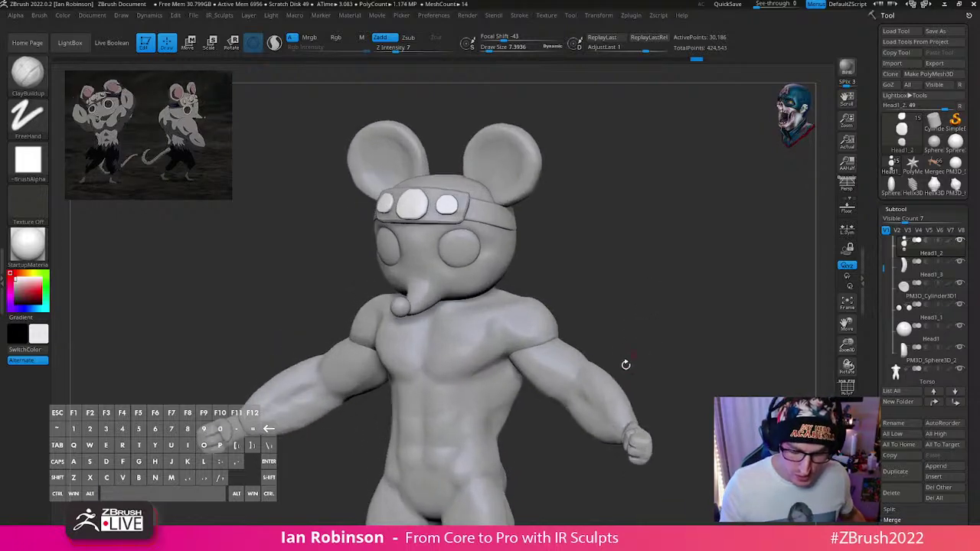
left_click_drag(687, 347, 649, 283, "alt")
key("shift+f")
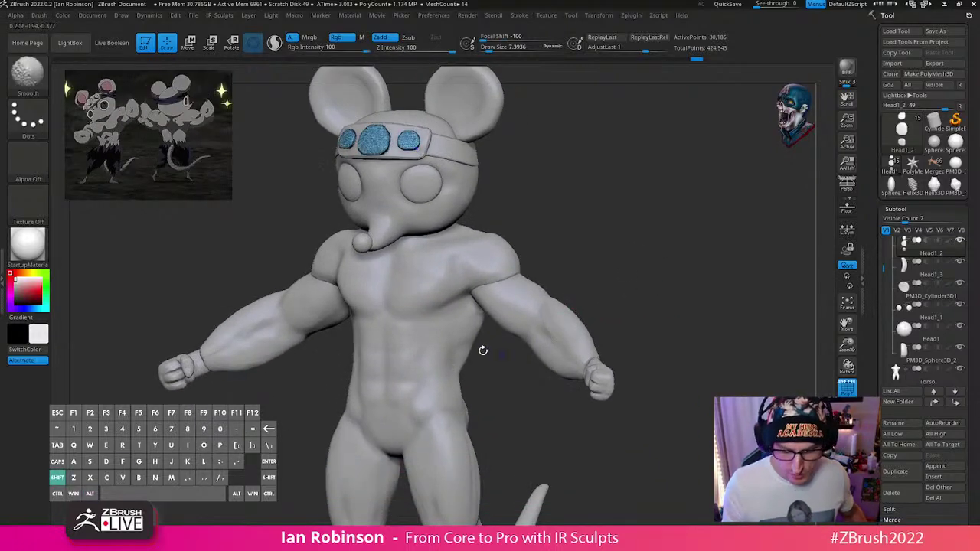
key("shift+f")
left_click(434, 350, "alt")
key("shift+f")
left_click_drag(609, 349, 675, 339, "shift")
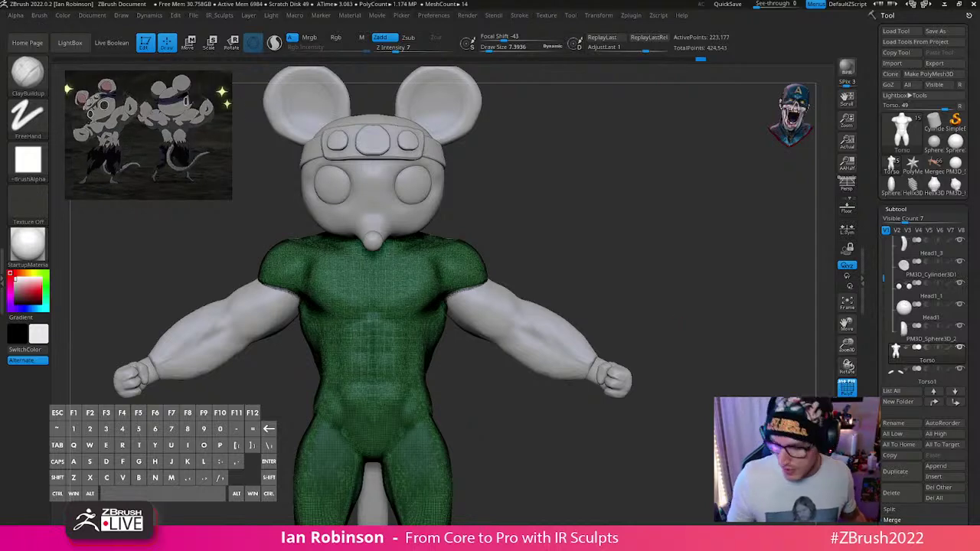
left_click(846, 431)
left_click_drag(691, 359, 626, 319, "alt")
key("shift+f")
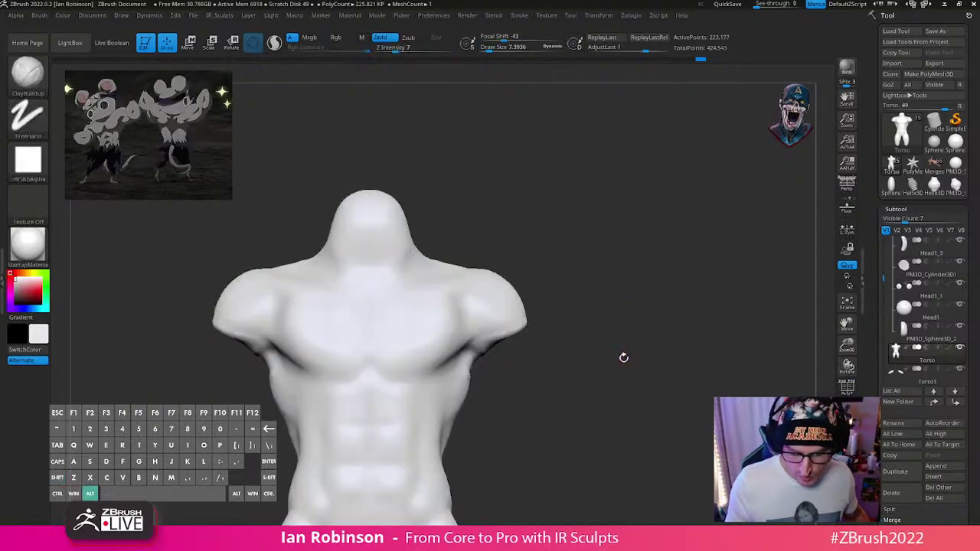
Step: Set the draw size to about 36 and smooth the torso's armpit area beneath the shoulder
left_click_drag(623, 357, 642, 290, "alt")
key("s")
mouse_move(517, 339)
left_mouse_down()
mouse_move(528, 339)
mouse_move(525, 348)
mouse_move(534, 320)
left_mouse_up()
key("shift")
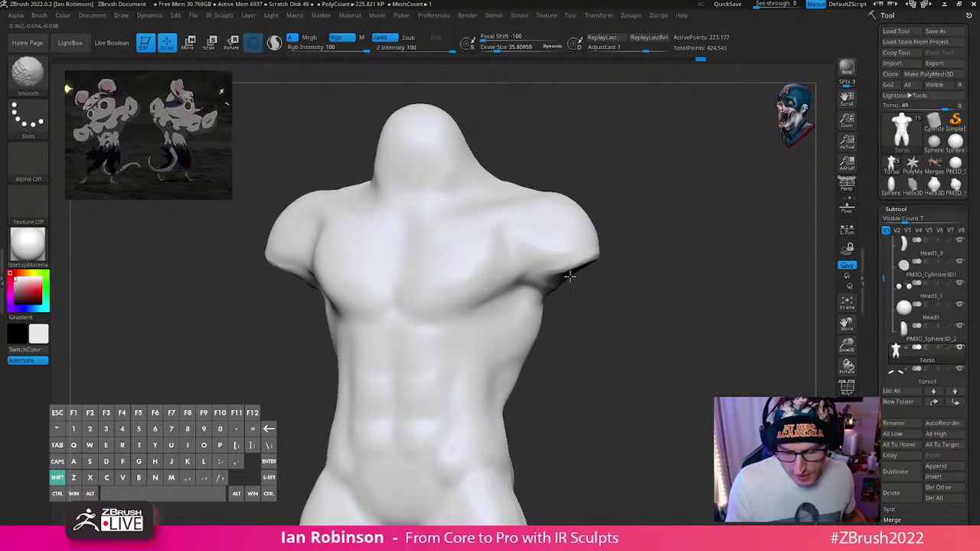
left_click_drag(569, 277, 503, 326, "shift")
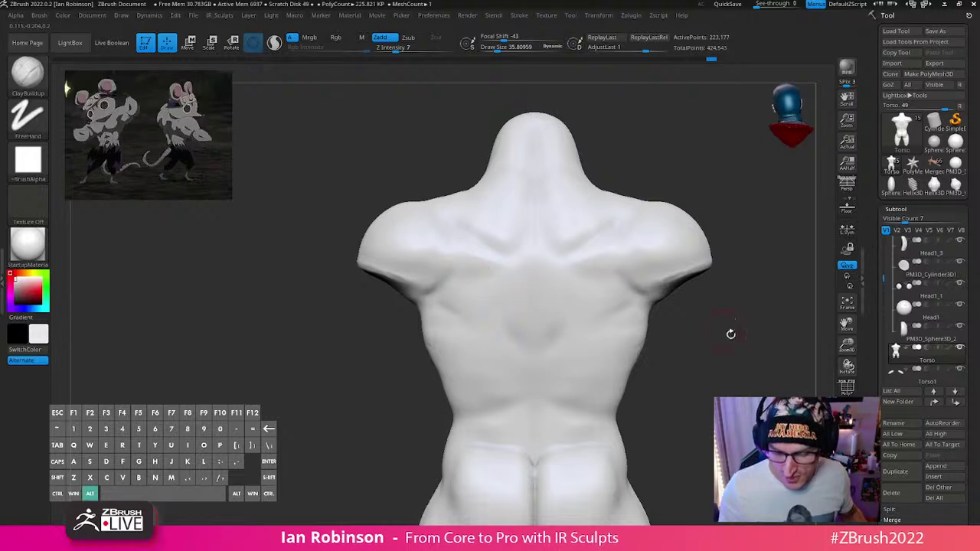
Step: Flatten the underside of the torso's shoulders with the TrimDynamic brush and show the other subtools again
mouse_move(730, 332)
left_mouse_down()
mouse_move(674, 349)
mouse_move(551, 274)
left_mouse_up()
key("b")
key("t")
key("d")
mouse_move(625, 267)
left_mouse_down()
mouse_move(586, 286)
mouse_move(549, 271)
mouse_move(562, 266)
left_mouse_up()
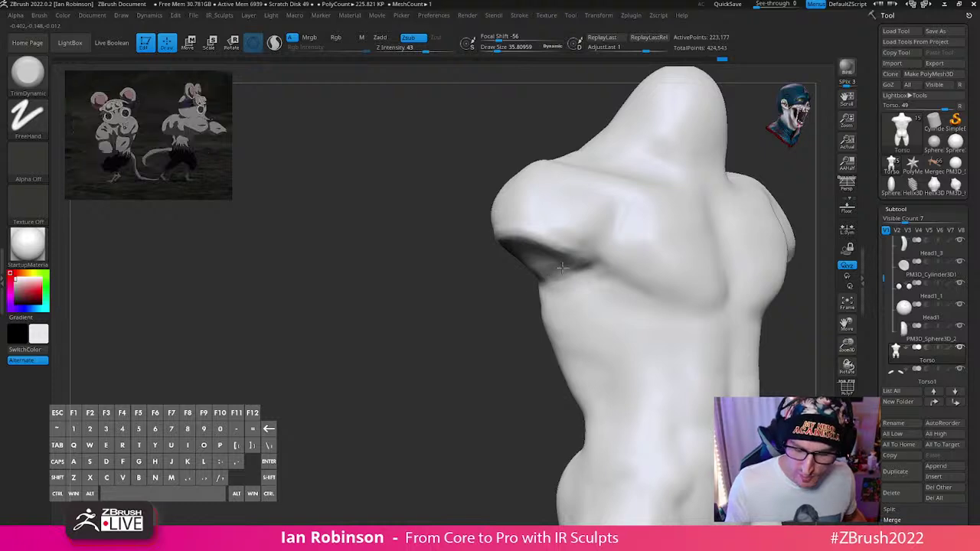
left_click_drag(527, 317, 478, 337, "alt")
left_click_drag(530, 286, 518, 283)
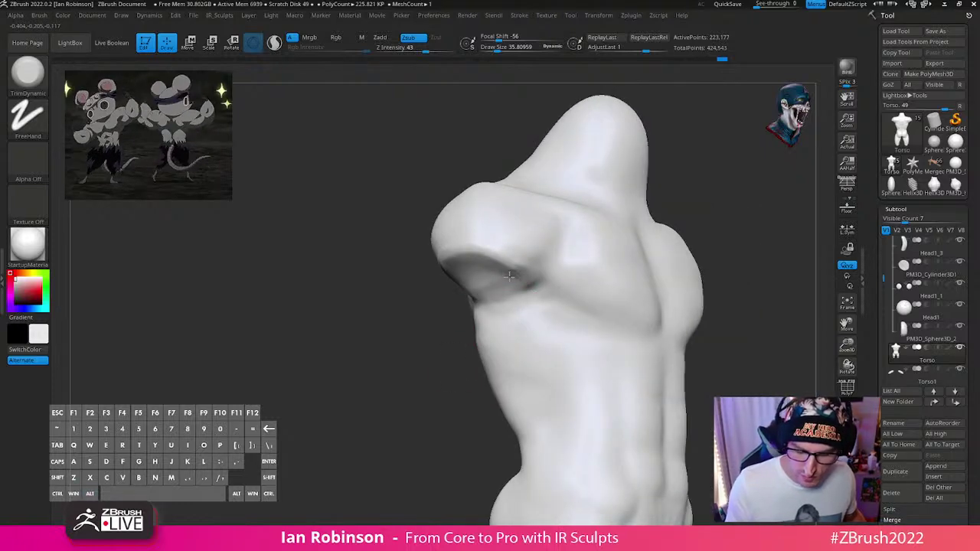
left_click(847, 446)
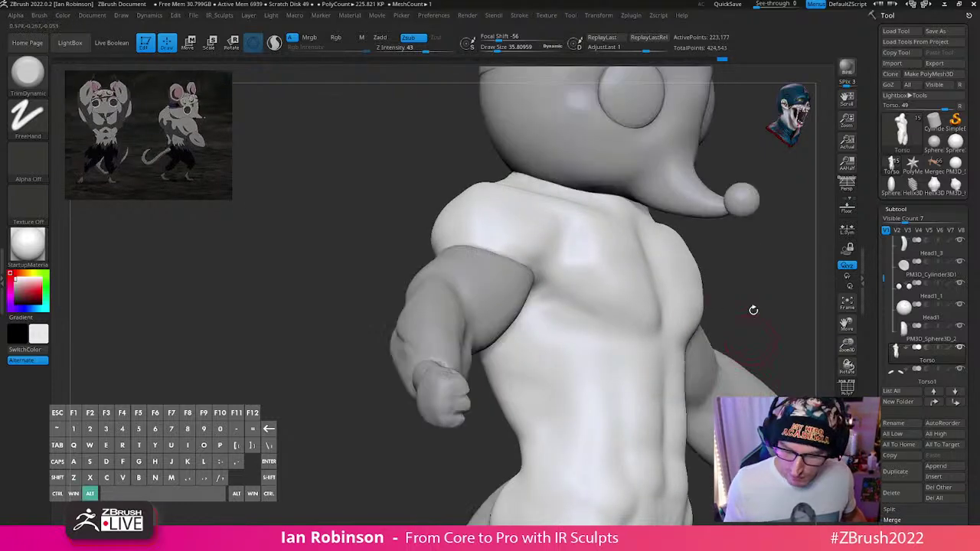
Step: Reshape the torso's shoulder edge around the upper arm using the Move brush at draw size about 44
mouse_move(752, 308)
left_mouse_down("alt")
mouse_move(719, 284)
mouse_move(640, 284)
left_mouse_up("alt")
key("b")
key("m")
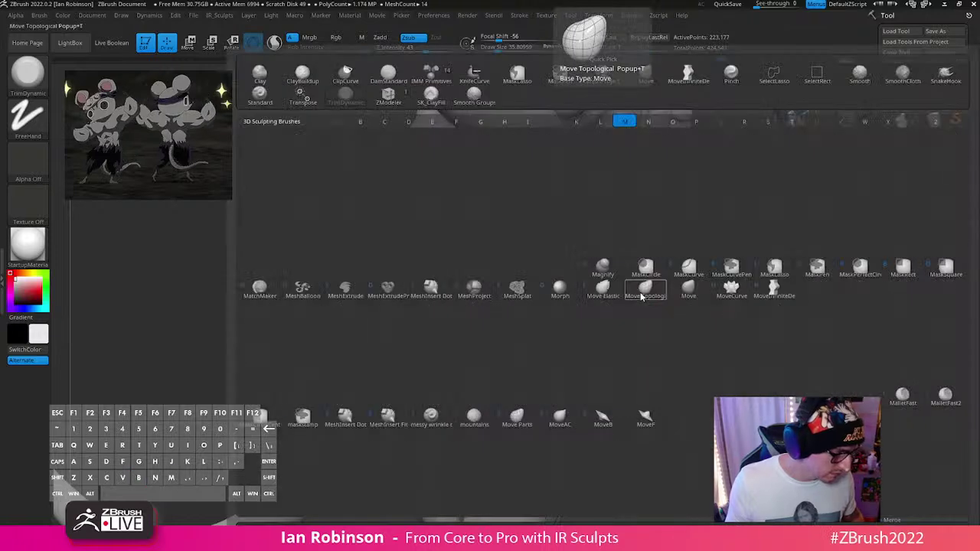
key("v")
key("s")
left_click_drag(560, 298, 567, 299)
left_click_drag(658, 306, 613, 392)
left_click_drag(427, 303, 441, 313)
right_click_drag(447, 314, 639, 278)
right_click_drag(561, 256, 558, 256, "alt")
right_click(558, 256)
left_click_drag(558, 258, 551, 258)
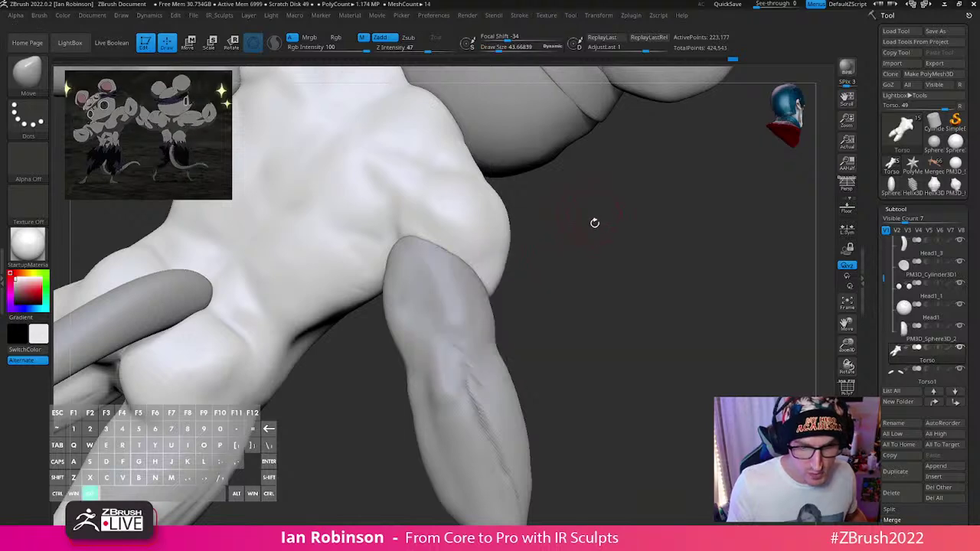
Step: Refine the seam between the torso's shoulder and the arm from front and back, switching between the arm and torso subtools
mouse_move(595, 223)
right_mouse_down("alt")
mouse_move(574, 269)
mouse_move(588, 252)
mouse_move(328, 256)
right_mouse_up("alt")
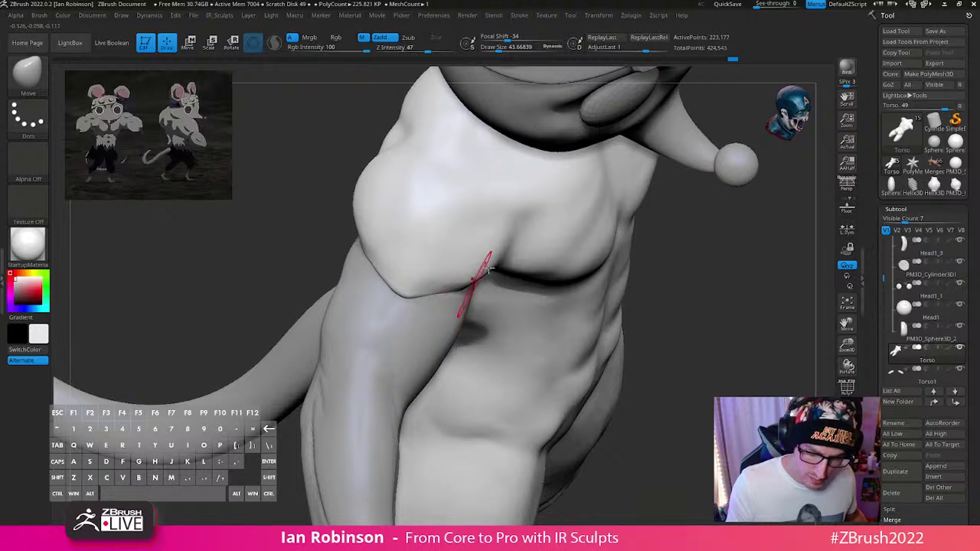
mouse_move(417, 274)
right_mouse_down()
mouse_move(537, 269)
mouse_move(559, 355)
mouse_move(523, 332)
right_mouse_up()
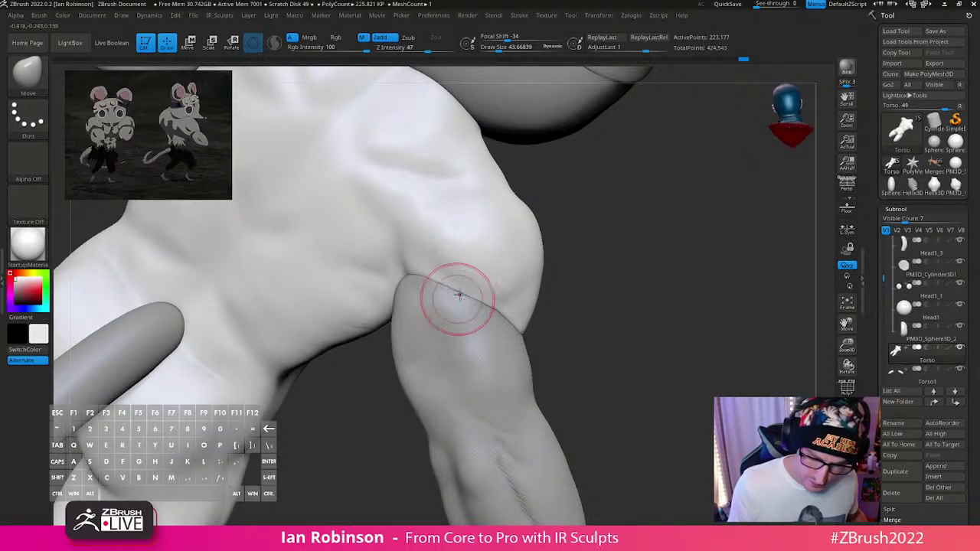
mouse_move(457, 293)
right_mouse_down()
mouse_move(430, 281)
mouse_move(430, 289)
mouse_move(459, 258)
mouse_move(390, 284)
mouse_move(404, 273)
right_mouse_up()
left_click(420, 283, "alt")
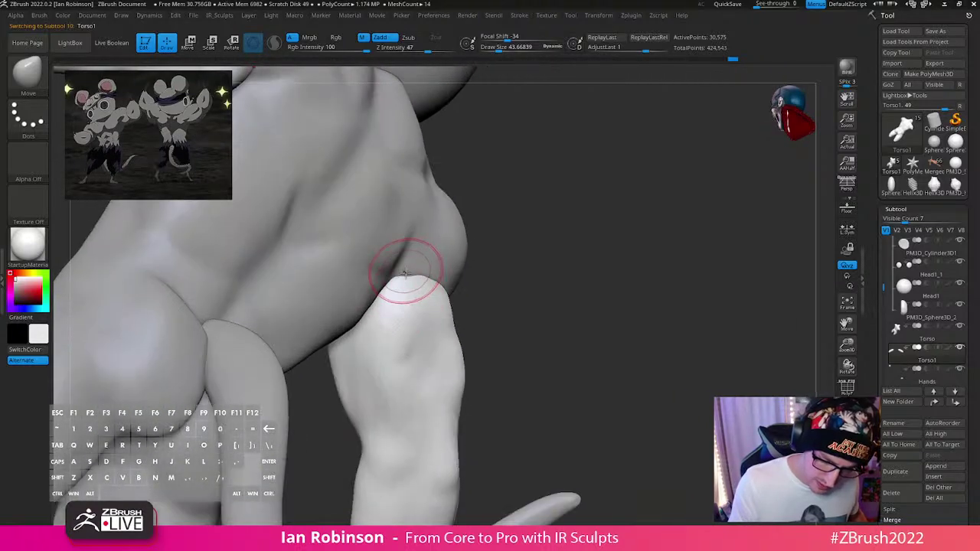
right_click_drag(541, 242, 406, 270)
left_click(398, 264, "alt")
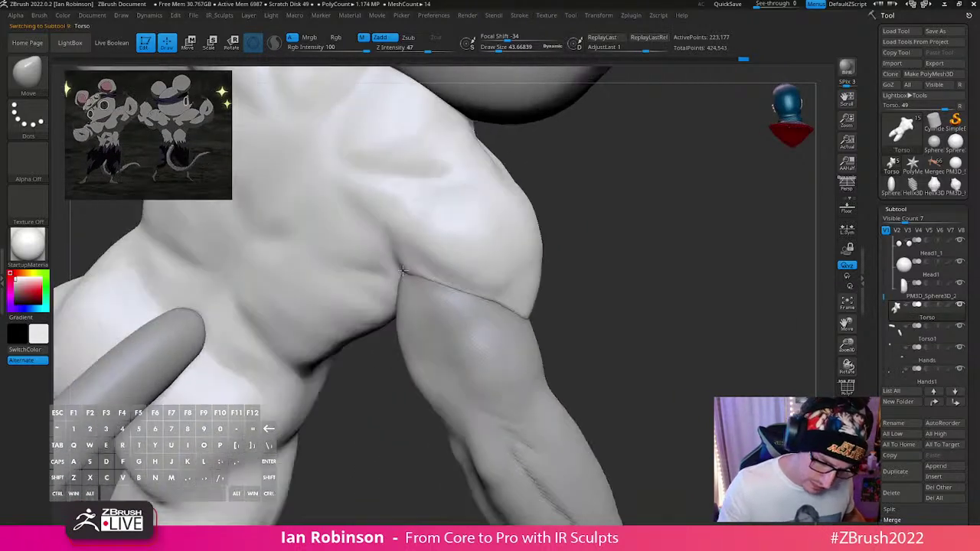
mouse_move(604, 227)
right_mouse_down()
mouse_move(602, 254)
mouse_move(643, 291)
mouse_move(658, 281)
mouse_move(676, 362)
mouse_move(610, 437)
mouse_move(507, 387)
right_mouse_up()
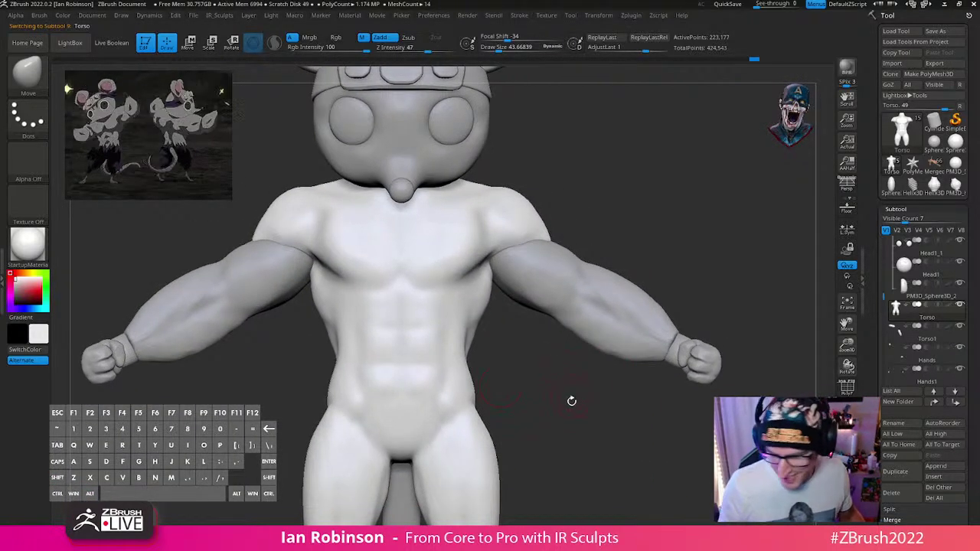
Step: Isolate the torso, inspect its wireframe from the front, and save the tool to disk
right_click_drag(593, 402, 594, 389, "shift")
key("shift+f")
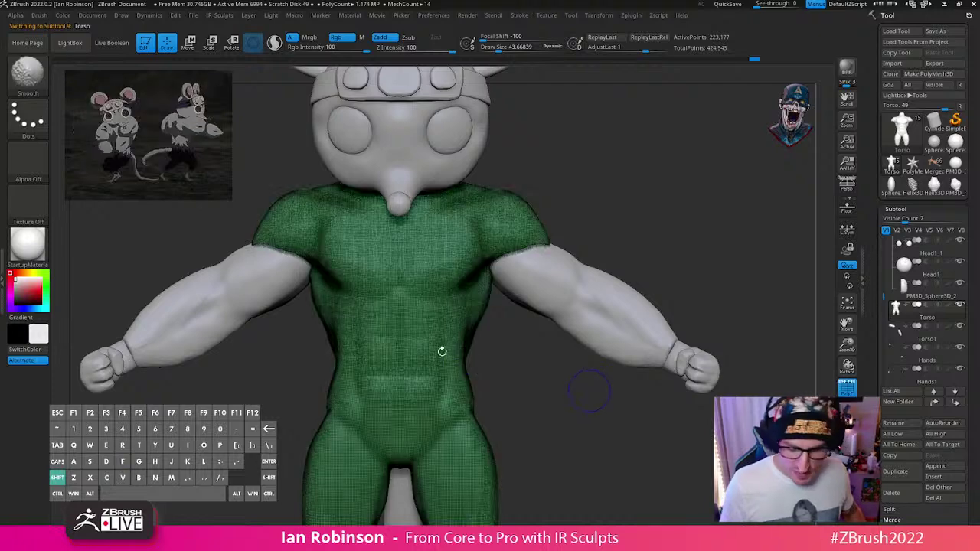
left_click(847, 446)
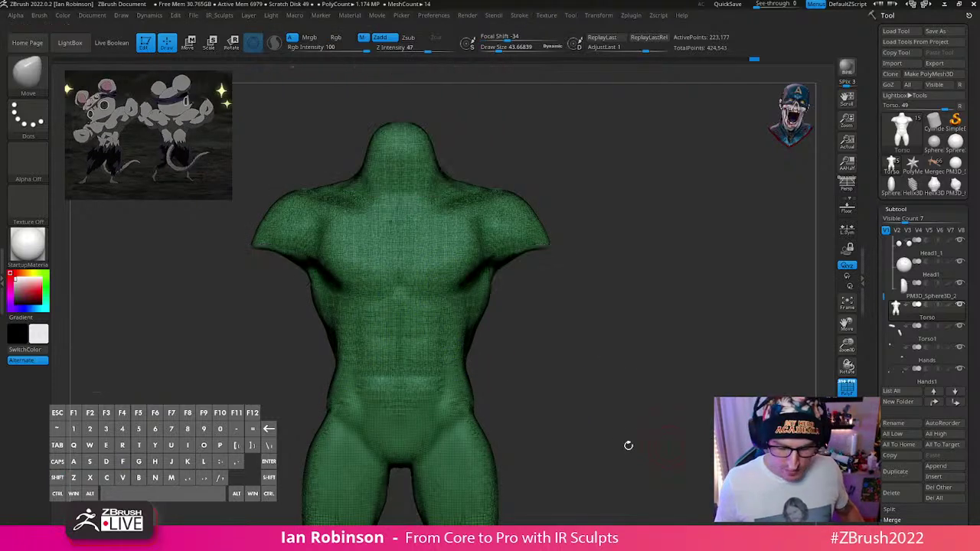
left_click_drag(628, 443, 603, 368, "shift")
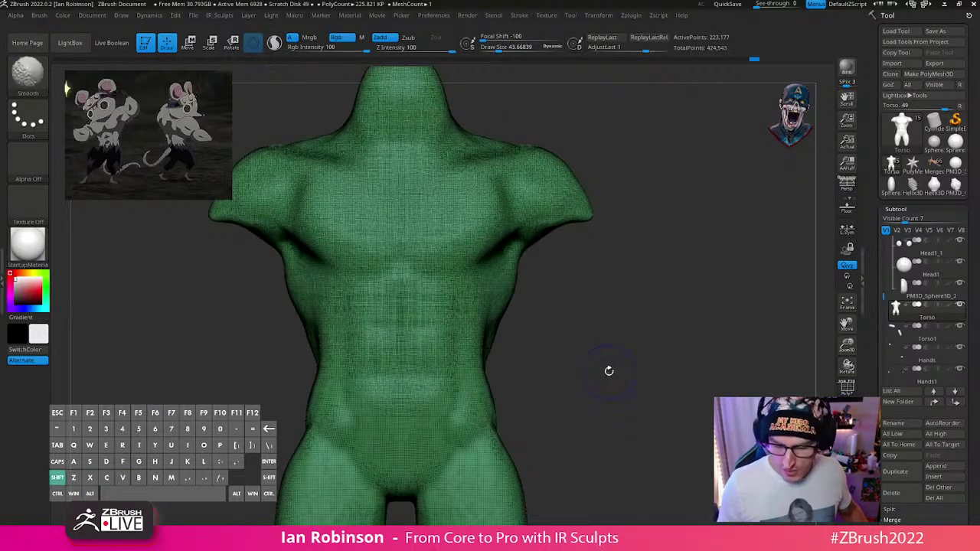
key("shift+p")
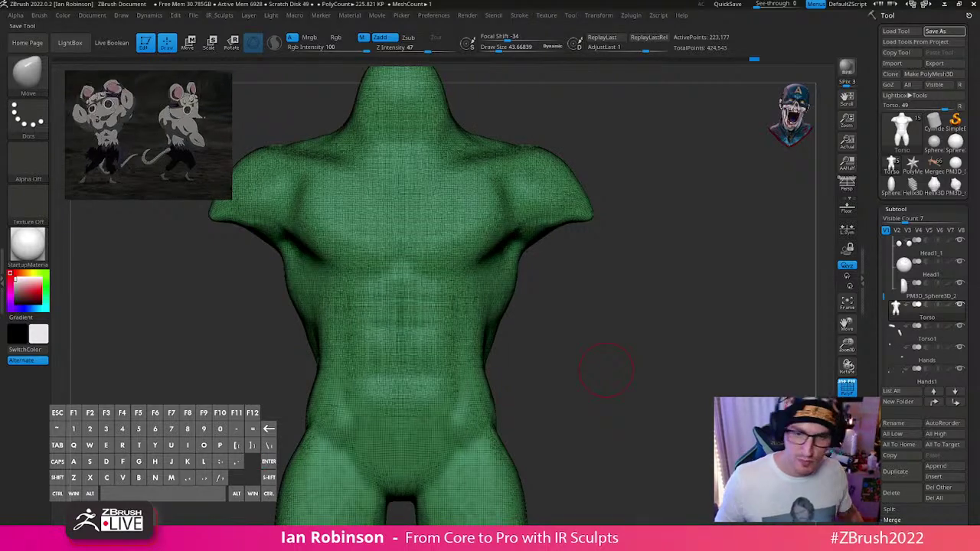
key("shift+f")
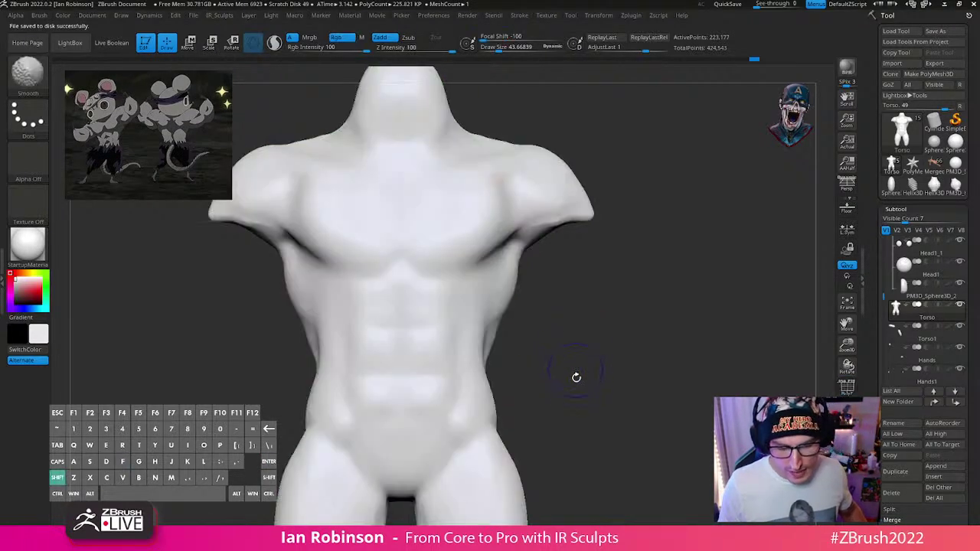
Step: Review the whole character from the side and back, then isolate the torso and mask both thighs with the MaskLasso brush
left_click(846, 446)
left_click_drag(609, 401, 566, 421, "alt")
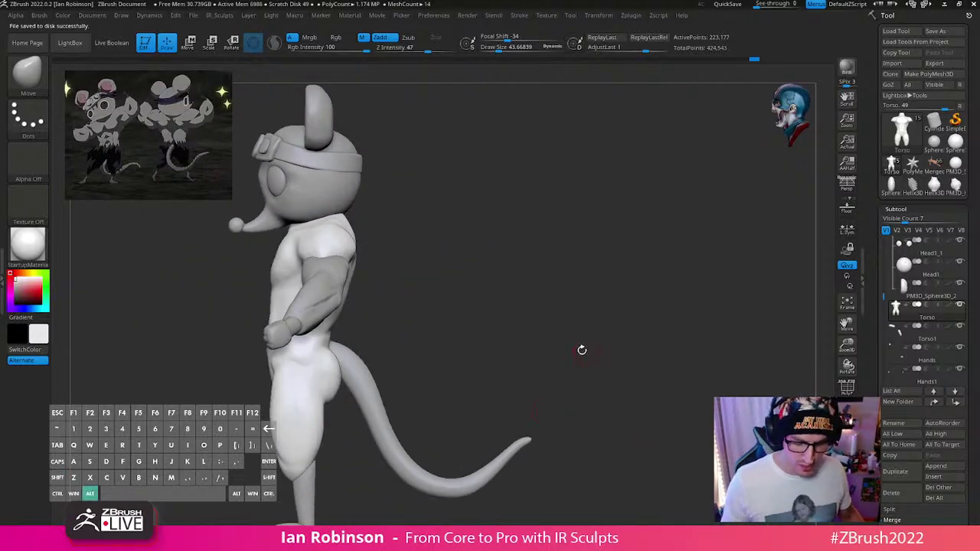
left_click_drag(582, 350, 610, 344)
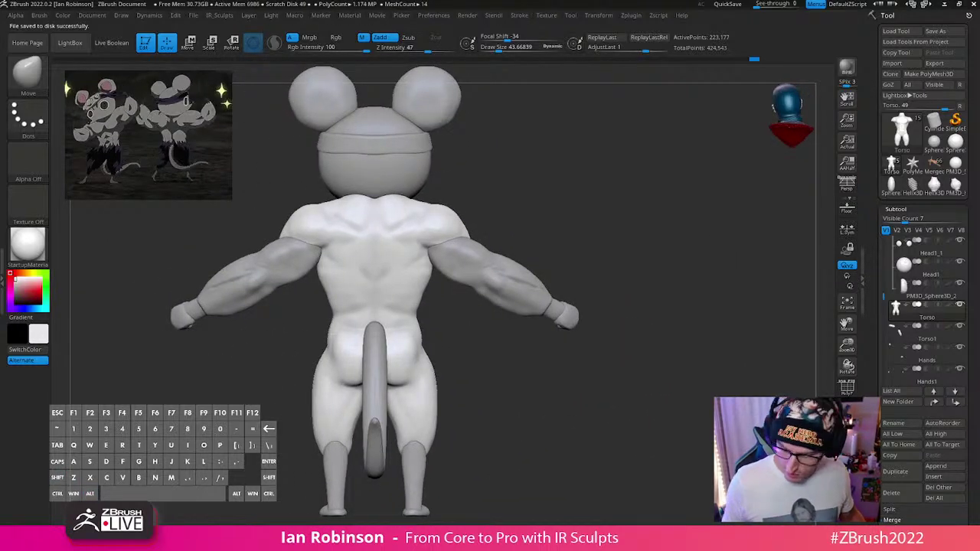
left_click(846, 446)
mouse_move(653, 393)
left_mouse_down()
mouse_move(621, 365)
mouse_move(636, 303)
mouse_move(636, 359)
mouse_move(587, 301)
left_mouse_up()
key("b")
key("m")
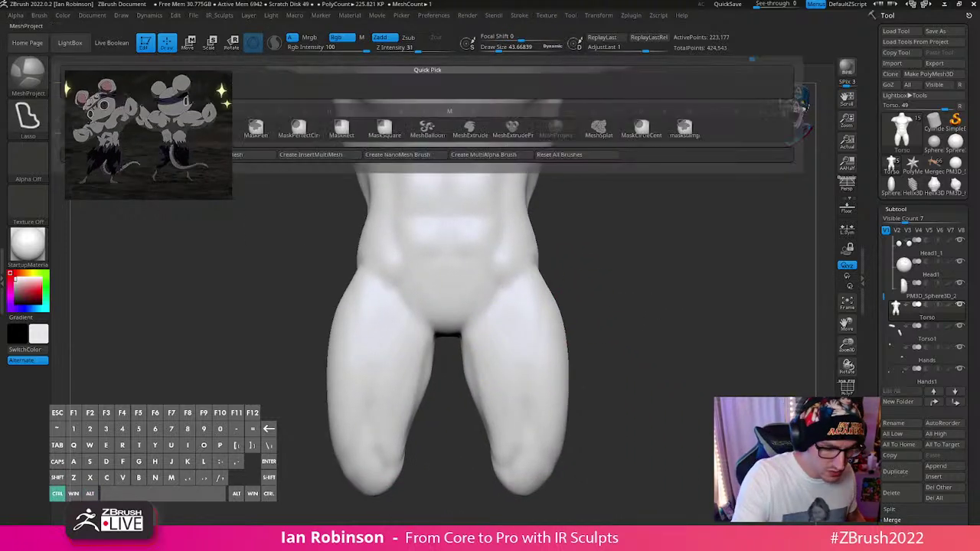
left_click(213, 128, "ctrl")
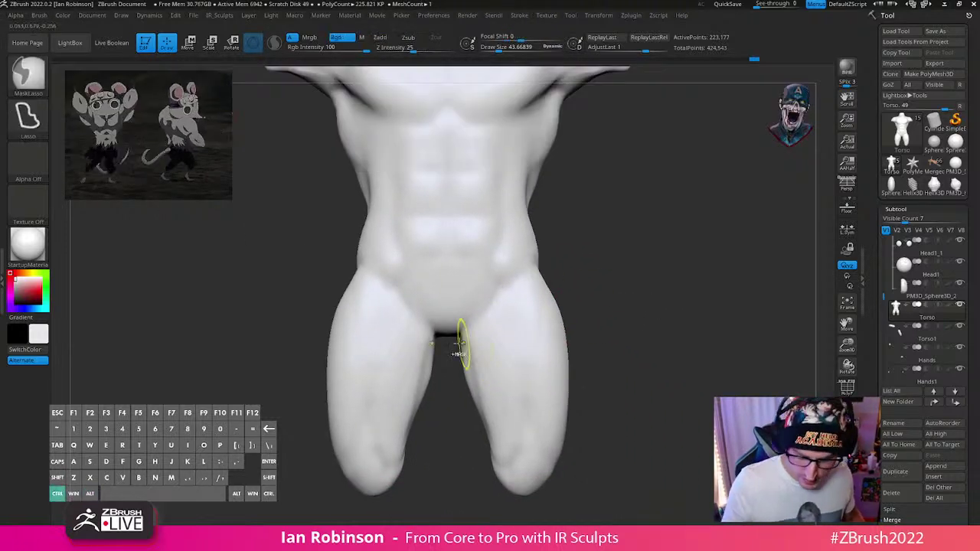
mouse_move(439, 465)
left_mouse_down("ctrl")
mouse_move(597, 460)
mouse_move(580, 321)
mouse_move(536, 268)
left_mouse_up("ctrl")
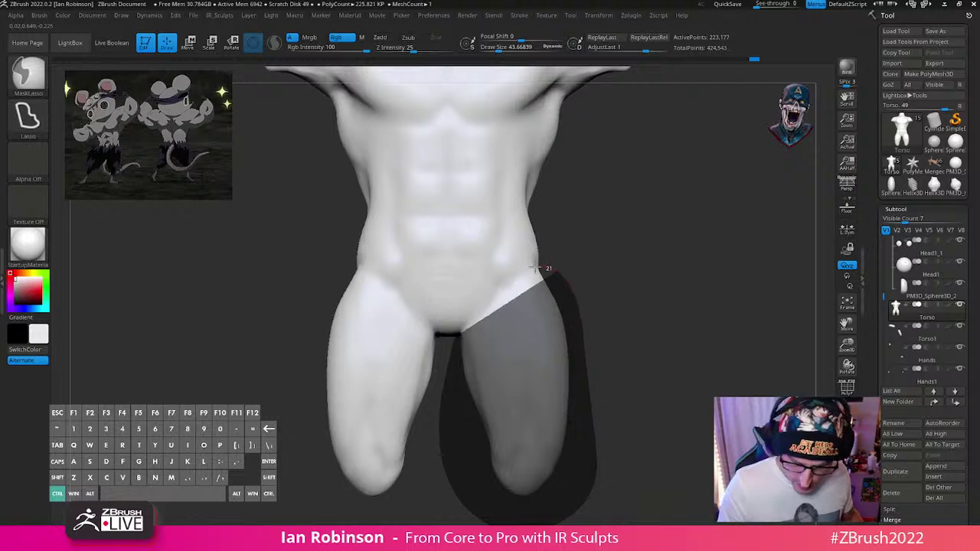
left_click_drag(454, 342, 452, 346, "ctrl")
left_click_drag(660, 319, 559, 337, "shift")
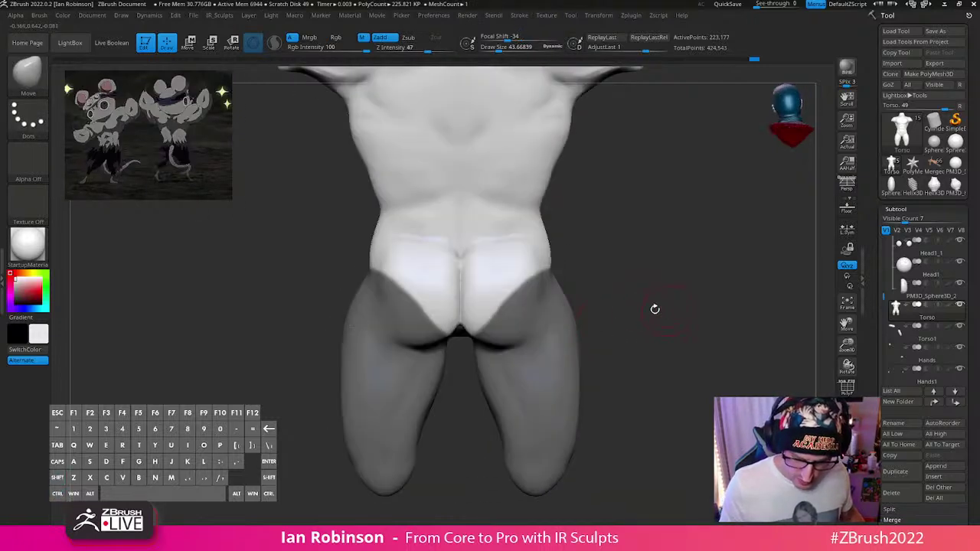
Step: Switch to the MaskPen brush and erase the mask from both buttocks
left_click(43, 76, "ctrl")
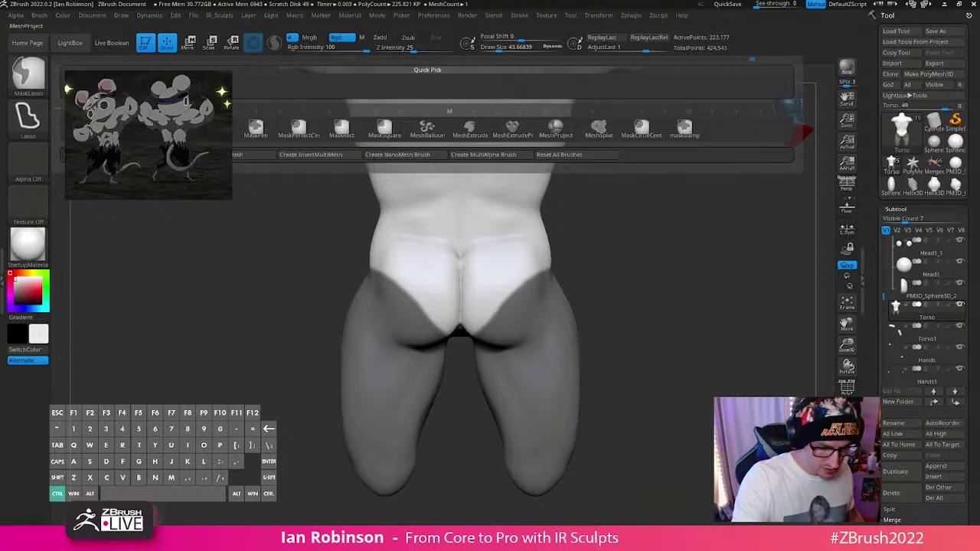
left_click(256, 128, "ctrl")
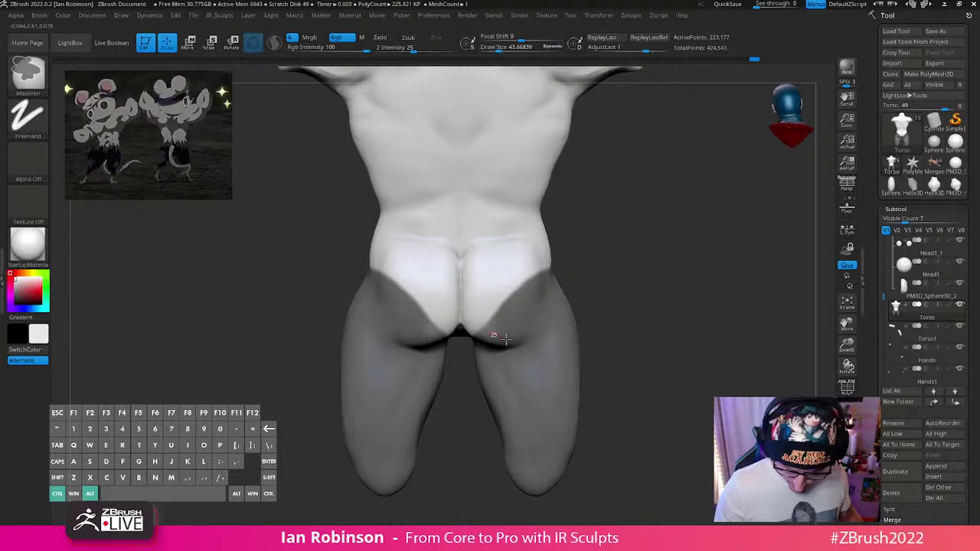
mouse_move(523, 337)
left_mouse_down("ctrl+alt")
mouse_move(537, 293)
mouse_move(514, 294)
mouse_move(506, 317)
left_mouse_up("ctrl+alt")
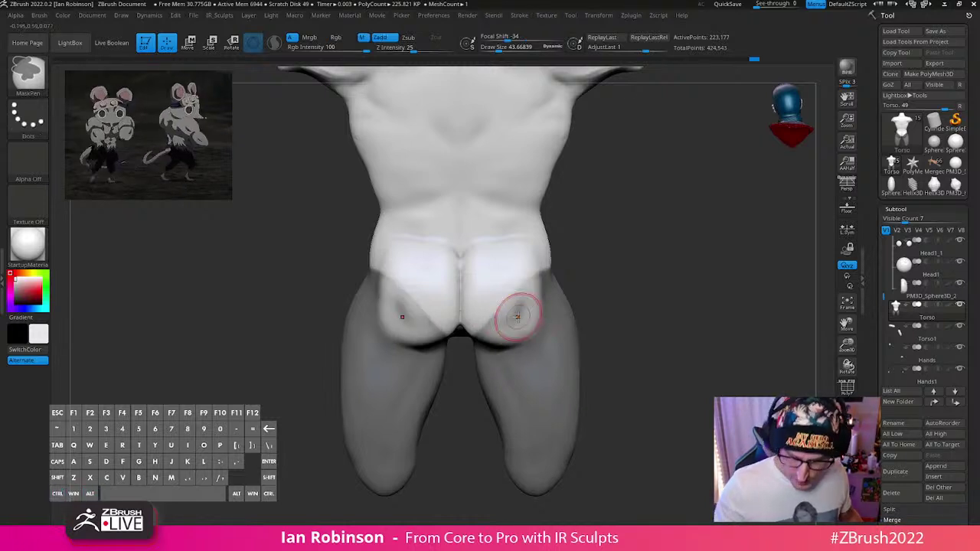
left_click(519, 16)
left_click(548, 176, "ctrl")
left_click_drag(700, 315, 713, 389, "alt")
mouse_move(475, 319)
left_mouse_down("ctrl+alt")
mouse_move(545, 323)
mouse_move(548, 297)
left_mouse_up("ctrl+alt")
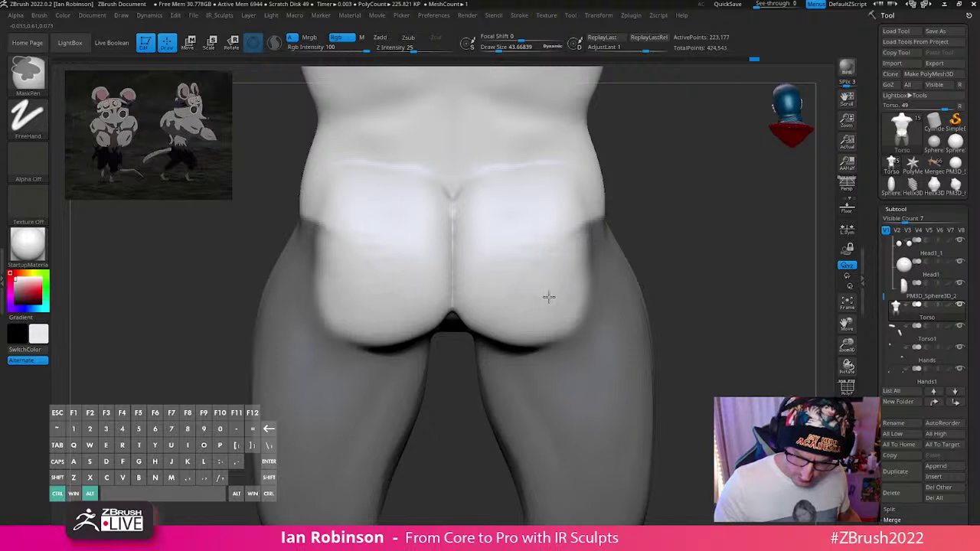
Step: Refine the mask border along the outer buttocks and hips, undoing a stray change and repainting the edge
left_click_drag(684, 251, 658, 255)
mouse_move(531, 336)
left_mouse_down("ctrl+alt")
mouse_move(569, 332)
mouse_move(581, 222)
left_mouse_up("ctrl+alt")
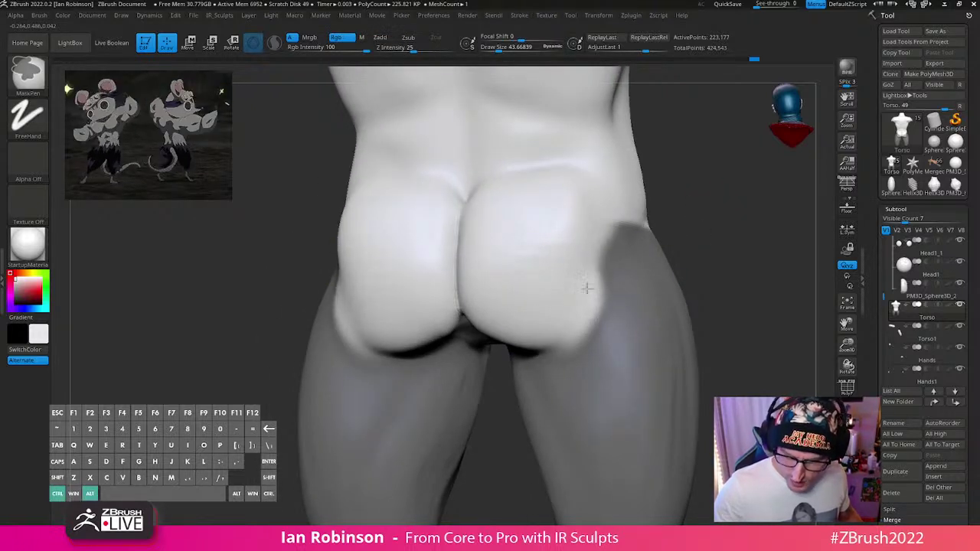
left_click_drag(585, 287, 603, 236, "ctrl+alt")
left_click_drag(697, 209, 658, 251, "ctrl")
key("ctrl+z")
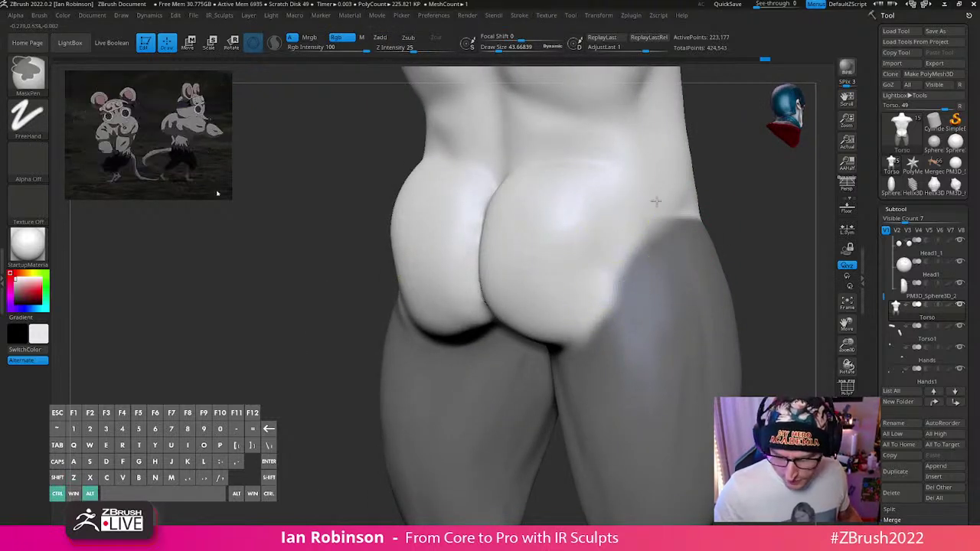
left_click_drag(604, 330, 627, 291, "ctrl")
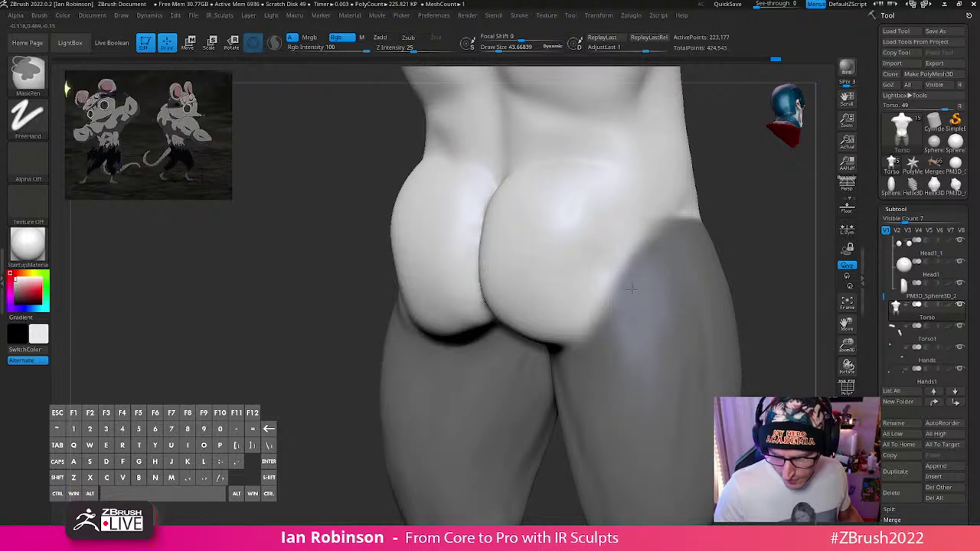
Step: Paint the mask border along the front groin crease with MaskPen, reducing the draw size to about 22.5
left_click_drag(820, 223, 644, 309, "alt")
left_click_drag(727, 318, 516, 382, "alt")
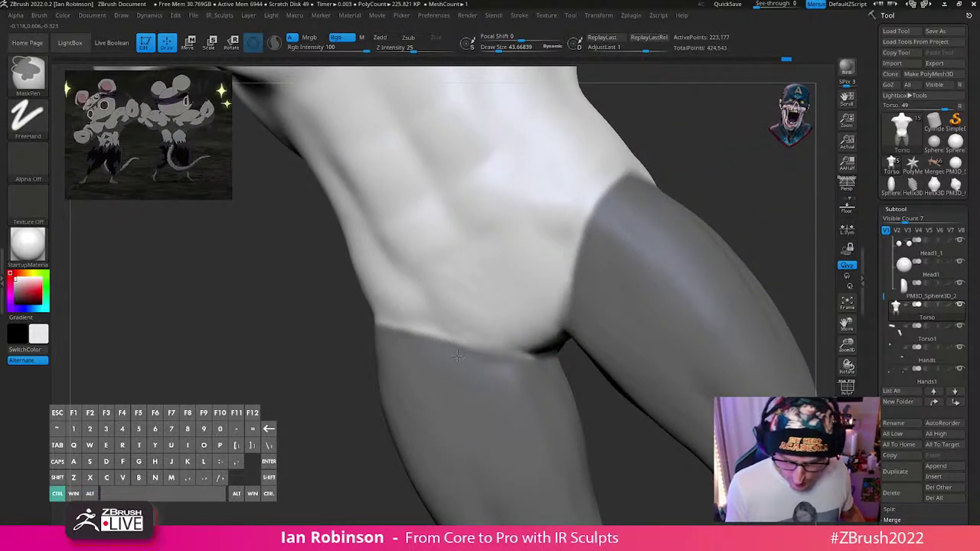
left_click_drag(456, 355, 410, 341, "ctrl")
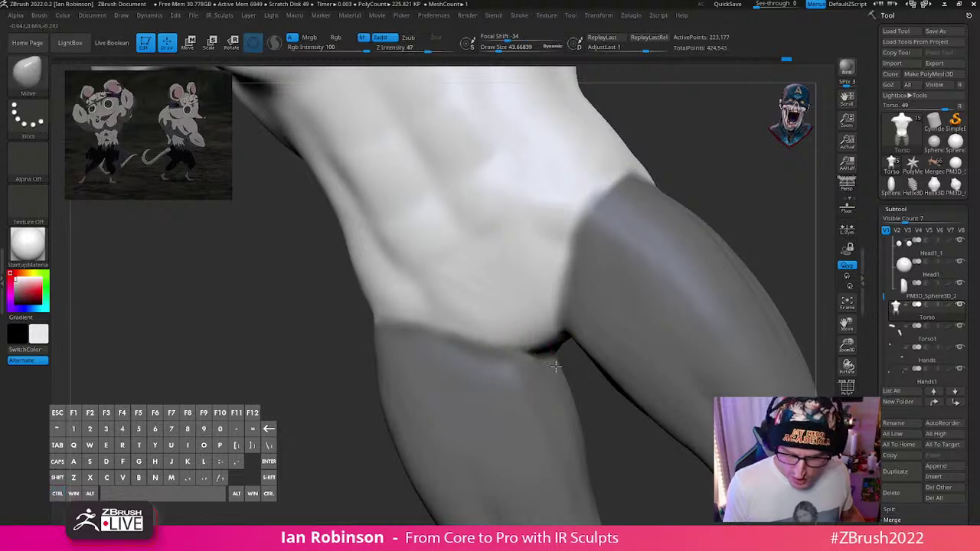
right_click_drag(530, 367, 559, 350)
key("s")
left_click_drag(531, 319, 526, 319)
key("ctrl")
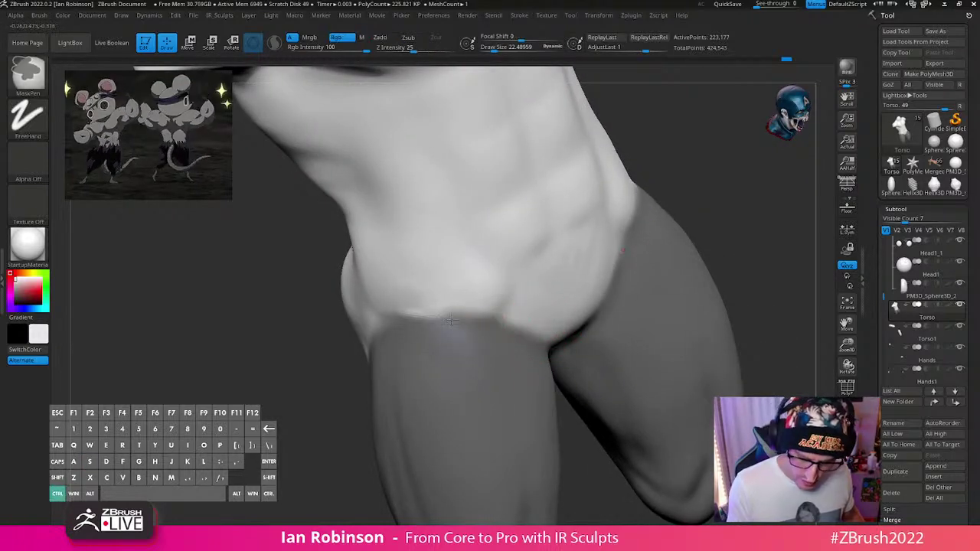
Step: Clean up the thigh mask's edge beneath the buttocks, erasing the mask that spills onto their undersides
mouse_move(390, 343)
right_mouse_down()
mouse_move(516, 302)
mouse_move(516, 310)
right_mouse_up()
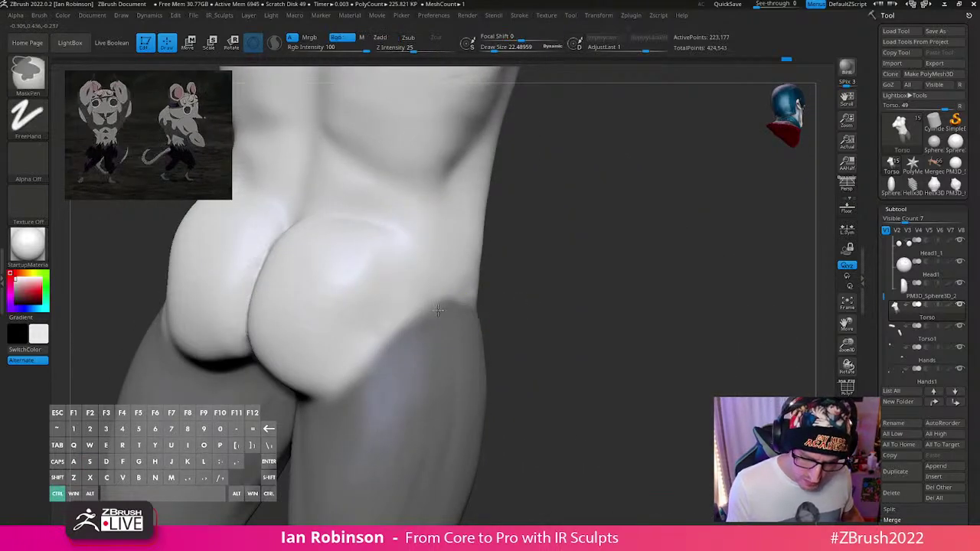
mouse_move(351, 392)
right_mouse_down("ctrl")
mouse_move(510, 345)
mouse_move(407, 394)
mouse_move(499, 328)
right_mouse_up("ctrl")
mouse_move(395, 357)
left_mouse_down("ctrl+alt")
mouse_move(387, 342)
mouse_move(430, 356)
left_mouse_up("ctrl+alt")
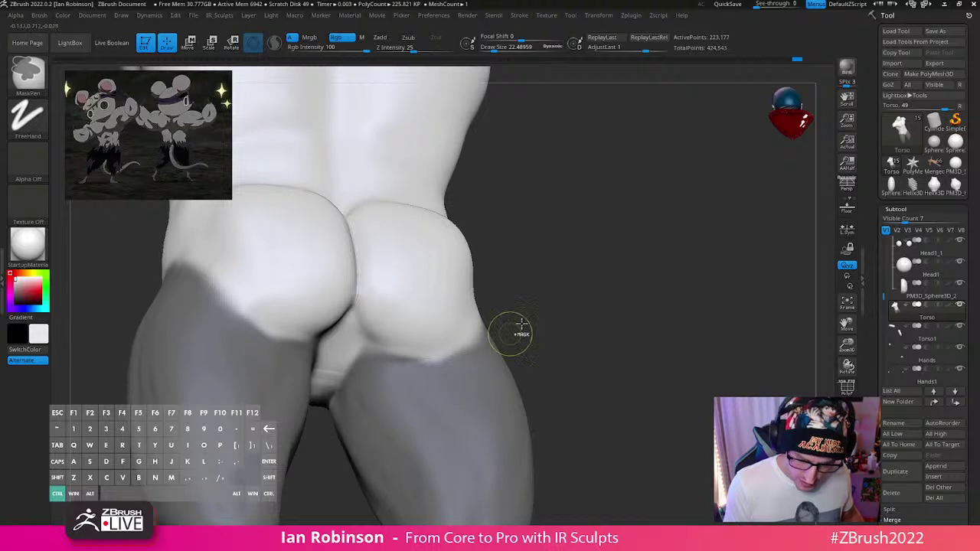
right_click_drag(521, 324, 577, 345)
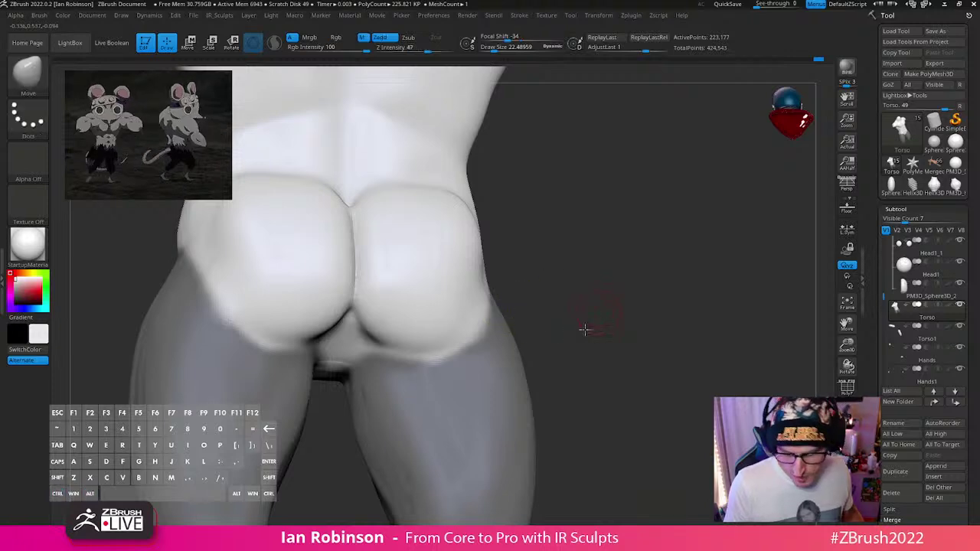
left_click_drag(584, 330, 616, 352)
left_click_drag(601, 313, 559, 351, "alt")
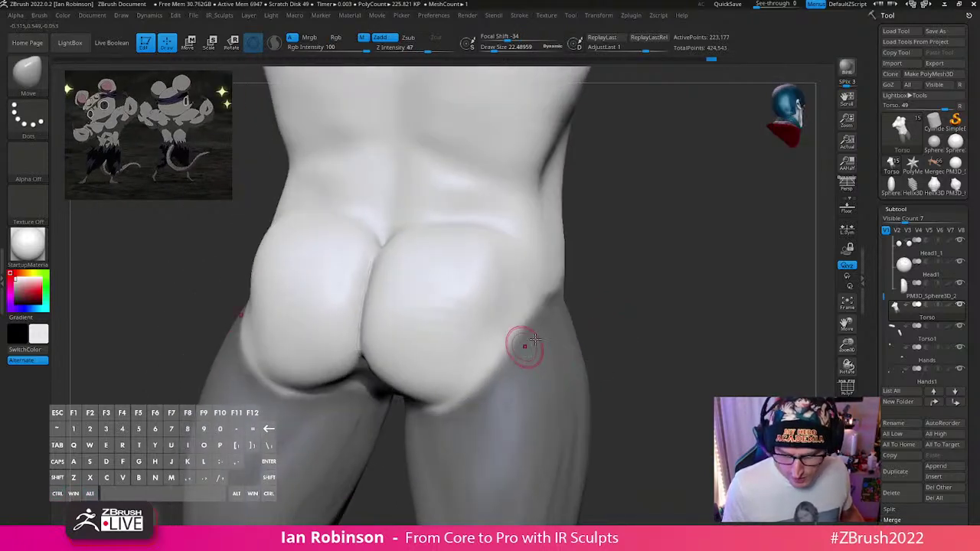
Step: Check the hip wireframe and touch up the mask edge along the front hip creases down to the crotch
mouse_move(546, 306)
right_mouse_down()
mouse_move(635, 280)
mouse_move(662, 307)
mouse_move(646, 325)
mouse_move(419, 324)
mouse_move(573, 422)
mouse_move(677, 307)
right_mouse_up()
key("shift+f")
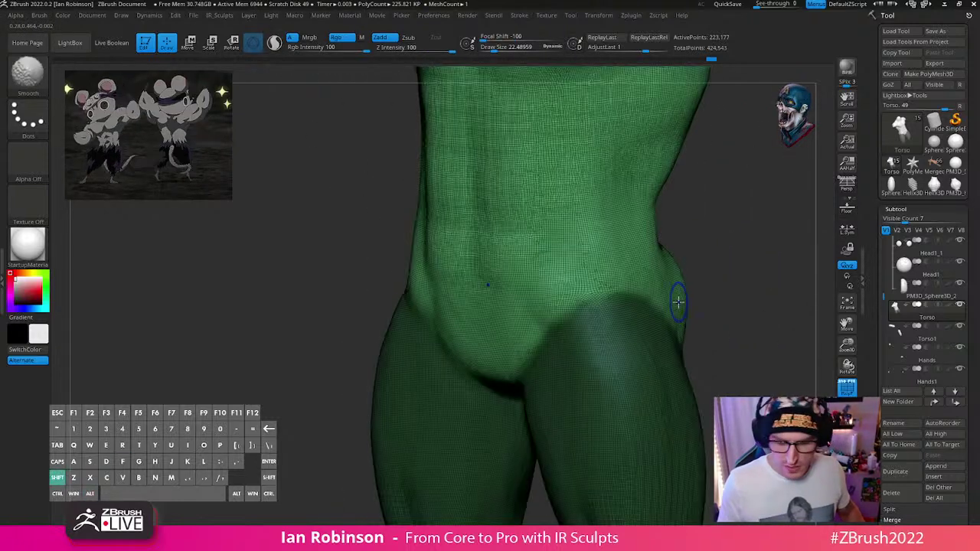
key("shift+f")
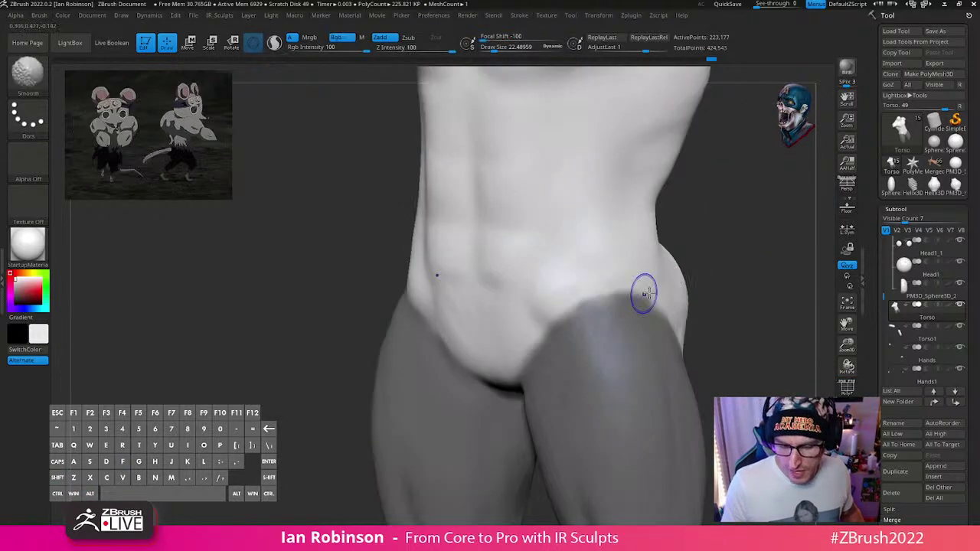
right_click_drag(641, 290, 518, 323, "alt")
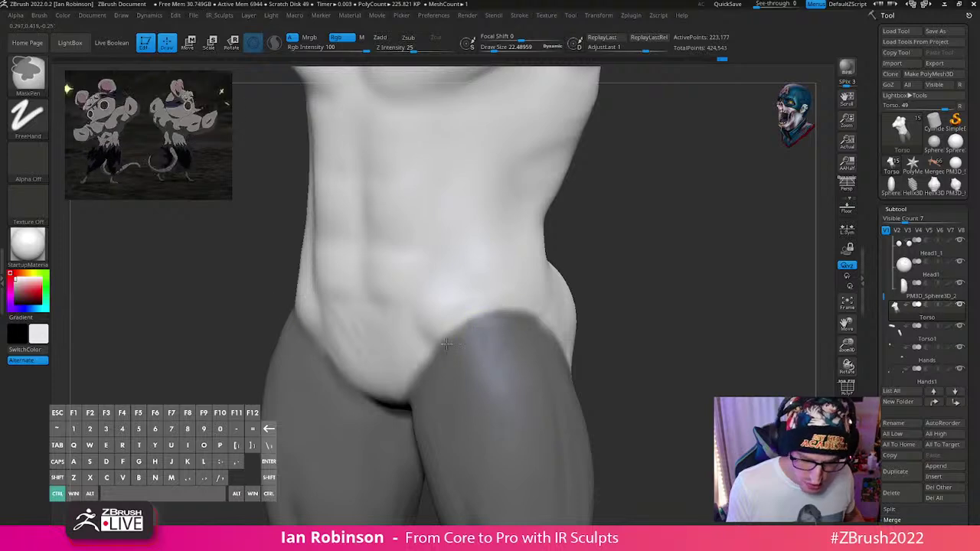
left_click_drag(446, 344, 441, 355, "ctrl")
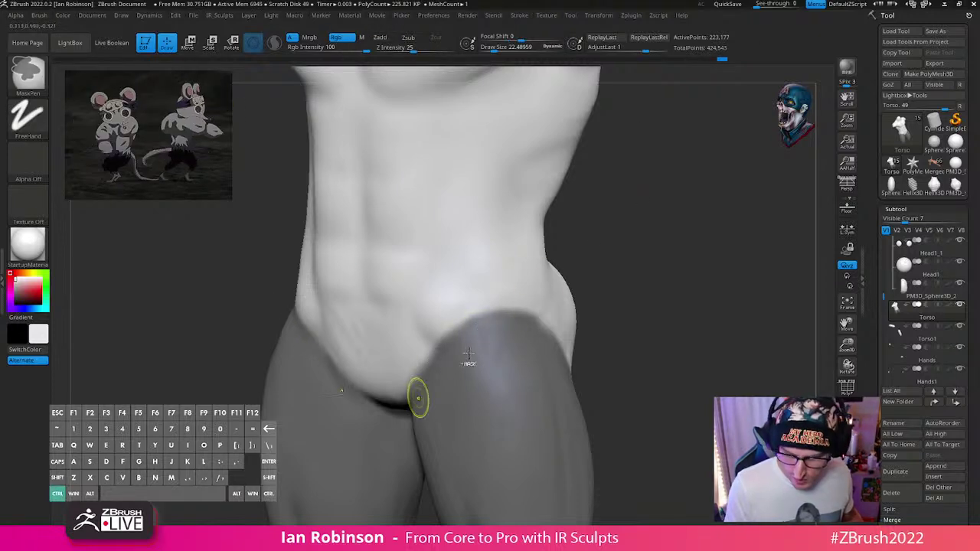
right_click_drag(468, 352, 537, 360)
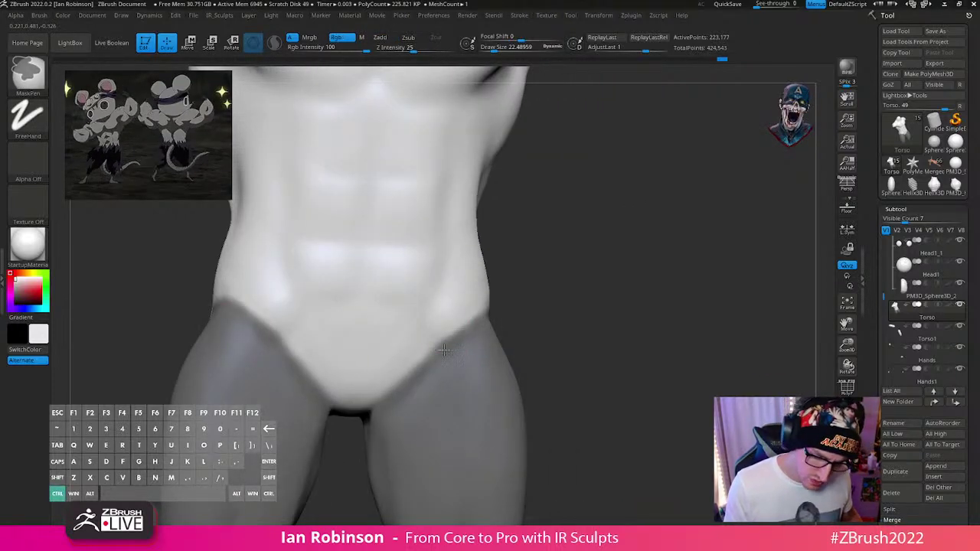
right_click_drag(444, 350, 476, 326)
right_click_drag(557, 310, 554, 322)
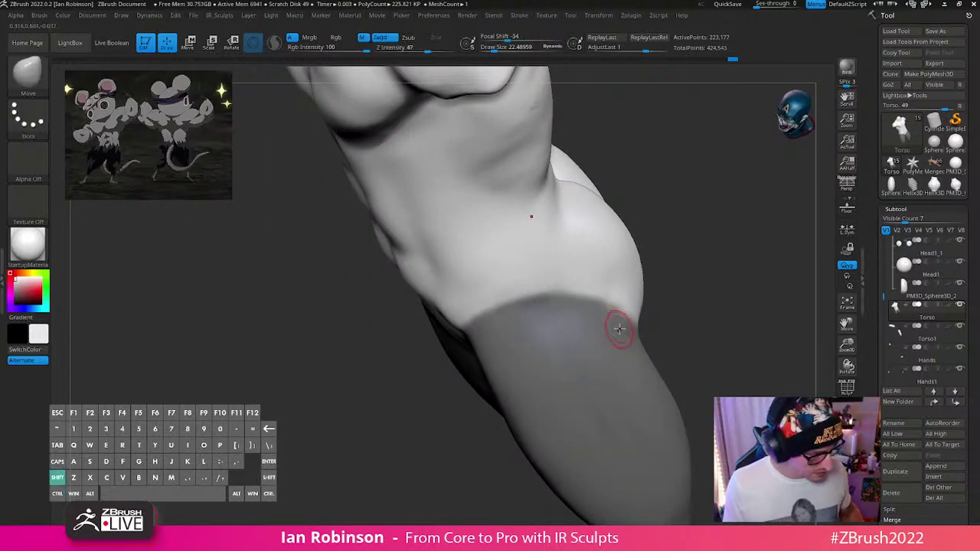
Step: Turn the masked legs into their own polygroup and isolate the torso group
key("shift+f")
key("ctrl+w")
right_click_drag(674, 306, 550, 426, "shift")
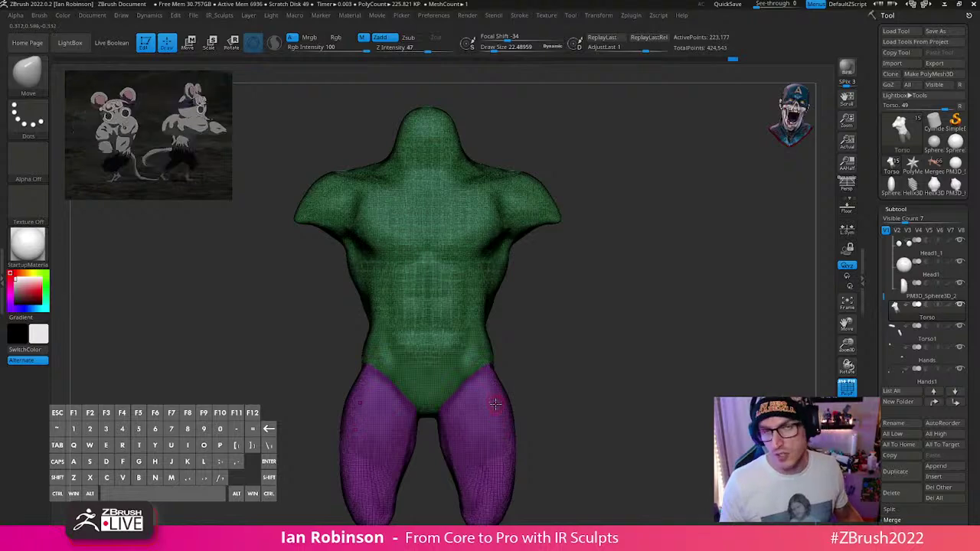
right_click_drag(567, 321, 588, 417, "alt")
left_click(476, 293, "ctrl+shift")
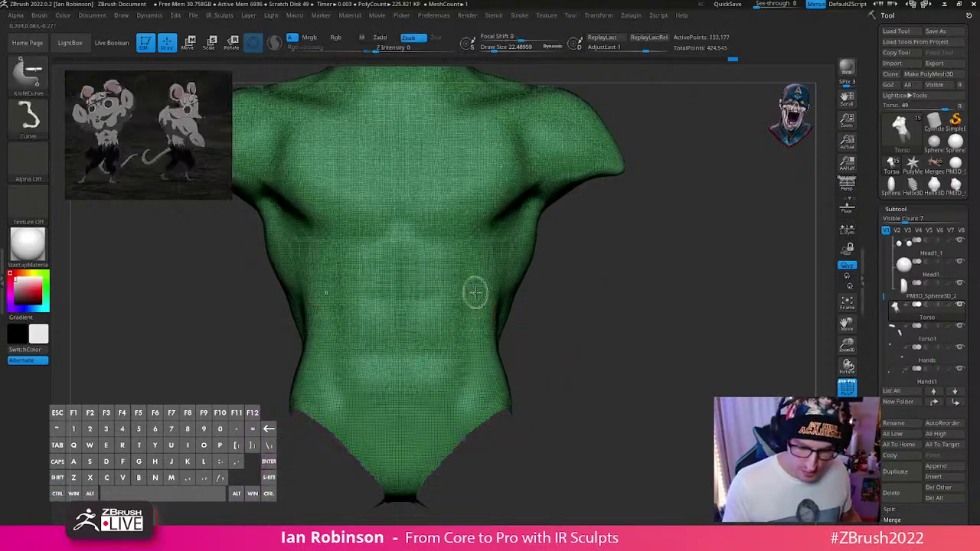
Step: Set the draw size to about 33.4 and mask the deltoid caps at the ends of both shoulders
right_click_drag(603, 303, 599, 385, "alt")
key("s")
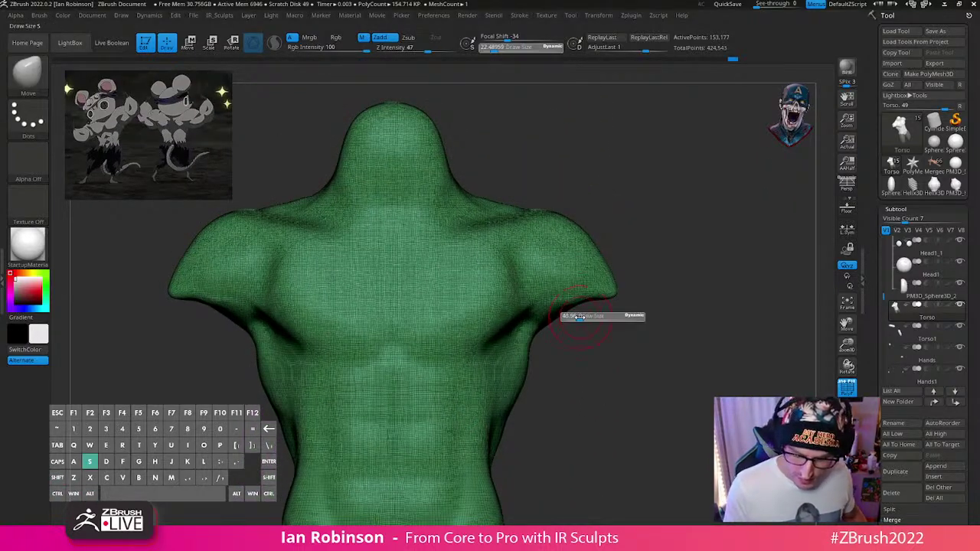
left_click_drag(608, 332, 543, 259)
mouse_move(618, 295)
left_mouse_down("alt")
mouse_move(620, 311)
mouse_move(618, 294)
left_mouse_up("alt")
key("shift+f")
mouse_move(619, 342)
left_mouse_down("alt")
mouse_move(616, 354)
mouse_move(483, 336)
mouse_move(507, 297)
left_mouse_up("alt")
left_click_drag(610, 254, 601, 308)
mouse_move(544, 255)
left_mouse_down("ctrl")
mouse_move(503, 310)
mouse_move(510, 327)
mouse_move(543, 300)
mouse_move(550, 350)
left_mouse_up("ctrl")
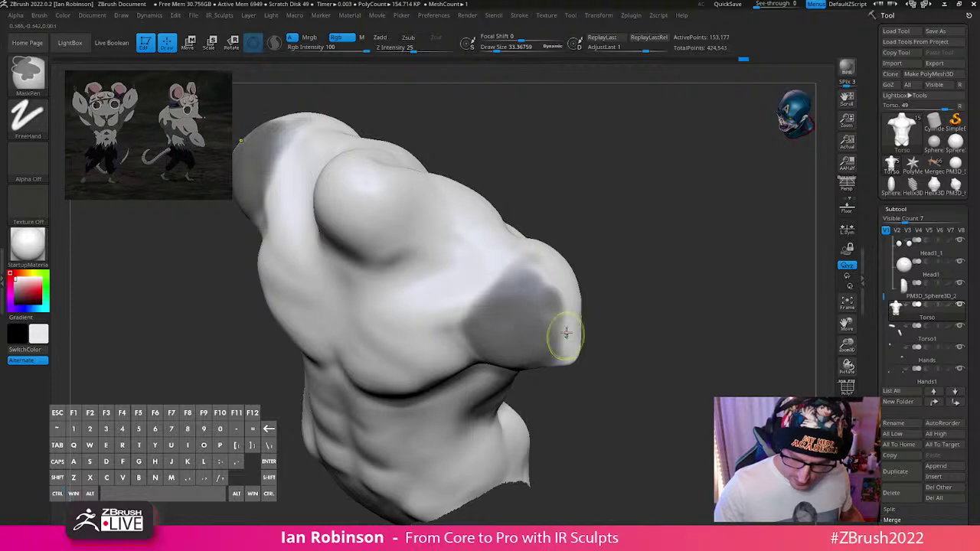
mouse_move(608, 334)
left_mouse_down()
mouse_move(586, 376)
mouse_move(583, 300)
left_mouse_up()
left_click_drag(577, 257, 553, 250, "ctrl")
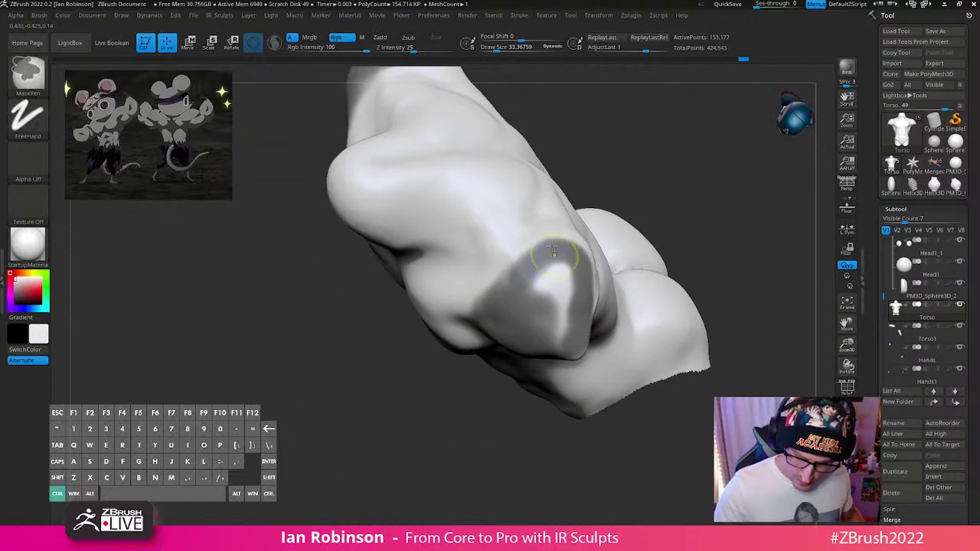
left_click_drag(540, 303, 555, 335, "ctrl")
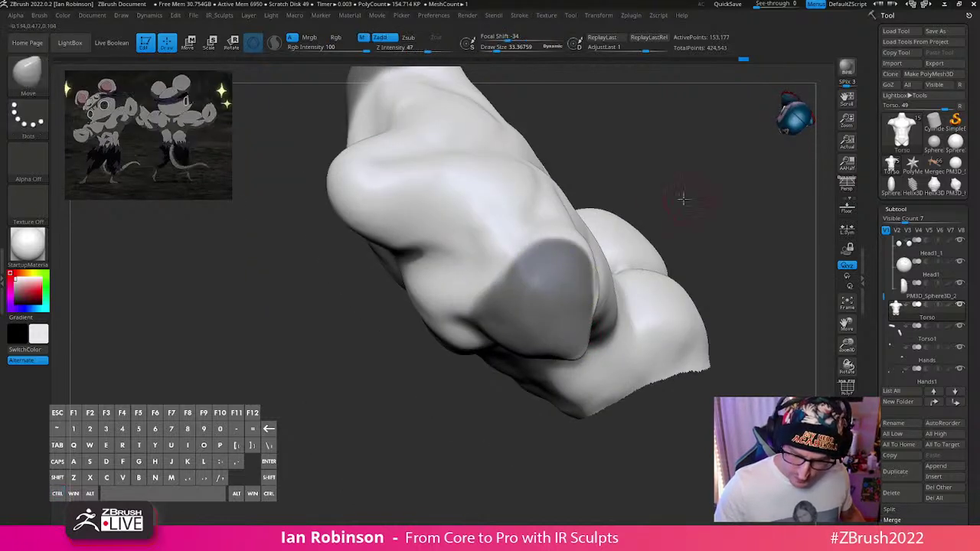
Step: Refine the shoulder mask's border around the back and front of the deltoid, undoing a stray change
left_click_drag(682, 197, 590, 278)
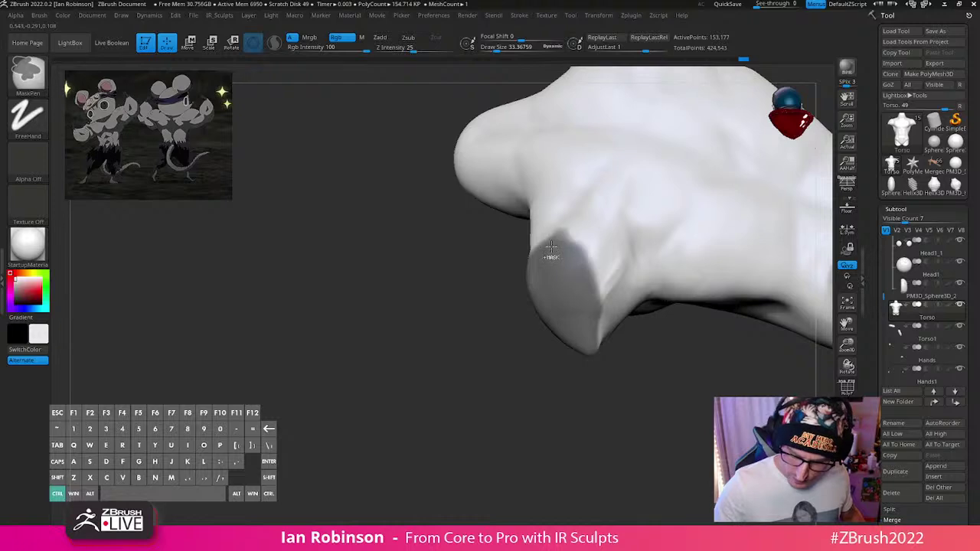
left_click_drag(632, 334, 595, 340)
left_click(588, 313, "ctrl")
mouse_move(490, 266)
left_mouse_down()
mouse_move(589, 273)
mouse_move(535, 280)
mouse_move(503, 317)
left_mouse_up()
mouse_move(474, 349)
left_mouse_down()
mouse_move(573, 354)
mouse_move(651, 247)
left_mouse_up()
left_click_drag(549, 282, 504, 297, "ctrl")
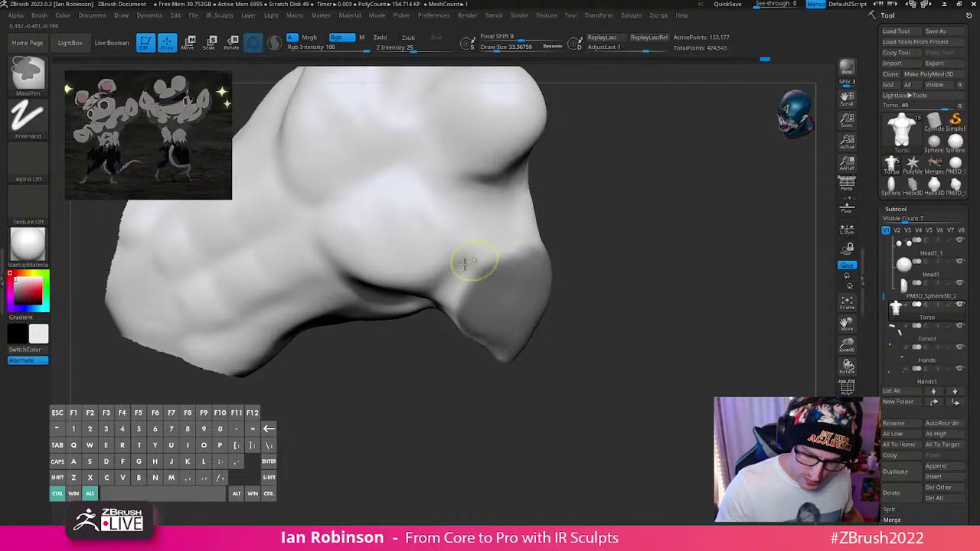
left_click_drag(579, 297, 647, 276, "ctrl")
key("ctrl+z")
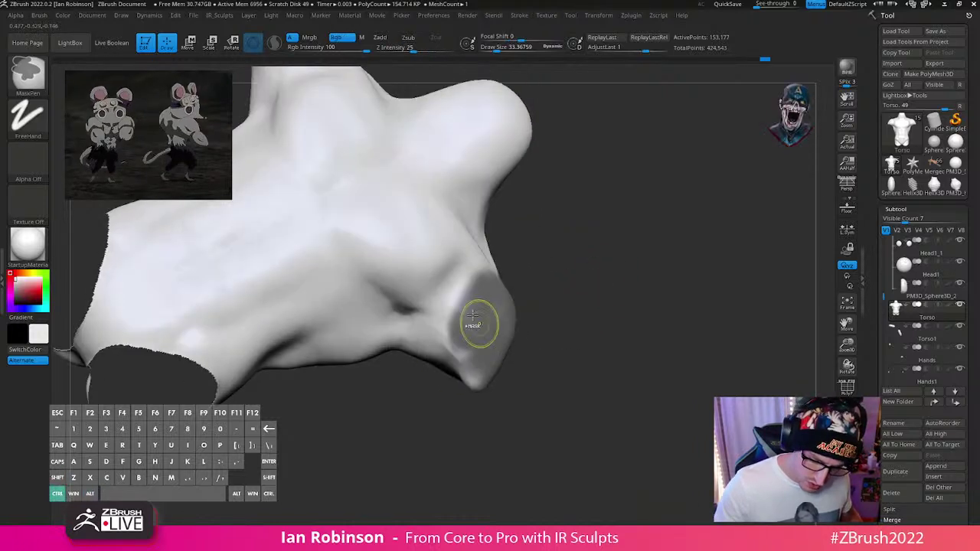
Step: Extend the shoulder mask toward the armpit and fill the unmasked gaps around the back and underside
left_click_drag(498, 381, 463, 355)
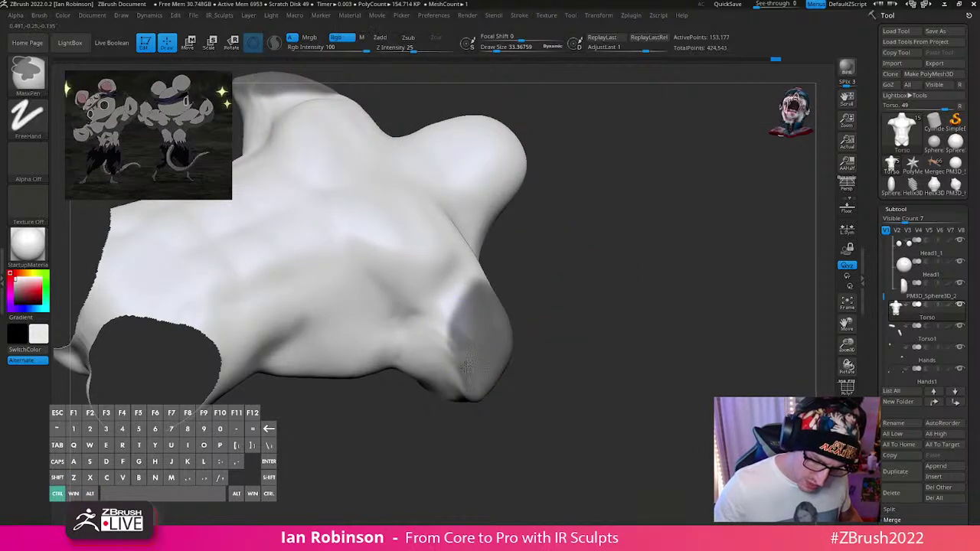
left_click_drag(524, 337, 557, 321)
mouse_move(457, 295)
left_mouse_down("ctrl")
mouse_move(460, 304)
mouse_move(418, 361)
left_mouse_up("ctrl")
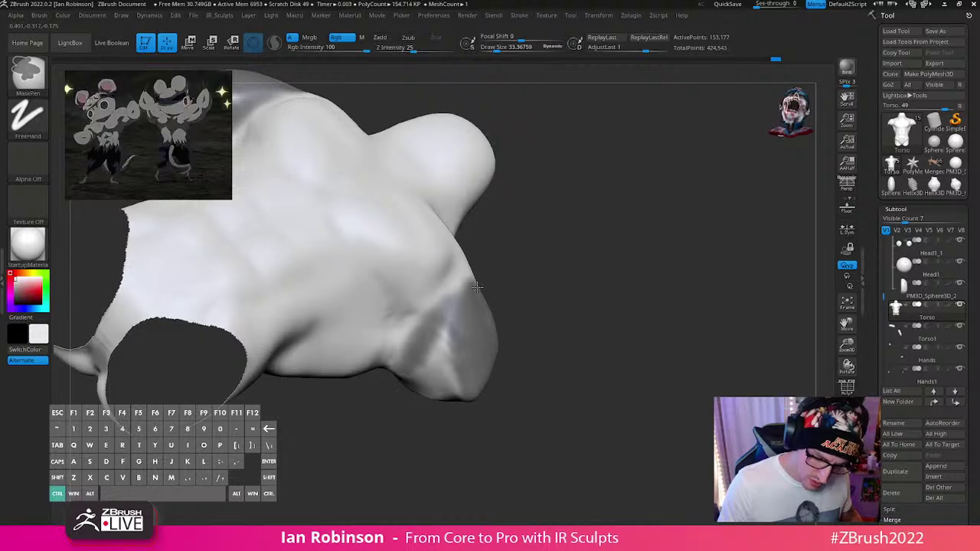
mouse_move(476, 286)
left_mouse_down("ctrl")
mouse_move(412, 354)
mouse_move(459, 375)
left_mouse_up("ctrl")
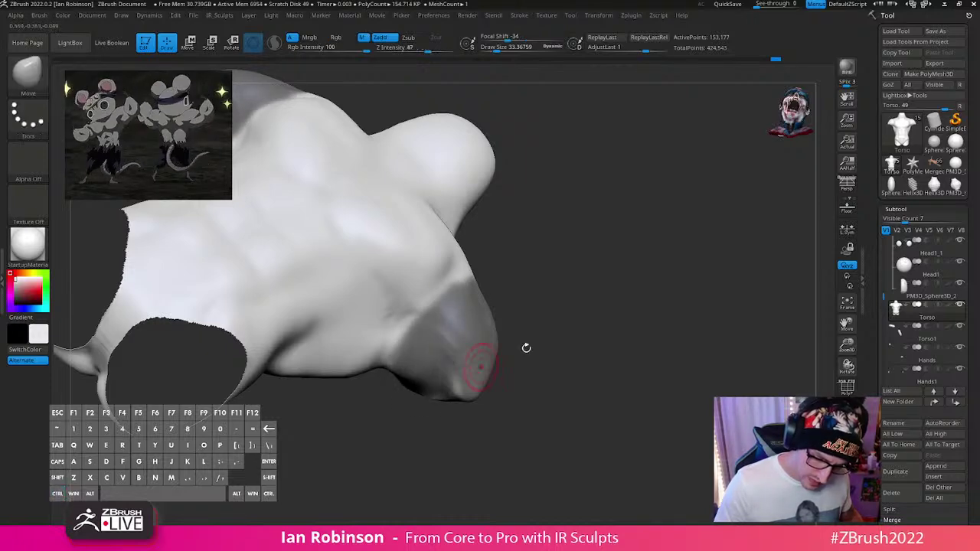
mouse_move(525, 347)
left_mouse_down()
mouse_move(577, 253)
mouse_move(558, 264)
left_mouse_up()
left_click_drag(417, 393, 404, 430, "ctrl")
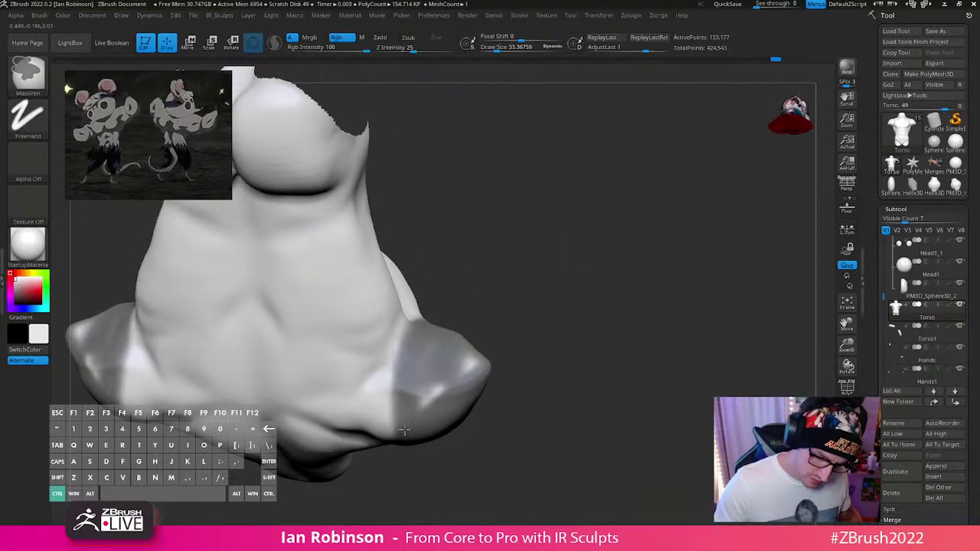
left_click_drag(536, 322, 586, 329)
mouse_move(461, 351)
left_mouse_down("ctrl")
mouse_move(453, 417)
mouse_move(456, 360)
left_mouse_up("ctrl")
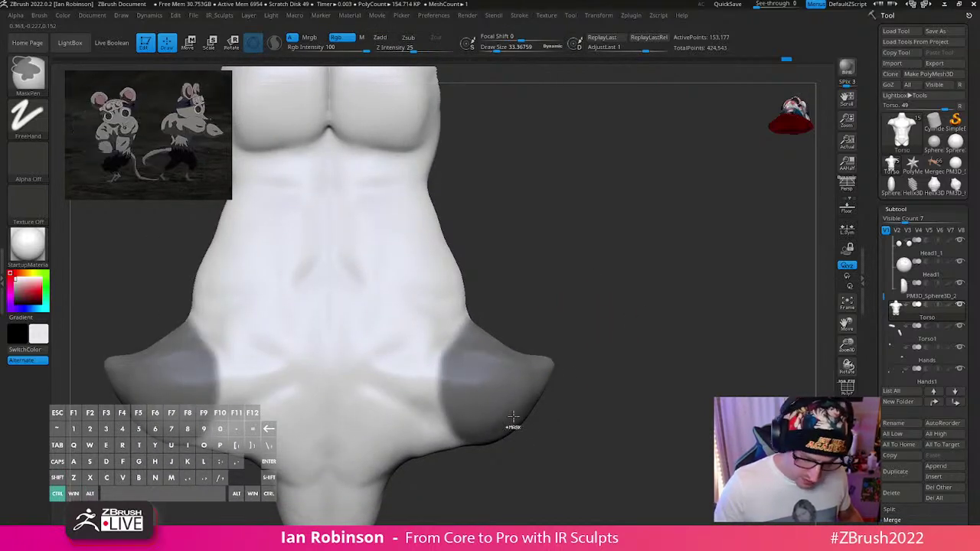
Step: Turn the masked shoulders into a separate polygroup and display the wireframe to check its border
mouse_move(535, 383)
left_mouse_down()
mouse_move(590, 269)
mouse_move(627, 269)
mouse_move(600, 263)
mouse_move(474, 315)
left_mouse_up()
key("ctrl+w")
key("shift+f")
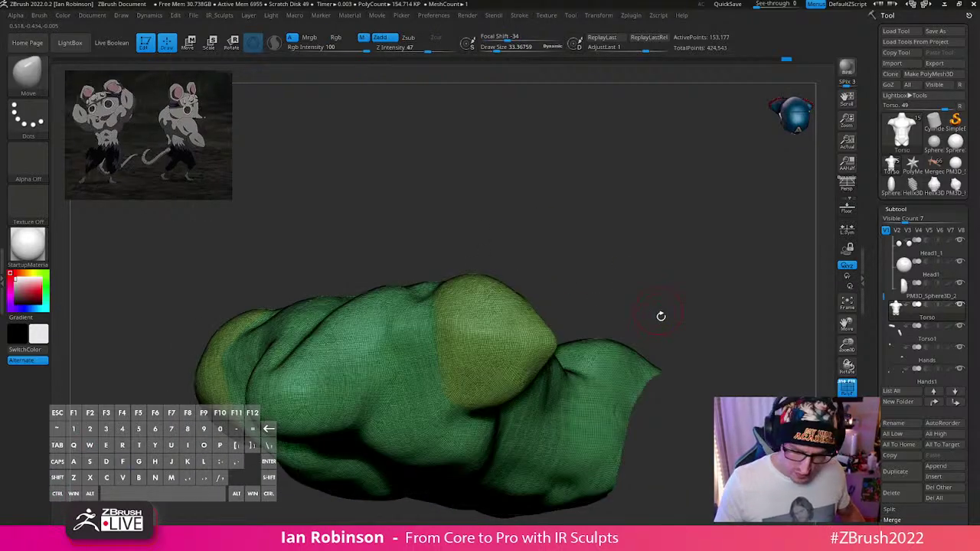
left_click_drag(661, 317, 501, 349)
left_click(499, 353, "ctrl+shift")
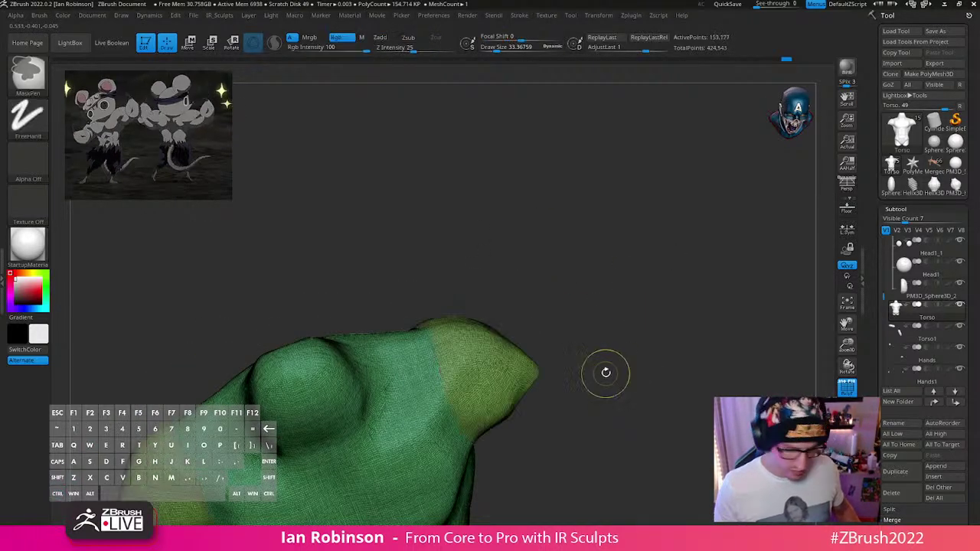
Step: Isolate the shoulder caps and assign them a new polygroup
left_click_drag(605, 350, 468, 329)
left_click_drag(598, 315, 599, 259, "alt")
left_click(462, 335, "ctrl+shift")
key("ctrl+w")
key("ctrl+w")
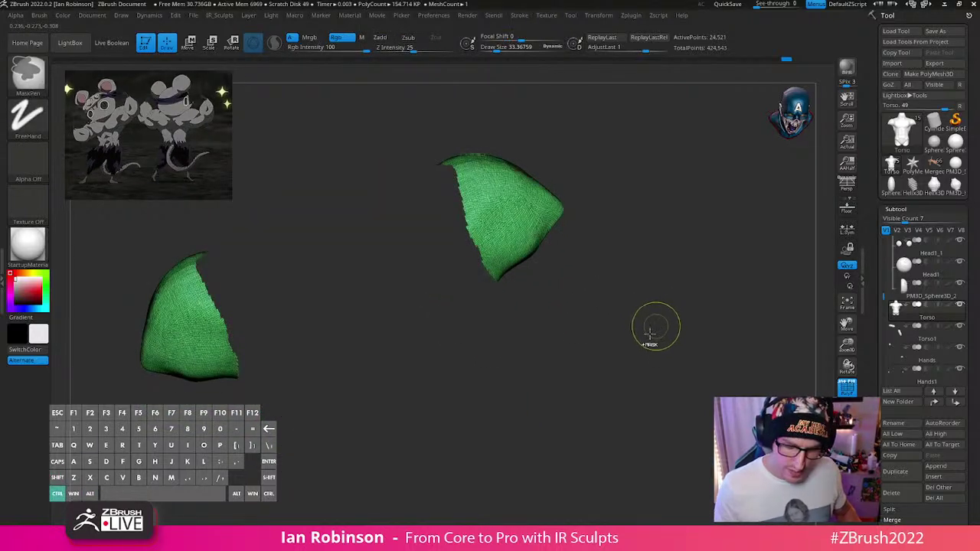
Step: Bring back the hidden parts and isolate the central torso group without the shoulders and legs
left_click(644, 339, "ctrl+shift")
left_click_drag(670, 360, 620, 363, "alt")
left_click(460, 358, "ctrl+shift")
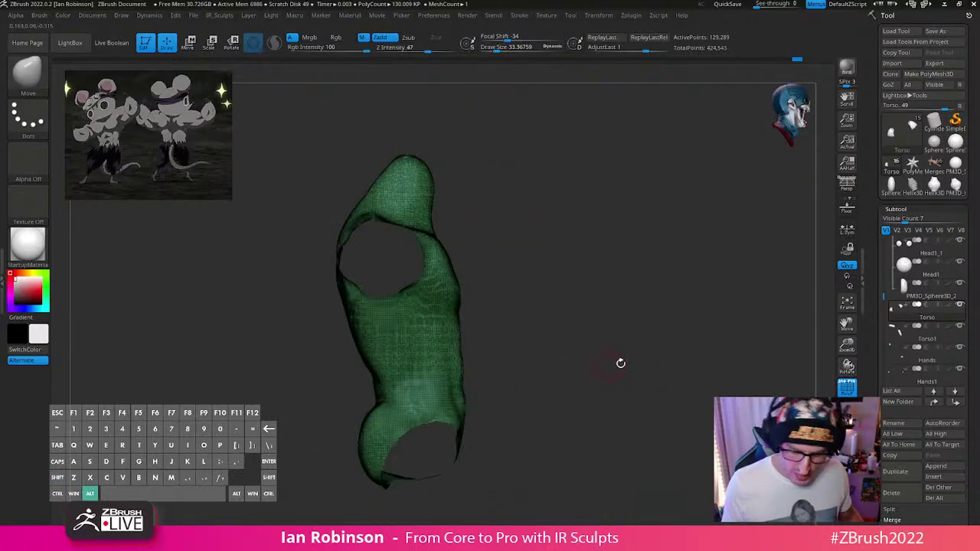
Step: Switch to the MaskLasso brush and mask the upper torso from the ribcage up through the head
mouse_move(363, 382)
left_mouse_down("ctrl")
mouse_move(398, 94)
mouse_move(536, 156)
left_mouse_up("ctrl")
key("b")
key("m")
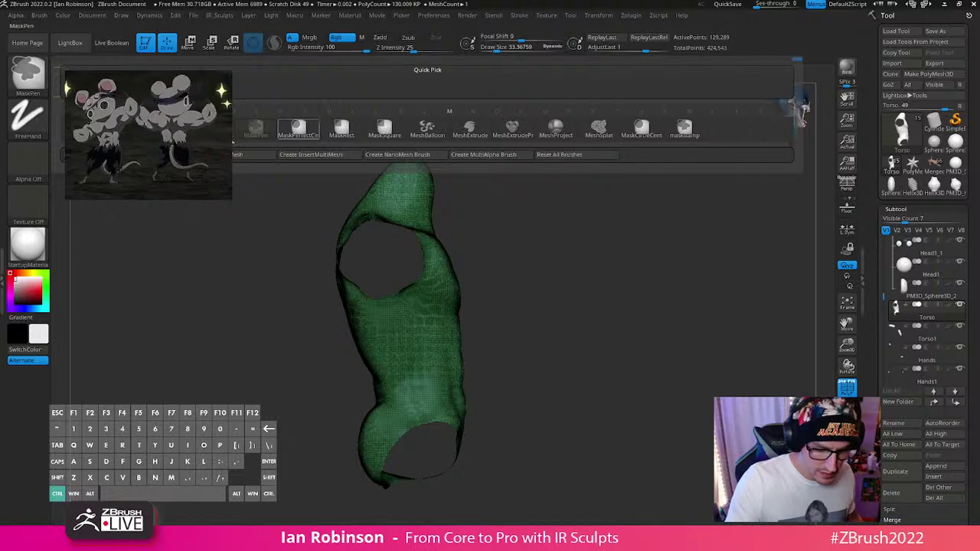
key("l")
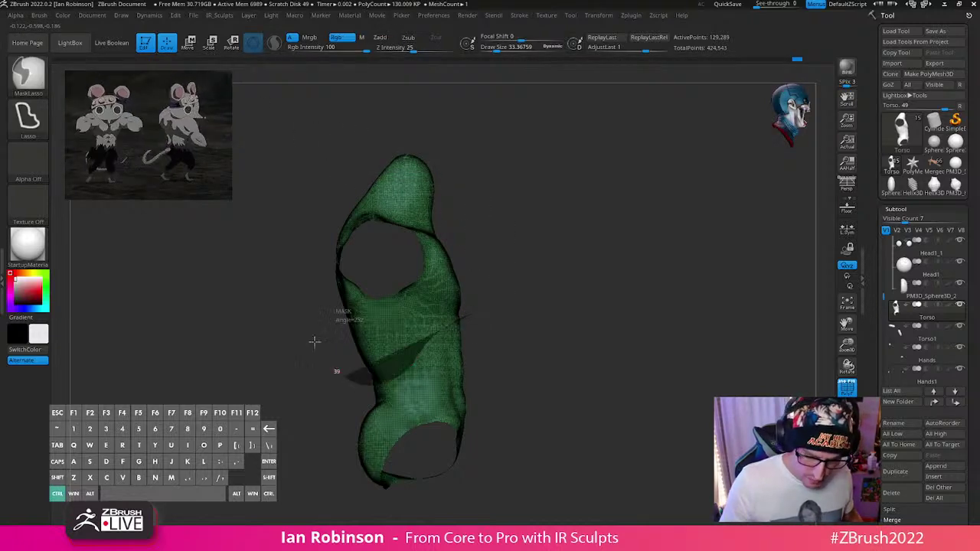
left_click_drag(313, 342, 549, 306)
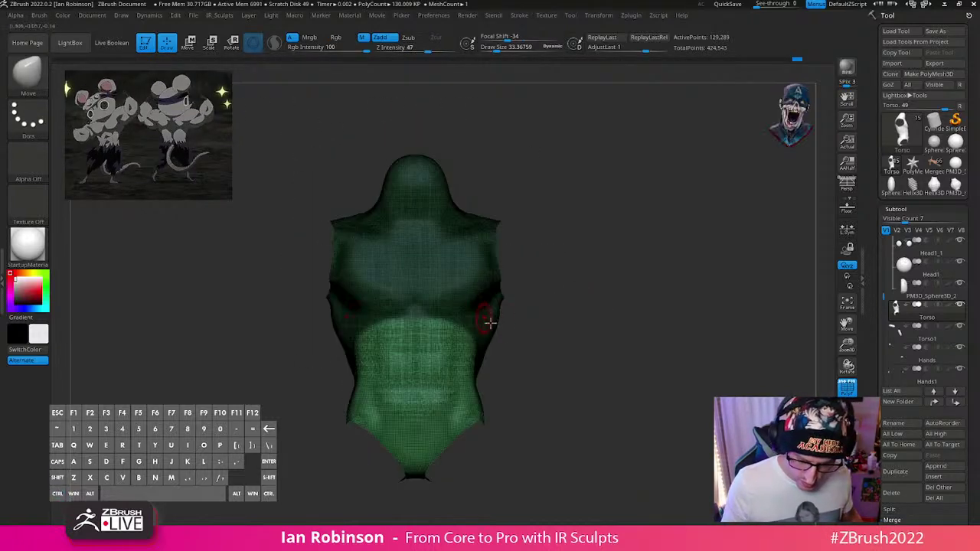
left_click_drag(607, 325, 565, 377)
key("ctrl")
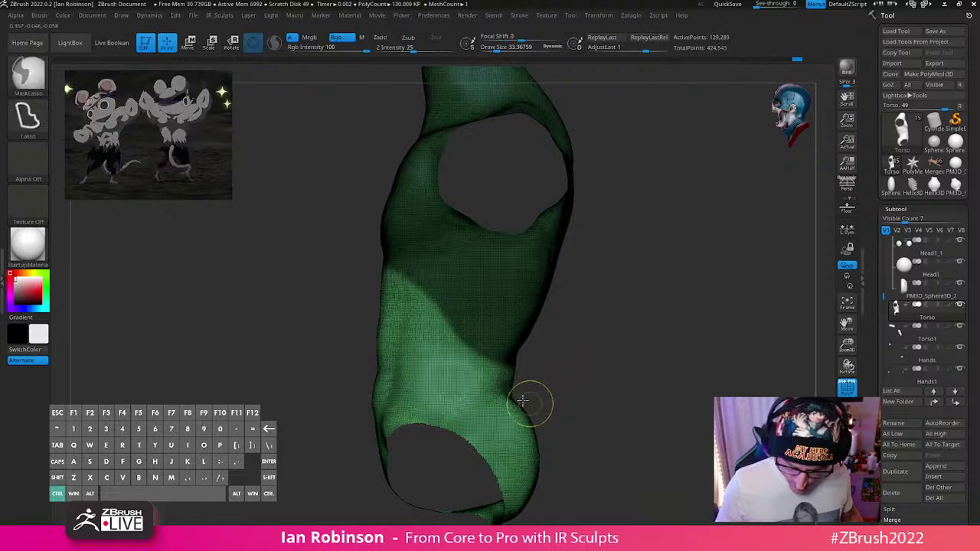
Step: Finish the upper torso mask down across the lower back and assign the masked area a new polygroup
mouse_move(364, 232)
left_mouse_down("ctrl")
mouse_move(506, 158)
mouse_move(549, 444)
mouse_move(619, 370)
mouse_move(598, 364)
mouse_move(599, 352)
left_mouse_up("ctrl")
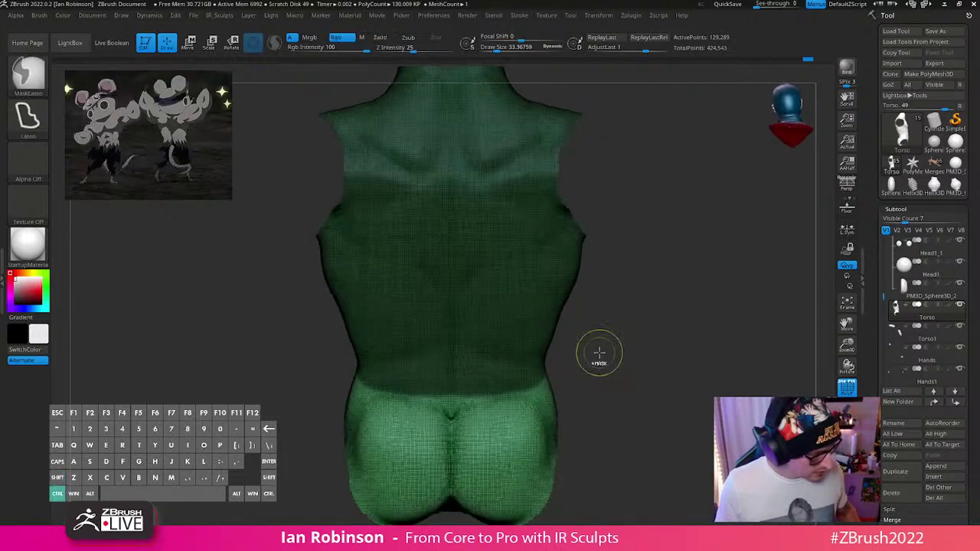
key("ctrl+w")
key("ctrl+z")
key("ctrl+z")
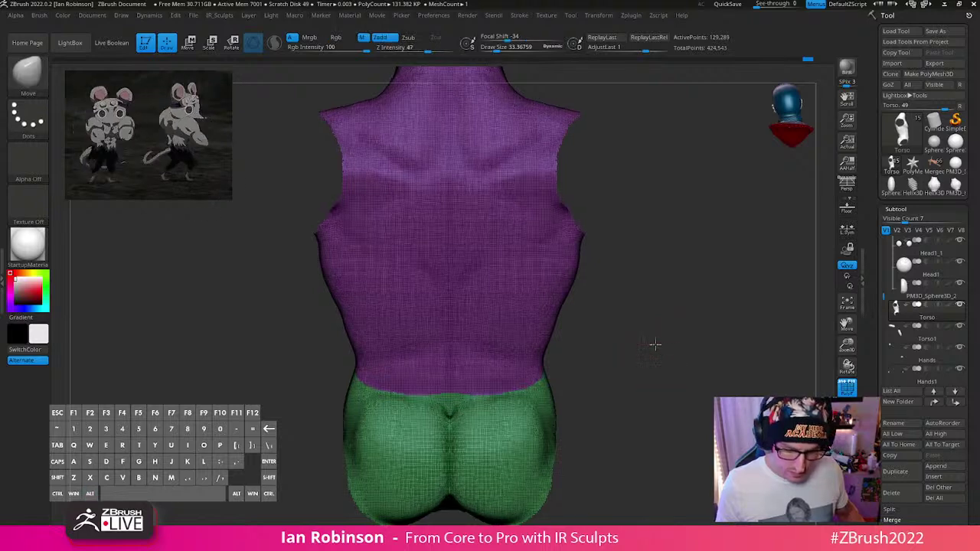
Step: Bring back the hidden parts and isolate the upper torso group without the shoulders and hips
key("f")
key("shift+f")
left_click(655, 354, "ctrl+shift")
key("shift+f")
left_click_drag(649, 349, 670, 224)
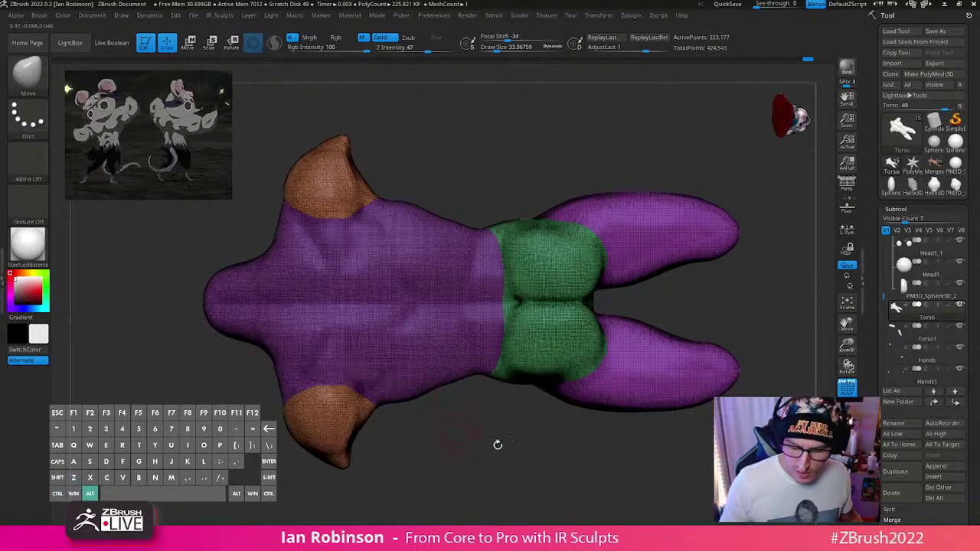
left_click_drag(473, 392, 596, 239, "shift")
key("ctrl")
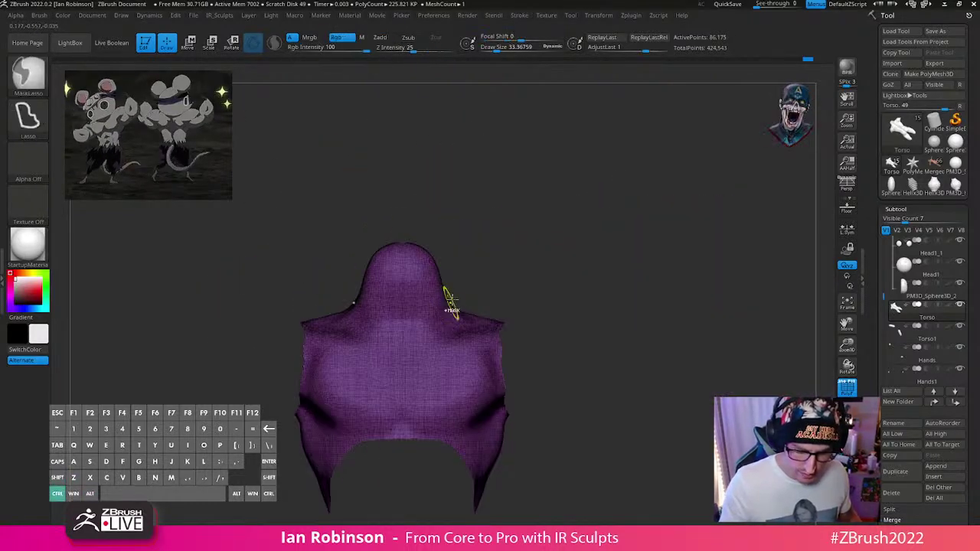
Step: Mask the head and neck with a curved lower edge, assign them a new polygroup and bring back the whole body
mouse_move(443, 329)
left_mouse_down("ctrl")
mouse_move(466, 244)
mouse_move(465, 296)
left_mouse_up("ctrl")
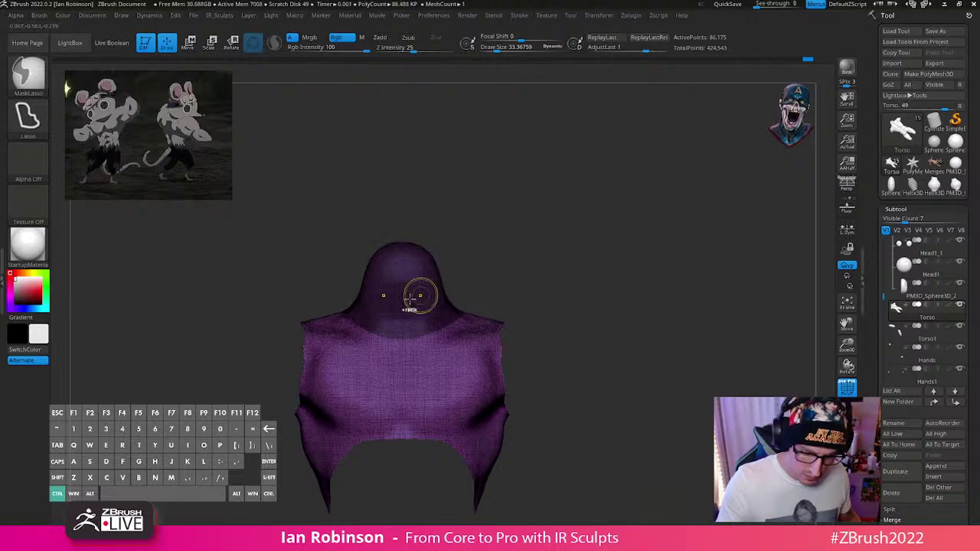
left_click_drag(439, 334, 497, 320, "ctrl+alt")
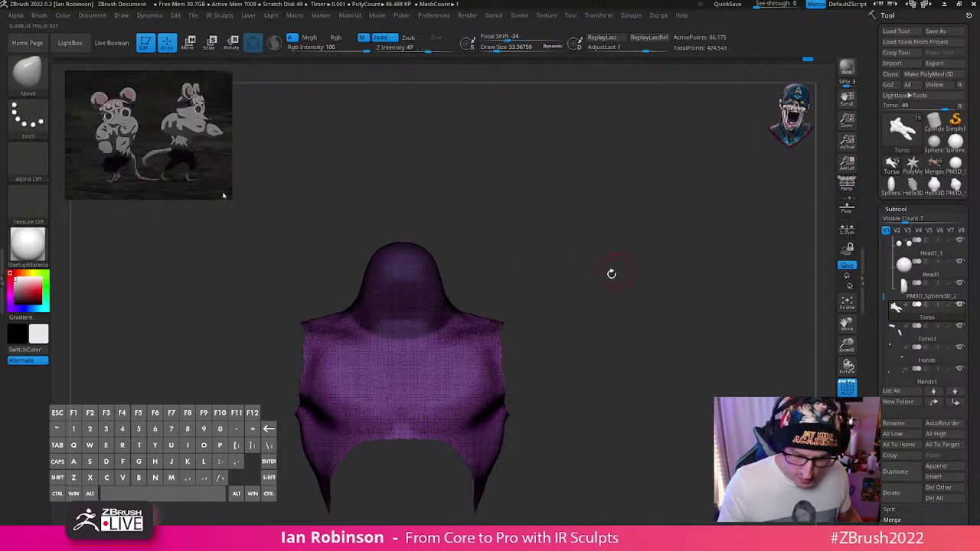
key("ctrl+w")
left_click(575, 306, "ctrl")
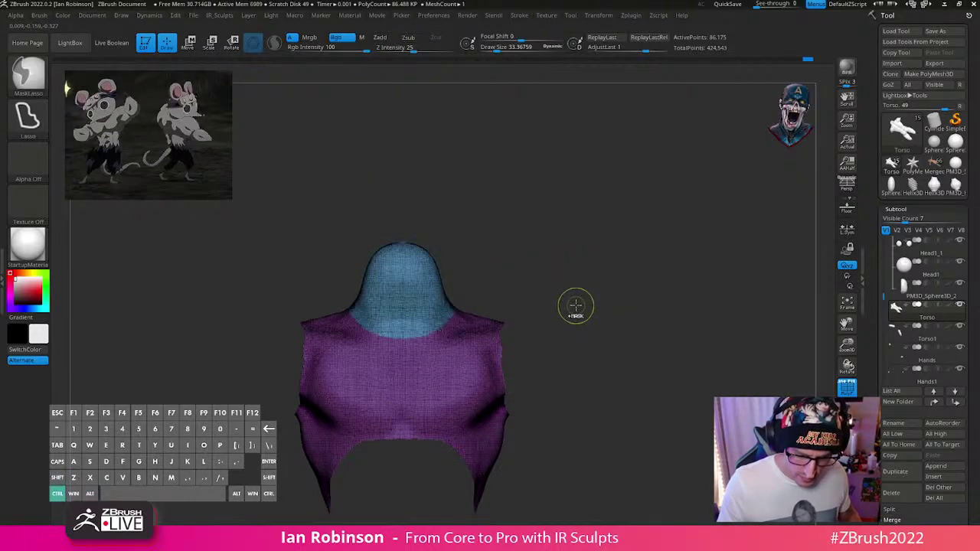
left_click(588, 307, "ctrl+shift")
Step: Smooth the polygroup borders at the neck, shoulders and waist with Polish By Groups
left_click_drag(669, 337, 645, 356)
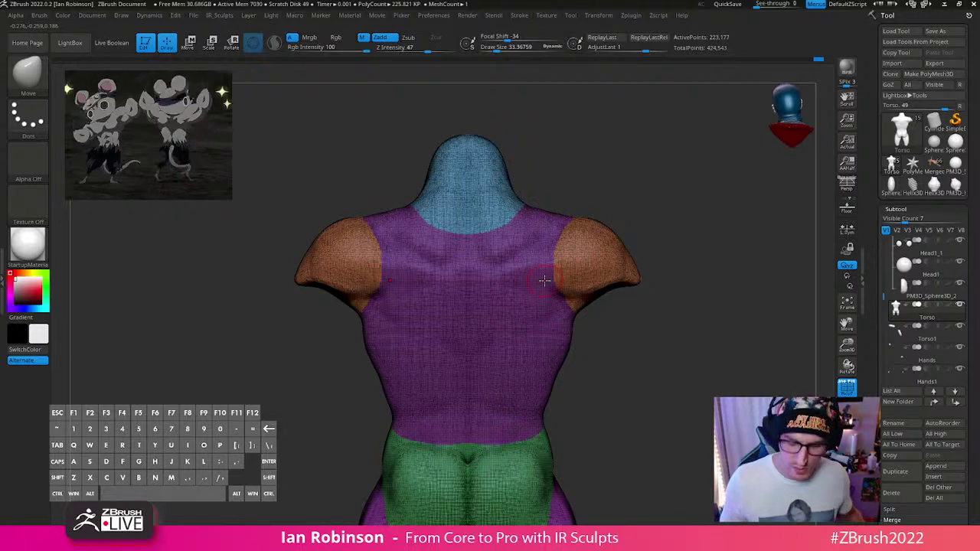
left_click_drag(682, 314, 625, 352, "alt")
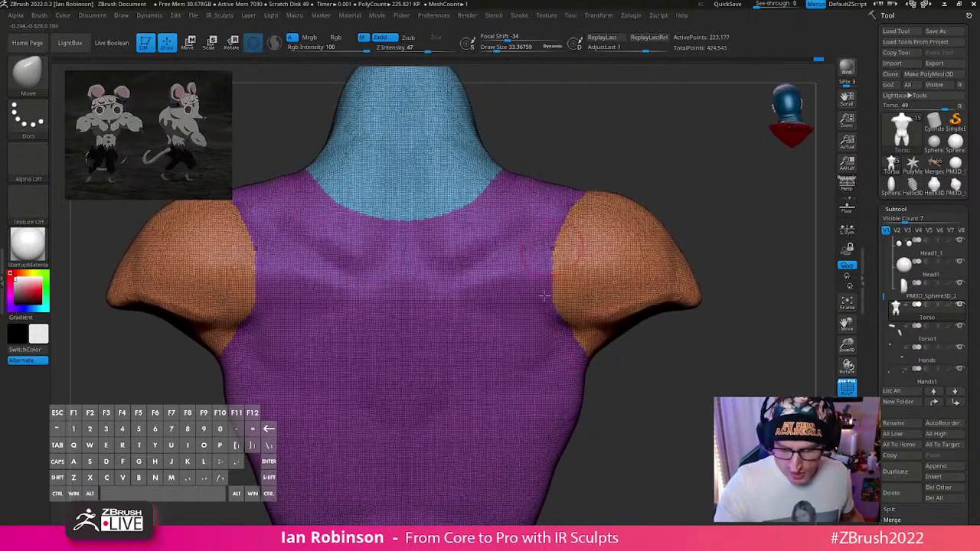
left_click_drag(664, 419, 706, 459, "alt")
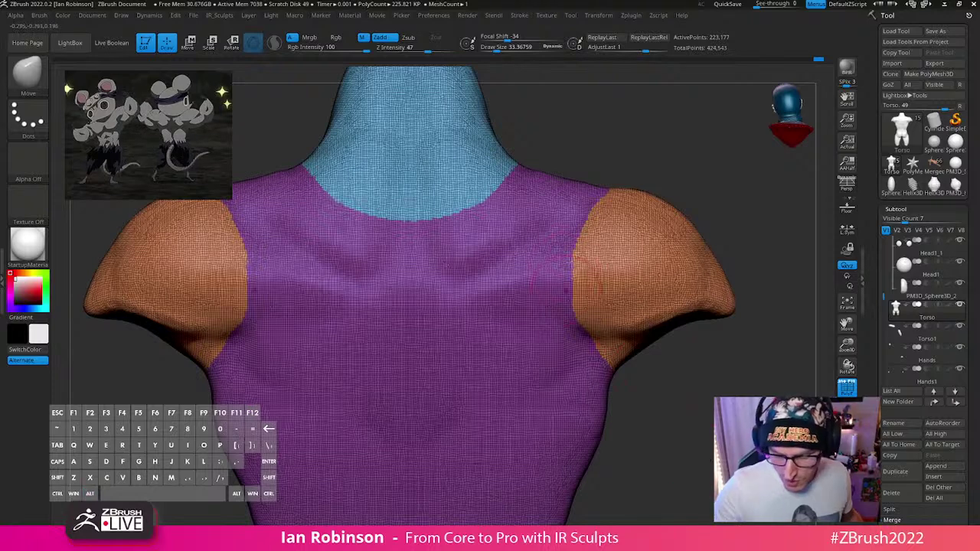
left_click(911, 213)
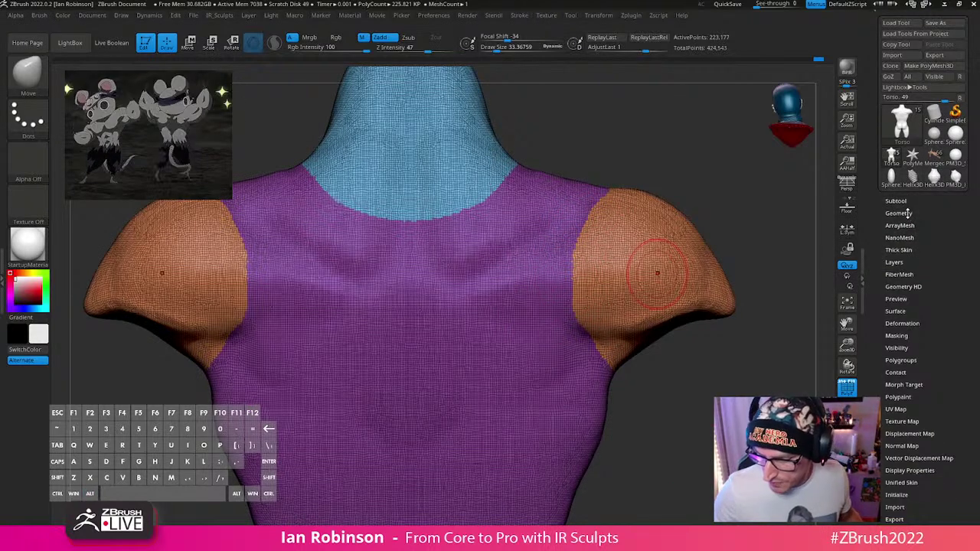
left_click(903, 323)
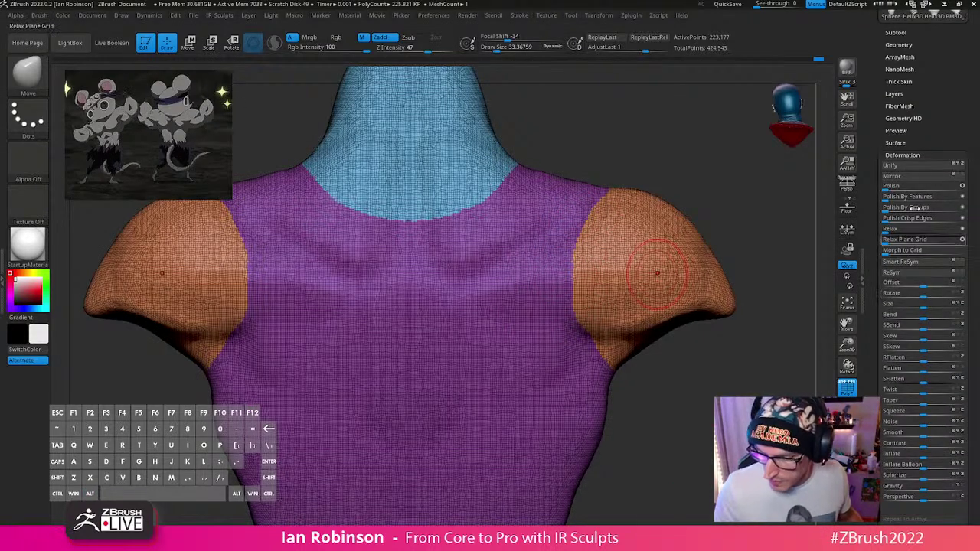
left_click(889, 210)
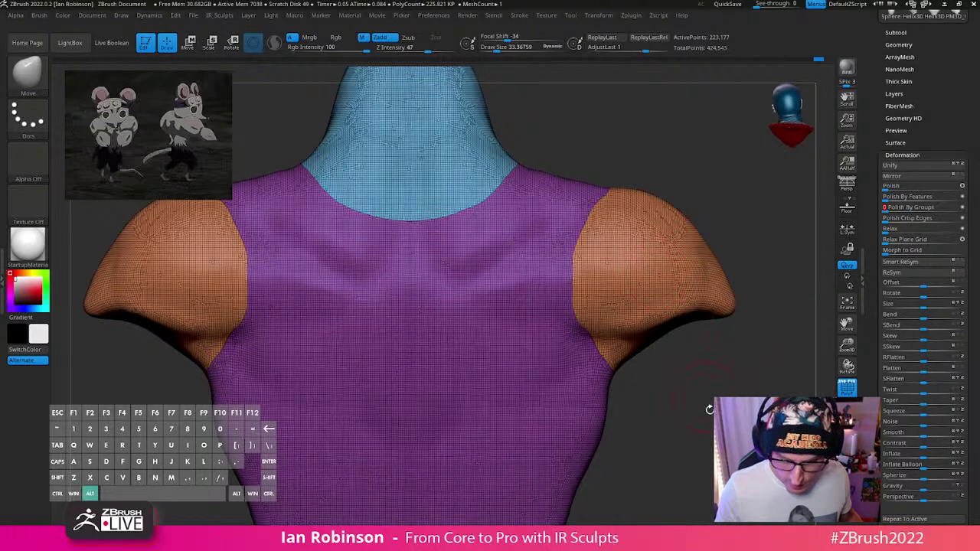
left_click_drag(706, 409, 700, 305, "alt")
right_click_drag(435, 350, 519, 406, "alt")
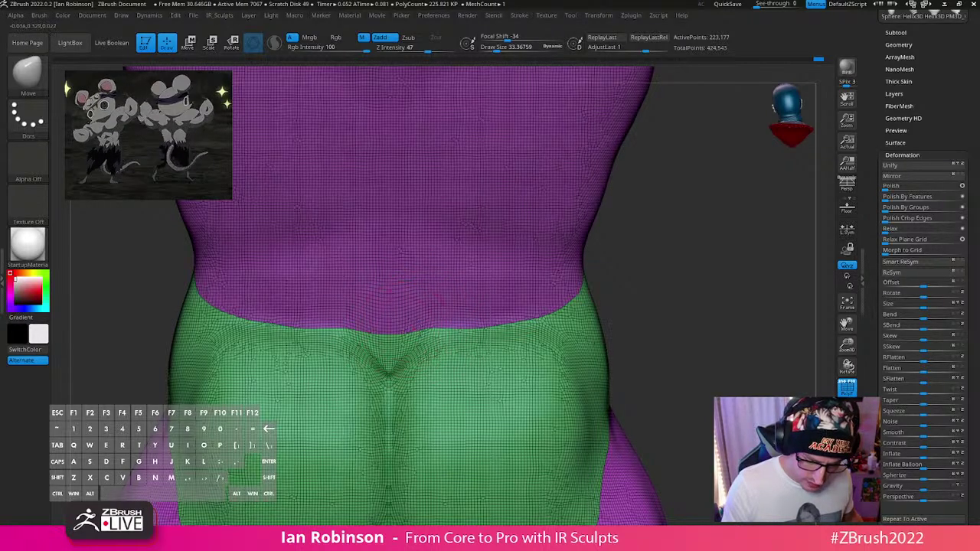
left_click_drag(457, 329, 433, 329)
left_click_drag(660, 310, 590, 326)
Step: Open the crease settings and then the ZRemesher settings for the torso geometry
right_click(674, 261)
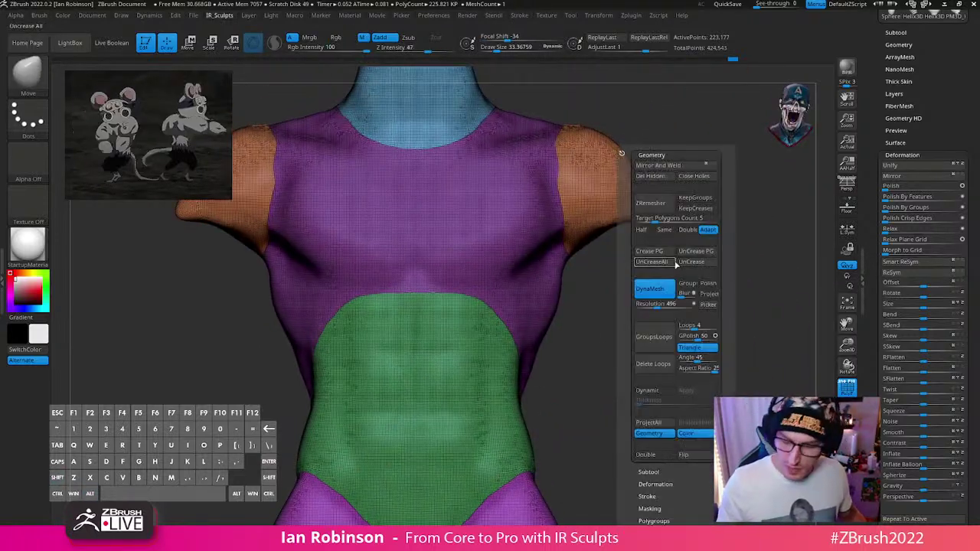
left_click(907, 46)
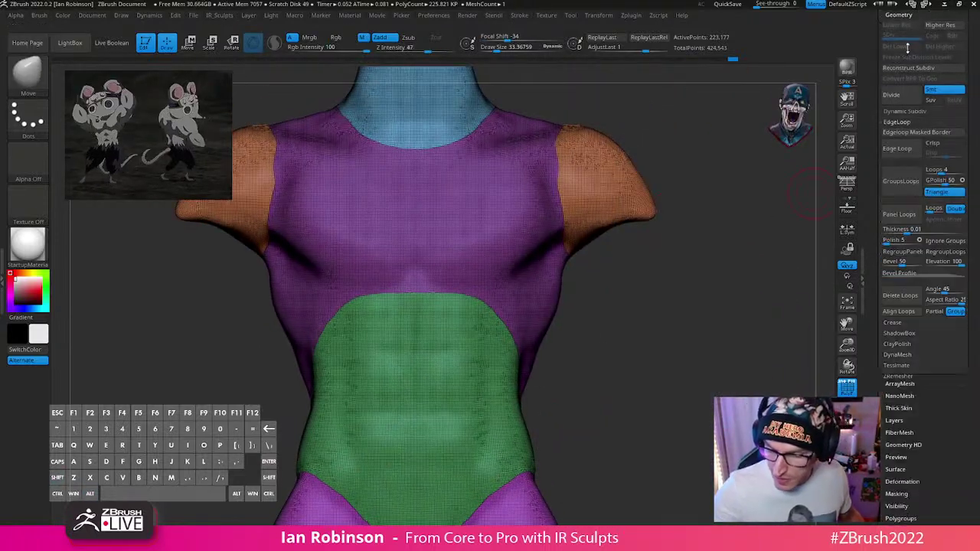
left_click(903, 323)
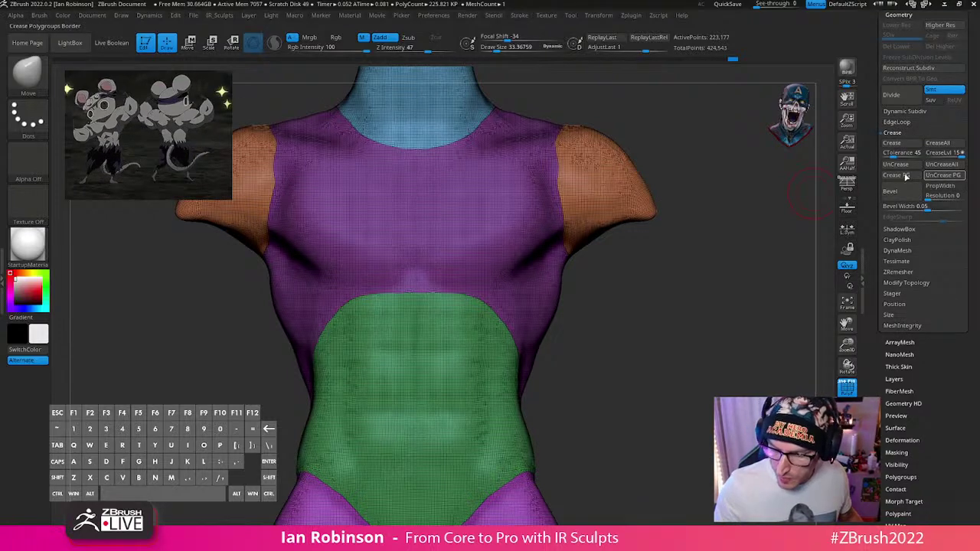
left_click_drag(678, 360, 597, 326)
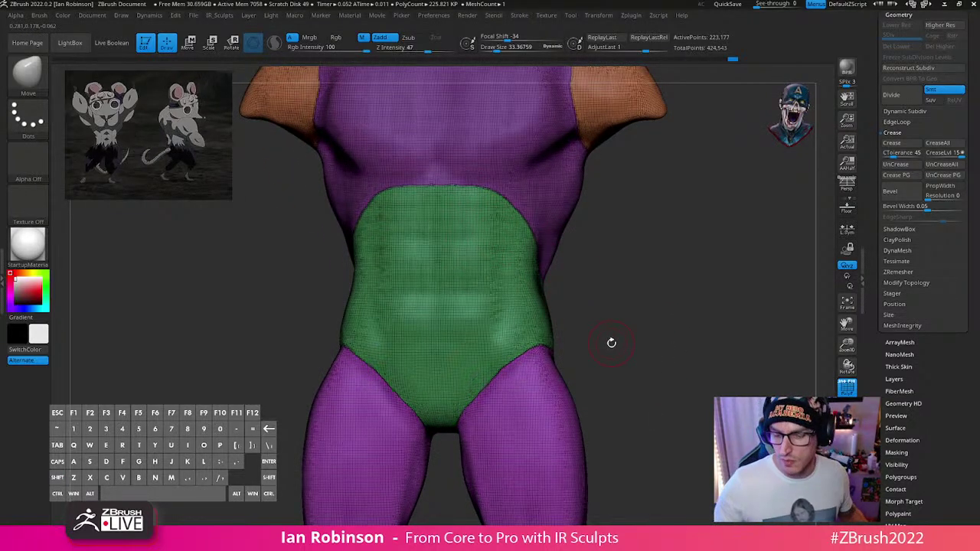
left_click(903, 272)
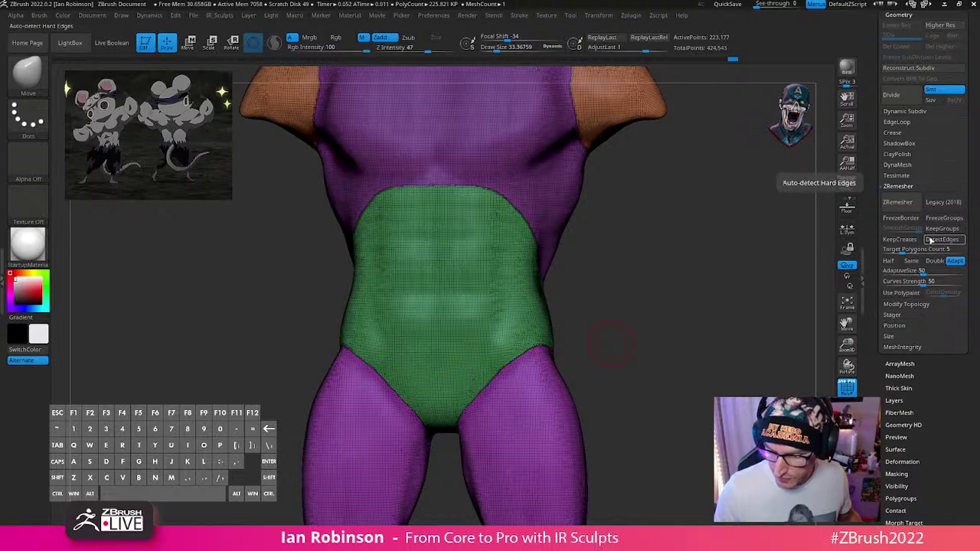
Step: Examine the most recent entries in the torso's undo history
key("ctrl")
left_click(733, 61)
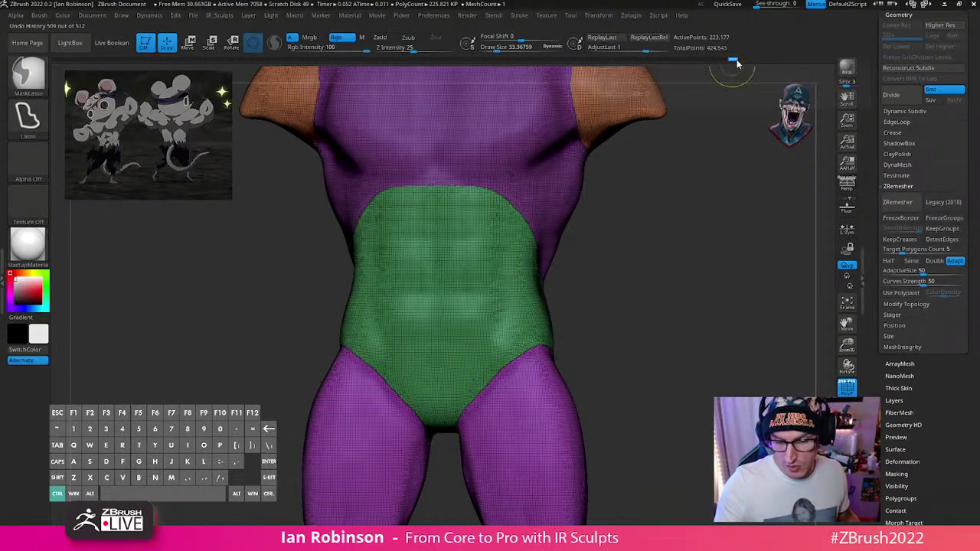
left_click_drag(717, 160, 697, 192)
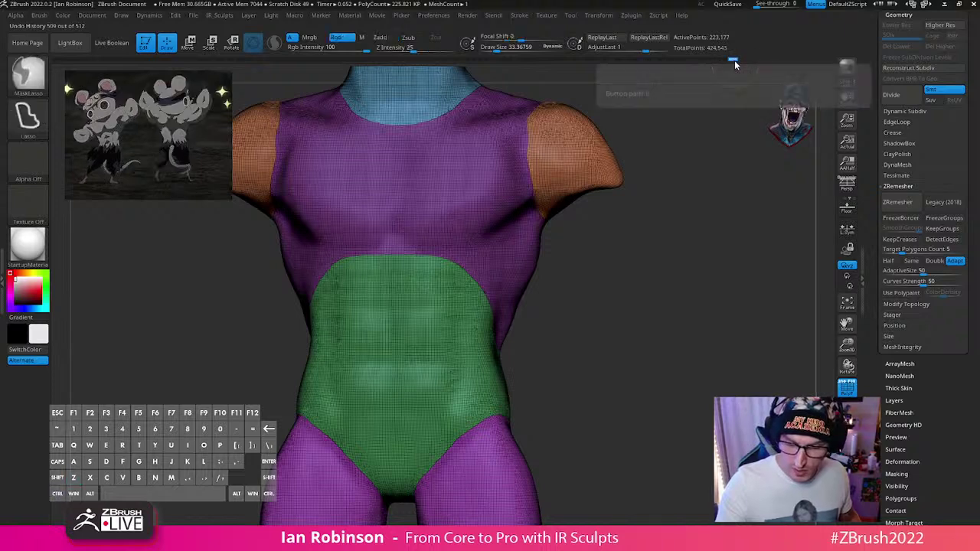
key("ctrl")
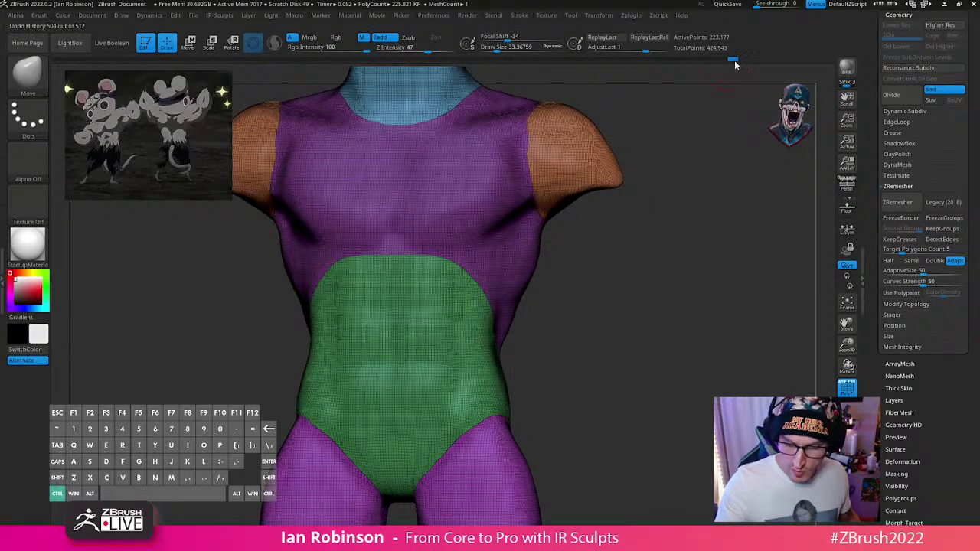
key("f")
key("shift+f")
key("shift+f")
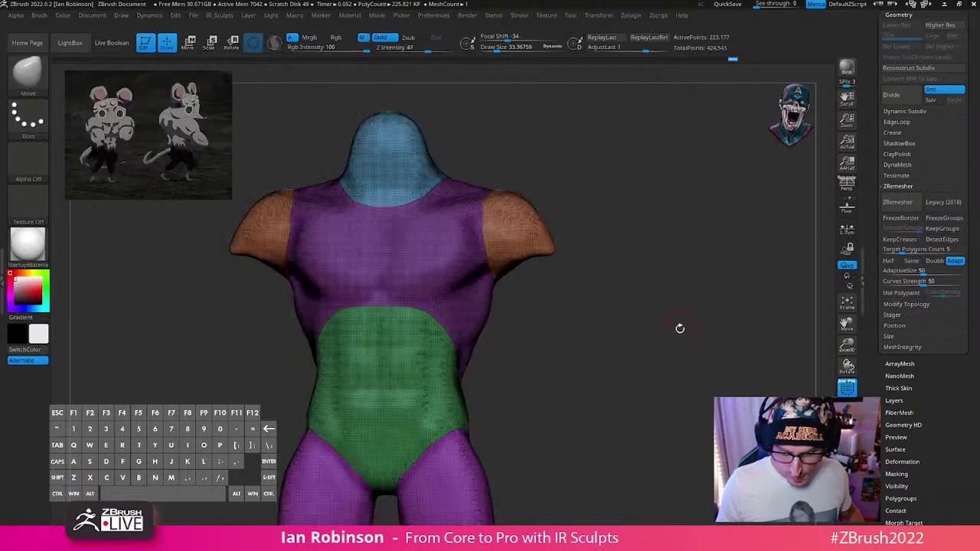
mouse_move(680, 351)
left_mouse_down("shift")
mouse_move(689, 354)
mouse_move(680, 436)
left_mouse_up("shift")
key("ctrl")
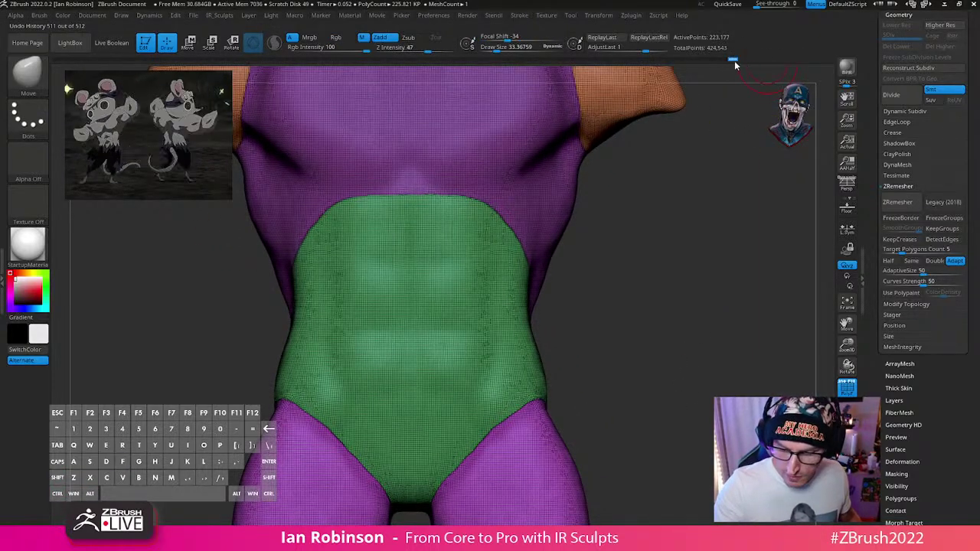
key("ctrl")
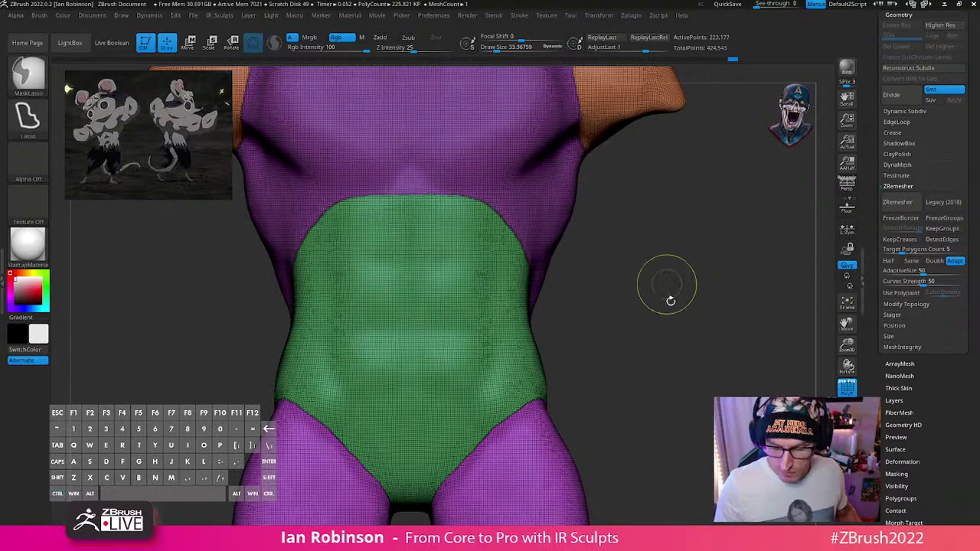
Step: Try a symmetrical lasso mask across the waist and clear it
mouse_move(678, 288)
left_mouse_down("alt")
mouse_move(675, 274)
mouse_move(672, 334)
left_mouse_up("alt")
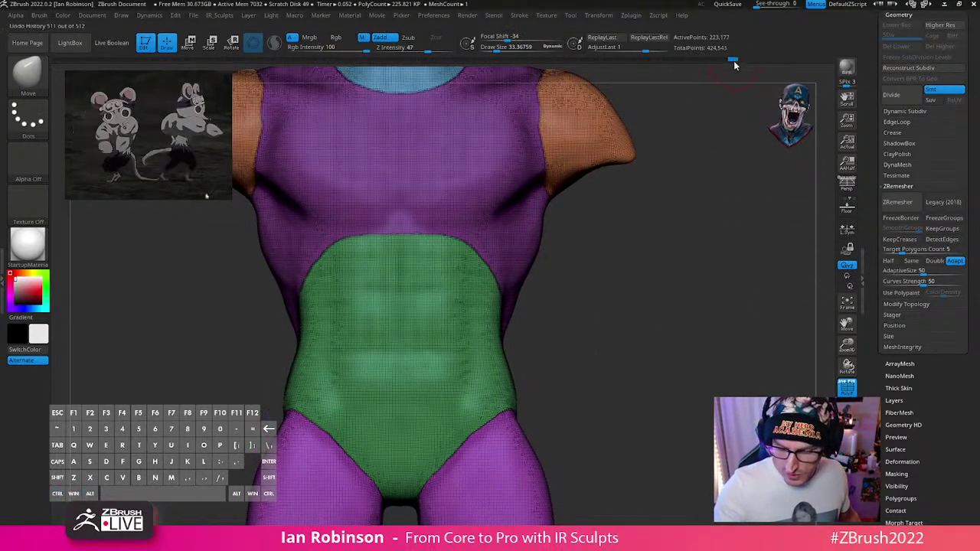
left_click_drag(603, 256, 618, 304, "ctrl")
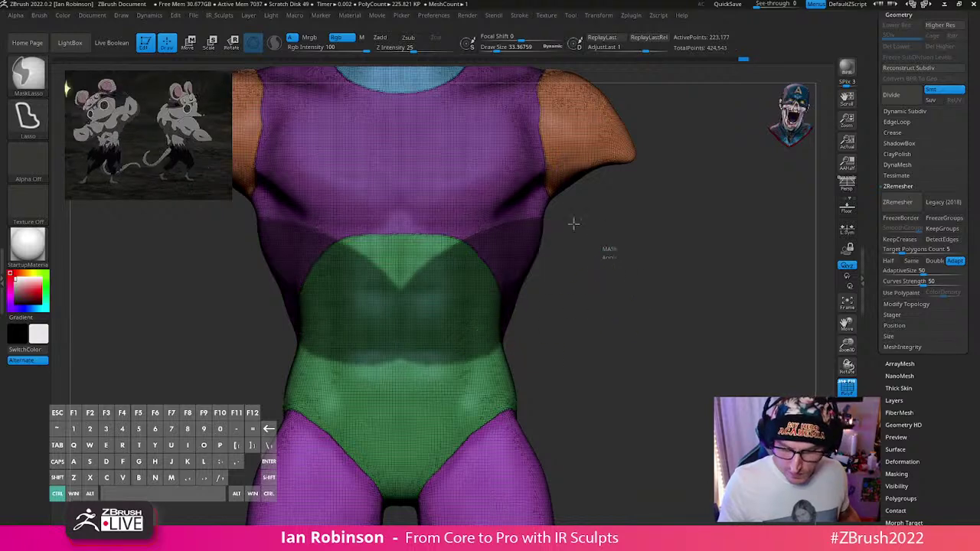
mouse_move(573, 222)
left_mouse_down("ctrl")
mouse_move(633, 270)
mouse_move(673, 223)
left_mouse_up("ctrl")
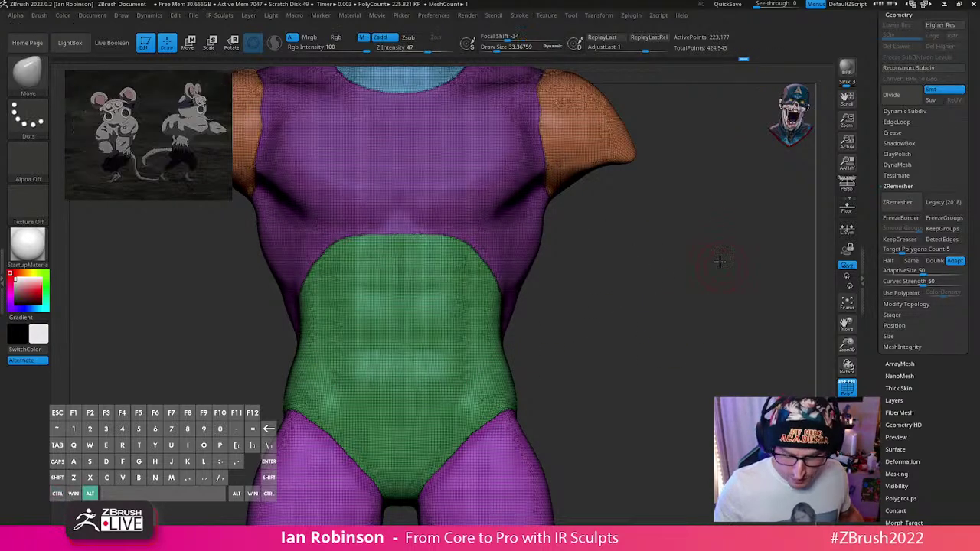
Step: Apply Mirror And Weld to the torso mesh to make it symmetrical along its centre line
mouse_move(718, 260)
left_mouse_down("alt")
mouse_move(681, 290)
mouse_move(693, 239)
left_mouse_up("alt")
key("2")
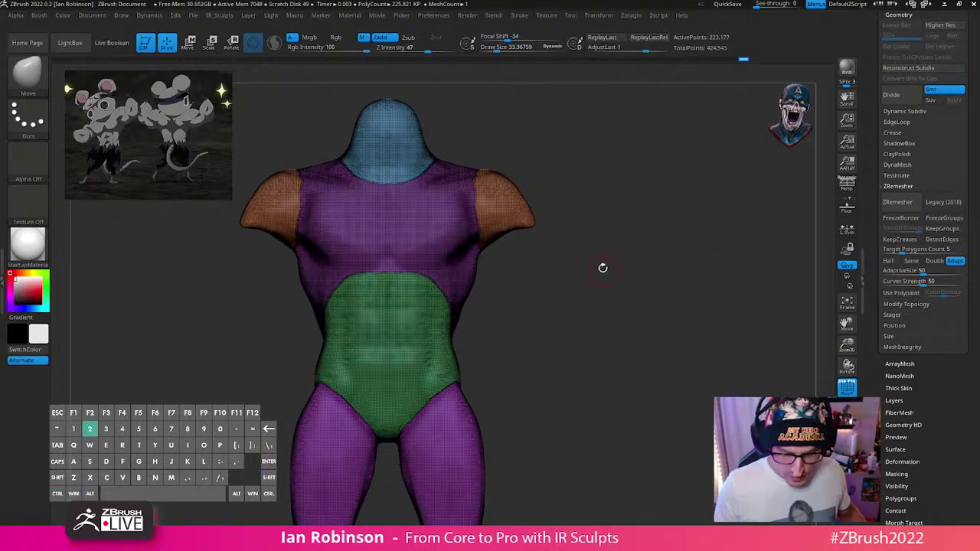
left_click(624, 176)
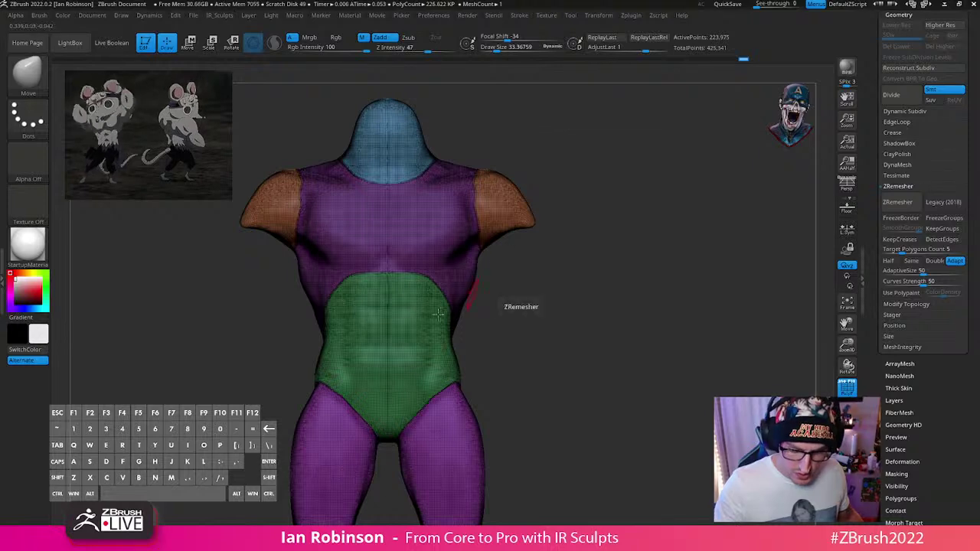
mouse_move(593, 278)
left_mouse_down()
mouse_move(612, 317)
mouse_move(557, 280)
mouse_move(656, 262)
mouse_move(577, 279)
mouse_move(569, 324)
left_mouse_up()
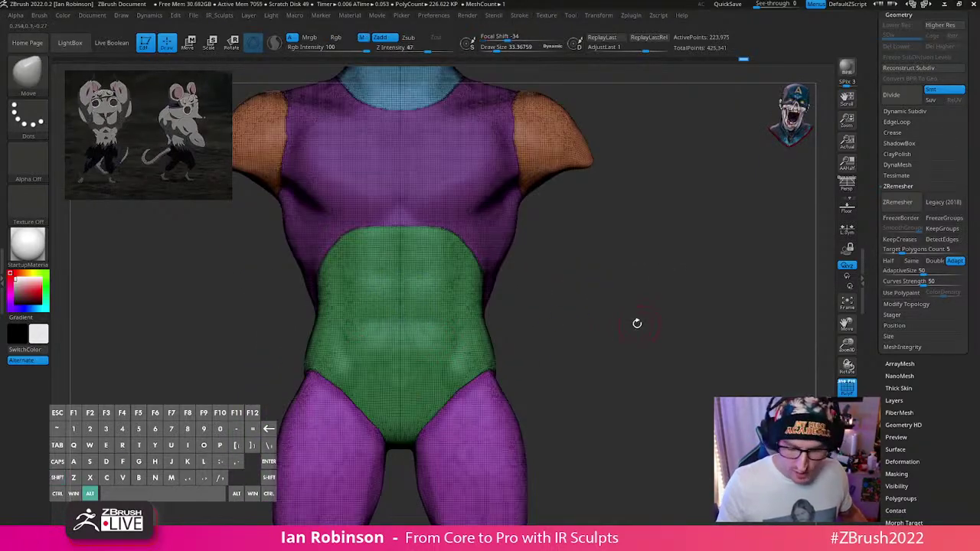
Step: Turn on KeepGroups and KeepCreases for ZRemesher and set the Target Polygons Count to about 22.48
key("alt")
mouse_move(610, 295)
left_mouse_down("alt")
mouse_move(655, 300)
mouse_move(624, 278)
mouse_move(623, 302)
left_mouse_up("alt")
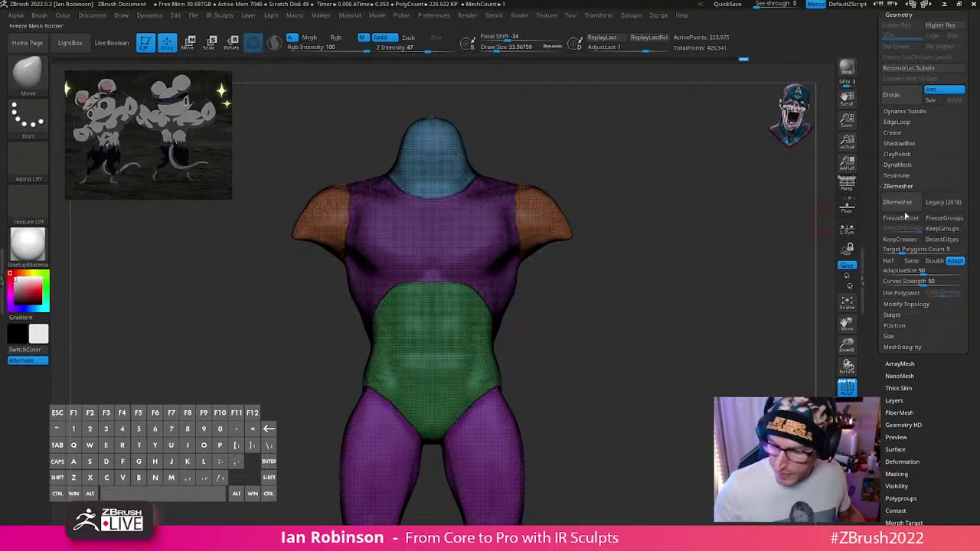
left_click_drag(975, 253, 969, 184)
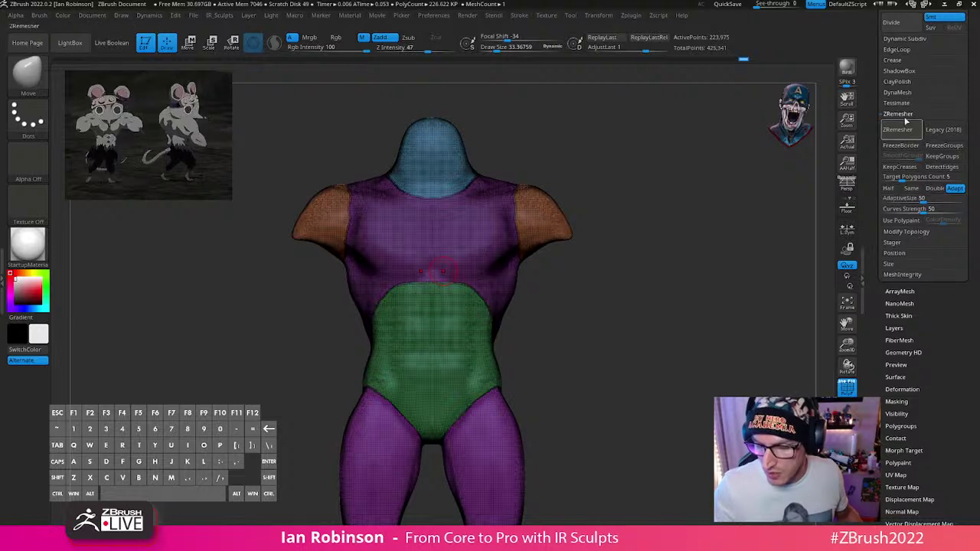
key("shift")
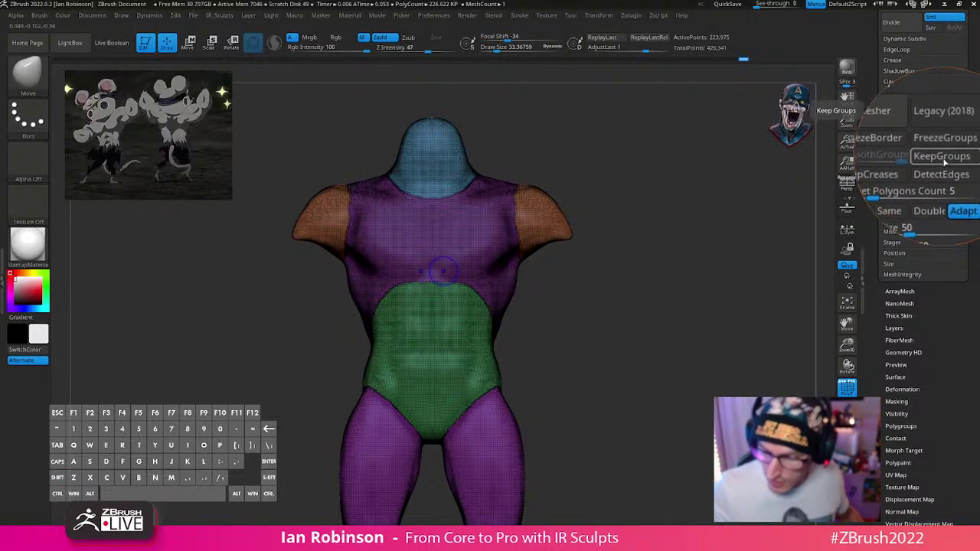
left_click(951, 157)
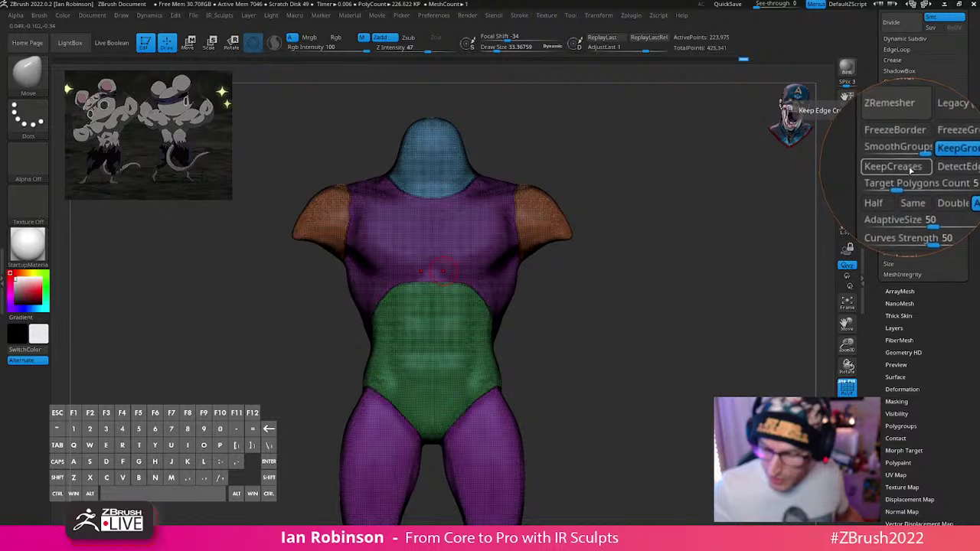
left_click(915, 168)
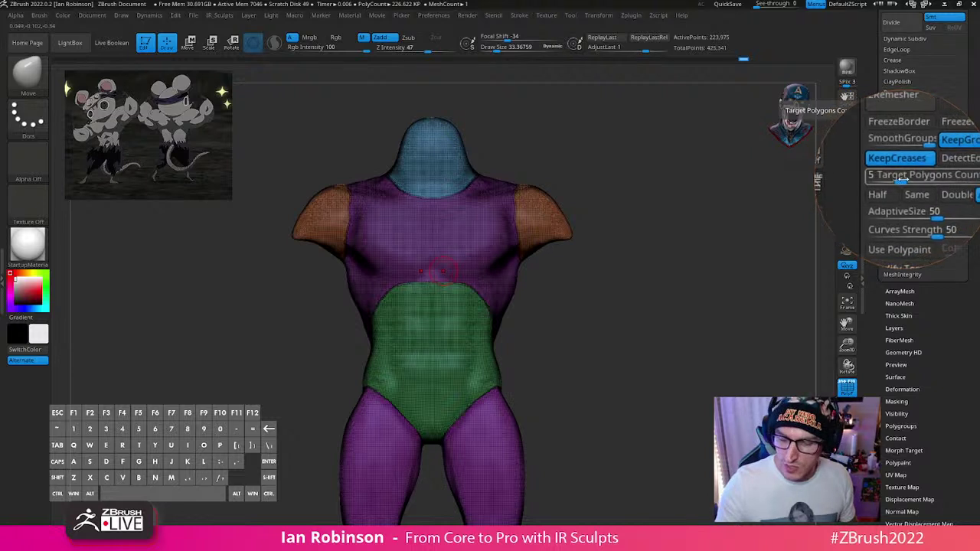
left_click_drag(903, 180, 925, 180)
left_click(916, 178)
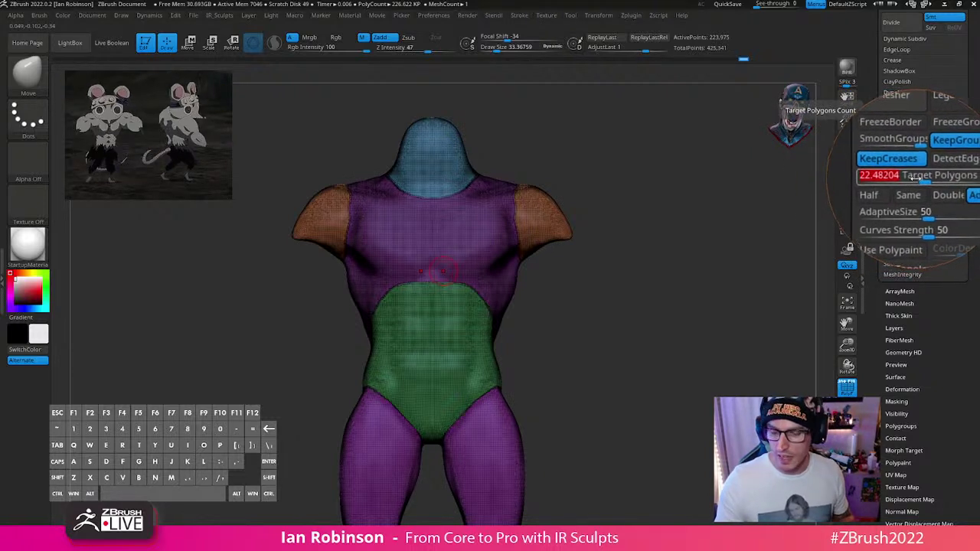
key("shift")
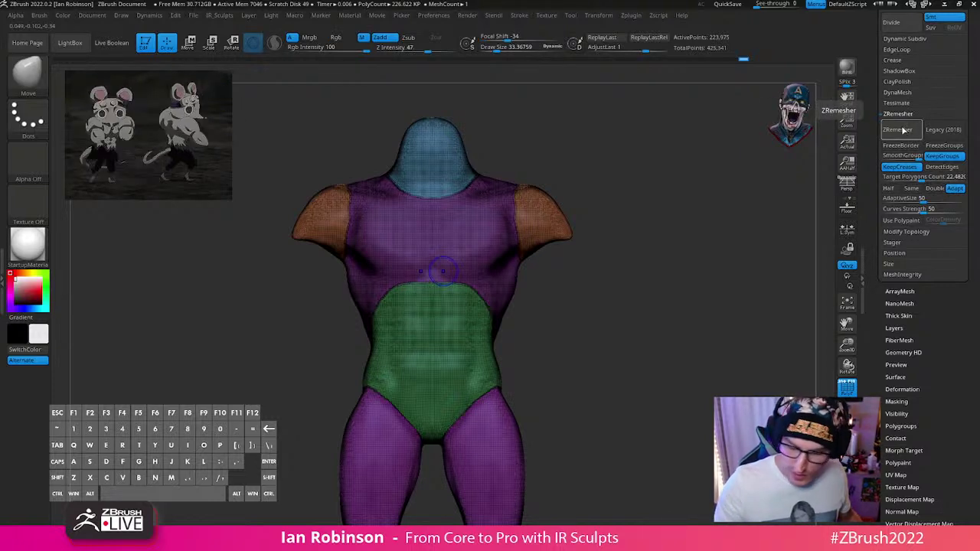
Step: Check the torso with and without its polygroup display and run ZRemesher on it
right_click_drag(485, 293, 525, 362, "alt")
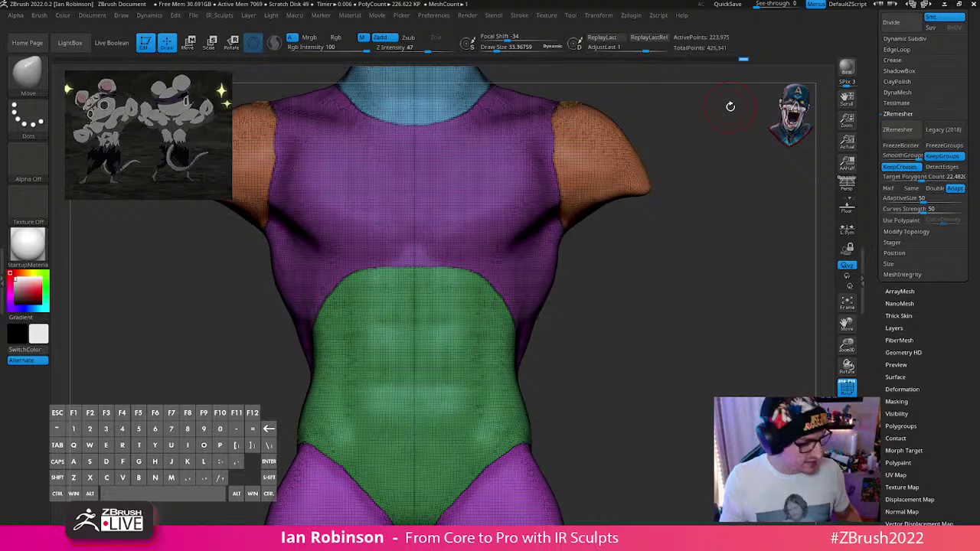
key("shift+f")
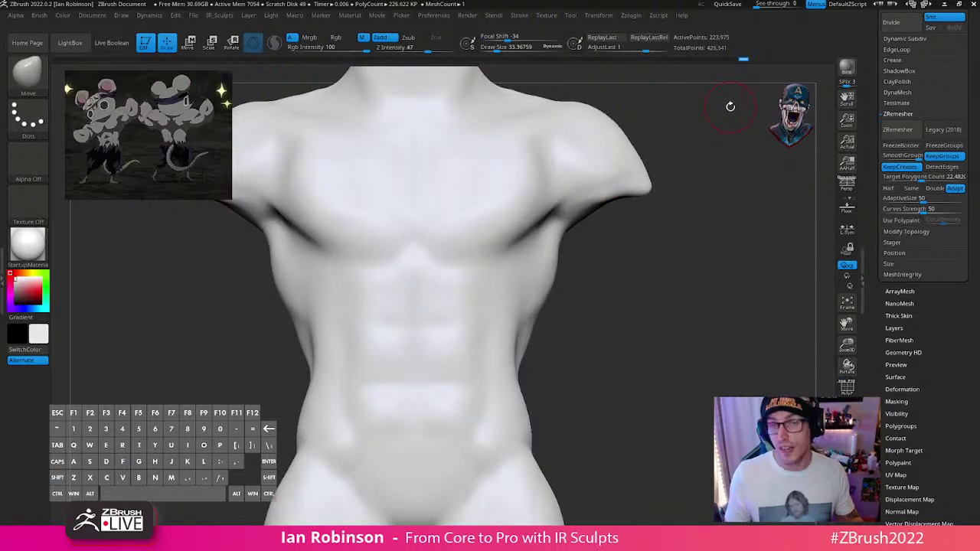
key("shift+f")
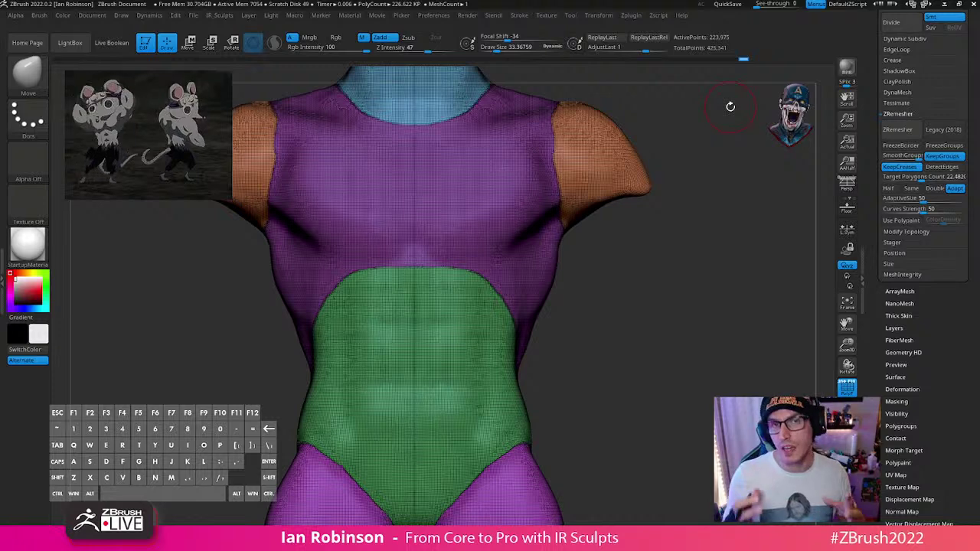
left_click_drag(730, 107, 655, 274, "alt")
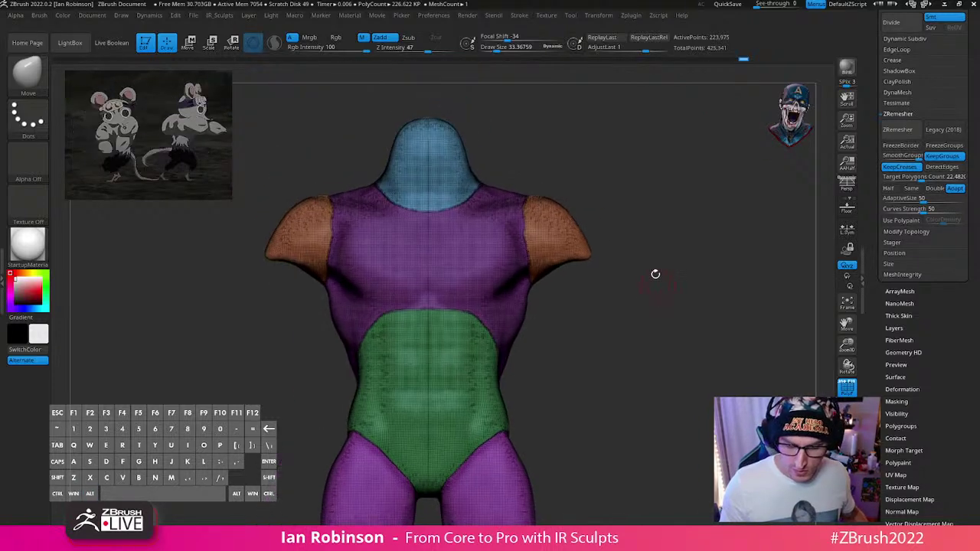
left_click(899, 129)
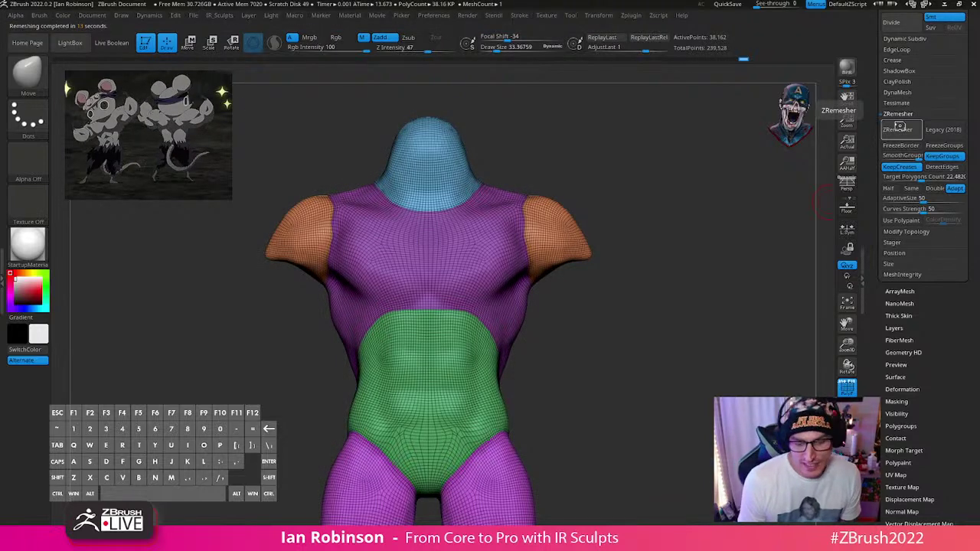
Step: Inspect the torso's topology, switch ZRemesher to Half the polygon count and remesh the torso
right_click_drag(651, 324, 462, 282)
mouse_move(421, 233)
right_mouse_down("alt")
mouse_move(444, 332)
mouse_move(646, 357)
mouse_move(639, 384)
mouse_move(658, 339)
right_mouse_up("alt")
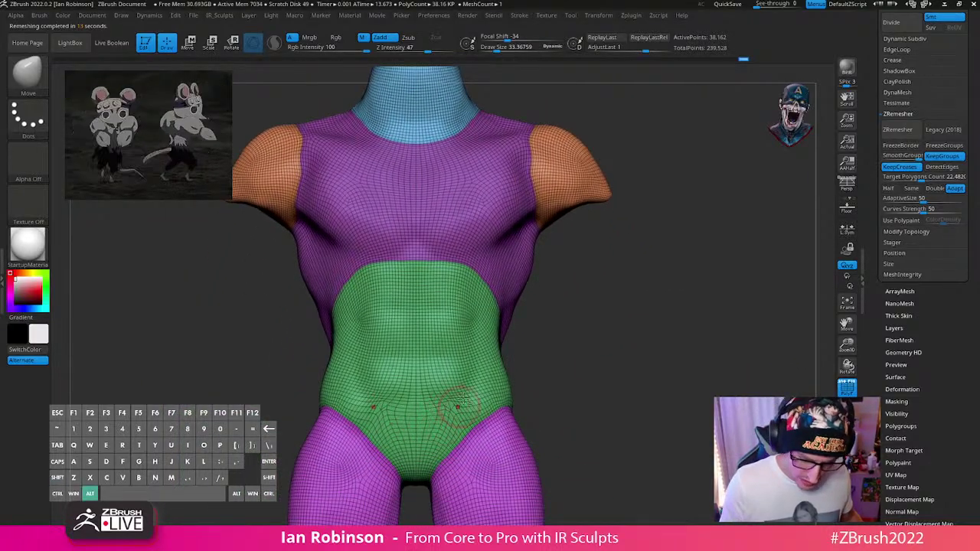
right_click_drag(459, 400, 645, 328, "alt")
key("Return")
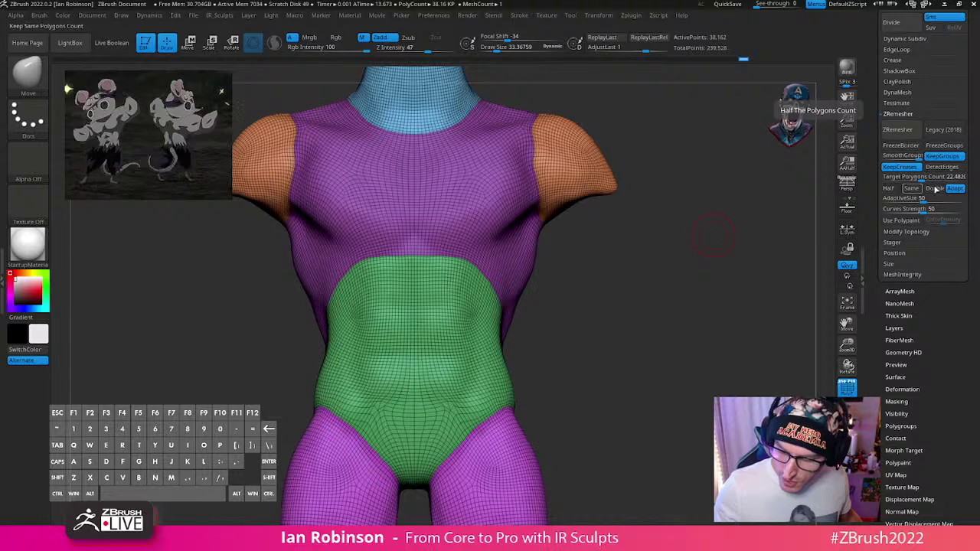
key("shift")
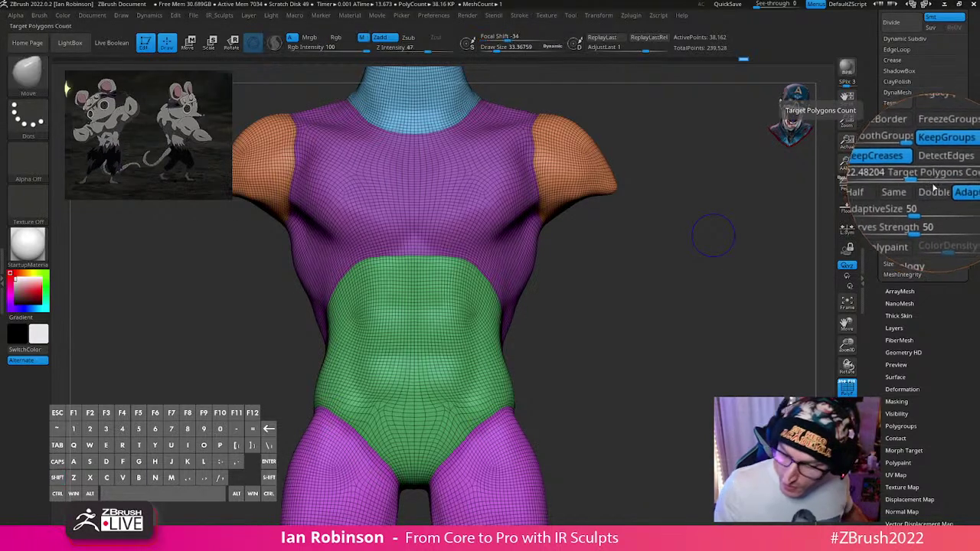
left_click(892, 189)
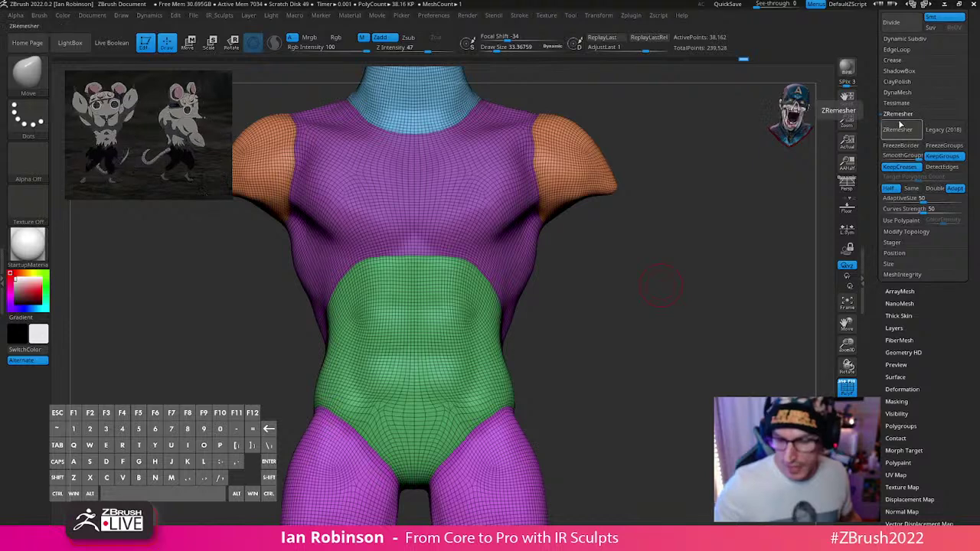
left_click(899, 129)
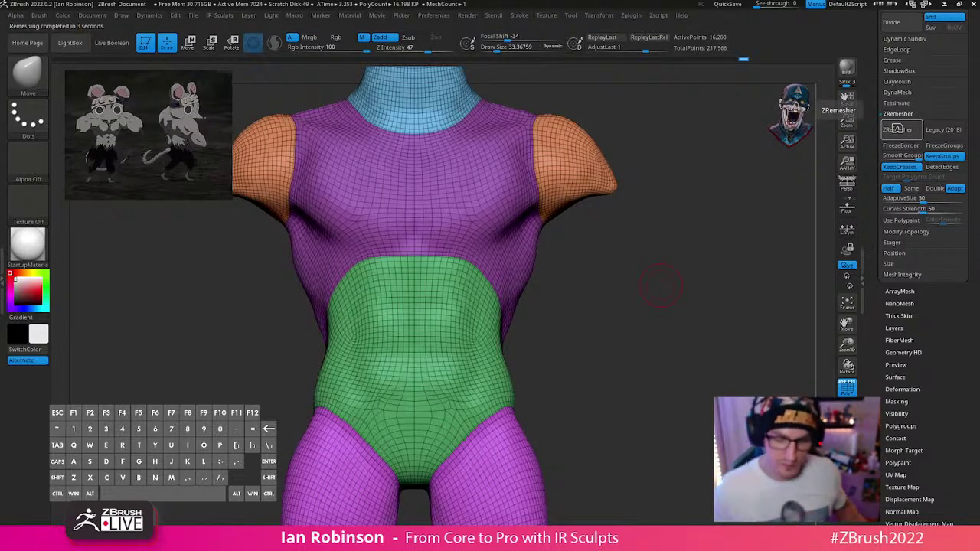
Step: Check the torso's edge flow from several angles and ZRemesh it once more at half its polygon count
mouse_move(693, 283)
left_mouse_down()
mouse_move(756, 275)
mouse_move(525, 355)
mouse_move(557, 355)
left_mouse_up()
right_click_drag(557, 355, 541, 359)
right_click_drag(464, 396, 484, 382, "alt")
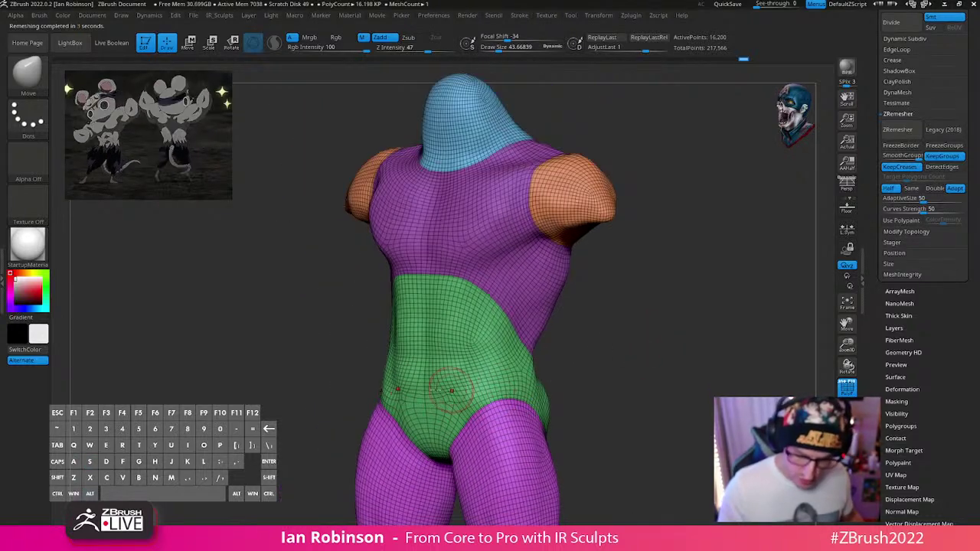
left_click_drag(610, 350, 602, 372, "alt")
left_click_drag(602, 372, 584, 356, "shift")
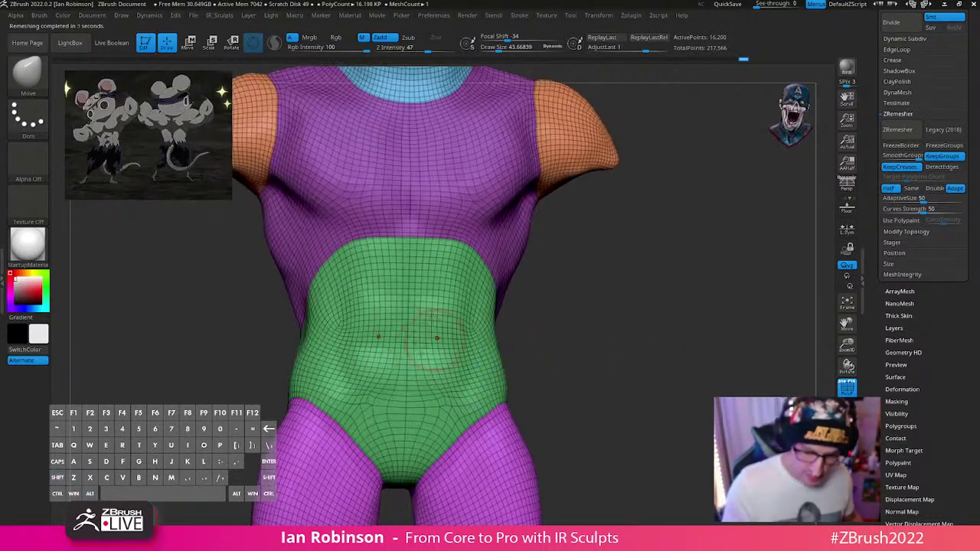
left_click_drag(651, 344, 588, 352)
left_click_drag(587, 352, 632, 315, "alt")
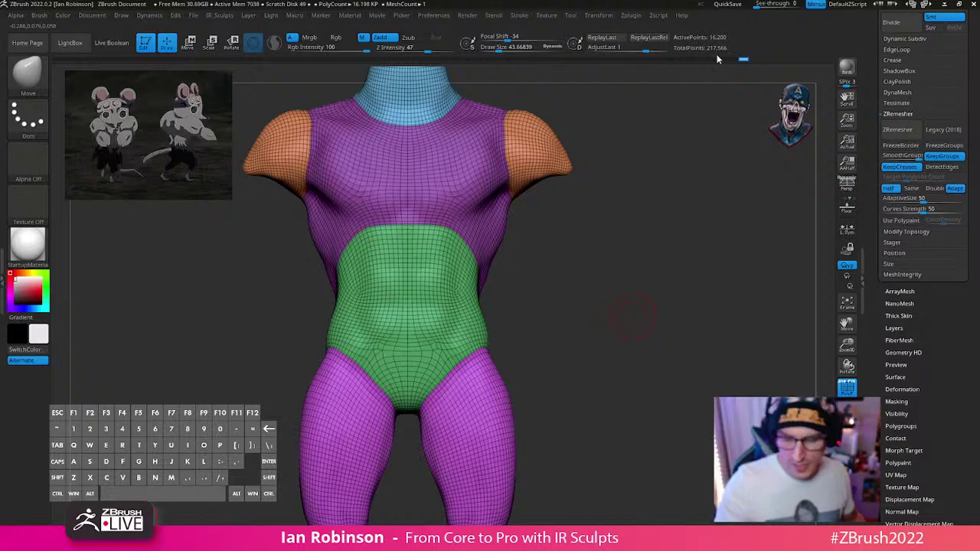
left_click(897, 129)
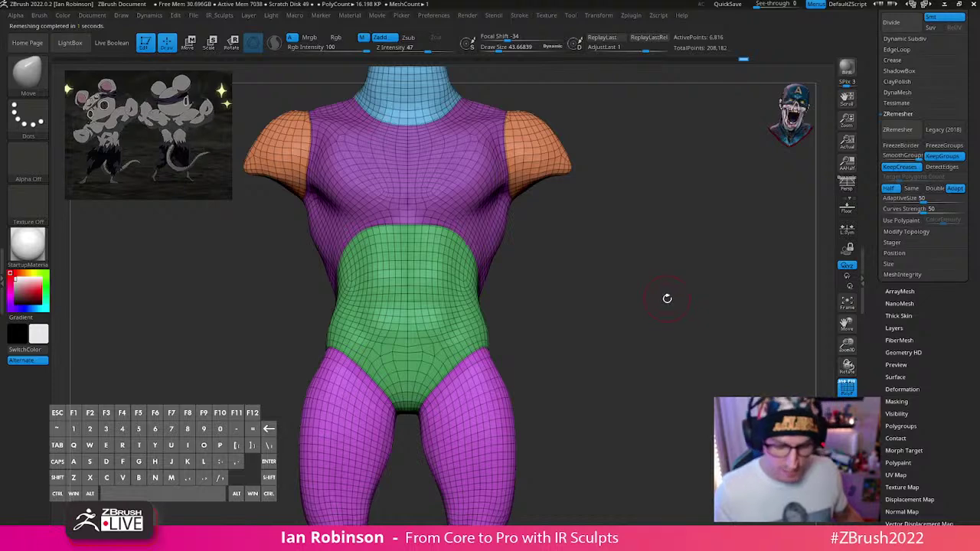
Step: Open the Crease settings and subdivide the low-poly torso three times with its wireframe hidden
mouse_move(656, 310)
left_mouse_down()
mouse_move(672, 310)
mouse_move(620, 326)
mouse_move(685, 309)
mouse_move(678, 342)
mouse_move(655, 314)
left_mouse_up()
key("shift+f")
key("shift+f")
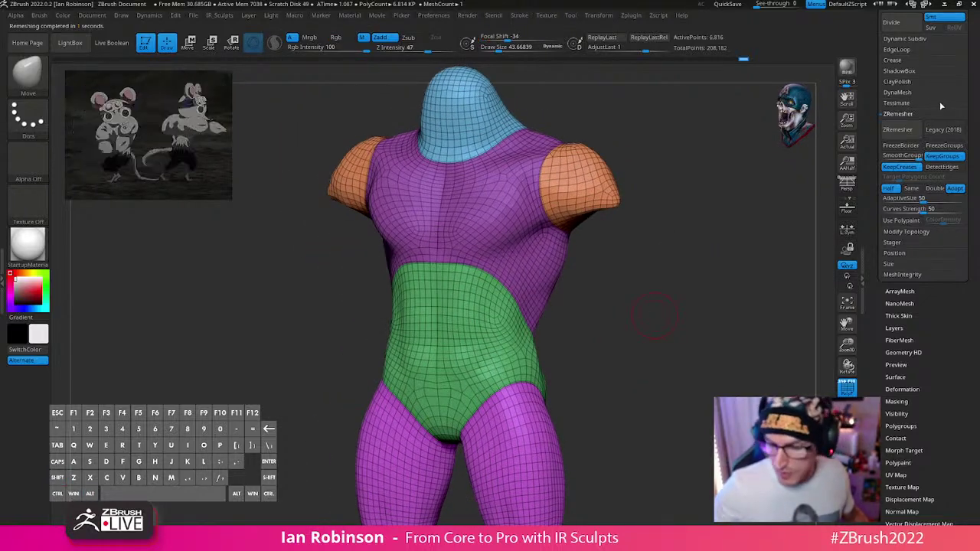
left_click(894, 60)
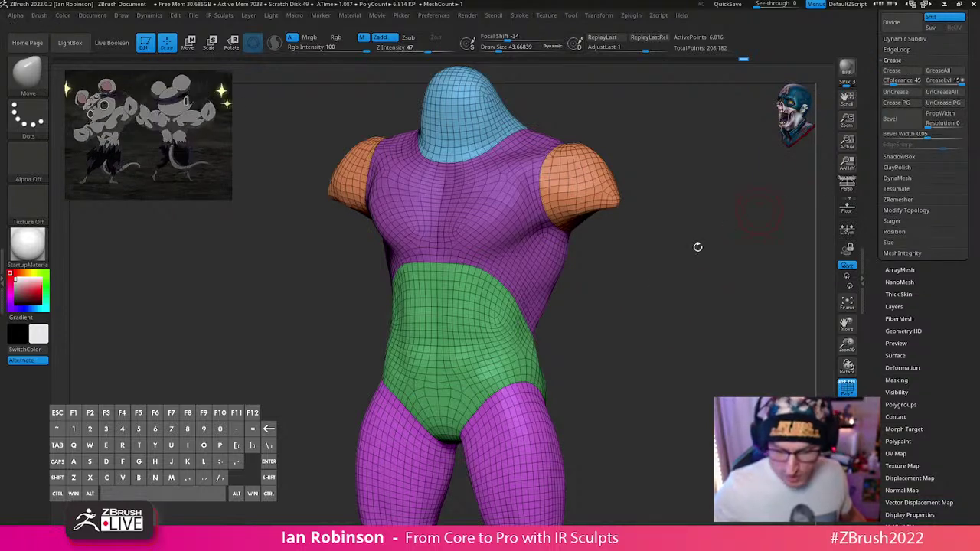
left_click_drag(697, 246, 682, 278, "shift")
key("shift+f")
key("ctrl")
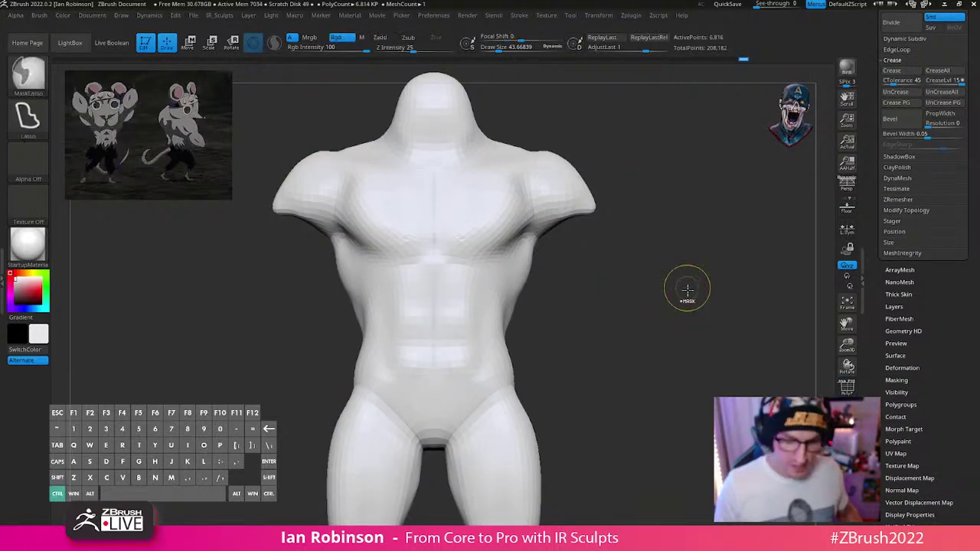
key("ctrl+d")
key("ctrl+d")
key("ctrl+d")
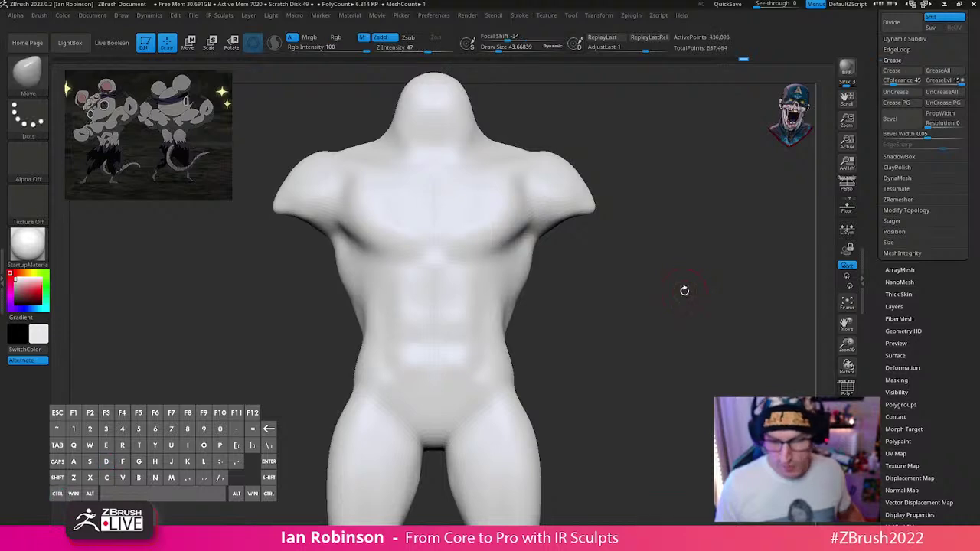
Step: Show the torso's polygroup wireframe and use Project History to transfer the earlier sculpted detail onto the subdivided mesh
key("shift+f")
key("shift+f")
key("shift+f")
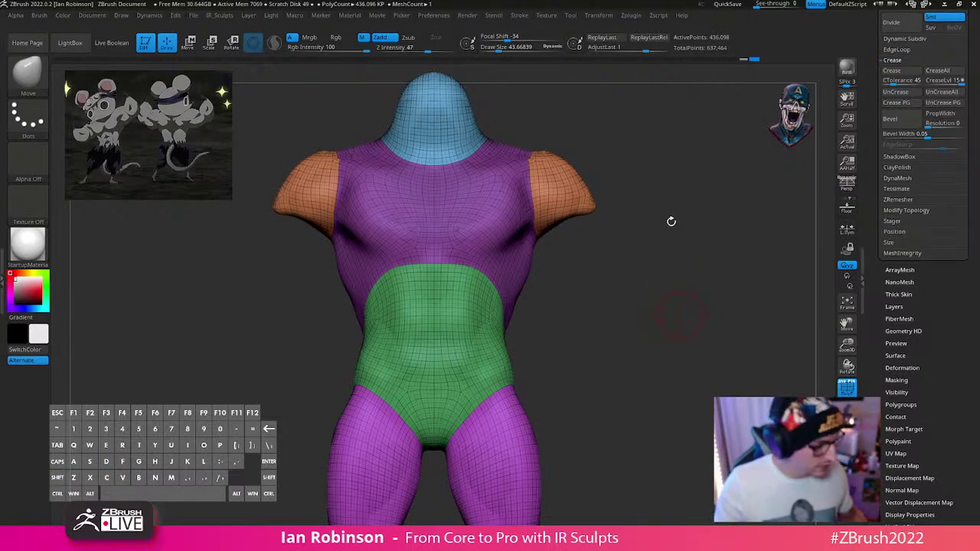
key("2")
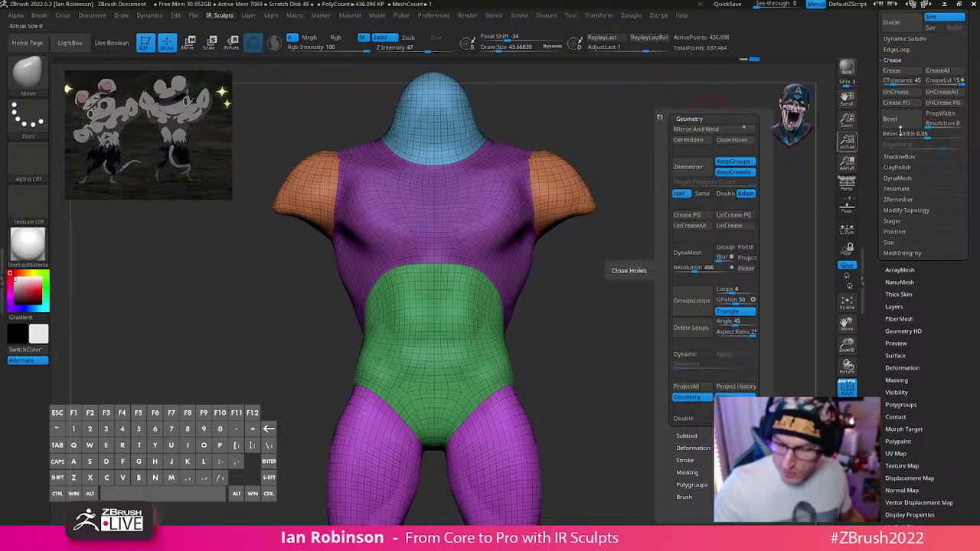
left_click_drag(972, 168, 972, 294)
left_click(896, 57)
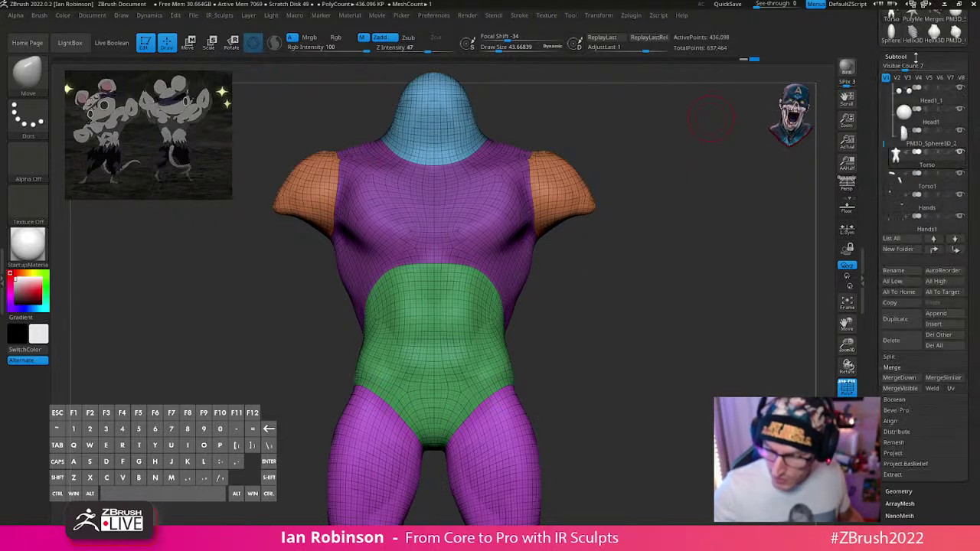
left_click(896, 454)
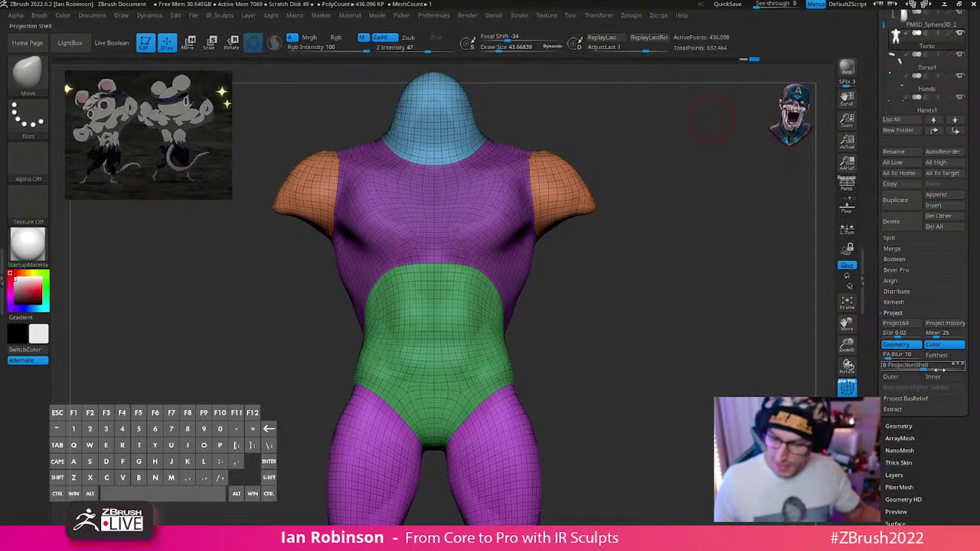
left_click(940, 357)
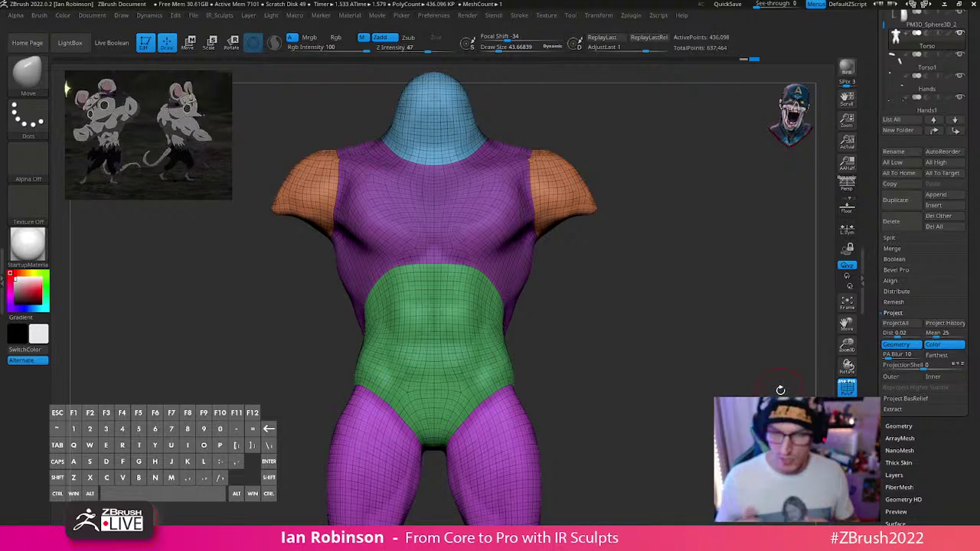
Step: Enlarge the Move brush's draw size to about 140 and inspect the torso with and without its polygroup wireframe
key("shift+f")
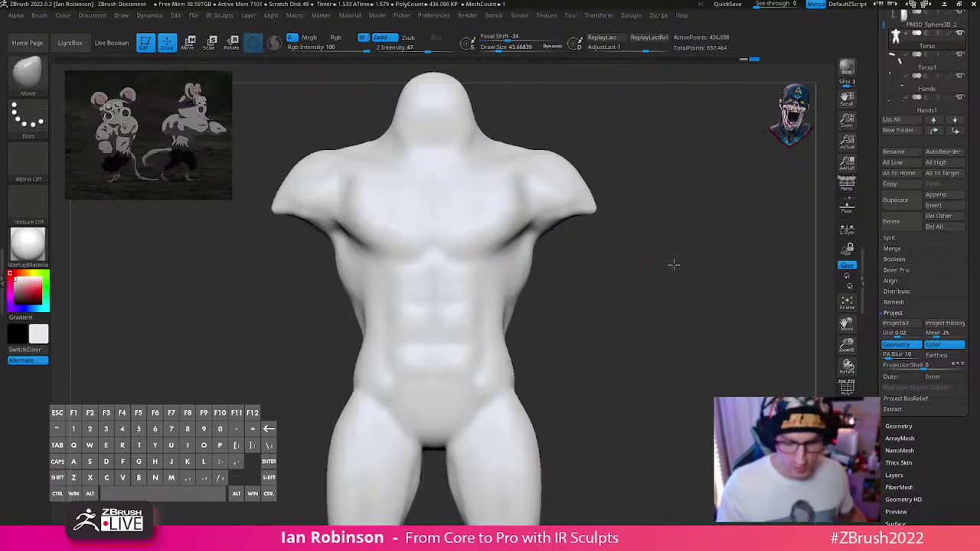
mouse_move(674, 263)
left_mouse_down("alt")
mouse_move(686, 335)
mouse_move(666, 345)
mouse_move(687, 322)
mouse_move(710, 317)
left_mouse_up("alt")
key("shift")
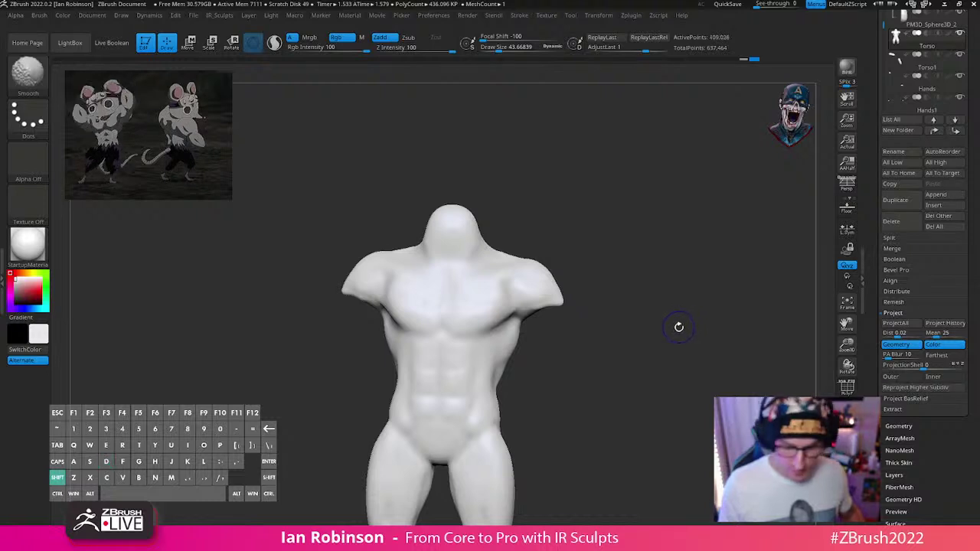
key("s")
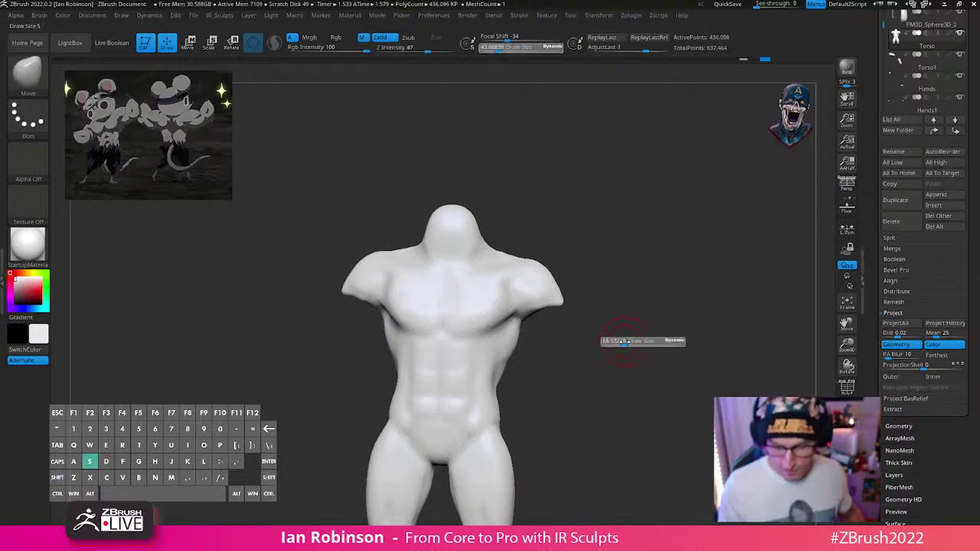
key("shift+f")
key("shift+f")
mouse_move(635, 339)
left_mouse_down("alt")
mouse_move(640, 372)
mouse_move(615, 346)
mouse_move(642, 335)
left_mouse_up("alt")
key("s")
left_click_drag(511, 301, 538, 305)
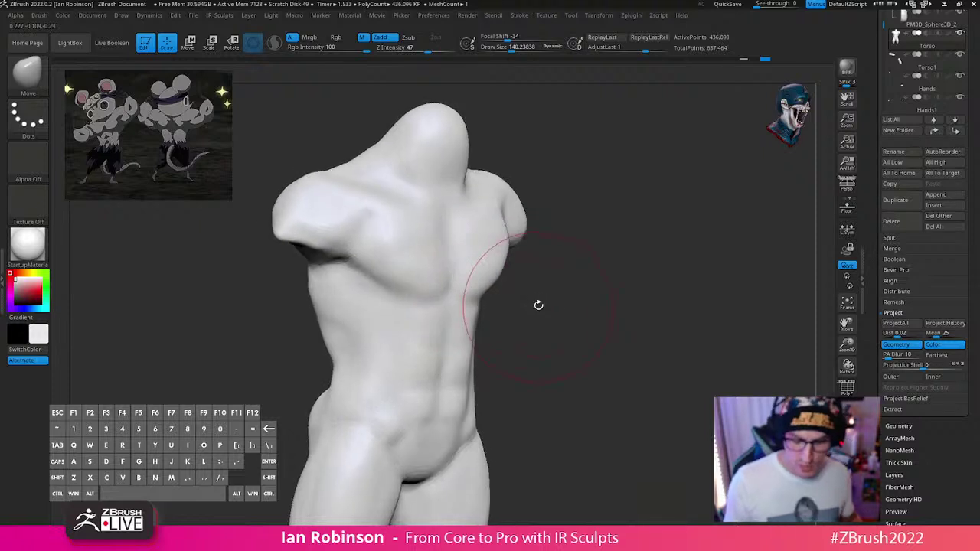
key("shift+f")
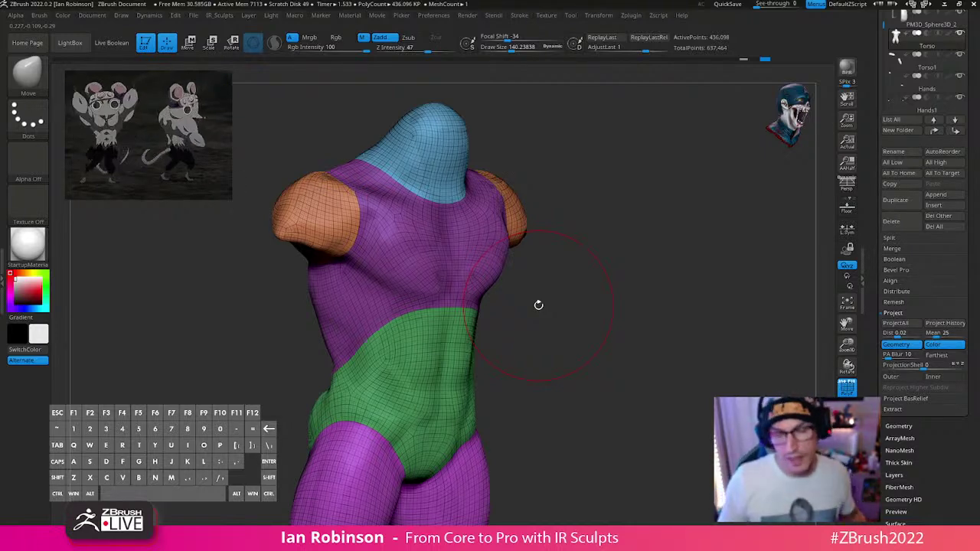
Step: Hide the torso's wireframe, drop the mesh to subdivision level 2 and delete its higher subdivision levels
left_click_drag(647, 326, 555, 308)
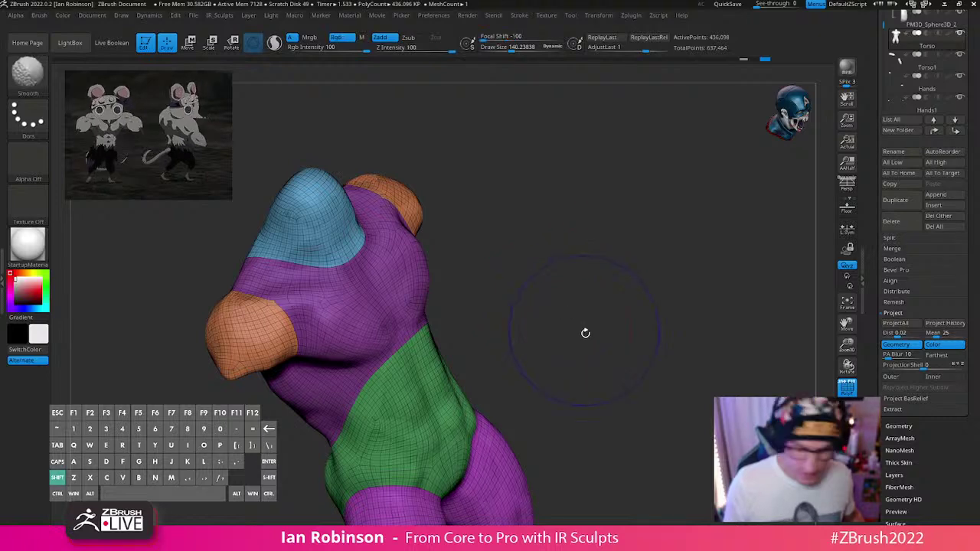
left_click_drag(976, 206, 978, 101)
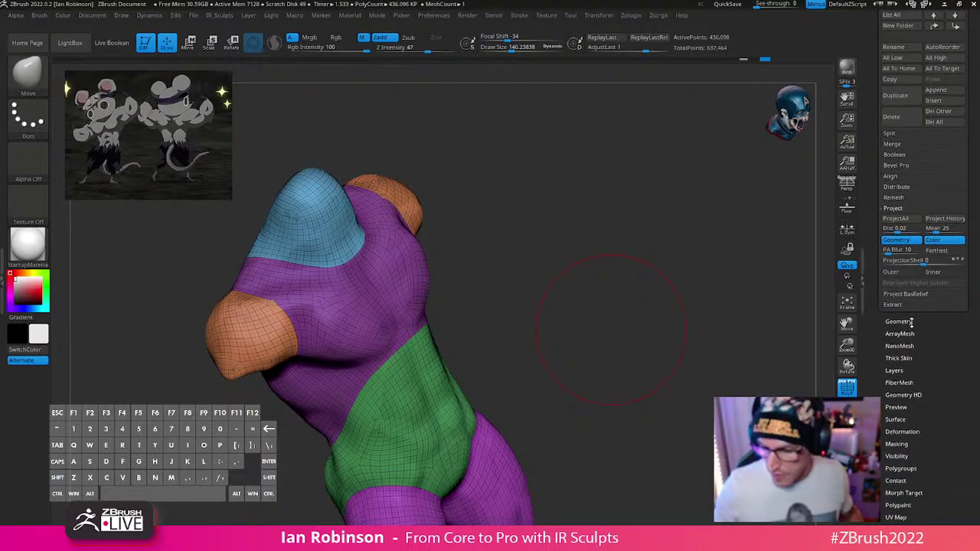
left_click(910, 322)
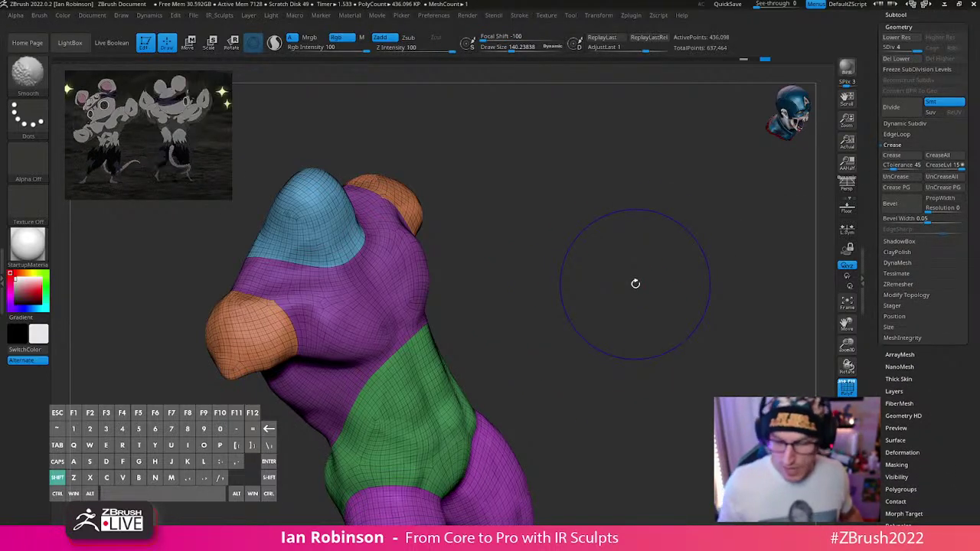
key("shift+d")
key("shift+d")
key("shift+f")
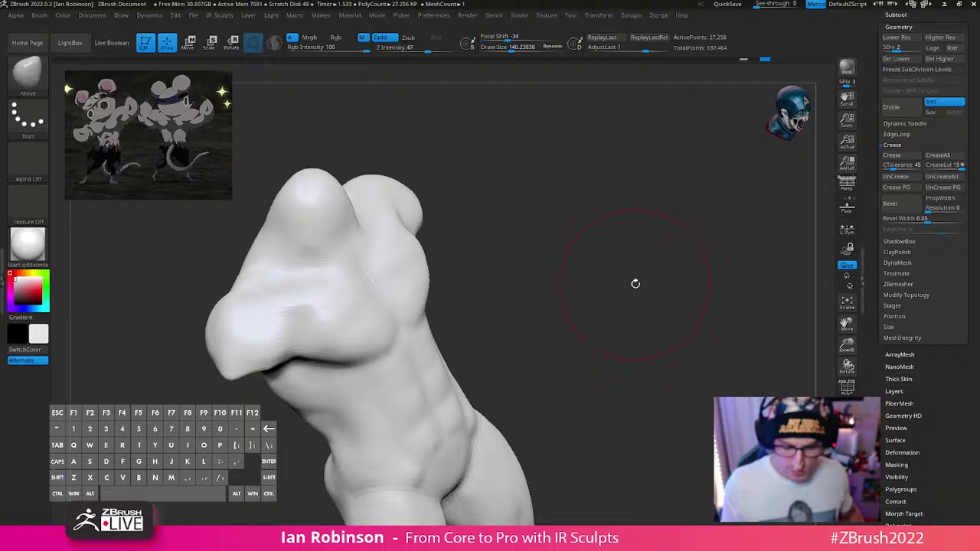
key("shift+d")
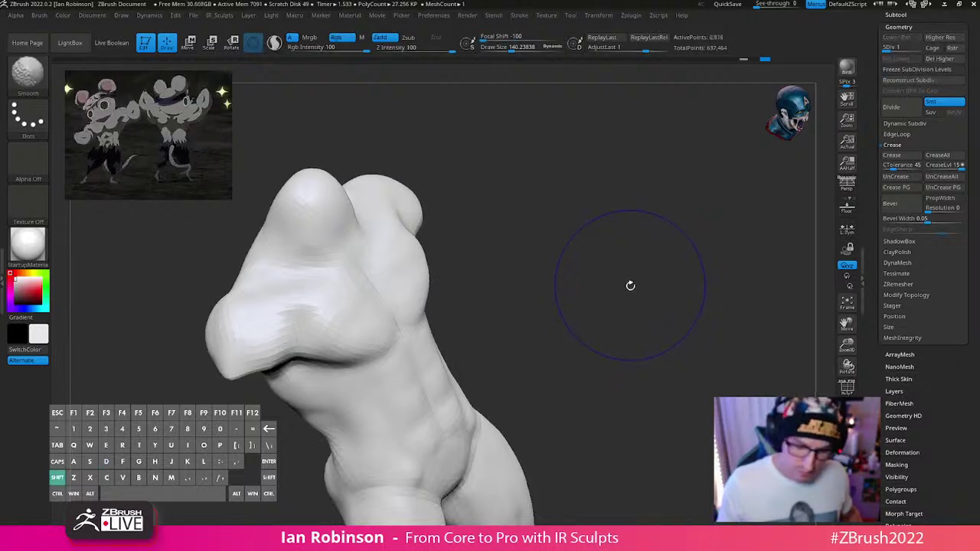
key("d")
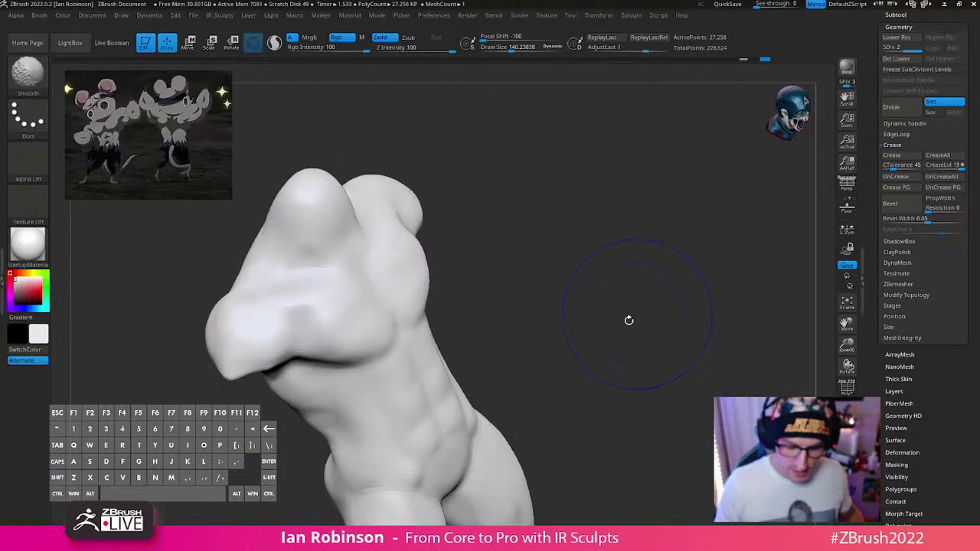
Step: Inspect the torso from an angle and straight from the front, with and without its polygroup wireframe
left_click_drag(459, 343, 562, 277)
mouse_move(612, 261)
left_mouse_down()
mouse_move(630, 280)
mouse_move(627, 300)
mouse_move(475, 284)
mouse_move(460, 254)
mouse_move(501, 229)
left_mouse_up()
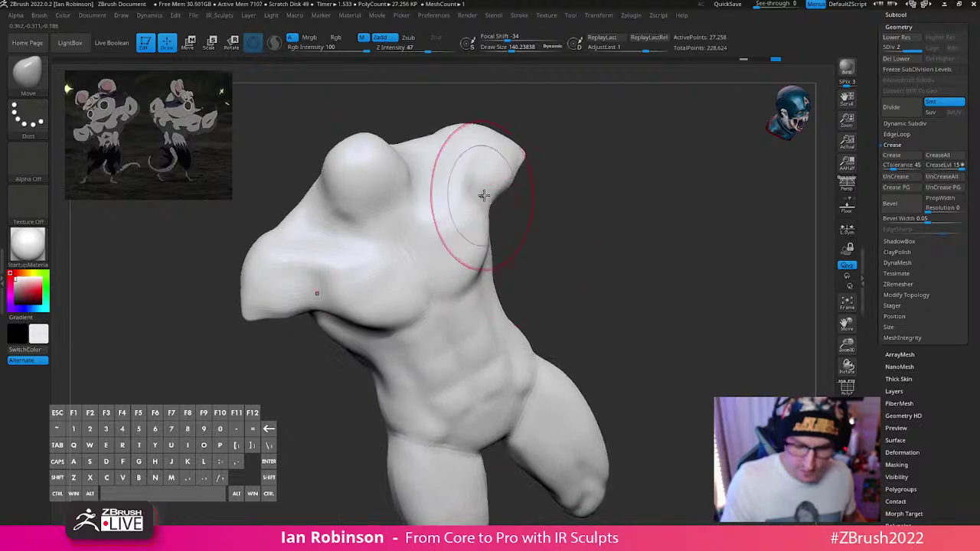
left_click_drag(483, 194, 505, 212)
left_click_drag(582, 260, 658, 313, "shift")
key("shift+f")
key("shift+f")
key("shift+f")
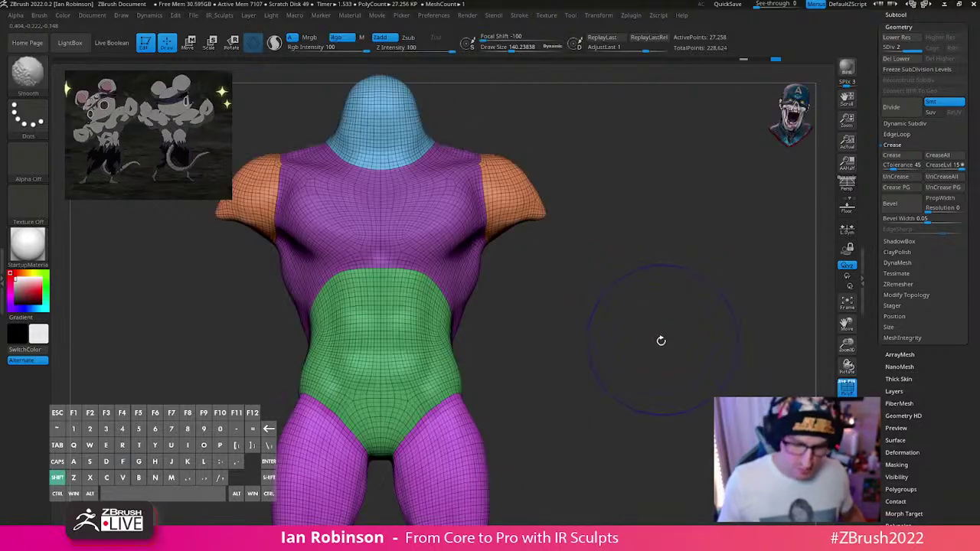
left_click_drag(601, 387, 657, 374, "alt")
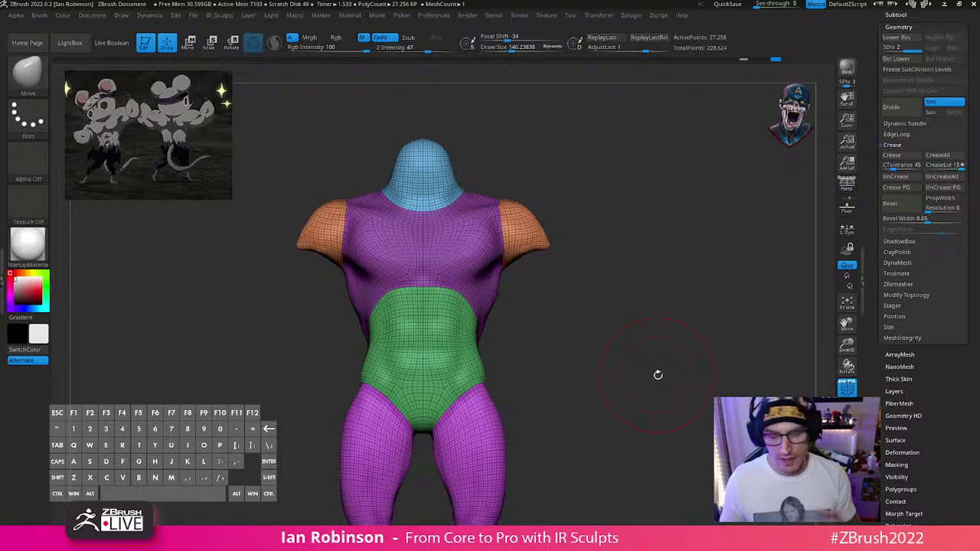
Step: Hide the torso's polygroup wireframe and switch to the Paint brush with a draw size of about 31
key("shift+f")
mouse_move(656, 374)
left_mouse_down("alt")
mouse_move(678, 296)
mouse_move(658, 294)
left_mouse_up("alt")
key("s")
mouse_move(655, 294)
left_mouse_down()
mouse_move(637, 297)
mouse_move(648, 283)
left_mouse_up()
key("b")
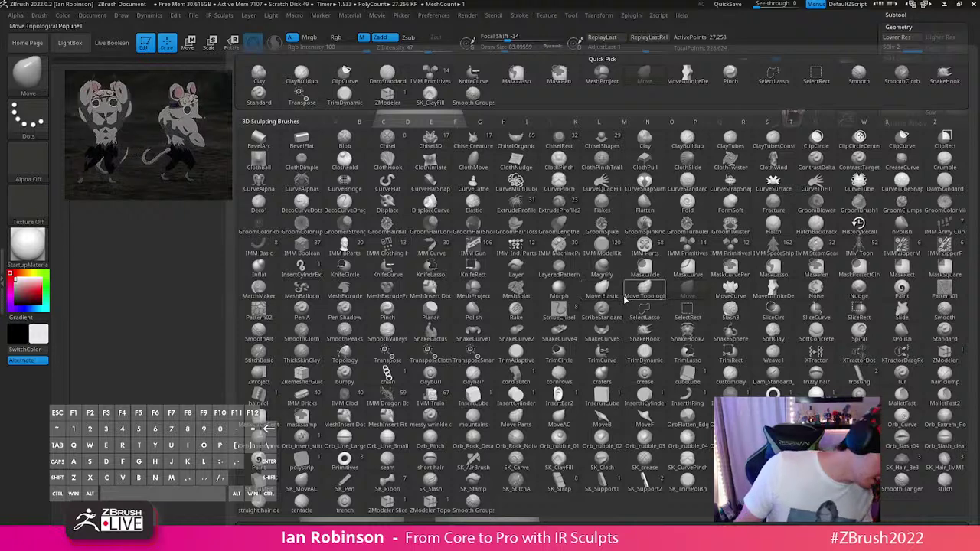
key("m")
key("t")
key("s")
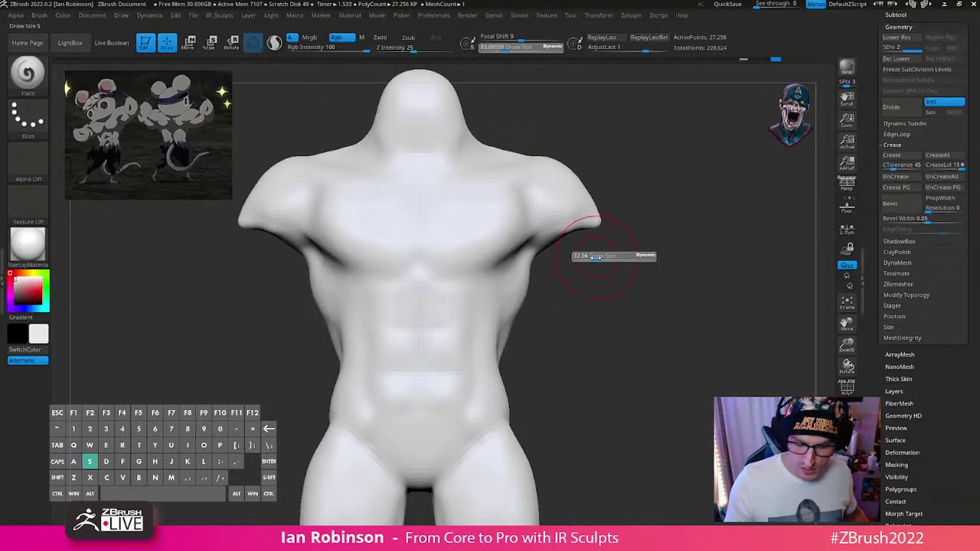
left_click_drag(598, 257, 586, 260)
key("shift+f")
key("shift+f")
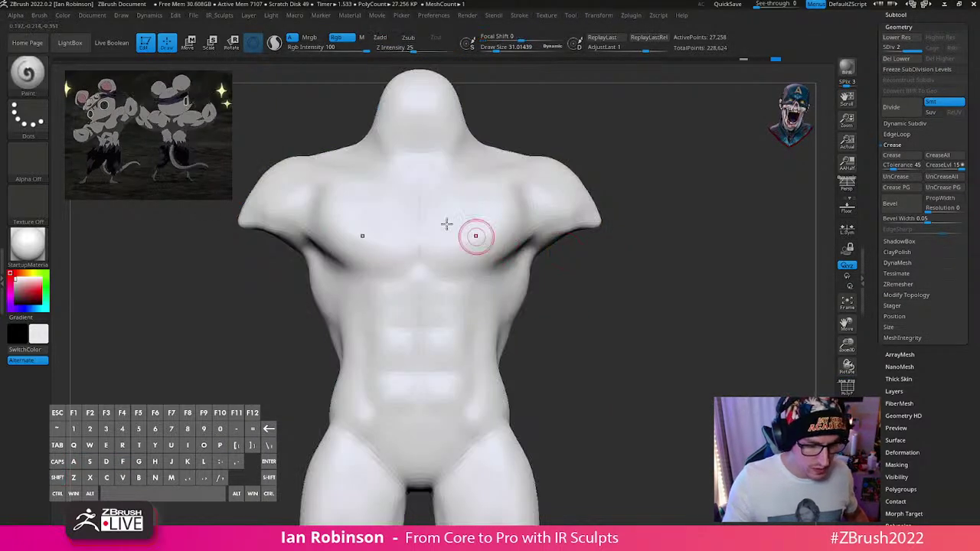
left_click(39, 289)
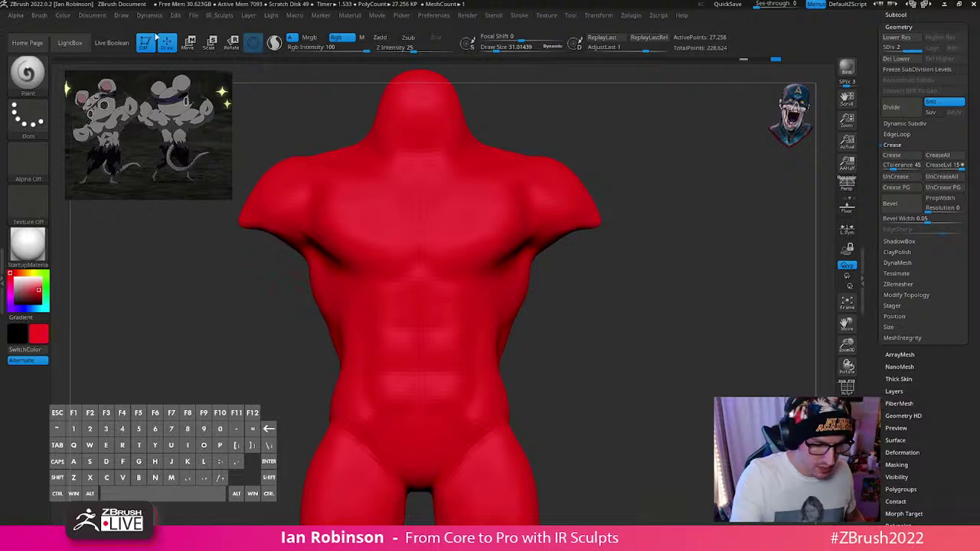
left_click_drag(21, 288, 12, 273)
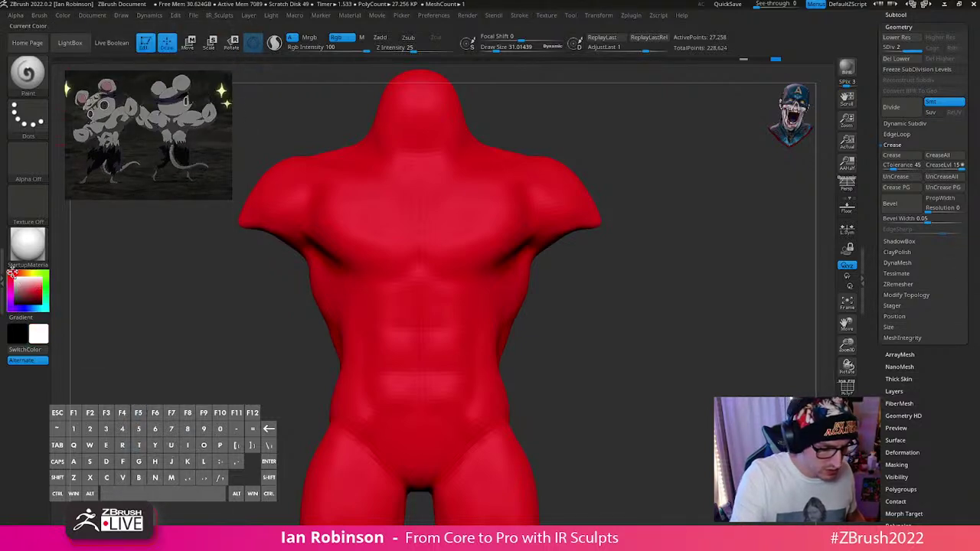
key("ctrl+f")
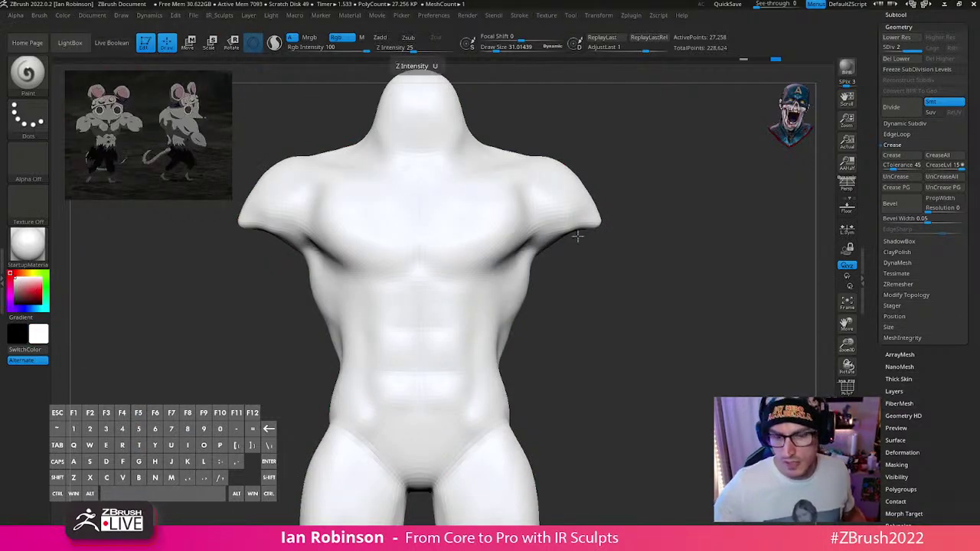
Step: Pick a warm mid-grey as the main colour with ZColor and fill the torso with it
left_click(630, 15)
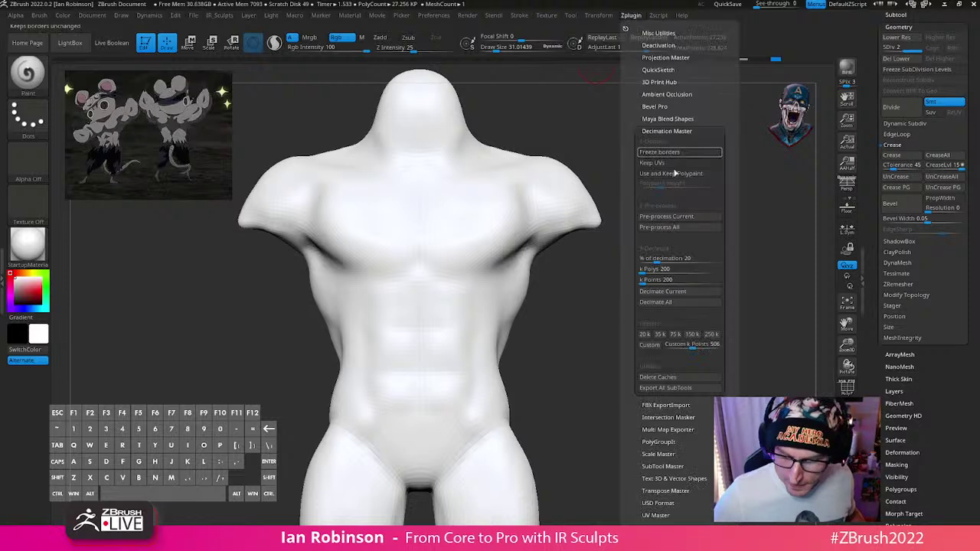
left_click(658, 131)
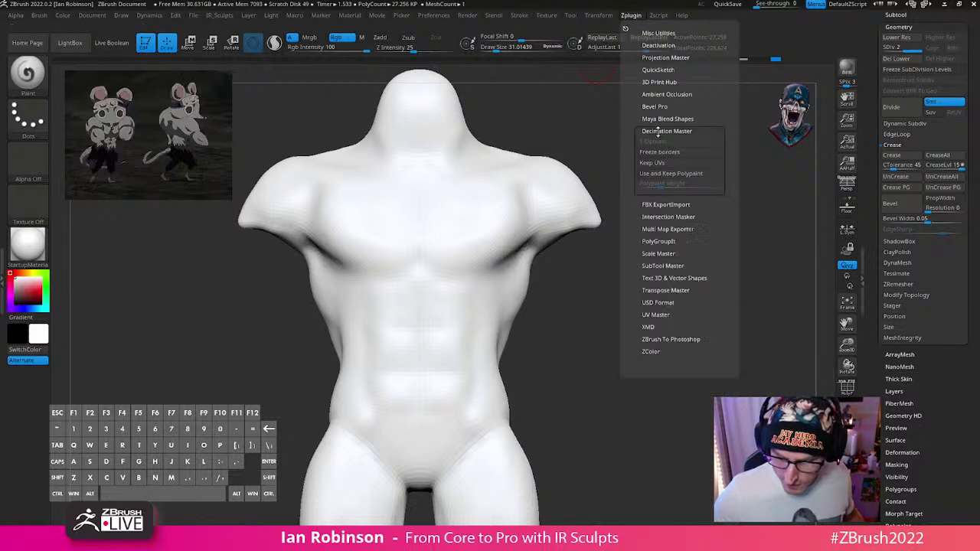
left_click(650, 291)
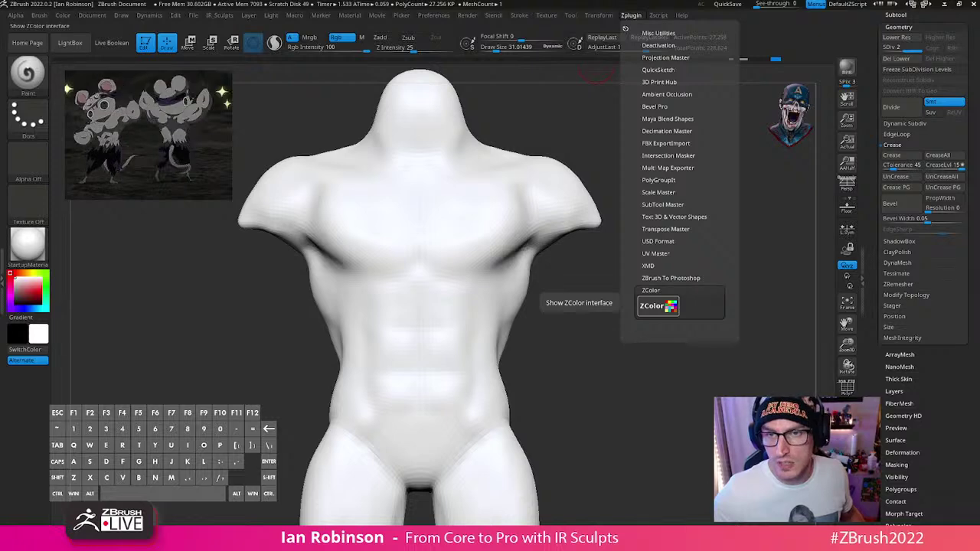
left_click(658, 305)
left_click_drag(554, 194, 291, 127)
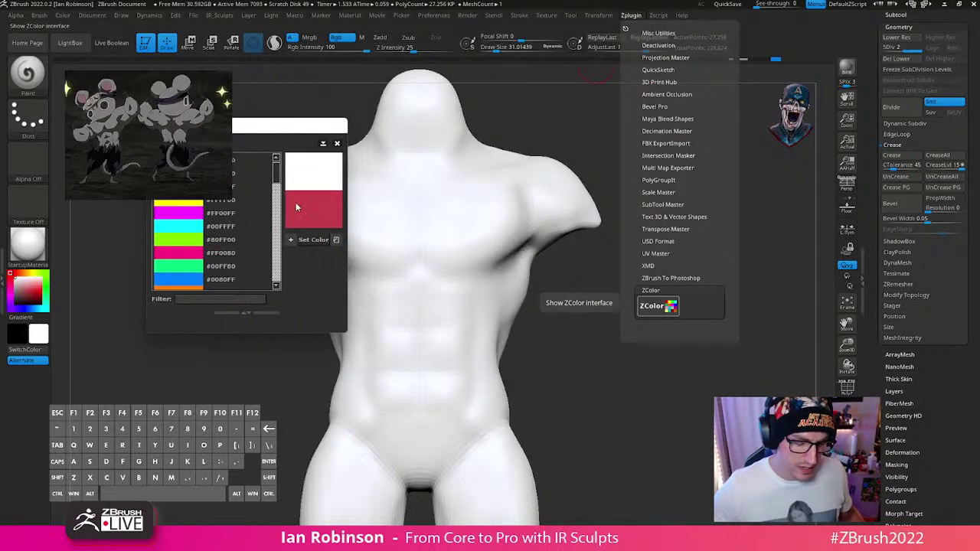
left_click(305, 175)
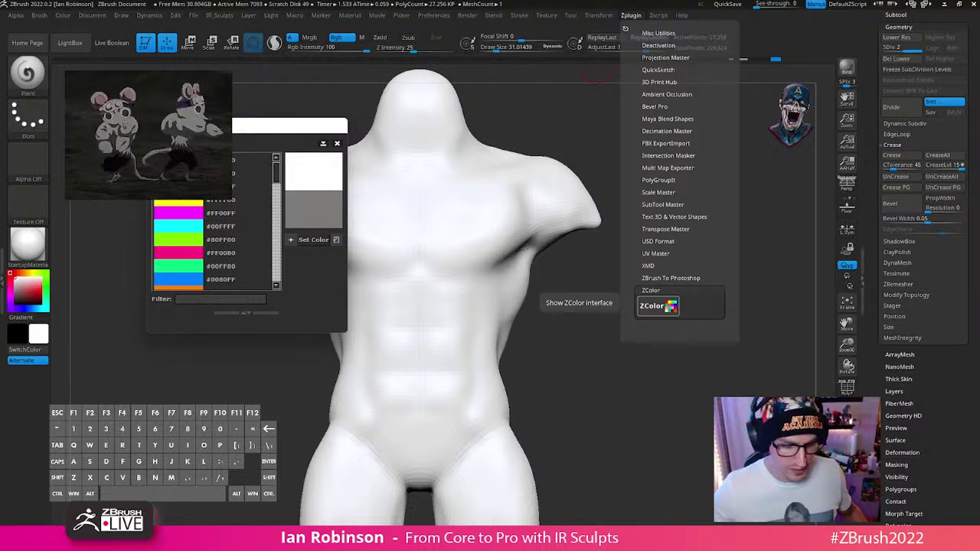
left_click(310, 241)
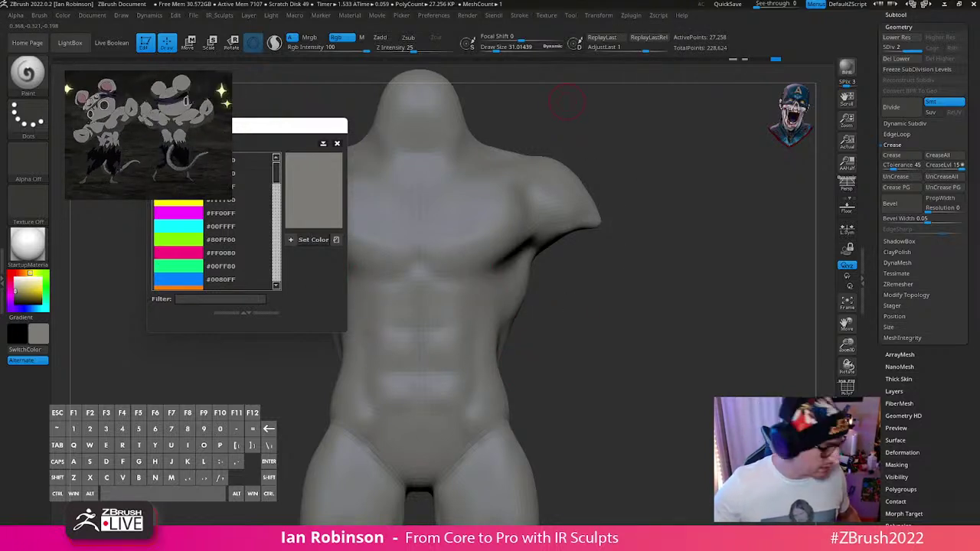
left_click(337, 144)
left_click(64, 16)
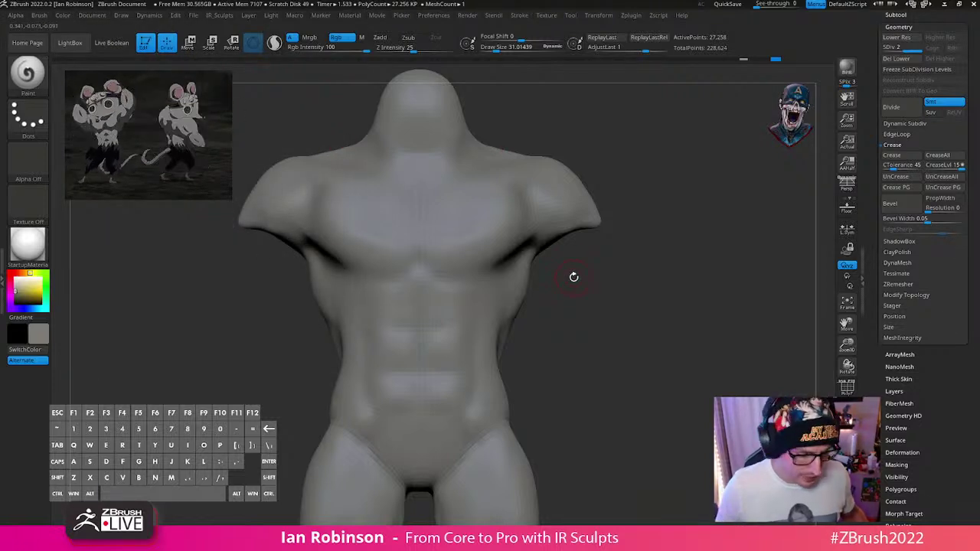
Step: Reduce the draw size to about 22 and paint yellow strokes down both sides of the chest and across the lower abdomen
mouse_move(574, 276)
left_mouse_down()
mouse_move(646, 362)
mouse_move(640, 343)
mouse_move(641, 353)
left_mouse_up()
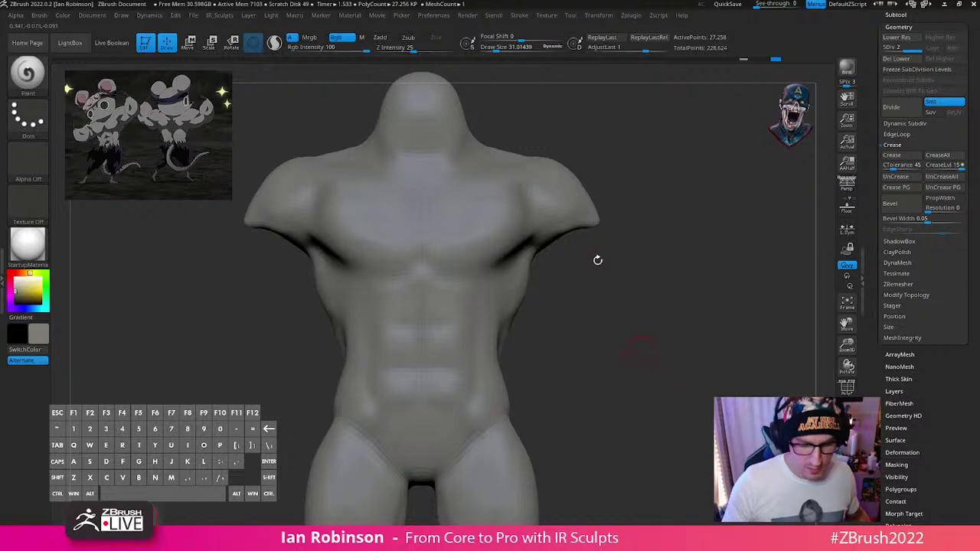
key("s")
left_click_drag(598, 267, 590, 268)
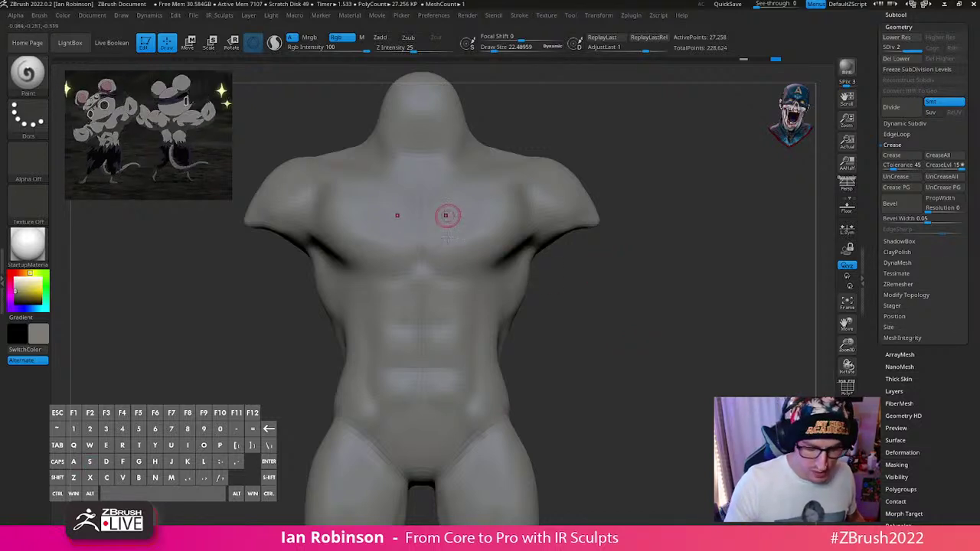
left_click(34, 287)
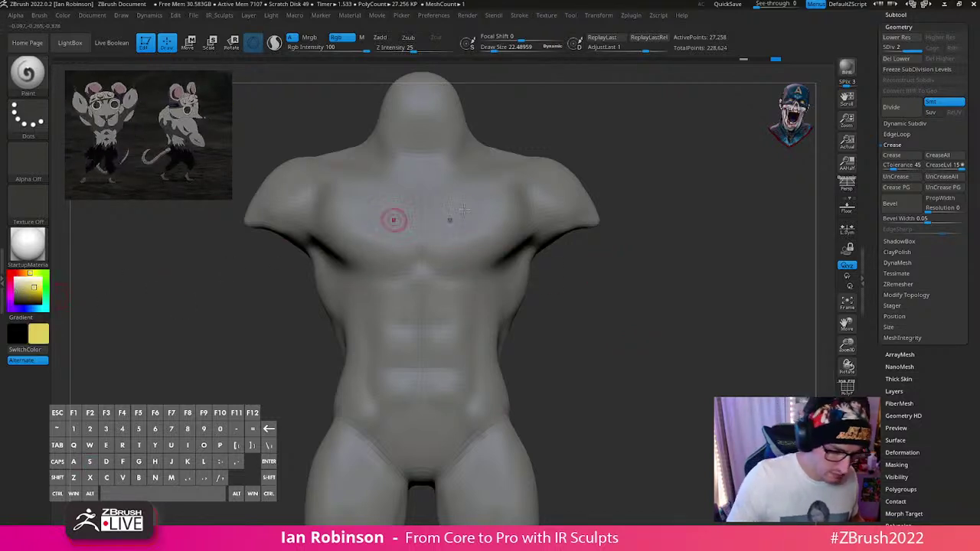
mouse_move(393, 220)
left_mouse_down()
mouse_move(419, 294)
mouse_move(406, 329)
left_mouse_up()
mouse_move(336, 210)
left_mouse_down()
mouse_move(383, 340)
mouse_move(441, 284)
left_mouse_up()
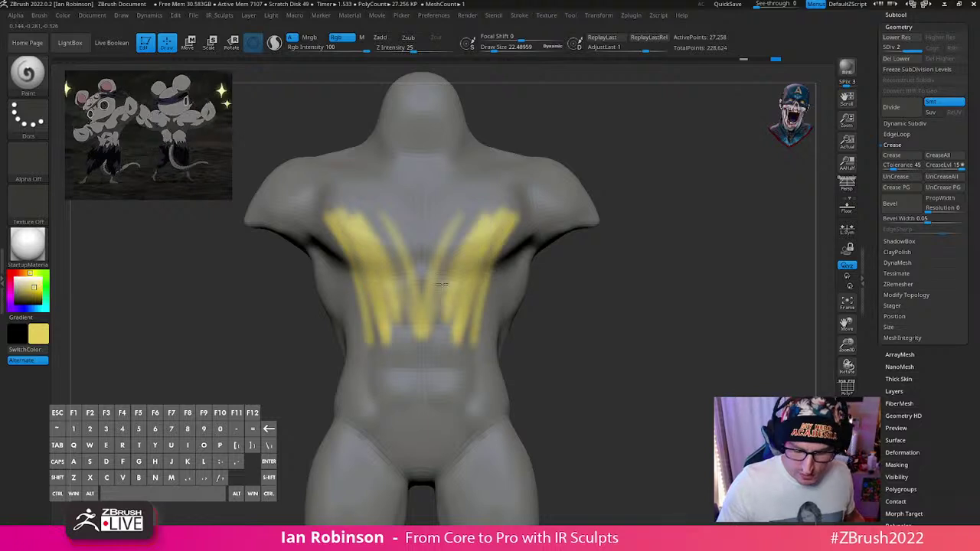
left_click_drag(484, 208, 441, 317)
left_click_drag(478, 216, 437, 318)
left_click_drag(420, 394, 499, 376)
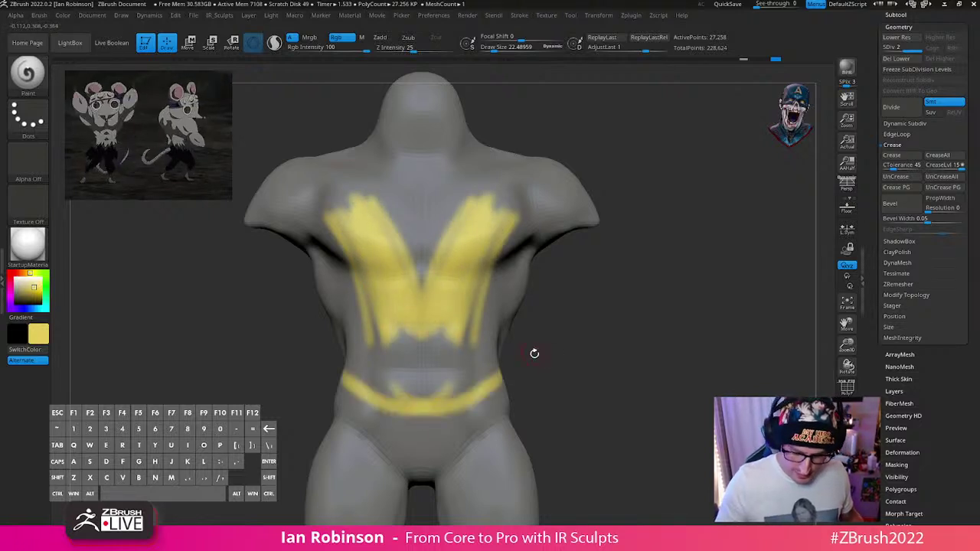
Step: Switch the painted torso to subdivision level 1
left_click_drag(700, 337, 663, 368)
left_click_drag(691, 306, 691, 293)
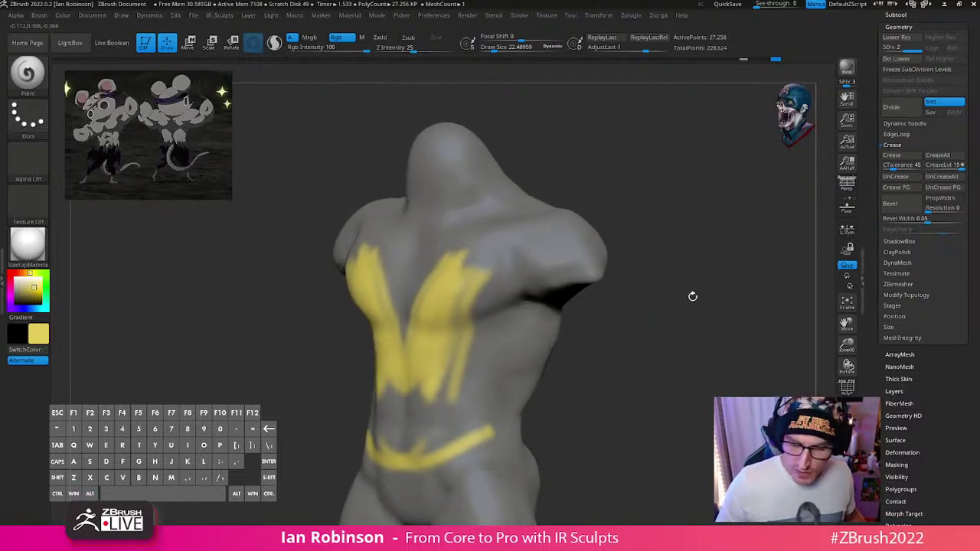
left_click(638, 18)
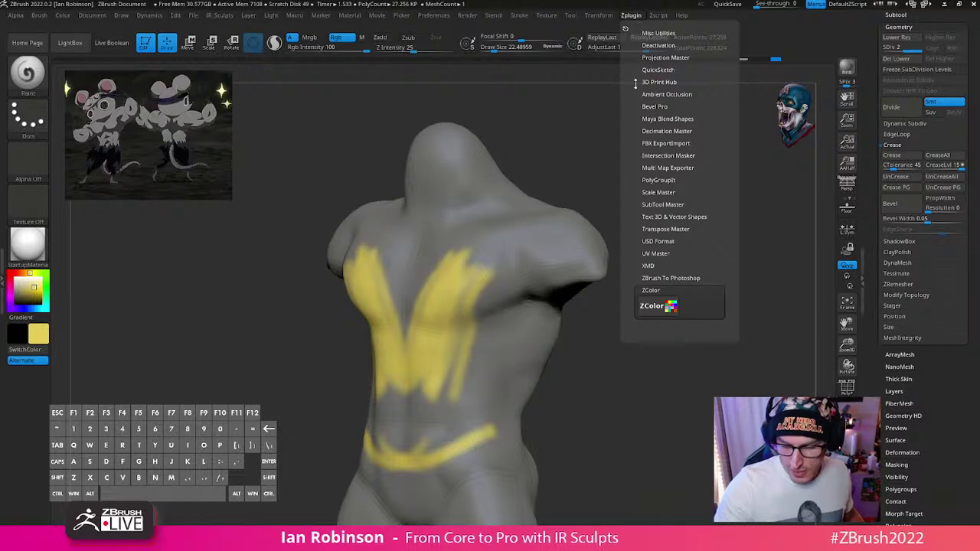
left_click_drag(709, 242, 706, 234)
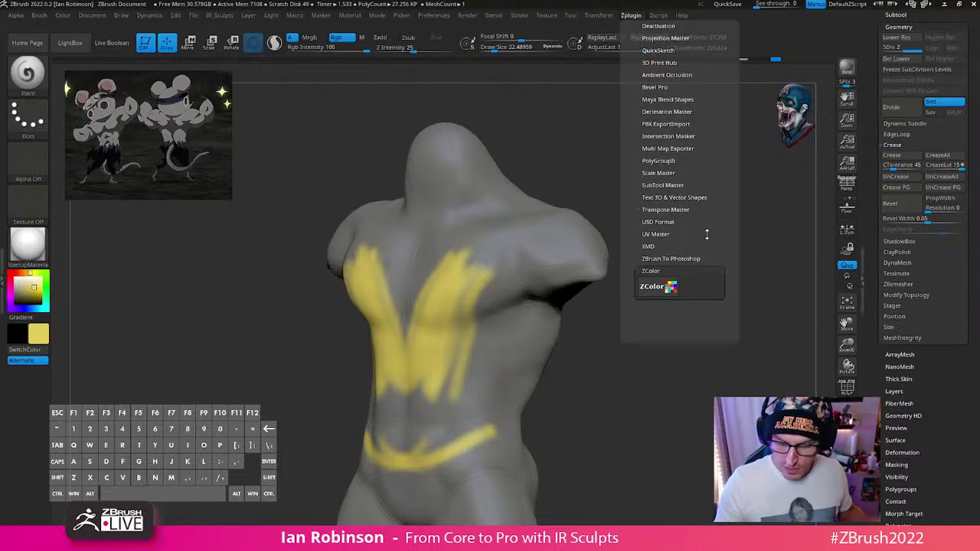
key("shift")
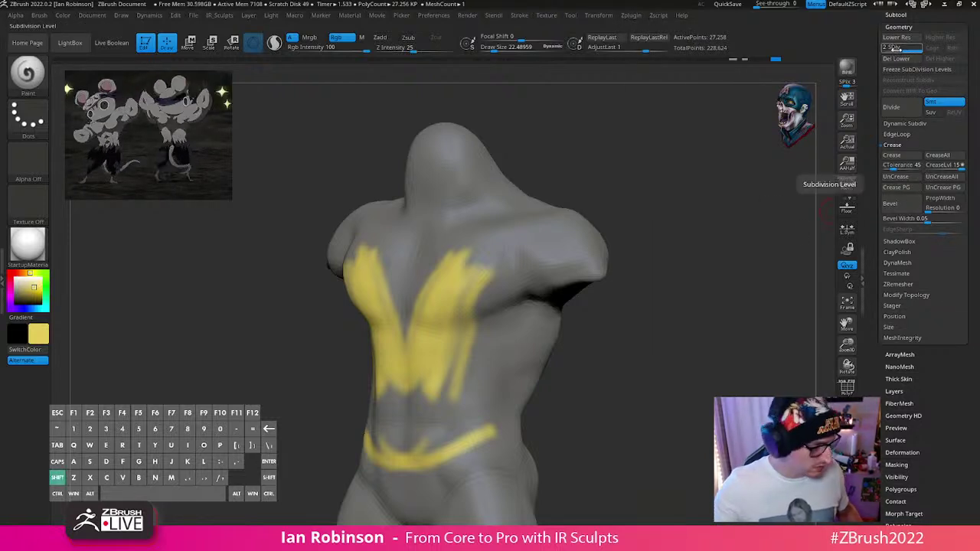
left_click(904, 59, "shift")
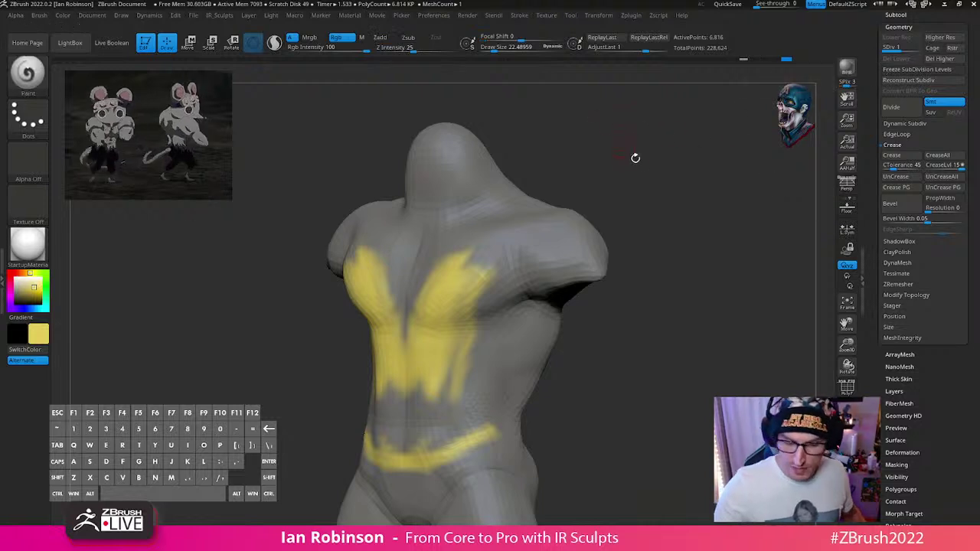
left_click_drag(634, 156, 651, 77)
Step: Unwrap the torso's UVs with UV Master, with Symmetry off and Polygroups on
left_click(635, 16)
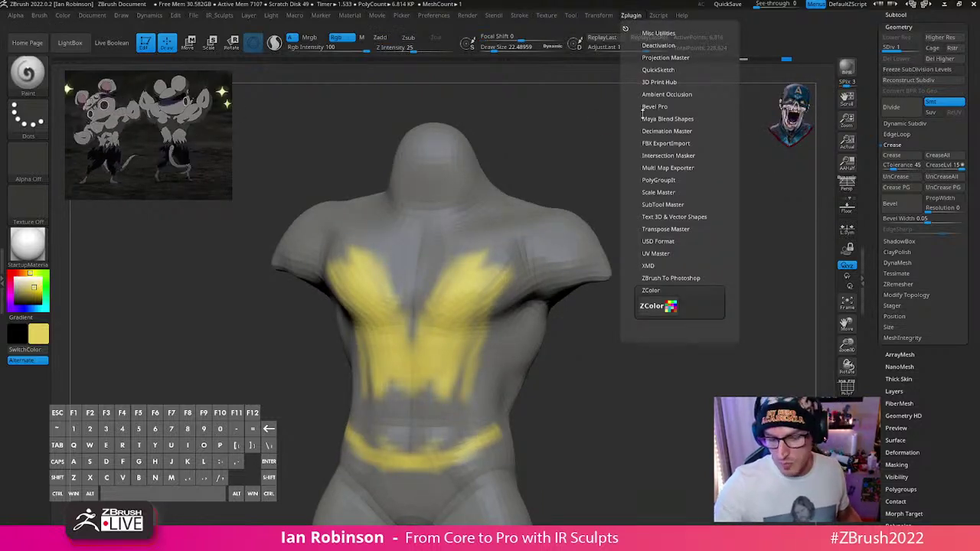
left_click(657, 254)
left_click(655, 285)
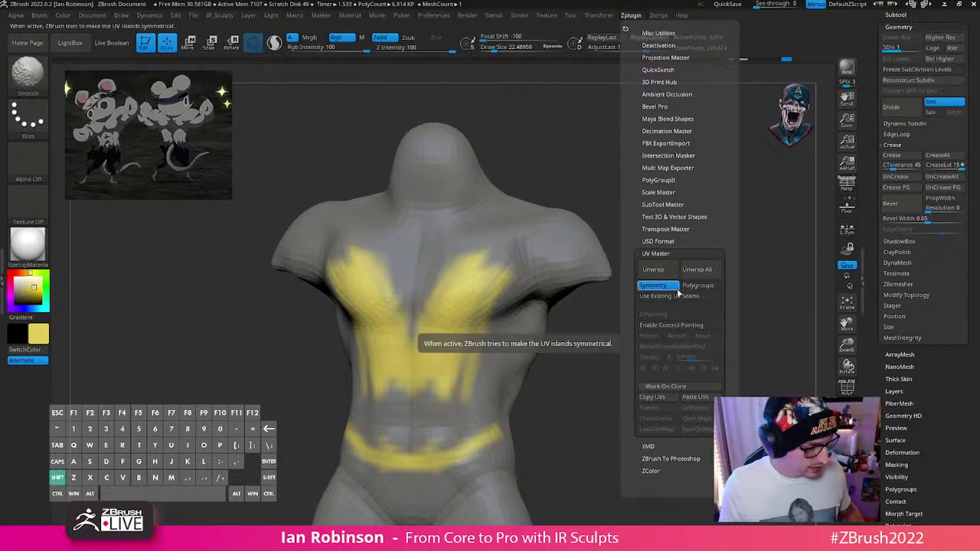
key("shift+f")
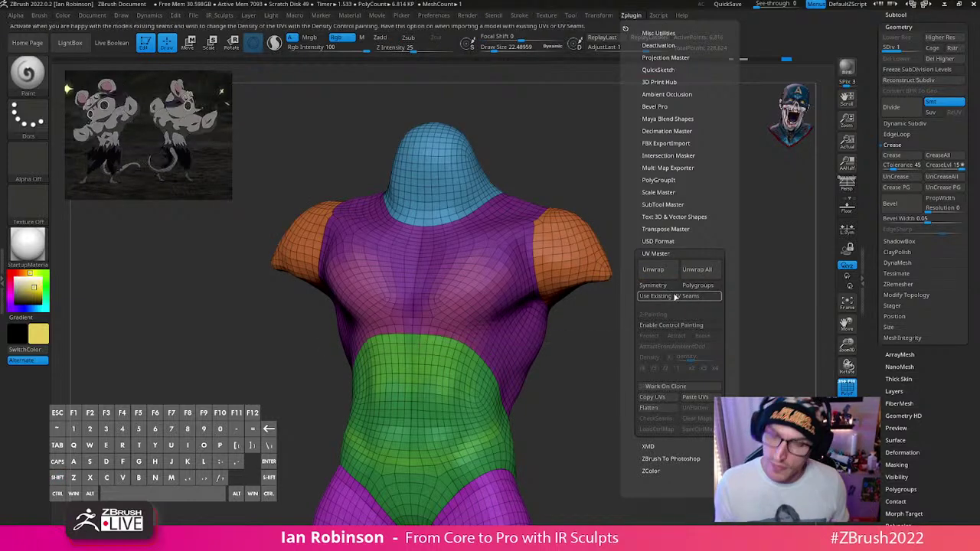
left_click(697, 285)
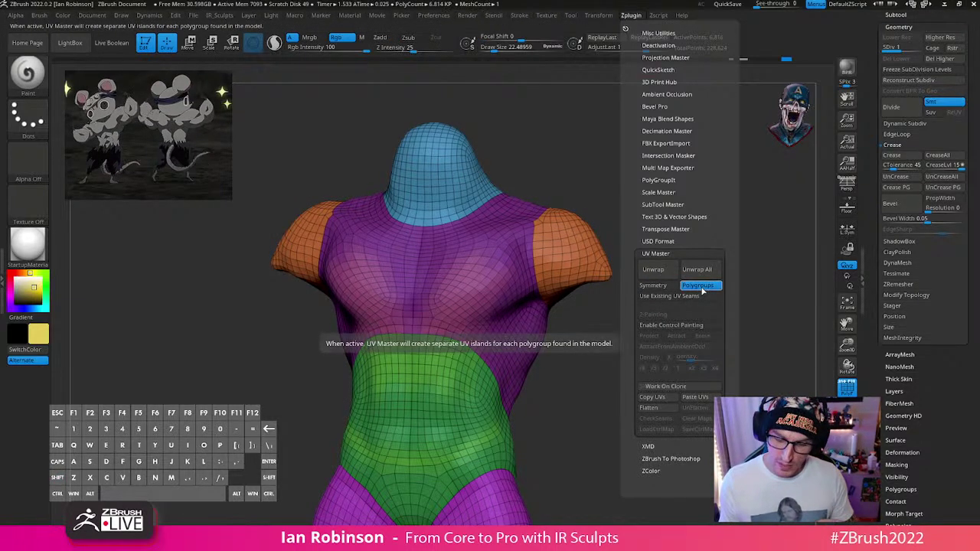
left_click(660, 271)
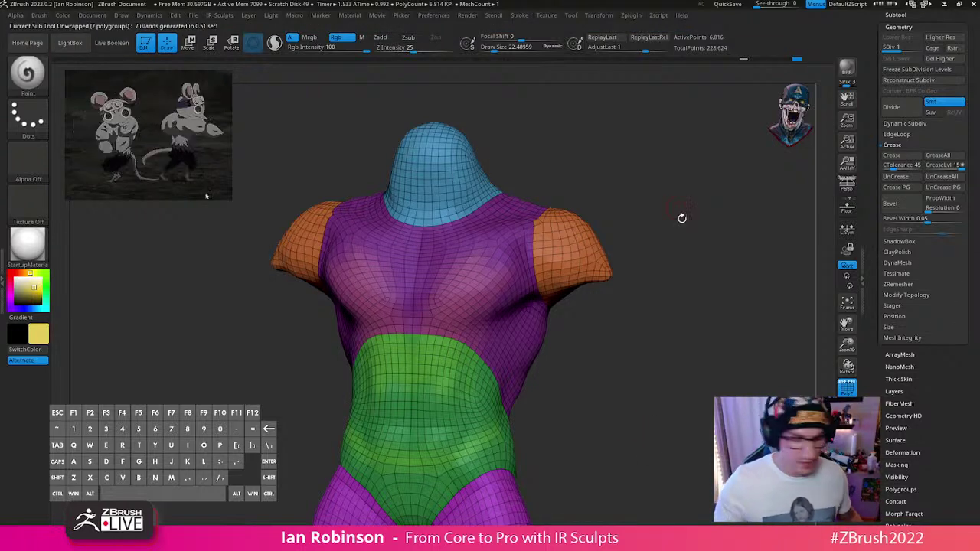
mouse_move(692, 270)
left_mouse_down("alt")
mouse_move(691, 245)
mouse_move(669, 309)
left_mouse_up("alt")
key("shift+f")
key("shift+f")
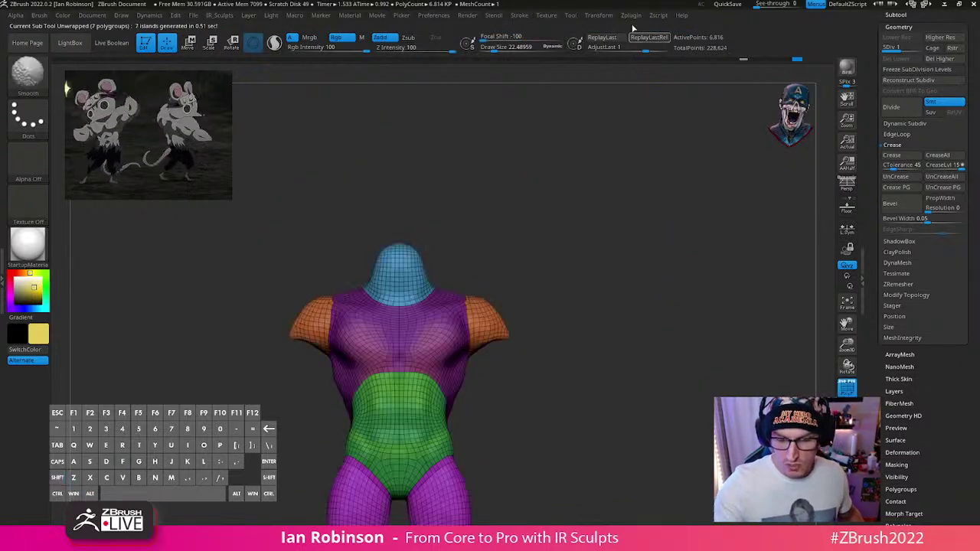
Step: Preview the torso's flattened UV islands with Morph UV and return to the 3D model
left_click(630, 16)
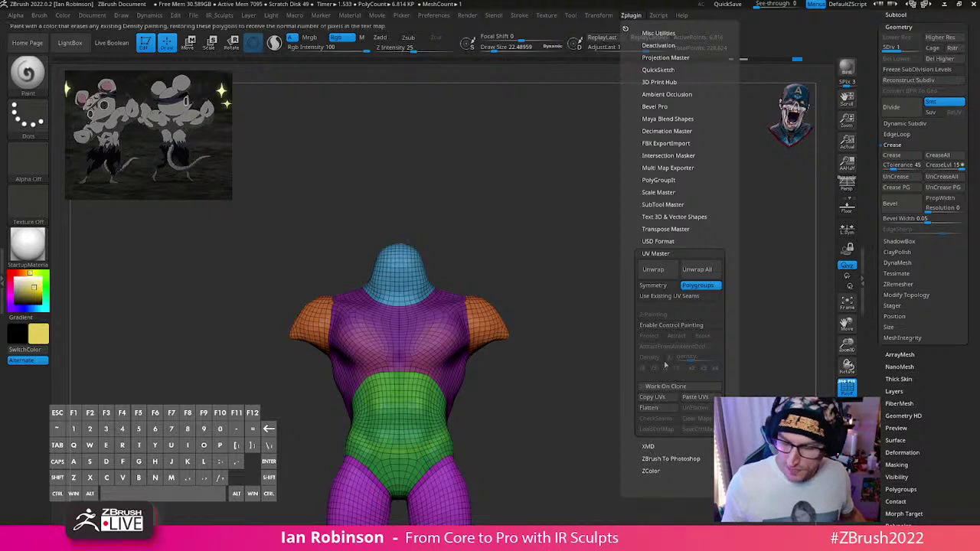
left_click_drag(976, 217, 974, 176)
scroll(974, 176, "down", 8)
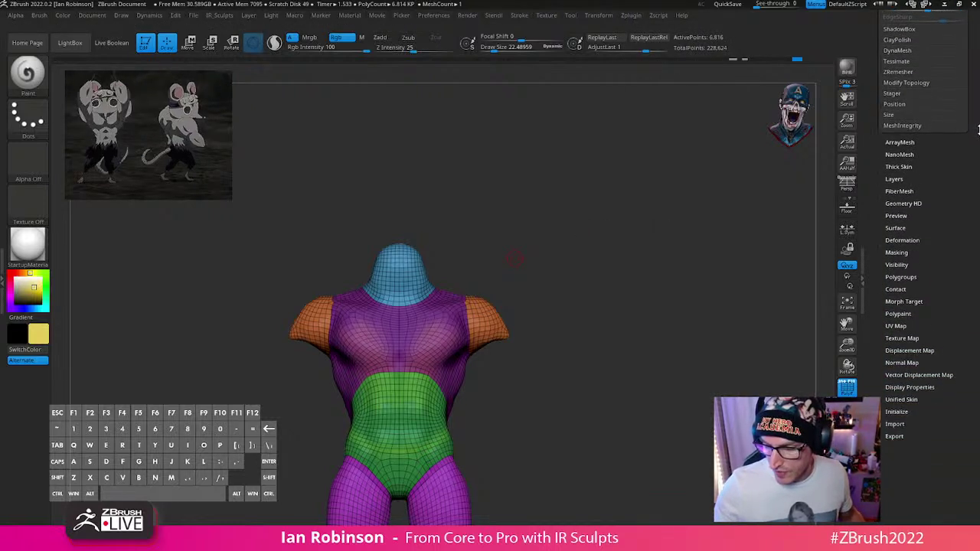
left_click(896, 326)
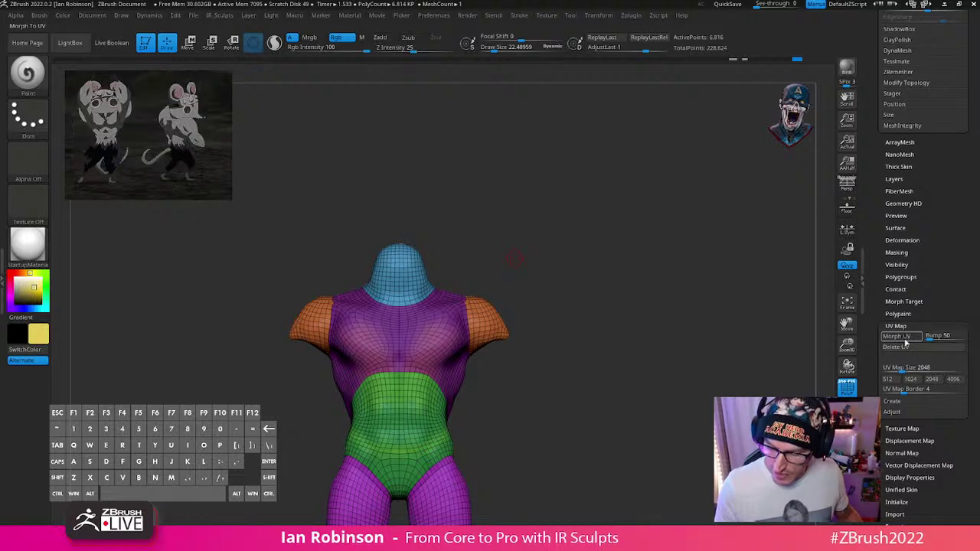
key("shift")
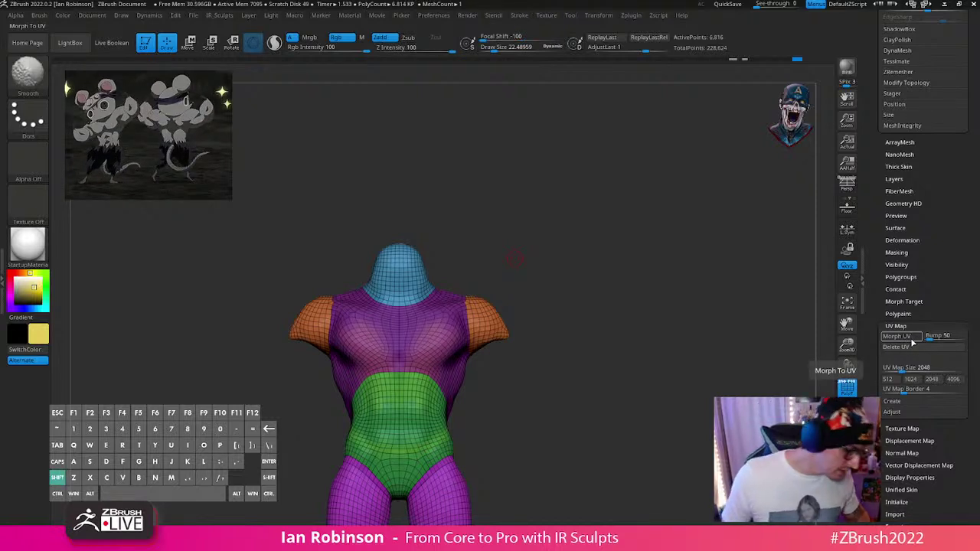
key("ctrl")
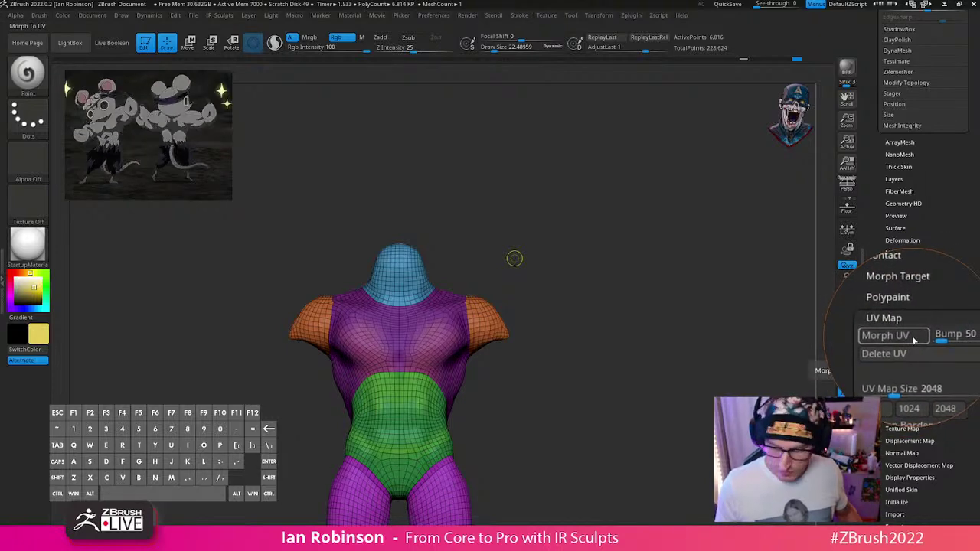
left_click_drag(707, 393, 723, 391)
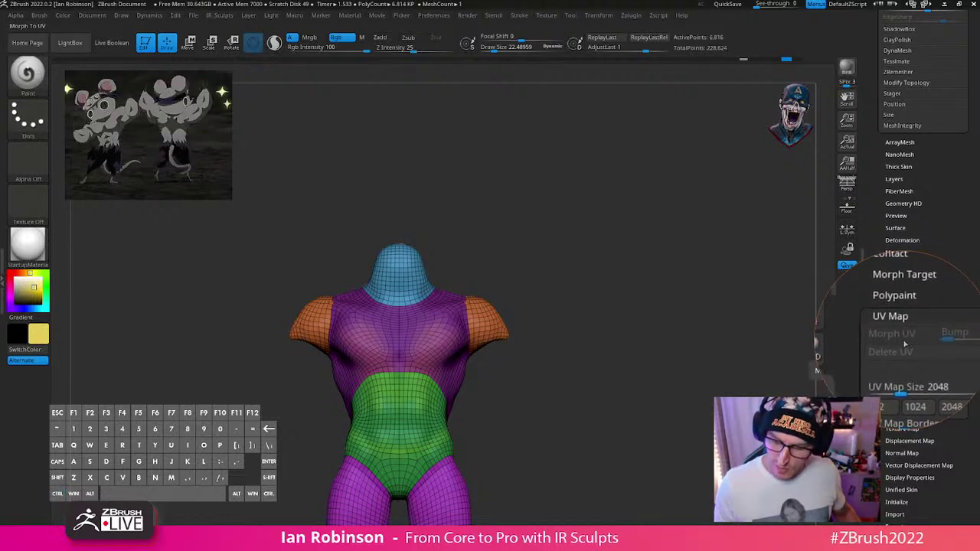
key("ctrl+shift")
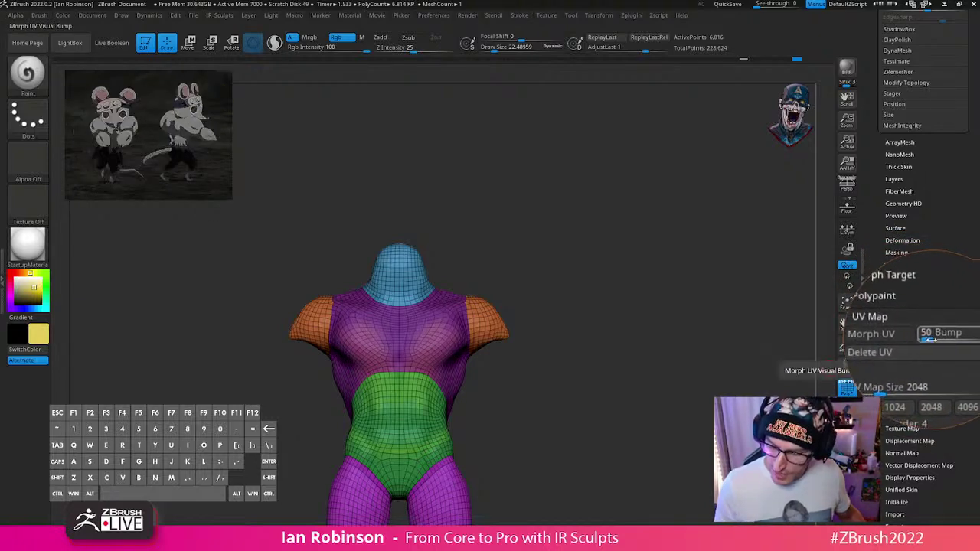
left_click(915, 339)
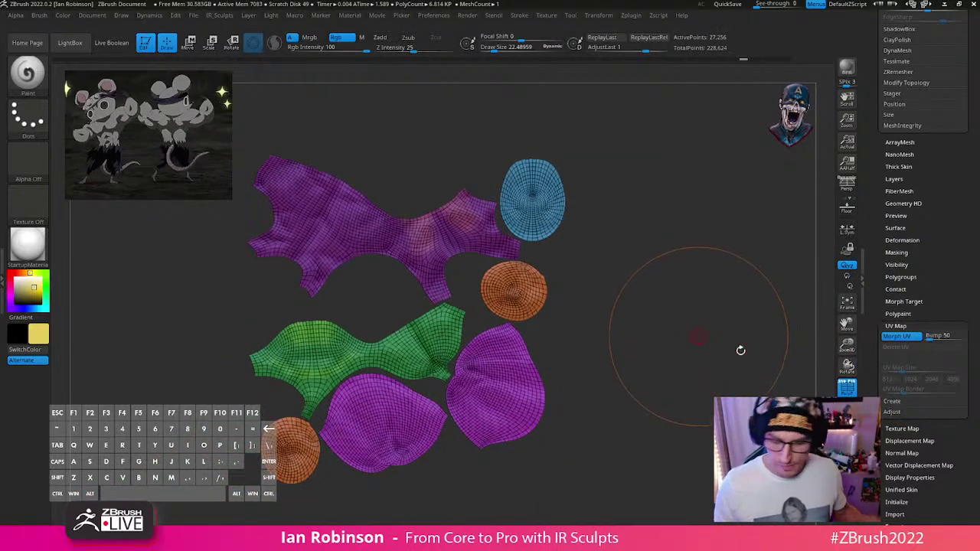
left_click_drag(719, 347, 718, 355, "alt")
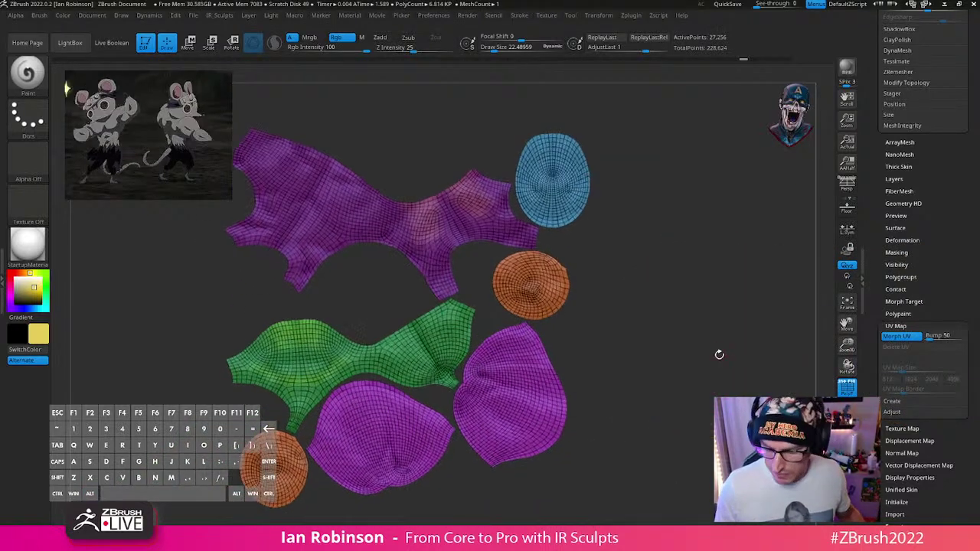
left_click(905, 339)
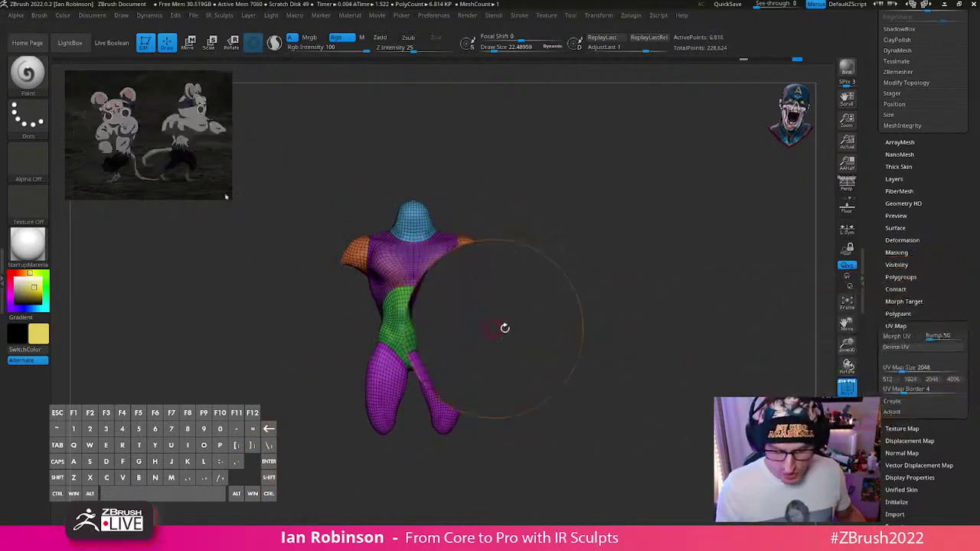
Step: Reduce the draw size to about 11 and hide the torso's polygroup wireframe to view the yellow paint
key("s")
left_click_drag(594, 323, 590, 323)
key("shift")
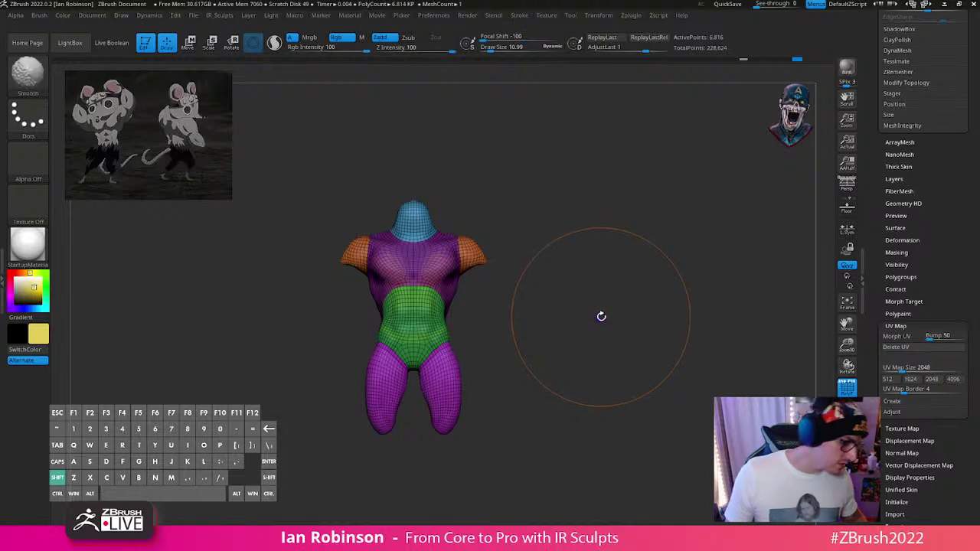
mouse_move(652, 310)
left_mouse_down("alt")
mouse_move(650, 349)
mouse_move(611, 361)
left_mouse_up("alt")
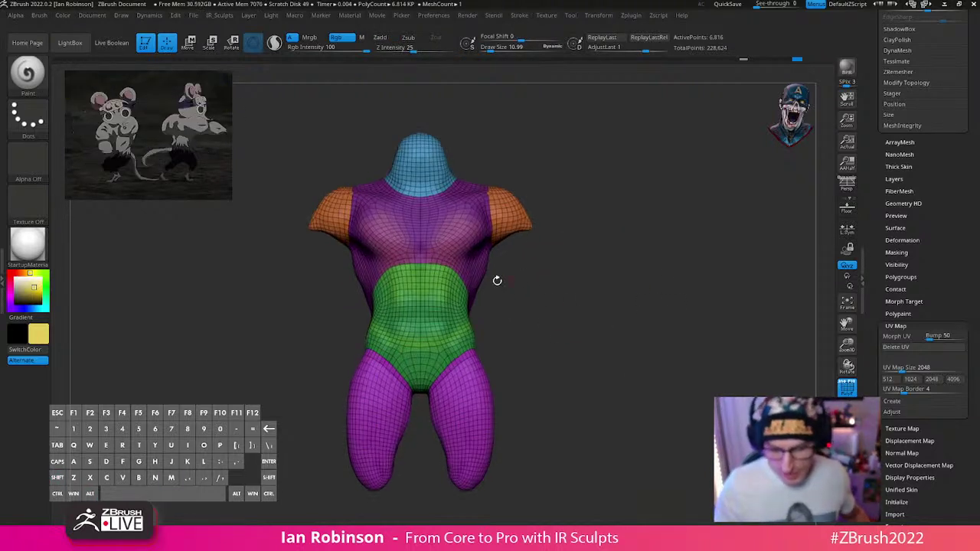
key("shift+f")
left_click_drag(592, 274, 577, 274)
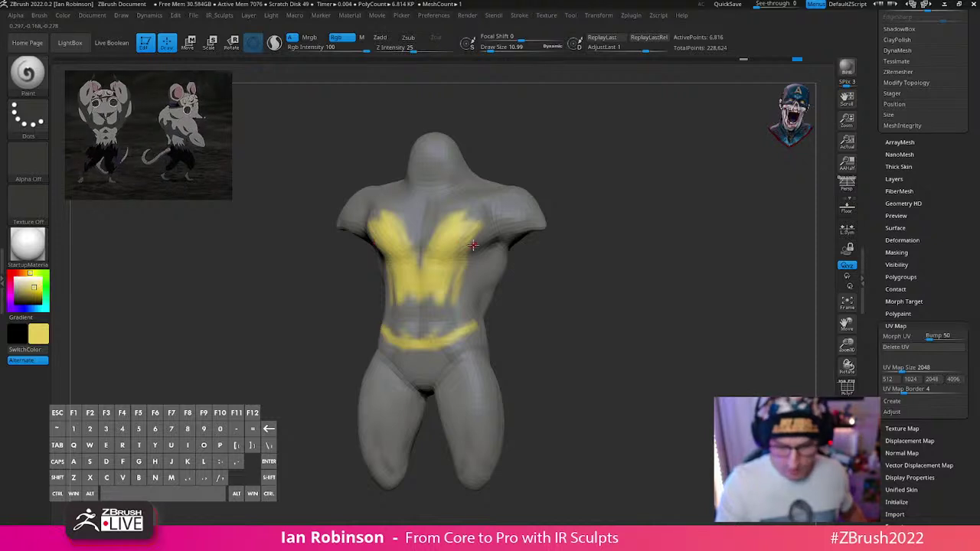
left_click_drag(590, 303, 607, 343)
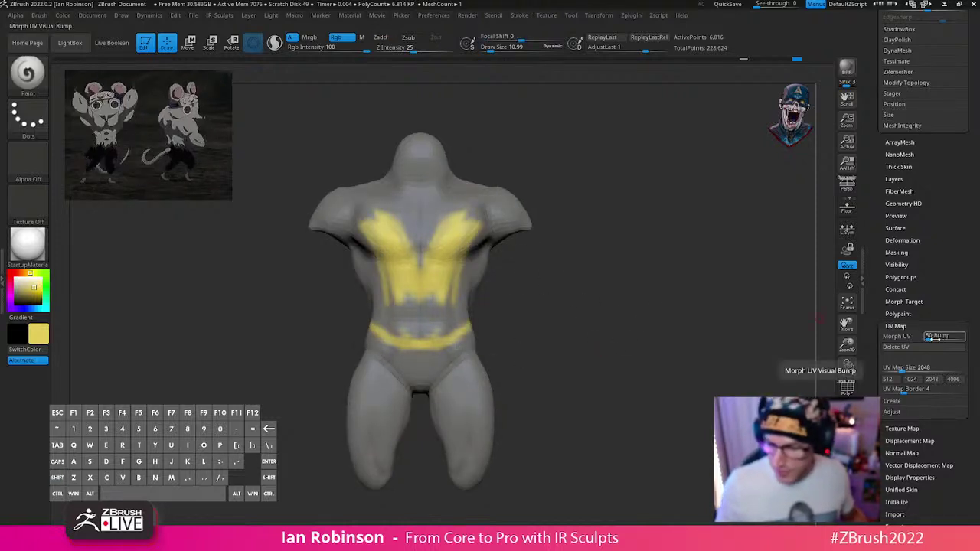
Step: Set the Morph UV bump to 0, morph the torso to its UVs and show the polygroup wireframe
left_click_drag(929, 340, 919, 342)
left_click(897, 336)
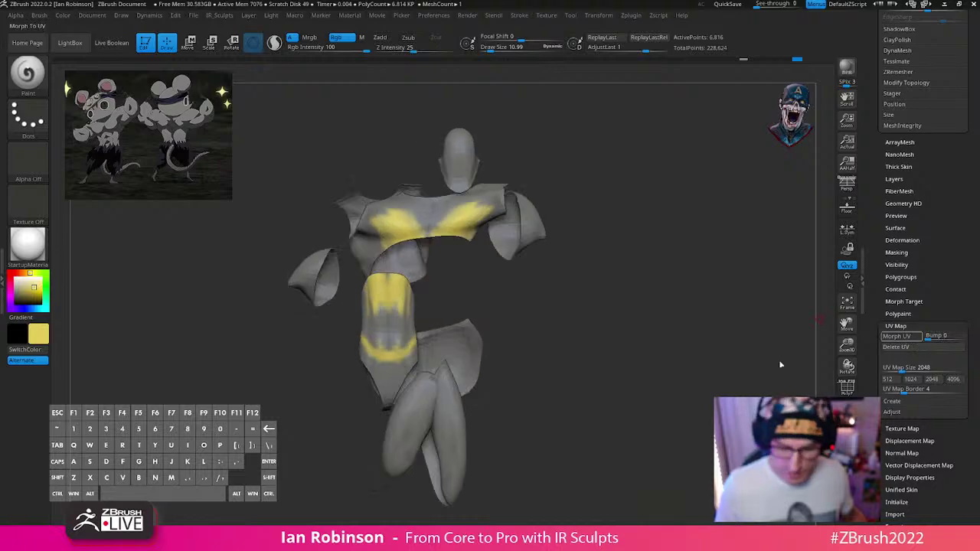
key("shift+f")
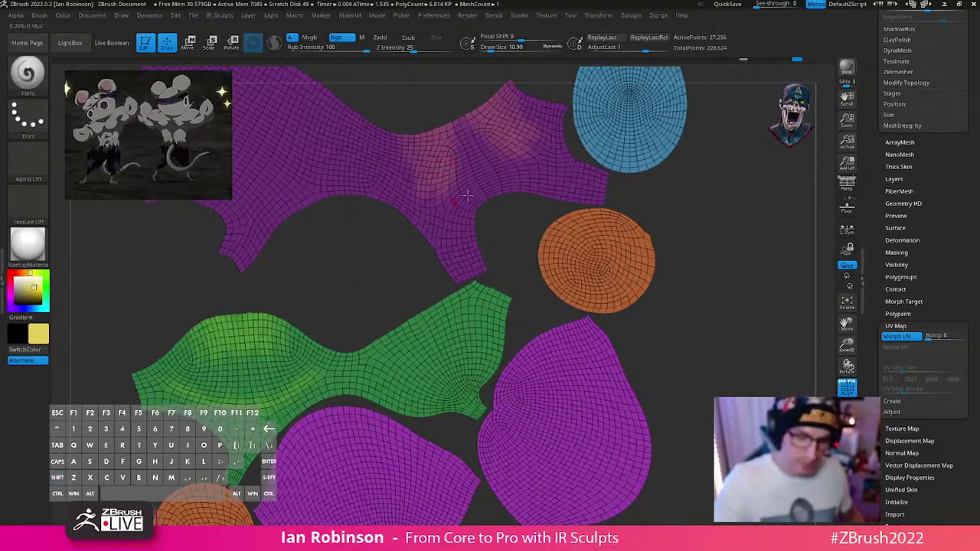
left_click_drag(574, 219, 664, 266)
left_click_drag(505, 142, 548, 278, "alt")
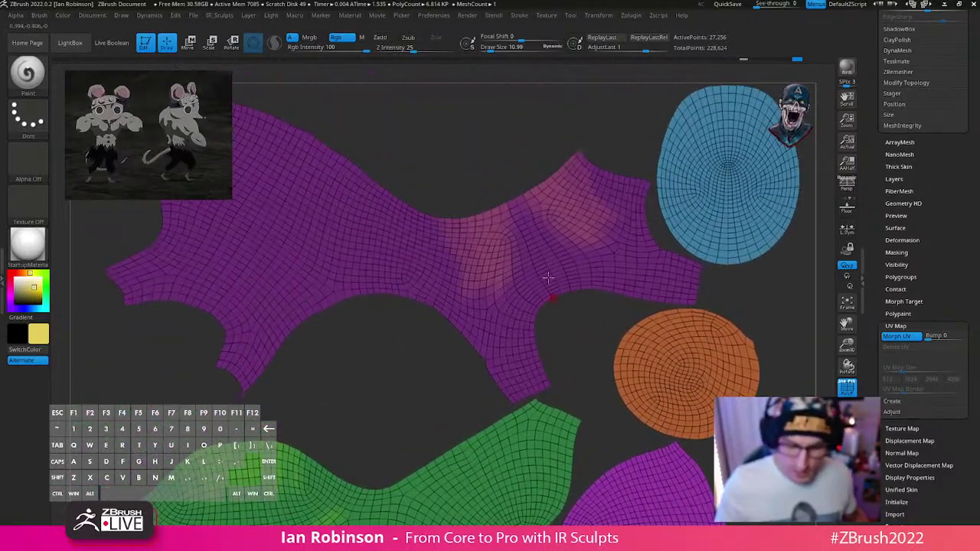
Step: Replace the KnifeCurve selection brush with SelectRect, trying SelectLasso on the way
key("ctrl+shift")
key("ctrl+shift")
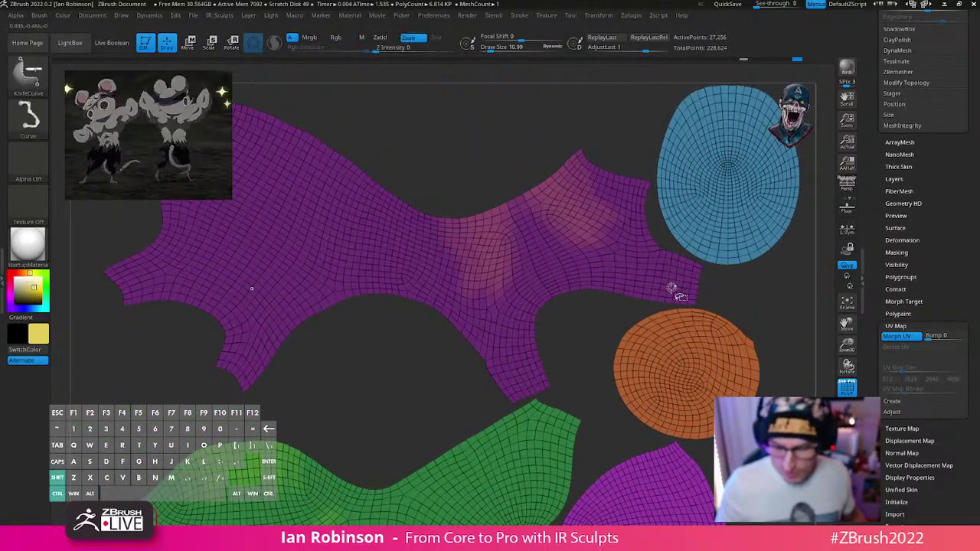
left_click(27, 73, "ctrl+shift")
left_click(469, 129, "ctrl+shift")
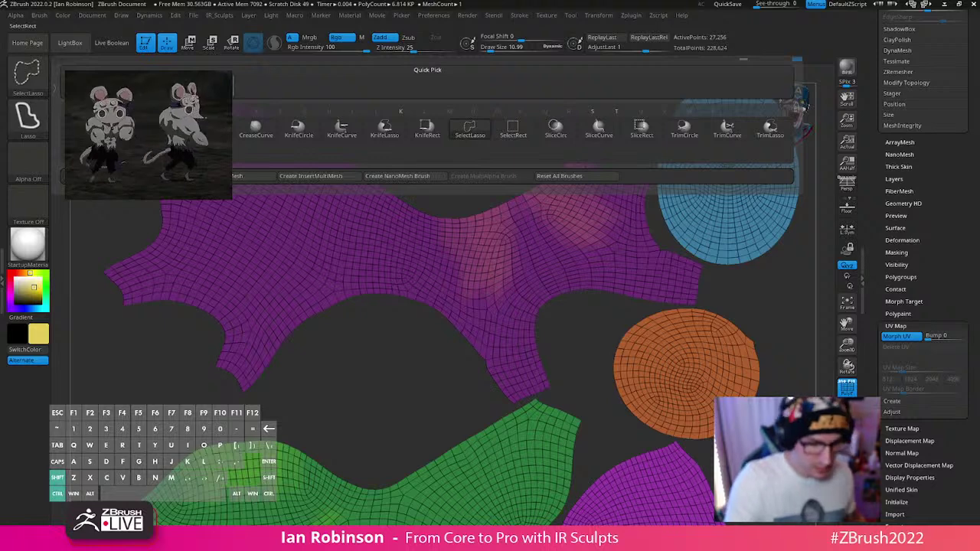
left_click(513, 128, "ctrl+shift")
key("ctrl+shift")
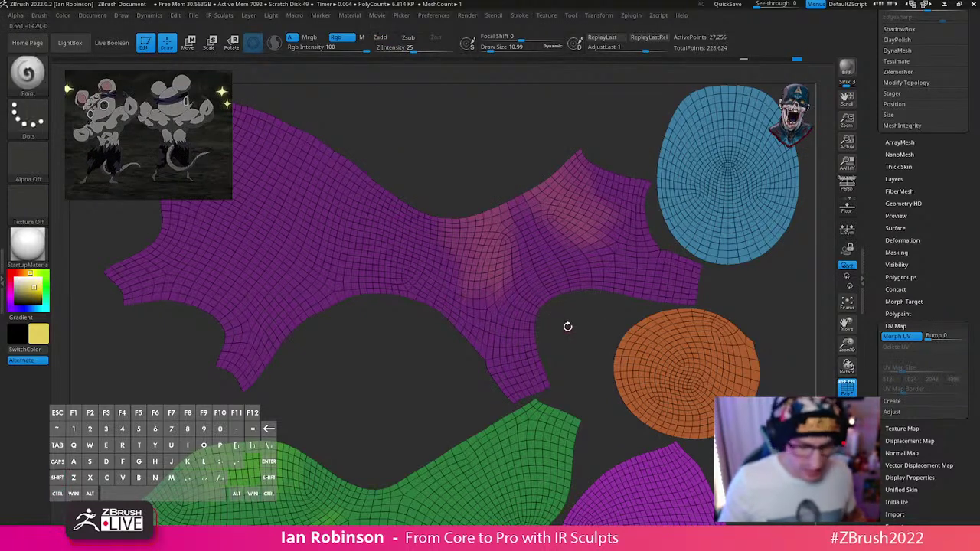
Step: In Move mode, mask everything except the large purple chest polygroup, trying an orange shoulder island first
key("ctrl+shift")
right_click_drag(573, 327, 553, 317, "ctrl")
right_click_drag(713, 304, 665, 257, "alt")
key("w")
left_click(610, 286, "ctrl+shift")
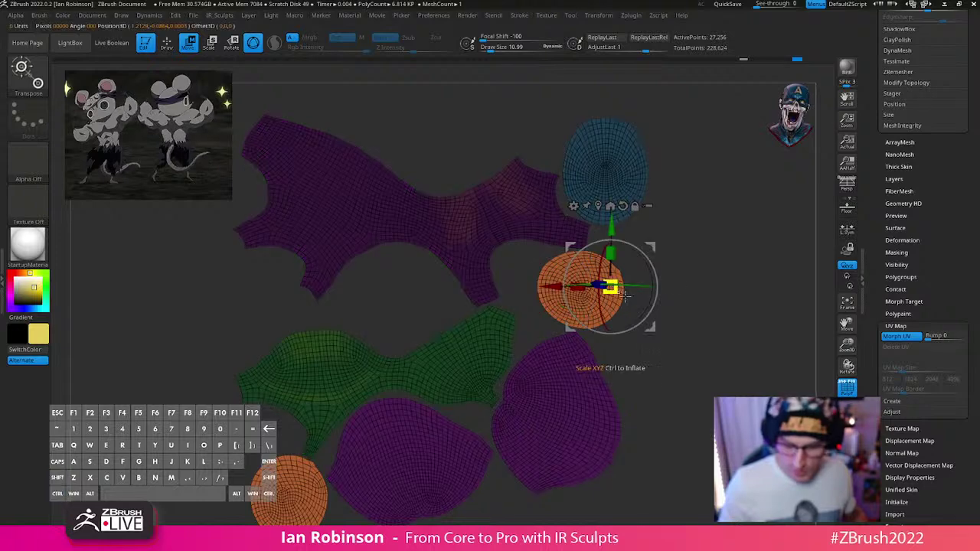
left_click(556, 222, "ctrl+shift")
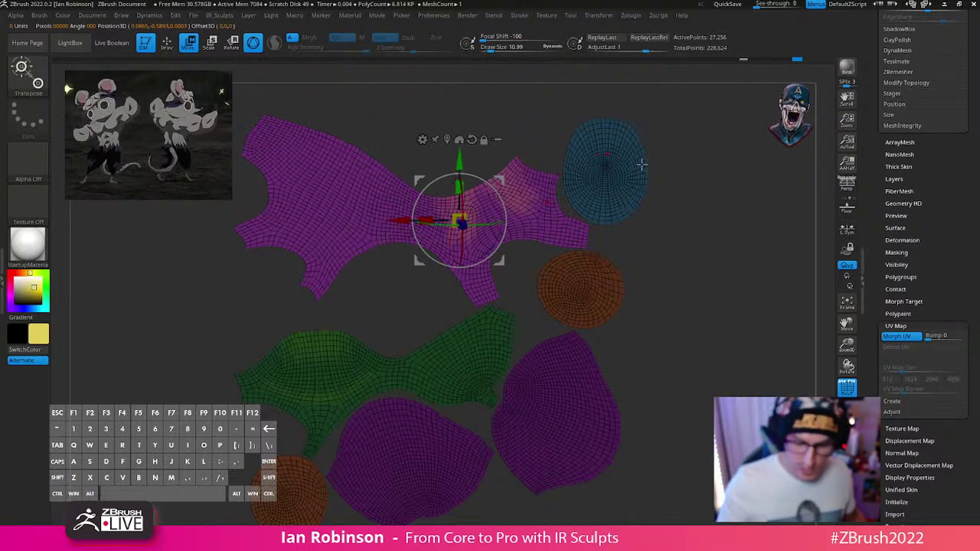
Step: Set the draw size to about 24, hide the wireframe and paint a yellow zigzag across the chest's UV island
key("q")
mouse_move(693, 268)
left_mouse_down("alt")
mouse_move(697, 261)
mouse_move(719, 306)
left_mouse_up("alt")
key("s")
left_click_drag(470, 224, 478, 224)
key("shift+f")
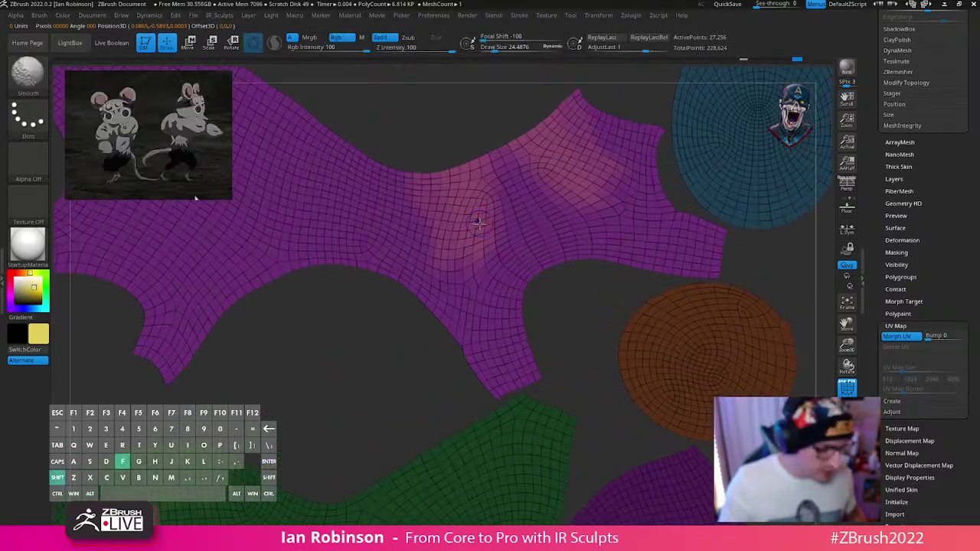
mouse_move(233, 201)
left_mouse_down()
mouse_move(417, 237)
mouse_move(448, 229)
left_mouse_up()
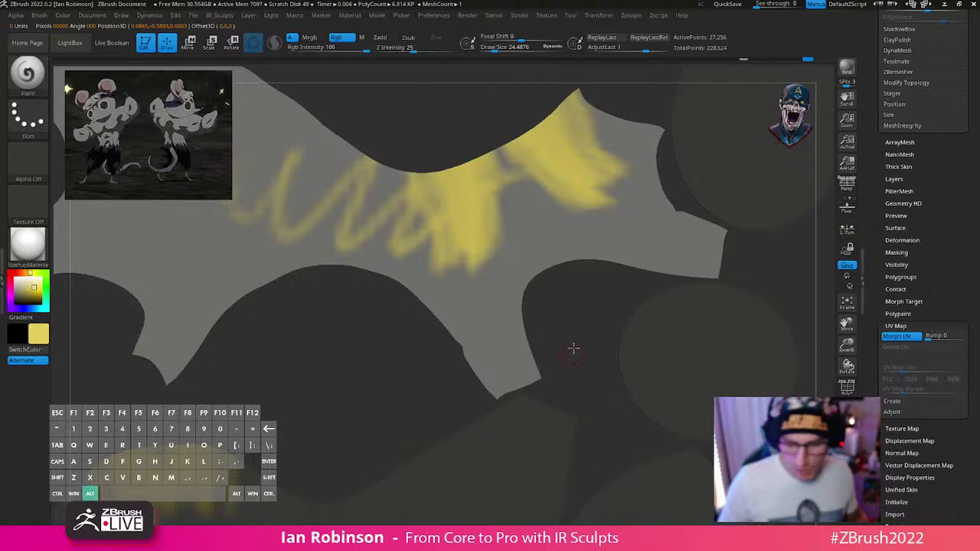
Step: Turn Morph UV off and frame the painted torso in 3D from the front
mouse_move(573, 345)
left_mouse_down("alt")
mouse_move(744, 296)
mouse_move(711, 350)
mouse_move(741, 383)
left_mouse_up("alt")
left_click(902, 337)
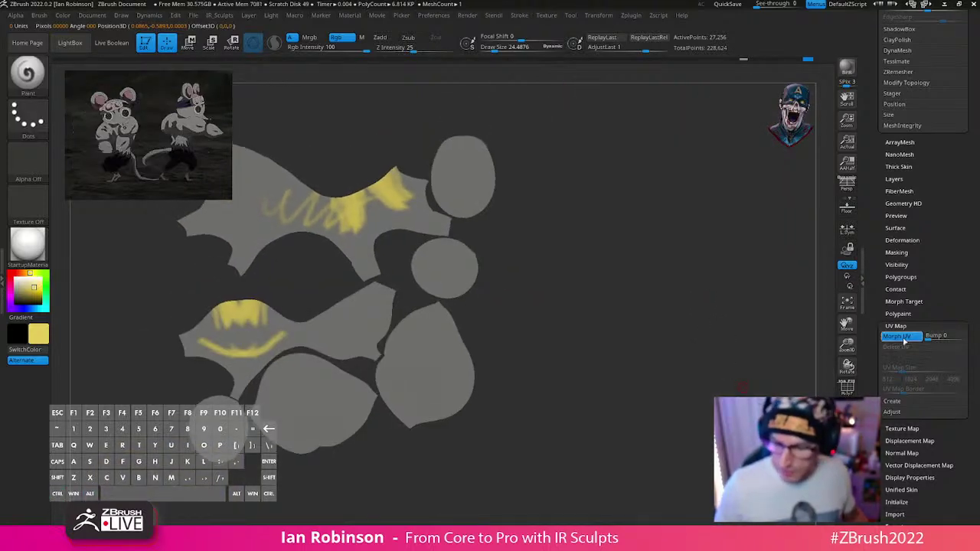
left_click_drag(602, 313, 547, 436, "alt")
left_click_drag(663, 421, 677, 342, "alt")
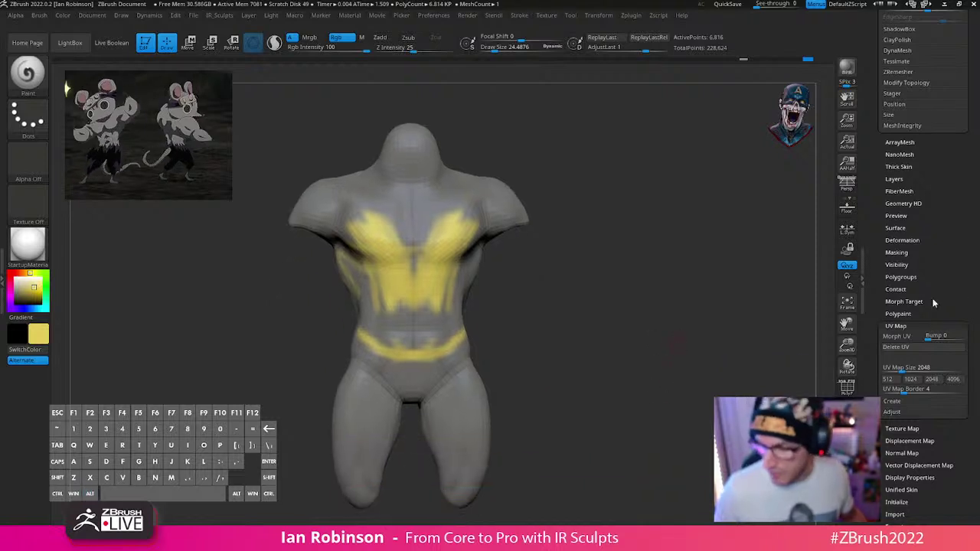
Step: Raise the torso by one subdivision level and create a new texture map from its polypaint
left_click_drag(967, 307, 972, 241)
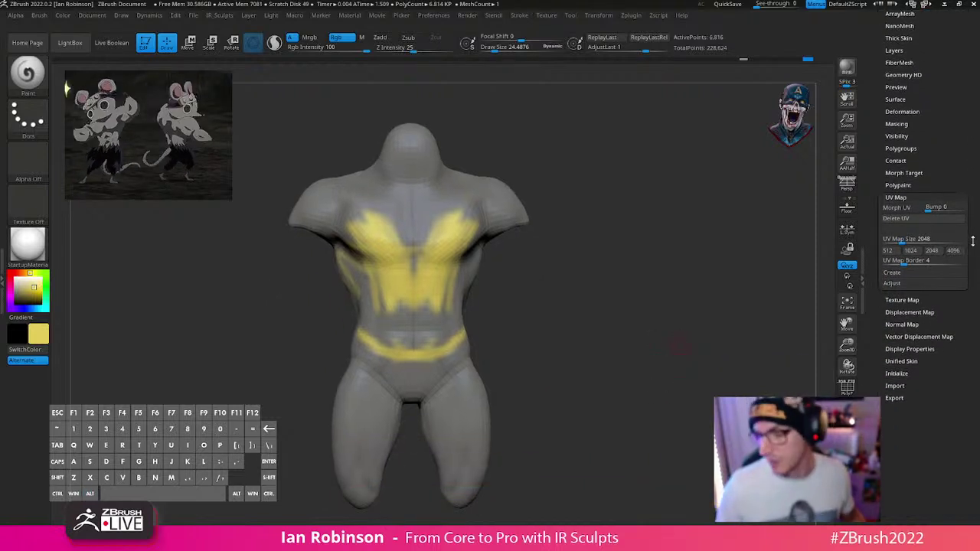
left_click(915, 300)
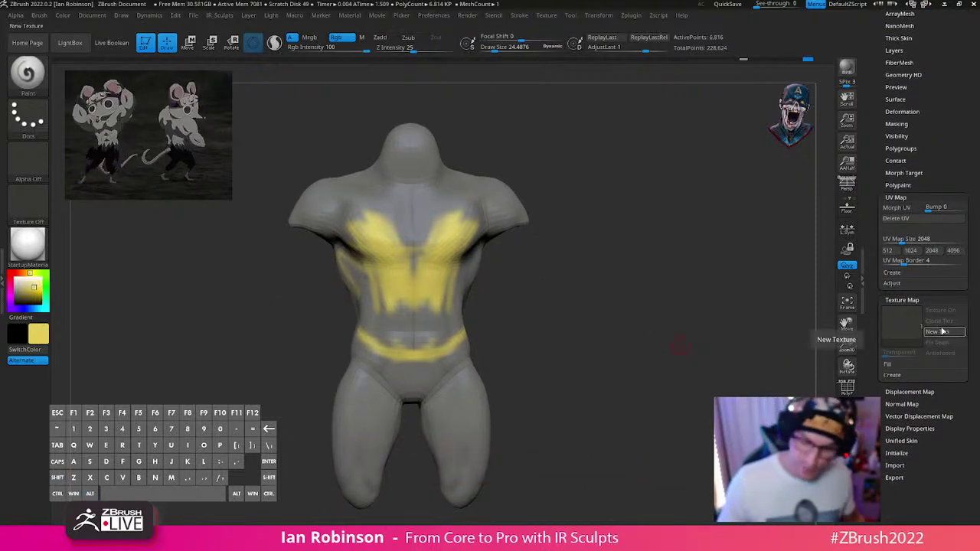
key("d")
left_click(928, 335)
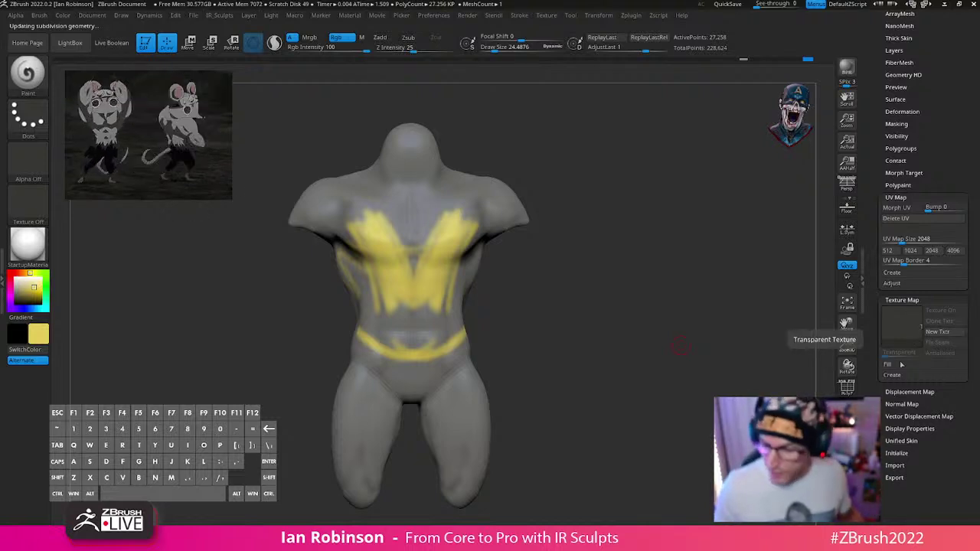
left_click(903, 375)
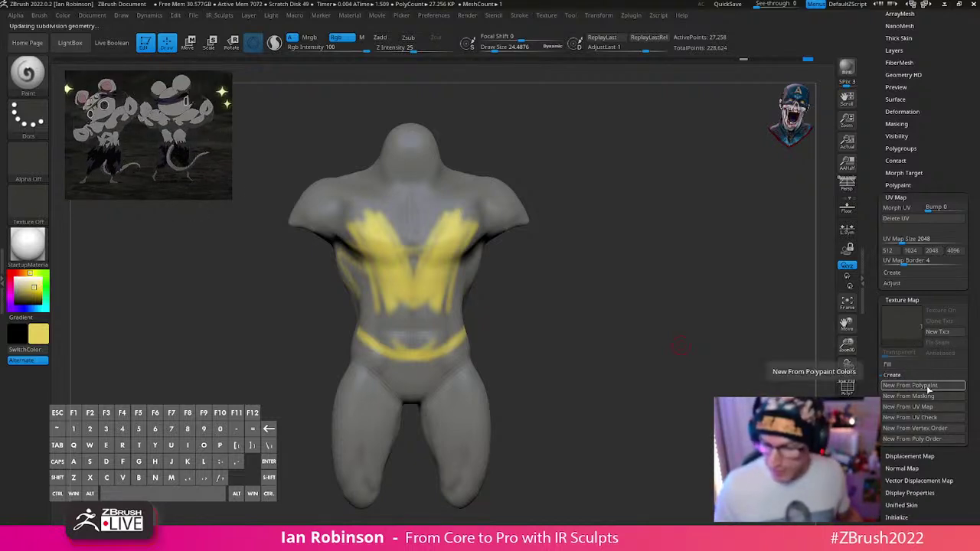
left_click(911, 385)
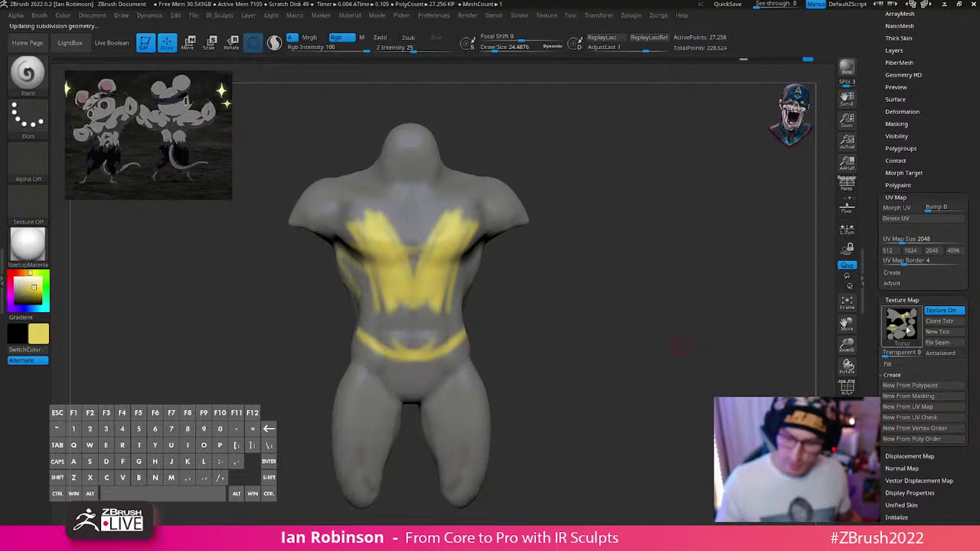
Step: Turn the texture display off, paint a yellow loop on the upper chest, and compare the torso with the texture on and off
left_click_drag(617, 264, 622, 280, "alt")
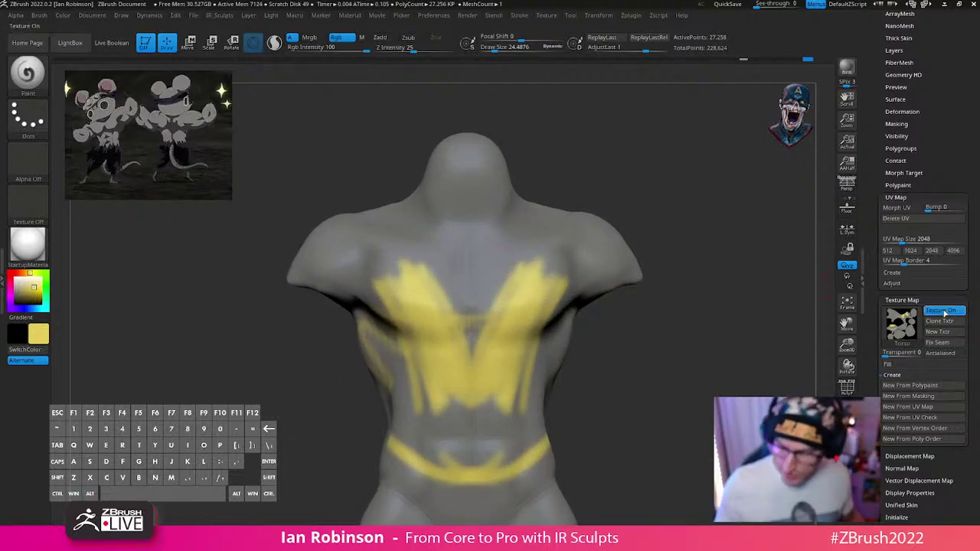
left_click(943, 311)
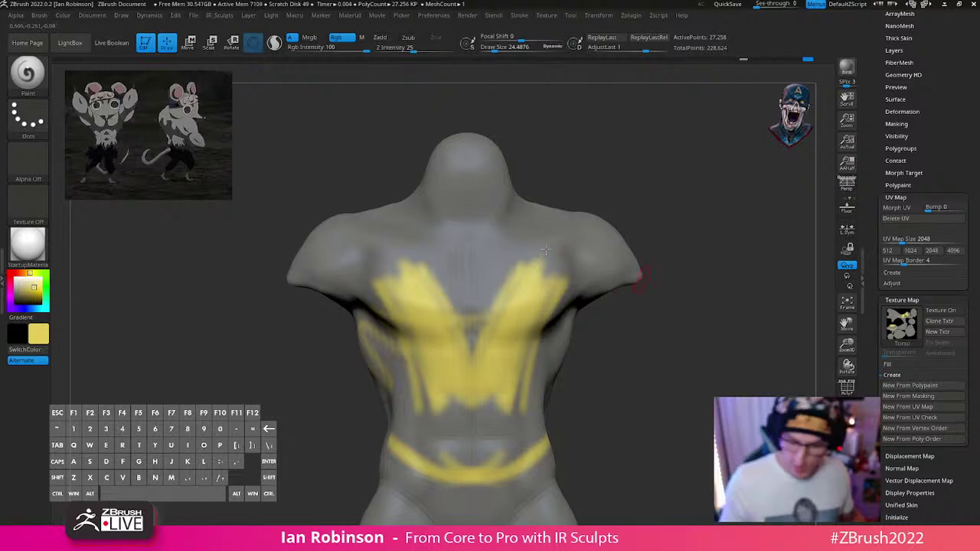
key("shift+f")
key("shift+f")
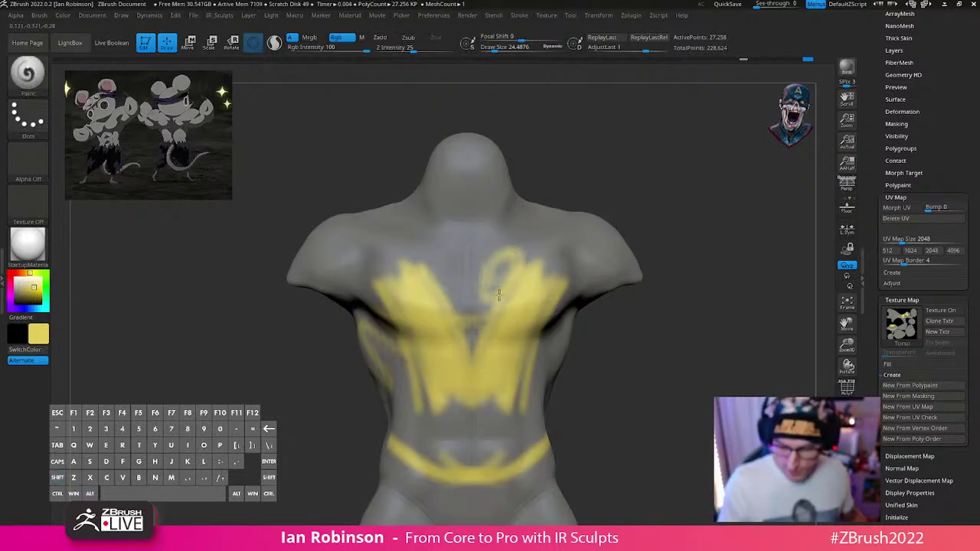
left_click(936, 311)
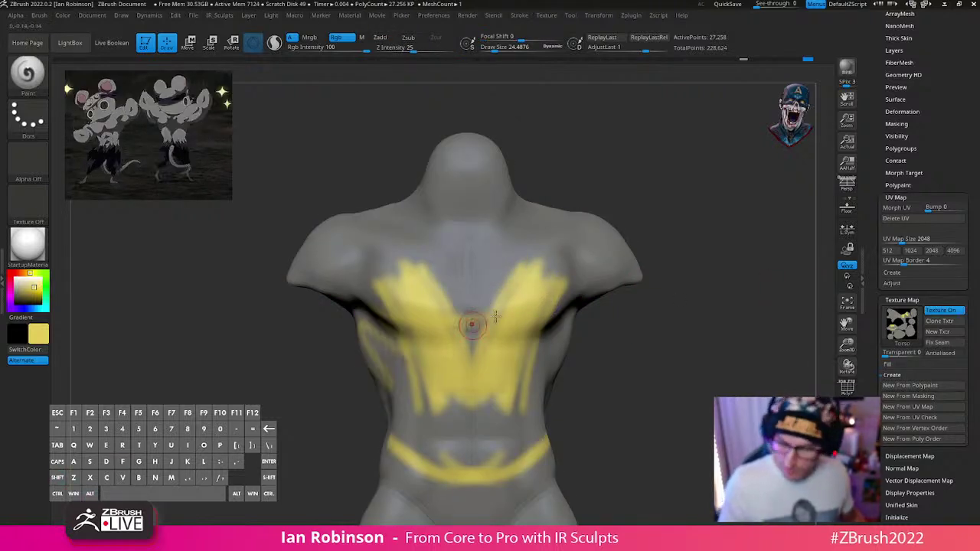
left_click(939, 309)
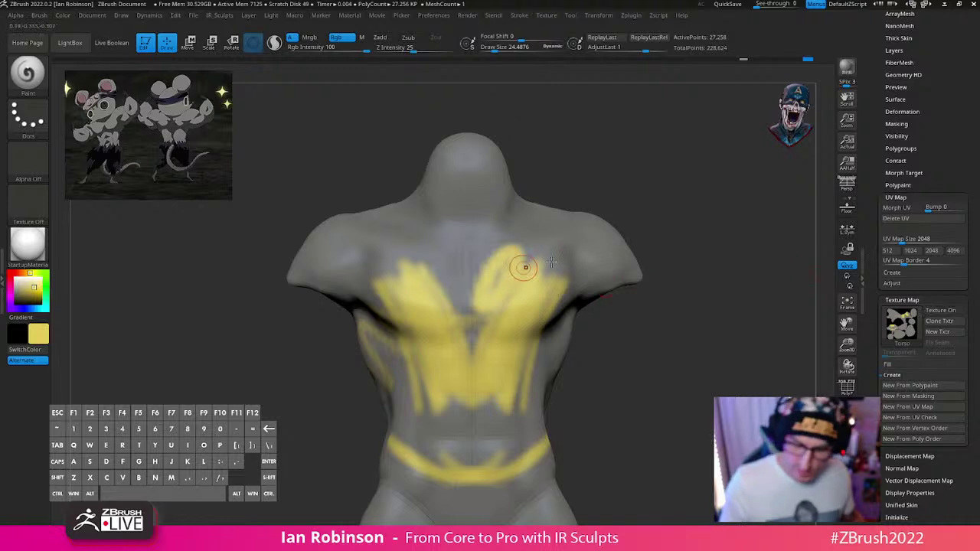
Step: Clone the torso's texture map into the texture library
left_click_drag(610, 177, 610, 145, "alt")
left_click(547, 15)
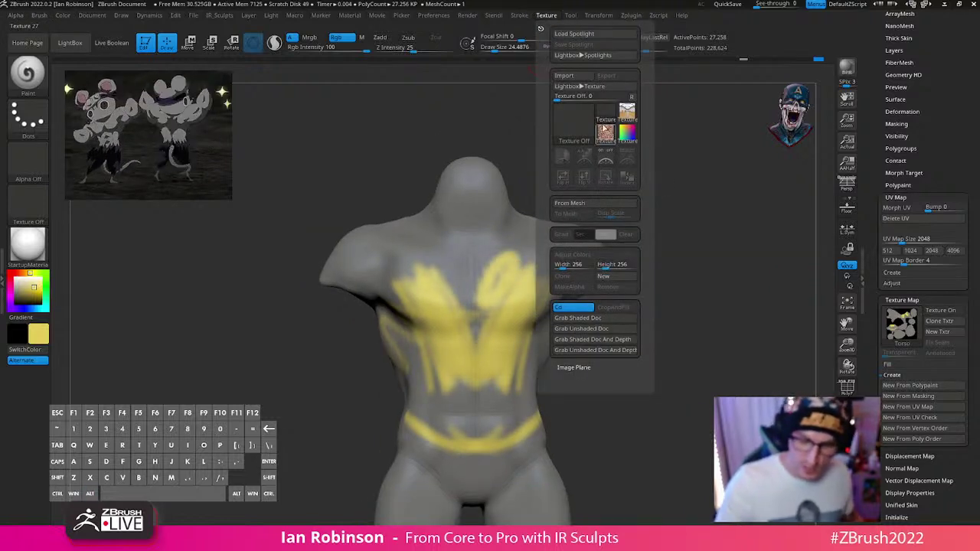
left_click(953, 323)
left_click(546, 15)
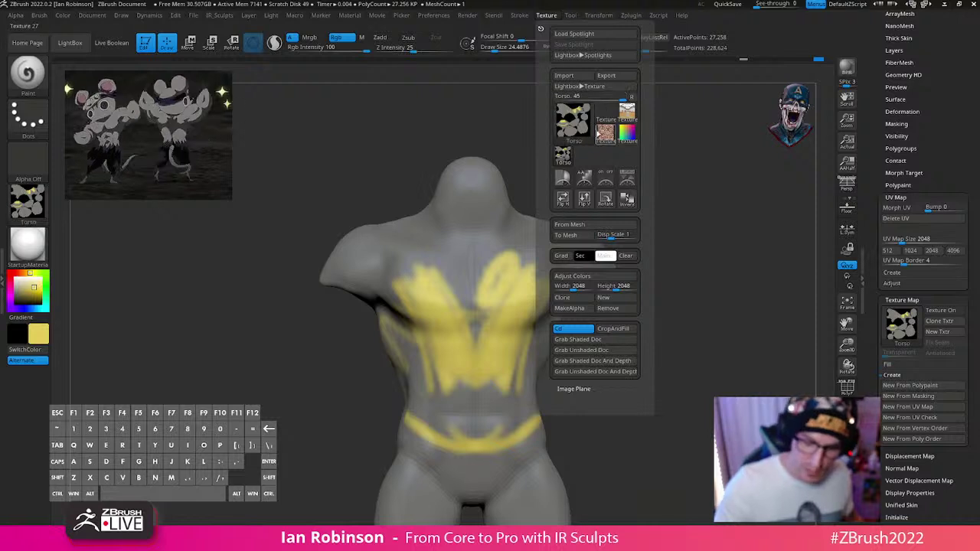
left_click_drag(702, 397, 688, 406, "alt")
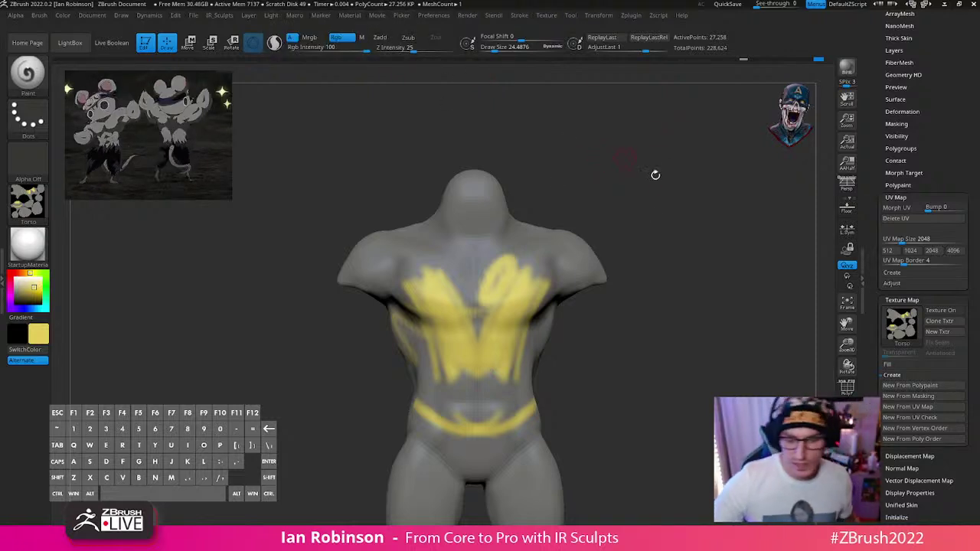
left_click_drag(666, 269, 789, 317)
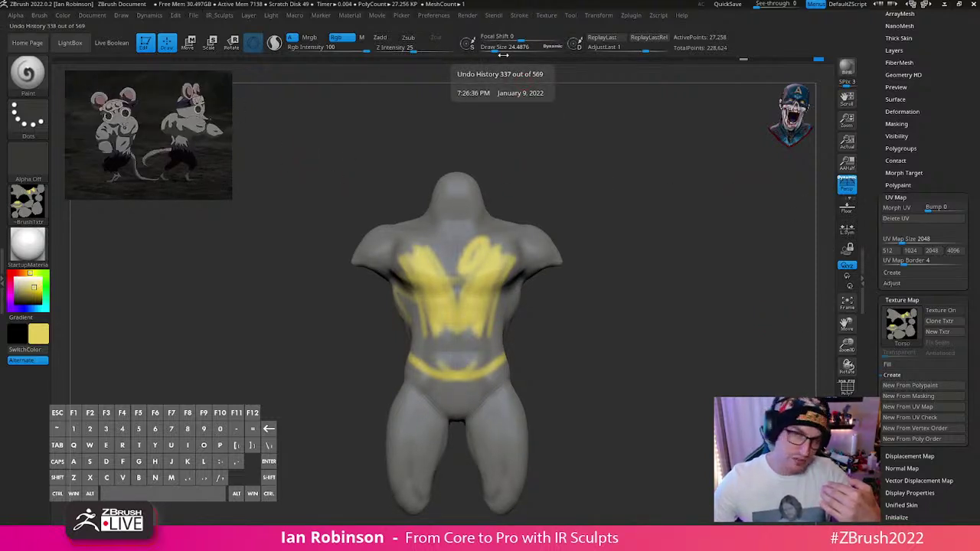
left_click(546, 15)
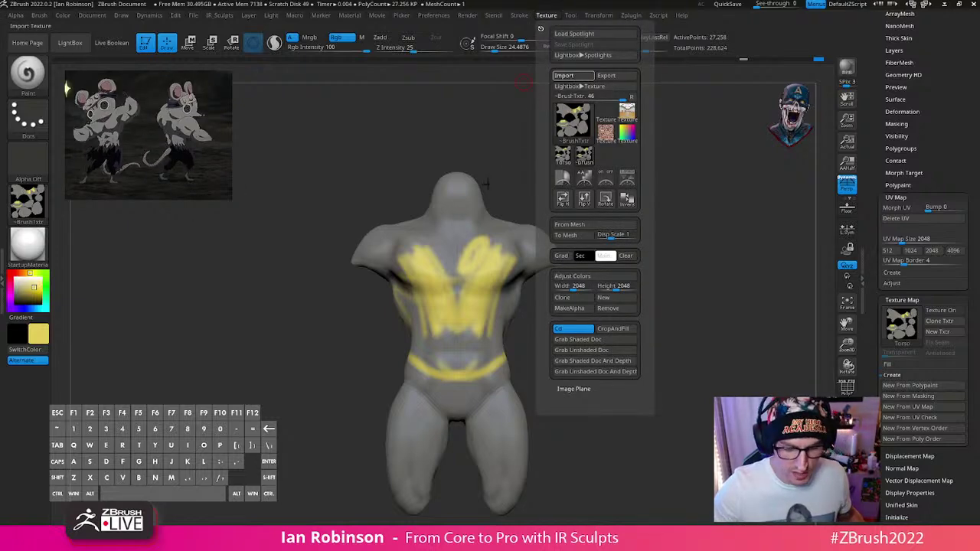
left_click(566, 75)
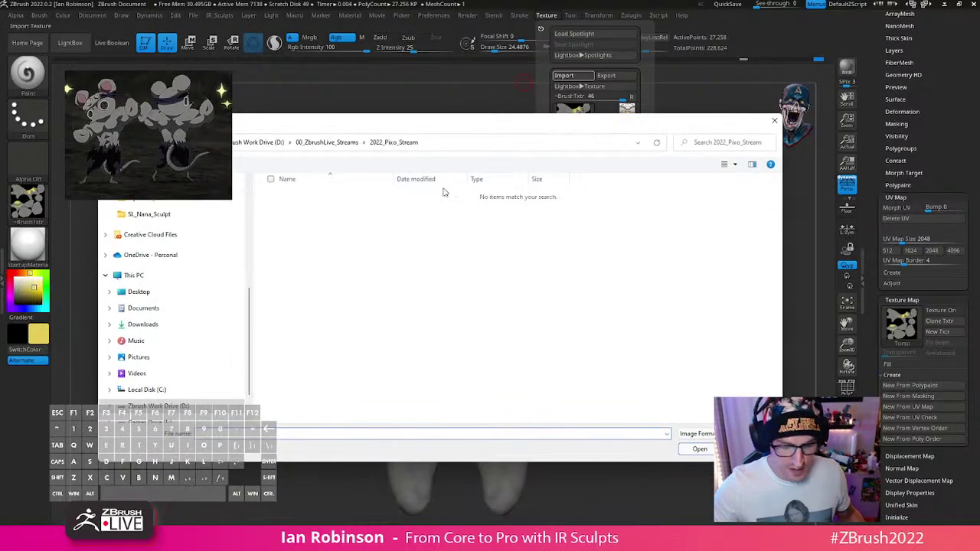
left_click(747, 450)
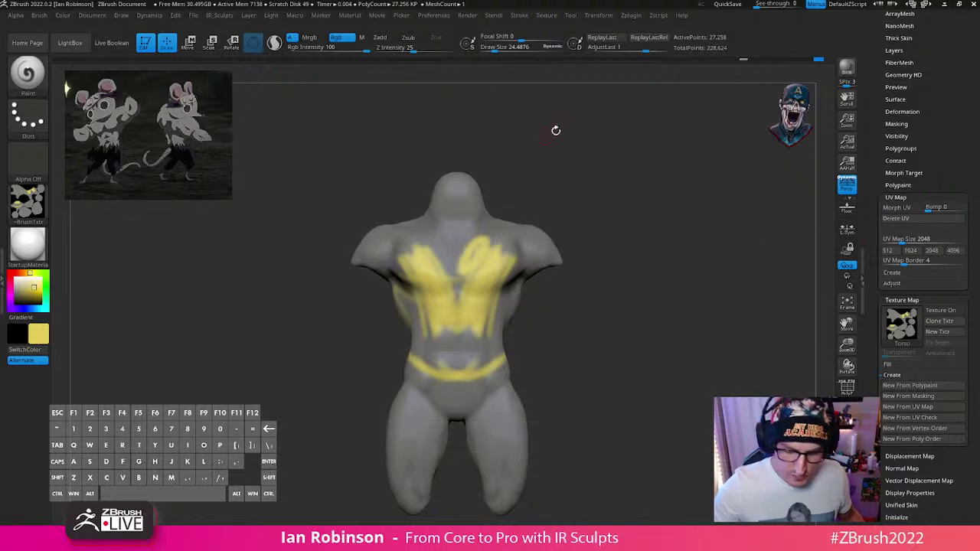
Step: Select the ~BrushTxtr texture in the texture library and add it to Spotlight
left_click(550, 18)
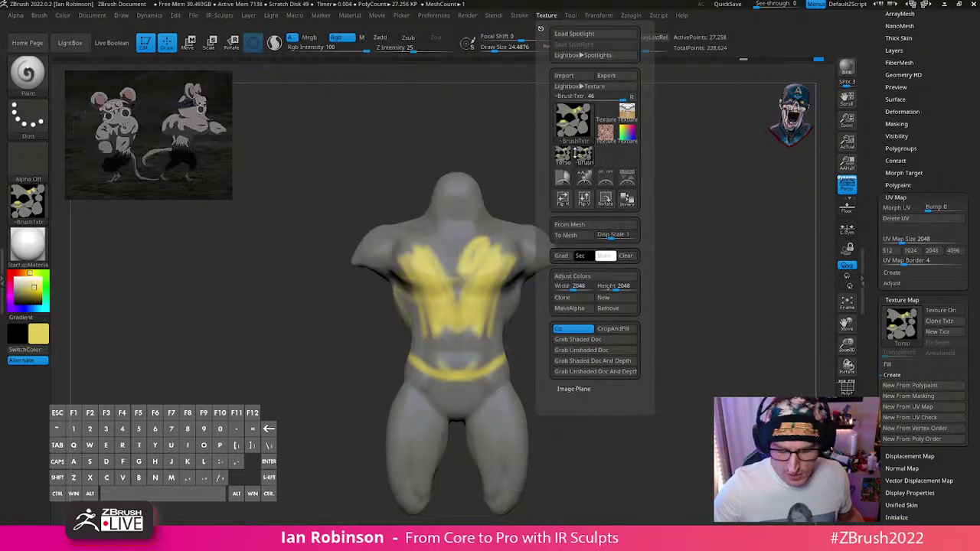
left_click(546, 15)
mouse_move(583, 153)
key("shift")
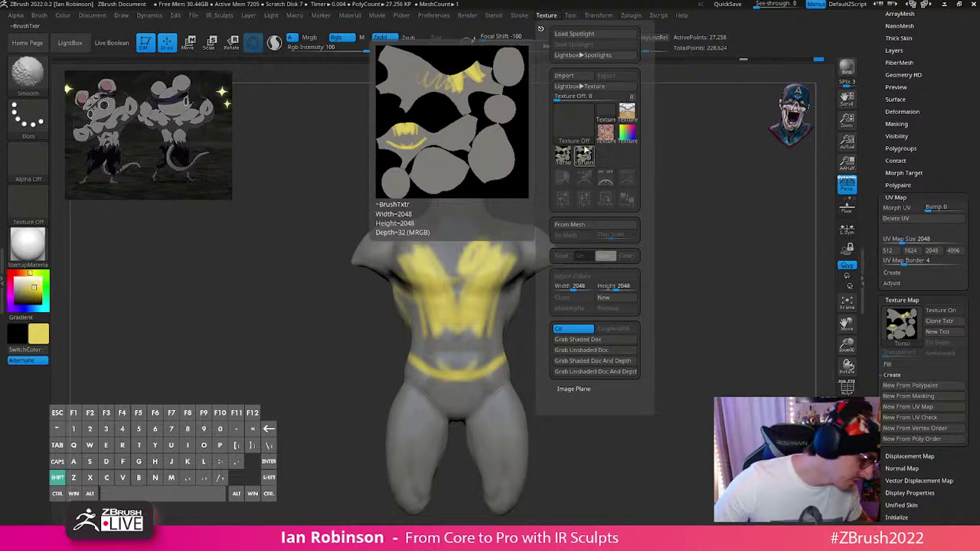
left_click(585, 155)
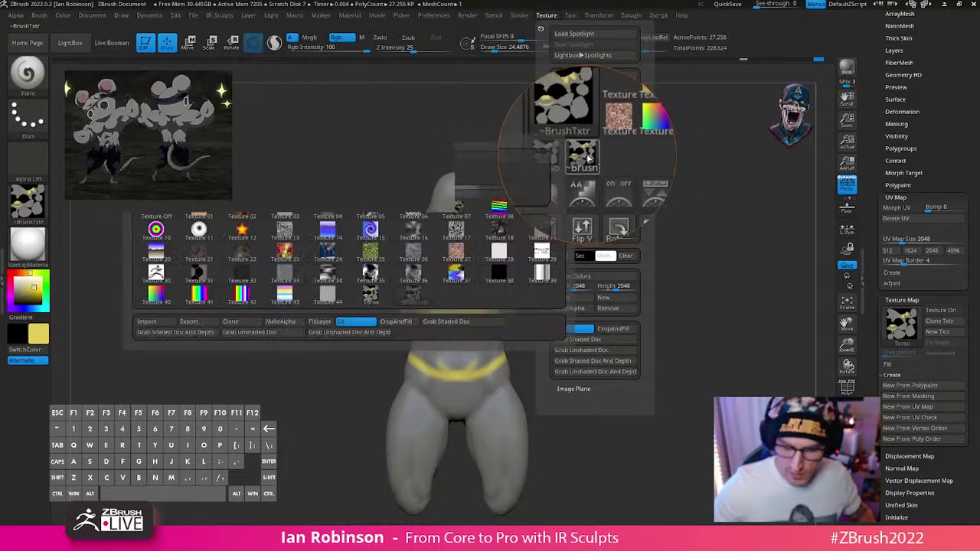
left_click(627, 182)
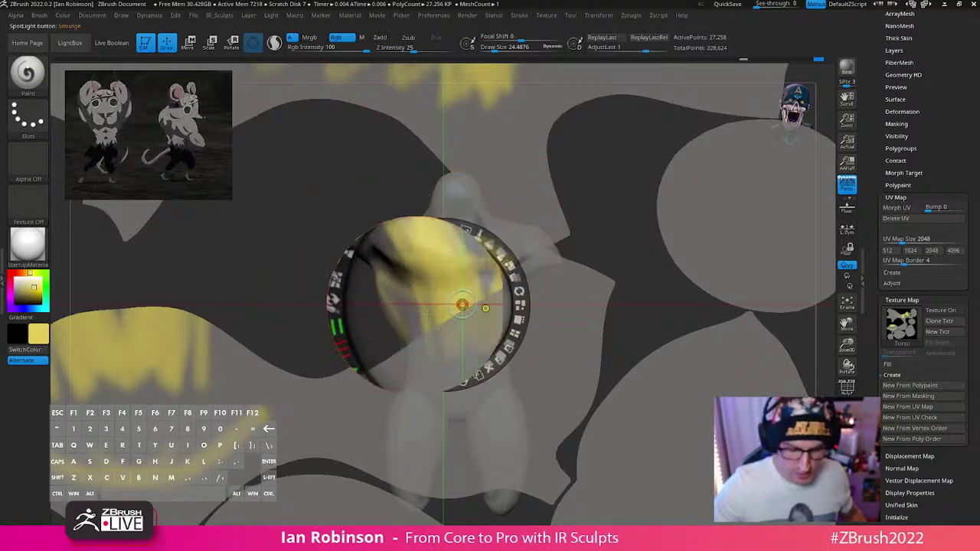
Step: Close the Spotlight dial, hide the Spotlight image and frame the whole torso
key("z")
key("shift")
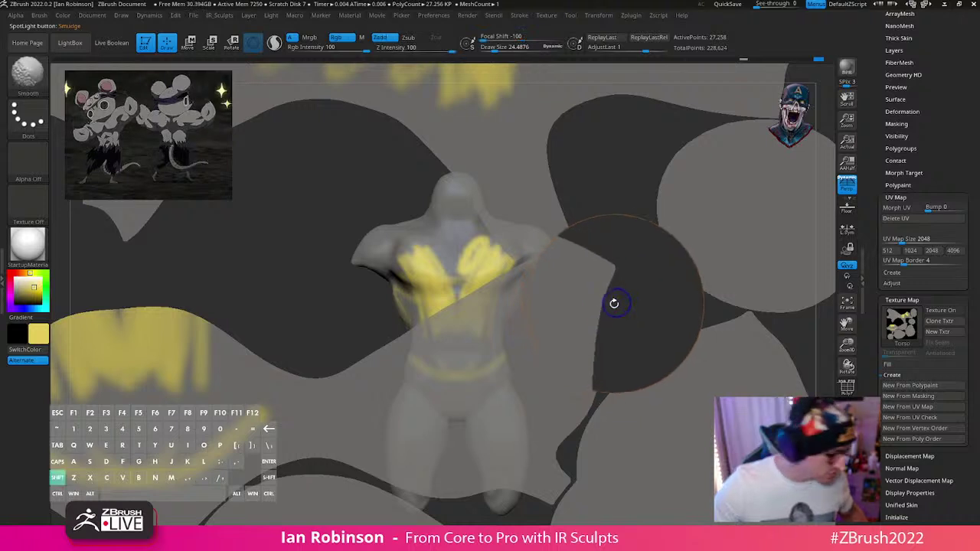
key("shift+m")
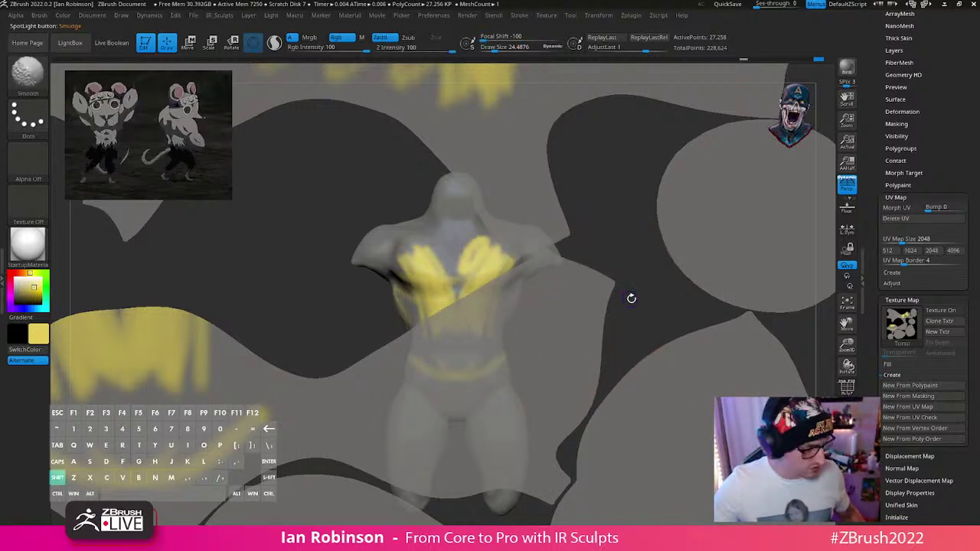
key("shift+z")
left_click_drag(614, 300, 593, 296, "alt")
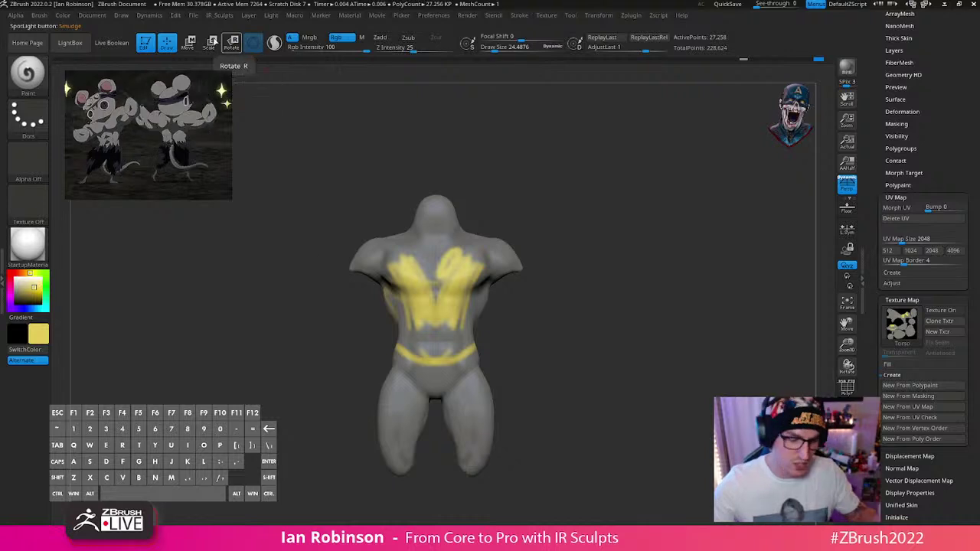
Step: Try a camera focal length of 85 mm and one of about 206 mm on the torso
left_click(95, 16)
mouse_move(121, 23)
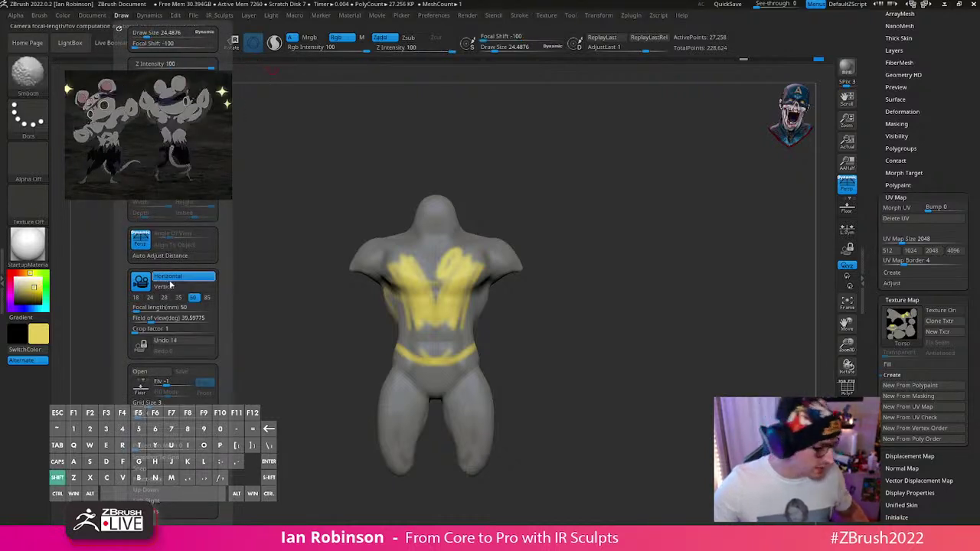
key("shift")
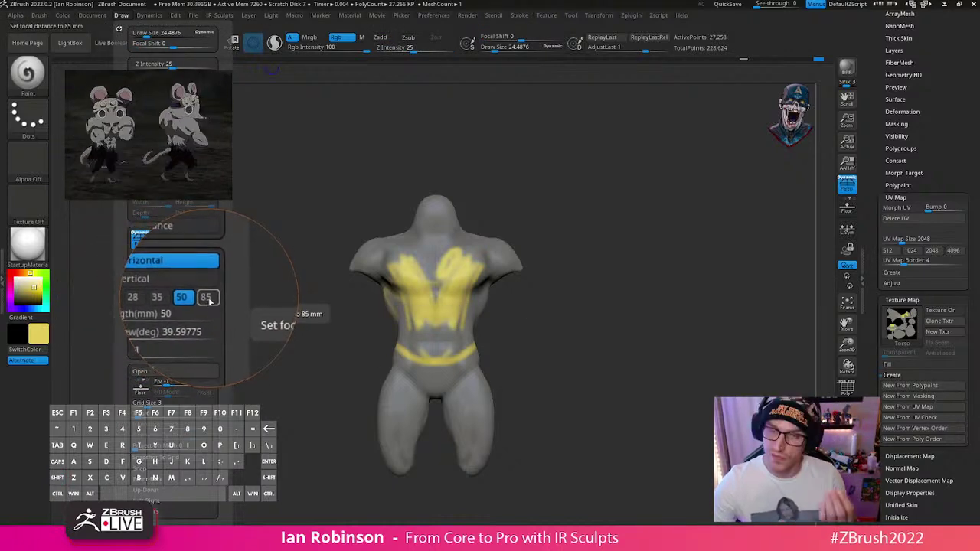
left_click(210, 300)
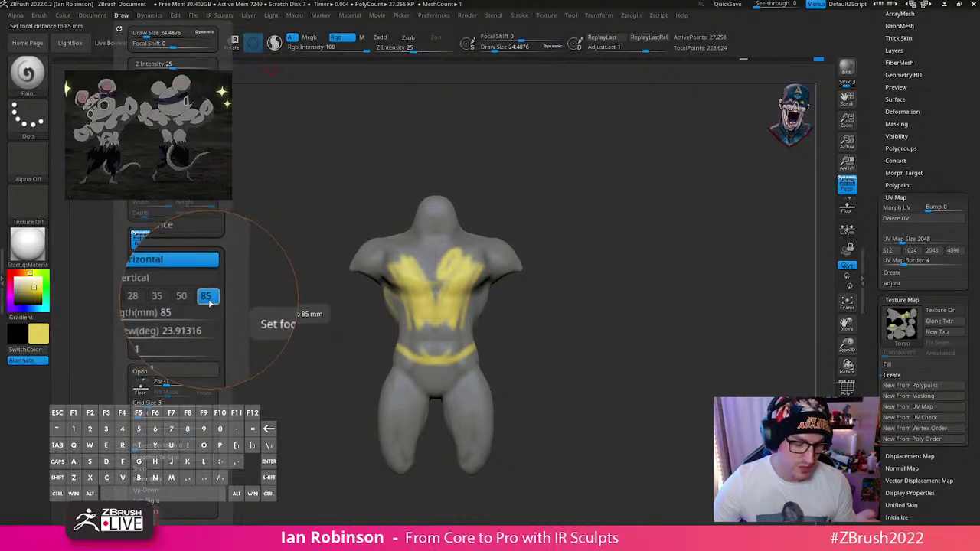
mouse_move(140, 310)
left_mouse_down()
mouse_move(153, 312)
mouse_move(124, 311)
left_mouse_up()
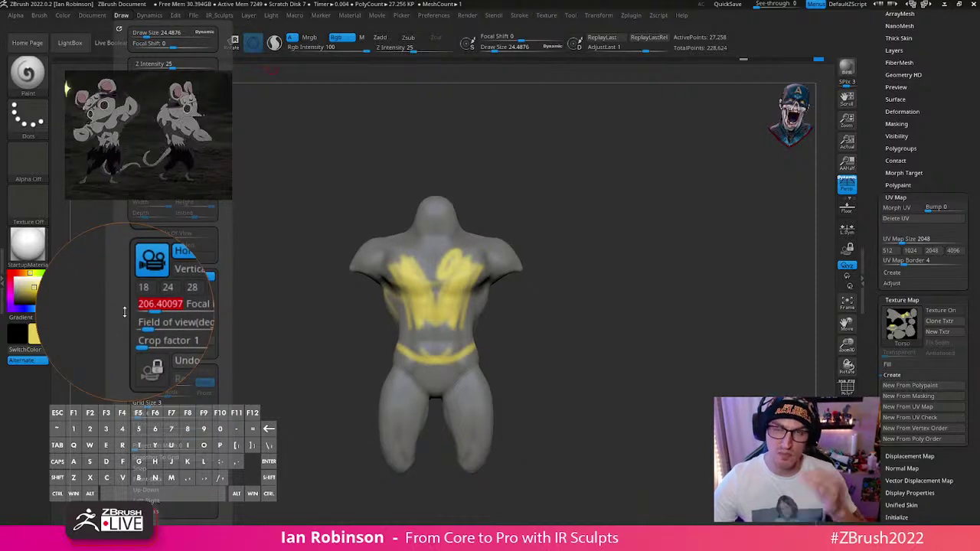
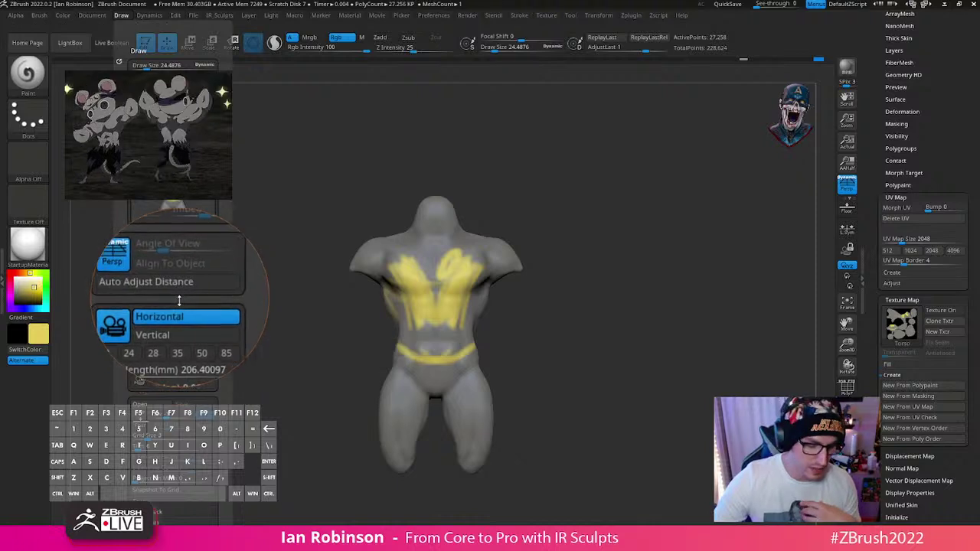
Step: Try a focal length of about 921 mm and set the camera to the 24 mm preset
key("shift+m")
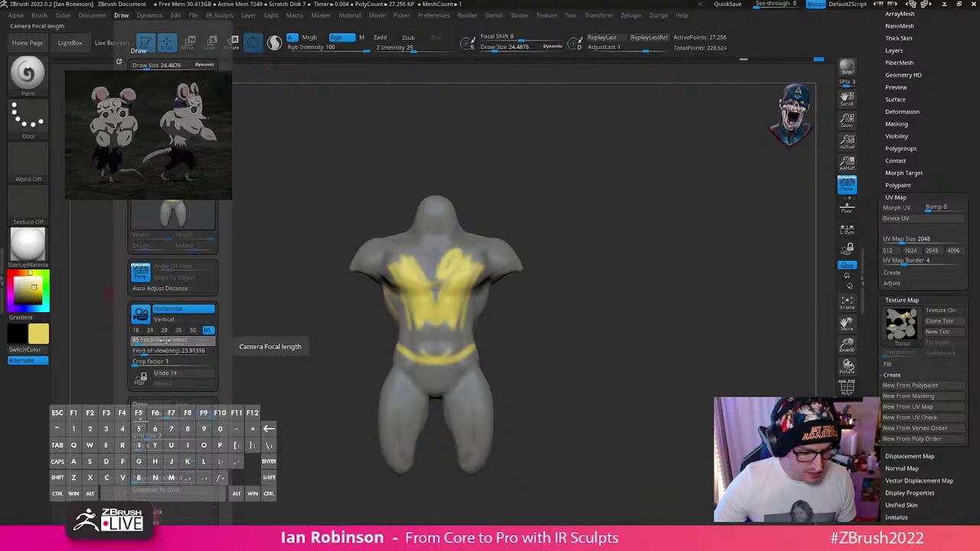
left_click(170, 340)
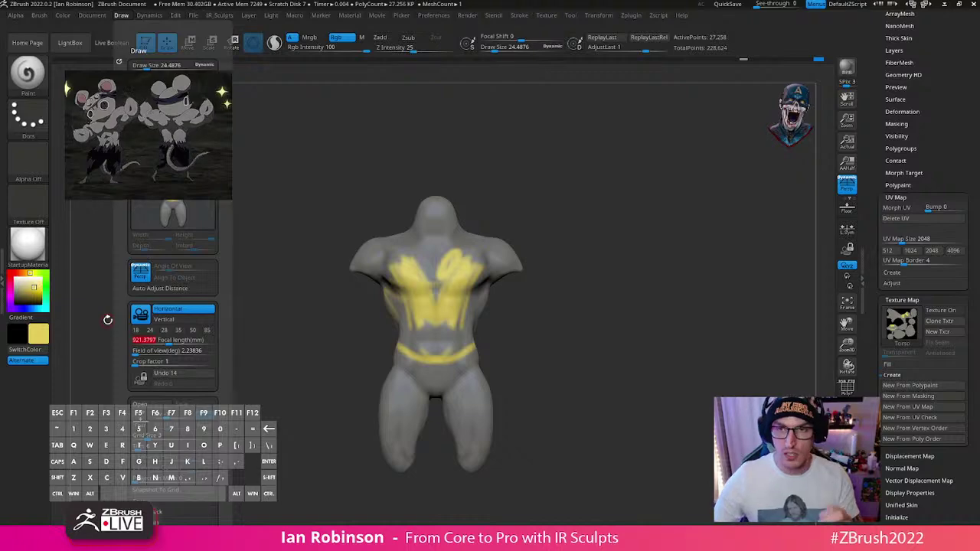
left_click(150, 331)
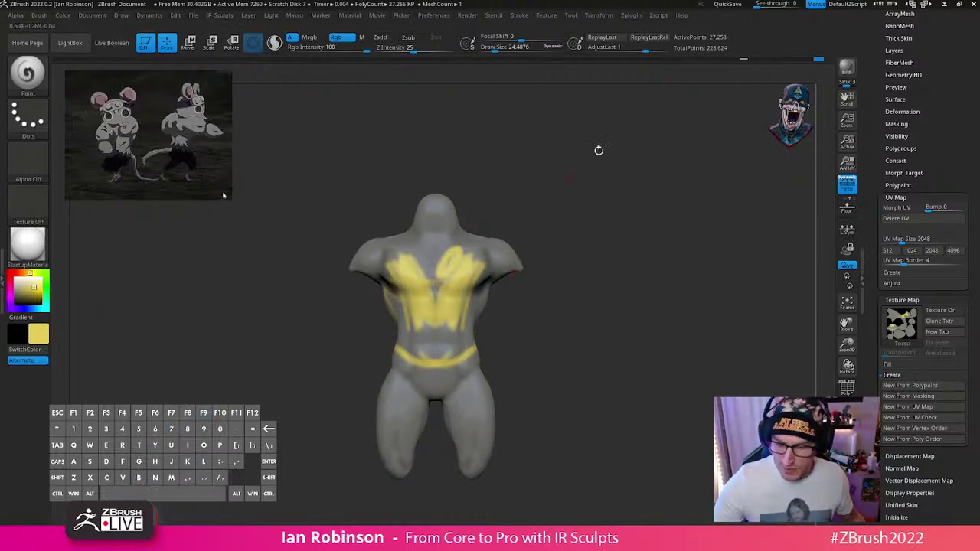
Step: Switch to the Merged_ChunLi figure tool and subdivide its active mesh once more
left_click_drag(964, 114, 967, 260)
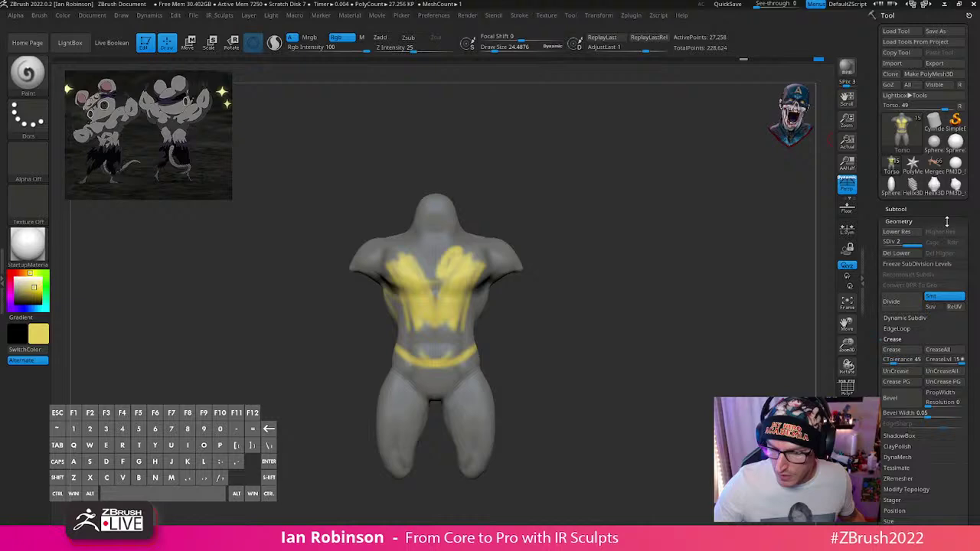
left_click(930, 172)
left_click_drag(656, 313, 574, 219)
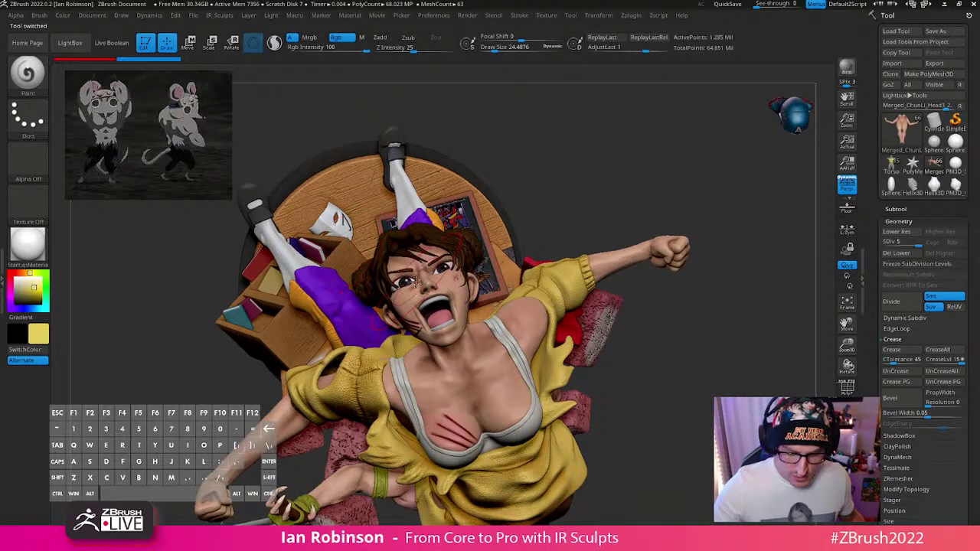
key("ctrl+d")
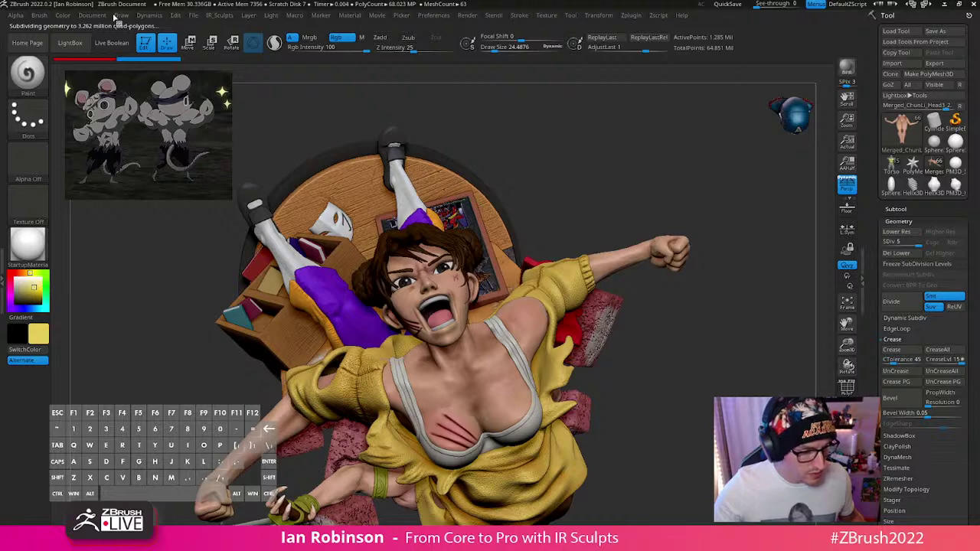
Step: Try the 85 mm focal length preset on the Chun-Li figure and return the camera to 24 mm
left_click(119, 16)
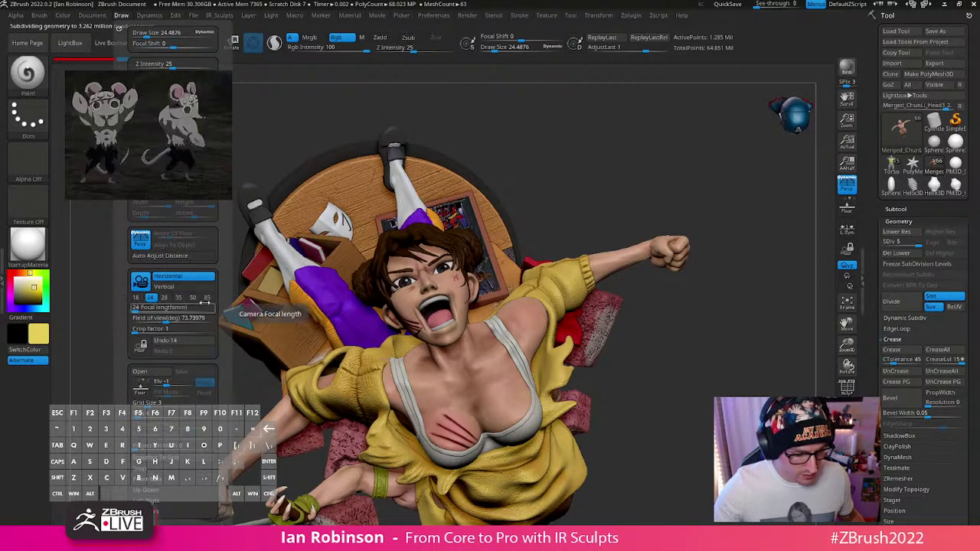
left_click(206, 297)
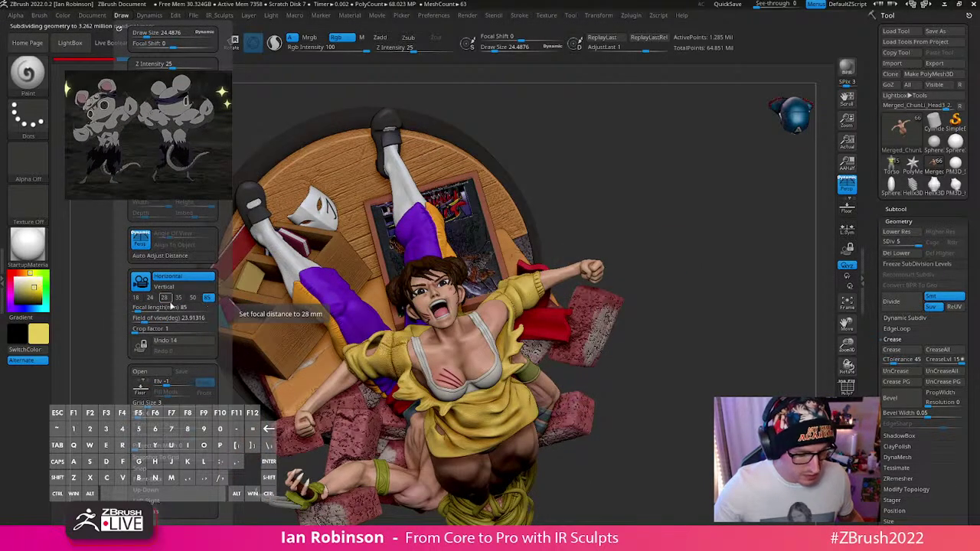
left_click(164, 298)
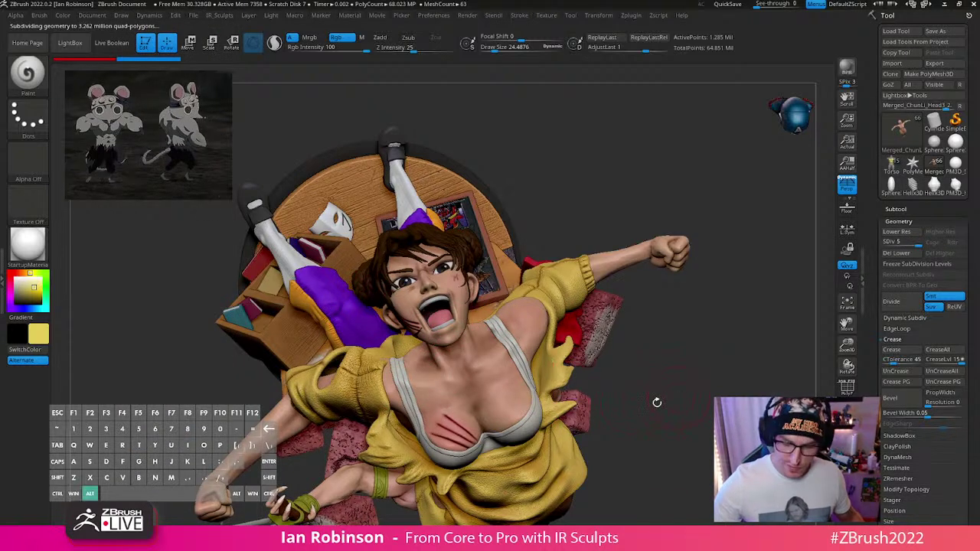
Step: Leave a 24 mm snapshot of the figure on the canvas and set the live copy's focal length to 85 mm for comparison
left_click_drag(657, 402, 779, 375)
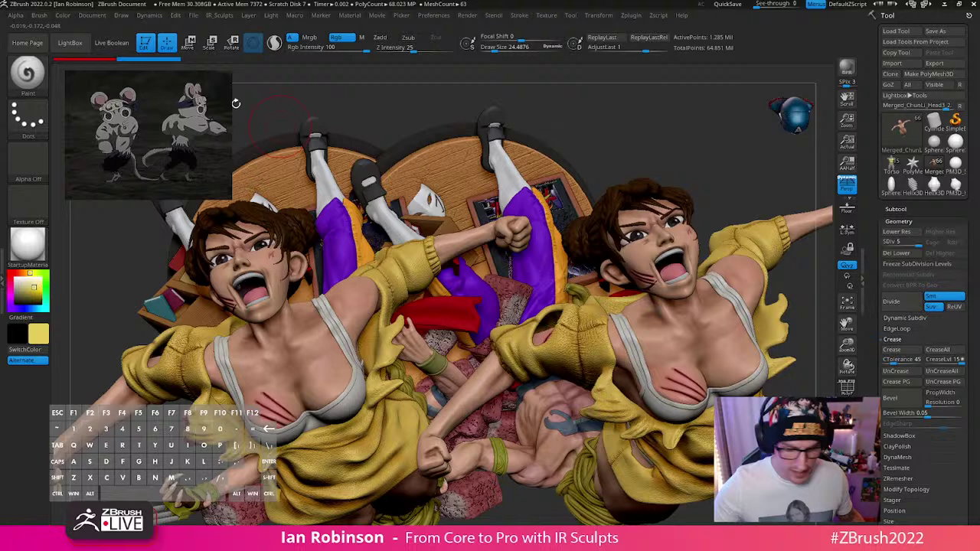
left_click(93, 16)
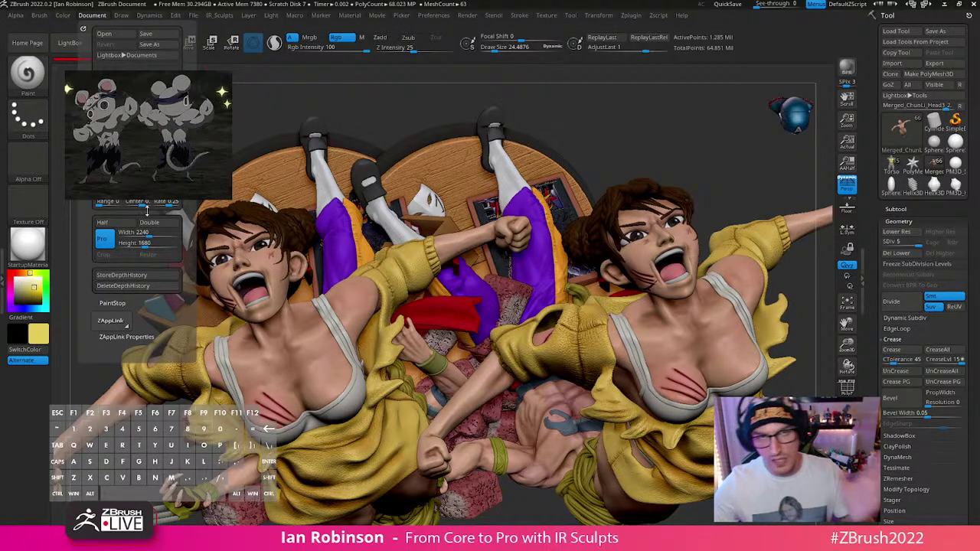
left_click(121, 15)
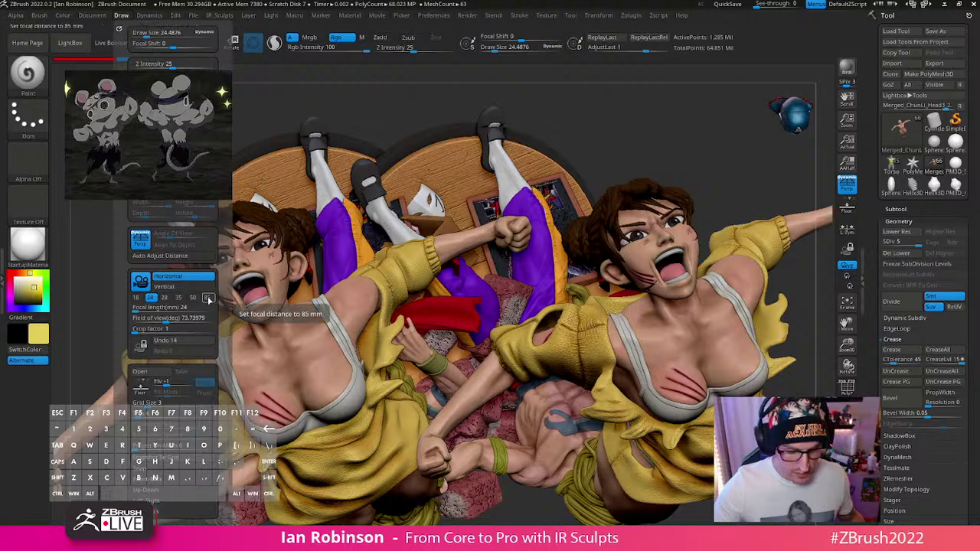
left_click(208, 297)
left_click_drag(751, 336, 772, 270, "alt")
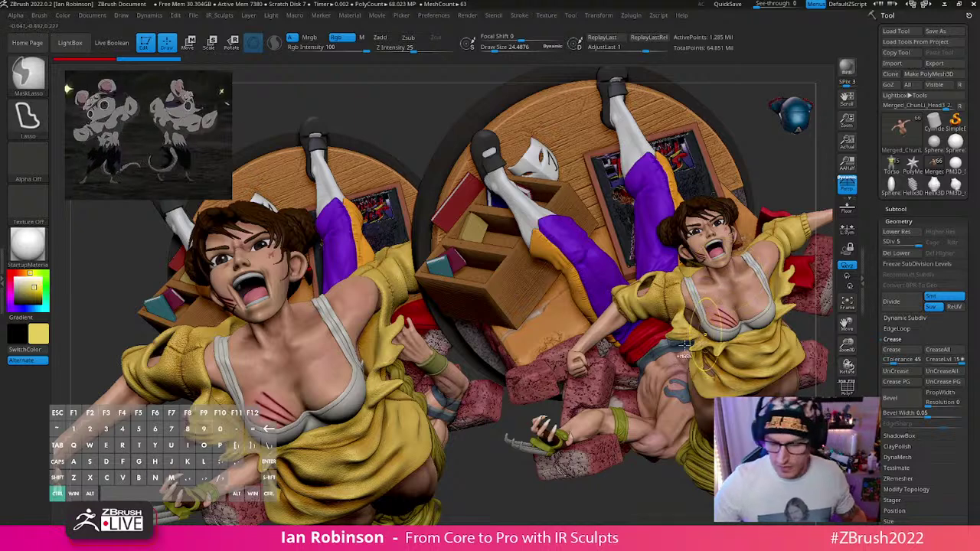
Step: Clear the figure snapshots from the canvas, recentre the figure and place it small near the canvas's lower corner, seen from behind
key("ctrl+n")
mouse_move(813, 448)
left_mouse_down("alt")
mouse_move(691, 501)
mouse_move(649, 462)
mouse_move(445, 345)
left_mouse_up("alt")
right_click(445, 346)
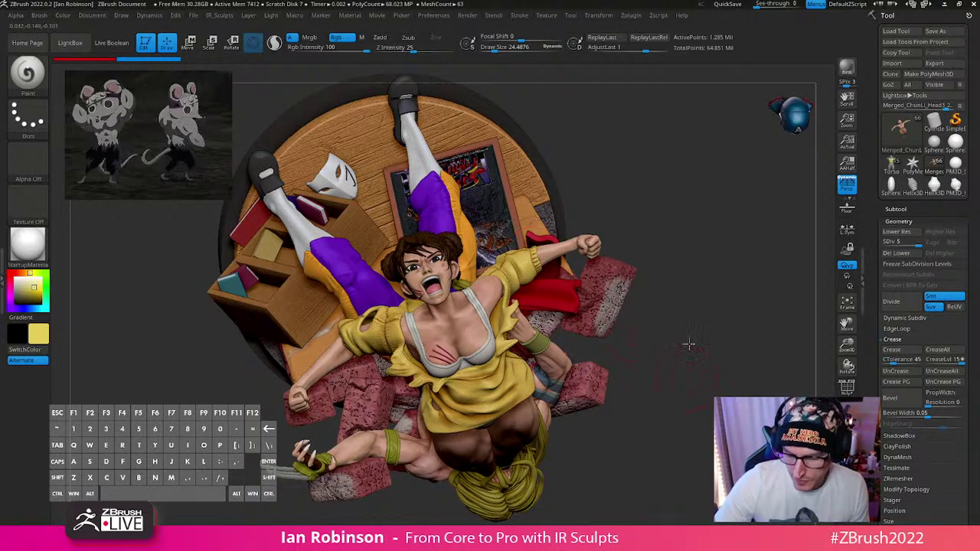
left_click_drag(688, 344, 701, 364)
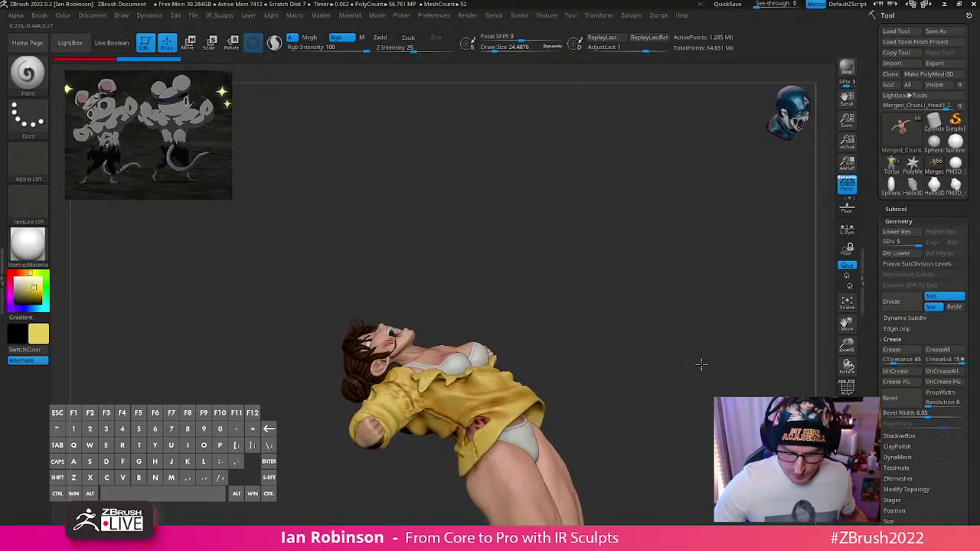
left_click_drag(653, 344, 589, 217, "alt")
mouse_move(668, 230)
left_mouse_down("alt")
mouse_move(438, 423)
mouse_move(479, 434)
mouse_move(466, 415)
mouse_move(506, 413)
mouse_move(440, 394)
mouse_move(495, 418)
mouse_move(512, 406)
mouse_move(470, 375)
mouse_move(494, 404)
mouse_move(422, 365)
mouse_move(418, 372)
mouse_move(429, 365)
mouse_move(387, 405)
mouse_move(360, 415)
mouse_move(470, 376)
mouse_move(429, 431)
mouse_move(385, 317)
mouse_move(402, 356)
mouse_move(503, 356)
left_mouse_up("alt")
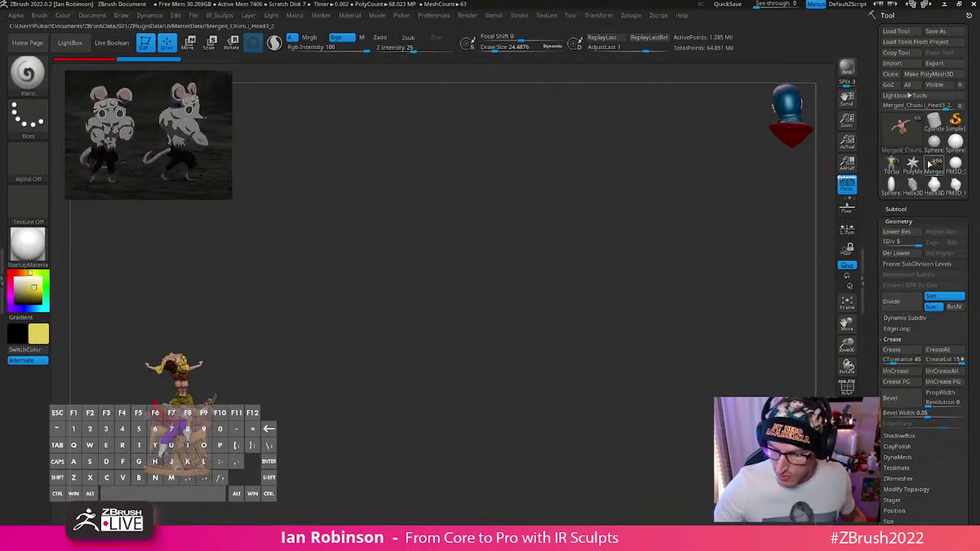
Step: Switch to the Torso mouse tool, place it on the canvas and show its polygroup wireframe
left_click(890, 165)
left_click_drag(564, 284, 669, 286, "alt")
key("shift+f")
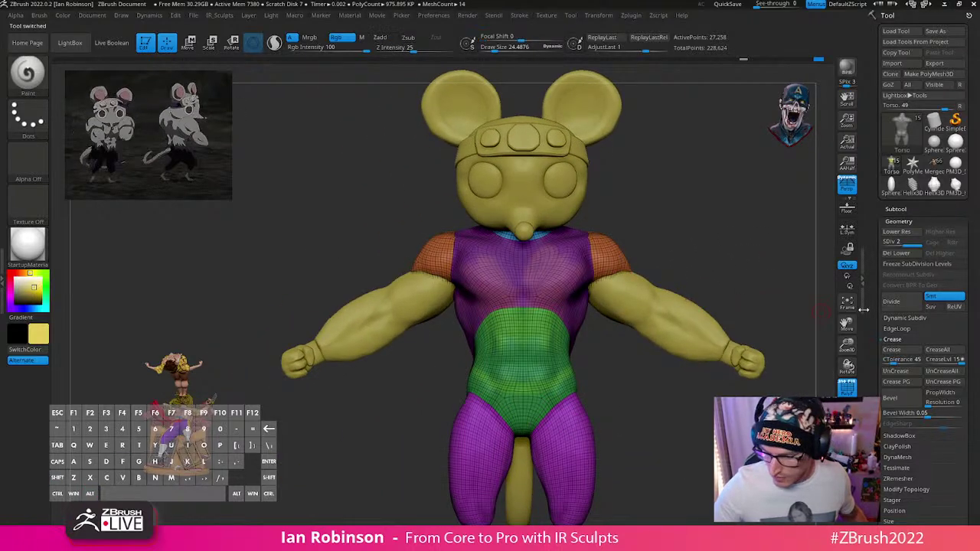
Step: Step back and forth through the torso's undo history to its folded subdivision level 1 state and hide the wireframe
key("ctrl+z")
key("ctrl+z")
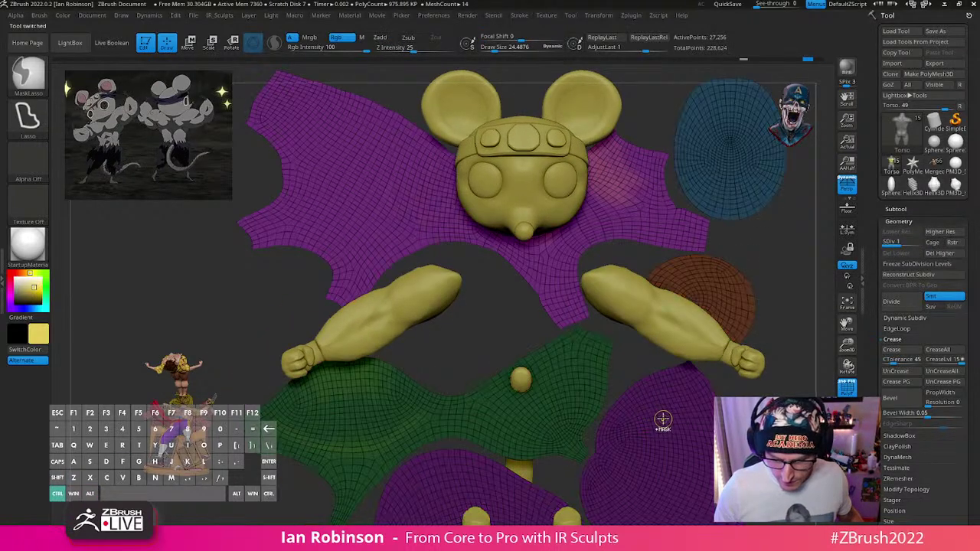
key("ctrl+z")
key("ctrl+z")
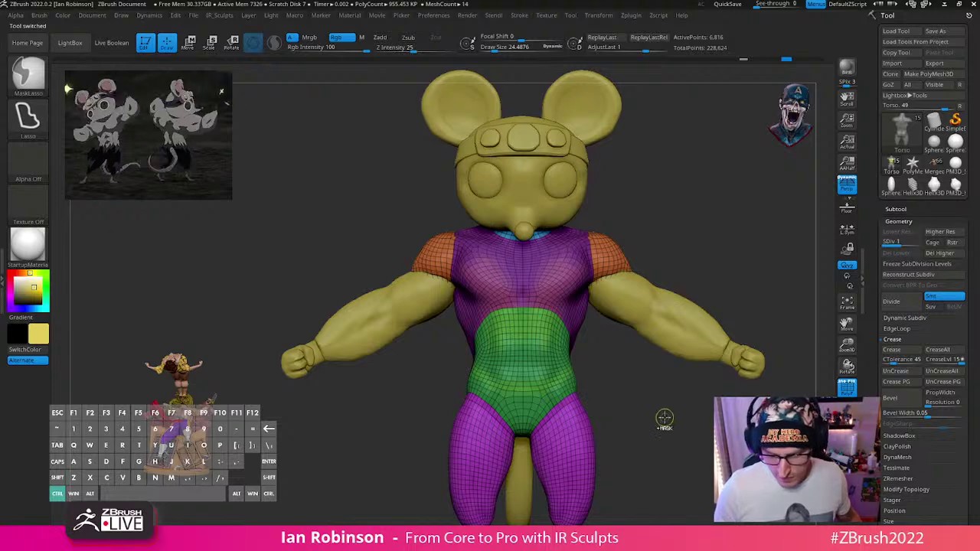
key("ctrl+z")
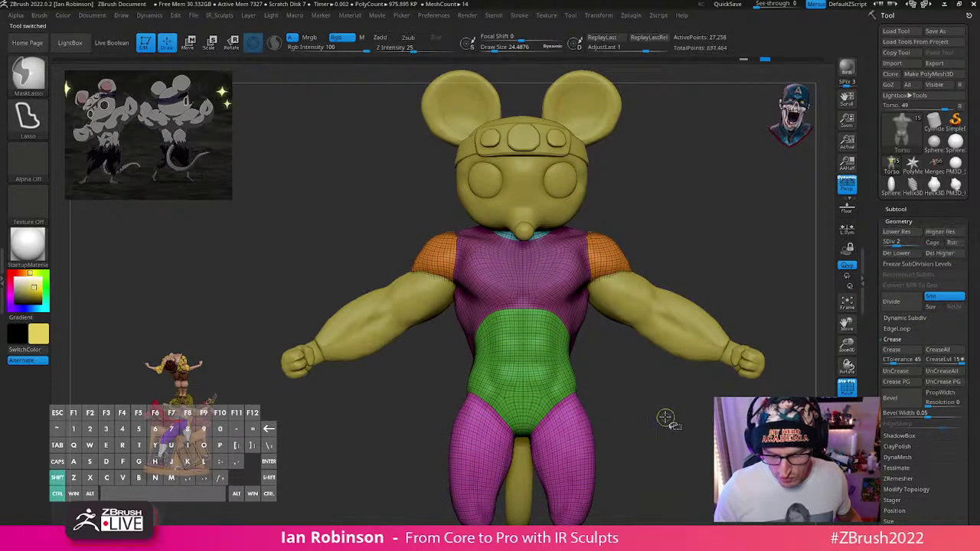
key("ctrl+shift+z")
key("ctrl+shift+z")
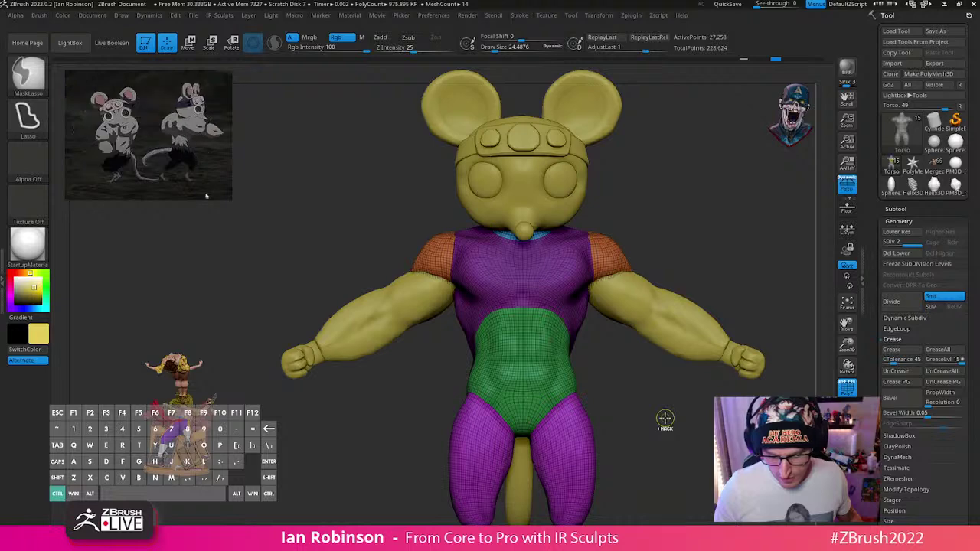
key("ctrl+z")
key("ctrl+z")
key("ctrl+shift+z")
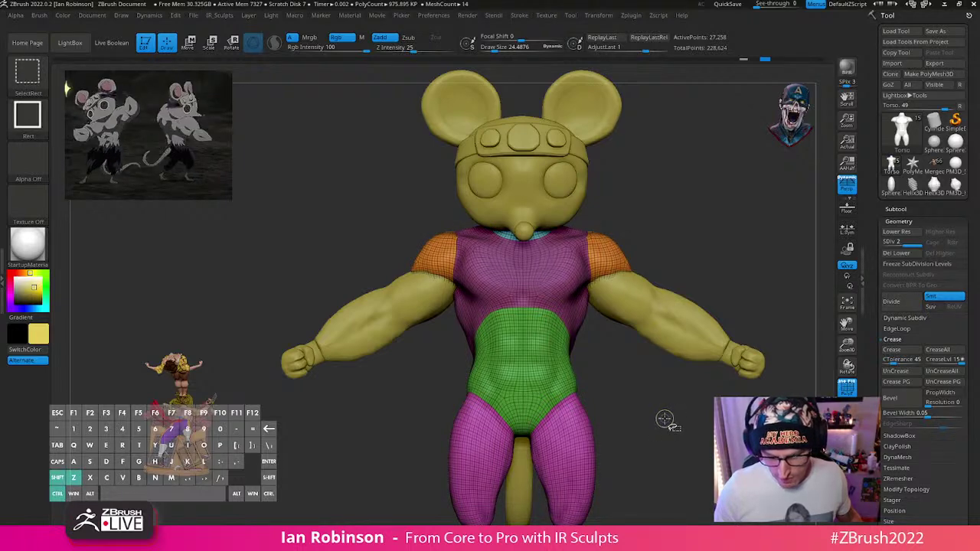
key("ctrl+shift+z")
key("shift+f")
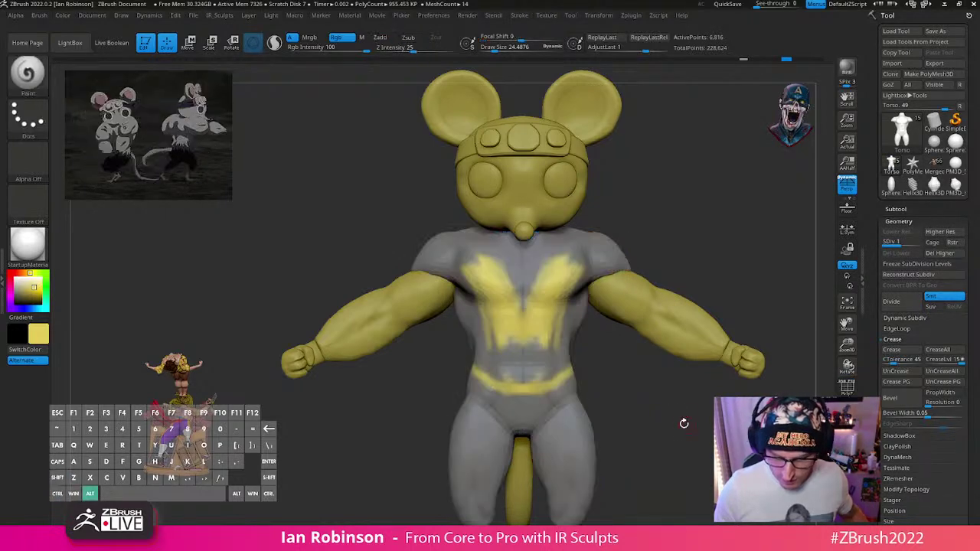
Step: Sample the torso's grey as the active colour and fill the whole torso with it, covering the yellow paint
left_click_drag(684, 424, 630, 391)
key("c")
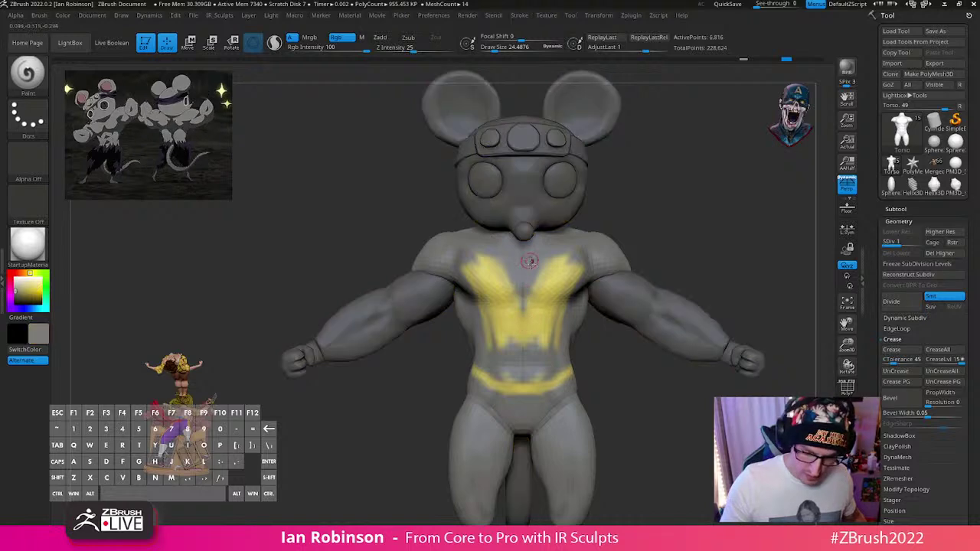
left_click(83, 16)
mouse_move(115, 18)
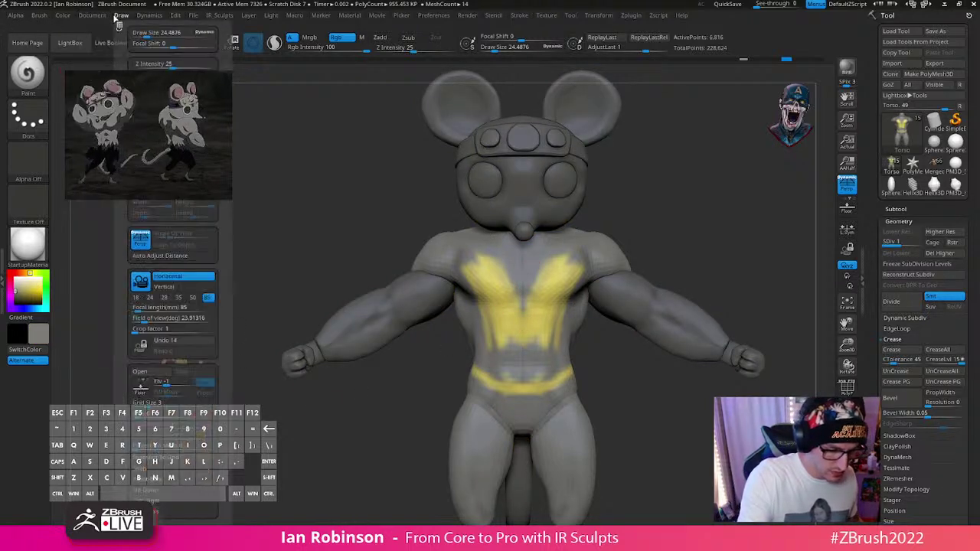
mouse_move(63, 16)
left_click(86, 222)
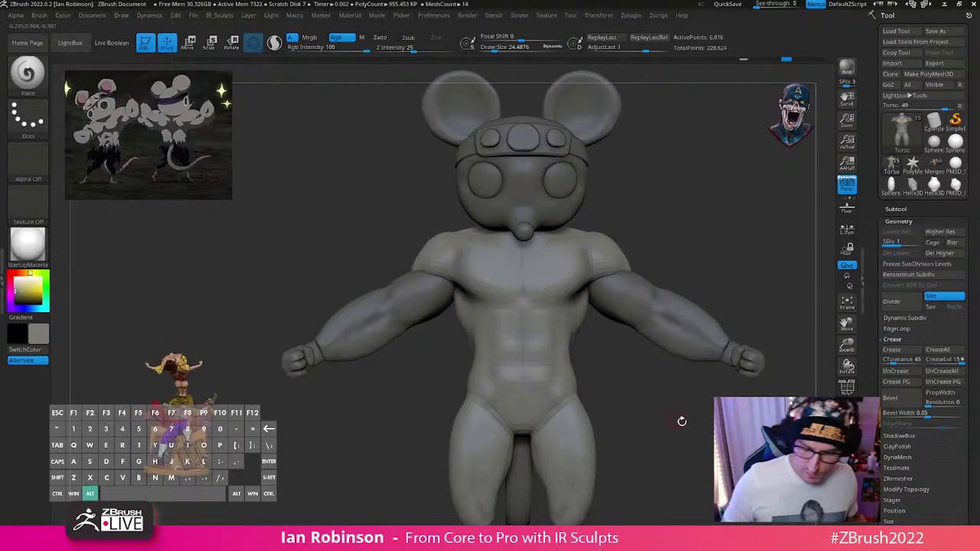
Step: Lower the torso to subdivision level 1 and delete its higher subdivision level
mouse_move(682, 422)
left_mouse_down("alt")
mouse_move(669, 427)
mouse_move(686, 437)
mouse_move(688, 413)
left_mouse_up("alt")
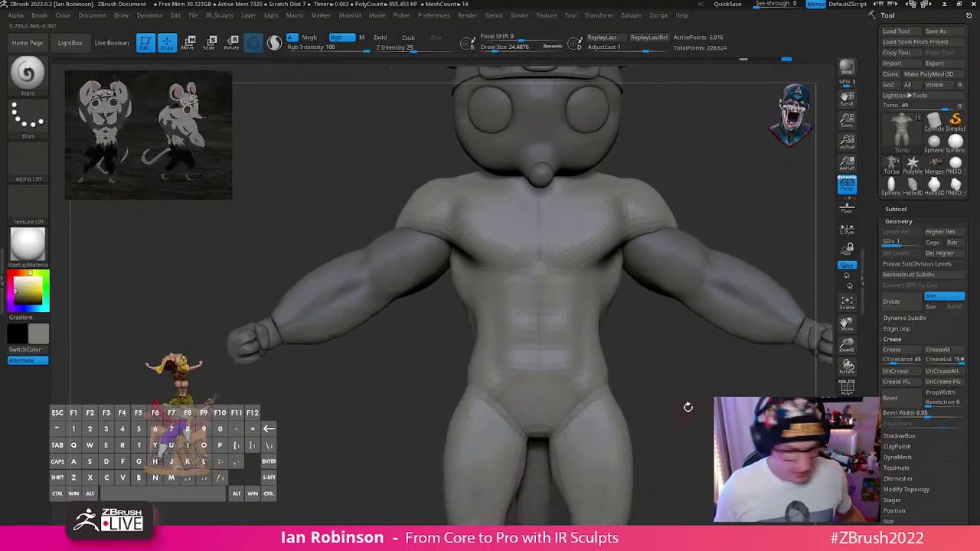
key("shift+f")
key("shift+f")
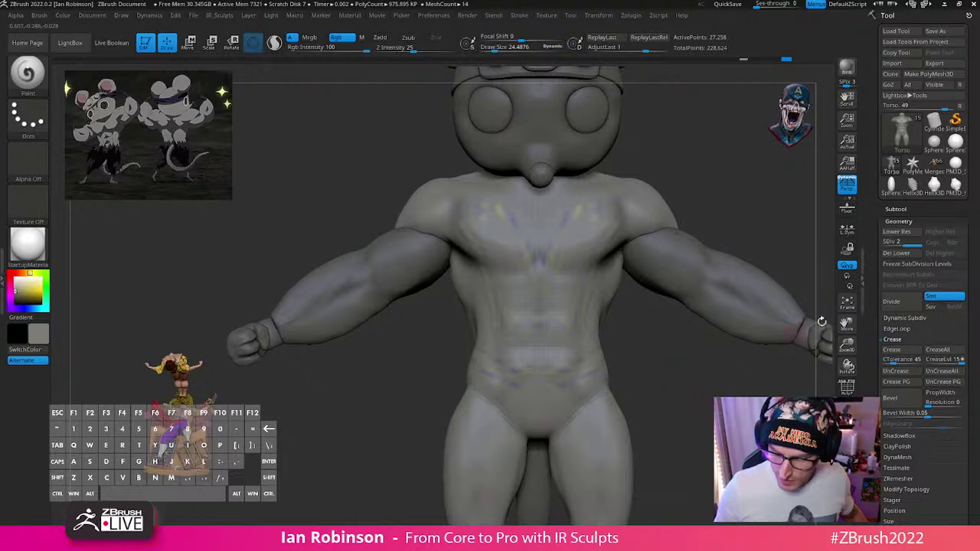
left_click_drag(907, 243, 888, 243)
left_click(939, 254)
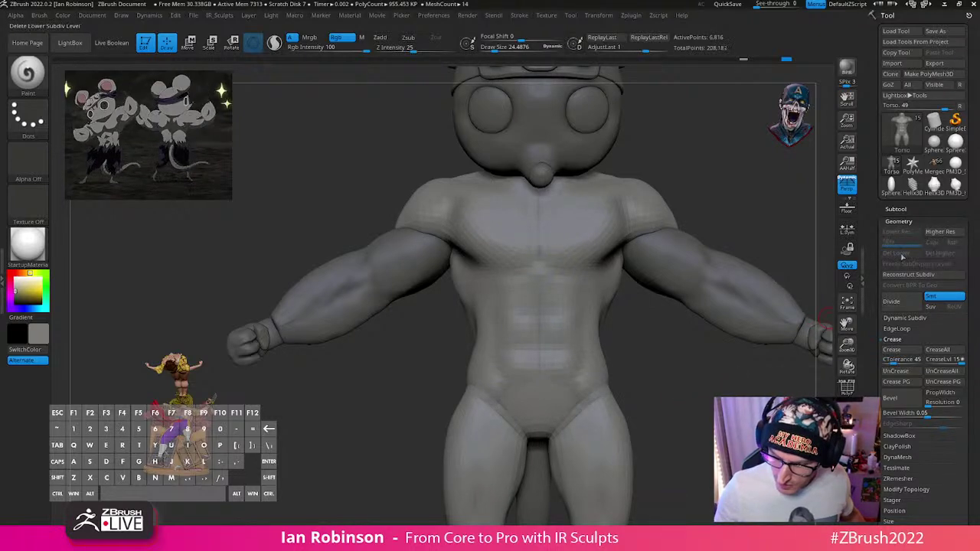
key("shift+f")
key("shift+f")
Step: Select the arms subtool and fill it with the sampled grey
mouse_move(702, 396)
left_mouse_down("alt")
mouse_move(676, 411)
mouse_move(639, 385)
mouse_move(667, 372)
mouse_move(674, 408)
mouse_move(654, 413)
left_mouse_up("alt")
left_click(681, 281, "alt")
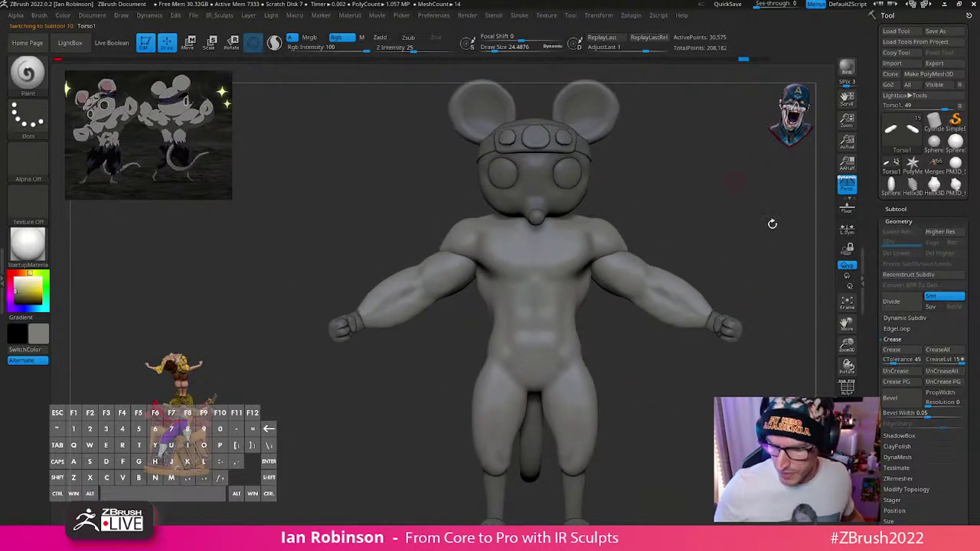
left_click_drag(696, 148, 665, 175, "alt")
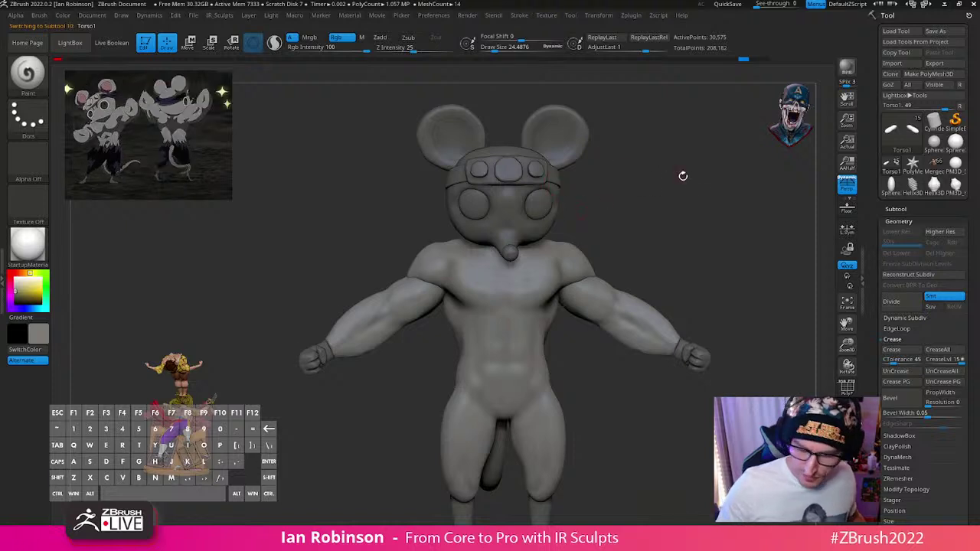
left_click(120, 16)
mouse_move(62, 16)
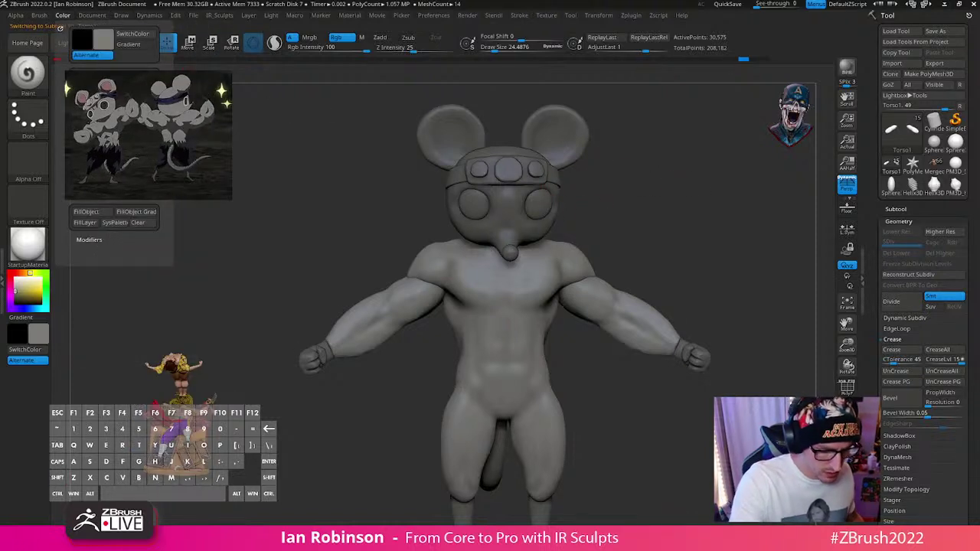
left_click(100, 212)
Step: Select the head subtool, dock the Color palette beside the canvas and fill the head with the same grey
left_click(503, 231, "alt")
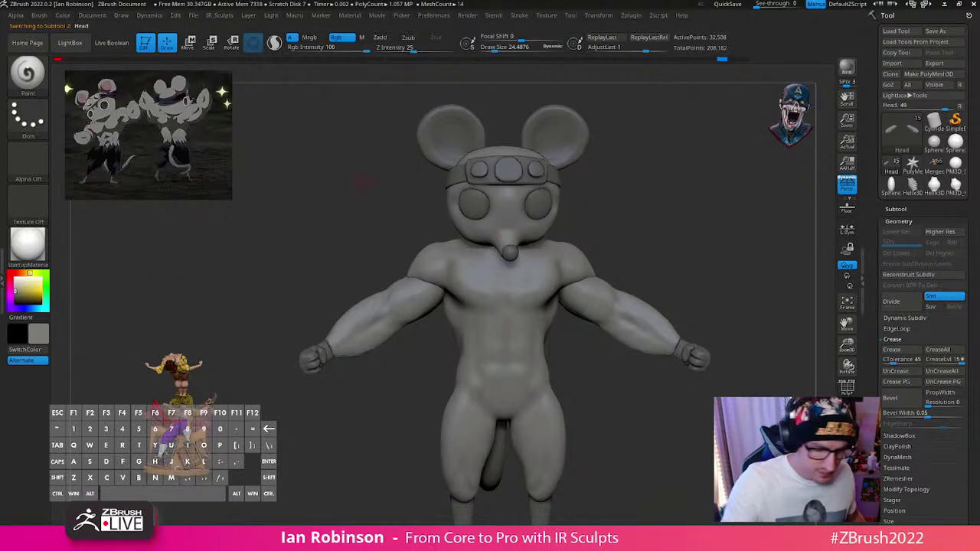
left_click_drag(676, 205, 557, 177)
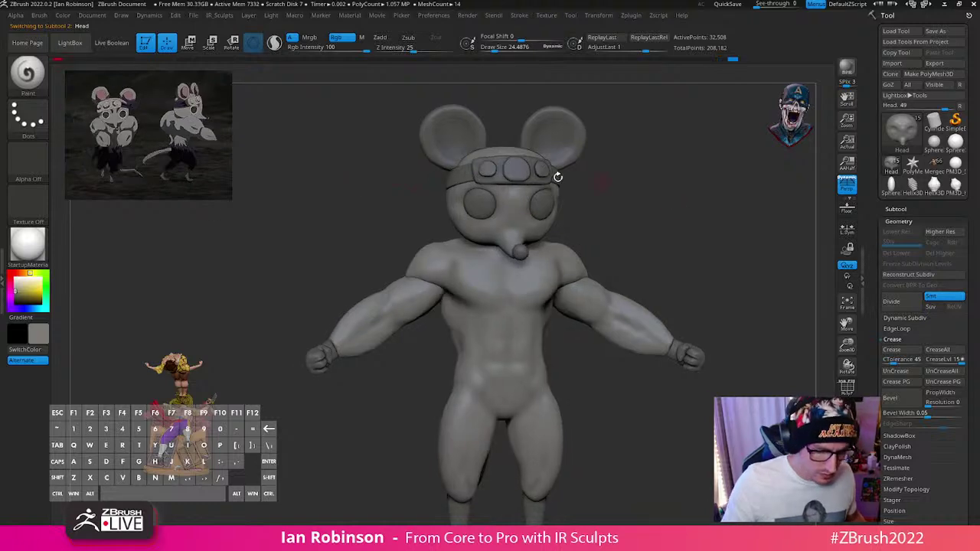
left_click(63, 25)
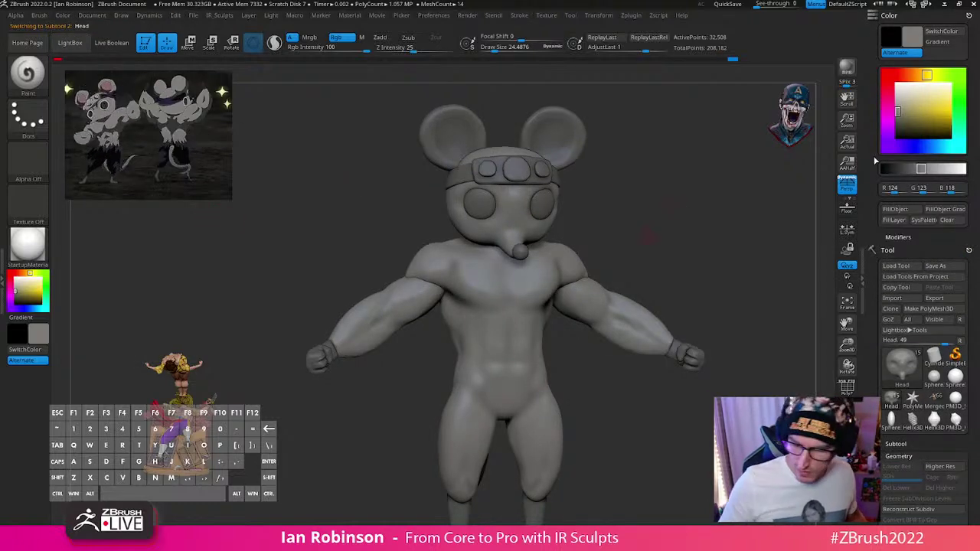
left_click_drag(771, 259, 689, 256, "alt")
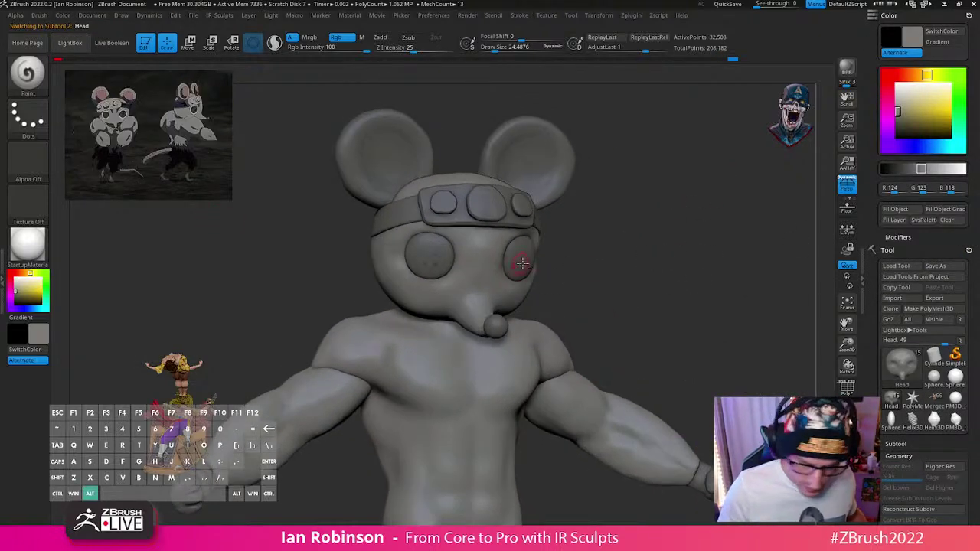
Step: Select the eyes subtool and fill it with pure white, RGB 255
left_click(521, 263, "alt")
left_click(15, 278)
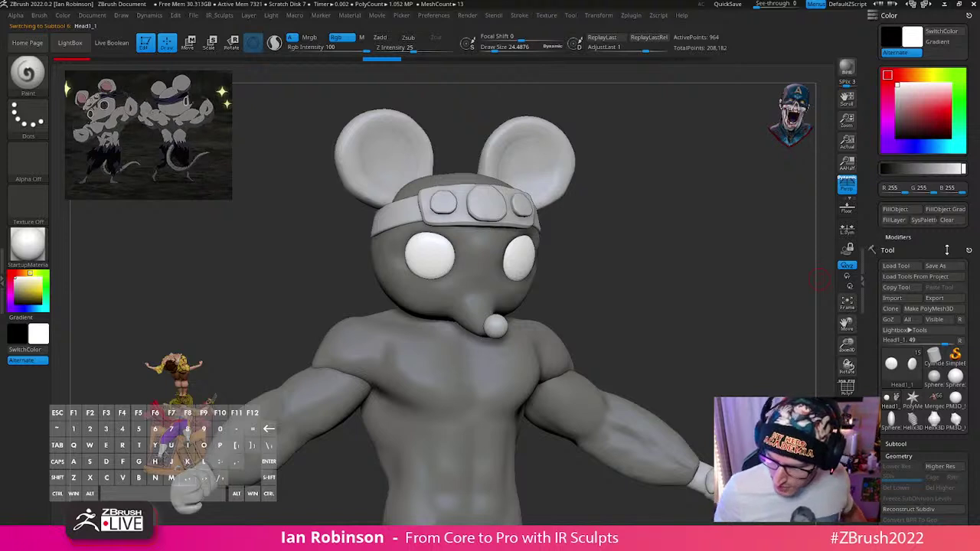
key("shift+f")
key("shift+f")
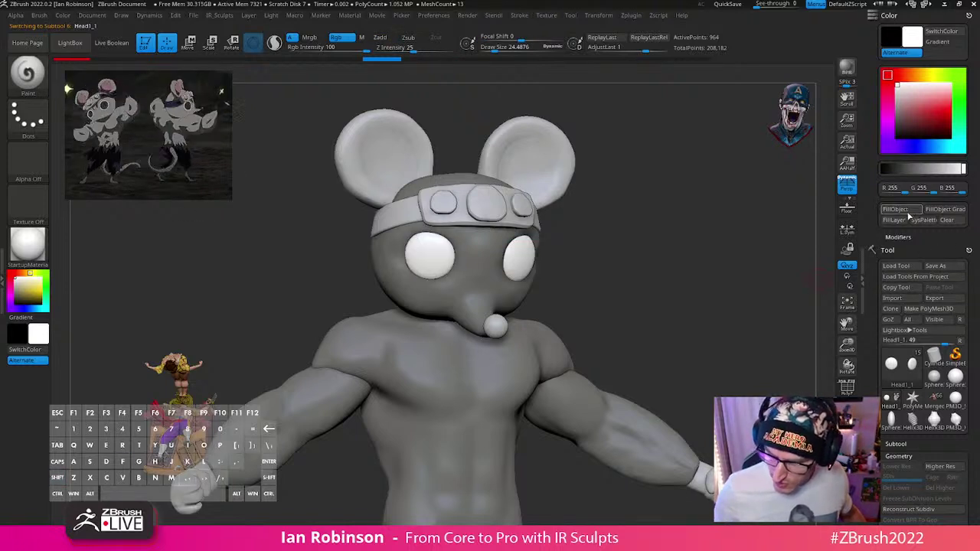
Step: Select the nose subtool and set its colour to a dark grey with RGB values of 46
key("v")
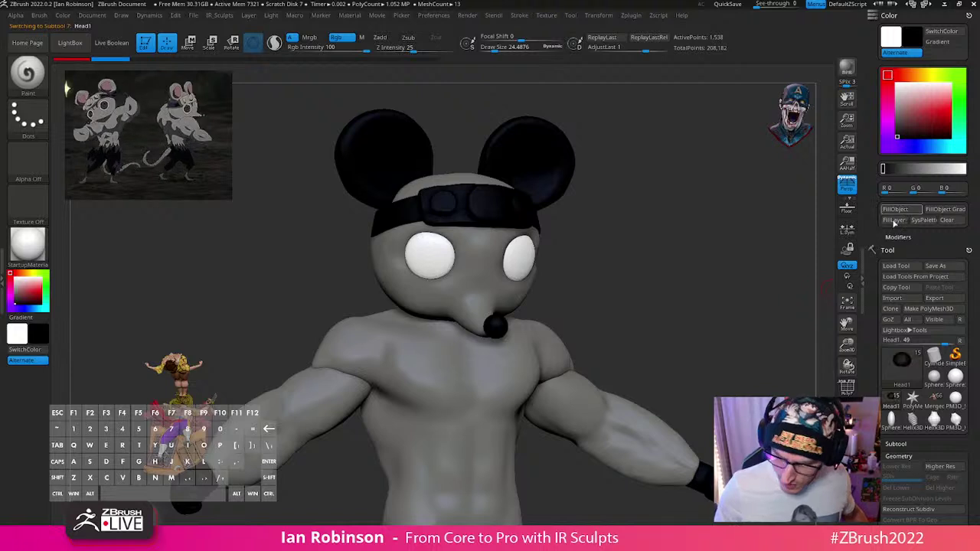
key("shift")
left_click_drag(700, 278, 683, 259)
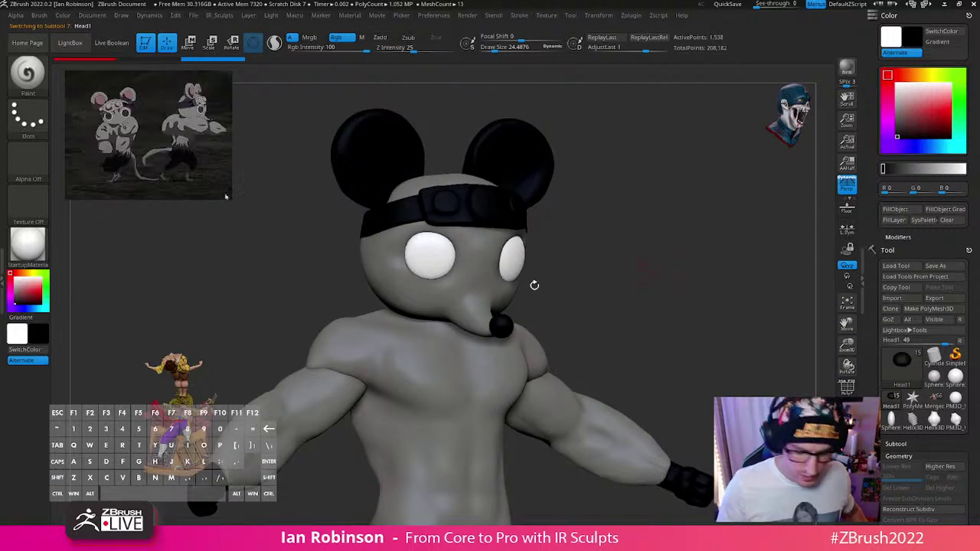
left_click(23, 302)
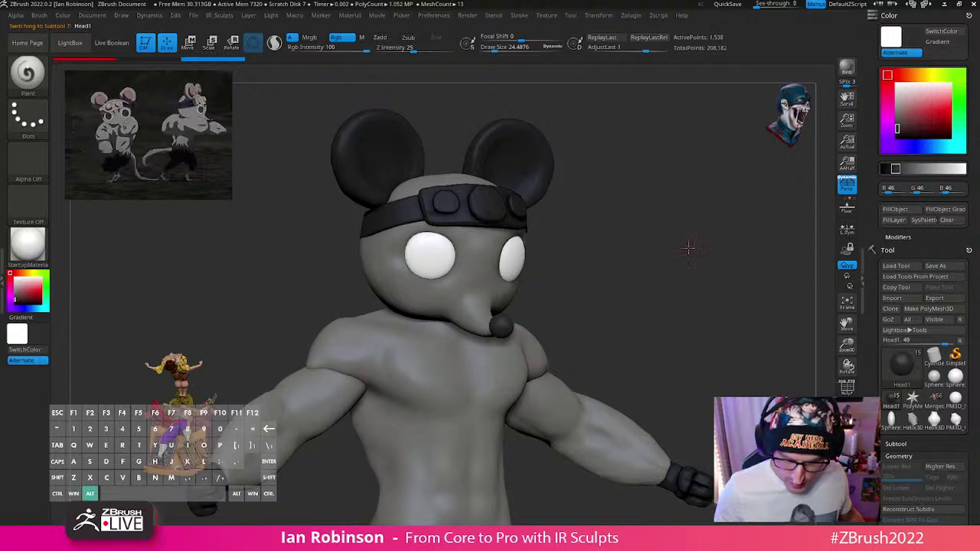
Step: Select the ears subtool and fill it with the sampled body grey
left_click_drag(753, 248, 676, 266)
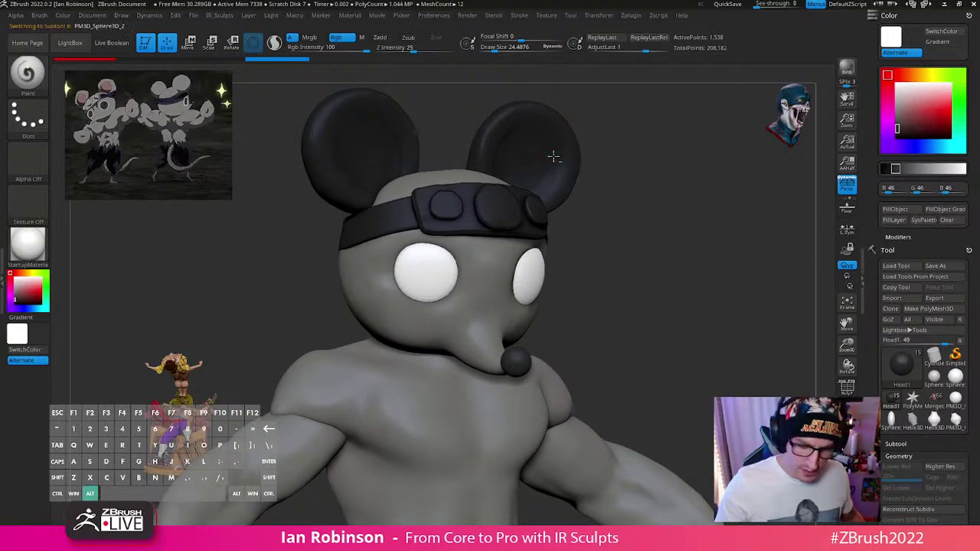
key("v")
key("c")
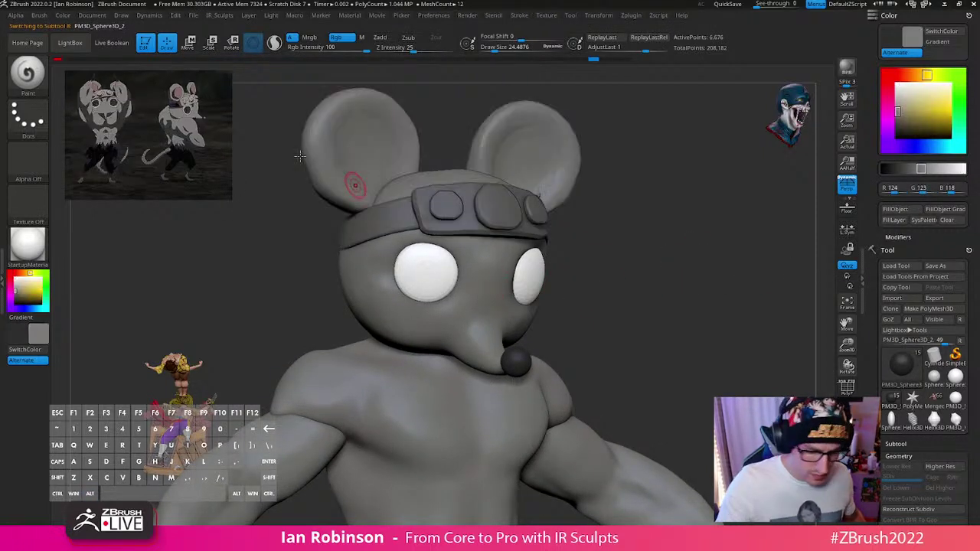
left_click_drag(804, 263, 661, 288)
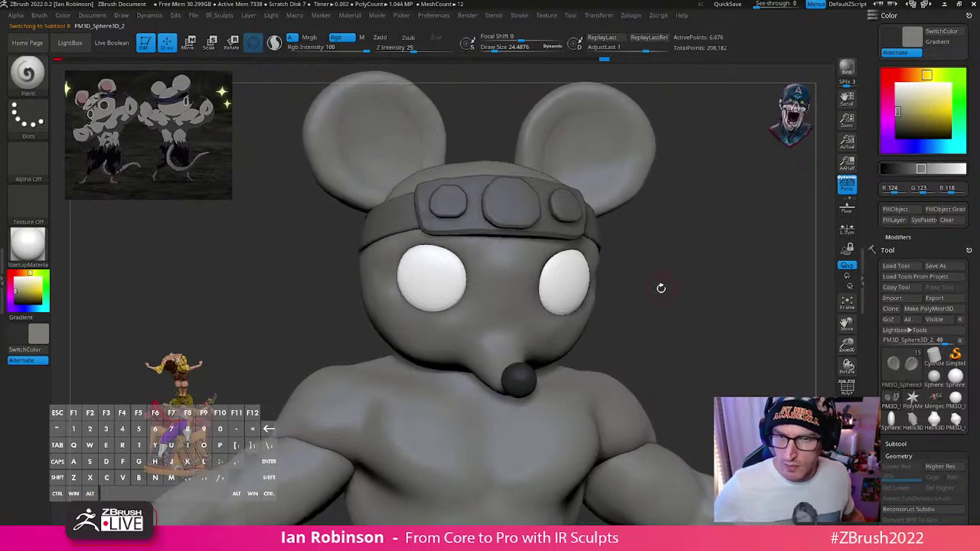
Step: Set the active colour to a dark indigo, RGB 38, 35, 55, using the ZColor plugin, and close its window
left_click(630, 15)
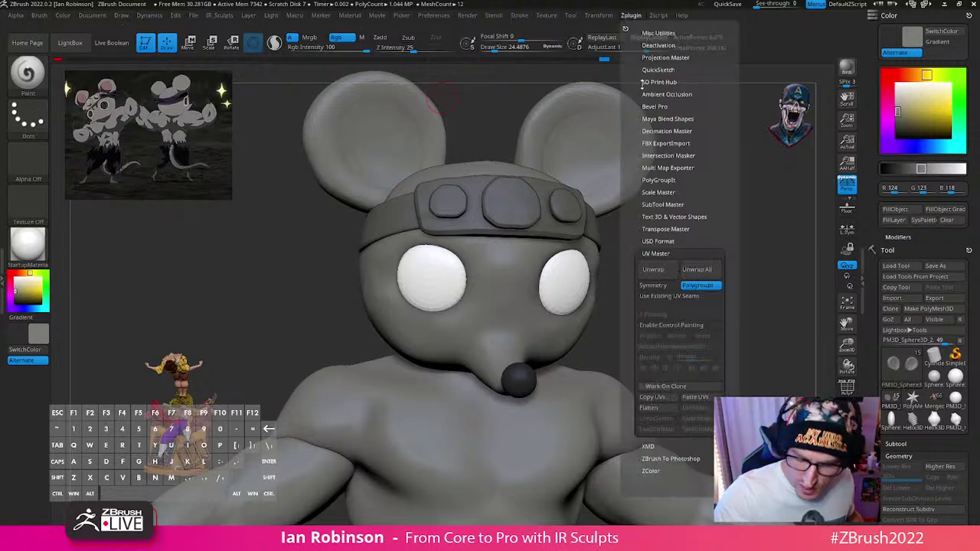
left_click(650, 468)
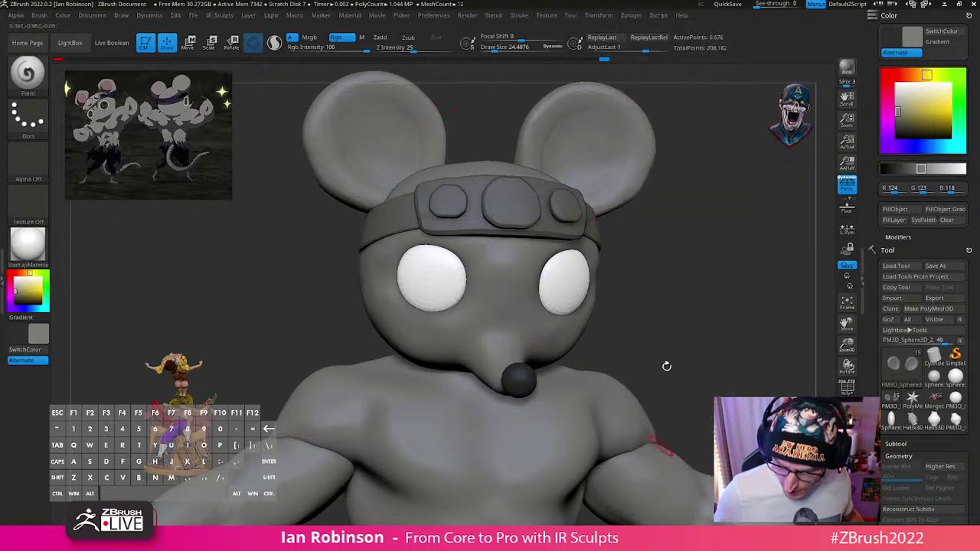
left_click(631, 15)
left_click(656, 306)
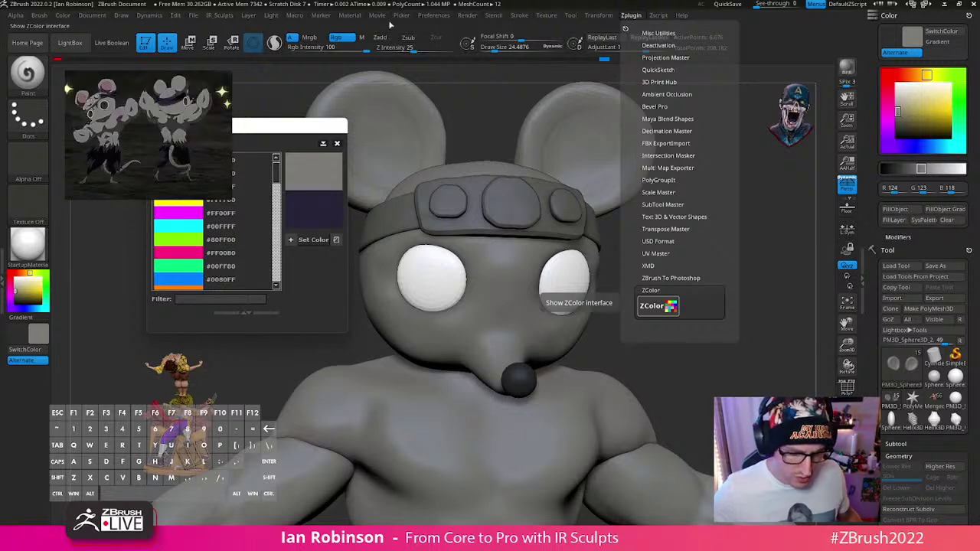
left_click(317, 242)
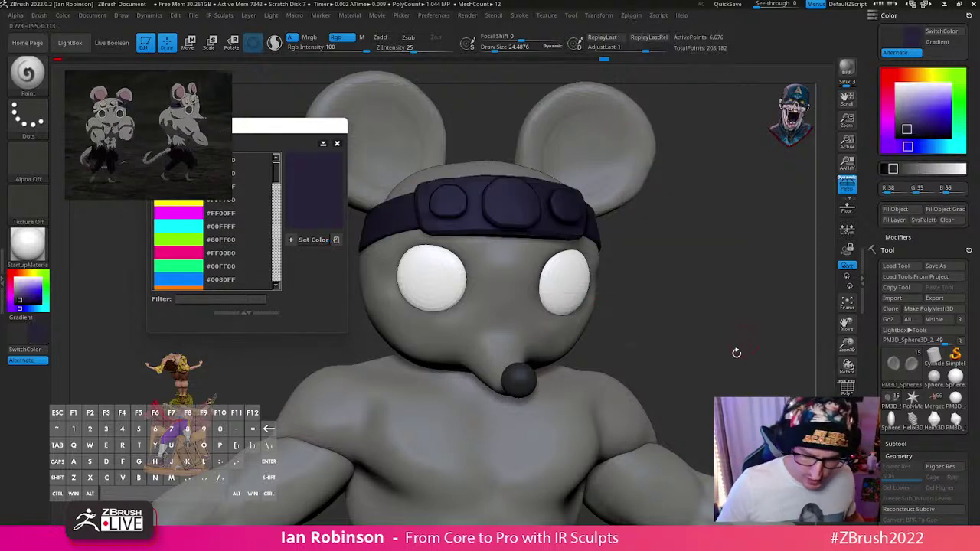
left_click_drag(737, 352, 711, 323, "alt")
right_click_drag(641, 247, 620, 249)
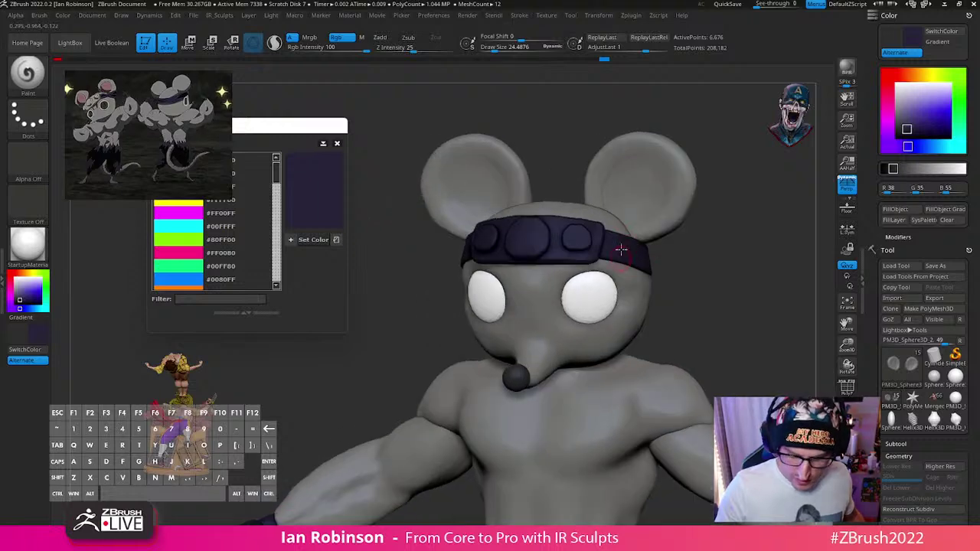
left_click(337, 145)
Step: Select the headband strap subtool and fill it with the dark indigo
left_click_drag(717, 286, 658, 287, "alt")
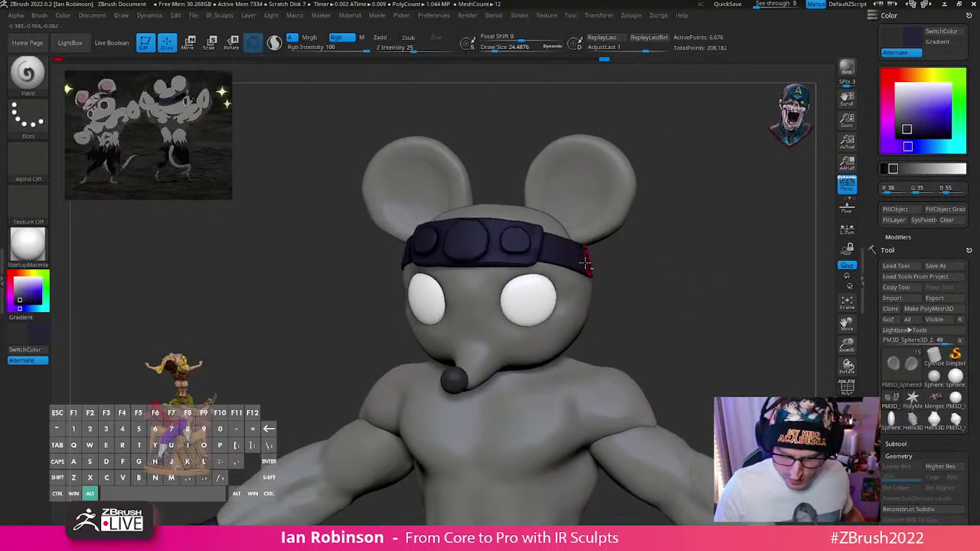
left_click(585, 261, "alt")
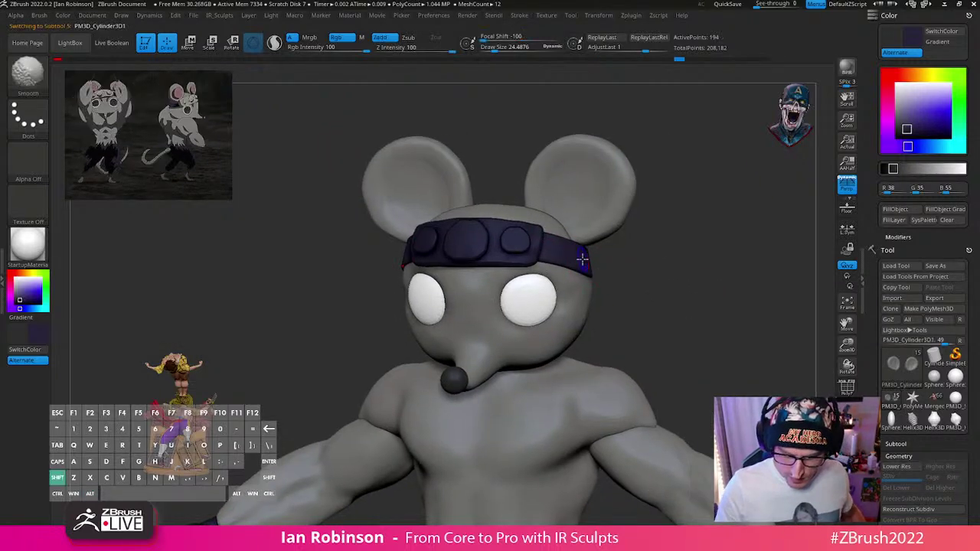
left_click(901, 209)
Step: Fill the Hands1 and Hands subtools with the same dark indigo
left_click_drag(715, 317, 641, 178, "alt")
left_click(701, 417, "alt")
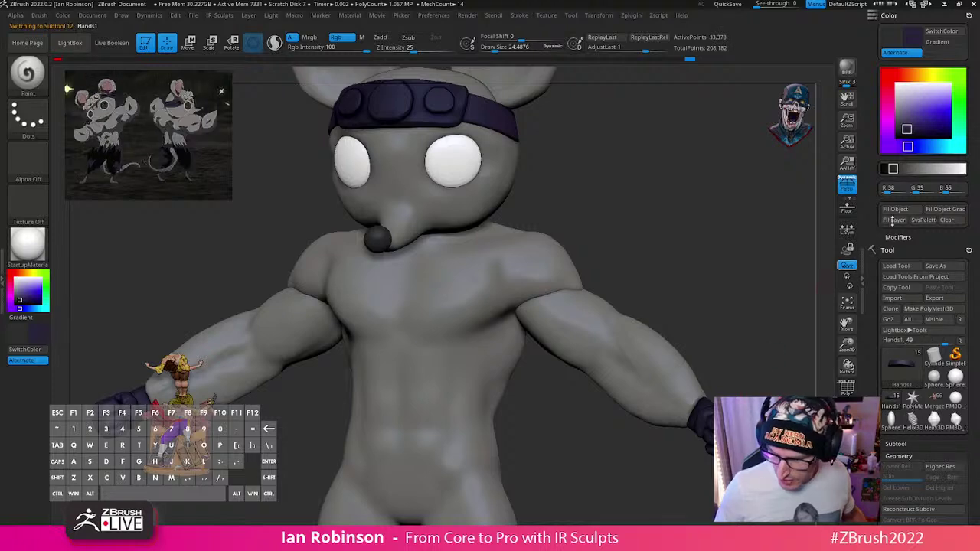
left_click(895, 210)
mouse_move(791, 295)
left_mouse_down("alt")
mouse_move(711, 298)
mouse_move(744, 300)
mouse_move(691, 273)
mouse_move(715, 268)
left_mouse_up("alt")
left_click(655, 346, "alt")
left_click(894, 214)
Step: Select the calf and feet subtools in turn and fill each with the dark indigo
left_click(484, 440, "alt")
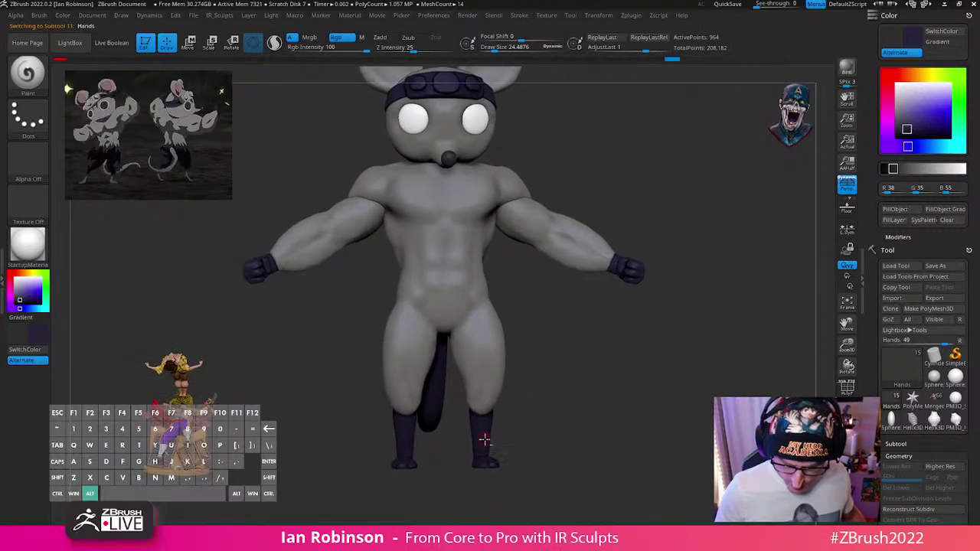
left_click(484, 439, "alt")
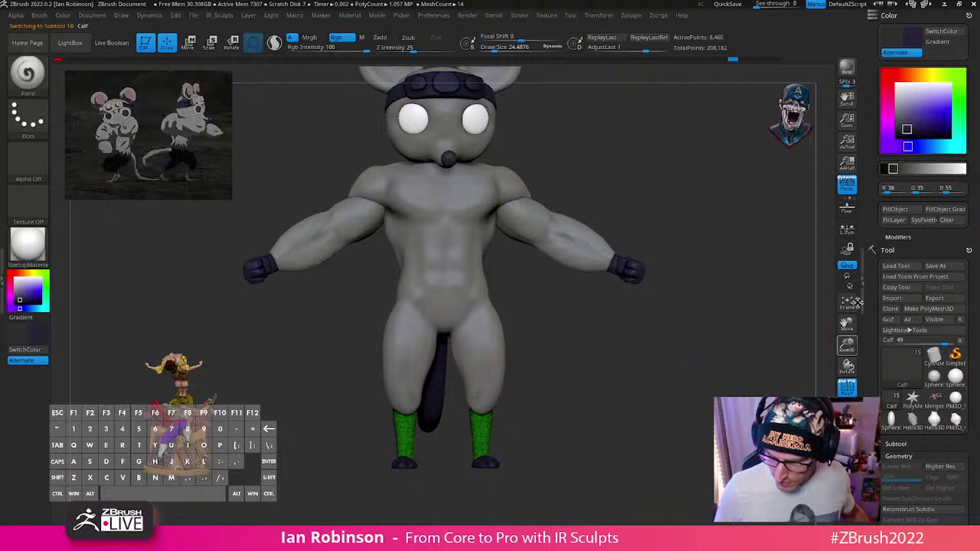
left_click(487, 463, "alt")
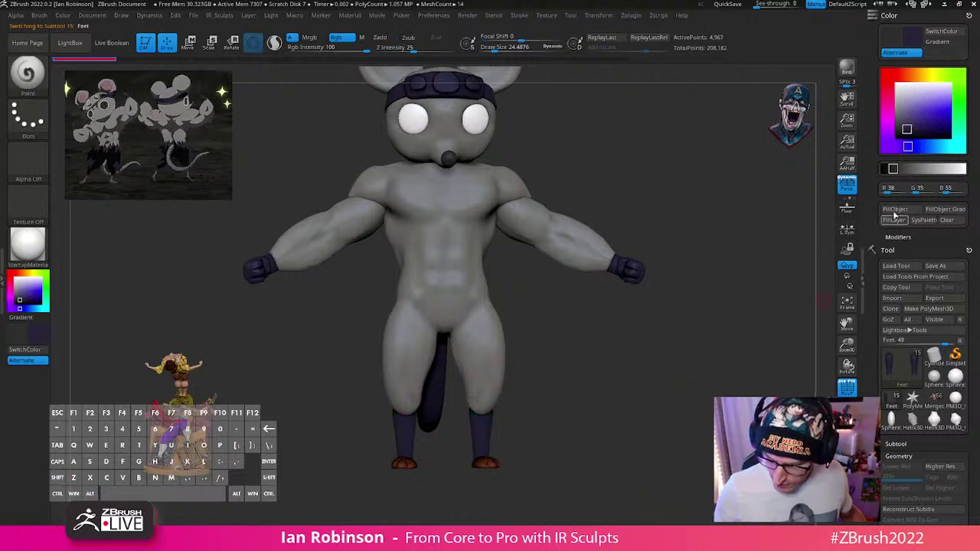
left_click(894, 213)
Step: Select the tail subtool and fill it with the grey sampled from the body, RGB 124, 122, 118
left_click_drag(692, 343, 610, 420)
left_click(602, 265, "alt")
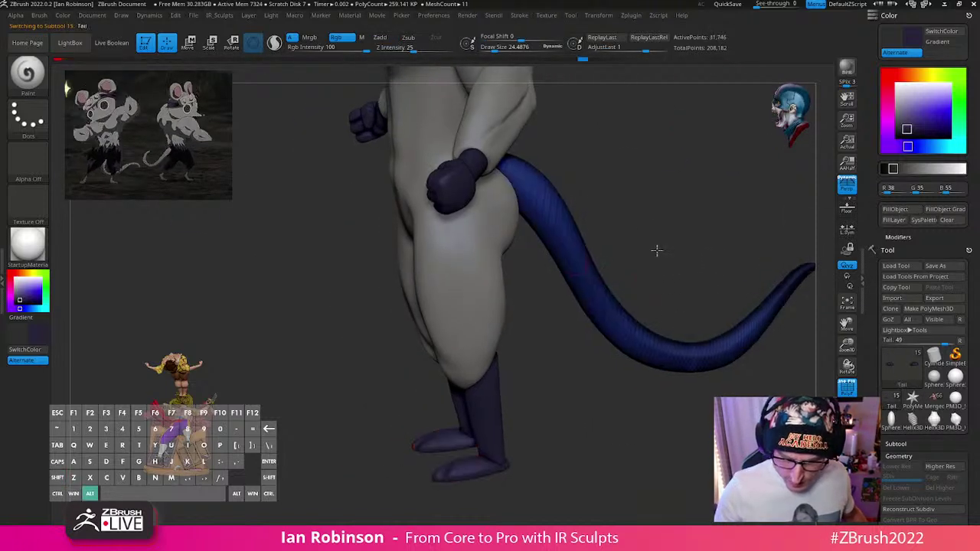
left_click_drag(656, 250, 568, 295, "alt")
key("c")
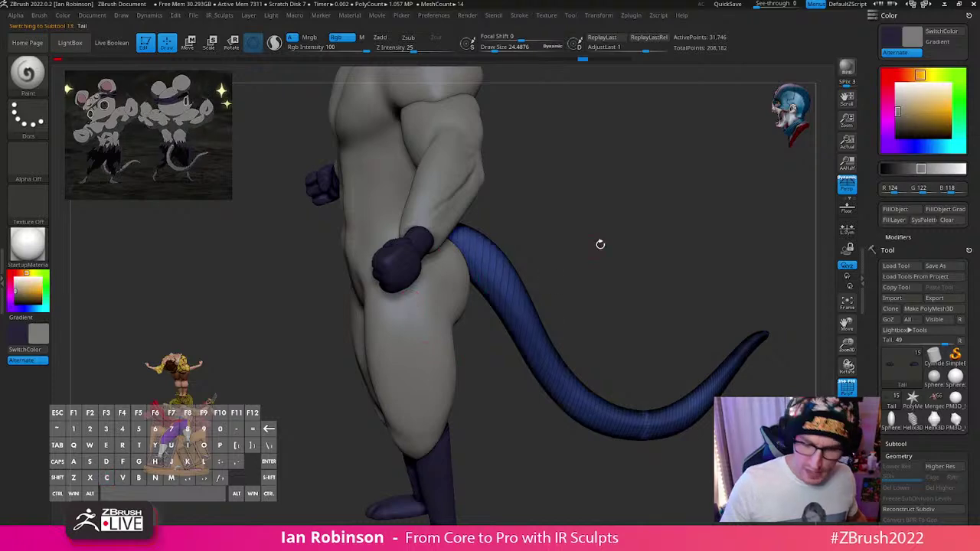
left_click(903, 211)
Step: Select the torso subtool and make the dark indigo the active paint colour, with a Draw Size of about 44
mouse_move(621, 286)
left_mouse_down()
mouse_move(634, 301)
mouse_move(567, 345)
mouse_move(602, 333)
left_mouse_up()
key("s")
left_click_drag(493, 318, 497, 318)
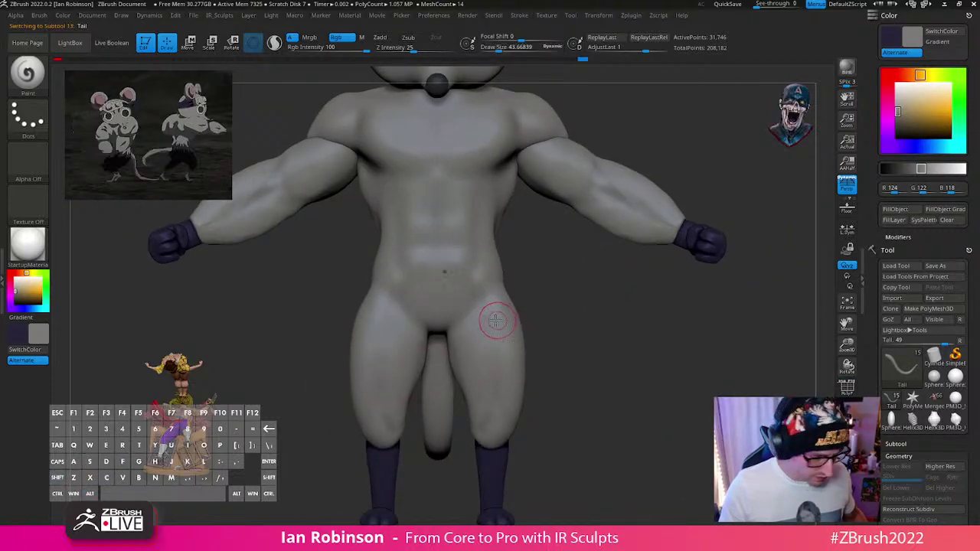
key("v")
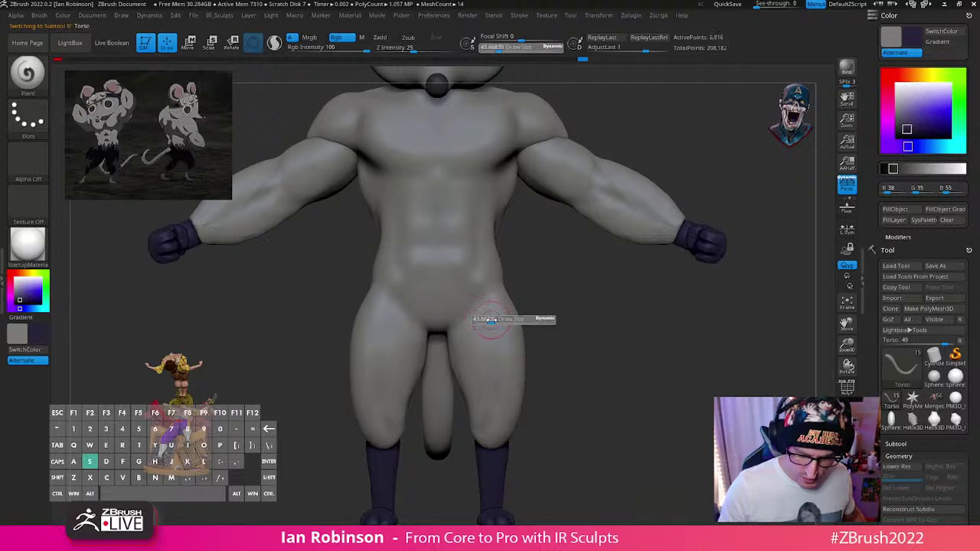
left_click(482, 318, "alt")
key("ctrl")
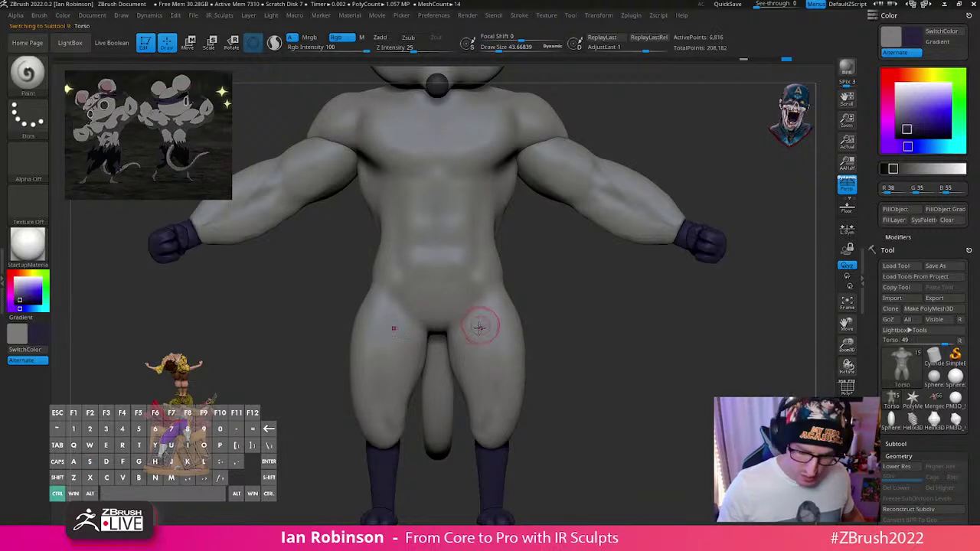
key("ctrl")
left_click_drag(465, 373, 482, 337, "ctrl")
key("ctrl+z")
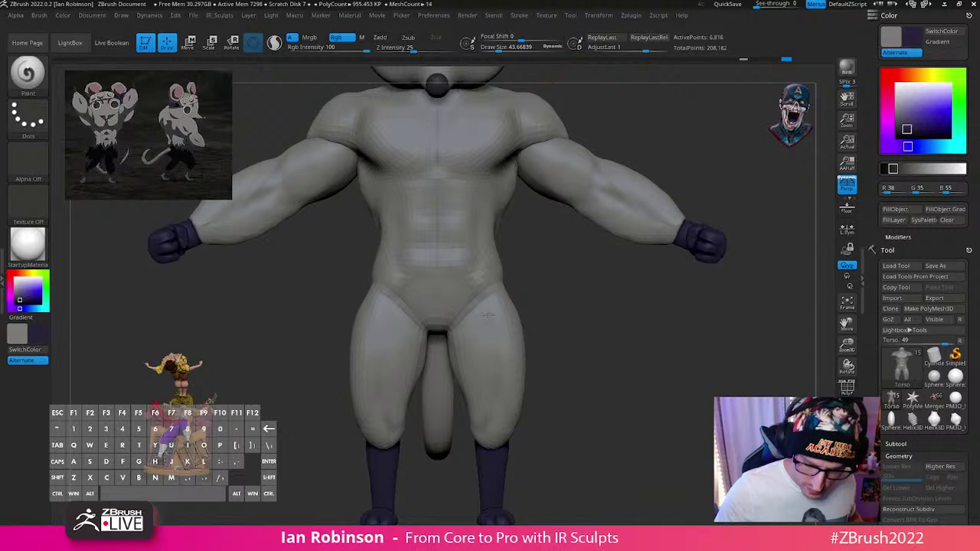
Step: Paint the front of both thighs dark indigo, enlarging the Draw Size to about 76
mouse_move(488, 314)
left_mouse_down()
mouse_move(486, 307)
mouse_move(459, 337)
mouse_move(458, 372)
mouse_move(480, 433)
mouse_move(497, 428)
mouse_move(507, 409)
mouse_move(520, 411)
mouse_move(505, 374)
mouse_move(485, 395)
mouse_move(469, 355)
left_mouse_up()
key("s")
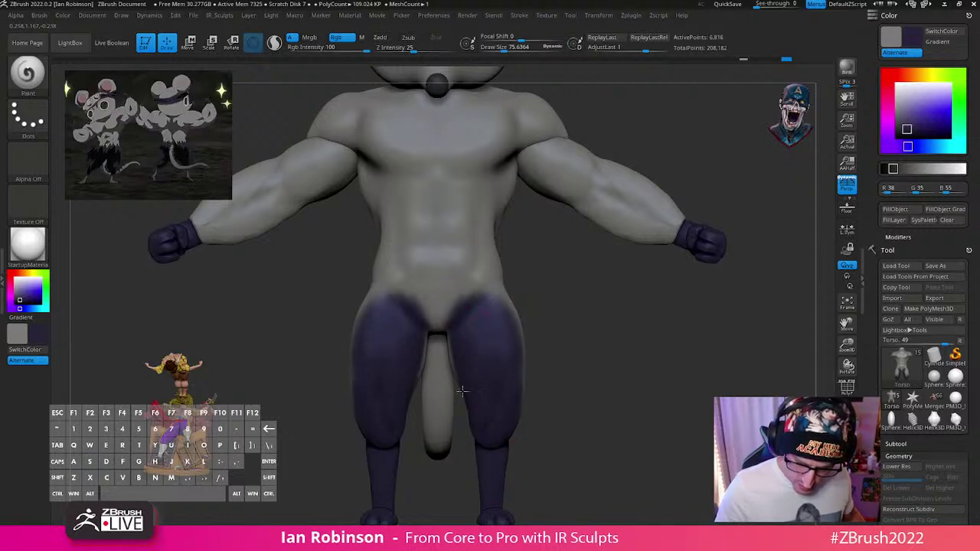
Step: Isolate the torso and paint the buttocks, hips and crotch dark indigo to complete the trousers
mouse_move(572, 383)
left_mouse_down()
mouse_move(515, 384)
mouse_move(480, 370)
mouse_move(503, 314)
mouse_move(537, 287)
left_mouse_up()
left_click(687, 454)
left_click_drag(687, 456, 618, 460)
mouse_move(624, 304)
left_mouse_down()
mouse_move(592, 274)
mouse_move(614, 312)
mouse_move(547, 367)
mouse_move(527, 404)
mouse_move(524, 458)
mouse_move(548, 447)
left_mouse_up()
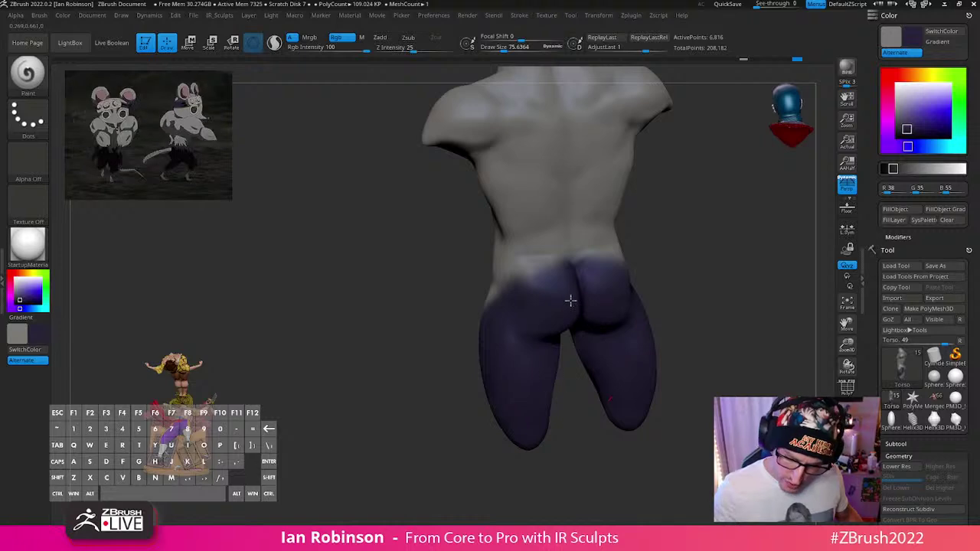
left_click_drag(673, 310, 514, 376)
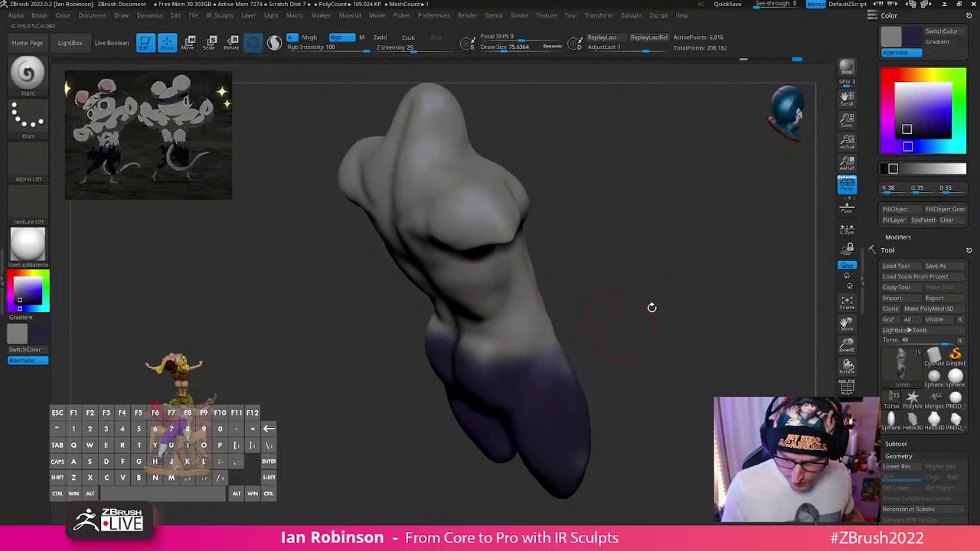
mouse_move(651, 307)
left_mouse_down()
mouse_move(581, 344)
mouse_move(518, 406)
mouse_move(567, 324)
mouse_move(559, 314)
left_mouse_up()
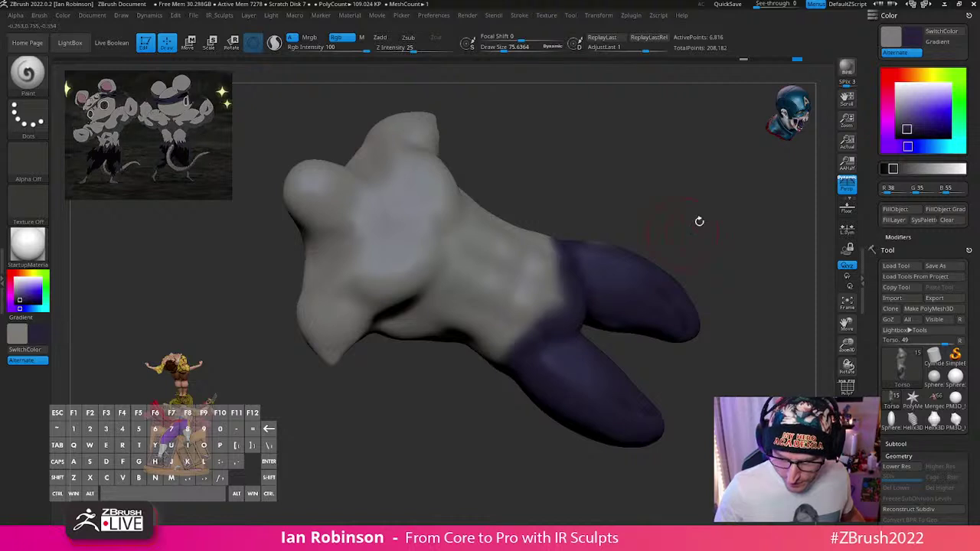
left_click_drag(699, 221, 601, 245)
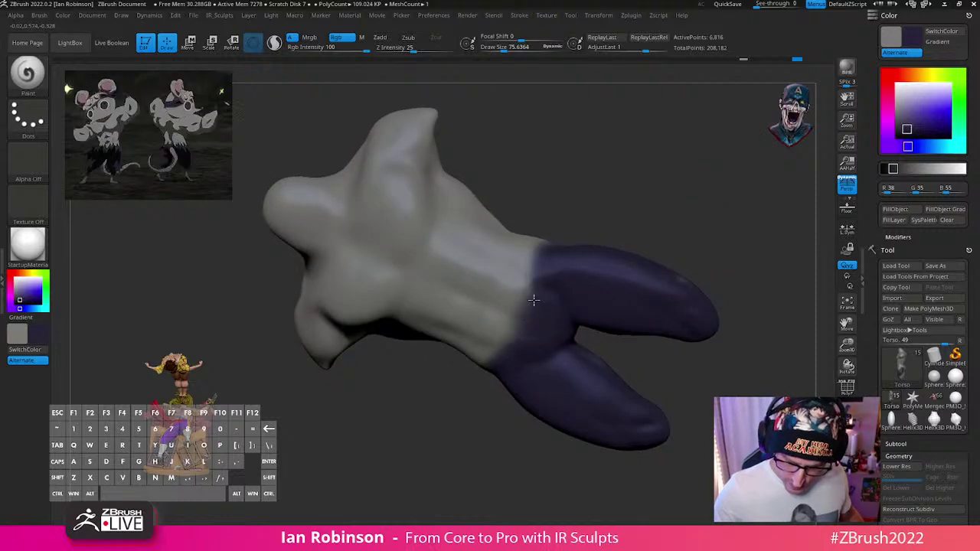
Step: Set the Draw Size to about 72 and even out the indigo waistline around the front, sides and back of the torso
key("s")
mouse_move(570, 271)
left_mouse_down()
mouse_move(658, 232)
mouse_move(640, 236)
left_mouse_up()
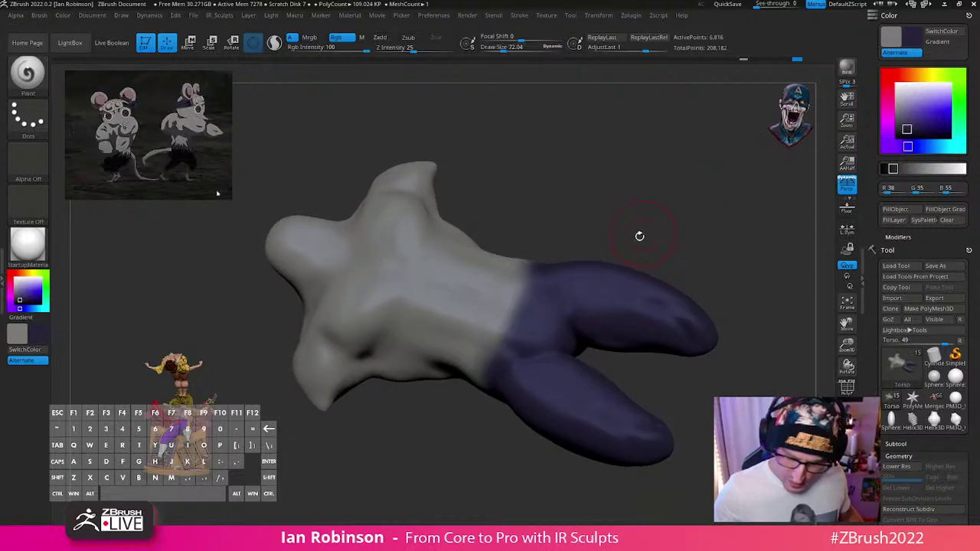
left_click_drag(504, 335, 524, 270)
mouse_move(624, 233)
left_mouse_down()
mouse_move(682, 197)
mouse_move(667, 214)
left_mouse_up()
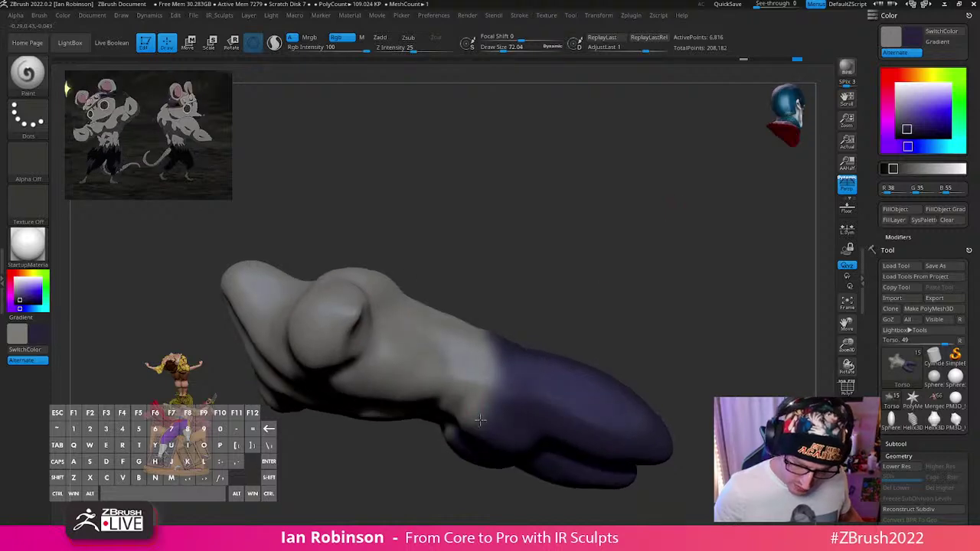
left_click_drag(486, 377, 470, 418)
left_click_drag(624, 291, 617, 230)
left_click_drag(451, 422, 431, 464)
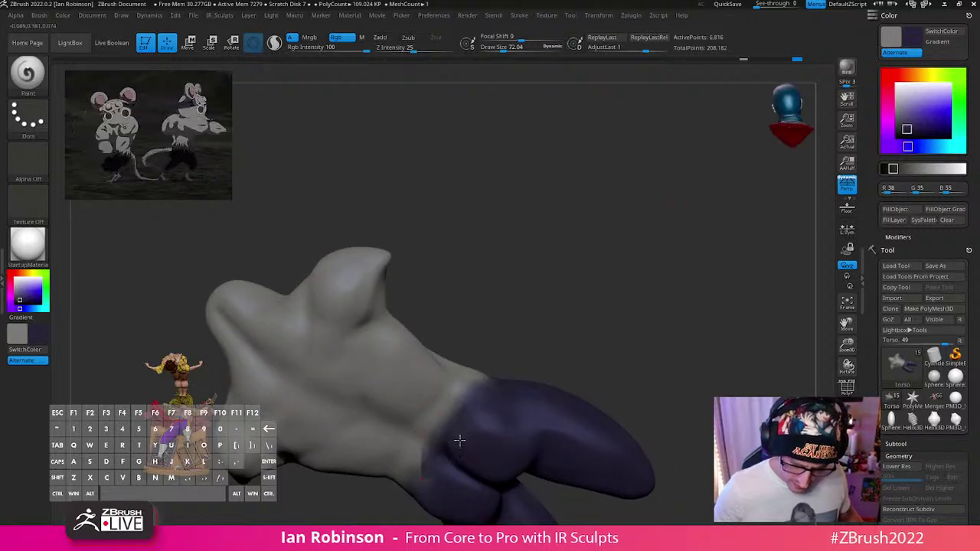
left_click_drag(623, 287, 612, 218)
mouse_move(473, 367)
left_mouse_down()
mouse_move(455, 381)
mouse_move(478, 308)
left_mouse_up()
left_click_drag(621, 279, 629, 174)
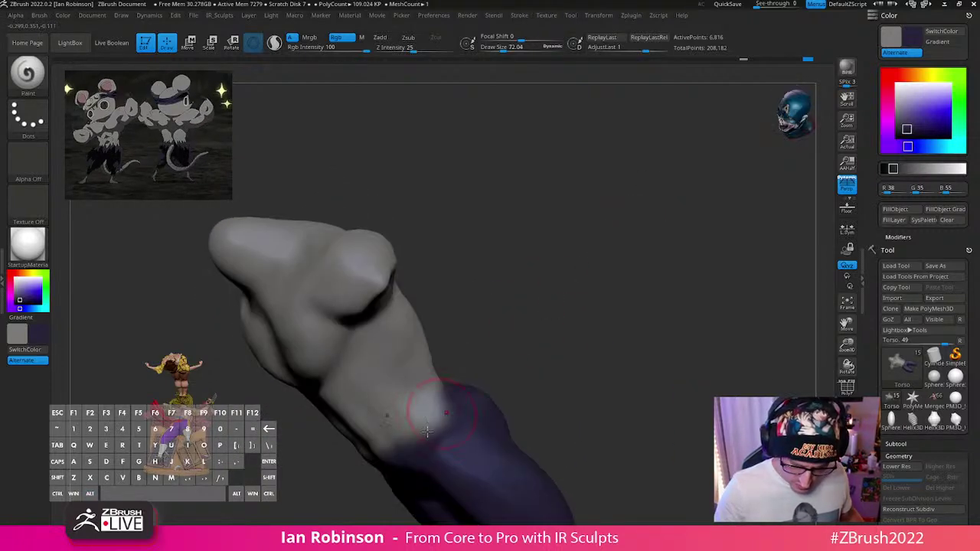
mouse_move(417, 409)
left_mouse_down()
mouse_move(425, 433)
mouse_move(438, 413)
left_mouse_up()
mouse_move(590, 359)
left_mouse_down("alt")
mouse_move(650, 326)
mouse_move(652, 288)
left_mouse_up("alt")
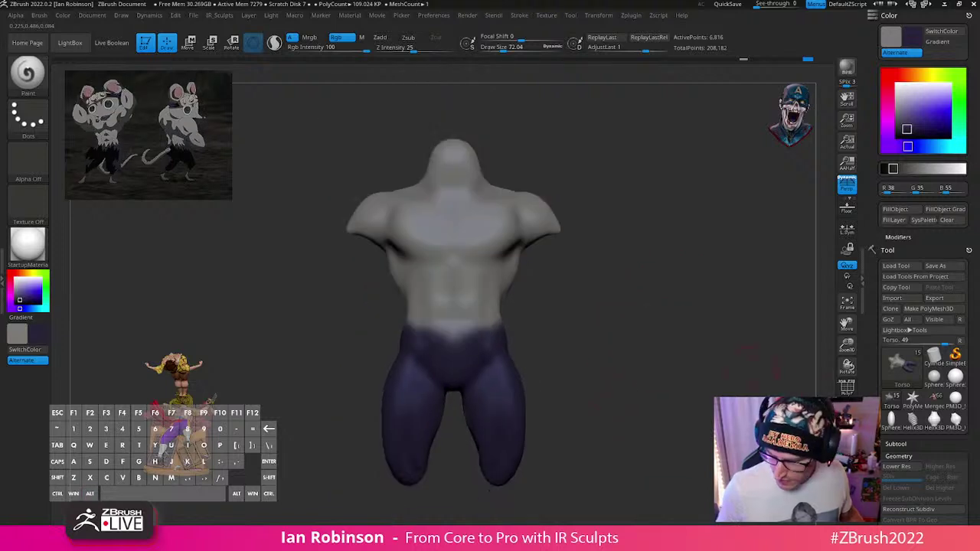
Step: Leave Solo mode to show all of the mouse's subtools again
left_click(845, 413)
left_click_drag(657, 425, 706, 332, "alt")
left_click_drag(709, 220, 596, 218, "alt")
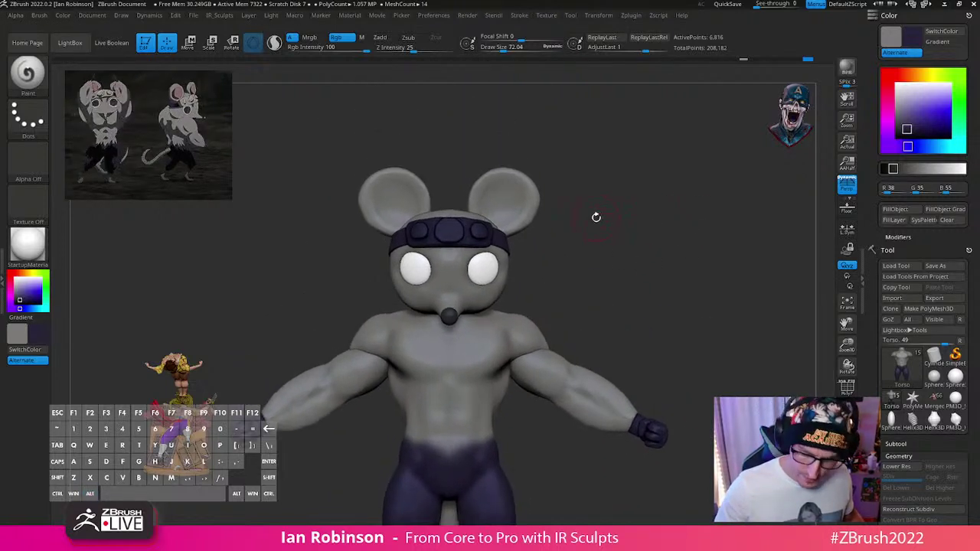
Step: Set the active colour to a dusty pink, RGB 131, 99, 101, using the ZColor plugin
left_click(629, 15)
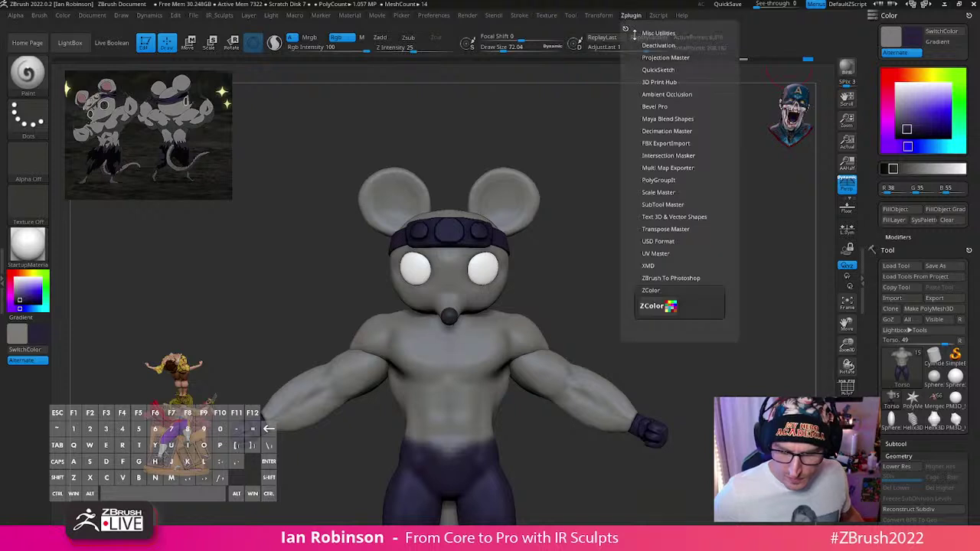
left_click(659, 307)
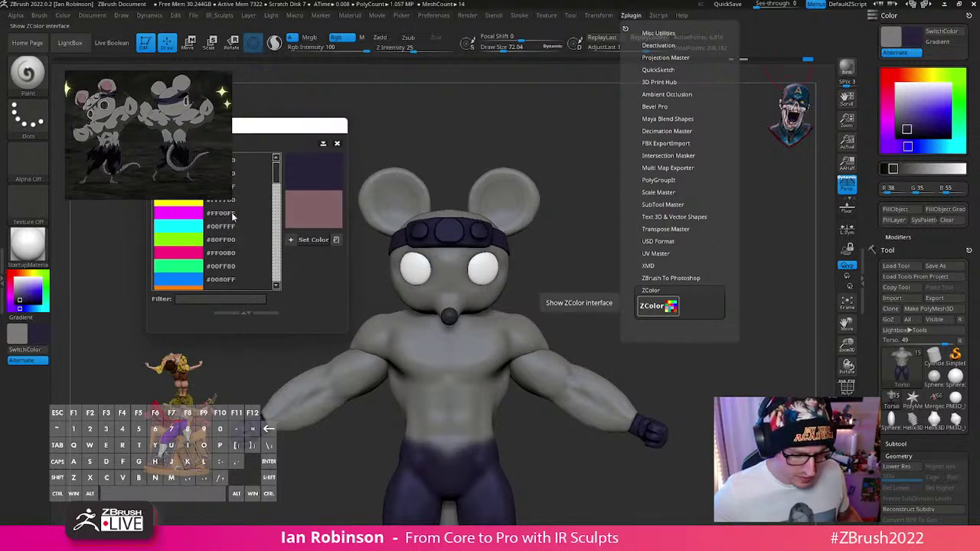
left_click(310, 240)
Step: Isolate the inner-ear polygroup of the ears subtool, fill it with the active dusty pink, and unhide the rest of the ears
left_click(522, 204, "alt")
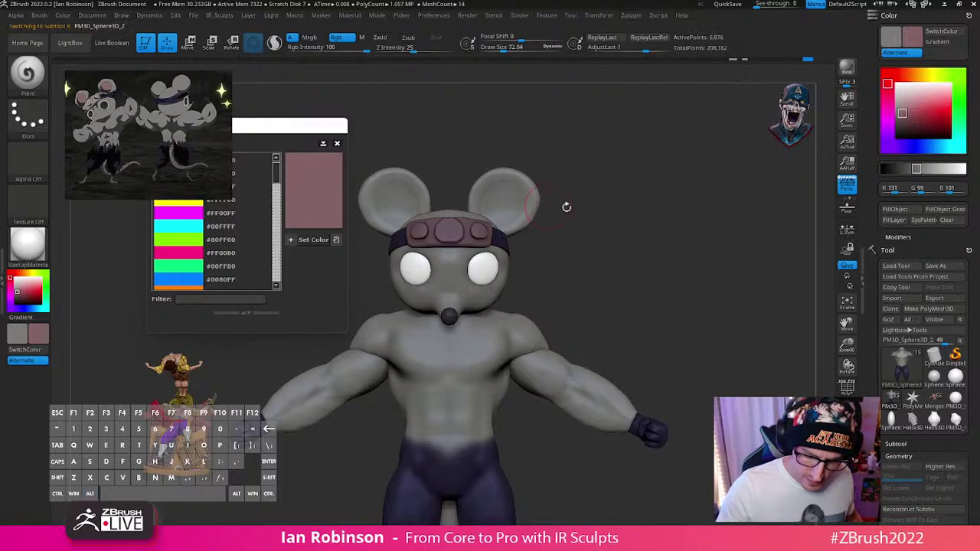
left_click(510, 211, "ctrl+shift")
key("shift+f")
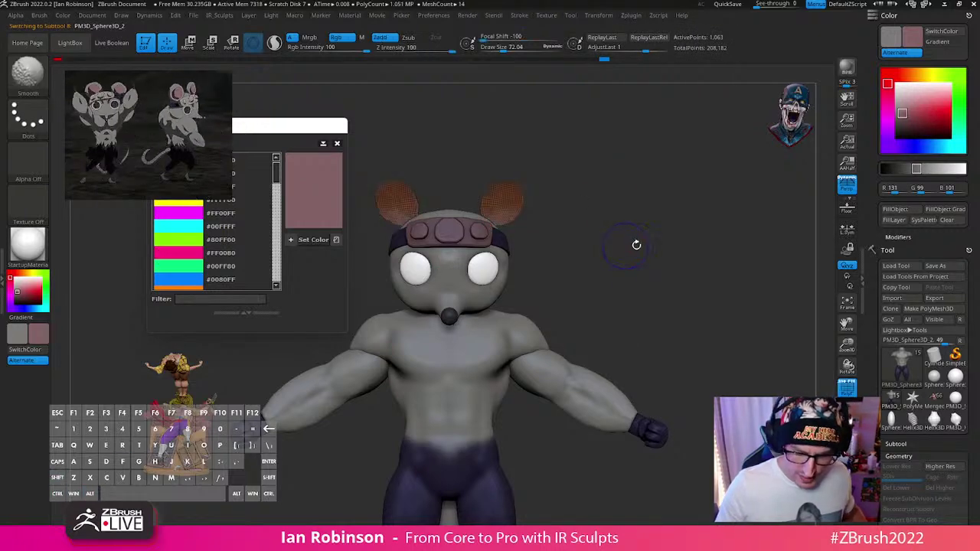
left_click_drag(636, 245, 637, 275, "alt")
left_click(643, 258, "ctrl+shift")
left_click_drag(589, 250, 660, 271, "alt")
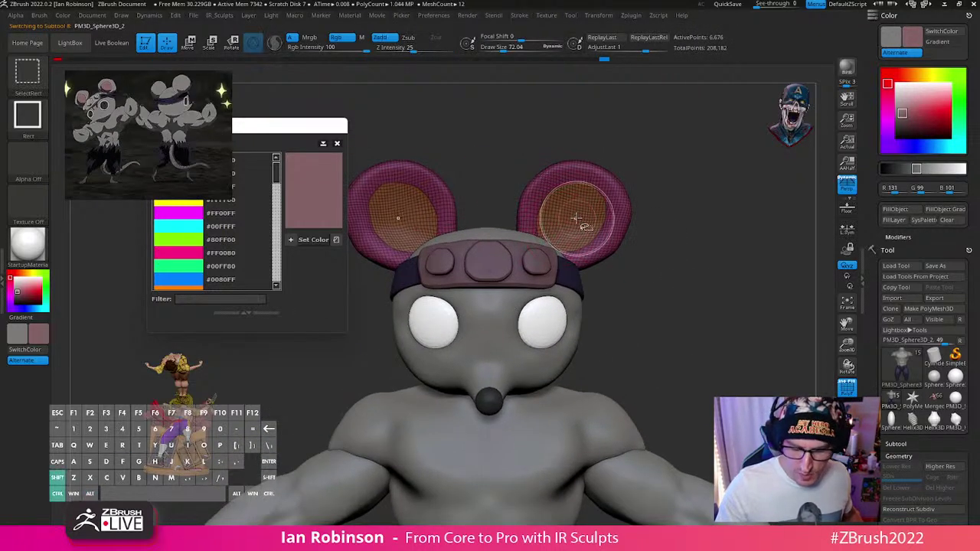
left_click(624, 231, "ctrl+alt+shift")
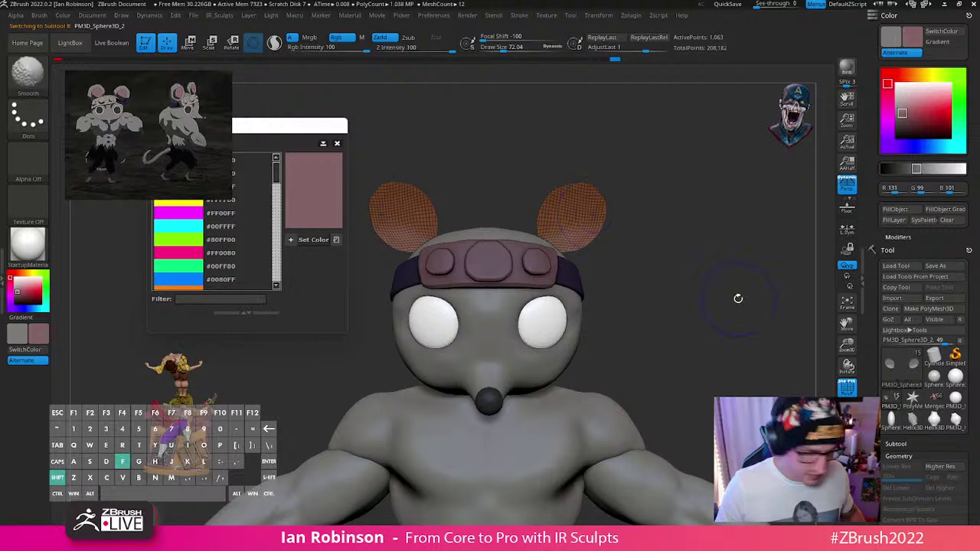
key("shift+f")
left_click(894, 211)
left_click(698, 282, "ctrl+shift")
left_click_drag(697, 283, 585, 285, "alt")
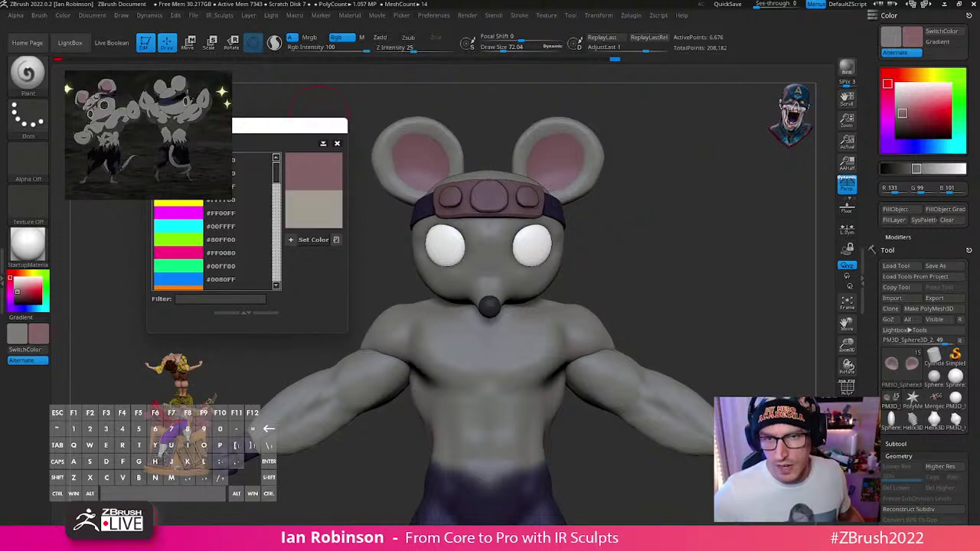
Step: Pick a beige, RGB 142, 136, 122, with ZColor, close its interface, and colour the headband's front plate with it
left_click(332, 241)
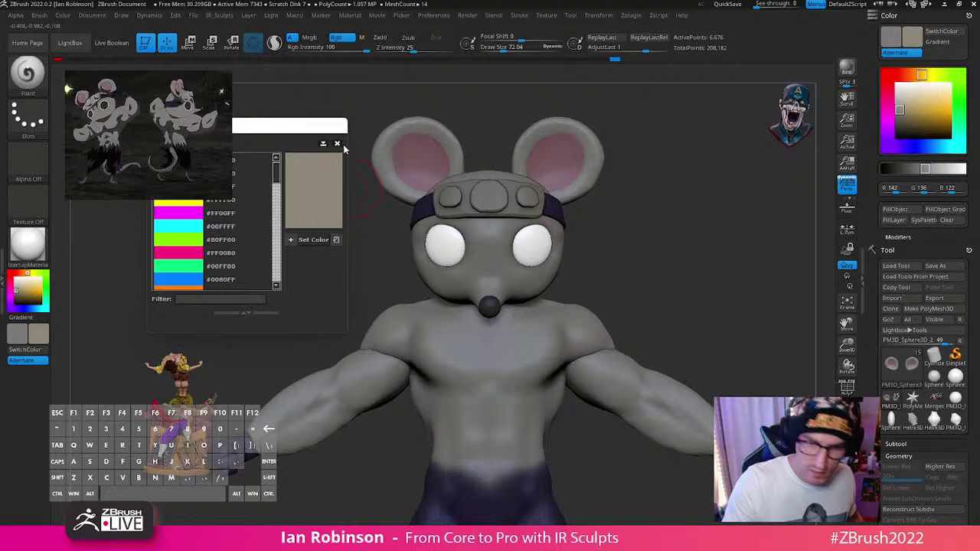
left_click(339, 143)
left_click_drag(709, 214, 579, 232, "alt")
left_click(498, 230, "alt")
key("f")
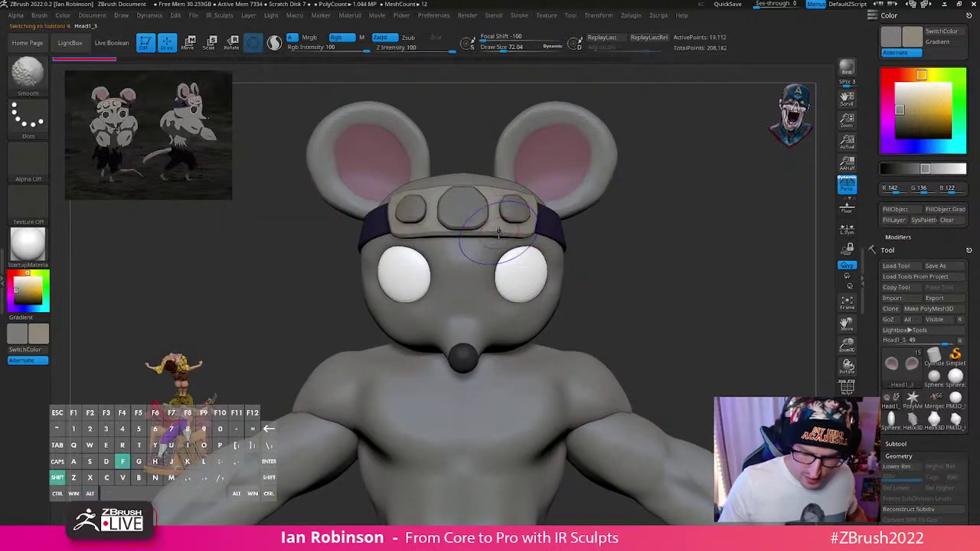
left_click(498, 232, "alt")
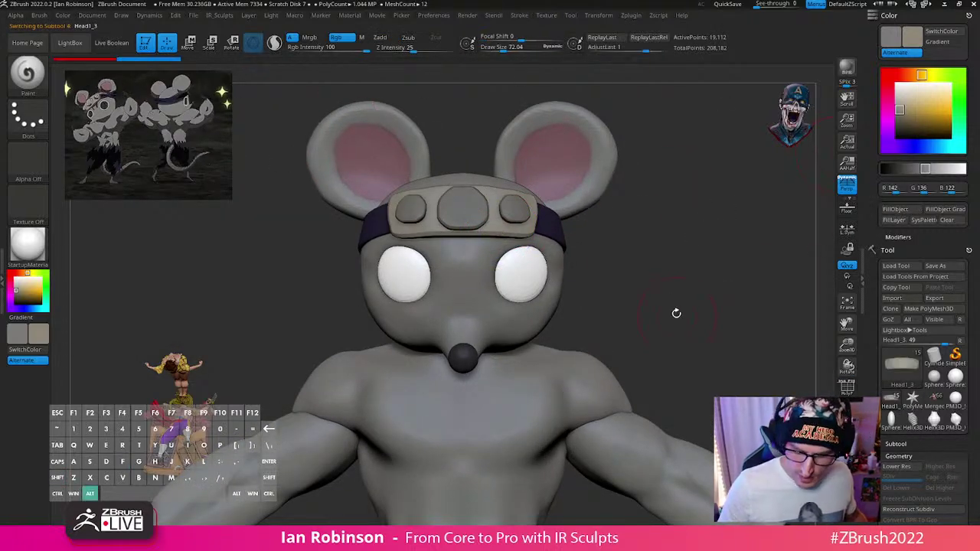
Step: Select the three round studs on the headband and fill them with a mint green, RGB 144, 199, 191
left_click_drag(675, 310, 674, 205)
left_click(472, 193, "alt")
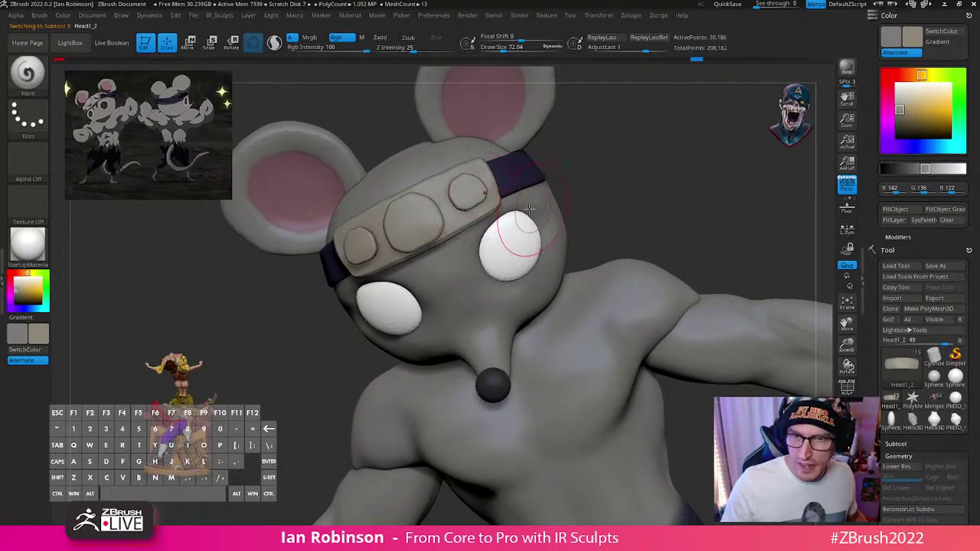
left_click(91, 16)
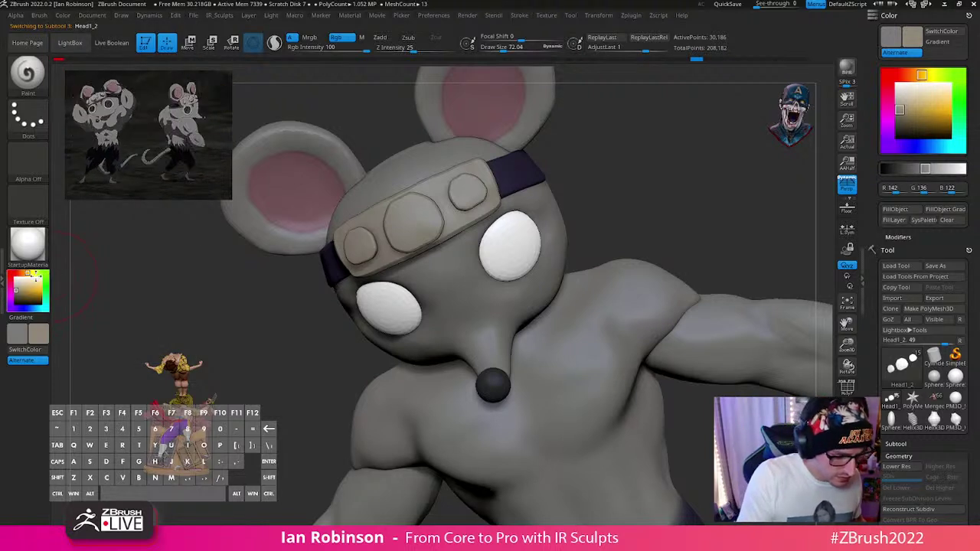
left_click_drag(46, 274, 46, 299)
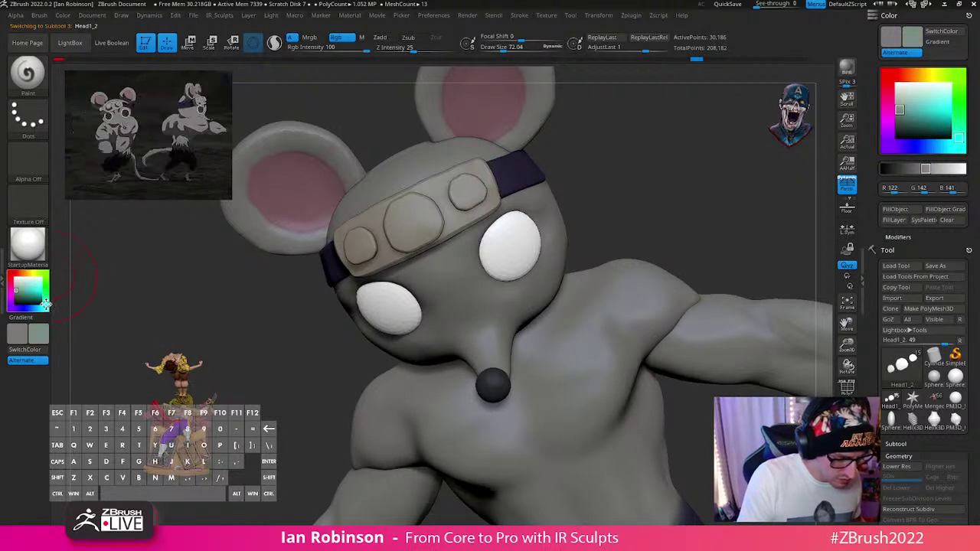
left_click_drag(21, 287, 22, 287)
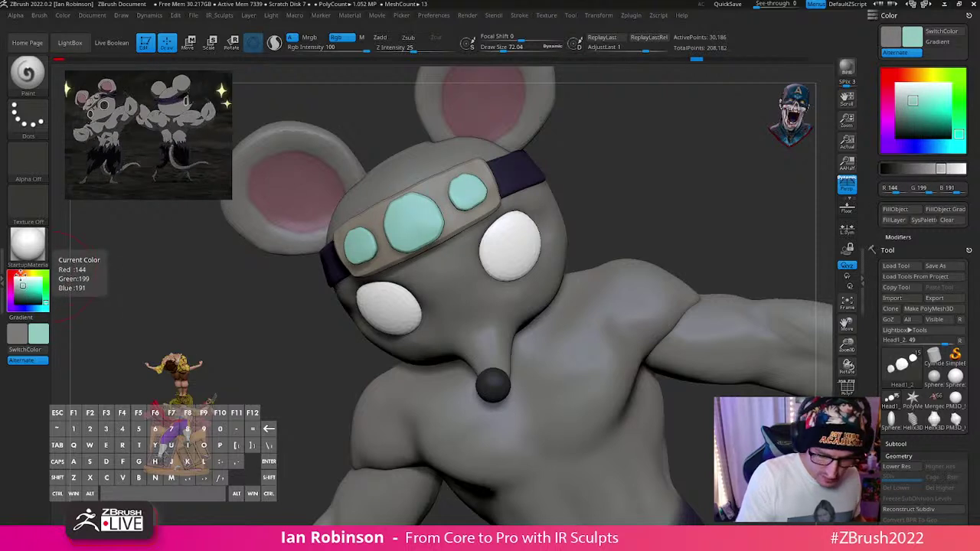
key("f")
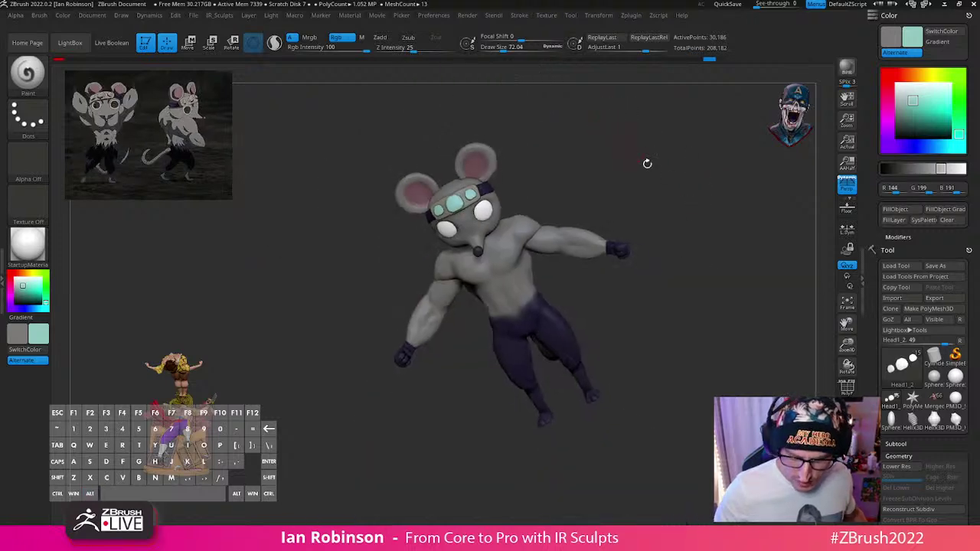
Step: Select the arms subtool and smooth the back of the arm with a Draw Size of about 108
mouse_move(693, 334)
left_mouse_down()
mouse_move(735, 324)
mouse_move(743, 363)
mouse_move(733, 358)
mouse_move(761, 345)
mouse_move(752, 333)
mouse_move(673, 340)
mouse_move(681, 310)
mouse_move(665, 280)
left_mouse_up()
key("s")
mouse_move(656, 318)
left_mouse_down("shift")
mouse_move(643, 311)
mouse_move(641, 320)
left_mouse_up("shift")
left_click(638, 315, "alt")
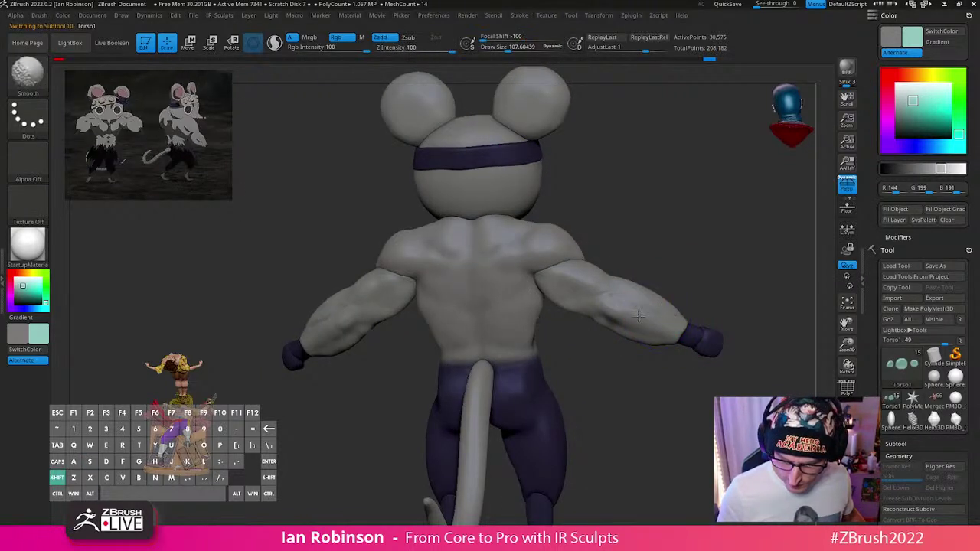
left_click_drag(627, 299, 593, 300, "shift")
Step: Switch to the Move brush with a Draw Size of about 91 and refine the shape of the upper arm near the armpit
left_click_drag(708, 264, 677, 291)
key("s")
left_click_drag(617, 308, 611, 308)
mouse_move(667, 284)
left_mouse_down()
mouse_move(649, 302)
mouse_move(635, 273)
mouse_move(684, 247)
mouse_move(647, 400)
mouse_move(656, 300)
mouse_move(611, 313)
left_mouse_up()
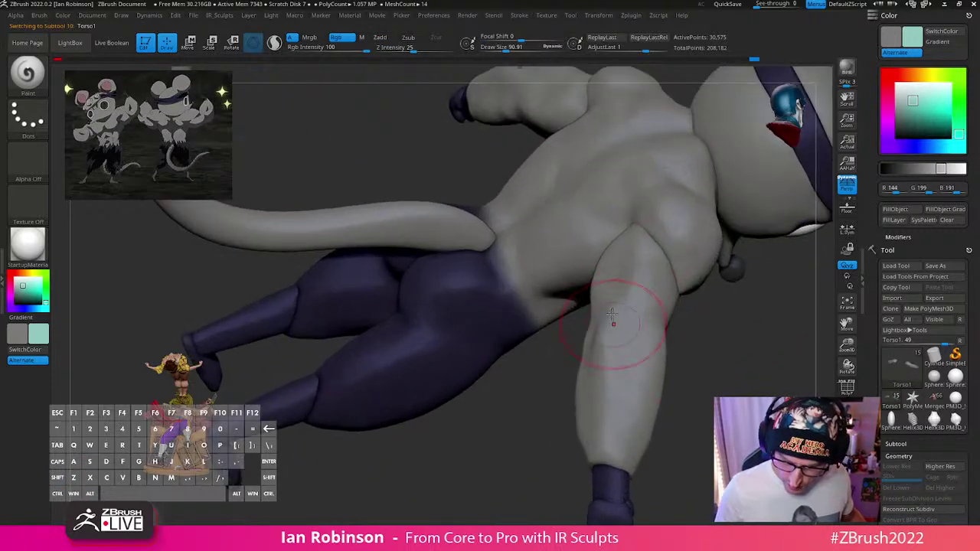
left_click_drag(622, 276, 558, 305)
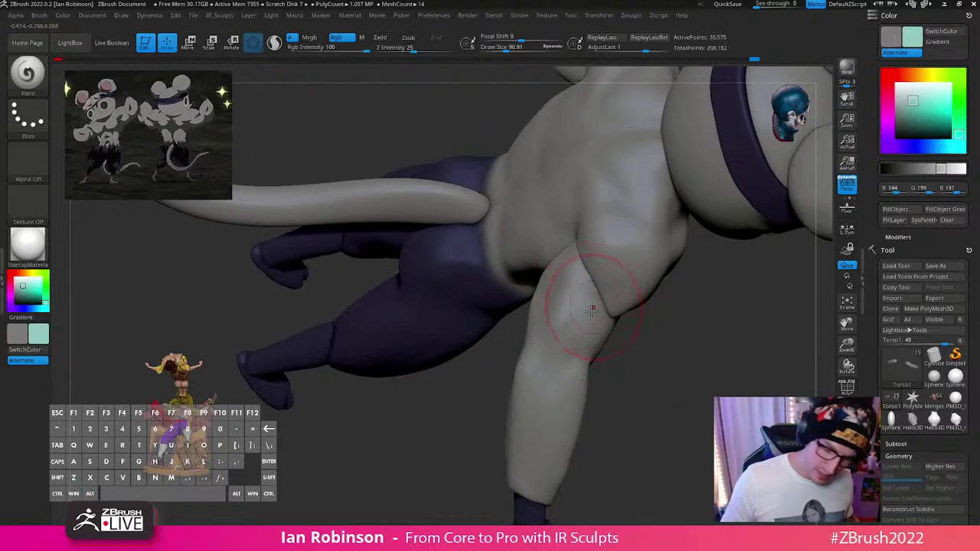
key("v")
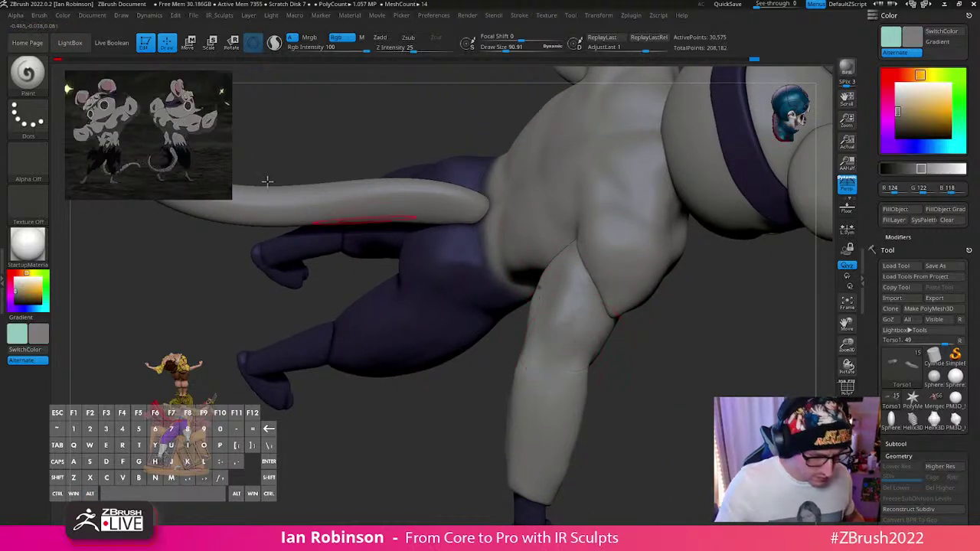
key("b")
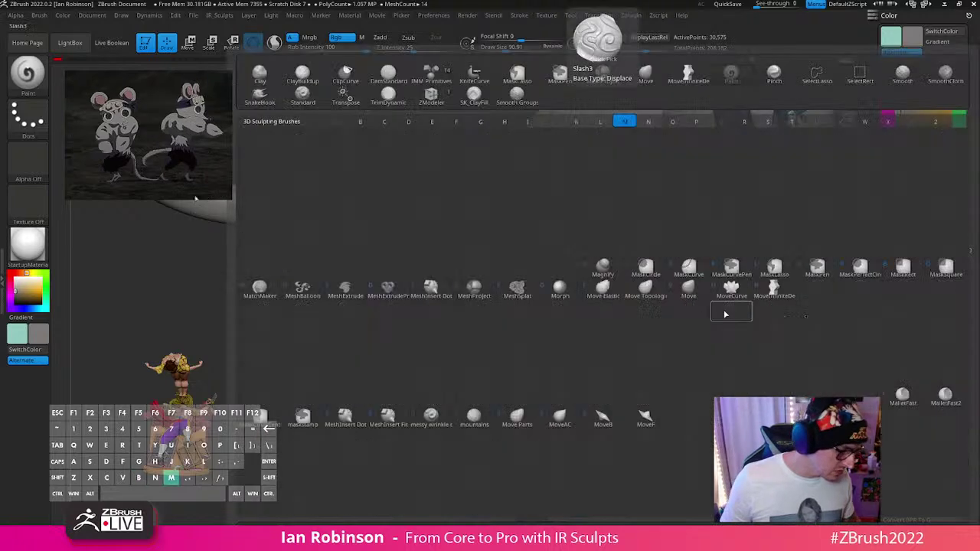
key("m")
key("v")
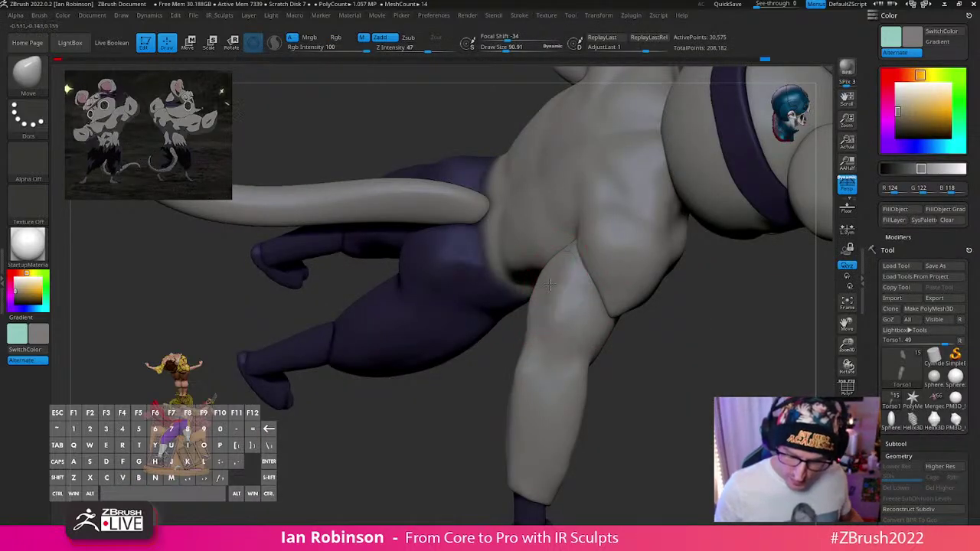
mouse_move(540, 304)
right_mouse_down()
mouse_move(496, 297)
mouse_move(582, 306)
mouse_move(625, 339)
mouse_move(631, 388)
mouse_move(614, 416)
mouse_move(641, 426)
mouse_move(576, 250)
right_mouse_up()
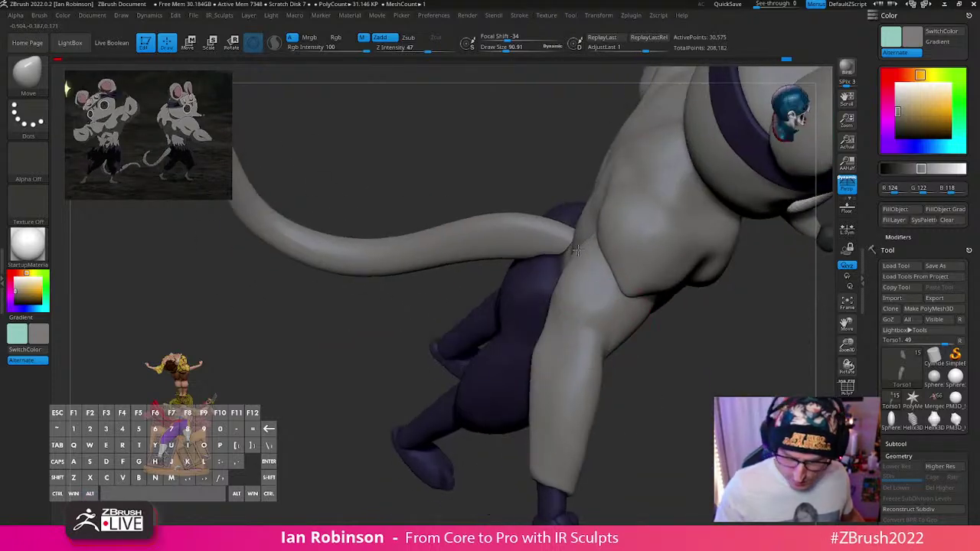
mouse_move(570, 264)
left_mouse_down("shift")
mouse_move(590, 245)
mouse_move(588, 252)
left_mouse_up("shift")
Step: Set the Draw Size to about 126 and adjust the arm's silhouette from behind and below with the Move brush
key("s")
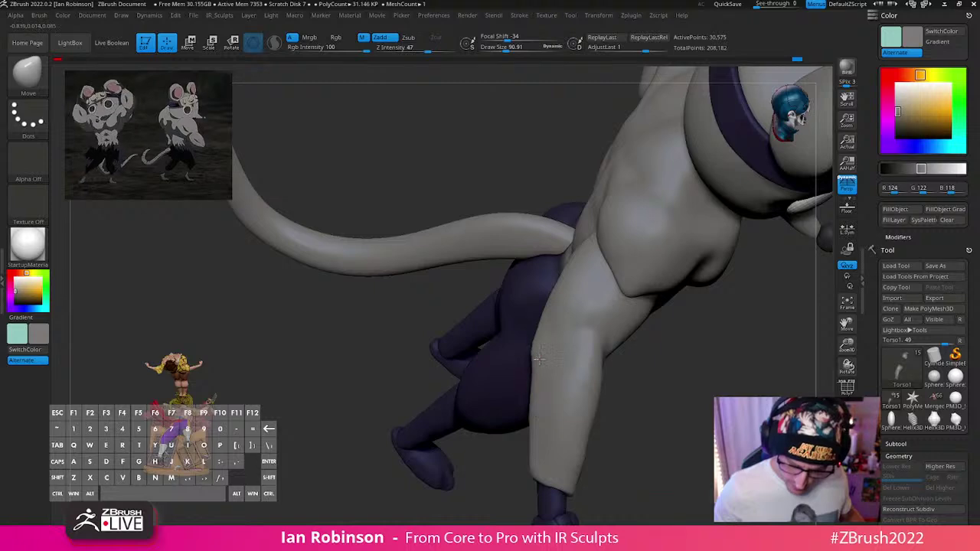
right_click_drag(534, 325, 490, 409)
key("s")
left_click_drag(449, 451, 457, 452)
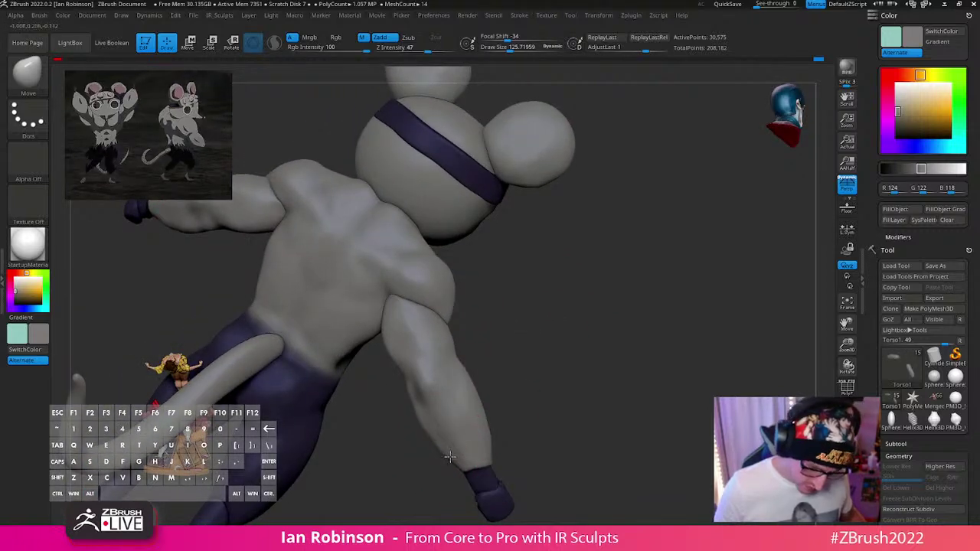
mouse_move(577, 406)
right_mouse_down()
mouse_move(521, 448)
mouse_move(531, 437)
mouse_move(497, 425)
mouse_move(499, 401)
mouse_move(533, 406)
right_mouse_up()
key("shift")
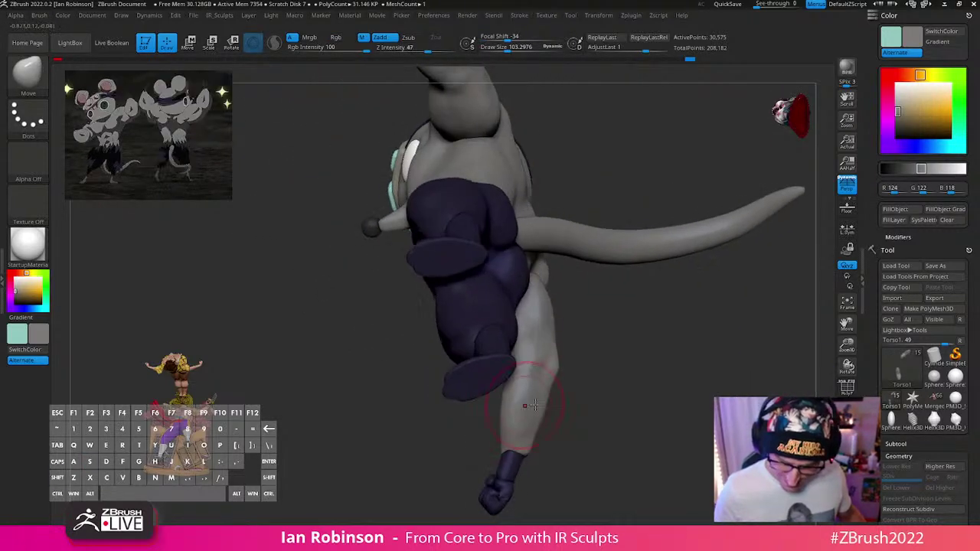
Step: Set the Draw Size to about 59 and refine the forearm's contour down to the wrist
right_click_drag(580, 441, 586, 358)
key("s")
left_click_drag(590, 365, 584, 365)
right_click_drag(584, 365, 528, 454)
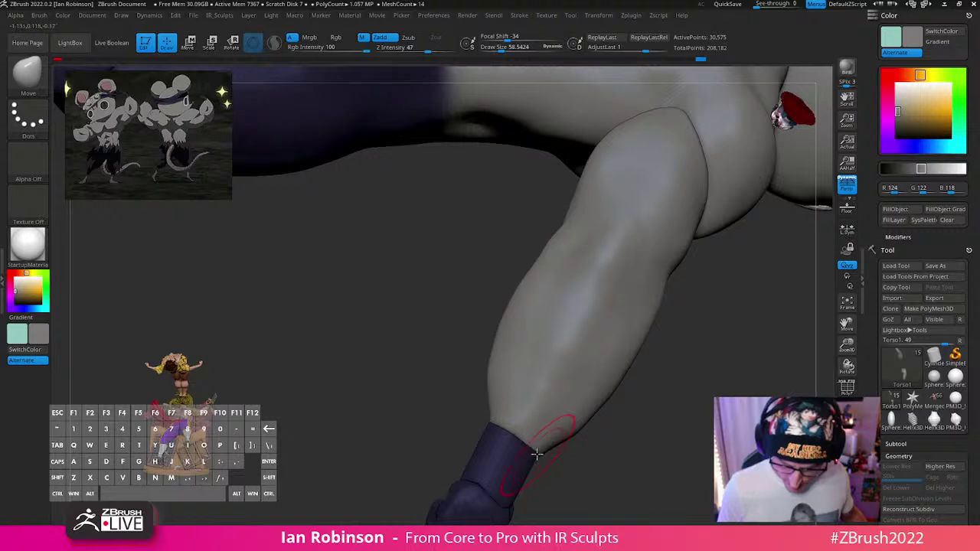
mouse_move(525, 415)
right_mouse_down("alt")
mouse_move(651, 405)
mouse_move(604, 417)
mouse_move(623, 424)
mouse_move(687, 395)
mouse_move(674, 428)
mouse_move(699, 385)
mouse_move(760, 342)
mouse_move(628, 342)
mouse_move(561, 265)
mouse_move(599, 256)
mouse_move(528, 310)
right_mouse_up("alt")
Step: Isolate the eyes subtool in Solo mode with its polyframe shown and set the Draw Size to about 14
left_click(448, 290, "alt")
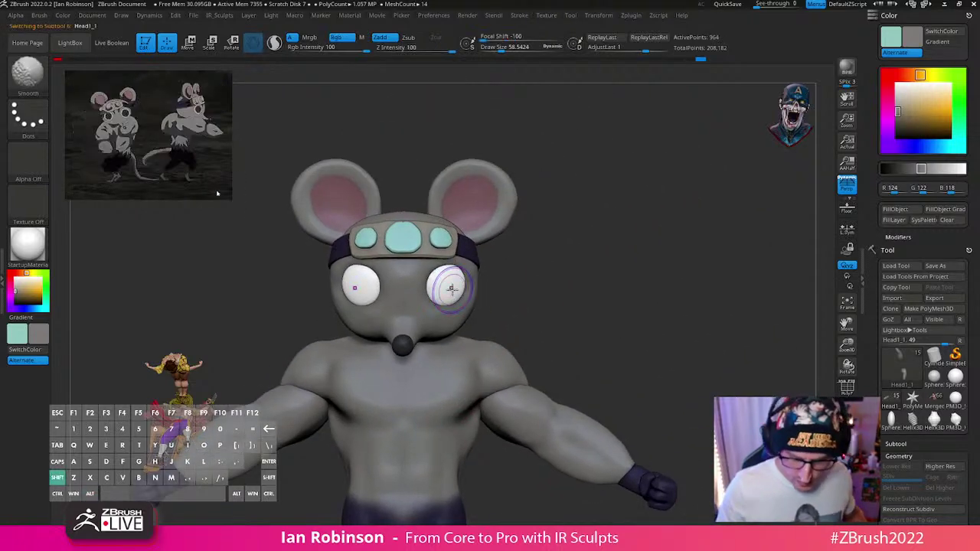
key("shift+f")
key("shift+f")
right_click_drag(601, 273, 514, 195, "alt")
key("shift+f")
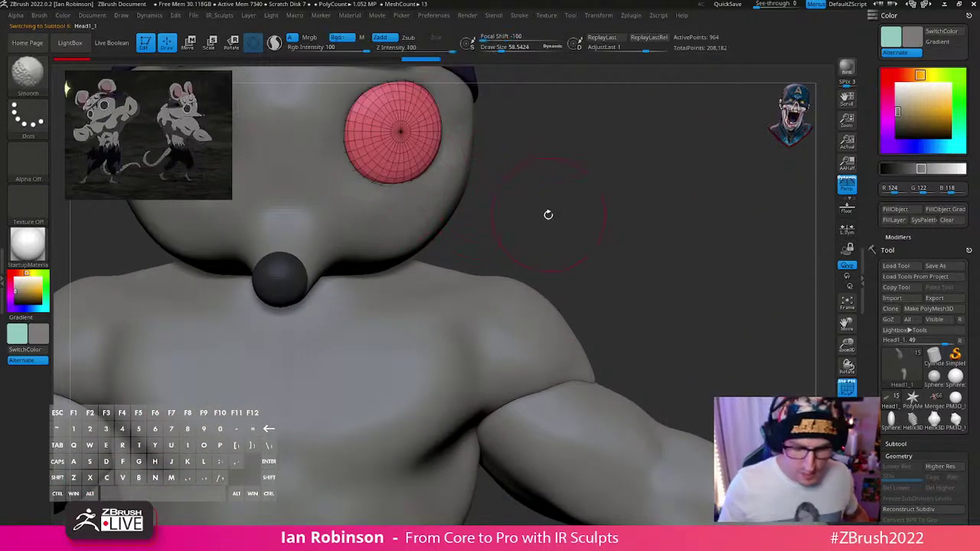
mouse_move(678, 283)
right_mouse_down("alt")
mouse_move(712, 370)
mouse_move(619, 310)
mouse_move(625, 326)
right_mouse_up("alt")
left_click(846, 435)
key("s")
left_click(600, 292)
right_click_drag(595, 297, 610, 303)
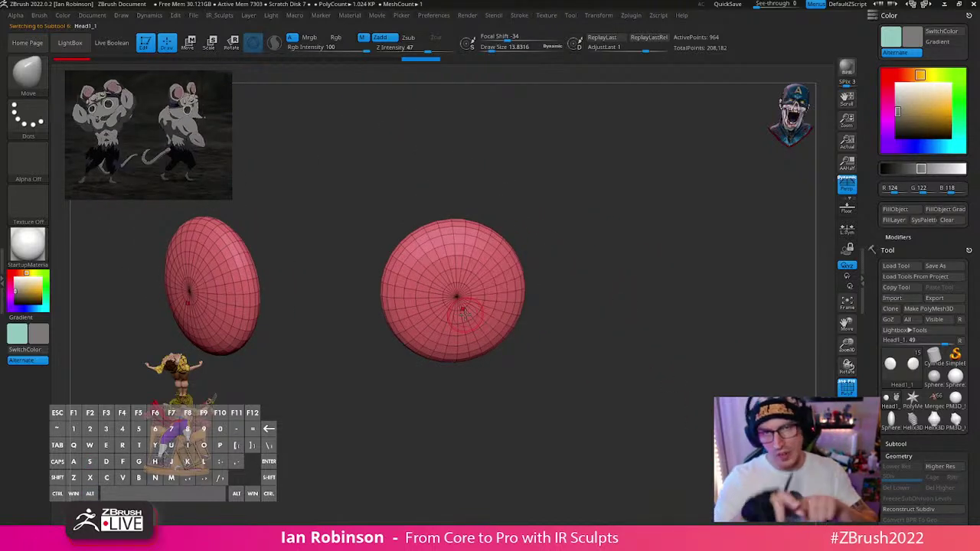
right_click_drag(629, 312, 634, 264)
right_click_drag(634, 265, 728, 376, "alt")
Step: Choose the SelectLasso brush and hide one edge loop around the front face of both eyes
left_click(35, 85, "ctrl+shift")
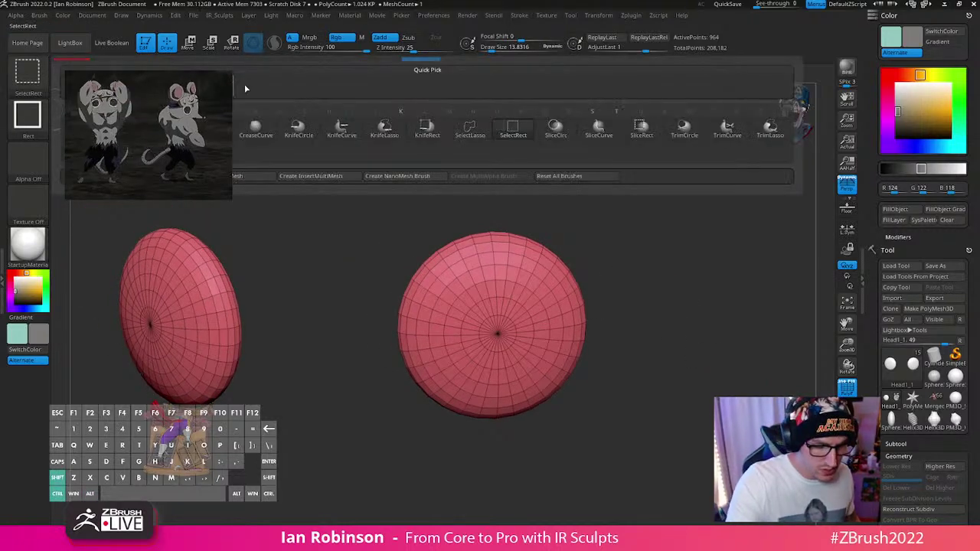
left_click(470, 129, "ctrl+shift")
right_click_drag(657, 277, 638, 271)
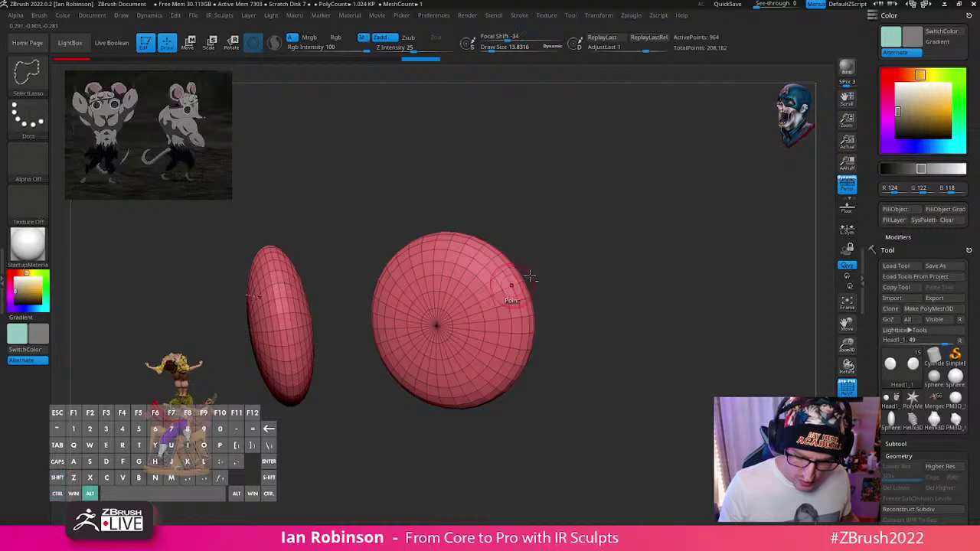
mouse_move(530, 276)
right_mouse_down("alt")
mouse_move(514, 293)
mouse_move(601, 372)
right_mouse_up("alt")
right_click_drag(459, 198, 535, 280, "alt")
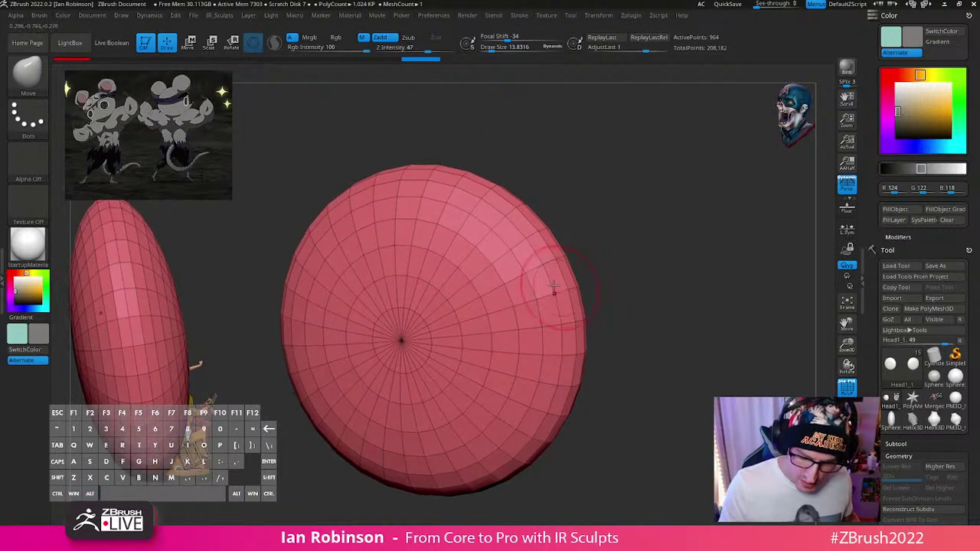
left_click(538, 275, "ctrl+shift")
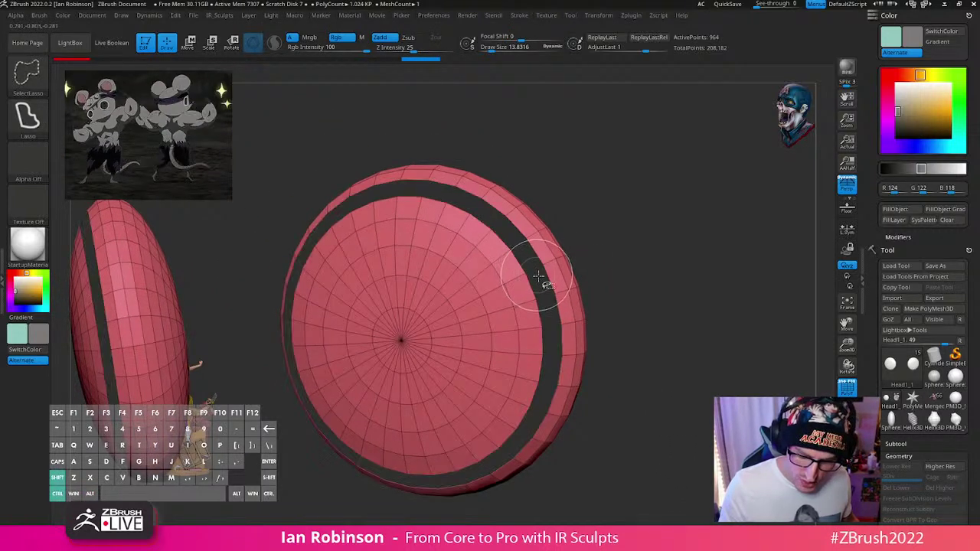
right_click_drag(629, 282, 636, 265, "alt")
Step: Apply Auto Groups so the visible front discs and back parts of the eyes become separate polygroups
key("space")
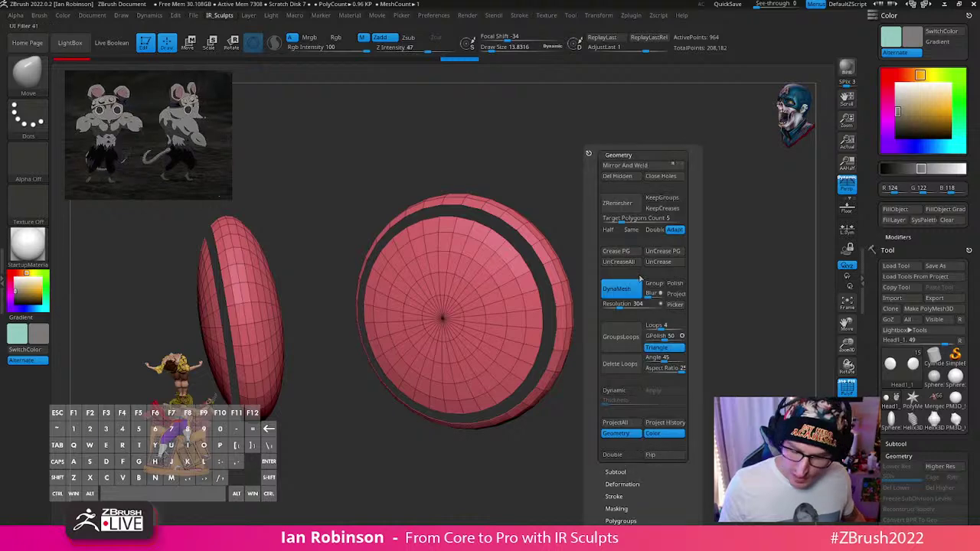
left_click(618, 156)
left_click(620, 215)
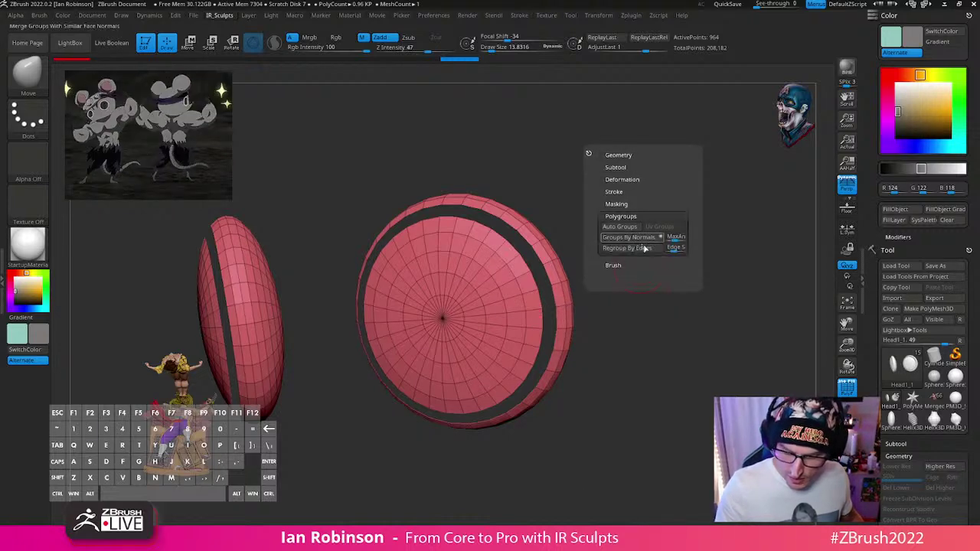
left_click(643, 248)
mouse_move(629, 229)
right_mouse_down()
mouse_move(671, 256)
mouse_move(647, 247)
mouse_move(647, 258)
right_mouse_up()
Step: Hide the front discs of both eyes and combine the remaining back parts into one polygroup
key("ctrl+shift")
left_click(569, 279, "ctrl+shift")
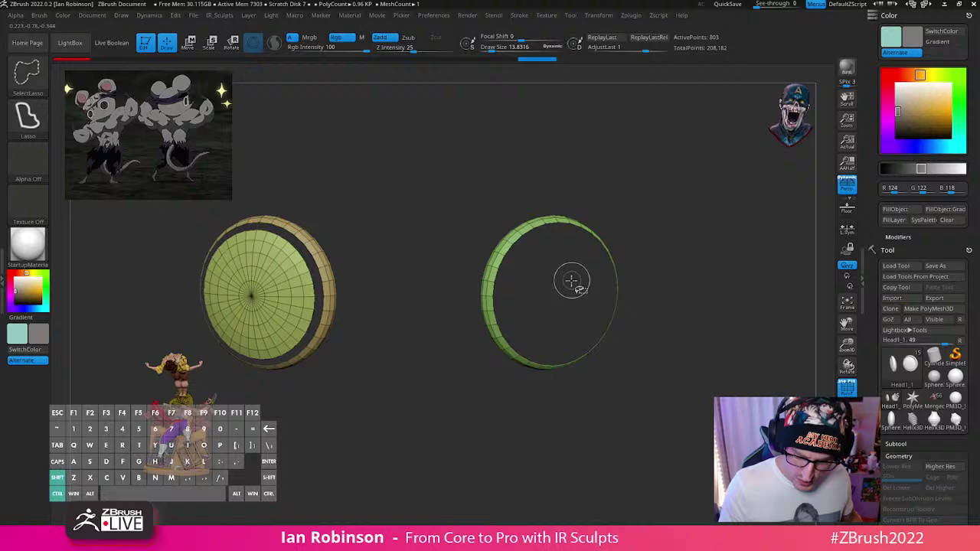
left_click(292, 287, "ctrl+shift")
left_click_drag(676, 219, 715, 274, "ctrl+shift")
key("ctrl+w")
key("ctrl+w")
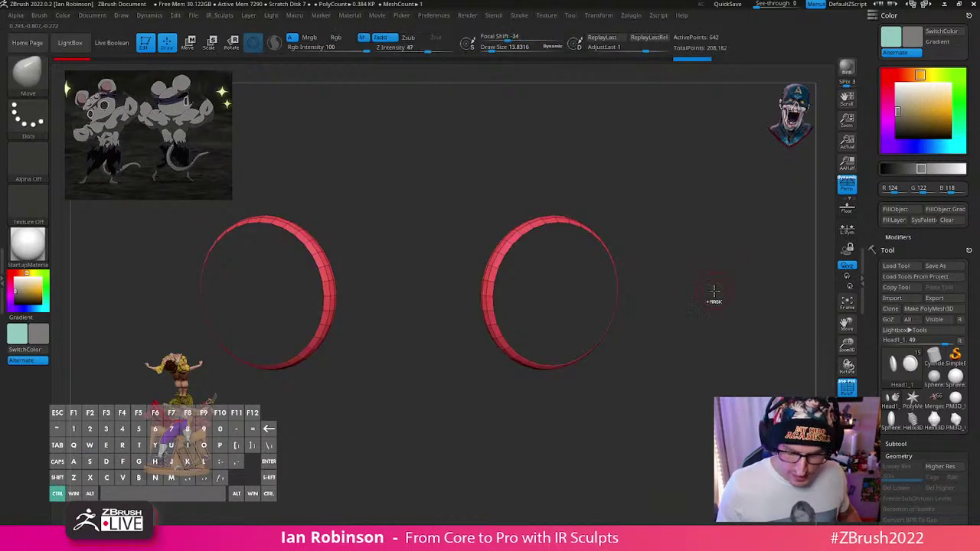
Step: Assign a fresh polygroup to the back rims of both eyes, show the whole eyes and leave Solo mode
key("ctrl+w")
left_click(713, 289, "ctrl+shift")
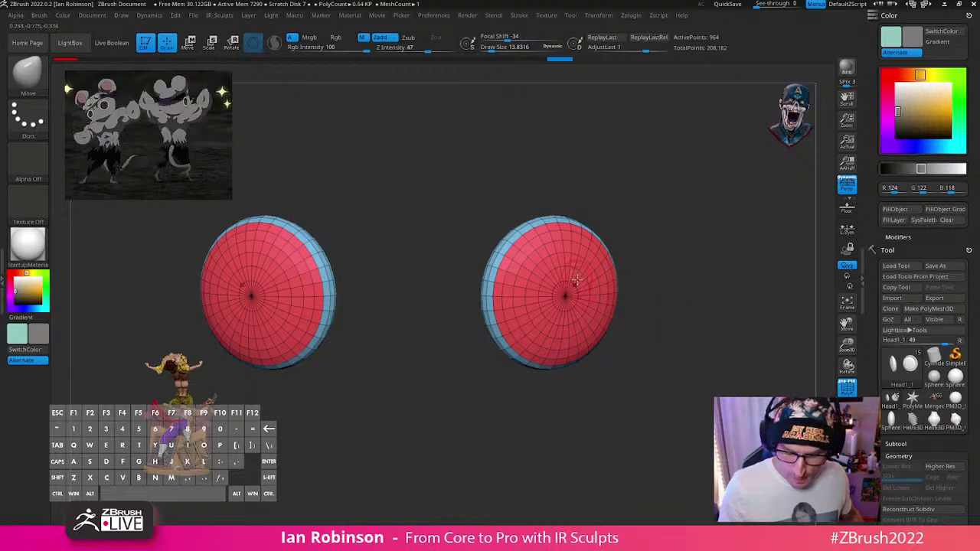
left_click(847, 441)
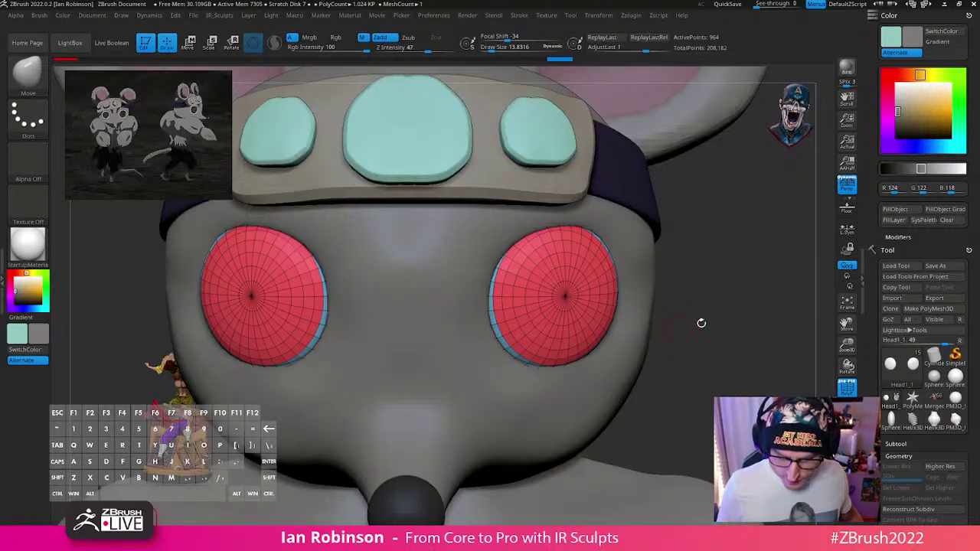
mouse_move(691, 313)
left_mouse_down()
mouse_move(712, 320)
mouse_move(695, 325)
left_mouse_up()
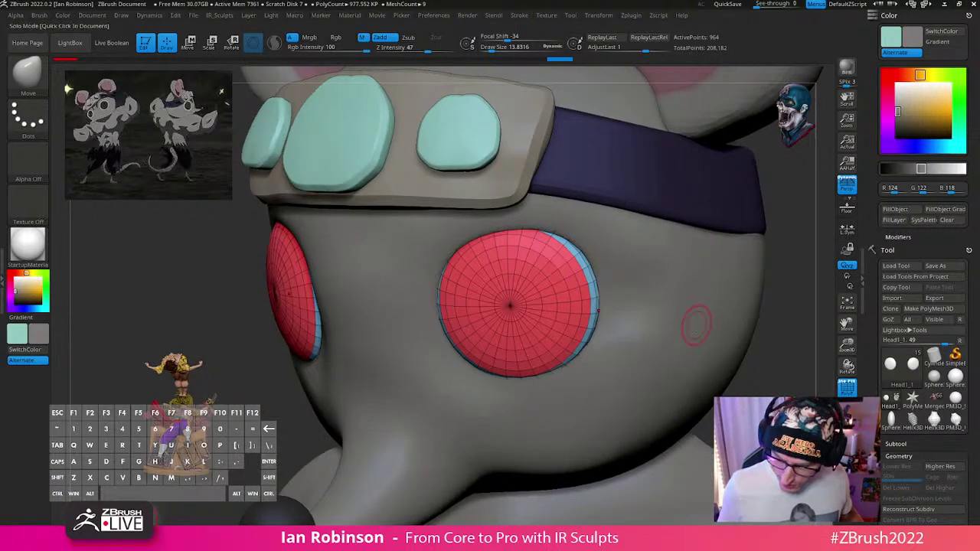
Step: Move one edge loop from the front discs of both eyes into the rim polygroup and show the whole eyes
left_click(594, 294, "ctrl+shift")
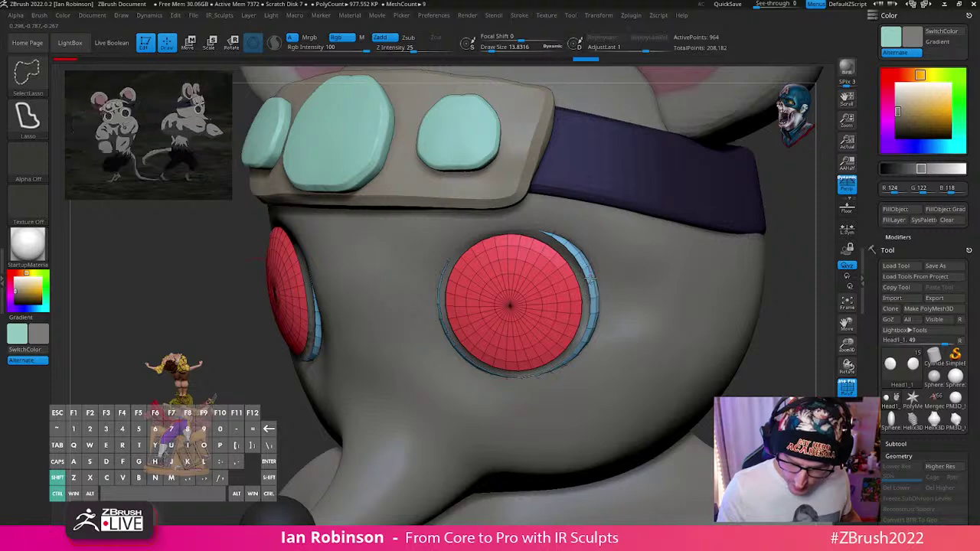
left_click(762, 358, "ctrl+shift")
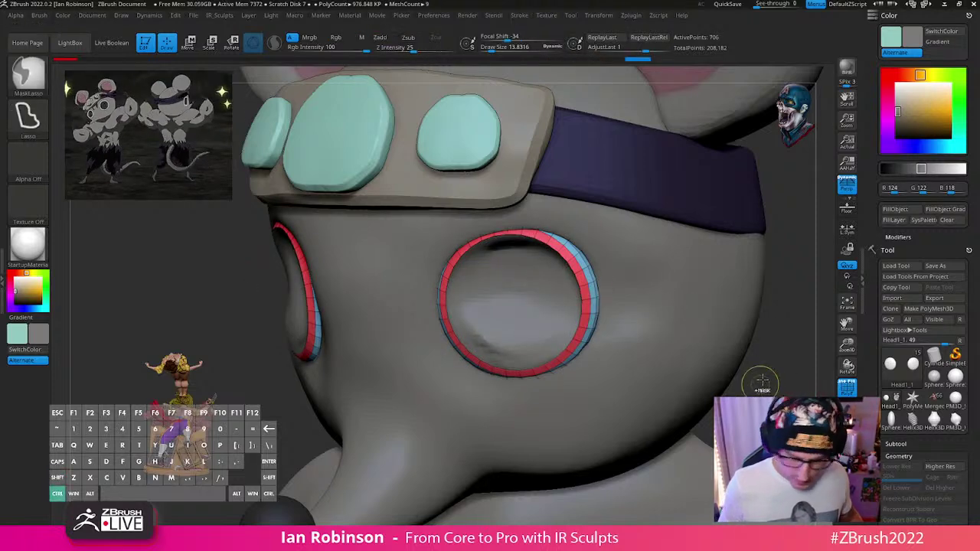
key("ctrl+w")
left_click(790, 387, "ctrl+shift")
left_click_drag(790, 387, 809, 382, "shift")
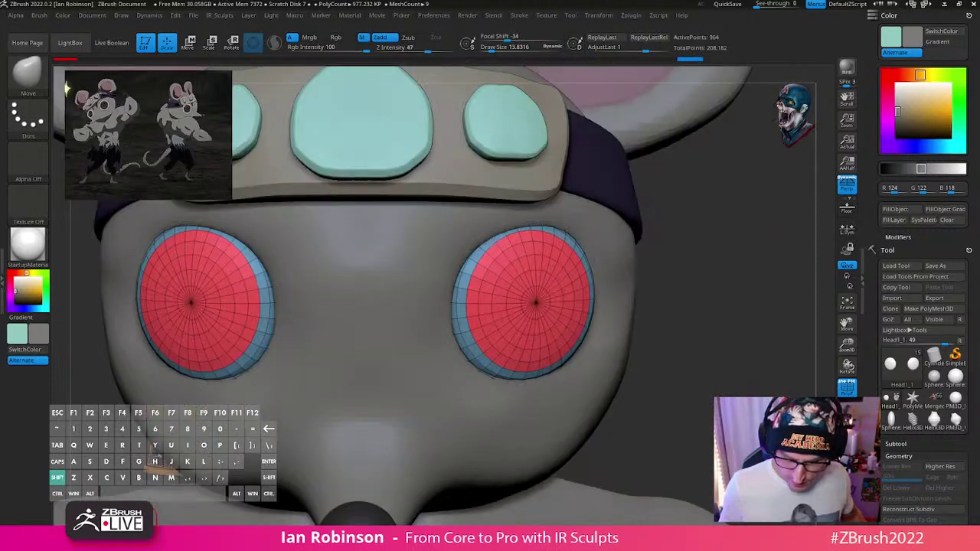
Step: Isolate the front discs of both eyes without the polyframe and set the current colour to near-black, RGB 7, 7, 7
left_click(557, 262, "ctrl+shift")
key("shift+f")
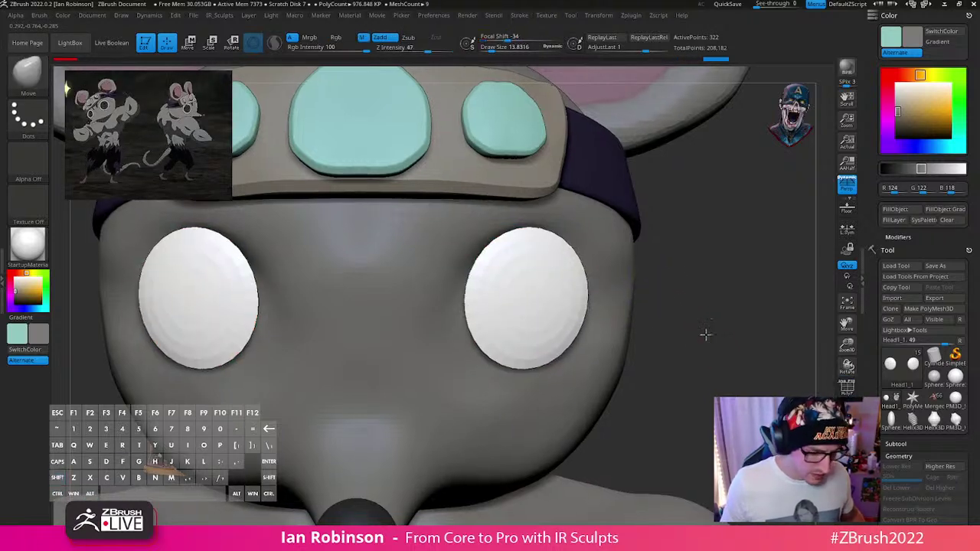
left_click_drag(704, 334, 702, 310, "alt")
mouse_move(43, 307)
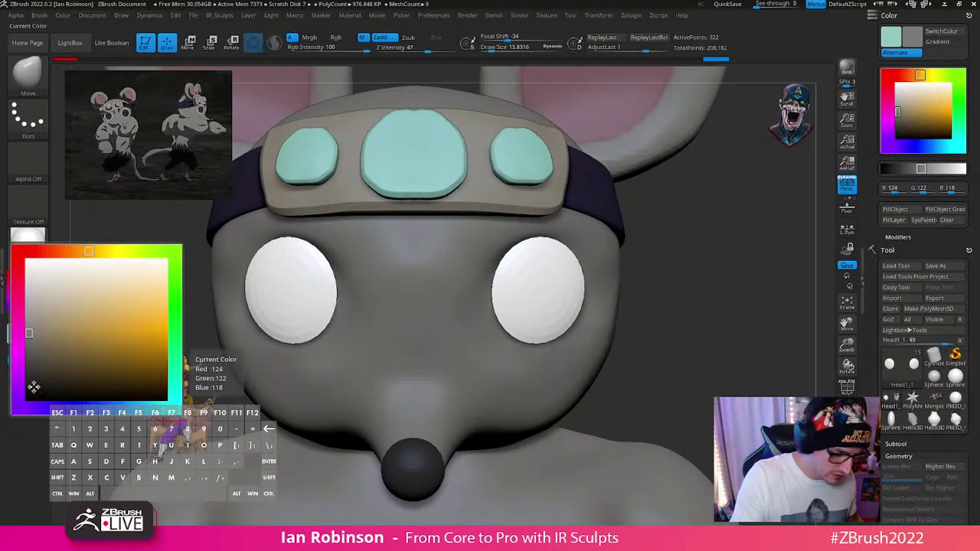
left_click(26, 394)
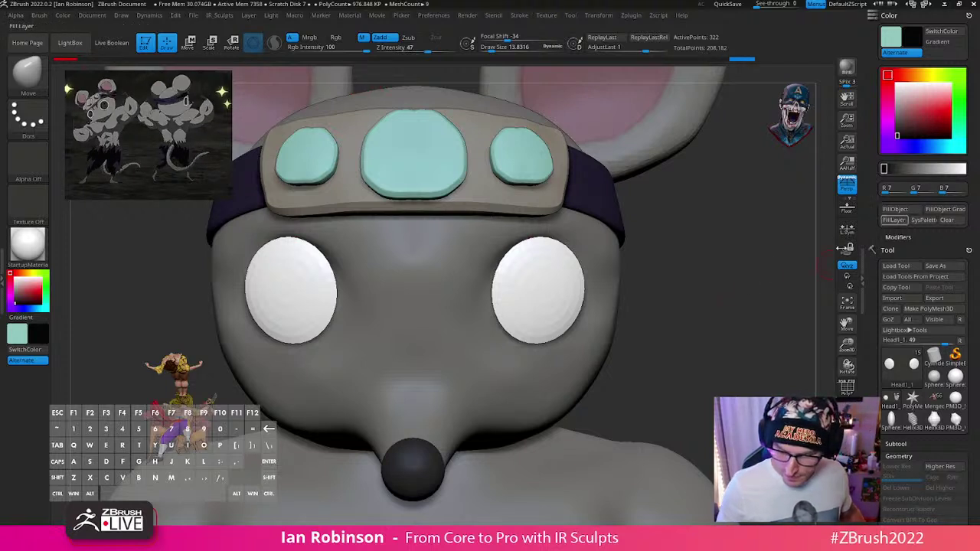
Step: Fill the isolated front discs with the near-black colour and bring back the rest of both eyes
key("space")
left_click(739, 338)
left_click(893, 209)
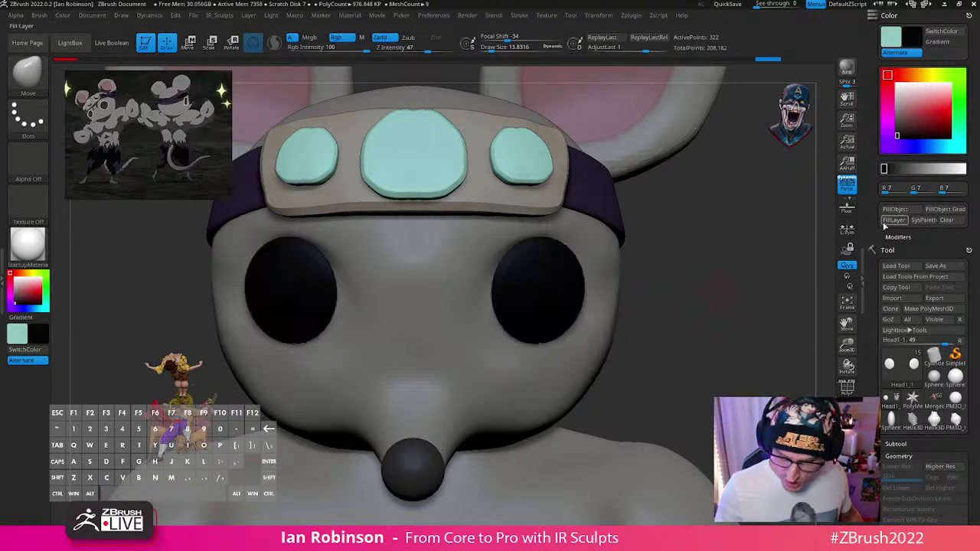
key("space")
left_click(766, 344)
left_click(719, 367, "ctrl+shift")
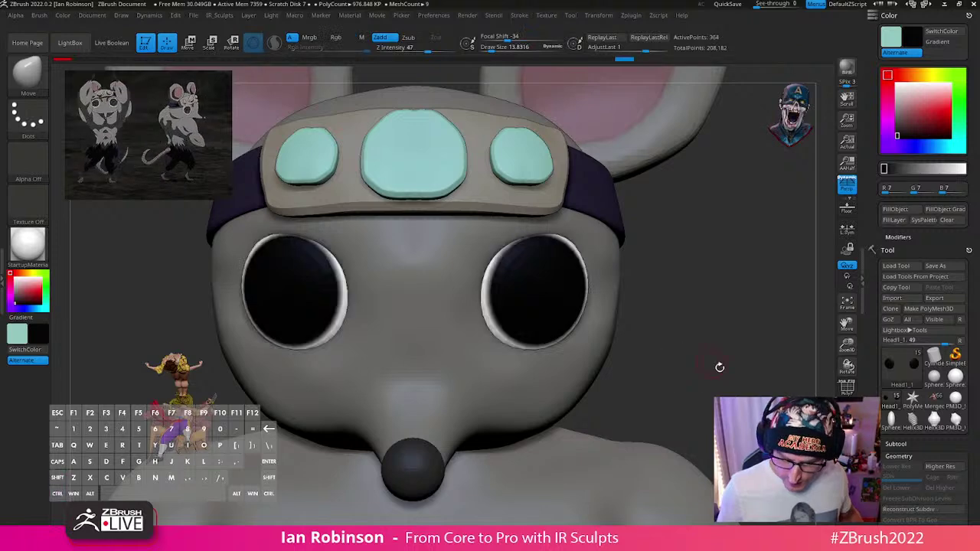
Step: In Solo mode with the polyframe shown, regroup both eye rims with one more edge loop from the front discs, leaving smaller pupils
left_click_drag(720, 367, 711, 326, "alt")
left_click_drag(687, 280, 668, 329, "alt")
left_click(847, 451)
key("shift+f")
left_click(666, 332, "ctrl")
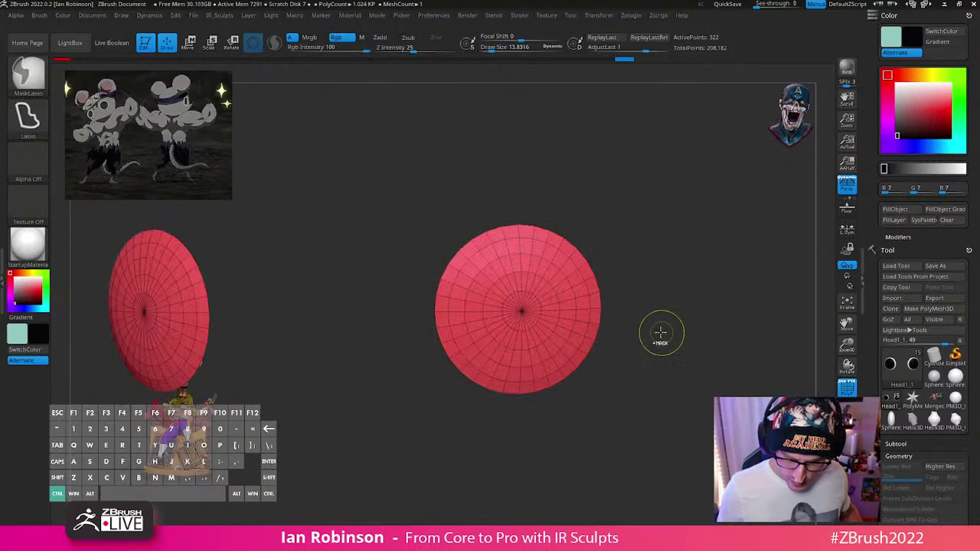
left_click(584, 267, "ctrl+shift")
left_click_drag(645, 283, 656, 291, "ctrl+shift")
key("ctrl+w")
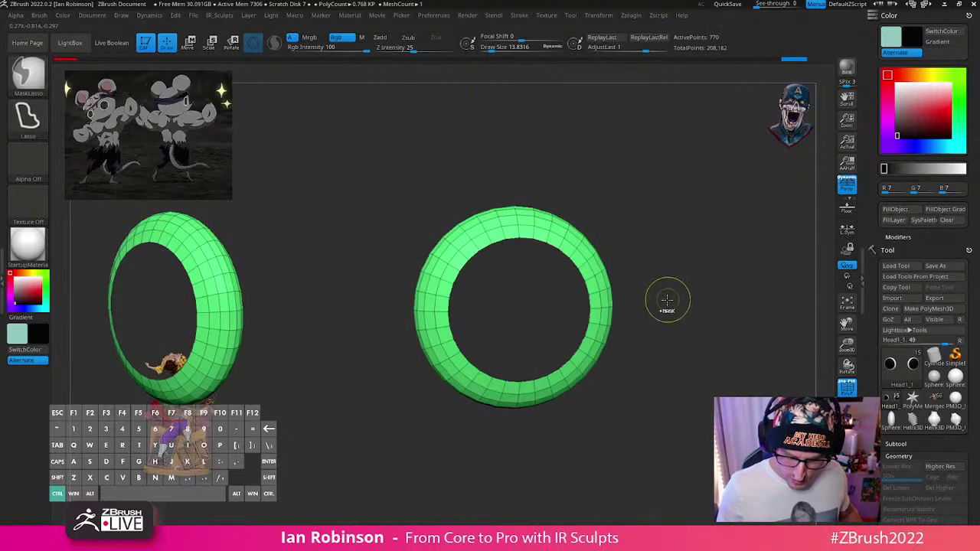
left_click(670, 301, "ctrl+shift")
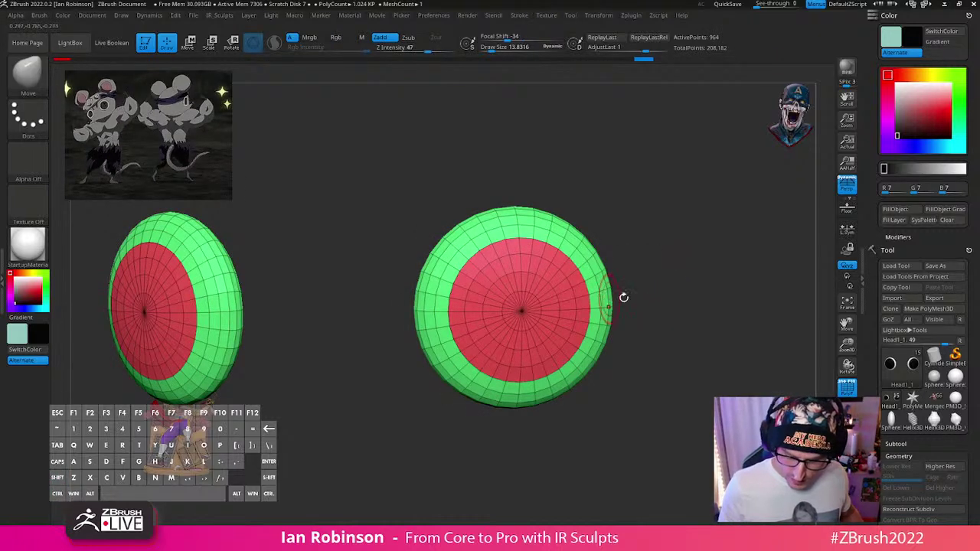
Step: Try narrowing the pupil polygroups of both eyes further by merging another edge loop into the rims
left_click(572, 287, "ctrl+shift")
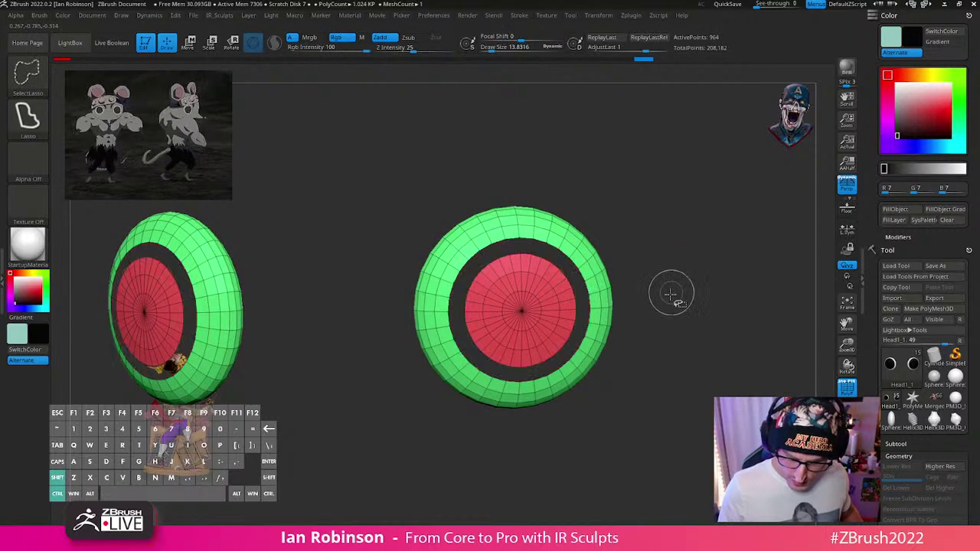
left_click(600, 284, "ctrl+shift")
left_click_drag(643, 284, 655, 300, "ctrl+shift")
key("ctrl+w")
left_click(687, 320, "ctrl+shift")
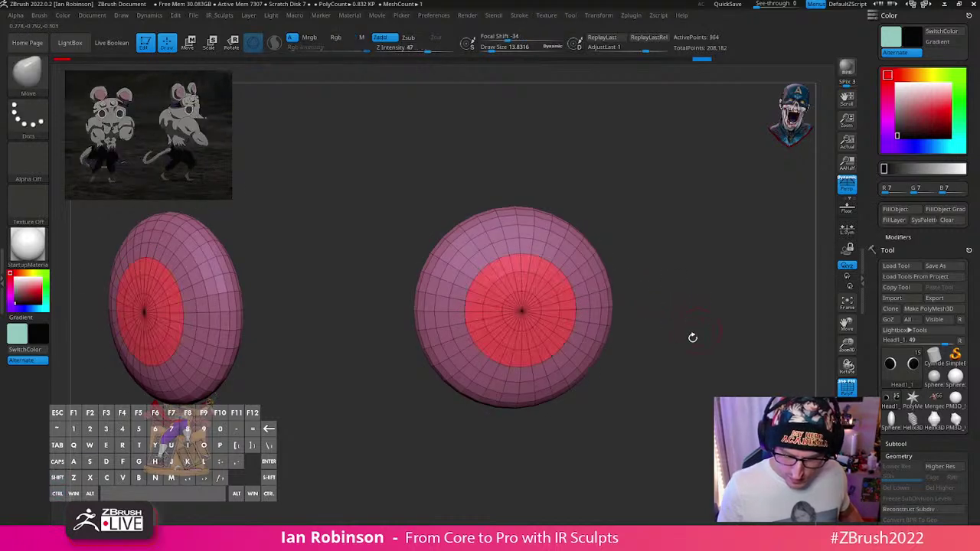
Step: Leave Solo mode and compare the pupil size on the head with the polyframe hidden and shown
left_click_drag(692, 337, 695, 334, "shift")
key("shift+f")
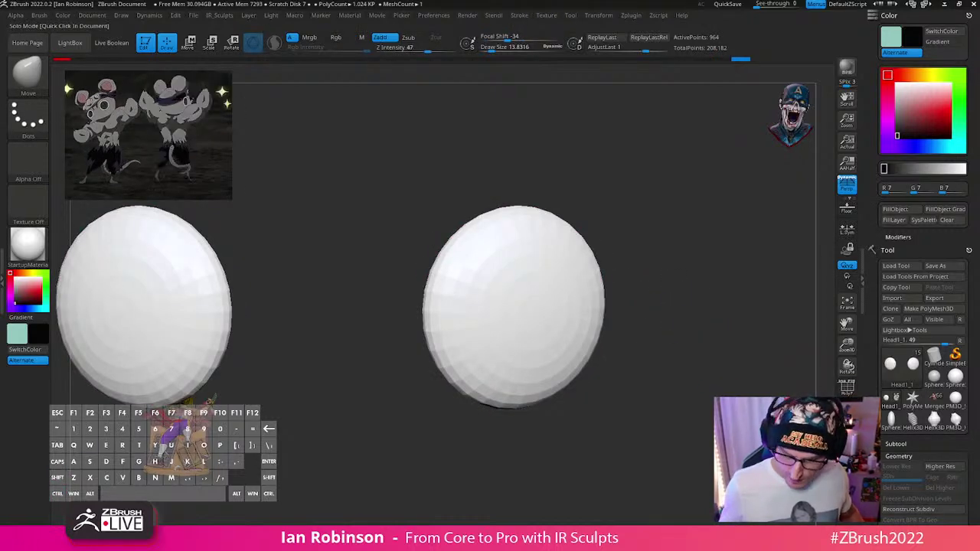
left_click(846, 451)
key("shift+f")
key("shift+f")
key("shift+f")
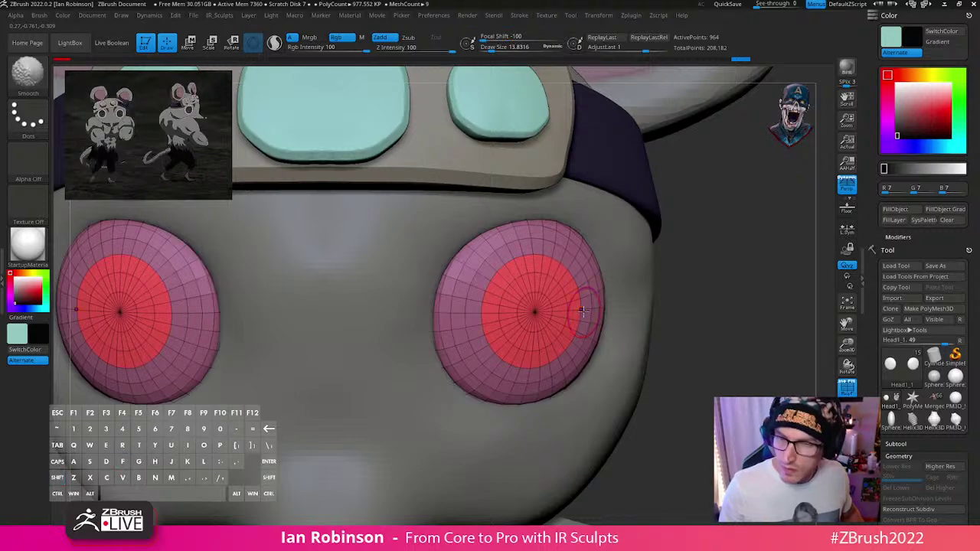
Step: Isolate and check the small pupil discs, then restore the previous, wider pupil polygroups on both eyes
left_click(588, 310, "ctrl+shift")
key("ctrl+w")
left_click(590, 310, "ctrl+shift")
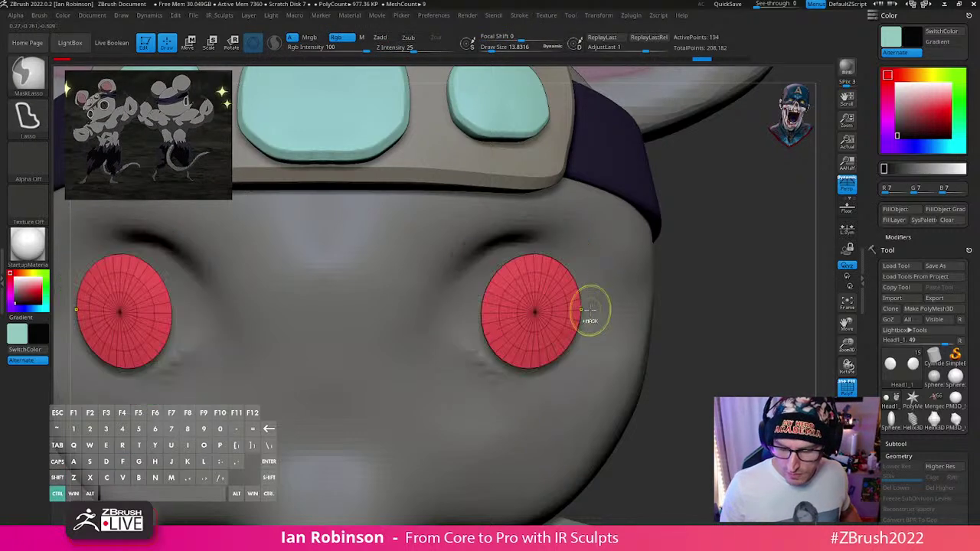
left_click(723, 306, "ctrl+shift")
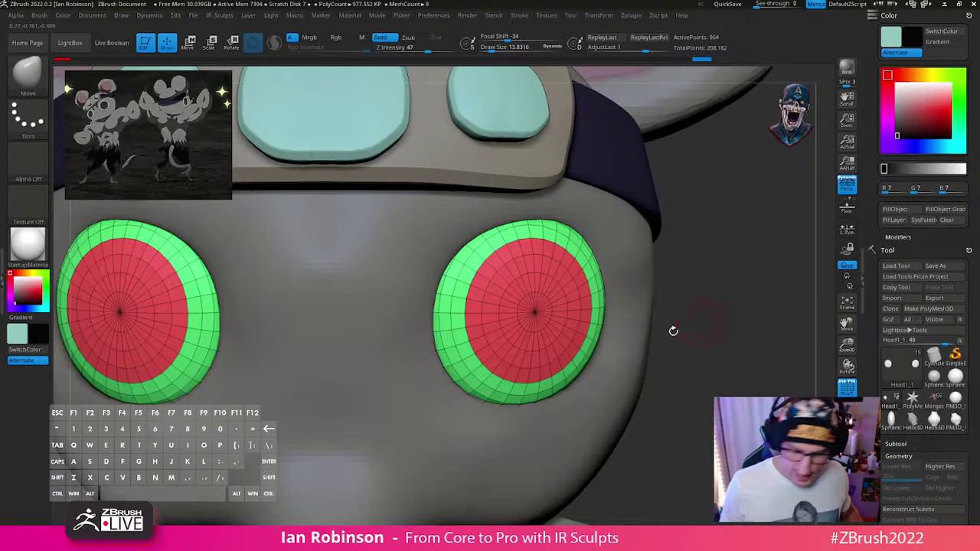
Step: Isolate the pupil polygroups of both eyes, fill them with the near-black colour and show the whole eyes
key("ctrl+shift")
left_click(584, 297, "ctrl+shift")
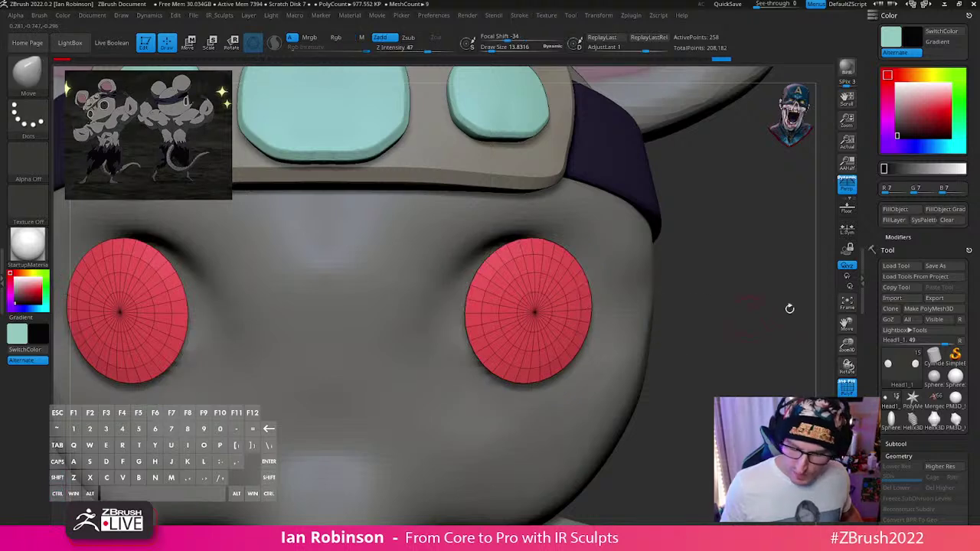
left_click(902, 214)
left_click(727, 325, "ctrl+shift")
key("shift+g")
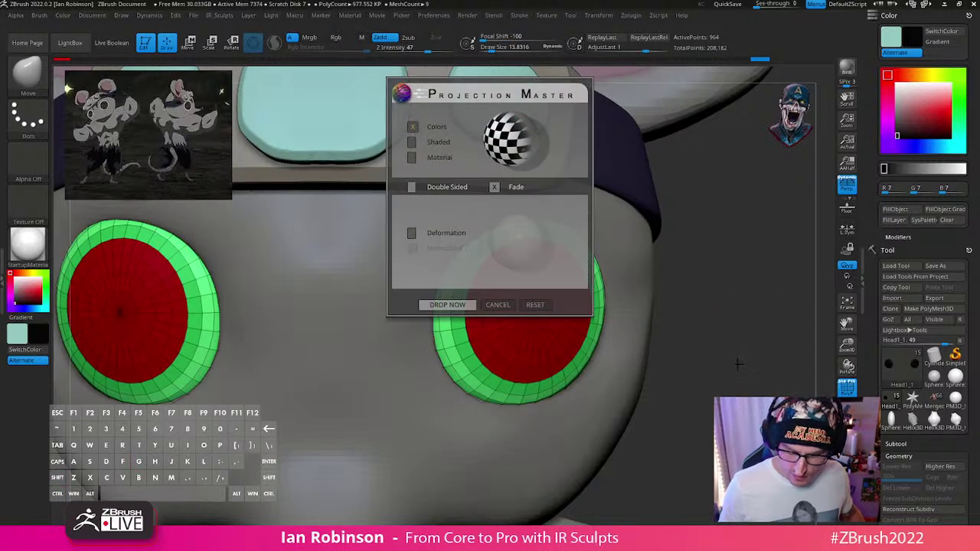
key("Escape")
Step: Hide the polyframe and turn on Dynamic Subdivision to smooth the eyes
key("shift+f")
mouse_move(695, 315)
left_mouse_down("alt")
mouse_move(717, 328)
mouse_move(676, 286)
mouse_move(663, 308)
mouse_move(728, 317)
mouse_move(712, 292)
mouse_move(676, 355)
mouse_move(695, 288)
mouse_move(683, 320)
left_mouse_up("alt")
key("d")
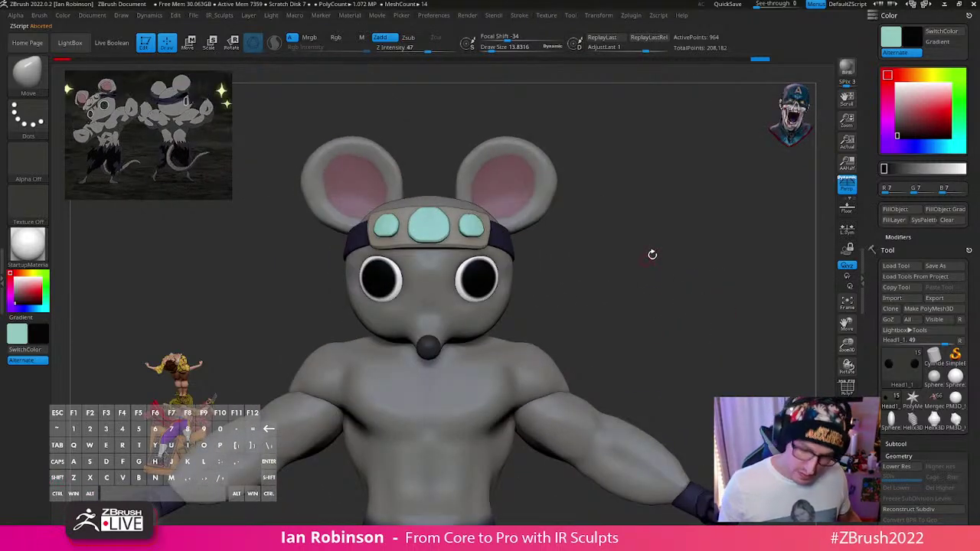
Step: Switch to the Head subtool and prepare the Move brush with a Draw Size of about 41
left_click_drag(652, 254, 658, 325, "alt")
left_click(511, 368, "alt")
key("b")
key("m")
key("v")
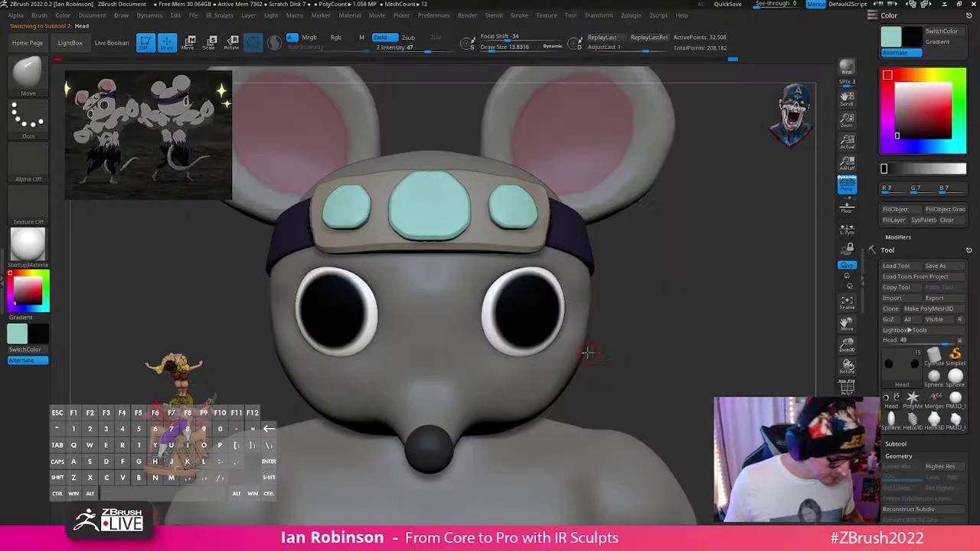
key("s")
left_click_drag(587, 354, 604, 354)
key("shift+f")
key("shift+f")
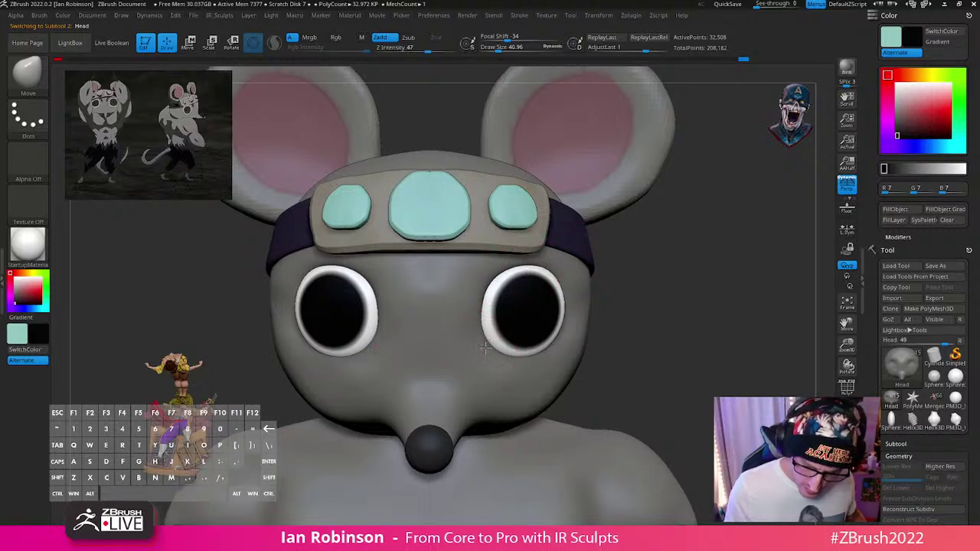
Step: Raise the Draw Size to about 62 and examine the head's side profile and the whole mouse from the front
mouse_move(631, 368)
left_mouse_down()
mouse_move(573, 339)
mouse_move(546, 346)
mouse_move(544, 332)
mouse_move(554, 370)
left_mouse_up()
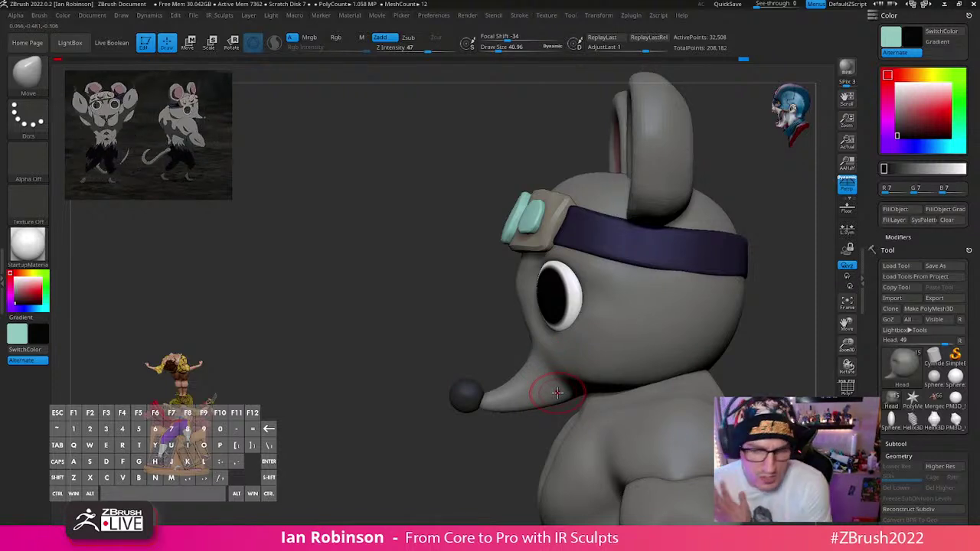
left_click_drag(760, 337, 478, 220)
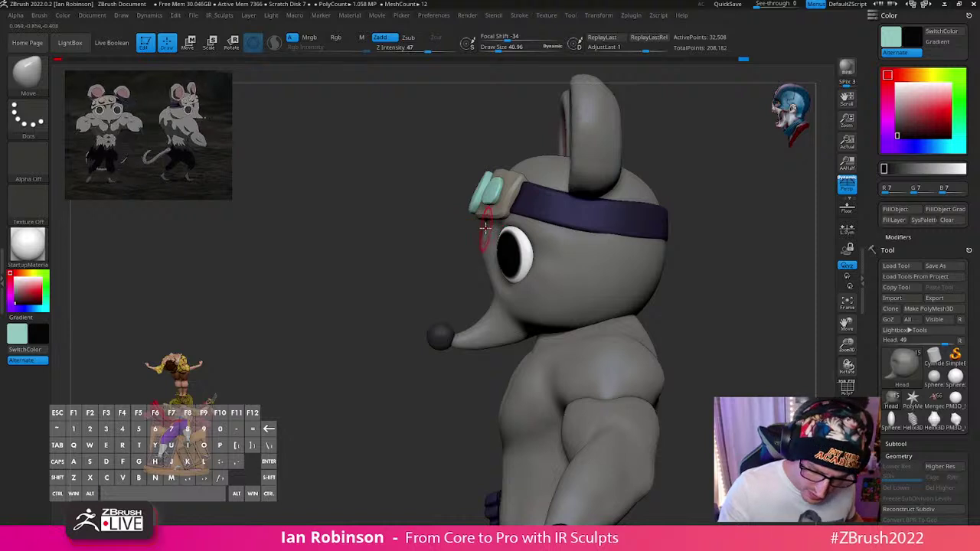
key("bracketright")
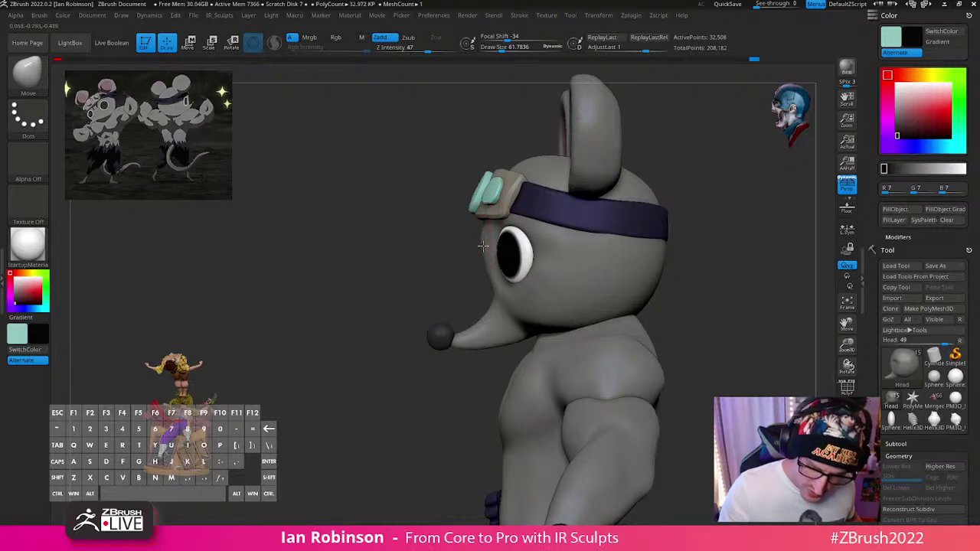
mouse_move(674, 275)
left_mouse_down()
mouse_move(704, 291)
mouse_move(722, 284)
mouse_move(681, 282)
left_mouse_up()
mouse_move(717, 369)
left_mouse_down()
mouse_move(621, 350)
mouse_move(648, 345)
mouse_move(709, 373)
mouse_move(663, 403)
mouse_move(608, 409)
mouse_move(708, 392)
left_mouse_up()
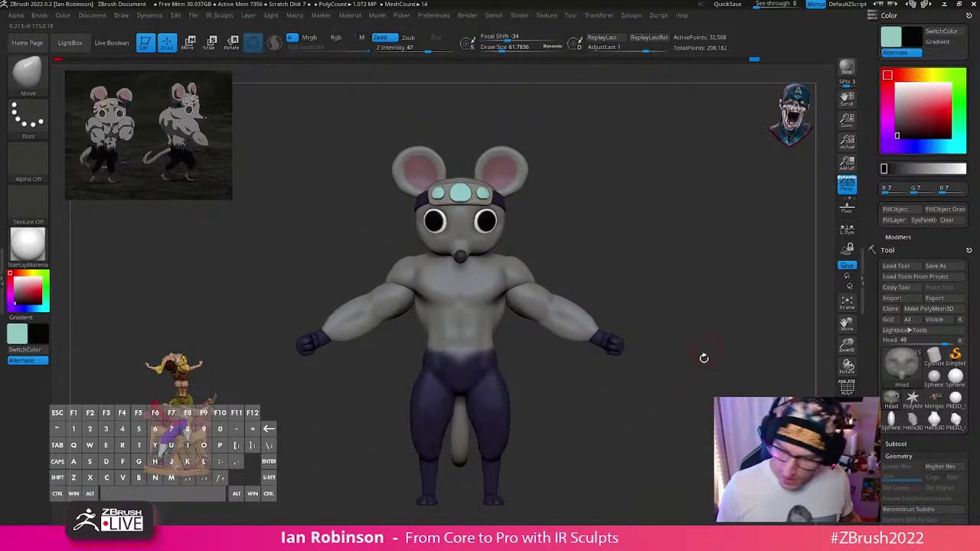
left_click_drag(701, 354, 748, 344)
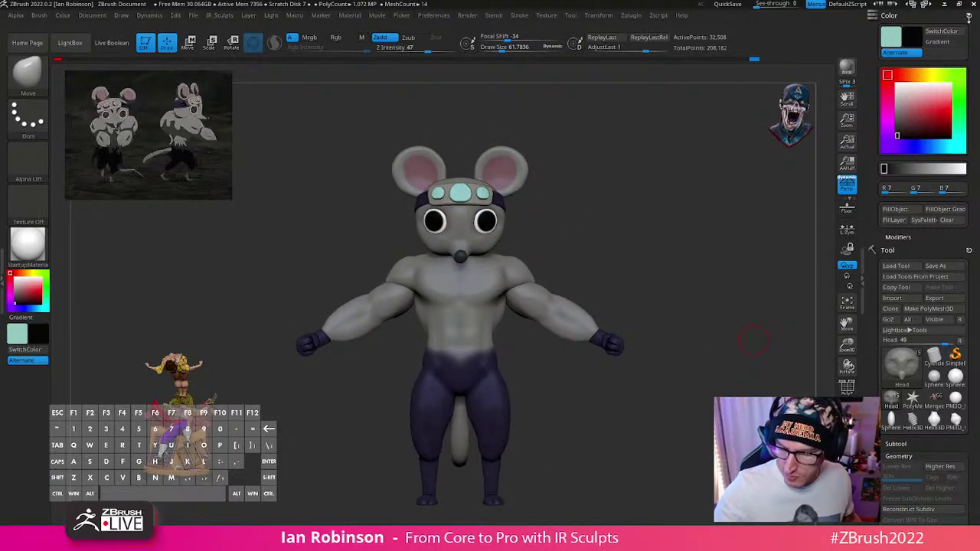
Step: Save the mouse tool, overwriting Muscle_Mouse_BlockOut_02.ztl in the 2022_Pixo_Stream folder
left_click(970, 16)
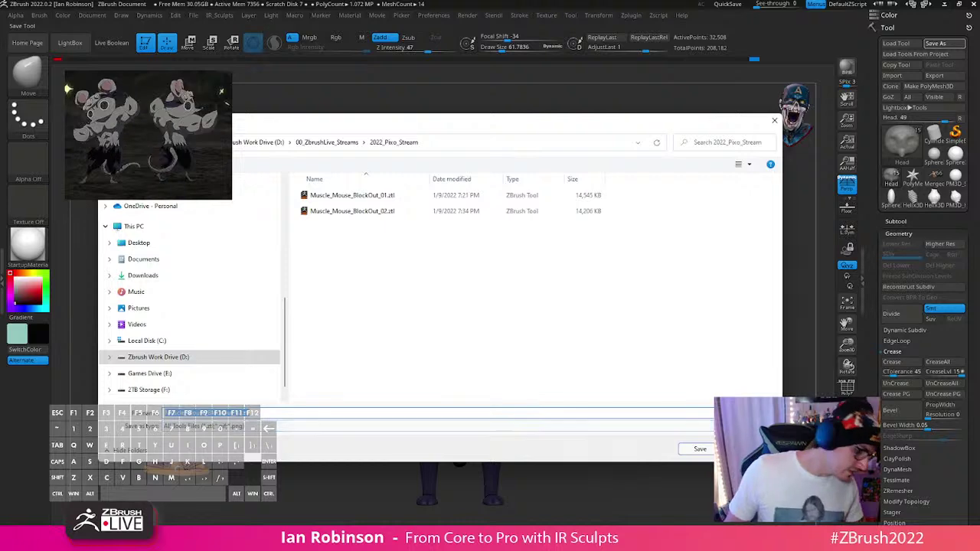
key("Return")
left_click(515, 280)
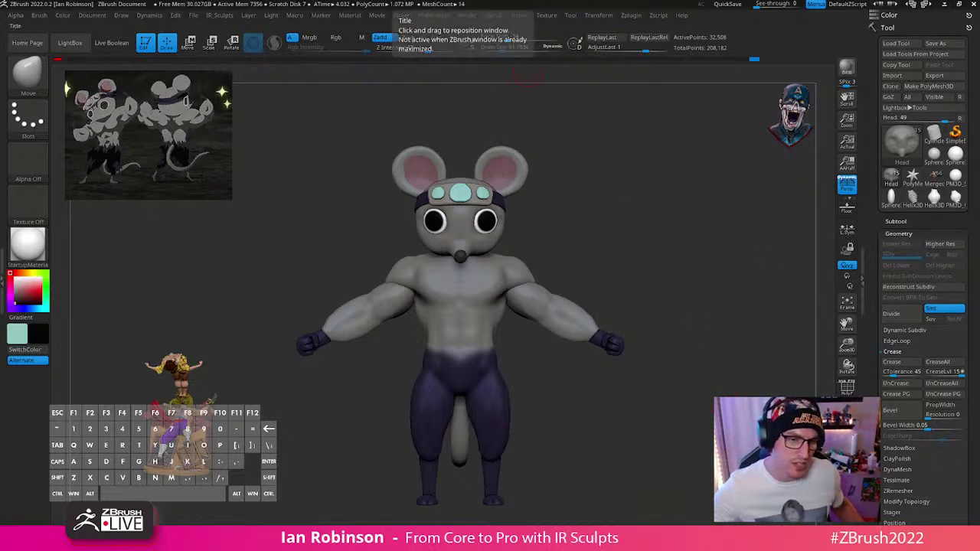
key("ctrl+v")
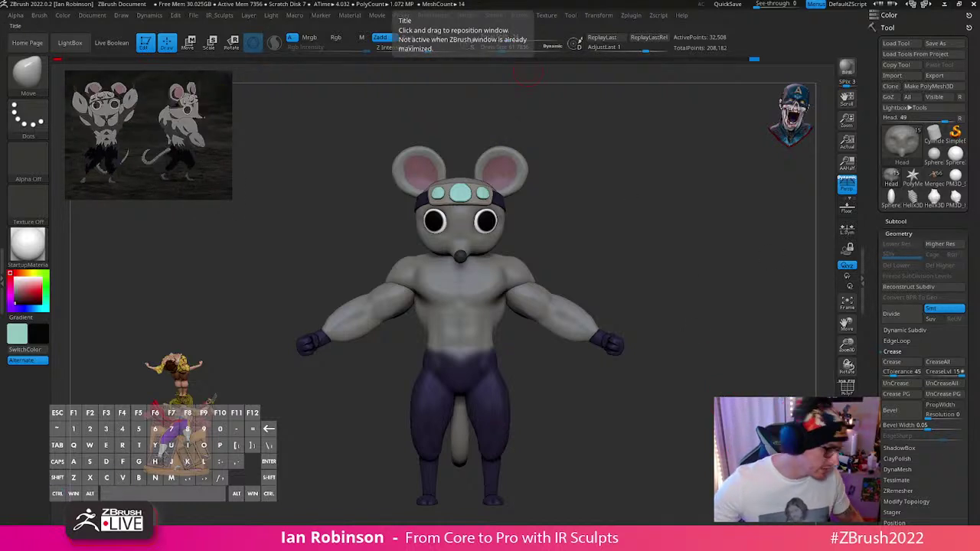
key("Return")
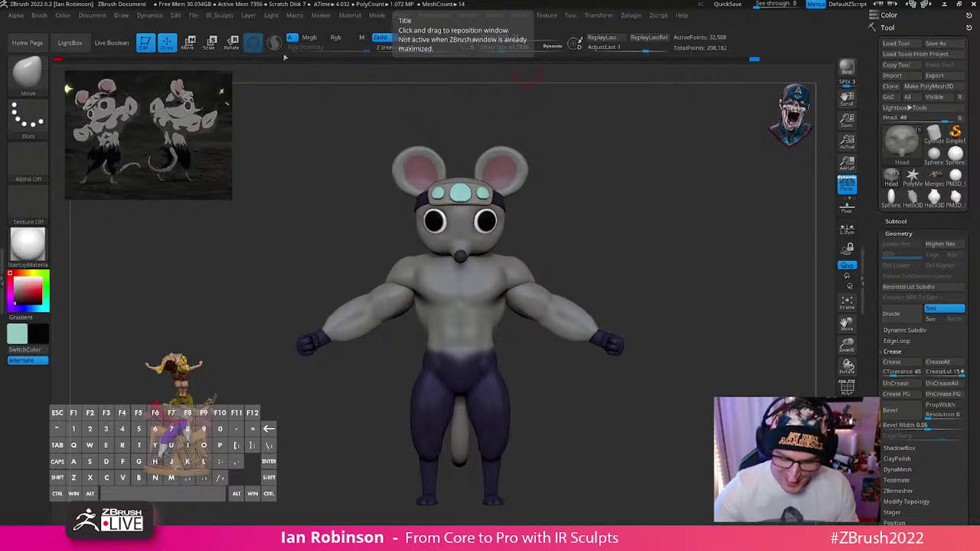
left_click_drag(666, 337, 679, 306)
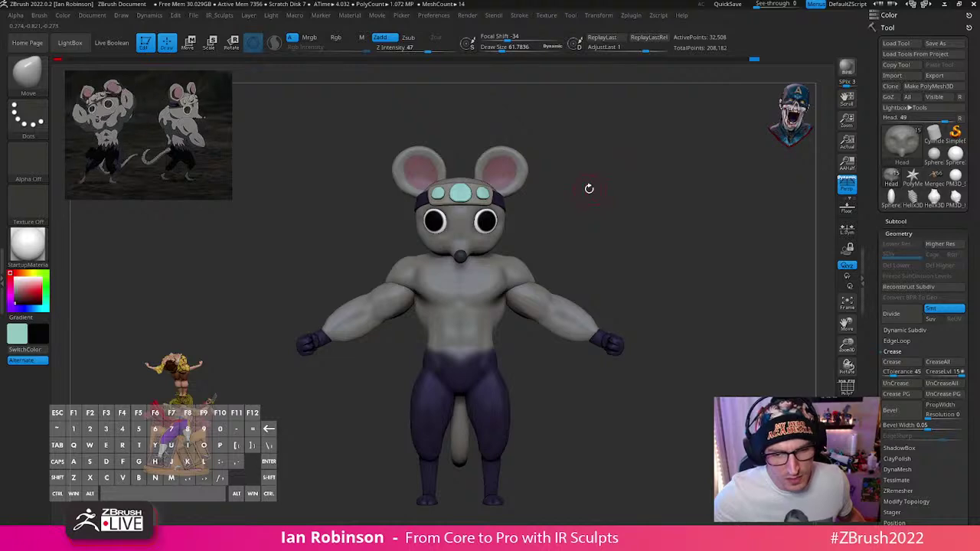
left_click_drag(617, 219, 632, 230)
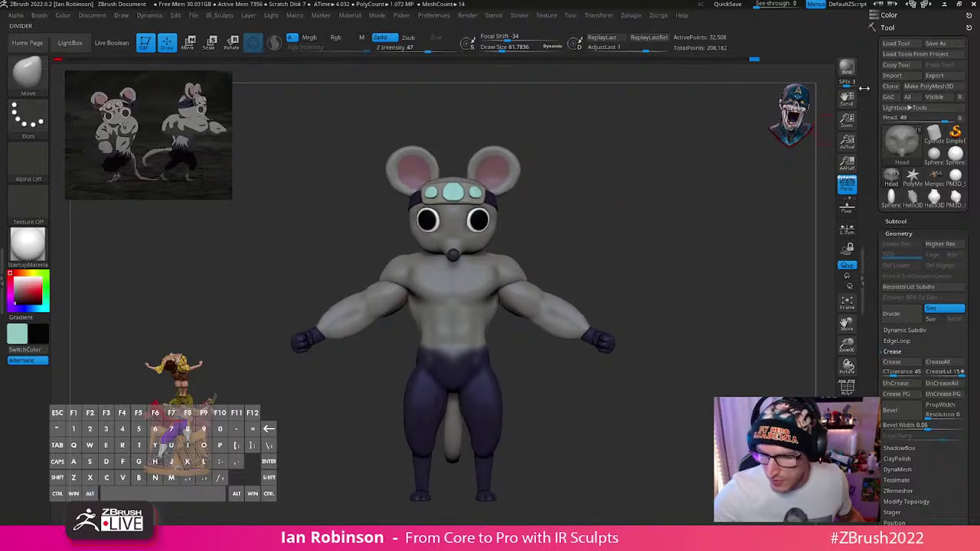
Step: Save the mouse tool once more over its existing block-out file in the same folder
left_click(938, 44)
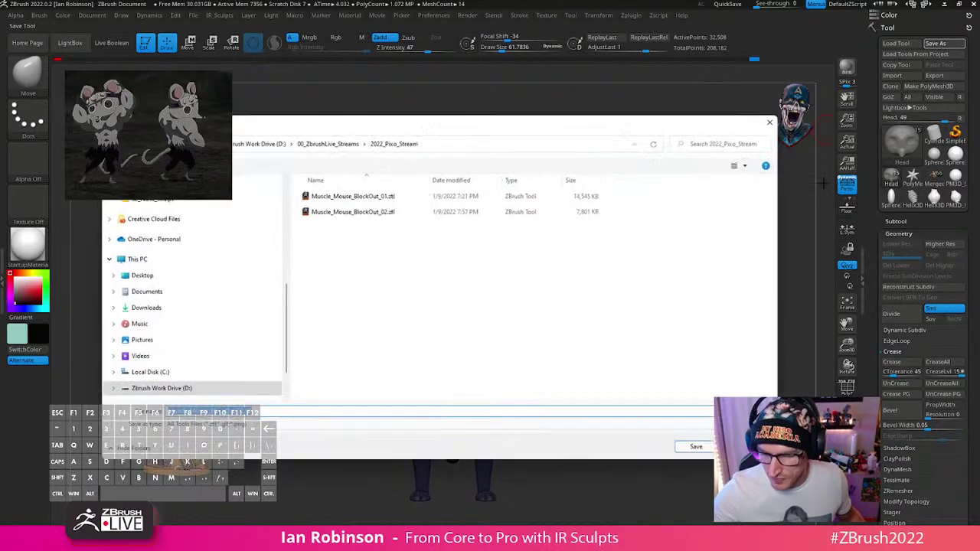
left_click(698, 449)
left_click(515, 281)
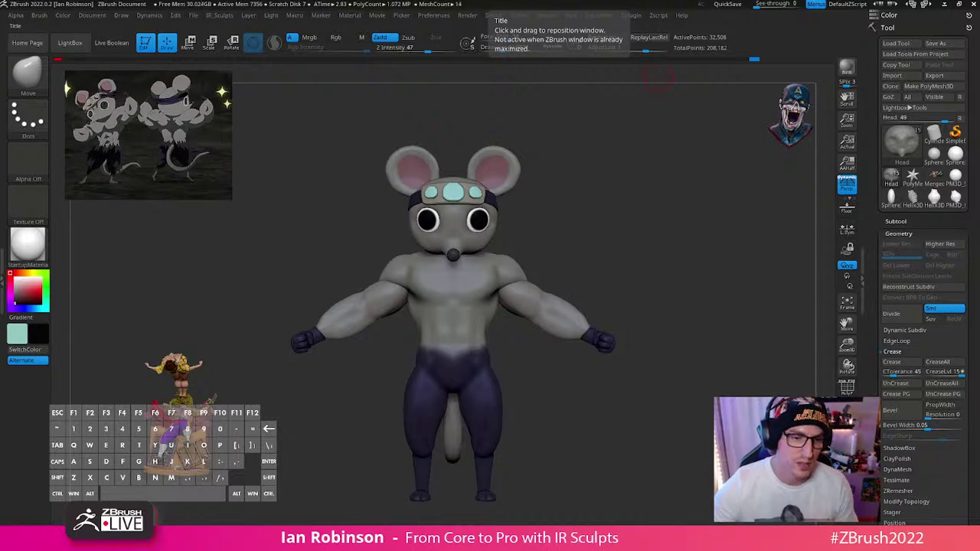
type("PureRef")
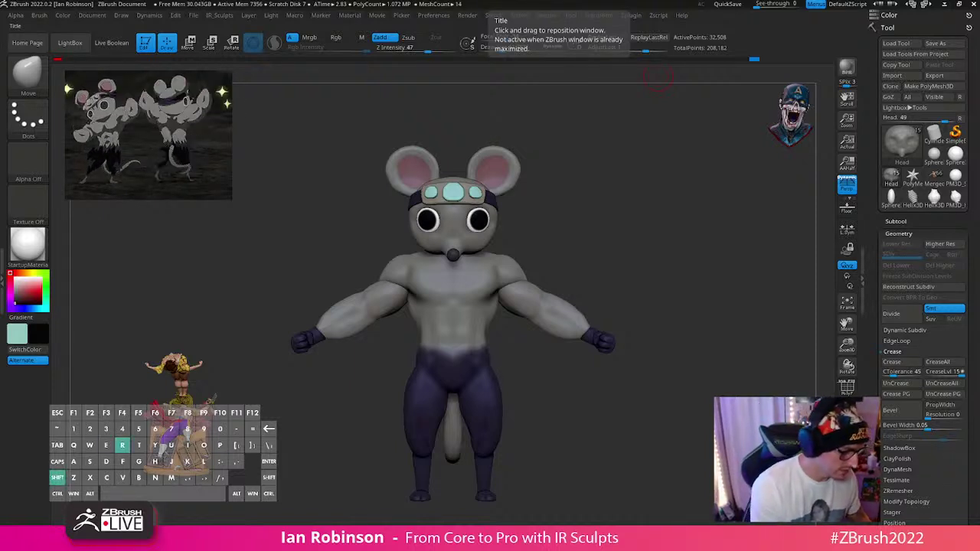